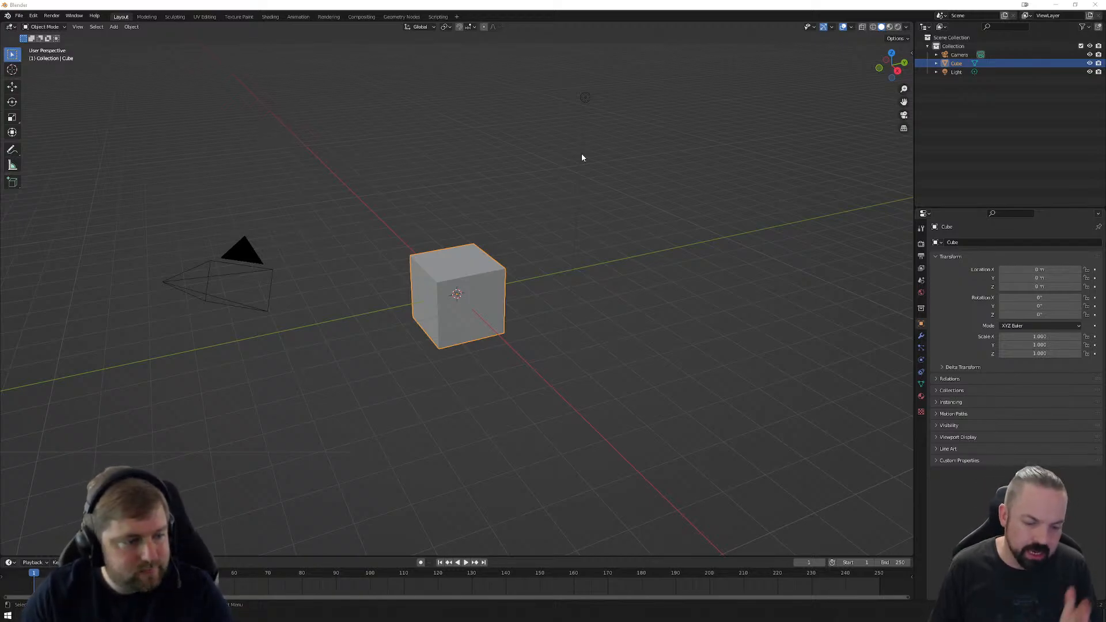
Step: Delete the default cube, camera and light from the scene
click(437, 188)
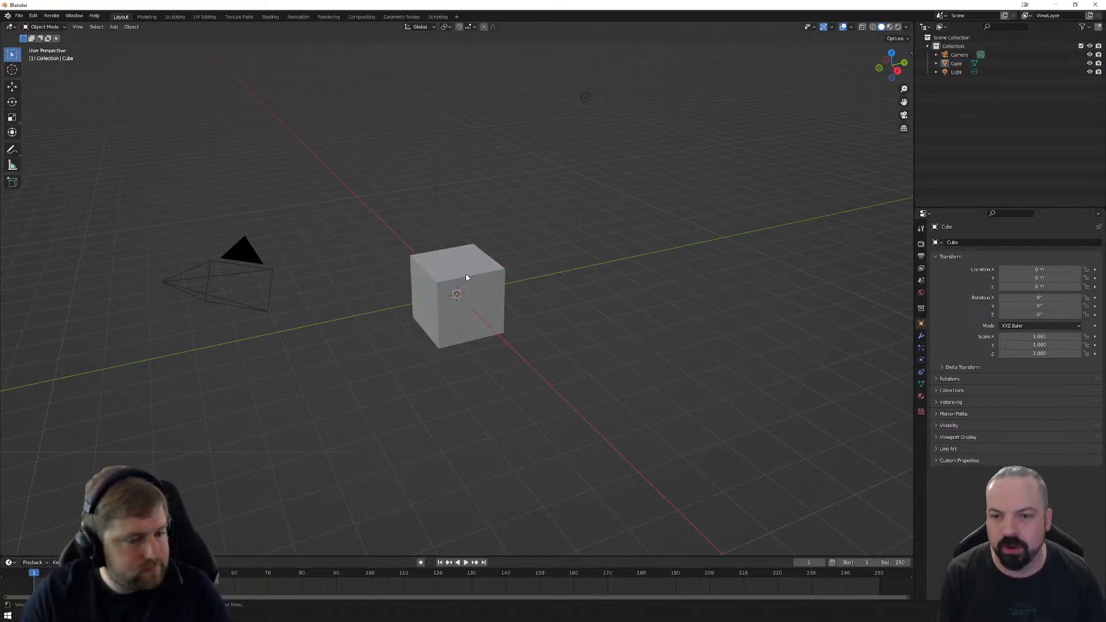
click(469, 274)
key(Delete)
drag(126, 81, 648, 464)
key(Delete)
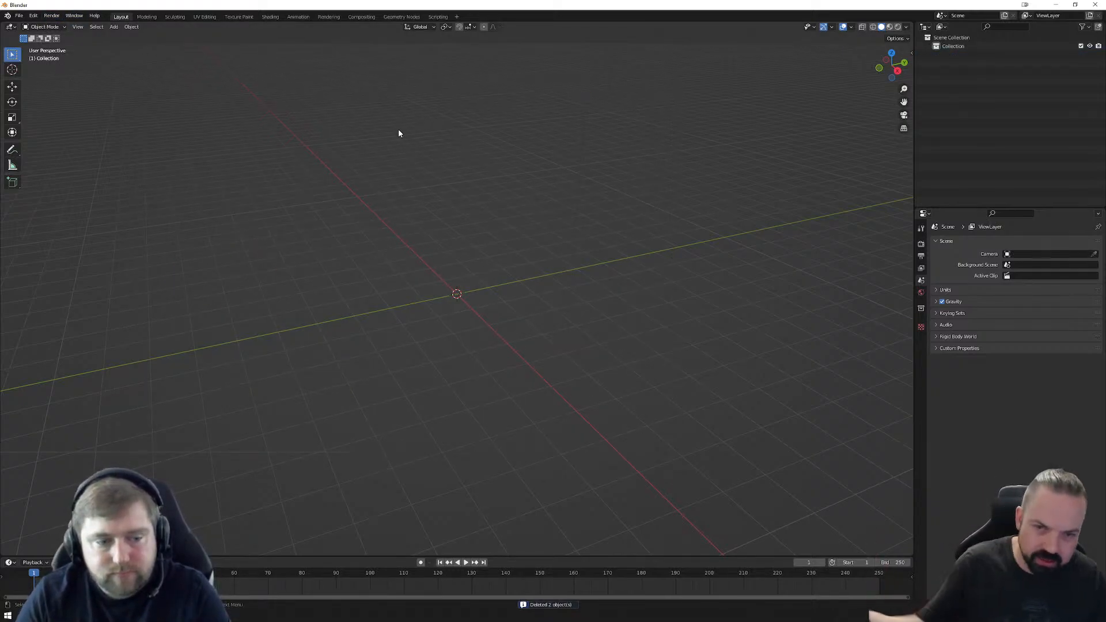
drag(116, 51, 634, 429)
Step: Start a Wavefront (.obj) import and browse to the Tutorials folder on the D: drive
click(20, 16)
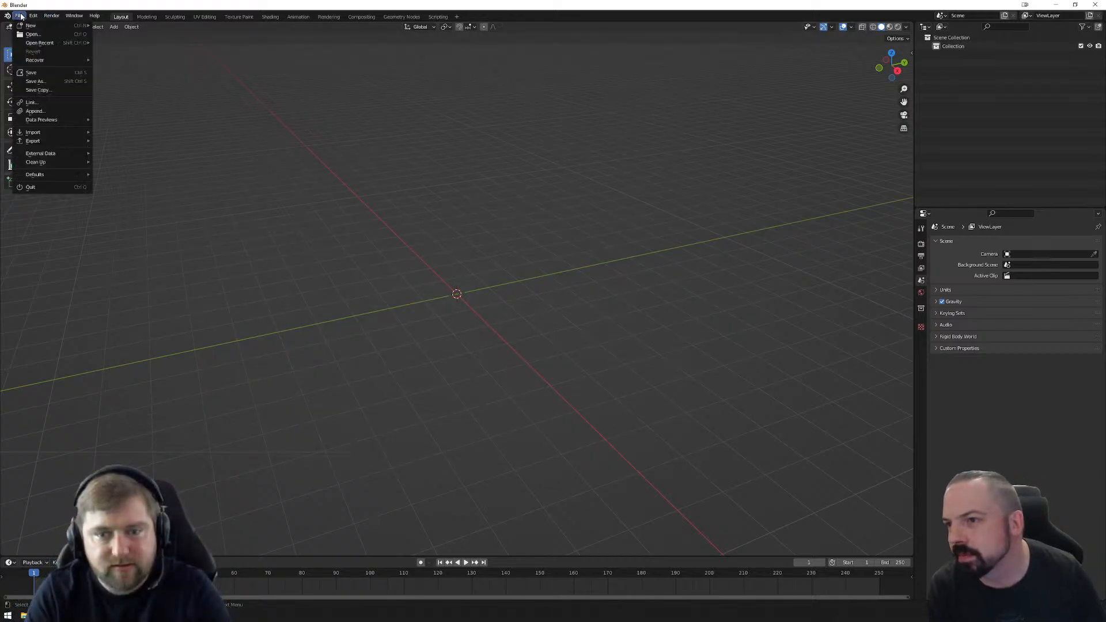
mouse_move(30, 17)
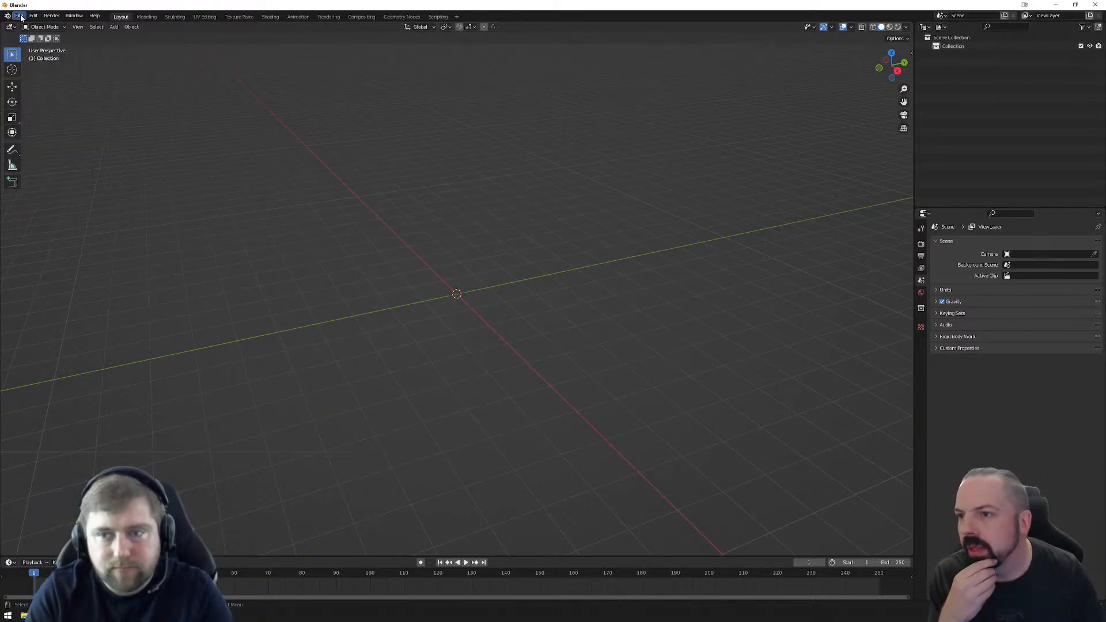
click(20, 16)
mouse_move(45, 134)
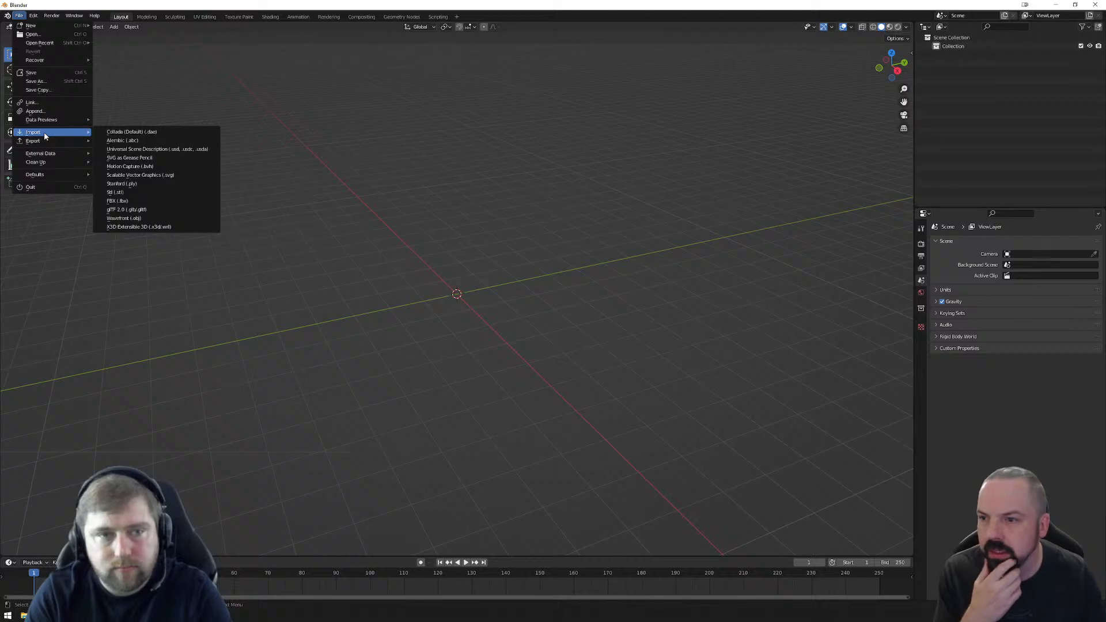
click(151, 218)
click(363, 88)
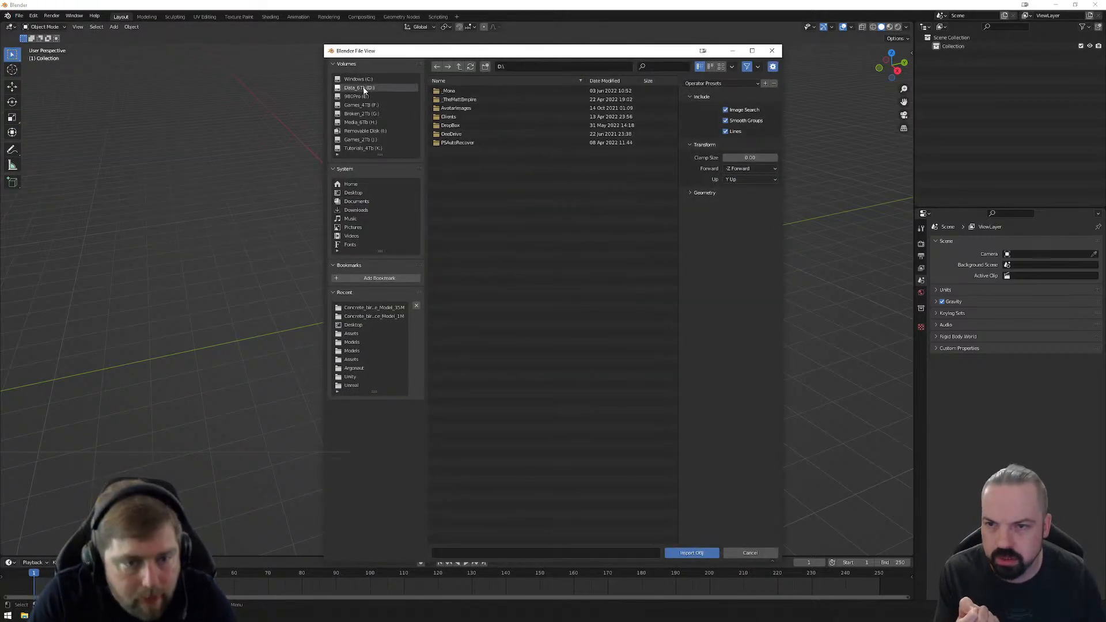
click(459, 92)
double_click(459, 92)
double_click(459, 178)
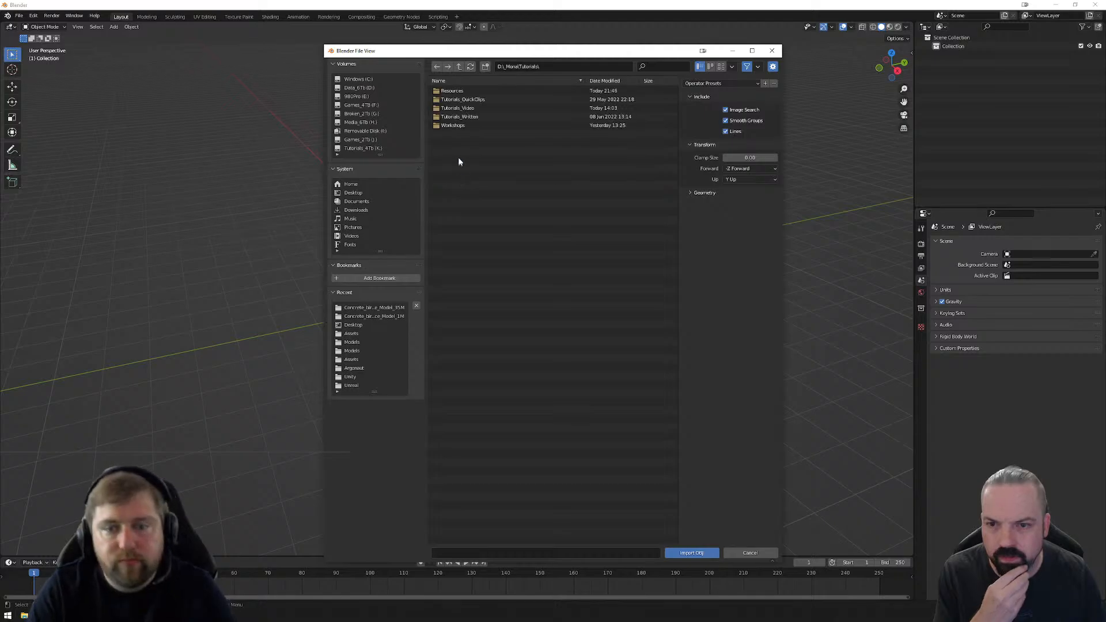
Step: Import Concrete_bird_table_centre_piece_Model_1M.obj from its model folder in Workshops\12_Sculpture\Assets
click(459, 126)
double_click(459, 126)
double_click(459, 138)
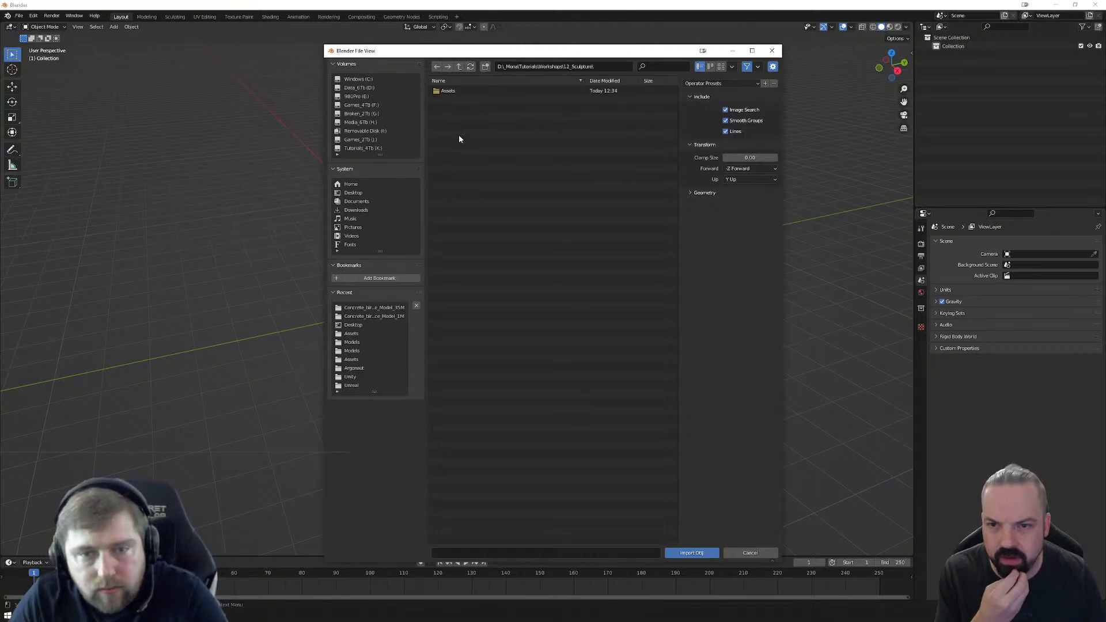
double_click(458, 92)
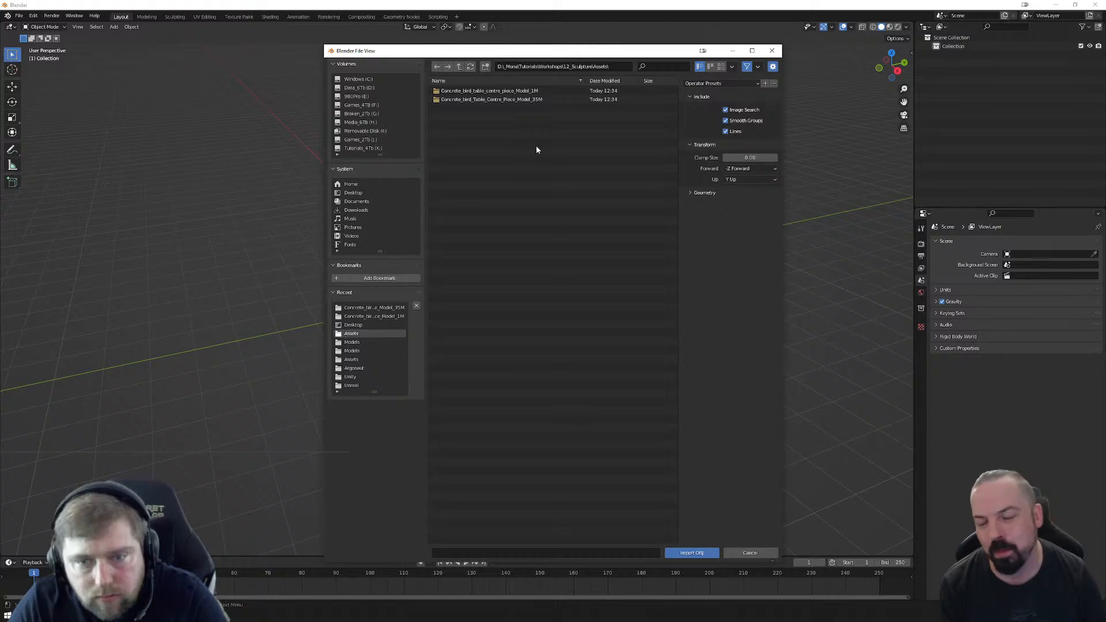
double_click(501, 91)
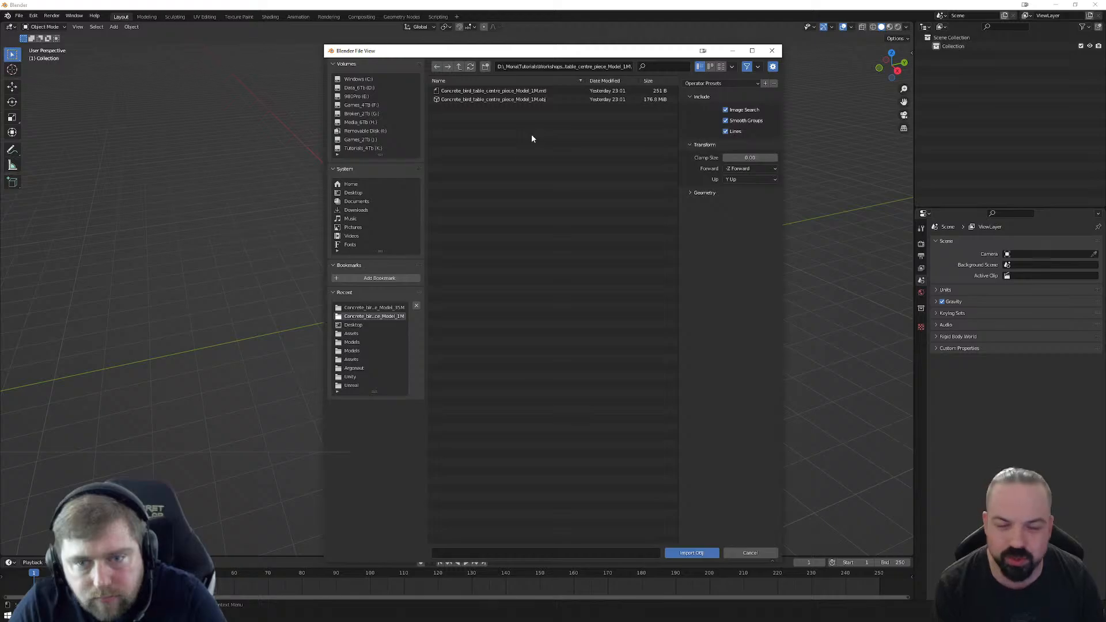
click(507, 99)
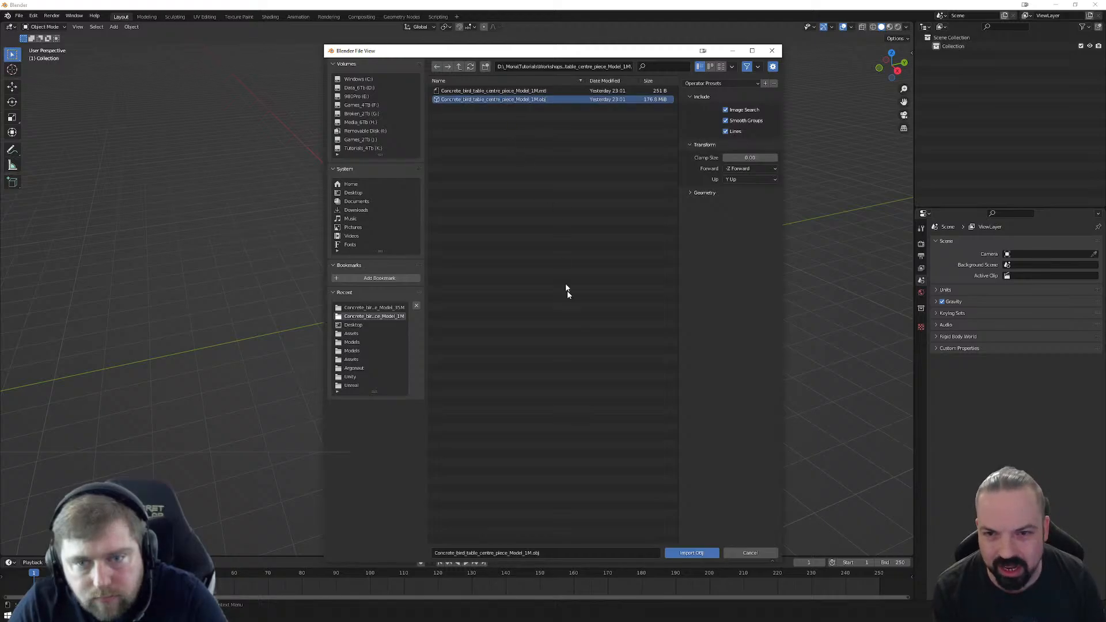
click(703, 554)
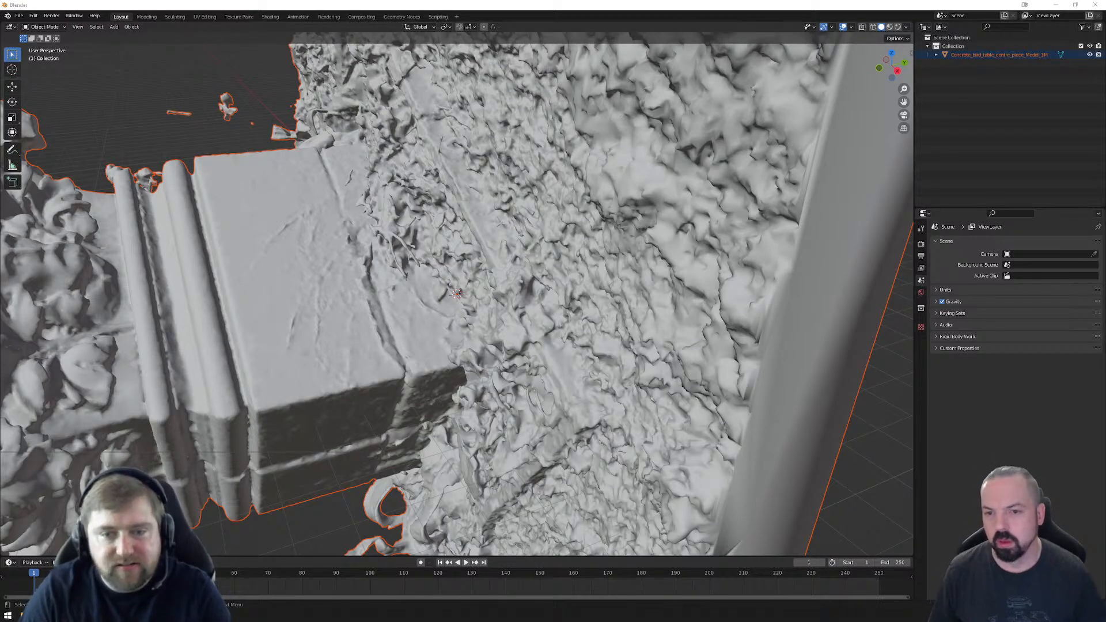
Step: Rotate the imported bird table model upright in the right orthographic view, bringing its X rotation to about 0°
scroll(456, 326, down, 5)
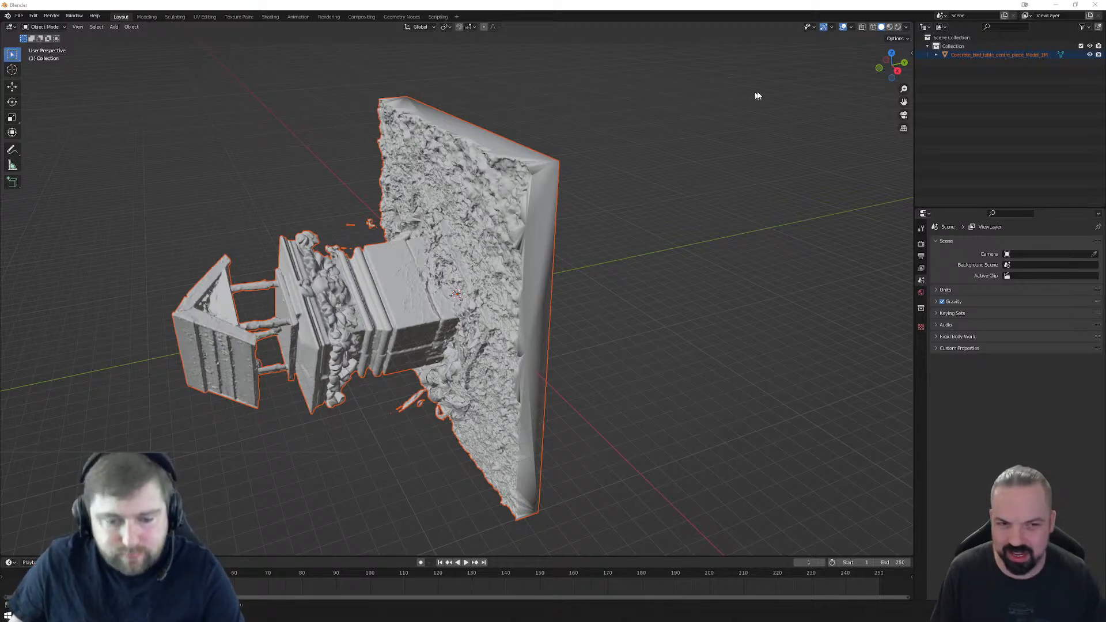
click(900, 73)
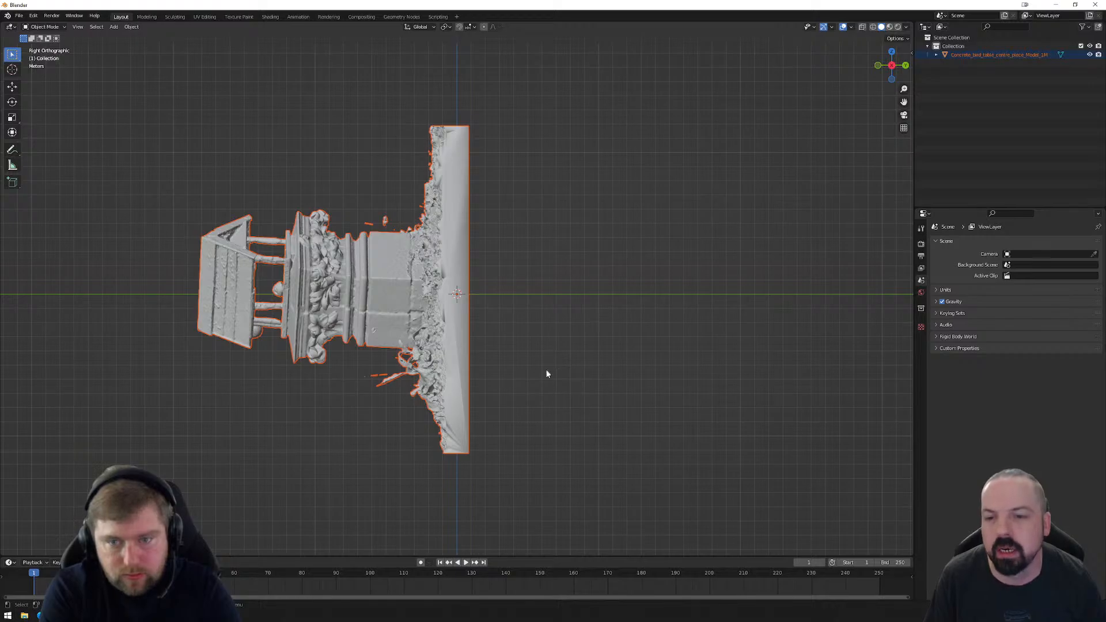
click(878, 66)
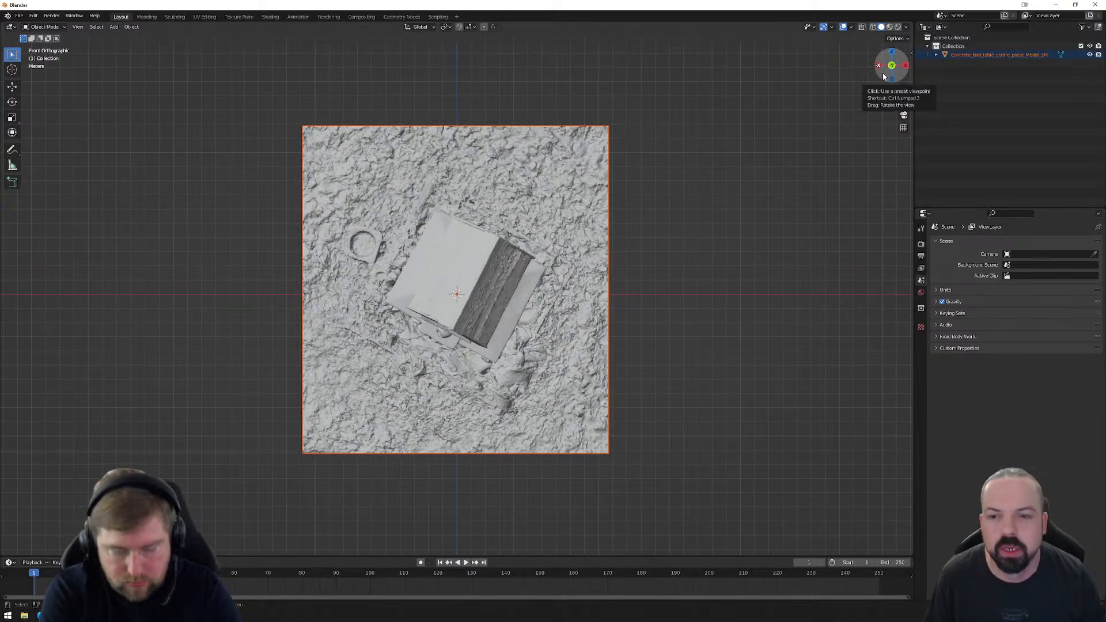
click(906, 65)
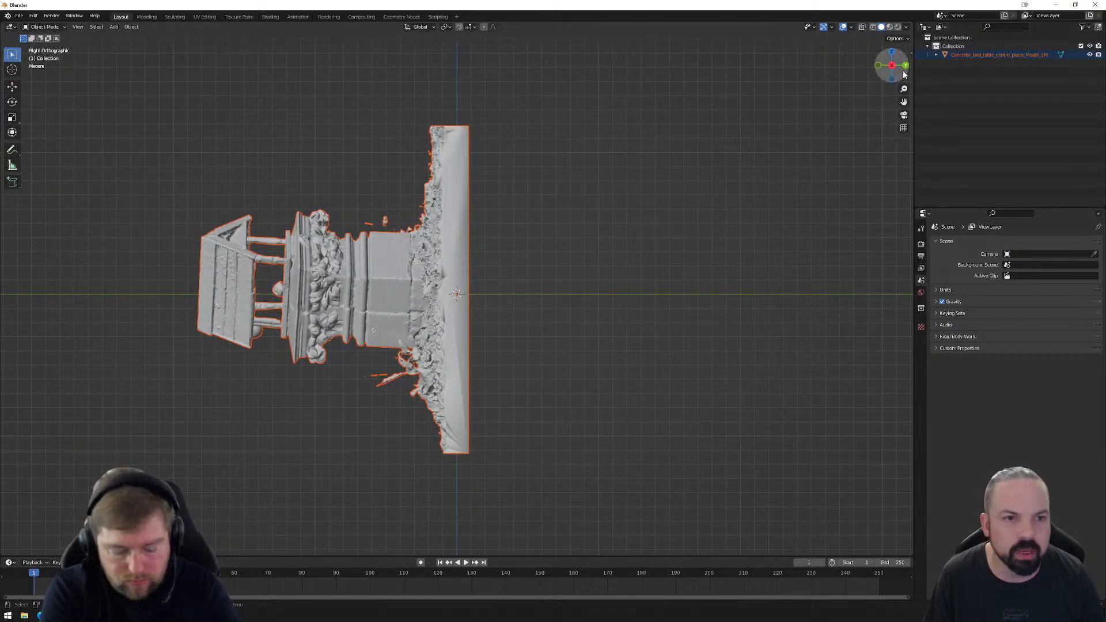
click(906, 81)
click(895, 66)
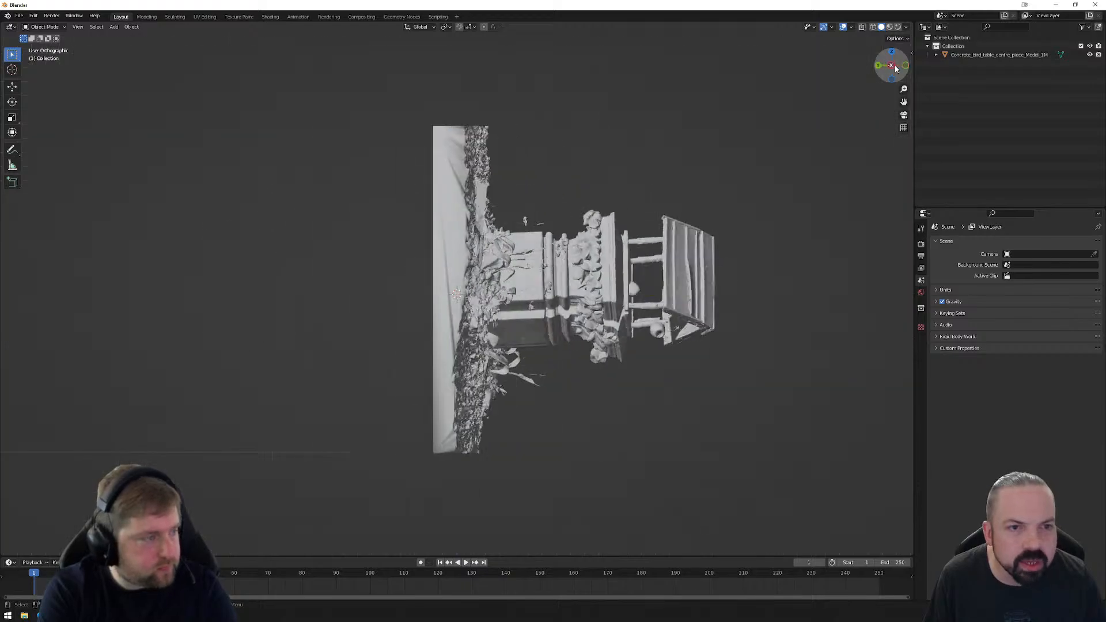
click(905, 65)
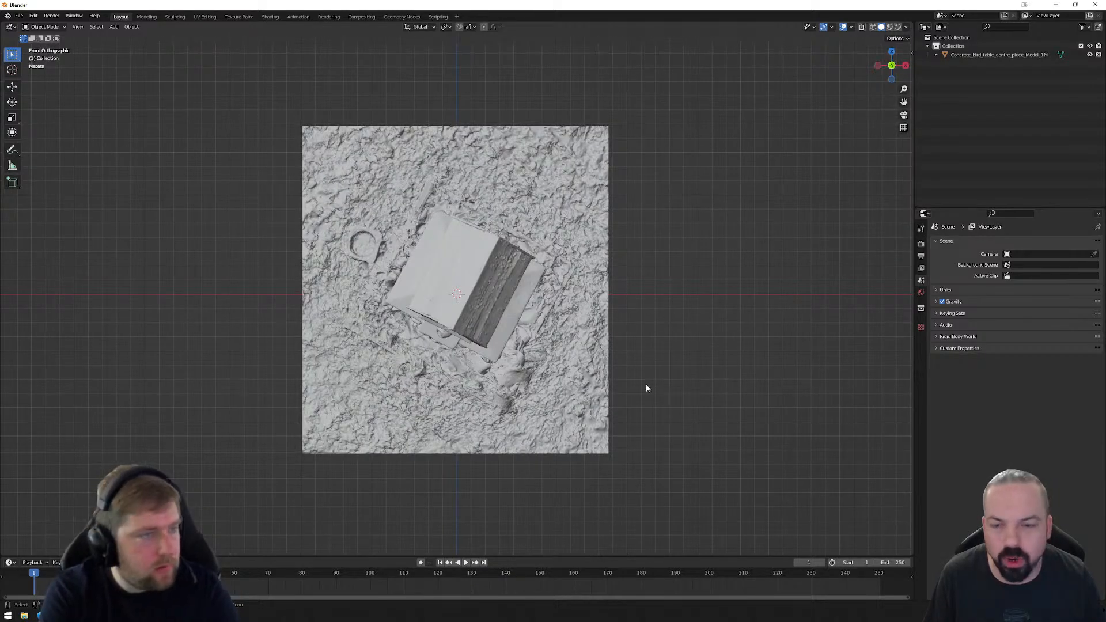
click(905, 66)
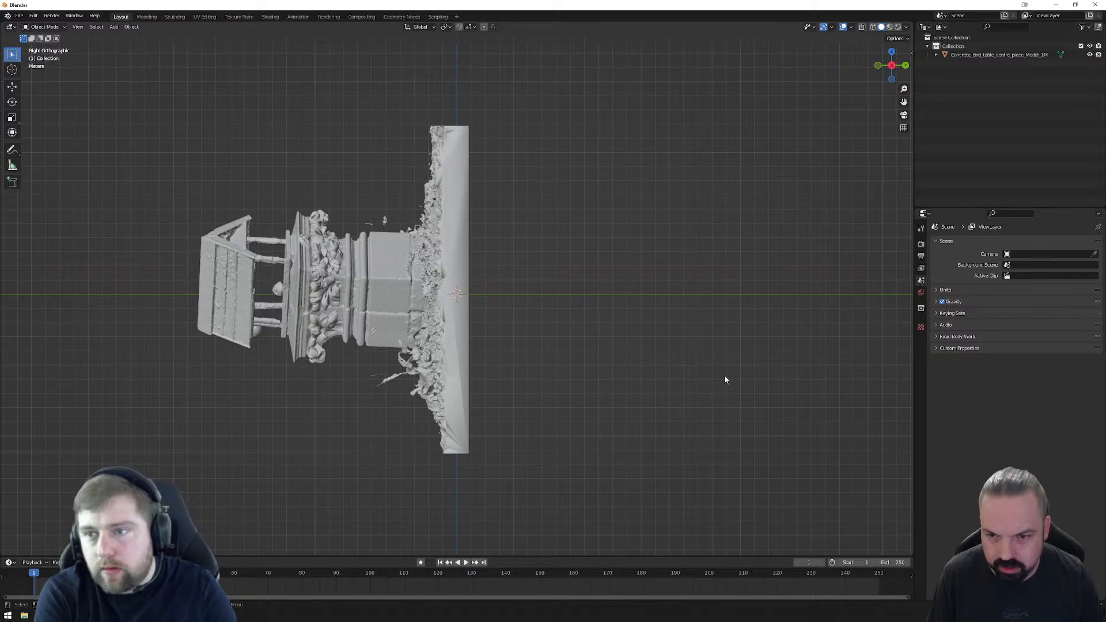
click(465, 235)
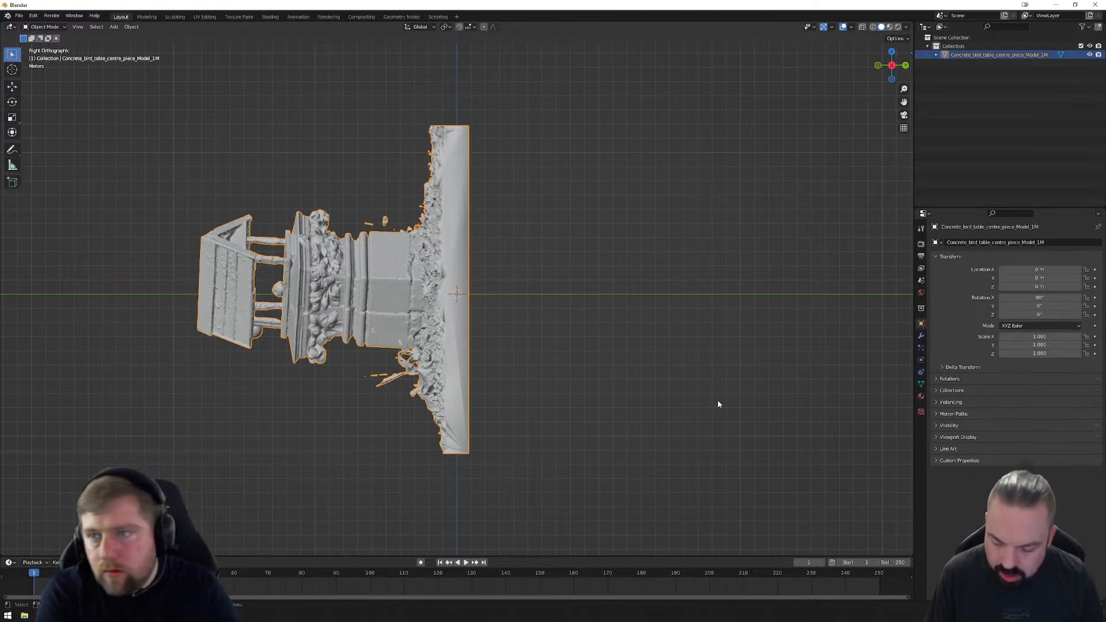
key(r)
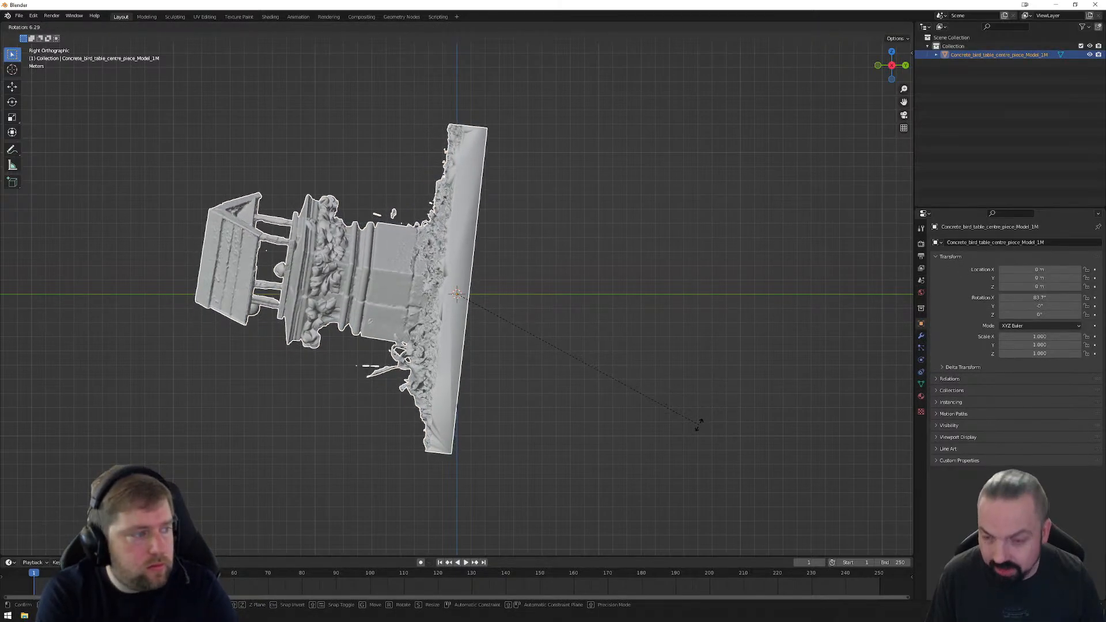
click(381, 476)
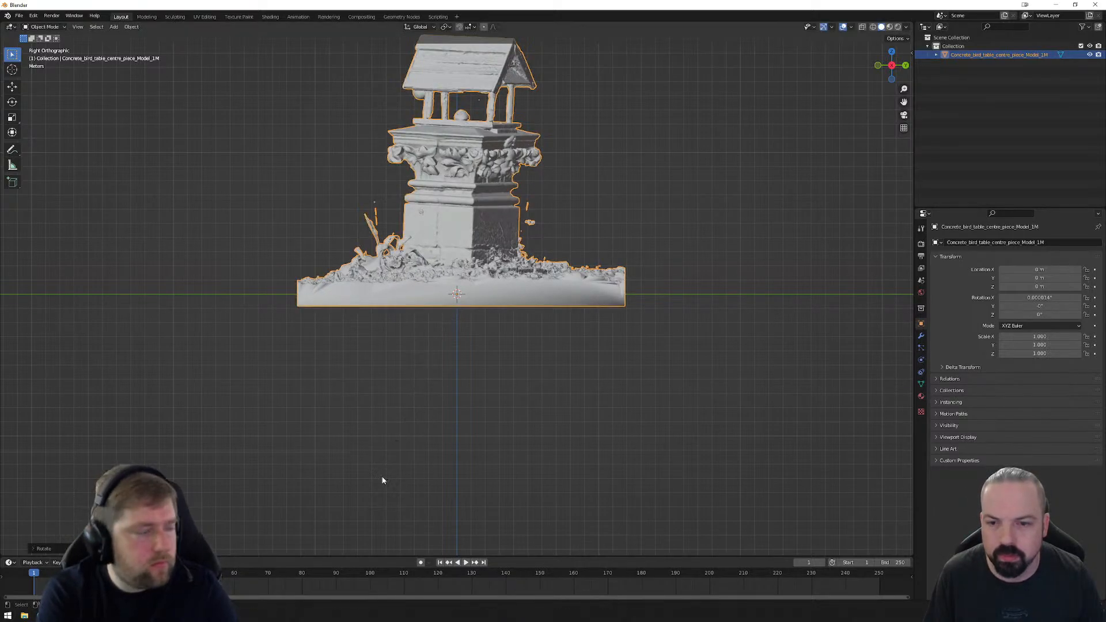
Step: Examine the upright model in wireframe, solid, material preview and rendered shading, and return to solid shading
shift+middle_drag(540, 328, 530, 433)
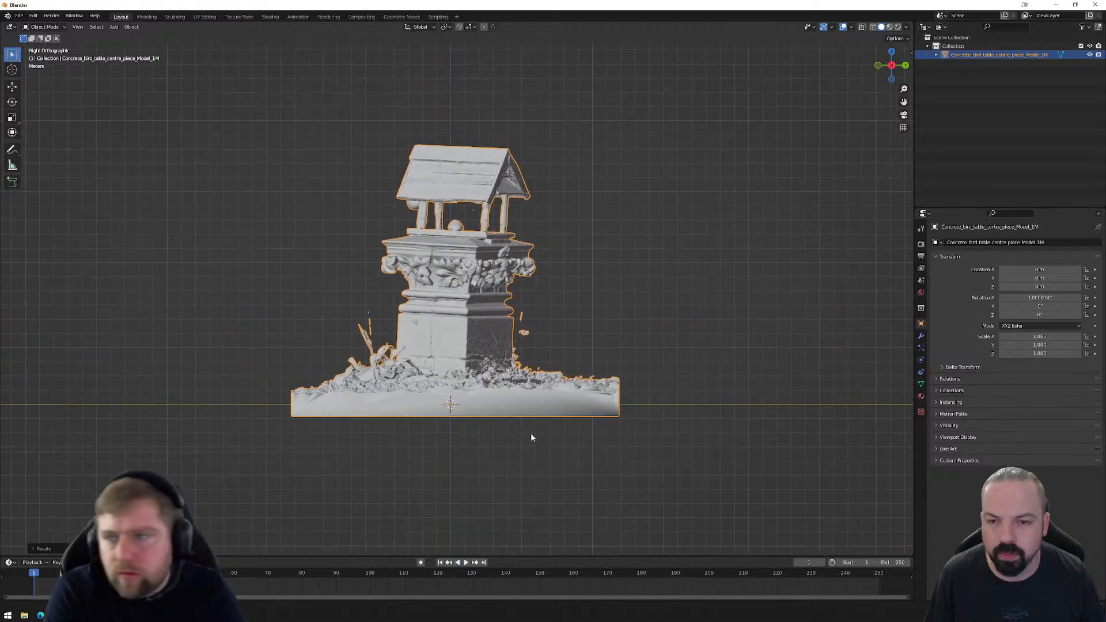
scroll(549, 437, up, 1)
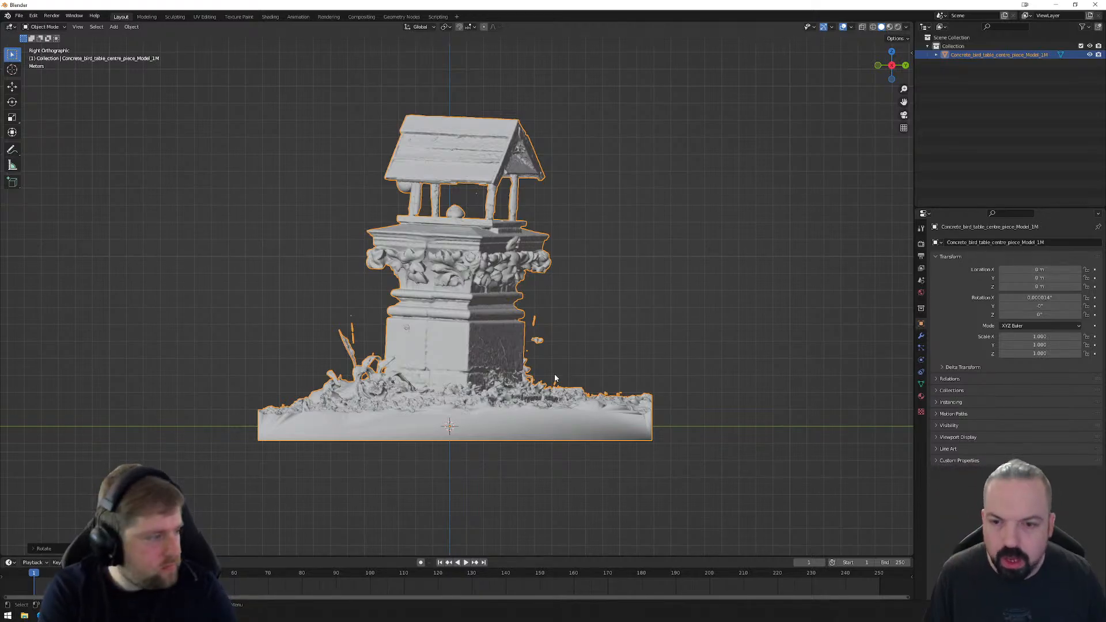
middle_drag(561, 339, 600, 322)
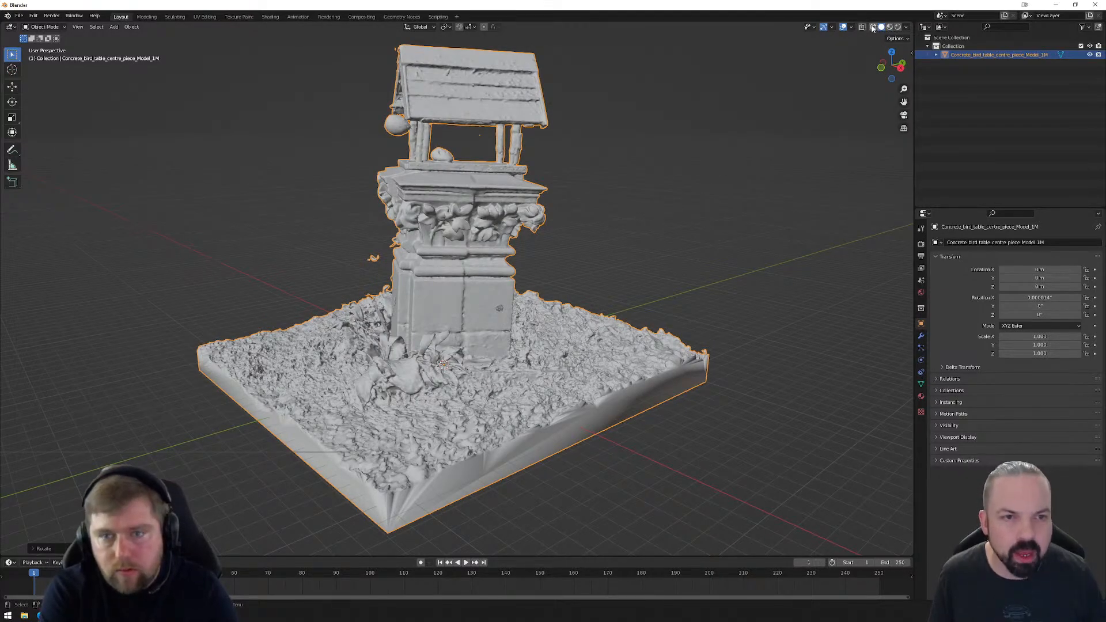
click(873, 27)
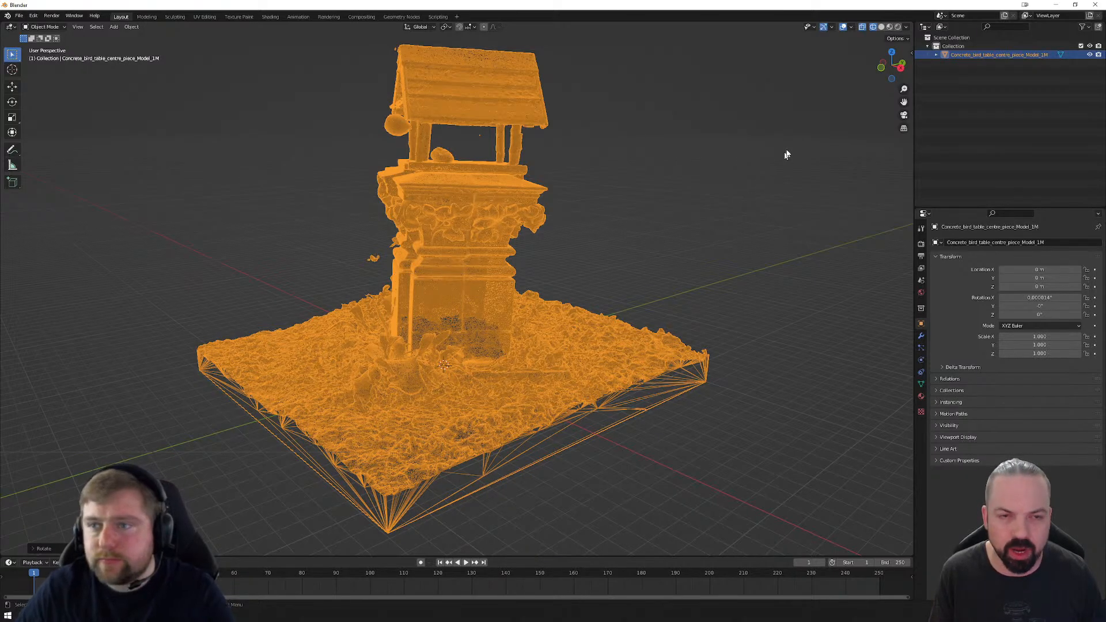
click(881, 28)
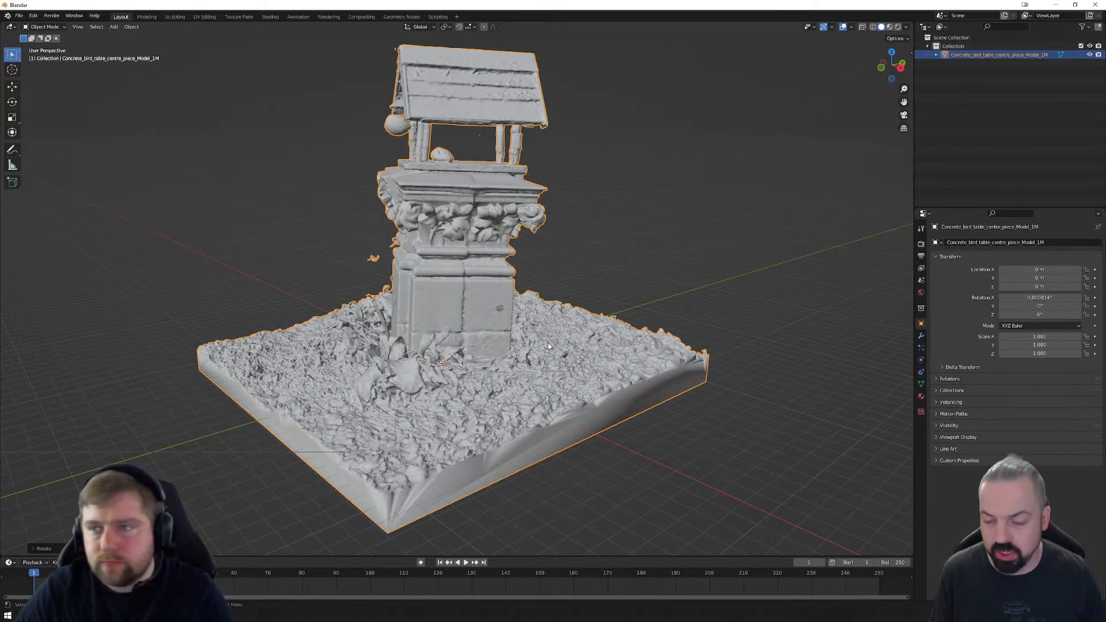
click(889, 27)
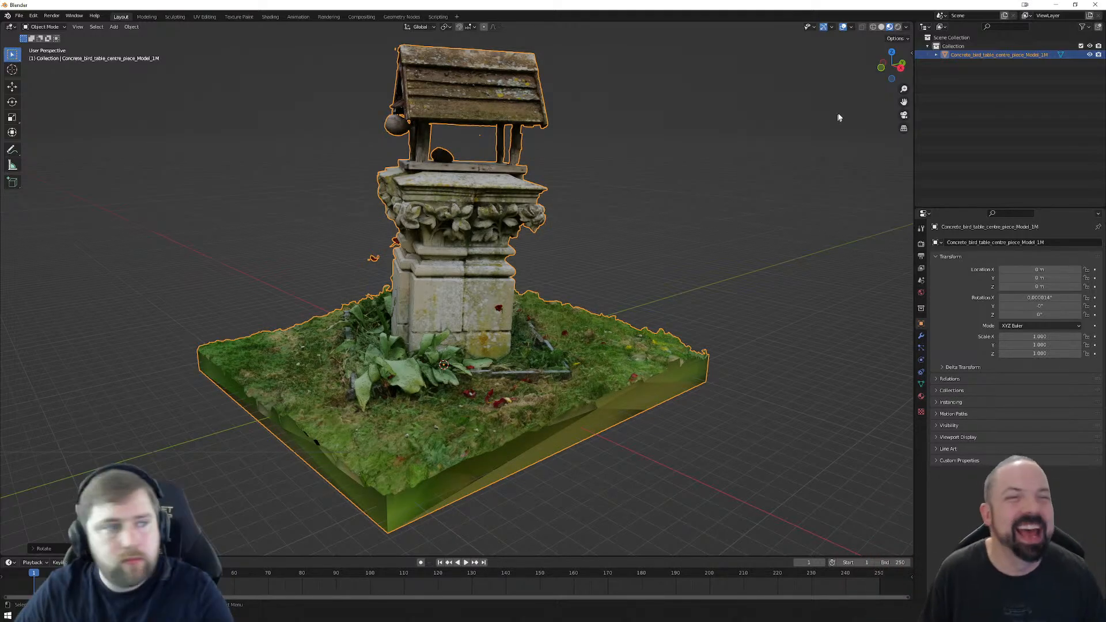
click(899, 27)
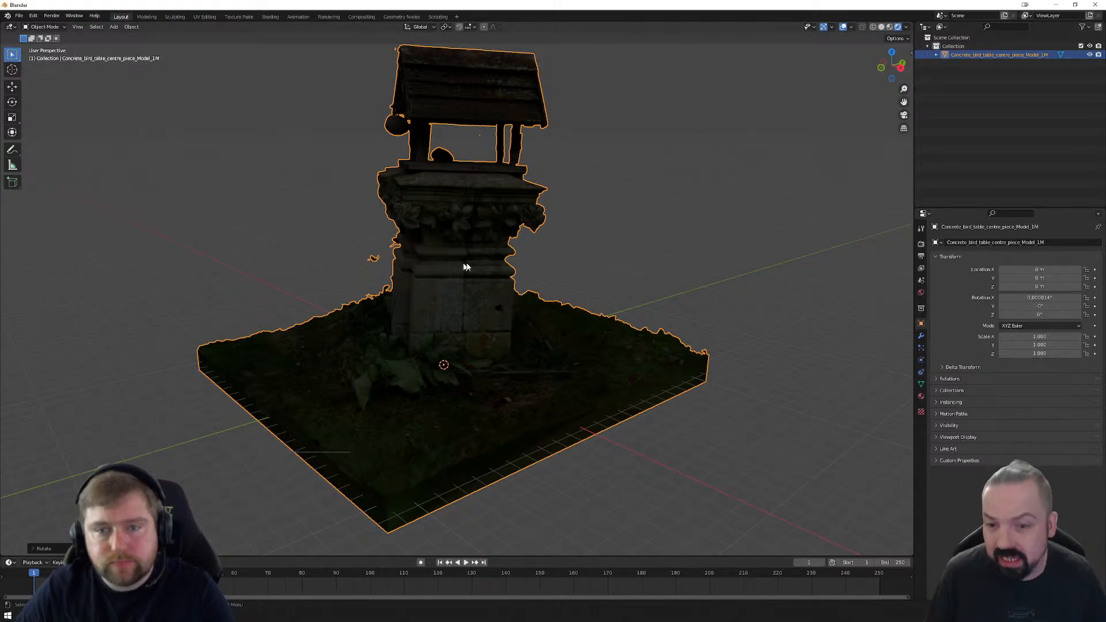
click(890, 27)
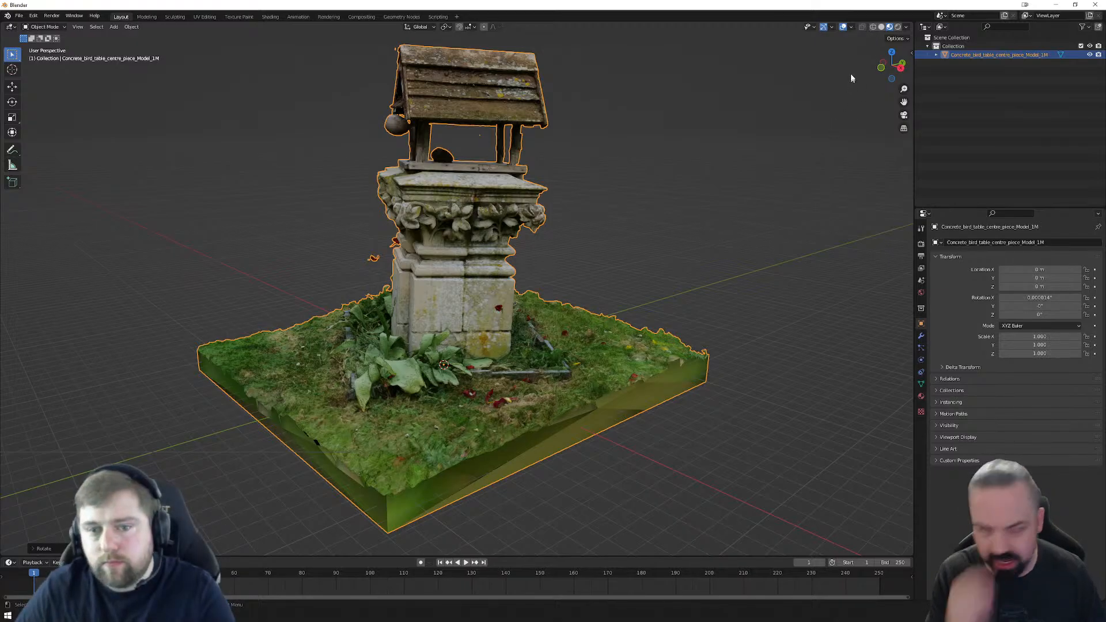
click(881, 28)
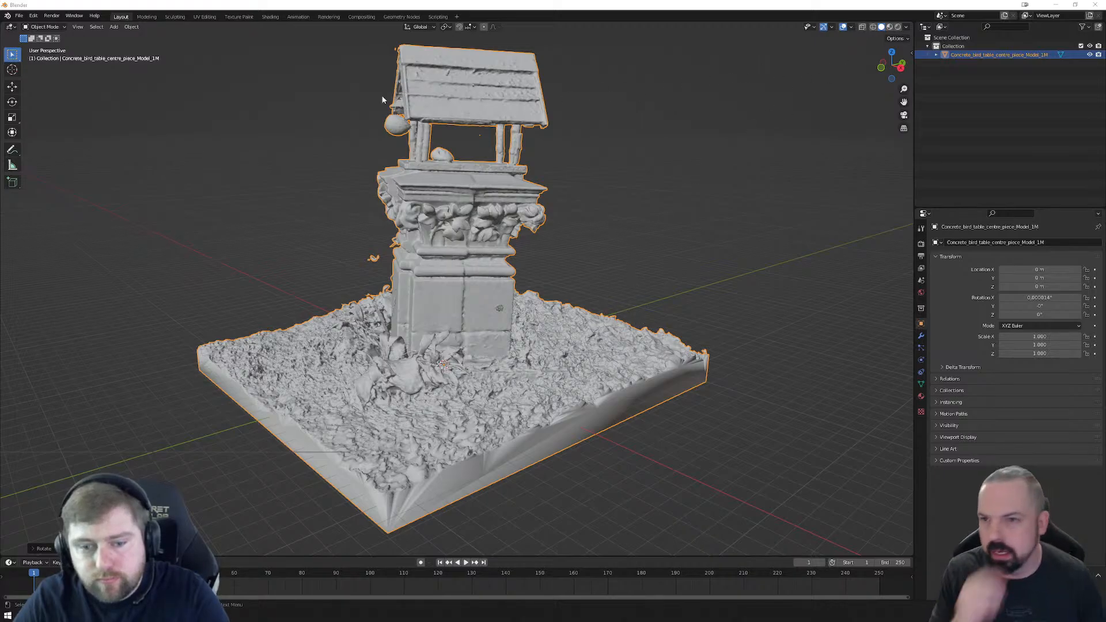
Step: Add a cube mesh at the world origin, within the base of the bird table model
click(115, 27)
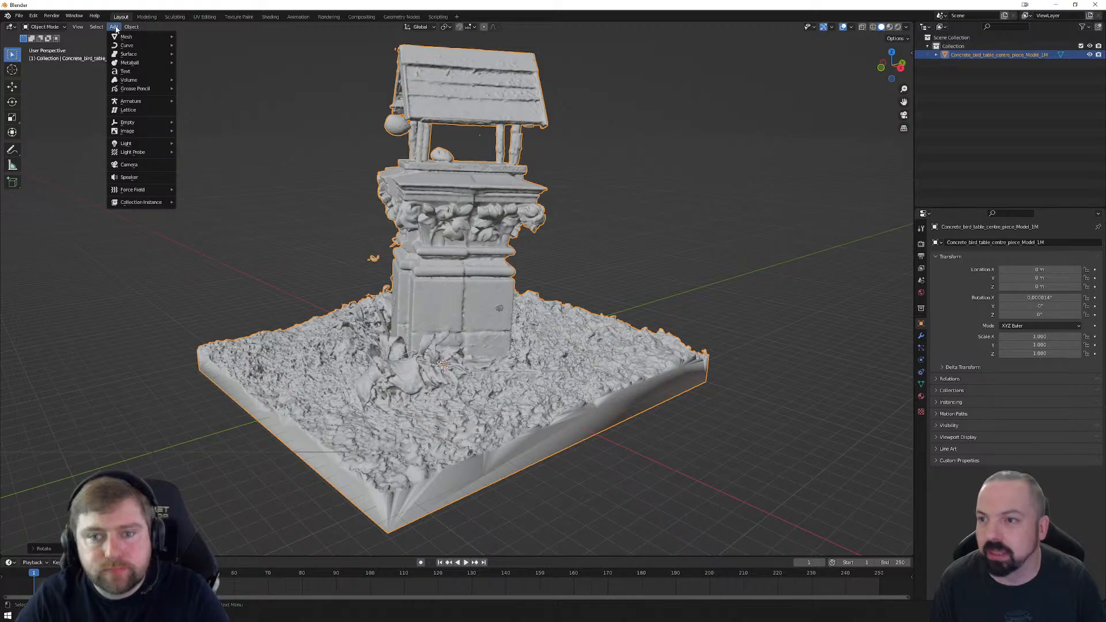
mouse_move(123, 38)
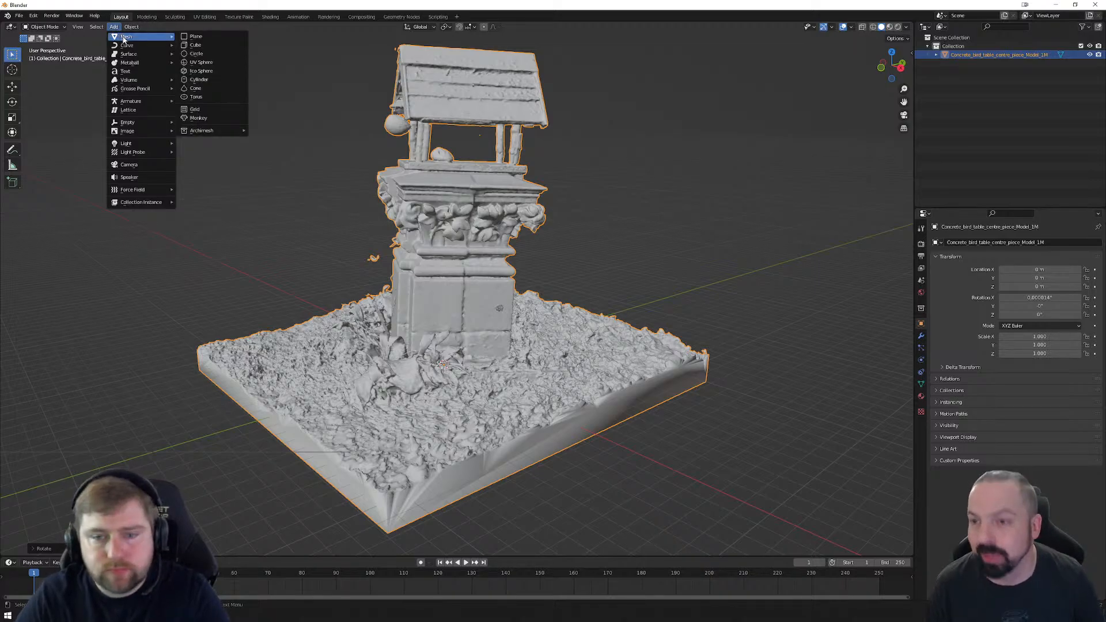
click(199, 47)
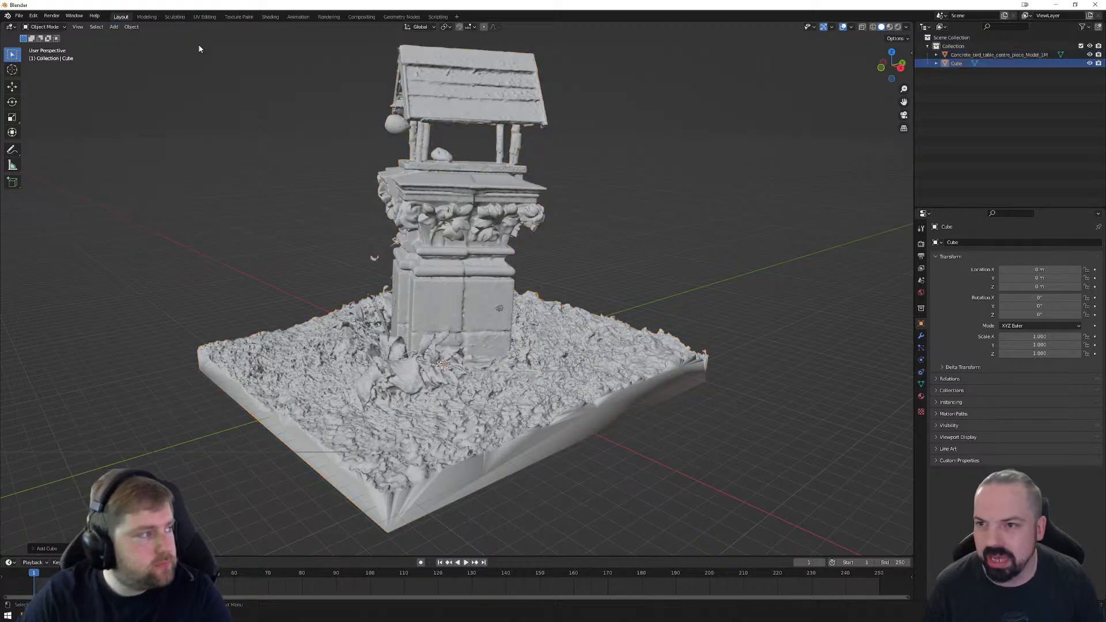
click(880, 71)
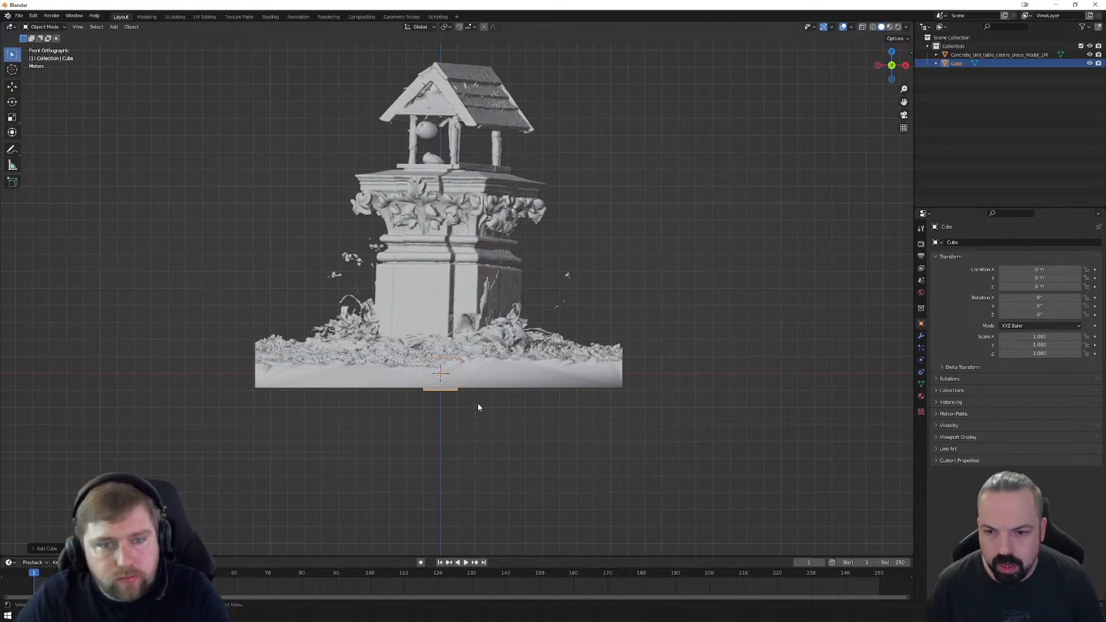
Step: Scale the bird table model down uniformly to 0.1 about the world origin
click(467, 292)
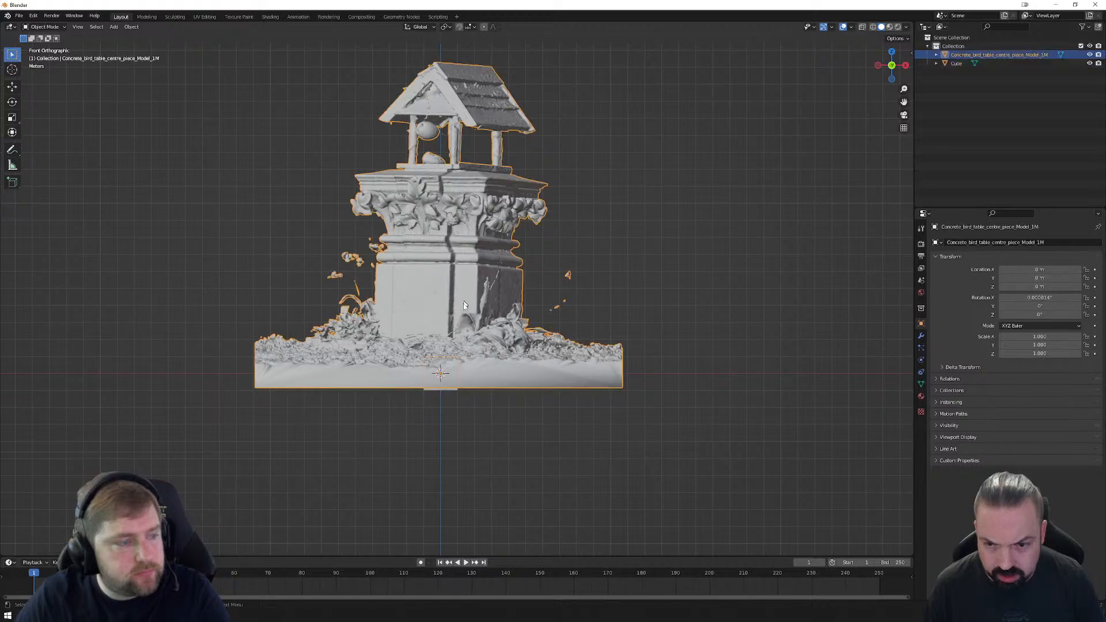
click(449, 393)
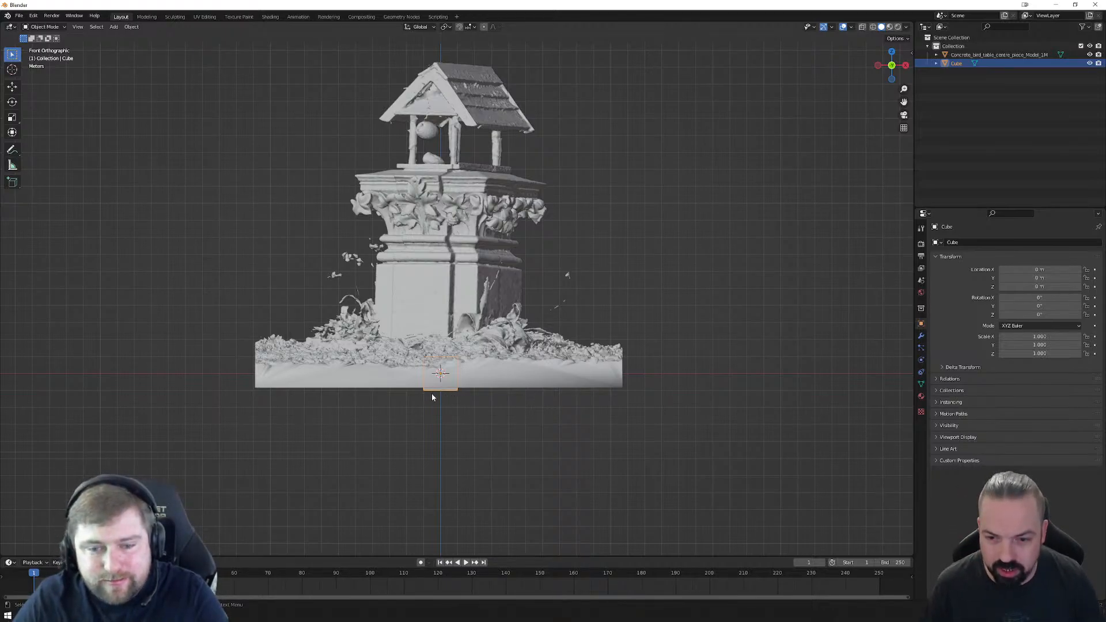
scroll(449, 403, up, 3)
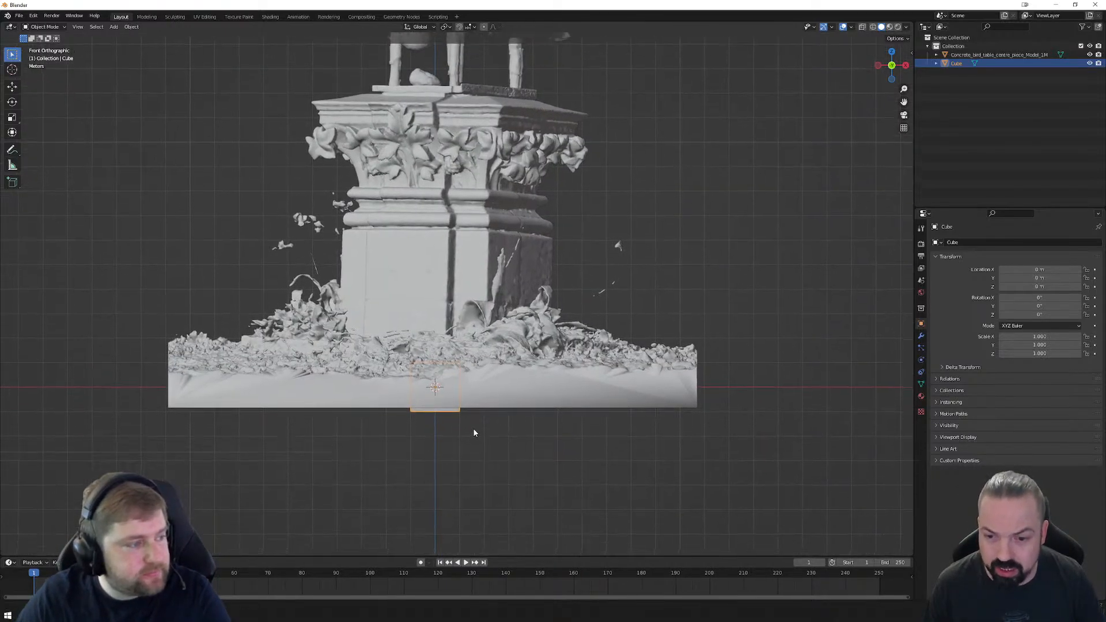
shift+middle_drag(474, 430, 475, 422)
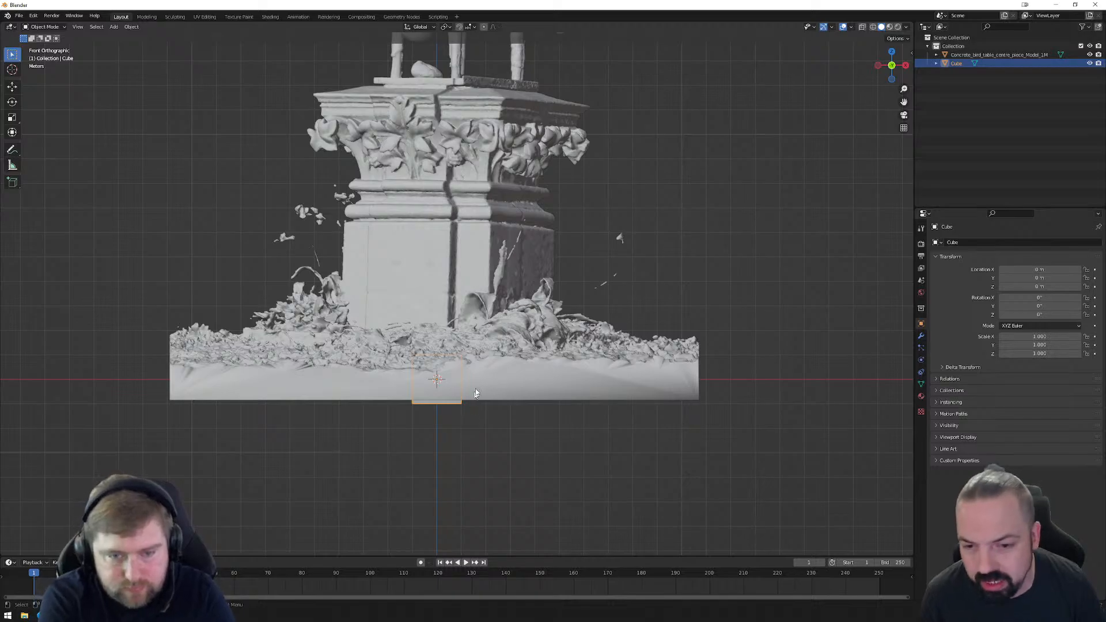
click(485, 361)
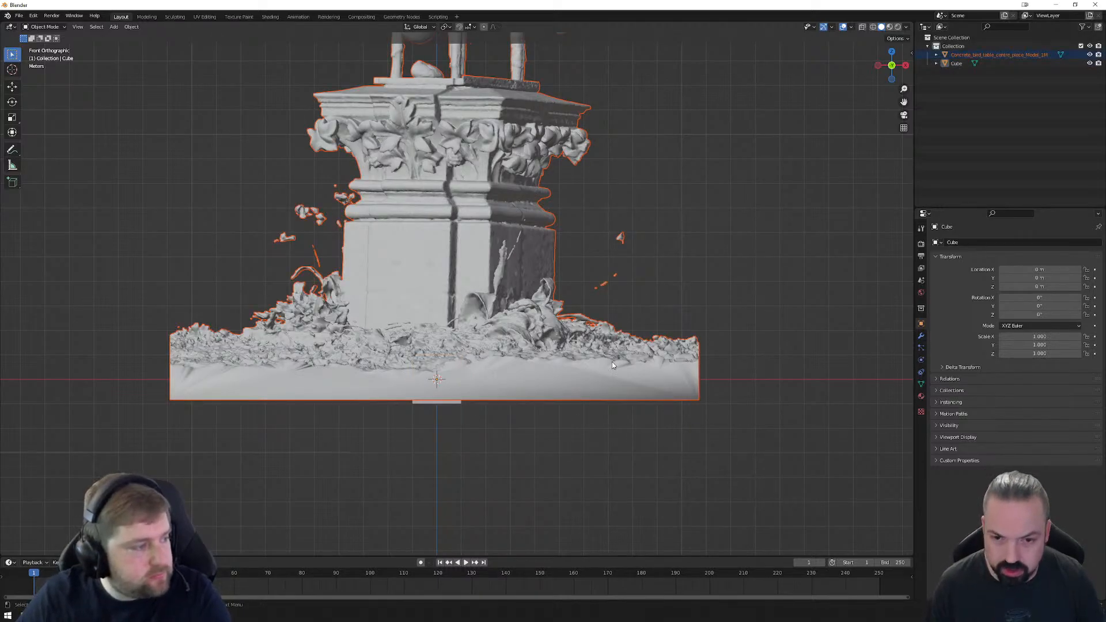
key(s)
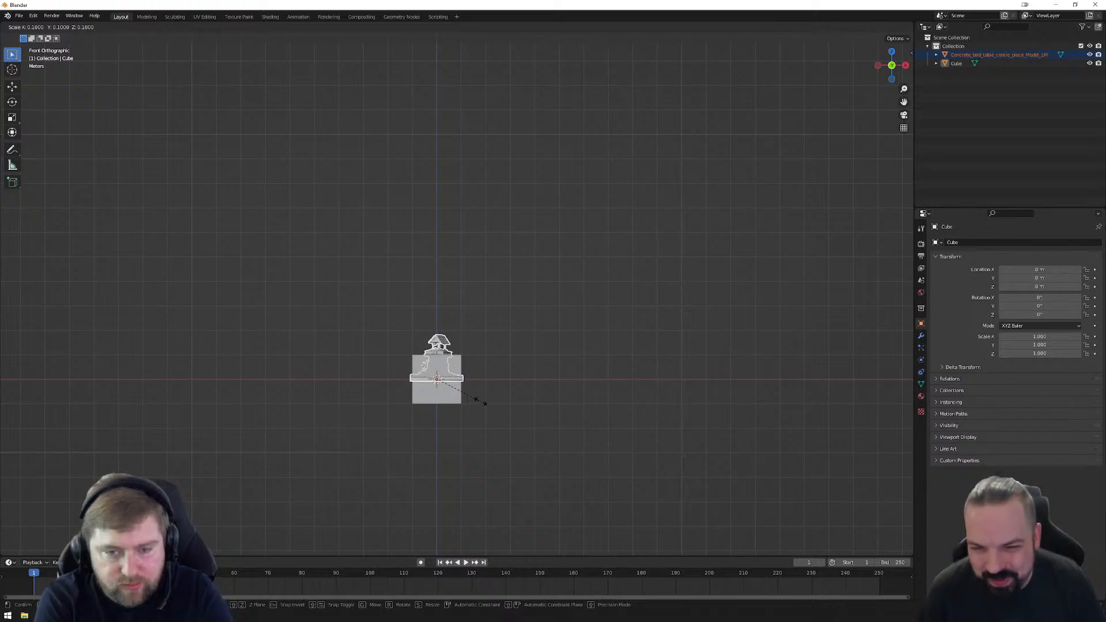
click(486, 407)
Step: Apply all transforms to the scaled-down bird table model
scroll(485, 407, up, 5)
shift+scroll(507, 427, down, 5)
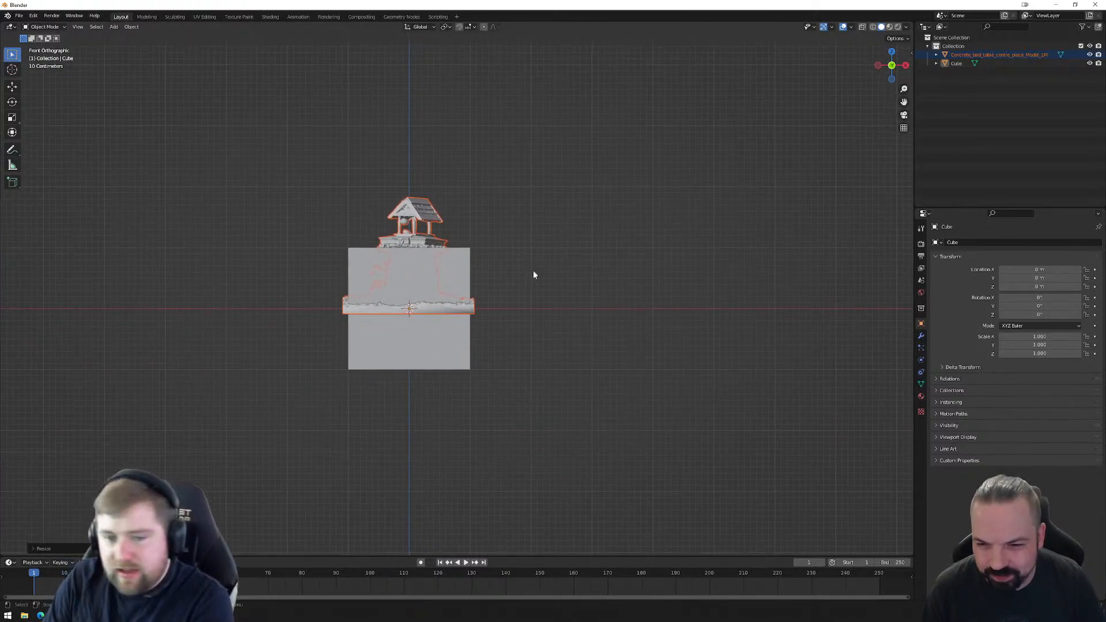
scroll(535, 276, up, 3)
middle_drag(538, 306, 548, 350)
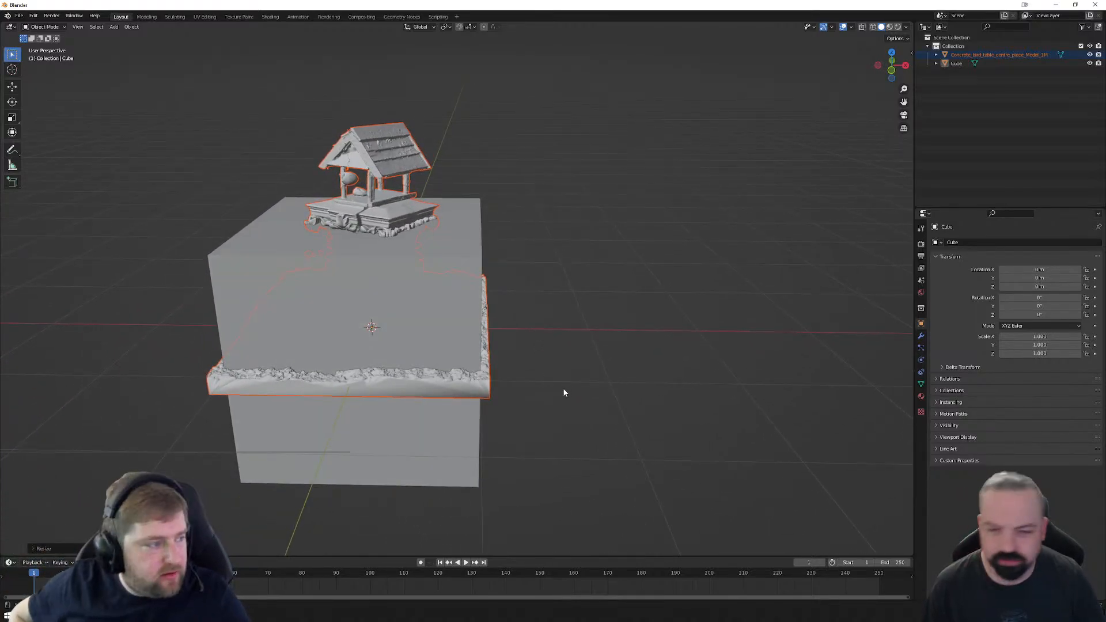
middle_drag(573, 396, 573, 395)
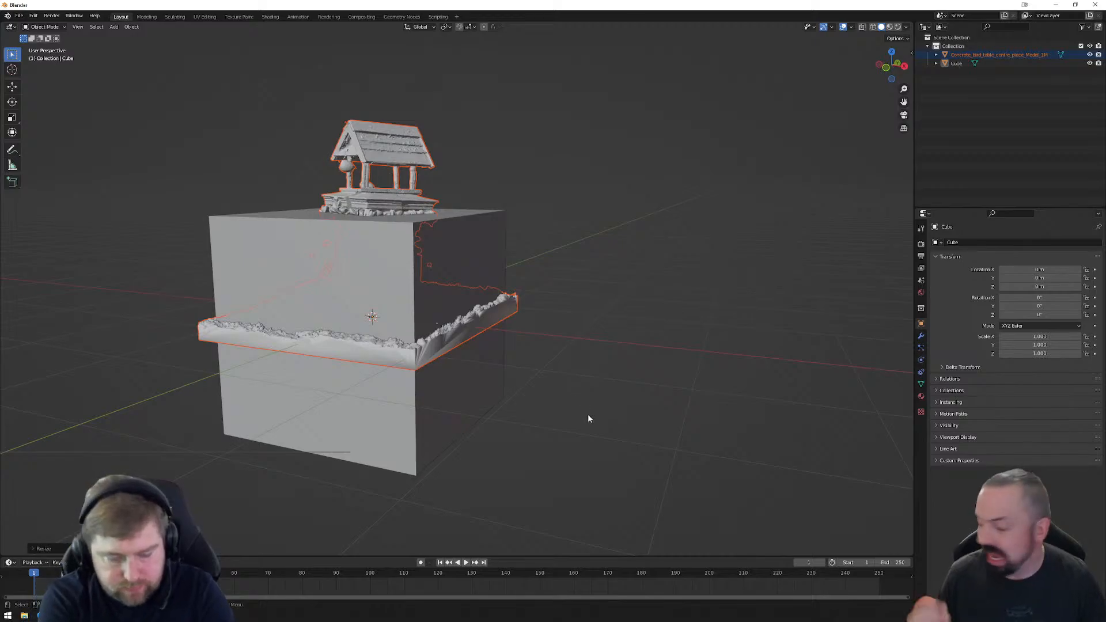
click(557, 330)
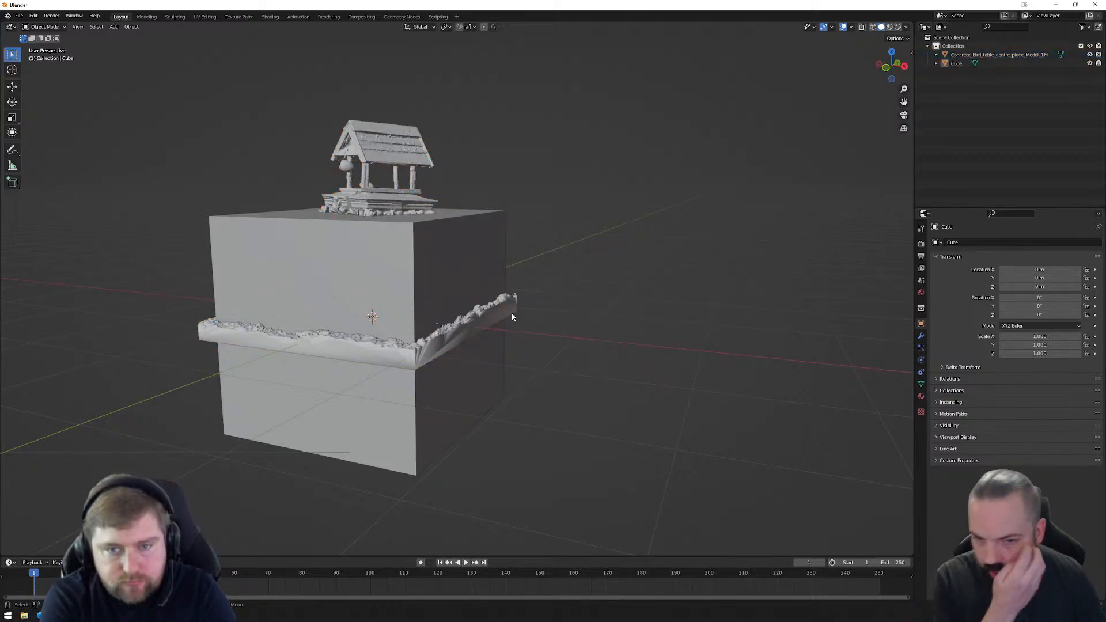
click(484, 287)
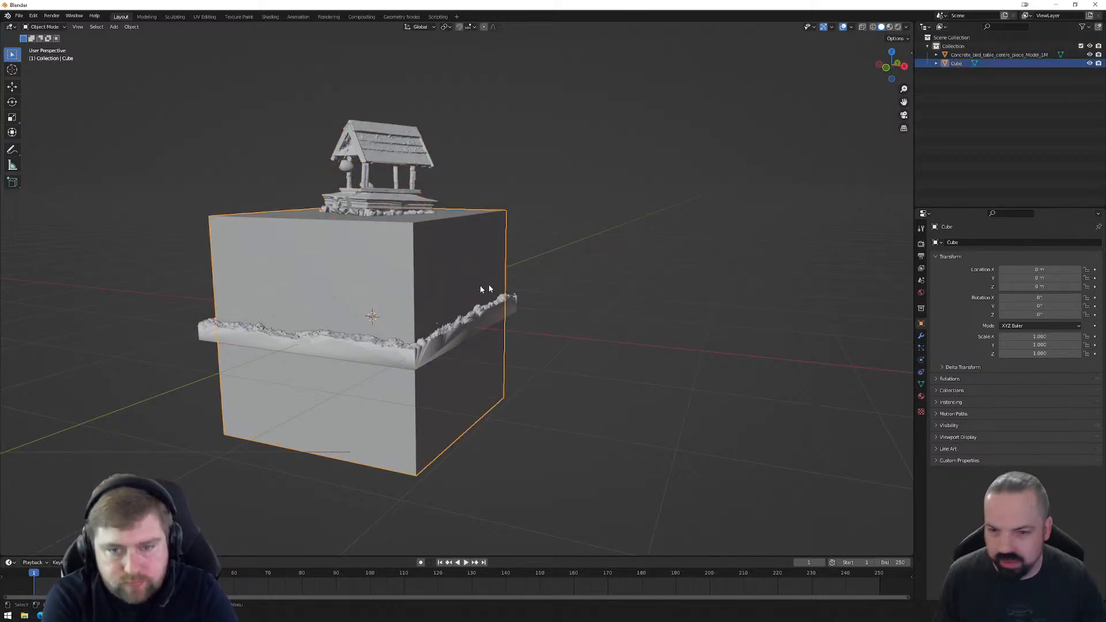
click(887, 67)
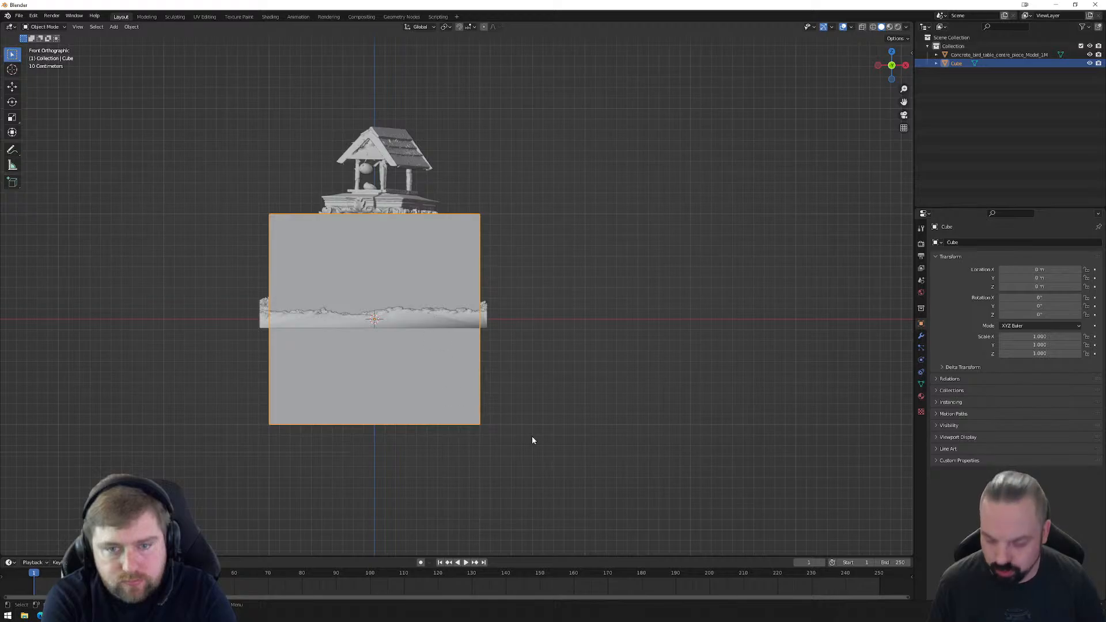
middle_drag(590, 461, 510, 306)
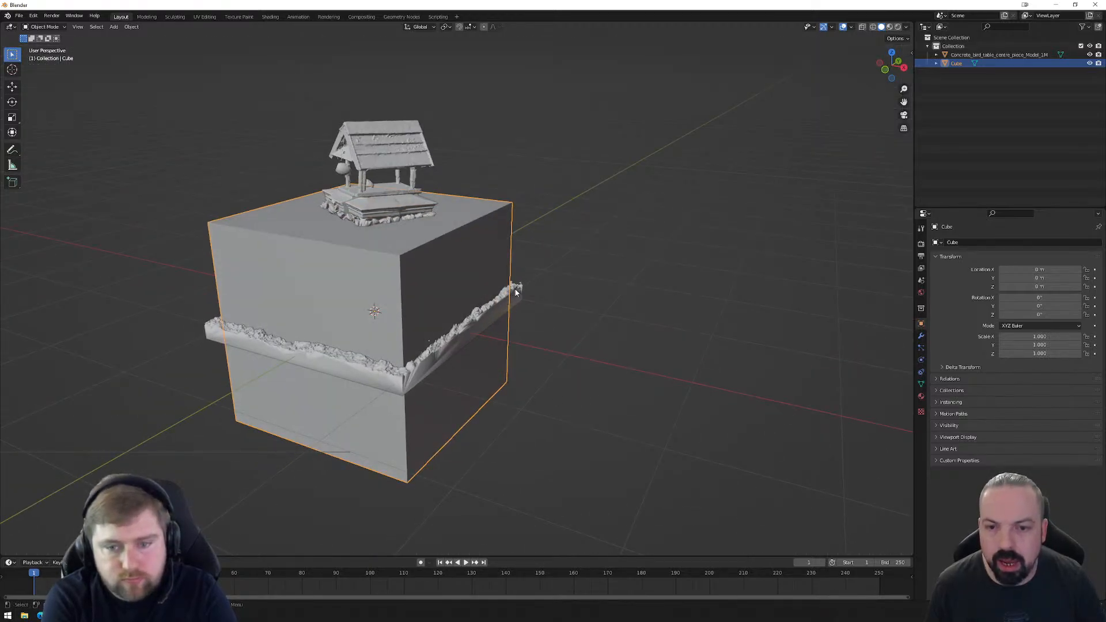
click(514, 289)
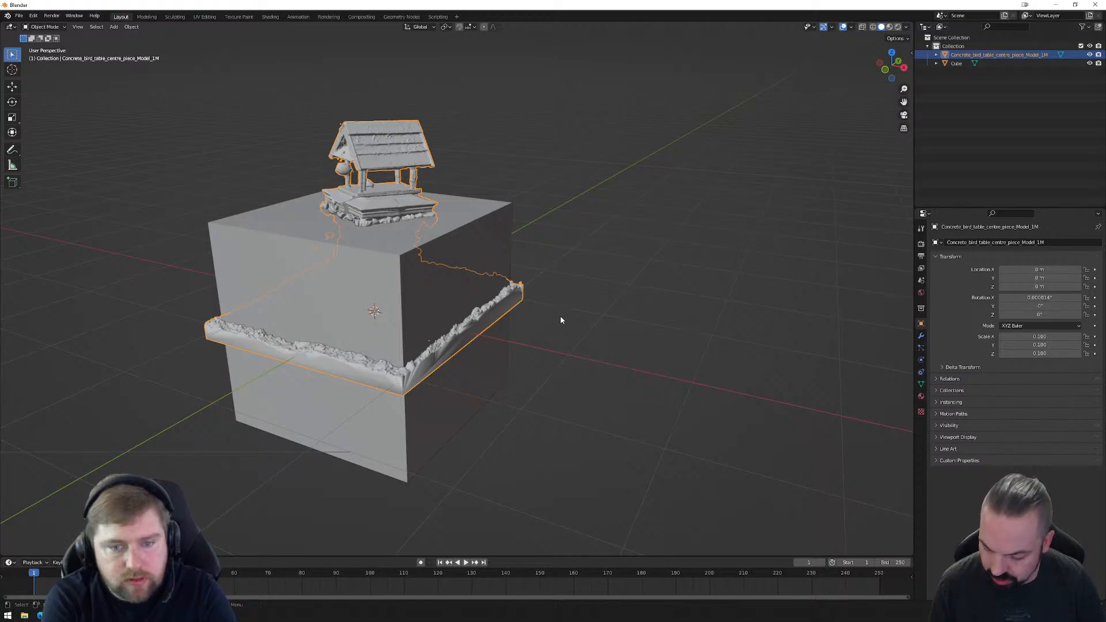
key(ctrl+a)
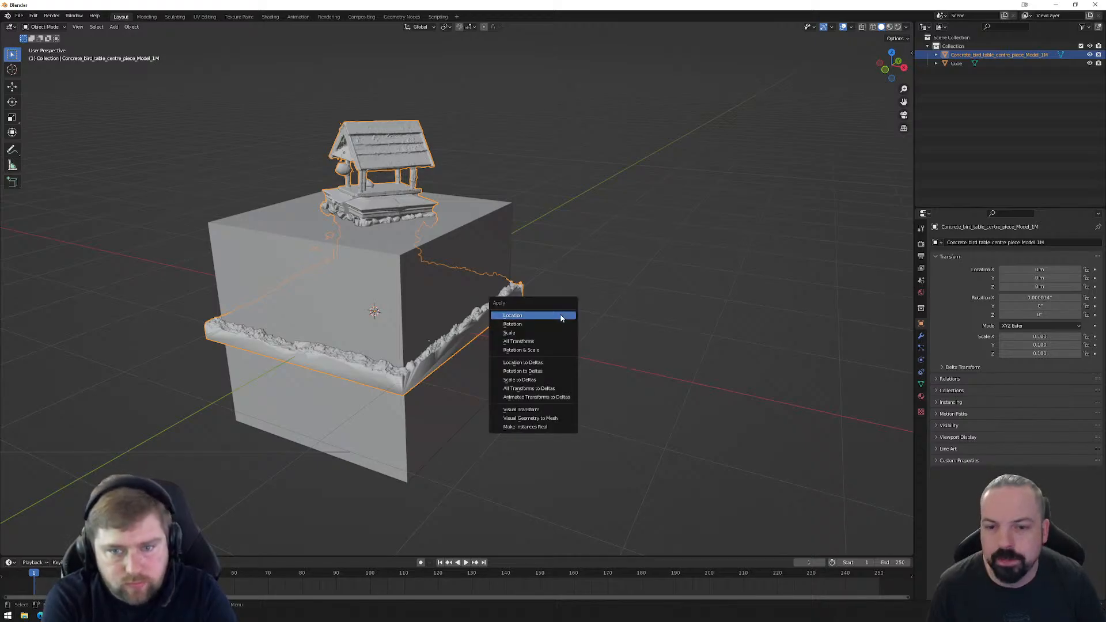
click(547, 343)
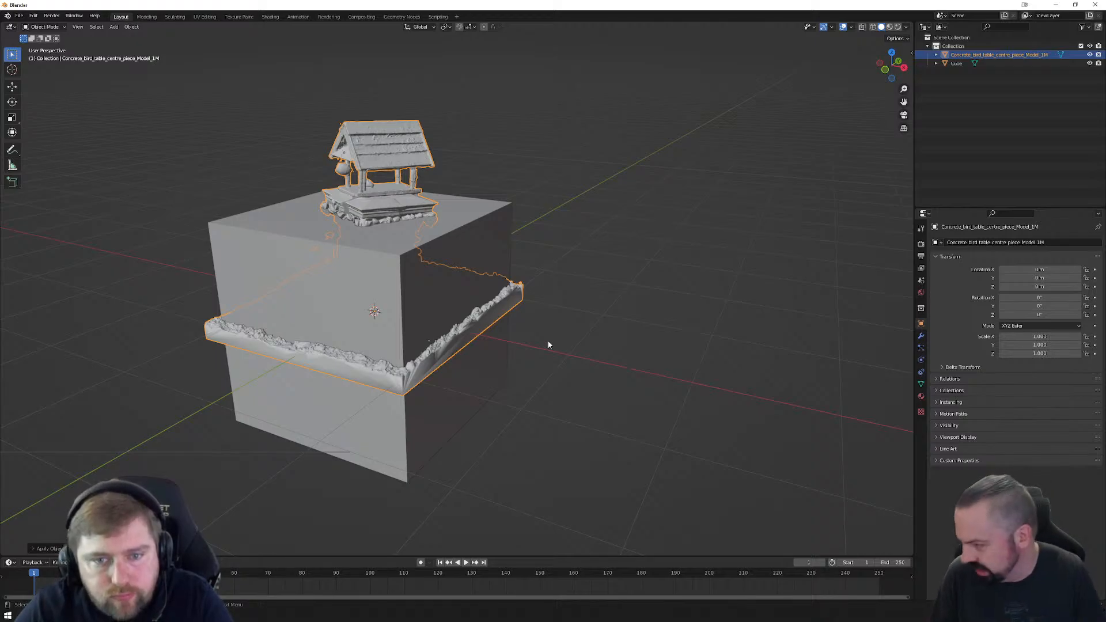
middle_drag(514, 430, 528, 409)
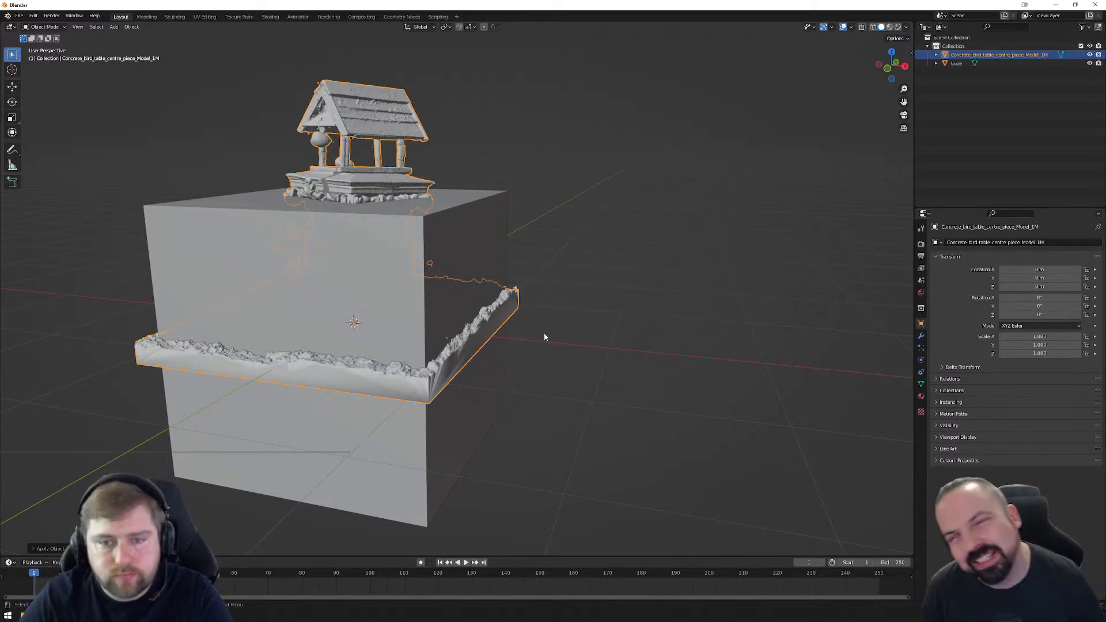
click(470, 272)
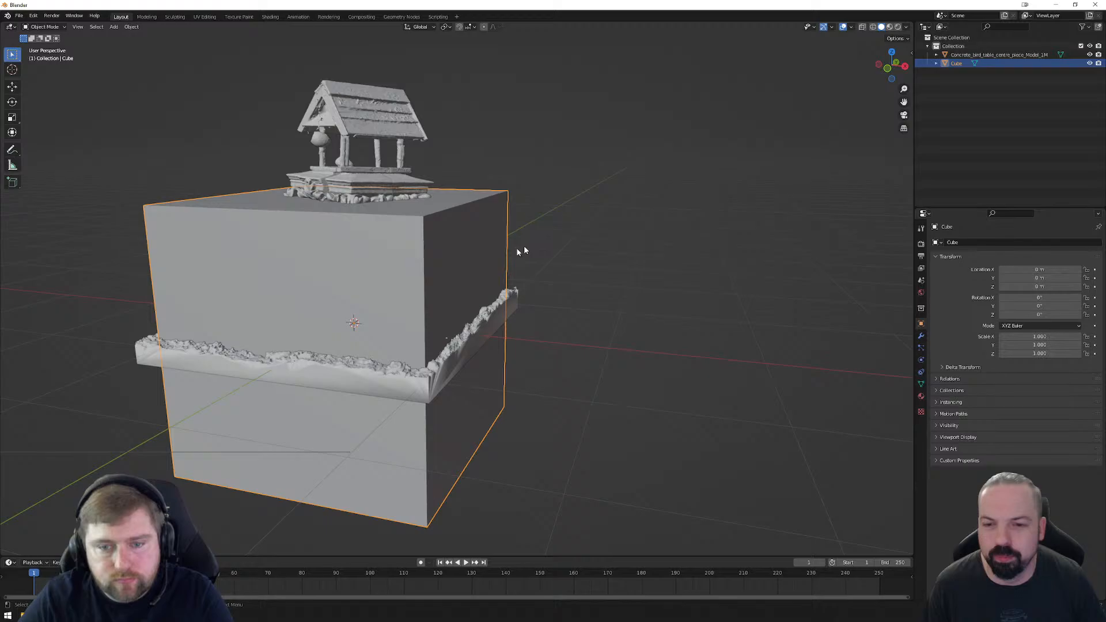
click(887, 71)
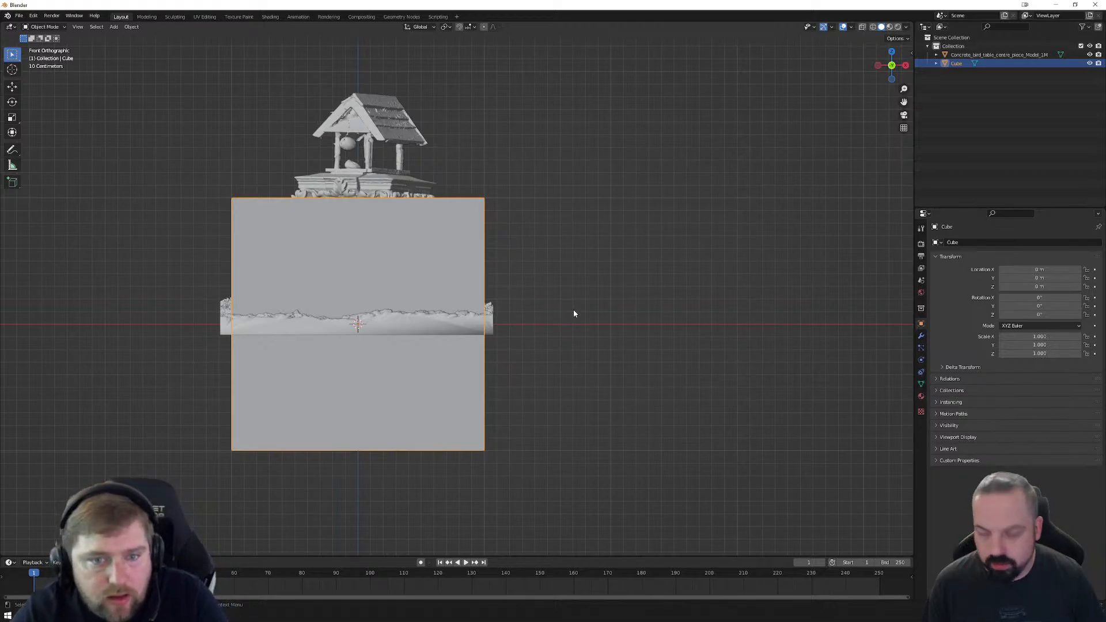
key(ctrl+a)
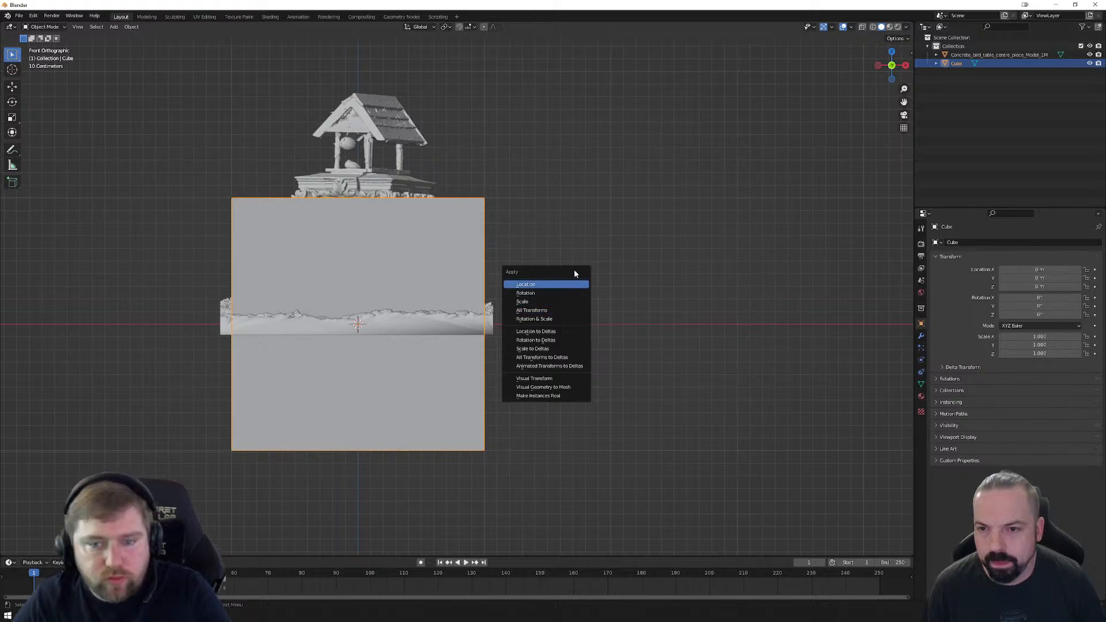
click(517, 192)
click(366, 123)
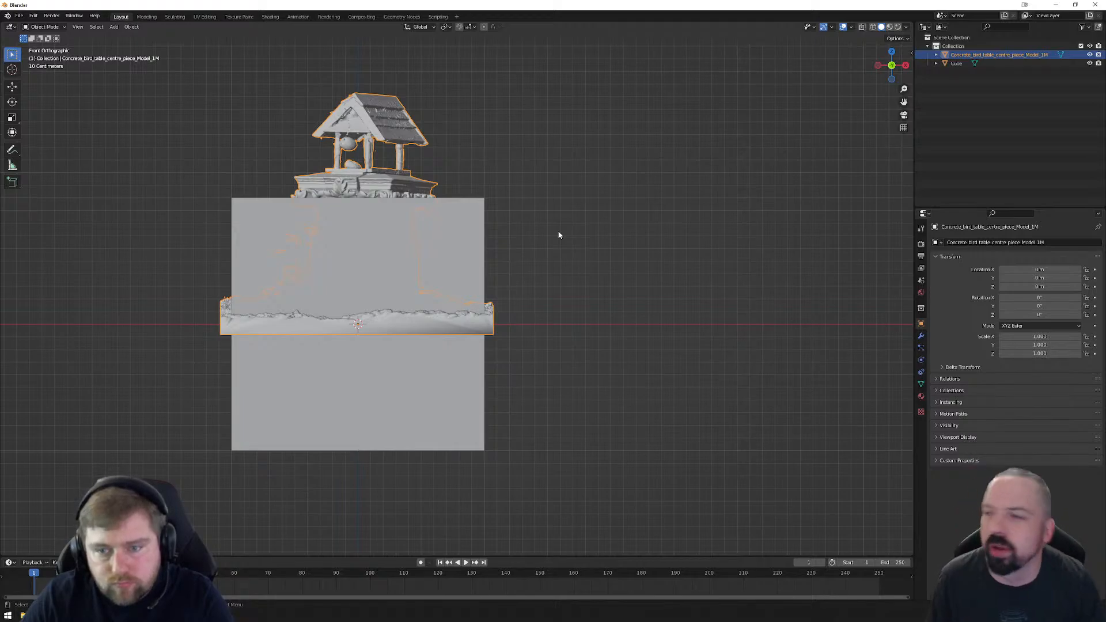
middle_drag(555, 328, 515, 347)
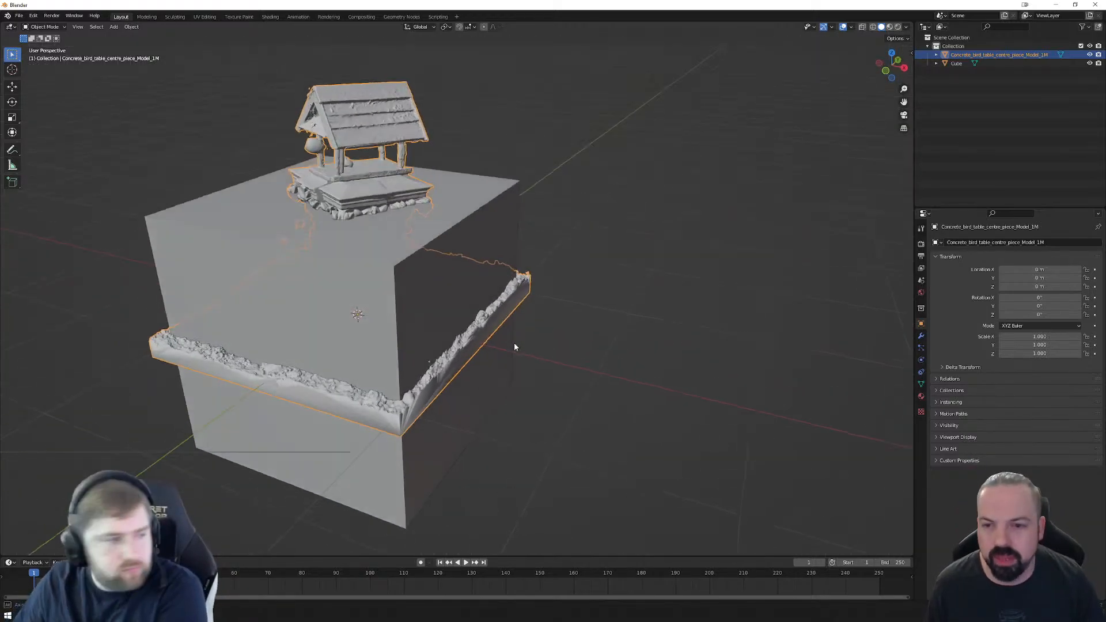
click(514, 346)
Step: Enter Edit Mode on the cube, box-select it in solid shading and examine which of its faces are picked
click(452, 230)
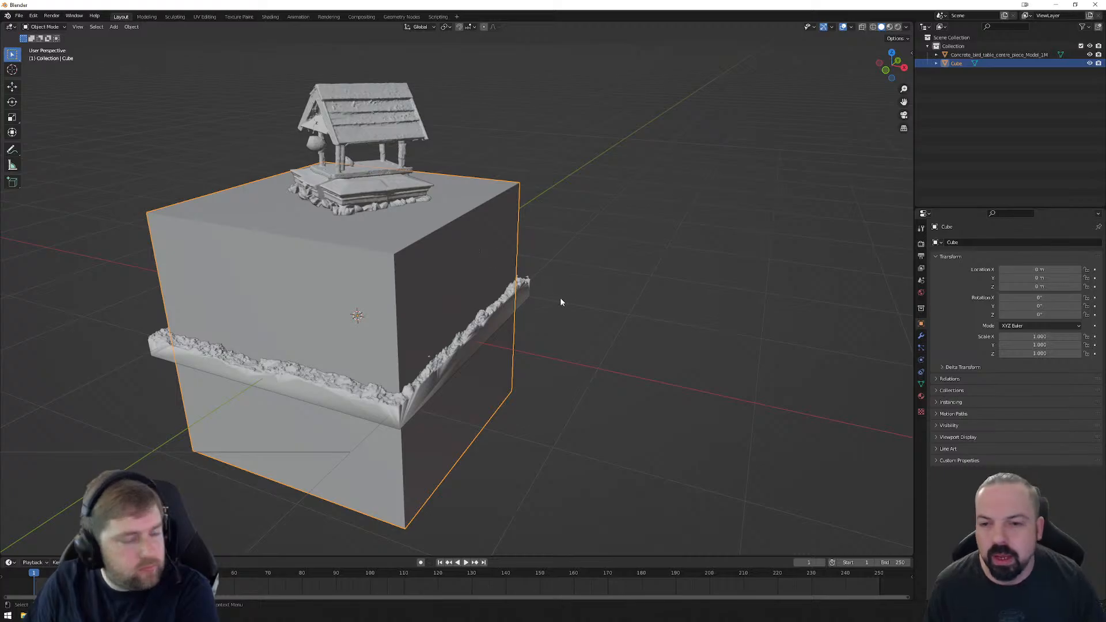
mouse_move(560, 297)
middle_down()
mouse_move(530, 299)
mouse_move(561, 324)
mouse_move(597, 326)
mouse_move(556, 316)
middle_up()
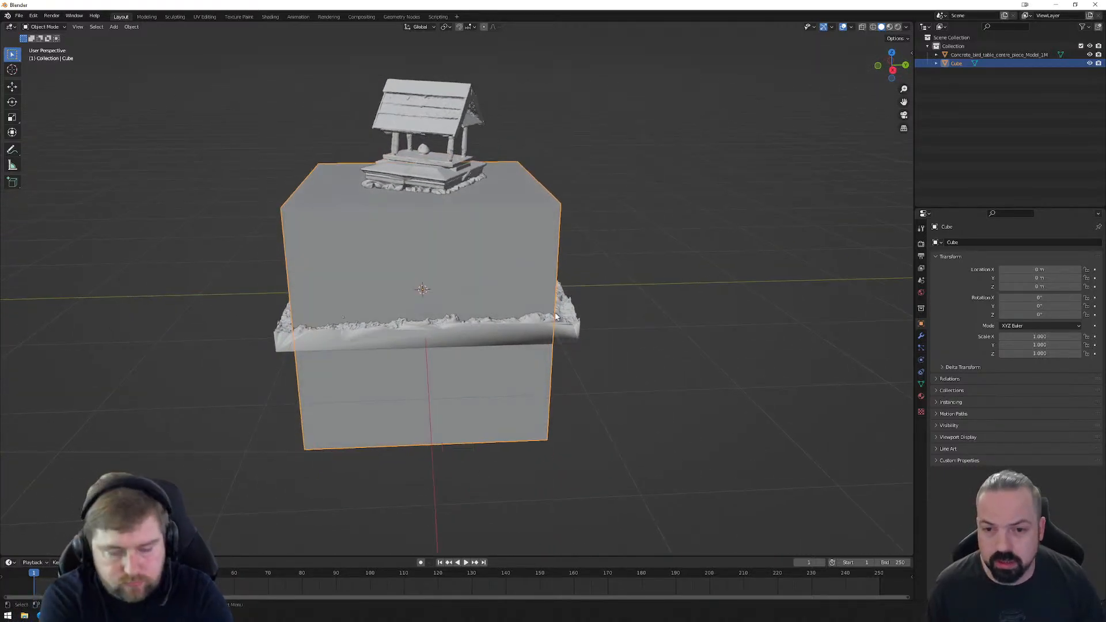
key(Tab)
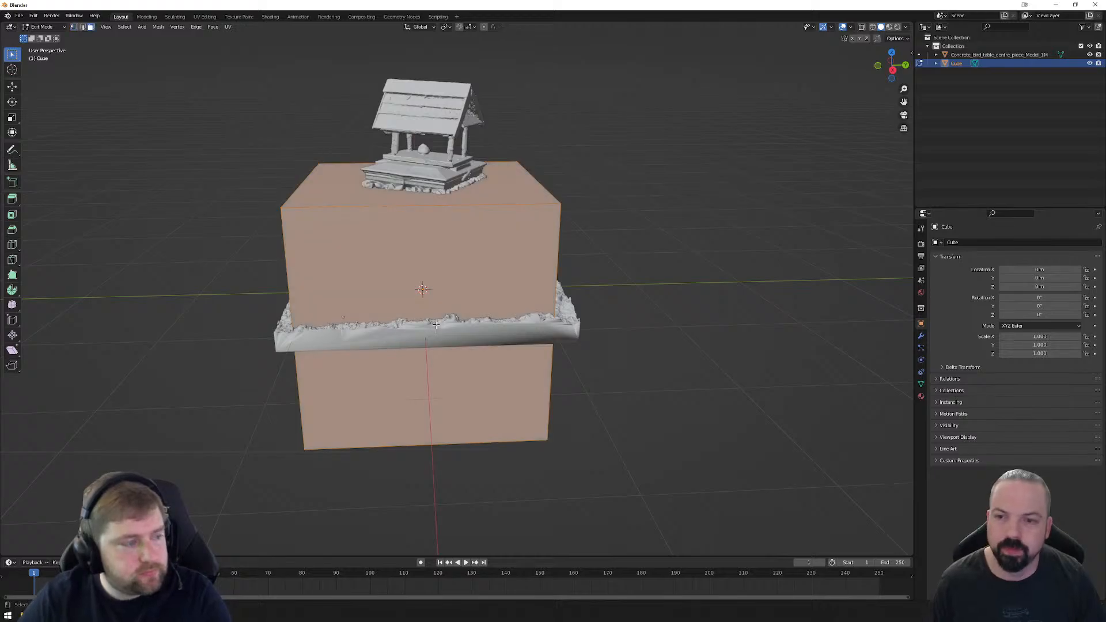
drag(338, 93, 668, 530)
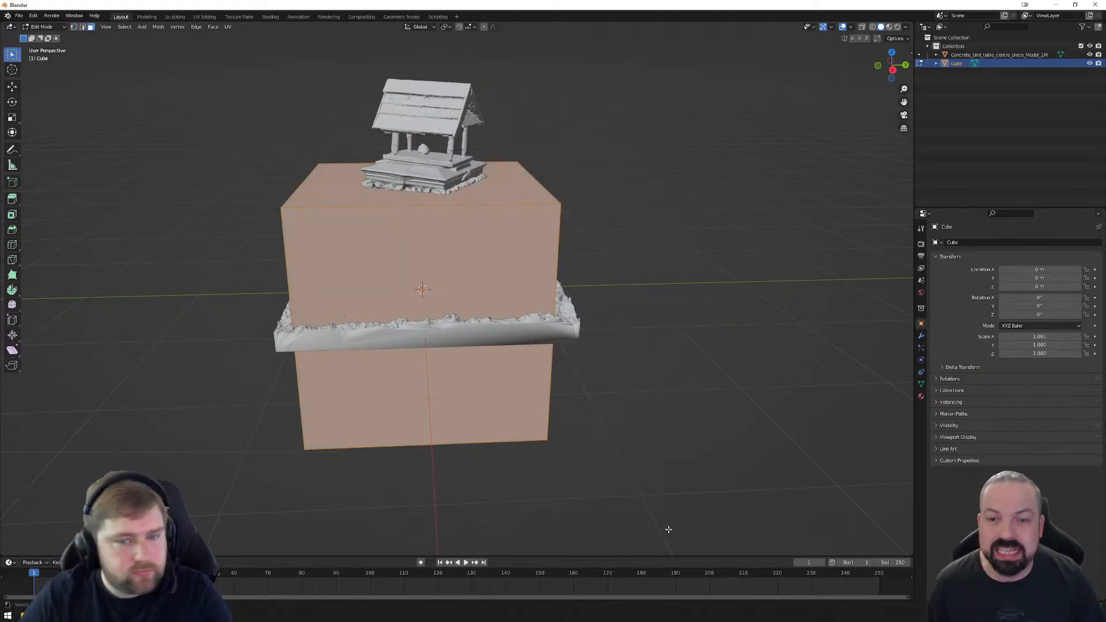
middle_drag(668, 530, 647, 361)
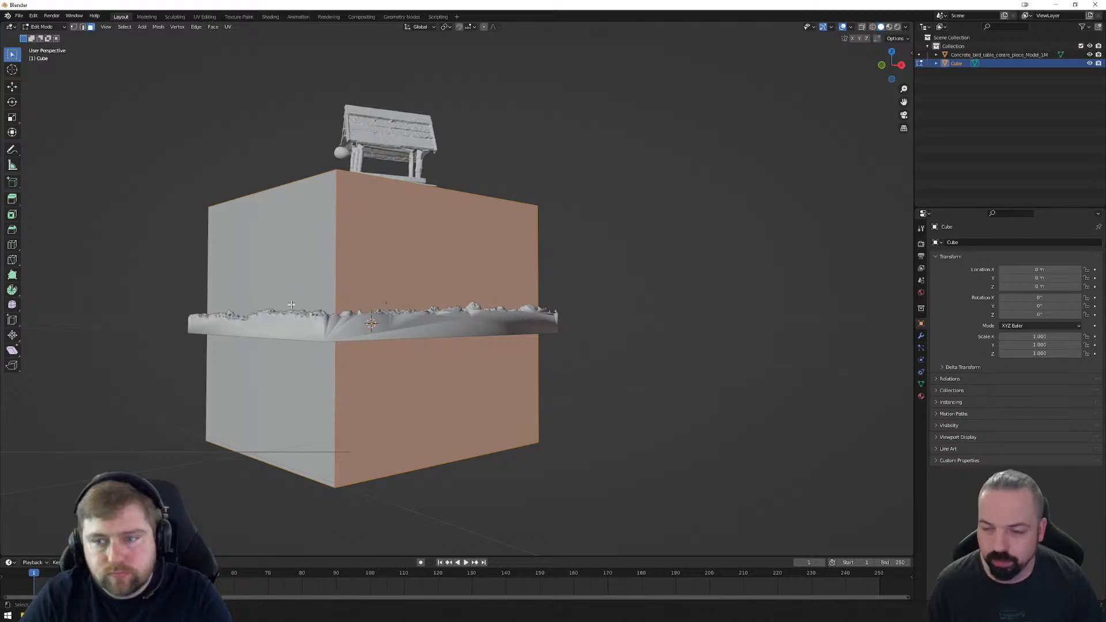
middle_drag(291, 305, 408, 363)
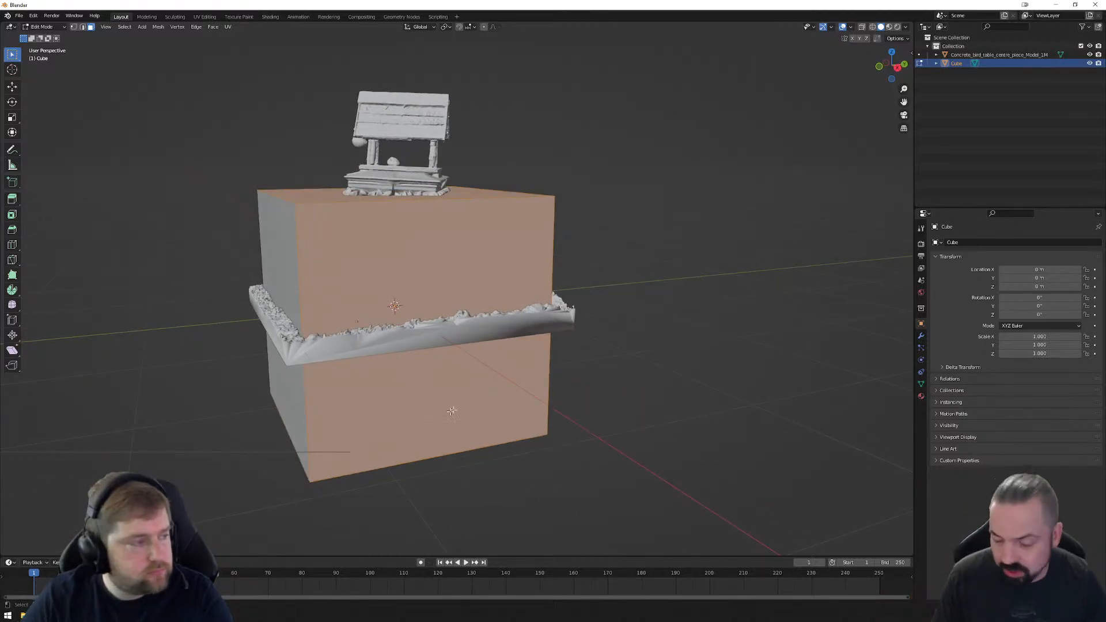
middle_drag(451, 411, 398, 403)
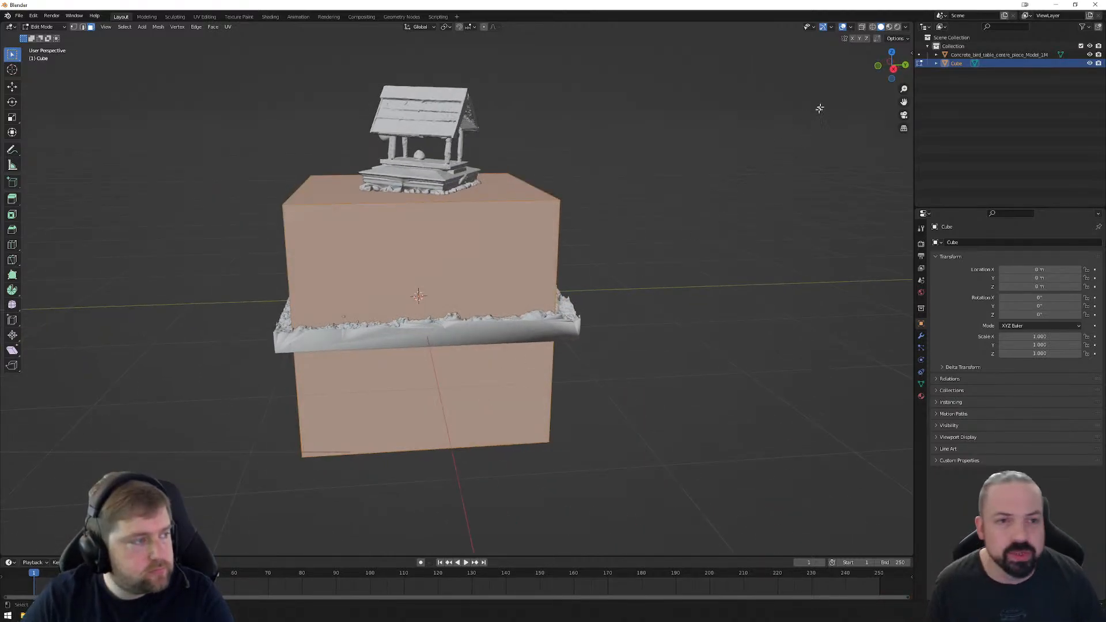
Step: Turn on X-ray, box-select through the cube and delete the selected faces, keeping only the face on the negative Y side
click(862, 27)
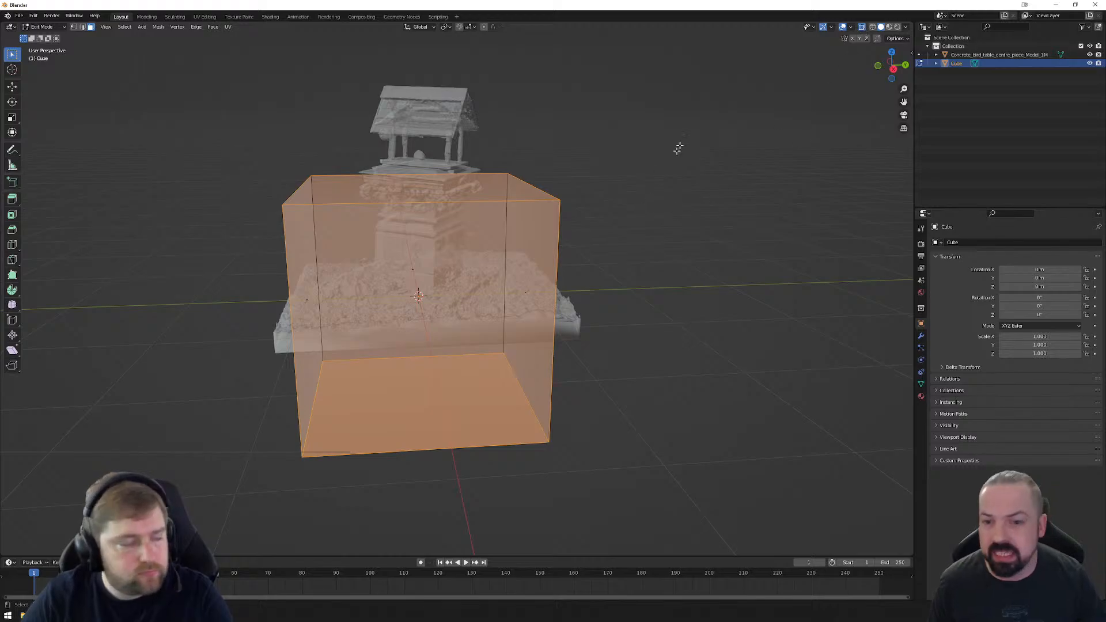
drag(698, 85, 340, 524)
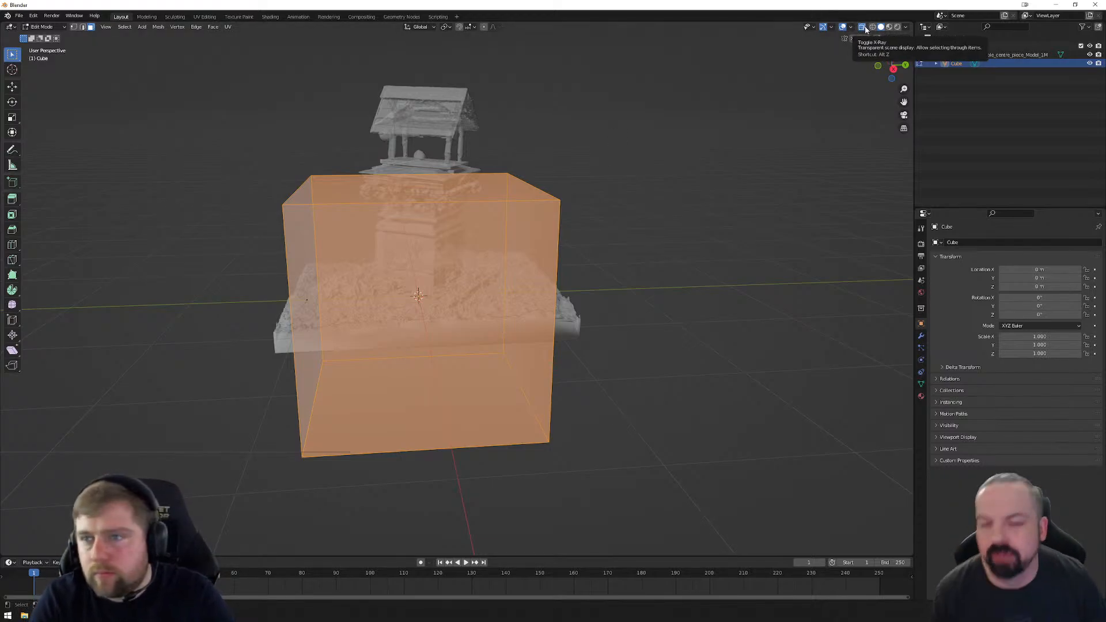
click(638, 245)
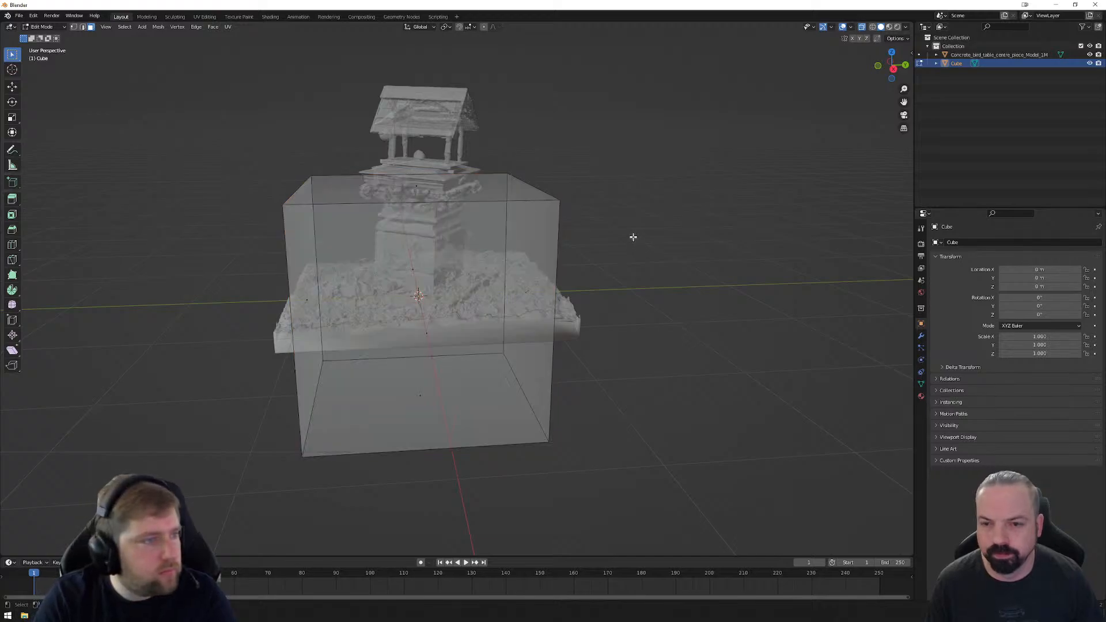
drag(658, 92, 384, 504)
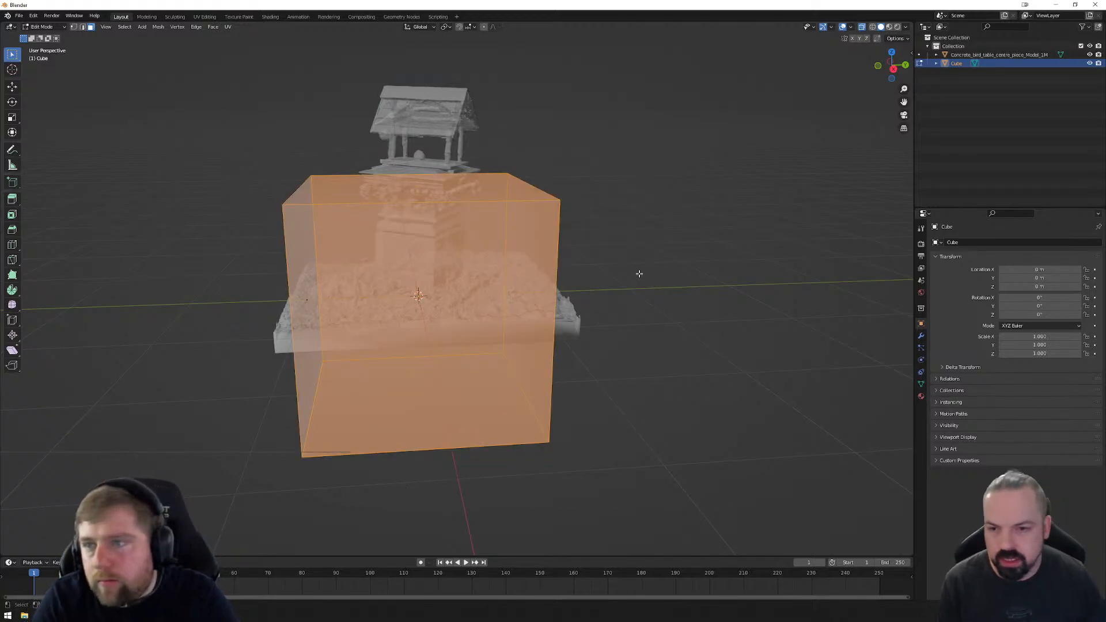
key(x)
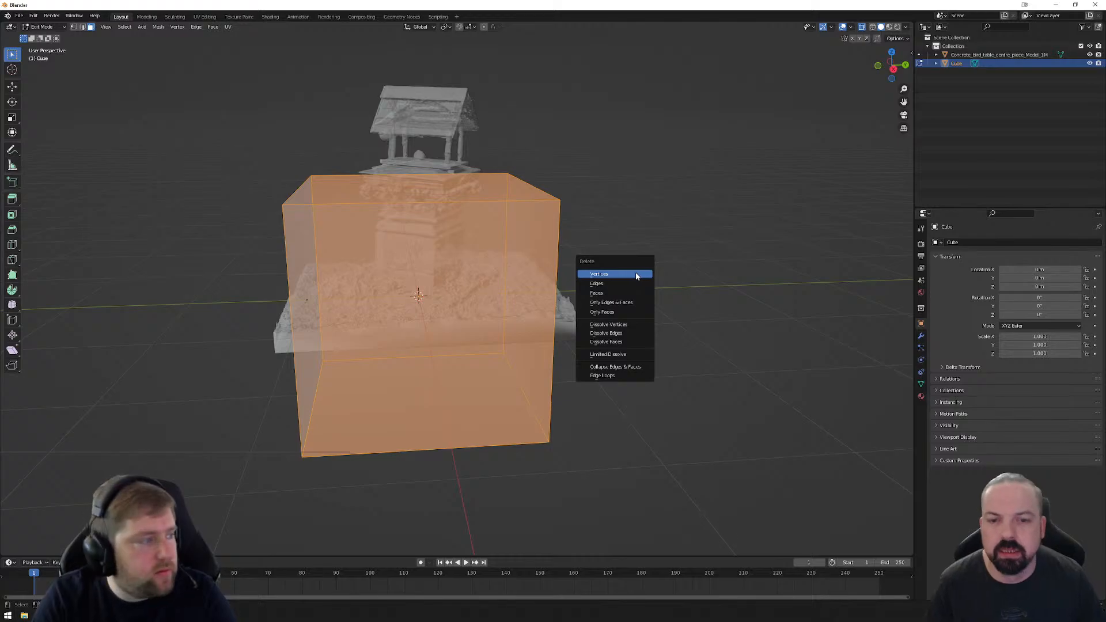
click(614, 293)
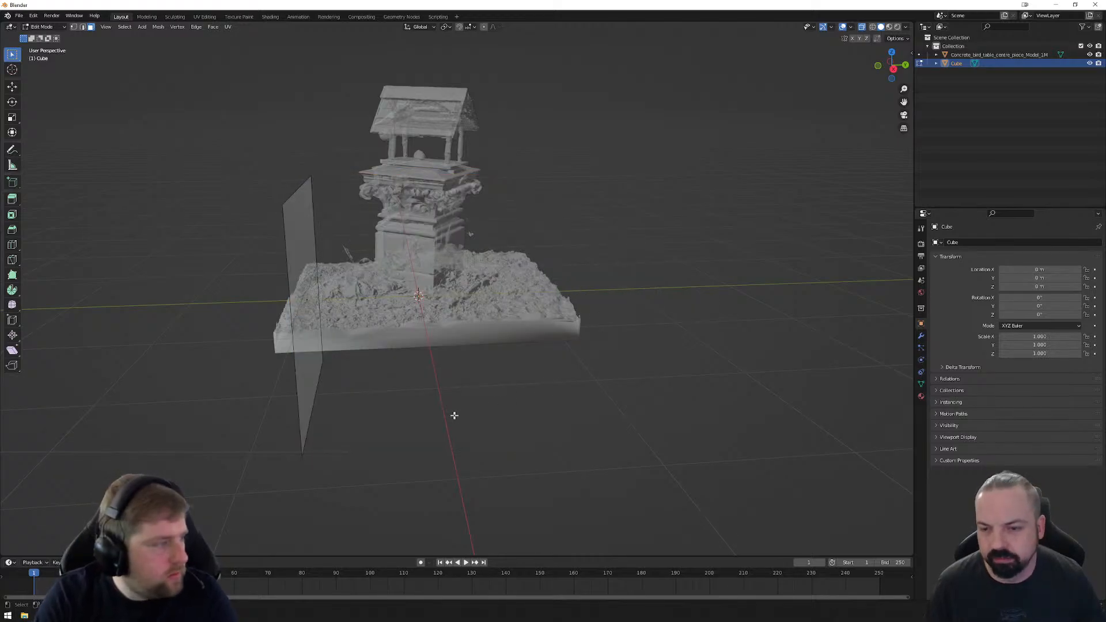
Step: Undo the face deletion on the cube and clear the restored face selection
middle_drag(444, 386, 516, 382)
key(ctrl+z)
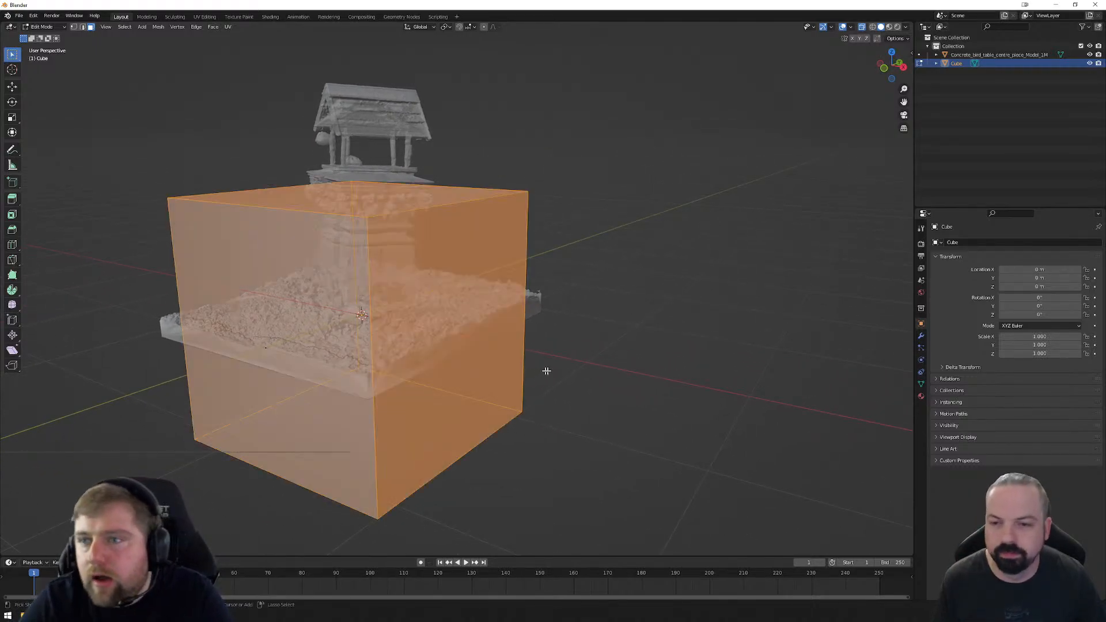
middle_drag(620, 367, 585, 361)
key(alt+a)
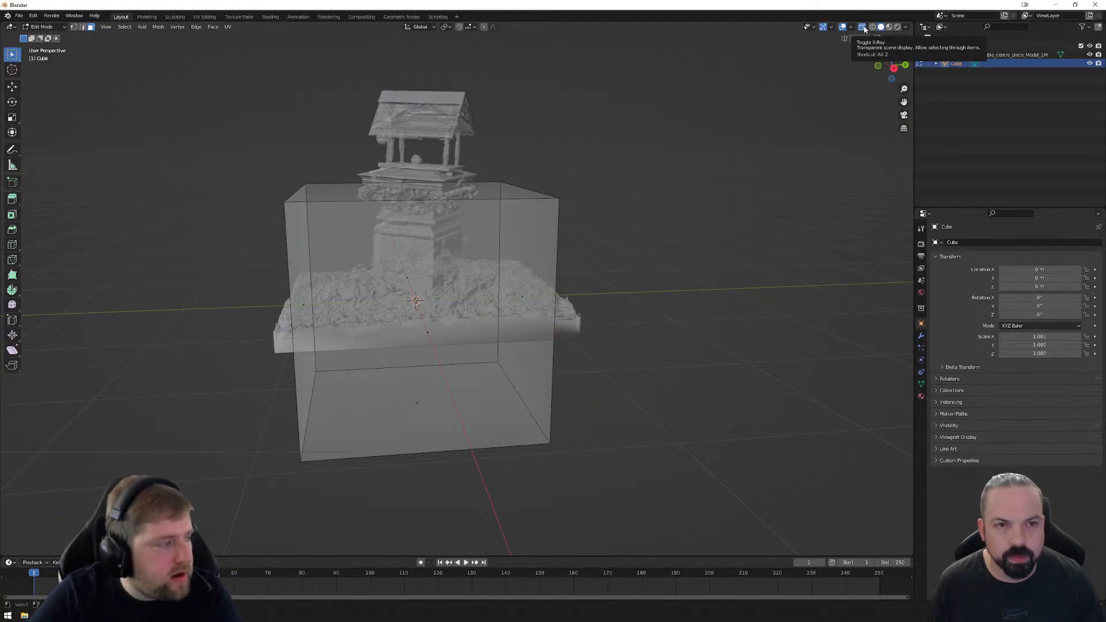
Step: Box-select through the cube in X-ray, and compare it with picking the positive Y and positive X faces individually
drag(685, 107, 372, 532)
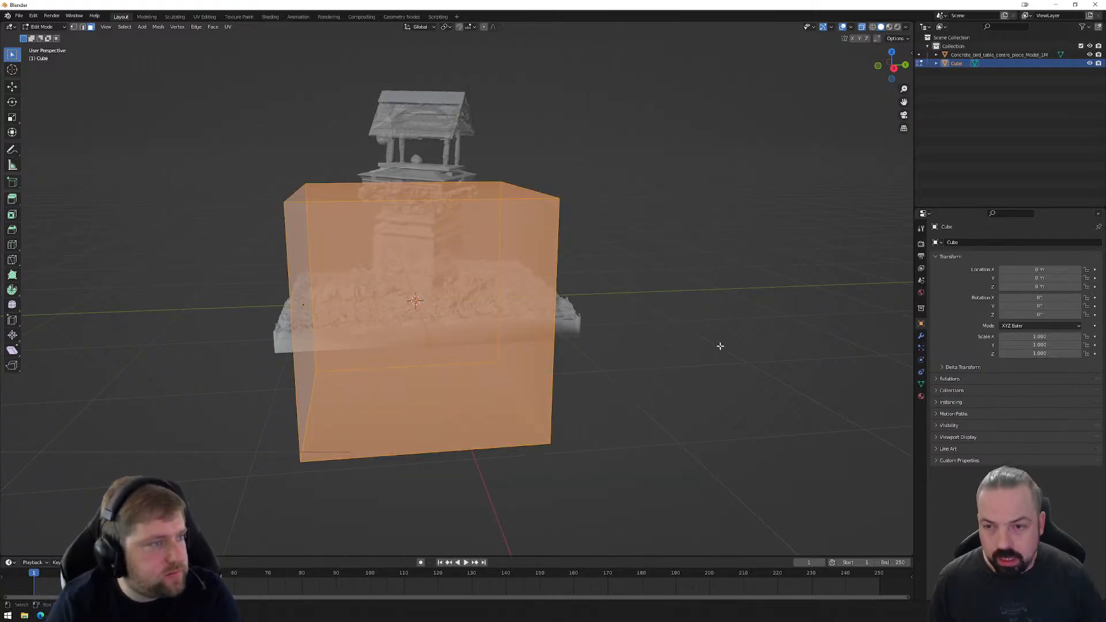
click(691, 175)
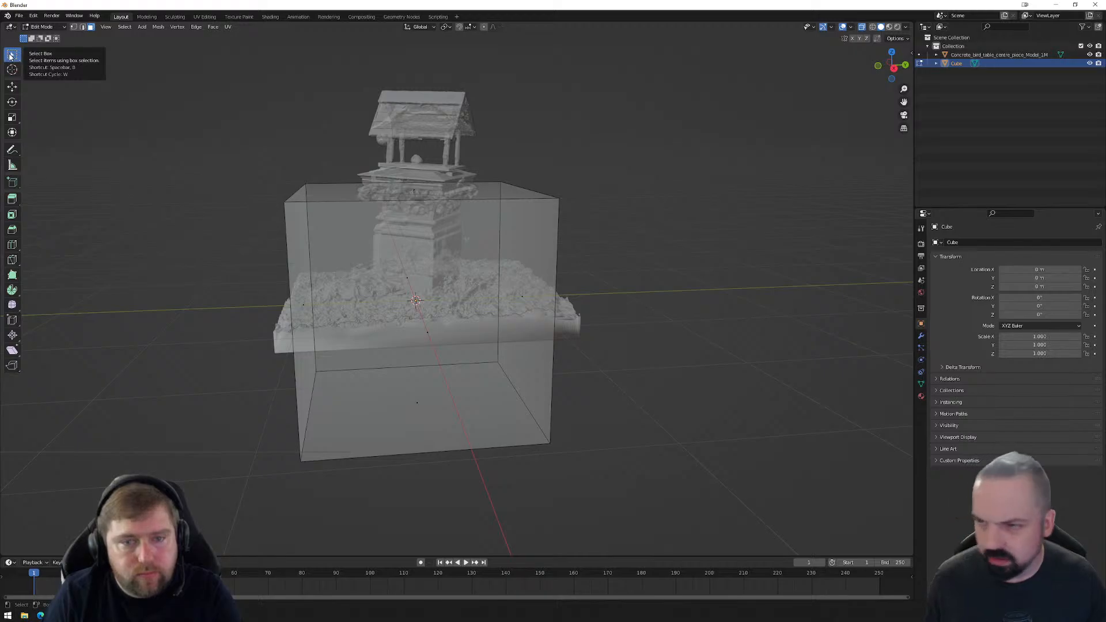
drag(786, 77, 368, 529)
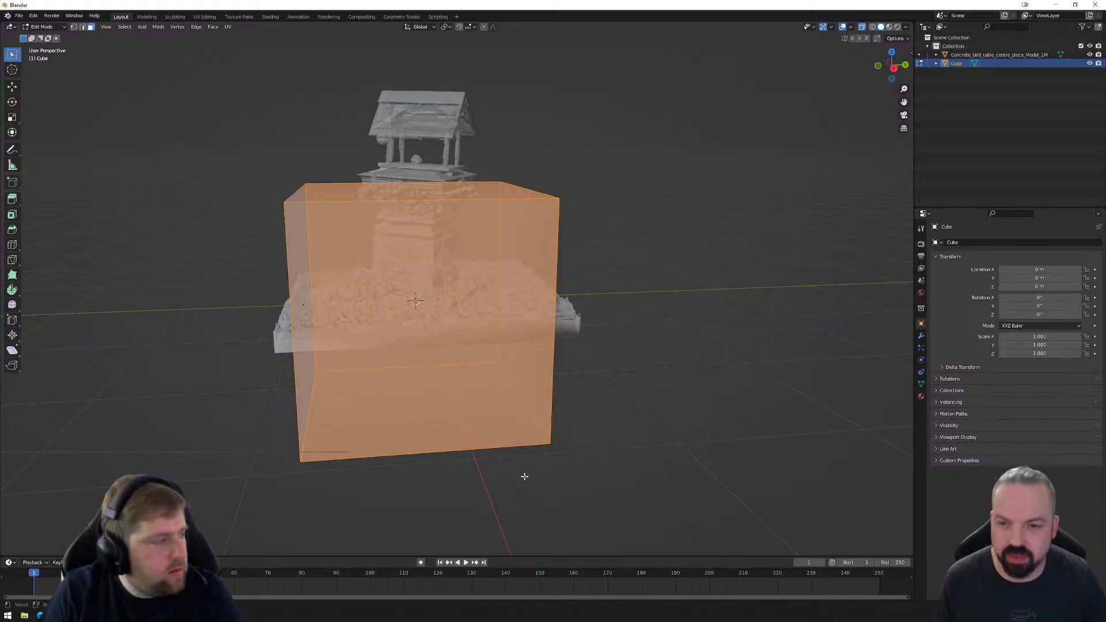
click(656, 296)
click(528, 293)
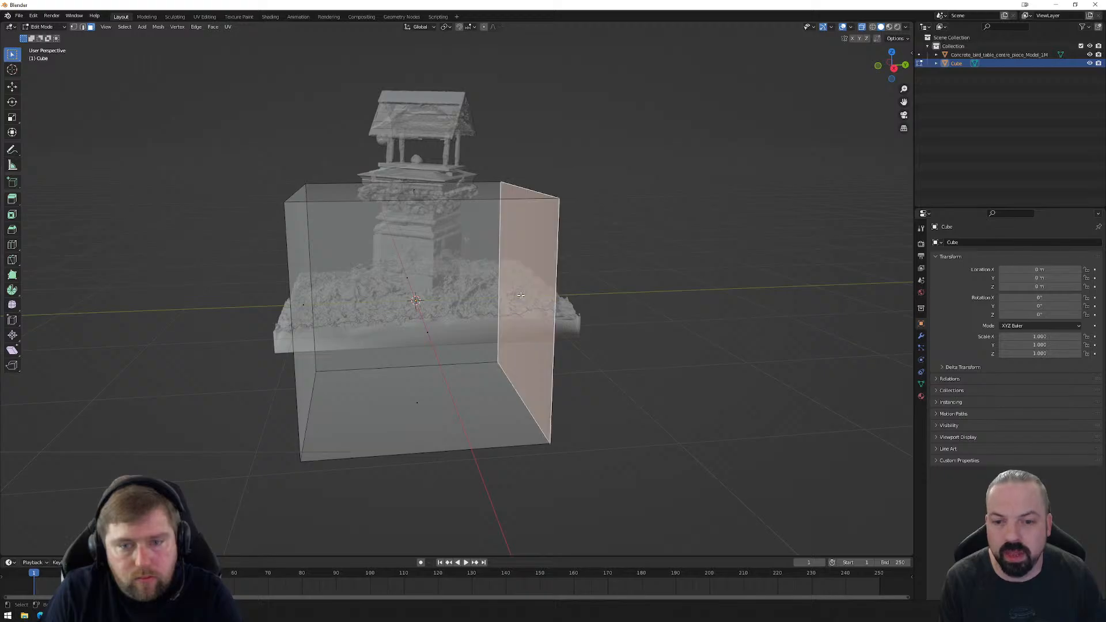
click(411, 282)
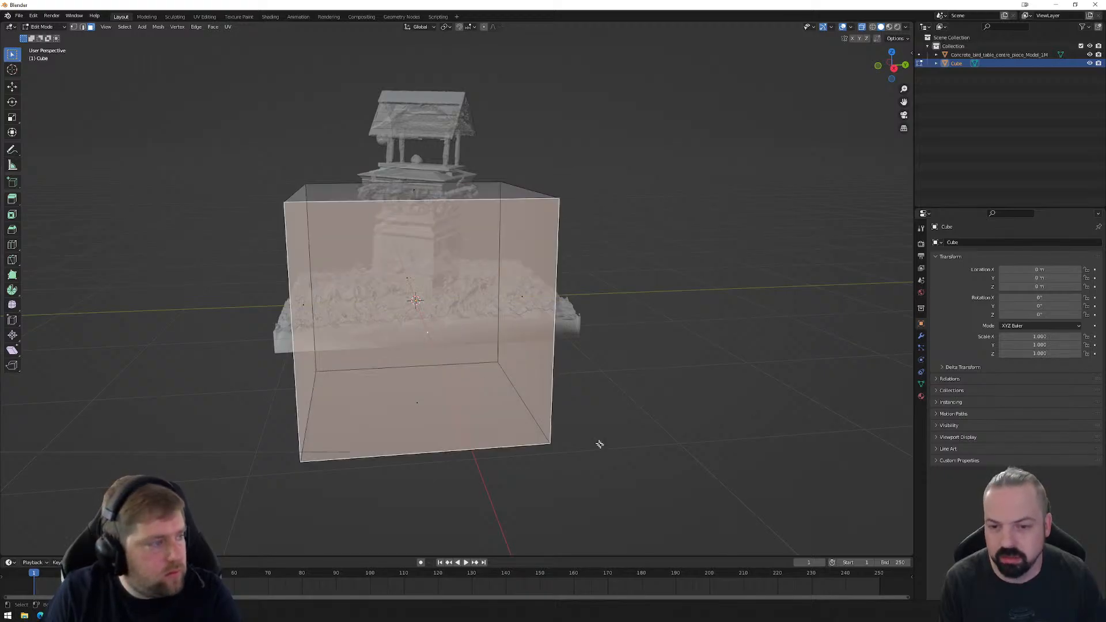
Step: Test how the bottom face's centre dot affects selection using small boxes, a direct pick and a larger box, and clear the selection
drag(588, 500, 460, 395)
drag(602, 492, 472, 408)
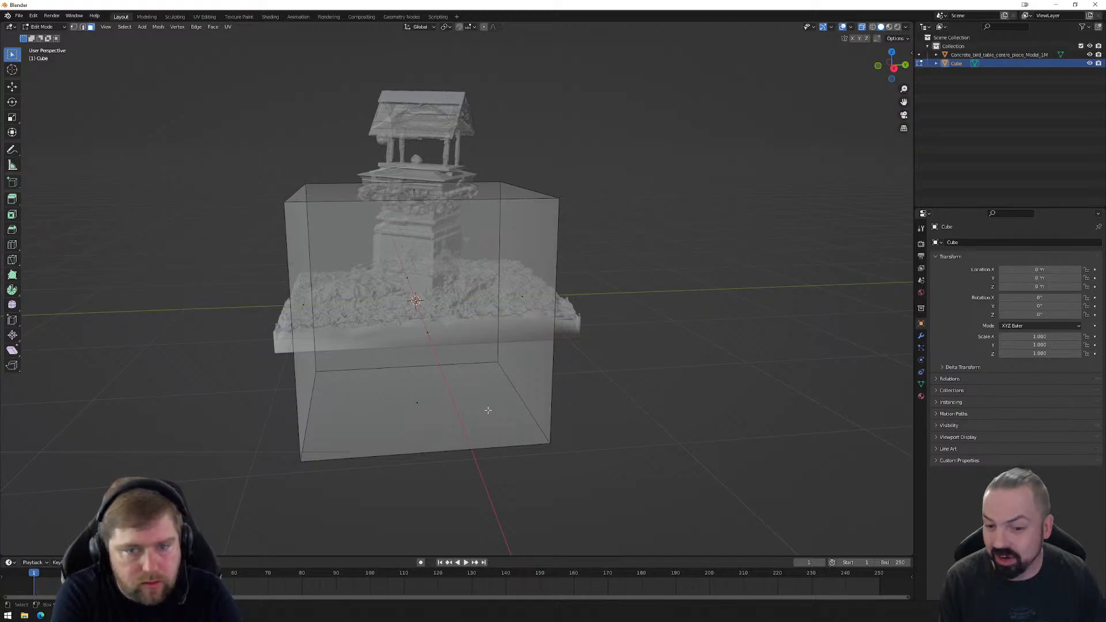
click(418, 404)
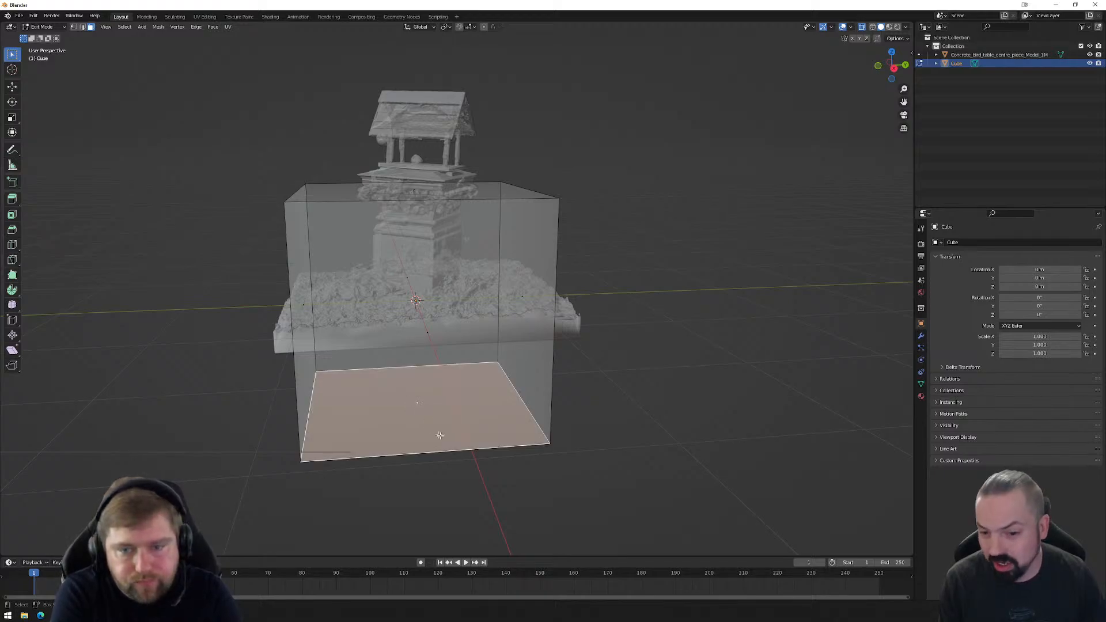
drag(696, 505, 387, 200)
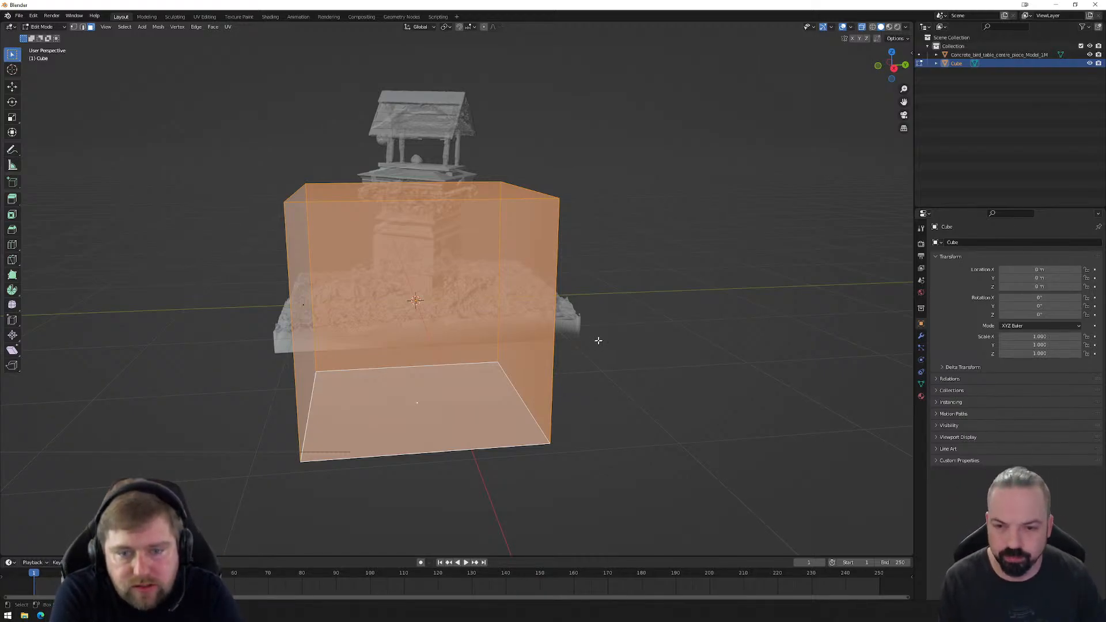
middle_drag(543, 370, 573, 394)
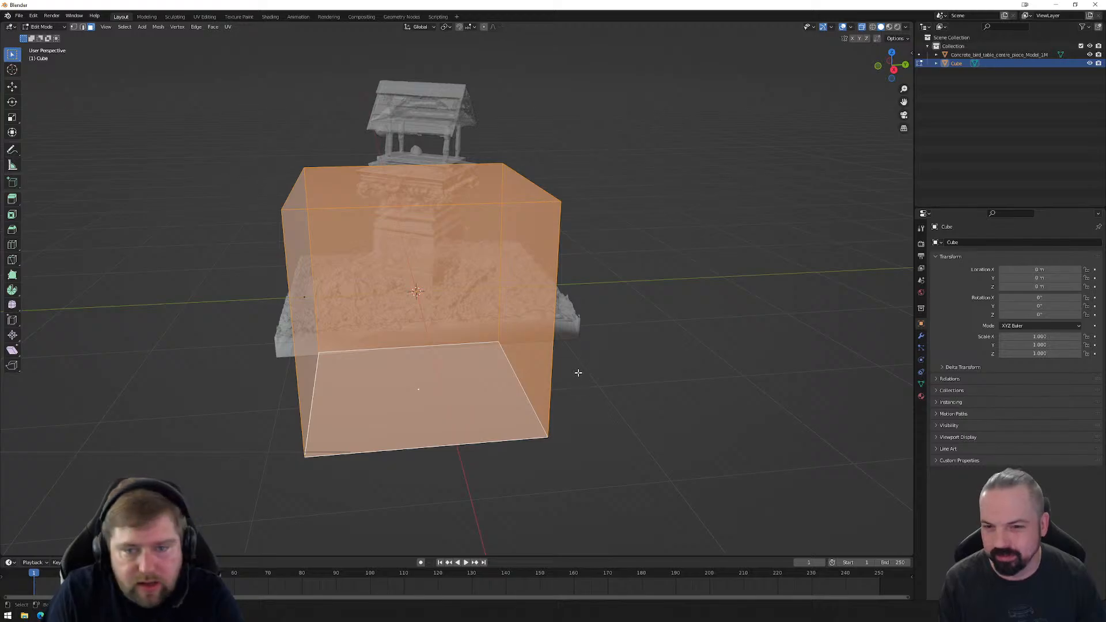
key(alt+a)
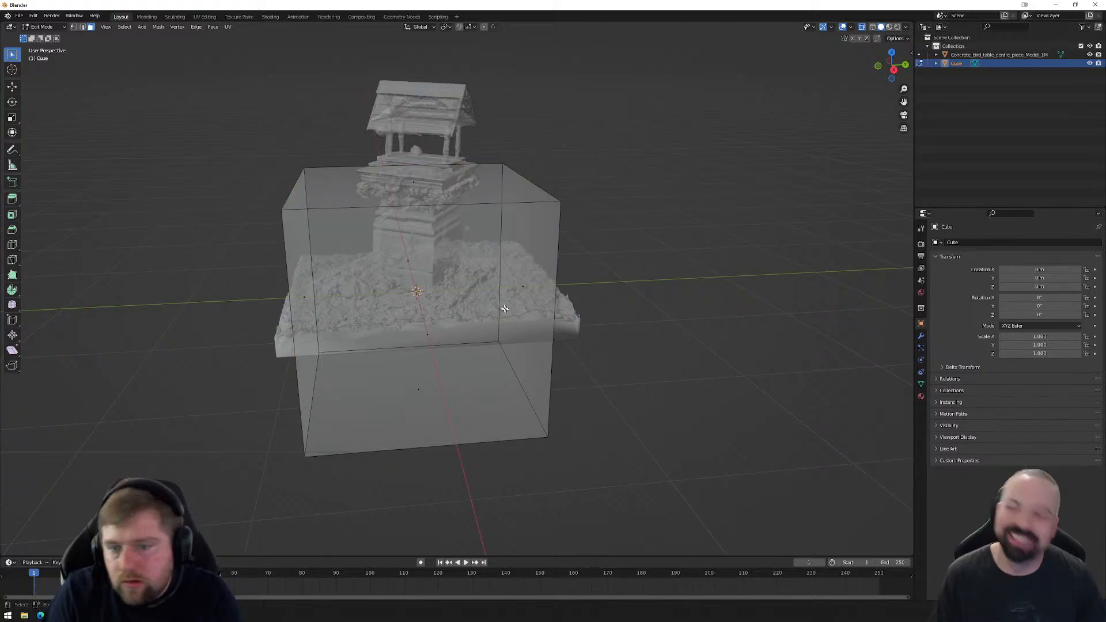
Step: Return to Object Mode, deselect the cube and select it again
click(43, 27)
click(47, 37)
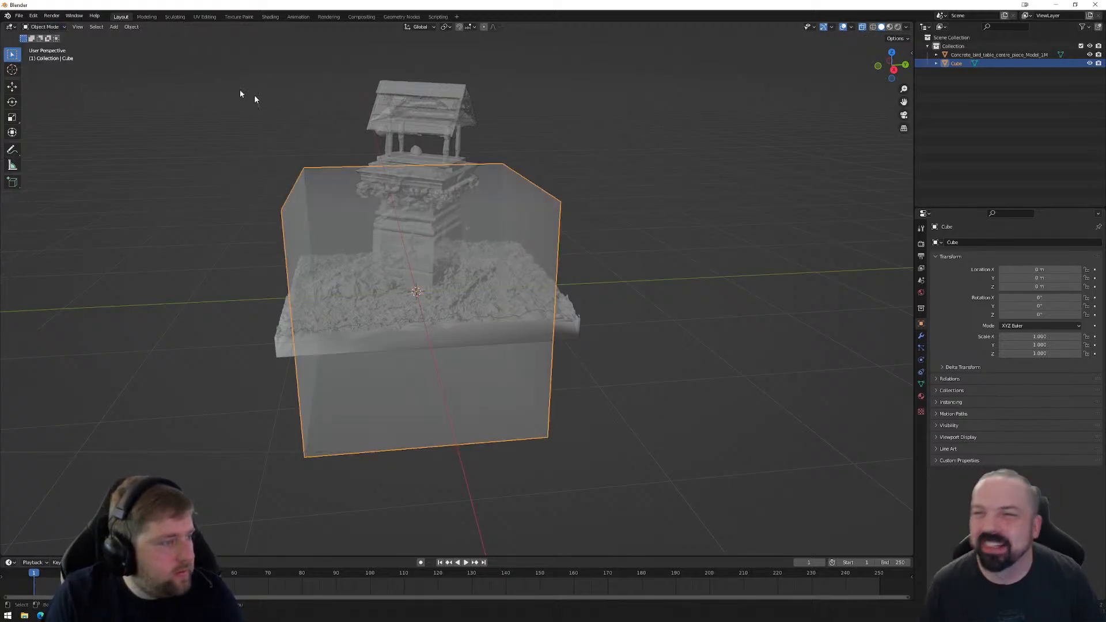
click(644, 221)
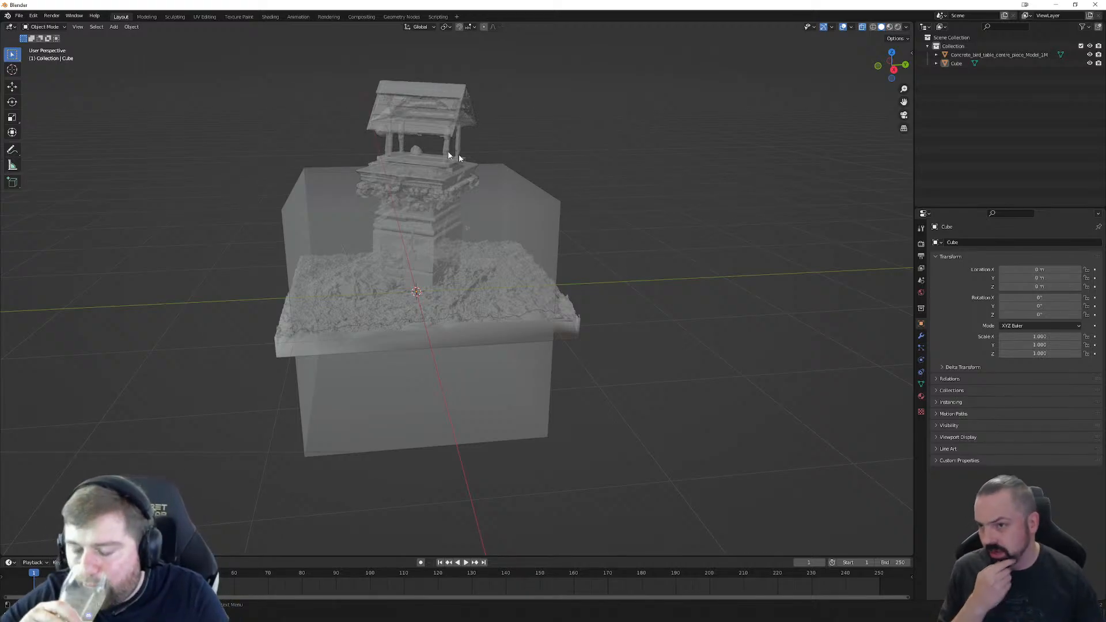
click(58, 29)
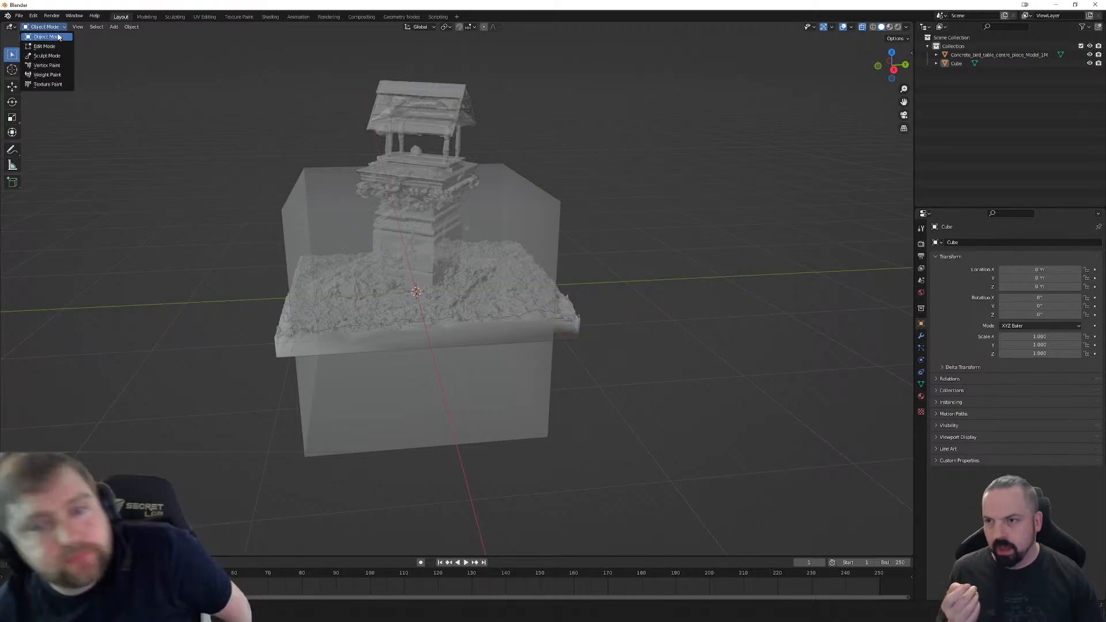
click(314, 196)
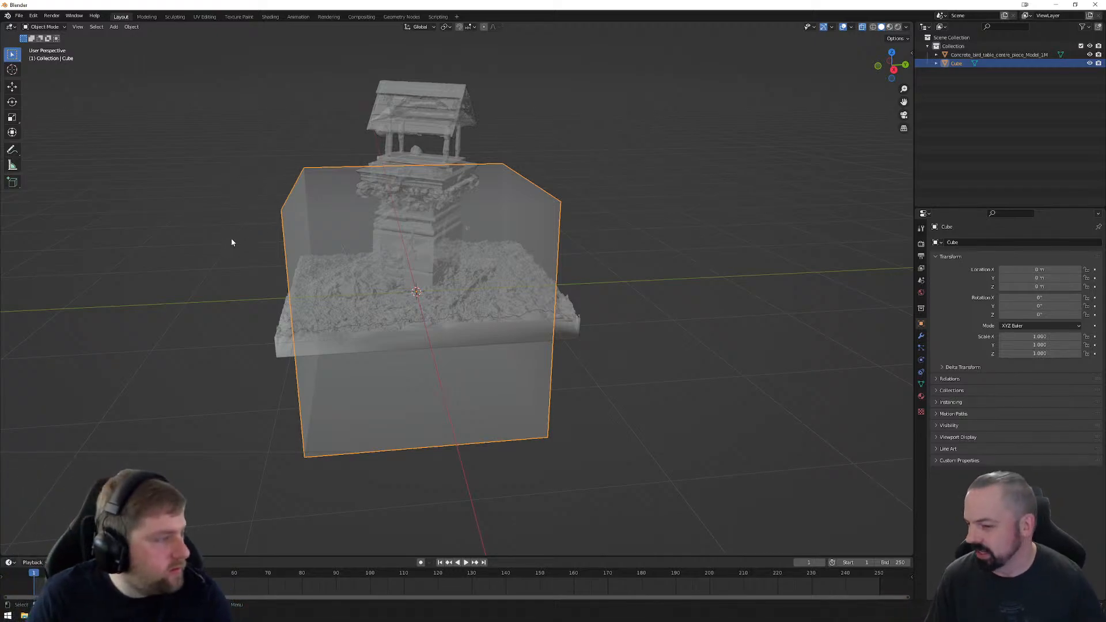
Step: Demonstrate switching between Object Mode and Edit Mode on the selected cube, ending in Edit Mode
click(48, 27)
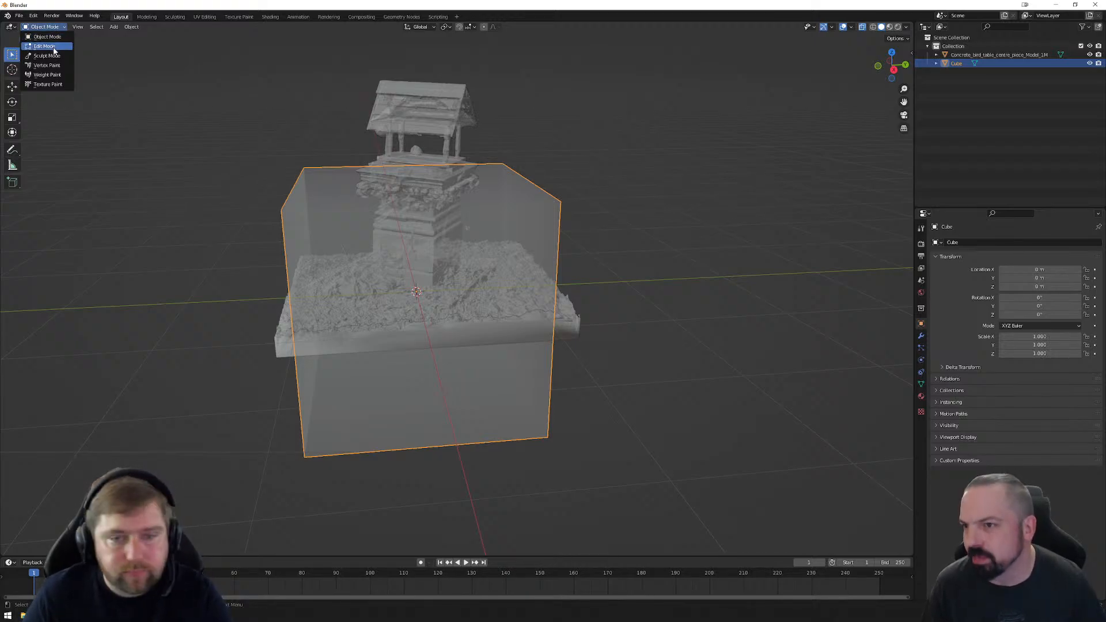
click(52, 49)
key(Tab)
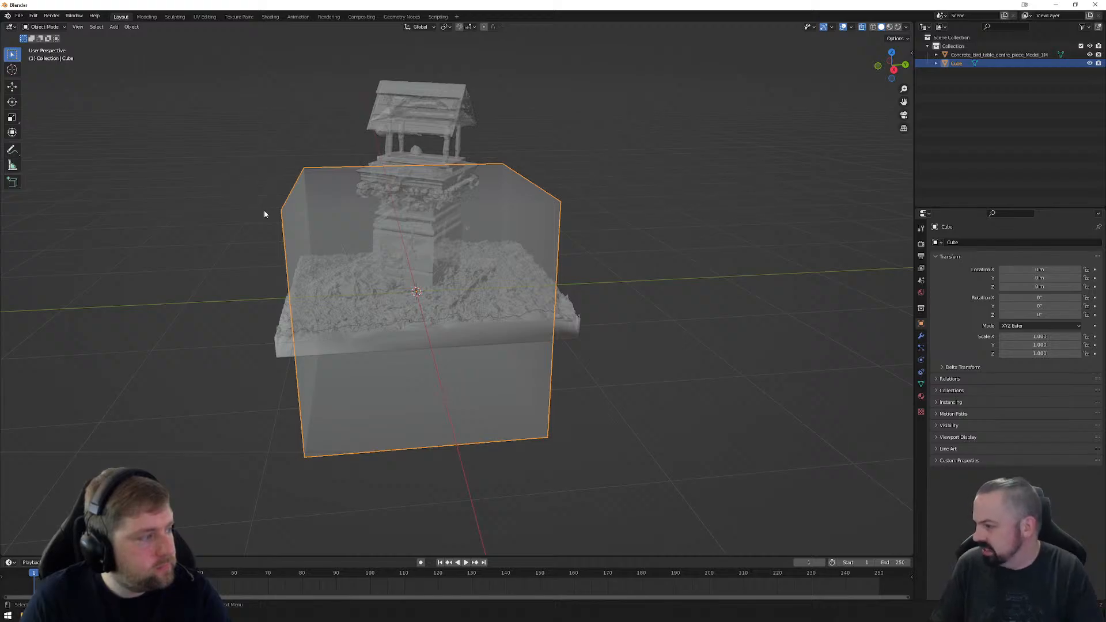
click(54, 26)
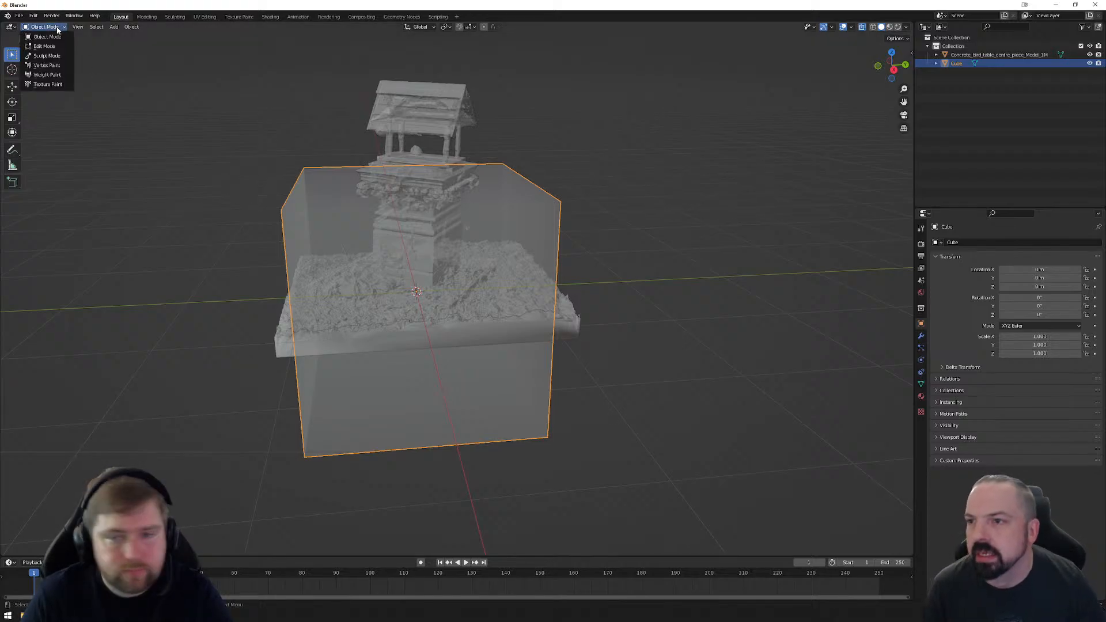
click(56, 45)
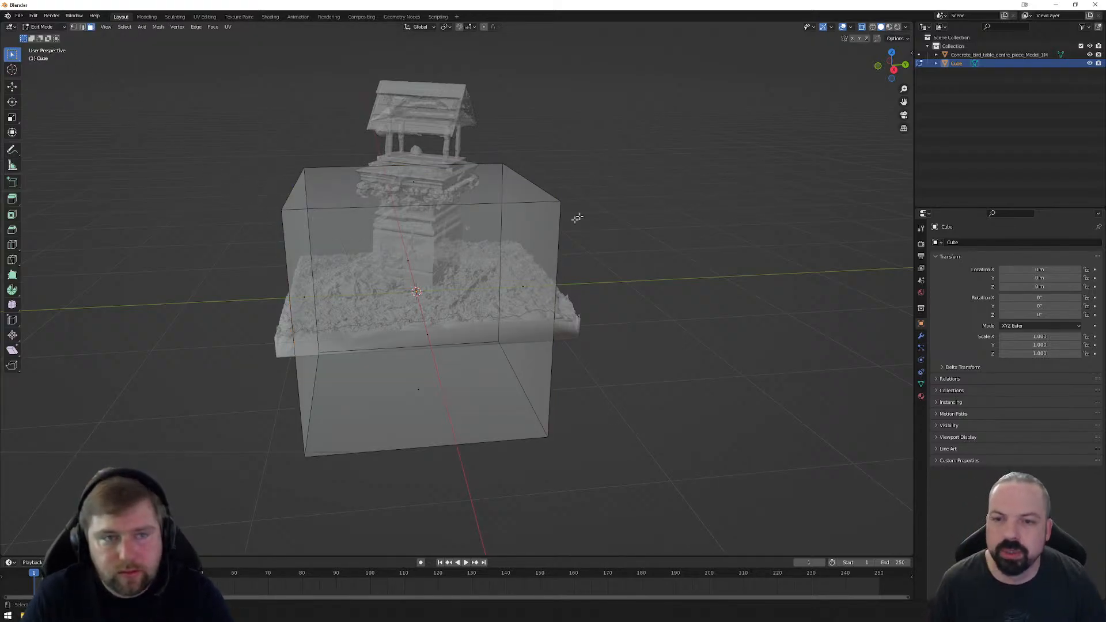
Step: Box-select through the cube, delete all its faces except the negative Y one, and inspect the remaining face from several angles
drag(690, 95, 353, 501)
key(x)
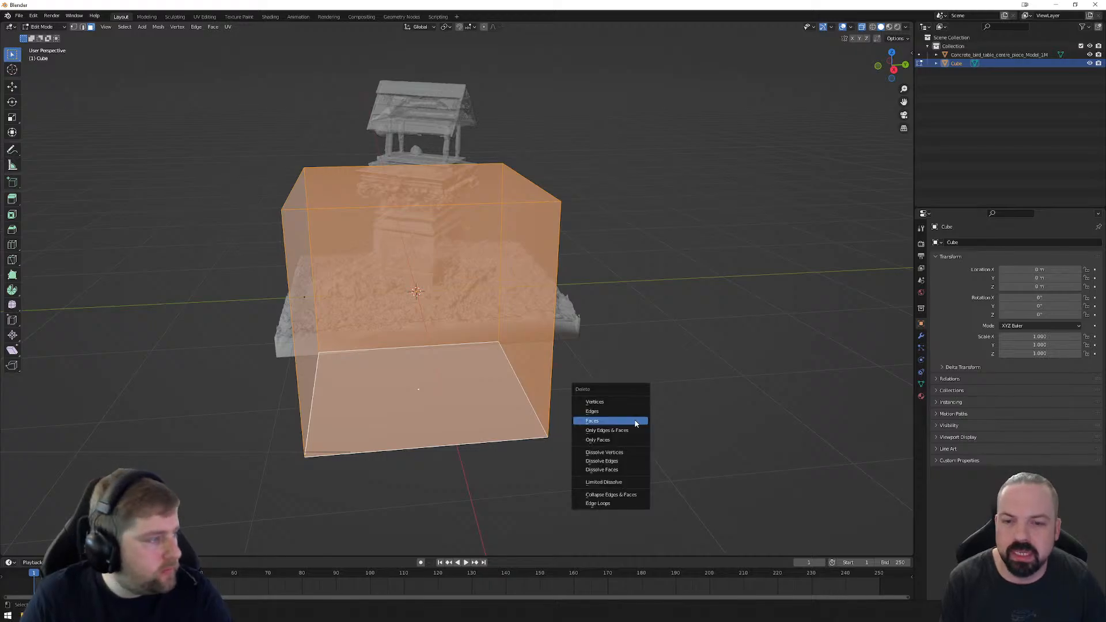
click(606, 420)
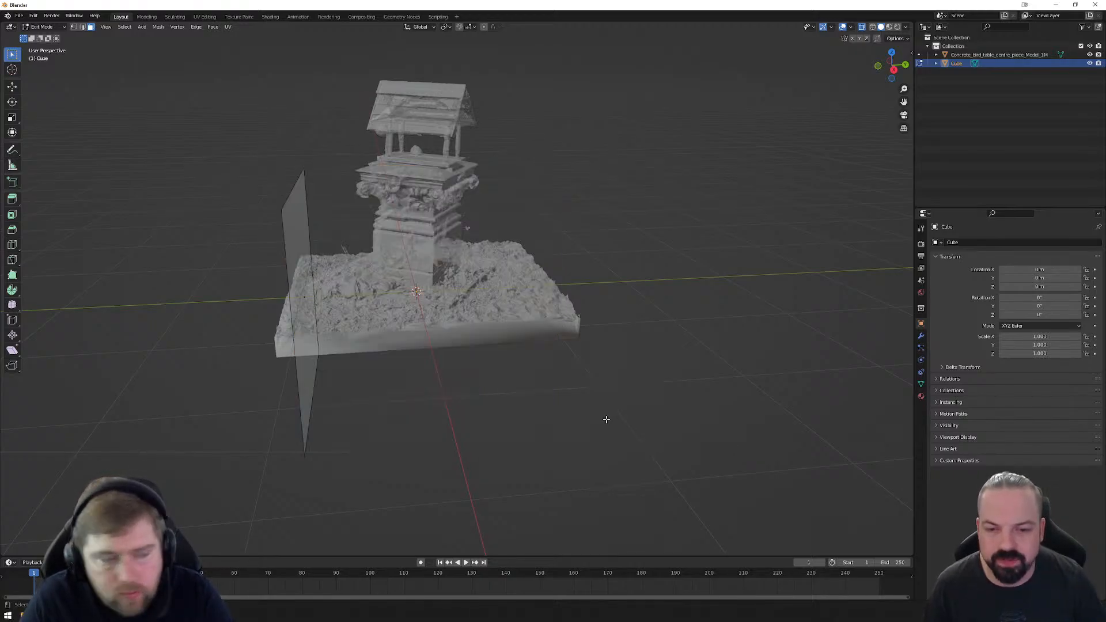
middle_drag(363, 404, 425, 377)
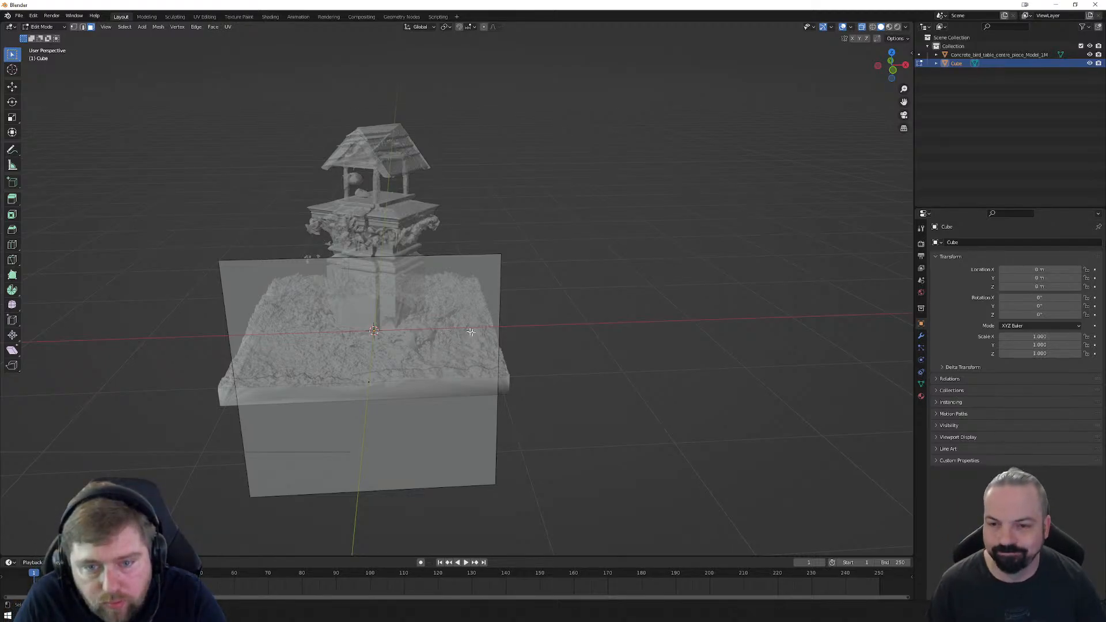
middle_drag(470, 334, 430, 298)
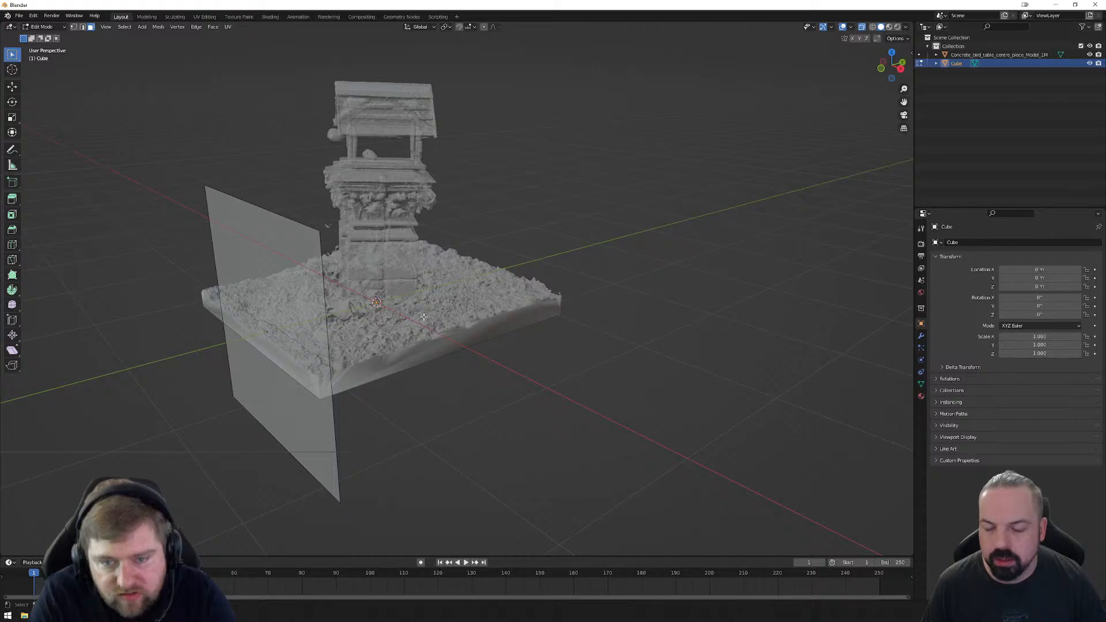
middle_drag(390, 316, 369, 313)
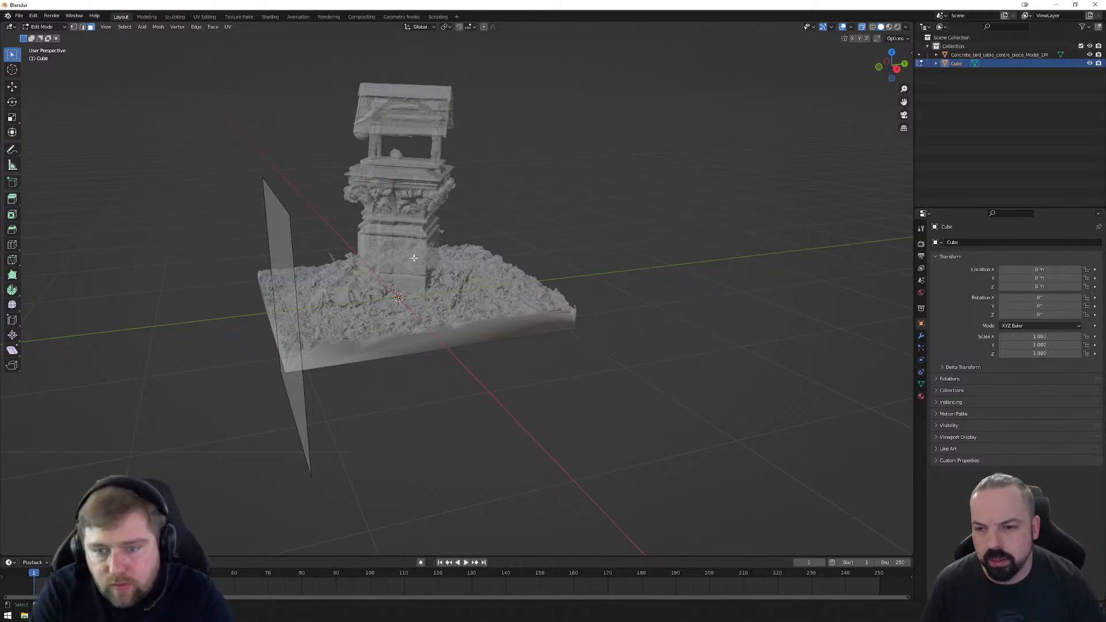
middle_drag(414, 258, 431, 288)
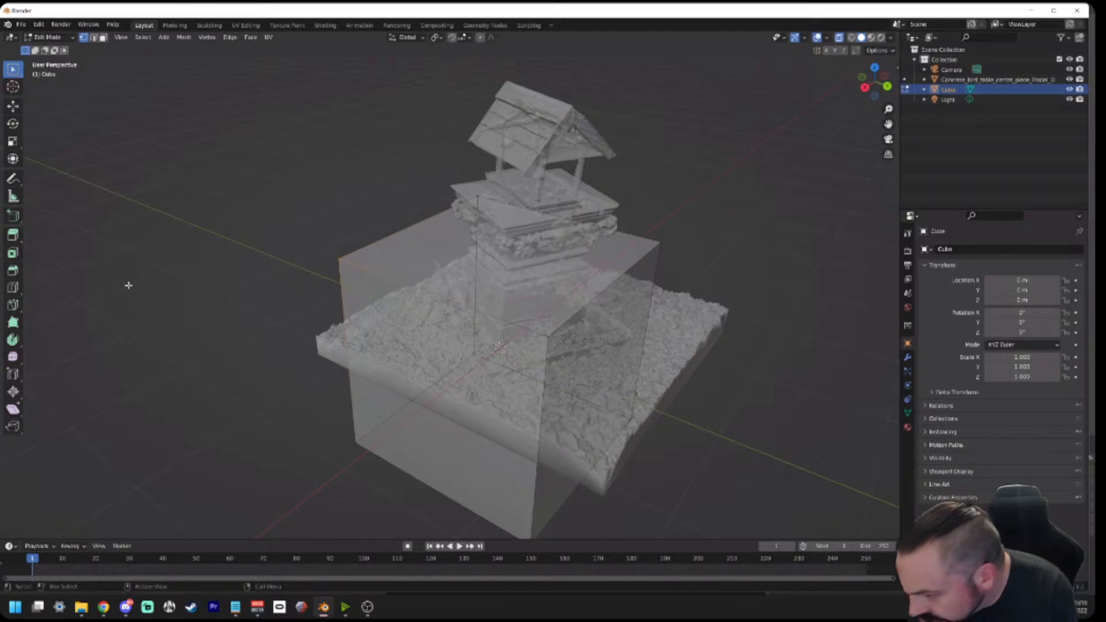
Step: Try a vertex box selection through the other scene's cube, clear it, and switch to face select mode
middle_drag(219, 279, 300, 259)
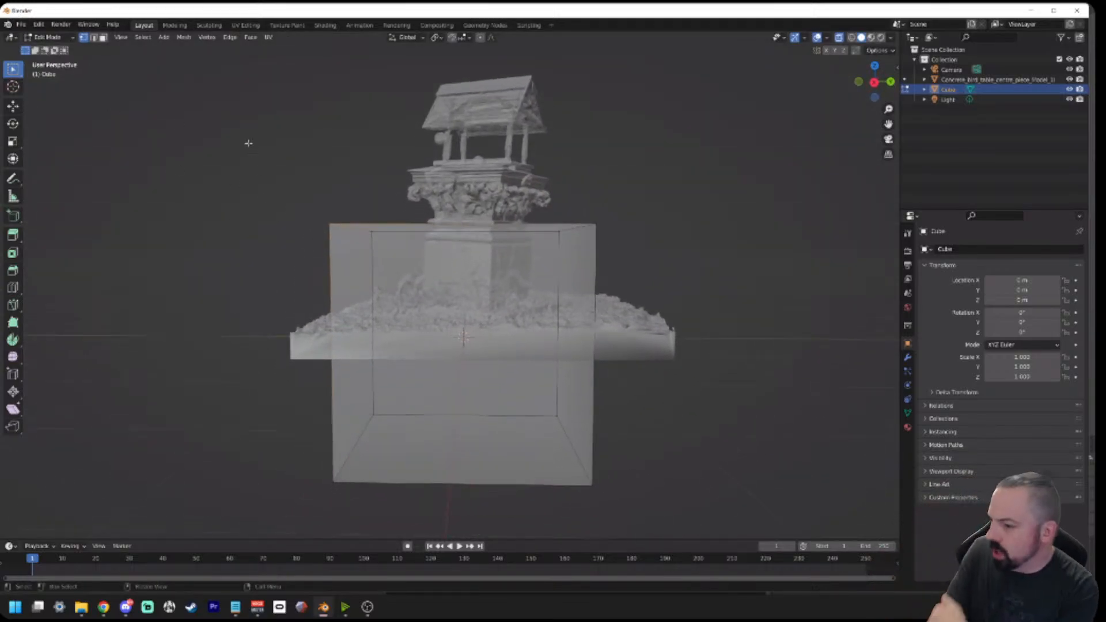
drag(258, 160, 514, 529)
click(171, 256)
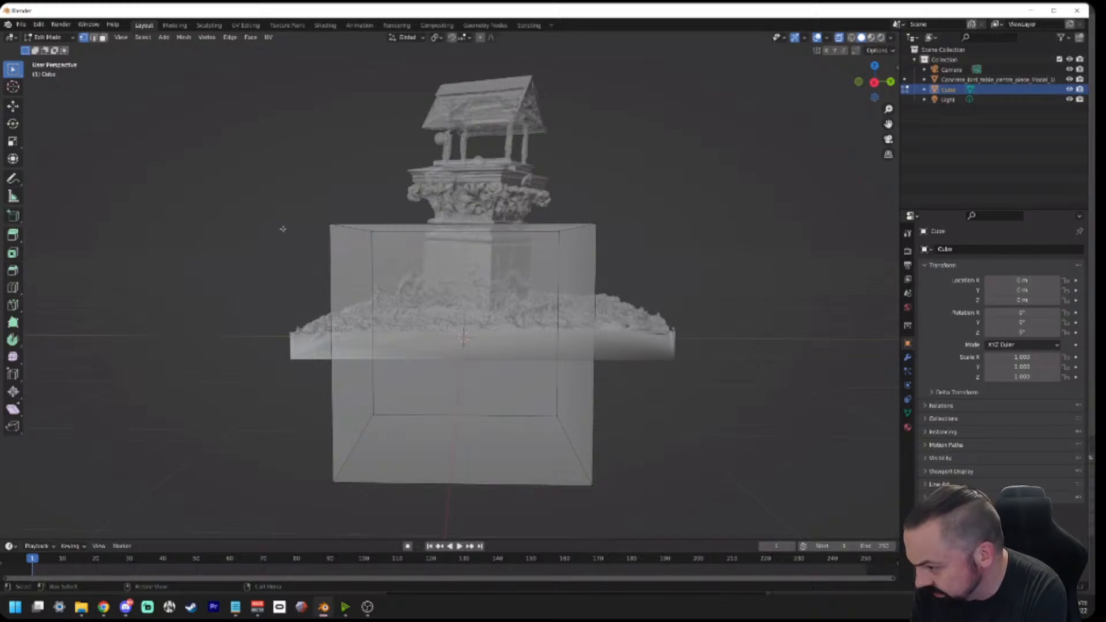
key(2)
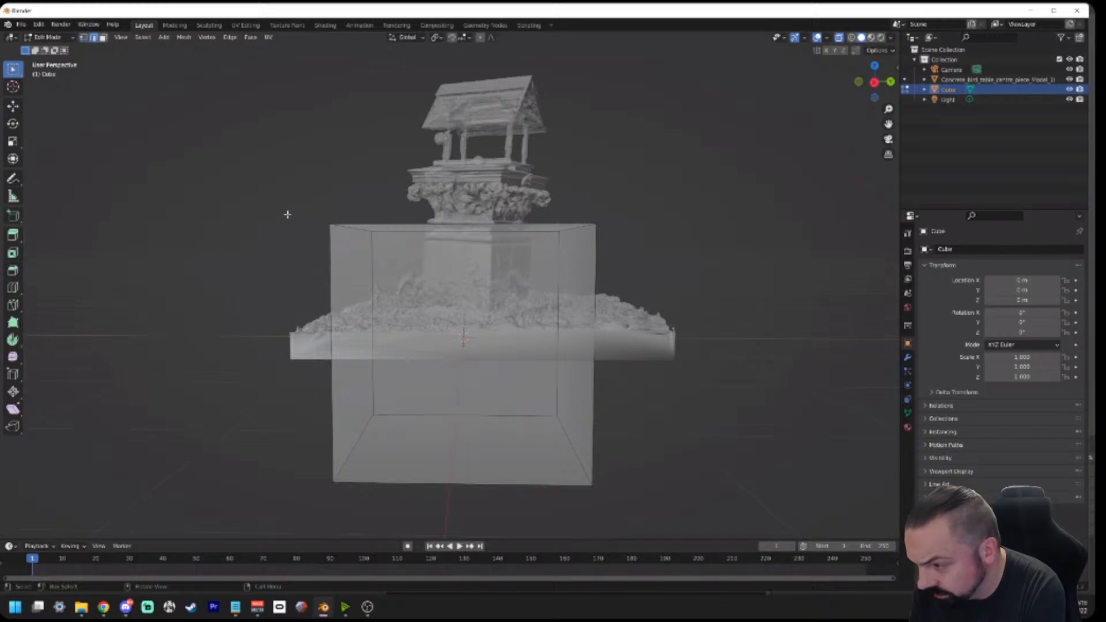
key(3)
Step: Box-select the cube's faces through X-ray, leaving out the positive Y face, and delete the selected faces
drag(250, 160, 540, 534)
mouse_move(741, 211)
middle_down()
mouse_move(681, 217)
mouse_move(751, 207)
middle_up()
click(217, 170)
drag(243, 160, 487, 533)
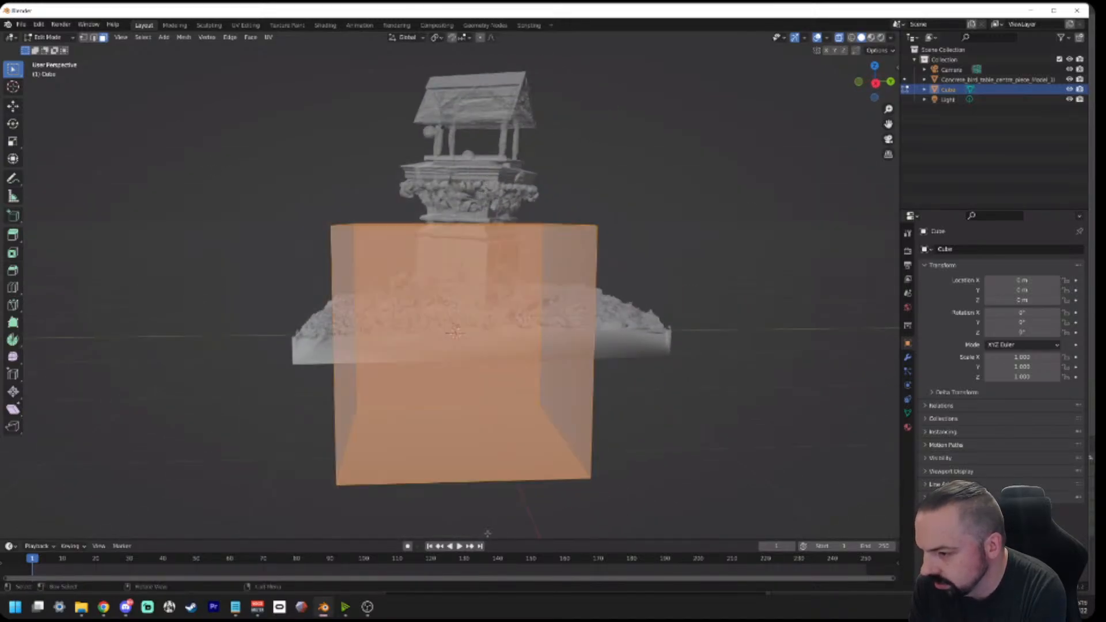
key(x)
click(297, 347)
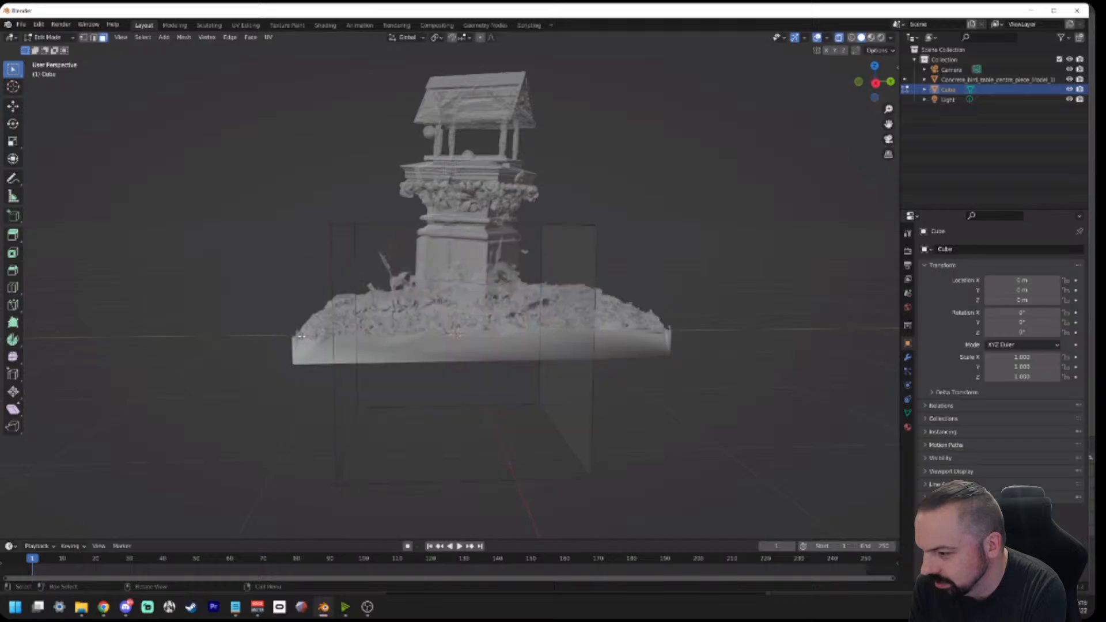
Step: Undo the last face deletion on the cube
middle_drag(760, 306, 506, 231)
key(a)
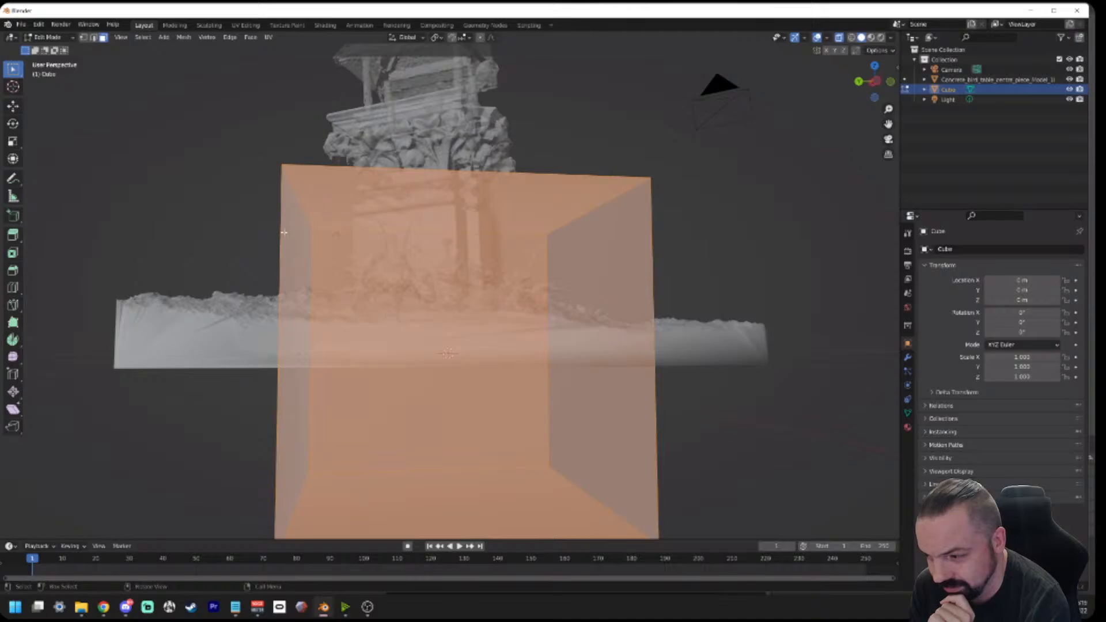
middle_drag(284, 232, 429, 252)
Step: Box-select the cube's faces through X-ray, leaving out the positive Y face, and delete the selected faces
right_click(398, 254)
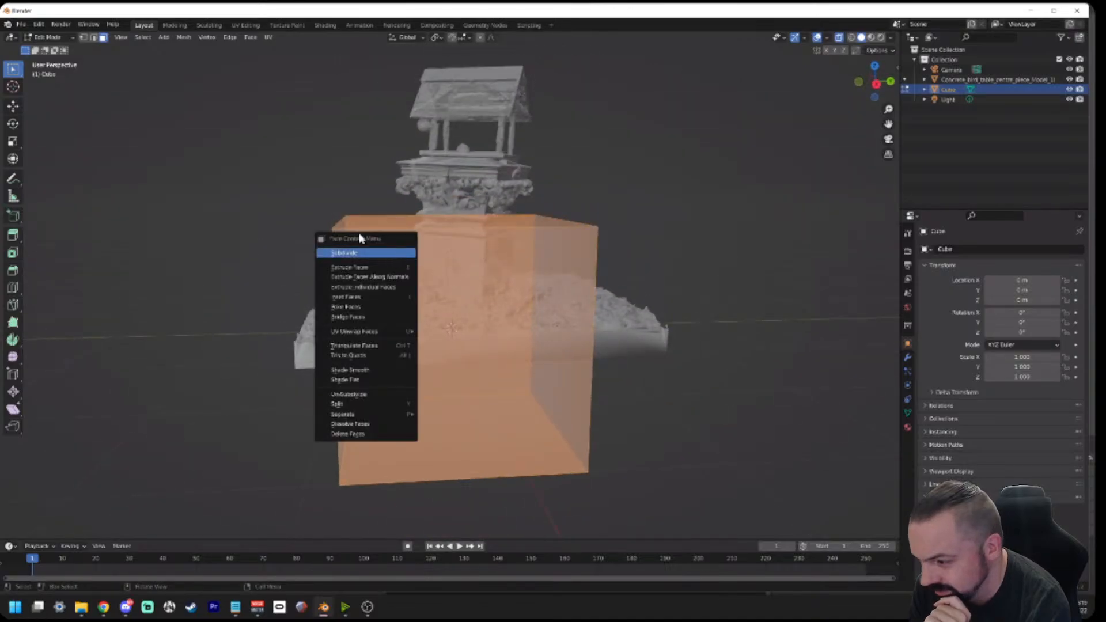
click(277, 166)
drag(278, 163, 515, 525)
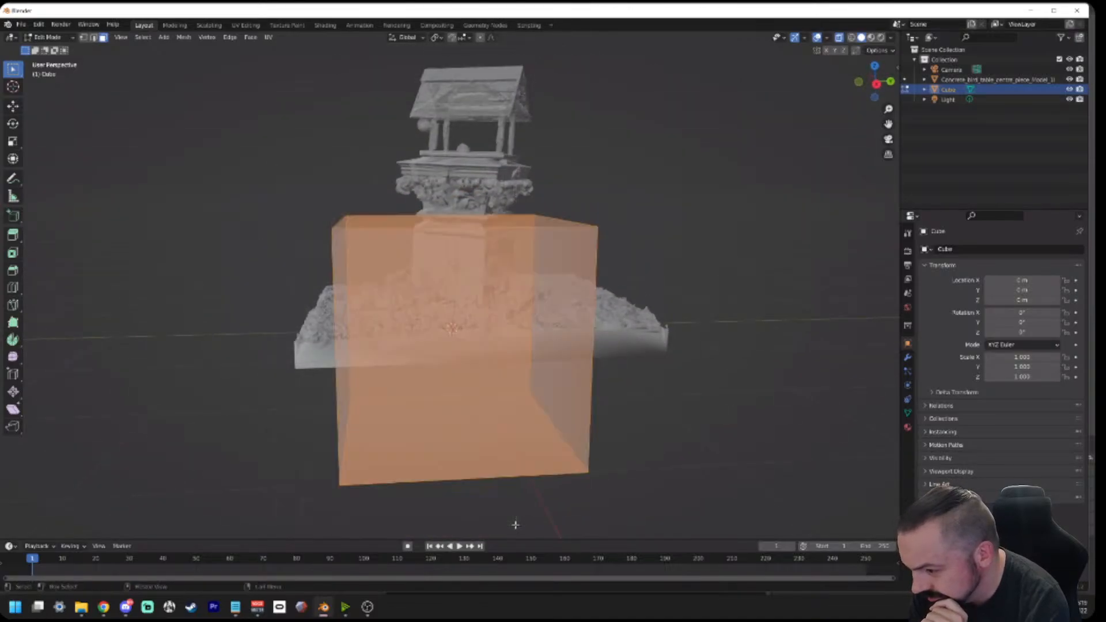
key(x)
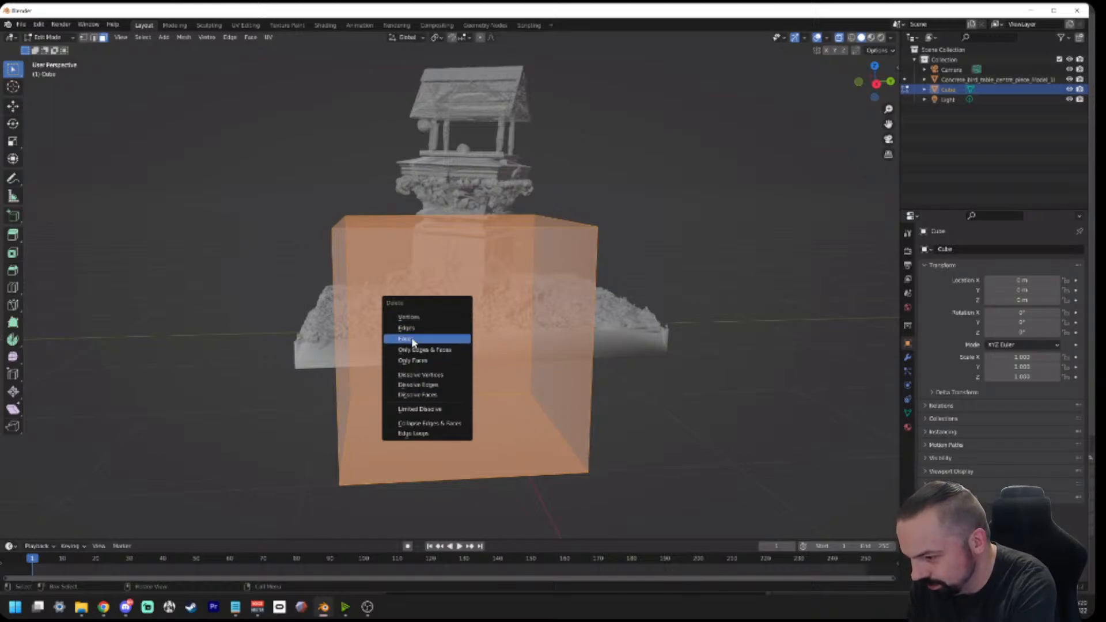
click(413, 341)
Step: Examine the cube's remaining face and its position relative to the bird table from several angles in both scenes
middle_drag(567, 266, 405, 244)
middle_drag(293, 233, 231, 260)
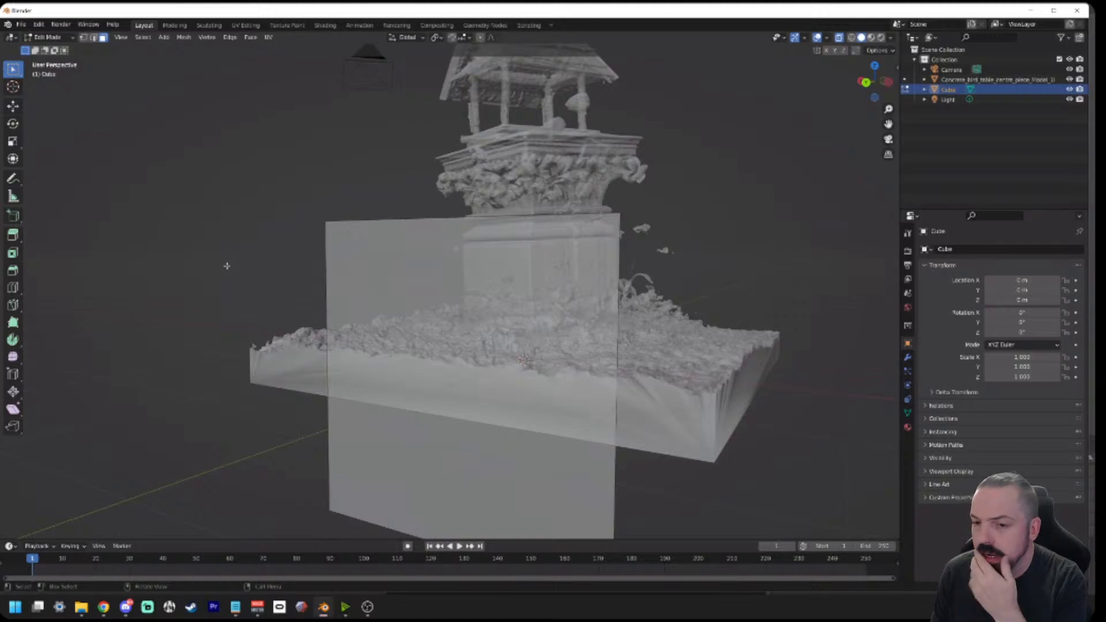
scroll(244, 267, down, 1)
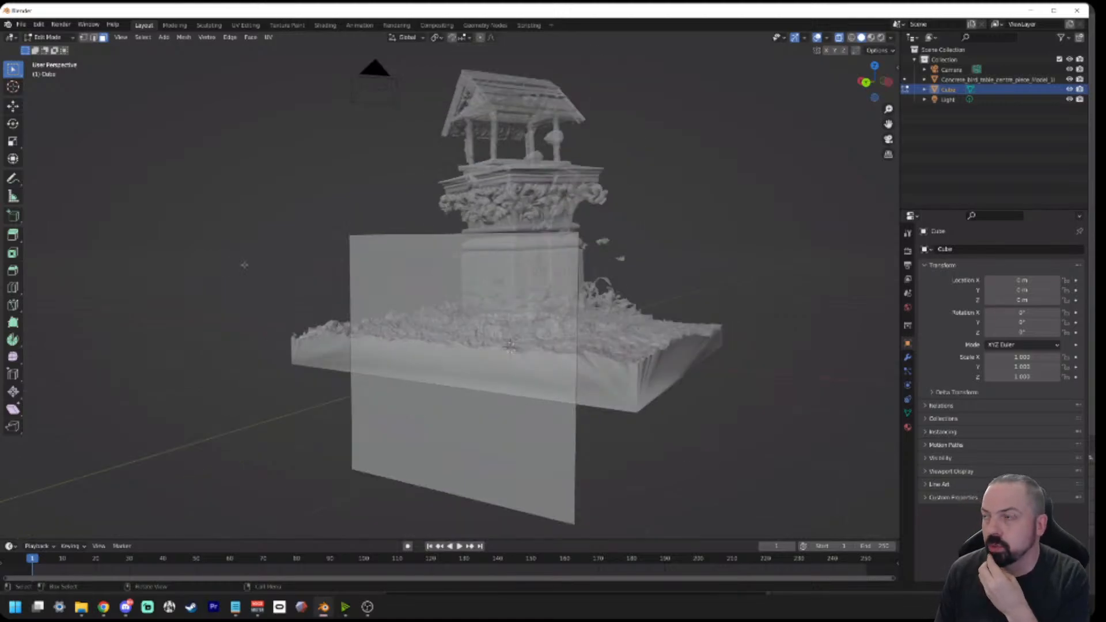
middle_drag(243, 263, 291, 267)
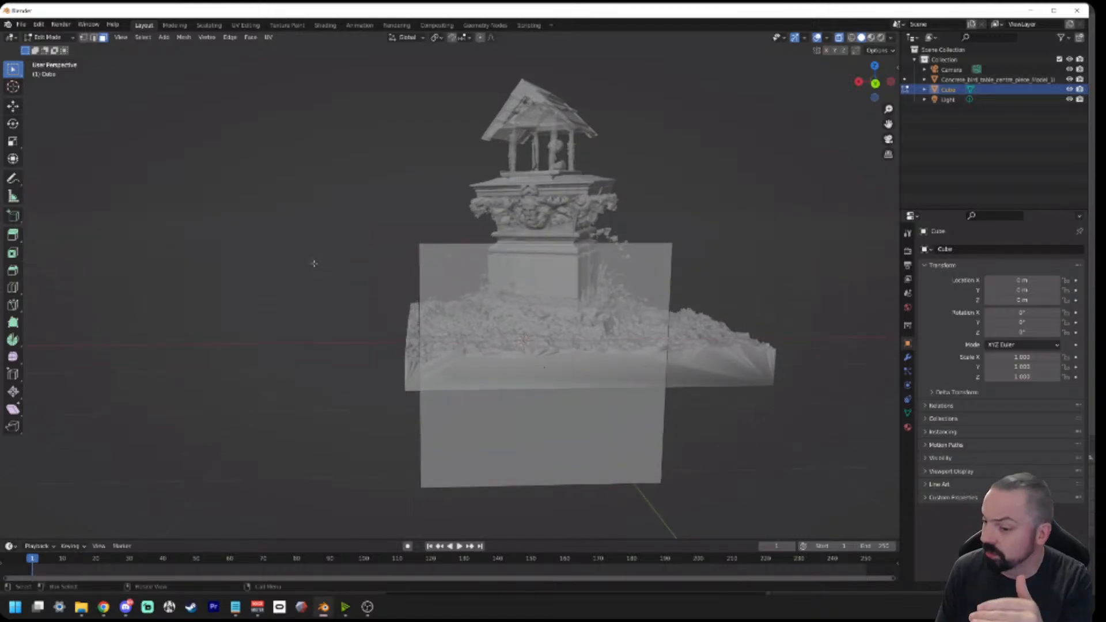
middle_drag(368, 276, 252, 265)
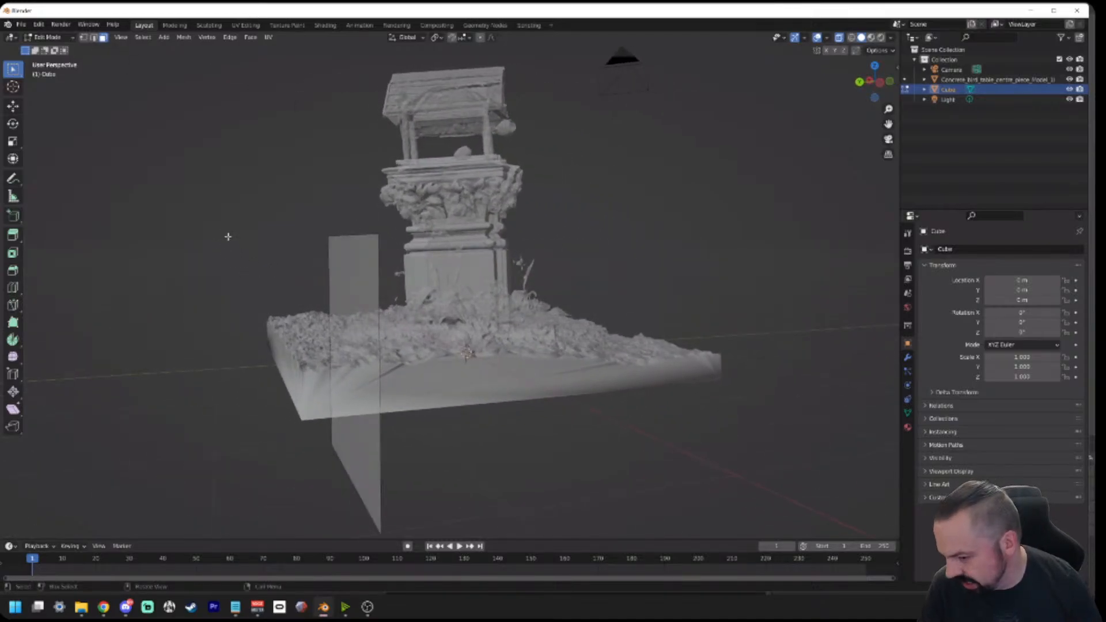
scroll(207, 276, up, 2)
middle_drag(173, 277, 205, 262)
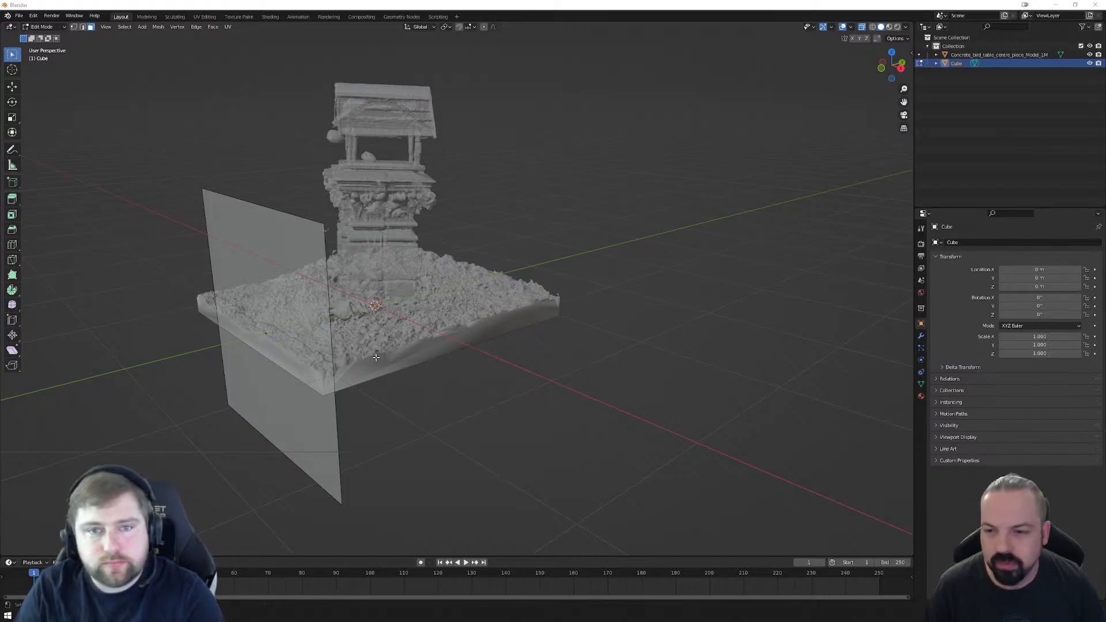
middle_drag(415, 378, 409, 360)
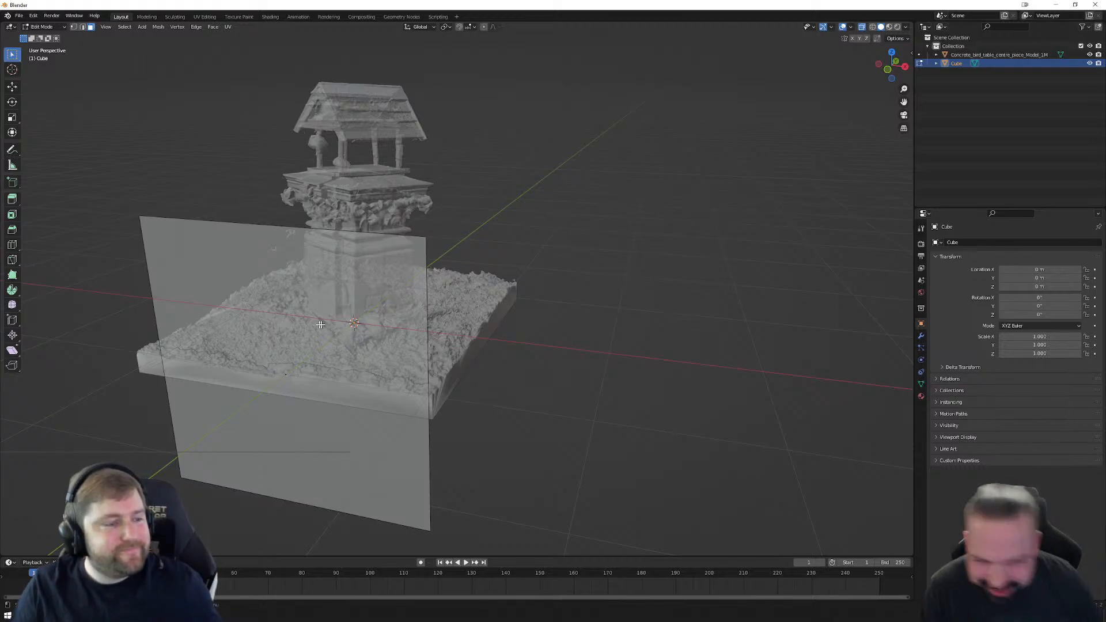
middle_drag(325, 301, 306, 308)
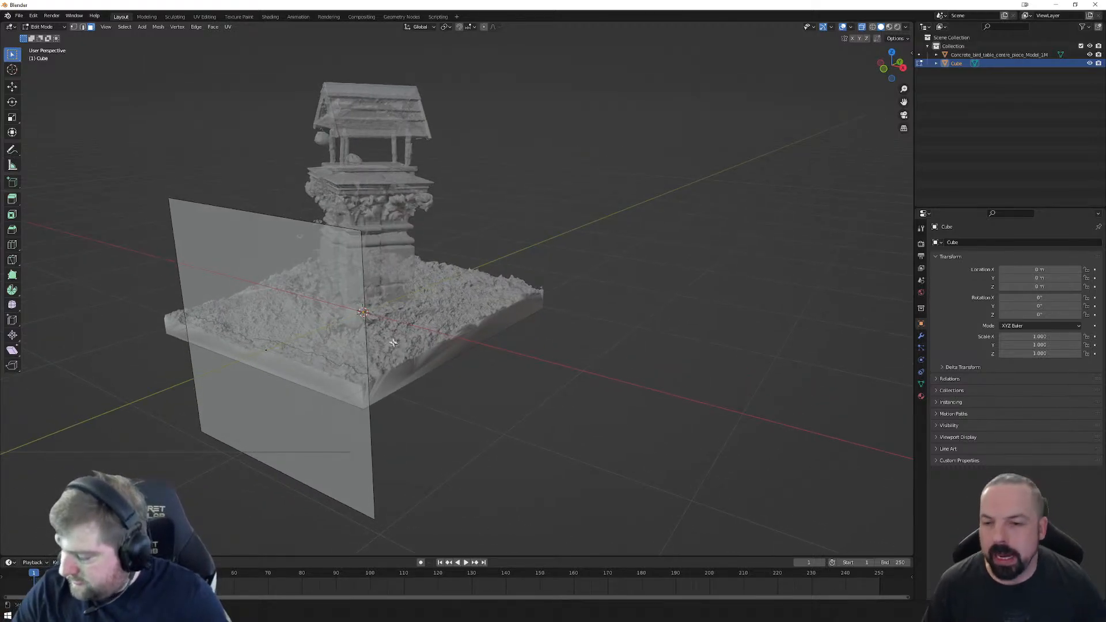
Step: Enable snapping and set the snap target to Face
click(460, 29)
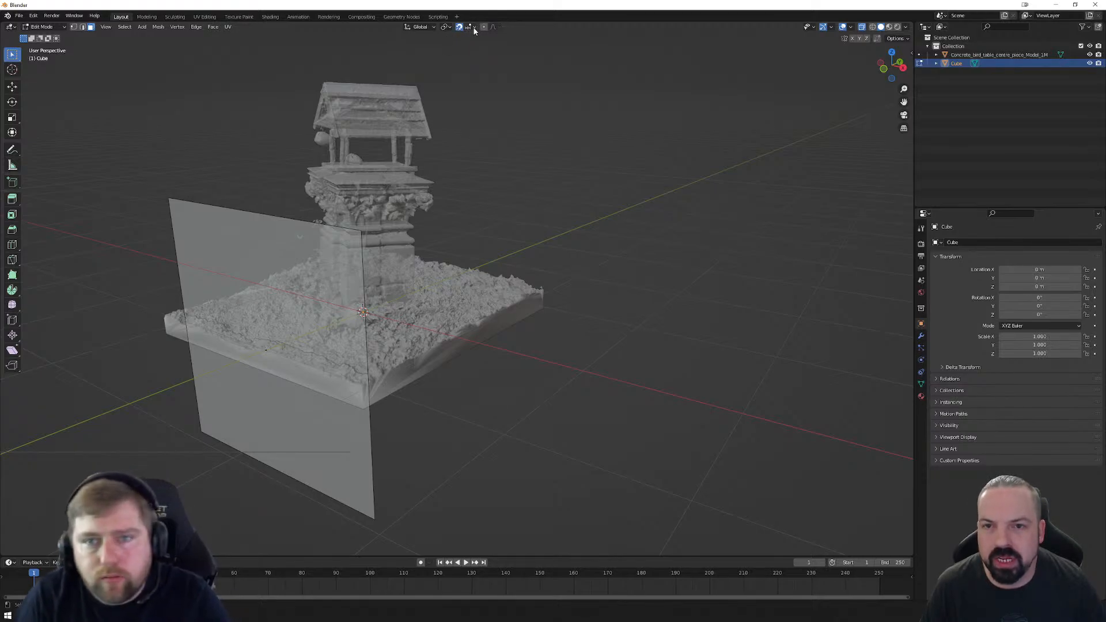
click(474, 27)
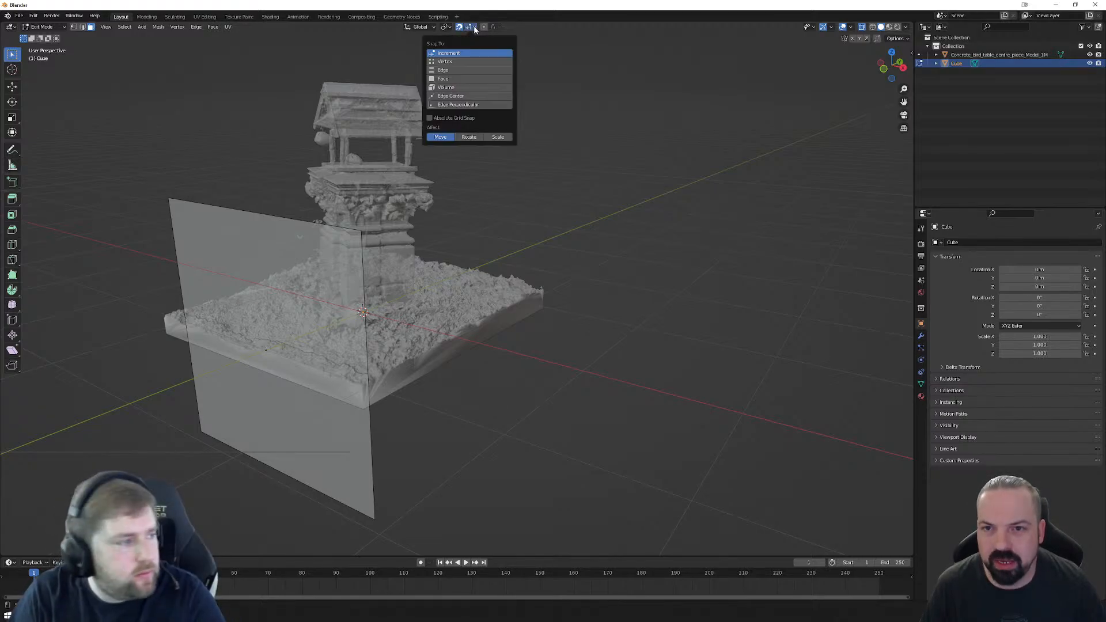
click(454, 78)
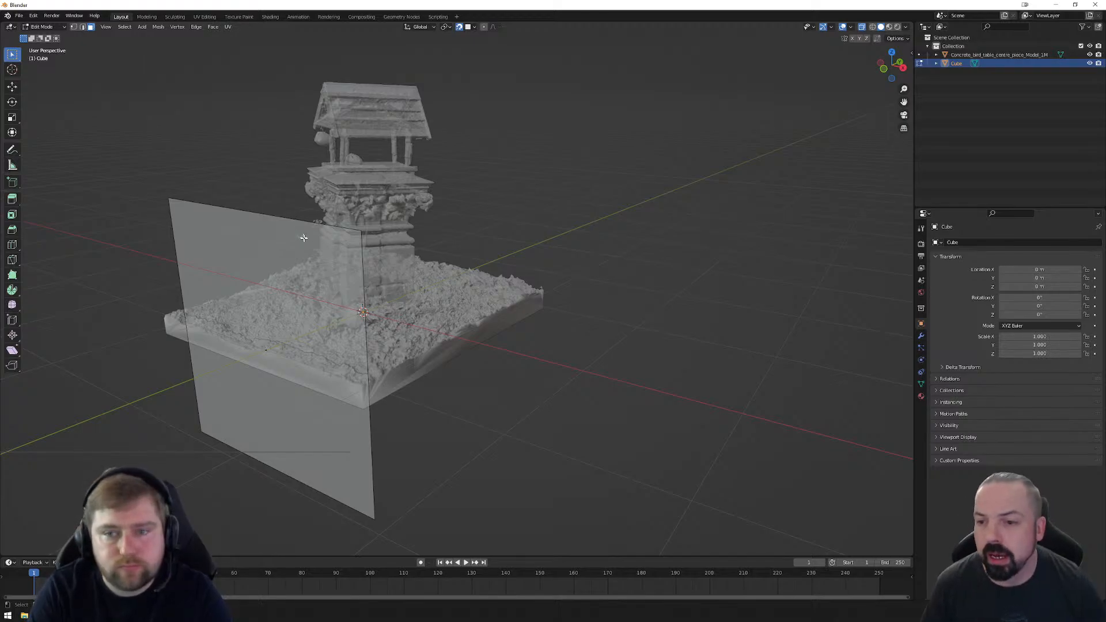
Step: Switch to vertex select mode and move the remaining face's corners onto one side of the bird table's pedestal block
middle_drag(315, 242, 322, 249)
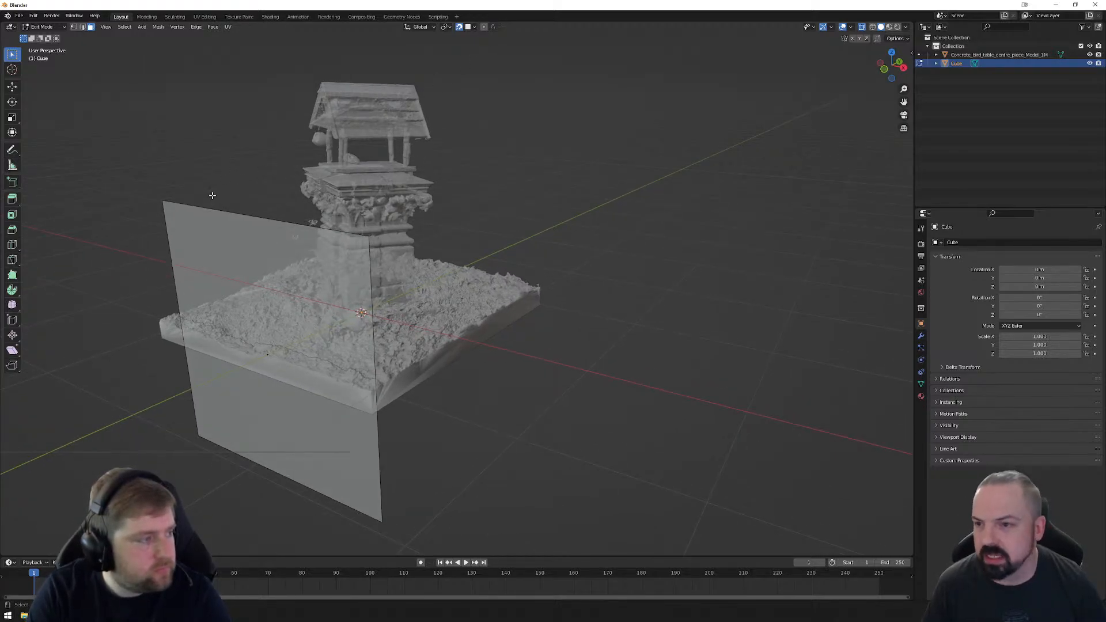
key(1)
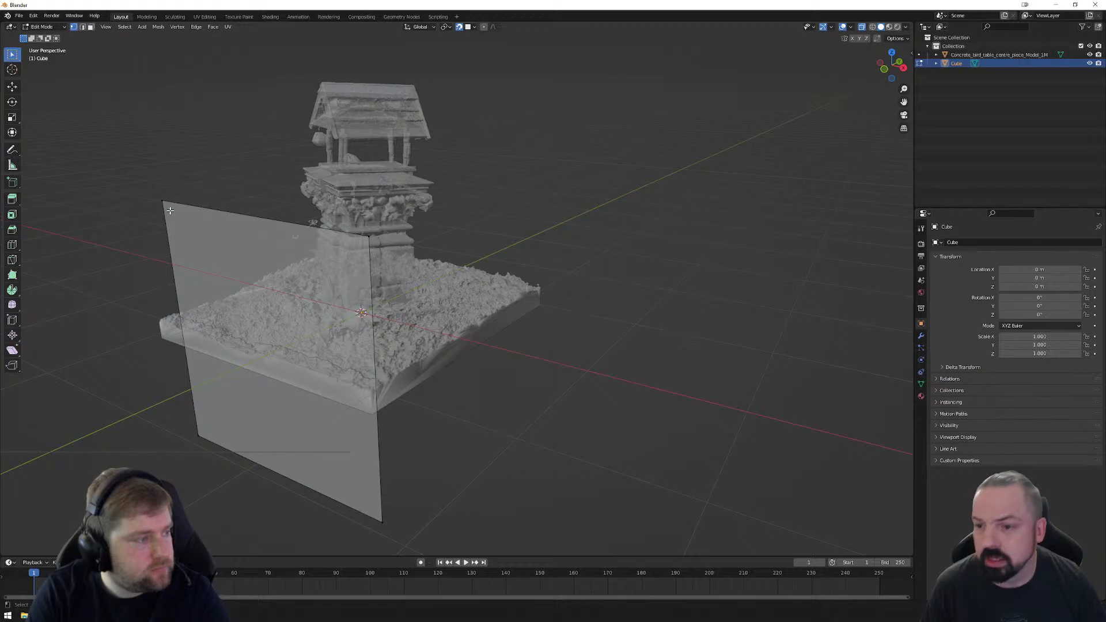
click(164, 200)
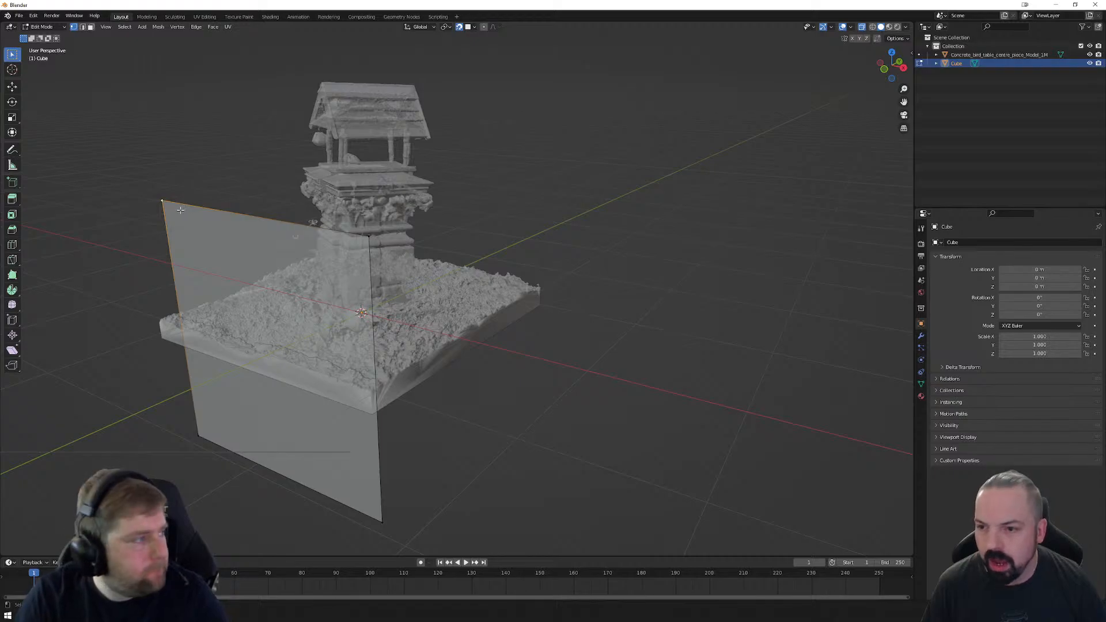
key(g)
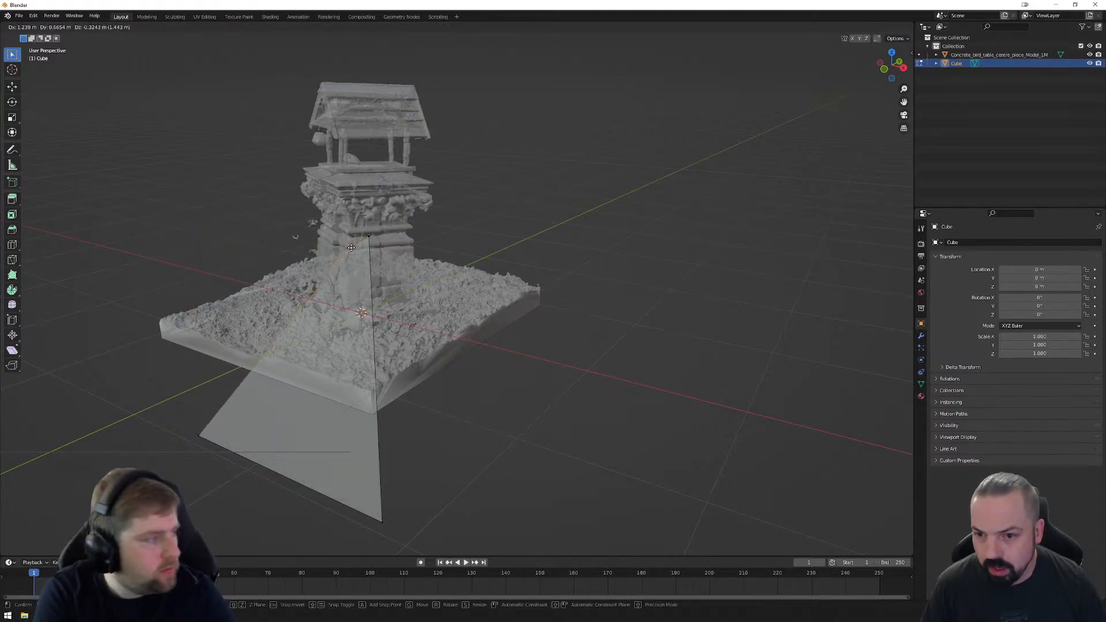
click(380, 250)
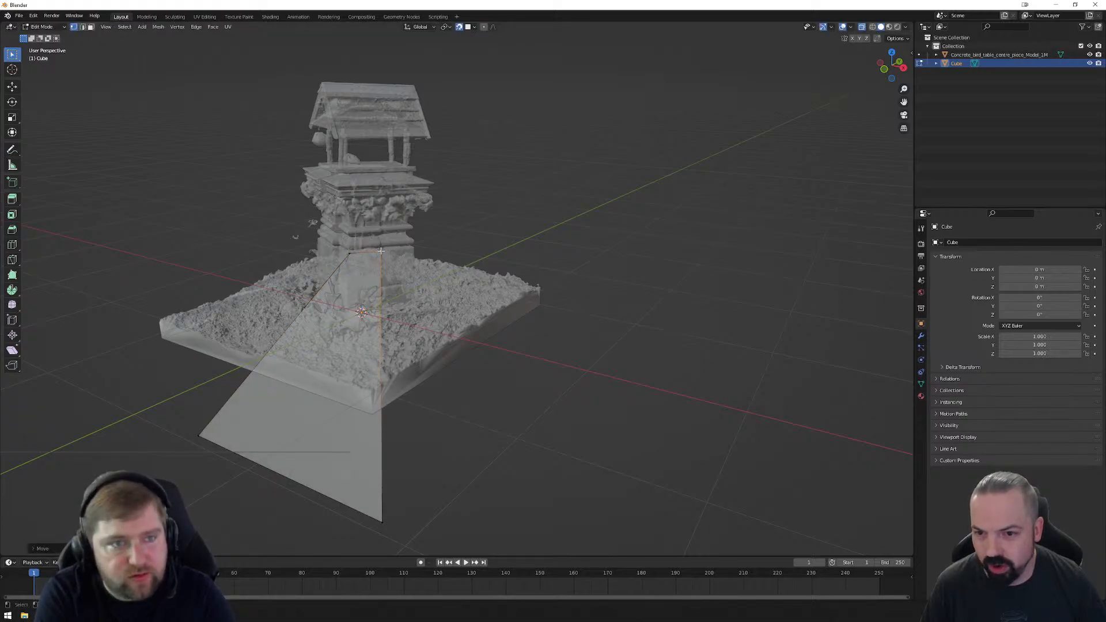
click(201, 436)
key(g)
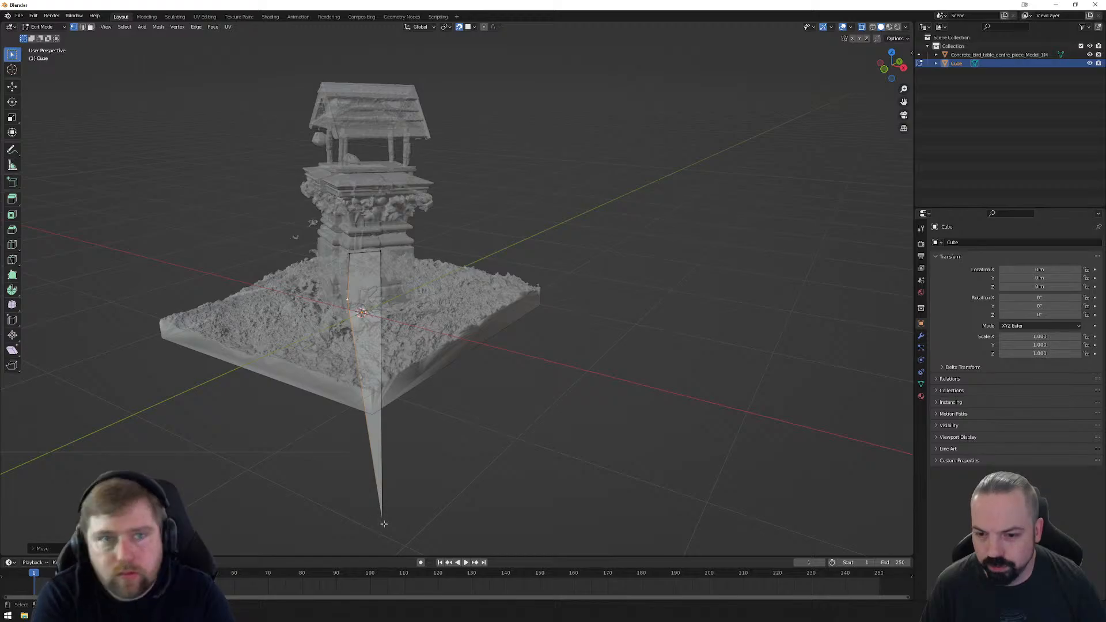
click(382, 271)
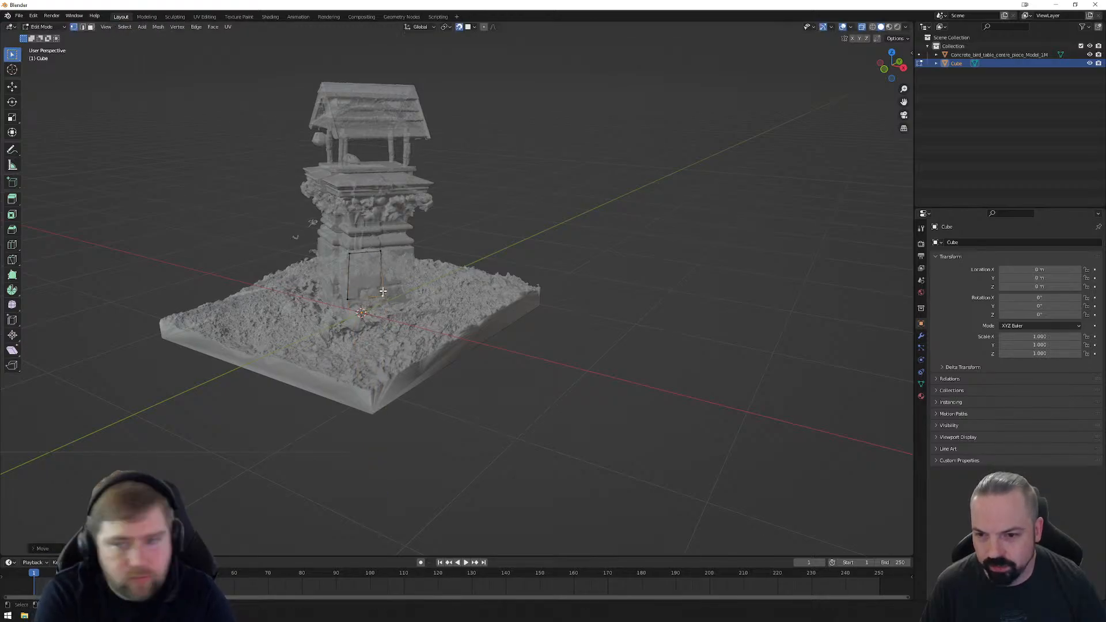
Step: Snap the face's two upper vertices to the upper corners of the pedestal block's side
scroll(369, 306, up, 8)
middle_drag(367, 318, 376, 360)
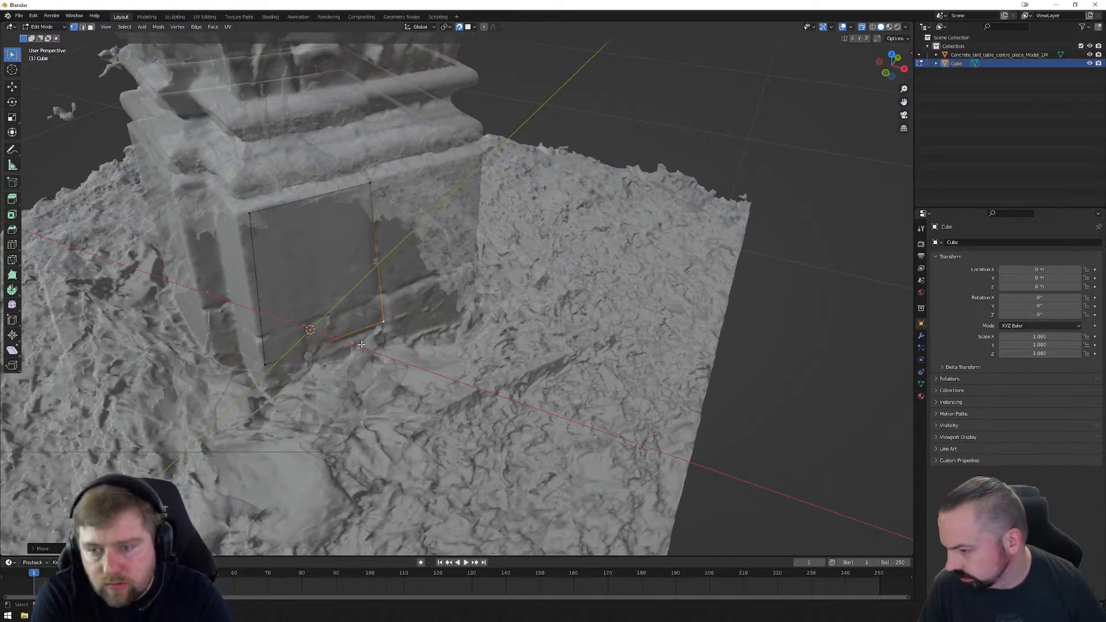
click(249, 213)
key(g)
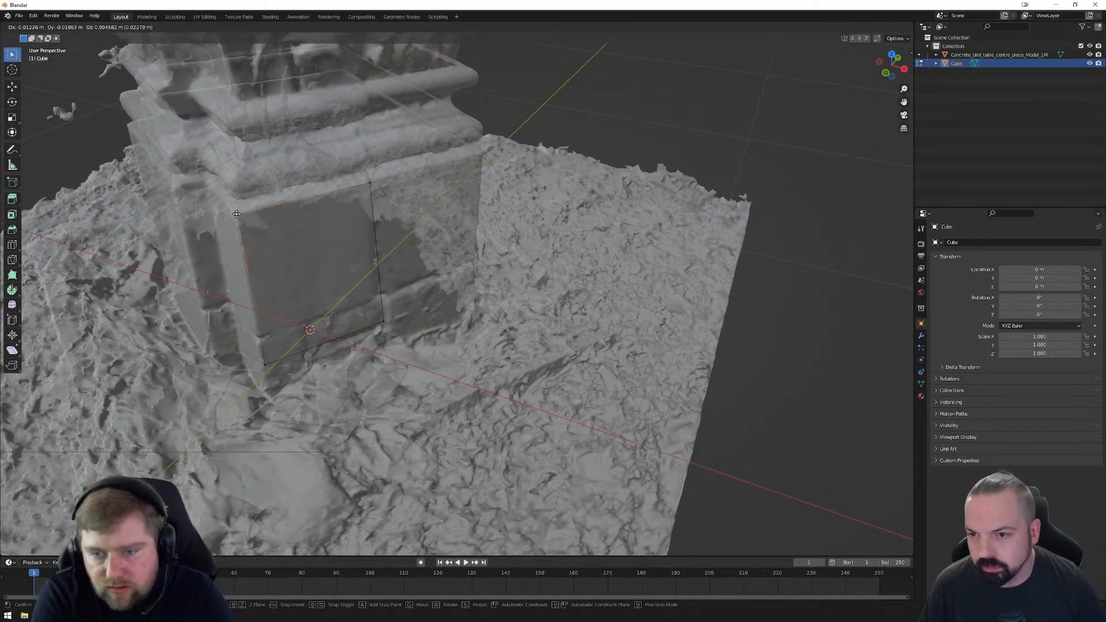
click(236, 215)
click(370, 184)
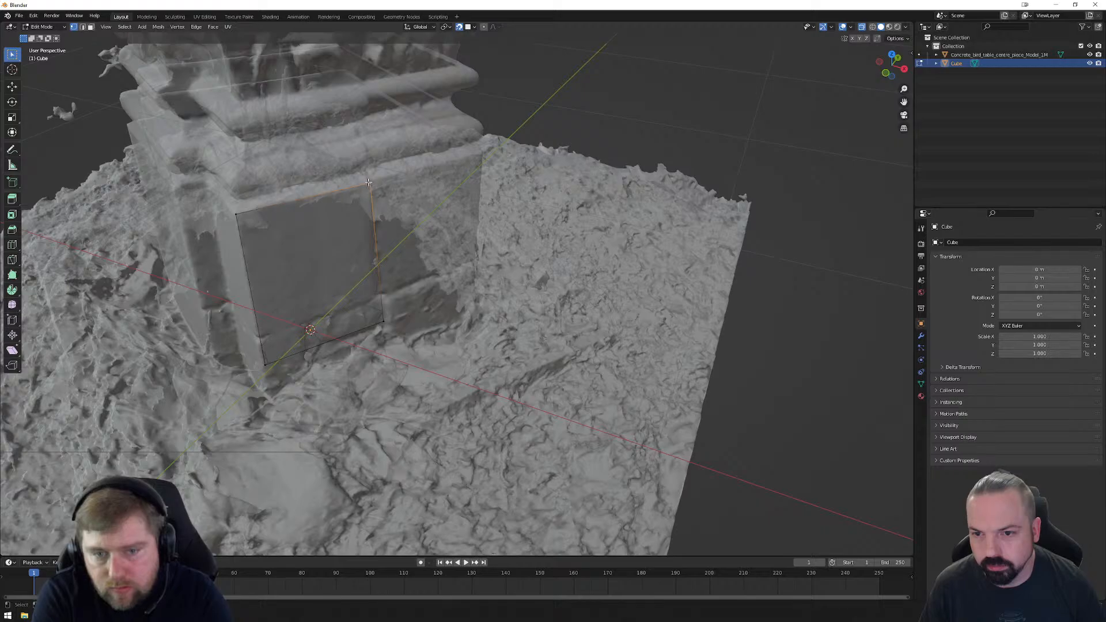
key(g)
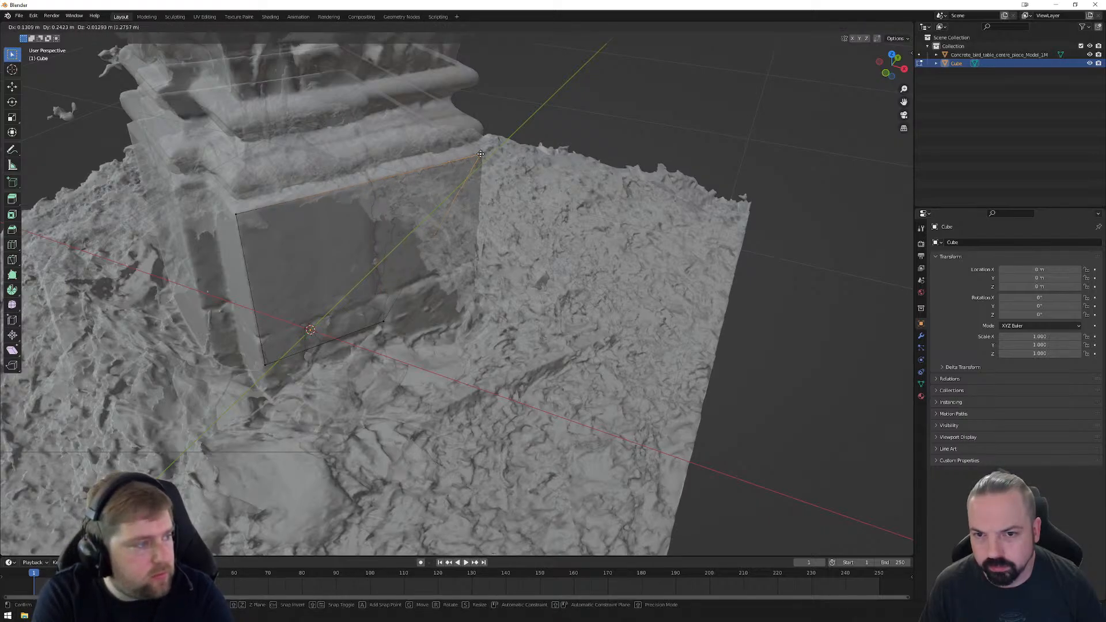
click(481, 155)
Step: Snap the face's two lower vertices to the pedestal block's lower corners, just above the ground
middle_drag(383, 323, 363, 318)
key(g)
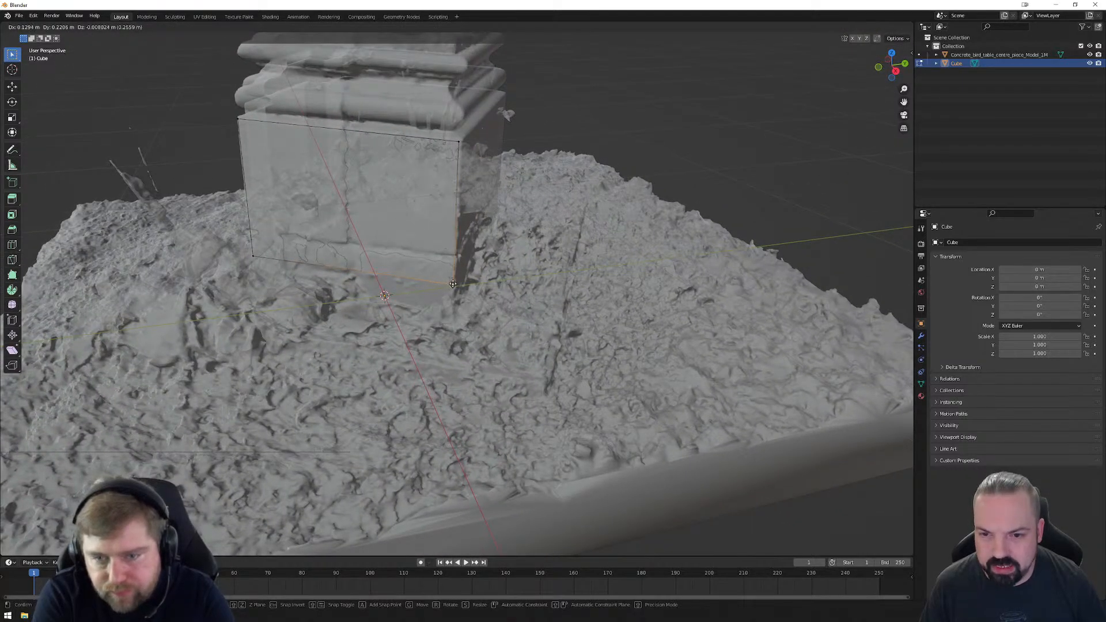
click(454, 283)
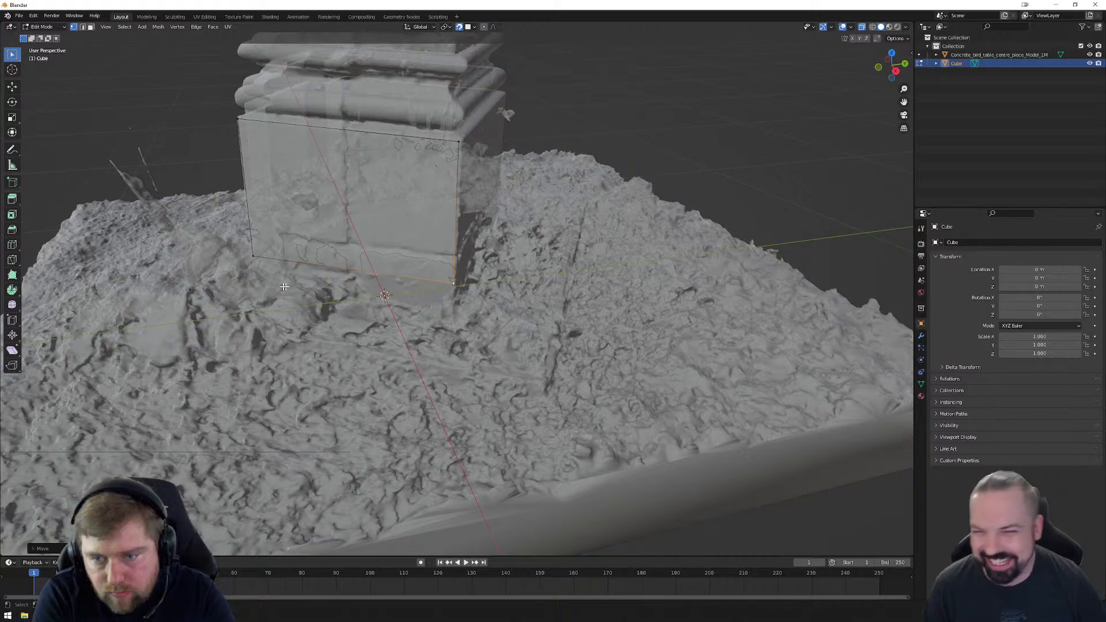
middle_drag(302, 282, 307, 299)
click(259, 317)
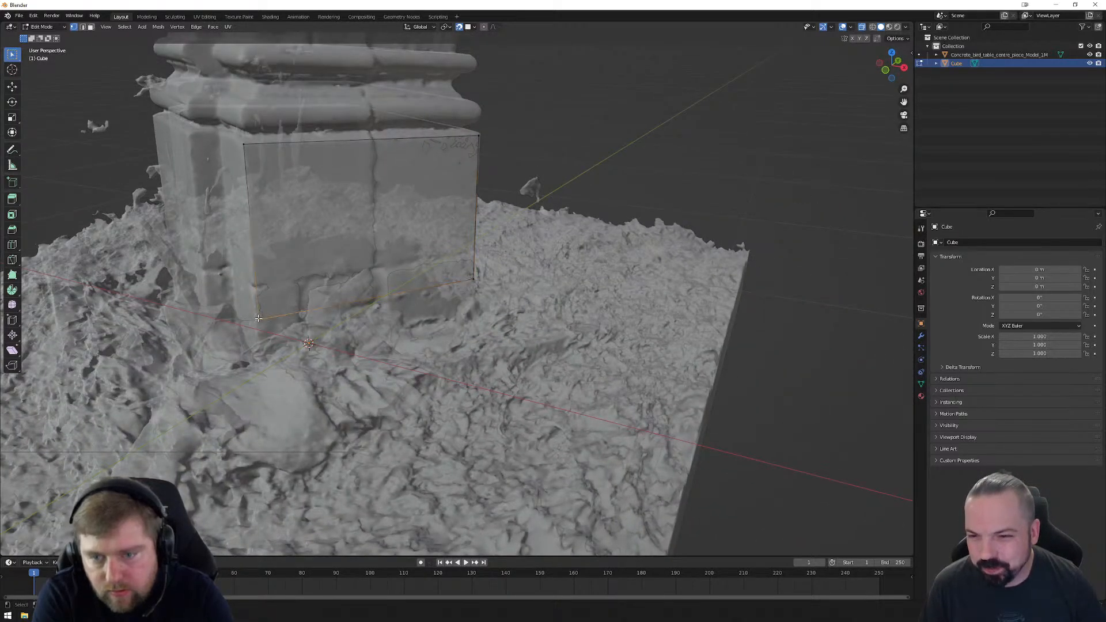
key(g)
click(257, 319)
middle_drag(446, 305, 389, 317)
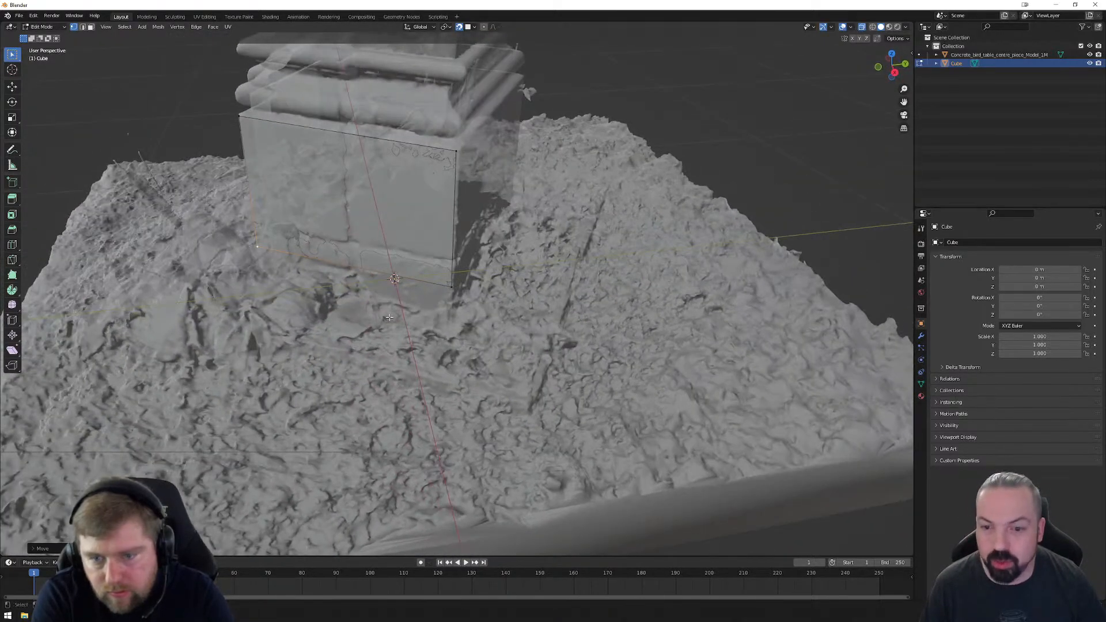
Step: Go through the Center, Median and Active options of Snap With, and return to Closest
click(475, 27)
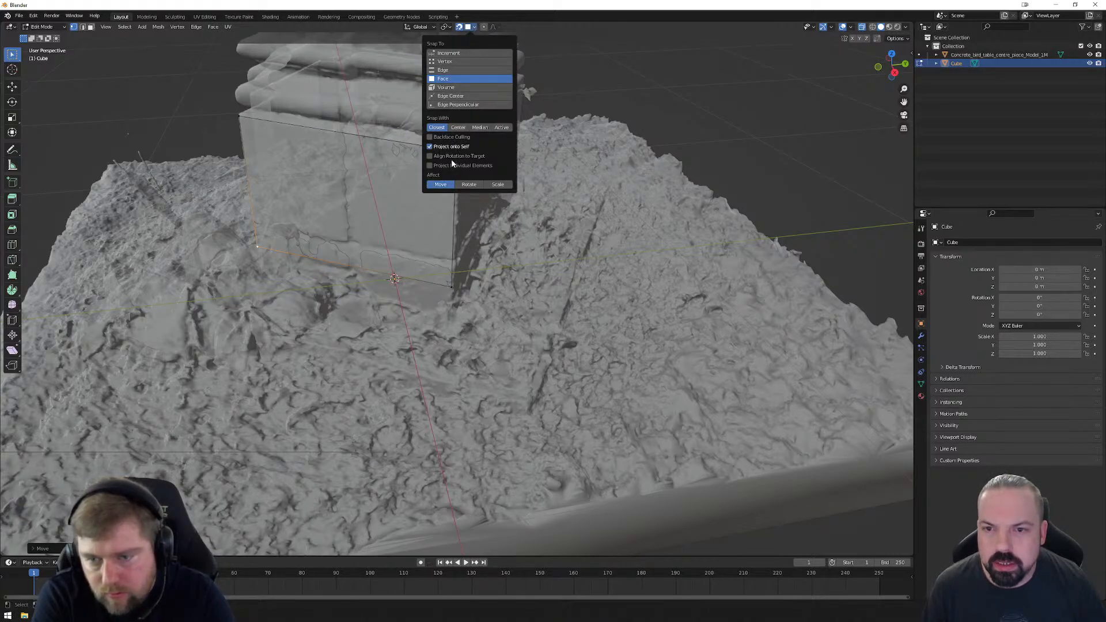
click(456, 126)
click(480, 126)
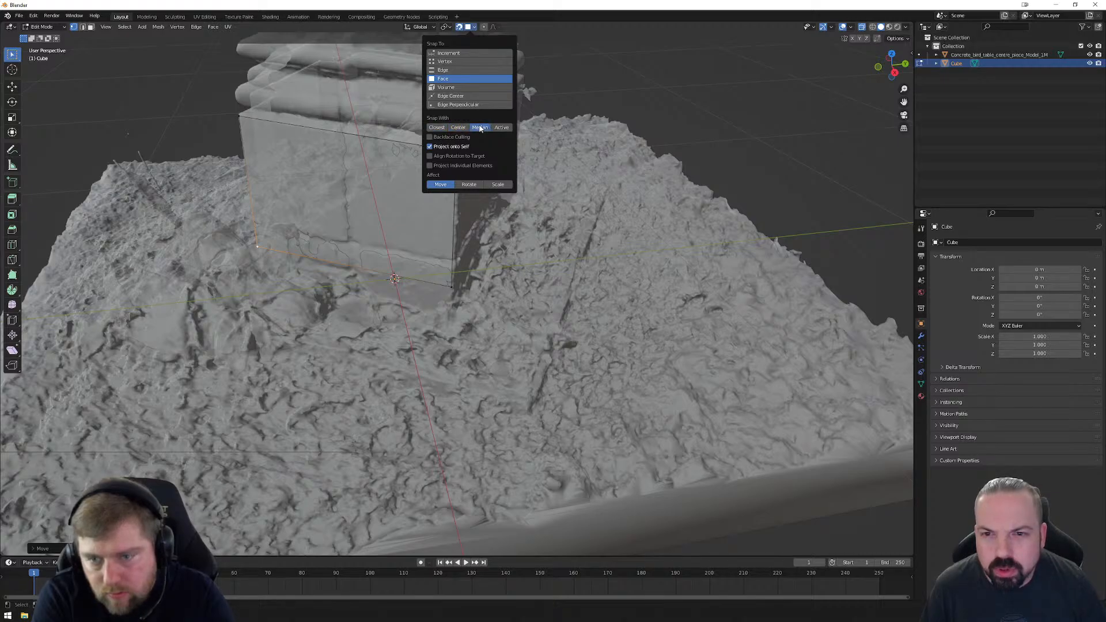
click(493, 125)
click(441, 127)
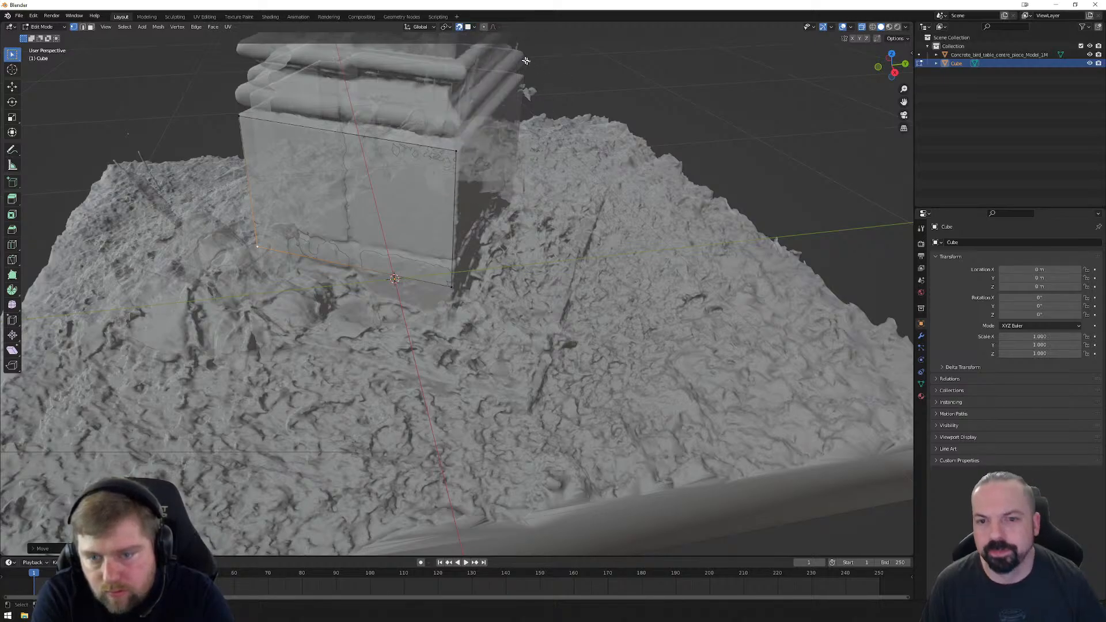
middle_drag(395, 211, 346, 218)
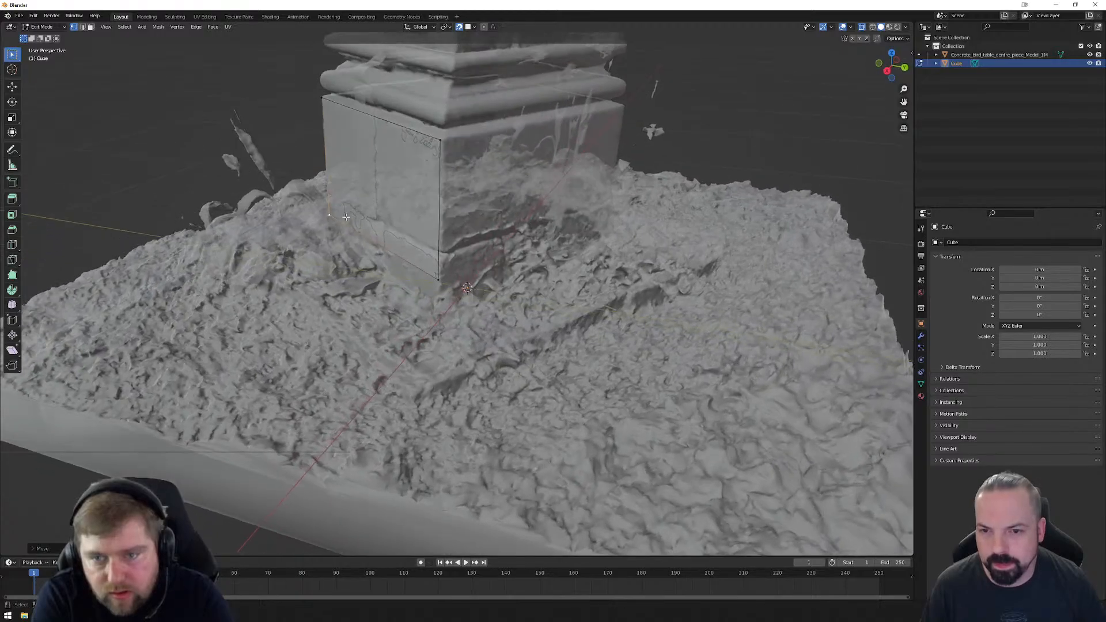
middle_drag(418, 225, 418, 248)
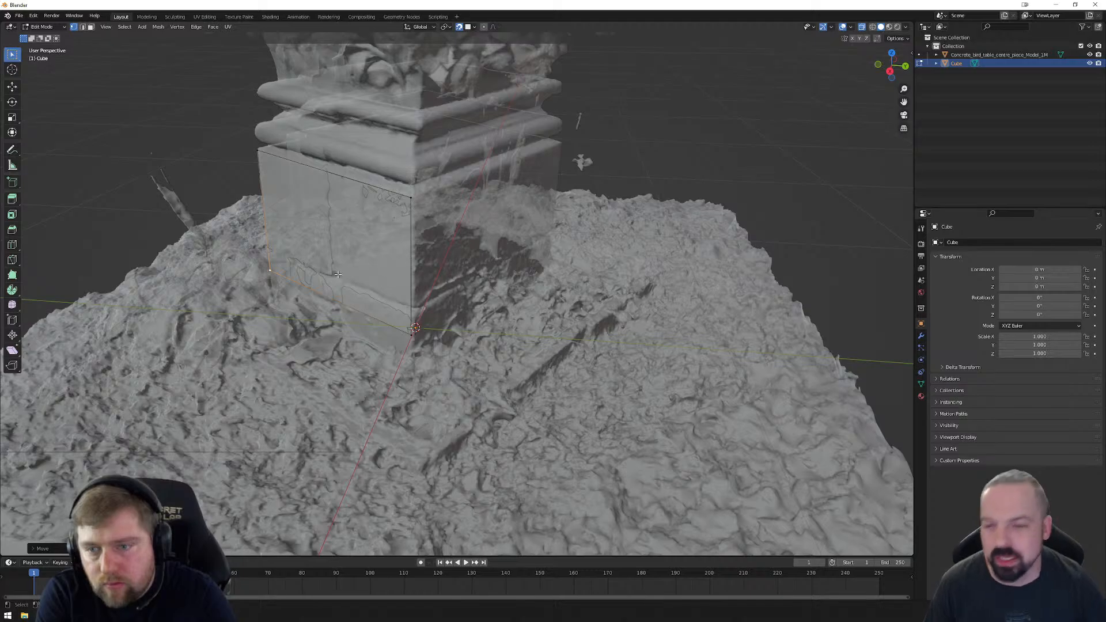
mouse_move(358, 288)
middle_down()
mouse_move(343, 284)
mouse_move(376, 284)
middle_up()
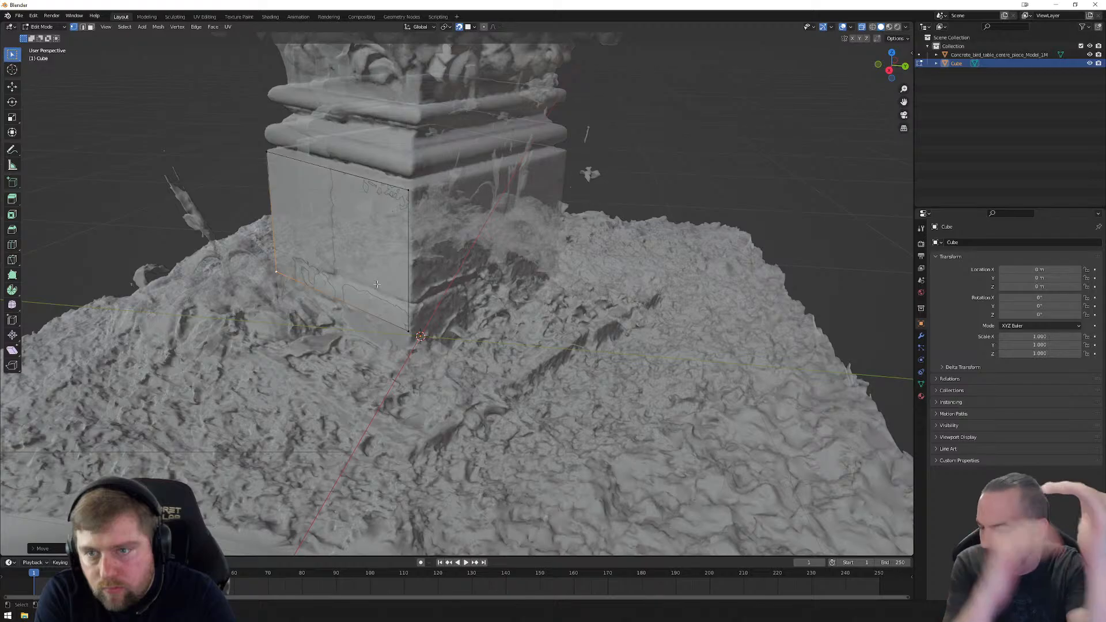
middle_drag(368, 293, 403, 293)
scroll(383, 234, up, 1)
middle_drag(383, 234, 376, 294)
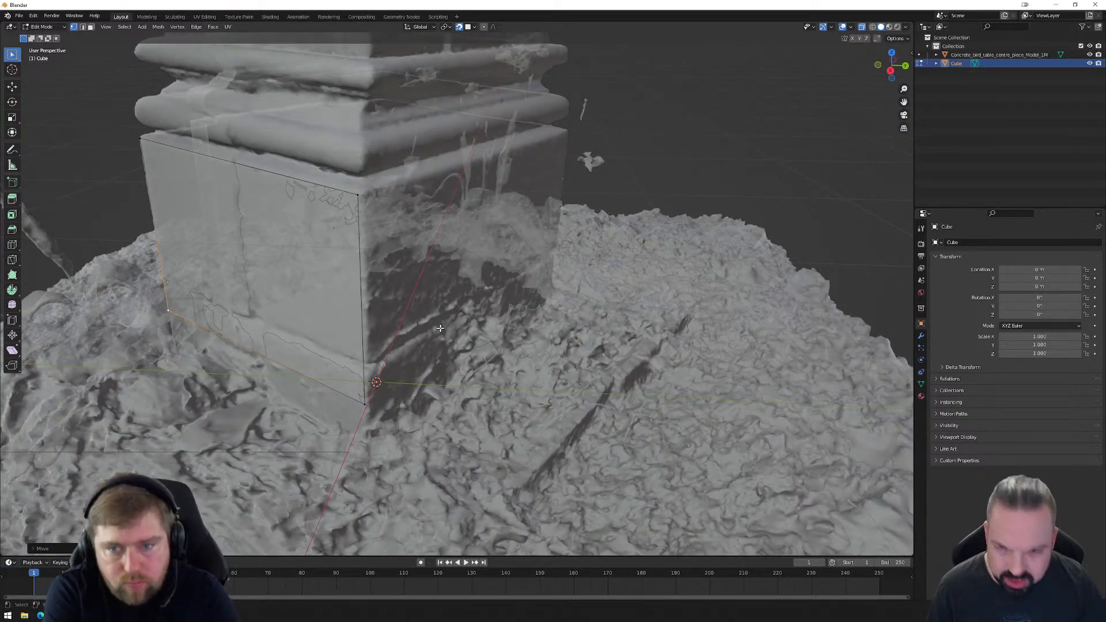
middle_drag(454, 340, 483, 340)
scroll(483, 341, down, 7)
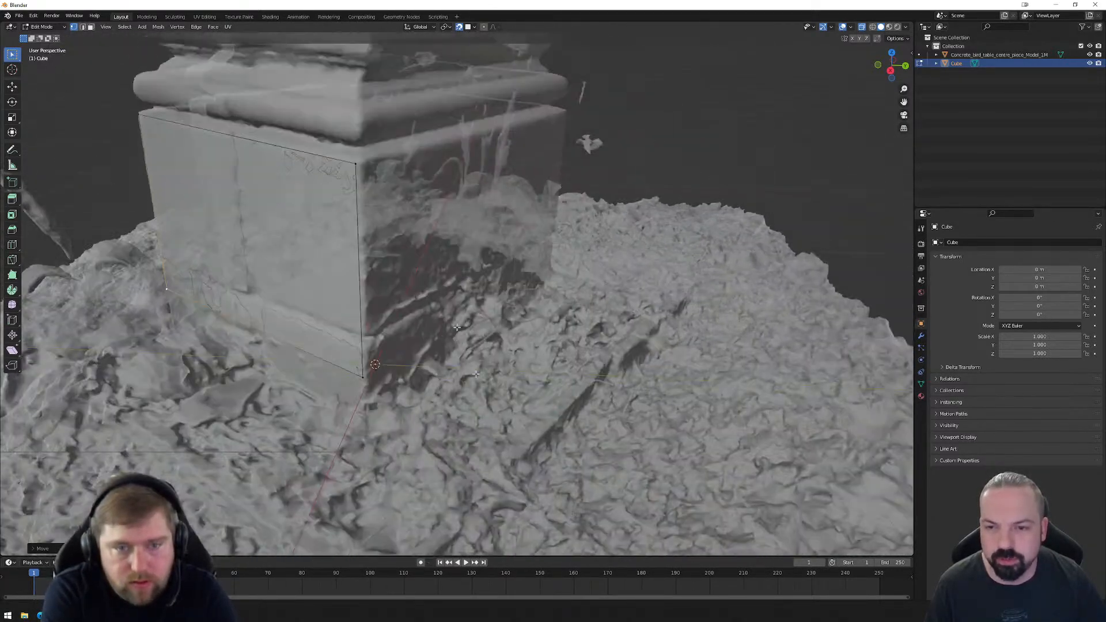
scroll(519, 317, up, 6)
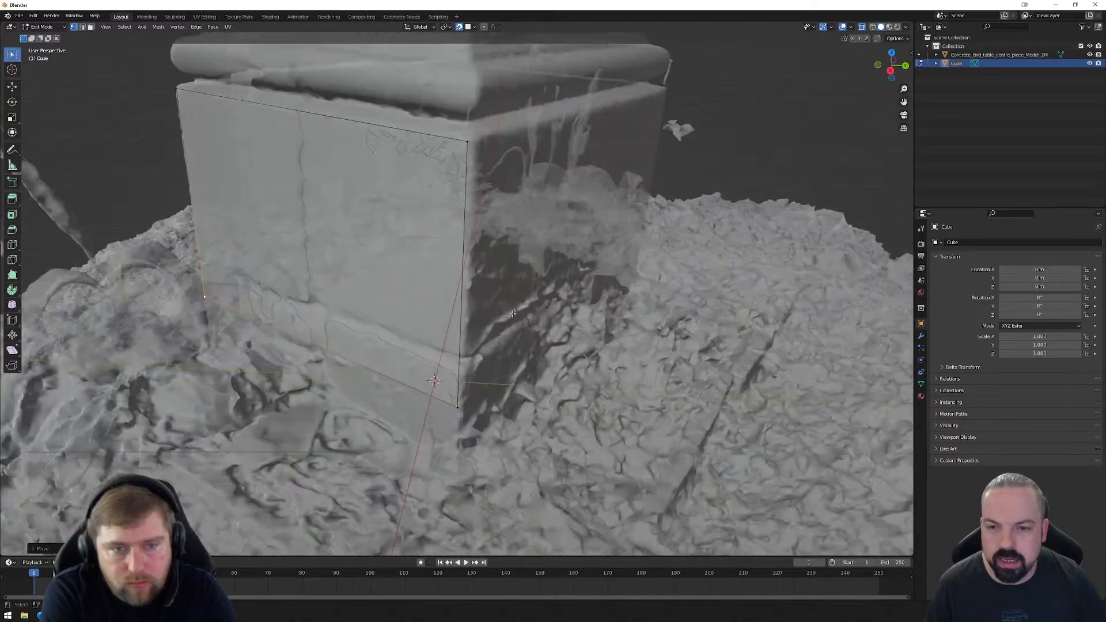
scroll(519, 317, down, 5)
scroll(517, 311, up, 5)
scroll(515, 304, down, 2)
Step: Extrude the face's near vertical edge across the pedestal block's adjacent side and snap it to that side's far upper corner
middle_drag(542, 313, 404, 277)
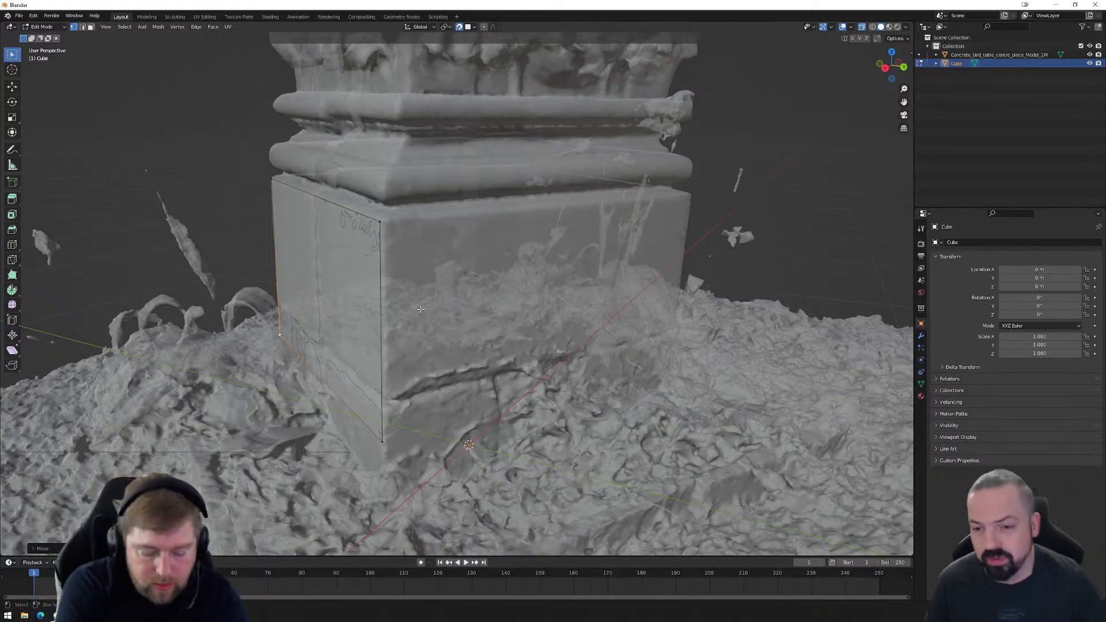
key(2)
click(379, 276)
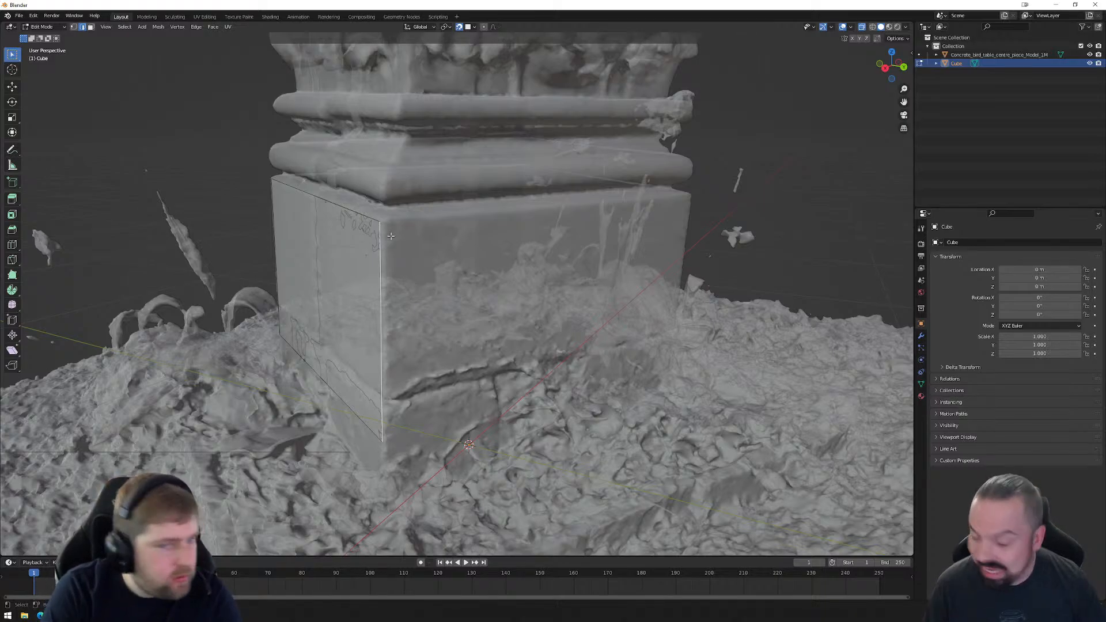
key(g)
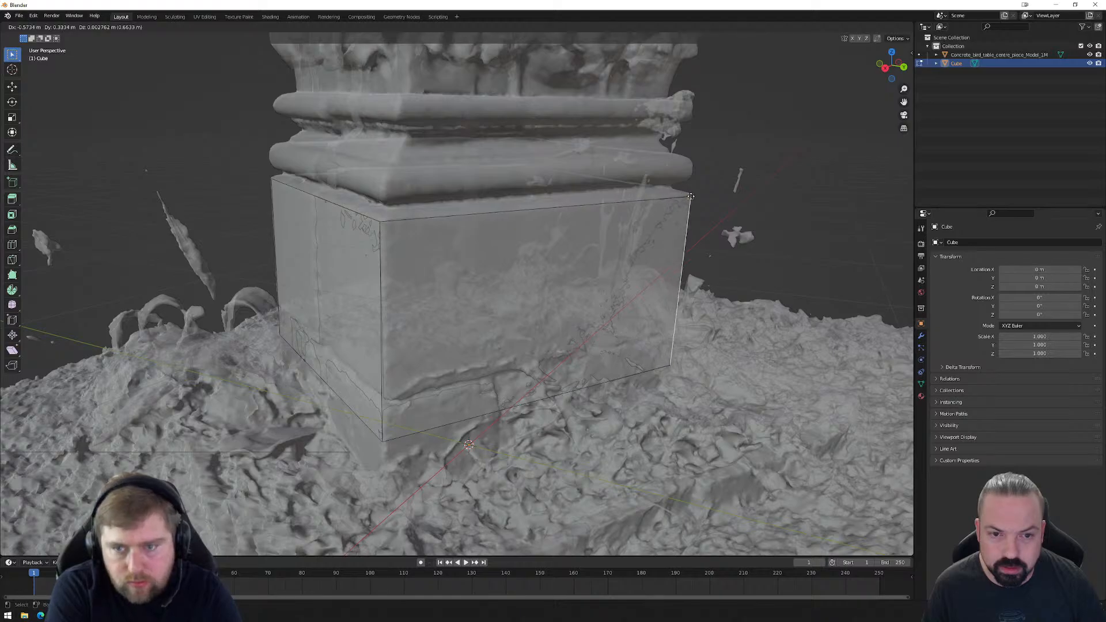
click(691, 197)
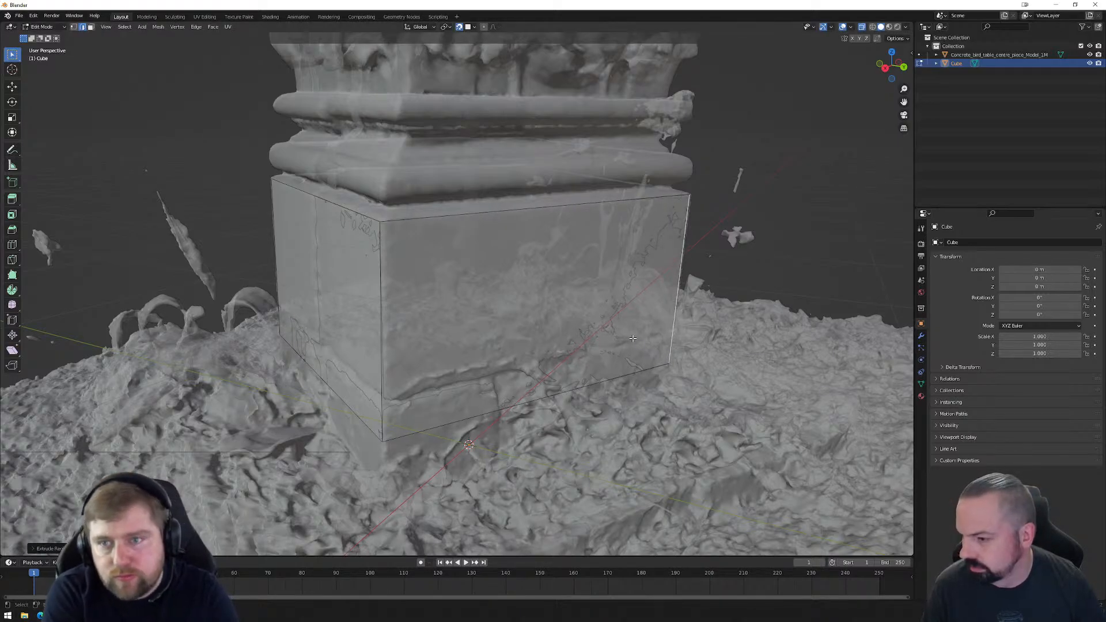
Step: Snap the extruded edge's upper and lower vertices onto the pedestal block's corner edge
middle_drag(630, 340, 593, 346)
key(1)
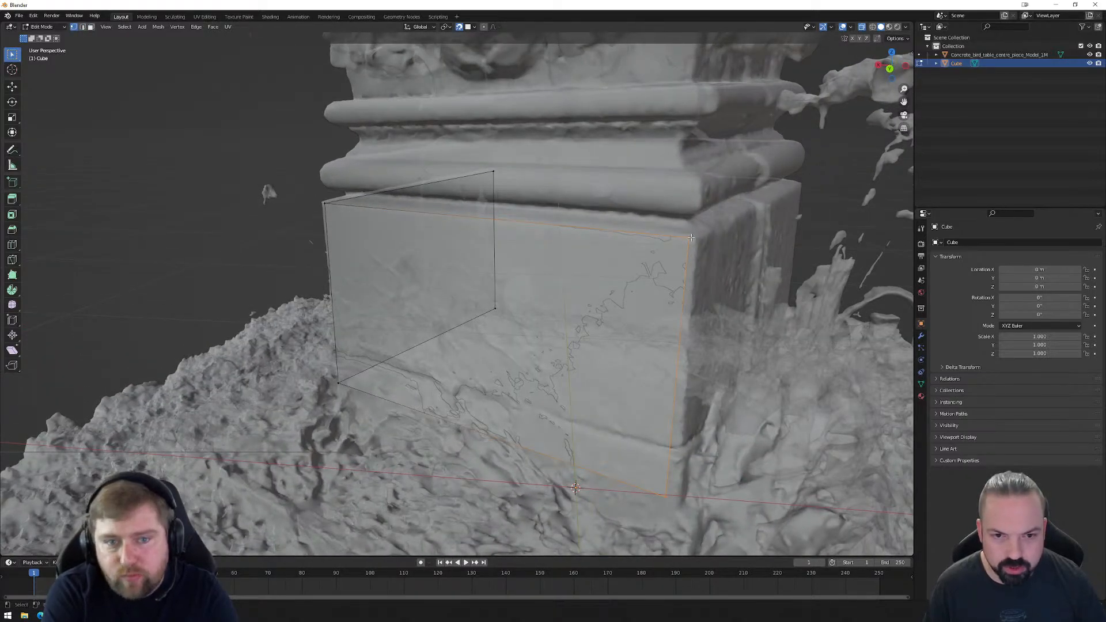
middle_drag(689, 270, 597, 257)
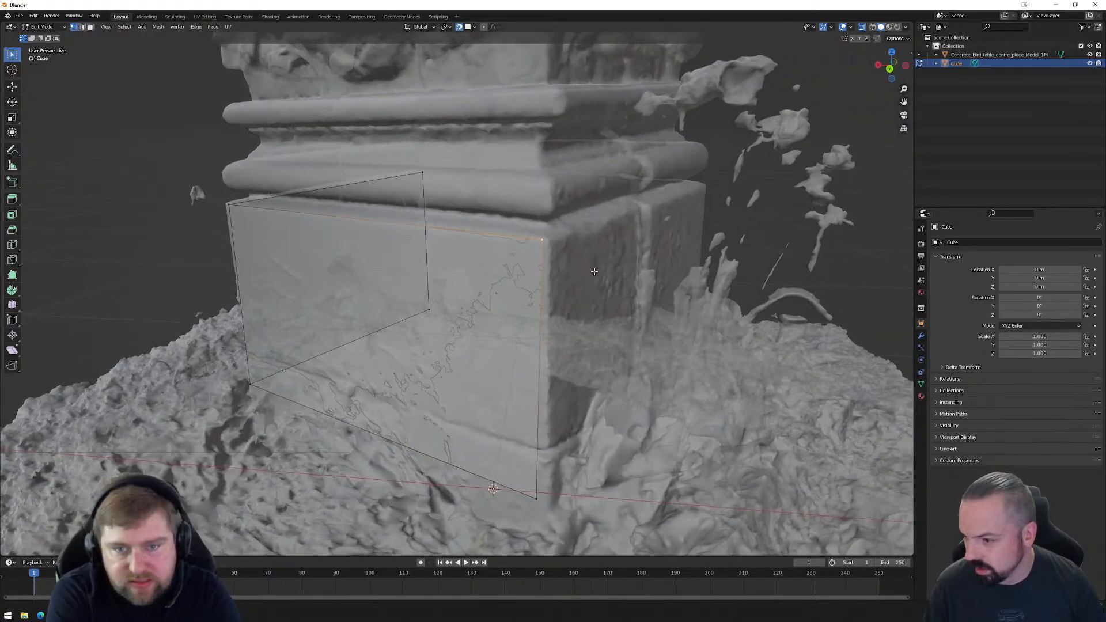
key(g)
click(547, 242)
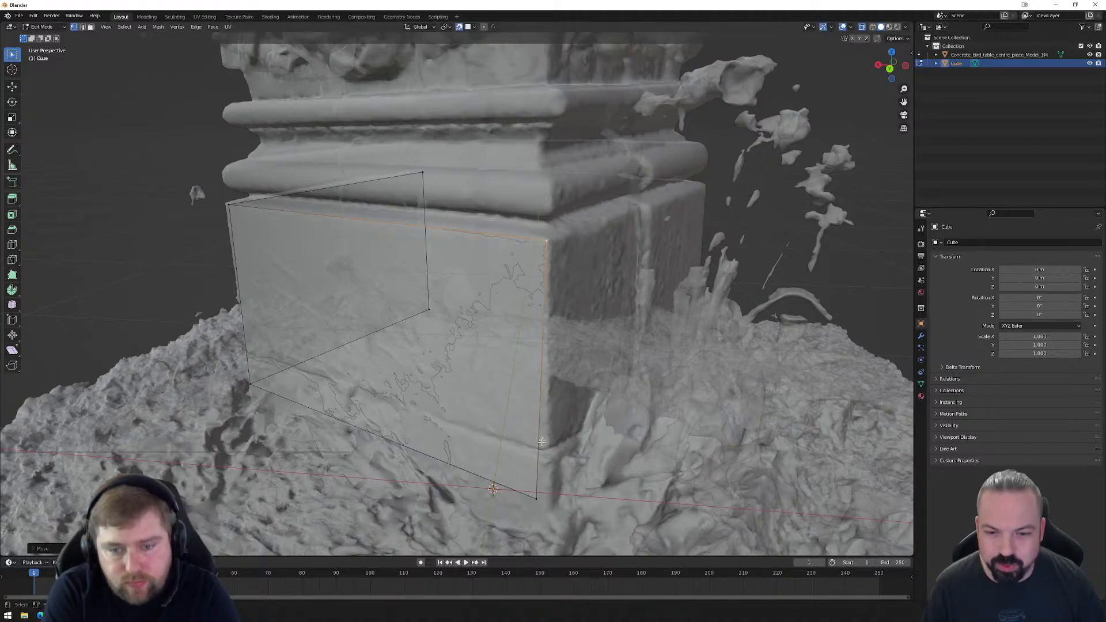
click(536, 497)
key(g)
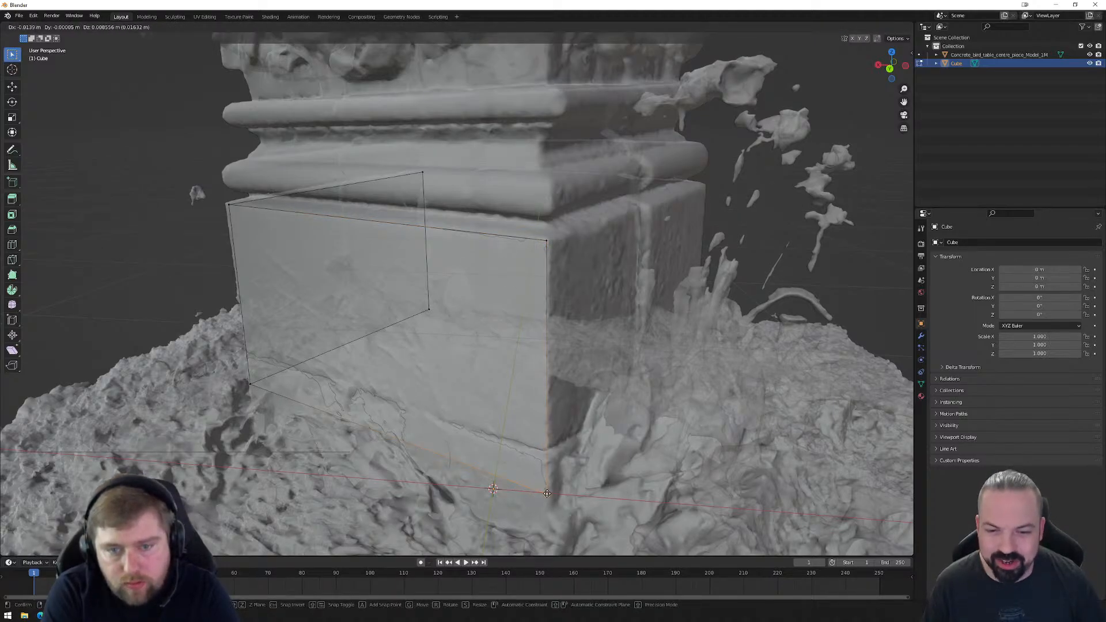
click(547, 494)
Step: Extrude the second face's open vertical edge across the pedestal block's third side and snap it to that side's far corner
middle_drag(511, 417, 537, 406)
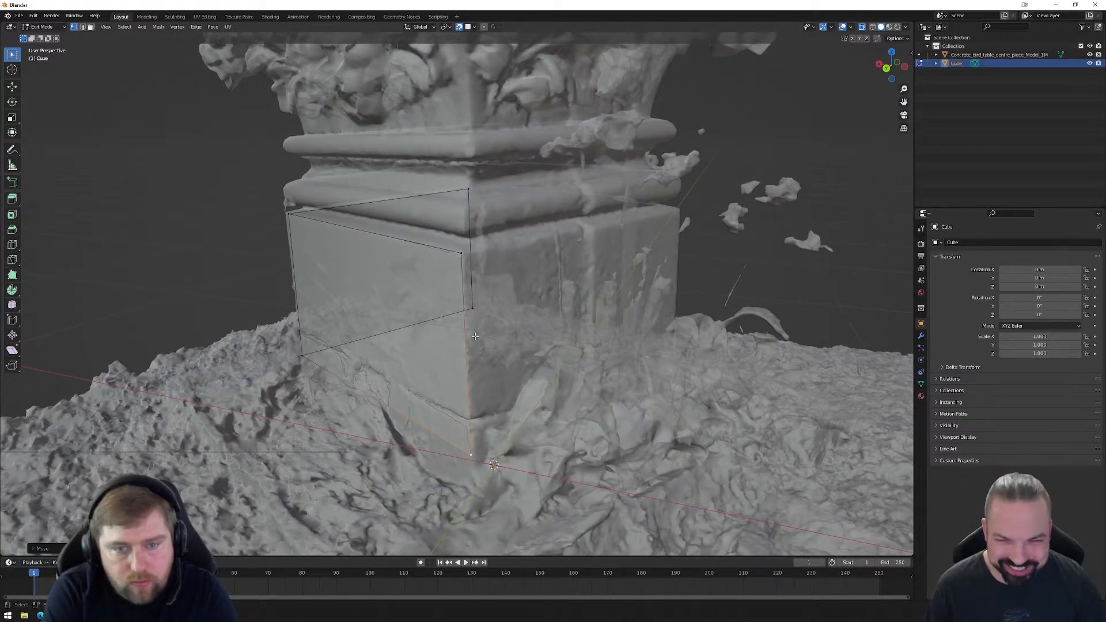
middle_drag(461, 292, 469, 295)
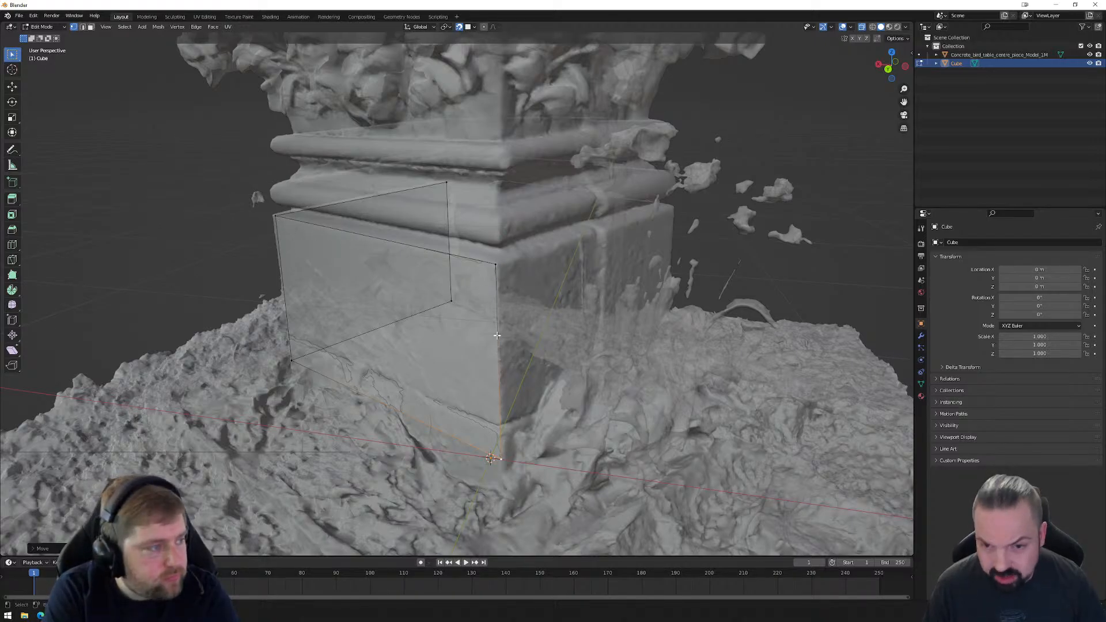
key(2)
middle_drag(496, 325, 351, 289)
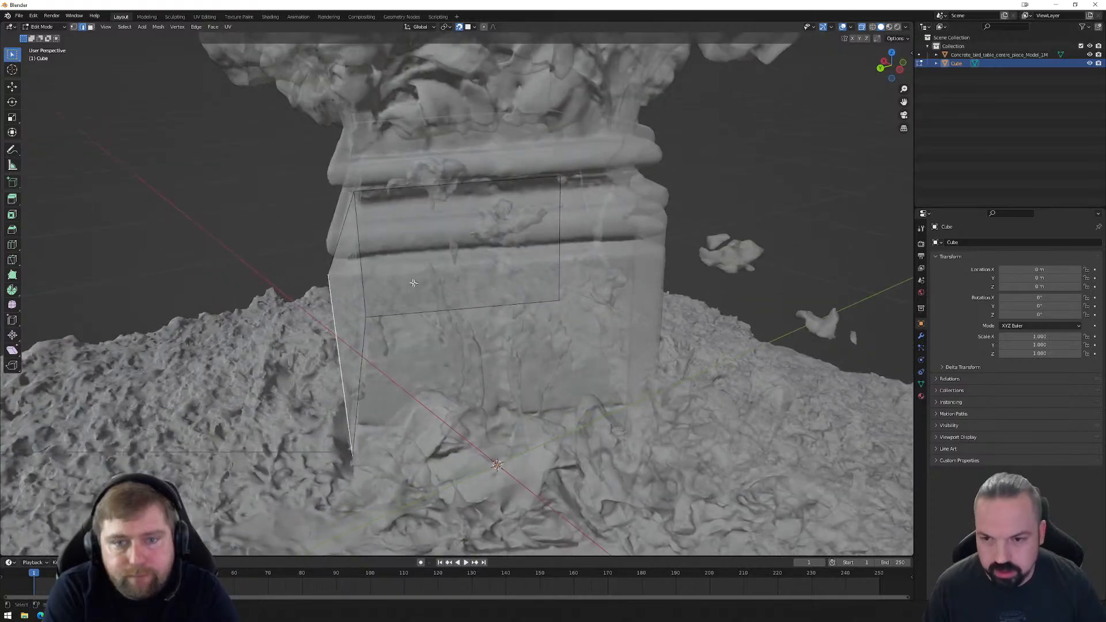
click(348, 287)
key(g)
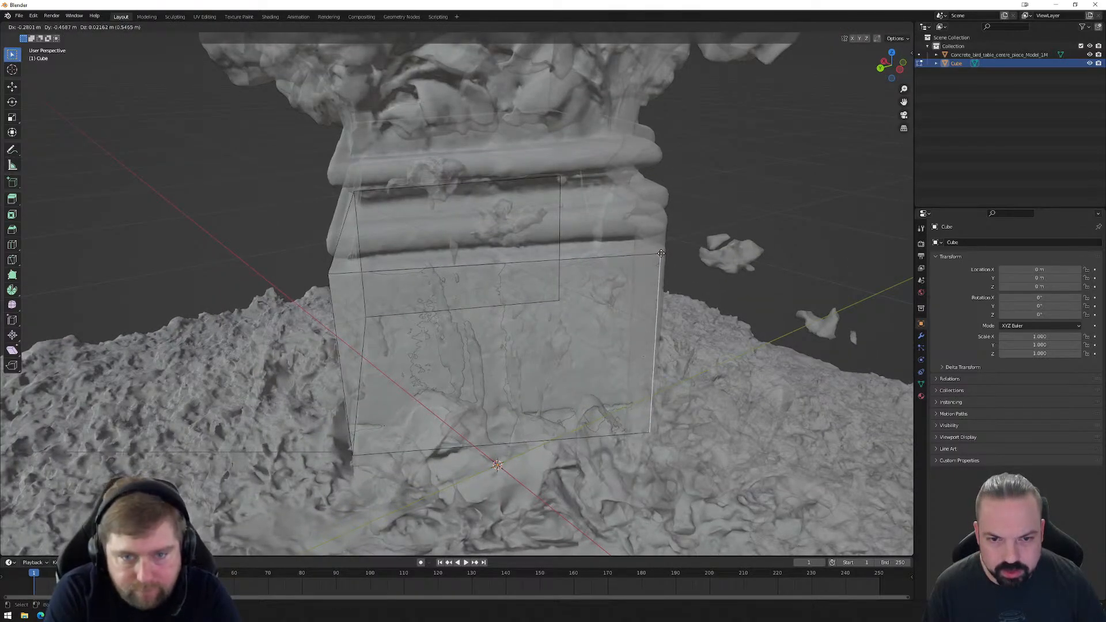
click(663, 252)
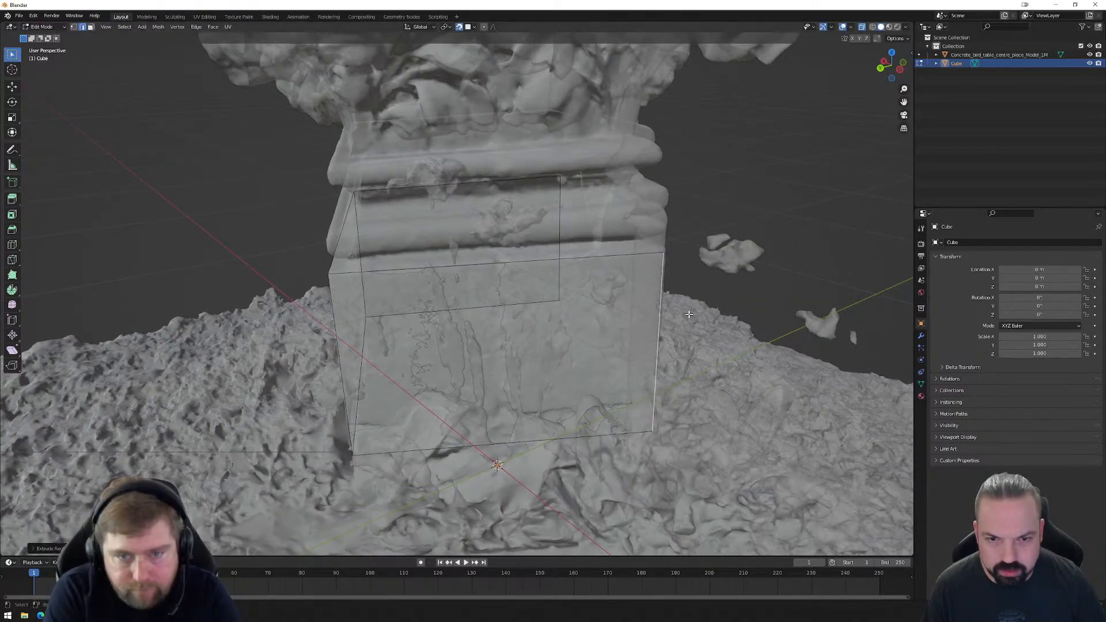
Step: Extrude the open vertical edge in three segments along the fourth side, following its stepped notch and continuing to the narrow recess
middle_drag(663, 252, 551, 318)
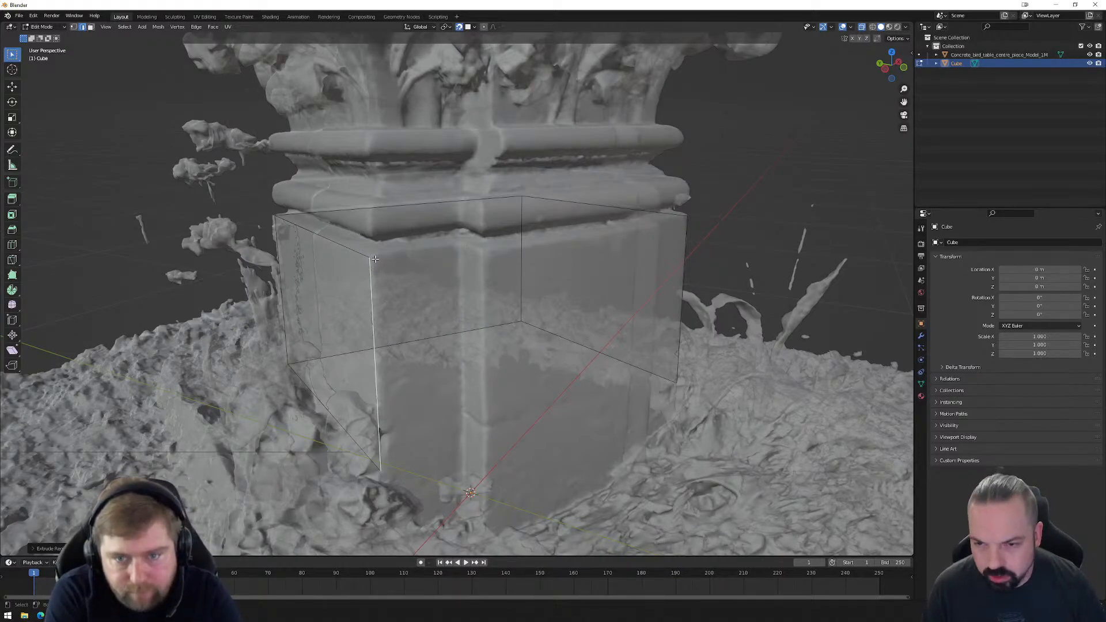
mouse_move(375, 259)
middle_down()
mouse_move(400, 252)
mouse_move(377, 260)
middle_up()
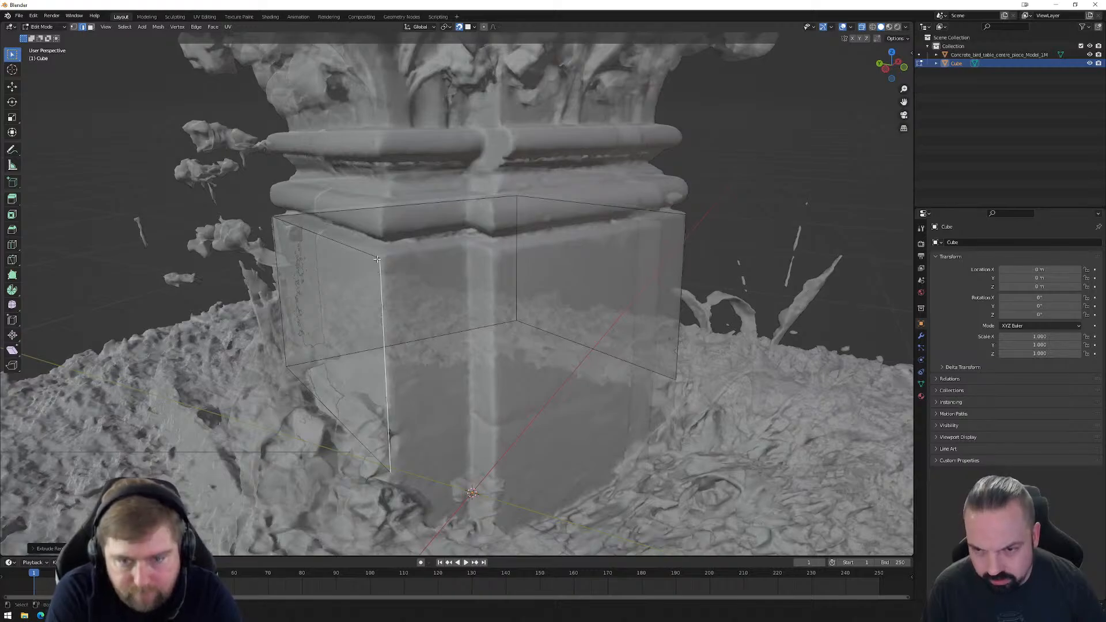
key(e)
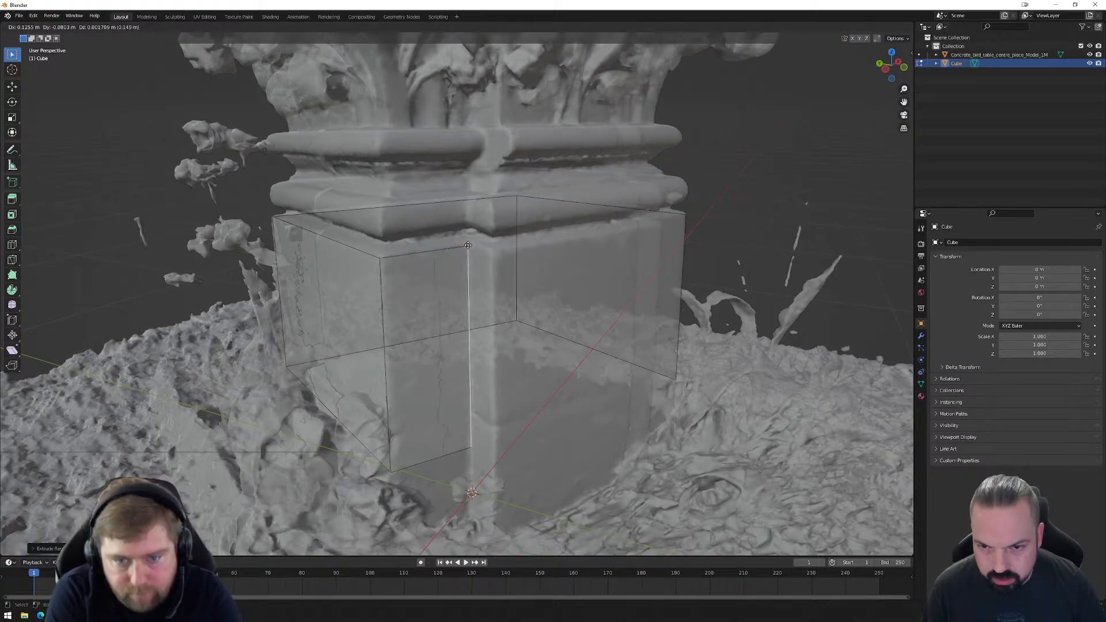
click(467, 245)
key(e)
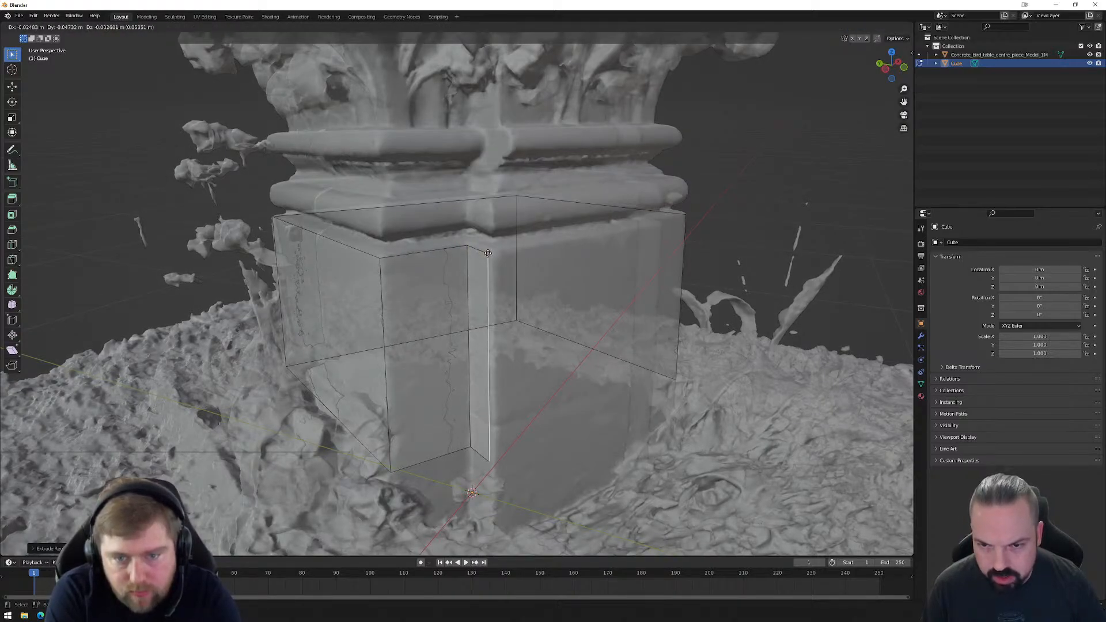
click(489, 254)
key(e)
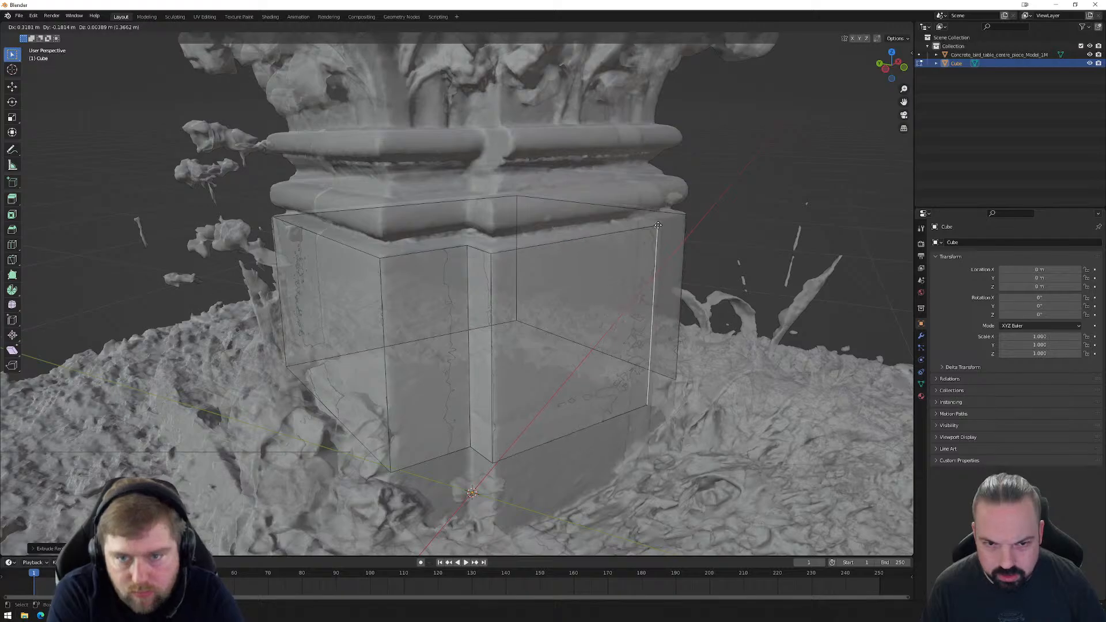
click(657, 272)
Step: Extrude the open vertical edge across the narrow recess and snap it to the recess's other side
middle_drag(657, 273, 445, 292)
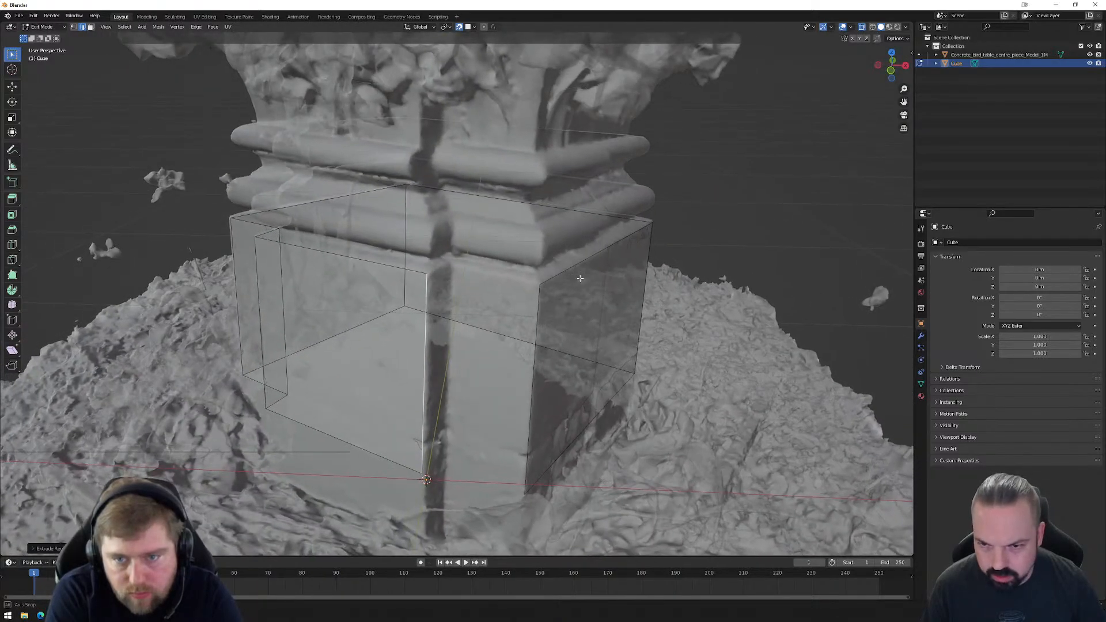
key(e)
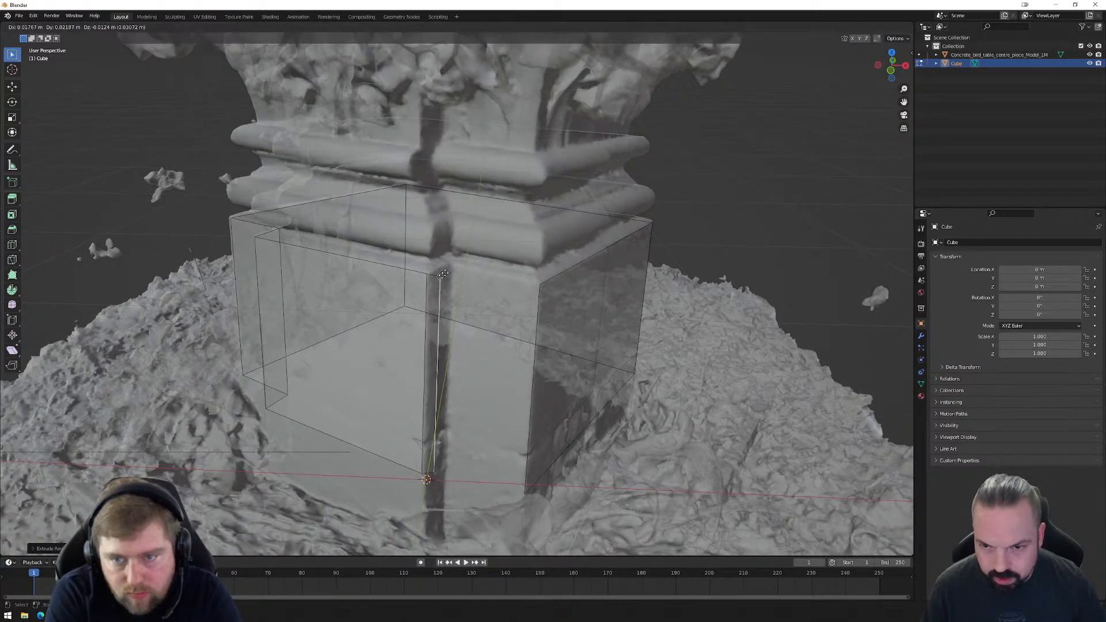
click(451, 264)
key(e)
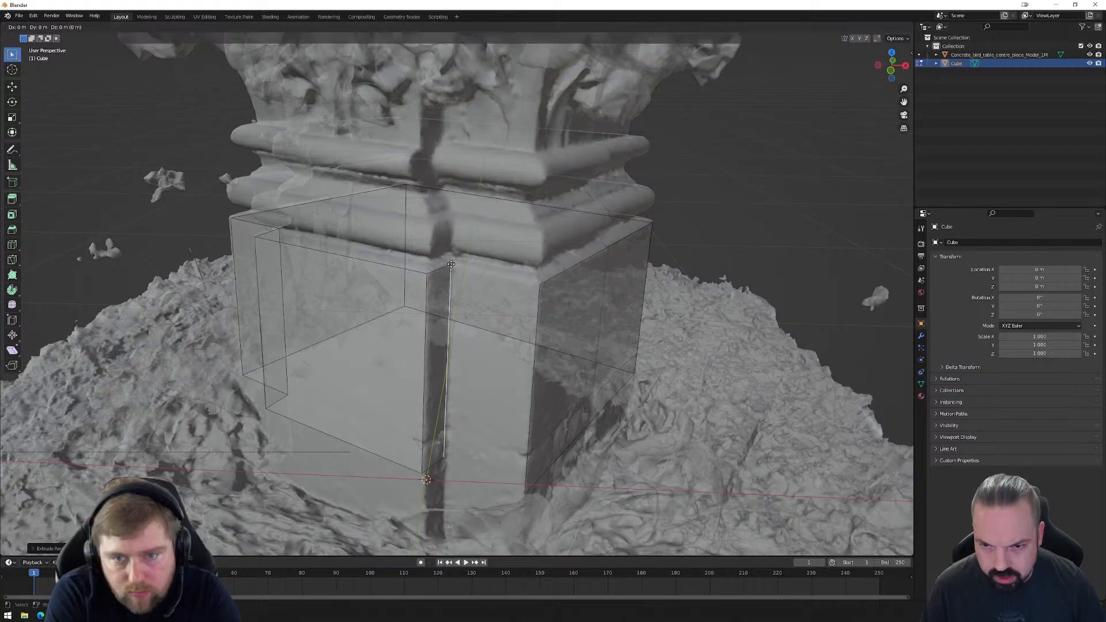
right_click(473, 300)
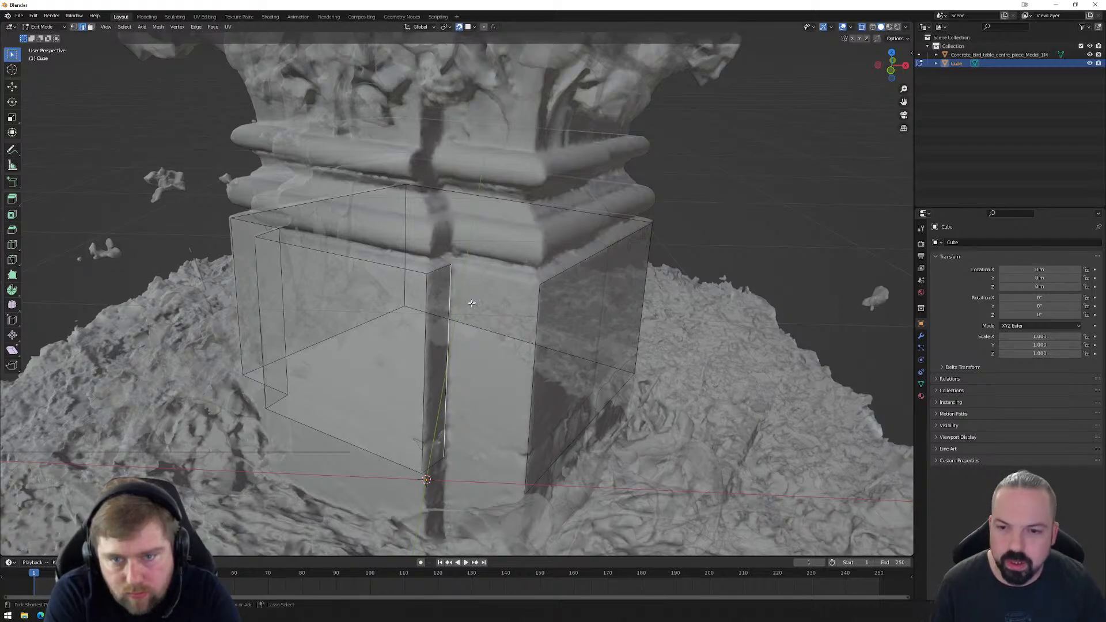
Step: Select the two remaining open vertical edges and fill the gap between them with a face
middle_drag(495, 332, 492, 371)
shift+click(492, 371)
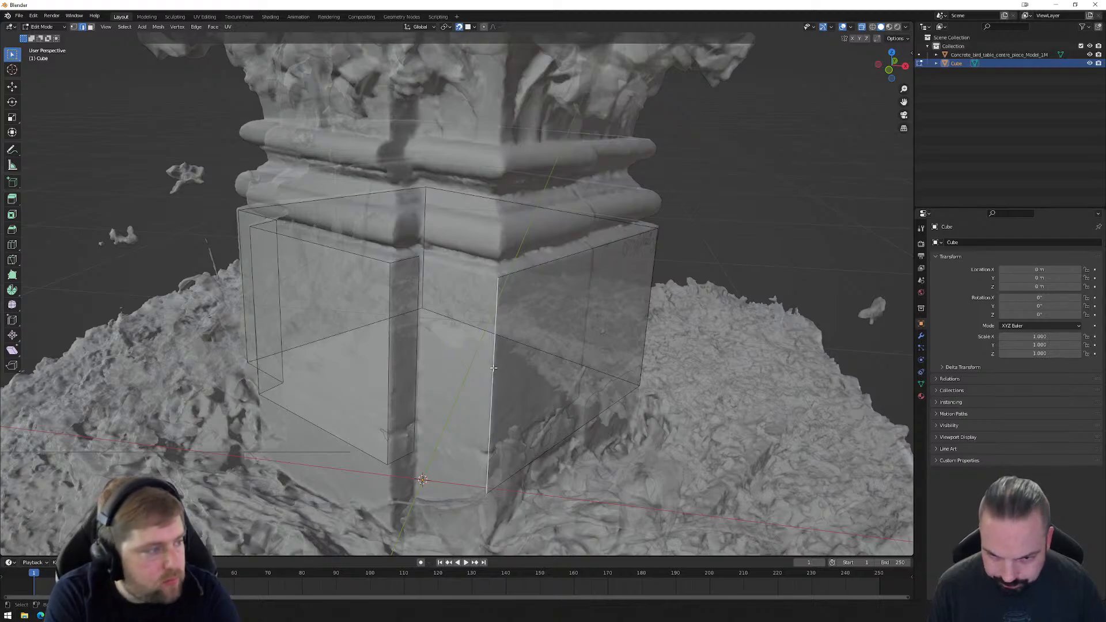
shift+click(440, 369)
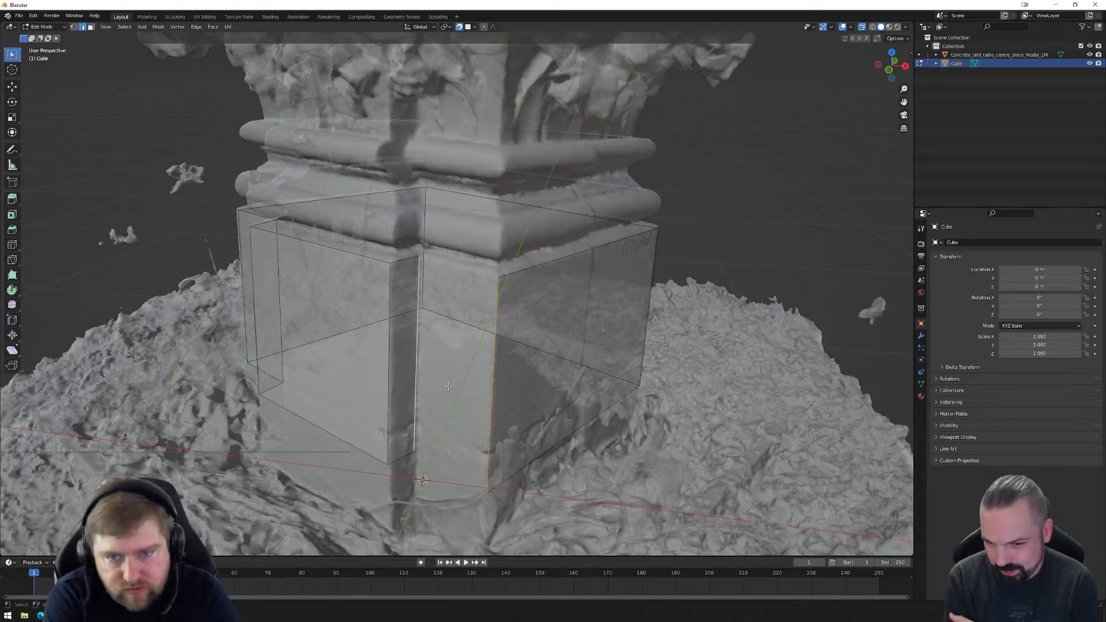
click(418, 362)
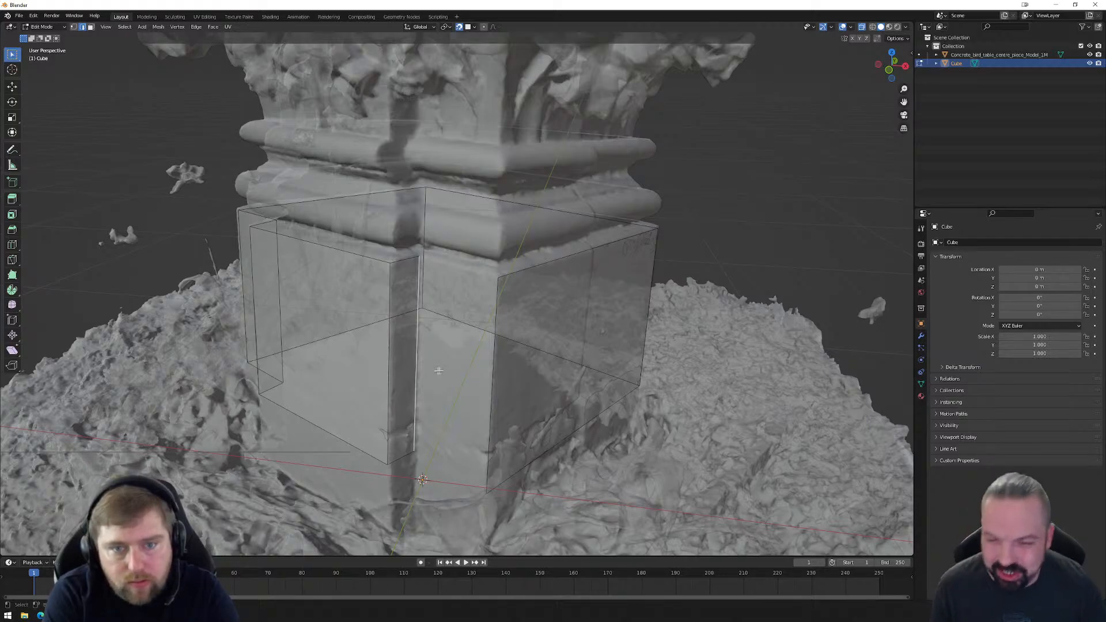
shift+click(493, 376)
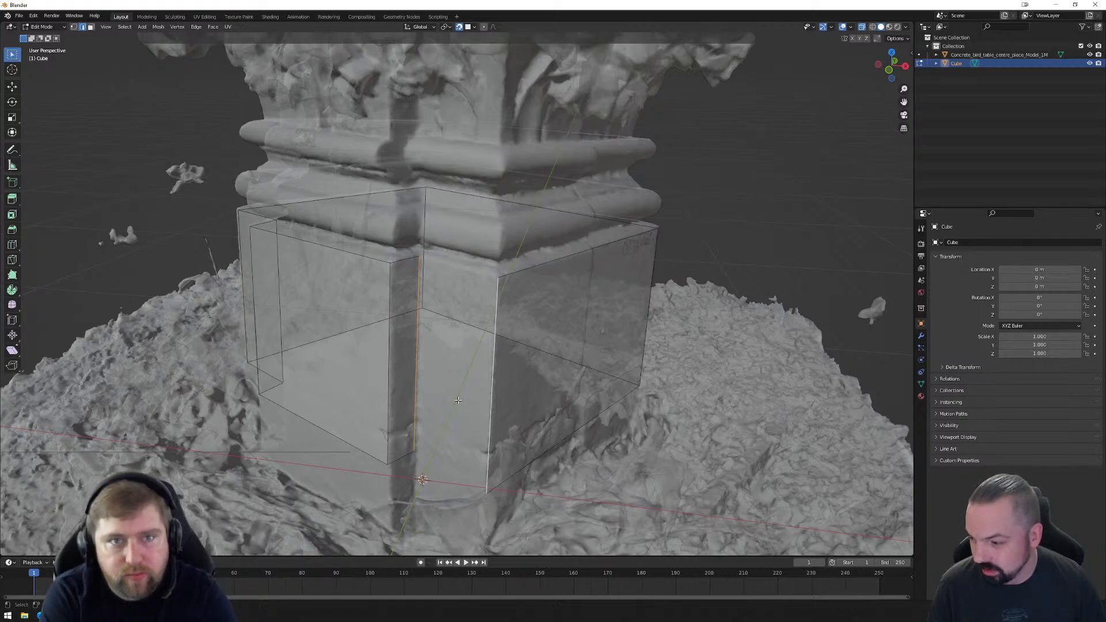
click(421, 417)
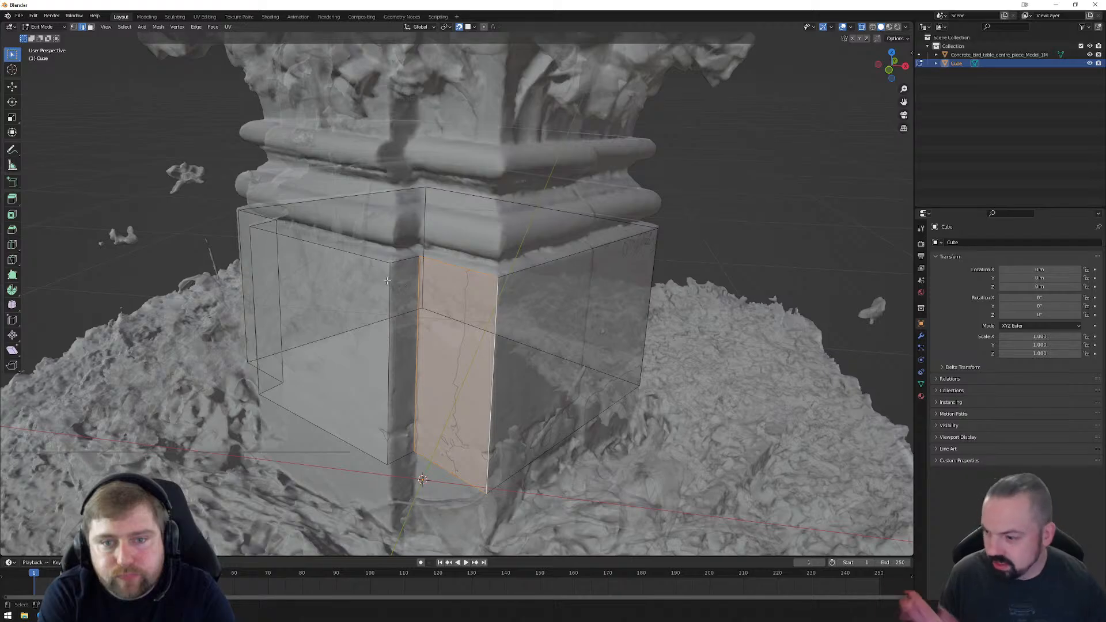
click(35, 18)
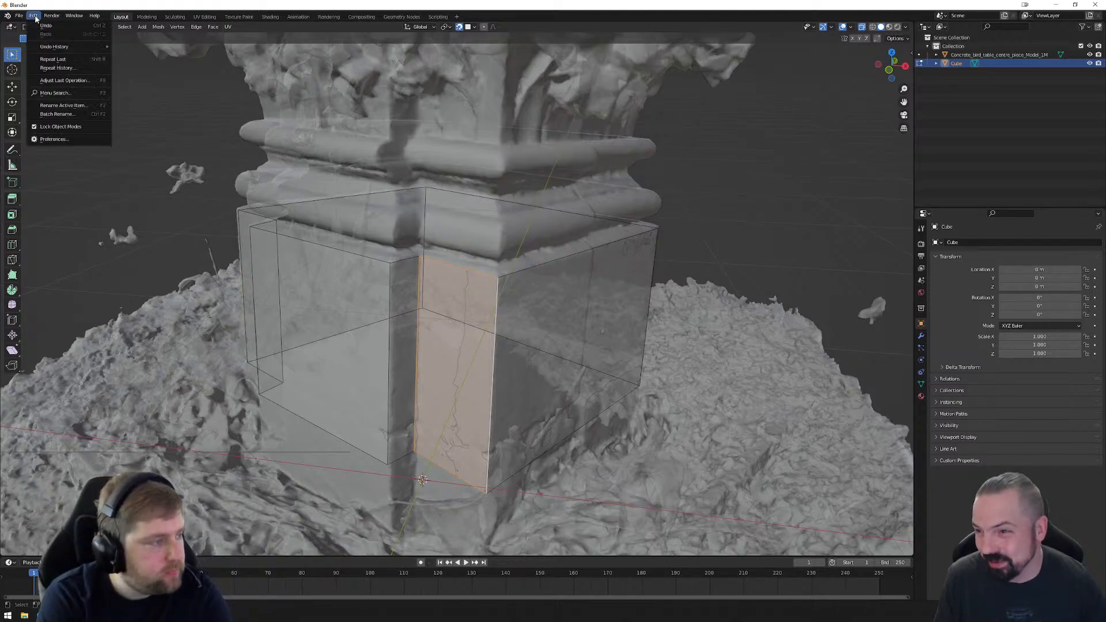
click(54, 142)
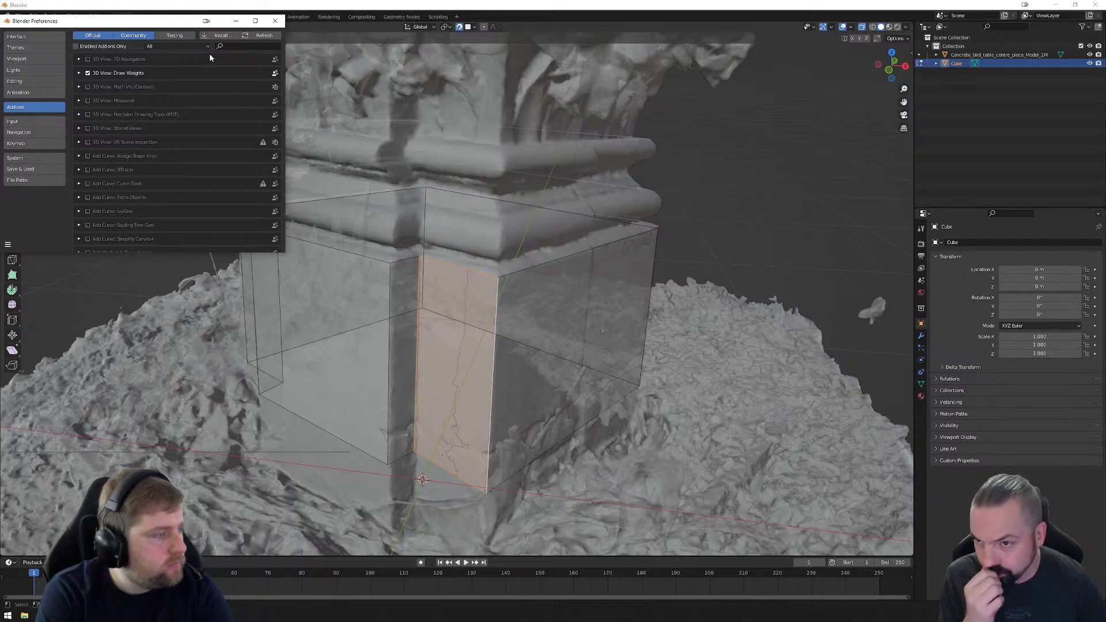
click(245, 46)
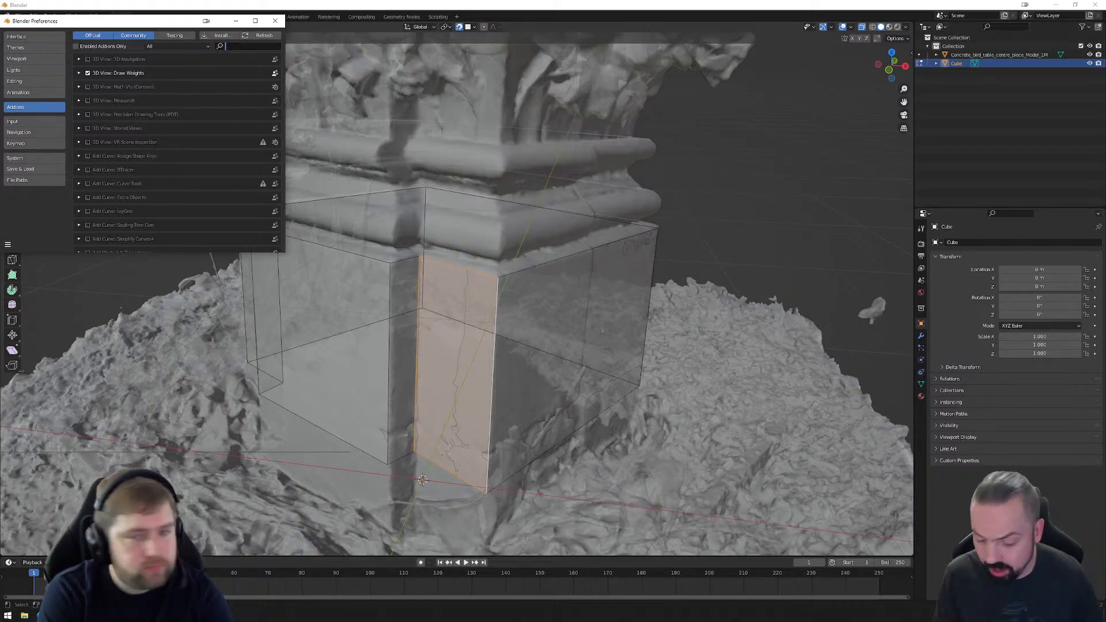
click(275, 21)
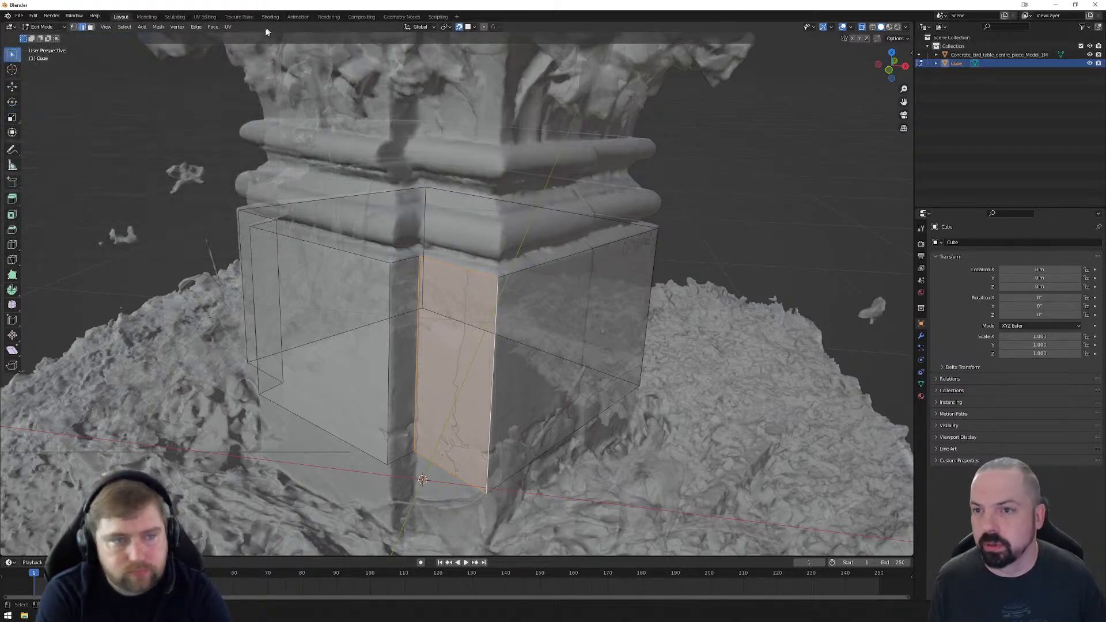
Step: Look up the F2 and LoopTools add-ons in the preferences
click(34, 15)
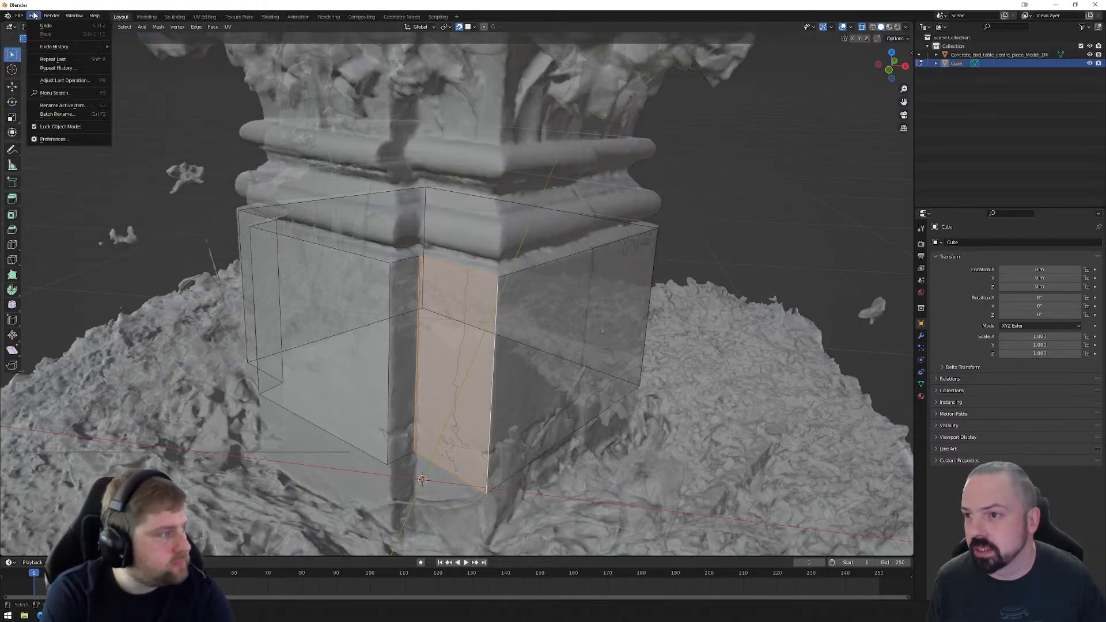
click(55, 139)
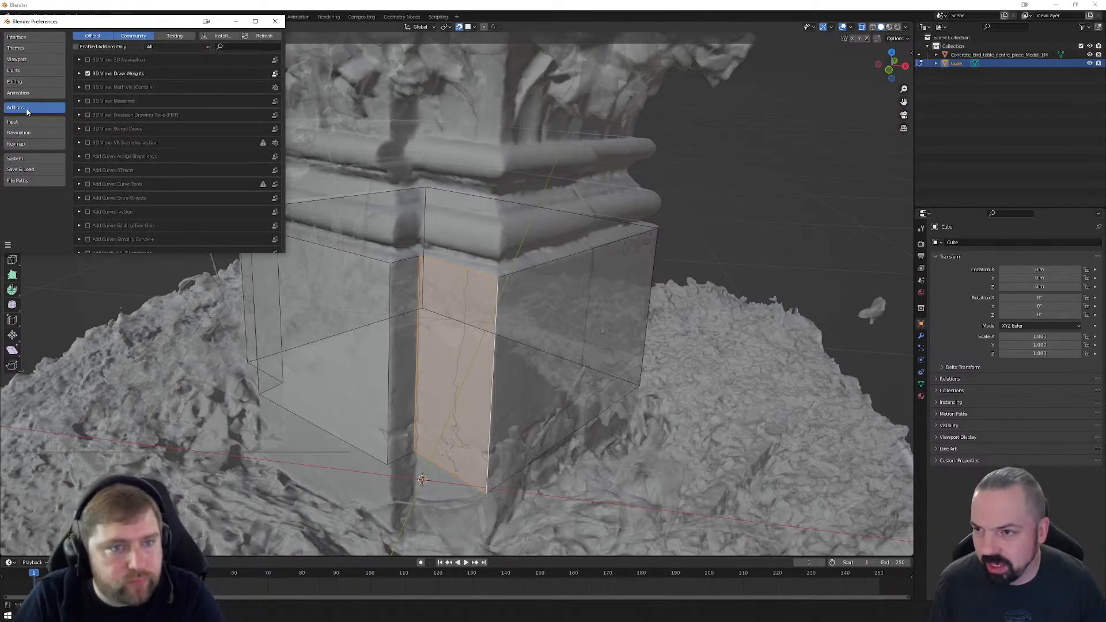
click(242, 46)
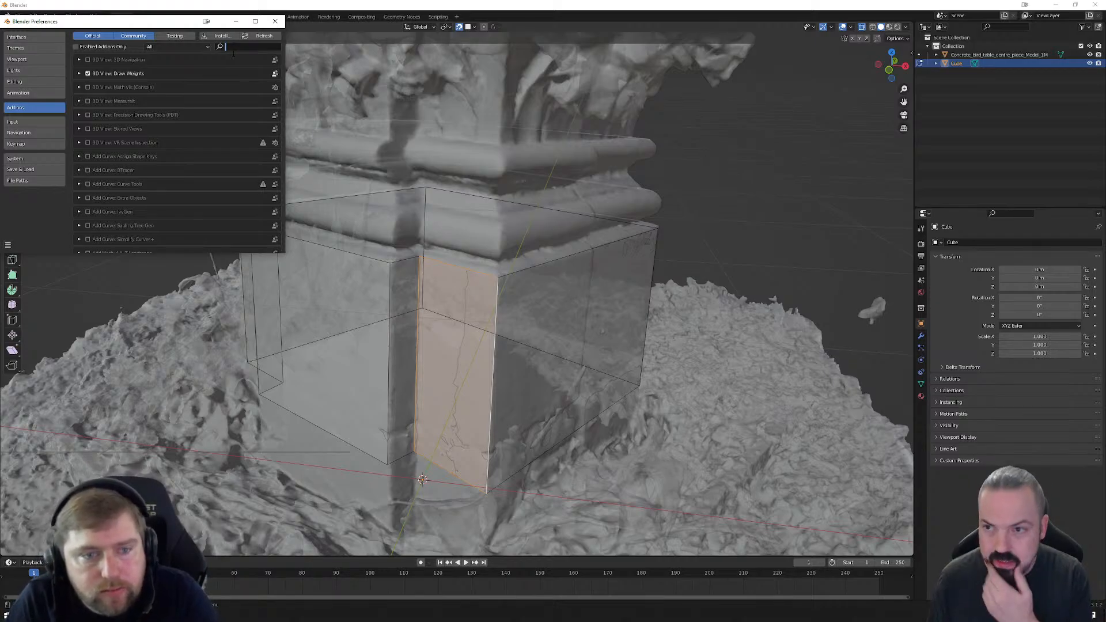
text(f2)
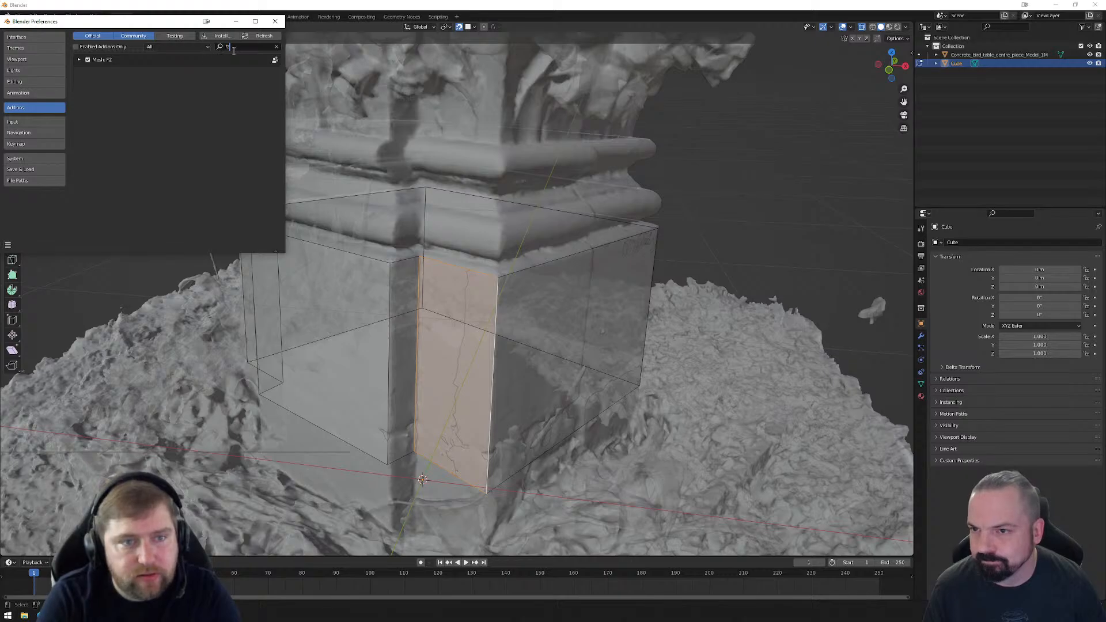
key(ctrl+a)
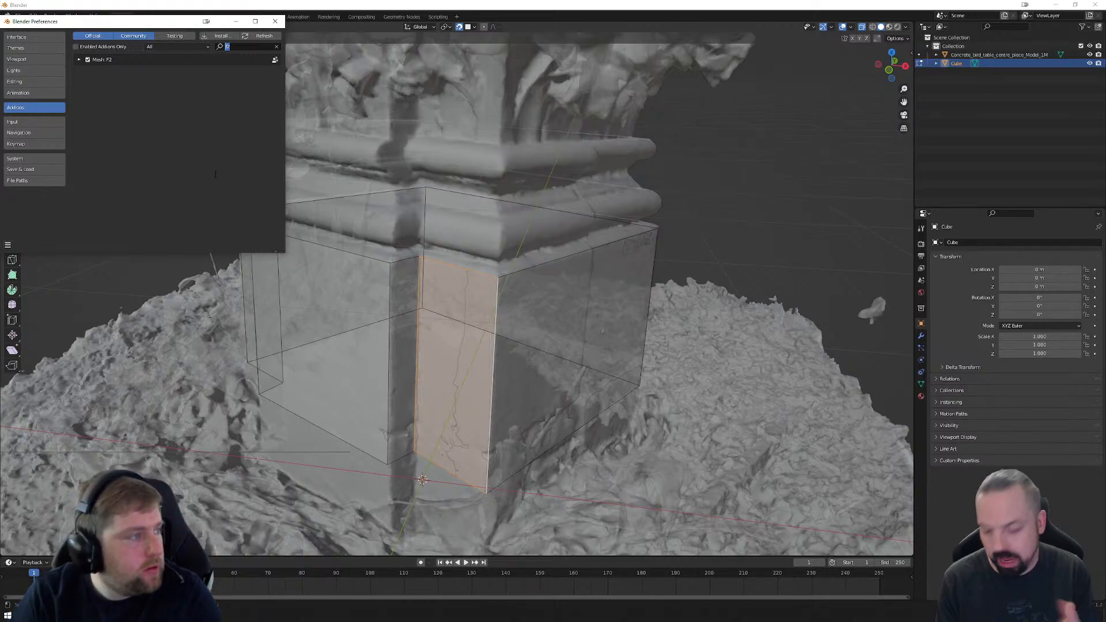
key(BackSpace)
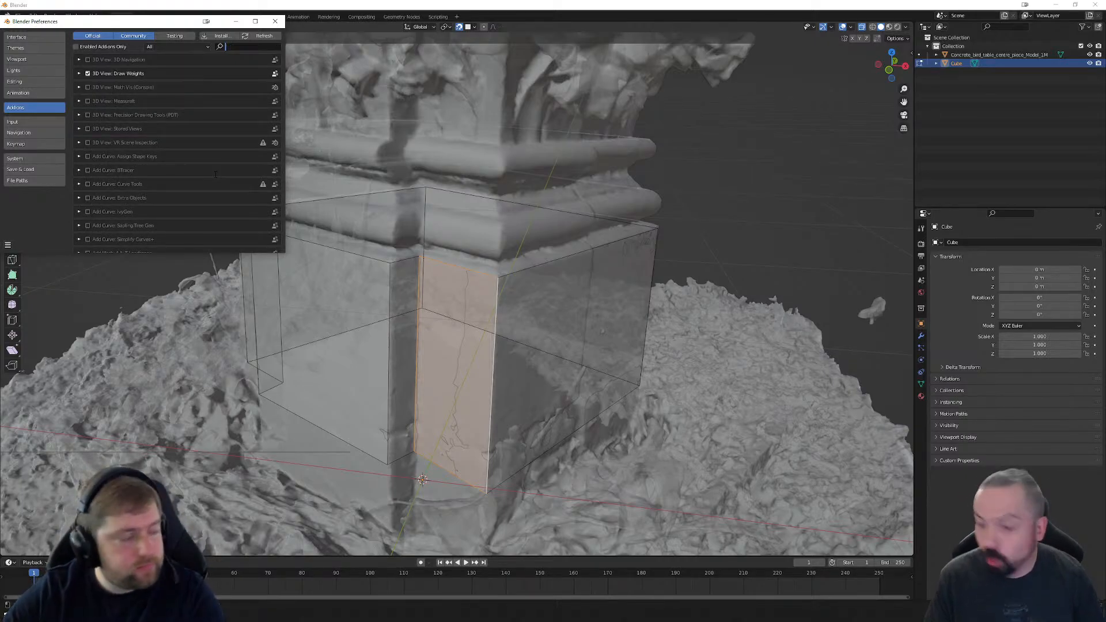
text(looptools)
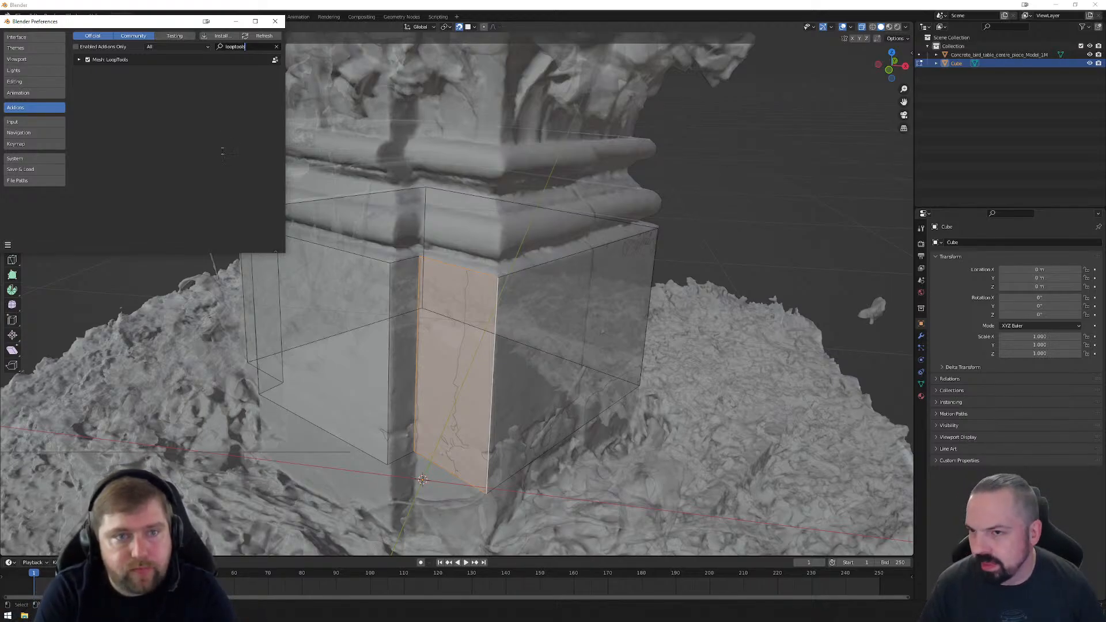
Step: Search the add-ons for "archi", clear the search and close the preferences
drag(247, 47, 224, 47)
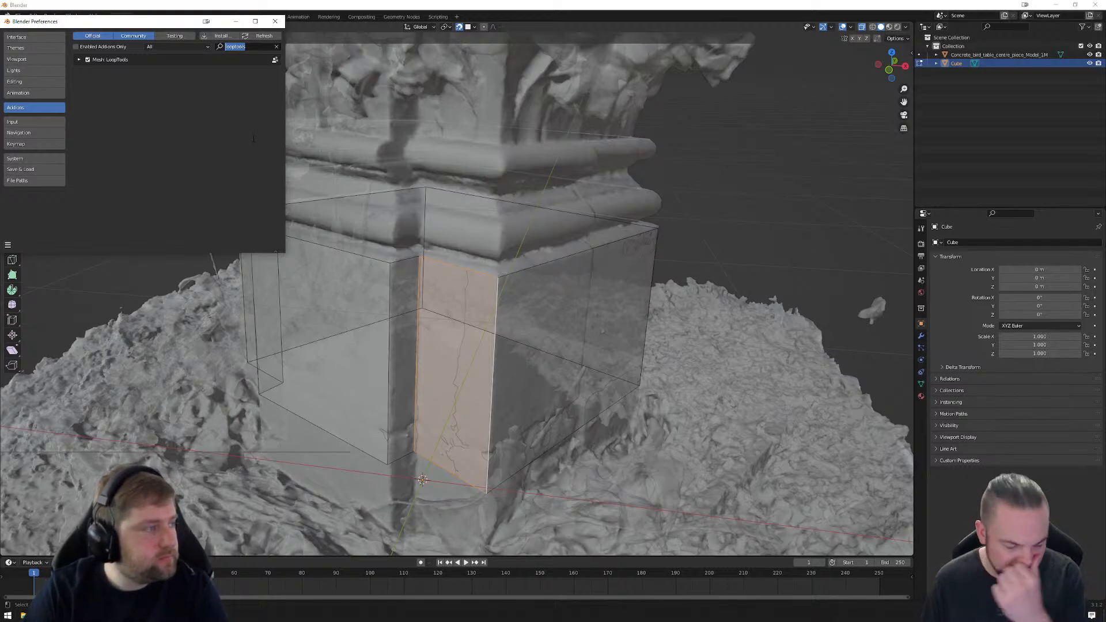
text(archi)
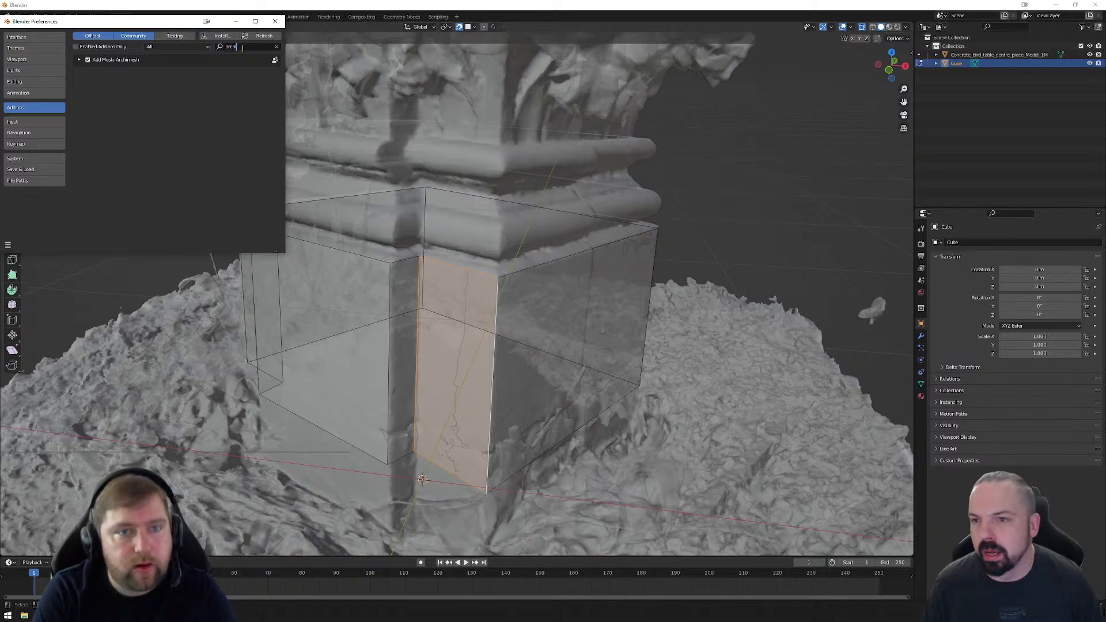
key(BackSpace)
key(BackSpace)
key(BackSpace)
key(BackSpace)
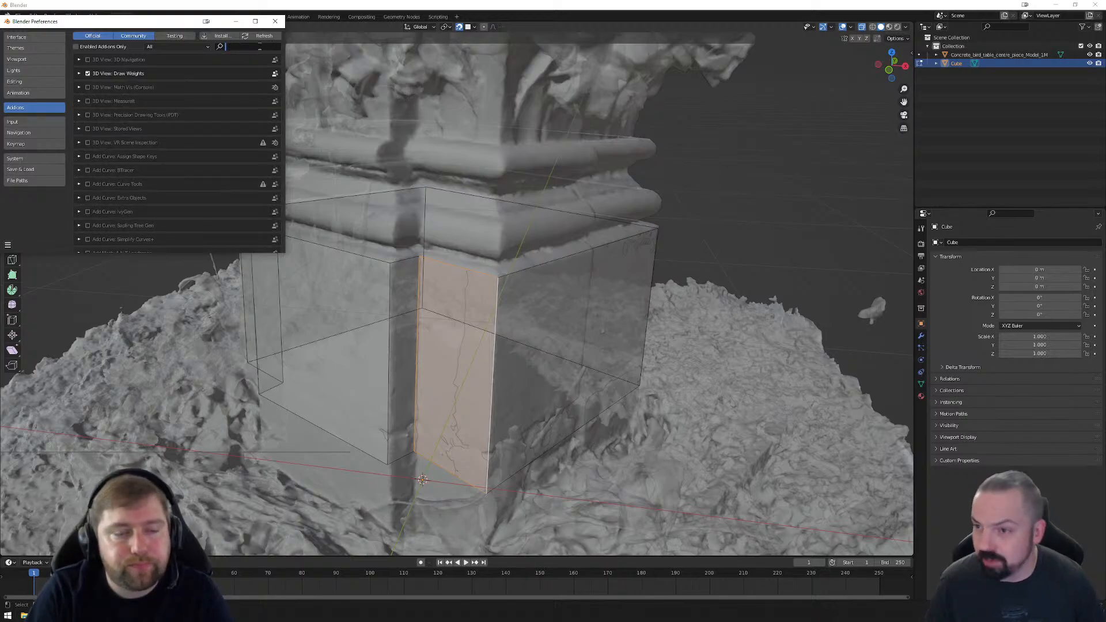
click(275, 21)
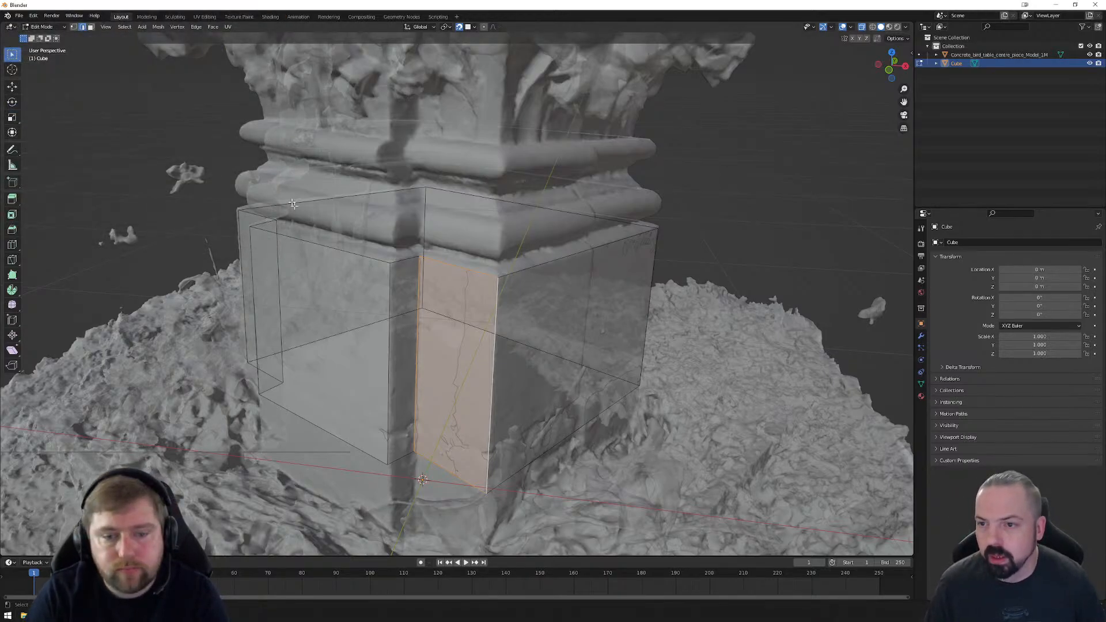
Step: Examine the LoopTools operations offered for the selected edges, without applying any
right_click(704, 177)
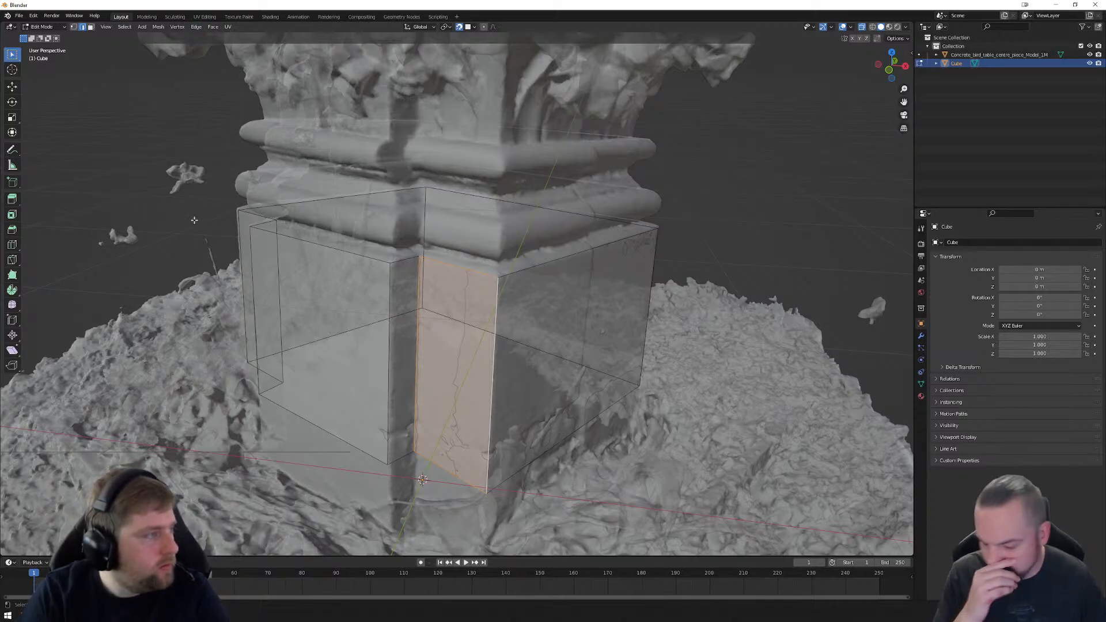
right_click(670, 231)
mouse_move(666, 220)
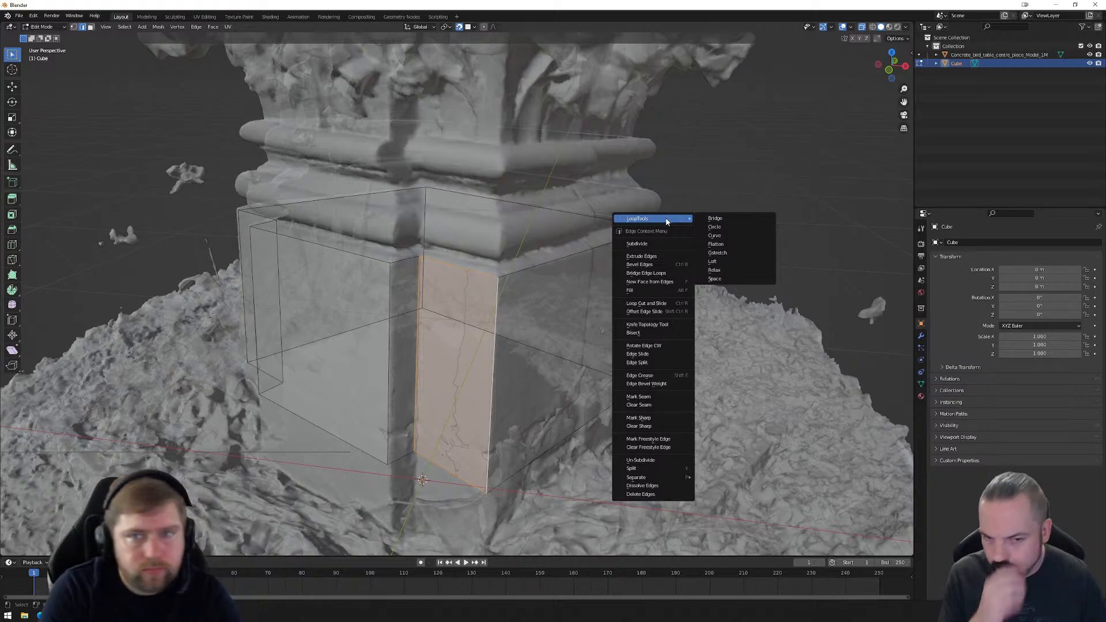
right_click(734, 179)
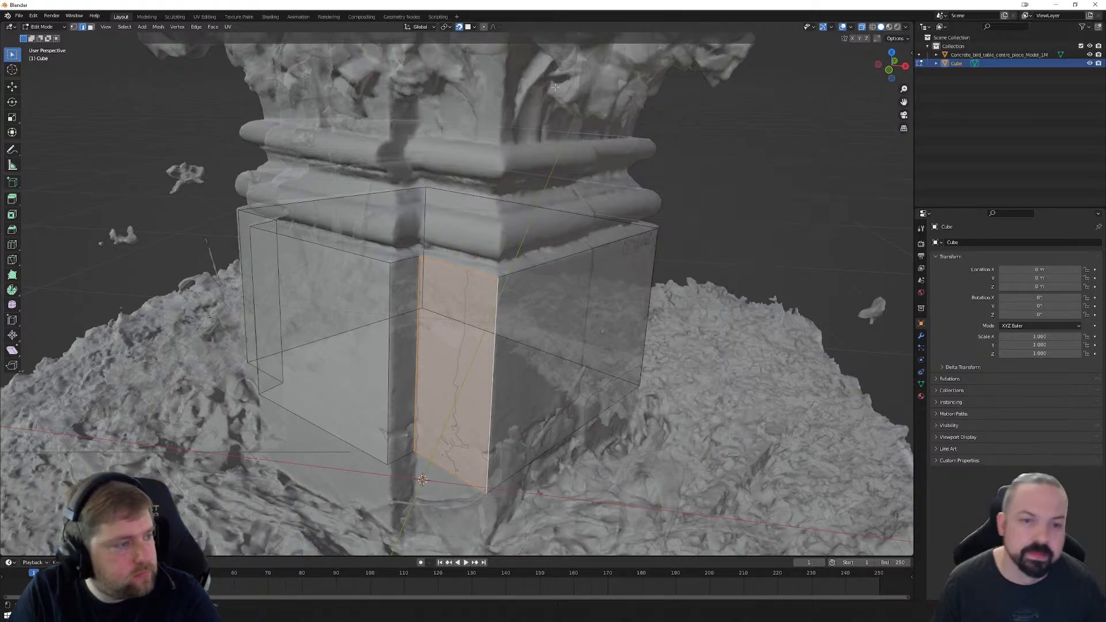
Step: Select the block's upper edge loop and extrude it straight up along Z by about 0.017 m
middle_drag(463, 251, 456, 453)
key(alt+a)
middle_drag(512, 230, 494, 250)
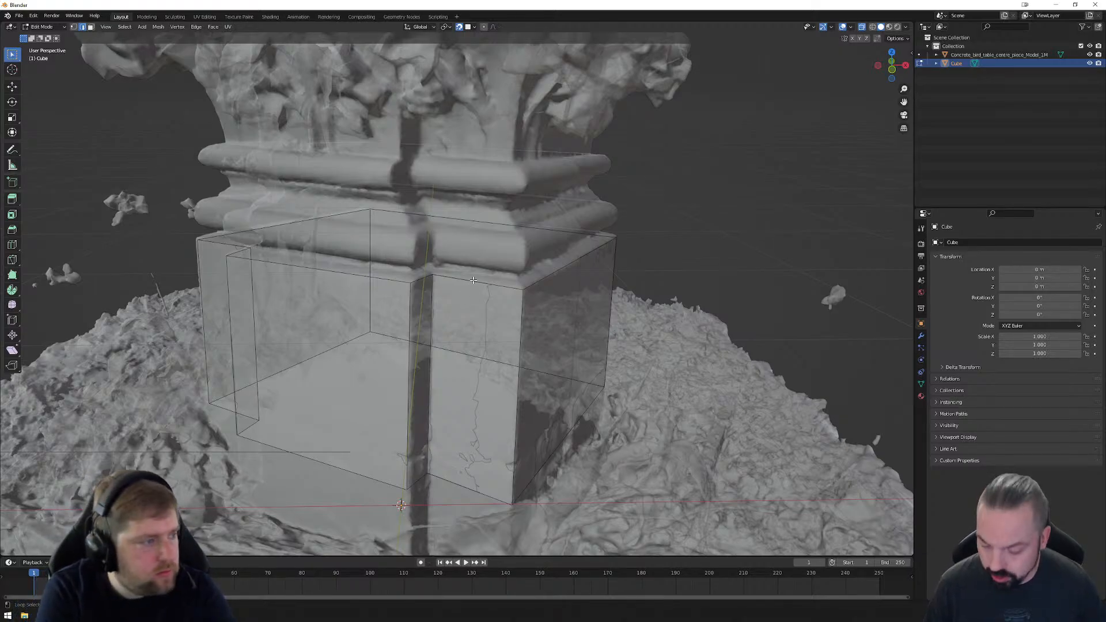
alt+click(474, 281)
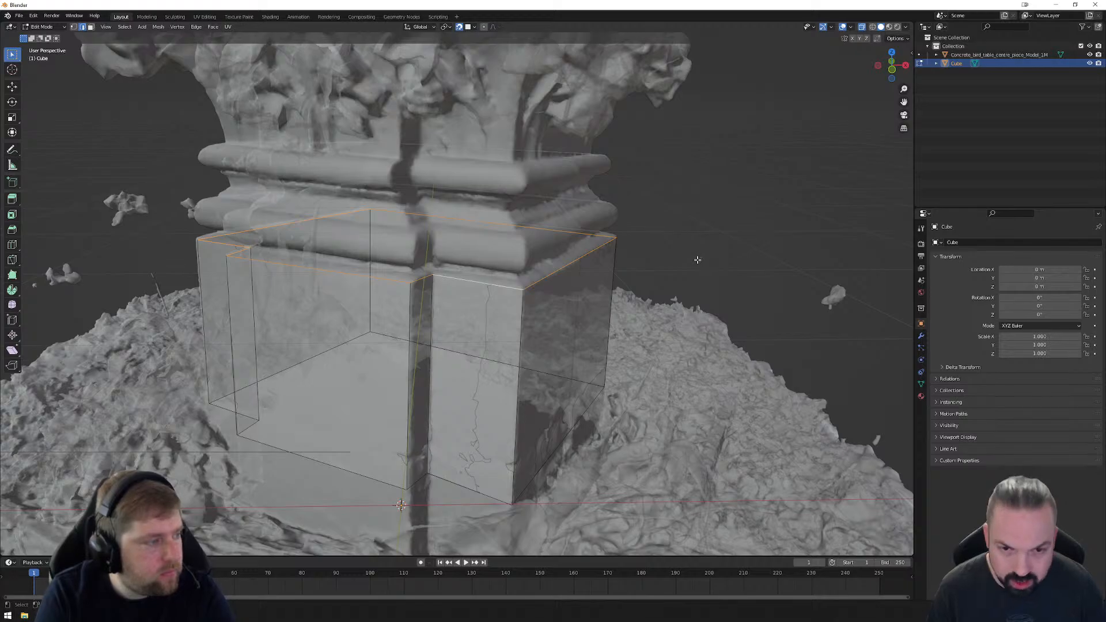
key(e)
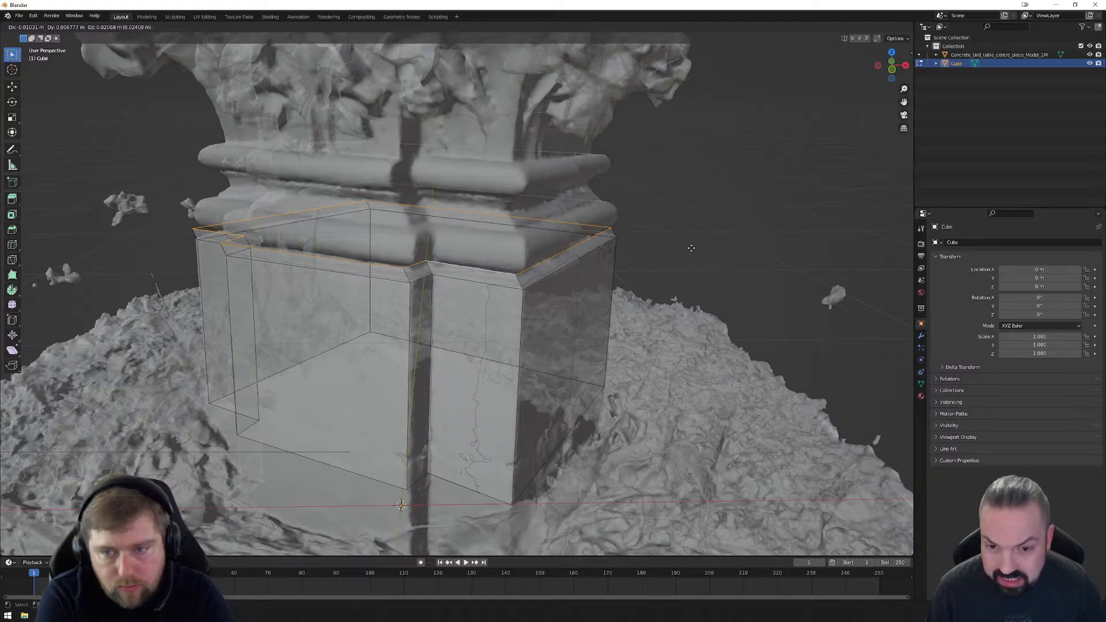
key(z)
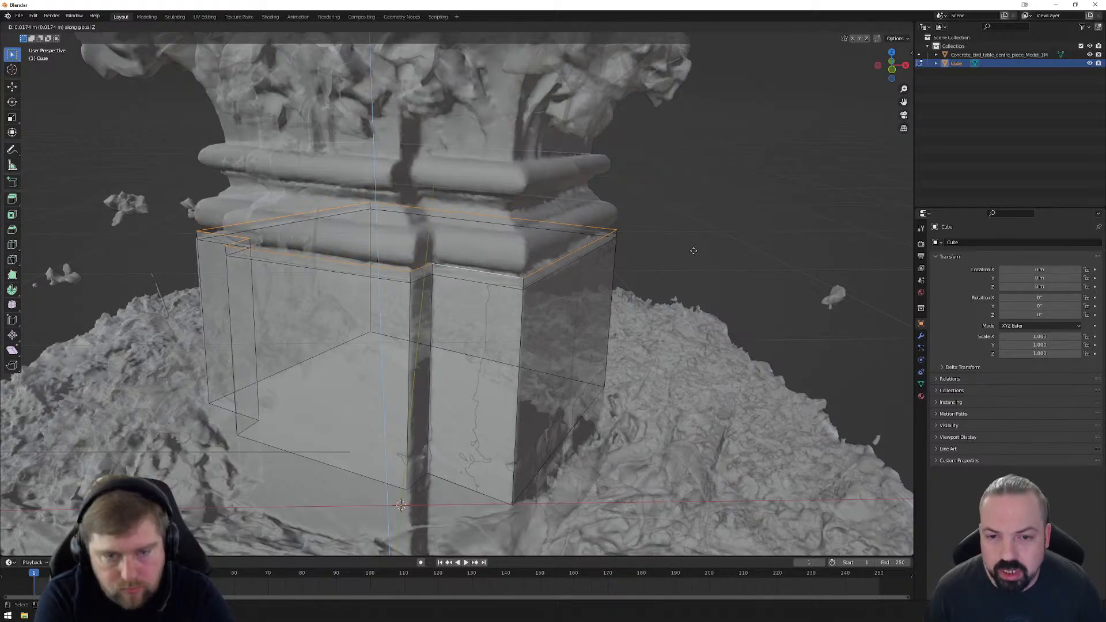
click(691, 251)
Step: Lower the extruded upper edge loop slightly along Z to meet the underside of the scan's lower moulding
scroll(599, 288, down, 5)
middle_drag(516, 320, 489, 337)
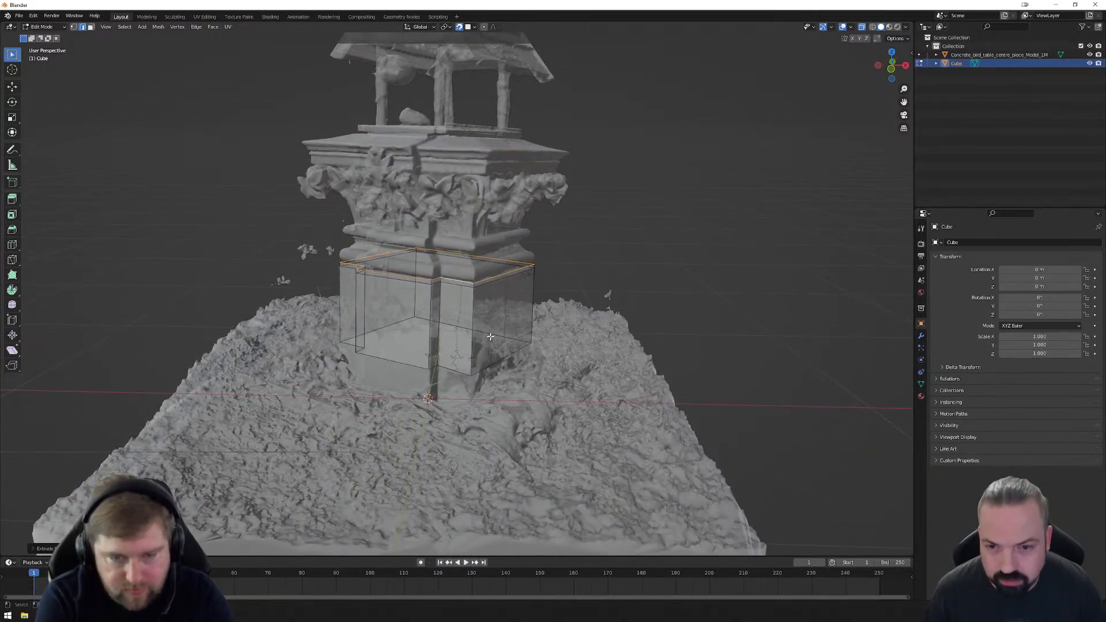
scroll(489, 337, up, 5)
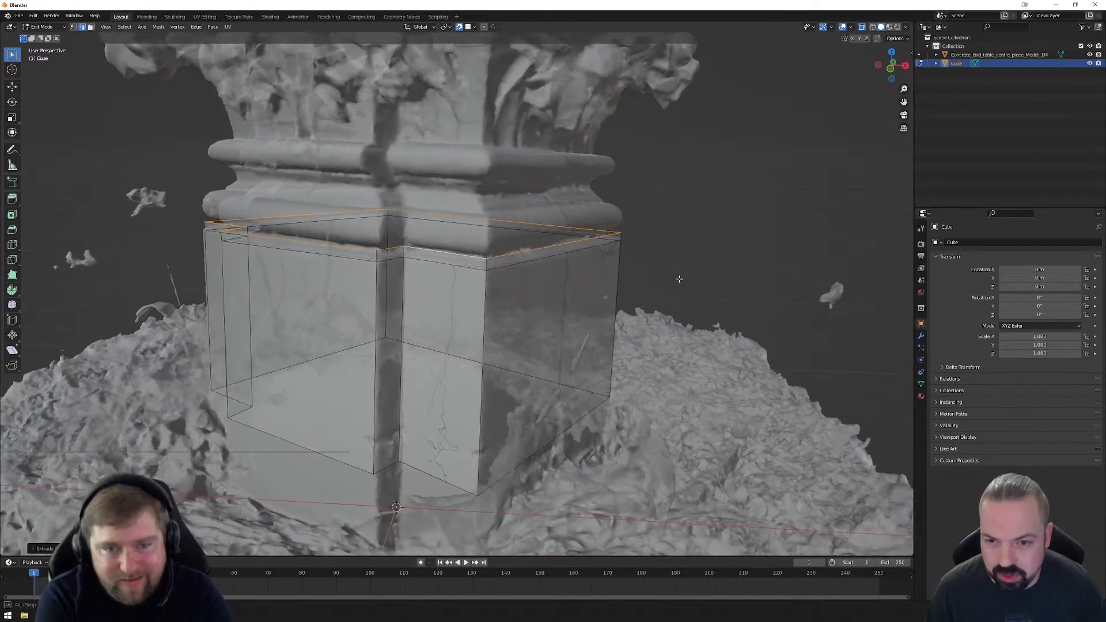
middle_drag(680, 279, 692, 273)
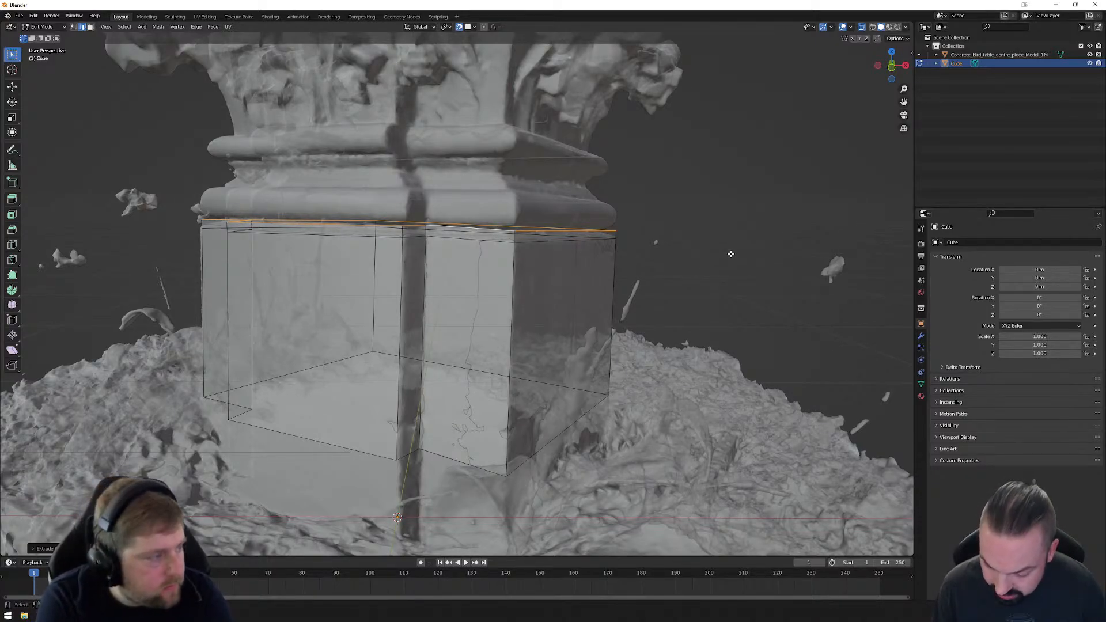
key(g)
key(z)
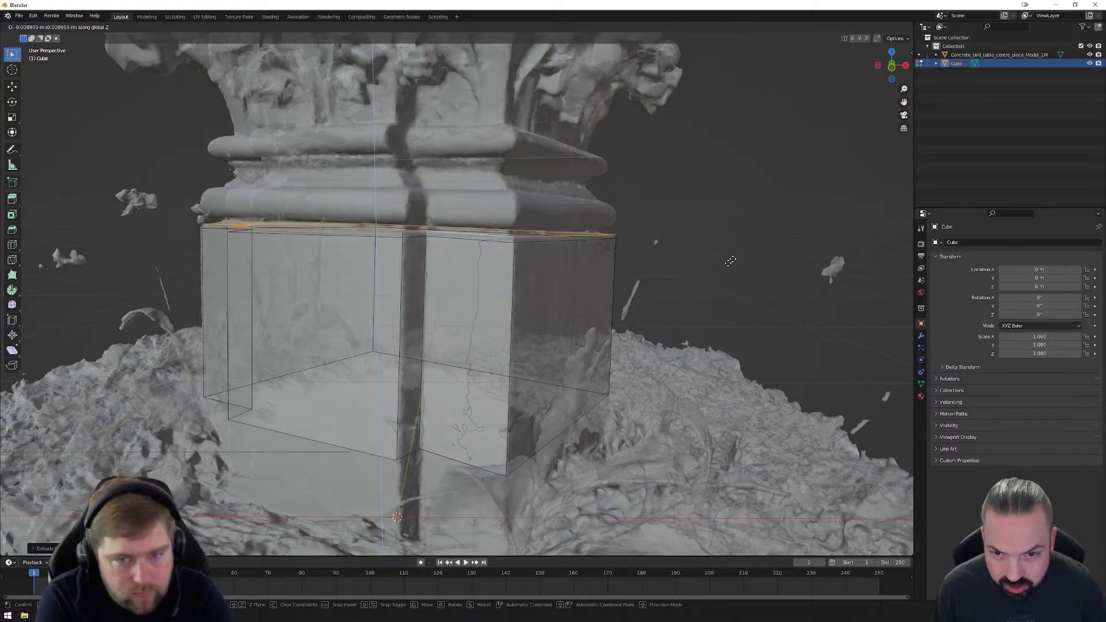
click(729, 257)
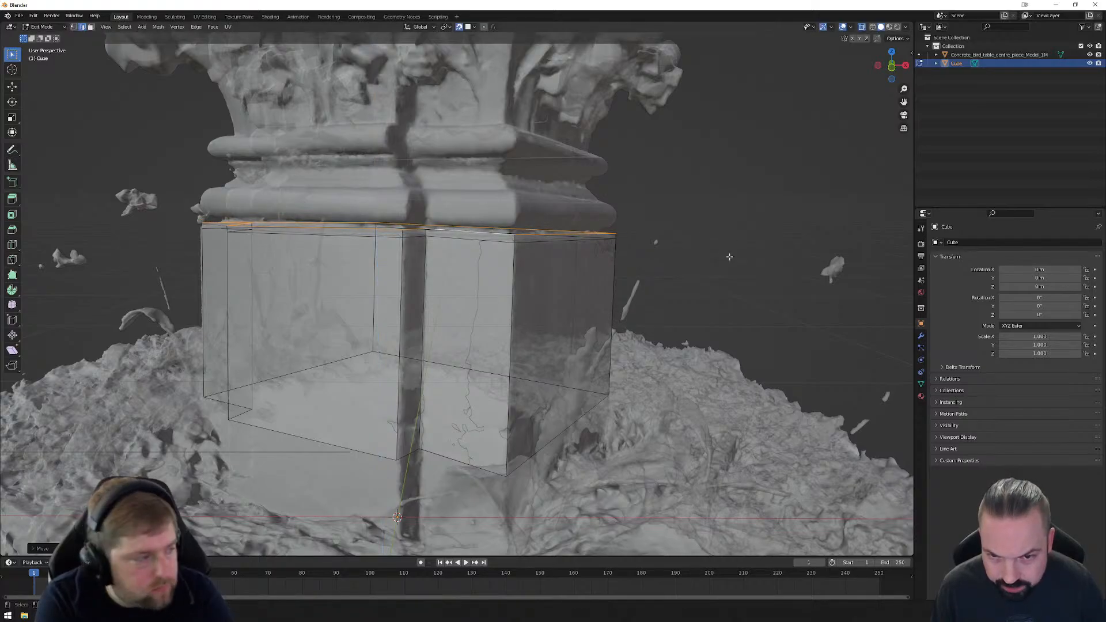
Step: Scale the upper edge loop inward to about 0.95 to form a sloped rim on the block
middle_drag(687, 258, 690, 265)
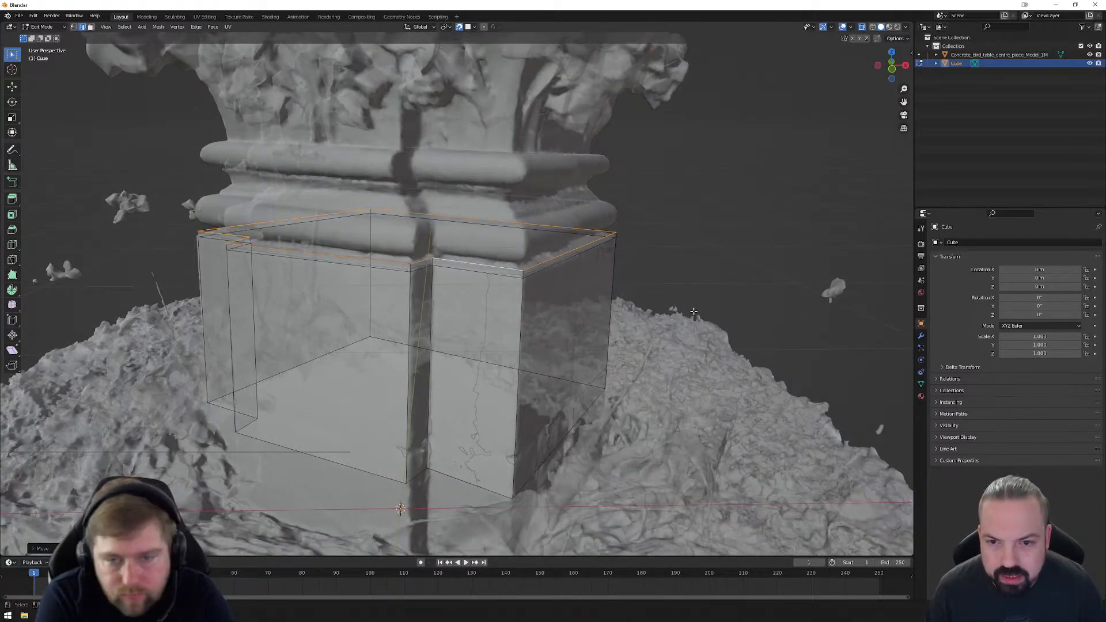
key(s)
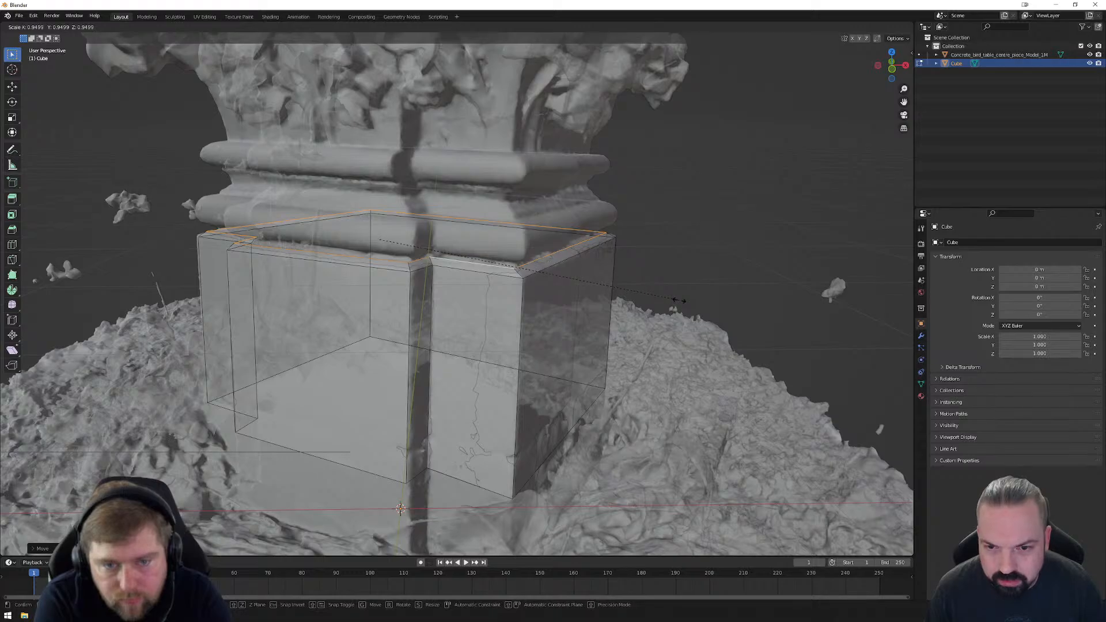
click(679, 300)
Step: Switch to vertex selection and move the first two corner vertices of the upper rim onto the scan's edge beneath the moulding
key(1)
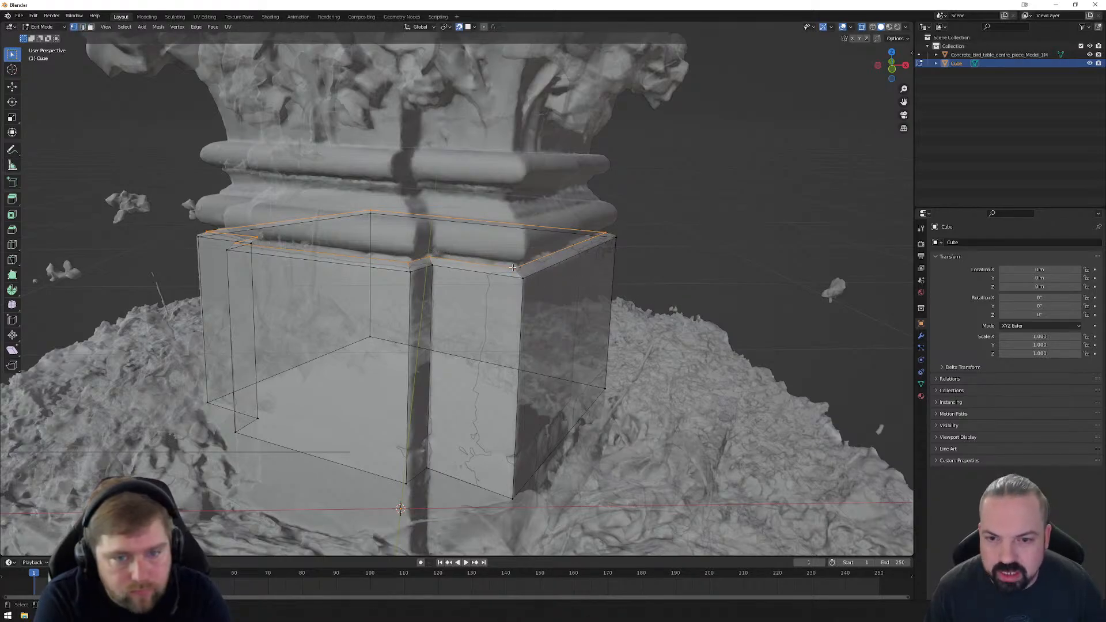
click(513, 268)
middle_drag(513, 268, 507, 266)
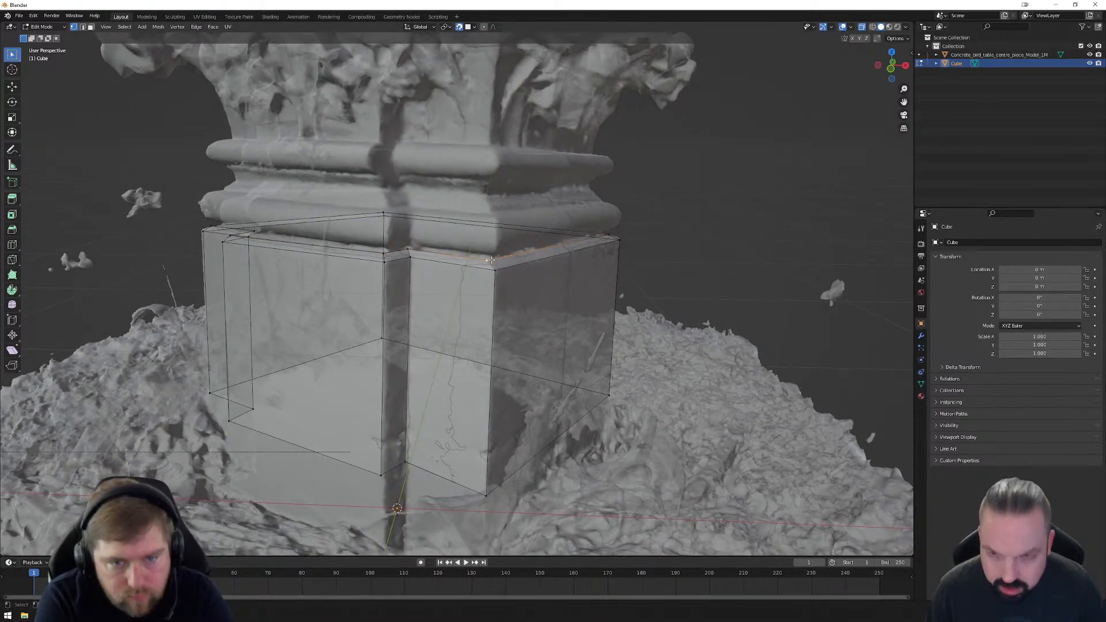
key(g)
click(492, 261)
middle_drag(595, 273, 557, 255)
click(520, 255)
key(g)
click(518, 254)
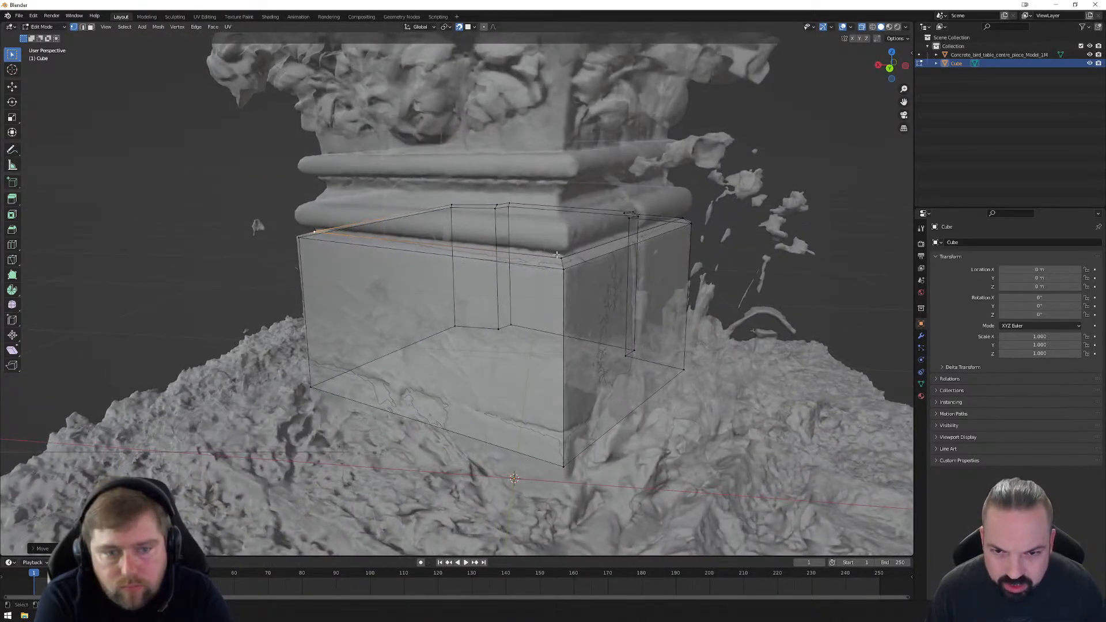
Step: Move the upper rim's next two corner vertices onto the scanned ledge beneath the lower moulding
click(560, 257)
key(g)
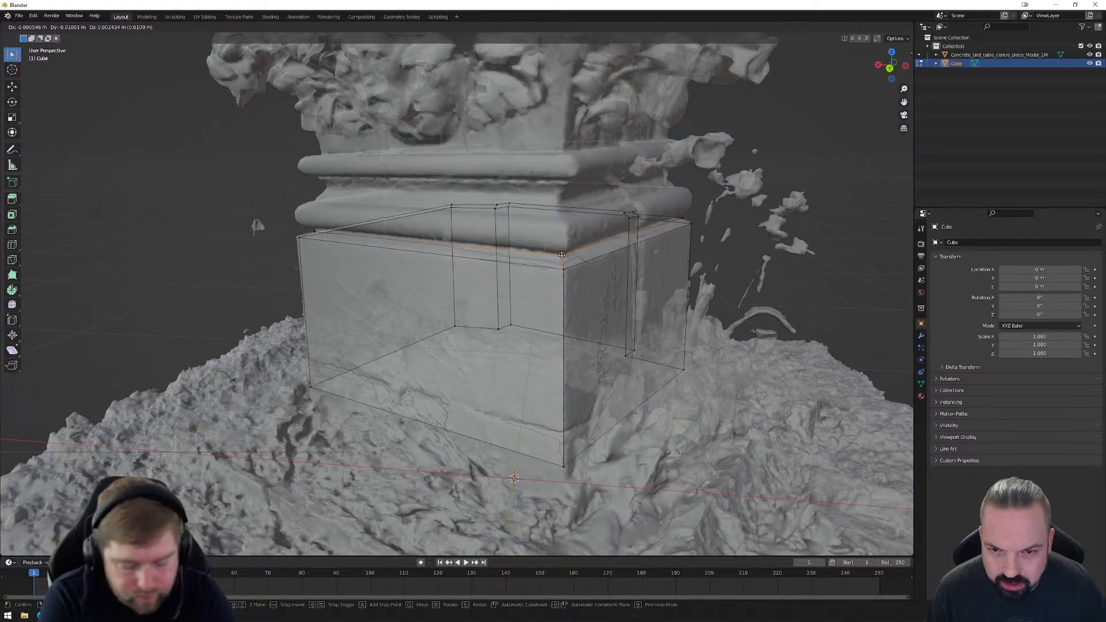
click(562, 255)
middle_drag(634, 266, 541, 286)
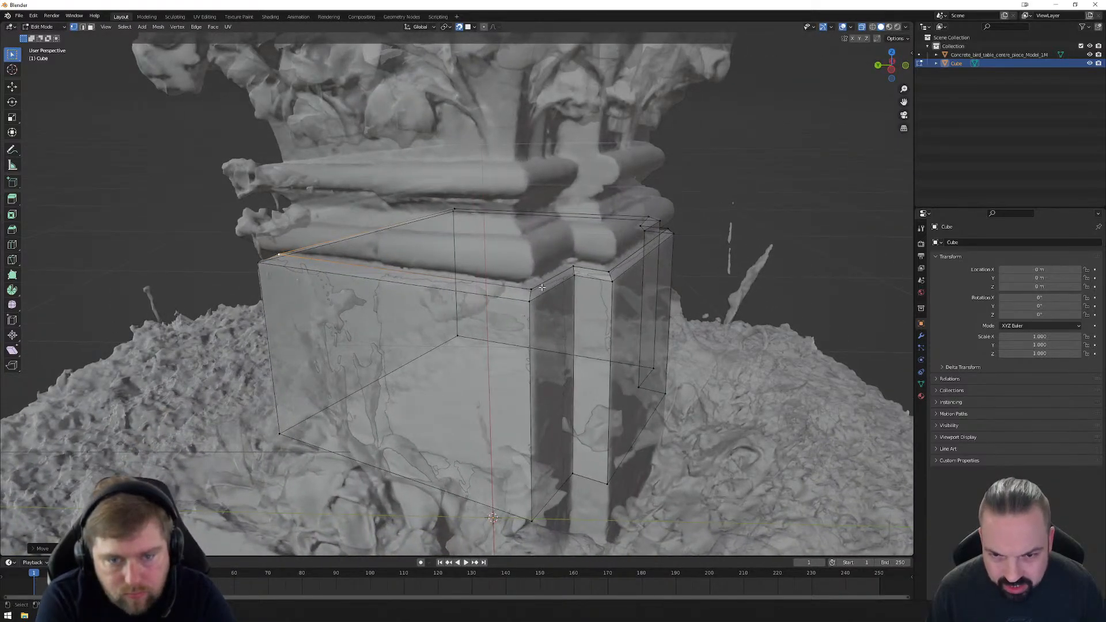
key(g)
click(529, 288)
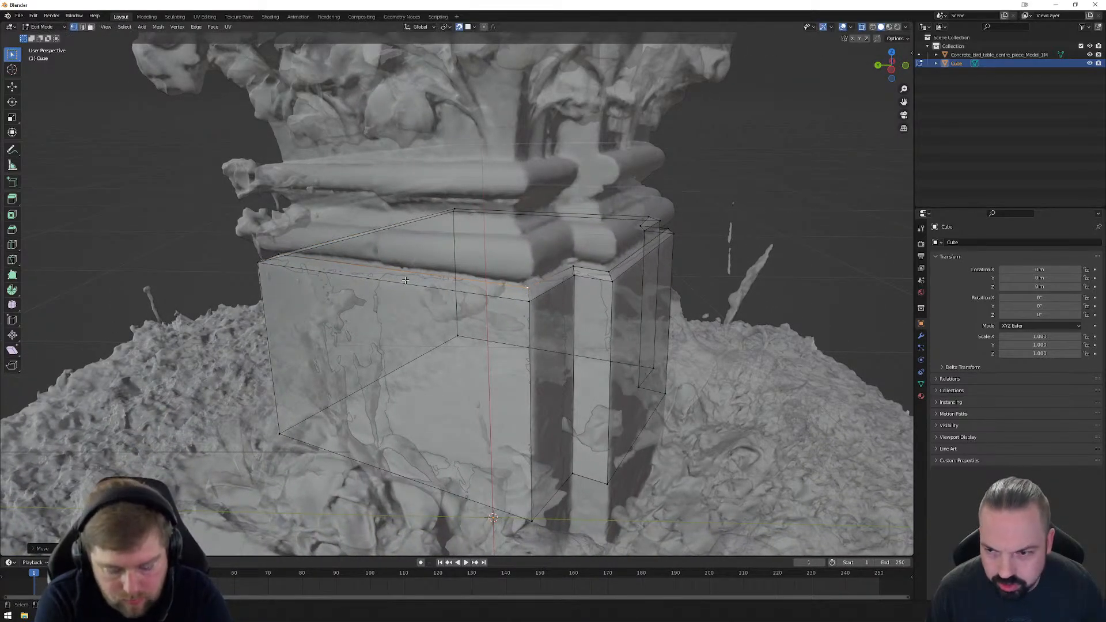
Step: Move the upper rim's vertices at the first notched corner of the block onto the scanned ledge beneath the lower moulding
middle_drag(406, 280, 404, 268)
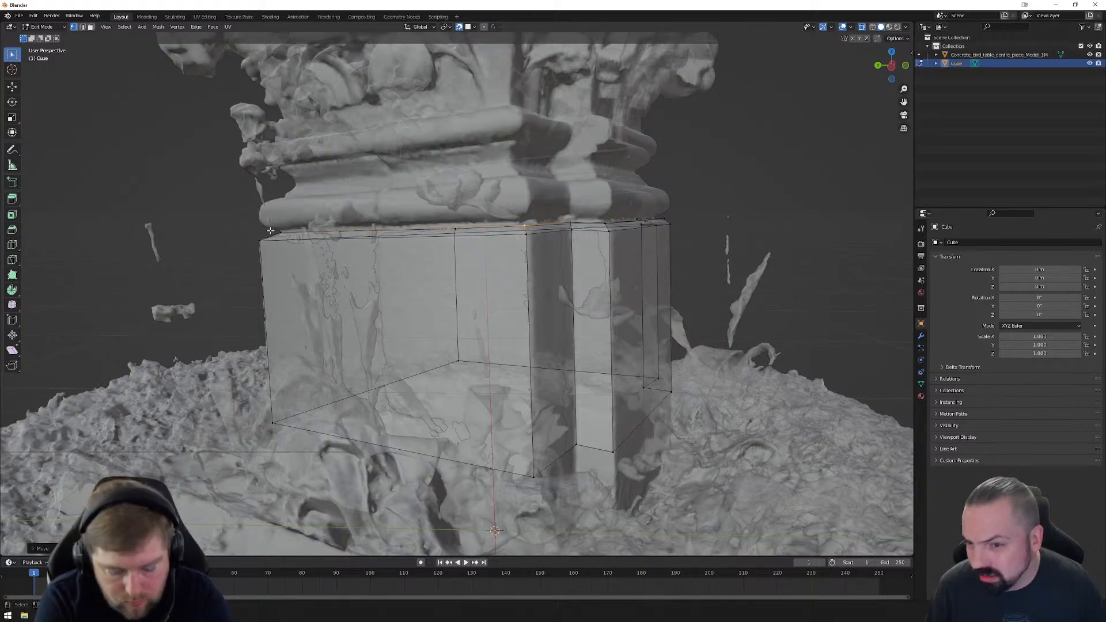
middle_drag(510, 250, 529, 260)
click(517, 253)
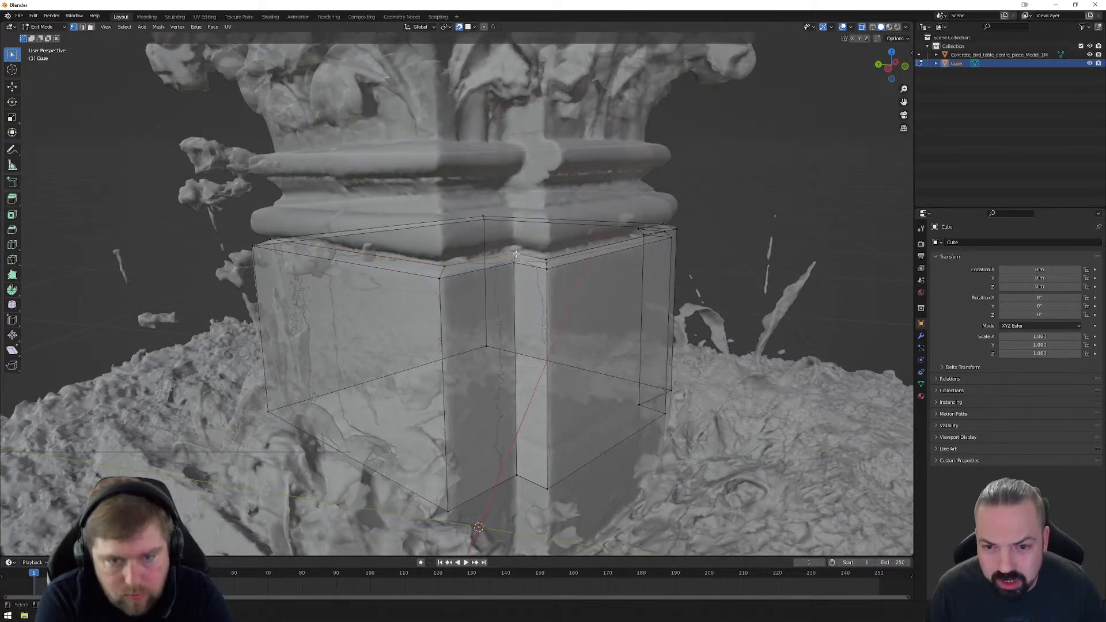
key(g)
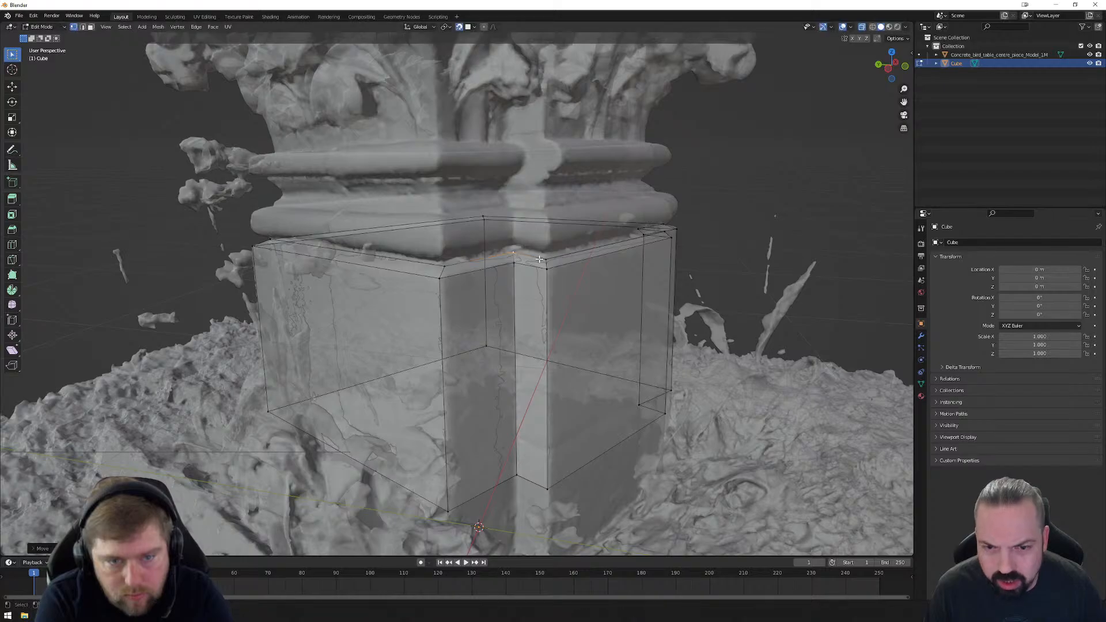
click(546, 257)
Step: Fit the rim vertices at the second notched corner and its neighbouring outer corner to the scan's edge
middle_drag(546, 257, 475, 274)
click(464, 292)
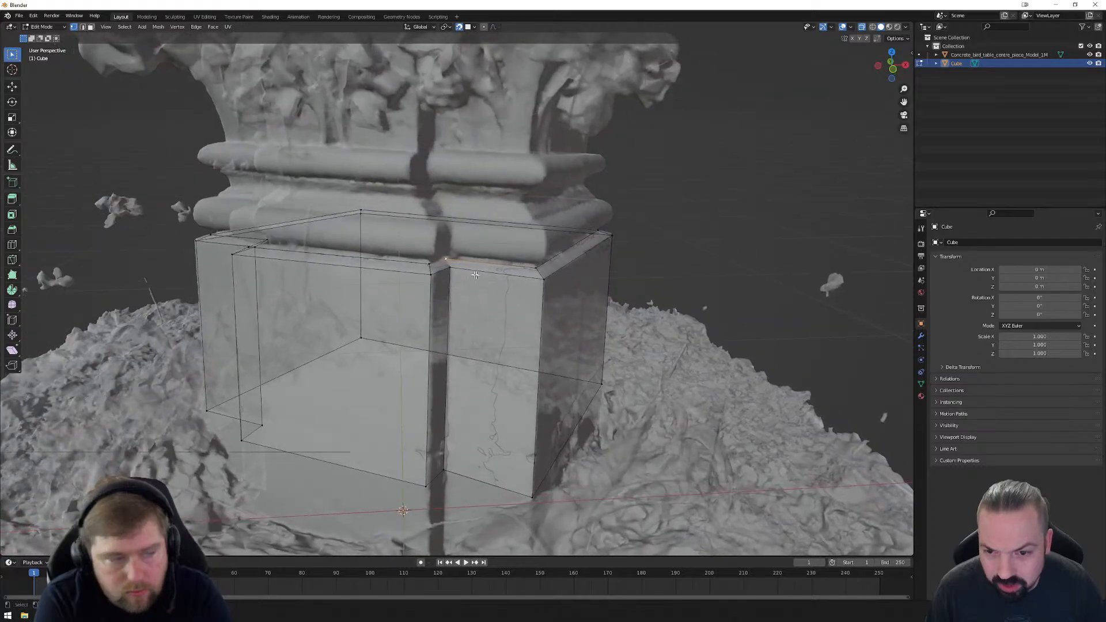
key(g)
click(449, 258)
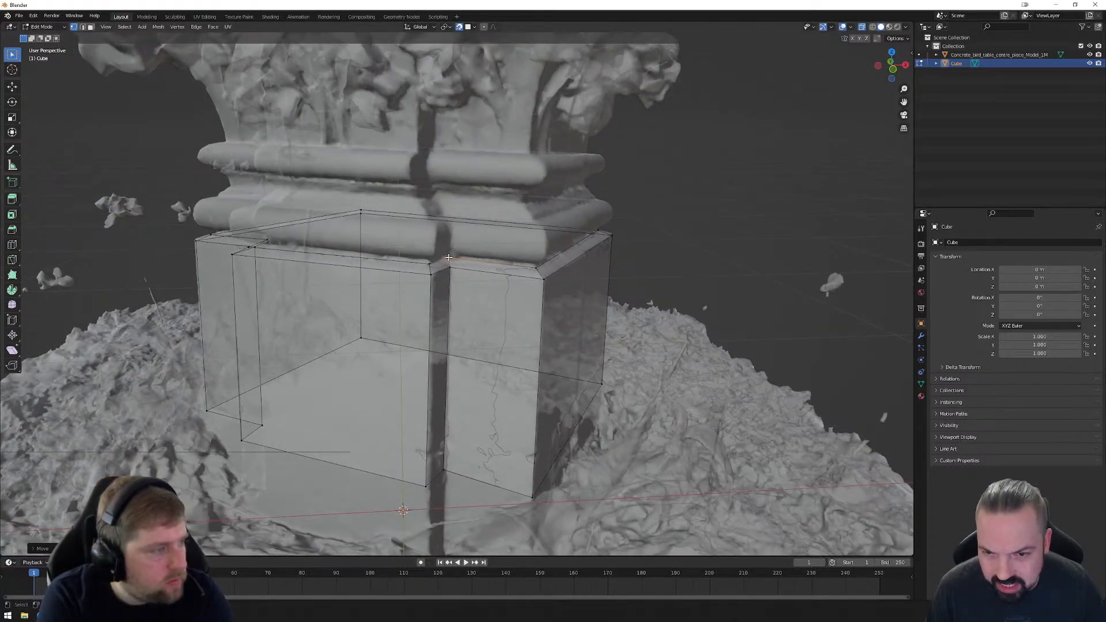
key(g)
click(536, 265)
Step: Move the last outer corner vertex of the upper rim onto the scan's edge beneath the moulding
middle_drag(536, 266, 353, 270)
click(471, 256)
key(g)
click(471, 256)
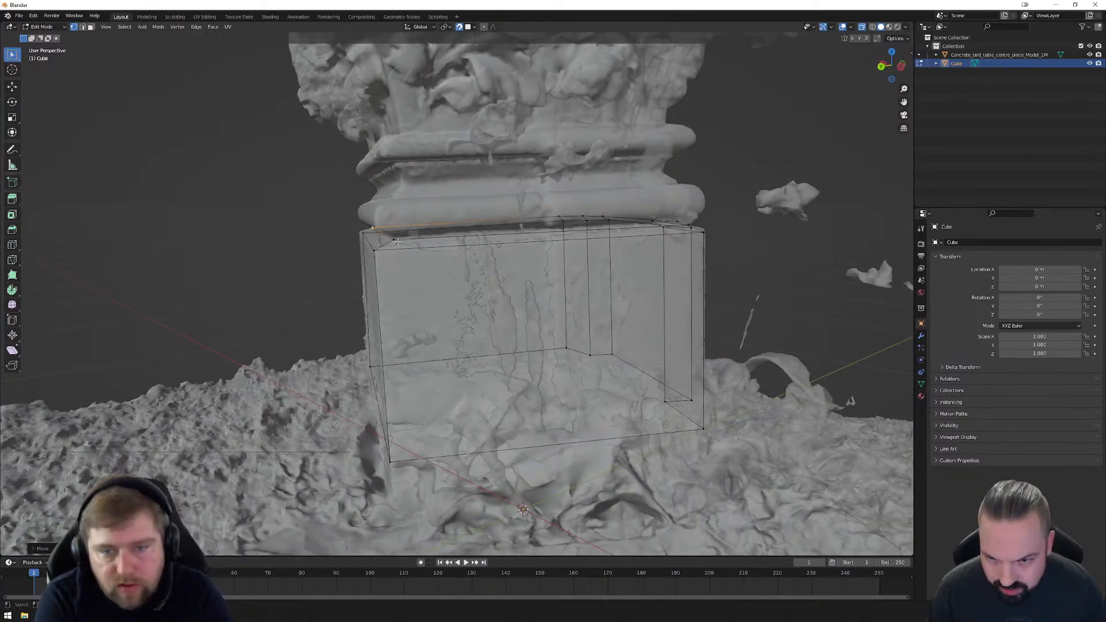
Step: Extrude the upper rim's edge loop up along Z into the lower moulding and scale it outward to about 1.096
middle_drag(409, 239, 546, 275)
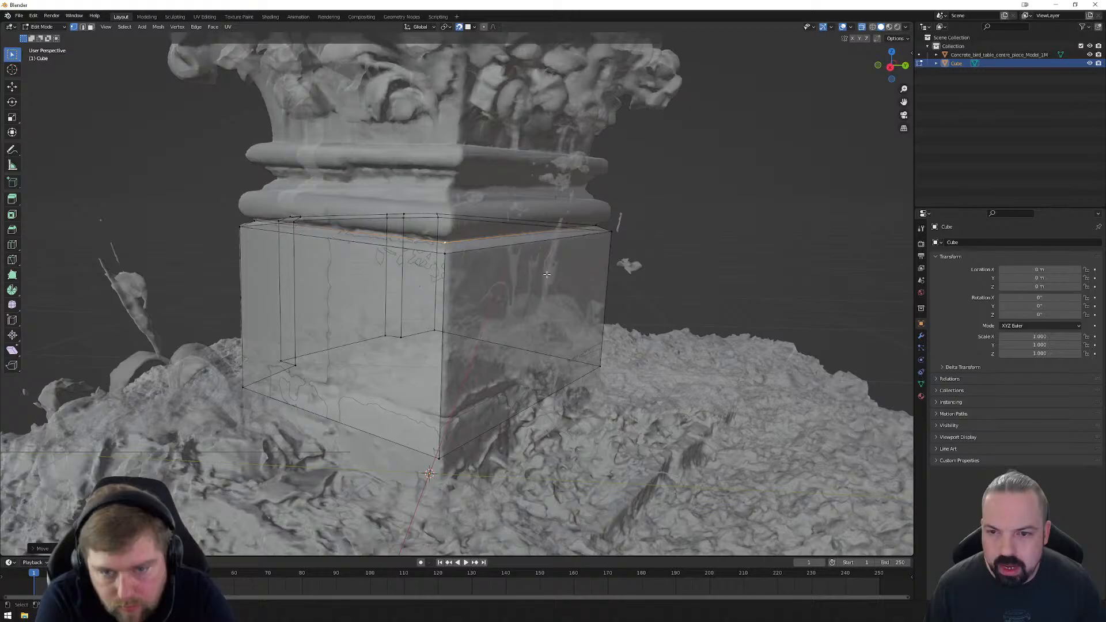
key(2)
alt+click(470, 242)
middle_drag(471, 243, 506, 289)
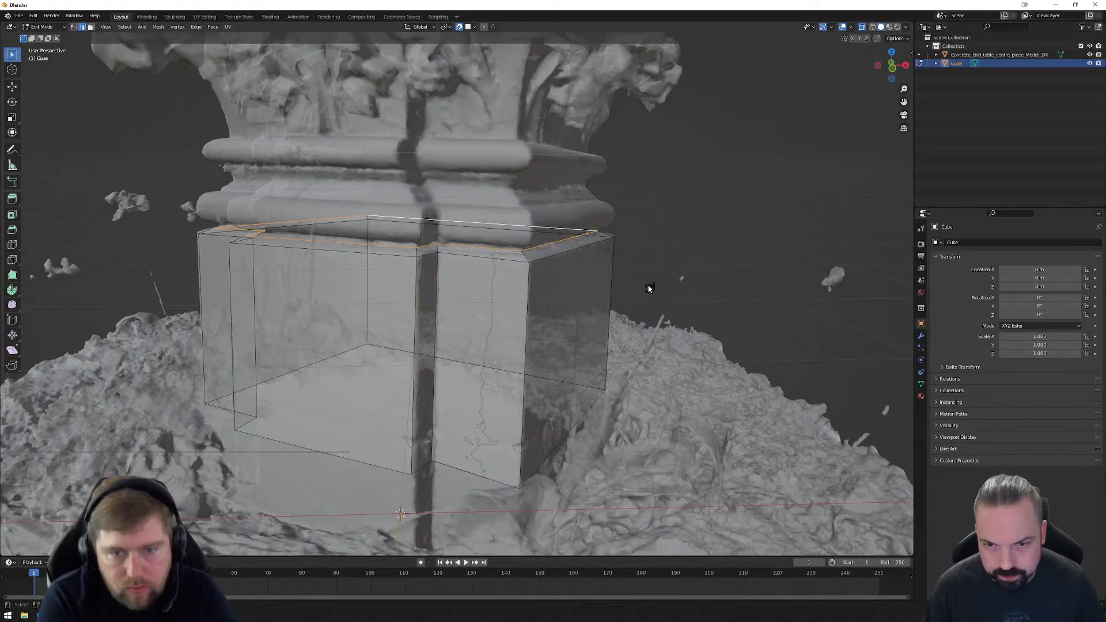
key(z)
key(Escape)
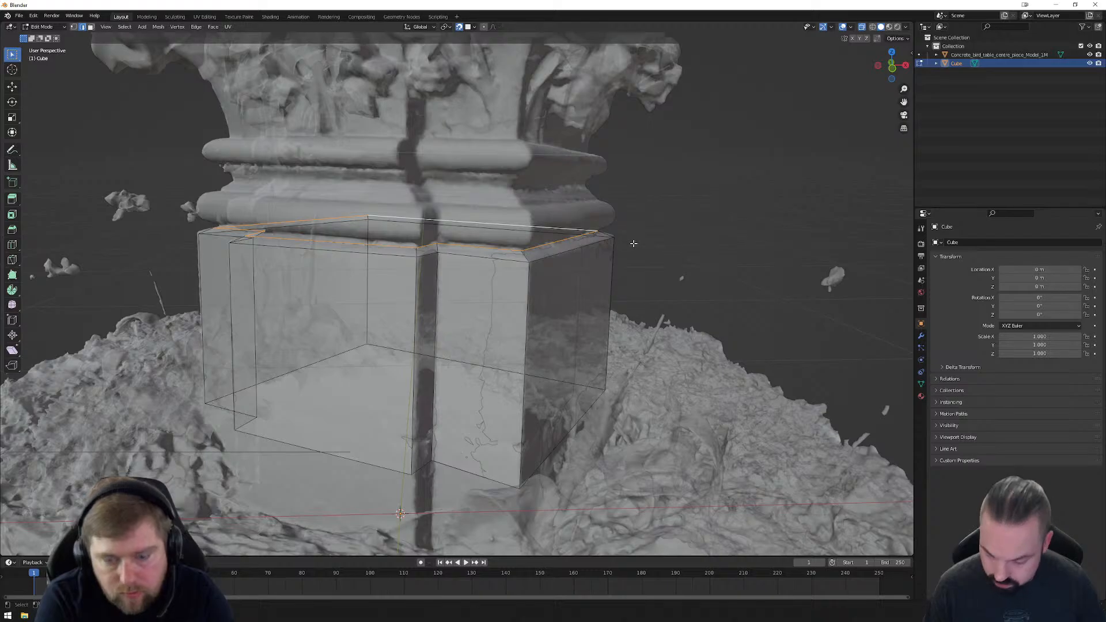
key(g)
key(z)
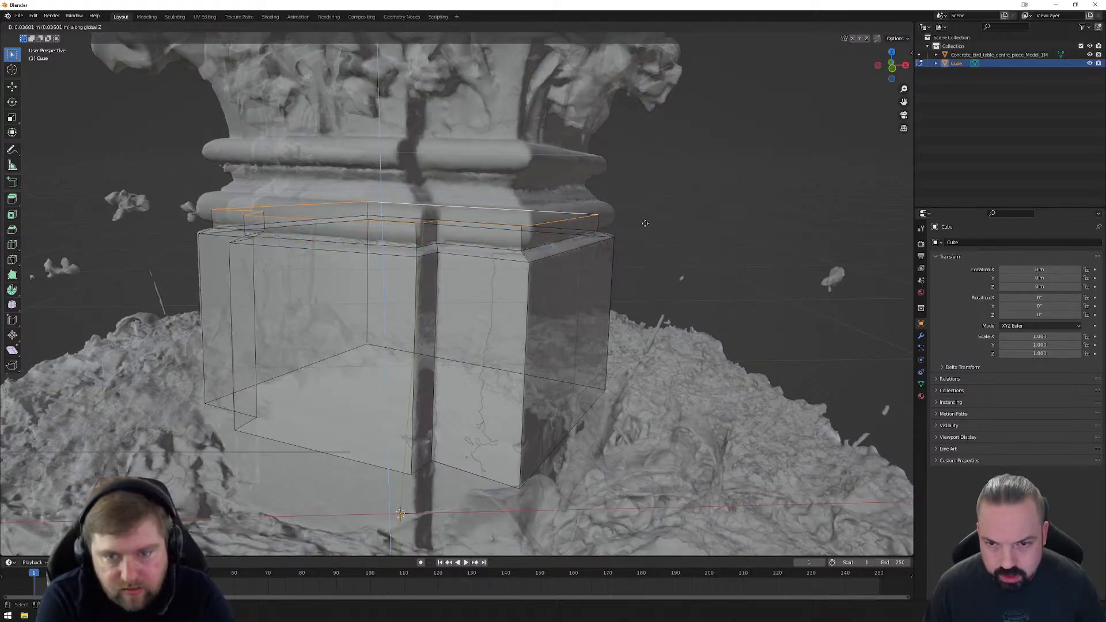
click(640, 243)
key(s)
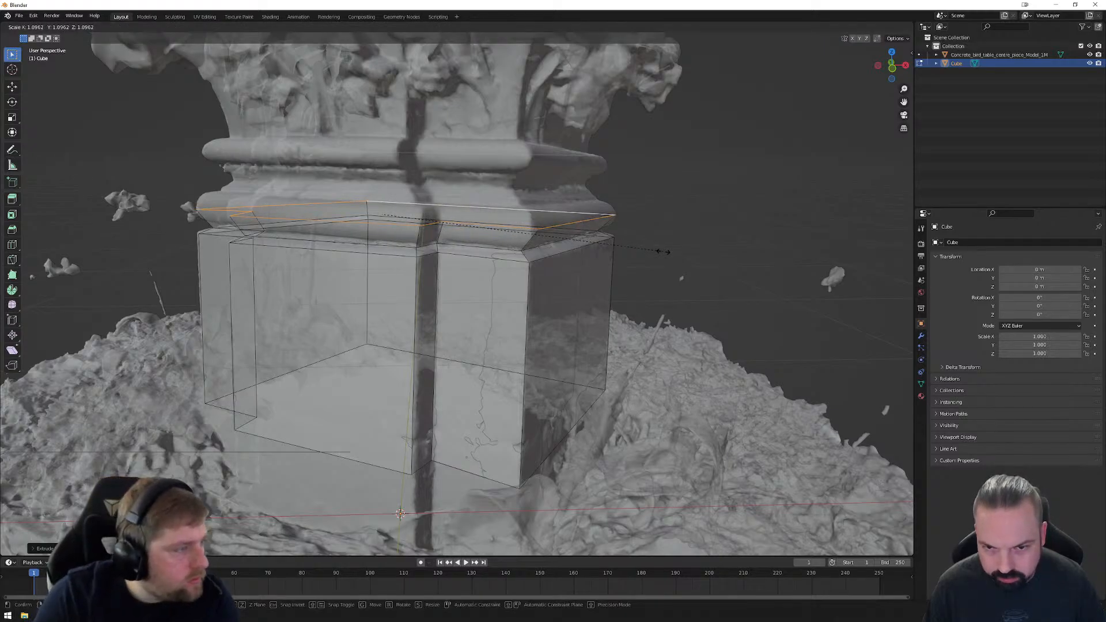
click(662, 252)
Step: Move the first two outer corner vertices of the extruded loop onto the surface of the scan's lower moulding
middle_drag(662, 251, 559, 248)
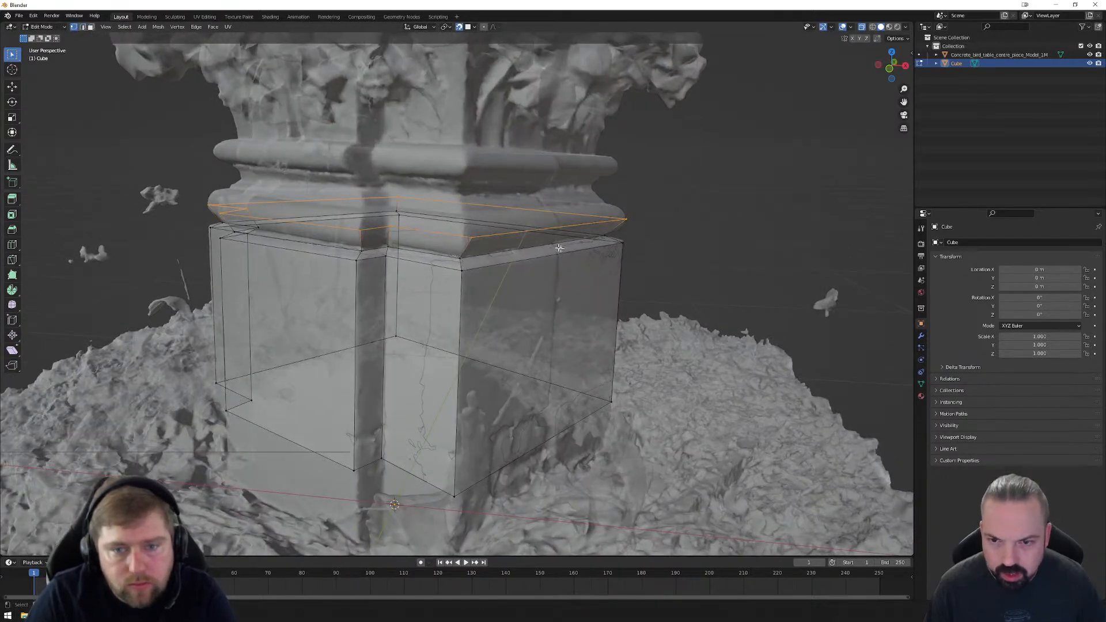
click(473, 239)
key(g)
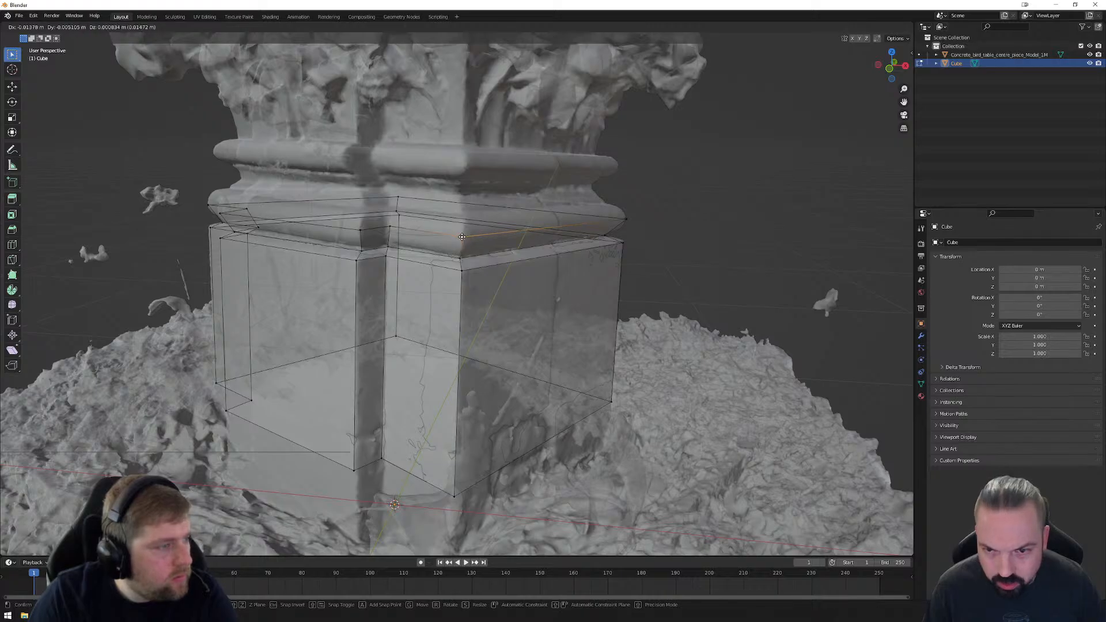
click(464, 238)
middle_drag(464, 238, 521, 254)
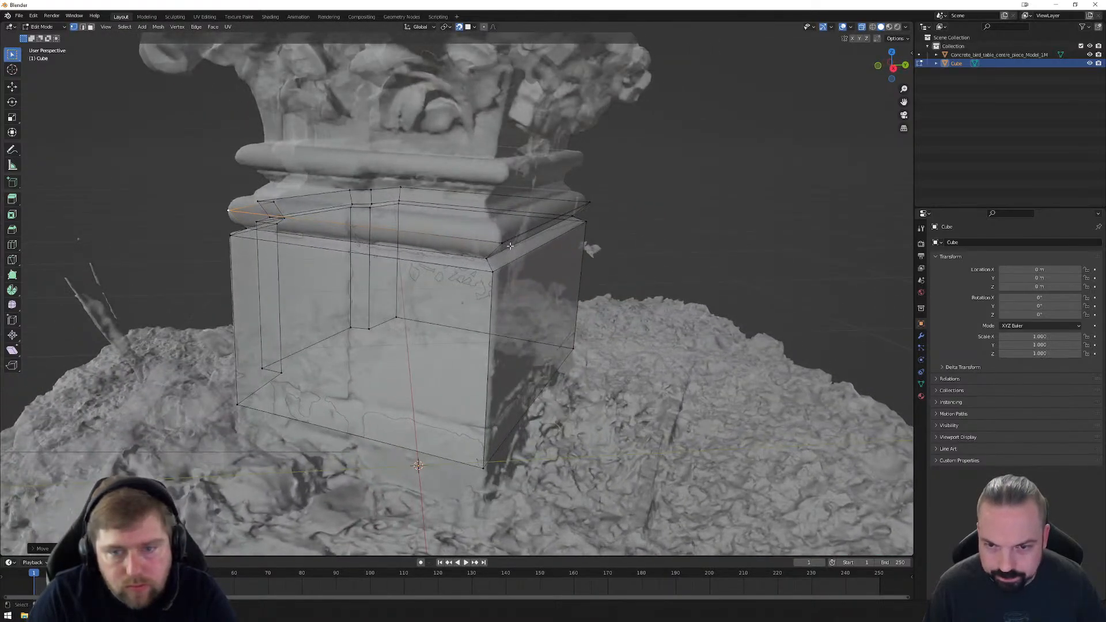
key(g)
click(500, 241)
Step: Fit the extruded loop's next outer corner to the scanned lower moulding by moving its vertex
middle_drag(662, 245, 523, 277)
click(586, 260)
key(g)
click(583, 261)
click(538, 279)
key(g)
click(557, 280)
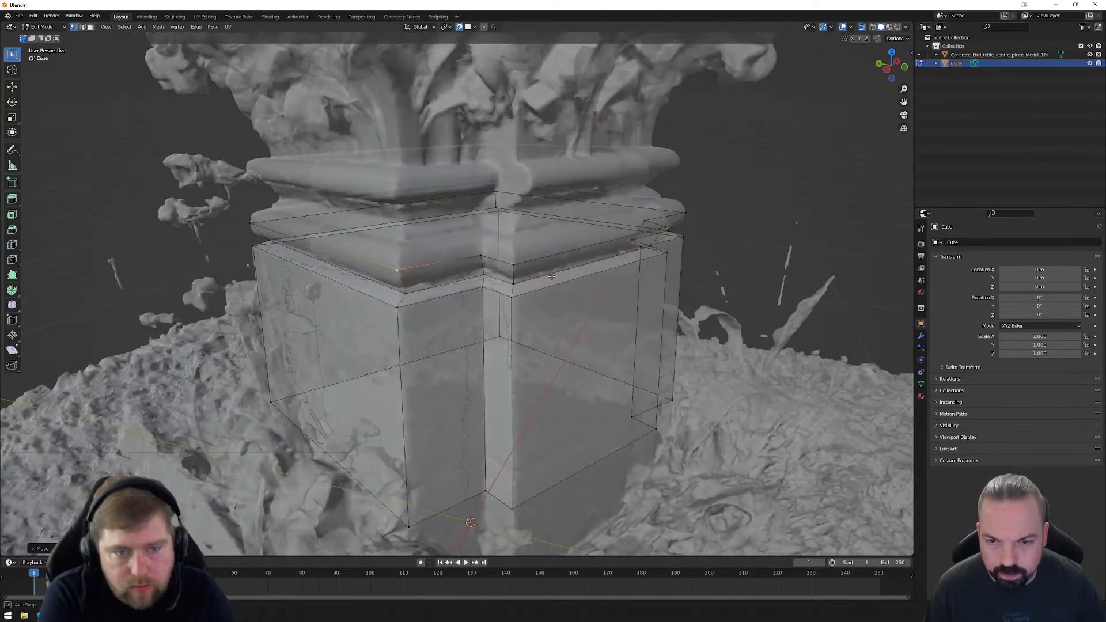
Step: Move the extruded loop's two vertices at the first notched corner onto the lower moulding's surface
click(484, 257)
key(g)
click(483, 254)
click(515, 264)
key(g)
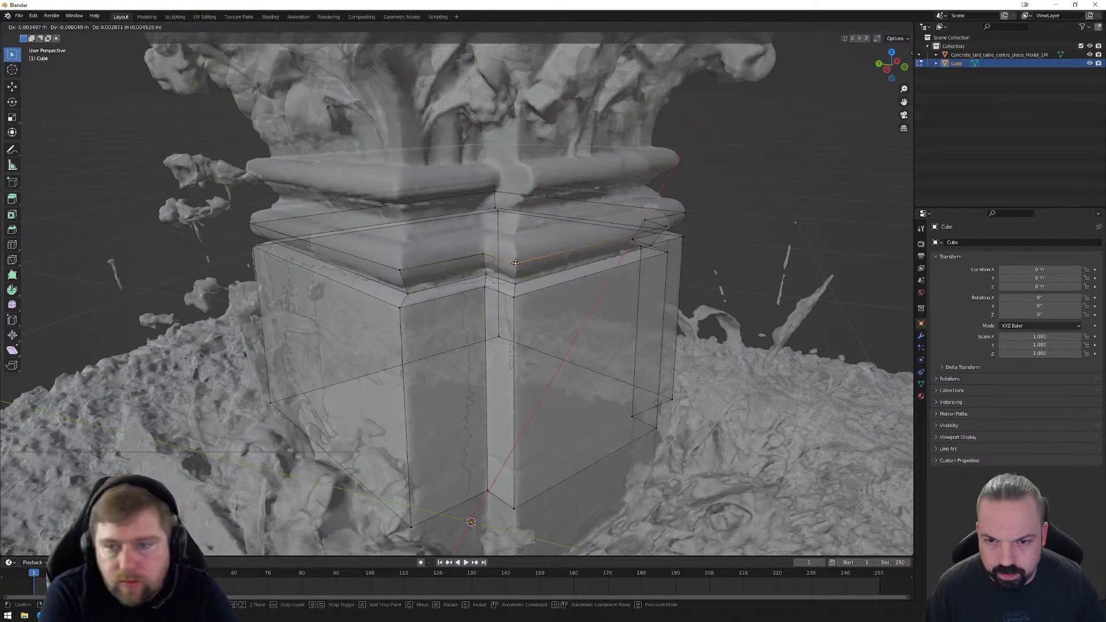
click(521, 262)
Step: Move the extruded loop's two vertices at the second notched corner onto the scanned moulding
middle_drag(656, 258, 469, 257)
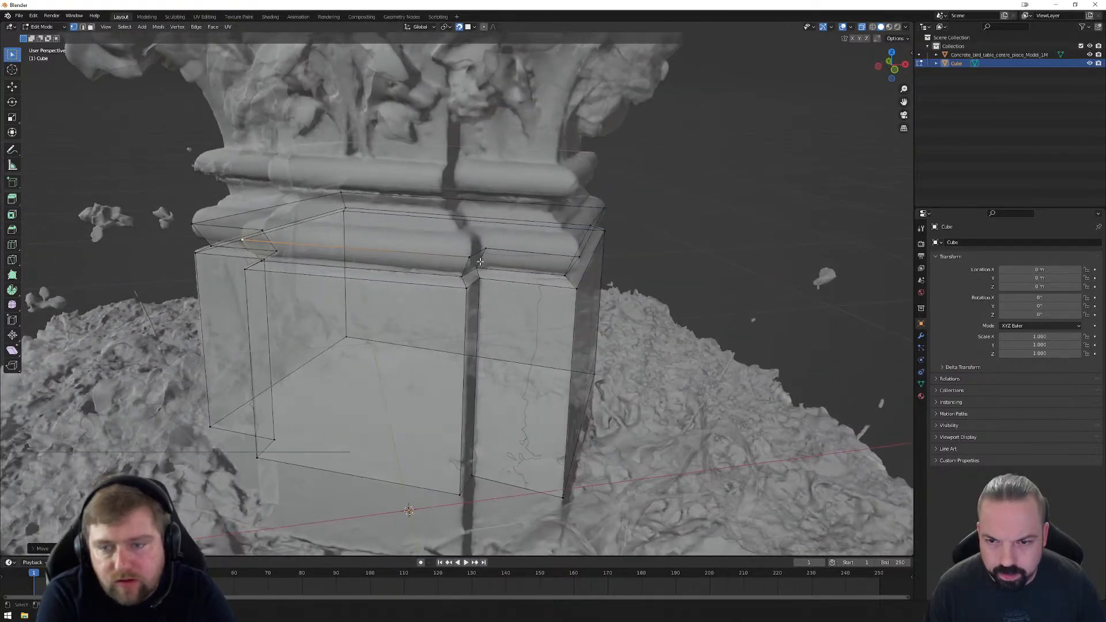
click(470, 257)
key(g)
click(469, 258)
click(483, 251)
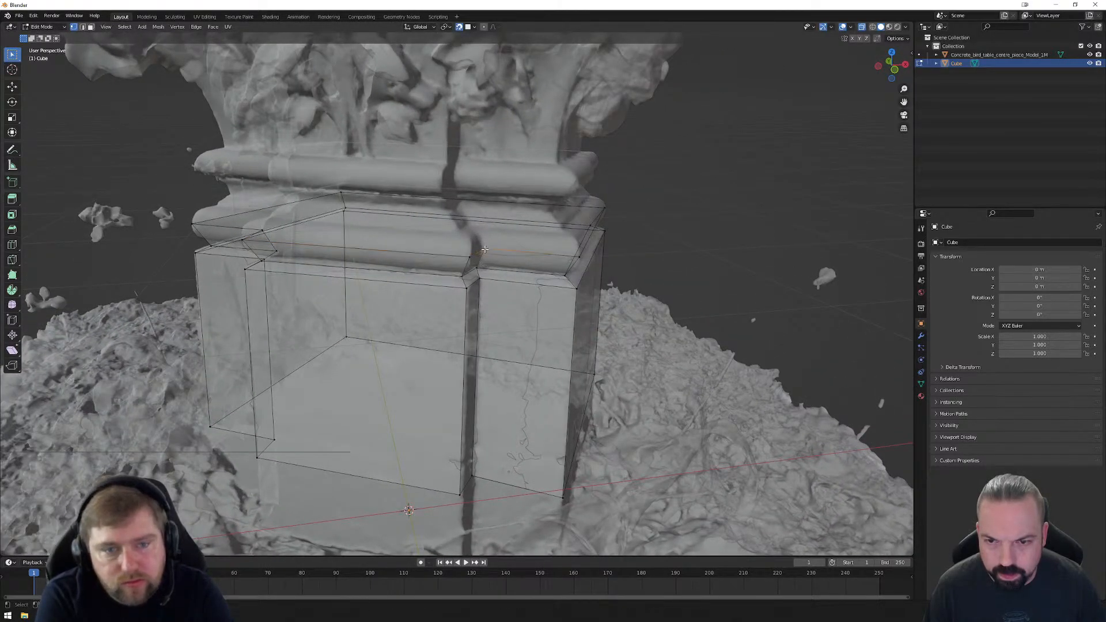
key(g)
click(482, 251)
Step: Adjust the outer corner vertex beside the second notch so it sits on the lower moulding's edge
middle_drag(547, 272, 470, 261)
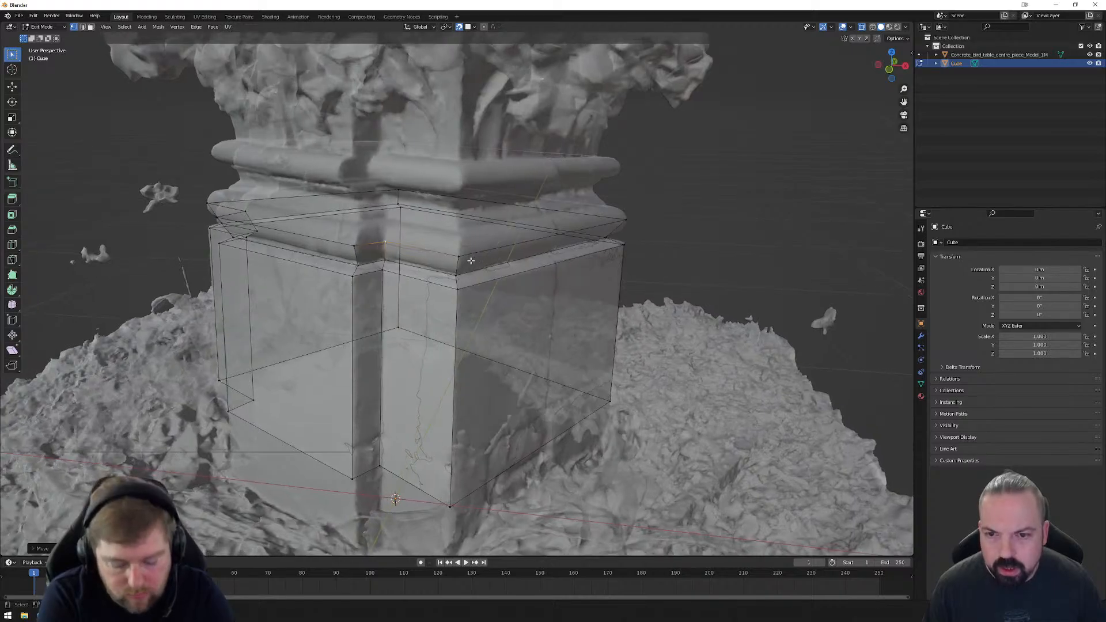
click(459, 254)
key(g)
click(460, 254)
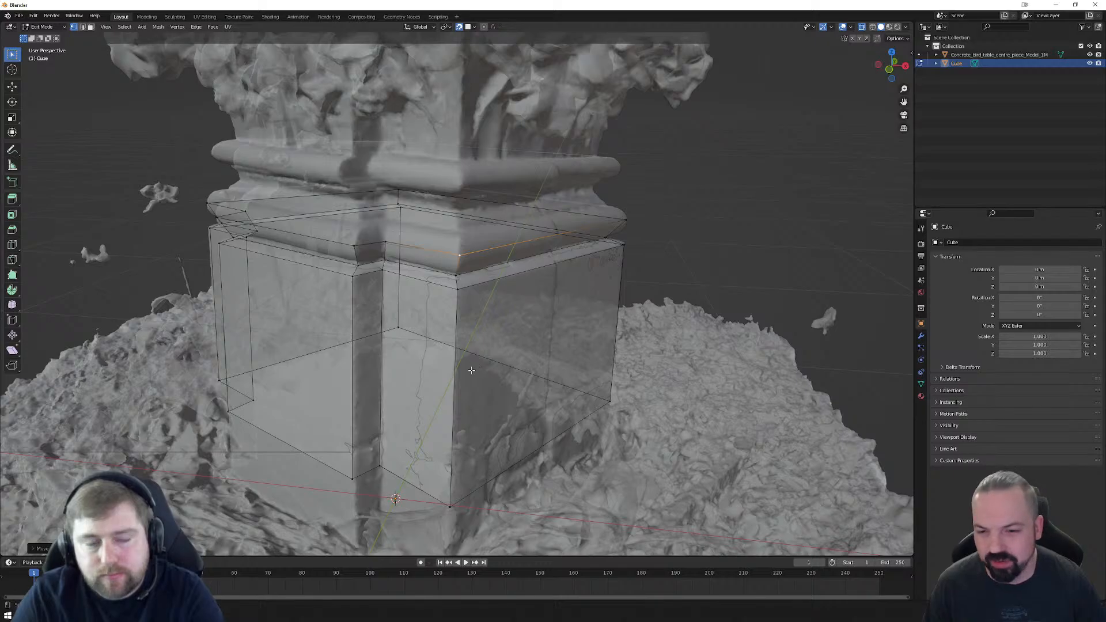
Step: Try a small one-segment bevel on the edge loop where the block's rim meets the underside of the moulding
middle_drag(471, 371, 397, 287)
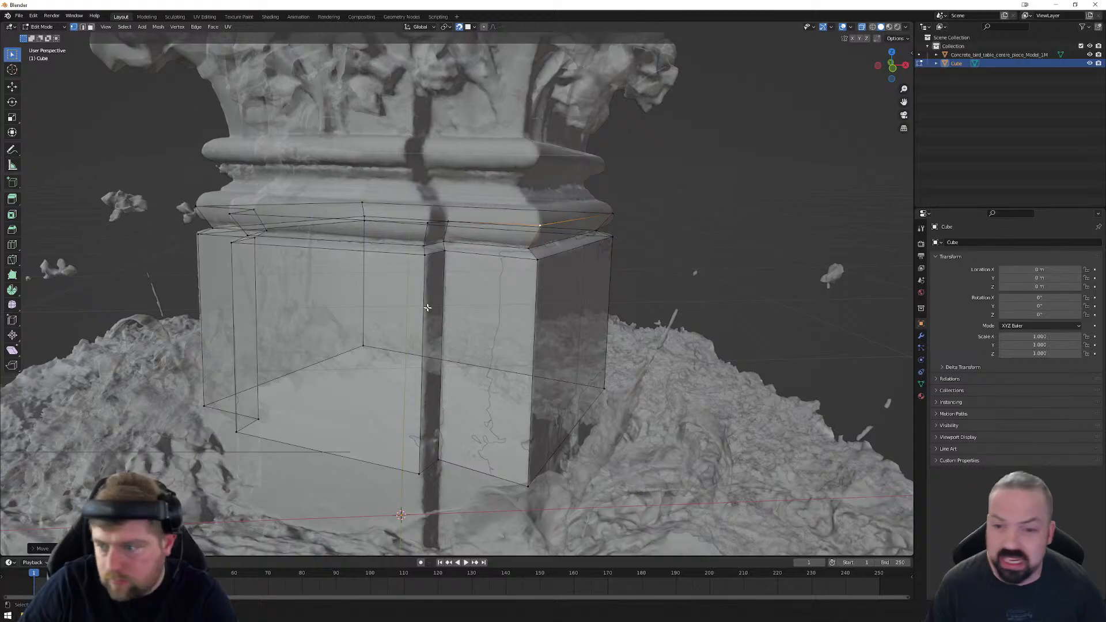
scroll(433, 264, up, 1)
middle_drag(497, 265, 493, 262)
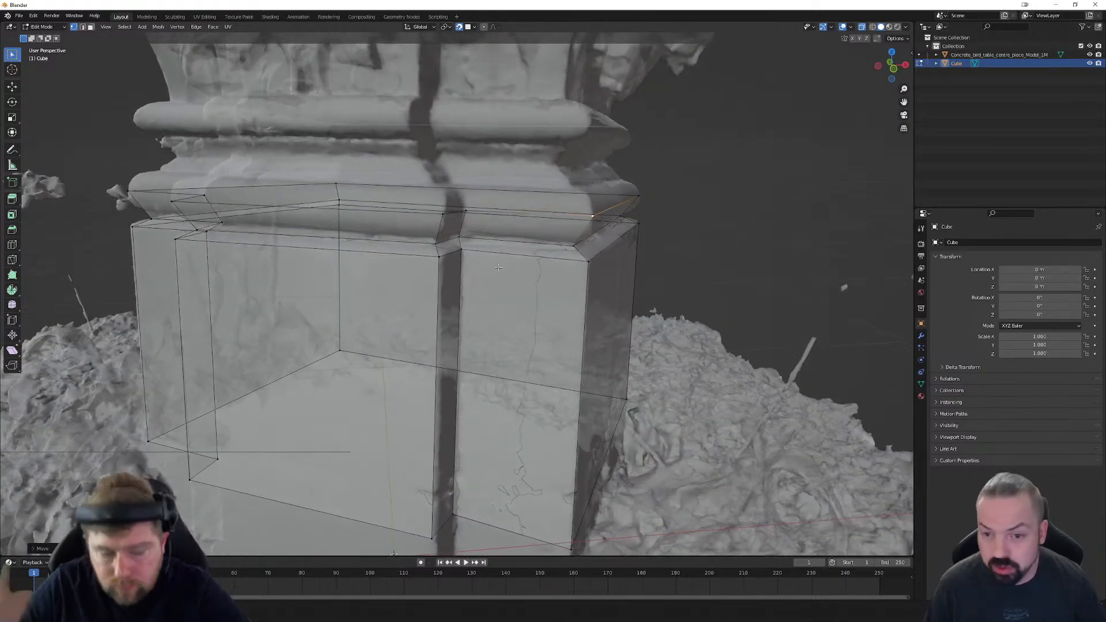
key(2)
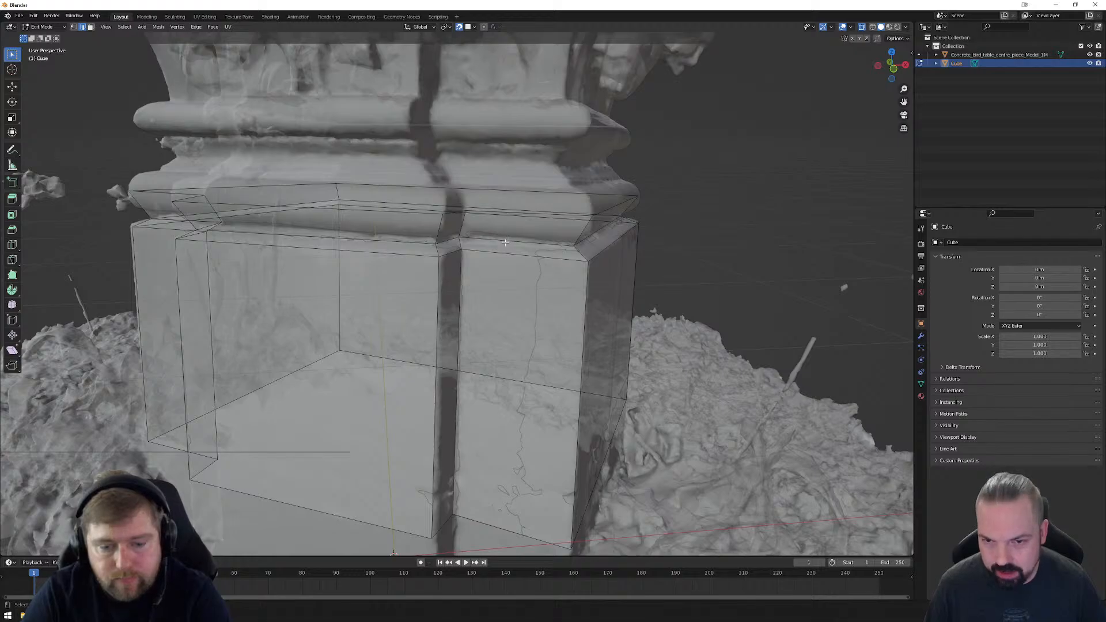
alt+click(541, 243)
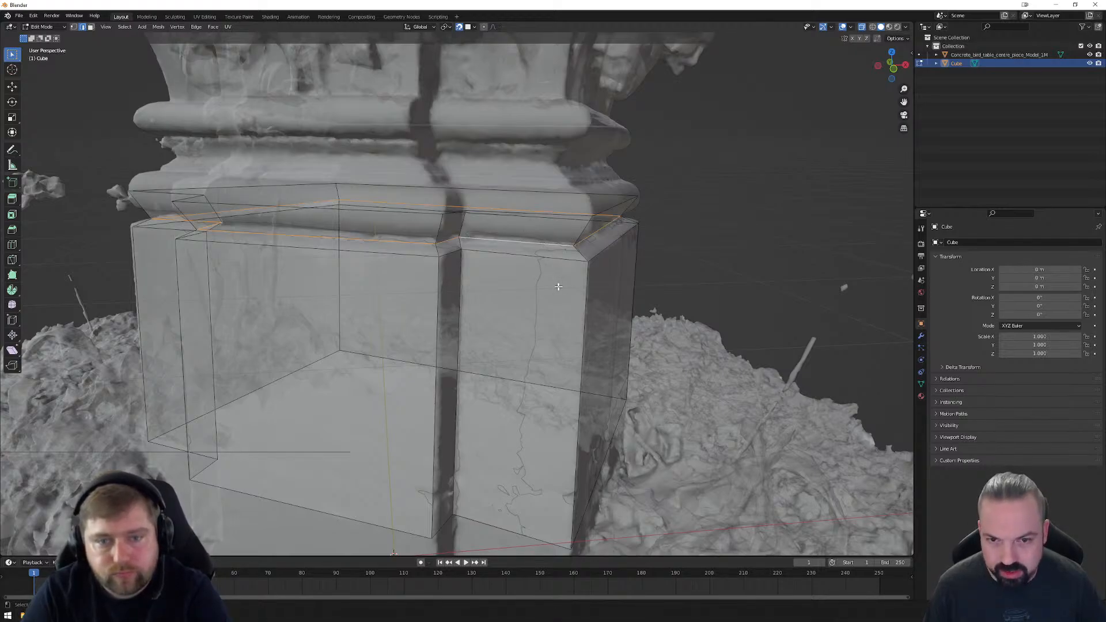
mouse_move(558, 287)
middle_down()
mouse_move(536, 275)
mouse_move(544, 281)
middle_up()
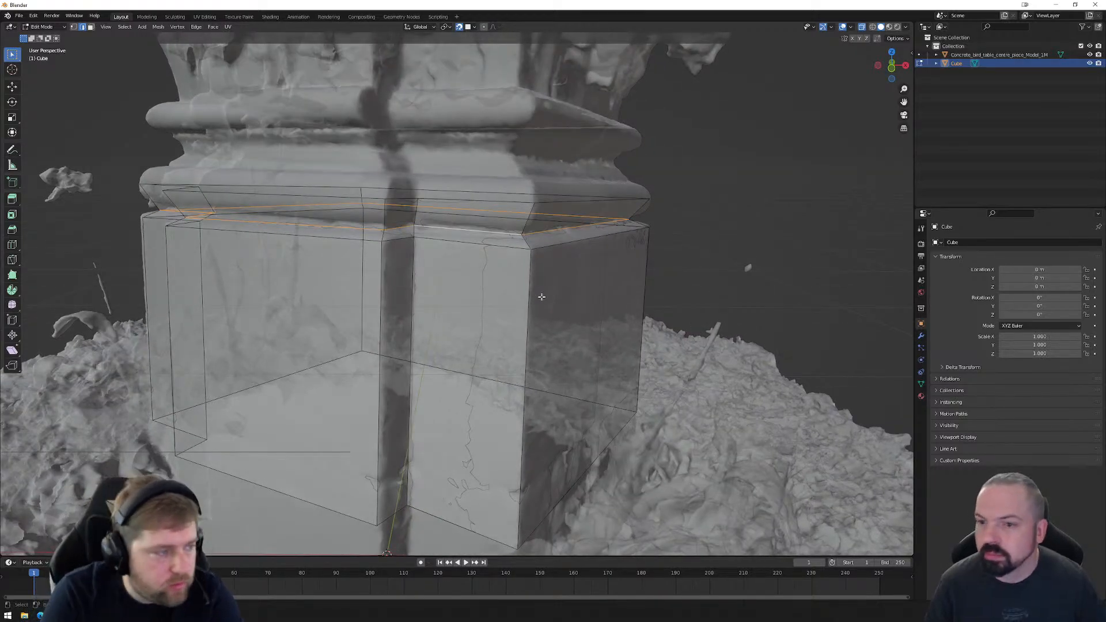
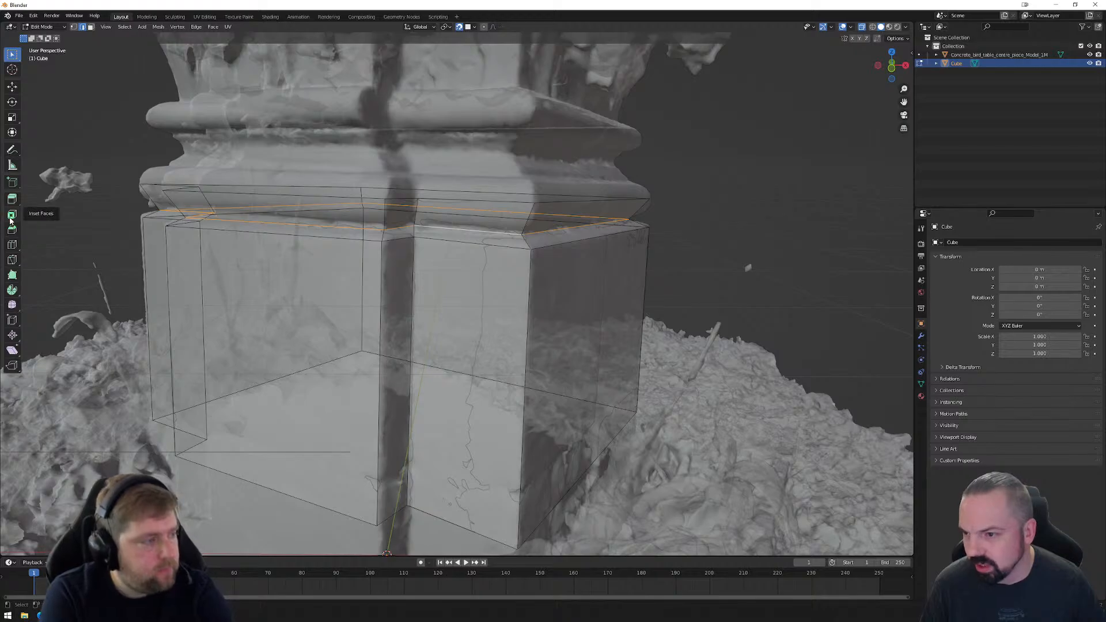
click(11, 202)
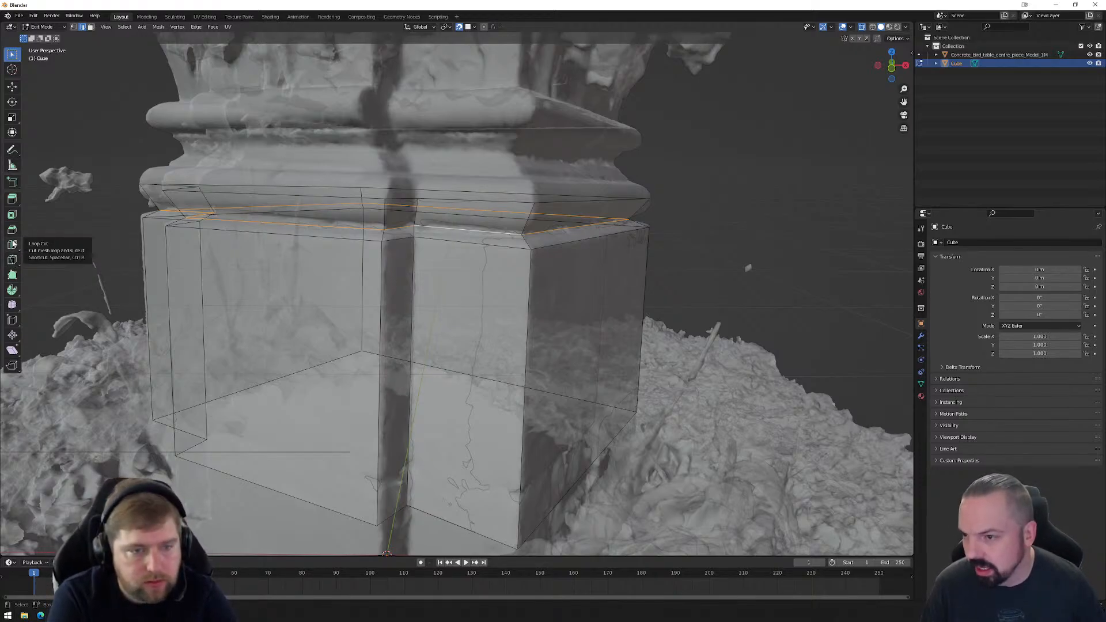
click(13, 230)
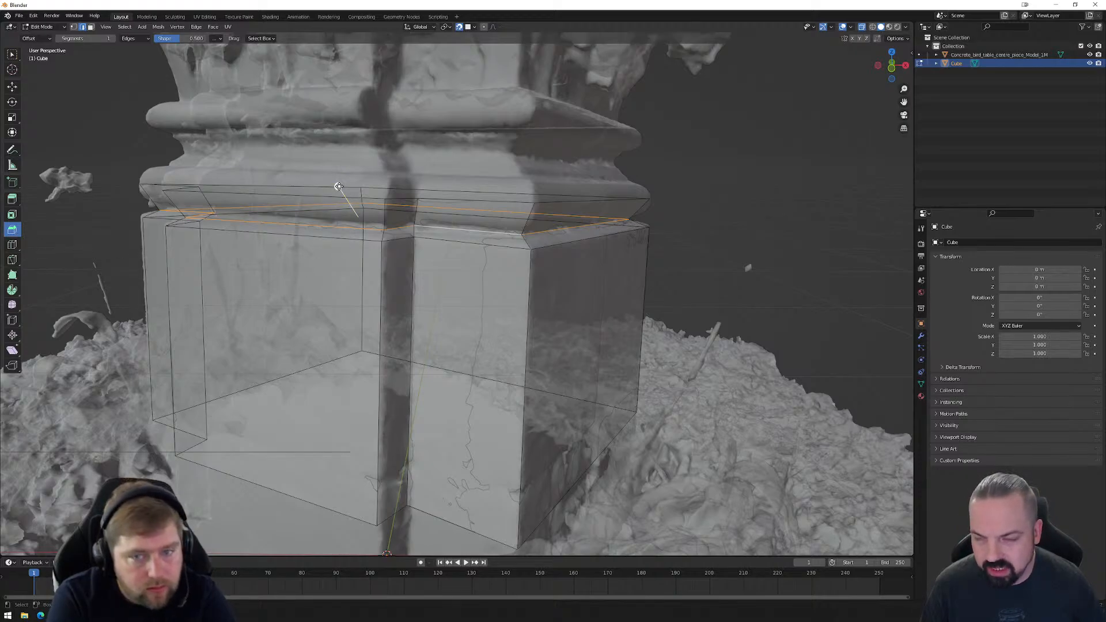
drag(338, 186, 332, 185)
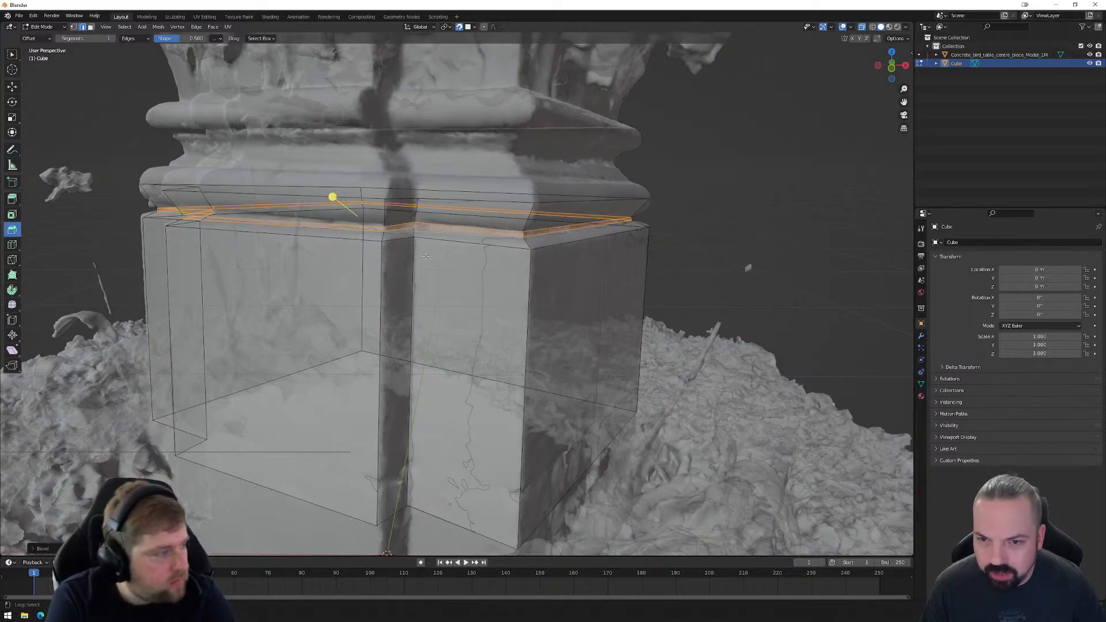
middle_drag(425, 256, 552, 314)
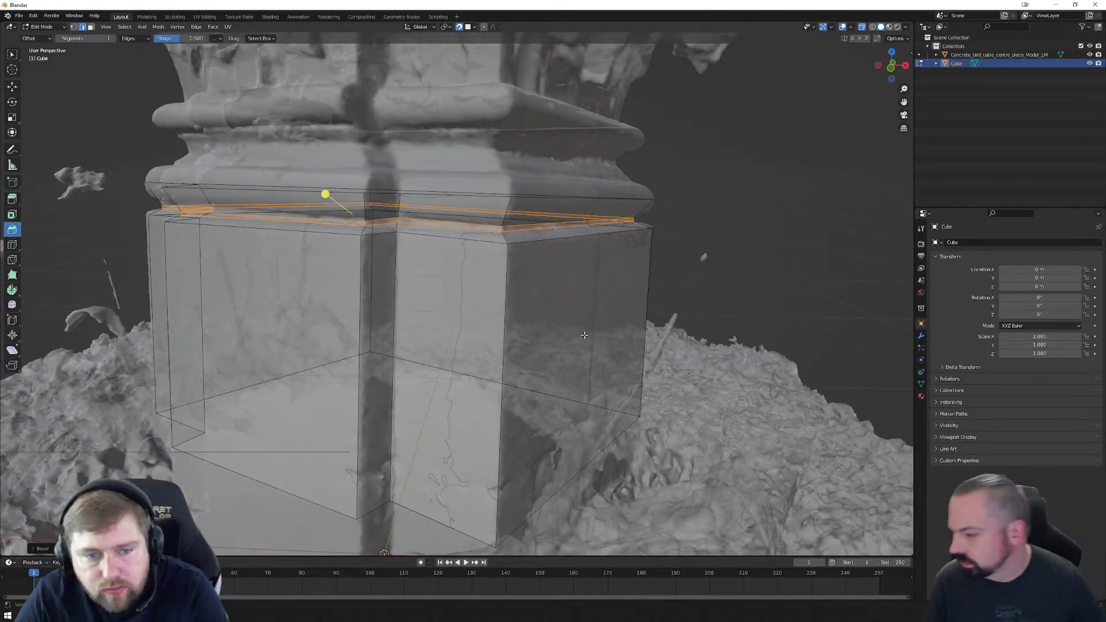
middle_drag(584, 335, 561, 321)
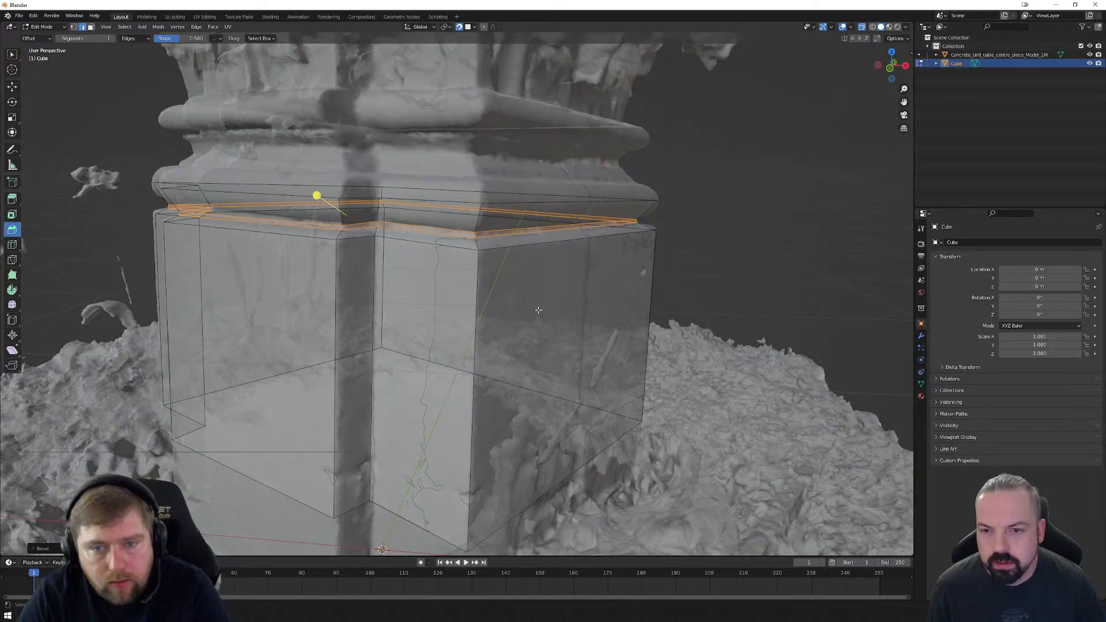
Step: Try adding two edge loops around the sloped band between the block's rim and the lower moulding
scroll(540, 310, down, 6)
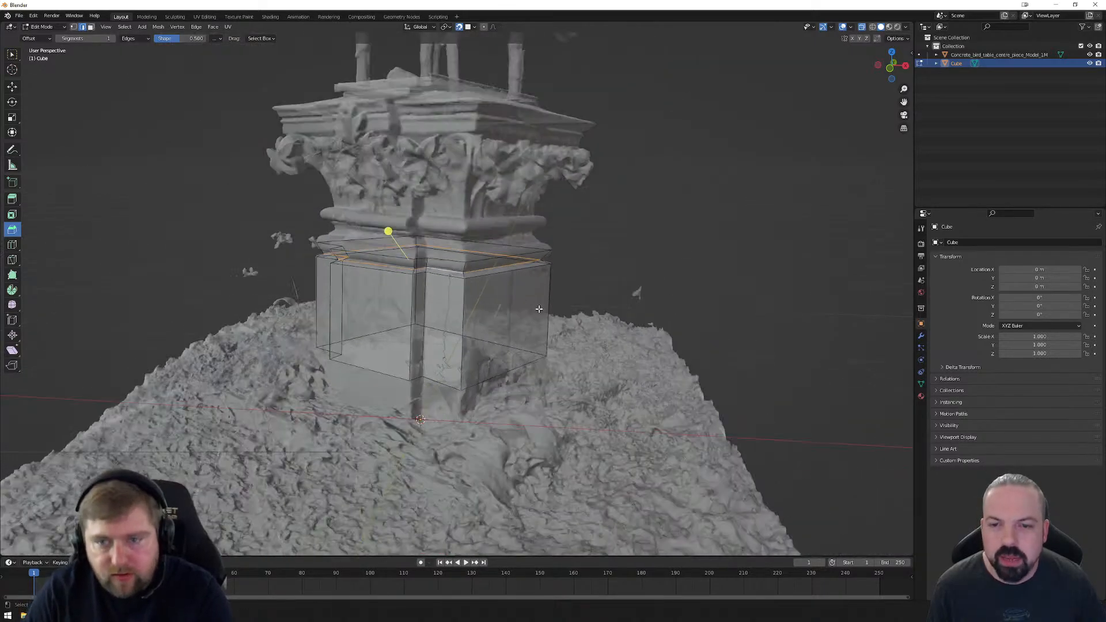
middle_drag(550, 321, 490, 317)
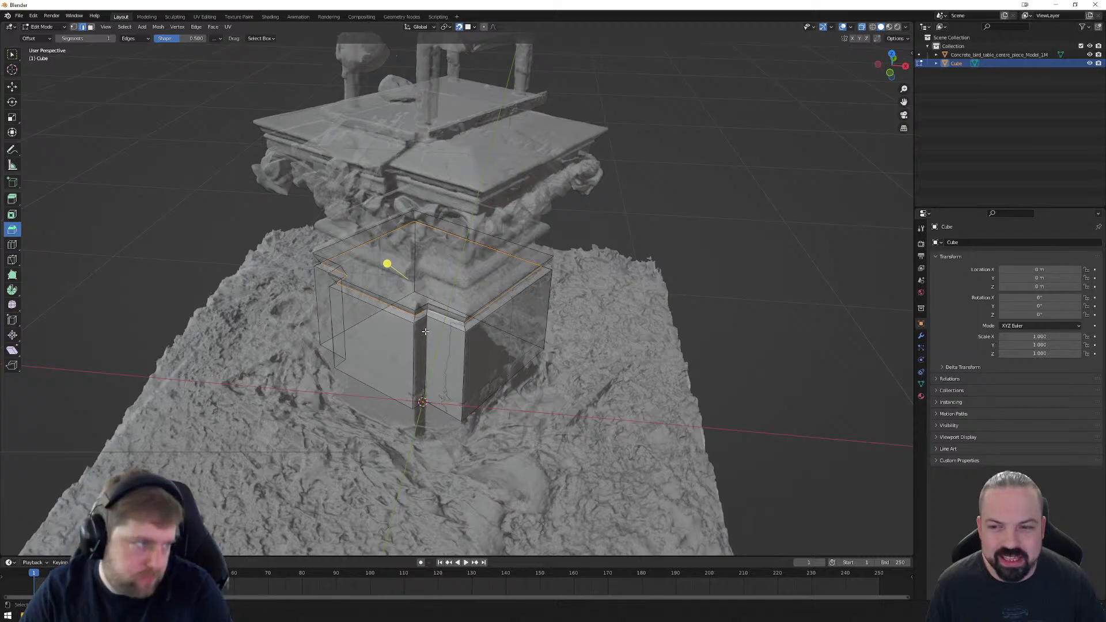
middle_drag(425, 332, 556, 250)
scroll(509, 303, up, 5)
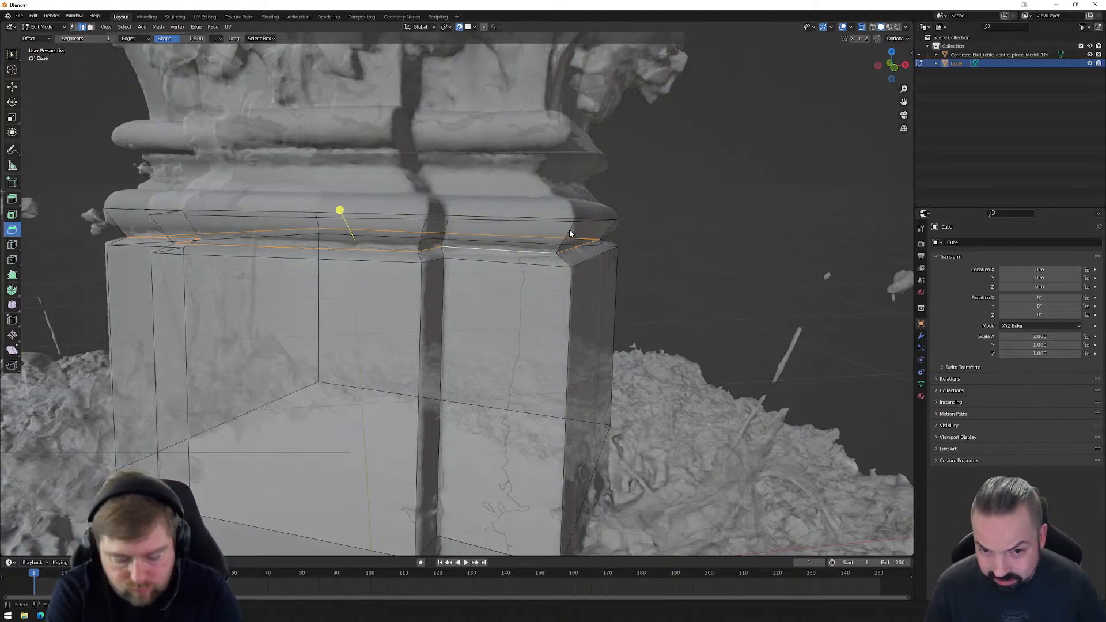
key(ctrl+r)
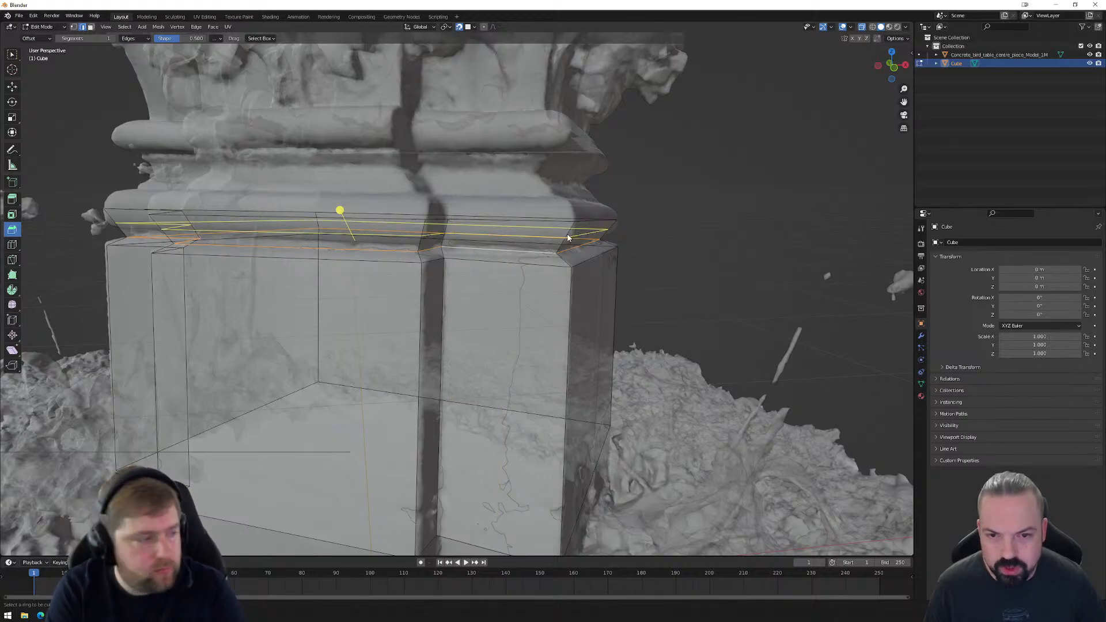
scroll(567, 237, up, 1)
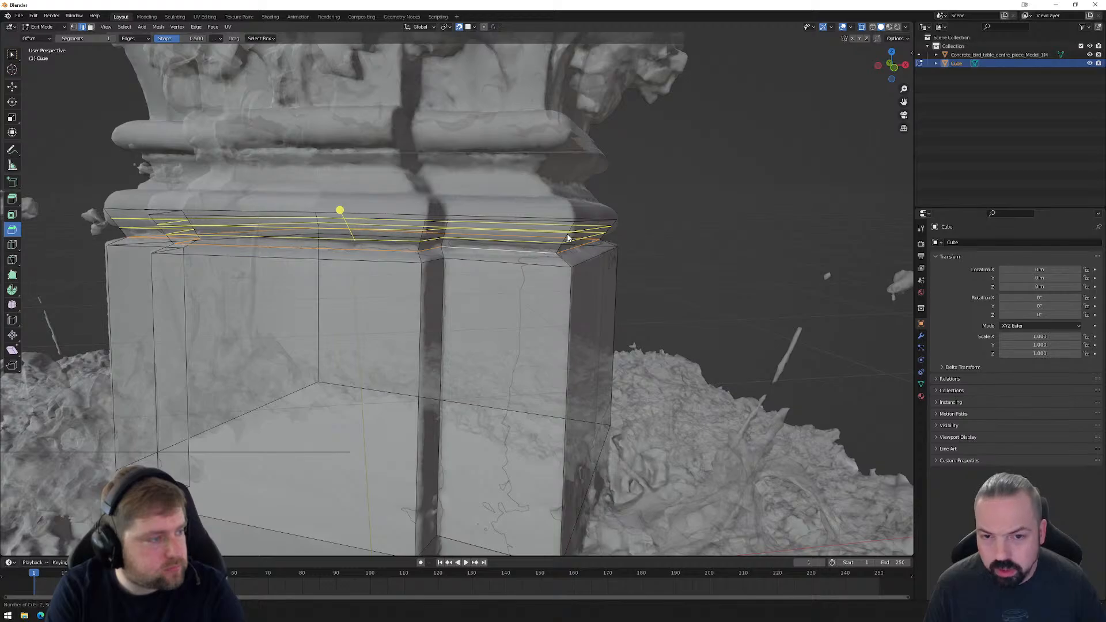
scroll(567, 237, up, 2)
scroll(567, 237, down, 1)
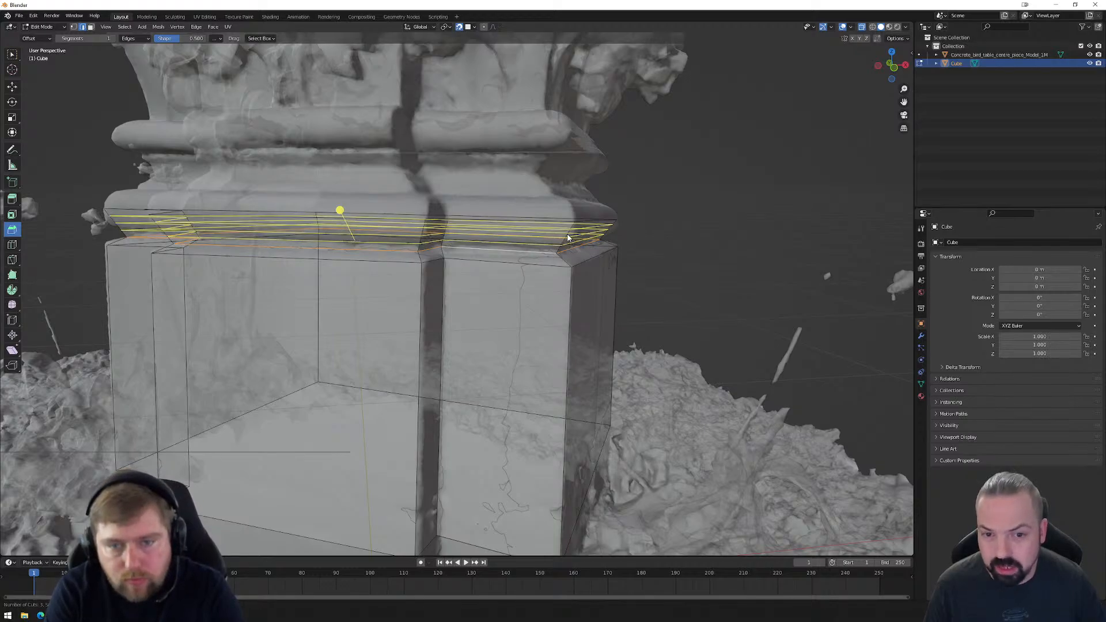
scroll(568, 237, down, 1)
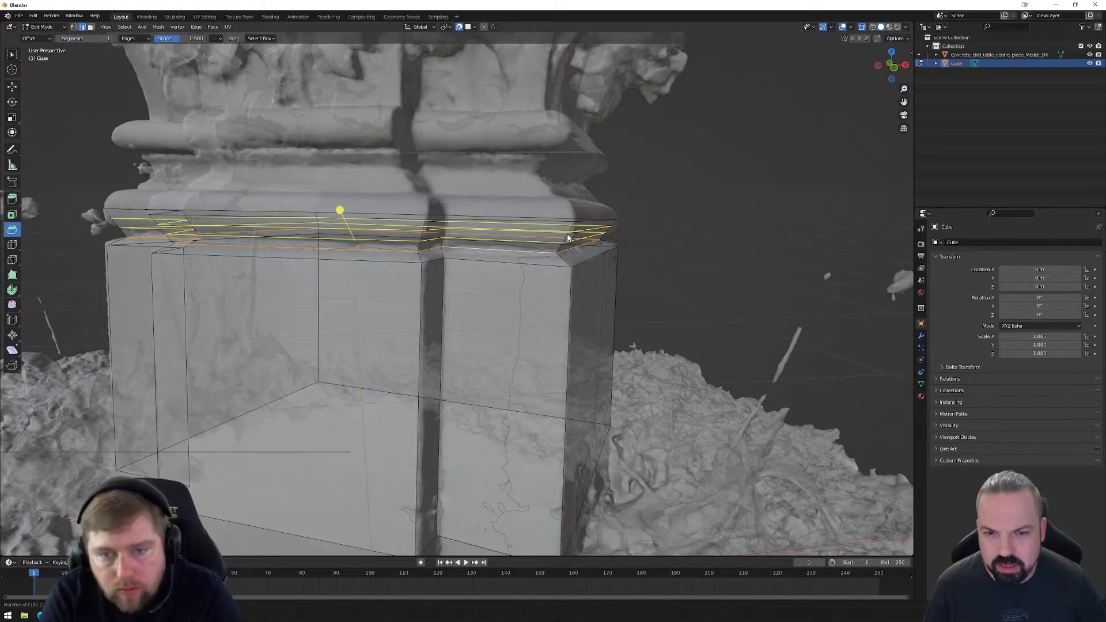
click(567, 237)
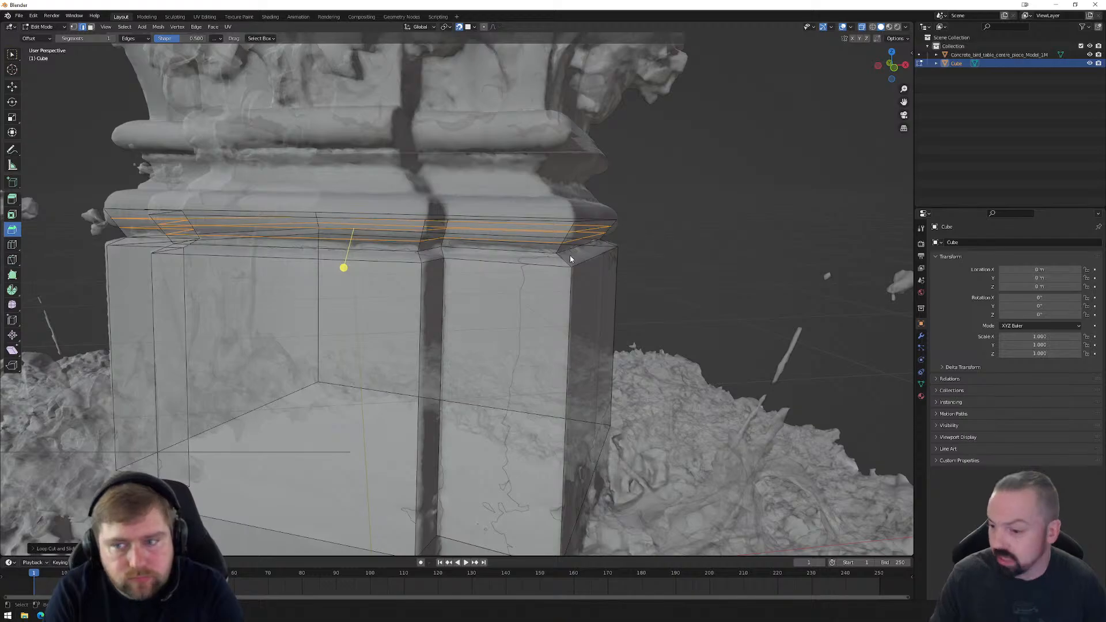
drag(573, 265, 567, 235)
click(597, 241)
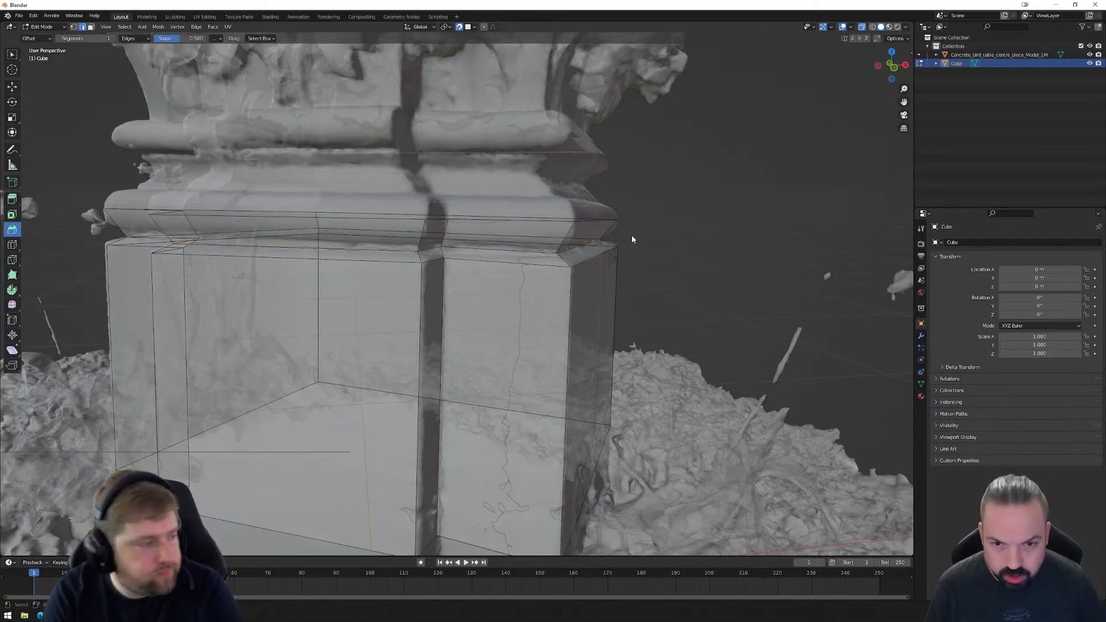
key(g)
key(g)
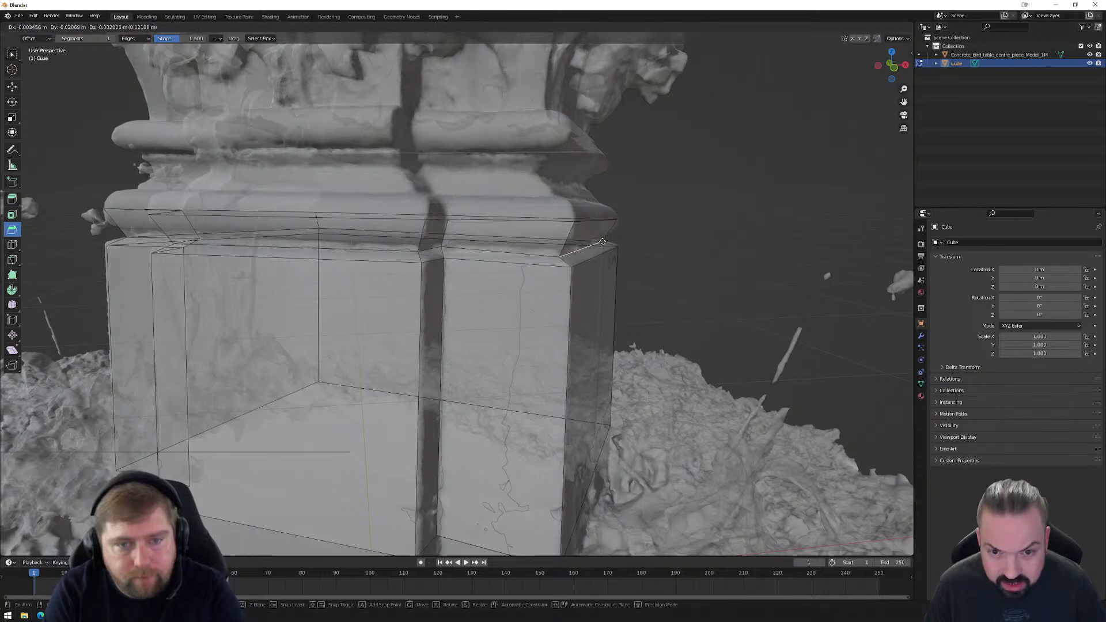
right_click(576, 243)
Step: Add two evenly spaced edge loops around the sloped band beneath the lower moulding
key(ctrl+r)
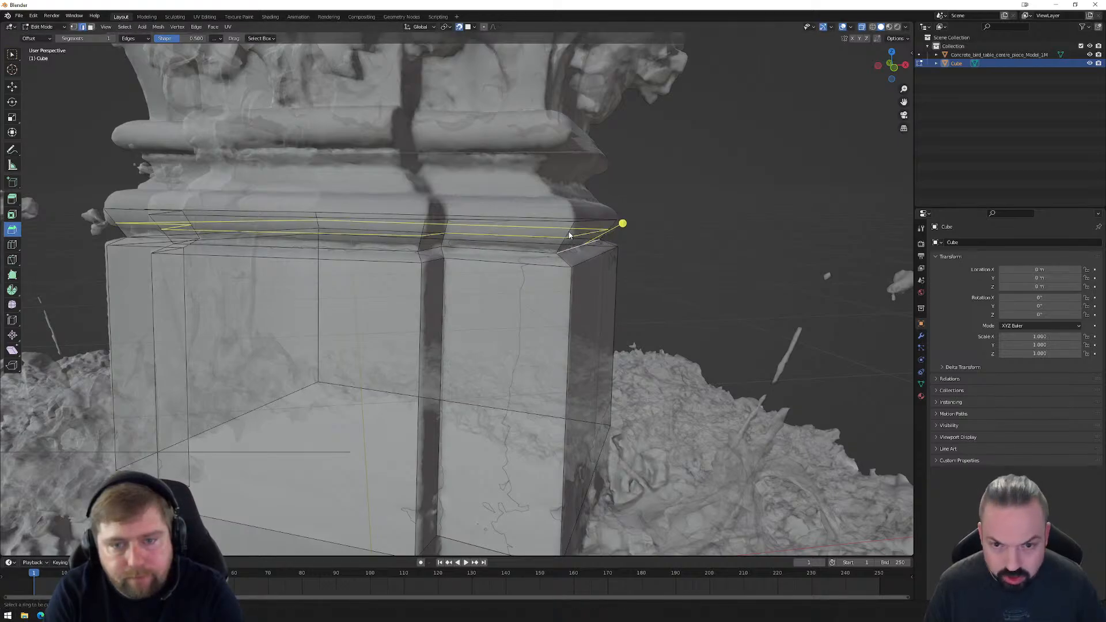
scroll(568, 231, up, 1)
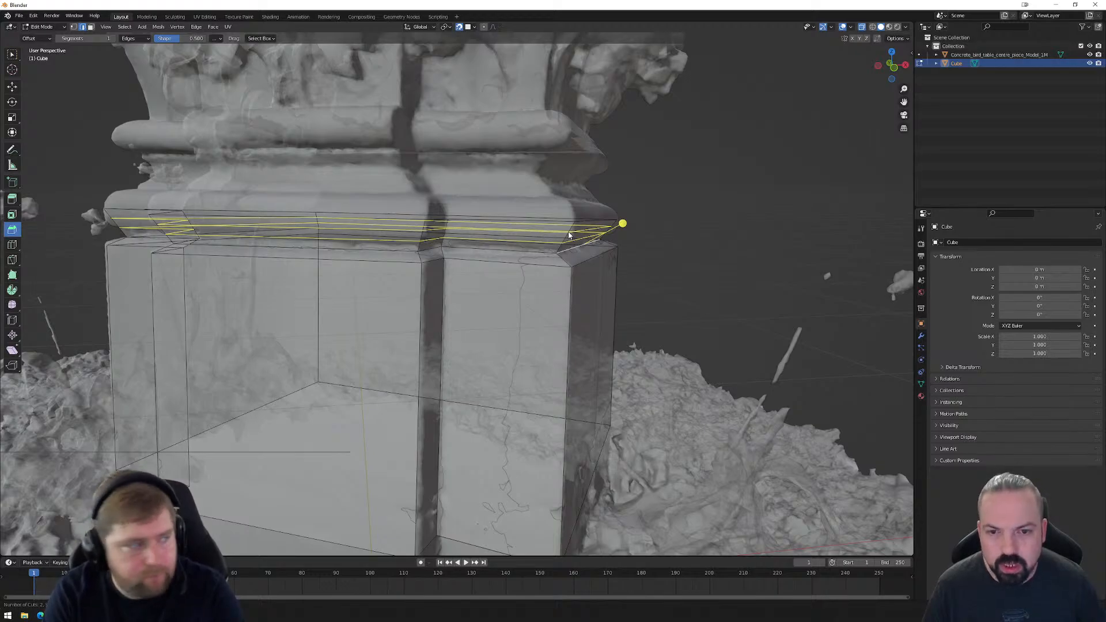
click(570, 235)
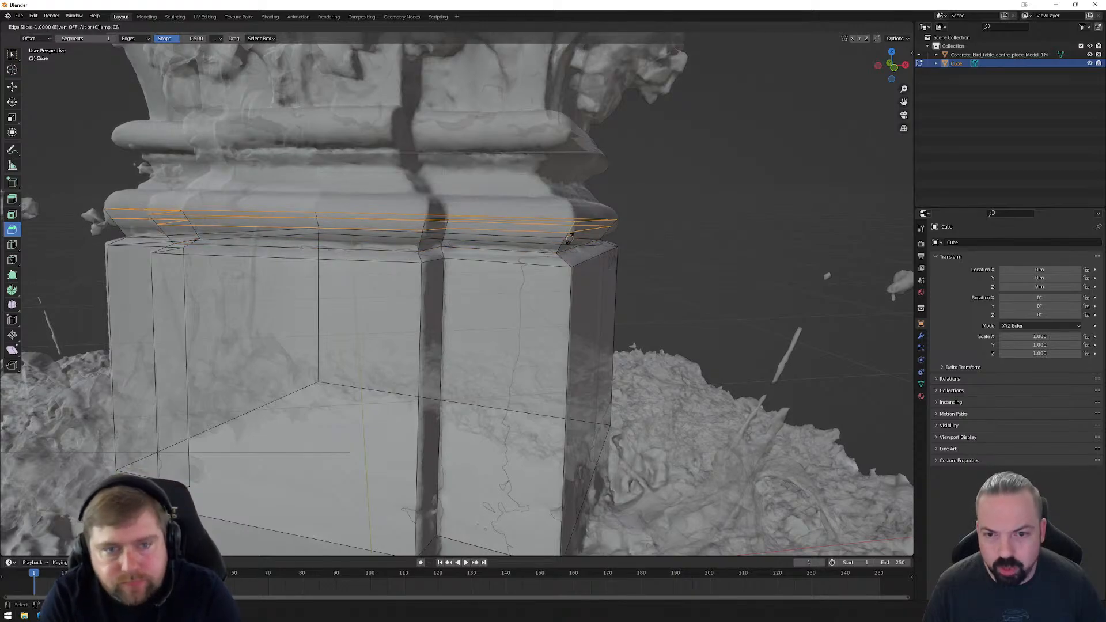
click(569, 240)
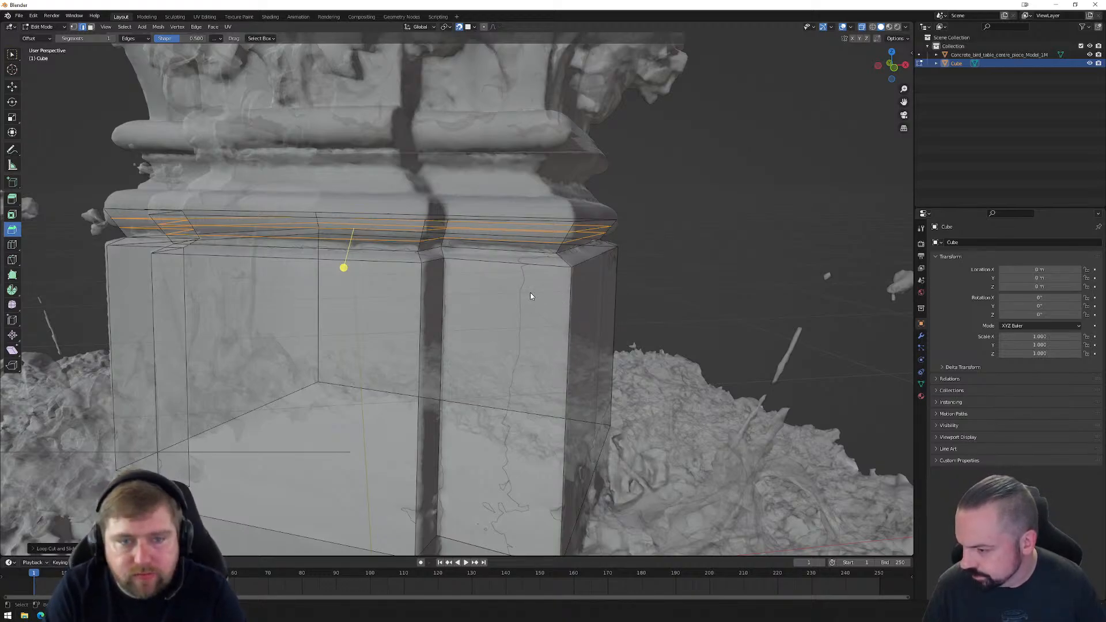
Step: Move the two new loops' vertices at the outer corner beside the first notch onto the scanned moulding
middle_drag(530, 296, 517, 294)
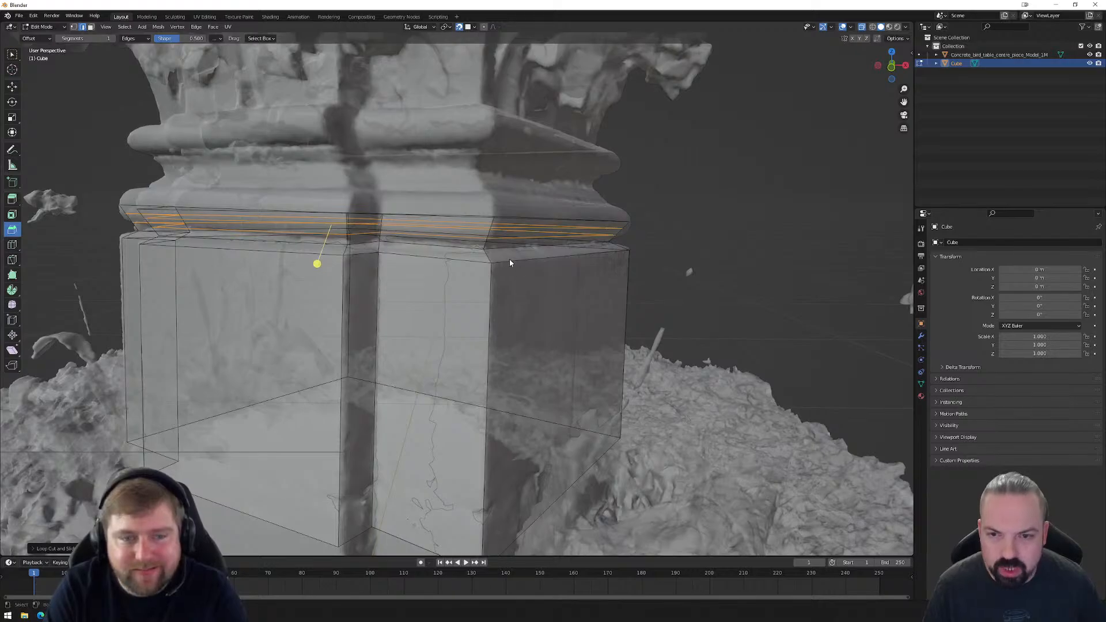
middle_drag(504, 242, 507, 209)
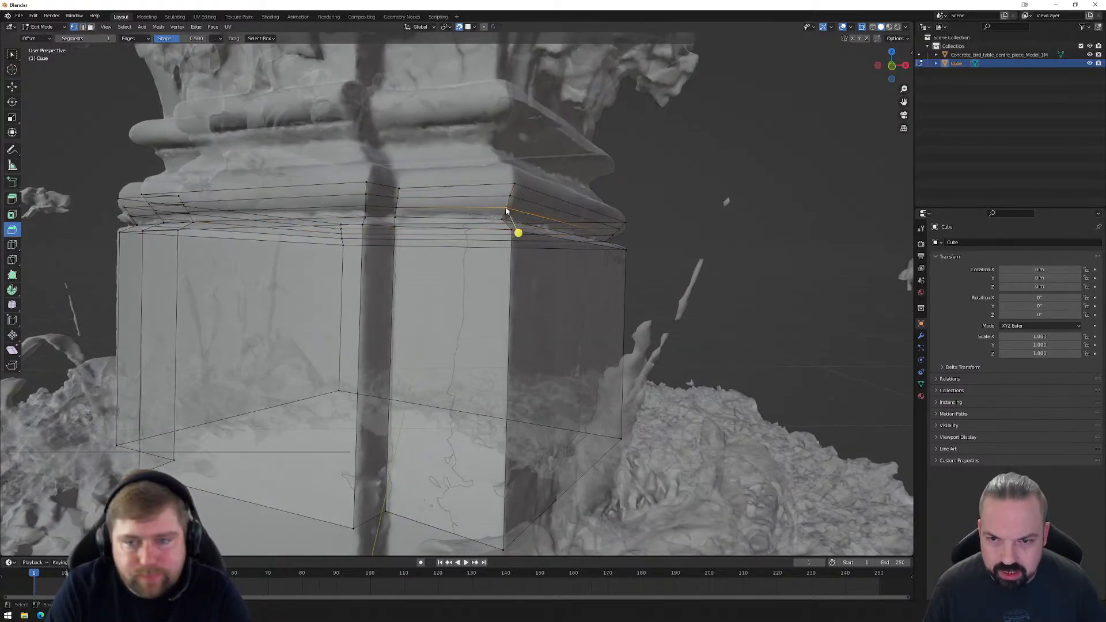
key(g)
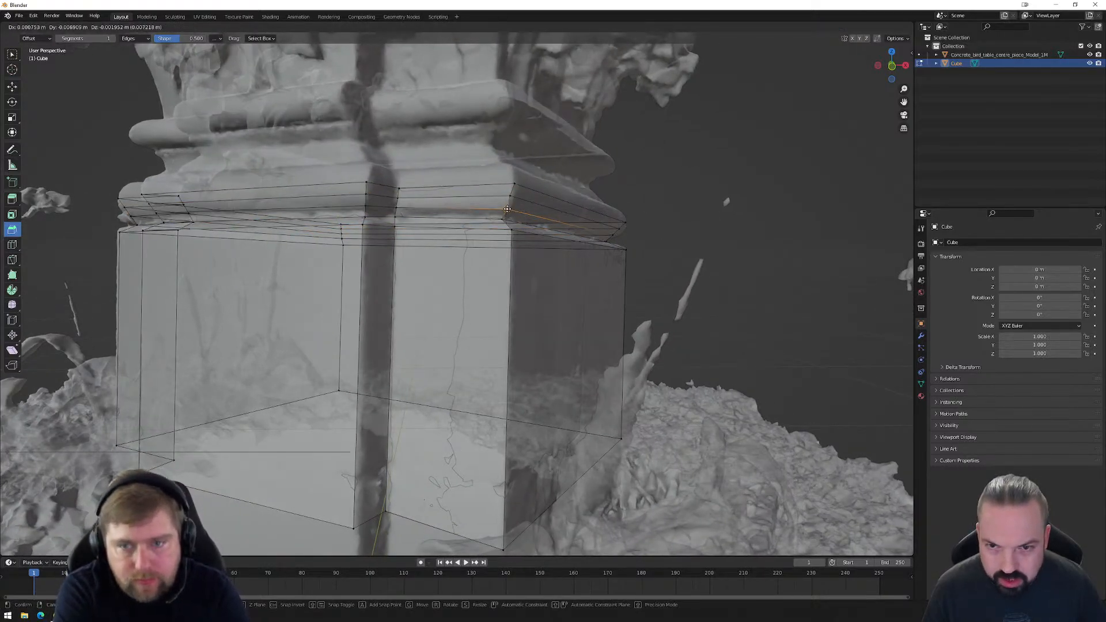
click(507, 209)
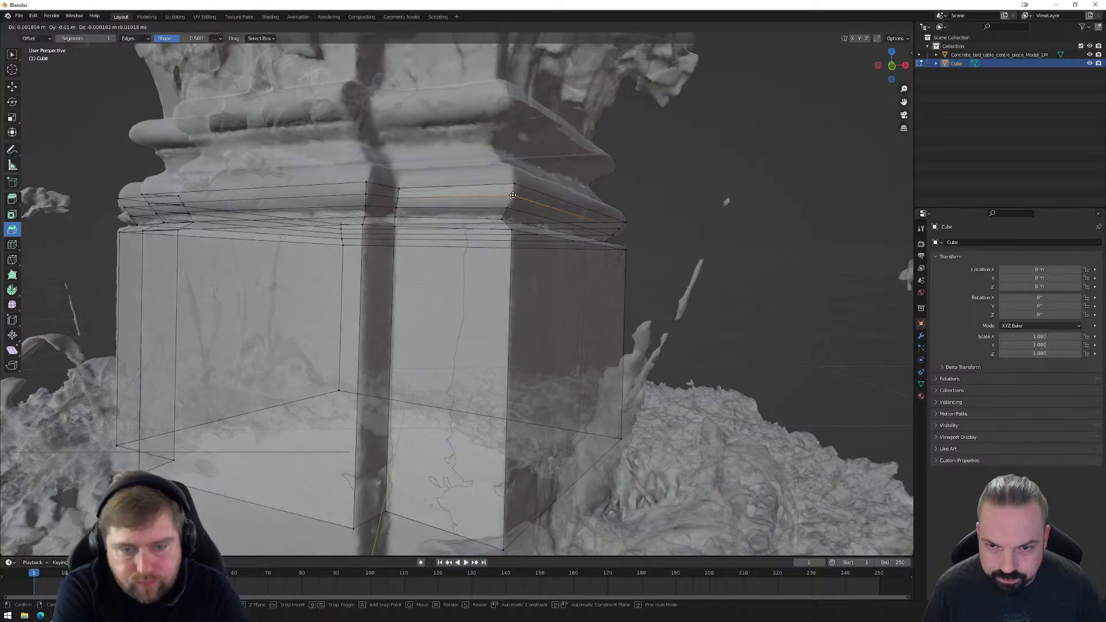
Step: Fit the new loops' vertices at the next un-notched outer corner to the curve of the lower moulding
mouse_move(512, 199)
middle_down()
mouse_move(585, 228)
mouse_move(527, 213)
middle_up()
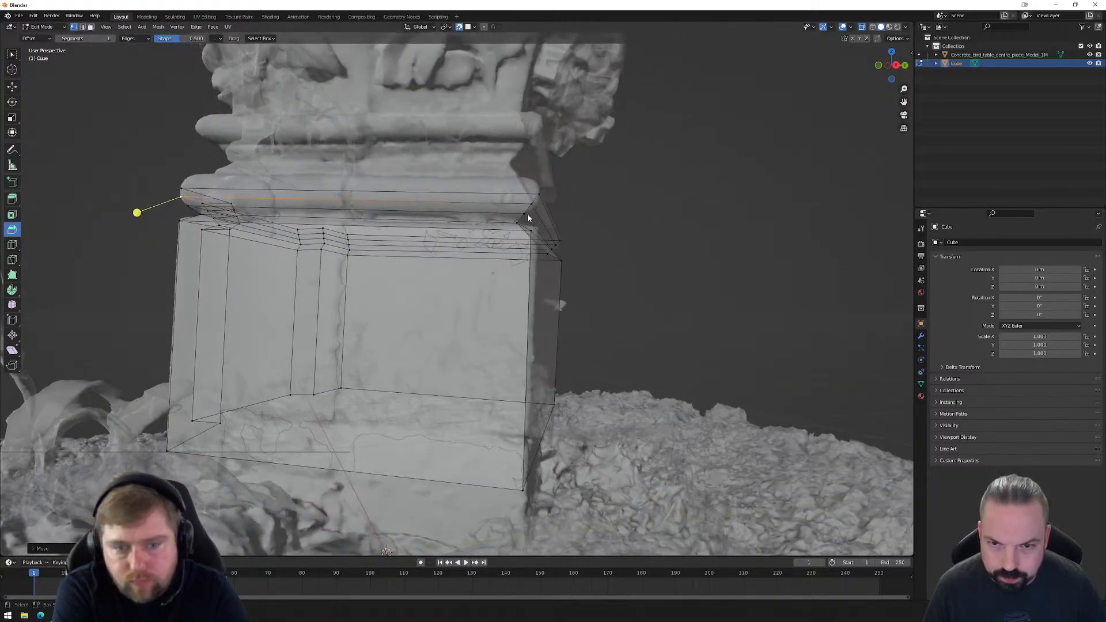
key(g)
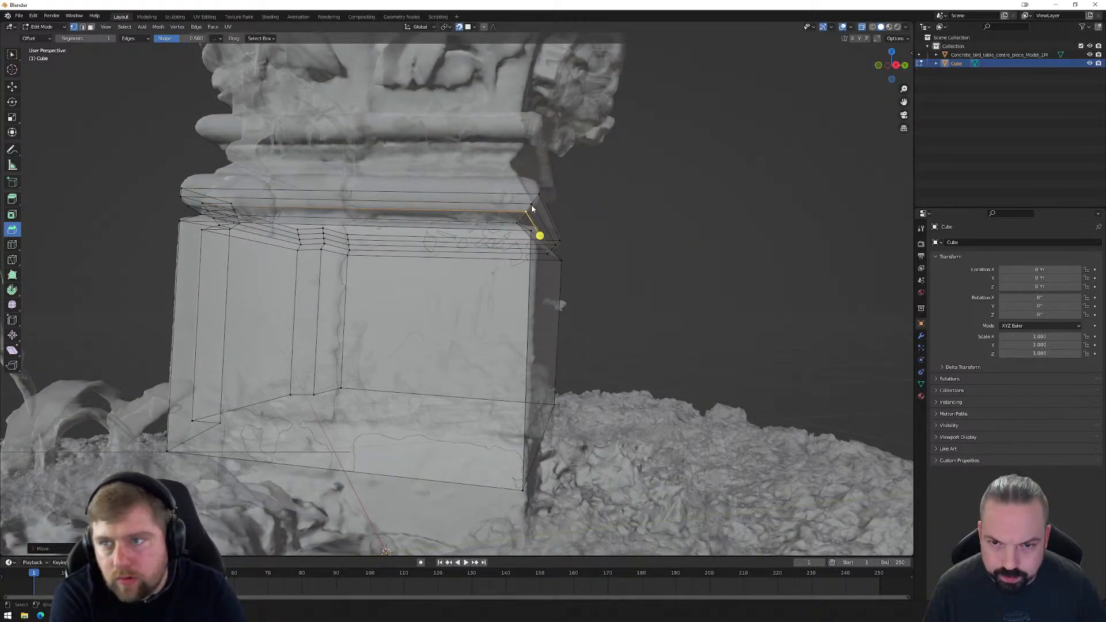
click(533, 203)
middle_drag(535, 203, 471, 216)
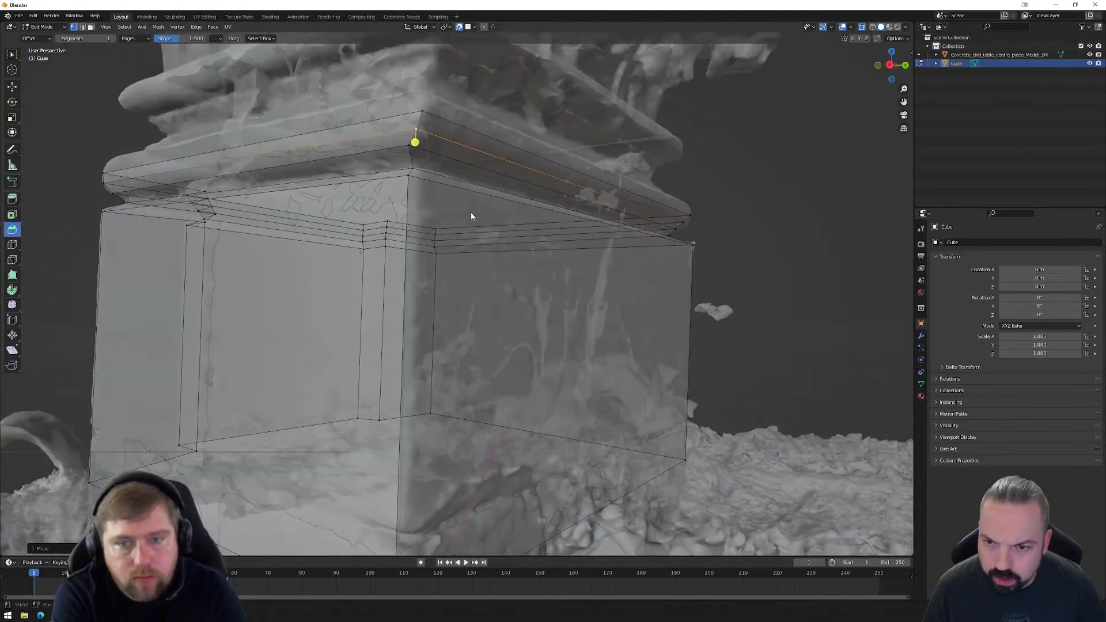
click(406, 145)
key(g)
click(422, 143)
Step: Move the new loops' vertices at the first notch's inner corner onto the scanned moulding's surface
middle_drag(422, 143, 376, 234)
click(376, 257)
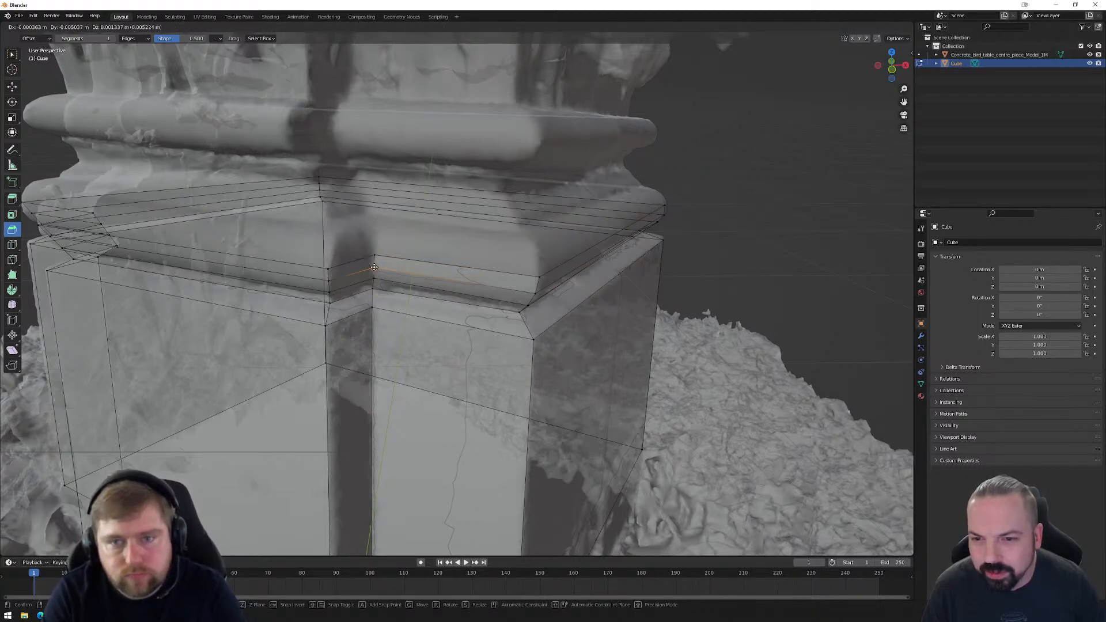
click(375, 281)
key(g)
click(373, 279)
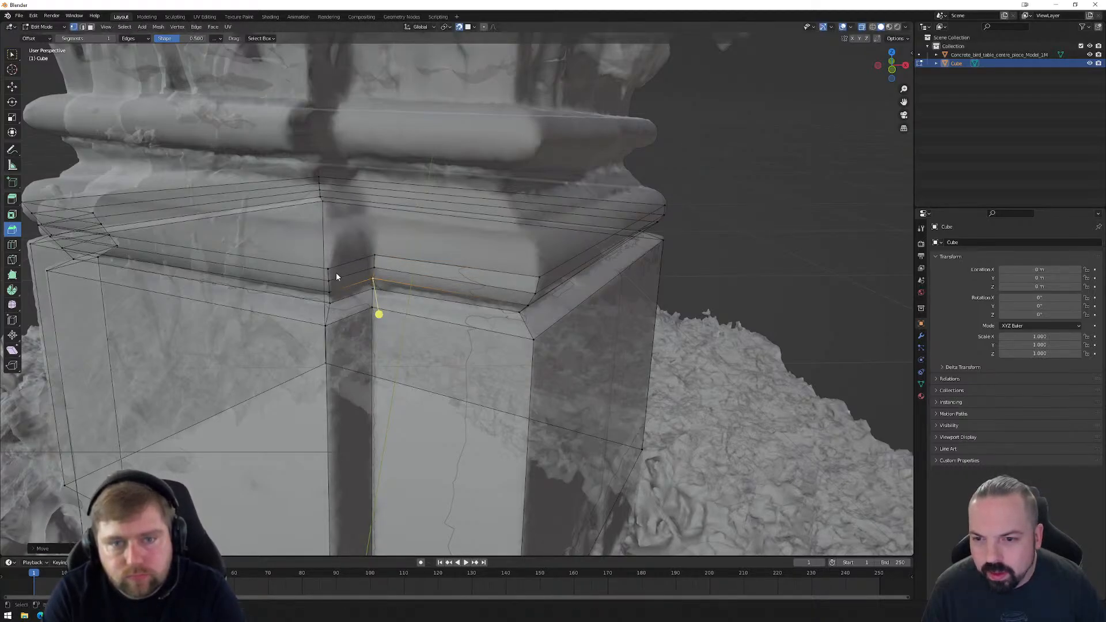
Step: Move the vertices down the first notch's outer corner so they follow the moulding's underside to the block's rim
click(329, 270)
key(g)
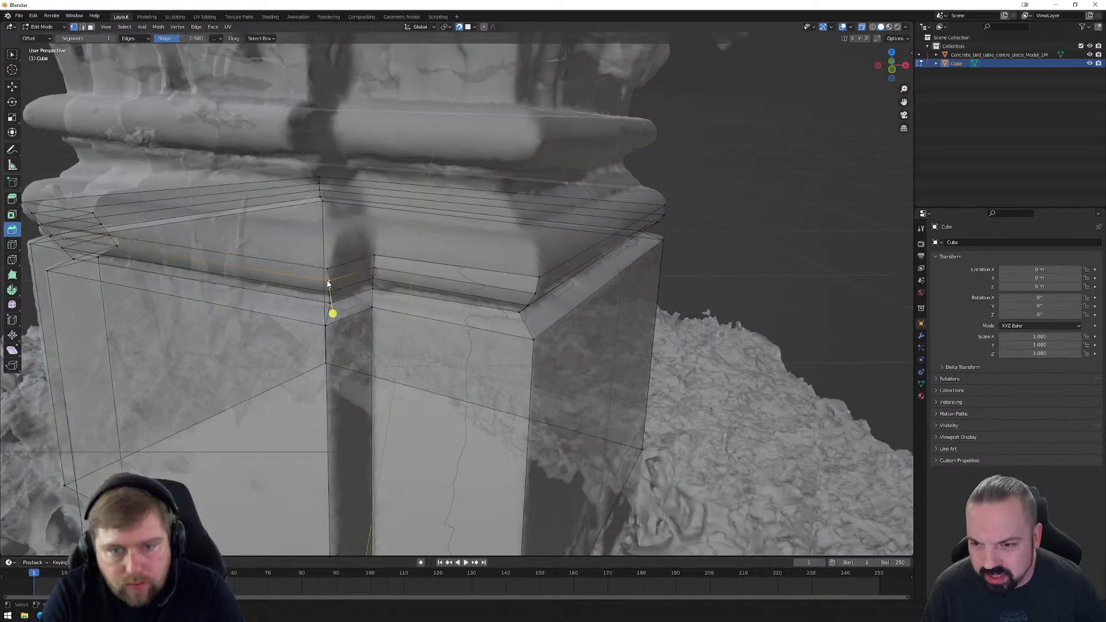
click(327, 284)
middle_drag(328, 283, 388, 249)
key(g)
click(353, 269)
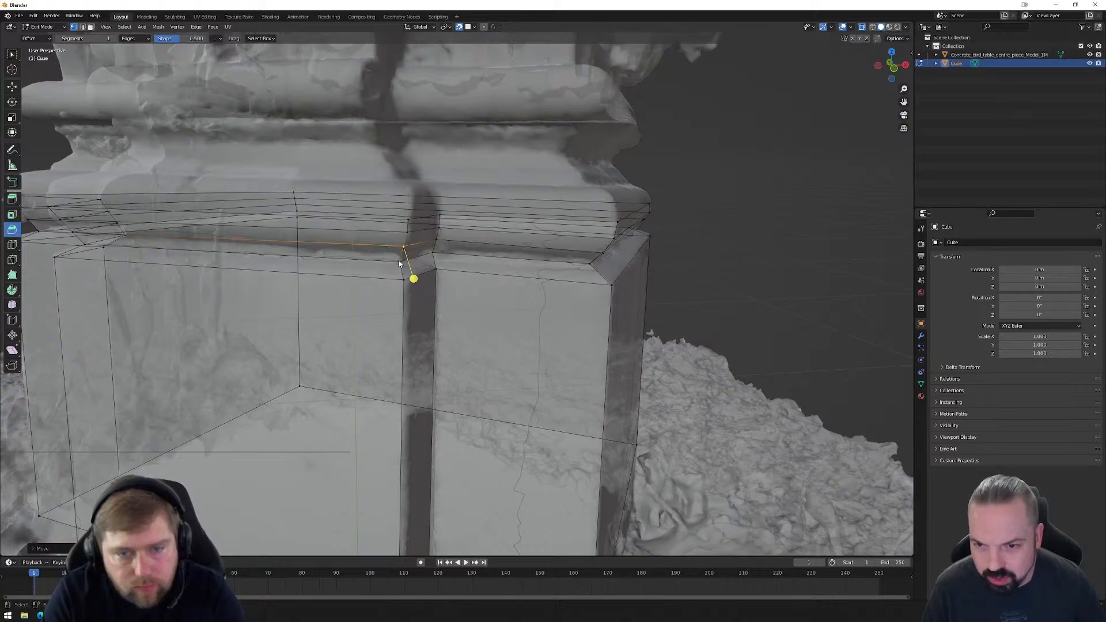
click(400, 263)
key(g)
click(399, 262)
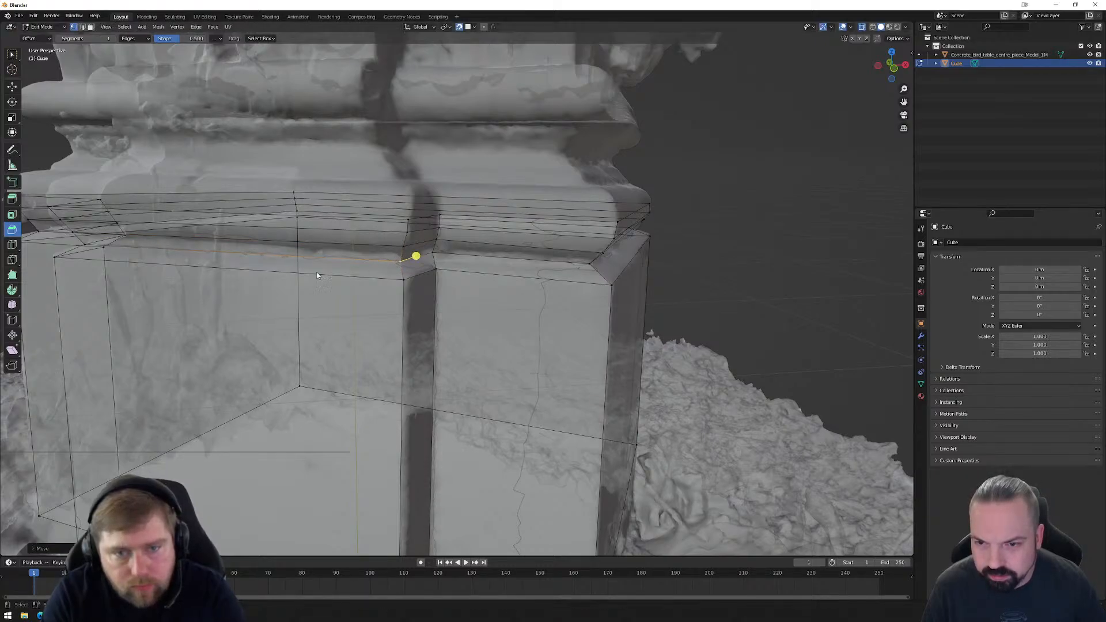
Step: Move the new loops' vertices at the second notch's outer corner onto the scanned moulding
middle_drag(415, 254, 370, 276)
middle_drag(459, 247, 505, 233)
click(514, 228)
key(g)
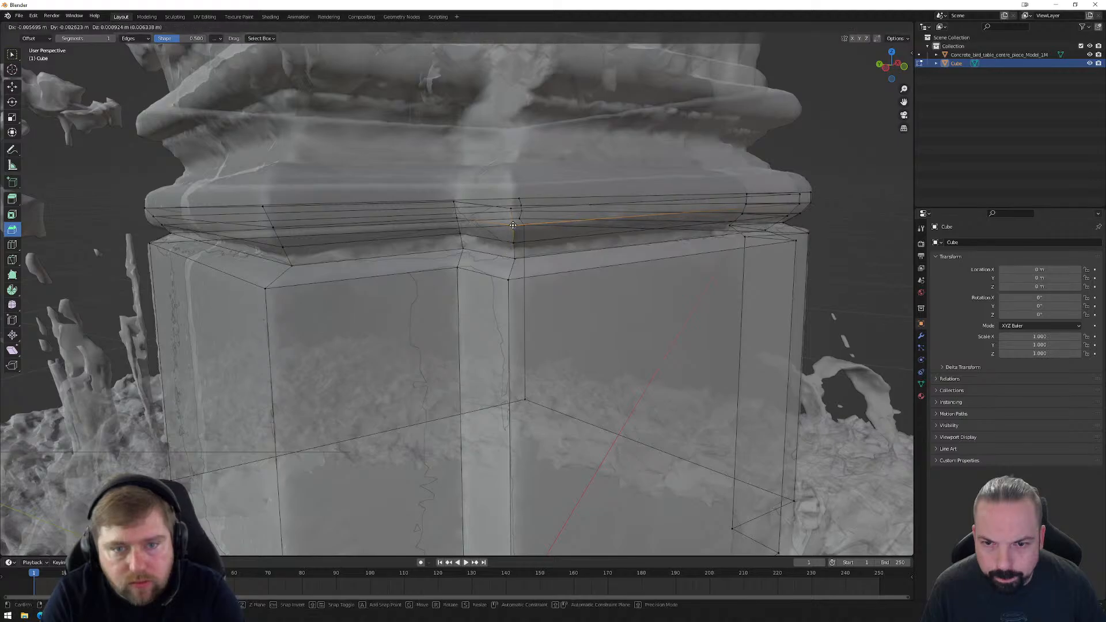
click(512, 226)
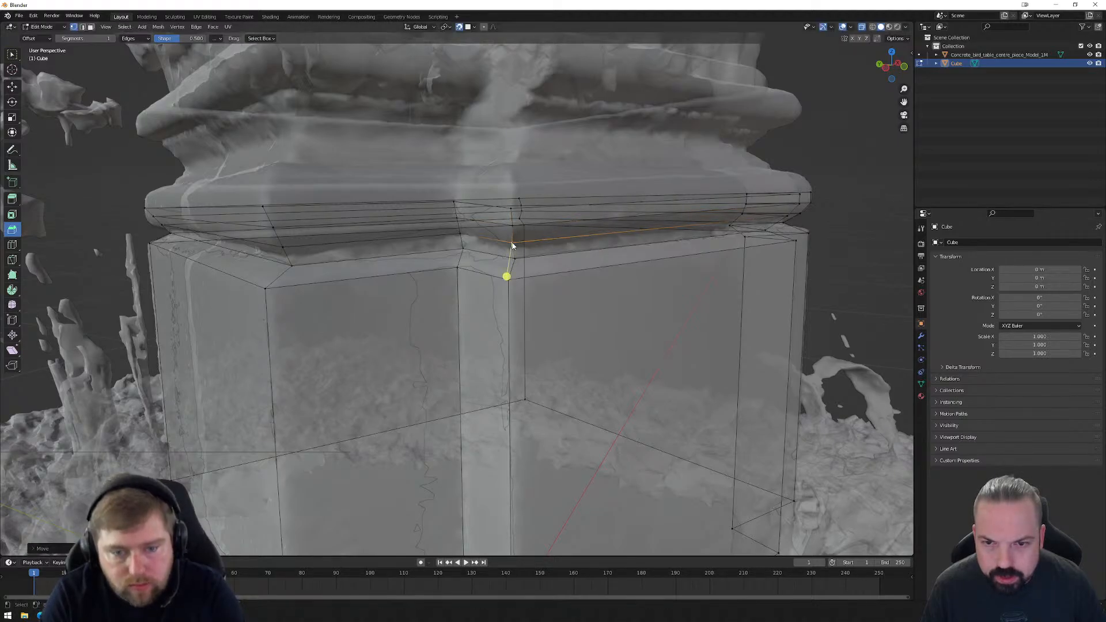
Step: Refine the second notch's outer corner by moving its upper loop vertex and the top vertex onto the moulding's edge
mouse_move(512, 243)
middle_down()
mouse_move(479, 233)
mouse_move(520, 236)
middle_up()
key(g)
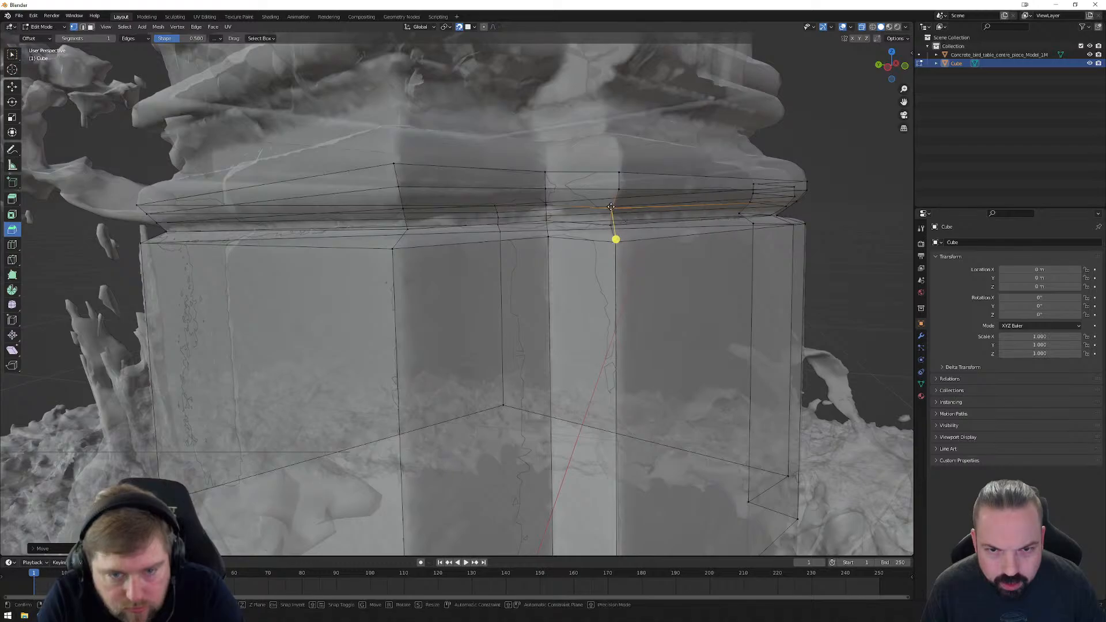
click(620, 189)
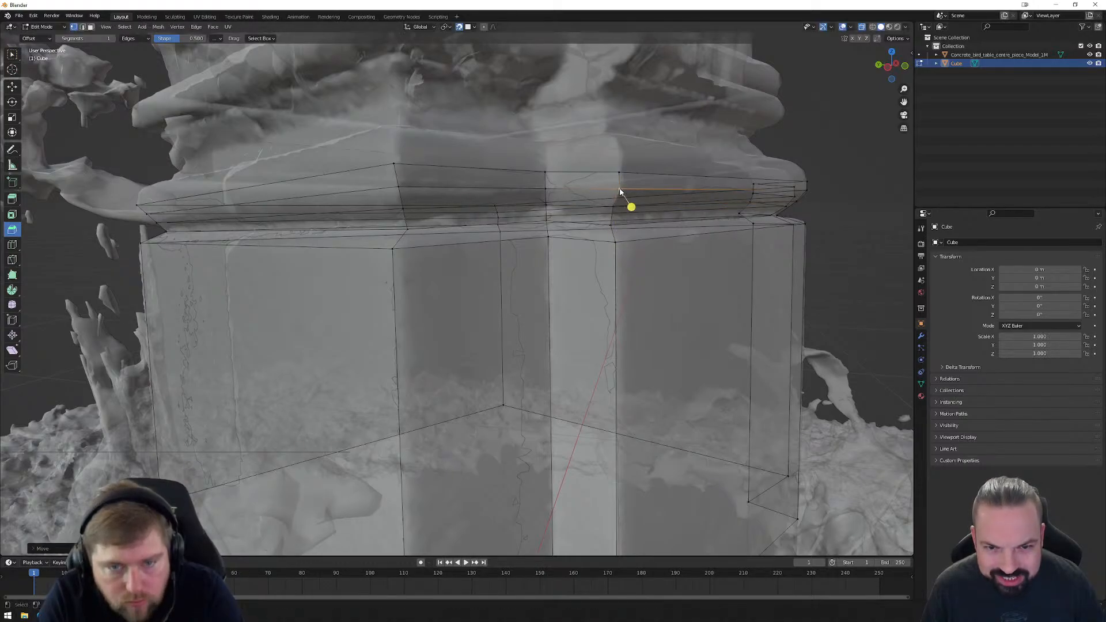
click(620, 177)
key(g)
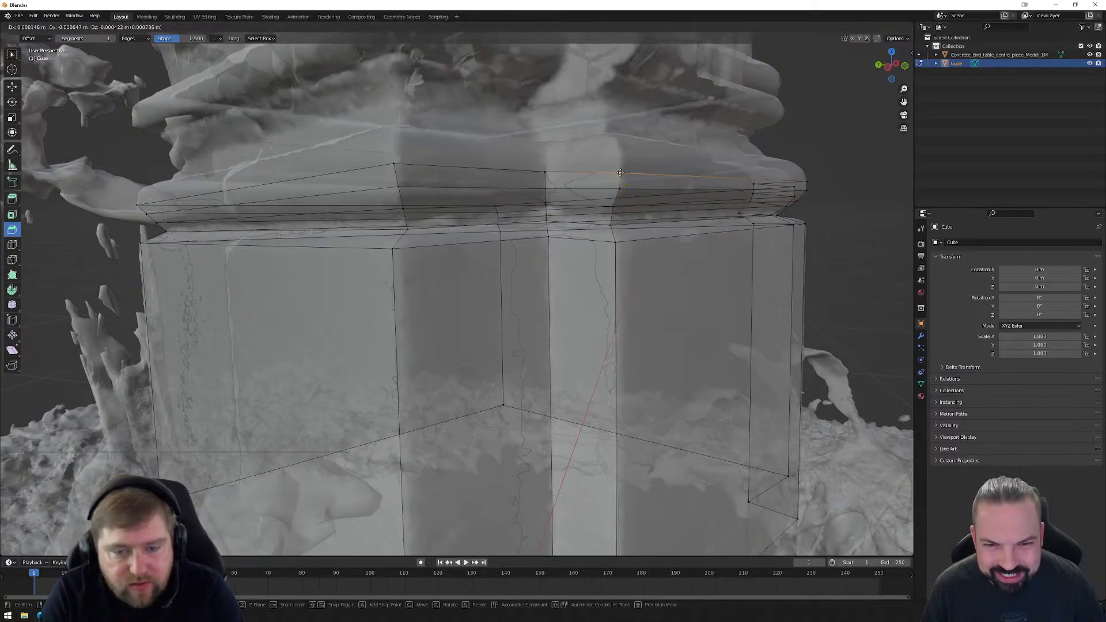
click(621, 174)
Step: Start saving the scene under a new name and browse to the Tutorials\Workshops\12_Sculpture folder on the D: drive
click(19, 16)
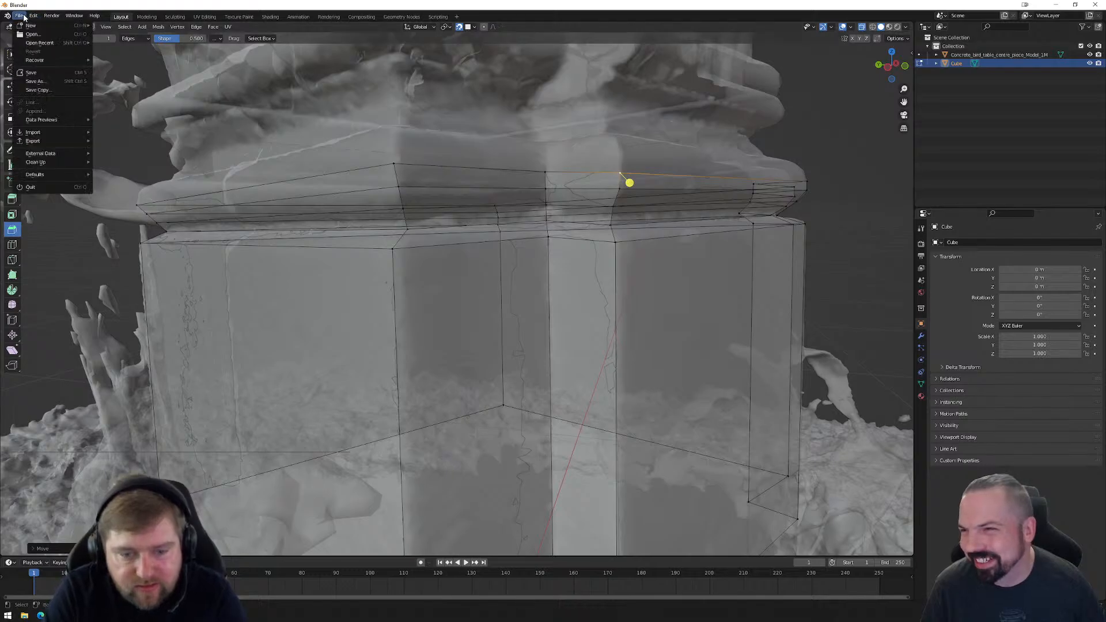
mouse_move(33, 142)
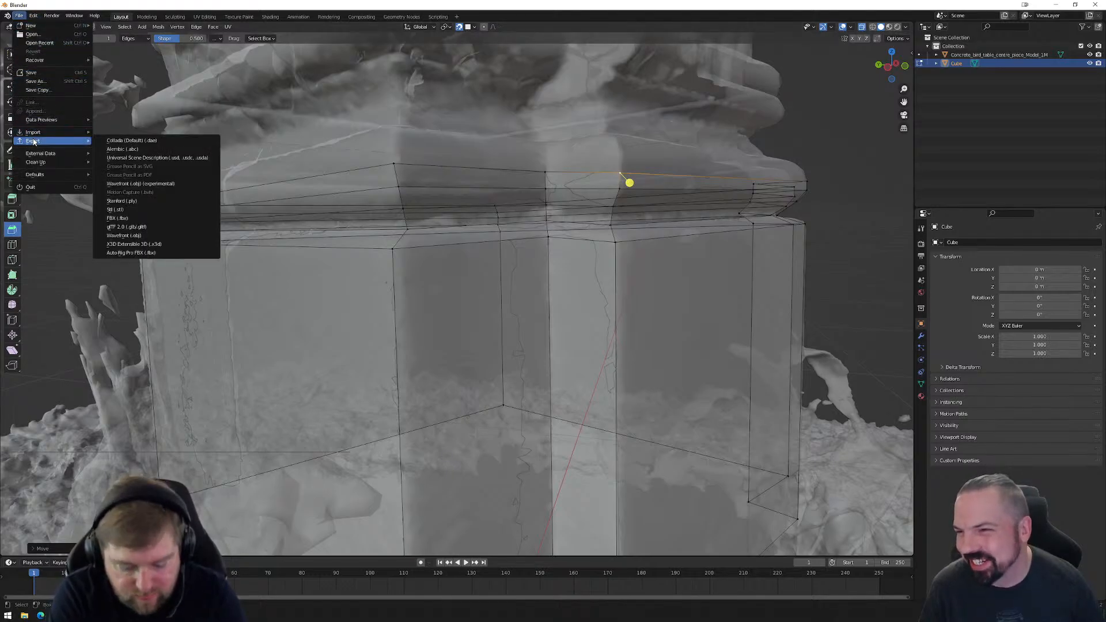
click(37, 81)
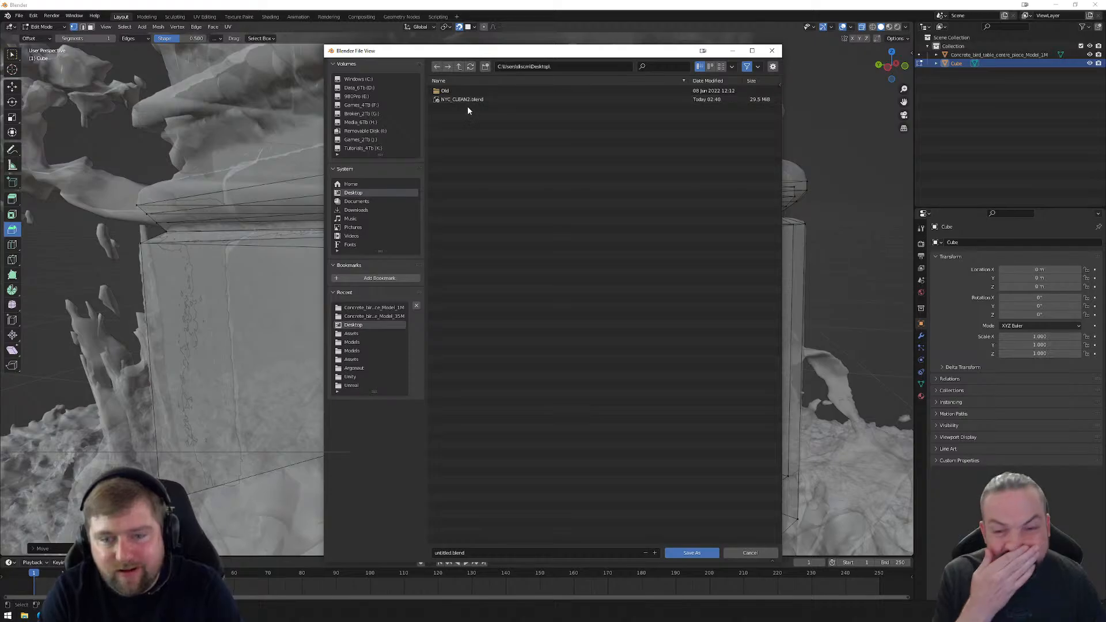
click(459, 67)
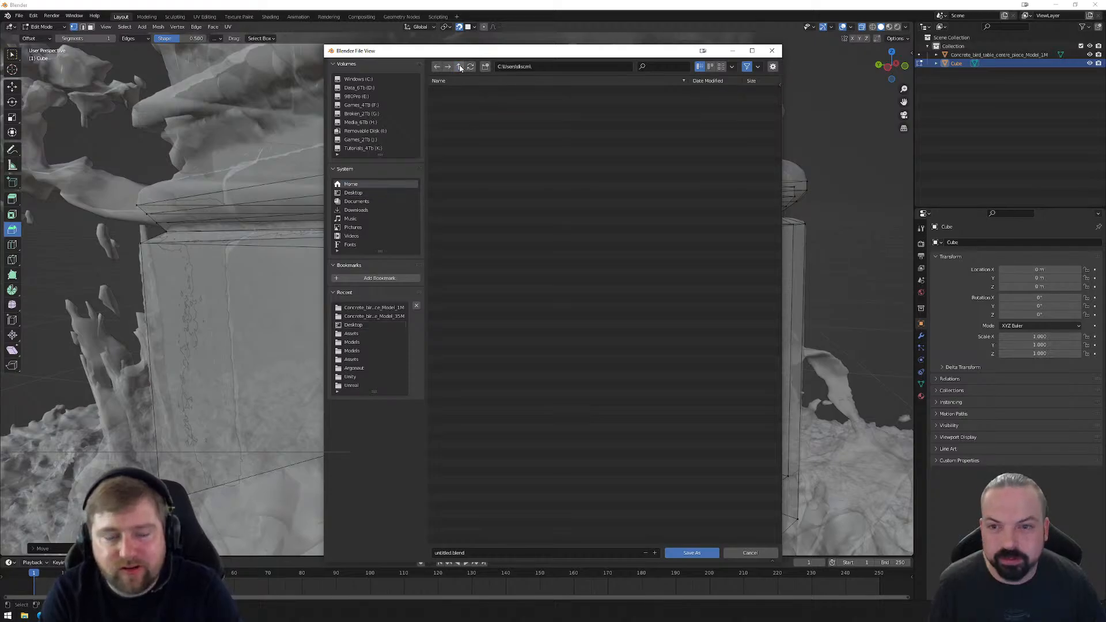
click(366, 88)
click(453, 99)
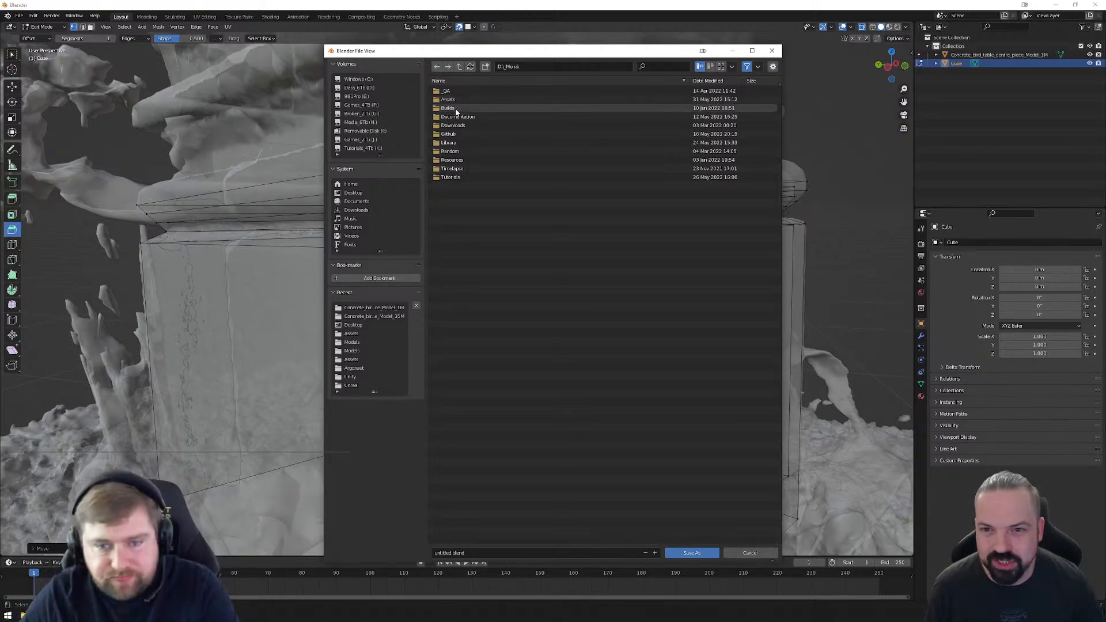
double_click(454, 108)
key(BackSpace)
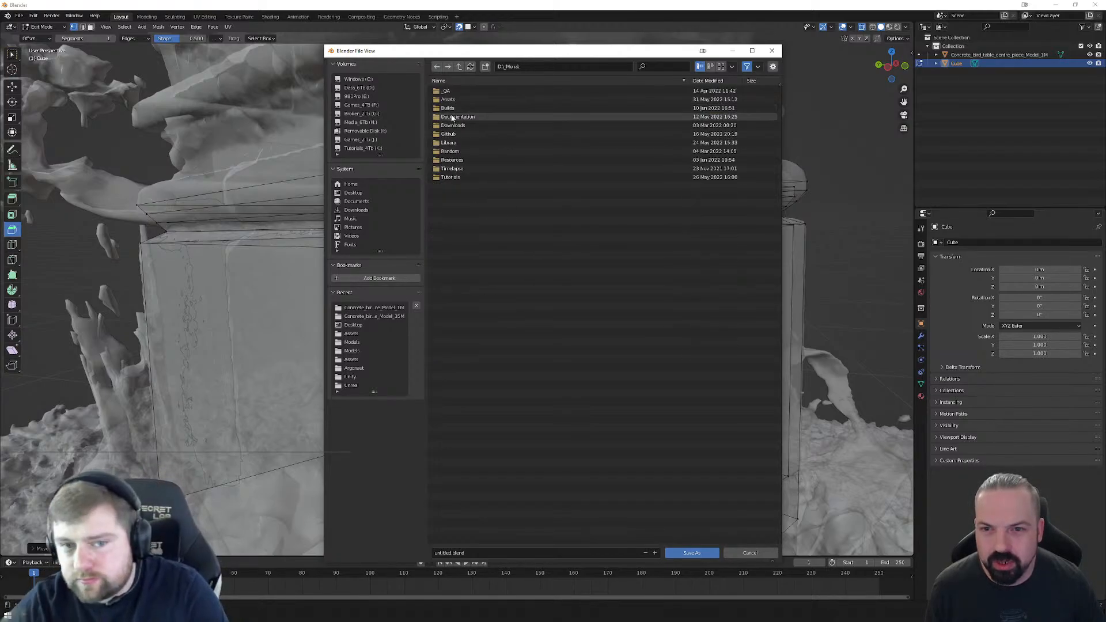
double_click(451, 178)
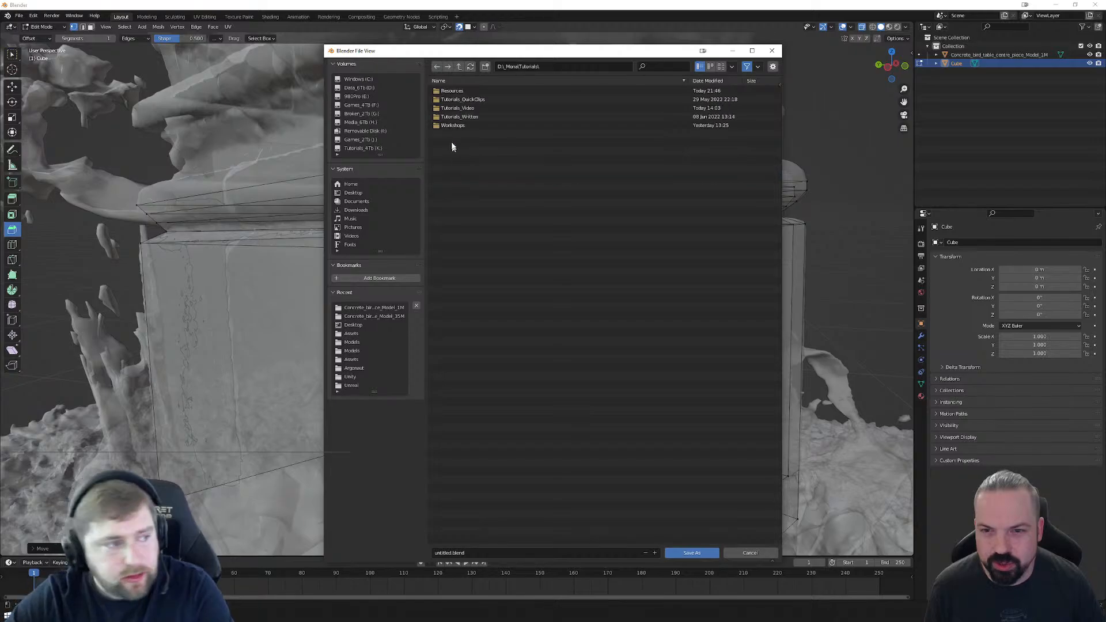
double_click(452, 127)
double_click(455, 135)
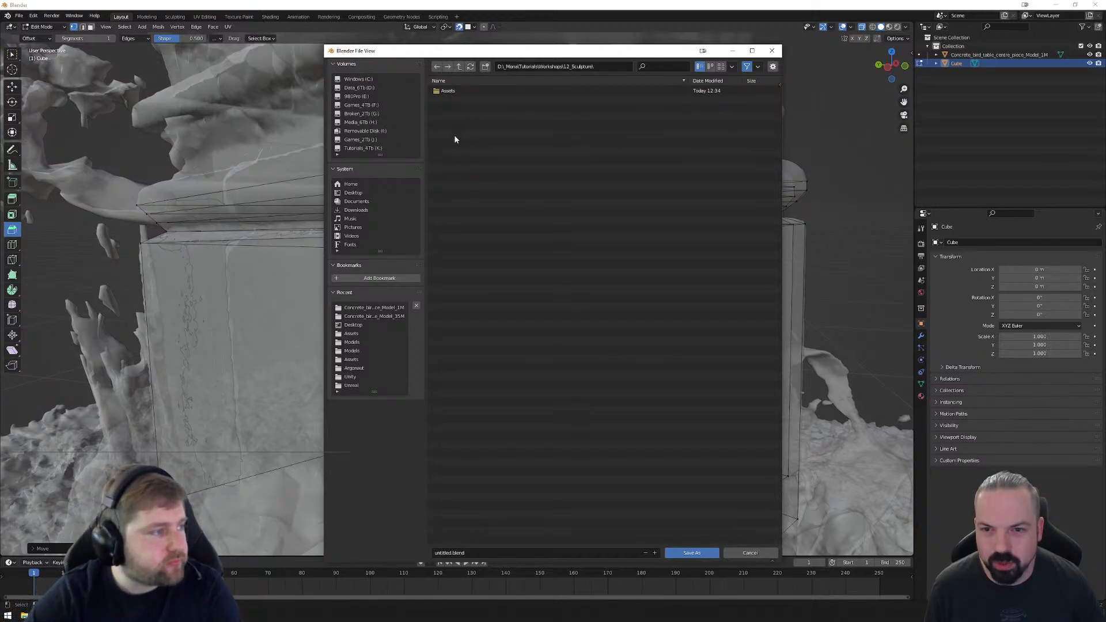
Step: Name the file Sculpt1.blend and save it in the 12_Sculpture folder
click(522, 552)
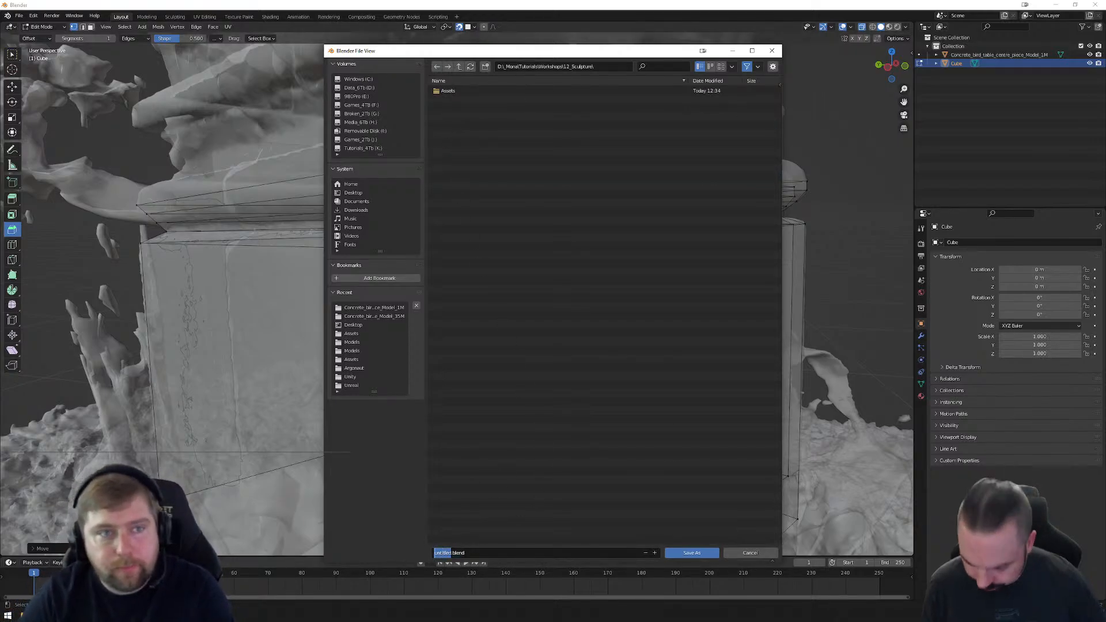
text(Sculpt1)
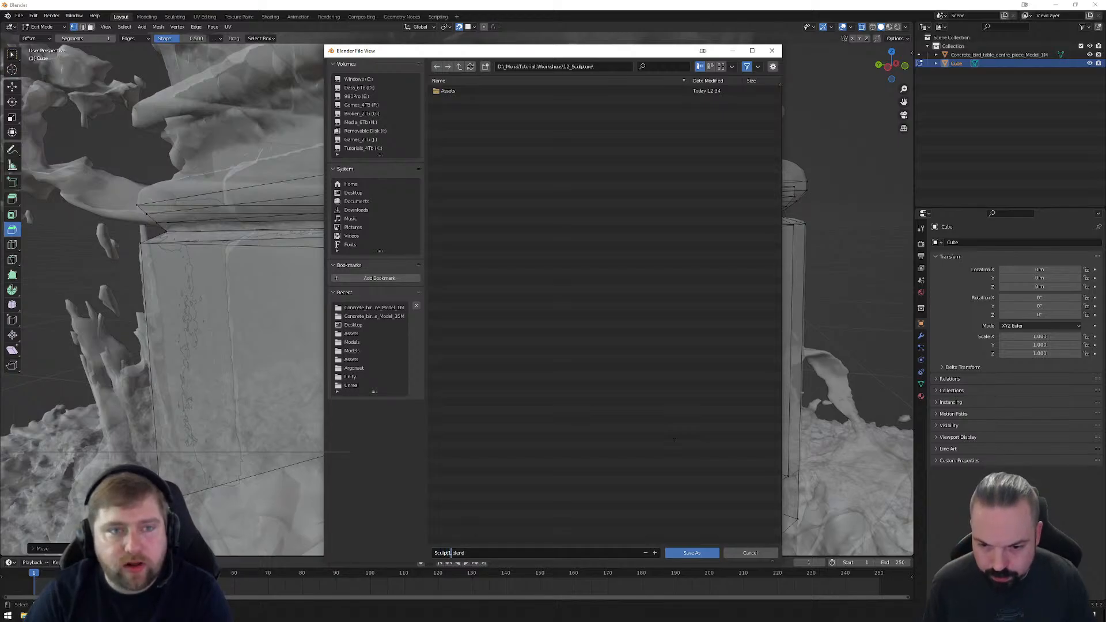
click(692, 552)
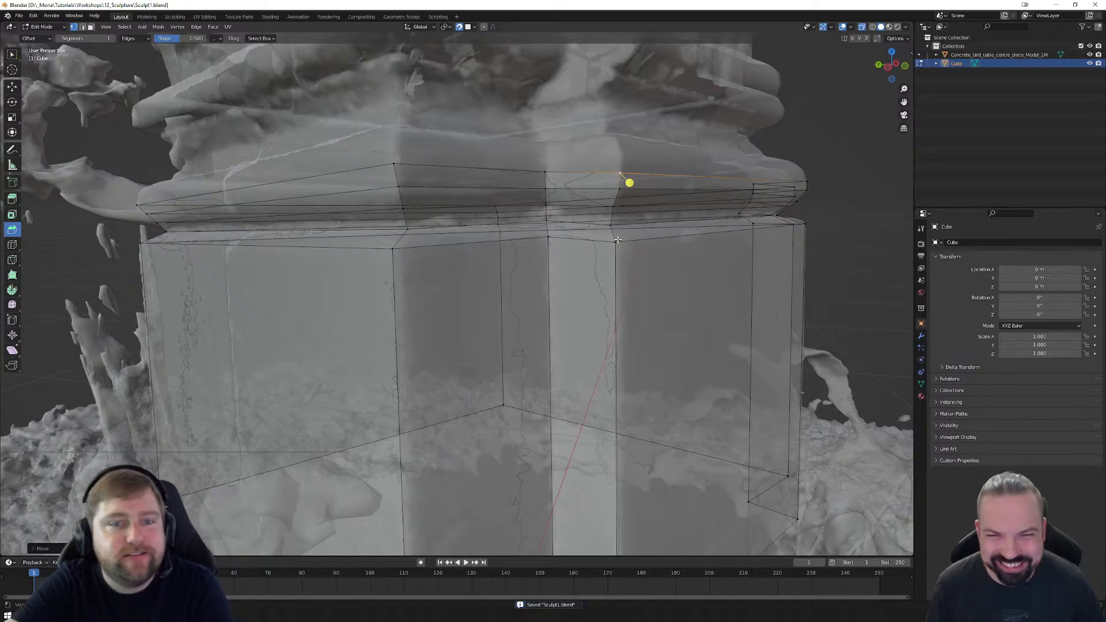
Step: Move the loop vertices at the second notch's inner corner and its other outer corner onto the moulding's underside
middle_drag(618, 240, 620, 238)
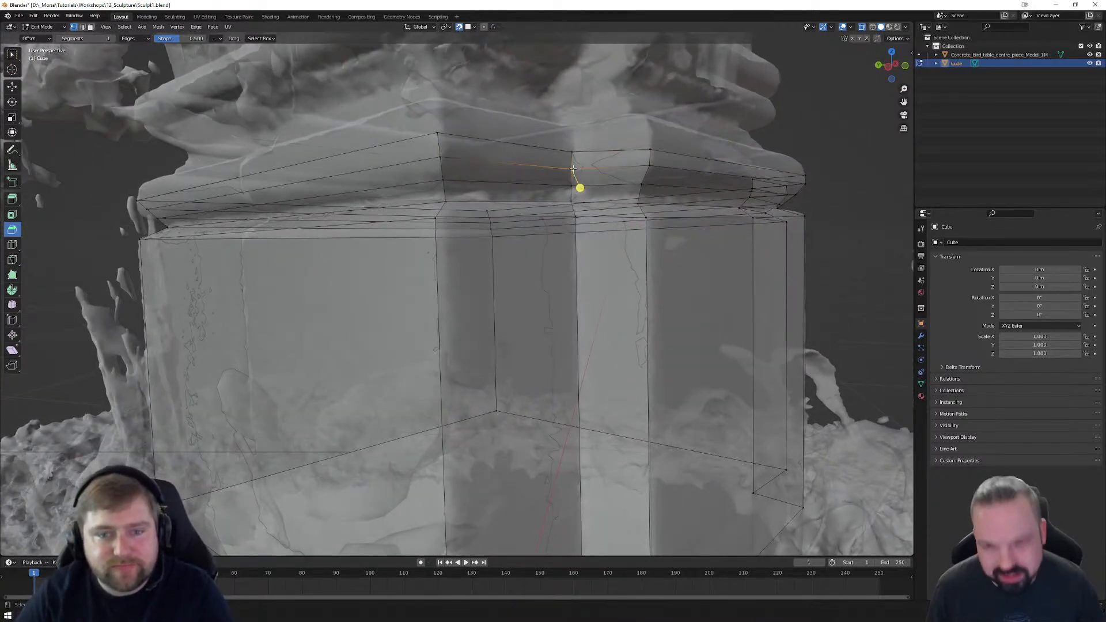
key(g)
click(573, 169)
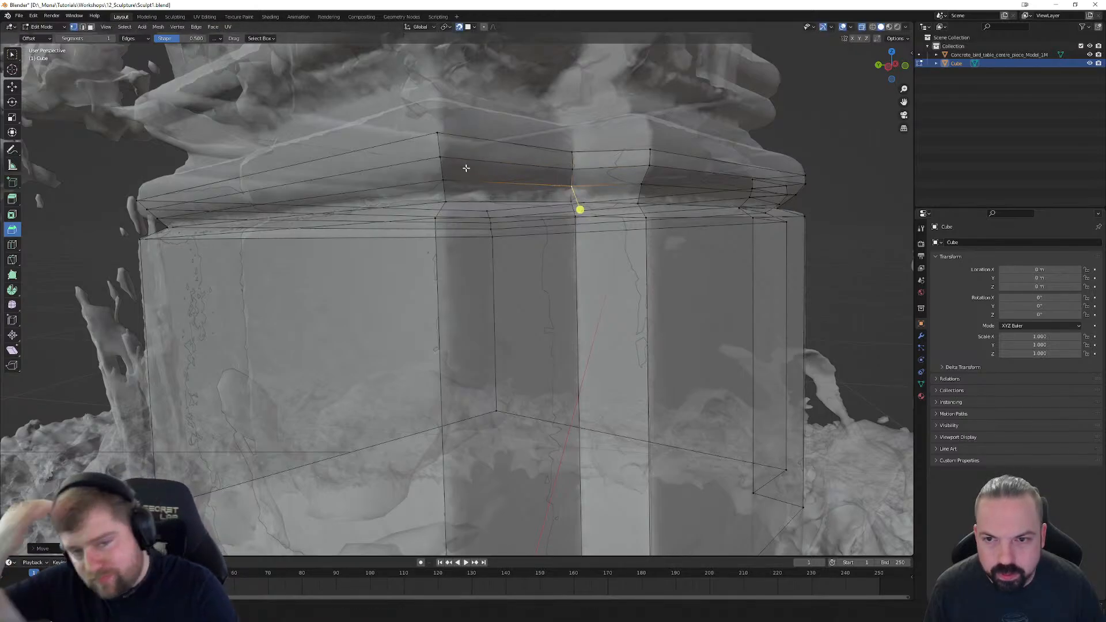
click(441, 157)
key(g)
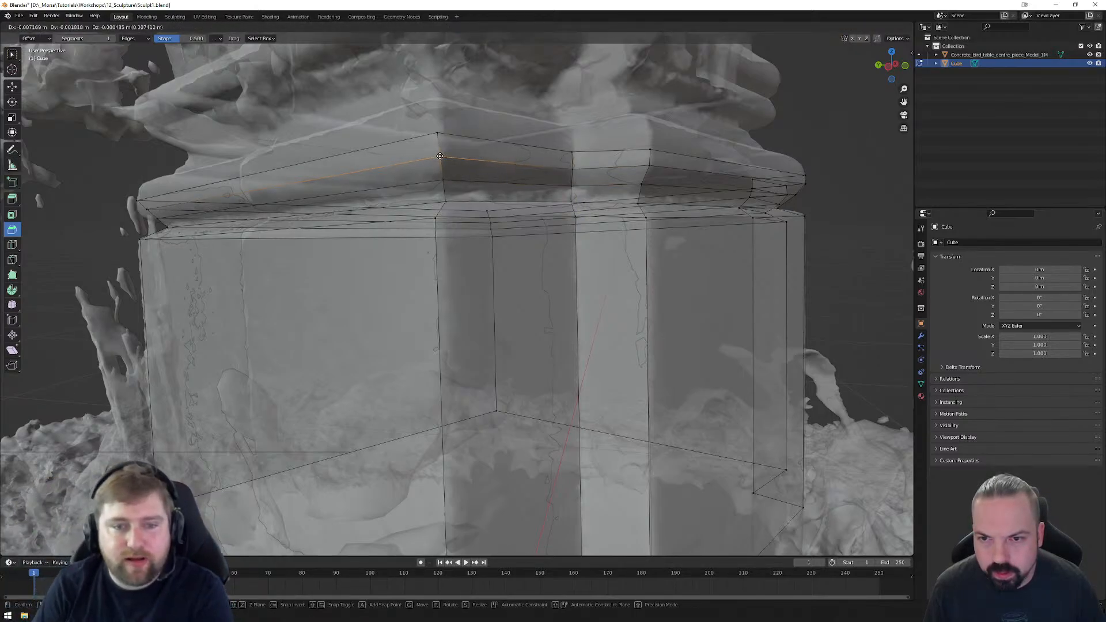
click(442, 171)
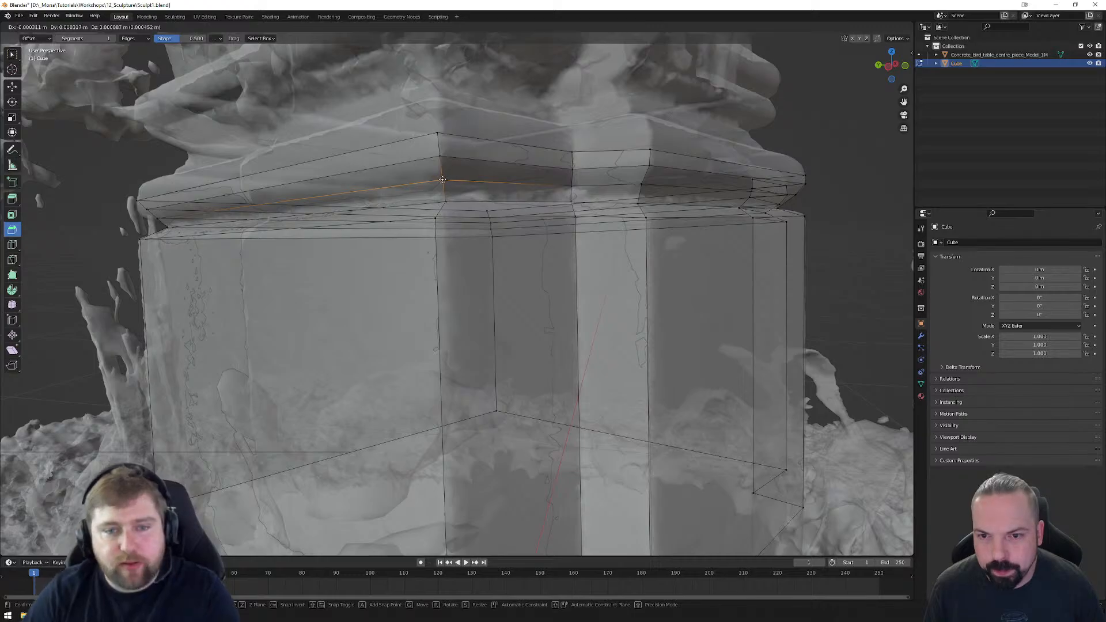
Step: Move the loop vertices at the neighbouring plain block corner onto the scanned moulding's rounded profile
mouse_move(442, 208)
middle_down()
mouse_move(375, 210)
mouse_move(438, 204)
middle_up()
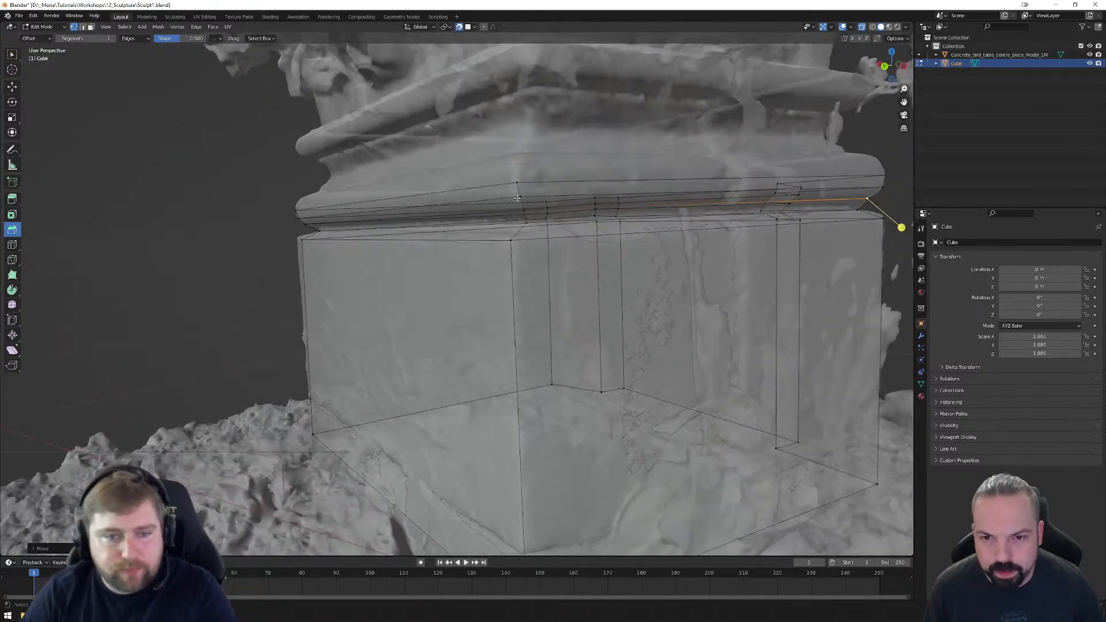
click(518, 197)
key(g)
click(517, 197)
mouse_move(517, 197)
middle_down()
mouse_move(578, 199)
mouse_move(527, 200)
middle_up()
key(g)
click(562, 197)
Step: Refine the lower loop vertex at the second notch's other outer corner so it sits on the moulding's edge
shift+middle_drag(765, 212, 456, 197)
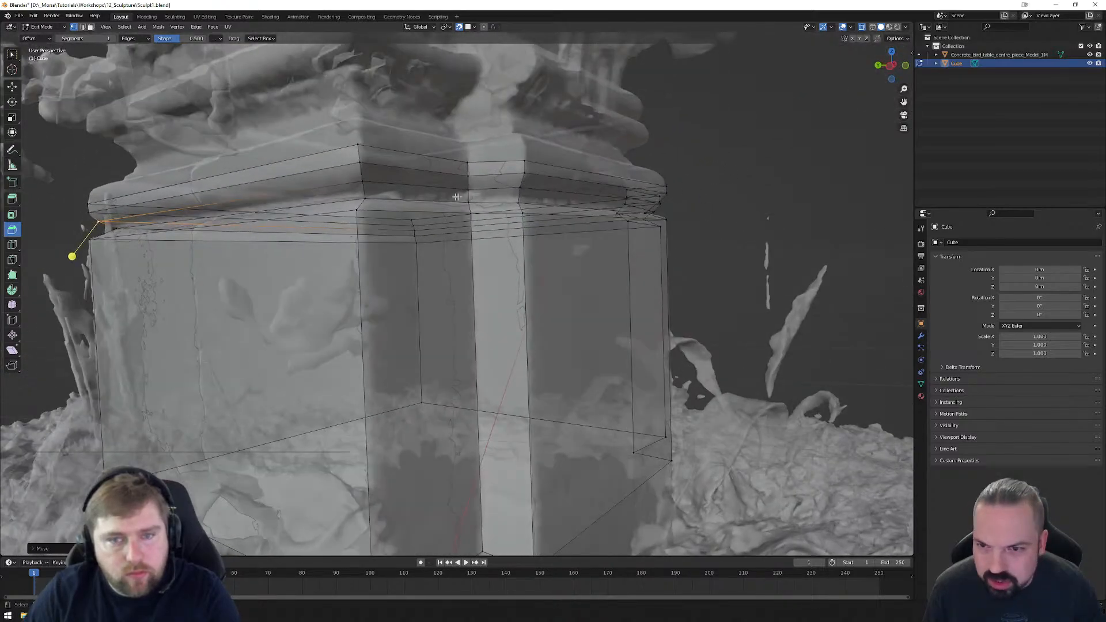
click(366, 183)
key(g)
click(360, 178)
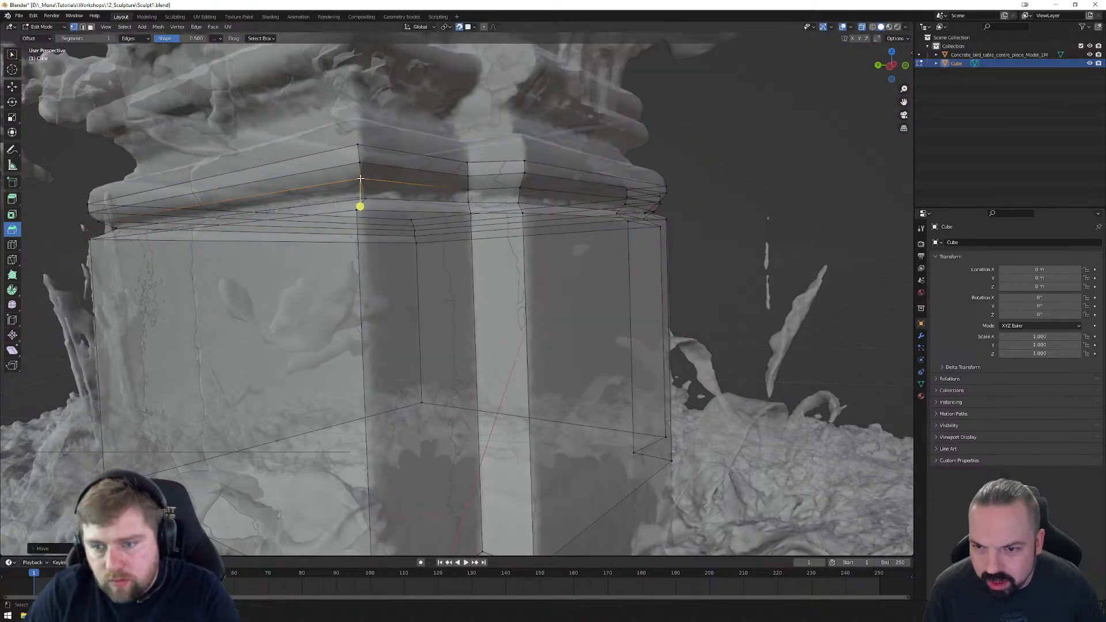
Step: Move the loop vertex at the next block corner onto the scanned moulding
middle_drag(359, 179, 708, 156)
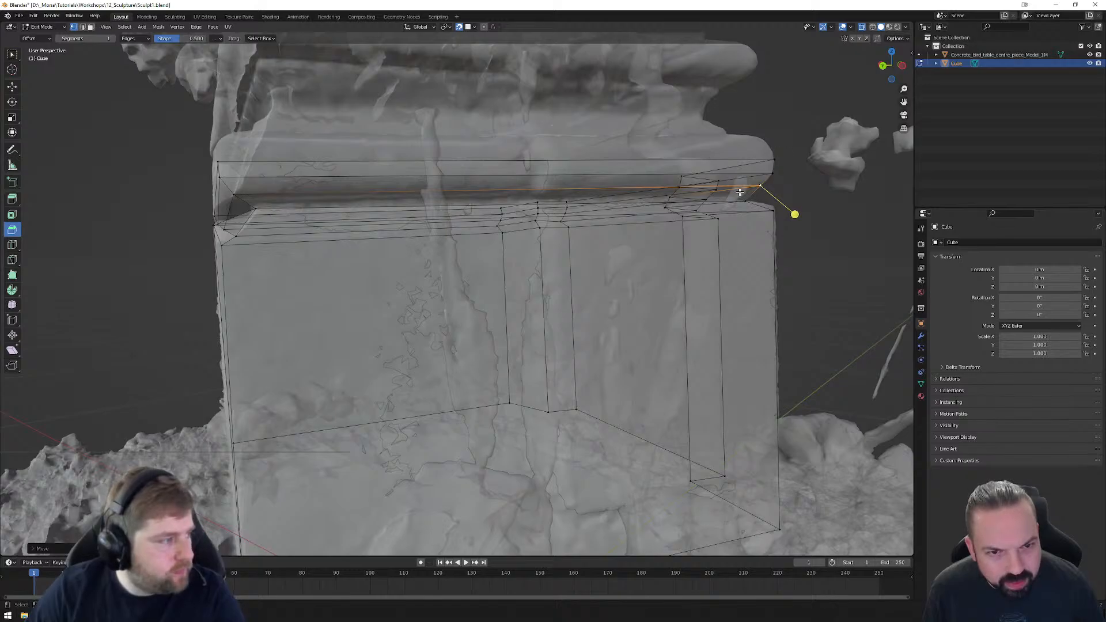
middle_drag(769, 174, 419, 247)
key(g)
click(365, 236)
Step: Extrude the mesh's top edge loop upward along Z and scale it inward to about 0.93 to follow the moulding
alt+click(368, 269)
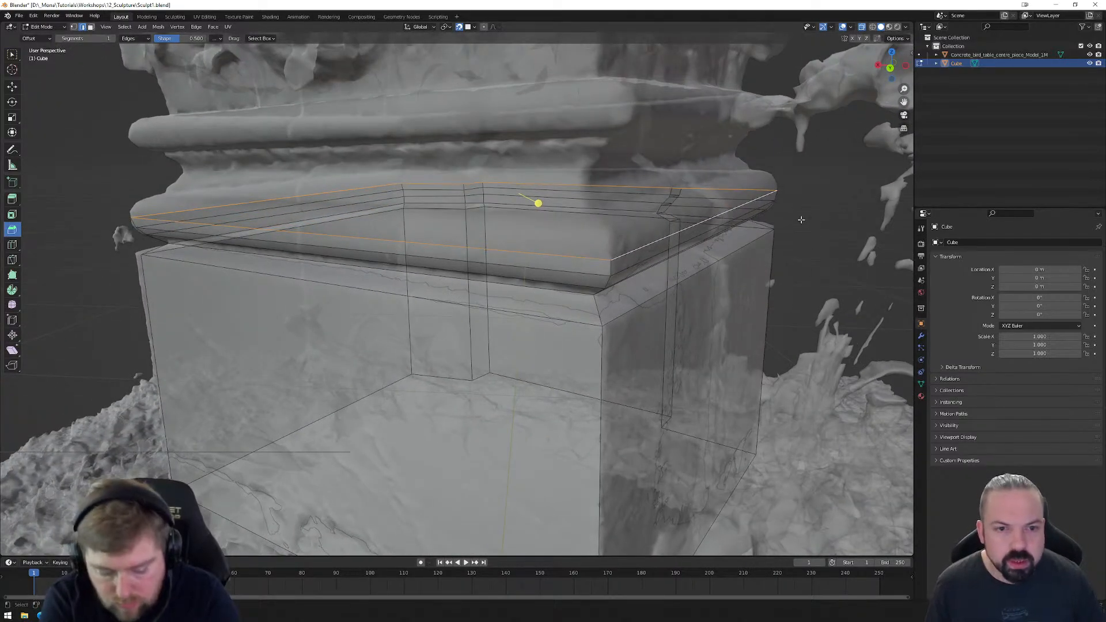
key(g)
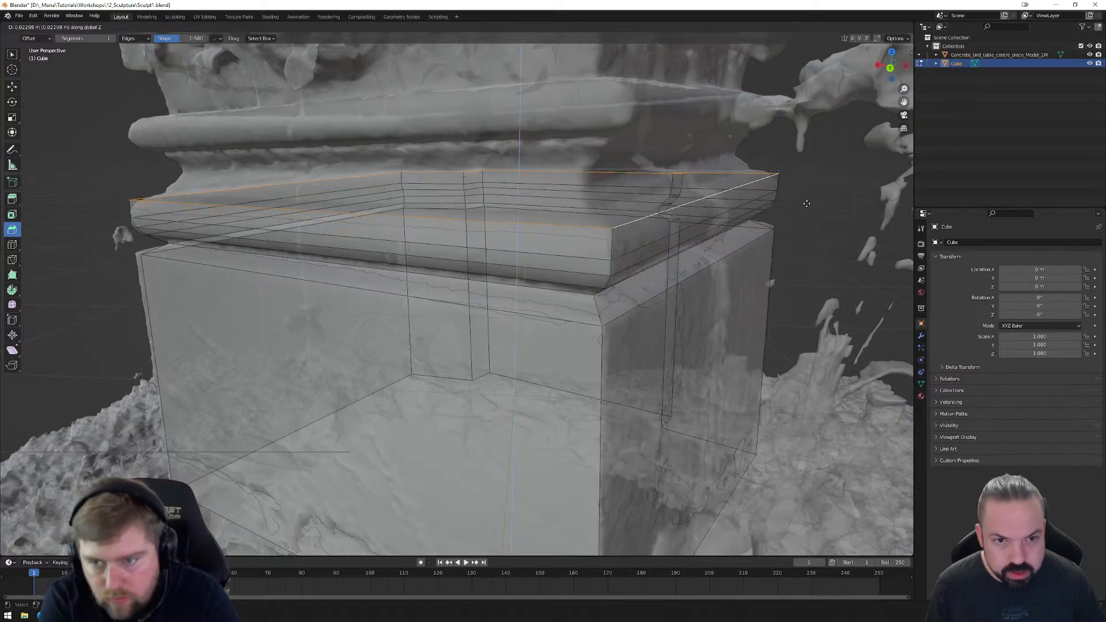
click(822, 261)
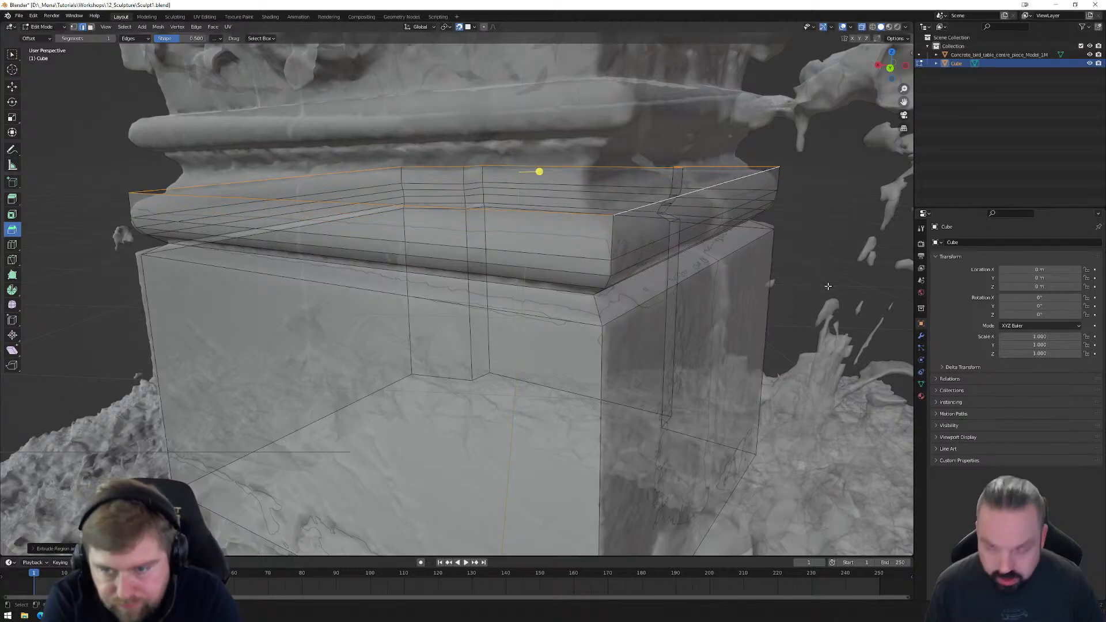
key(s)
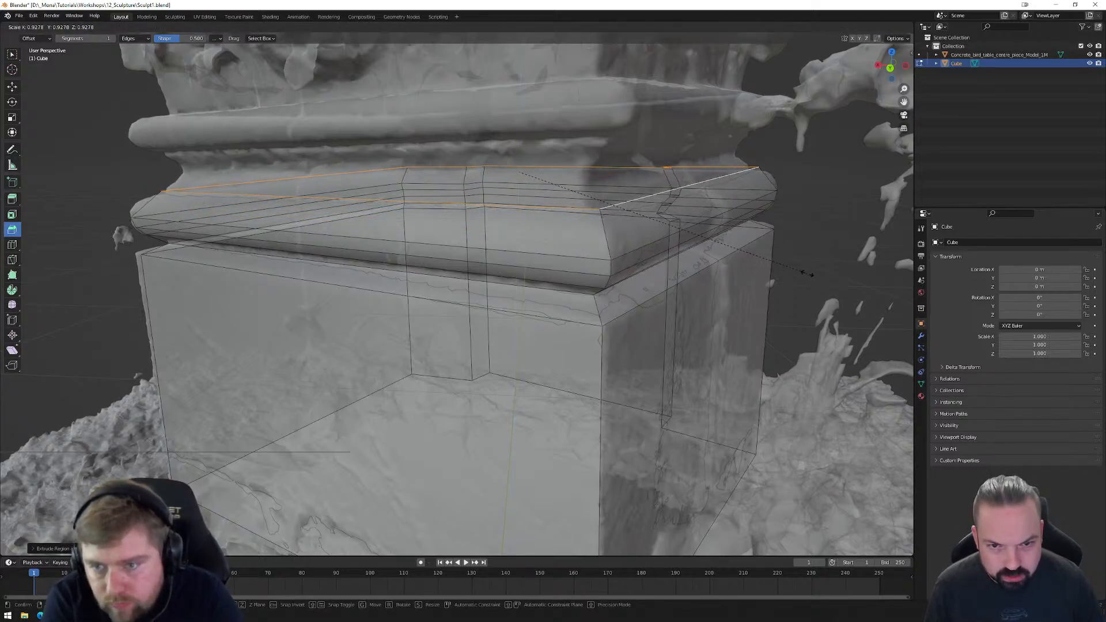
click(806, 273)
Step: Add two edge loops around the newly extruded moulding band
middle_drag(811, 238, 798, 233)
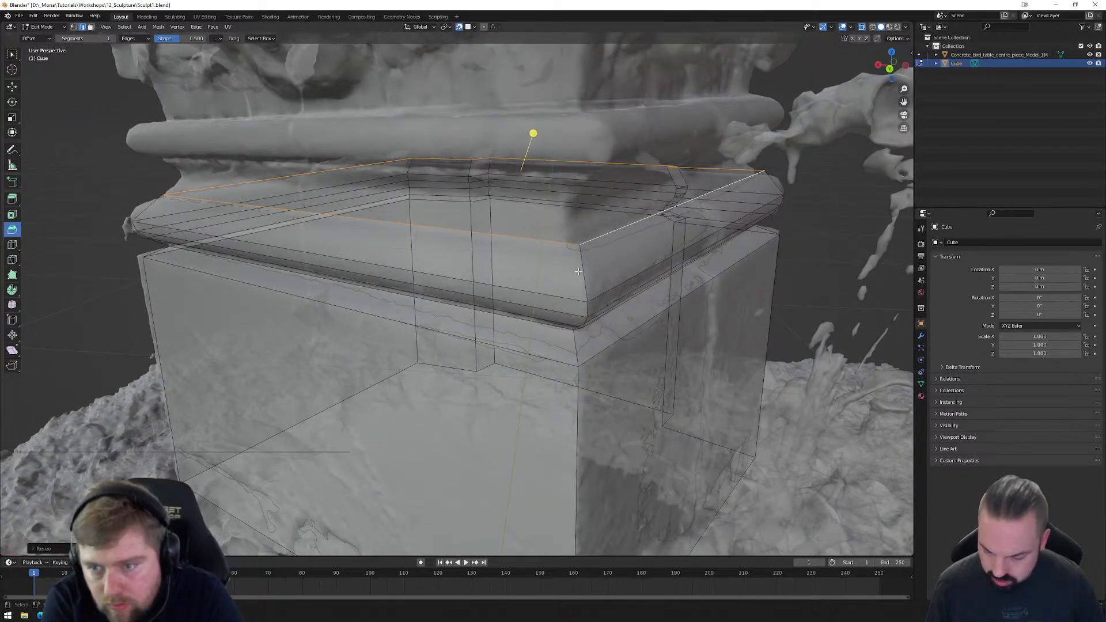
key(ctrl+r)
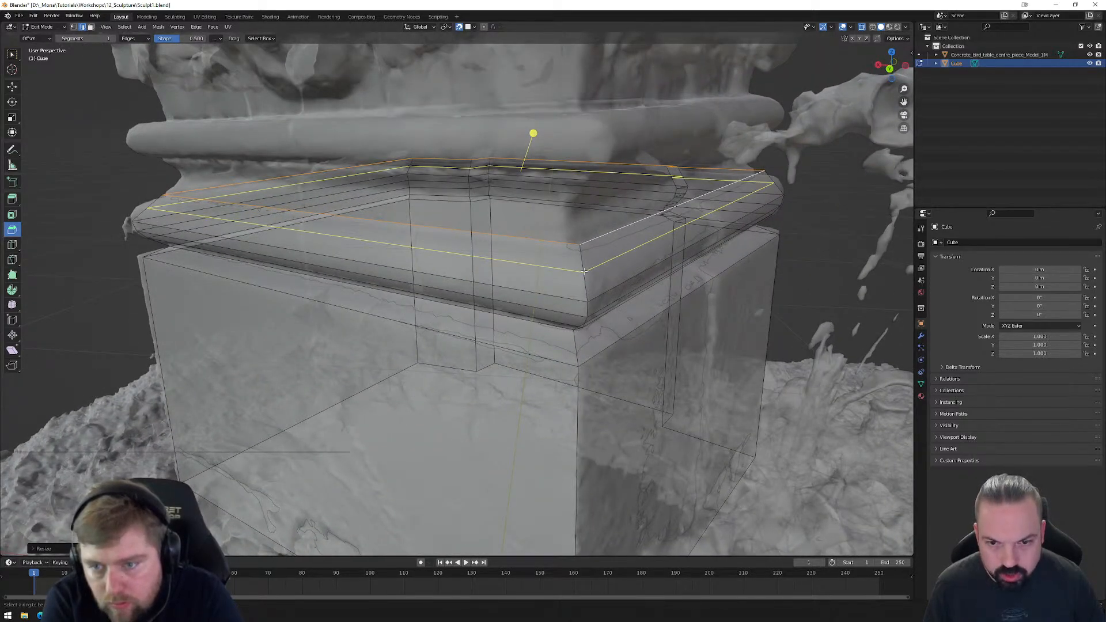
scroll(584, 271, up, 1)
click(583, 270)
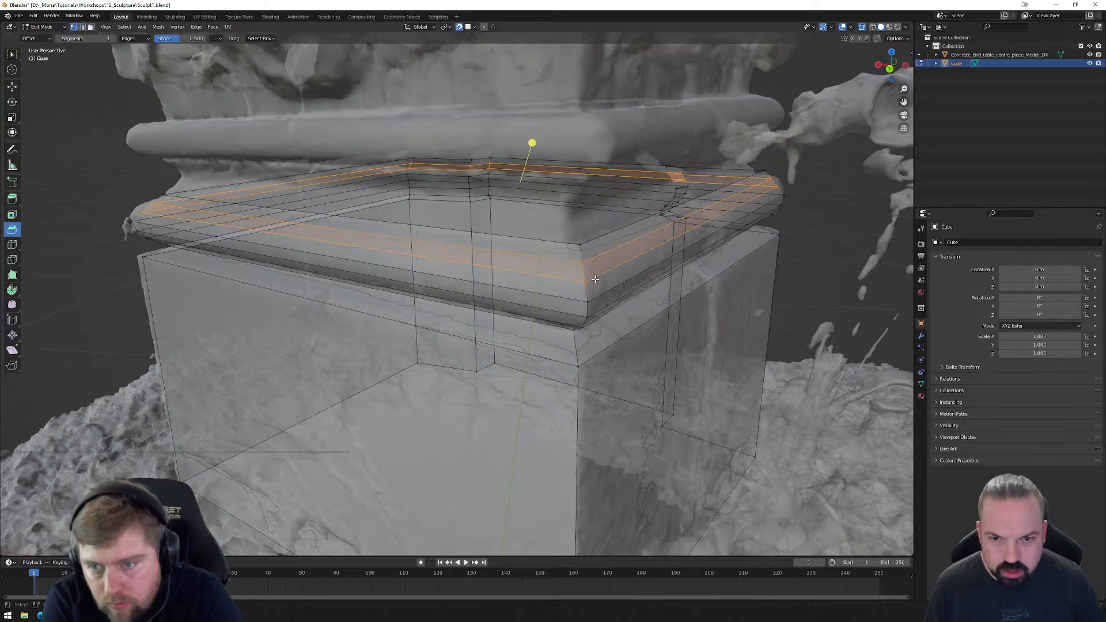
Step: Move the two new loops' vertices and the top vertex at the near plain corner onto the moulding's curve
click(586, 281)
key(g)
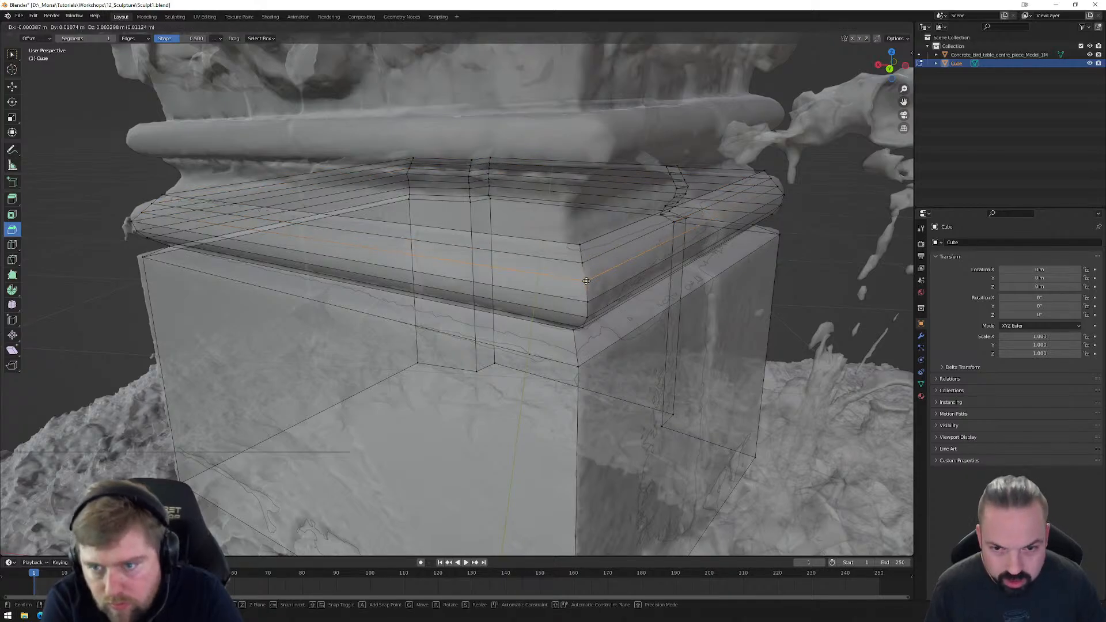
click(586, 280)
click(584, 263)
key(g)
click(582, 260)
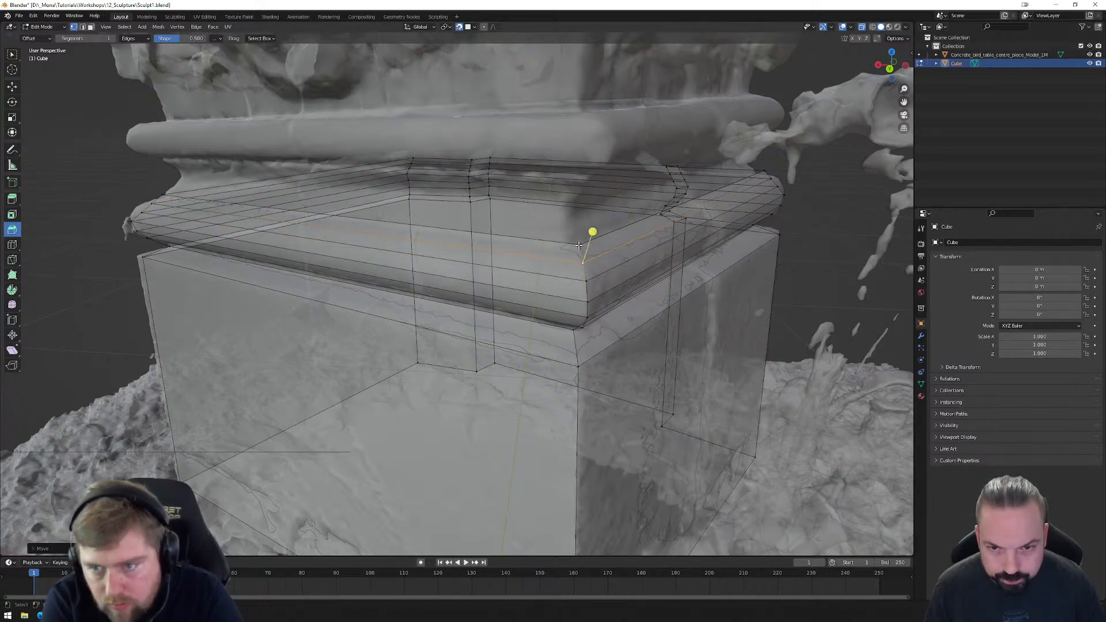
key(g)
click(575, 245)
Step: Fit the new band's vertices at the next plain corner to the scanned moulding's rounded edge
middle_drag(575, 245, 844, 163)
middle_drag(655, 269, 671, 270)
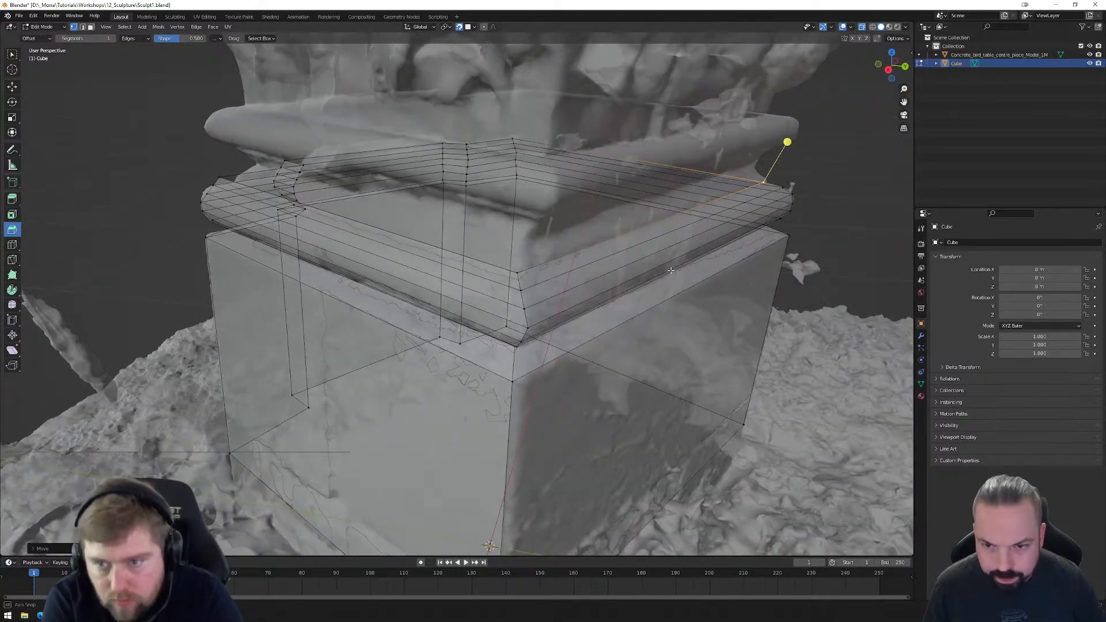
click(526, 305)
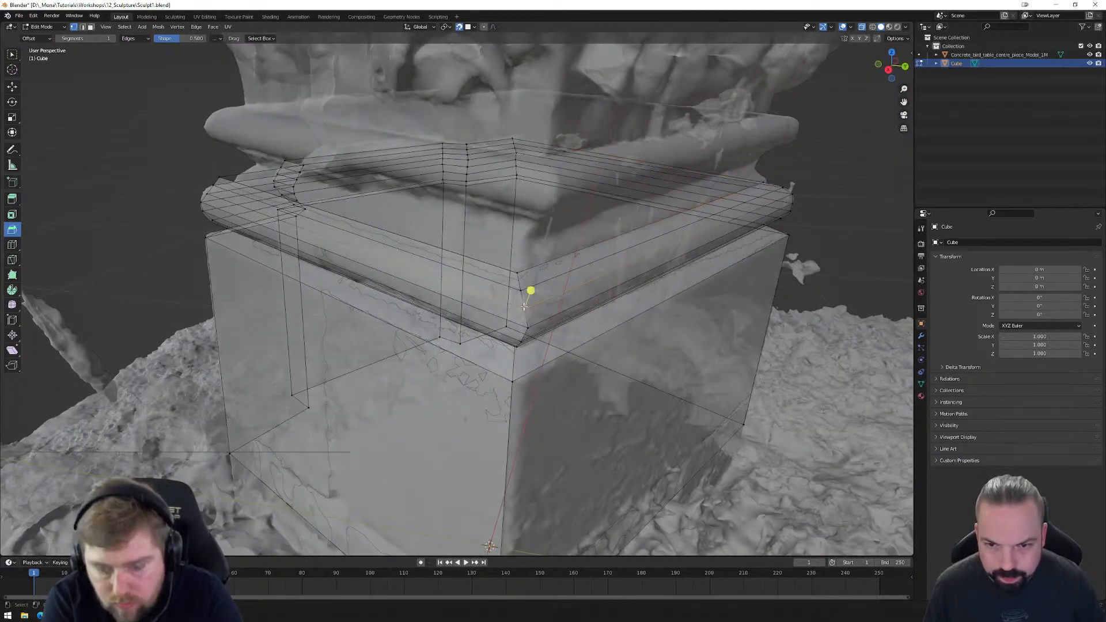
click(518, 273)
Step: Move the new loops' vertices and the top vertex at the outer corner beside the notch onto the scanned moulding
middle_drag(517, 272, 527, 285)
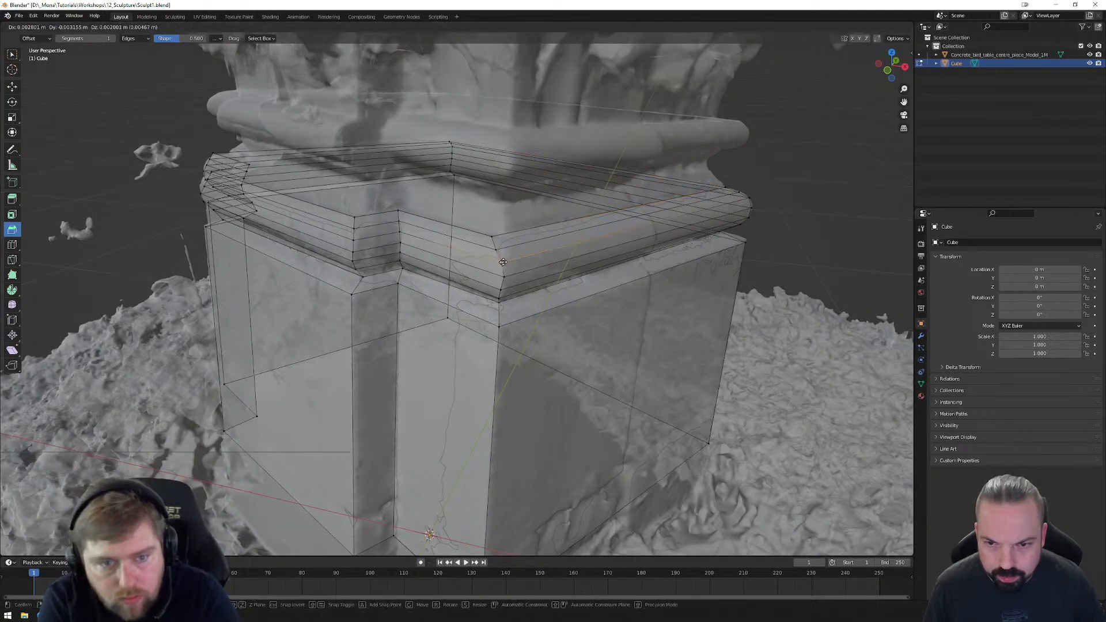
click(501, 249)
key(g)
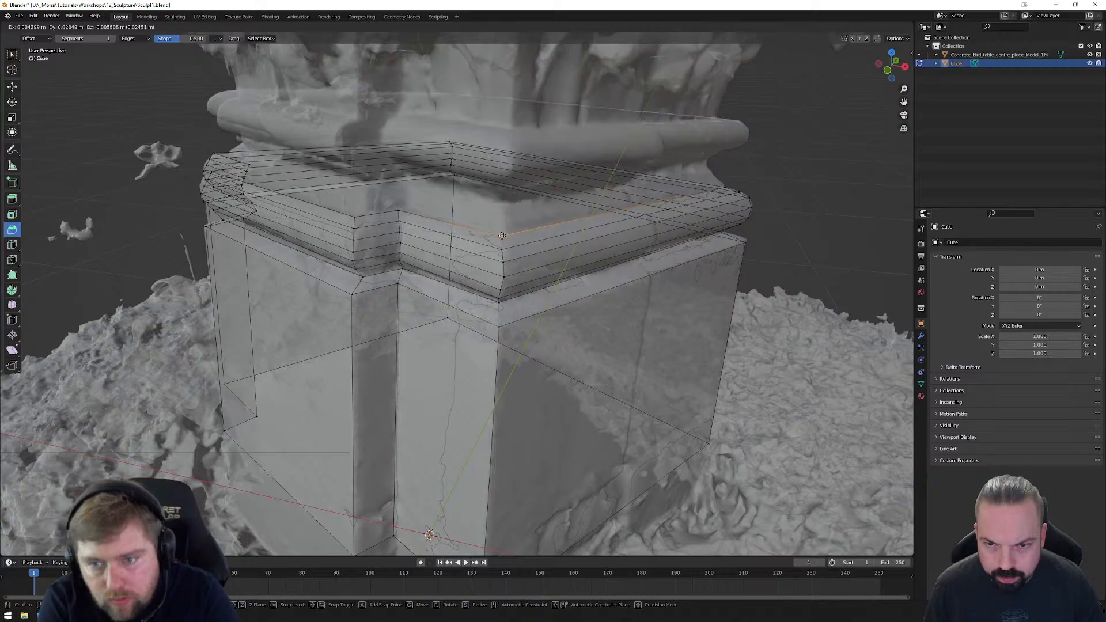
click(503, 236)
click(502, 249)
key(g)
click(504, 250)
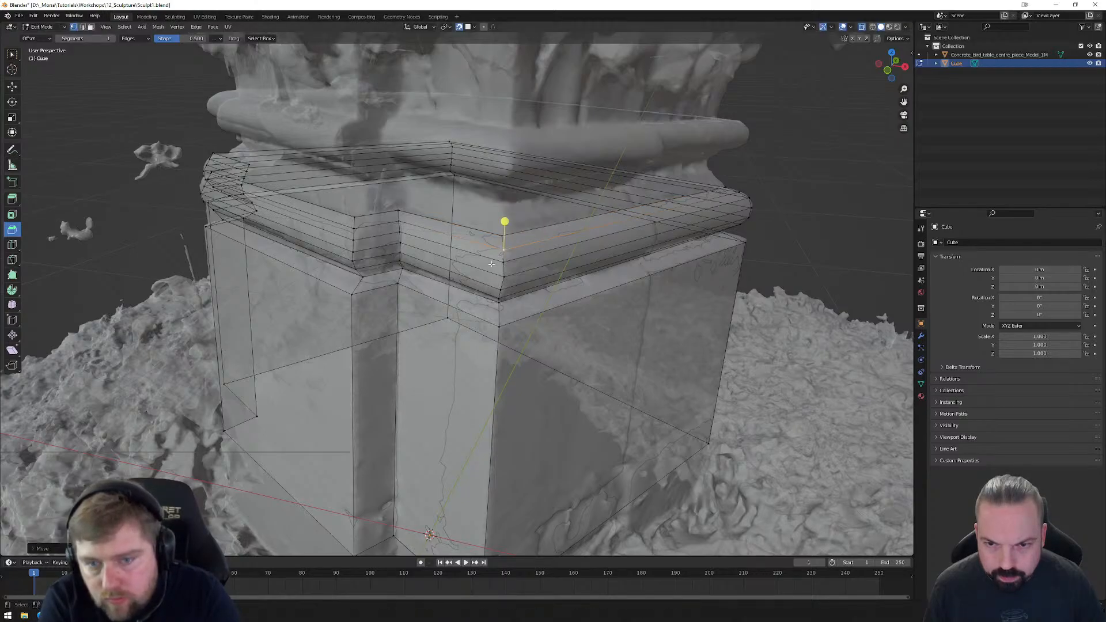
middle_drag(492, 264, 523, 257)
click(542, 250)
key(g)
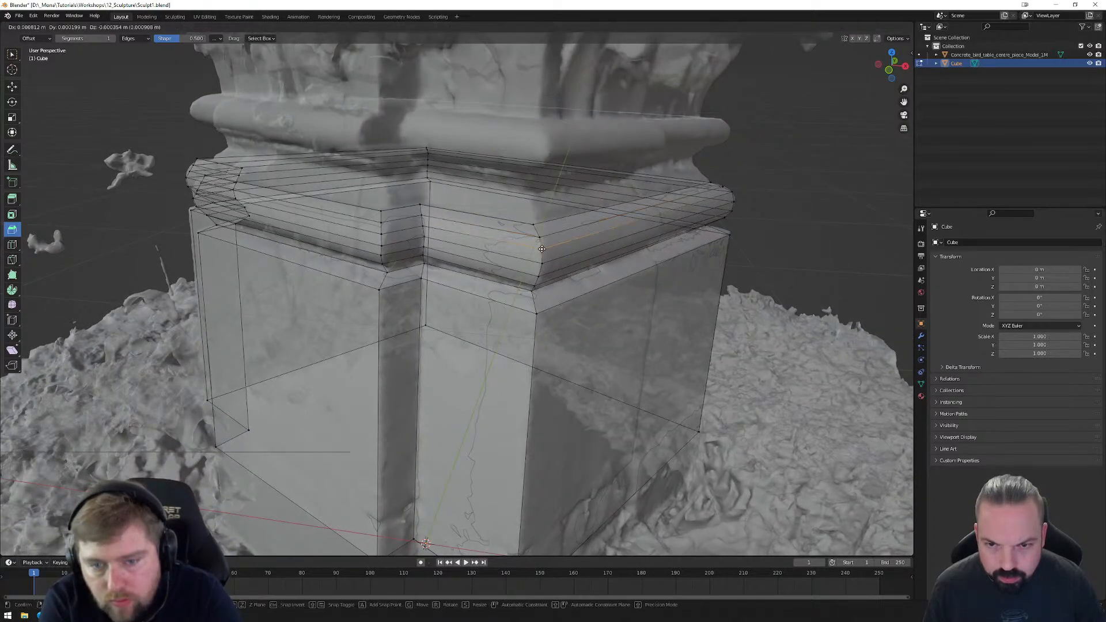
click(544, 250)
Step: Move the top vertex and the new loops' vertices at the notch's inner corner onto the scanned moulding's curve
middle_drag(417, 213, 428, 223)
click(434, 221)
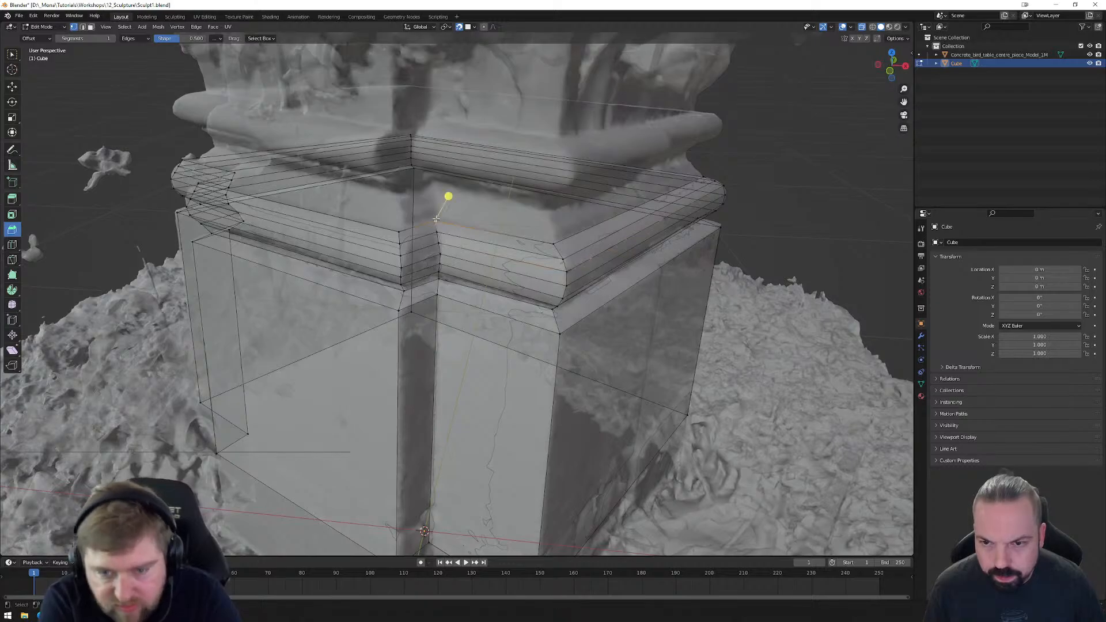
key(g)
click(439, 217)
scroll(440, 234, up, 1)
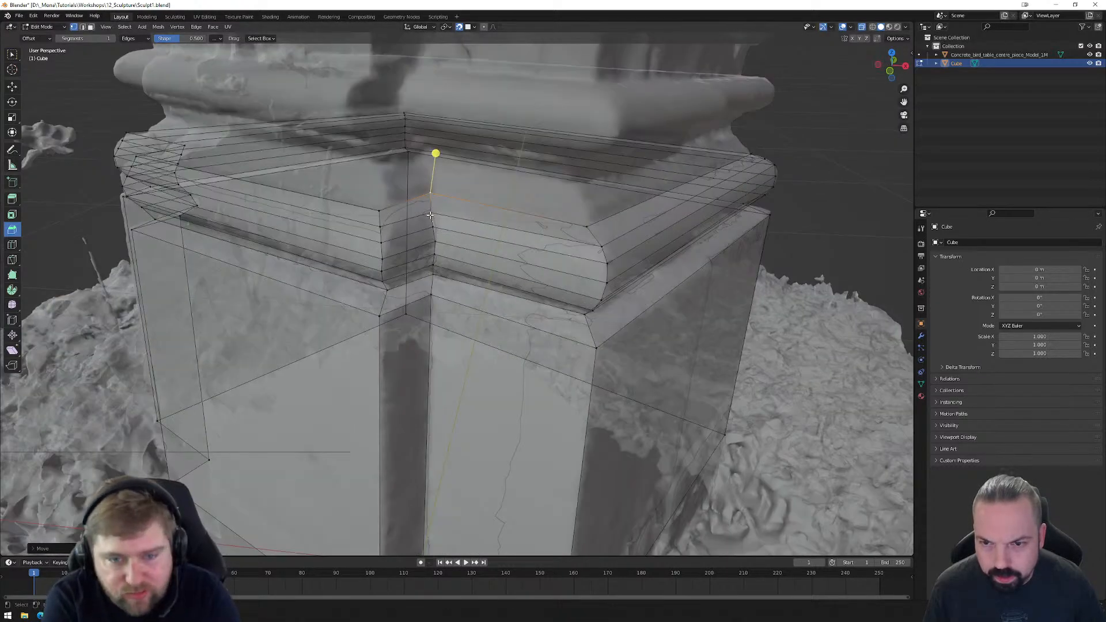
key(g)
click(434, 209)
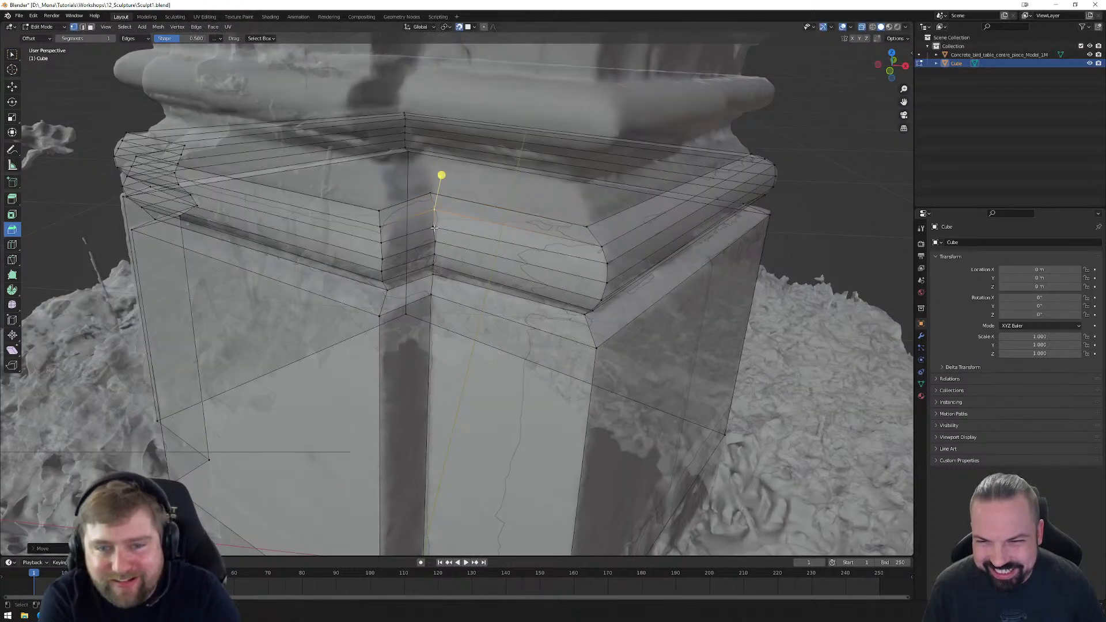
click(434, 227)
key(g)
click(438, 226)
click(435, 239)
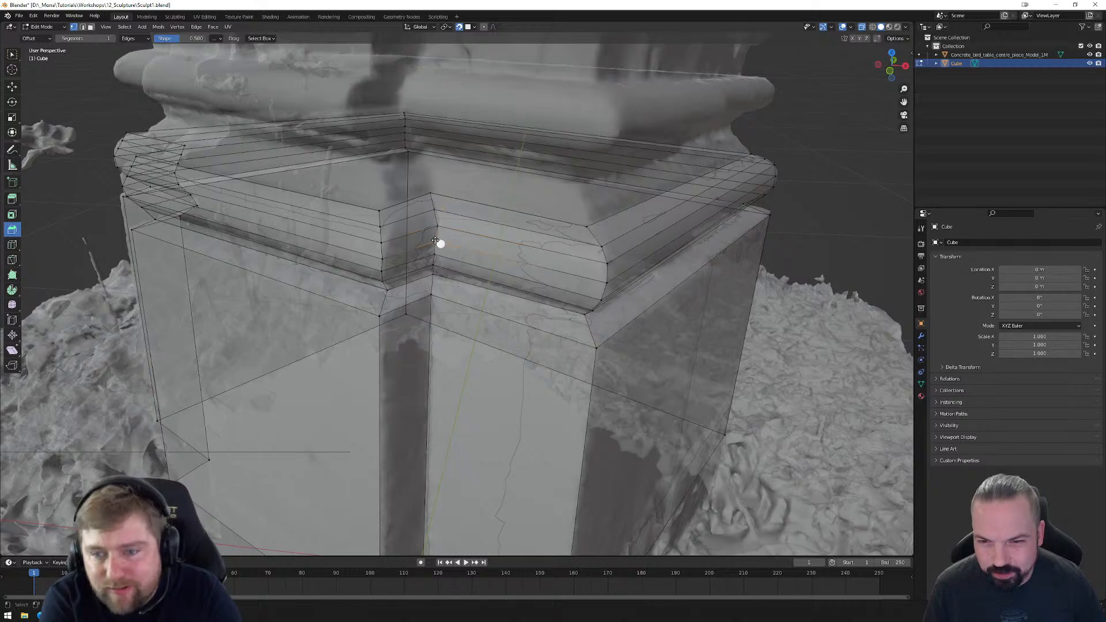
key(g)
click(438, 239)
middle_drag(438, 241, 408, 245)
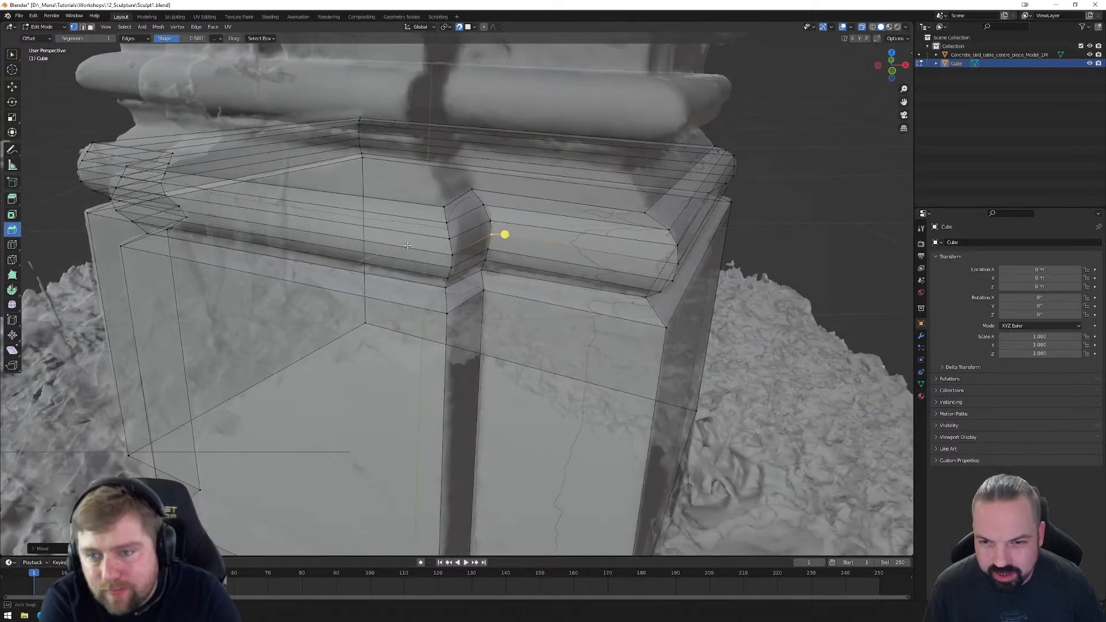
Step: Fit the top vertex and the two loop vertices at the notch's other outer corner to the scanned moulding
click(443, 206)
key(g)
click(442, 204)
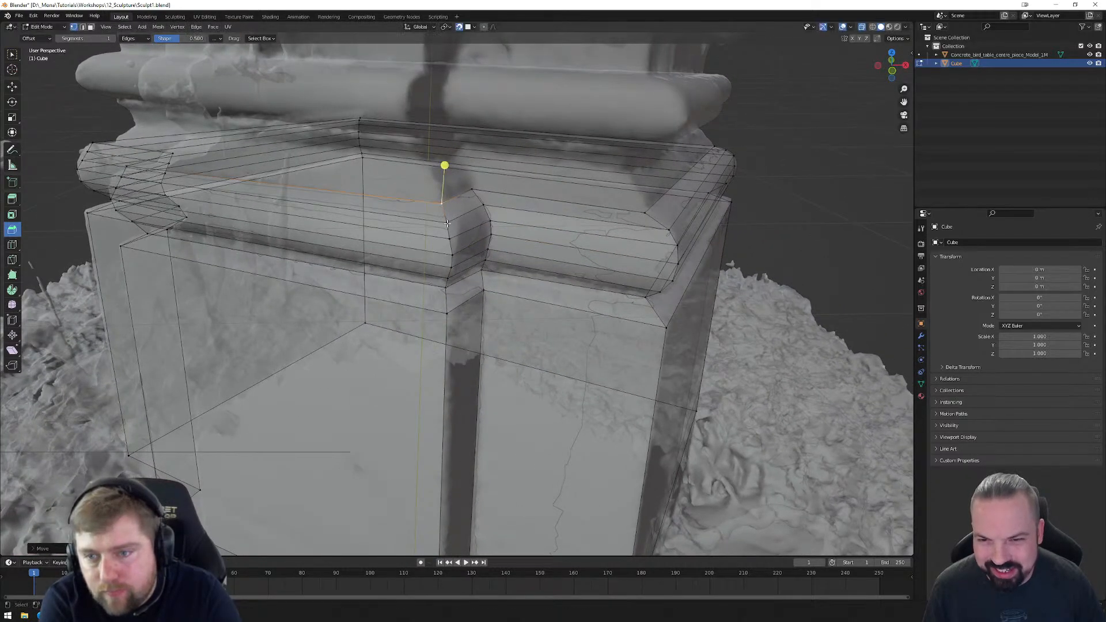
click(447, 222)
key(g)
click(448, 221)
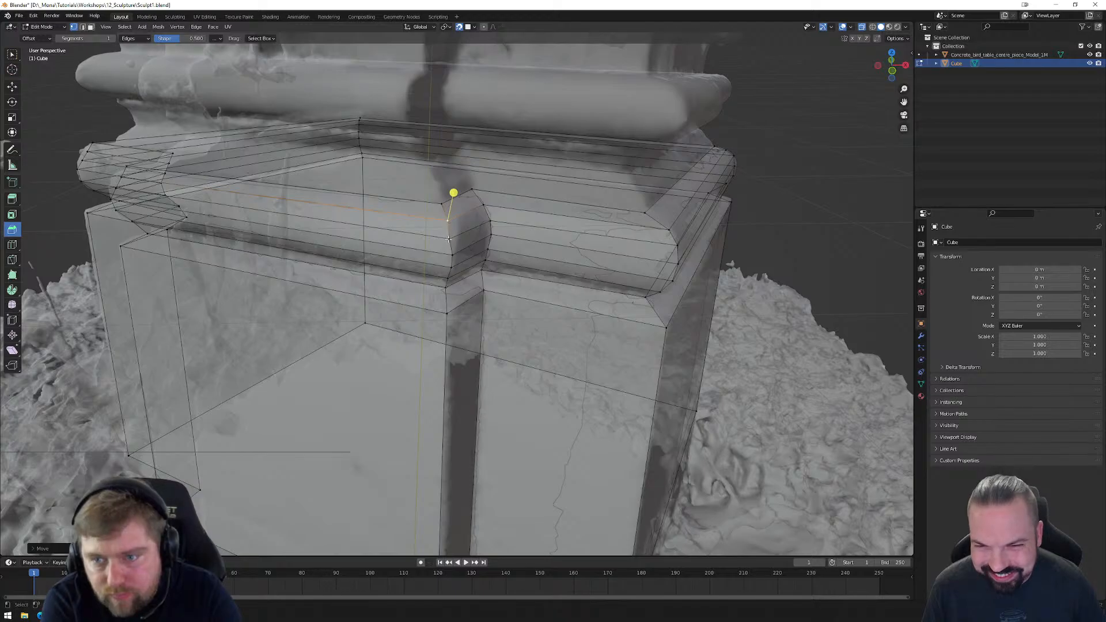
click(448, 238)
key(g)
click(451, 238)
Step: Compare the low-poly moulding at the next notch with the scan, with and without X-ray
middle_drag(451, 238, 498, 238)
click(457, 287)
click(862, 27)
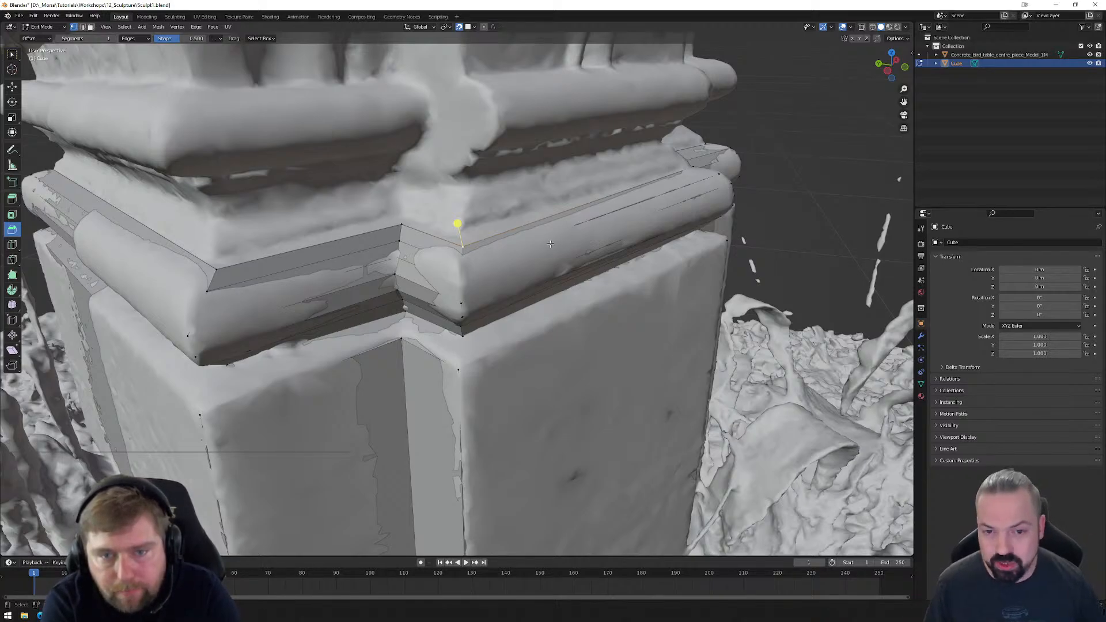
scroll(542, 251, down, 1)
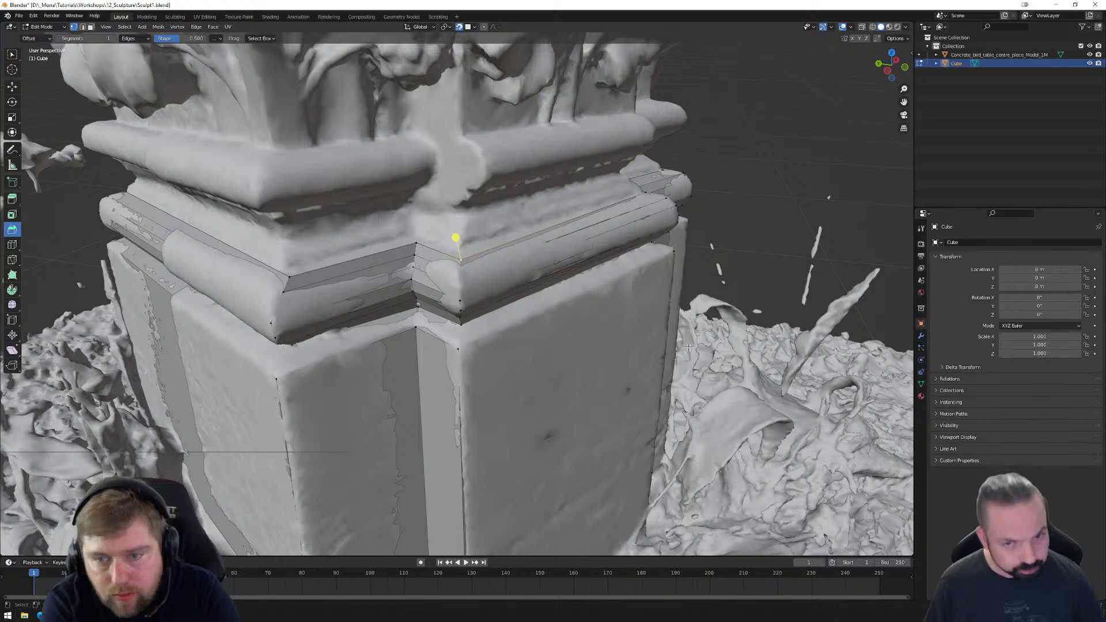
click(863, 27)
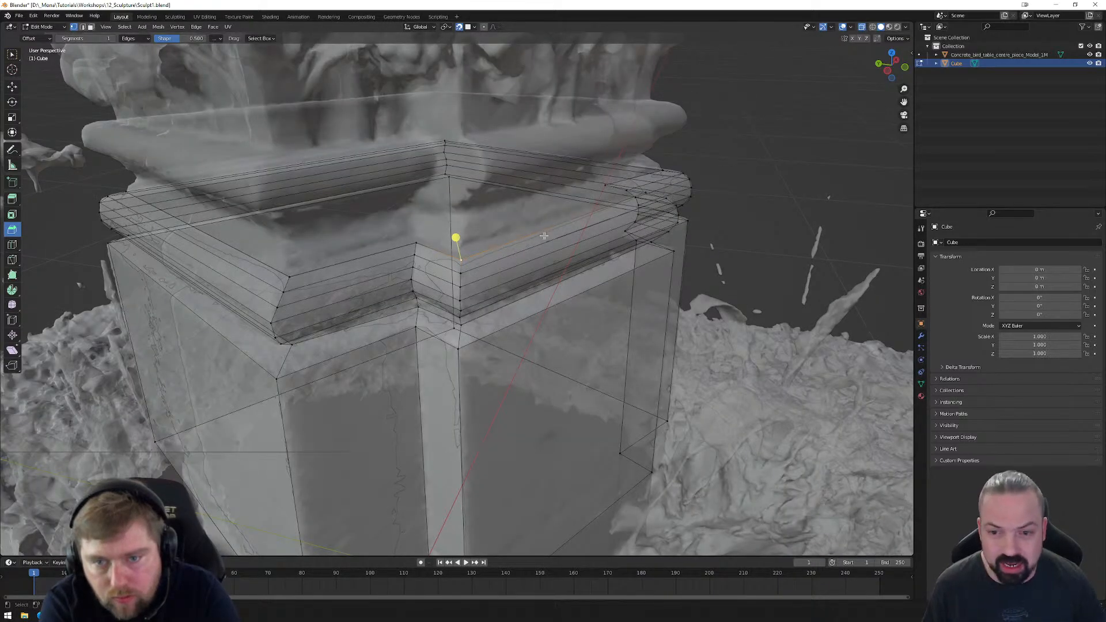
click(862, 27)
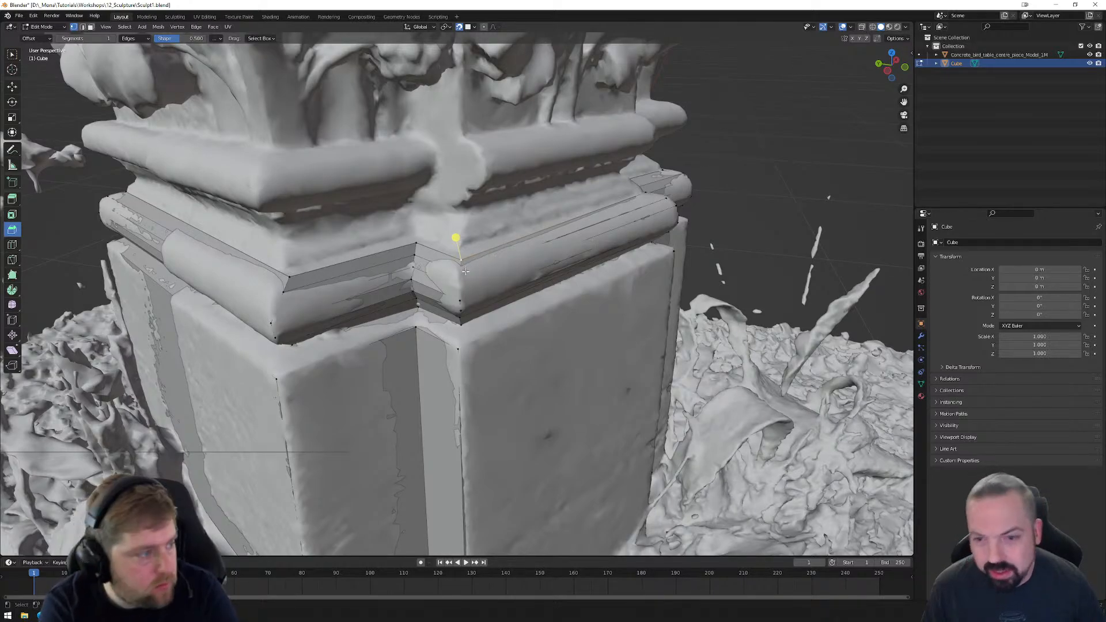
Step: Try displaying the low-poly mesh in front of the scan and examine its moulding from several angles
click(921, 384)
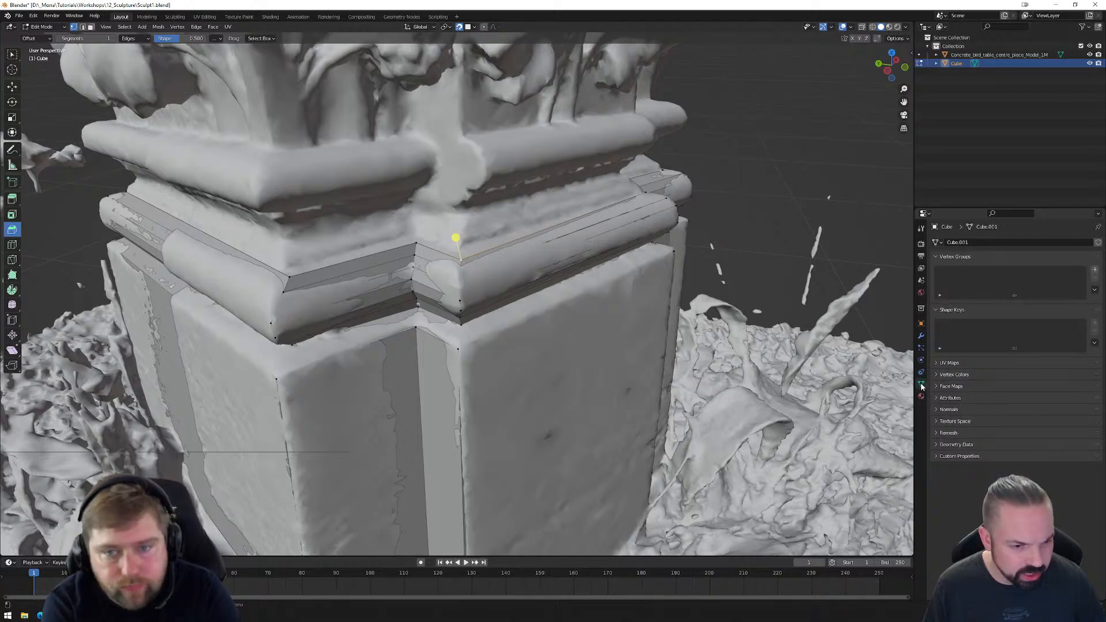
click(922, 324)
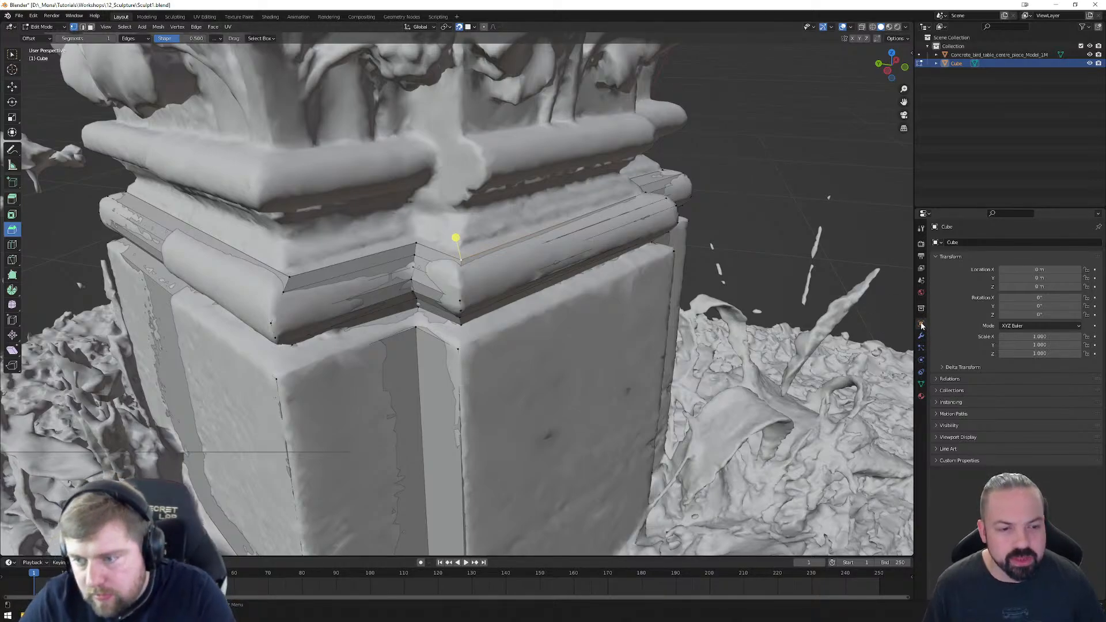
click(938, 438)
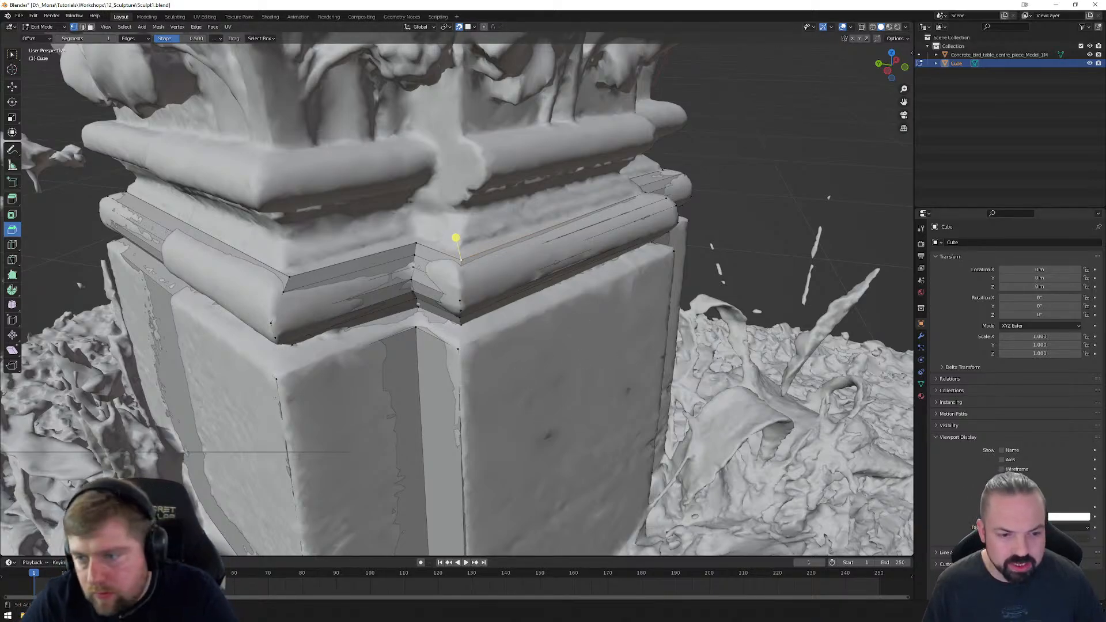
click(1002, 507)
mouse_move(563, 324)
middle_down()
mouse_move(567, 285)
mouse_move(518, 181)
middle_up()
middle_drag(563, 224, 519, 180)
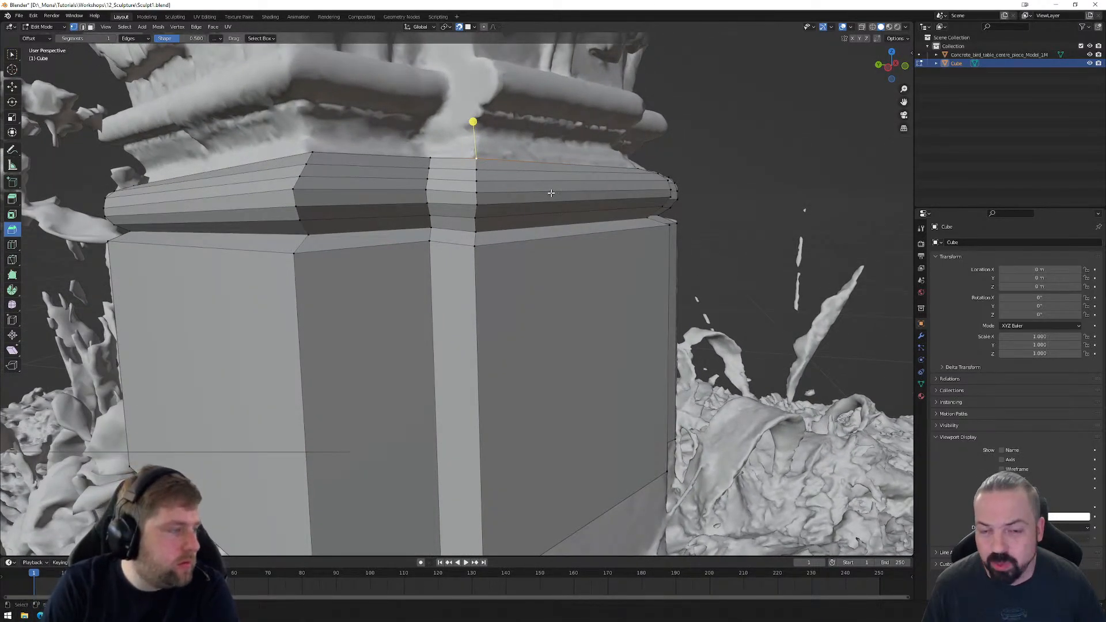
middle_drag(498, 118, 503, 225)
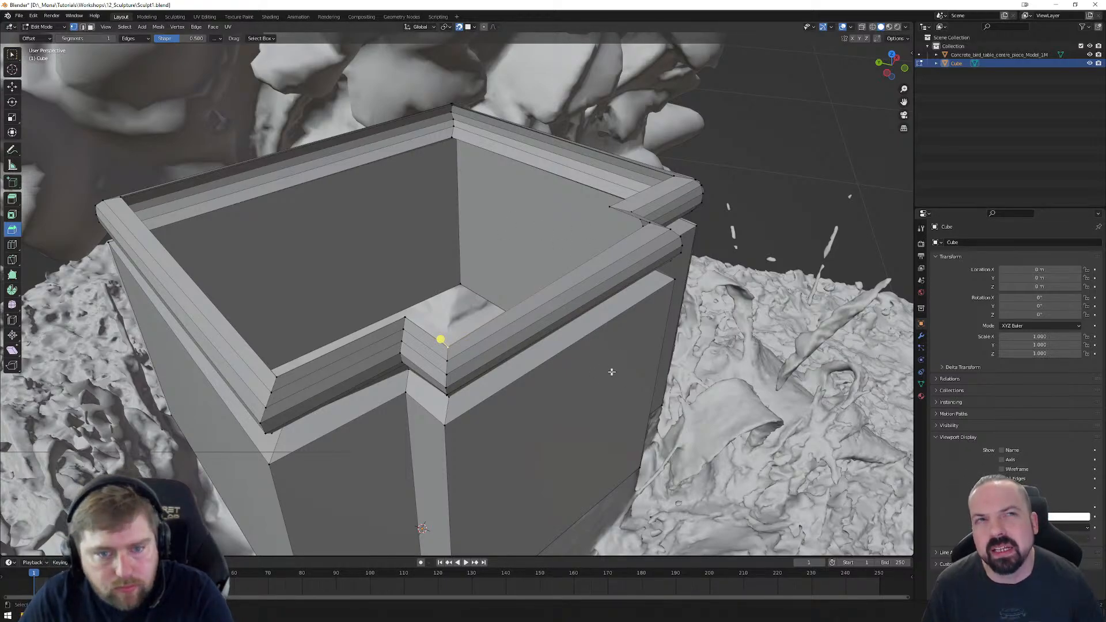
scroll(602, 355, down, 2)
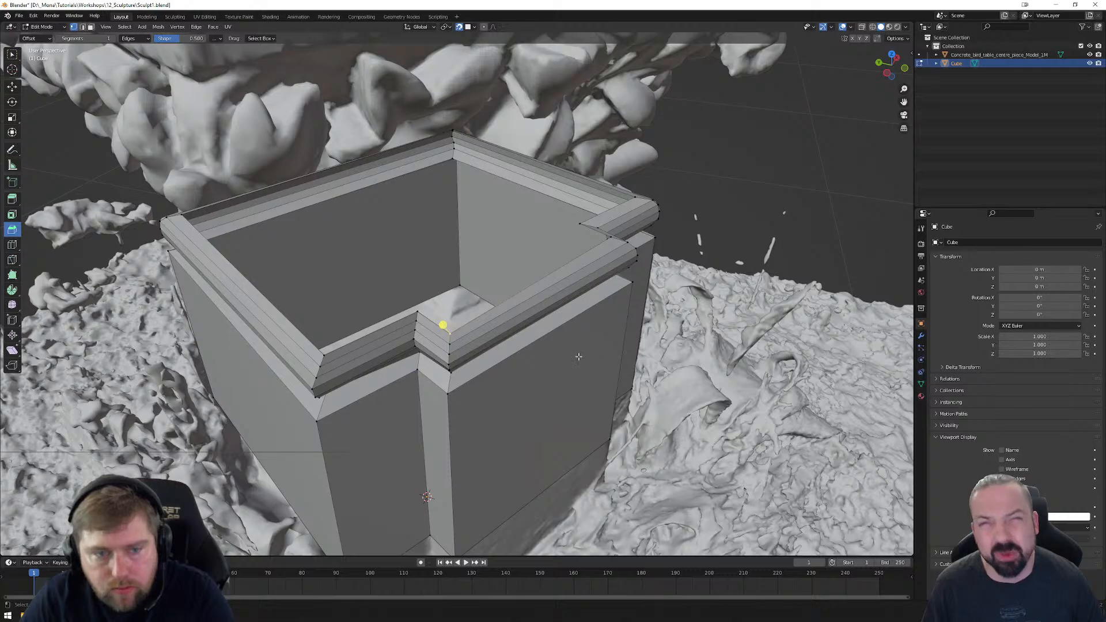
scroll(548, 330, up, 1)
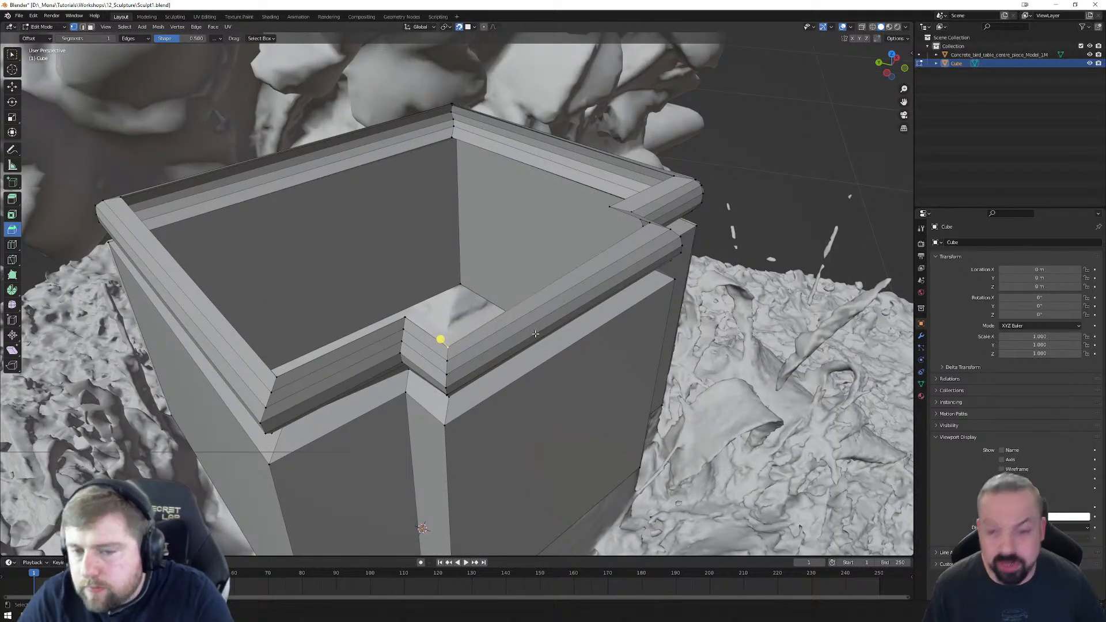
middle_drag(548, 330, 553, 271)
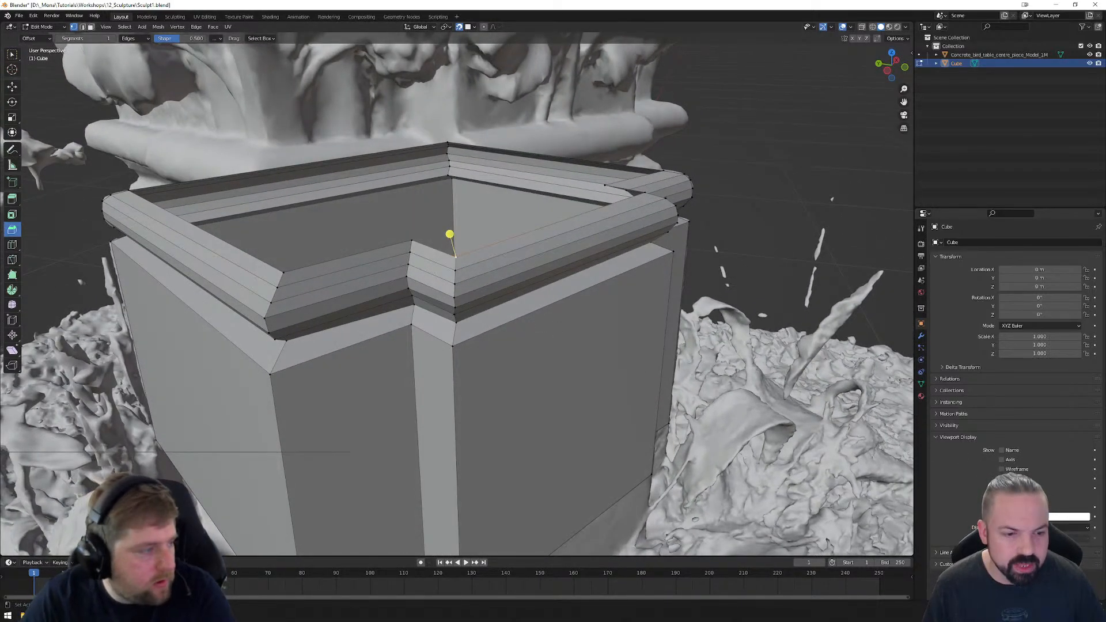
key(alt+z)
key(alt+z)
key(alt+z)
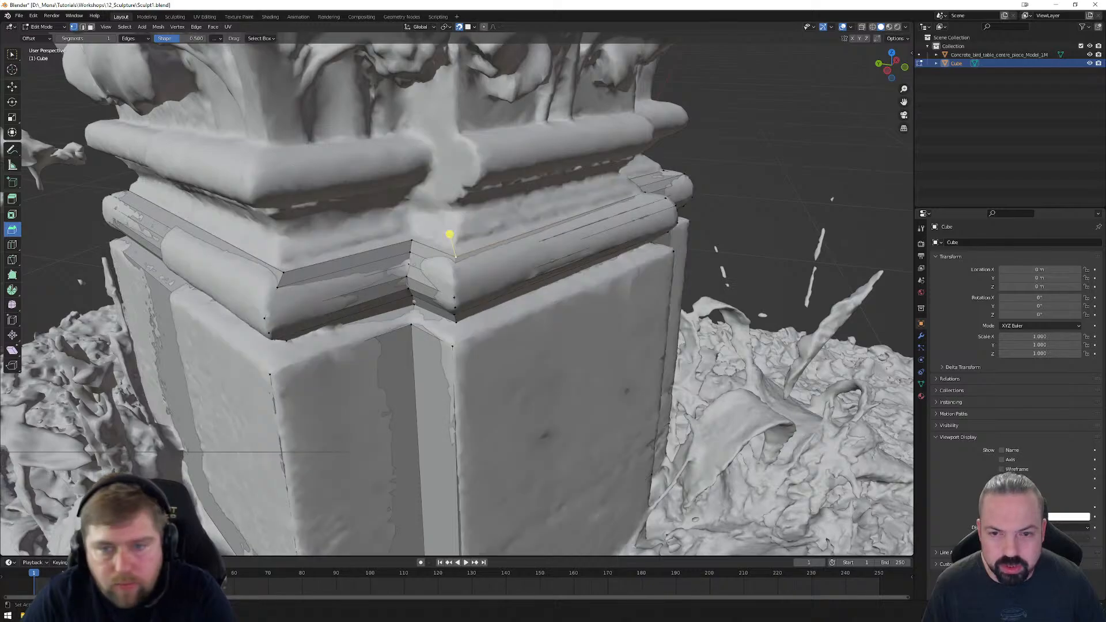
Step: Try the wireframe display options for the low-poly mesh, including drawing it as wire in front of the scan
click(1002, 469)
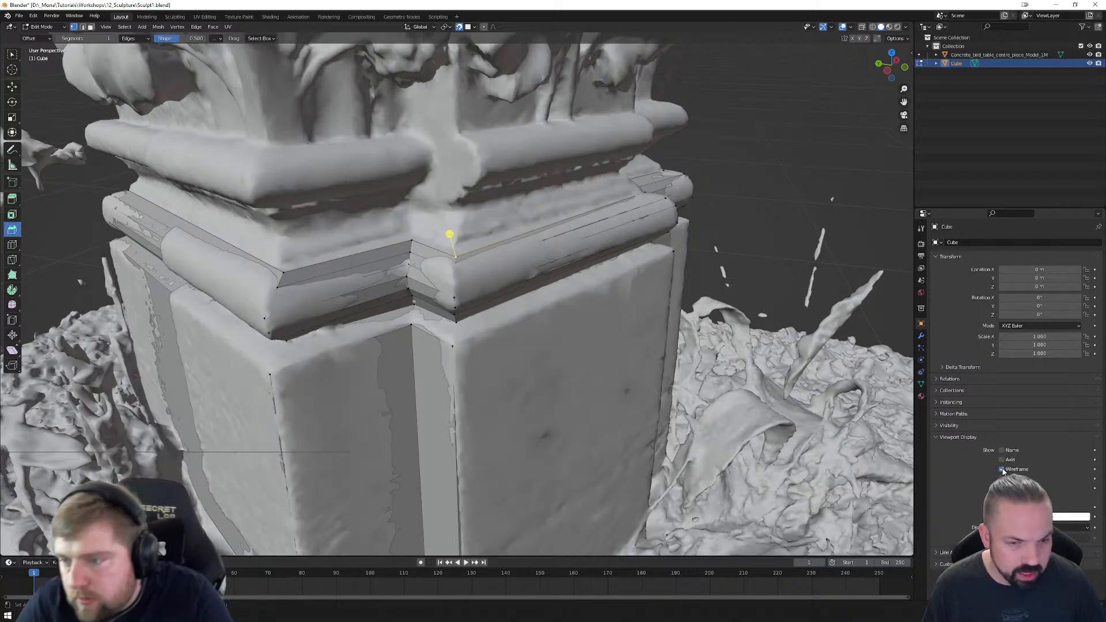
click(1002, 470)
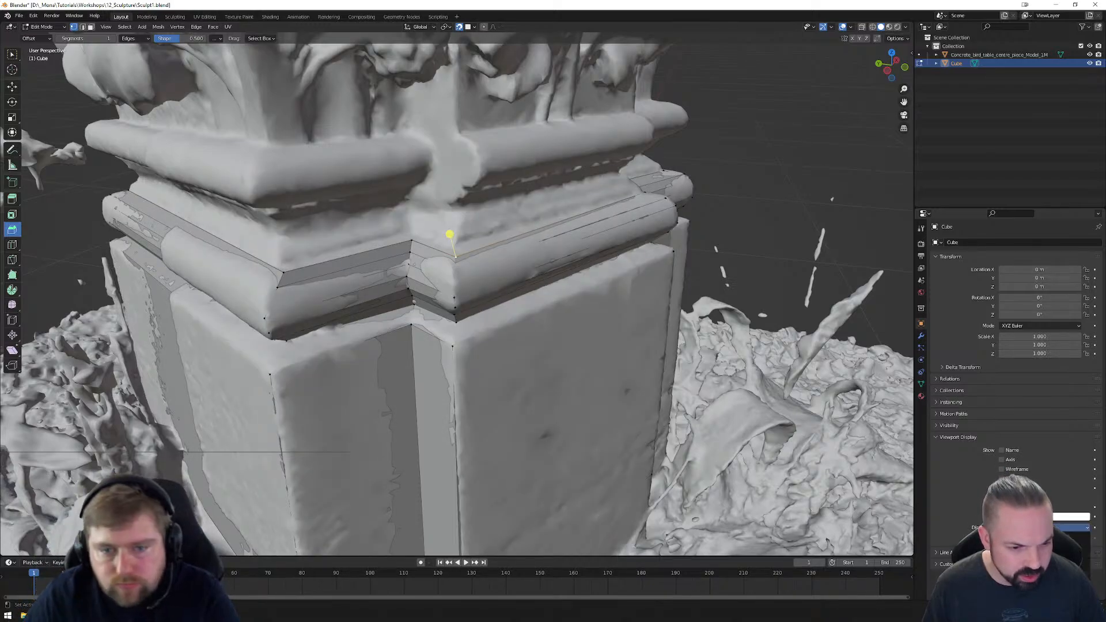
key(alt+z)
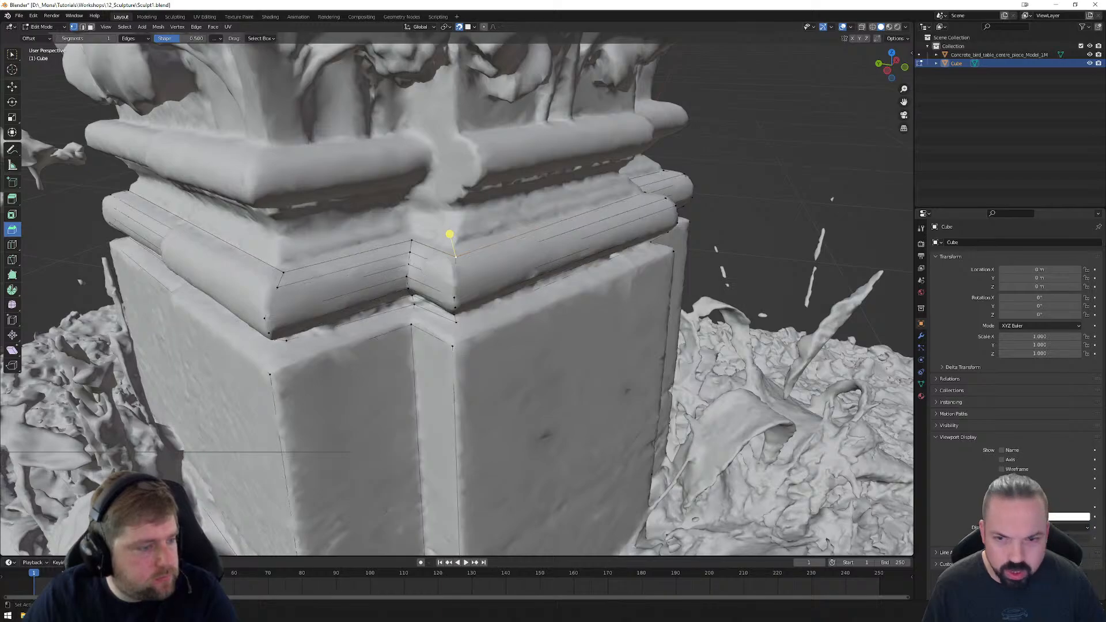
key(alt+z)
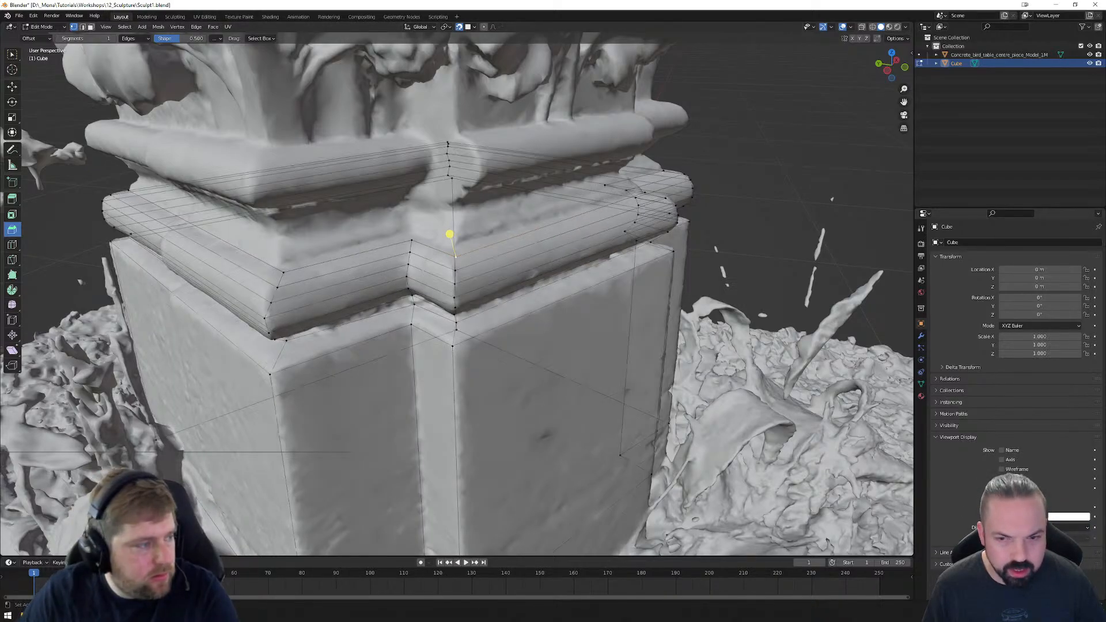
middle_drag(595, 364, 634, 359)
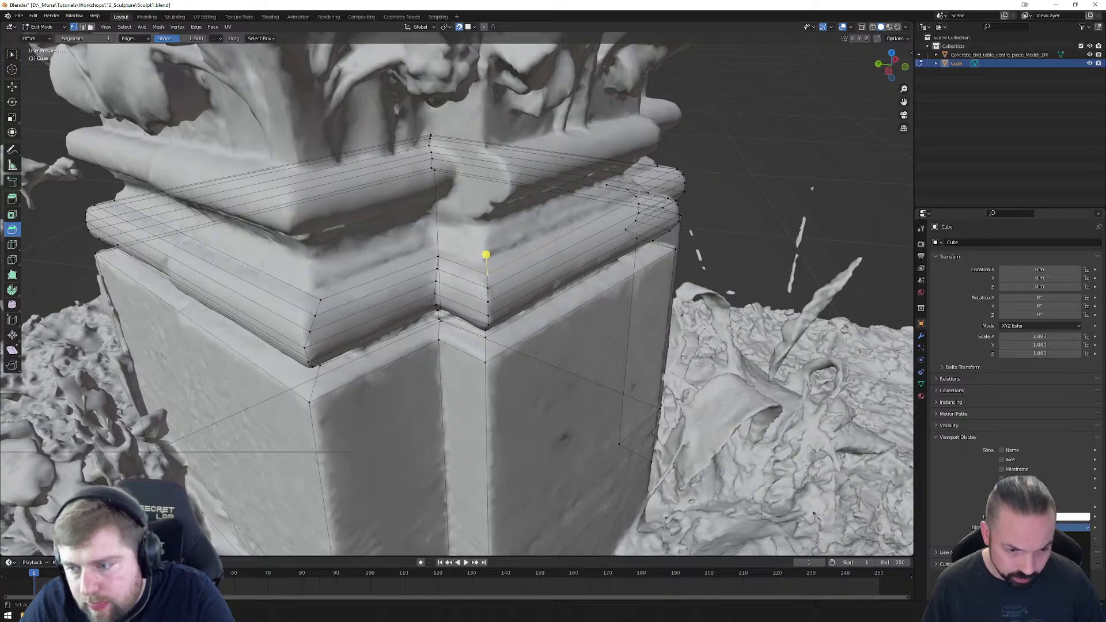
key(alt+z)
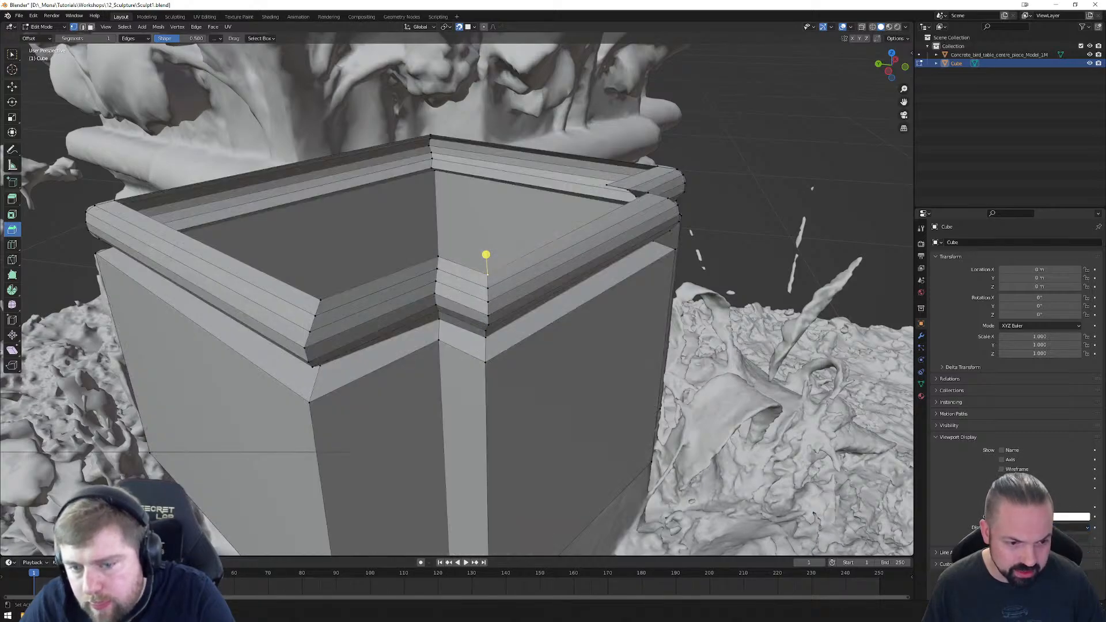
key(alt+z)
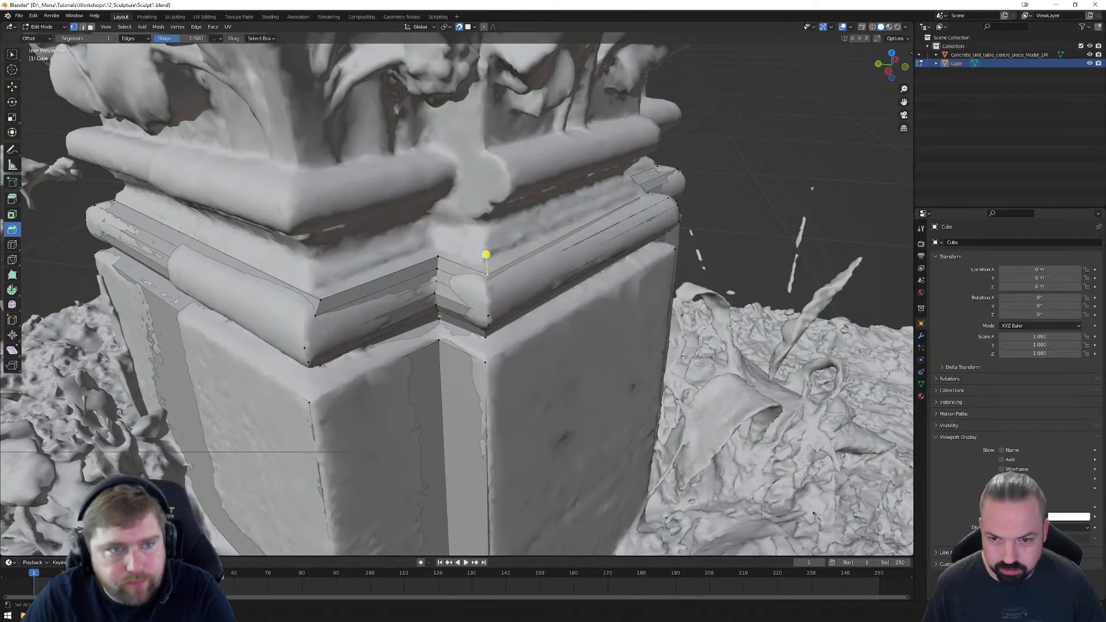
Step: With X-ray on, move the top vertex and two loop vertices at the next notch's outer corner onto the scanned moulding
click(862, 27)
scroll(461, 316, up, 3)
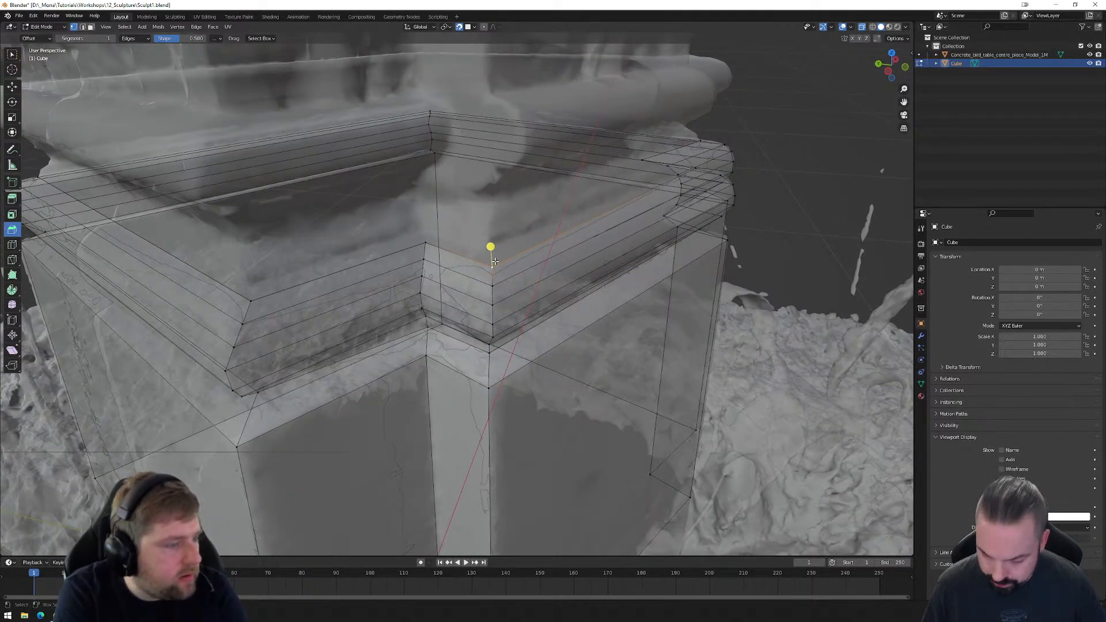
key(g)
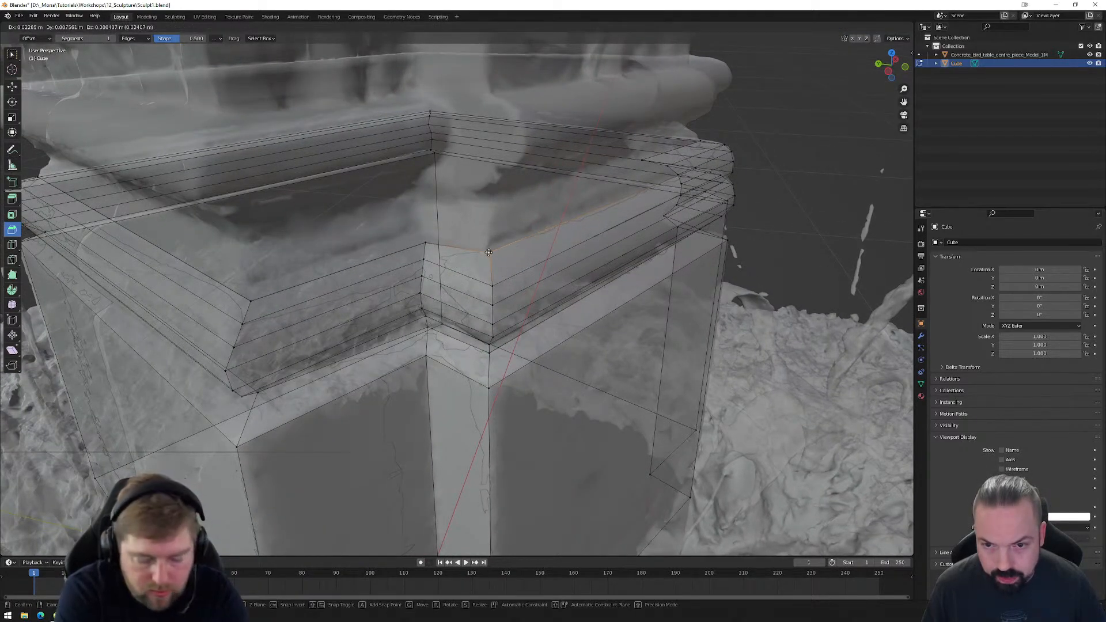
click(489, 252)
middle_drag(488, 252, 508, 268)
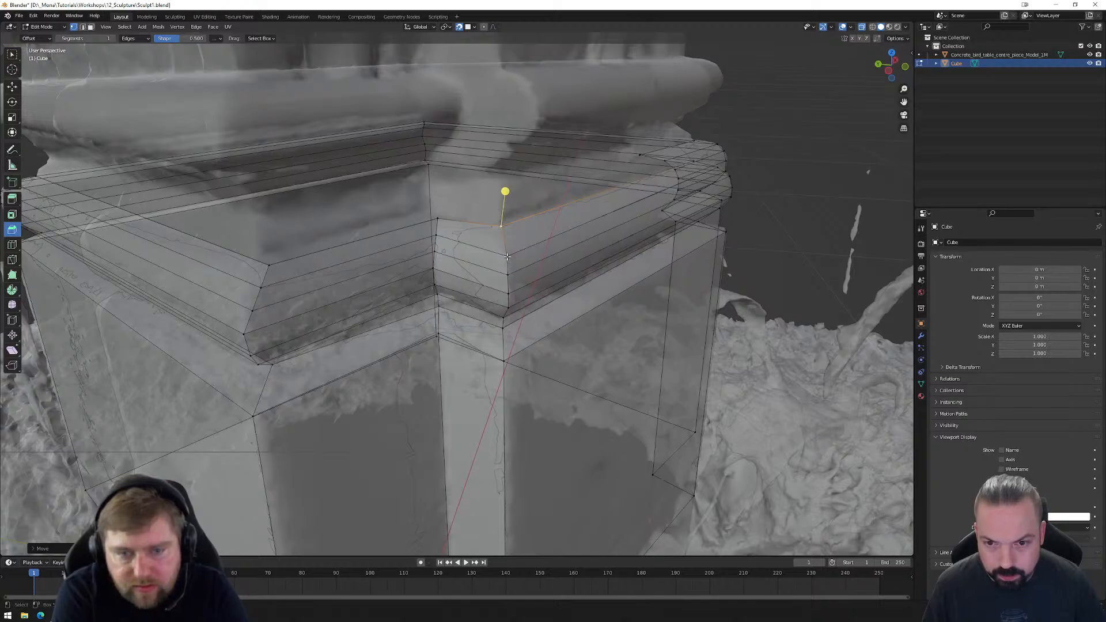
click(507, 257)
key(g)
click(506, 248)
click(507, 274)
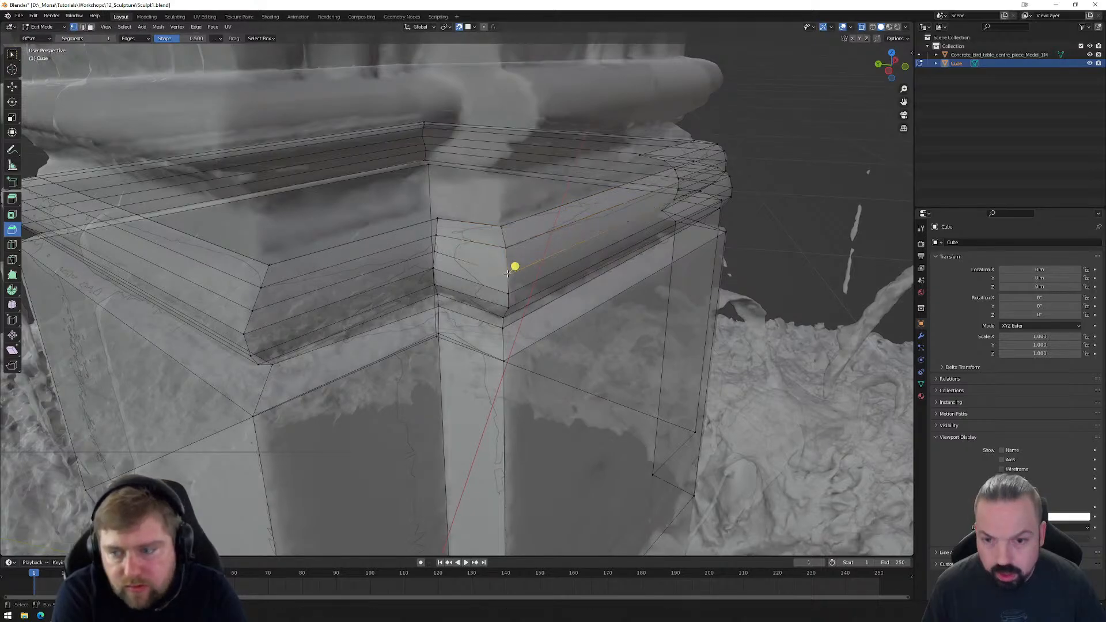
key(g)
click(507, 267)
middle_drag(509, 257, 681, 147)
mouse_move(536, 272)
middle_down()
mouse_move(651, 216)
mouse_move(669, 192)
mouse_move(591, 226)
mouse_move(546, 227)
mouse_move(602, 233)
middle_up()
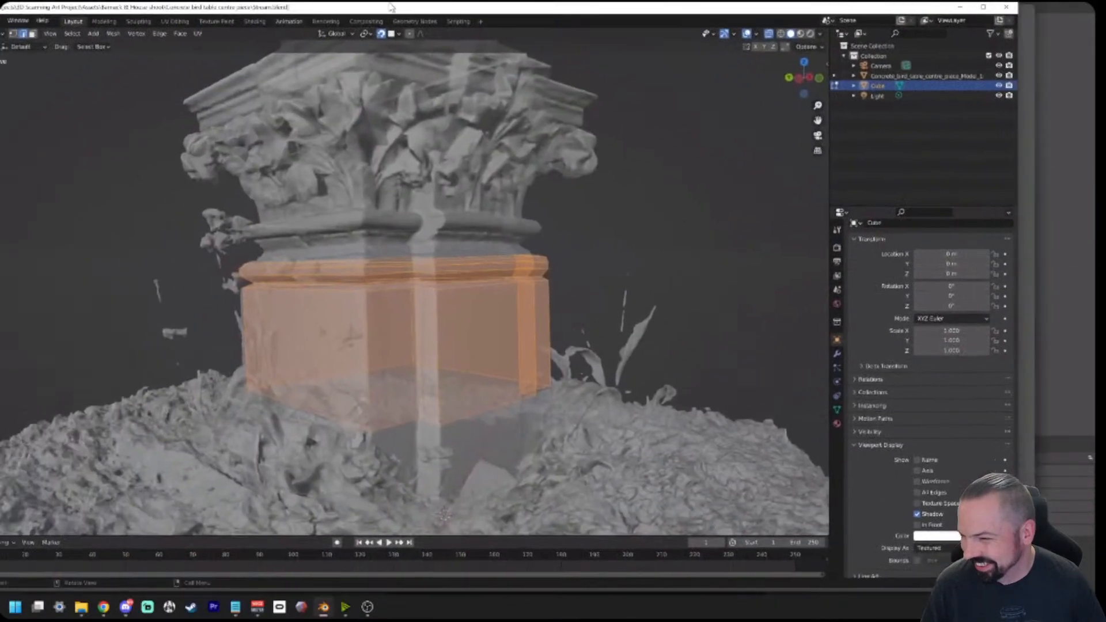
Step: Bring the other Blender window with the bird table scene fully into view and deselect the low-poly pedestal
drag(392, 7, 470, 3)
scroll(737, 236, up, 1)
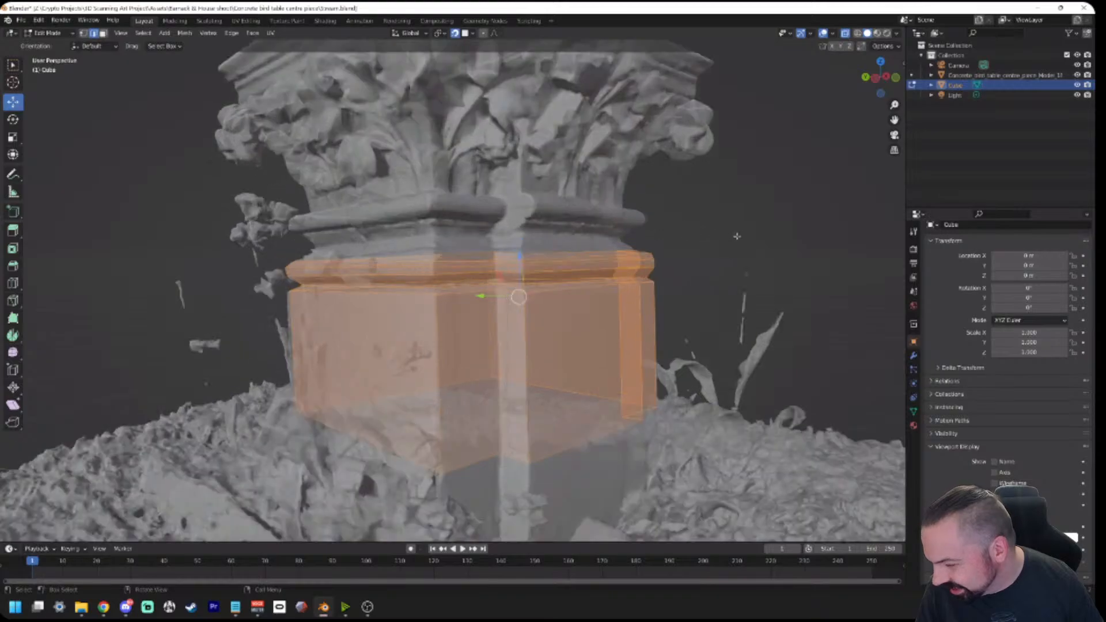
click(737, 236)
middle_drag(737, 236, 713, 249)
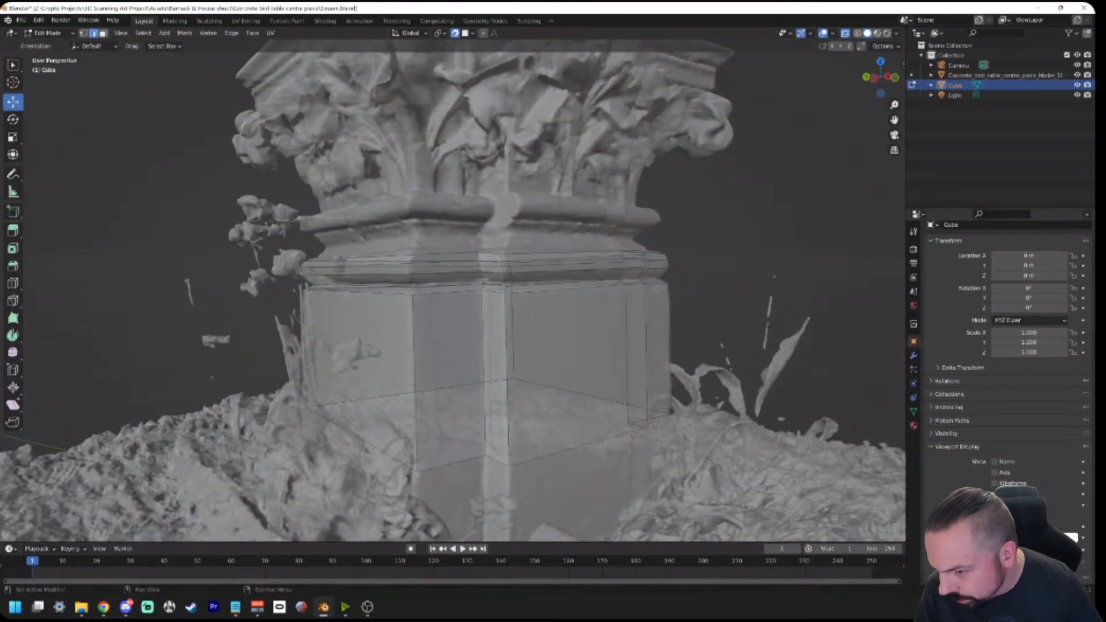
scroll(933, 475, down, 1)
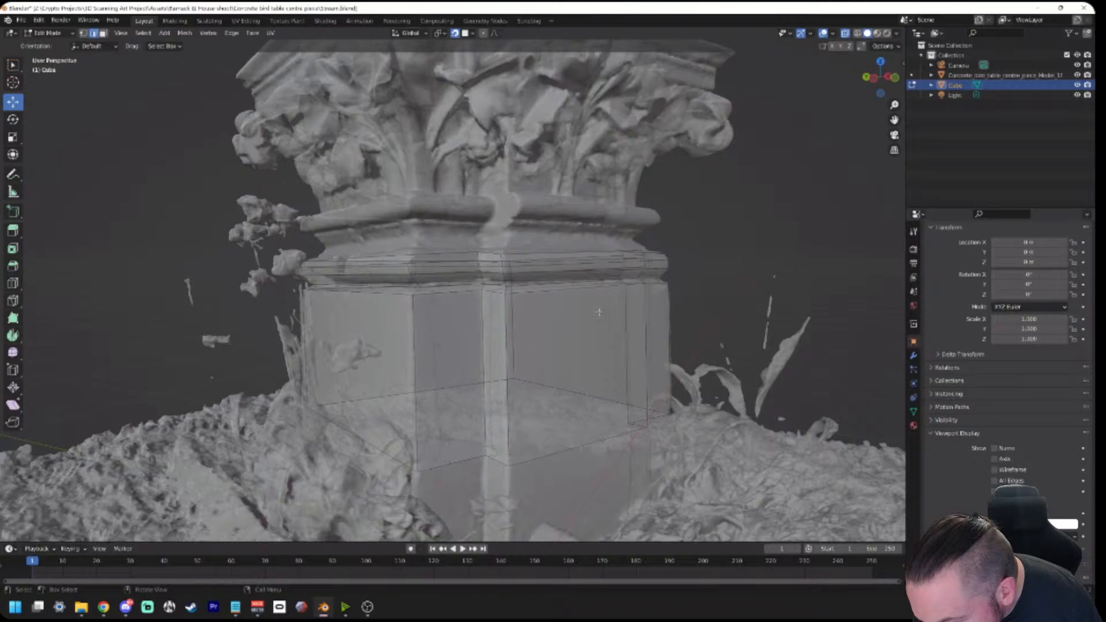
Step: Draw the low-poly pedestal in front of the scan, examine it under X-ray, and switch X-ray off
middle_drag(599, 312, 536, 334)
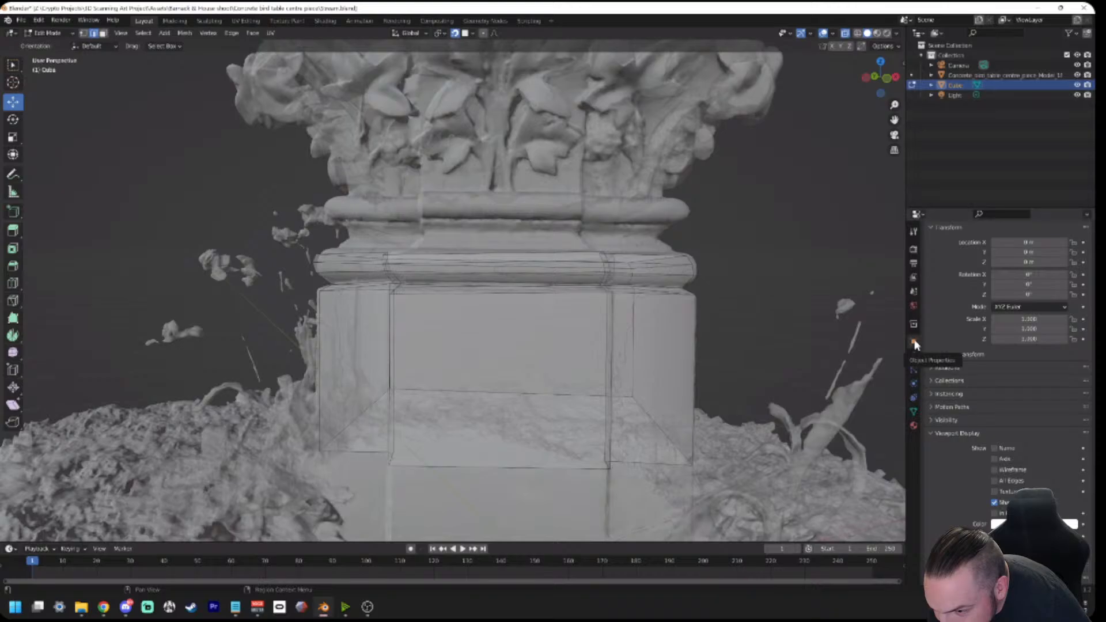
click(995, 514)
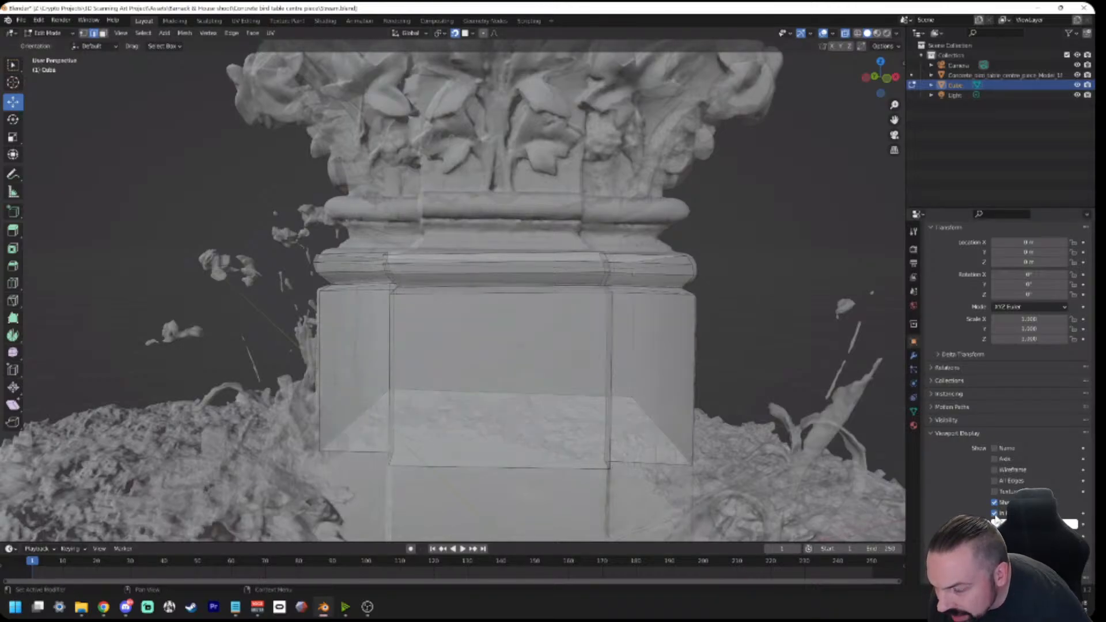
middle_drag(806, 327, 724, 331)
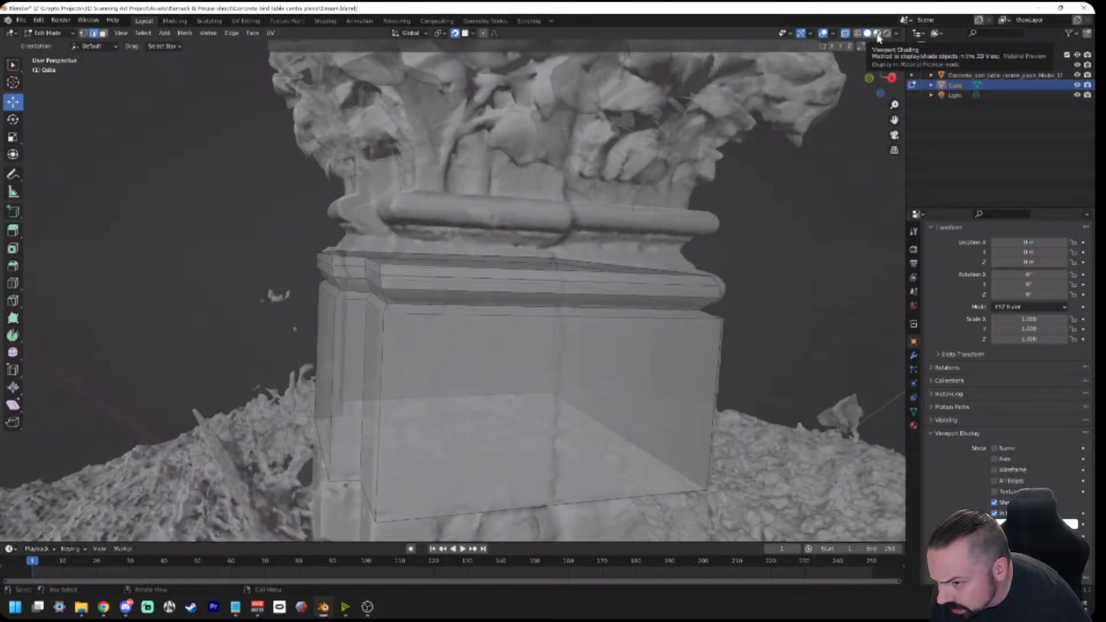
click(845, 33)
middle_drag(629, 356, 565, 365)
Step: Toggle In Front repeatedly on the low-poly pedestal with X-ray off to compare its surface with the scan
click(994, 513)
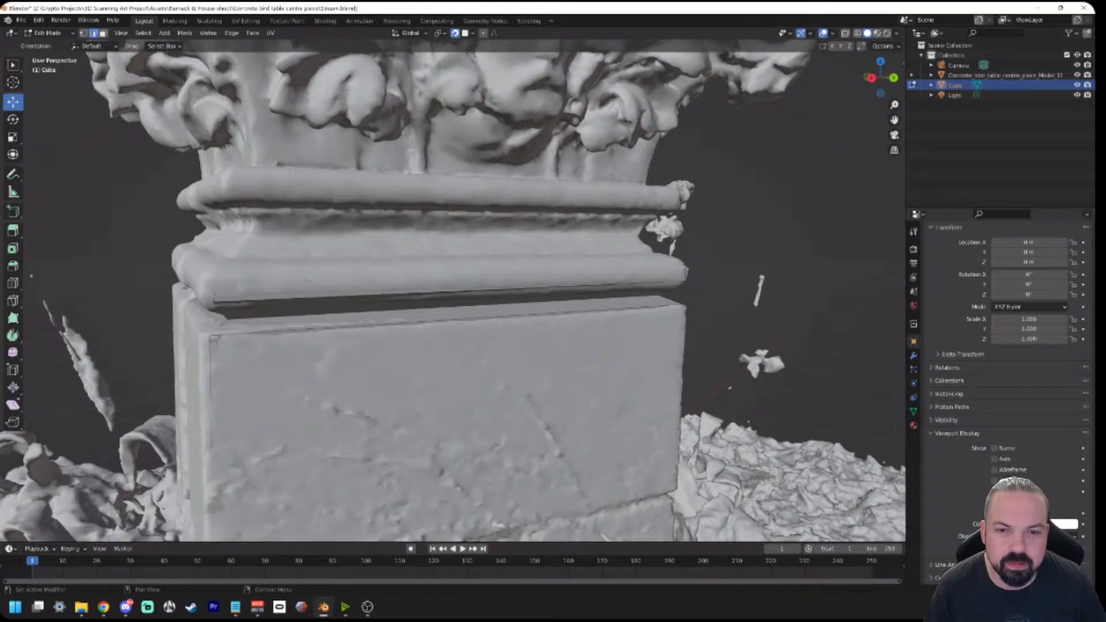
click(994, 513)
click(994, 514)
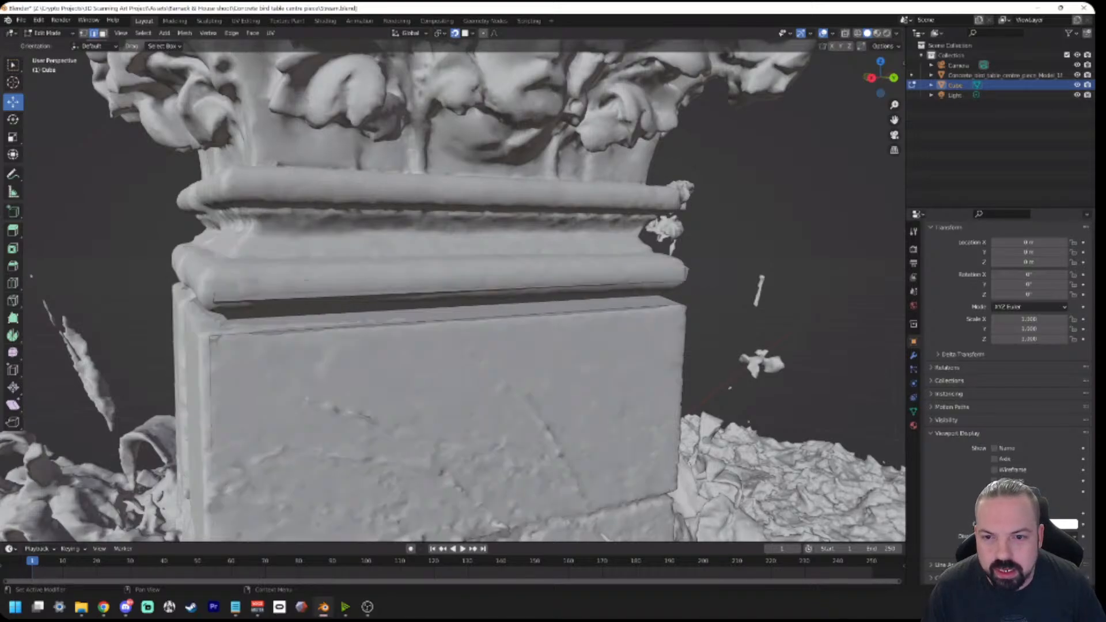
click(994, 513)
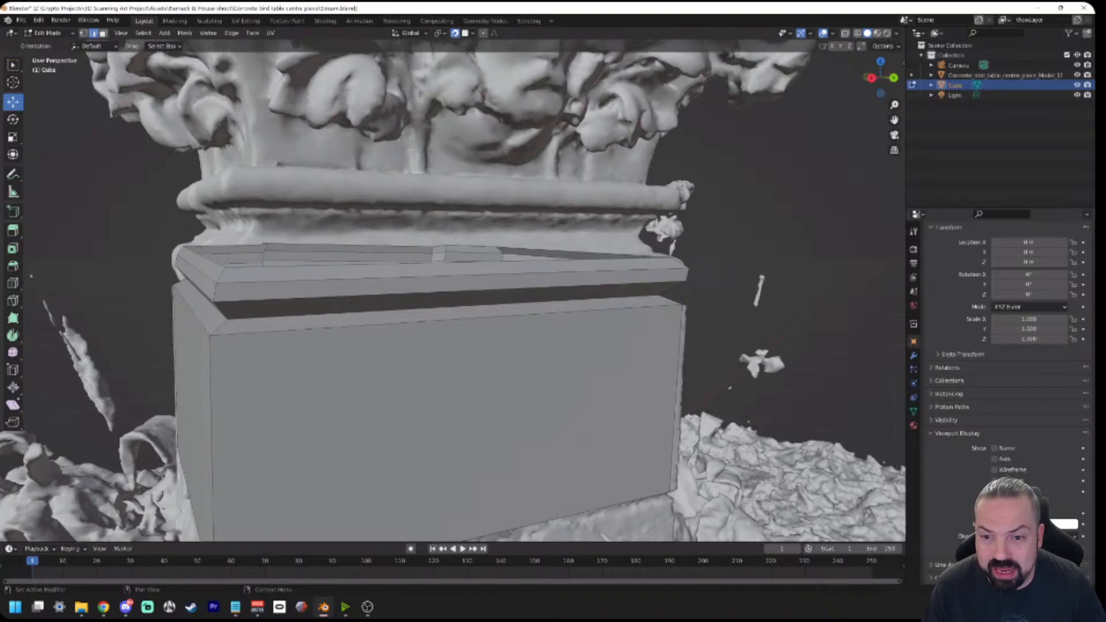
click(994, 514)
middle_drag(332, 287, 381, 299)
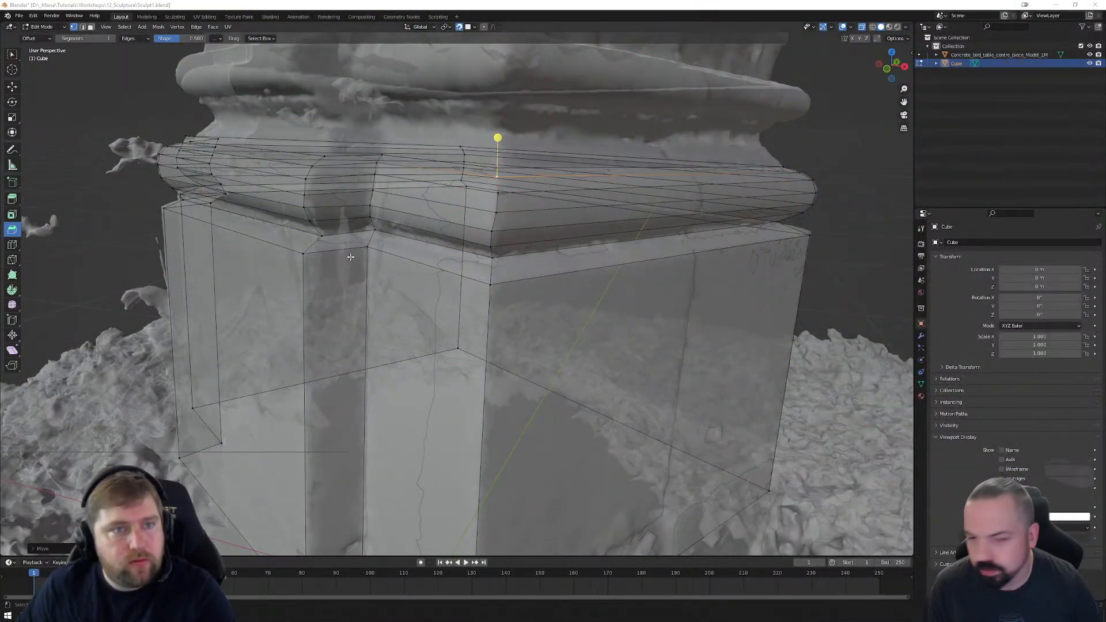
Step: Back in the Sculpt1 scene, move the top and second loop vertices at the notch's inner corner onto the scanned moulding
middle_drag(358, 269, 450, 281)
click(357, 260)
middle_drag(357, 261, 453, 246)
scroll(430, 256, up, 2)
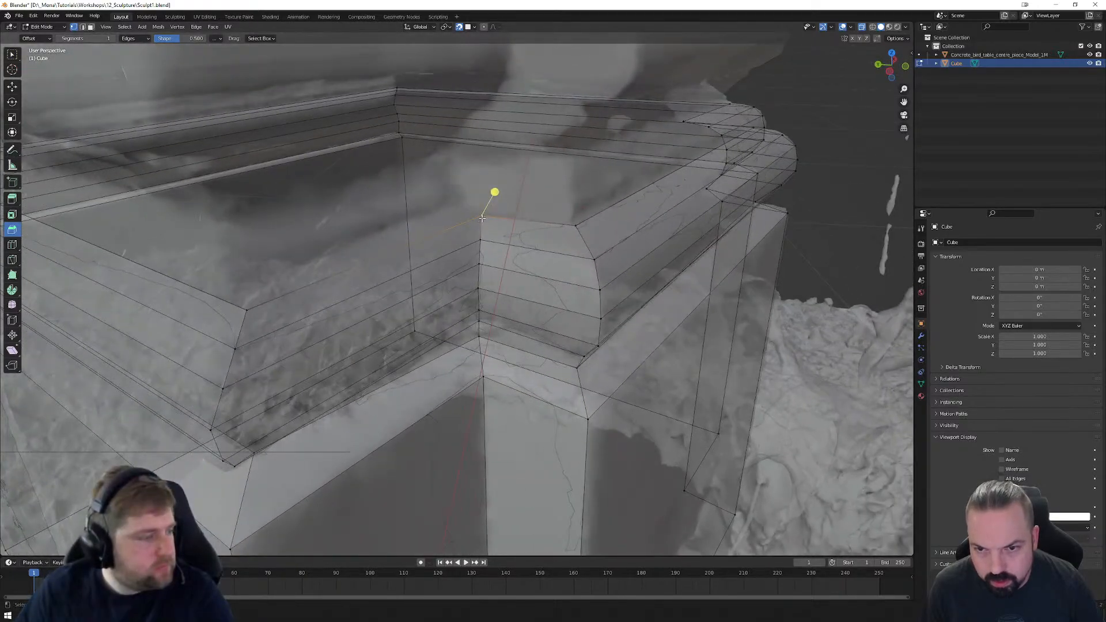
drag(482, 218, 478, 206)
click(482, 242)
key(g)
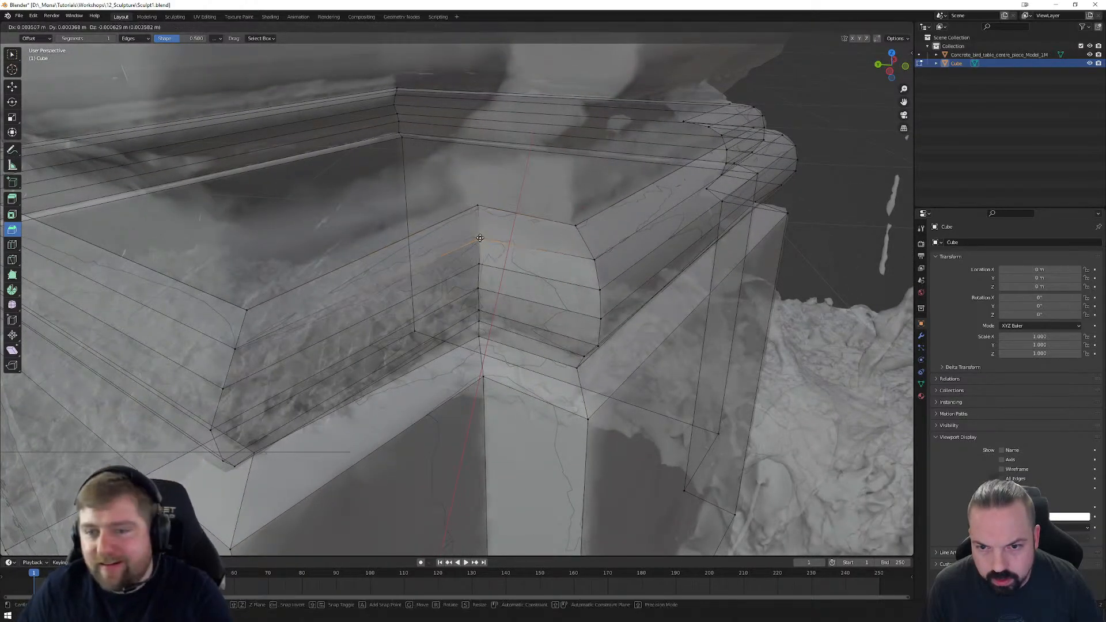
click(477, 237)
click(476, 207)
key(g)
click(475, 202)
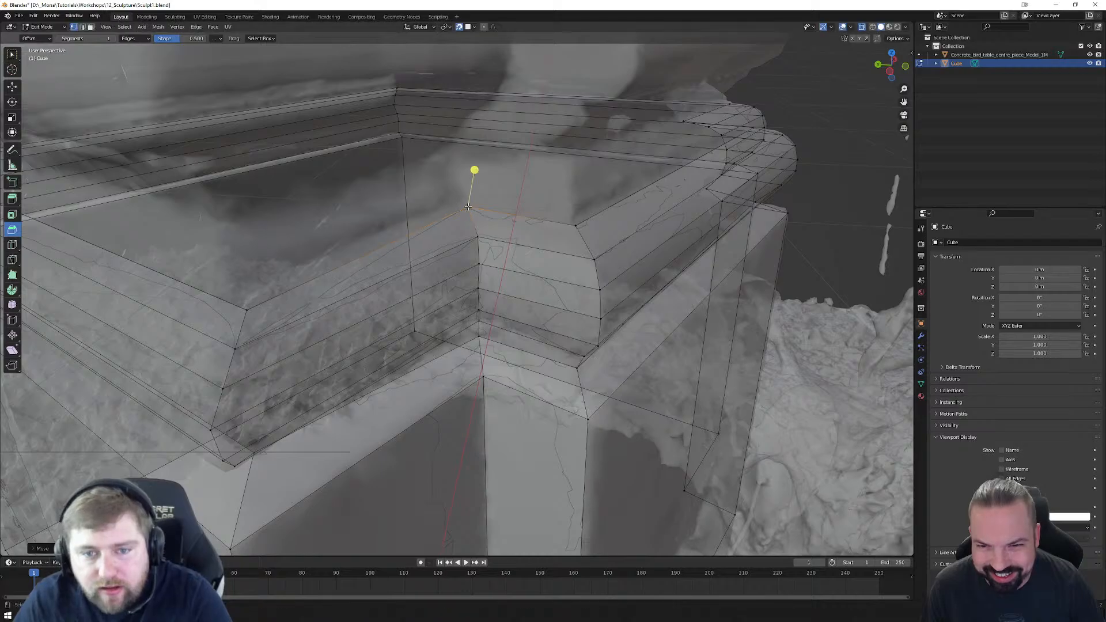
Step: Fit the upper three loop vertices at the adjacent outer corner to the scan and readjust the inner corner's second vertex
mouse_move(504, 278)
middle_down()
mouse_move(502, 244)
mouse_move(508, 252)
middle_up()
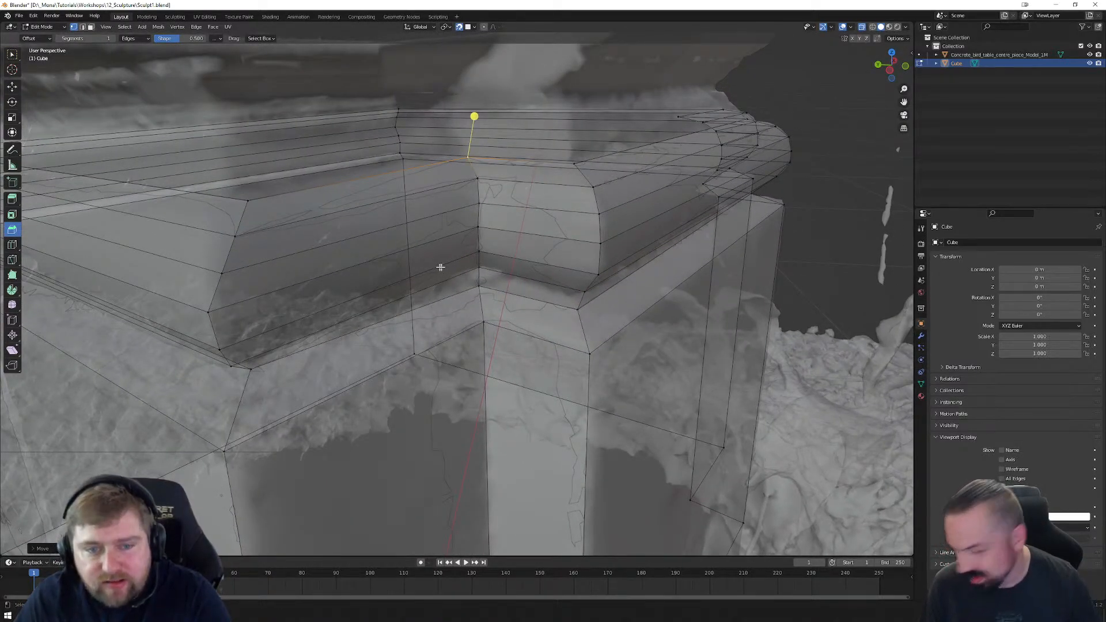
mouse_move(441, 267)
middle_down()
mouse_move(430, 285)
mouse_move(455, 286)
middle_up()
click(475, 270)
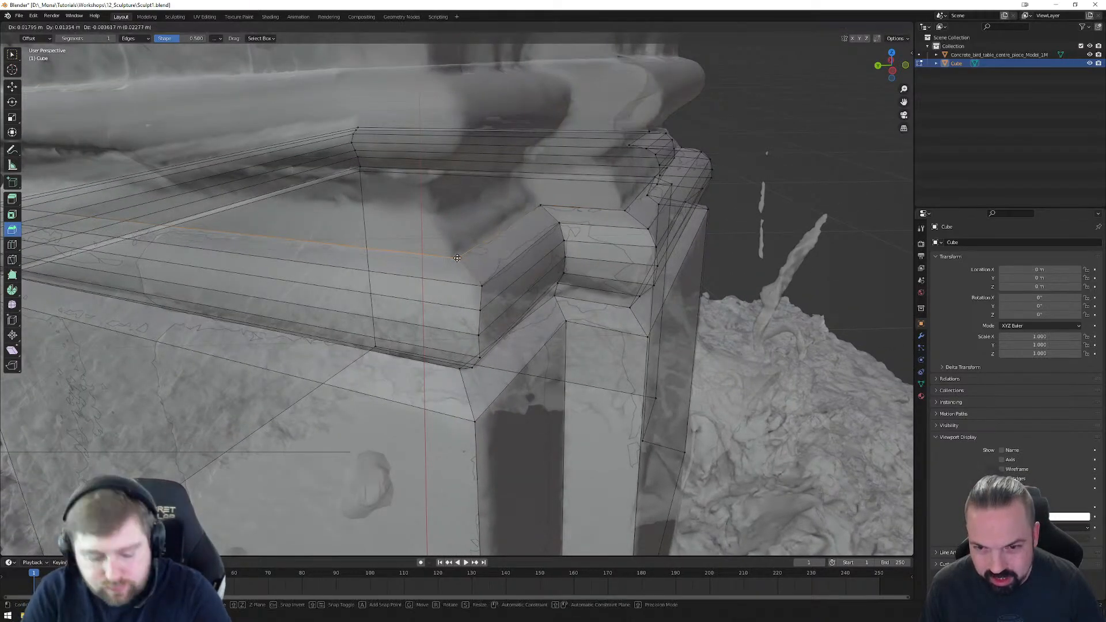
key(g)
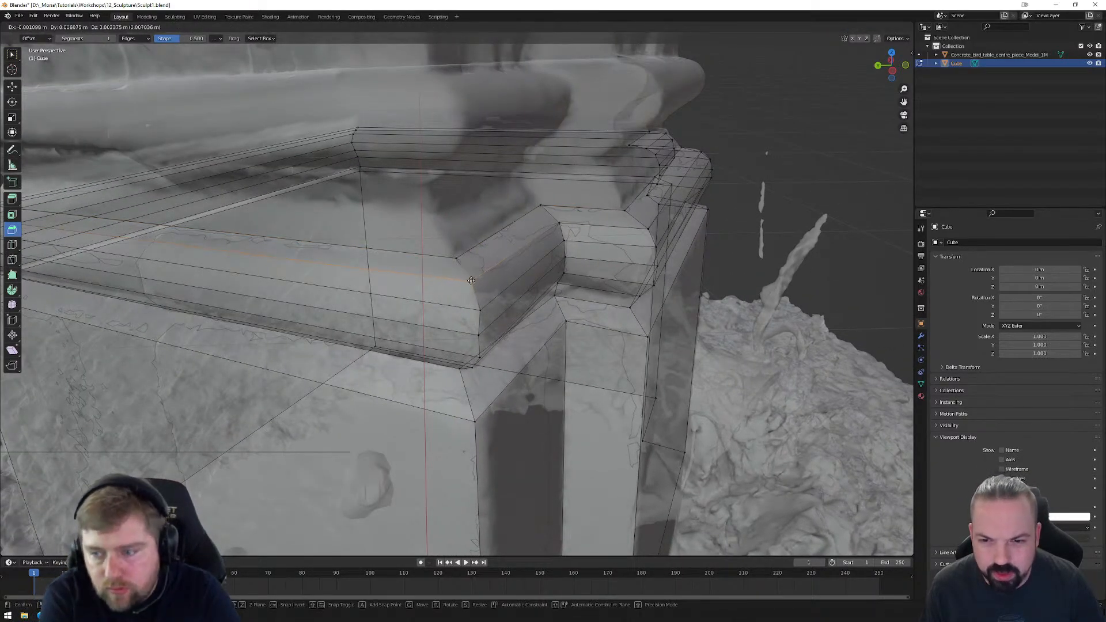
click(471, 281)
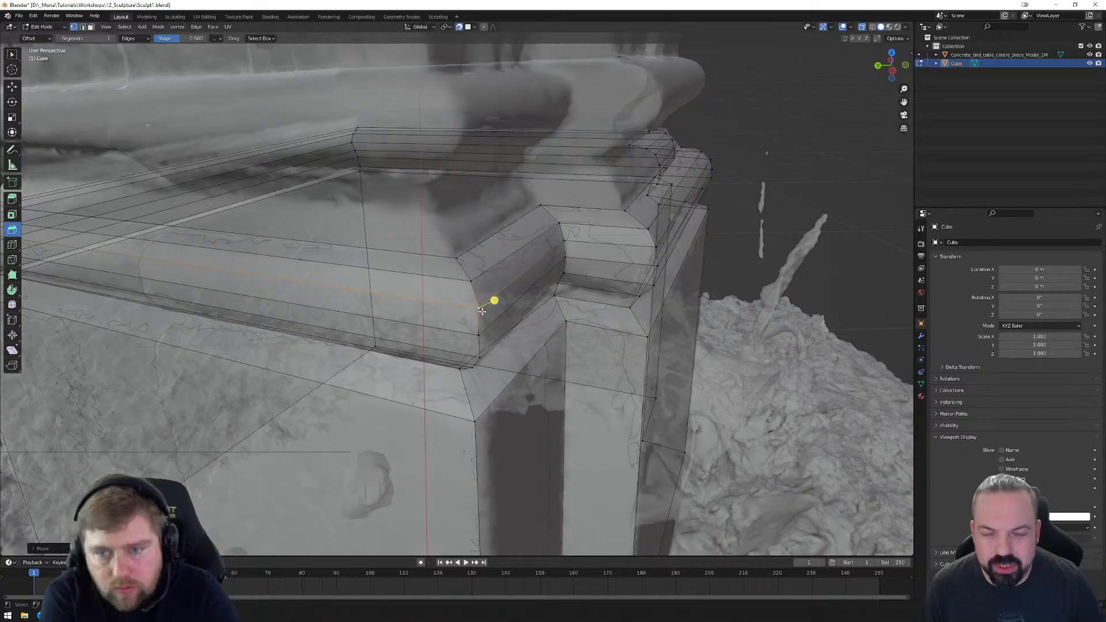
middle_drag(479, 309, 479, 266)
alt+click(485, 249)
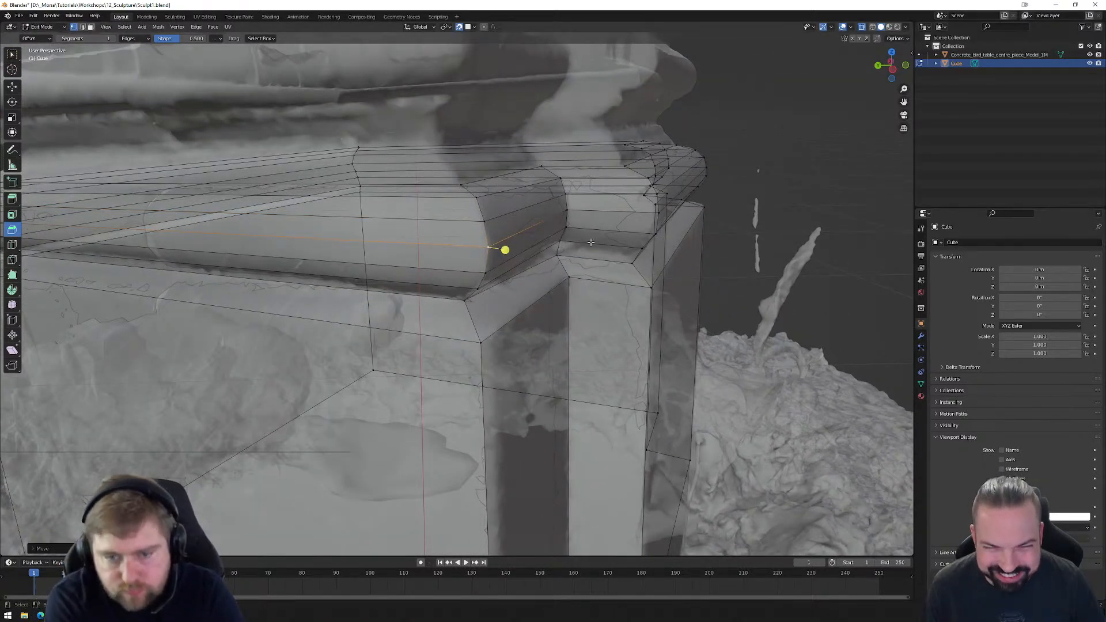
middle_drag(591, 242, 576, 247)
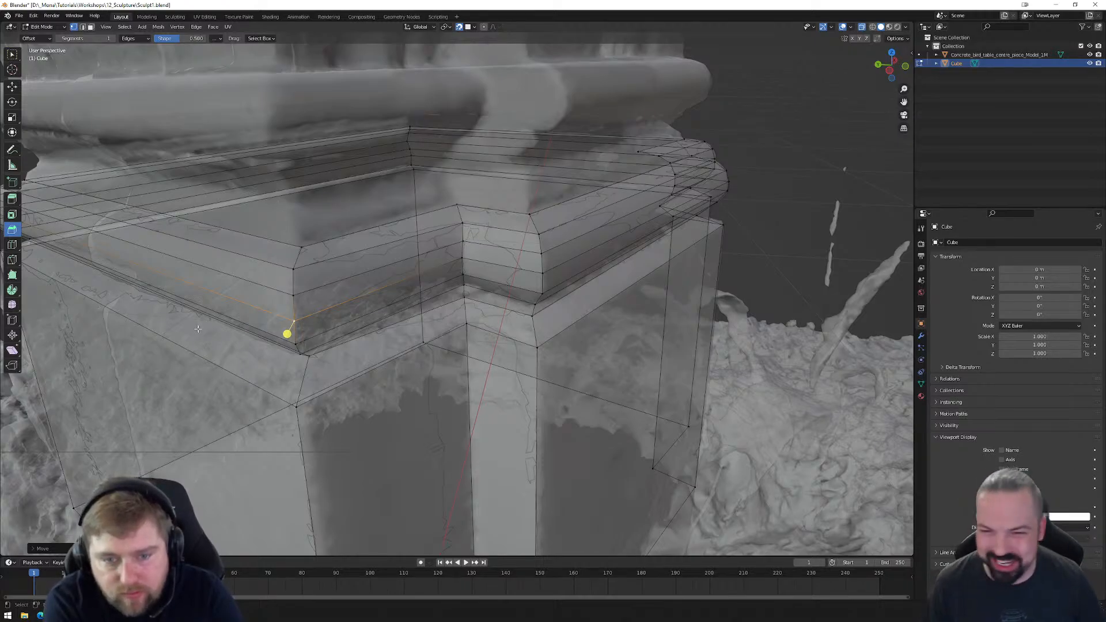
click(461, 229)
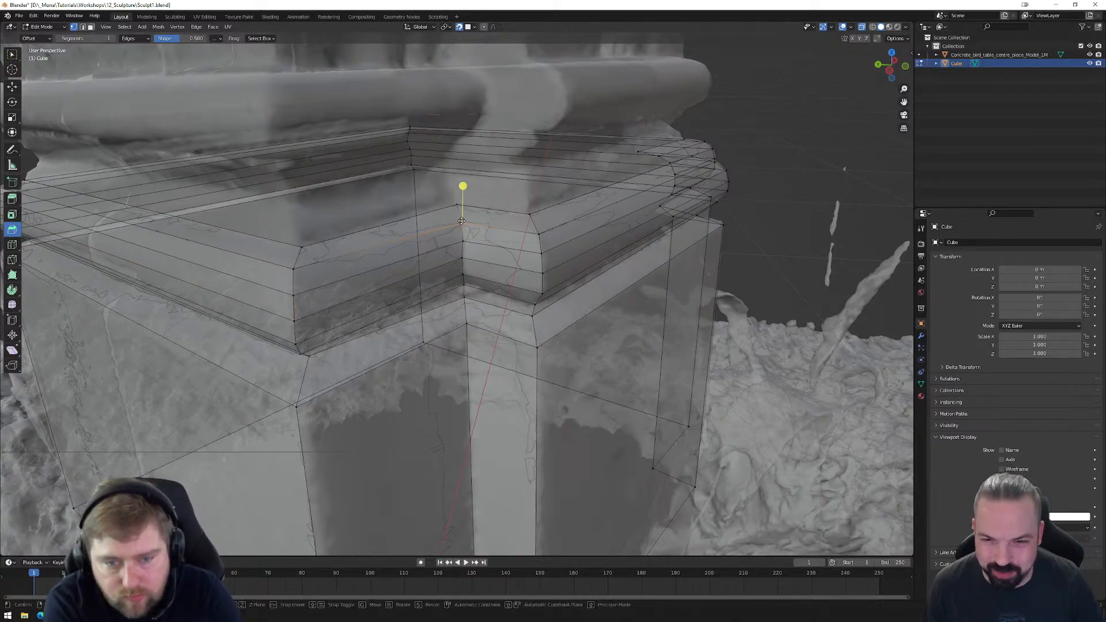
mouse_move(455, 238)
middle_down()
mouse_move(498, 267)
mouse_move(547, 254)
mouse_move(499, 270)
mouse_move(520, 266)
middle_up()
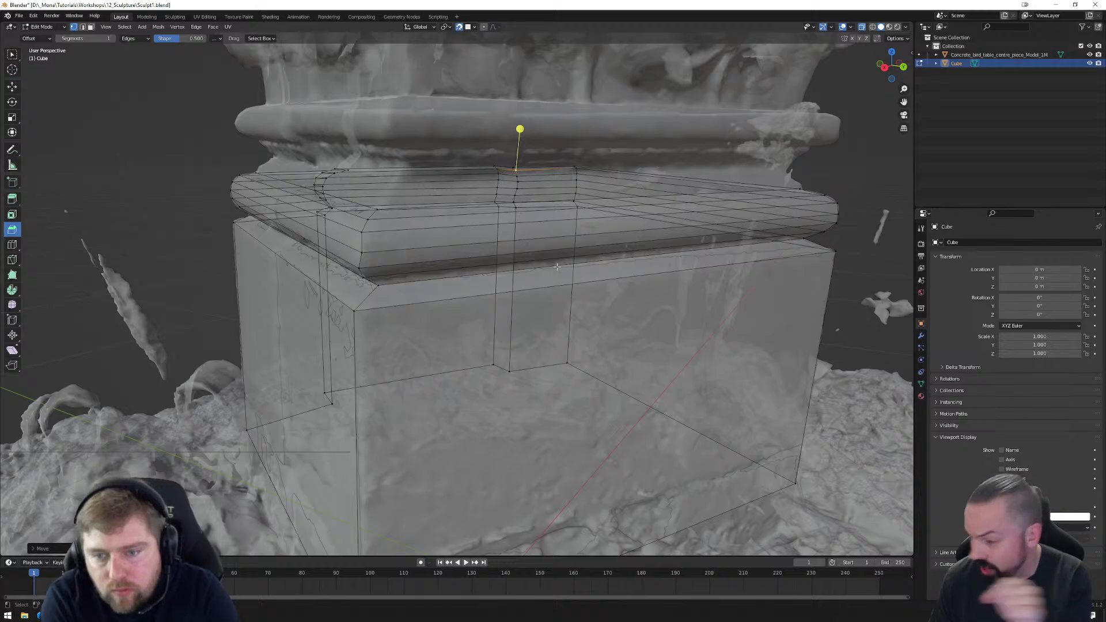
Step: Move the moulding's middle loop vertex at the un-notched corner onto the scan, refining it from two angles
mouse_move(465, 237)
middle_down()
mouse_move(481, 236)
mouse_move(447, 236)
middle_up()
click(441, 234)
key(g)
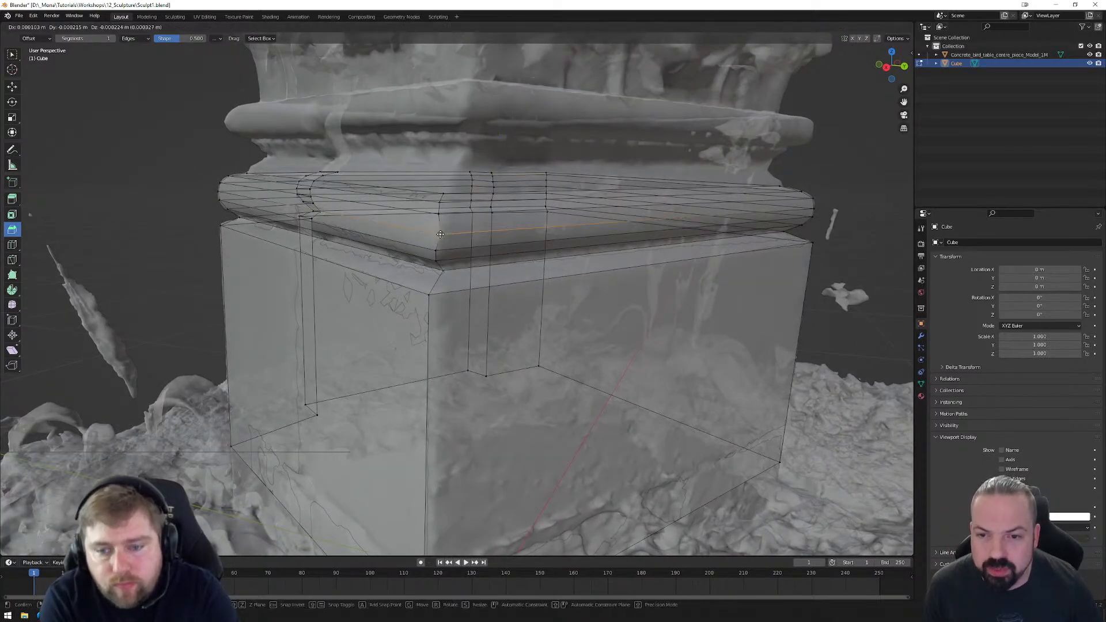
click(433, 236)
key(g)
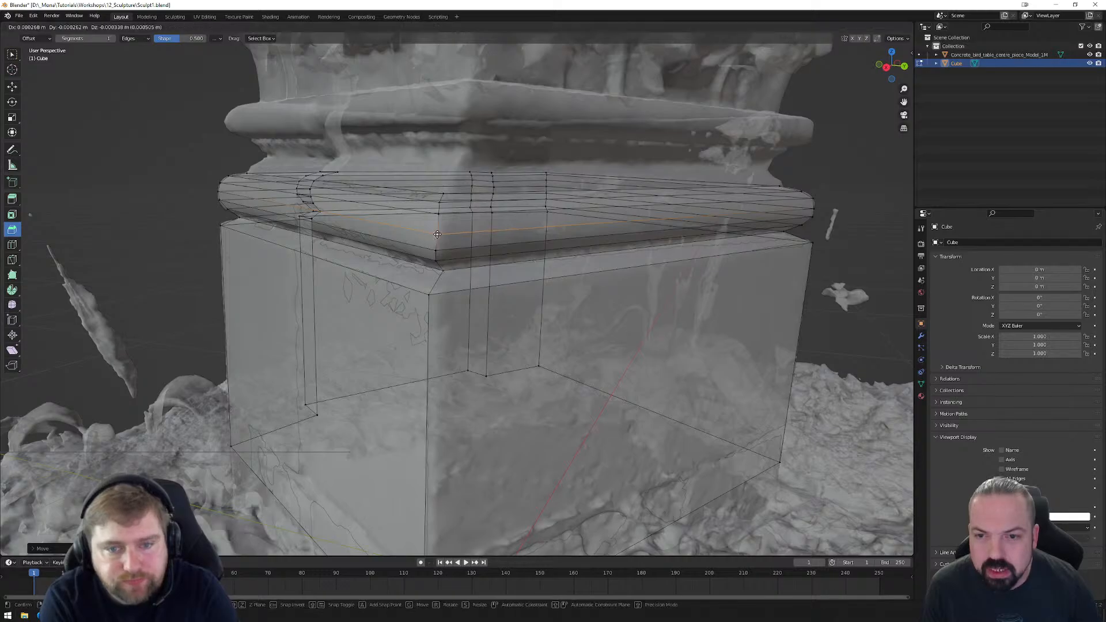
click(437, 234)
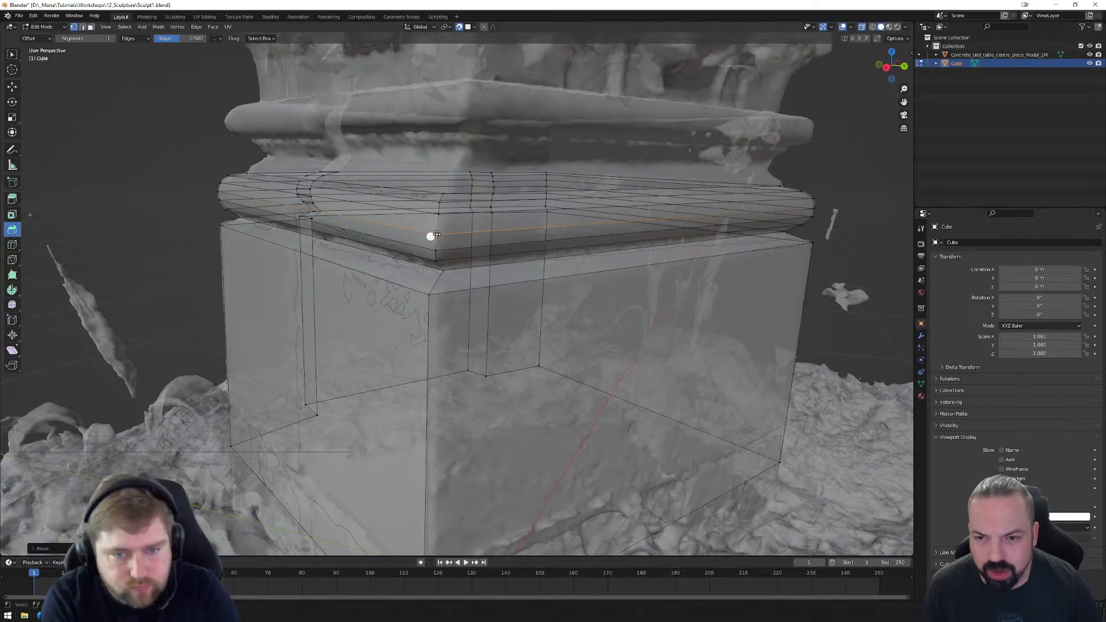
middle_drag(433, 235, 511, 230)
key(g)
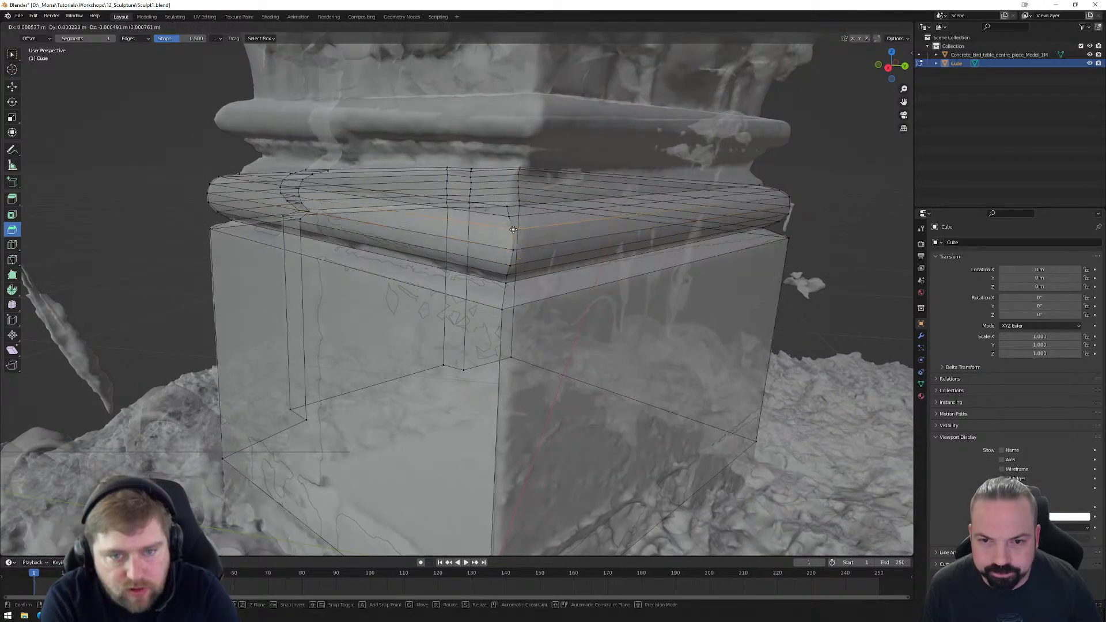
click(513, 232)
Step: Select the moulding's top edge loop and extrude it straight up along Z by about 0.027 m
middle_drag(512, 232, 469, 273)
scroll(587, 254, down, 3)
mouse_move(475, 275)
middle_down()
mouse_move(438, 242)
mouse_move(505, 261)
mouse_move(474, 264)
mouse_move(492, 264)
middle_up()
key(2)
alt+click(433, 237)
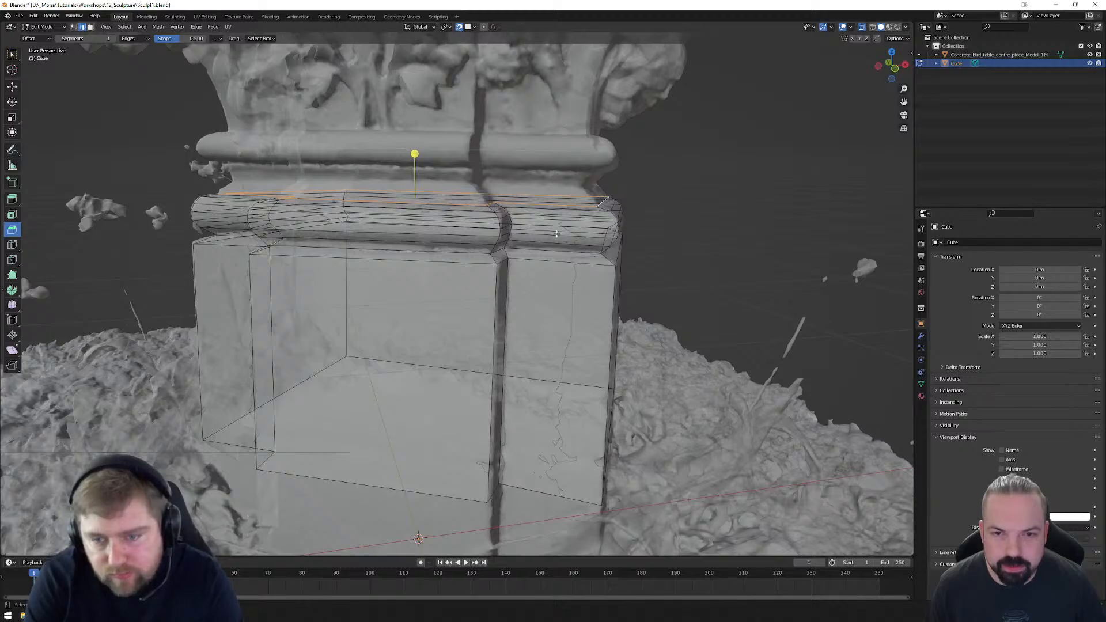
scroll(557, 234, up, 2)
middle_drag(624, 218, 614, 220)
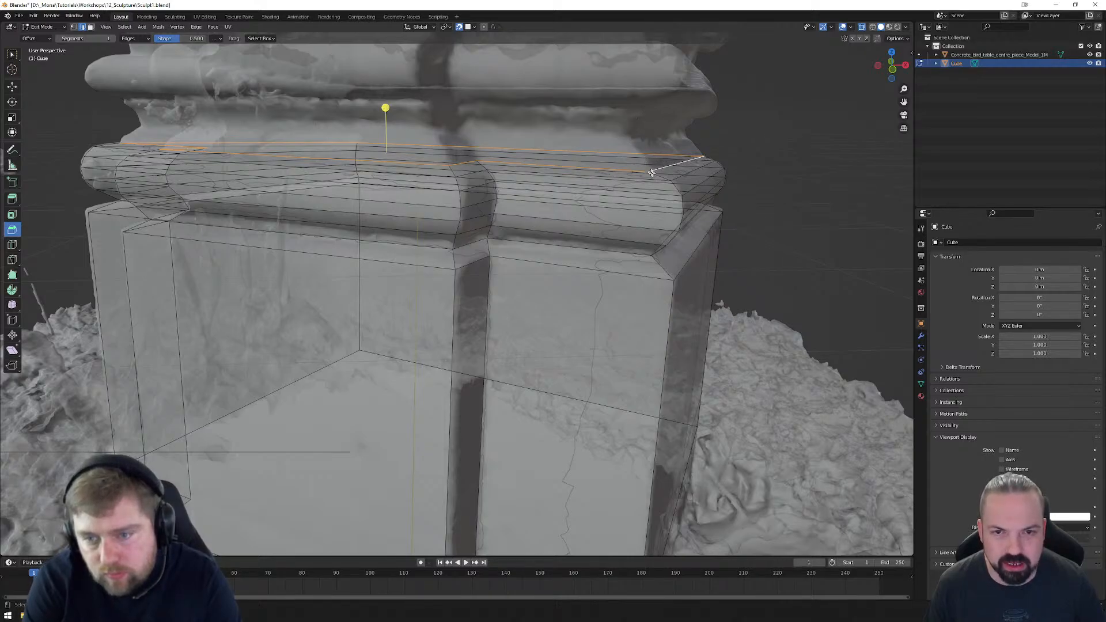
middle_drag(651, 172, 736, 257)
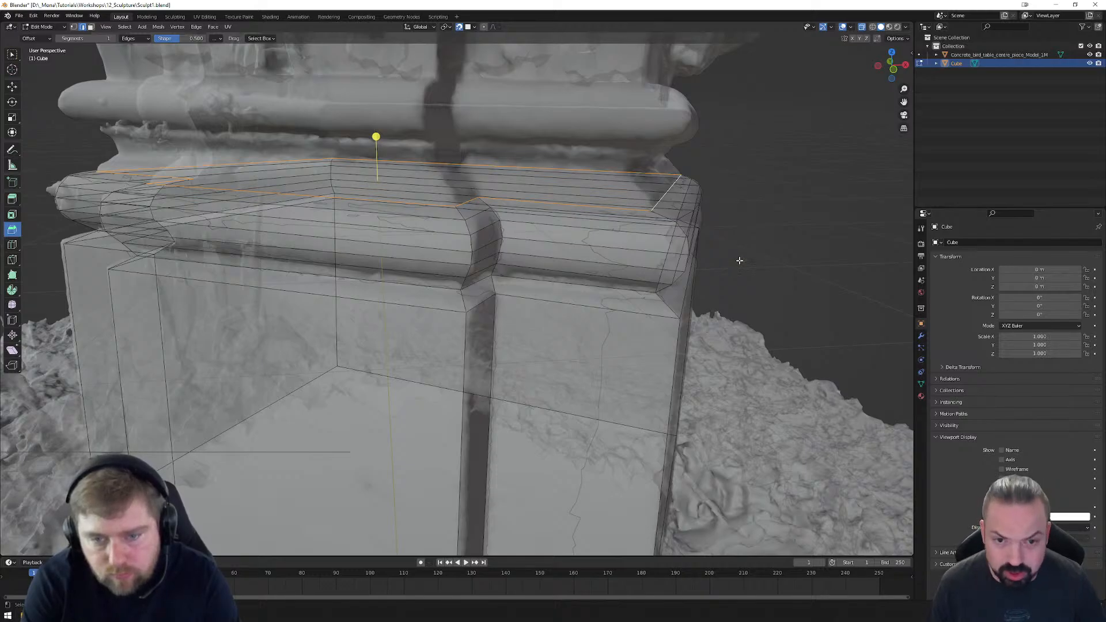
middle_drag(739, 260, 714, 265)
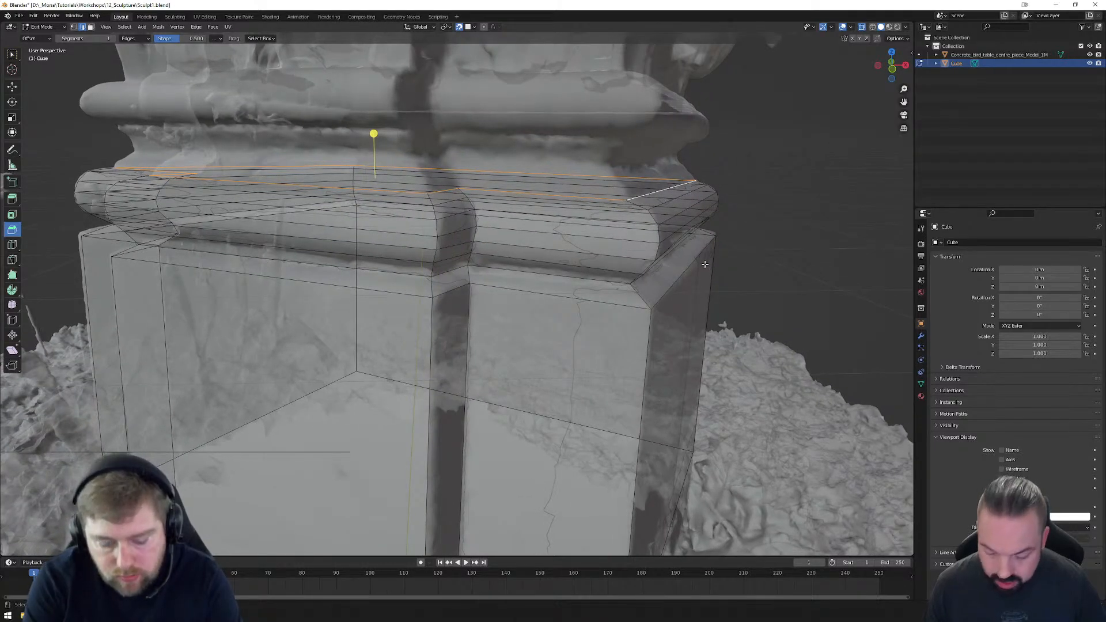
key(e)
key(z)
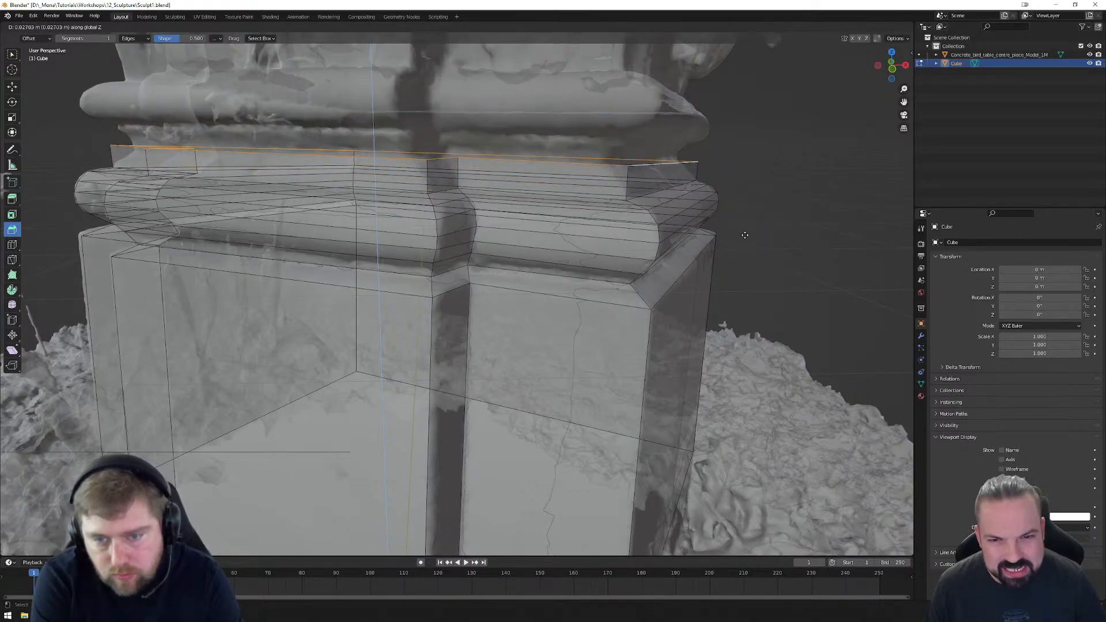
click(743, 237)
Step: Pull the extruded strip's top vertex at the outer corner inward onto the scanned cove above the moulding
middle_drag(749, 241, 772, 244)
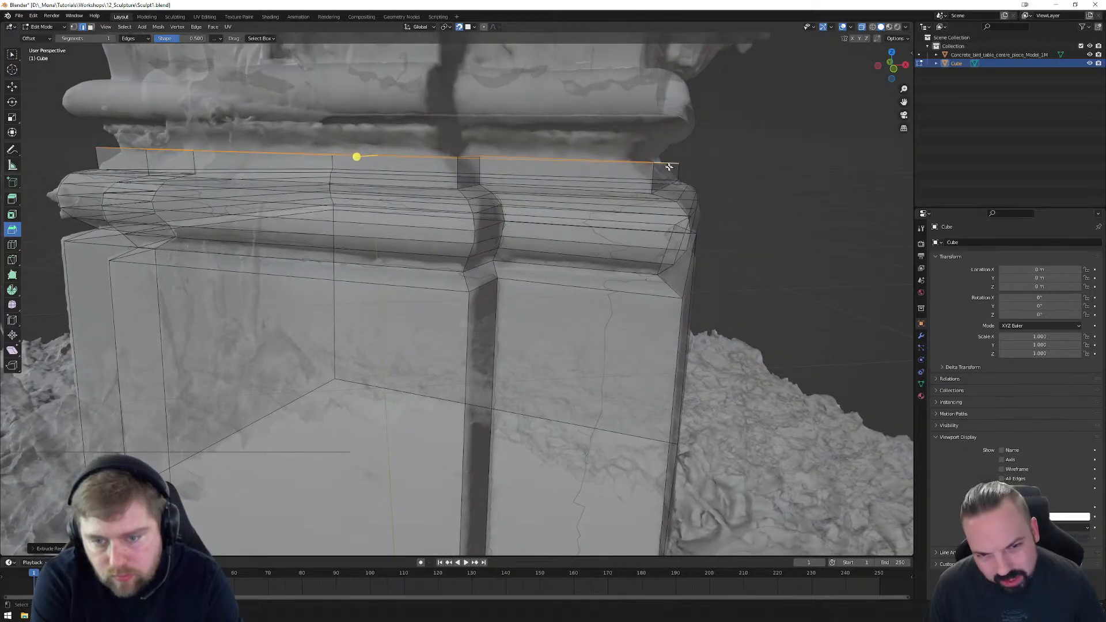
middle_drag(674, 172, 723, 192)
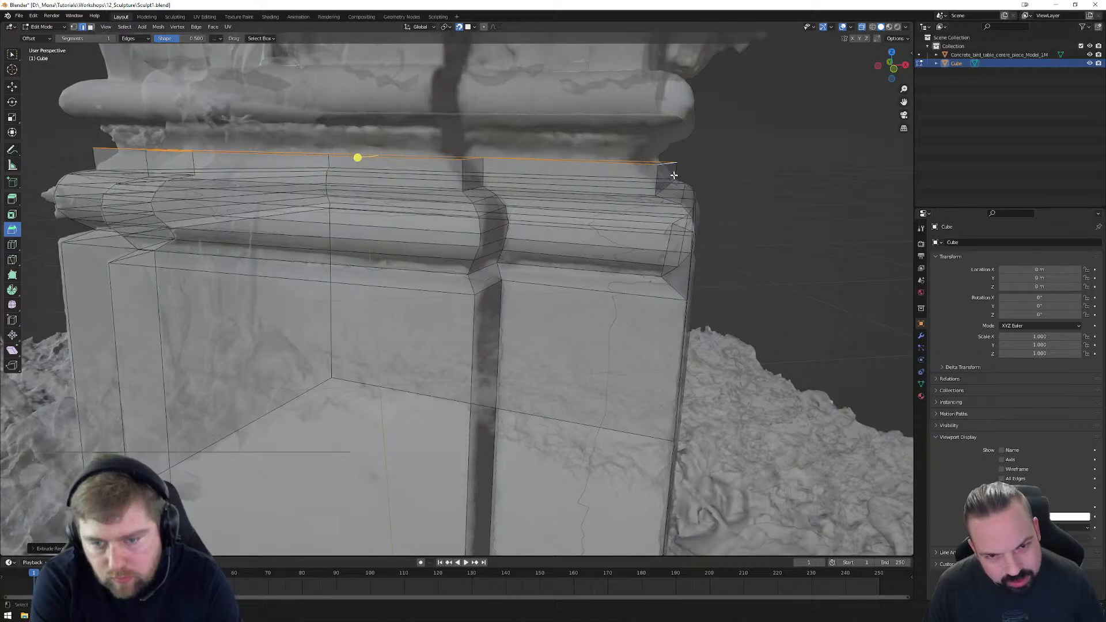
middle_drag(663, 166, 602, 188)
click(602, 180)
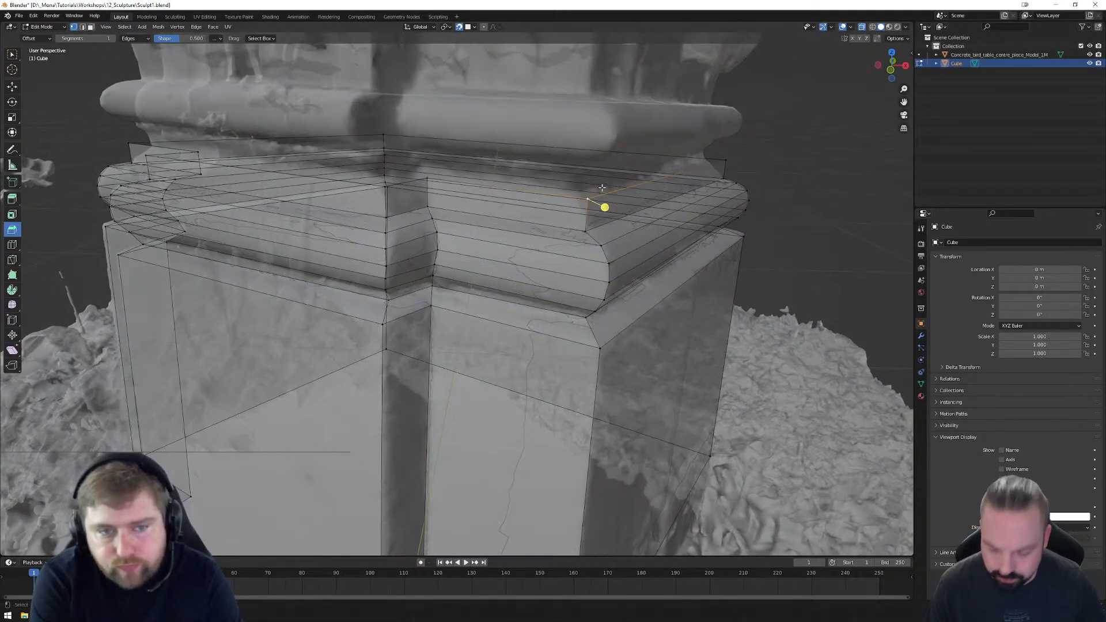
key(g)
click(576, 194)
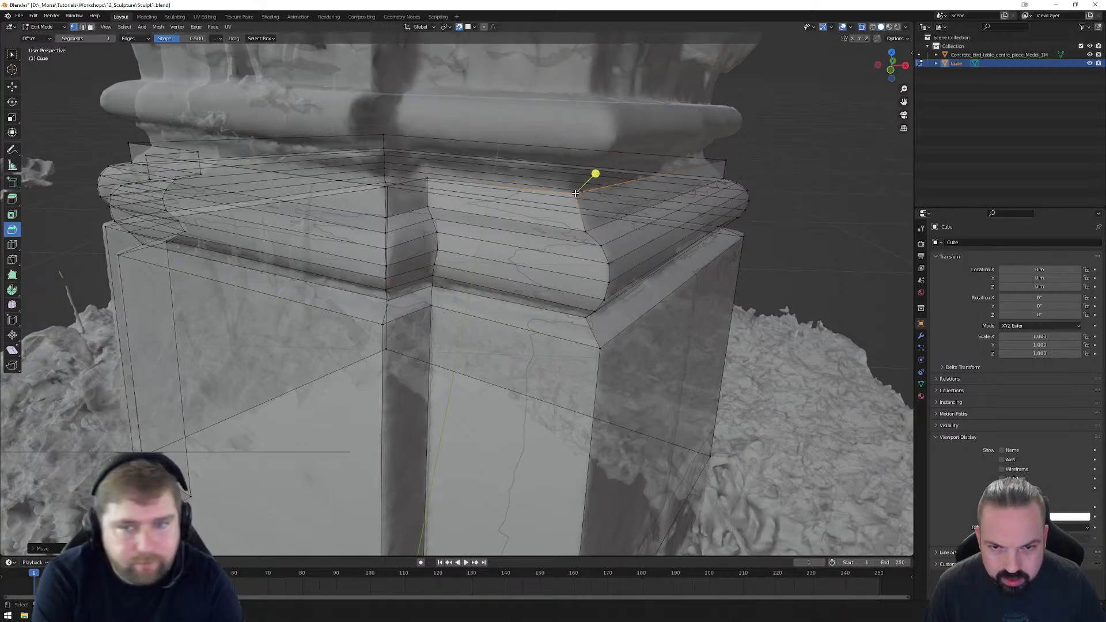
Step: Move the extruded strip's top vertices at the neighbouring notch's outer and inner corners onto the scan
middle_drag(749, 210, 530, 215)
key(g)
click(604, 222)
click(460, 218)
click(489, 188)
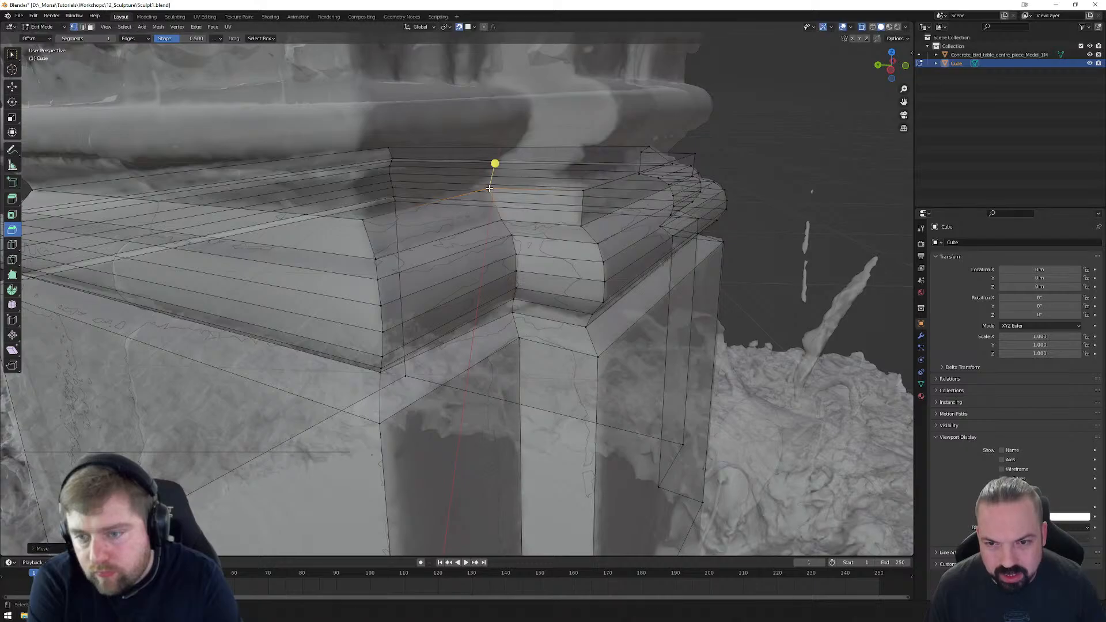
Step: Fit the extruded strip's two top vertices at the notch on the adjoining face to the scanned cove
middle_drag(581, 210, 495, 229)
click(449, 234)
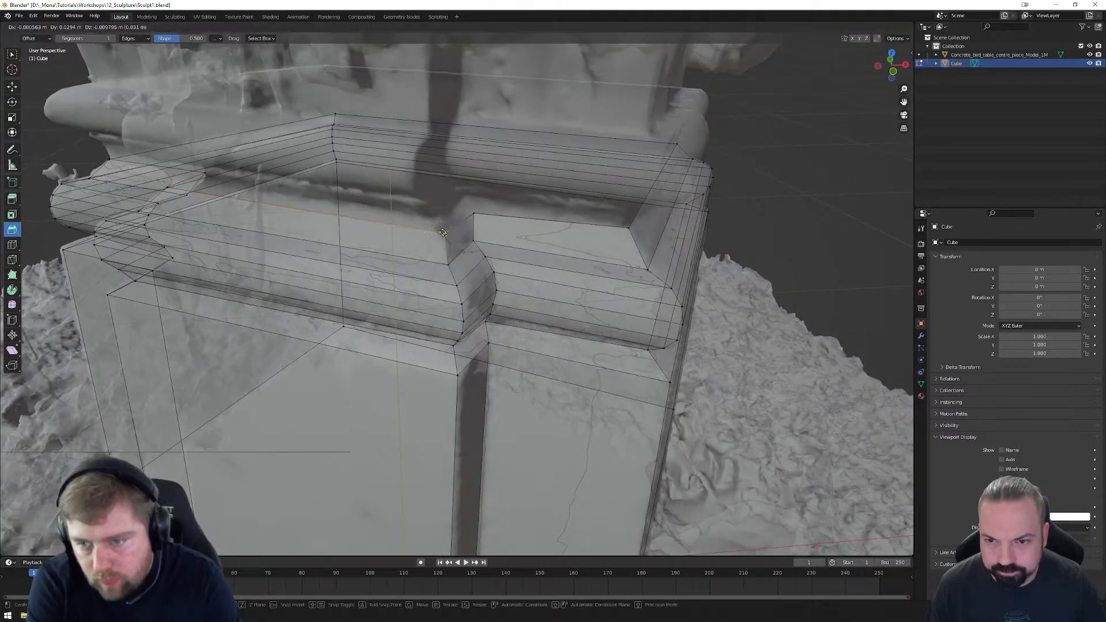
key(g)
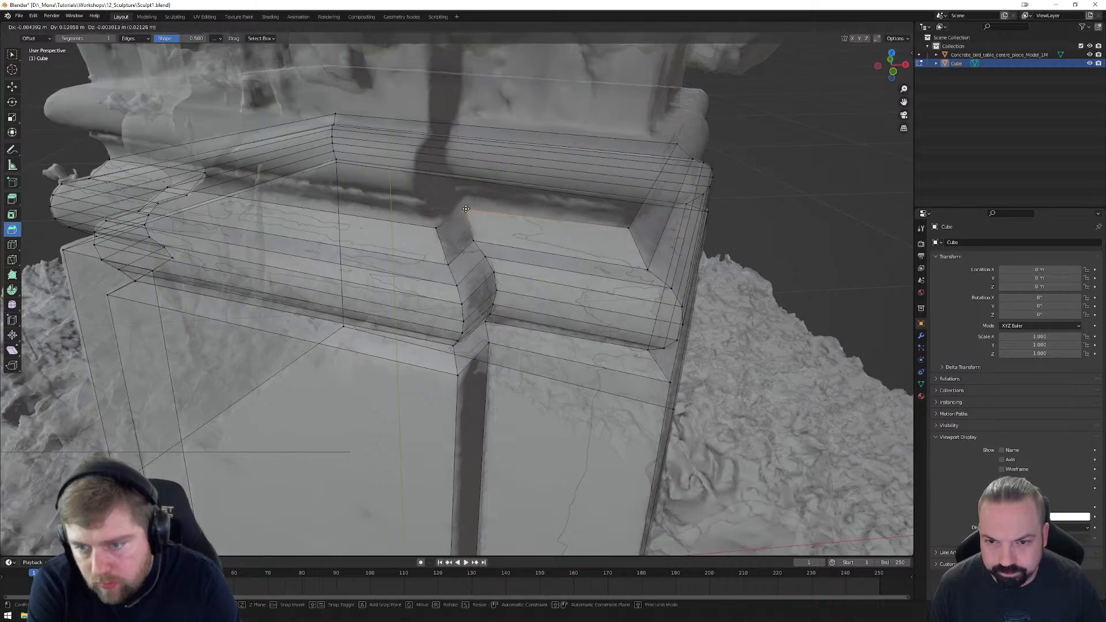
click(473, 212)
middle_drag(473, 213, 434, 207)
middle_drag(271, 195, 406, 236)
scroll(408, 240, up, 4)
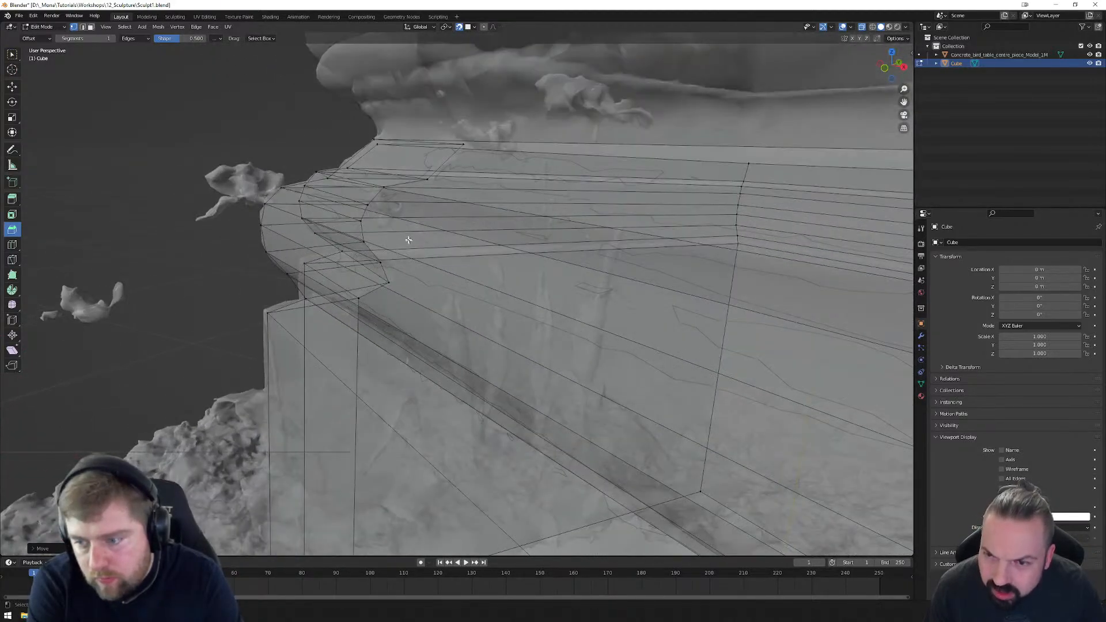
Step: Select the fitted cove strip's top edge loop and extrude it up along Z by about 0.027 m, towards the scan's upper rounded moulding
middle_drag(380, 198, 358, 176)
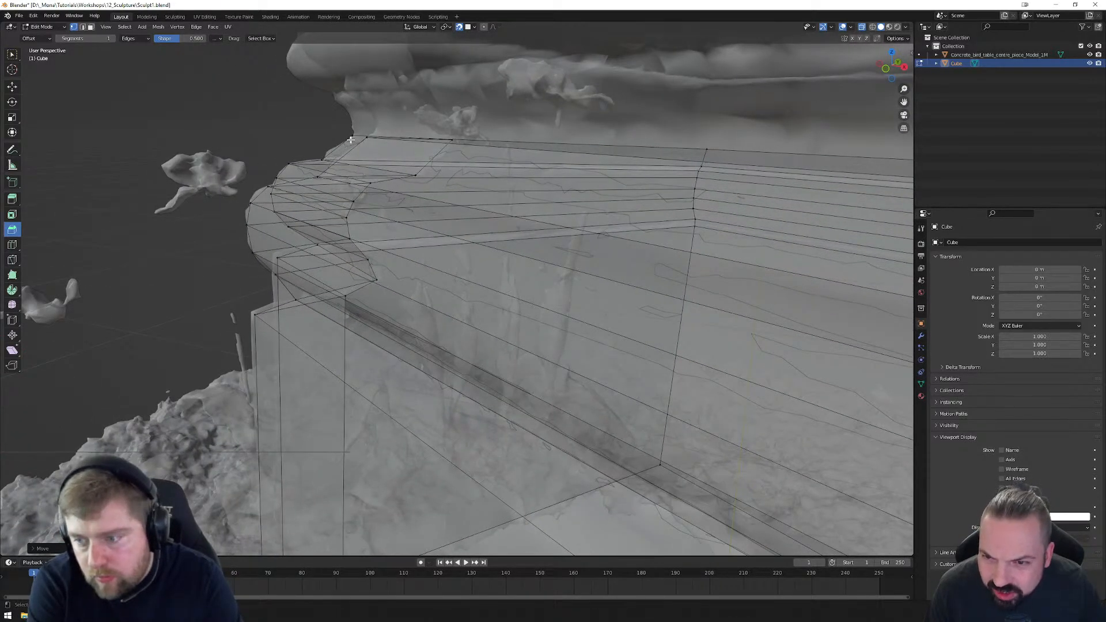
scroll(495, 236, down, 4)
middle_drag(649, 282, 608, 278)
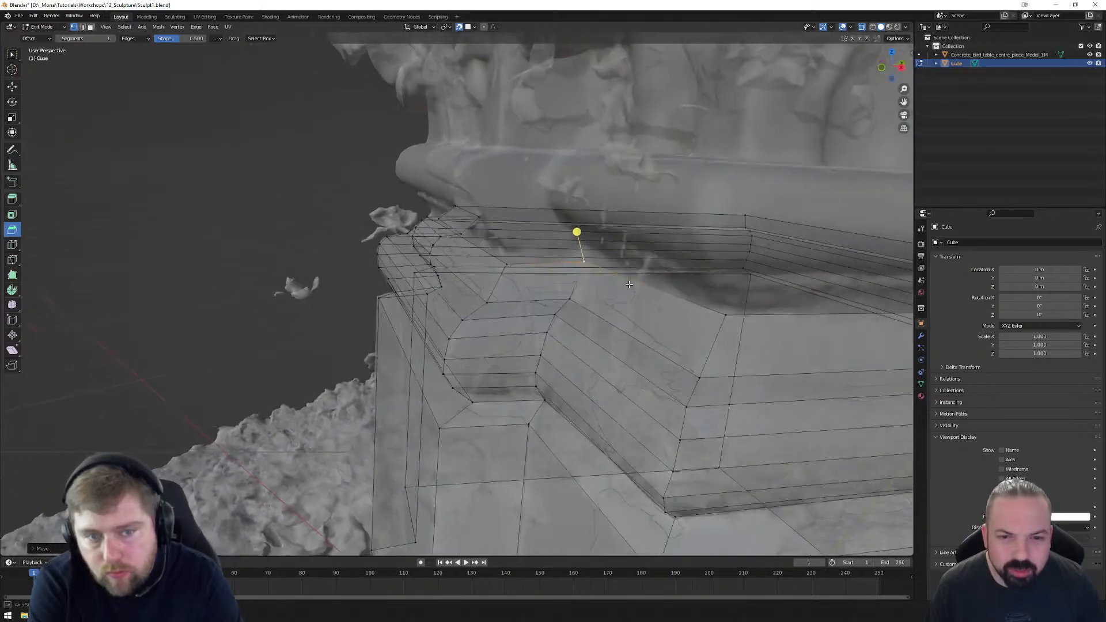
scroll(632, 299, down, 4)
middle_drag(688, 326, 620, 309)
key(2)
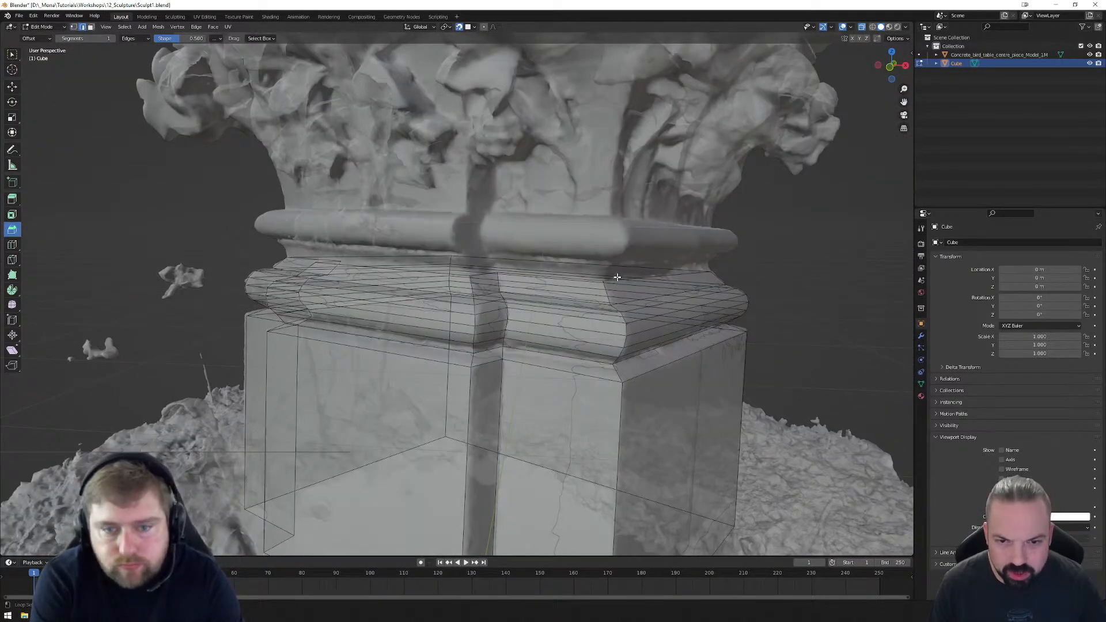
alt+click(642, 285)
middle_drag(655, 273, 660, 293)
scroll(660, 292, up, 2)
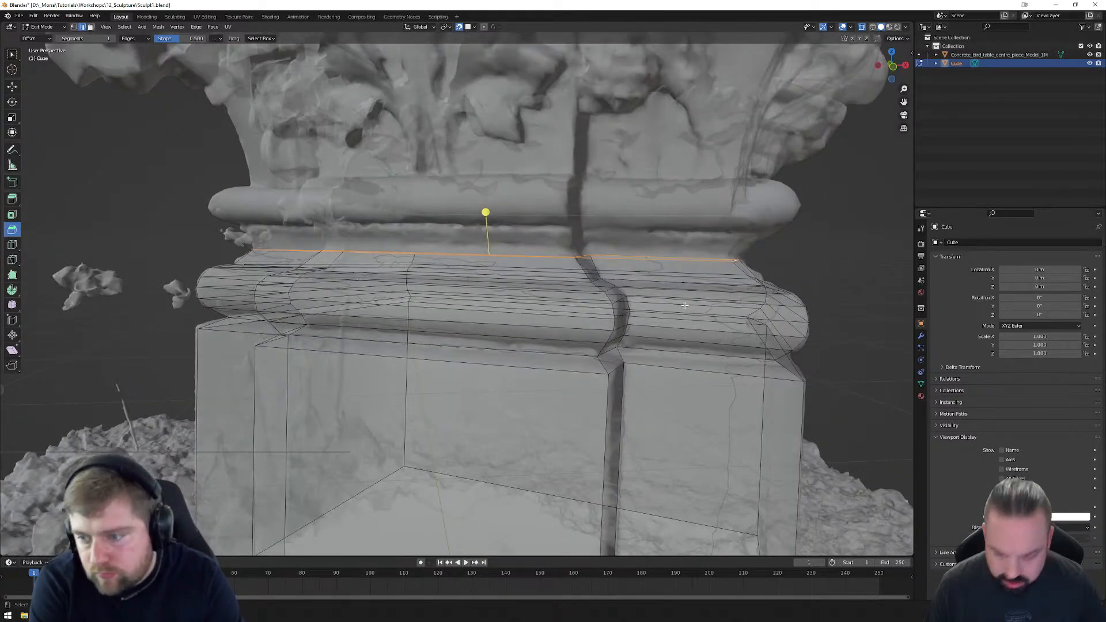
key(e)
key(z)
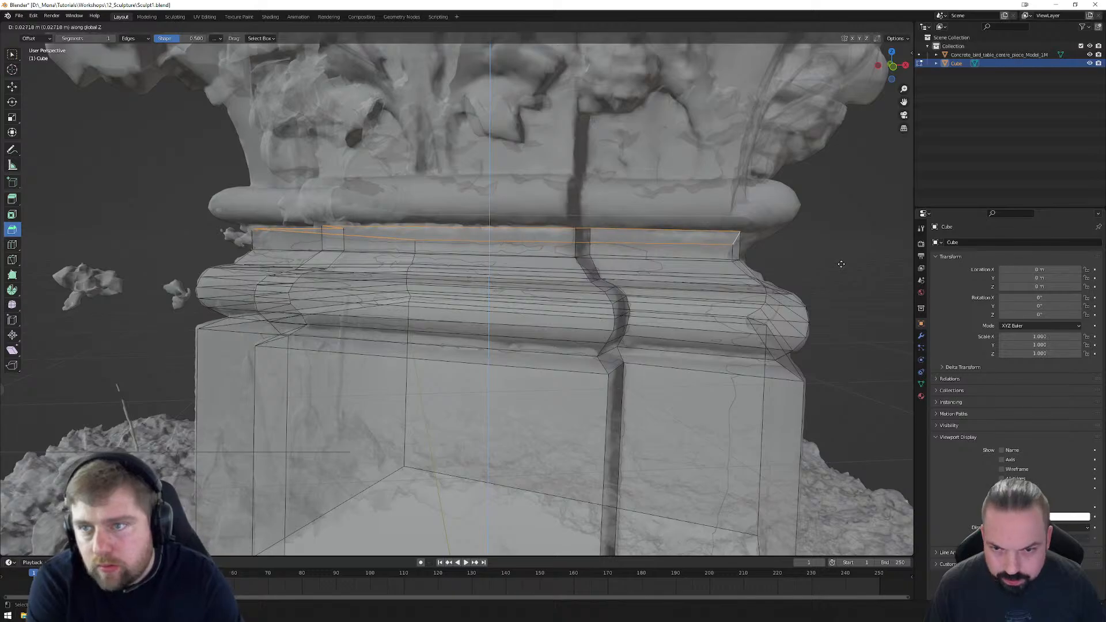
click(839, 267)
Step: Scale the newly extruded edge loop to fit the scan just below the upper rounded moulding
mouse_move(816, 284)
middle_down()
mouse_move(789, 283)
mouse_move(779, 297)
middle_up()
key(s)
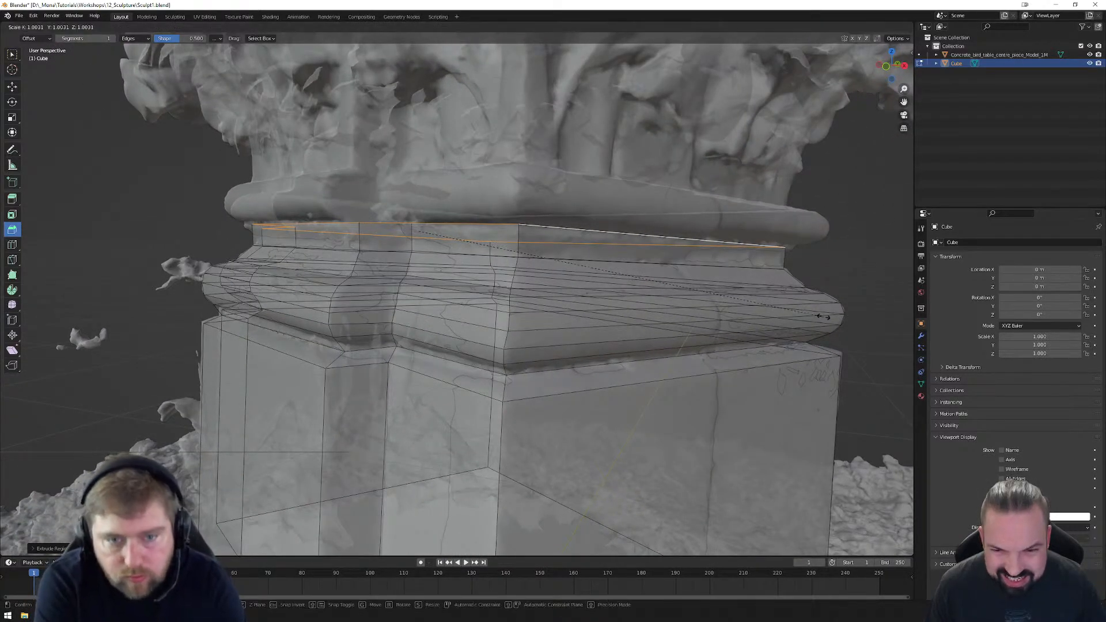
Step: Finish scaling the extruded top edge loop and move its front corner vertex to the scanned molding's corner
click(829, 320)
click(521, 223)
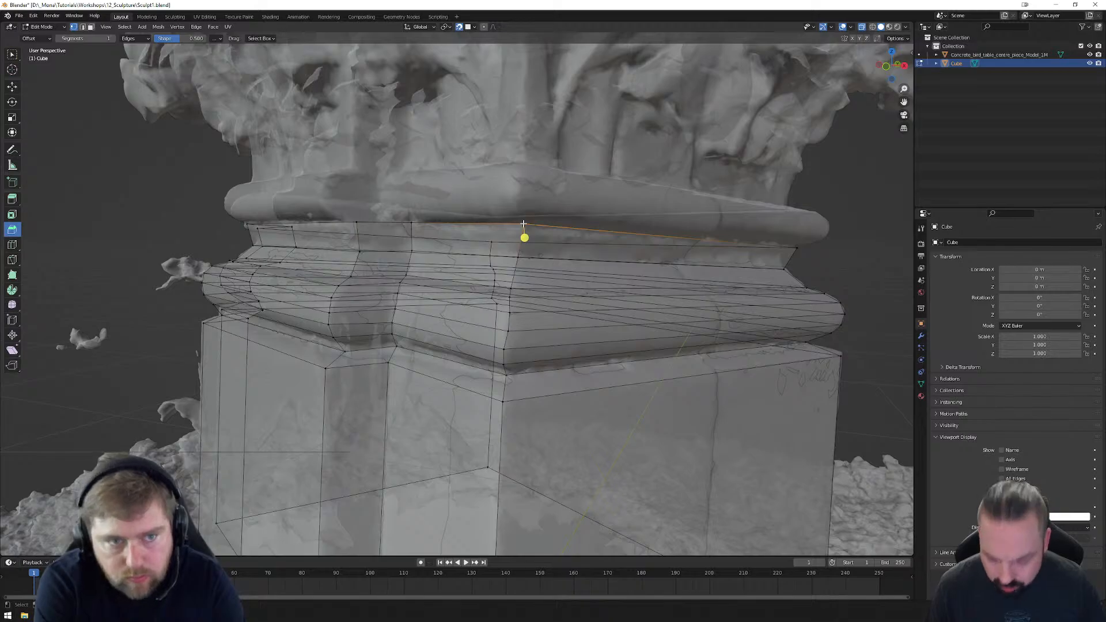
key(g)
click(521, 227)
Step: Move the top-loop vertex on the outer side of the recessed notch up to the underside of the scanned molding
mouse_move(521, 242)
middle_down()
mouse_move(576, 243)
mouse_move(527, 268)
mouse_move(544, 257)
mouse_move(534, 256)
middle_up()
click(562, 216)
key(g)
click(551, 219)
key(g)
click(527, 247)
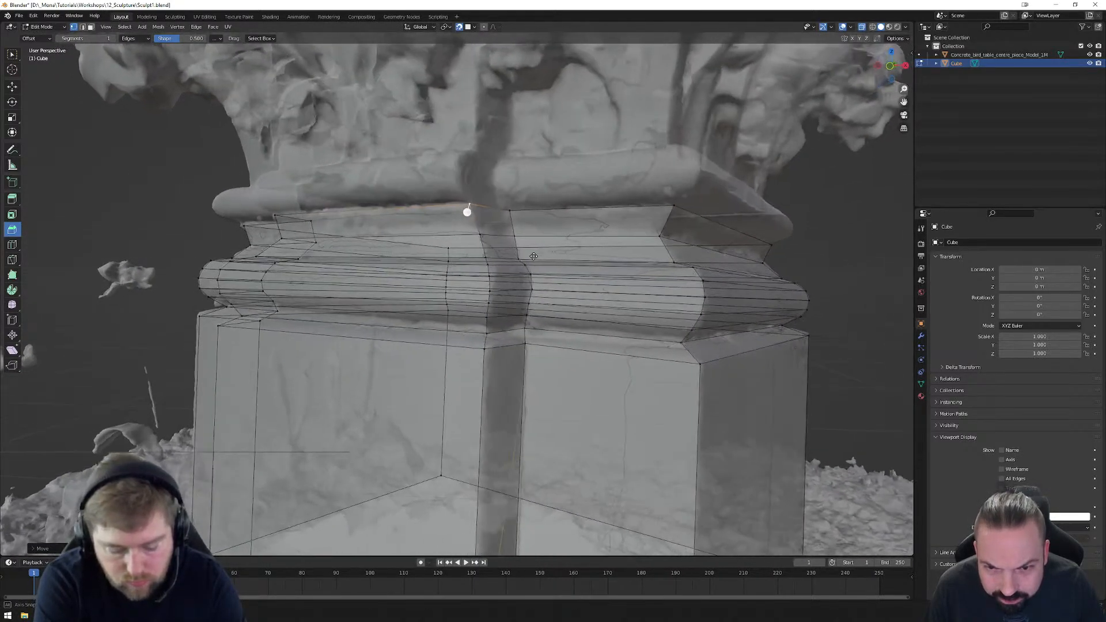
Step: Adjust the top-loop vertex and the one below it on the other side of the notch to follow the scan
click(508, 210)
key(g)
click(505, 210)
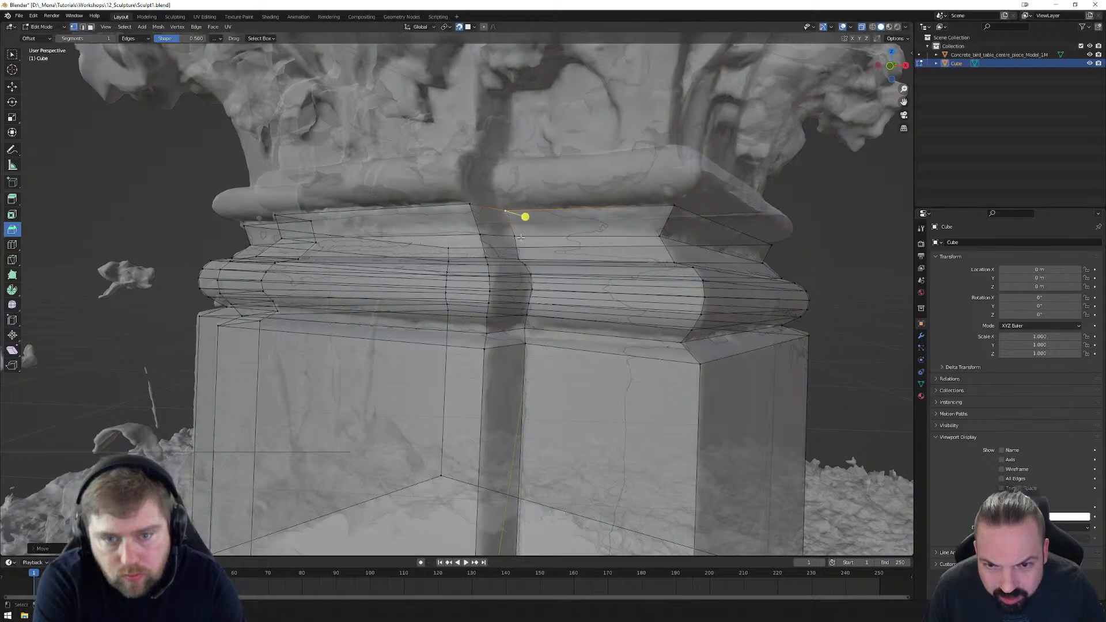
key(g)
click(509, 234)
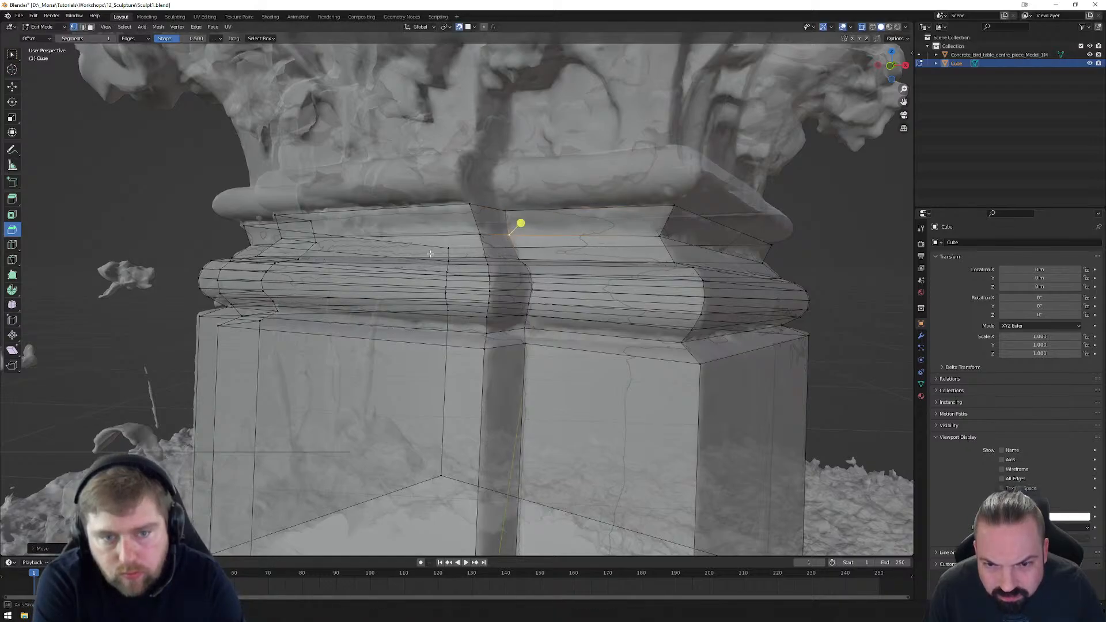
Step: Move the two top-loop vertices of the notch on the adjoining side to match the scanned stone profile
middle_drag(518, 222, 748, 246)
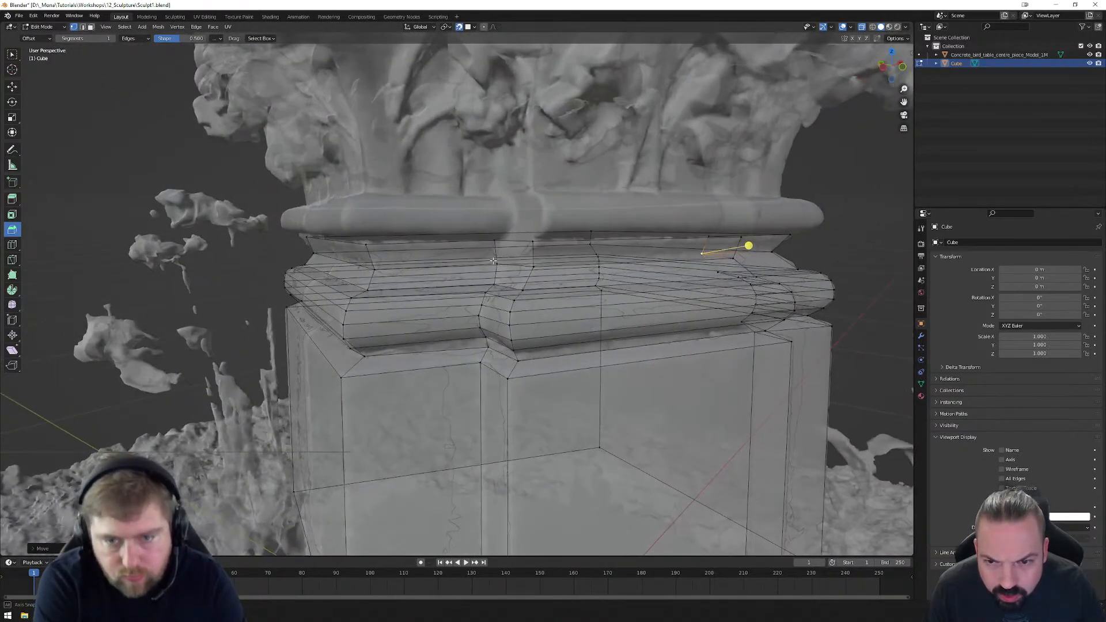
click(499, 243)
key(g)
click(501, 243)
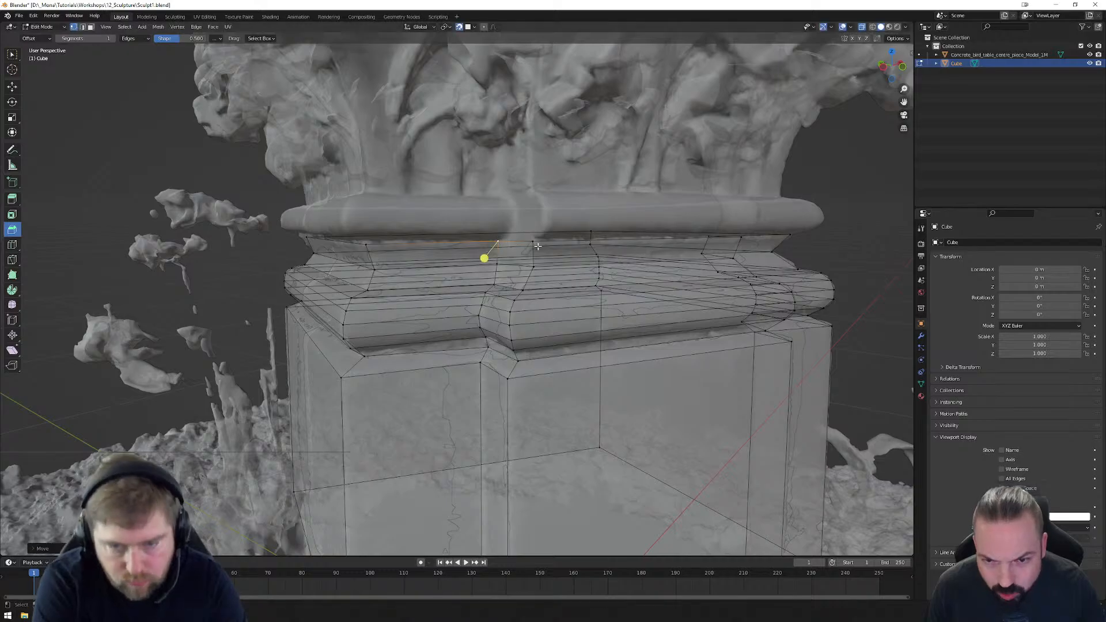
click(530, 243)
key(g)
click(534, 241)
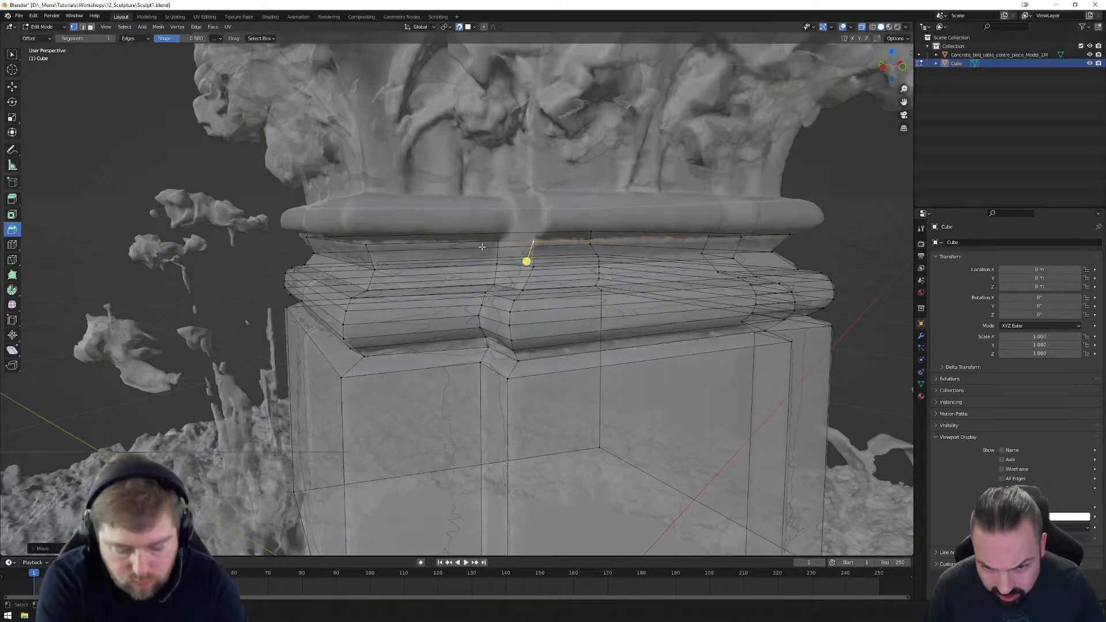
Step: Move the remaining outer corner vertices around the pedestal's top loop to meet the underside of the scanned molding
middle_drag(482, 246, 491, 263)
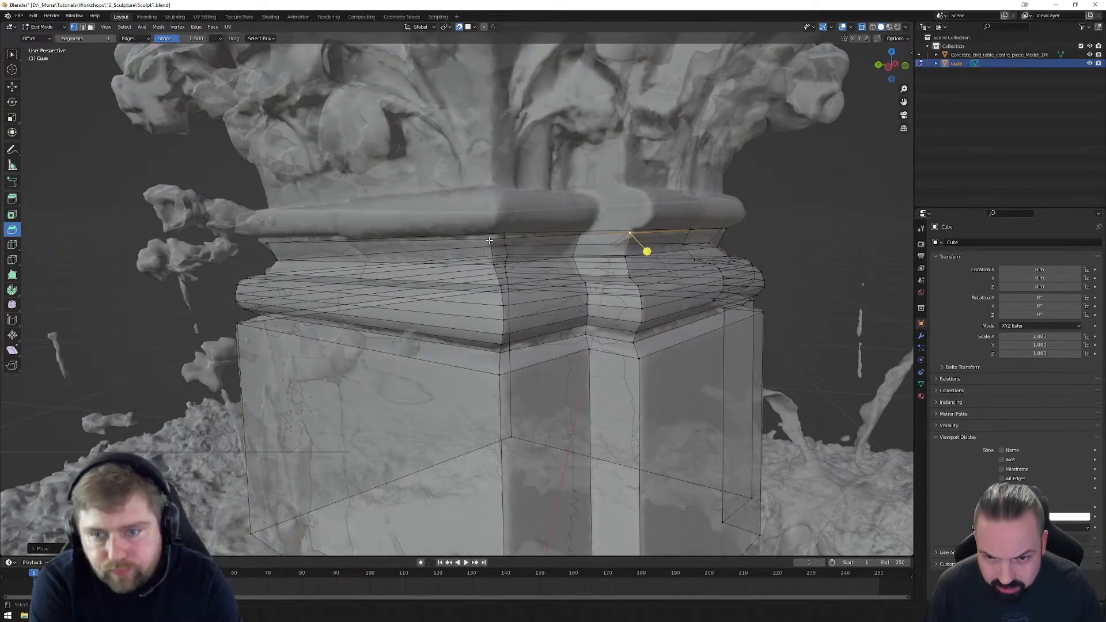
click(489, 241)
key(g)
click(491, 236)
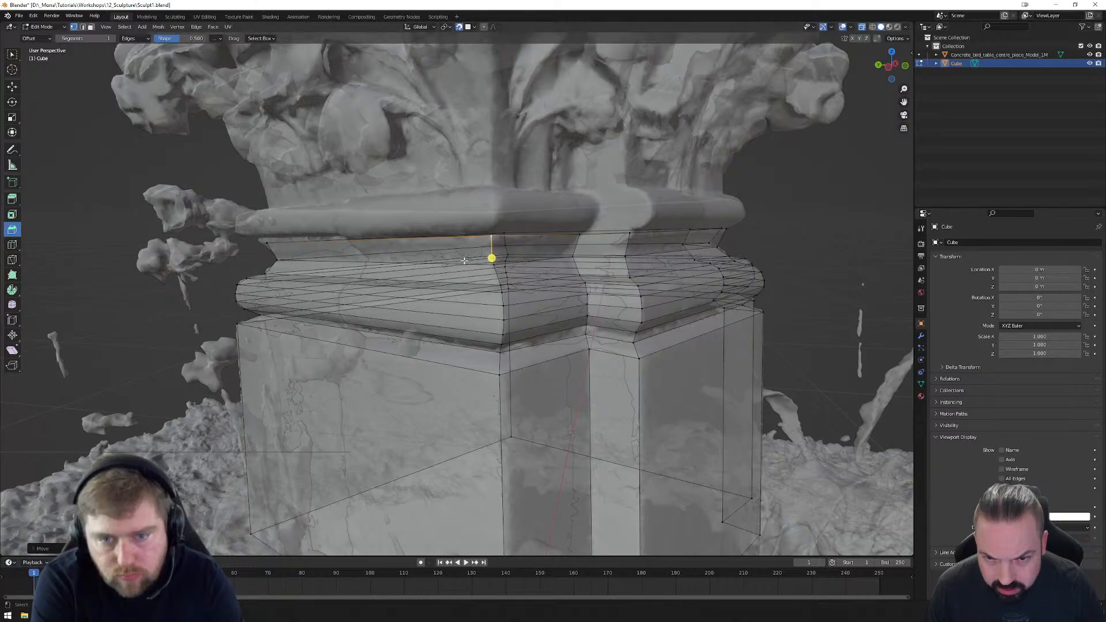
mouse_move(491, 236)
middle_down()
mouse_move(546, 254)
mouse_move(522, 222)
mouse_move(531, 235)
middle_up()
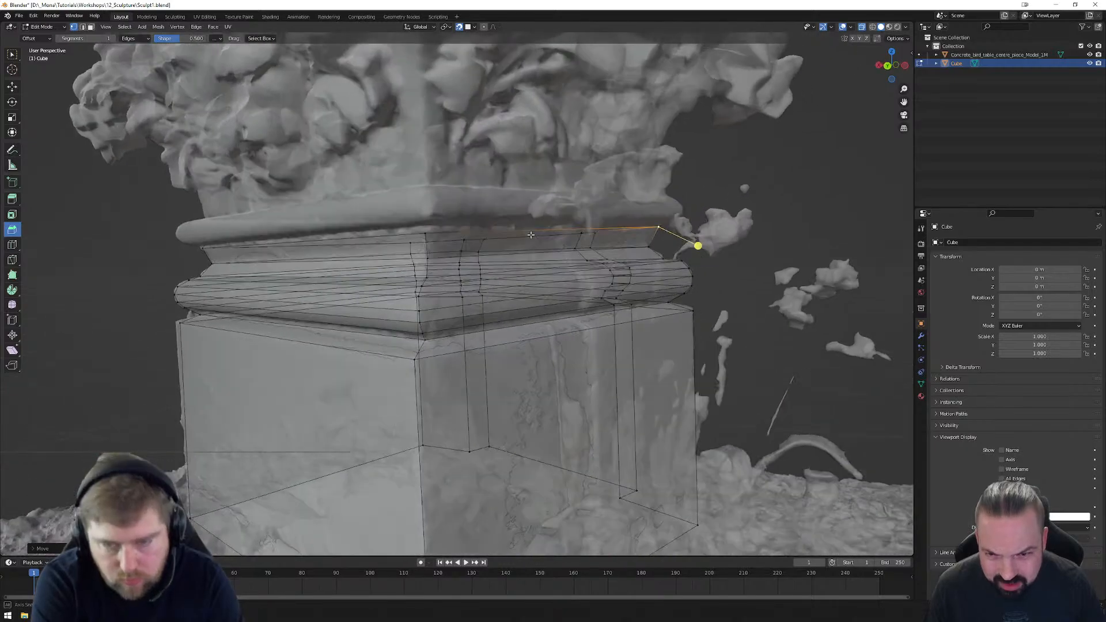
click(427, 234)
key(g)
click(431, 232)
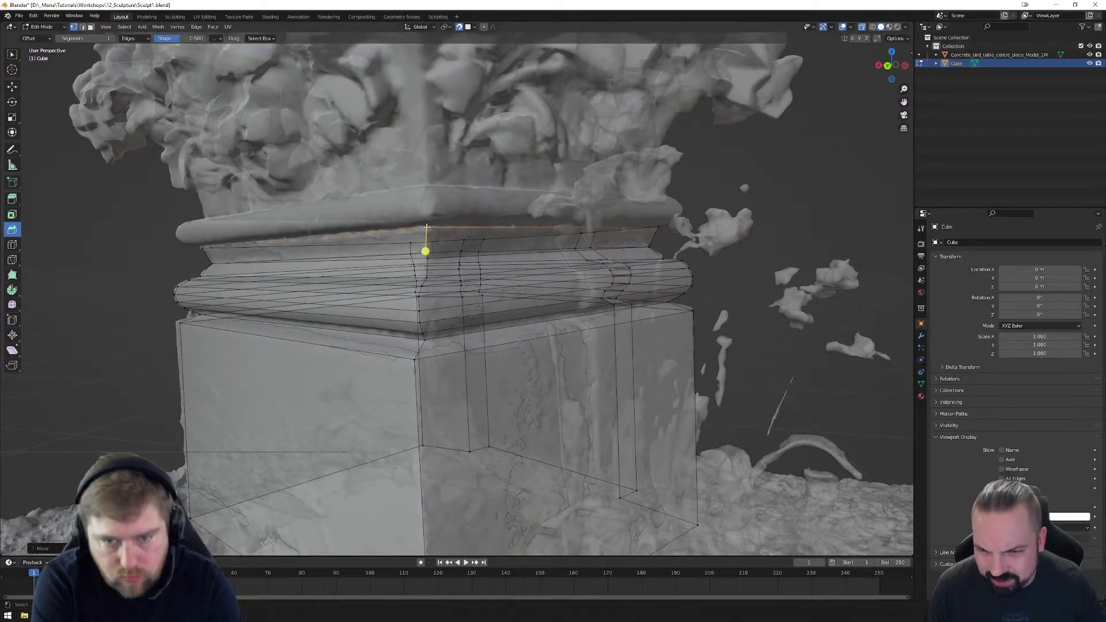
middle_drag(316, 259, 416, 259)
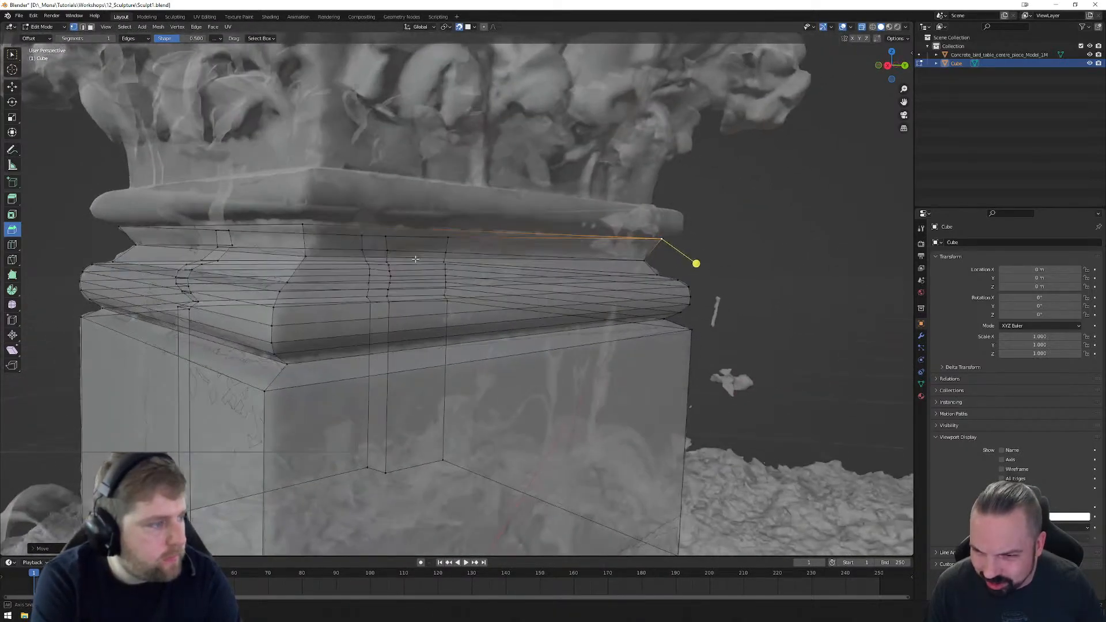
click(305, 229)
key(g)
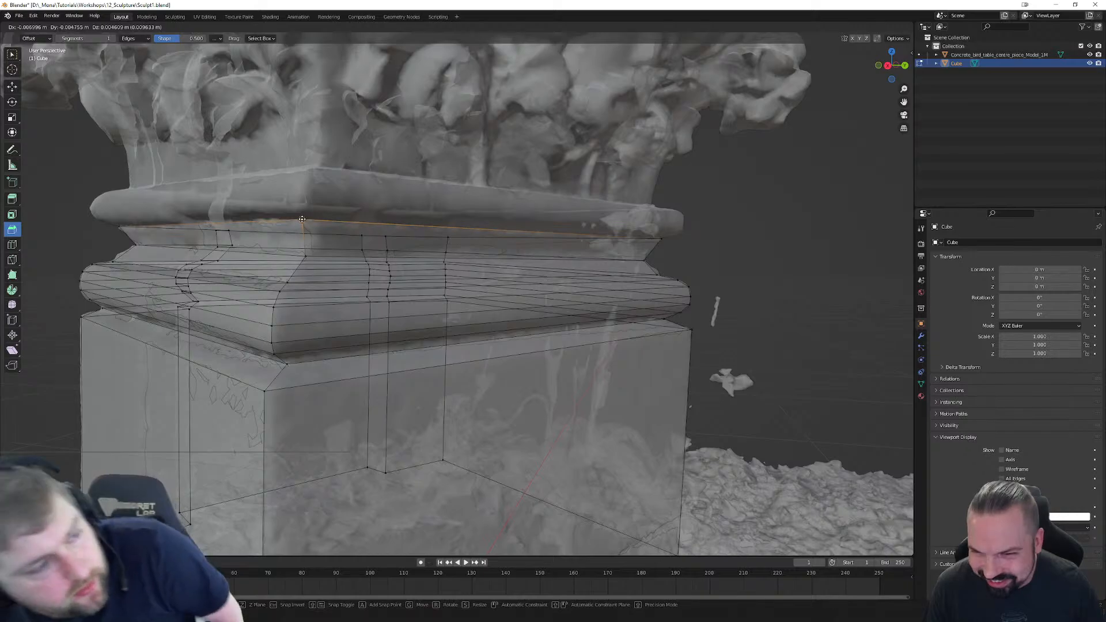
click(291, 240)
Step: Select the pedestal's entire topmost edge loop in edge select mode
middle_drag(292, 240, 315, 256)
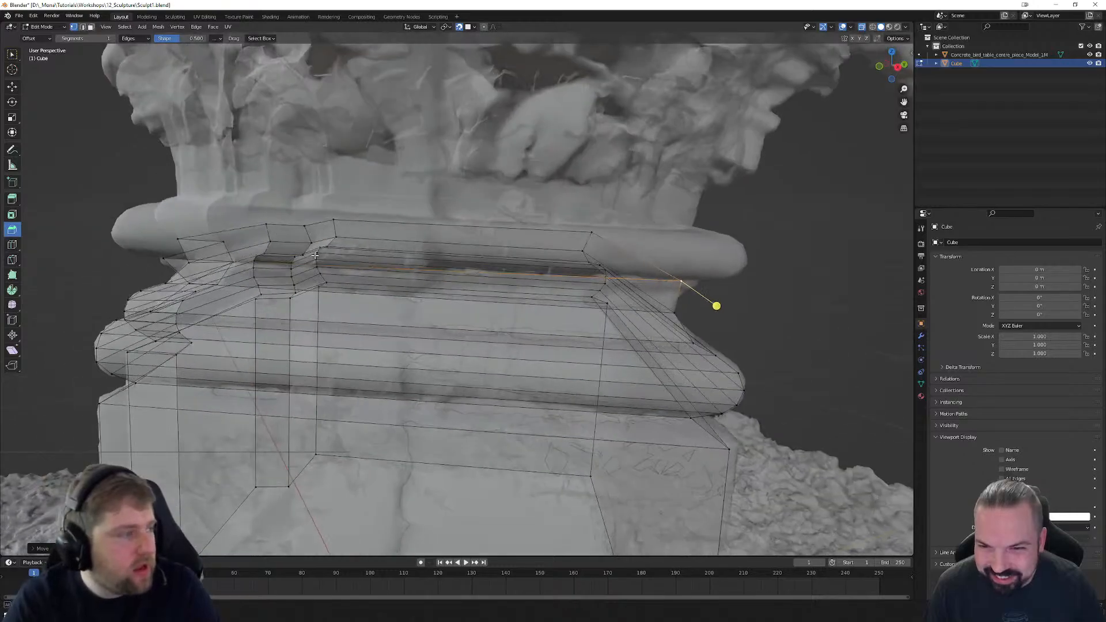
scroll(419, 279, down, 3)
middle_drag(491, 363, 443, 297)
scroll(430, 304, up, 3)
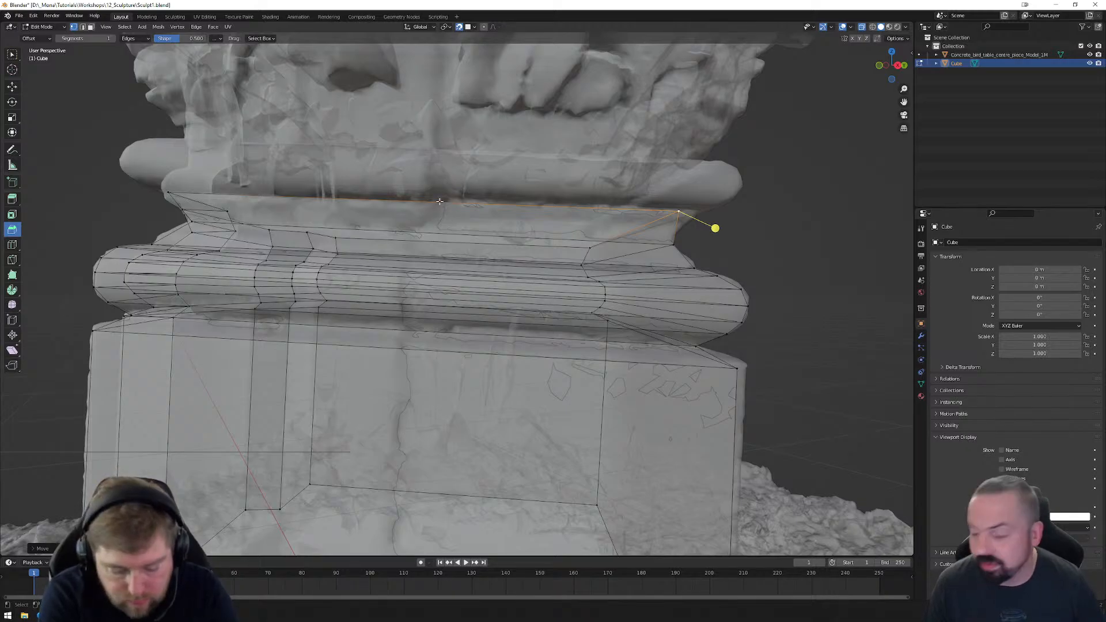
key(2)
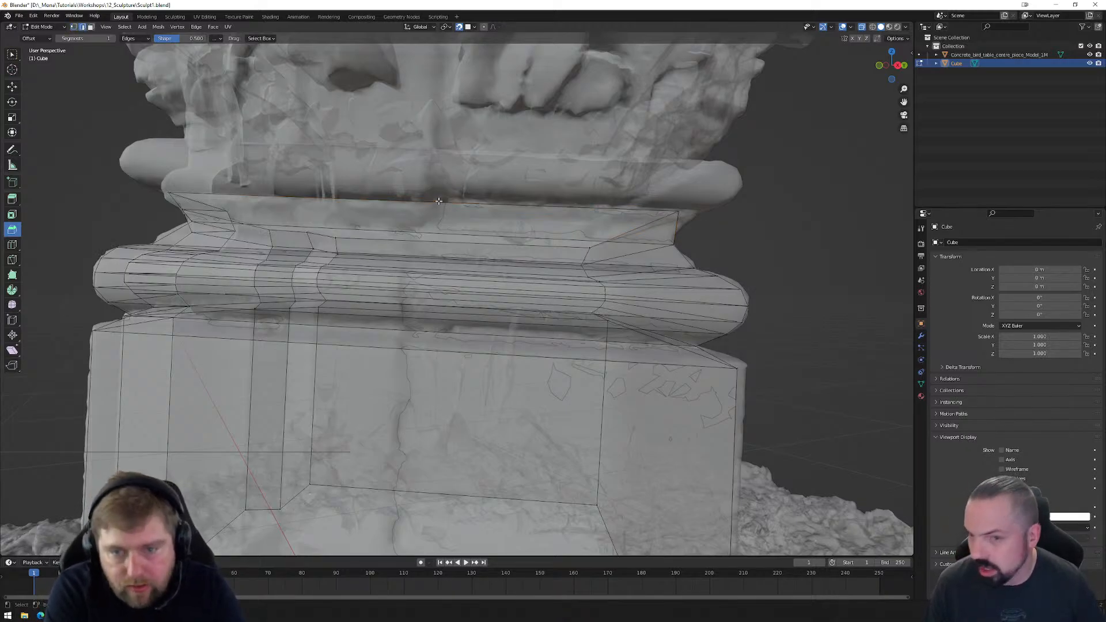
alt+click(438, 199)
middle_drag(399, 249, 525, 252)
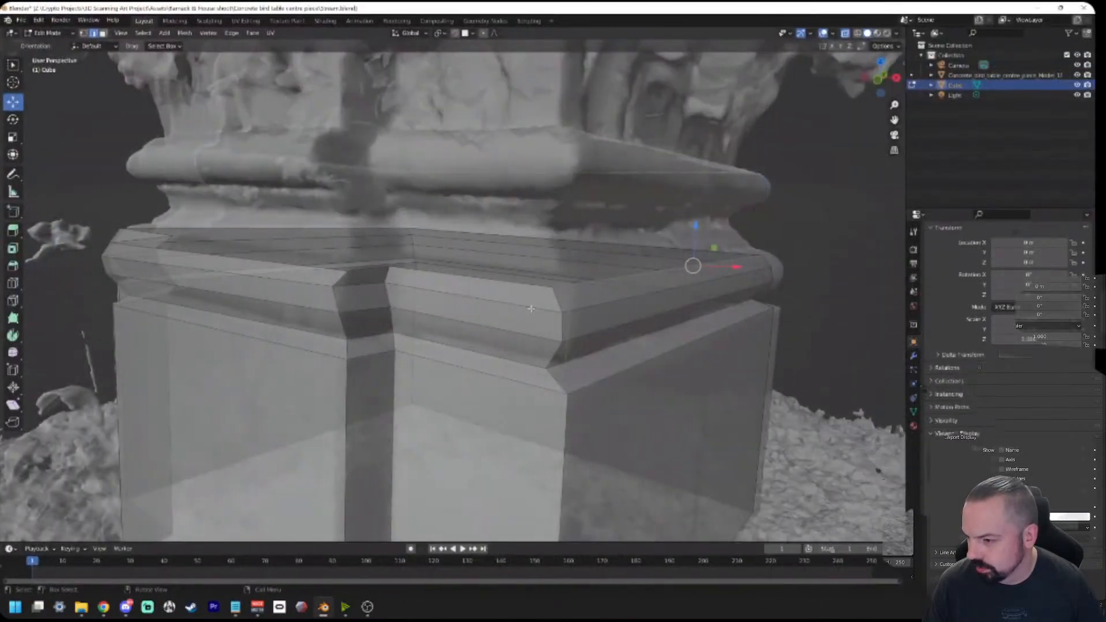
Step: Test loop selection on the front and side edges of the second model's top rim to check its continuity
middle_drag(640, 322, 620, 356)
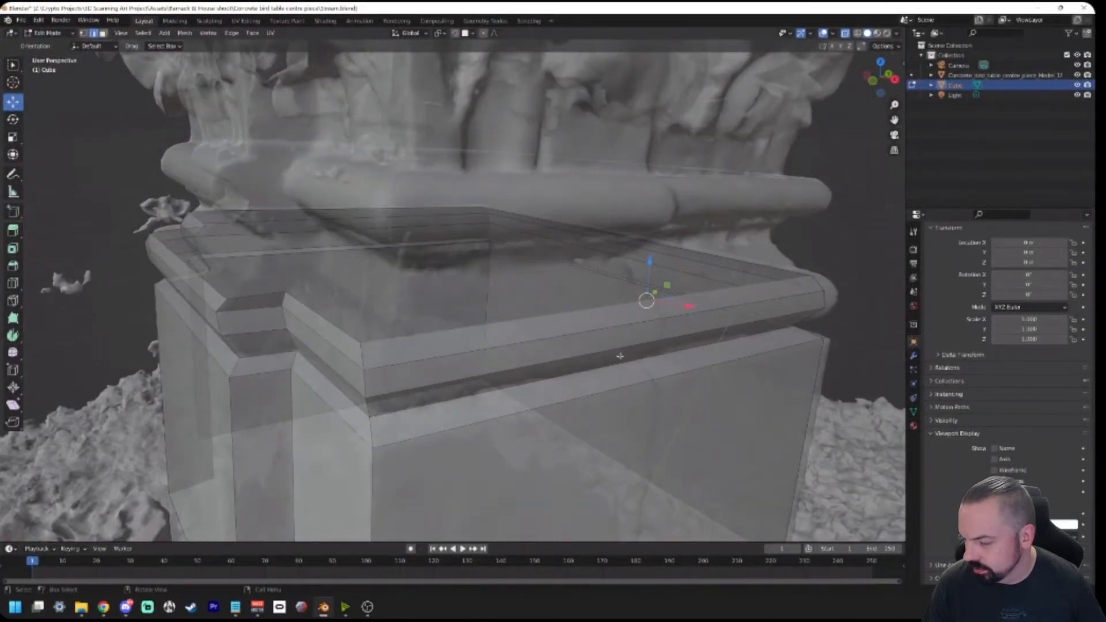
alt+click(591, 310)
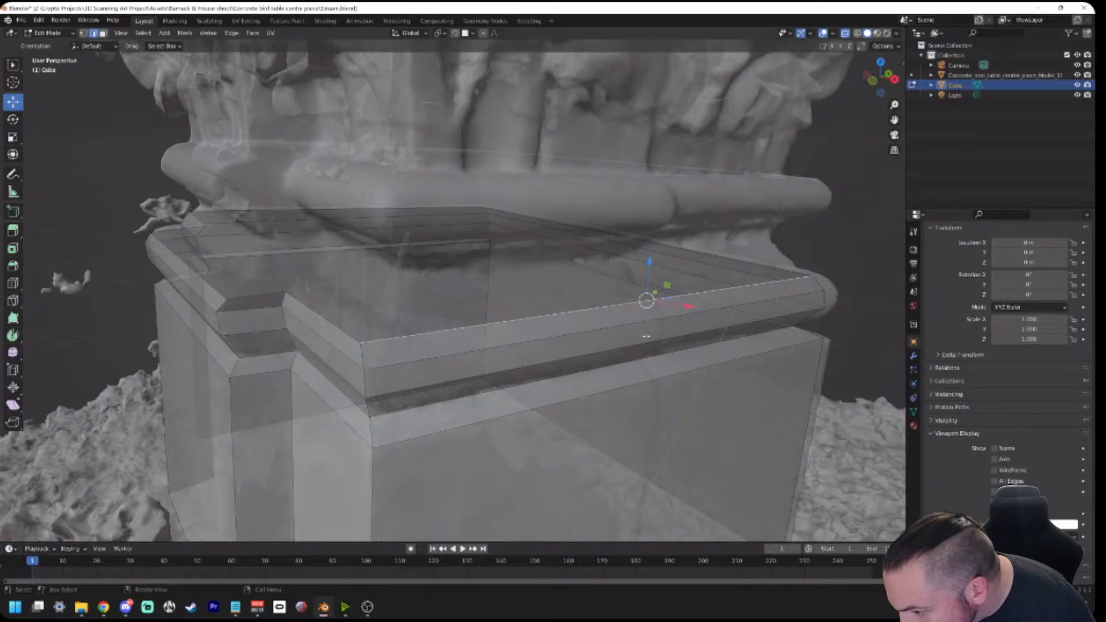
click(994, 514)
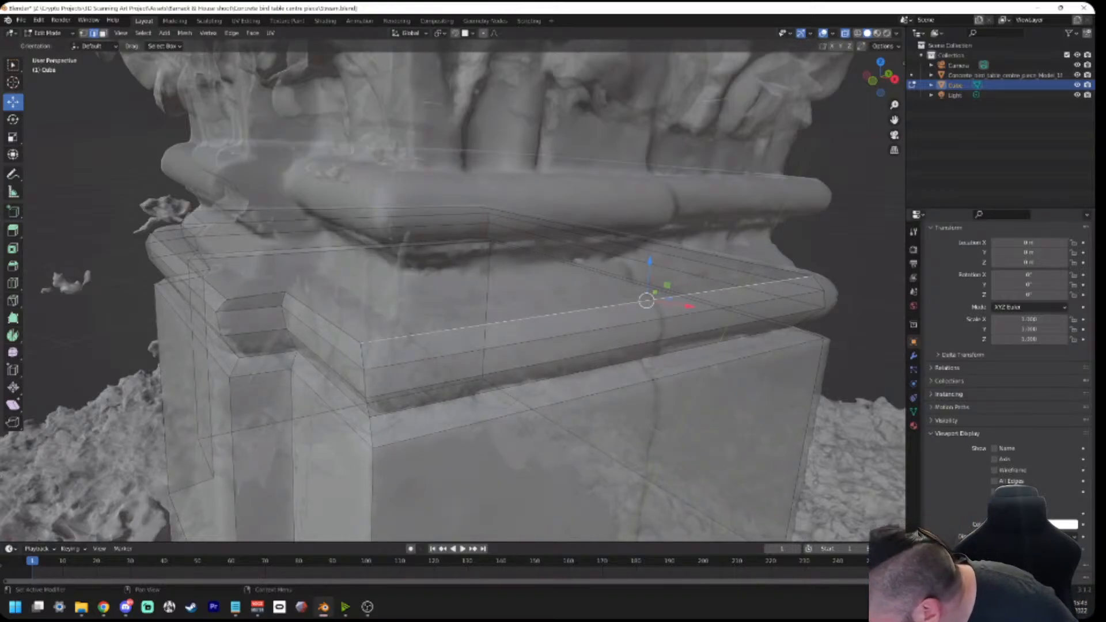
click(994, 514)
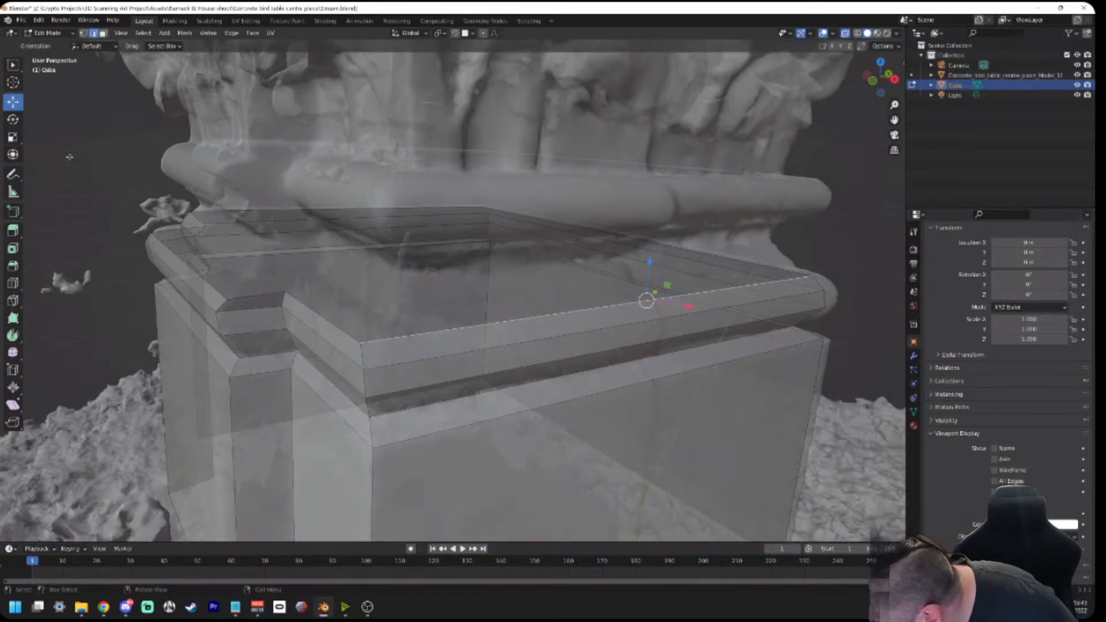
click(70, 161)
click(503, 321)
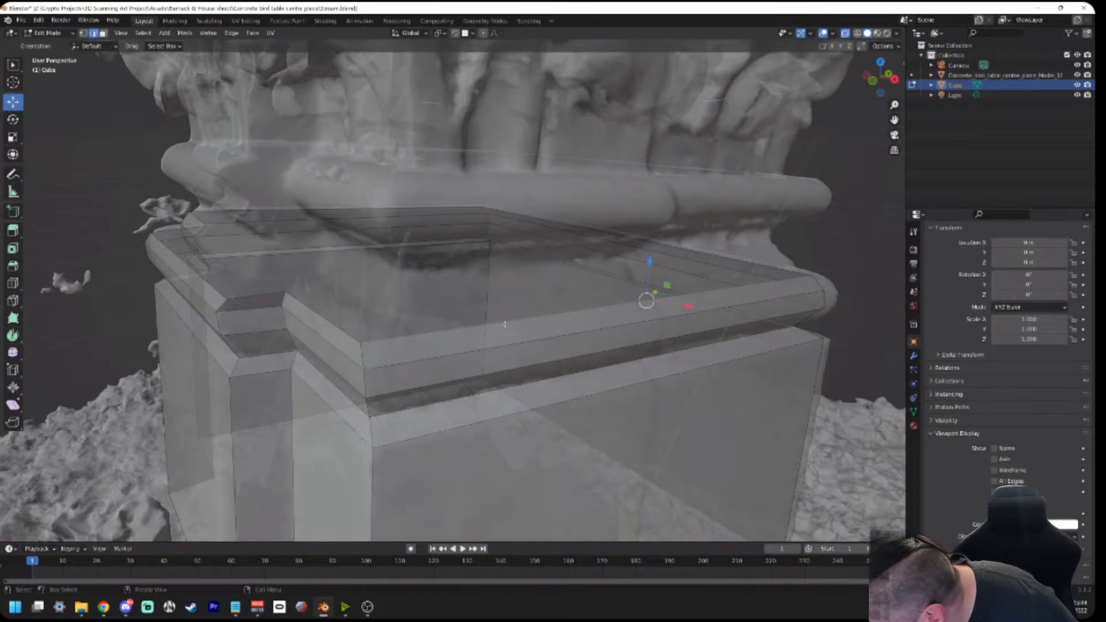
alt+click(342, 330)
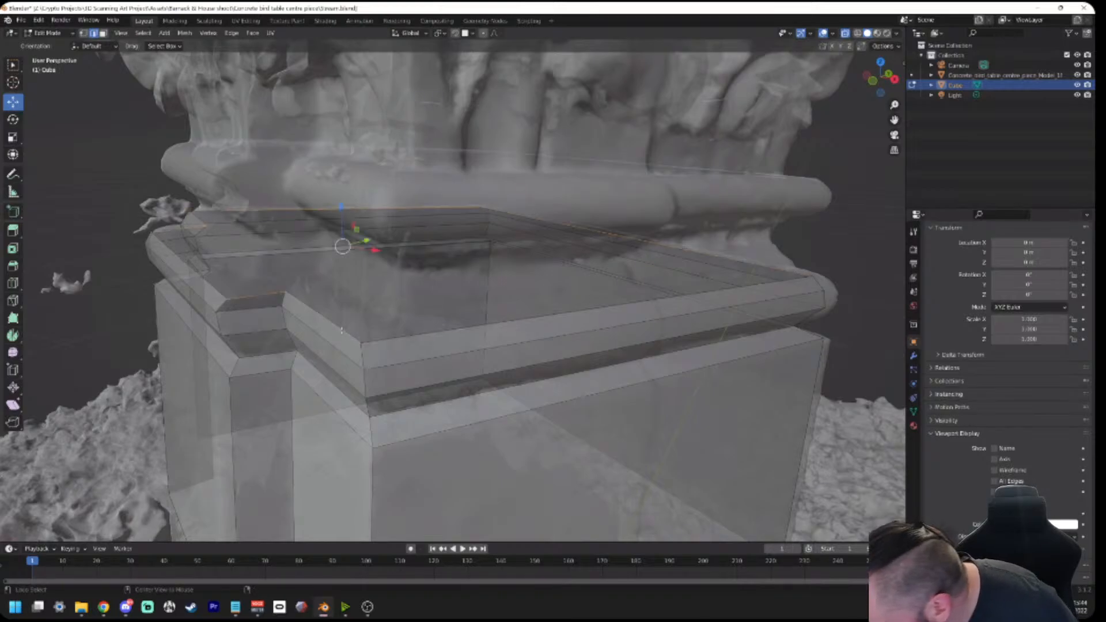
click(496, 323)
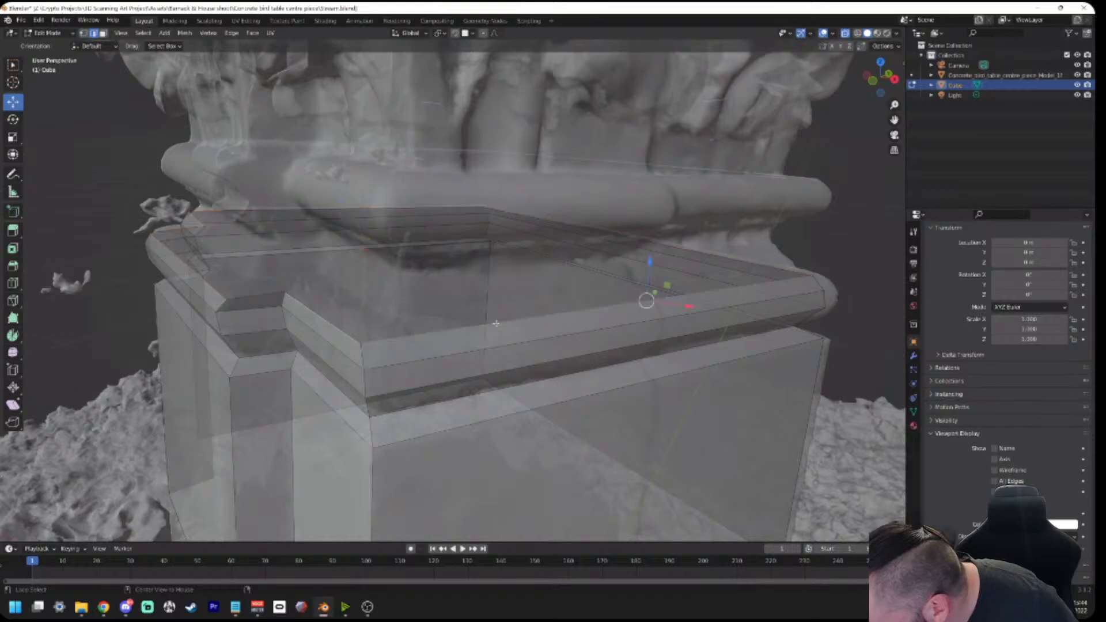
alt+click(340, 327)
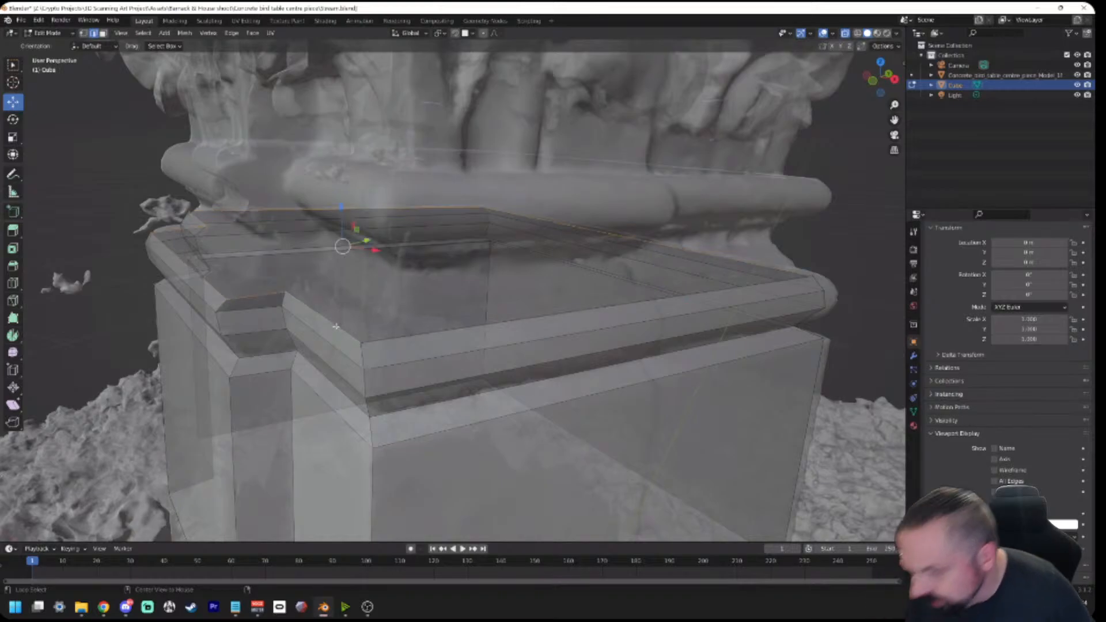
Step: Examine the rim's front corner up close, clear the edge selection, and select that corner in vertex select mode
mouse_move(111, 300)
middle_down()
mouse_move(171, 291)
mouse_move(95, 304)
middle_up()
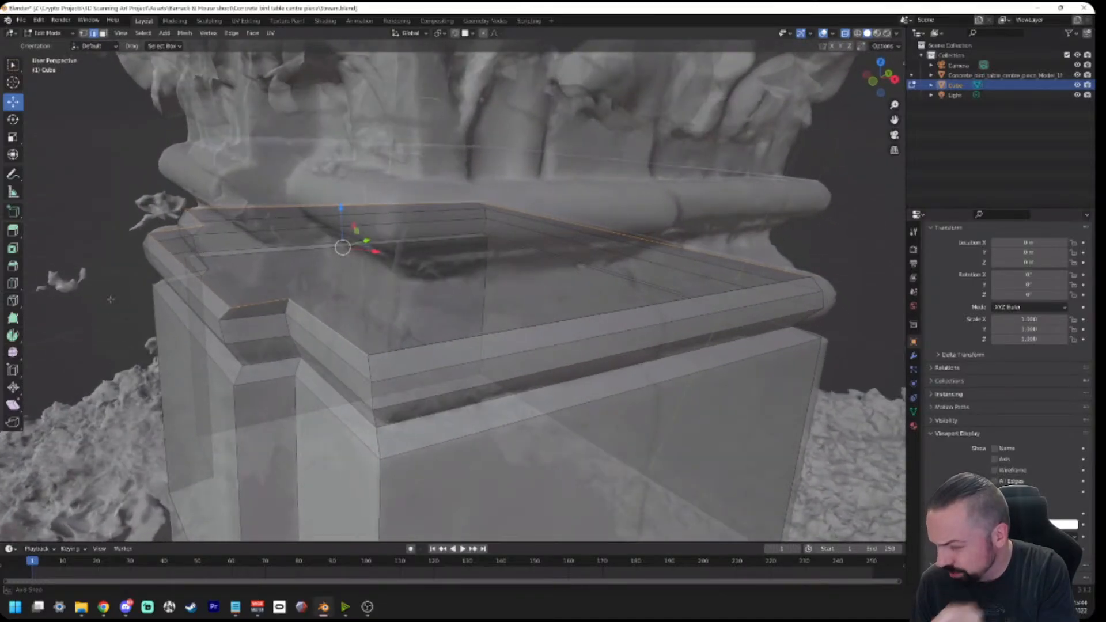
scroll(463, 375, up, 5)
scroll(476, 374, down, 3)
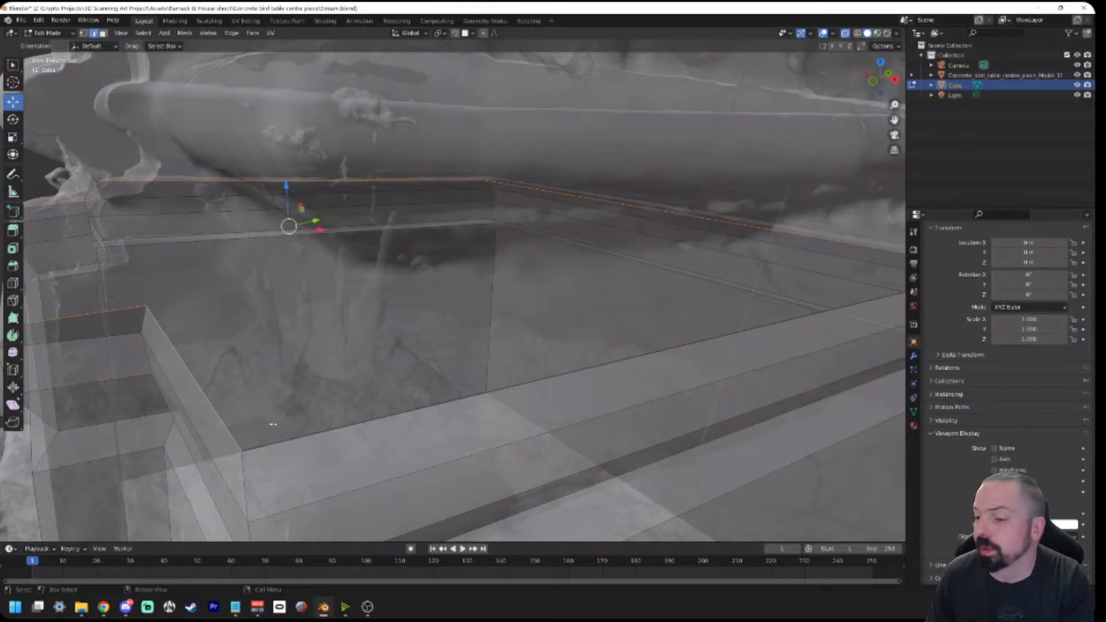
shift+middle_drag(273, 424, 302, 371)
scroll(343, 296, up, 4)
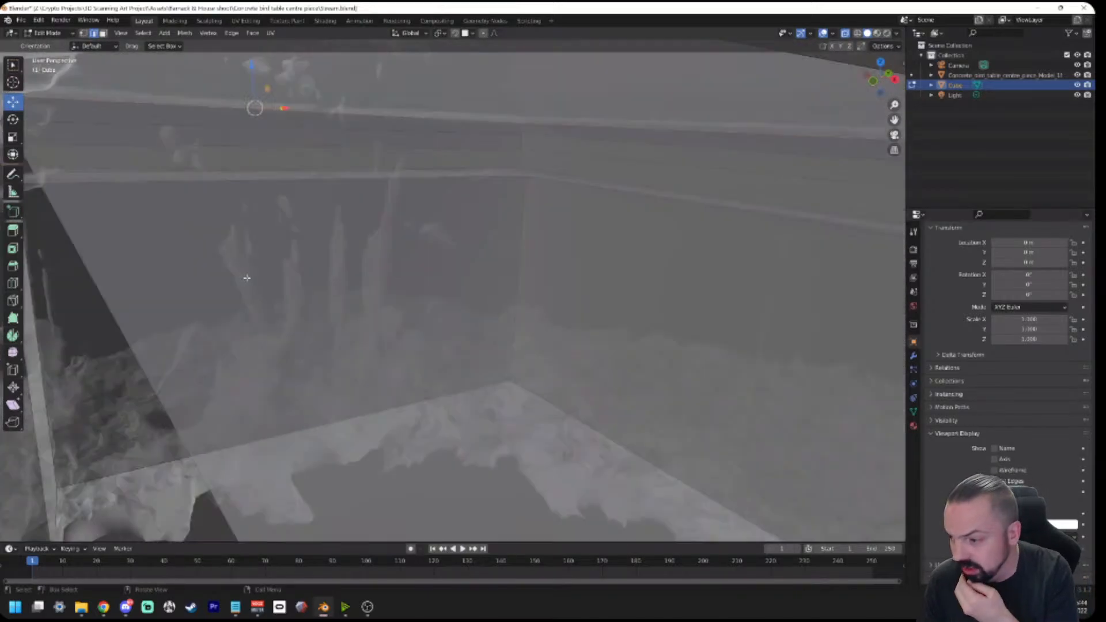
scroll(182, 281, down, 5)
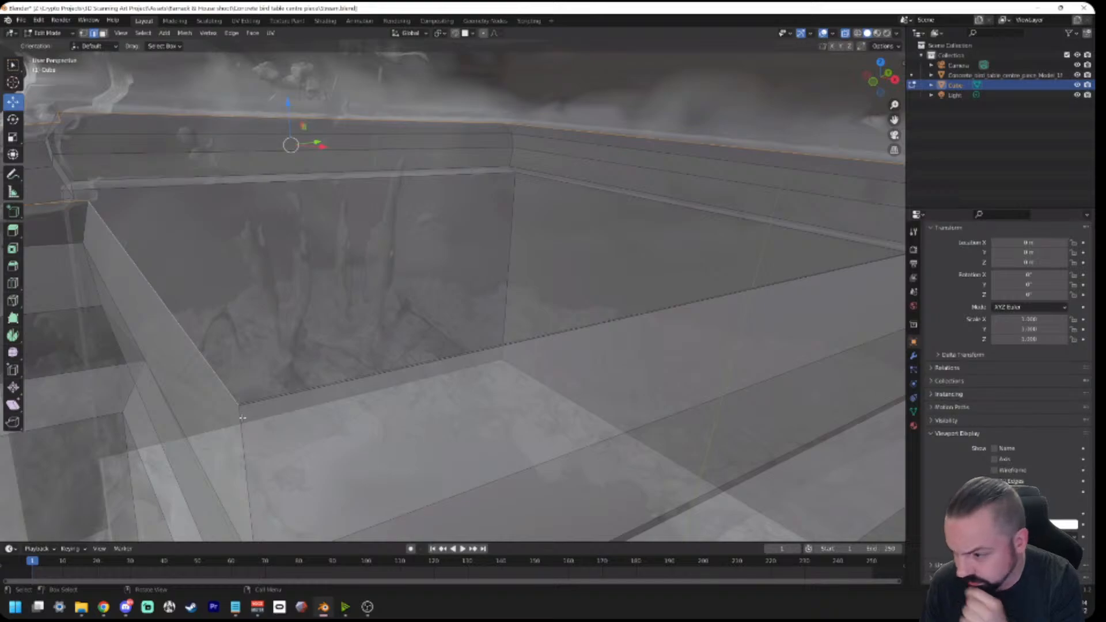
key(1)
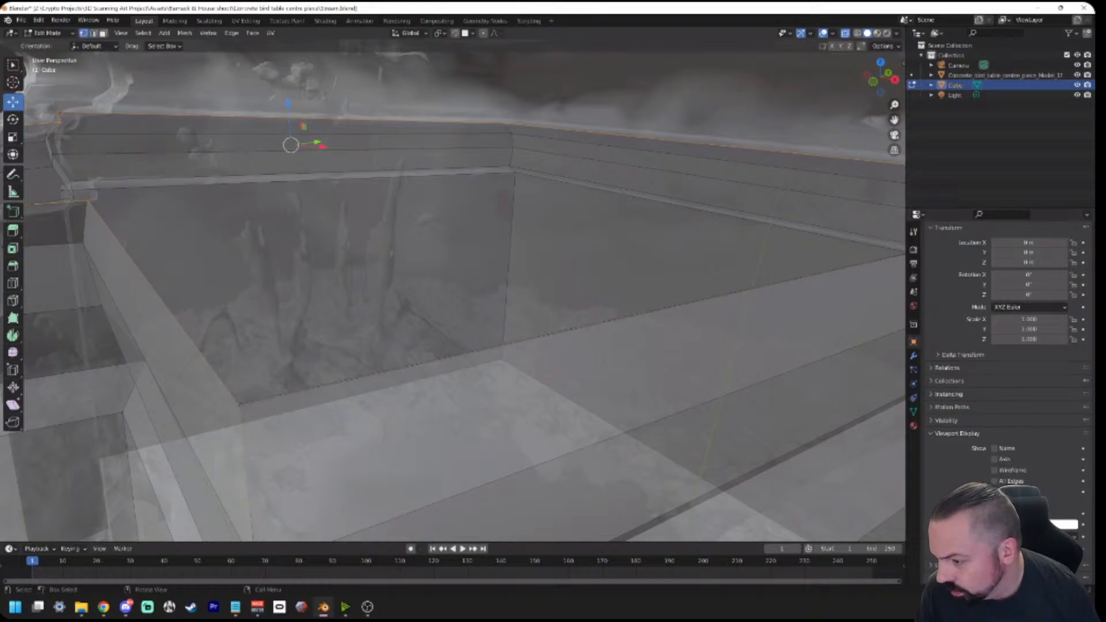
key(alt+a)
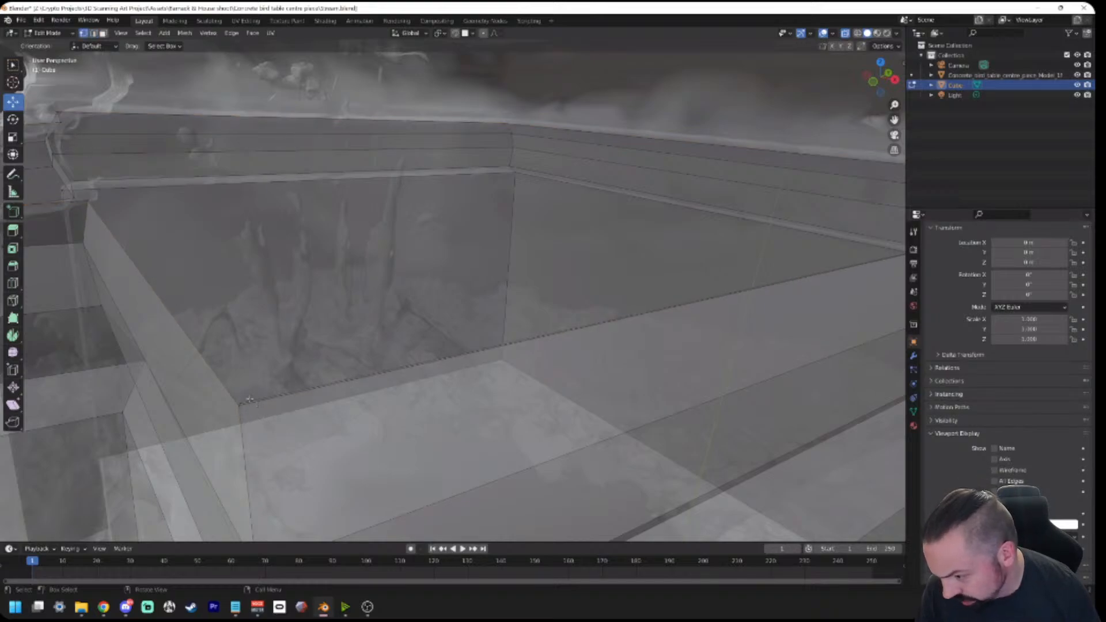
alt+click(233, 402)
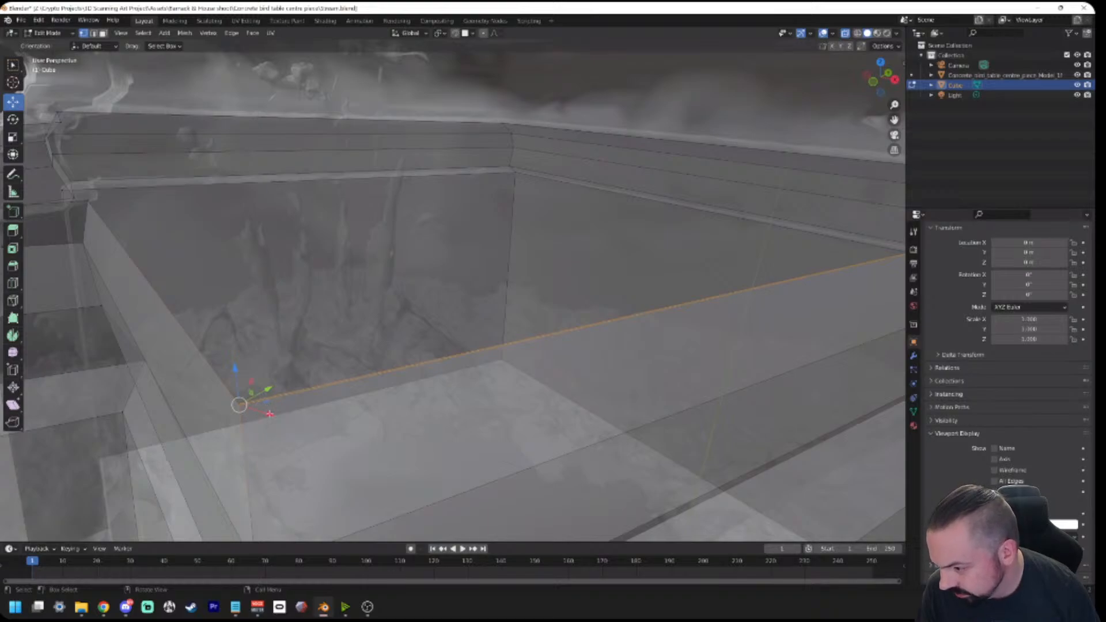
Step: Merge the selected vertices at the rim's front corner using Merge Vertices At Center
right_click(249, 411)
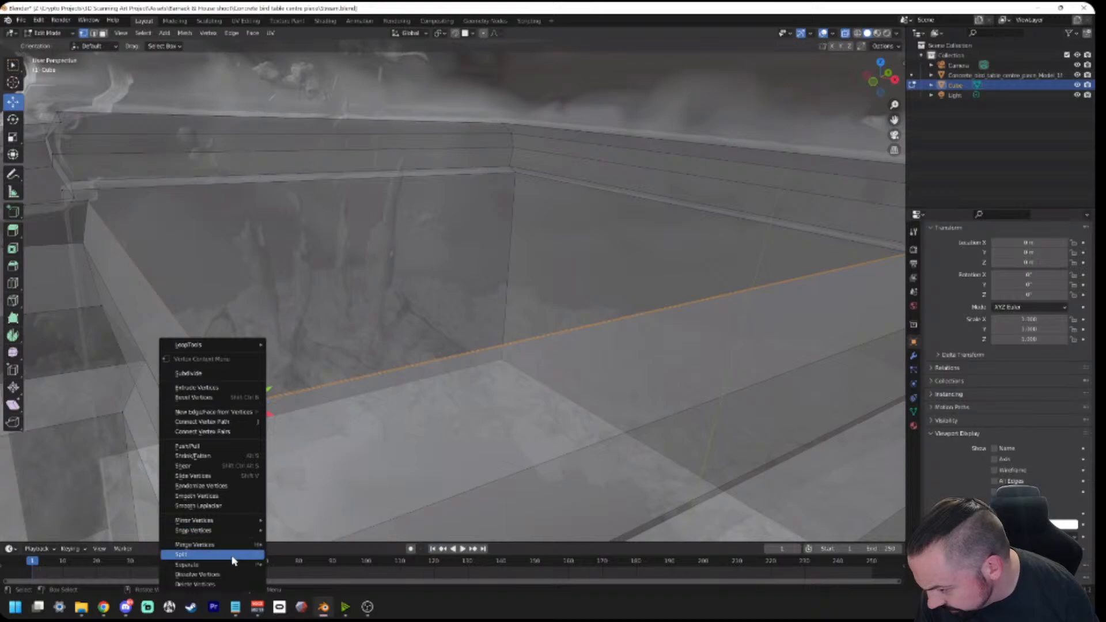
mouse_move(218, 522)
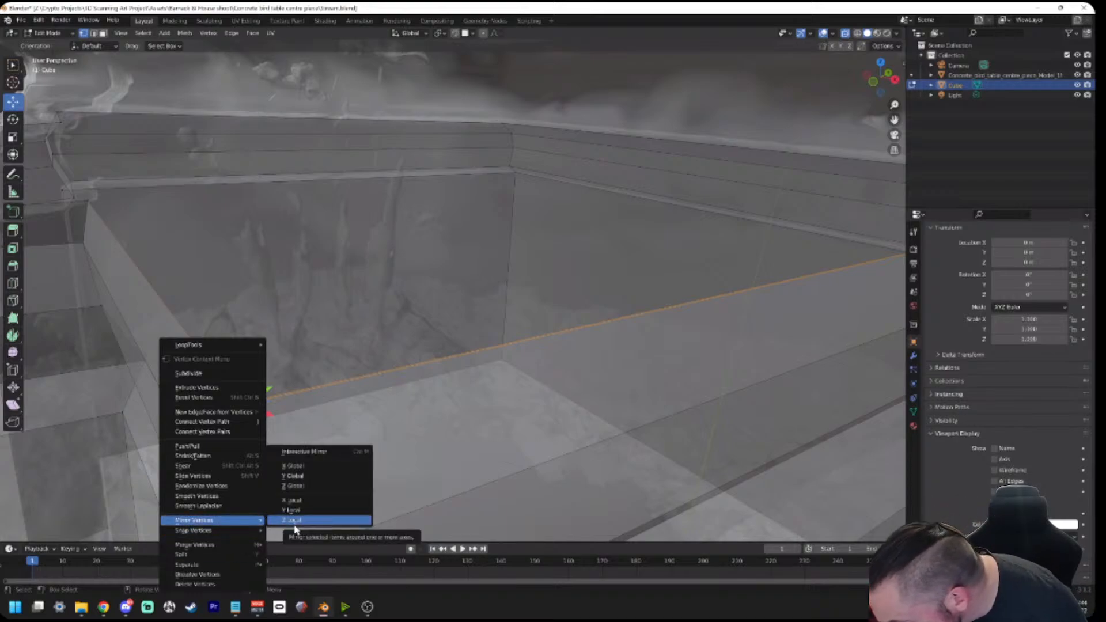
mouse_move(205, 550)
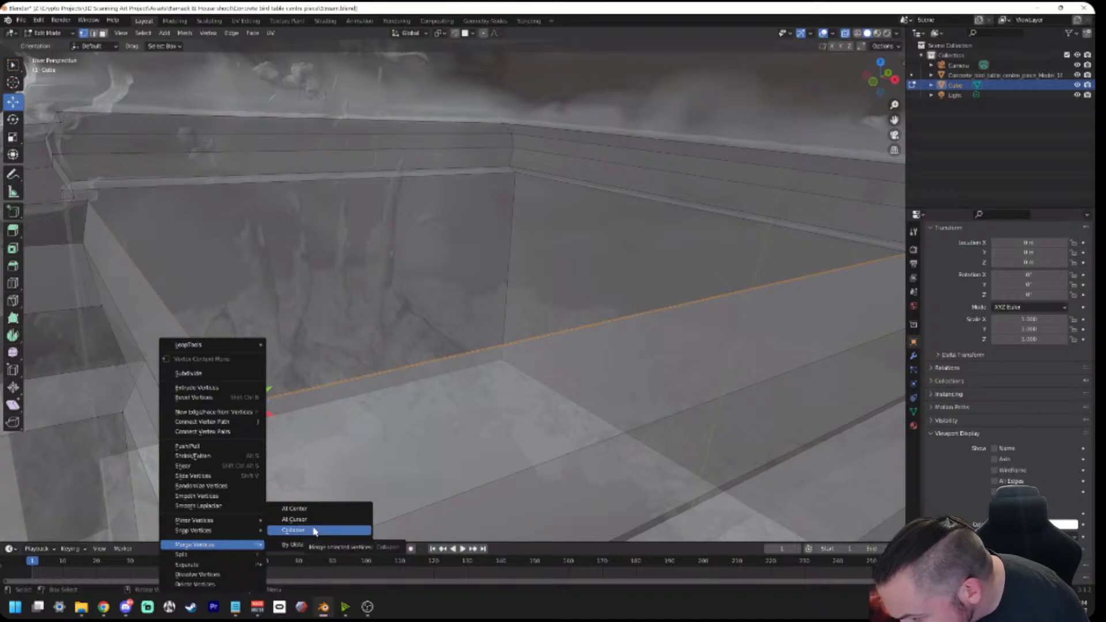
click(312, 509)
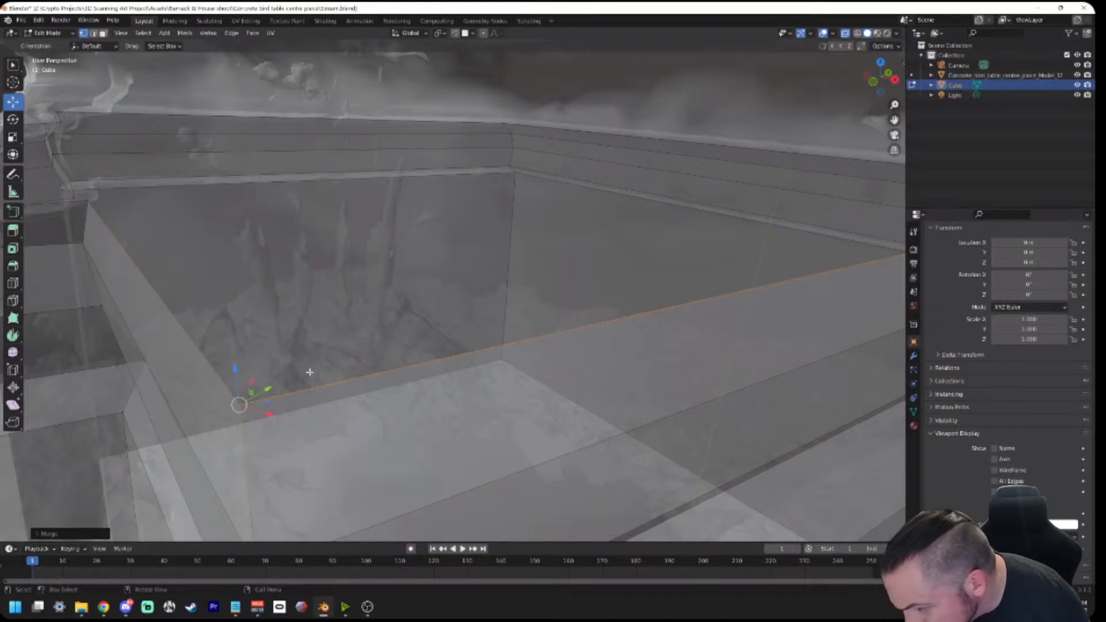
Step: Select the rim's corner point from a wider view, apply Merge At Center to it, and clear the selection
scroll(310, 372, down, 7)
middle_drag(657, 268, 576, 271)
click(480, 374)
right_click(477, 376)
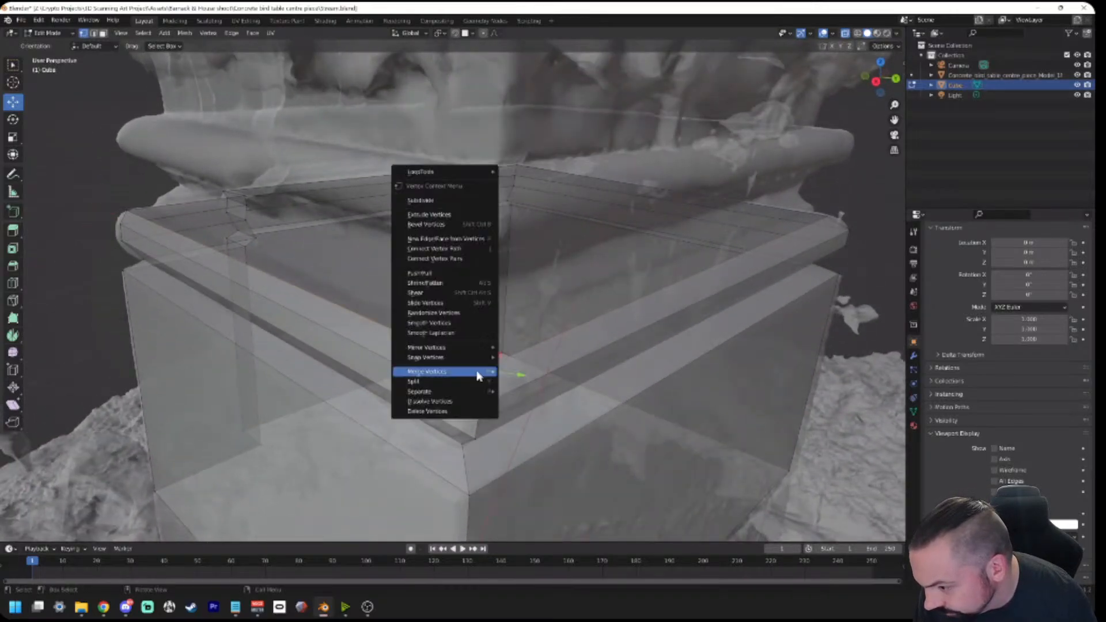
mouse_move(447, 376)
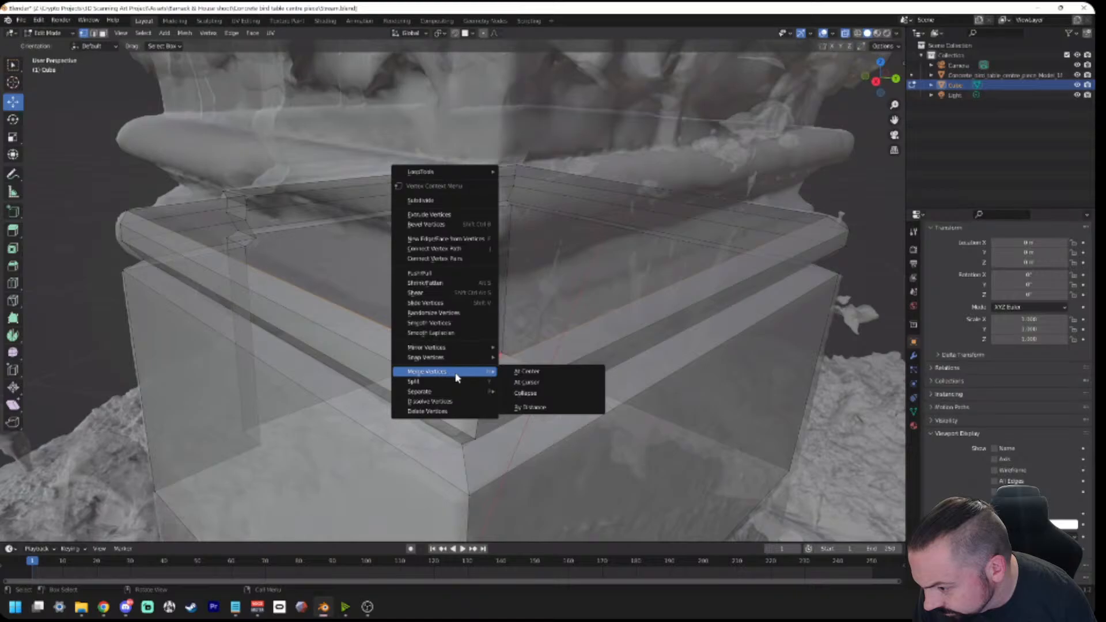
click(528, 372)
click(72, 189)
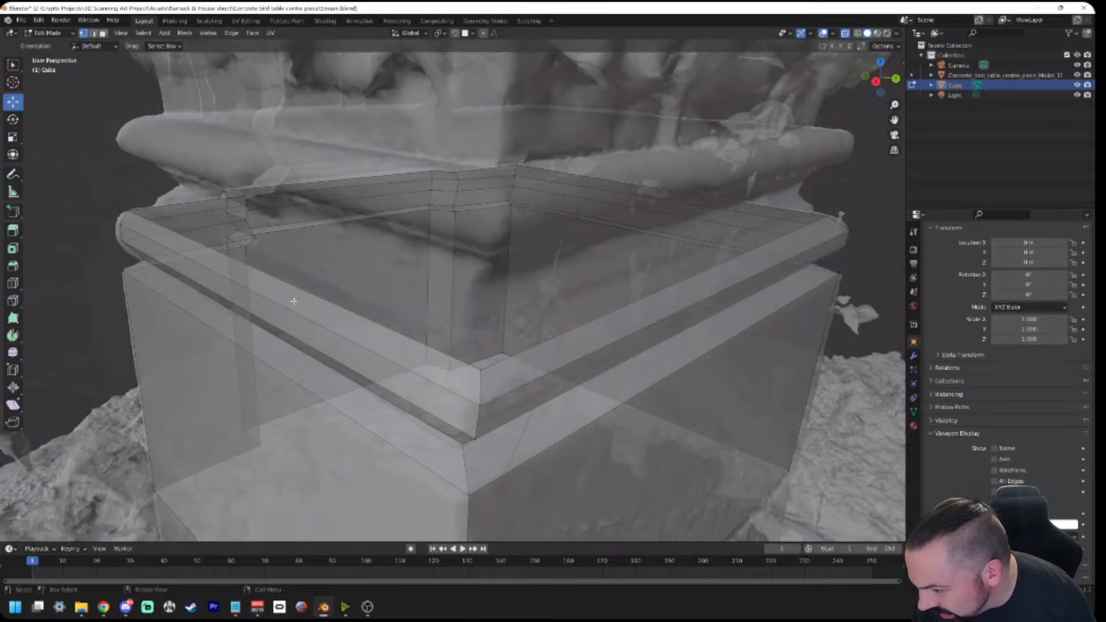
Step: Loop-select the rim's top edge and check that the loop runs continuously around the whole model
alt+click(410, 339)
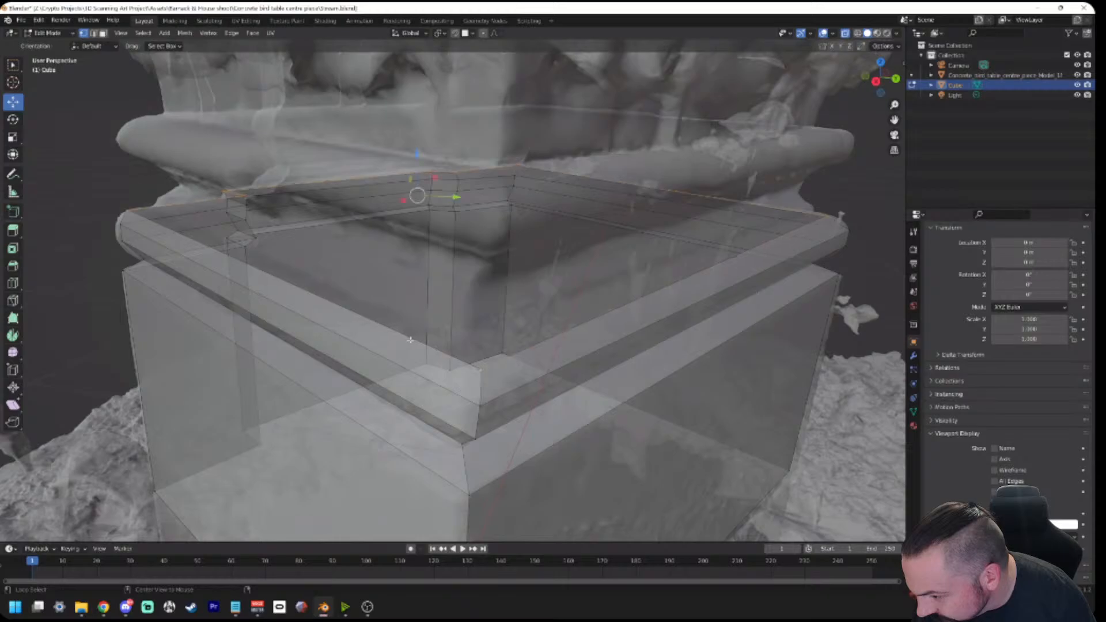
middle_drag(155, 268, 283, 250)
scroll(282, 251, down, 1)
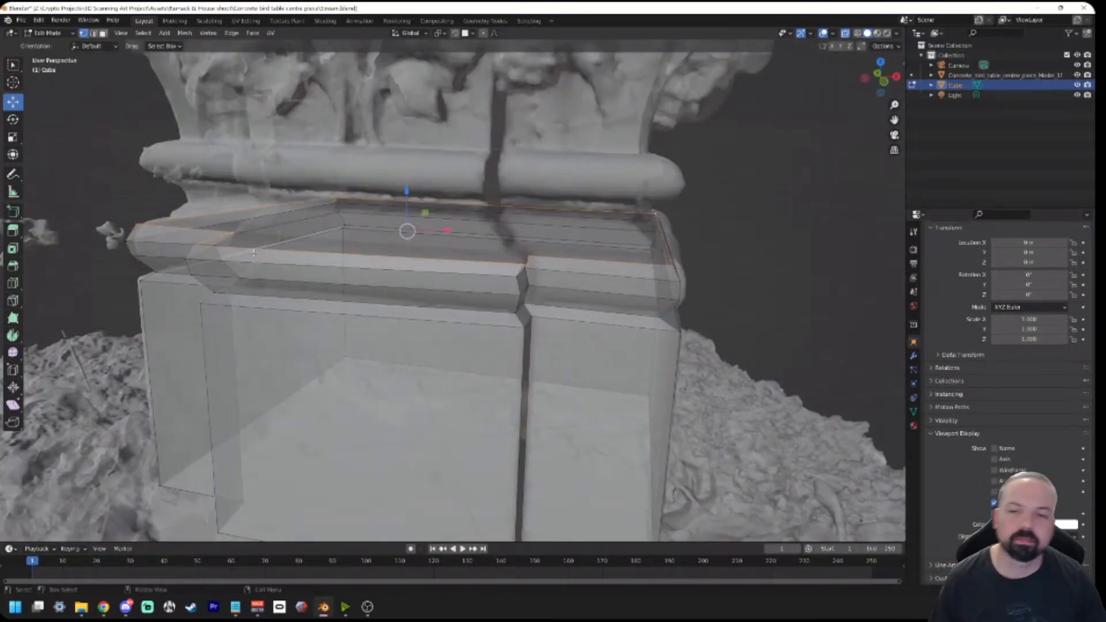
shift+middle_drag(142, 232, 107, 274)
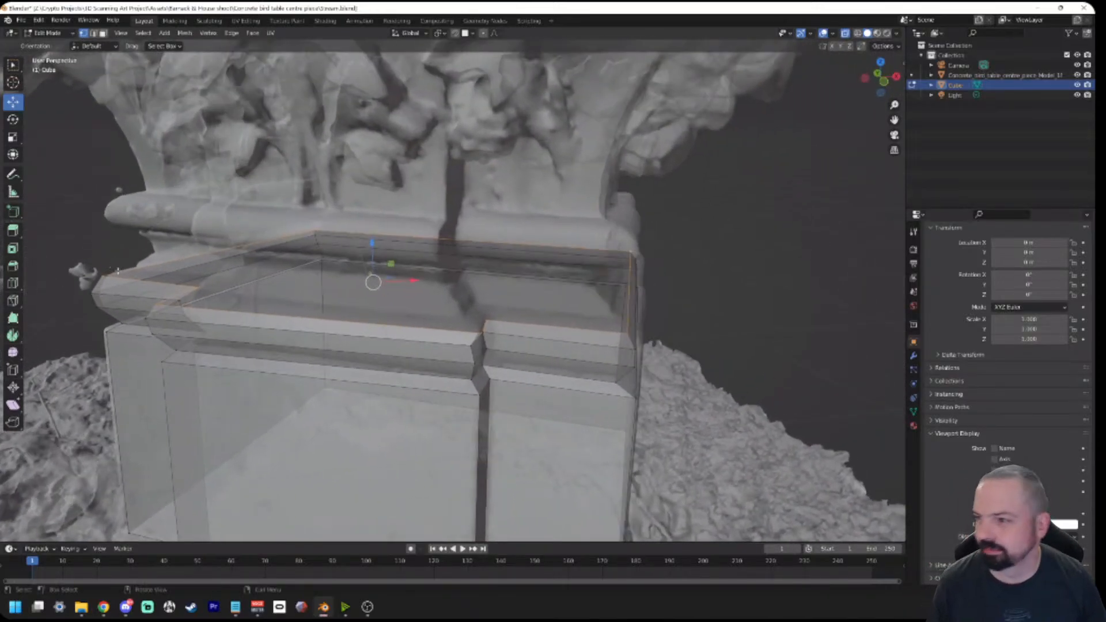
scroll(108, 274, up, 1)
middle_drag(227, 275, 250, 267)
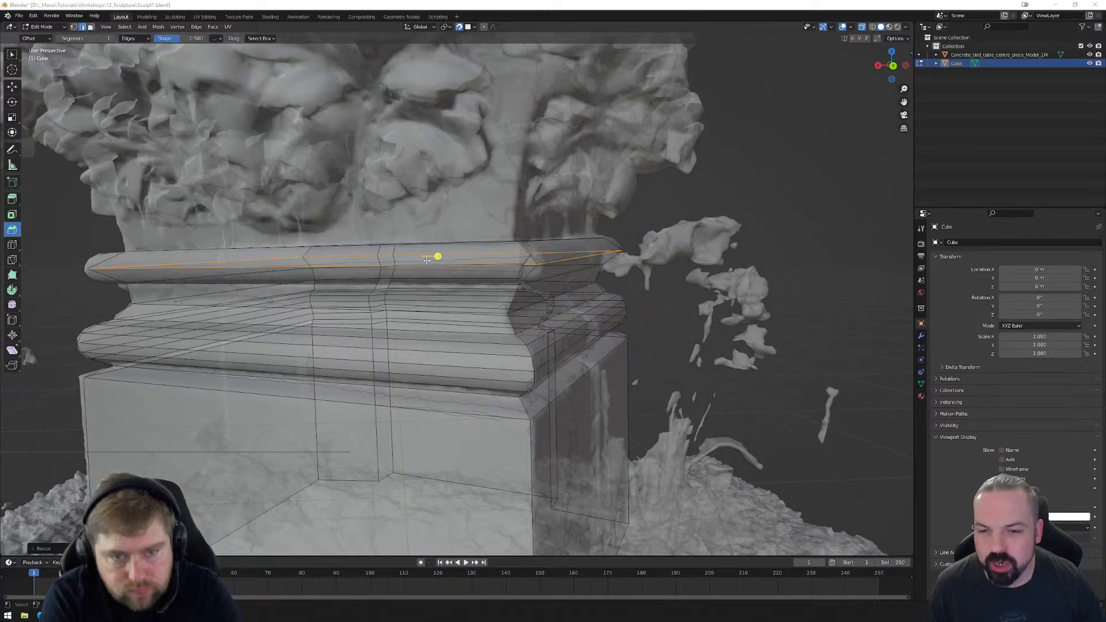
Step: Bevel the upper molding's outer edge loop with 3 segments and a width of about 0.02 m, adjusting the profile shape
drag(438, 256, 445, 259)
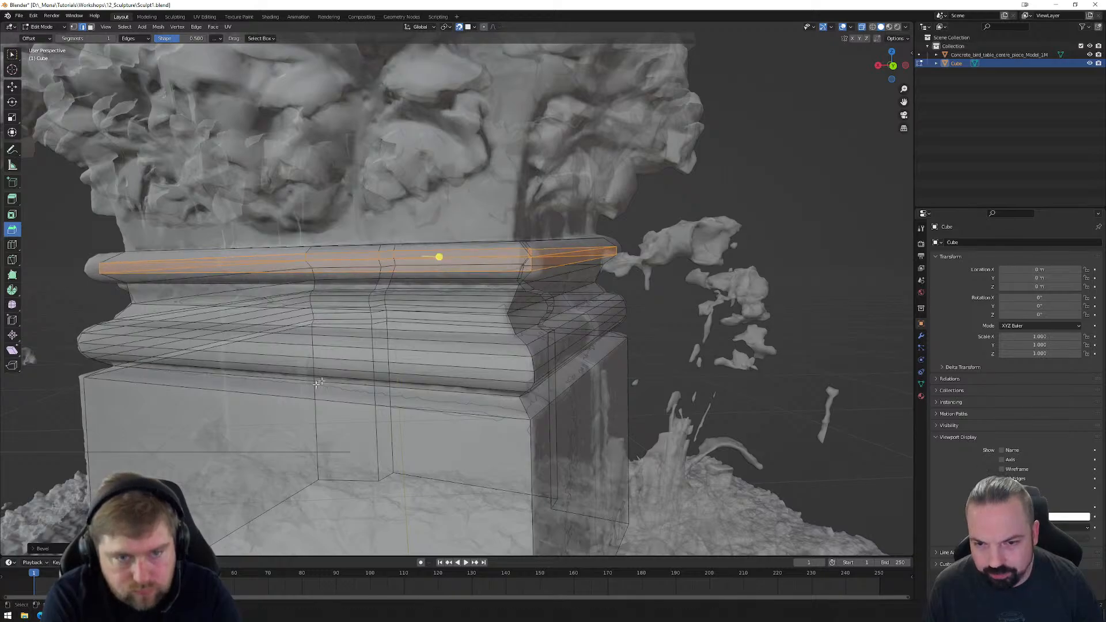
click(37, 549)
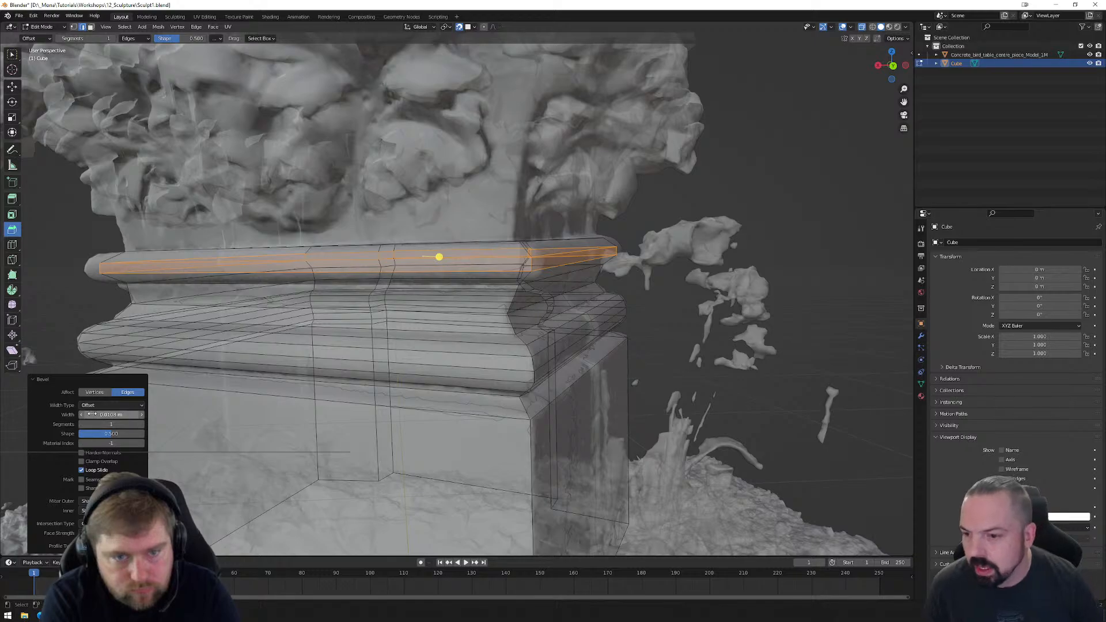
click(142, 424)
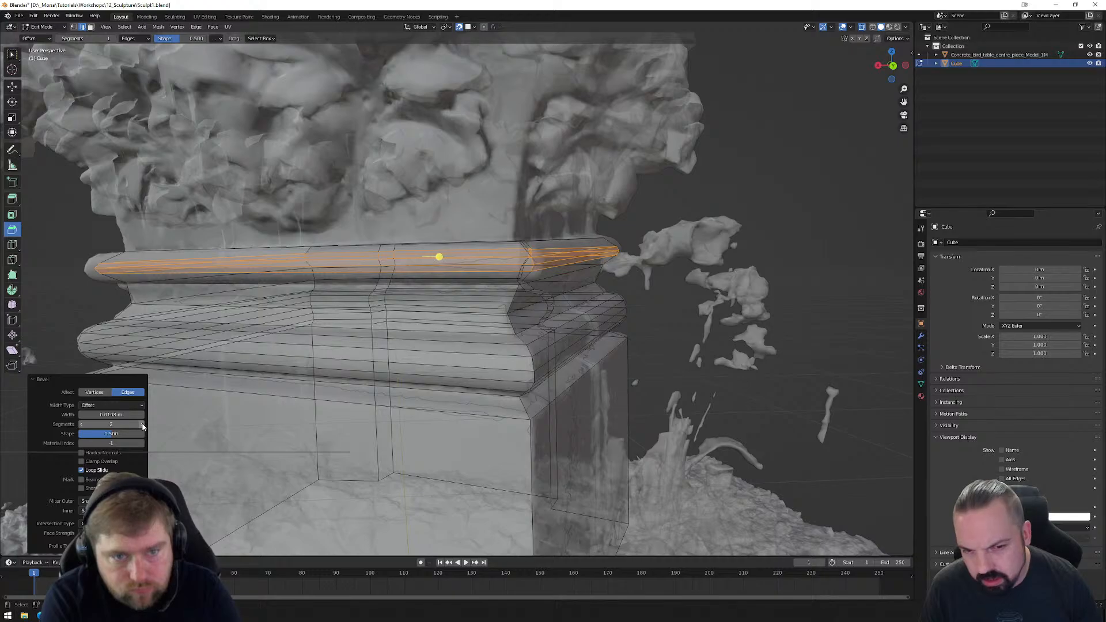
click(142, 424)
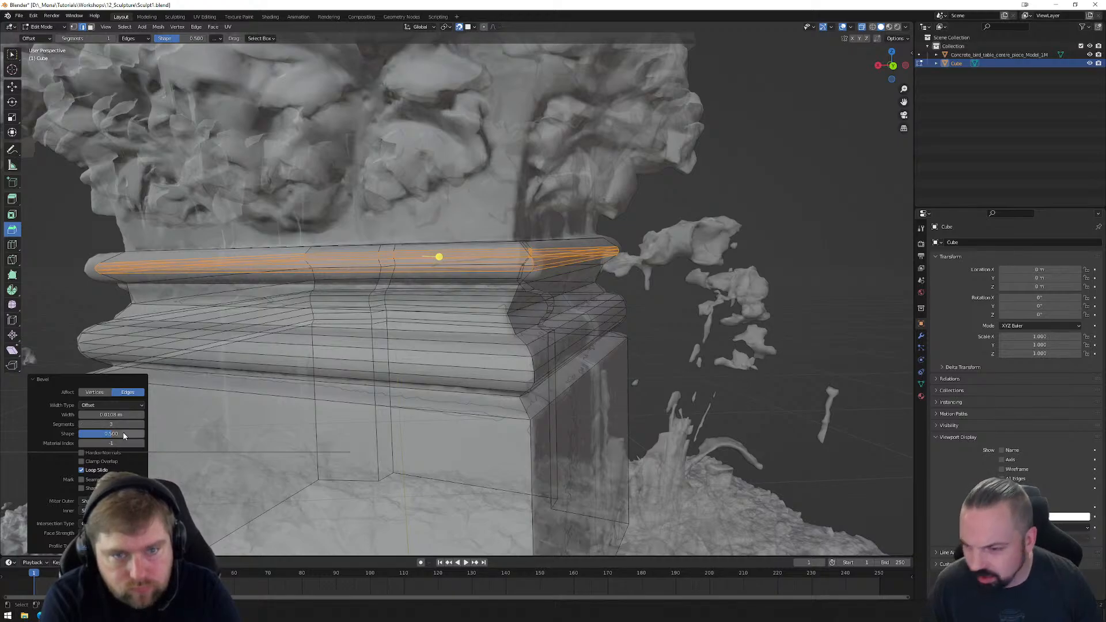
drag(108, 414, 147, 415)
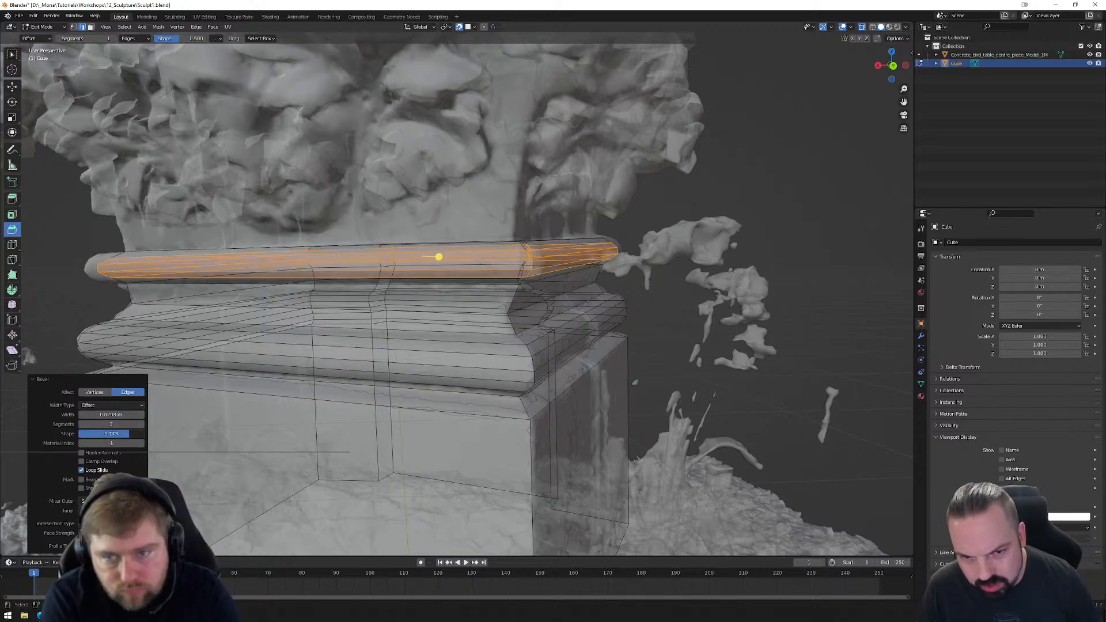
drag(139, 433, 118, 433)
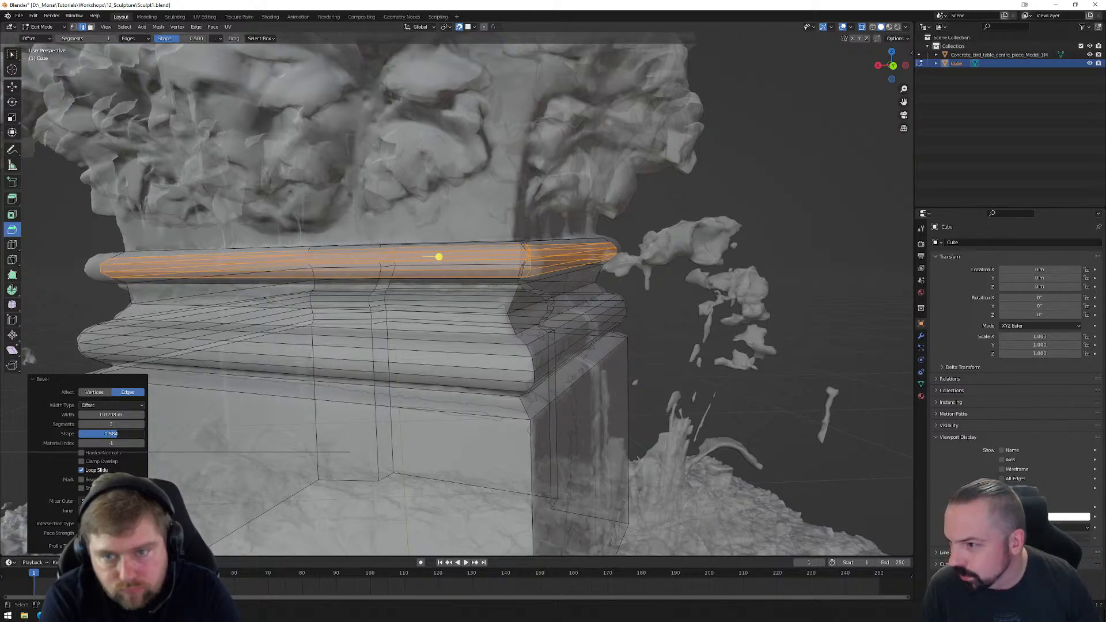
Step: Compare the beveled molding with the textured scan and the wireframe display, and return to solid shading near the rim
scroll(490, 343, down, 8)
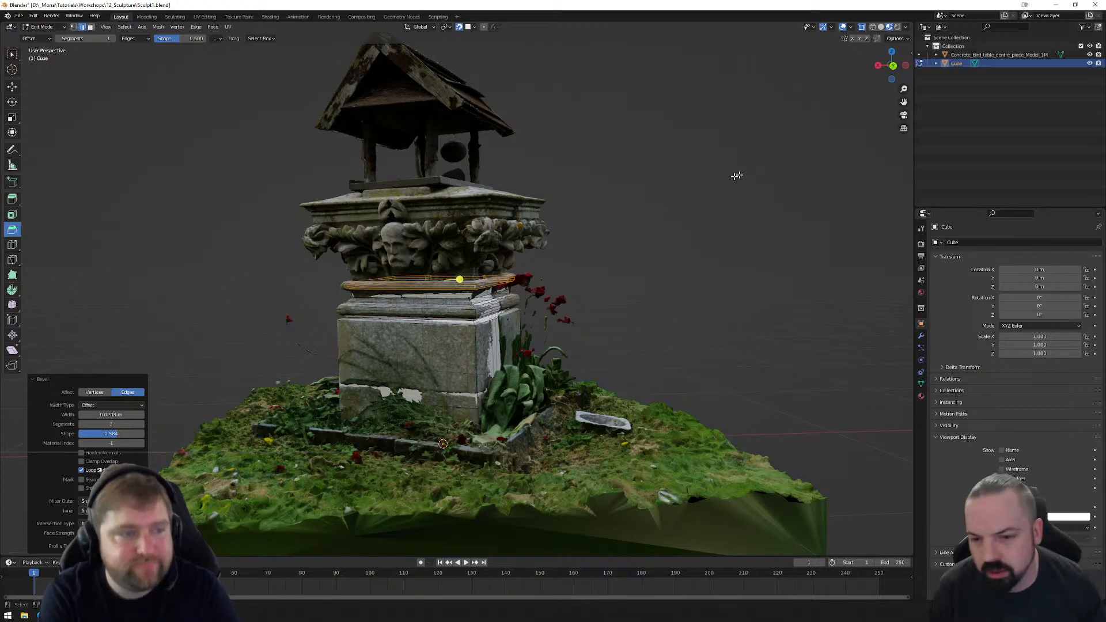
middle_drag(600, 272, 561, 286)
scroll(562, 286, up, 3)
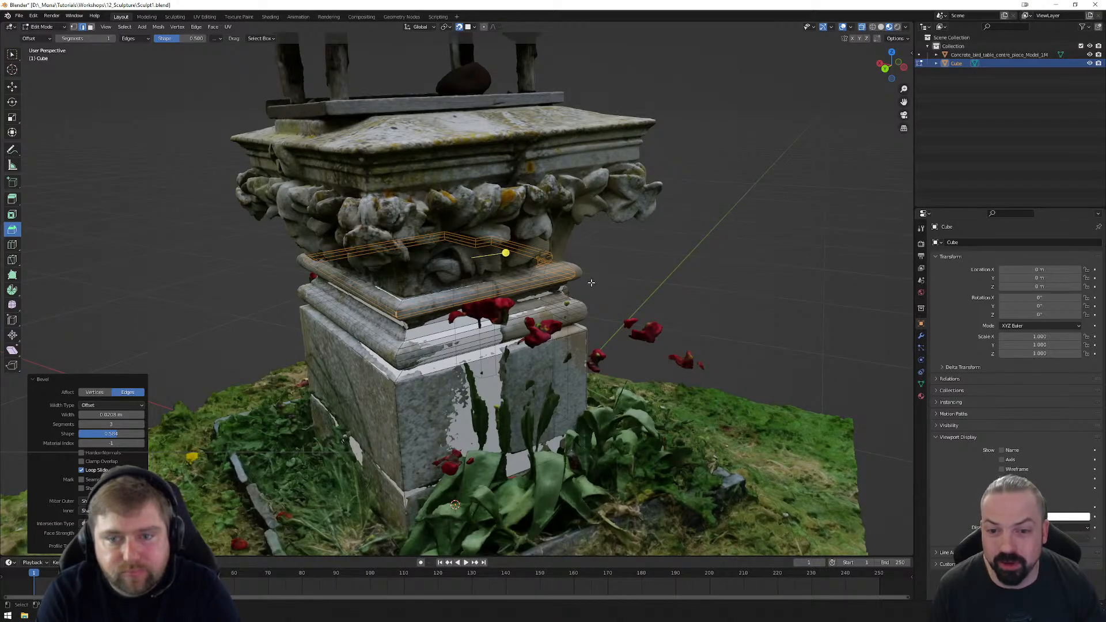
click(873, 28)
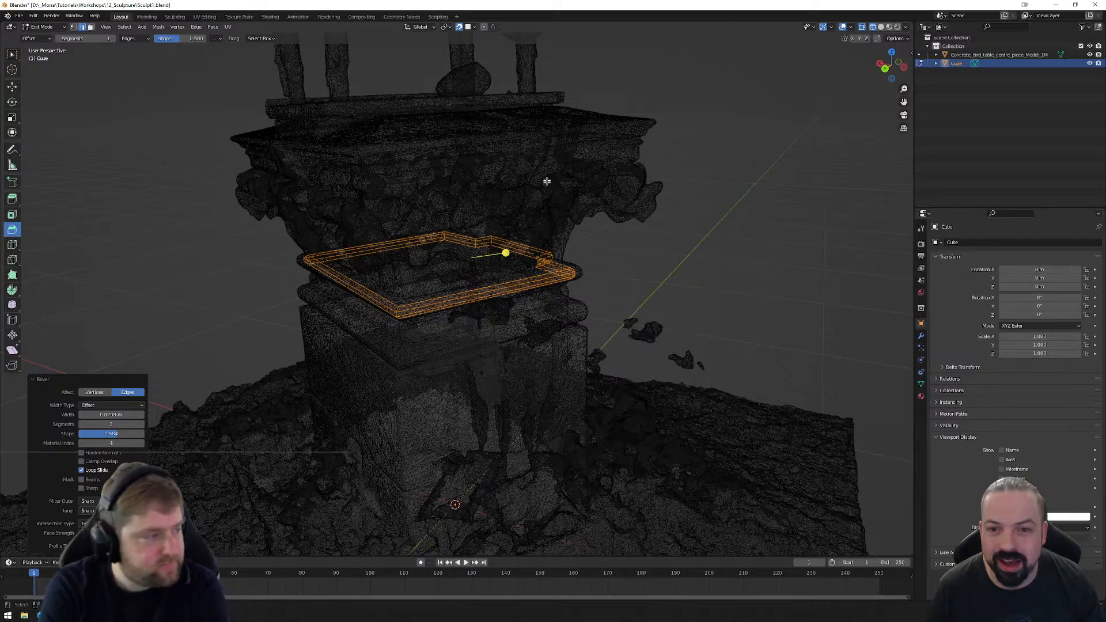
click(890, 28)
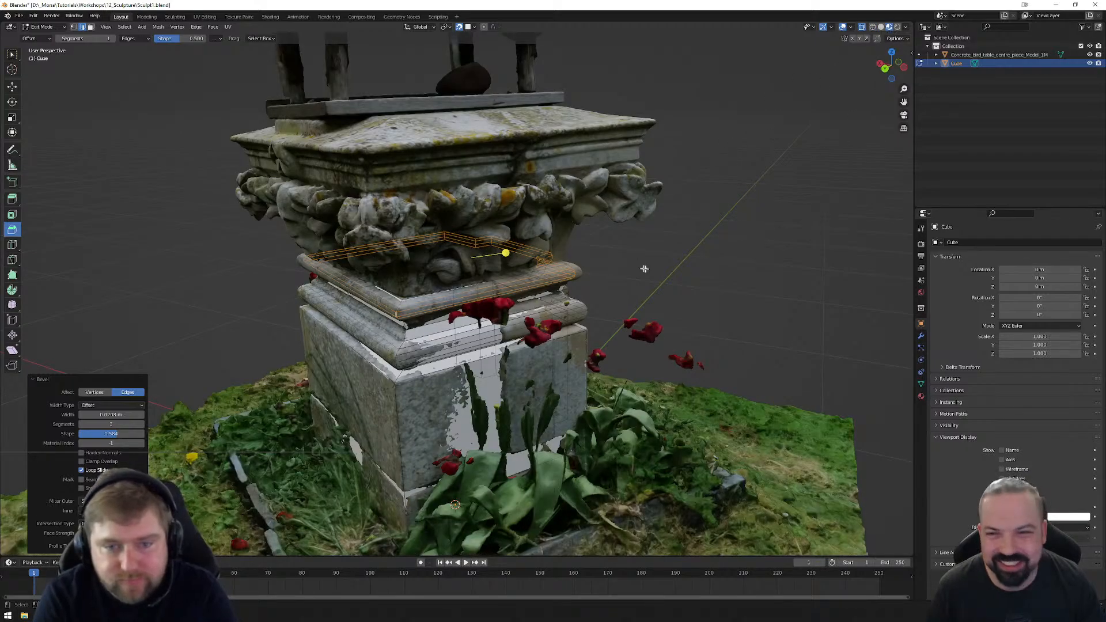
click(881, 27)
scroll(484, 341, up, 4)
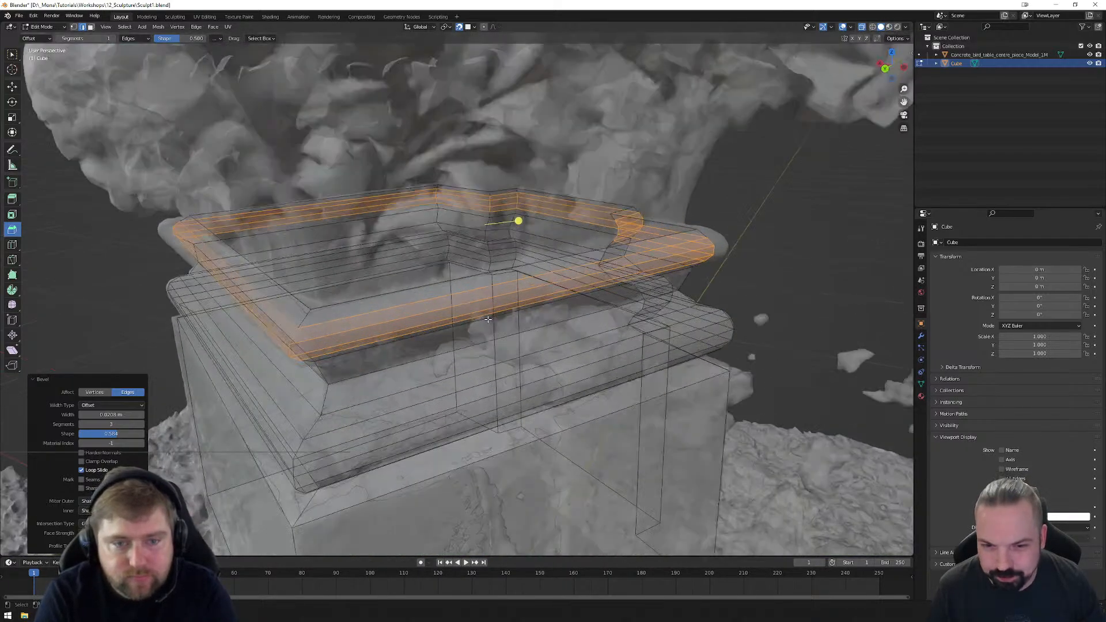
middle_drag(522, 308, 603, 285)
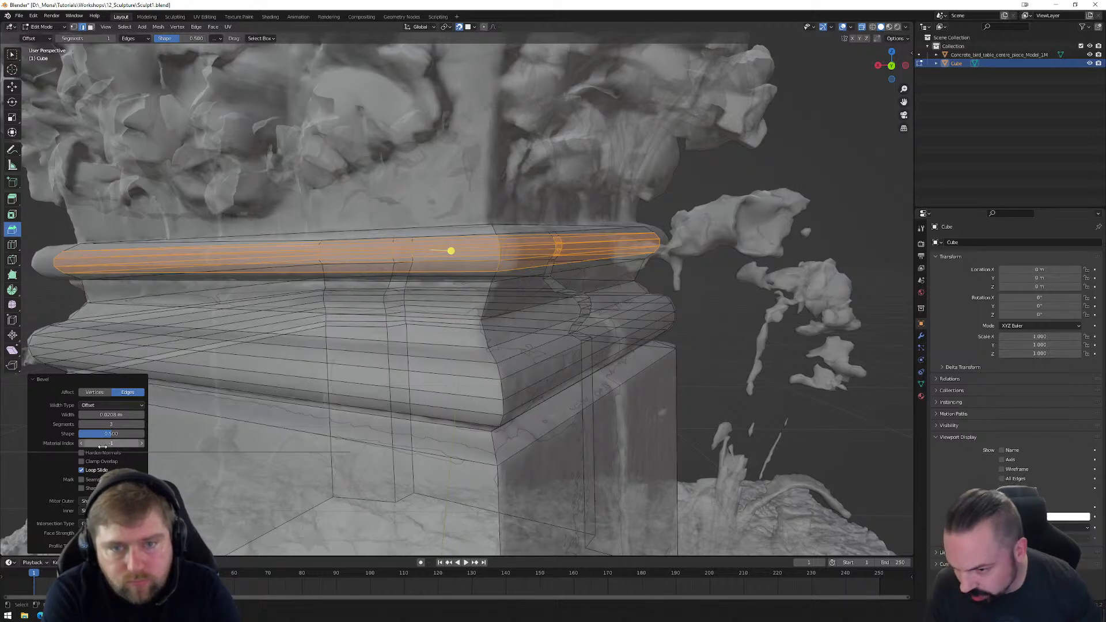
Step: Try the bevel with Loop Slide off and on, leave it enabled, and inspect the width type options
click(81, 471)
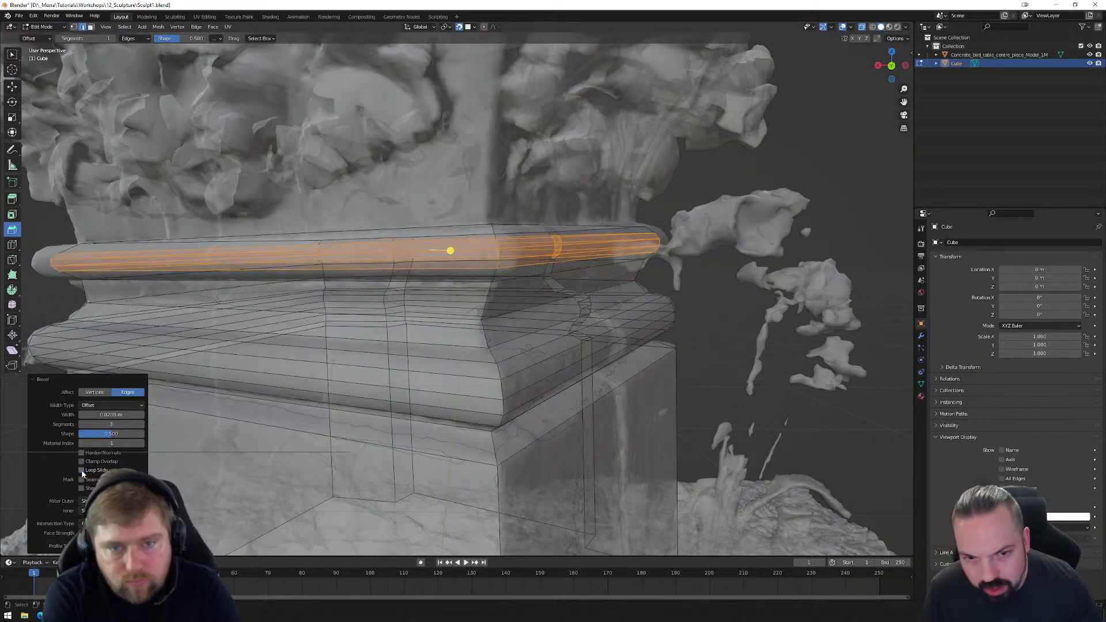
click(82, 471)
click(82, 471)
click(82, 471)
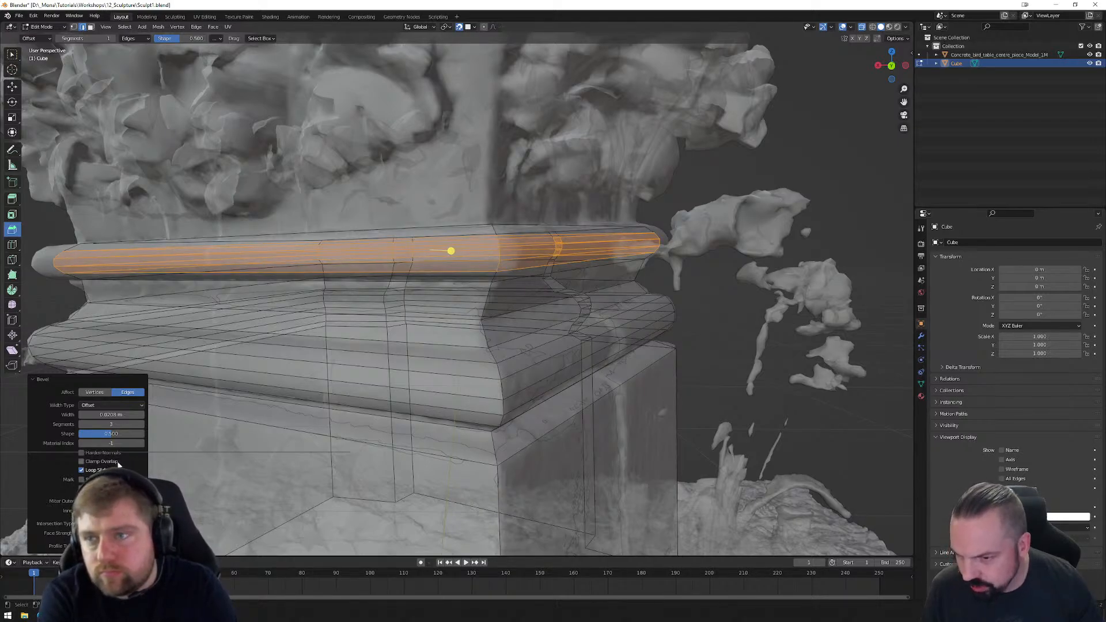
click(141, 406)
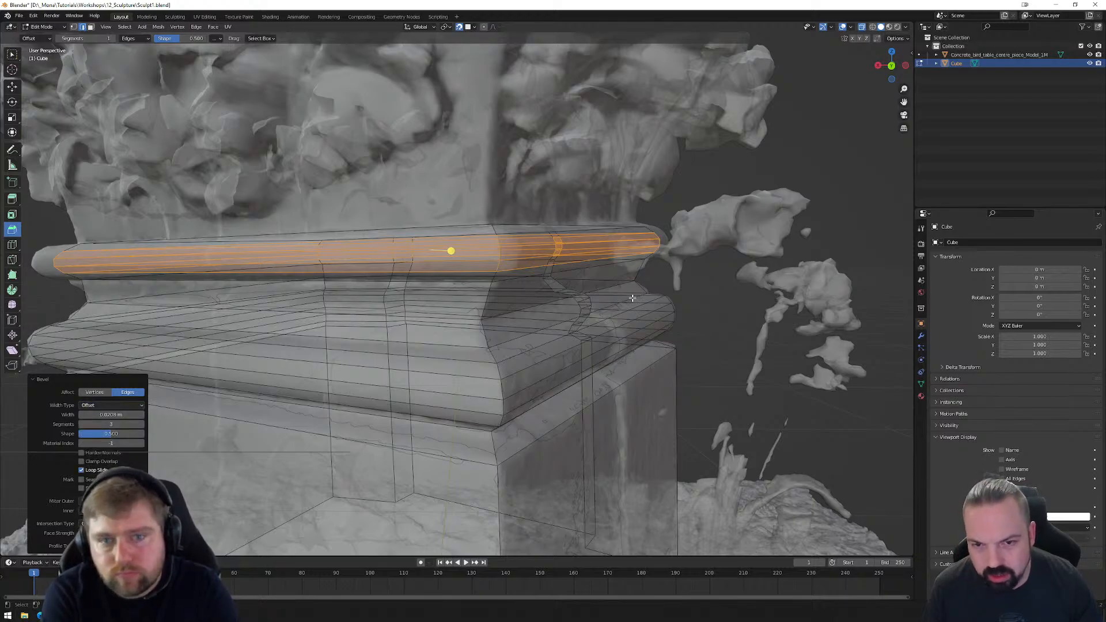
Step: Scale the beveled faces of the upper molding up slightly so they reach the scan's rounded surface
middle_drag(666, 260, 693, 316)
key(s)
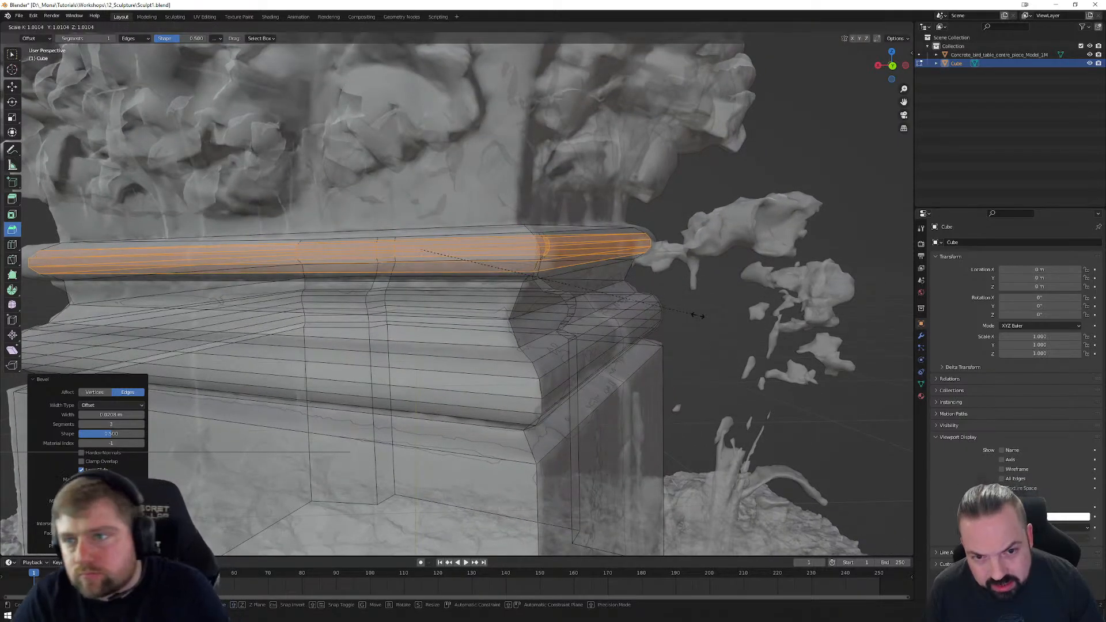
click(700, 314)
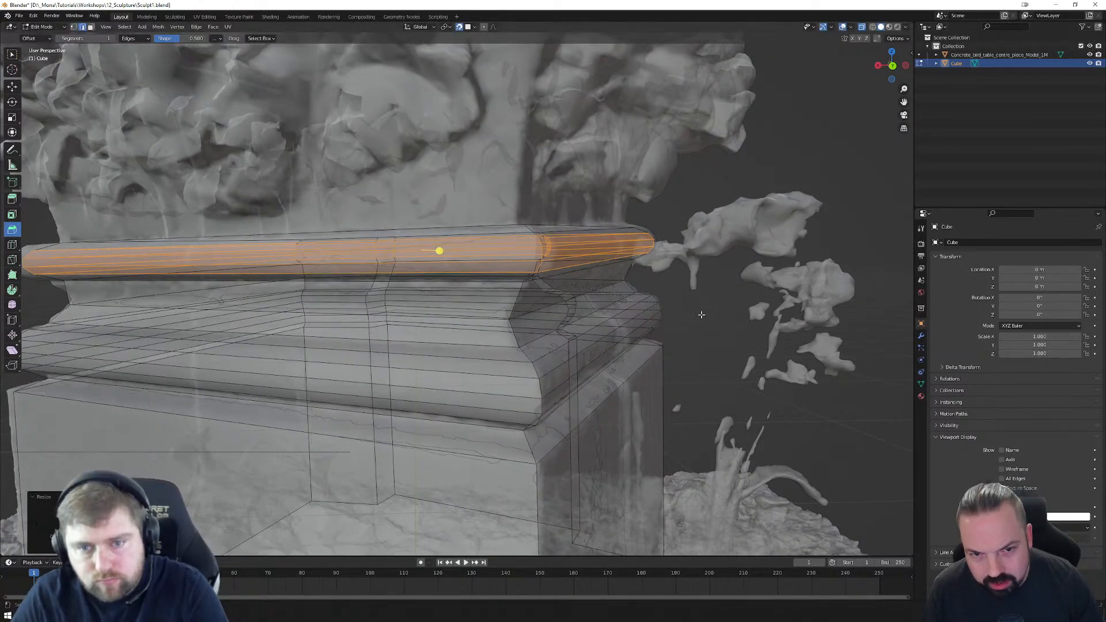
Step: In vertex select mode, pick a corner vertex of the upper molding and move it outward toward the scanned corner
middle_drag(700, 315, 443, 322)
key(1)
click(451, 302)
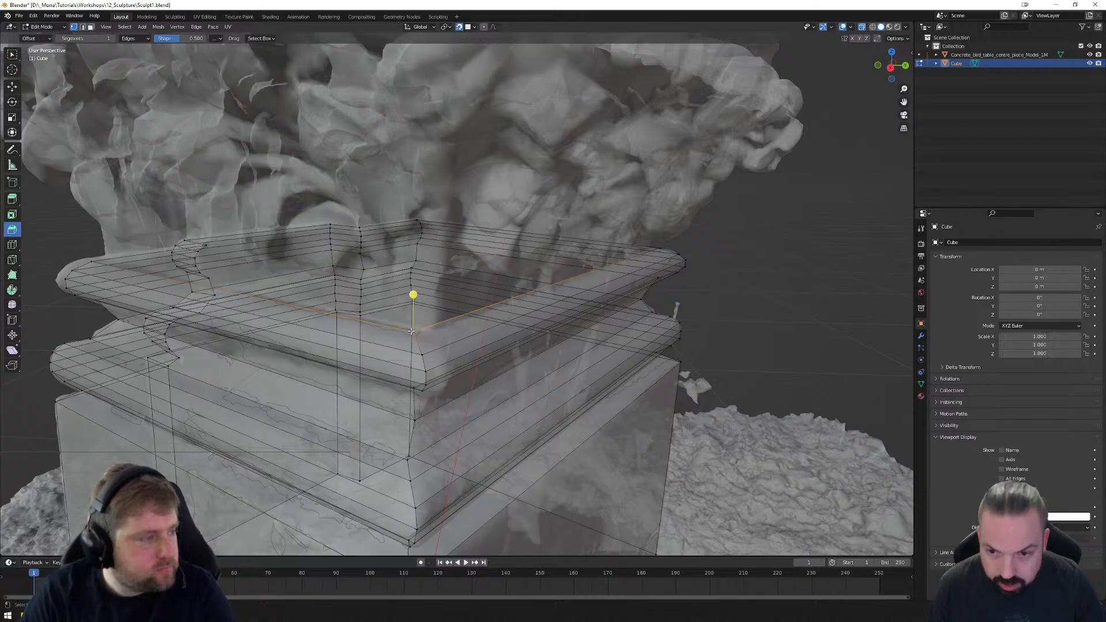
key(g)
click(424, 352)
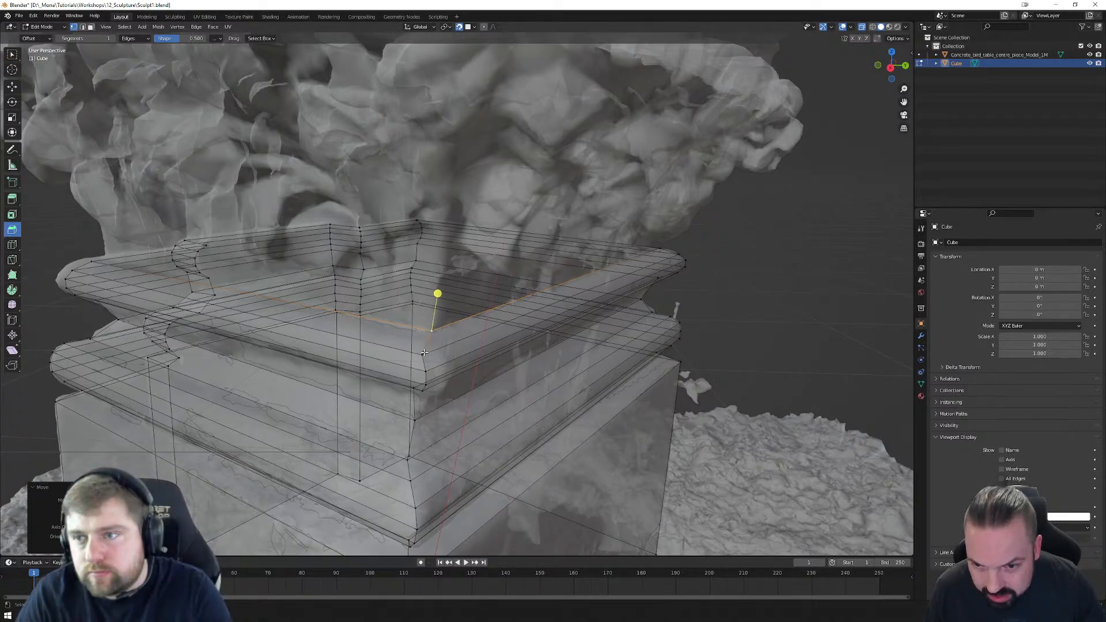
middle_drag(424, 352, 421, 333)
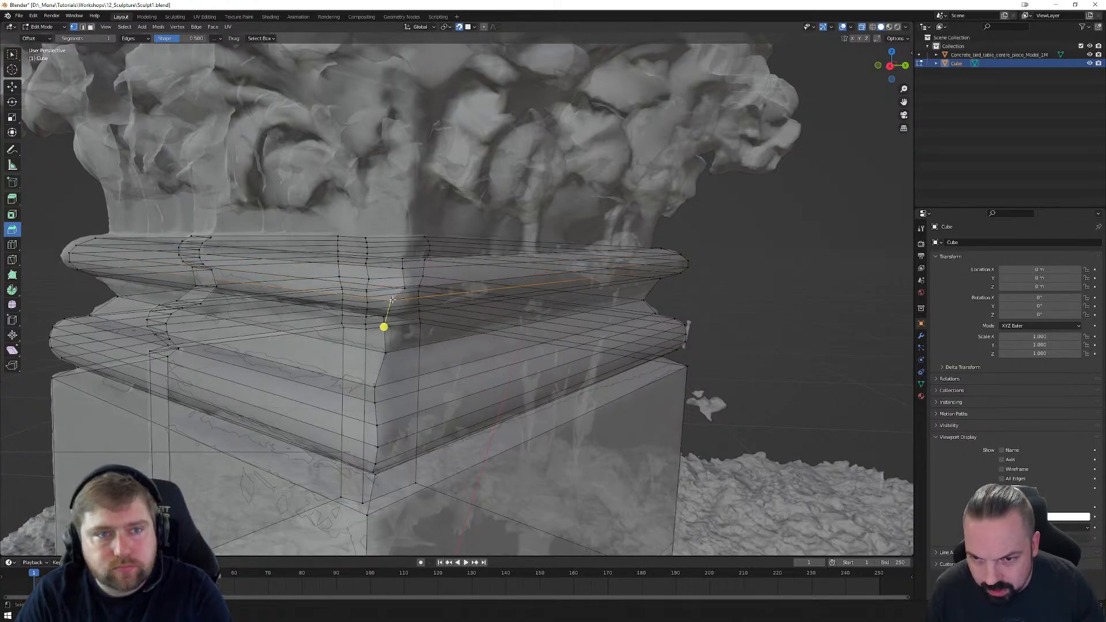
middle_drag(393, 298, 415, 232)
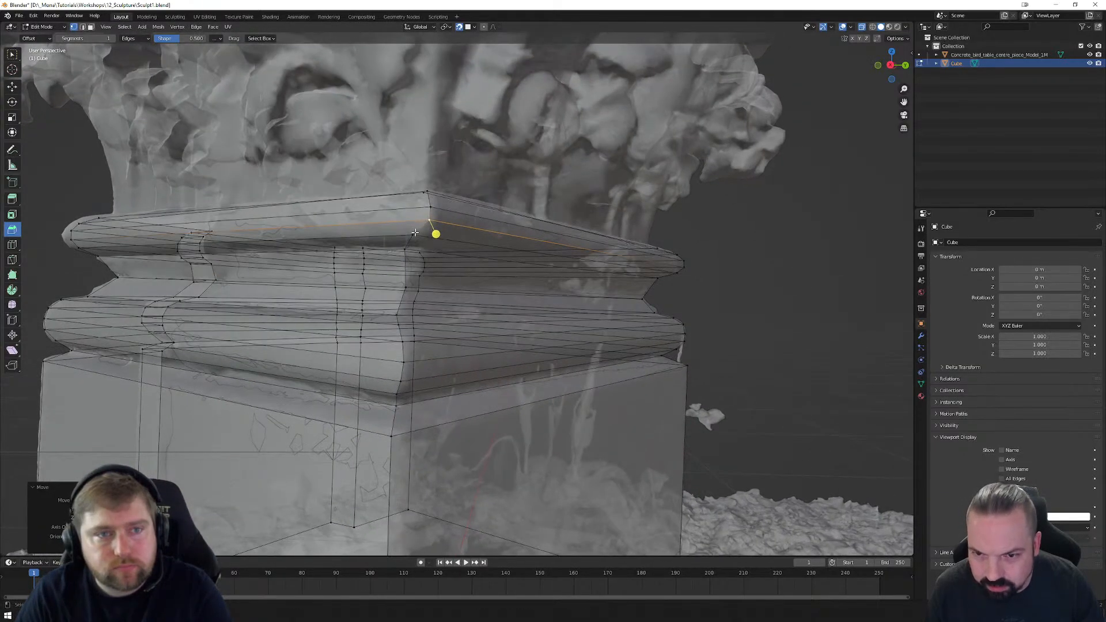
Step: Refine the upper molding's corner vertex by moving it upward, and check its fit against the scan
key(Tab)
key(Tab)
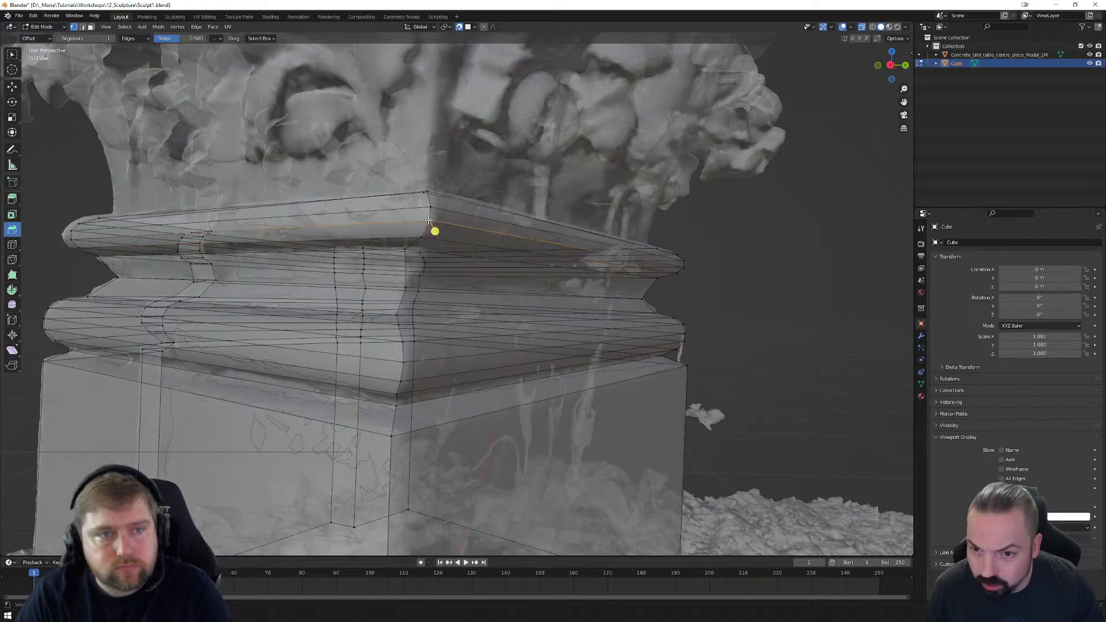
key(g)
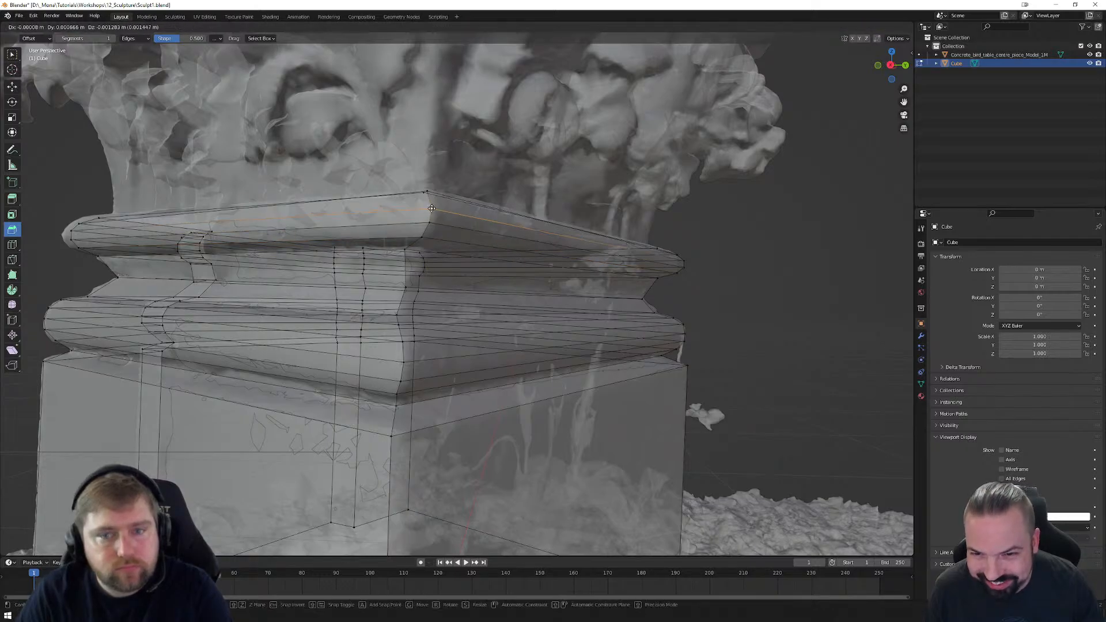
click(437, 187)
middle_drag(438, 187, 436, 225)
middle_drag(426, 266, 436, 265)
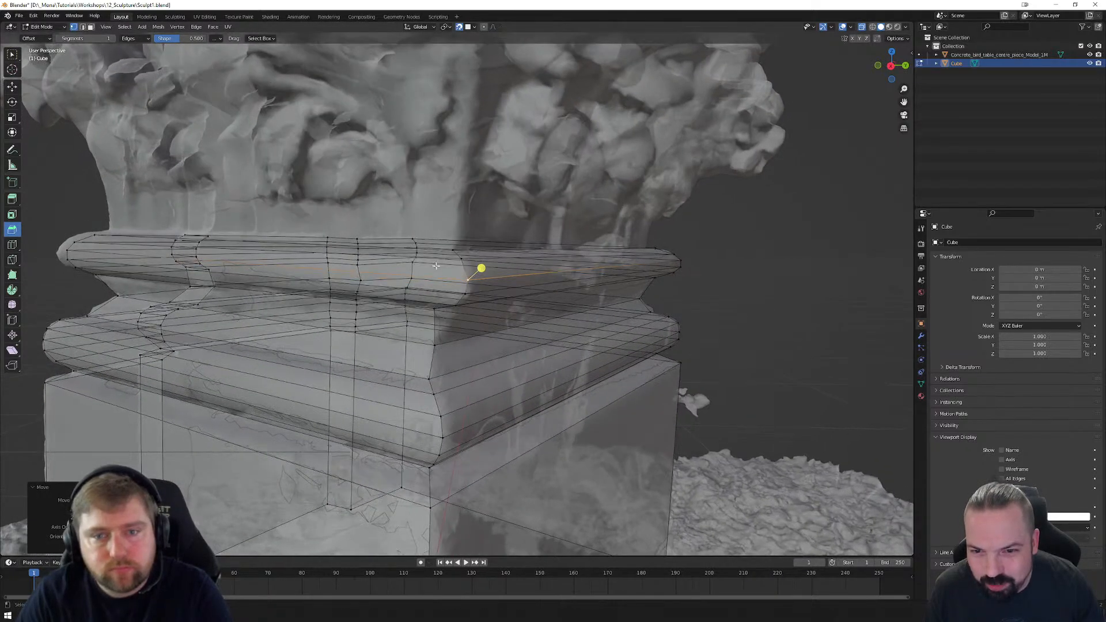
Step: Move the vertices below the top of the upper molding's corner to follow the scan's rounded profile
alt+click(463, 258)
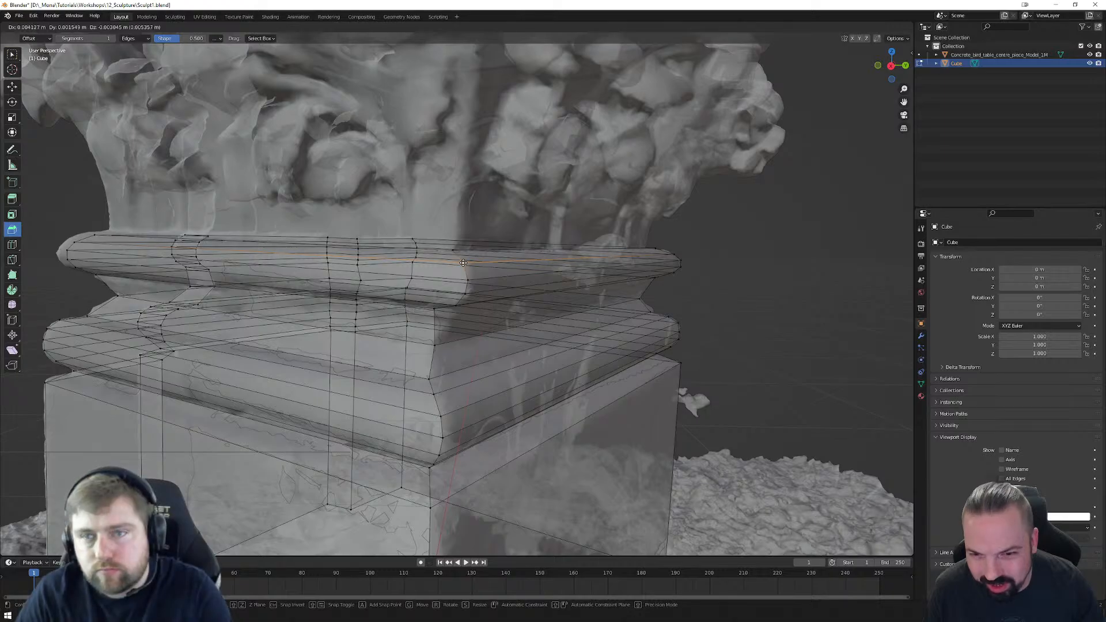
middle_drag(471, 280, 475, 266)
alt+click(466, 211)
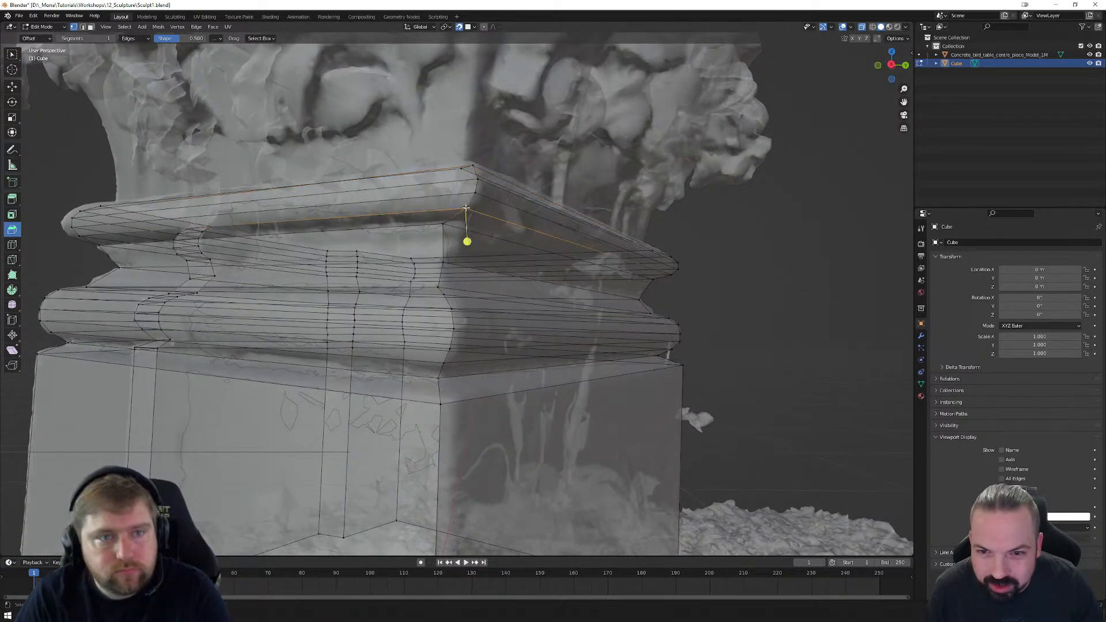
key(g)
click(467, 209)
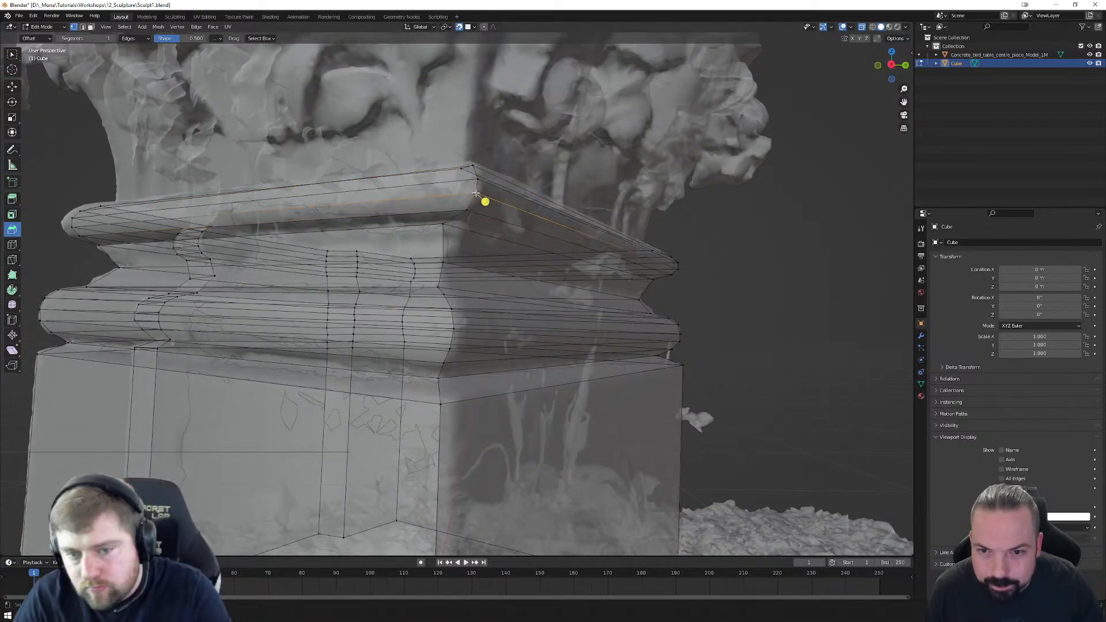
key(g)
click(477, 196)
Step: Adjust two further vertices along the upper molding's corner profile to match the scan's curvature
middle_drag(486, 183, 429, 253)
alt+click(434, 249)
key(g)
click(434, 248)
alt+click(405, 269)
key(g)
click(404, 266)
Step: Move the bottom vertex of the upper molding's adjacent corner outward so its underside follows the scan
middle_drag(389, 301, 469, 305)
middle_drag(681, 288, 665, 284)
click(591, 214)
key(g)
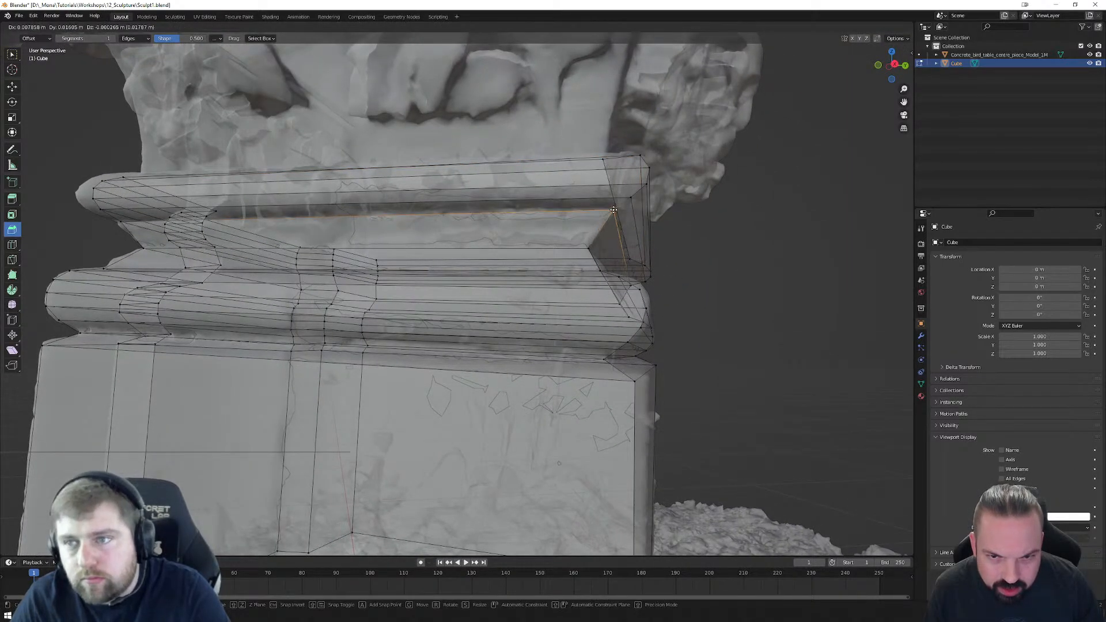
click(606, 217)
middle_drag(606, 218, 641, 270)
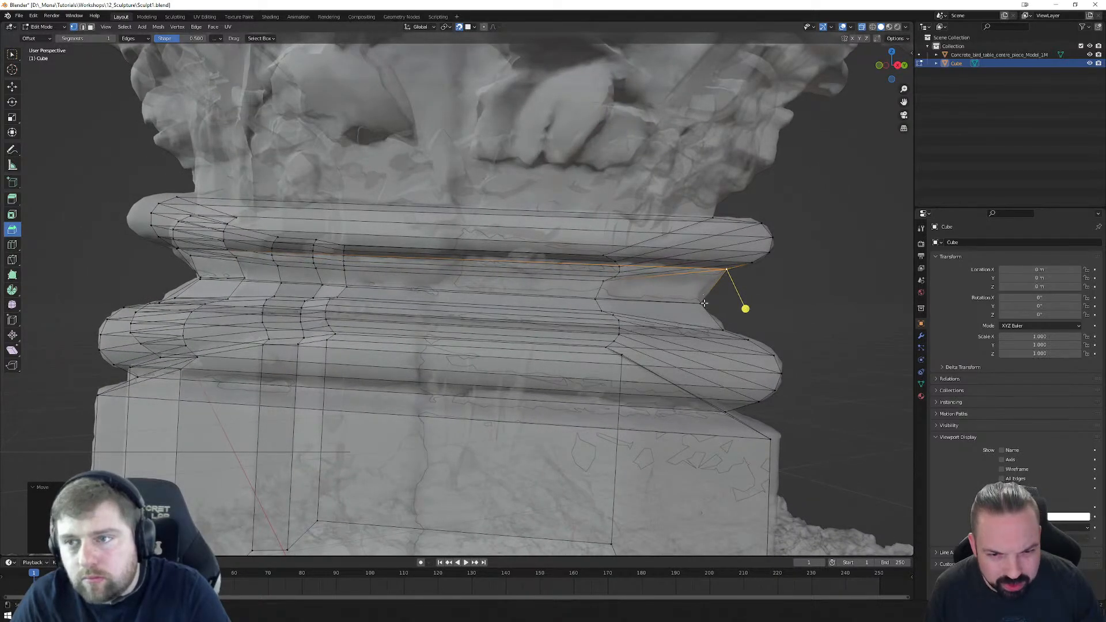
Step: At the next outer corner of the upper molding, reposition the lower vertices against the scanned underside
middle_drag(478, 286, 521, 284)
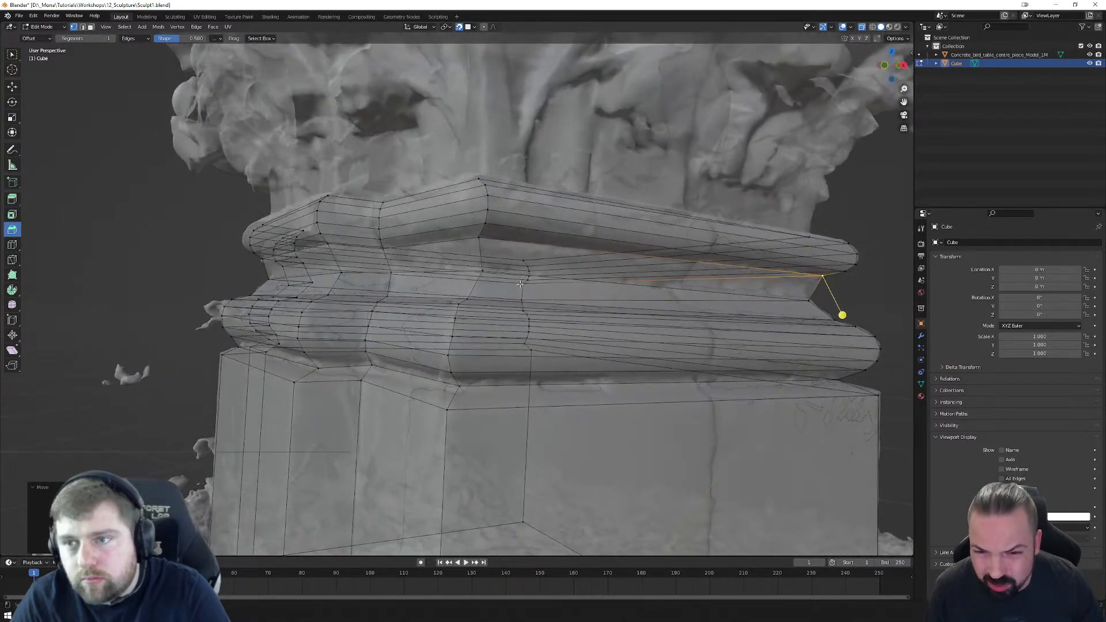
click(482, 239)
key(g)
click(486, 235)
middle_drag(494, 215, 503, 224)
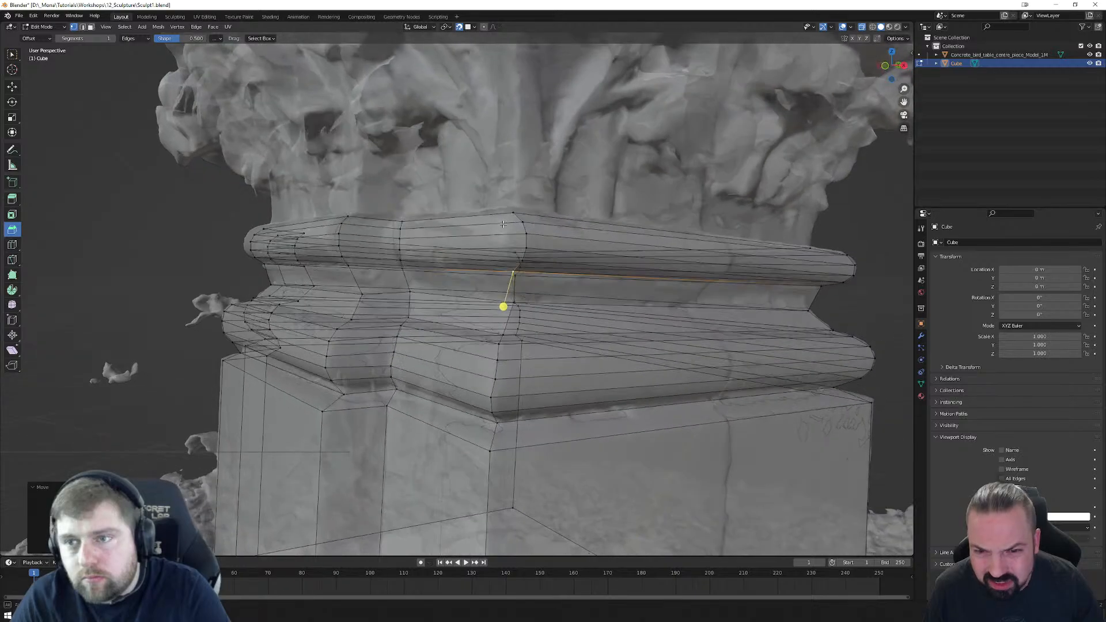
middle_drag(523, 261, 531, 253)
click(522, 249)
key(g)
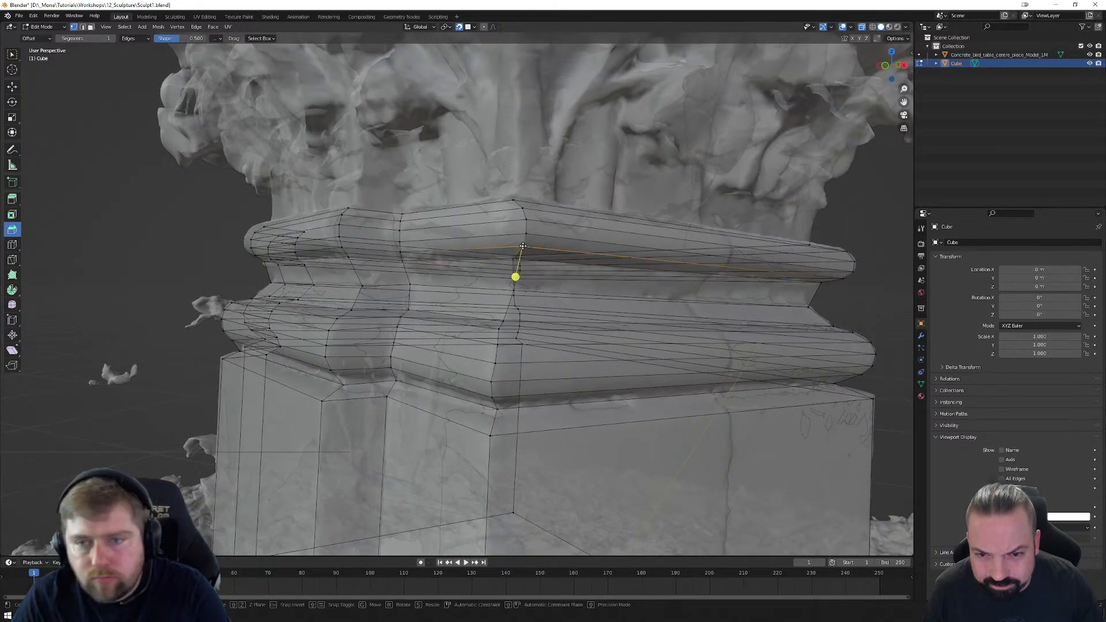
click(522, 246)
Step: Nudge the middle and upper vertices of the same outer corner to match the scan's rounding
click(525, 235)
key(g)
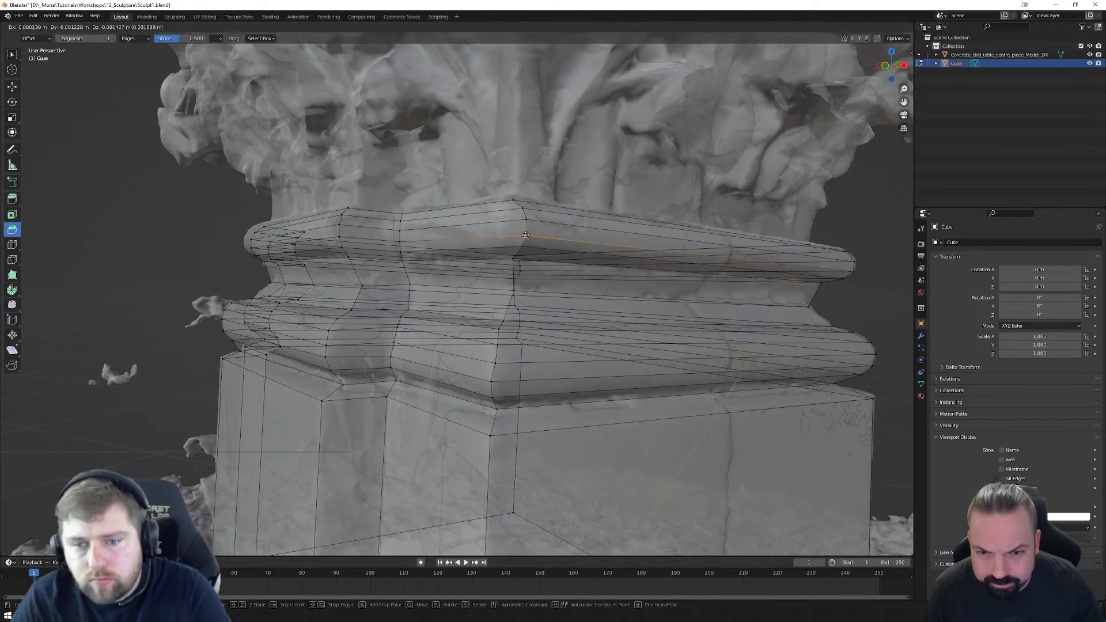
click(526, 234)
click(526, 219)
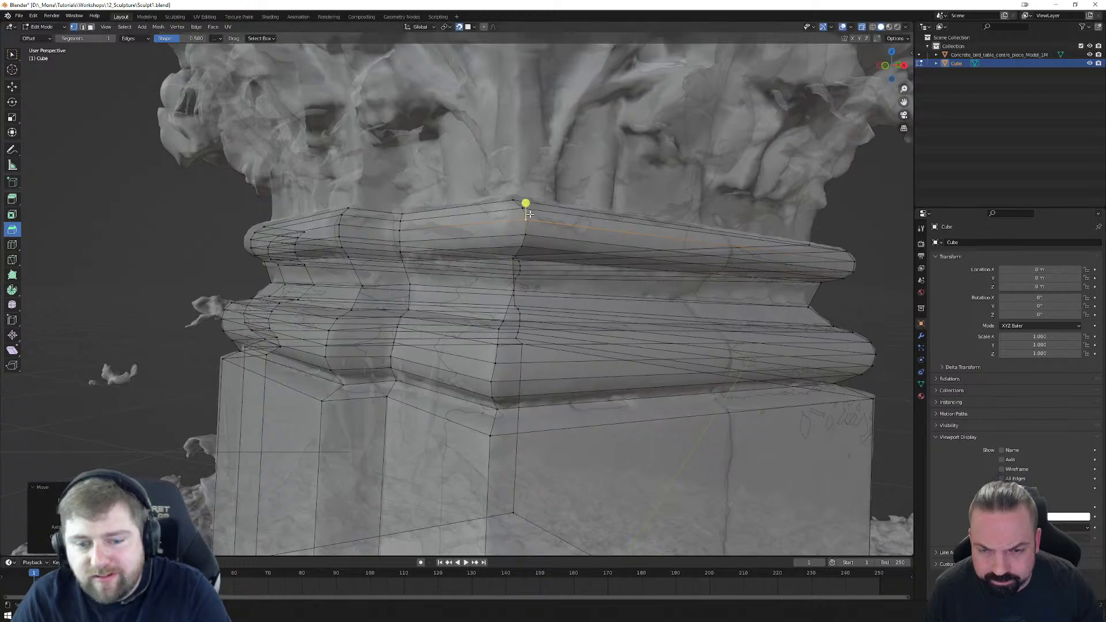
middle_drag(526, 219, 533, 243)
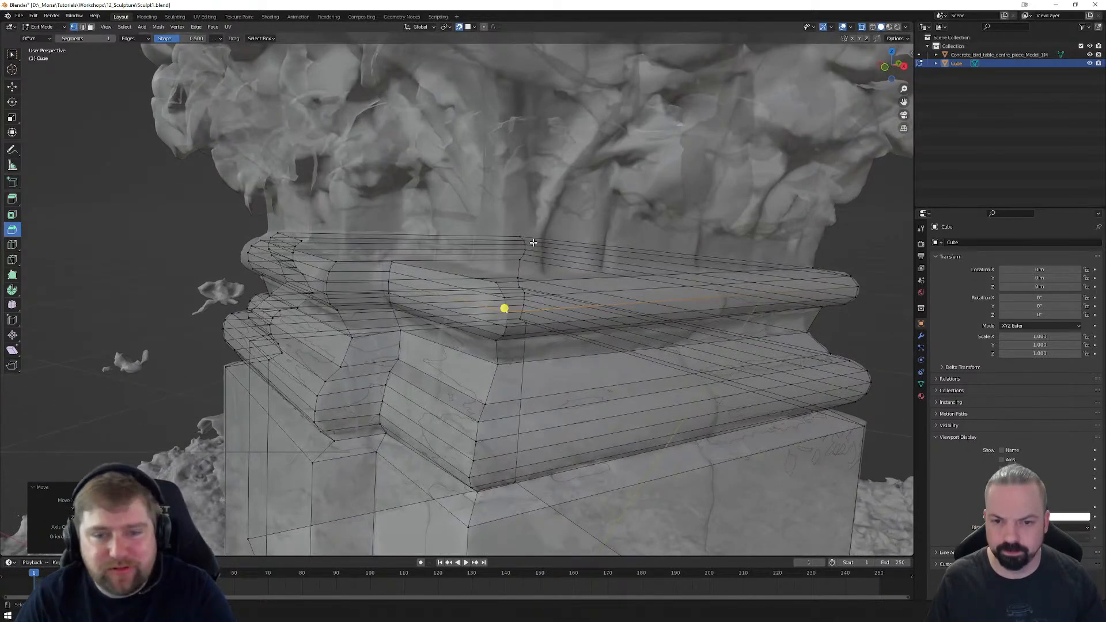
click(506, 297)
key(g)
click(505, 297)
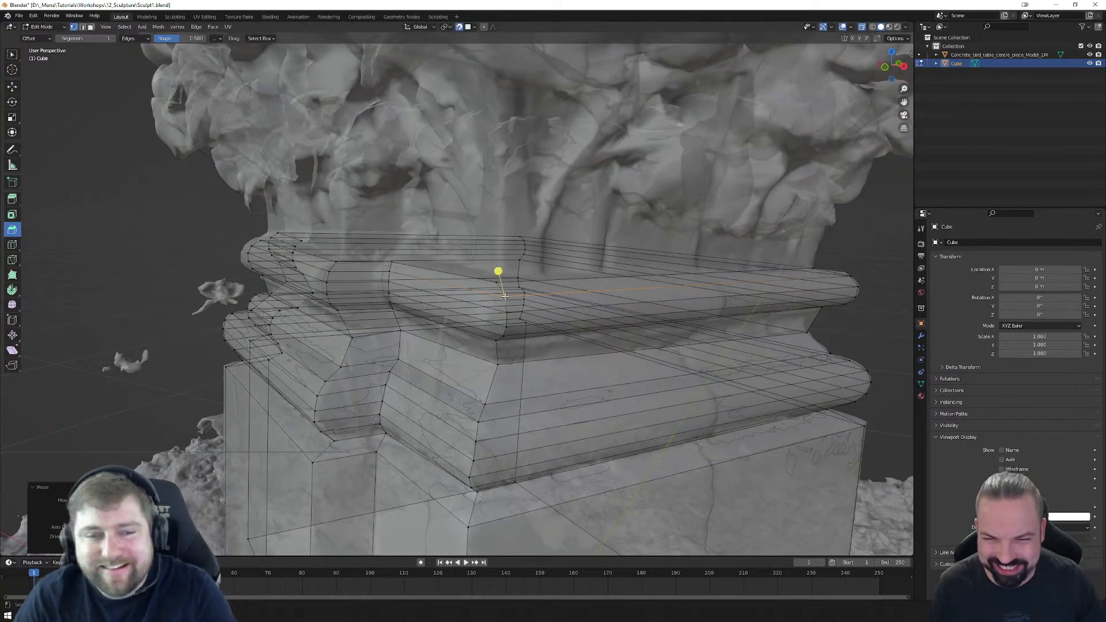
Step: Reposition the upper vertices of the upper molding's corner profile beside the recessed notch to fit the scan
middle_drag(505, 297, 507, 322)
key(g)
click(484, 316)
key(g)
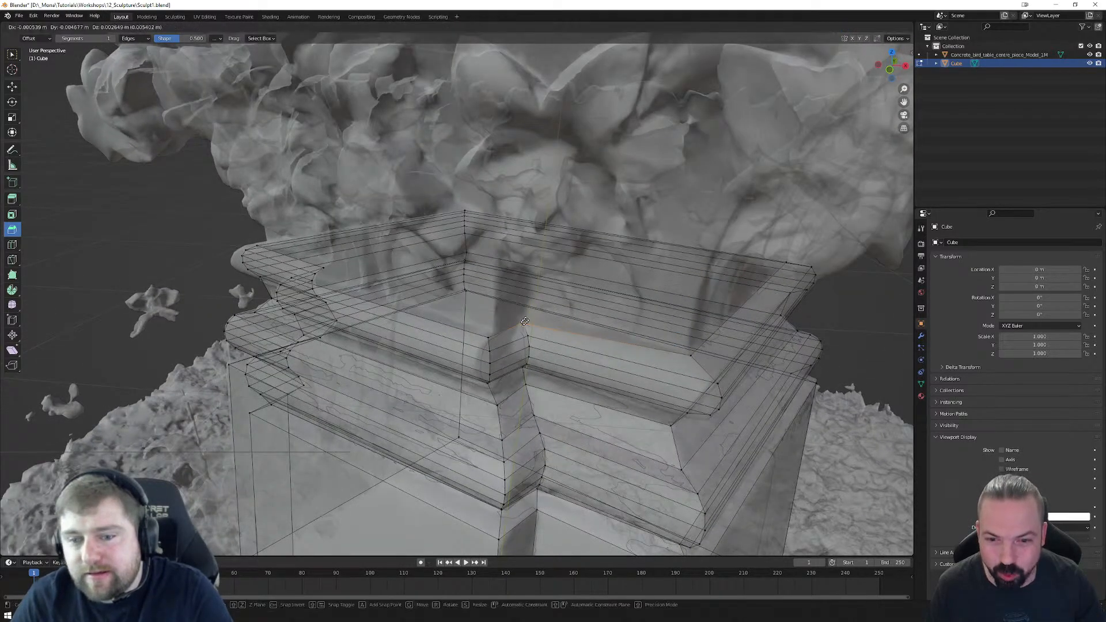
click(529, 314)
click(528, 332)
key(g)
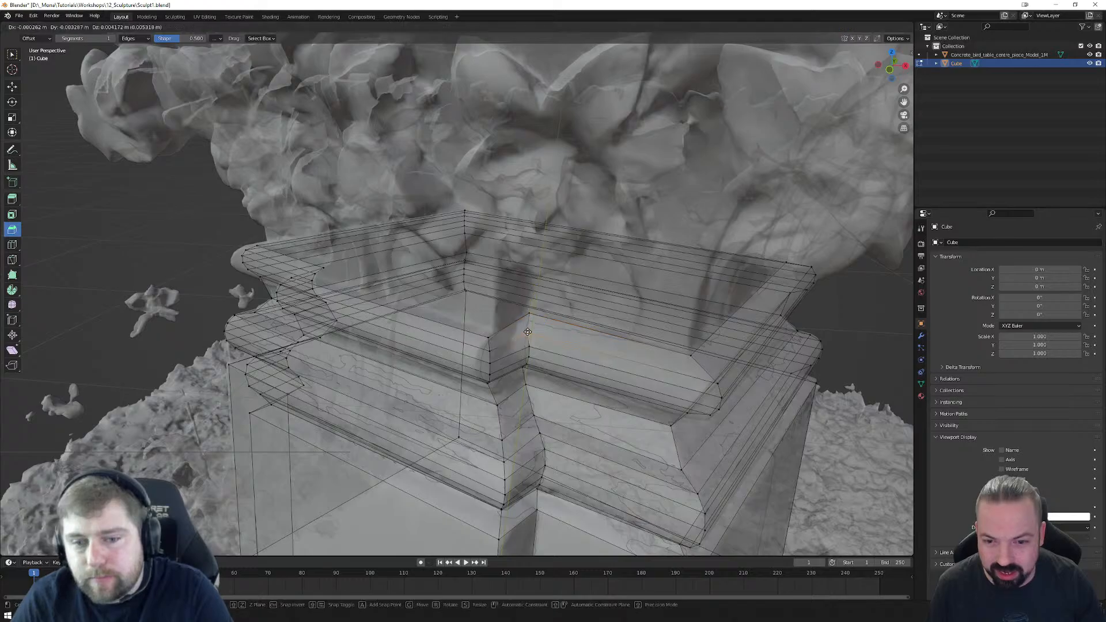
click(525, 330)
click(528, 347)
key(g)
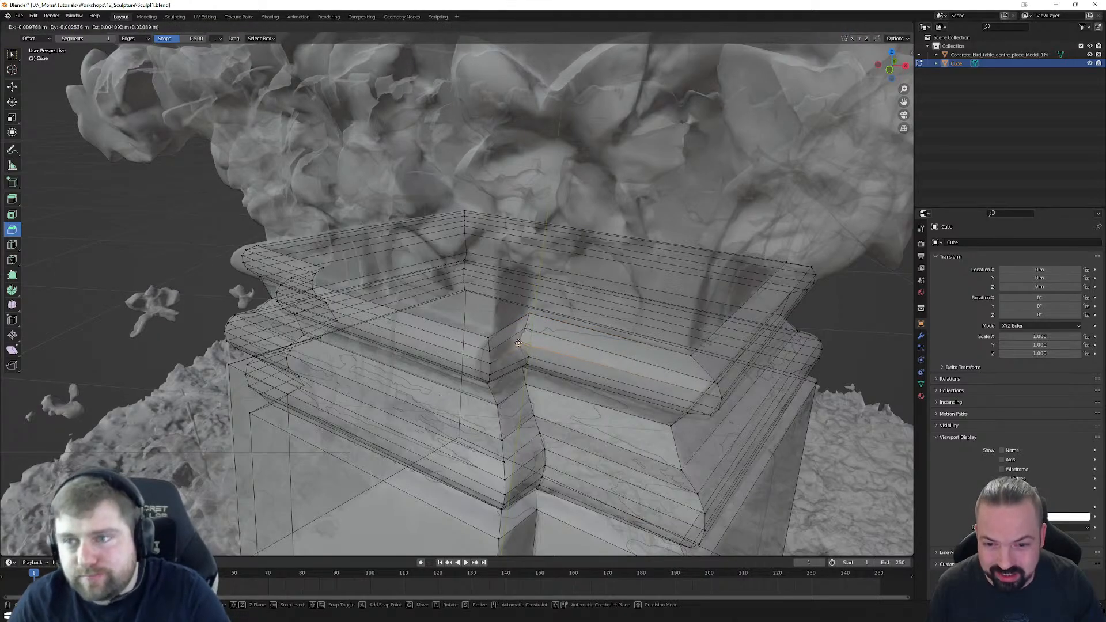
click(526, 345)
Step: Move the two lower vertices of the notch's corner profile inward toward the scanned edge
middle_drag(533, 348, 529, 308)
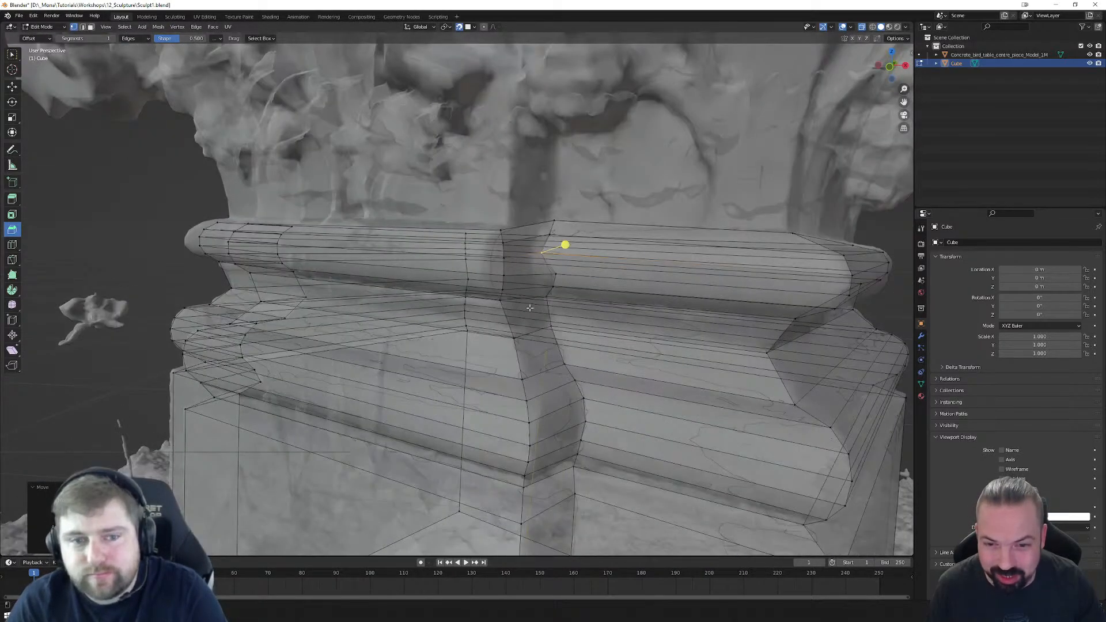
click(556, 274)
key(g)
click(537, 274)
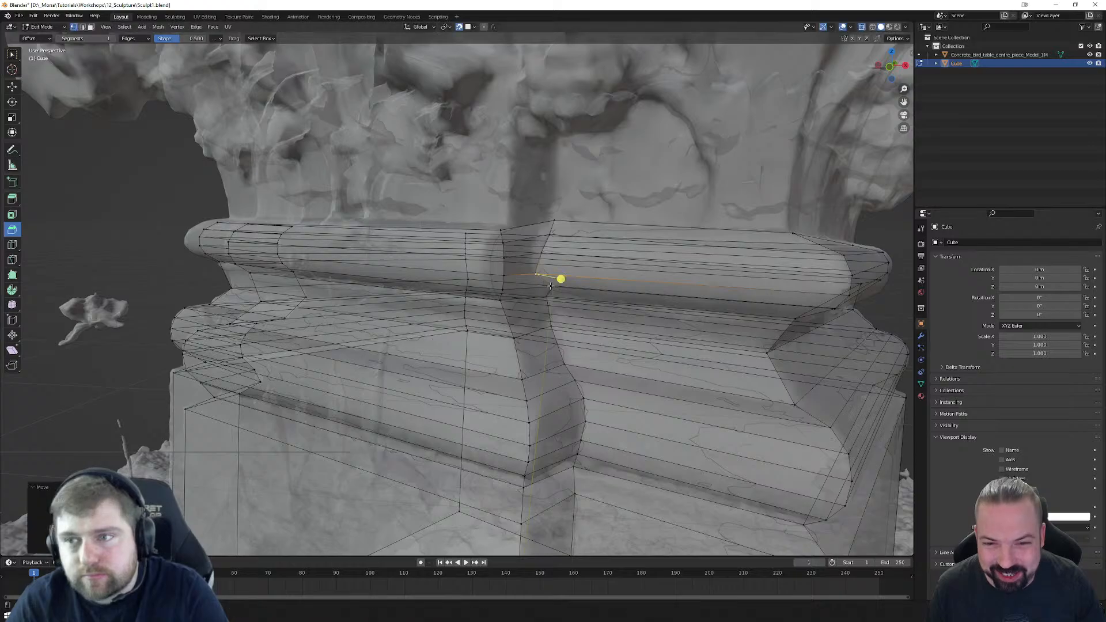
click(553, 286)
key(g)
click(537, 284)
Step: Shift the two upper vertices of that notch corner profile inward to even out its rounded curve
click(540, 257)
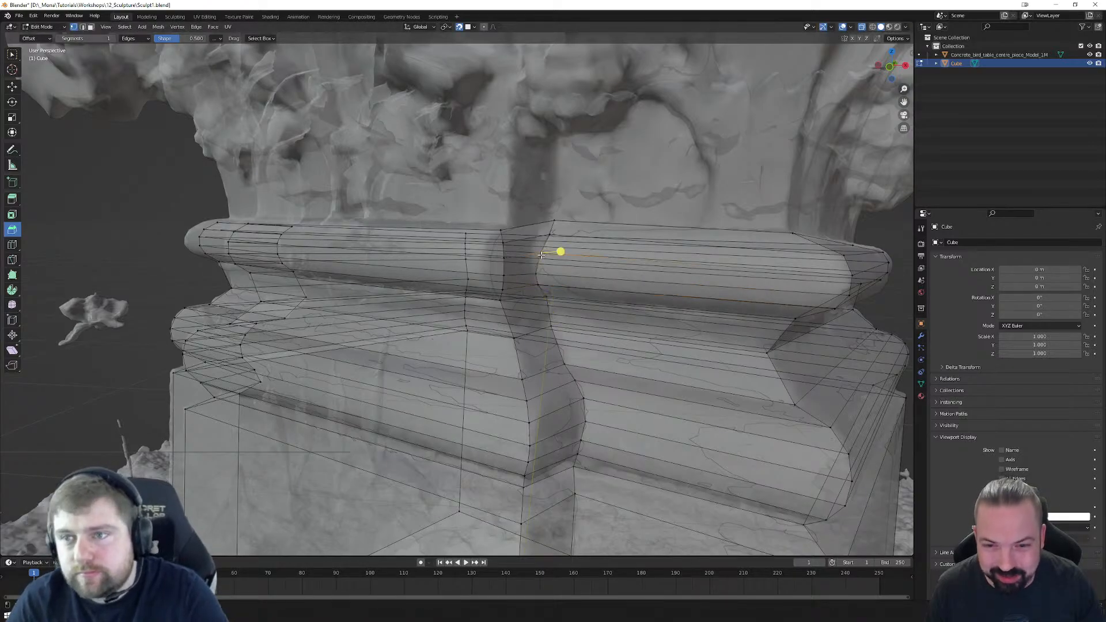
key(g)
click(535, 255)
click(550, 236)
key(g)
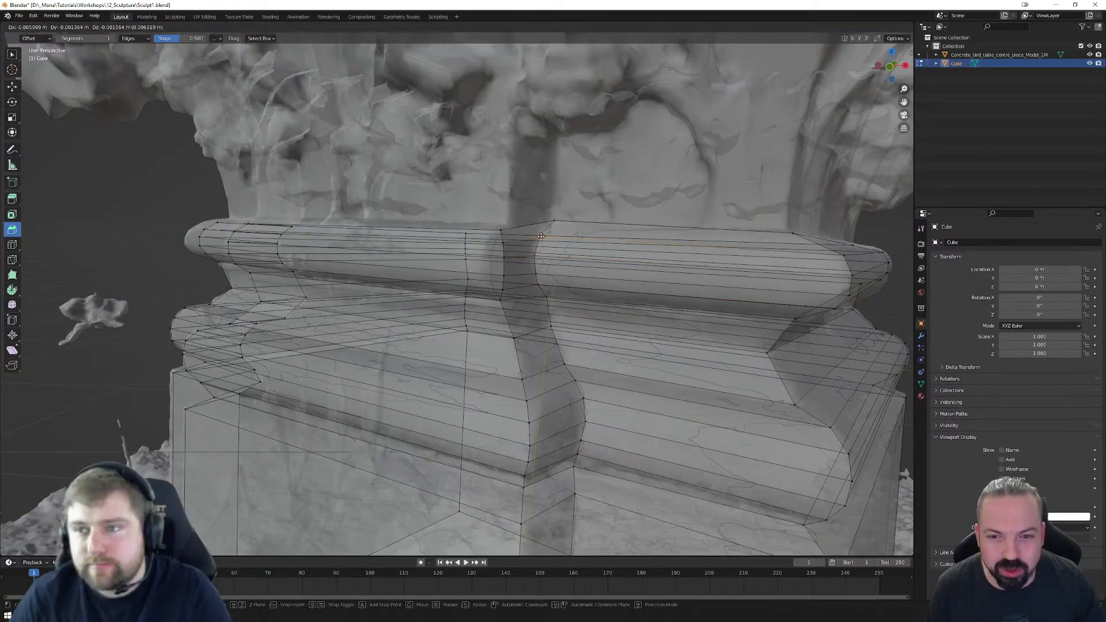
click(541, 238)
Step: Move the upper and middle vertices on the opposite side of the notch to round the upper molding's profile
middle_drag(554, 246, 573, 182)
scroll(572, 181, down, 2)
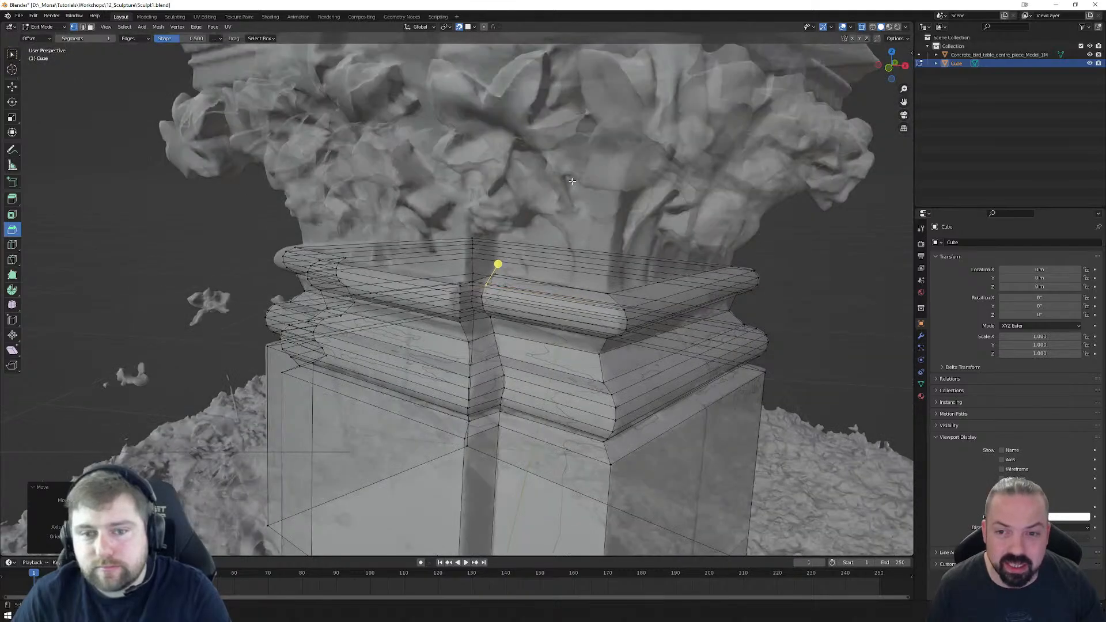
scroll(506, 222, up, 2)
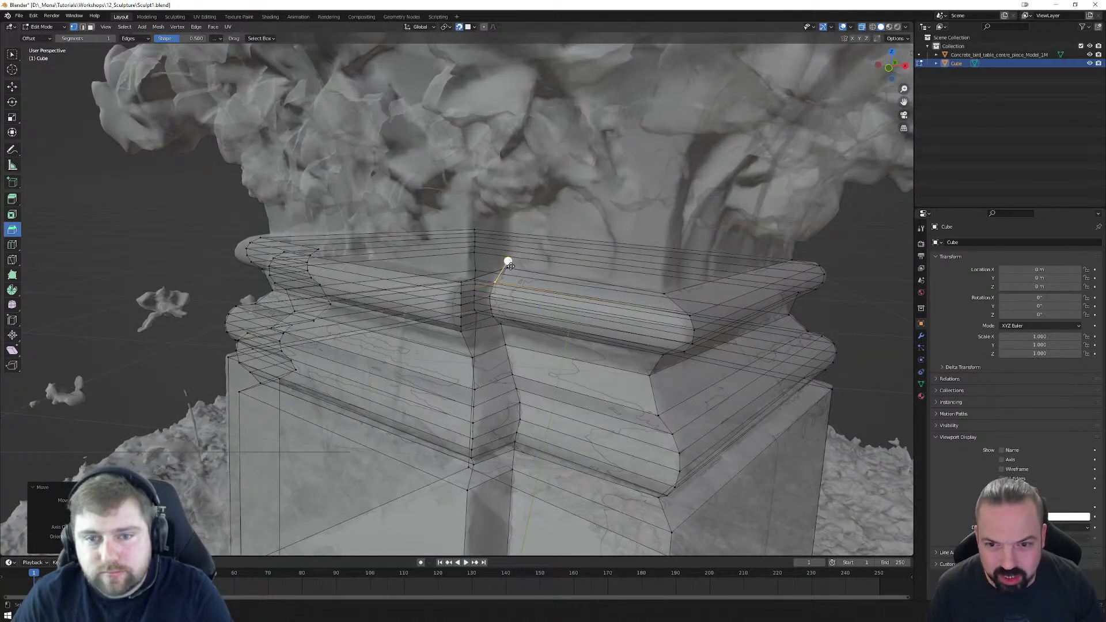
middle_drag(497, 282, 505, 274)
click(523, 266)
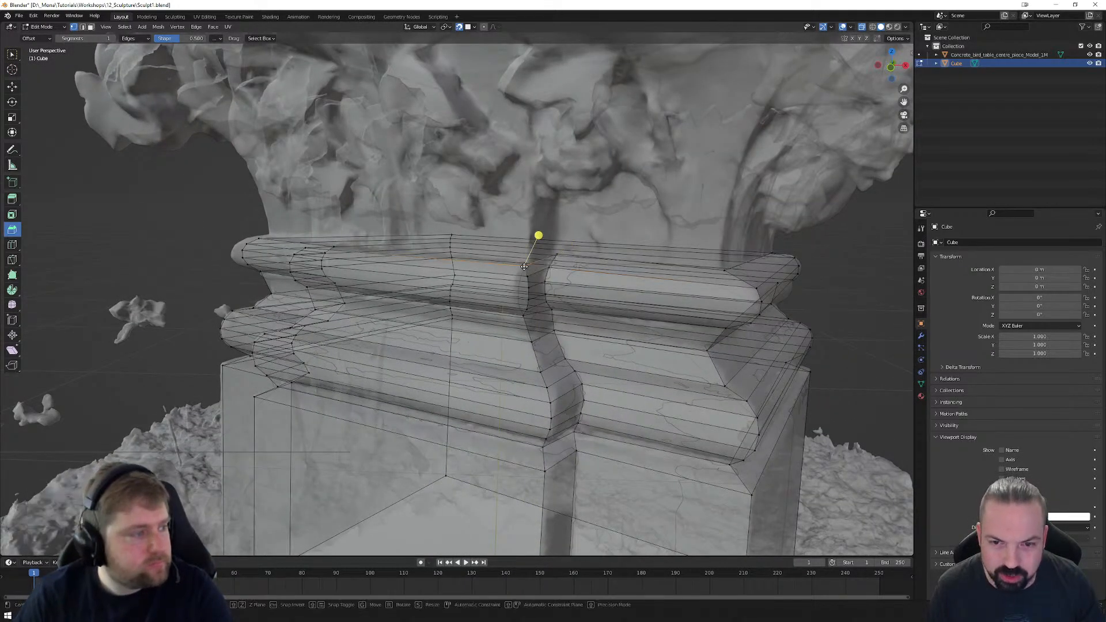
click(519, 276)
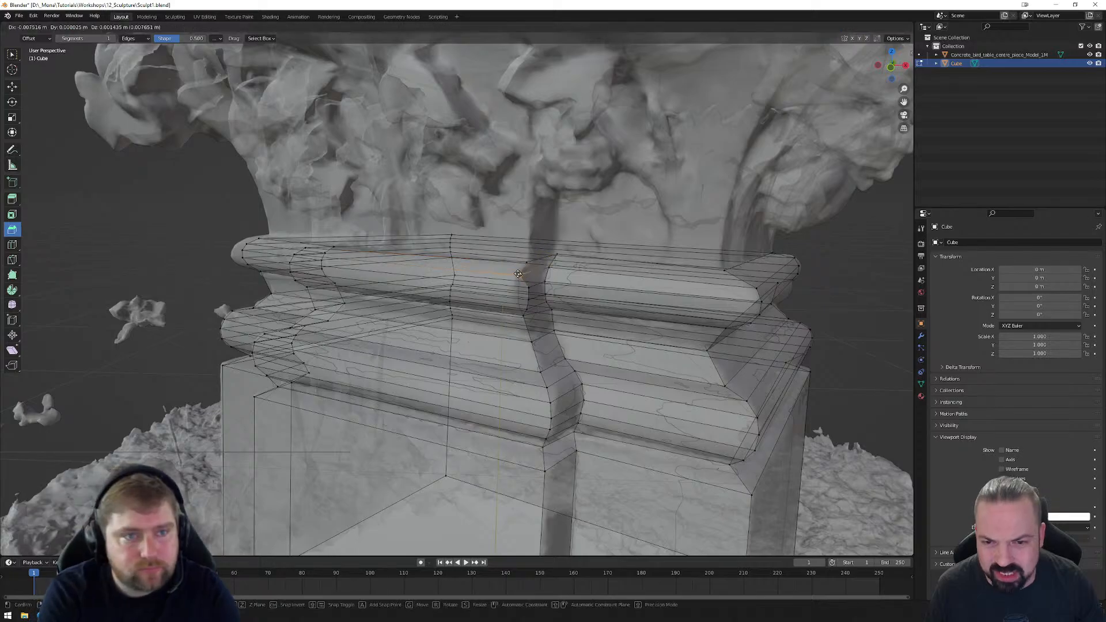
click(518, 286)
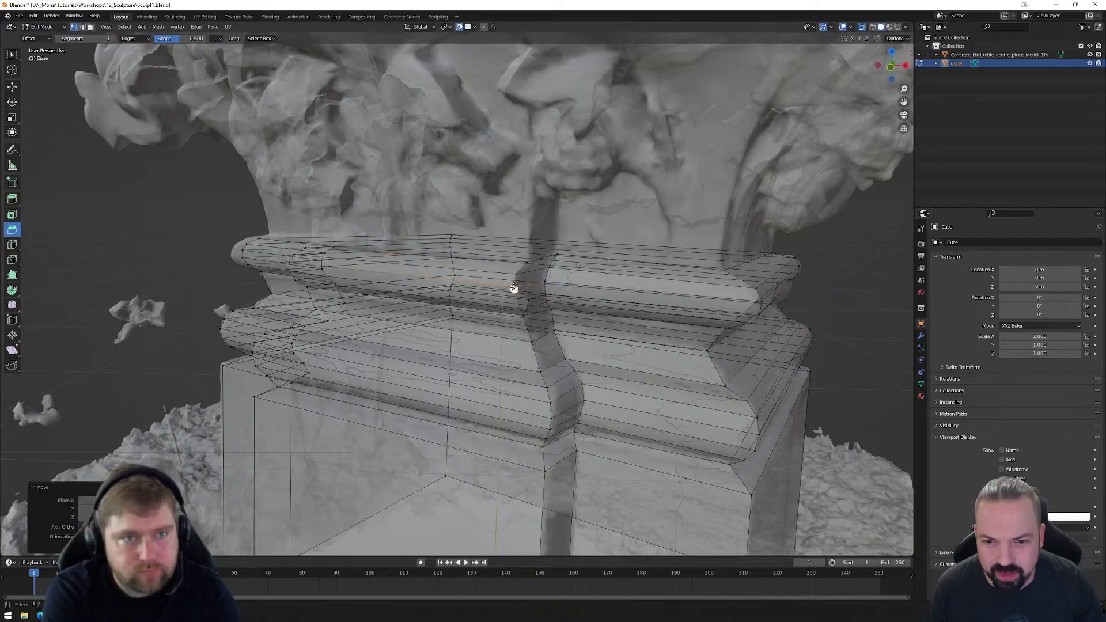
key(g)
click(523, 306)
Step: Reposition the lower vertex on that side of the notch to meet the underside of the scanned molding
middle_drag(523, 305, 524, 292)
scroll(514, 254, up, 2)
click(535, 235)
key(g)
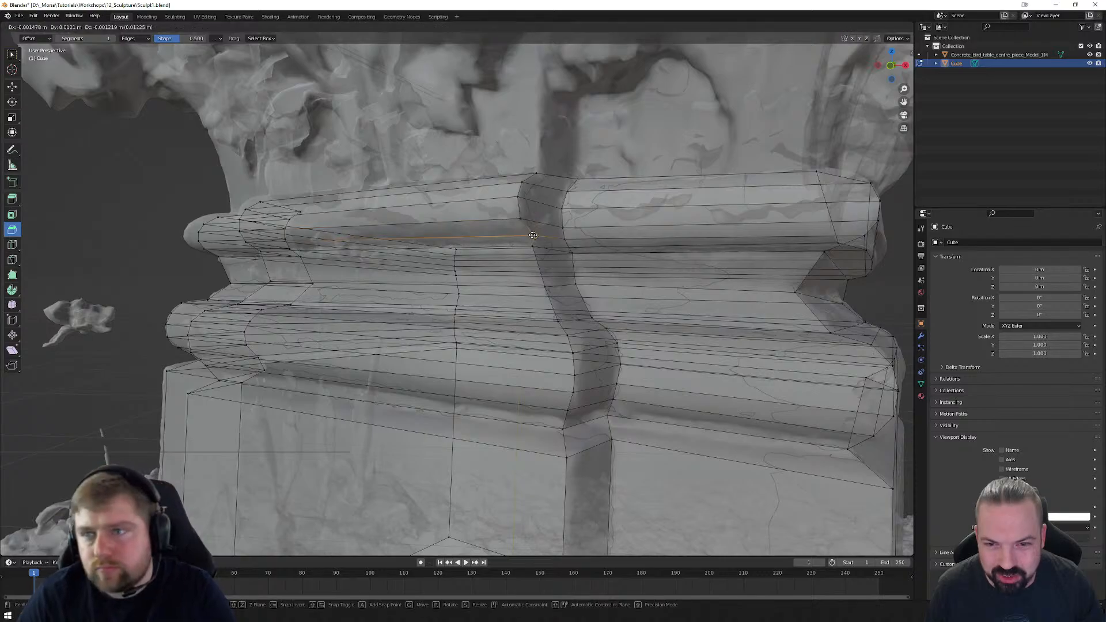
click(535, 238)
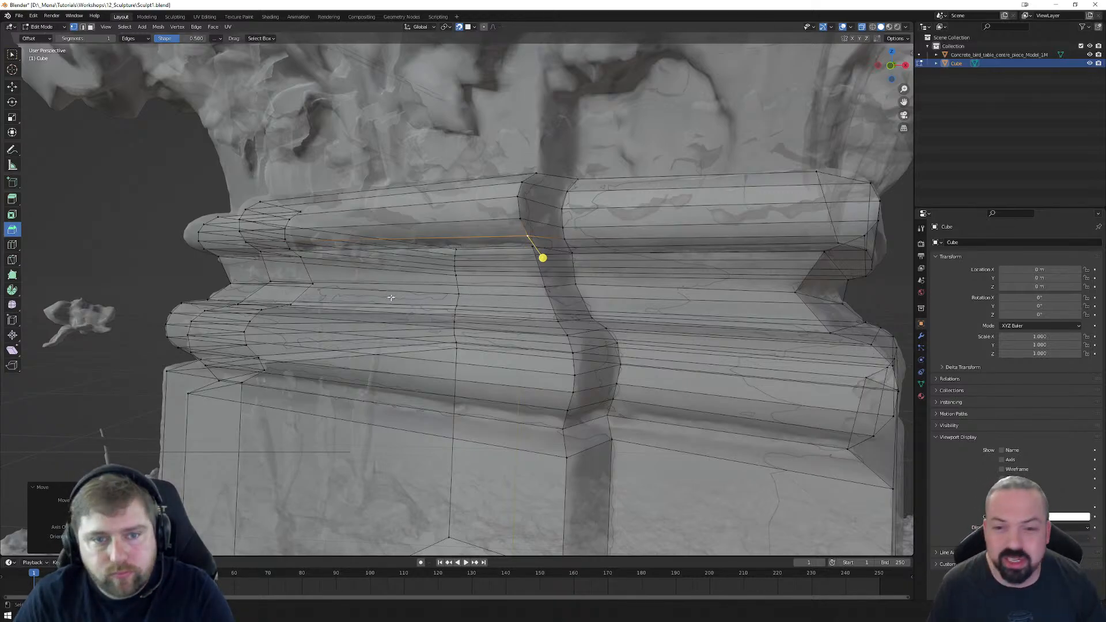
Step: At the neighboring stepped corner of the upper molding, adjust the profile vertices to fit the scan's rounded edge
middle_drag(440, 299, 558, 278)
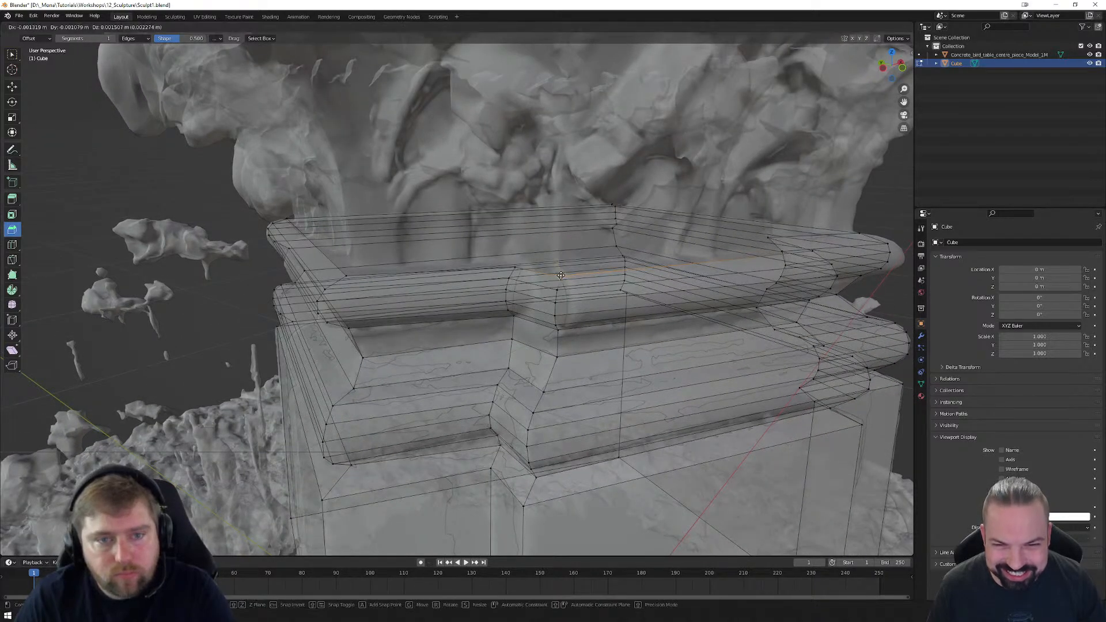
key(g)
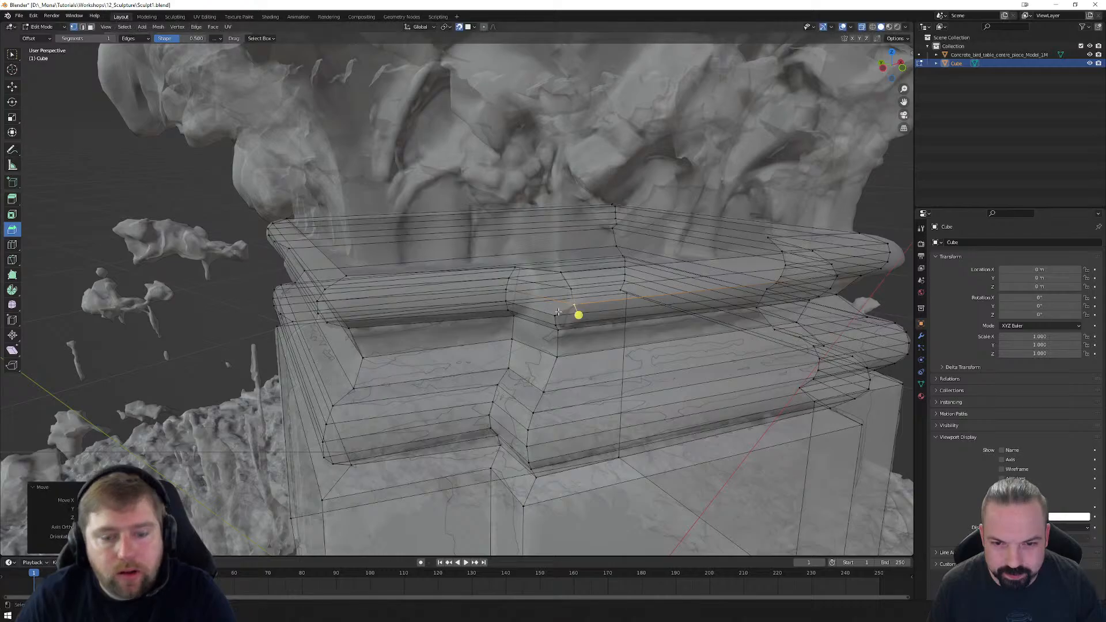
click(571, 316)
middle_drag(570, 316, 570, 280)
click(565, 257)
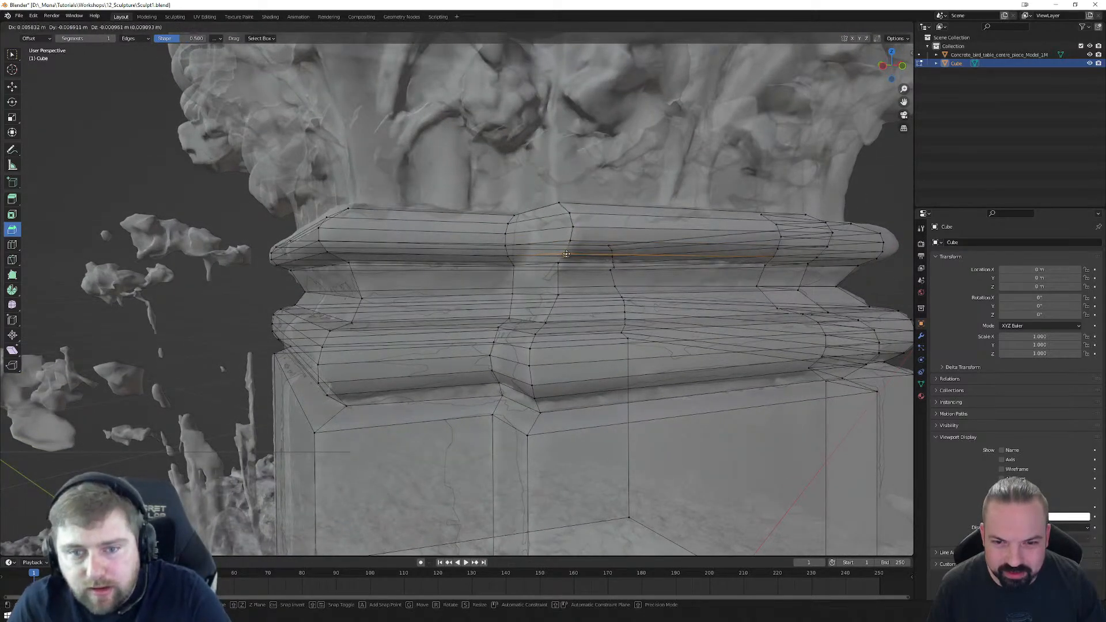
scroll(516, 267, down, 1)
middle_drag(516, 267, 580, 281)
scroll(577, 266, up, 2)
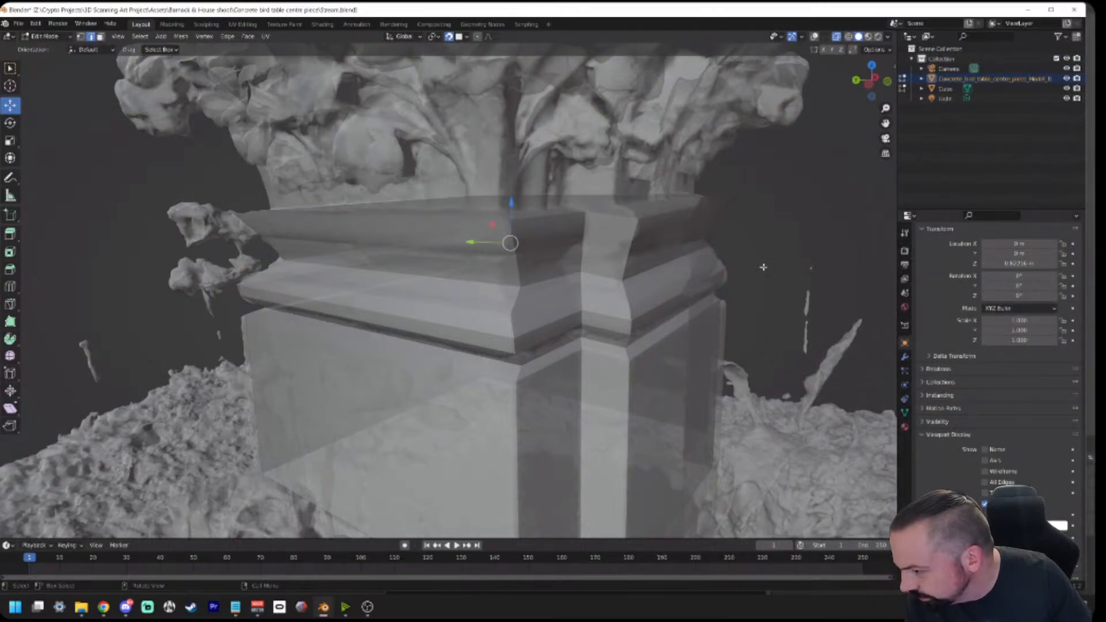
Step: Switch the scanned bird table model to Object Mode, toggling Edit Mode on and off
click(56, 37)
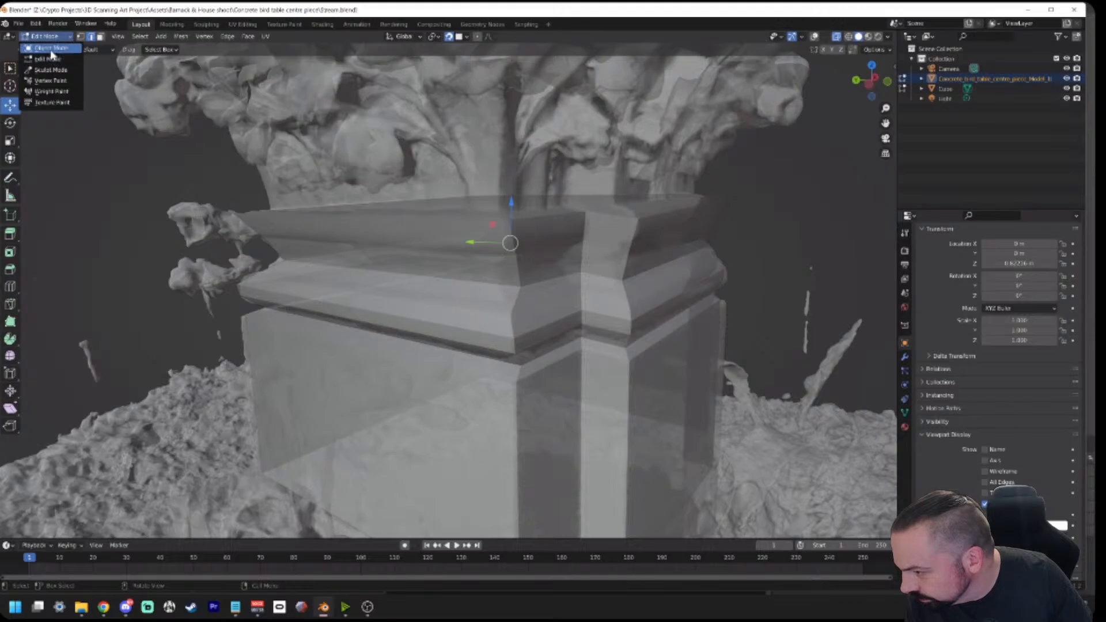
scroll(165, 254, down, 5)
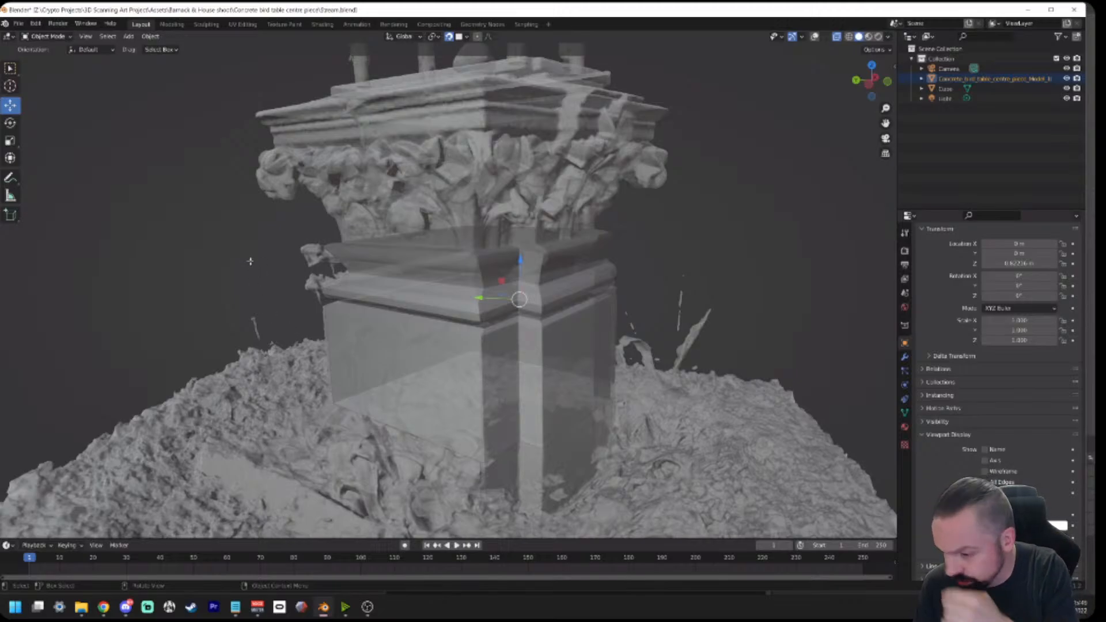
key(Tab)
key(Tab)
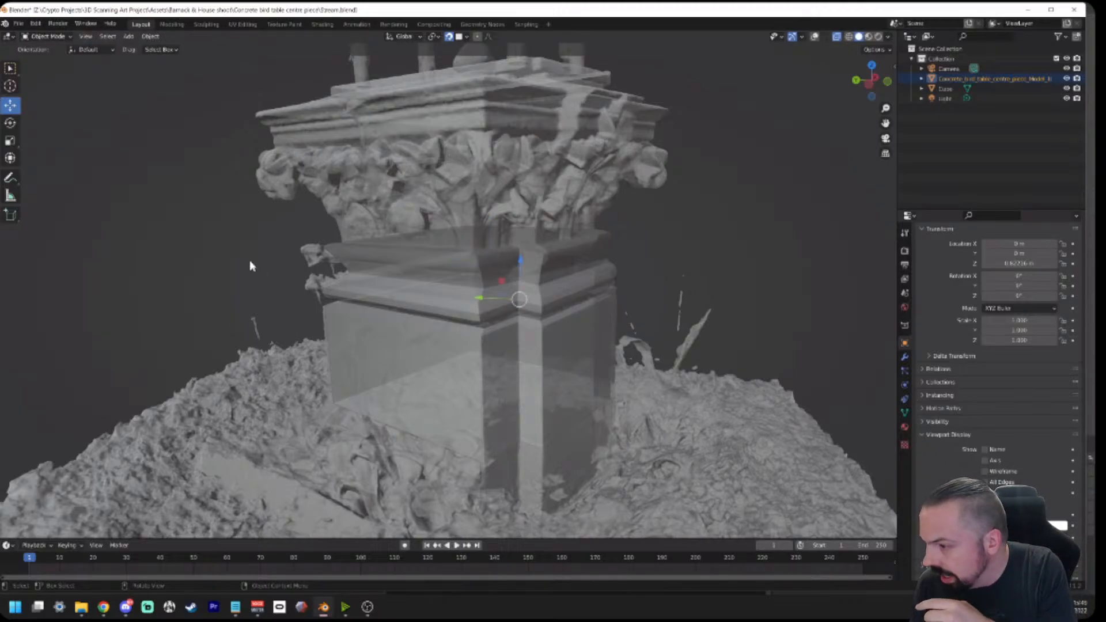
key(Tab)
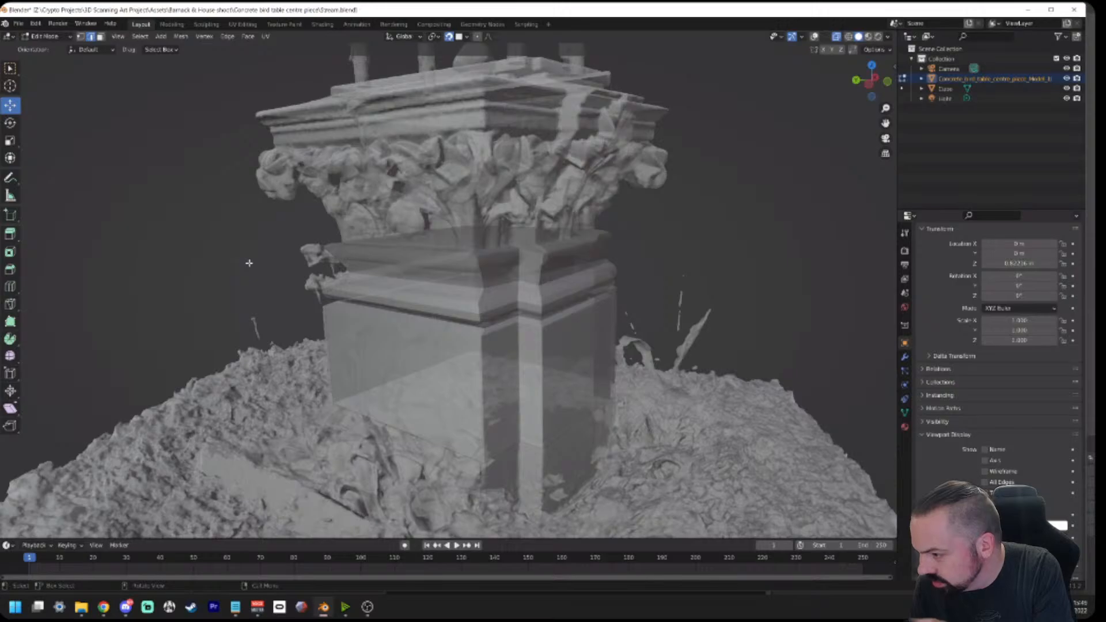
key(Tab)
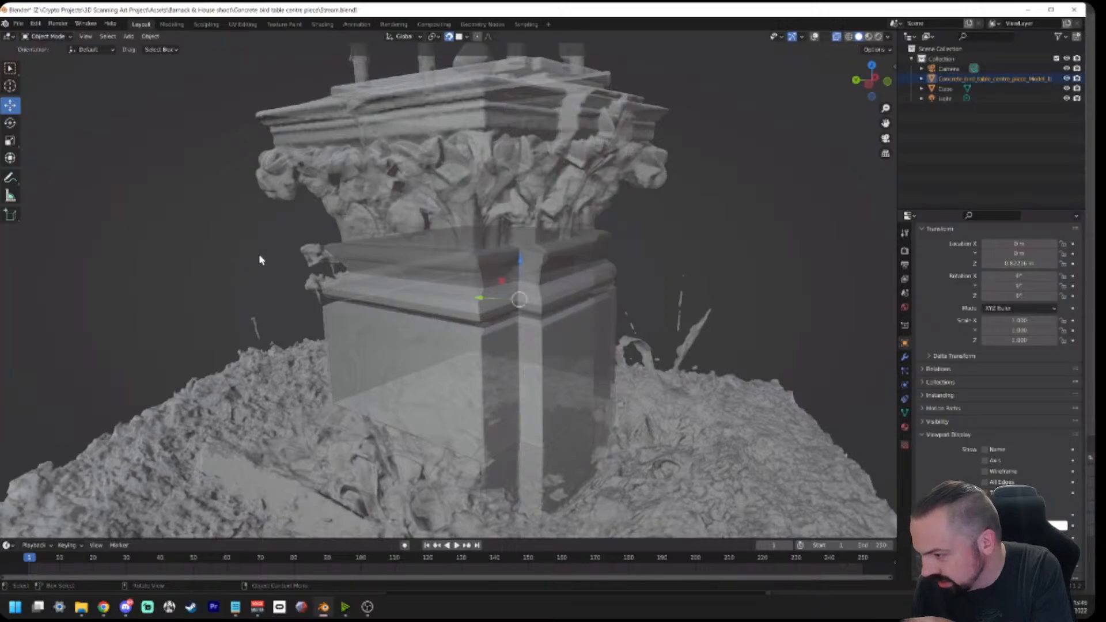
Step: Make the low-poly pedestal cube the selected object instead of the scanned bird table model
scroll(379, 272, up, 2)
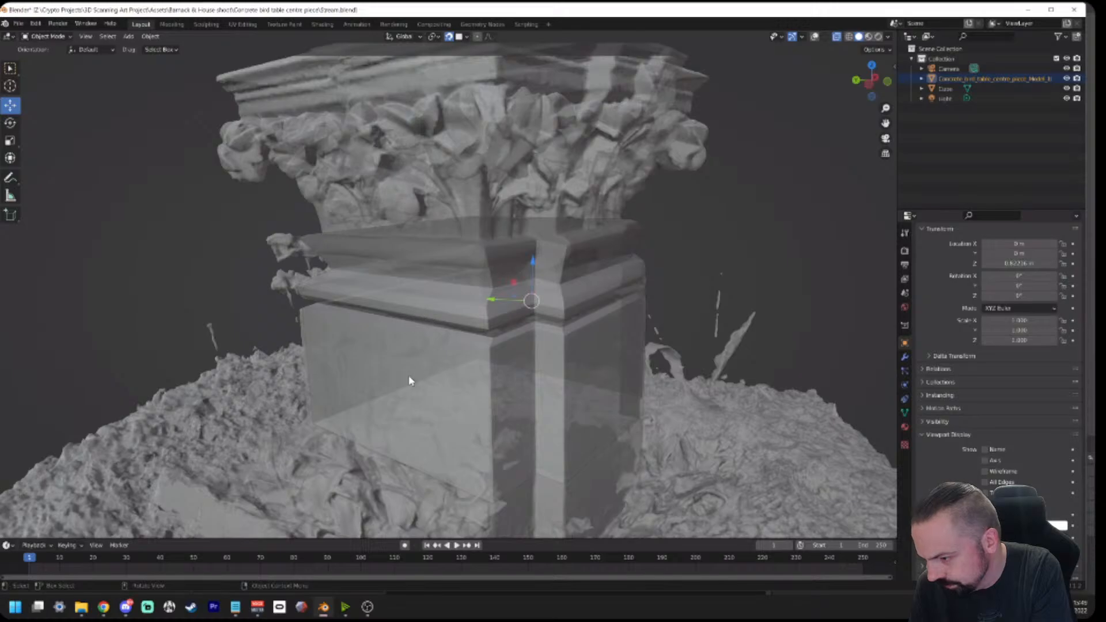
click(456, 302)
scroll(445, 313, down, 5)
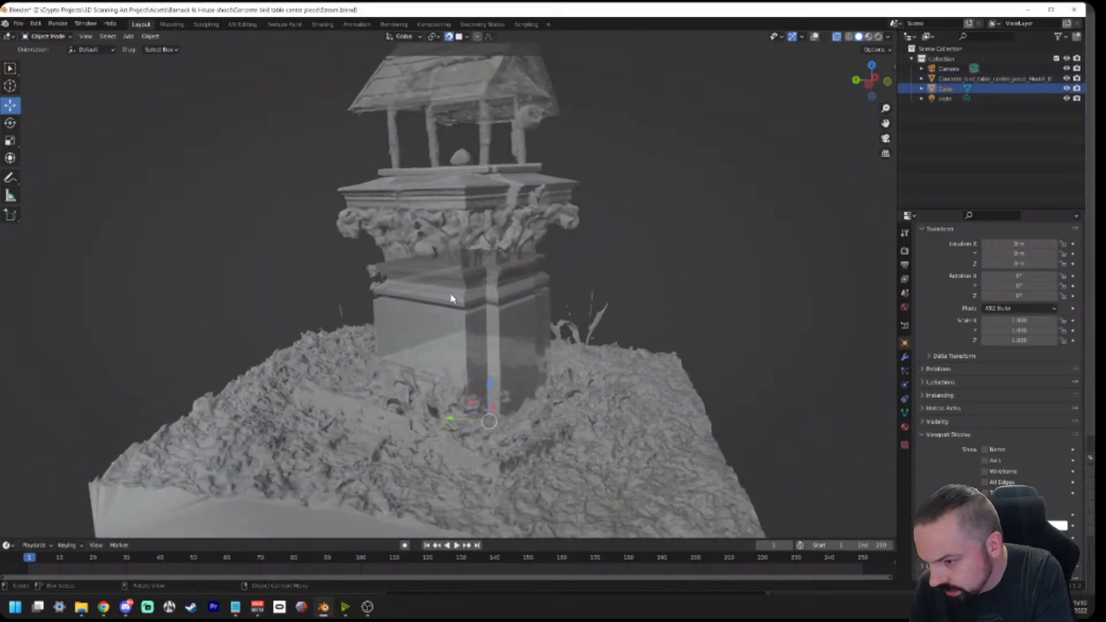
middle_drag(446, 311, 500, 268)
click(372, 301)
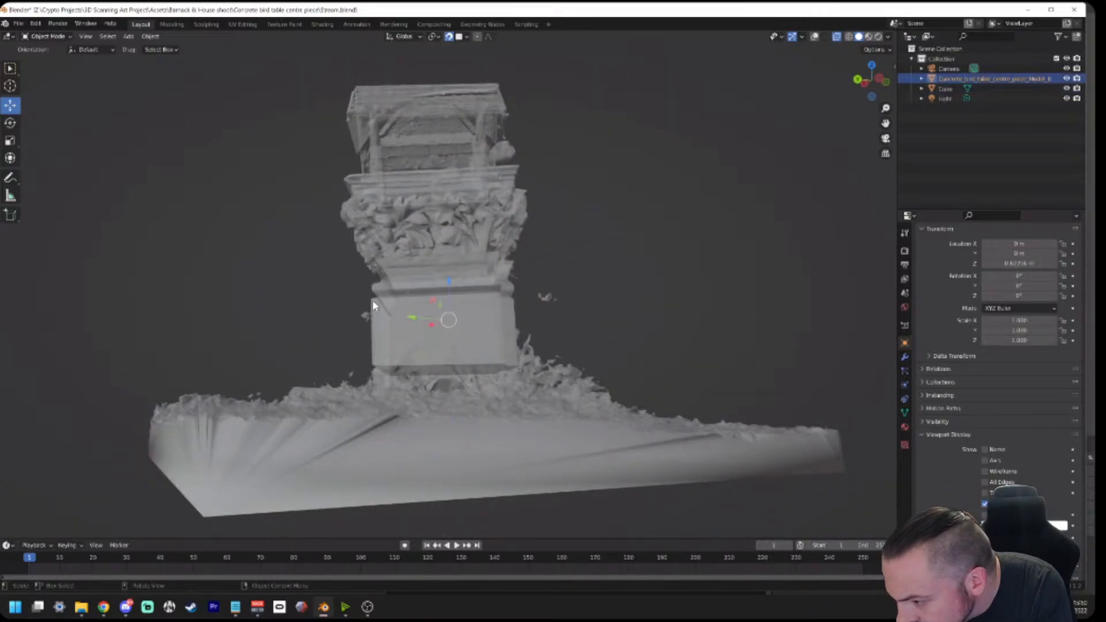
scroll(461, 304, up, 6)
middle_drag(453, 310, 450, 311)
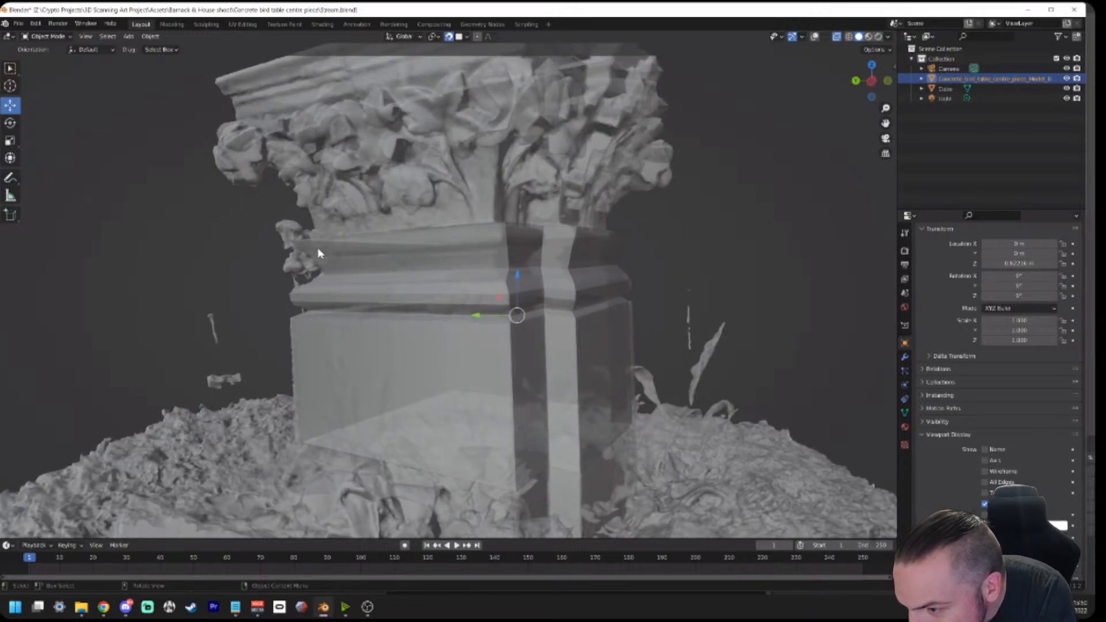
click(295, 241)
scroll(313, 322, down, 3)
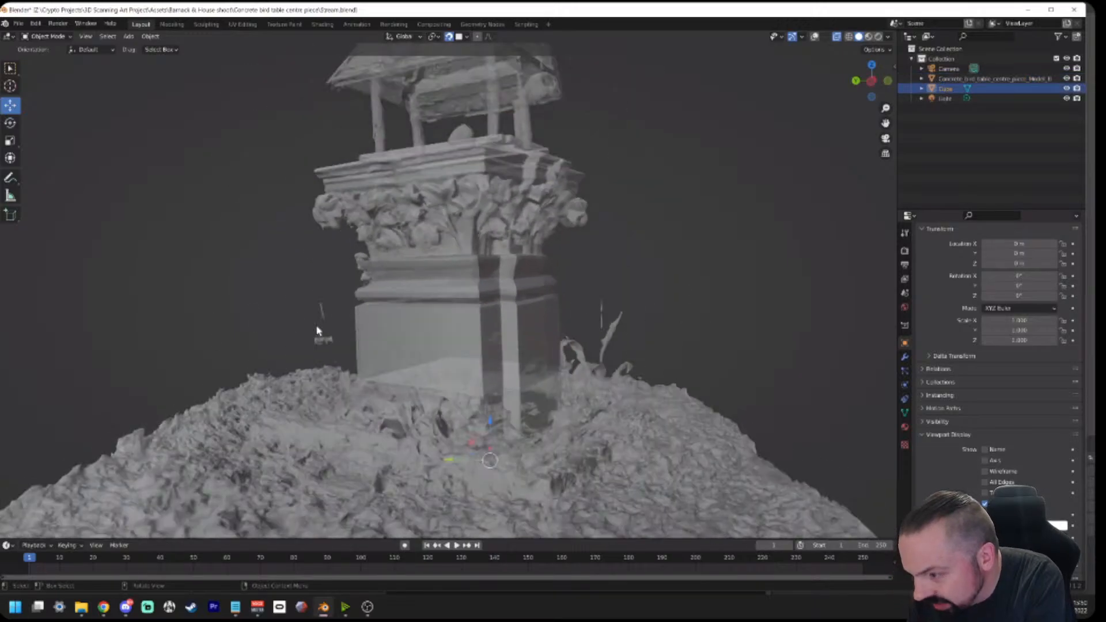
scroll(291, 314, up, 1)
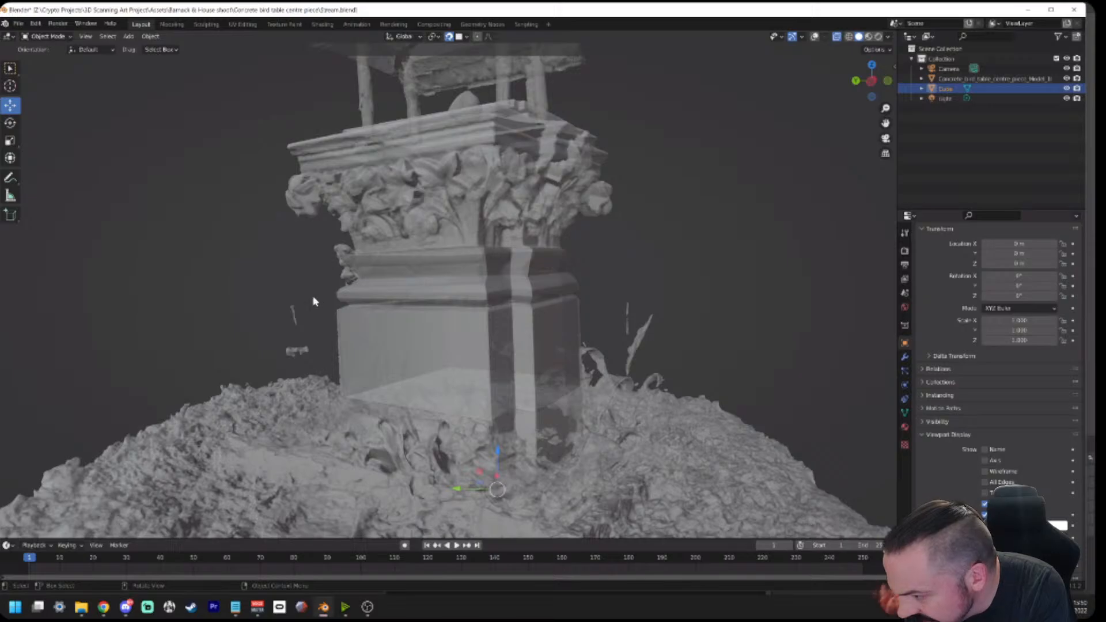
Step: Try moving the whole pedestal cube in Object Mode and undo the move
key(Tab)
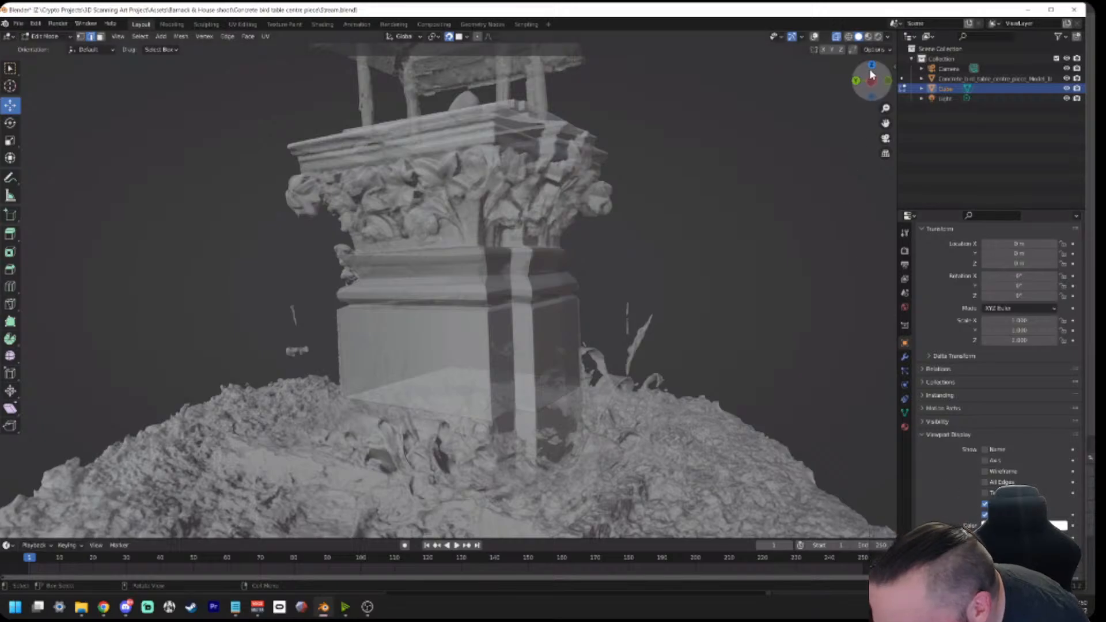
scroll(694, 226, up, 2)
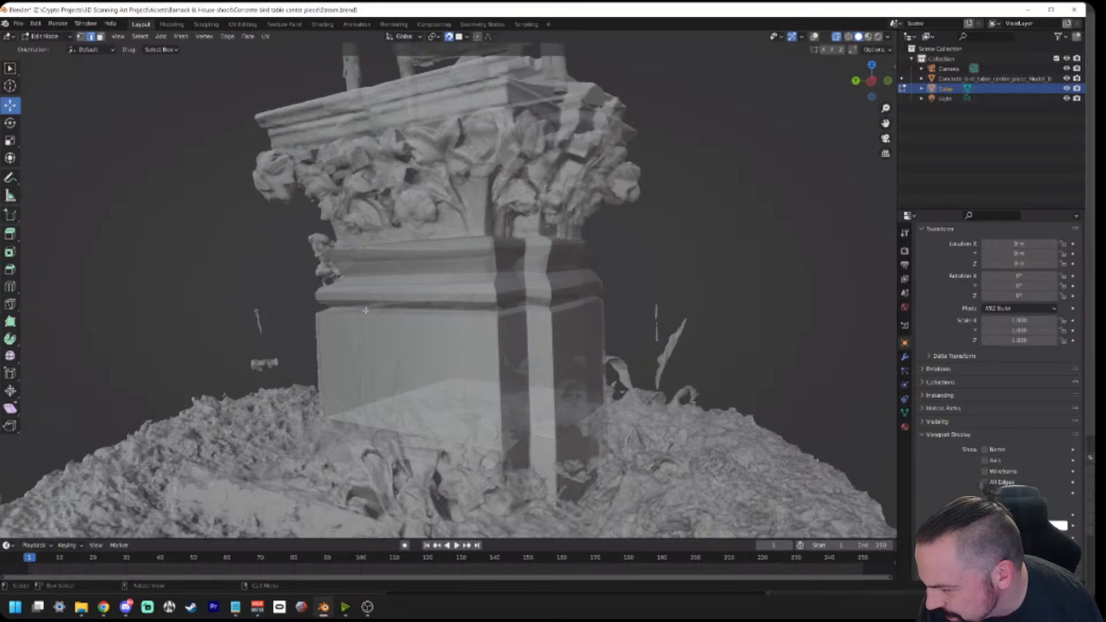
key(Tab)
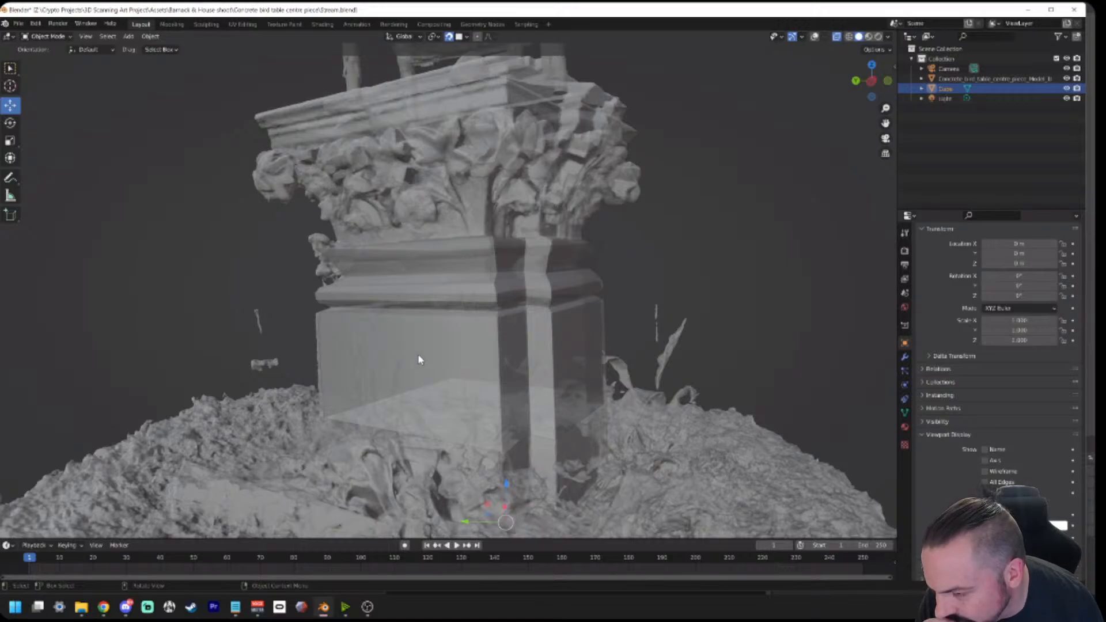
click(922, 90)
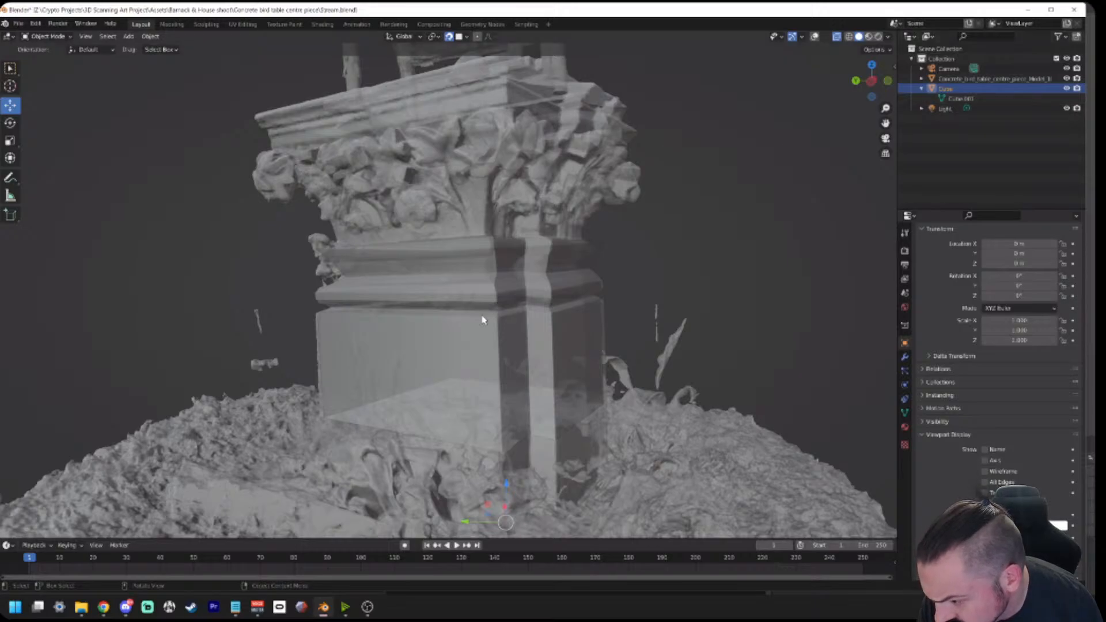
key(g)
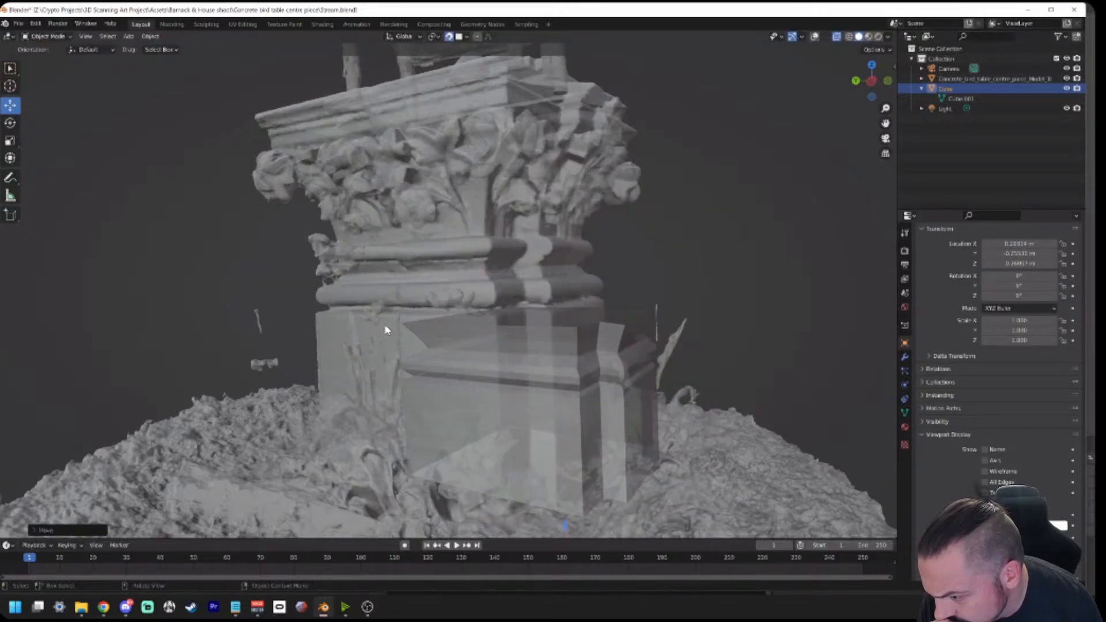
key(Escape)
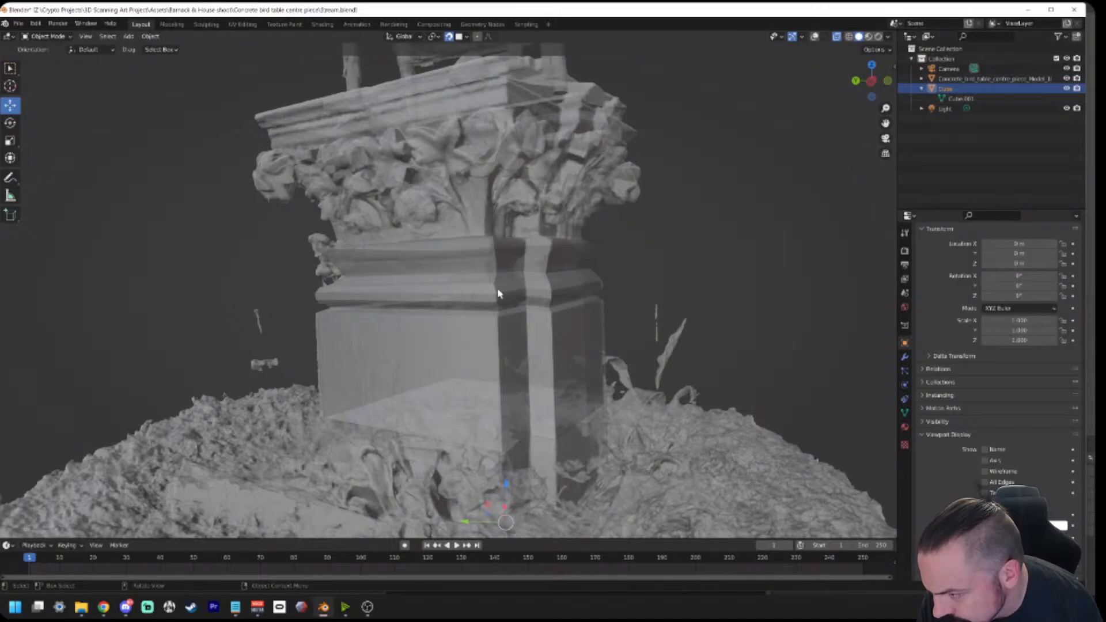
Step: Enter Edit Mode on the pedestal cube with vertex selection active
key(Tab)
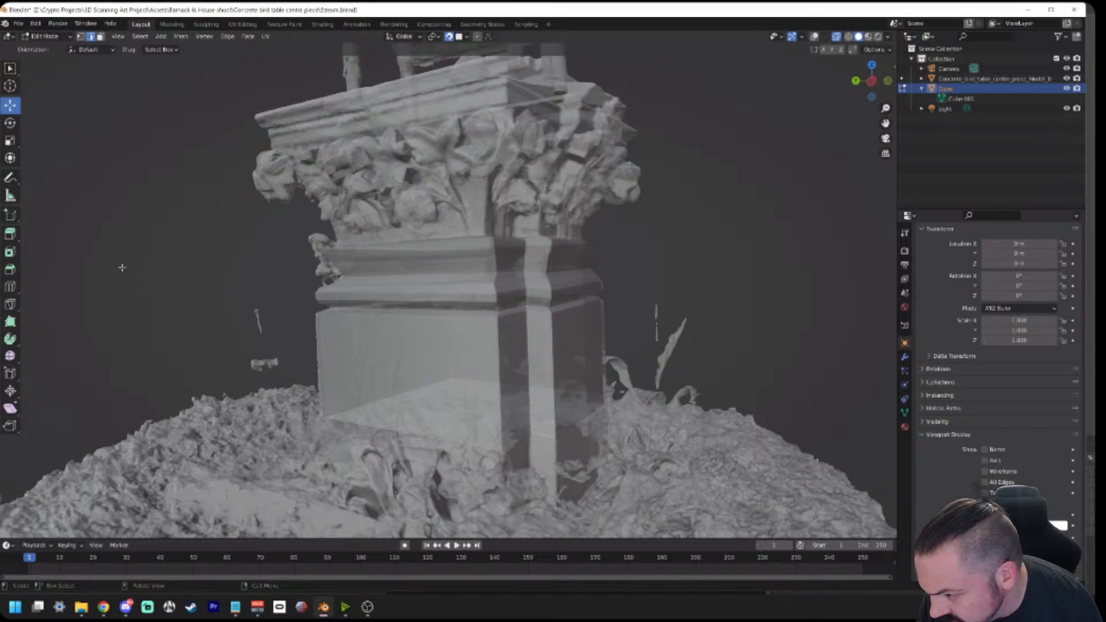
key(1)
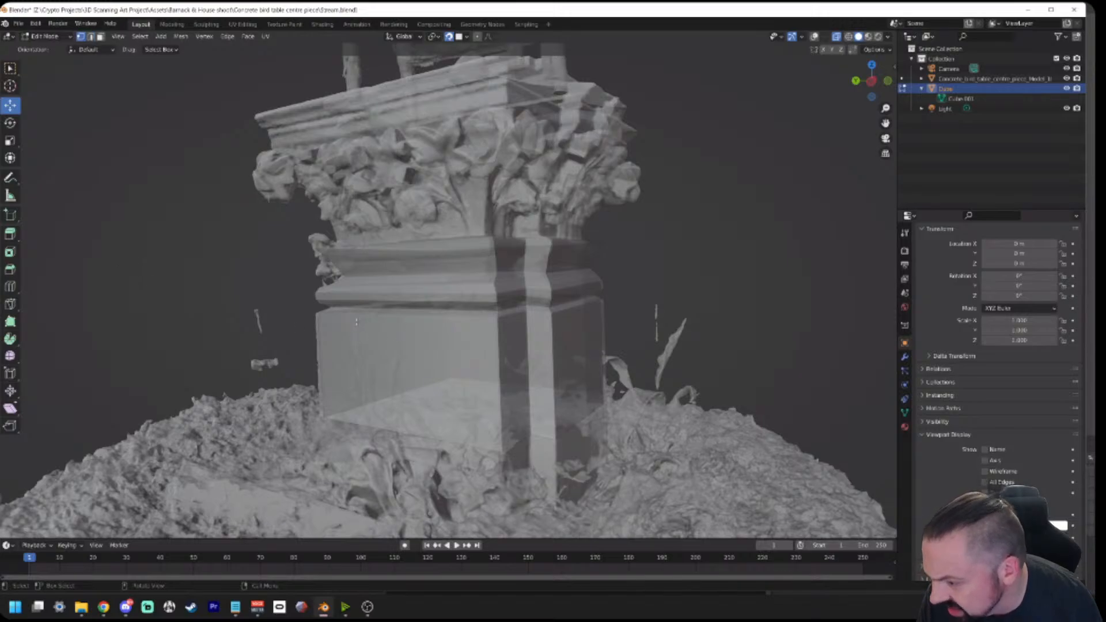
Step: Try moving the outer corner vertex just beneath the molding and undo the move
click(324, 328)
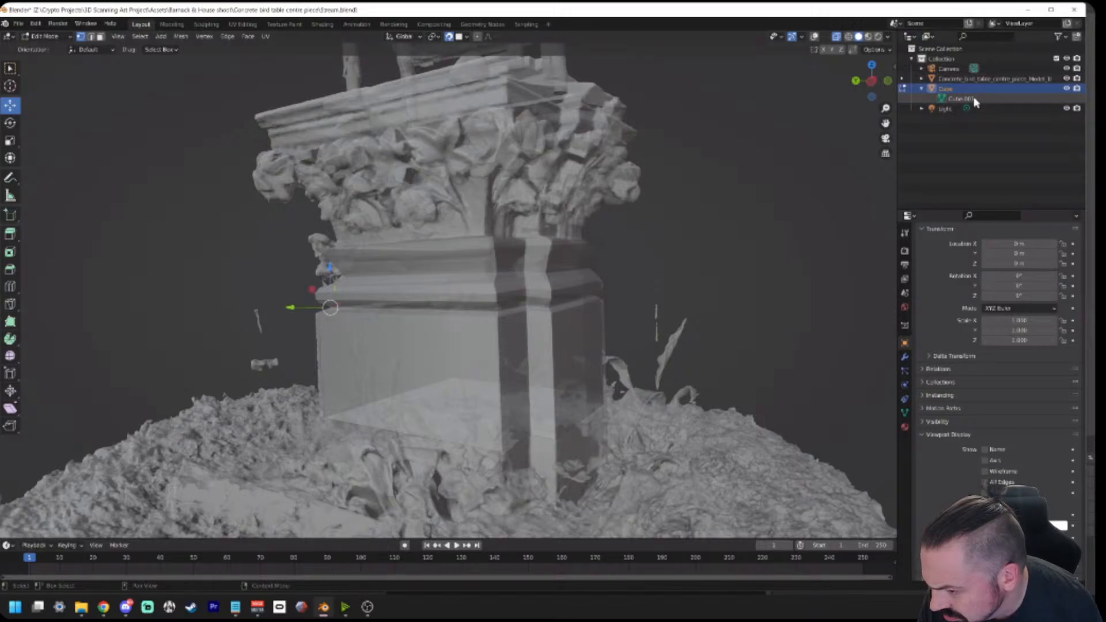
click(990, 97)
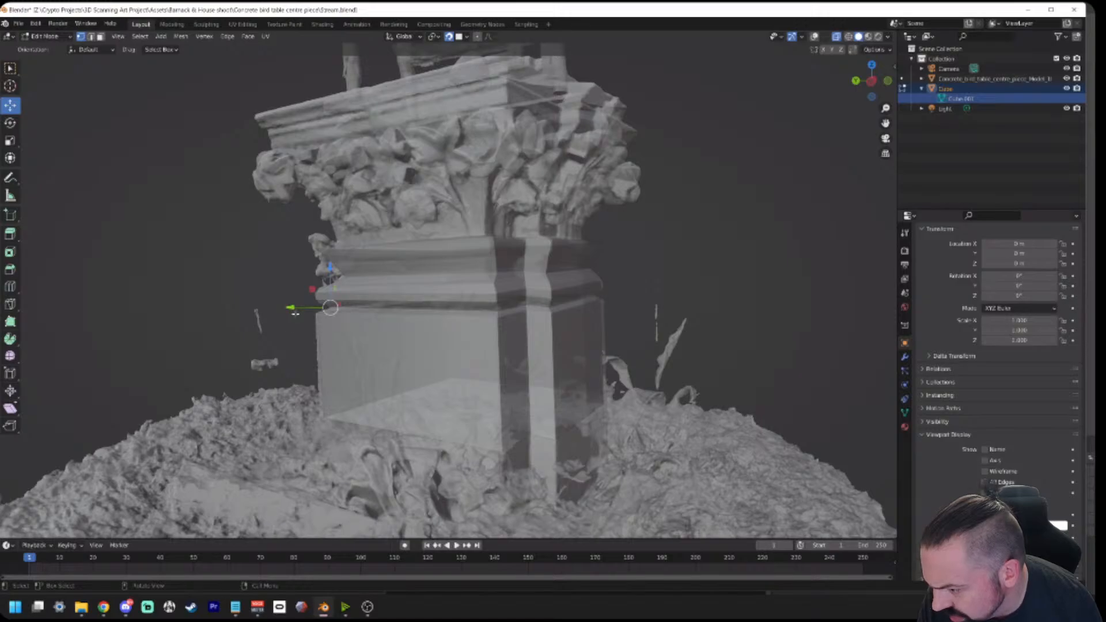
key(g)
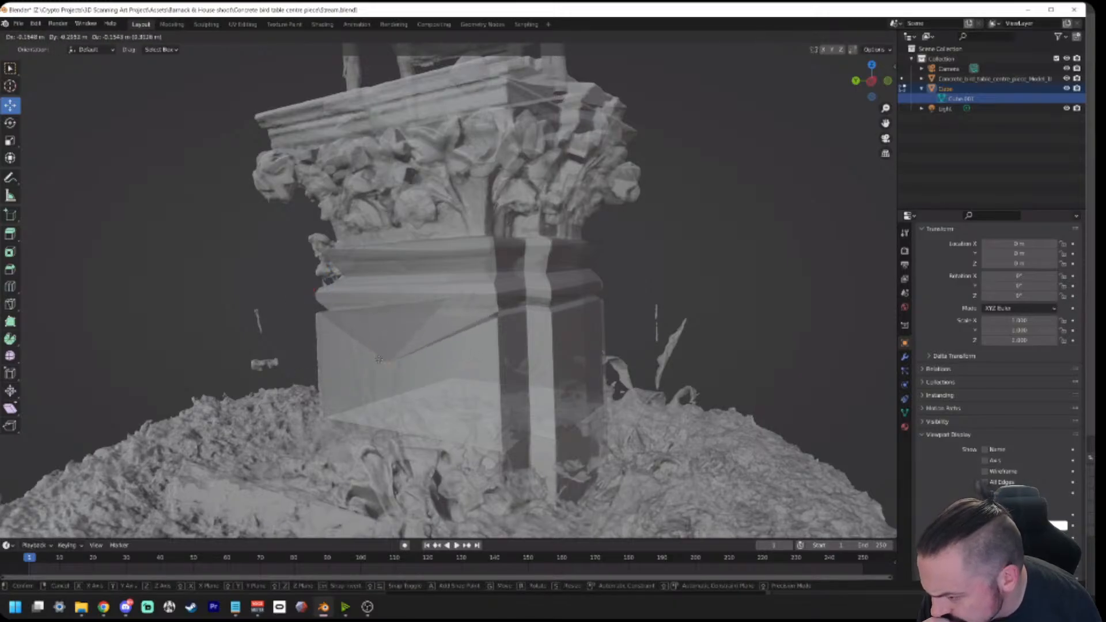
click(370, 351)
key(ctrl+z)
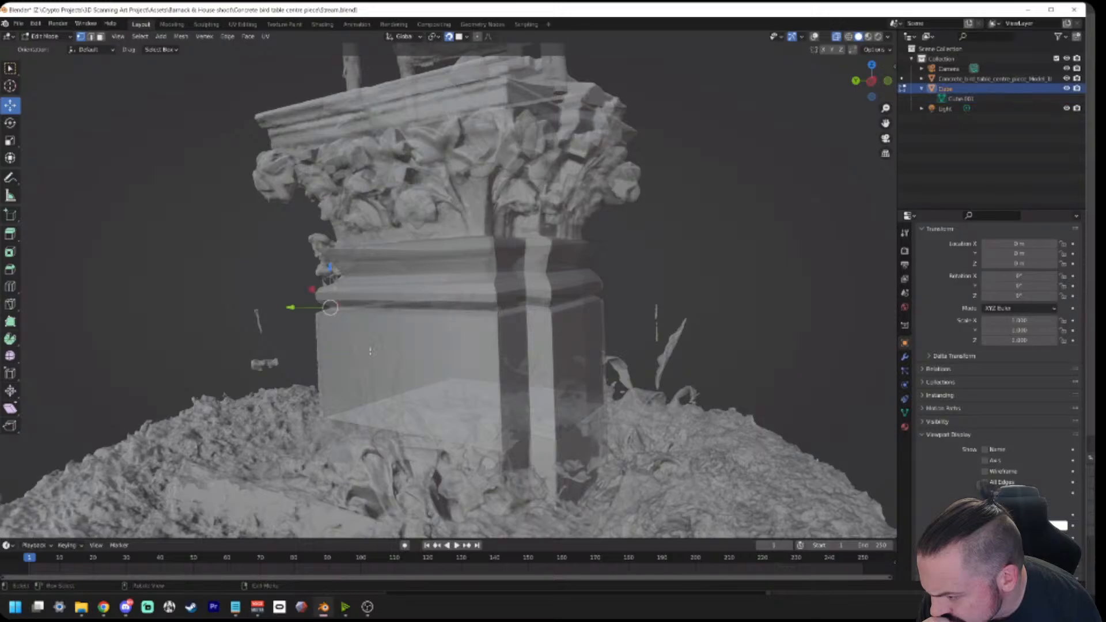
Step: Turn on the viewport overlays to display the pedestal's edges and check the molding from several sides
scroll(362, 317, up, 1)
middle_drag(362, 317, 400, 313)
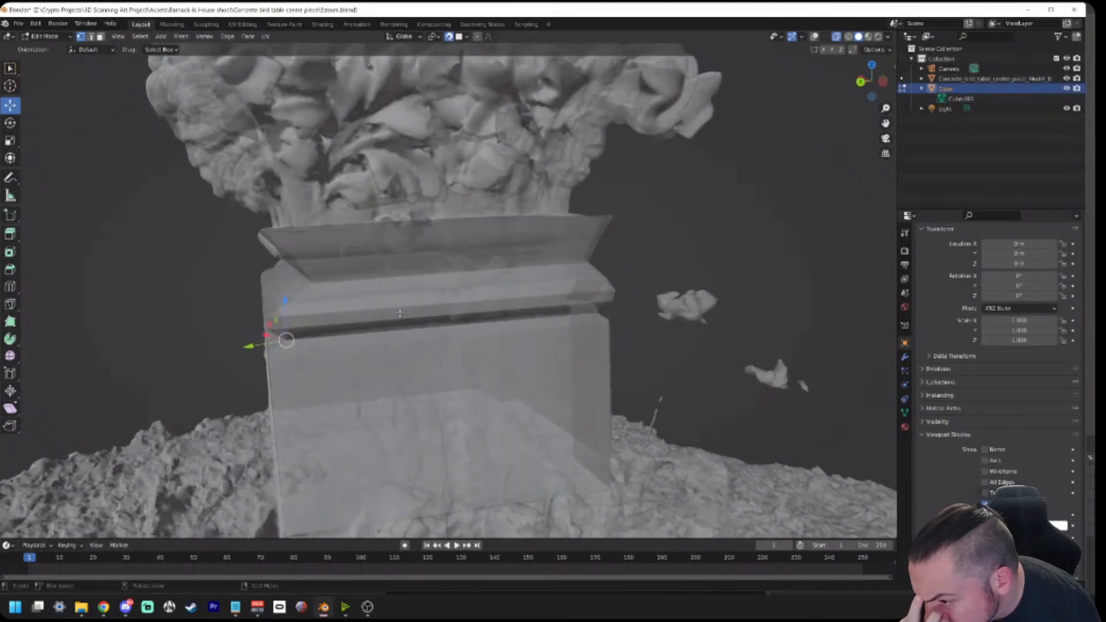
click(815, 37)
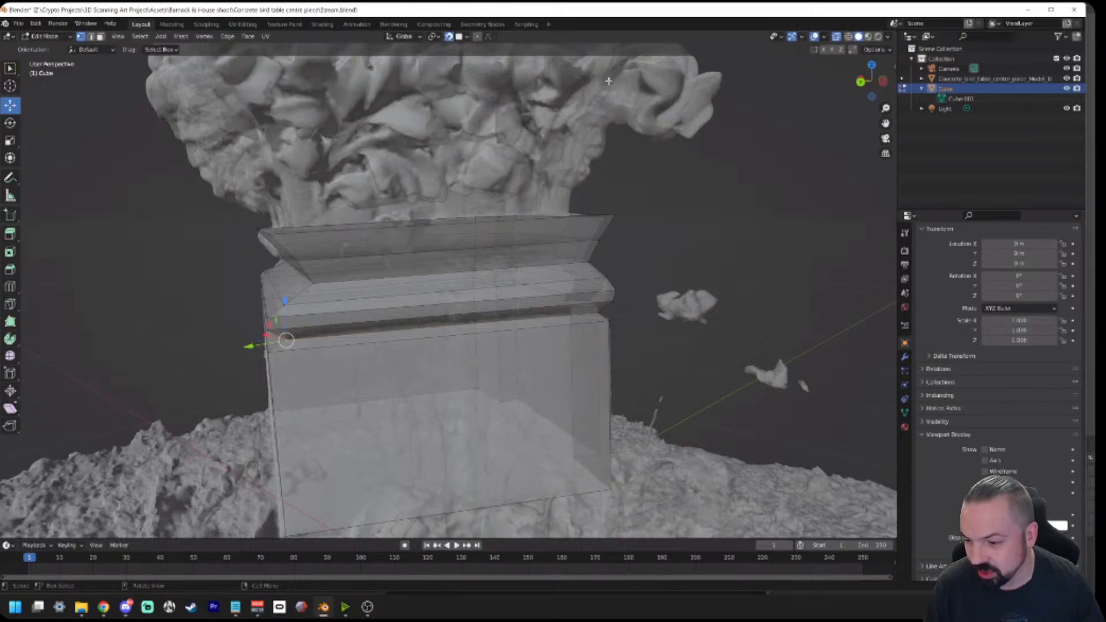
scroll(226, 275, up, 3)
middle_drag(217, 294, 375, 266)
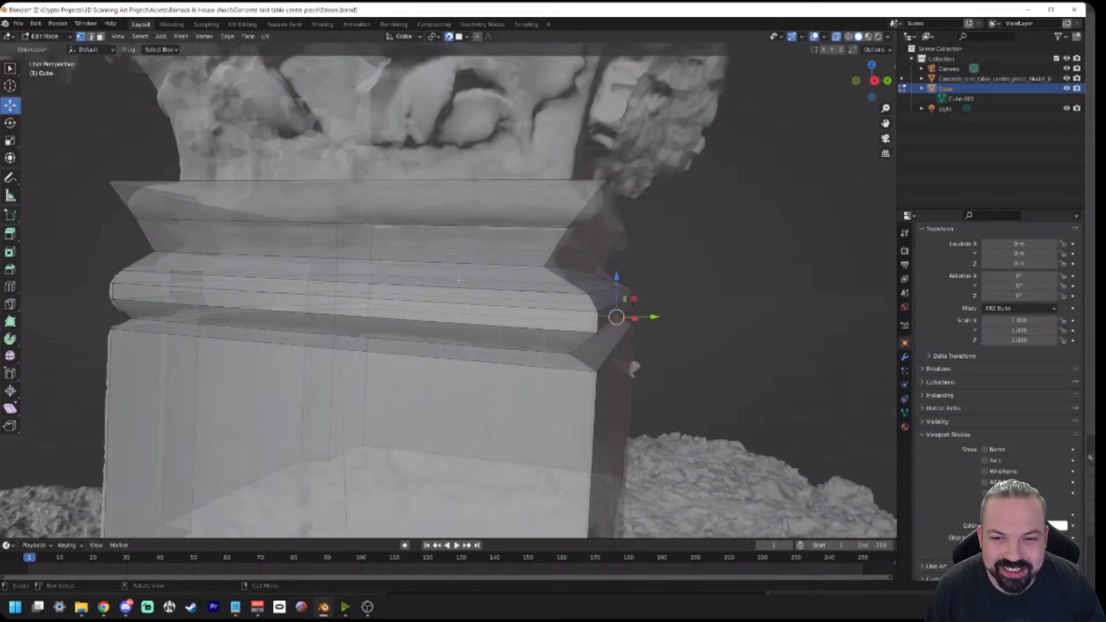
middle_drag(460, 279, 375, 206)
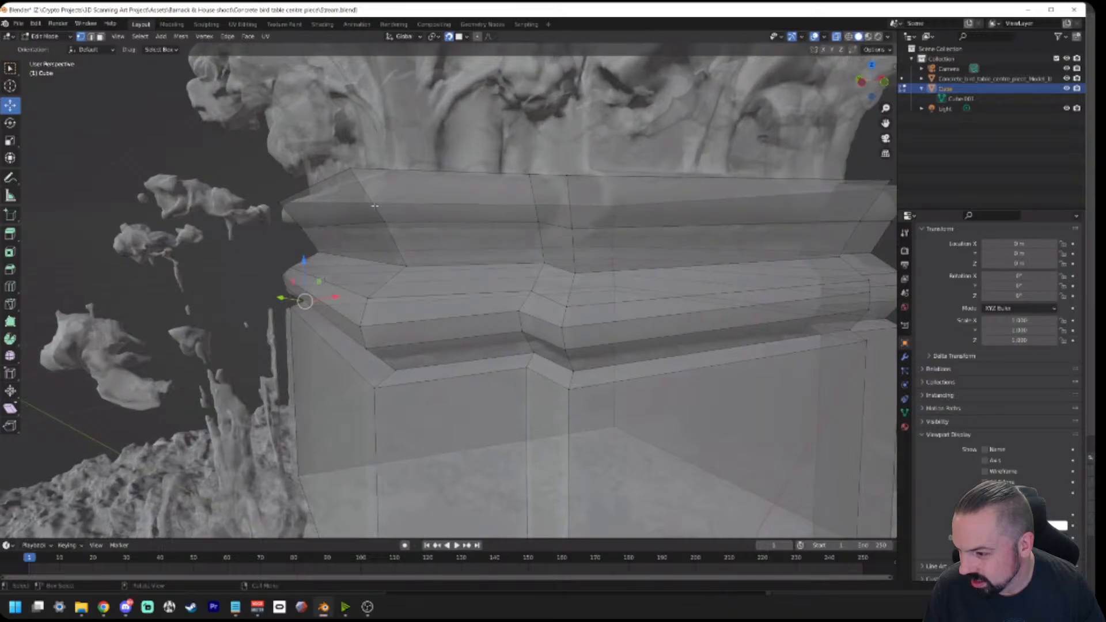
Step: Select the horizontal edge loop running around the middle of the upper molding's flared top band
click(384, 222)
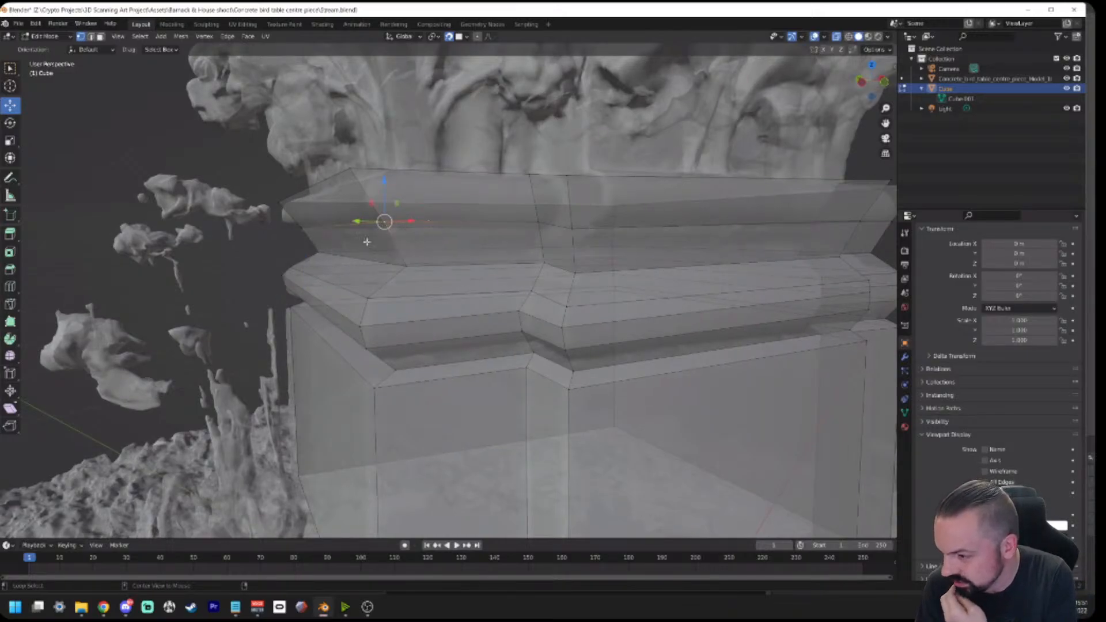
alt+click(349, 224)
middle_drag(349, 224, 160, 302)
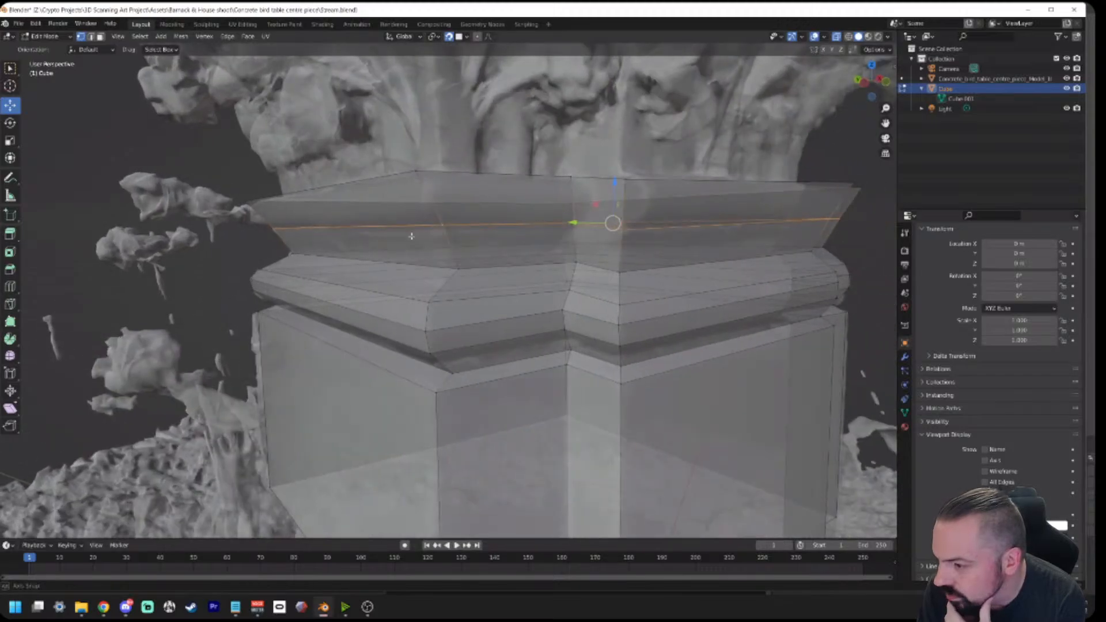
Step: Try beveling the selected edge loop on the upper molding and undo the bevels
click(8, 274)
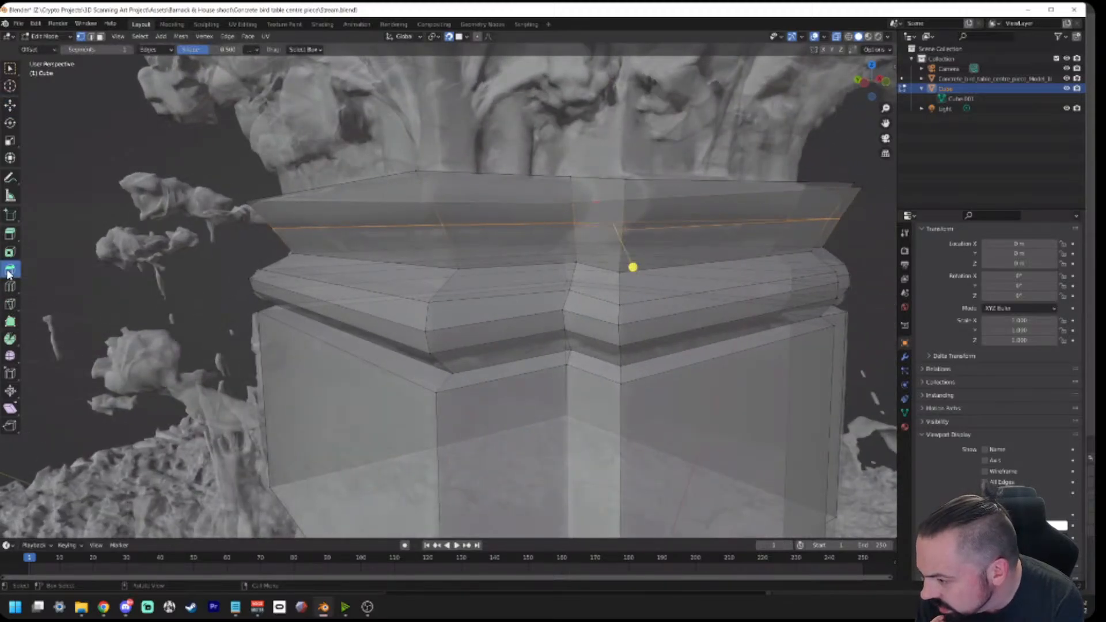
mouse_move(633, 267)
mouse_down()
mouse_move(641, 290)
mouse_move(639, 278)
mouse_up()
scroll(639, 272, up, 1)
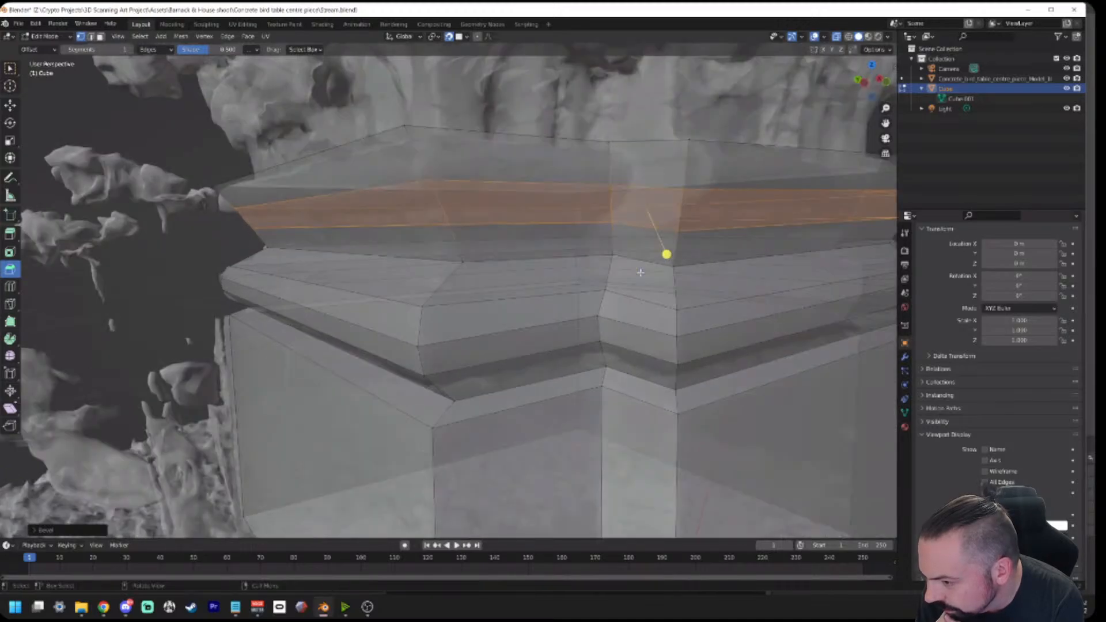
scroll(639, 272, down, 1)
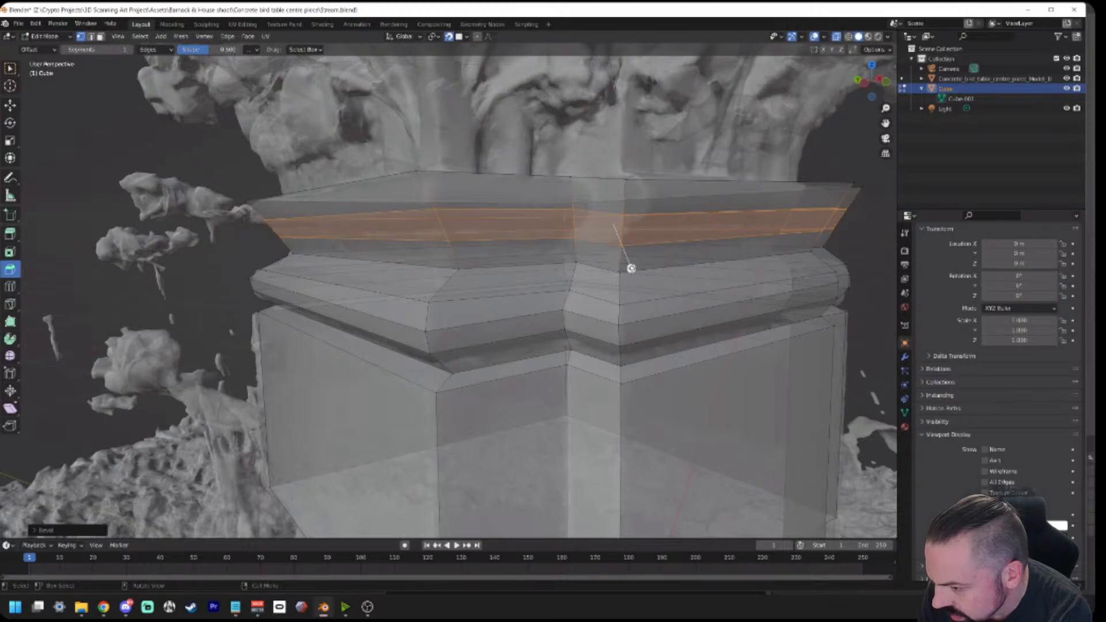
key(ctrl+b)
drag(631, 280, 632, 268)
key(ctrl+z)
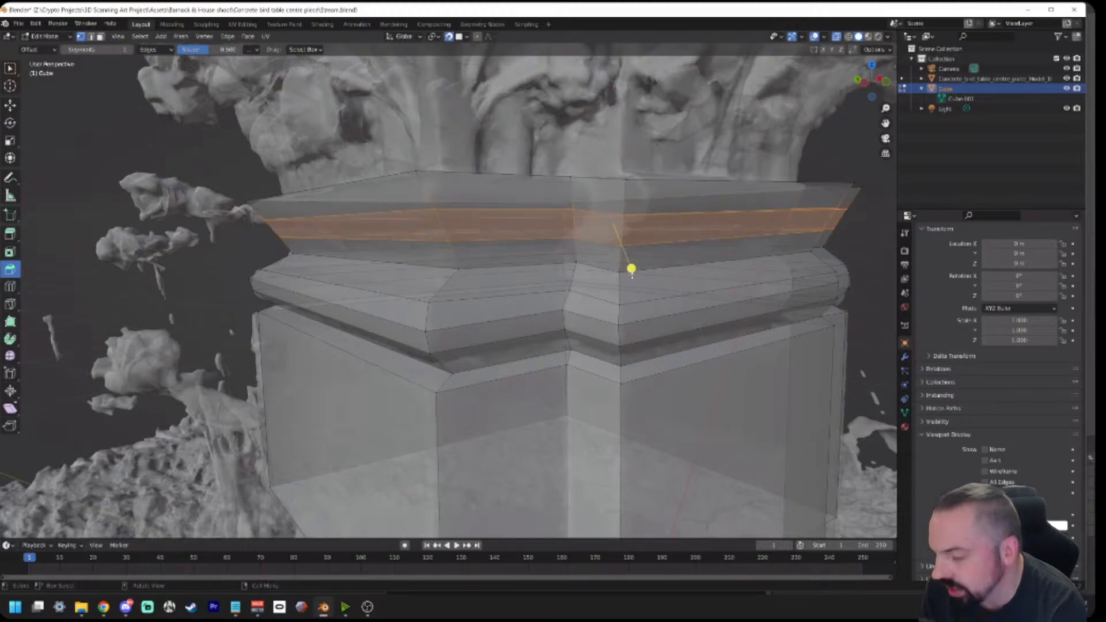
key(ctrl+z)
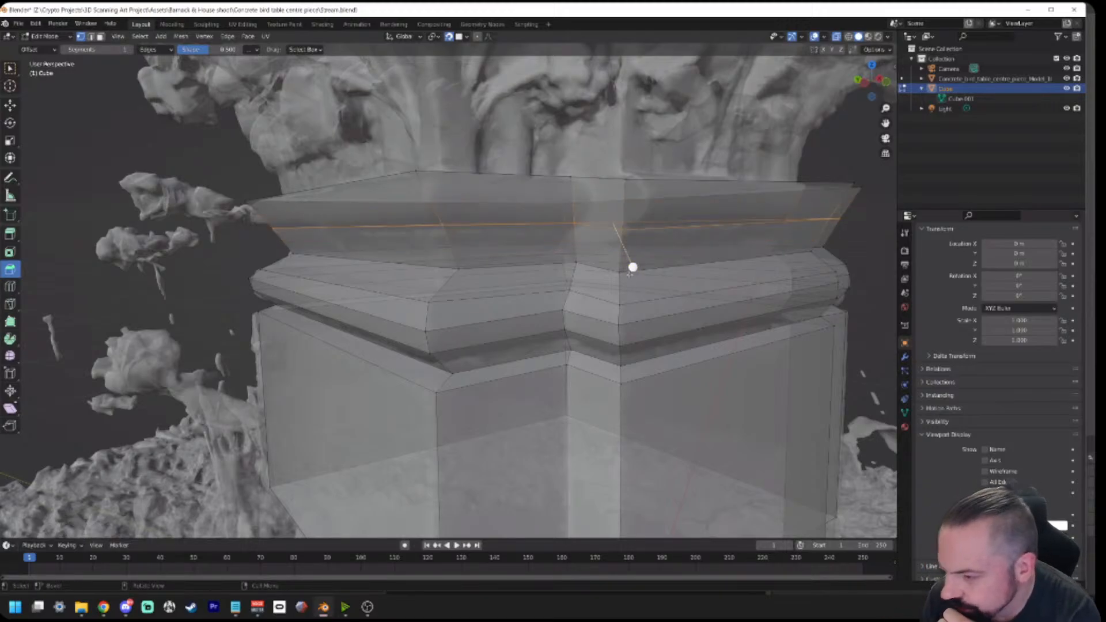
Step: Switch to edge selection and dissolve the selected edge loop around the upper molding's flared band
middle_drag(615, 234, 507, 259)
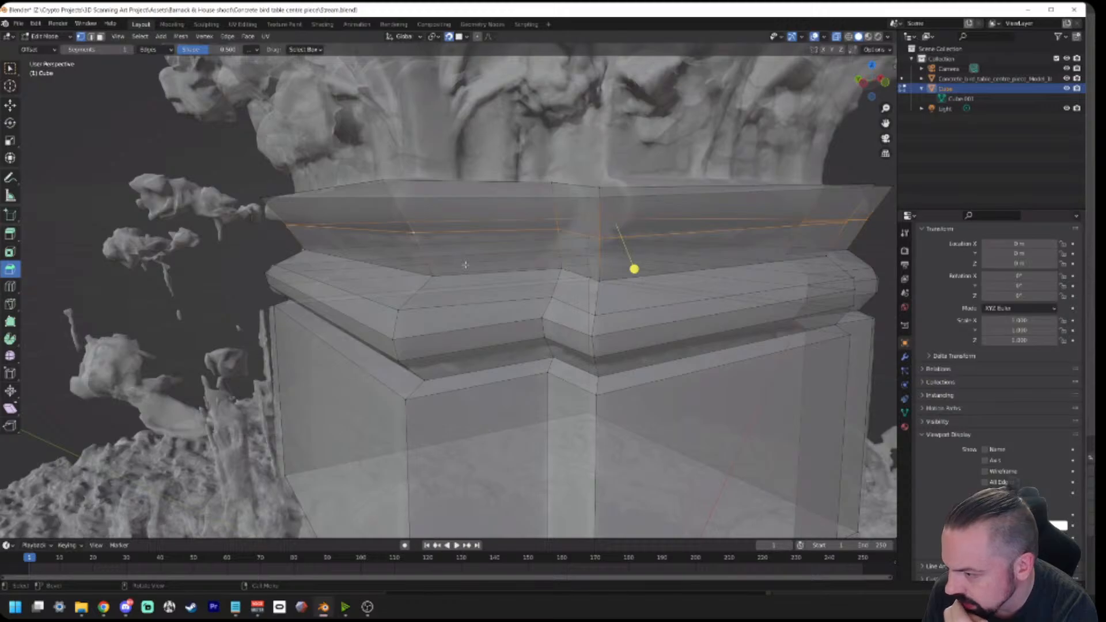
key(x)
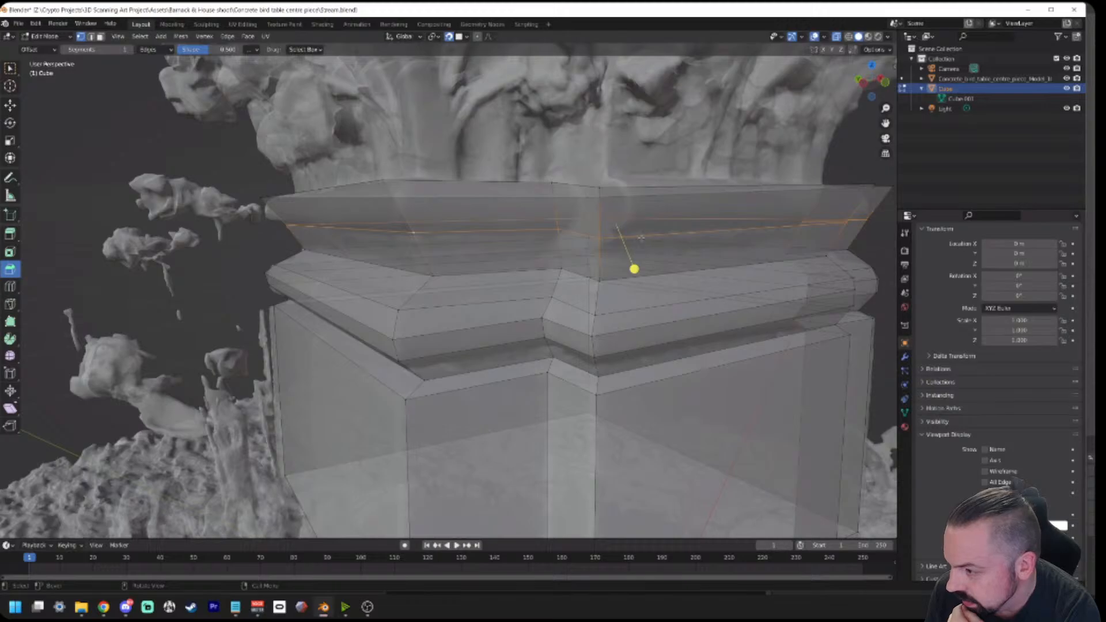
key(2)
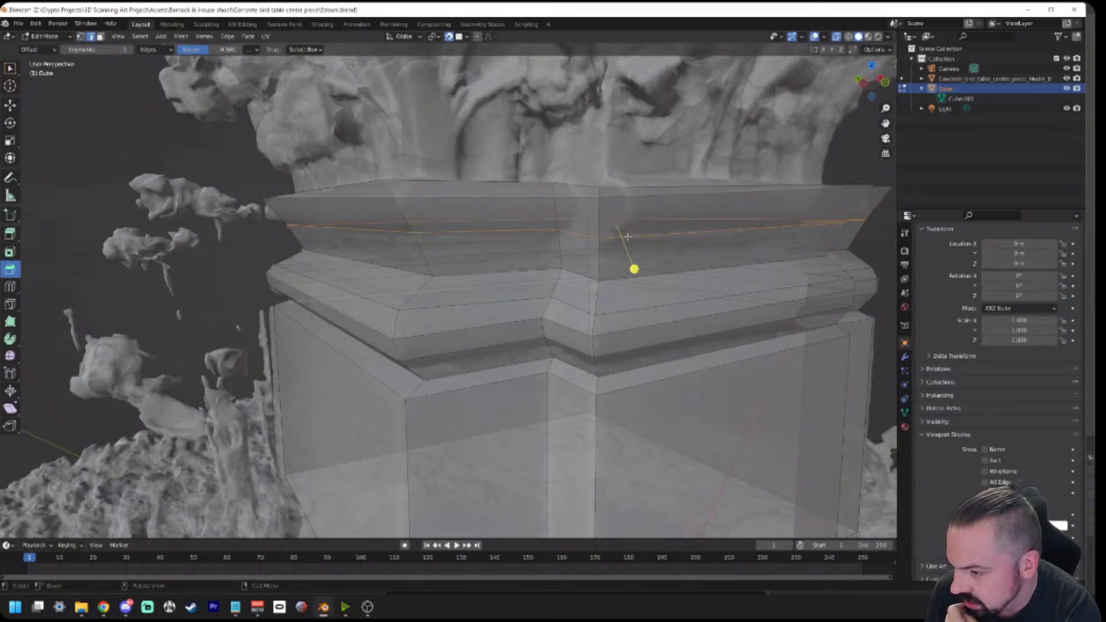
key(x)
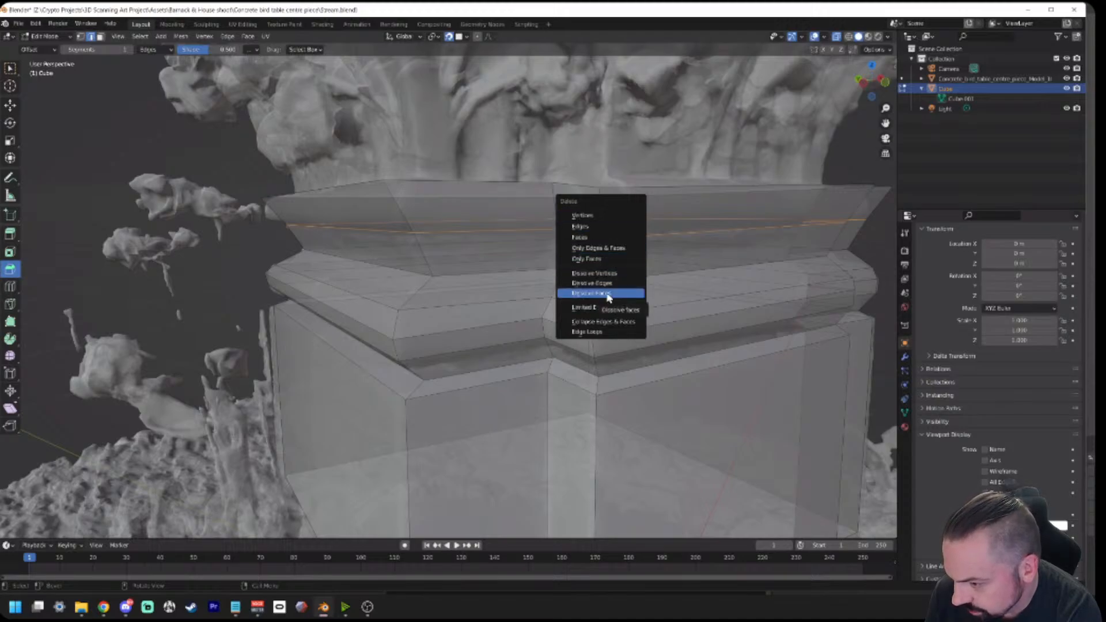
click(612, 284)
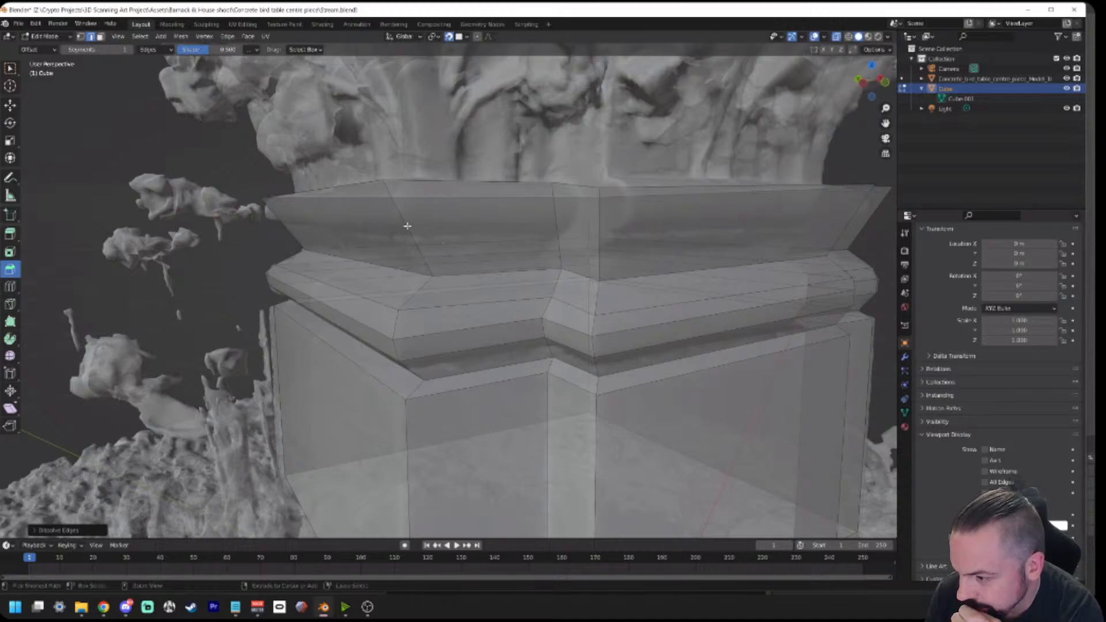
Step: Add three evenly spaced horizontal loop cuts around the upper molding's flared top band
key(ctrl+r)
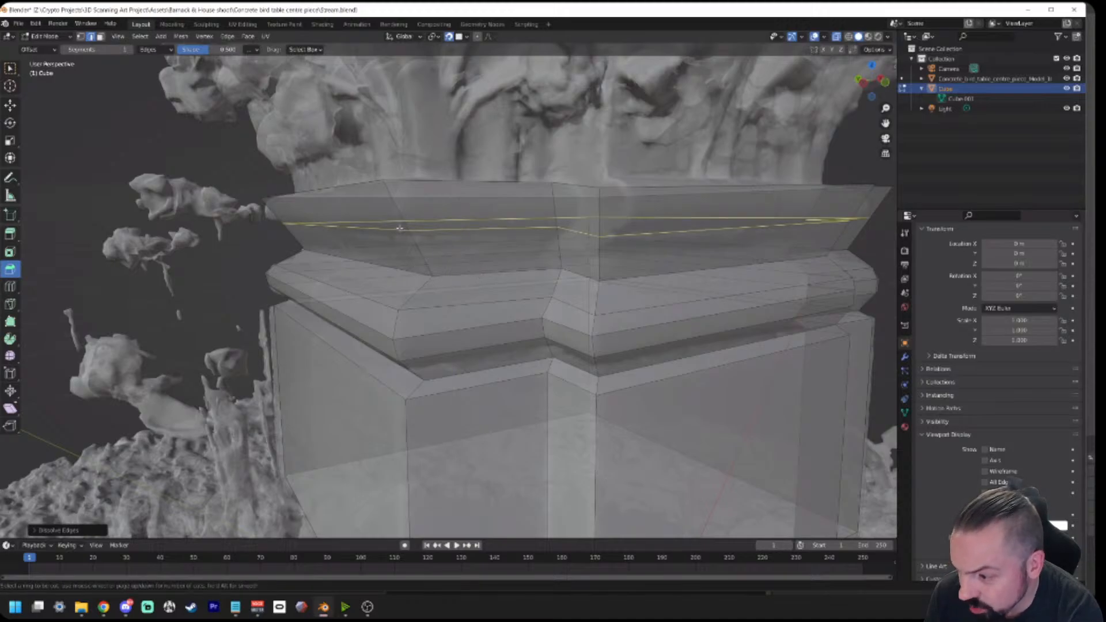
scroll(400, 228, up, 7)
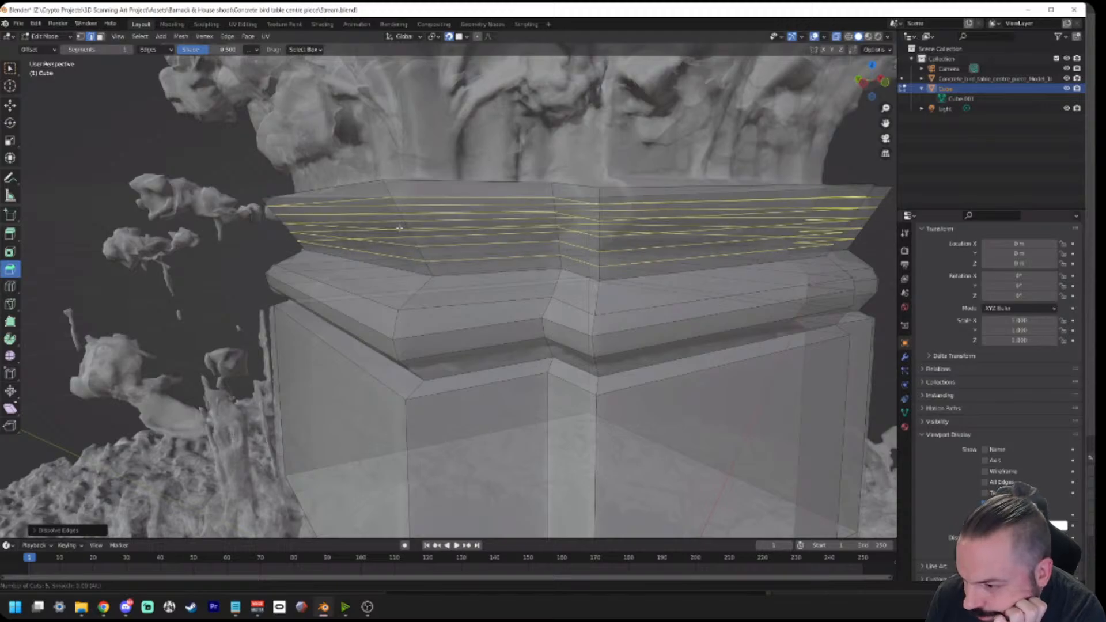
scroll(399, 229, down, 5)
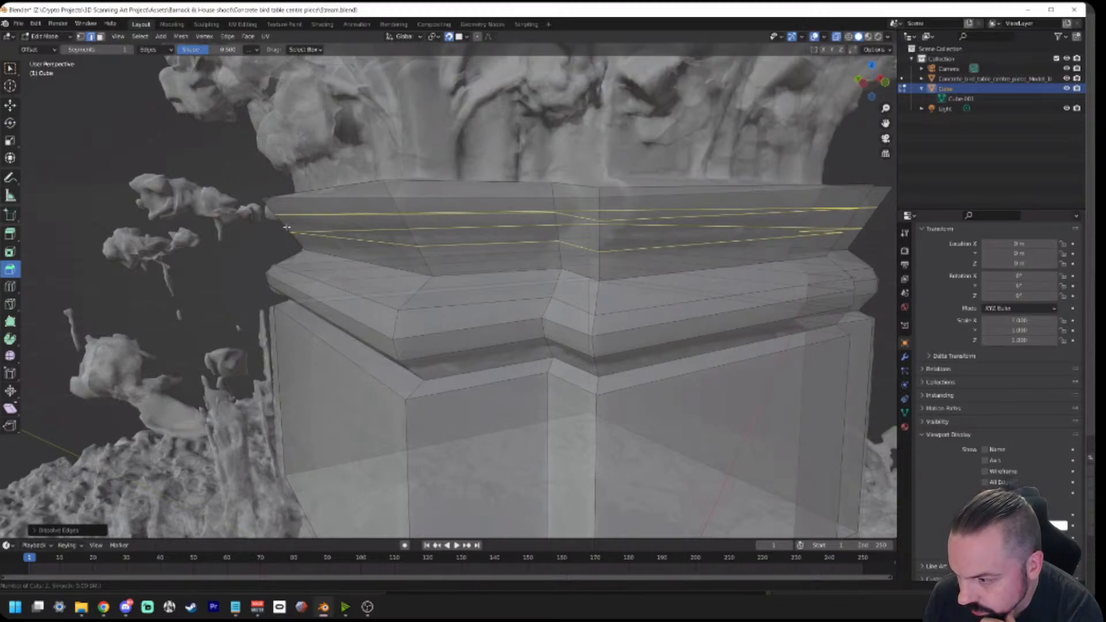
scroll(286, 228, up, 2)
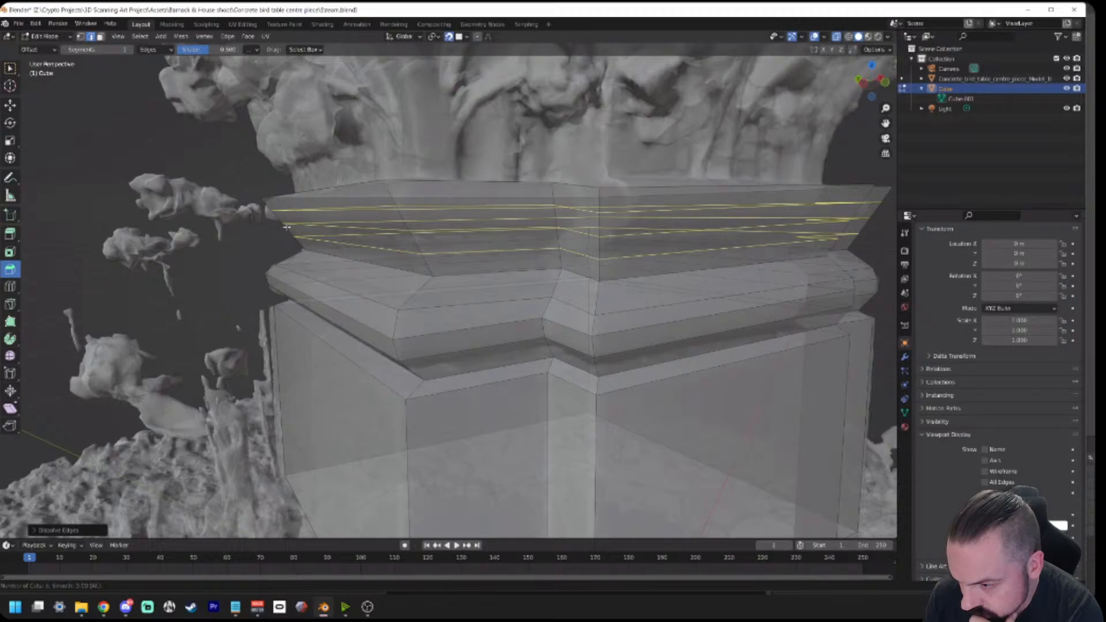
scroll(287, 228, up, 3)
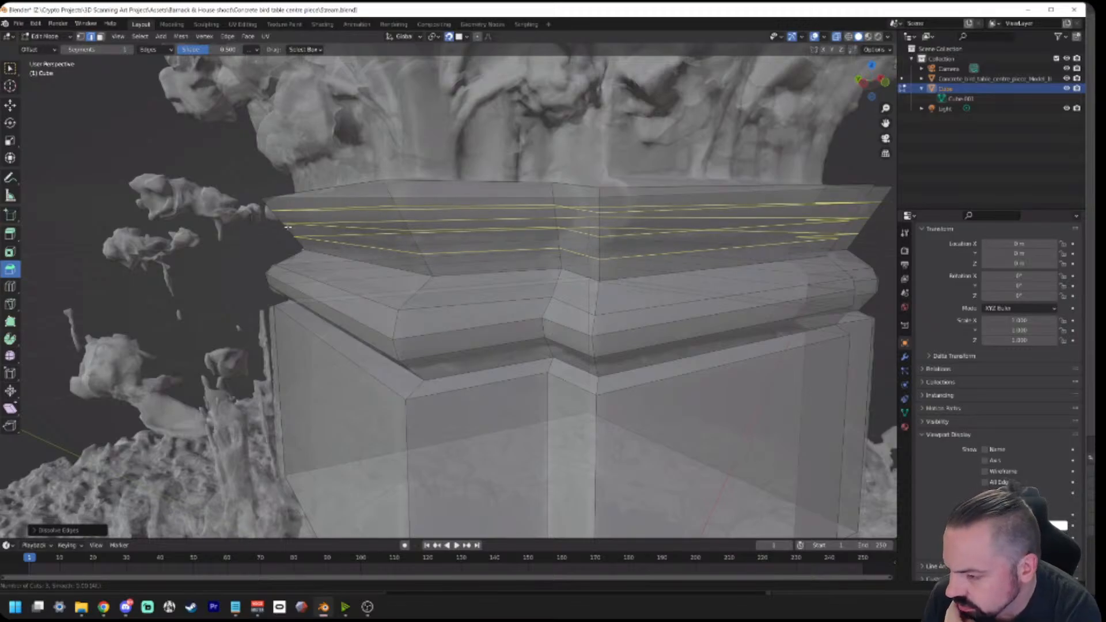
click(286, 227)
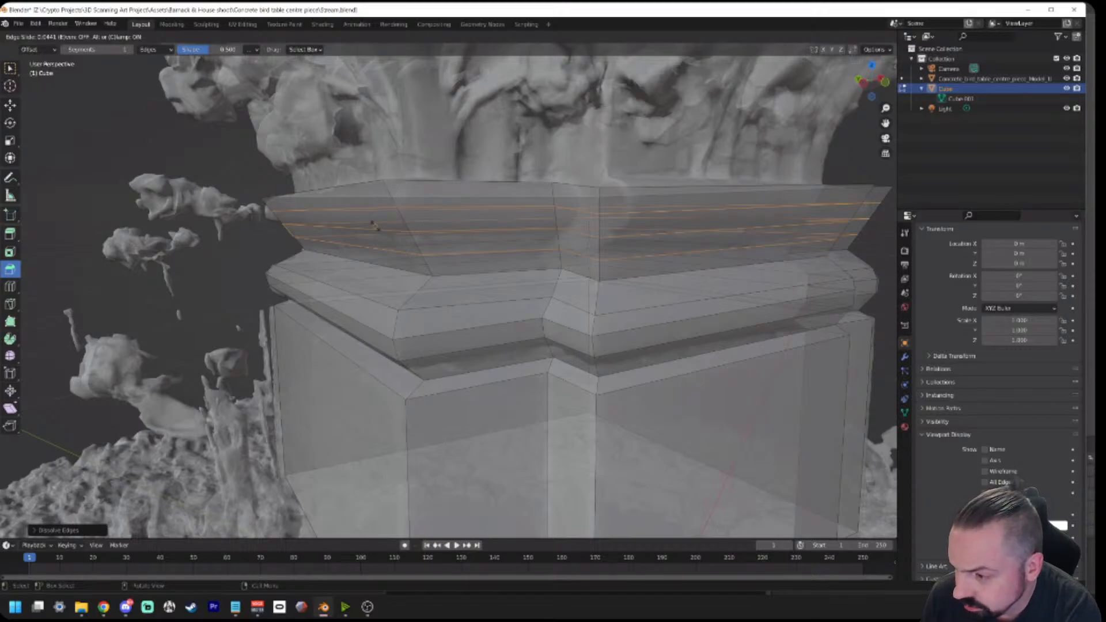
click(375, 226)
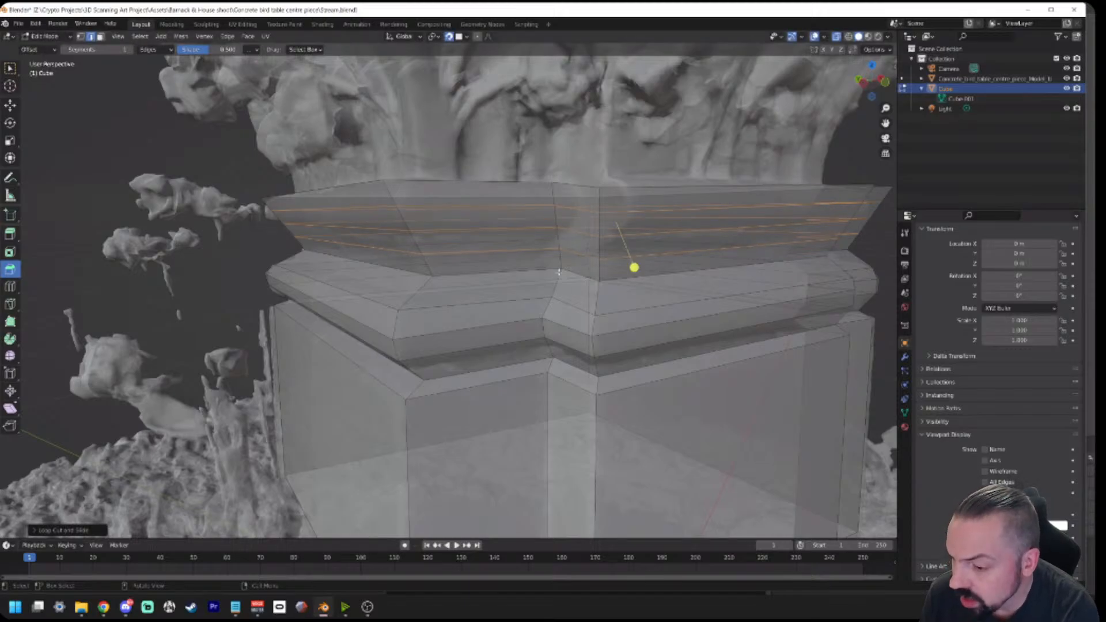
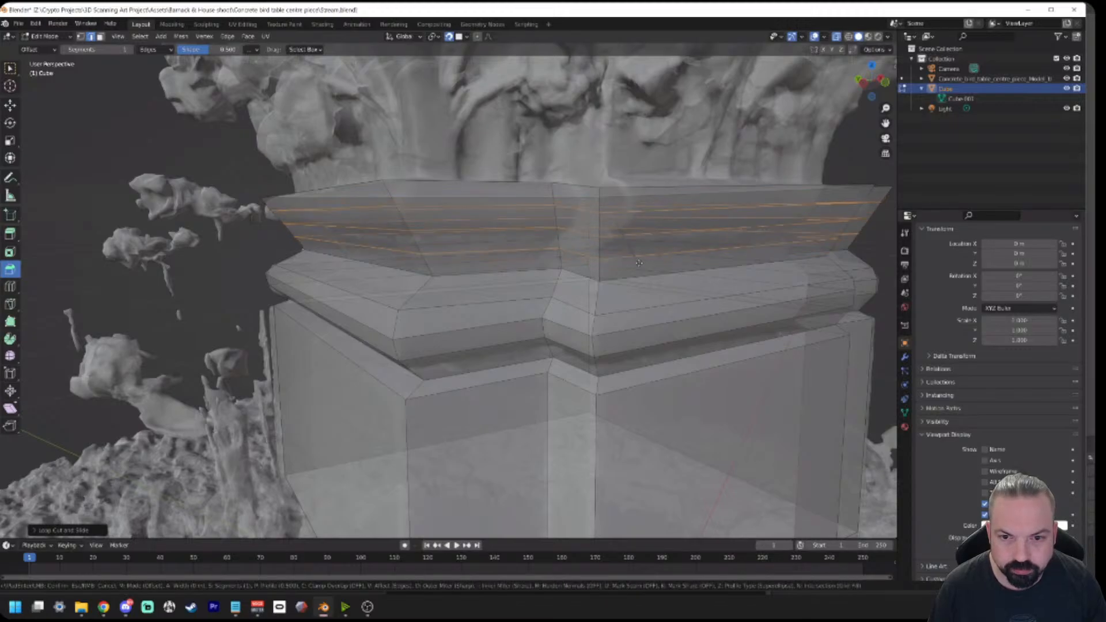
Step: Try beveling the three new edge loops on the flared band, undo the bevel and clear the selection
click(634, 269)
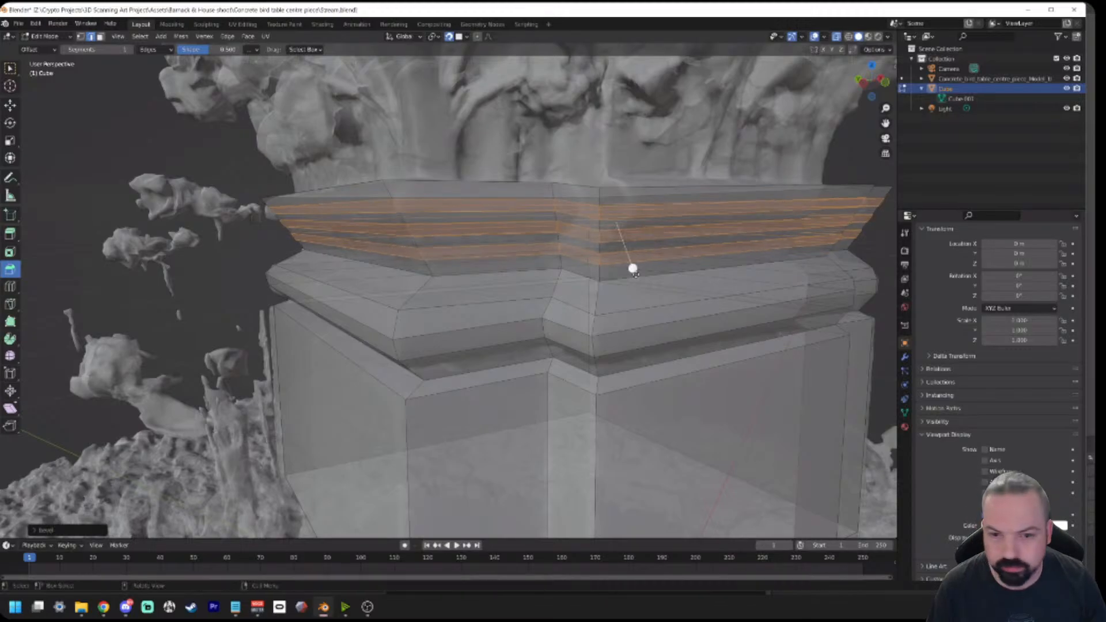
key(ctrl+KP_Subtract)
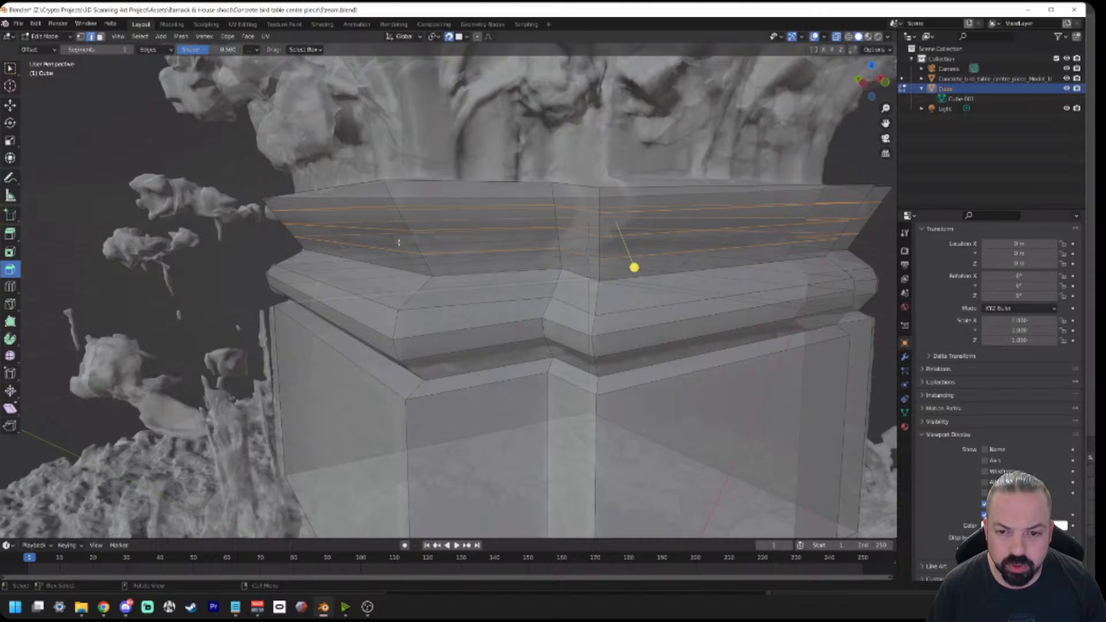
click(171, 142)
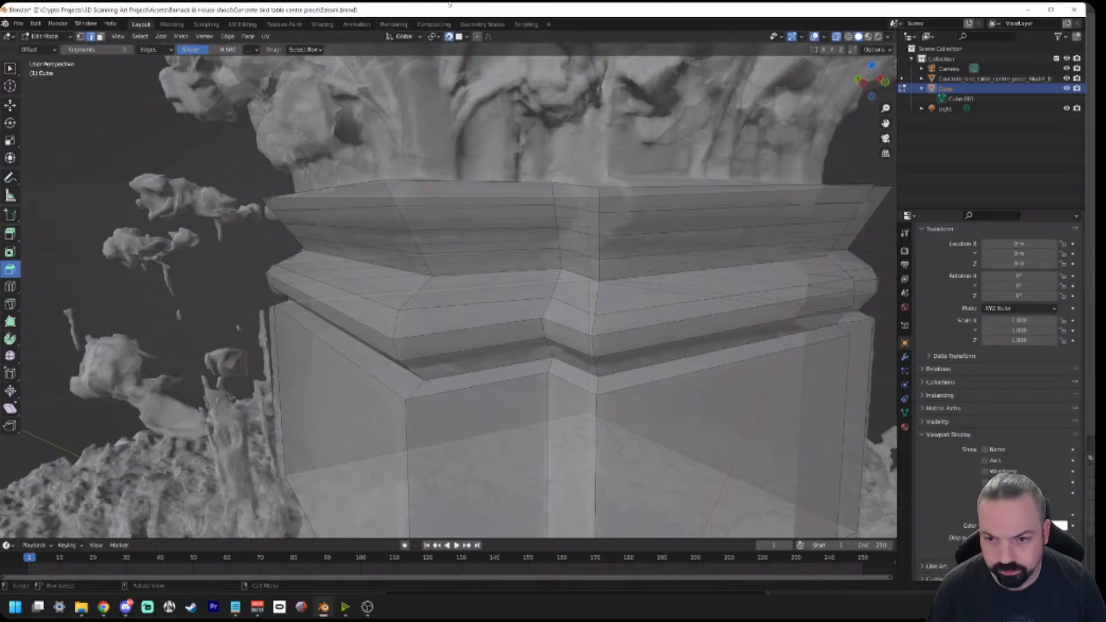
drag(451, 13, 0, 4)
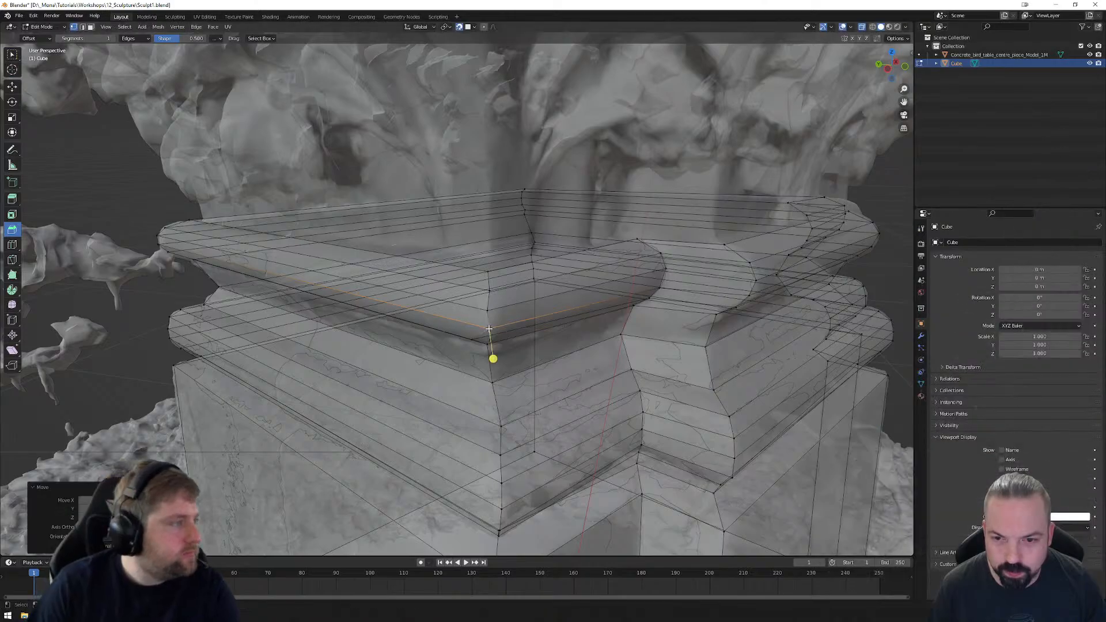
Step: Select the lower edge loop of the upper molding's rounded lip and adjust its position to follow the scan
middle_drag(488, 309, 482, 298)
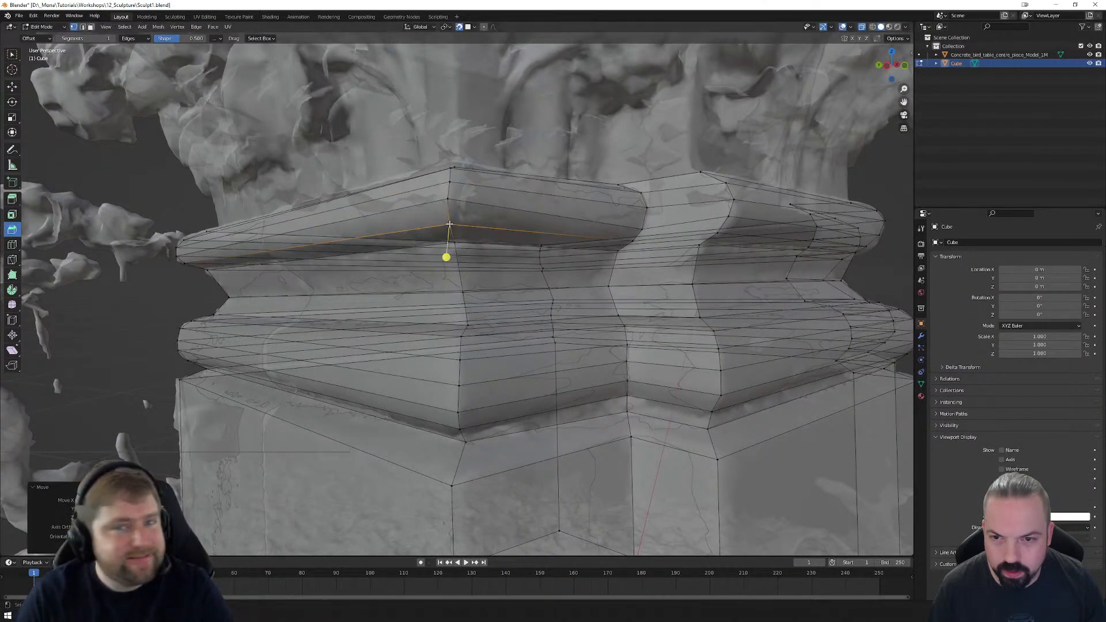
middle_drag(449, 225, 481, 228)
drag(491, 239, 501, 265)
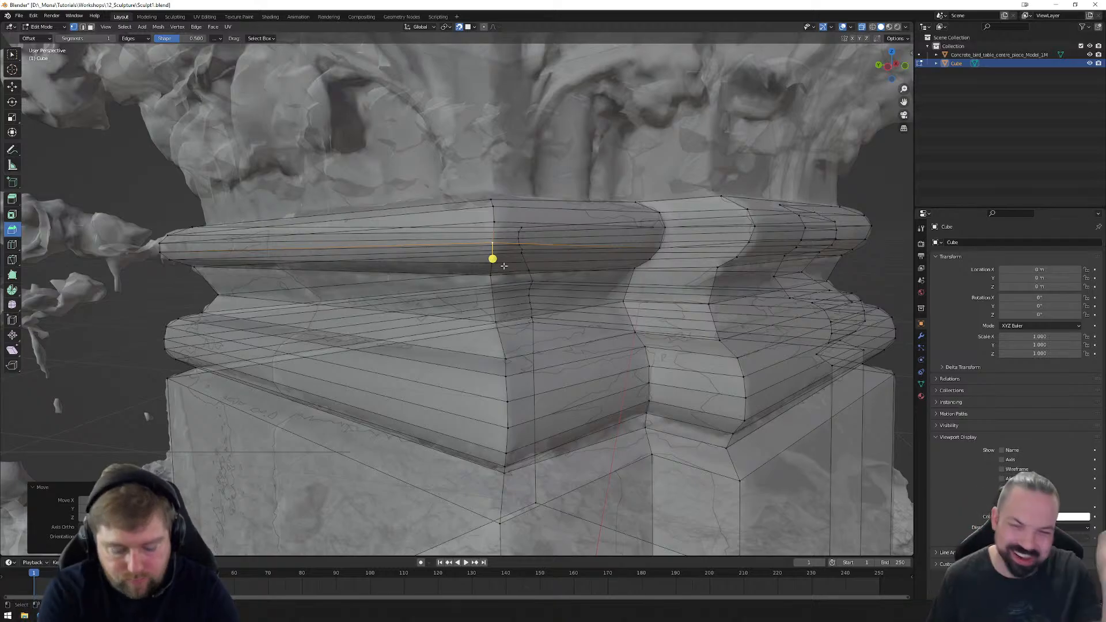
middle_drag(484, 216, 405, 279)
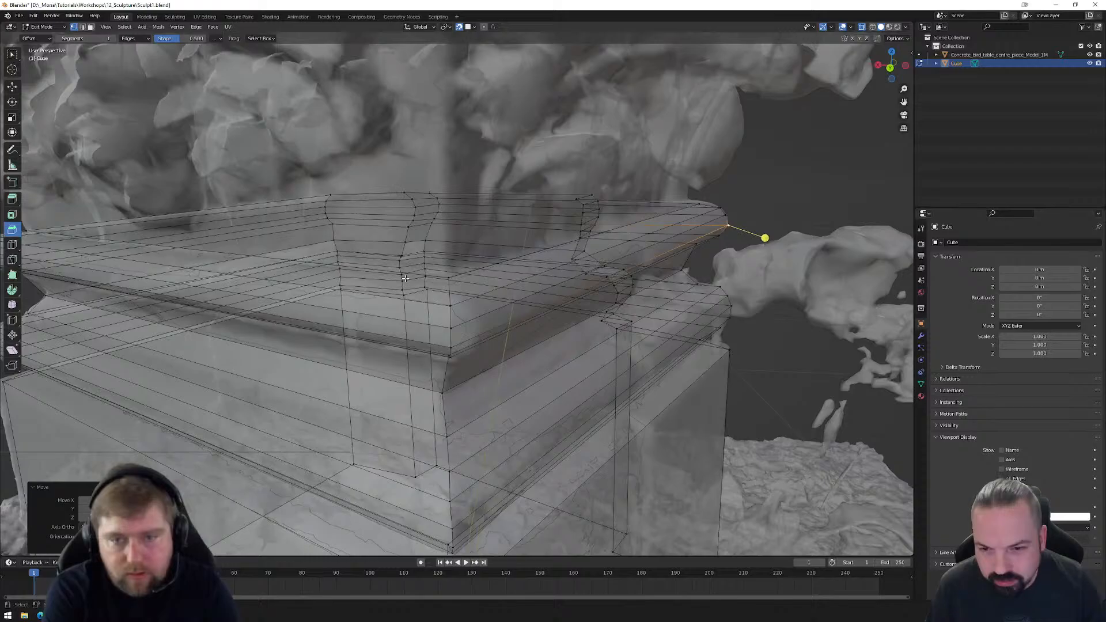
alt+click(451, 302)
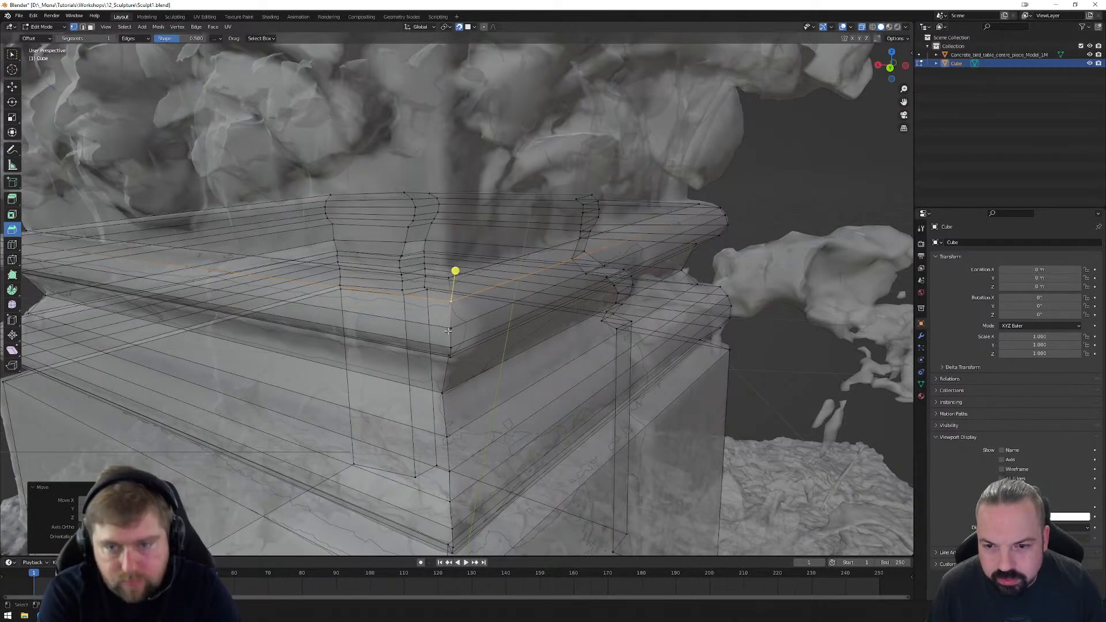
middle_drag(448, 330, 453, 319)
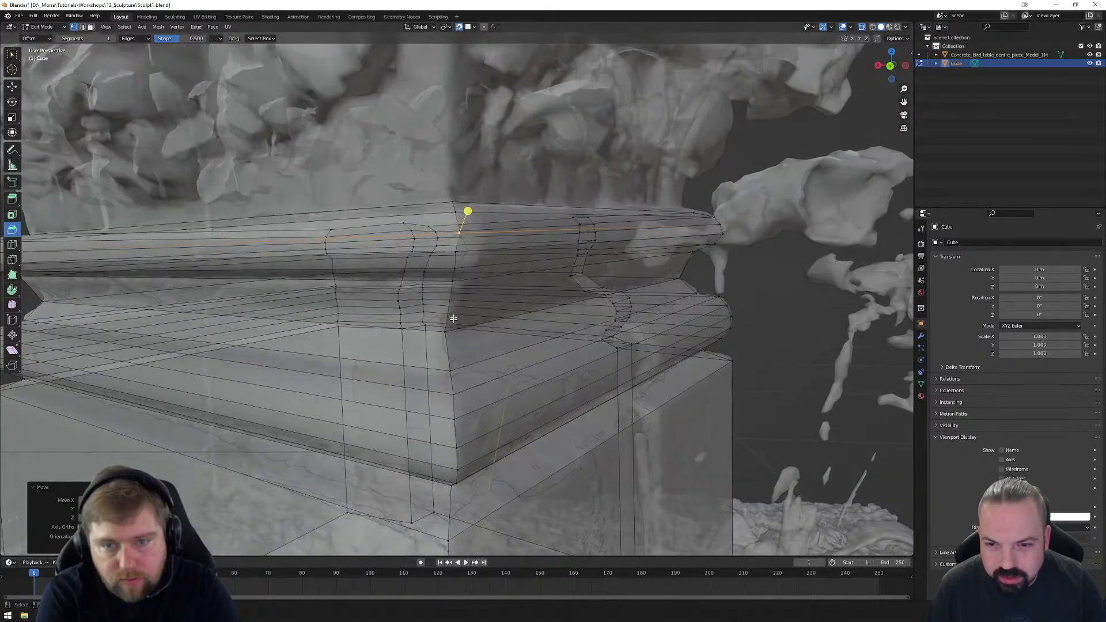
alt+click(456, 251)
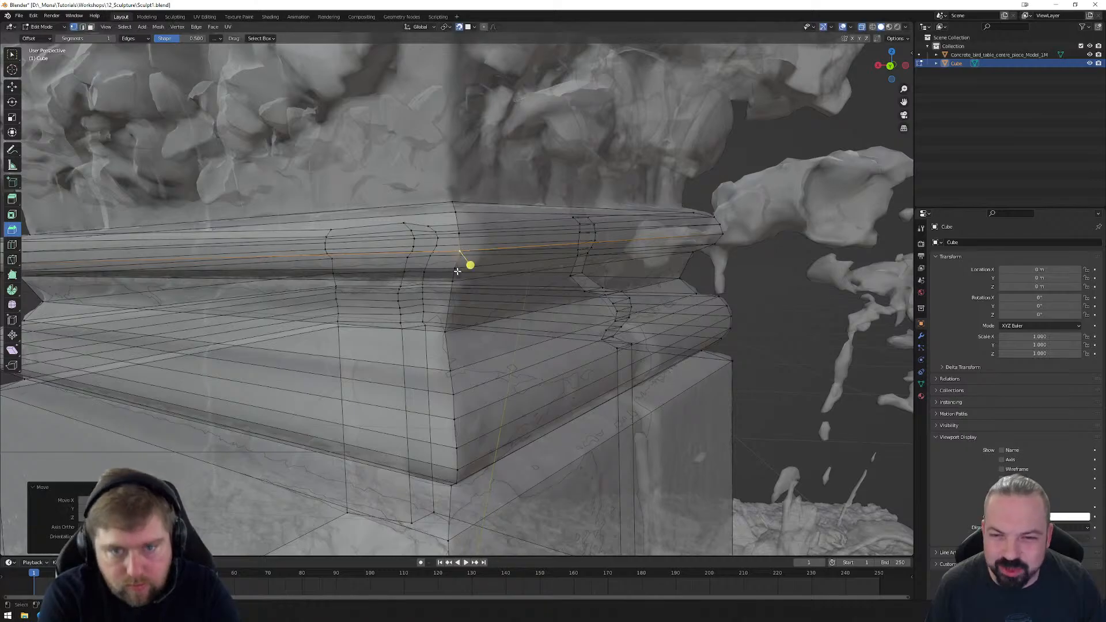
alt+click(455, 270)
key(g)
click(457, 270)
Step: Reposition the edge loops on the upper part of the upper molding's rounded lip to match the scan's curve
middle_drag(457, 270, 684, 208)
click(482, 229)
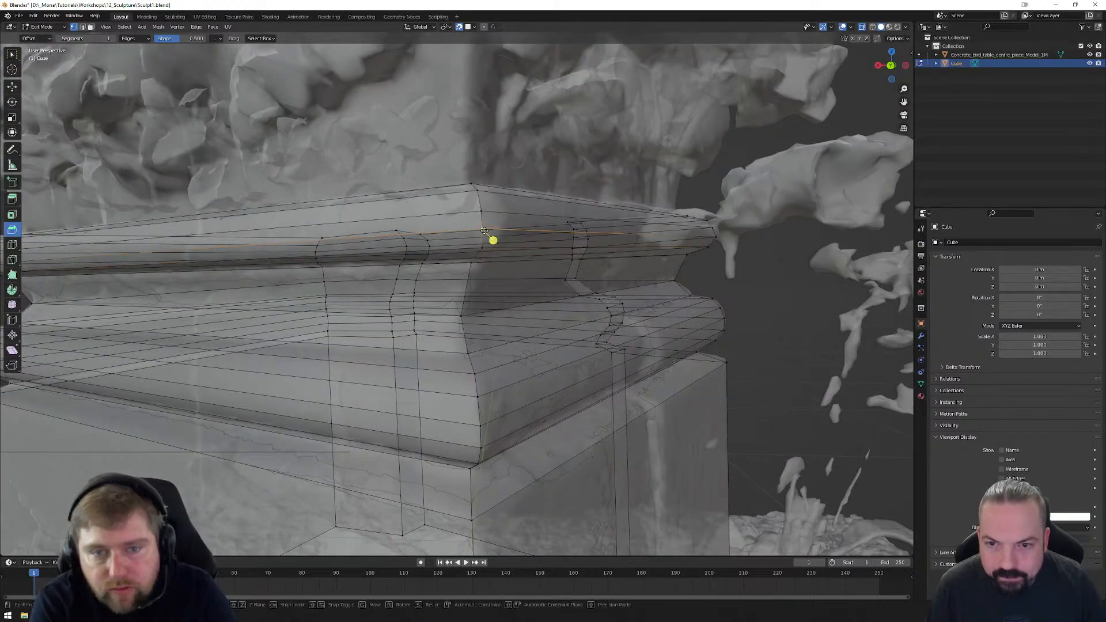
key(g)
click(487, 229)
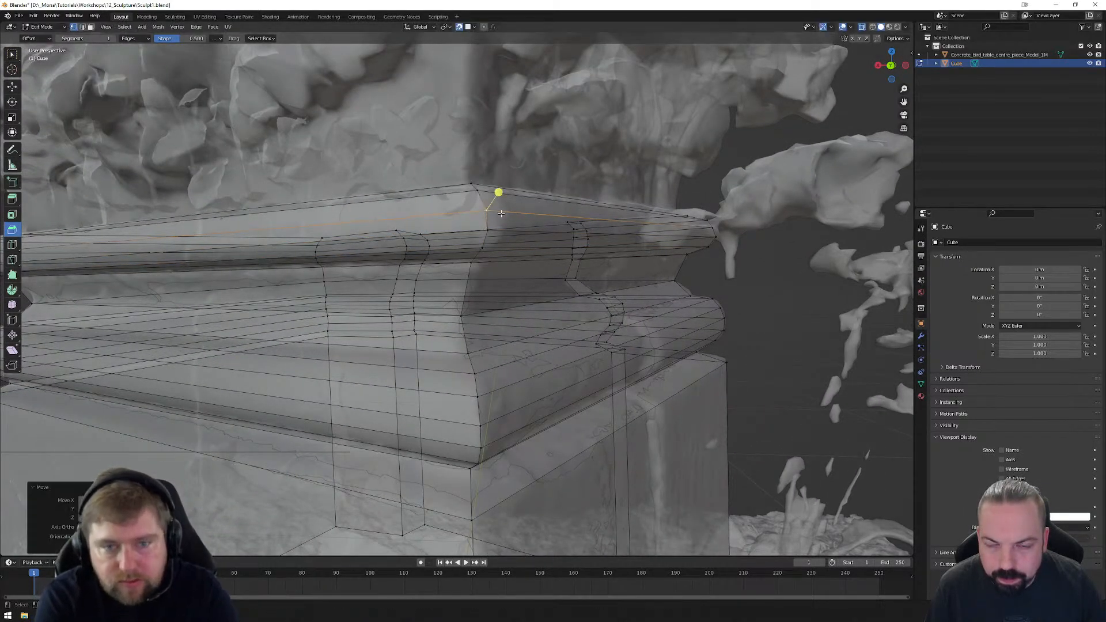
middle_drag(481, 212, 484, 250)
click(442, 285)
key(g)
click(447, 283)
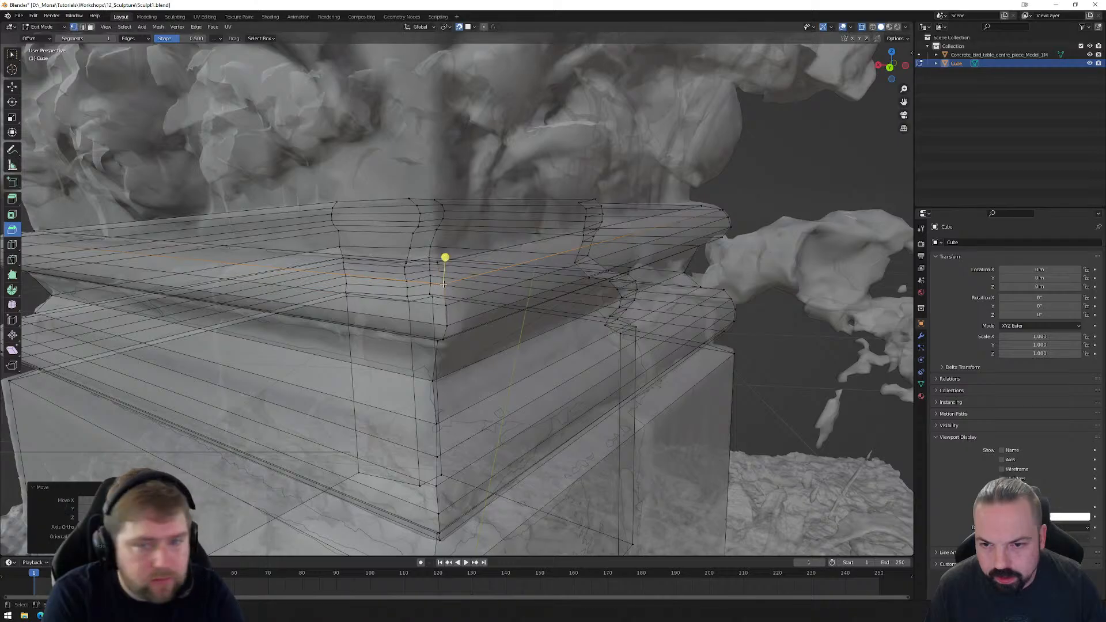
Step: Examine the pedestal's moldings against the scan from several sides and distances
scroll(447, 289, down, 4)
mouse_move(441, 331)
middle_down()
mouse_move(470, 329)
mouse_move(300, 335)
mouse_move(455, 339)
middle_up()
scroll(455, 340, up, 3)
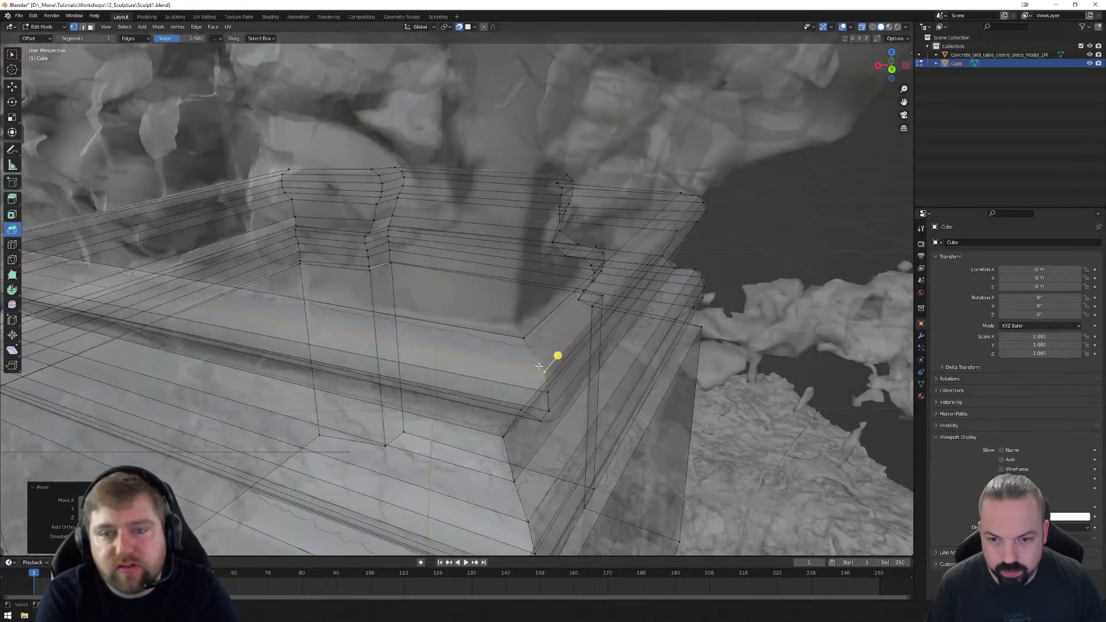
scroll(444, 310, down, 4)
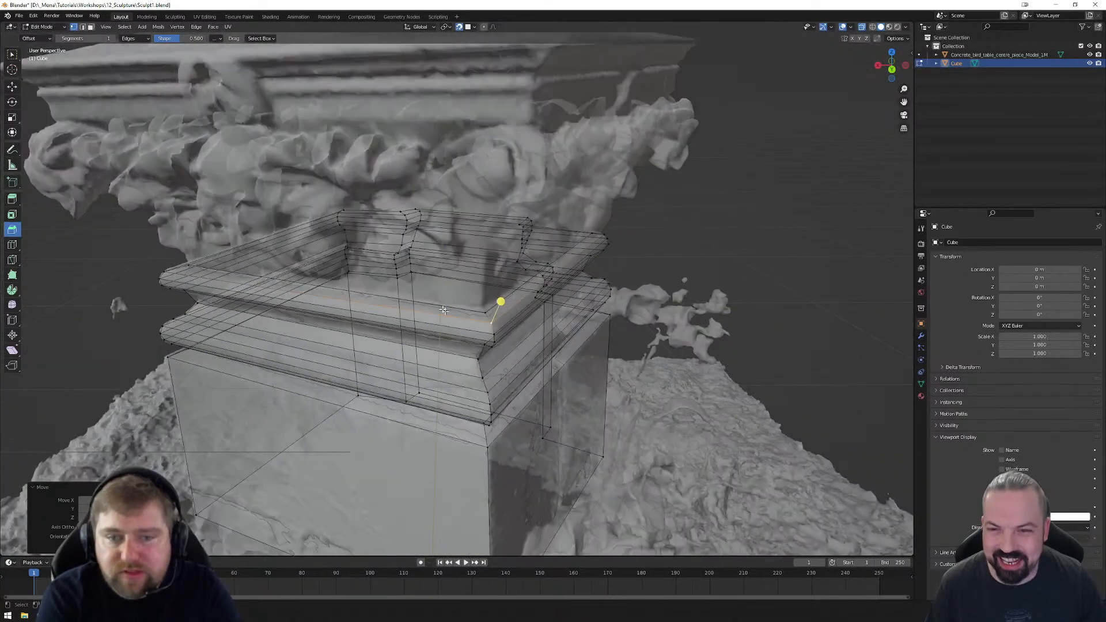
middle_drag(389, 223, 425, 198)
middle_drag(372, 172, 436, 233)
middle_drag(377, 212, 456, 458)
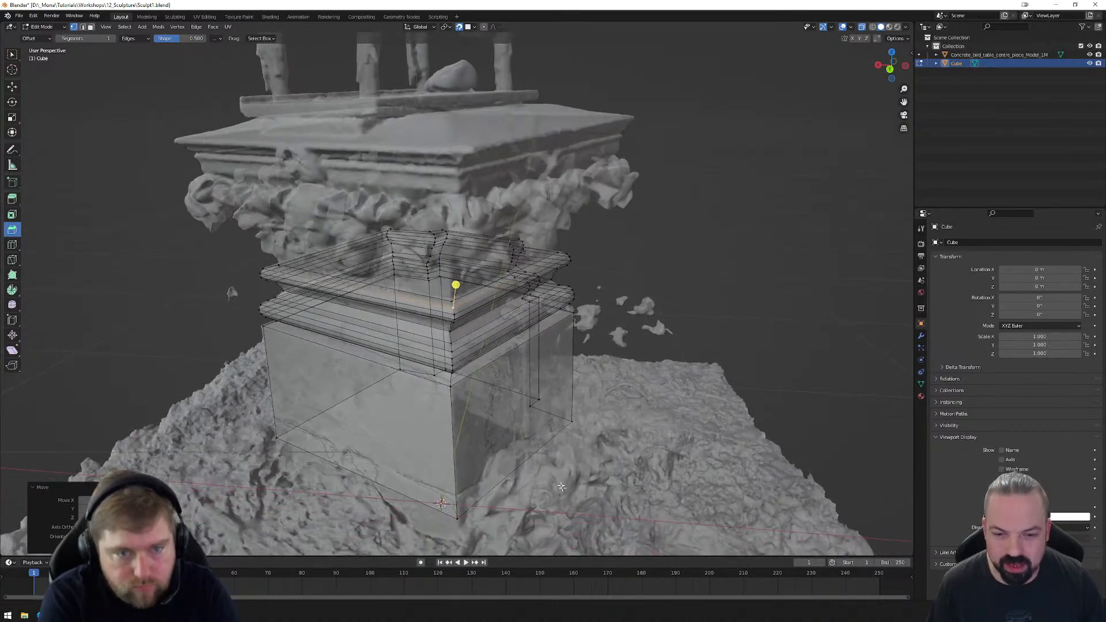
shift+middle_drag(513, 495, 542, 352)
scroll(459, 373, down, 2)
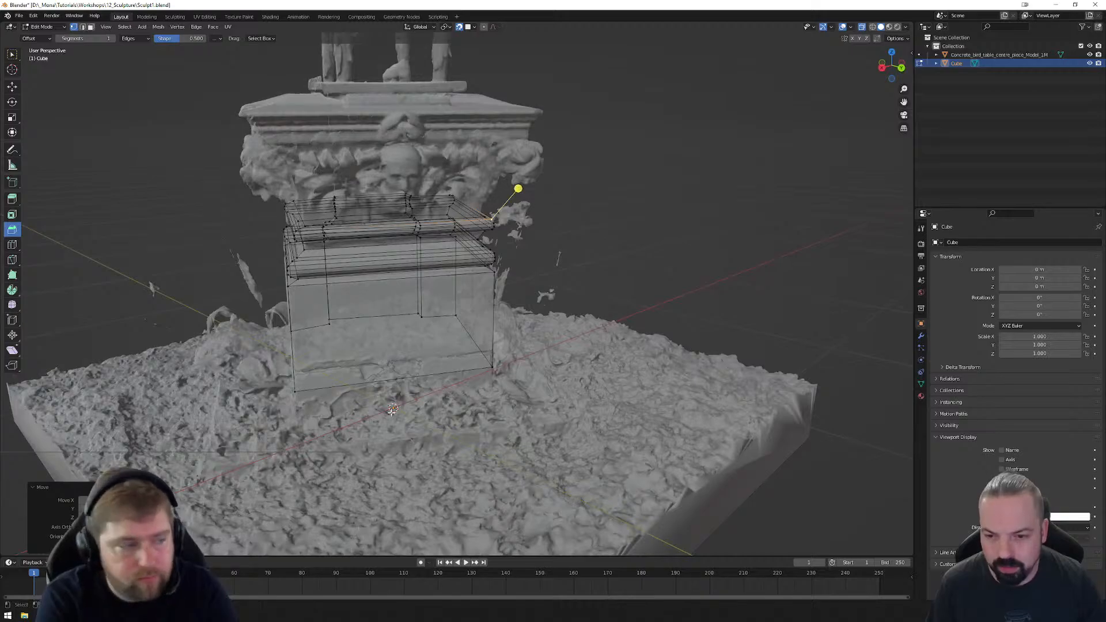
middle_drag(391, 409, 446, 499)
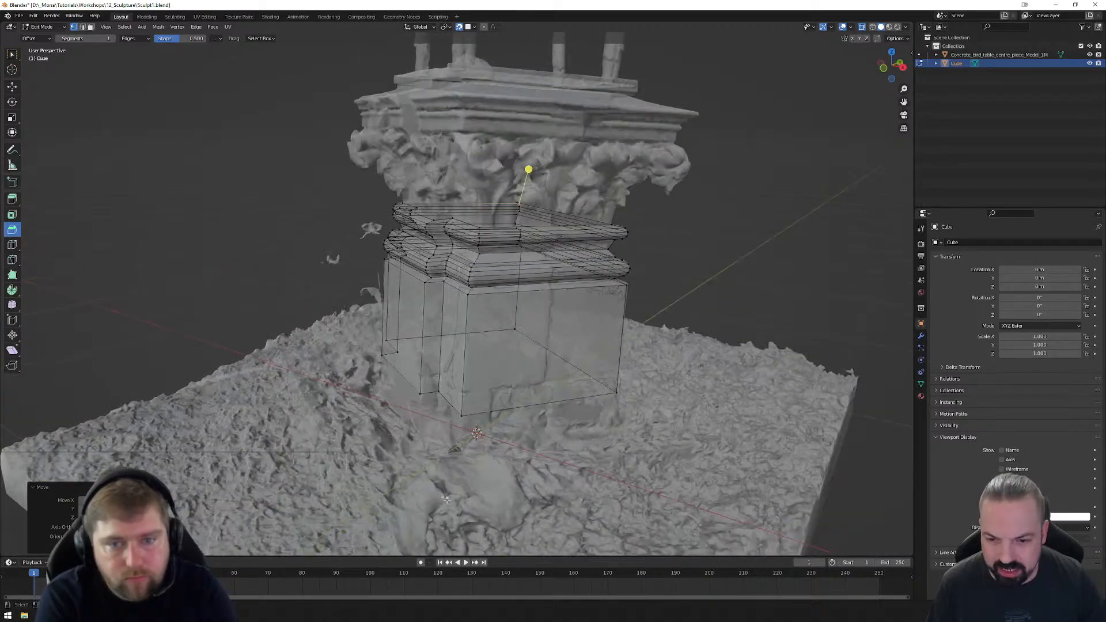
middle_drag(456, 364, 441, 313)
scroll(441, 314, up, 5)
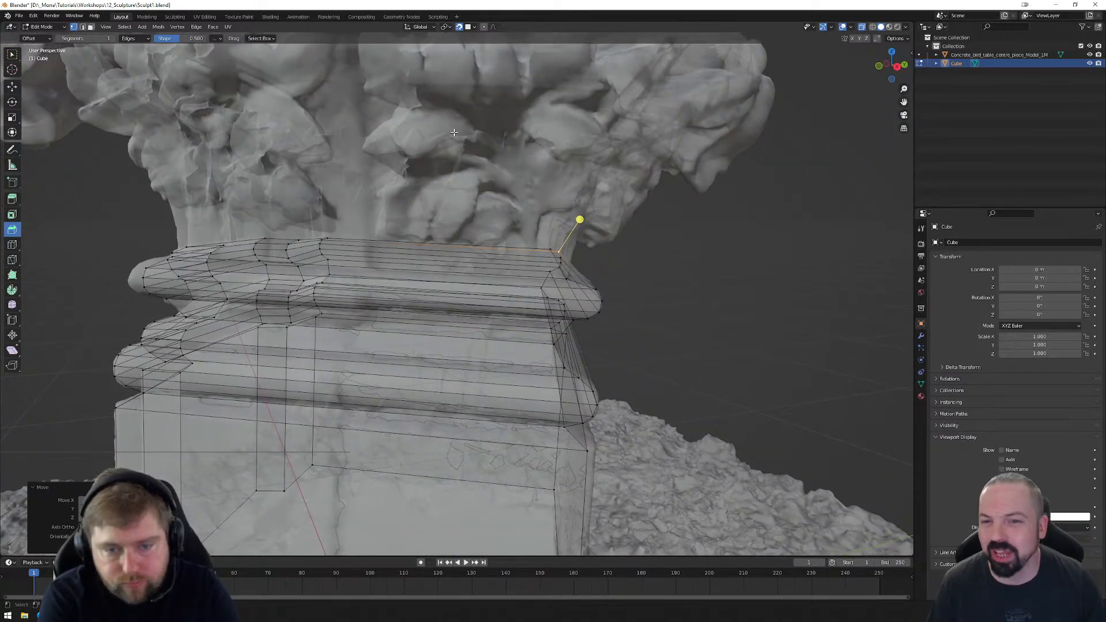
scroll(488, 154, down, 4)
middle_drag(488, 153, 492, 342)
scroll(429, 267, up, 2)
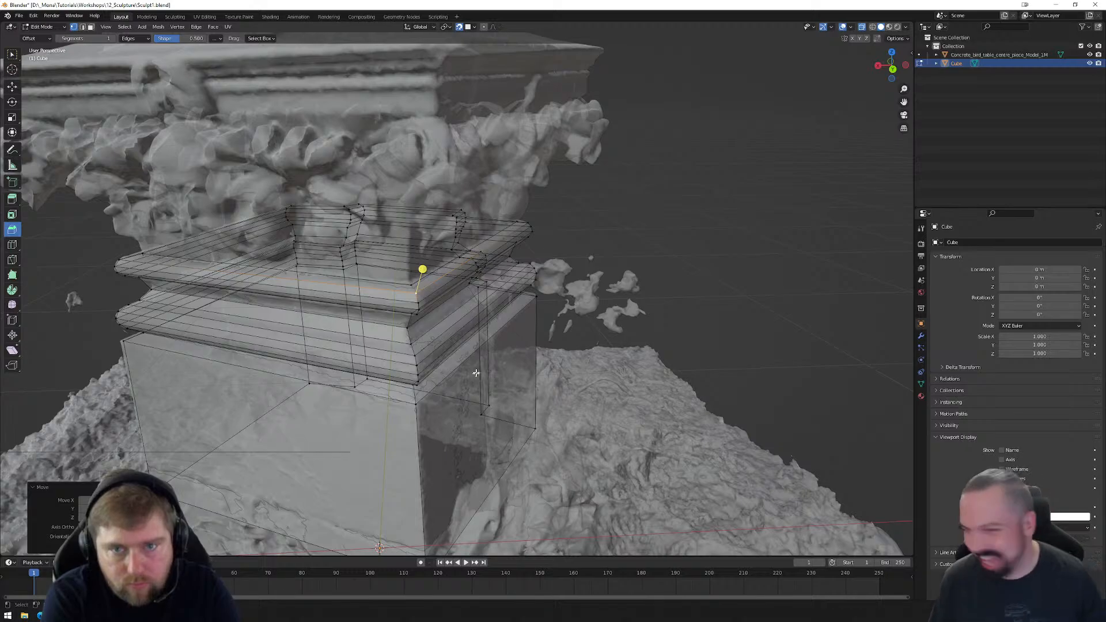
middle_drag(475, 373, 345, 381)
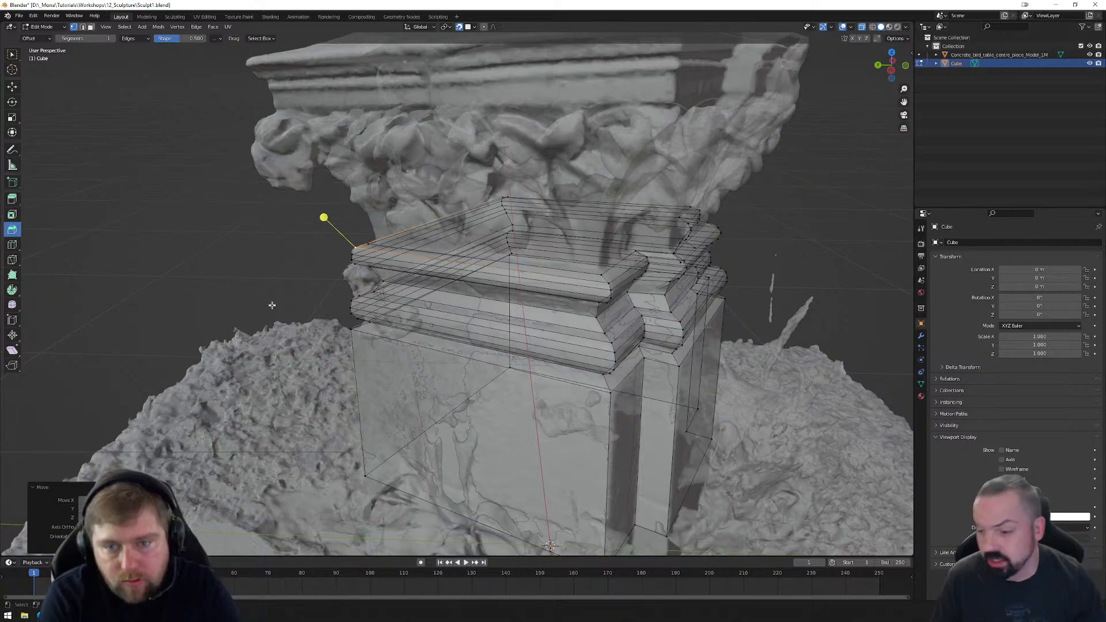
Step: Move the innermost top edge loop of the upper molding and the loop just outside it to fit the scan
middle_drag(388, 293, 354, 286)
scroll(352, 291, up, 2)
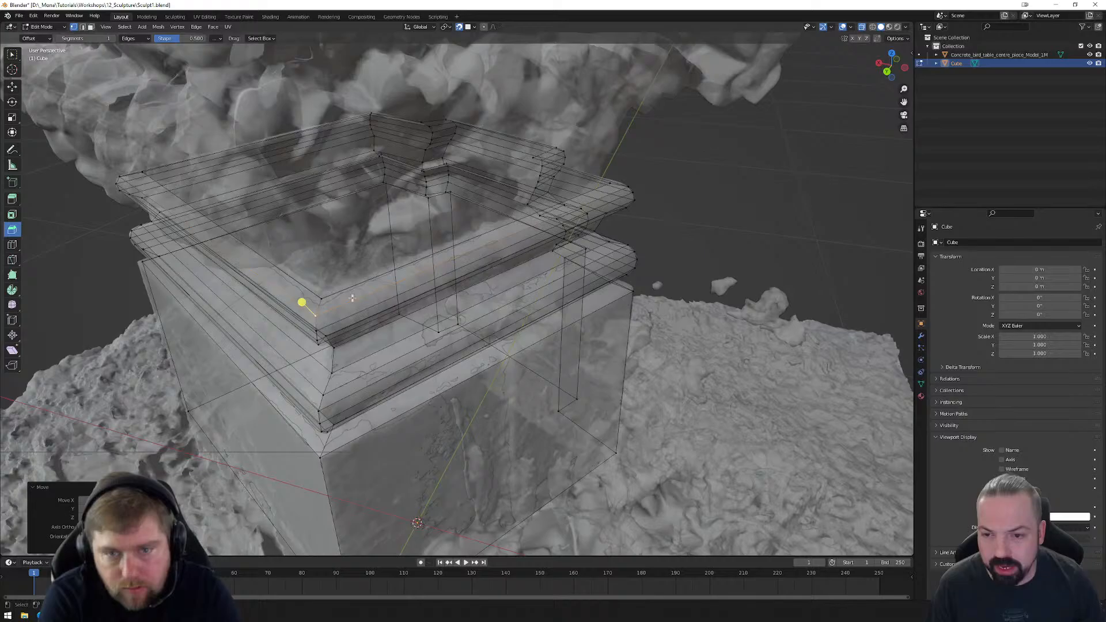
click(321, 298)
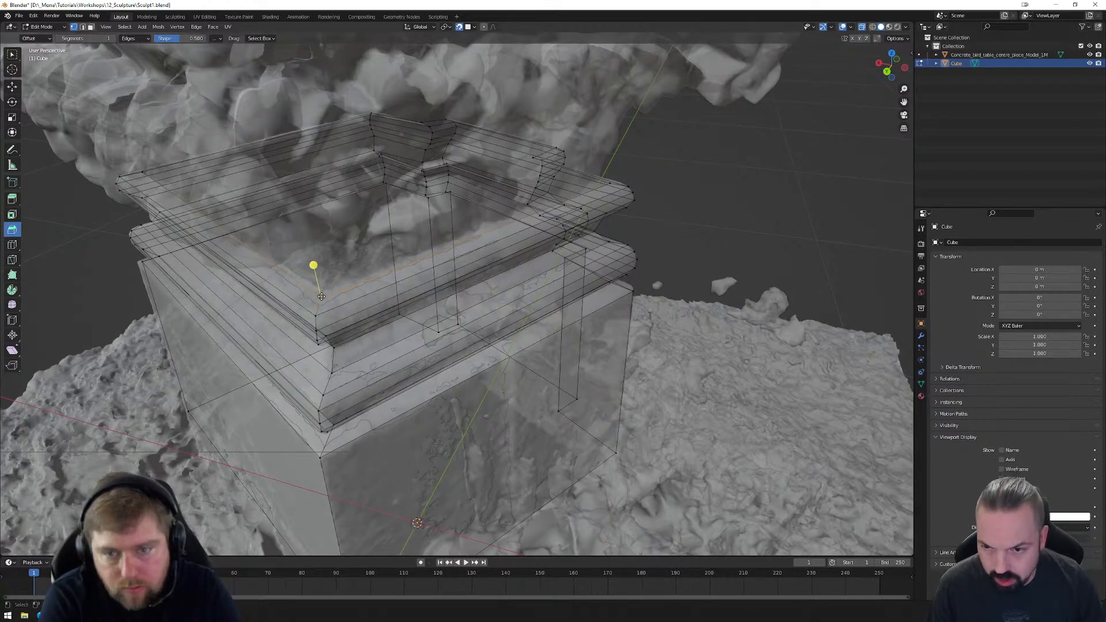
drag(322, 297, 324, 300)
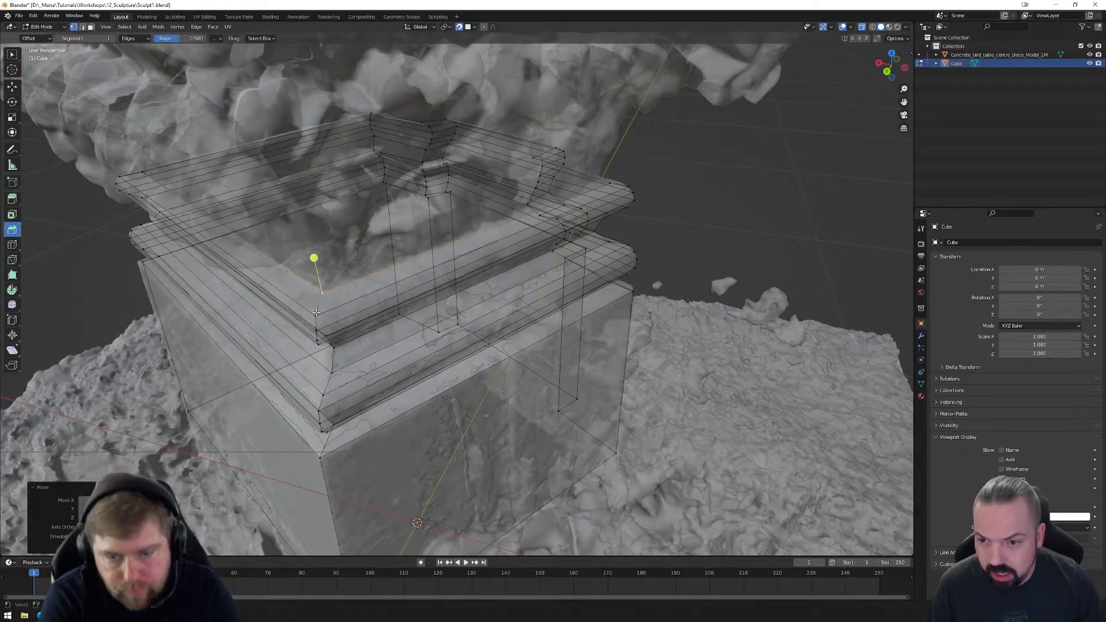
click(316, 313)
key(g)
click(325, 314)
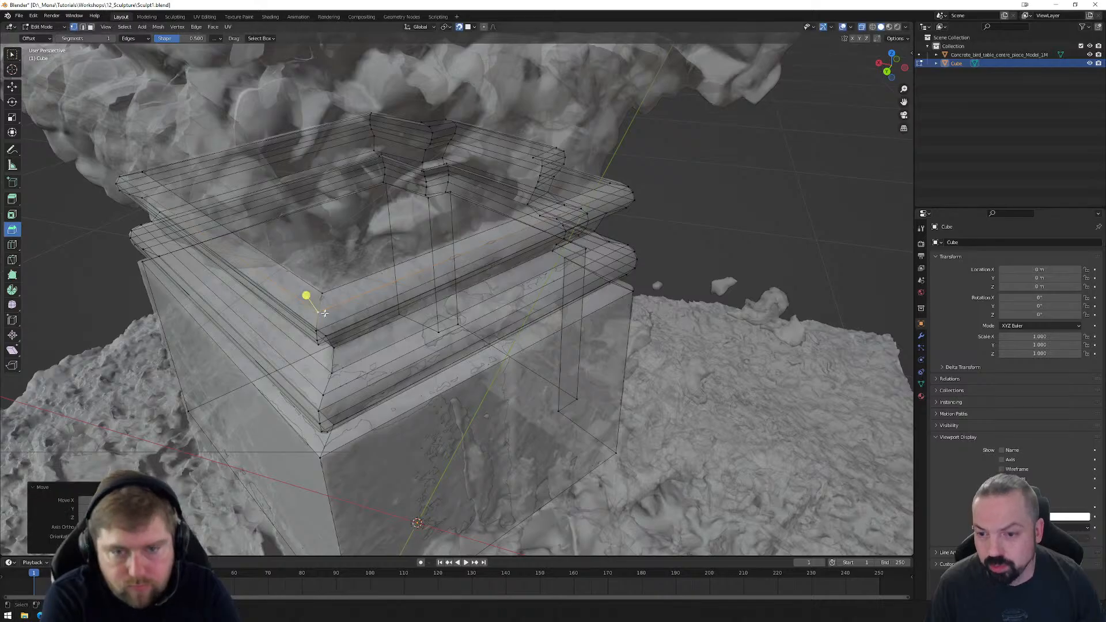
Step: Select the vertical edge loops running down all the outer corners of the pedestal, through both moldings and the block
middle_drag(324, 313, 468, 330)
middle_drag(536, 309, 472, 382)
scroll(561, 343, down, 3)
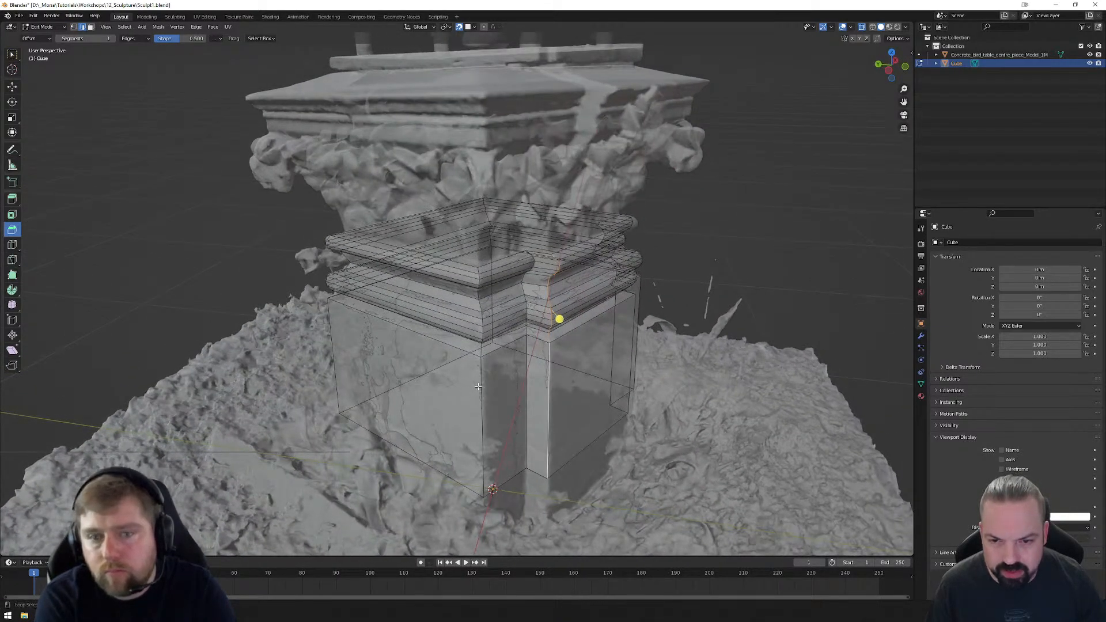
middle_drag(344, 376, 415, 355)
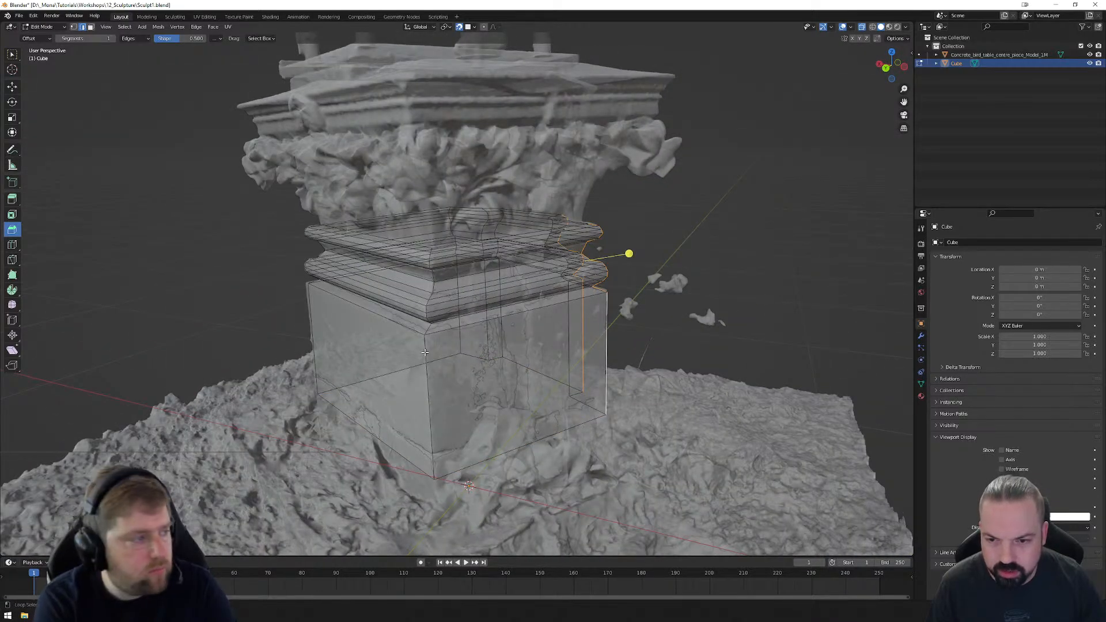
middle_drag(573, 357, 568, 363)
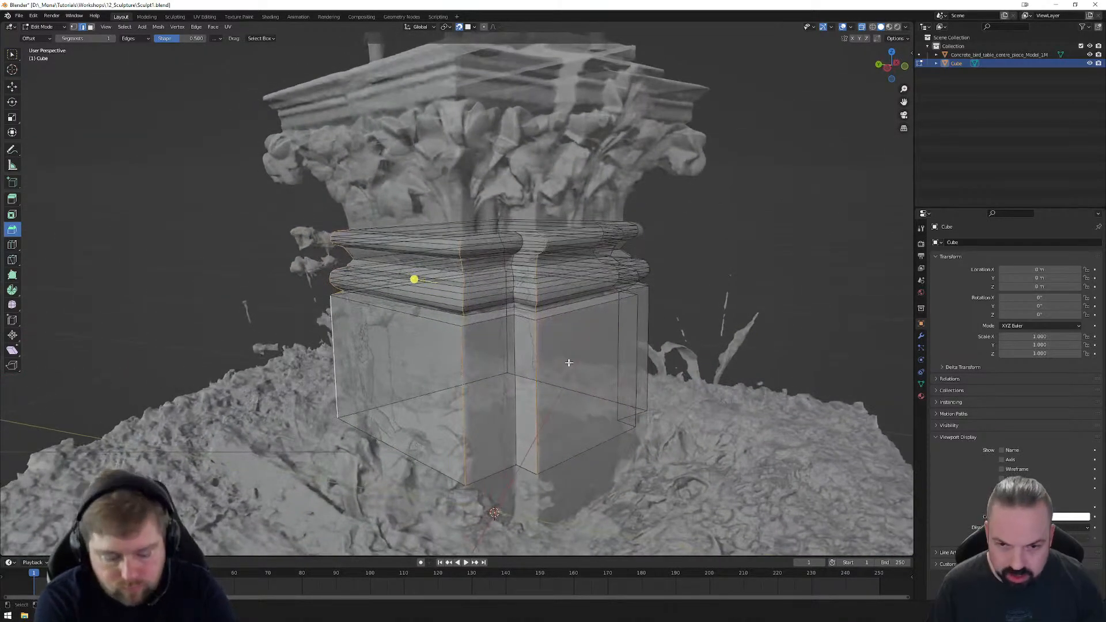
alt+click(536, 356)
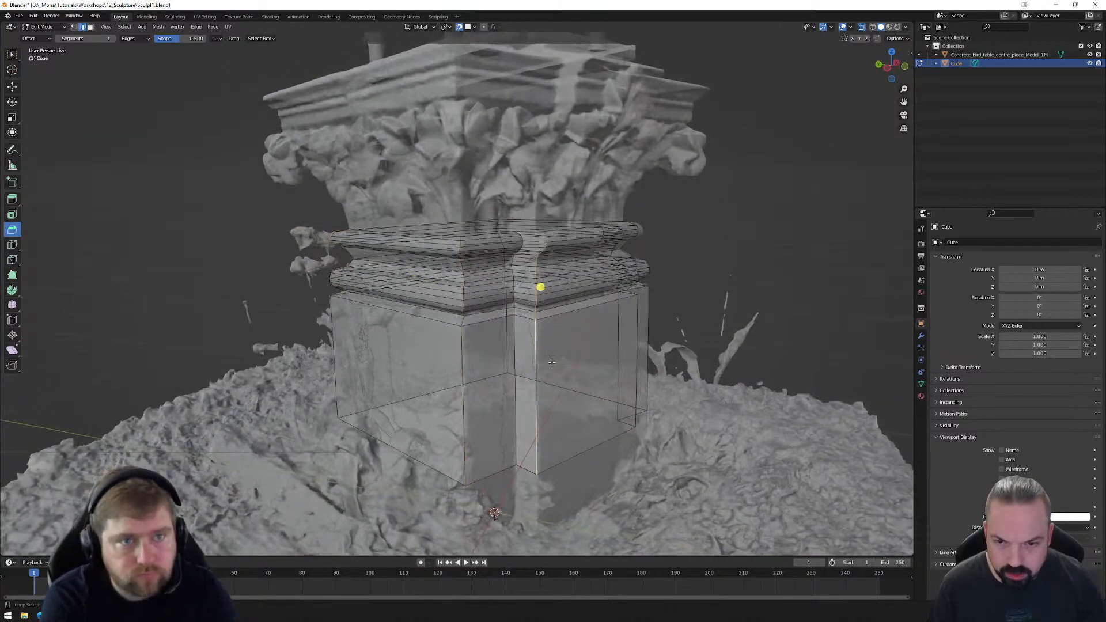
alt+shift+click(462, 350)
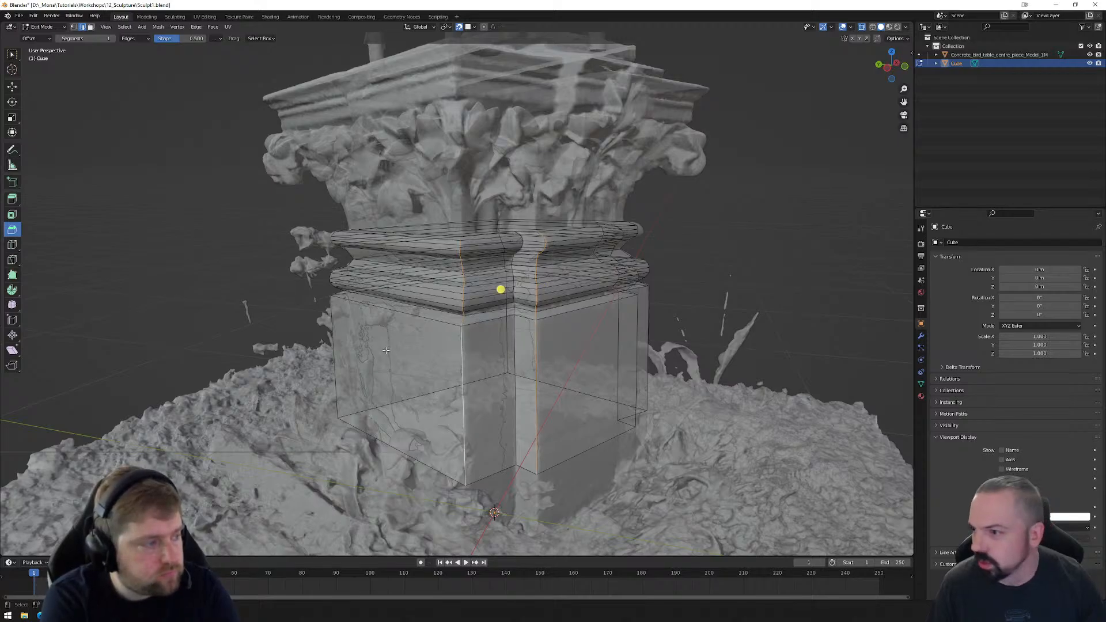
middle_drag(377, 353, 500, 348)
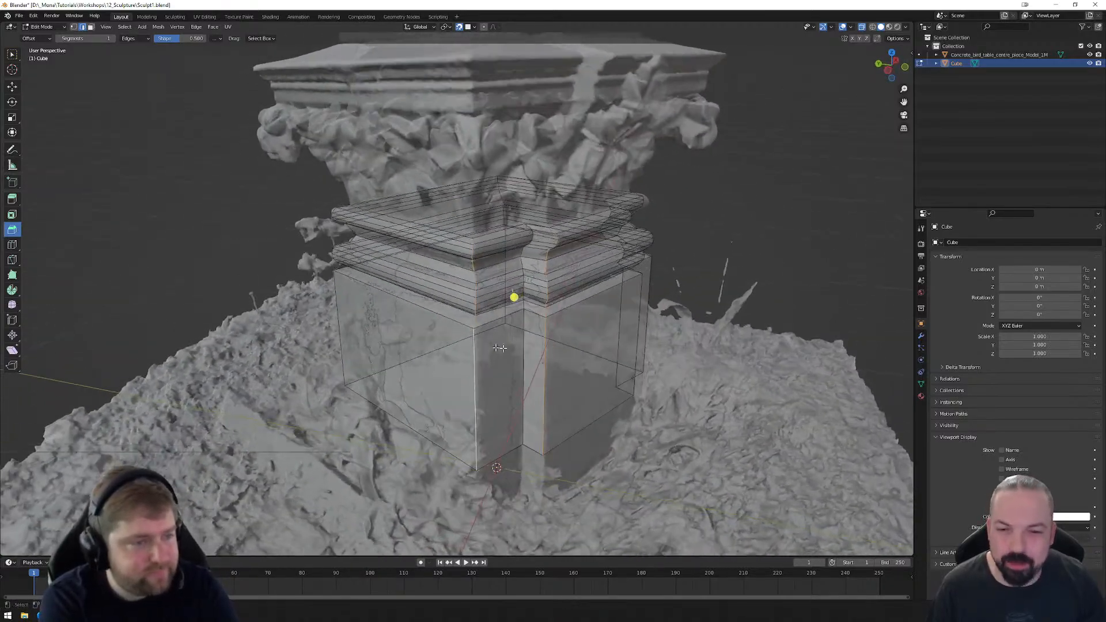
alt+click(556, 354)
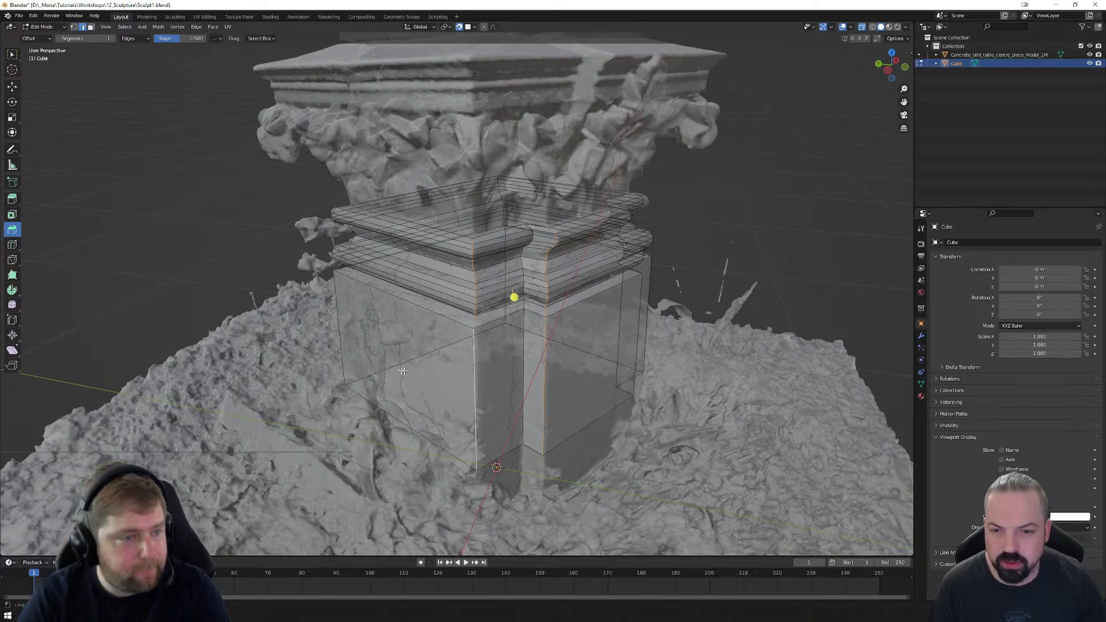
middle_drag(474, 356, 547, 363)
alt+shift+click(421, 354)
alt+shift+click(347, 369)
middle_drag(314, 375, 549, 381)
alt+shift+click(543, 381)
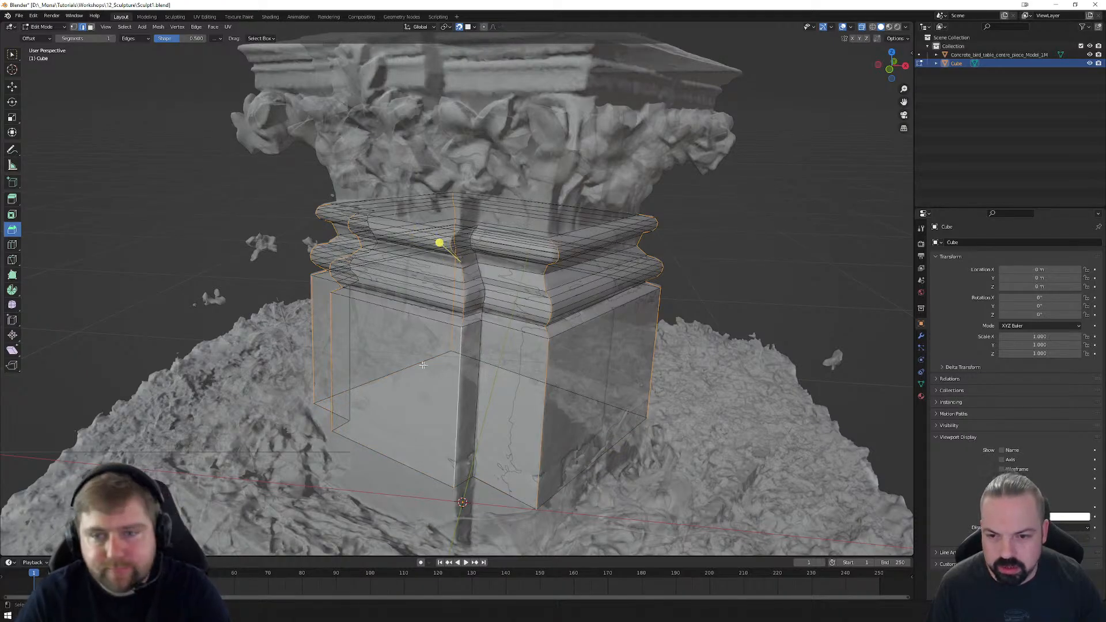
Step: Bevel the selected vertical corner edges with one segment and a width of about 0.006 m
middle_drag(459, 345, 287, 324)
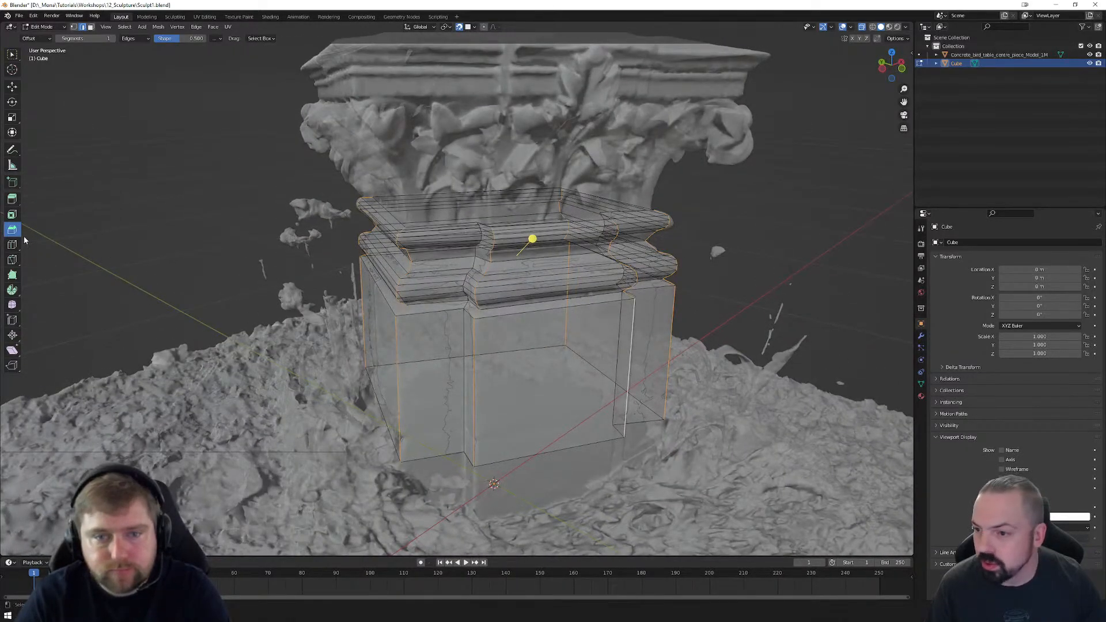
middle_drag(480, 250, 541, 261)
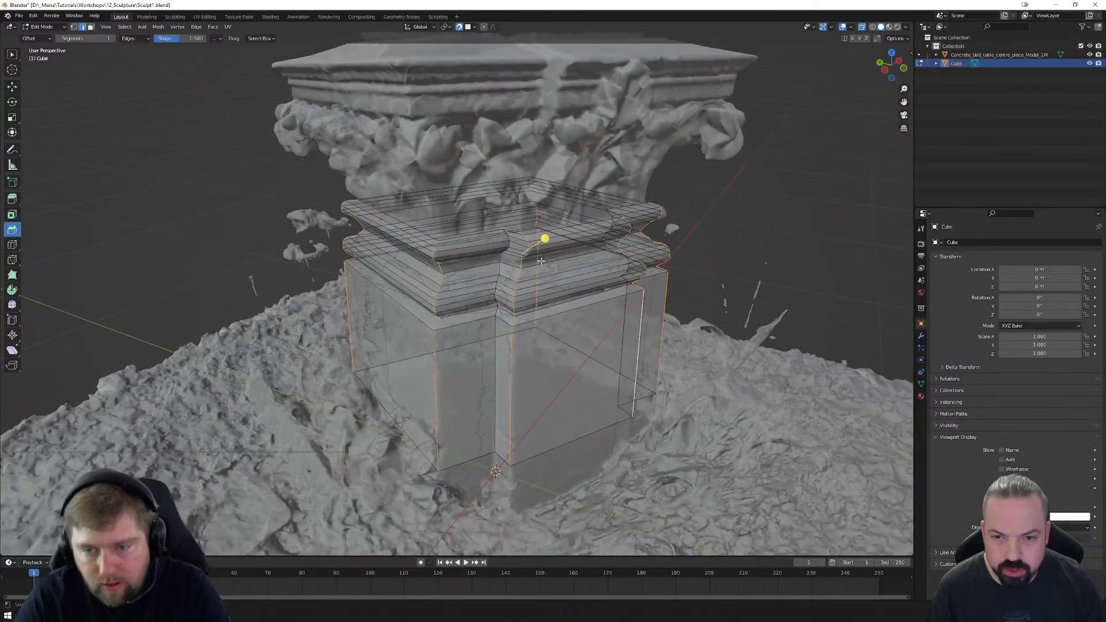
scroll(541, 261, up, 2)
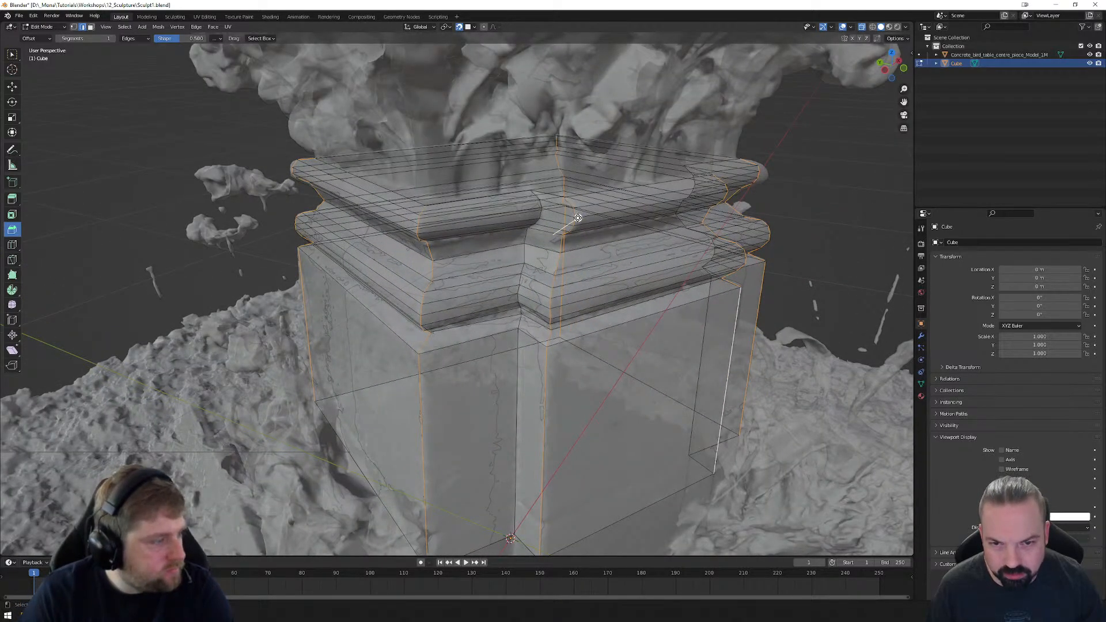
drag(578, 217, 583, 213)
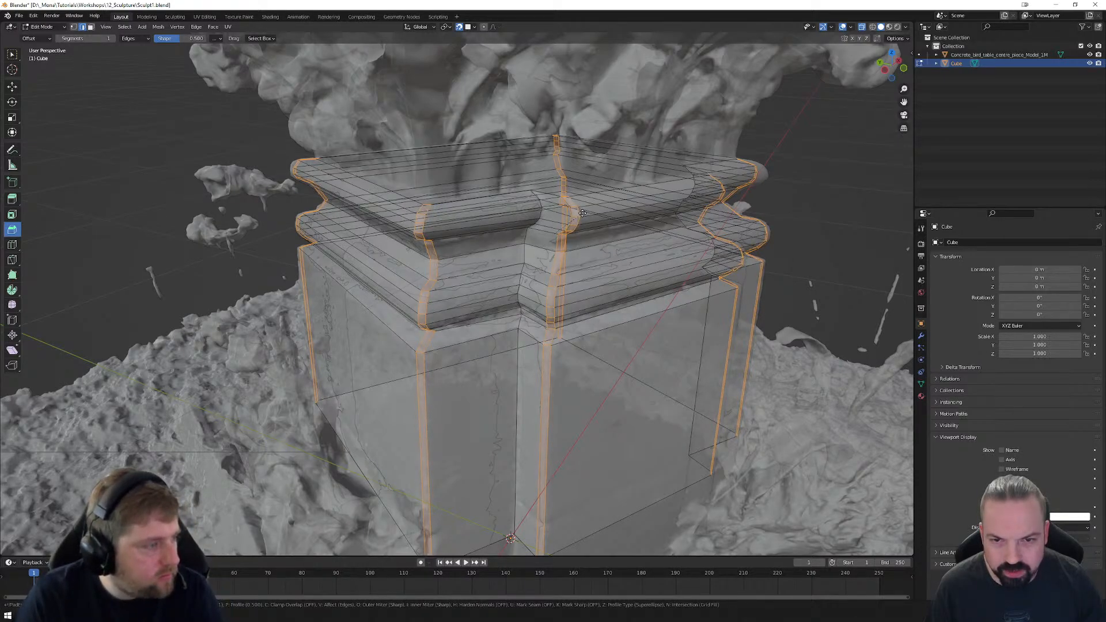
drag(583, 213, 583, 213)
middle_drag(582, 213, 399, 225)
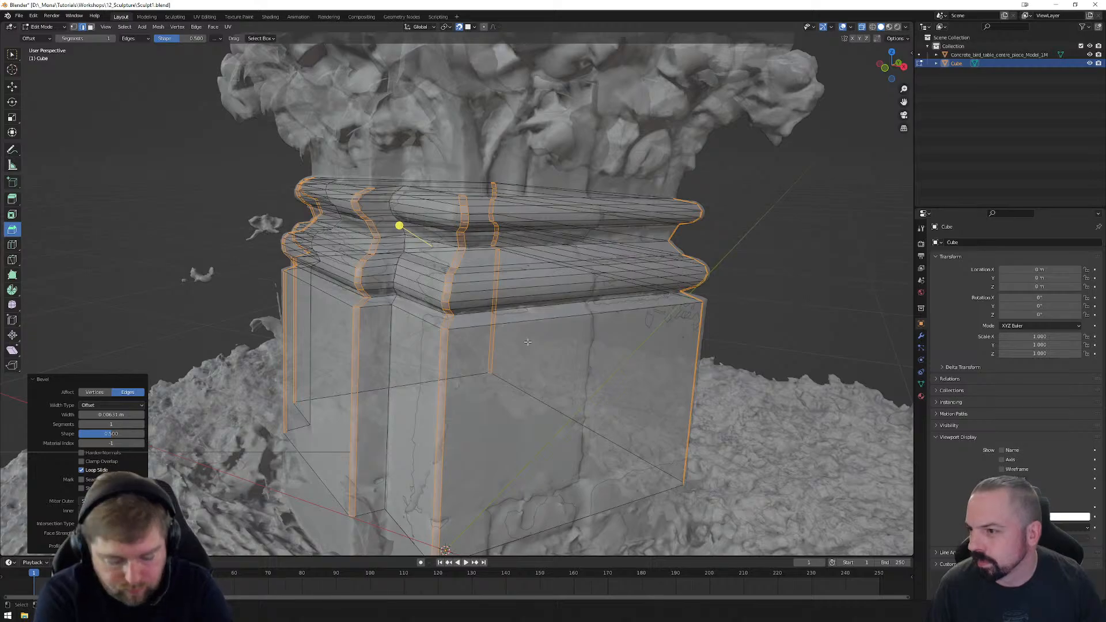
Step: Examine the beveled corners of the pedestal against the scan from several sides and distances
scroll(522, 350, down, 2)
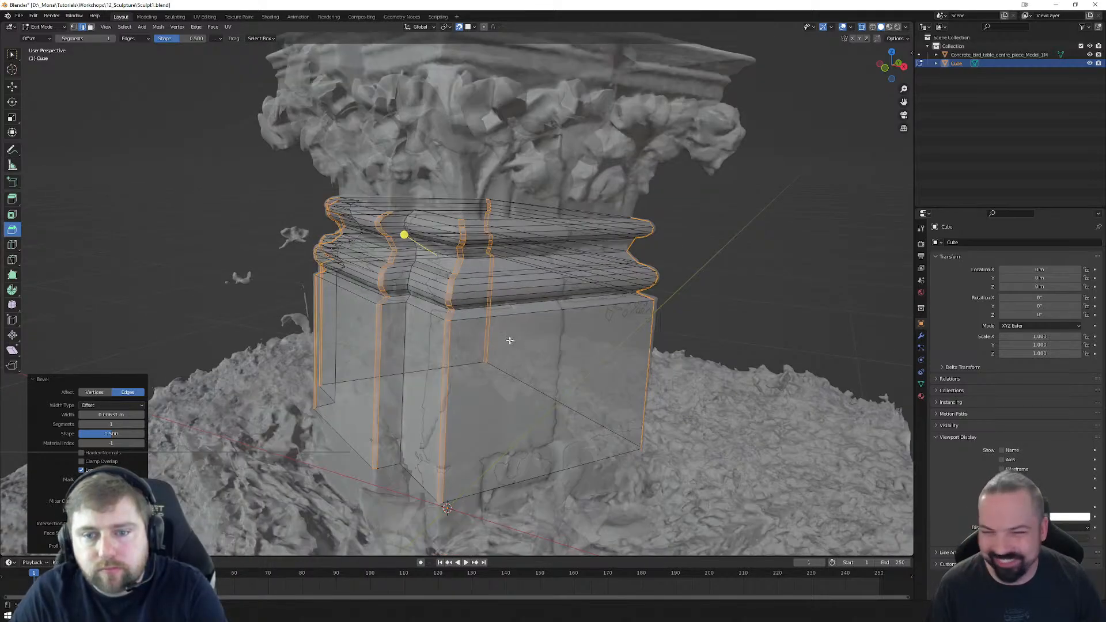
middle_drag(510, 340, 545, 347)
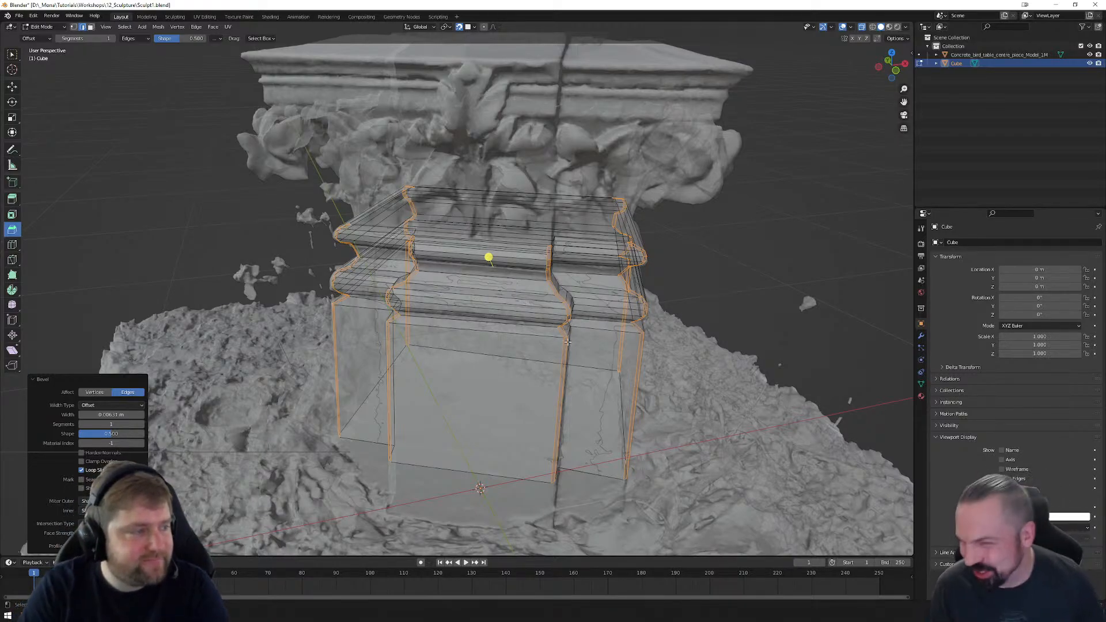
middle_drag(567, 342, 706, 293)
scroll(605, 301, down, 3)
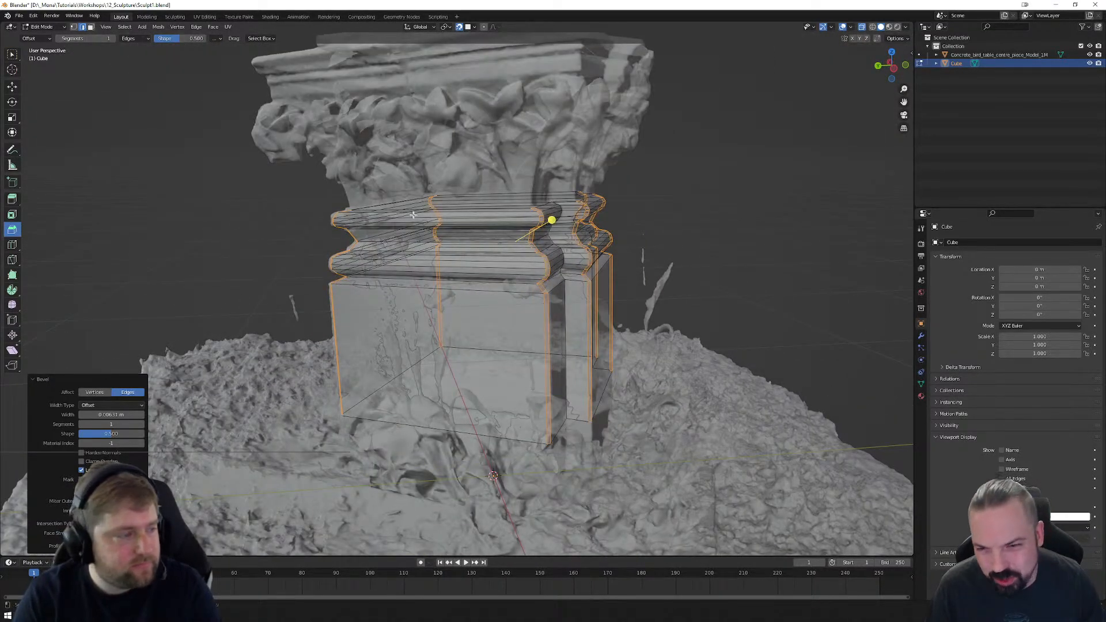
middle_drag(444, 235, 483, 278)
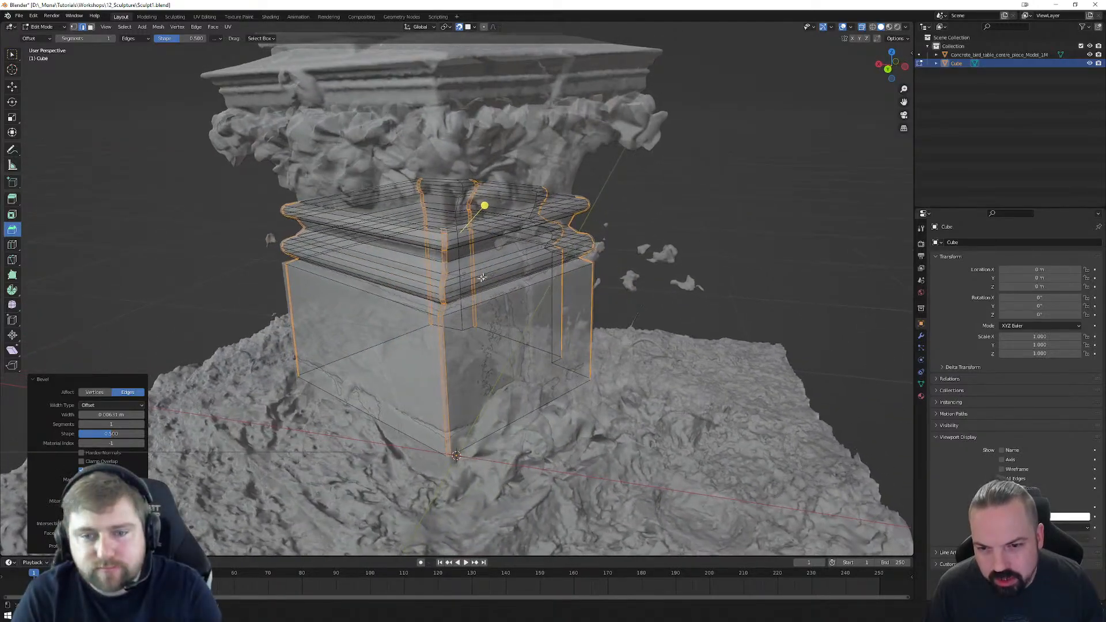
scroll(447, 315, up, 5)
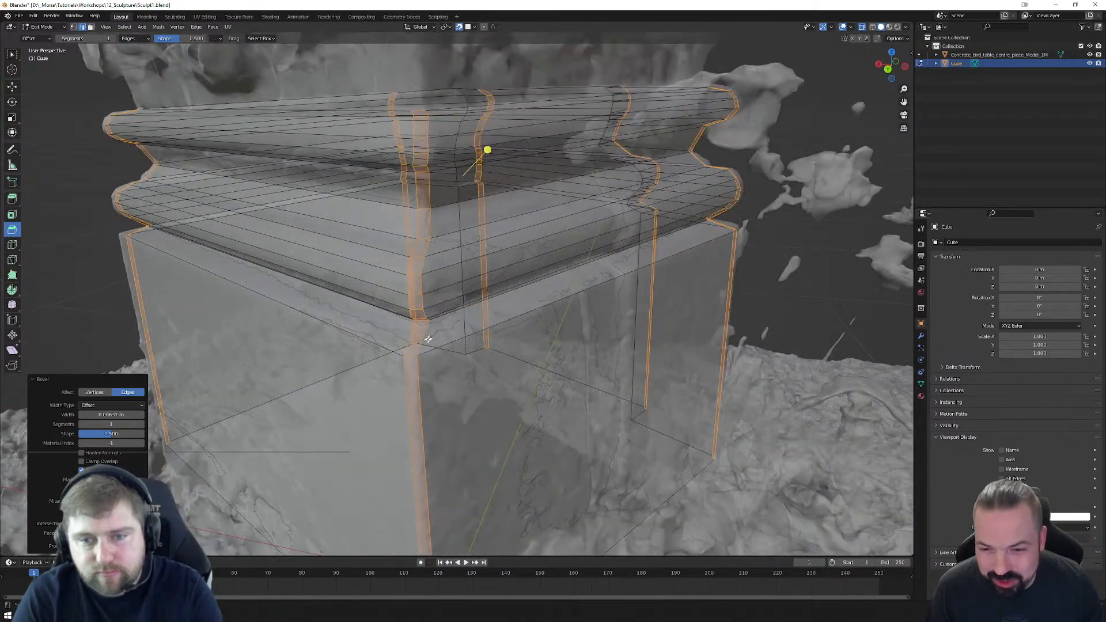
scroll(506, 179, down, 5)
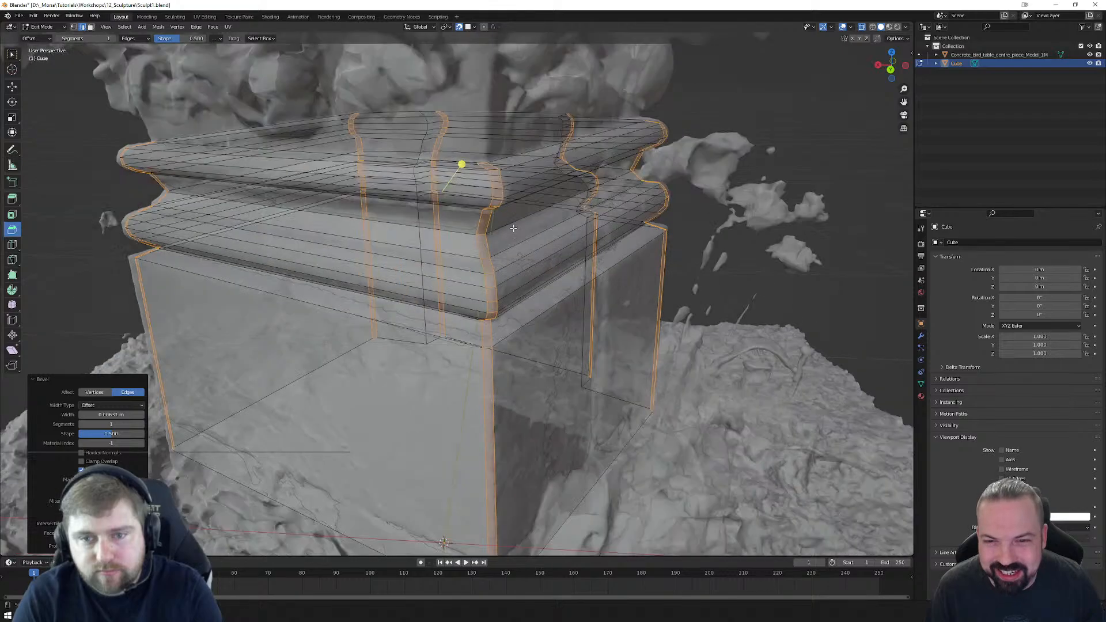
Step: Scale the beveled corner strips up very slightly so the pedestal fits the scan
middle_drag(562, 300, 572, 309)
key(s)
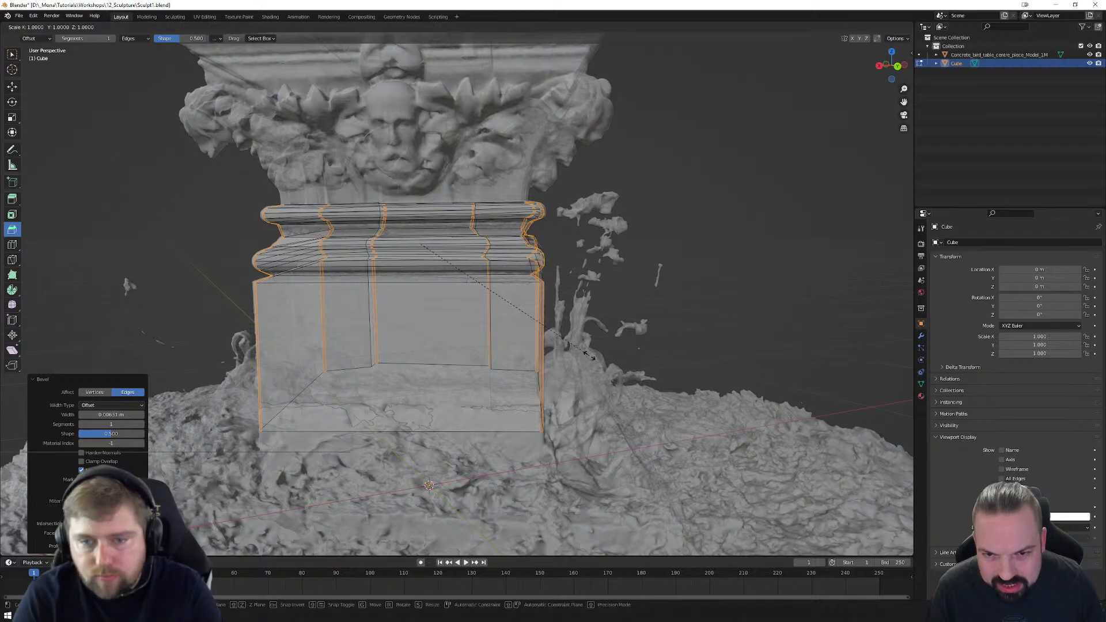
click(592, 355)
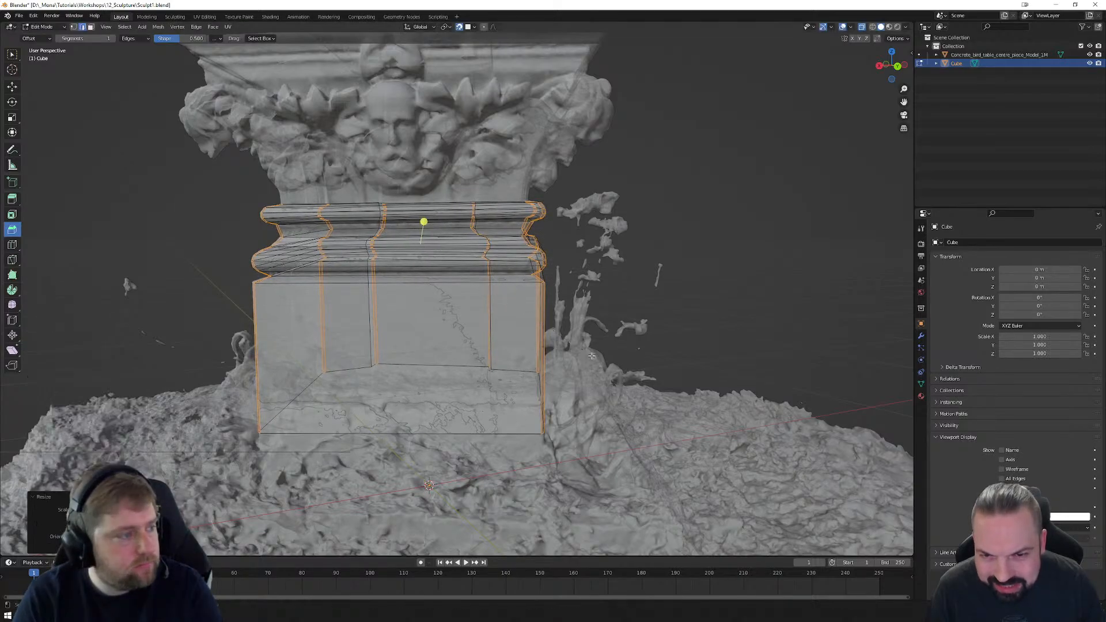
middle_drag(644, 333, 549, 346)
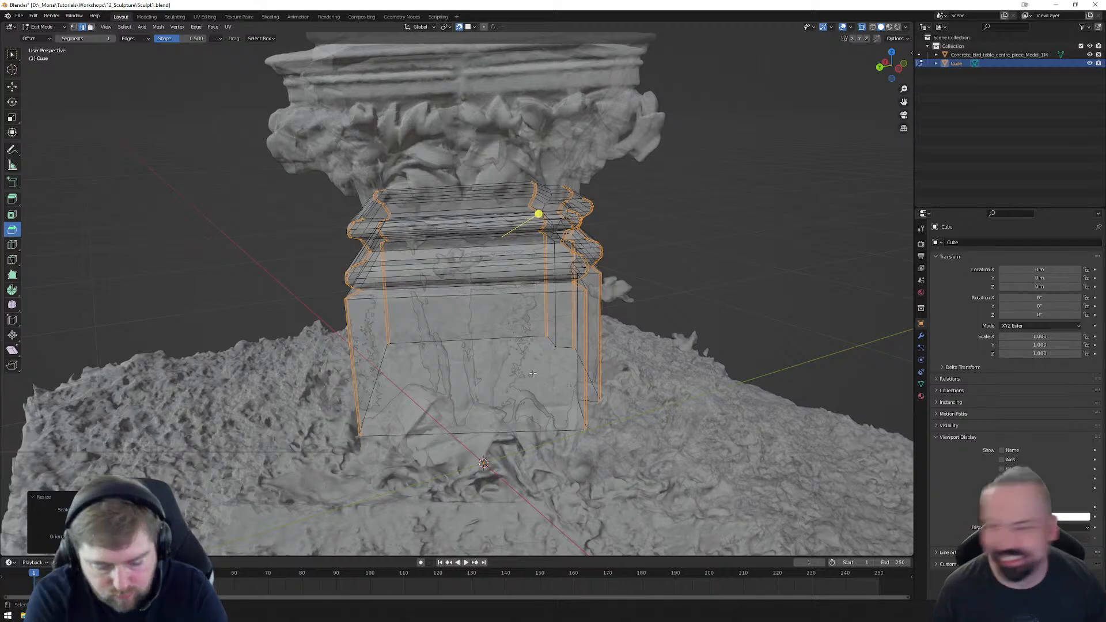
middle_drag(457, 334, 411, 355)
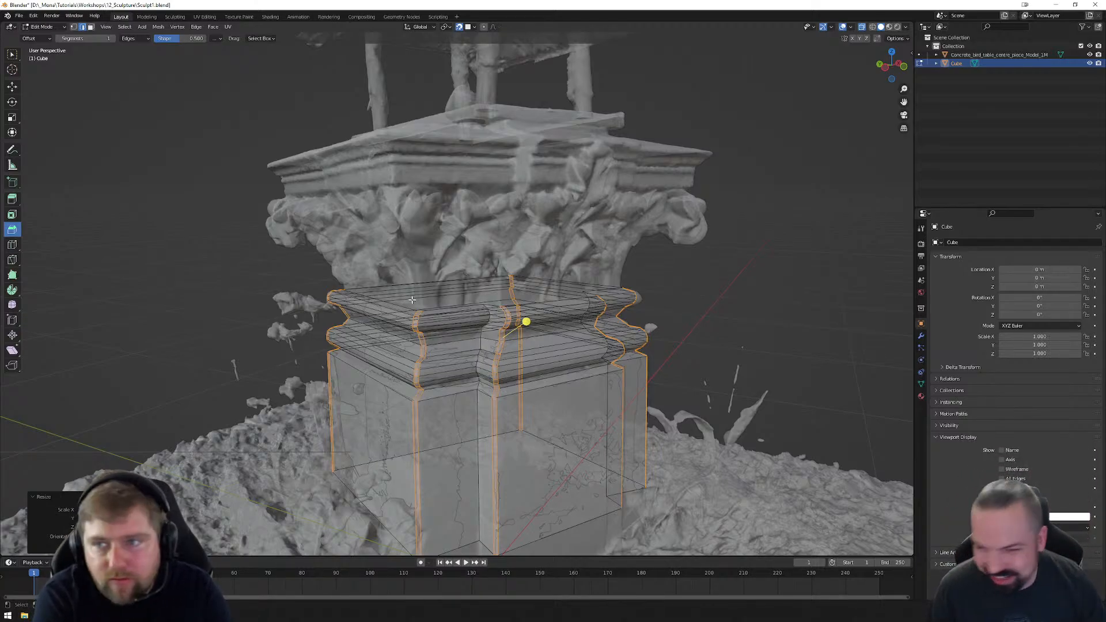
Step: Examine the upper molding's top edges and corner against the scanned capital, picking out single edges to check them
middle_drag(412, 300, 494, 325)
scroll(507, 296, up, 5)
scroll(507, 296, down, 2)
scroll(415, 306, up, 2)
alt+click(474, 309)
scroll(475, 314, down, 6)
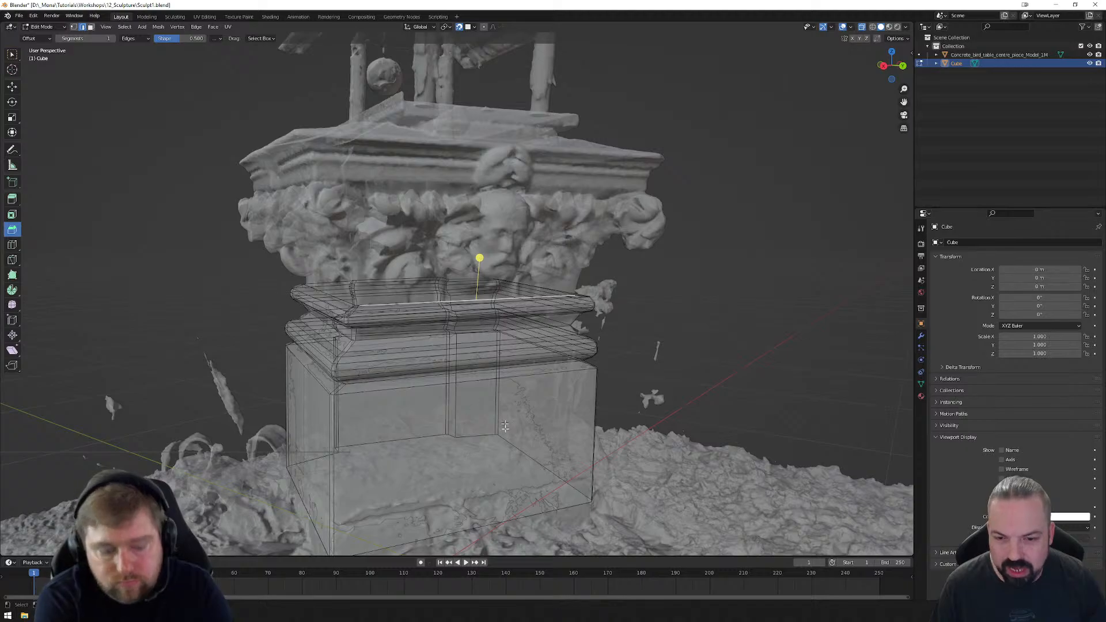
middle_drag(505, 425, 491, 322)
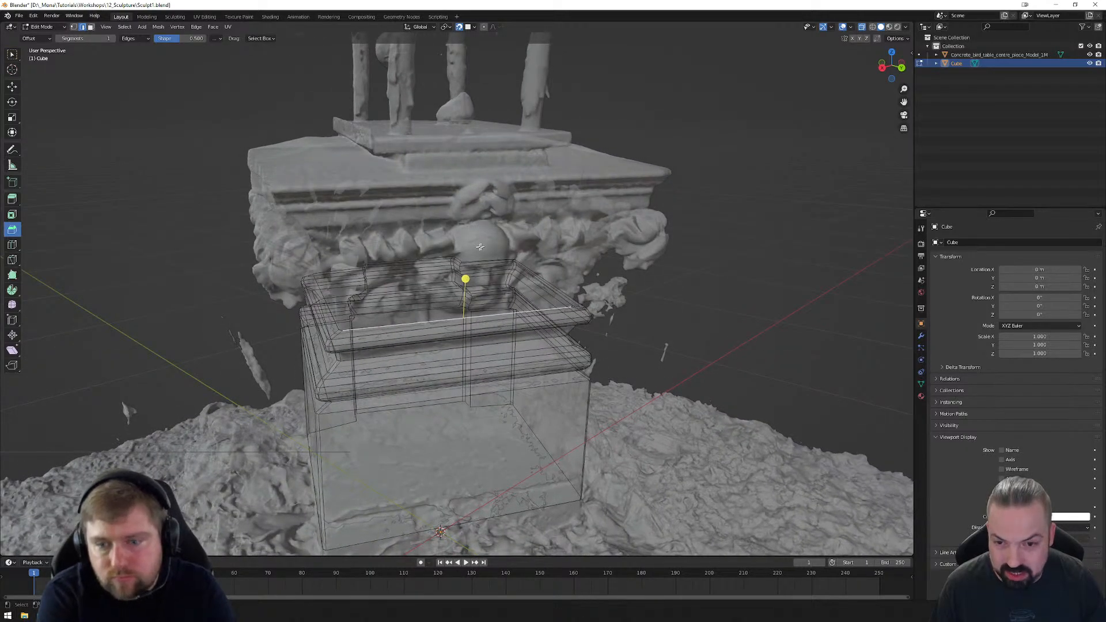
mouse_move(480, 246)
middle_down()
mouse_move(468, 257)
mouse_move(474, 248)
middle_up()
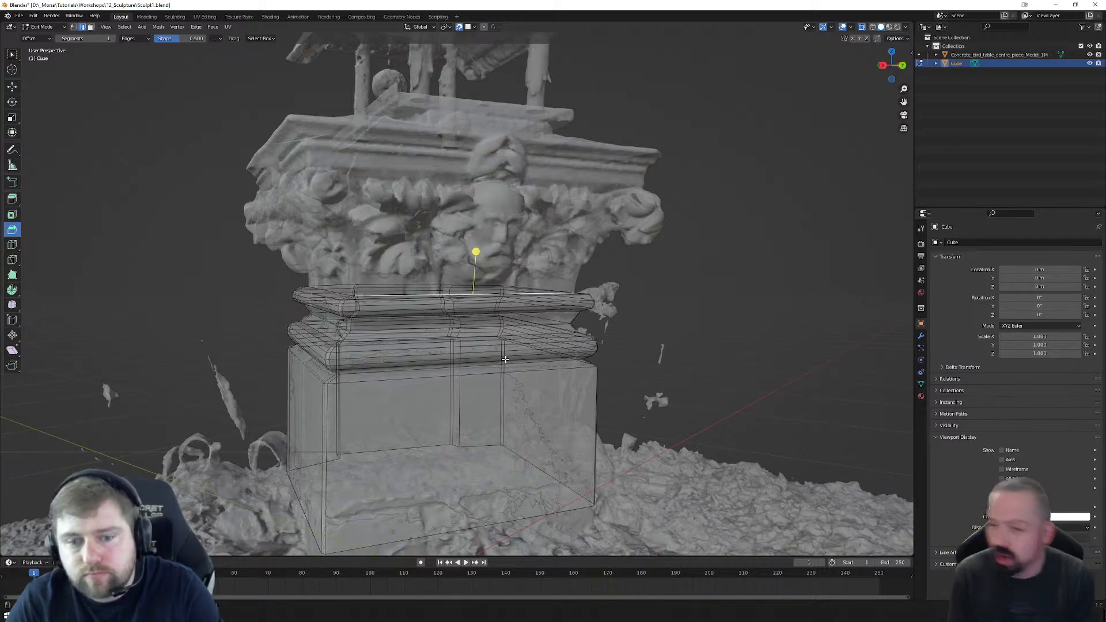
middle_drag(496, 371, 434, 354)
click(398, 339)
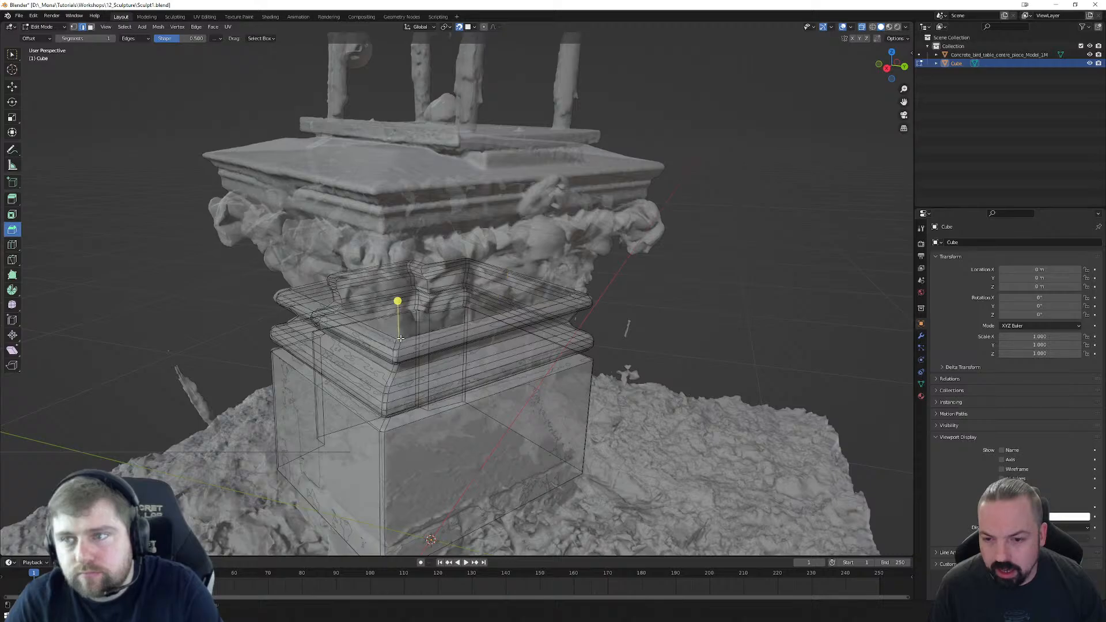
Step: Select the inner top edge loop of the upper molding
middle_drag(532, 328, 543, 318)
scroll(545, 314, up, 3)
alt+click(422, 314)
middle_drag(408, 325, 426, 324)
alt+click(299, 323)
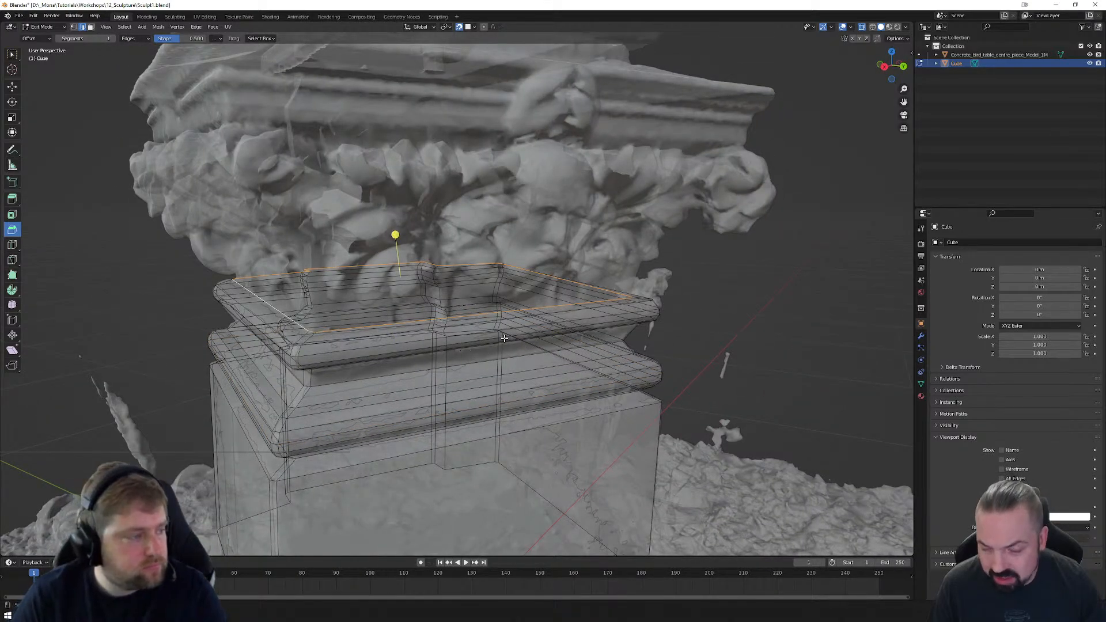
Step: Duplicate the long top face of the upper molding below the scanned head and move the copy up over the capital
middle_drag(555, 262, 470, 291)
alt+click(444, 310)
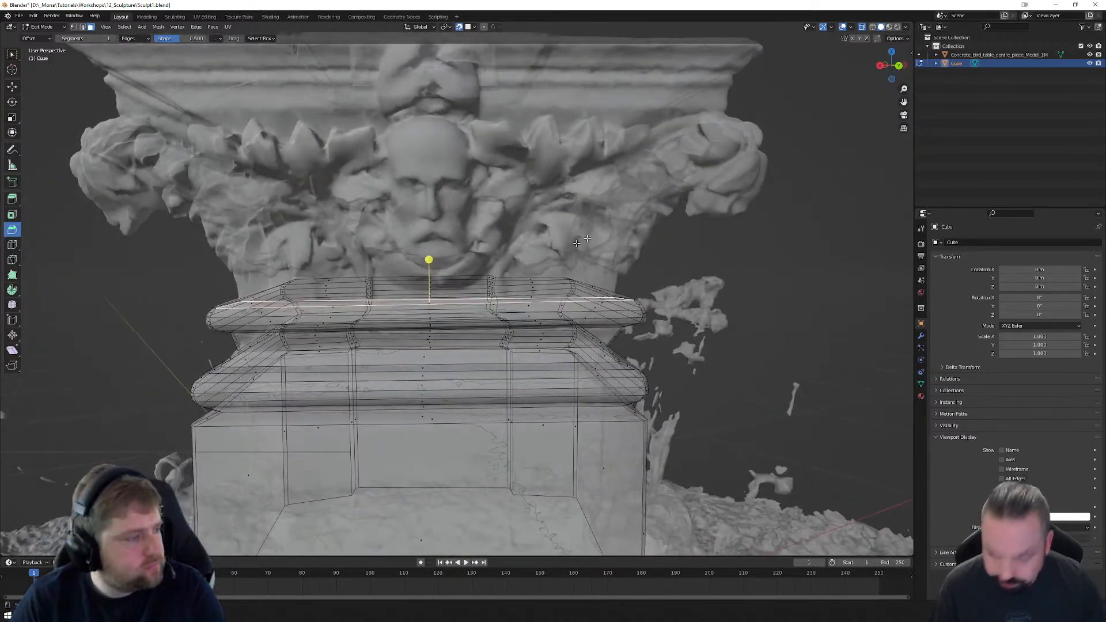
click(899, 65)
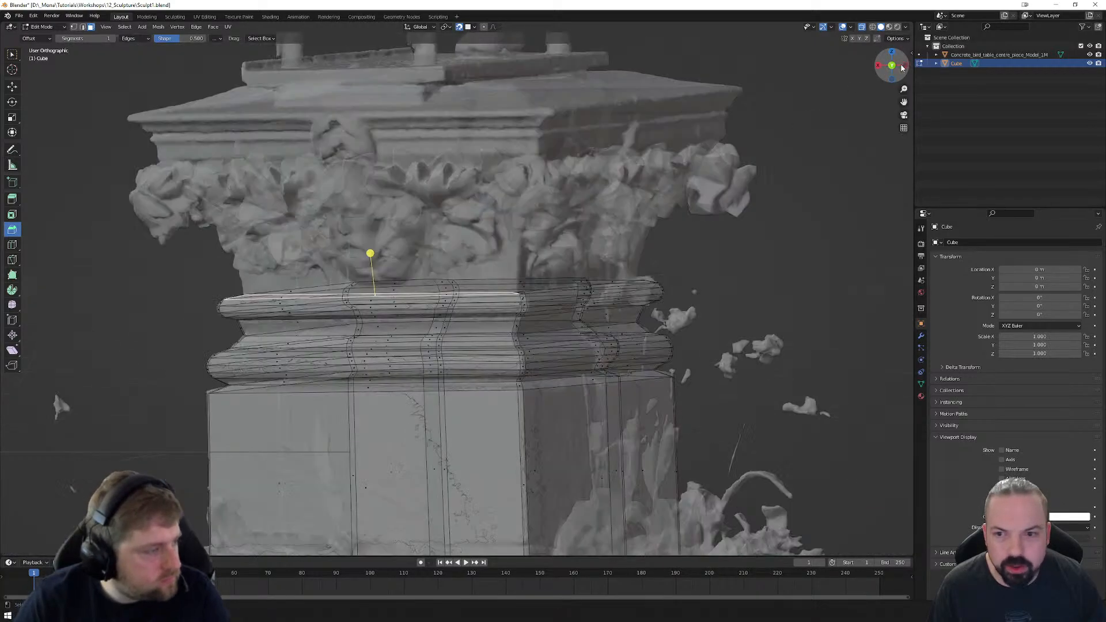
middle_drag(572, 193, 506, 220)
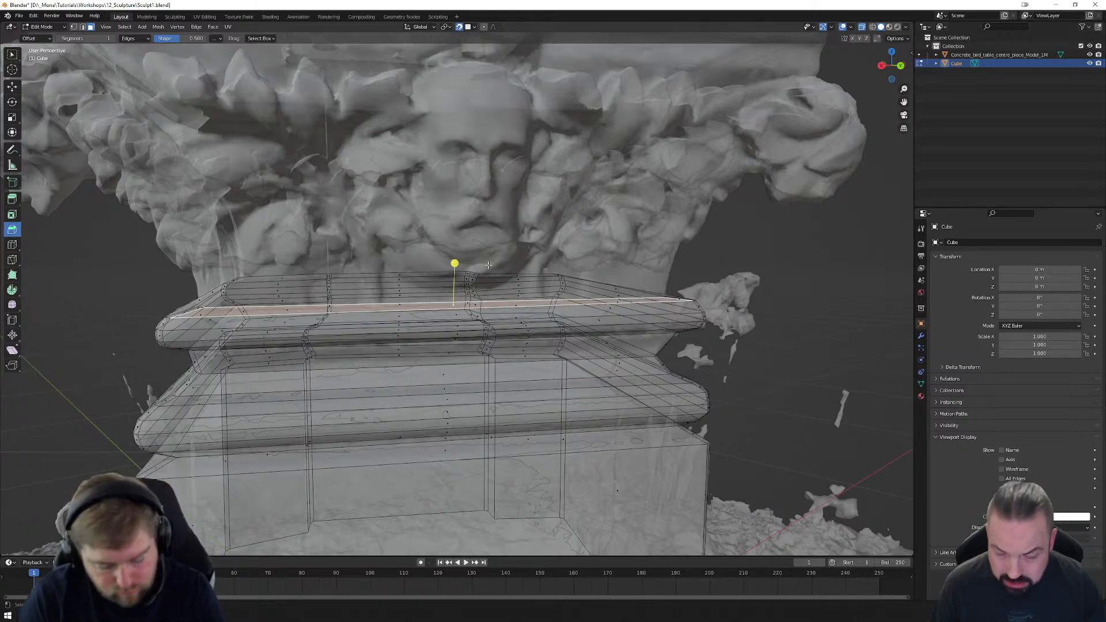
middle_drag(488, 265, 465, 264)
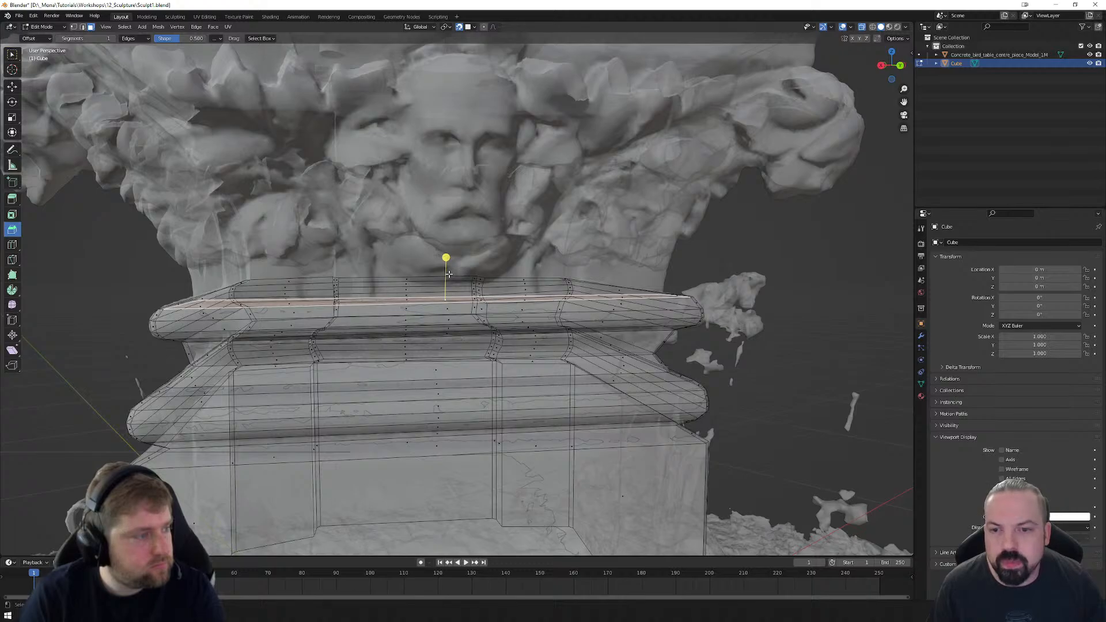
key(g)
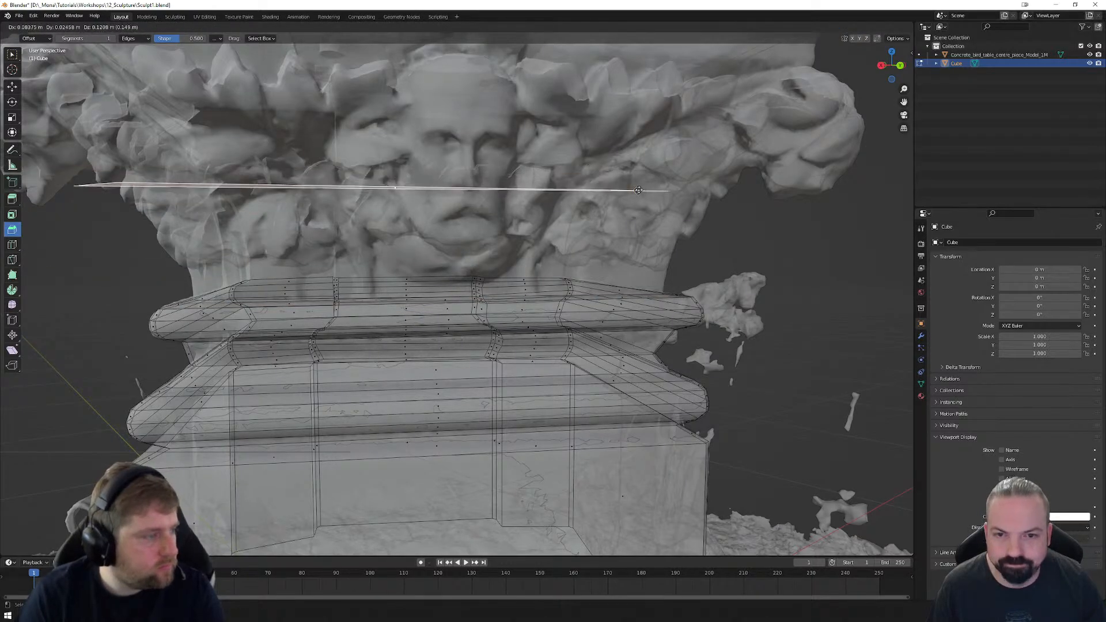
click(540, 217)
Step: Move the two vertices at one end of the duplicated face onto the carved head's forehead
middle_drag(540, 218, 538, 229)
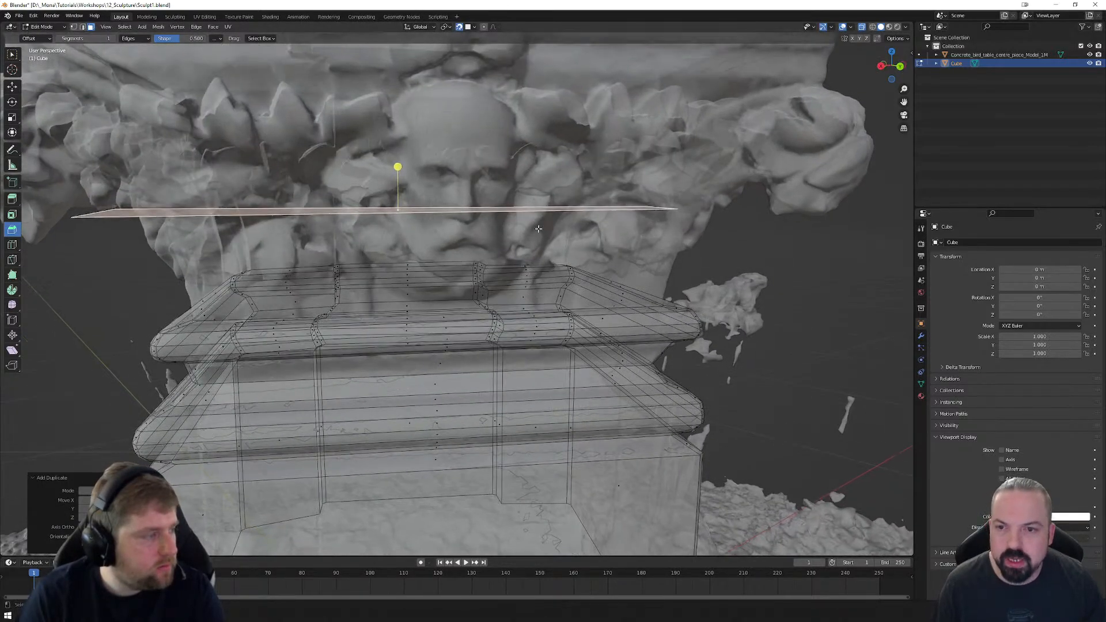
key(1)
click(117, 209)
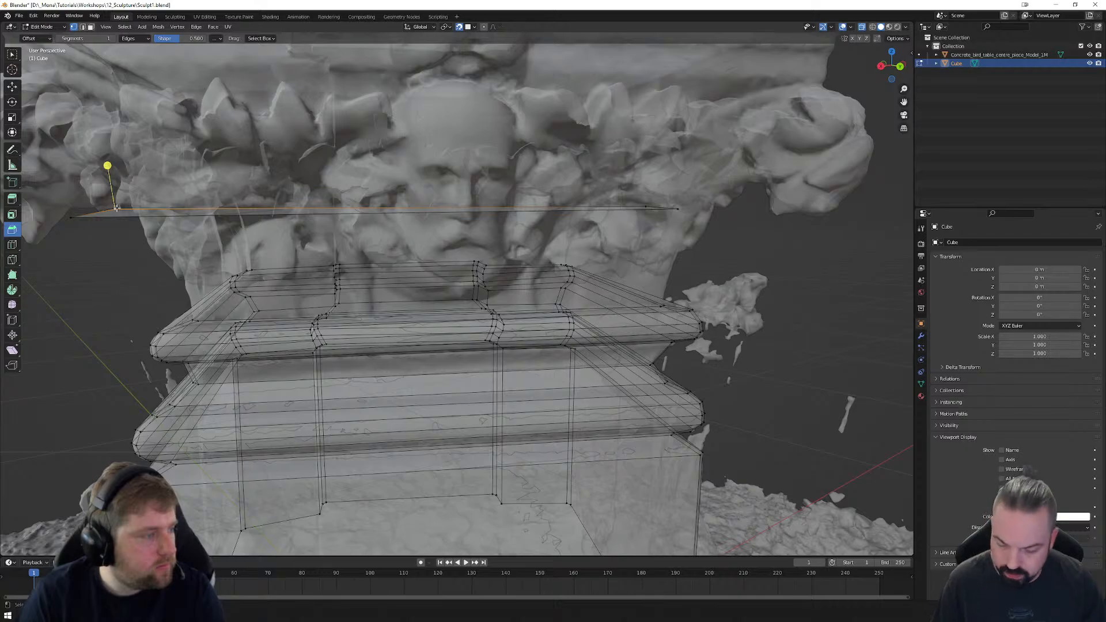
key(g)
click(165, 237)
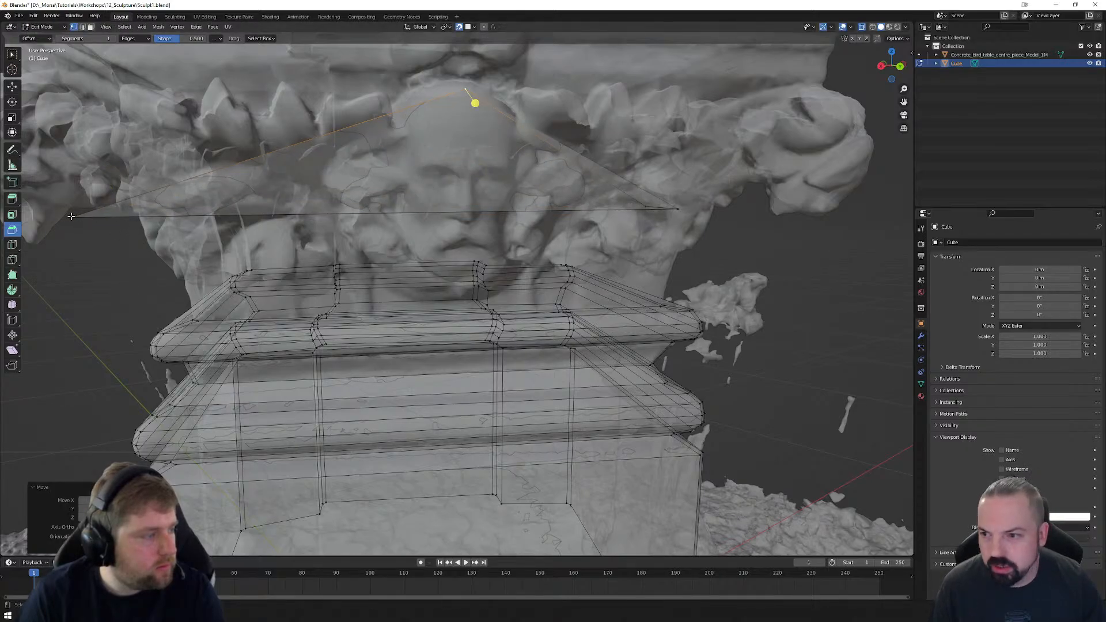
click(71, 216)
key(g)
click(472, 146)
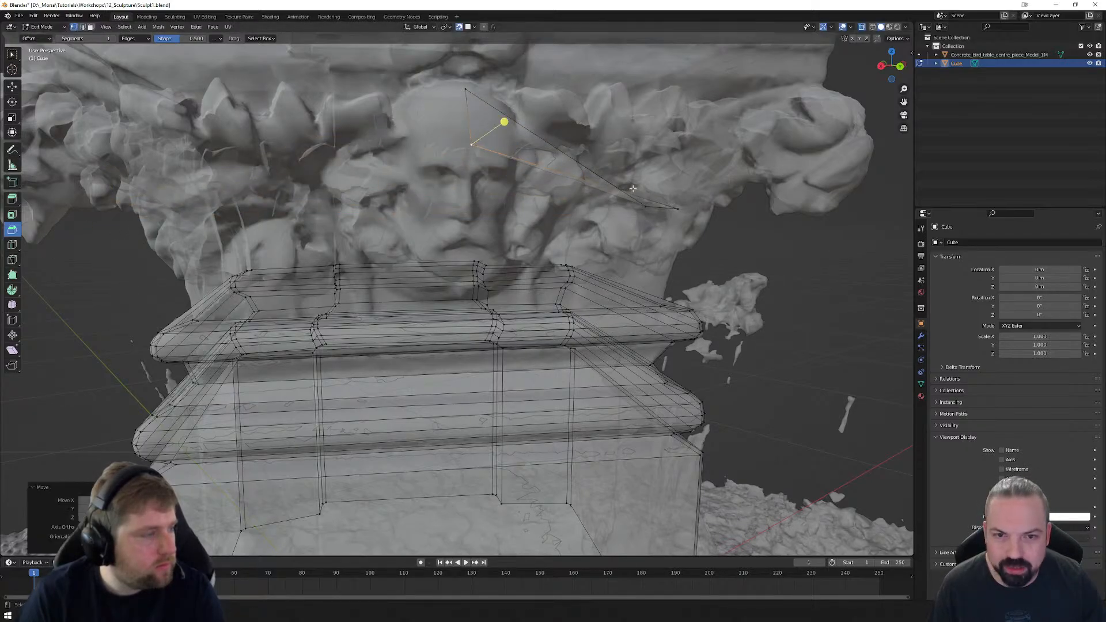
Step: Move the face's other two end vertices onto the forehead so it forms a small quad
middle_drag(632, 188, 606, 196)
click(584, 226)
key(g)
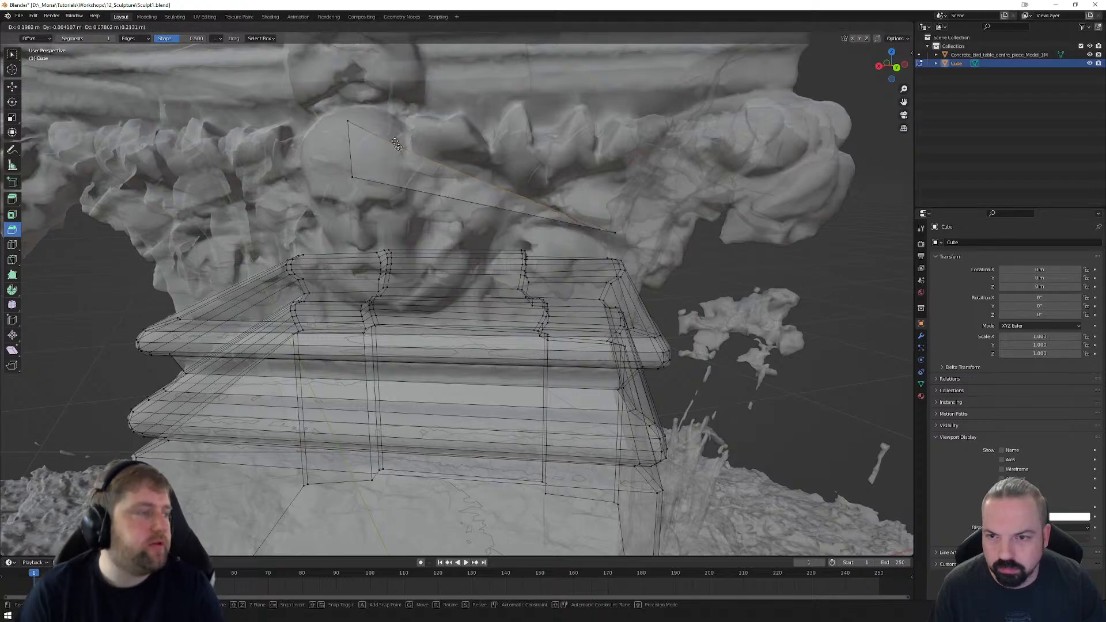
click(380, 123)
click(608, 230)
key(g)
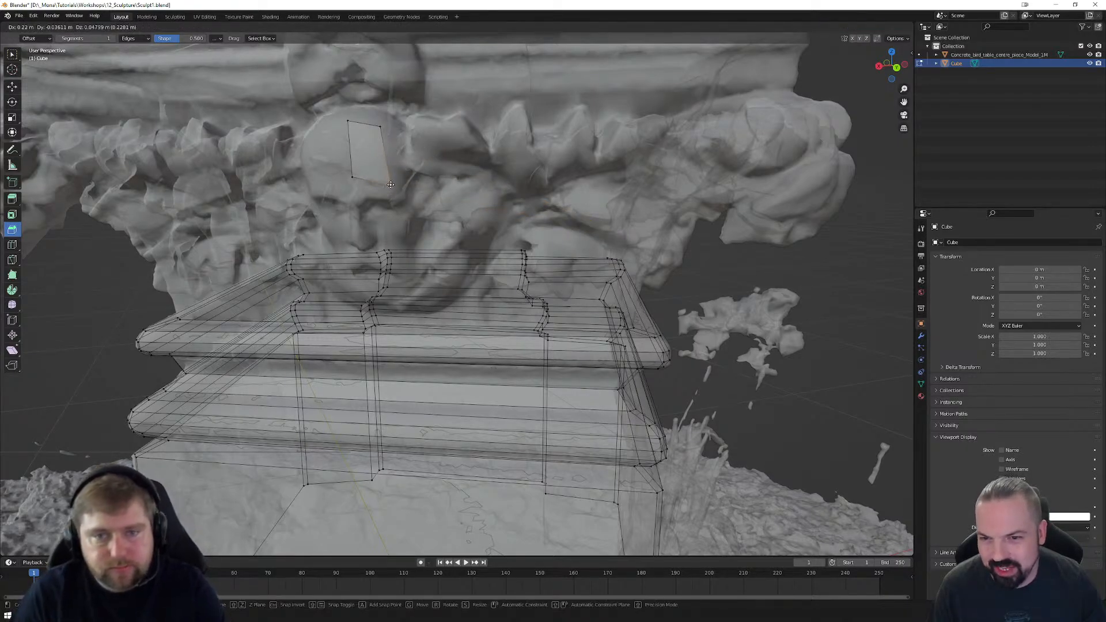
click(390, 184)
Step: Lower the forehead quad's two bottom vertices to the brow line, narrowing its lower edge
click(350, 175)
key(g)
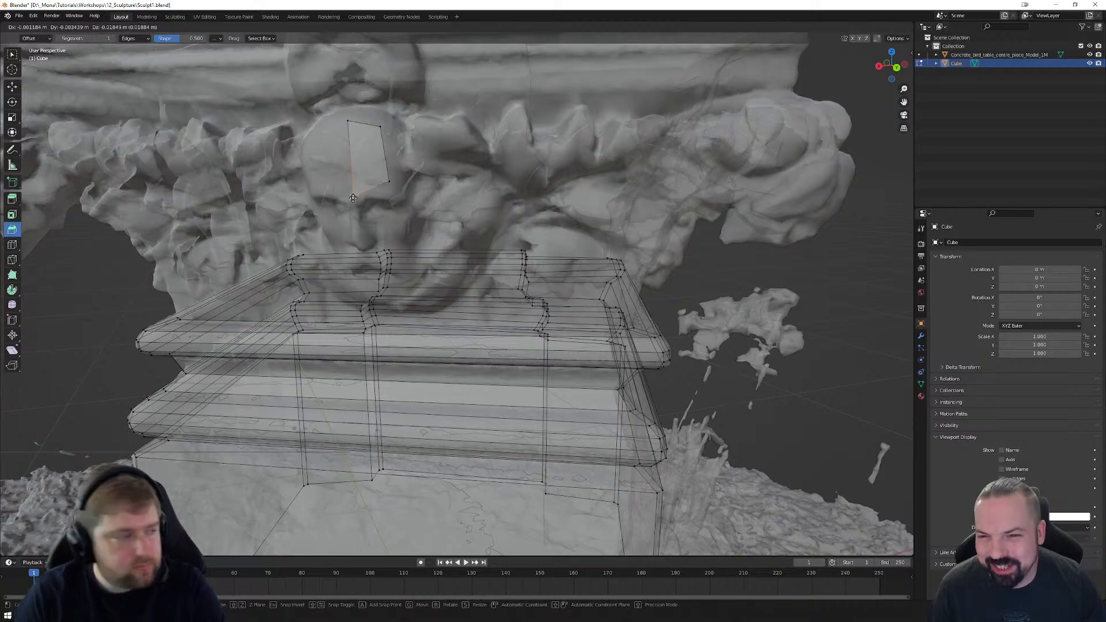
click(353, 198)
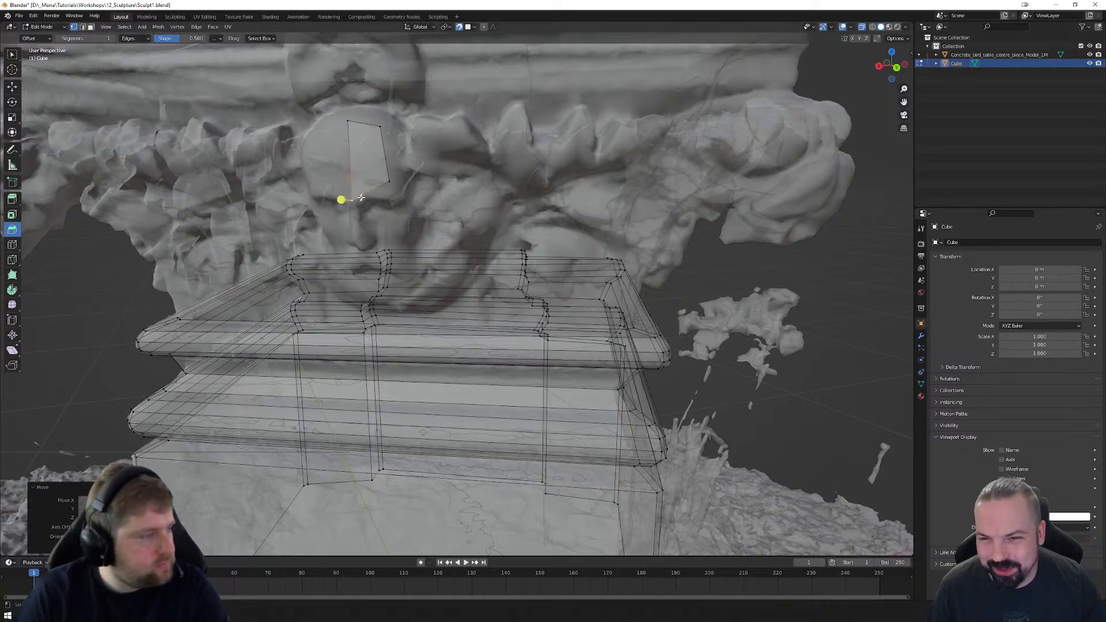
click(389, 181)
key(g)
click(372, 194)
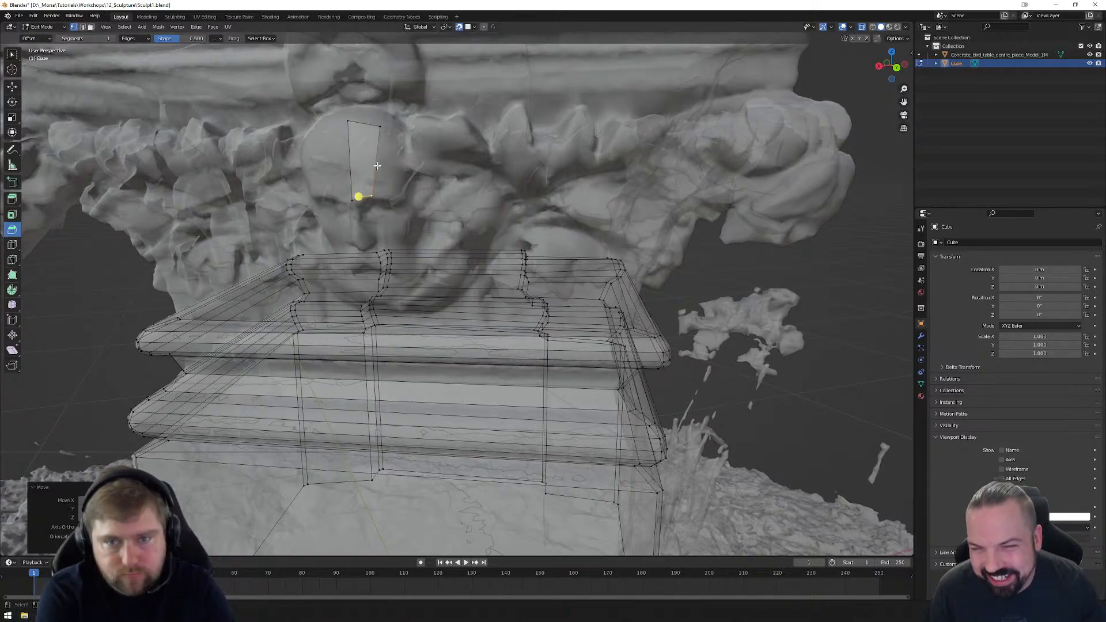
Step: Lower the quad's two upper vertices to mid-forehead to shorten the face
click(377, 128)
key(g)
click(375, 159)
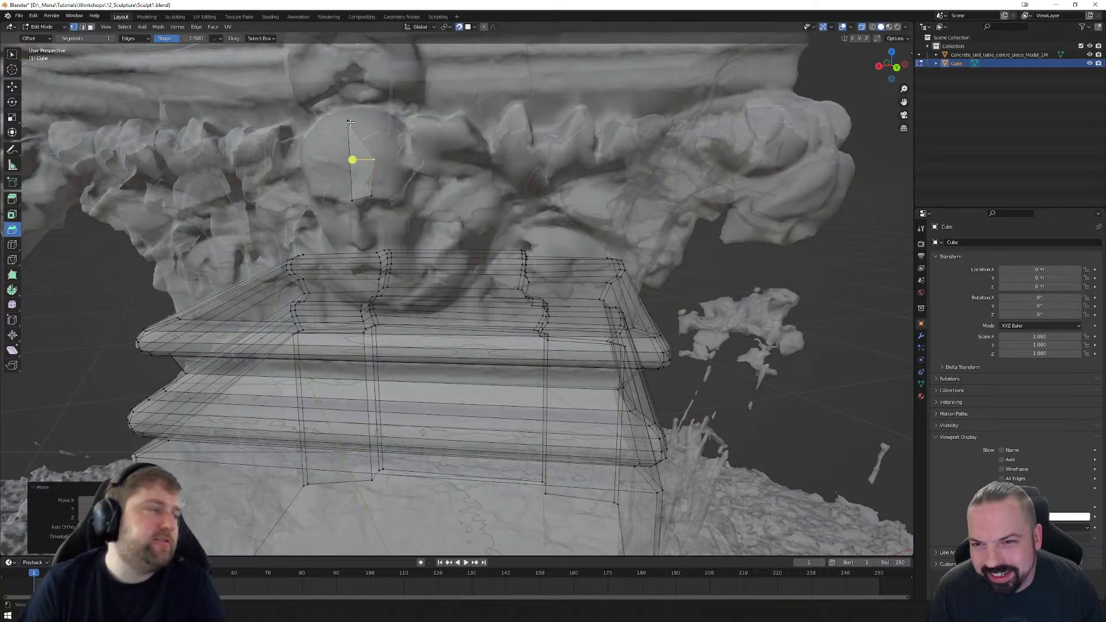
click(347, 121)
key(g)
click(350, 162)
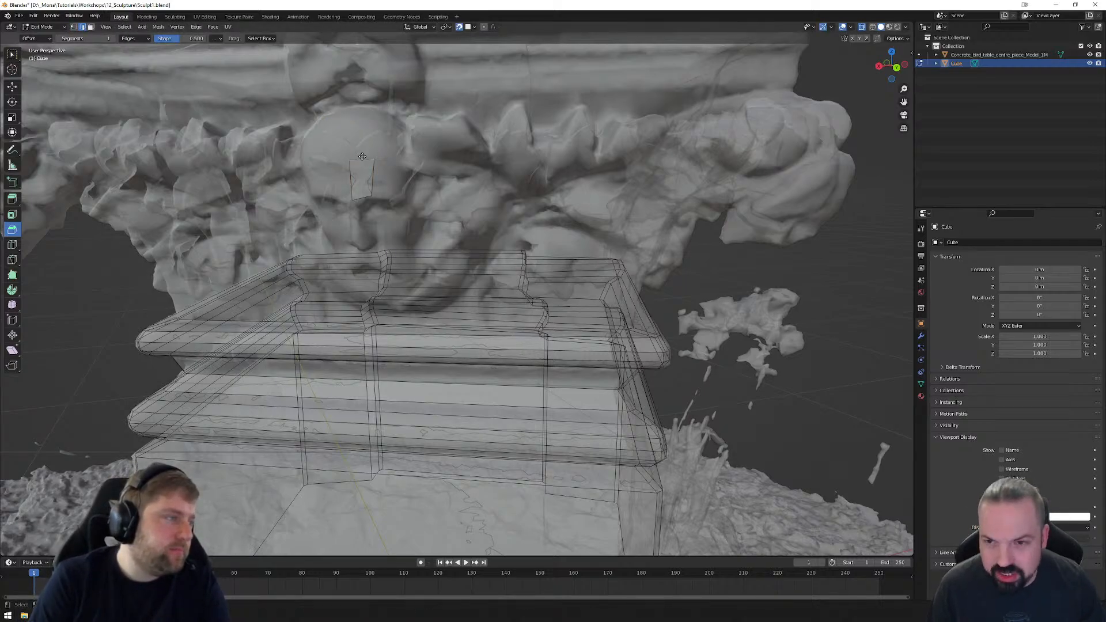
Step: Extrude the quad's upper edge twice up the forehead to the crown of the head
key(e)
click(361, 136)
key(e)
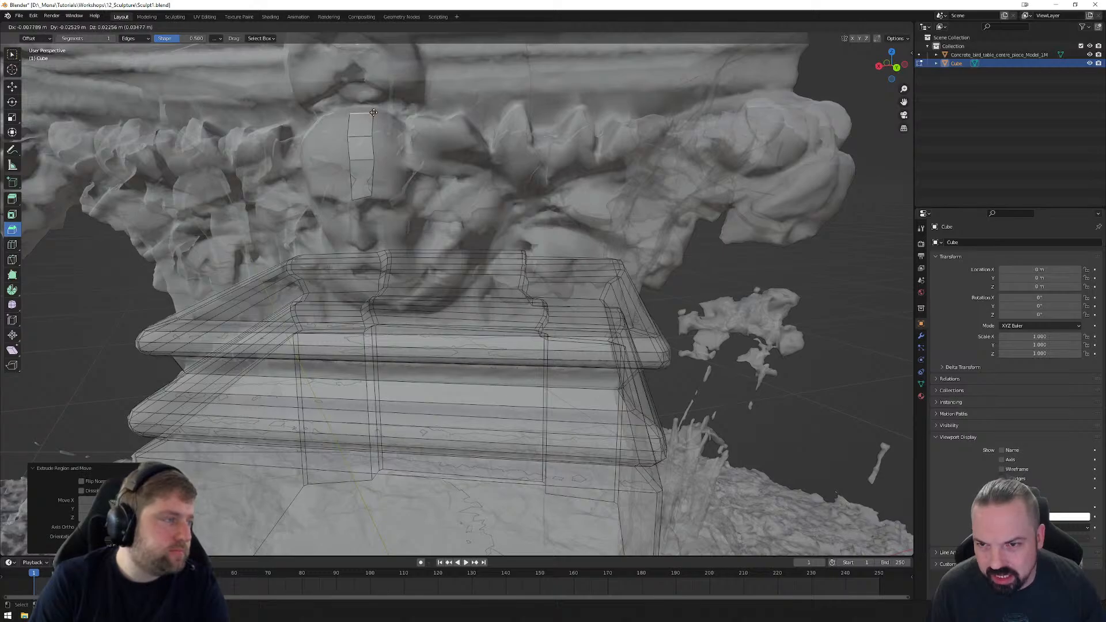
click(380, 115)
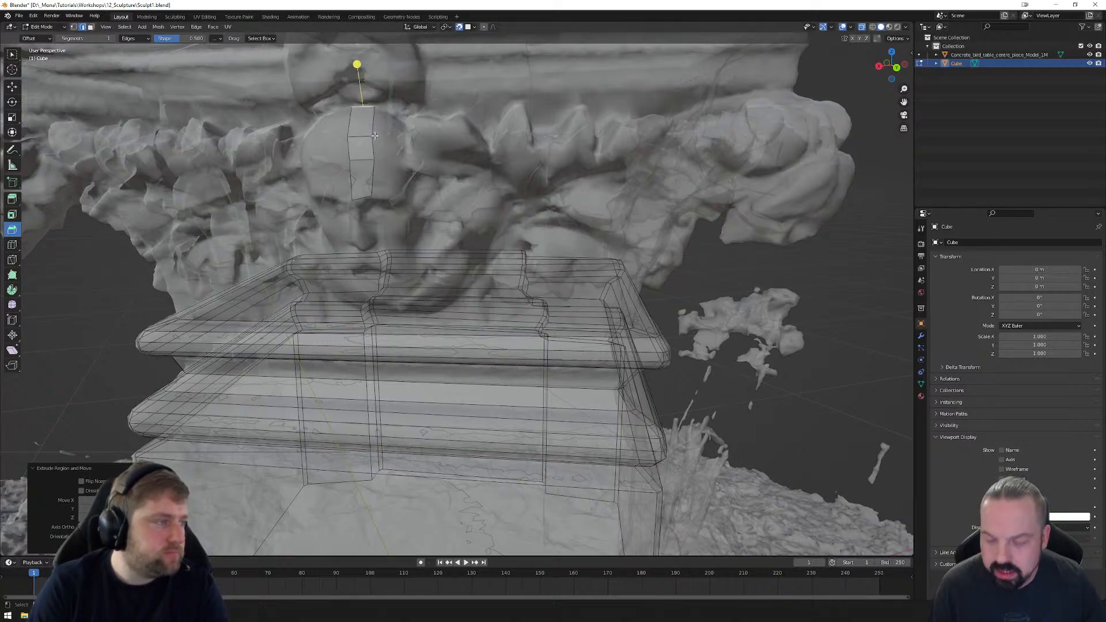
Step: Extrude the forehead strip's outer side edges sideways to add a second column of faces
click(374, 127)
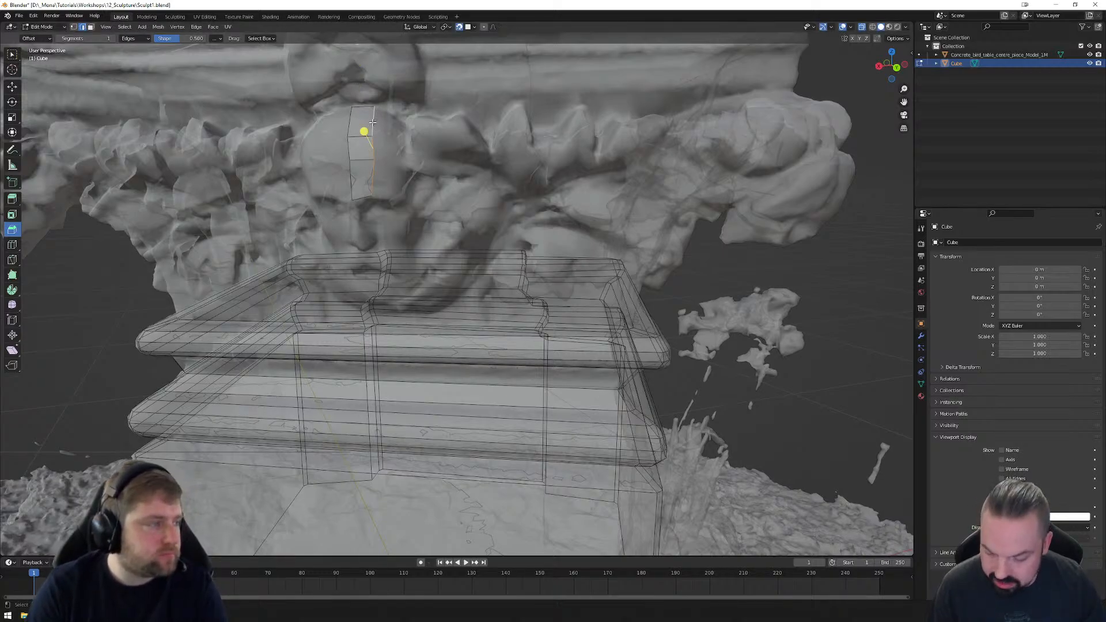
key(e)
click(389, 136)
Step: Reposition the top row of forehead vertices to follow the rounded crown of the scanned head
middle_drag(375, 116, 385, 124)
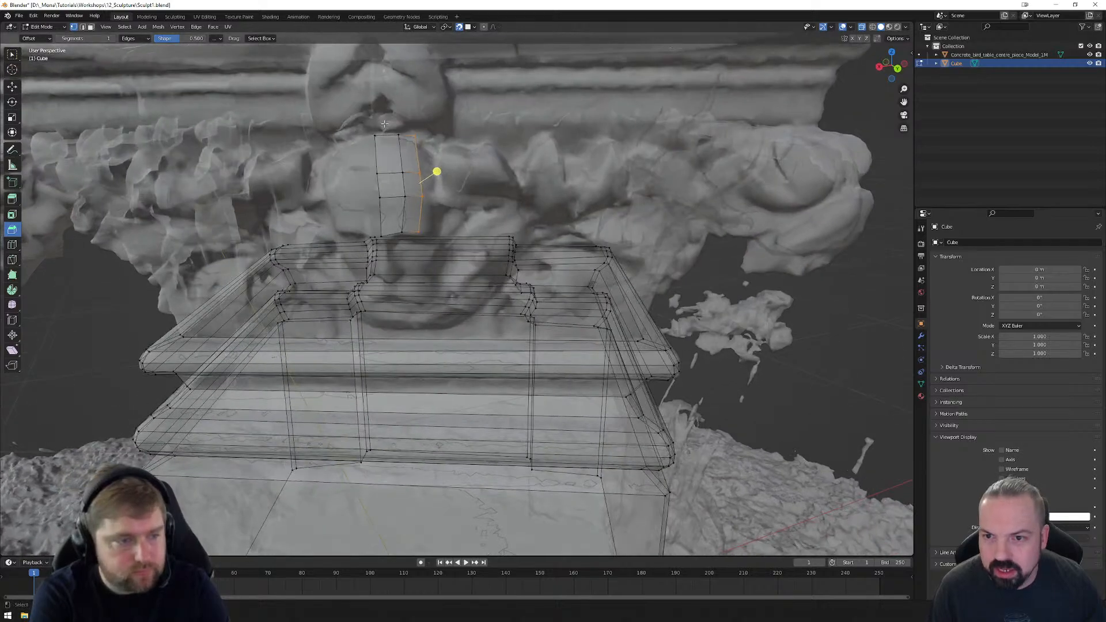
click(376, 137)
key(g)
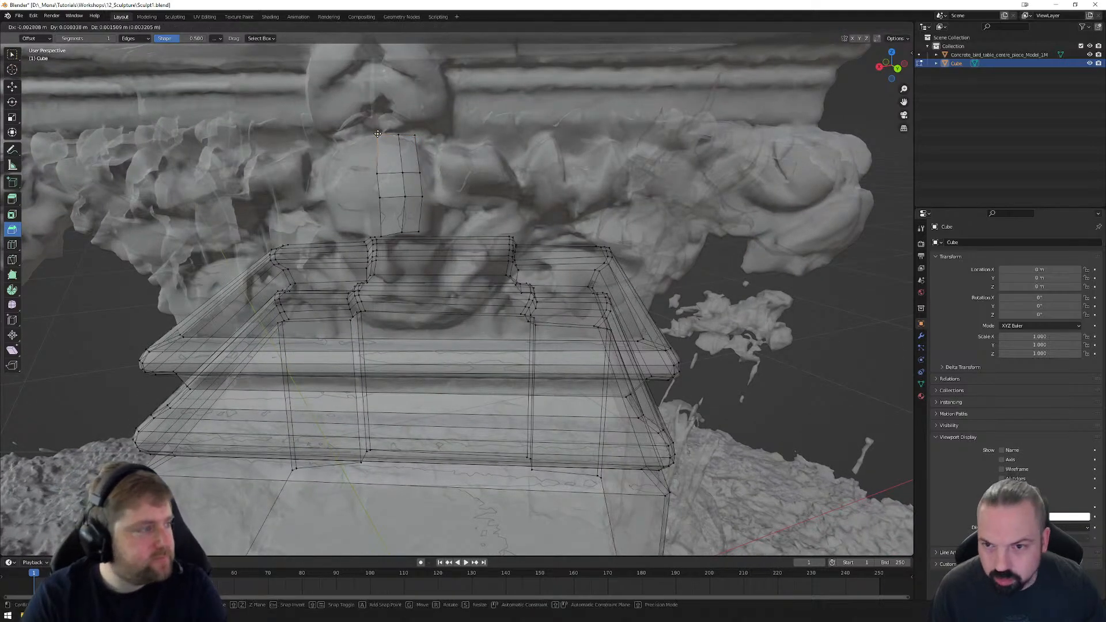
click(377, 135)
click(398, 135)
key(g)
click(400, 137)
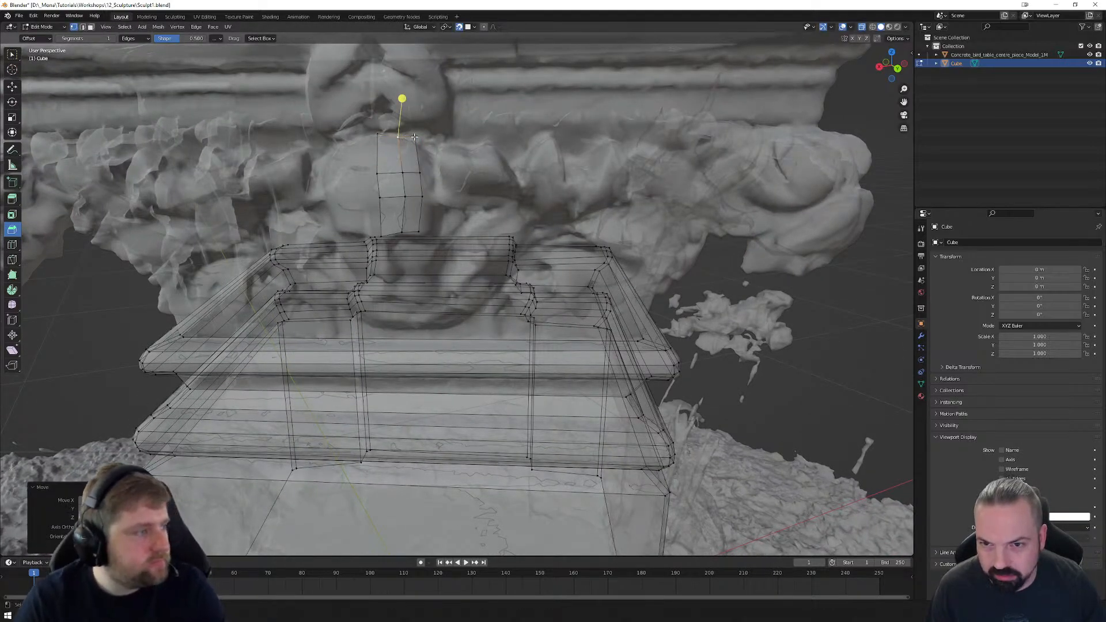
click(414, 137)
key(g)
click(426, 147)
click(407, 139)
key(g)
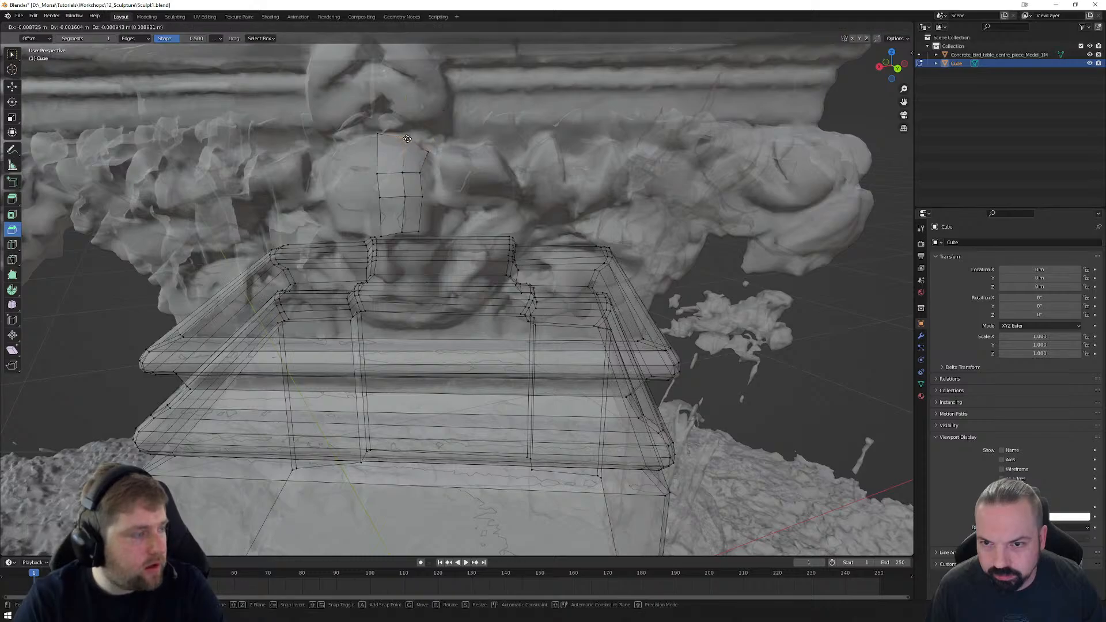
click(408, 139)
Step: Shift the three vertices of the forehead's lower middle row slightly down and spread them across the scan
click(377, 198)
key(g)
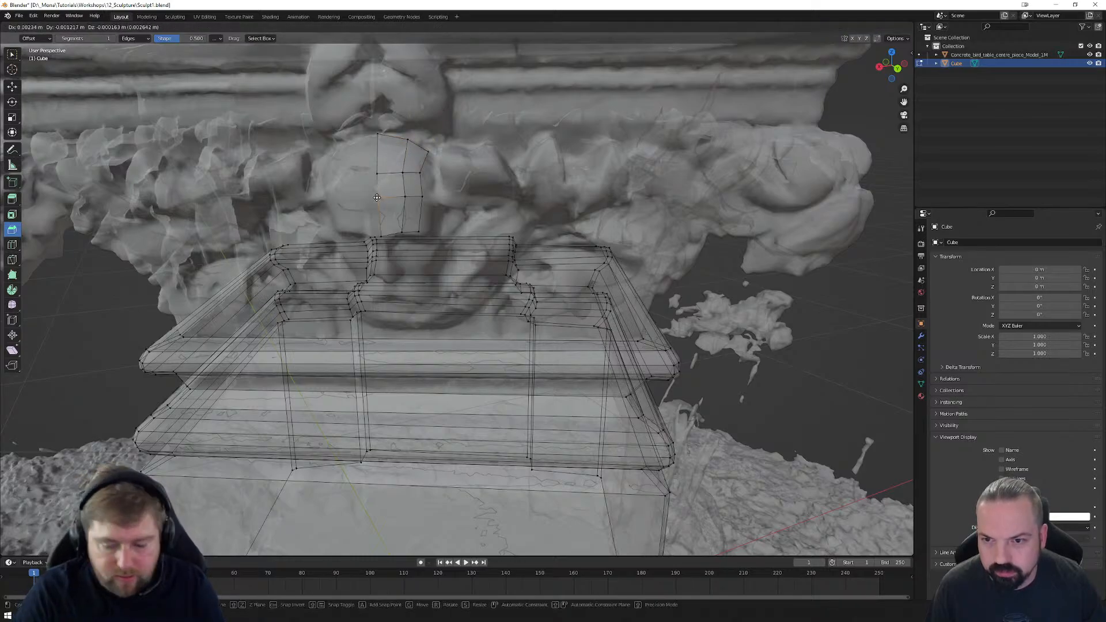
click(378, 201)
click(404, 197)
key(g)
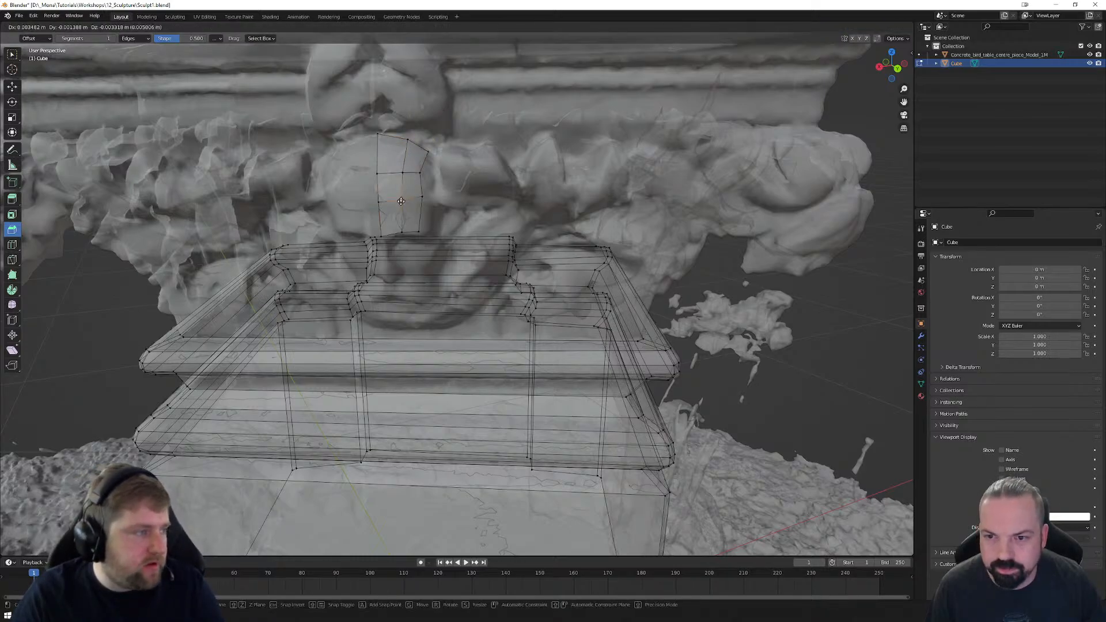
click(401, 202)
click(421, 198)
key(g)
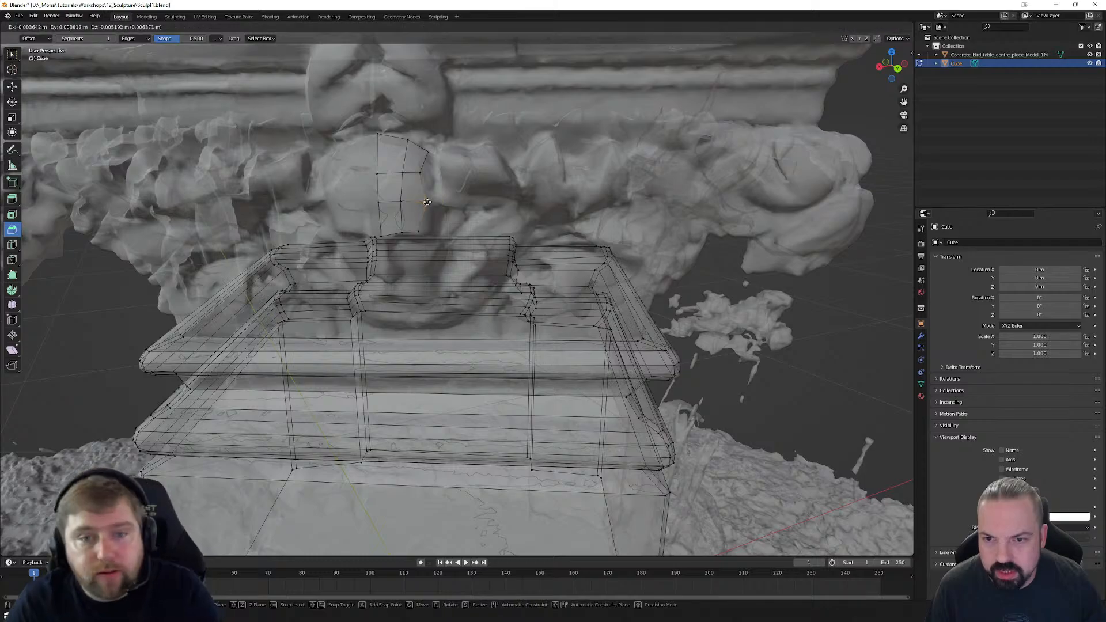
click(430, 202)
Step: Move the three vertices of the forehead's upper middle row to even out the faces around the curve
mouse_move(413, 192)
middle_down()
mouse_move(429, 182)
mouse_move(369, 151)
middle_up()
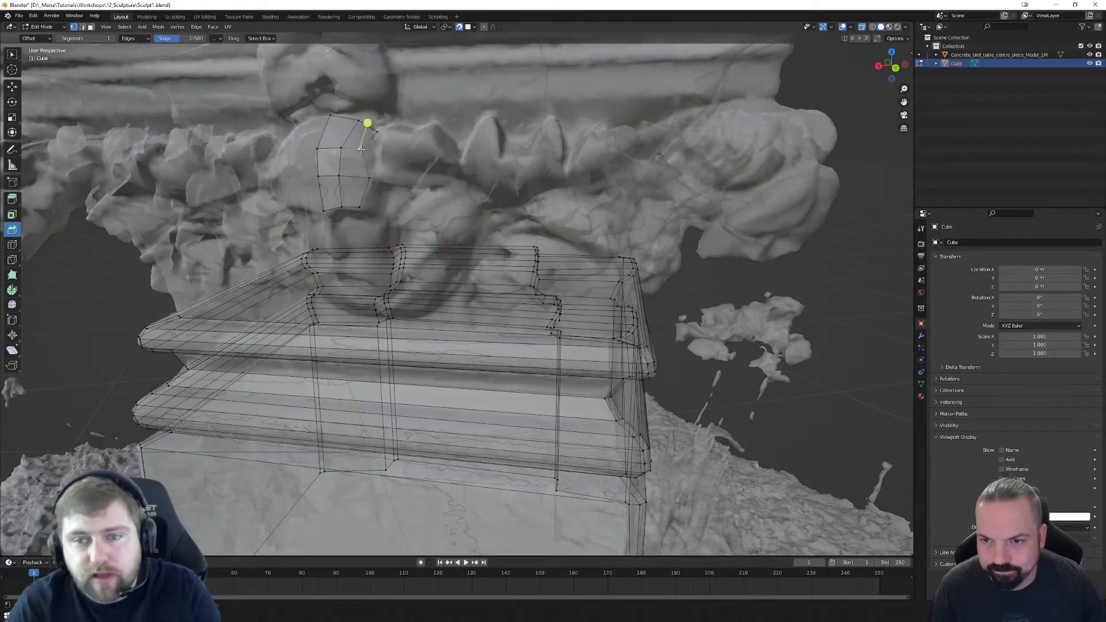
key(g)
click(375, 159)
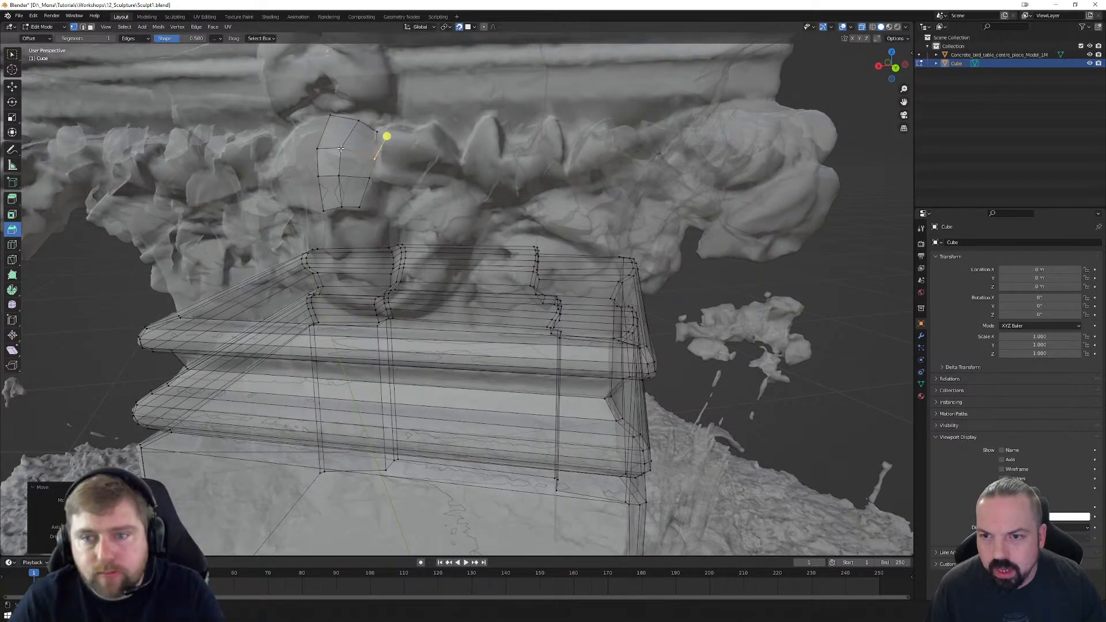
click(341, 149)
key(g)
click(347, 145)
click(317, 148)
key(g)
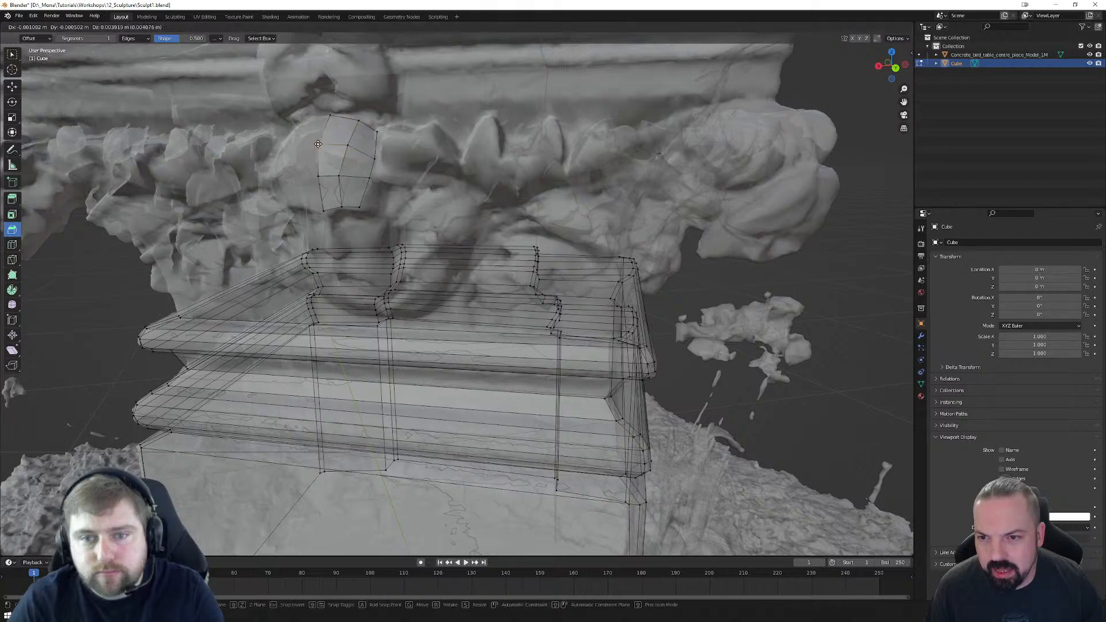
click(307, 142)
Step: Adjust the centre vertex of the forehead's lower middle row sideways to match the scan
mouse_move(337, 164)
middle_down()
mouse_move(369, 168)
mouse_move(285, 186)
middle_up()
mouse_move(269, 185)
middle_down()
mouse_move(447, 180)
mouse_move(430, 167)
middle_up()
click(417, 169)
key(g)
click(424, 168)
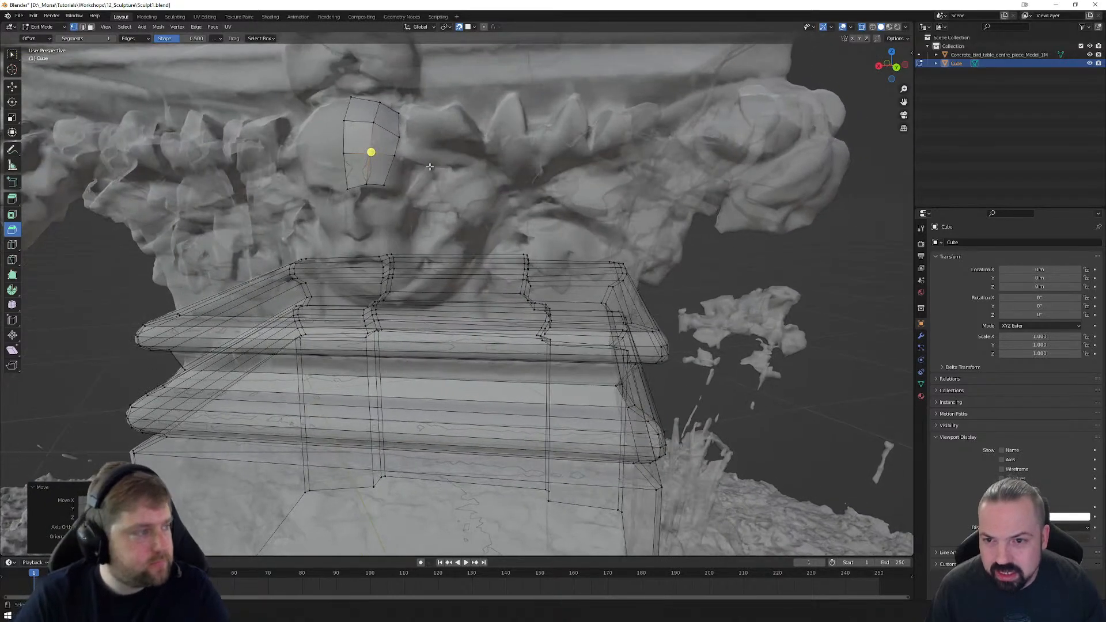
Step: Extrude the forehead patch's lowest outer side edge outward to the temple
scroll(430, 167, up, 4)
scroll(365, 125, down, 3)
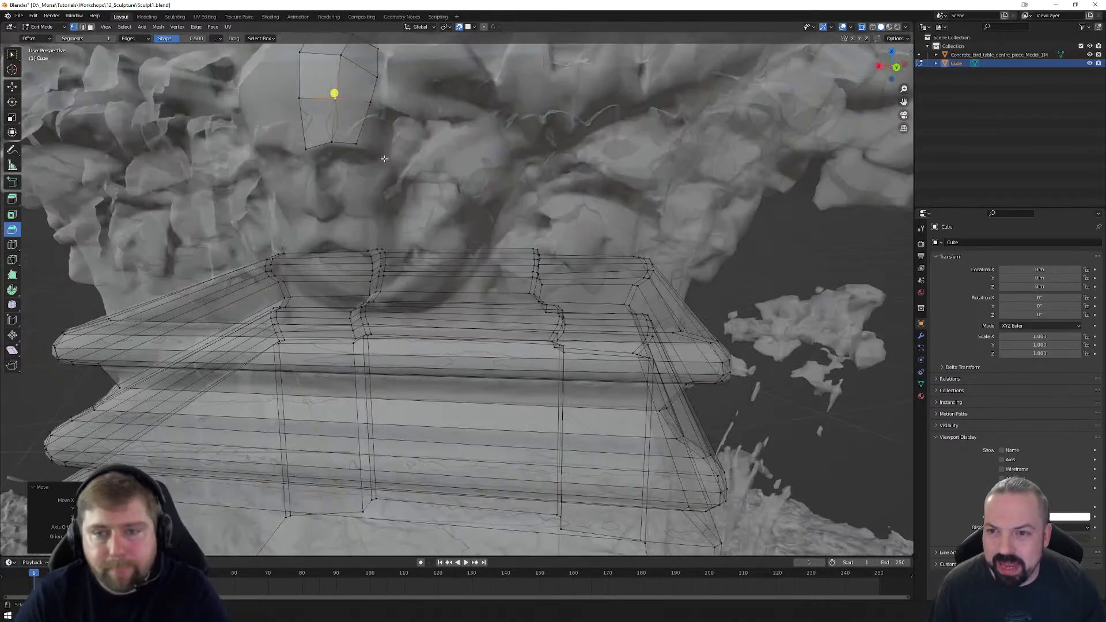
click(365, 123)
middle_drag(365, 123, 390, 131)
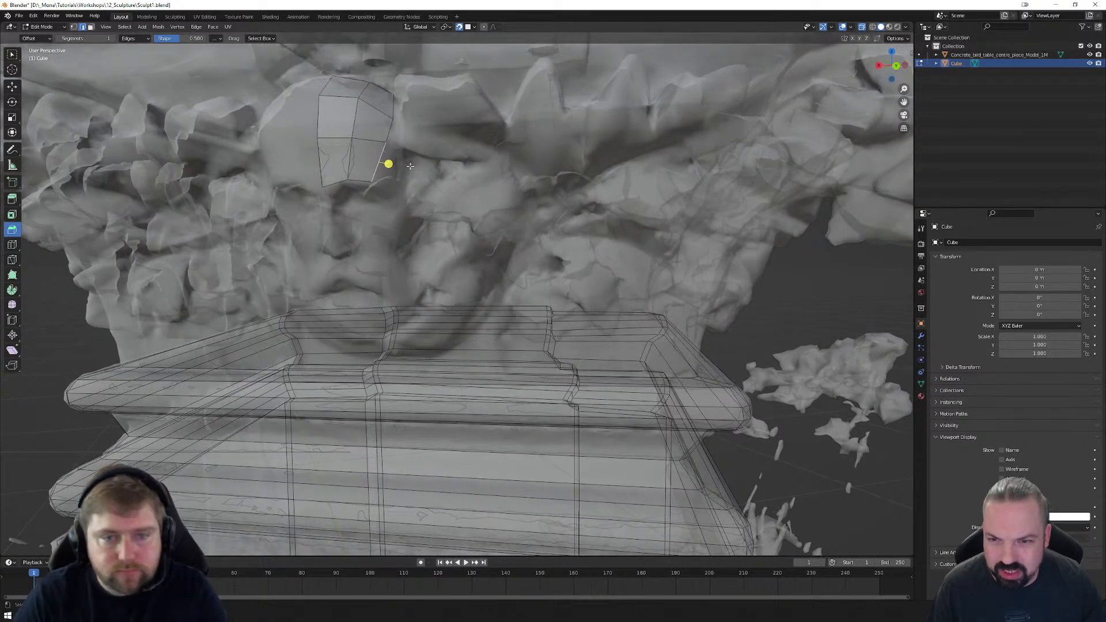
key(g)
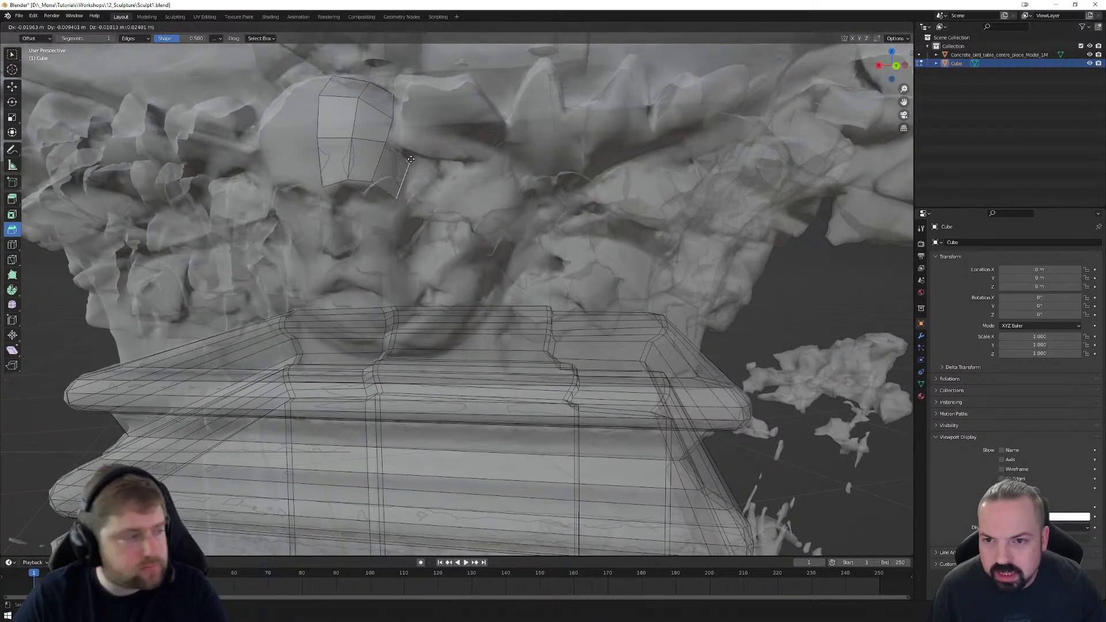
click(412, 159)
Step: Nudge the lower corner vertex of the temple face into line with the scanned brow
middle_drag(412, 159, 418, 151)
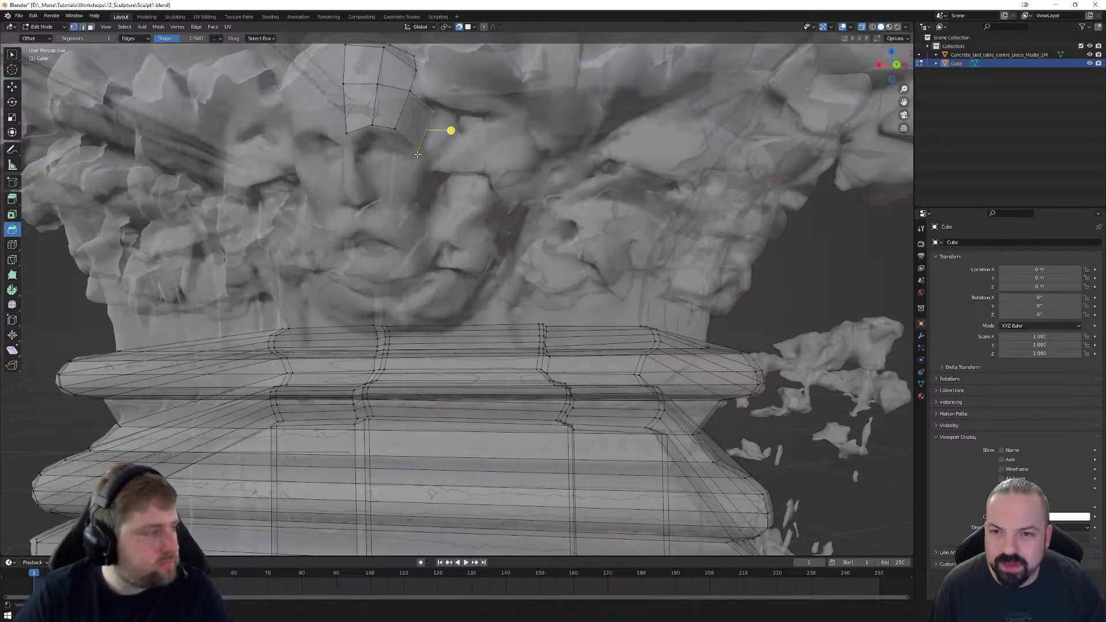
key(g)
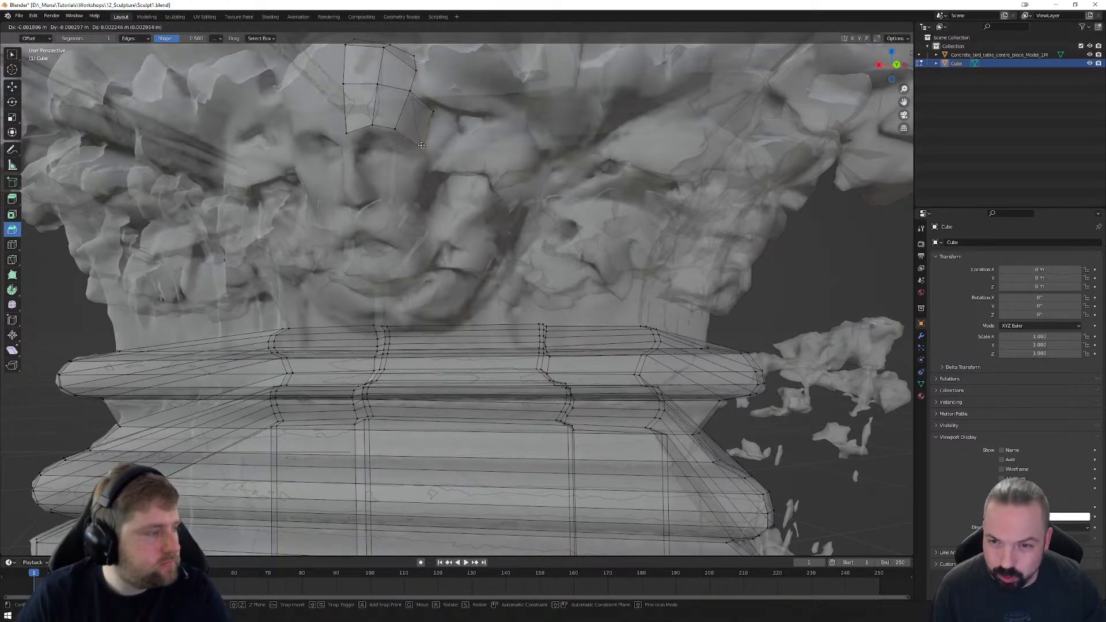
click(417, 148)
Step: Extrude the forehead patch's lower edge above the eye down into the scanned eye socket
middle_drag(417, 147, 411, 142)
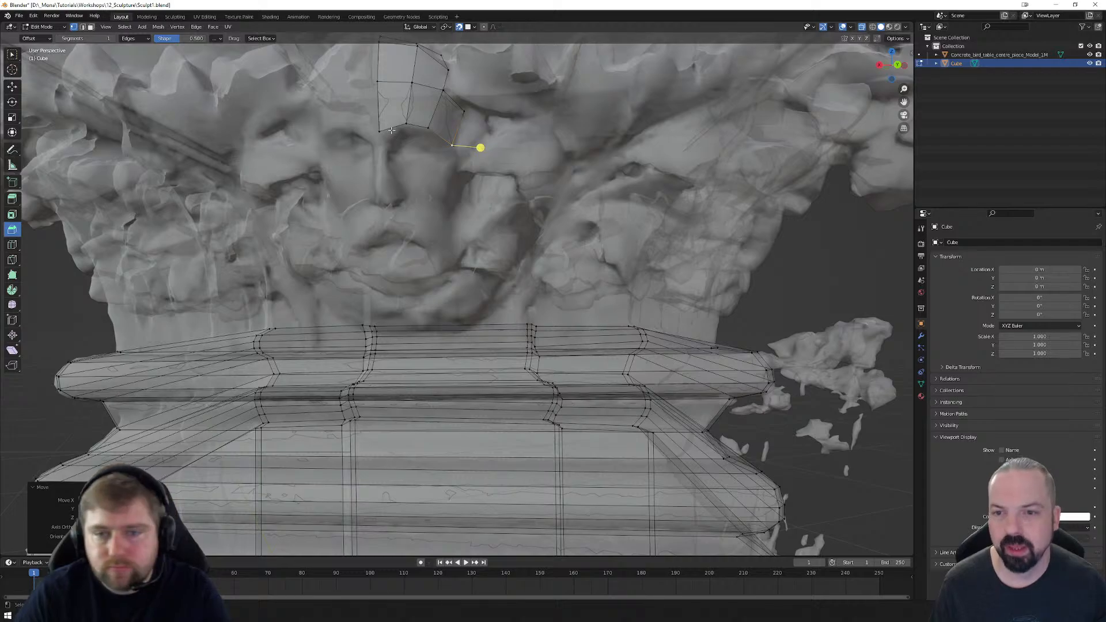
click(392, 130)
key(2)
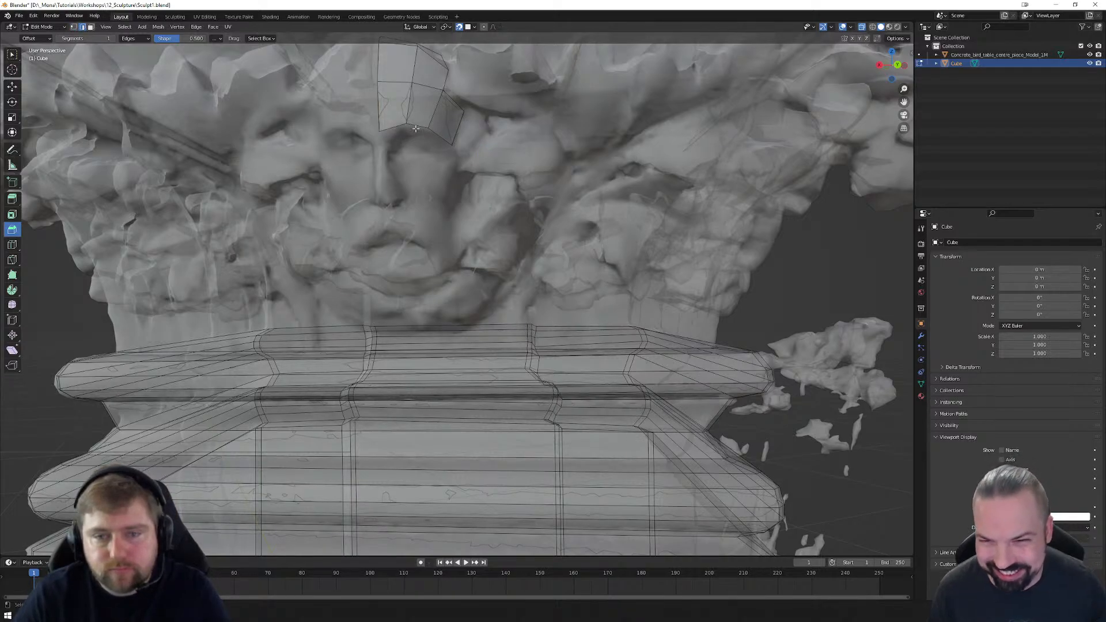
click(415, 130)
key(e)
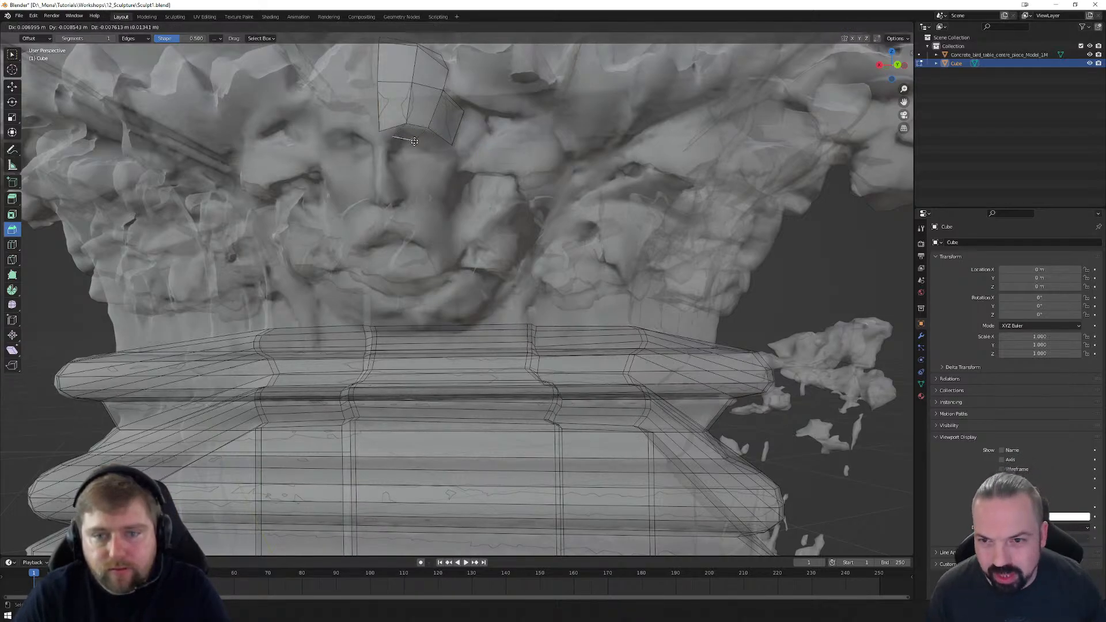
click(421, 150)
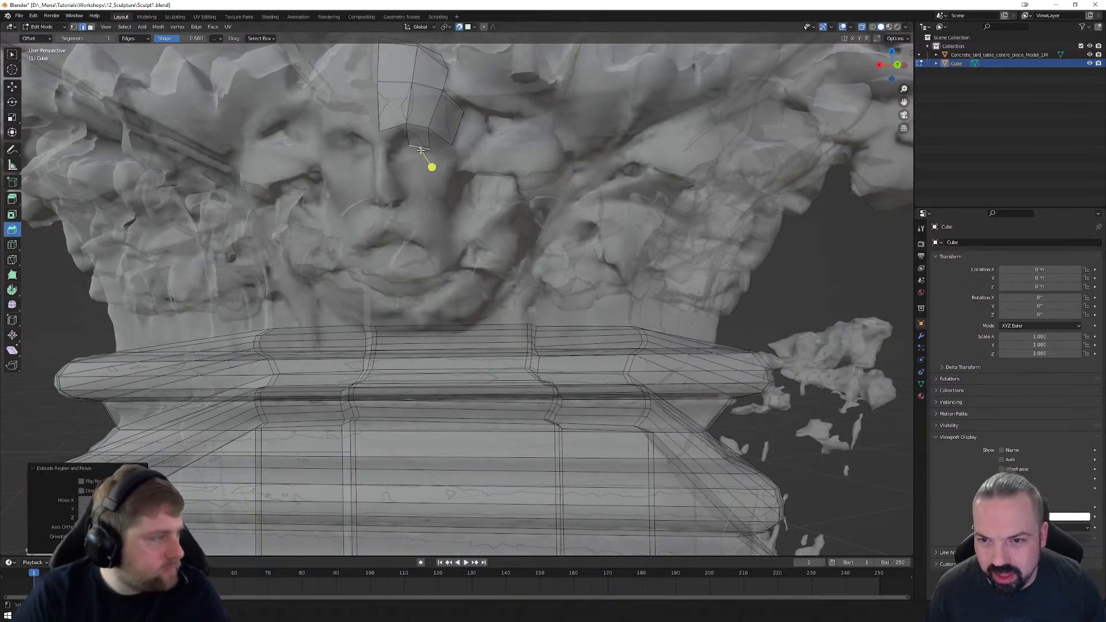
Step: Extrude the forehead patch's innermost lower edge down to the nose bridge and align the new vertices with the face's centre line
click(397, 131)
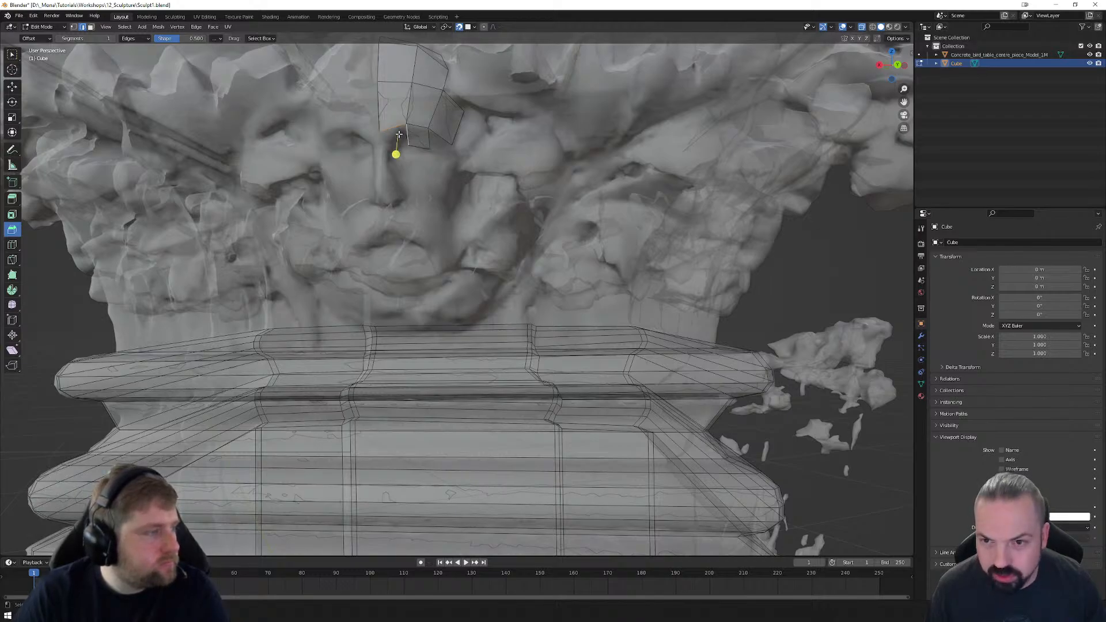
key(1)
key(e)
click(393, 160)
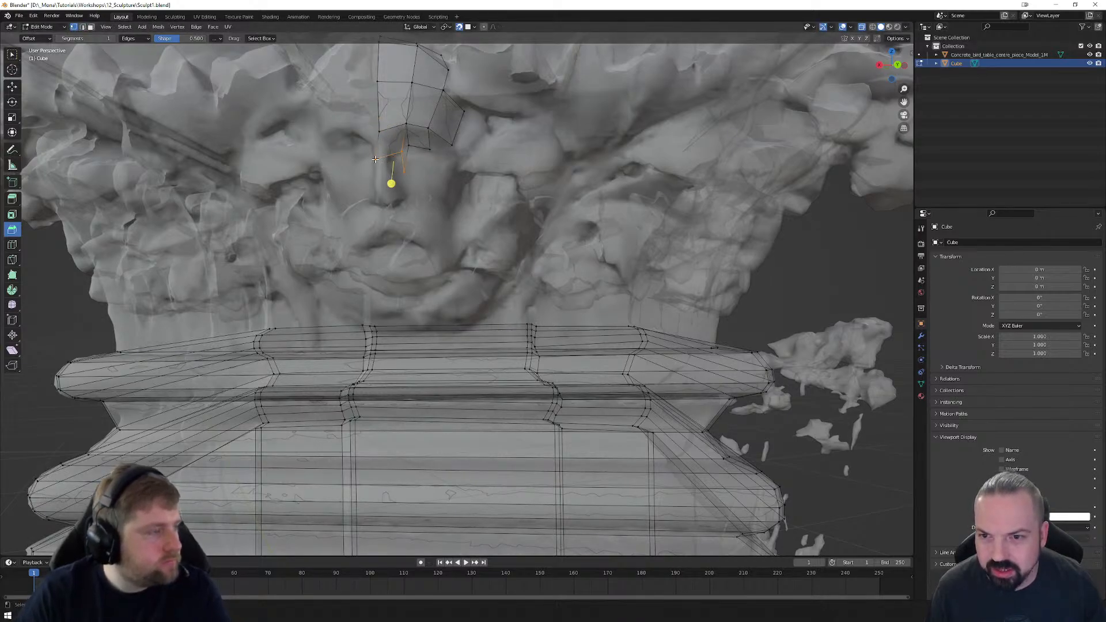
click(375, 159)
key(g)
click(390, 155)
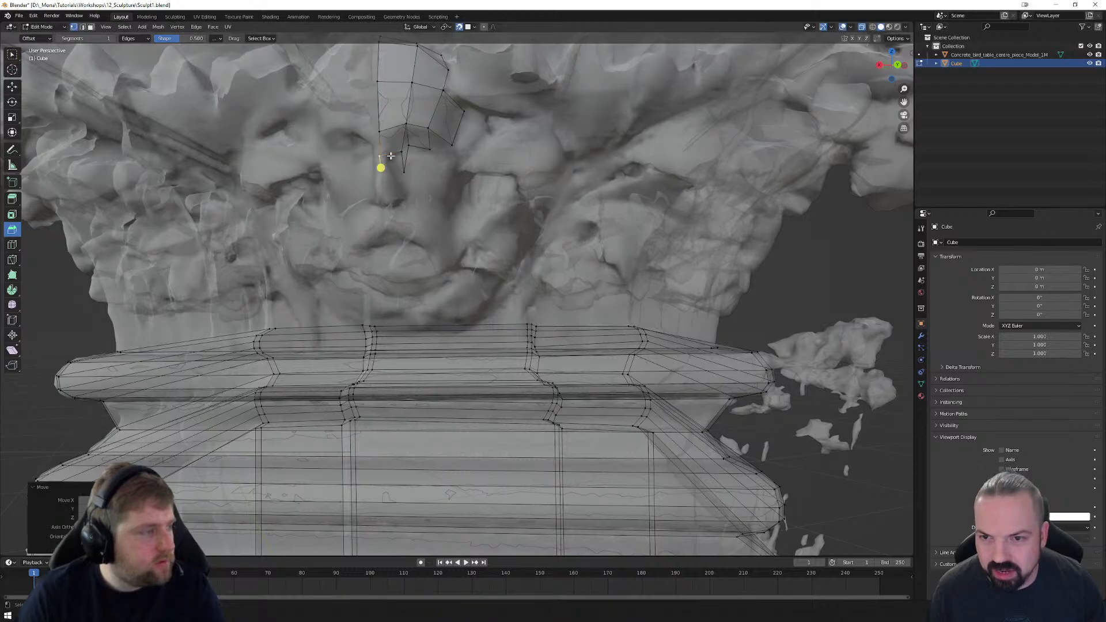
key(g)
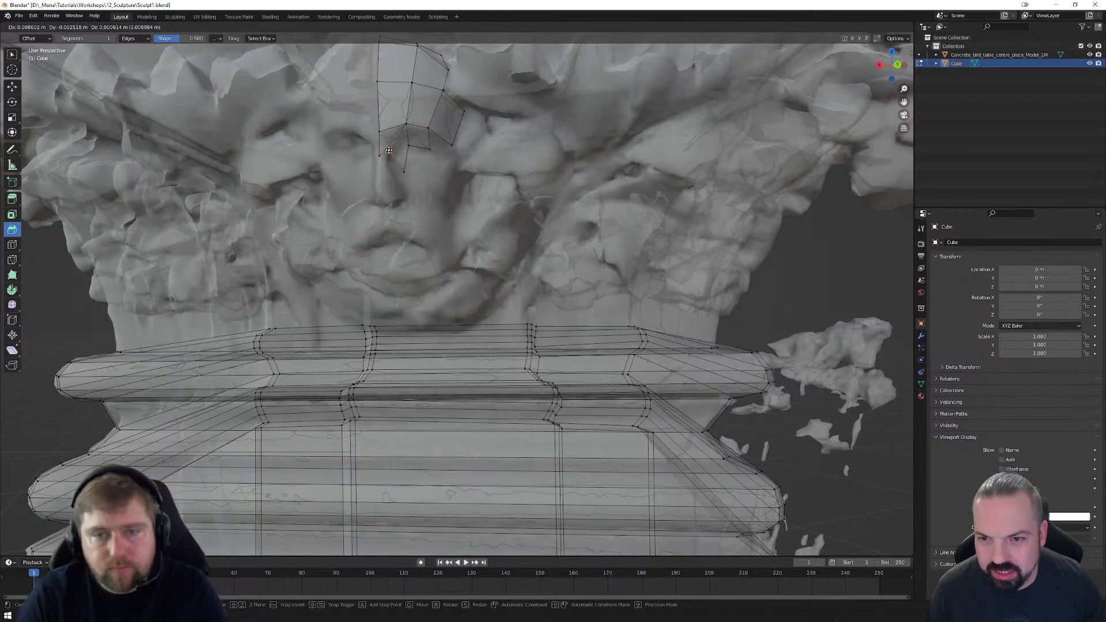
click(391, 154)
Step: Adjust the lower vertices where the nose bridge and brow faces meet so they follow the scanned eye socket
key(g)
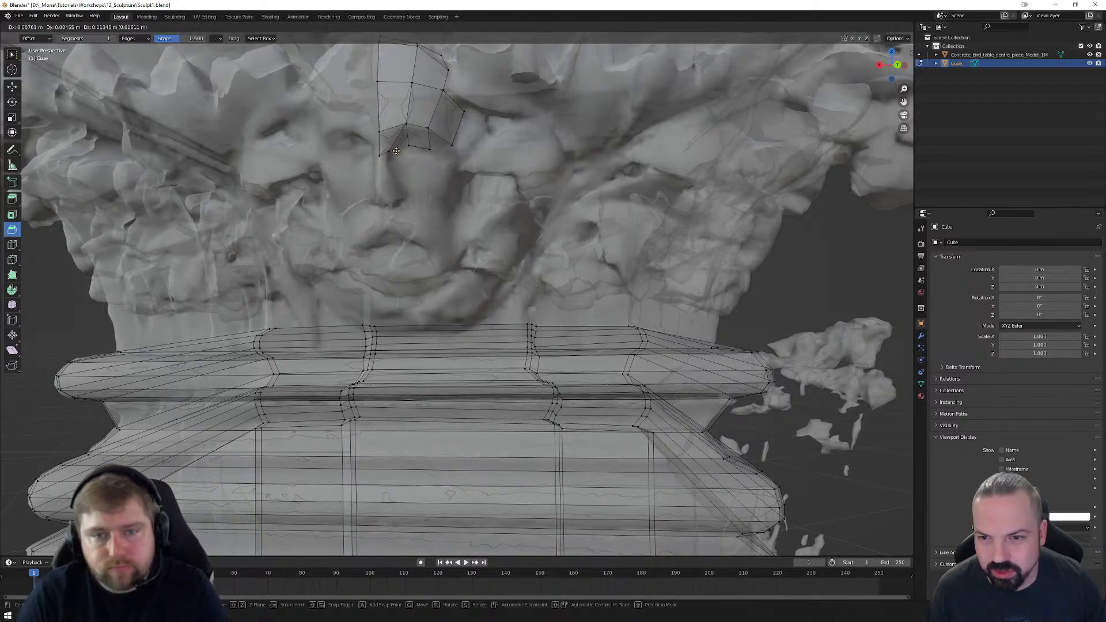
key(Escape)
key(g)
key(Escape)
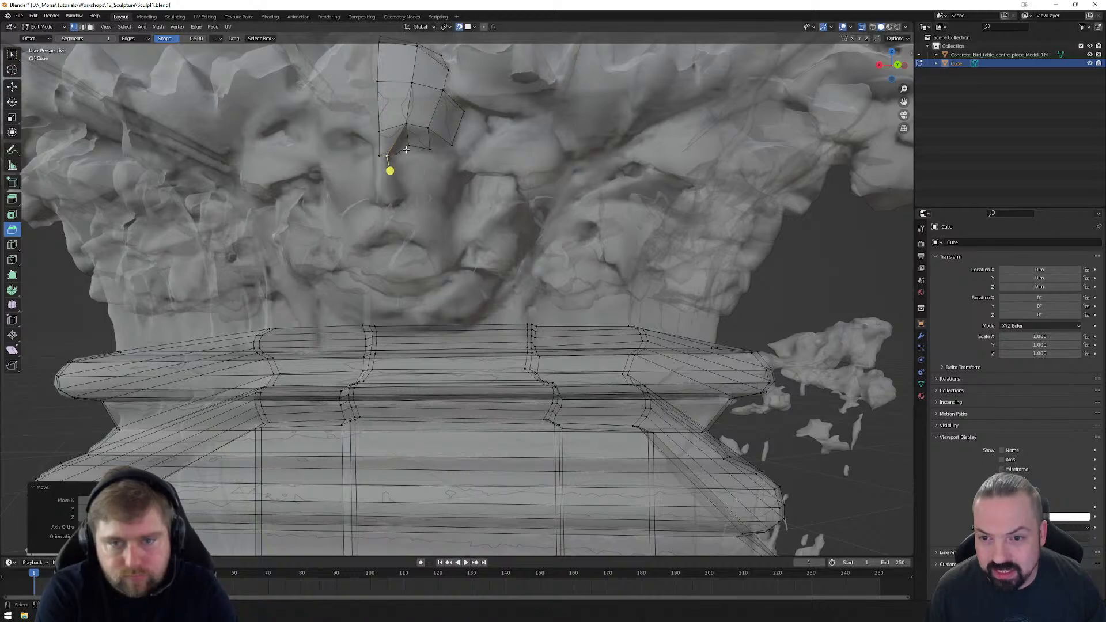
key(g)
key(Escape)
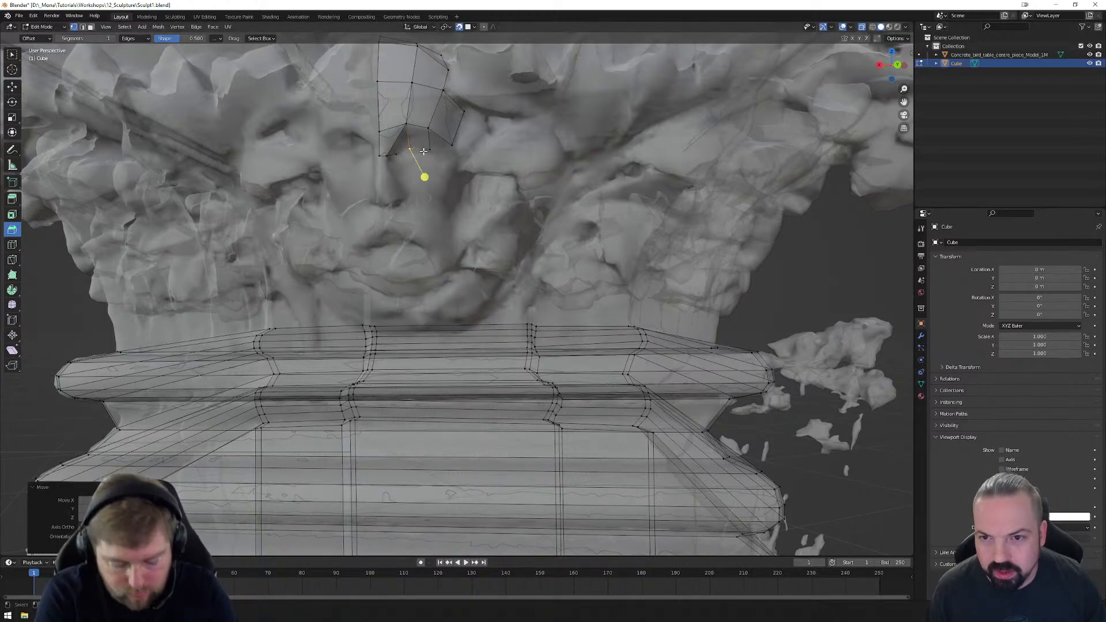
key(g)
key(Escape)
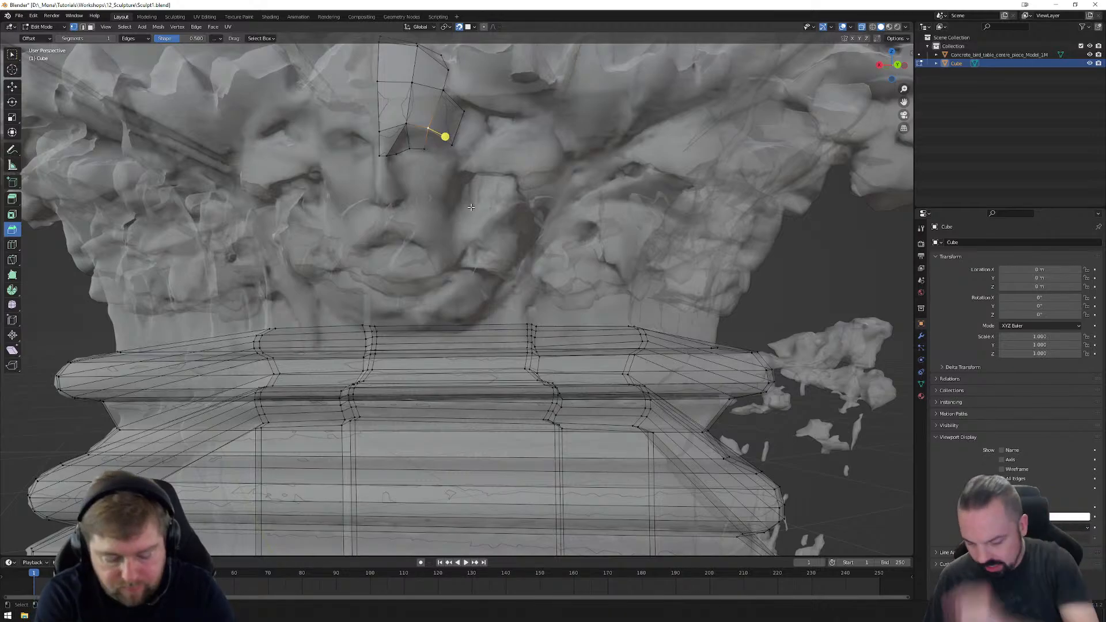
Step: Extend the brow strip outward below the temple face, placing its new lower corner vertex on the scanned brow
middle_drag(544, 188, 459, 220)
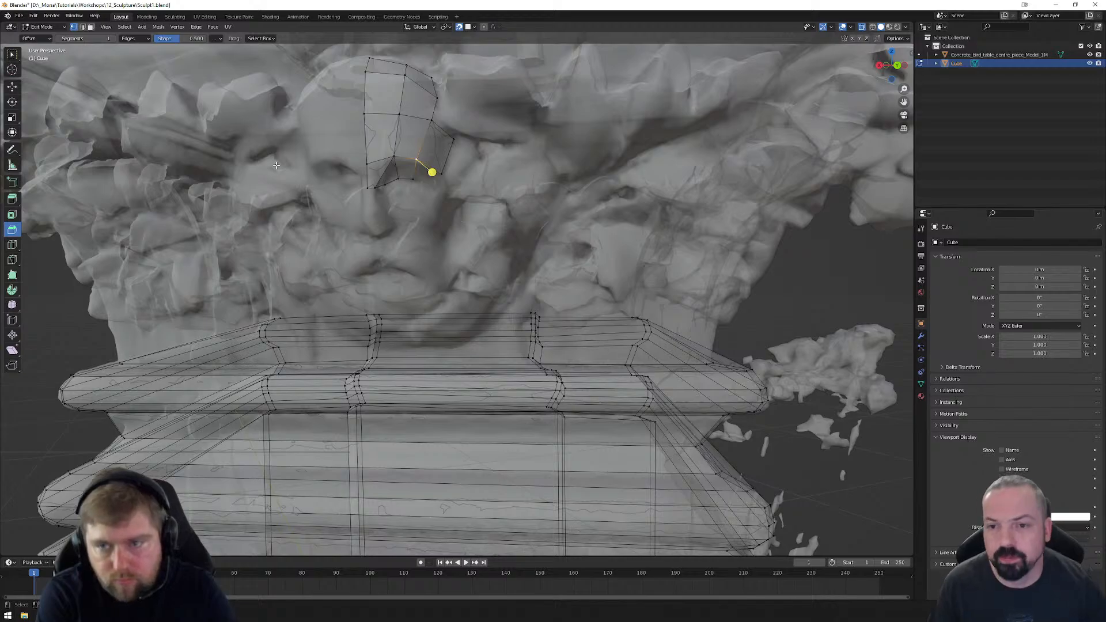
scroll(453, 189, up, 2)
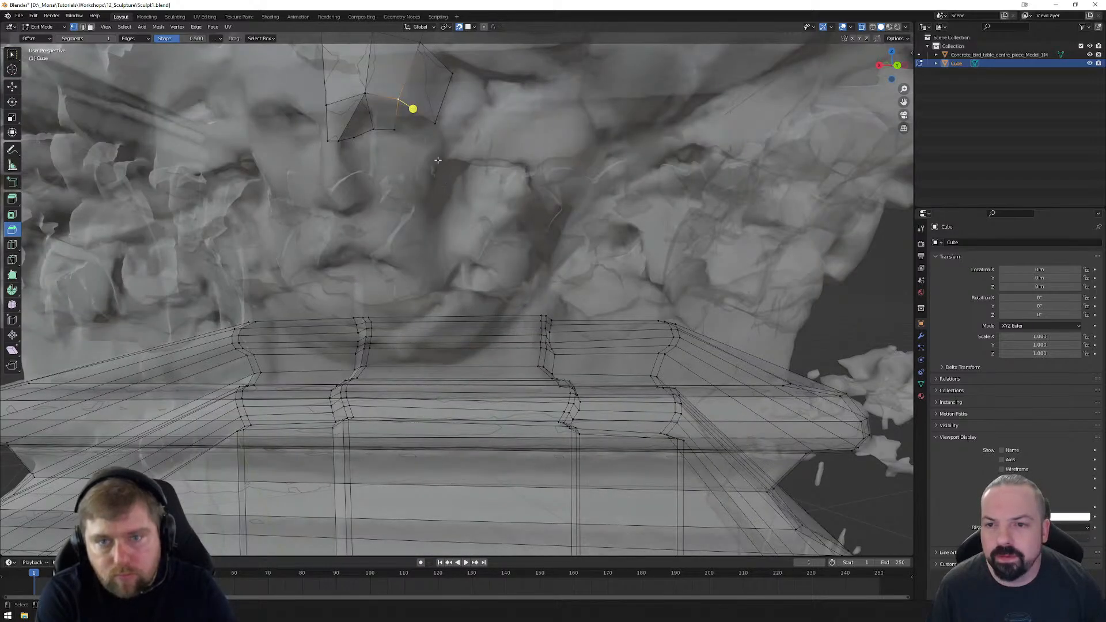
middle_drag(438, 160, 436, 169)
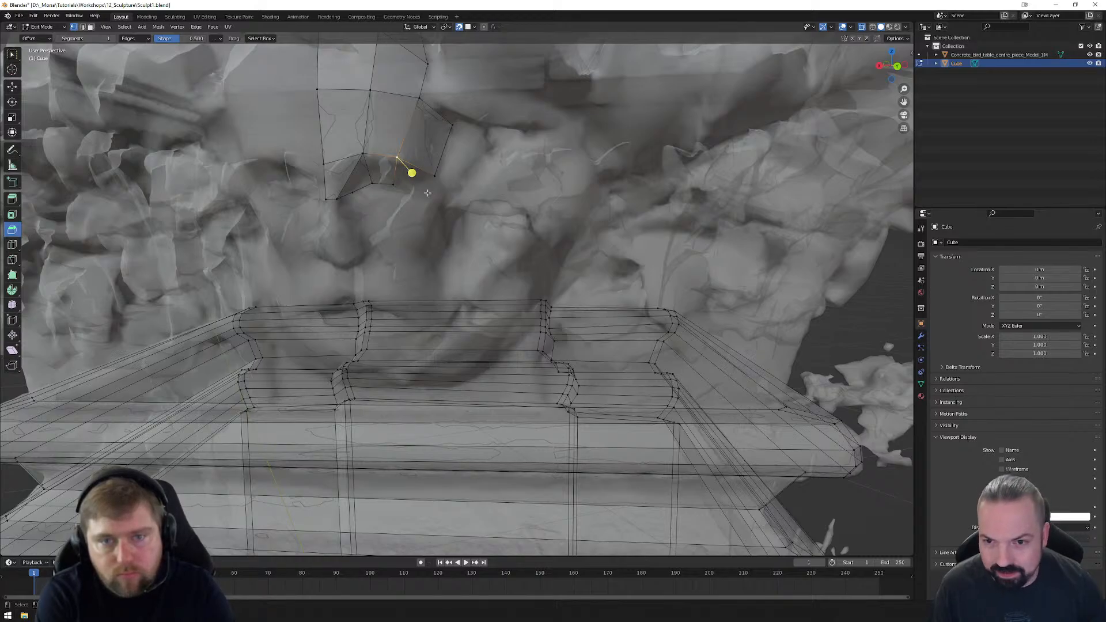
key(g)
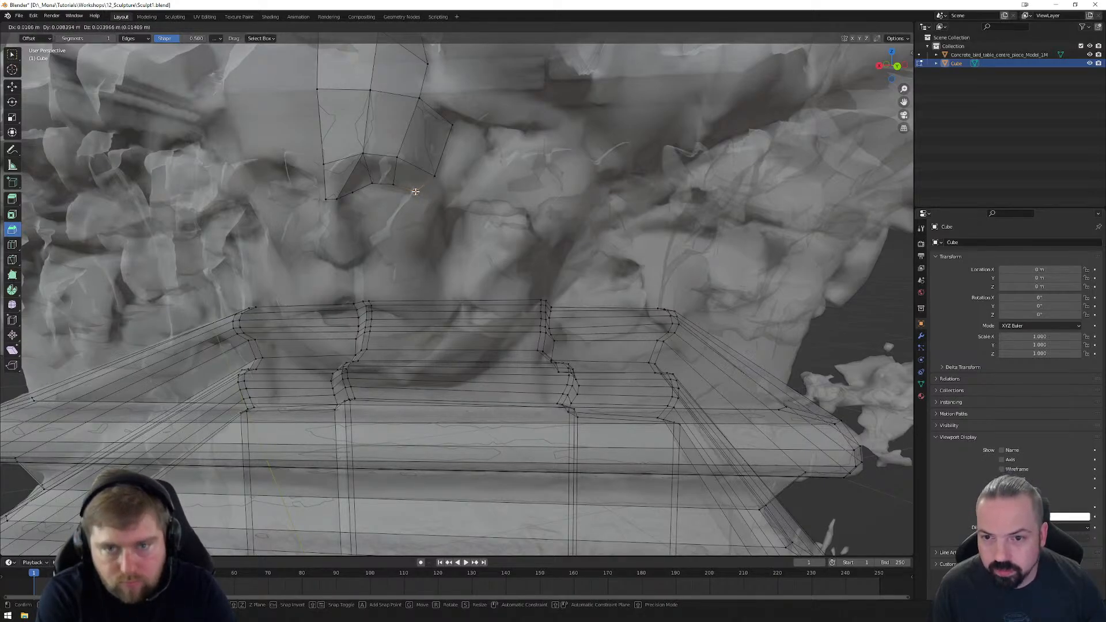
click(406, 194)
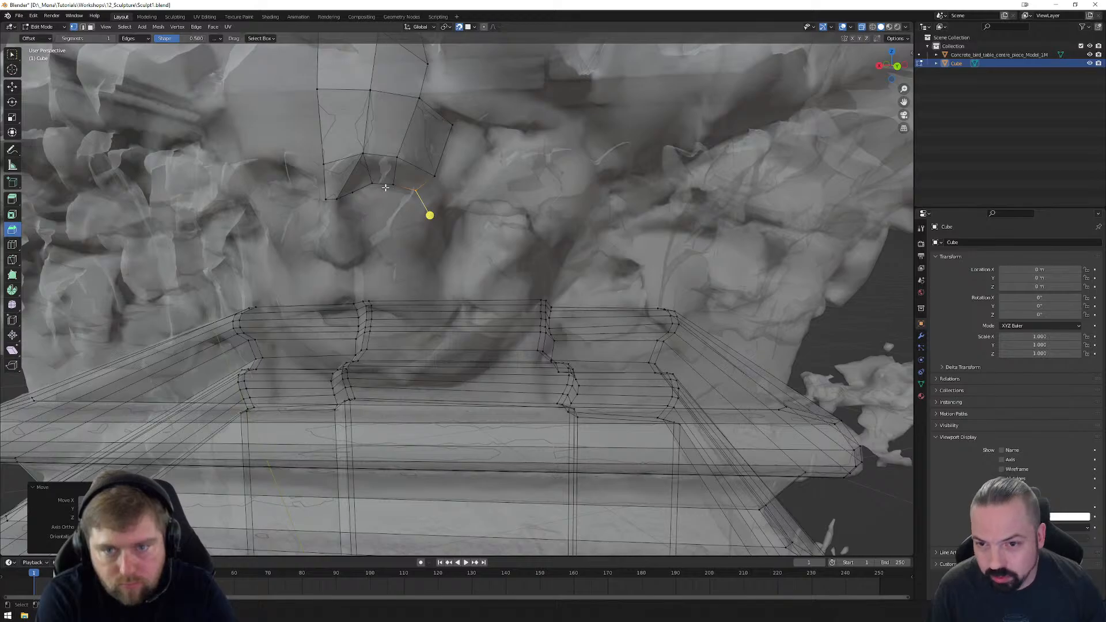
Step: Reposition the three vertices along the brow strip's lower edge to follow the scanned upper eyelid
click(355, 194)
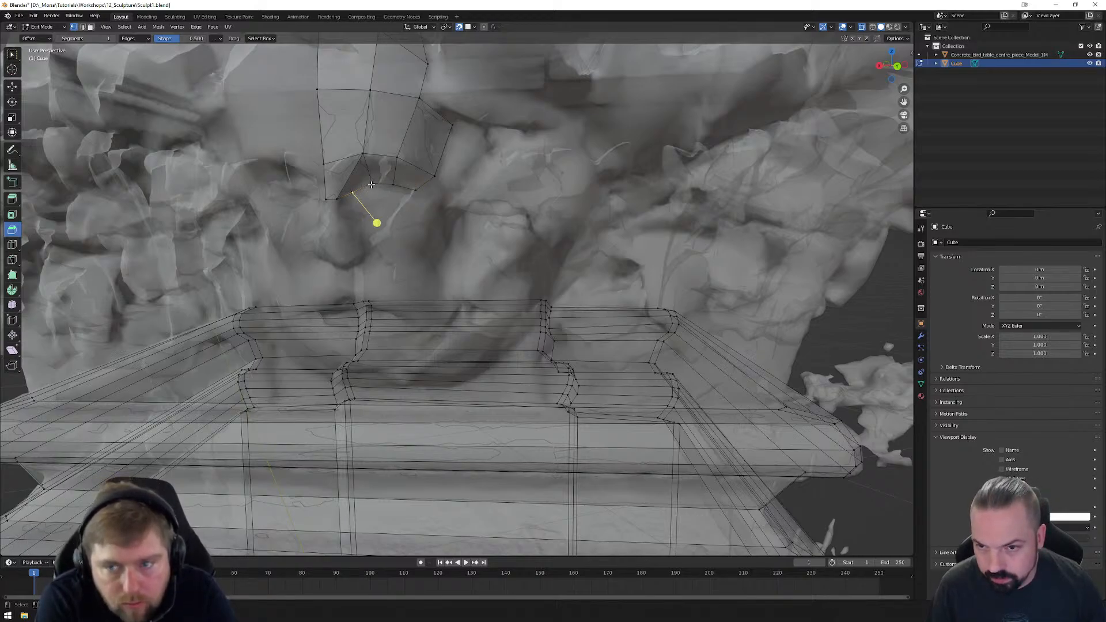
key(g)
click(391, 184)
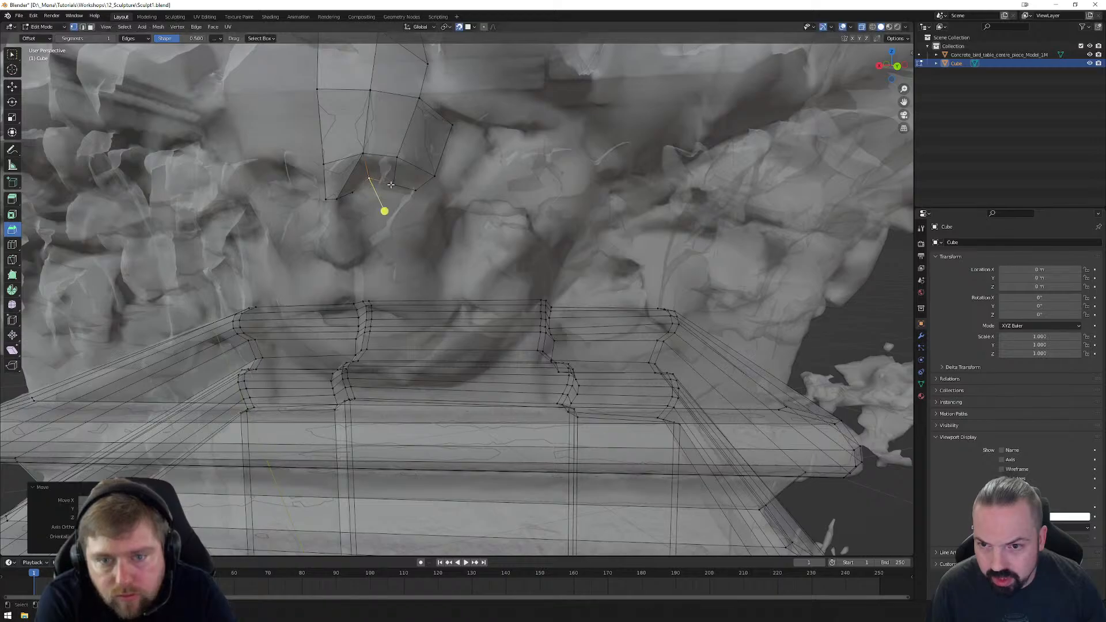
click(391, 184)
key(g)
click(398, 179)
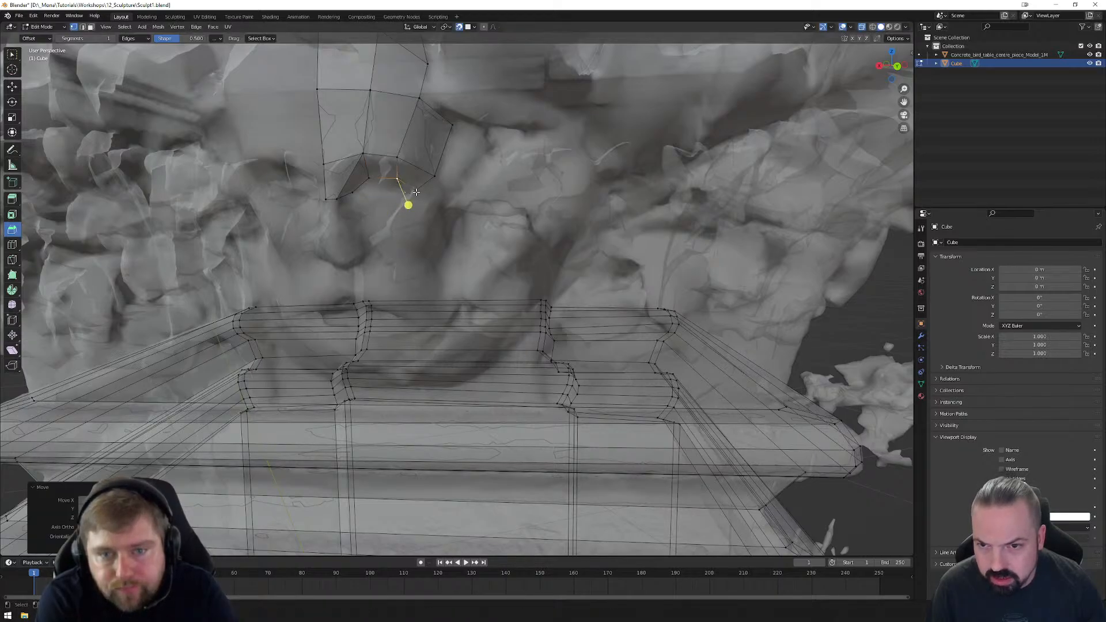
click(416, 192)
key(g)
click(413, 190)
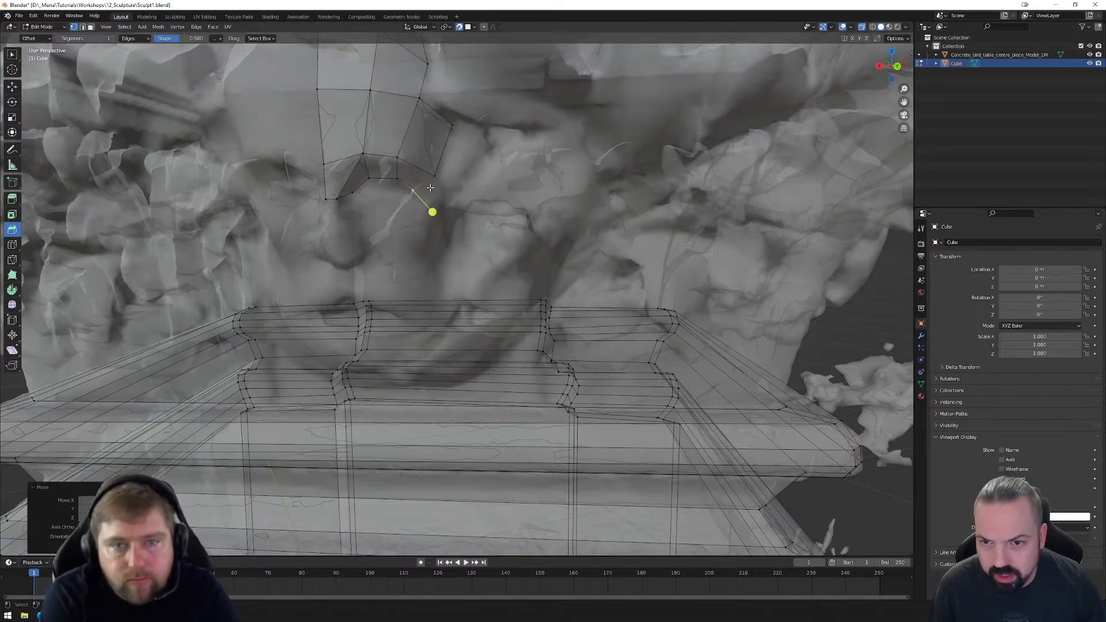
Step: Extrude the outer brow's lower edge down beside the eye and place its two new vertices on the scan
key(2)
click(429, 188)
key(e)
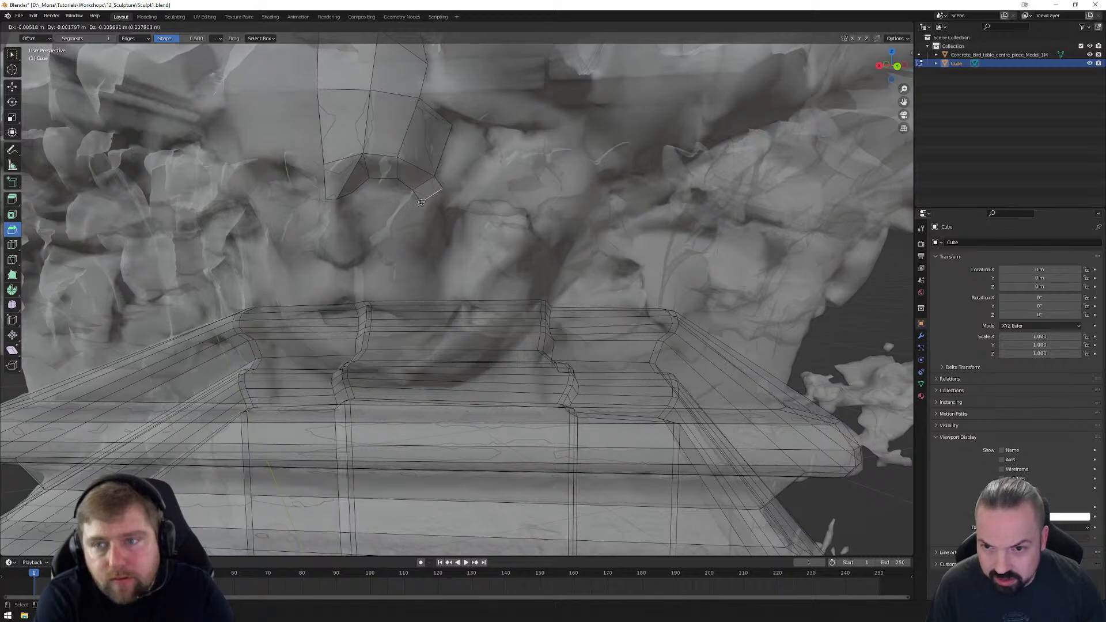
click(434, 204)
key(1)
click(420, 205)
key(g)
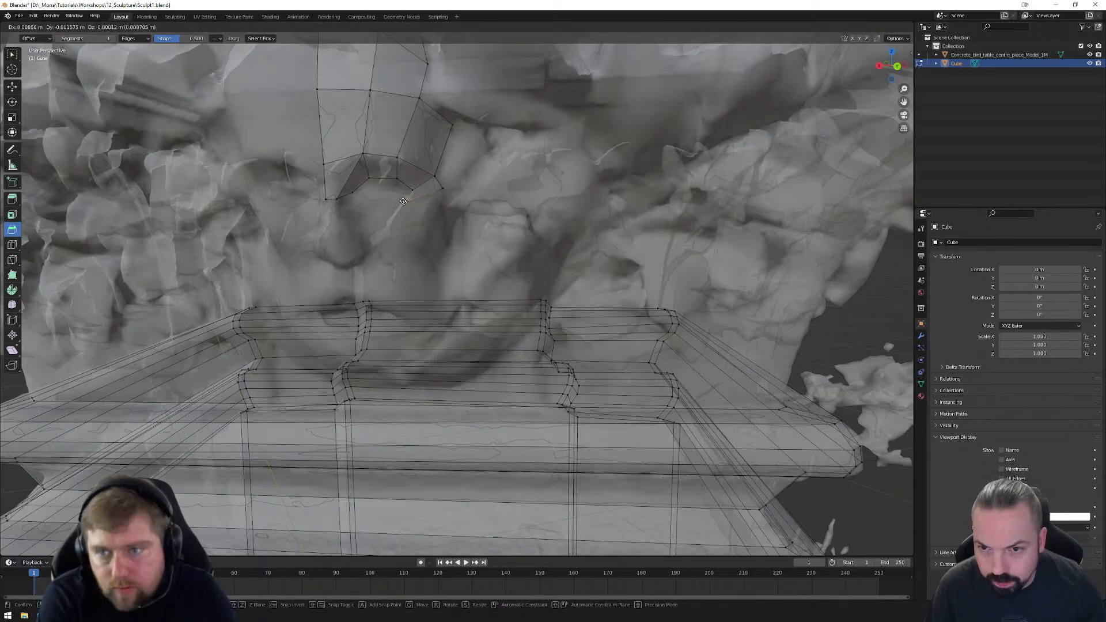
click(400, 202)
key(g)
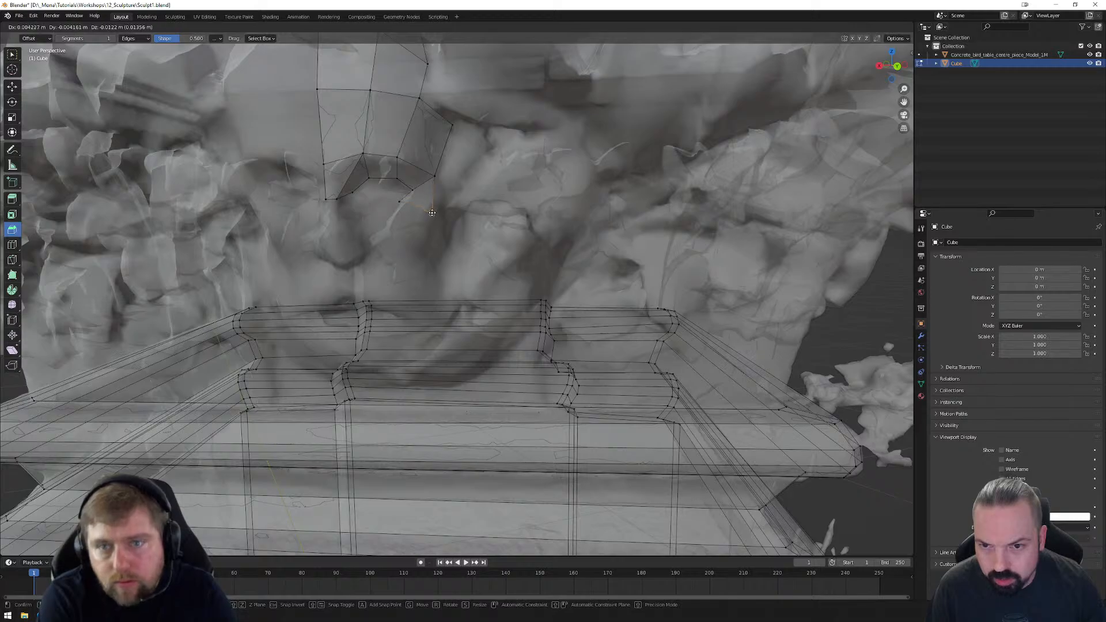
click(416, 212)
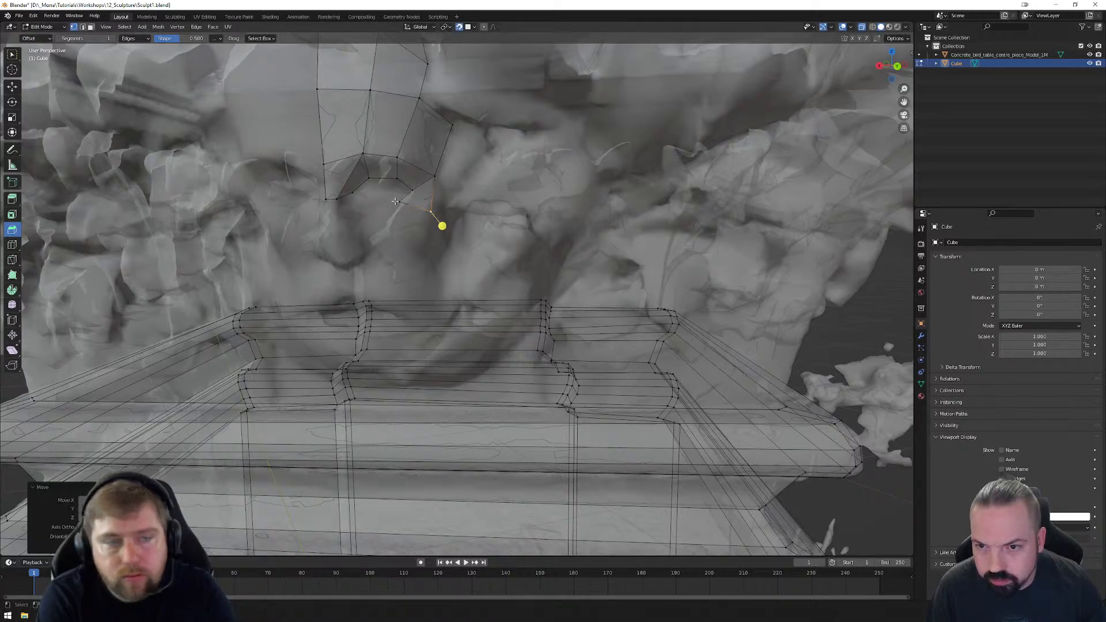
Step: Fill a triangular face between the outer brow strip and the new face beside the eye
key(2)
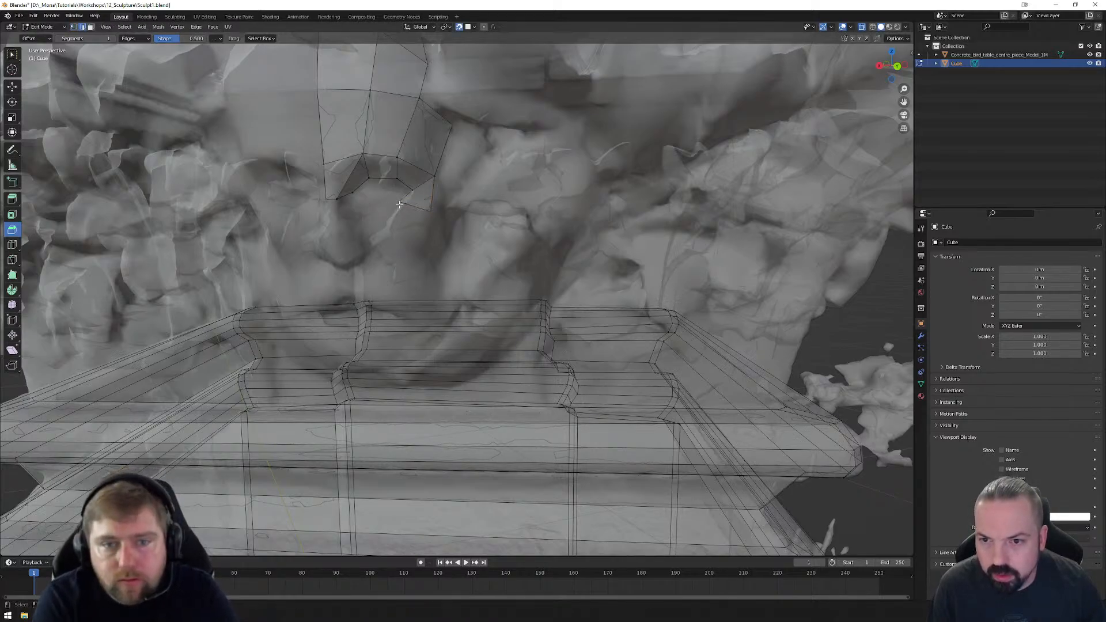
click(402, 187)
click(403, 197)
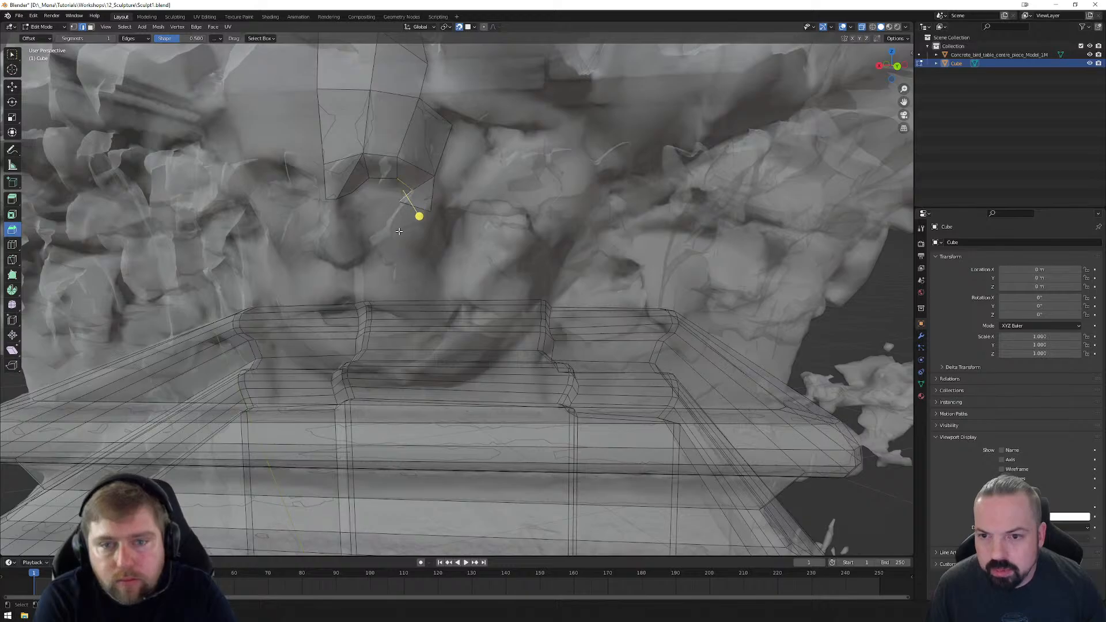
key(f)
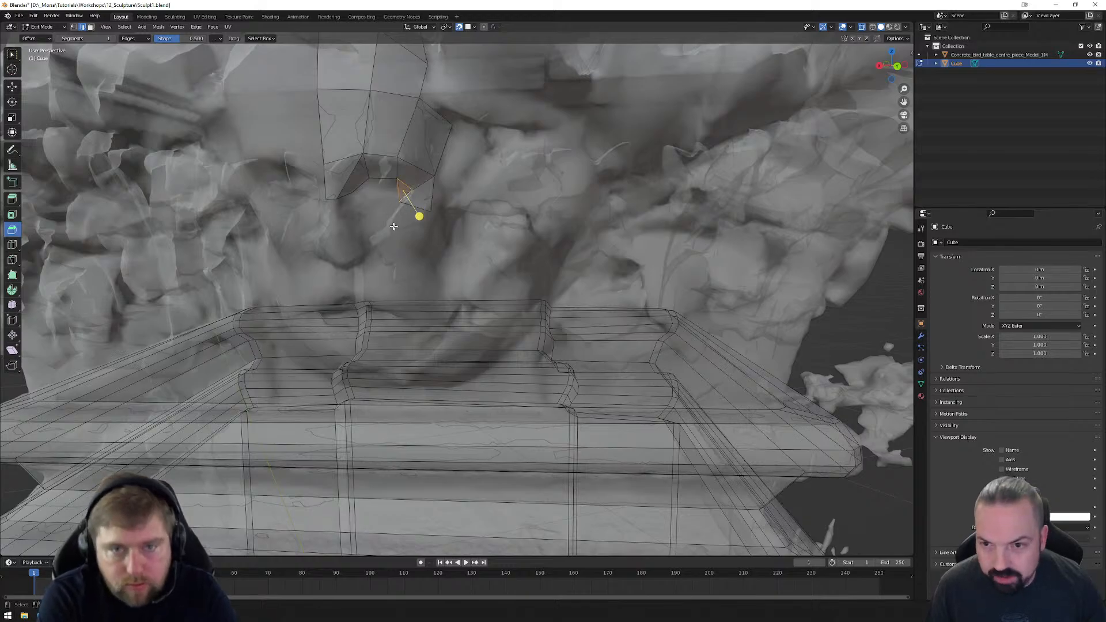
Step: Add a quad over the eye below the brow strip, placing its free lower vertex near the nose
key(1)
click(398, 179)
key(g)
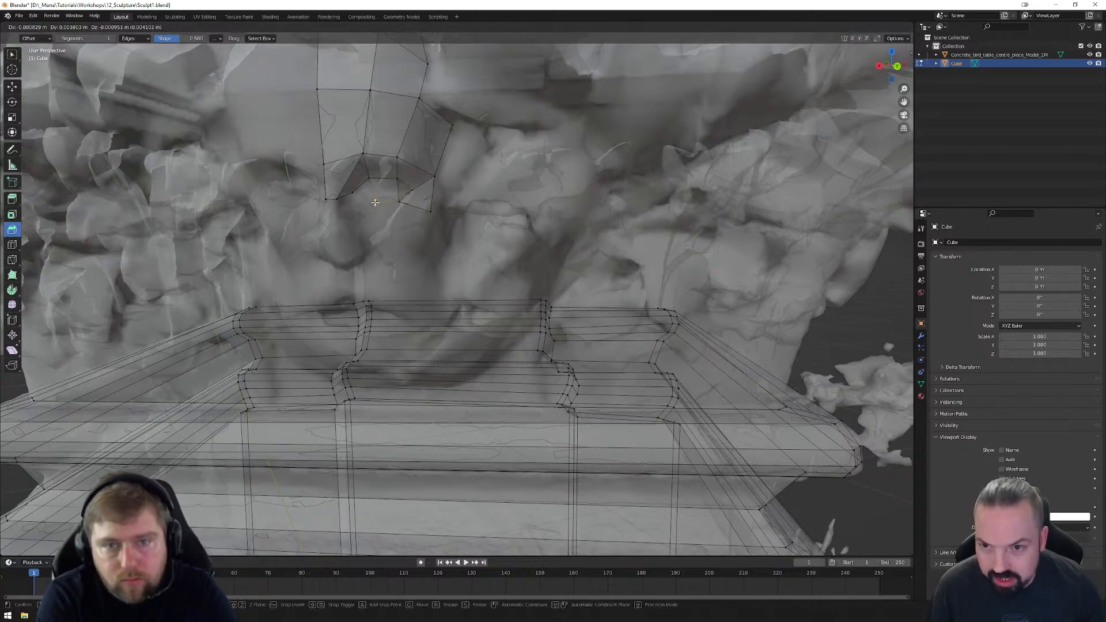
click(367, 199)
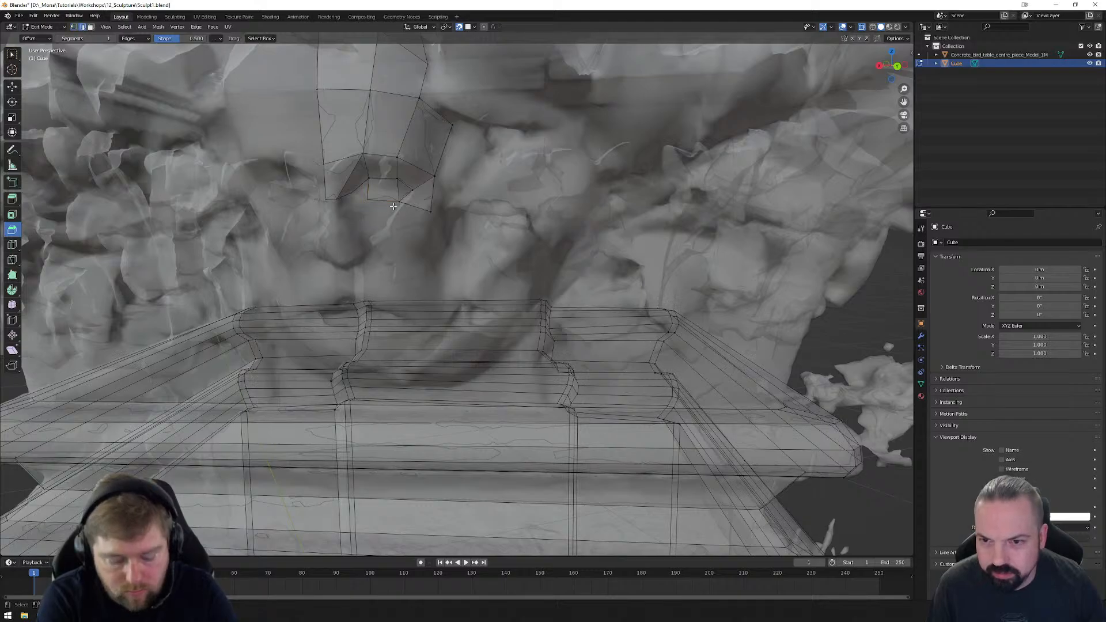
Step: Extrude the two lower edges of the eye faces down toward the cheek
click(414, 206)
key(e)
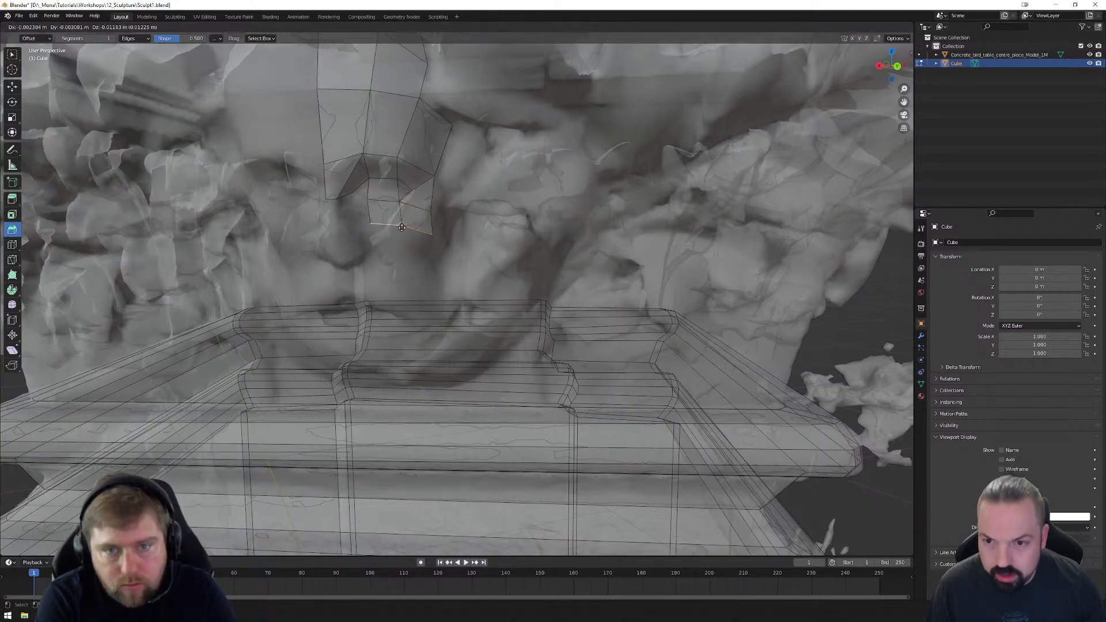
click(401, 232)
key(1)
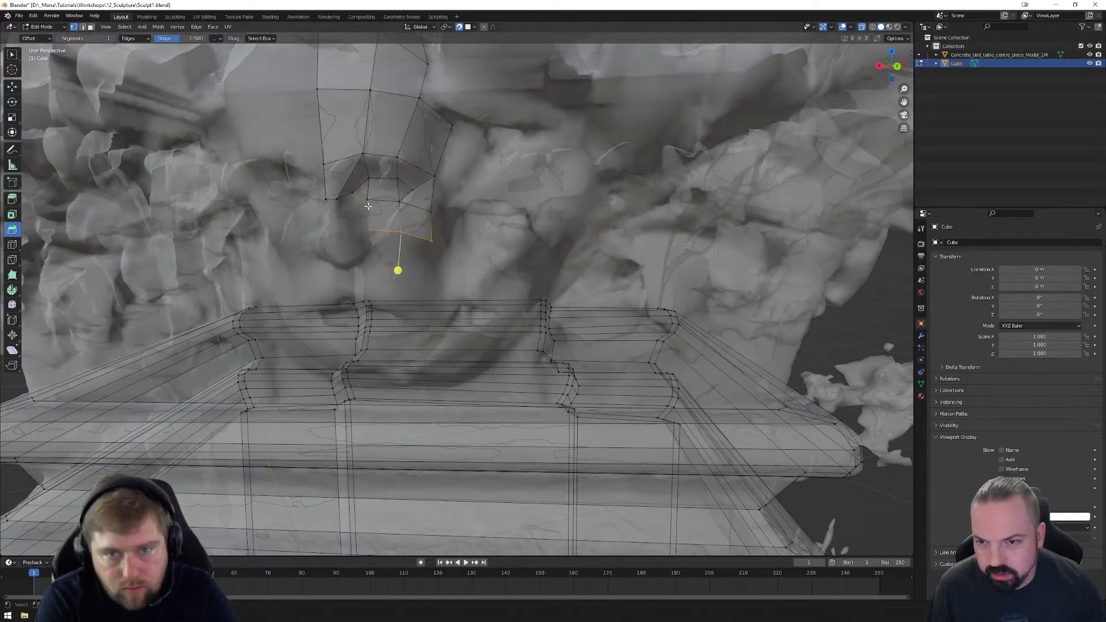
Step: Extrude the short lower edge of the nose bridge strip down twice along the nose, placing both new edges on the scan
key(2)
click(366, 216)
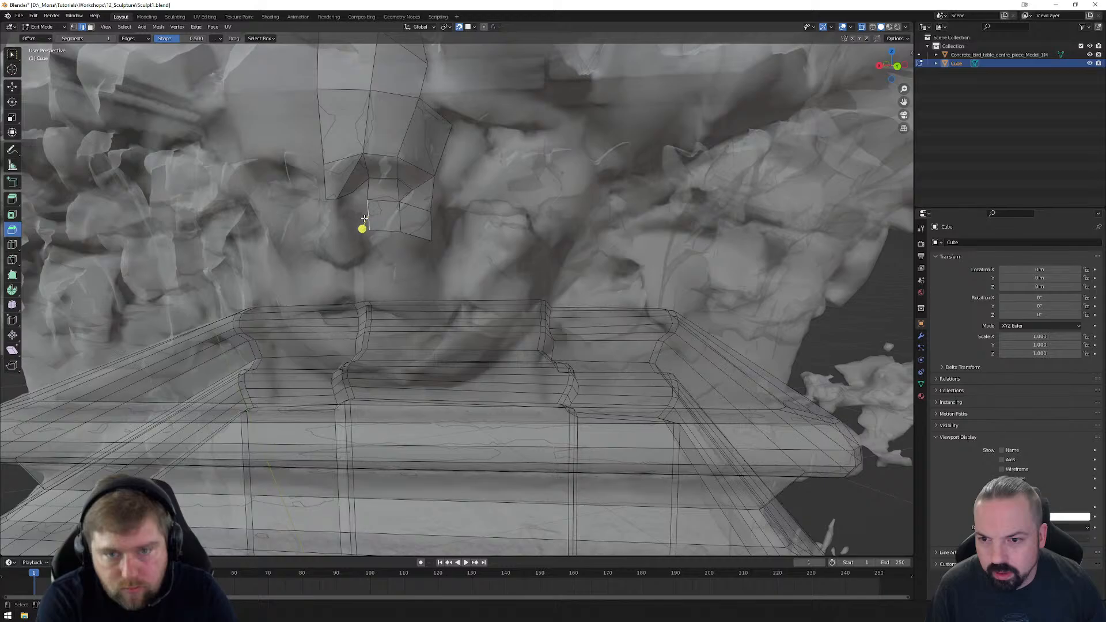
click(329, 203)
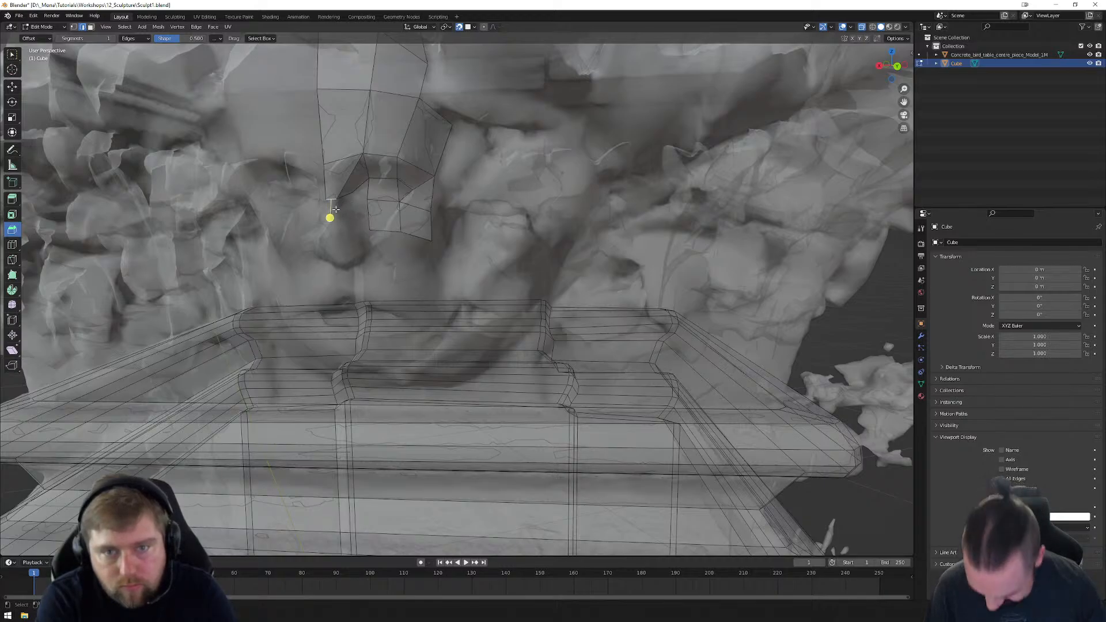
key(g)
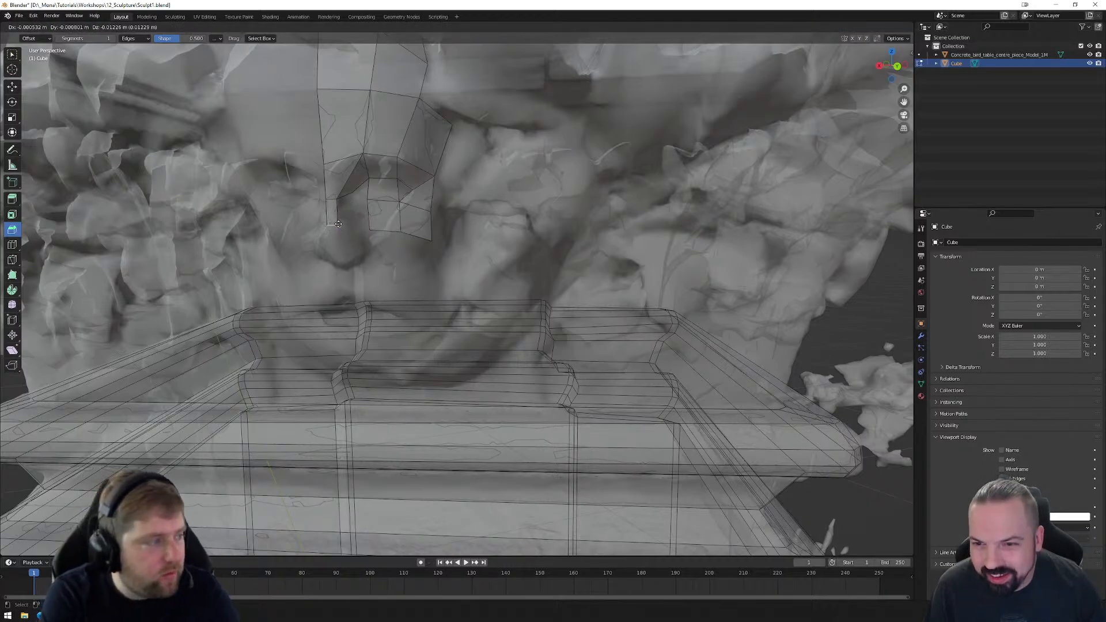
click(339, 222)
key(e)
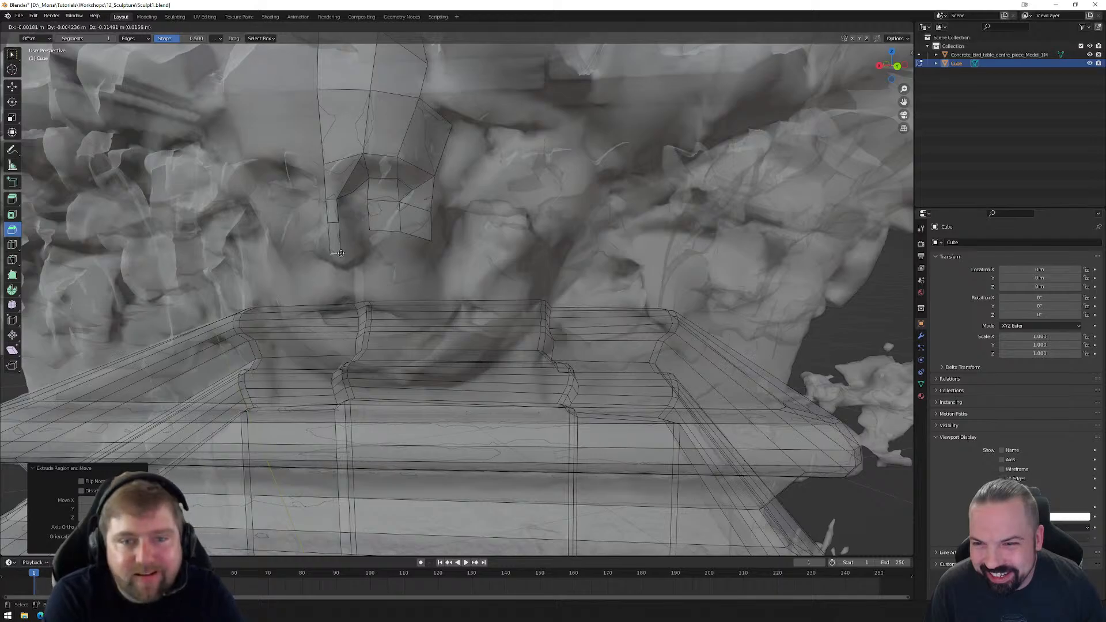
click(338, 254)
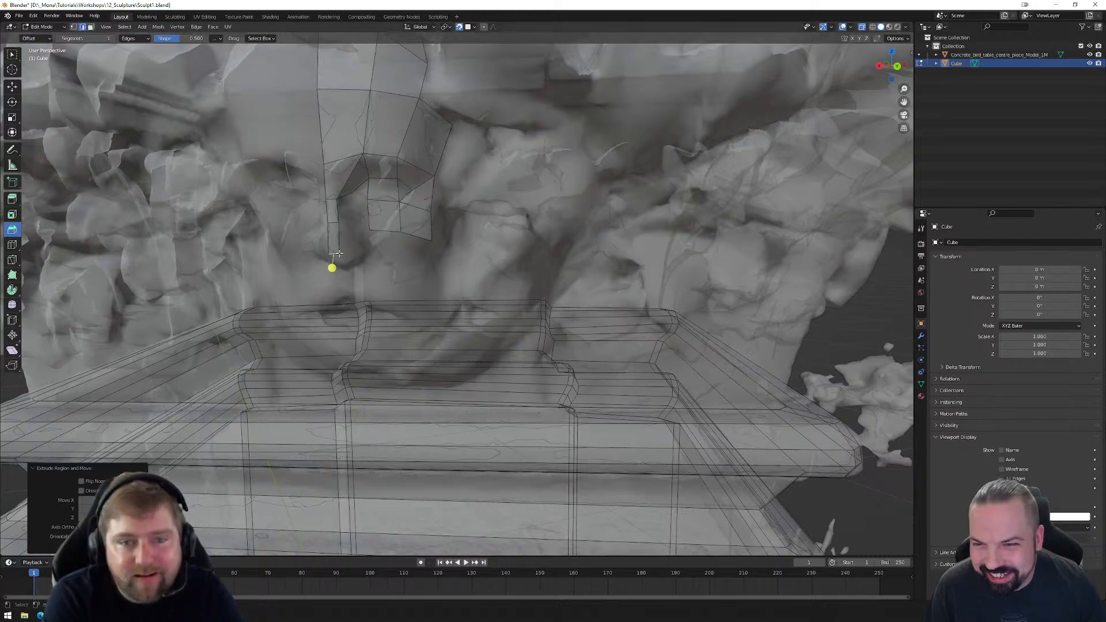
Step: Add a quad from the side of the nose bridge toward the inner eye corner, placing its free vertex on the scan
key(1)
click(343, 205)
key(g)
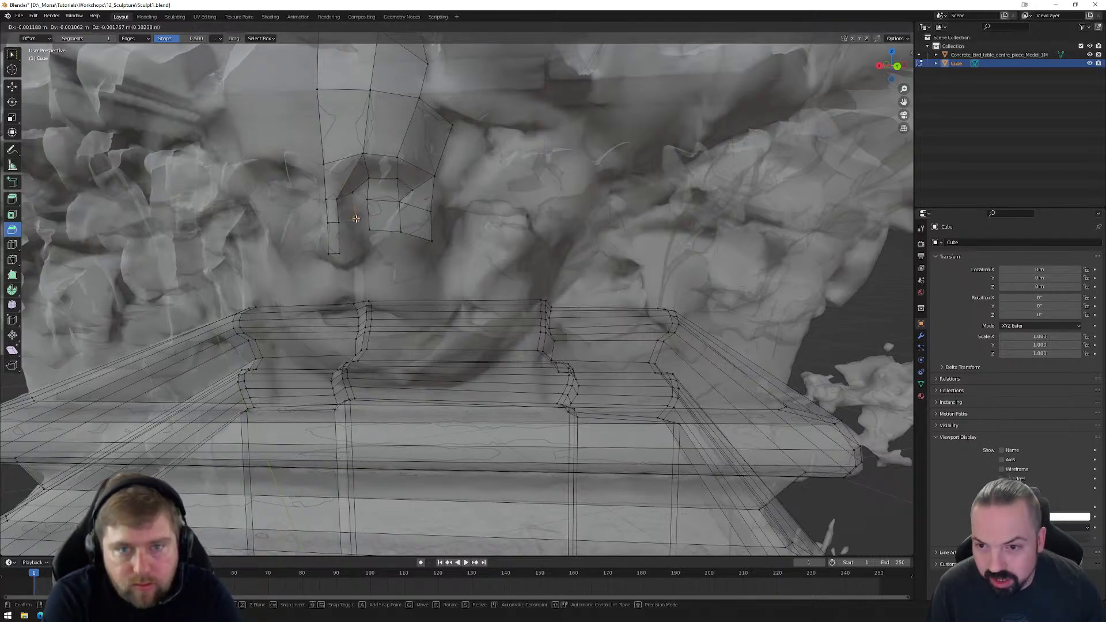
click(355, 218)
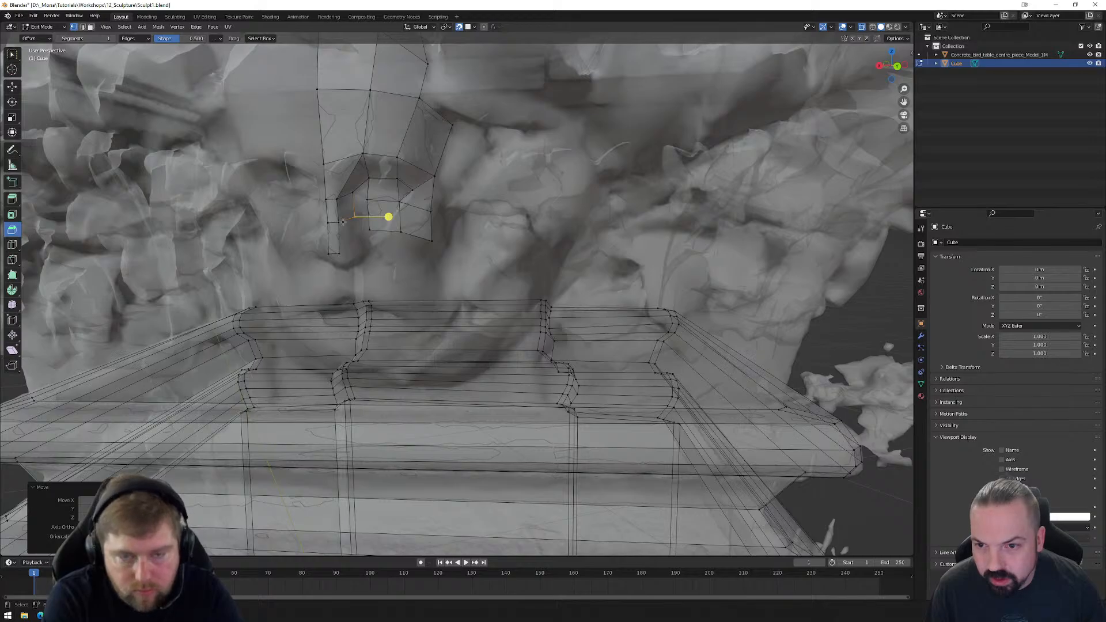
Step: Fill the face between the new nose-side quad and the inner edge of the eye faces
key(2)
click(356, 203)
shift+click(364, 195)
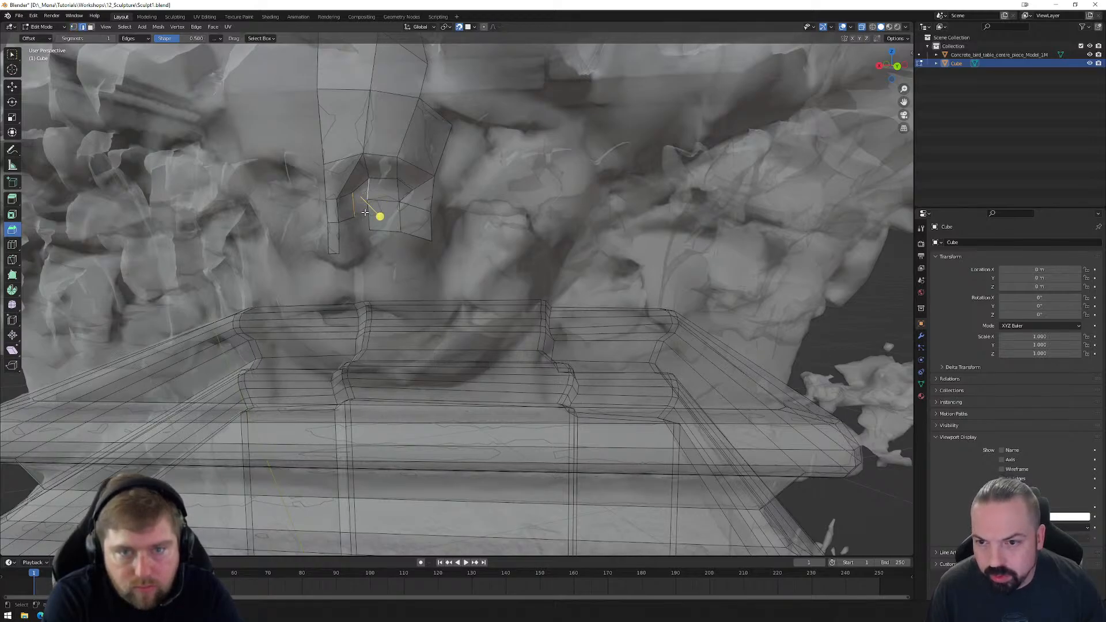
key(f)
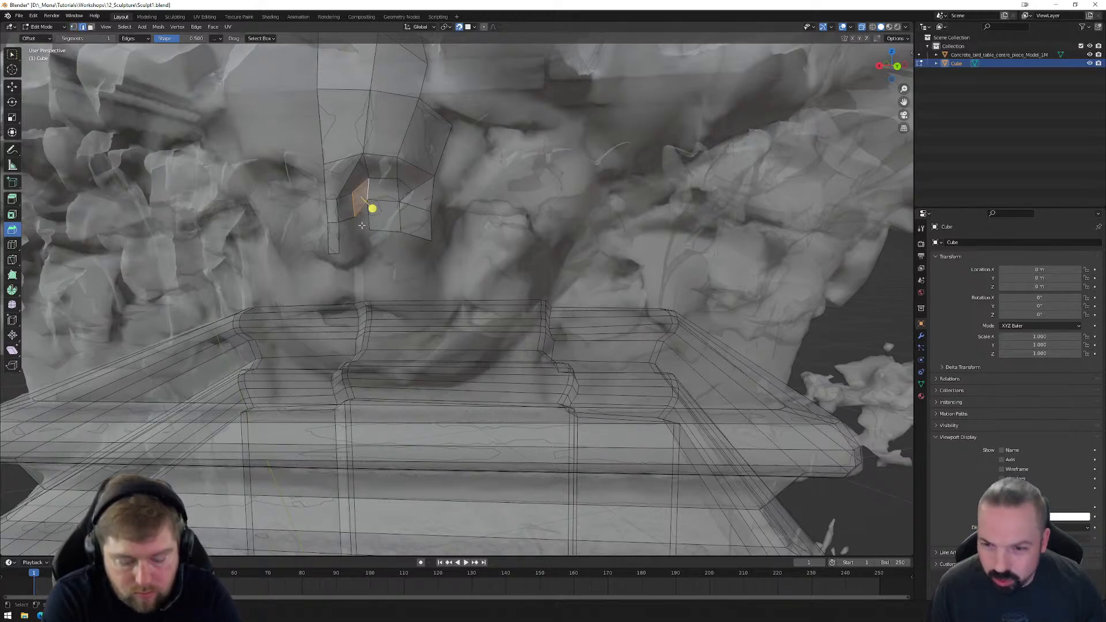
Step: Lower the inner and middle bottom vertices of the cheek faces, and shift the cheek's inner edge away from the nose
key(1)
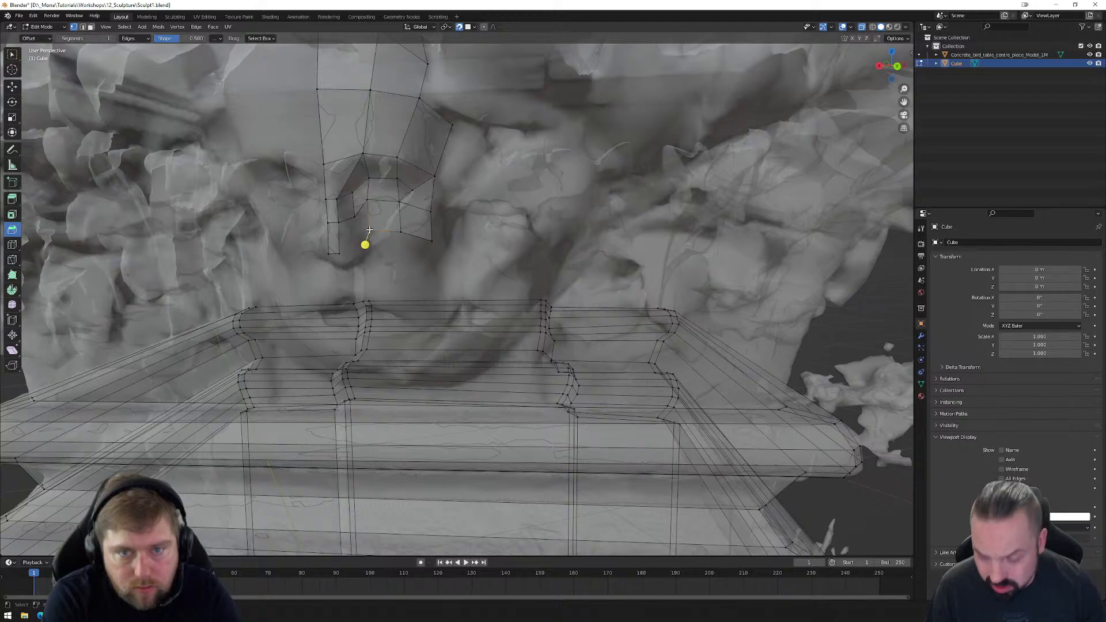
key(g)
click(369, 244)
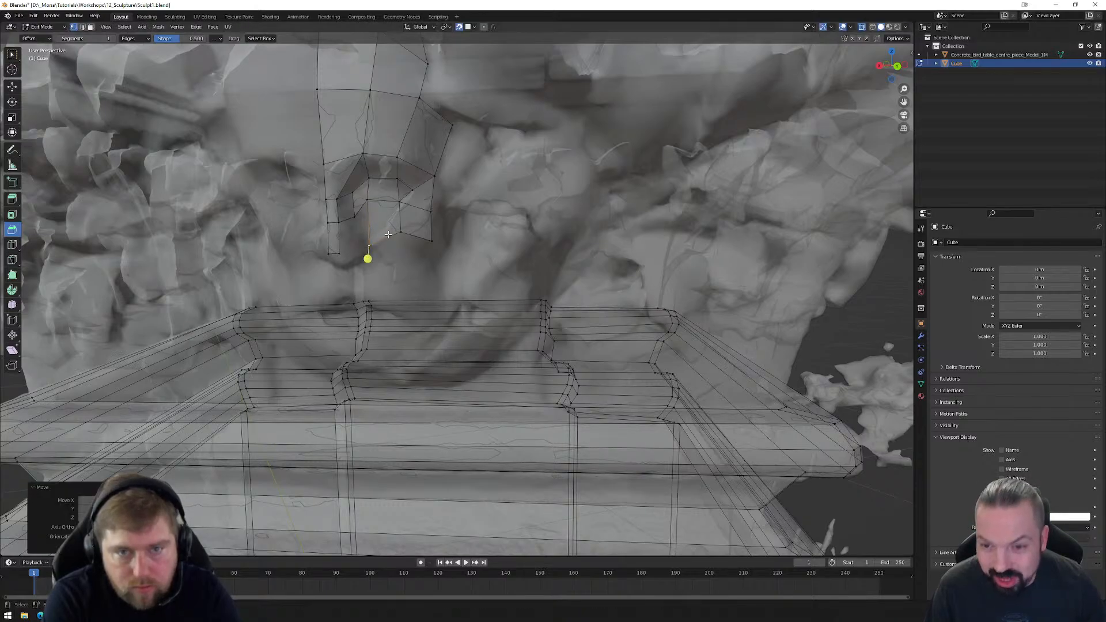
click(401, 235)
key(g)
click(400, 246)
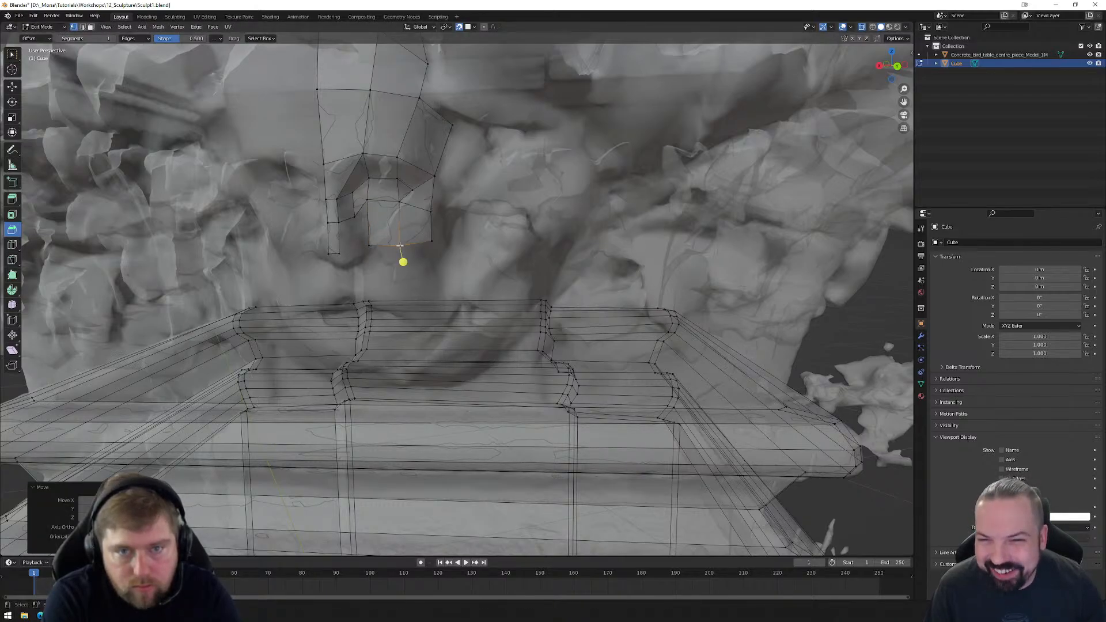
click(368, 201)
key(g)
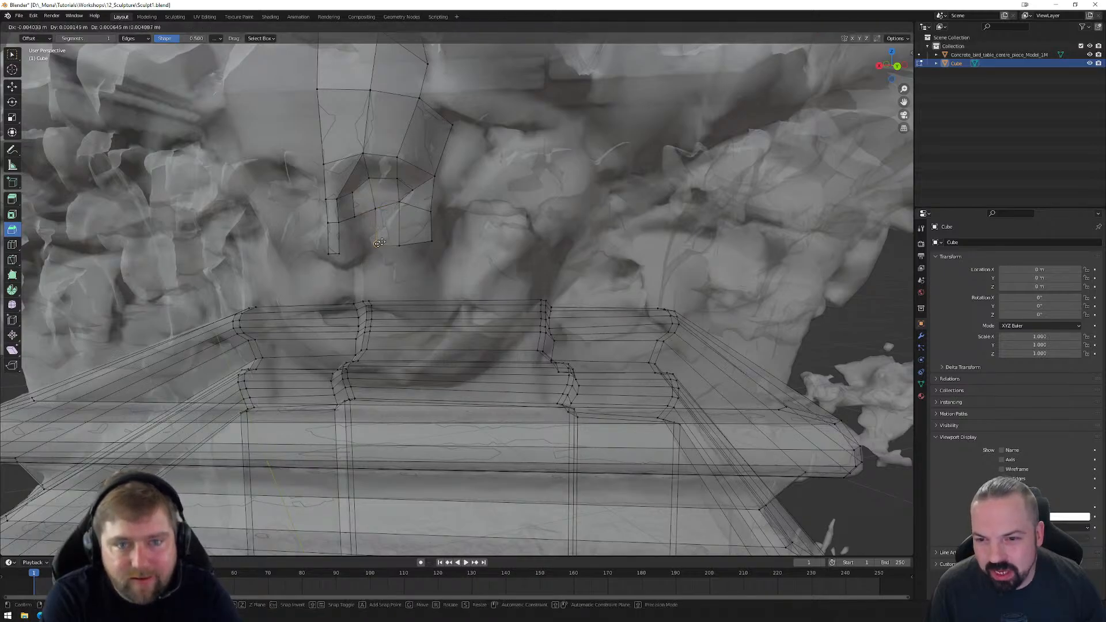
click(380, 242)
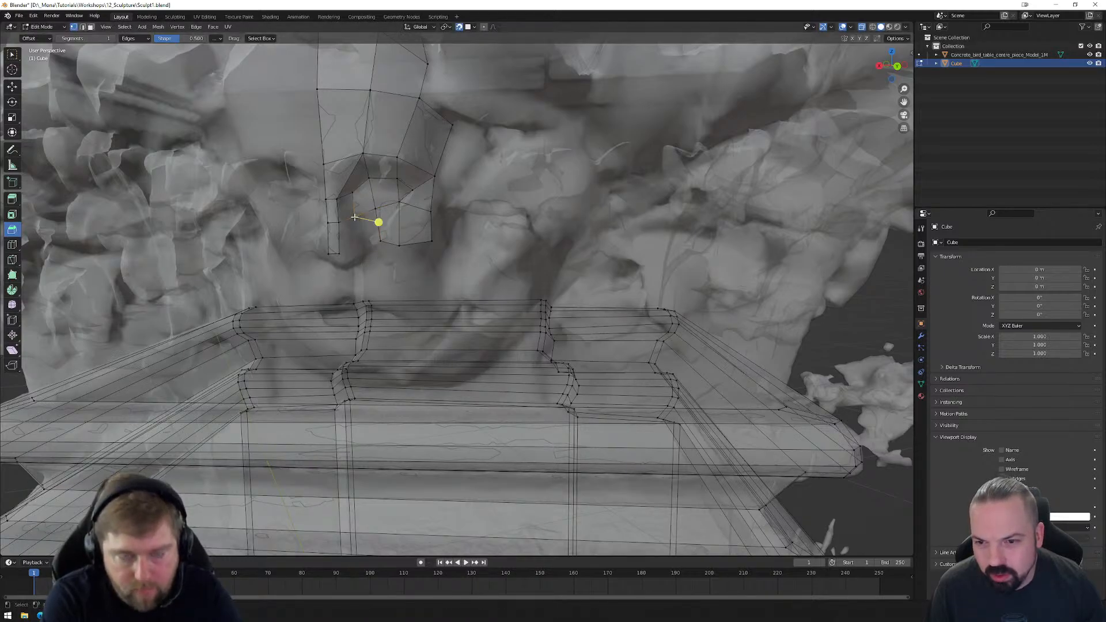
Step: Adjust the inner corner and the two neighbouring vertices along the lower eye line to follow the scan
key(g)
click(354, 218)
click(375, 210)
key(g)
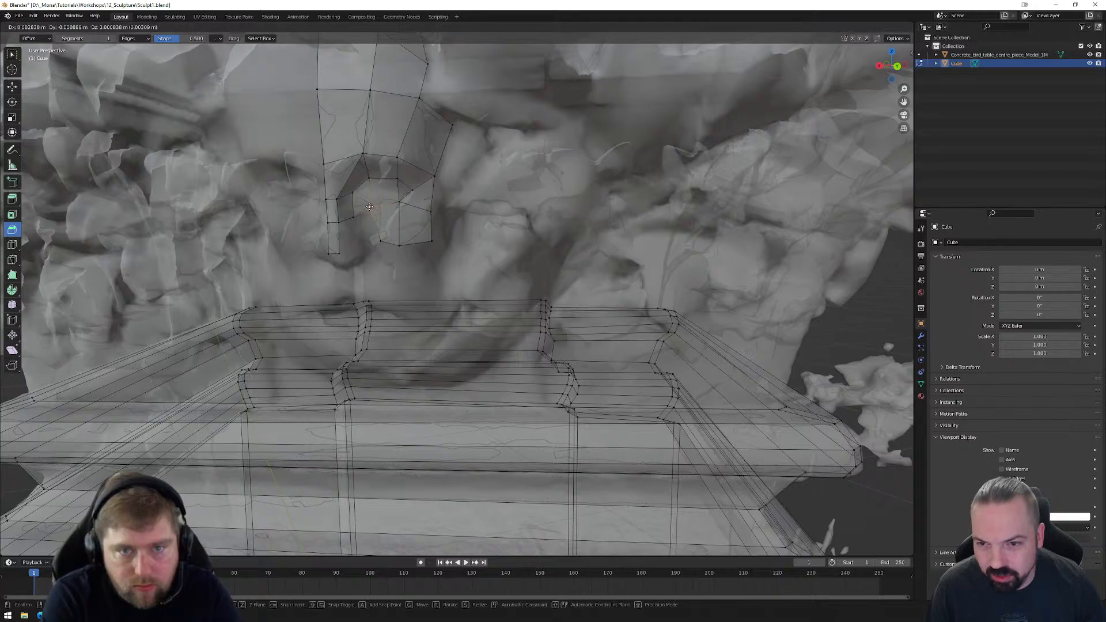
click(370, 206)
click(400, 208)
key(g)
click(397, 207)
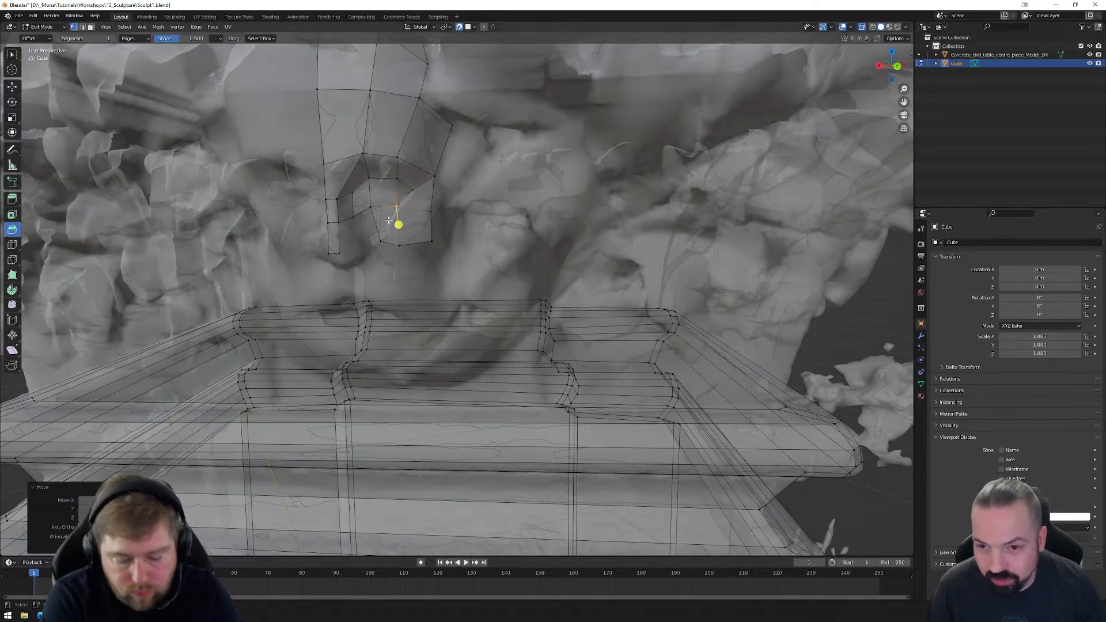
Step: Add a quad down the side of the nose and fill the gap between it and the cheek face
click(367, 223)
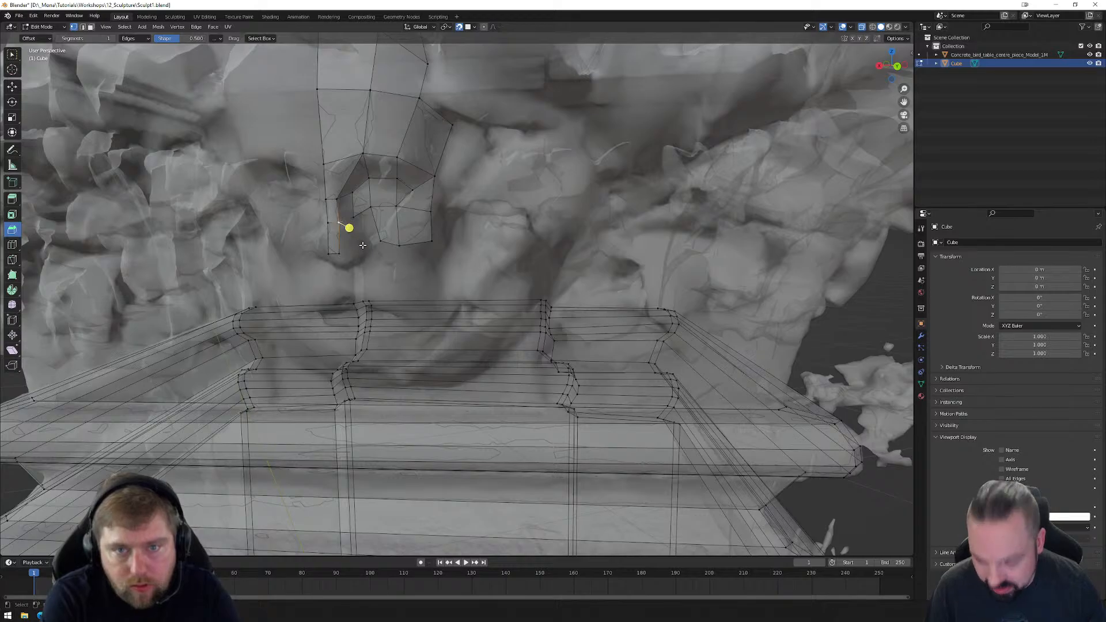
key(2)
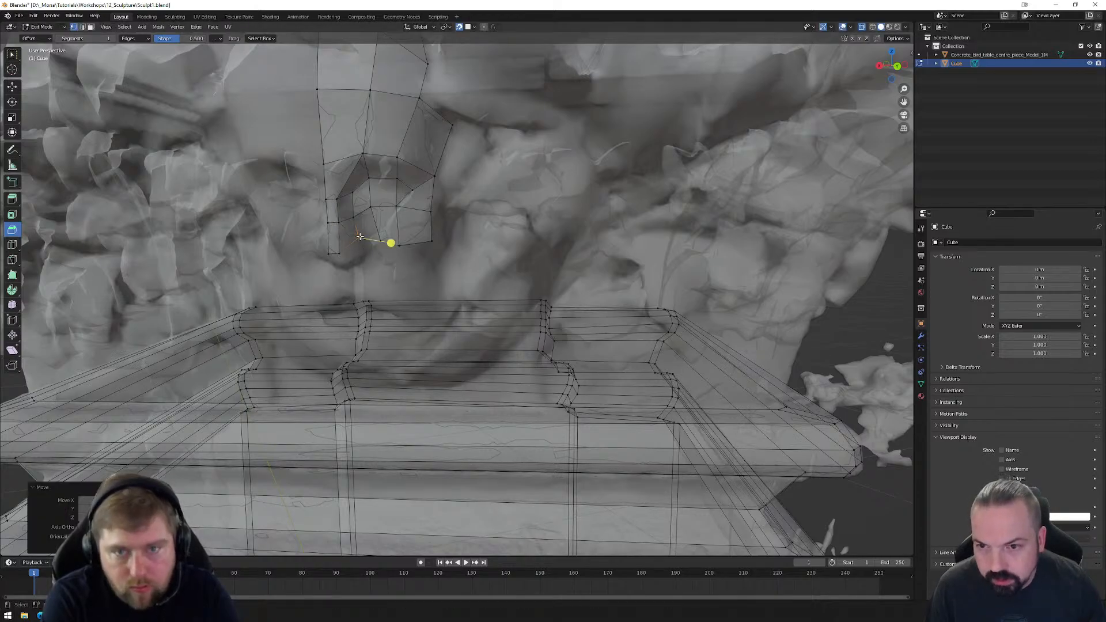
click(362, 229)
shift+click(377, 225)
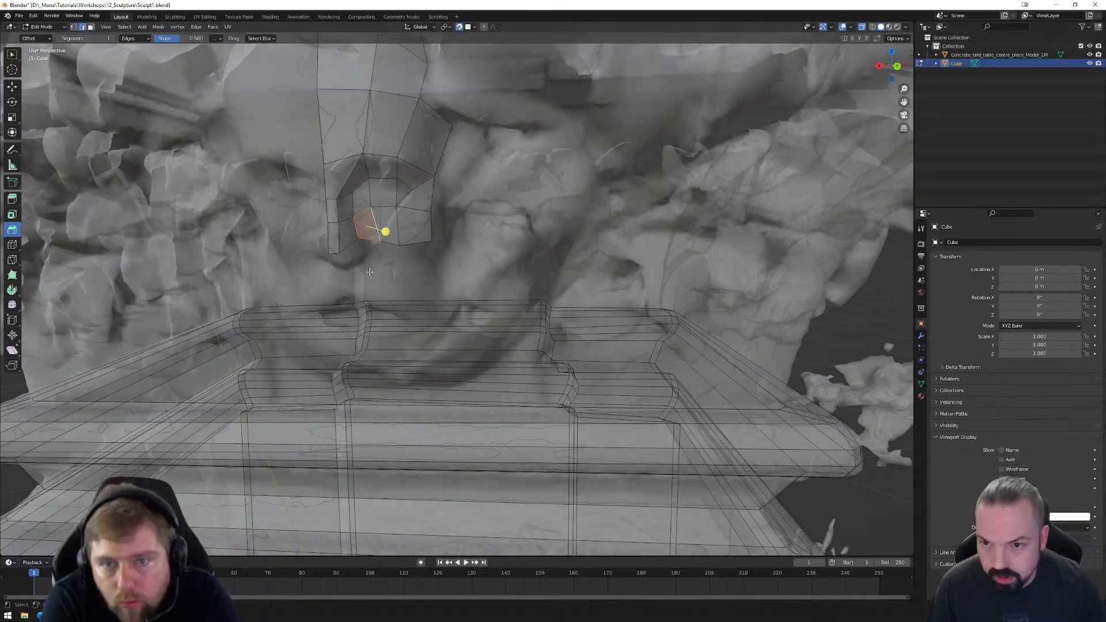
Step: Extrude the bottom edge of the nose strip down onto the tip of the nose
middle_drag(369, 269, 376, 194)
key(2)
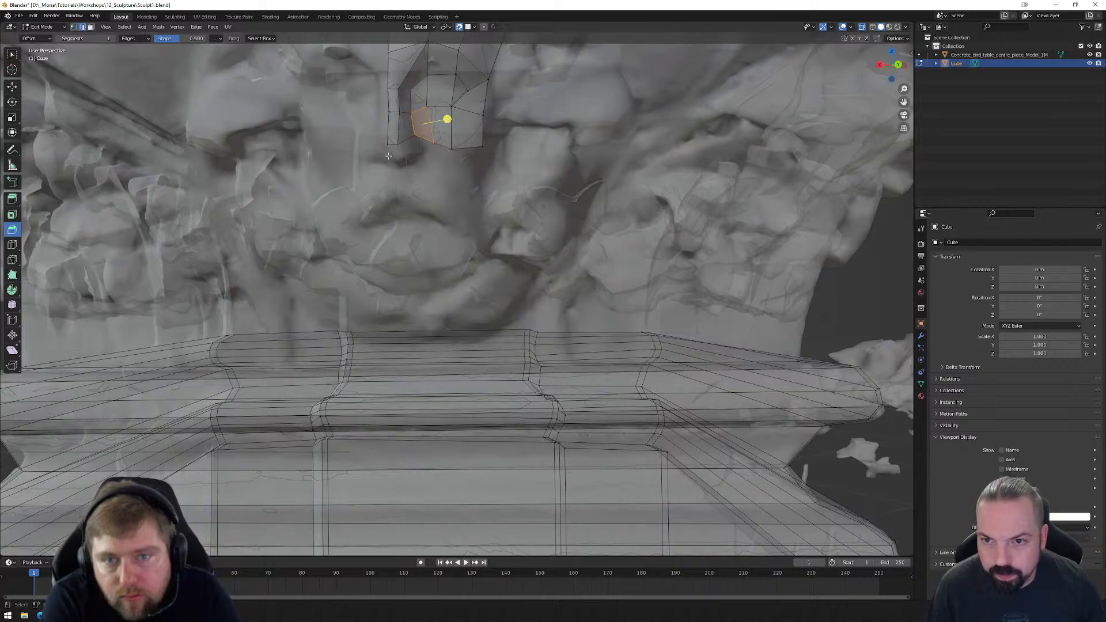
click(392, 148)
shift+click(407, 142)
shift+click(423, 142)
shift+click(457, 151)
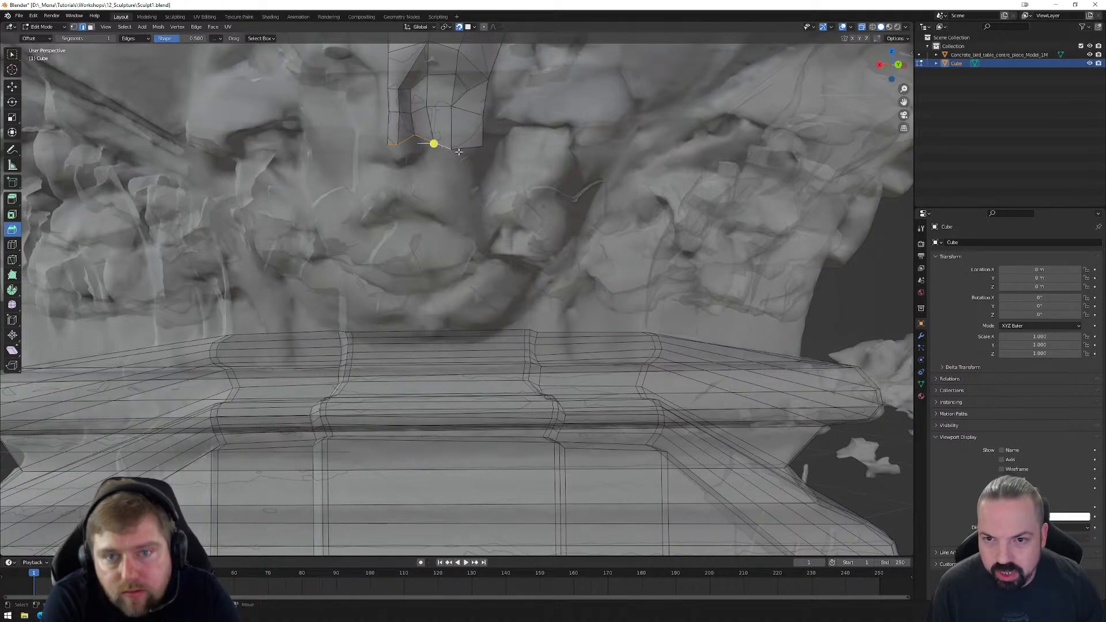
click(394, 151)
key(1)
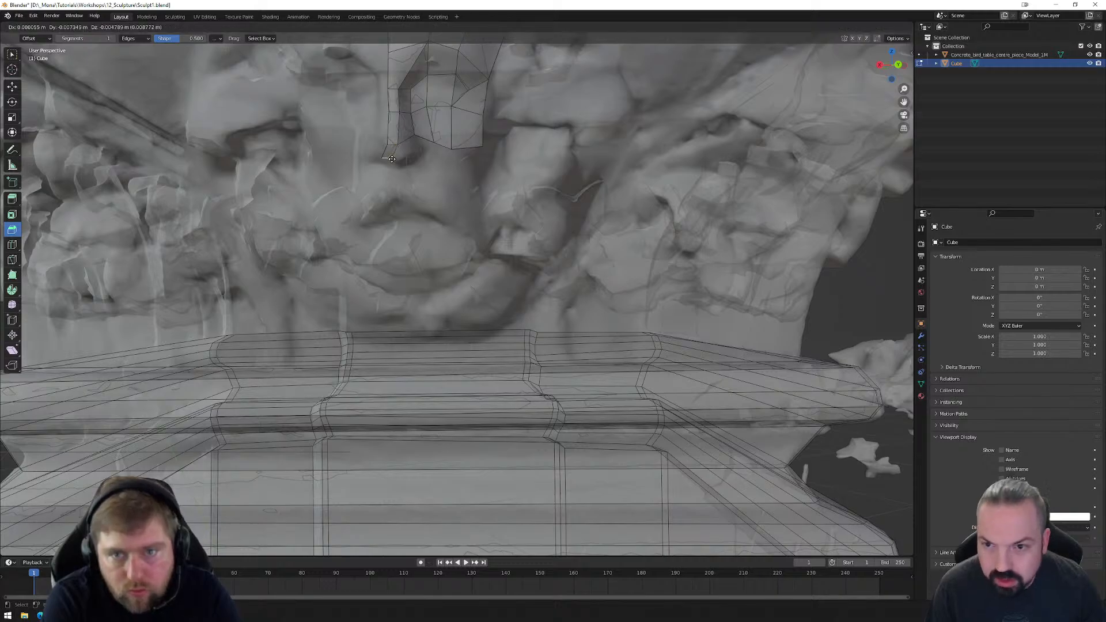
click(393, 156)
Step: Continue the nose tip row with two quads around the nostril to the cheek, placing their free vertices on the scan
click(397, 145)
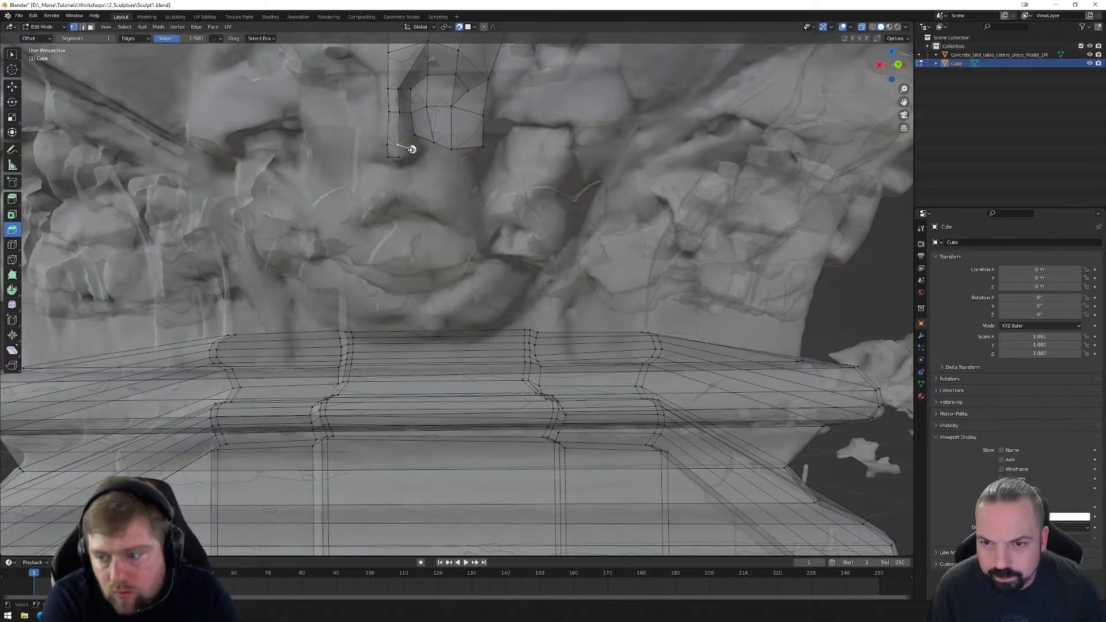
key(g)
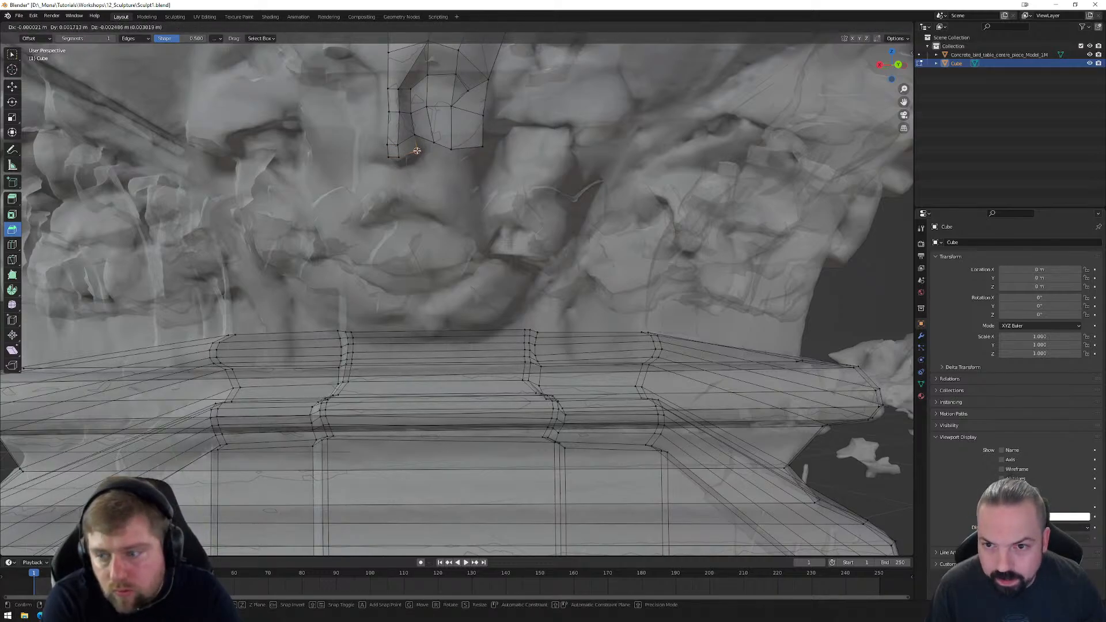
click(417, 149)
key(g)
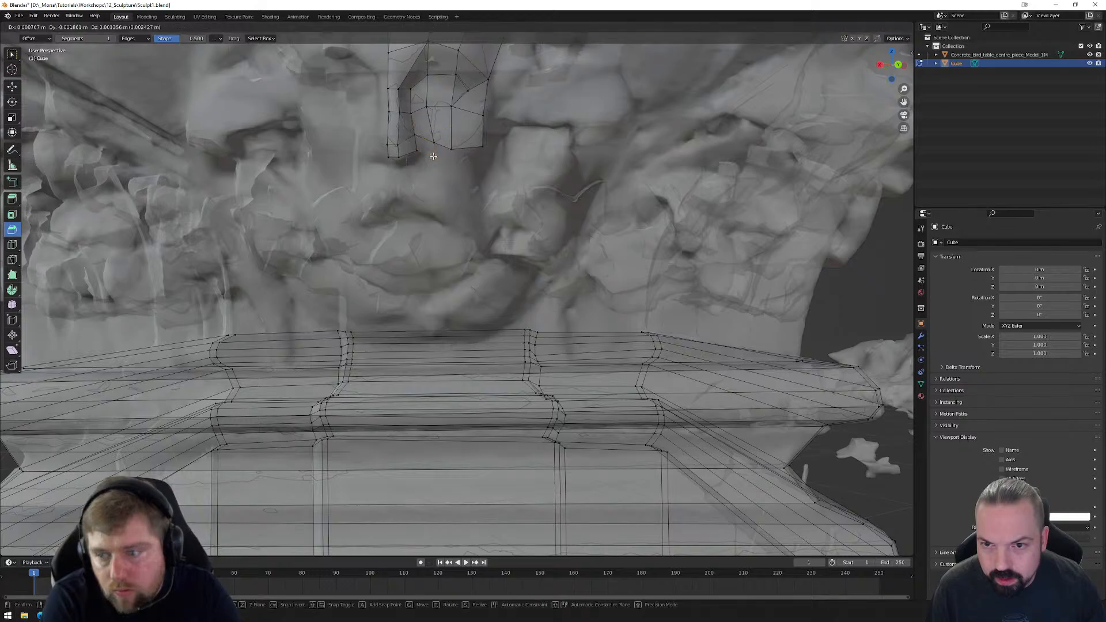
click(433, 156)
Step: Try to extend the row with a shallow quad under the cheek and move its inner vertex below the nostril
key(g)
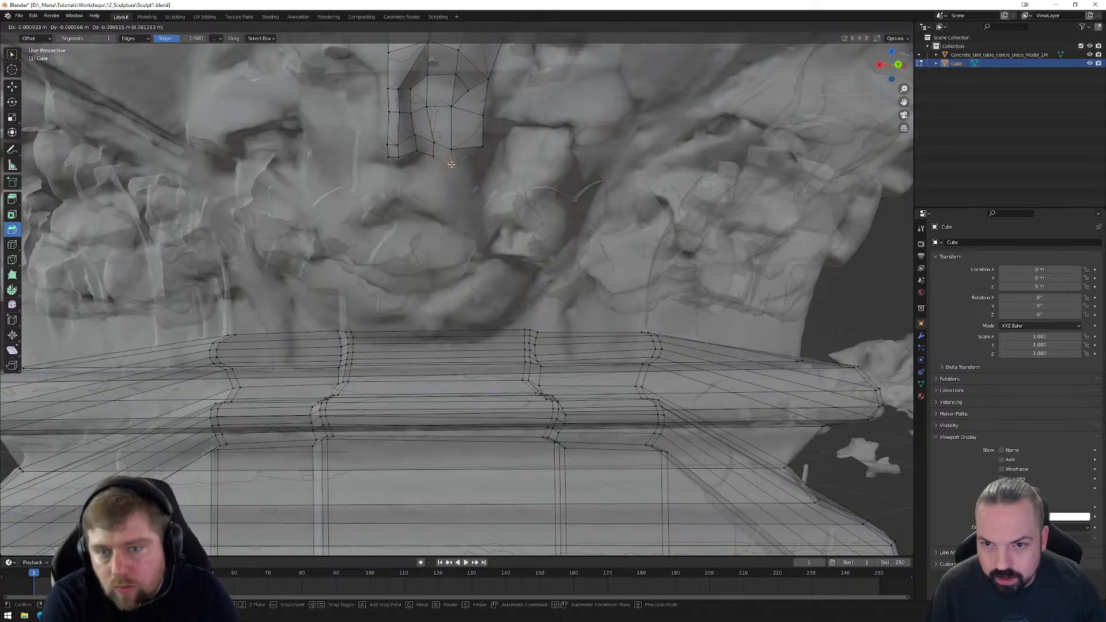
click(432, 161)
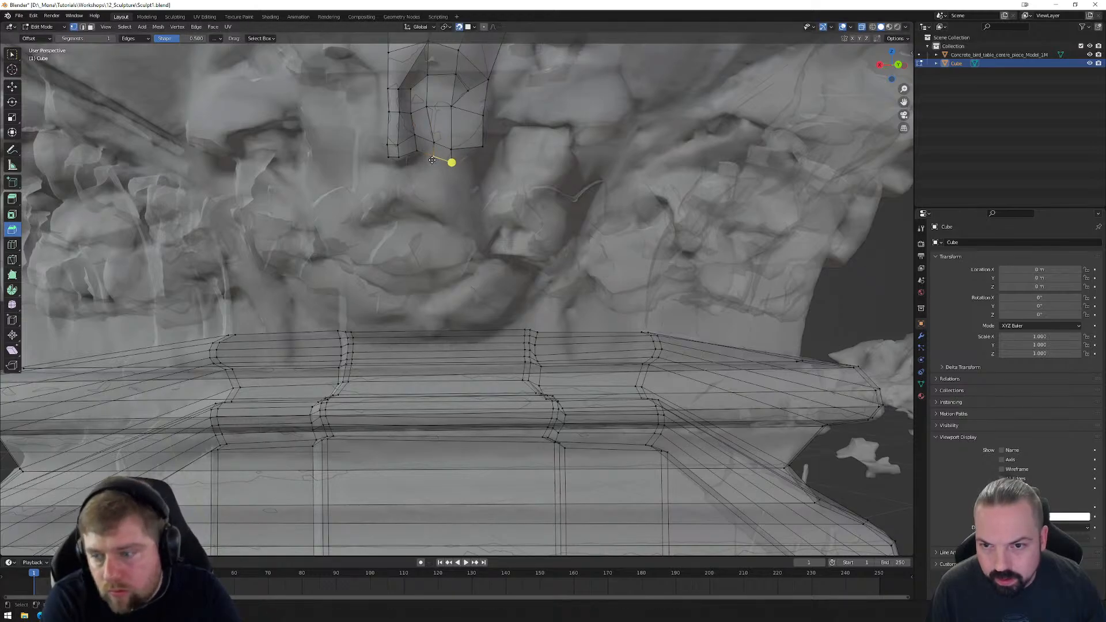
key(g)
click(418, 164)
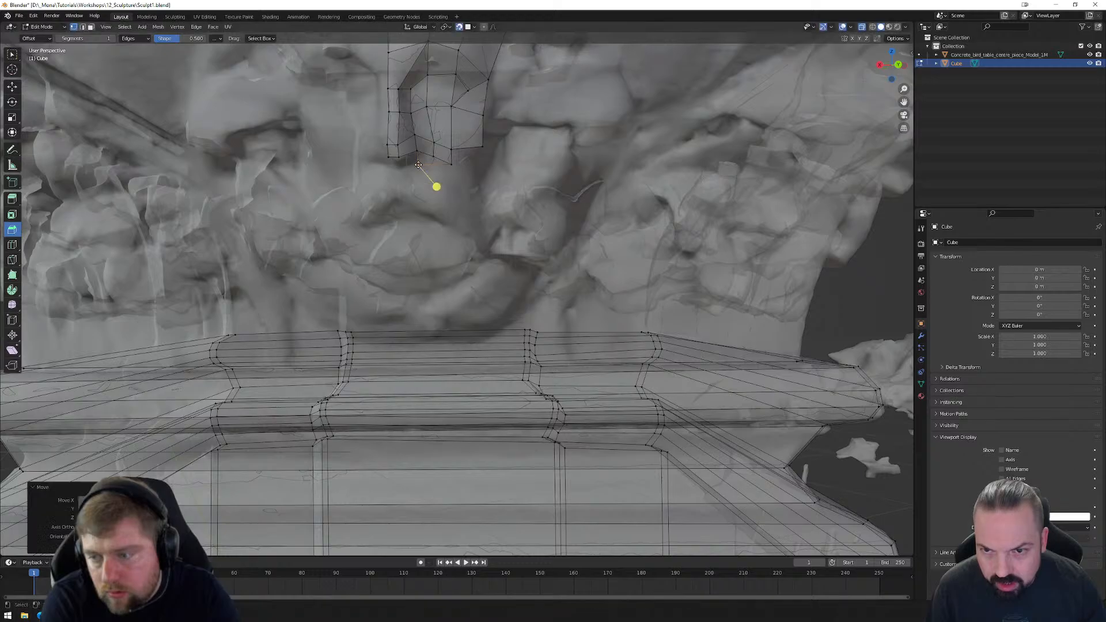
Step: Pull the vertex beside the nostril inward and add two long quads down the cheek toward the mouth
click(431, 155)
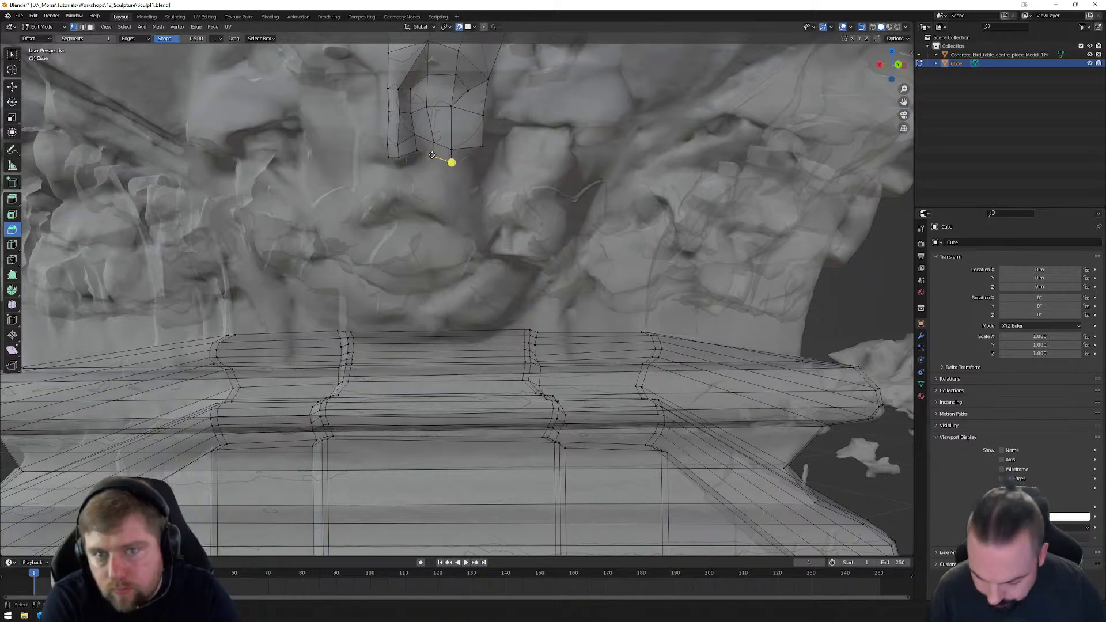
key(g)
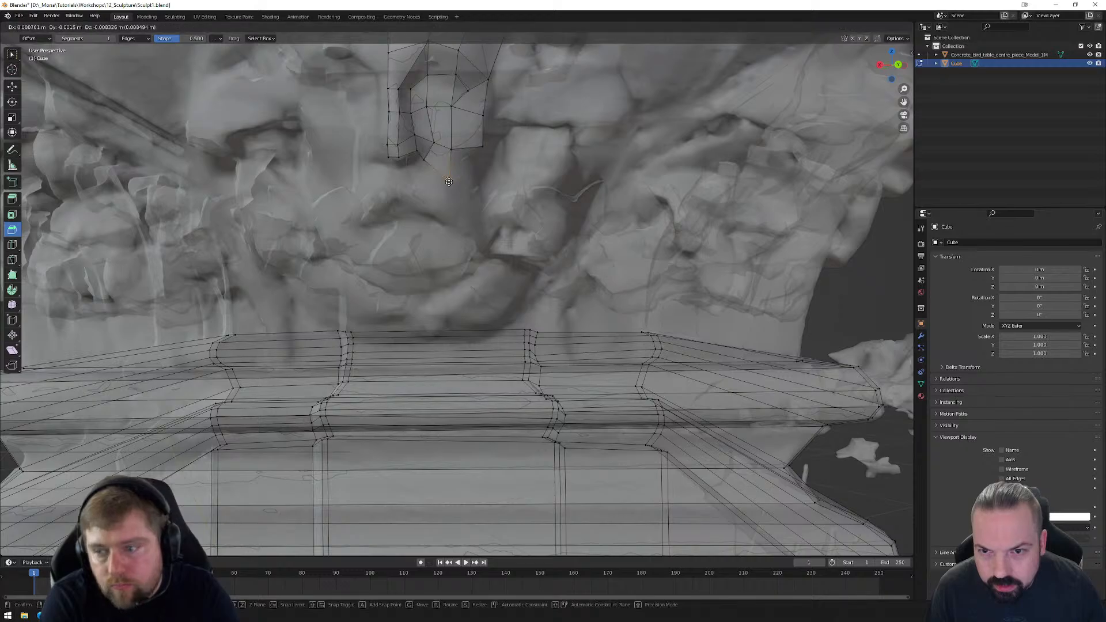
click(449, 184)
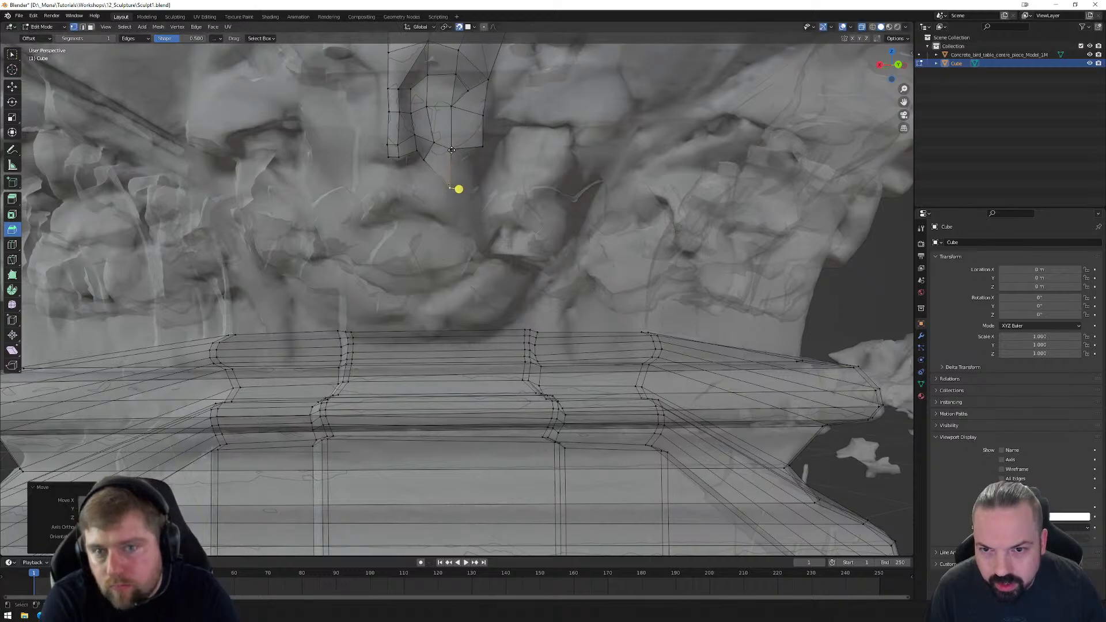
key(g)
click(478, 193)
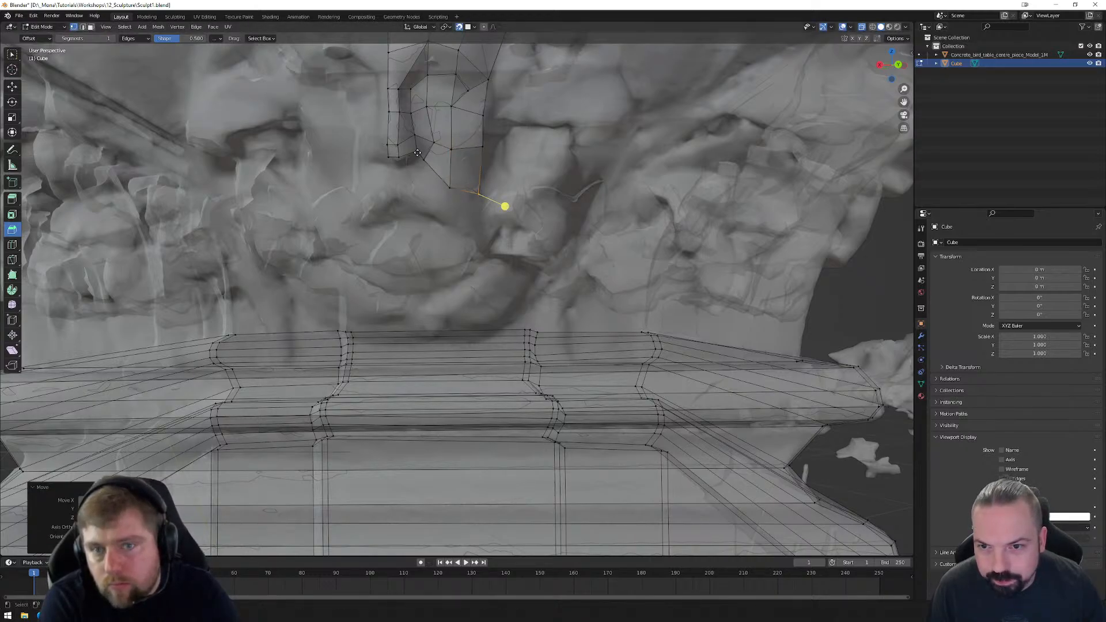
Step: Add two narrow quads along the underside of the nose, from the nostril to the nose centre
click(418, 153)
key(f)
click(402, 166)
click(398, 159)
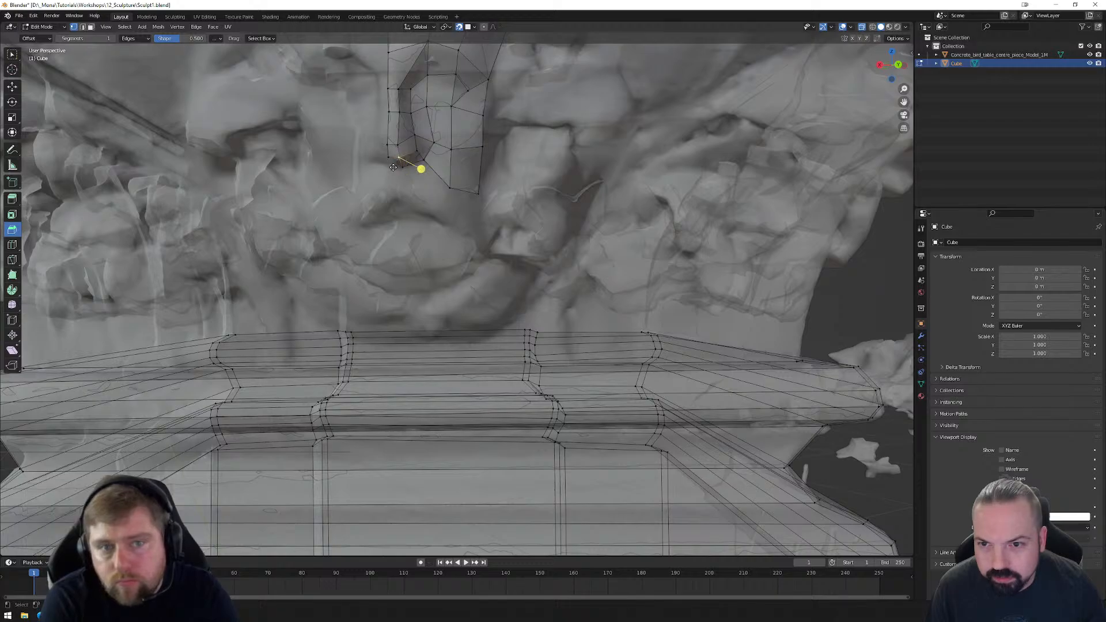
key(g)
click(404, 176)
Step: Add two quads from the underside of the nose down to the upper lip, joining the cheek faces
click(426, 162)
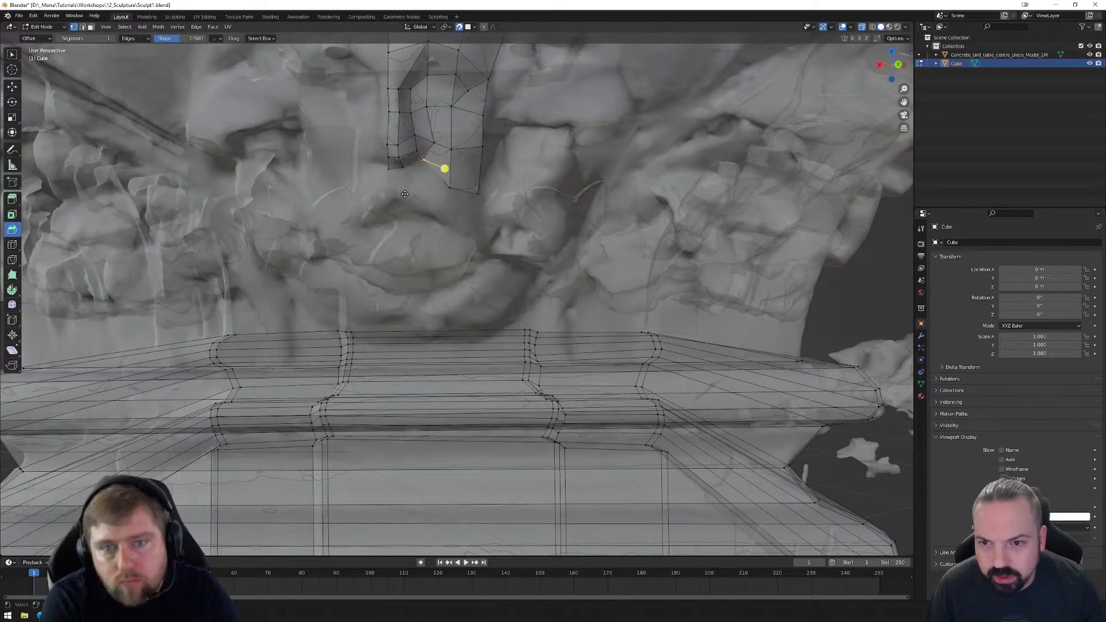
key(f)
click(410, 191)
click(402, 171)
key(f)
click(390, 191)
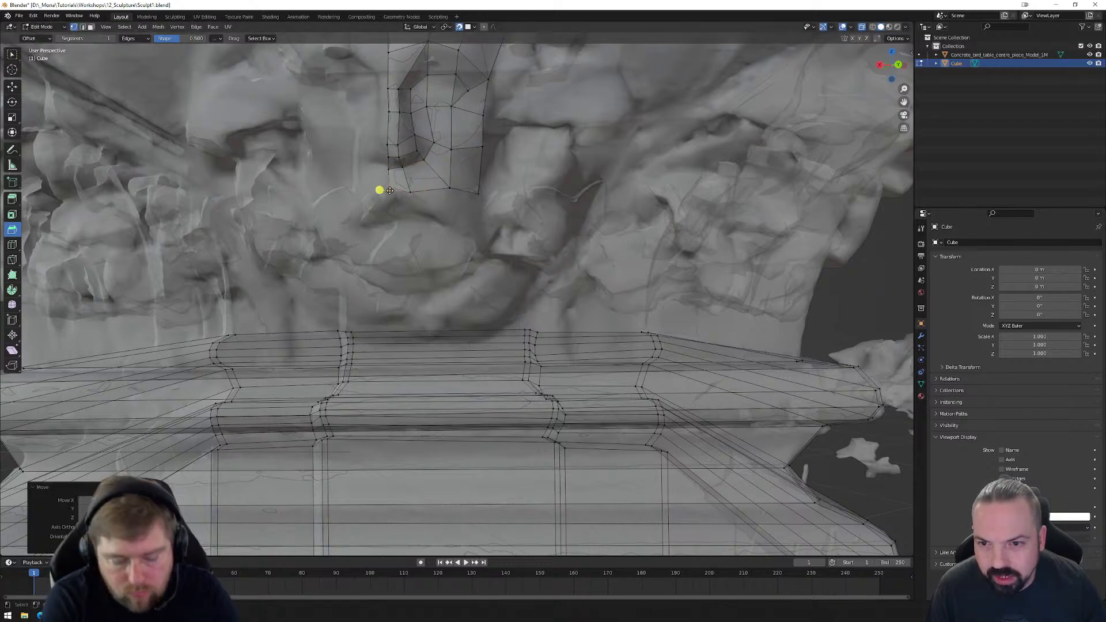
Step: Display the viewport with the scan's texture to see the carved mouth area under the new faces
scroll(412, 227, down, 2)
middle_drag(467, 230, 453, 233)
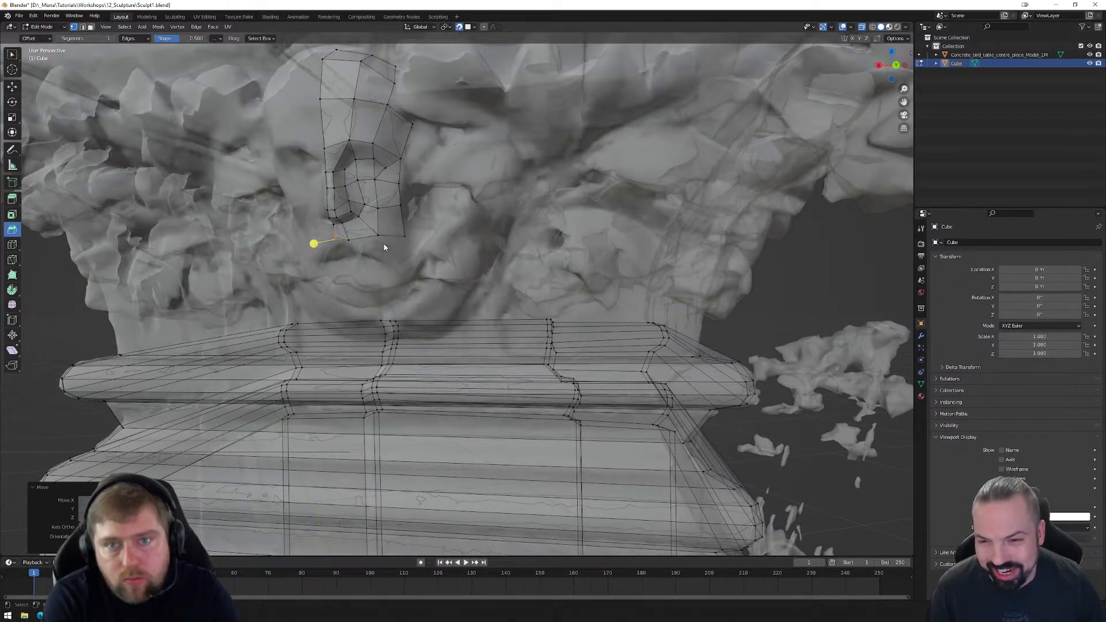
key(z)
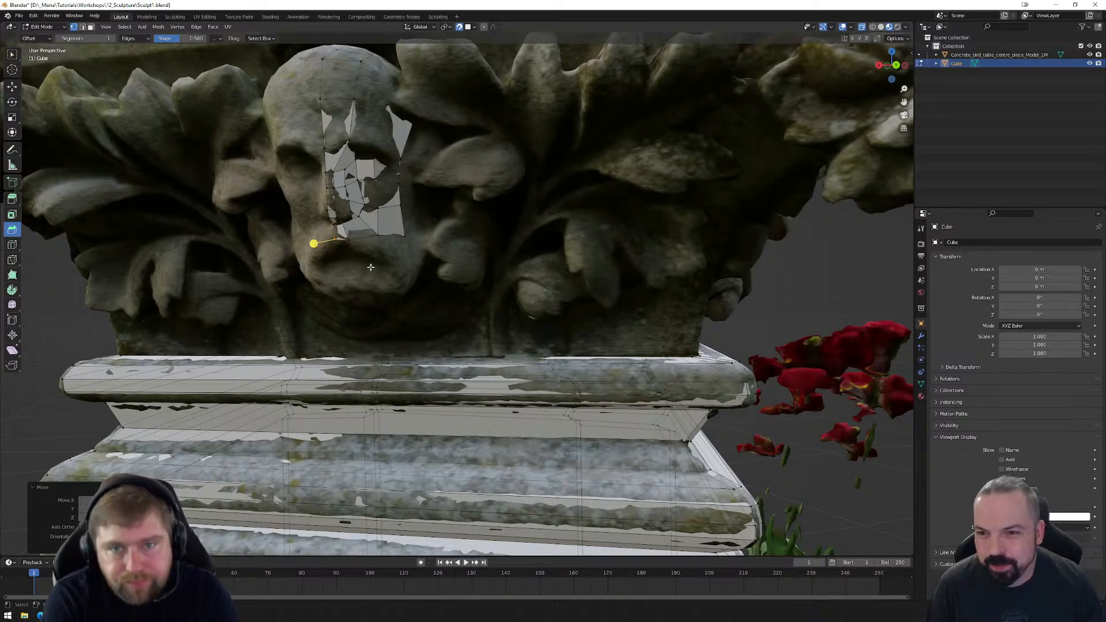
middle_drag(369, 267, 428, 266)
scroll(428, 266, up, 4)
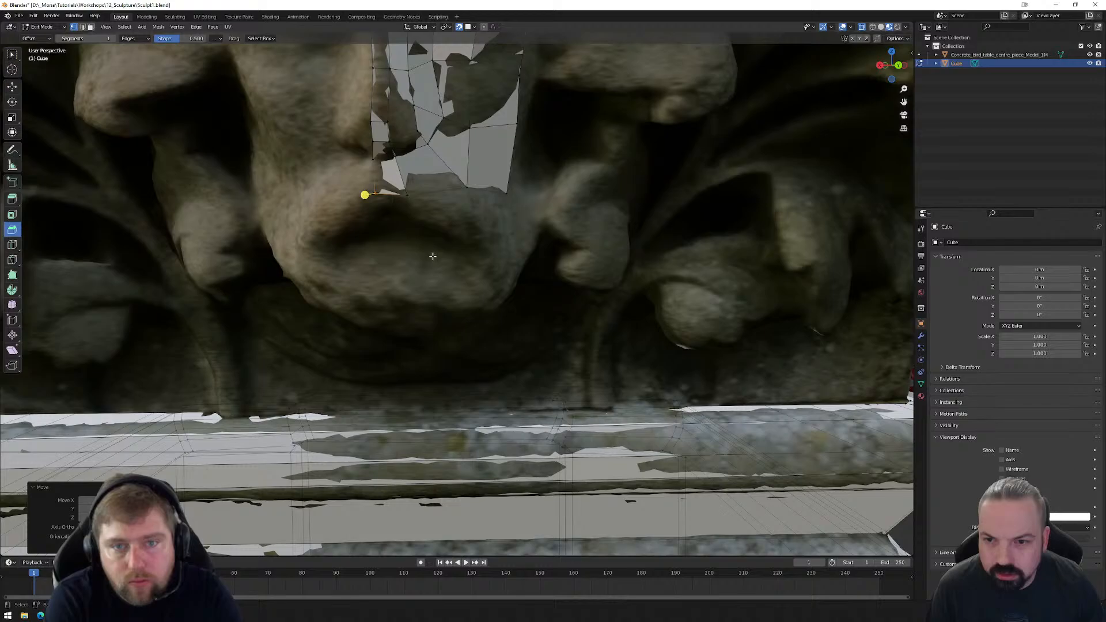
Step: Nudge the three inner vertices along the bottom edge above the upper lip slightly down onto the scan
click(366, 195)
click(375, 196)
key(g)
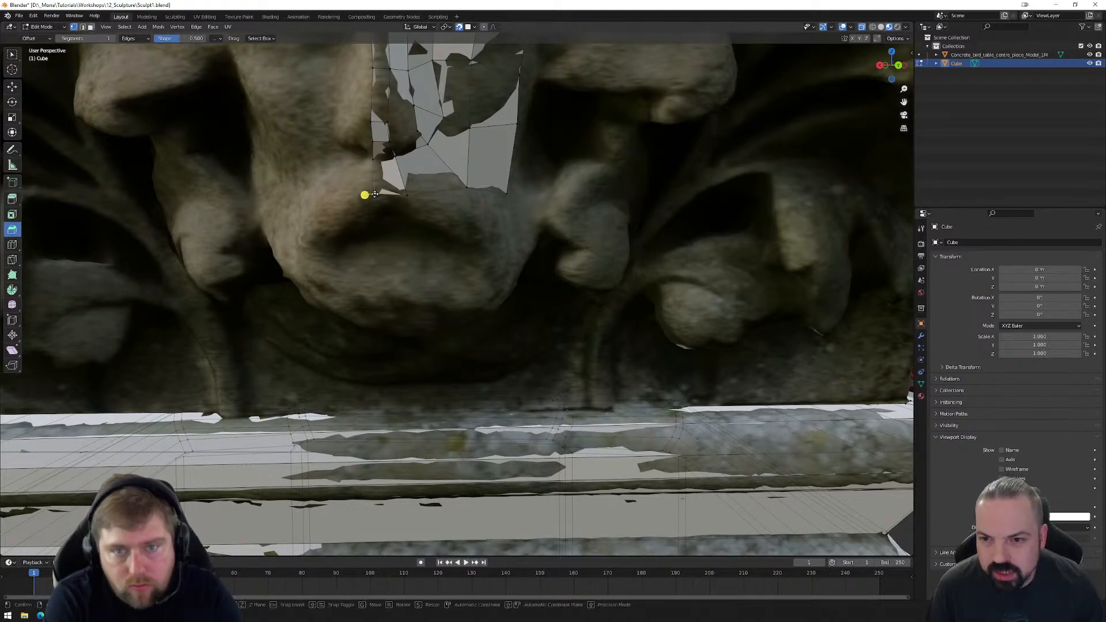
click(374, 199)
click(410, 198)
key(g)
click(408, 201)
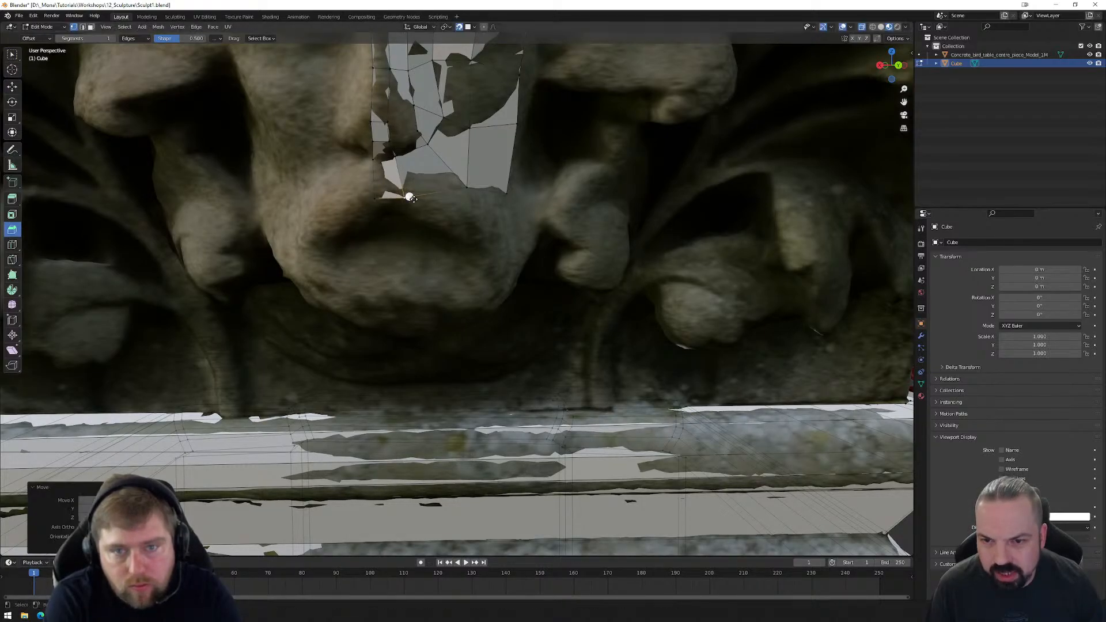
click(467, 184)
key(g)
click(464, 189)
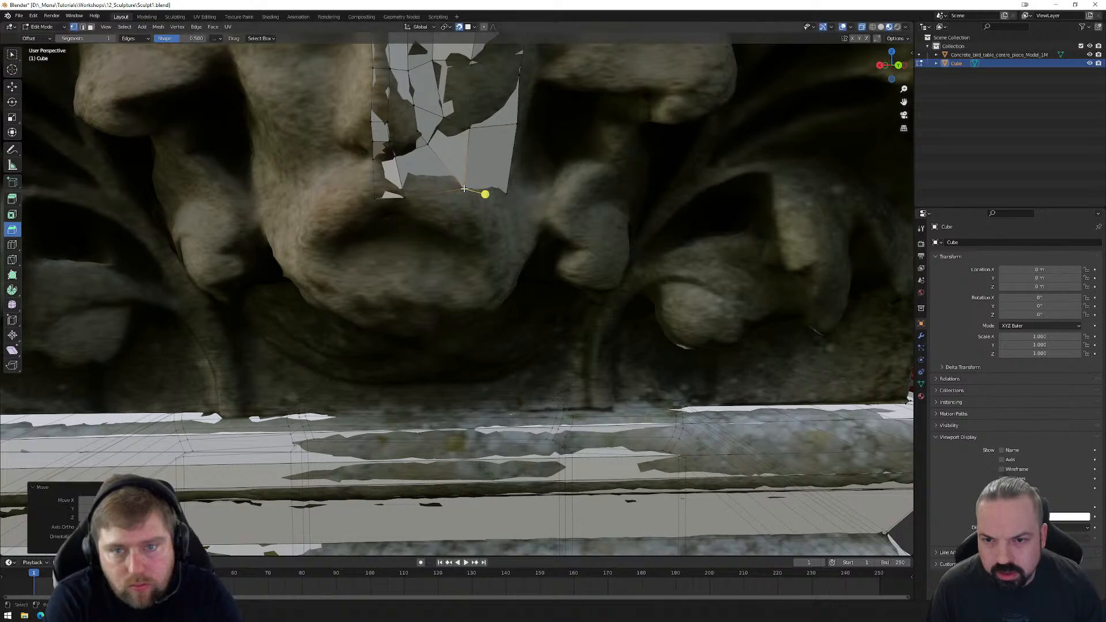
Step: Extrude the longer bottom edge above the upper lip downward and shift its two new vertices outward toward the mouth corner
click(406, 197)
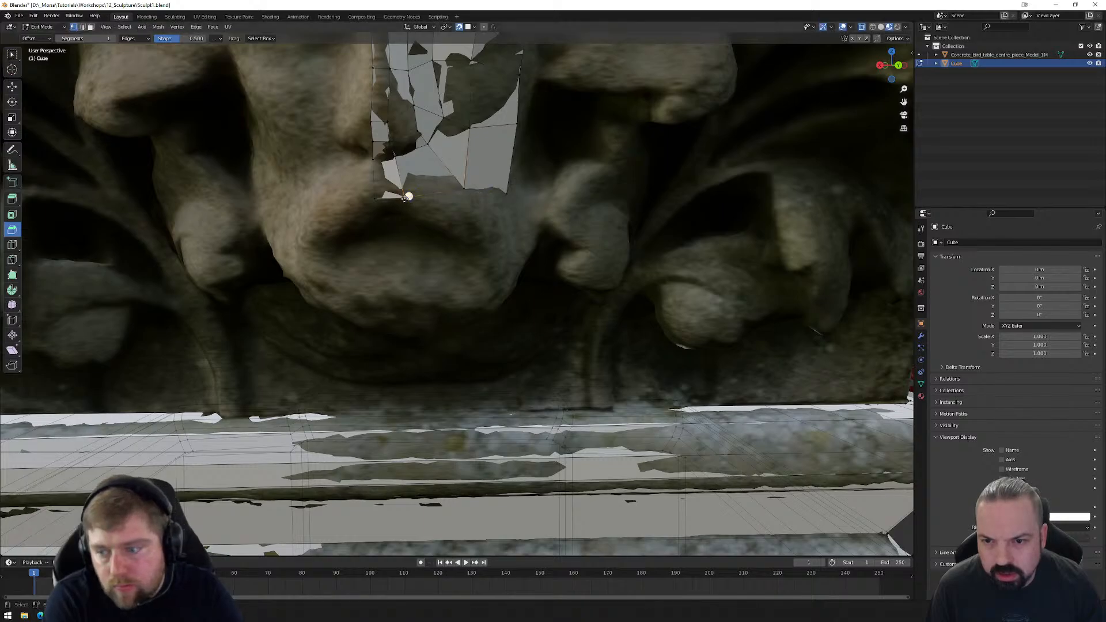
key(2)
click(450, 195)
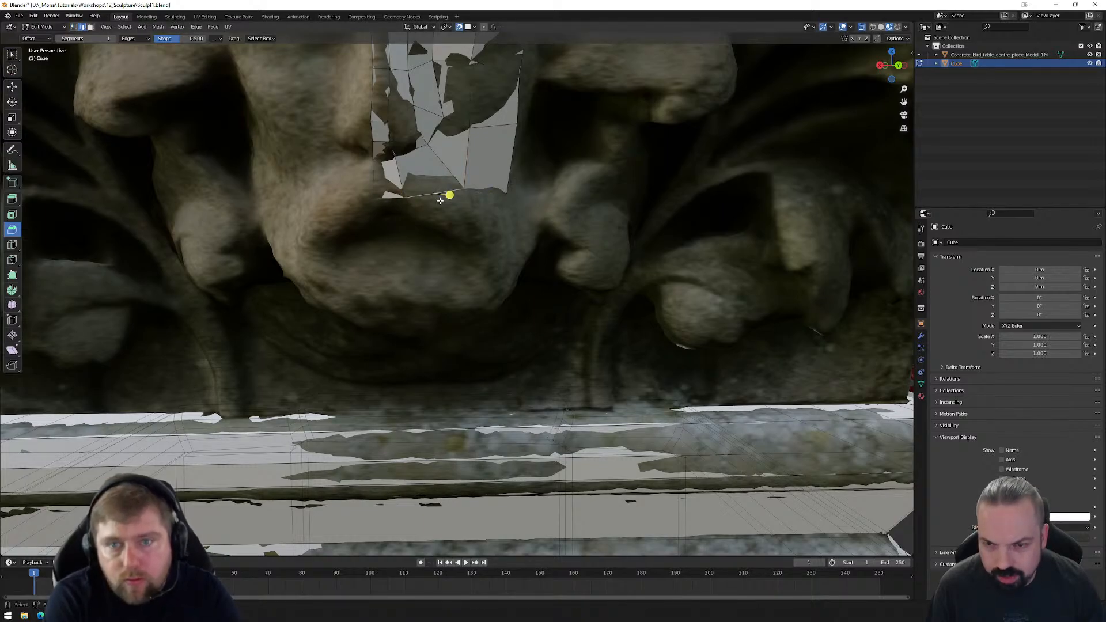
key(e)
click(474, 230)
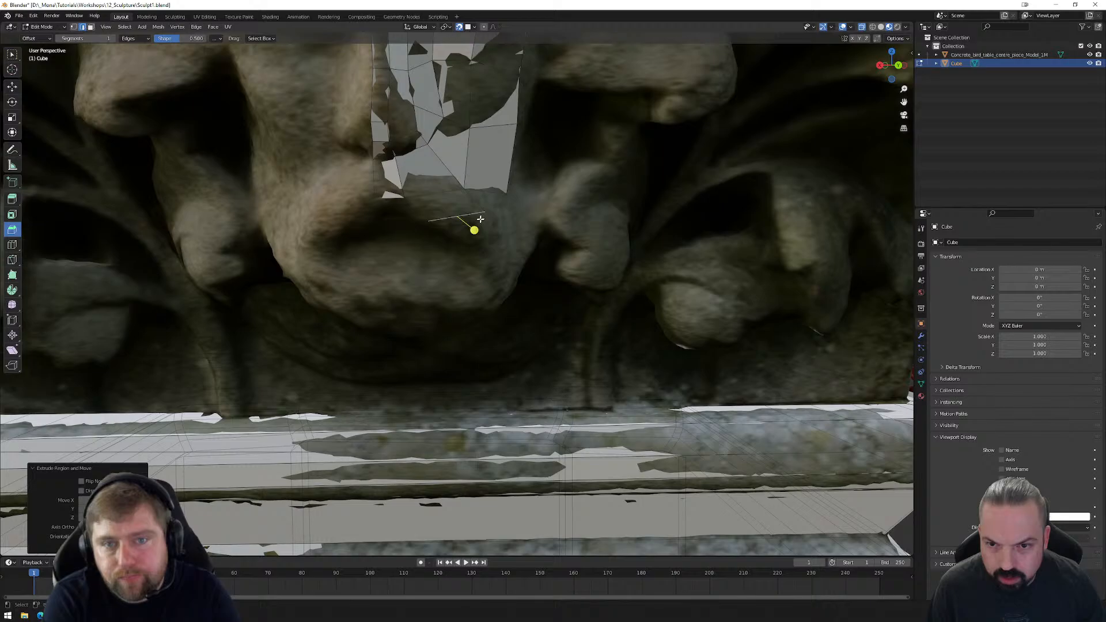
key(1)
click(444, 235)
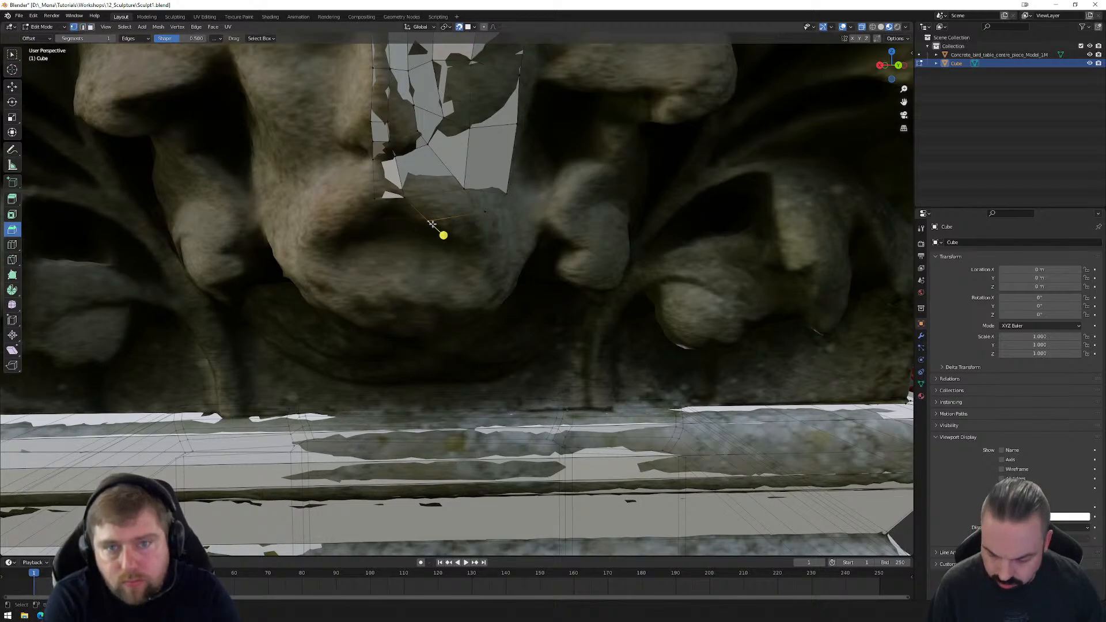
key(g)
click(477, 223)
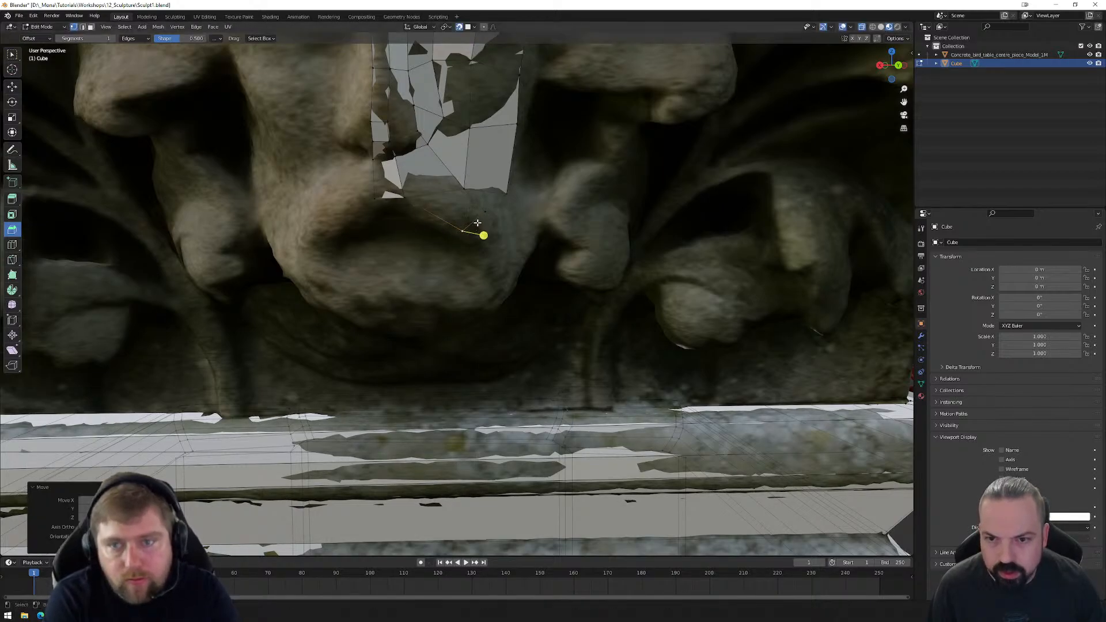
key(g)
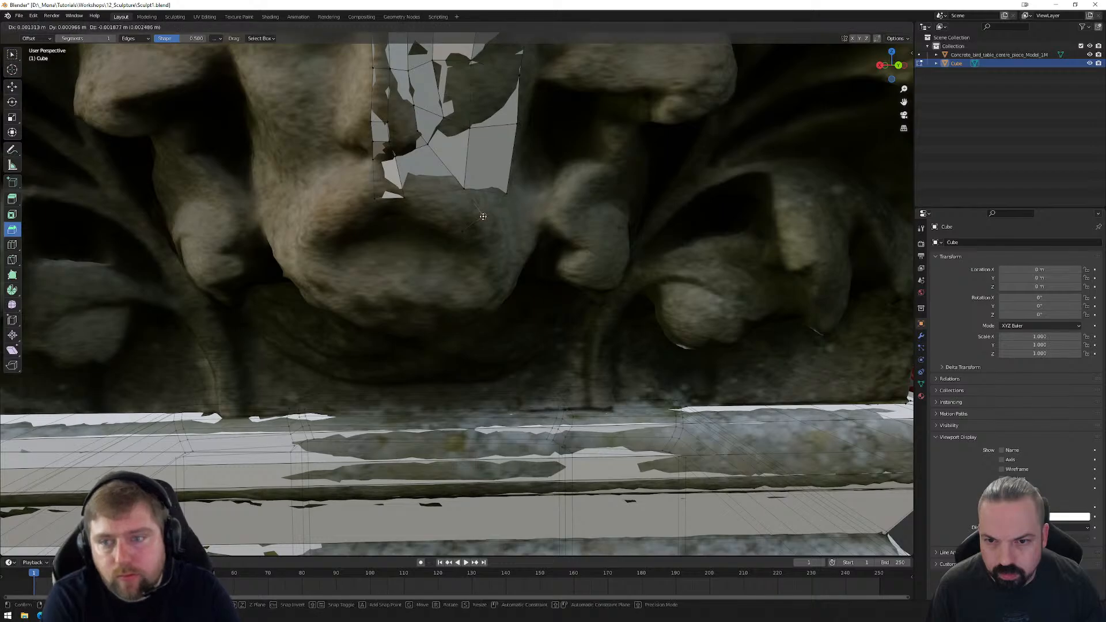
click(482, 219)
Step: Add a quad under the outer cheek beside the new face and move the outer cheek vertex outward
click(468, 190)
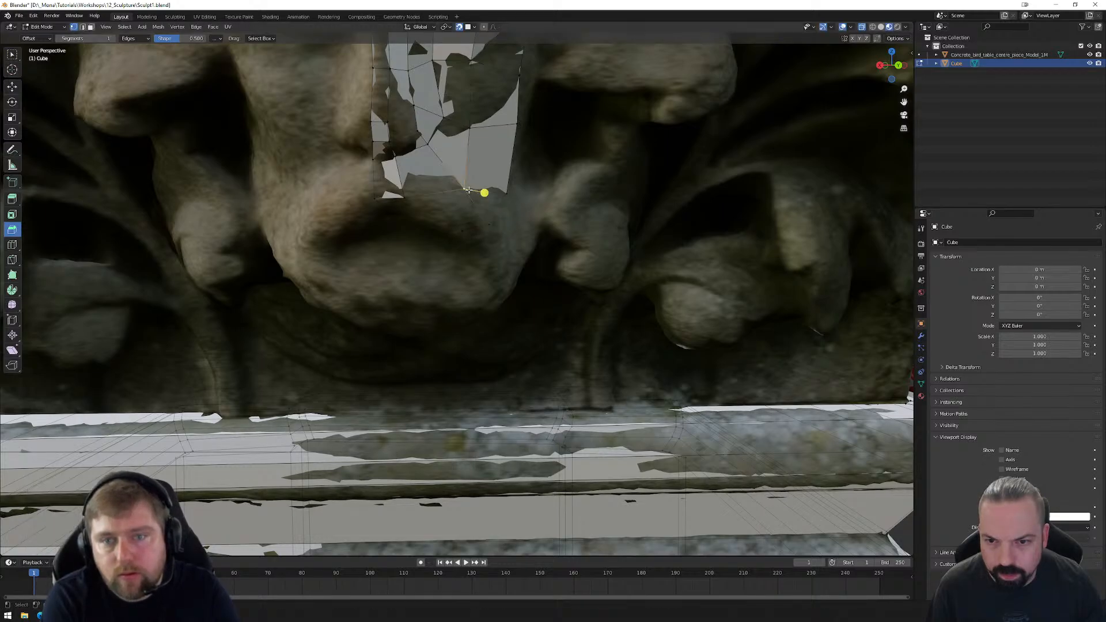
key(g)
click(508, 197)
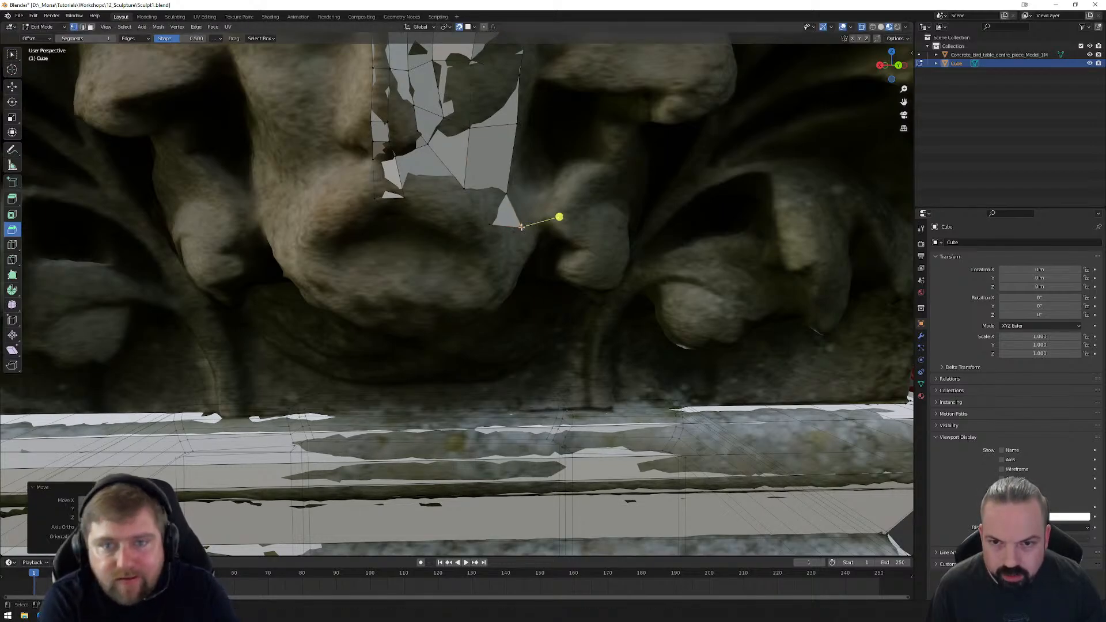
key(g)
click(520, 191)
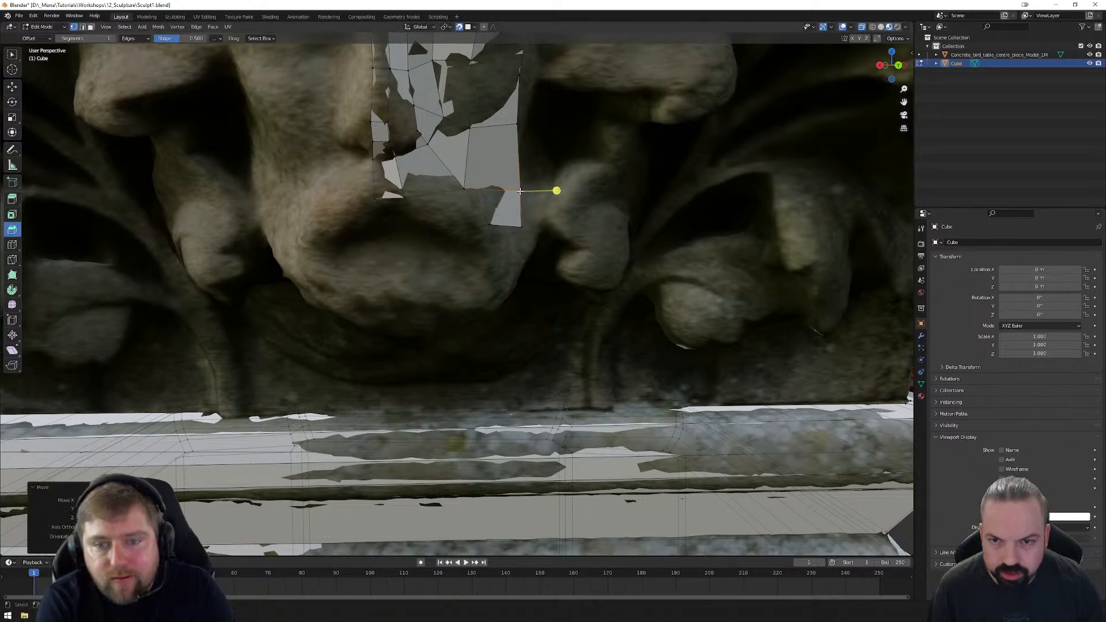
Step: Switch the viewport to solid shading with X-ray so the face mesh shows through the scan
click(881, 27)
middle_drag(484, 211, 514, 223)
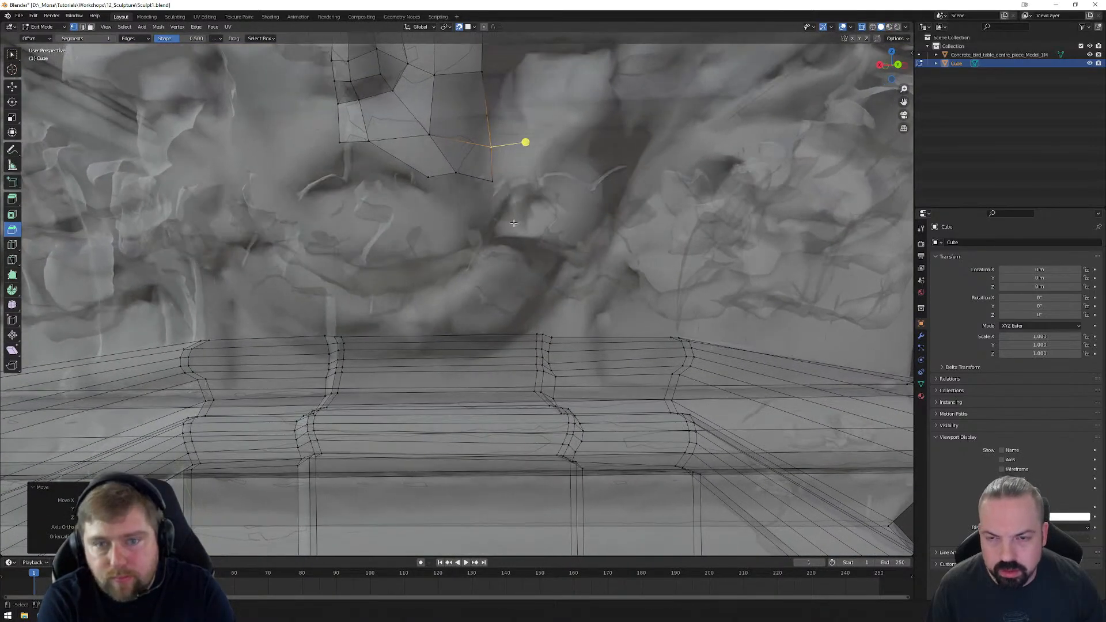
click(862, 27)
middle_drag(414, 147, 437, 185)
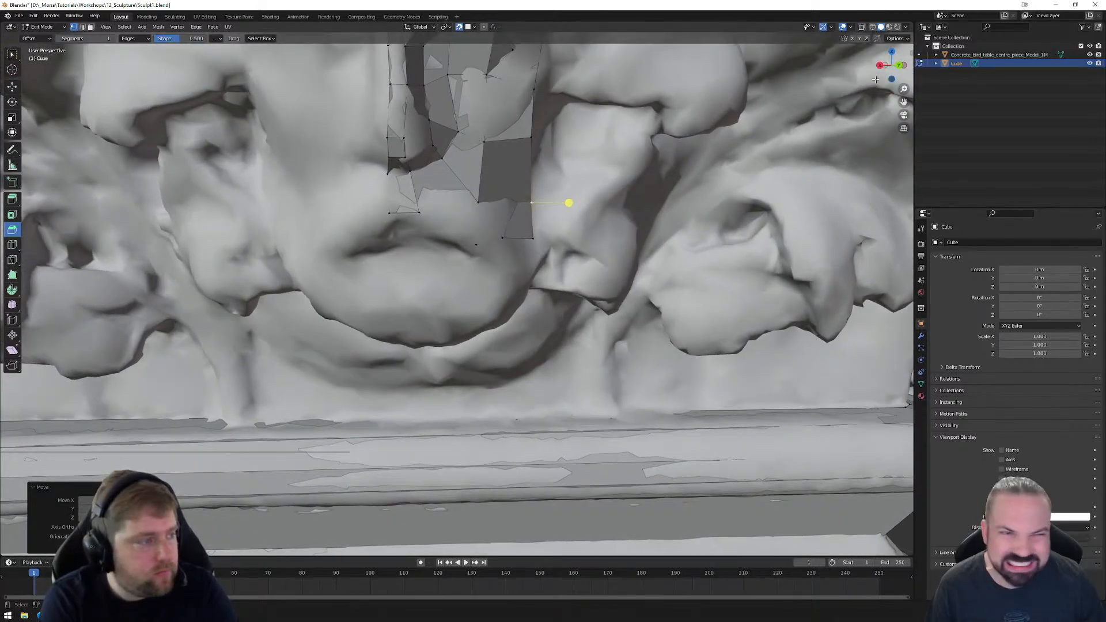
click(862, 27)
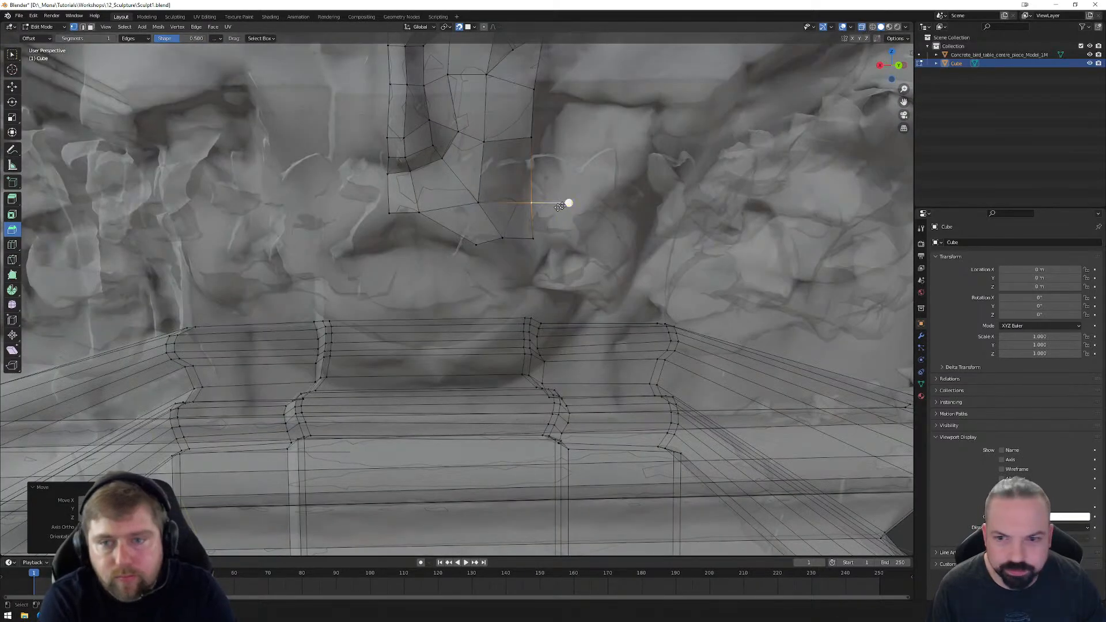
Step: Extrude the two inner bottom edges from the face's centre line downward to form quads on the upper lip
key(2)
click(492, 242)
click(417, 220)
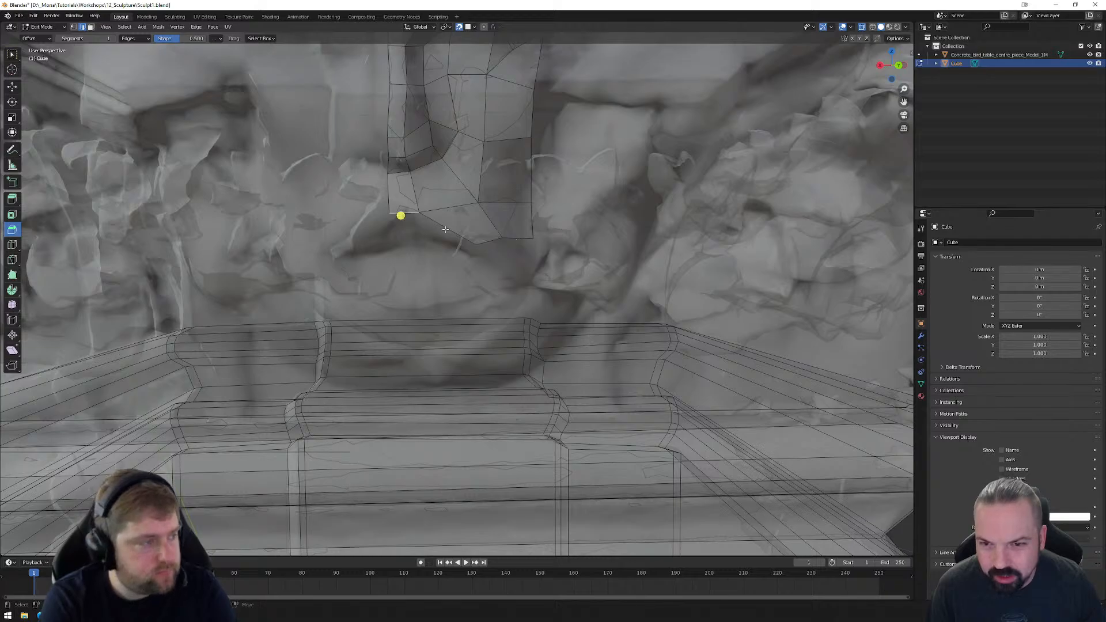
shift+click(451, 232)
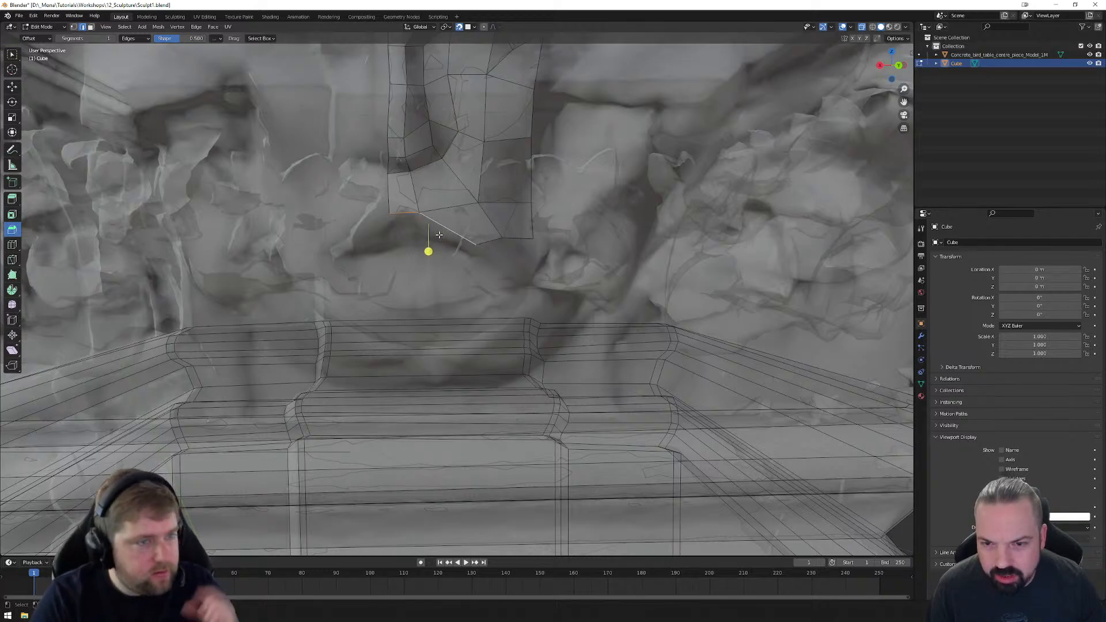
key(g)
click(420, 241)
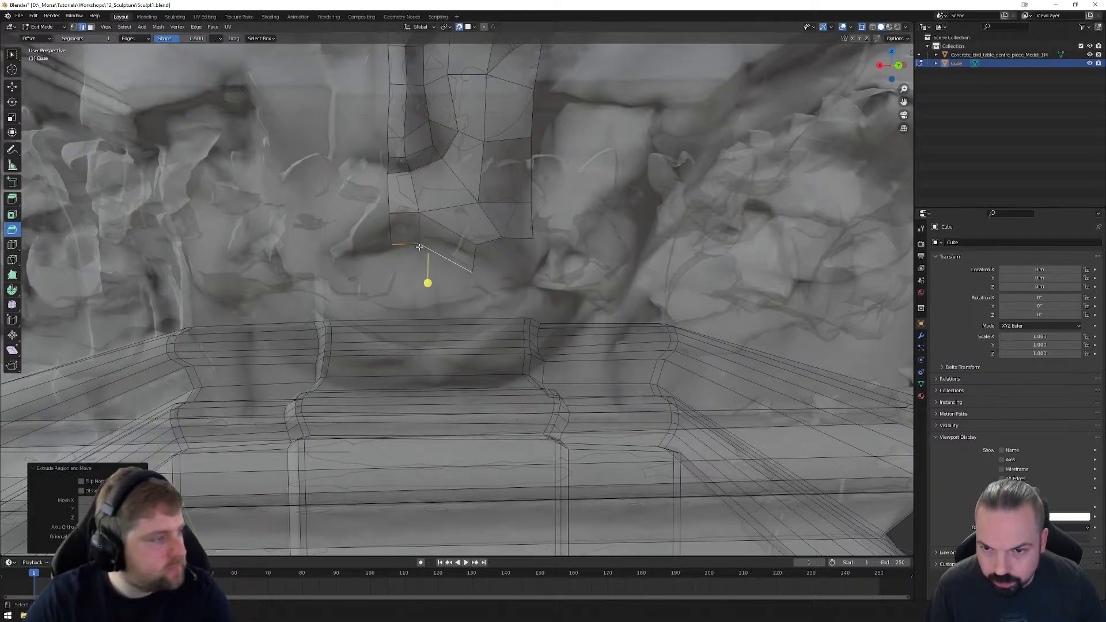
Step: Adjust the three lower vertices of the new lip quads to follow the curve of the upper lip
key(g)
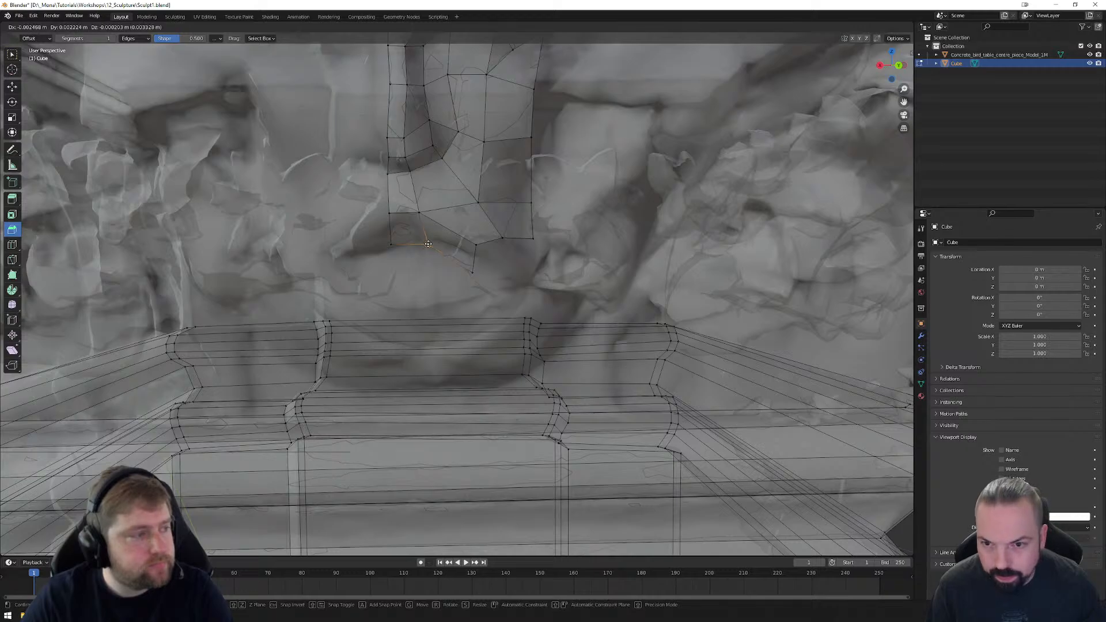
click(429, 244)
key(g)
click(392, 248)
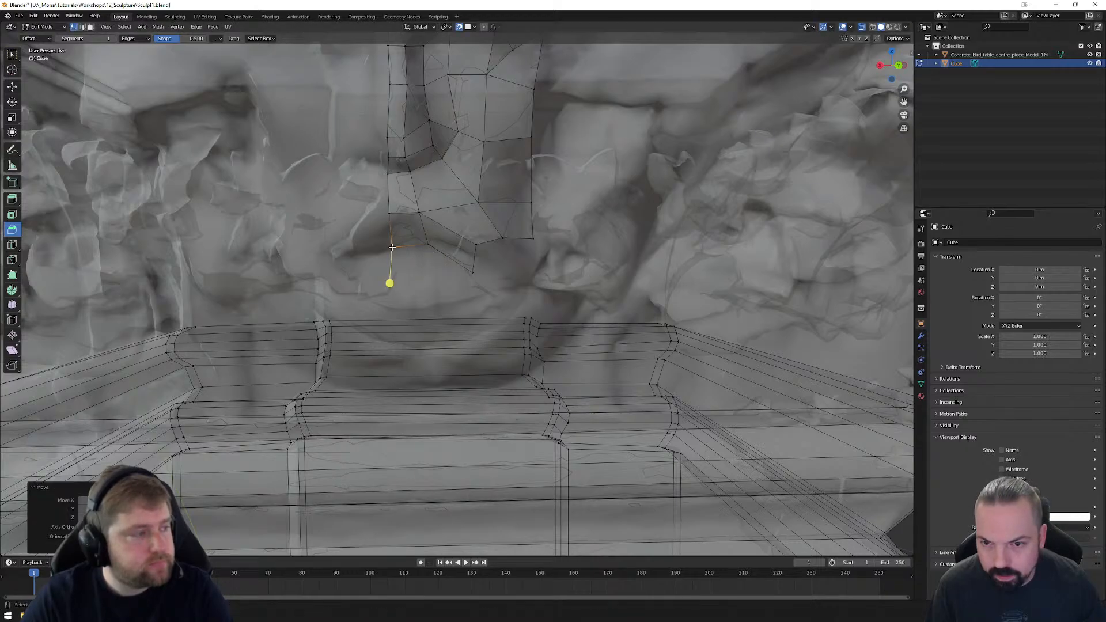
click(470, 271)
key(g)
click(473, 260)
Step: Continue the lip row outward with two quads under the cheek, reaching the outer border of the face mesh
click(478, 249)
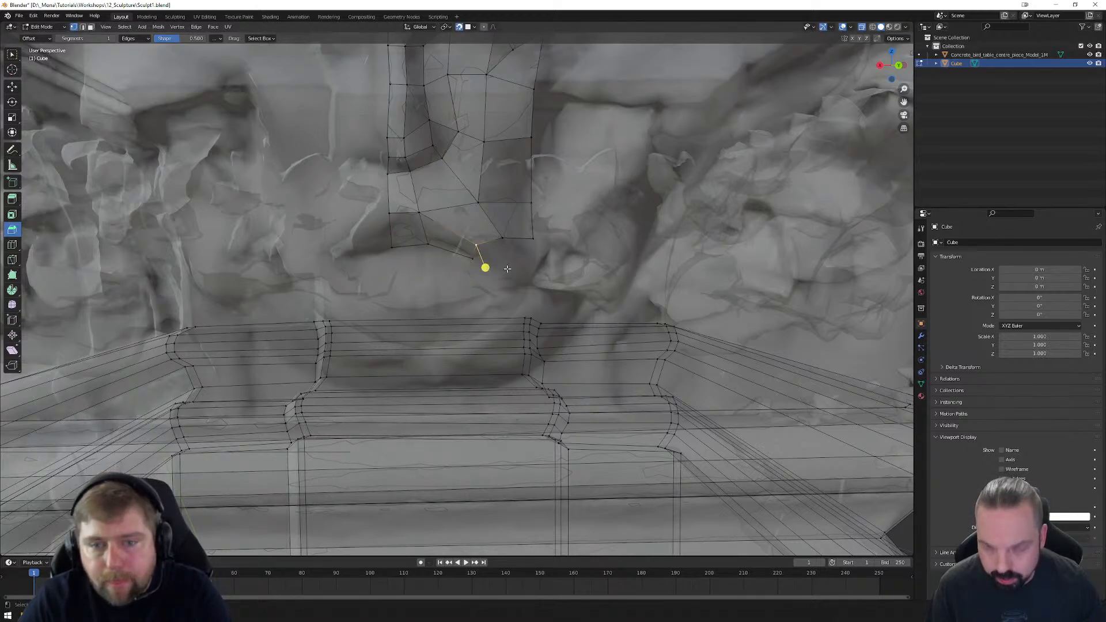
key(g)
click(500, 261)
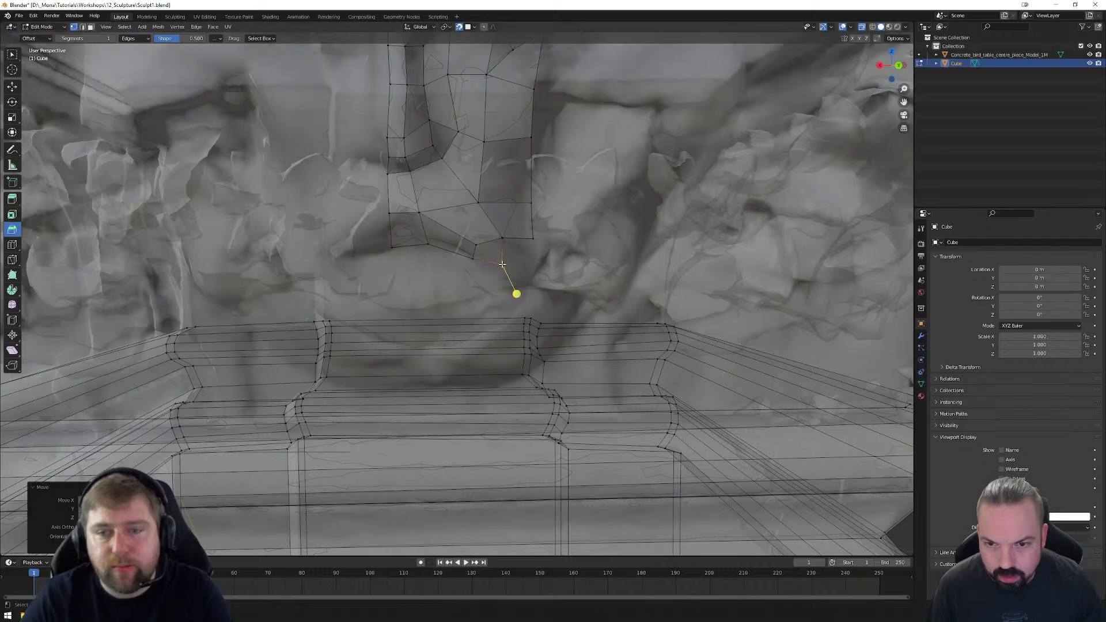
click(508, 241)
key(g)
click(531, 266)
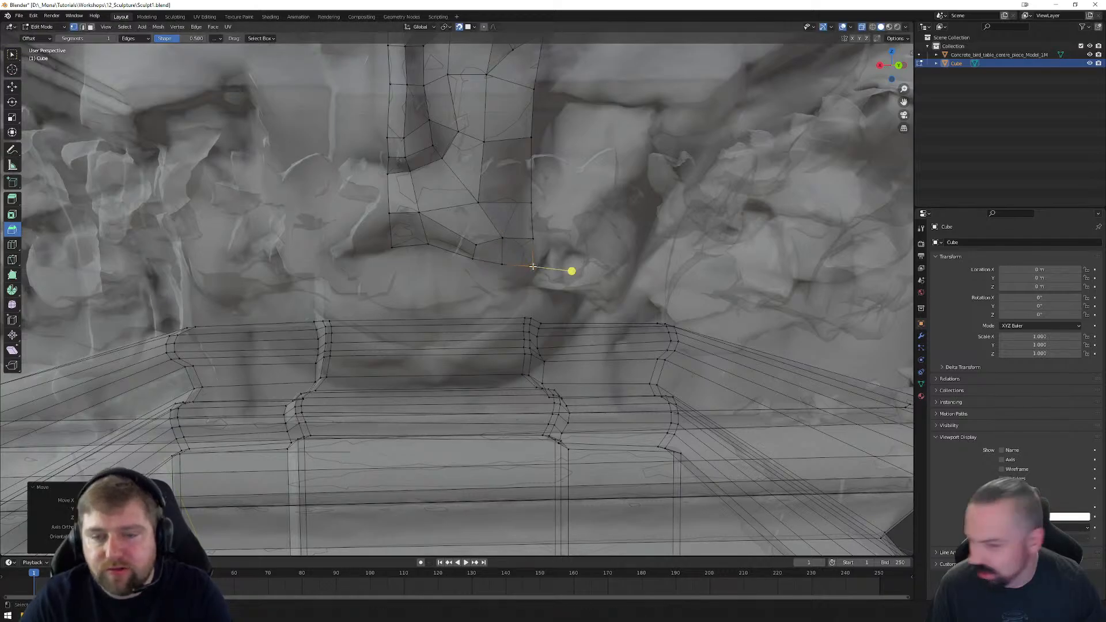
Step: Extrude the lip row's four bottom edges downward to add another row of quads over the upper lip
key(2)
click(412, 248)
shift+click(450, 252)
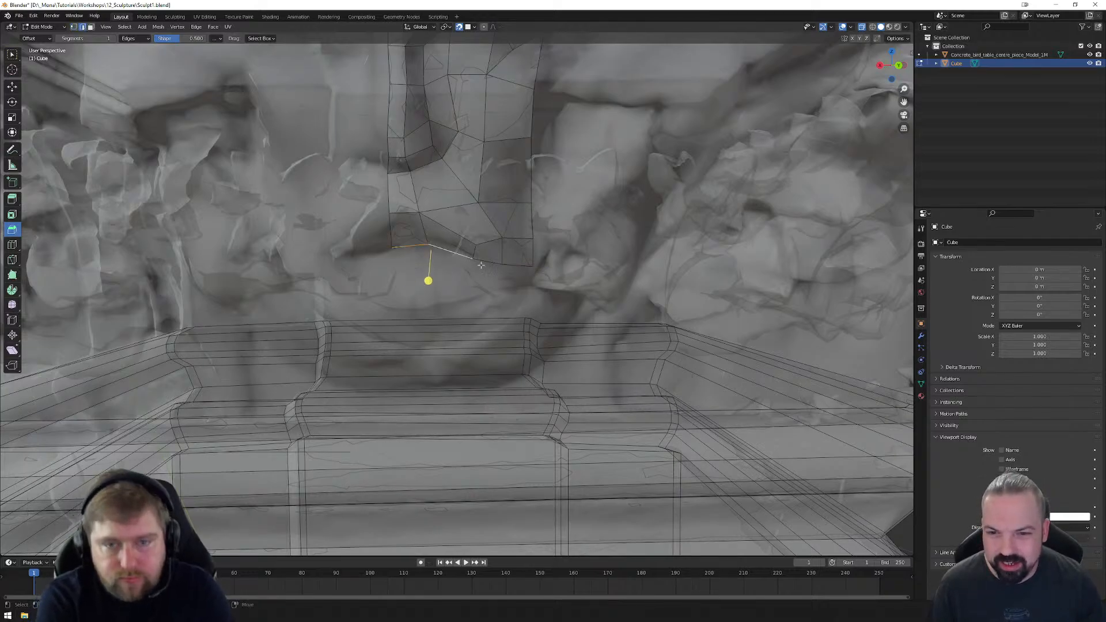
shift+click(488, 261)
shift+click(518, 265)
key(e)
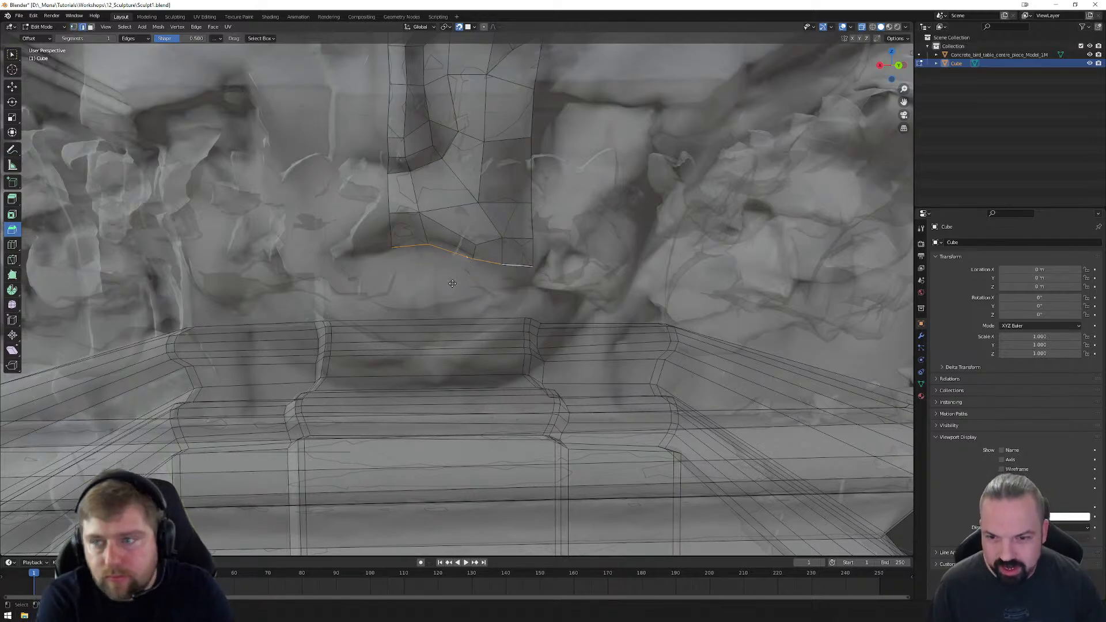
click(447, 289)
Step: Lower the two innermost vertices of the new row toward the lower edge of the upper lip
key(1)
click(393, 279)
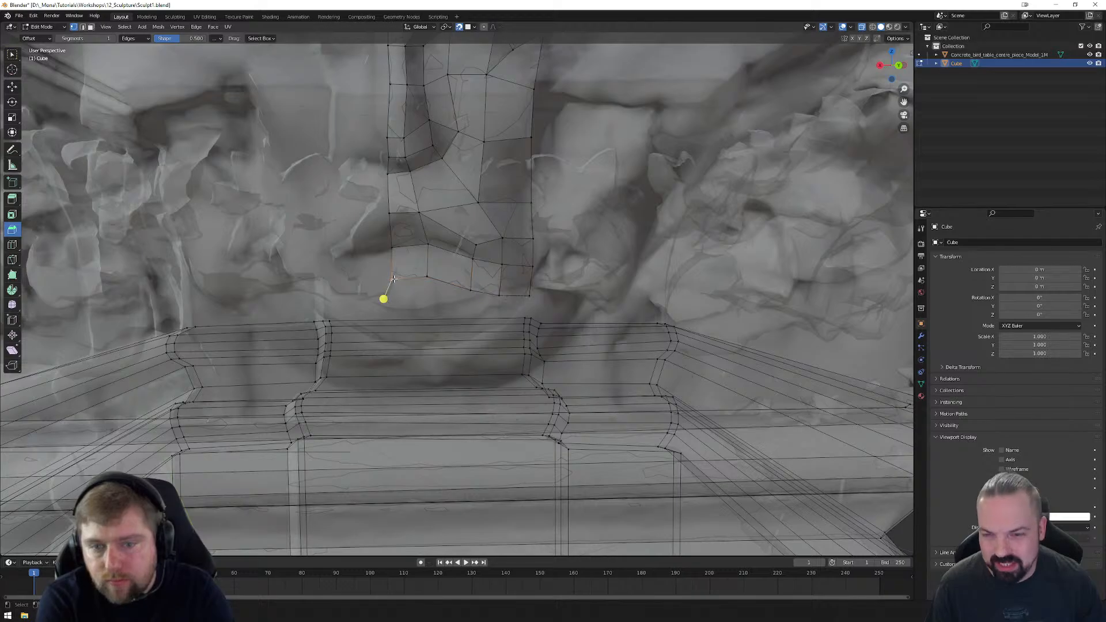
key(g)
click(394, 291)
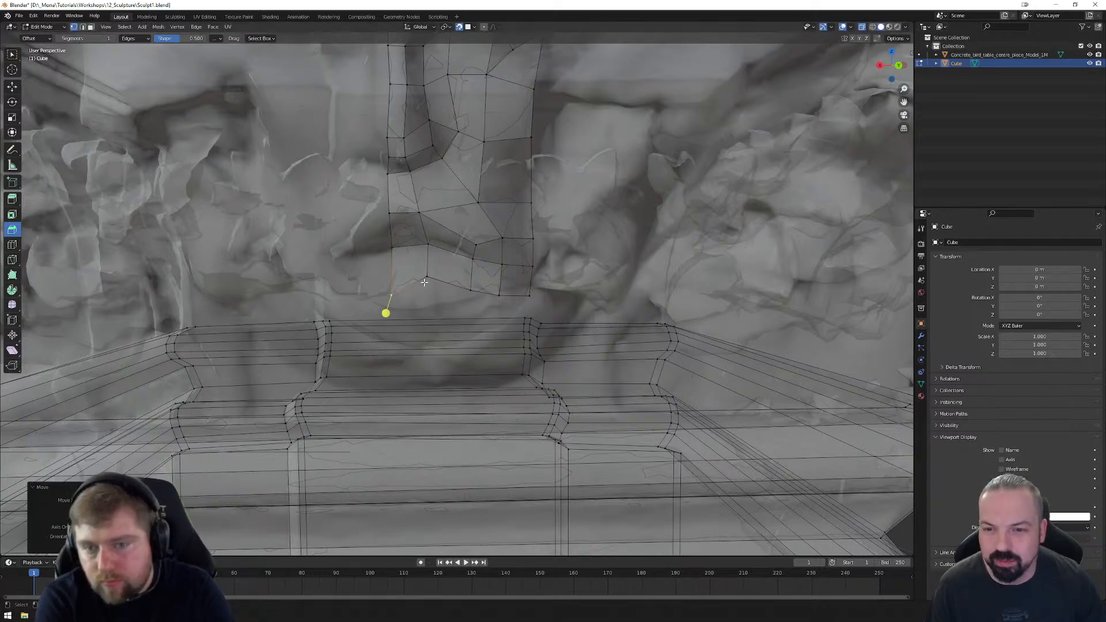
click(428, 279)
key(g)
click(428, 294)
Step: Shift the row's three outer bottom vertices inward along the lower edge of the upper lip
click(471, 291)
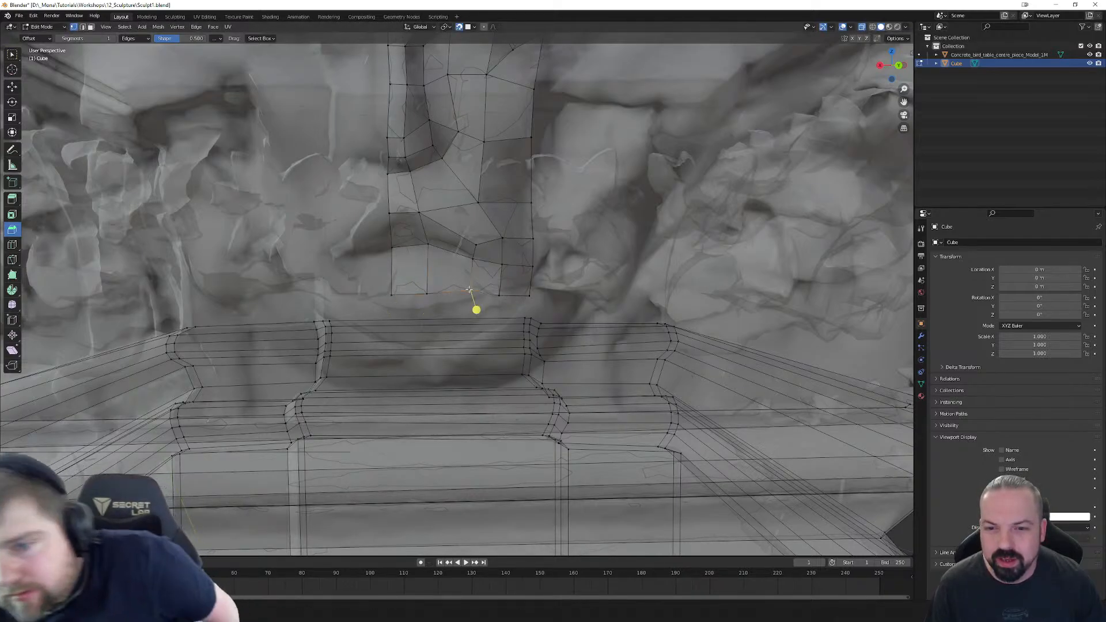
key(g)
click(458, 292)
click(501, 296)
key(g)
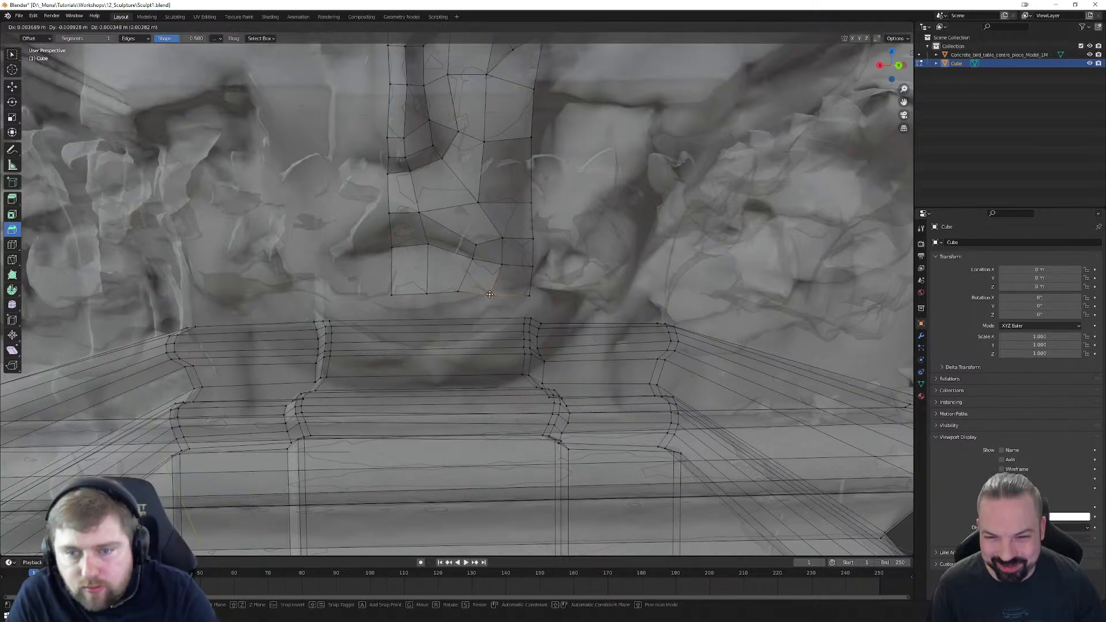
click(490, 295)
middle_drag(533, 298, 524, 284)
click(414, 190)
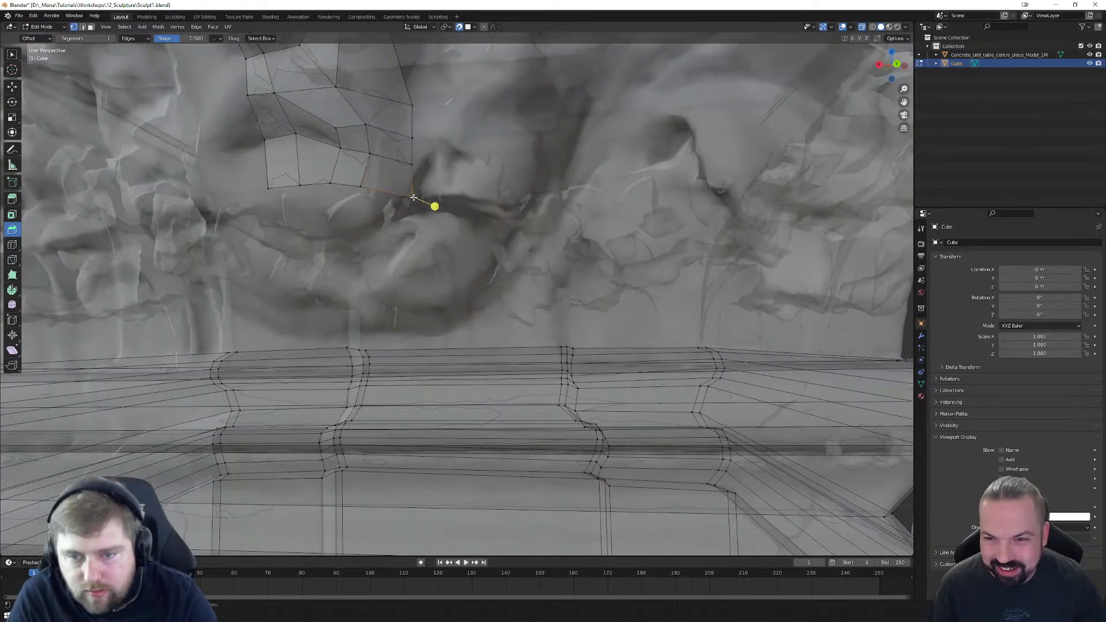
key(g)
click(404, 200)
Step: Raise the inner vertices along the lip row's bottom edge to even out the row over the upper lip
middle_drag(406, 201, 384, 186)
click(397, 134)
key(g)
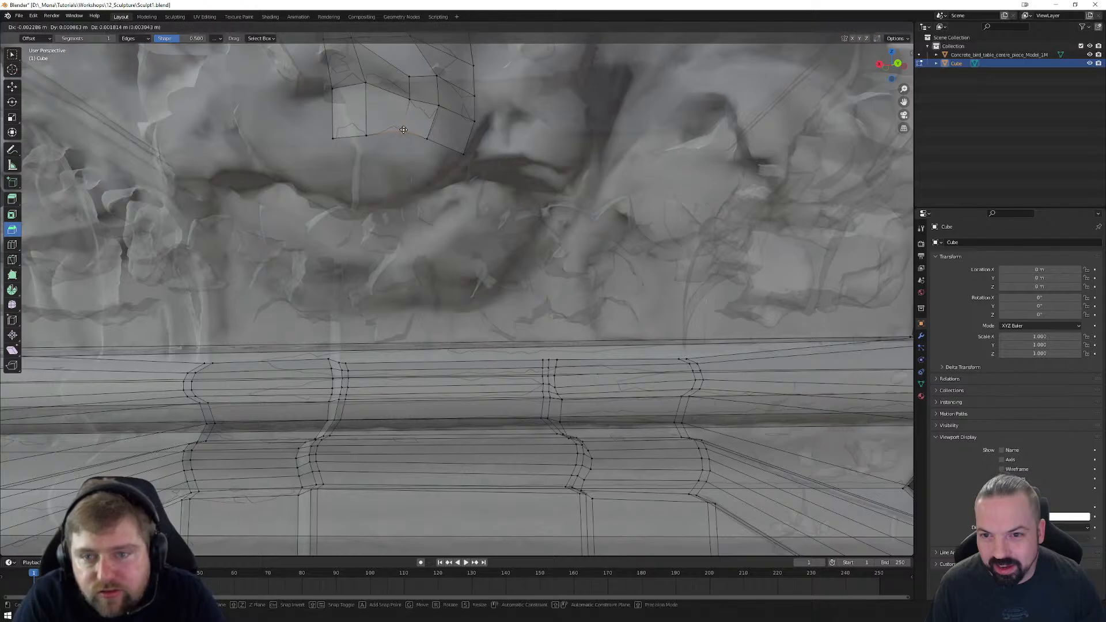
click(396, 131)
click(366, 136)
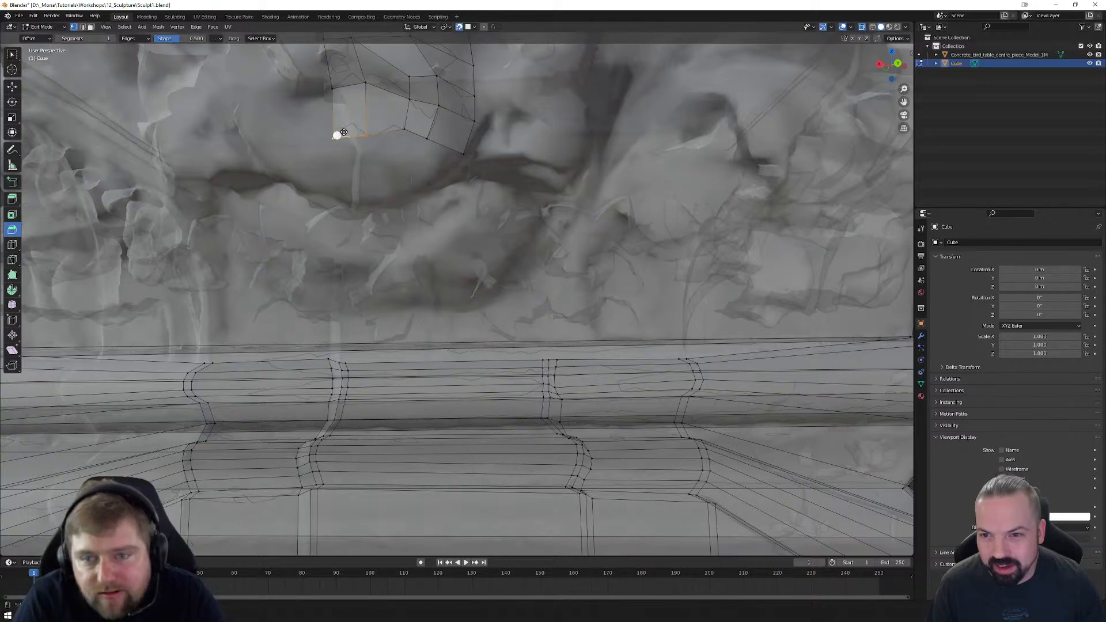
key(g)
click(336, 126)
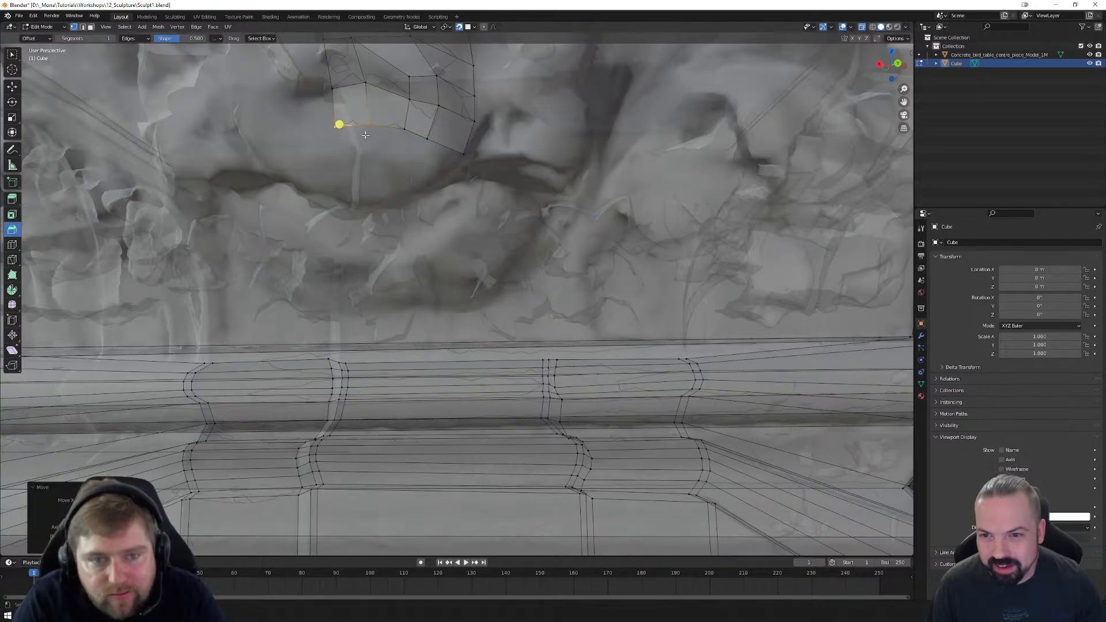
Step: Extrude the lip row's innermost bottom edge downward to start another row of quads over the upper lip
key(2)
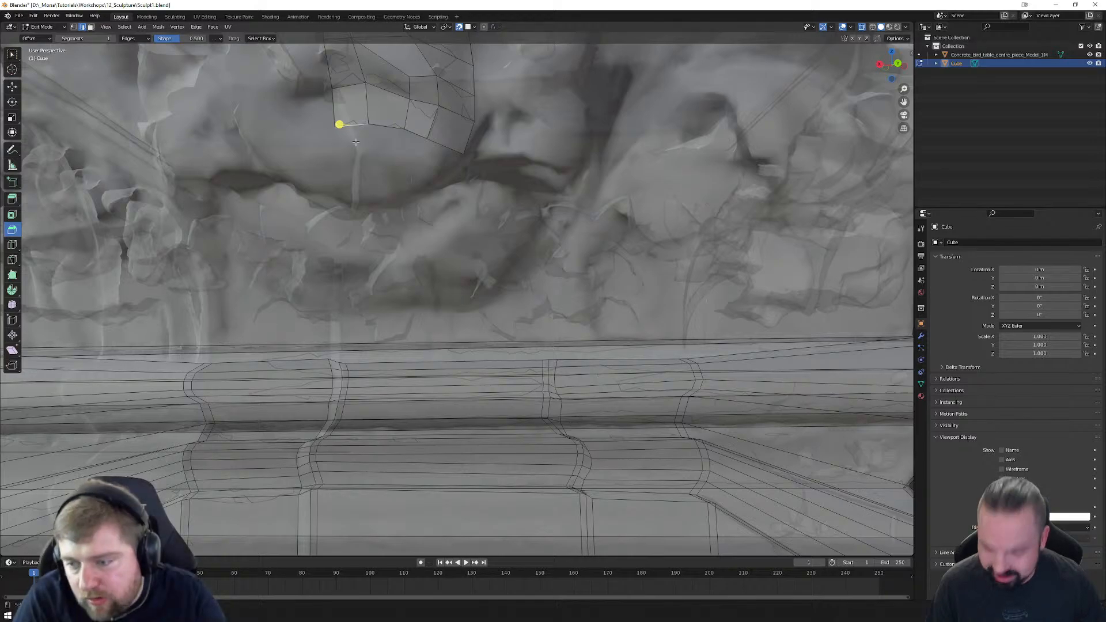
key(e)
click(371, 154)
scroll(371, 154, down, 10)
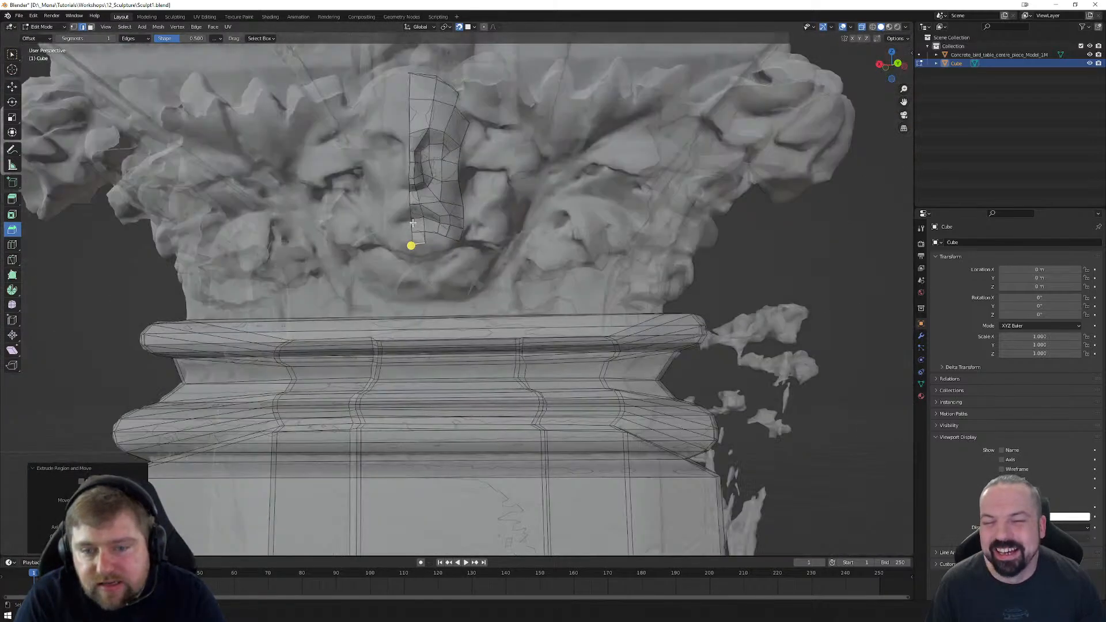
Step: Fill the gap beside the new innermost lip quad with an adjoining quad
middle_drag(472, 309, 361, 344)
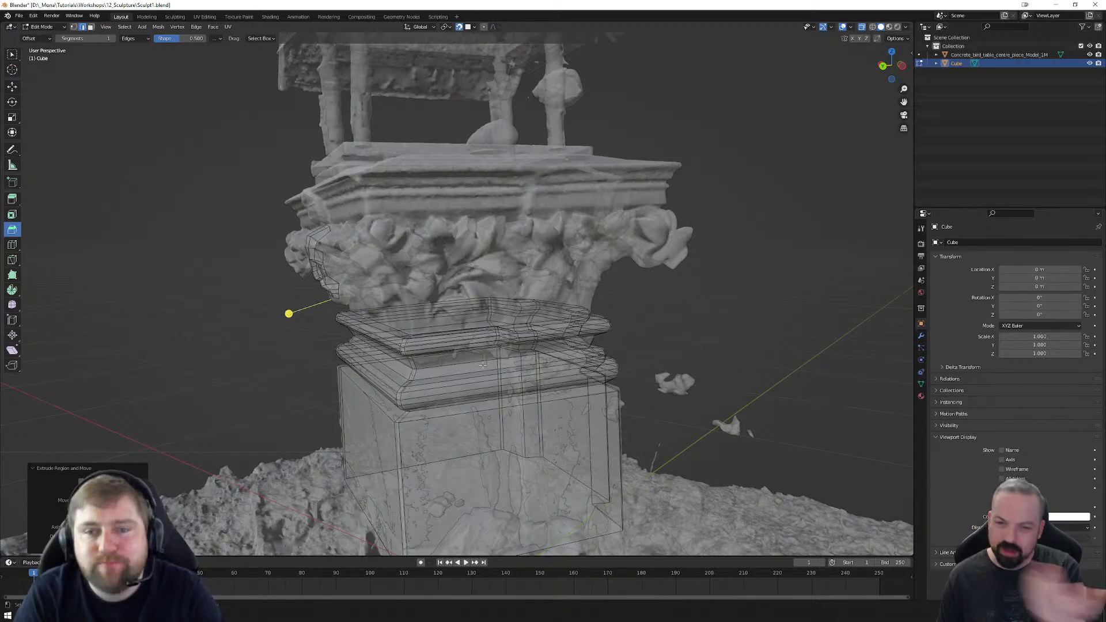
middle_drag(412, 344, 473, 336)
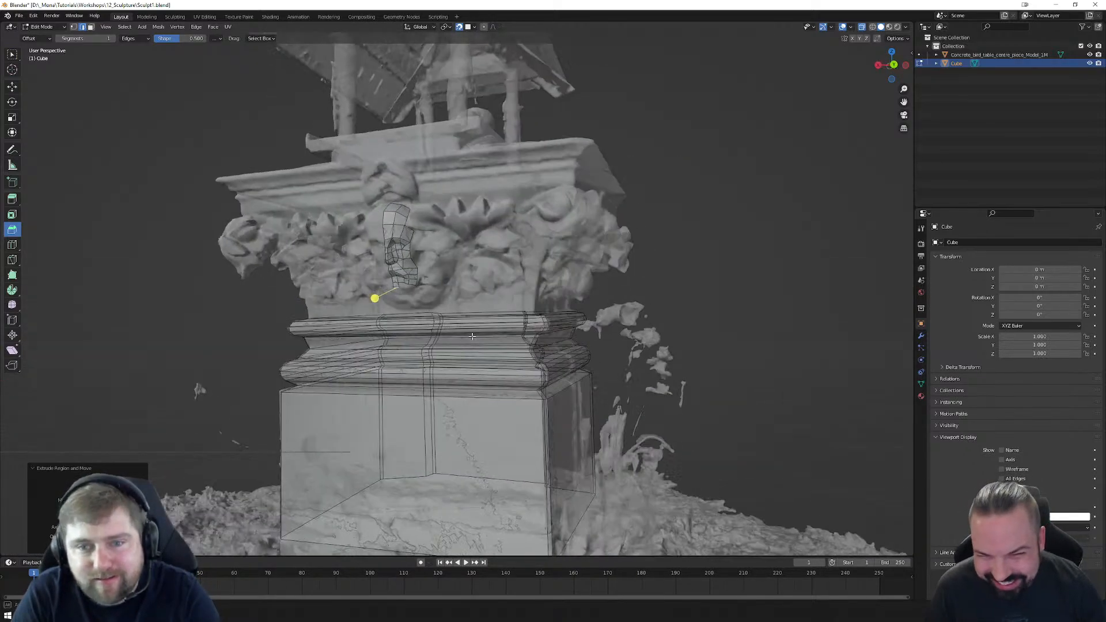
scroll(415, 291, up, 3)
middle_drag(405, 283, 427, 237)
scroll(430, 265, up, 3)
click(382, 184)
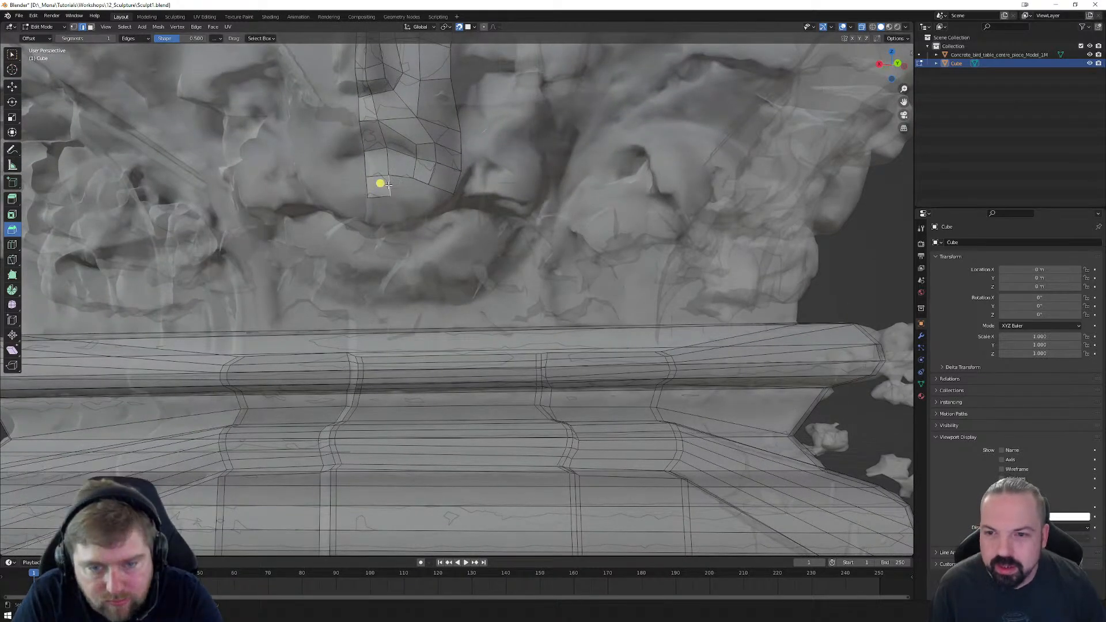
shift+click(403, 186)
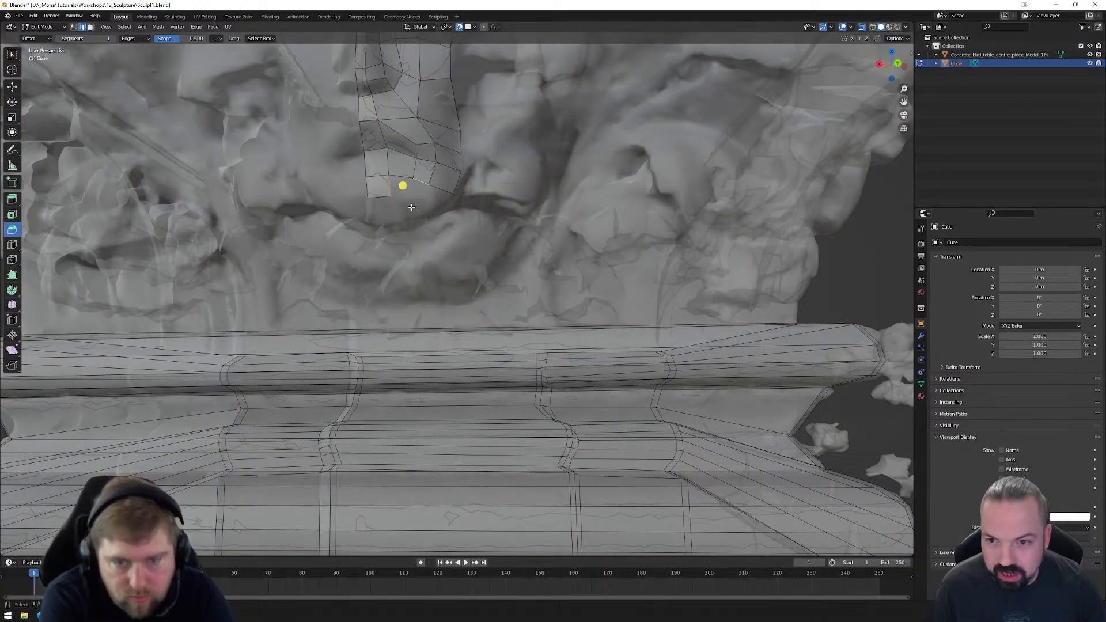
shift+click(405, 178)
key(1)
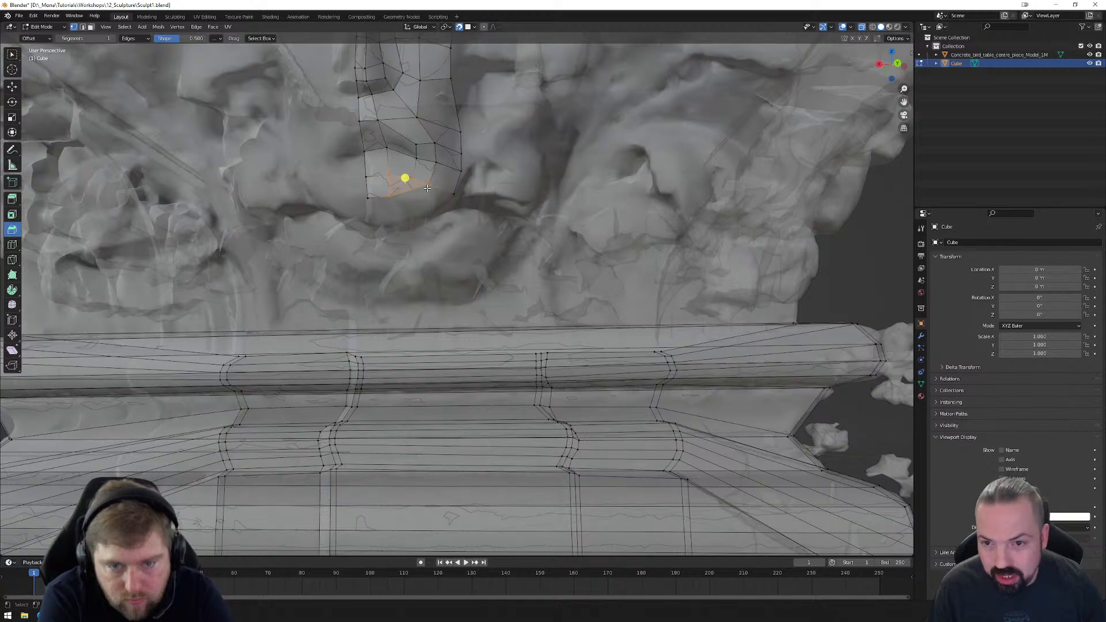
Step: Reposition the filled quad's outer bottom vertex and the vertex above it to follow the curve of the upper lip
click(428, 187)
drag(428, 187, 428, 195)
click(409, 175)
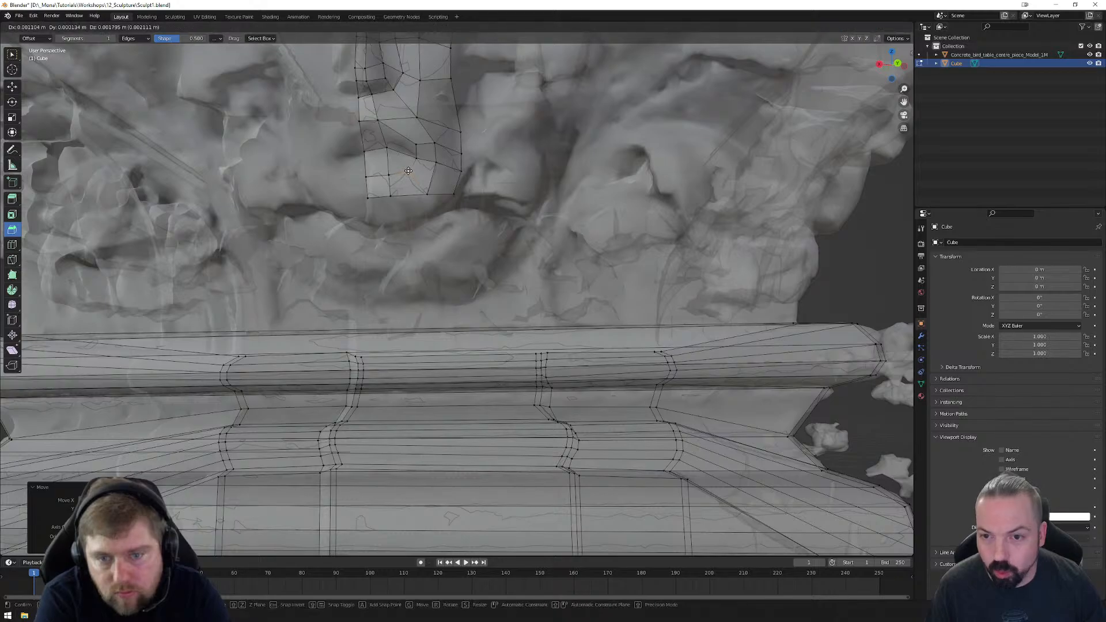
drag(408, 175, 423, 188)
click(424, 187)
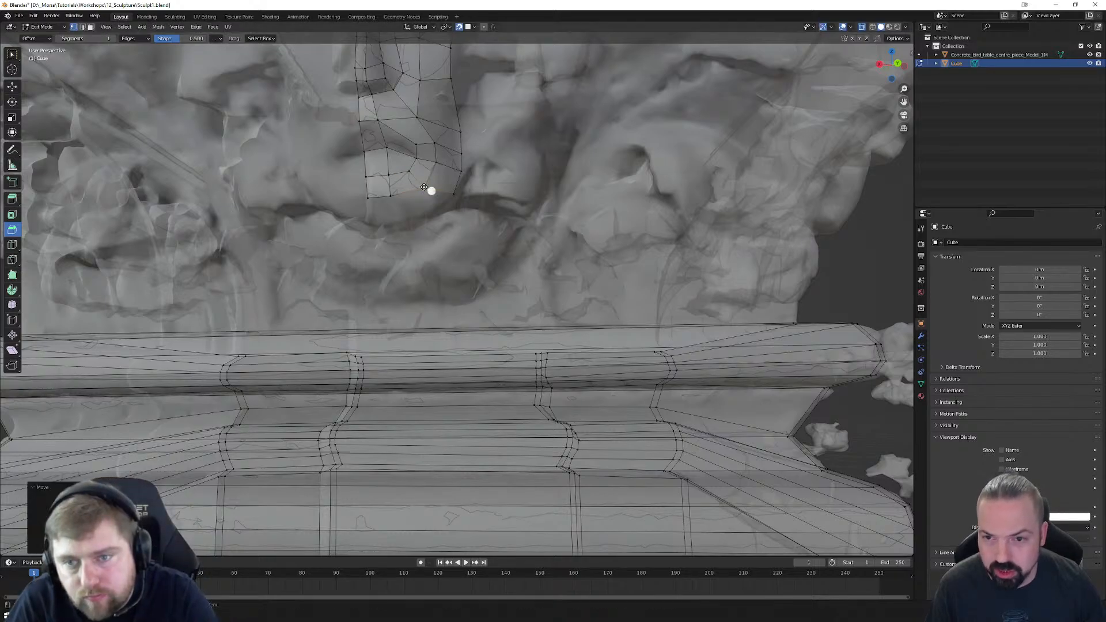
Step: Shift the new lip row's second bottom vertex outward and lower its innermost bottom vertex
middle_drag(425, 191, 415, 163)
click(415, 163)
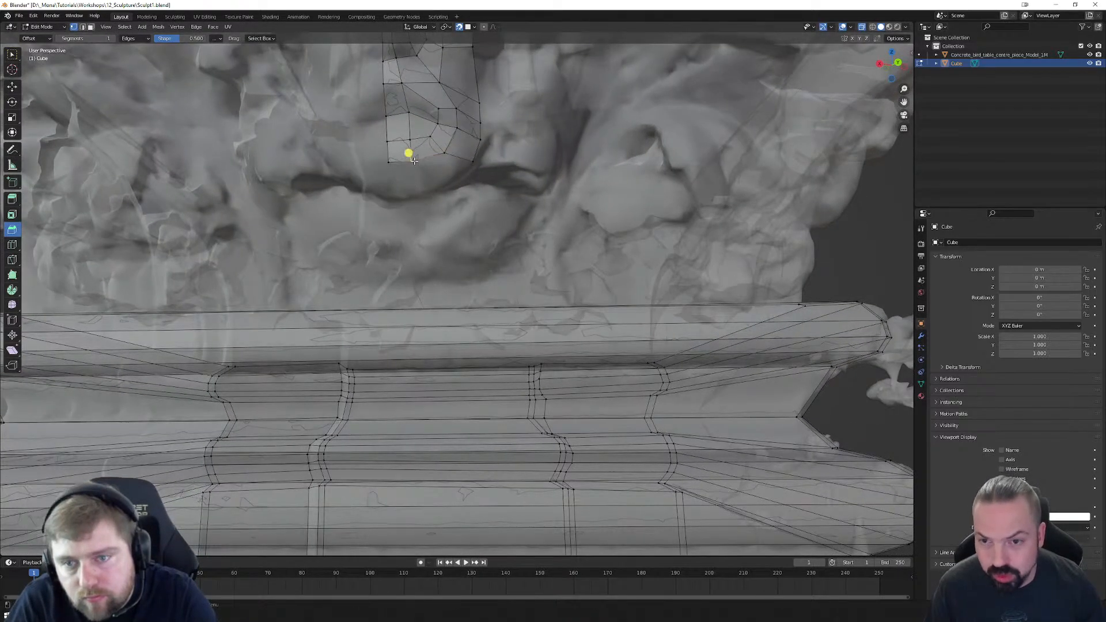
key(g)
click(422, 164)
click(390, 164)
key(g)
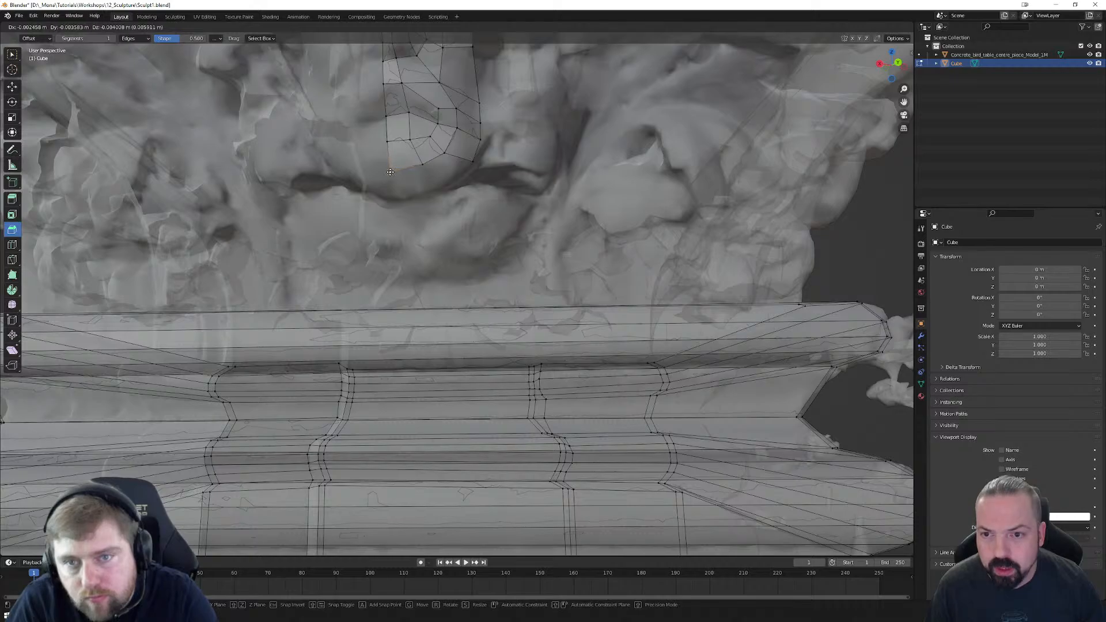
click(392, 169)
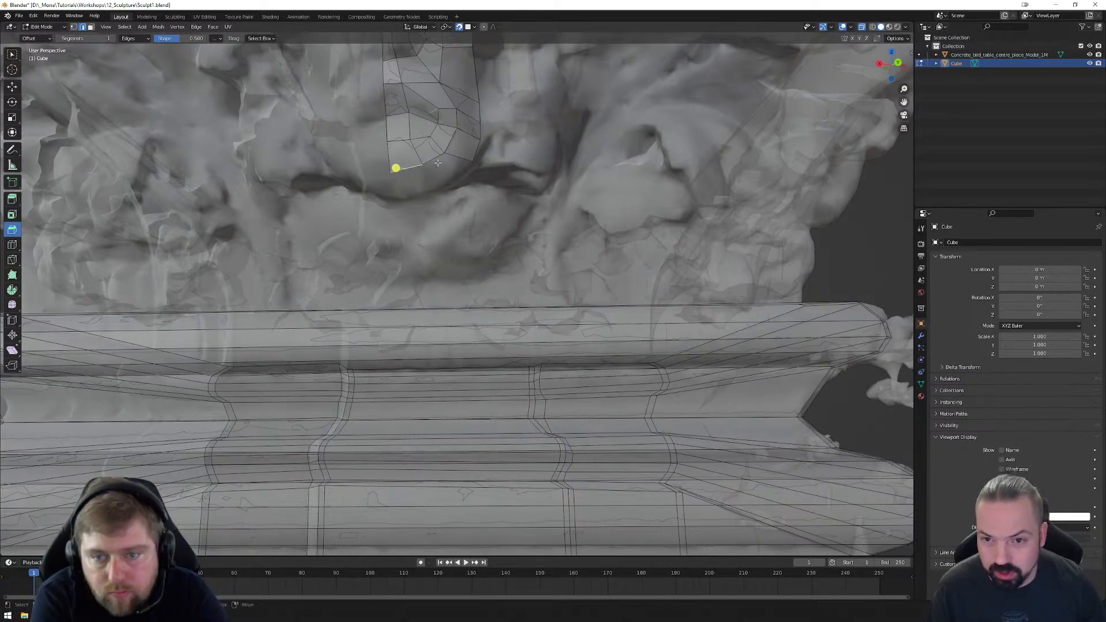
Step: Extrude the innermost bottom edge down to the mouth line and fill the quad beside it toward the lip's outer border
key(e)
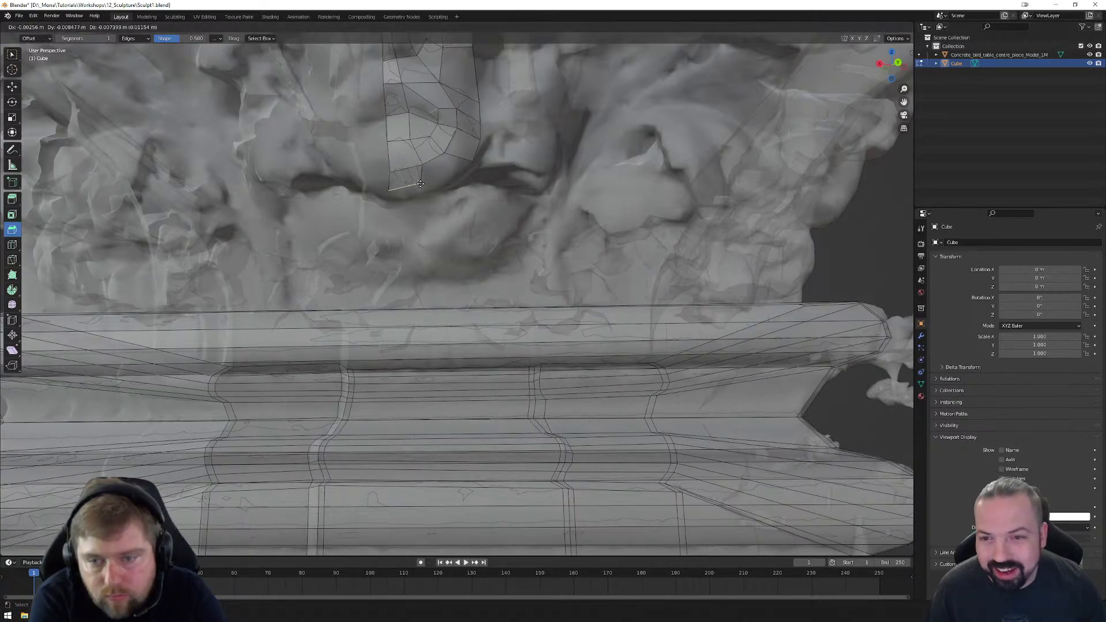
click(429, 189)
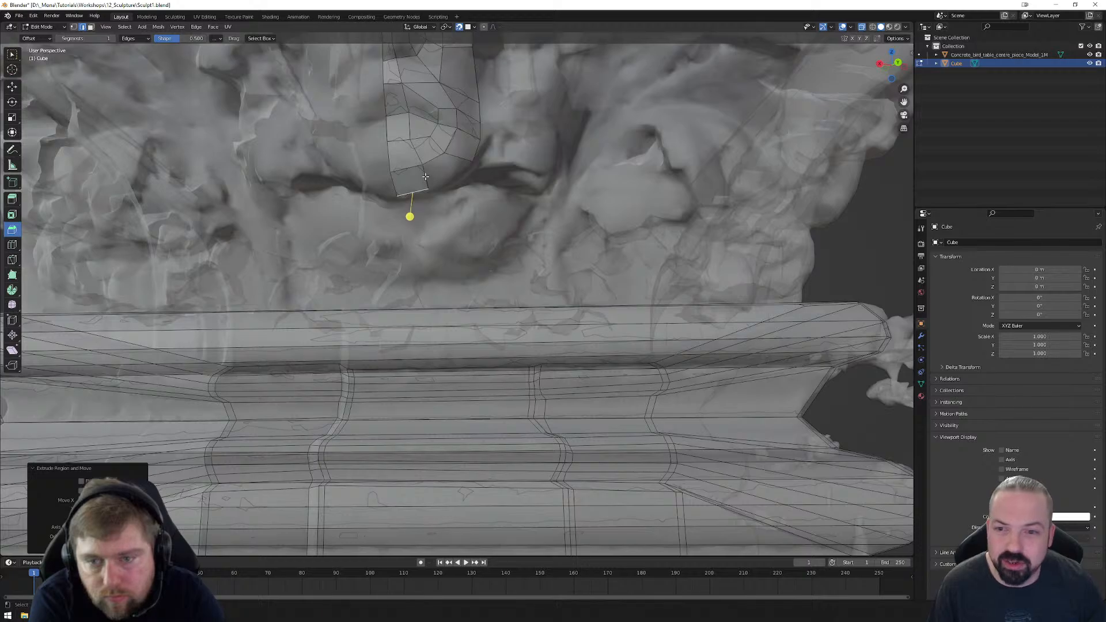
key(g)
shift+click(461, 160)
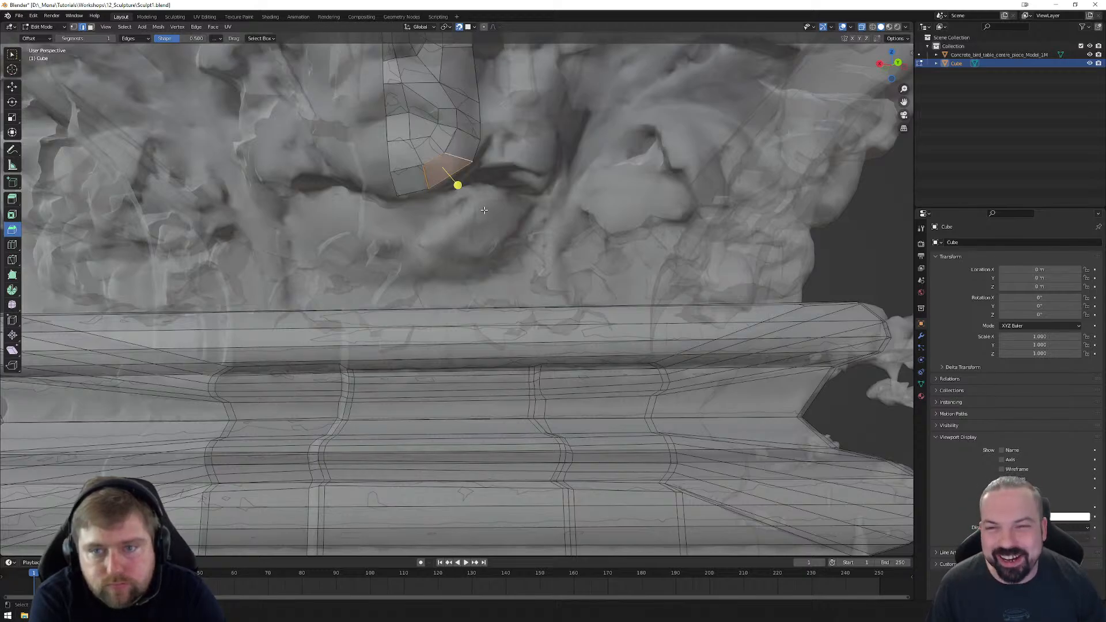
scroll(461, 196, up, 2)
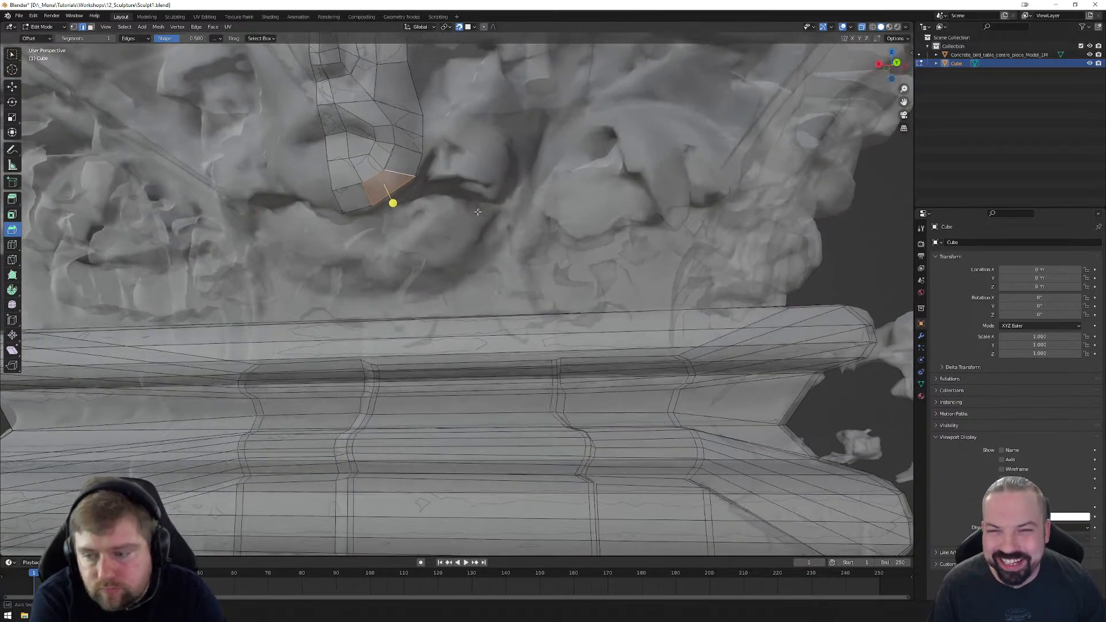
Step: Move the bottom vertices of the newest lip quads onto the upper lip's lower edge at the mouth line
key(g)
click(411, 184)
middle_drag(401, 196, 415, 176)
click(437, 135)
key(g)
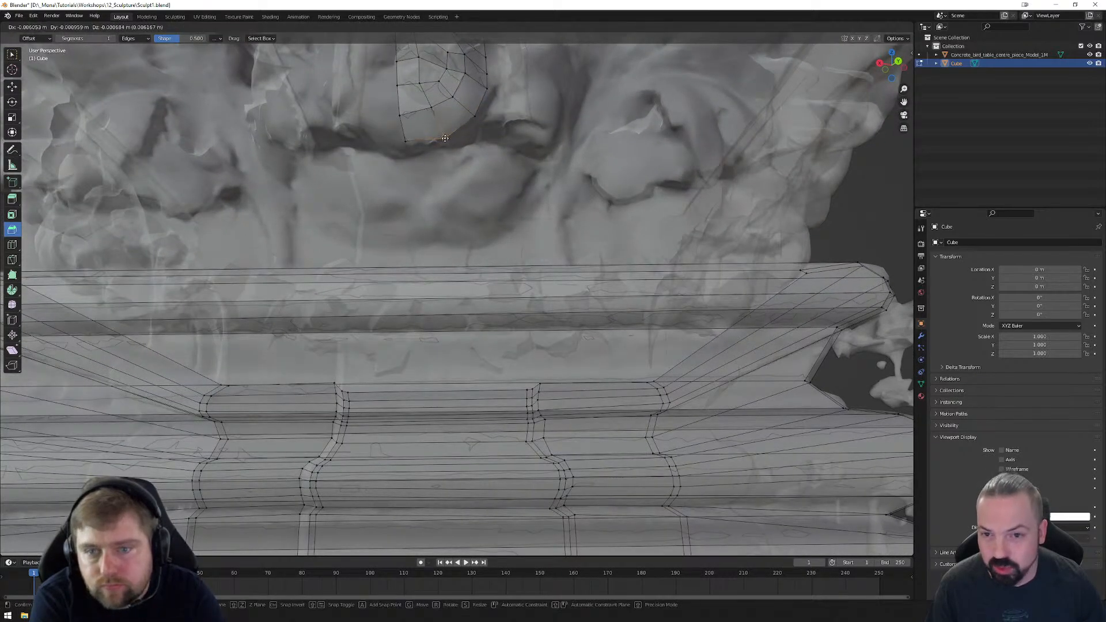
click(446, 139)
click(409, 143)
key(g)
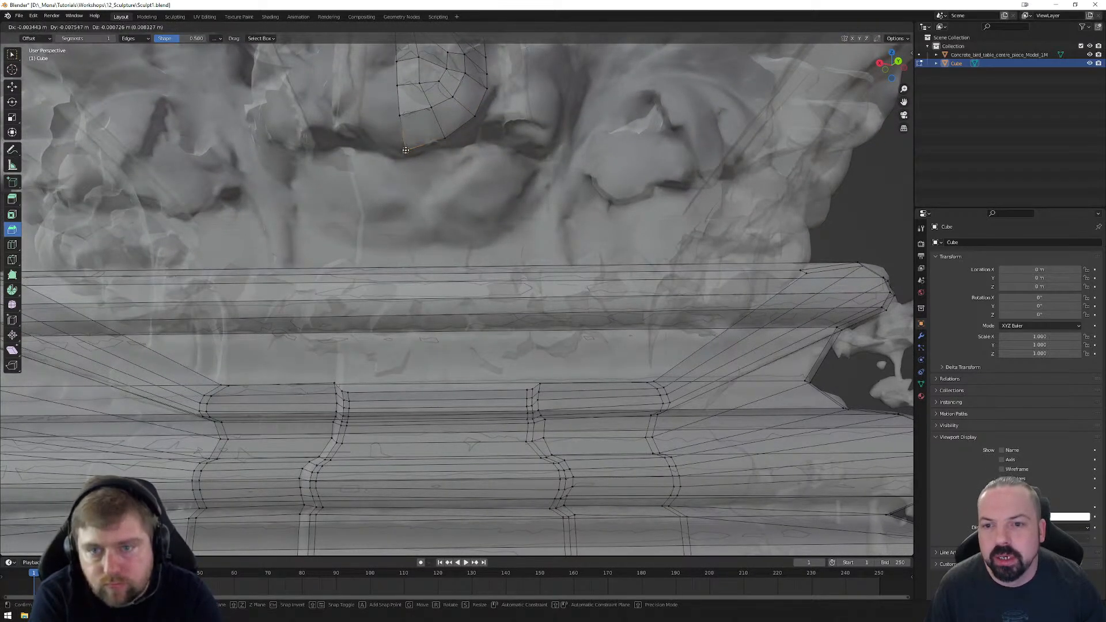
click(407, 151)
Step: Pull three outer border vertices beside the cheek and upper lip outward to the edge of the carved face
middle_drag(435, 154, 409, 296)
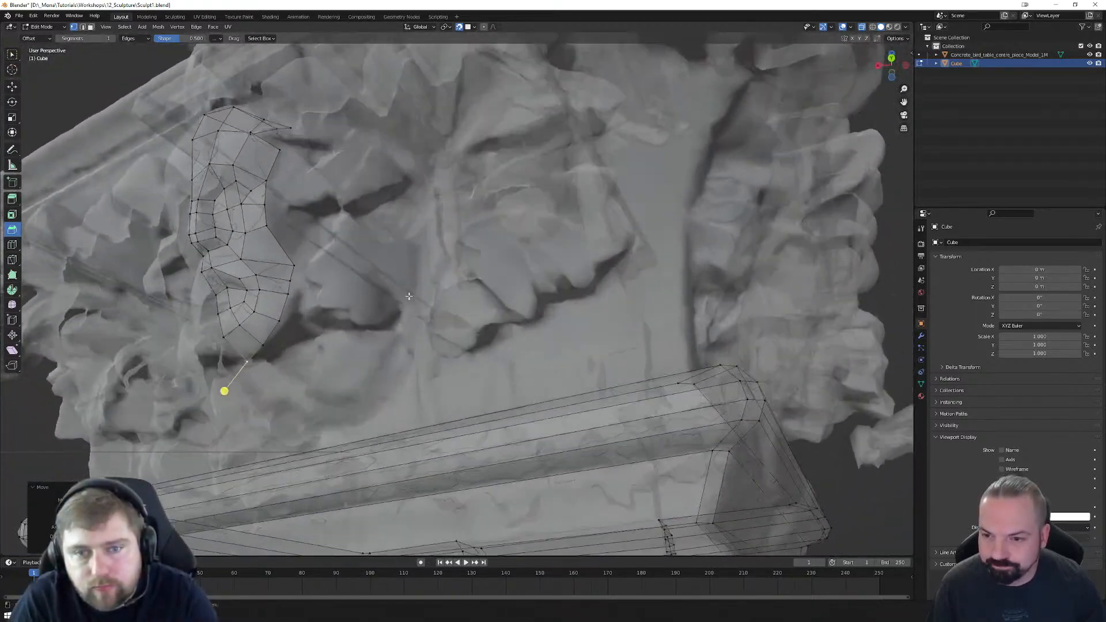
click(293, 264)
key(g)
click(297, 265)
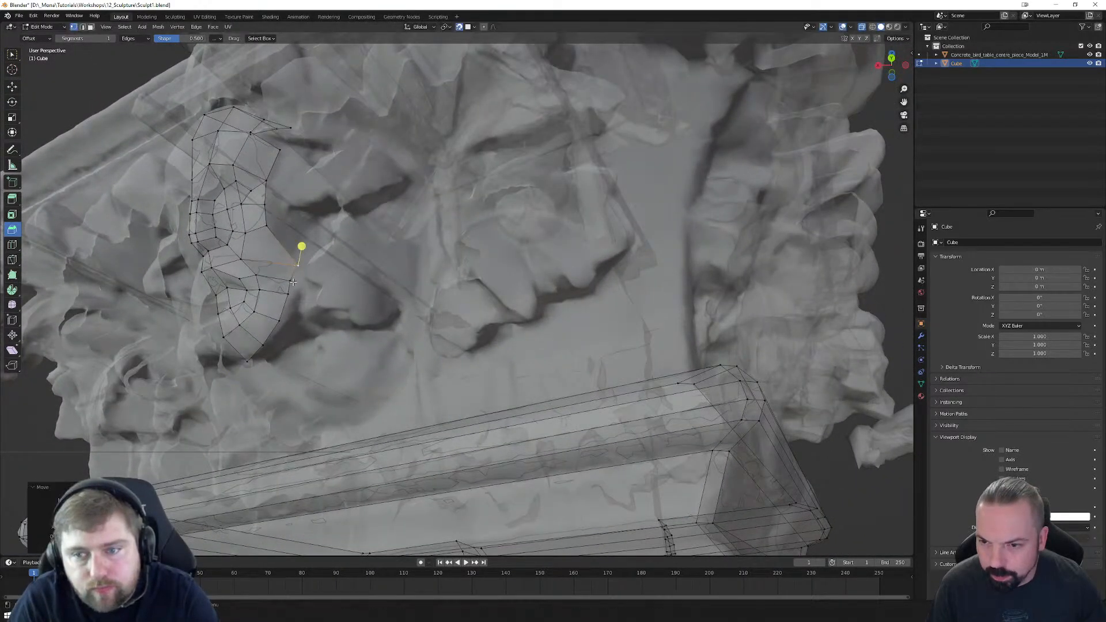
click(290, 281)
key(g)
click(298, 280)
click(289, 294)
key(g)
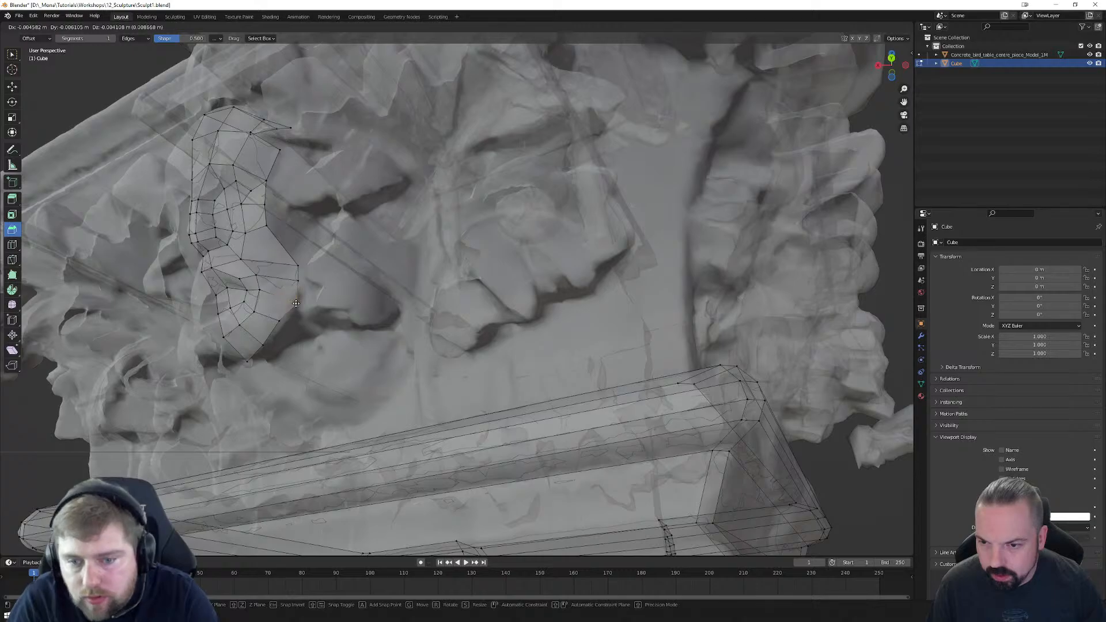
click(297, 299)
Step: Move the two lower outer border vertices of the upper lip out to the scan's lip edge
click(280, 323)
key(g)
click(288, 323)
middle_drag(290, 324, 317, 303)
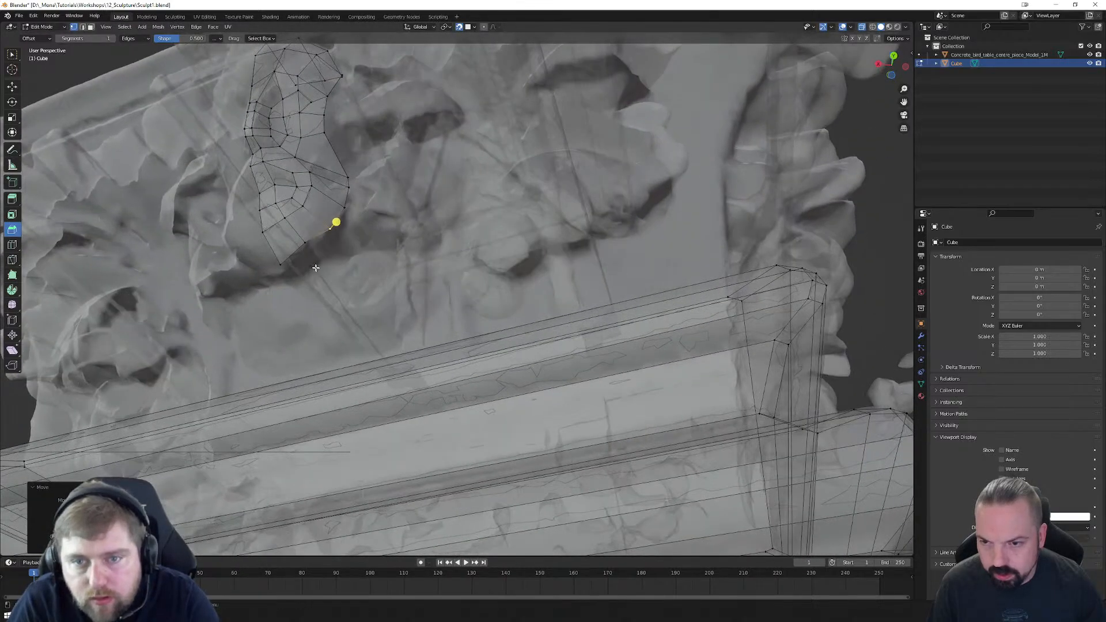
click(304, 239)
key(g)
click(305, 249)
Step: Shift the outer border vertices beside the brow and forehead outward to match the edge of the carved face
middle_drag(306, 247, 376, 234)
scroll(398, 255, up, 2)
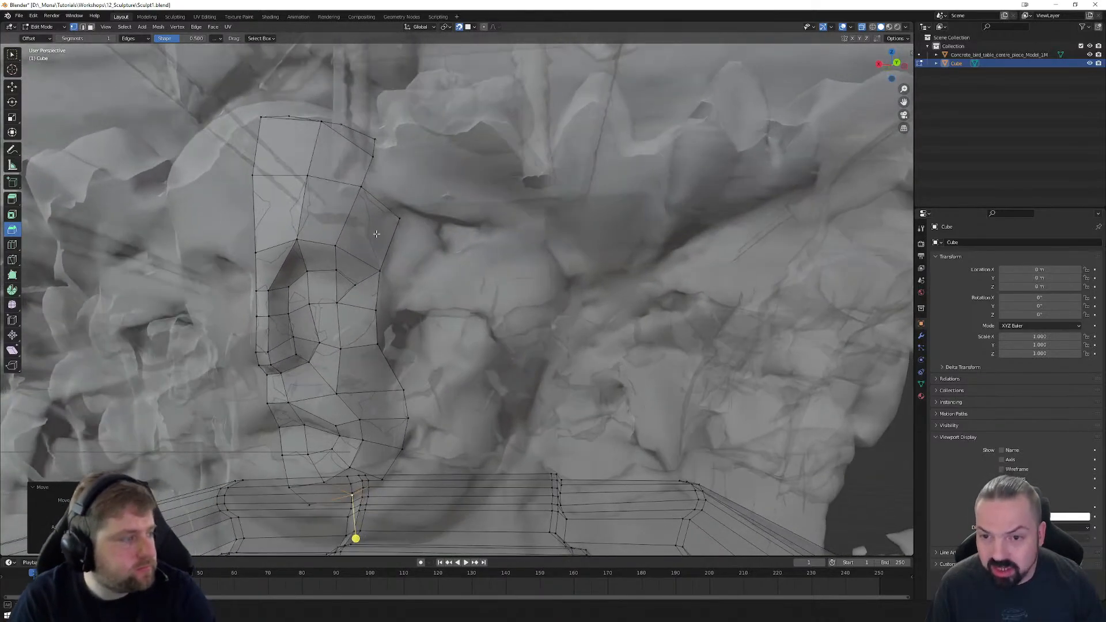
click(364, 188)
key(g)
click(371, 188)
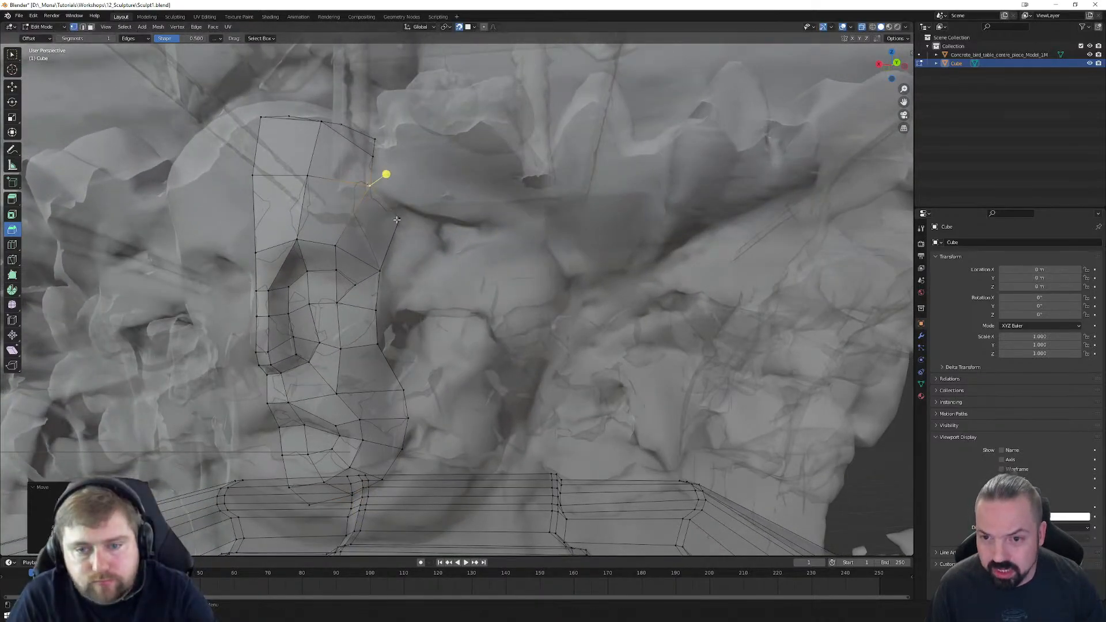
click(397, 219)
key(g)
click(427, 212)
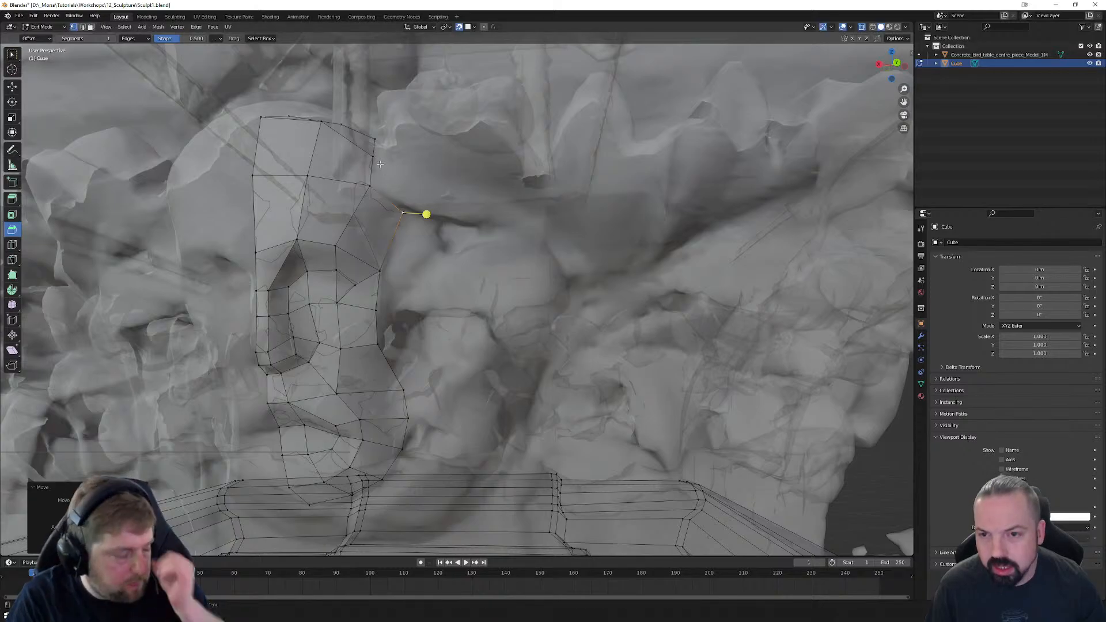
middle_drag(427, 213, 379, 190)
click(371, 246)
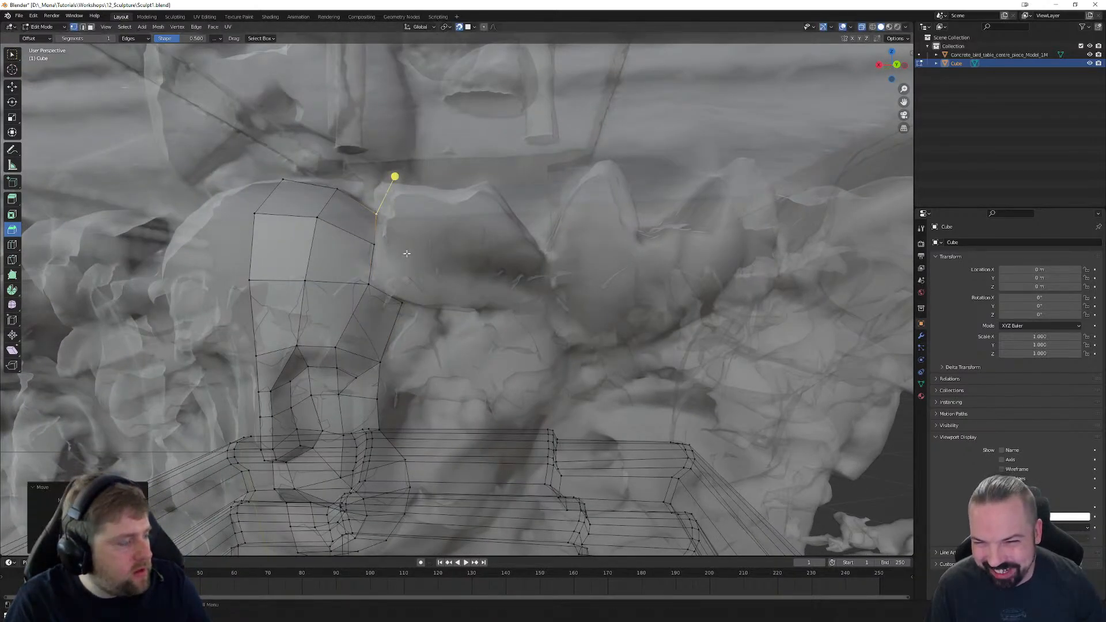
Step: Extrude the bottom edges of the upper lip into the mouth recess as a new row of quads
middle_drag(372, 223, 400, 237)
scroll(402, 234, down, 2)
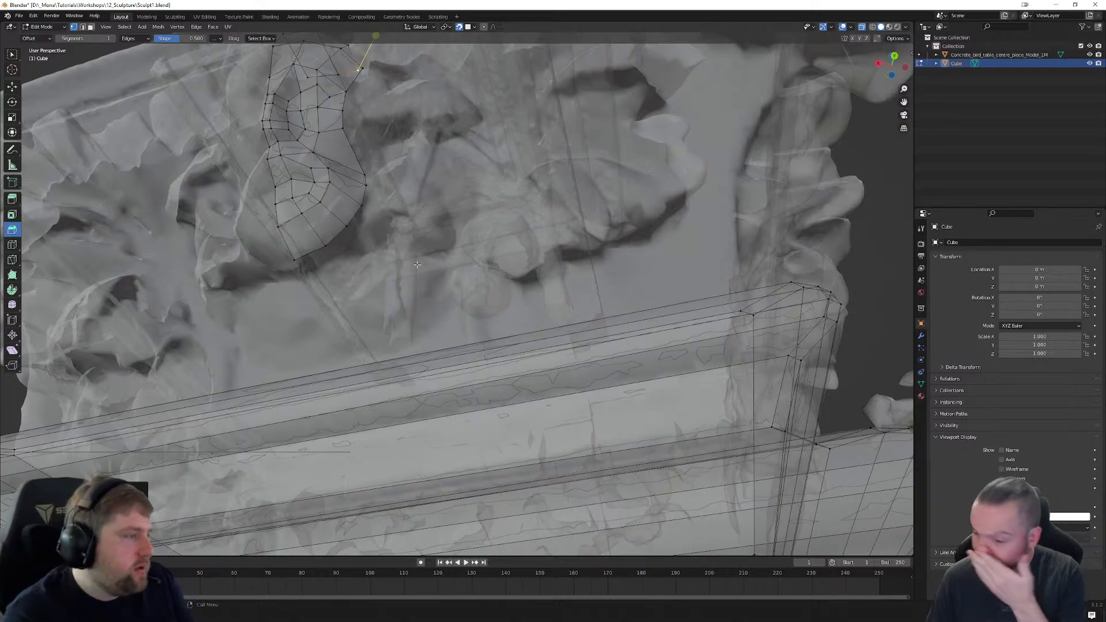
scroll(370, 224, up, 2)
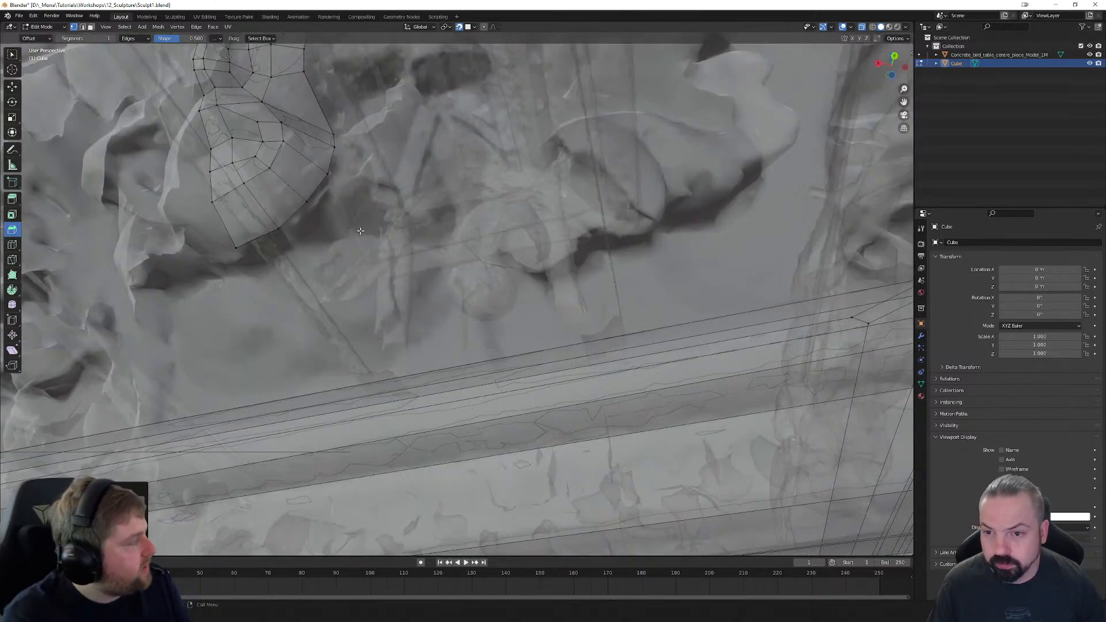
key(2)
click(270, 231)
shift+click(315, 195)
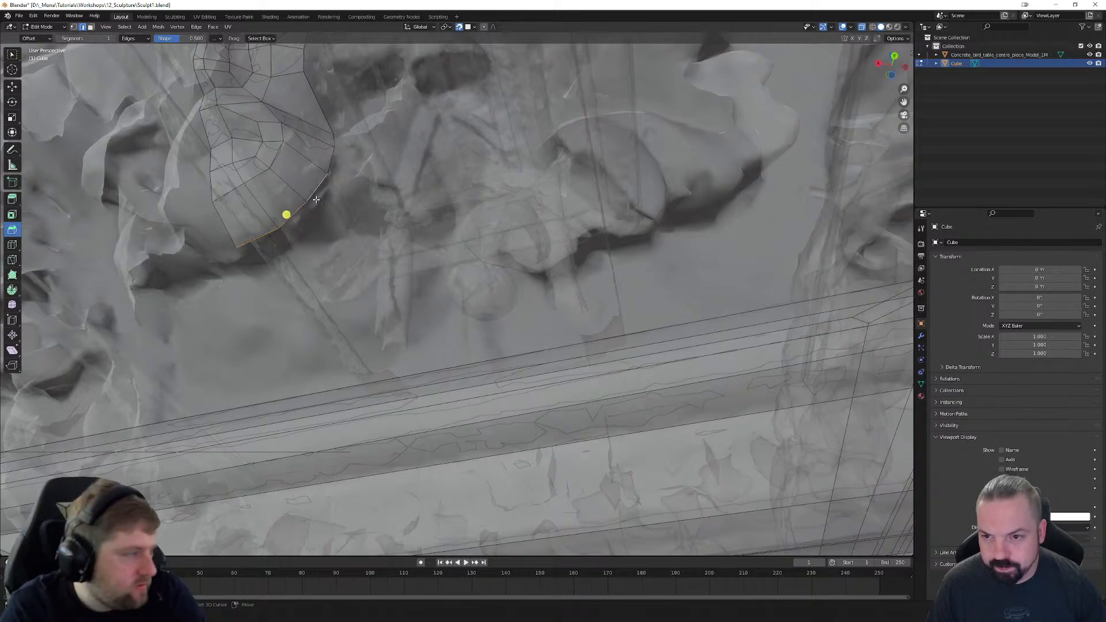
middle_drag(318, 226, 321, 233)
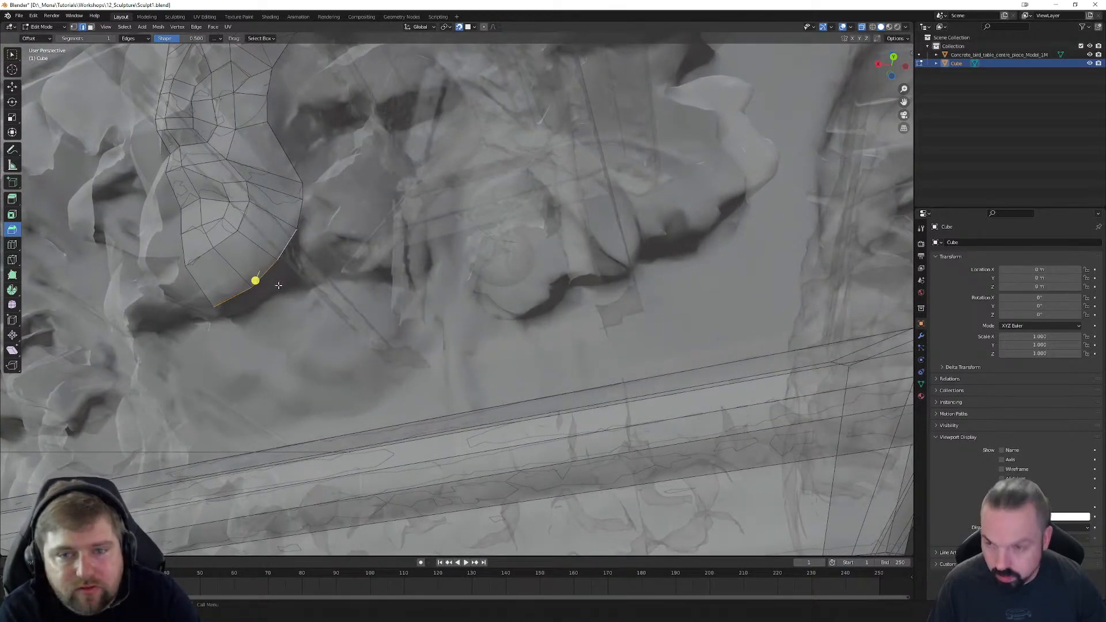
key(e)
click(275, 311)
Step: Move the lower corner vertex of the new quad row under the upper lip onto the scan's mouth recess
key(1)
middle_drag(276, 312, 286, 286)
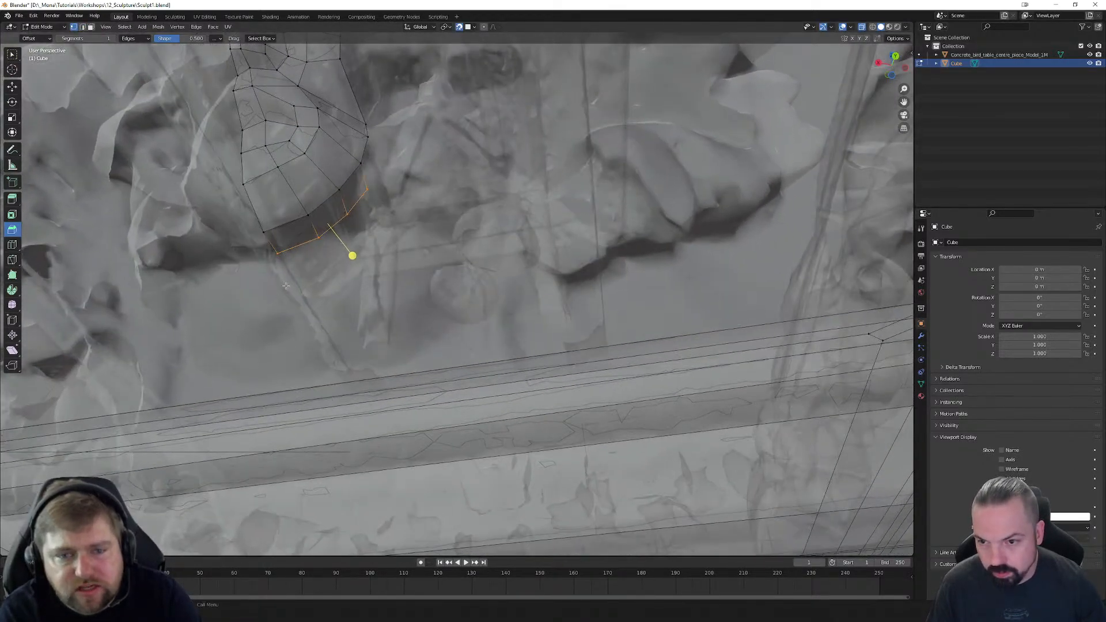
click(277, 255)
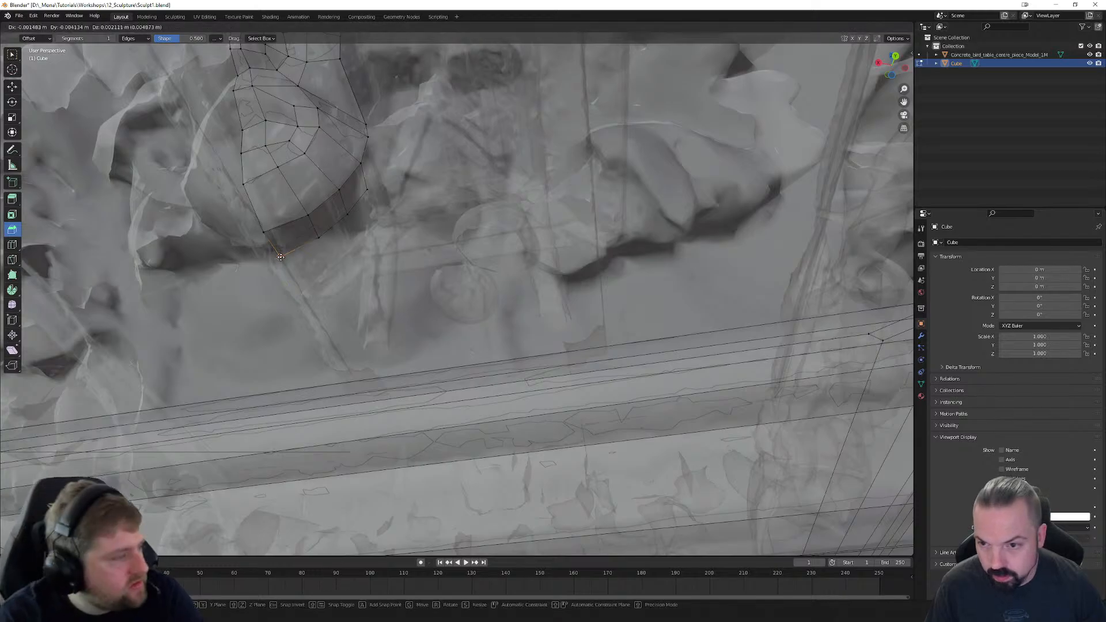
key(g)
click(318, 236)
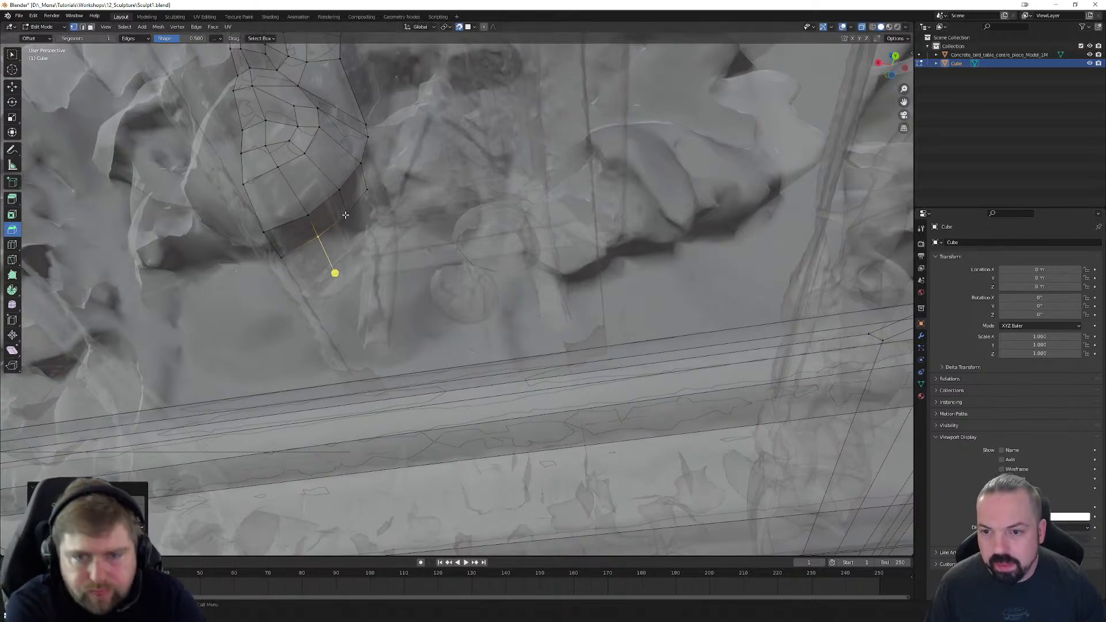
middle_drag(349, 218, 351, 254)
scroll(351, 254, down, 6)
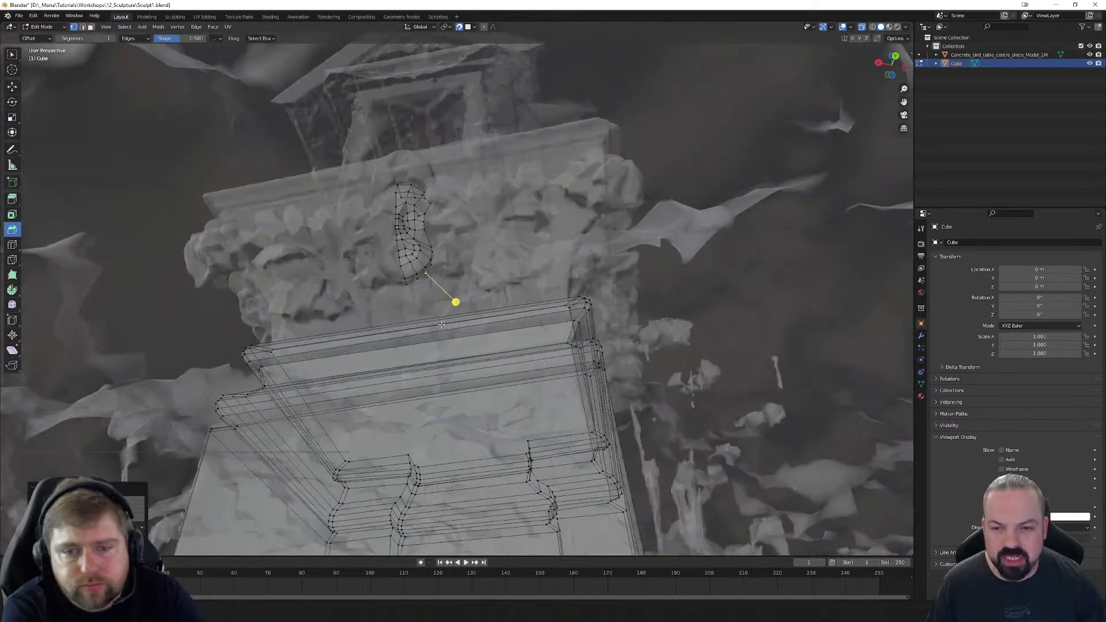
middle_drag(438, 328, 443, 303)
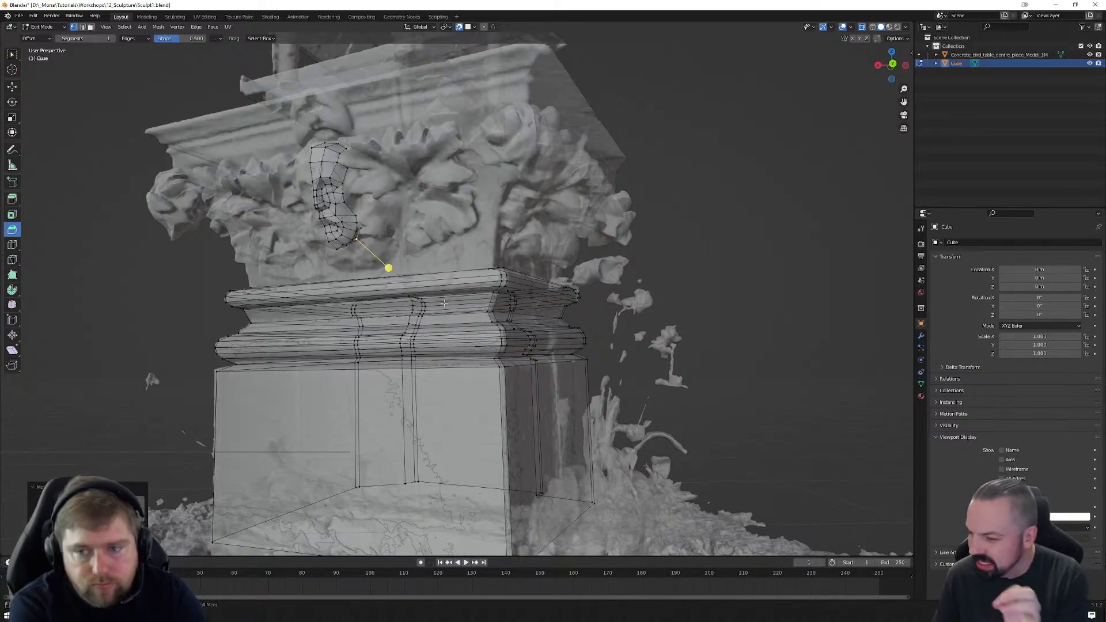
middle_drag(444, 304, 456, 374)
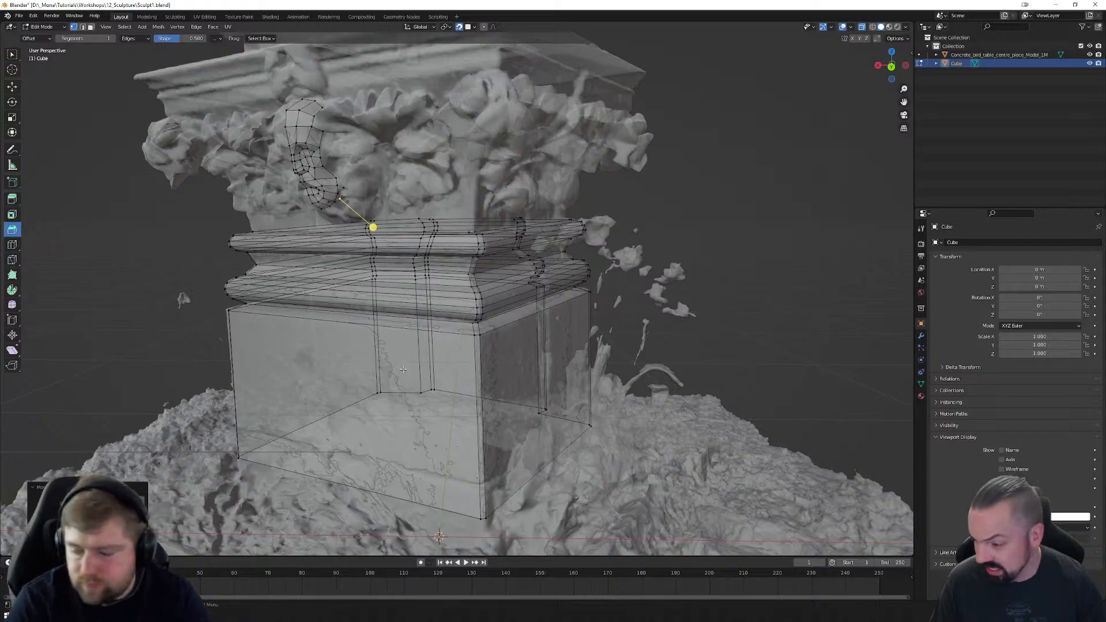
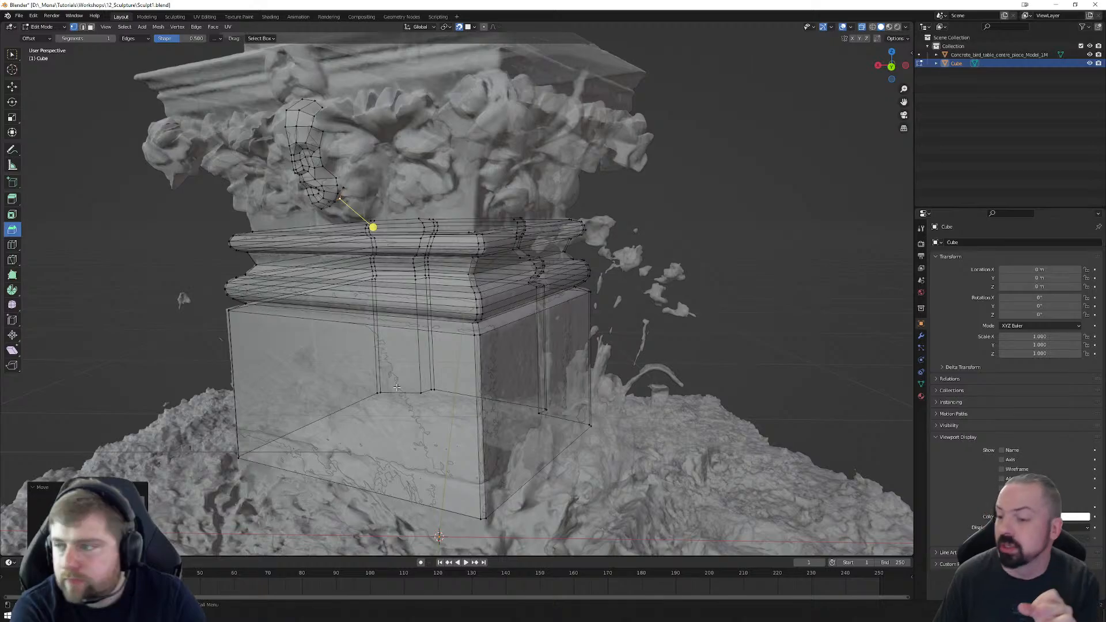
Step: Move a lower border vertex of the new quad row under the upper lip to fit the scan's mouth recess
mouse_move(415, 327)
middle_down()
mouse_move(428, 305)
mouse_move(404, 256)
mouse_move(415, 288)
mouse_move(418, 261)
middle_up()
scroll(401, 252, up, 5)
shift+middle_drag(412, 199, 359, 210)
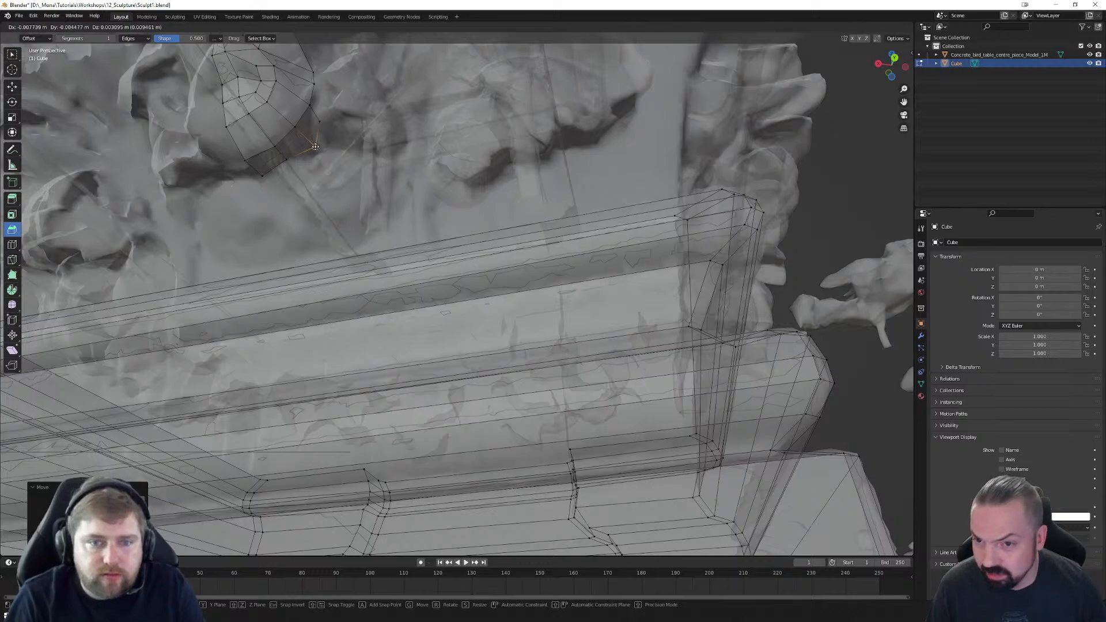
Step: Extend the half-face mesh outward beside the mouth and jaw, placing the new edge vertices on the scanned face surface
middle_drag(325, 143, 320, 170)
click(318, 166)
key(g)
click(318, 166)
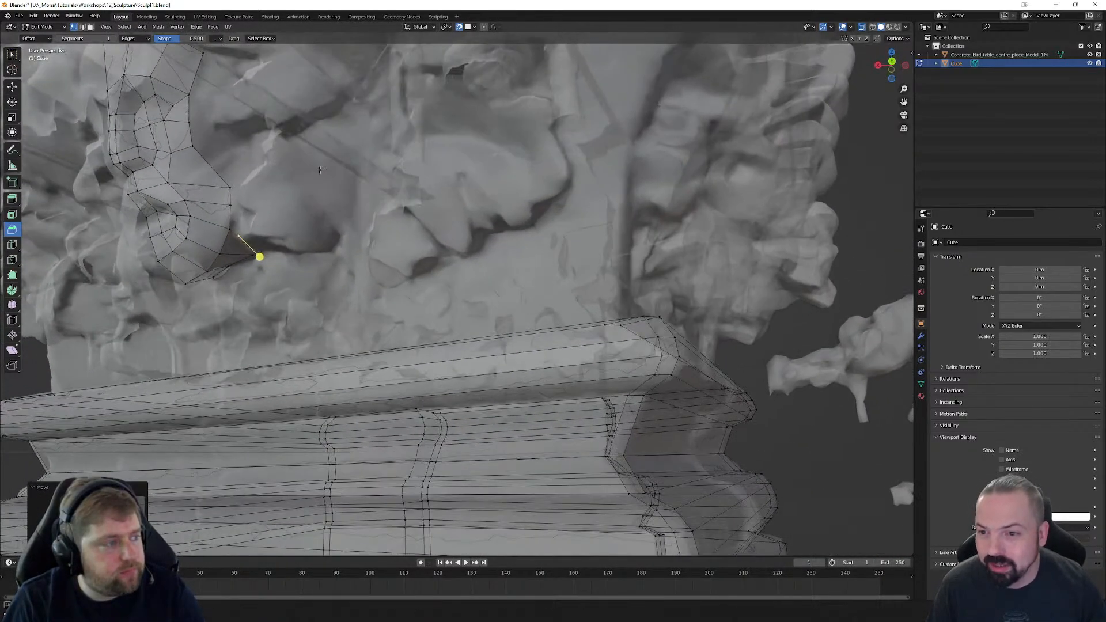
click(231, 229)
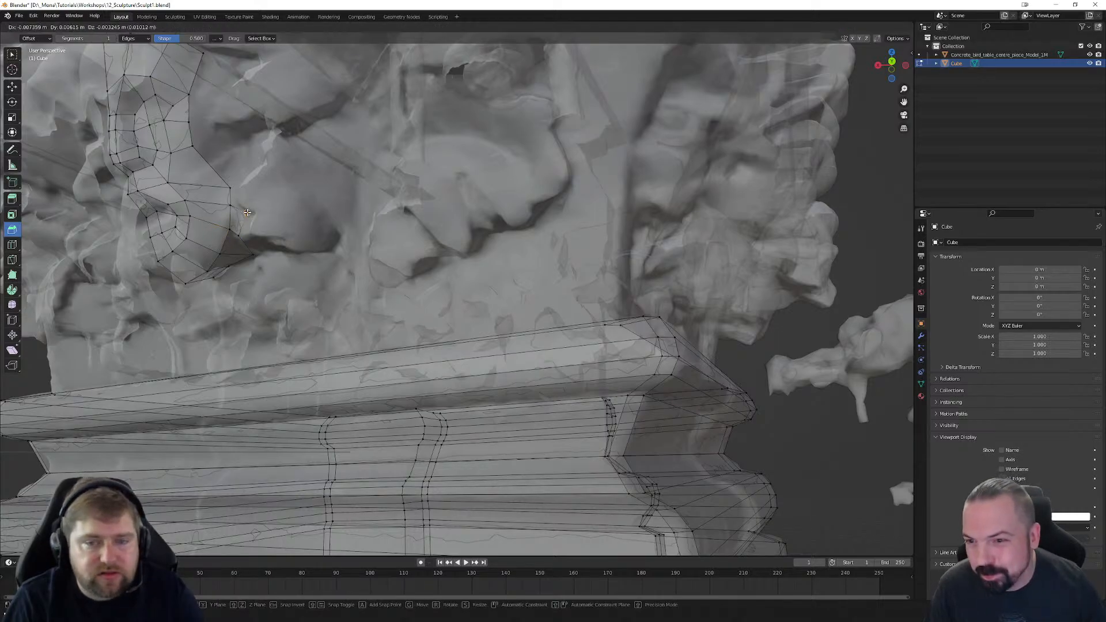
click(244, 194)
key(g)
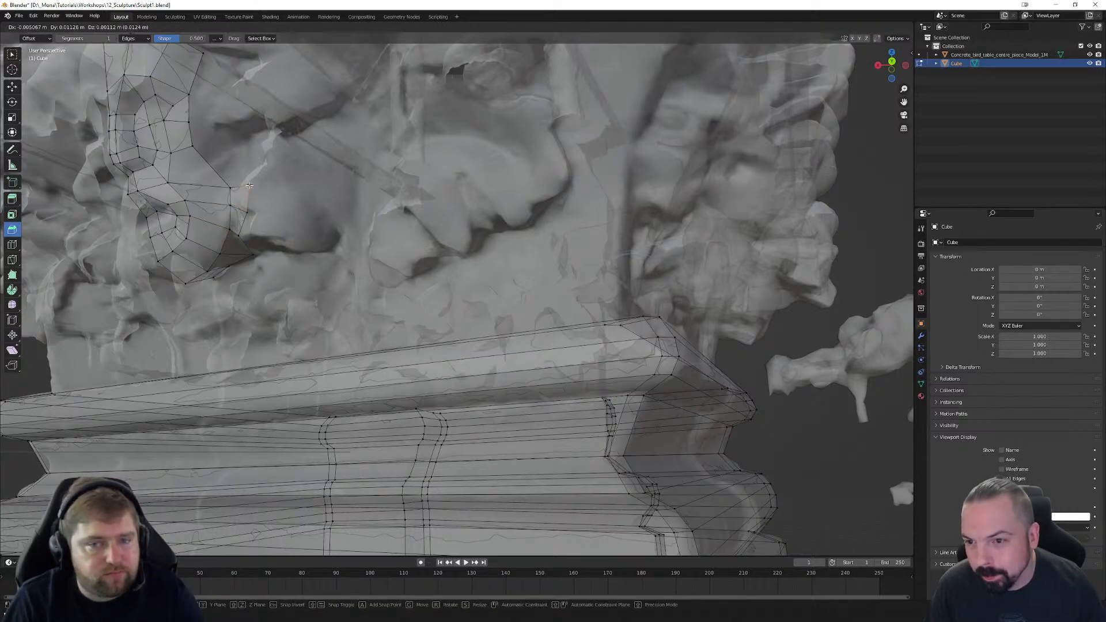
click(249, 185)
mouse_move(256, 195)
middle_down()
mouse_move(266, 218)
mouse_move(265, 204)
middle_up()
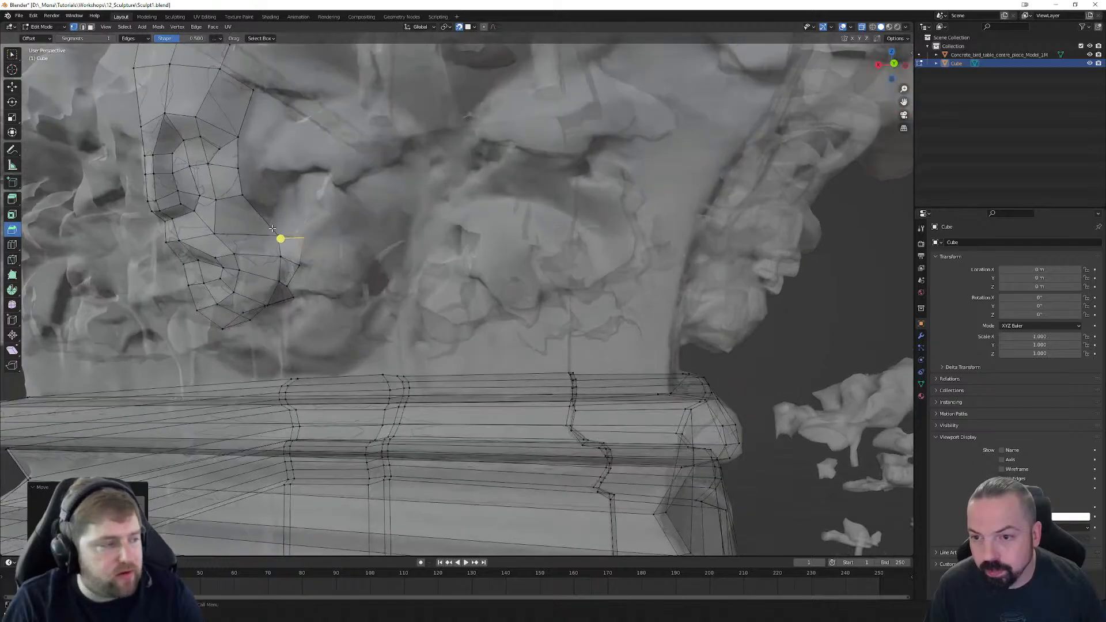
Step: Reposition the upper cheek vertex onto the scan and extrude an edge outward beside the nose
click(274, 230)
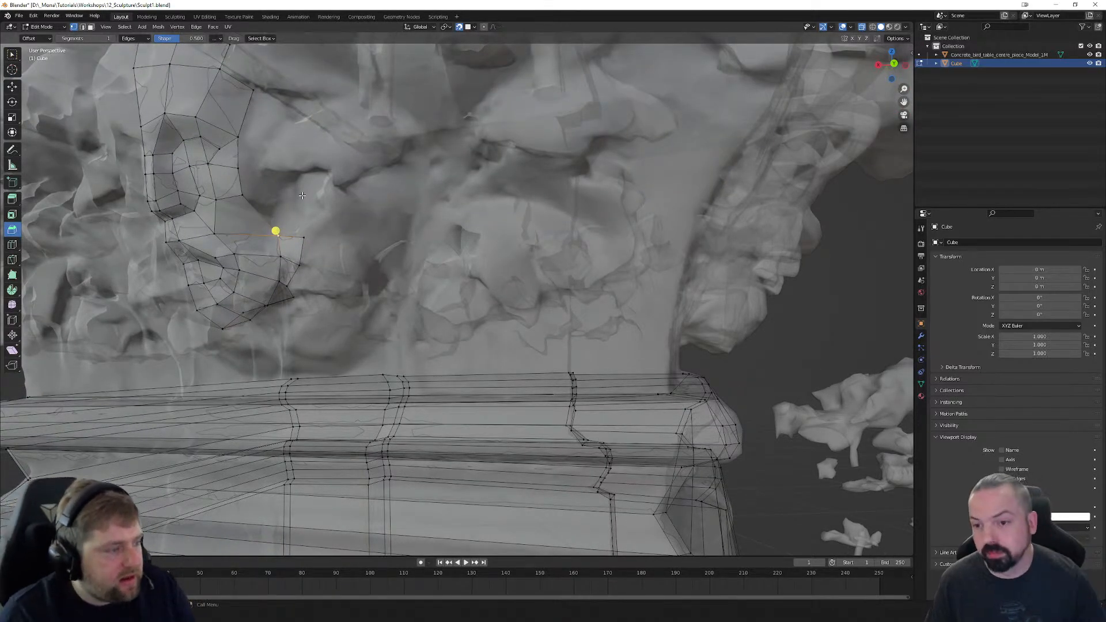
scroll(311, 226, down, 2)
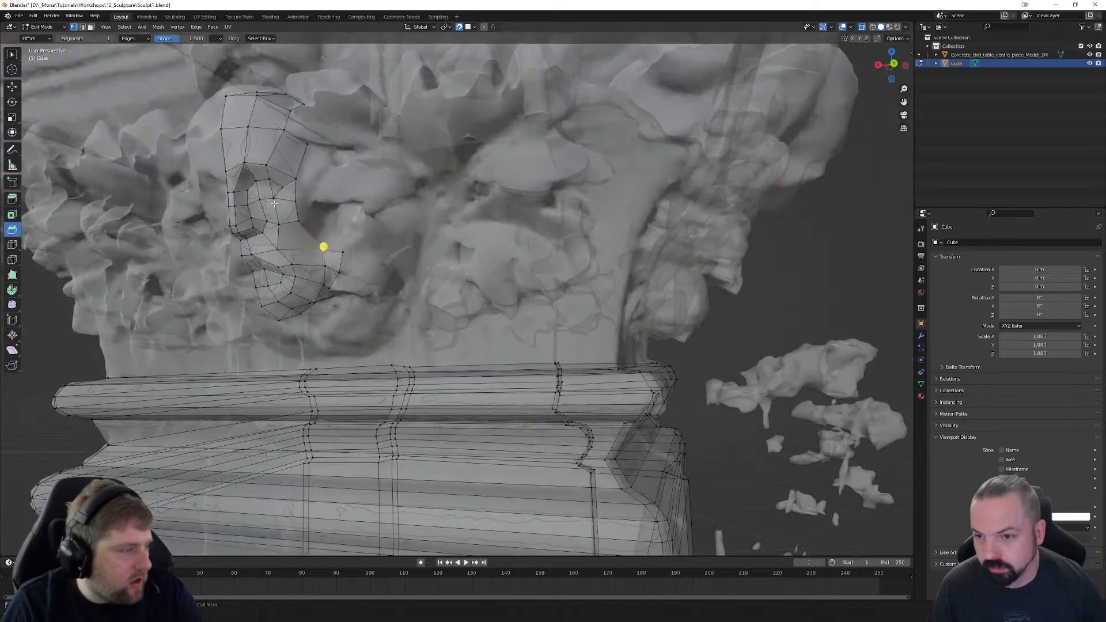
middle_drag(321, 230, 323, 233)
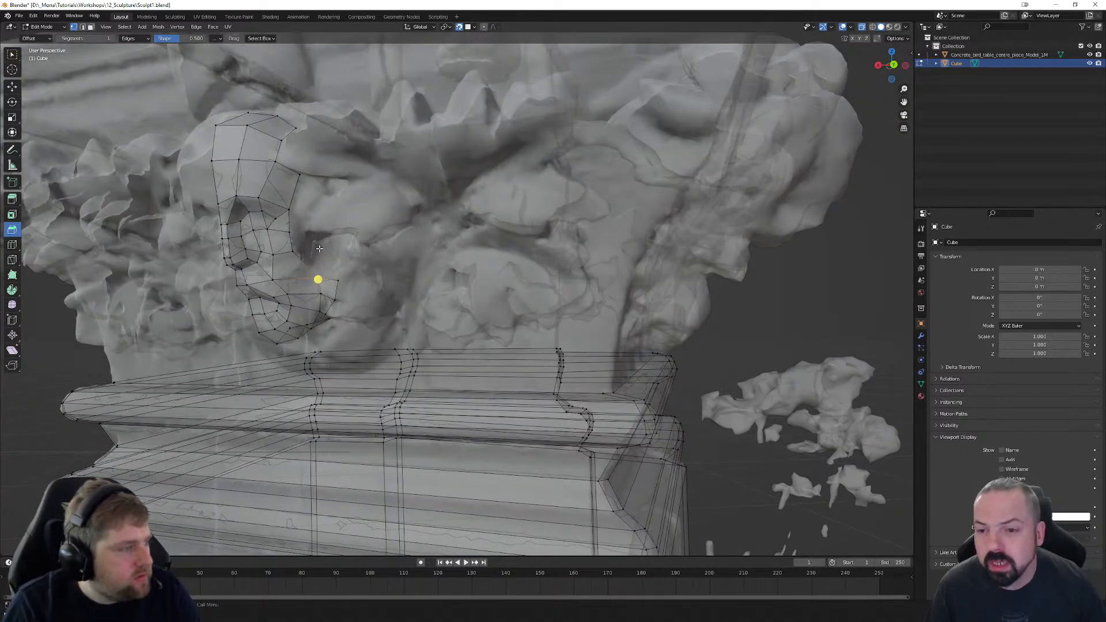
key(g)
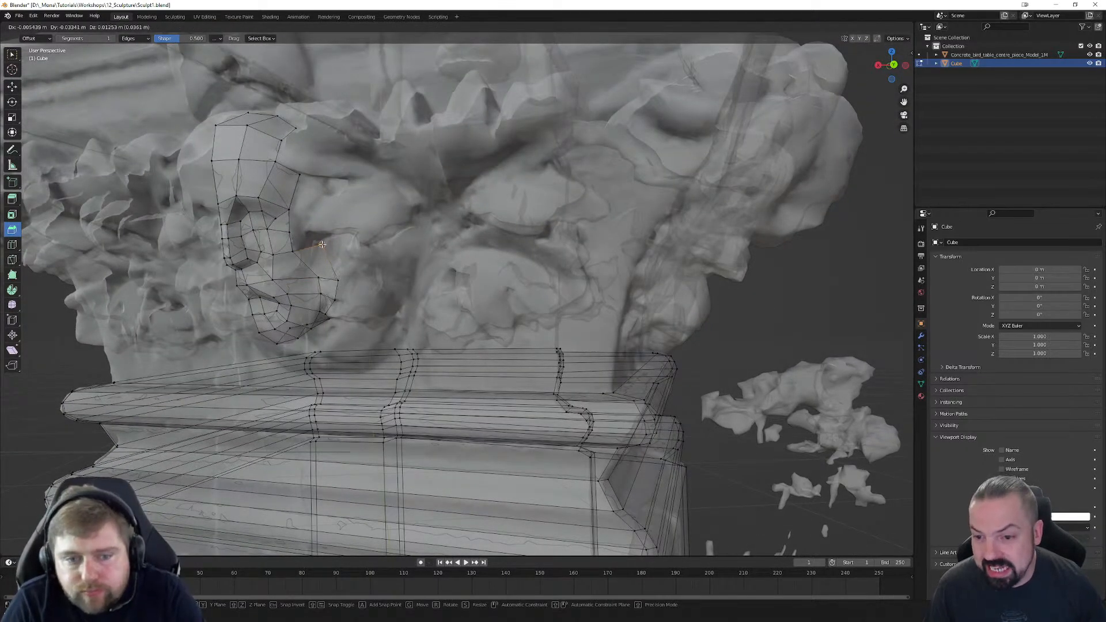
click(321, 242)
middle_drag(321, 242, 399, 253)
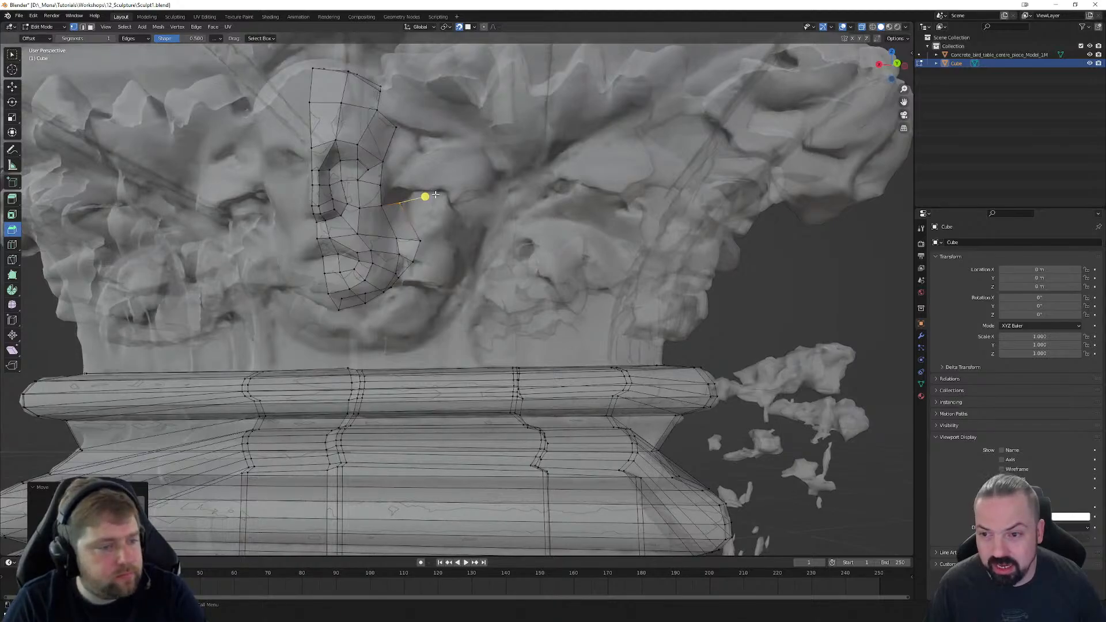
scroll(435, 195, down, 4)
middle_drag(538, 233, 537, 241)
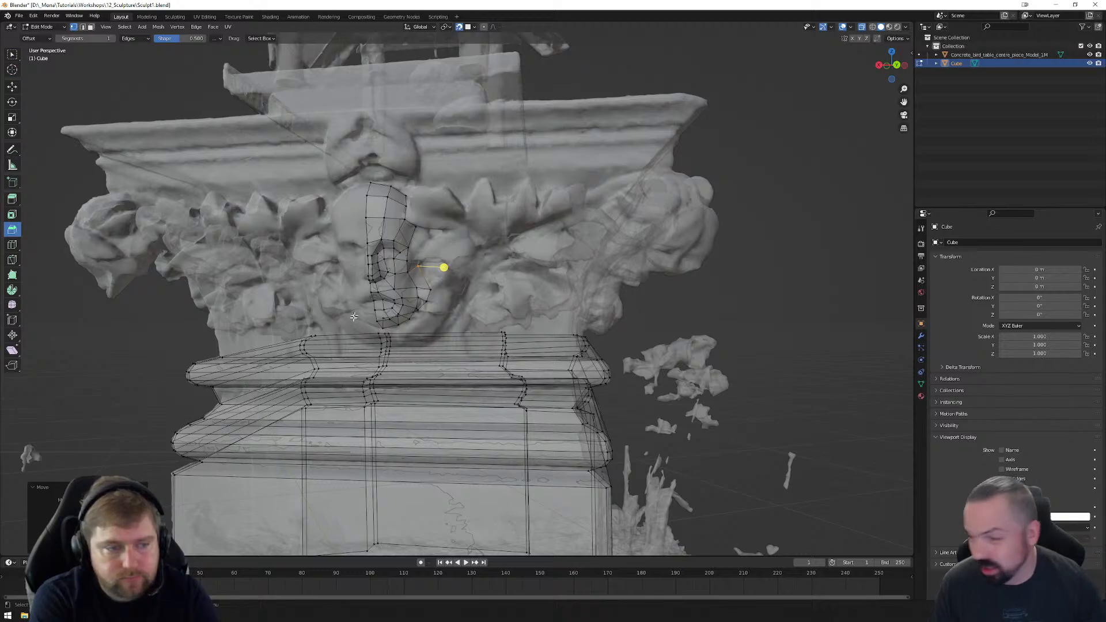
Step: Fill the open cheek gap beside the nose with a face and move its outer vertex up toward the eye
scroll(367, 310, up, 3)
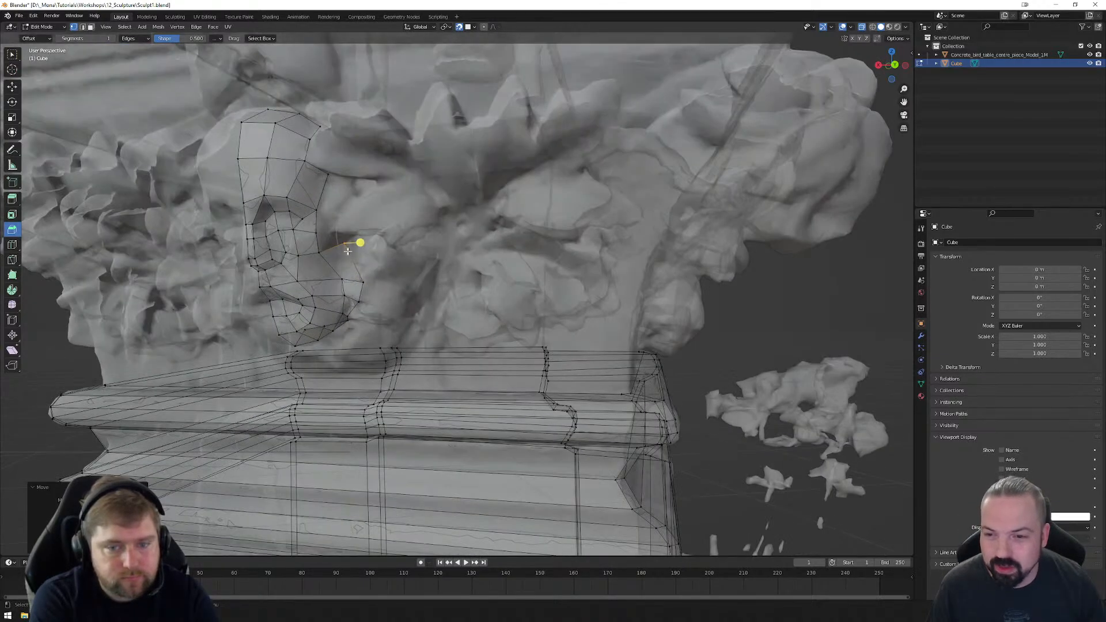
key(f)
key(g)
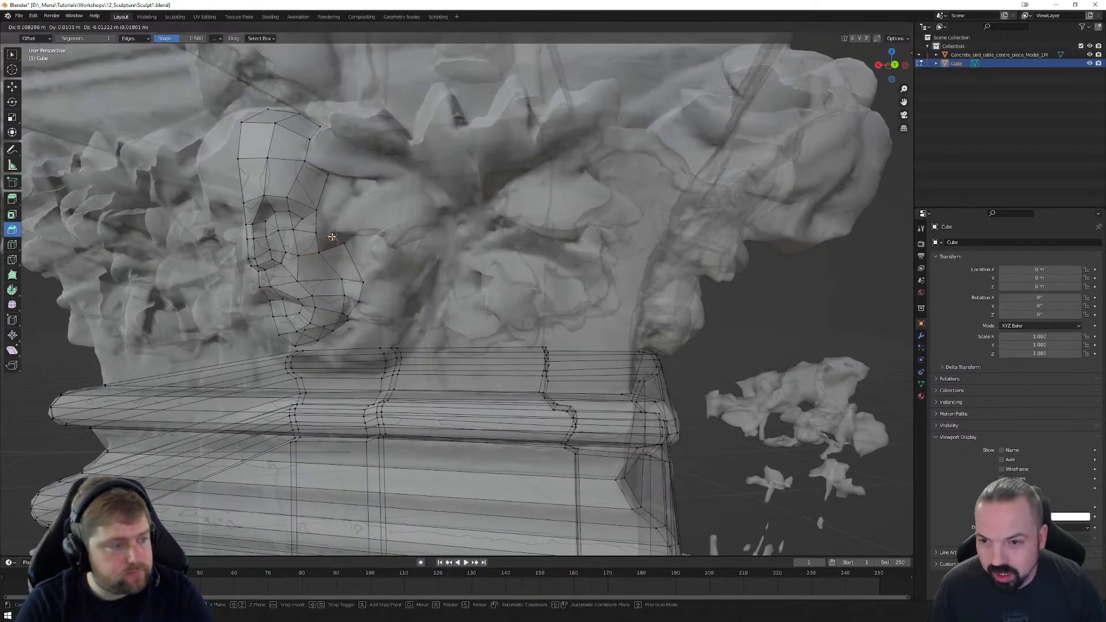
click(329, 231)
middle_drag(343, 230, 351, 228)
scroll(352, 229, up, 2)
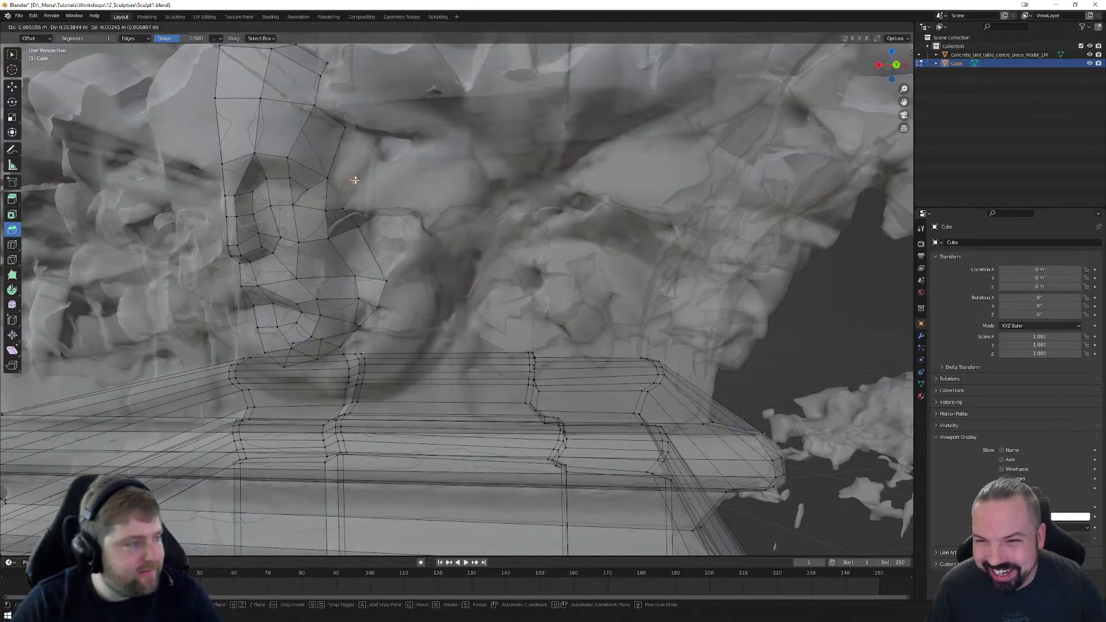
Step: Fill the next face at the outer eye area and place its upper vertex on the temple beside the brow
key(f)
key(g)
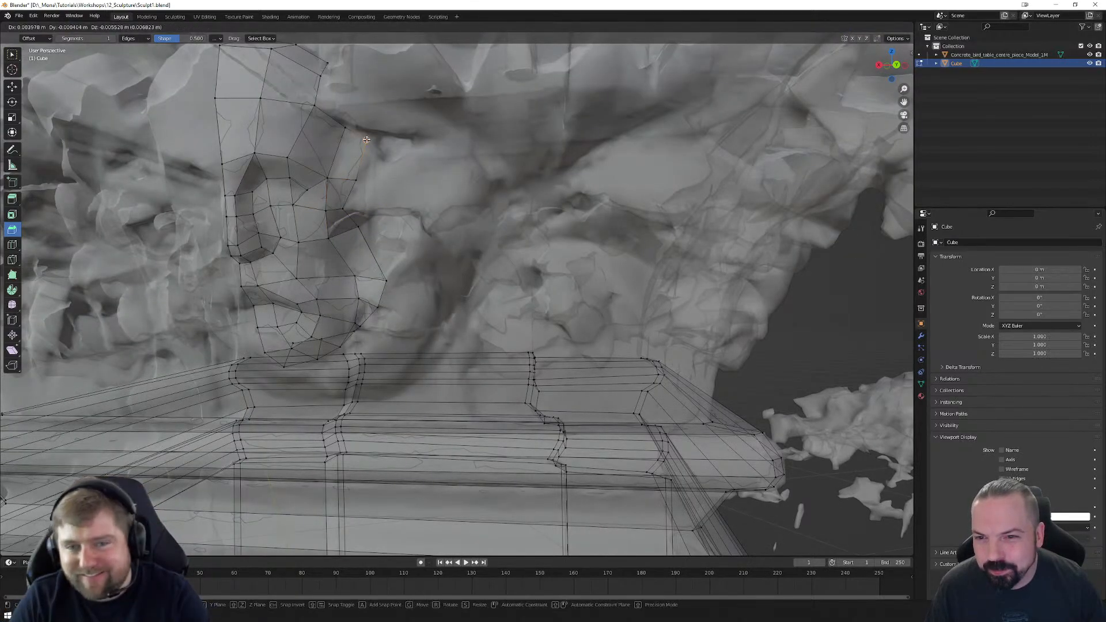
click(367, 139)
scroll(364, 185, down, 2)
middle_drag(365, 184, 411, 281)
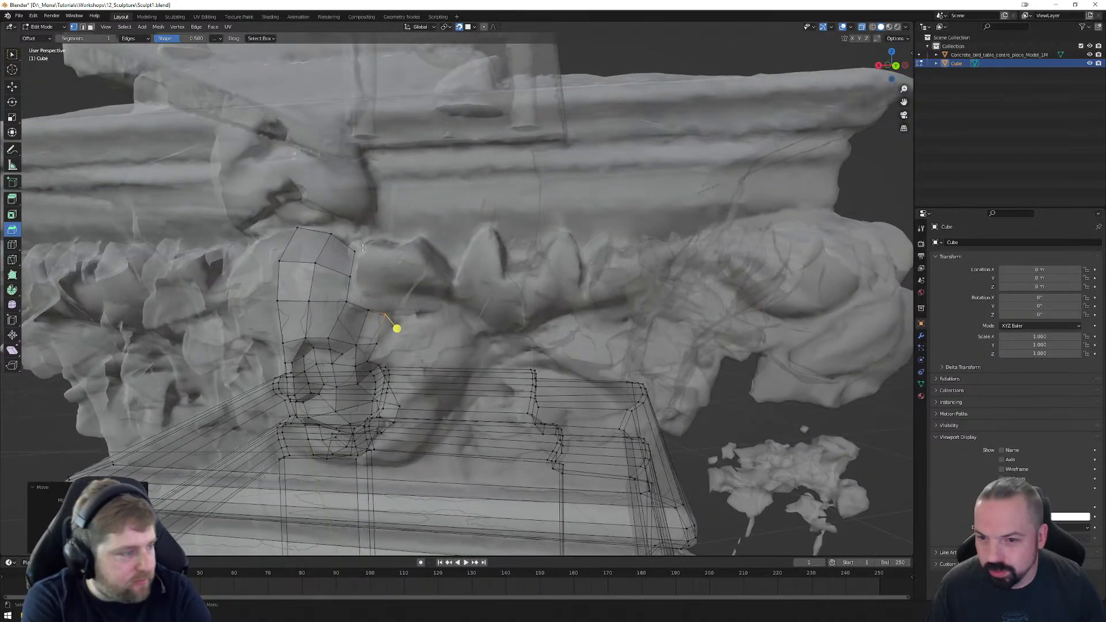
scroll(363, 255, up, 2)
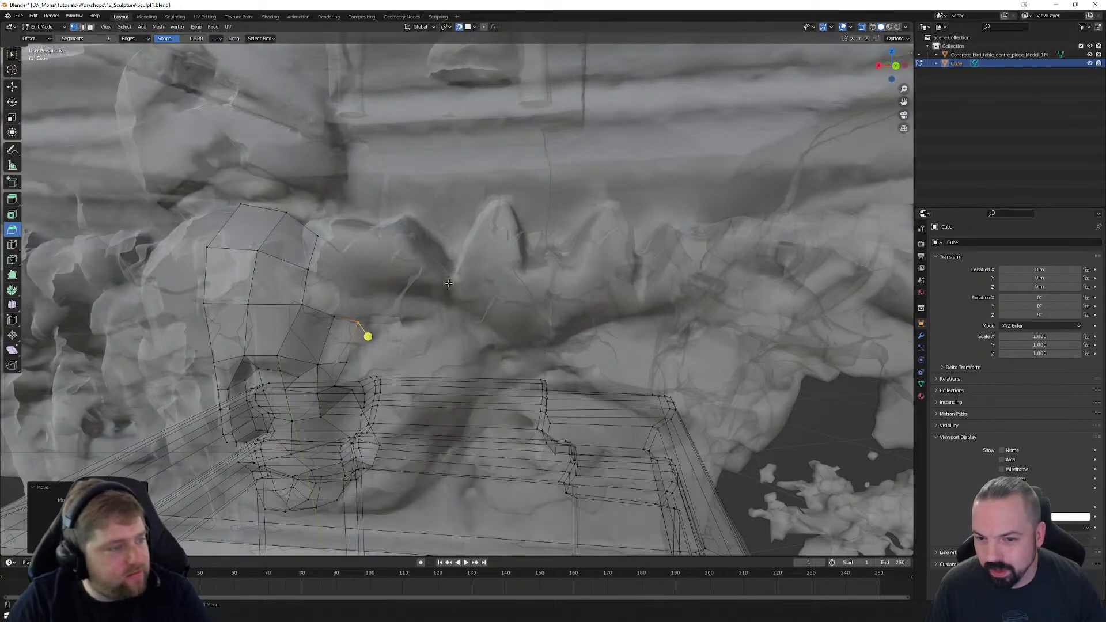
scroll(449, 283, down, 6)
middle_drag(567, 303, 252, 301)
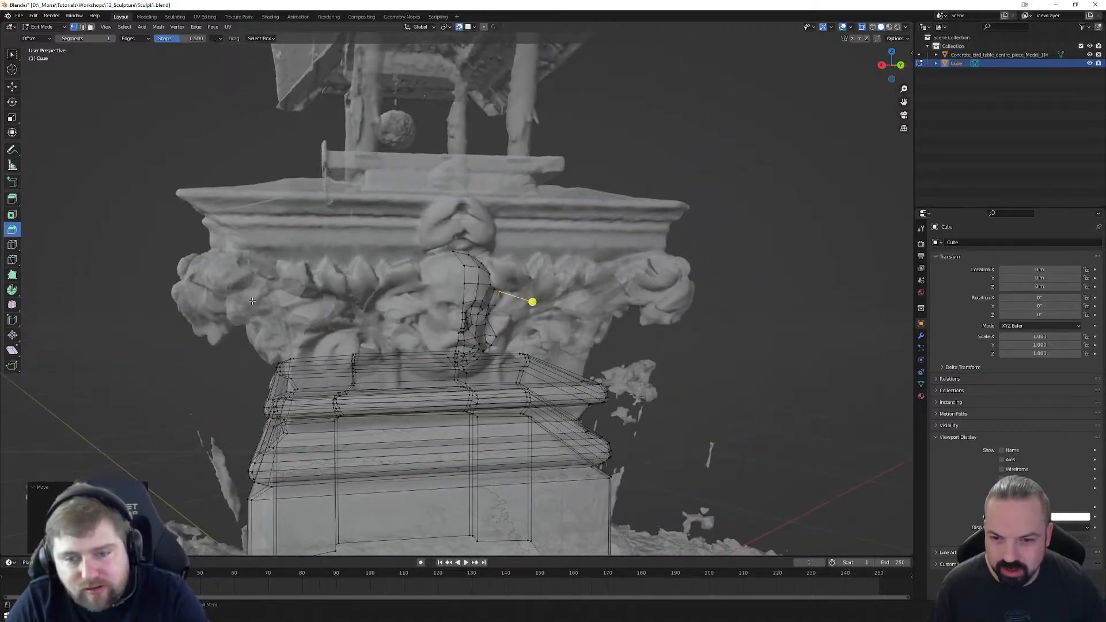
Step: Switch to face selection and select all faces of the modelled half-face on the column
scroll(386, 290, up, 3)
middle_drag(395, 287, 477, 243)
key(3)
drag(350, 115, 504, 383)
middle_drag(503, 349, 499, 365)
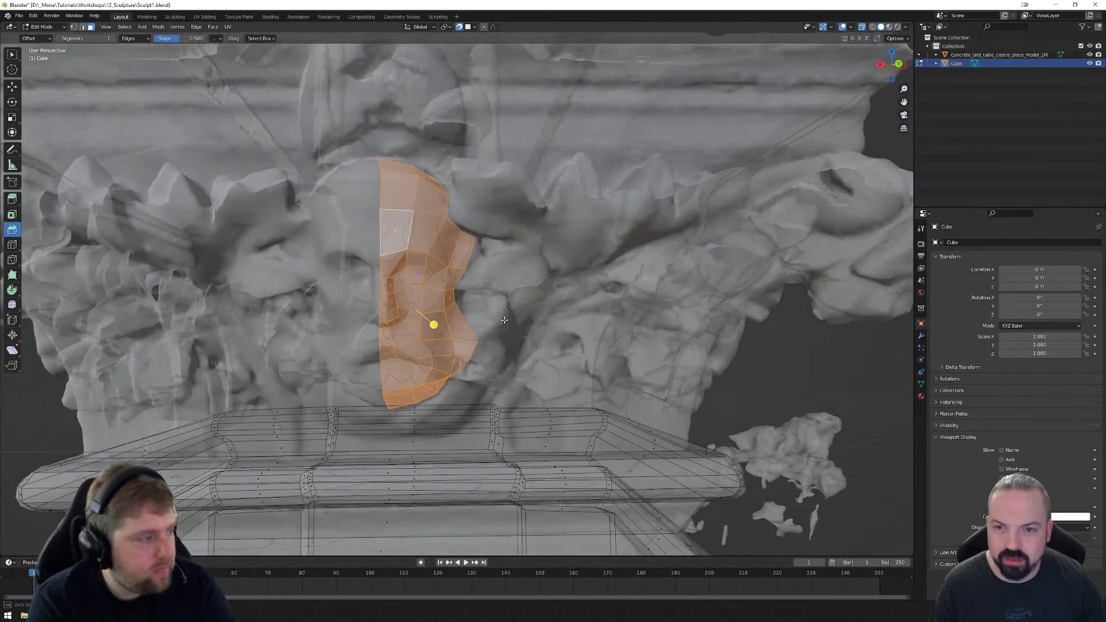
click(900, 67)
middle_drag(439, 290, 466, 291)
scroll(466, 287, up, 2)
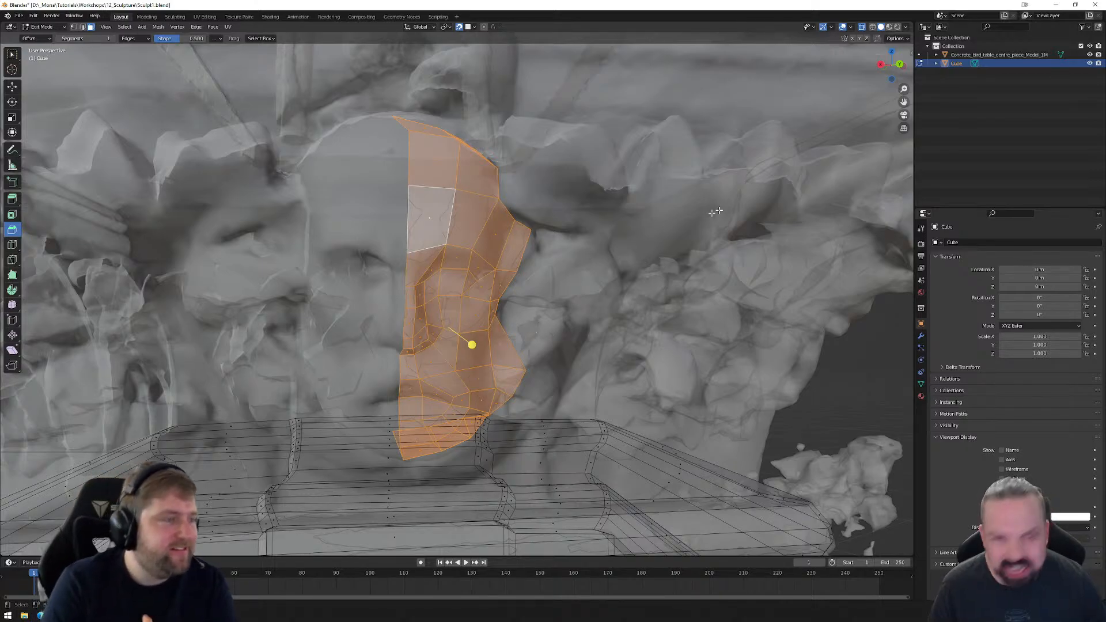
Step: Leave mesh editing and select both the bird table scan and the Cube mesh, keeping the Cube active
scroll(573, 302, down, 5)
key(Tab)
middle_drag(577, 299, 680, 323)
click(680, 323)
click(522, 398)
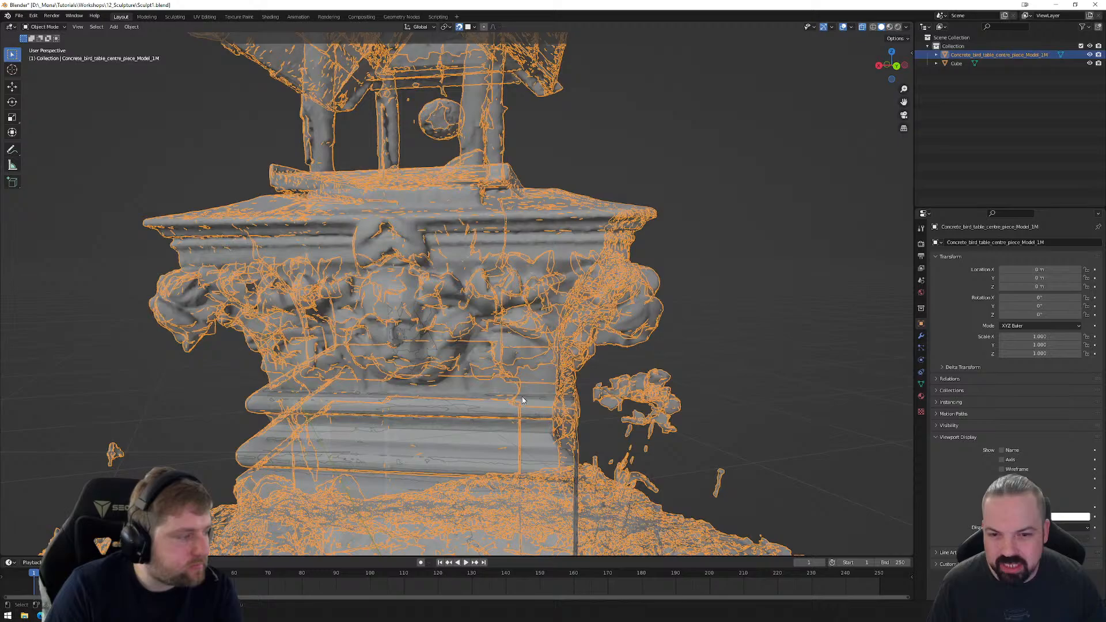
shift+click(509, 427)
Step: Rotate both selected objects about 28° clockwise in the top view to square the column with the world axes
click(893, 82)
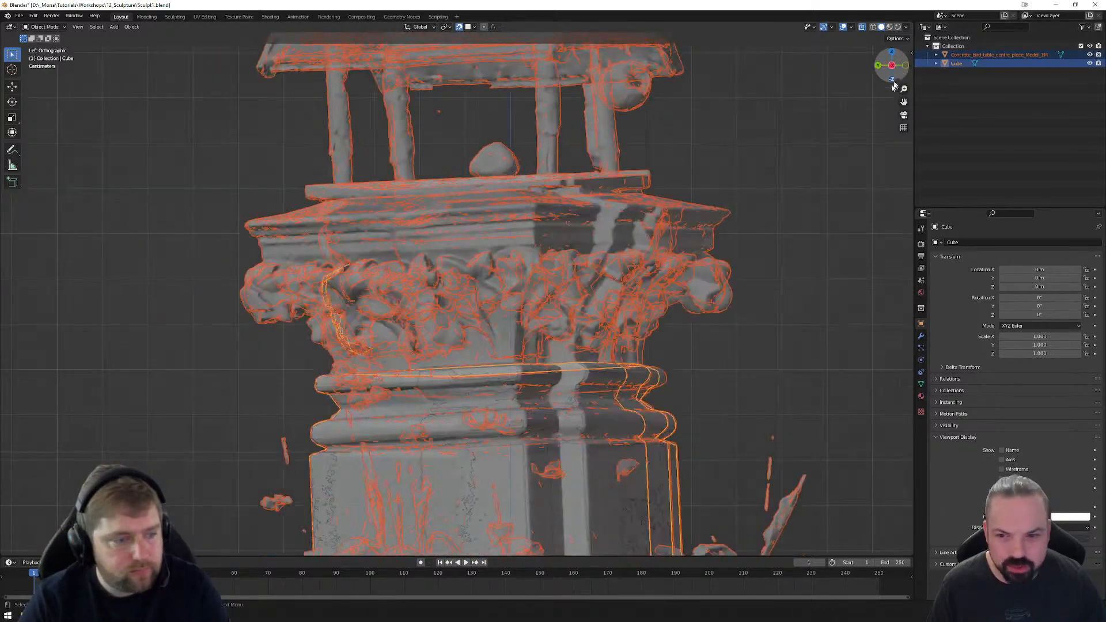
click(892, 53)
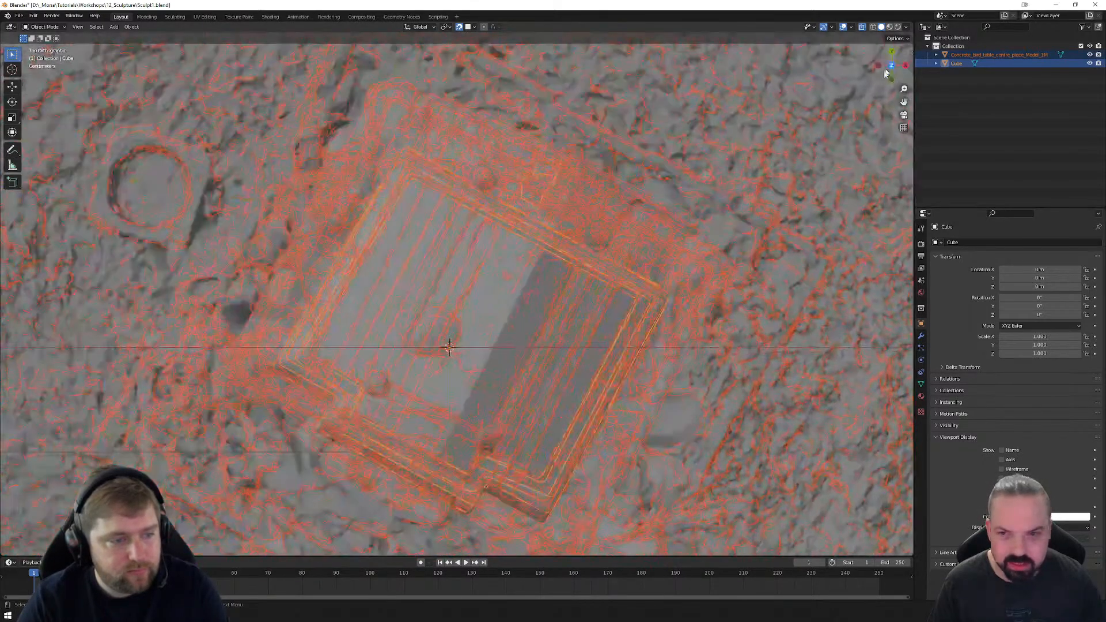
scroll(742, 295, down, 3)
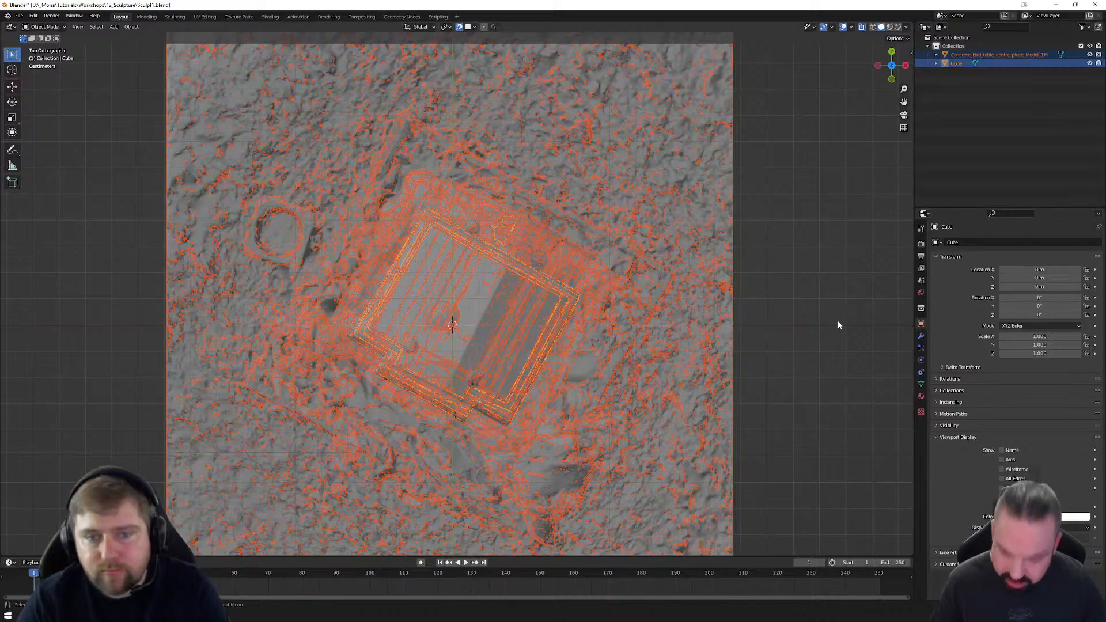
key(r)
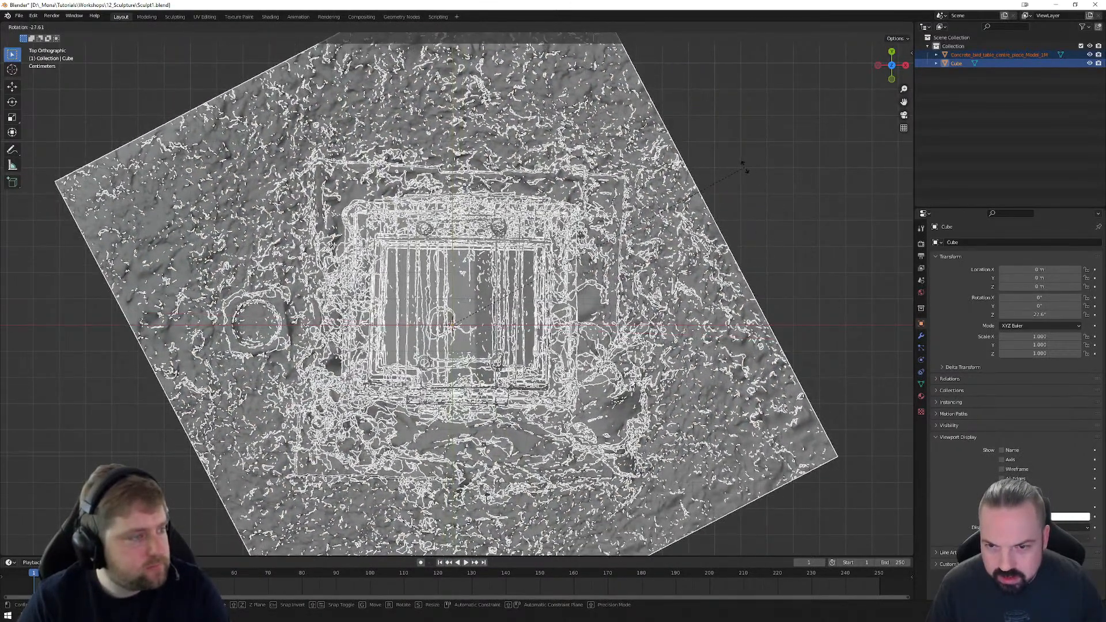
click(745, 167)
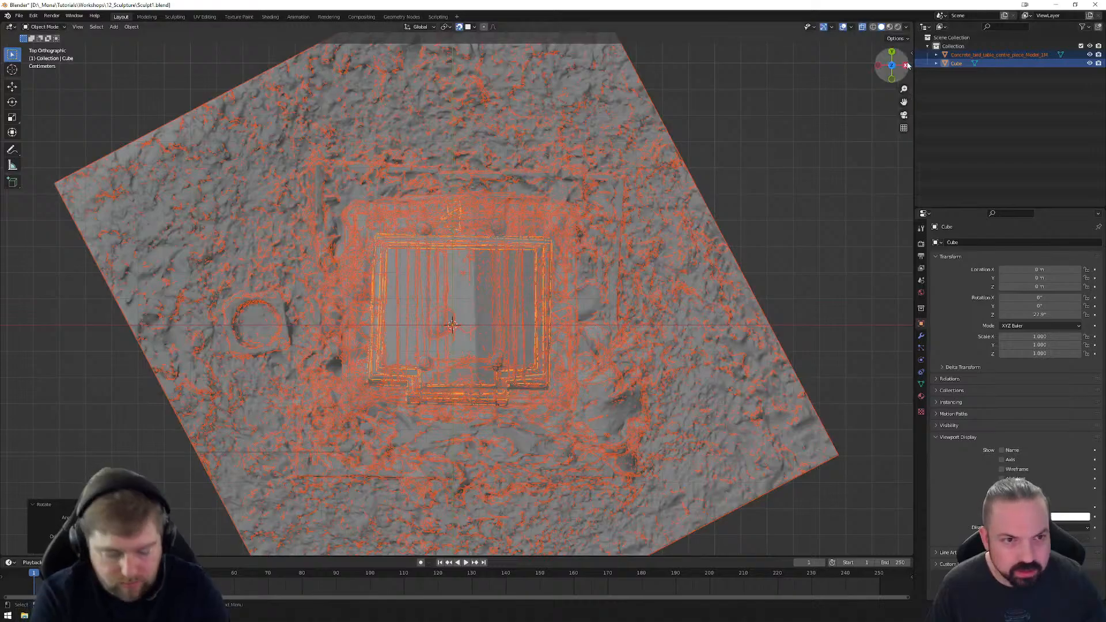
Step: Rotate both objects about 3.6° in the right view to straighten the leaning column
click(905, 65)
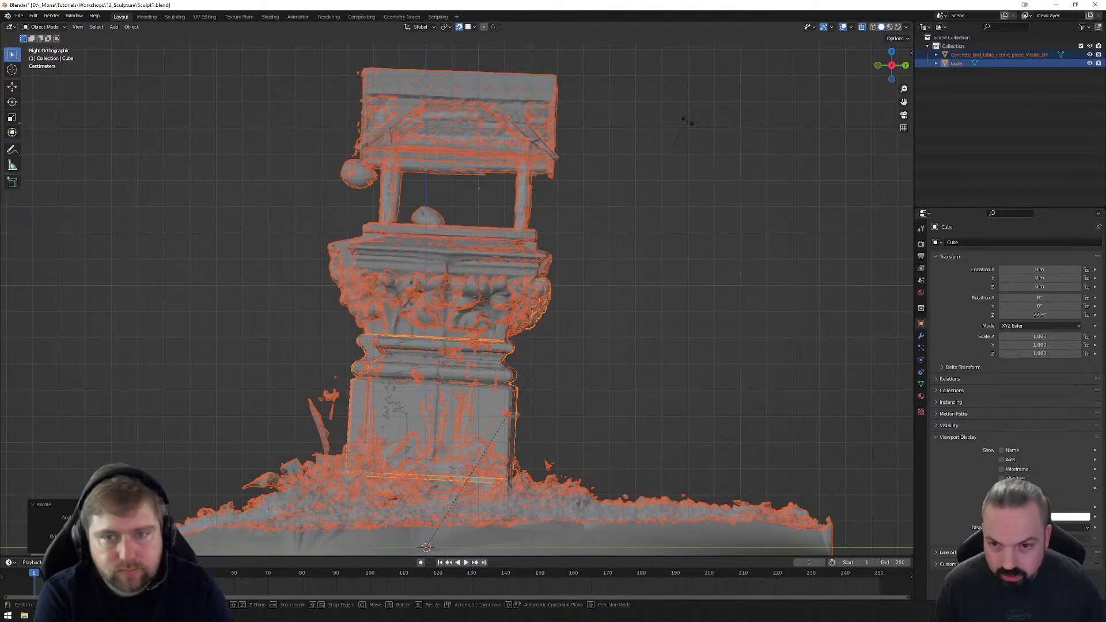
key(r)
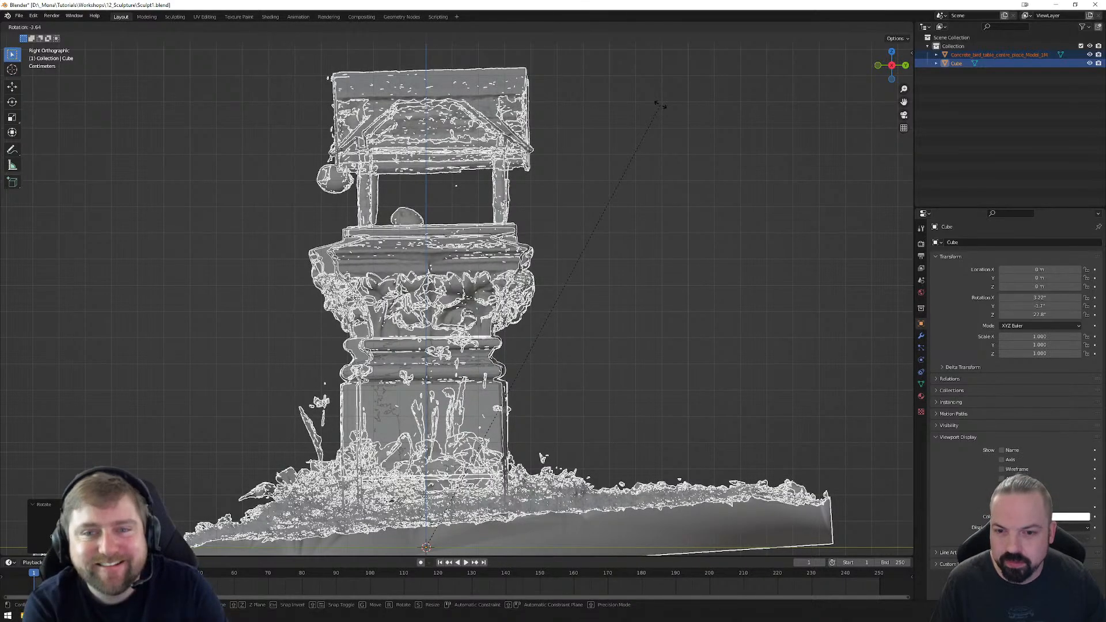
click(700, 114)
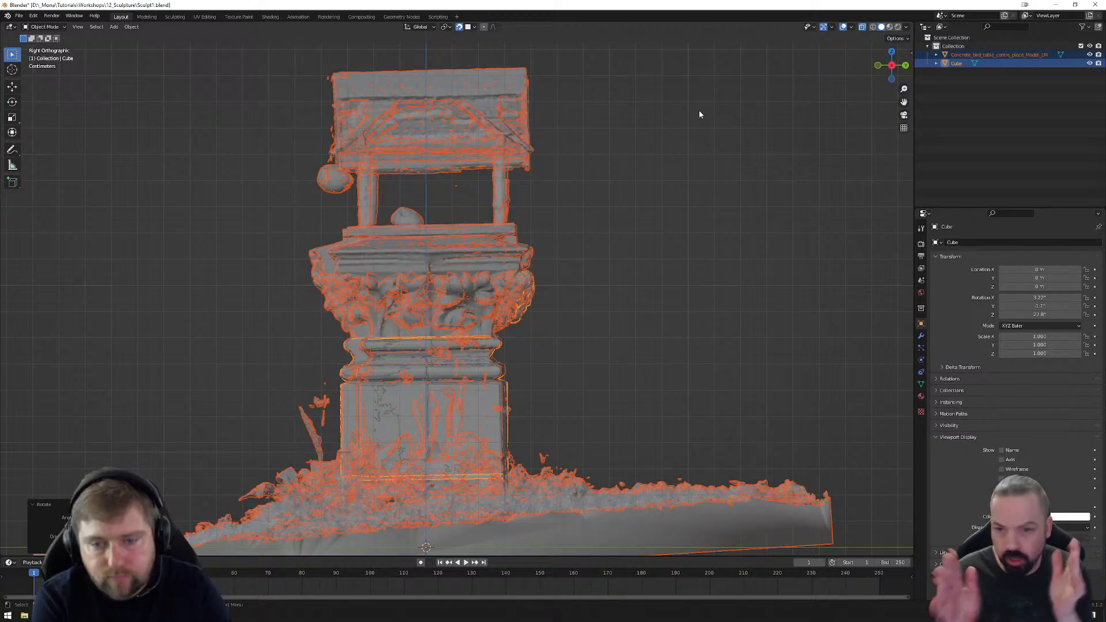
Step: Fine-tune both objects' rotation around the global Z axis in the front view so the column faces straight ahead
click(877, 66)
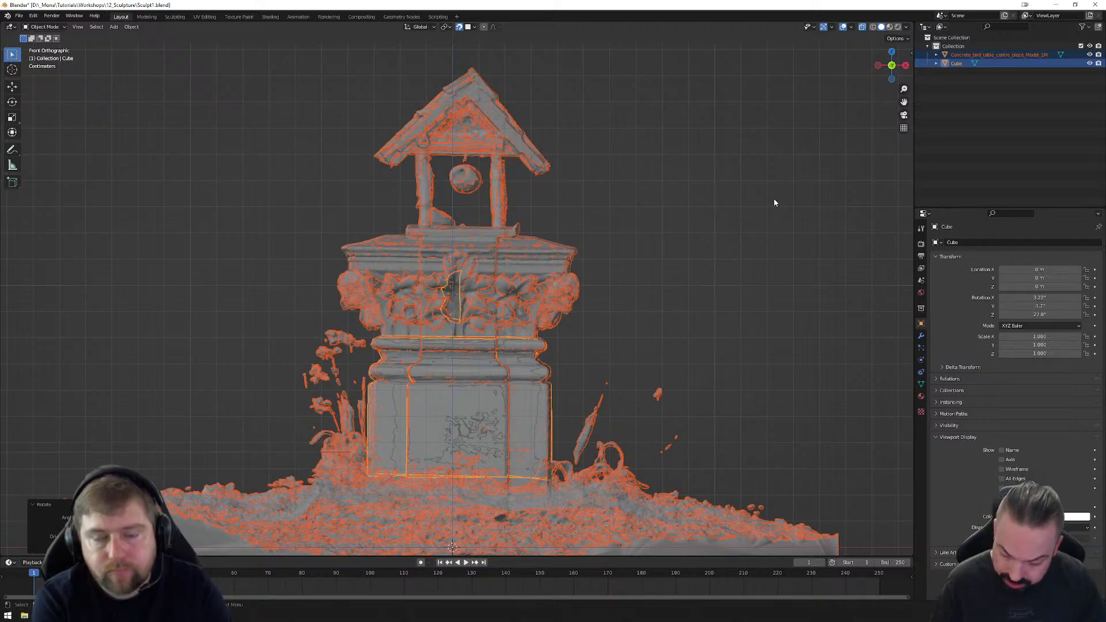
key(r)
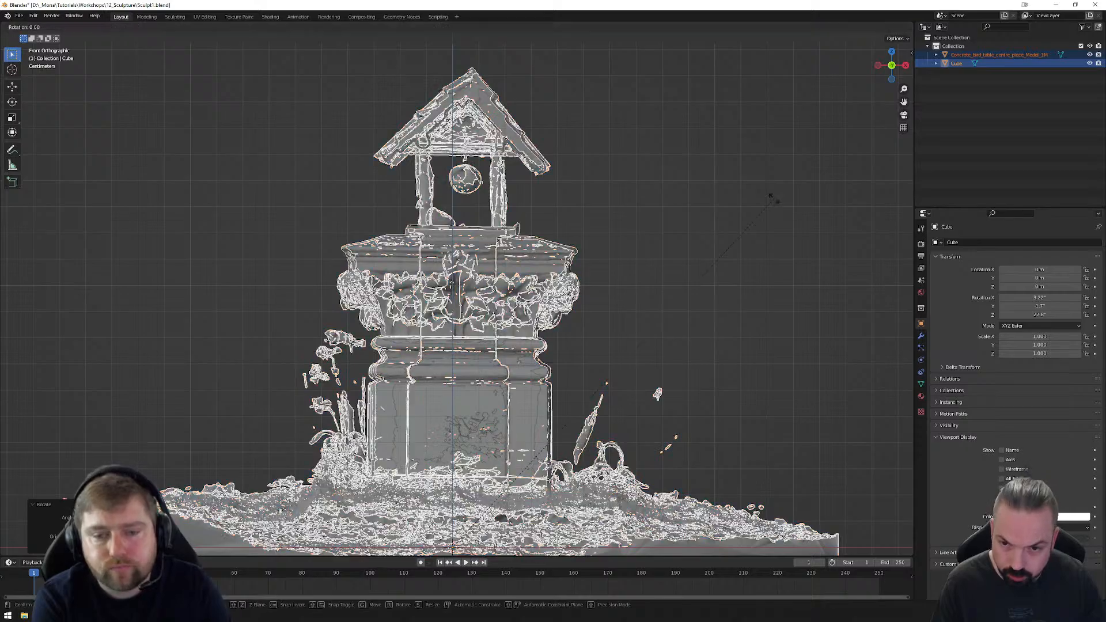
key(z)
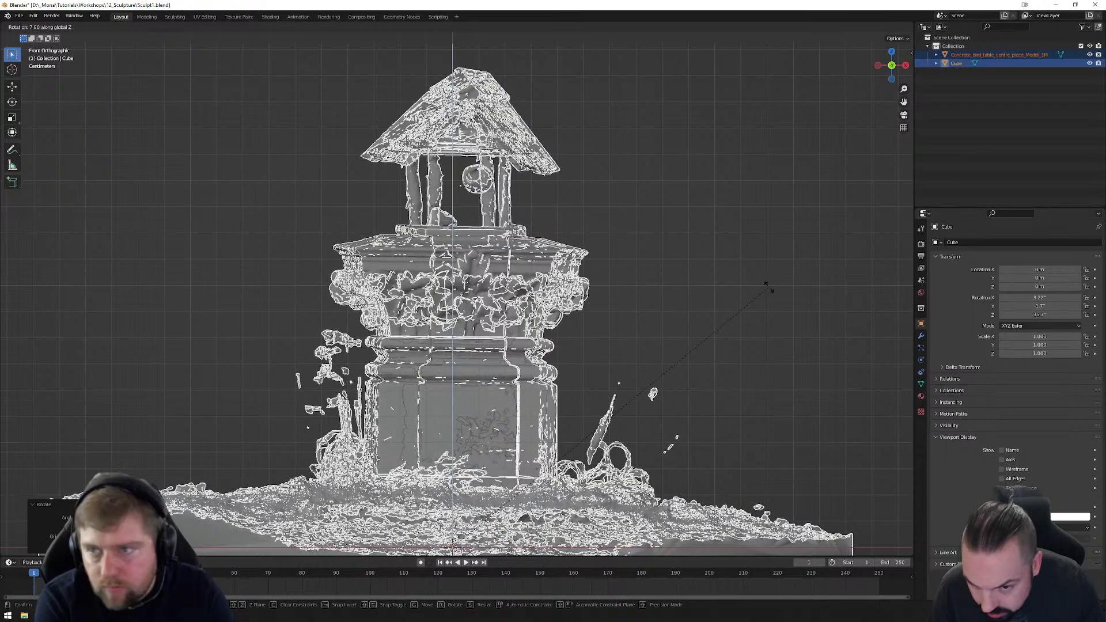
click(759, 236)
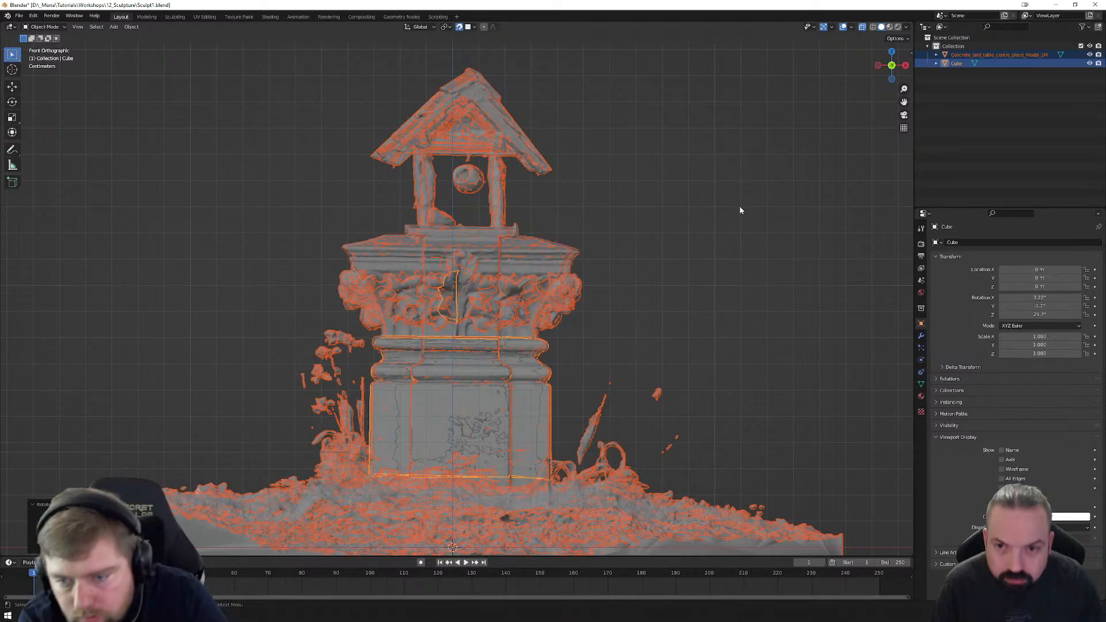
Step: Check the column's alignment from the side and around it, and select only the Cube mesh
click(878, 66)
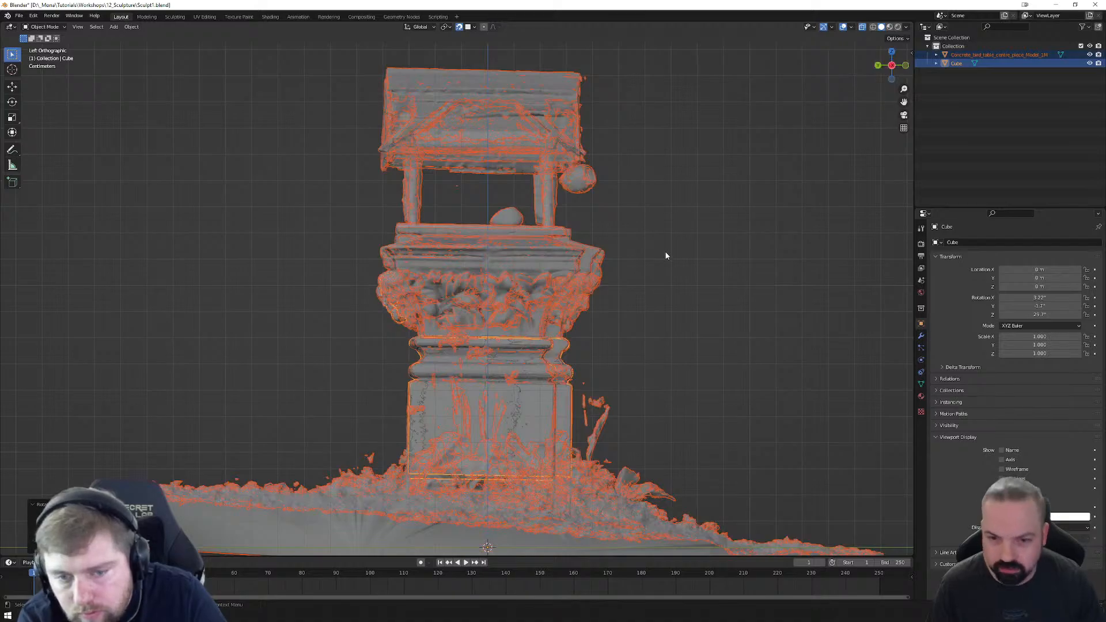
middle_drag(688, 289, 564, 312)
scroll(565, 312, down, 6)
middle_drag(632, 344, 515, 324)
scroll(535, 324, up, 6)
click(666, 303)
click(488, 392)
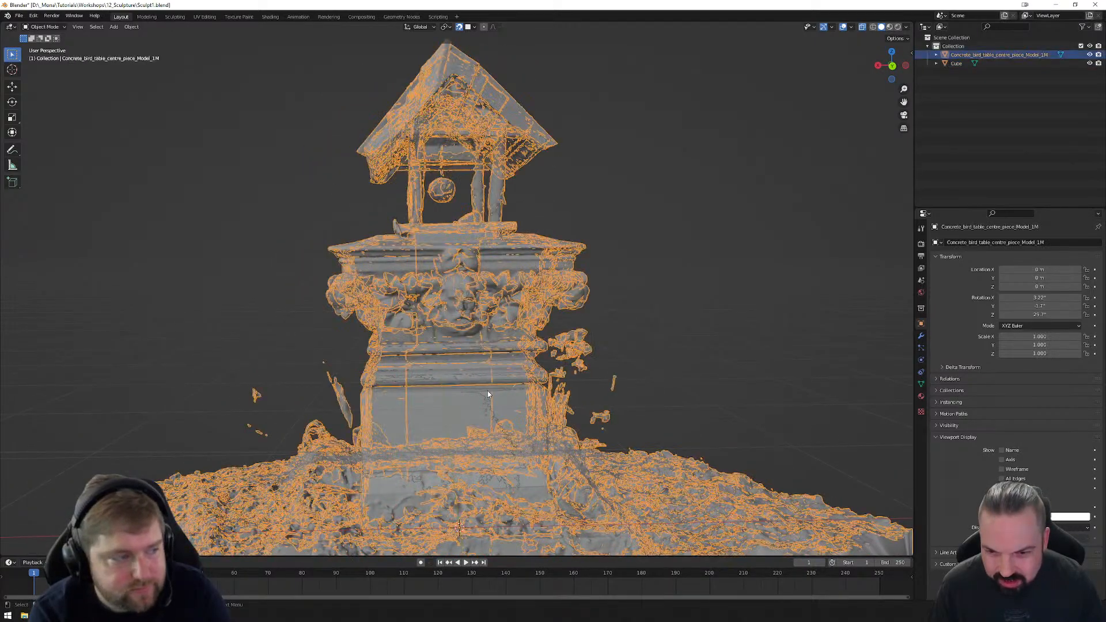
click(488, 391)
scroll(487, 392, up, 5)
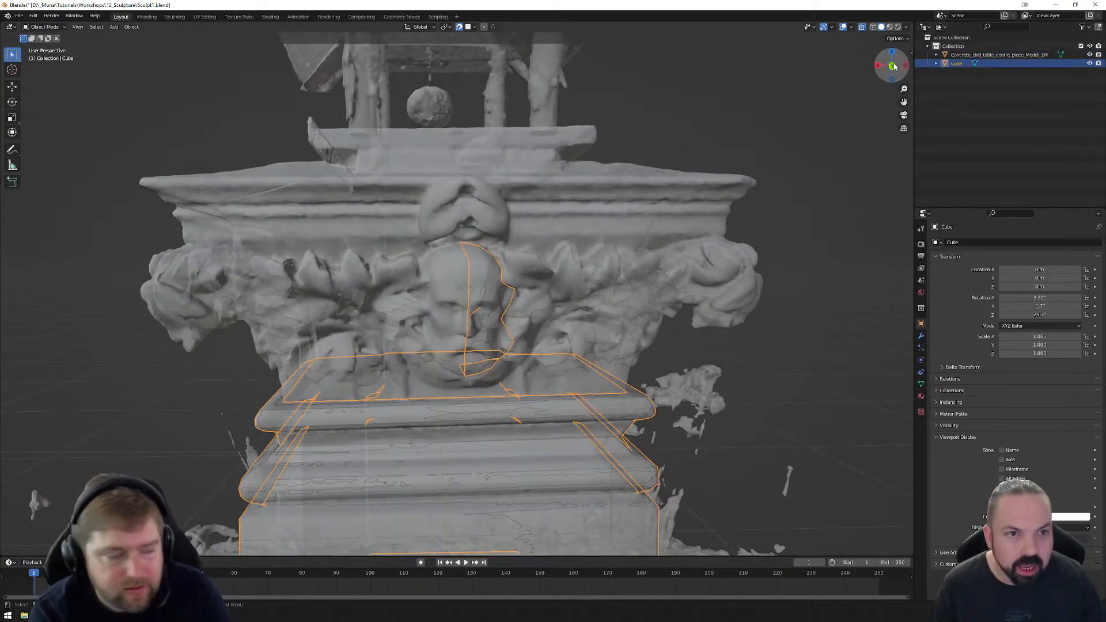
Step: Duplicate the selected half-face faces of the Cube mesh in place
click(892, 65)
scroll(506, 321, up, 4)
key(Tab)
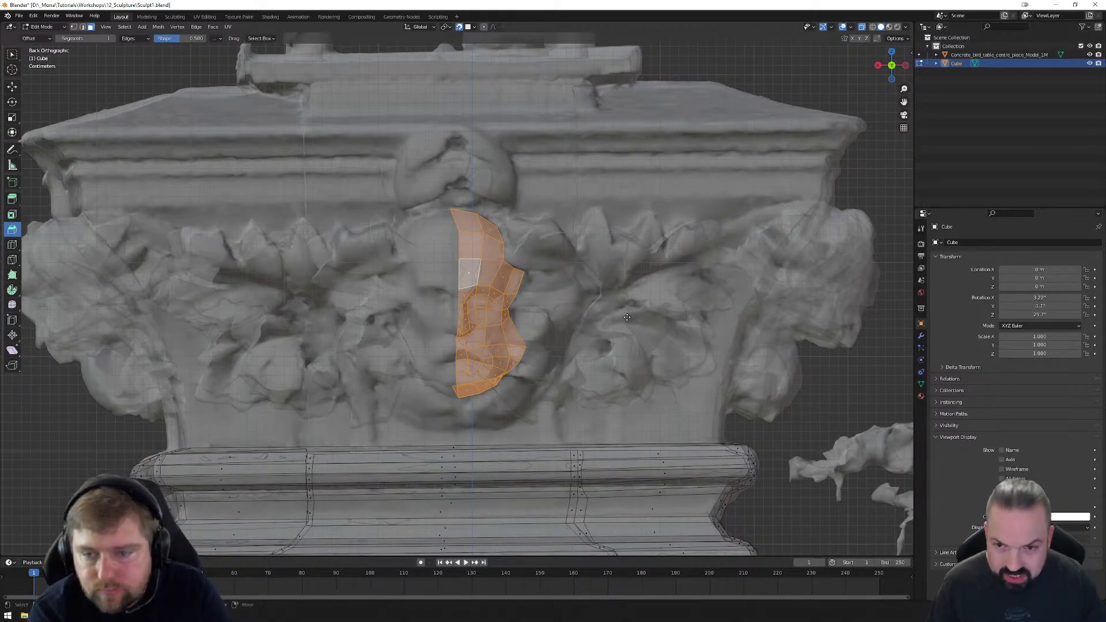
key(shift+d)
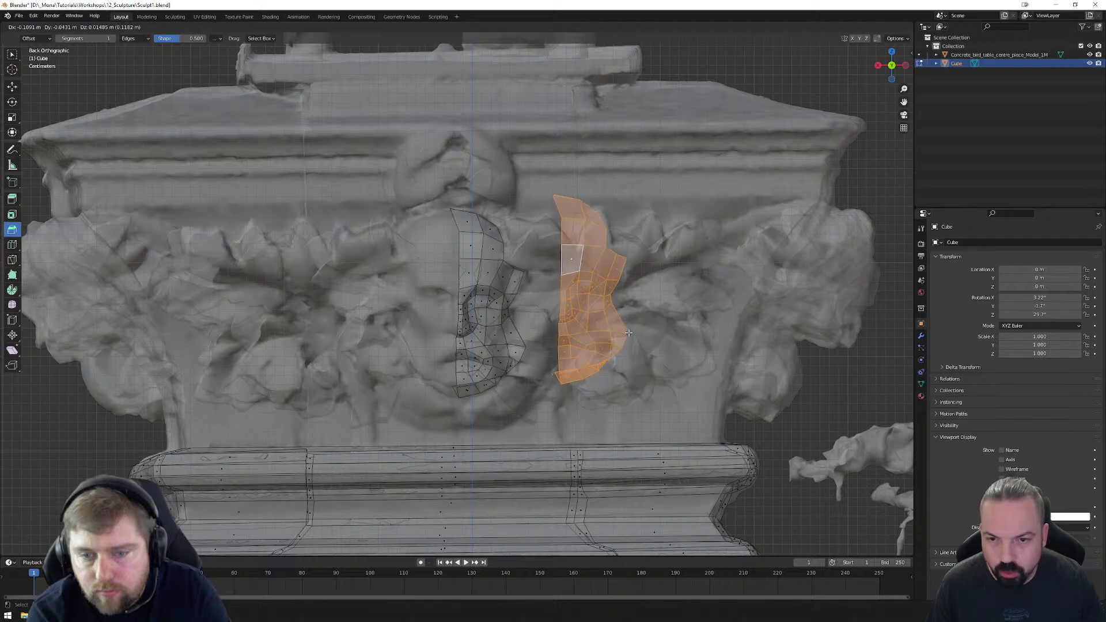
right_click(631, 336)
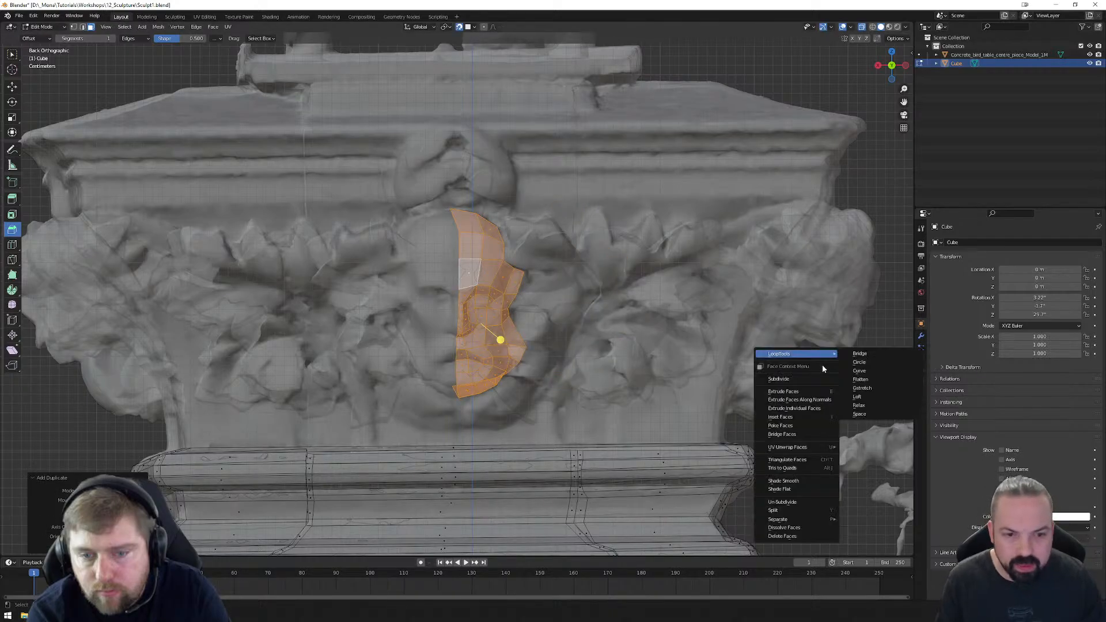
Step: Separate the duplicated half-face selection into its own object
right_click(821, 365)
mouse_move(814, 519)
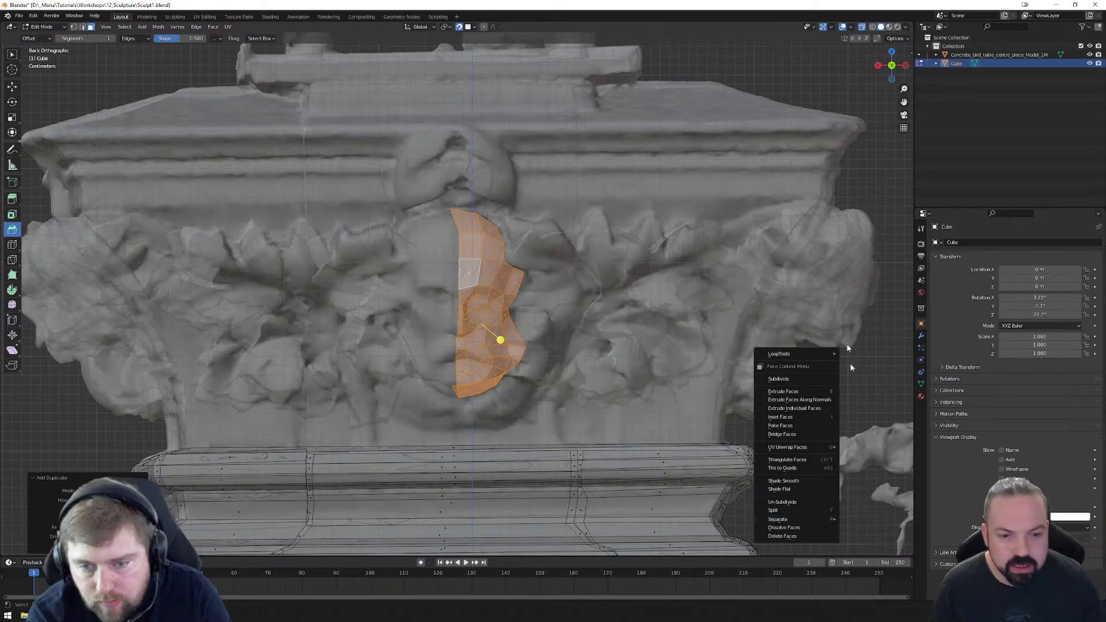
right_click(826, 371)
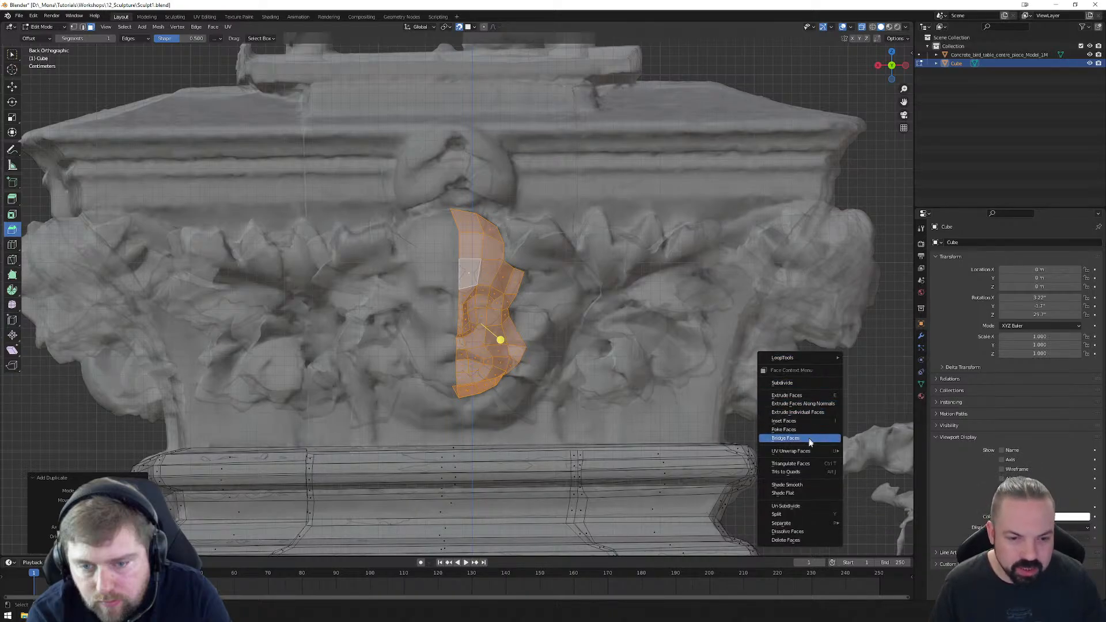
mouse_move(794, 524)
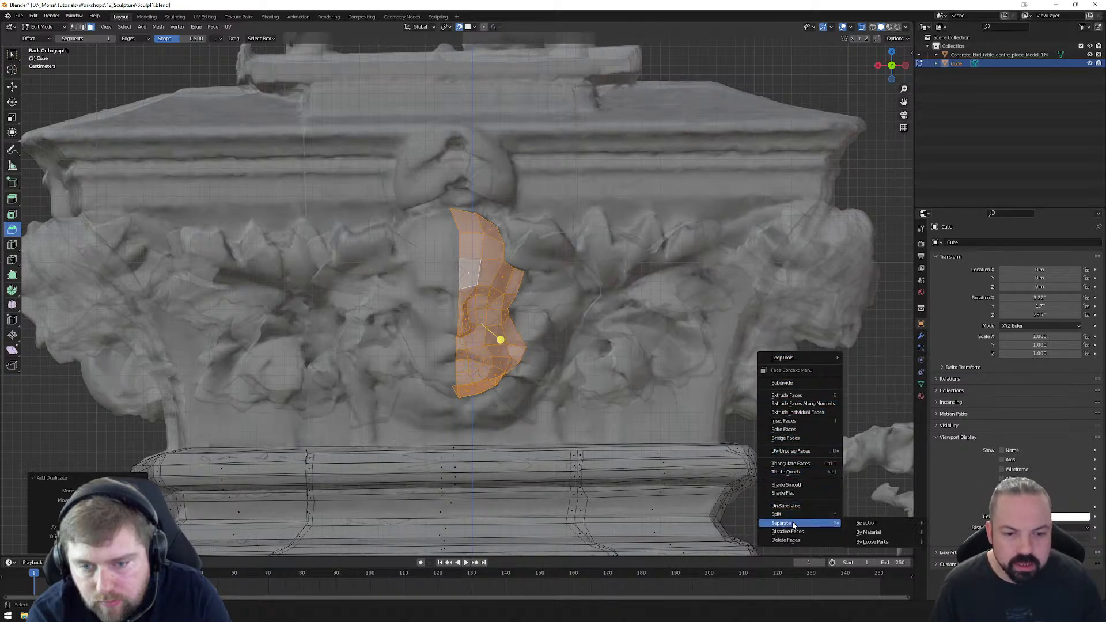
click(866, 522)
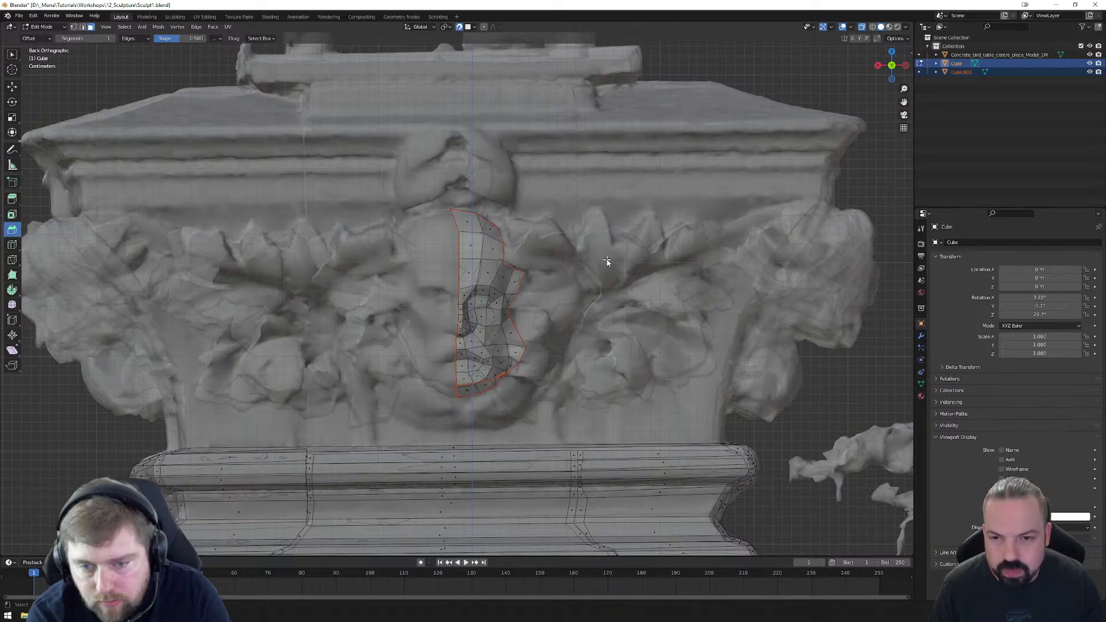
Step: Mirror the separated half-face by scaling all its faces by -1 along the global X axis
key(Tab)
click(493, 266)
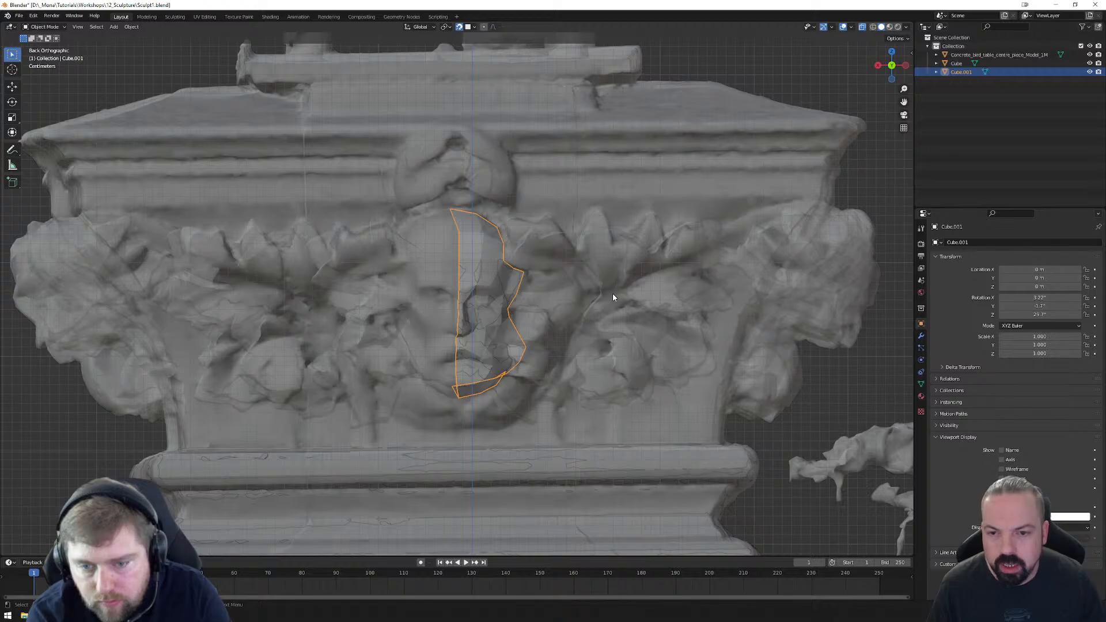
key(Tab)
drag(383, 171, 587, 447)
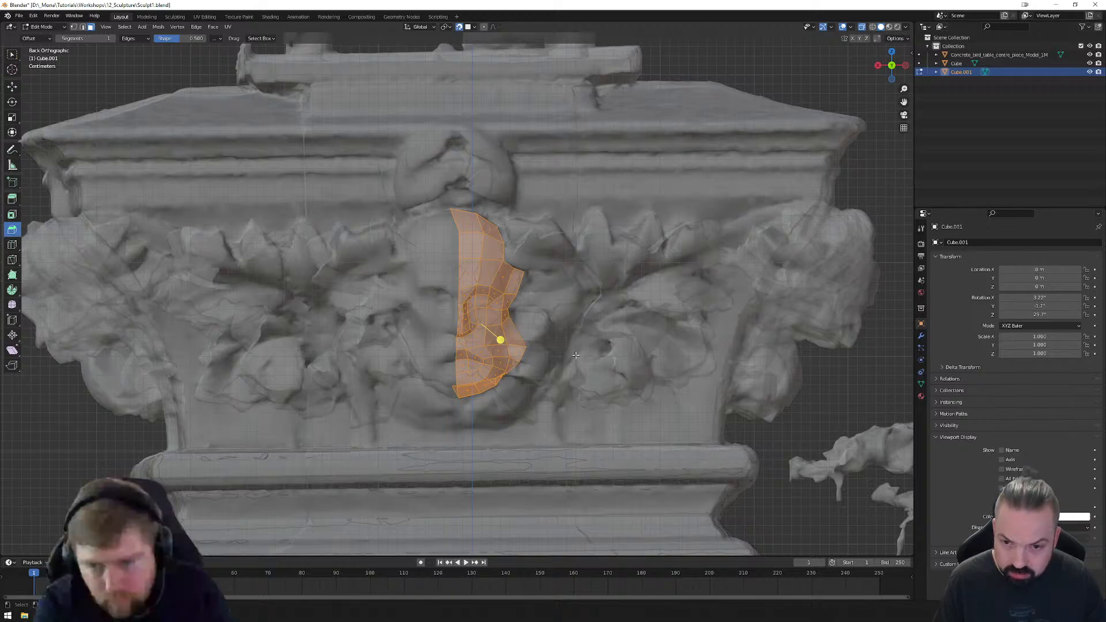
key(s)
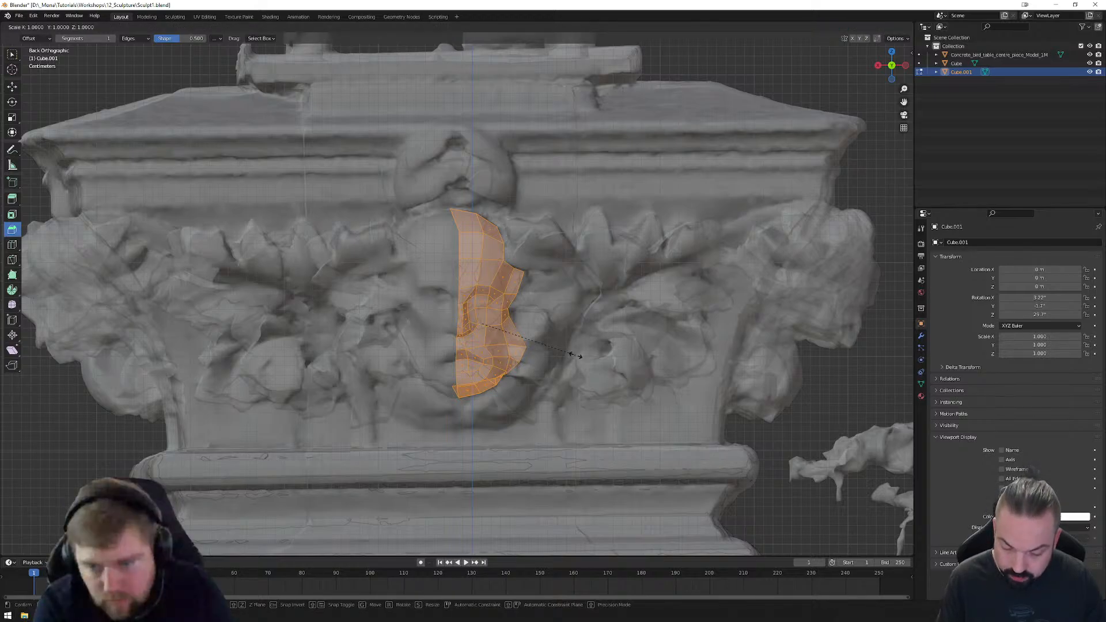
key(x)
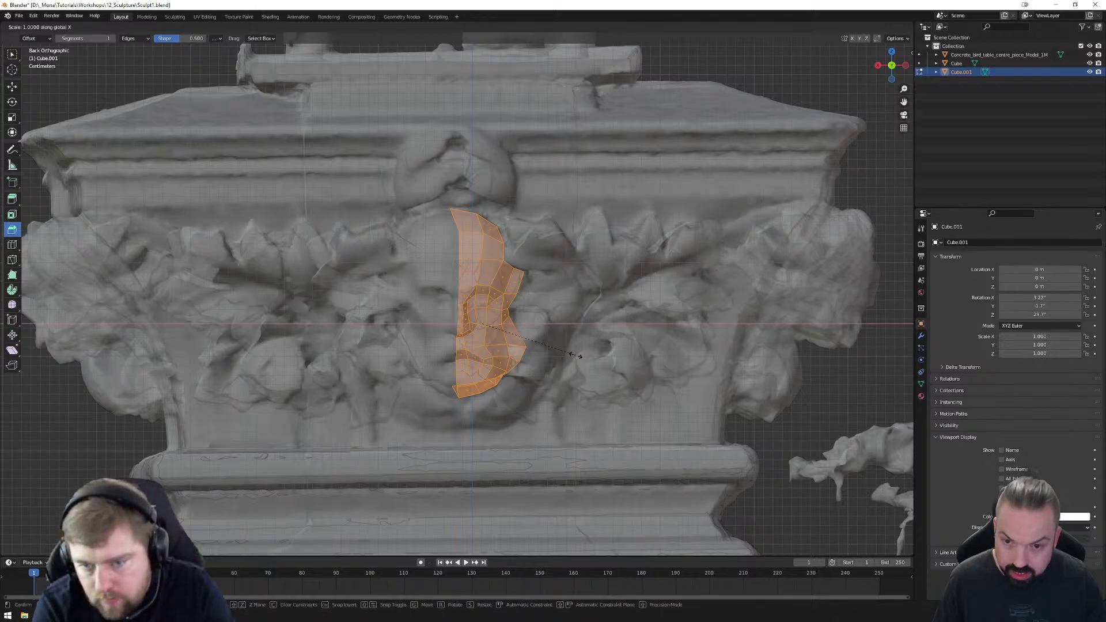
key(y)
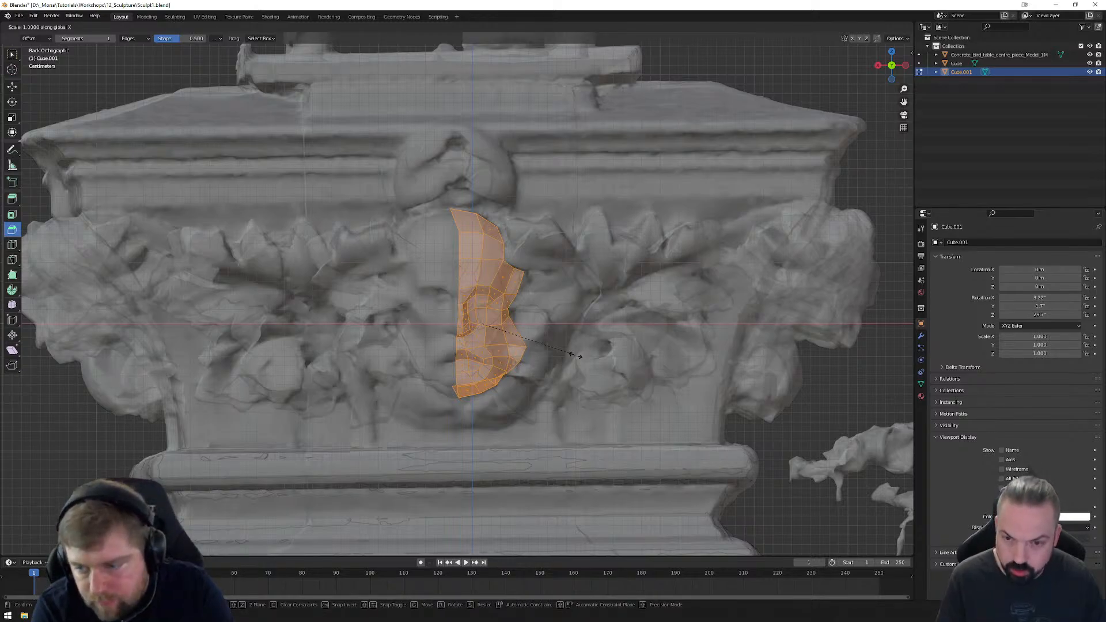
key(x)
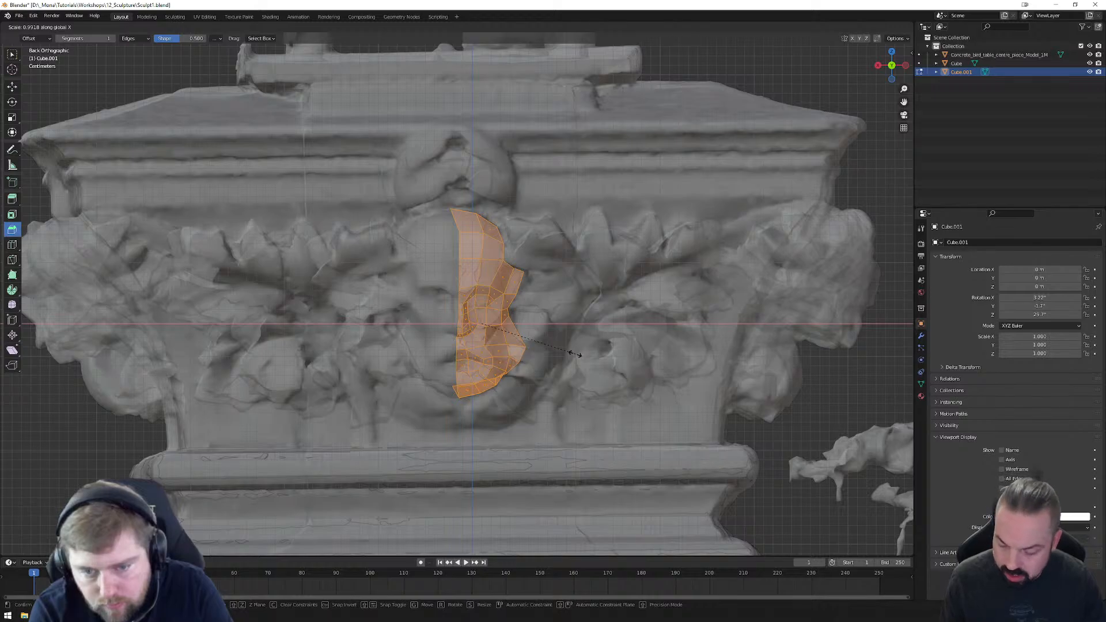
key(z)
key(y)
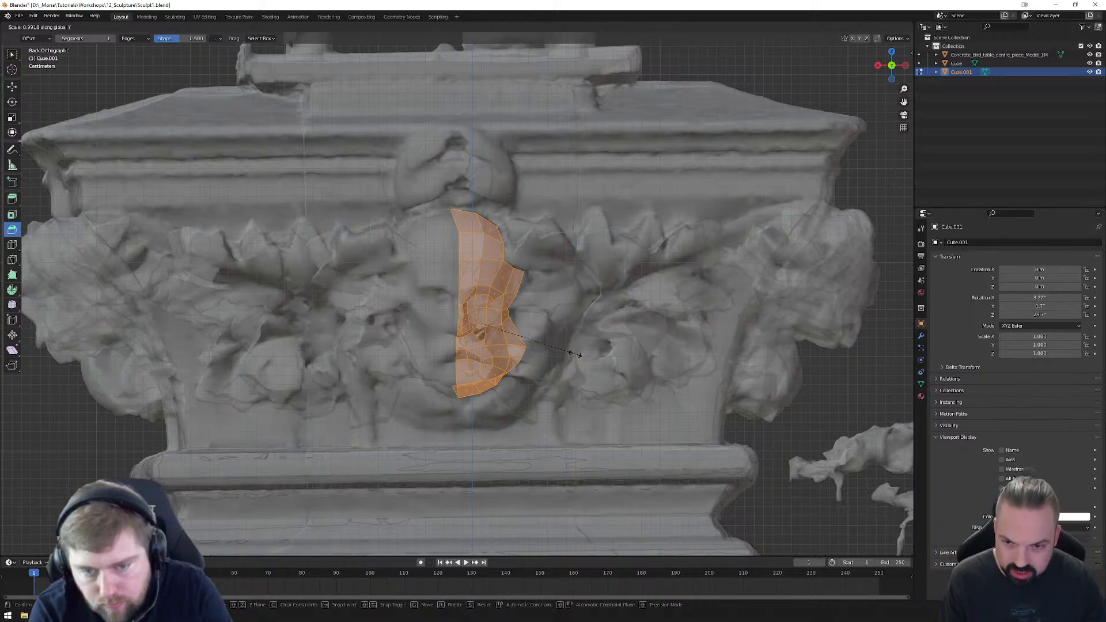
key(x)
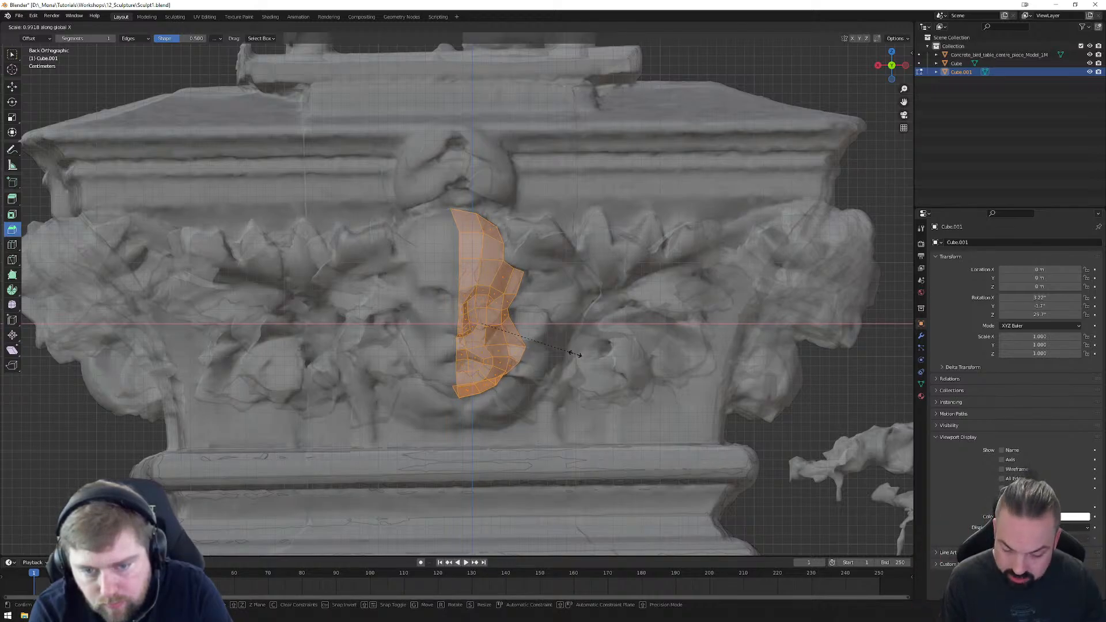
text(-1|1) = -1)
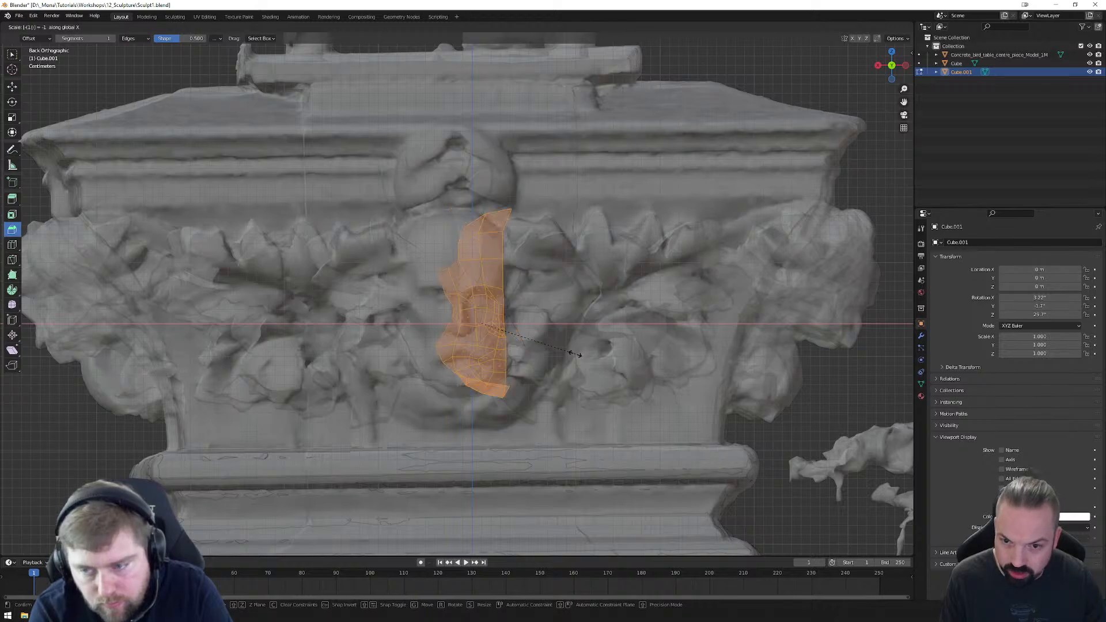
key(Return)
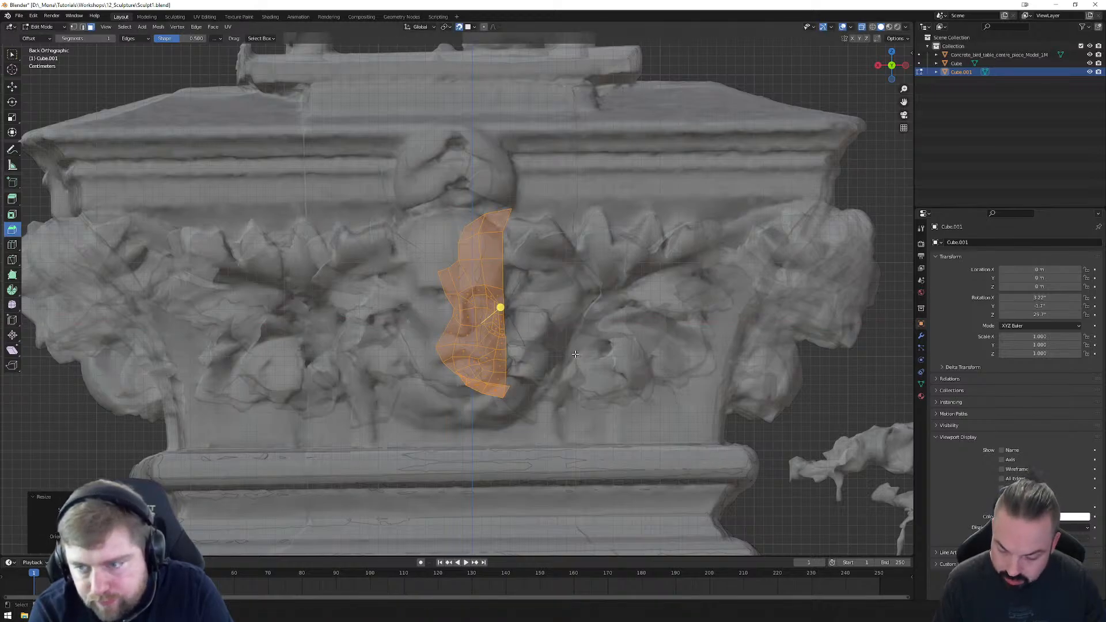
Step: Turn off snapping and move the mirrored half-face beside the original so their centre edges meet, then return to Object Mode
key(g)
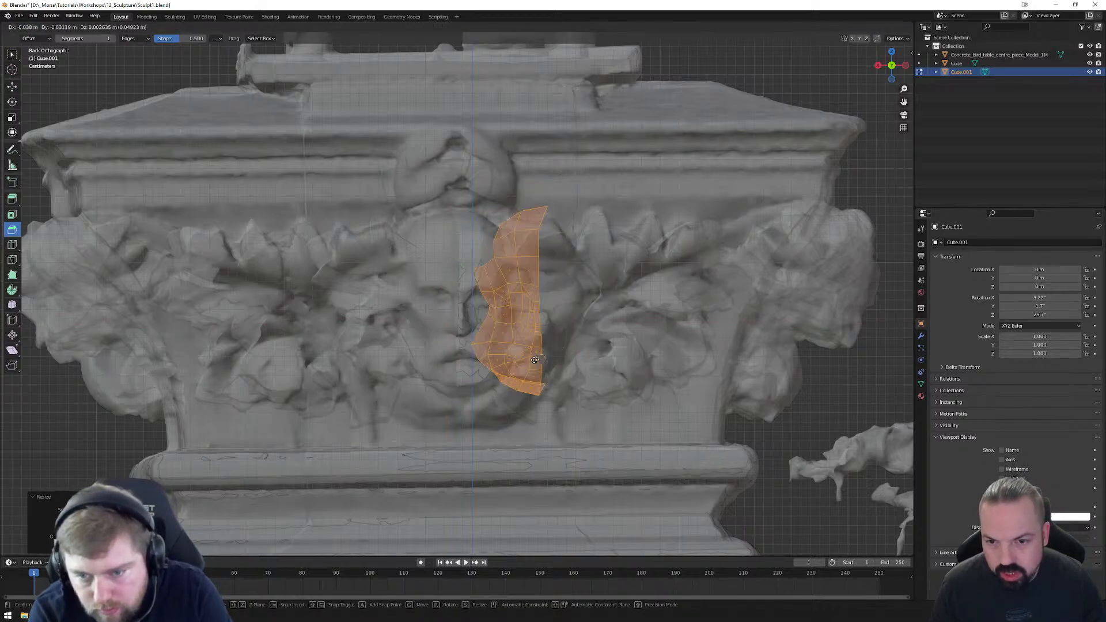
right_click(461, 362)
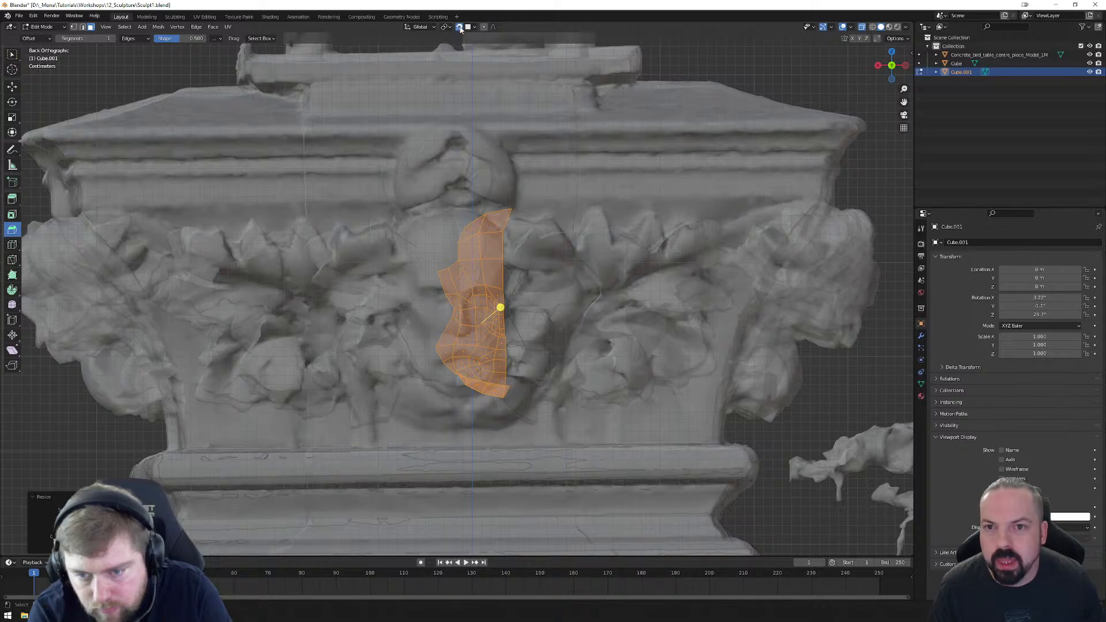
key(g)
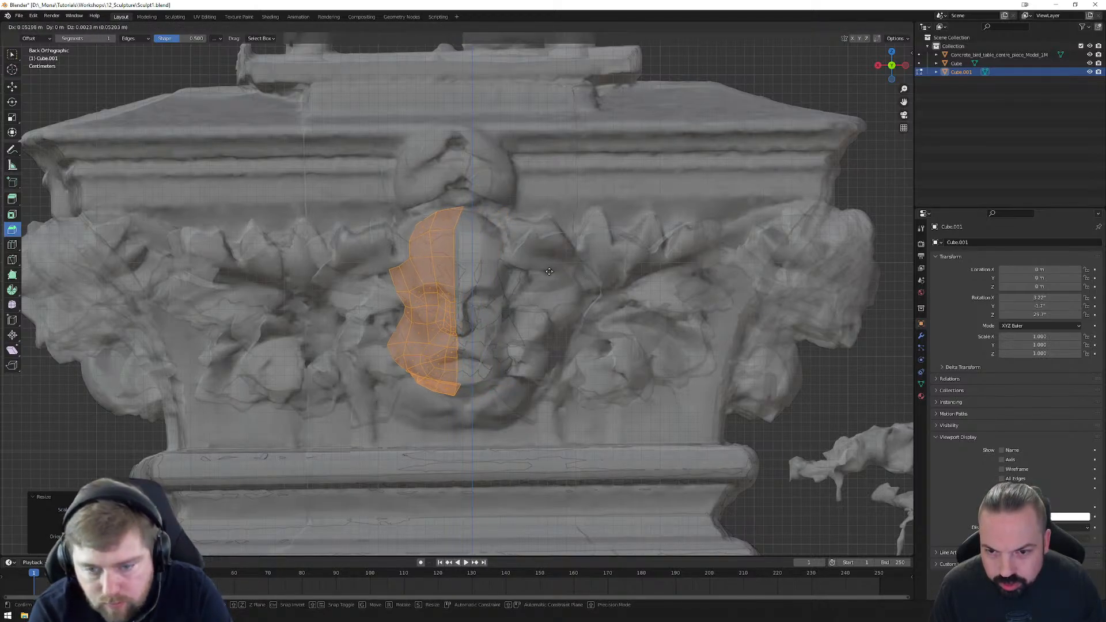
click(550, 272)
middle_drag(531, 291, 472, 227)
click(471, 220)
key(Tab)
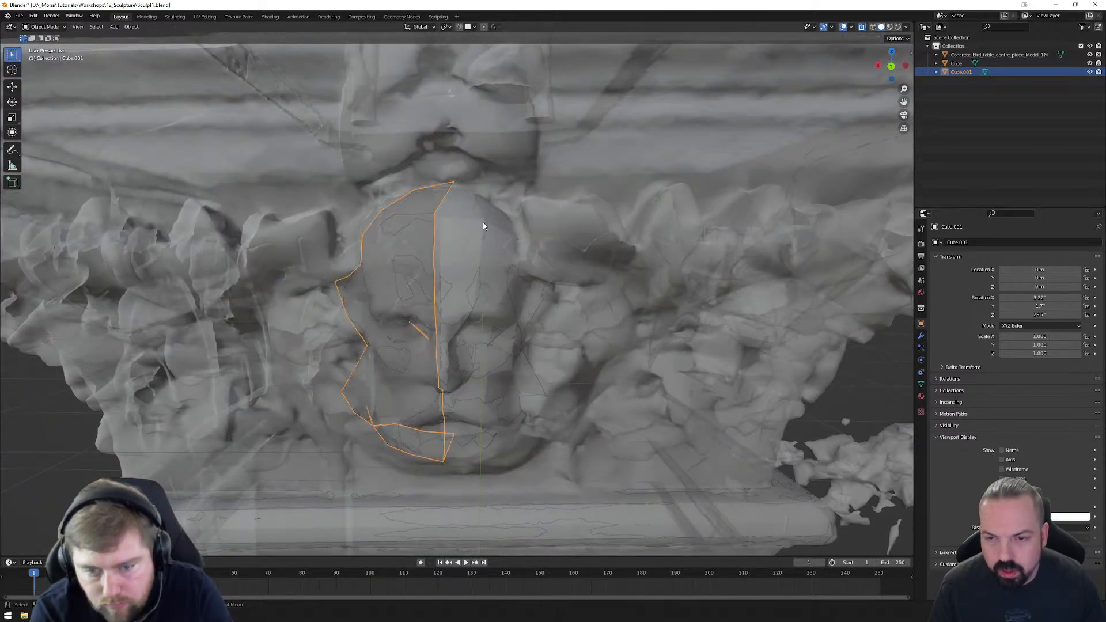
Step: Join the Cube mesh and the mirrored half-face into one object
click(483, 222)
click(430, 225)
shift+click(425, 219)
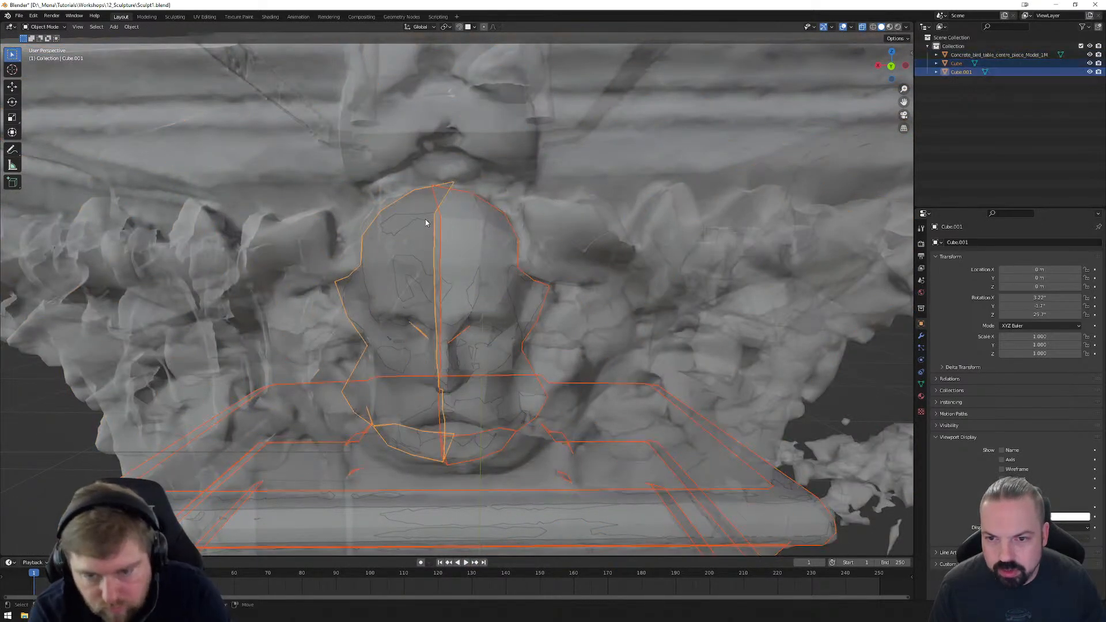
right_click(565, 295)
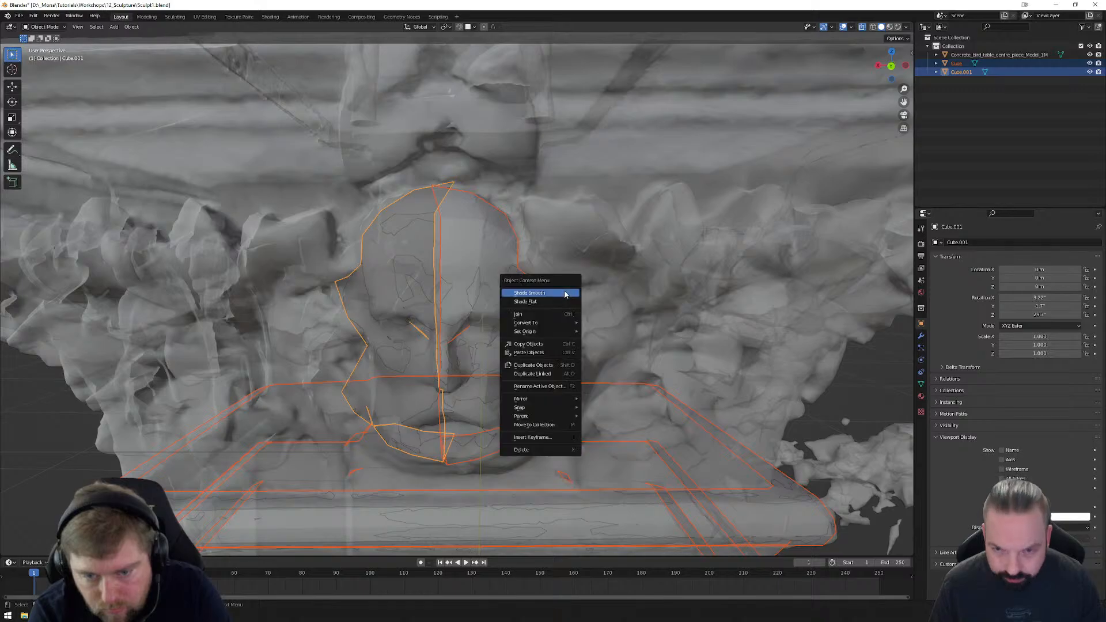
click(534, 316)
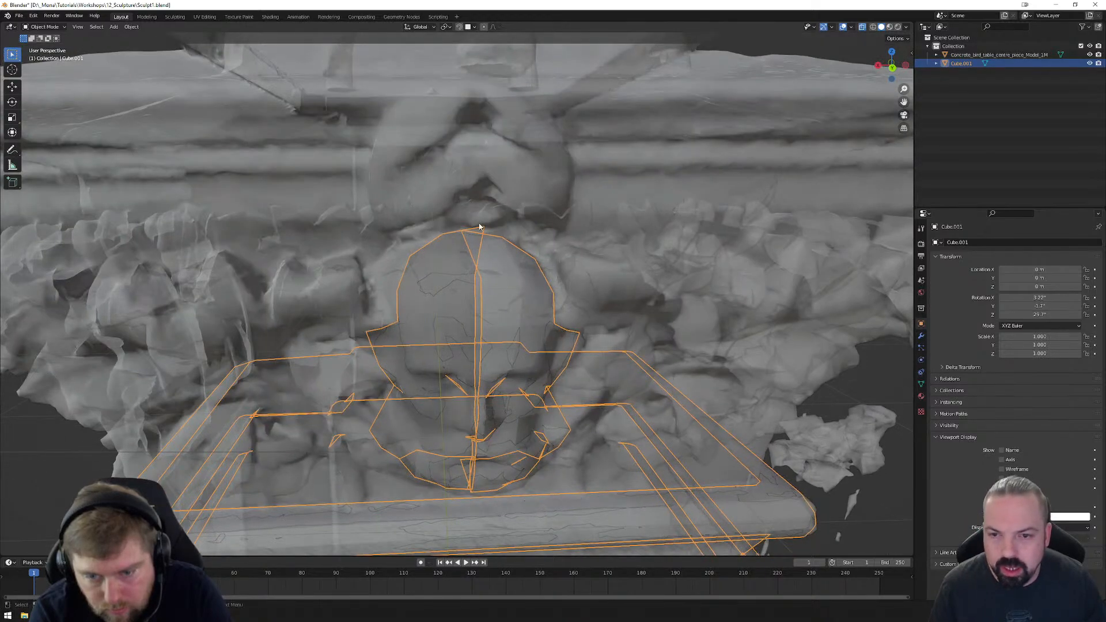
Step: Merge the two centre vertices at the very top of the joined mesh's forehead at the last selected one
click(484, 229)
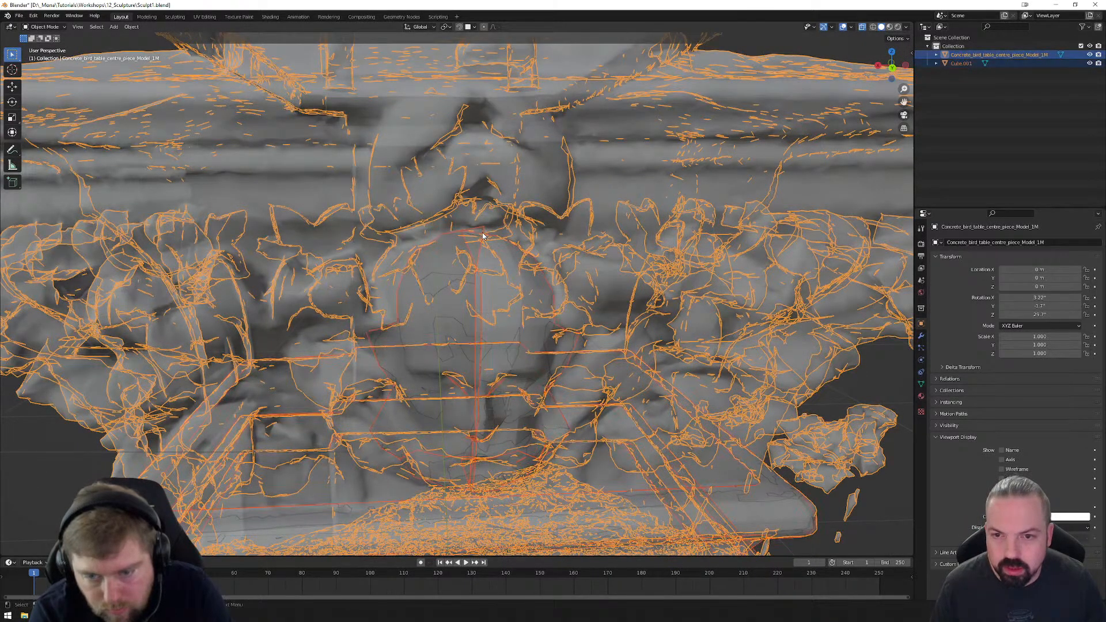
click(486, 236)
key(Tab)
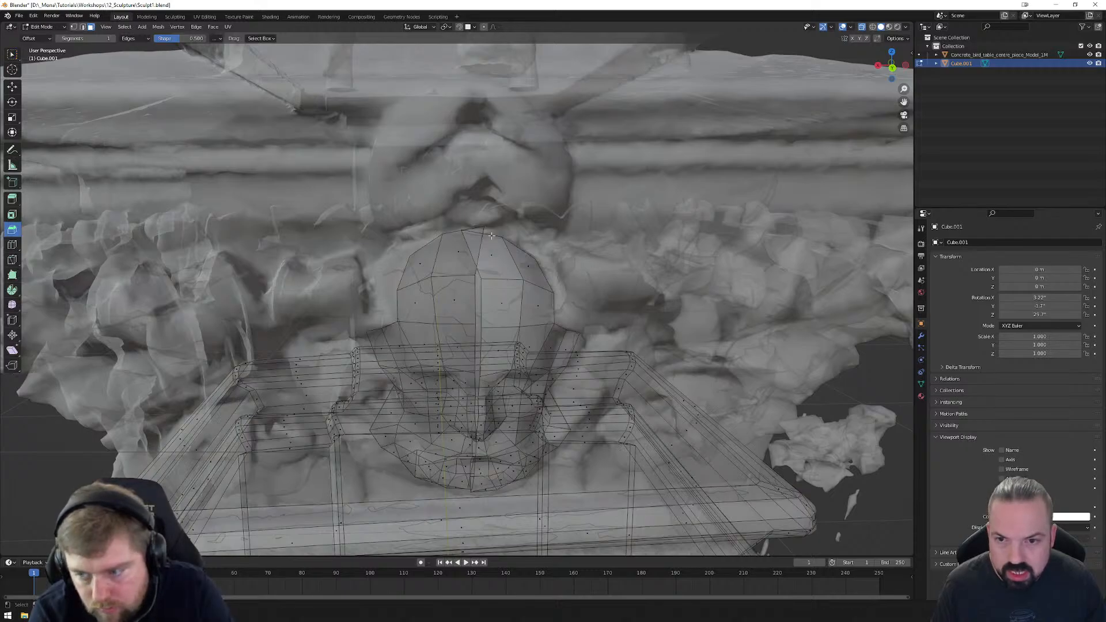
key(1)
click(484, 230)
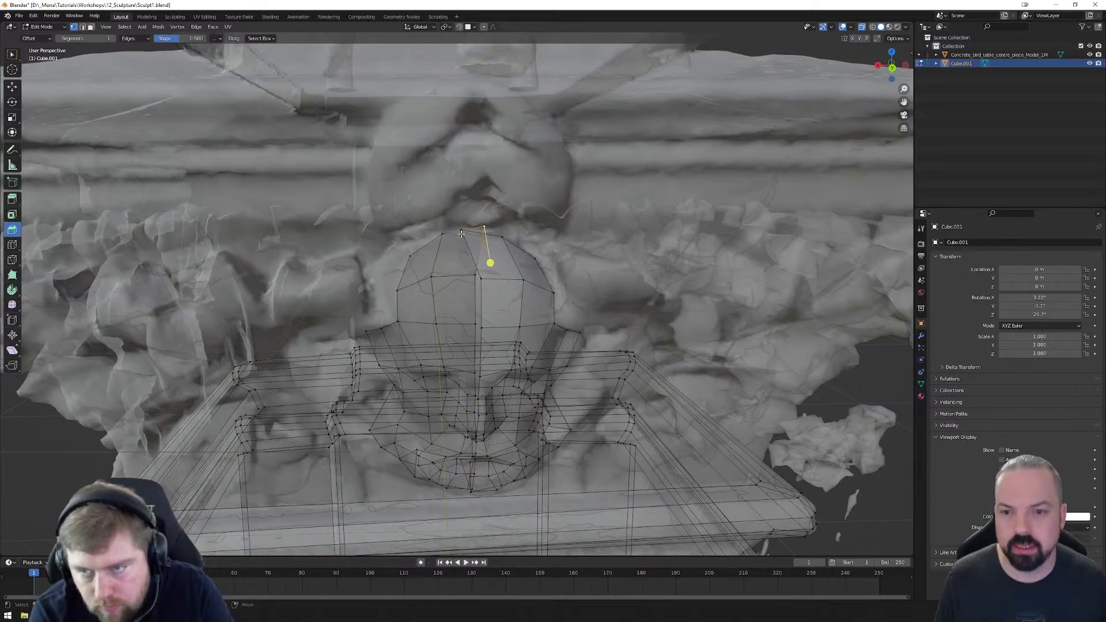
shift+click(462, 230)
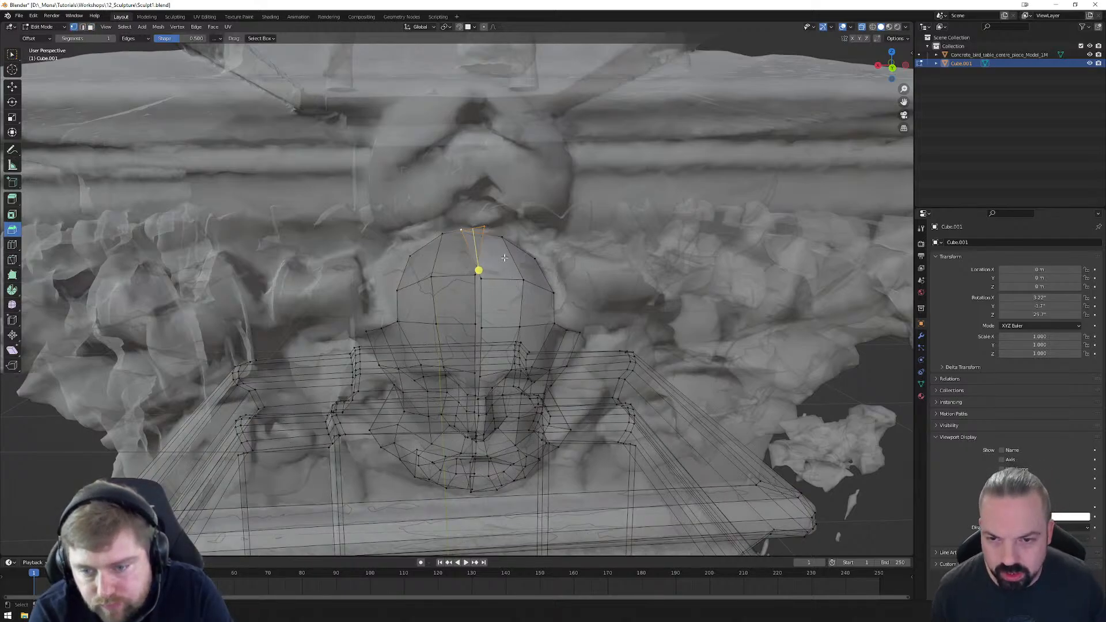
click(503, 238)
click(484, 228)
shift+click(461, 231)
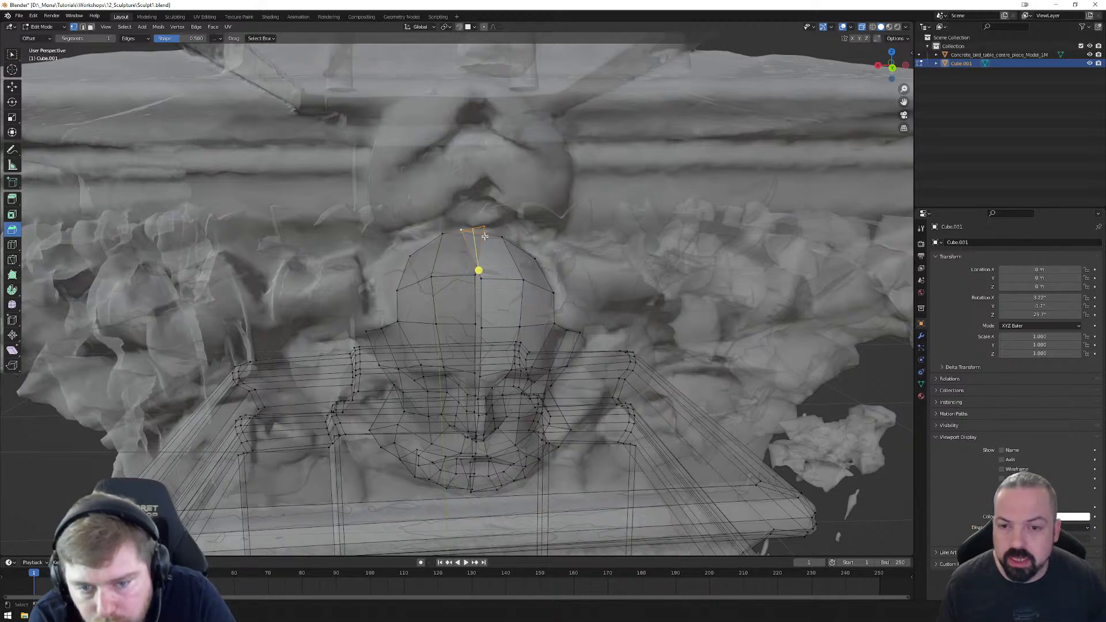
scroll(483, 245, up, 4)
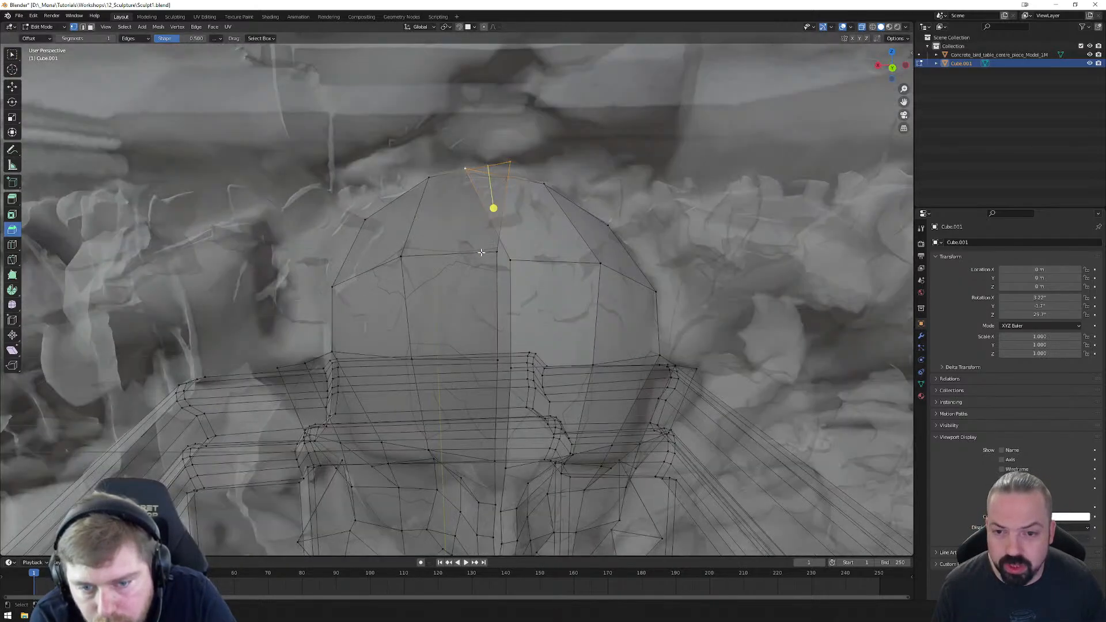
scroll(505, 254, down, 2)
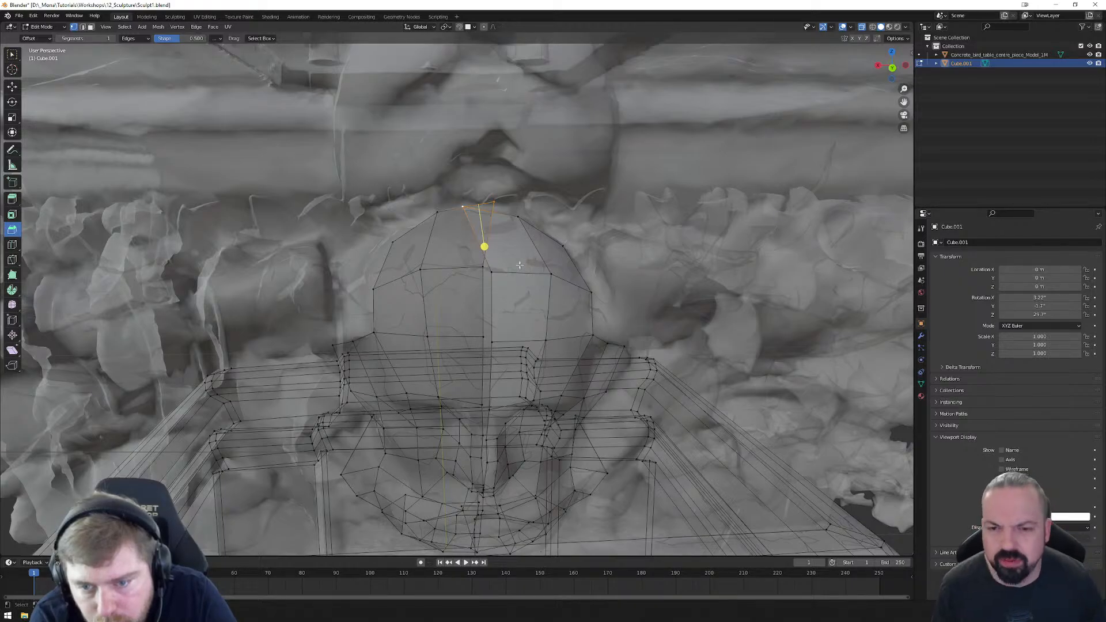
right_click(517, 248)
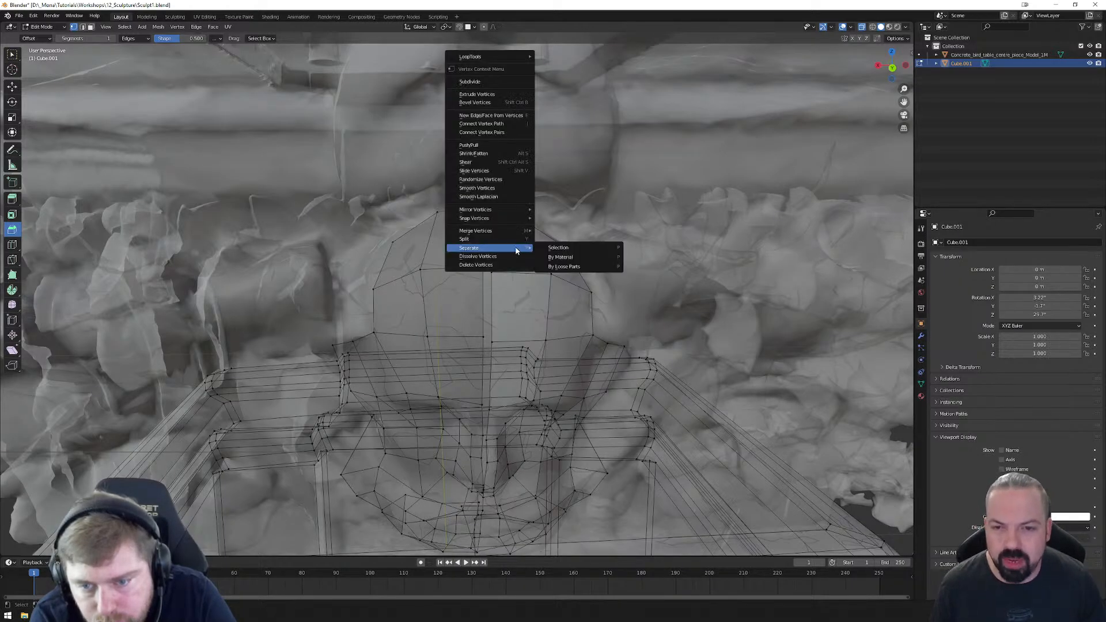
mouse_move(516, 232)
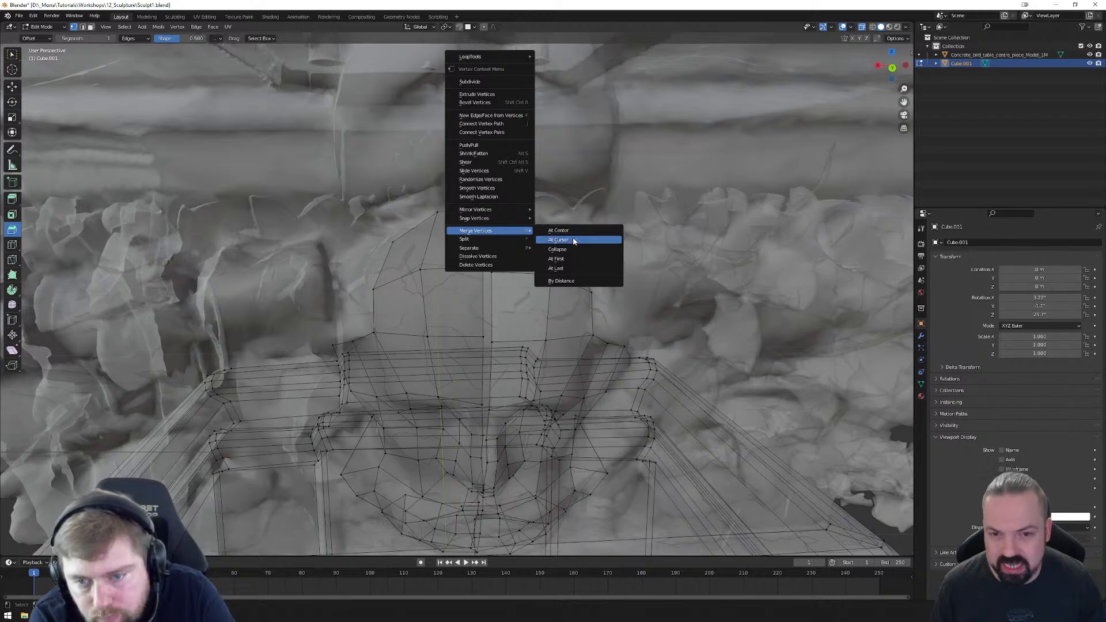
click(566, 268)
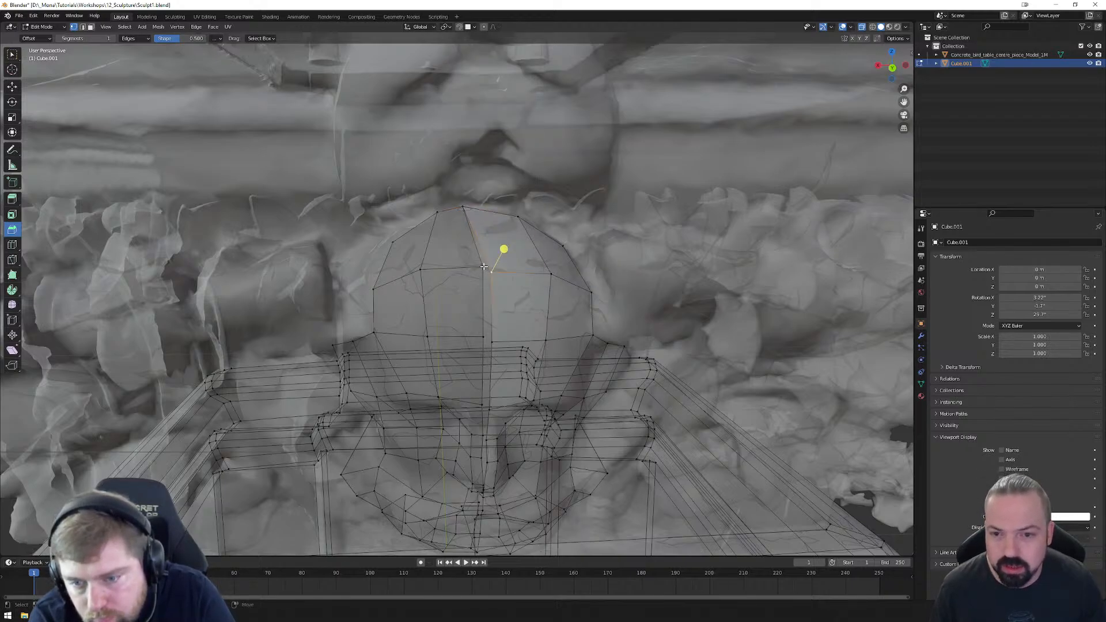
Step: Merge the next pair of seam vertices down on the forehead at their center
right_click(482, 294)
mouse_move(507, 293)
click(552, 294)
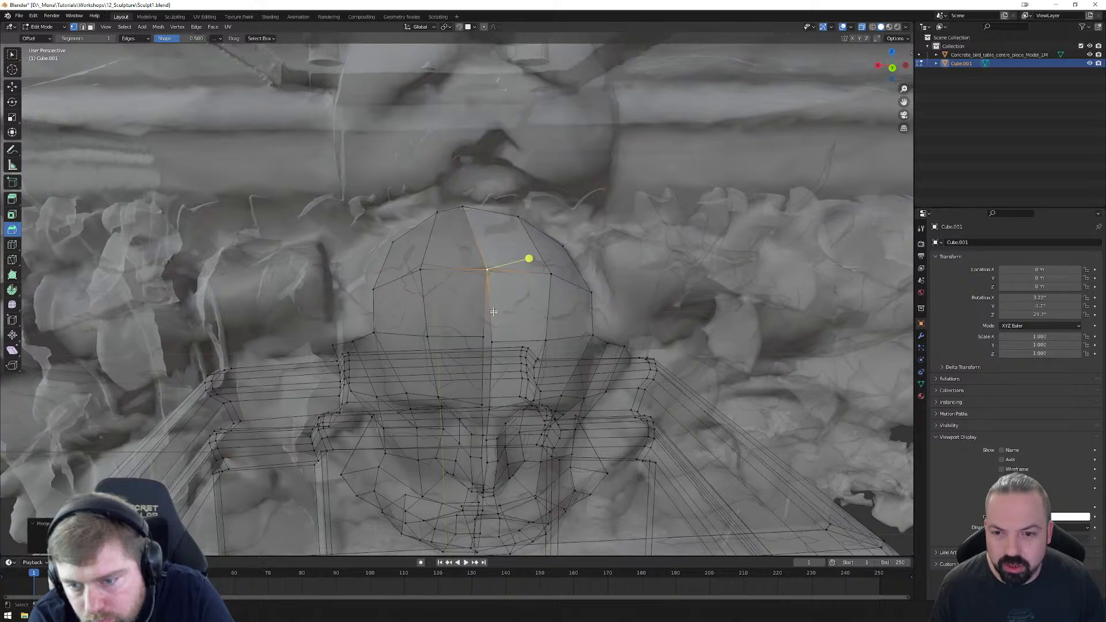
Step: Merge the next pair of centre seam vertices on the middle of the forehead at the last selected one
click(488, 338)
middle_drag(489, 337, 507, 298)
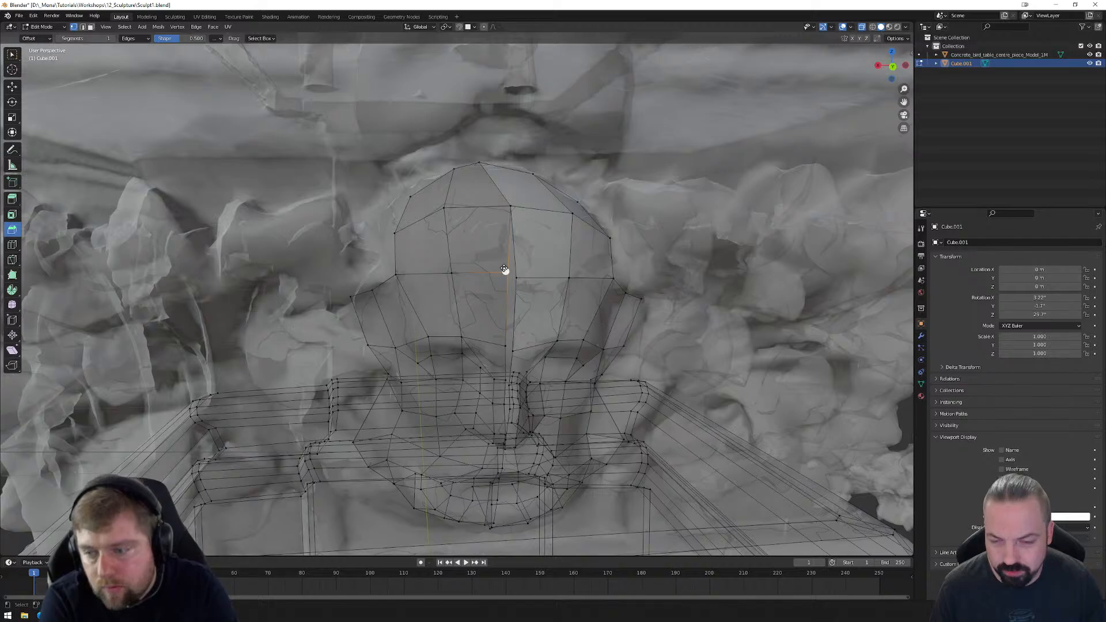
shift+click(517, 279)
right_click(529, 273)
mouse_move(536, 272)
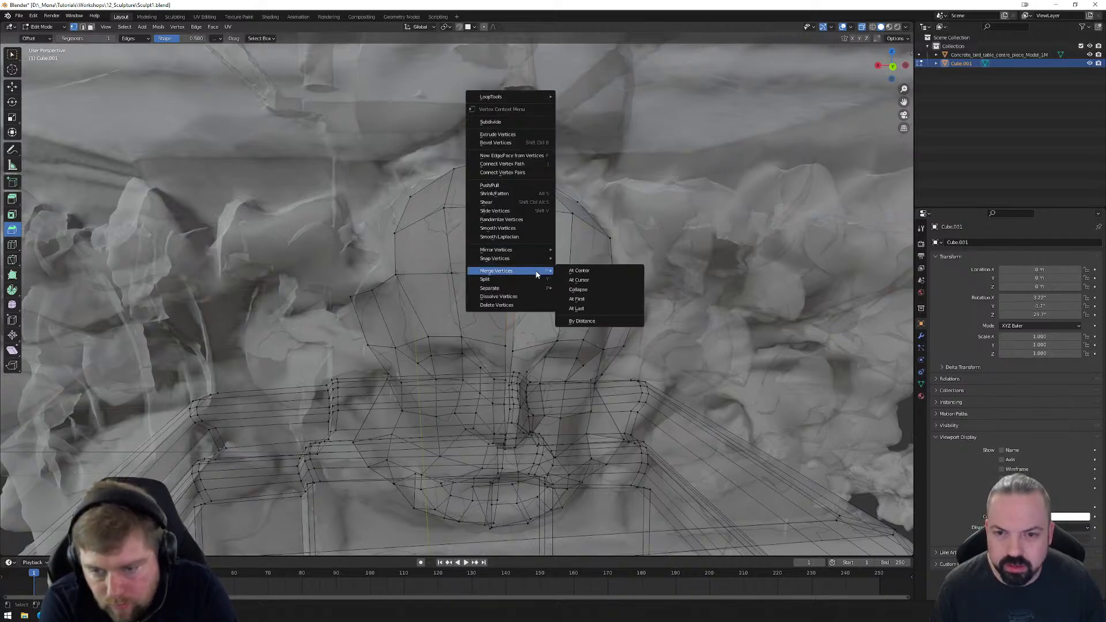
click(578, 309)
Step: Merge the pair of seam vertices between the eyebrows at the last selected one
click(505, 347)
shift+click(513, 351)
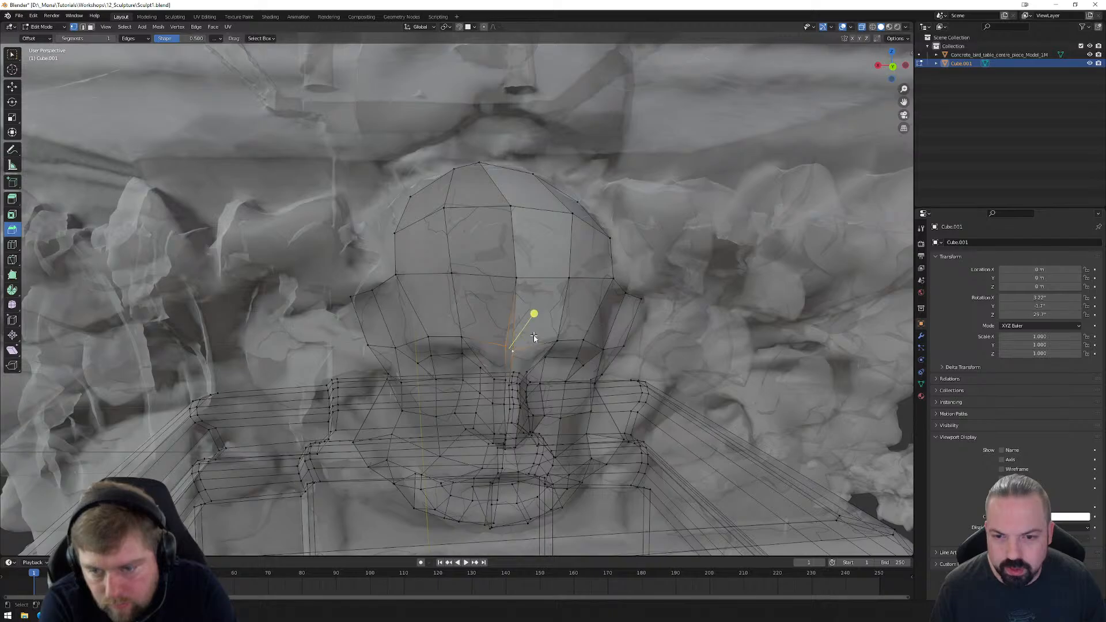
right_click(534, 337)
mouse_move(537, 336)
click(577, 371)
Step: Repeat the At Last merge on the next two pairs of seam vertices down the bridge of the nose
middle_drag(577, 371, 575, 328)
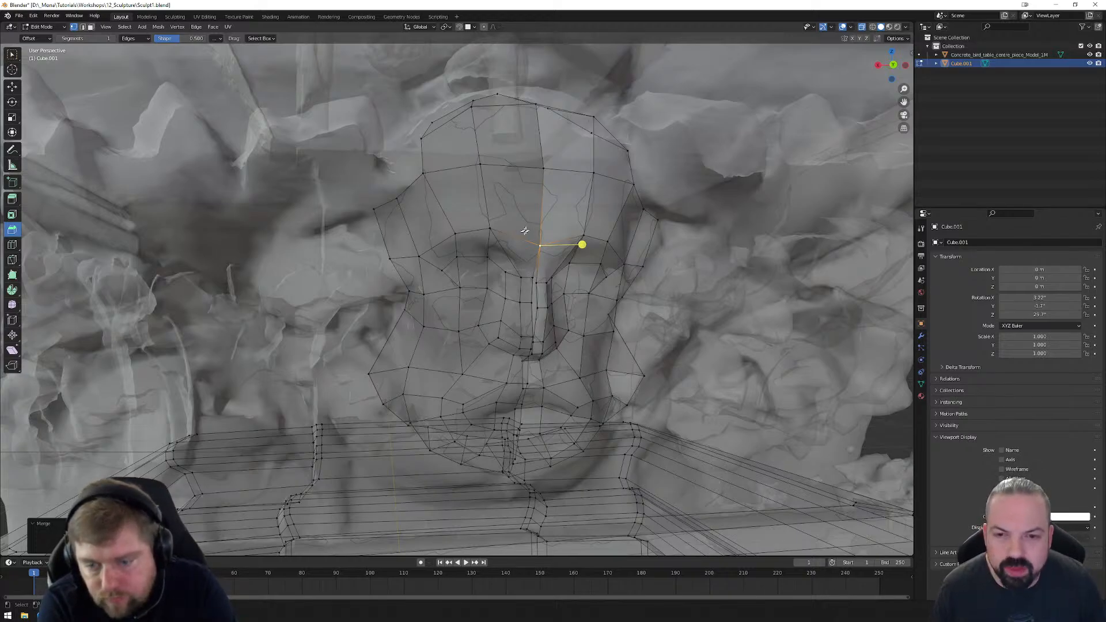
right_click(507, 208)
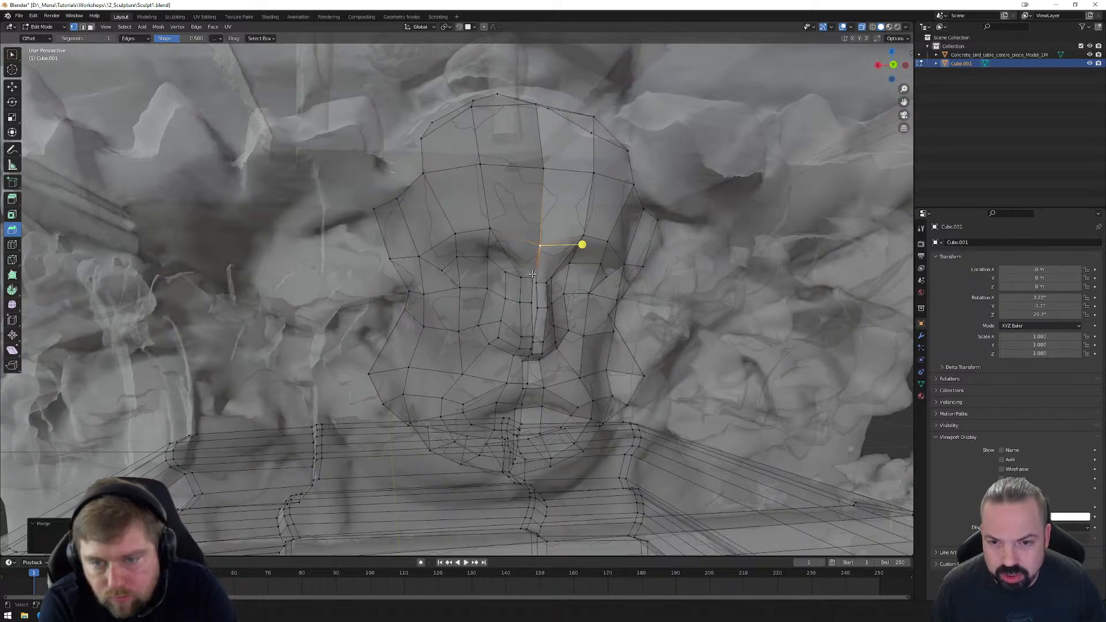
click(534, 278)
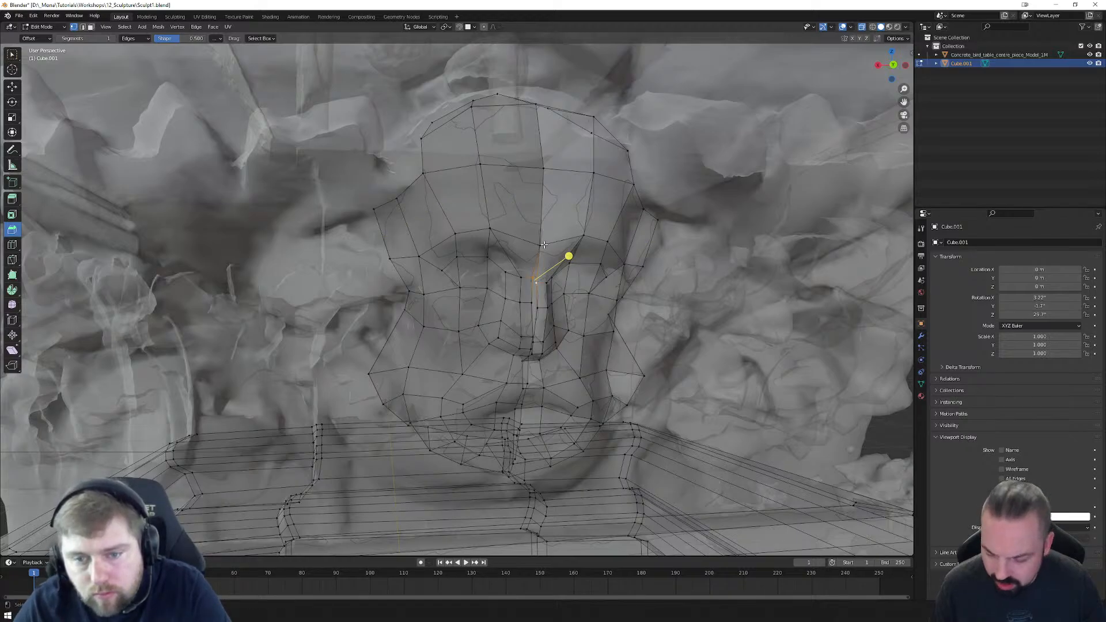
key(shift+r)
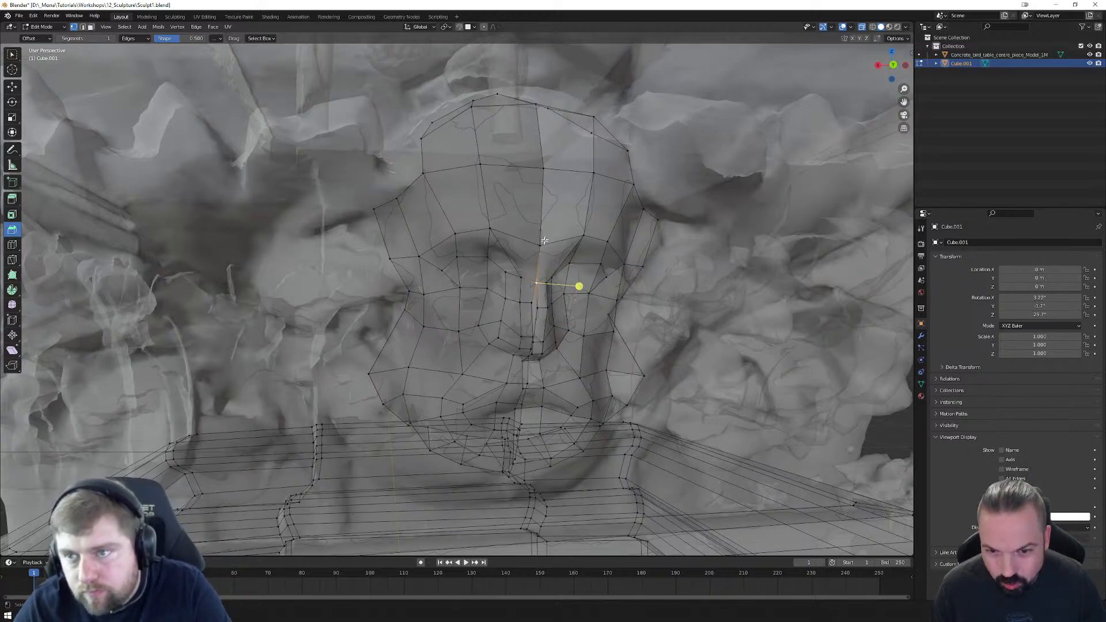
click(528, 302)
shift+click(538, 308)
key(shift+r)
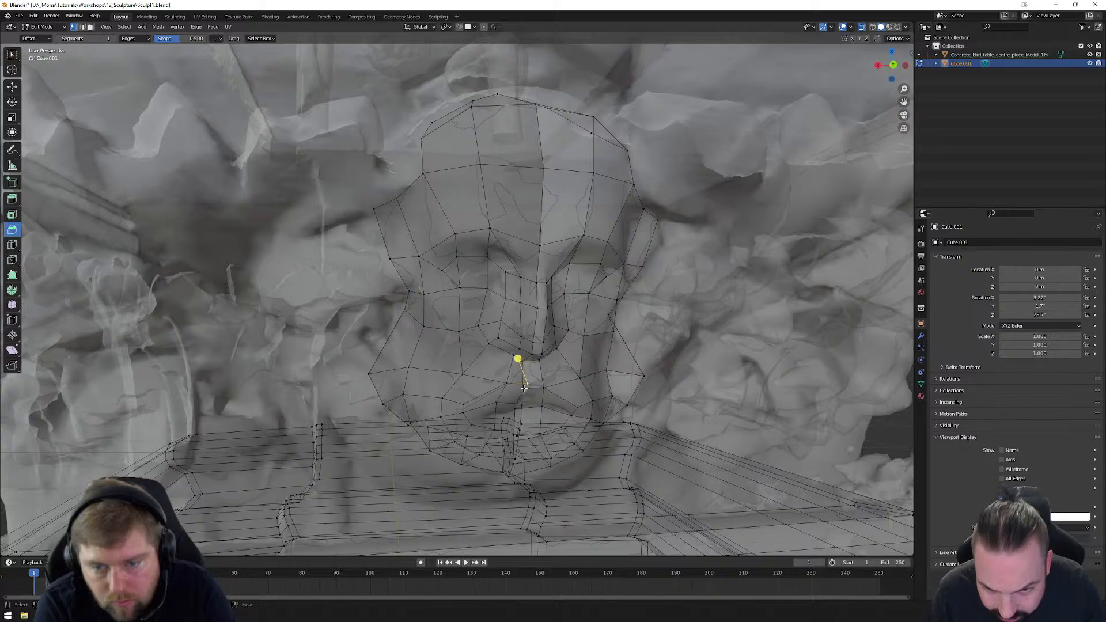
Step: Repeat the merge on the seam vertices down the chin, ending with the pair on its lowest edge
middle_drag(526, 392, 535, 346)
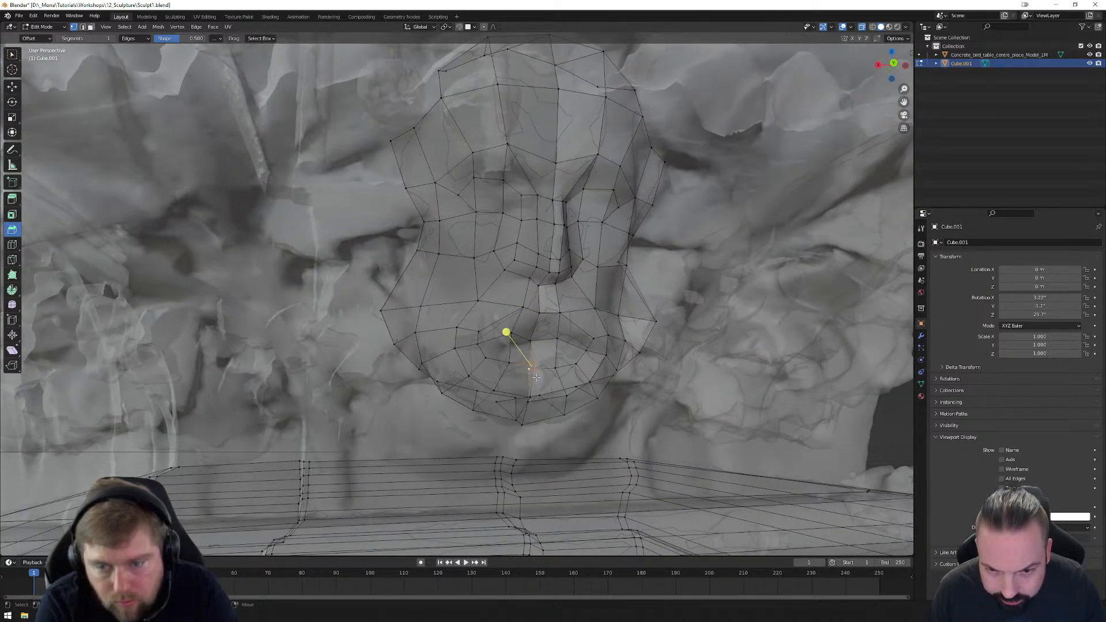
middle_drag(535, 377, 535, 267)
click(538, 271)
click(526, 243)
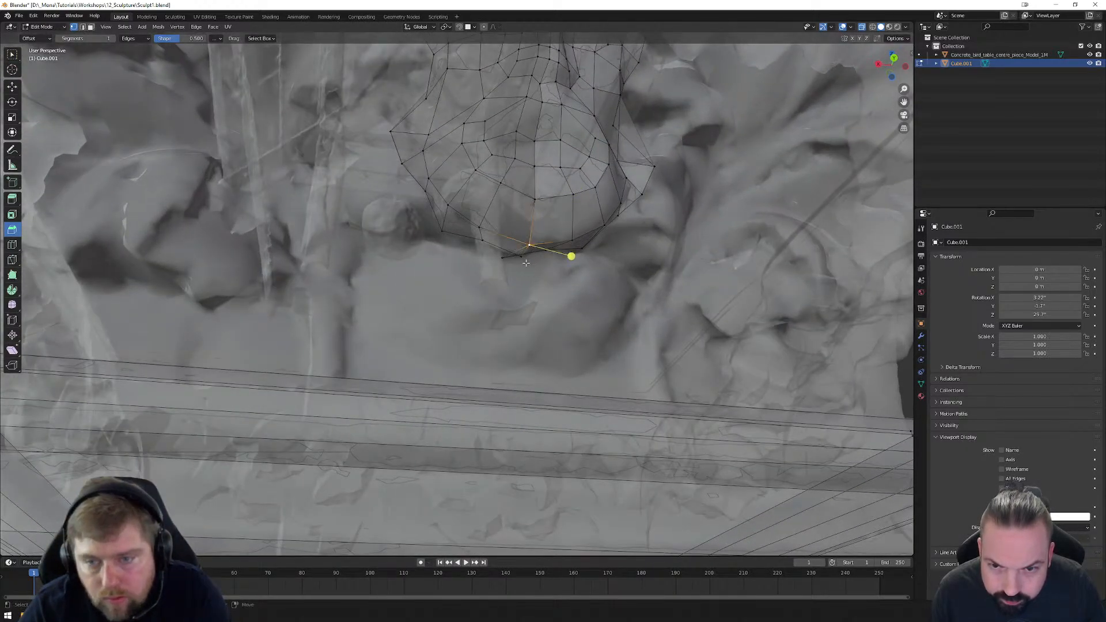
click(504, 258)
shift+click(522, 258)
key(shift+r)
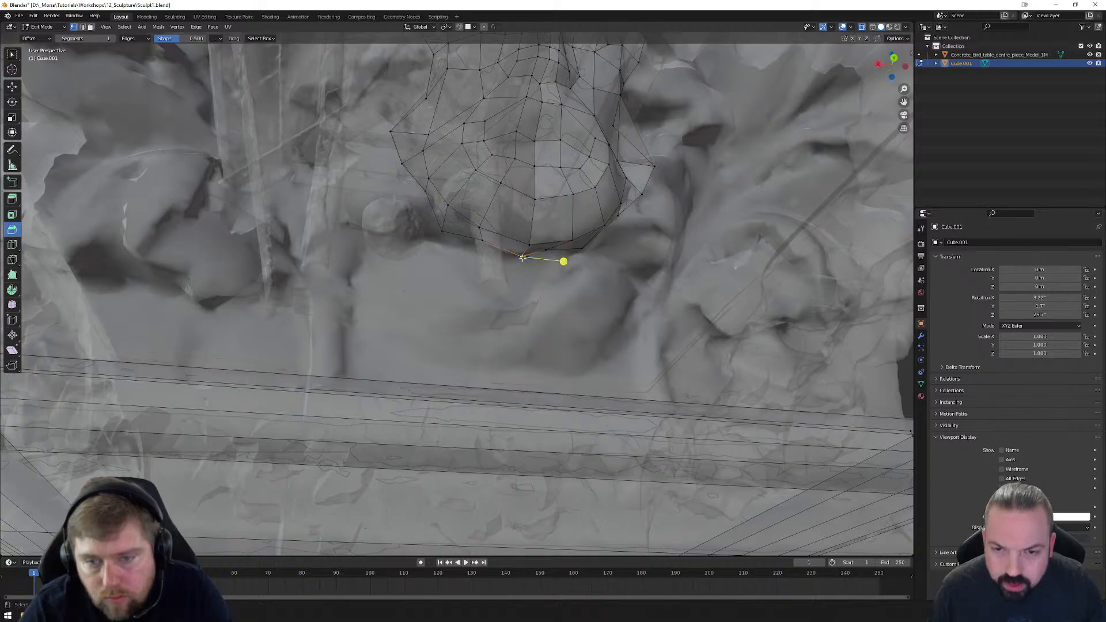
Step: Slightly reposition the merged seam vertex at the lowest point of the chin
key(g)
click(522, 257)
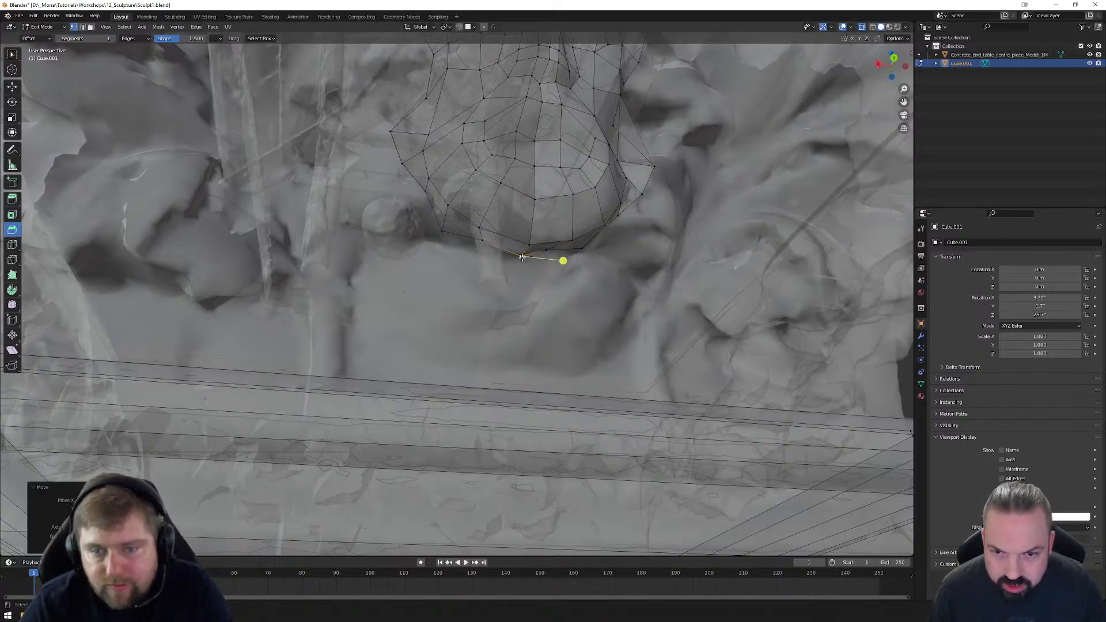
key(g)
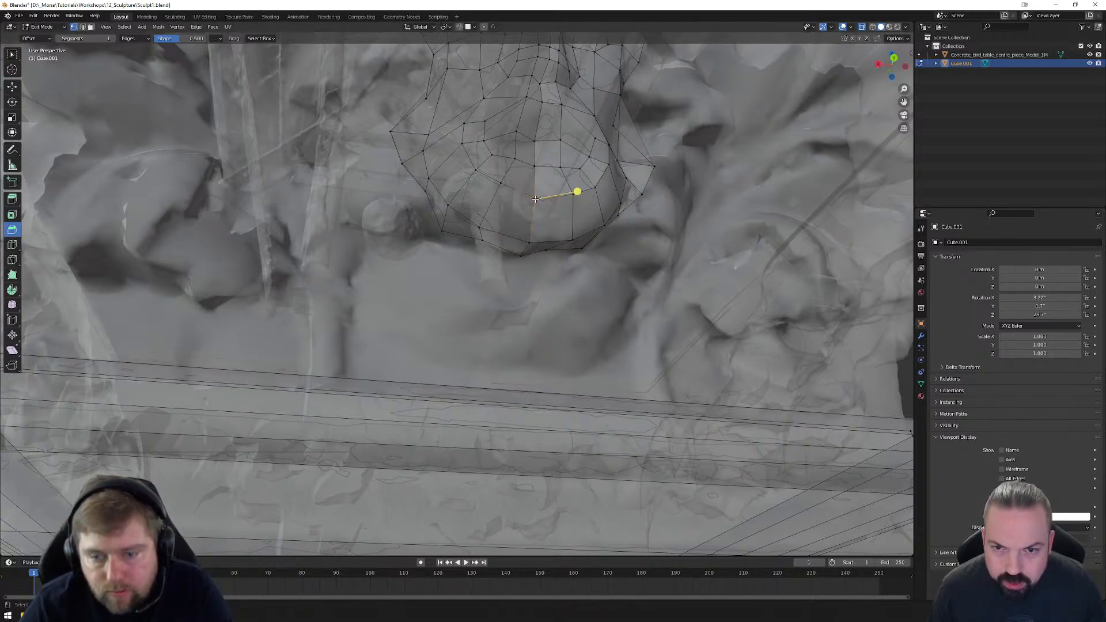
click(536, 199)
middle_drag(536, 198, 540, 225)
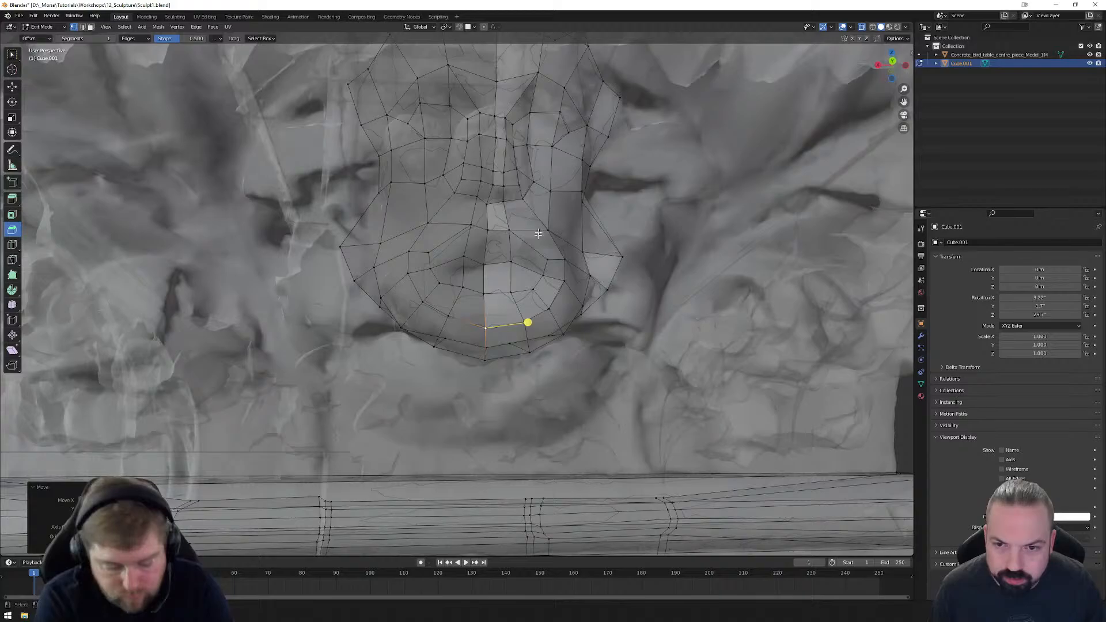
Step: Turn on snapping and move the lip vertices of the mirrored half onto the scan surface
click(461, 286)
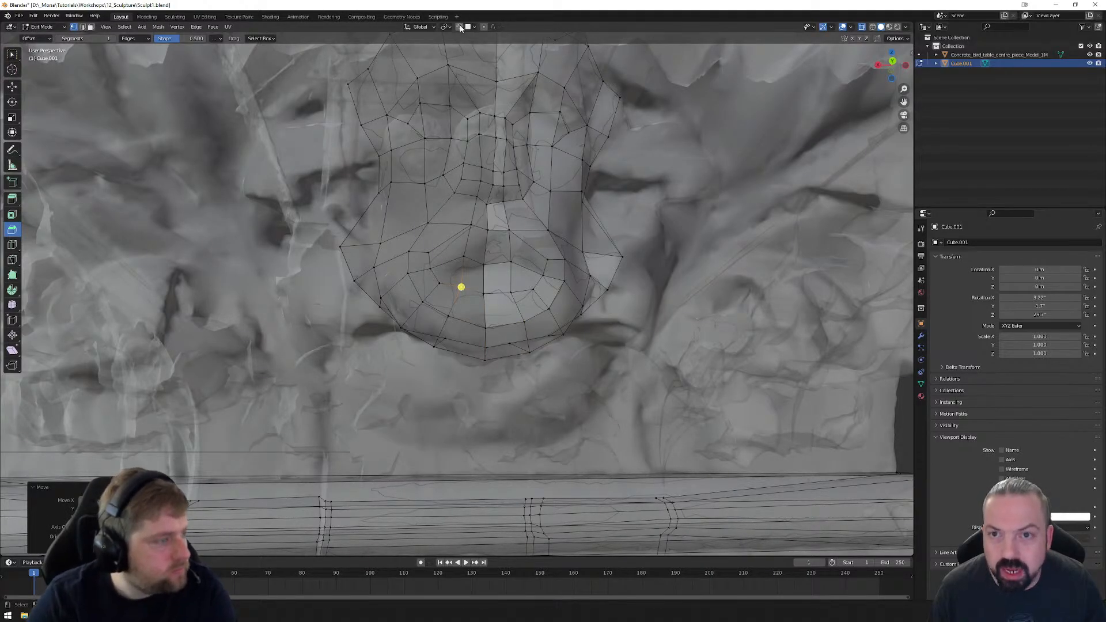
key(g)
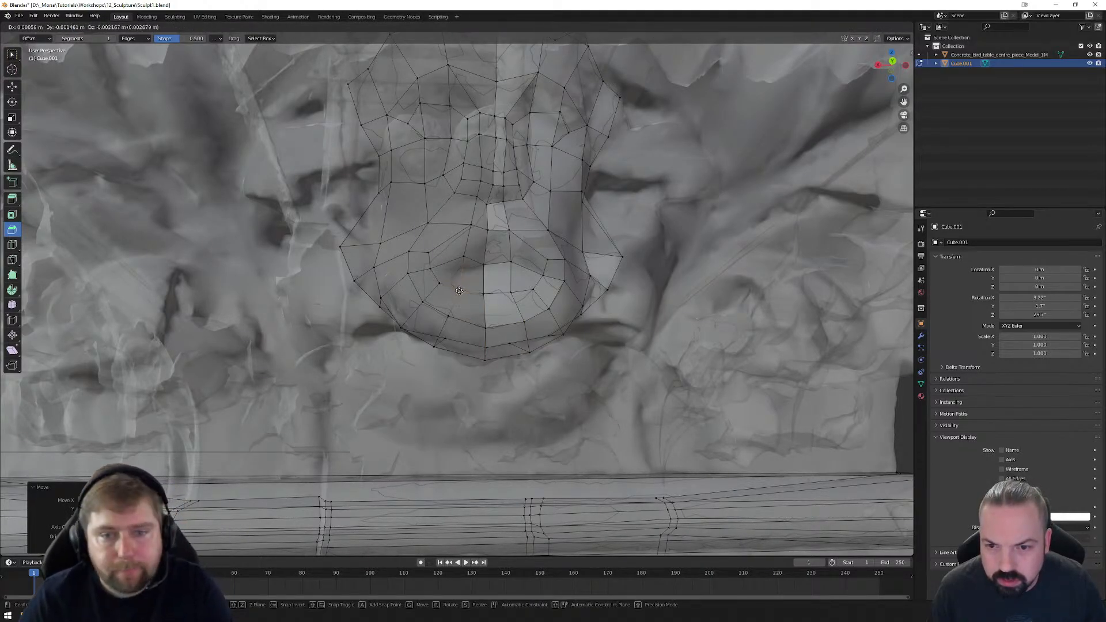
click(459, 291)
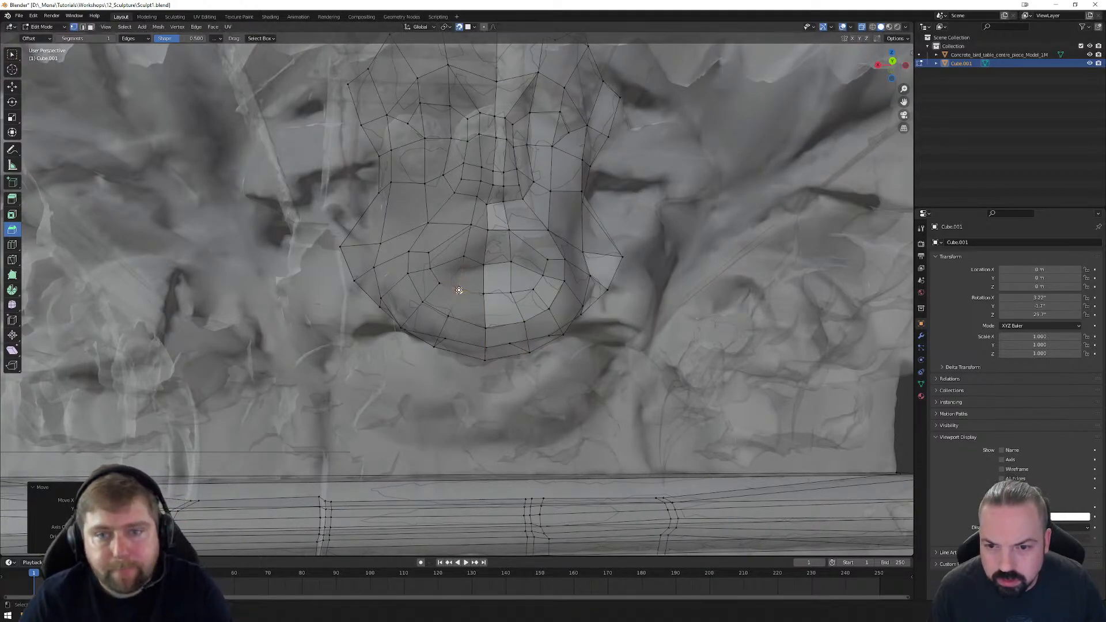
key(g)
click(429, 270)
click(461, 258)
key(g)
click(461, 257)
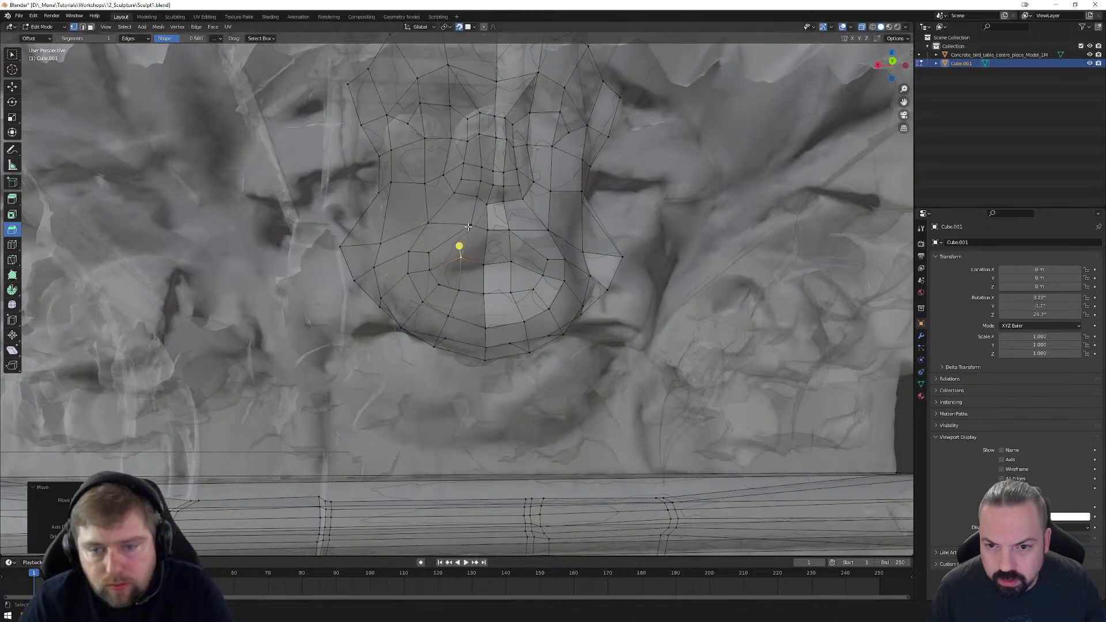
Step: Snap the mirrored half's vertices above the upper lip and beside the nostril onto the scan
click(471, 225)
key(g)
click(468, 228)
middle_drag(468, 227, 503, 256)
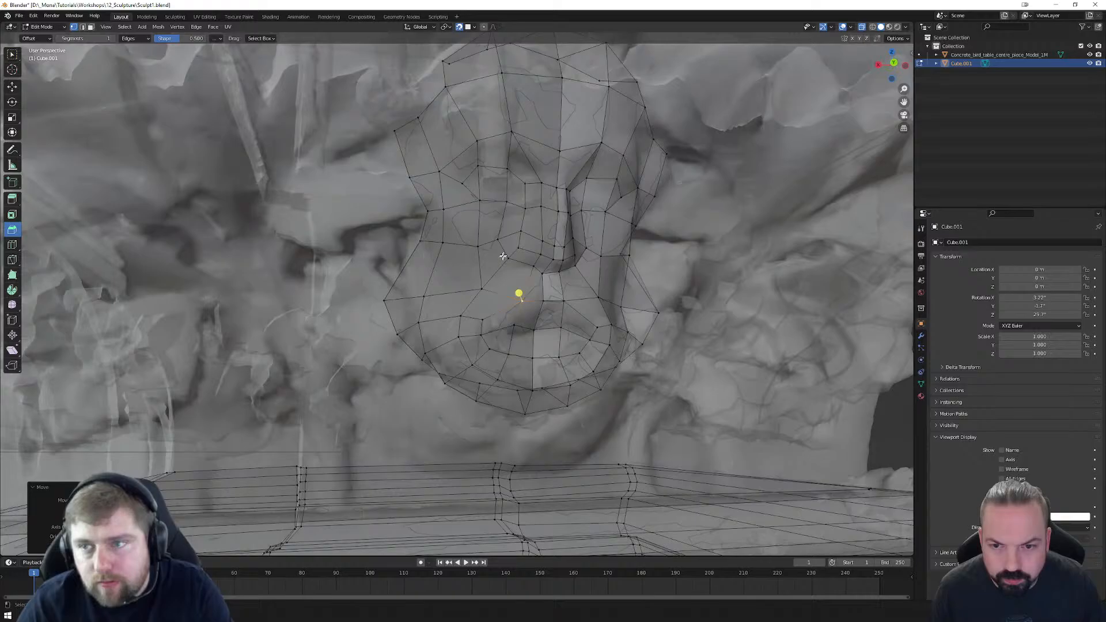
click(483, 289)
key(g)
click(483, 288)
Step: Snap the vertices outside and below the mirrored corner of the mouth onto the scan surface
click(462, 317)
key(g)
click(461, 319)
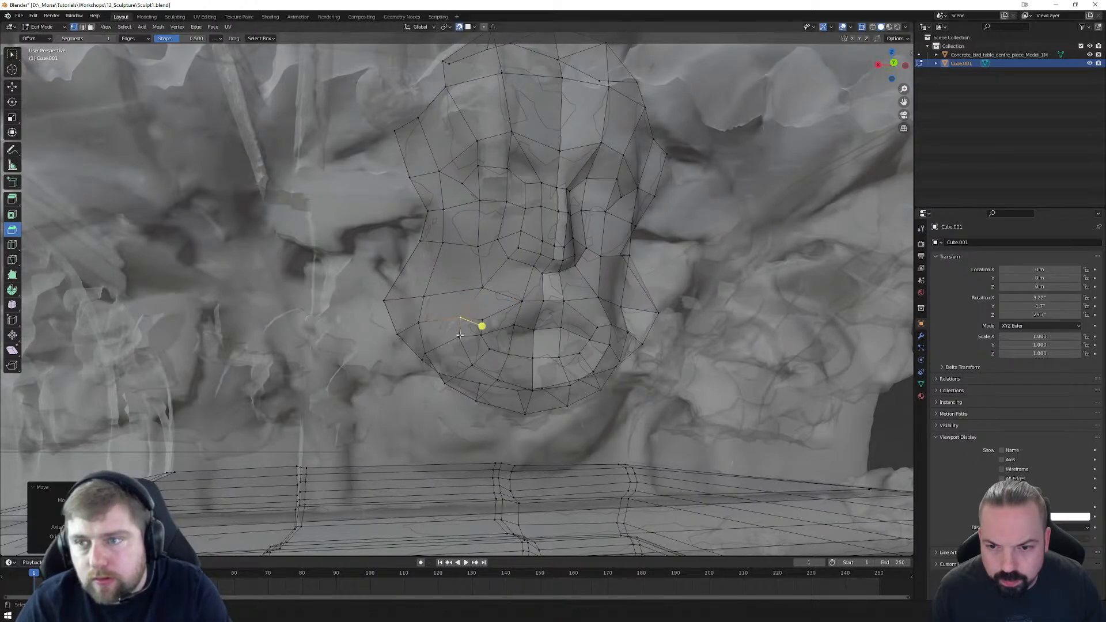
click(469, 363)
key(g)
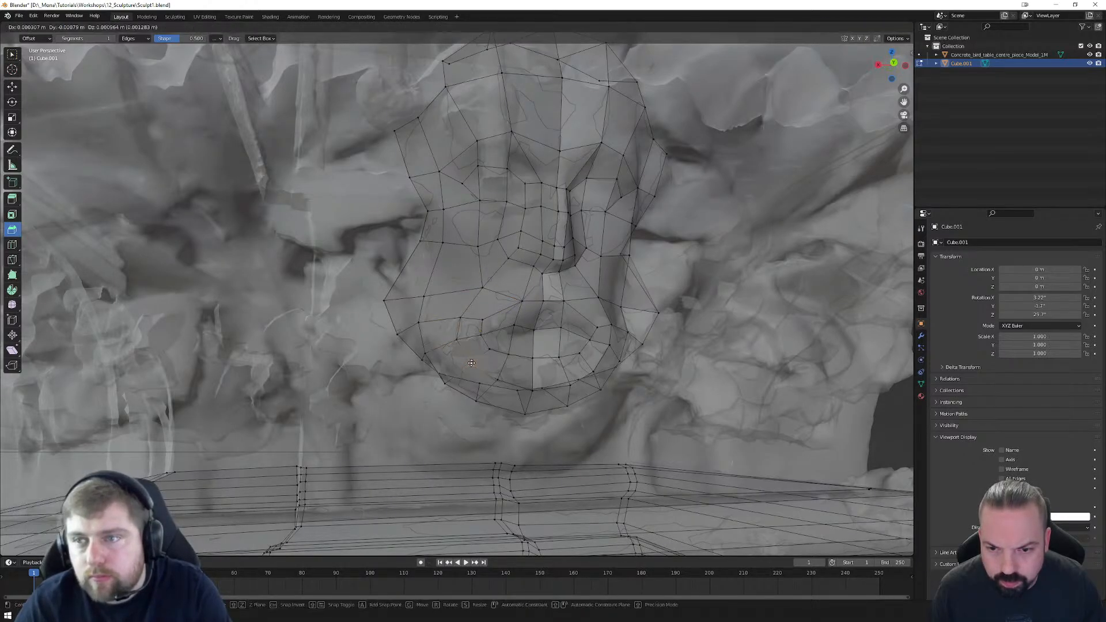
click(463, 352)
Step: Snap the mirrored half's chin vertices and the lowest centre chin vertex onto the scan
middle_drag(503, 365, 501, 344)
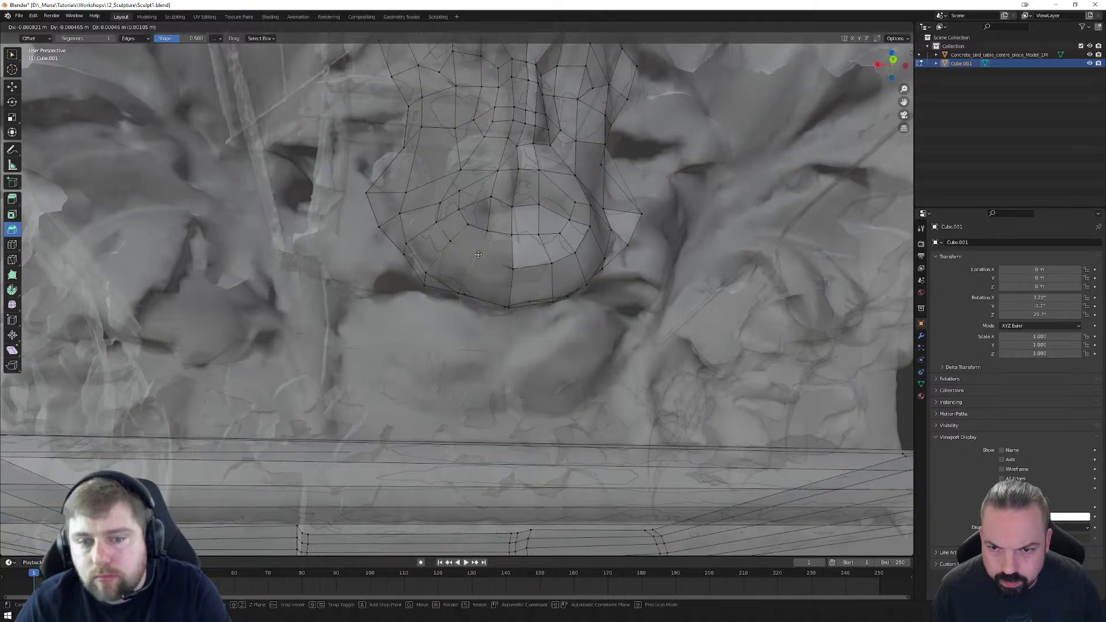
middle_drag(479, 262, 471, 179)
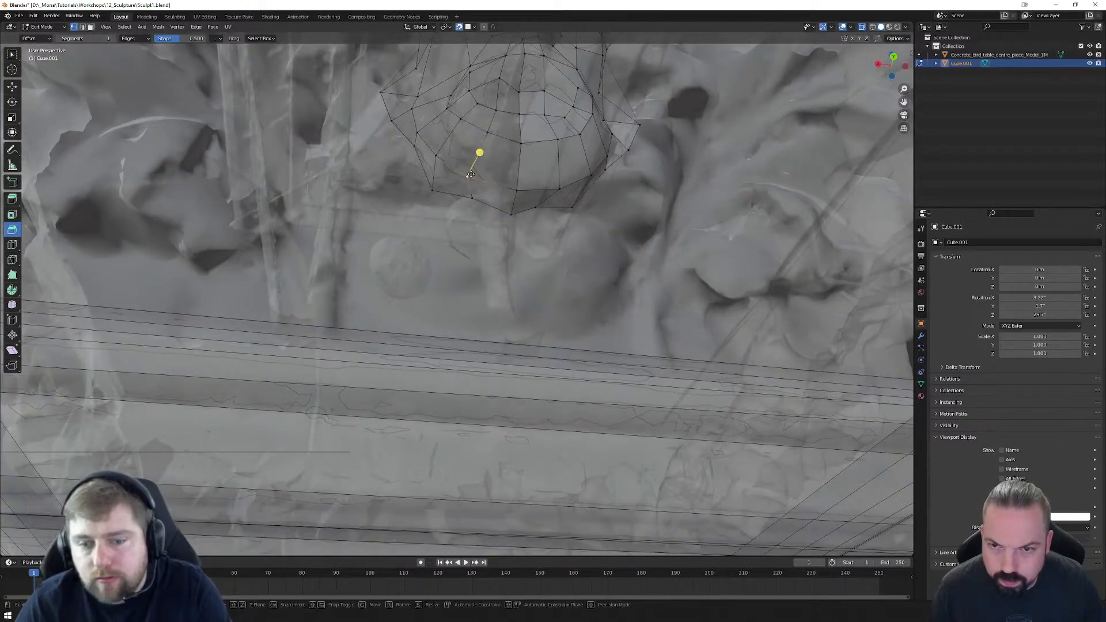
click(511, 214)
key(g)
click(511, 214)
Step: Snap the vertices along the mirrored jawline's outer edge onto the scan
mouse_move(511, 214)
middle_down()
mouse_move(478, 199)
mouse_move(494, 216)
mouse_move(538, 228)
mouse_move(528, 229)
middle_up()
click(503, 227)
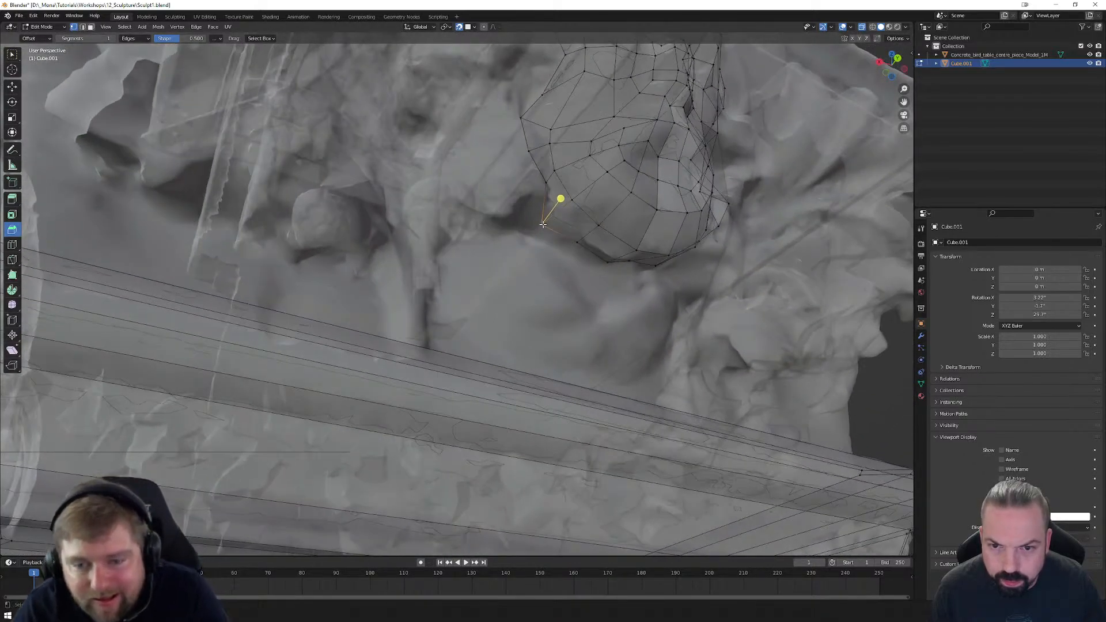
key(g)
click(540, 224)
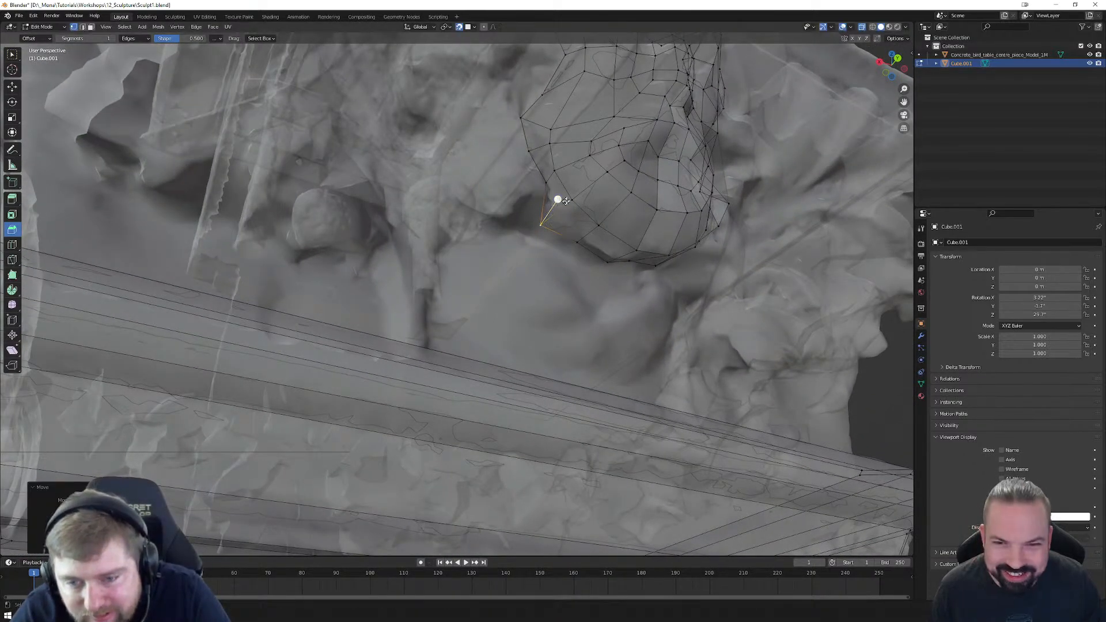
key(g)
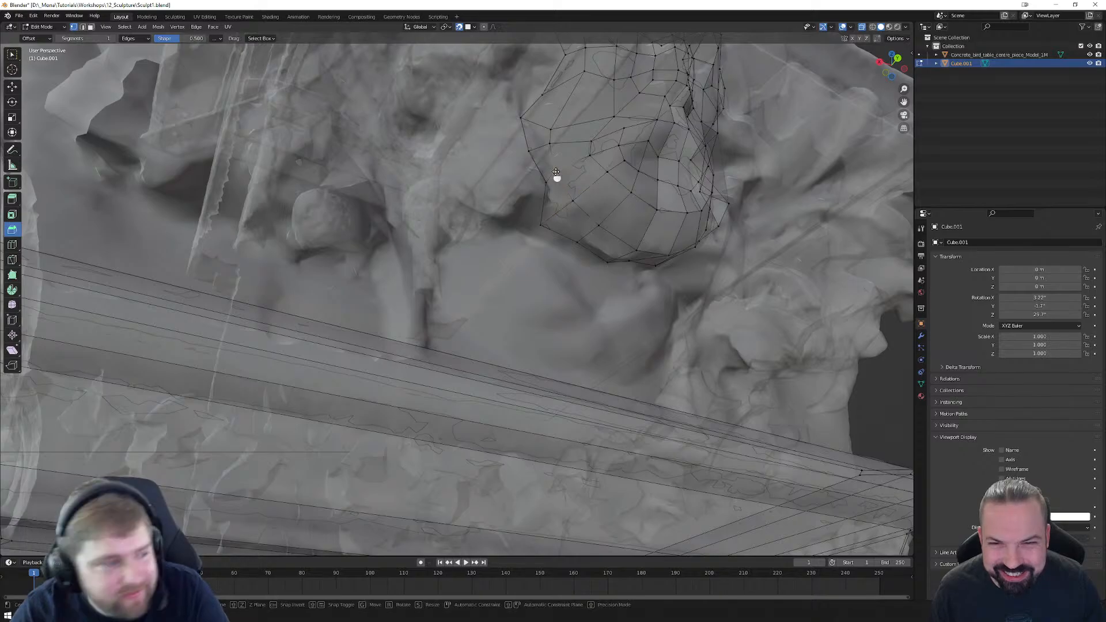
click(541, 180)
Step: Snap the mirrored cheek's inner vertices and its outer edge vertex onto the scan surface
mouse_move(541, 180)
middle_down()
mouse_move(566, 184)
mouse_move(567, 224)
middle_up()
click(583, 271)
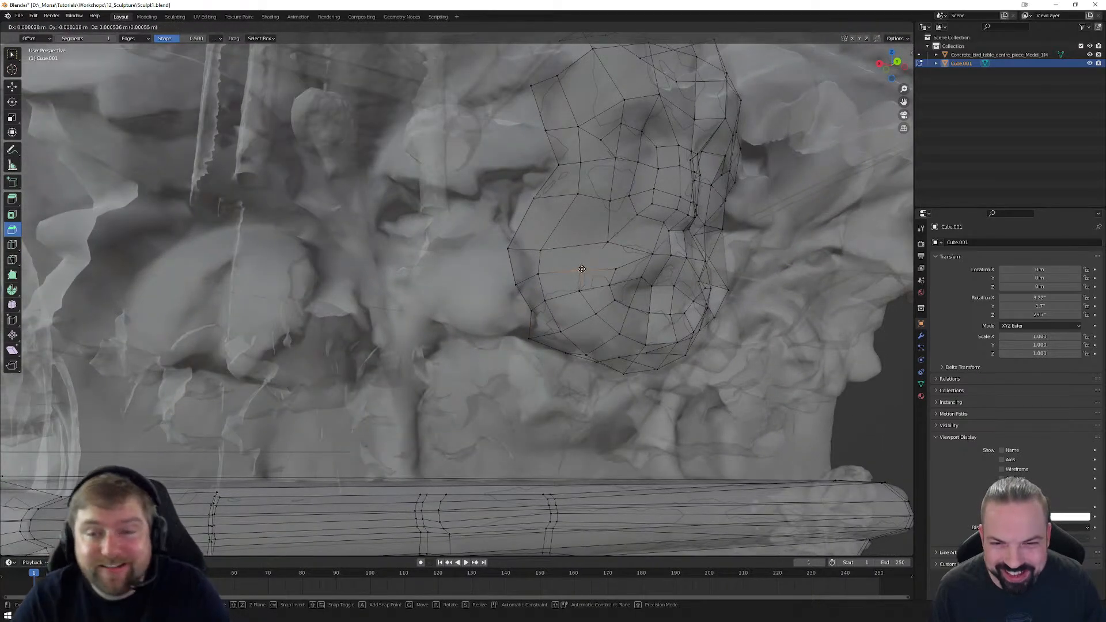
key(g)
click(538, 274)
click(517, 285)
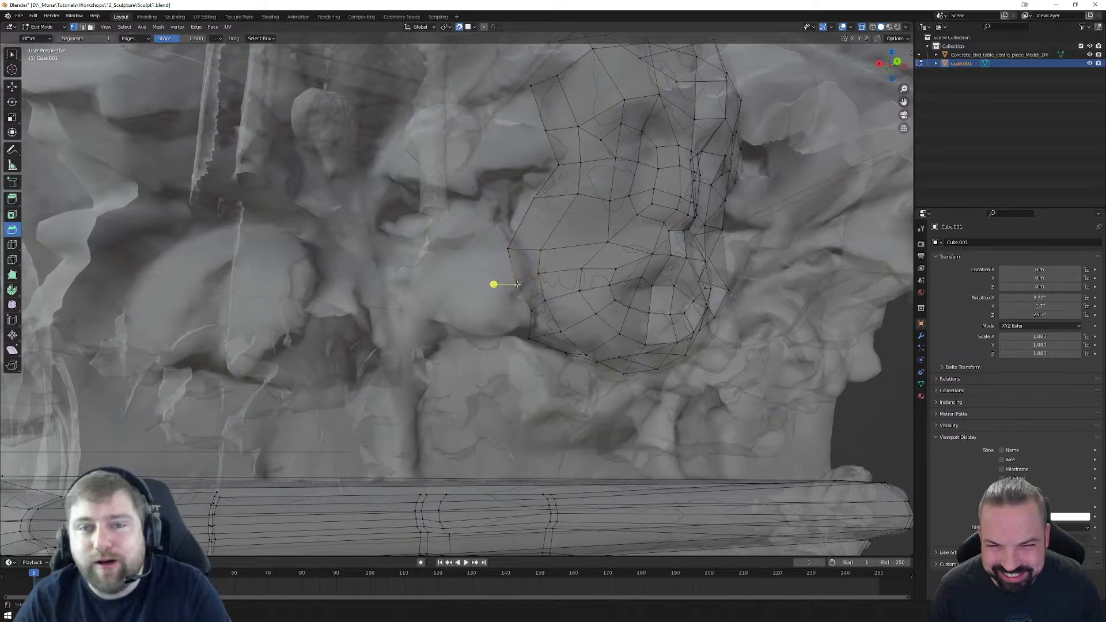
key(g)
click(521, 278)
middle_drag(559, 262, 545, 271)
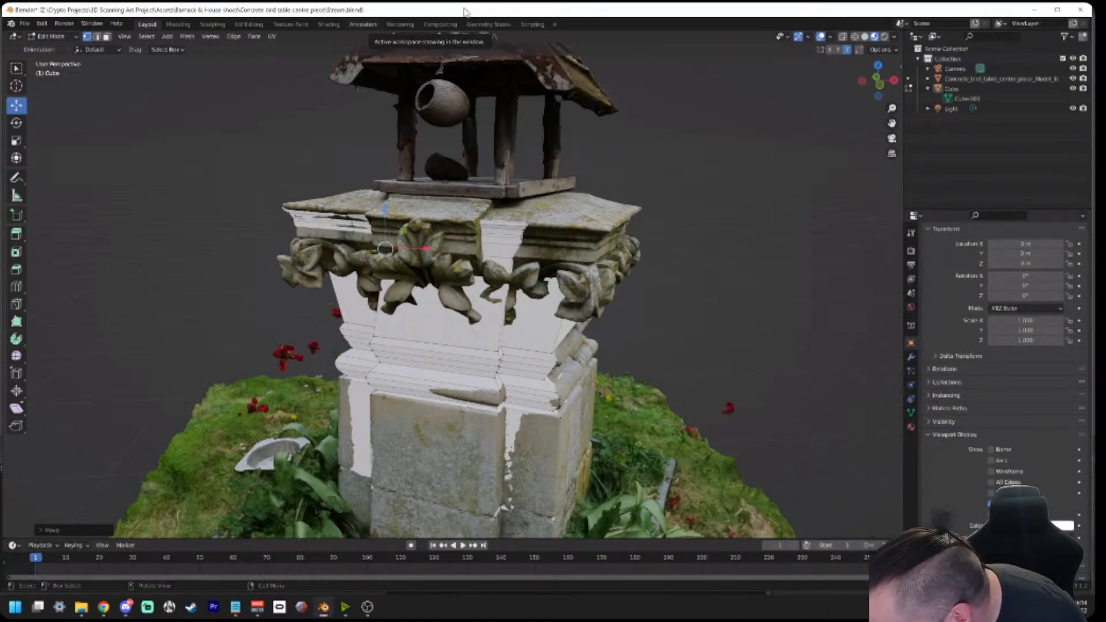
Step: Examine the textured column's carved leaves, corner roses and face from several sides against the low-poly mesh
middle_drag(615, 327, 291, 299)
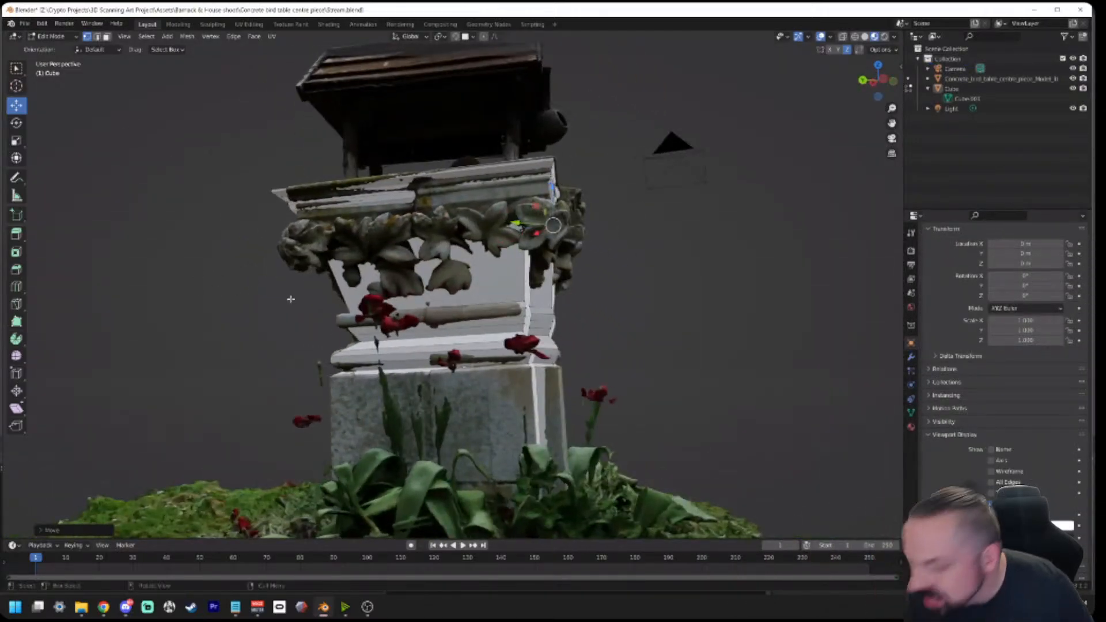
scroll(291, 299, up, 3)
middle_drag(536, 311, 260, 334)
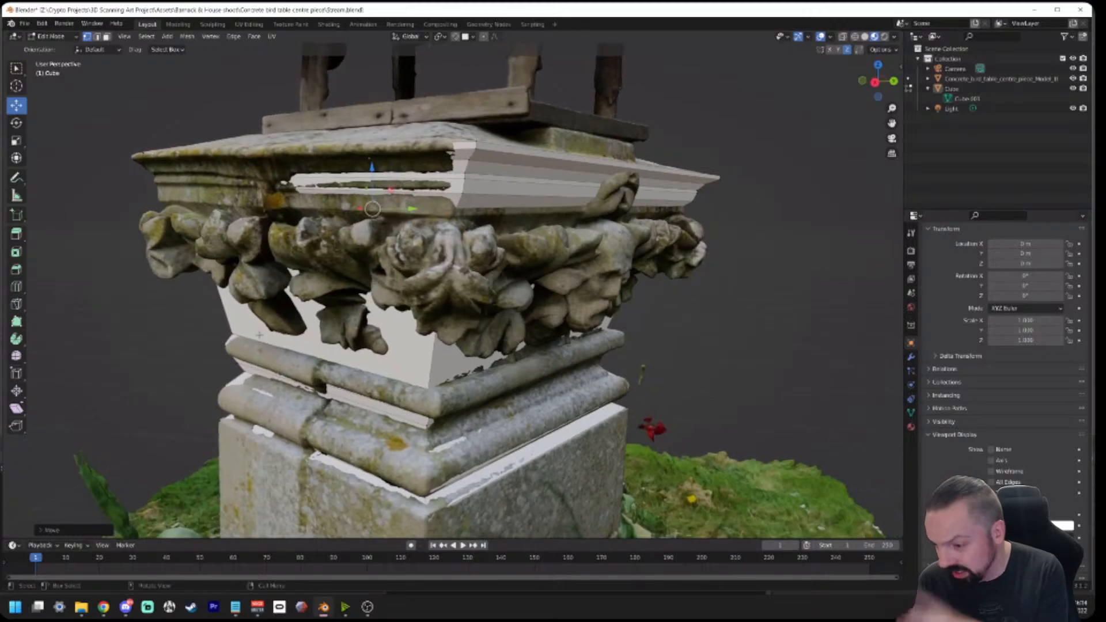
scroll(175, 233, down, 3)
scroll(493, 259, up, 2)
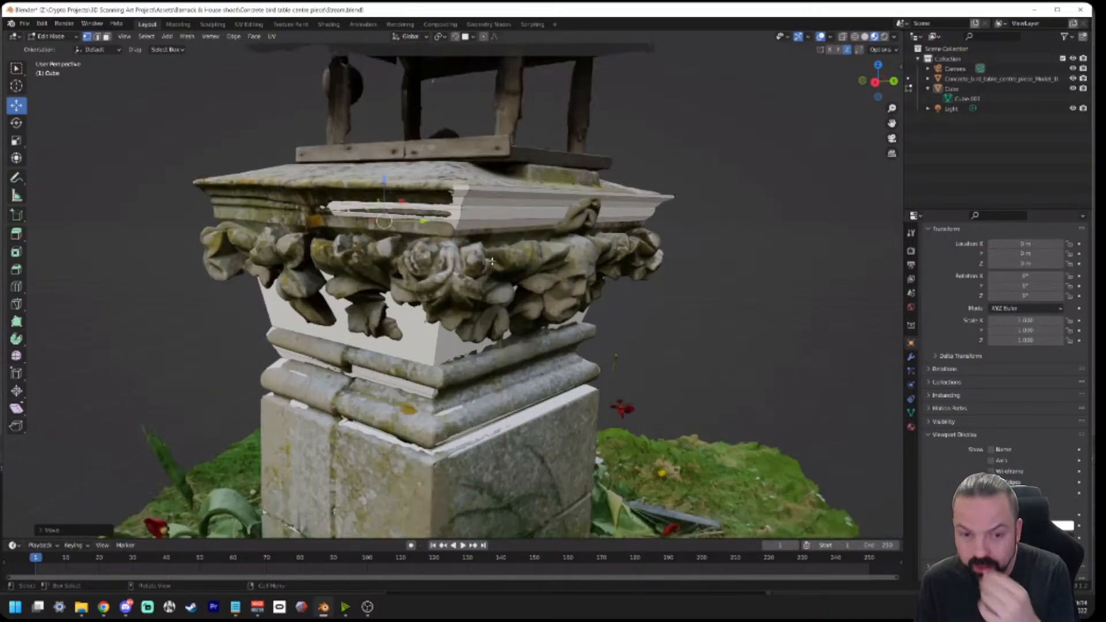
middle_drag(586, 297, 118, 284)
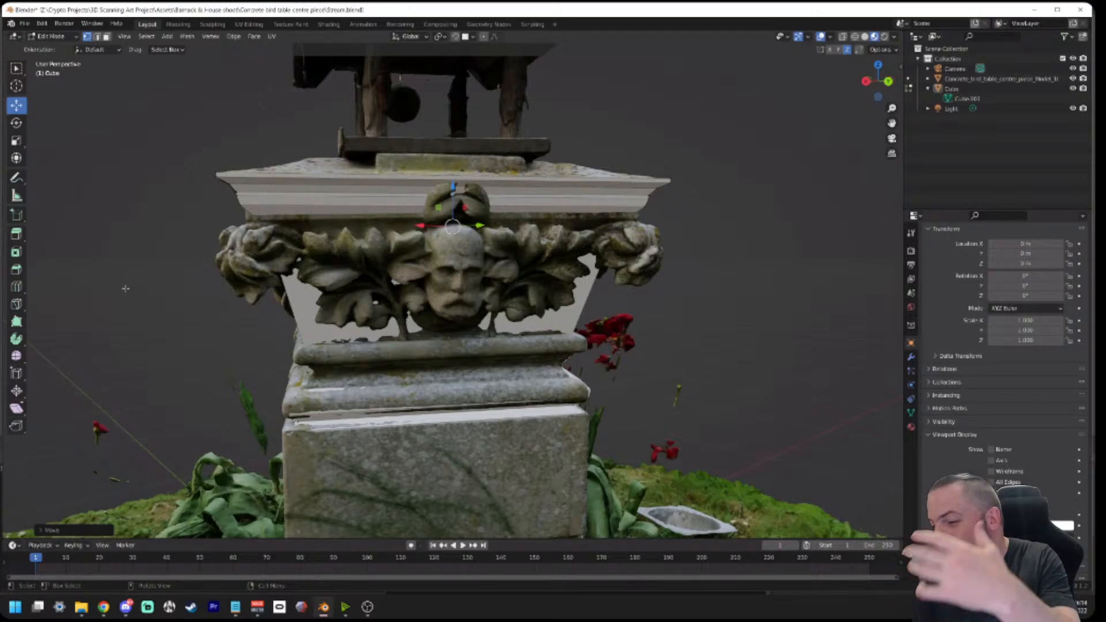
middle_drag(516, 304, 268, 265)
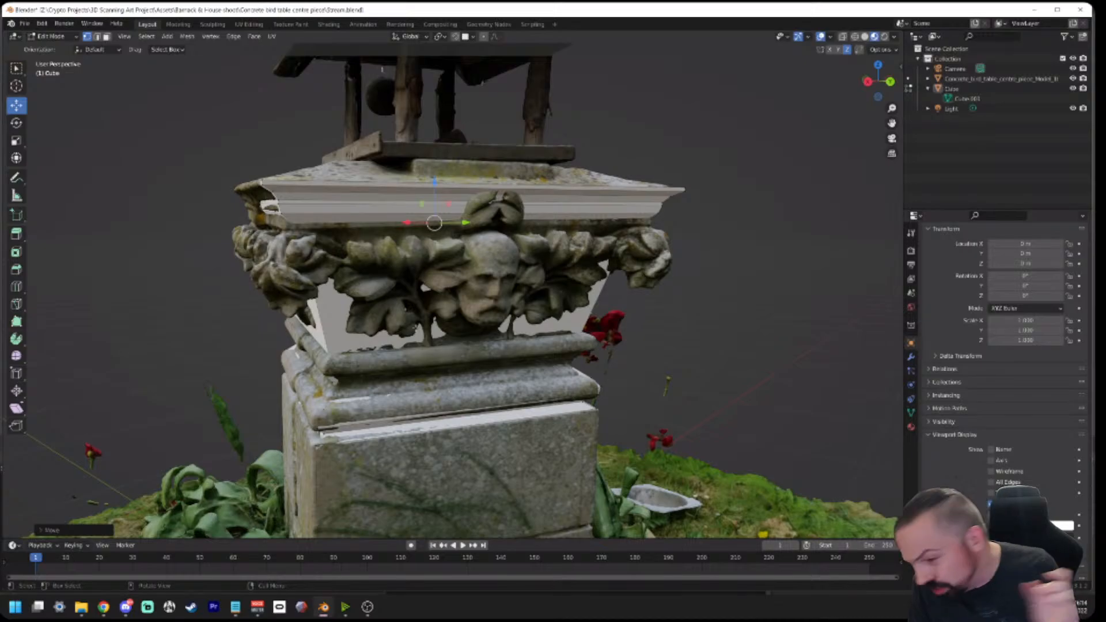
middle_drag(345, 326, 565, 345)
scroll(562, 299, up, 1)
middle_drag(562, 294, 513, 237)
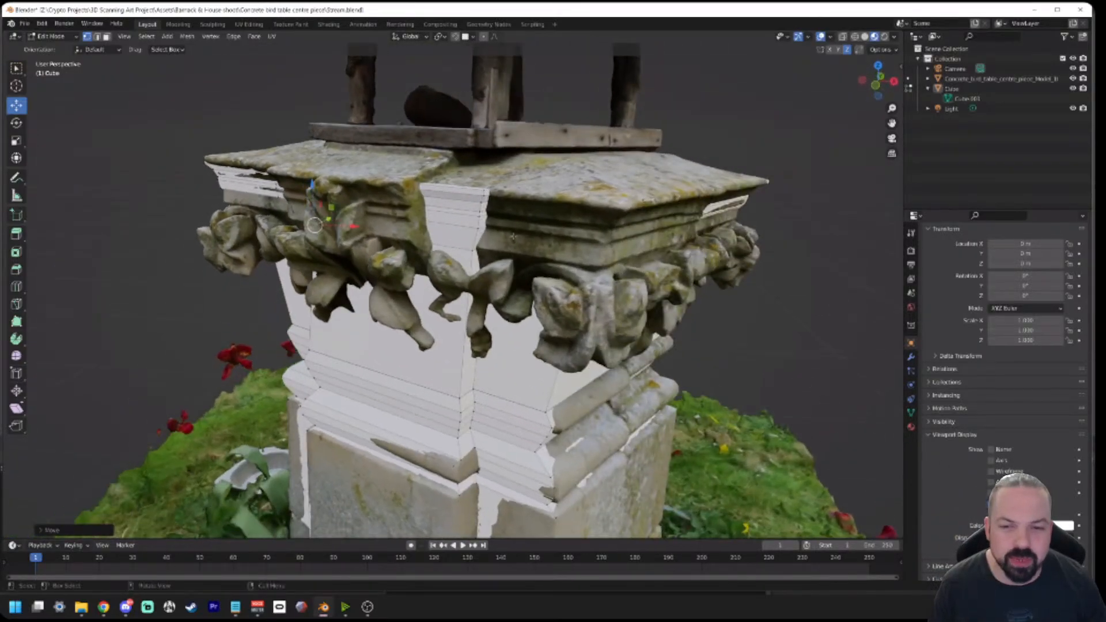
Step: Inspect the textured column's cornice, mouldings and base from further sides where the low-poly mesh meets the scan
middle_drag(479, 184, 660, 270)
scroll(576, 260, down, 3)
scroll(440, 284, up, 6)
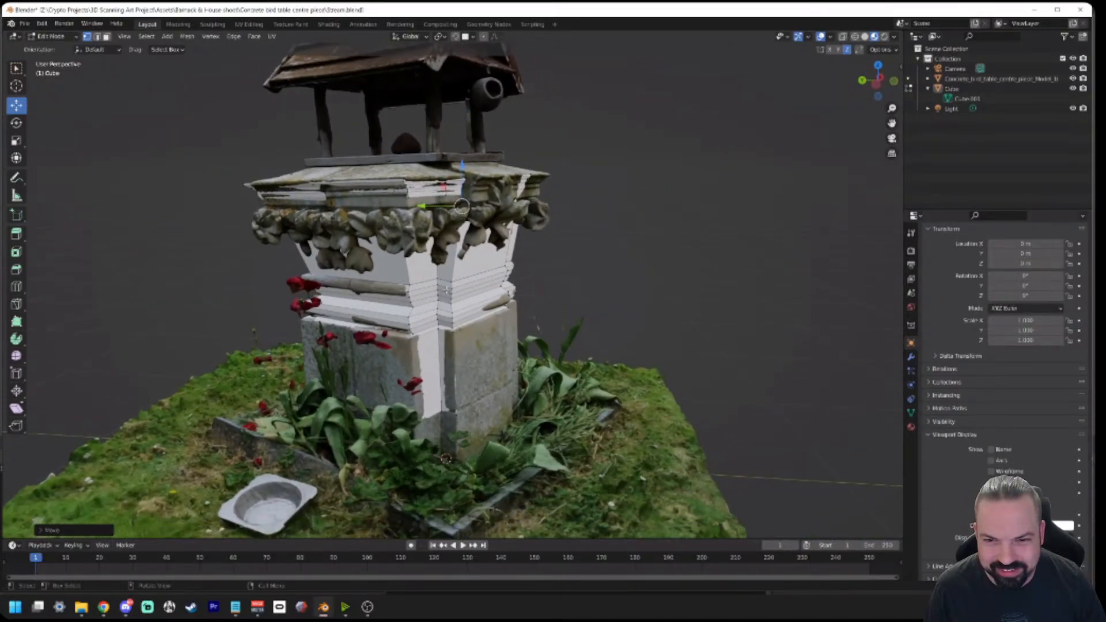
scroll(441, 284, up, 2)
scroll(440, 284, down, 2)
middle_drag(440, 284, 503, 4)
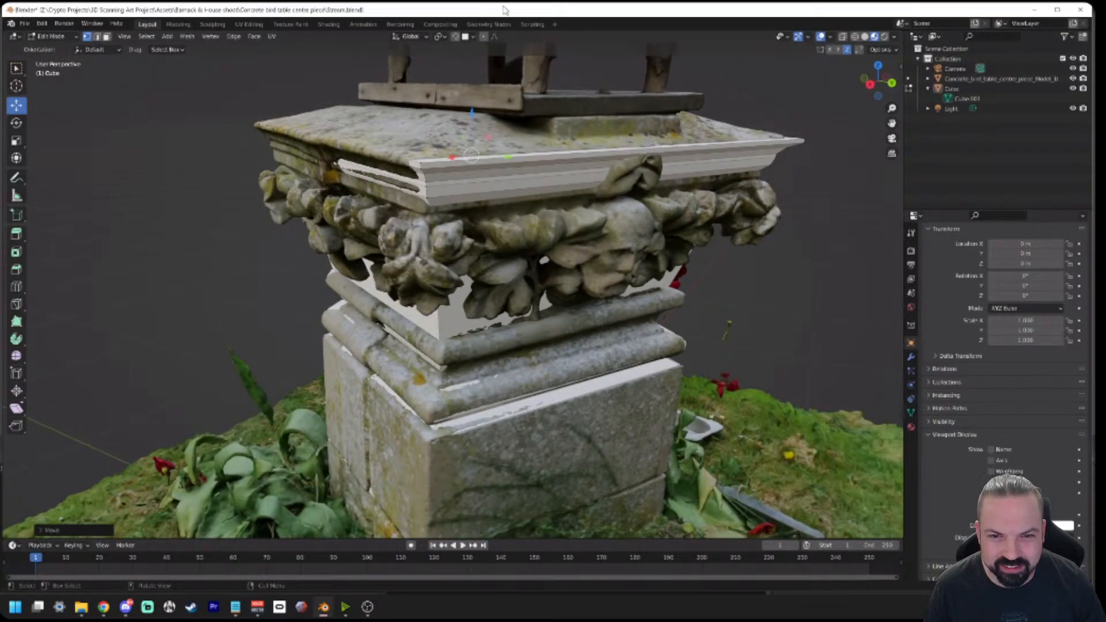
drag(502, 7, 0, 6)
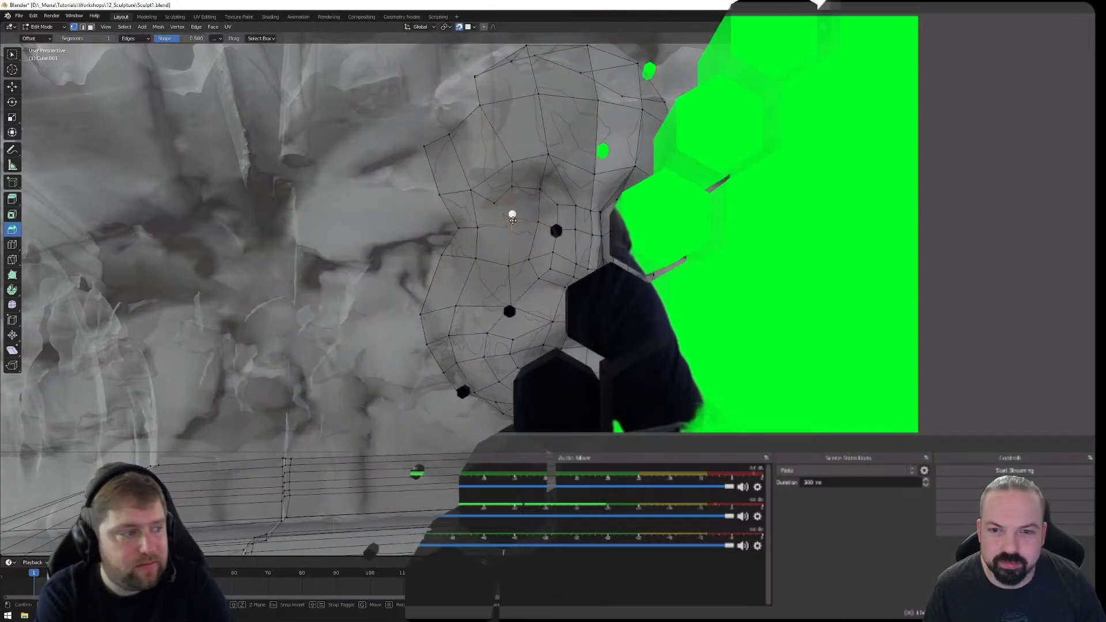
Step: Snap the vertices around the mirrored eye, including its outer corner, onto the scan surface
key(g)
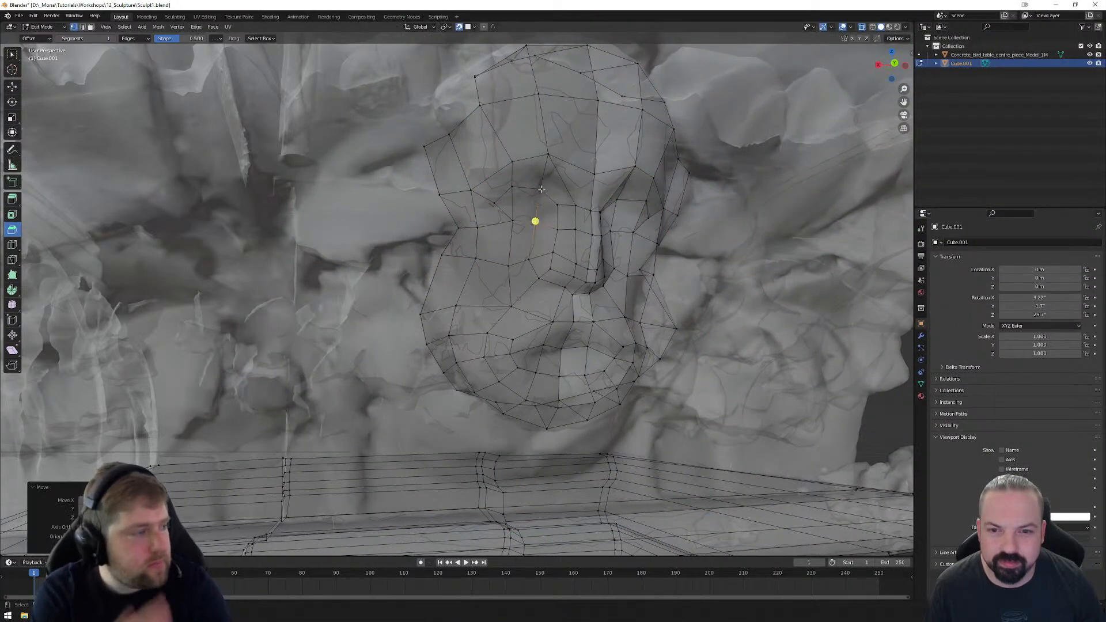
click(542, 189)
click(513, 187)
key(g)
click(517, 188)
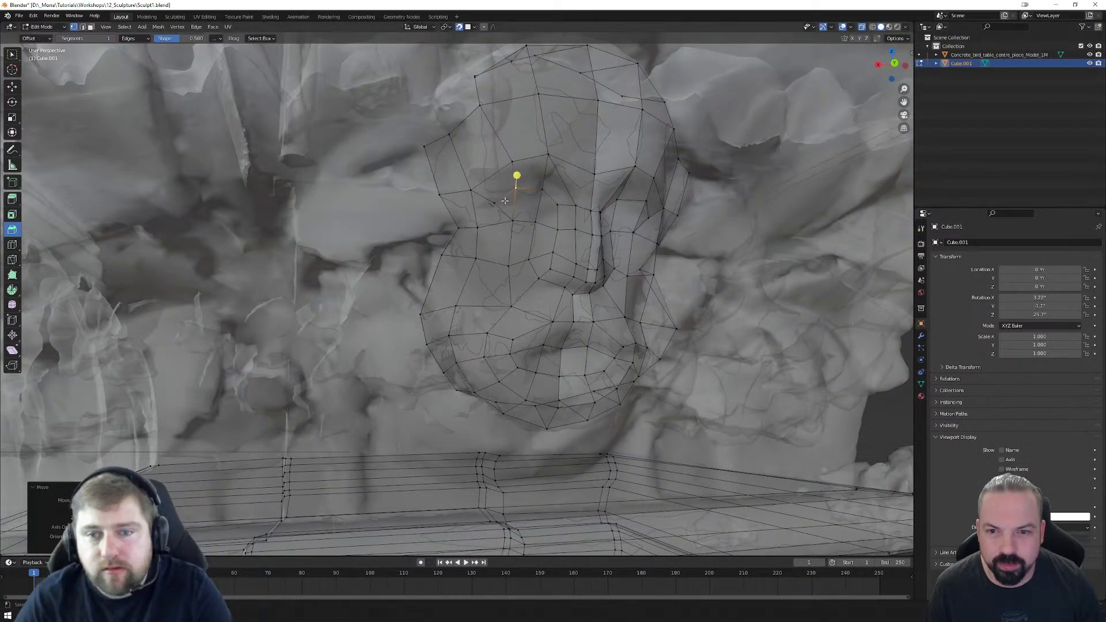
click(495, 205)
key(g)
click(486, 188)
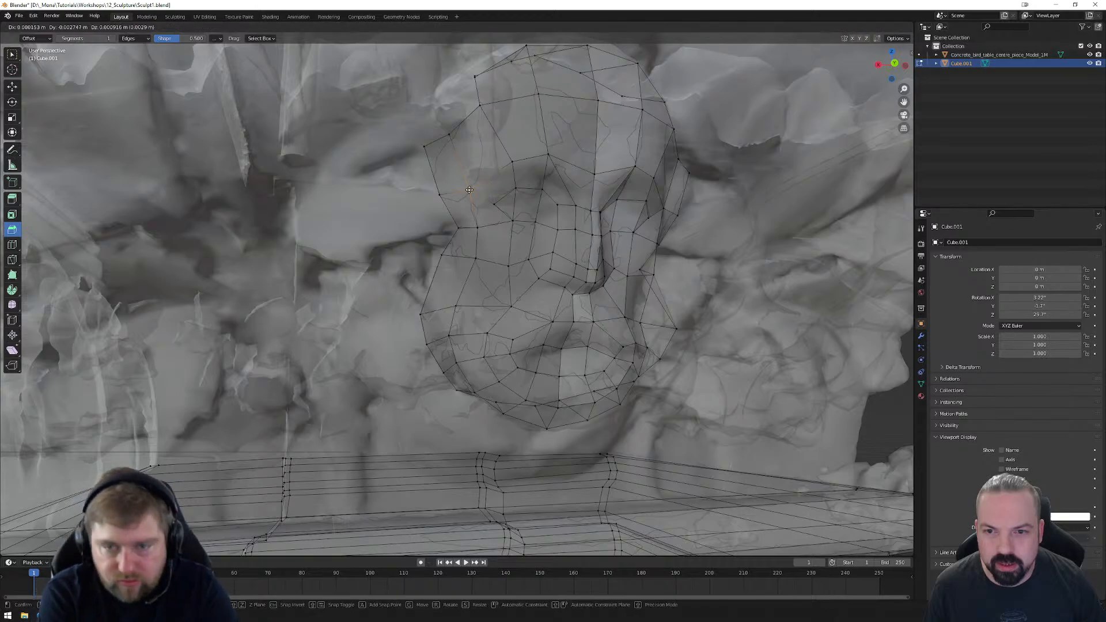
Step: Snap the two brow vertices above the mirrored eye onto the scan
click(519, 156)
key(g)
click(512, 158)
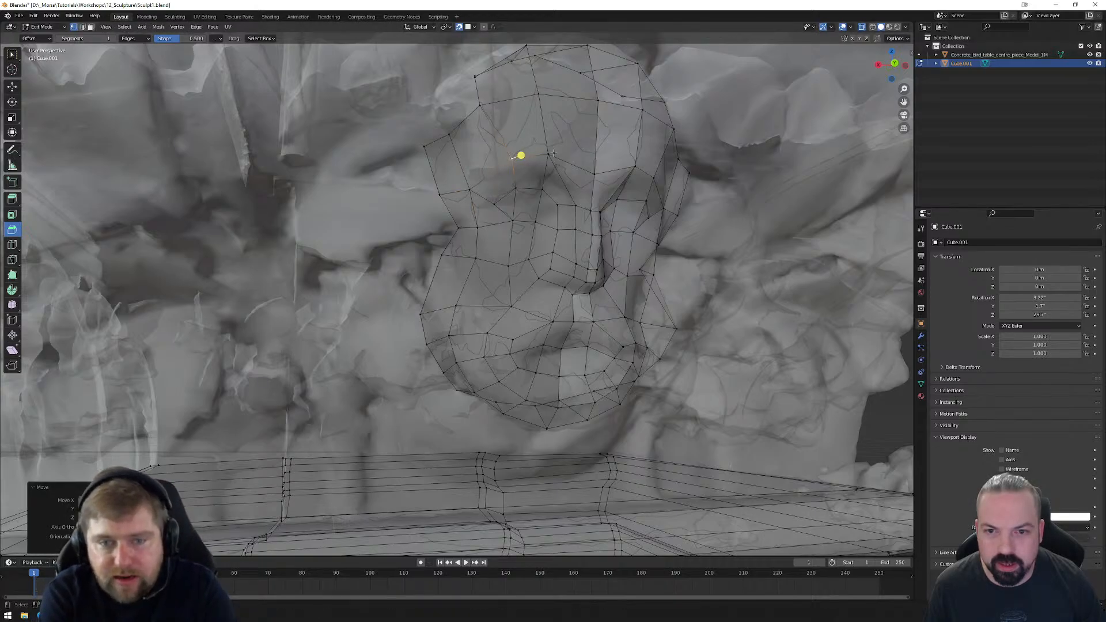
click(553, 154)
key(g)
click(553, 155)
Step: Snap the mirrored forehead's middle vertex and the one beside it at the temple onto the scan
shift+middle_drag(527, 155, 502, 213)
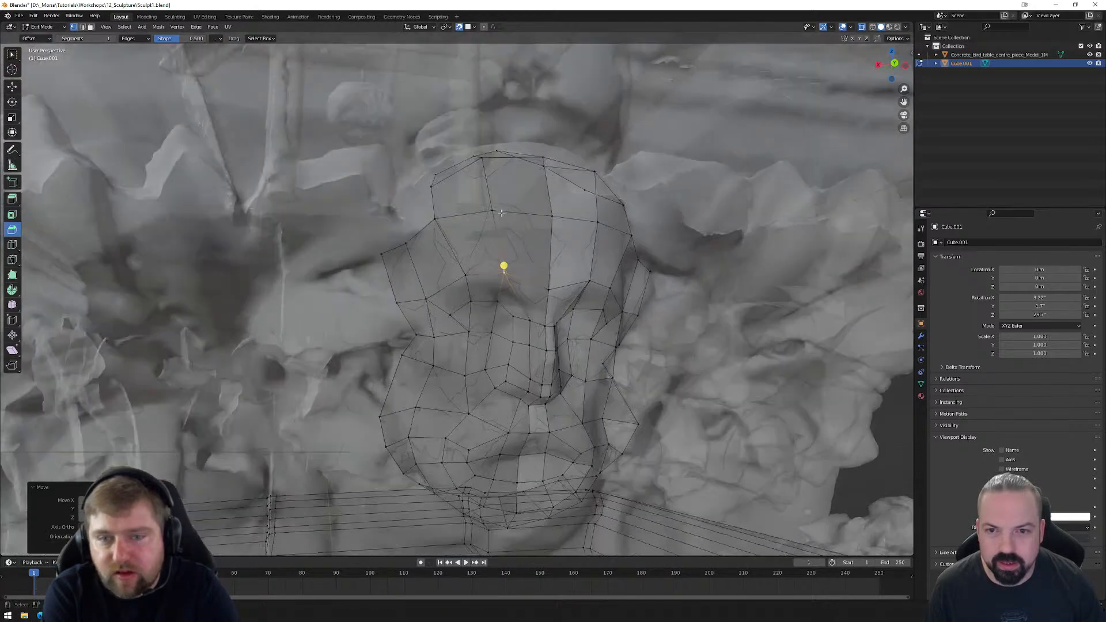
click(494, 212)
key(g)
click(495, 211)
click(433, 221)
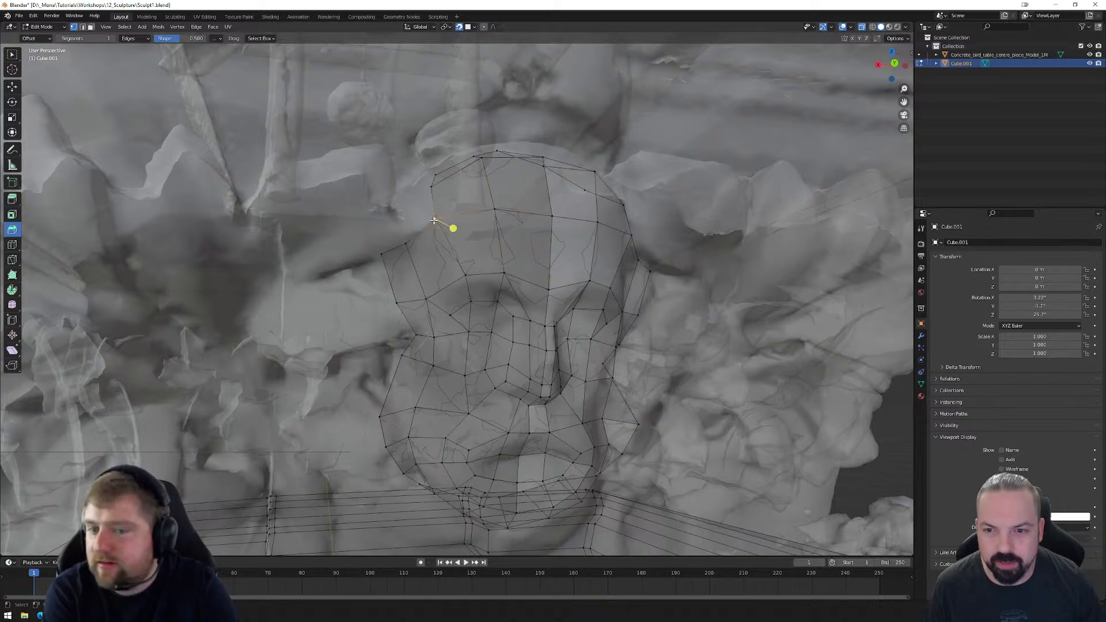
key(g)
click(434, 221)
Step: Snap the two outermost temple vertices of the mirrored half onto the scan
key(g)
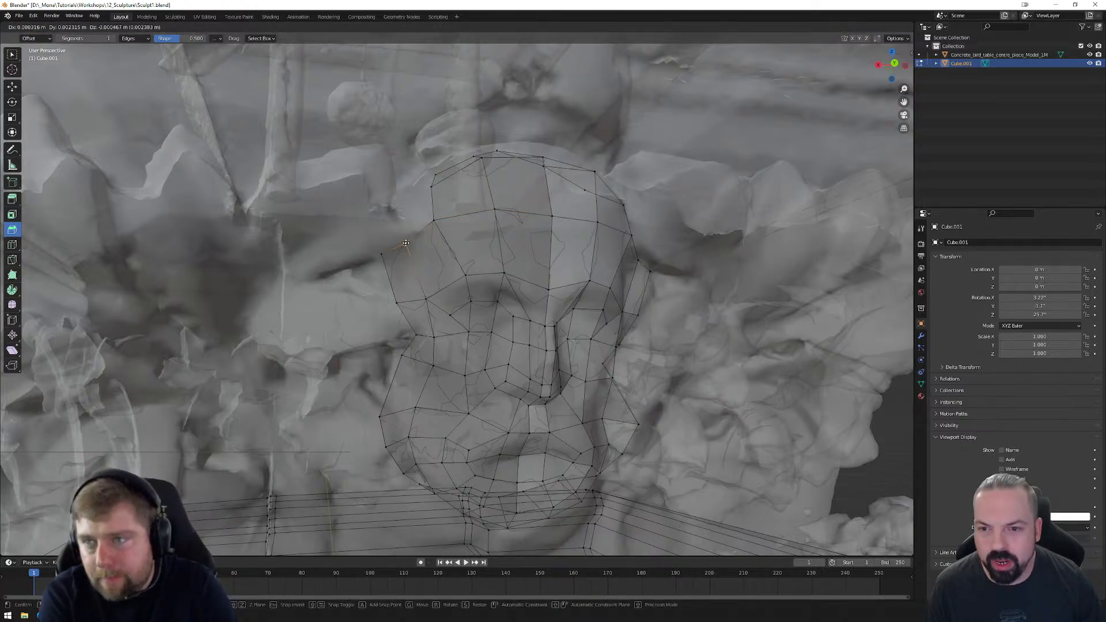
click(406, 243)
click(384, 255)
key(g)
click(383, 255)
Step: Reposition the mirrored forehead's side vertices up to the crown's outer corner so they sit on the scan
scroll(461, 242, down, 3)
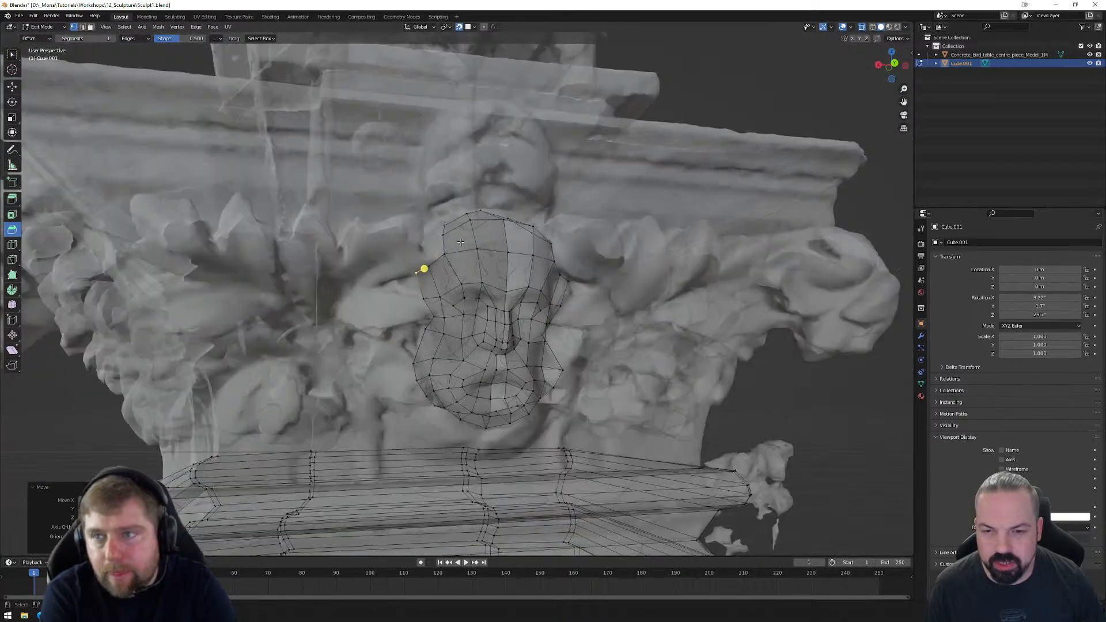
middle_drag(461, 242, 515, 287)
scroll(514, 278, up, 1)
click(526, 255)
key(g)
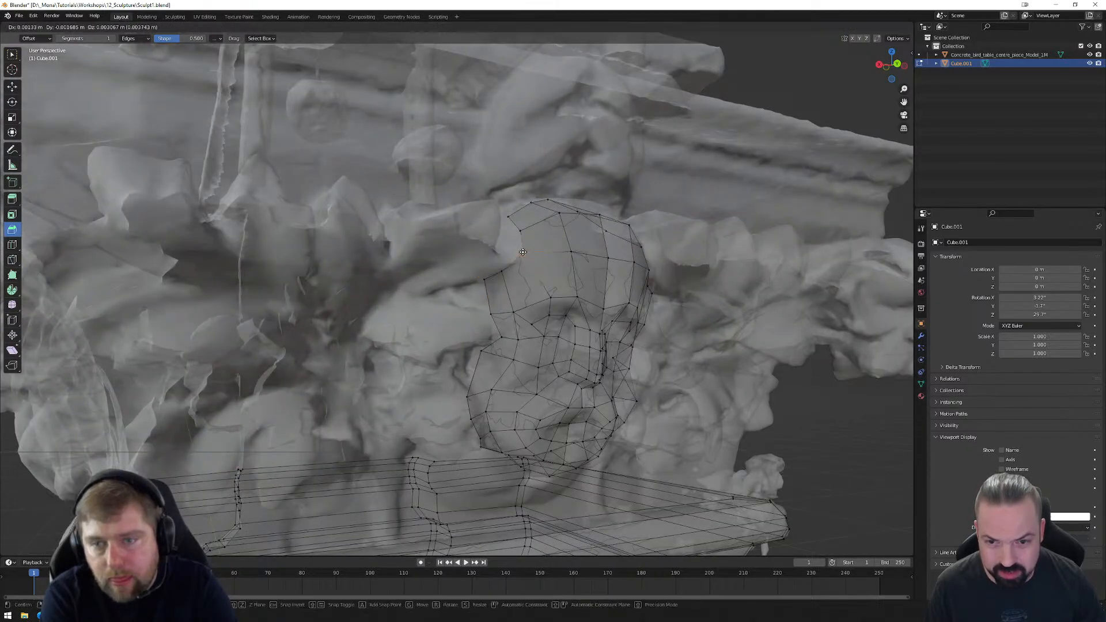
click(526, 259)
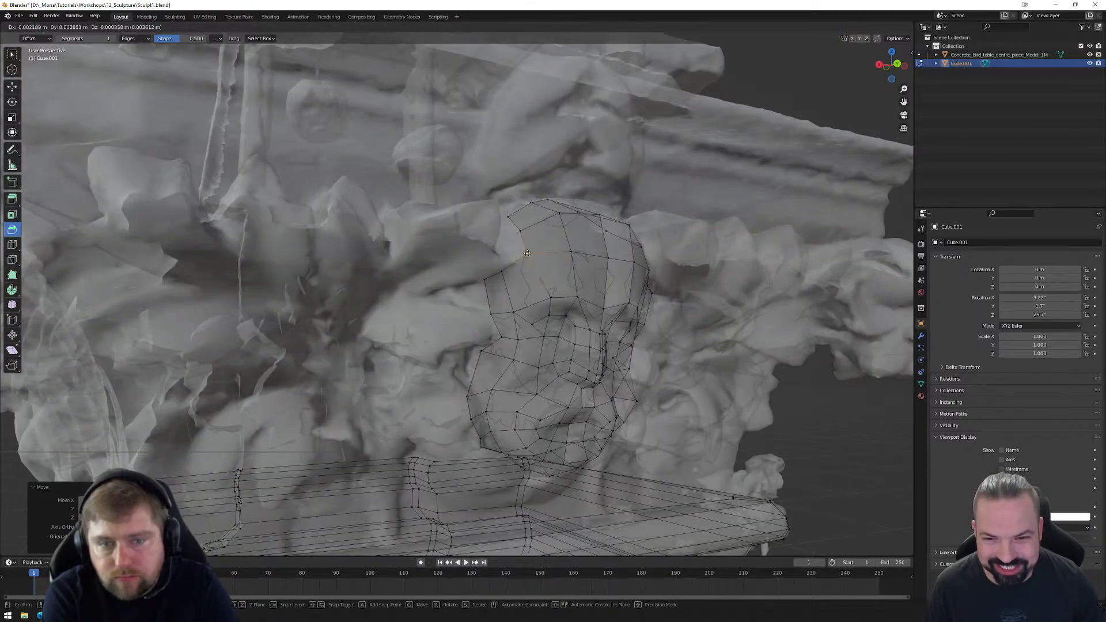
middle_drag(528, 257, 541, 274)
key(g)
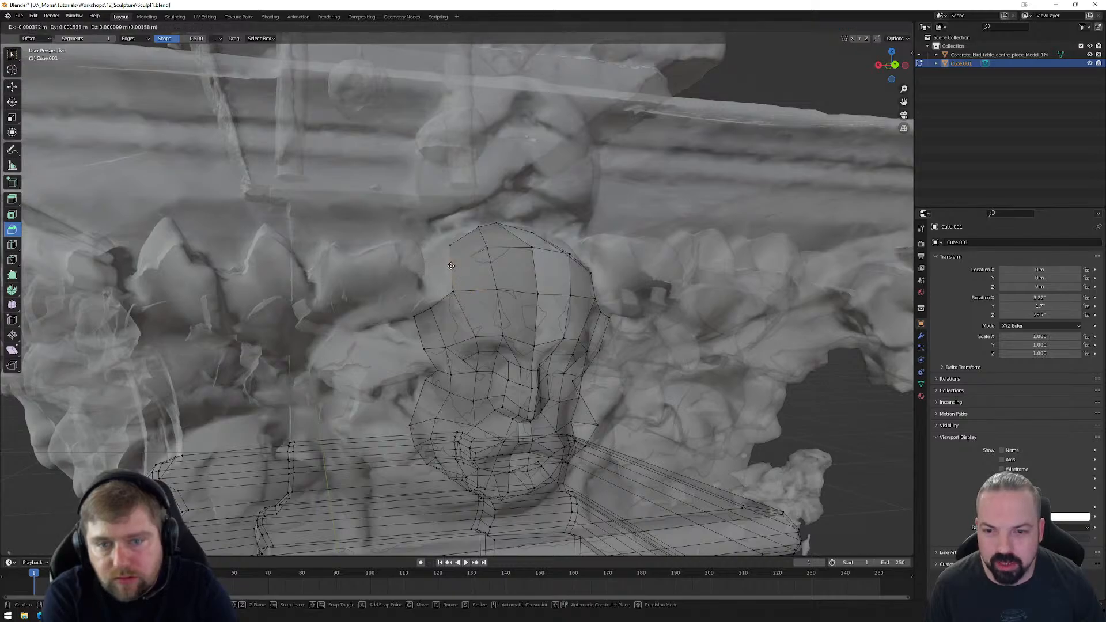
click(448, 244)
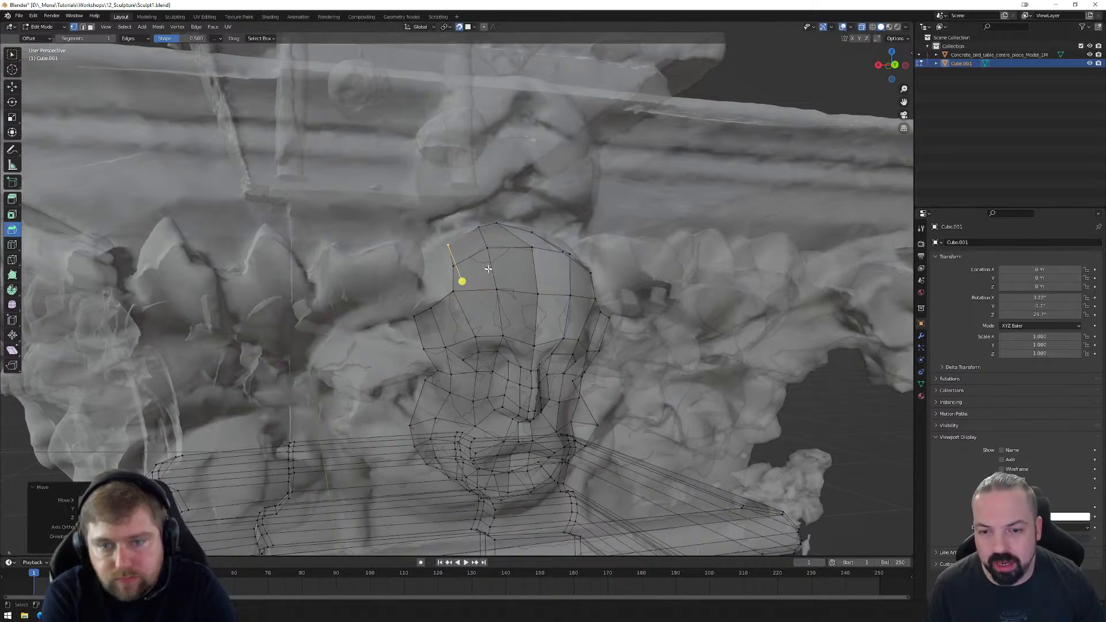
Step: Switch to face selection and display the face normals of the low-poly mesh
scroll(488, 269, down, 5)
scroll(520, 333, down, 3)
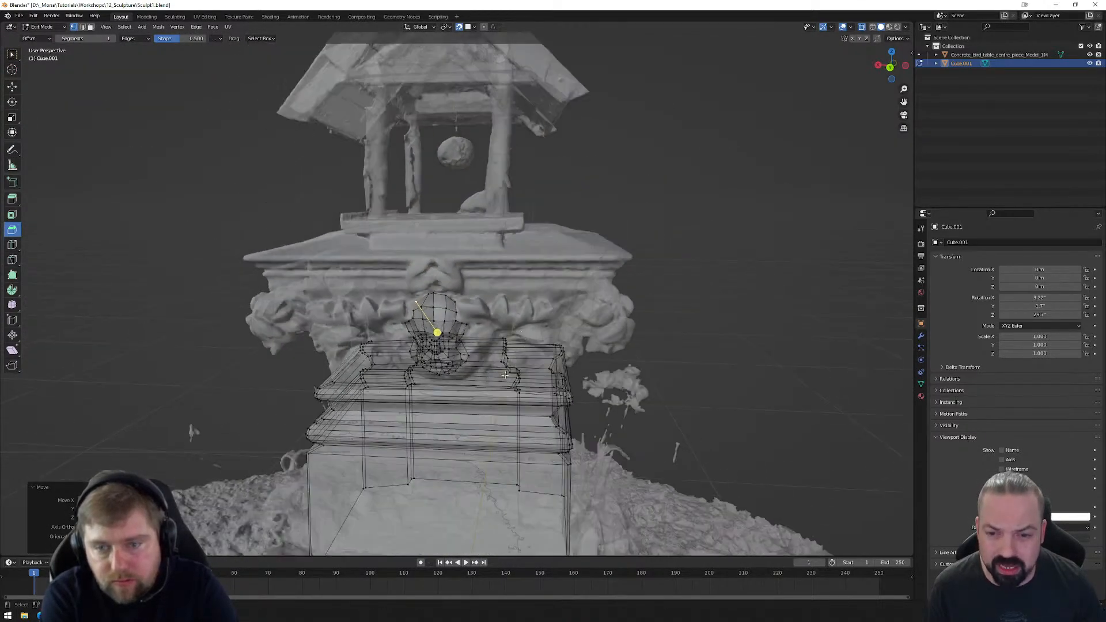
middle_drag(484, 382, 493, 411)
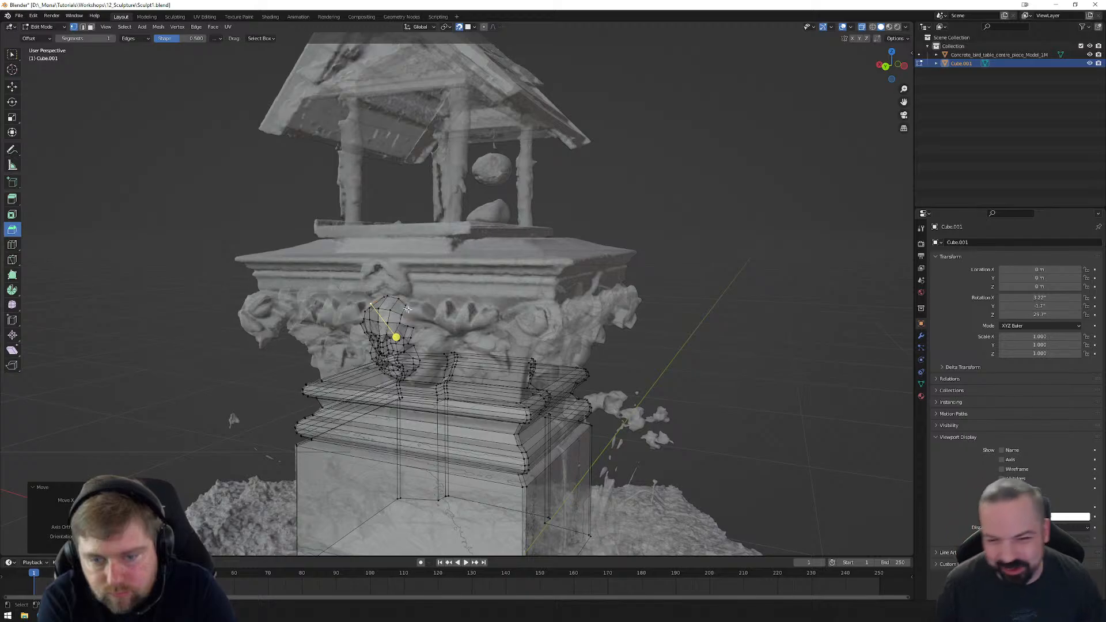
middle_drag(407, 310, 472, 300)
scroll(455, 315, up, 2)
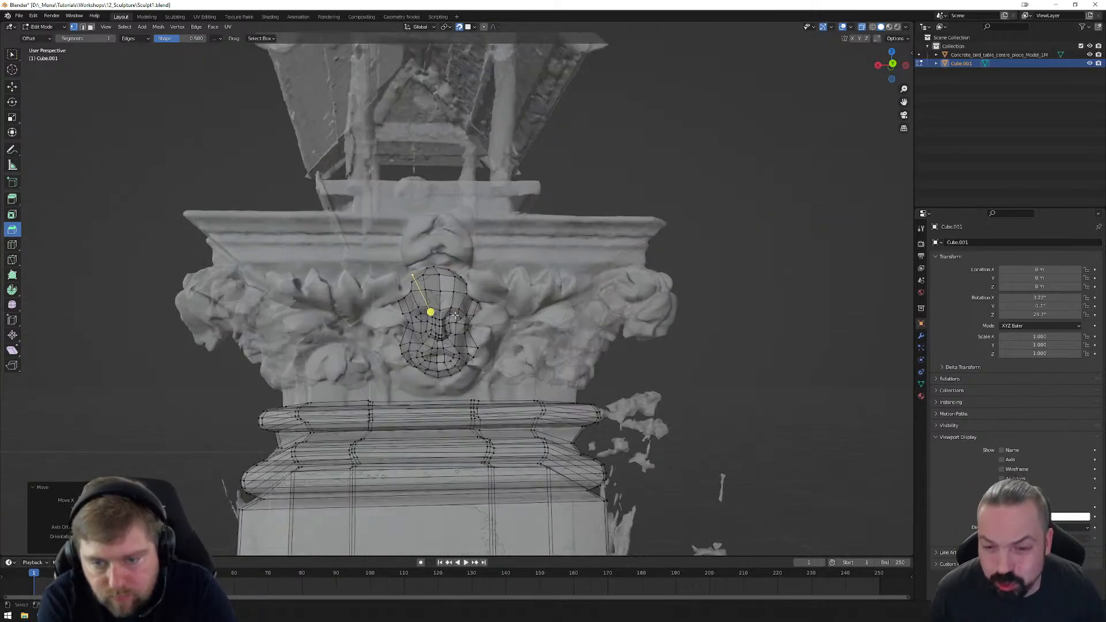
scroll(455, 315, up, 3)
scroll(511, 327, up, 2)
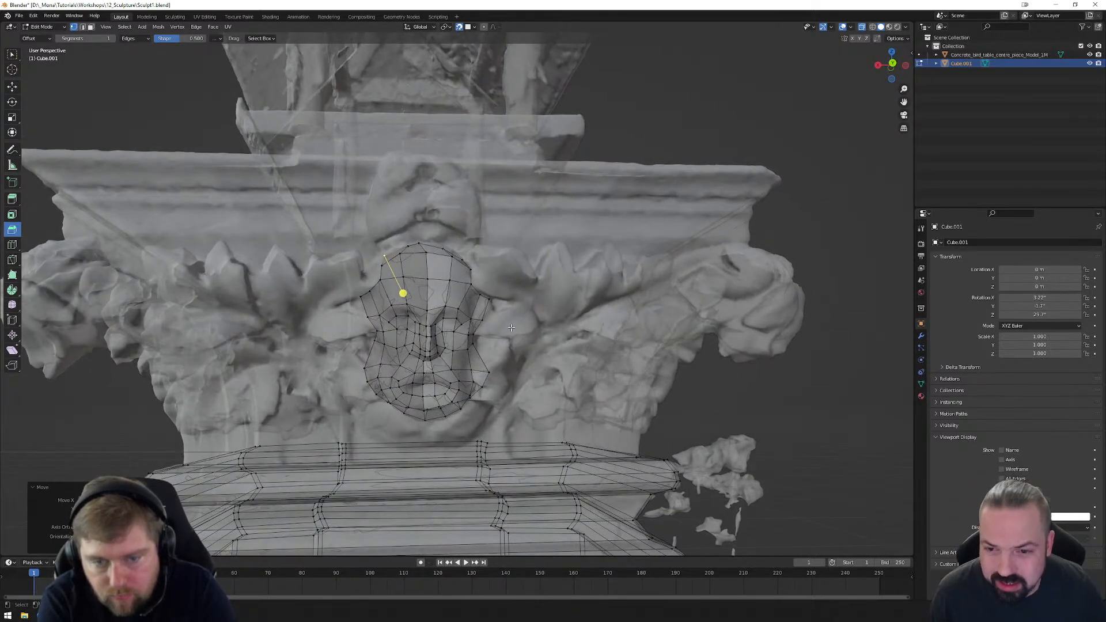
key(3)
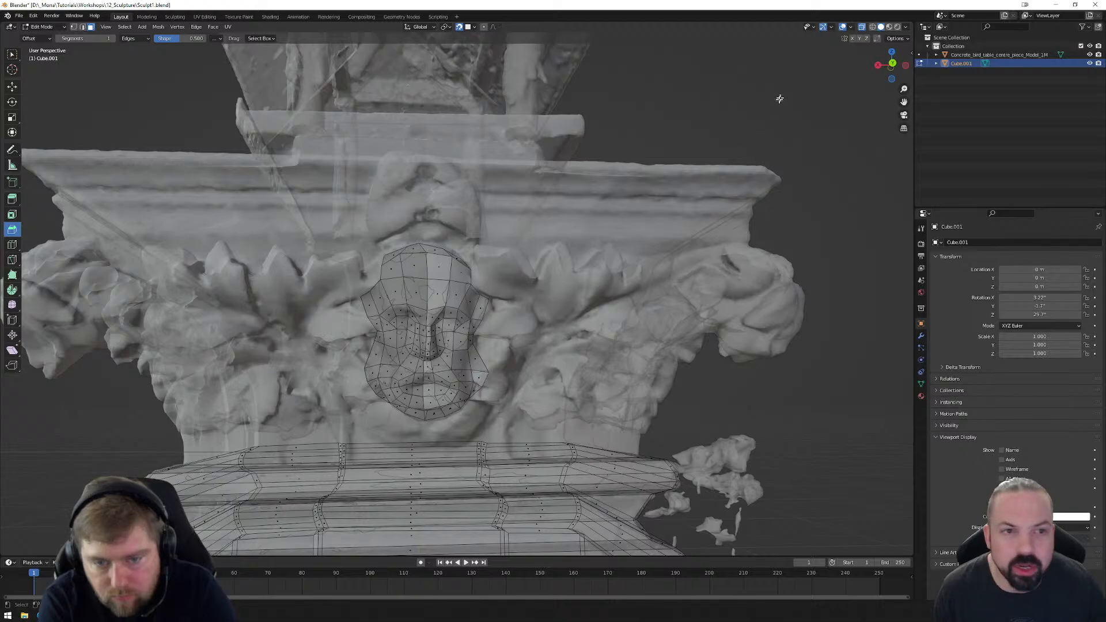
click(851, 28)
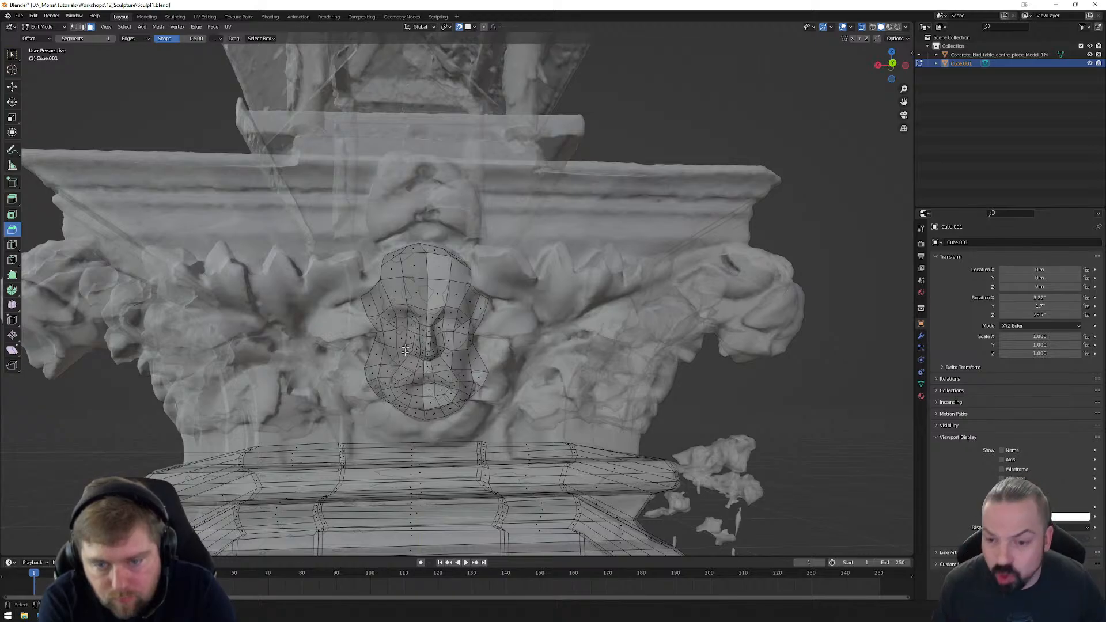
click(852, 28)
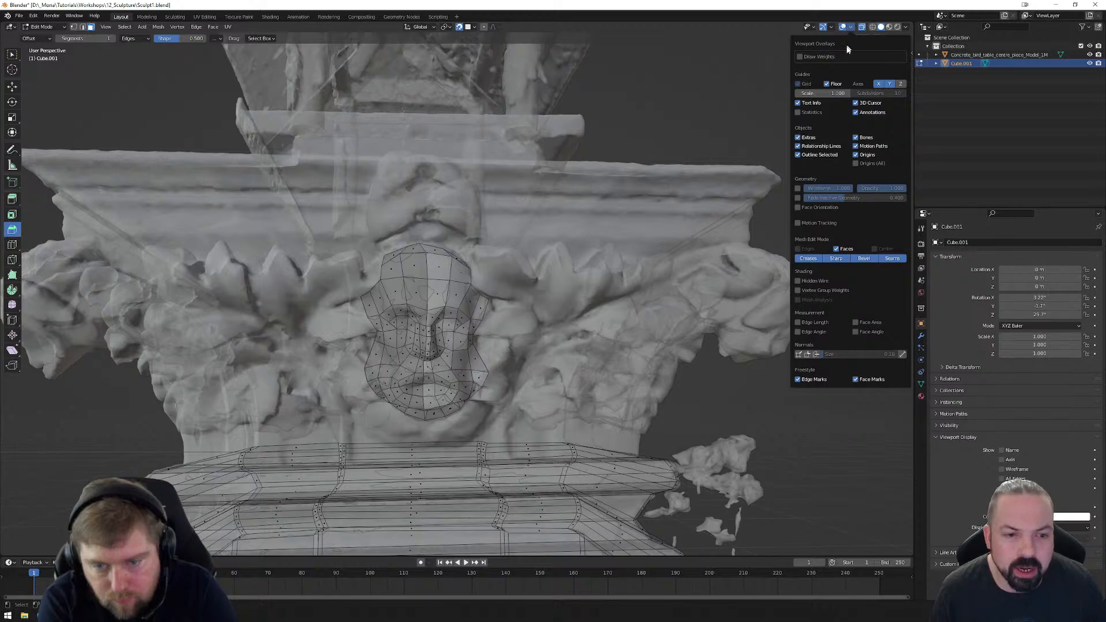
click(817, 355)
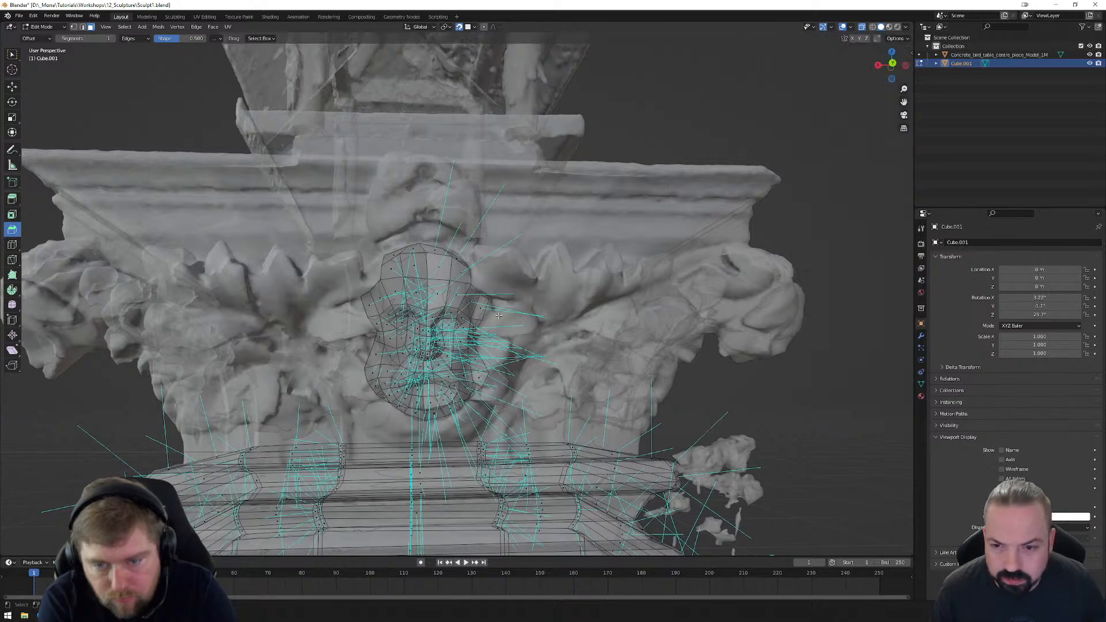
Step: Select all faces of the mirrored face half and flip their normals
mouse_move(576, 299)
middle_down()
mouse_move(611, 288)
mouse_move(536, 314)
mouse_move(395, 316)
mouse_move(390, 274)
middle_up()
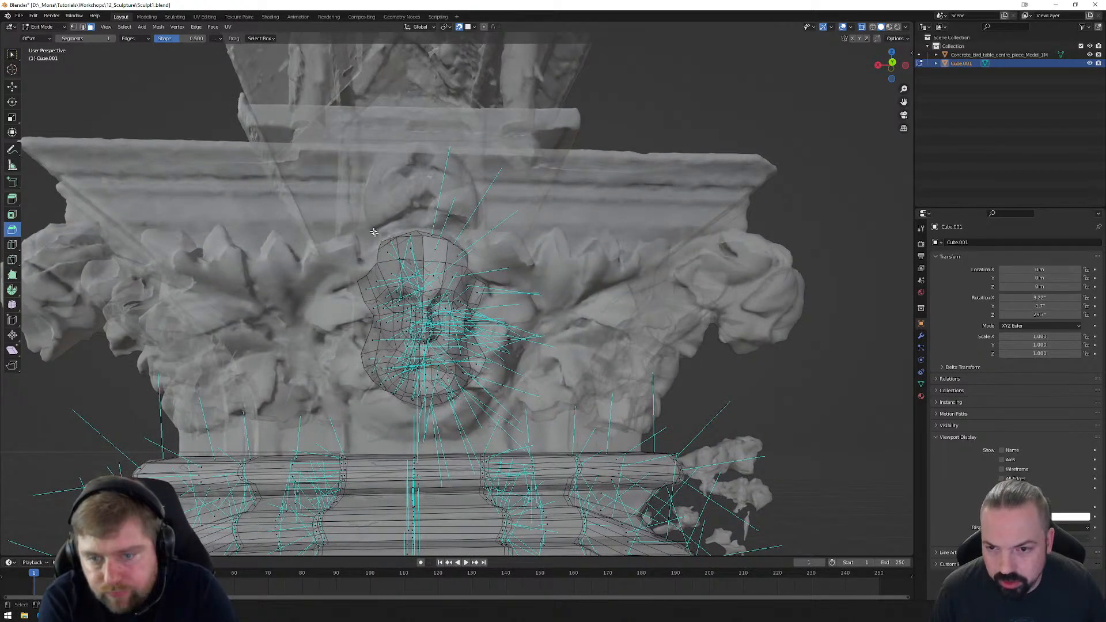
drag(348, 210, 415, 411)
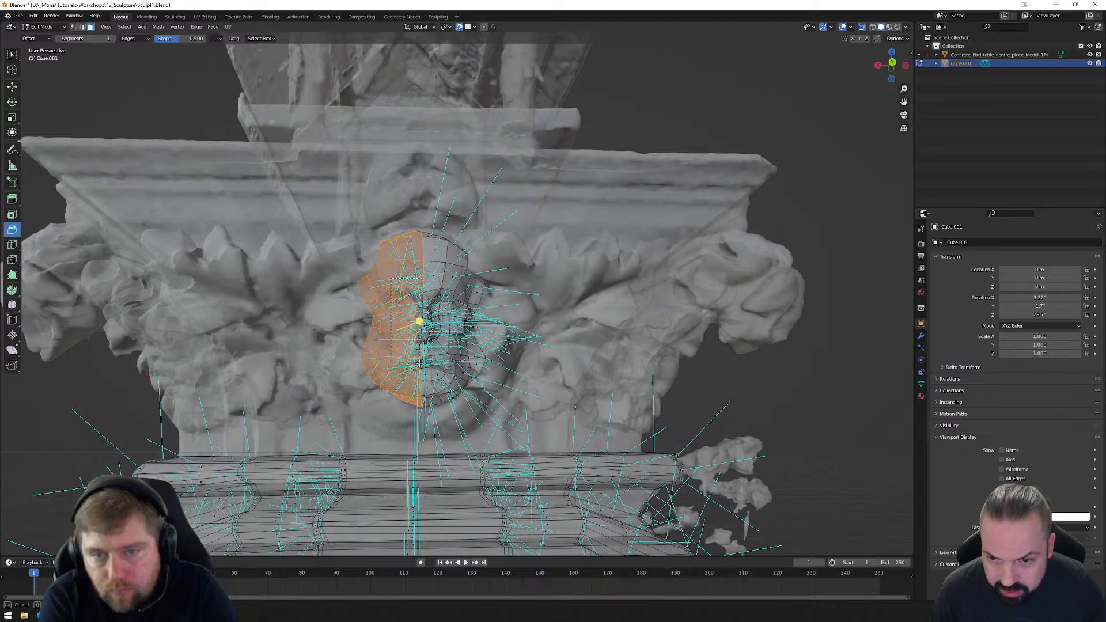
drag(418, 363, 419, 363)
middle_drag(464, 335, 372, 228)
click(158, 27)
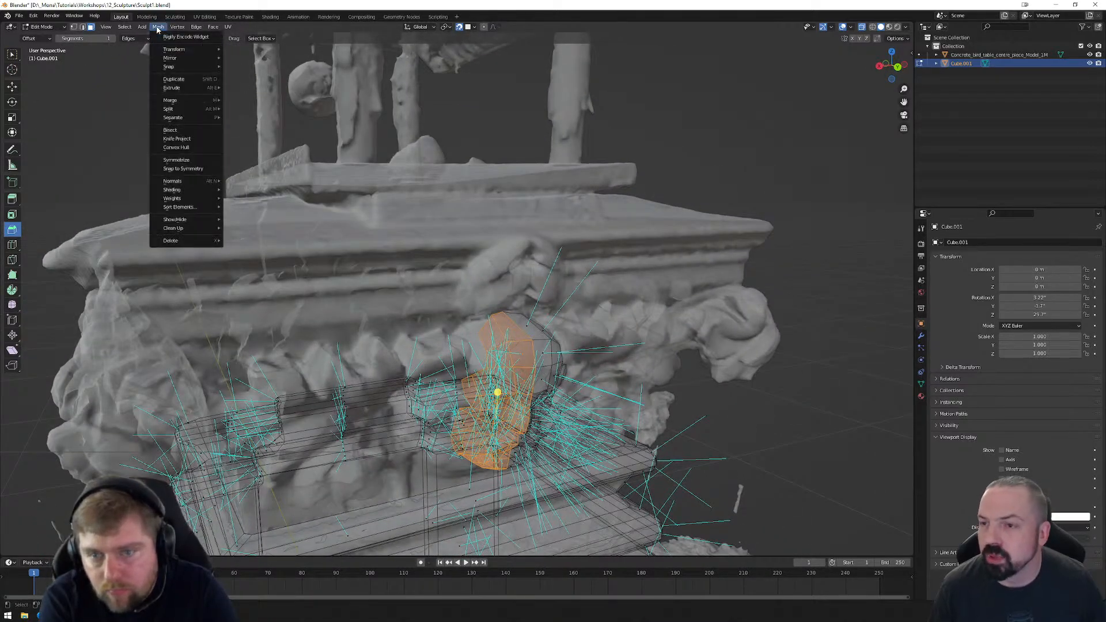
mouse_move(180, 183)
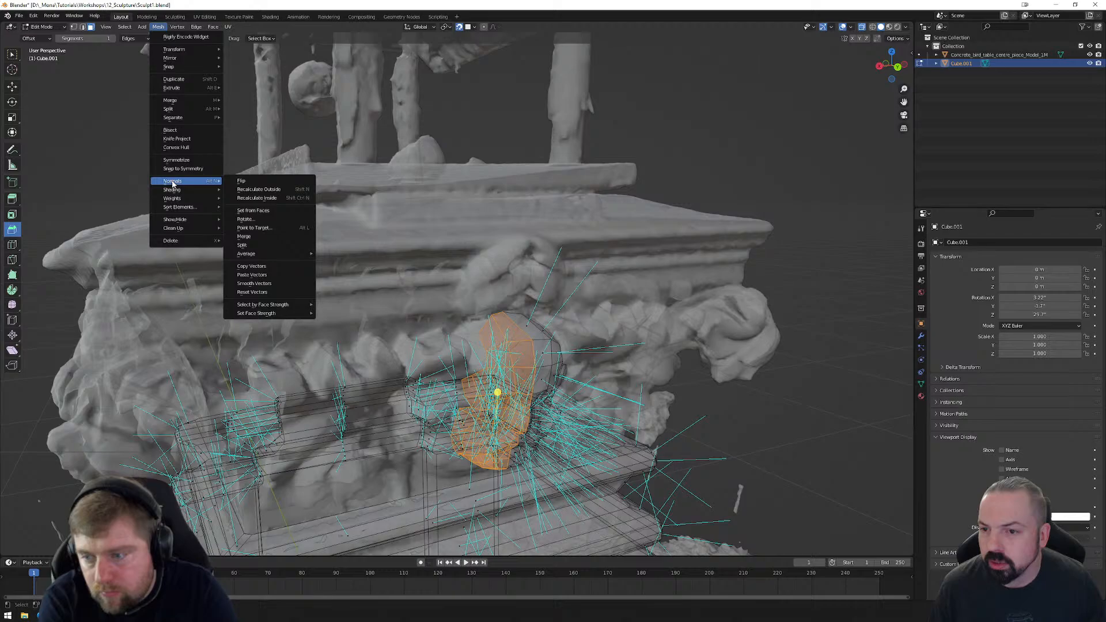
click(241, 182)
middle_drag(439, 316, 387, 289)
Step: Select the whole low-poly mesh, face and base together, and recalculate its normals to the outside
scroll(329, 287, down, 6)
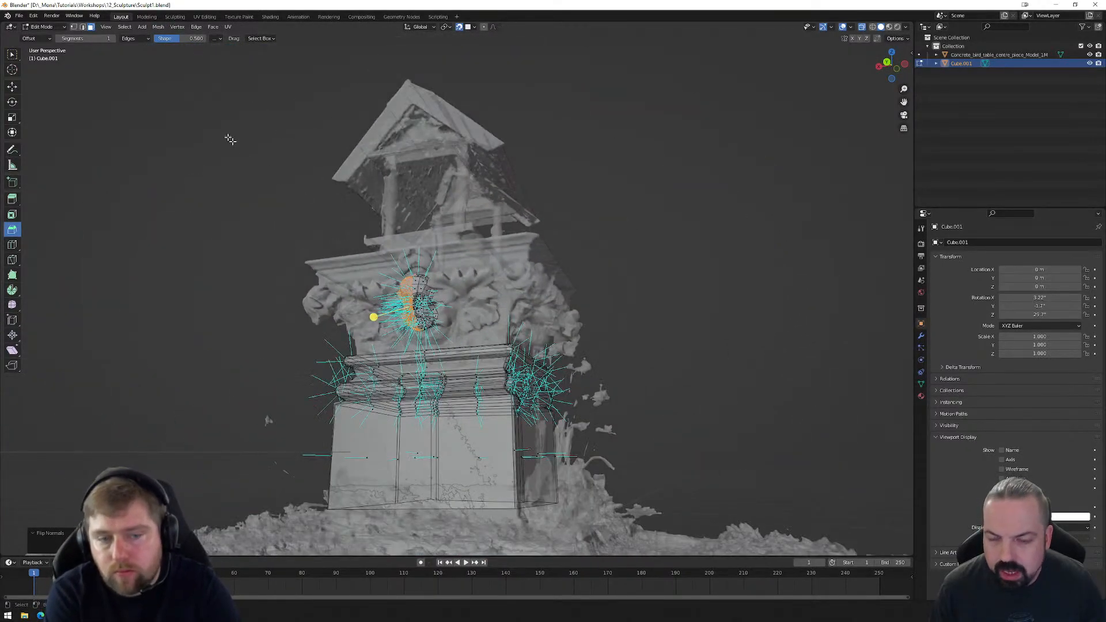
drag(175, 119, 690, 559)
middle_drag(599, 357, 630, 383)
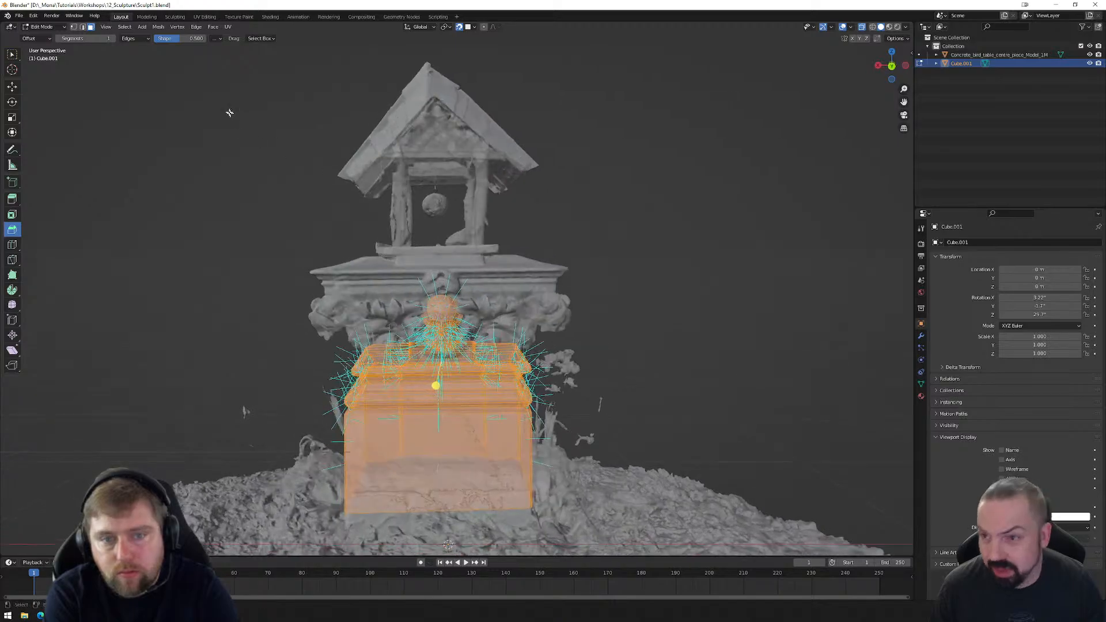
click(158, 27)
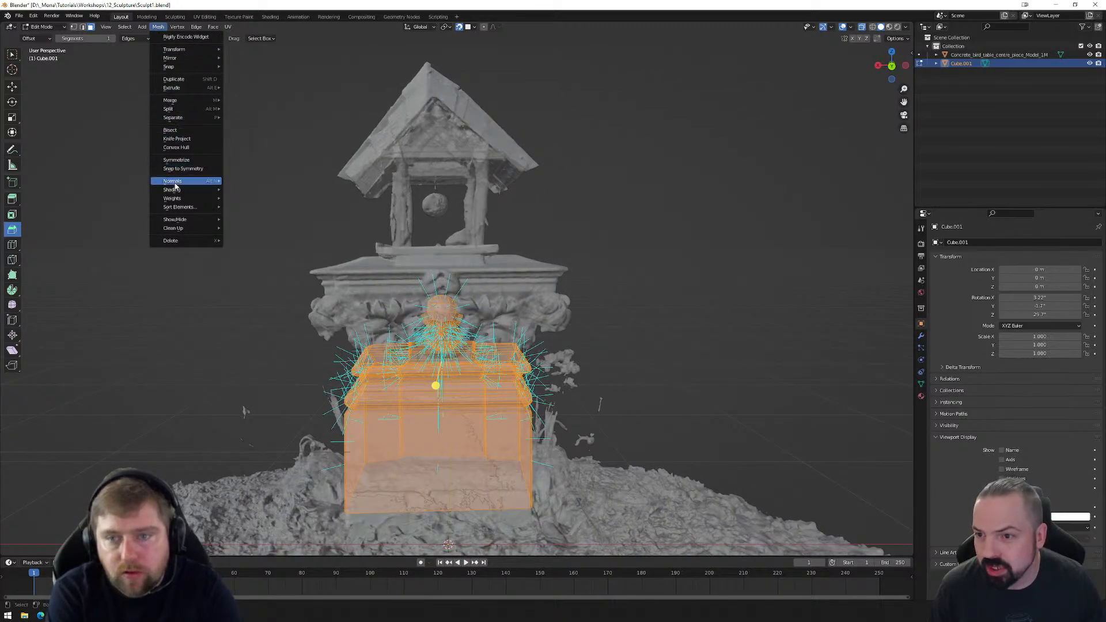
mouse_move(176, 183)
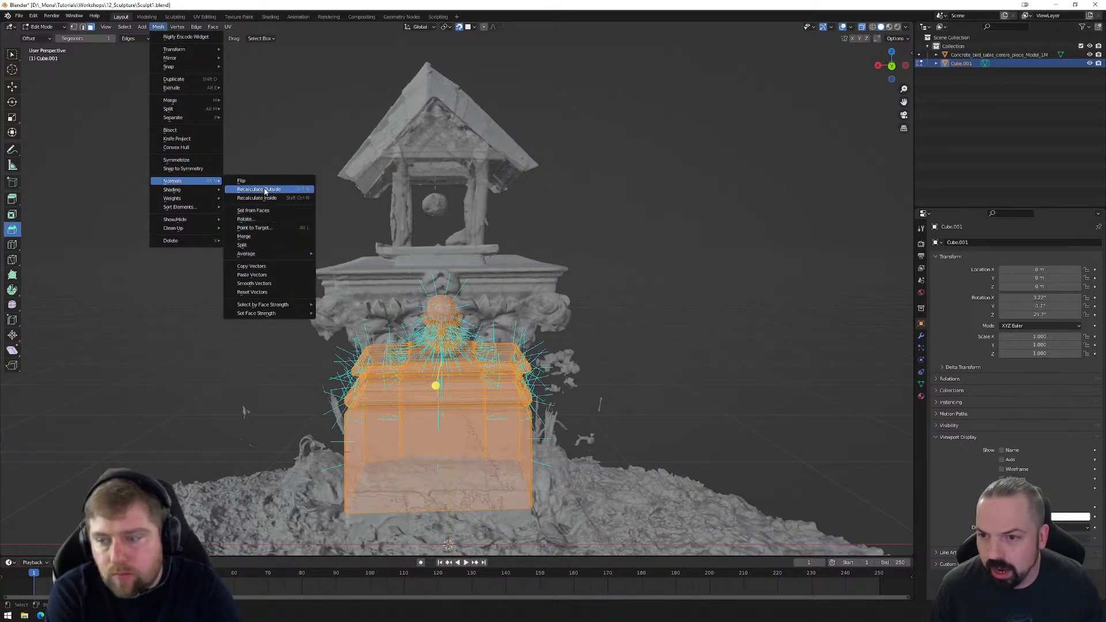
click(264, 190)
middle_drag(517, 344, 454, 342)
scroll(607, 351, up, 3)
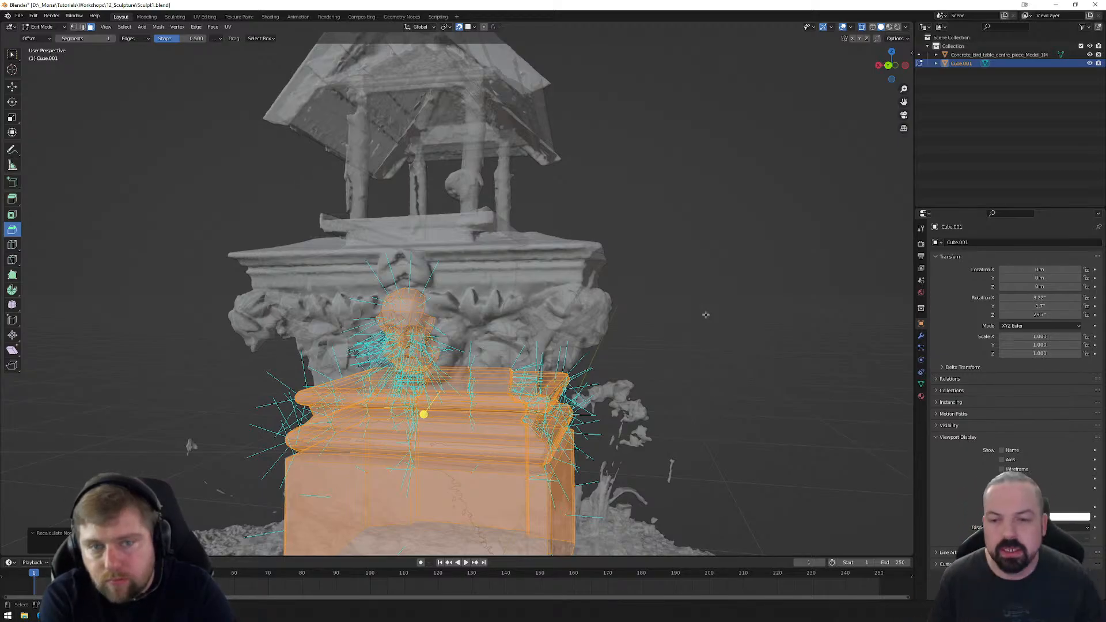
Step: Check the face's normals up close, leave Edit Mode and view the column in back orthographic view
middle_drag(534, 338, 554, 311)
mouse_move(492, 325)
middle_down()
mouse_move(389, 334)
mouse_move(490, 335)
middle_up()
scroll(477, 325, up, 5)
scroll(488, 331, down, 3)
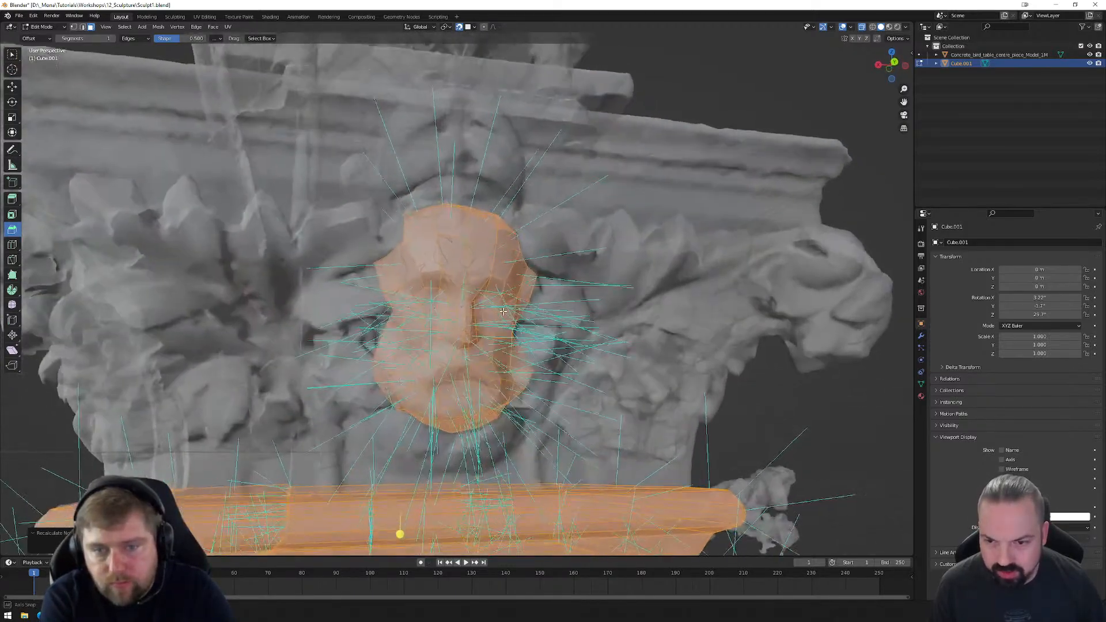
scroll(549, 311, down, 4)
key(Tab)
middle_drag(570, 323, 550, 318)
middle_drag(739, 183, 807, 126)
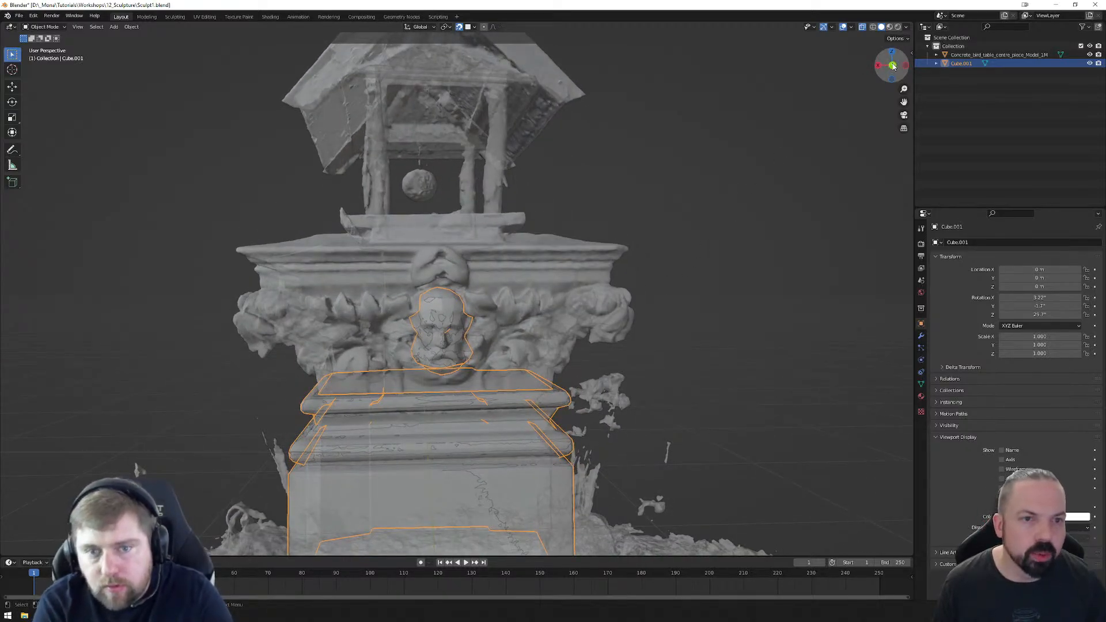
click(893, 67)
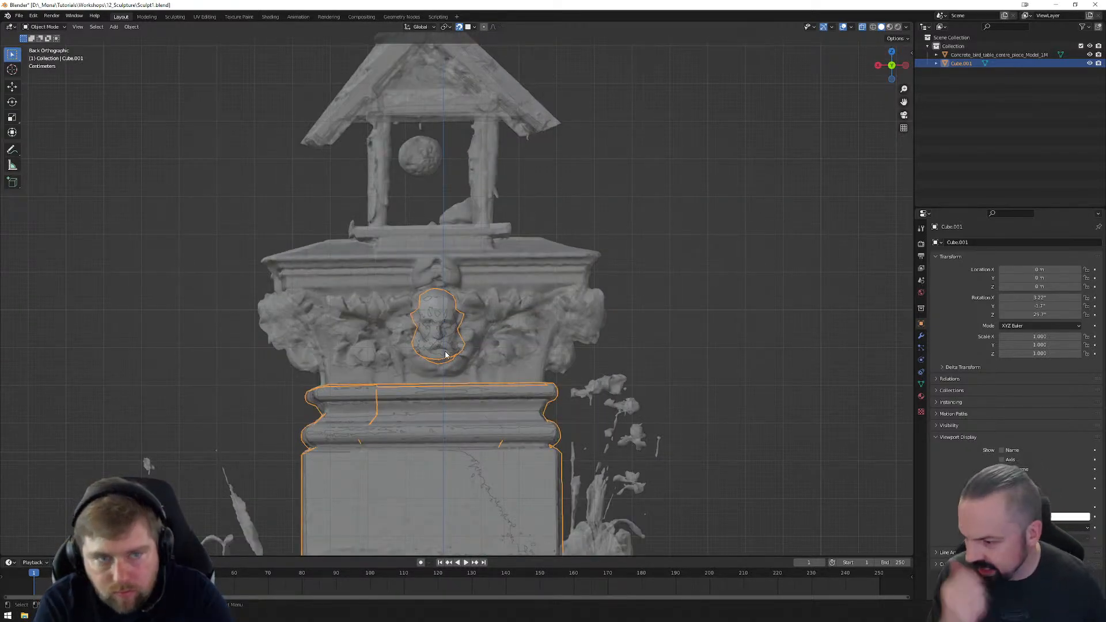
Step: Add a cube mesh to the scene and scale it uniformly to about 0.44
scroll(439, 328, up, 1)
scroll(445, 338, down, 1)
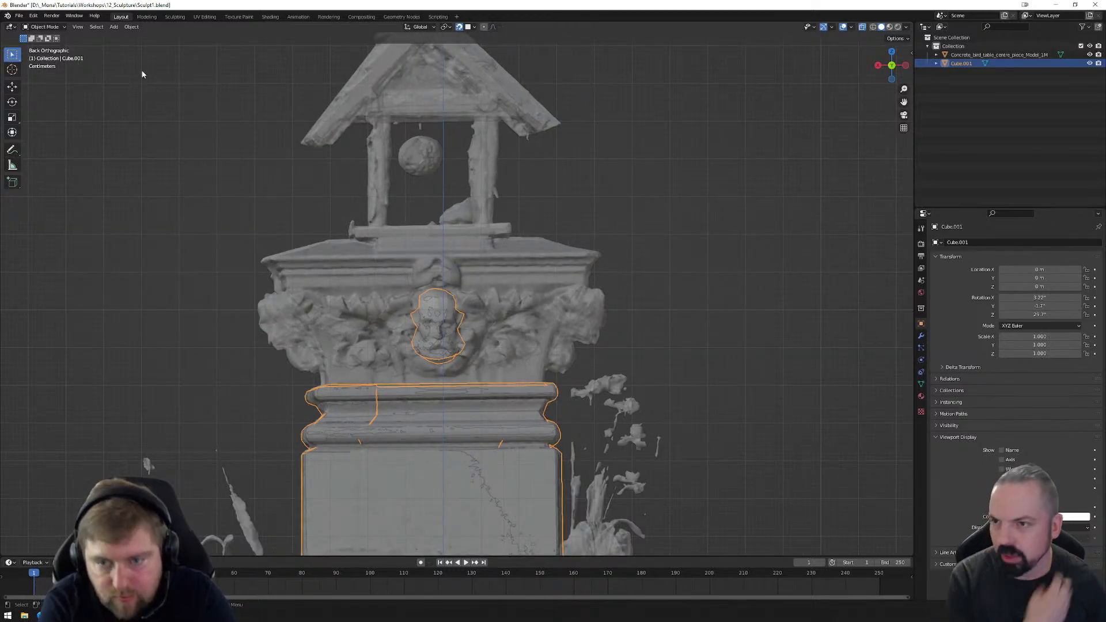
click(115, 28)
mouse_move(141, 37)
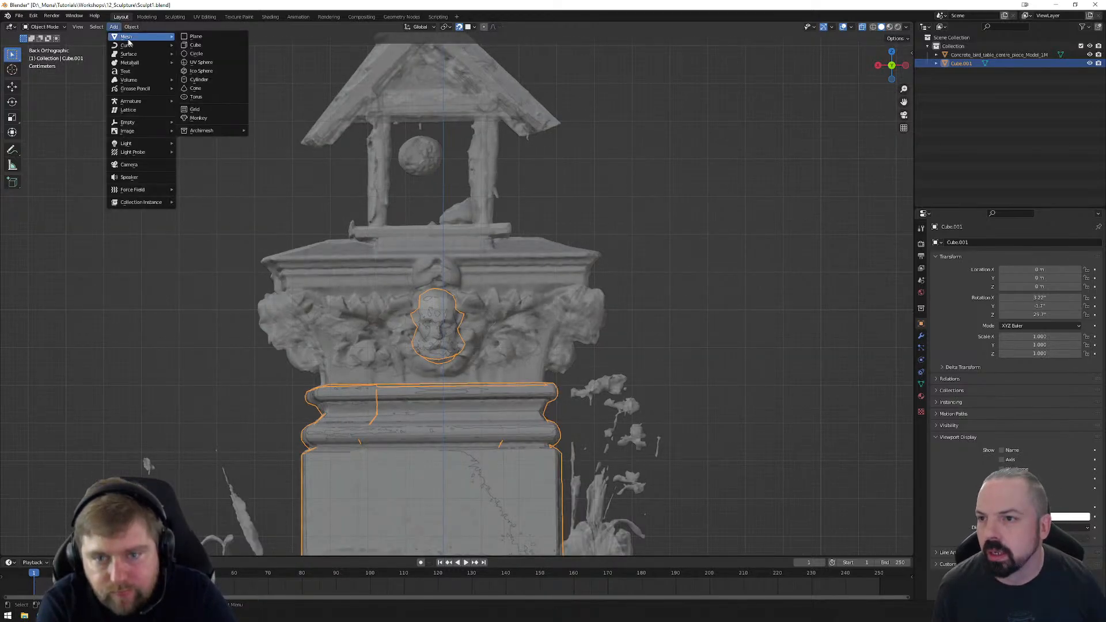
click(207, 46)
scroll(584, 483, down, 4)
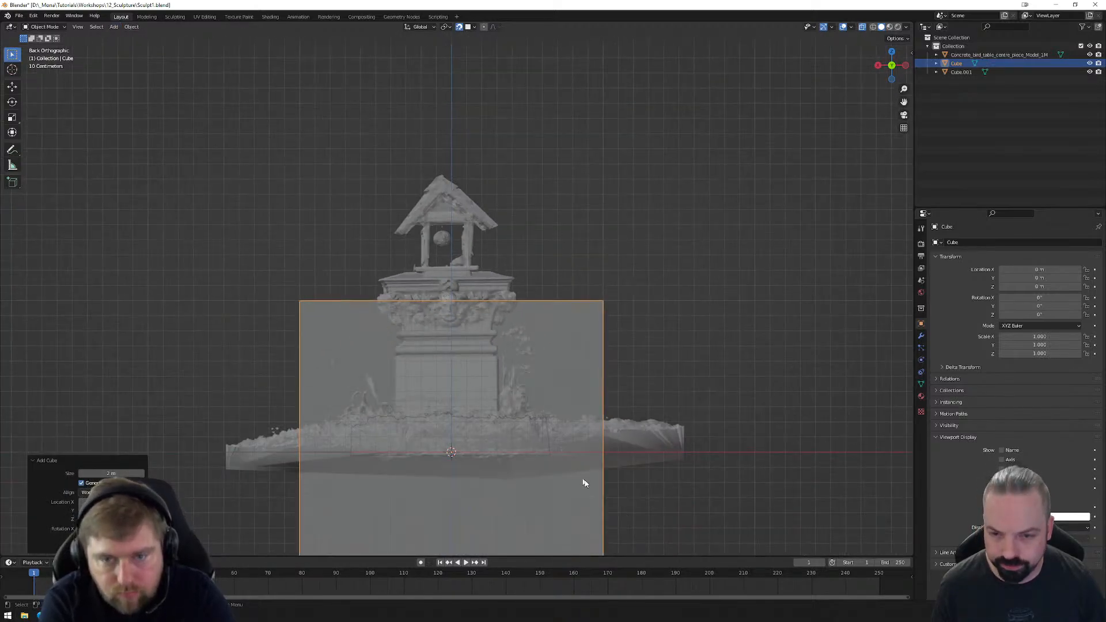
key(s)
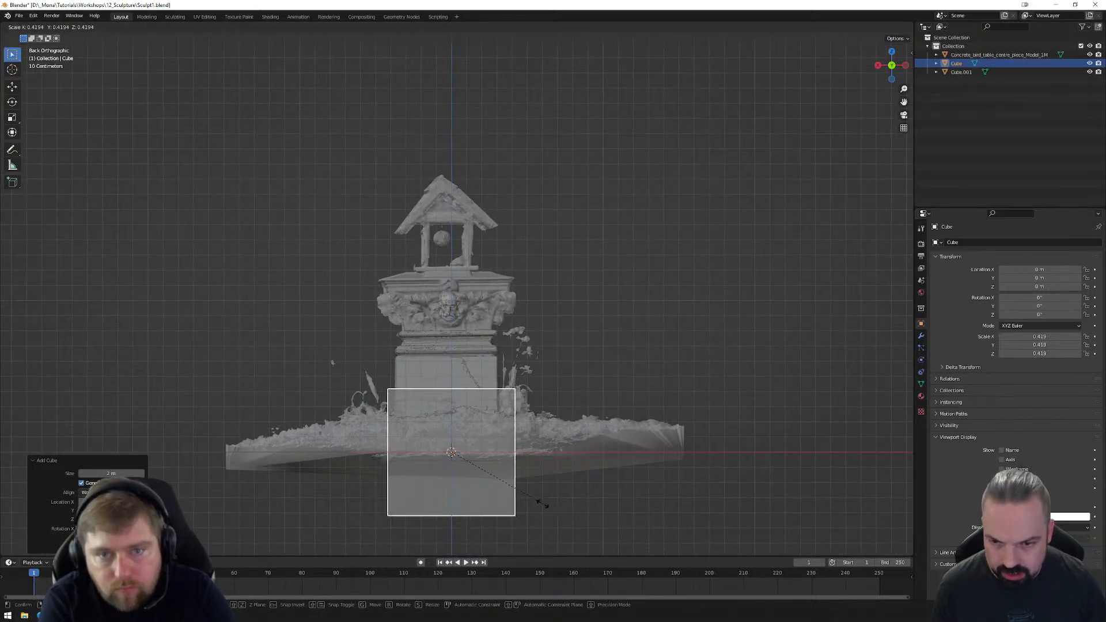
click(547, 510)
key(g)
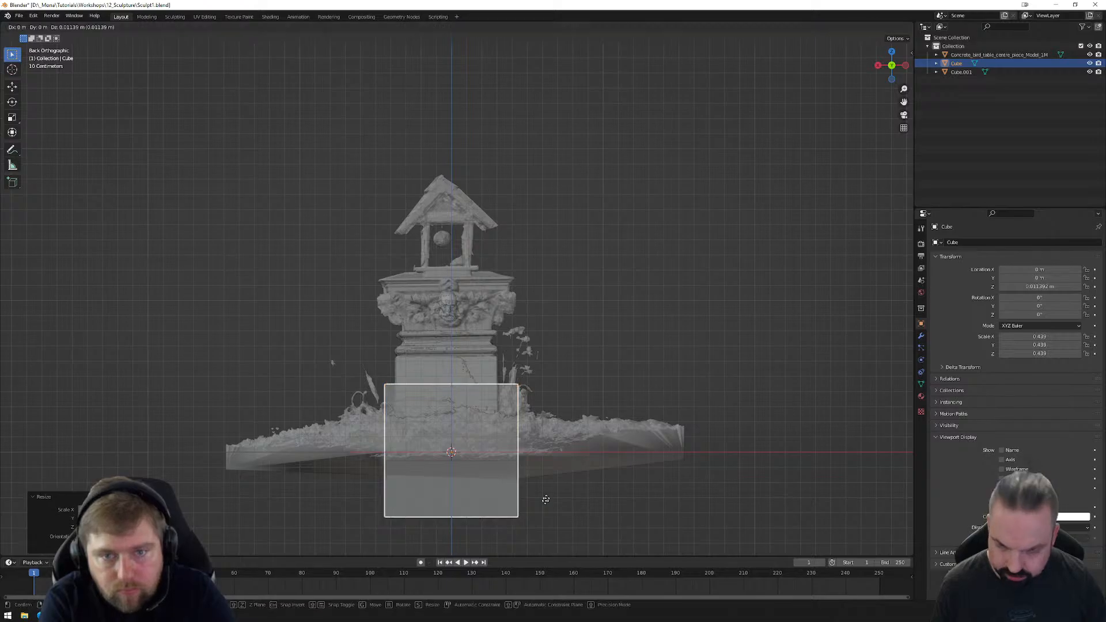
key(Escape)
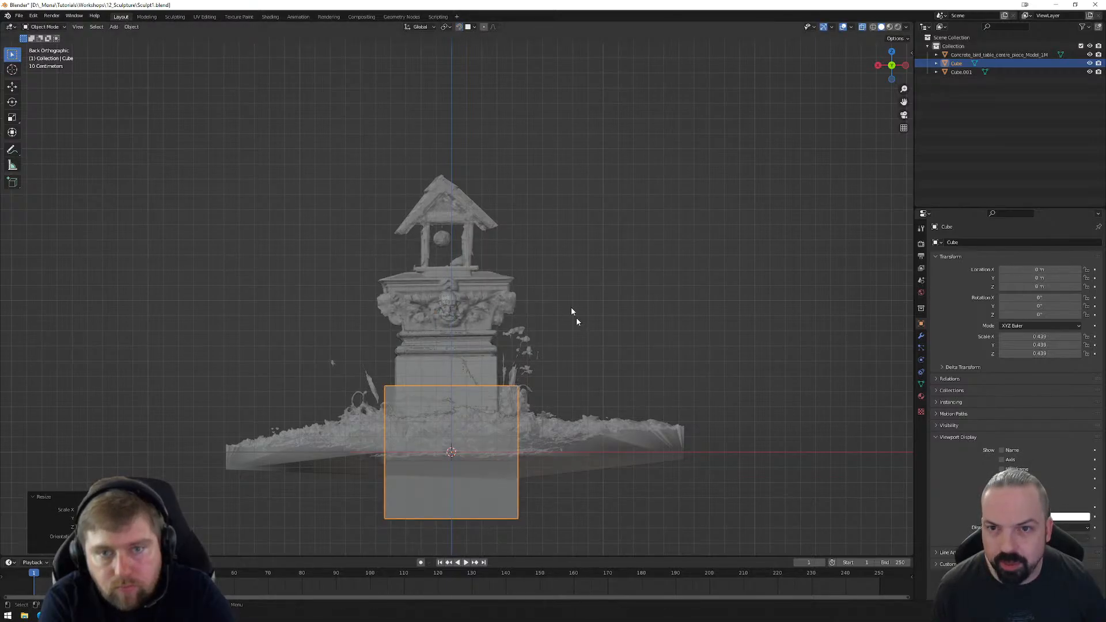
Step: Move the cube up over the column's carved capital and flatten it along Z to about 0.32 of its height
key(g)
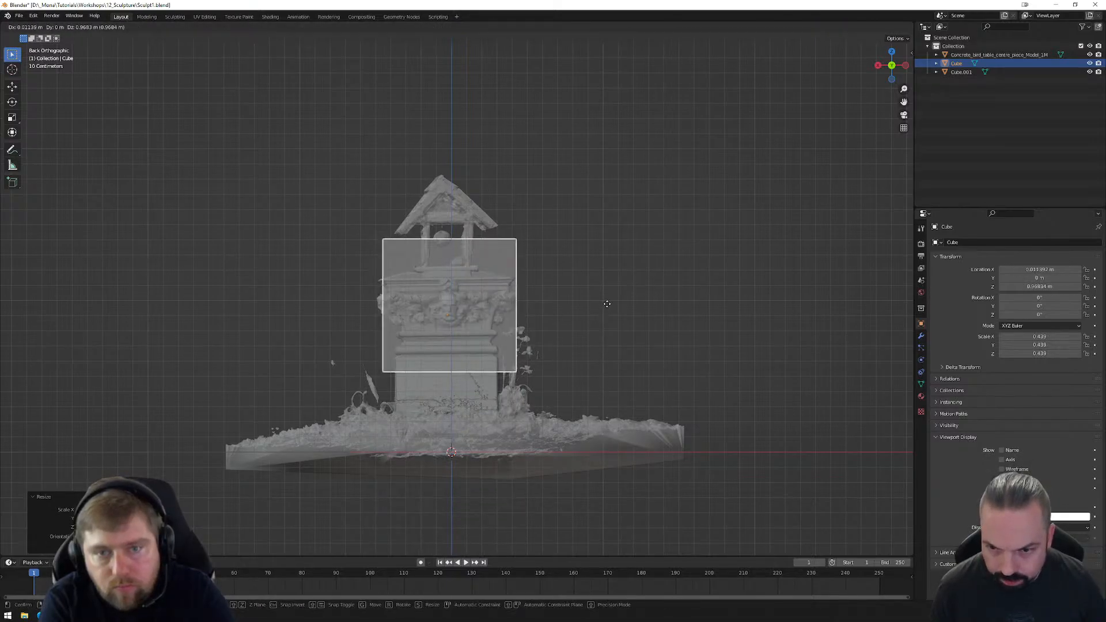
click(606, 306)
scroll(616, 328, up, 2)
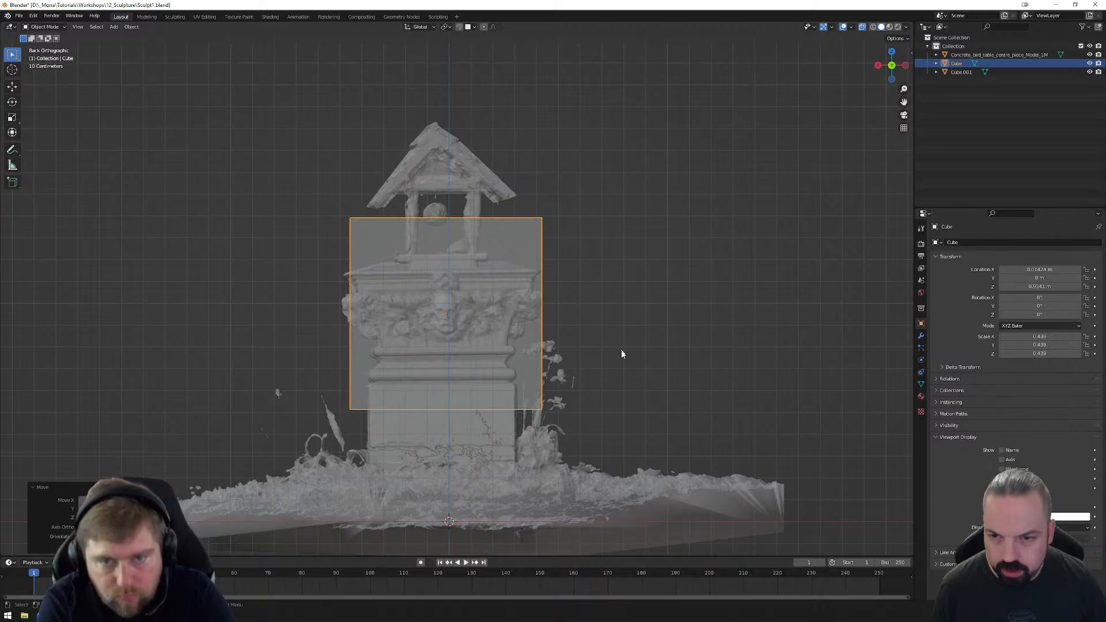
key(s)
key(z)
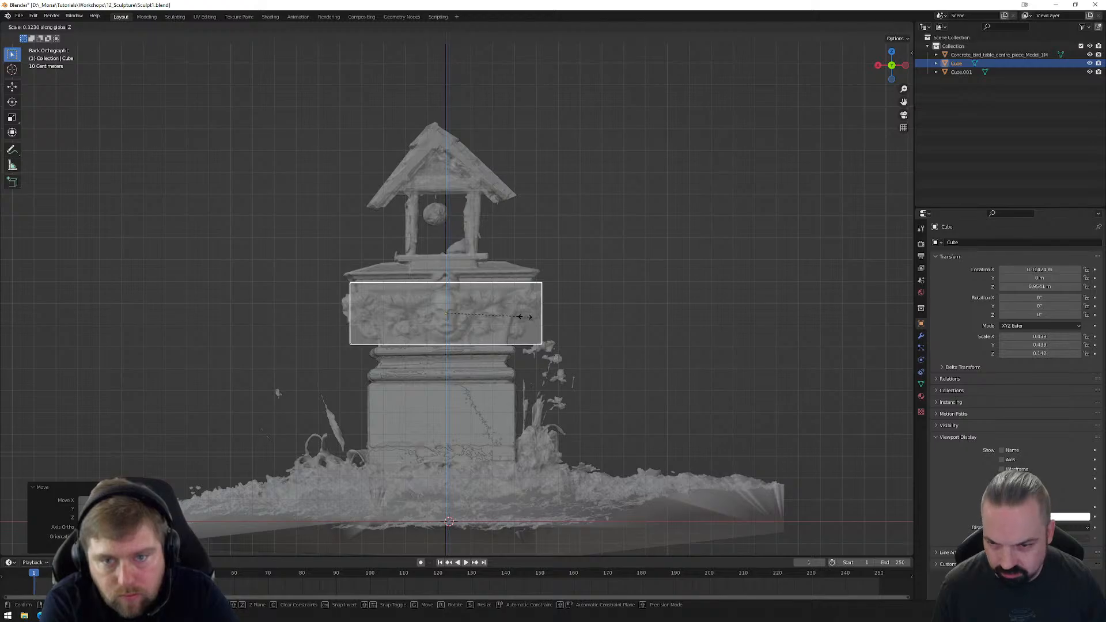
click(524, 317)
scroll(527, 329, up, 4)
Step: In vertex mode and back view, move the vertices of both ends of the box outward to enclose the carving's width
key(Tab)
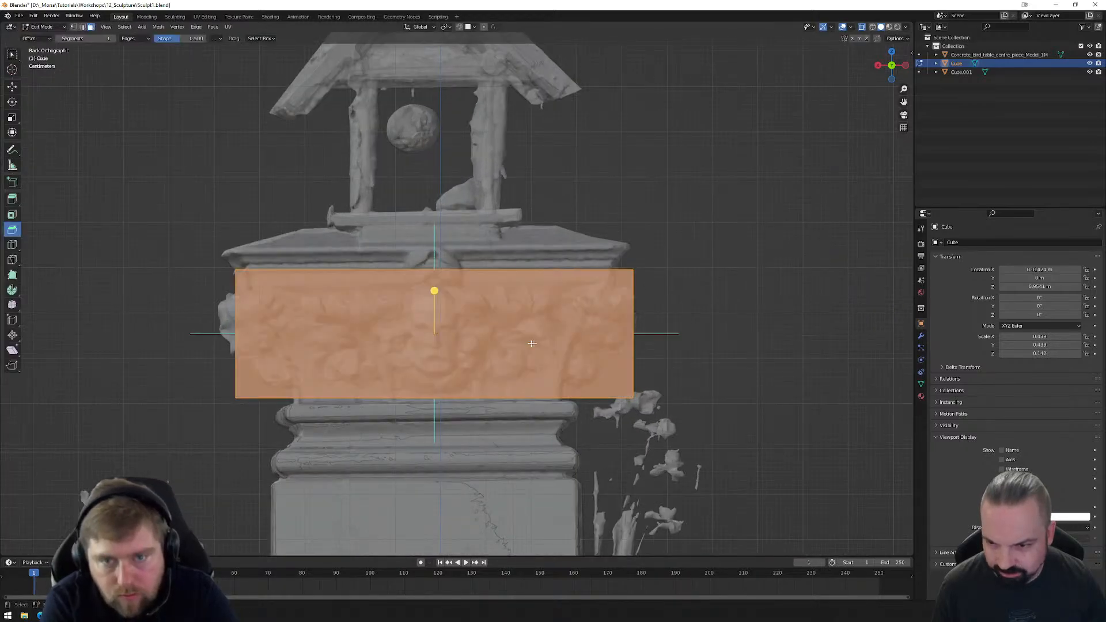
key(1)
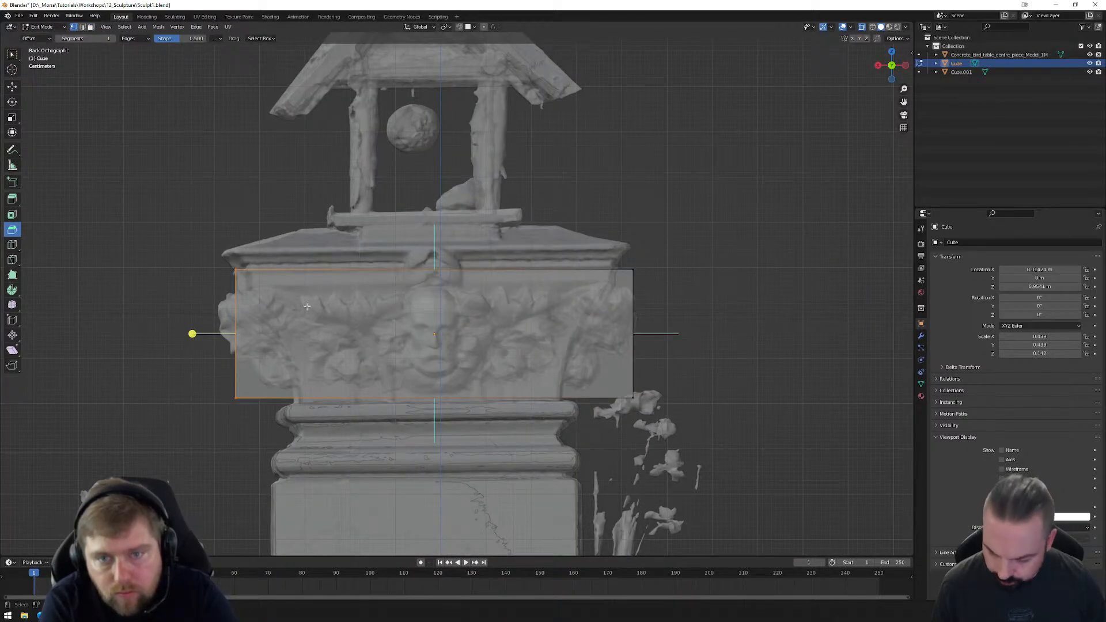
key(g)
click(286, 309)
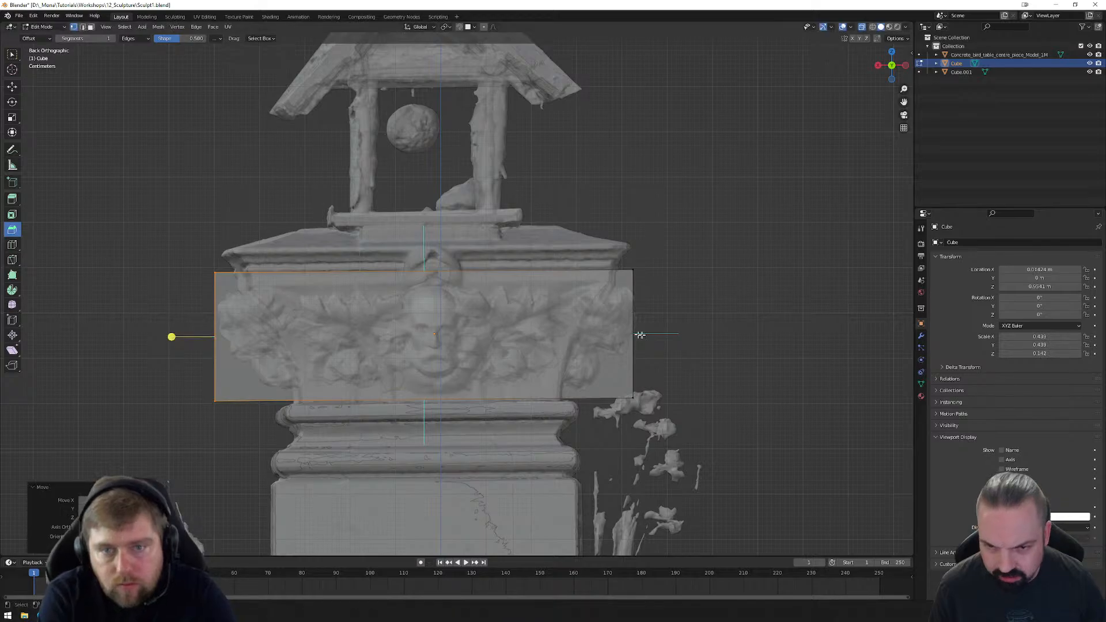
middle_drag(641, 335, 620, 336)
click(892, 67)
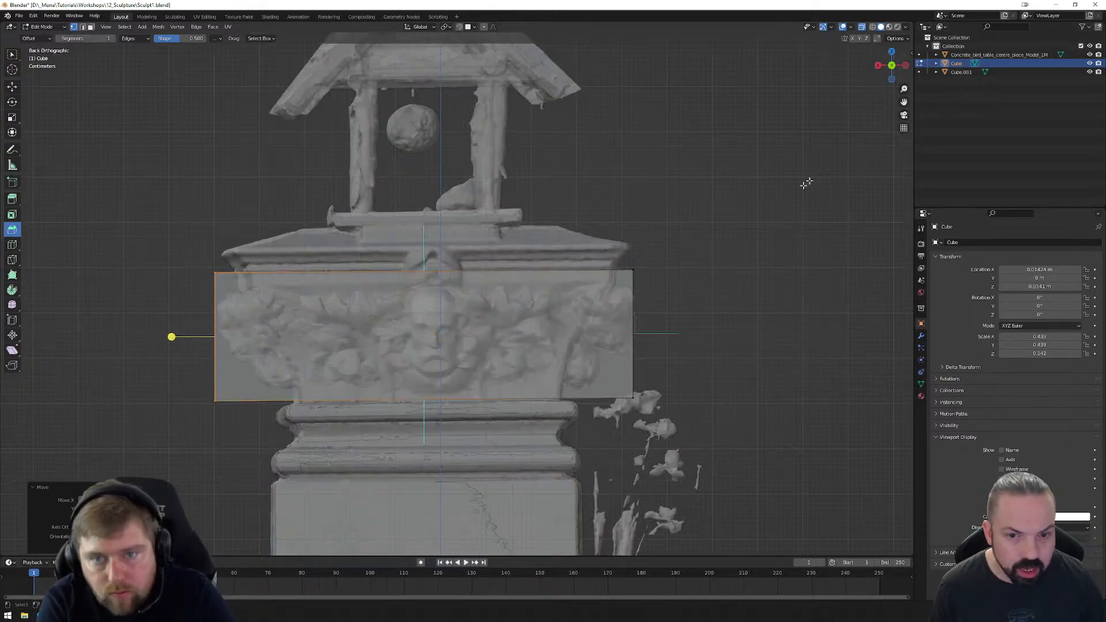
drag(676, 248, 593, 435)
key(g)
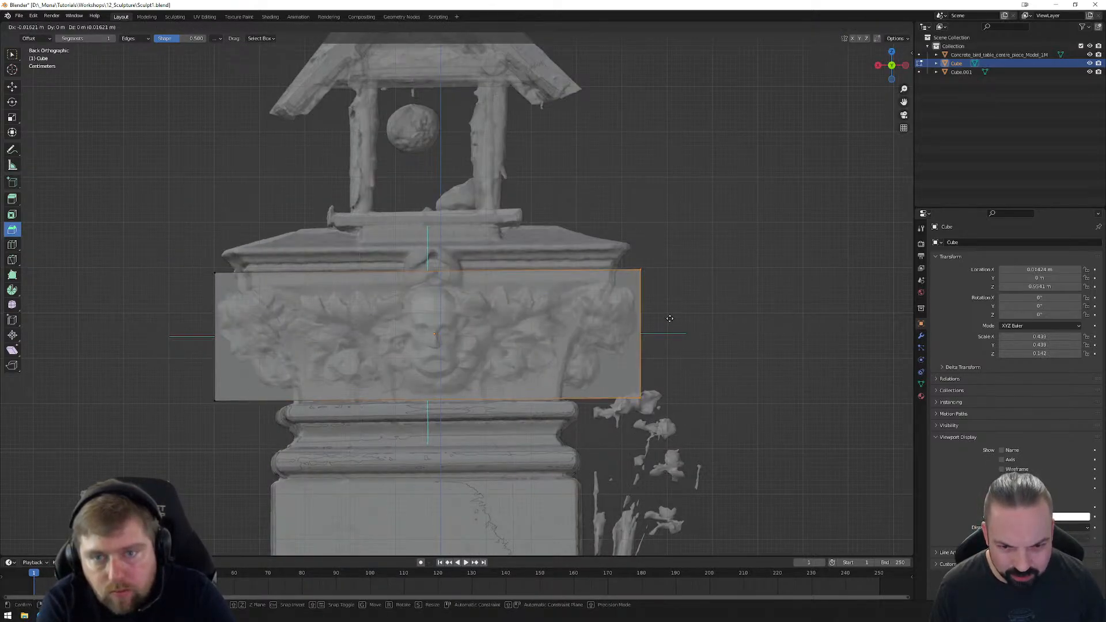
click(670, 318)
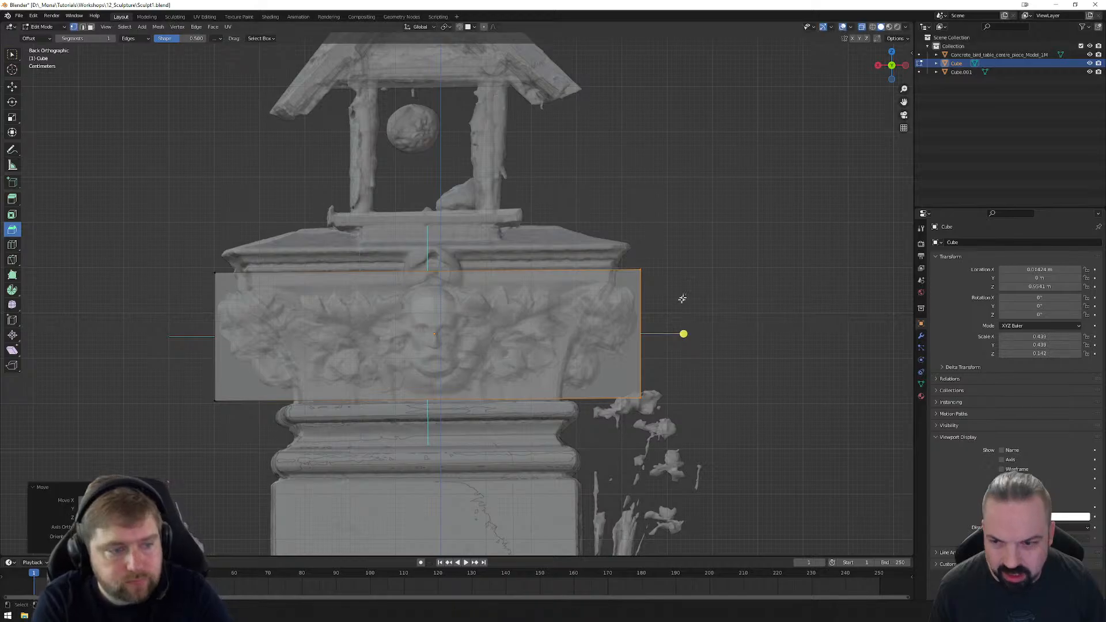
Step: In left orthographic view, fit the vertices at both ends of the box to the carving's depth
click(905, 65)
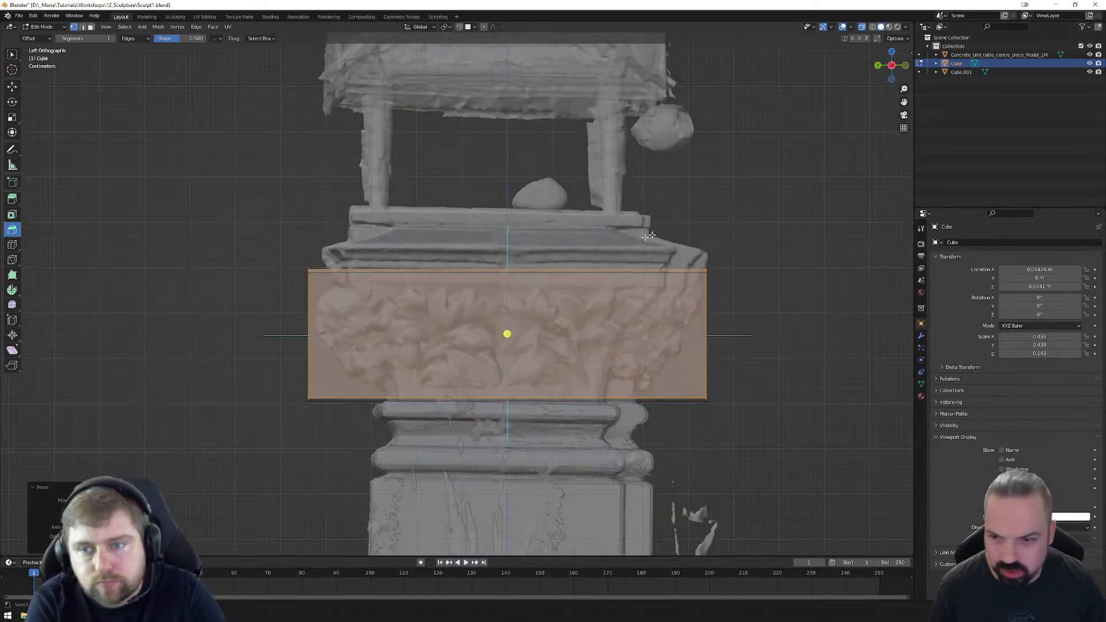
drag(261, 242, 325, 470)
key(g)
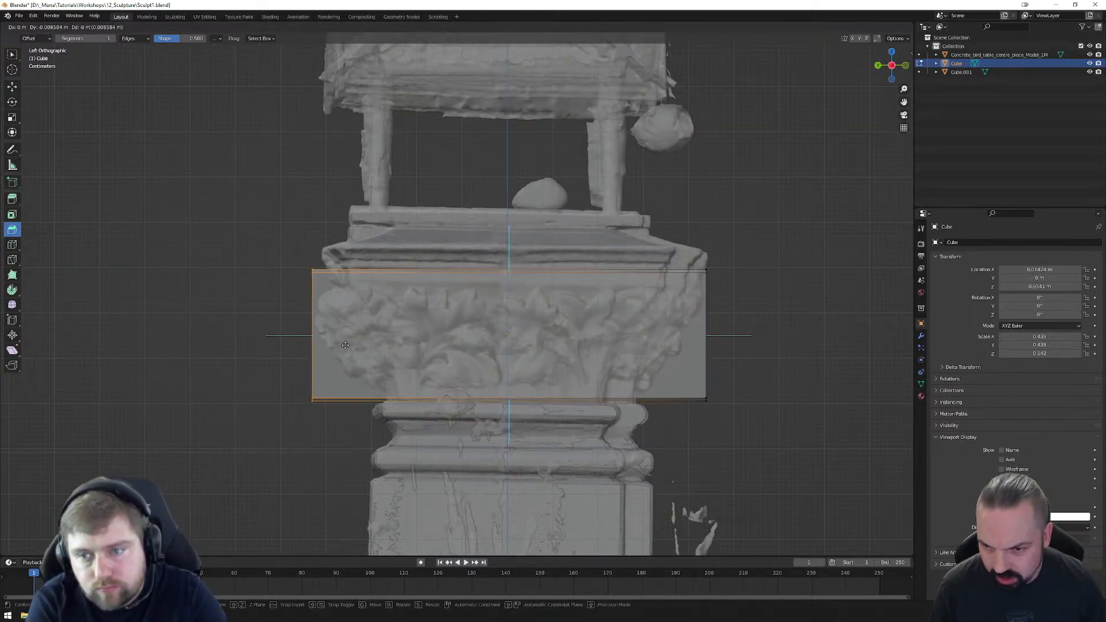
click(346, 346)
drag(643, 237, 738, 436)
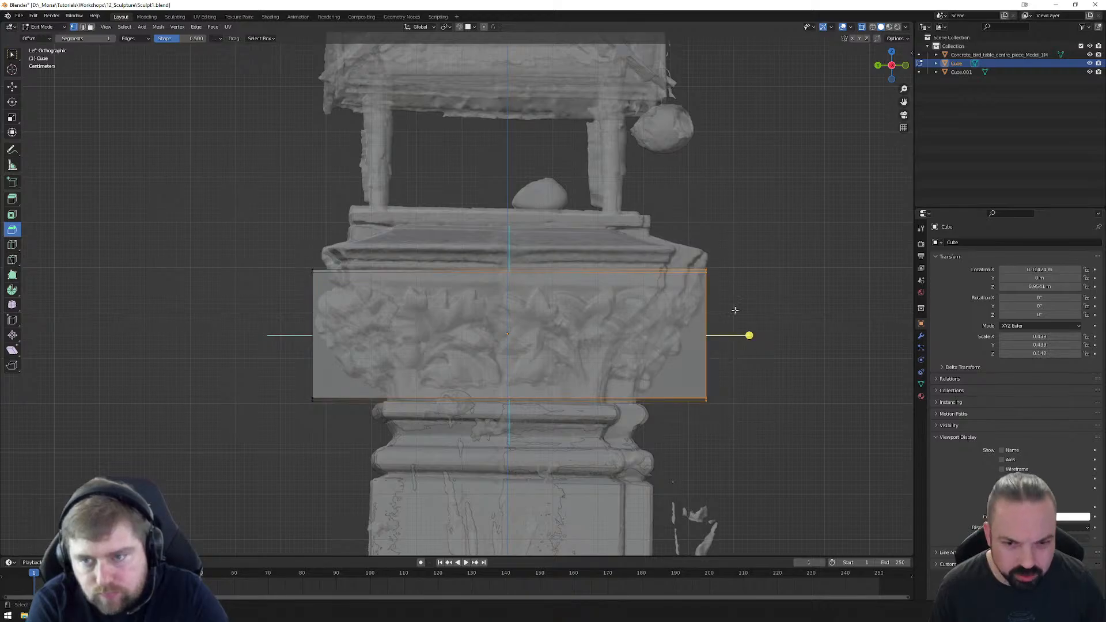
key(g)
click(739, 311)
Step: Delete the top and bottom faces of the box, leaving only its four side walls around the capital
middle_drag(749, 334, 658, 296)
key(3)
click(502, 274)
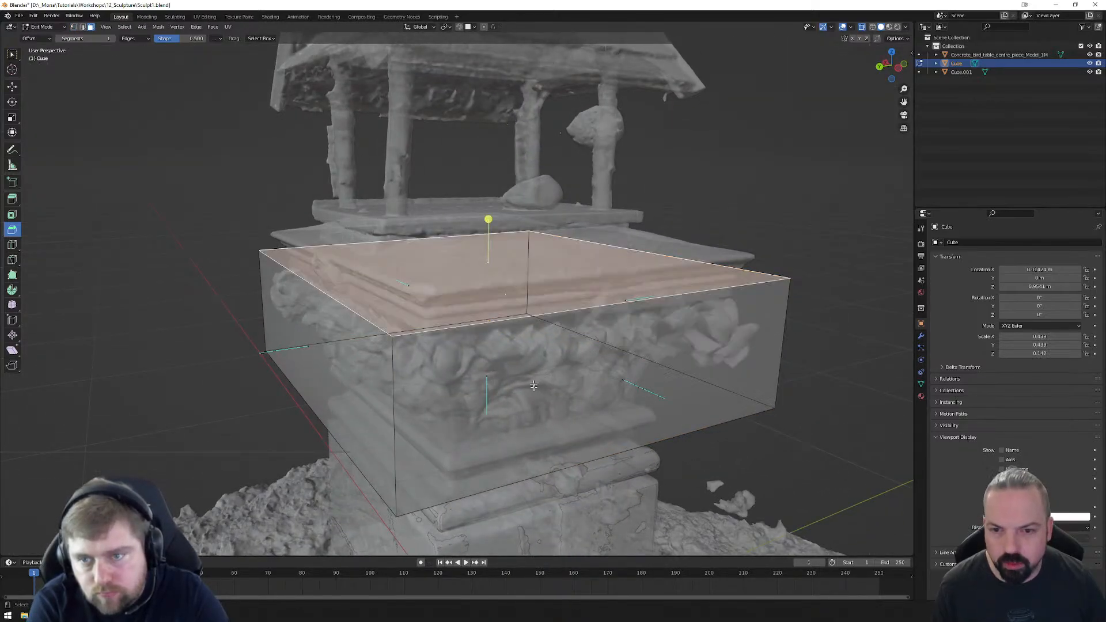
middle_drag(524, 422, 529, 371)
middle_drag(489, 405, 570, 390)
key(x)
click(546, 415)
Step: Try a Multiresolution modifier on the open box, and remove it again
click(894, 67)
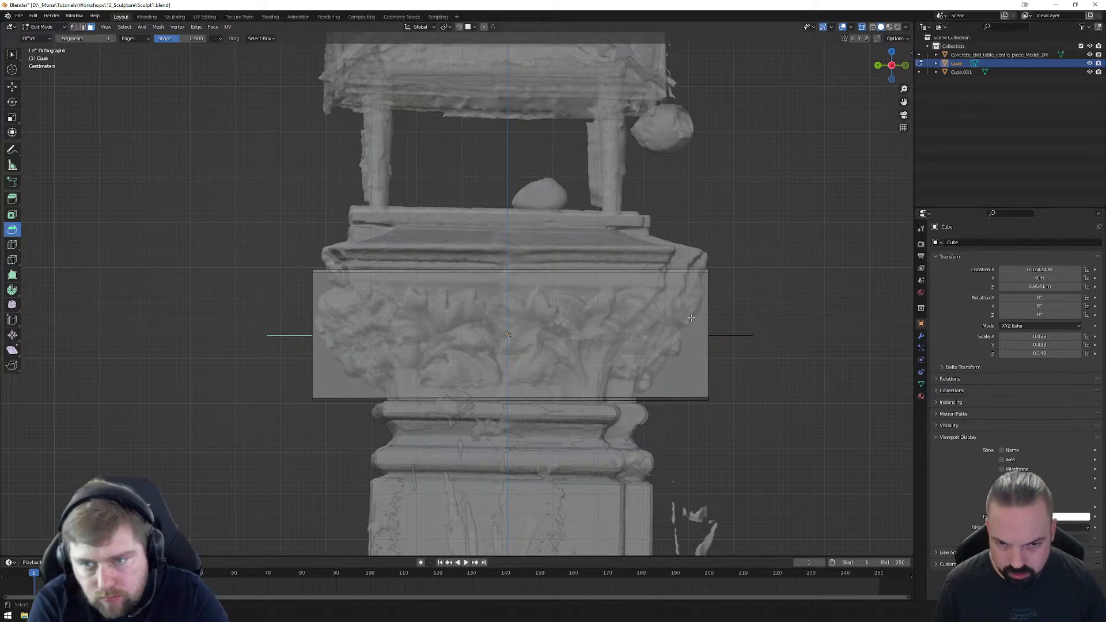
click(922, 335)
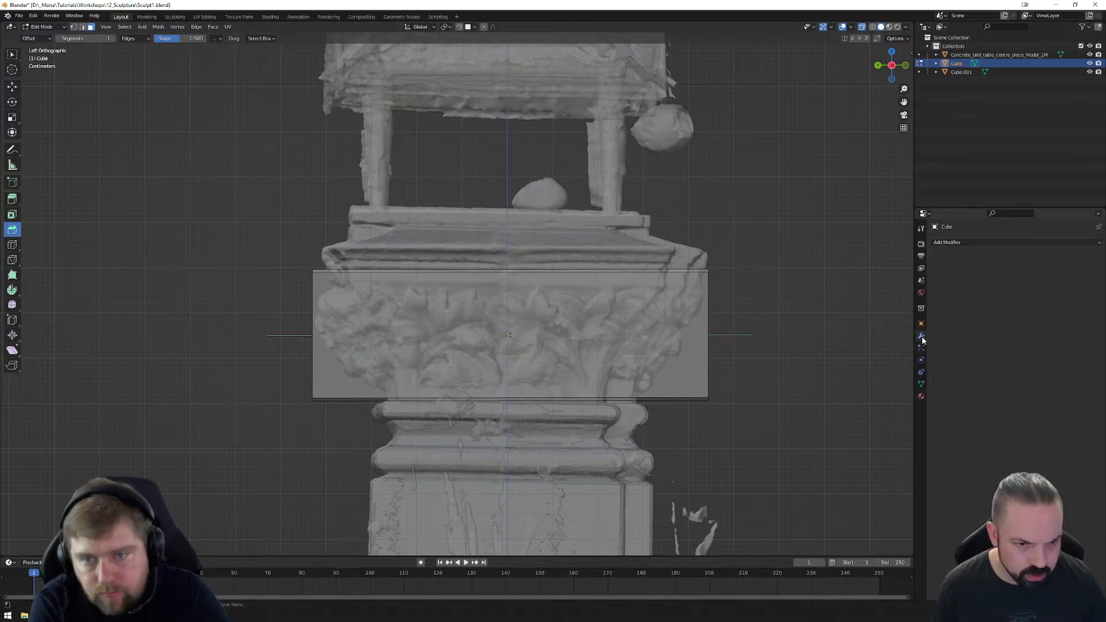
click(968, 242)
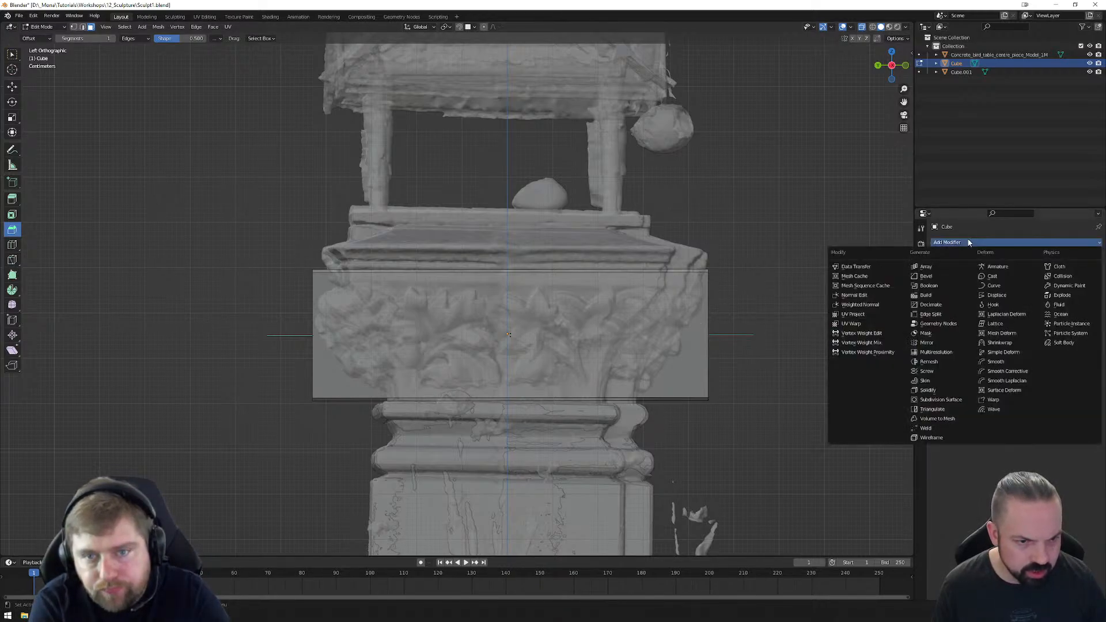
click(950, 354)
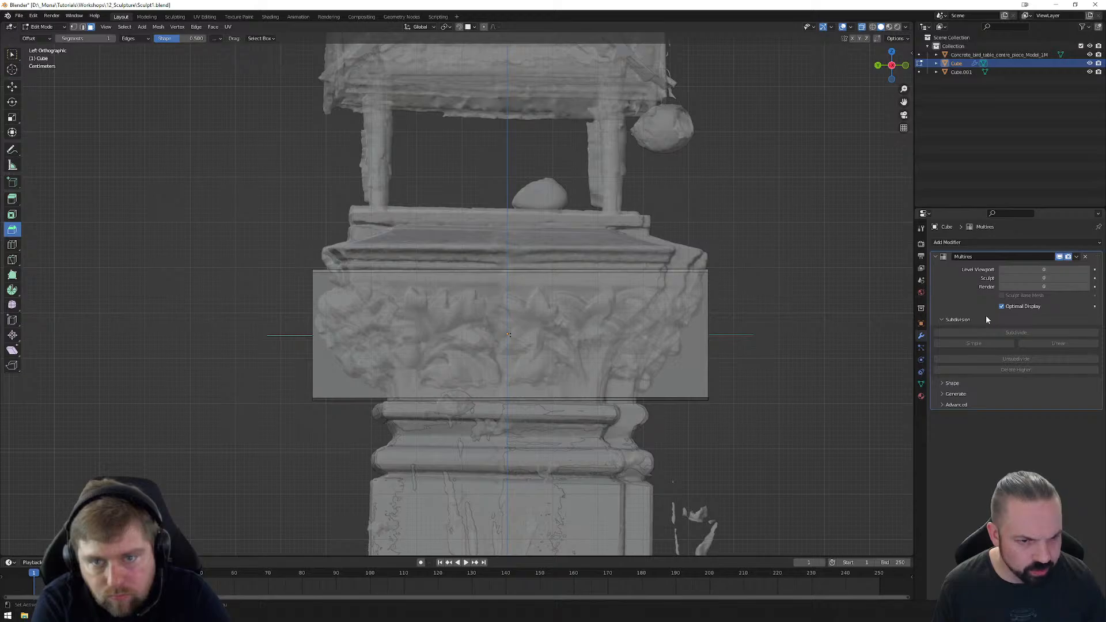
click(1086, 258)
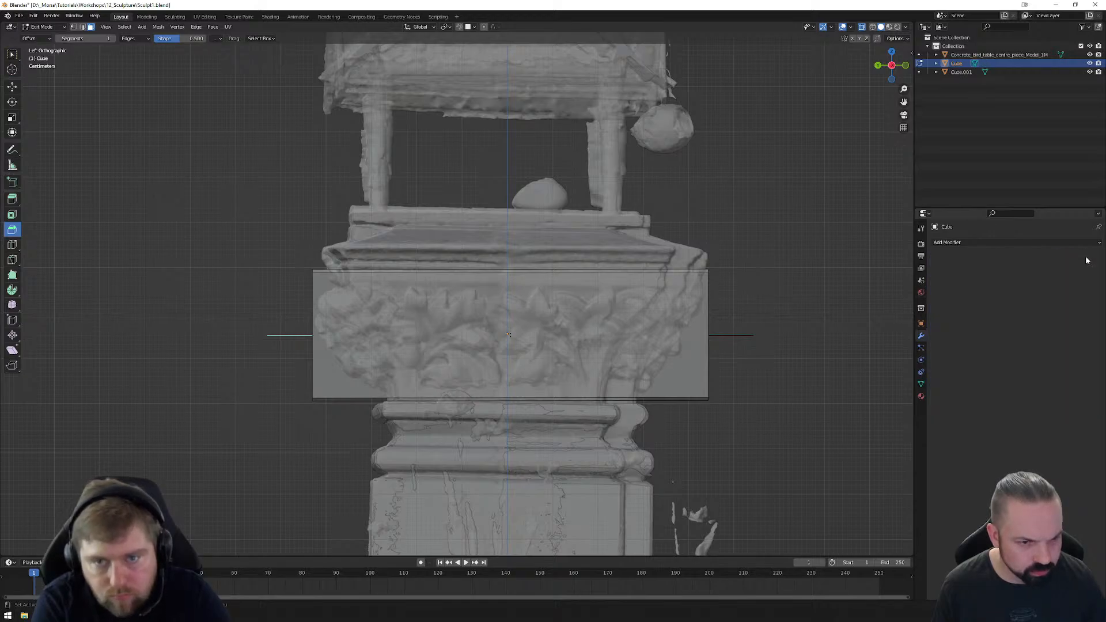
Step: Try a Subdivision Surface modifier with raised viewport levels on the open box, and remove it again
click(973, 244)
click(954, 402)
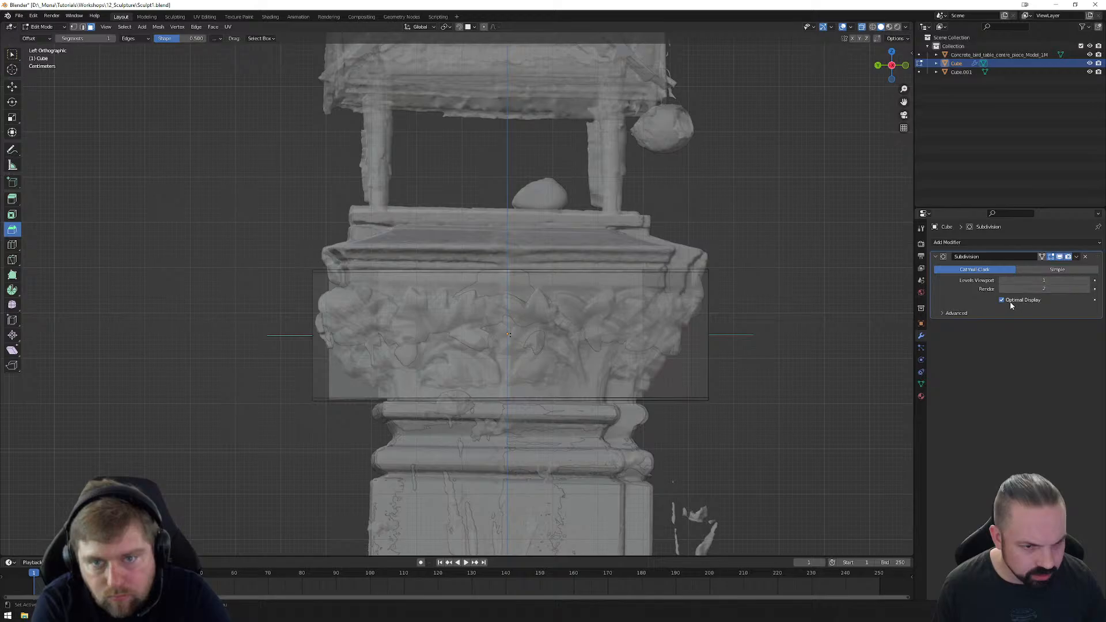
click(1087, 281)
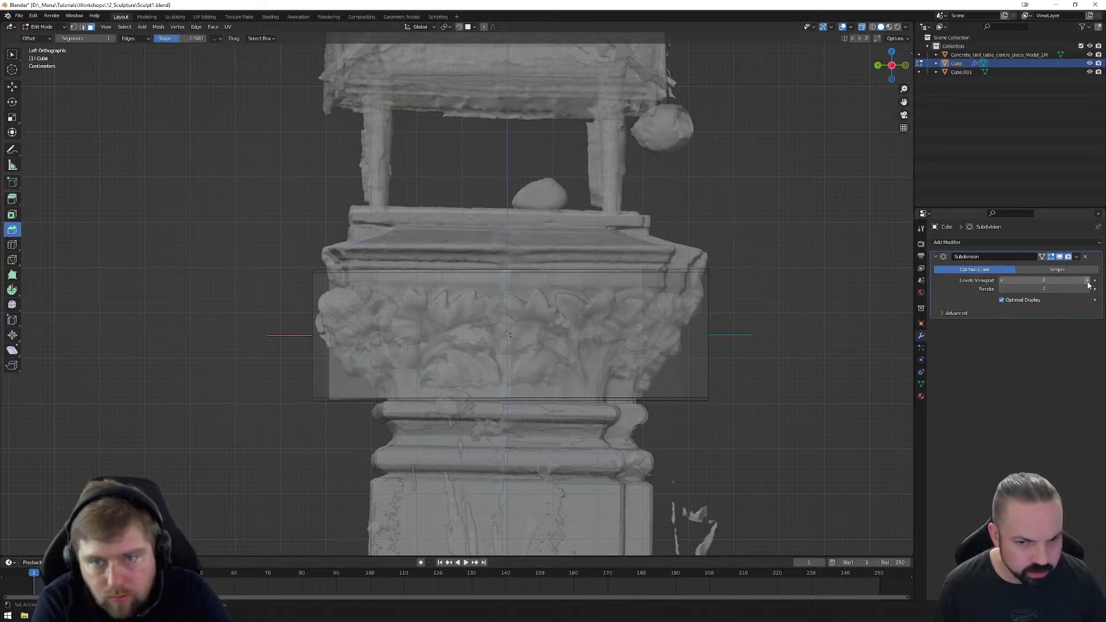
middle_drag(770, 370, 663, 328)
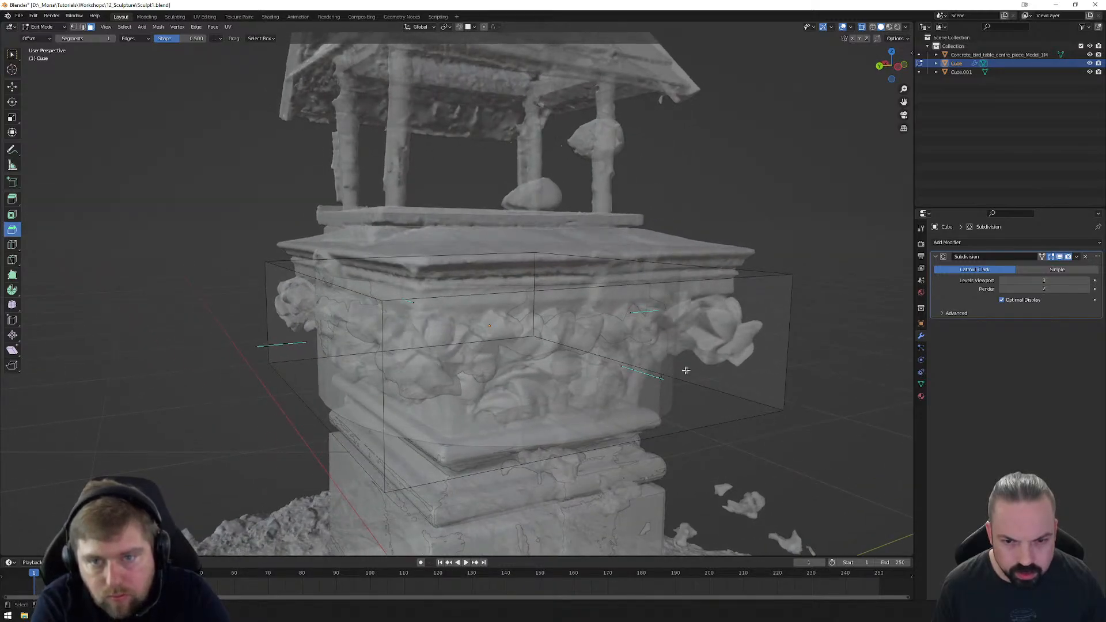
click(1087, 257)
Step: Add six evenly spaced horizontal loop cuts around the open box
middle_drag(720, 362, 666, 362)
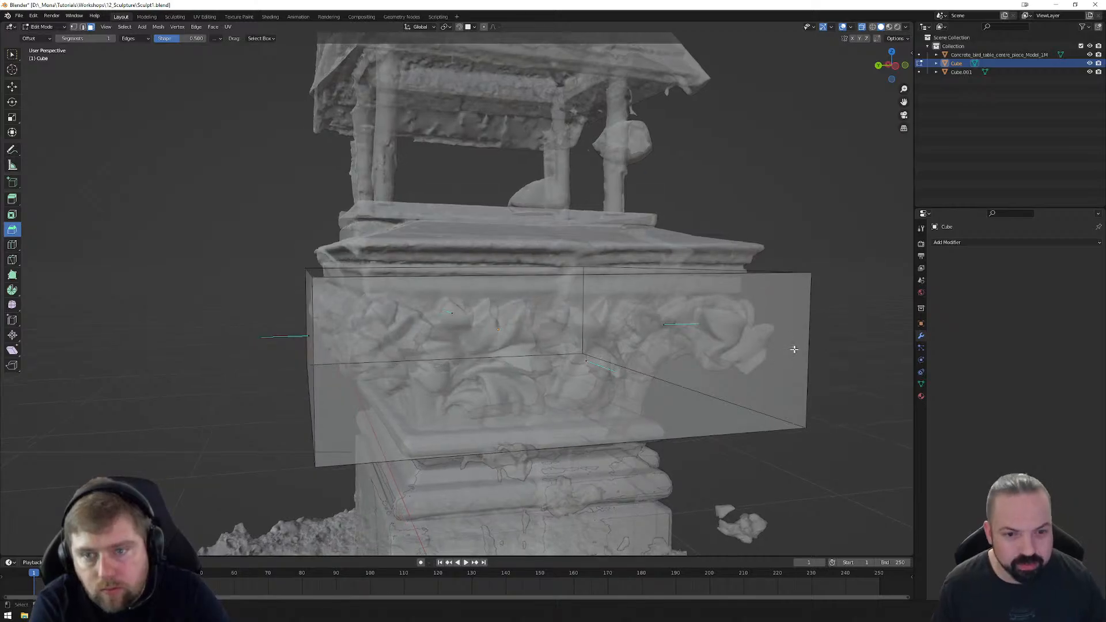
key(ctrl+r)
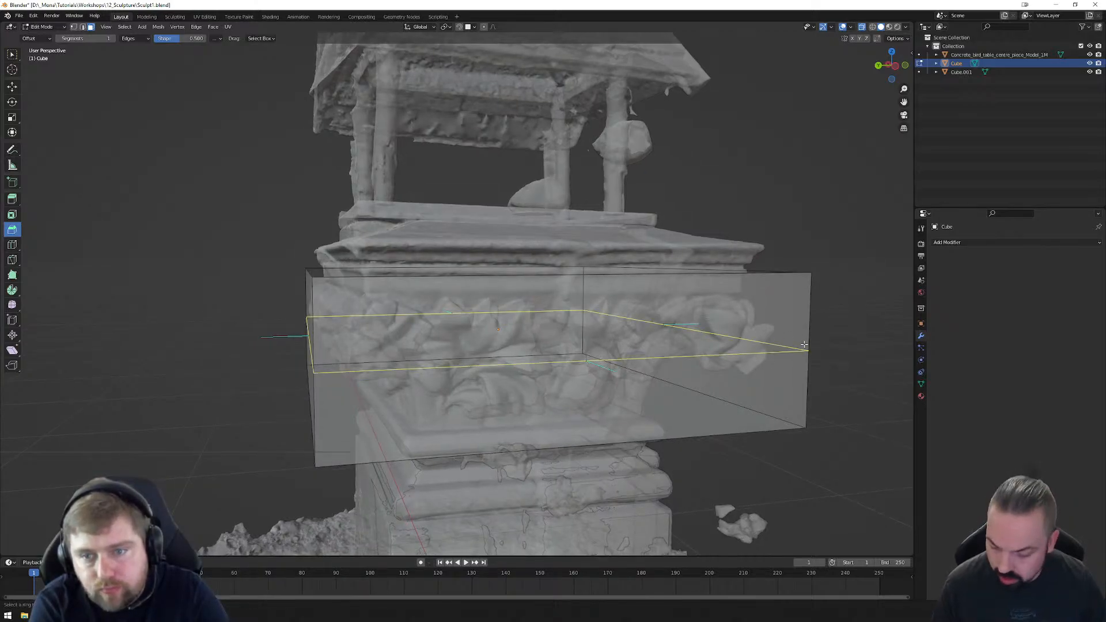
scroll(804, 344, up, 9)
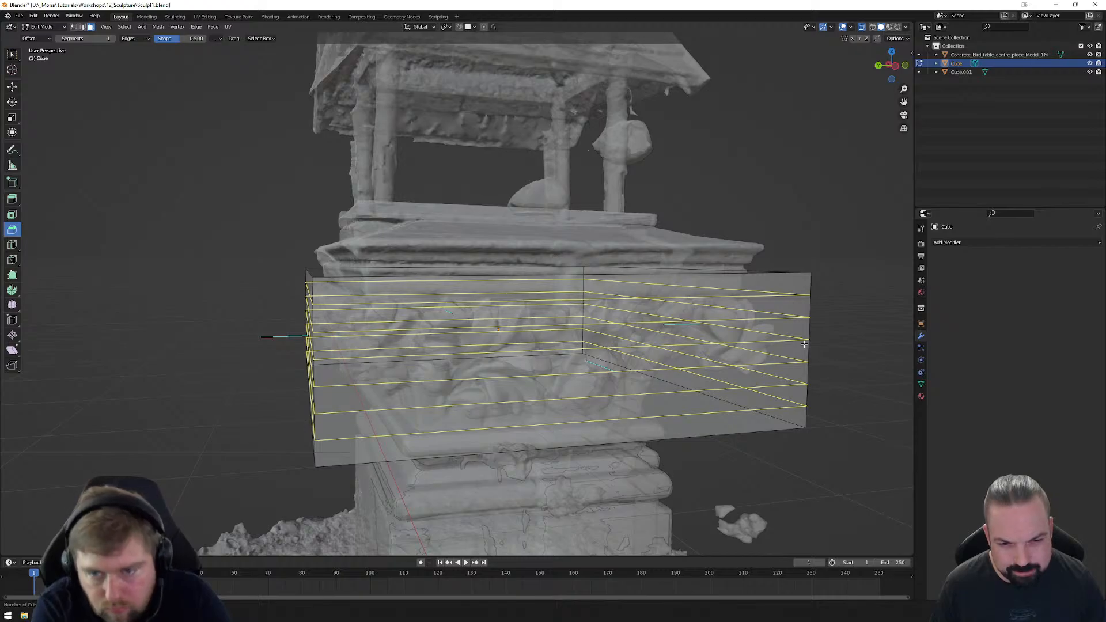
click(804, 345)
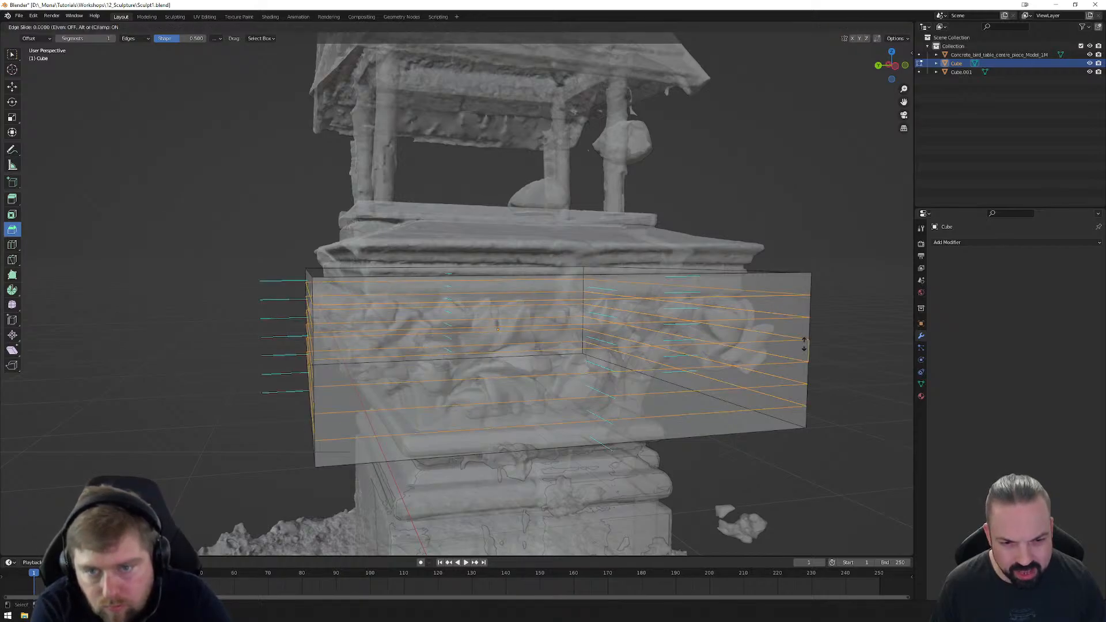
right_click(809, 347)
Step: Add a dense series of evenly spaced vertical loop cuts across one side wall of the box
key(ctrl+r)
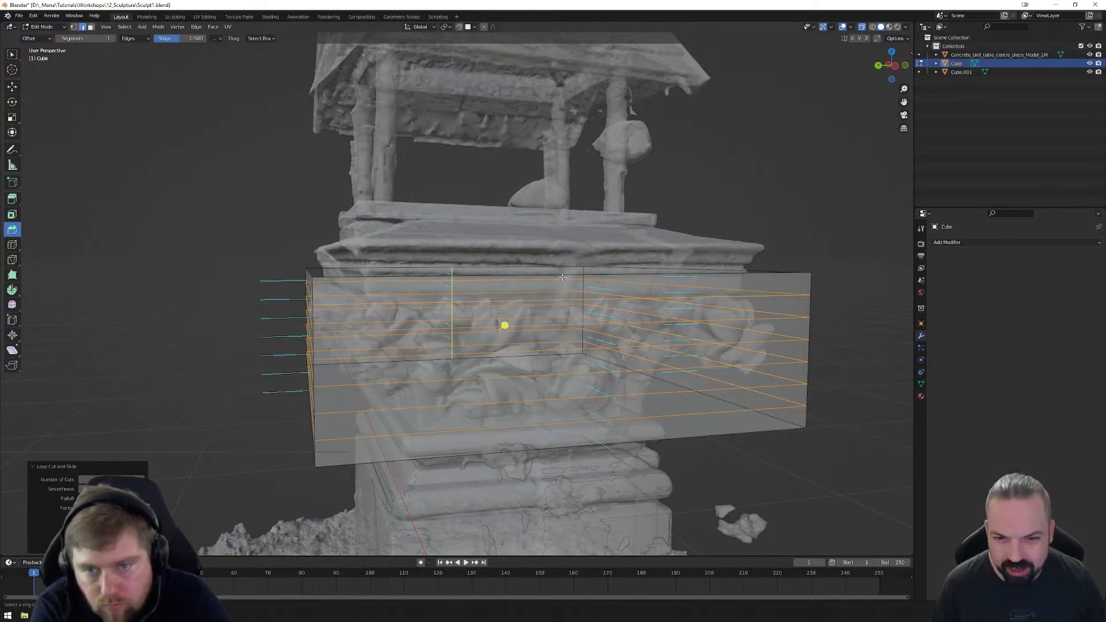
scroll(562, 278, up, 3)
scroll(562, 277, up, 8)
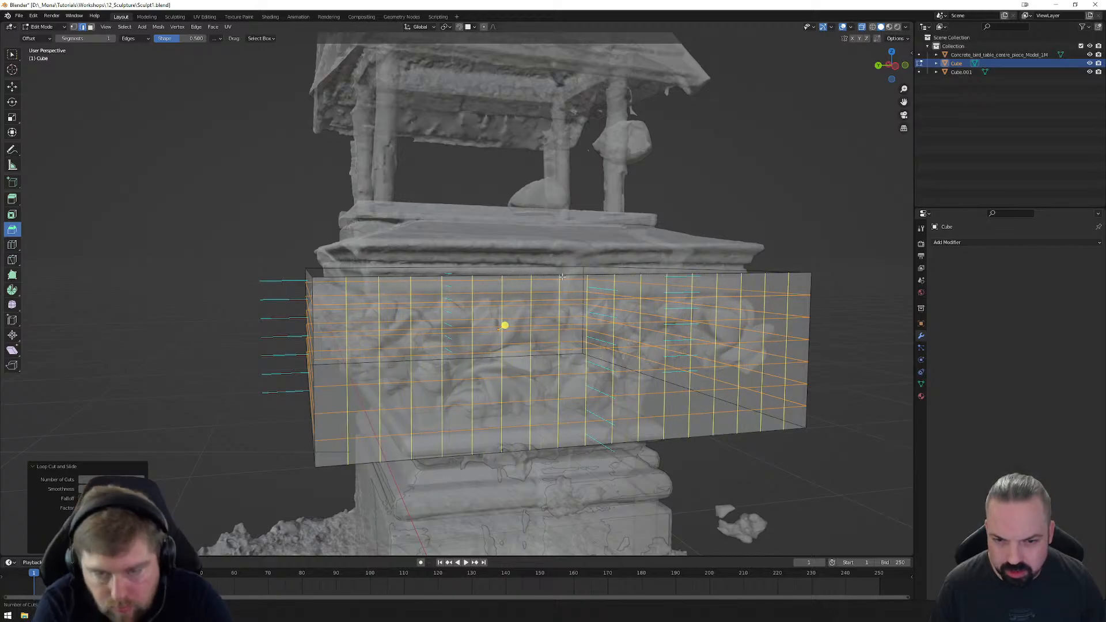
click(563, 277)
right_click(562, 279)
Step: Hide the face normals display on the open box in the viewport overlays
middle_drag(419, 349, 471, 352)
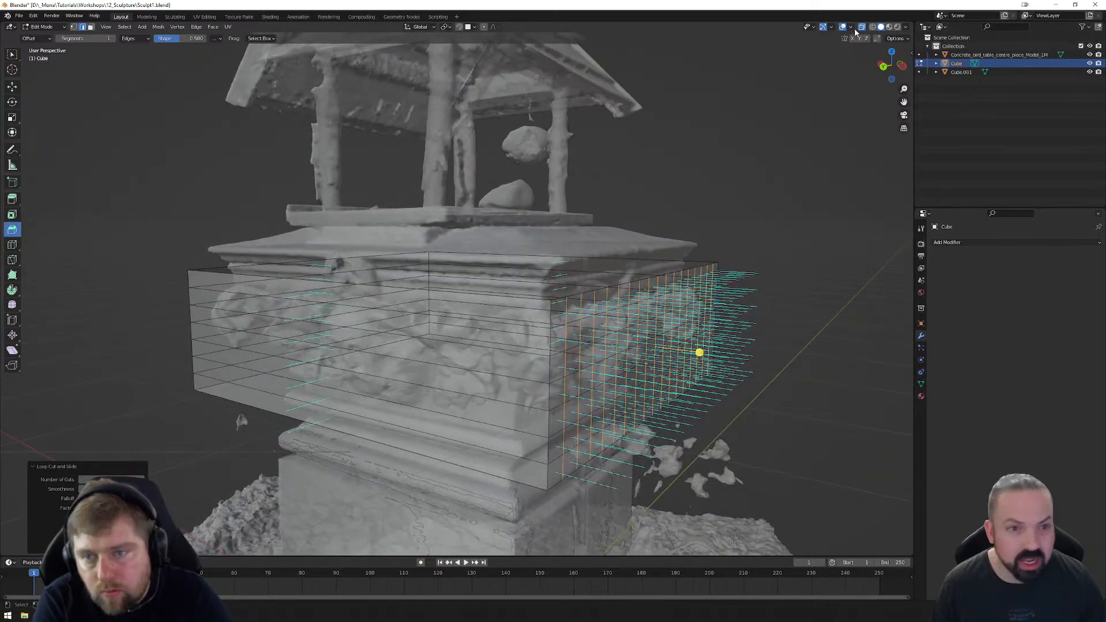
click(850, 29)
click(816, 355)
middle_drag(554, 334, 605, 329)
Step: Add a dense series of vertical loop cuts across each of the remaining three side walls of the box, and return to Object Mode
key(ctrl+r)
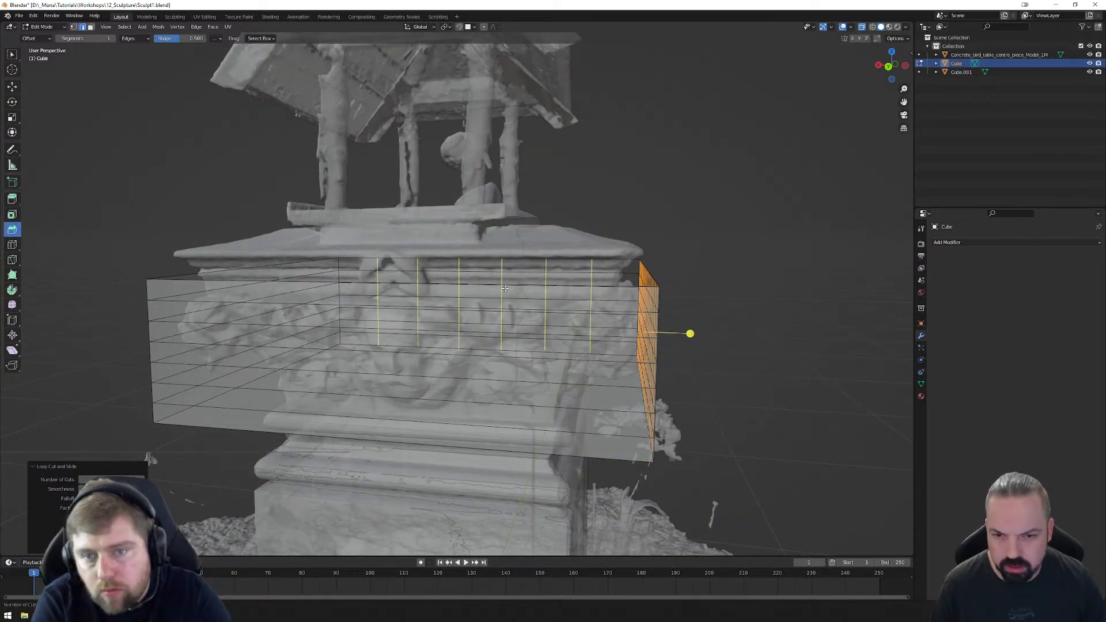
scroll(505, 284, up, 18)
scroll(505, 285, up, 2)
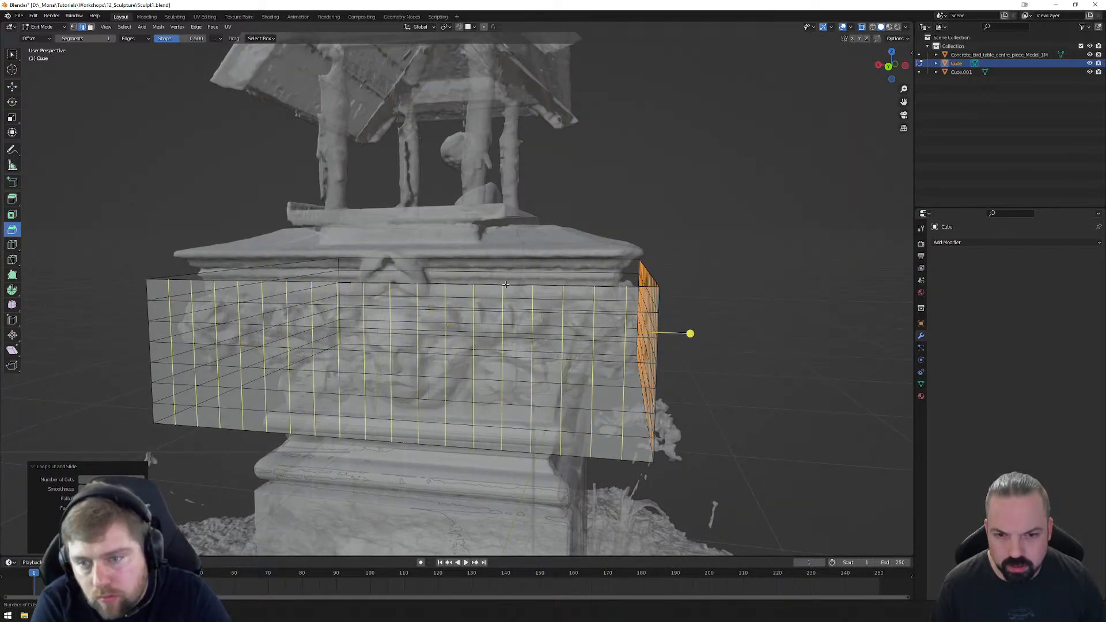
click(507, 282)
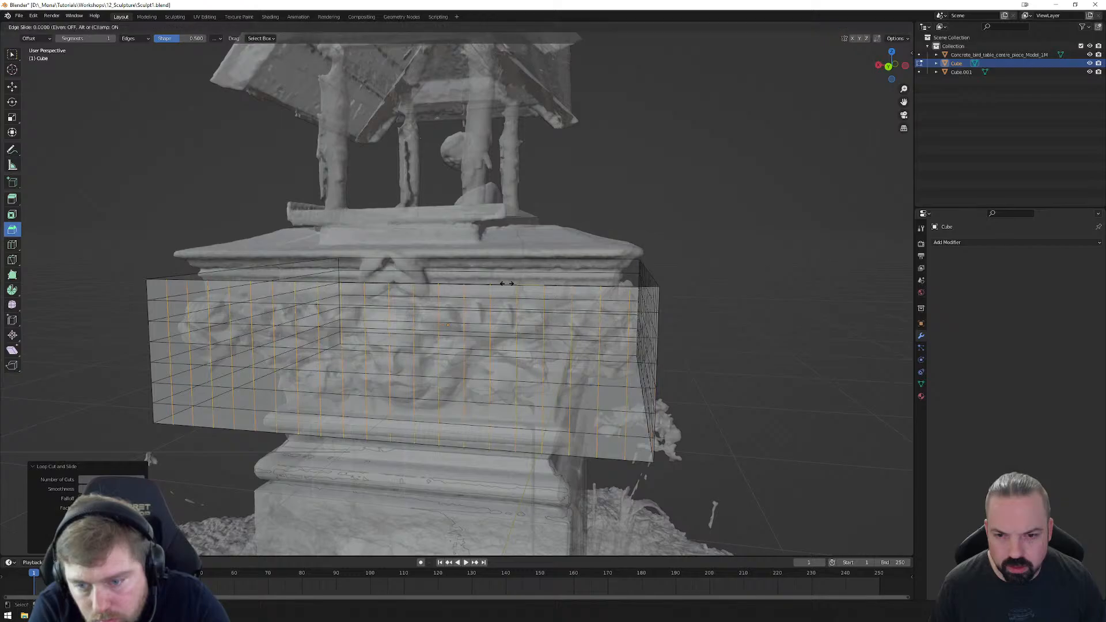
middle_drag(361, 374, 537, 327)
middle_drag(411, 299, 297, 316)
scroll(298, 316, up, 12)
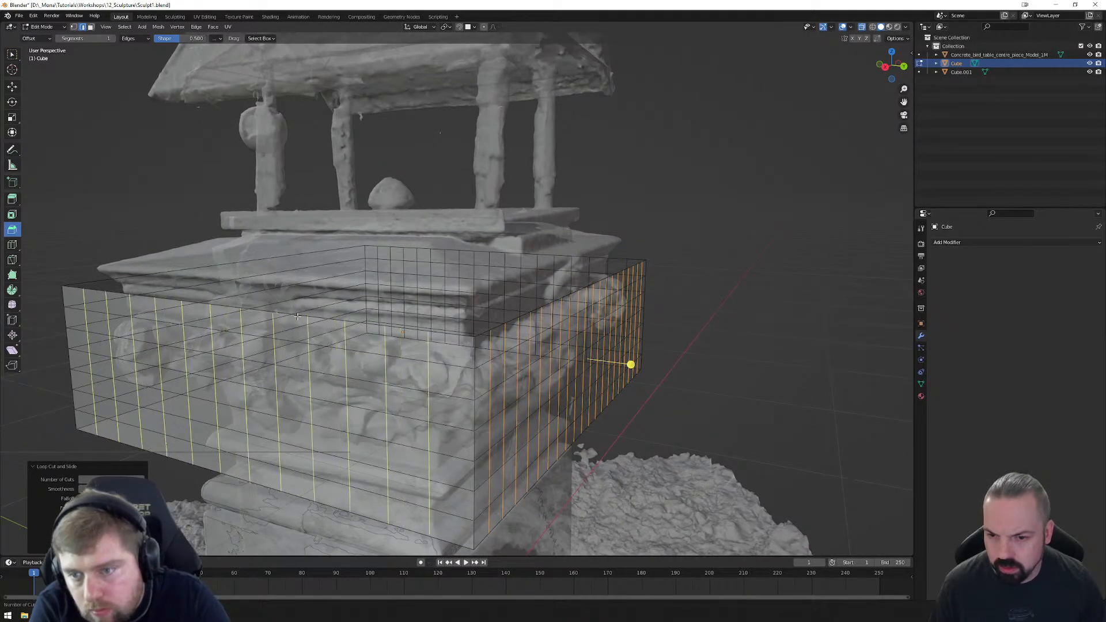
click(298, 317)
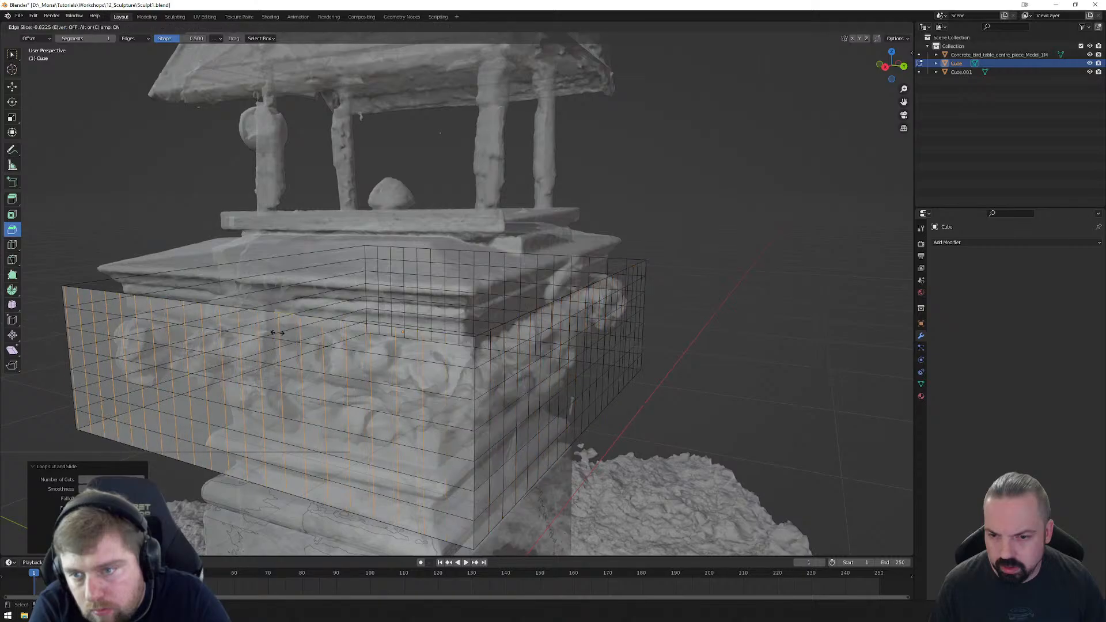
middle_drag(298, 317, 327, 343)
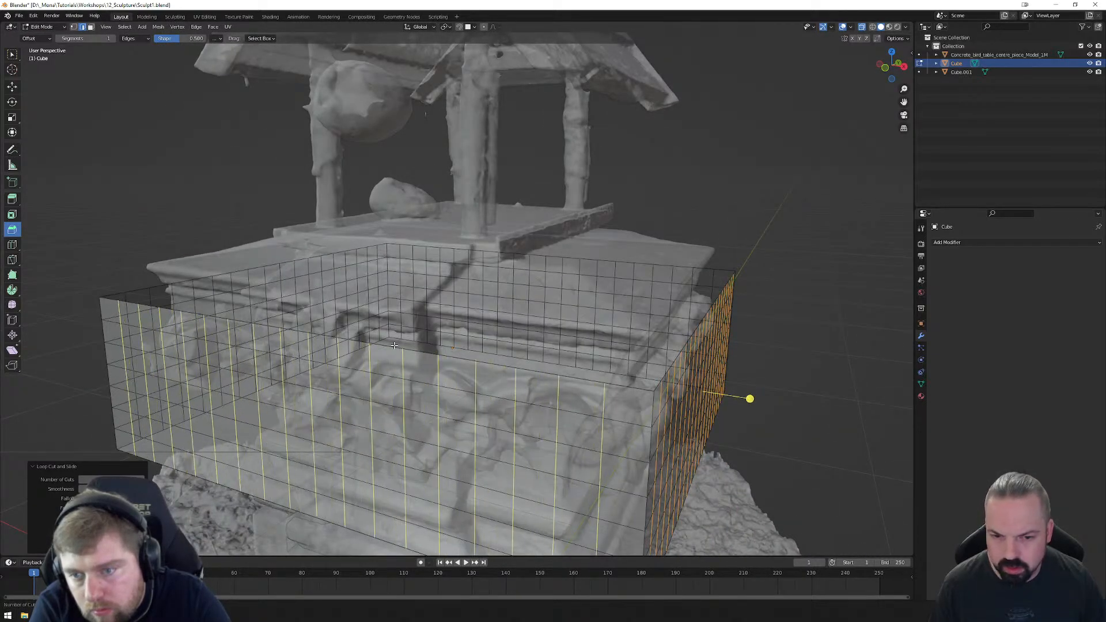
drag(394, 345, 401, 341)
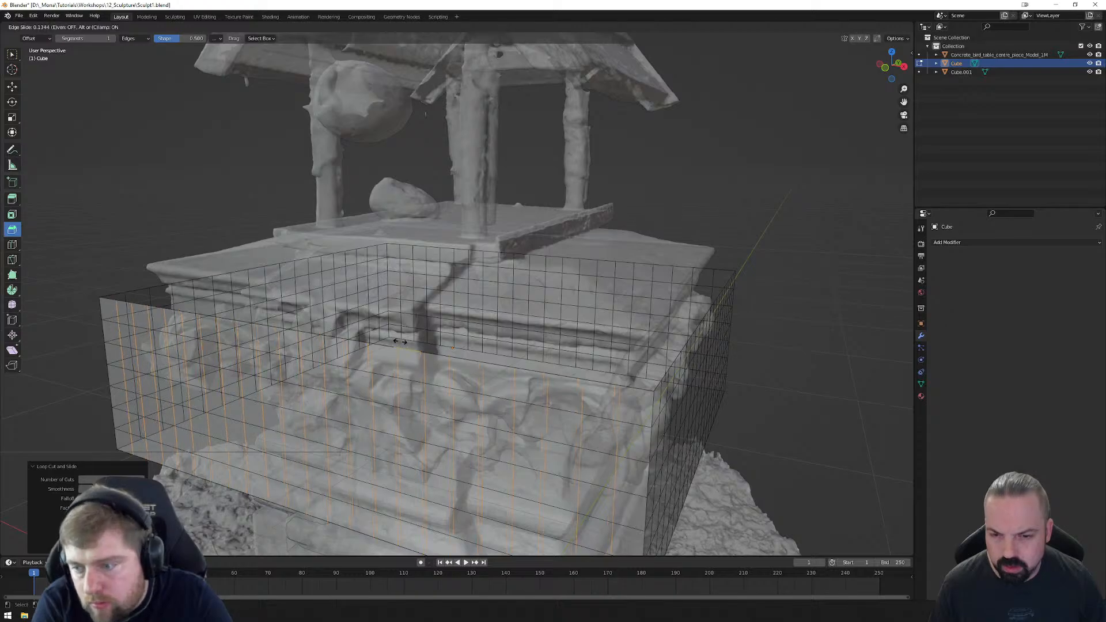
click(401, 341)
key(Tab)
Step: Select the open box around the capital and give it a Shrinkwrap modifier
middle_drag(448, 377, 454, 377)
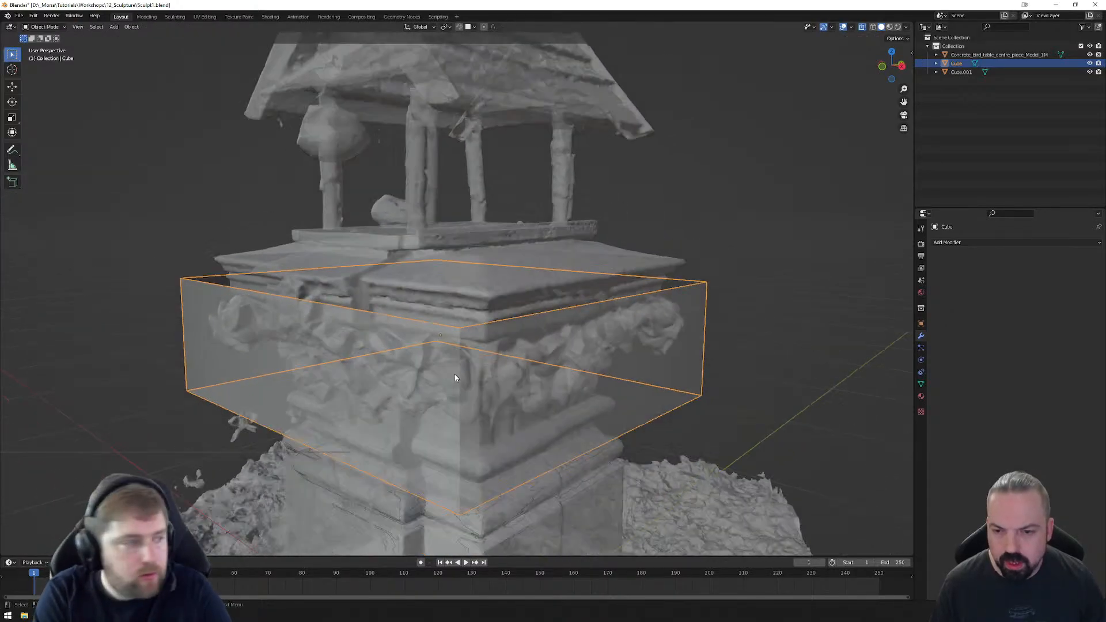
scroll(455, 378, down, 5)
click(535, 413)
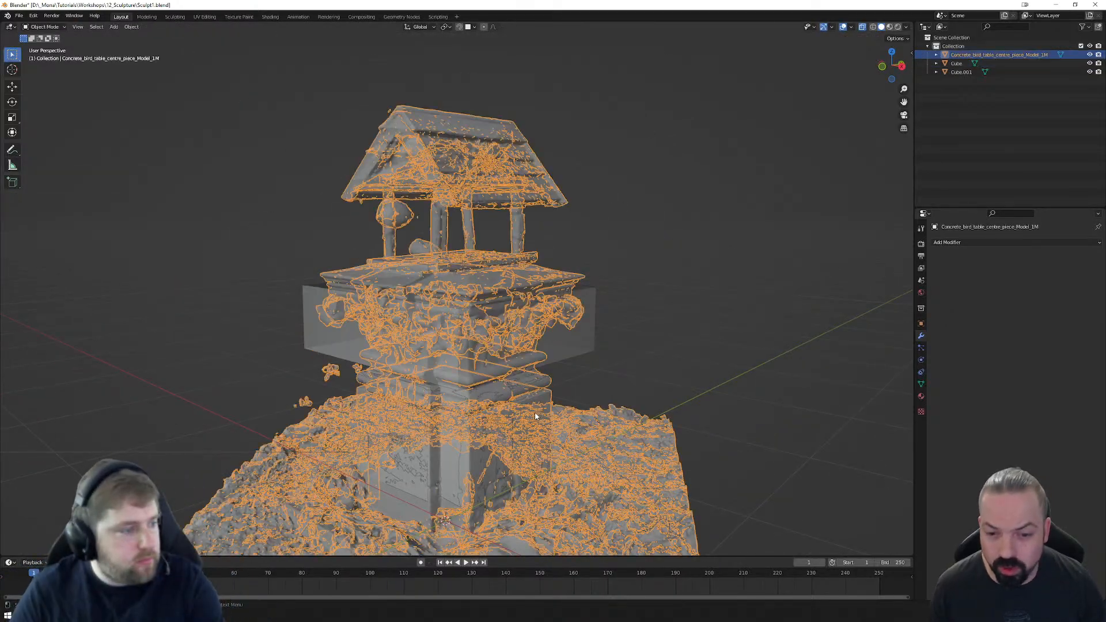
click(541, 413)
click(575, 346)
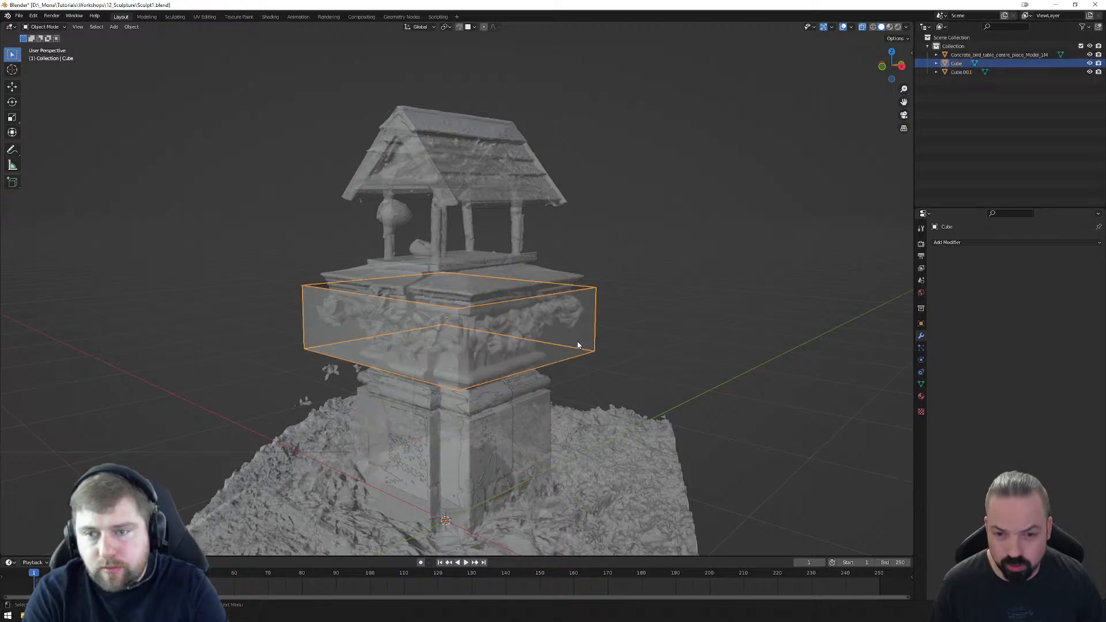
mouse_move(626, 330)
middle_down()
mouse_move(603, 321)
mouse_move(638, 320)
middle_up()
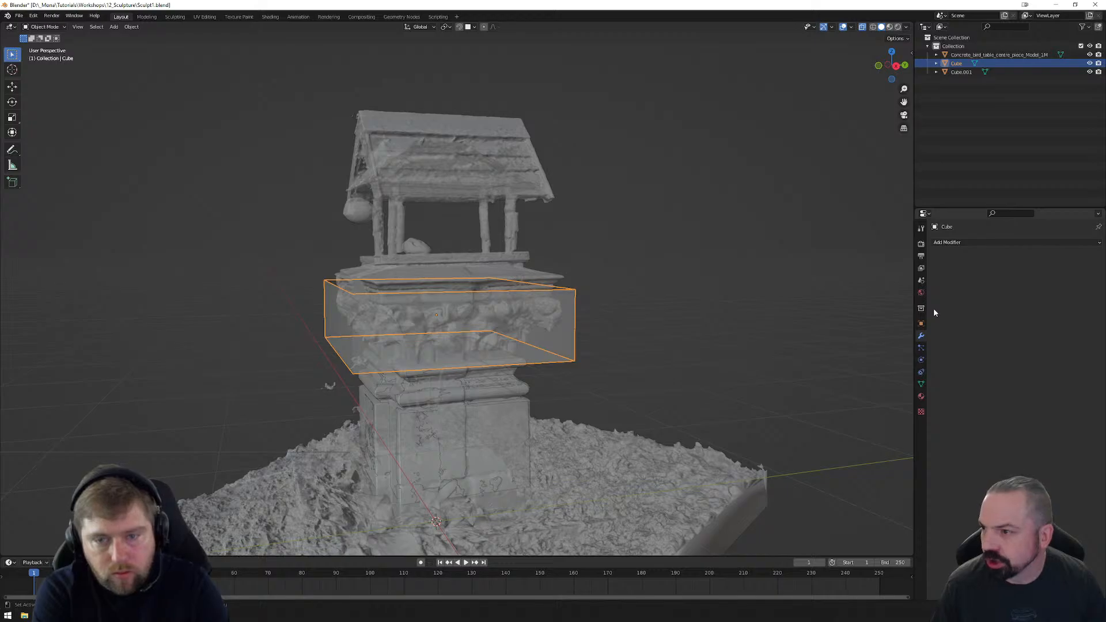
click(968, 243)
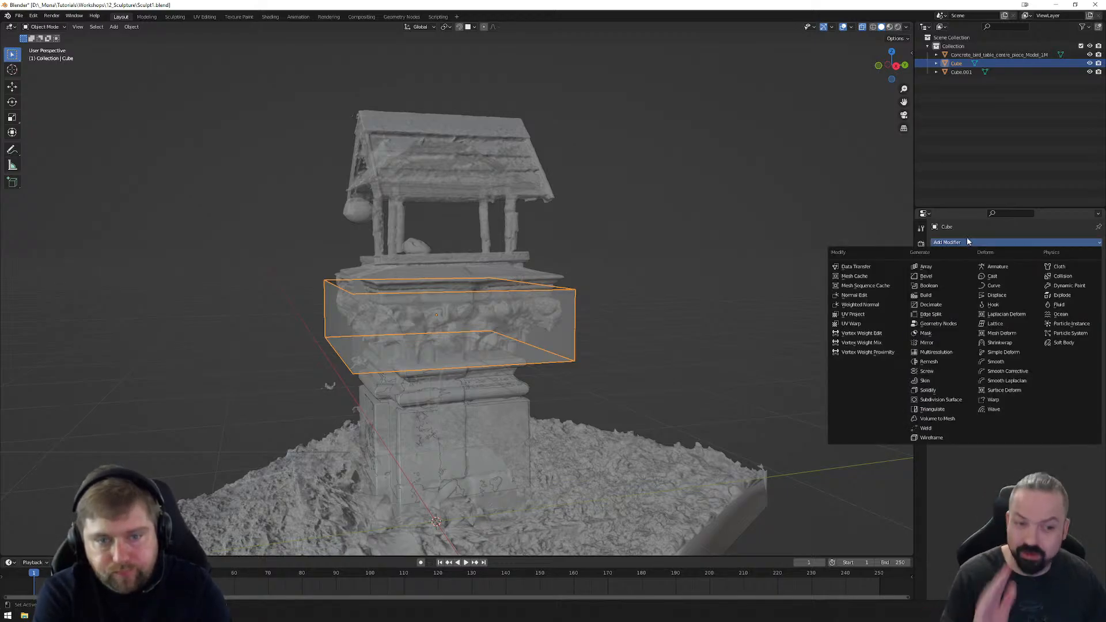
click(963, 242)
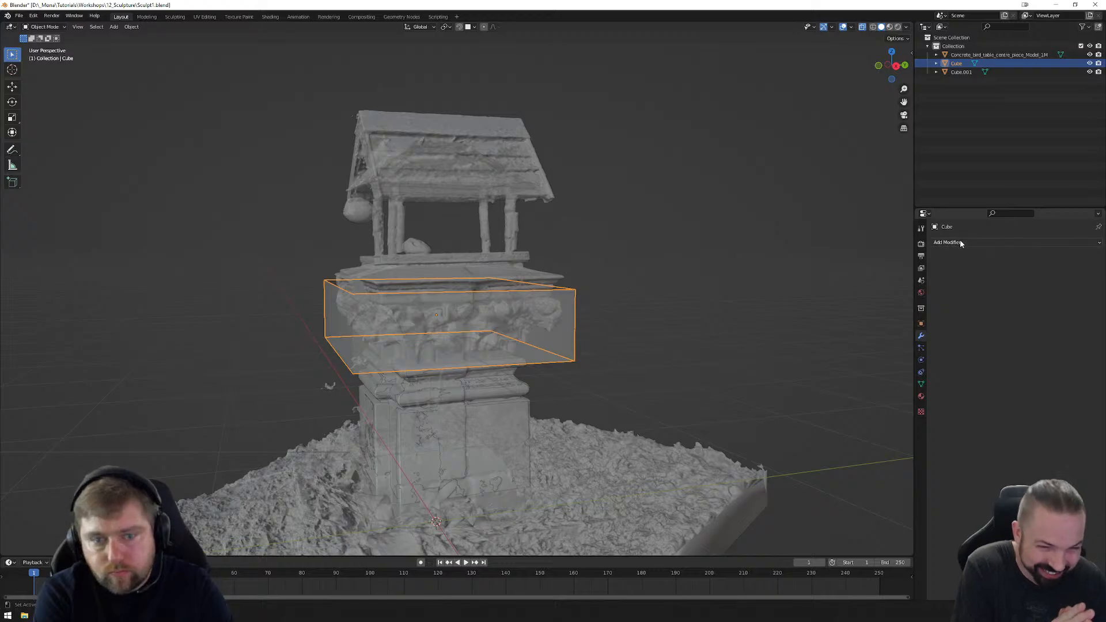
click(960, 244)
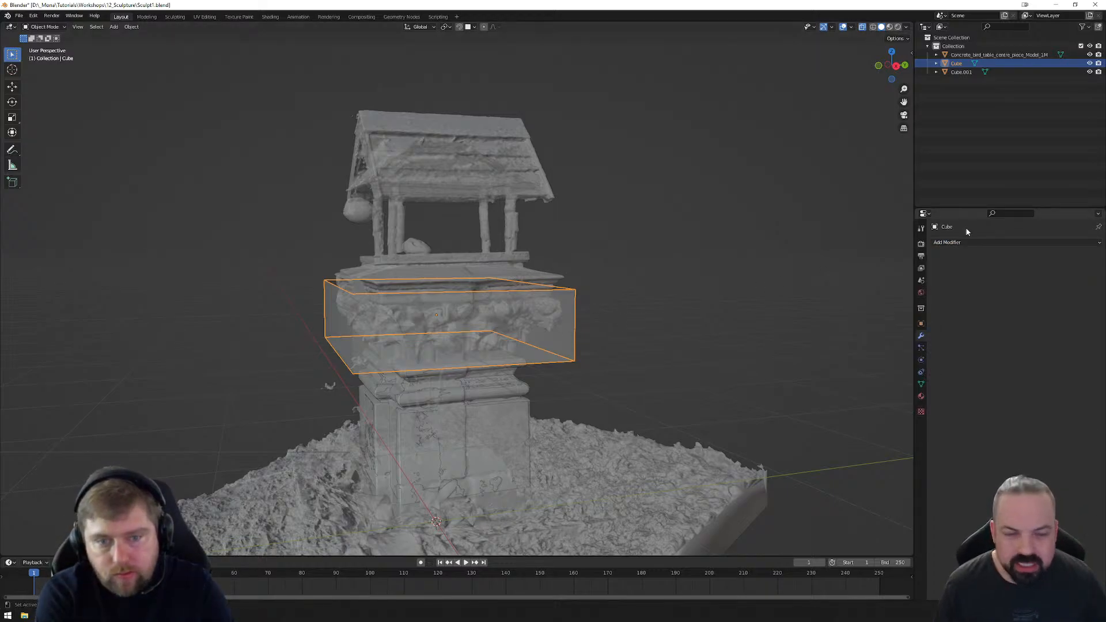
click(963, 242)
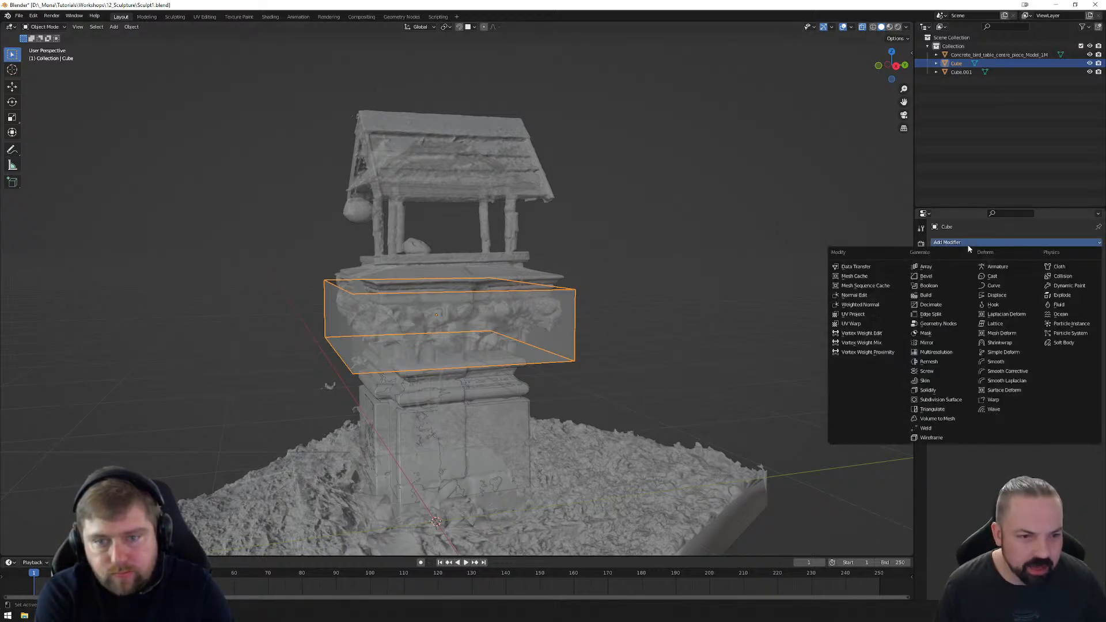
click(1001, 343)
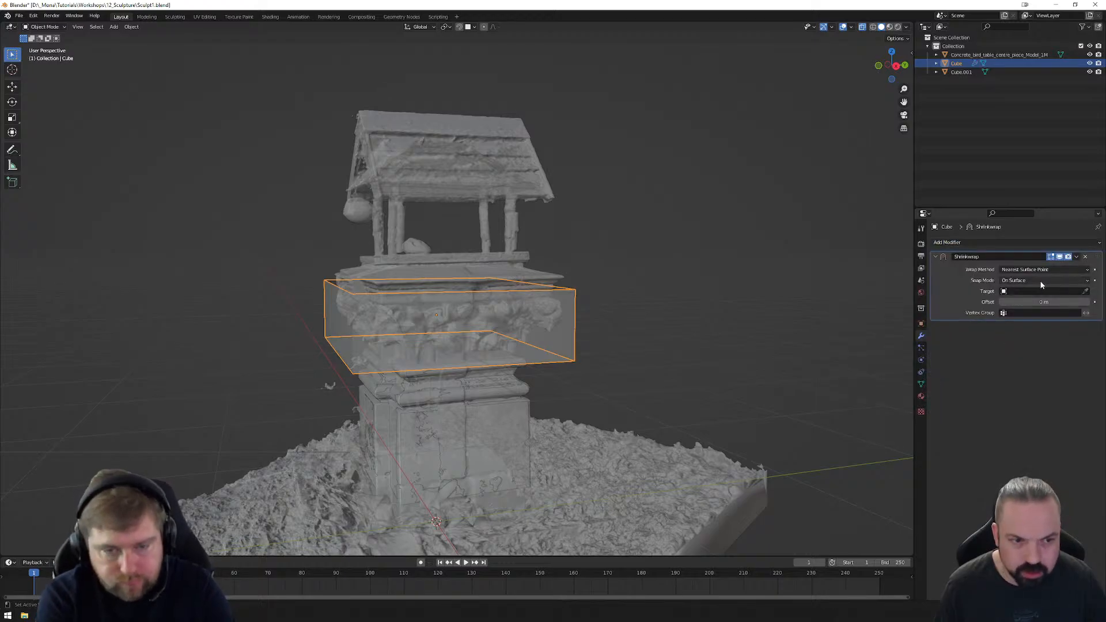
Step: Set the bird table scan as the Shrinkwrap target and the offset to 0.01 m
click(1086, 292)
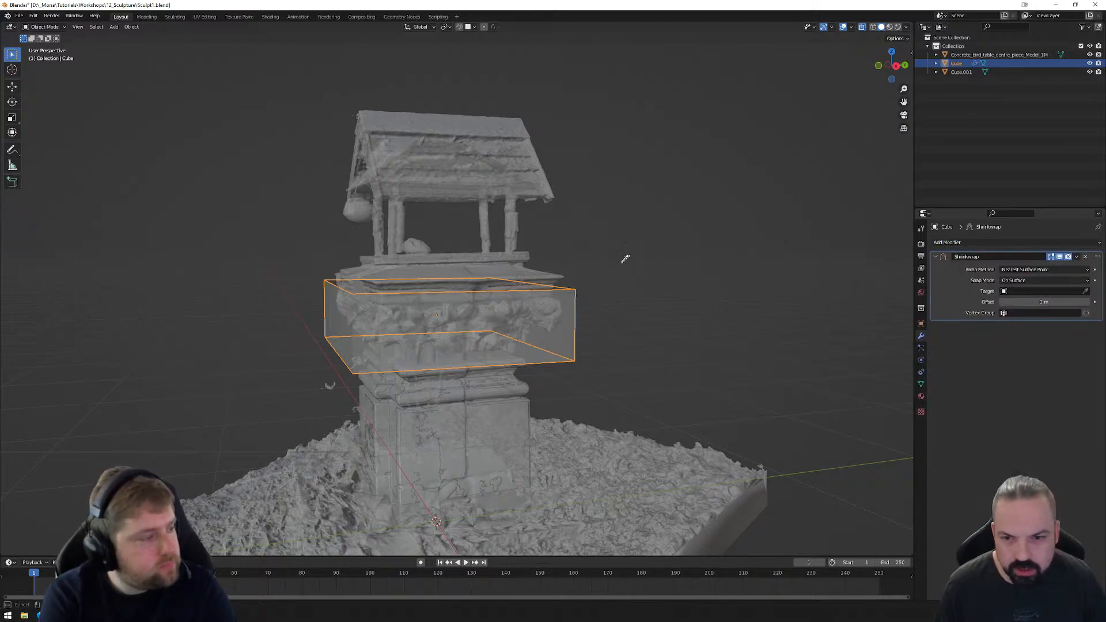
click(548, 265)
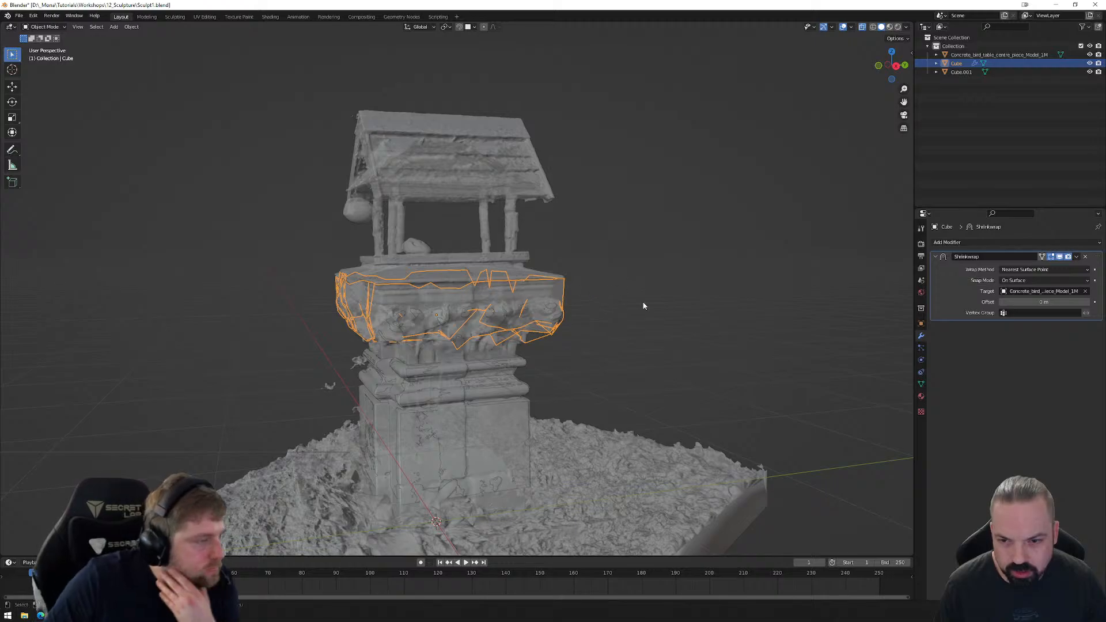
middle_drag(644, 306, 678, 300)
scroll(602, 303, up, 2)
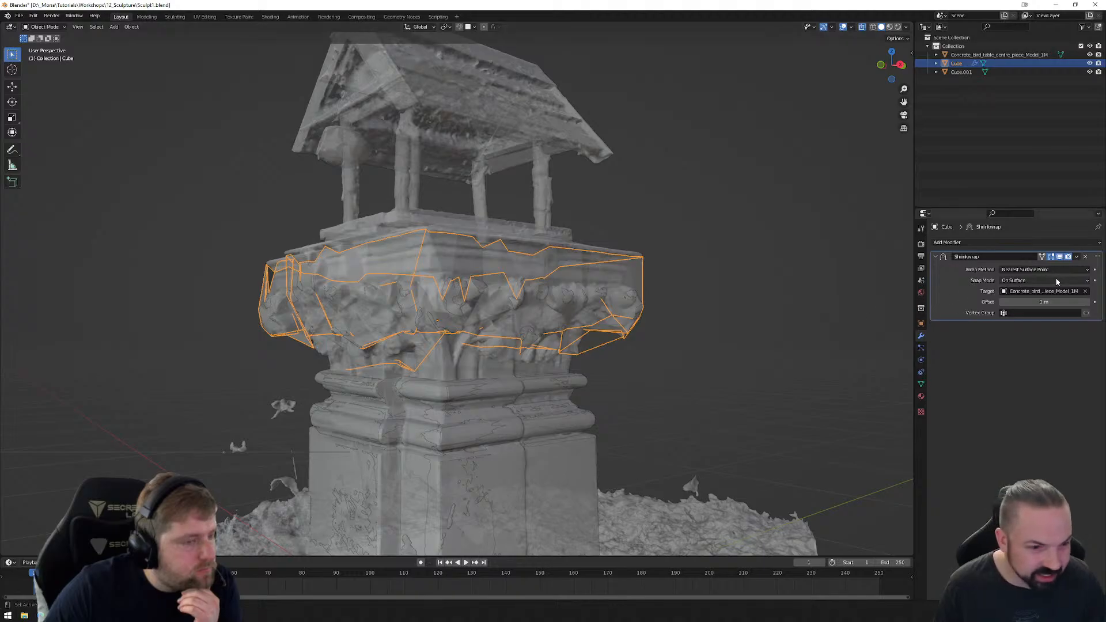
mouse_move(1040, 301)
mouse_down()
mouse_move(1051, 302)
mouse_move(1042, 301)
mouse_up()
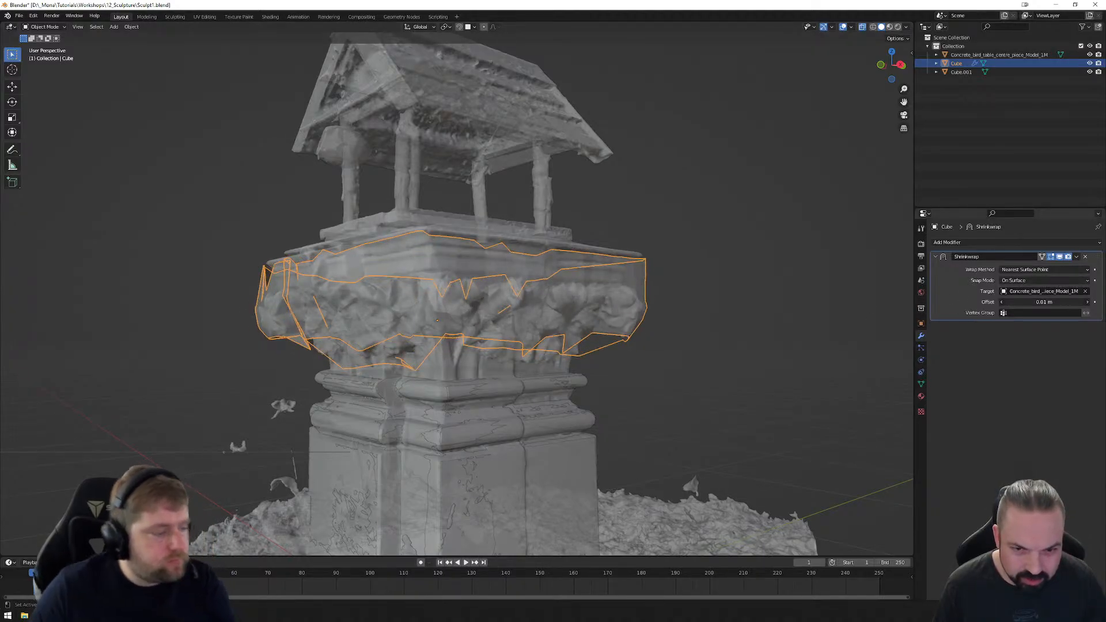
Step: Try the Inside, Outside, Outside Surface and Above Surface snap modes of the Shrinkwrap, and return to On Surface
click(1056, 280)
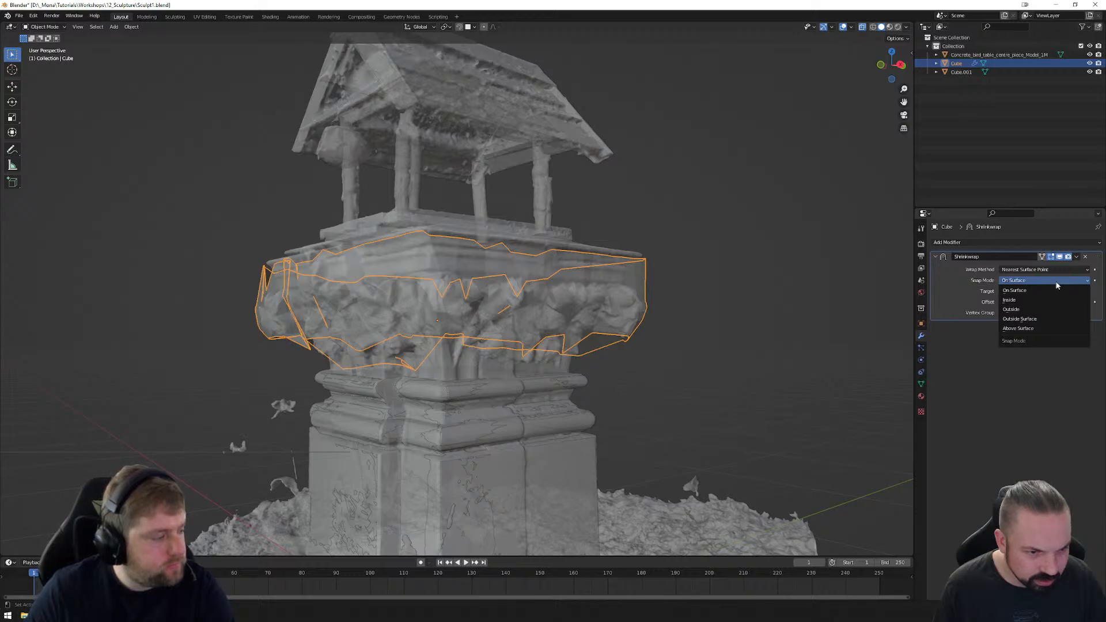
click(1046, 300)
click(1054, 280)
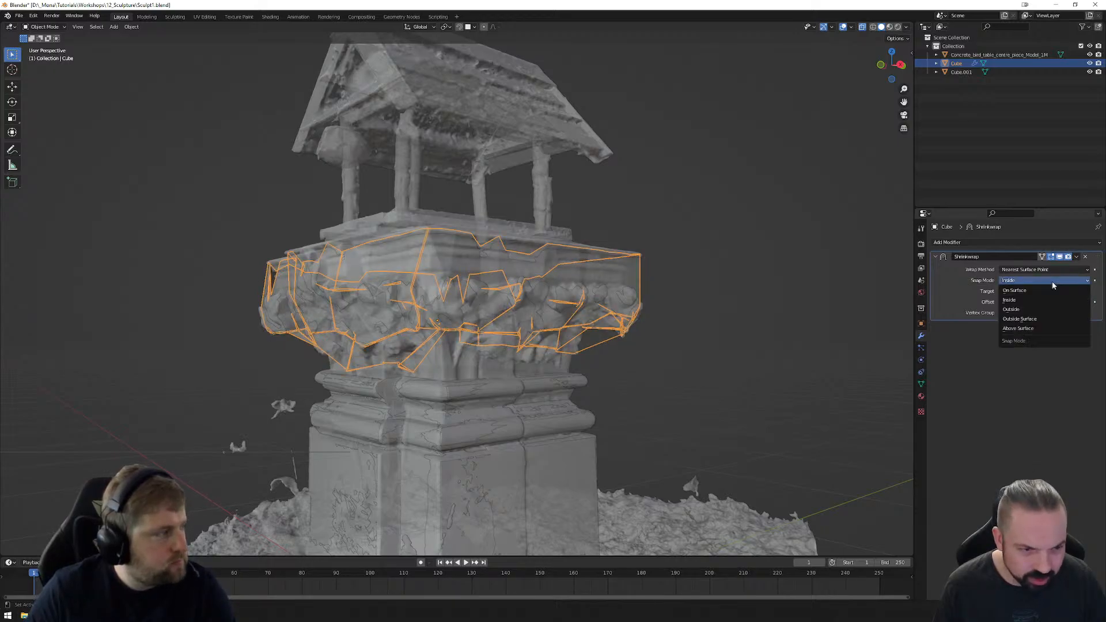
click(1047, 310)
click(1044, 281)
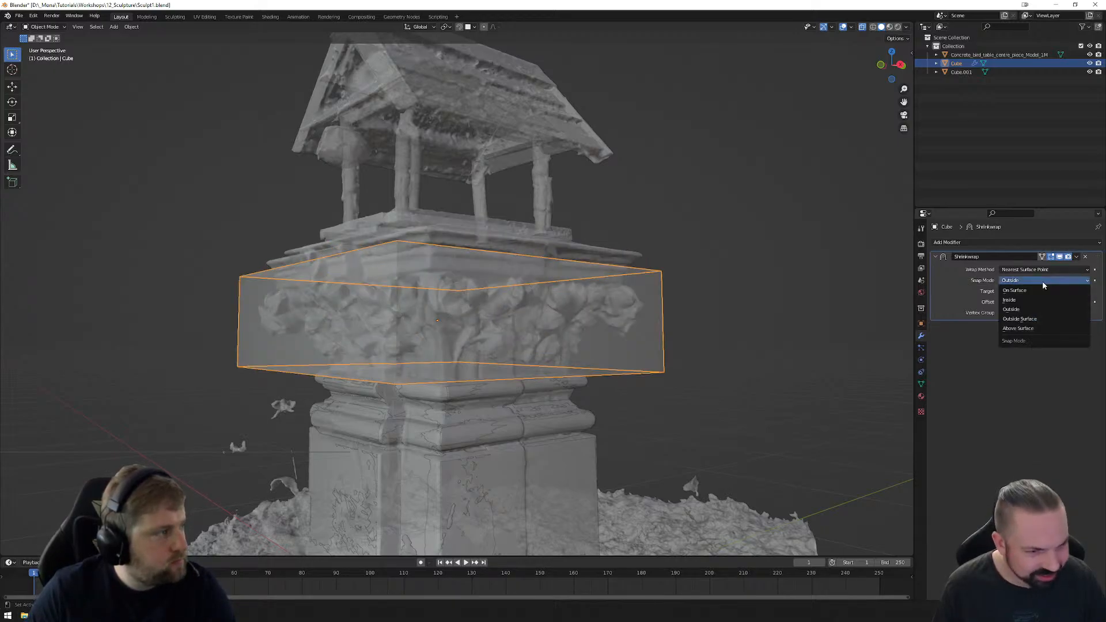
click(1043, 318)
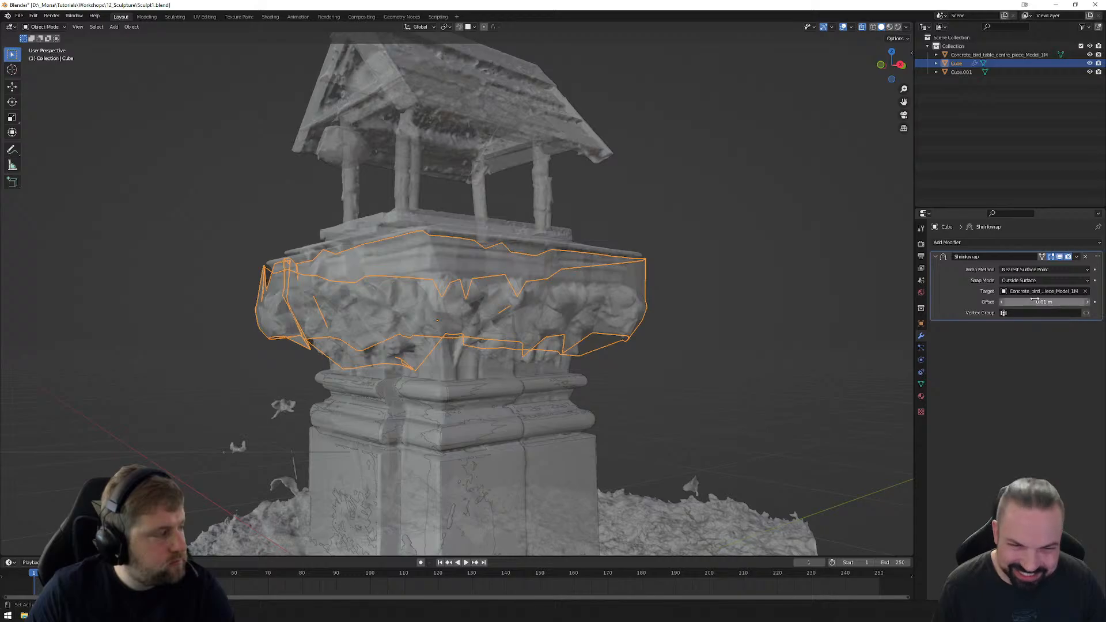
click(1044, 281)
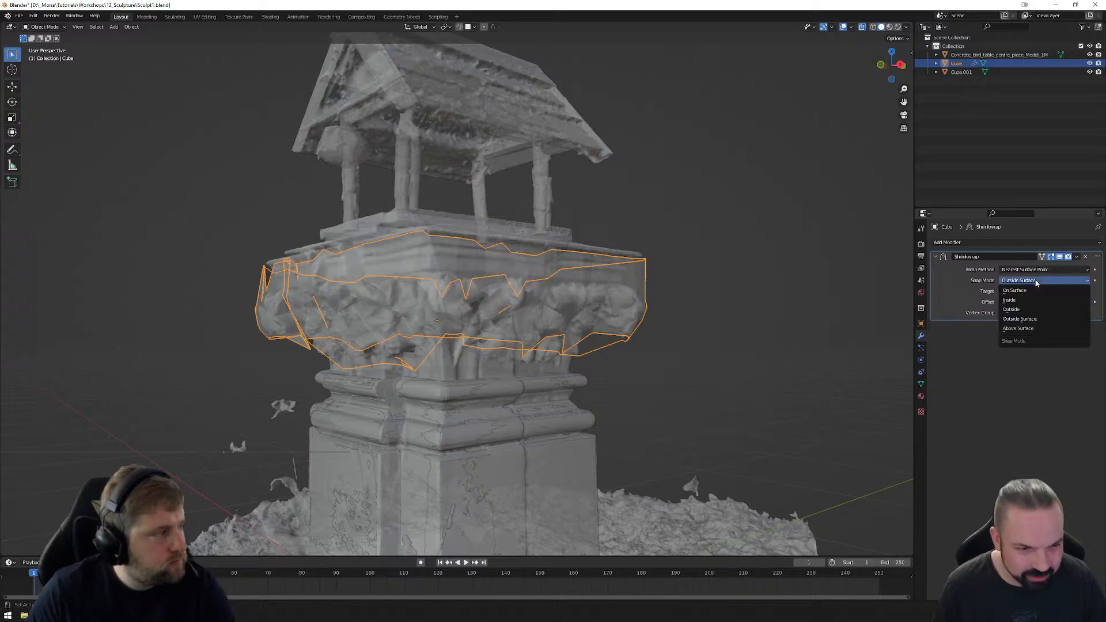
click(1037, 328)
click(1044, 280)
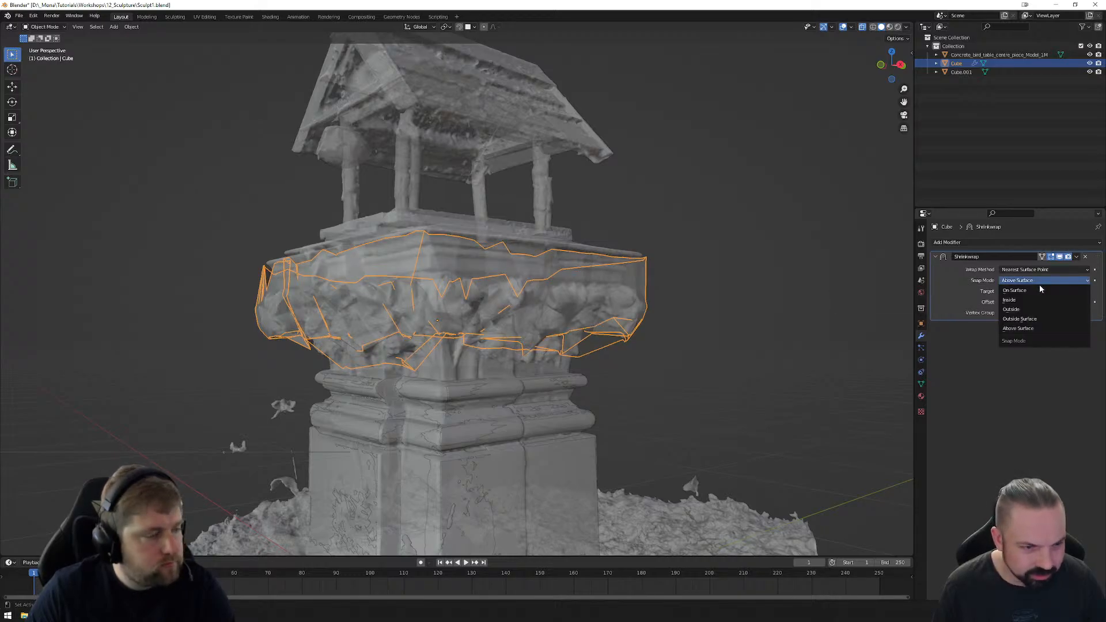
click(1040, 291)
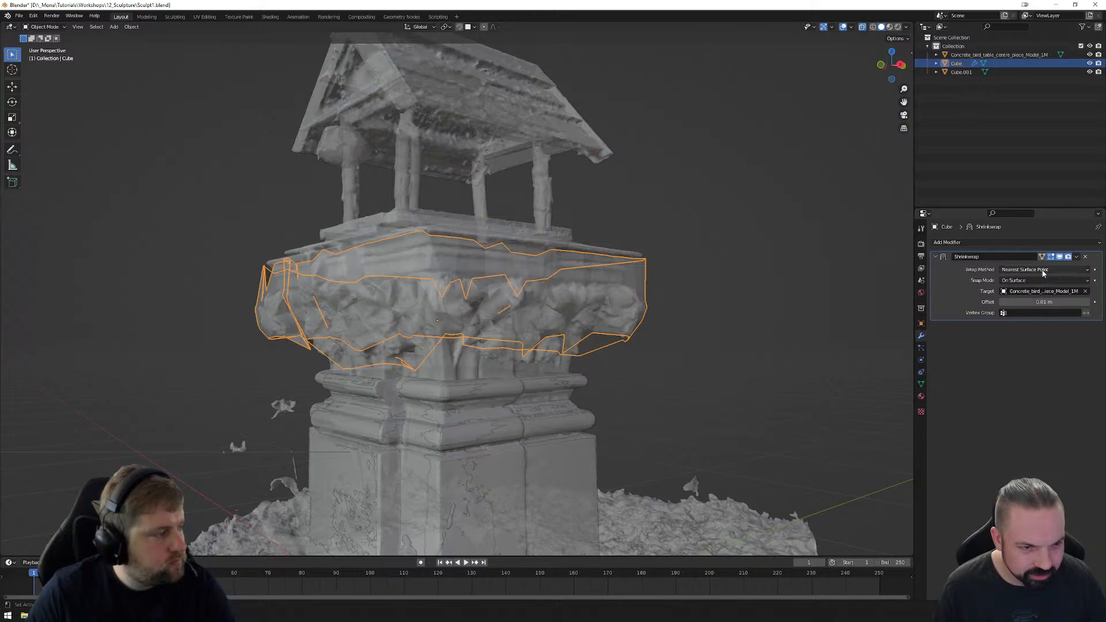
Step: Try the Project wrap method for the Shrinkwrap with the X, Y and Z axes enabled
click(1043, 270)
click(1036, 289)
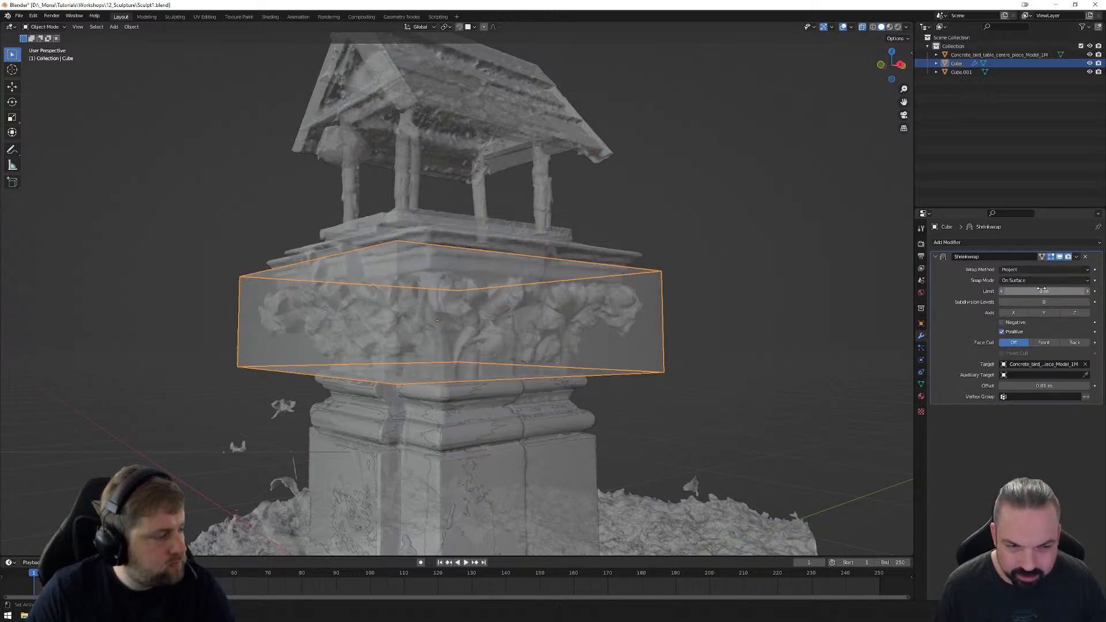
drag(1039, 292, 1039, 292)
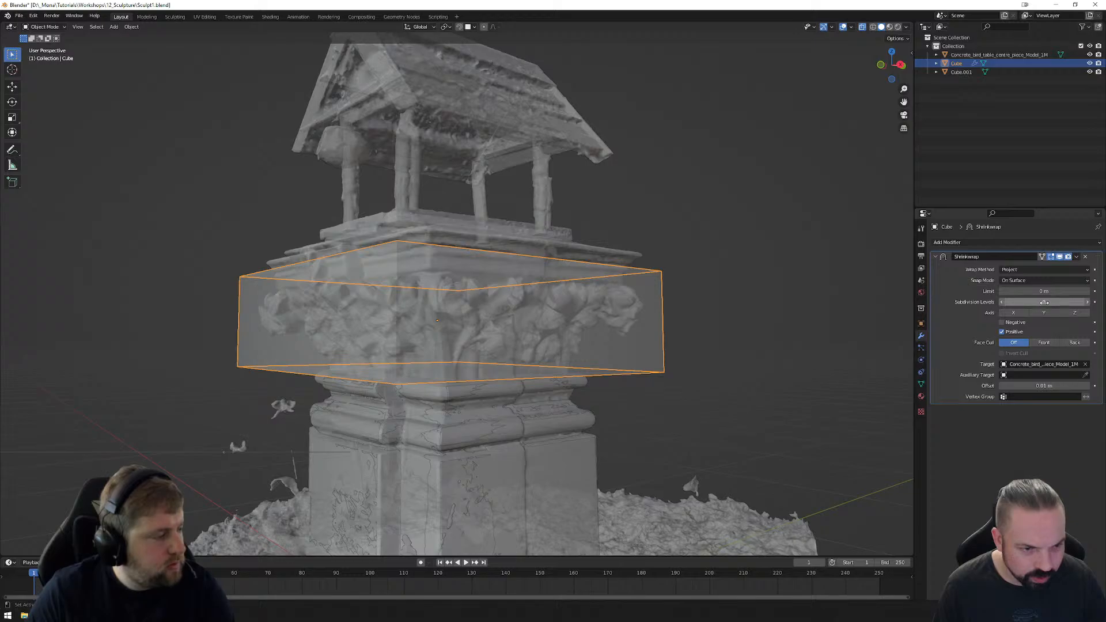
click(1016, 313)
click(1047, 313)
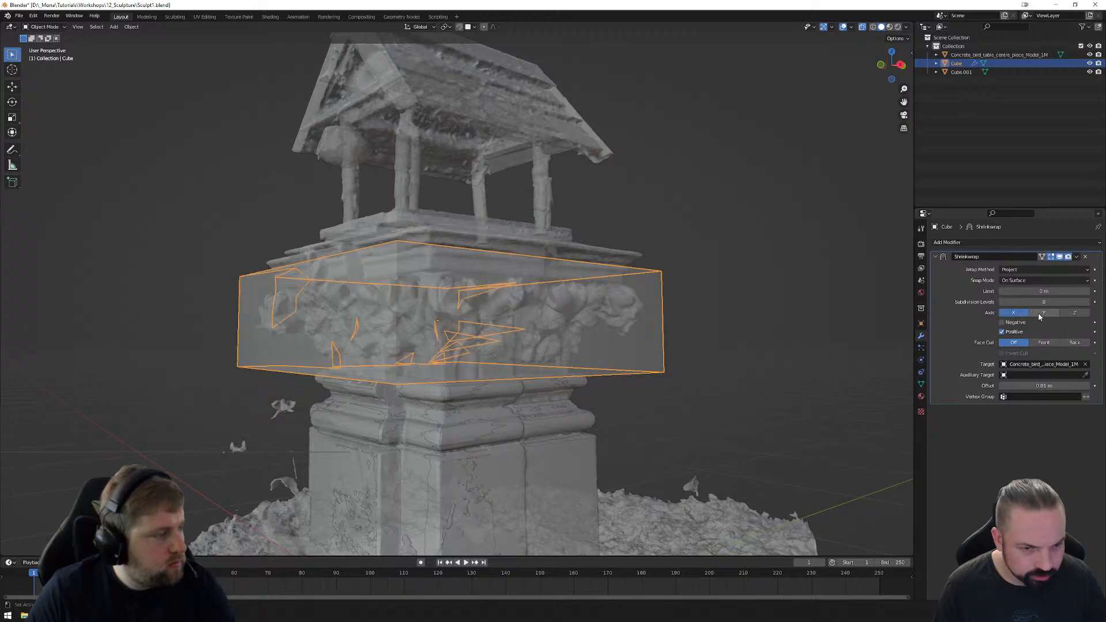
click(1073, 313)
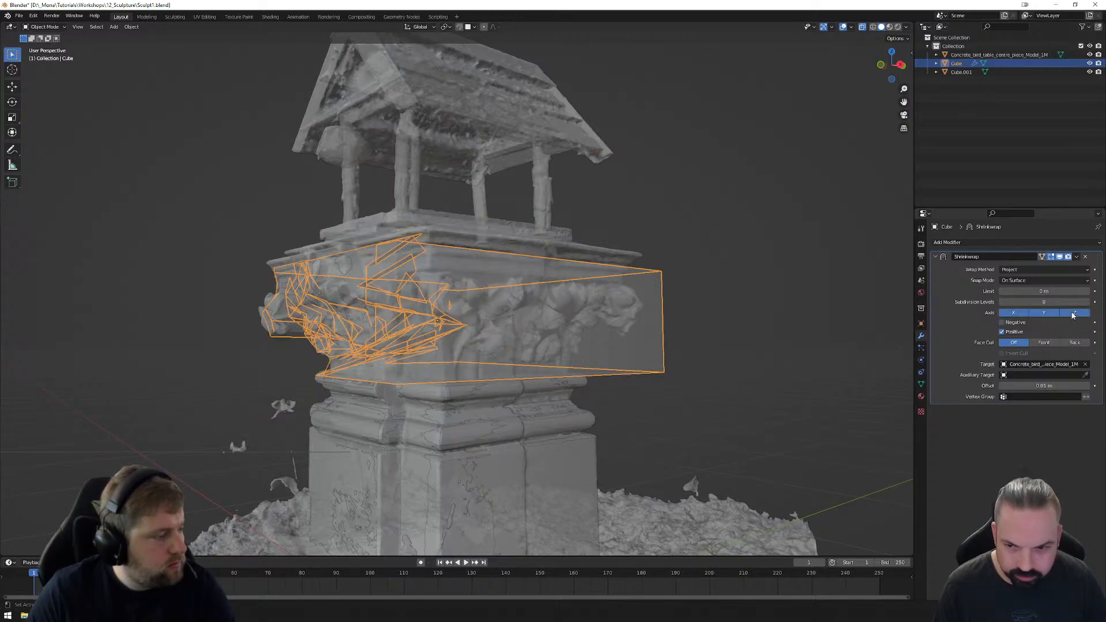
mouse_move(668, 348)
middle_down()
mouse_move(744, 353)
mouse_move(820, 340)
middle_up()
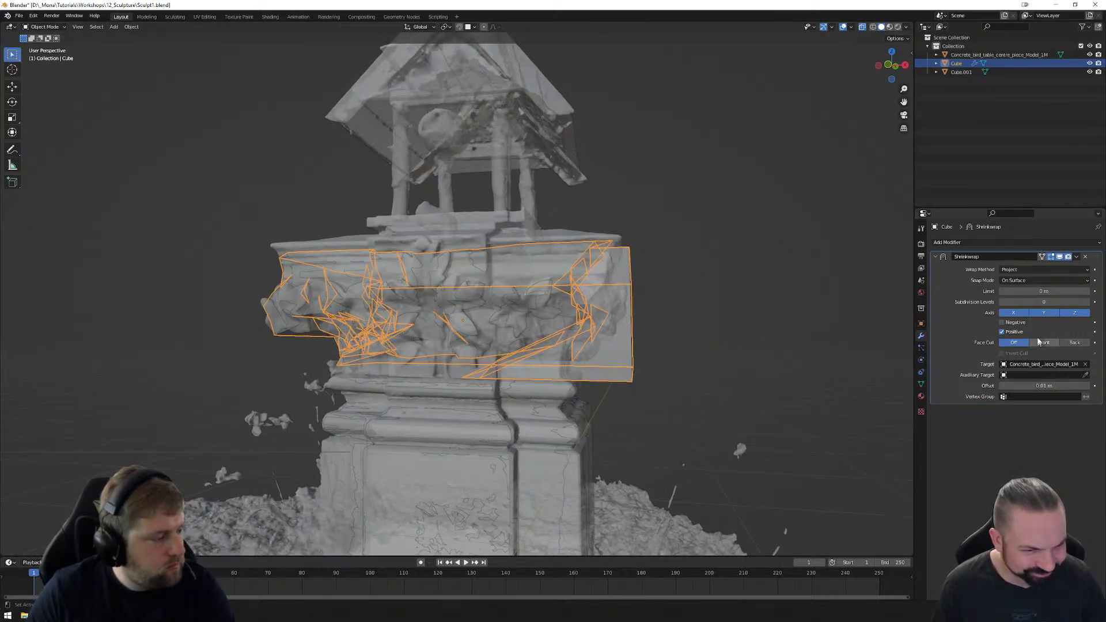
Step: Set the Shrinkwrap's wrap method to Nearest Vertex and check the fit around the capital
click(1031, 271)
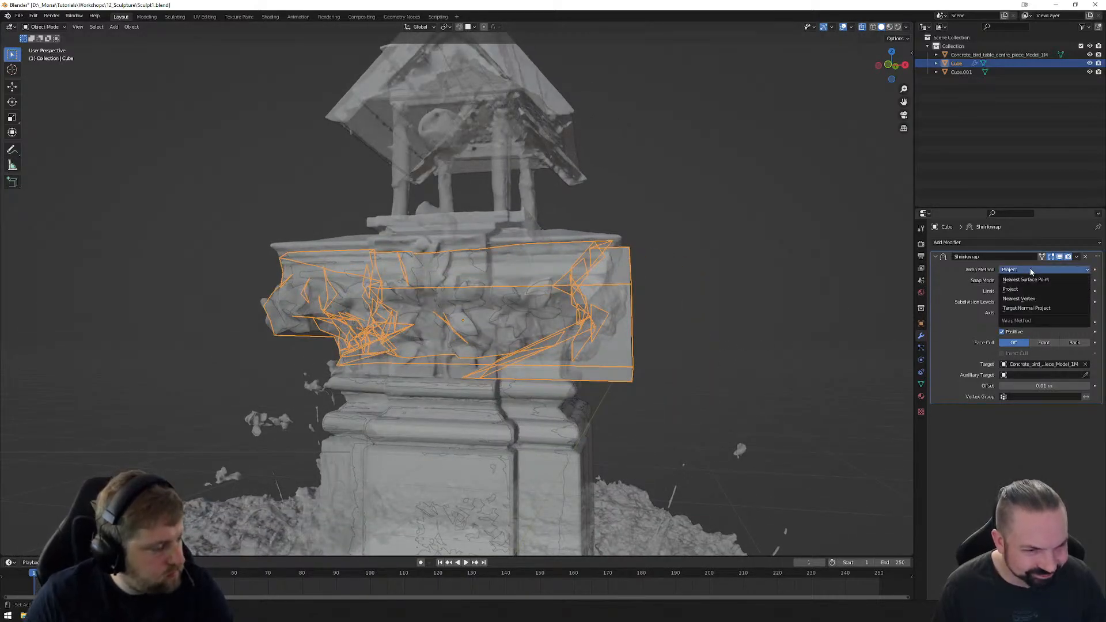
click(1019, 298)
middle_drag(728, 341, 683, 348)
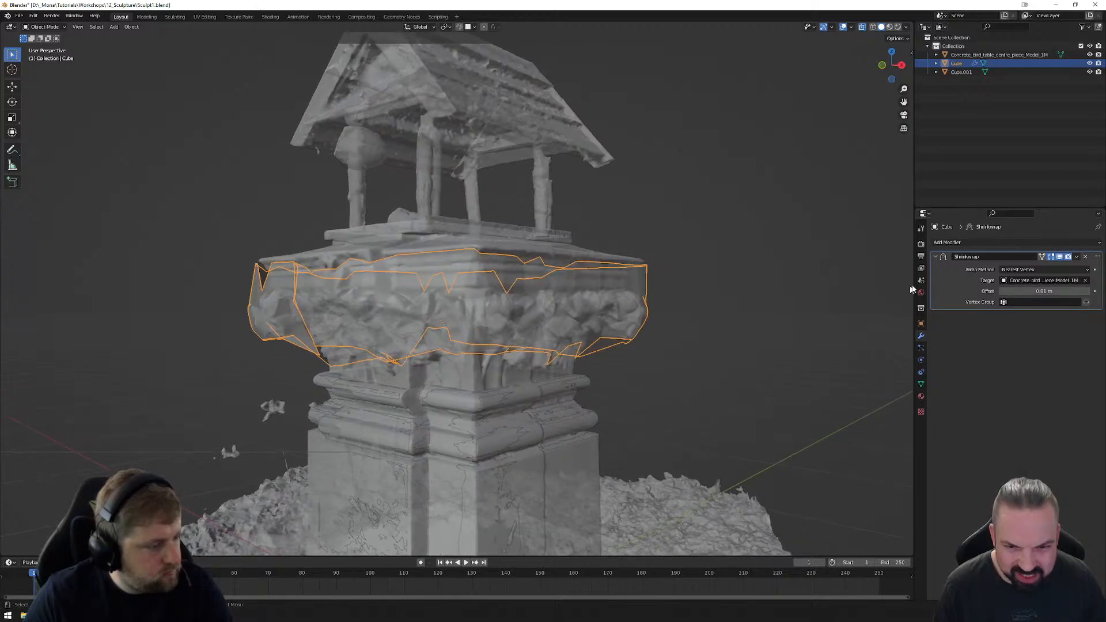
Step: Try the Target Normal Project wrap method for the Shrinkwrap, and switch it to Nearest Surface Point
click(1020, 270)
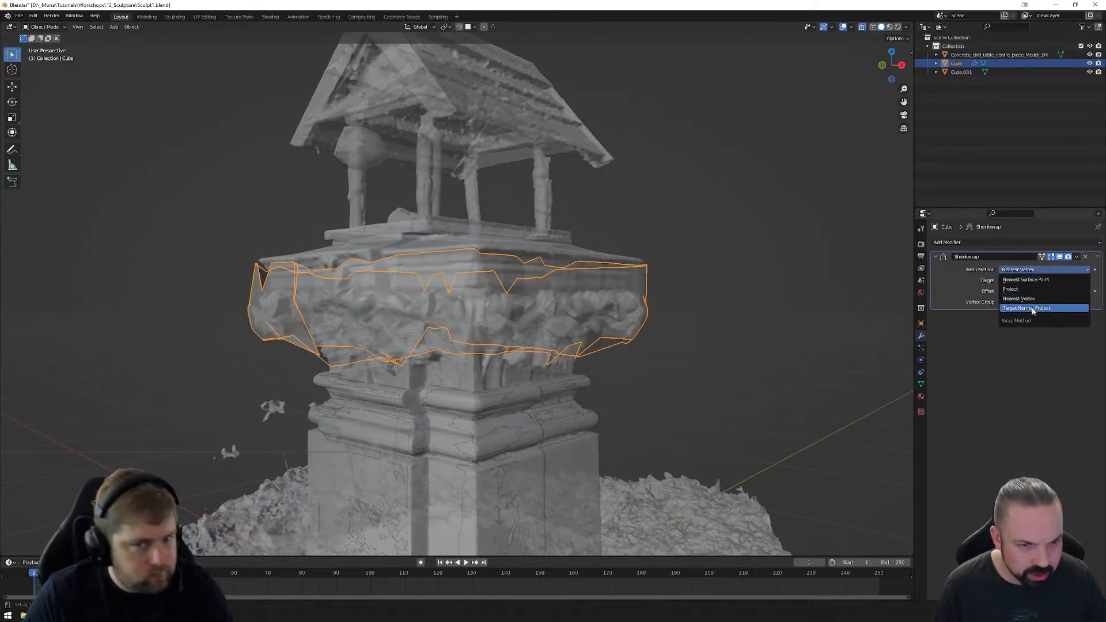
click(1026, 309)
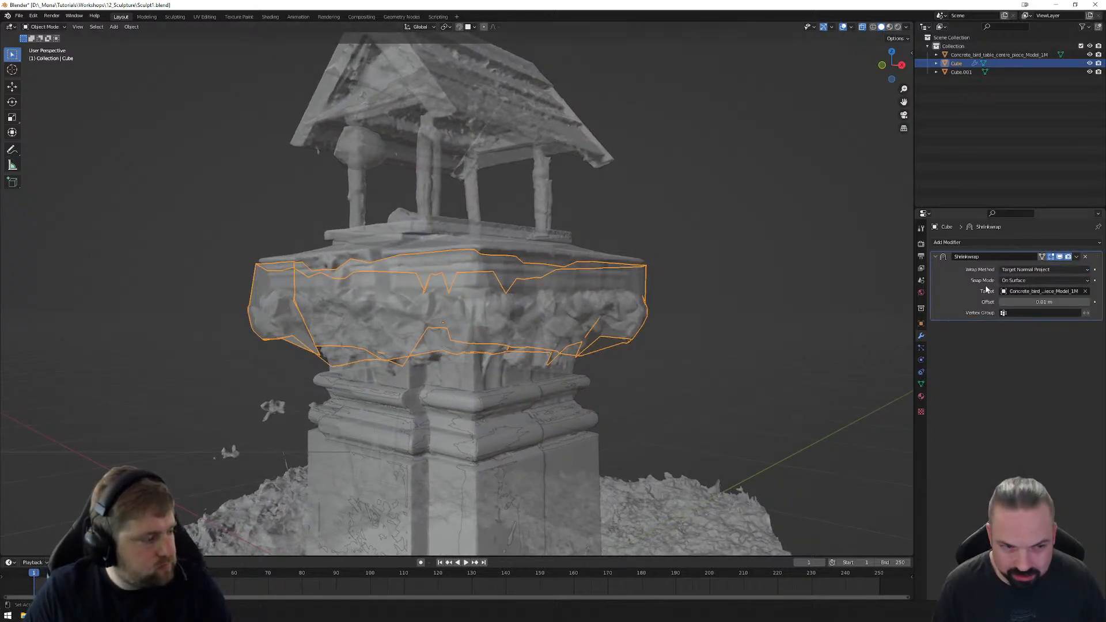
click(1041, 271)
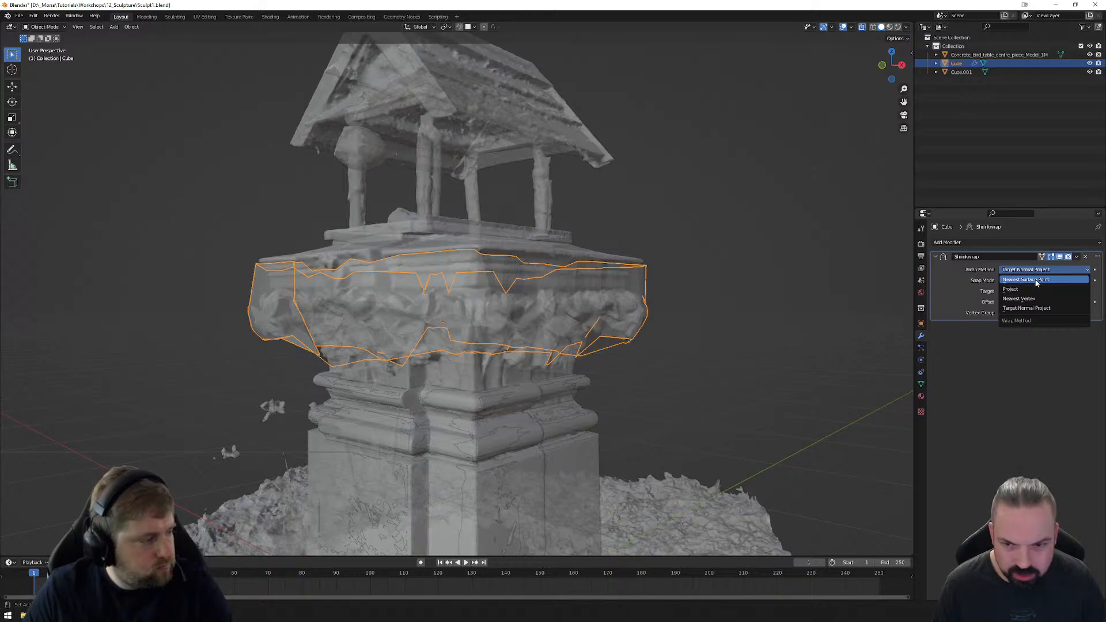
click(1036, 280)
middle_drag(829, 305, 781, 340)
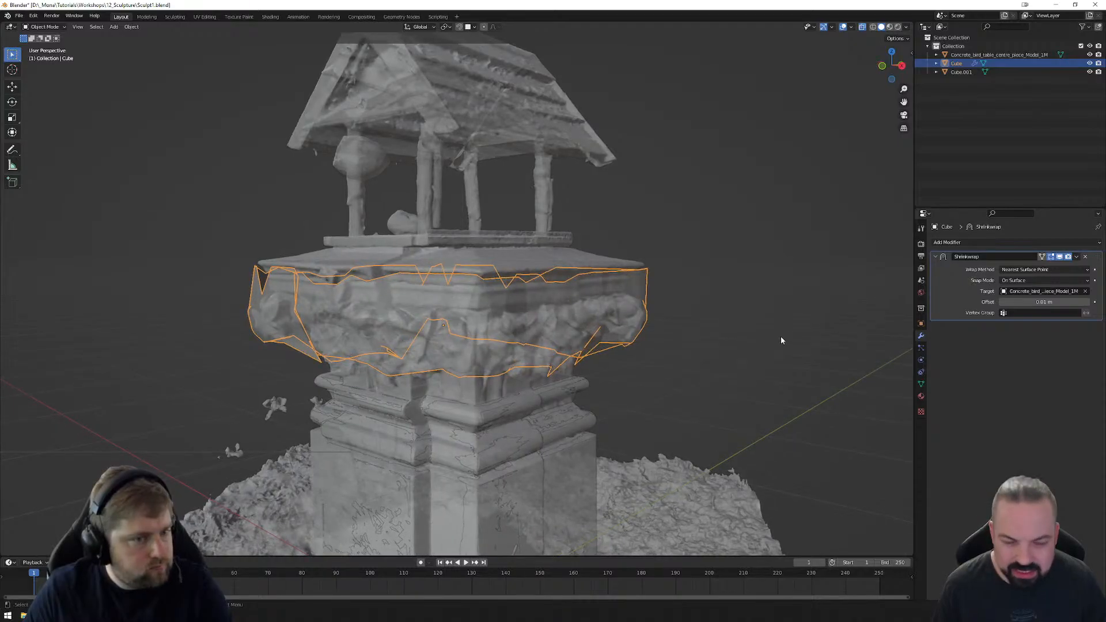
Step: Recheck the Target Normal Project wrap method from the side of the capital, and remove the Shrinkwrap modifier from the box
middle_drag(550, 333, 642, 314)
click(1044, 269)
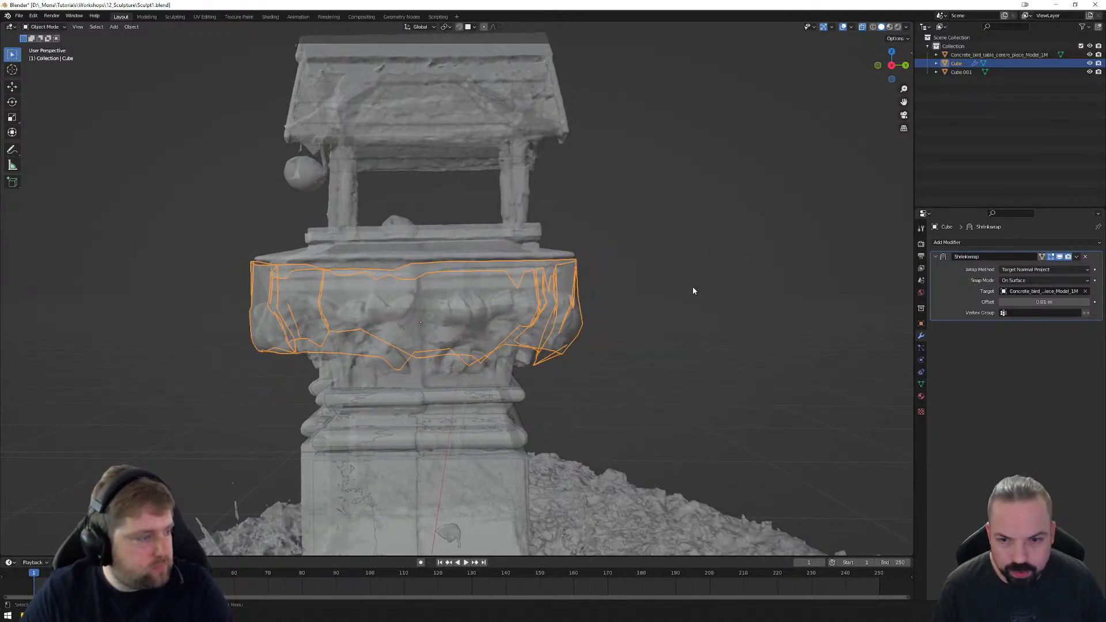
middle_drag(694, 291, 725, 294)
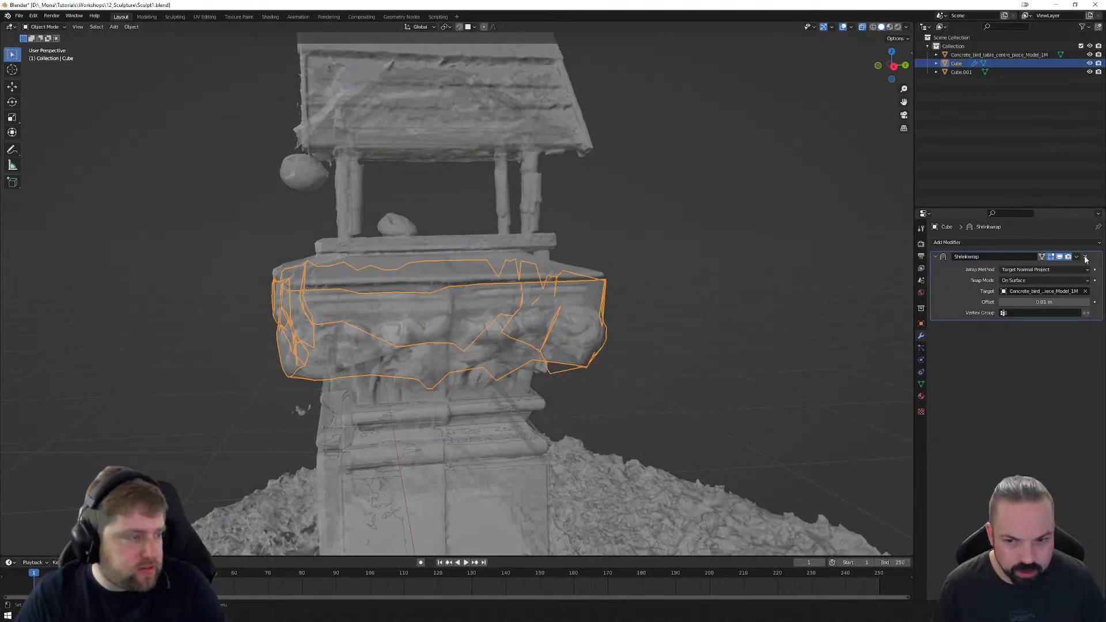
key(ctrl+z)
Step: In the right orthographic view, scale the whole box mesh down along Z to fit the carved band of the capital
middle_drag(672, 351, 713, 271)
click(893, 65)
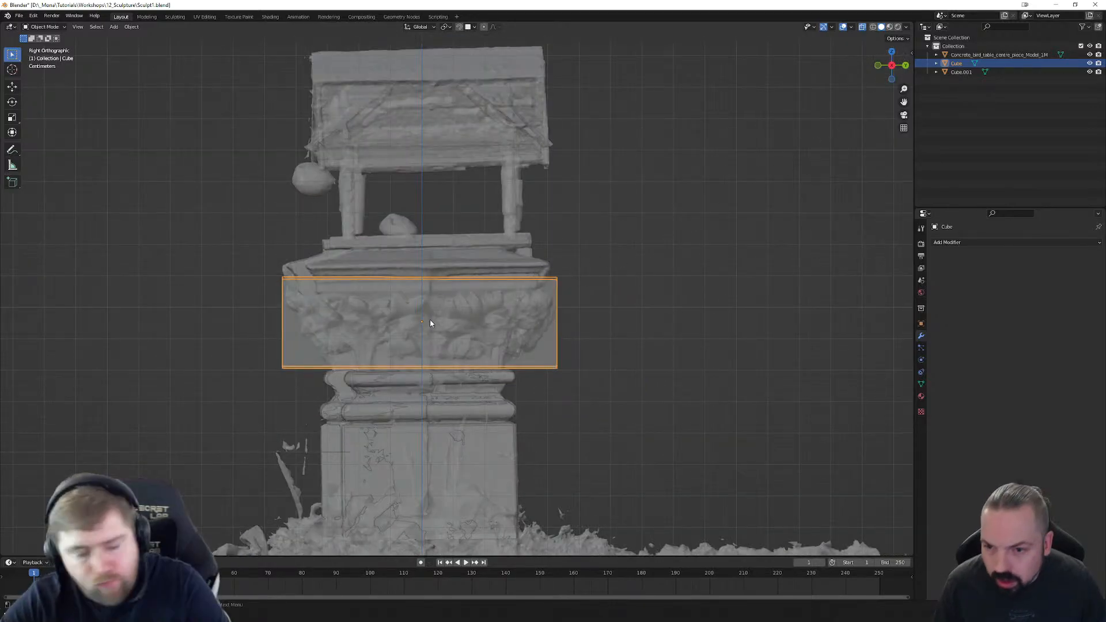
scroll(431, 319, up, 4)
key(Tab)
key(Tab)
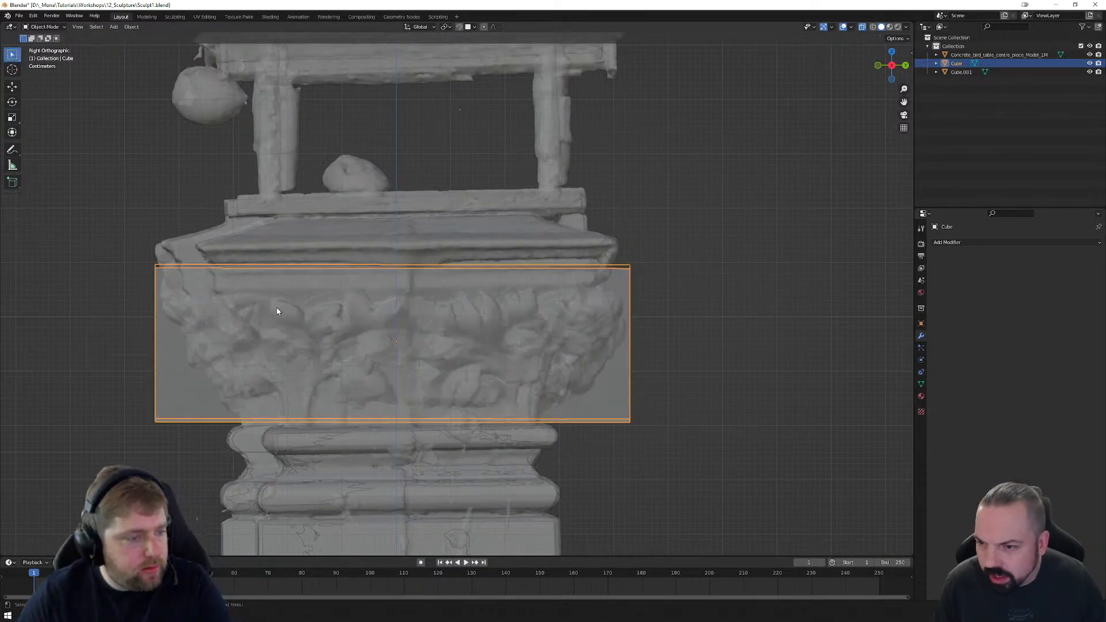
click(124, 363)
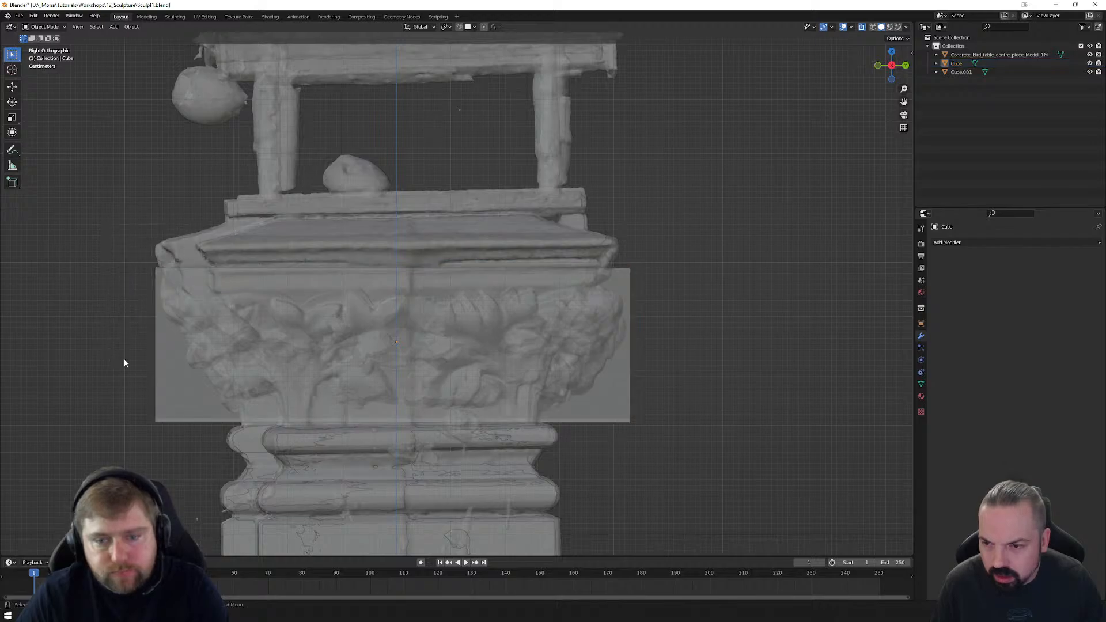
click(168, 329)
key(Tab)
drag(111, 249, 746, 441)
key(s)
key(z)
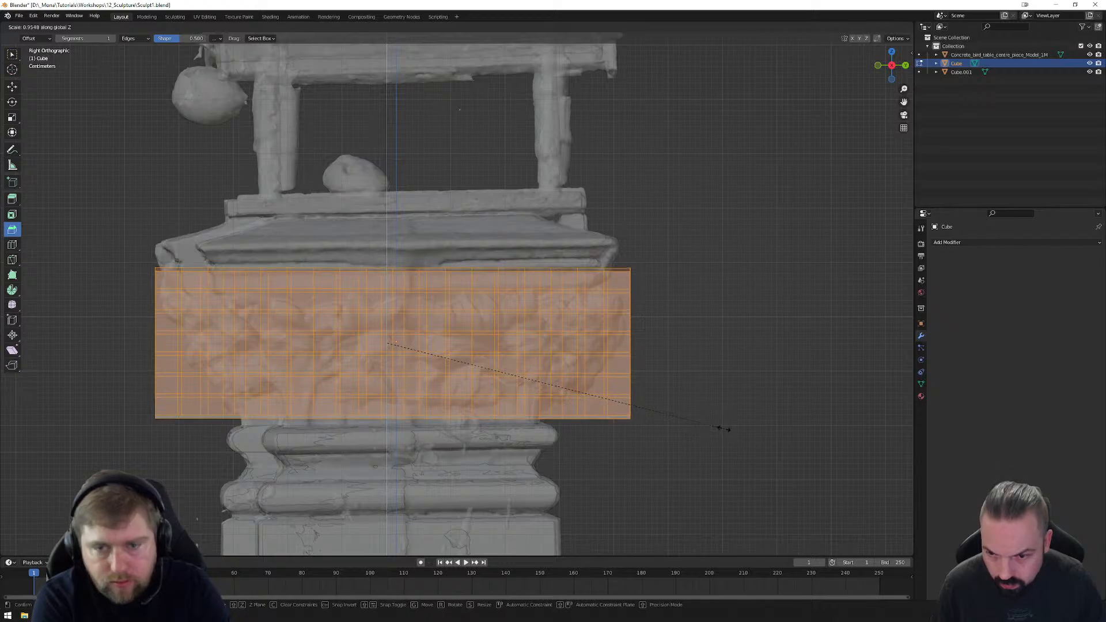
click(685, 394)
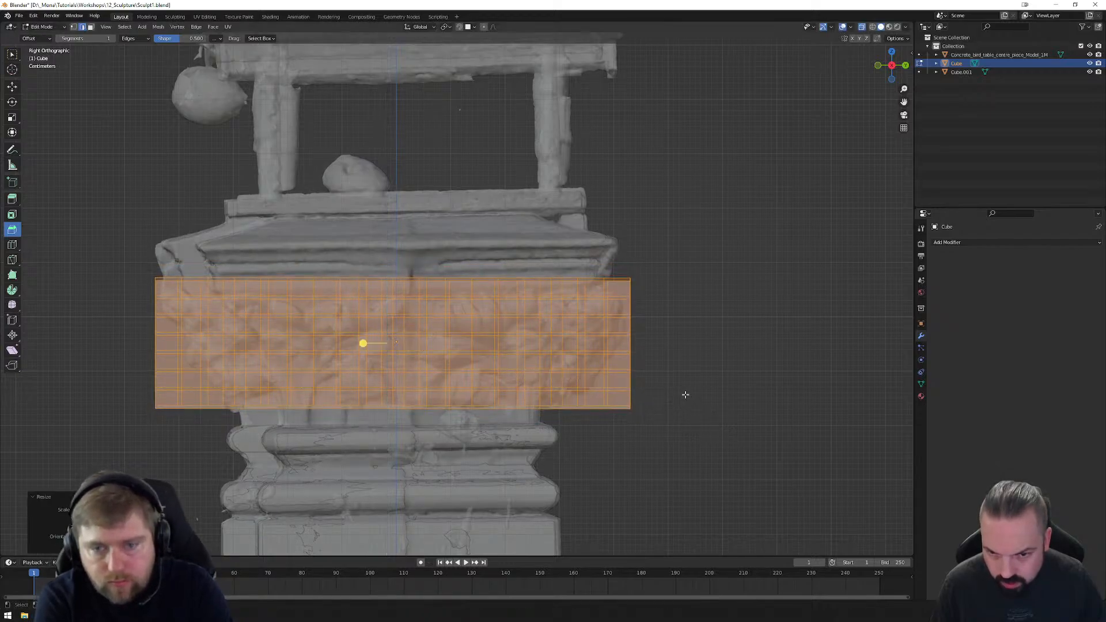
Step: Rotate the box mesh slightly and move it slightly down to align with the tilted carved band
key(r)
click(753, 388)
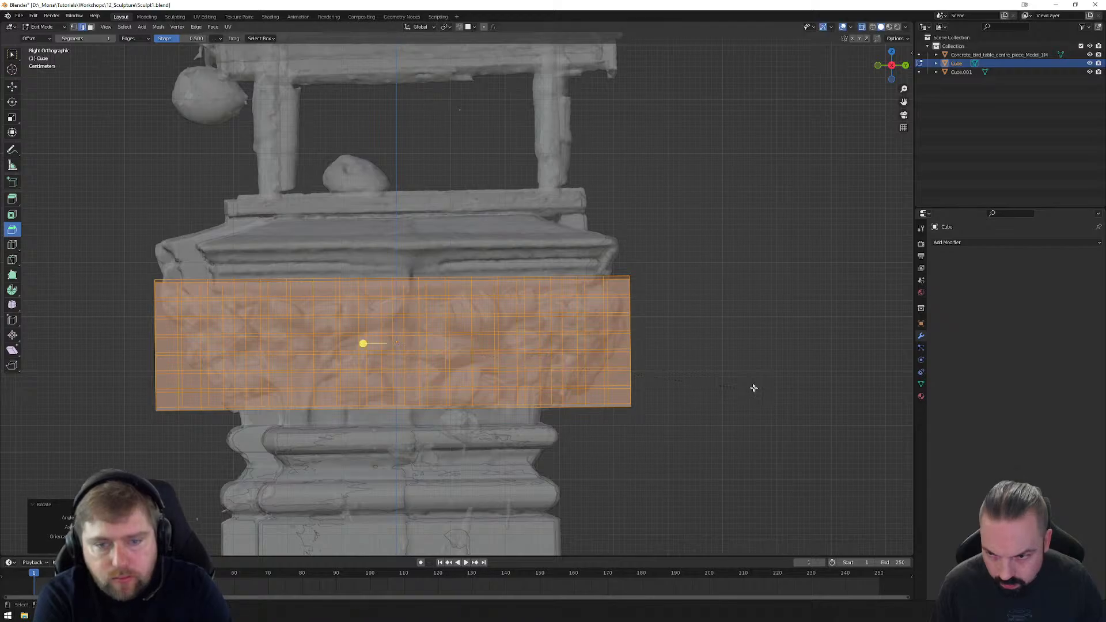
key(g)
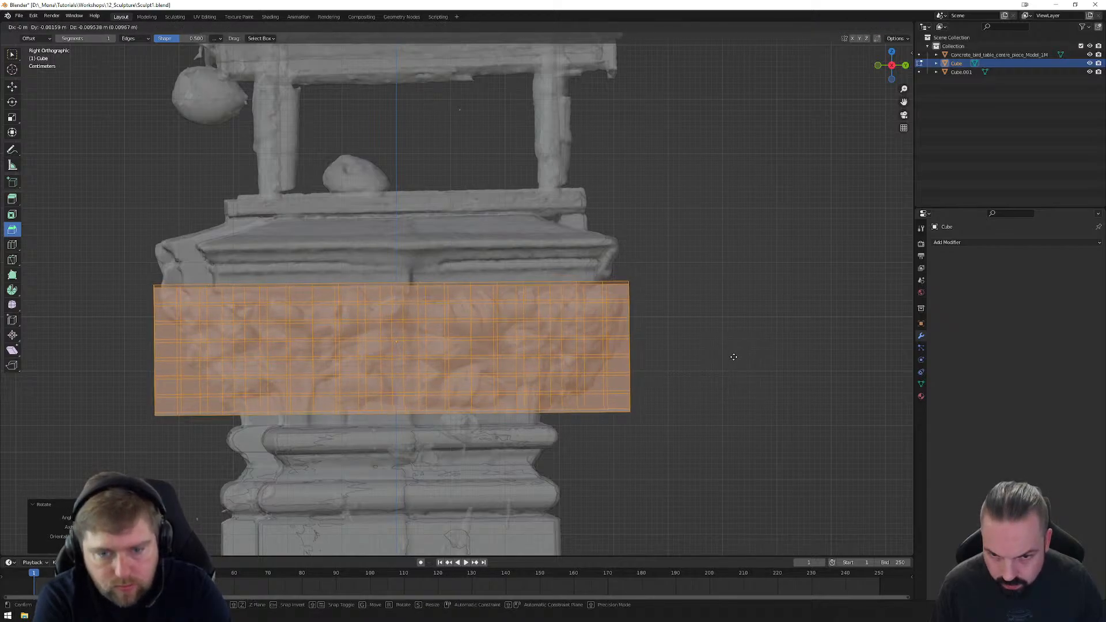
click(733, 357)
middle_drag(734, 357, 709, 390)
key(Tab)
Step: Add a Shrinkwrap modifier to the box with the bird table scan as its target, and apply it
scroll(750, 309, up, 2)
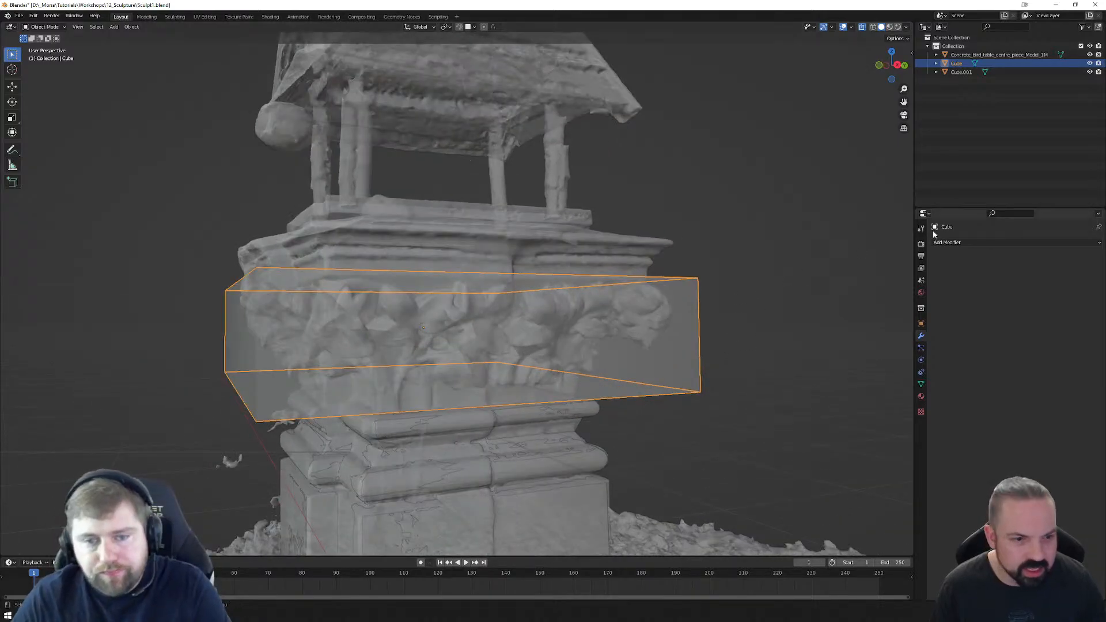
click(979, 242)
click(1000, 343)
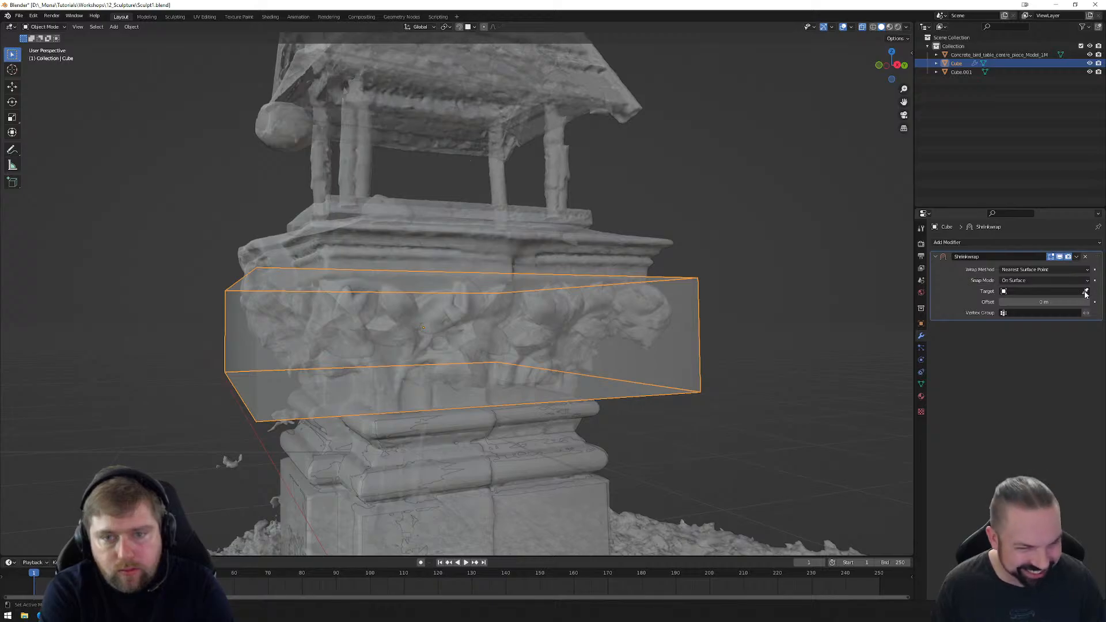
click(620, 250)
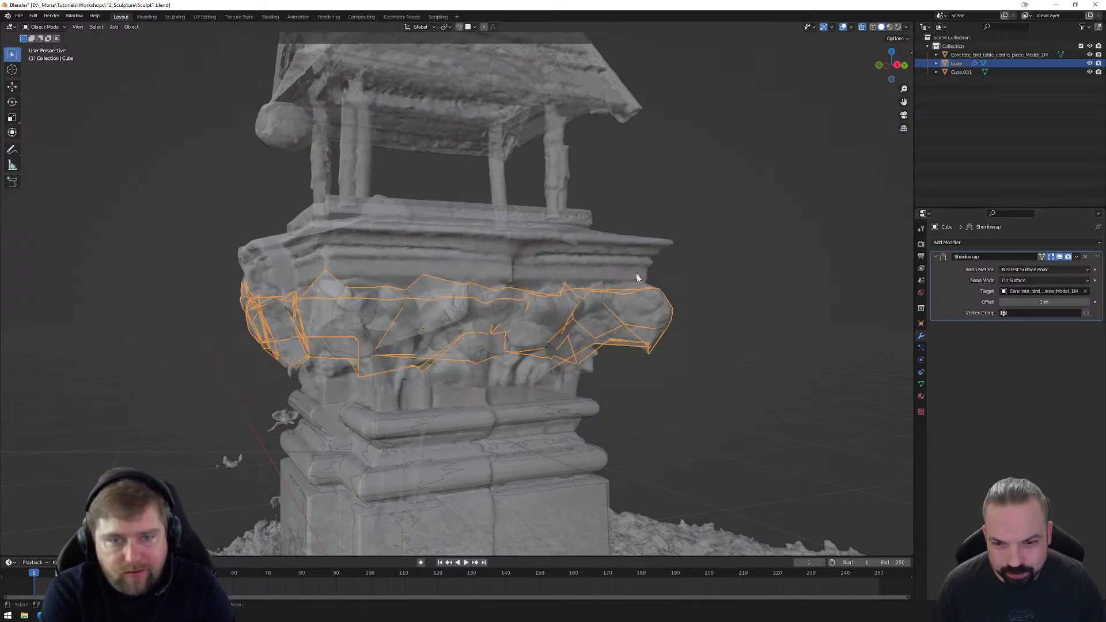
middle_drag(637, 279, 628, 362)
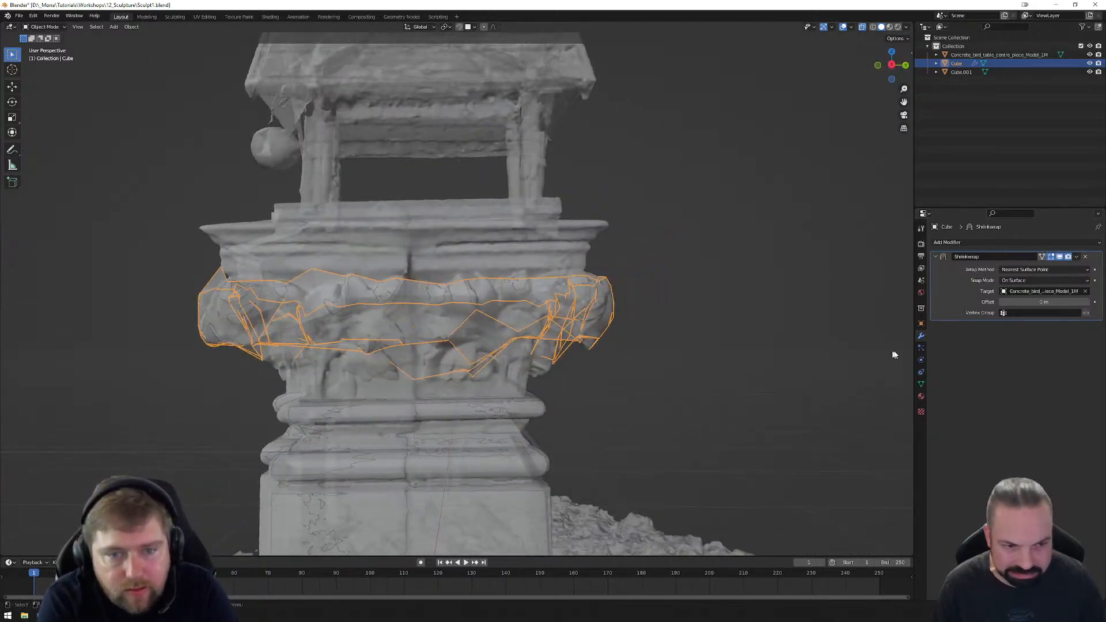
click(1077, 257)
click(1054, 268)
Step: Move the stray vertices on the wrapped mesh's lower edge up from the moulding onto the carved capital
key(Tab)
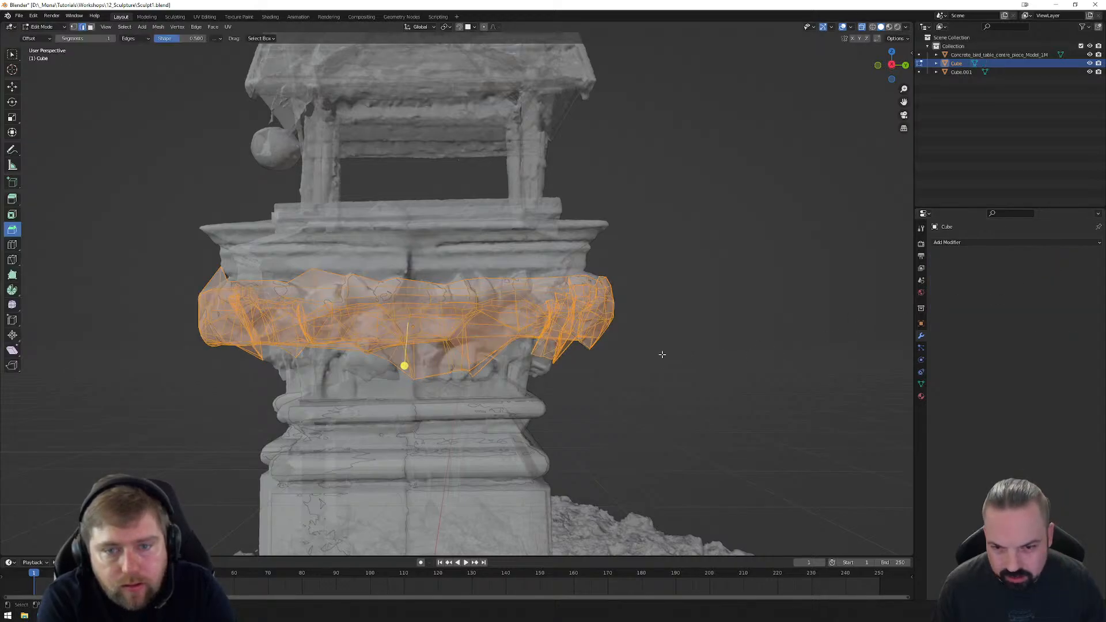
middle_drag(659, 353, 757, 372)
scroll(648, 355, up, 2)
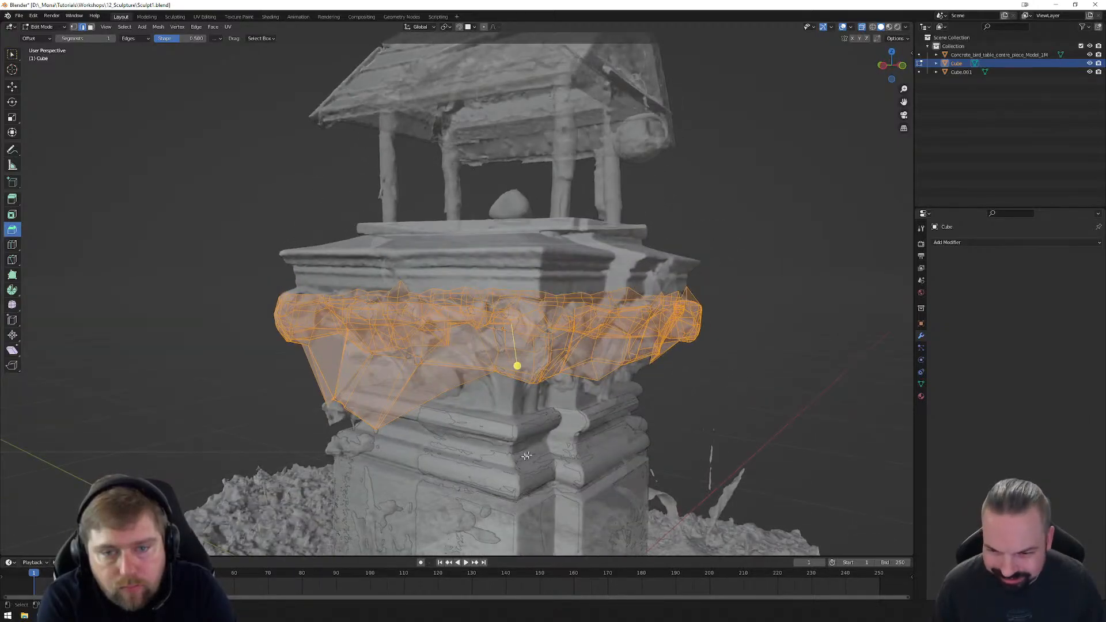
scroll(398, 458, up, 2)
middle_drag(403, 446, 427, 429)
key(1)
click(401, 473)
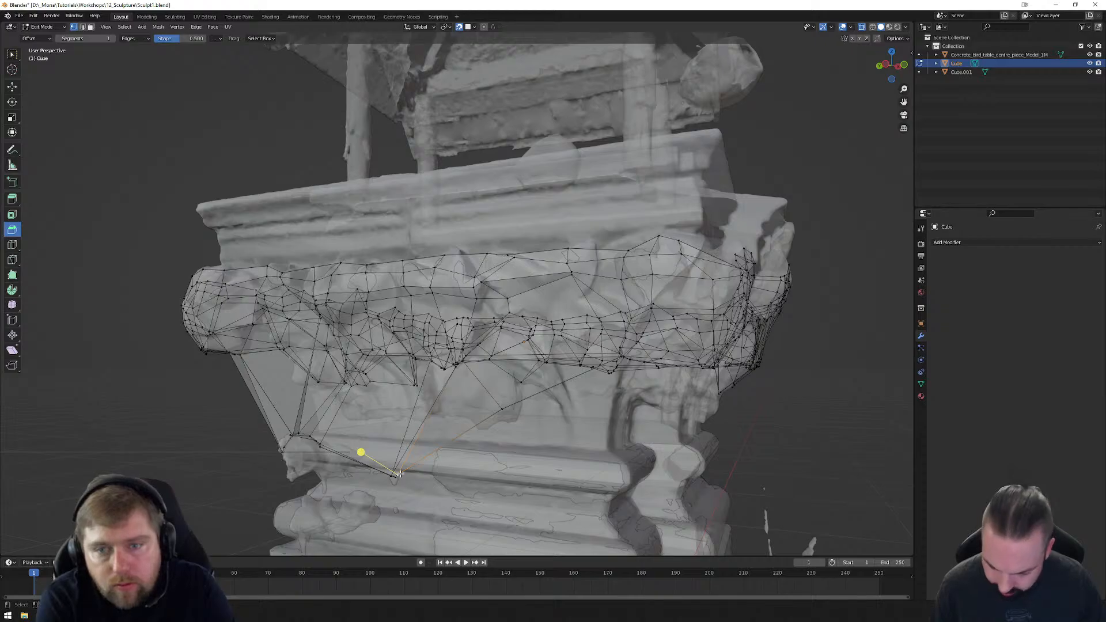
key(g)
click(476, 404)
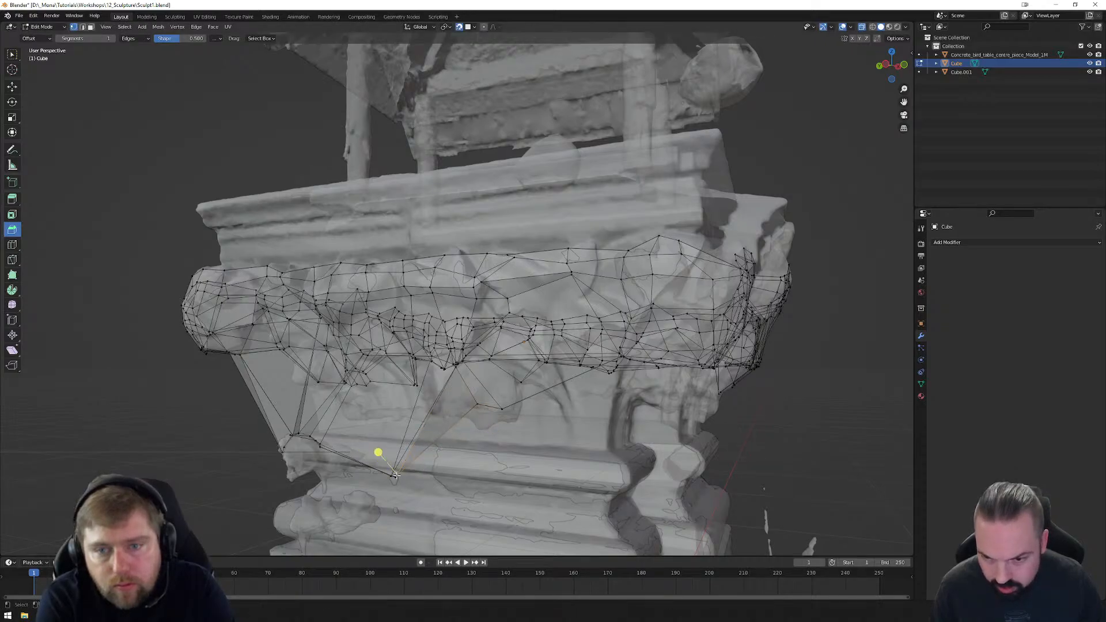
key(g)
click(462, 403)
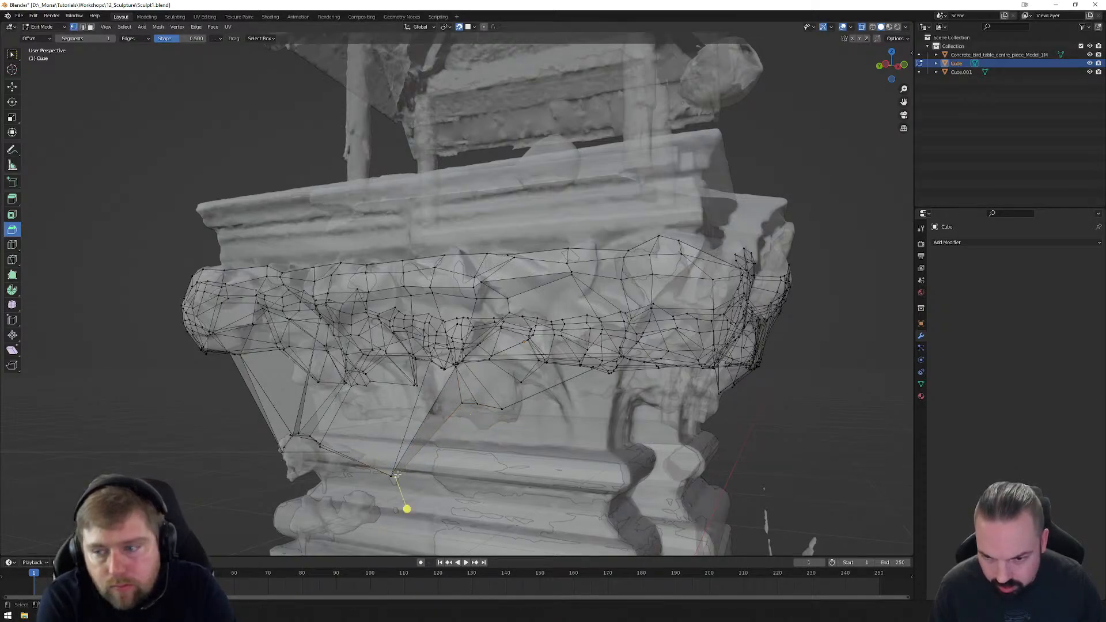
key(g)
click(404, 467)
key(g)
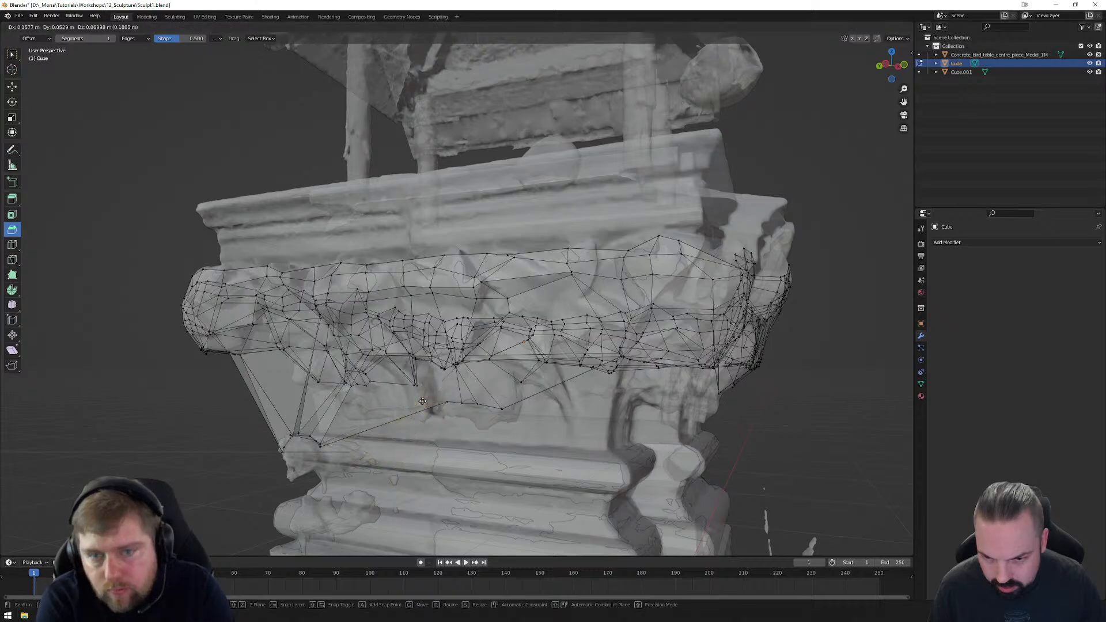
click(415, 424)
Step: Leave mesh editing and delete the shrinkwrapped Cube object
middle_drag(415, 425, 644, 370)
key(Tab)
key(Delete)
Step: Edit the Cube.001 mesh and extend the face retopology outward from the cheek onto the neighbouring leaf
scroll(457, 341, up, 4)
scroll(456, 341, up, 2)
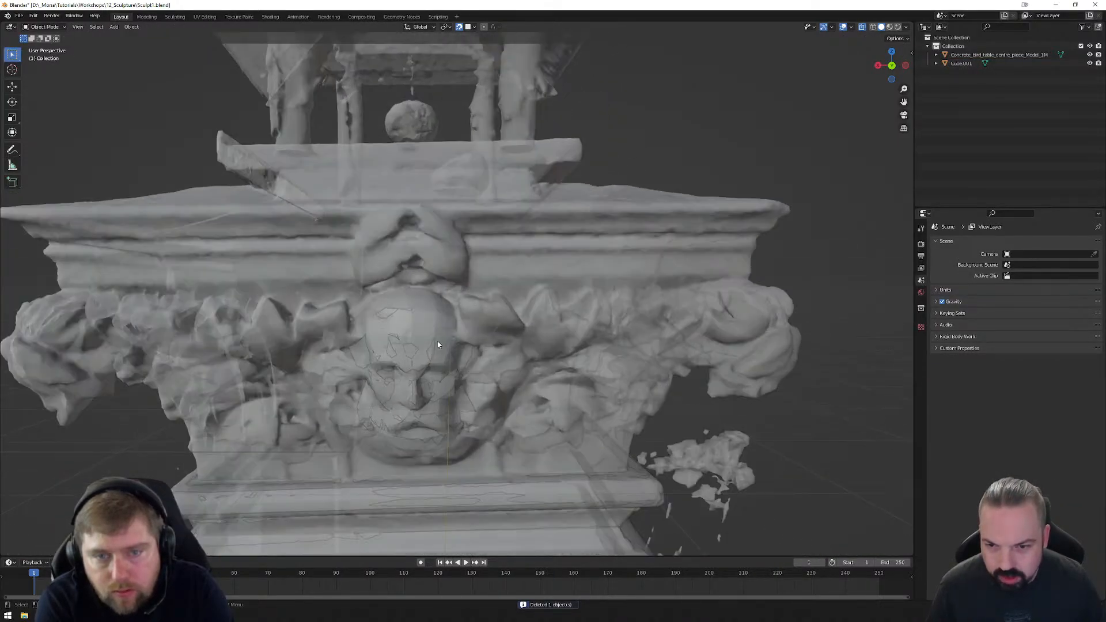
click(424, 357)
key(Tab)
middle_drag(477, 375, 435, 228)
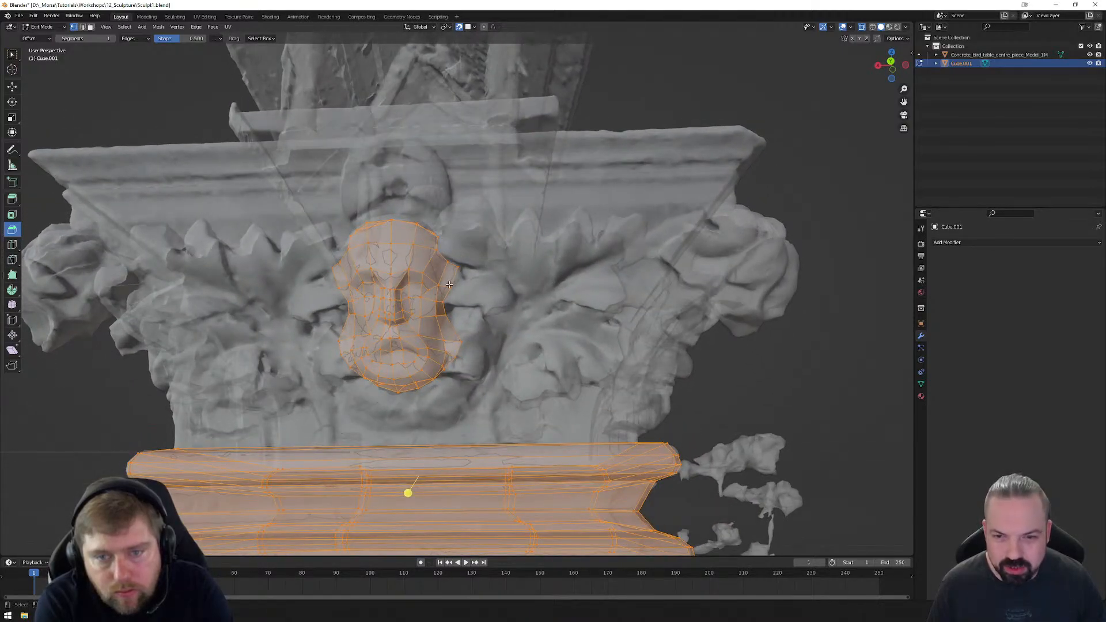
middle_drag(495, 323, 469, 305)
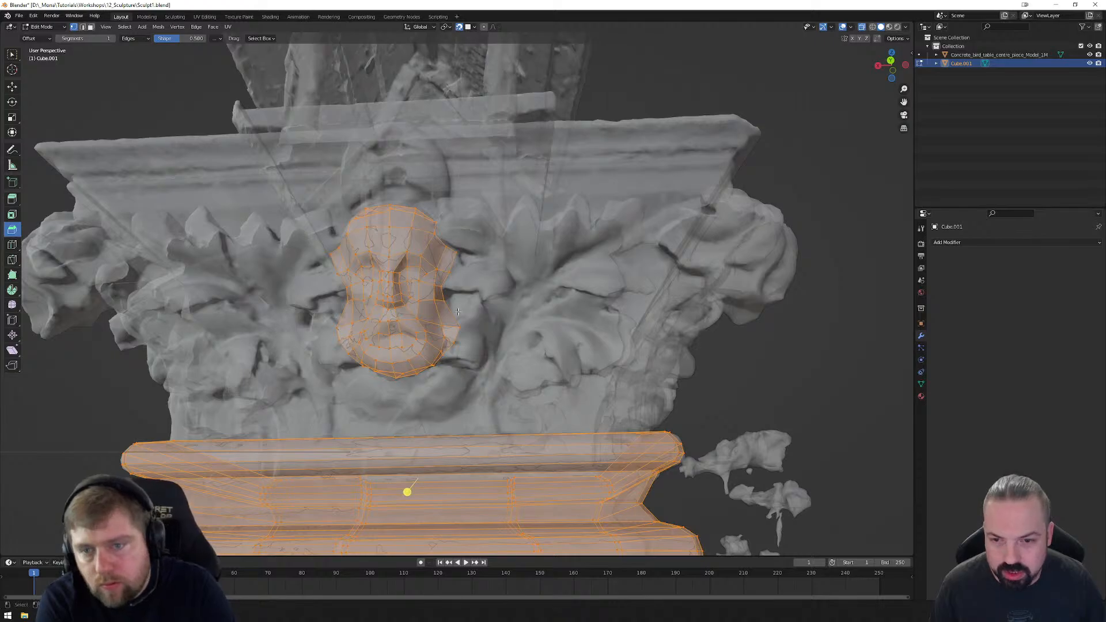
click(448, 300)
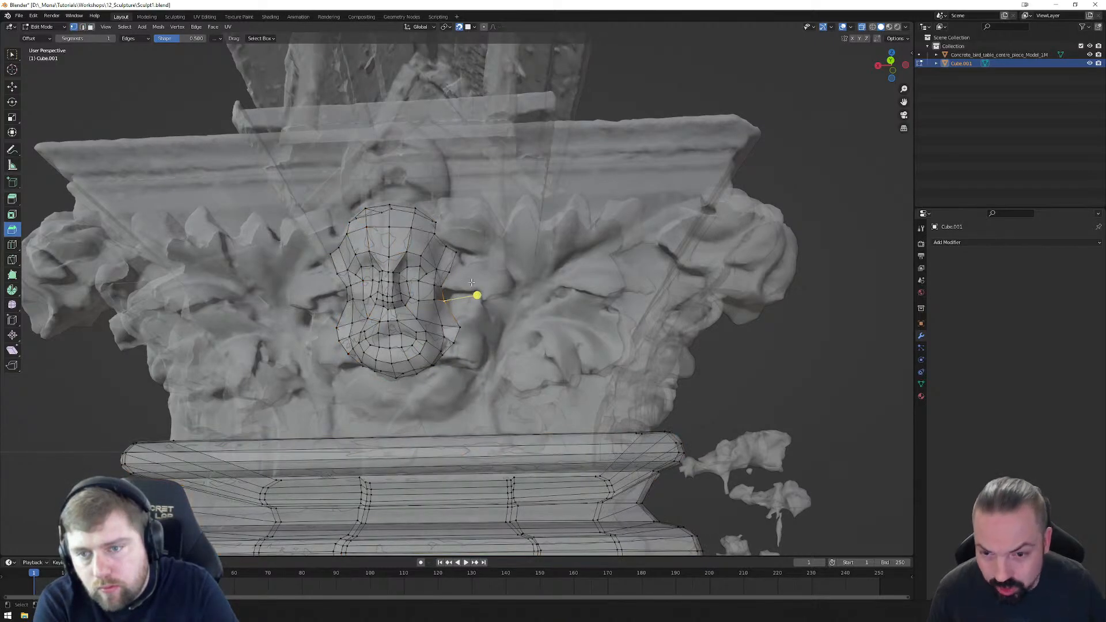
key(g)
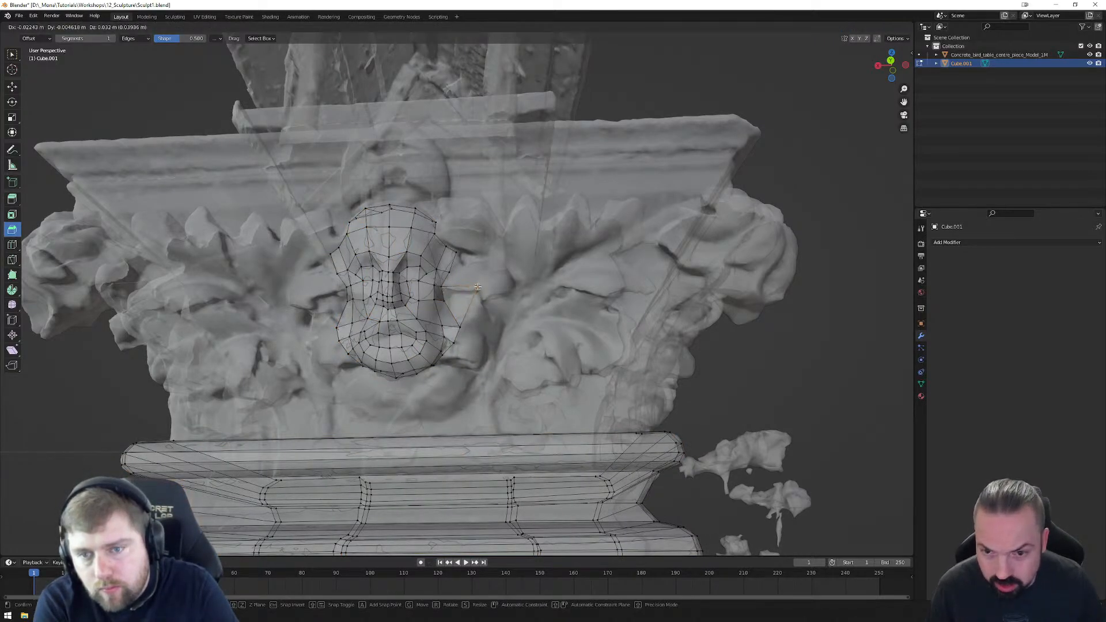
click(478, 287)
Step: Continue the retopology up beside the eye, placing new vertices on the leaves and filling faces between them
key(g)
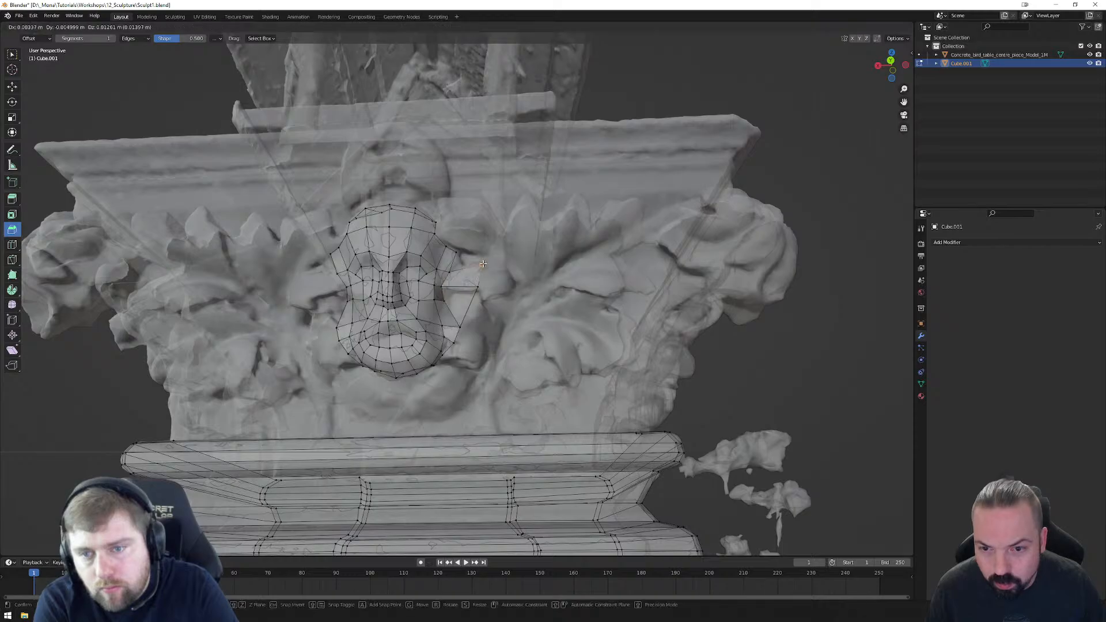
click(449, 271)
key(g)
click(489, 253)
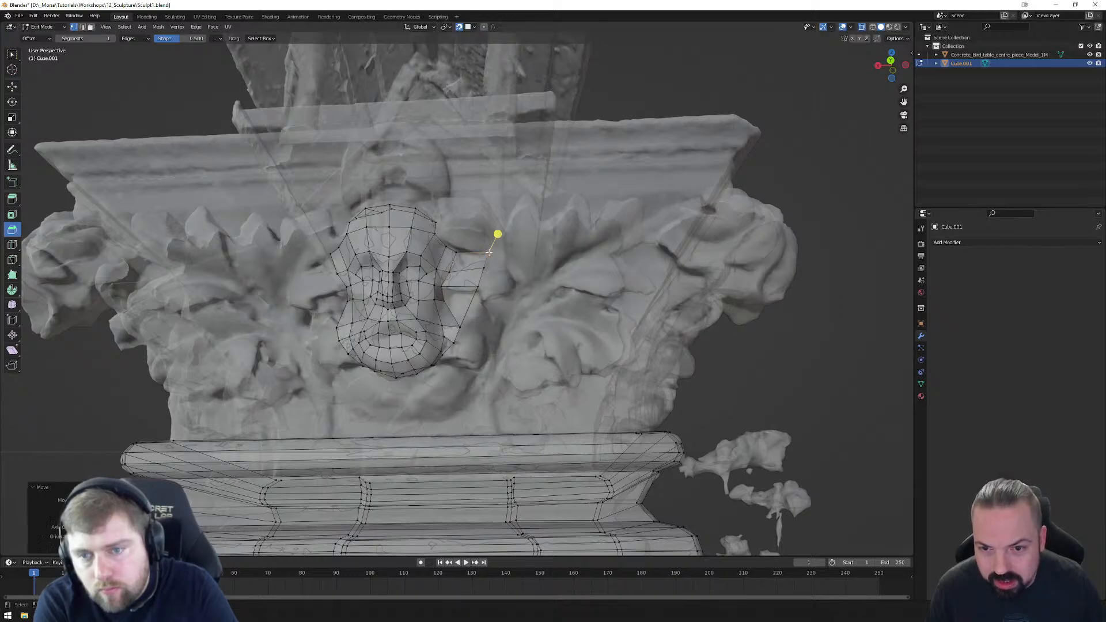
key(g)
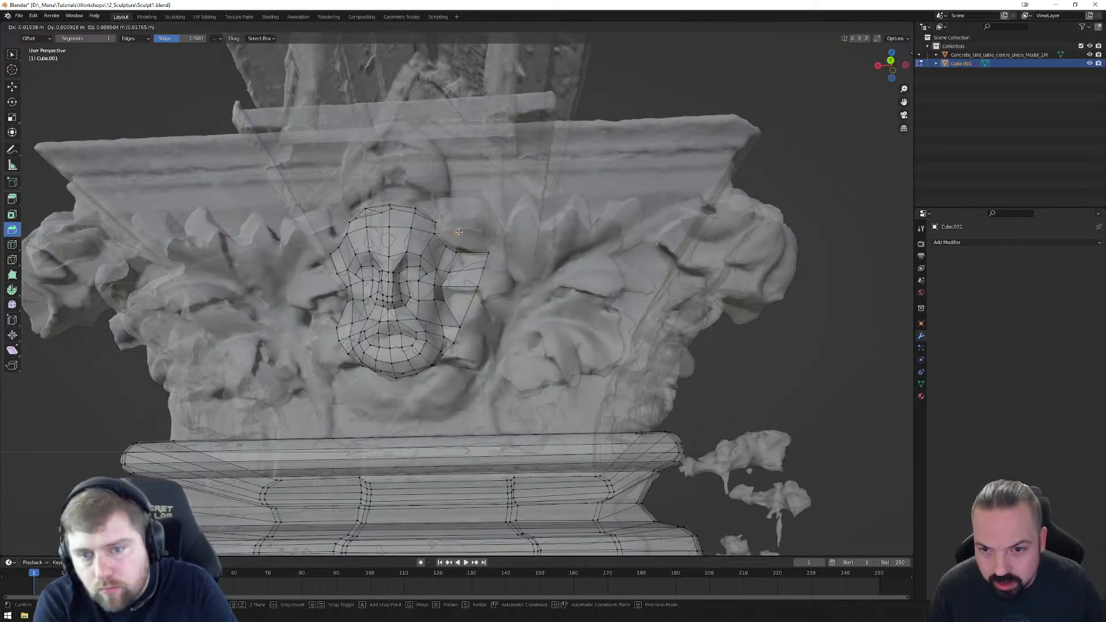
click(458, 250)
key(f)
key(g)
click(489, 231)
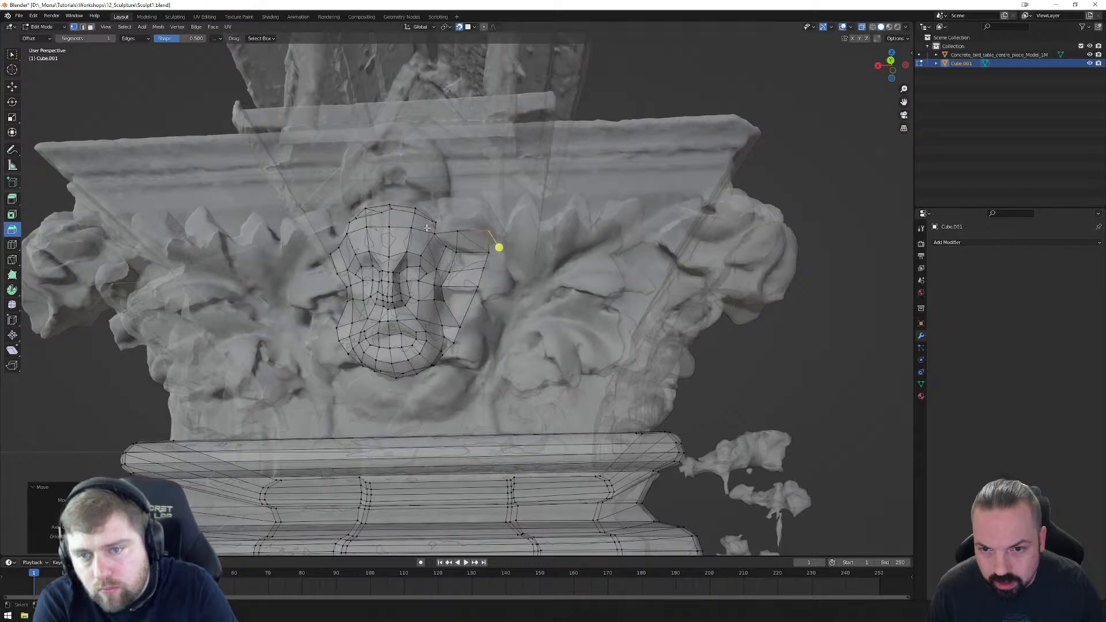
Step: Fill faces beside the forehead and position their new vertices along the upper edge of the adjacent leaf
click(436, 231)
middle_drag(437, 232, 447, 254)
key(f)
key(g)
click(480, 261)
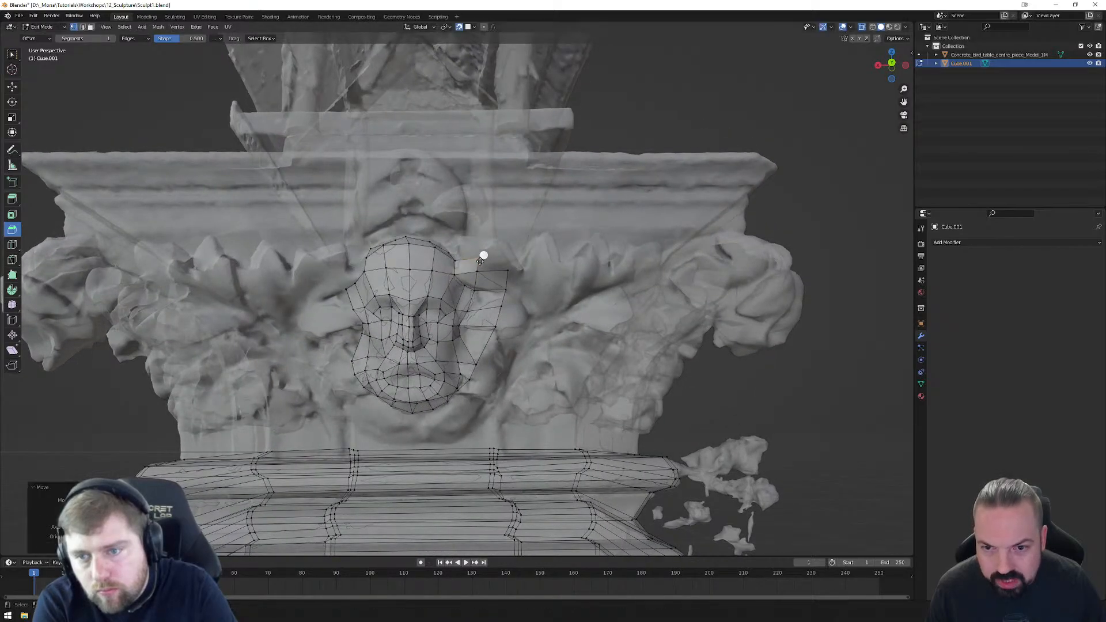
key(f)
key(g)
click(508, 260)
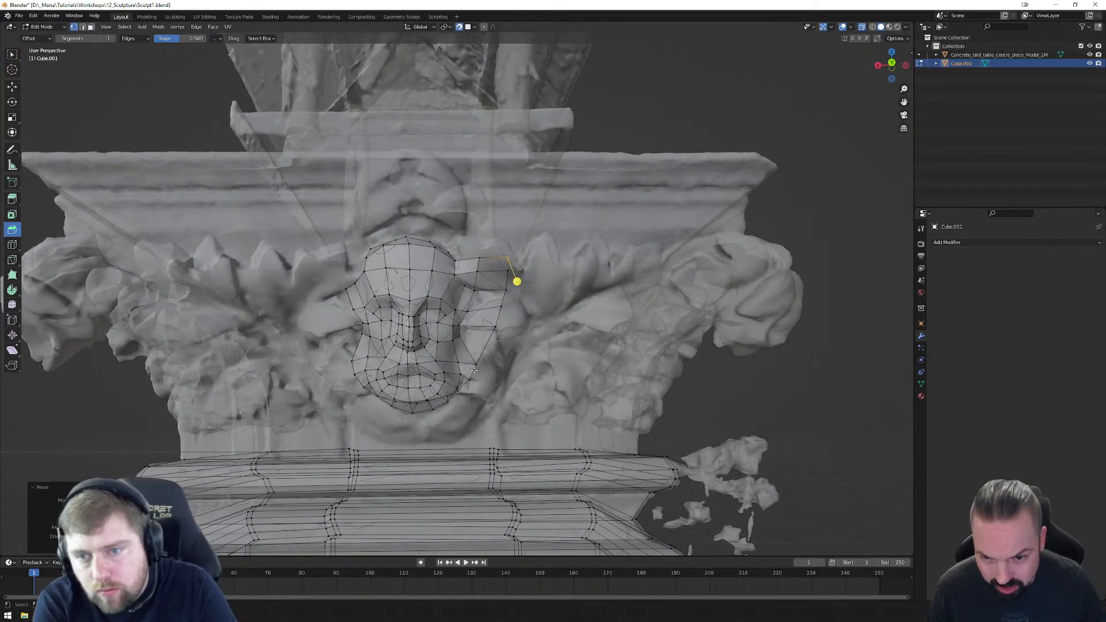
Step: Fill a face below the cheek patch and place its outer vertex on the leaf beside the mouth
key(f)
key(g)
click(485, 385)
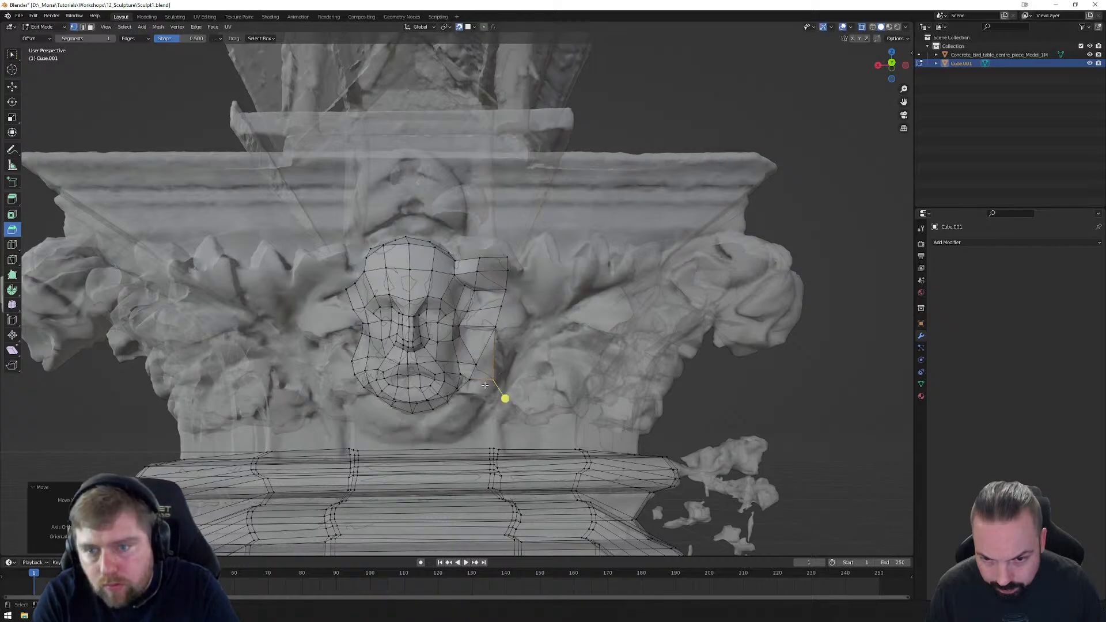
Step: Fill faces from the jaw corner beside the mouth and place their outer vertices on the leaf below the chin
middle_drag(490, 398, 469, 321)
click(471, 285)
key(f)
key(g)
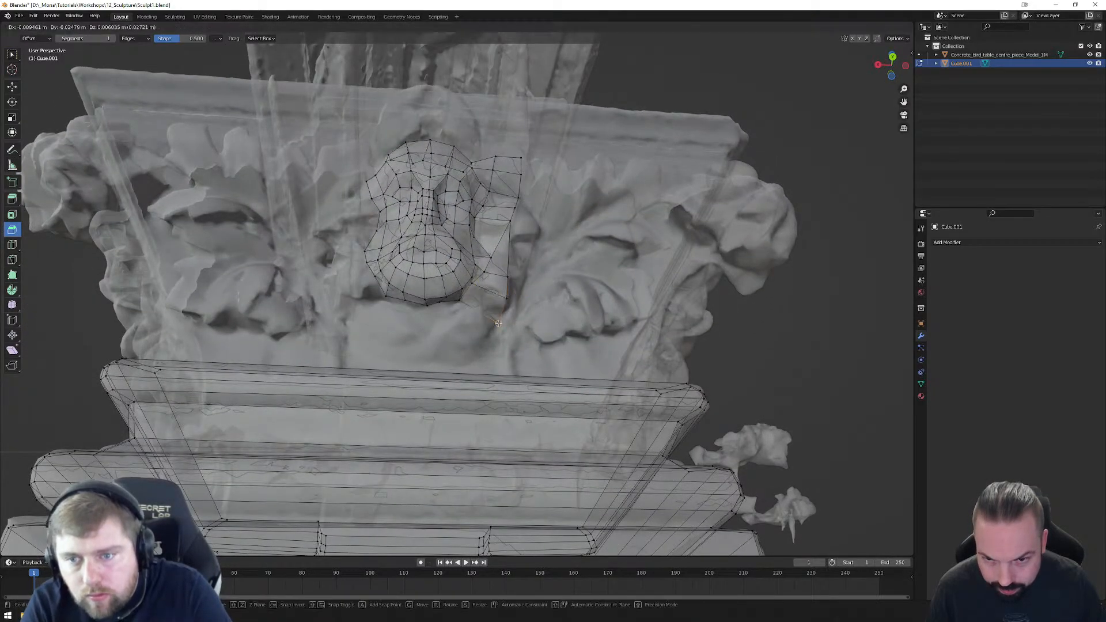
click(501, 322)
click(460, 302)
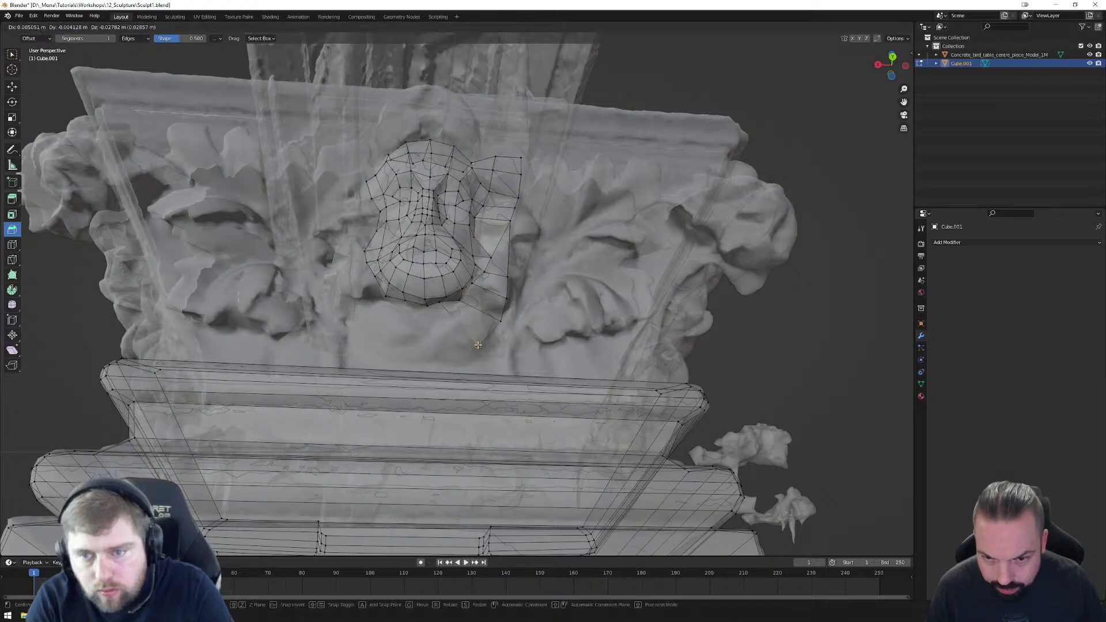
key(f)
key(g)
click(433, 351)
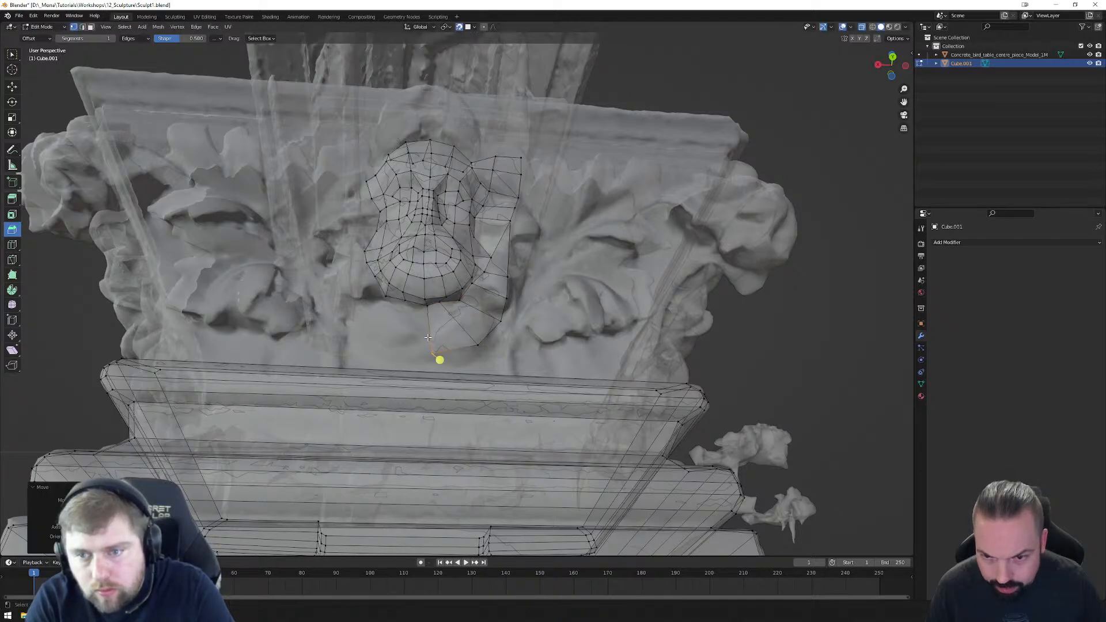
Step: Continue the face strip under the chin, positioning the new vertices along the lower leaf towards the opposite jaw
click(427, 308)
key(f)
key(g)
click(392, 348)
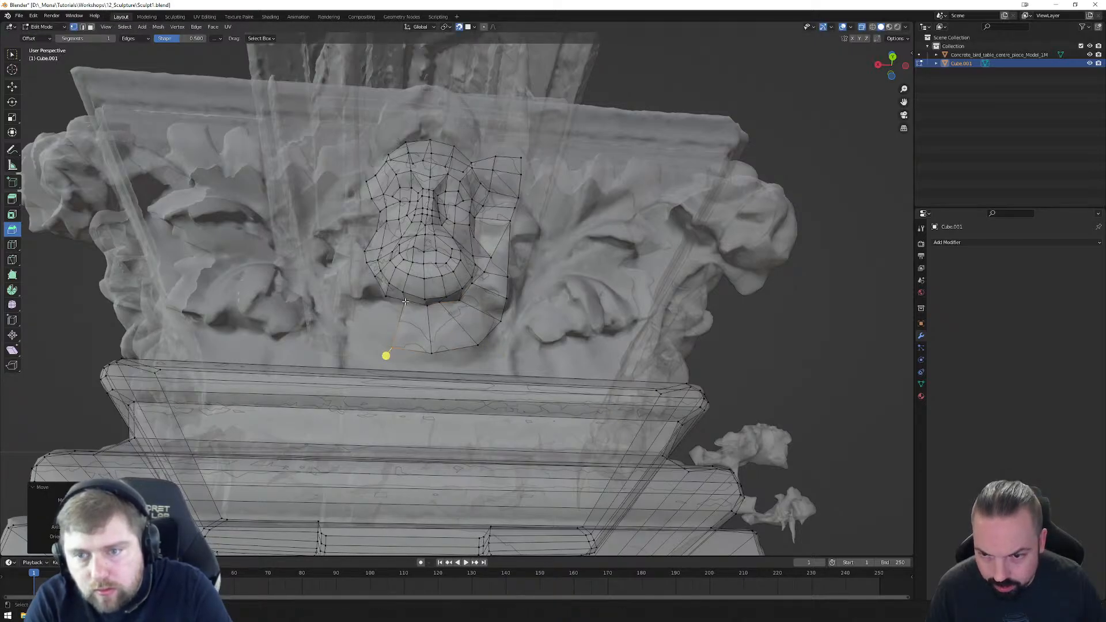
click(406, 301)
key(f)
key(g)
click(350, 336)
Step: Fill faces up around the opposite jaw and place their outer vertices on the leaf beside the mouth
middle_drag(349, 336, 402, 320)
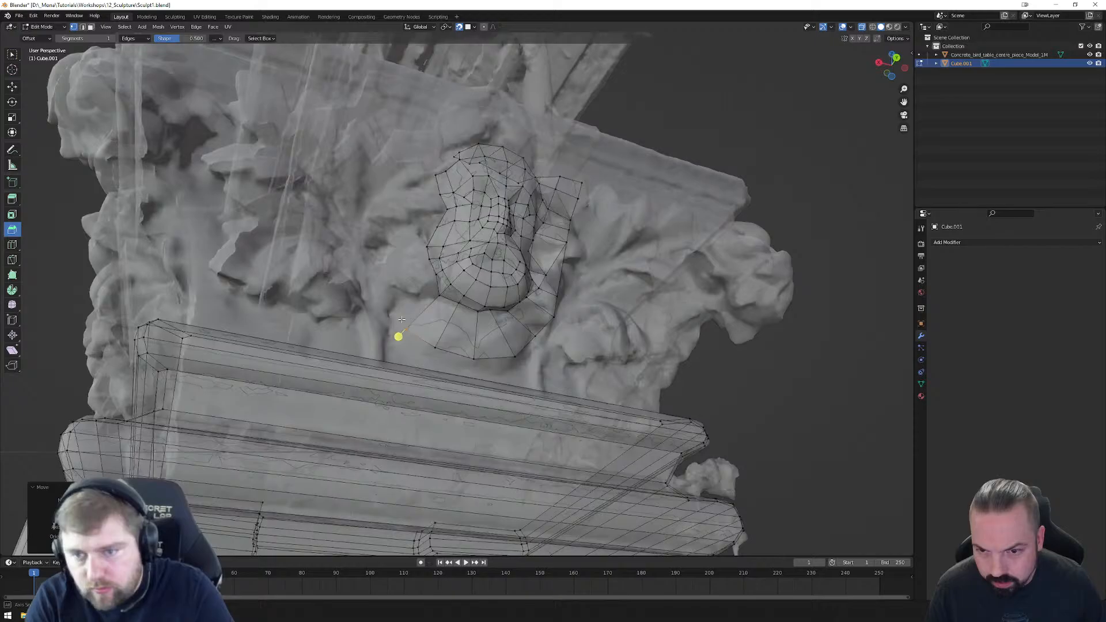
click(441, 301)
key(f)
key(g)
click(393, 286)
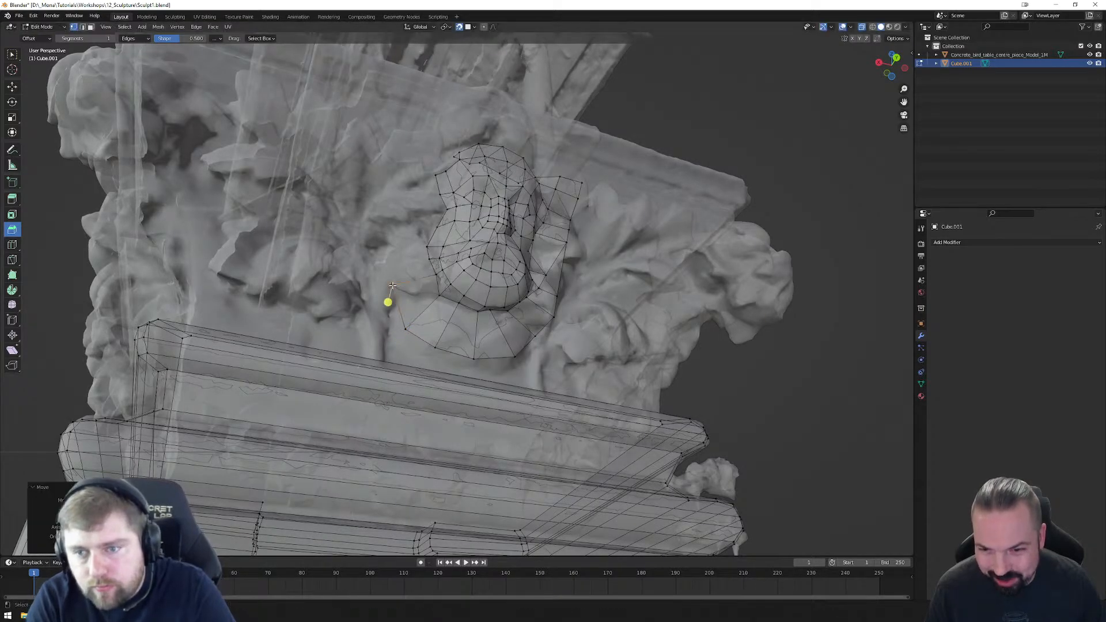
middle_drag(393, 286, 439, 296)
click(451, 316)
key(f)
key(g)
click(409, 303)
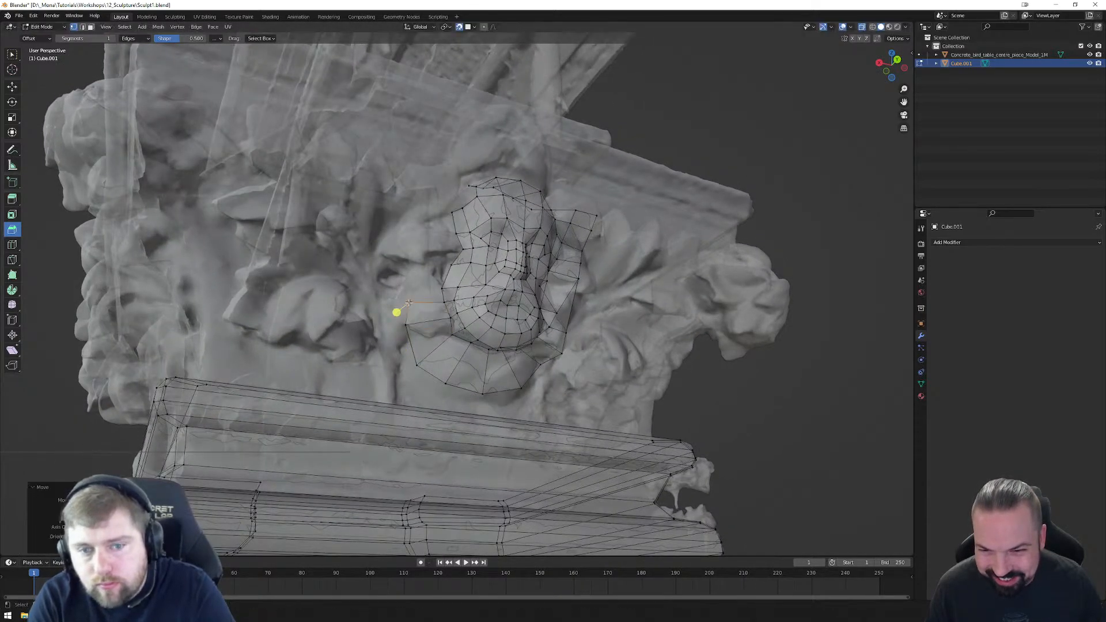
Step: Add faces beside the opposite cheek, placing each new outer vertex along the neighbouring leaf
click(442, 303)
key(f)
key(g)
click(409, 286)
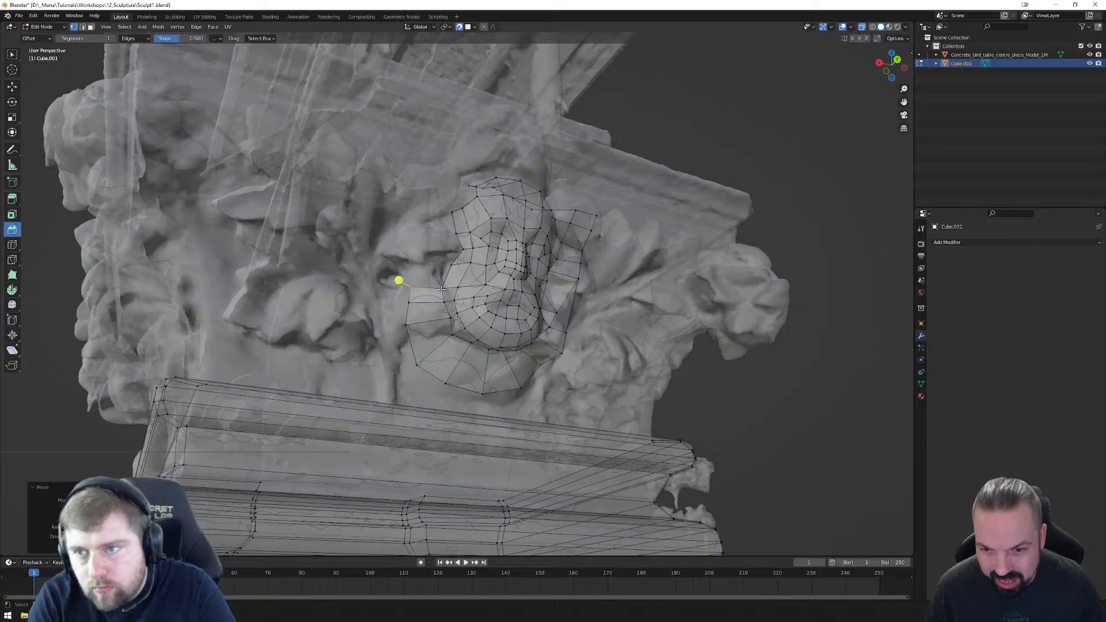
click(442, 288)
key(f)
key(g)
click(416, 268)
middle_drag(442, 273, 449, 288)
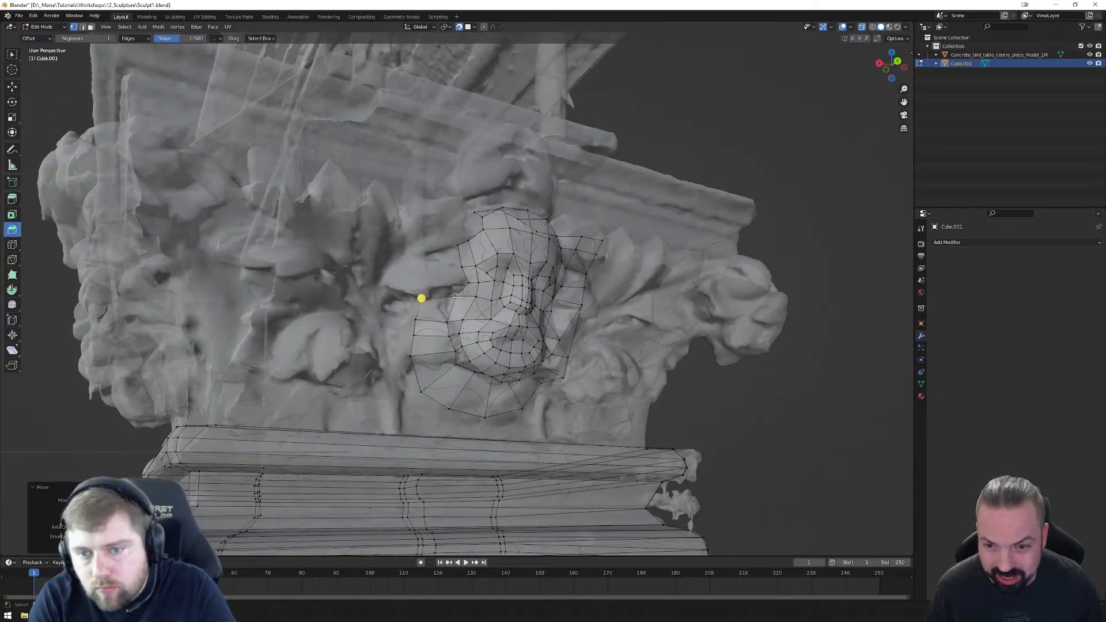
Step: Extend the opposite face strip up beside the eye, snapping the new vertices onto the leaf next to it
key(f)
key(g)
click(428, 283)
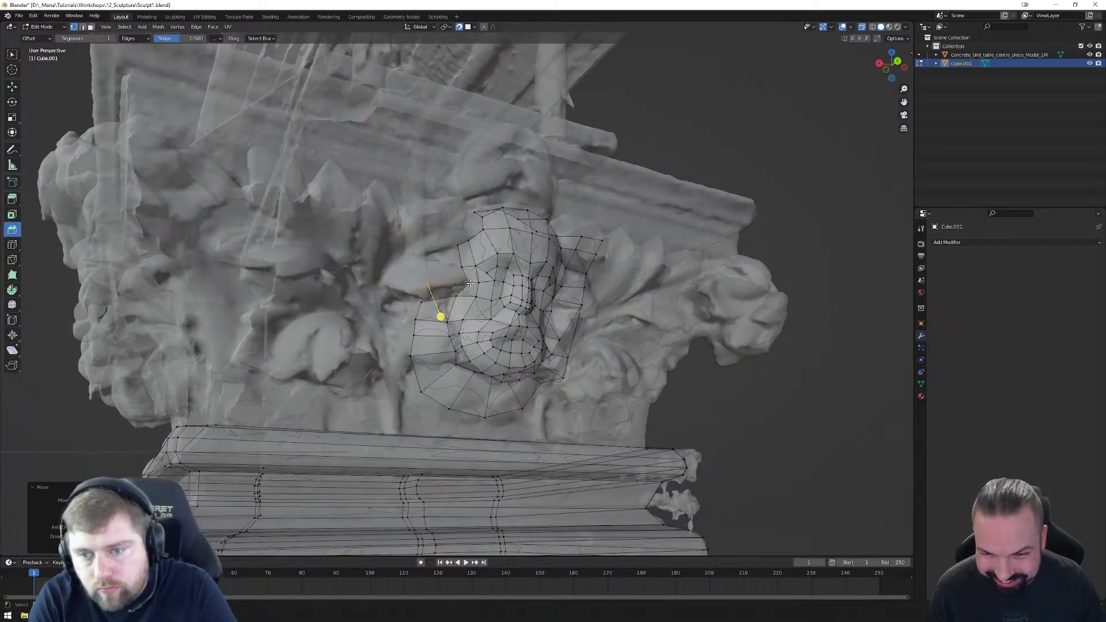
click(461, 265)
key(f)
key(g)
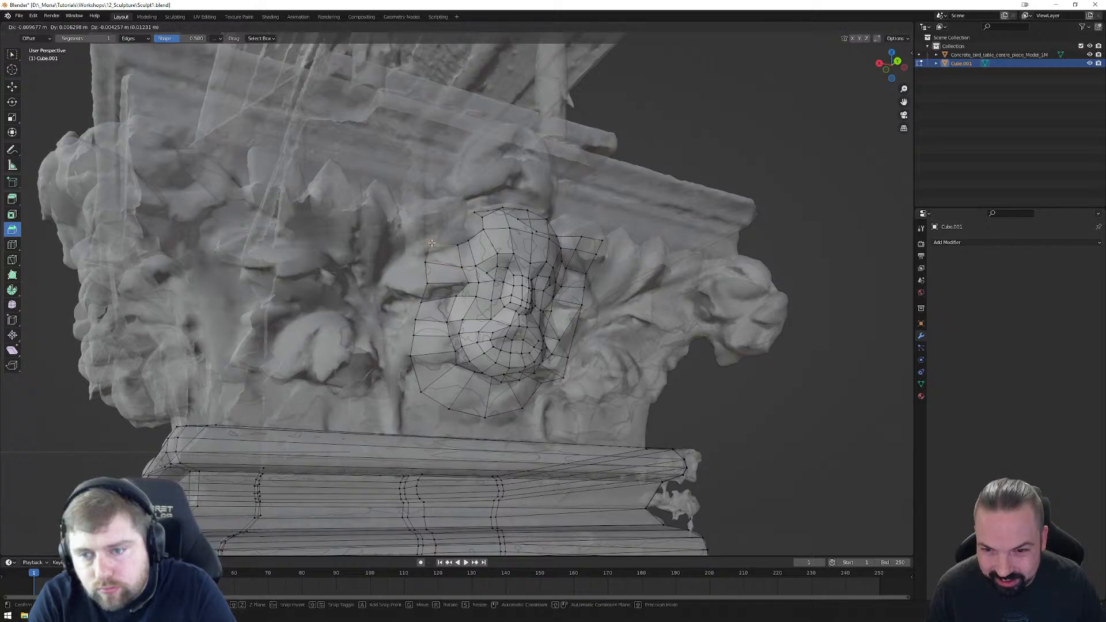
click(434, 243)
Step: Fill the faces beside the opposite forehead and move their vertices to the upper edge of the adjacent leaf
middle_drag(462, 244, 439, 306)
key(f)
key(g)
click(435, 264)
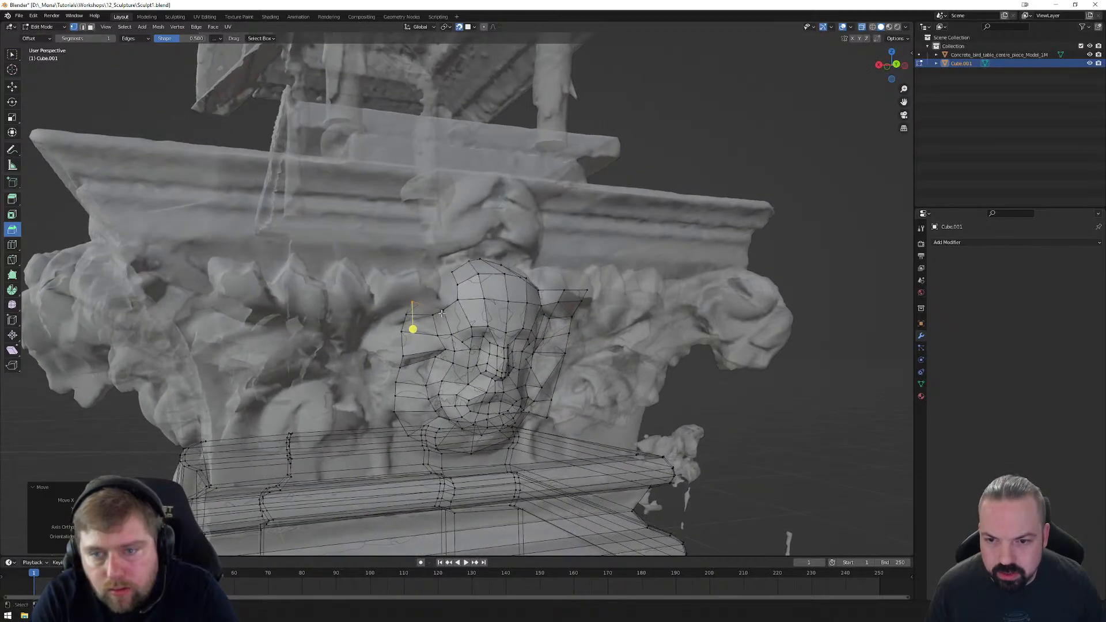
click(420, 290)
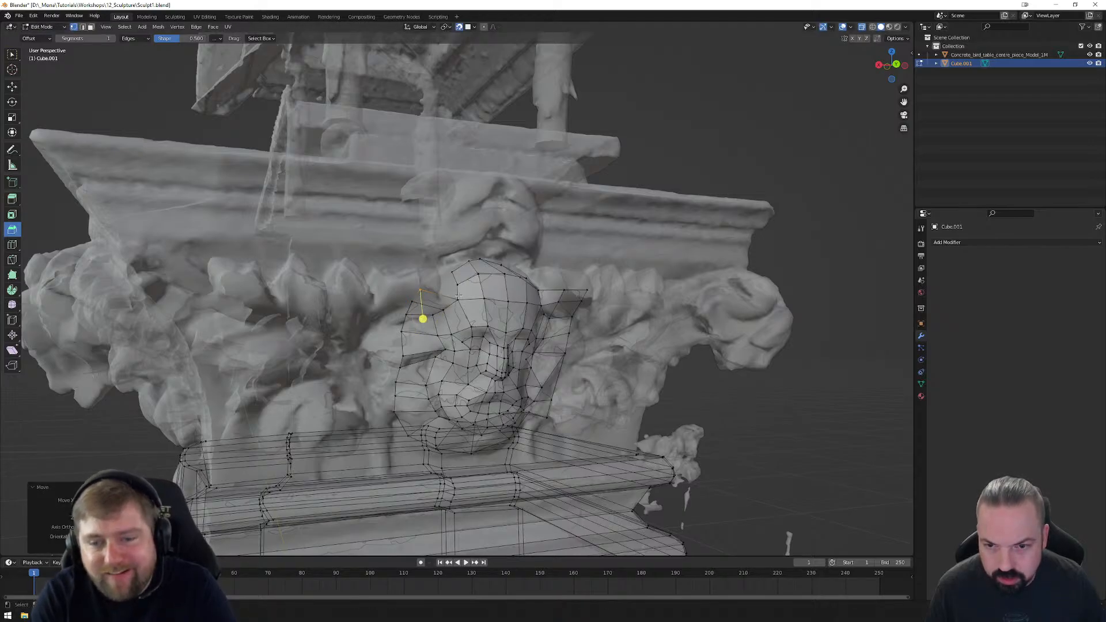
key(g)
click(424, 282)
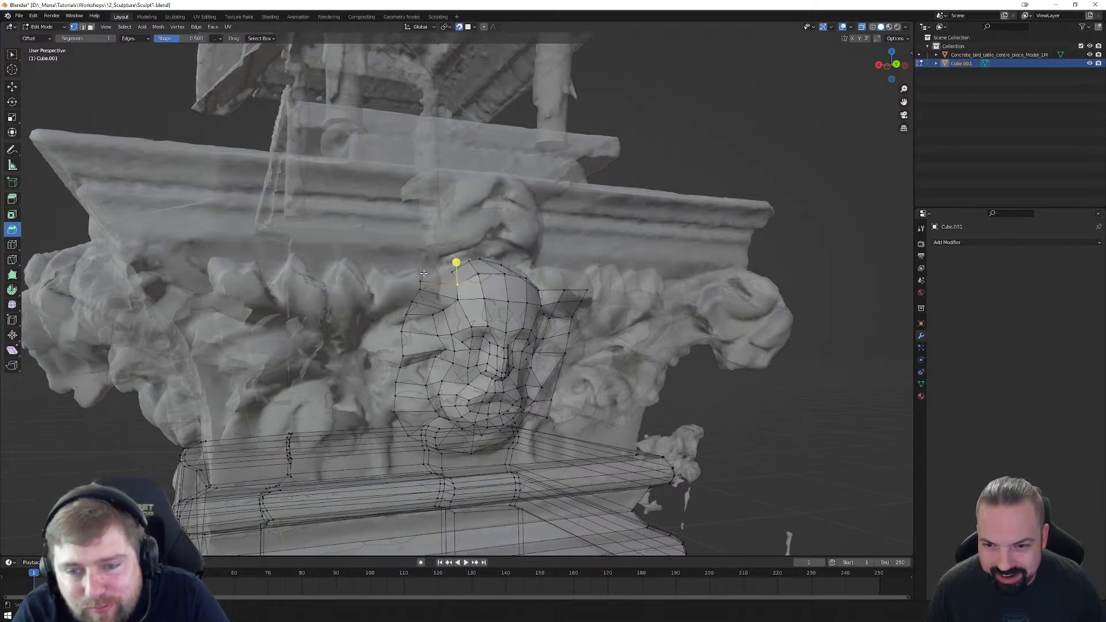
key(g)
click(424, 274)
Step: Back on the first side, fill faces outward from the cheek patch and place their vertices on the leaf beside the eye
middle_drag(424, 275, 431, 303)
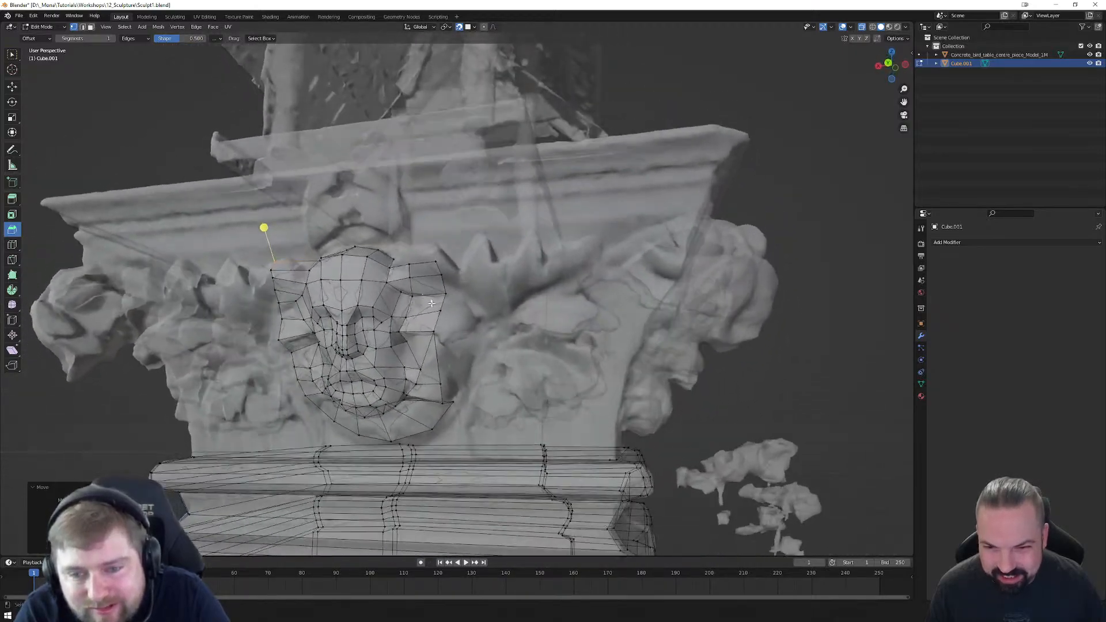
scroll(432, 303, down, 4)
middle_drag(450, 344, 419, 348)
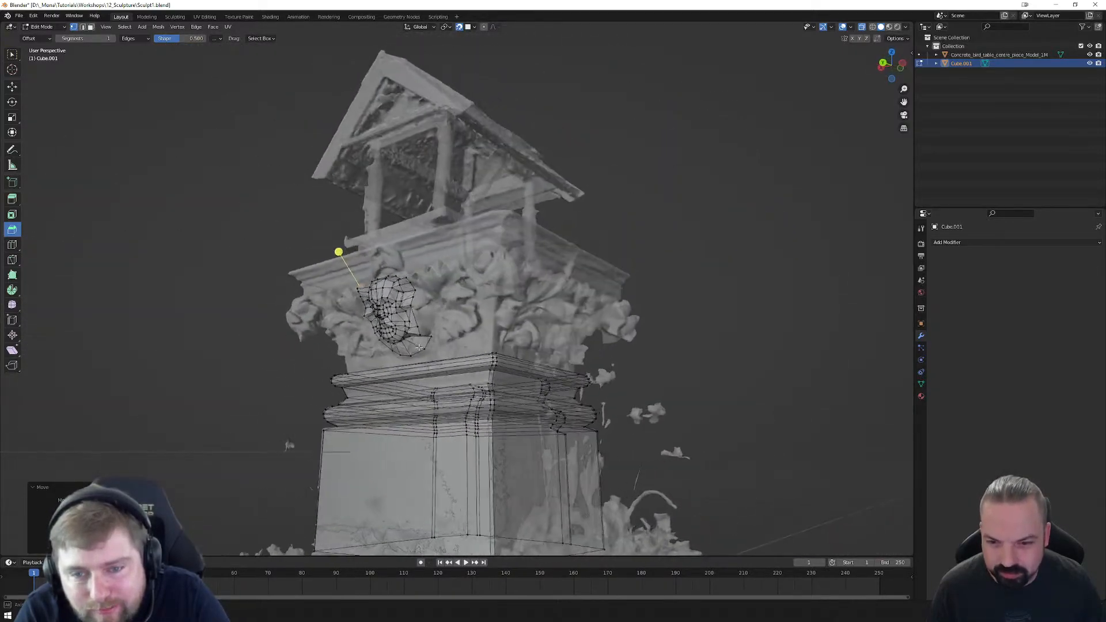
scroll(419, 347, up, 6)
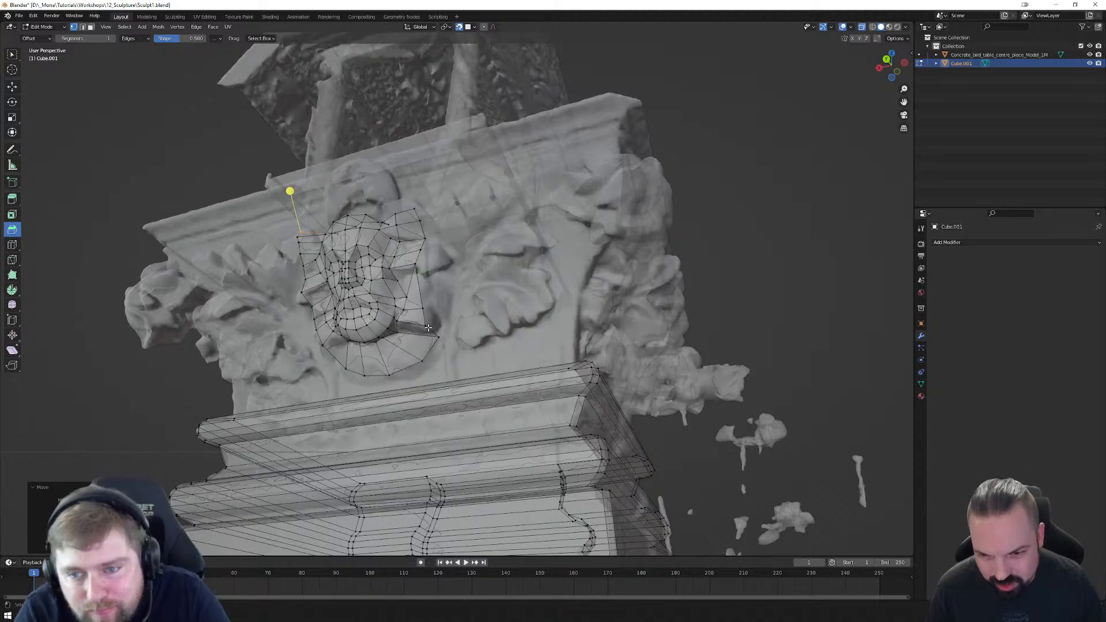
key(f)
click(432, 281)
key(f)
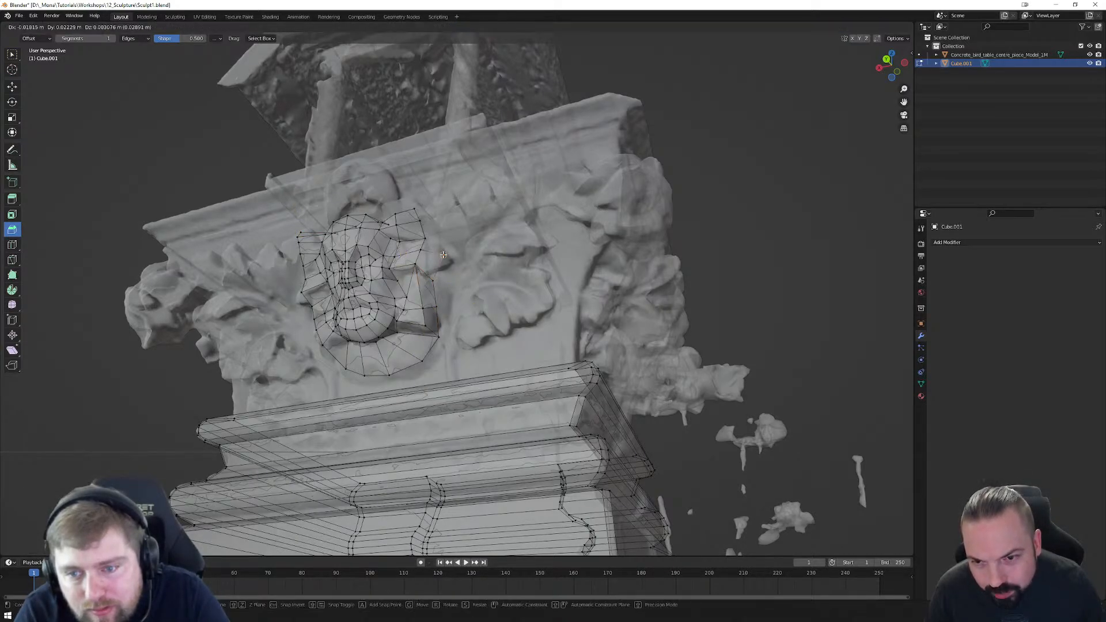
click(422, 249)
key(f)
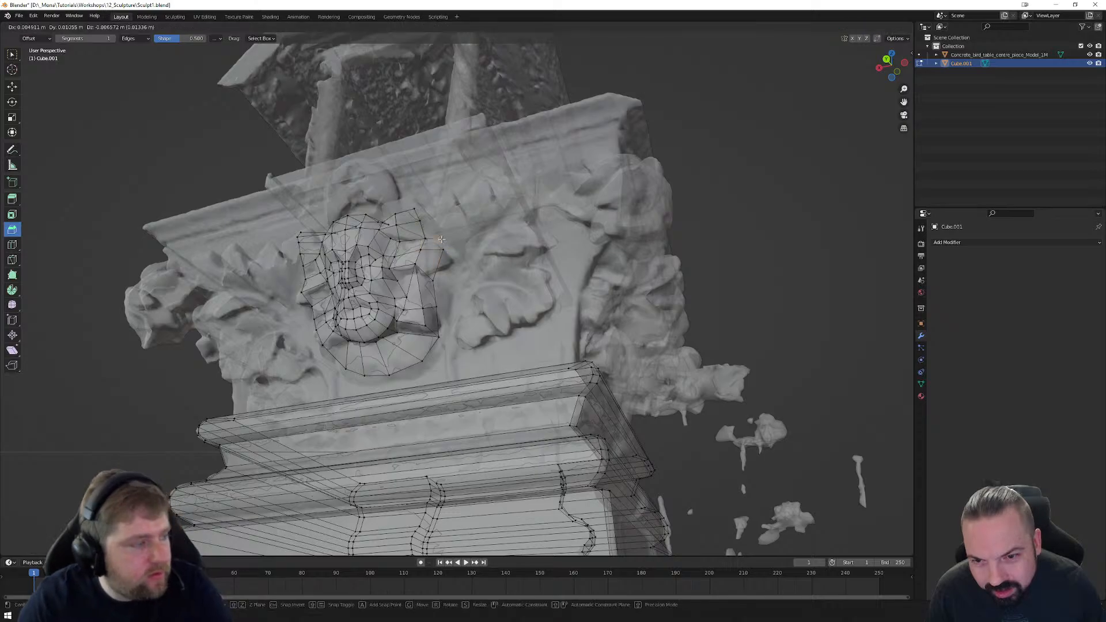
click(439, 236)
Step: Continue the outer faces to the leaf's upper edge and fill the gap beside the forehead, using edge selection
key(f)
key(g)
click(441, 219)
middle_drag(441, 219, 443, 281)
key(f)
click(439, 250)
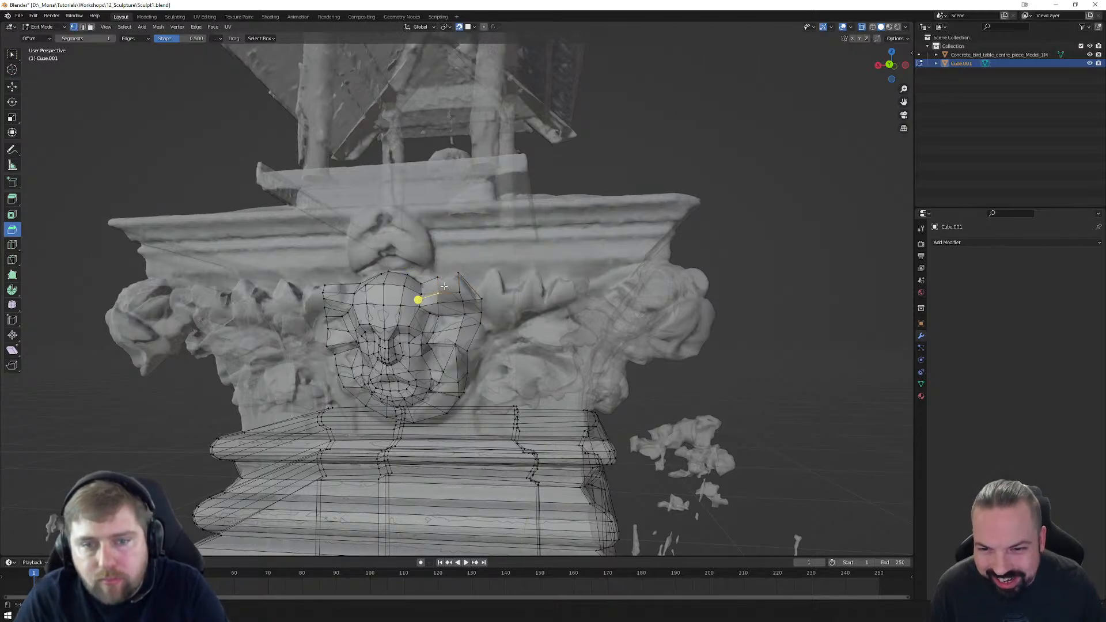
key(2)
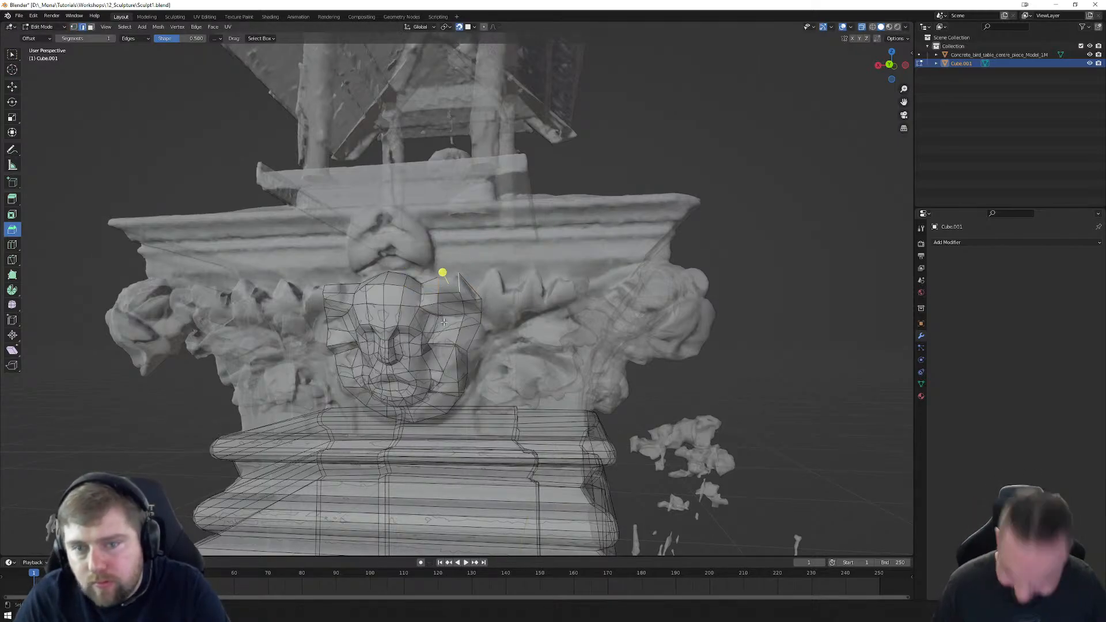
key(f)
Step: Examine the whole low-poly mesh against the scanned column in Object Mode and return to editing it
middle_drag(447, 324, 466, 374)
scroll(443, 356, down, 2)
key(Tab)
scroll(449, 371, down, 2)
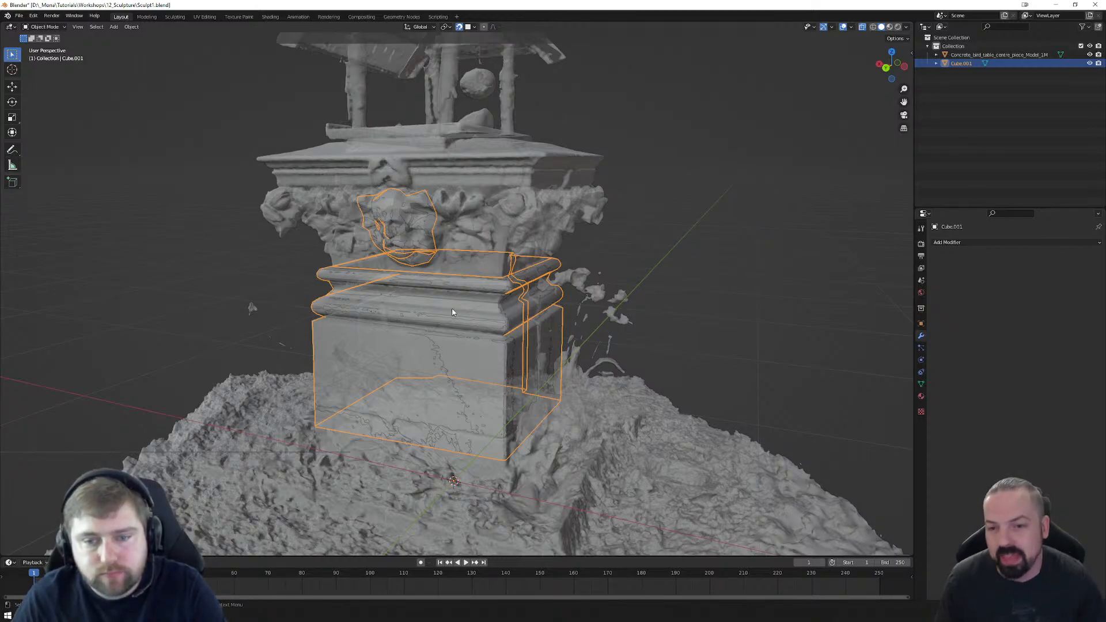
middle_drag(438, 380, 482, 371)
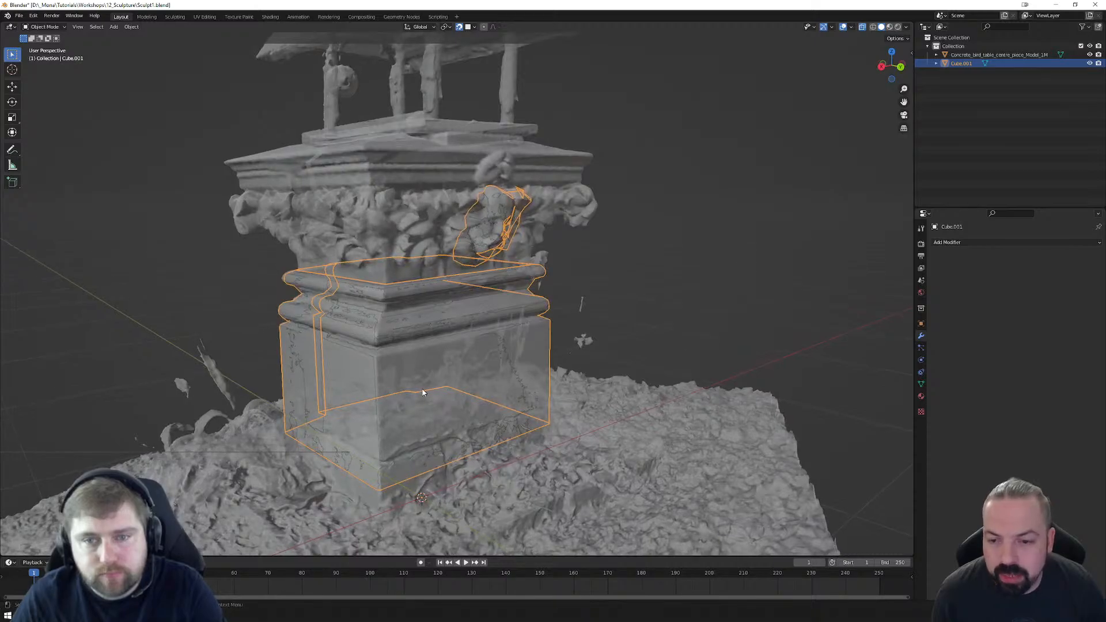
key(Tab)
middle_drag(465, 390, 507, 353)
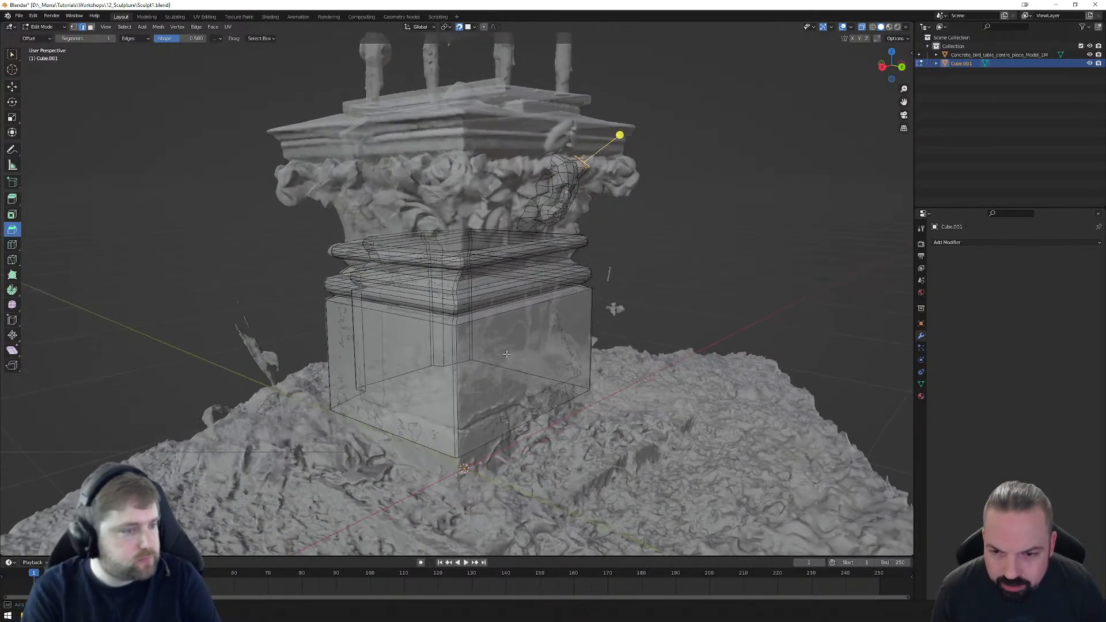
Step: Switch to the UV Editing workspace, widen the 3D view and hide the scanned bird table model
click(205, 16)
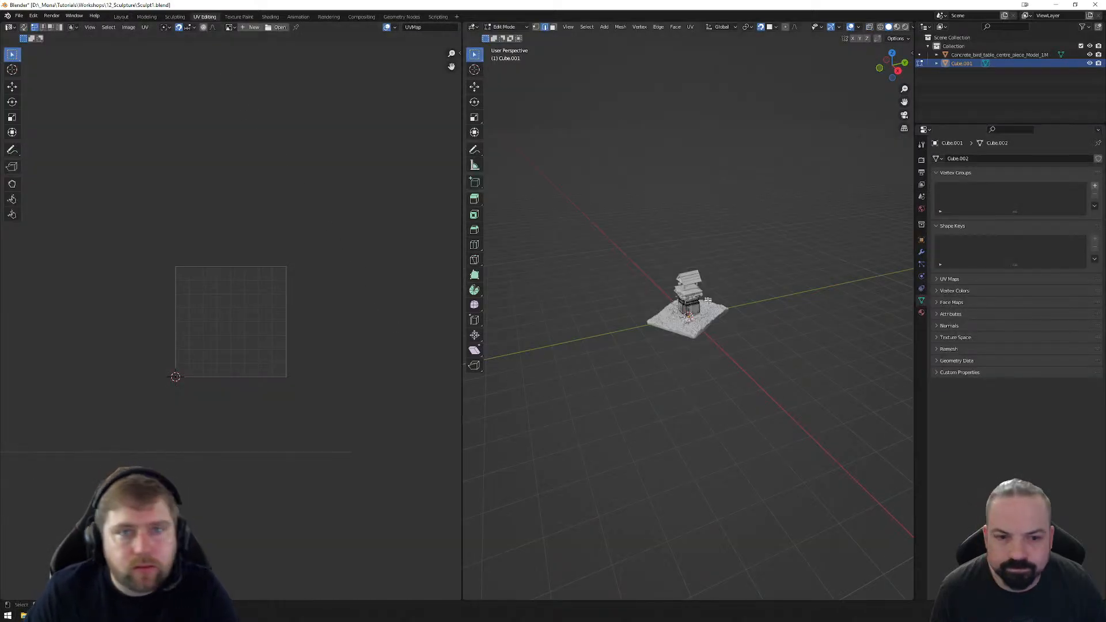
scroll(705, 304, up, 8)
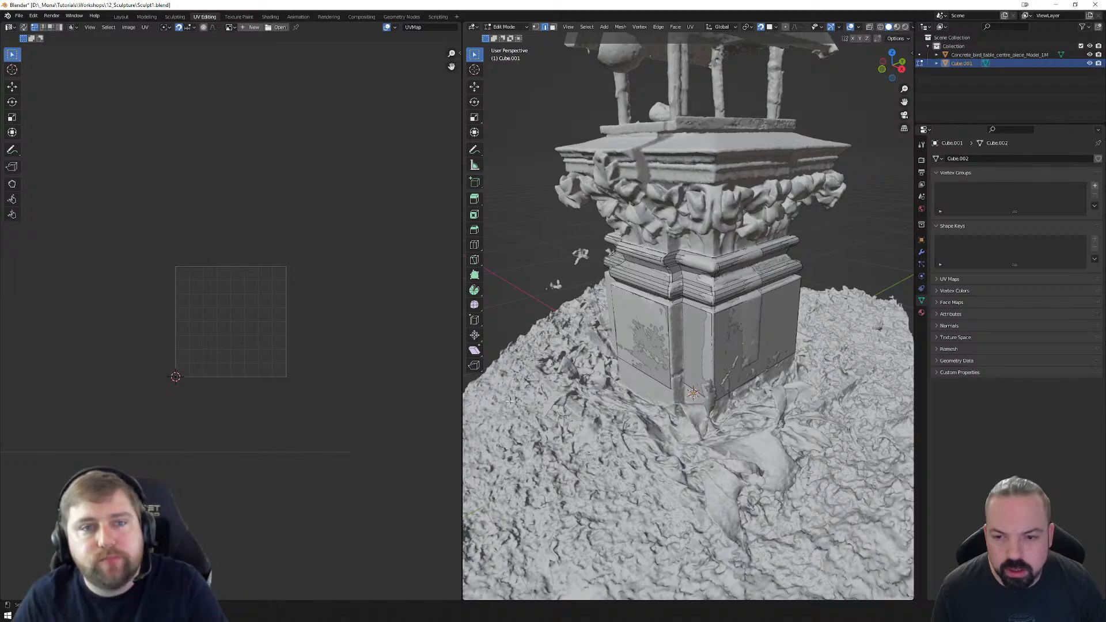
drag(464, 396, 362, 398)
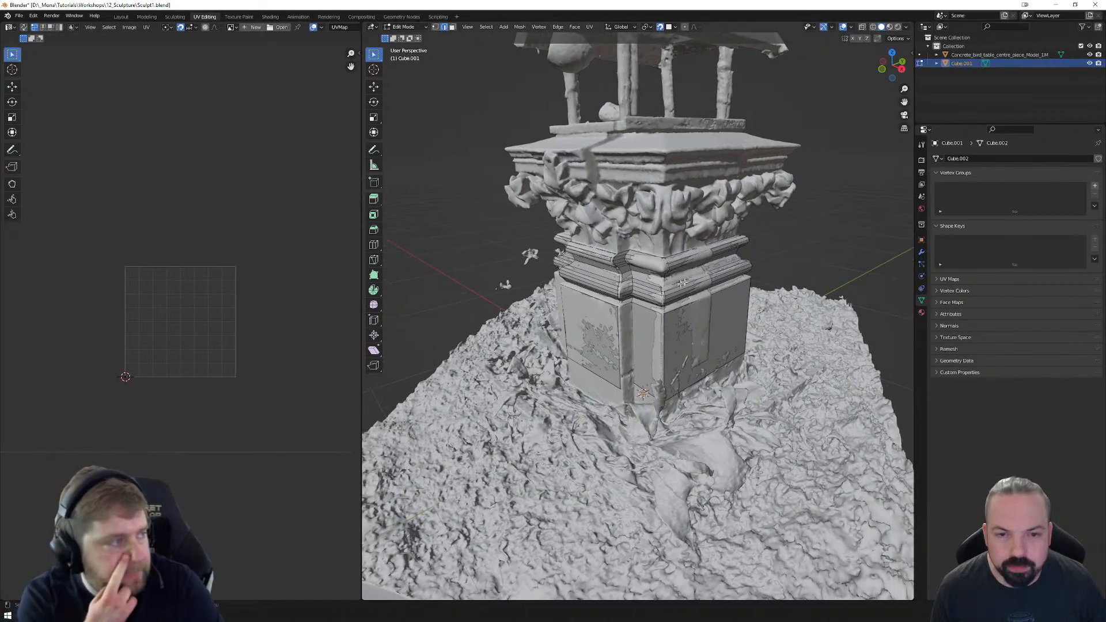
click(1090, 55)
middle_drag(582, 277, 605, 334)
scroll(625, 353, up, 2)
scroll(625, 353, up, 2)
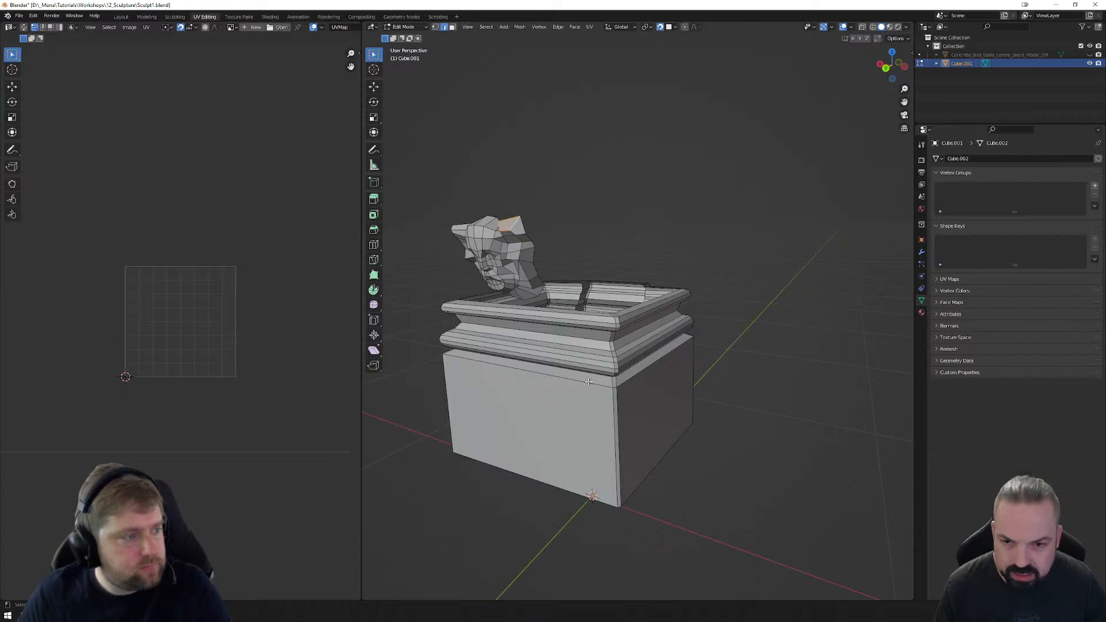
Step: Mark a seam along the vertical edge loop at the front corner of the plinth and its mouldings
alt+click(613, 418)
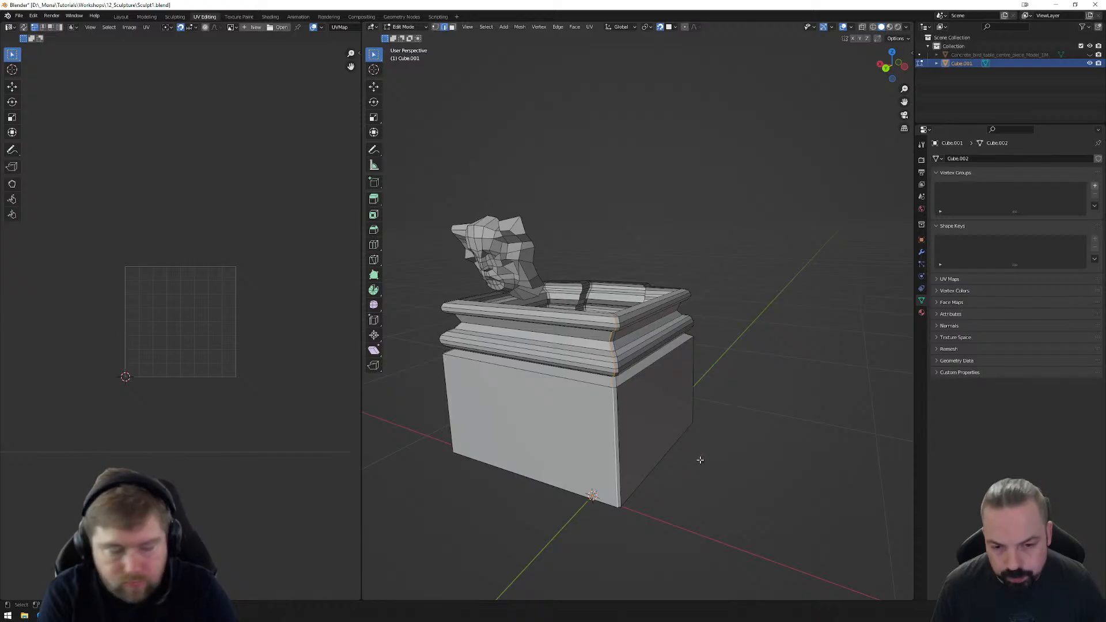
right_click(705, 440)
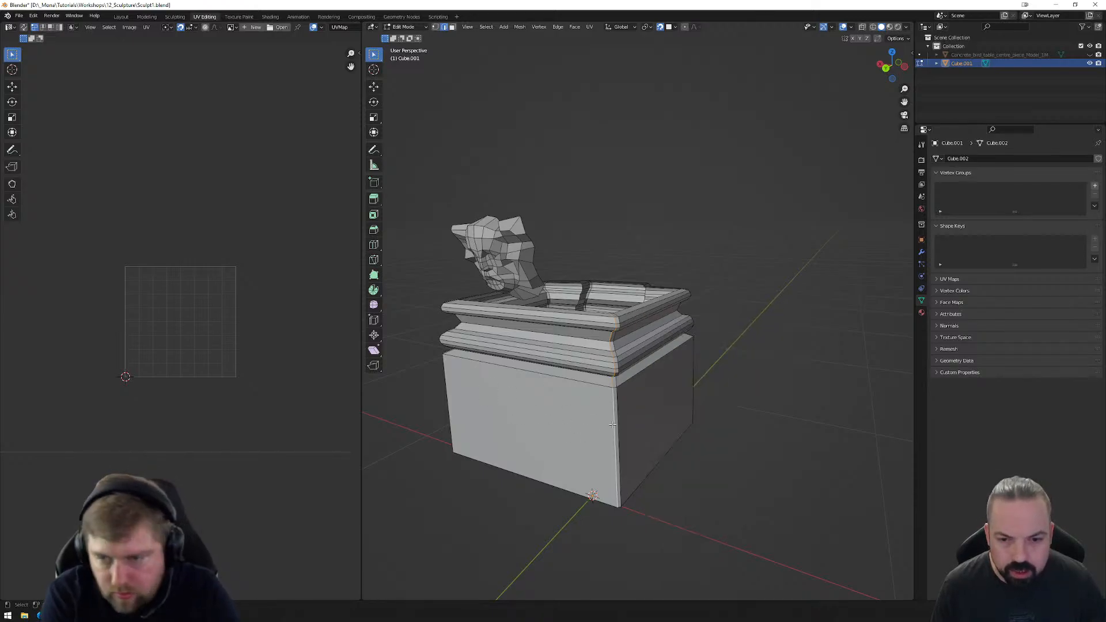
click(614, 423)
click(680, 441)
click(614, 422)
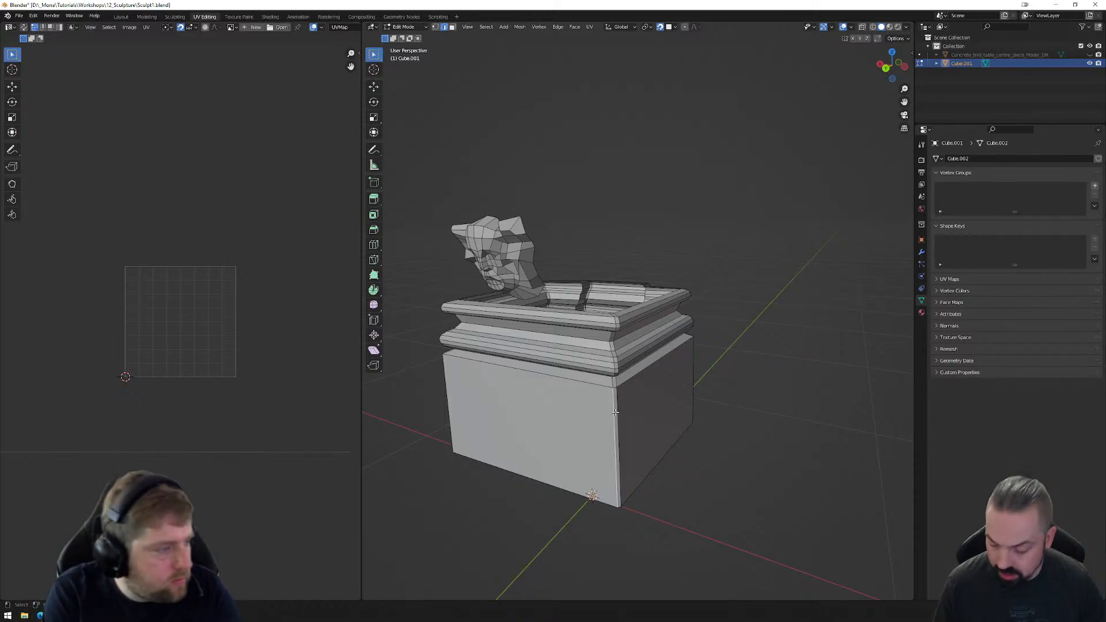
alt+click(614, 405)
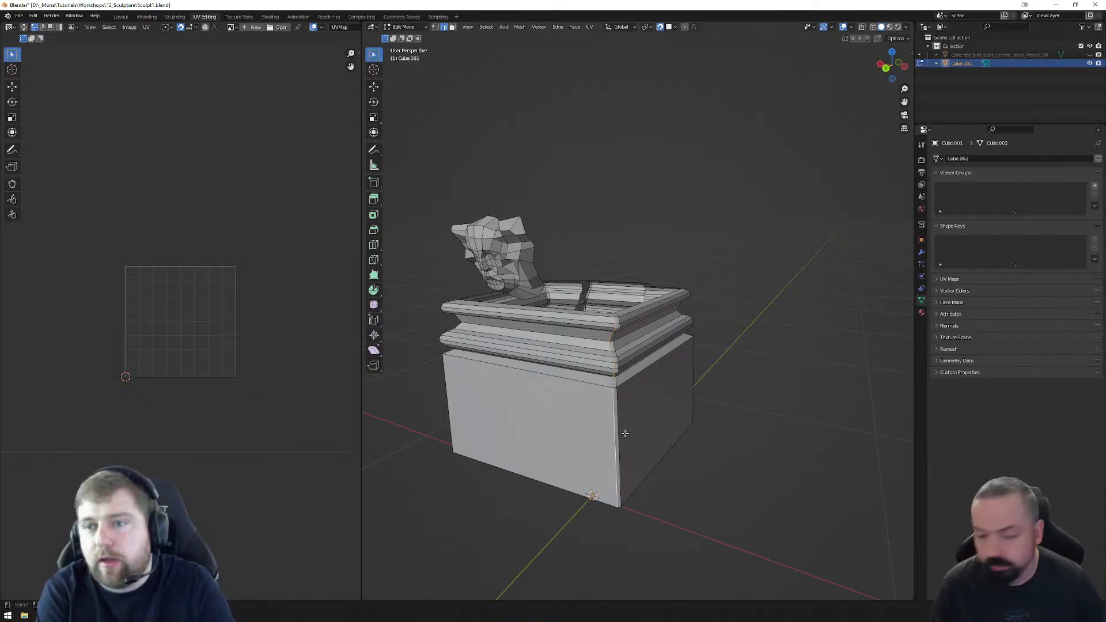
right_click(731, 398)
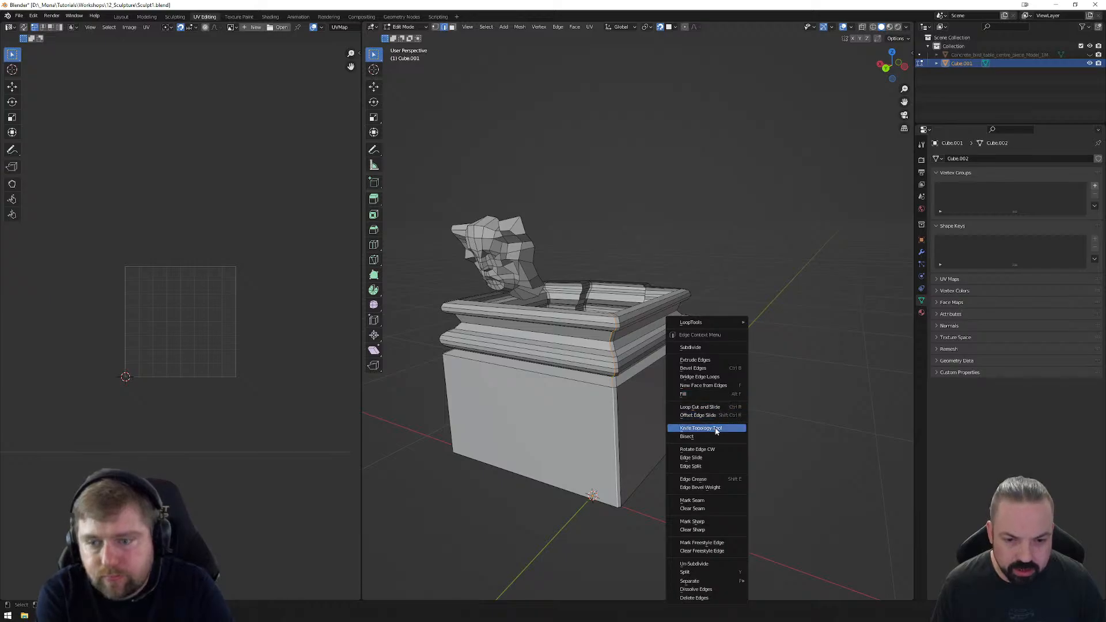
click(708, 499)
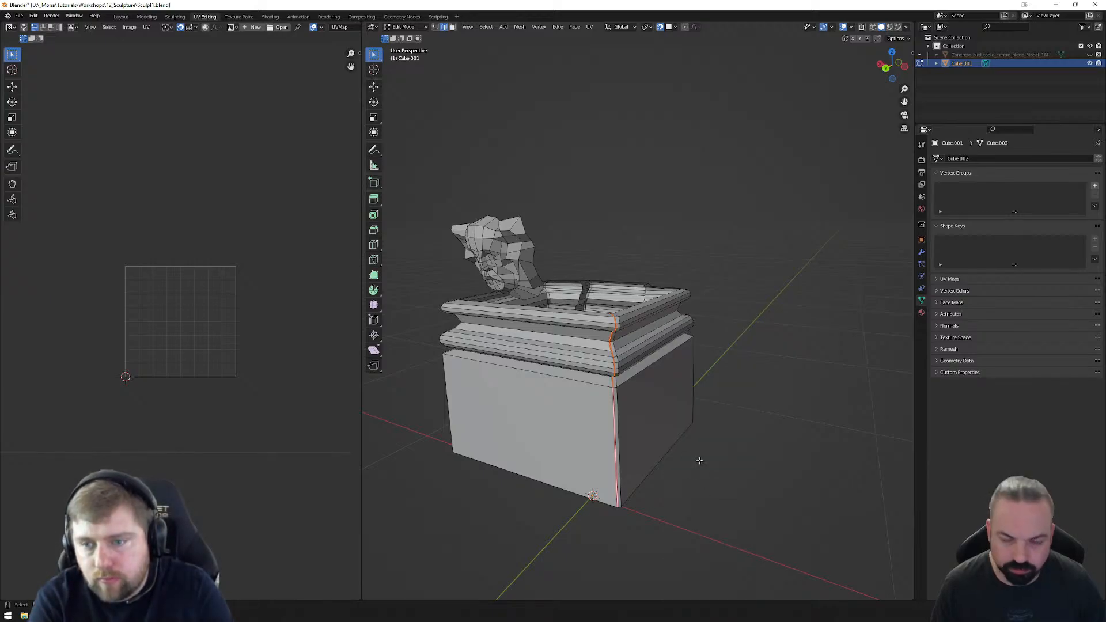
middle_drag(681, 467, 687, 472)
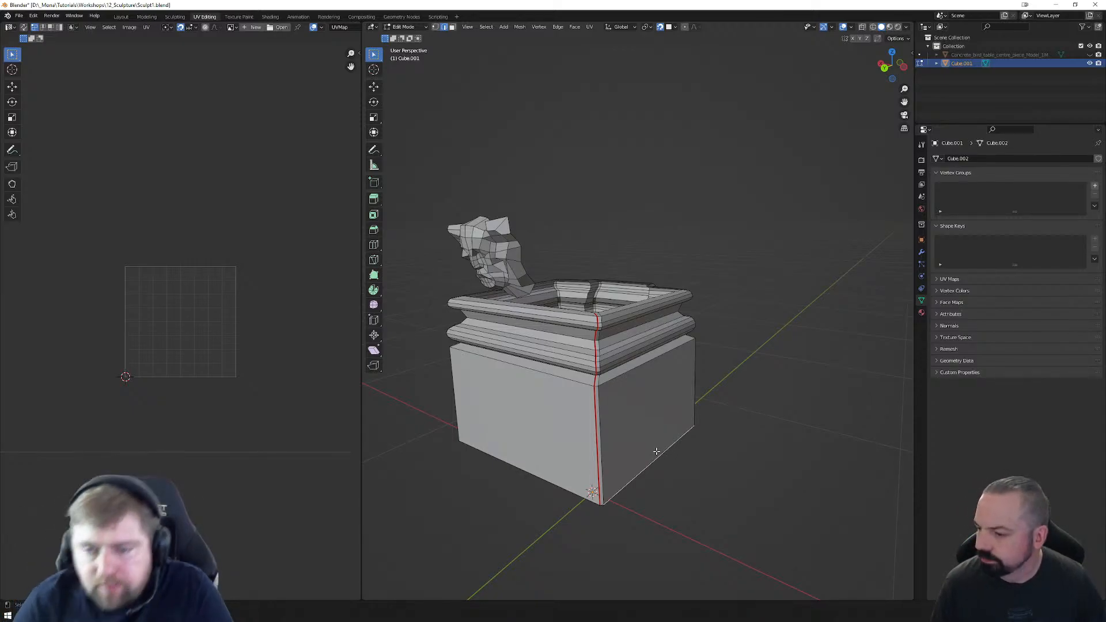
Step: Fill the open top of the plinth with a cap face between opposite inner rim edges
middle_drag(648, 446, 650, 440)
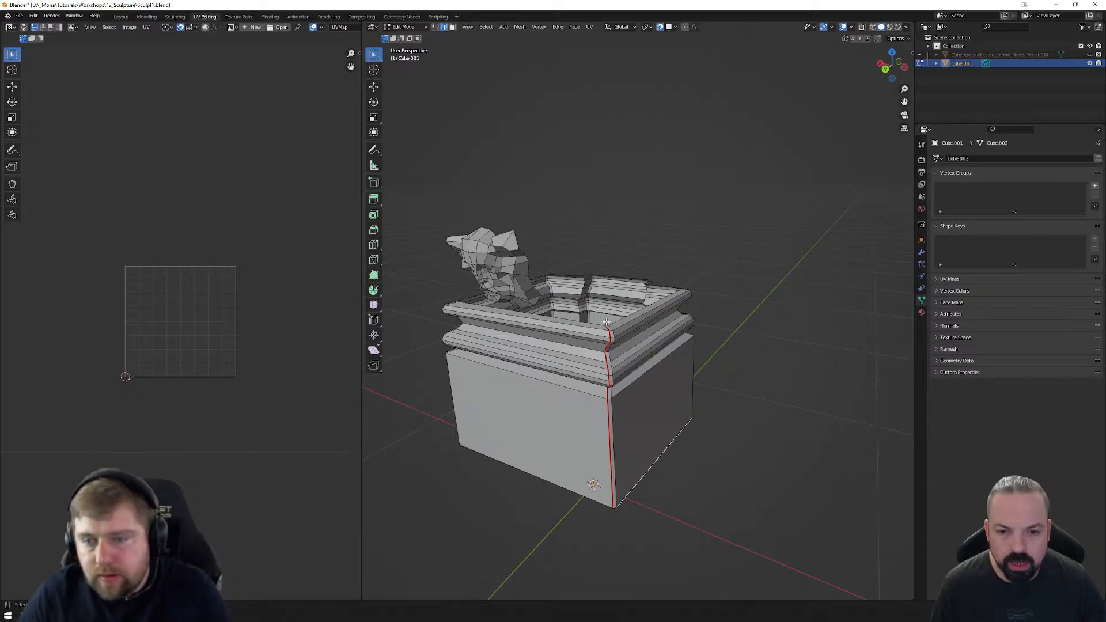
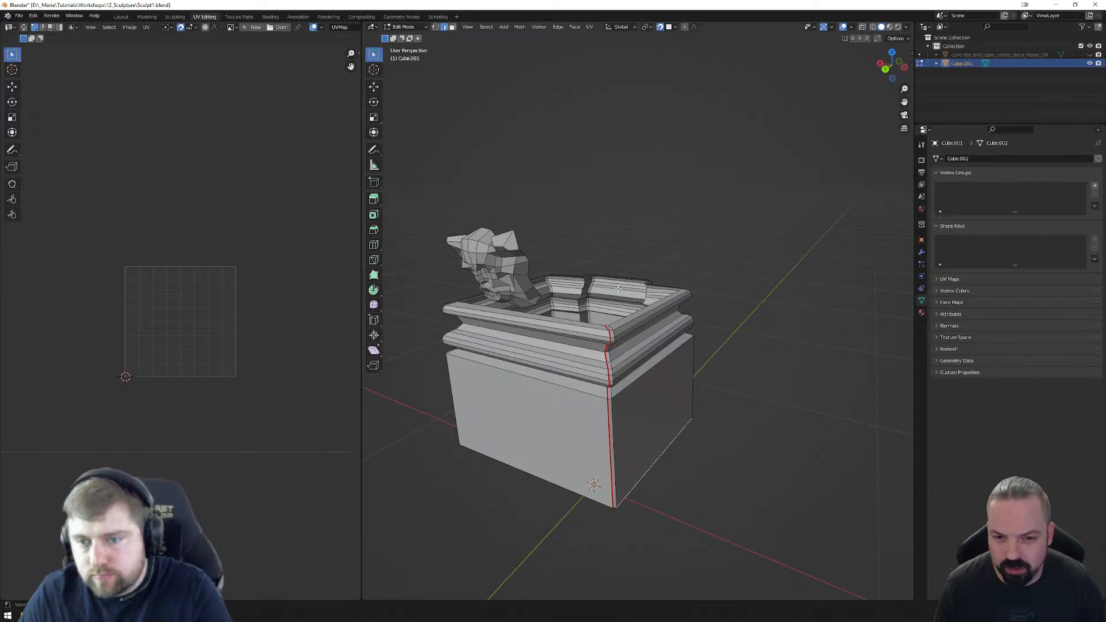
middle_drag(621, 318, 625, 330)
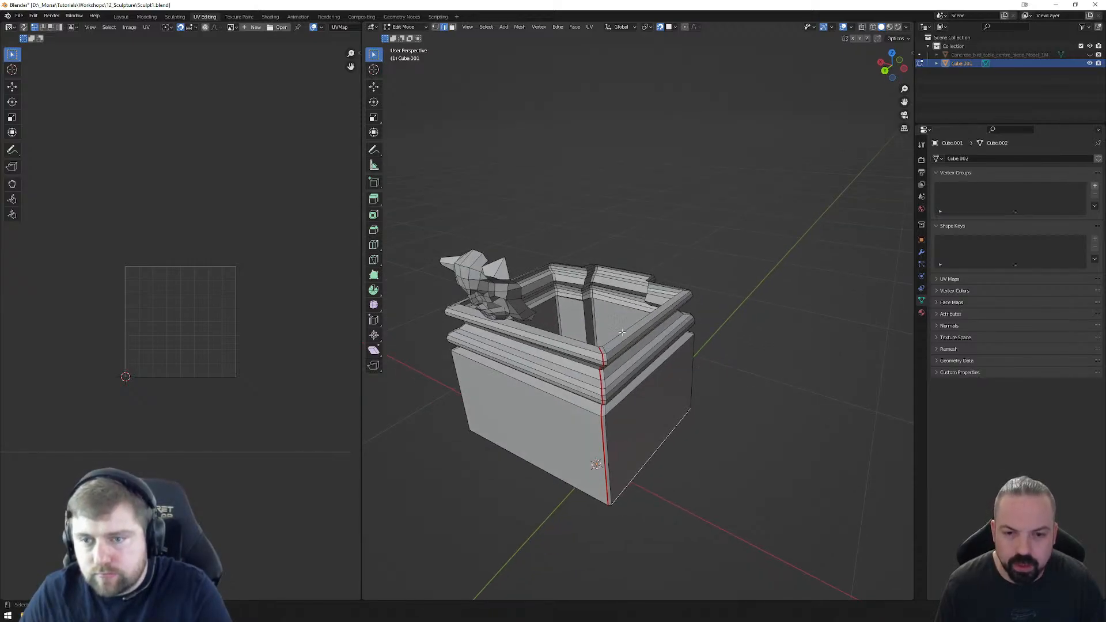
middle_drag(533, 341, 532, 366)
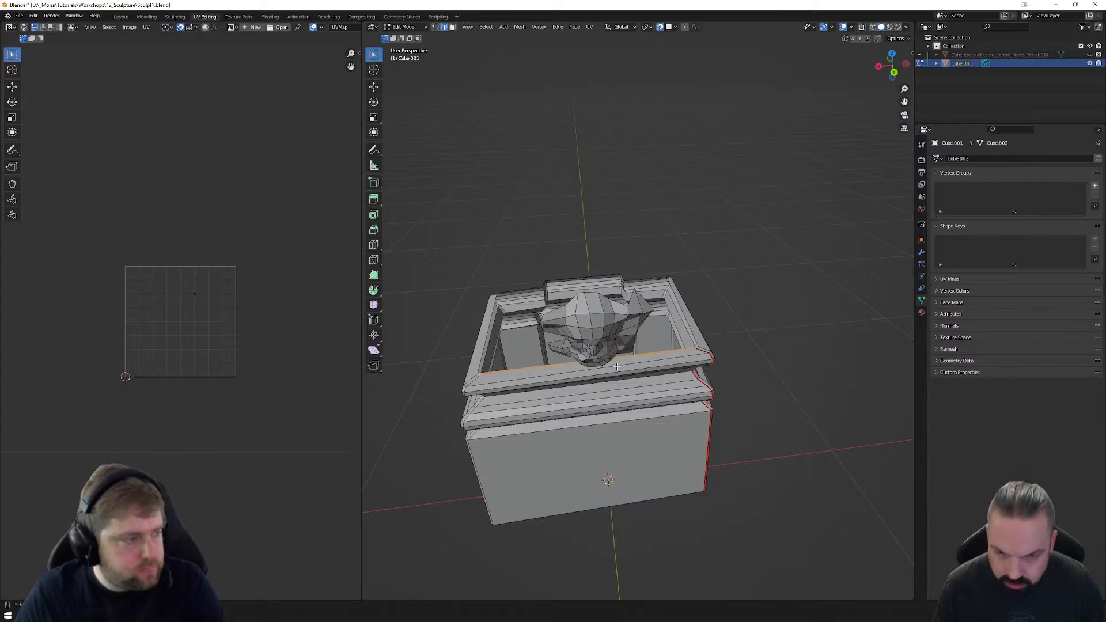
click(491, 341)
middle_drag(491, 340, 591, 389)
click(575, 396)
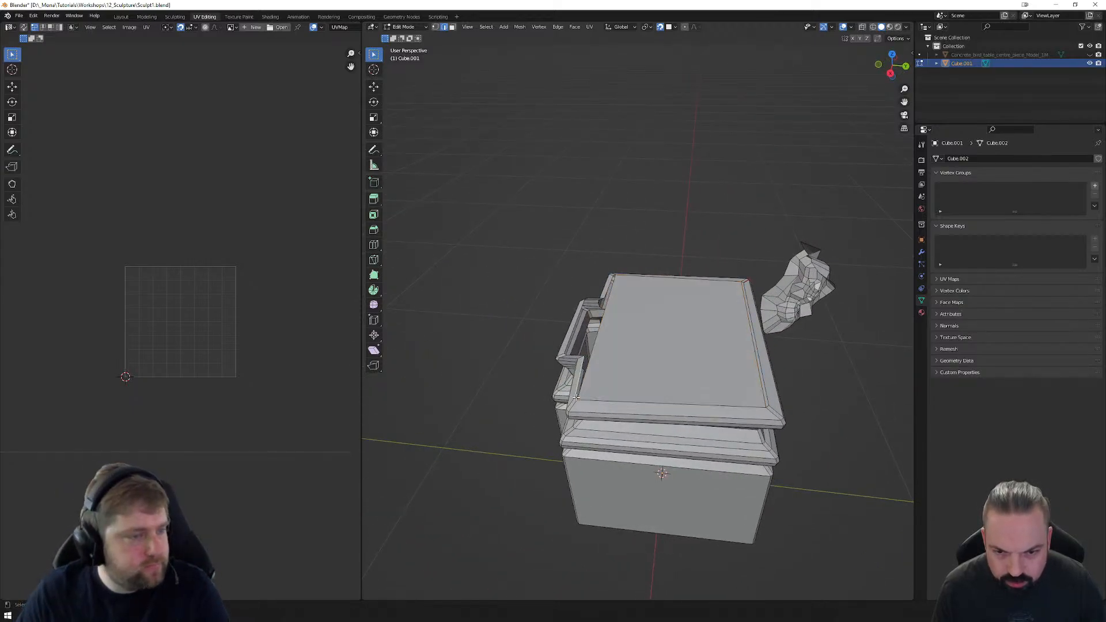
Step: Fill the narrow gap between the cap face and the rim on the notched side of the column
click(582, 391)
click(577, 384)
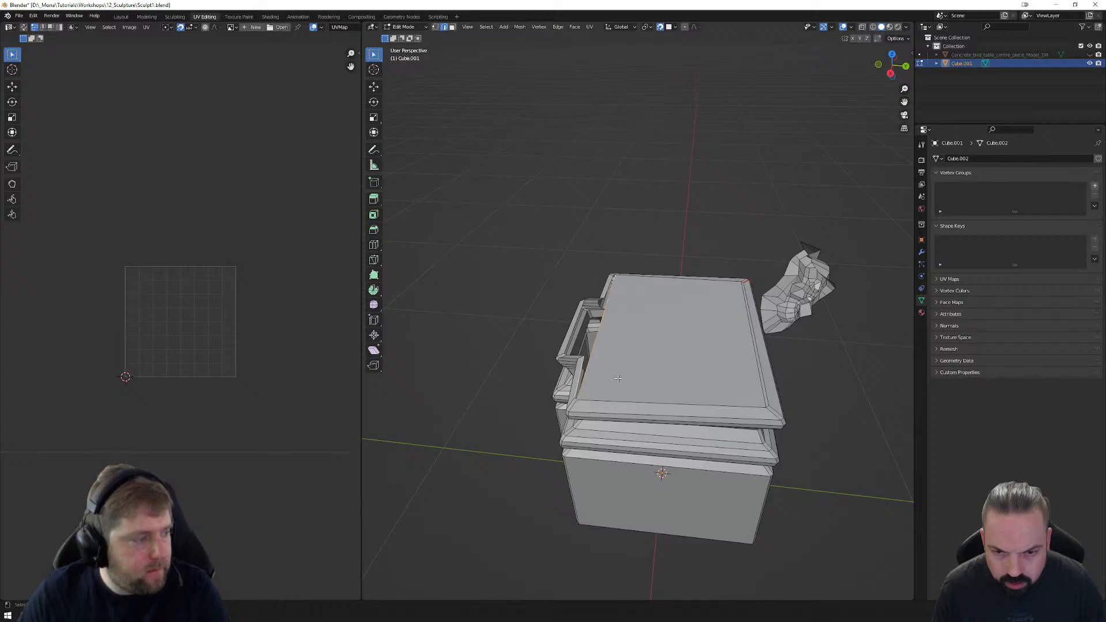
shift+click(579, 380)
middle_drag(579, 381, 604, 408)
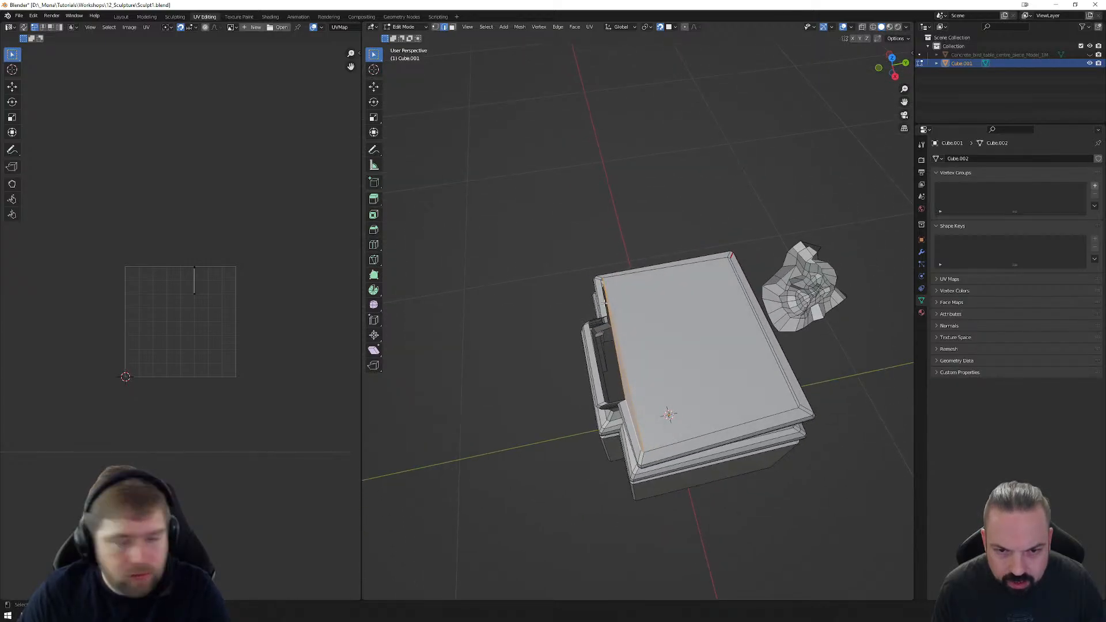
key(alt+a)
click(609, 318)
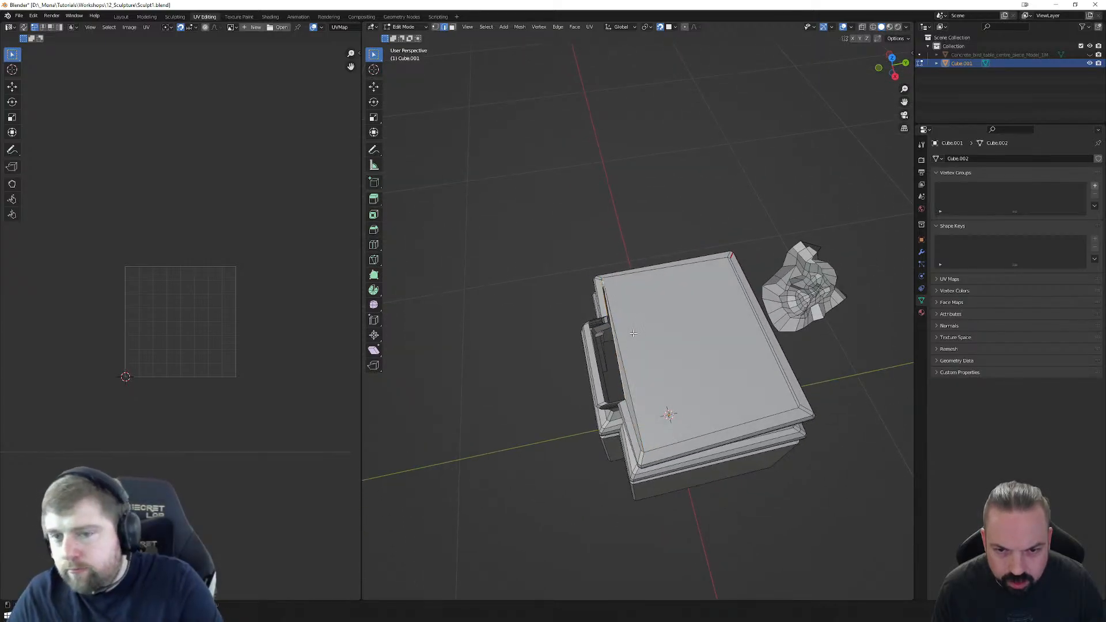
middle_drag(610, 318, 597, 332)
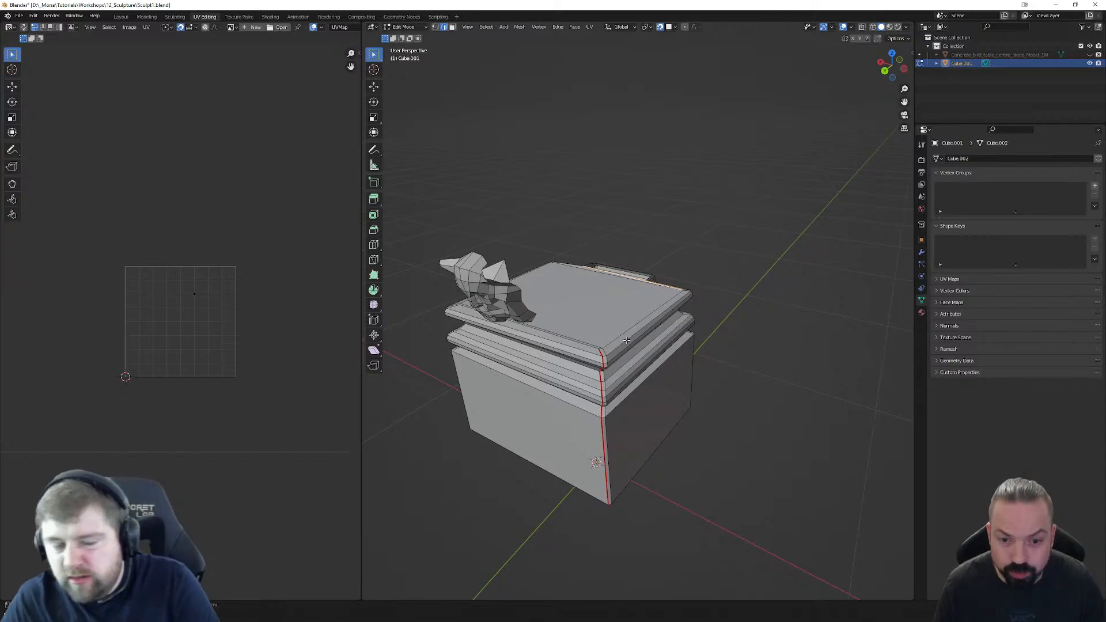
Step: Mark a seam along the rim edges around the cap face
click(617, 338)
click(583, 345)
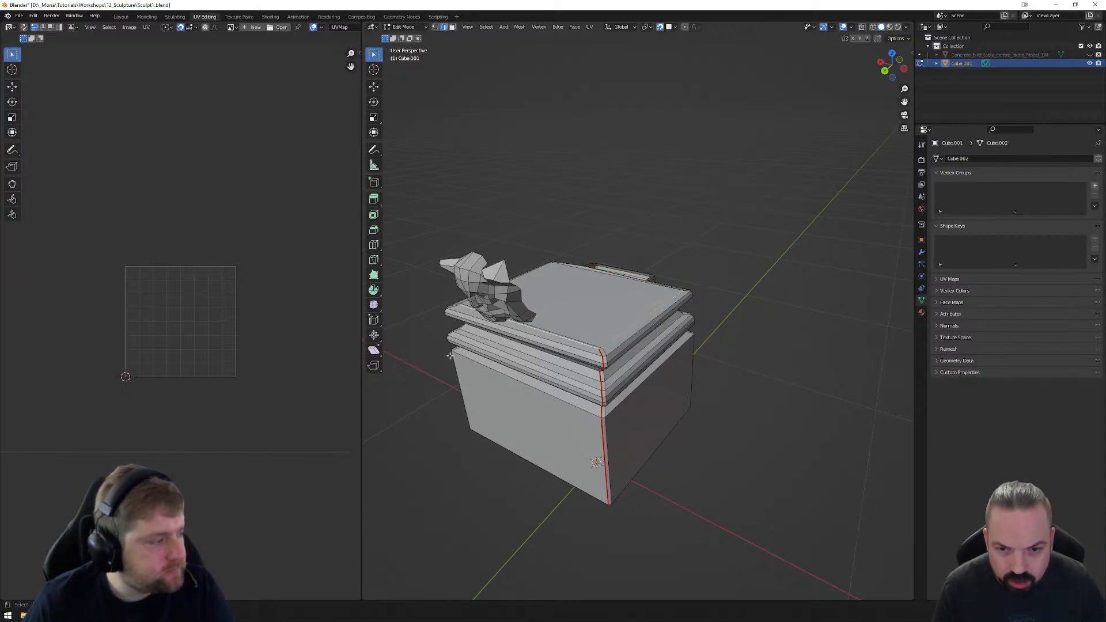
middle_drag(583, 346, 588, 394)
shift+click(600, 389)
right_click(703, 362)
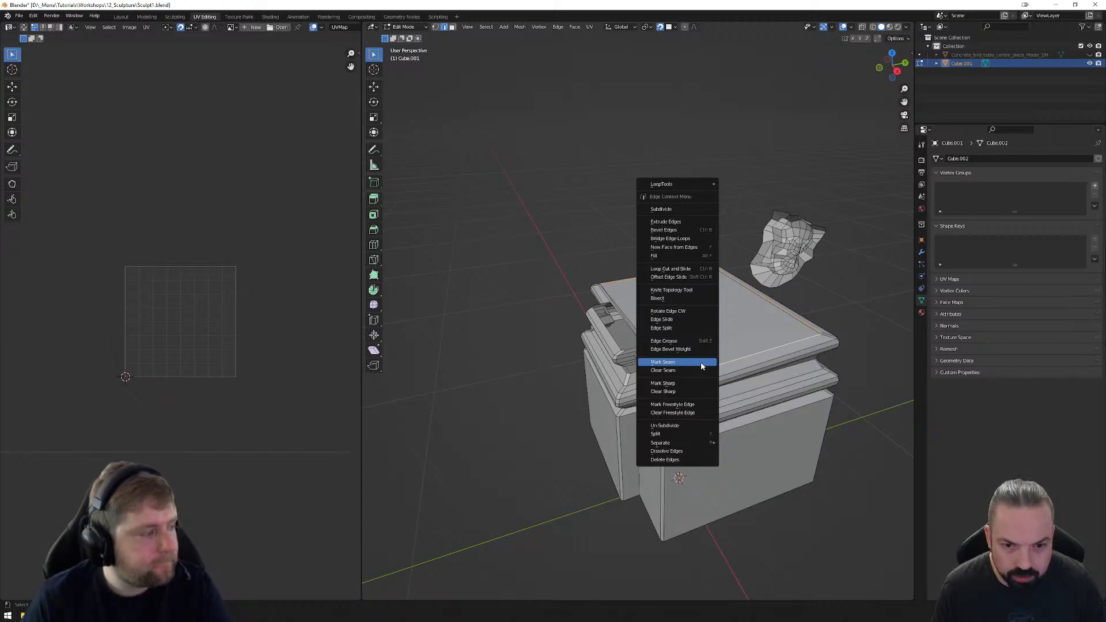
click(701, 362)
Step: Turn on X-ray and select every face of the mesh, including the hidden ones
middle_drag(701, 361, 667, 386)
scroll(681, 379, down, 2)
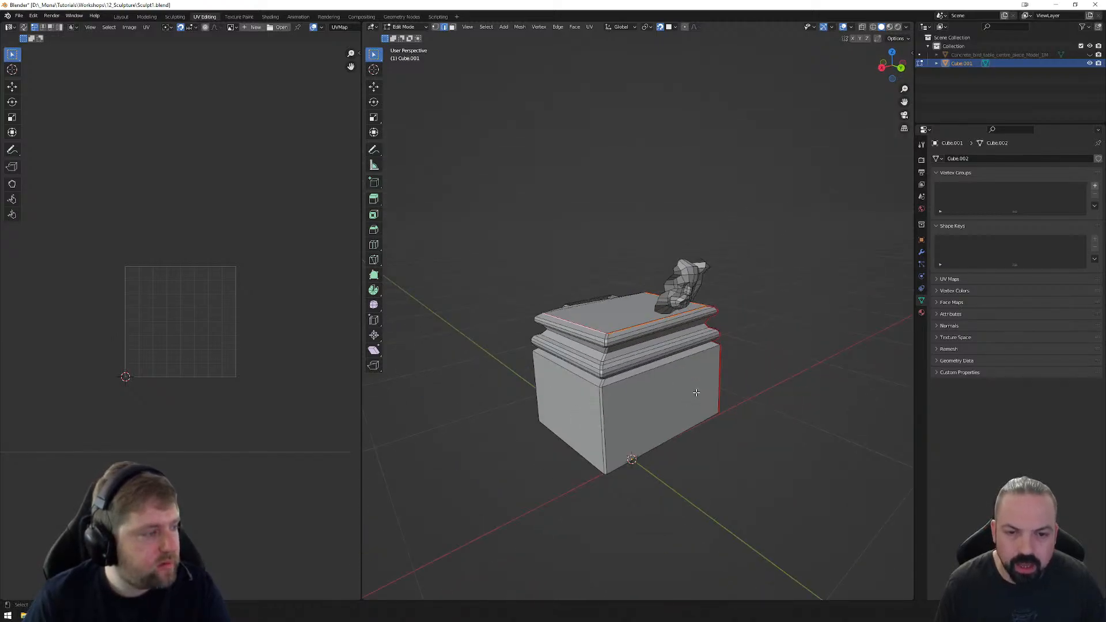
drag(489, 215, 828, 489)
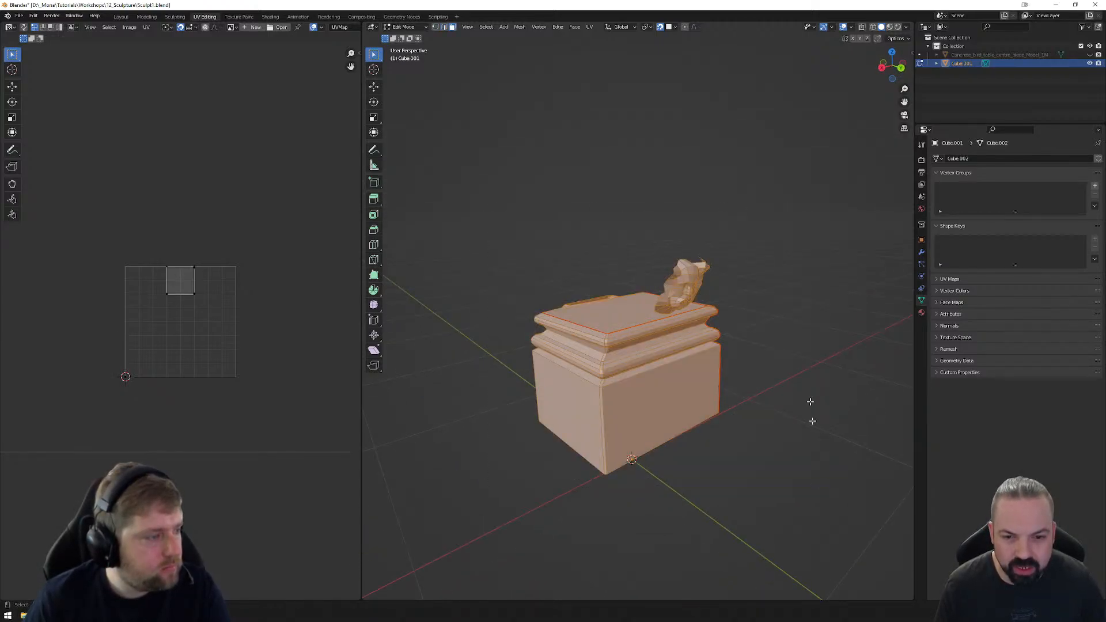
click(863, 26)
drag(434, 197, 816, 506)
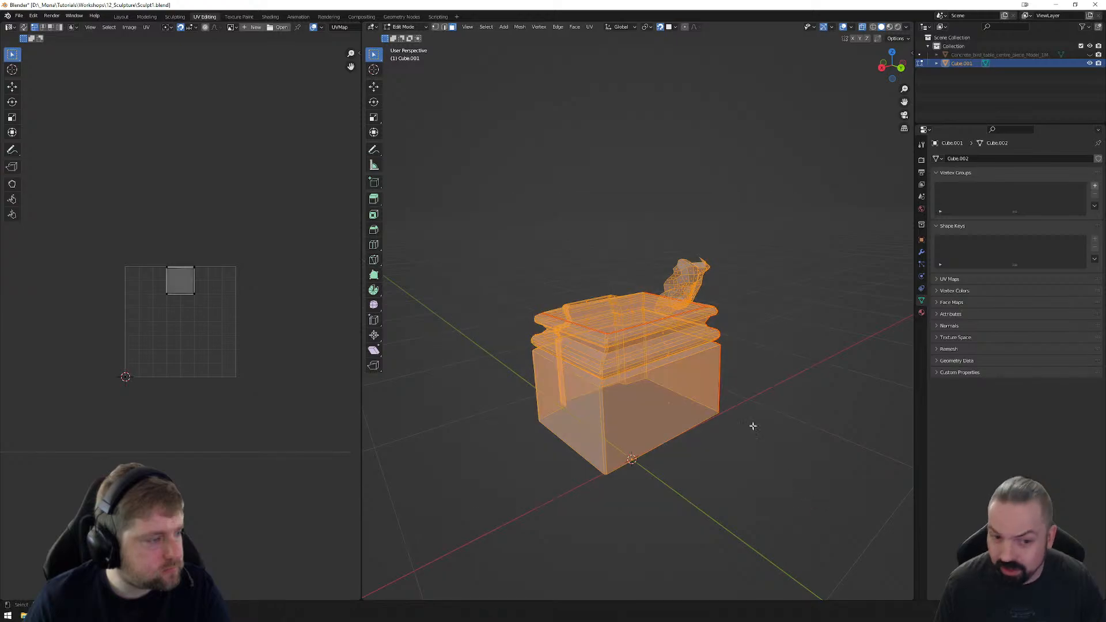
middle_drag(754, 426, 699, 319)
middle_drag(663, 131, 632, 148)
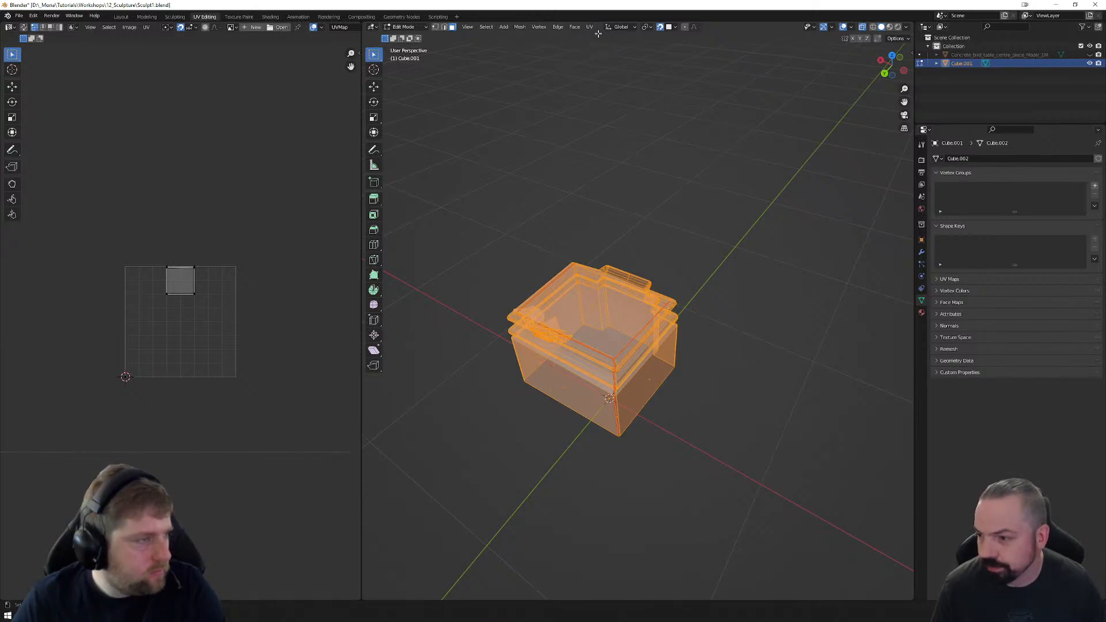
Step: Unwrap the selected faces and examine the resulting islands in the UV editor
click(590, 27)
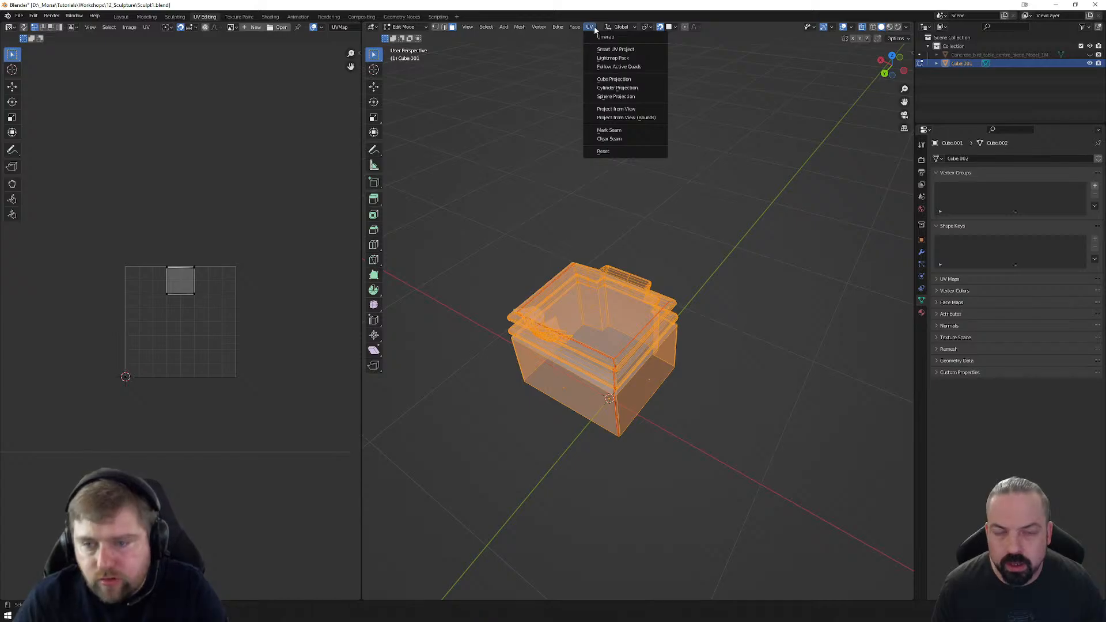
middle_drag(625, 366, 631, 338)
scroll(631, 339, up, 2)
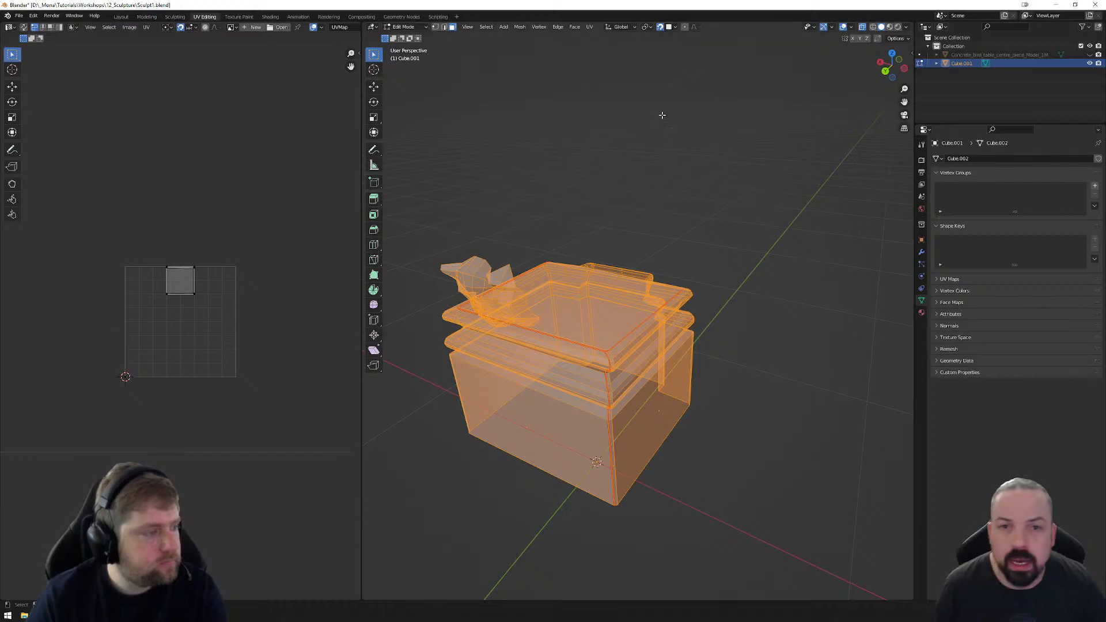
click(590, 28)
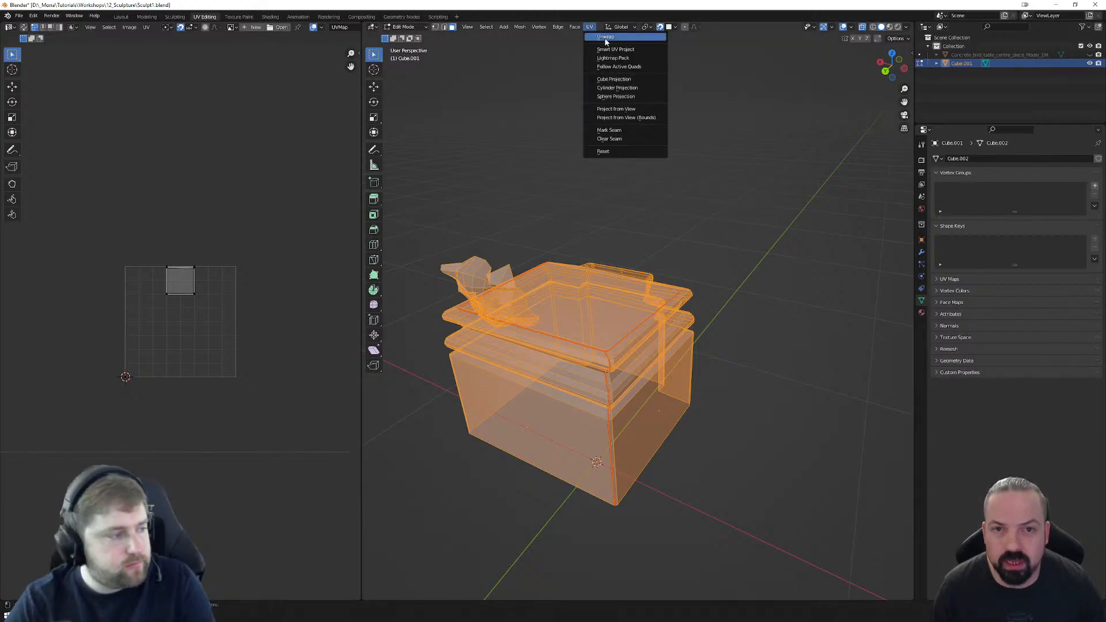
click(607, 37)
scroll(158, 276, up, 5)
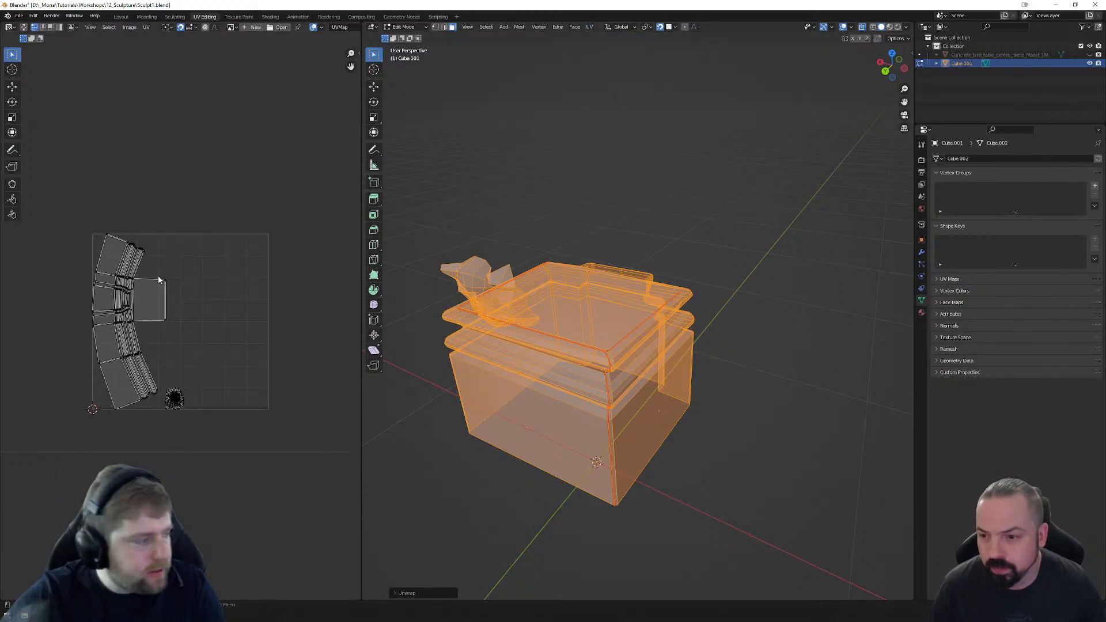
scroll(228, 320, up, 4)
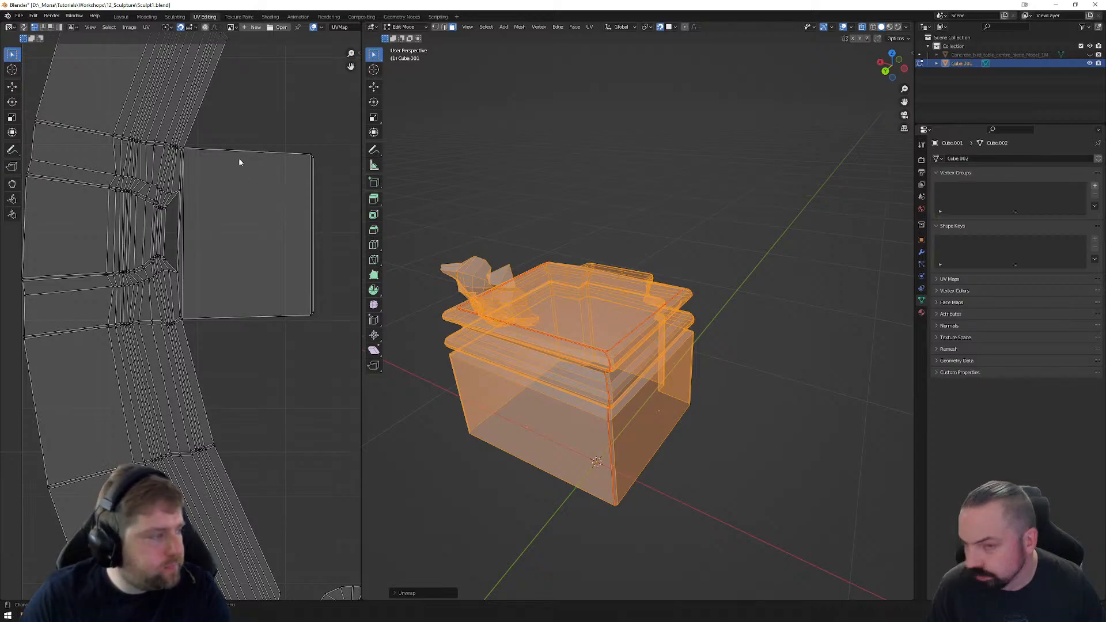
scroll(209, 324, down, 2)
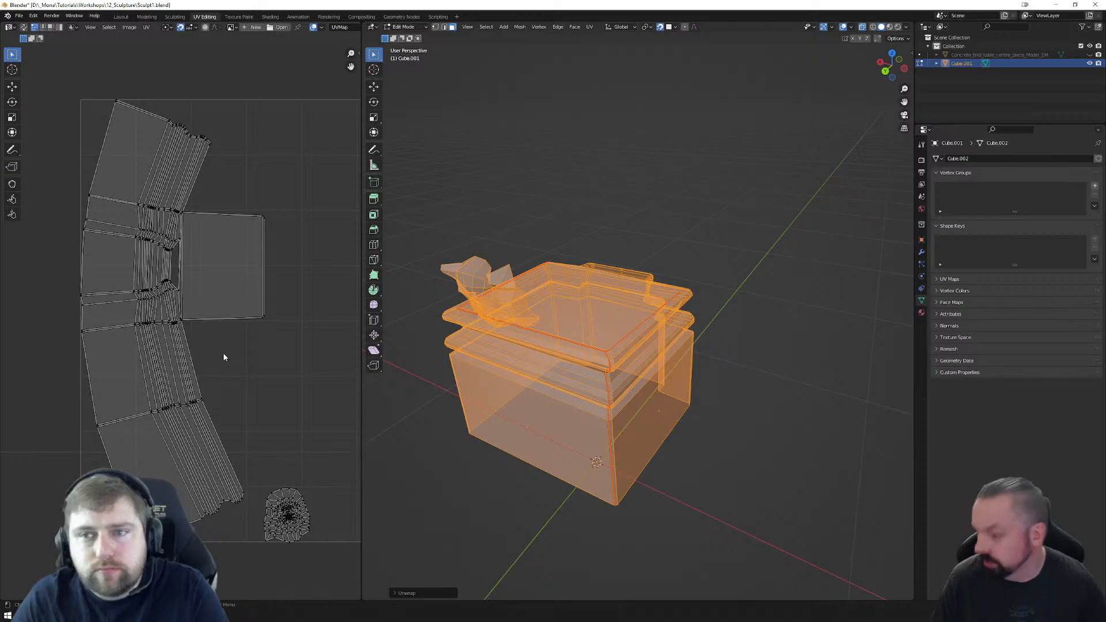
Step: Clear the seam from the edge loop around the cap and unwrap the whole mesh again
scroll(412, 317, up, 5)
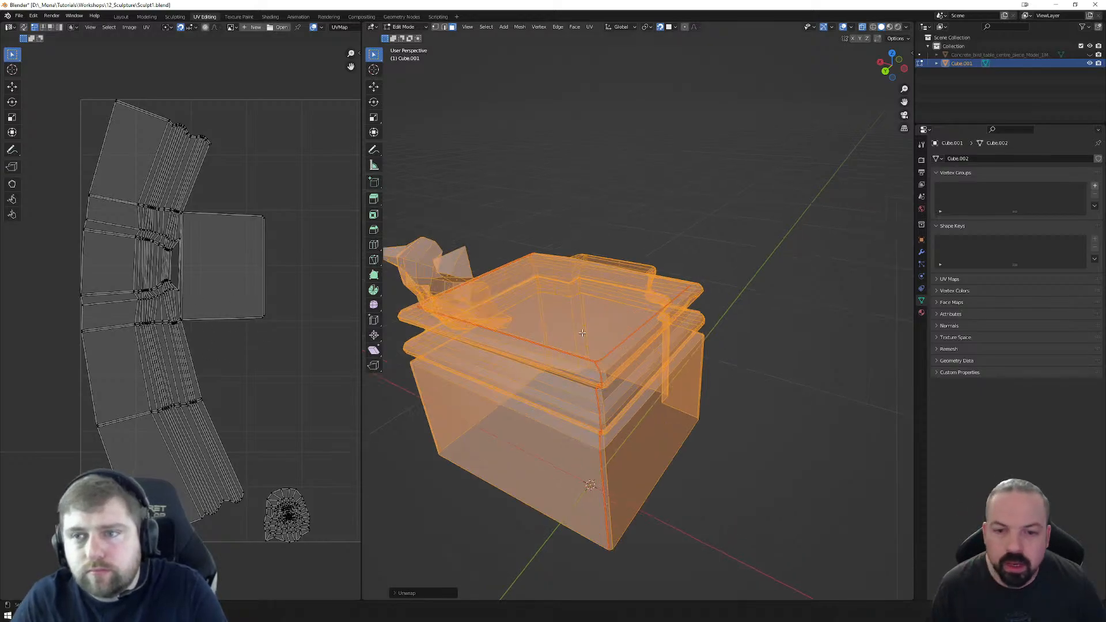
key(alt+a)
key(2)
alt+click(621, 364)
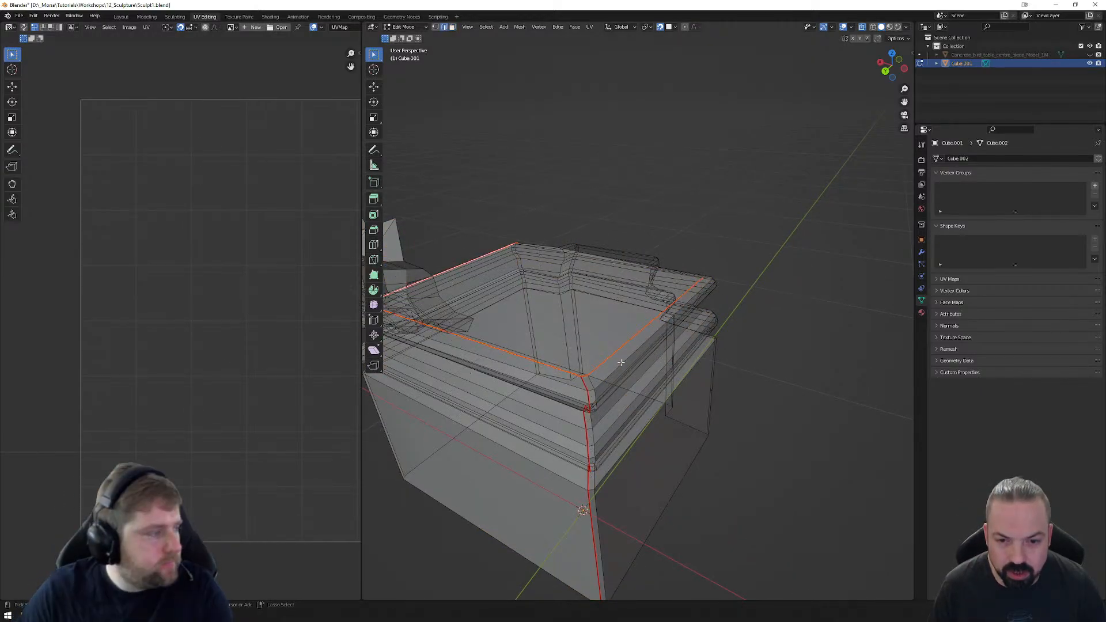
scroll(654, 208, down, 5)
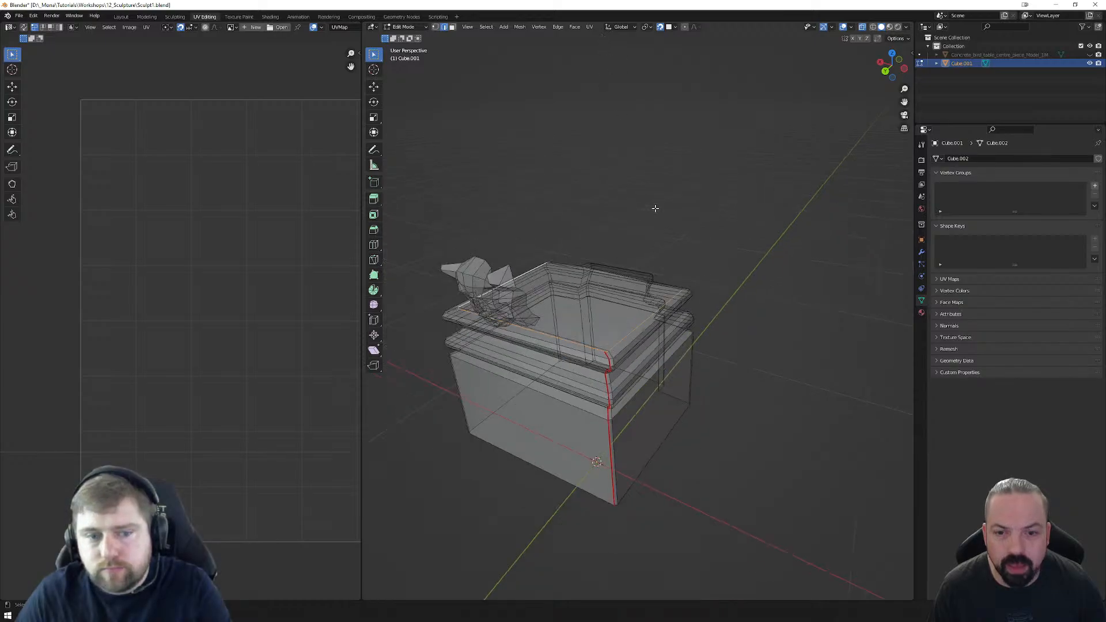
key(a)
click(590, 26)
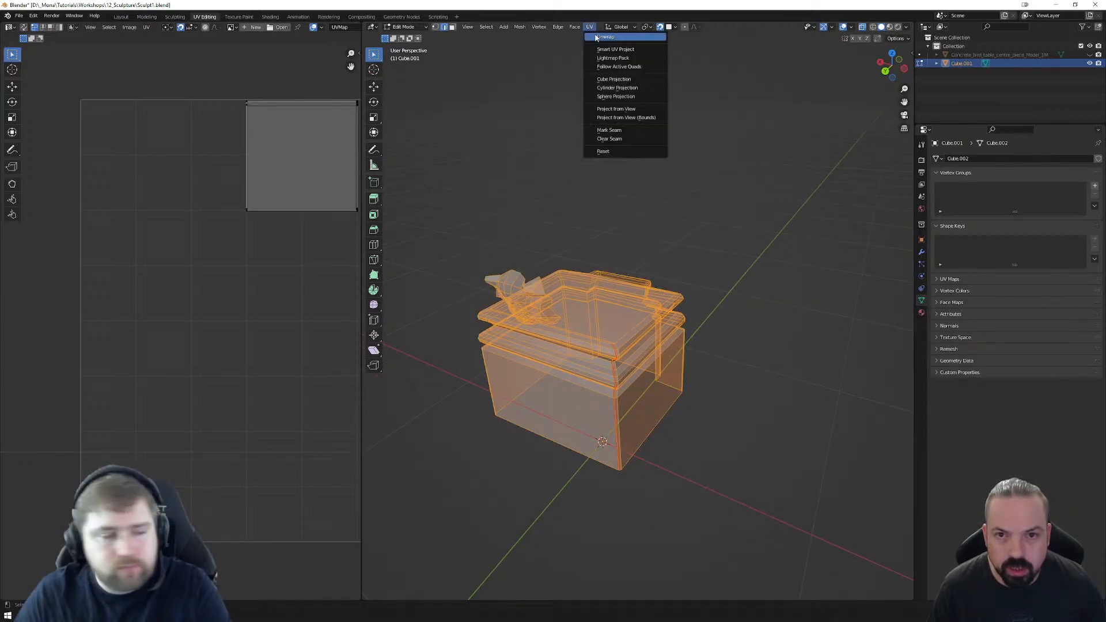
click(600, 35)
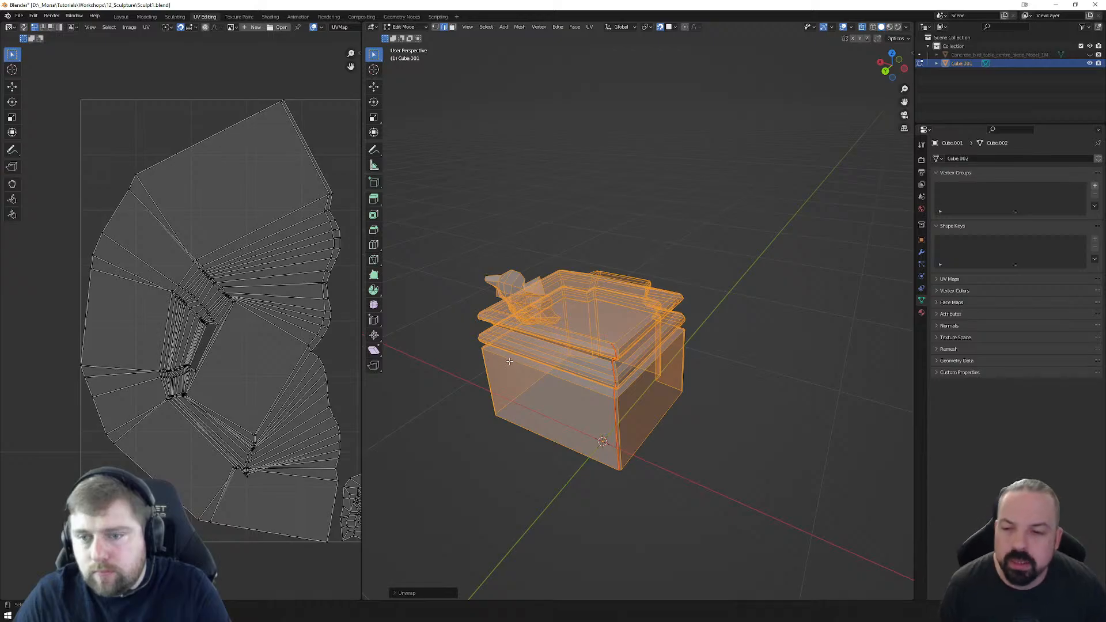
Step: Check the model in Object Mode, then delete the faces capping the plinth's open top in face selection
middle_drag(509, 356, 598, 361)
scroll(552, 353, up, 3)
key(Tab)
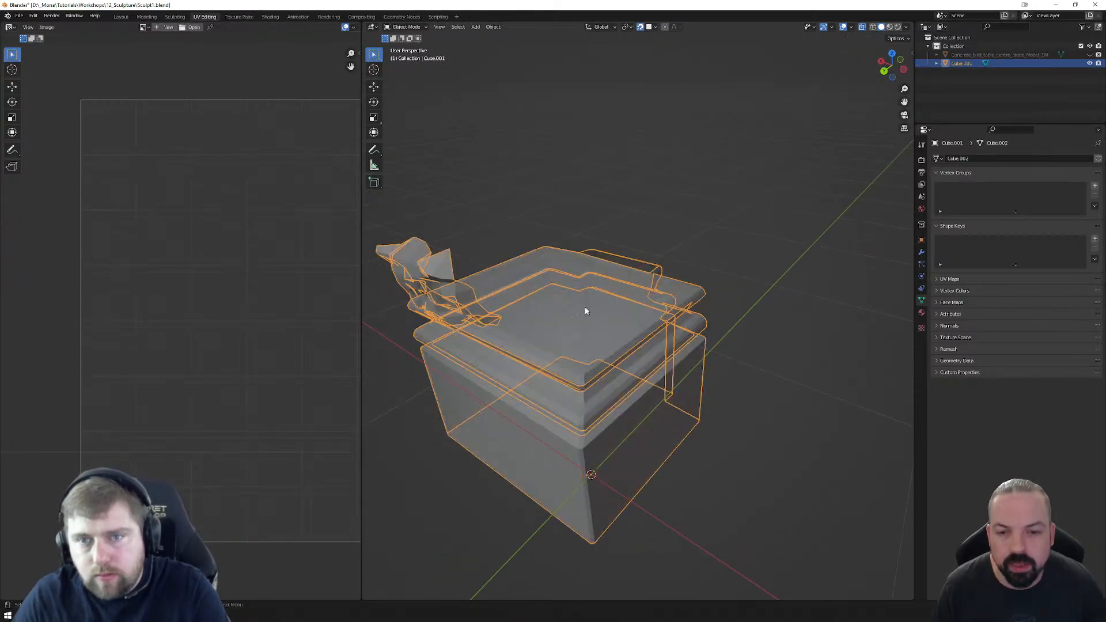
key(Tab)
key(3)
click(578, 314)
middle_drag(581, 312, 513, 318)
click(569, 280)
shift+click(496, 302)
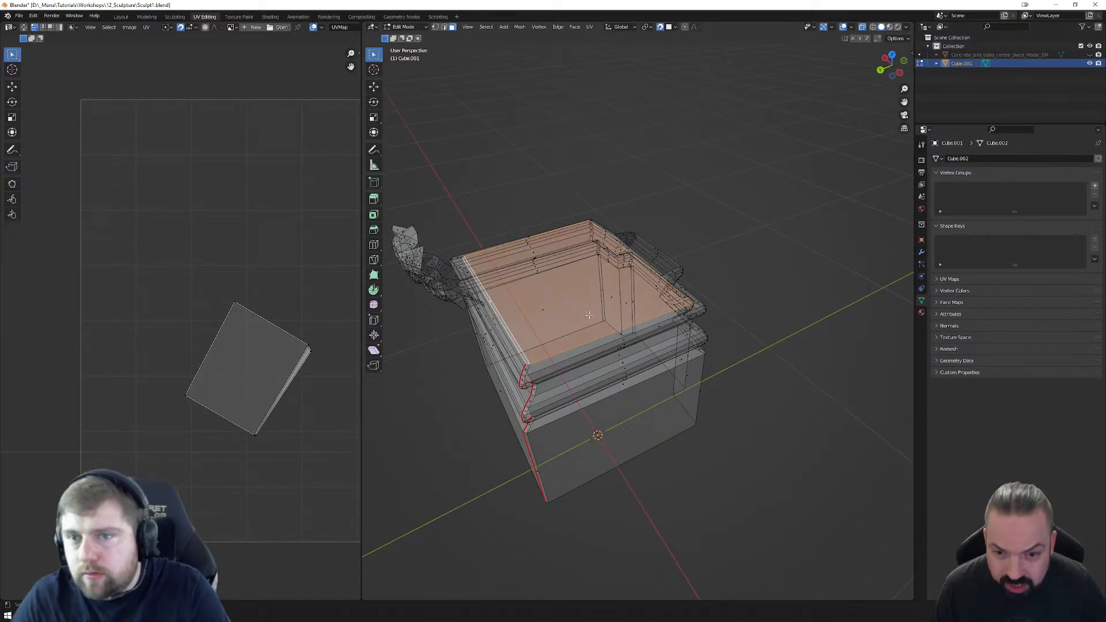
middle_drag(589, 314, 725, 298)
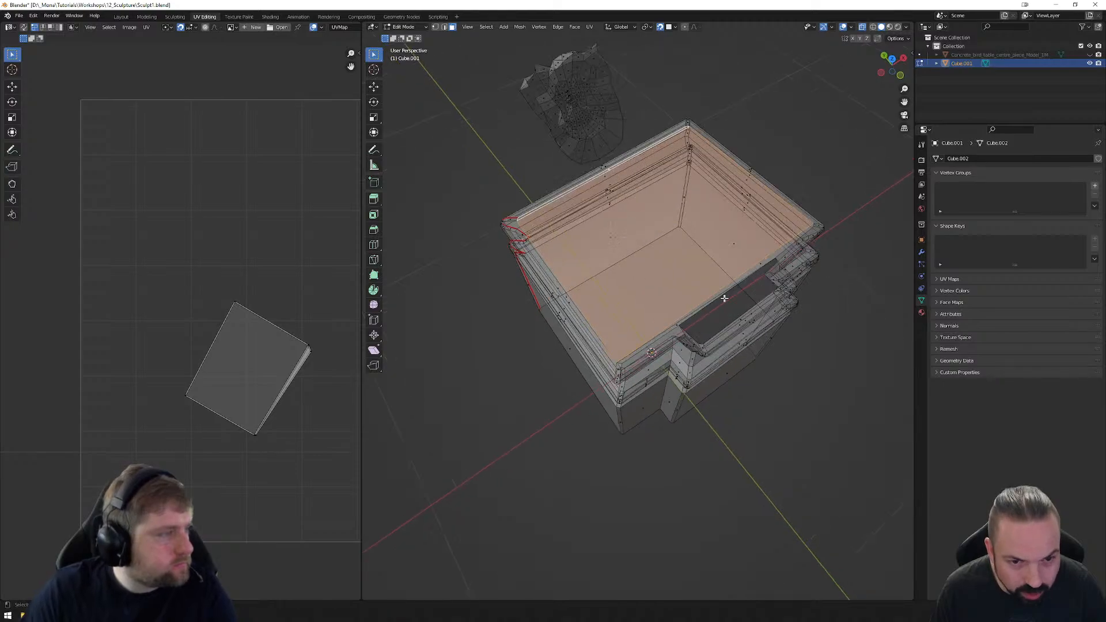
shift+click(724, 298)
shift+click(706, 337)
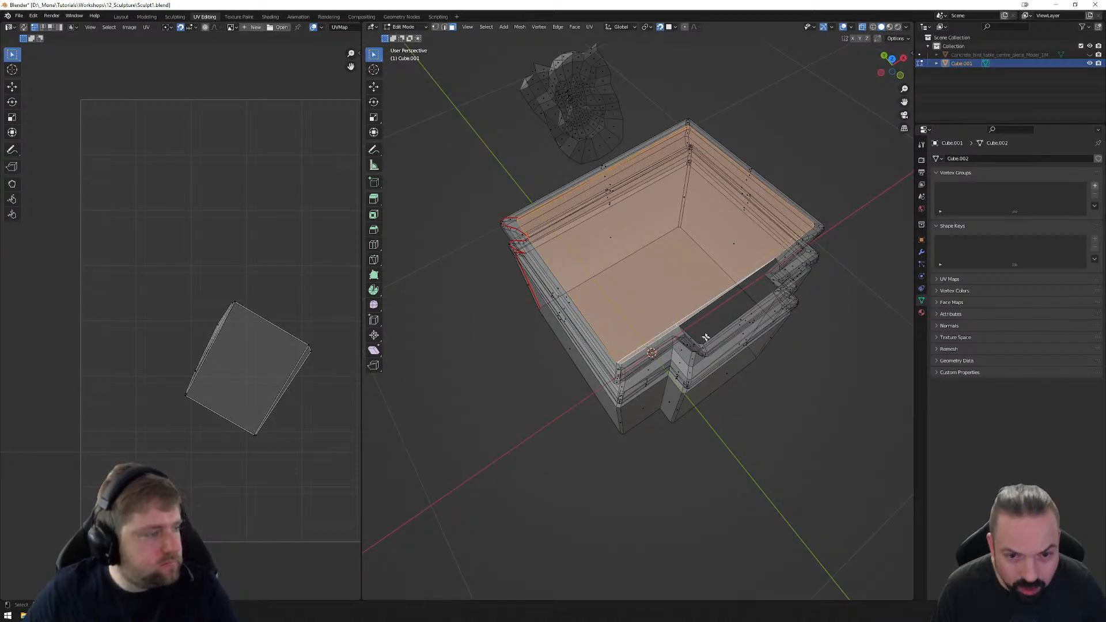
key(x)
click(719, 349)
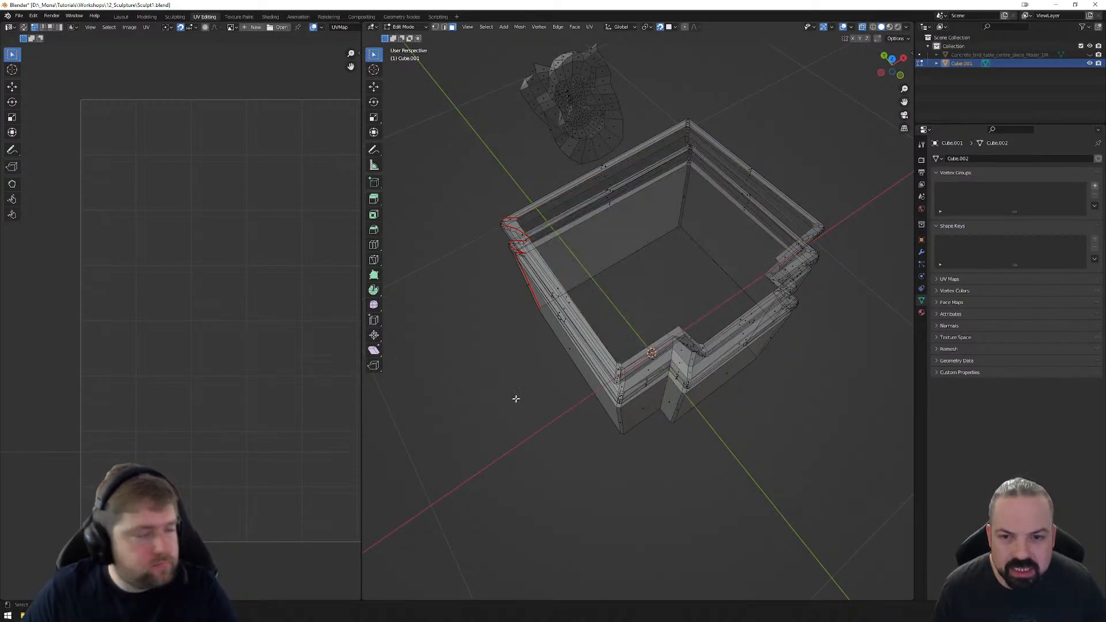
Step: Select the whole open-topped plinth mesh, including the carved face, and unwrap it along the marked seam
middle_drag(516, 399, 544, 324)
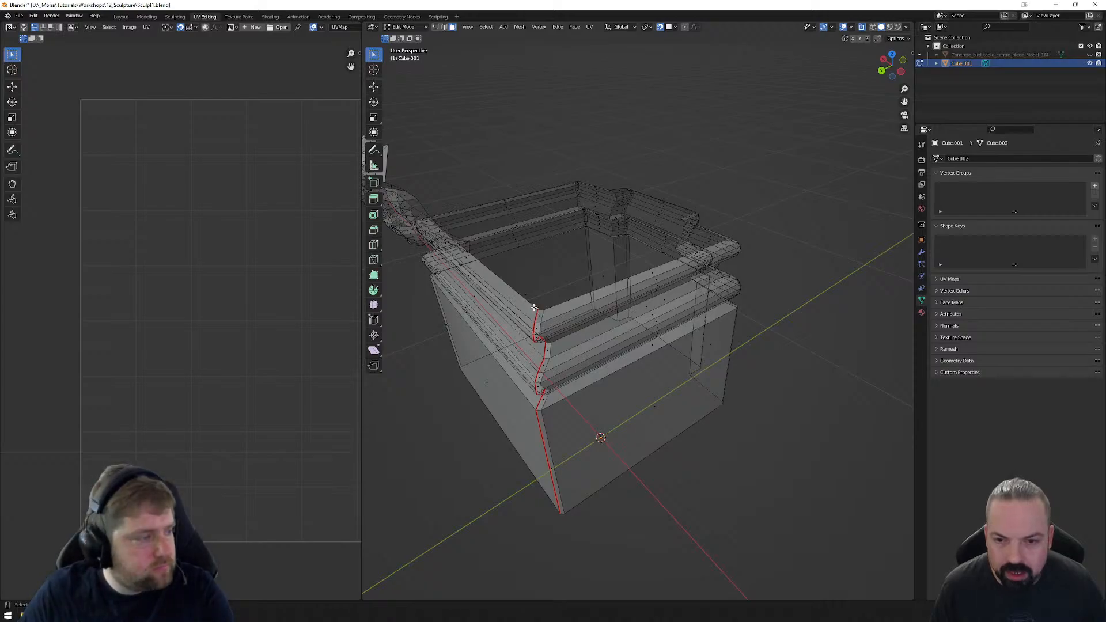
middle_drag(569, 428, 565, 357)
middle_drag(531, 391, 603, 234)
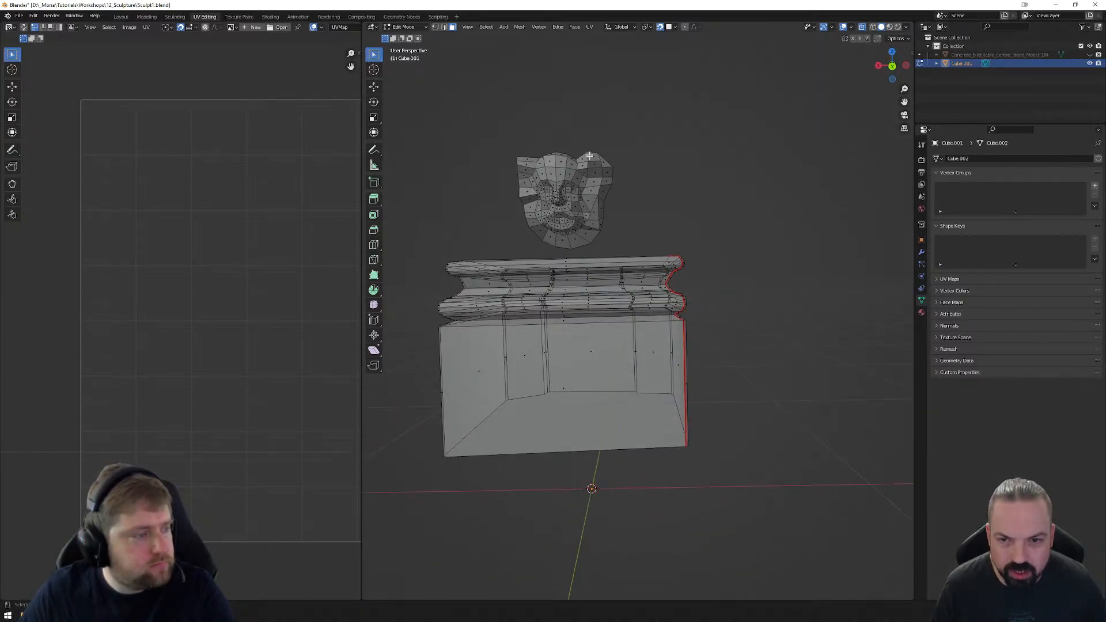
scroll(547, 258, down, 3)
middle_drag(476, 193, 537, 238)
drag(476, 175, 792, 516)
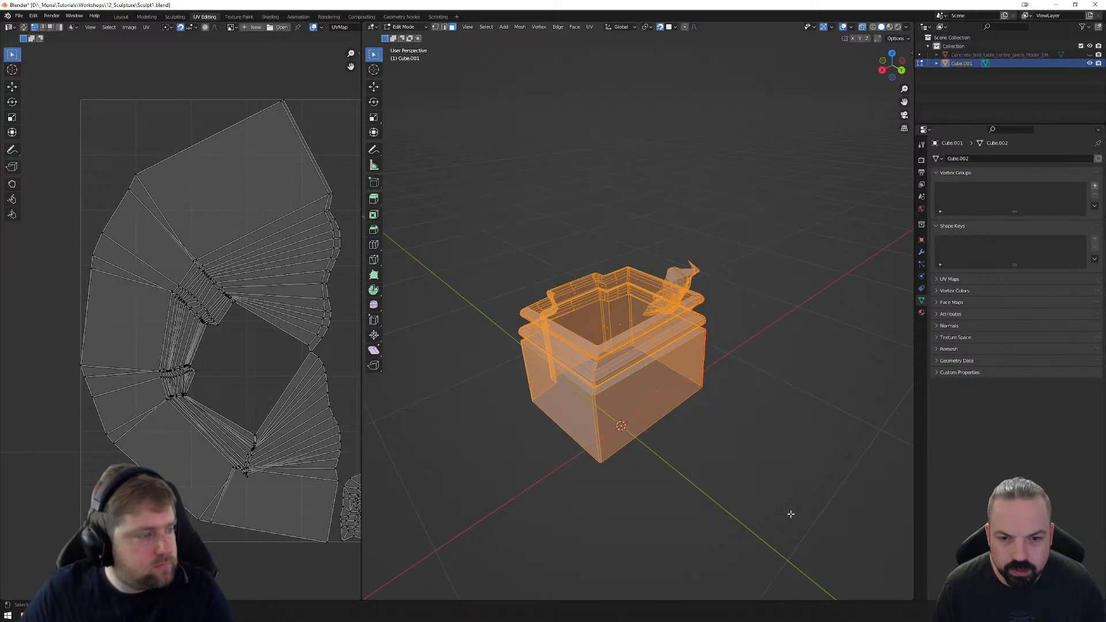
click(590, 26)
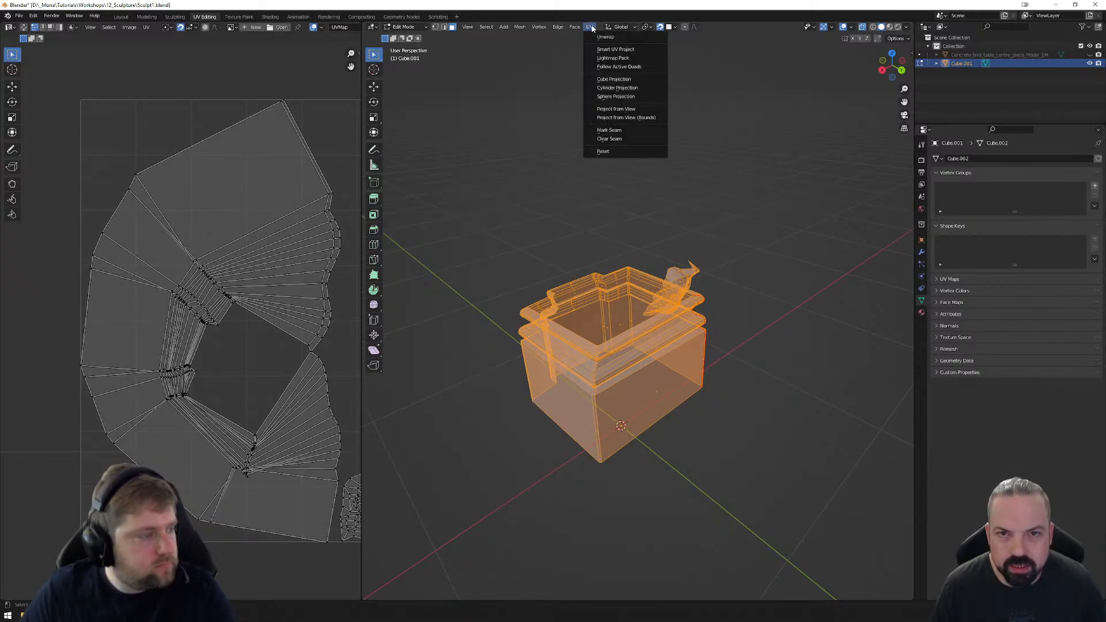
click(605, 38)
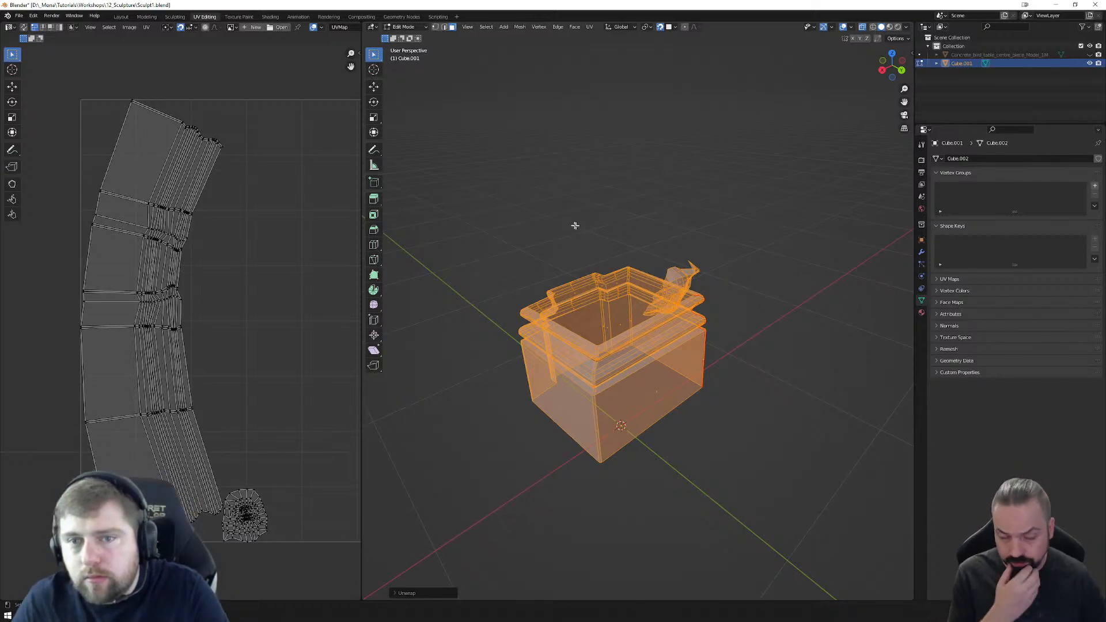
Step: Try Smart UV Project on the whole plinth mesh, examine the resulting islands, and undo the projection
click(590, 27)
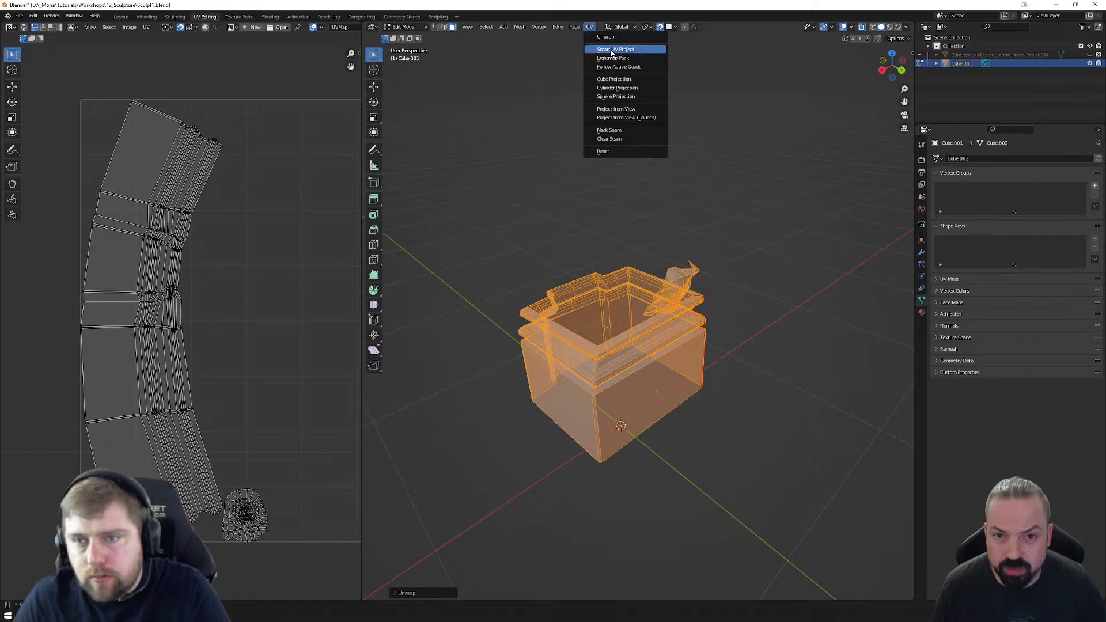
click(612, 51)
click(615, 117)
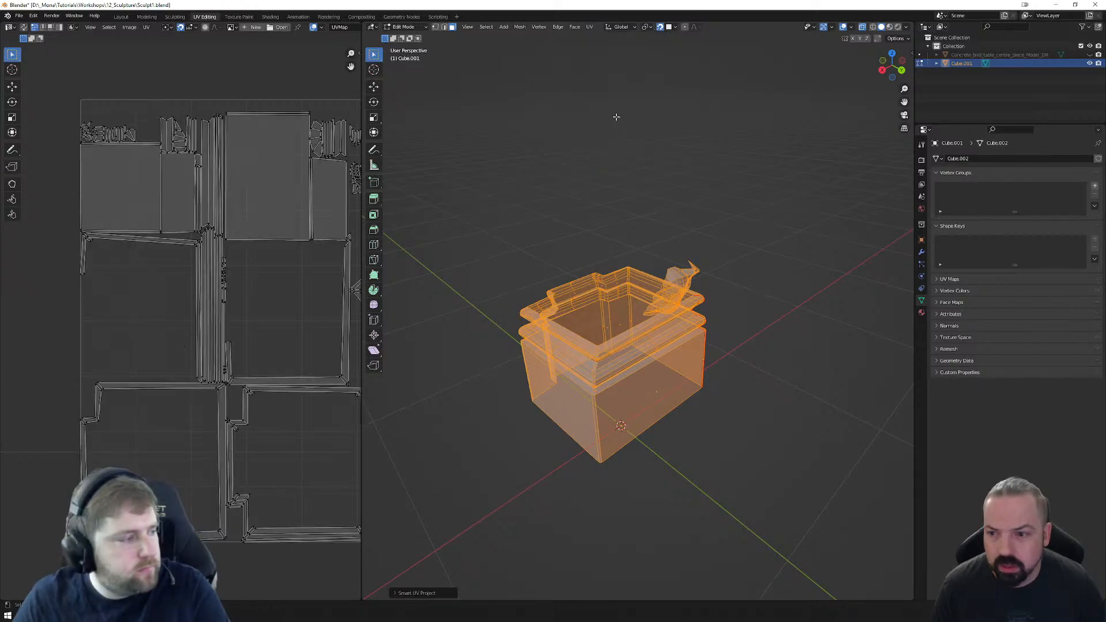
scroll(263, 366, down, 2)
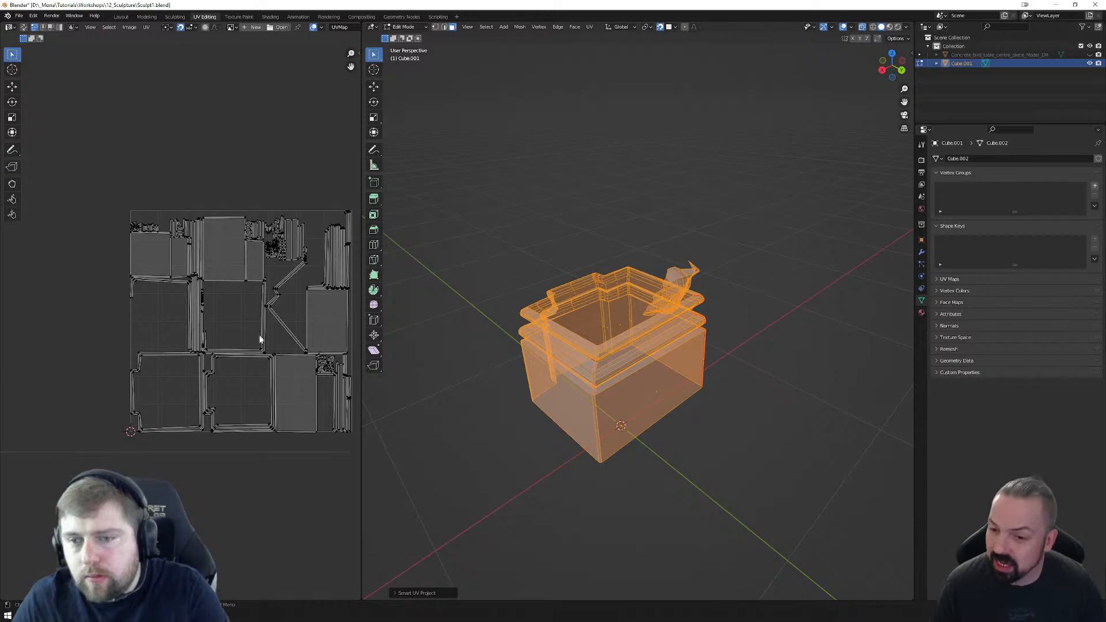
scroll(264, 377, up, 4)
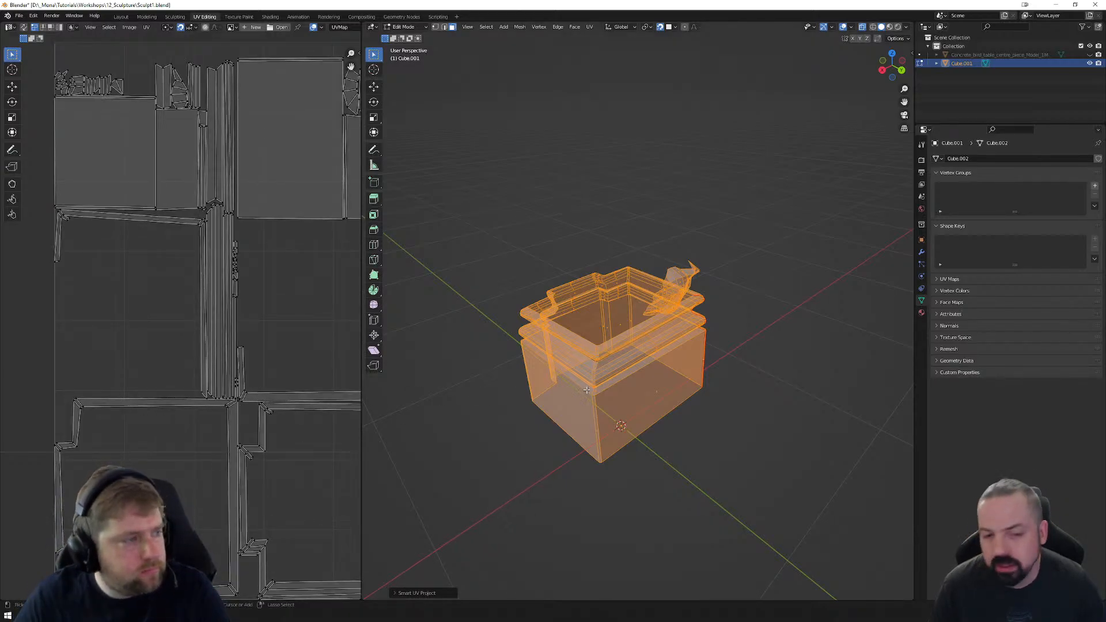
key(ctrl+z)
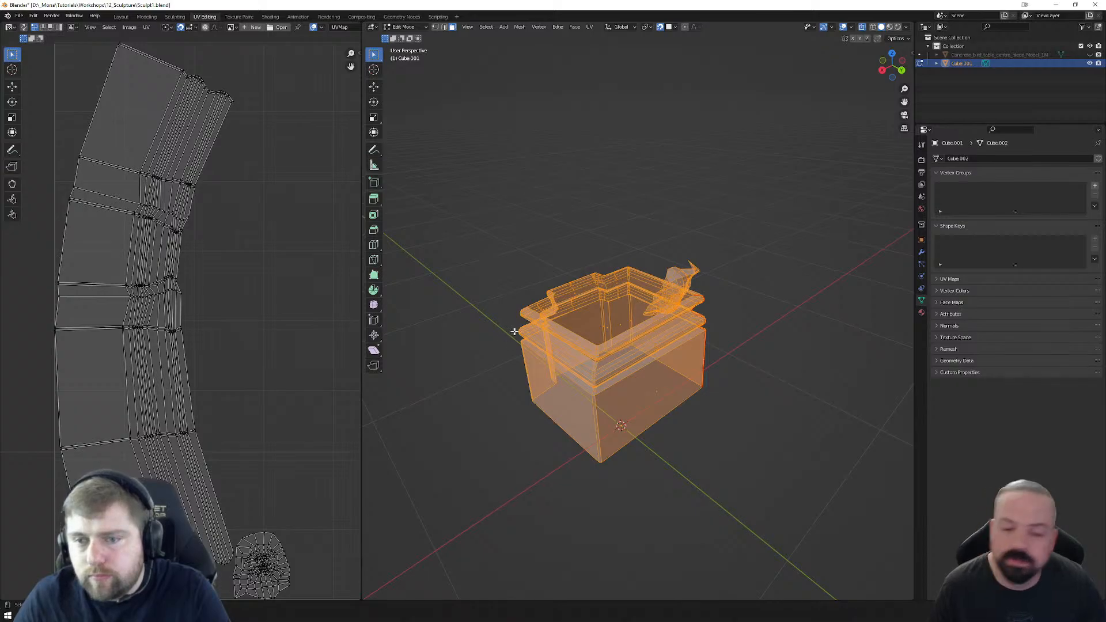
scroll(522, 329, down, 1)
scroll(609, 371, up, 4)
middle_drag(609, 377, 643, 375)
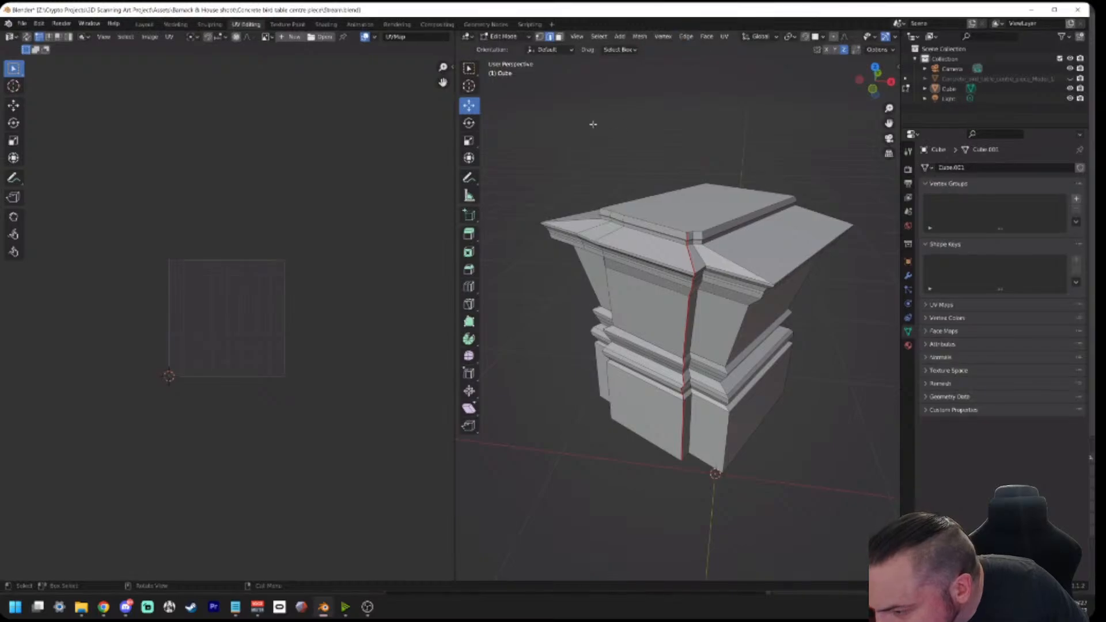
Step: Box-select the visible edges and faces of the whole capped column
middle_drag(583, 122, 588, 123)
scroll(590, 125, up, 2)
scroll(667, 210, down, 2)
middle_drag(667, 210, 657, 216)
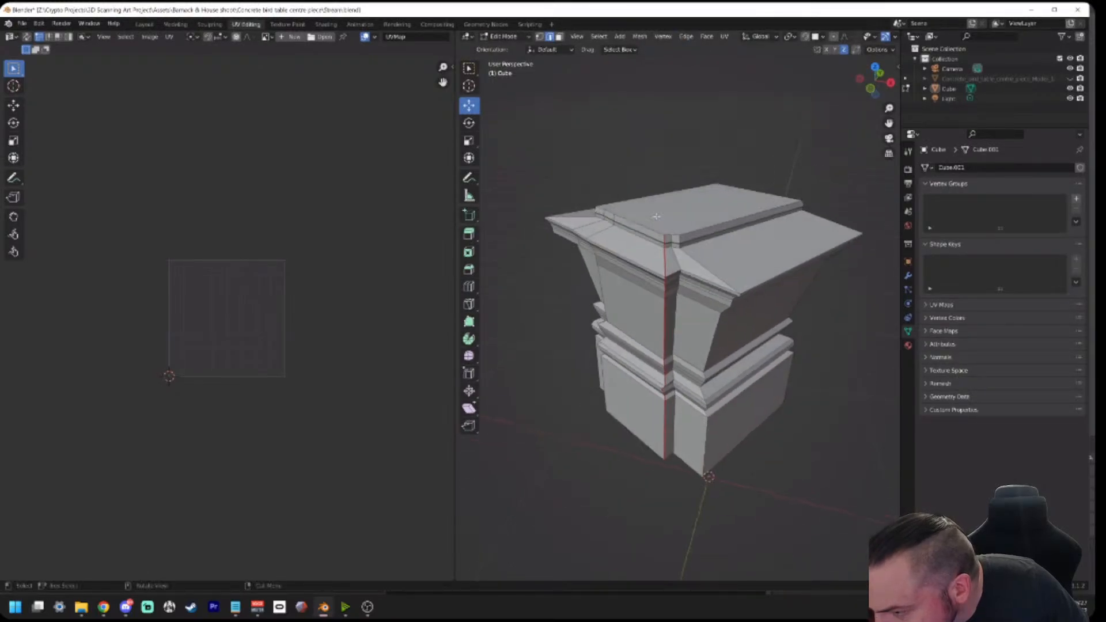
click(724, 42)
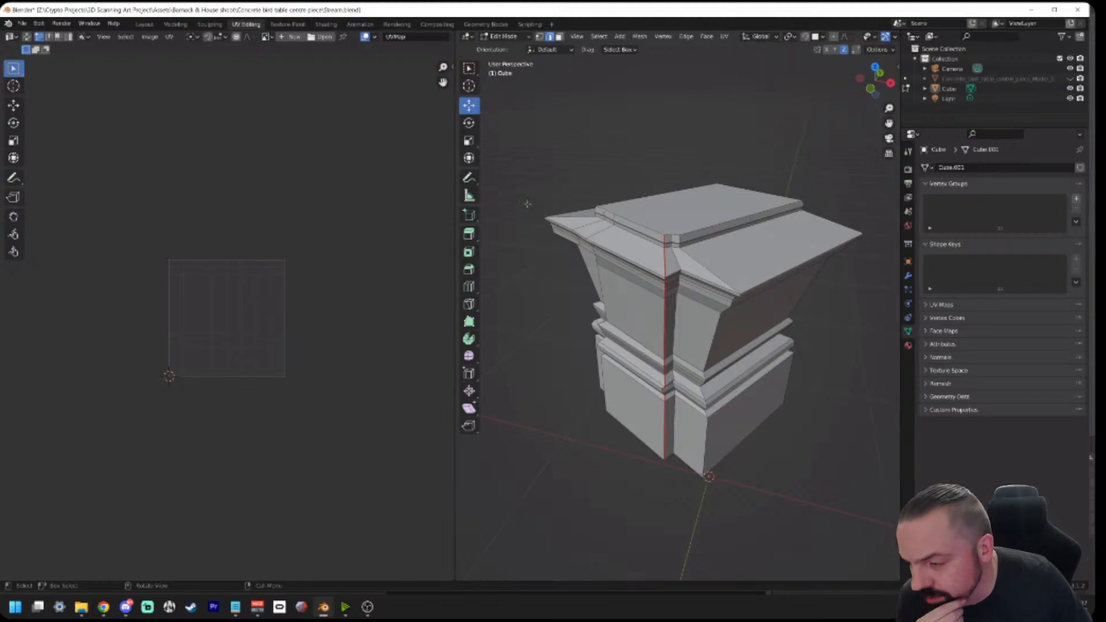
click(664, 258)
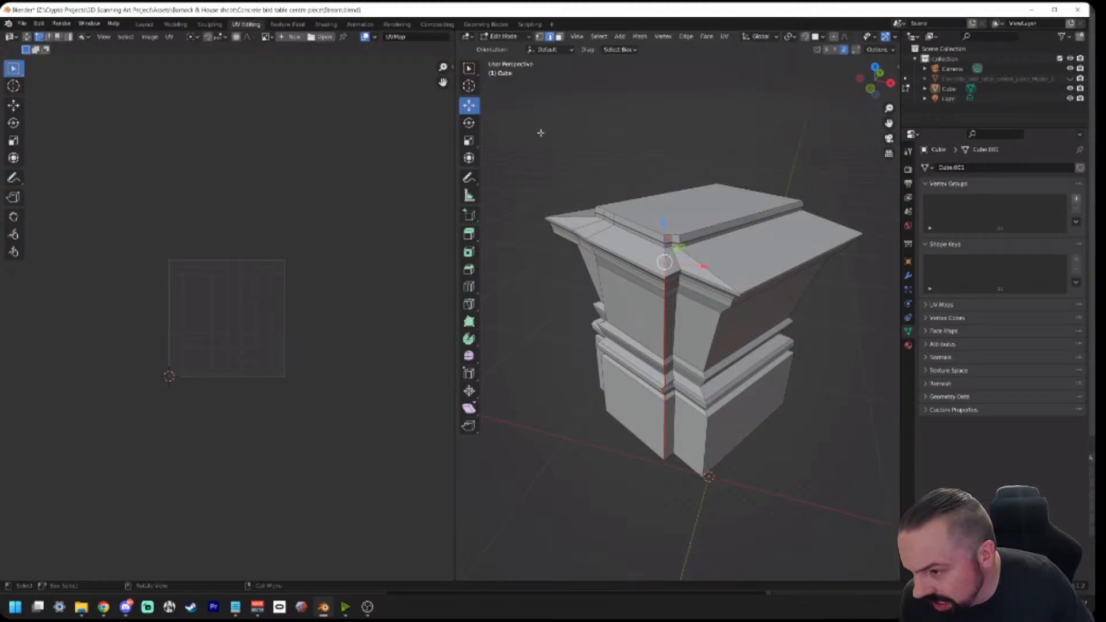
drag(523, 132, 885, 579)
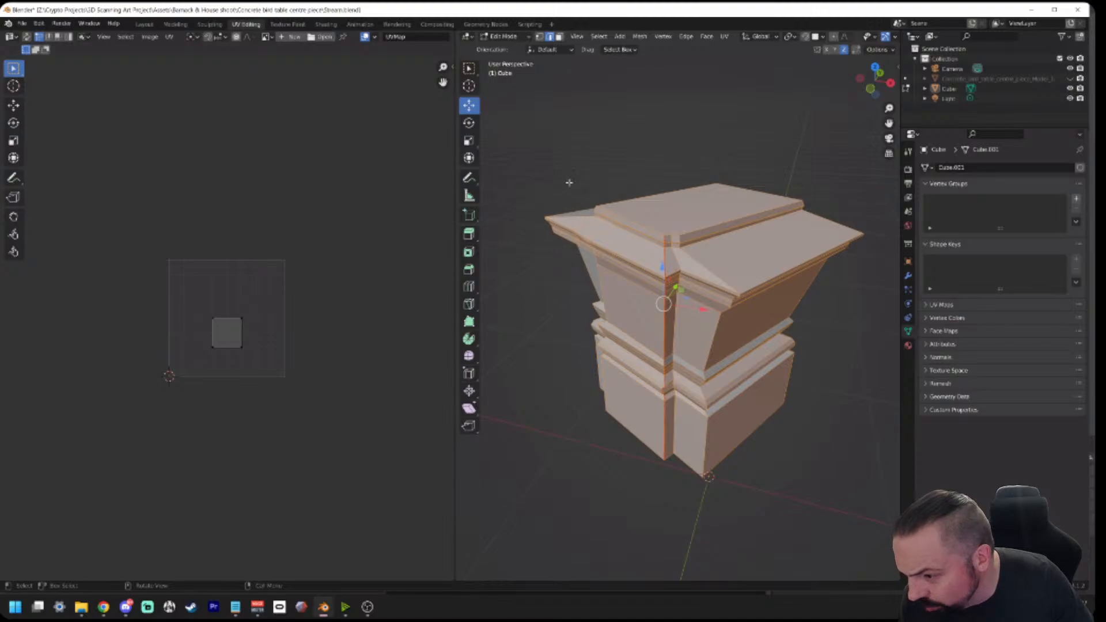
scroll(569, 182, down, 3)
drag(524, 167, 876, 502)
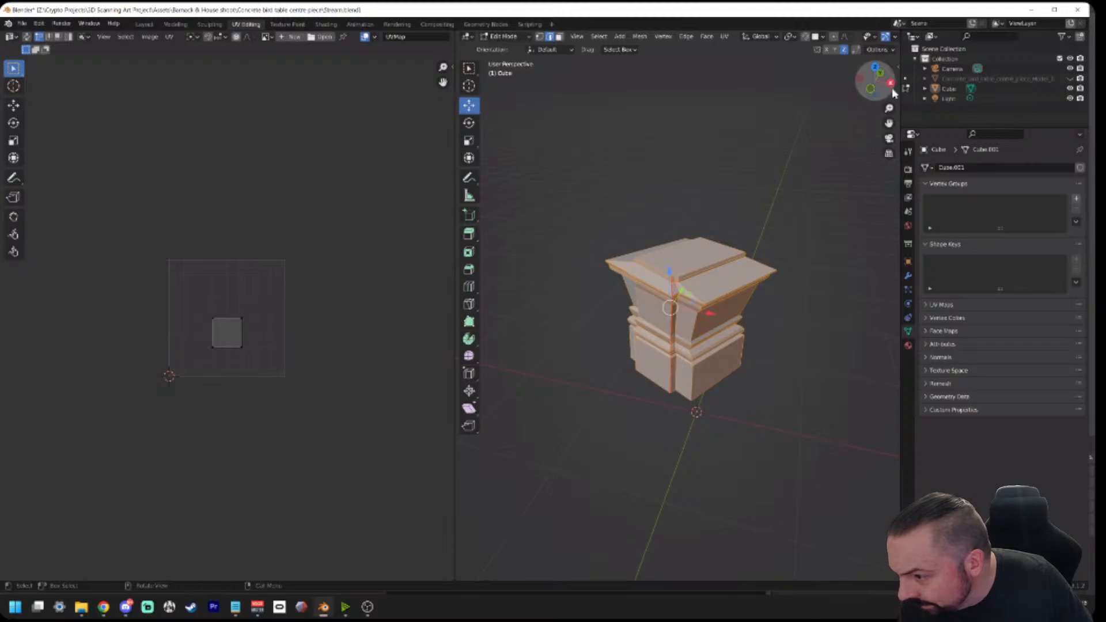
Step: Turn on X-ray in Object Mode, return to Edit Mode, and select the whole column including its hidden geometry
click(500, 37)
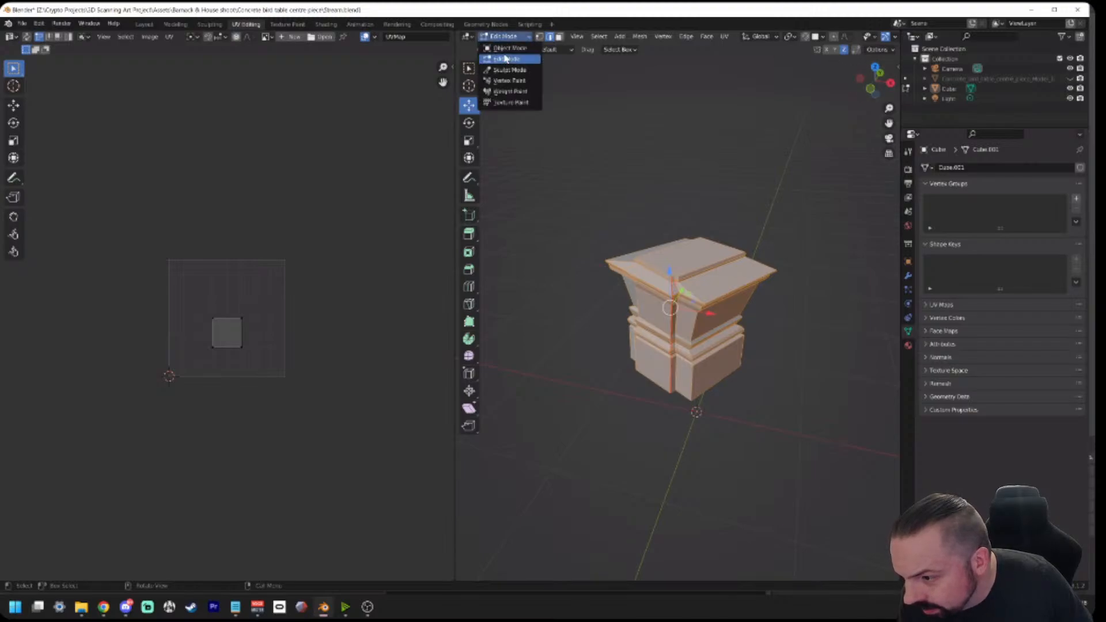
click(510, 49)
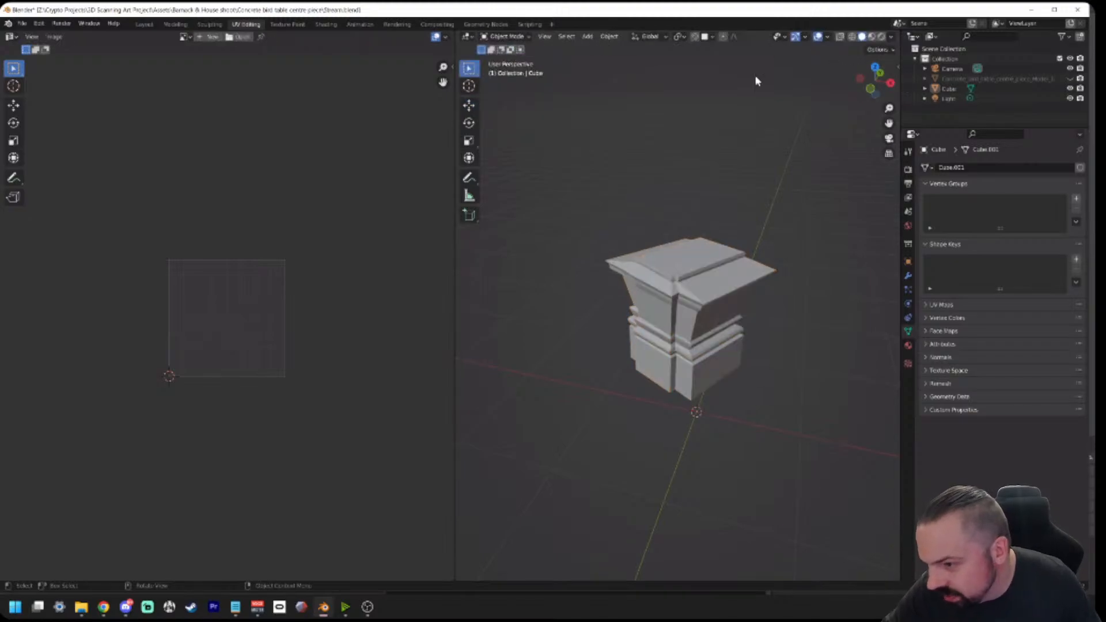
click(841, 36)
click(502, 37)
click(507, 59)
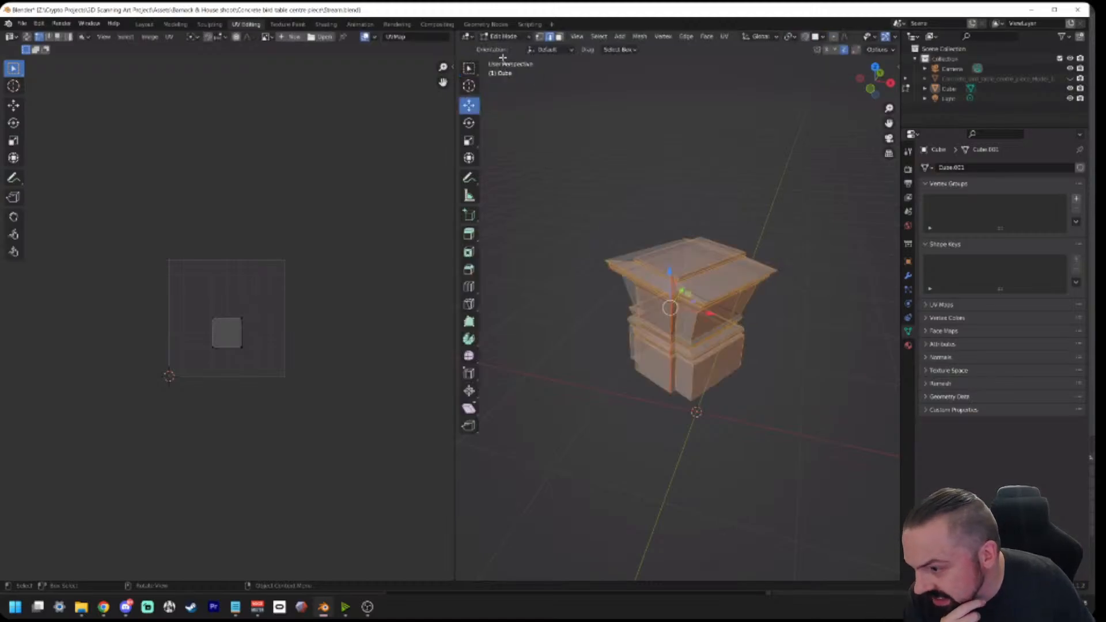
drag(562, 197, 832, 455)
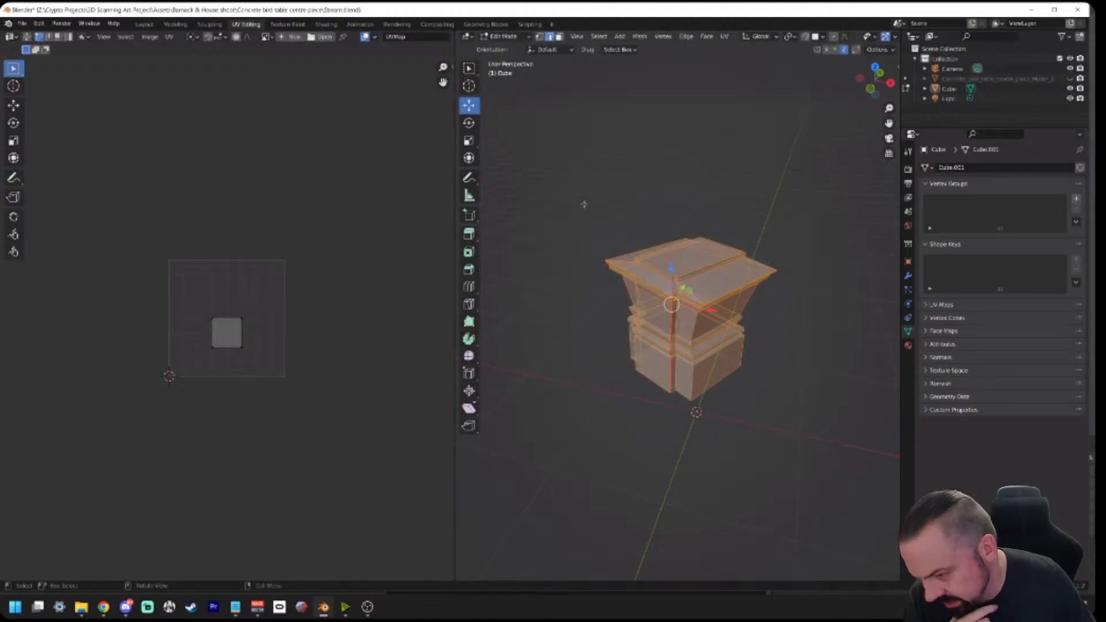
drag(539, 167, 875, 529)
Step: Try unwrapping the selected column, examine the resulting island, and undo the unwrap and the selection
click(725, 37)
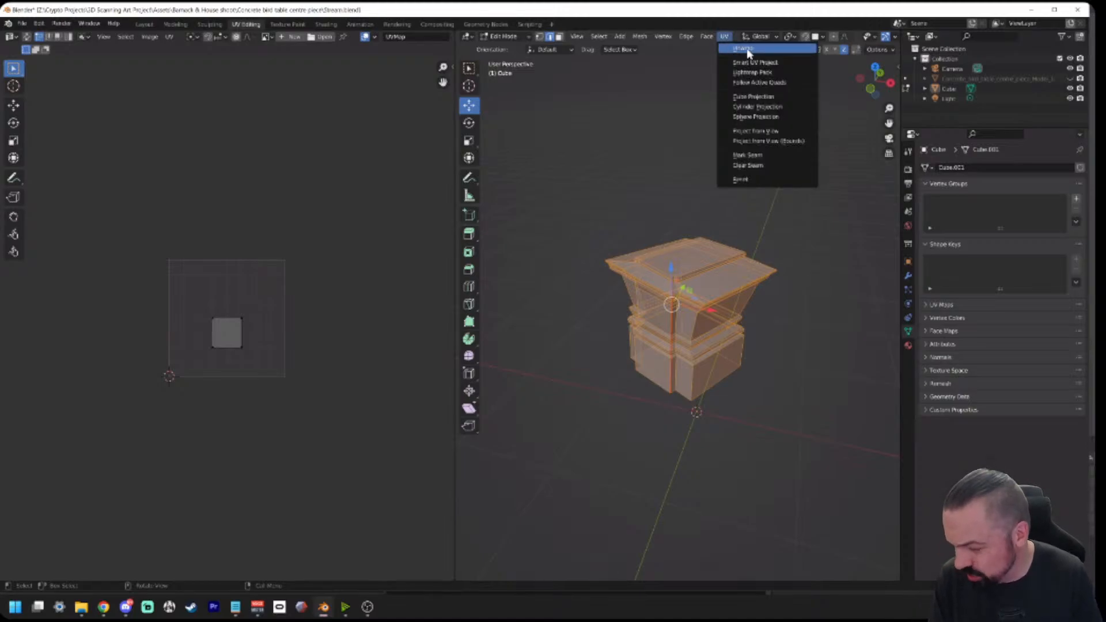
click(748, 50)
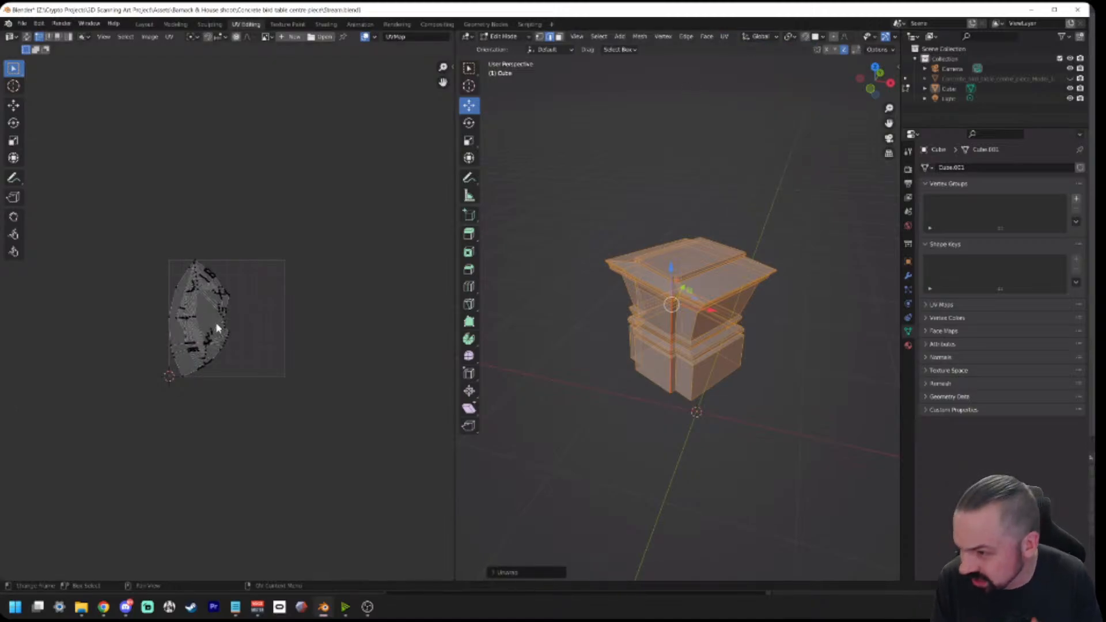
scroll(217, 328, up, 5)
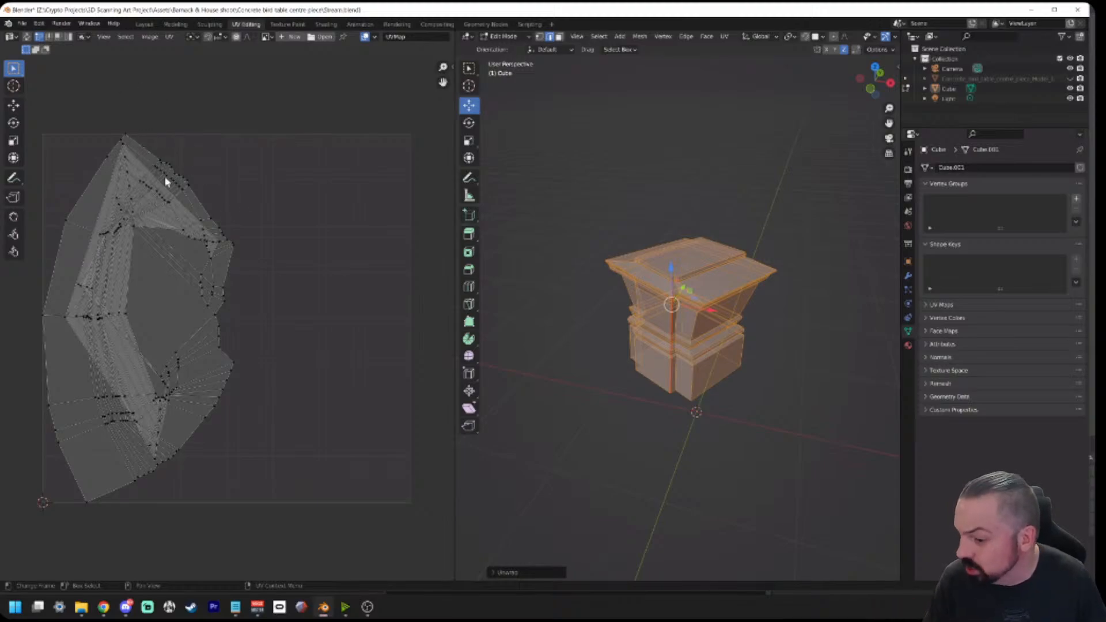
scroll(557, 211, up, 4)
middle_drag(557, 211, 572, 224)
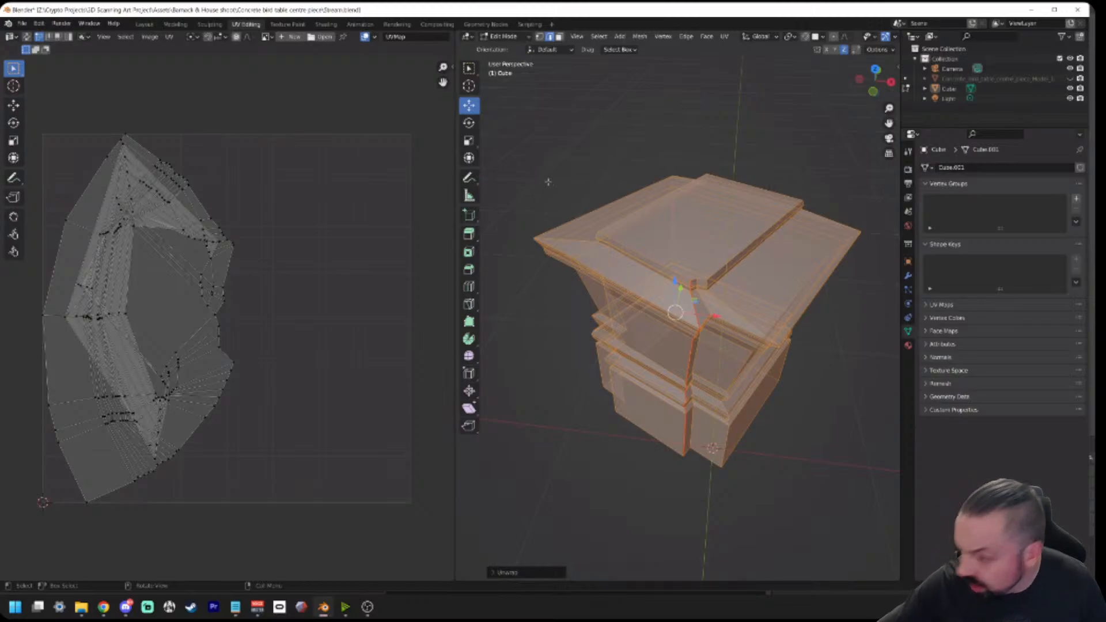
key(ctrl+z)
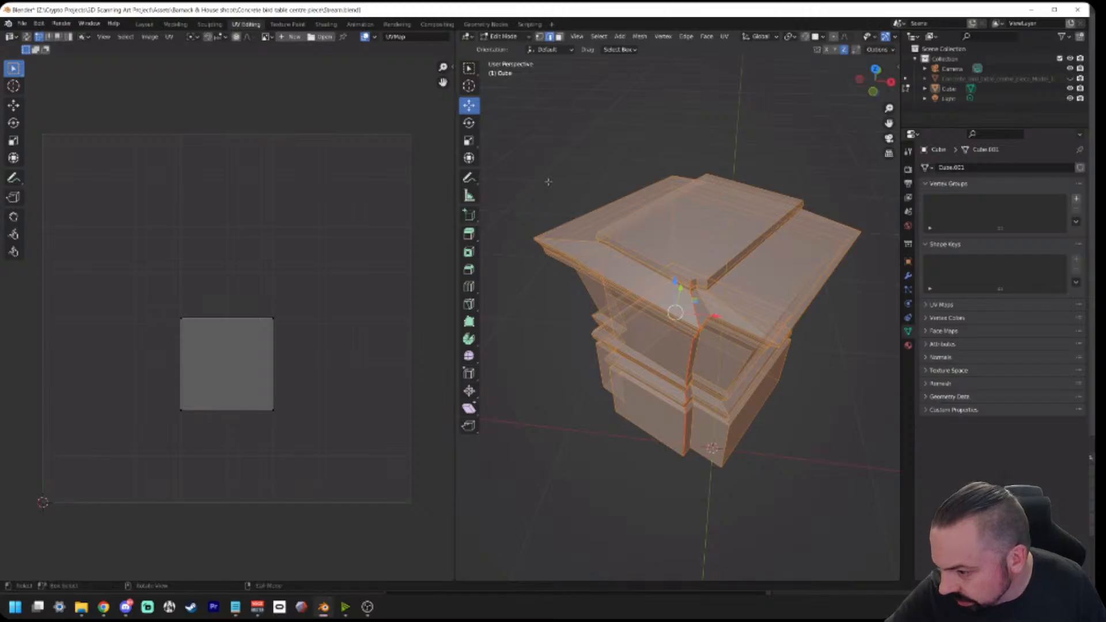
key(ctrl+z)
key(ctrl+z)
Step: Select the closed edge loop bounding the flat top face of the column's cap
scroll(638, 234, up, 2)
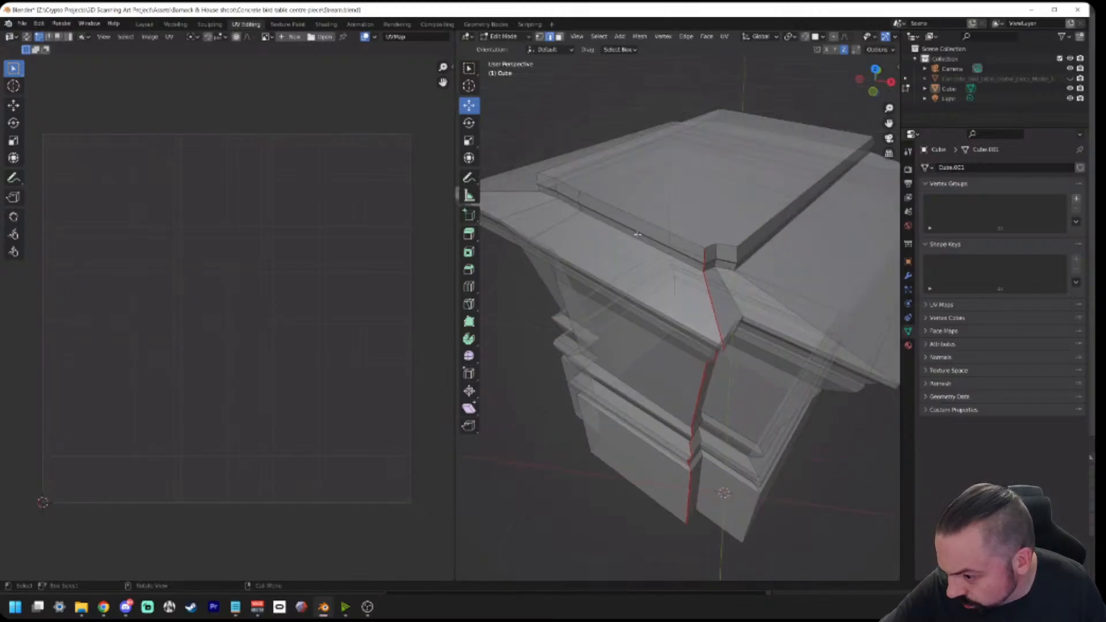
scroll(638, 234, up, 2)
scroll(710, 191, down, 1)
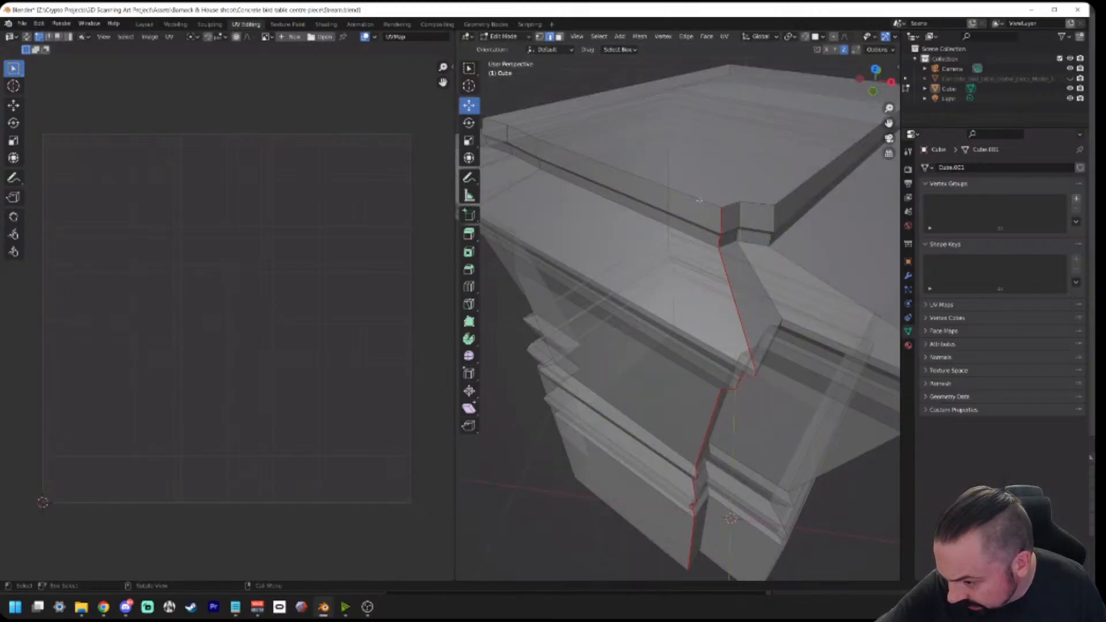
click(699, 200)
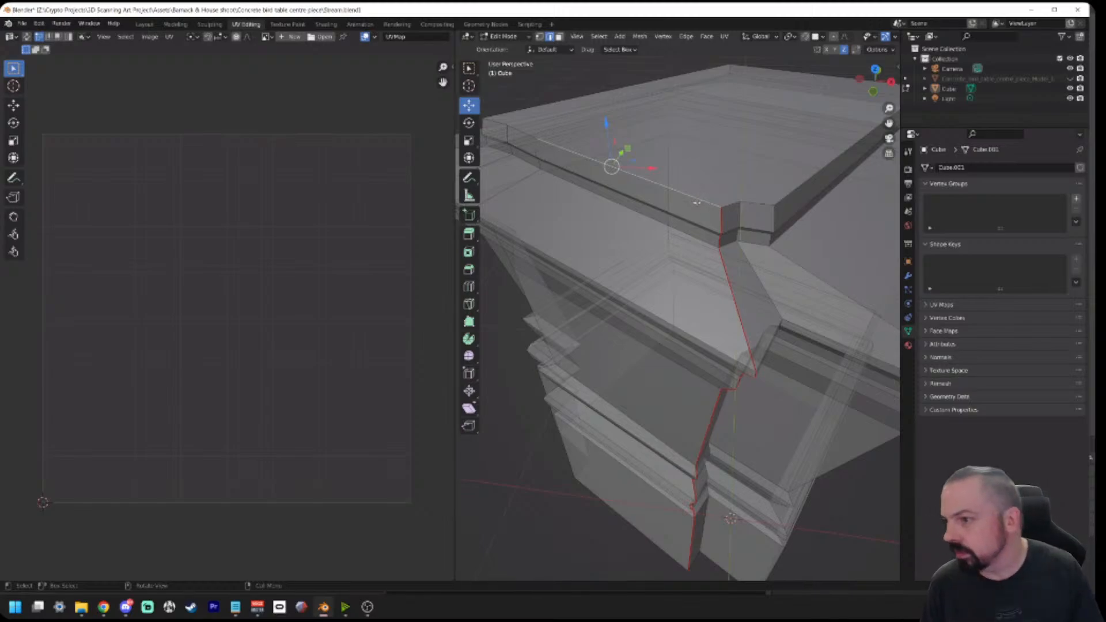
click(694, 197)
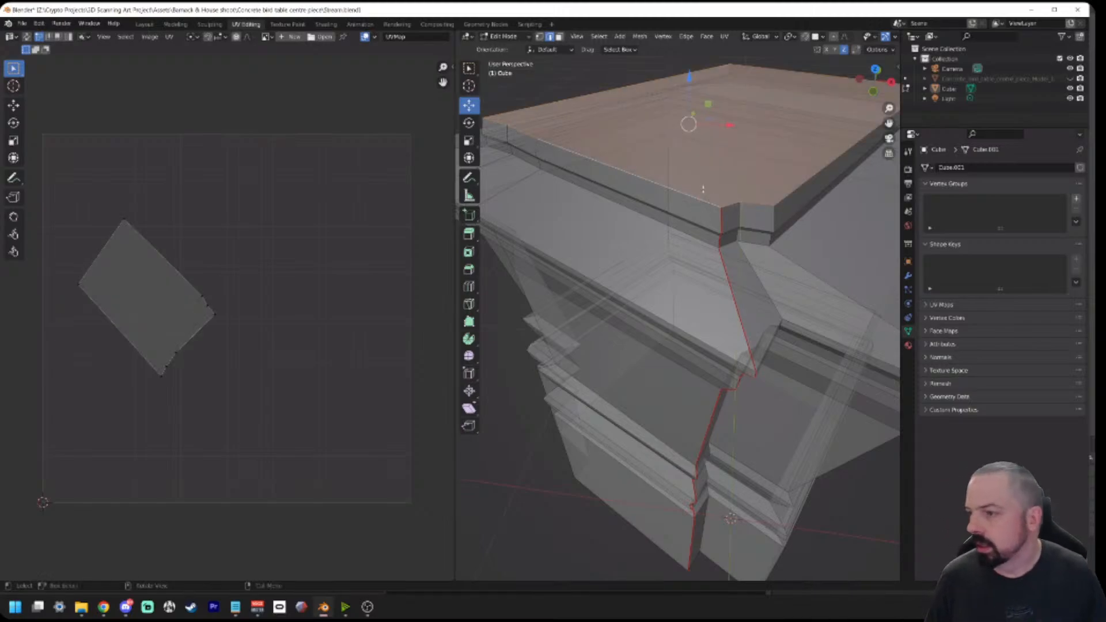
Step: Examine the cap's selected top face and its notched corner where the vertical seam meets the edge
key(KP_Decimal)
scroll(694, 204, down, 3)
scroll(690, 197, up, 1)
mouse_move(675, 232)
middle_down()
mouse_move(718, 200)
mouse_move(700, 204)
mouse_move(693, 228)
middle_up()
scroll(723, 229, up, 2)
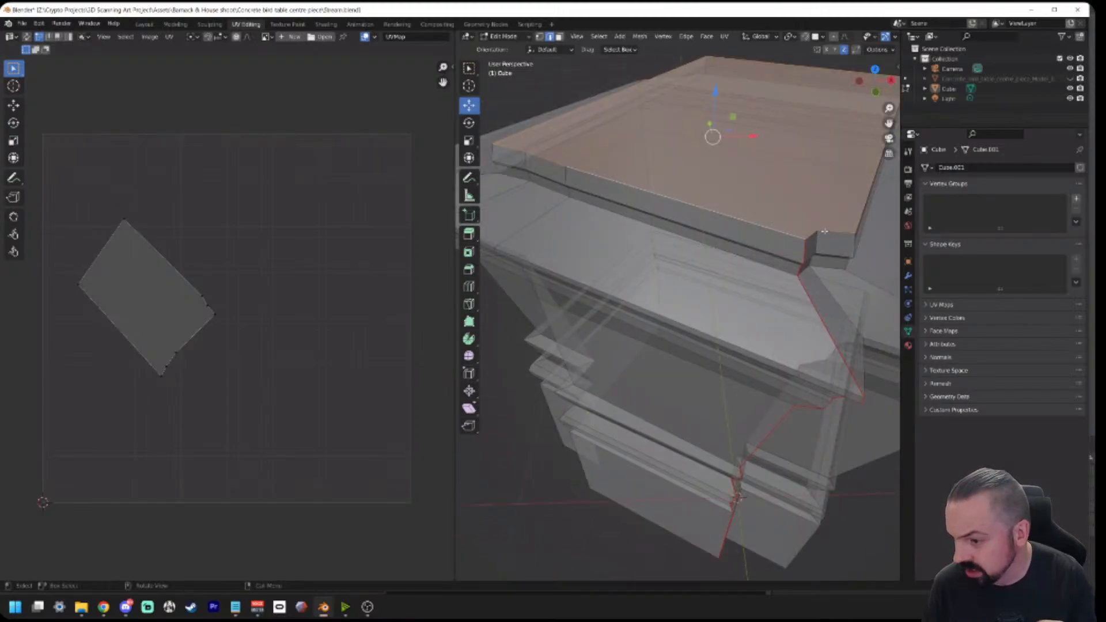
middle_drag(798, 221, 764, 228)
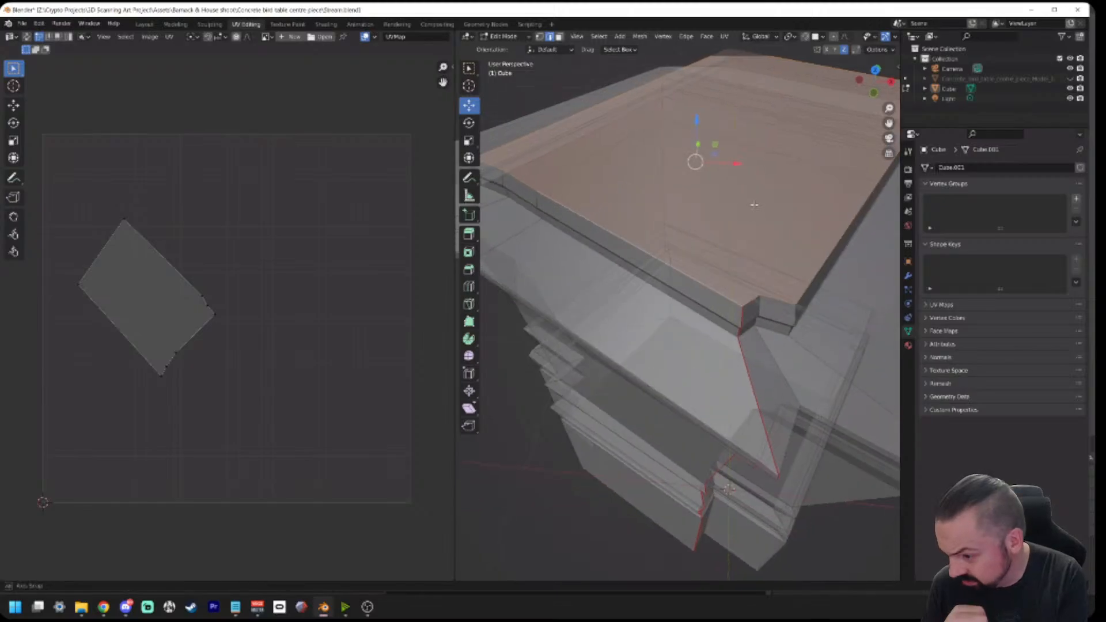
scroll(685, 257, up, 3)
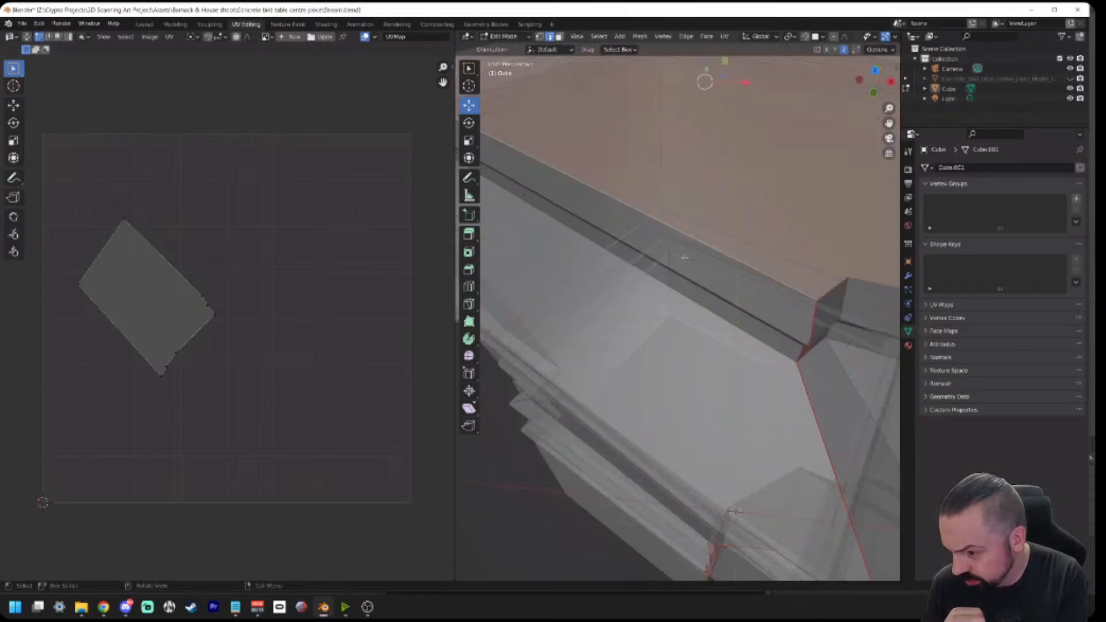
scroll(686, 242, down, 3)
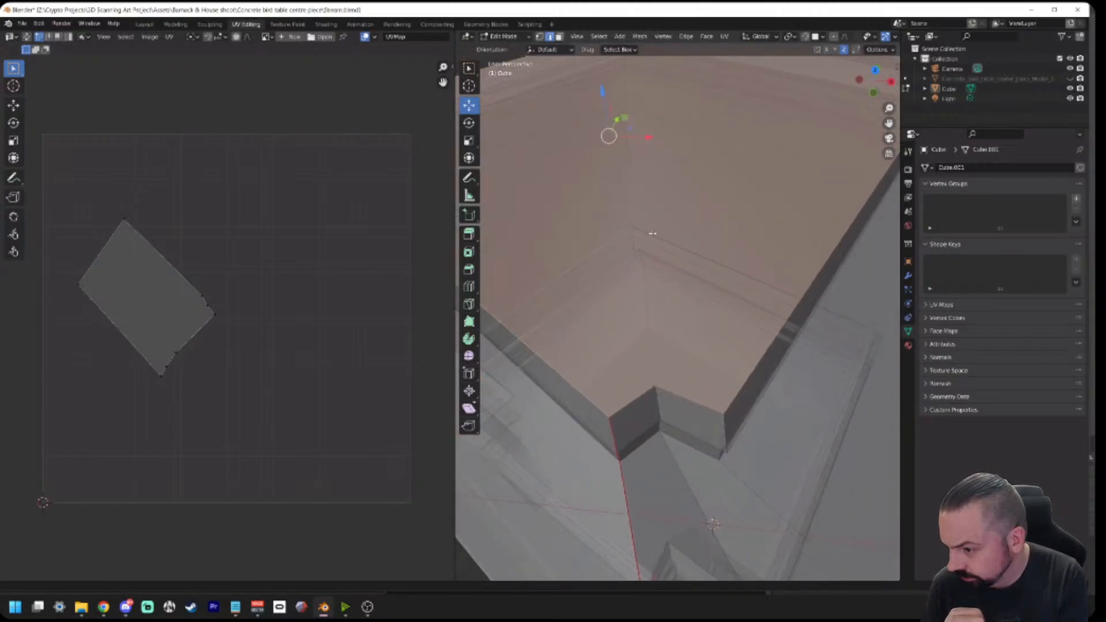
scroll(631, 199, down, 5)
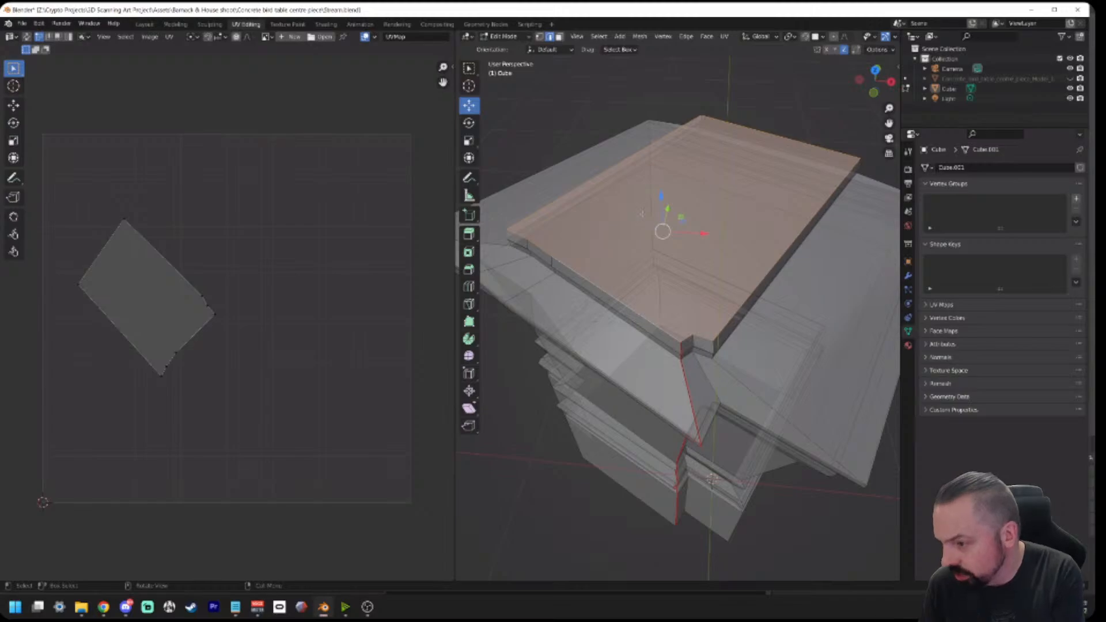
scroll(673, 260, up, 2)
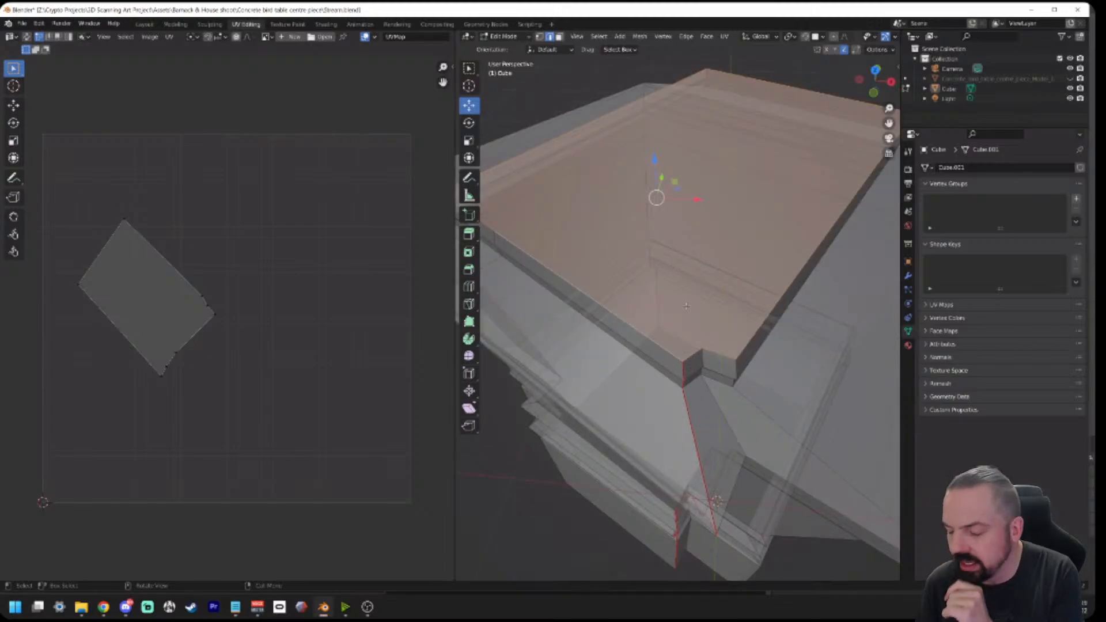
Step: Mark the selected loop around the cap's flat top as a seam, and unwrap the whole column
right_click(720, 357)
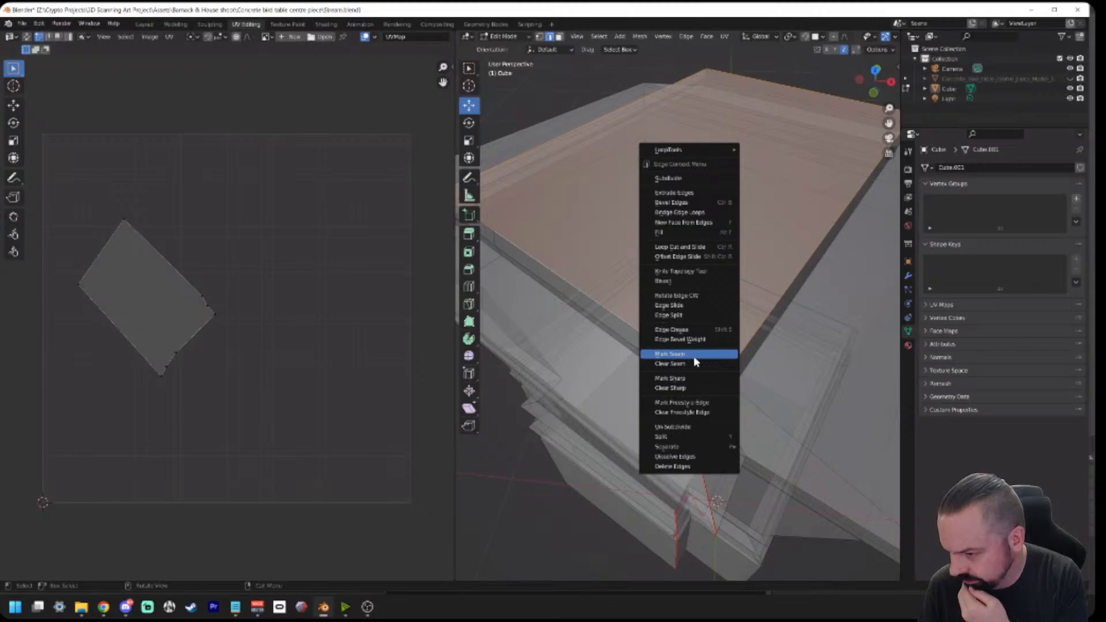
click(696, 361)
scroll(634, 309, down, 4)
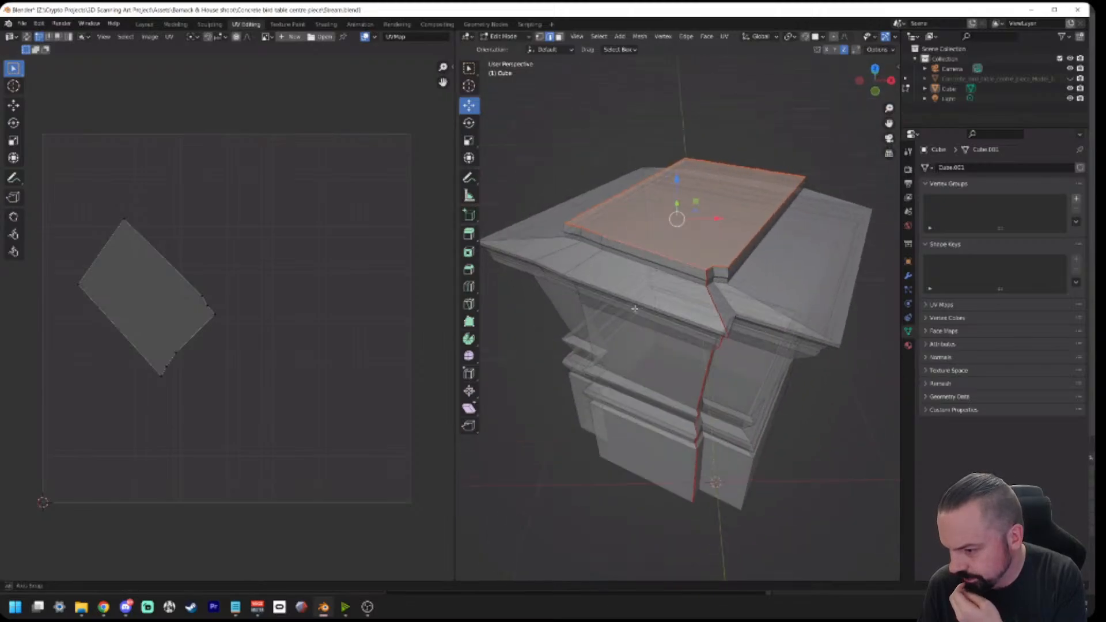
scroll(634, 309, down, 5)
drag(521, 157, 874, 521)
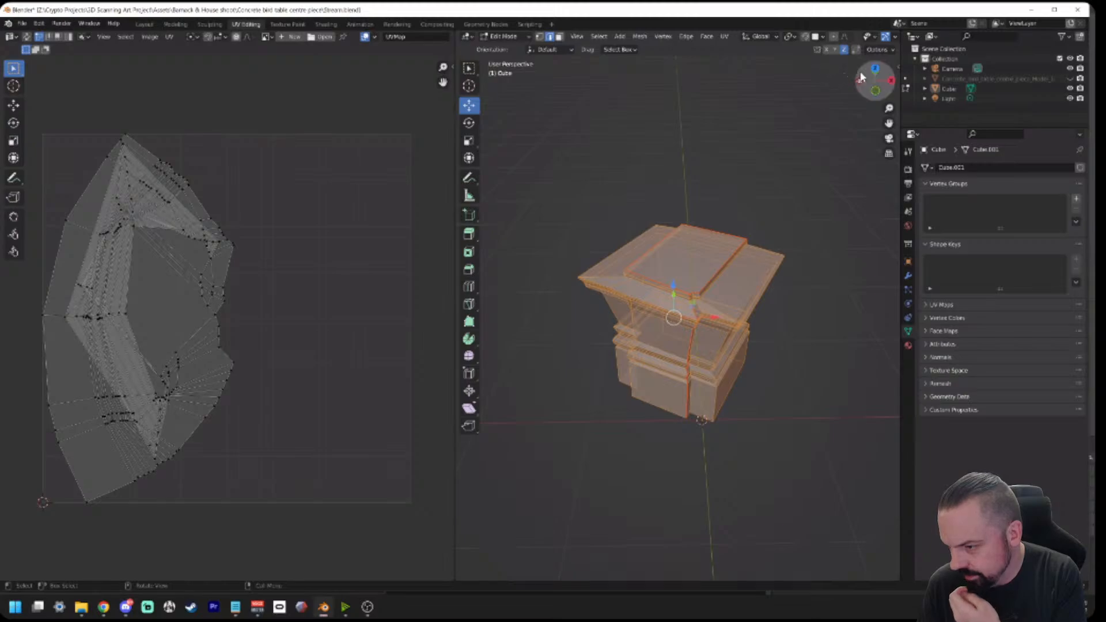
middle_drag(749, 144, 749, 86)
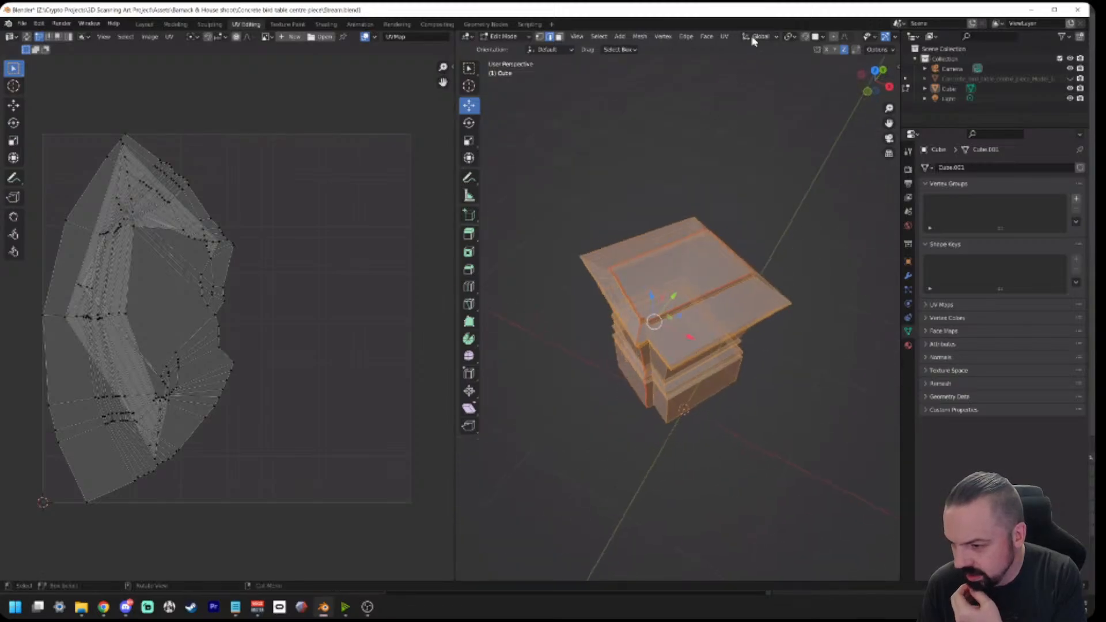
click(725, 36)
click(743, 48)
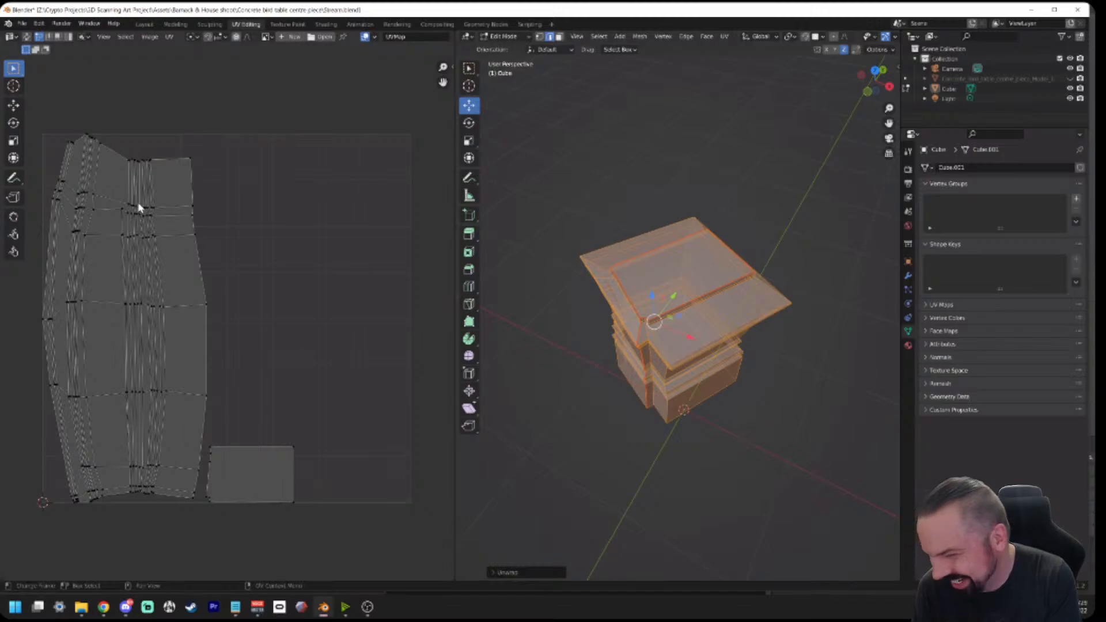
Step: Clear the selection and select the edge loop running around the cap's widest overhanging rim
middle_drag(569, 460, 669, 200)
scroll(763, 234, up, 3)
scroll(766, 235, down, 1)
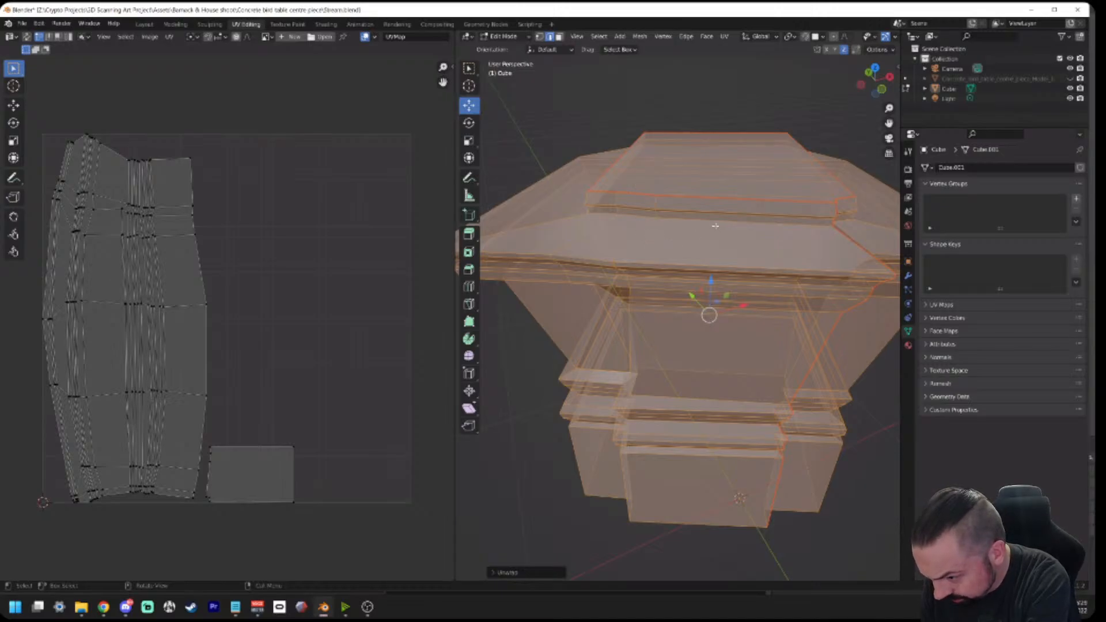
key(alt+a)
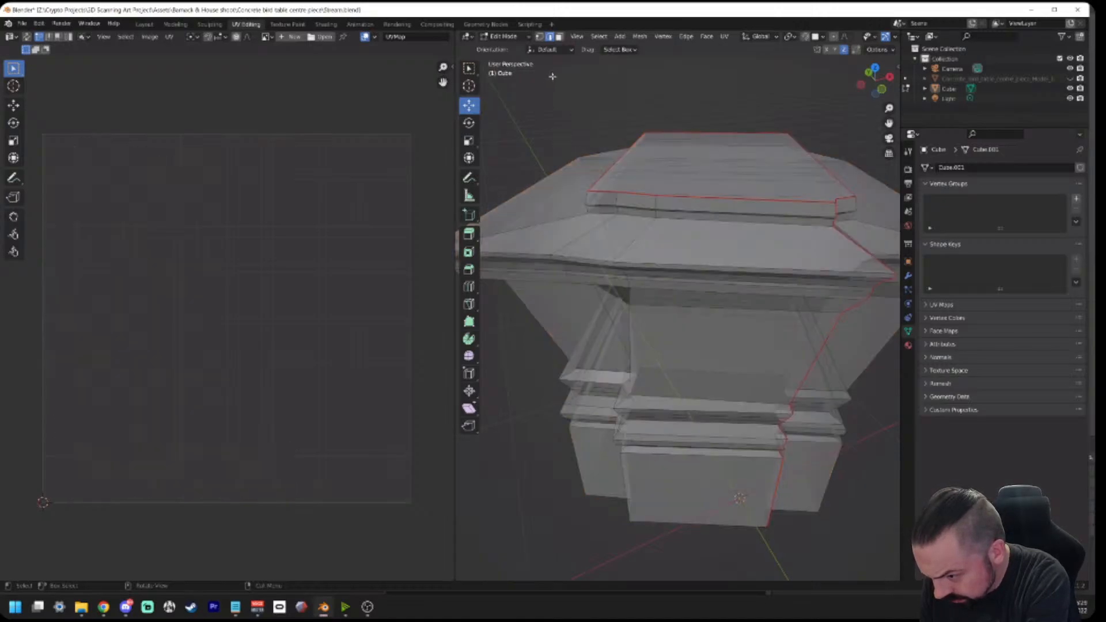
scroll(673, 220, up, 2)
click(652, 174)
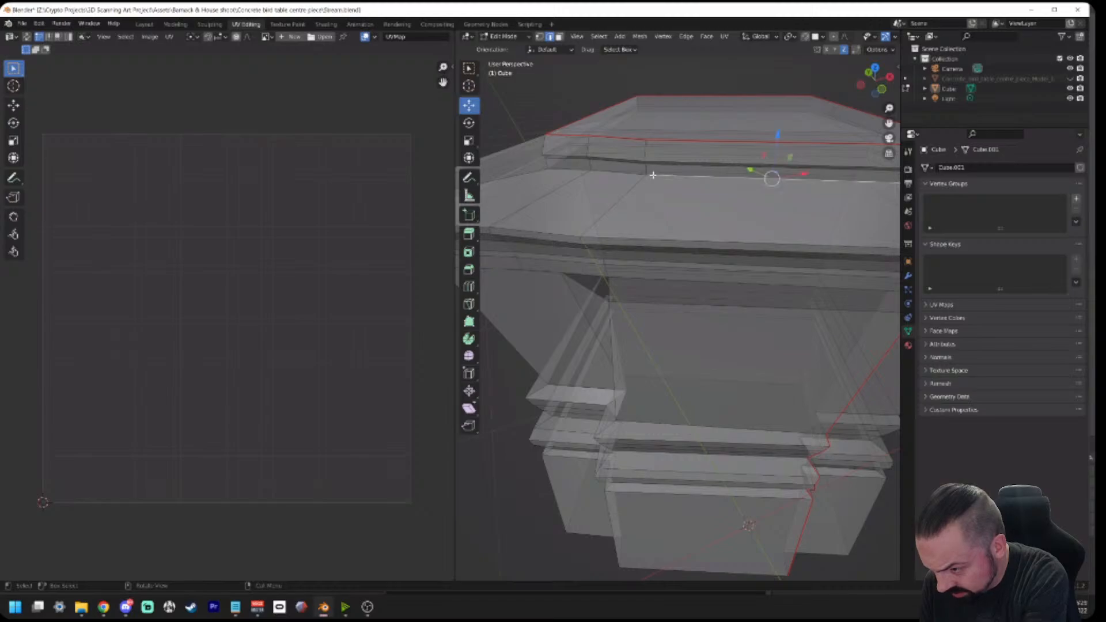
middle_drag(698, 288, 656, 245)
click(640, 180)
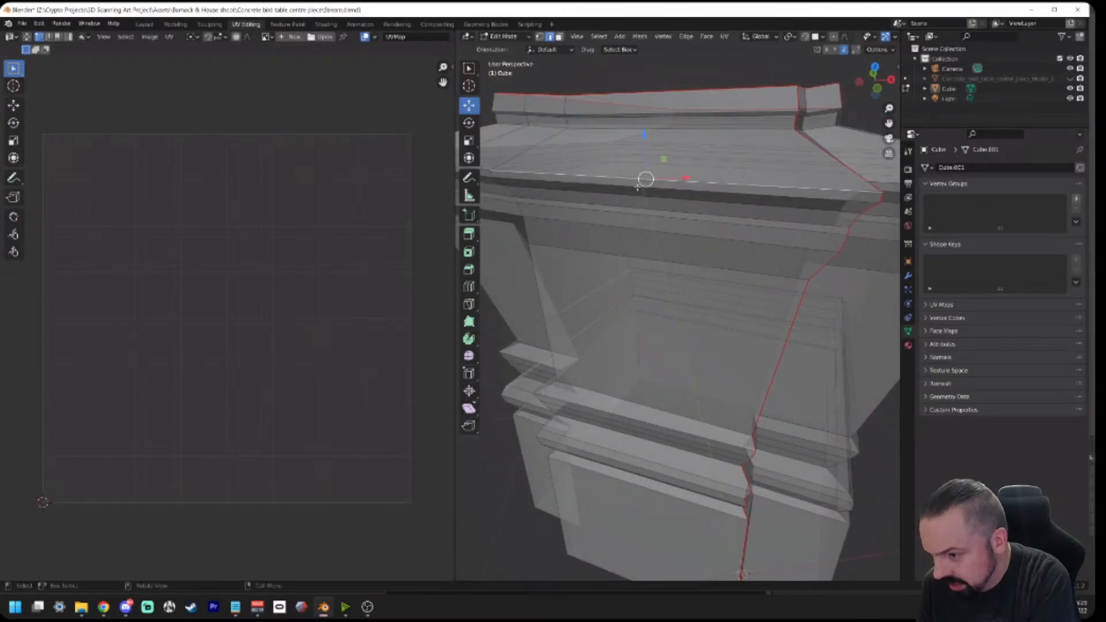
middle_drag(651, 195, 656, 199)
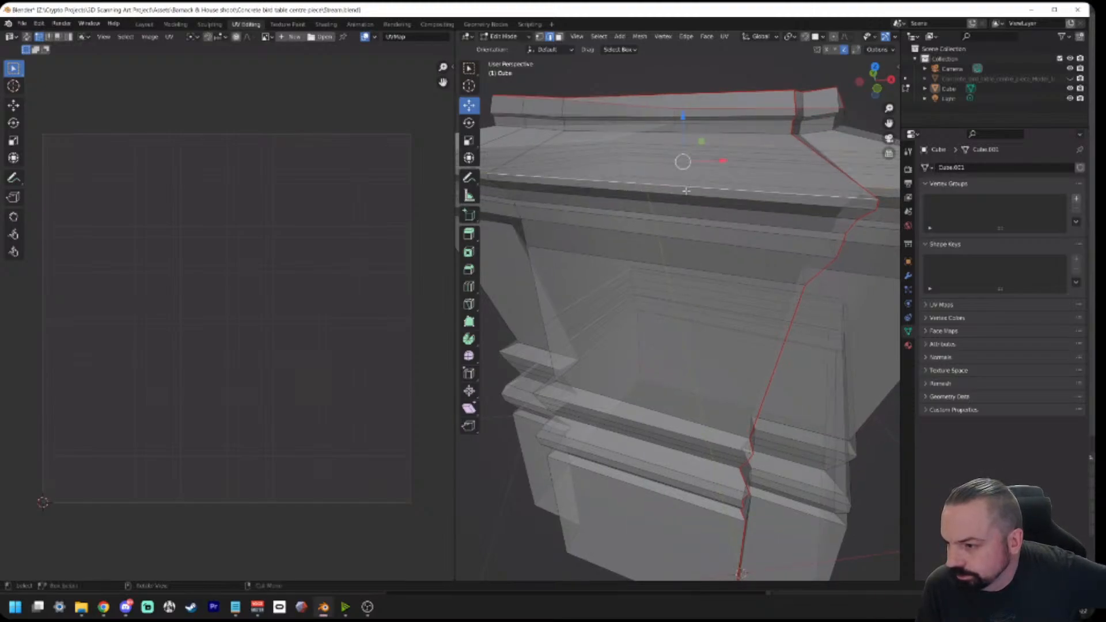
mouse_move(672, 193)
middle_down()
mouse_move(683, 234)
mouse_move(680, 201)
middle_up()
scroll(645, 220, up, 2)
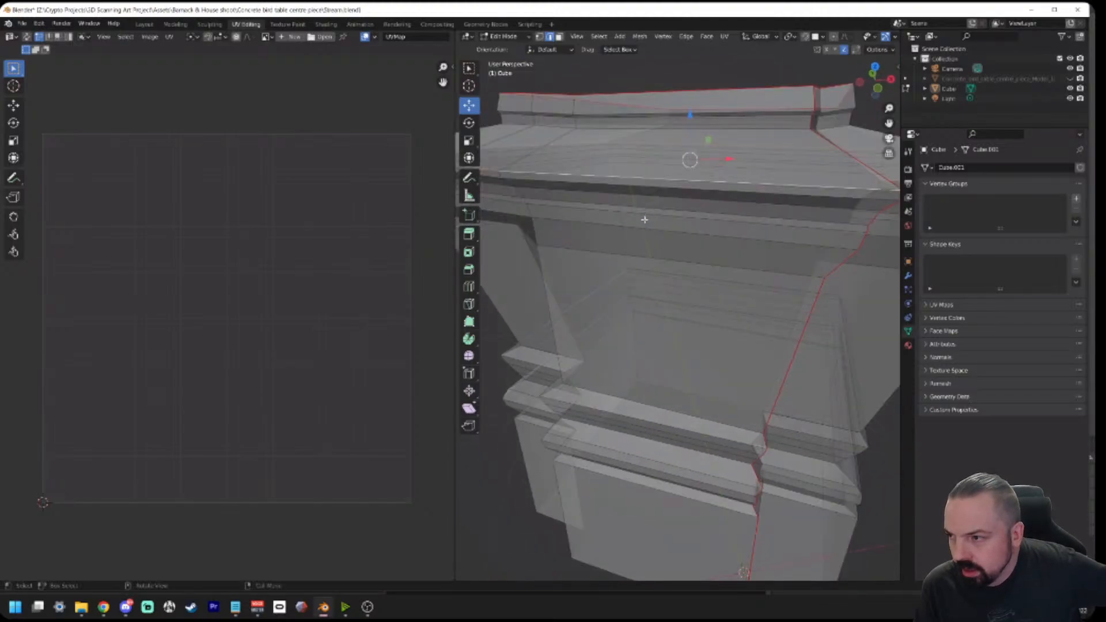
Step: Try marking the cap's selected rim loop as sharp, and deselect it
right_click(633, 178)
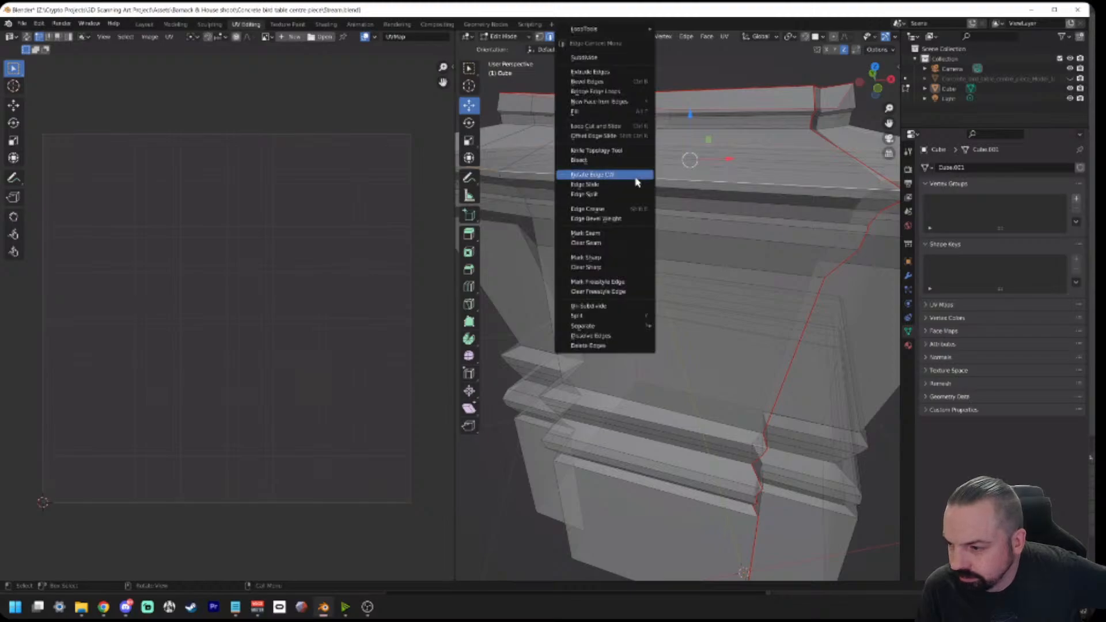
click(597, 256)
scroll(710, 175, down, 2)
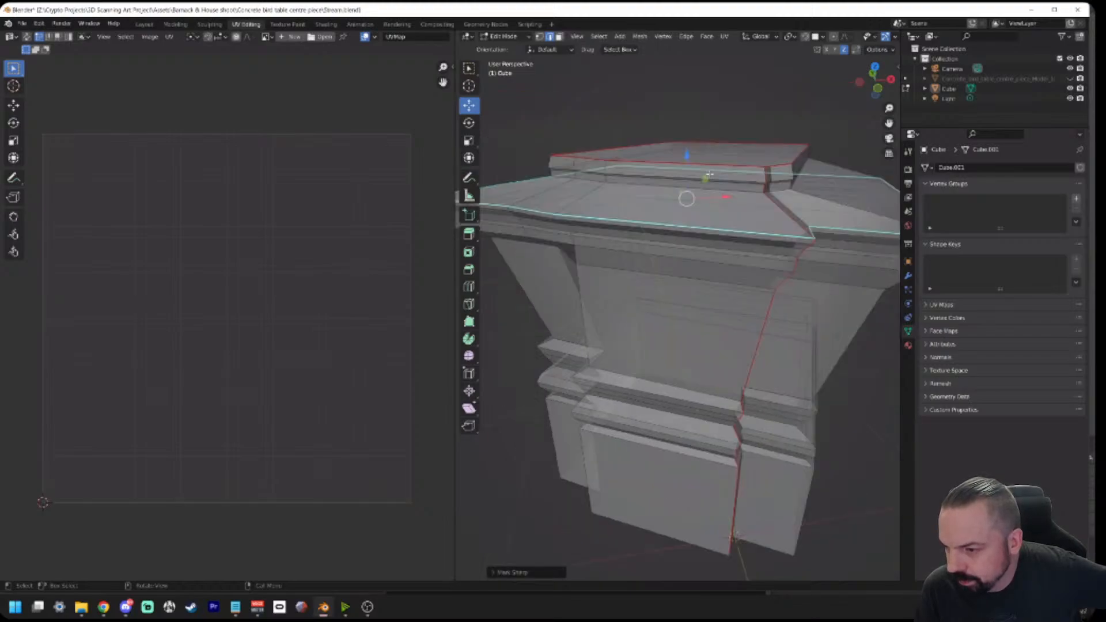
click(653, 107)
middle_drag(704, 206, 631, 252)
Step: Select the whole column, try unwrapping it again, and check the resulting UV islands
scroll(632, 252, down, 4)
drag(542, 177, 831, 501)
middle_drag(768, 82, 637, 284)
click(726, 38)
click(742, 54)
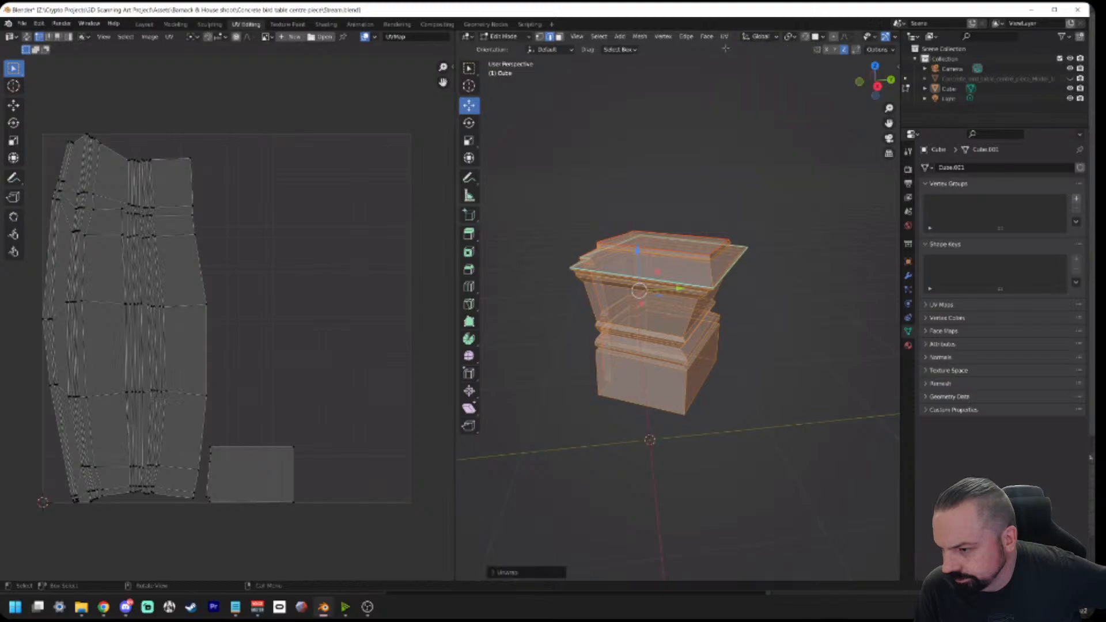
scroll(565, 233, up, 2)
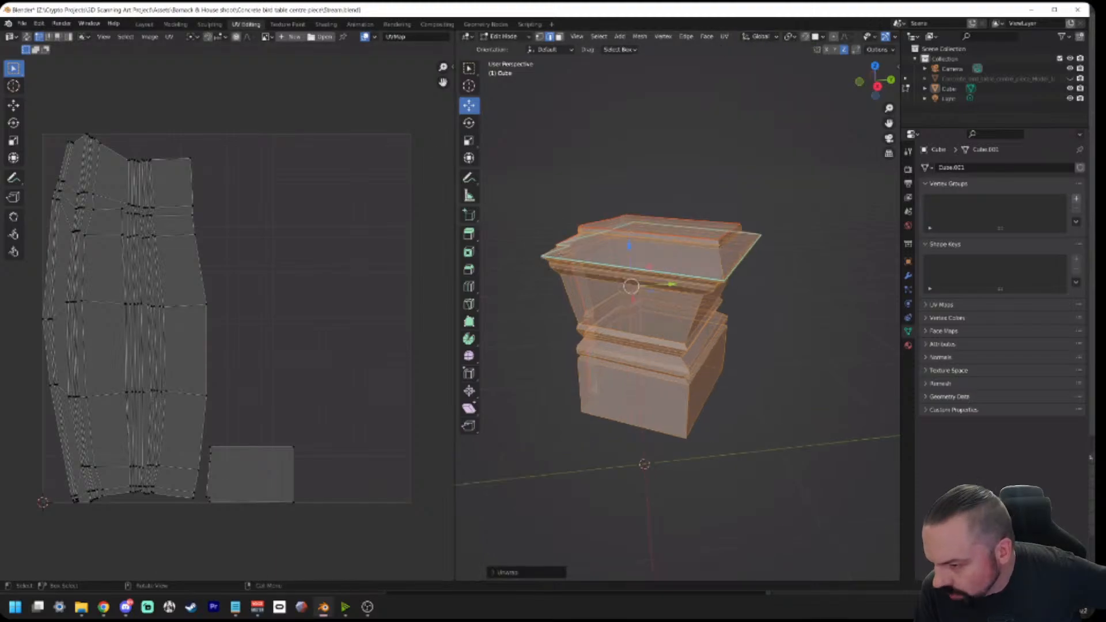
scroll(558, 254, up, 4)
scroll(554, 230, down, 4)
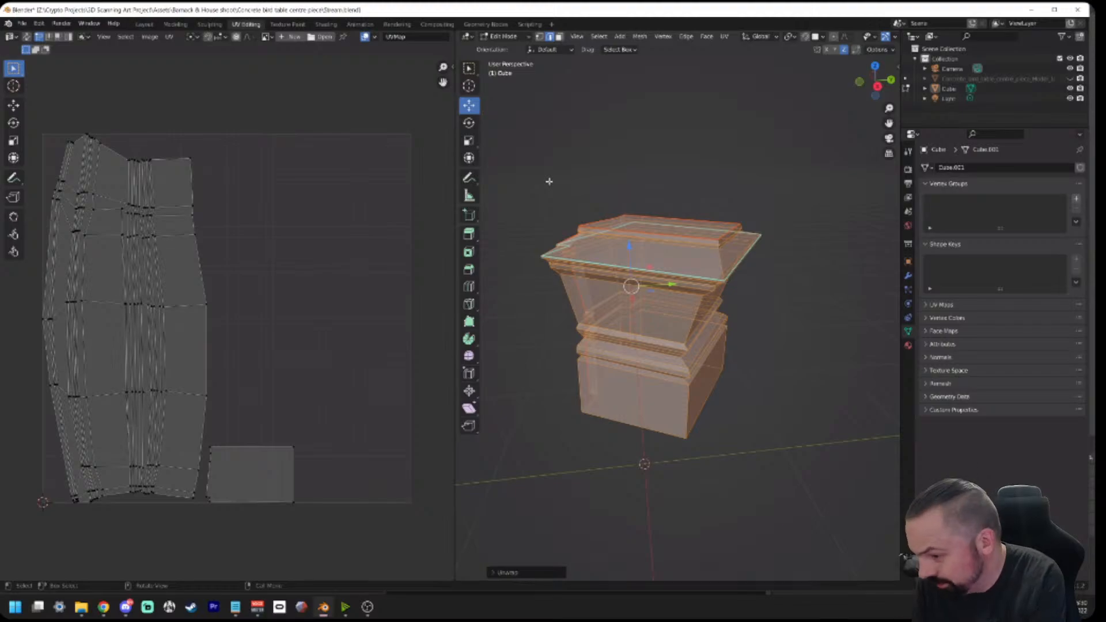
Step: Undo the last unwrap and the sharp marking, going back to the selected rim loop
key(alt+a)
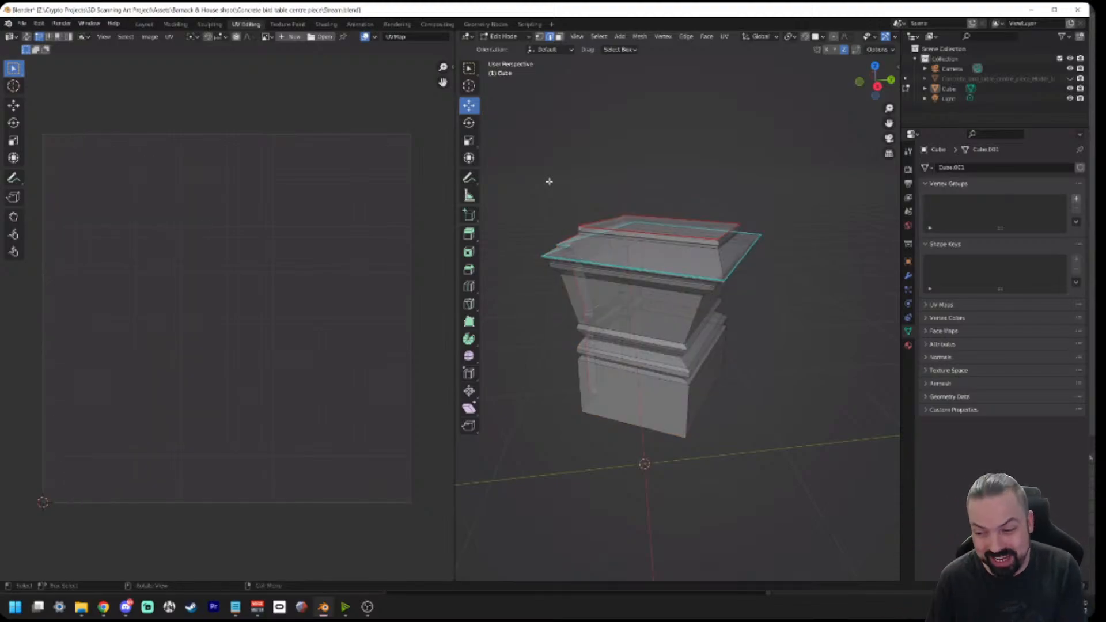
key(ctrl+z)
key(ctrl+z)
Step: Mark the cap's overhanging rim loop as a seam, and unwrap the whole column
scroll(549, 181, up, 4)
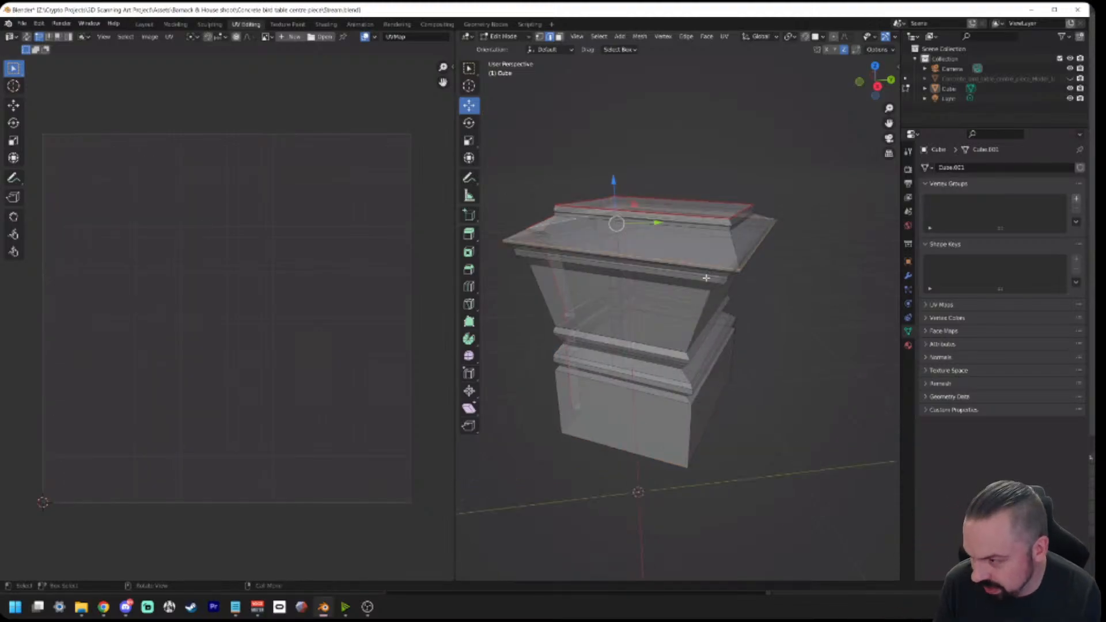
right_click(651, 242)
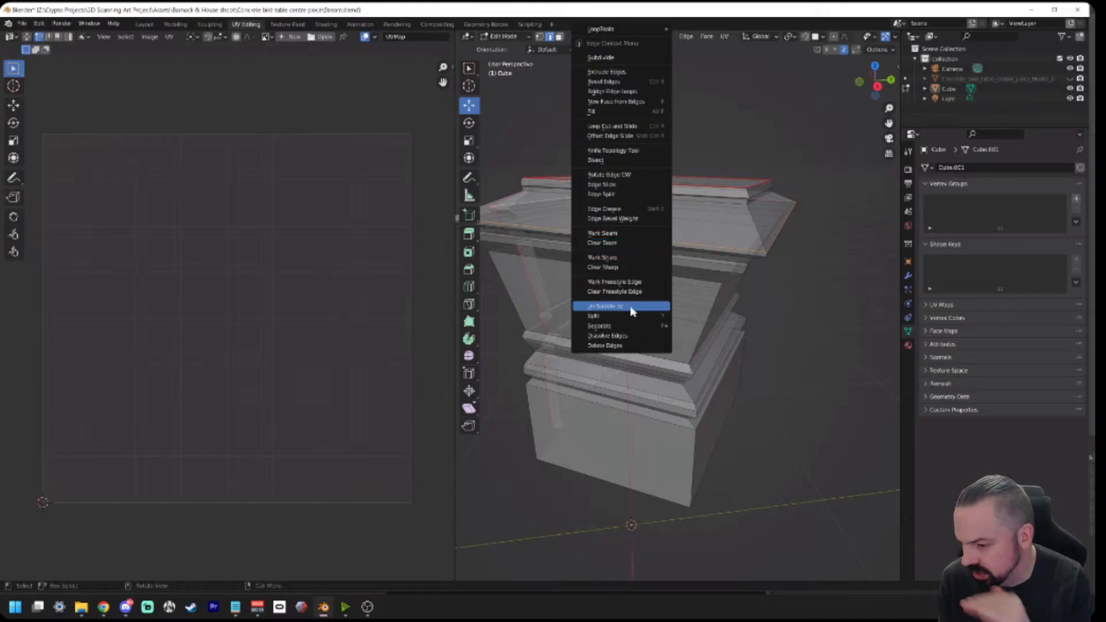
click(631, 234)
scroll(741, 274, down, 2)
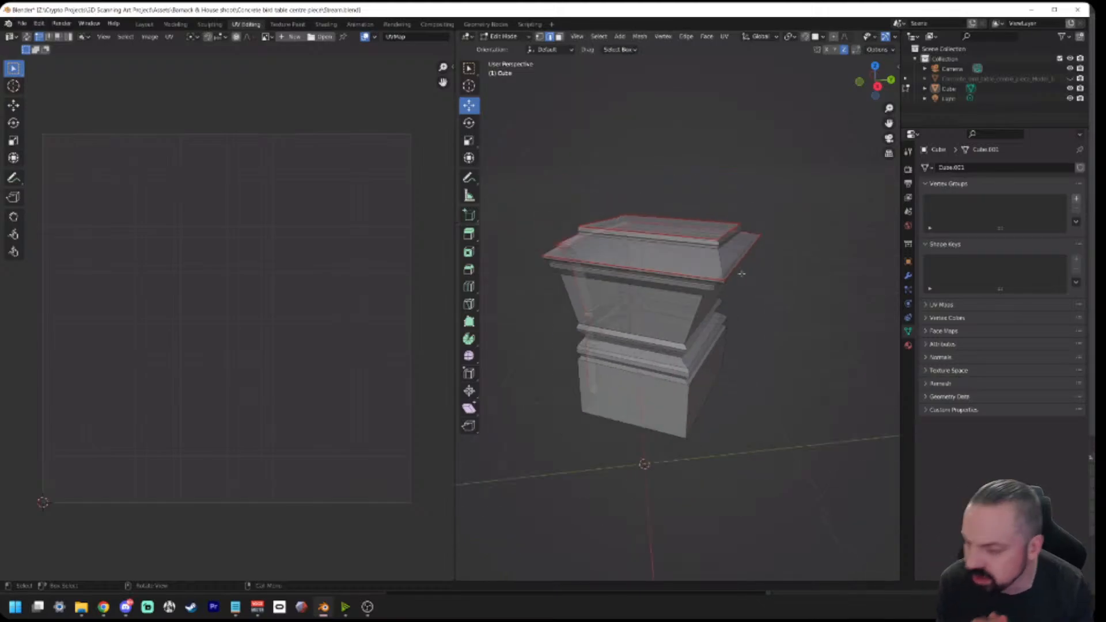
drag(511, 175, 842, 524)
middle_drag(810, 351, 765, 345)
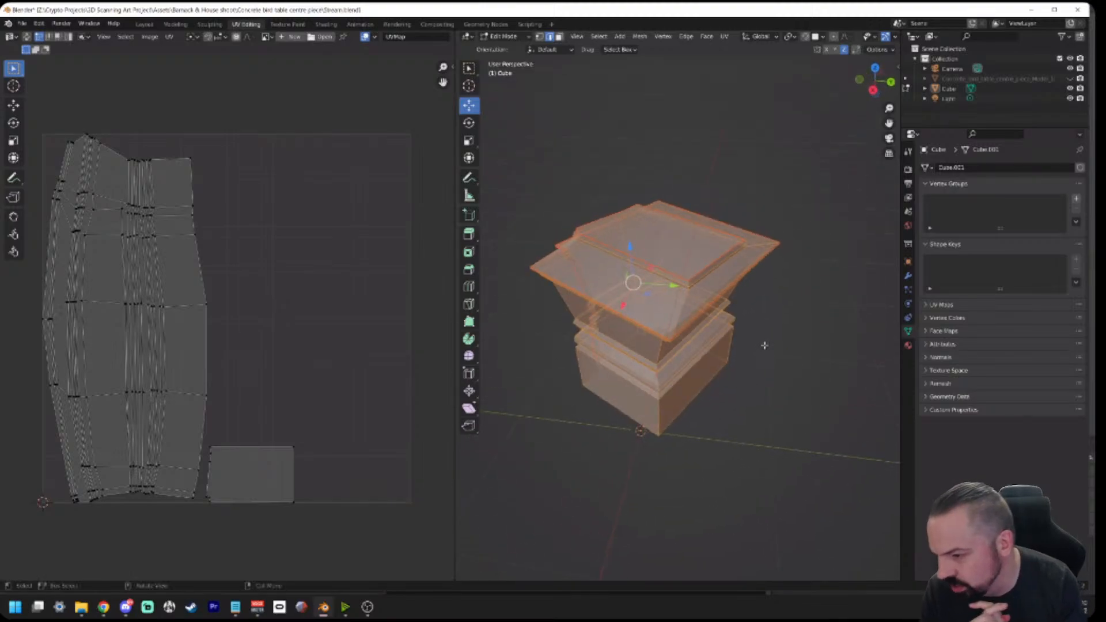
click(724, 36)
click(737, 51)
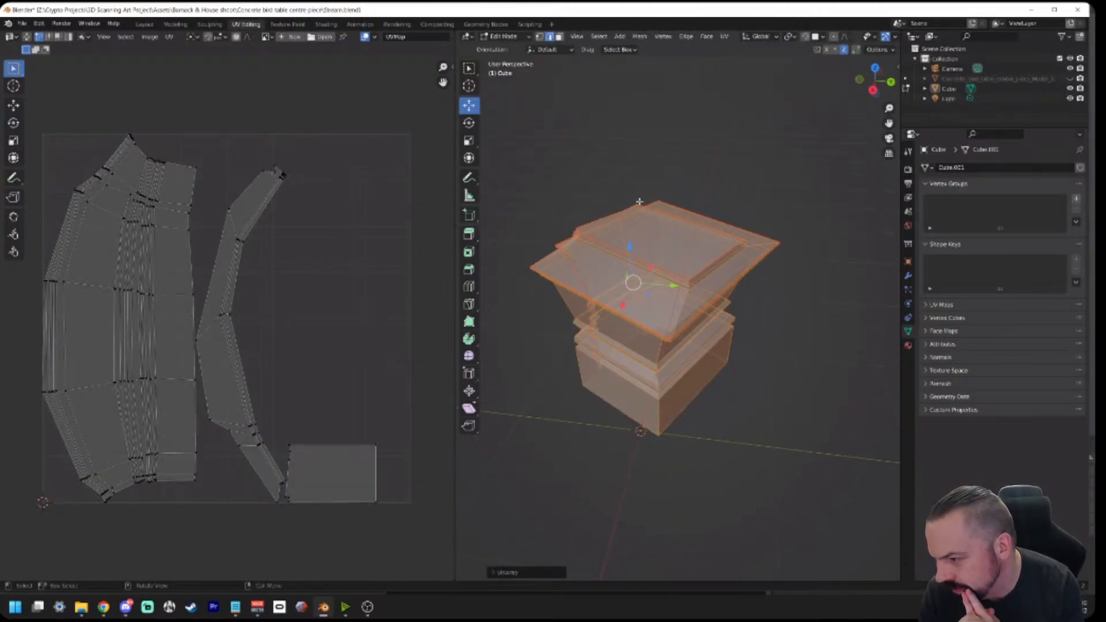
Step: Examine the unwrapped column from several sides alongside its new UV layout
middle_drag(745, 407, 774, 385)
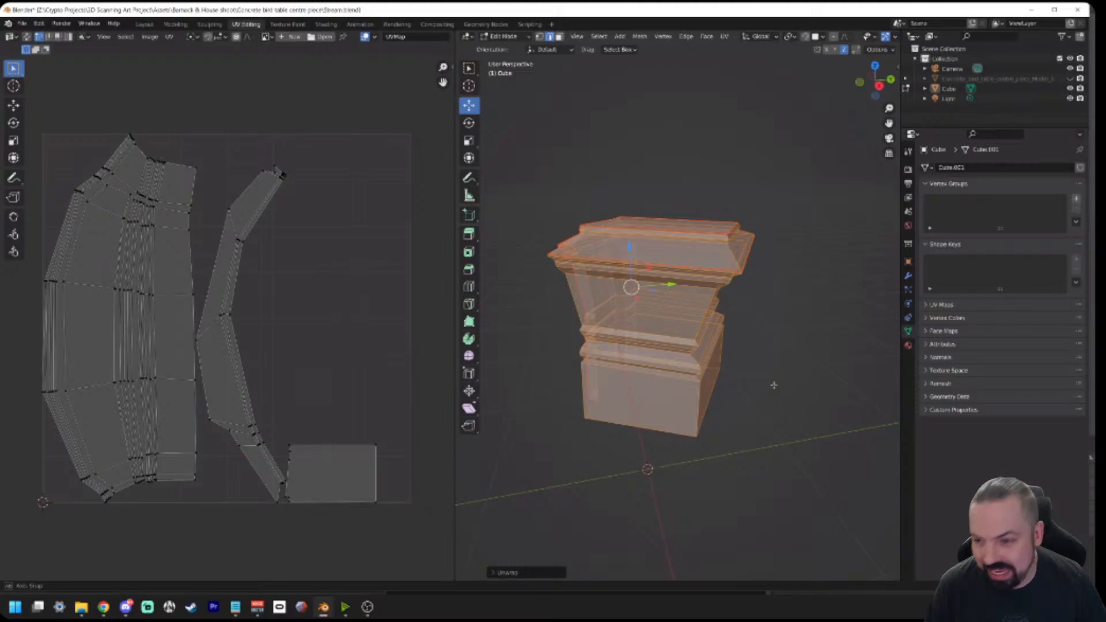
mouse_move(774, 385)
middle_down()
mouse_move(866, 387)
mouse_move(763, 388)
mouse_move(773, 388)
middle_up()
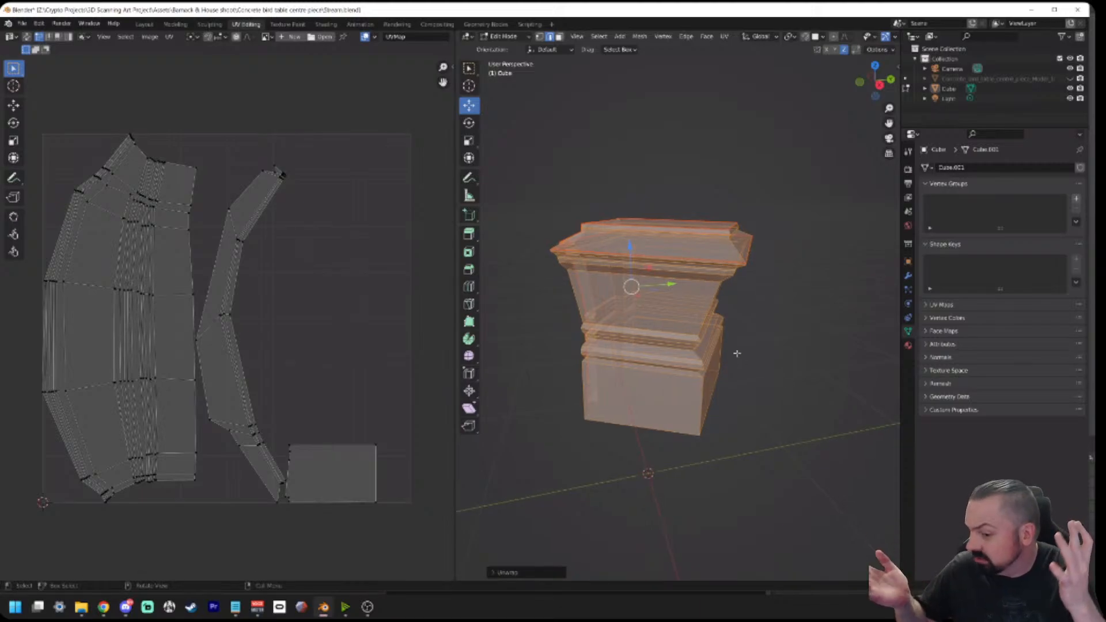
middle_drag(770, 351, 738, 357)
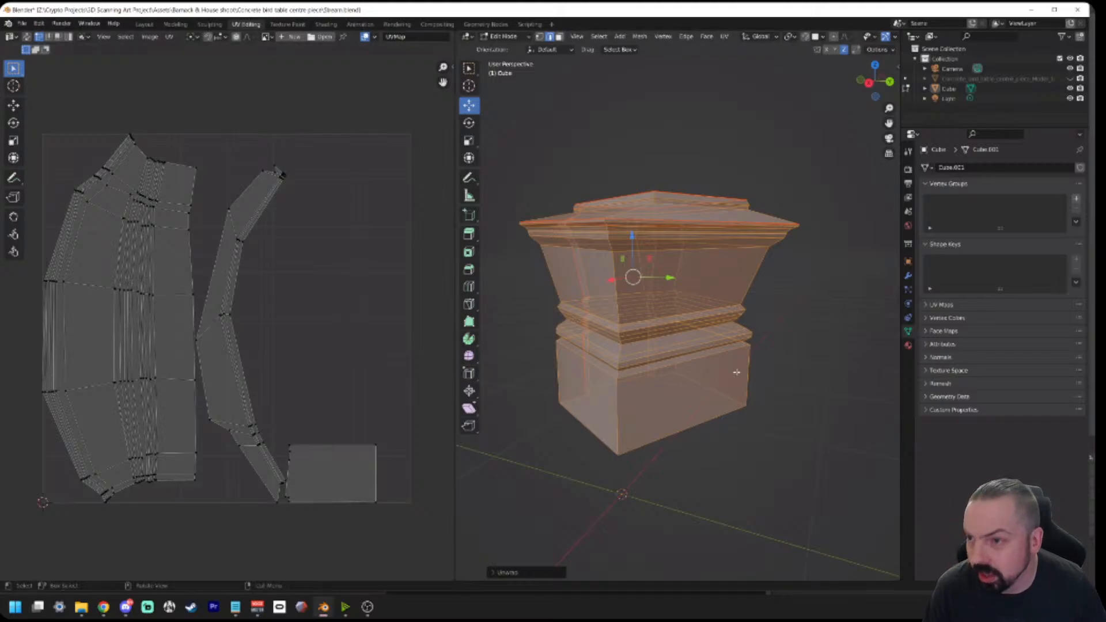
scroll(737, 372, up, 5)
scroll(734, 387, down, 4)
scroll(731, 403, up, 2)
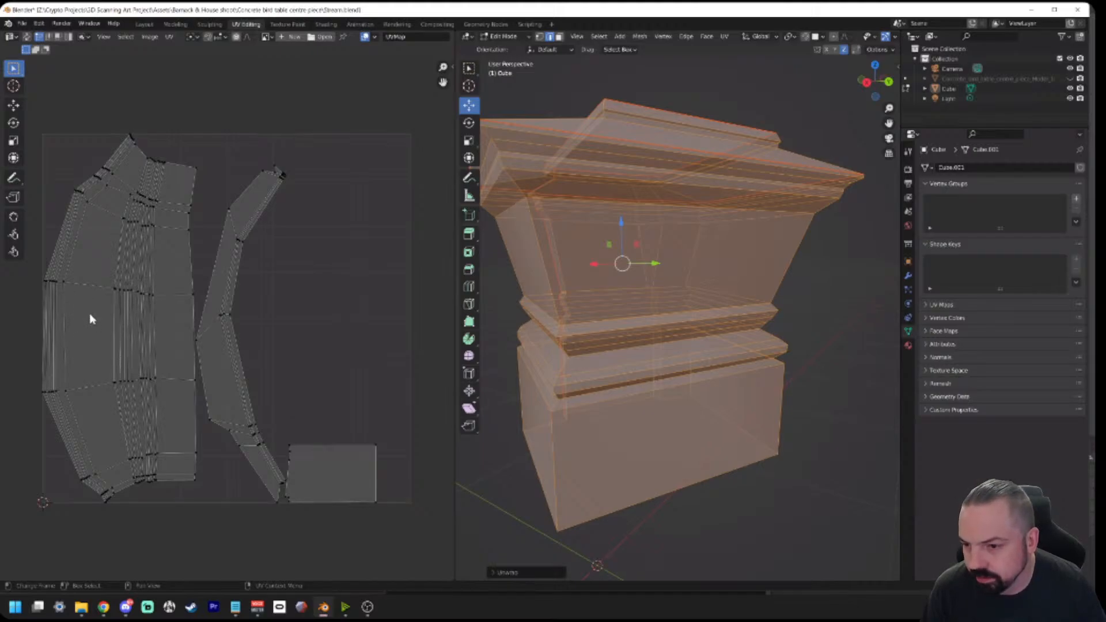
Step: Use edge selection in the UV editor to select the long lengthwise edge loop beside the main island's dense outer strip
key(2)
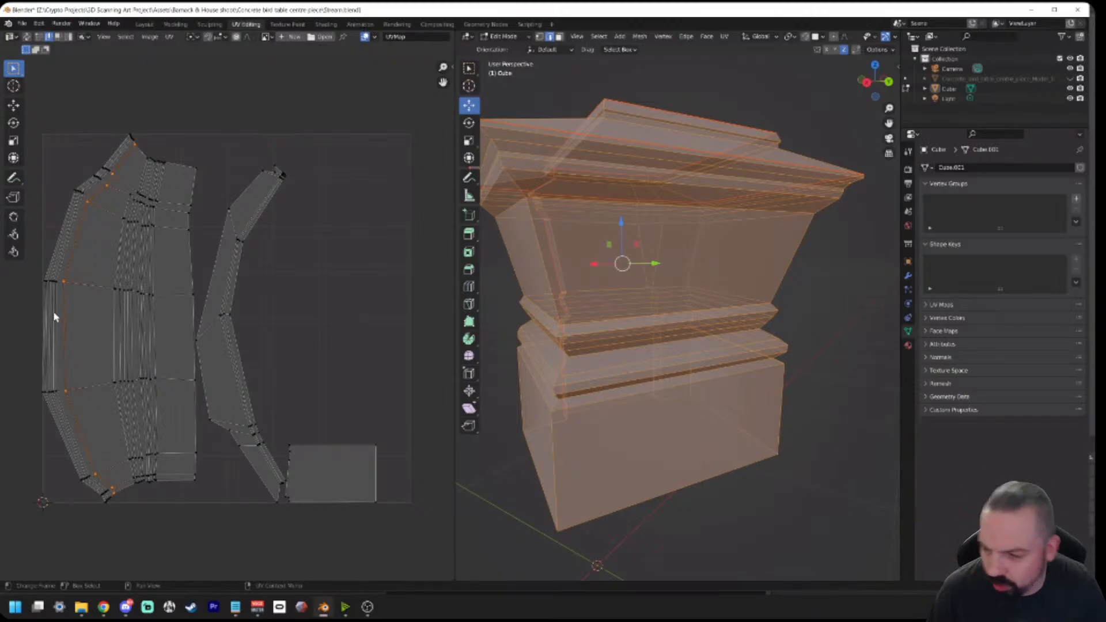
scroll(54, 314, up, 2)
scroll(75, 322, up, 4)
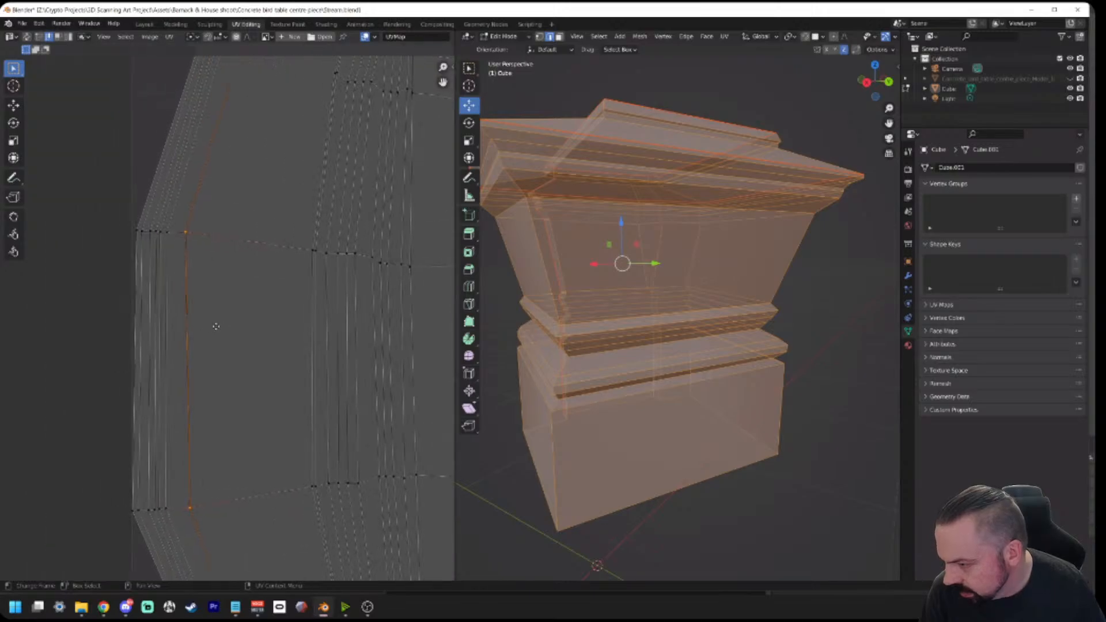
Step: Straighten the outermost vertical edge loop of the curved UV island with Align X
alt+click(160, 330)
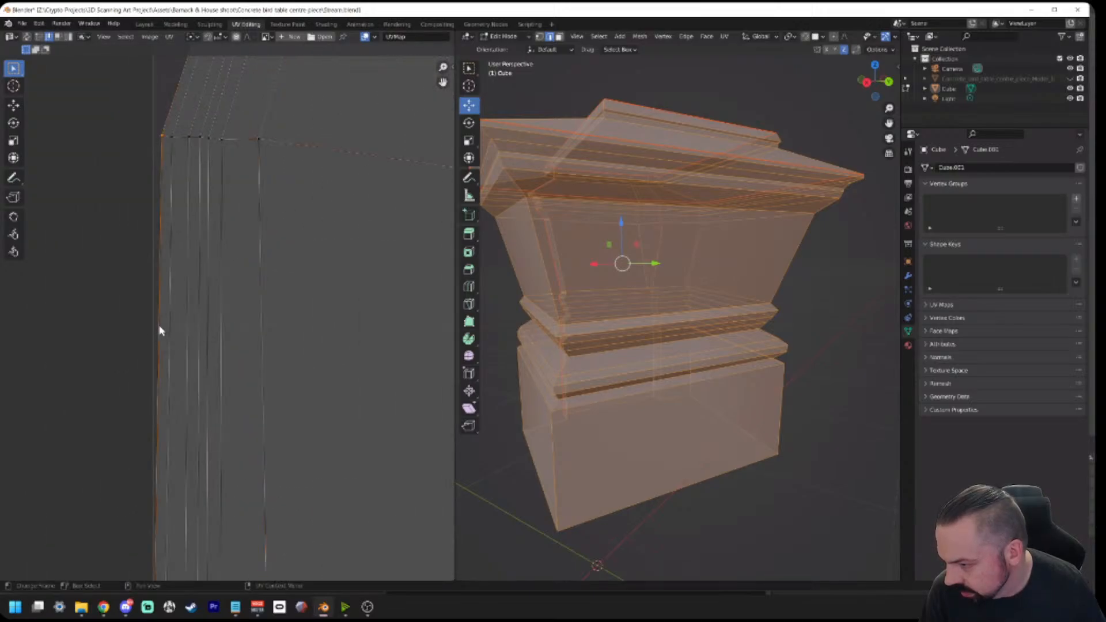
scroll(201, 294, down, 5)
scroll(205, 299, up, 3)
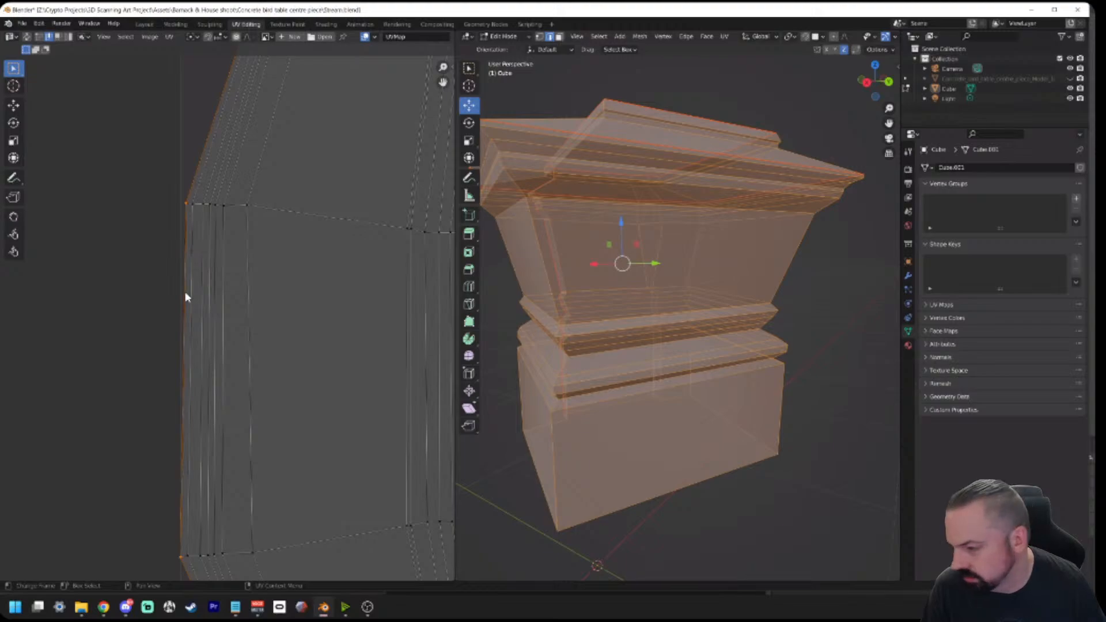
right_click(186, 296)
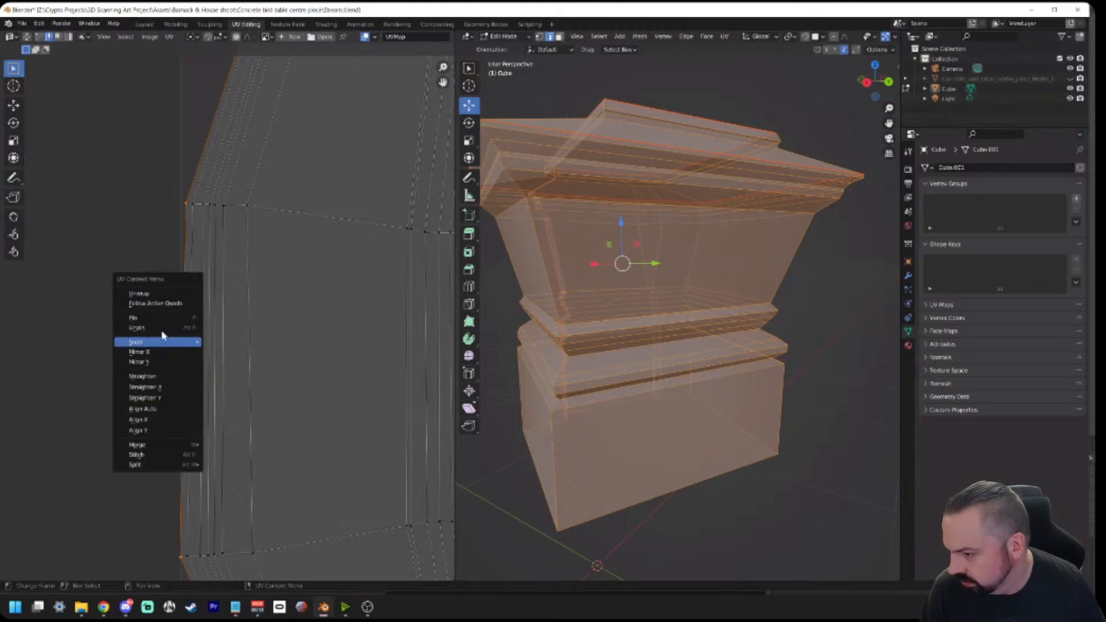
click(159, 423)
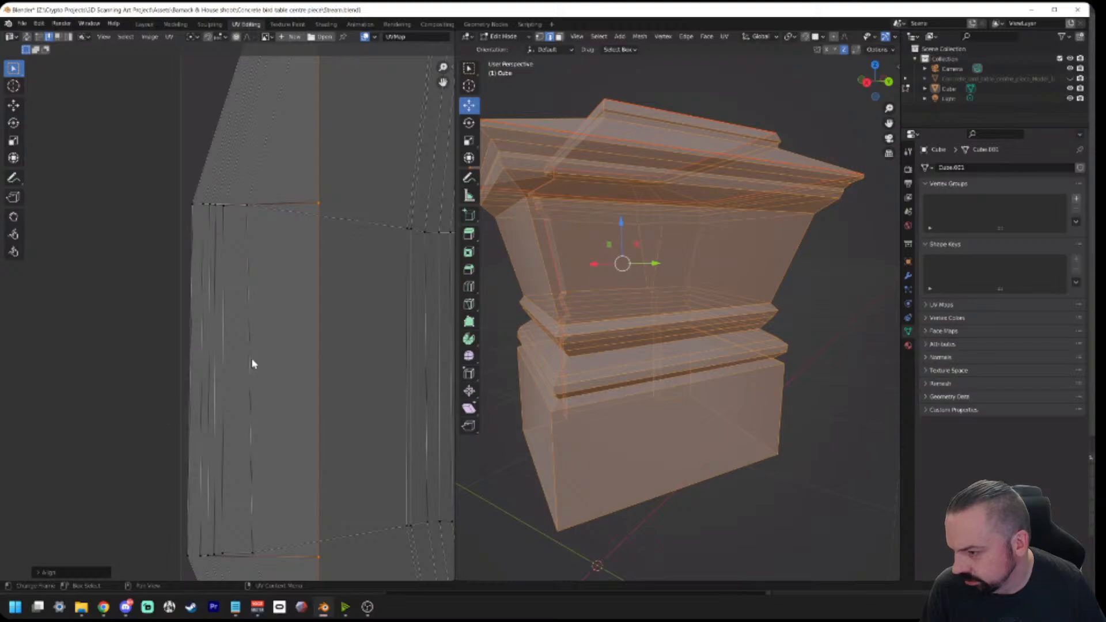
Step: Apply Align X separately to the next two slanted vertical edge loops at the UV island's outer border
click(190, 289)
right_click(191, 289)
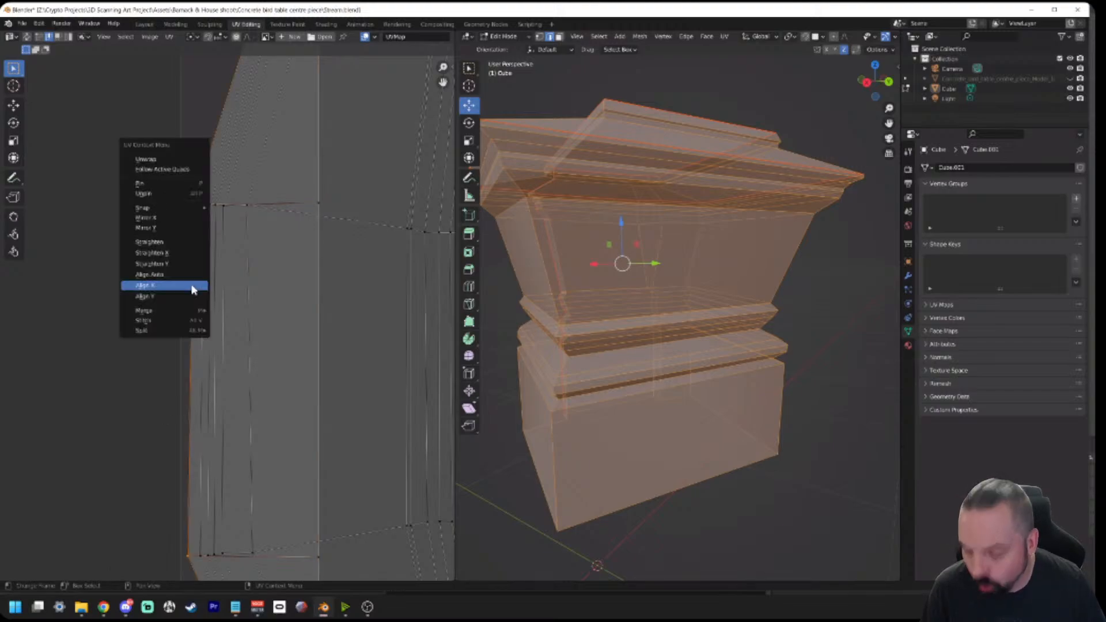
click(192, 287)
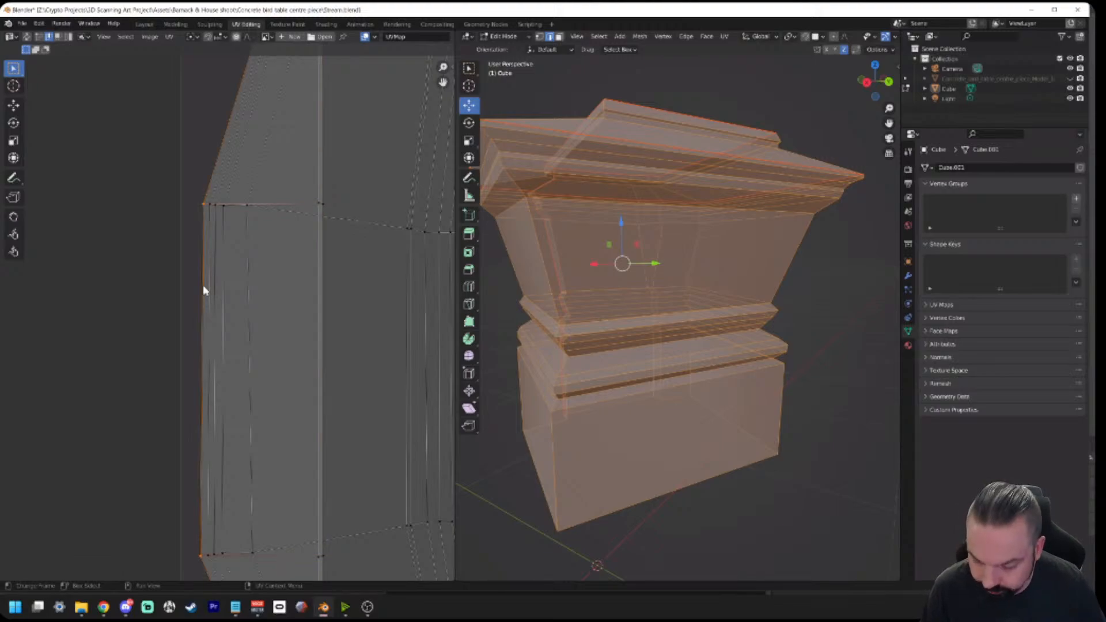
right_click(203, 288)
click(186, 288)
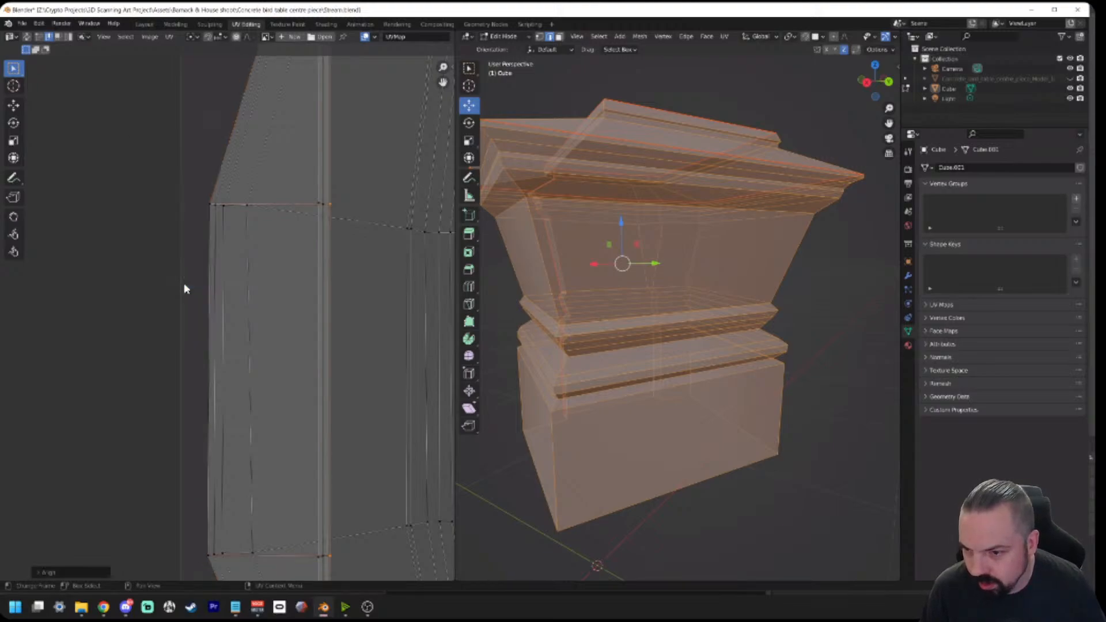
Step: Apply Align X one by one to the three following edge loops in the island's outer narrow strips
click(209, 288)
right_click(209, 288)
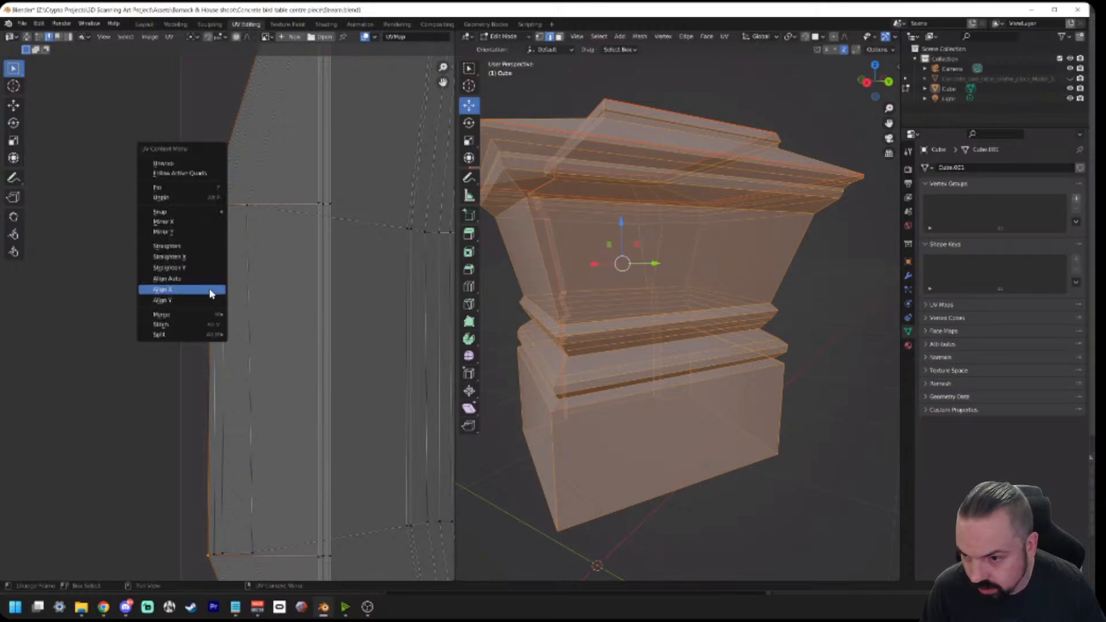
click(211, 291)
right_click(214, 291)
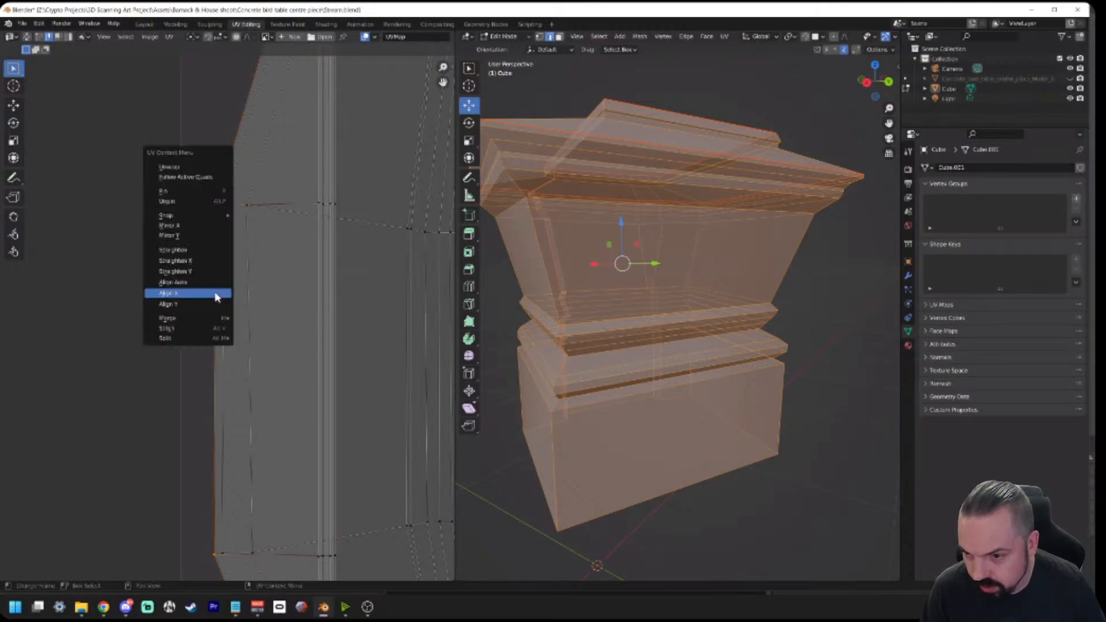
click(213, 291)
right_click(224, 302)
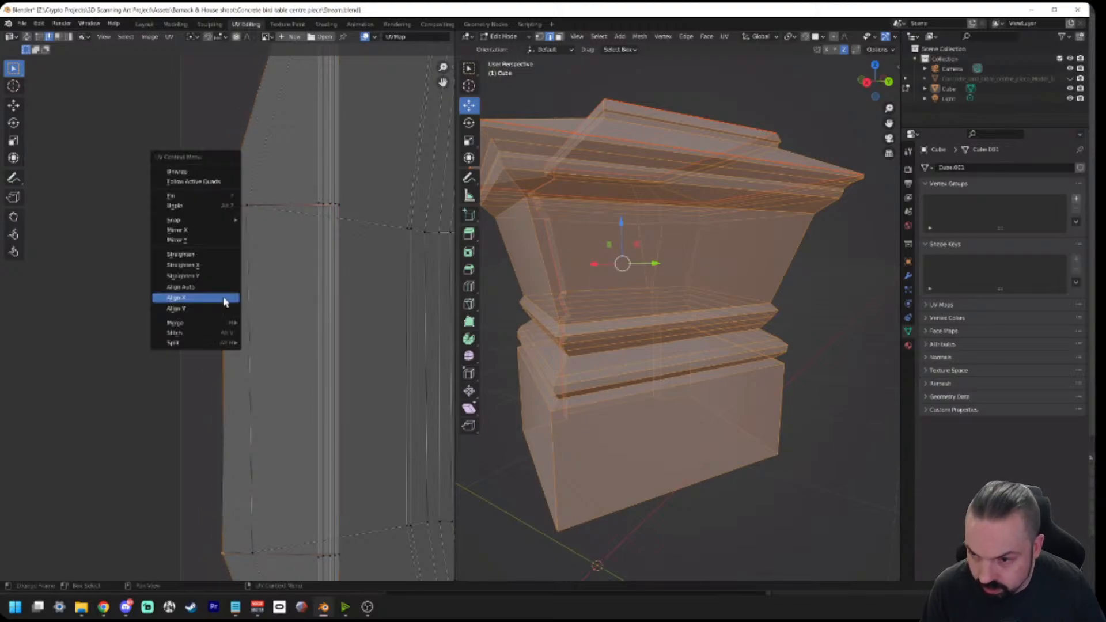
click(224, 302)
Step: Apply Align X to the last slanted edge loop of the outer cluster, beside the wide band, and repeat it on the straightened loop
alt+click(248, 304)
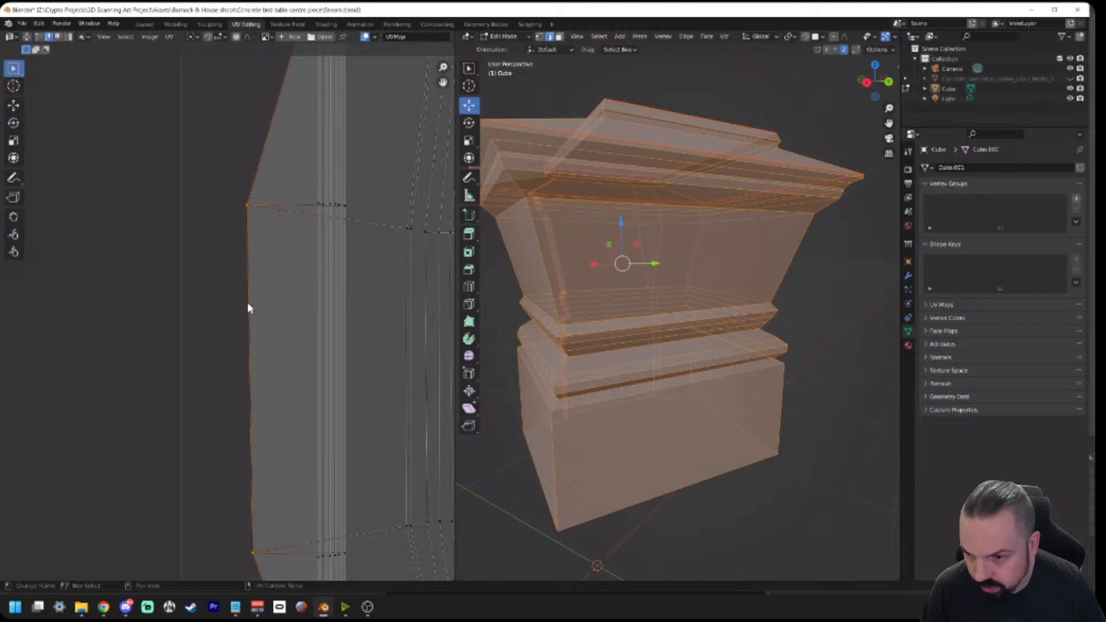
right_click(248, 305)
click(248, 305)
middle_drag(307, 310, 120, 319)
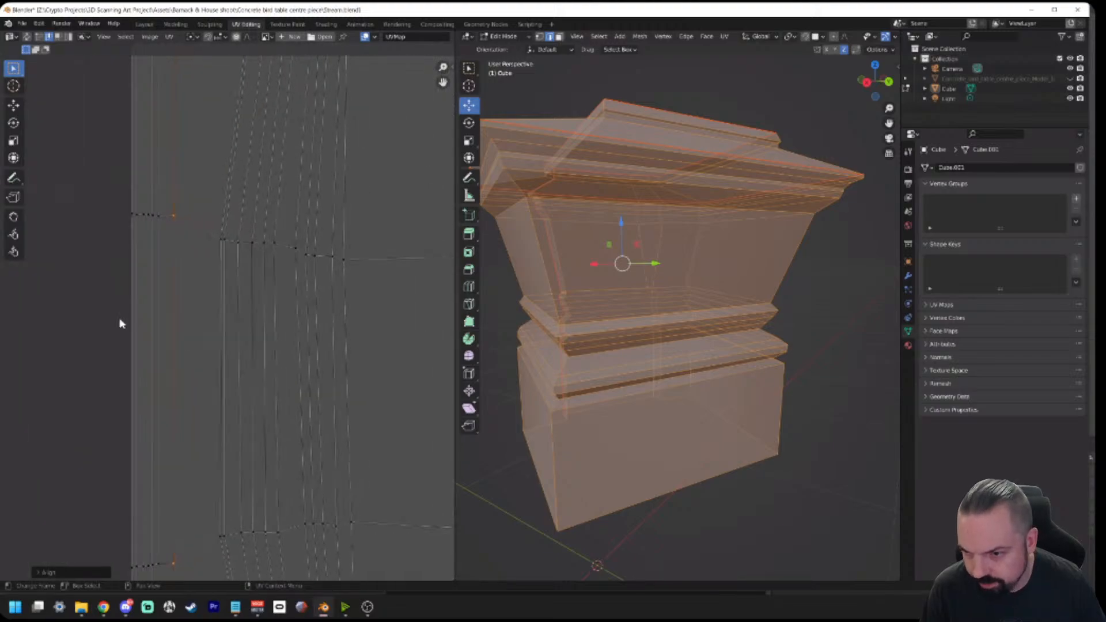
scroll(164, 324, down, 3)
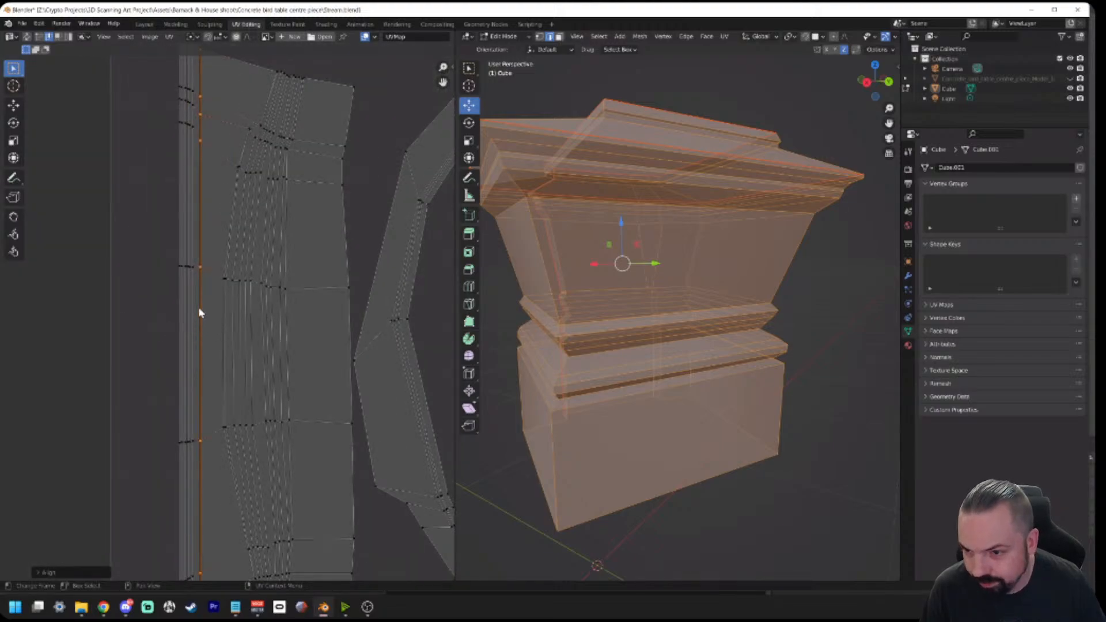
scroll(215, 314, up, 4)
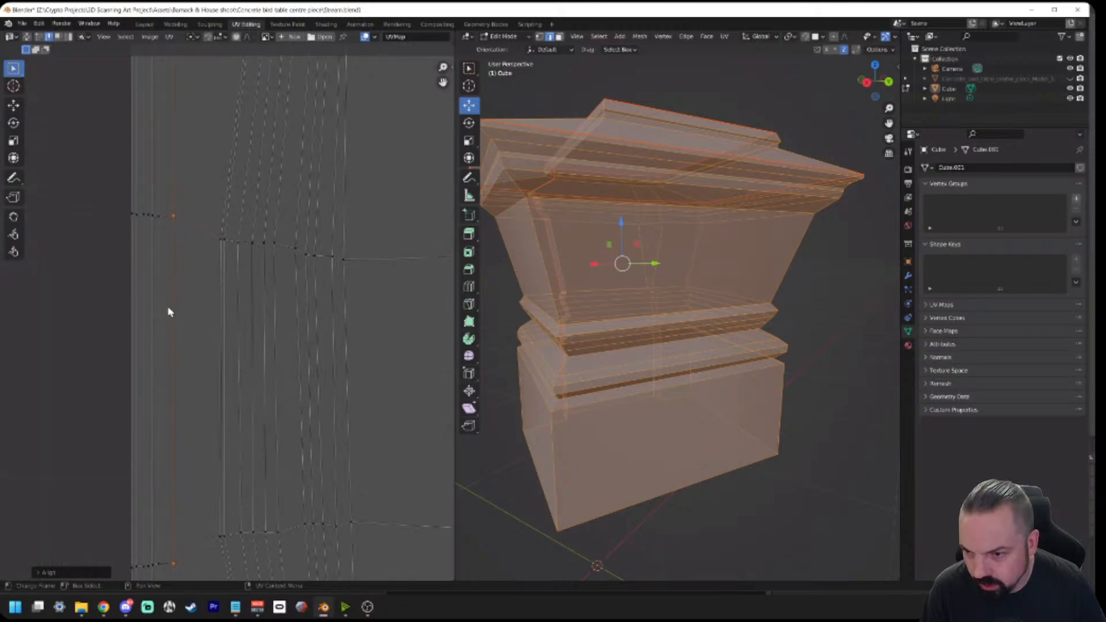
right_click(173, 307)
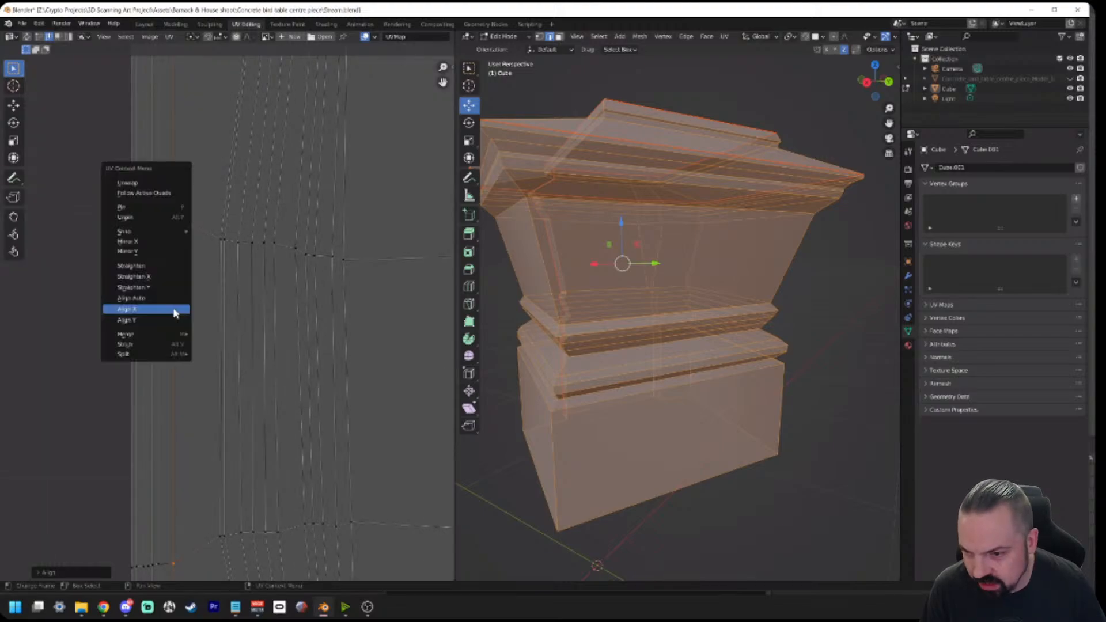
click(160, 311)
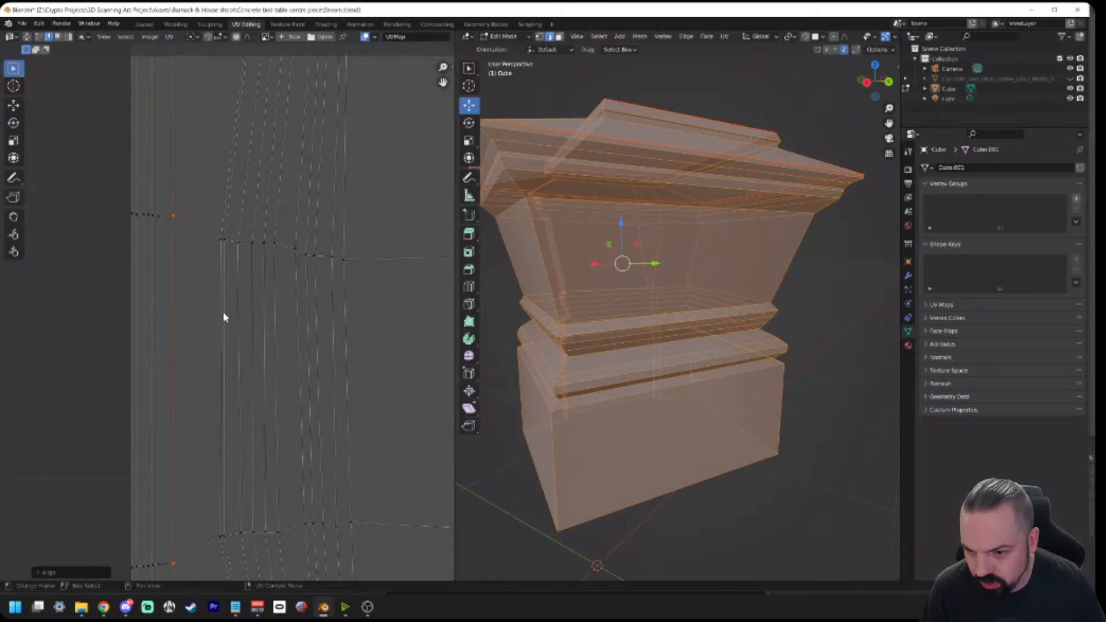
Step: Apply Align X separately to the first two slanted edge loops of the second cluster, beyond the wide band
alt+click(220, 313)
right_click(220, 314)
click(220, 312)
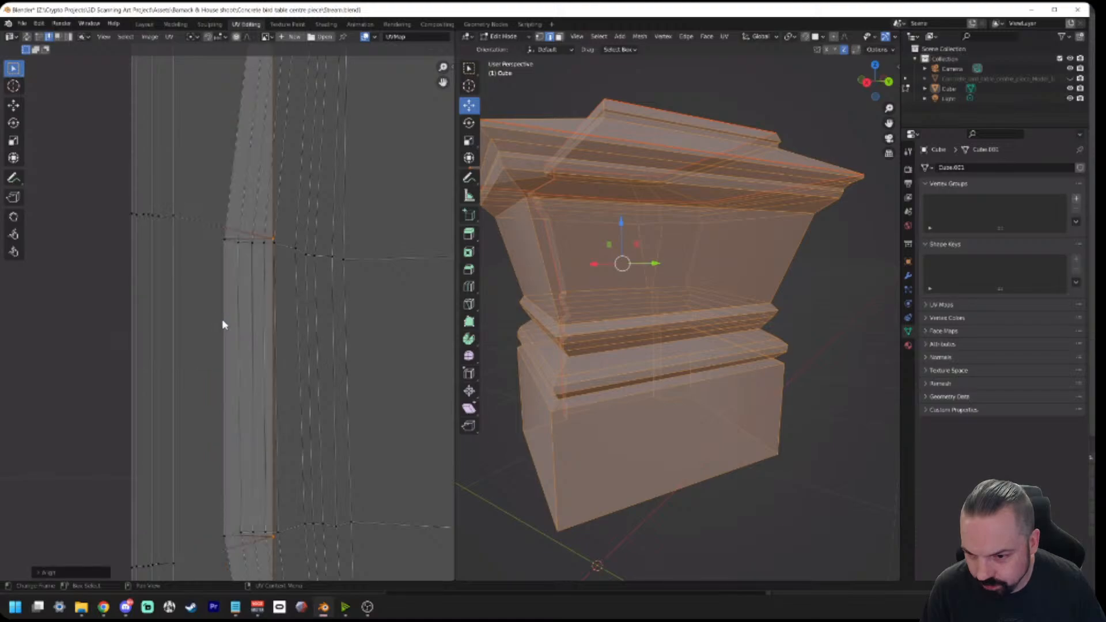
alt+click(225, 326)
right_click(225, 326)
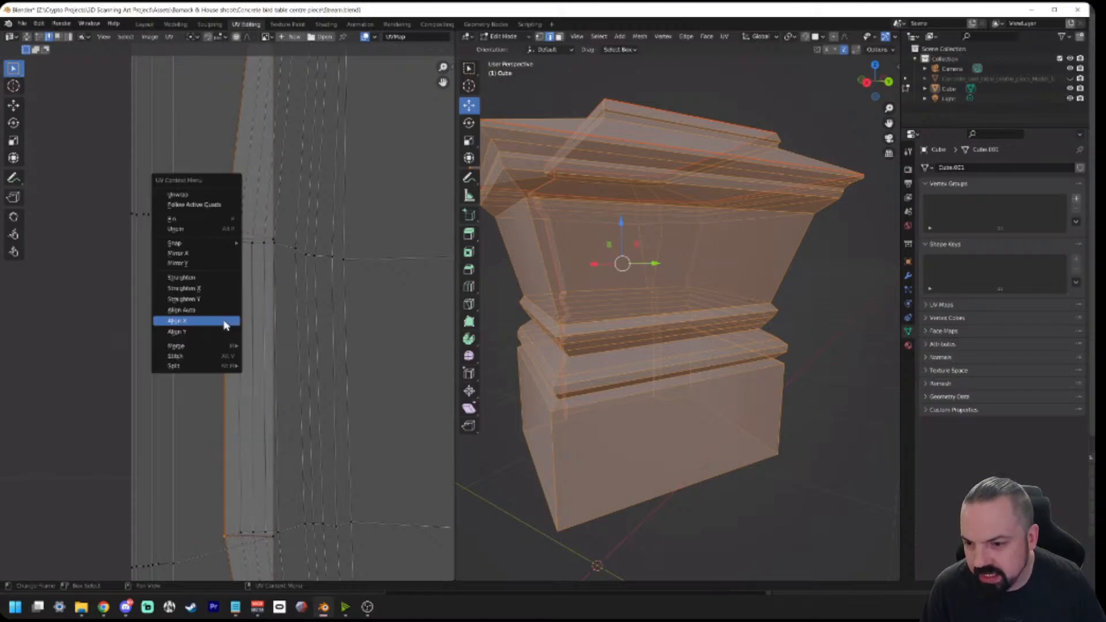
click(226, 325)
Step: Straighten three more slanted vertical edge loops in the second cluster with Align X, one at a time
alt+click(238, 329)
right_click(238, 328)
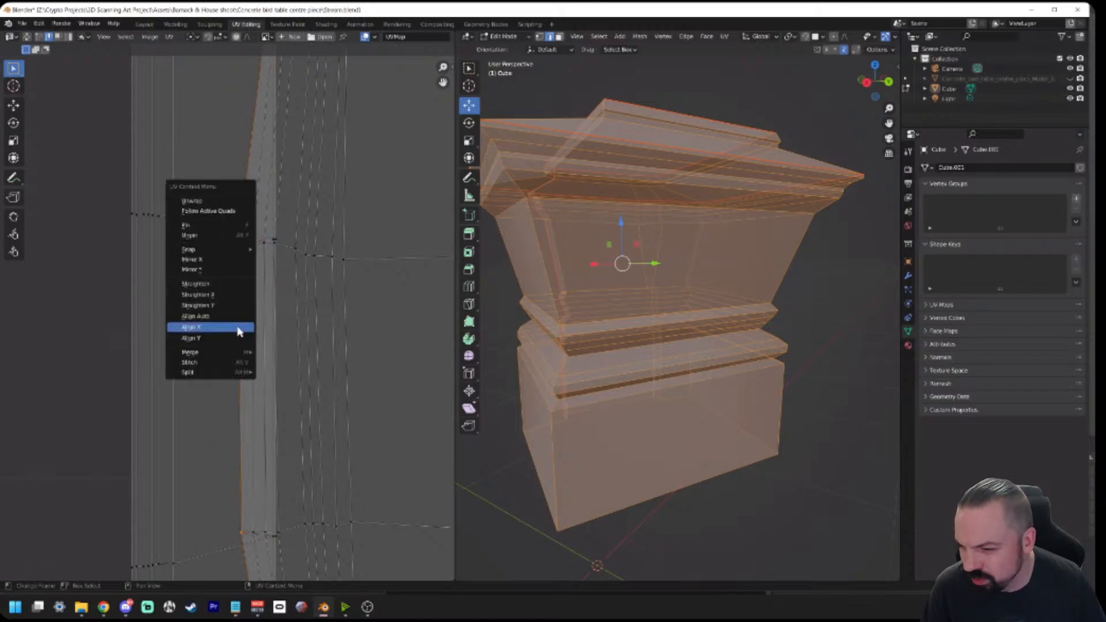
click(240, 331)
alt+click(251, 331)
right_click(251, 331)
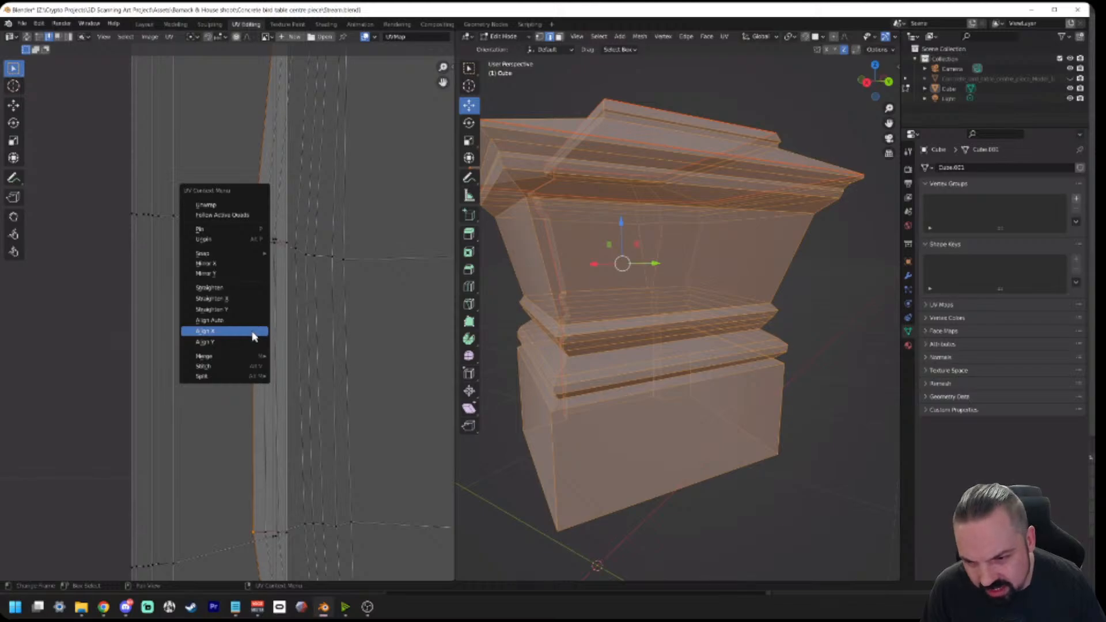
click(252, 331)
alt+click(264, 336)
right_click(264, 336)
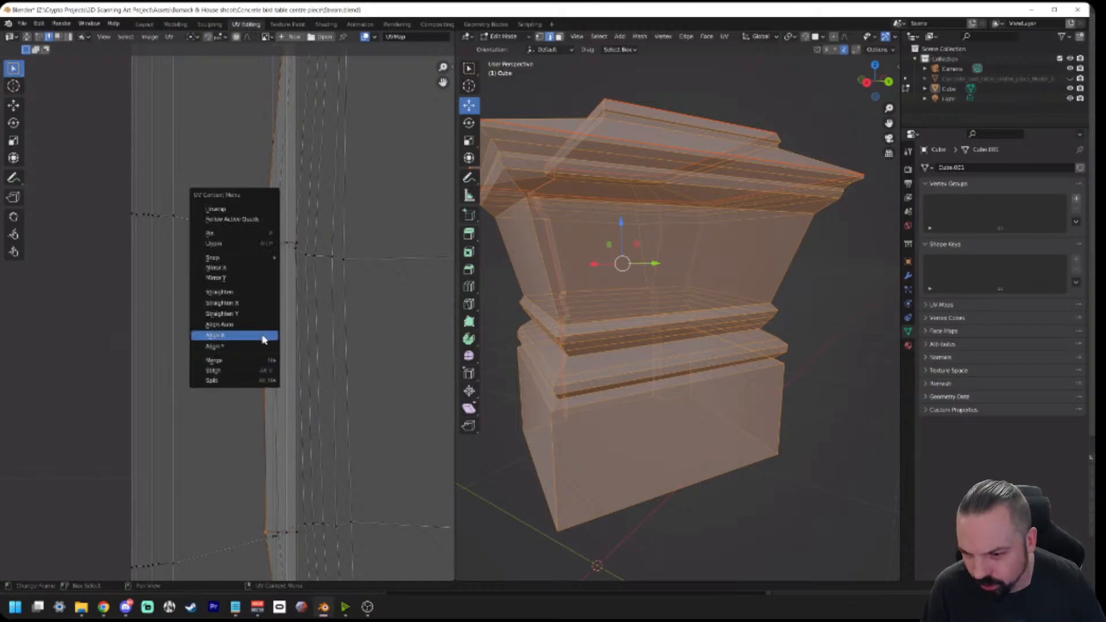
click(264, 339)
Step: Apply Align X to two closely spaced edge loops at the second cluster's outer boundary, next to the wide band
scroll(295, 362, up, 3)
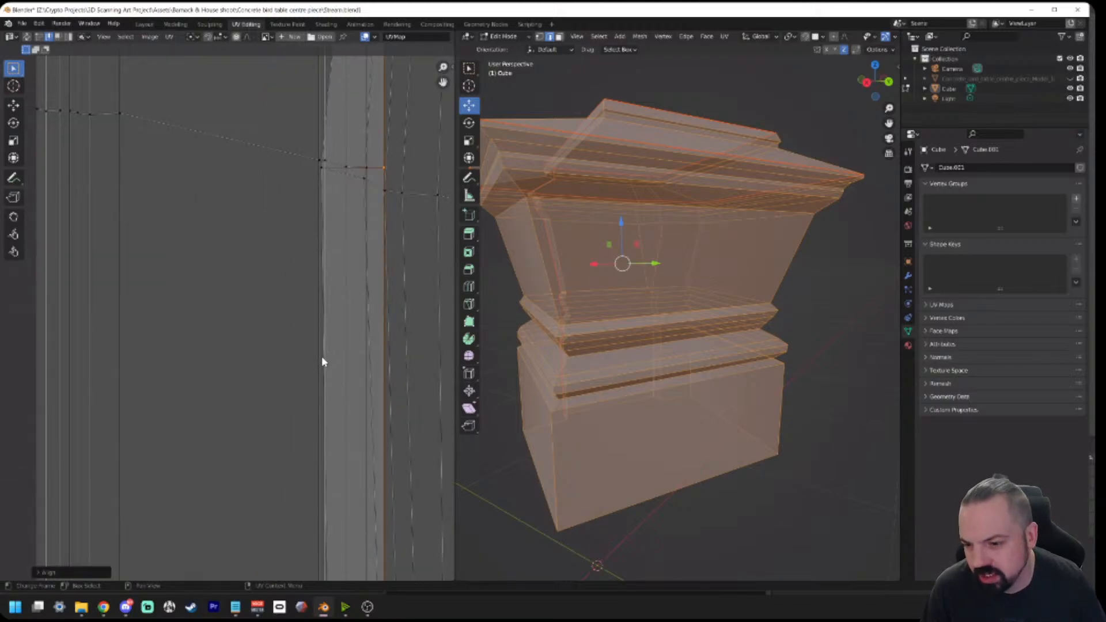
alt+click(319, 358)
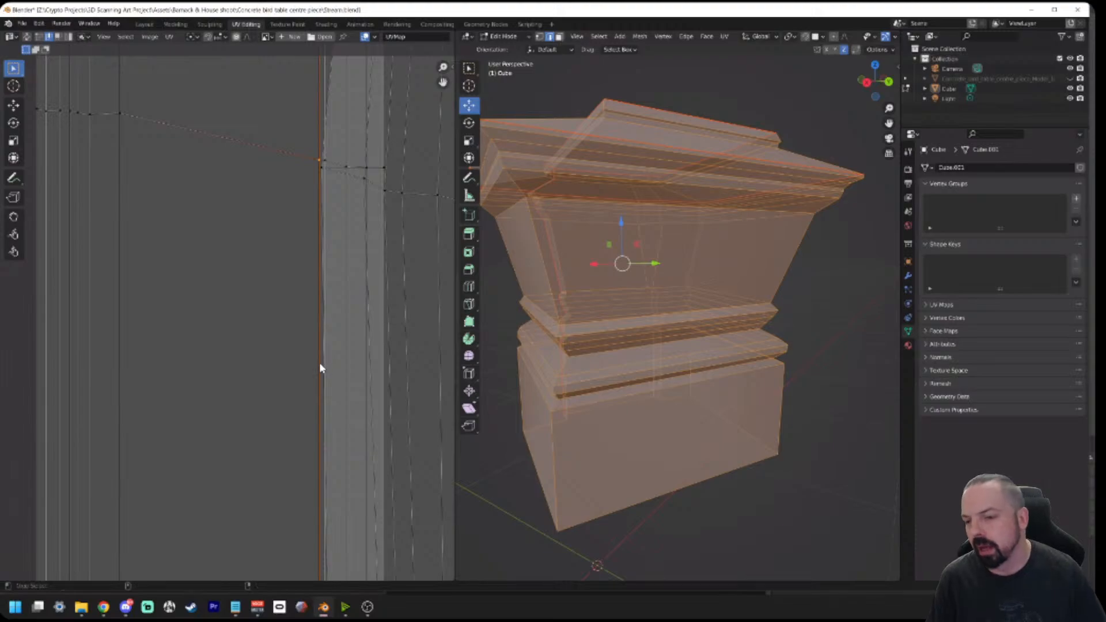
right_click(319, 362)
click(320, 364)
scroll(318, 368, up, 3)
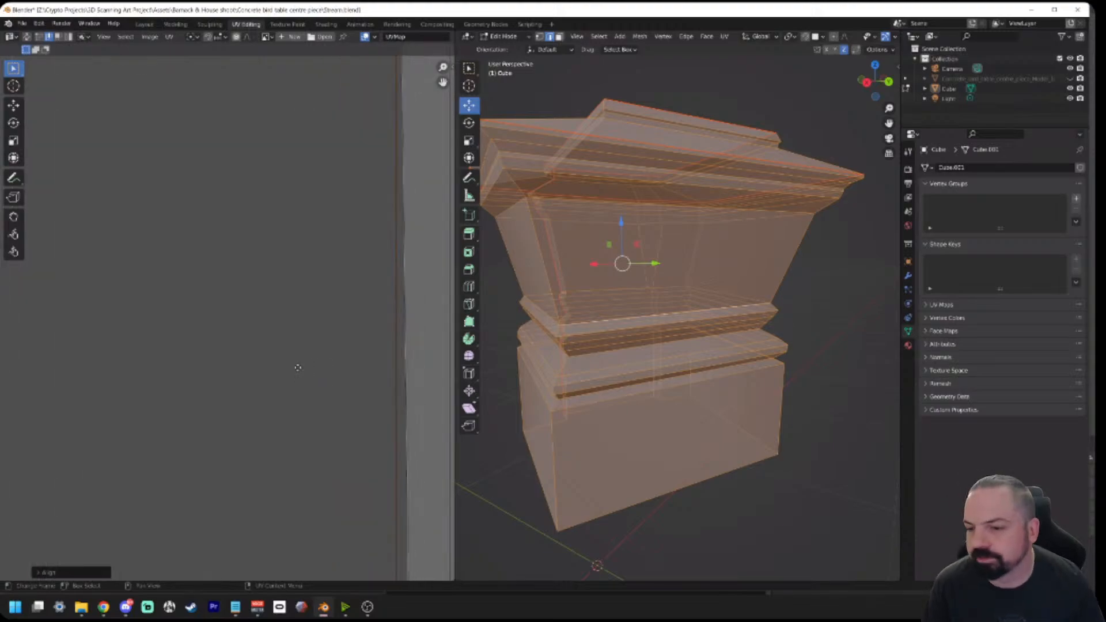
scroll(298, 368, down, 3)
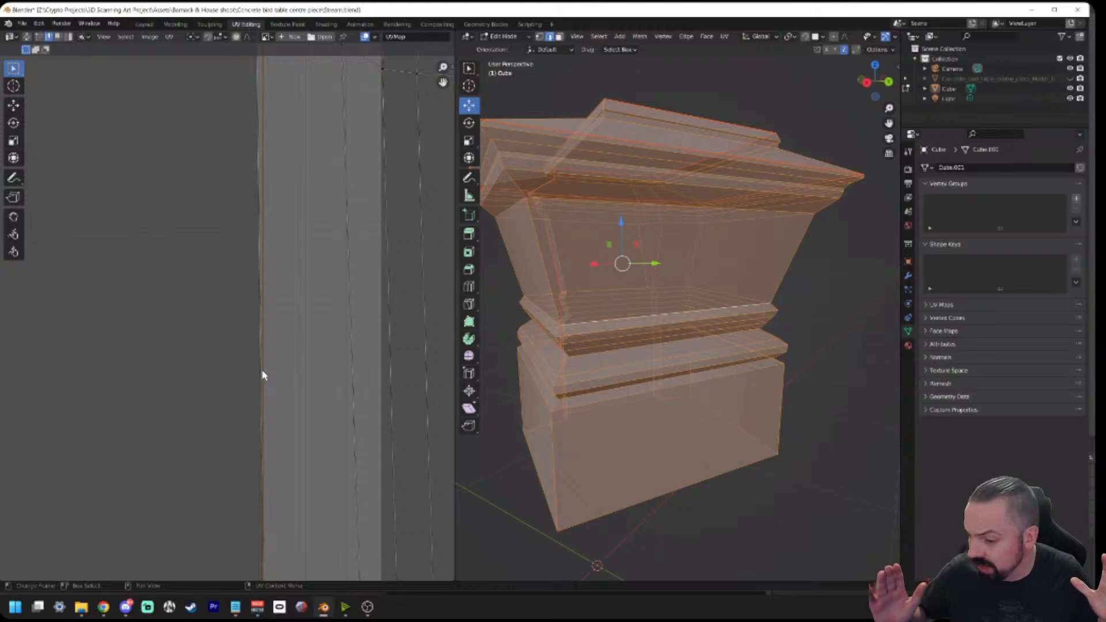
right_click(260, 374)
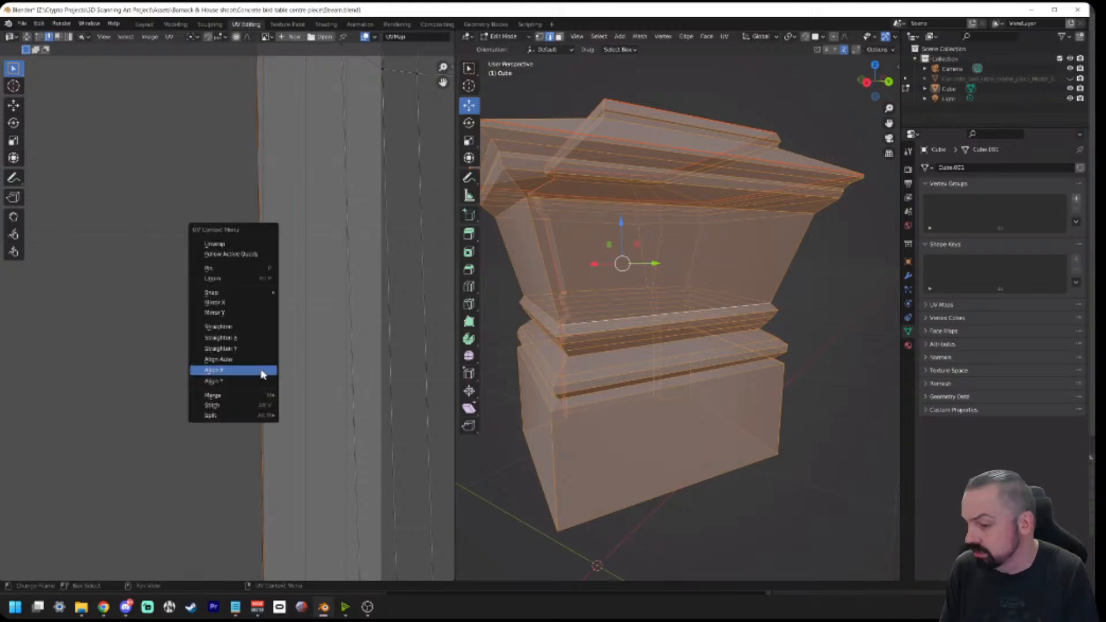
click(263, 371)
Step: Reapply Align X to the first two straightened vertical edge loops of the second cluster
alt+click(250, 372)
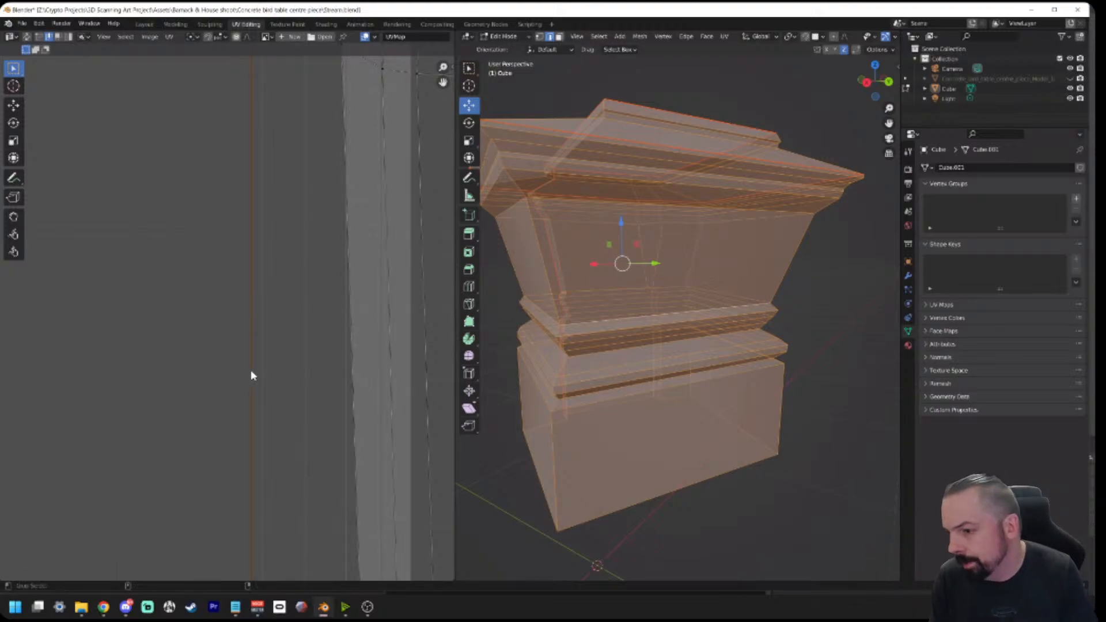
right_click(252, 375)
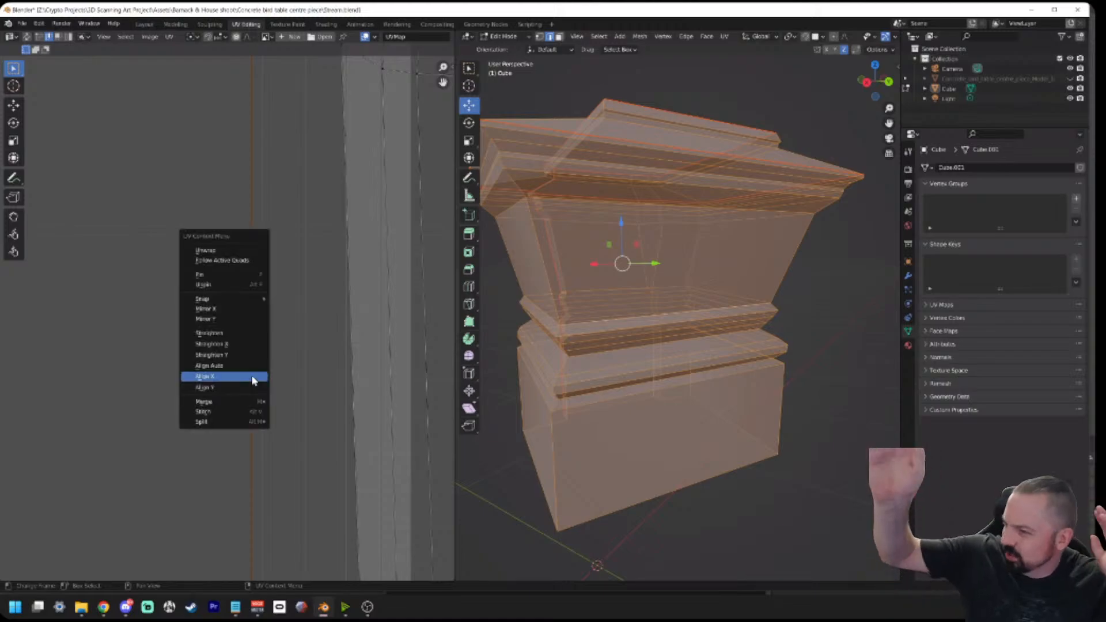
click(252, 379)
alt+click(264, 379)
right_click(264, 379)
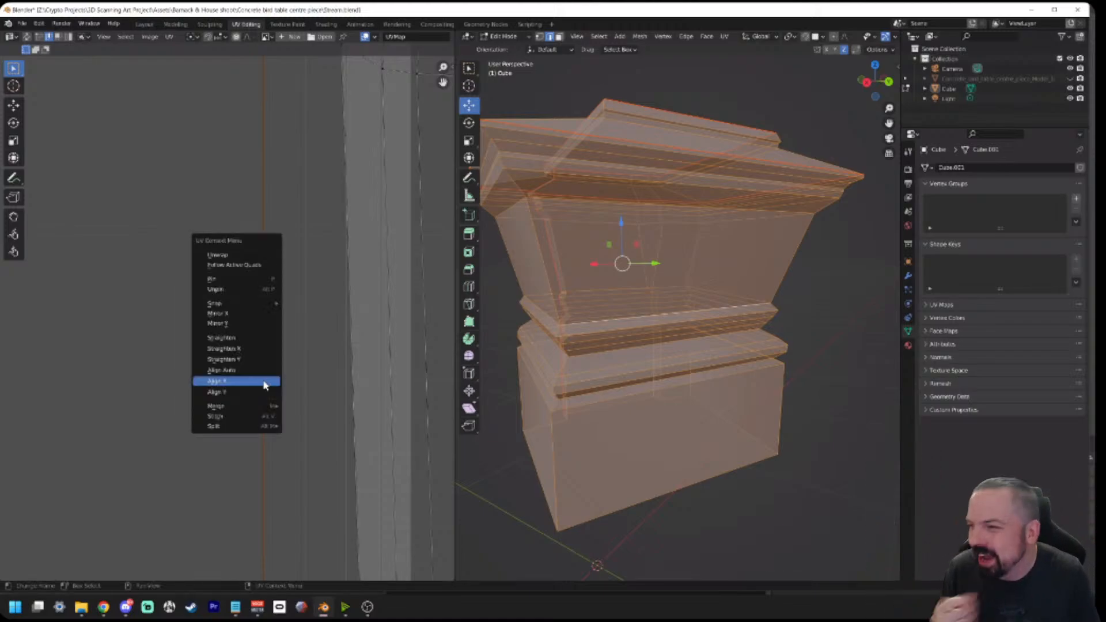
click(265, 384)
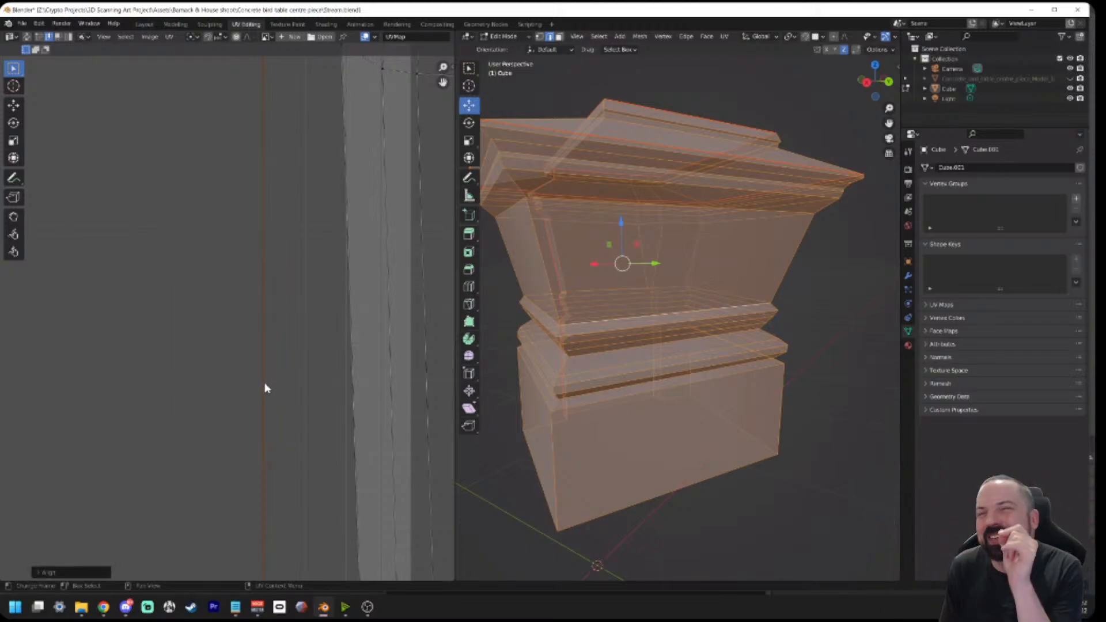
Step: Apply Align X to the next two straightened edge loops, just before the remaining slanted ones
alt+click(307, 377)
right_click(307, 377)
click(306, 373)
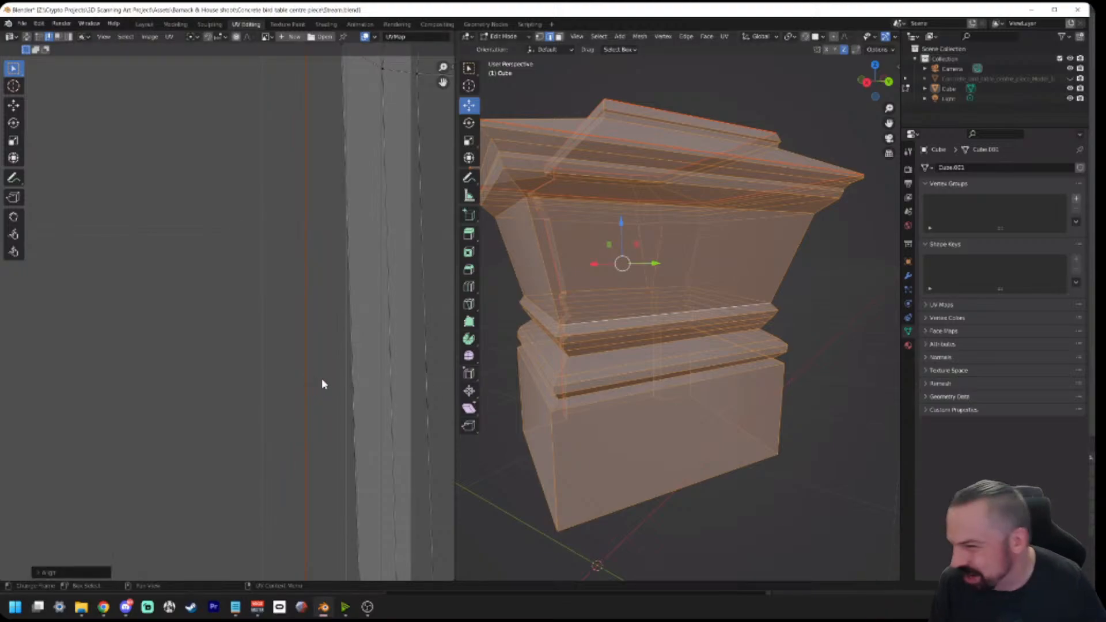
alt+click(347, 384)
right_click(346, 384)
click(346, 384)
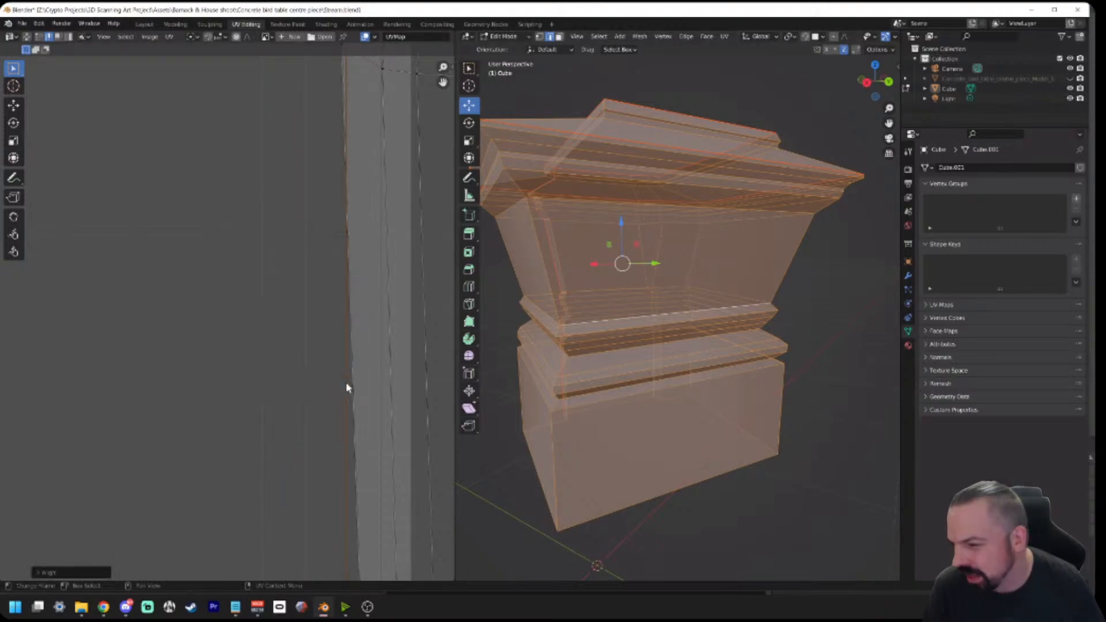
Step: Apply Align X to the slanted loop bordering the straightened strips, the adjacent straight loop, and the next slanted loop
alt+click(353, 396)
right_click(353, 395)
click(353, 394)
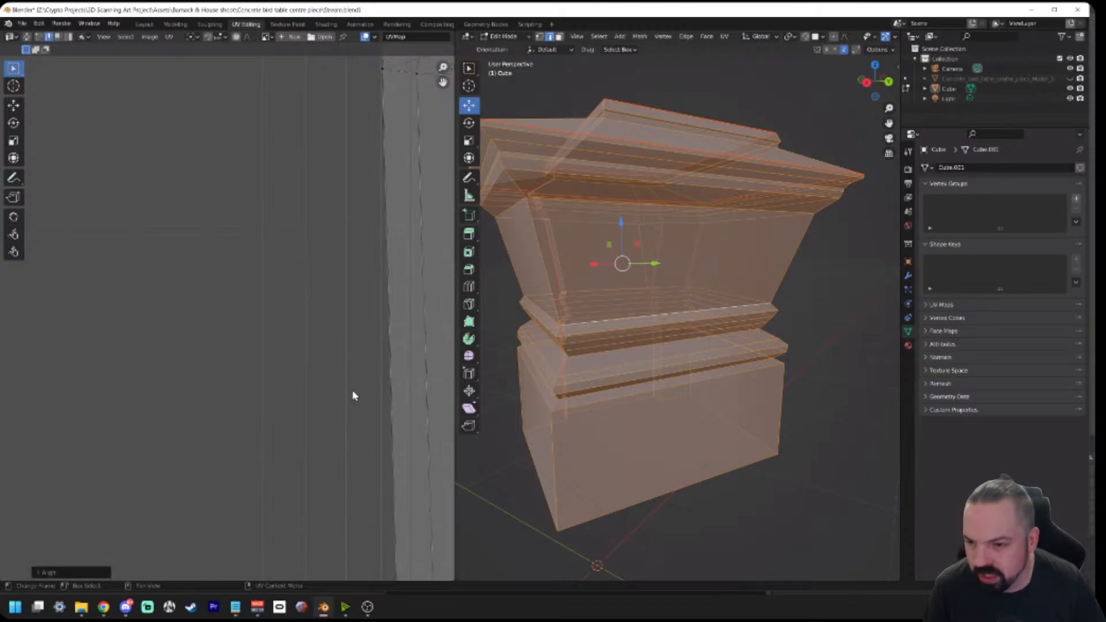
alt+click(383, 397)
right_click(383, 398)
click(384, 397)
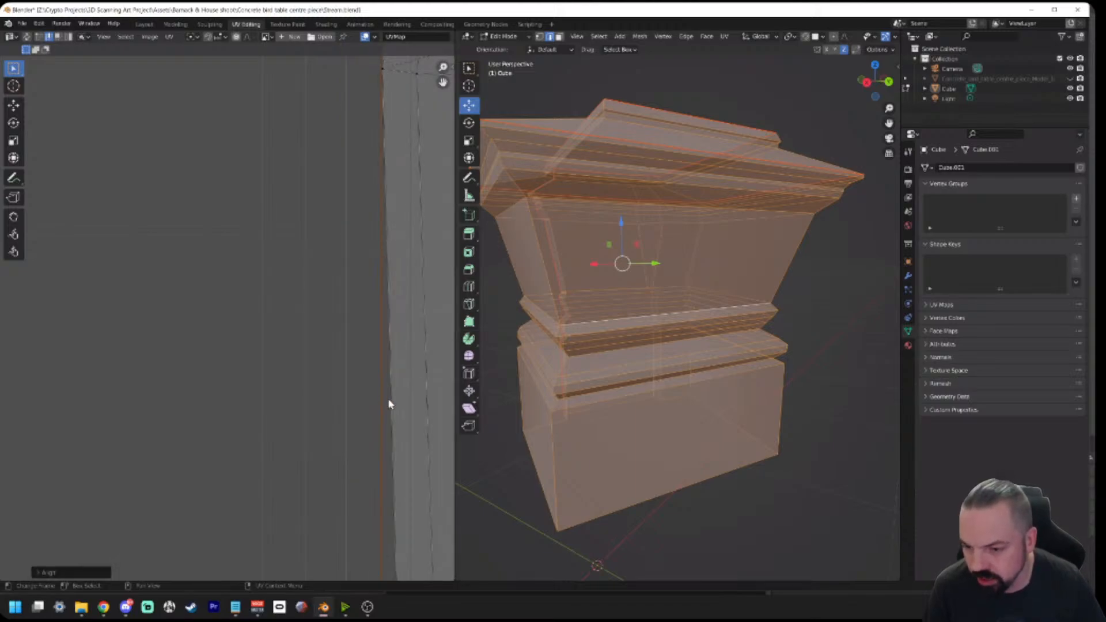
alt+click(392, 403)
right_click(392, 403)
click(390, 399)
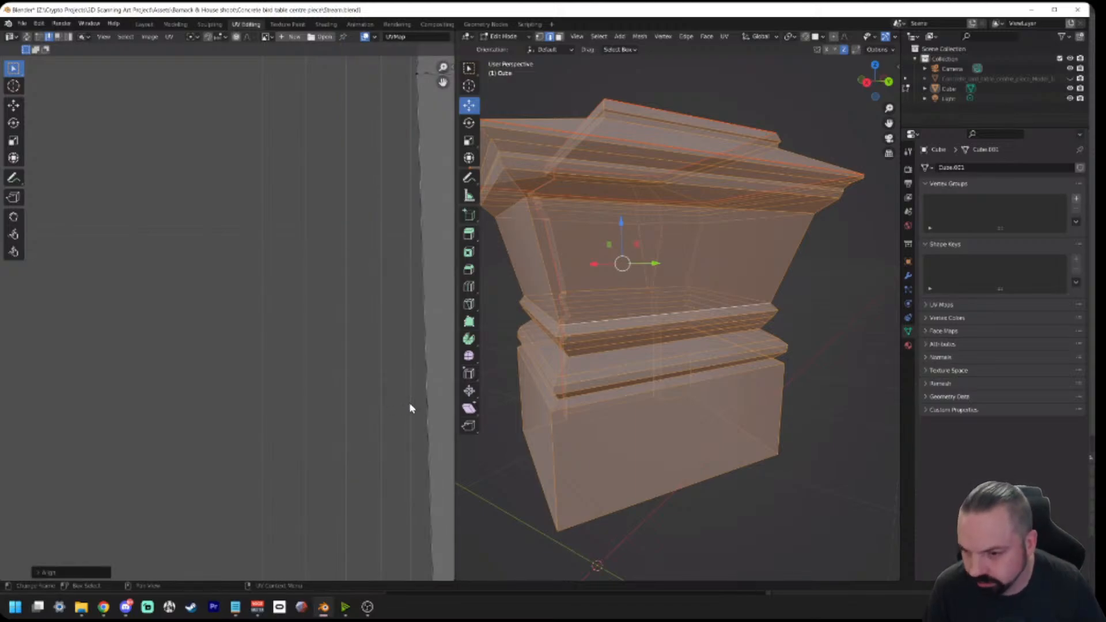
Step: Apply Align X to the selected edge loop and to the slanted loop beside it in the second cluster
right_click(410, 403)
click(408, 403)
middle_drag(403, 403, 213, 398)
alt+click(229, 397)
right_click(231, 395)
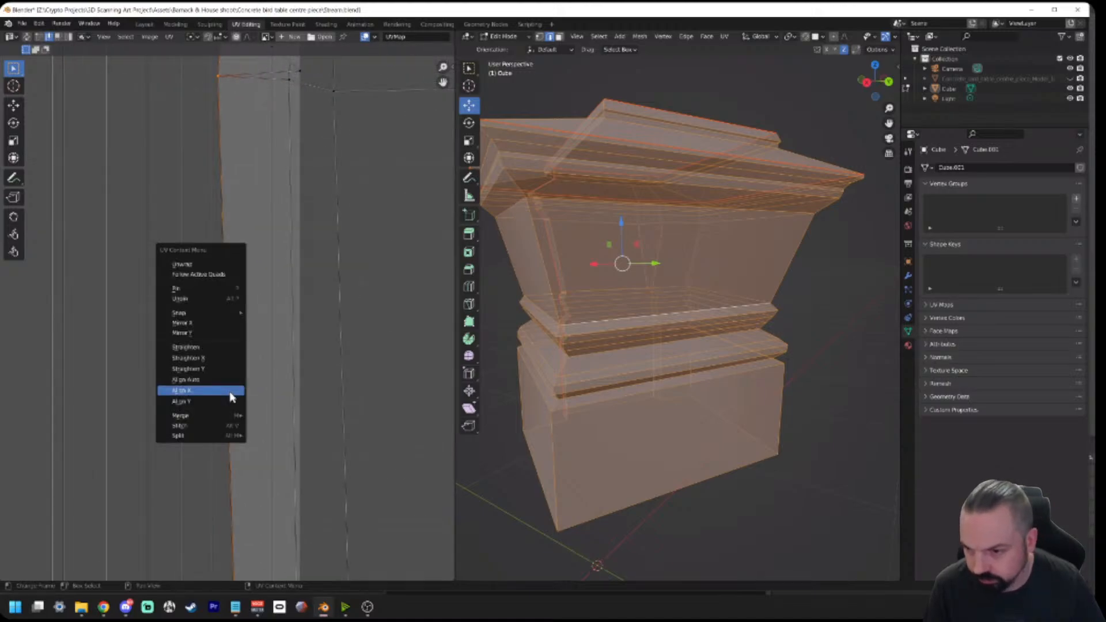
click(230, 396)
Step: Apply Align X one by one to the next three edge loops, ending at the slanted loop bordering the outer wide band
alt+click(272, 401)
right_click(273, 404)
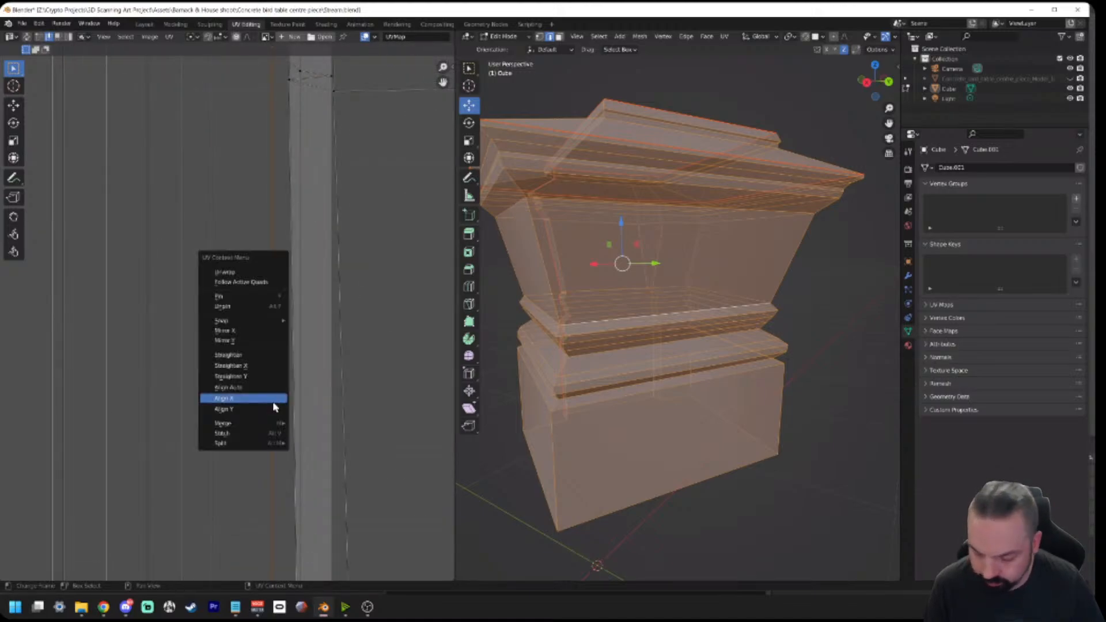
click(273, 401)
alt+click(294, 407)
right_click(293, 406)
click(295, 402)
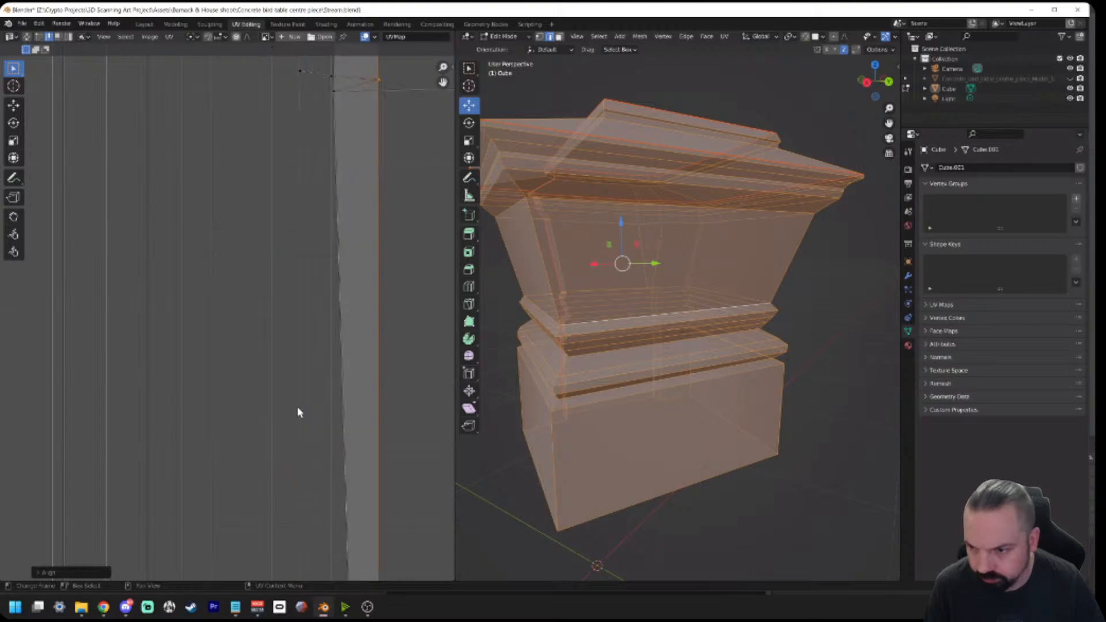
alt+click(344, 422)
right_click(344, 423)
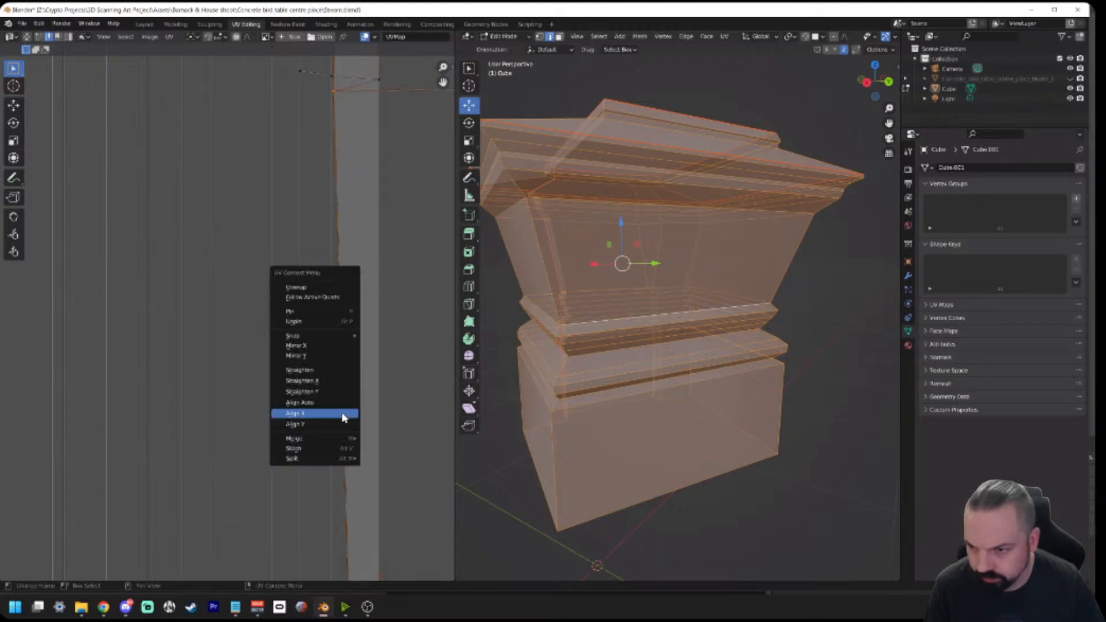
click(344, 422)
Step: Apply Align X to the strip island's slanted outer boundary loop facing the curved UV island
scroll(322, 384, down, 5)
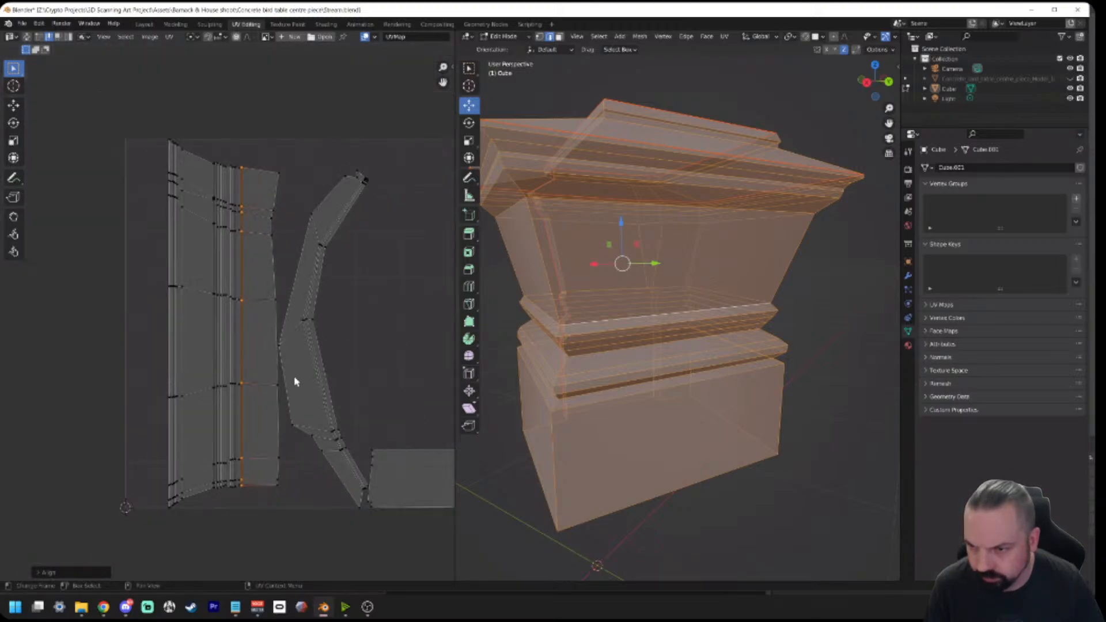
scroll(294, 376, up, 5)
ctrl+scroll(229, 364, down, 2)
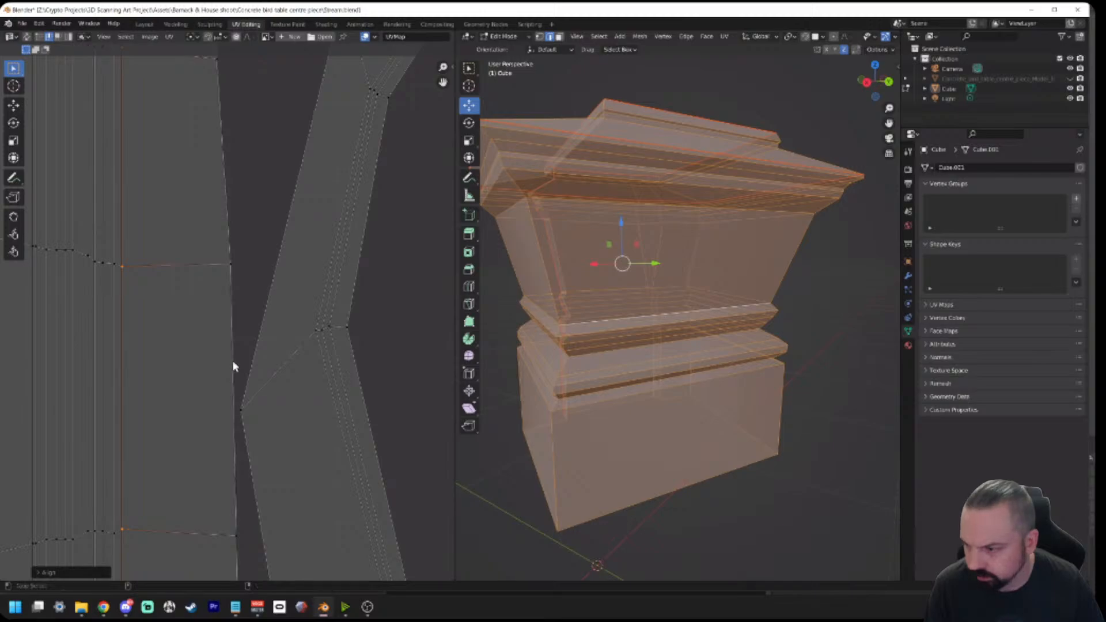
alt+click(232, 360)
right_click(232, 361)
click(232, 363)
scroll(173, 362, down, 3)
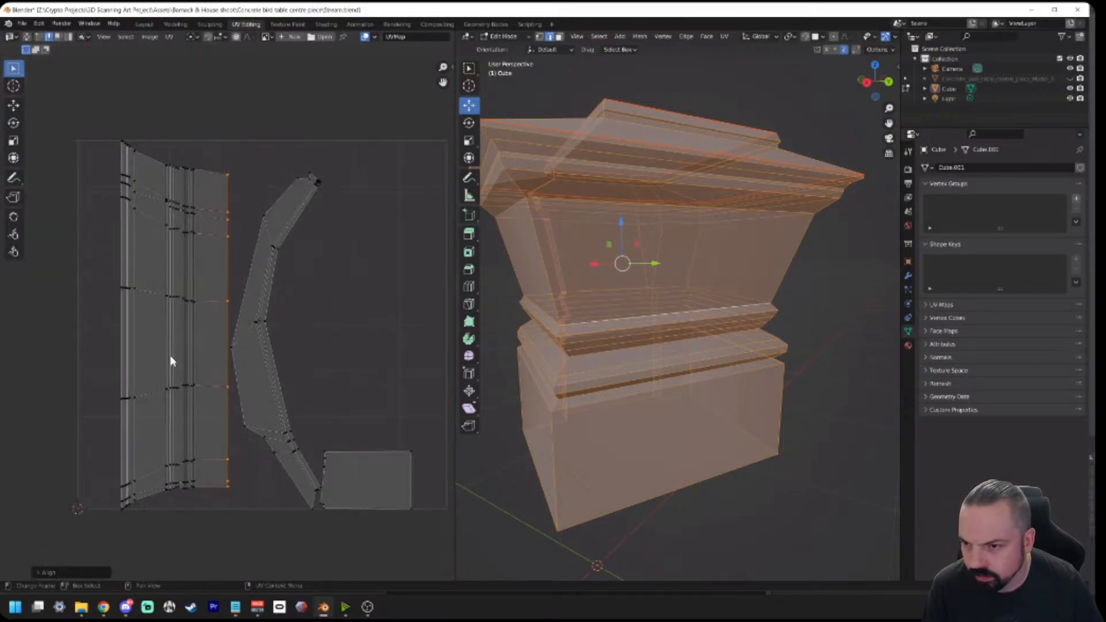
Step: Reapply Align X to the first two of the five closely spaced loops just before the outer wide band
scroll(148, 364, up, 4)
middle_drag(211, 350, 210, 353)
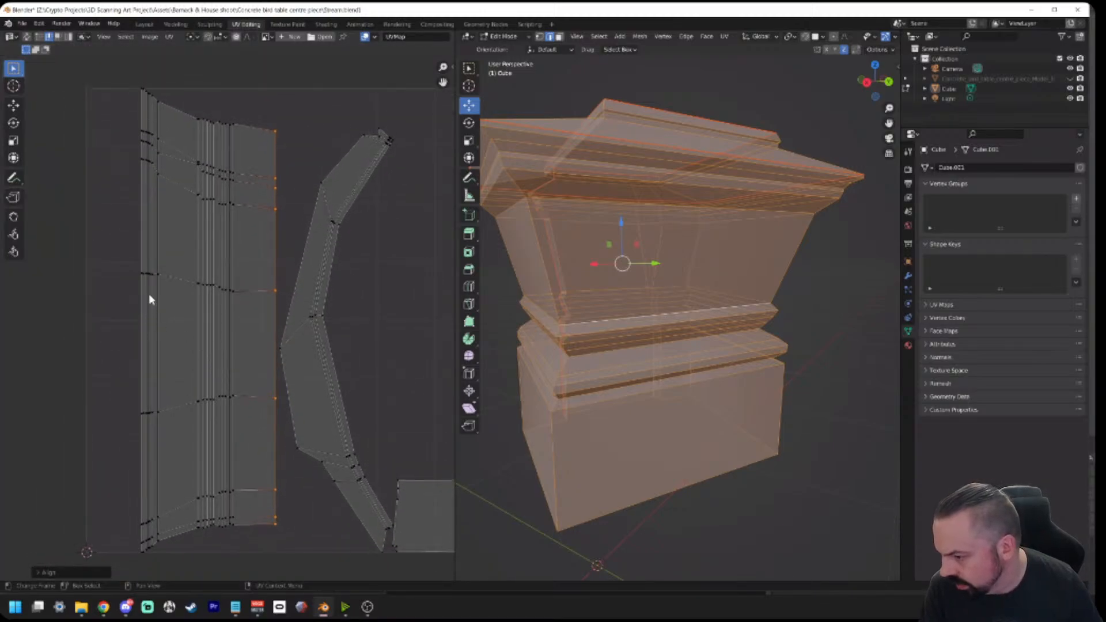
scroll(227, 283, up, 4)
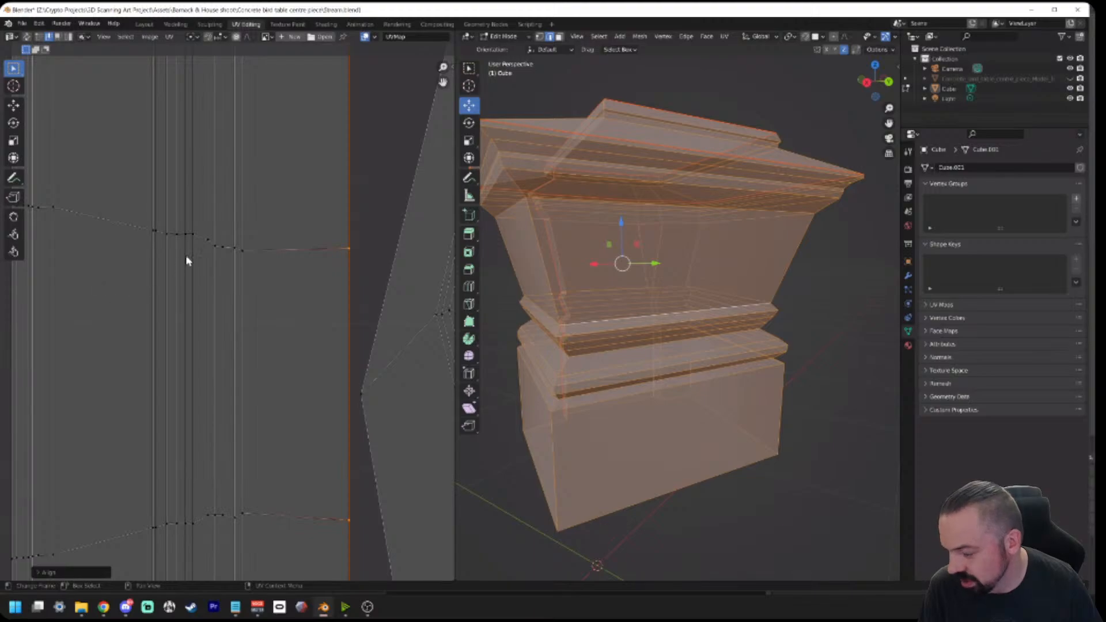
scroll(199, 261, up, 2)
alt+click(198, 259)
right_click(198, 258)
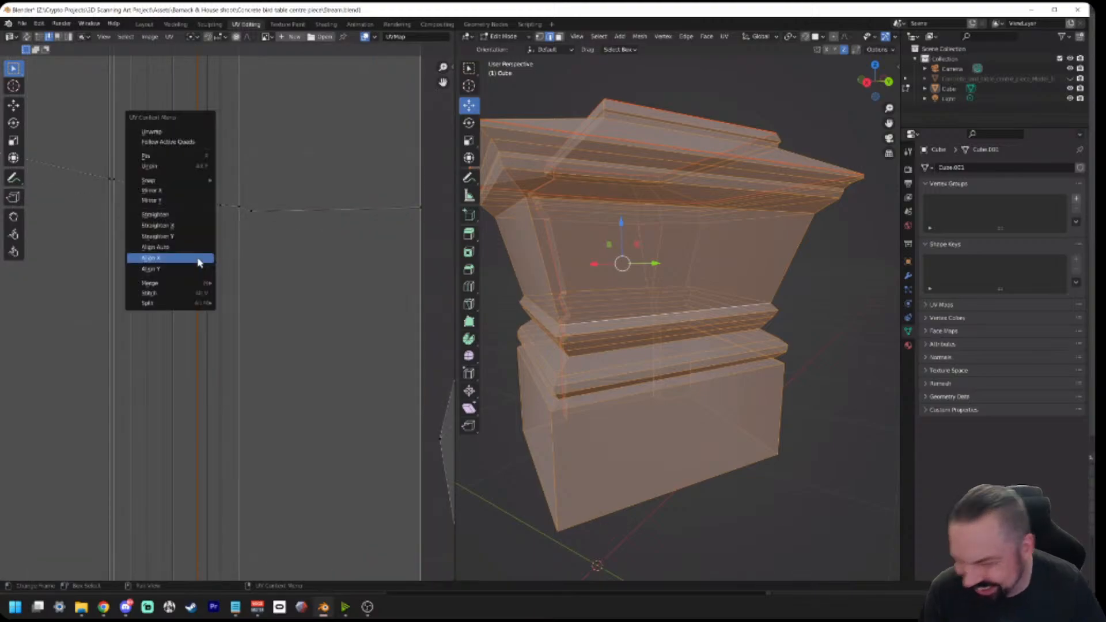
click(199, 262)
right_click(206, 264)
click(206, 264)
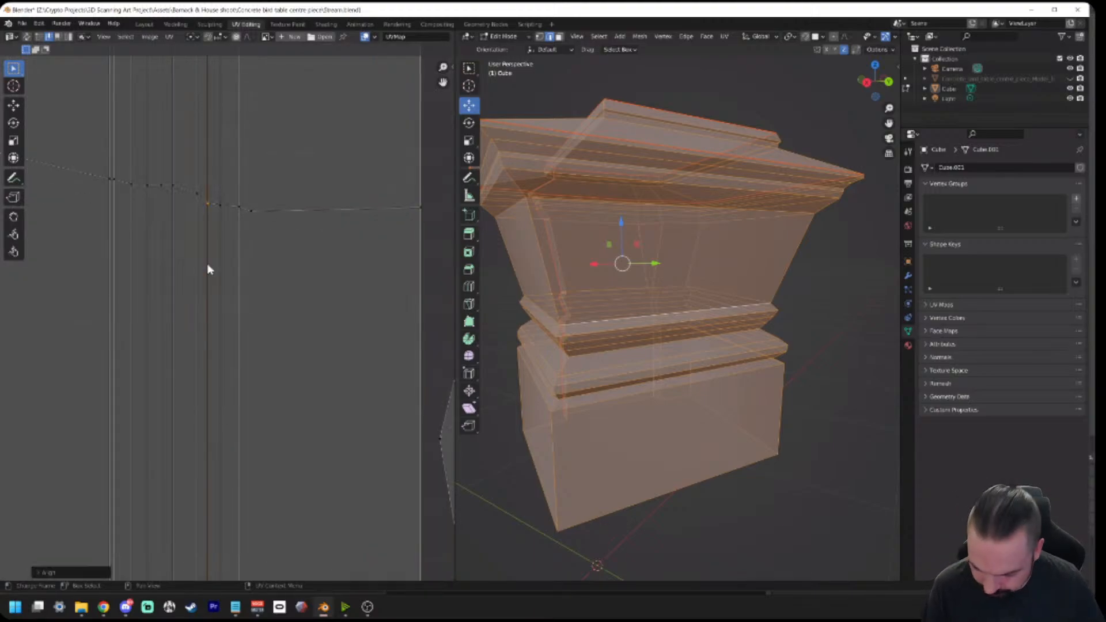
Step: Reapply Align X to the remaining three closely spaced loops, up to the one bordering the outer wide band
alt+click(219, 271)
right_click(220, 274)
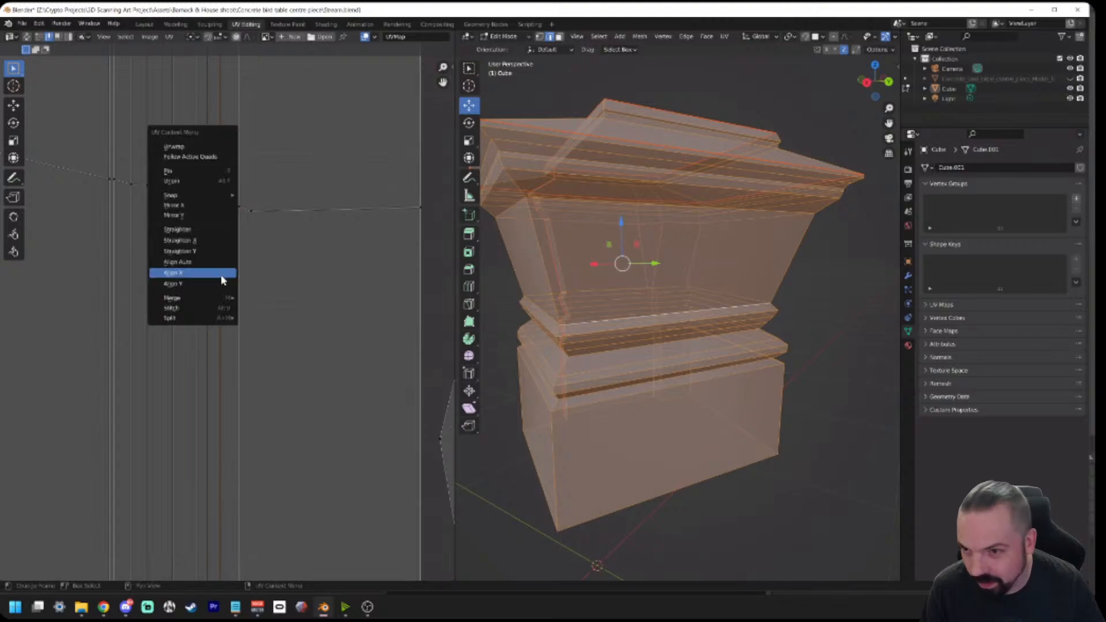
click(220, 274)
alt+click(239, 288)
right_click(239, 287)
click(239, 287)
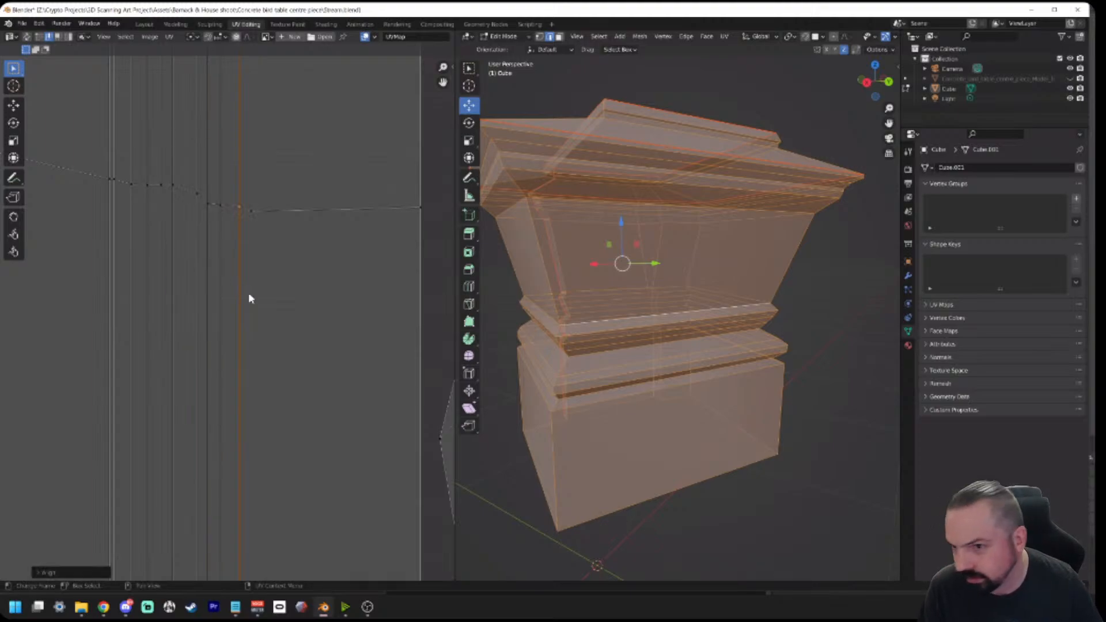
right_click(252, 296)
click(255, 297)
Step: Reapply Align X to the strip island's outer boundary loop next to the curved UV island
scroll(308, 300, down, 3)
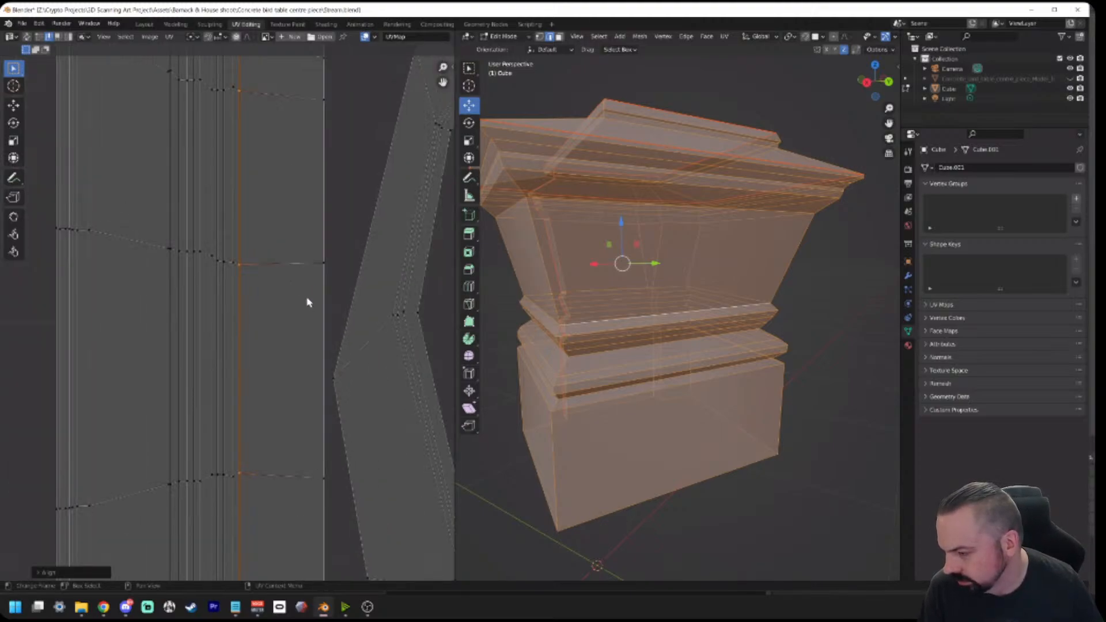
alt+click(324, 317)
right_click(323, 316)
click(323, 315)
scroll(289, 304, down, 3)
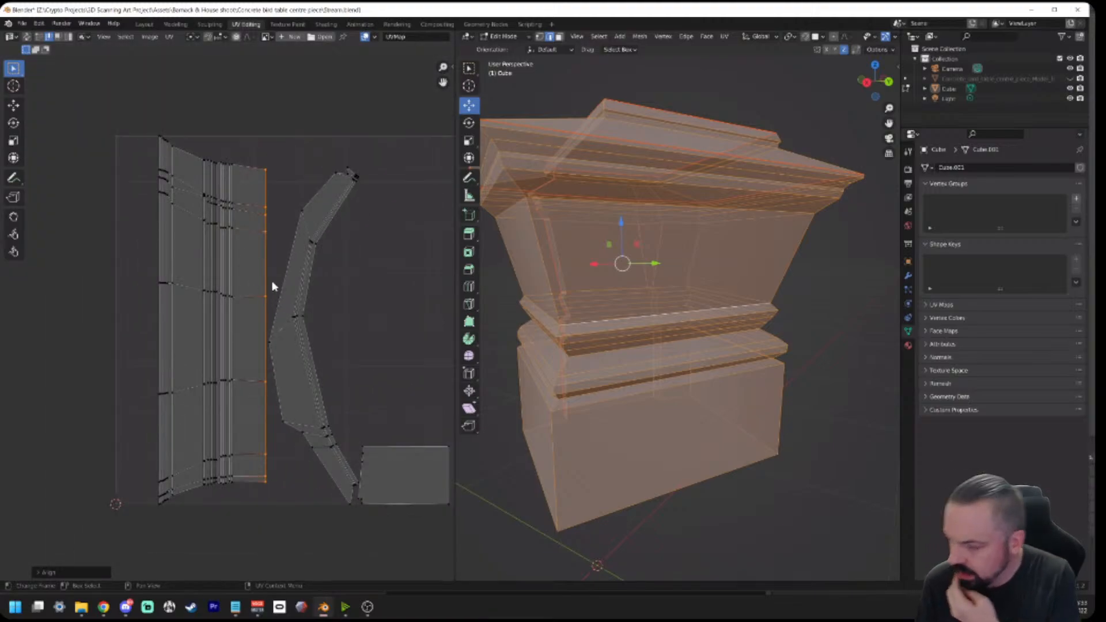
scroll(233, 299, up, 1)
scroll(233, 300, up, 2)
middle_drag(320, 281, 334, 325)
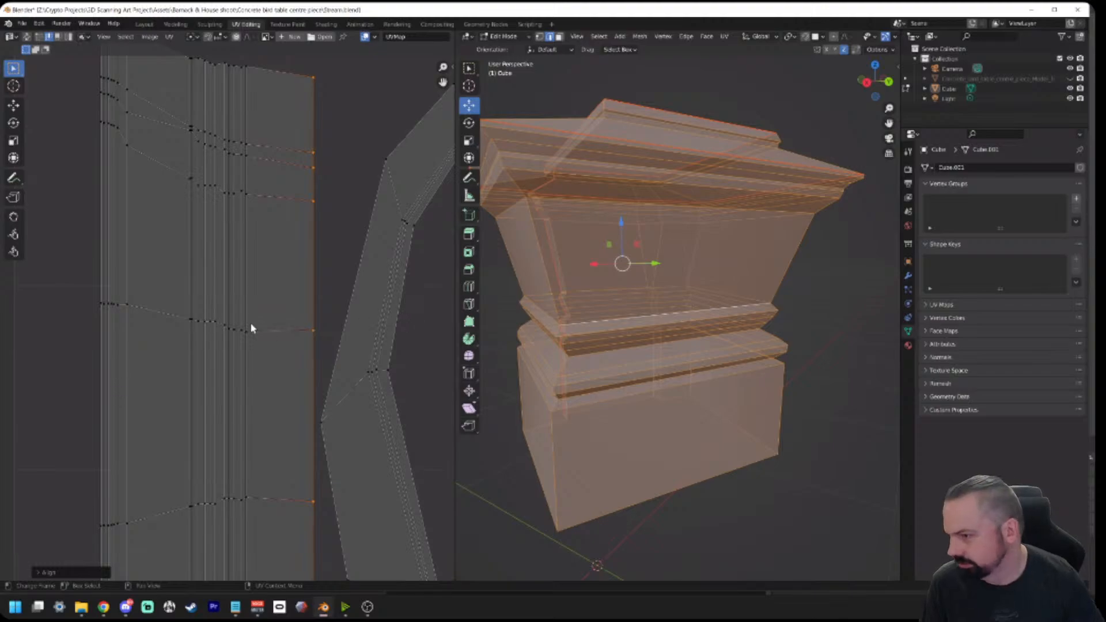
scroll(331, 311, down, 1)
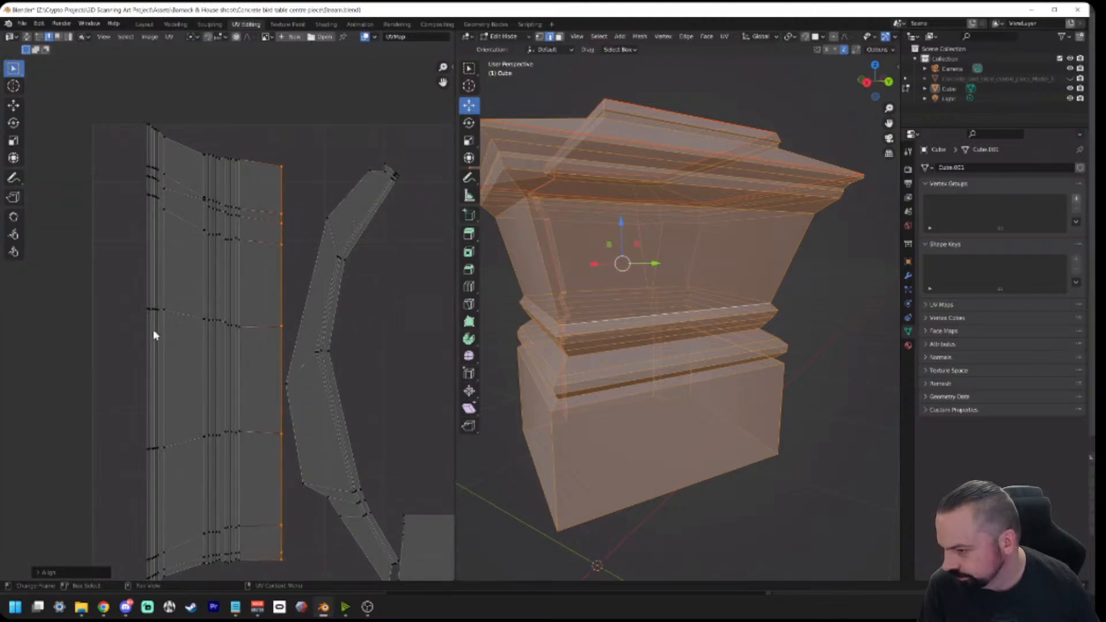
scroll(153, 329, up, 4)
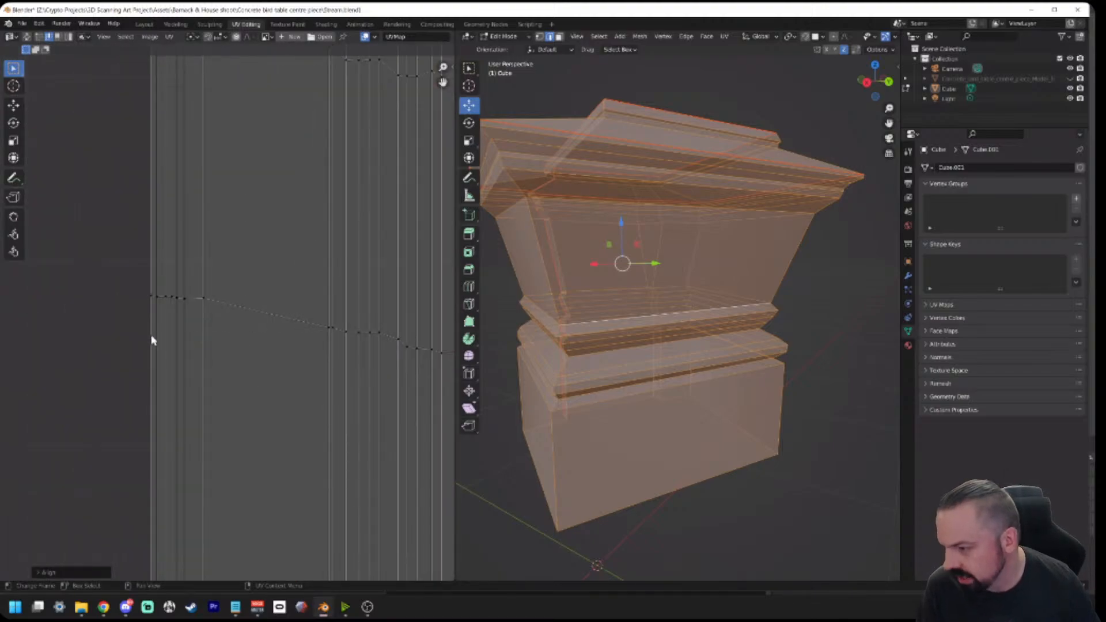
click(152, 340)
right_click(153, 340)
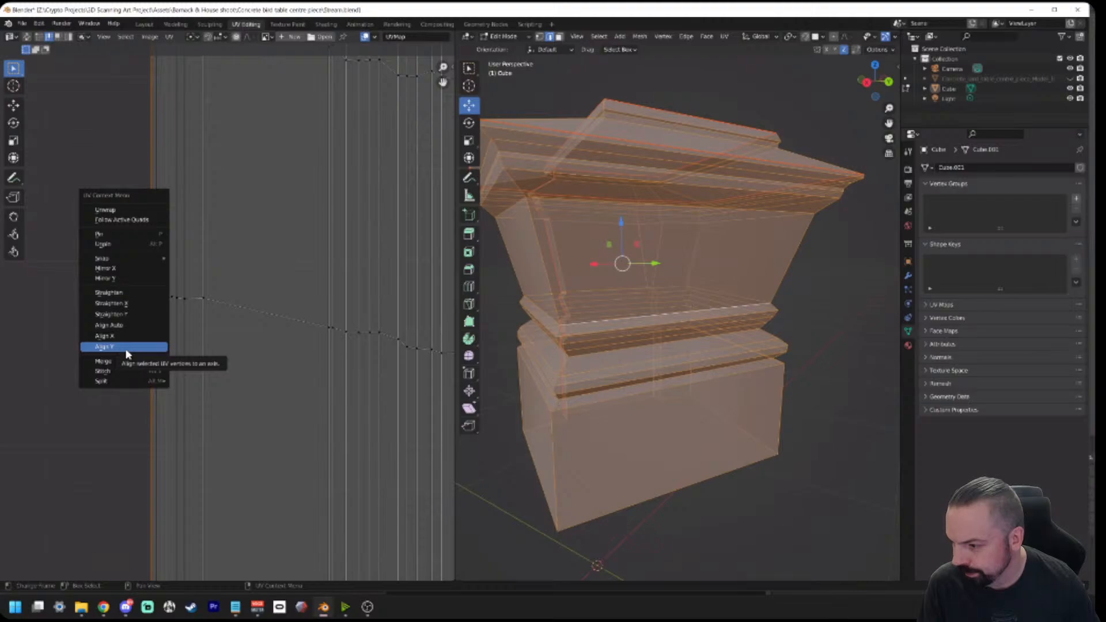
click(126, 348)
scroll(229, 343, down, 3)
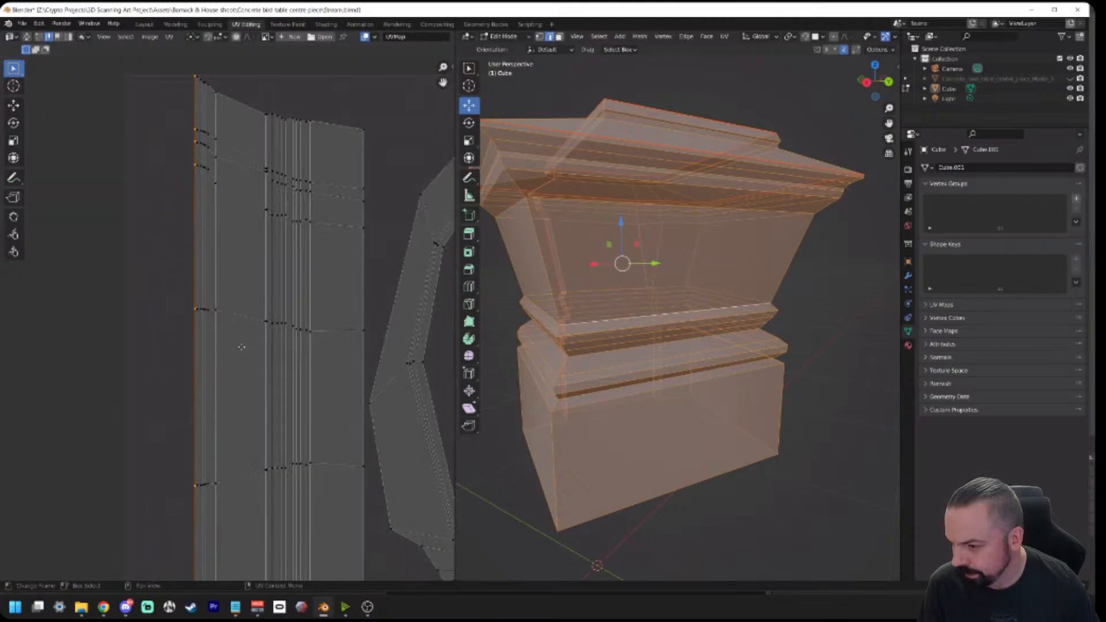
scroll(261, 334, up, 5)
scroll(257, 432, up, 2)
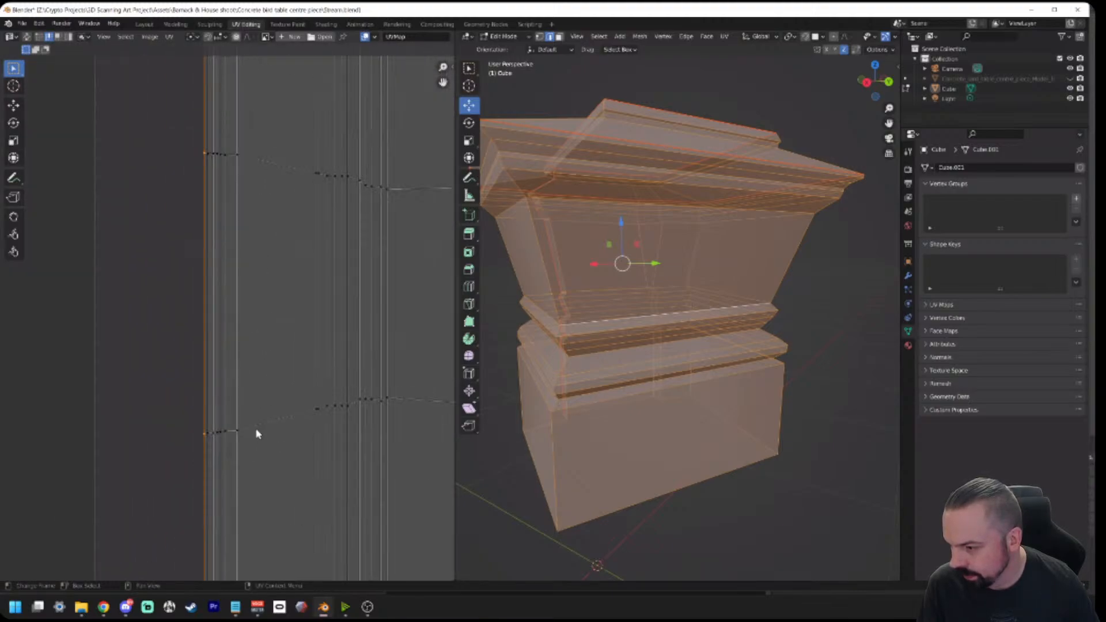
alt+click(257, 432)
click(143, 365)
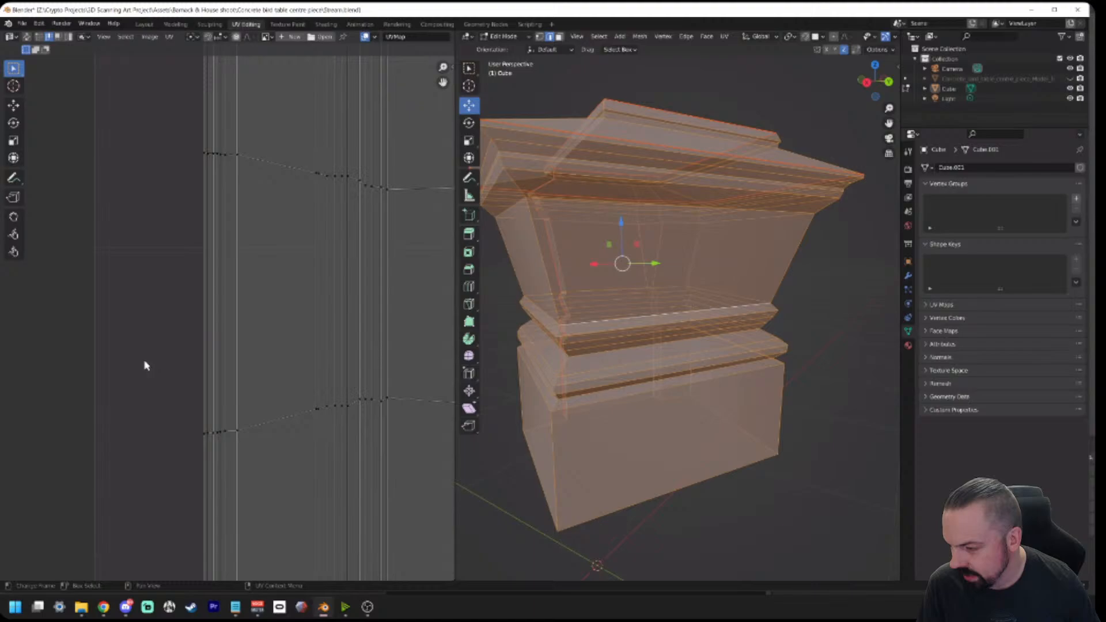
alt+click(265, 427)
scroll(267, 402, down, 4)
scroll(265, 399, up, 4)
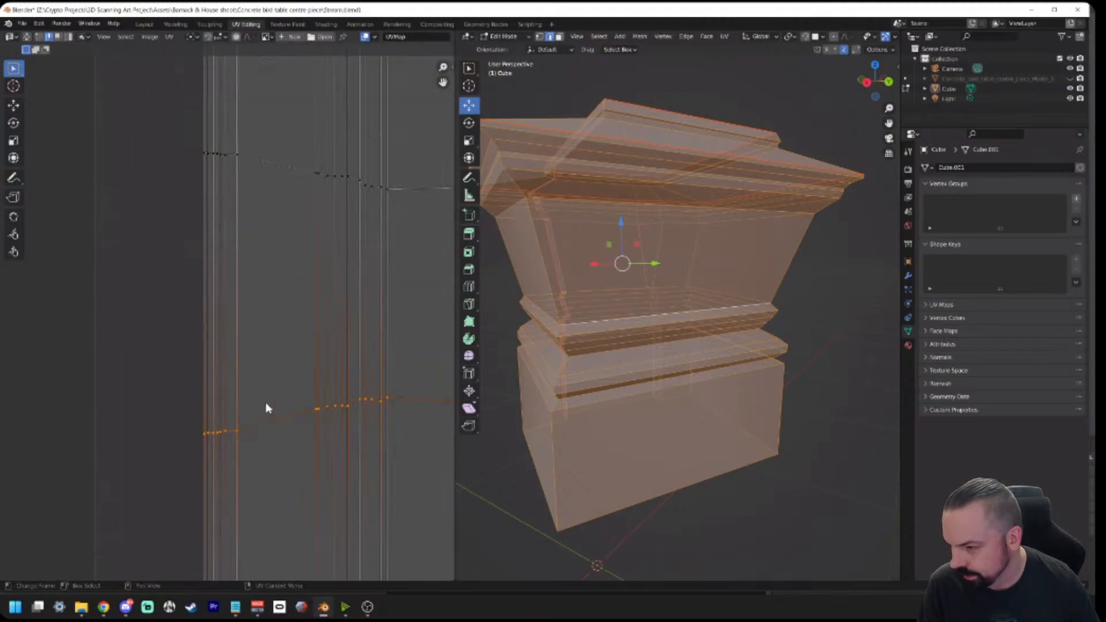
Step: Apply Align Y to the slanted bottom boundary loop of the strip island
middle_drag(254, 406, 279, 328)
scroll(275, 399, up, 4)
alt+click(260, 369)
right_click(261, 371)
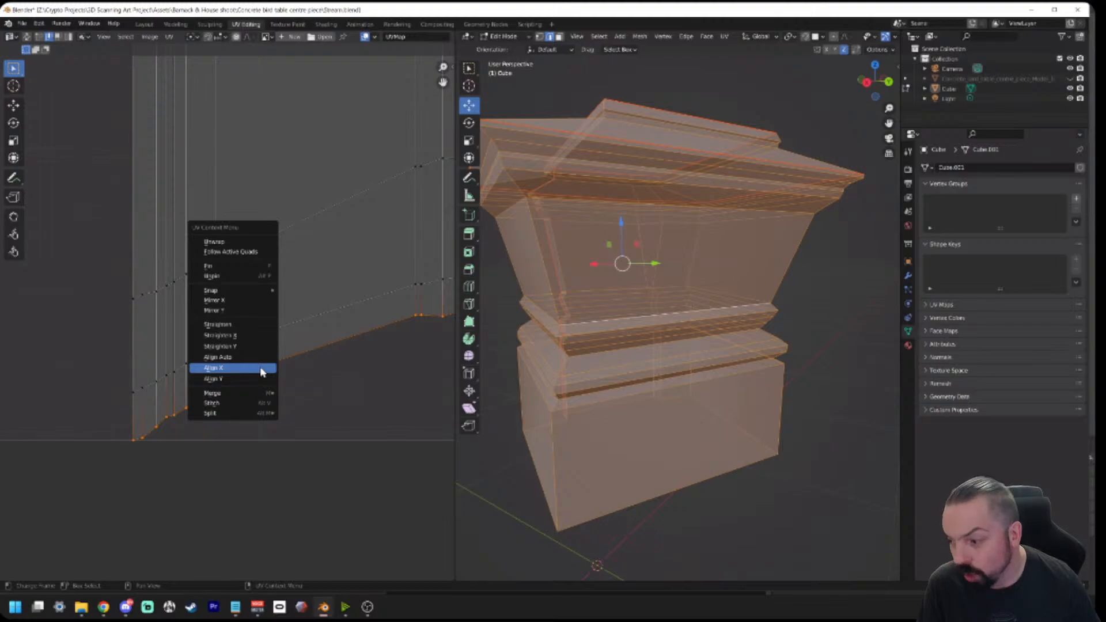
click(247, 378)
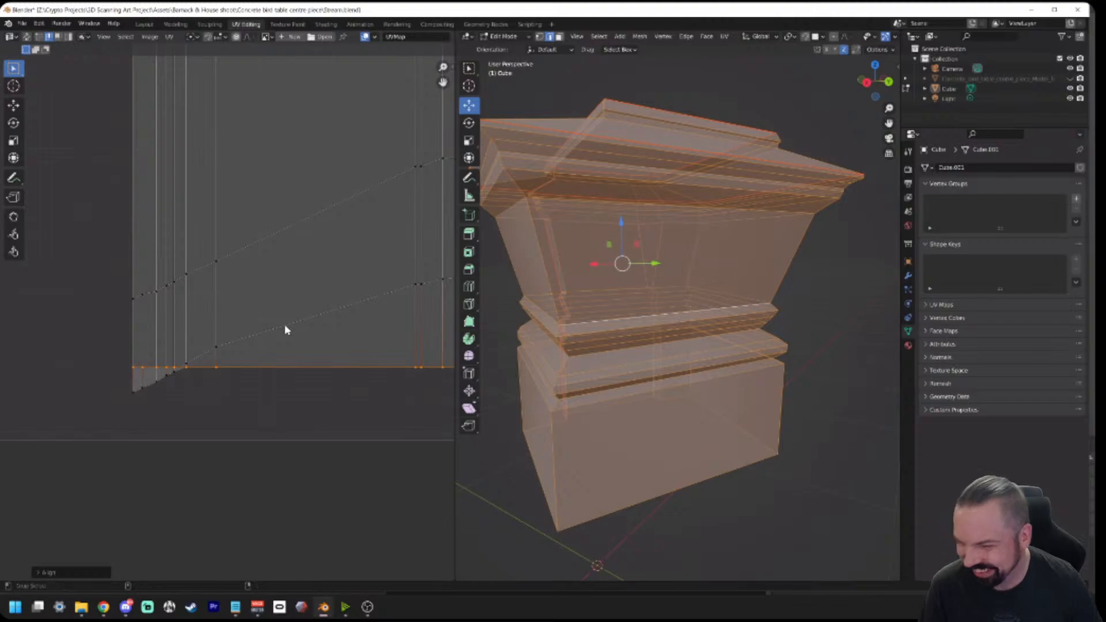
Step: Apply Align Y to the two horizontal edge loops directly above the strip island's bottom boundary
alt+click(285, 330)
right_click(284, 331)
click(255, 326)
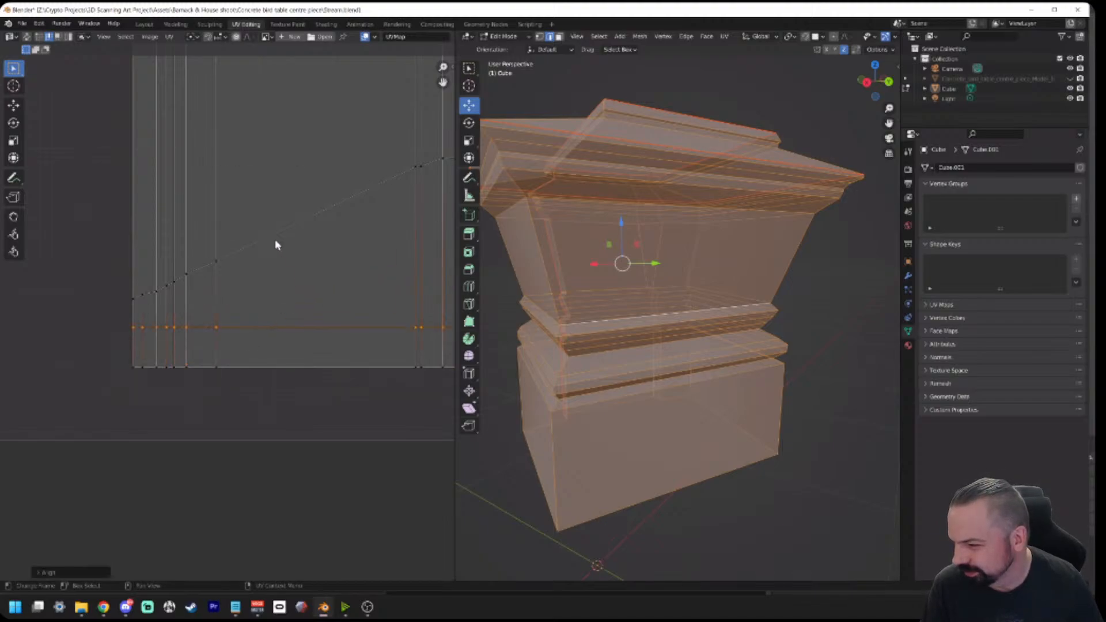
alt+click(273, 235)
right_click(274, 234)
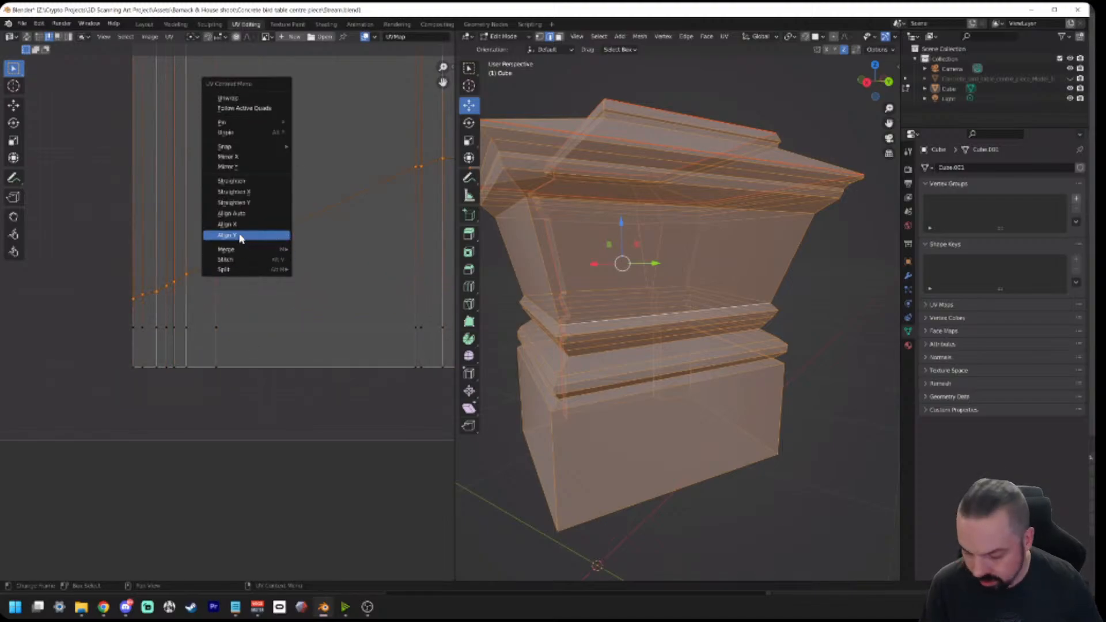
click(275, 238)
Step: Flatten the next horizontal edge loop up, the fourth from the bottom, by scaling it to 0 along Y
middle_drag(288, 202, 250, 464)
middle_drag(257, 190, 267, 332)
middle_drag(251, 241, 271, 328)
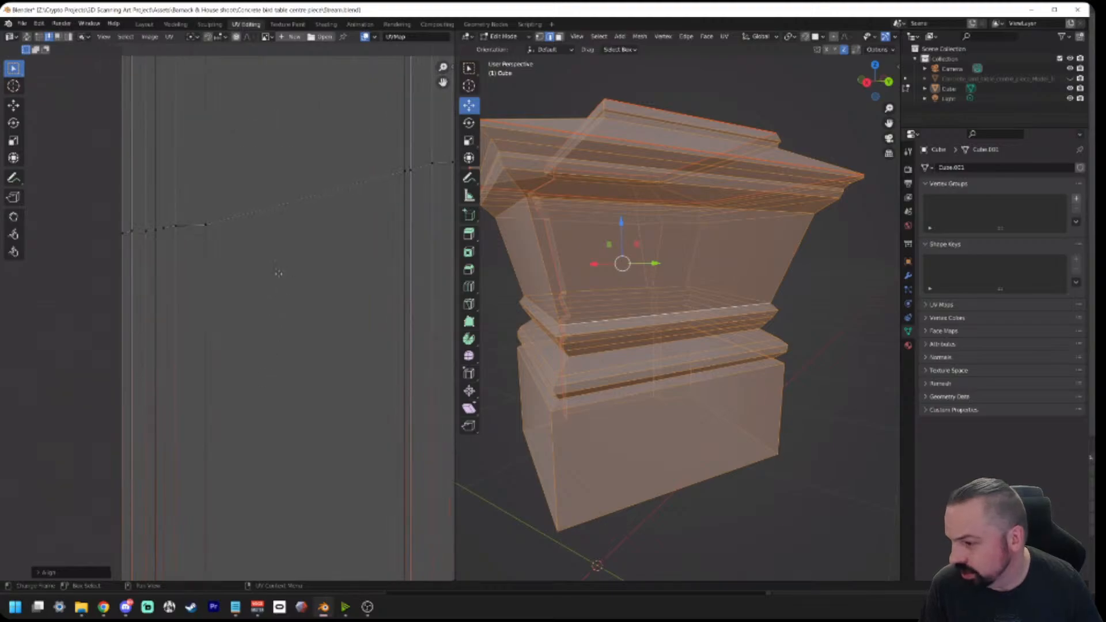
middle_drag(269, 212, 266, 317)
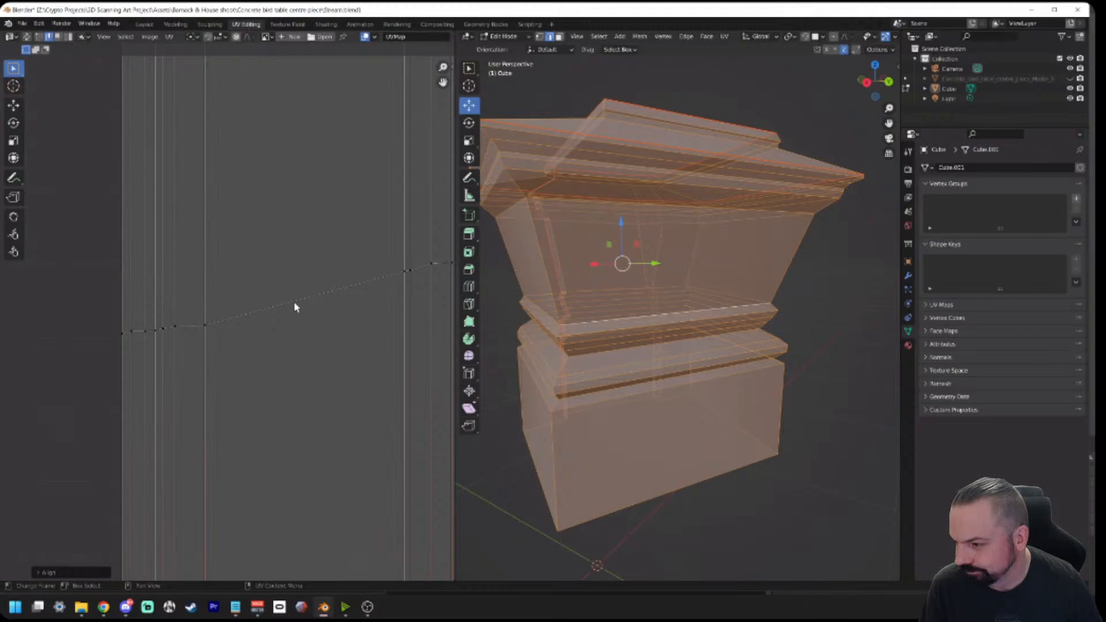
key(a)
scroll(242, 303, down, 3)
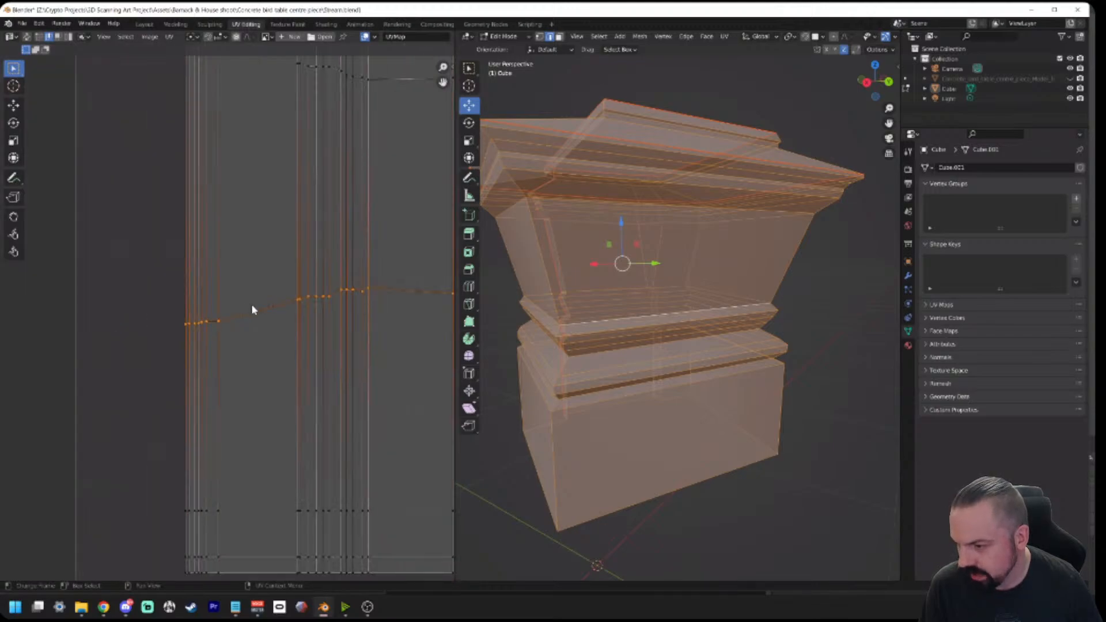
key(s)
key(y)
key(0)
key(Return)
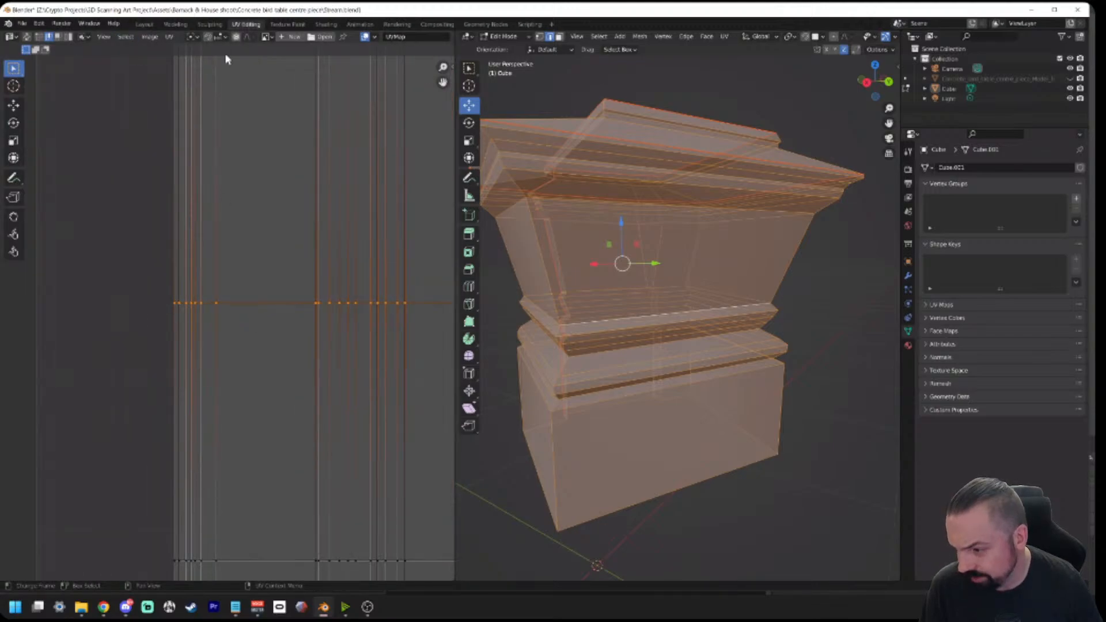
Step: Scale the horizontal edge loop across the middle of the strip island, fifth from the bottom, to 0 along Y
middle_drag(270, 115, 303, 344)
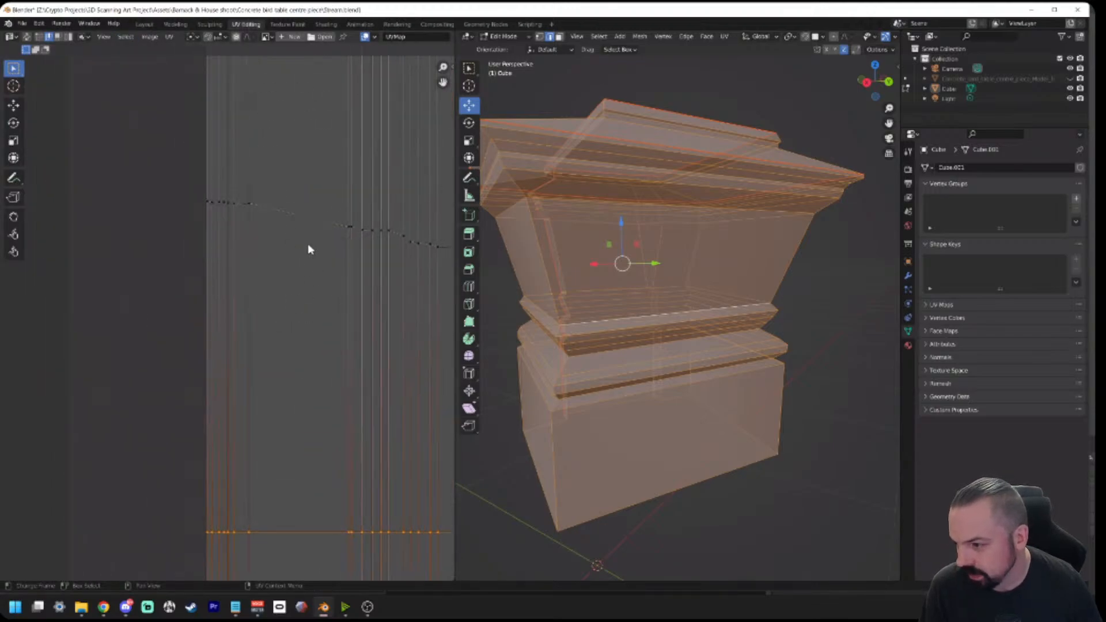
alt+click(294, 213)
key(s)
key(y)
key(0)
key(Return)
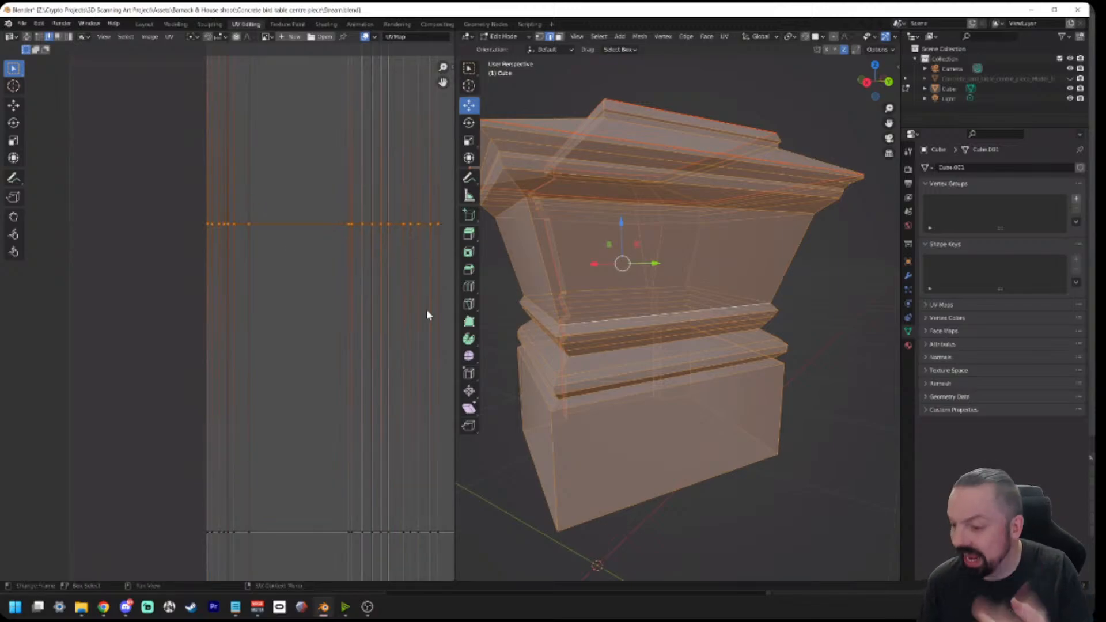
Step: Flatten the lowest of the slanted upper edge loops, fourth from the top of the strip island, by scaling it to 0 along Y
scroll(427, 310, up, 1)
middle_drag(324, 116, 337, 435)
middle_drag(361, 250, 327, 402)
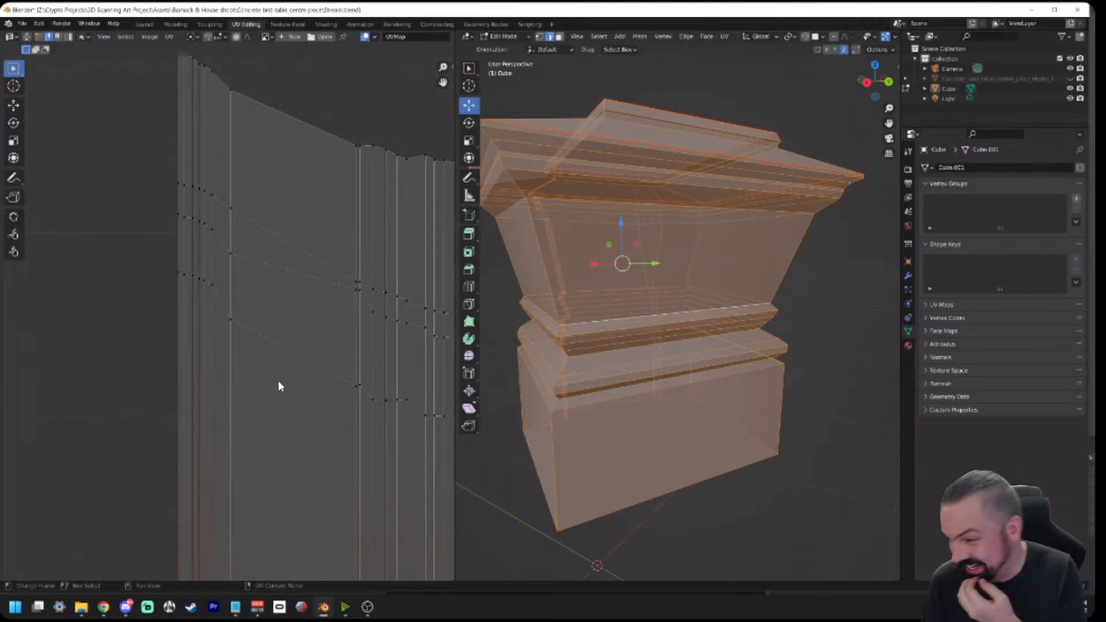
alt+click(293, 353)
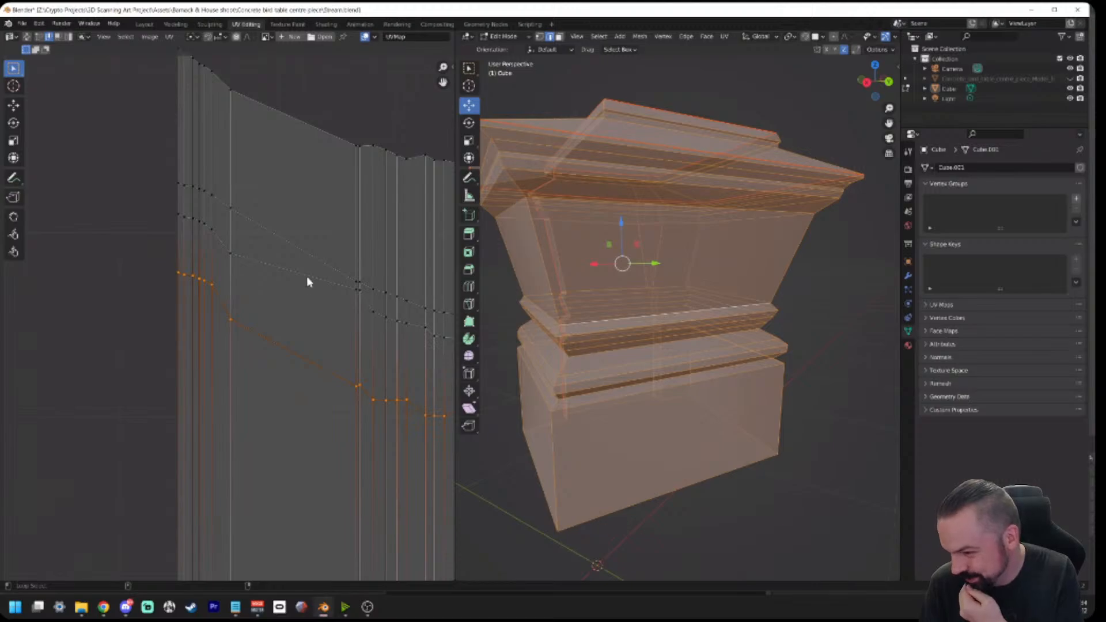
alt+click(307, 276)
alt+click(291, 344)
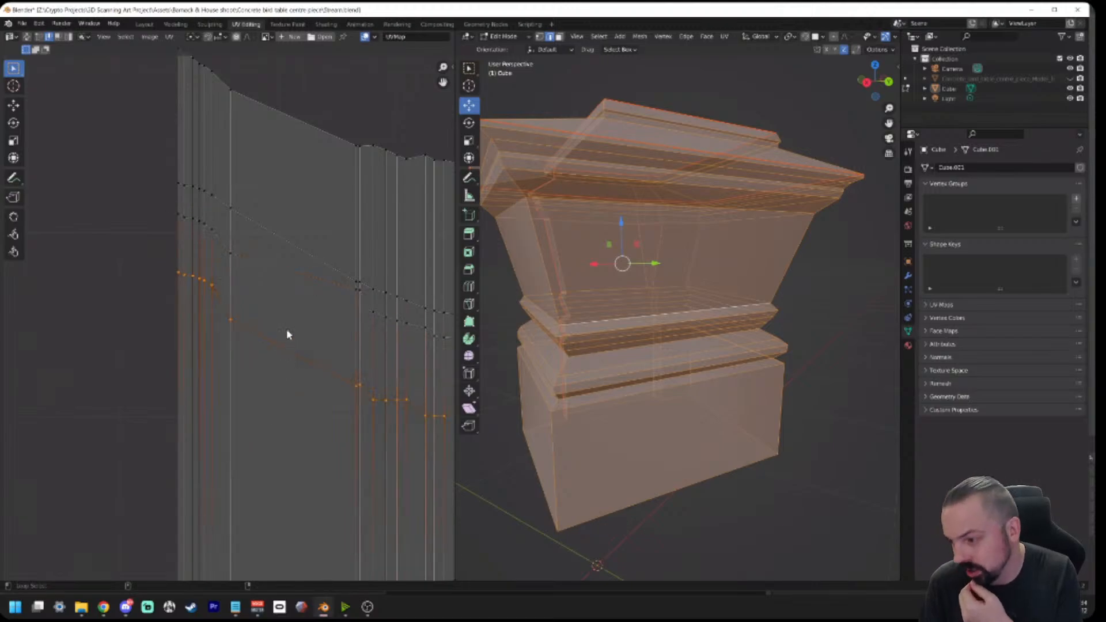
key(s)
key(y)
key(0)
key(Return)
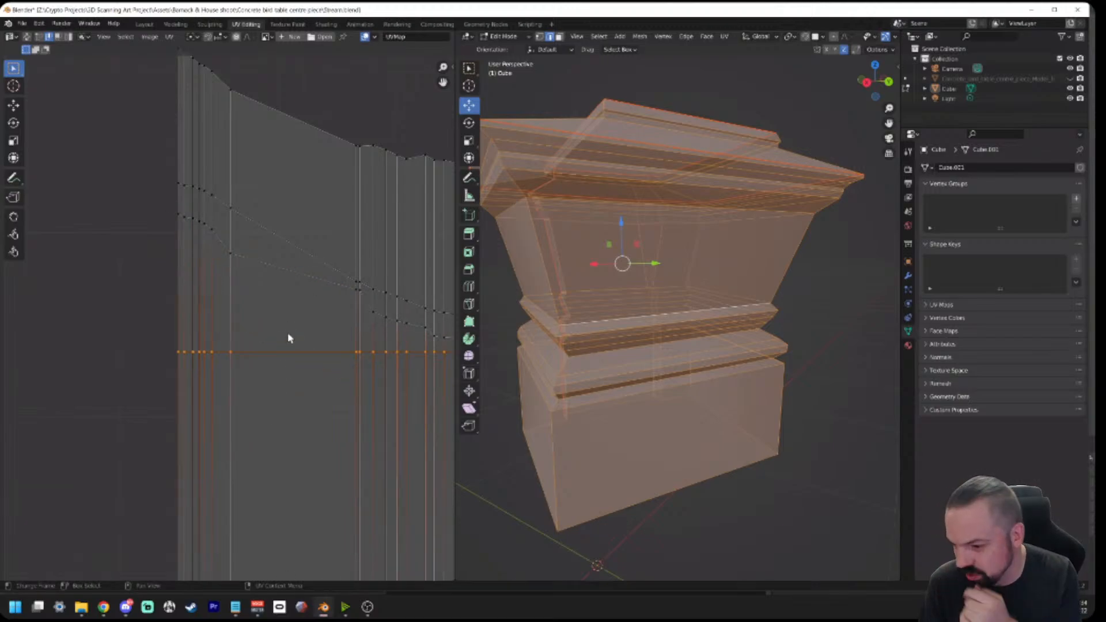
Step: Scale the third horizontal edge loop from the top of the strip island to 0 along Y
alt+click(308, 274)
key(s)
key(y)
key(0)
key(Return)
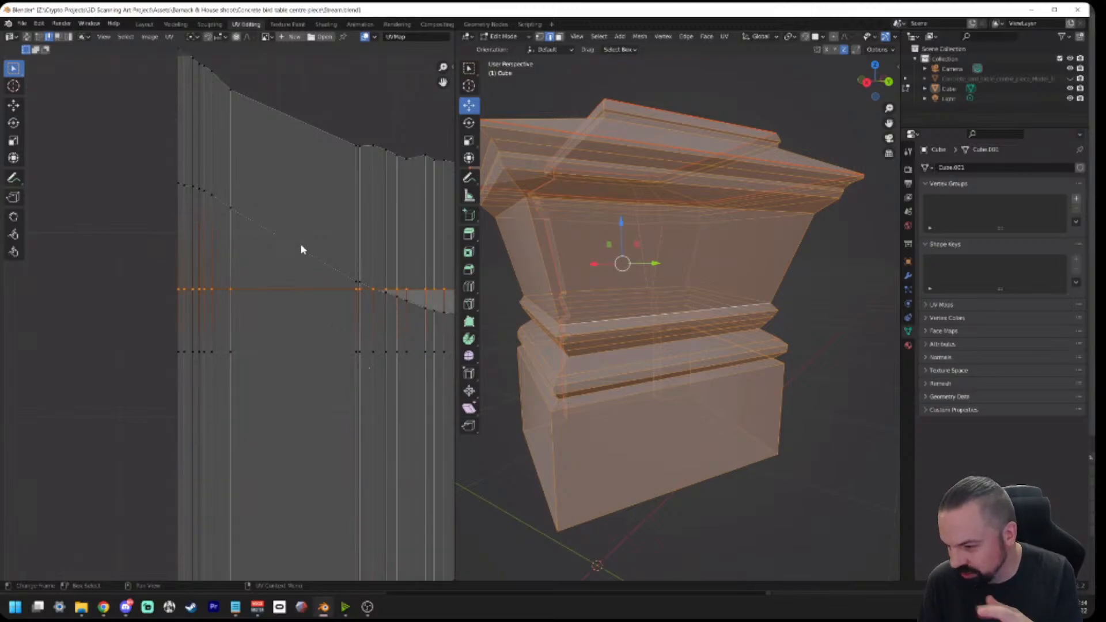
Step: Flatten the slanted edge loop just below the strip island's top boundary by scaling it to 0 along Y
key(ctrl+z)
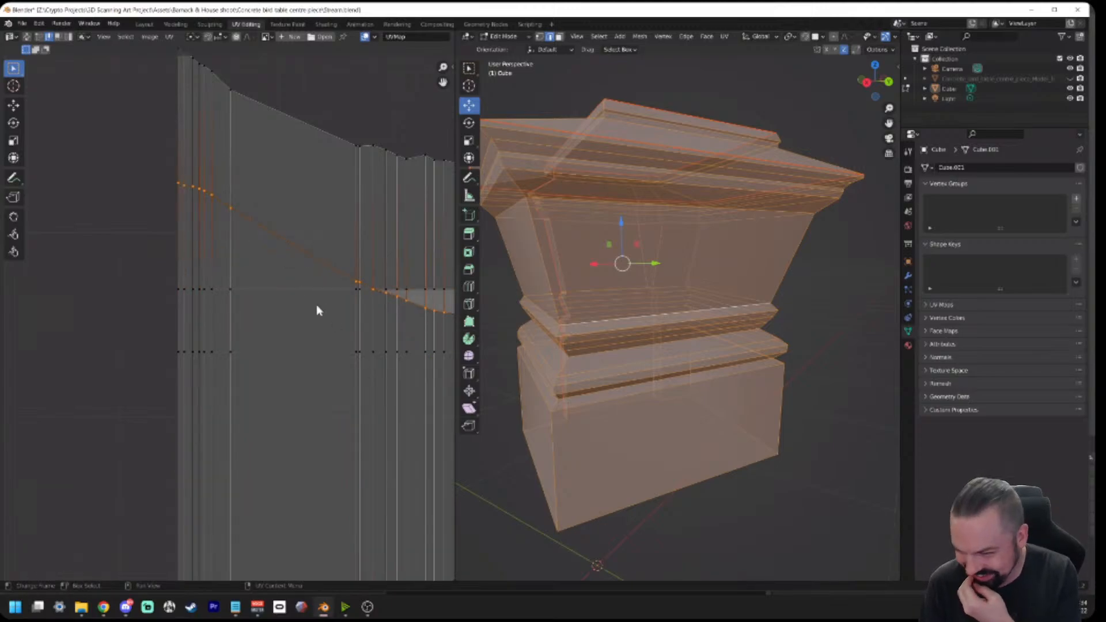
key(s)
key(y)
key(0)
key(Return)
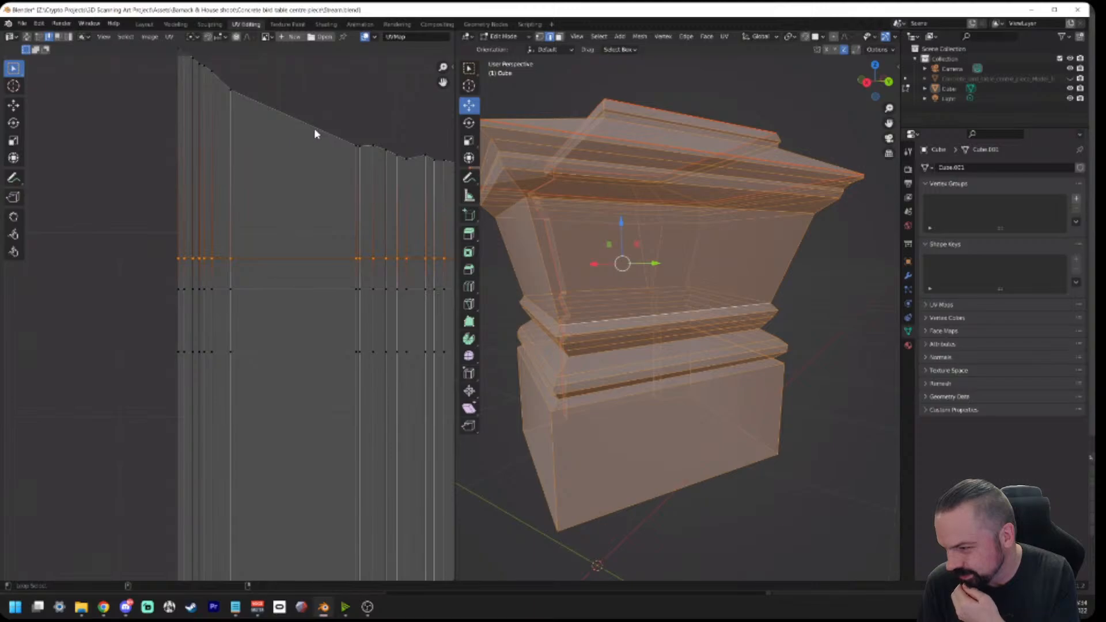
Step: Straighten the strip island's slanted top boundary loop by scaling it to 0 along Y
alt+click(326, 135)
key(s)
key(y)
key(0)
key(Return)
scroll(328, 227, down, 2)
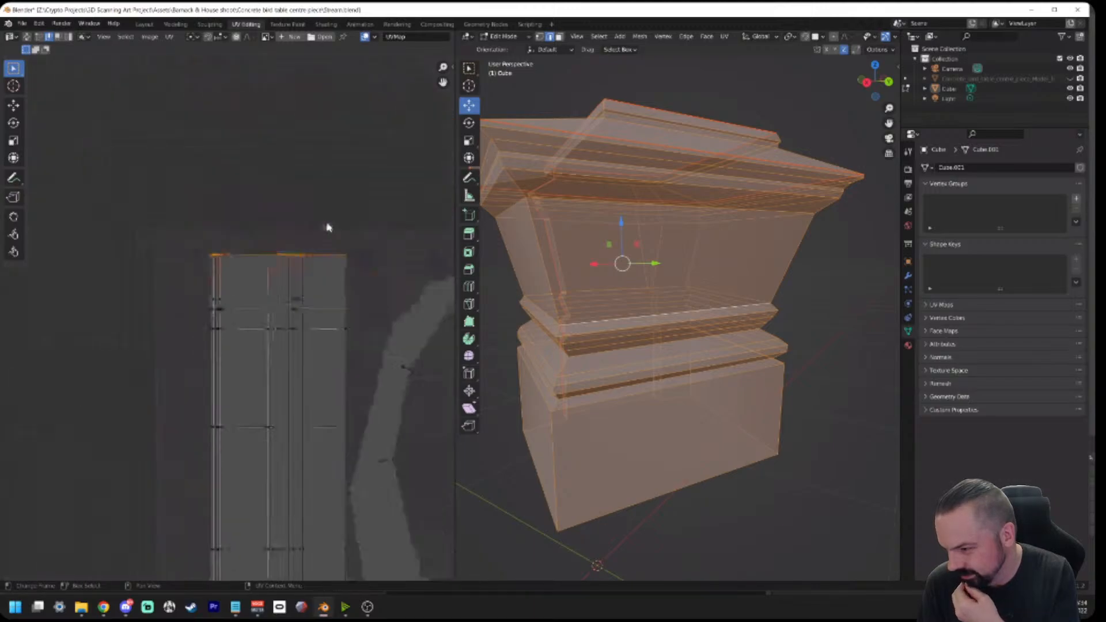
Step: Select all UV islands, switch to island selection mode, then scale them down slightly and shift them up and left within the UV square
middle_drag(267, 461, 203, 205)
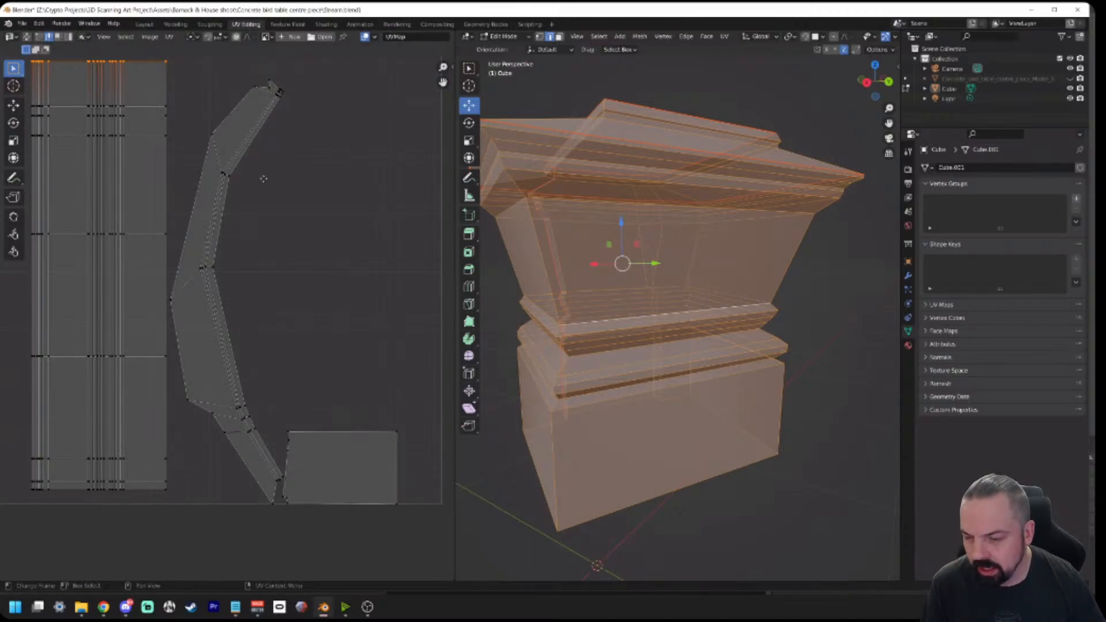
middle_drag(263, 178, 318, 190)
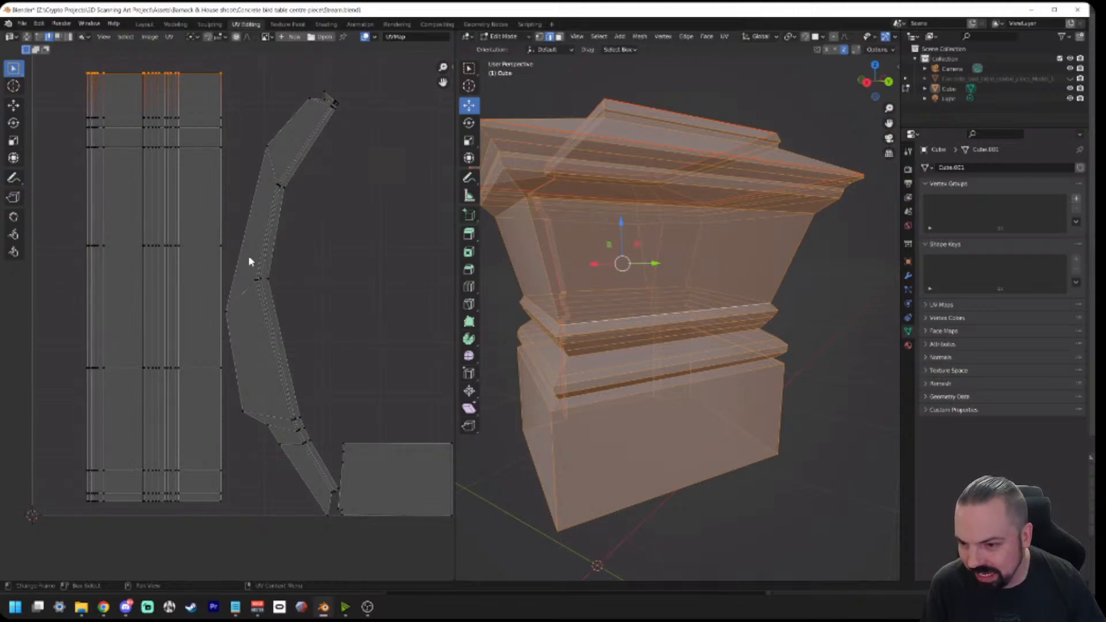
scroll(249, 261, down, 2)
scroll(248, 258, up, 2)
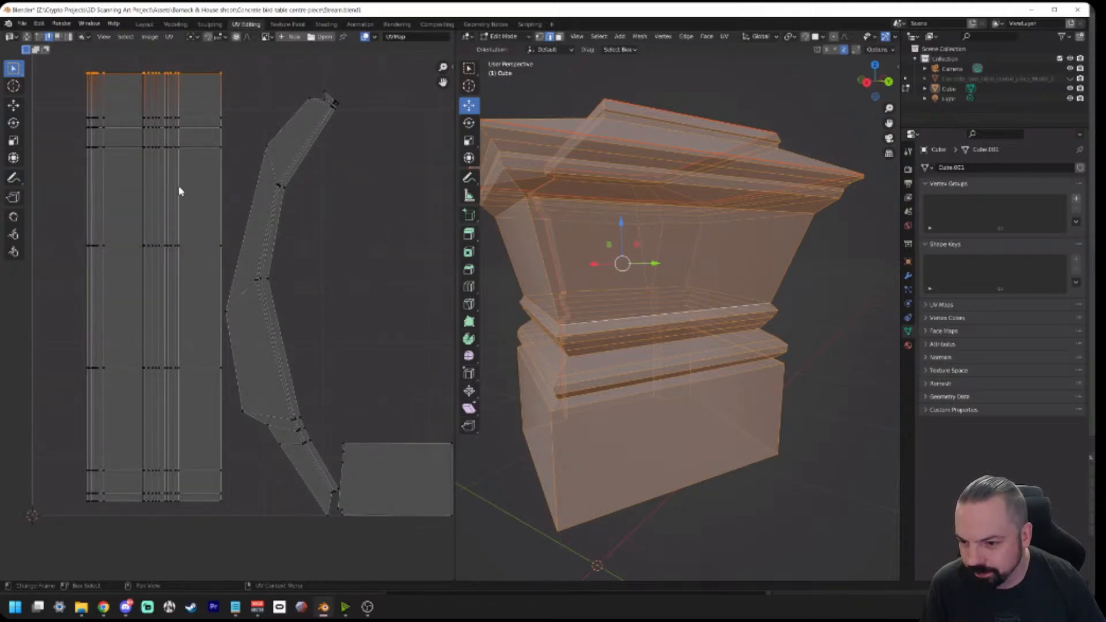
scroll(179, 187, down, 1)
drag(97, 109, 224, 491)
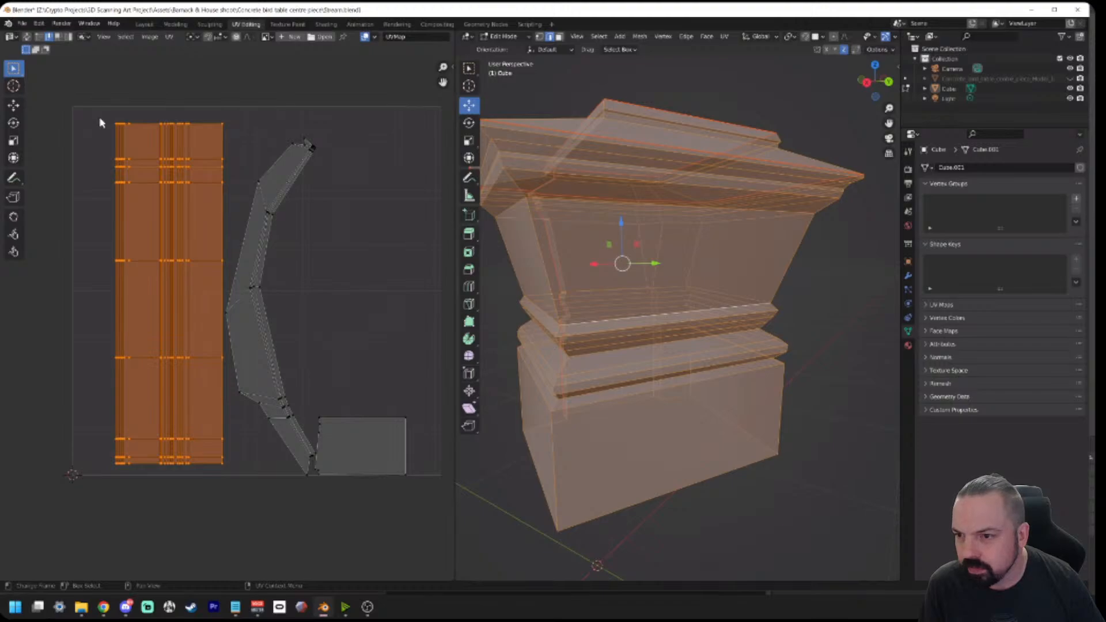
drag(99, 122, 456, 564)
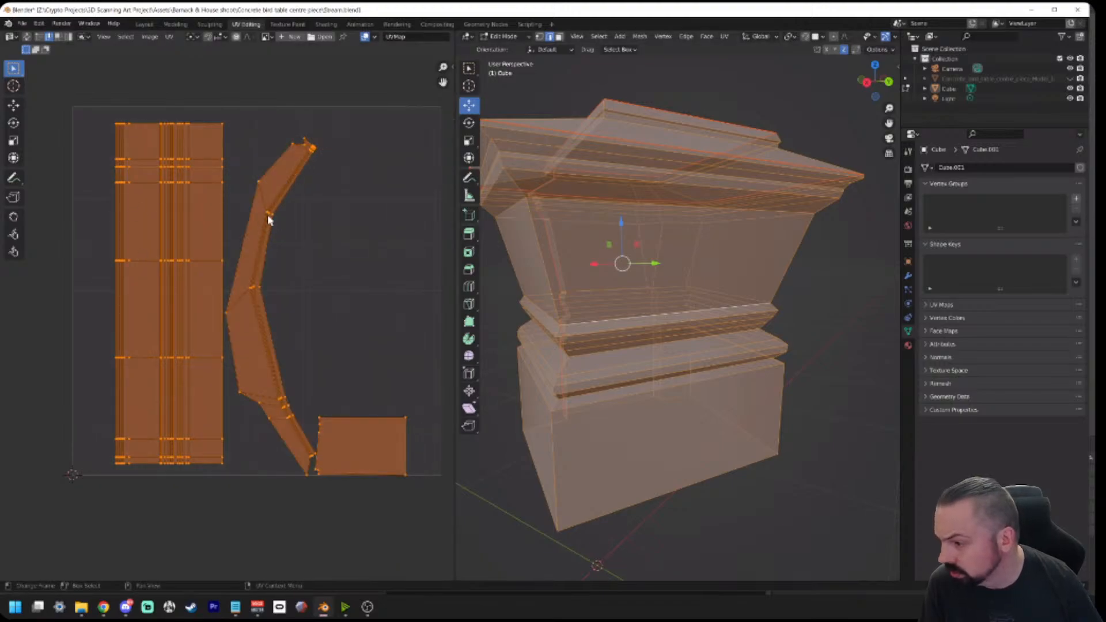
key(4)
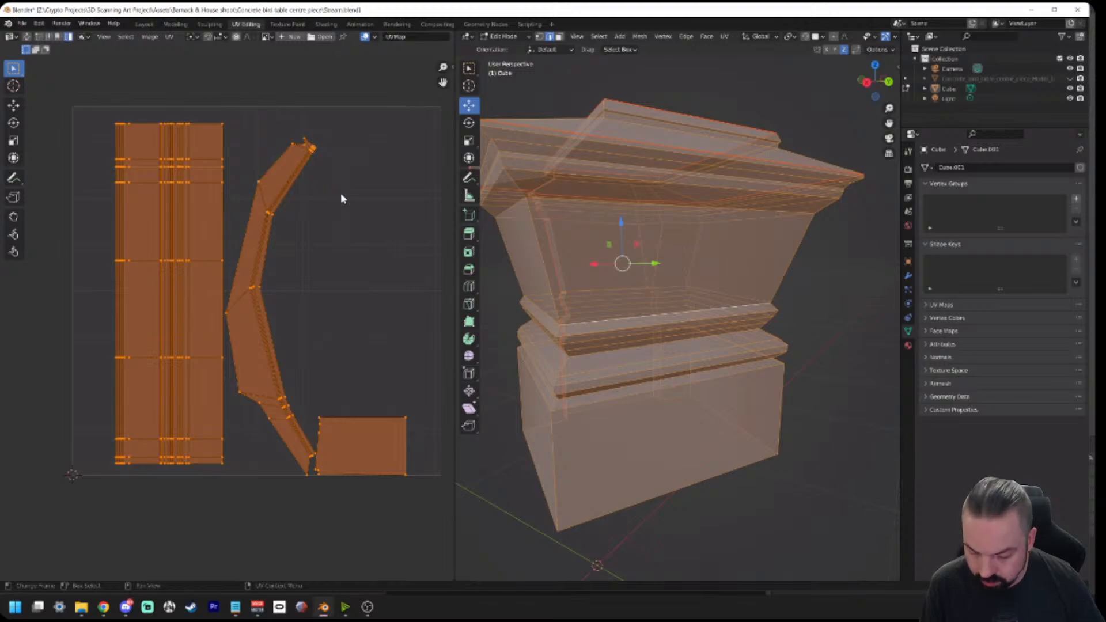
key(s)
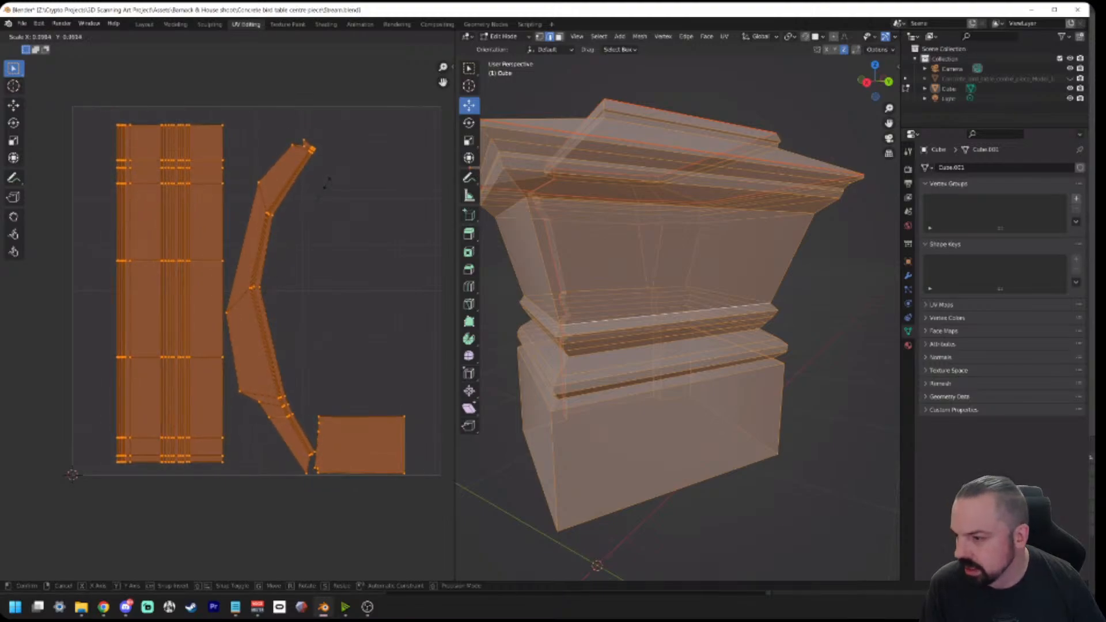
click(324, 182)
key(g)
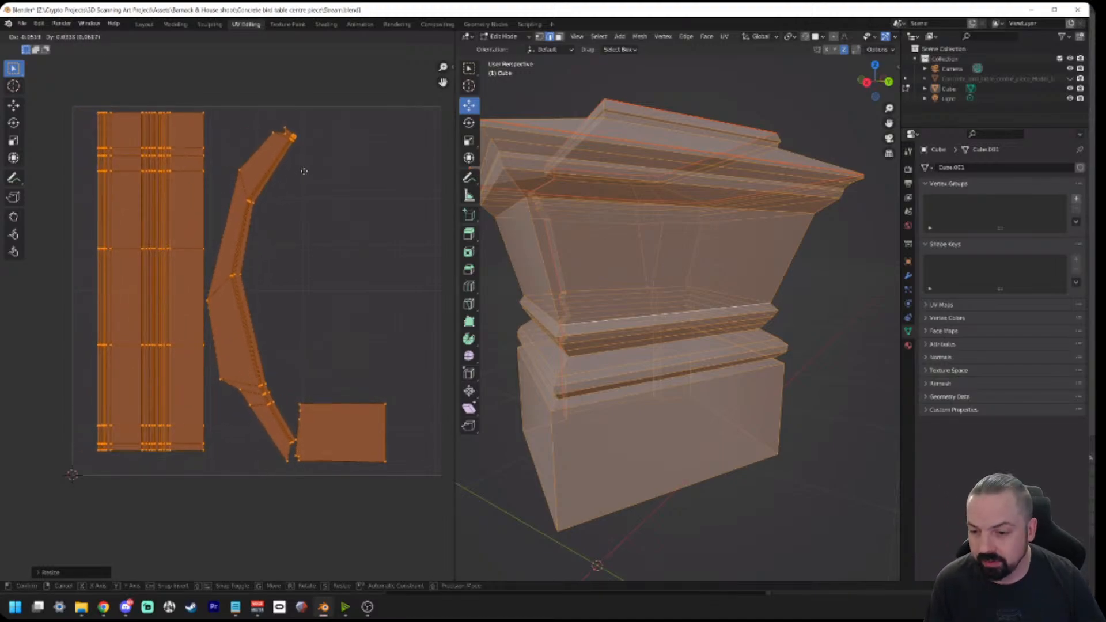
click(301, 170)
Step: Scale the strip island up to nearly the full height of the UV square and centre it vertically inside the bounds
click(233, 136)
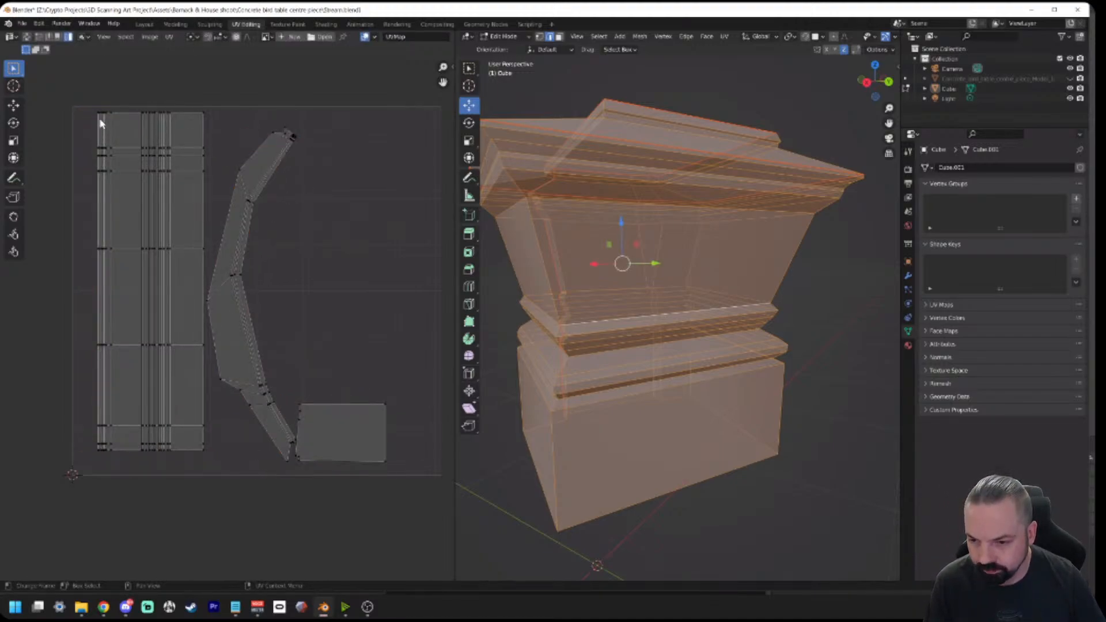
drag(90, 109, 205, 470)
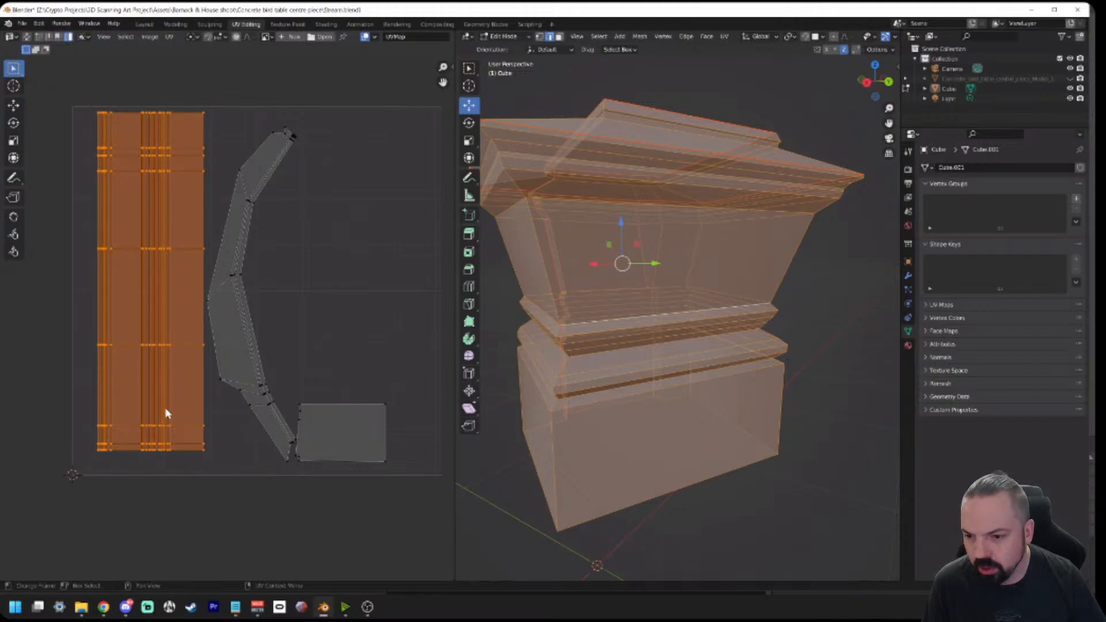
key(s)
click(148, 436)
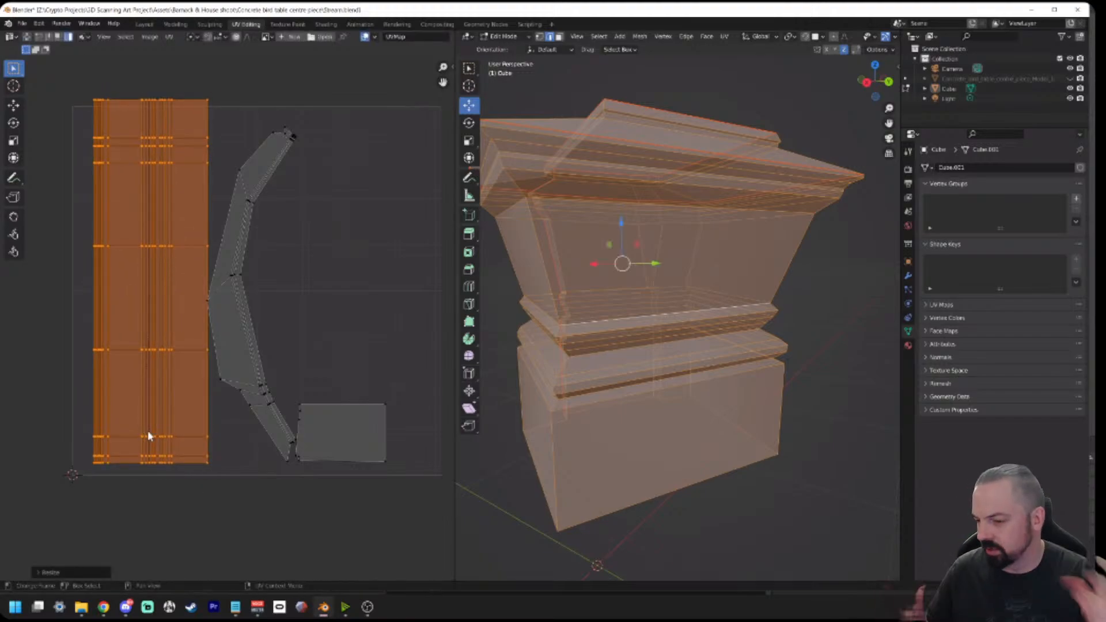
key(g)
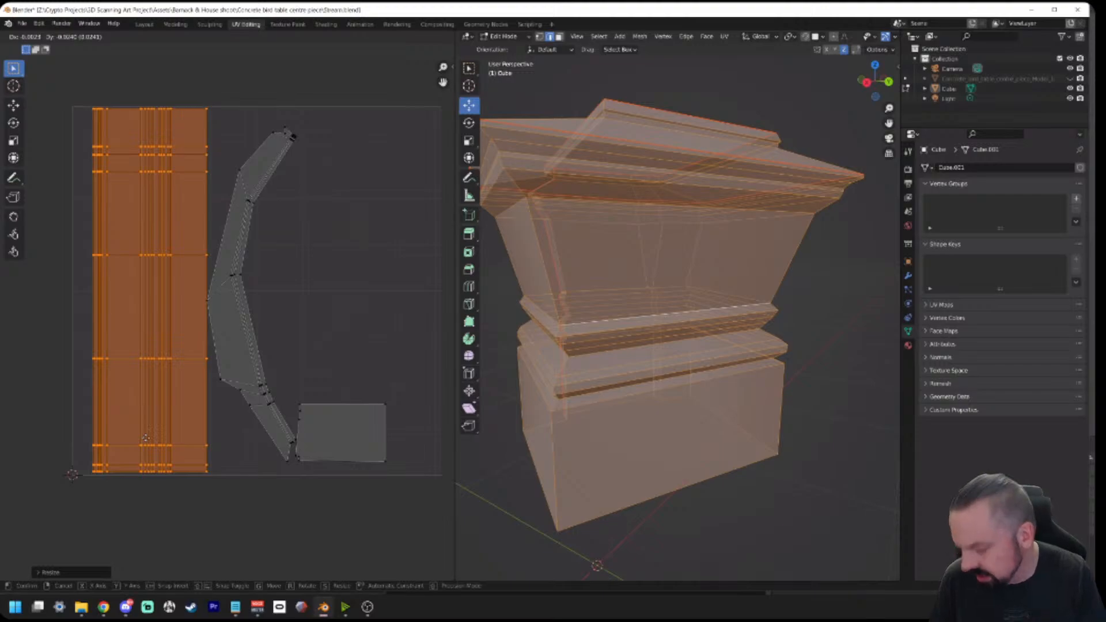
click(146, 440)
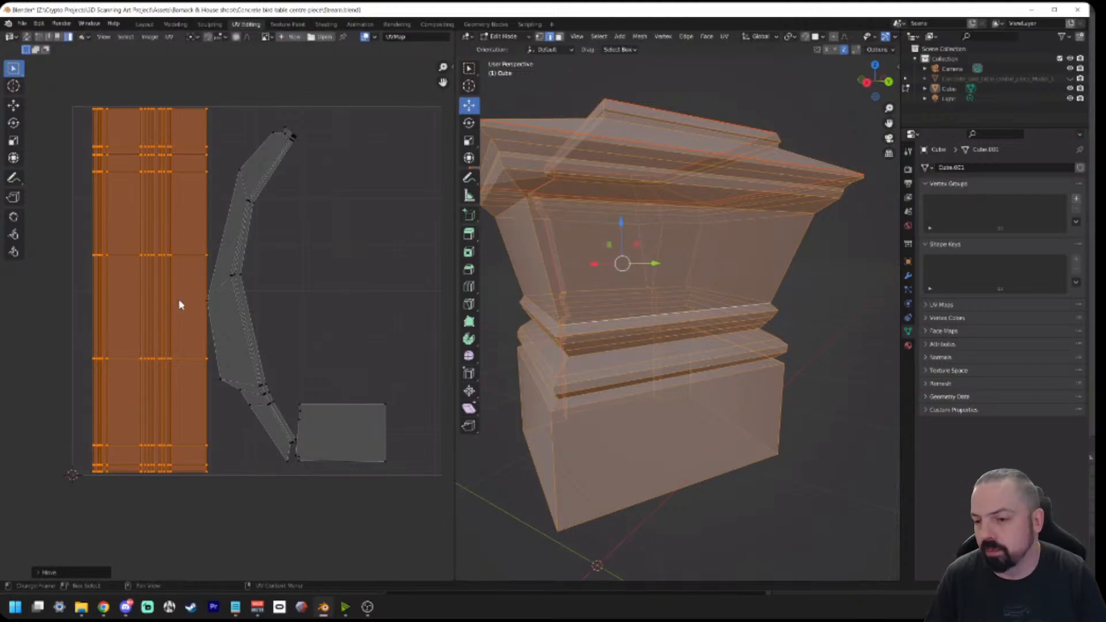
Step: Move the linked strip island left until it sits just inside the left edge of the UV square
key(alt+a)
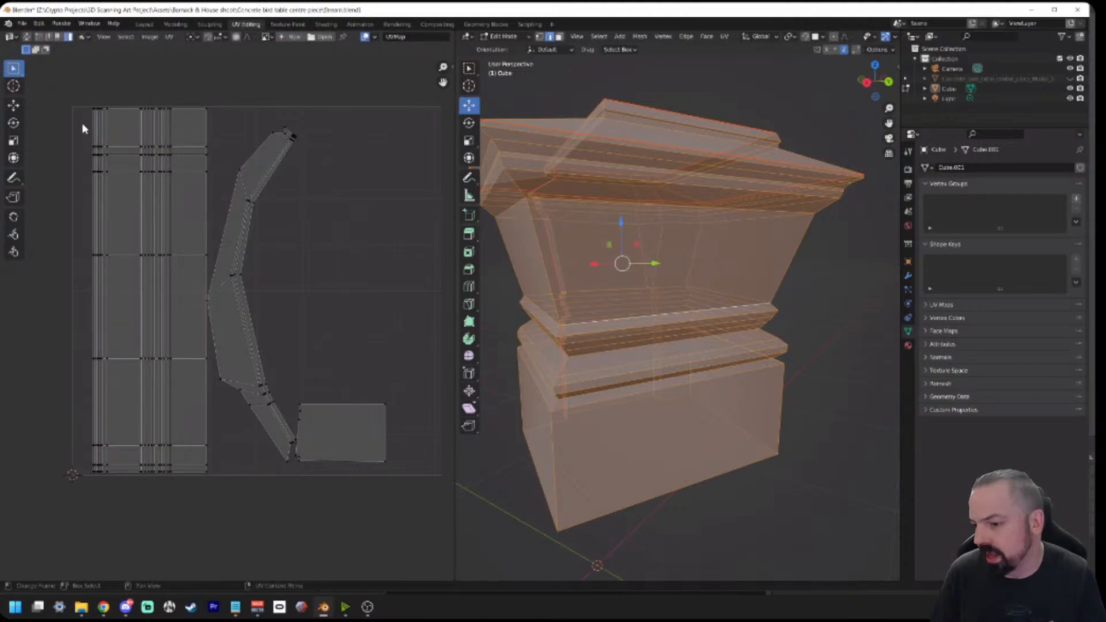
key(l)
key(g)
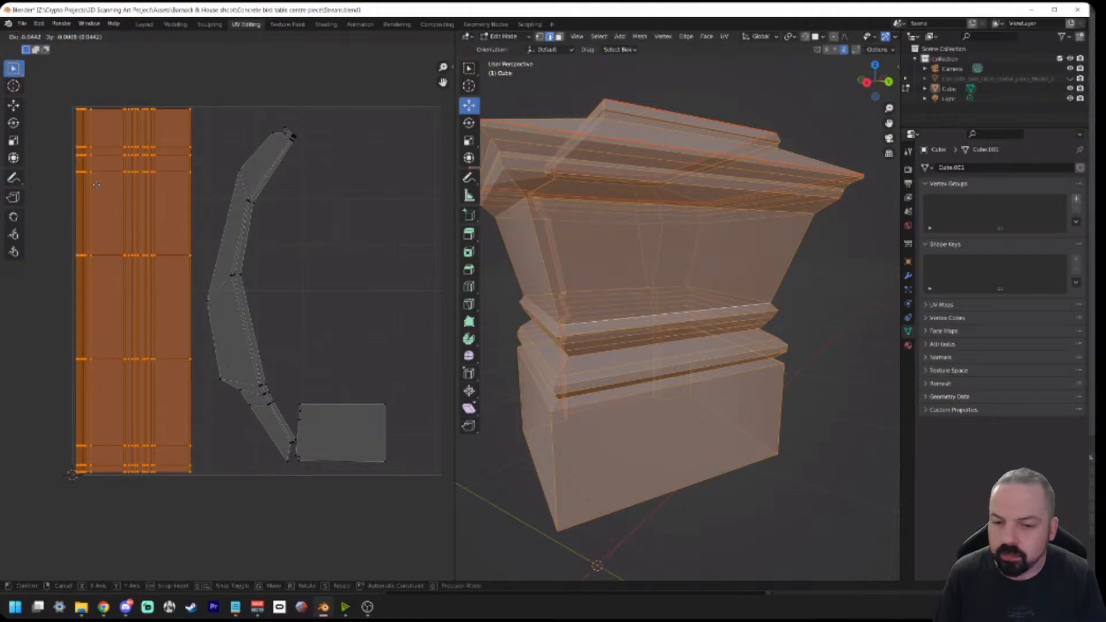
click(96, 184)
Step: Scale the curved and rectangular islands up together by about 6% and move them right, away from the strip island
drag(195, 115, 402, 473)
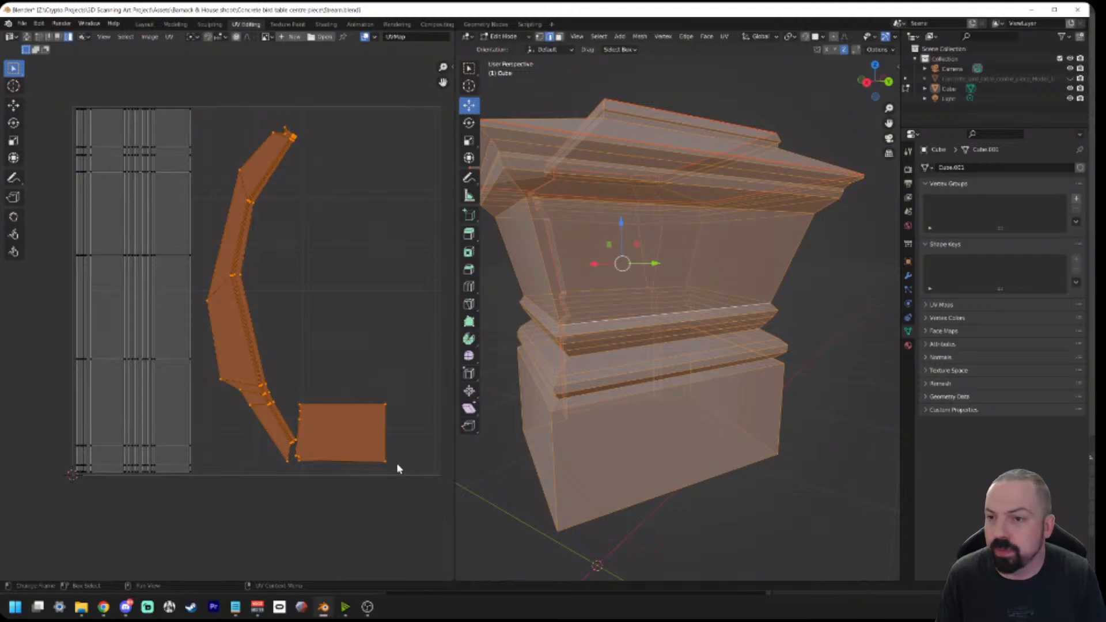
key(s)
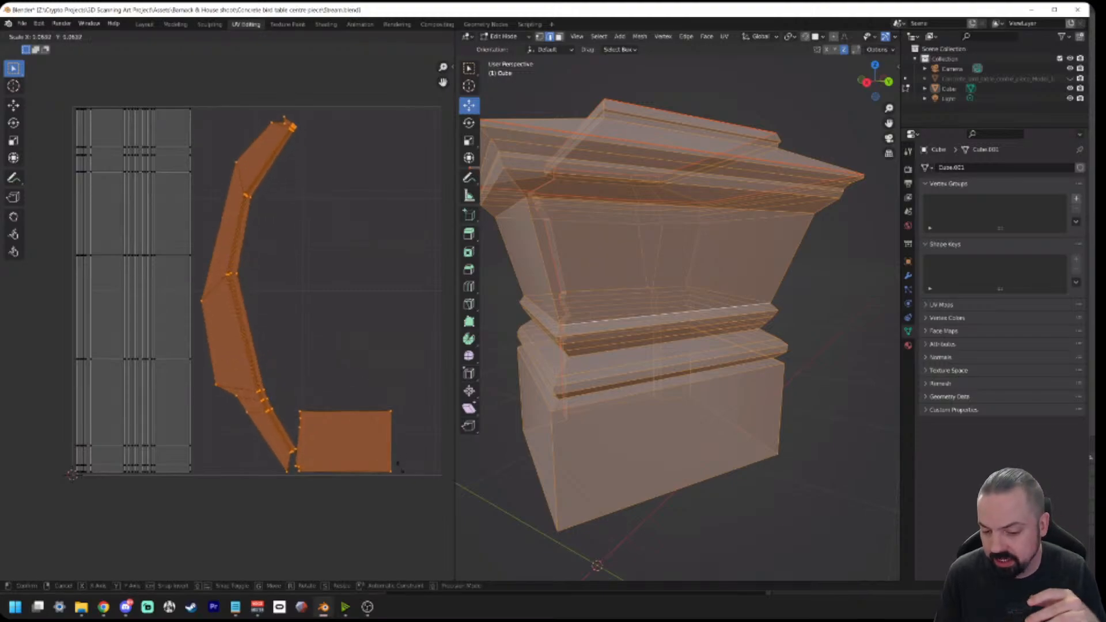
click(398, 466)
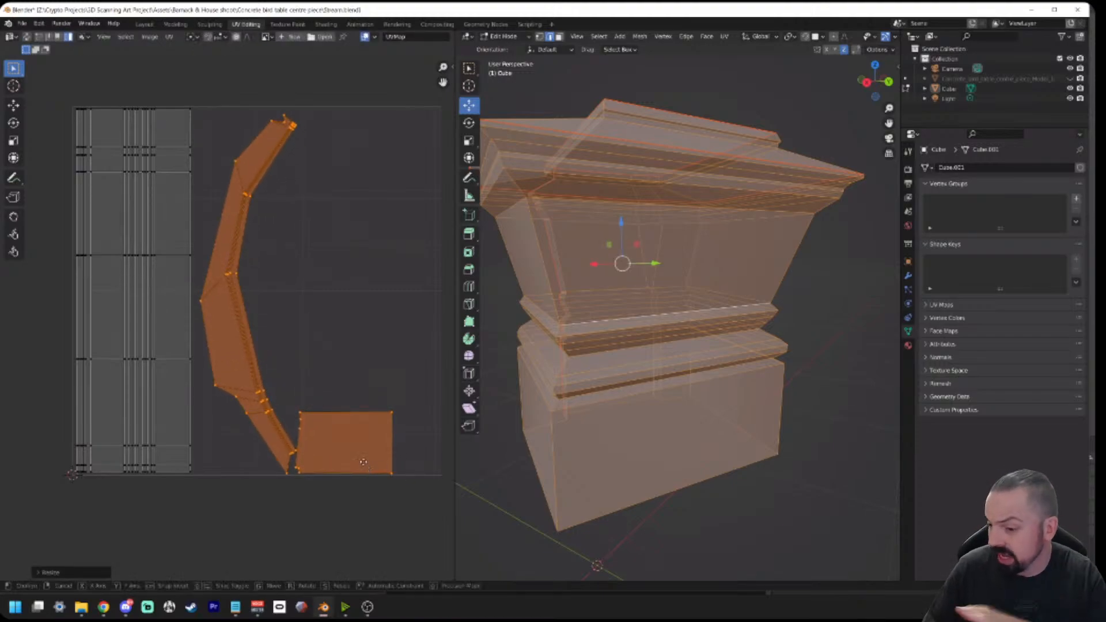
key(g)
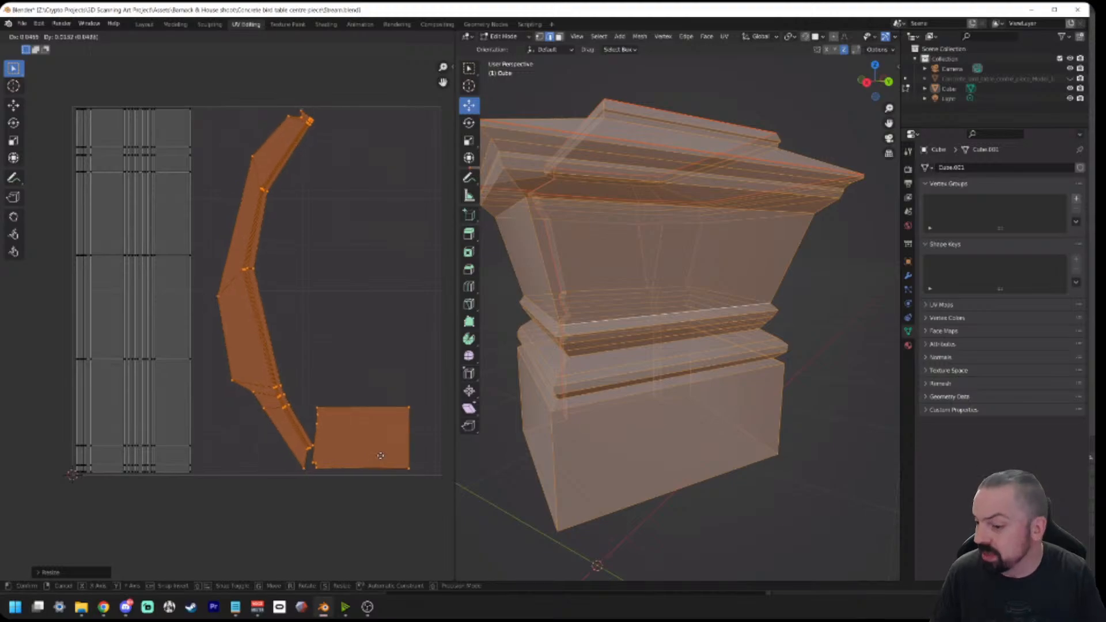
click(380, 462)
Step: Enlarge the curved and rectangular islands marginally, nudge them to fit the UV square's height, and clear the selection
key(s)
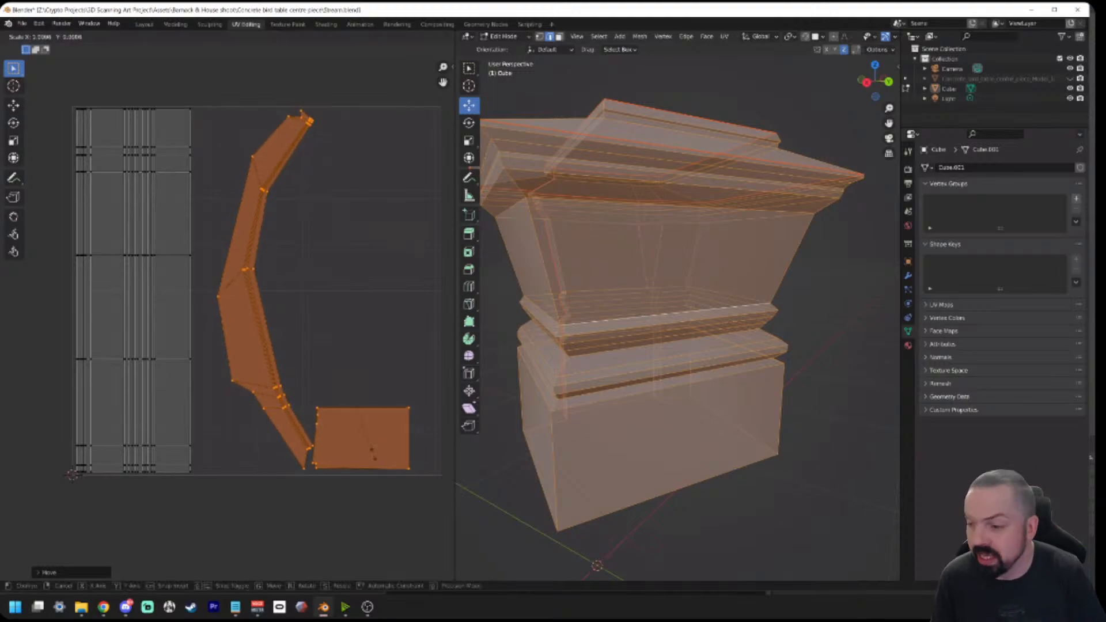
click(380, 458)
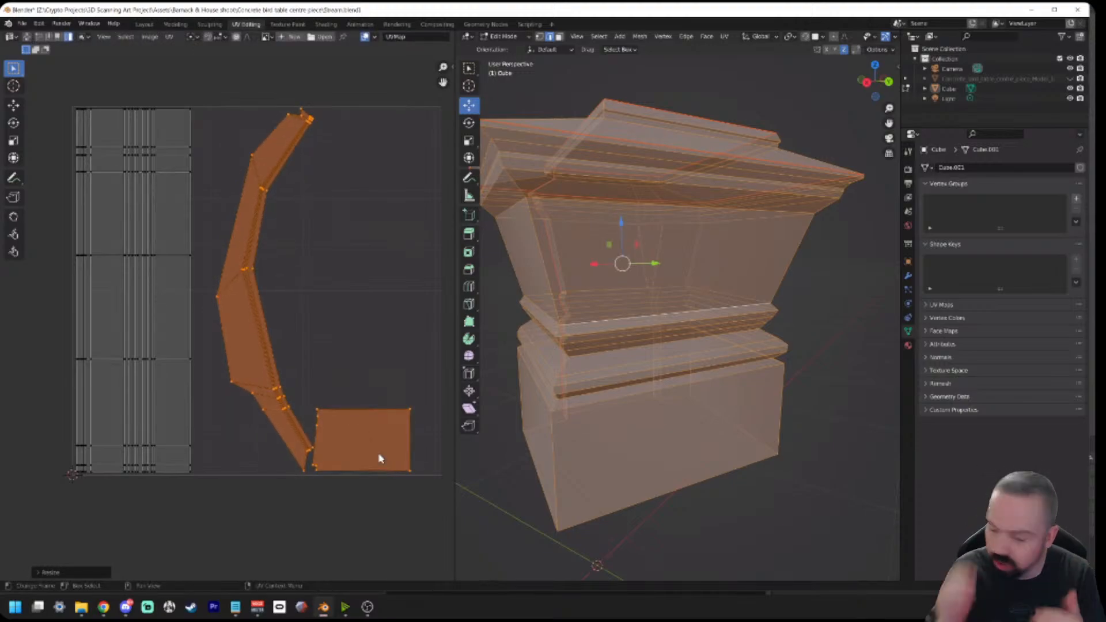
key(g)
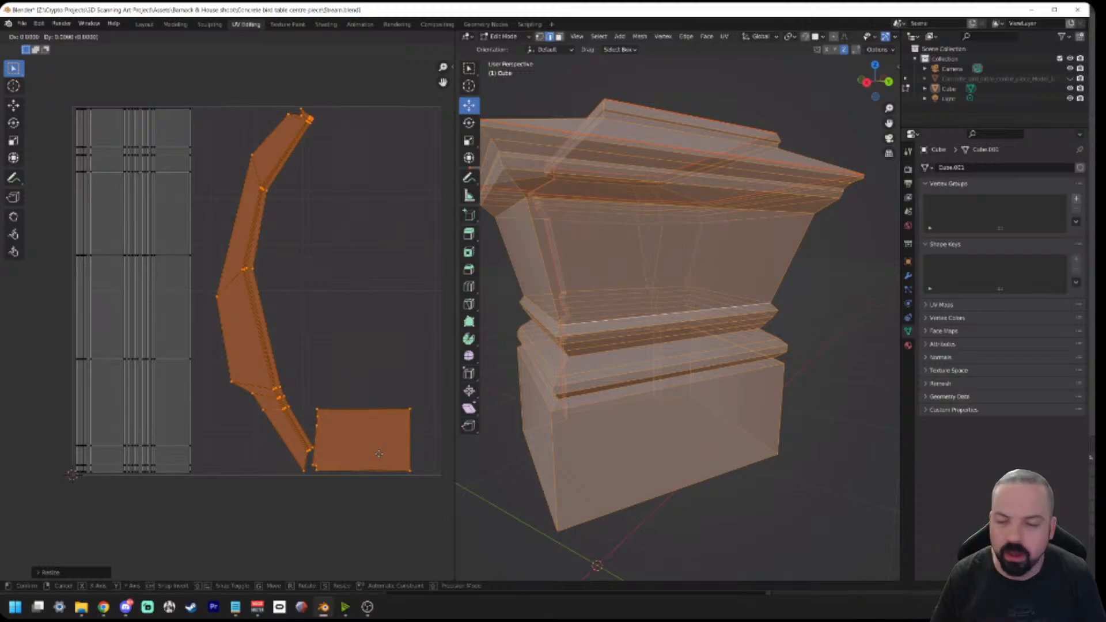
click(379, 456)
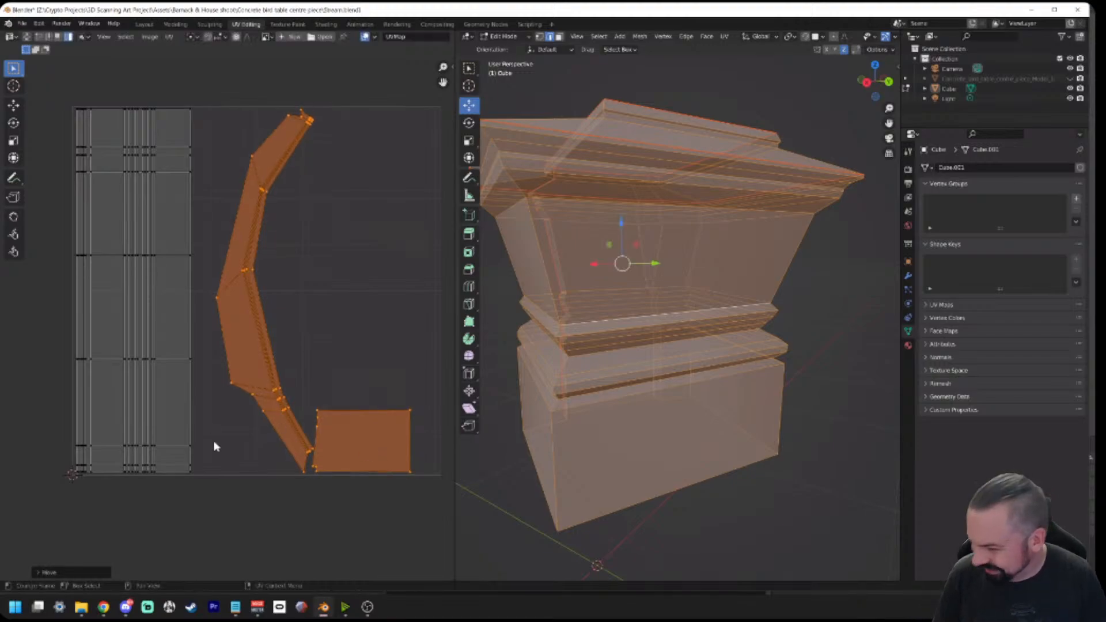
click(282, 544)
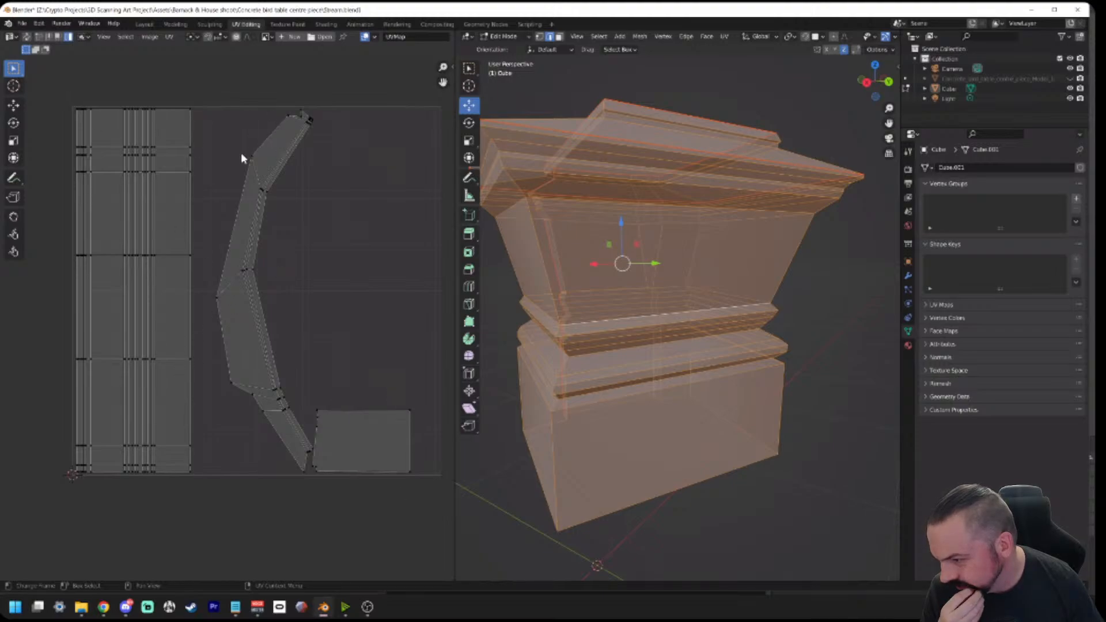
click(226, 352)
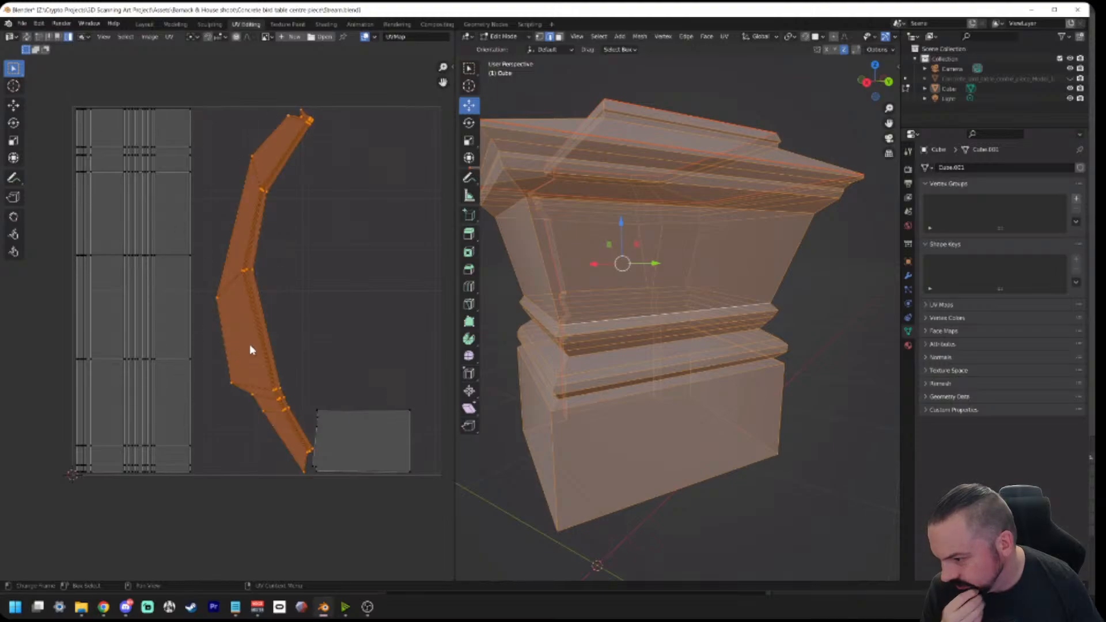
click(313, 301)
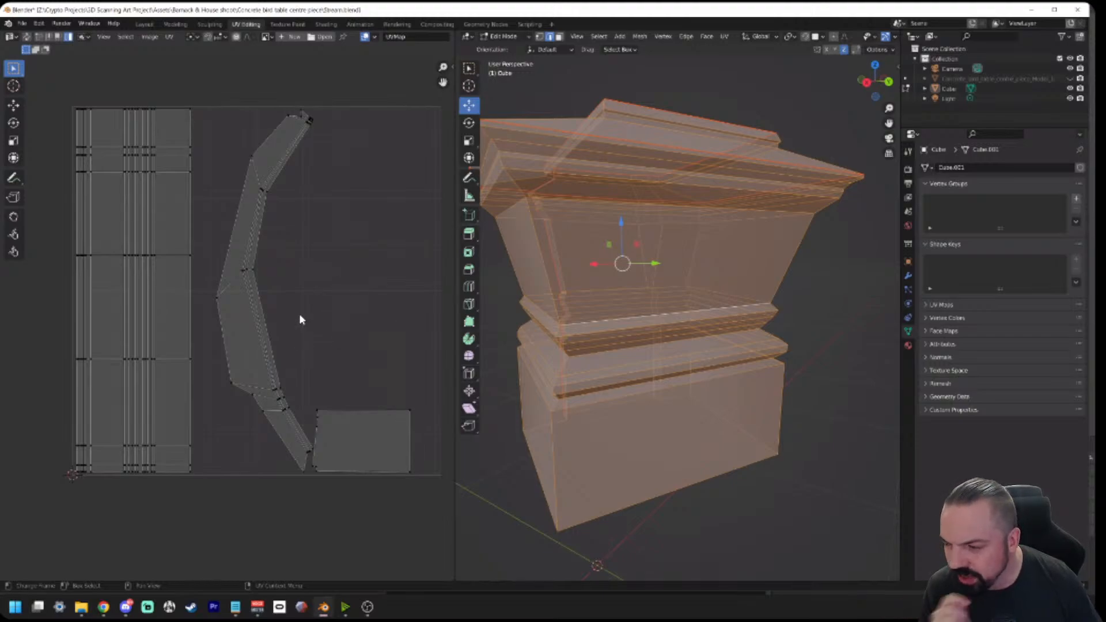
click(253, 322)
middle_drag(573, 168, 600, 200)
scroll(601, 201, down, 2)
middle_drag(309, 324, 298, 303)
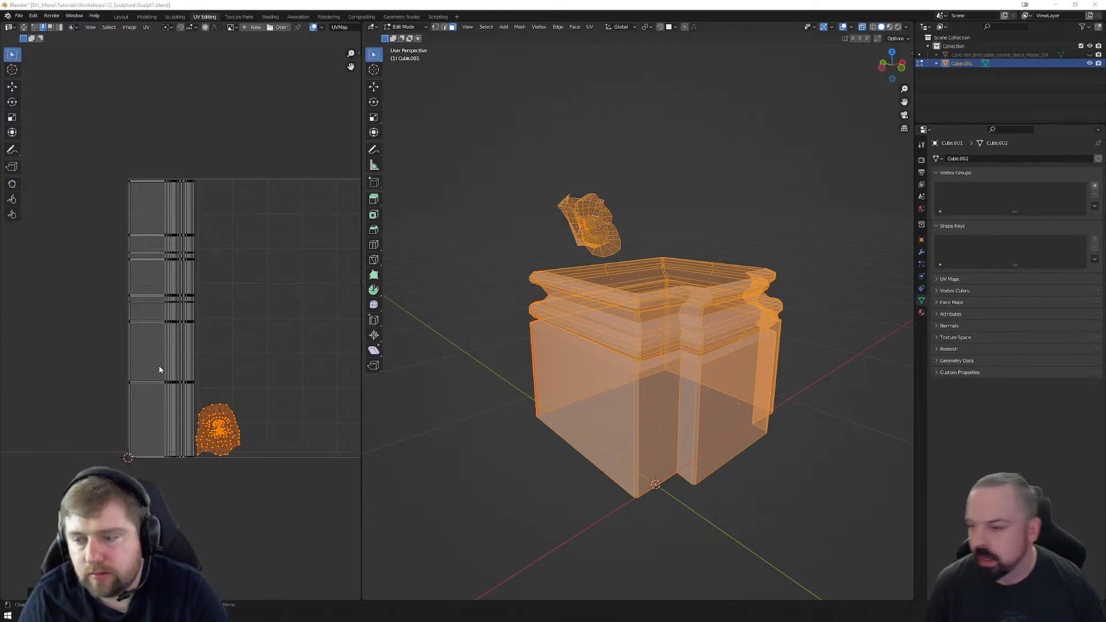
Step: Examine the packed UV islands and the centrepiece's geometry from several sides
scroll(167, 380, up, 2)
scroll(184, 390, down, 1)
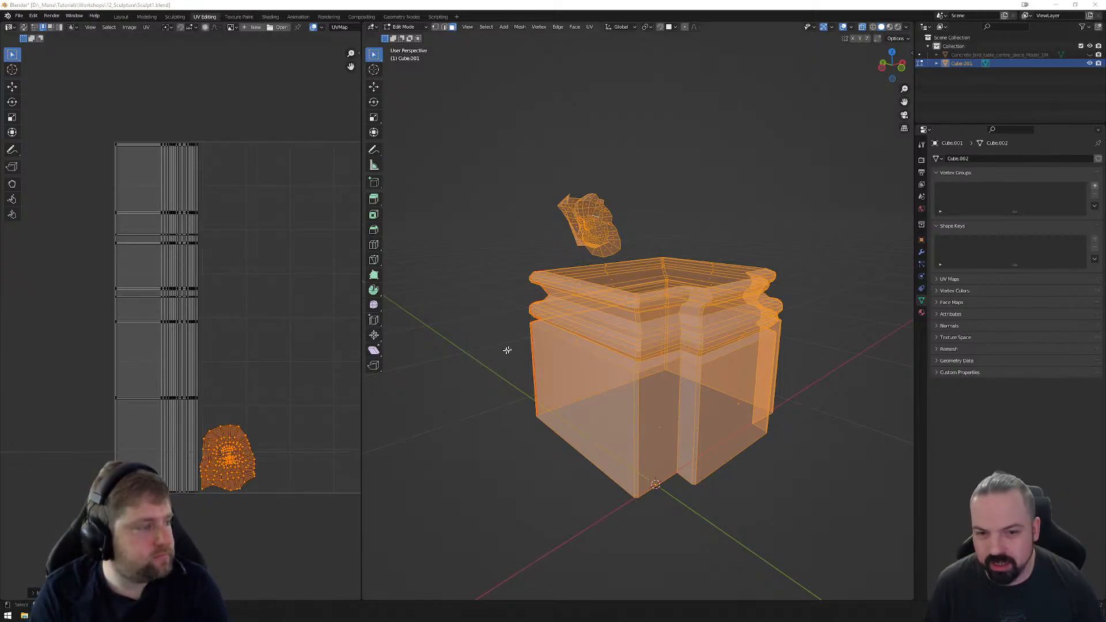
middle_drag(501, 318, 640, 314)
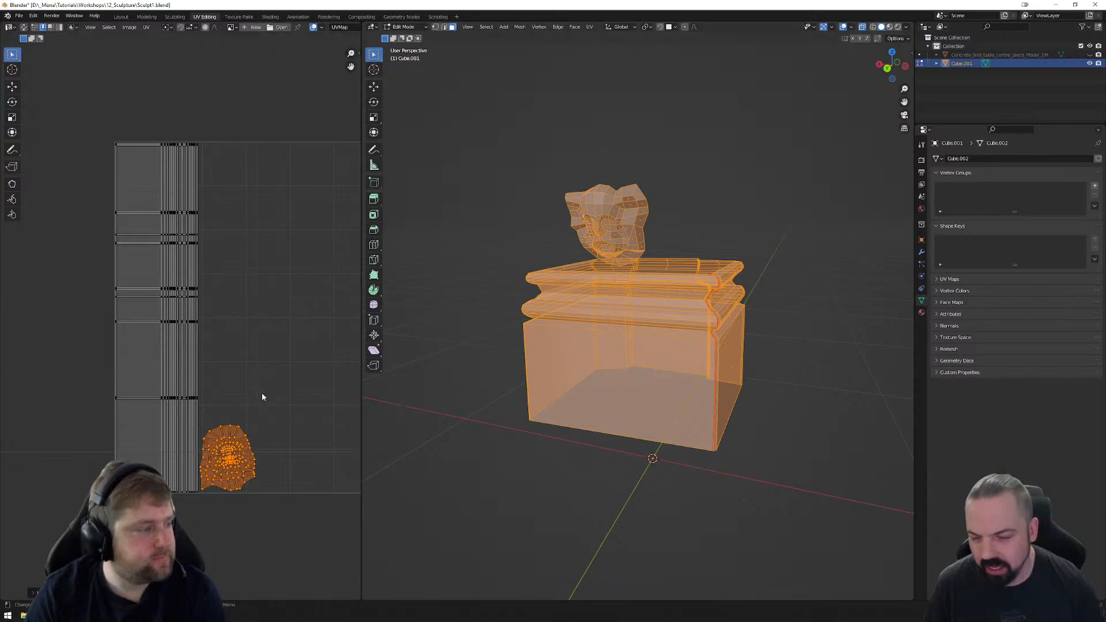
middle_drag(247, 435, 270, 438)
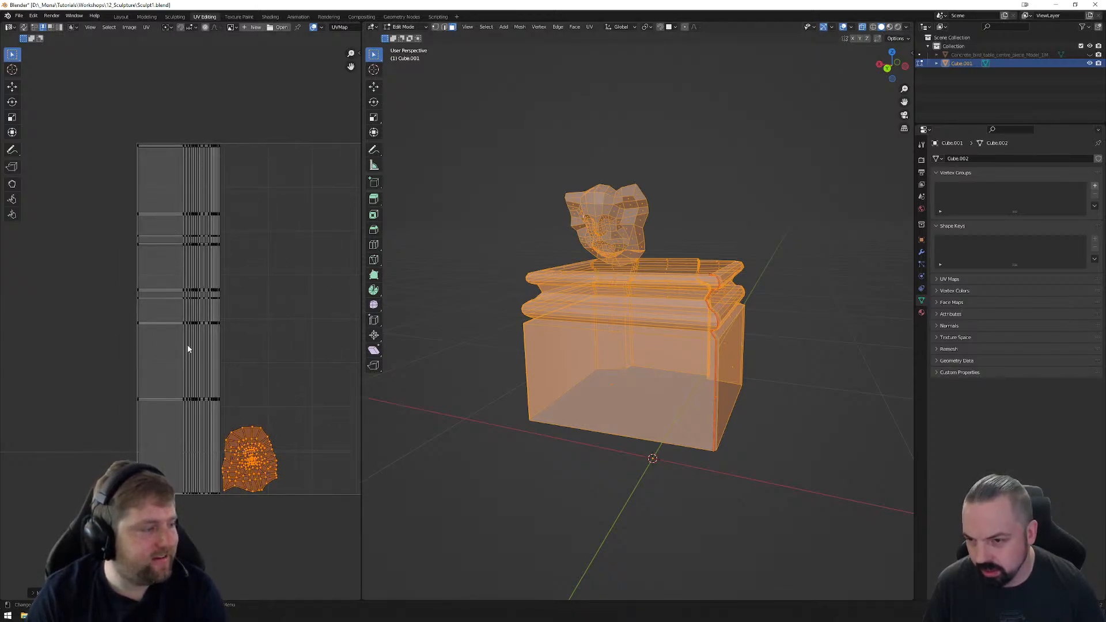
scroll(292, 357, down, 1)
middle_drag(576, 382, 605, 400)
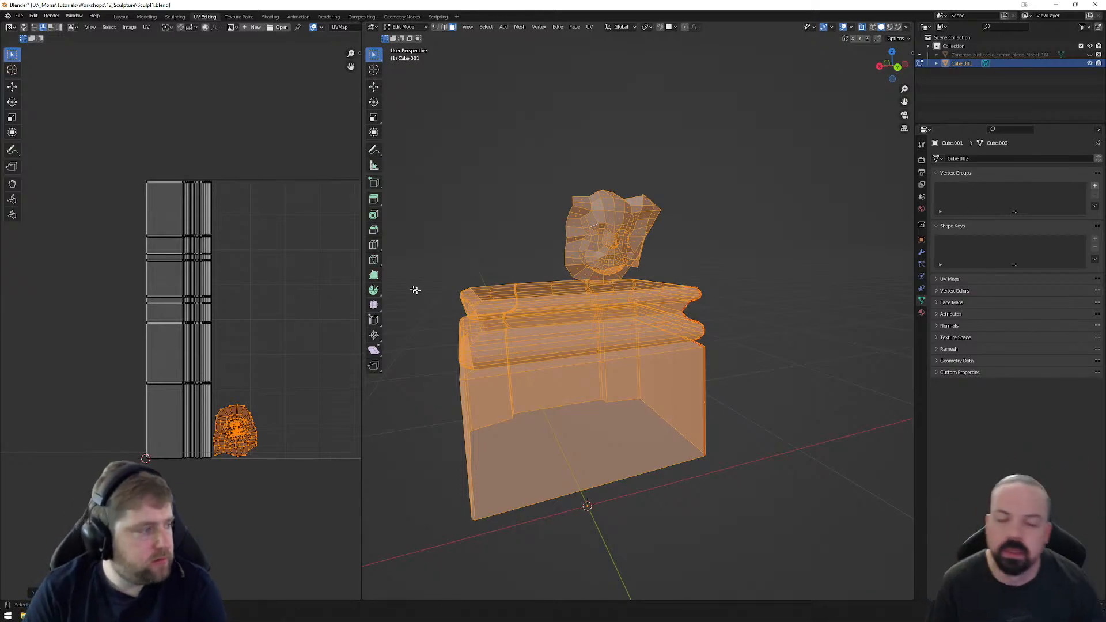
middle_drag(467, 405, 622, 390)
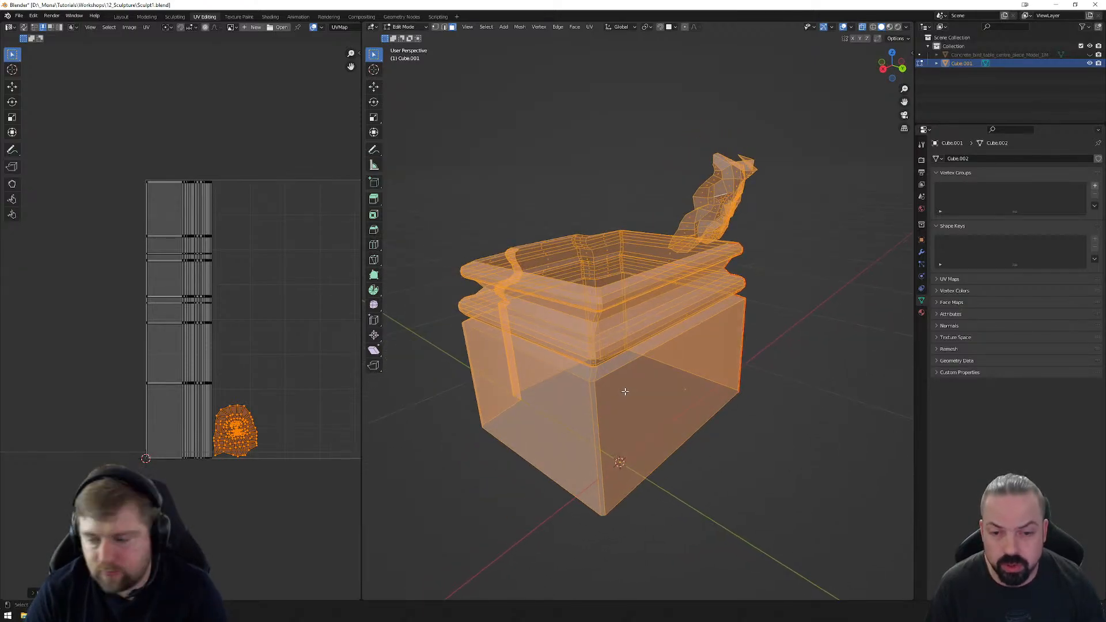
Step: Switch to the Layout workspace and apply Shade Smooth to the whole centrepiece object
click(121, 16)
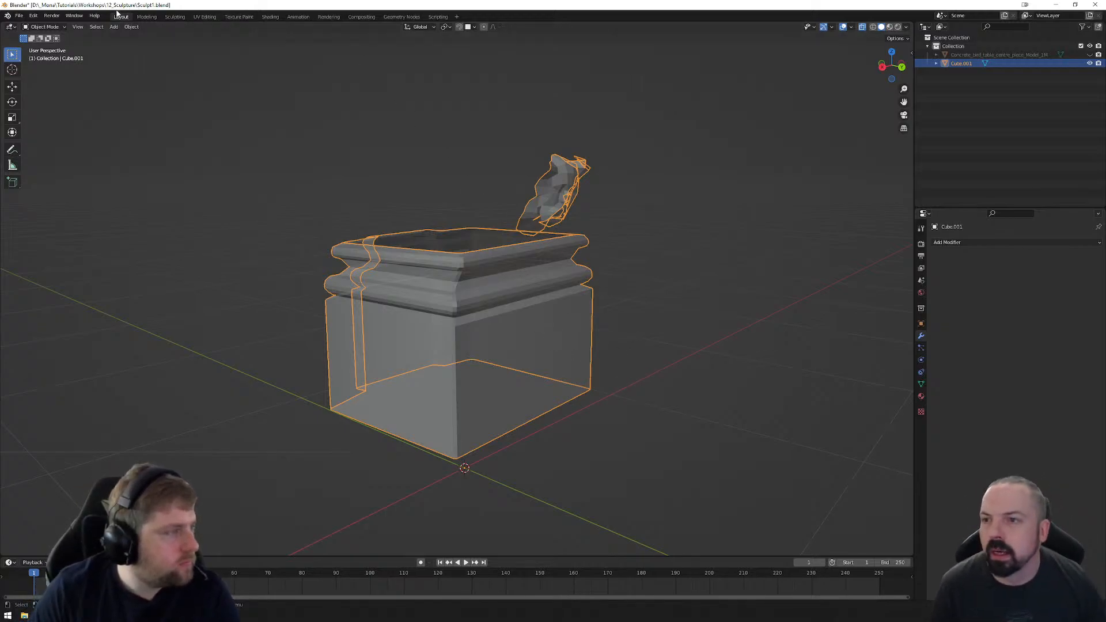
middle_drag(506, 174, 637, 267)
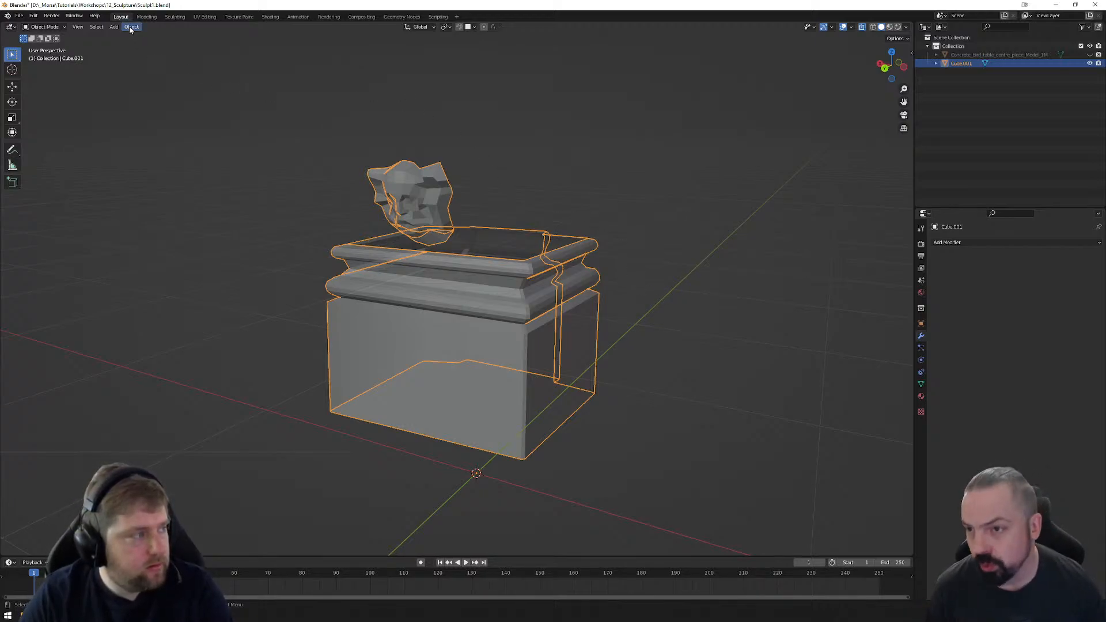
key(alt+a)
key(a)
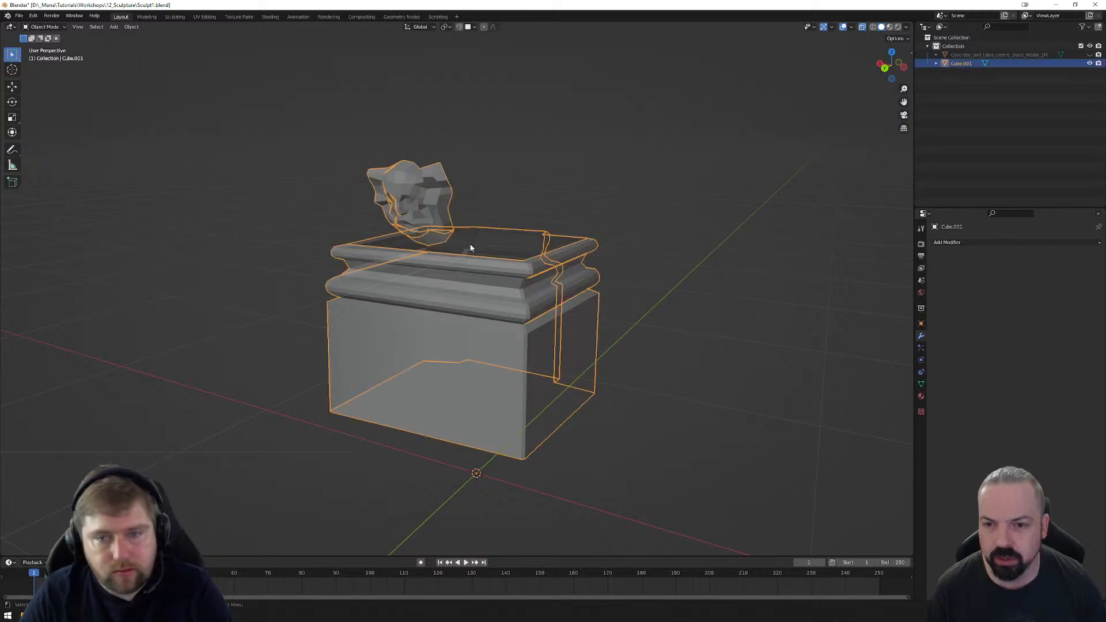
click(133, 27)
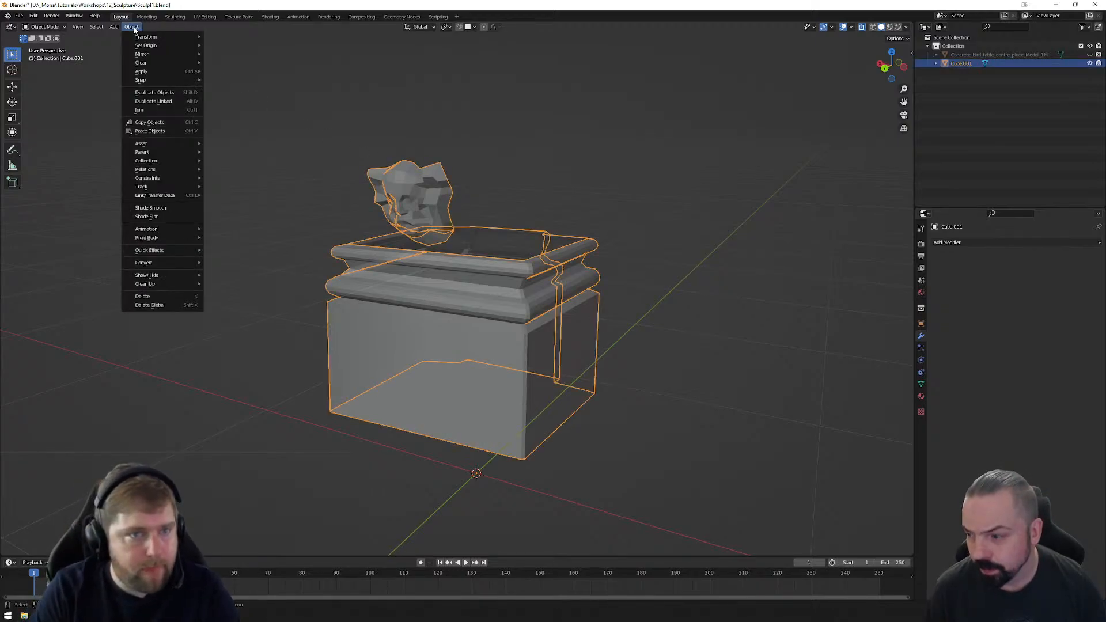
click(165, 209)
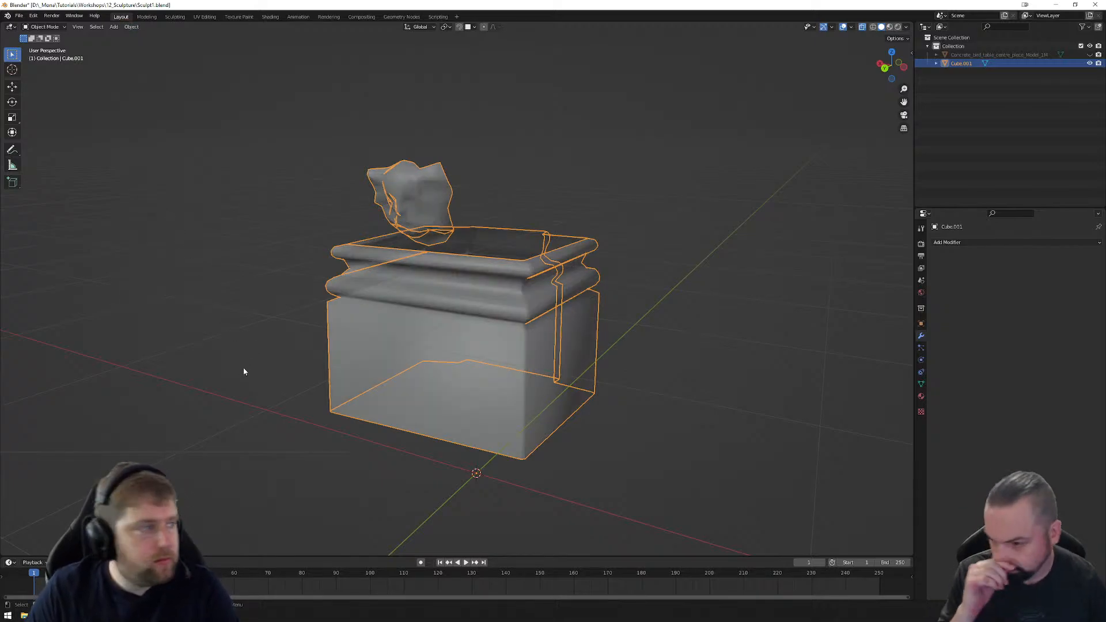
click(132, 27)
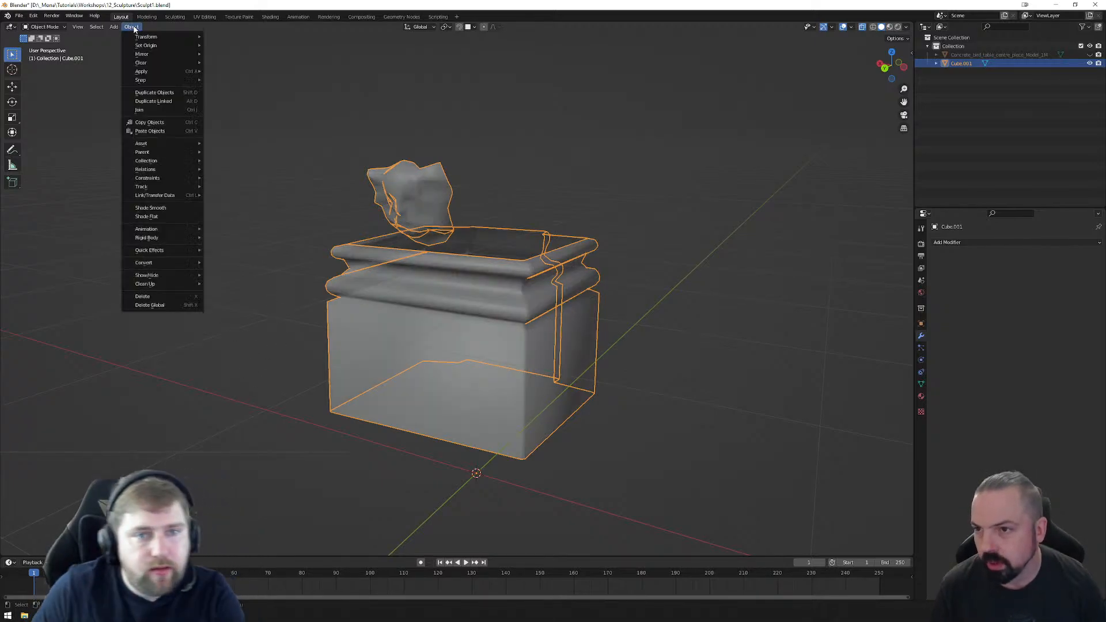
click(151, 208)
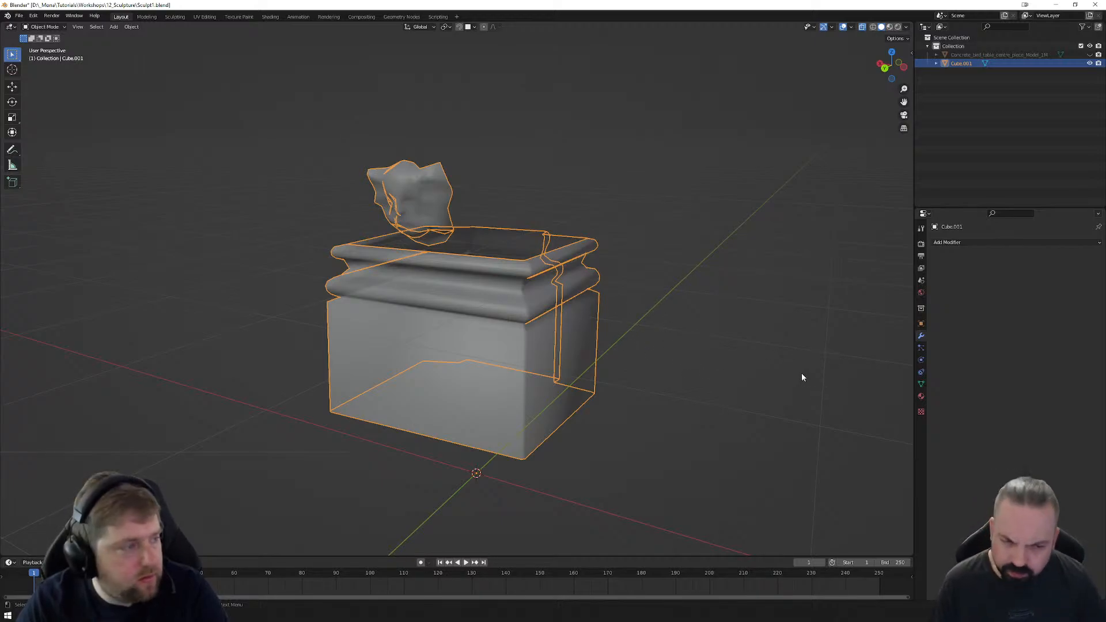
Step: Mark the vertical edge loop running along the first recessed inner corner of the base as sharp
mouse_move(603, 367)
middle_down()
mouse_move(568, 370)
mouse_move(541, 356)
mouse_move(566, 375)
mouse_move(538, 324)
mouse_move(548, 348)
mouse_move(401, 327)
middle_up()
key(Tab)
alt+click(489, 356)
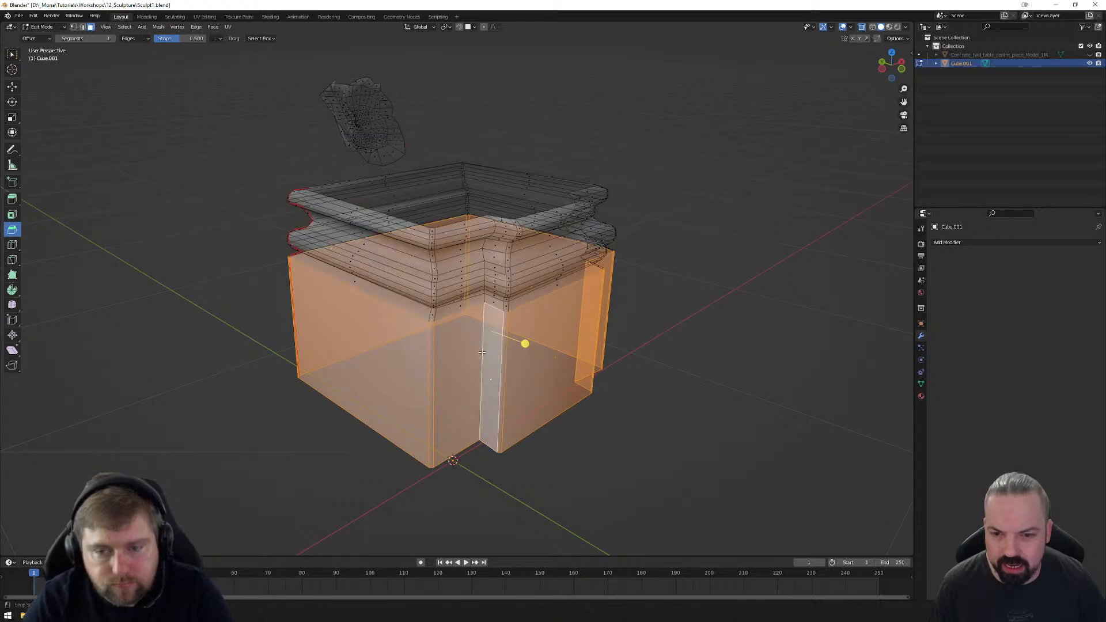
key(2)
alt+click(484, 348)
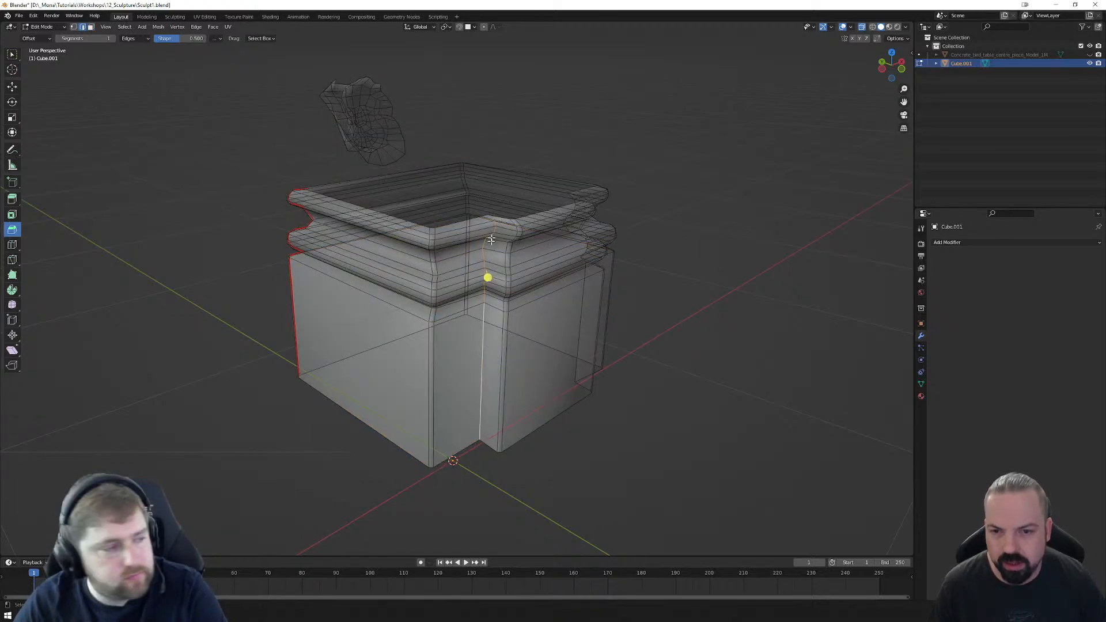
right_click(616, 419)
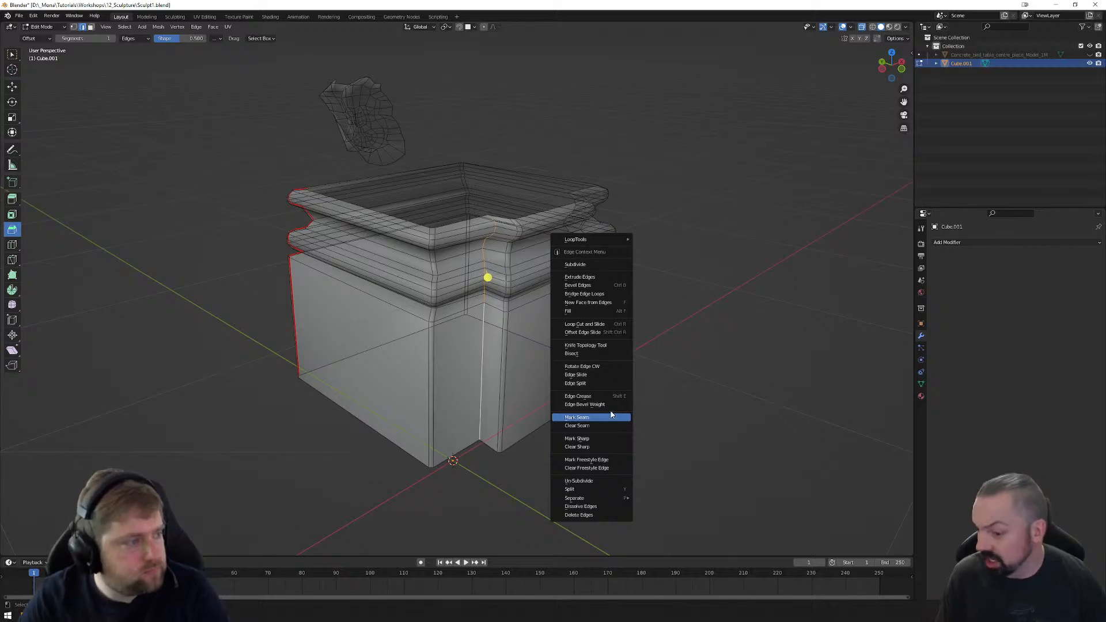
click(591, 439)
Step: Mark the vertical edge loop at the opposite recessed inner corner as sharp and return to Object Mode
middle_drag(588, 437, 504, 367)
alt+click(469, 341)
right_click(609, 451)
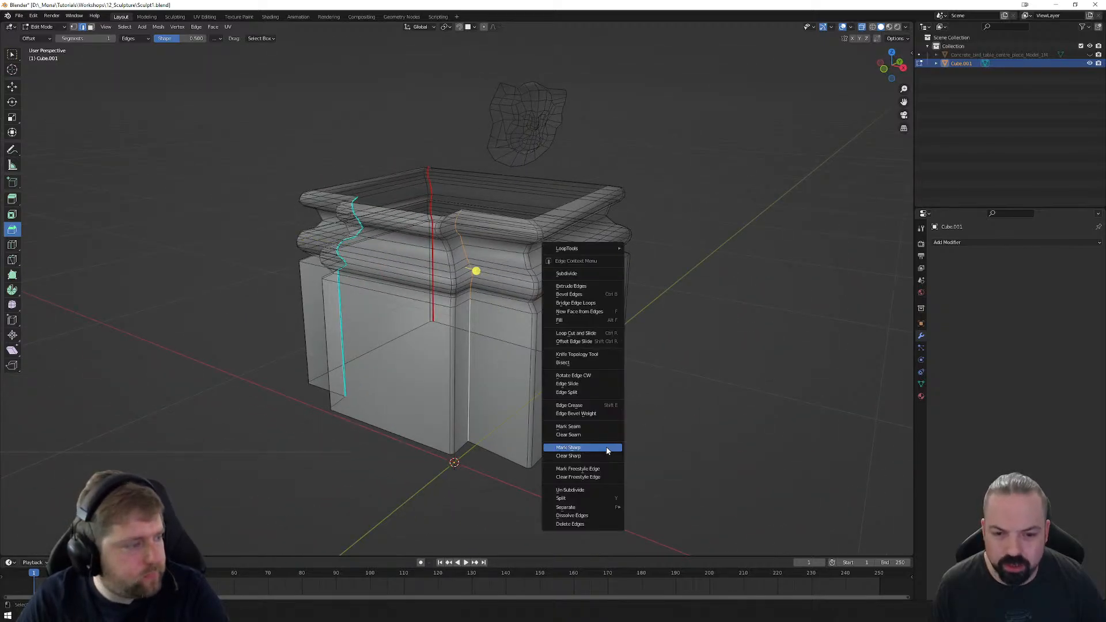
click(606, 449)
middle_drag(606, 448, 638, 431)
key(Tab)
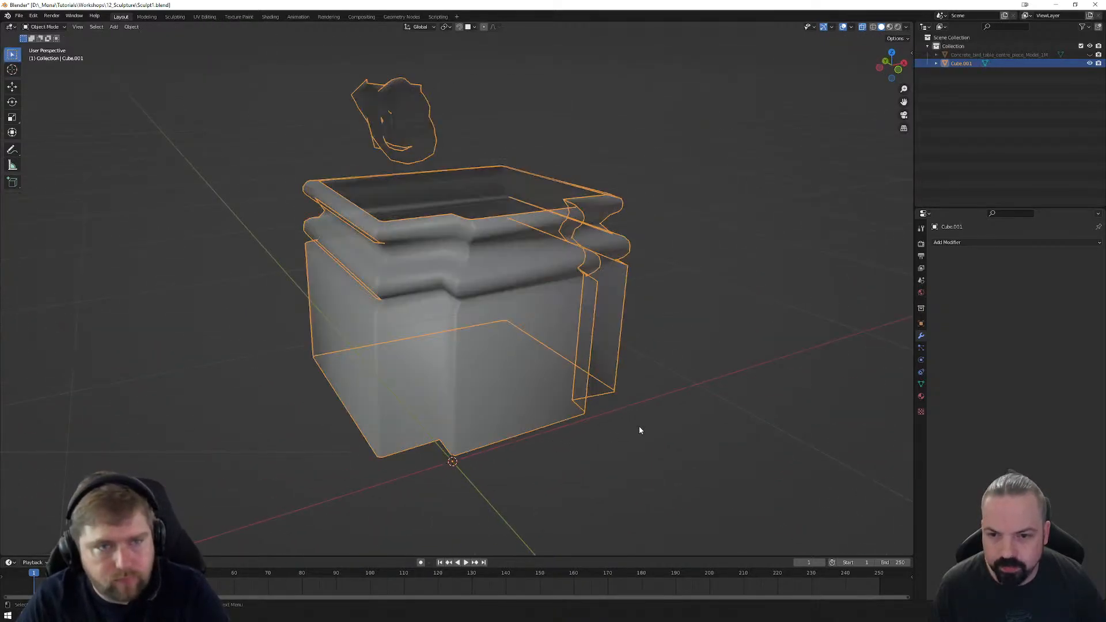
Step: Enable Auto Smooth in the mesh's normals settings with an angle of 90°
click(921, 384)
click(937, 410)
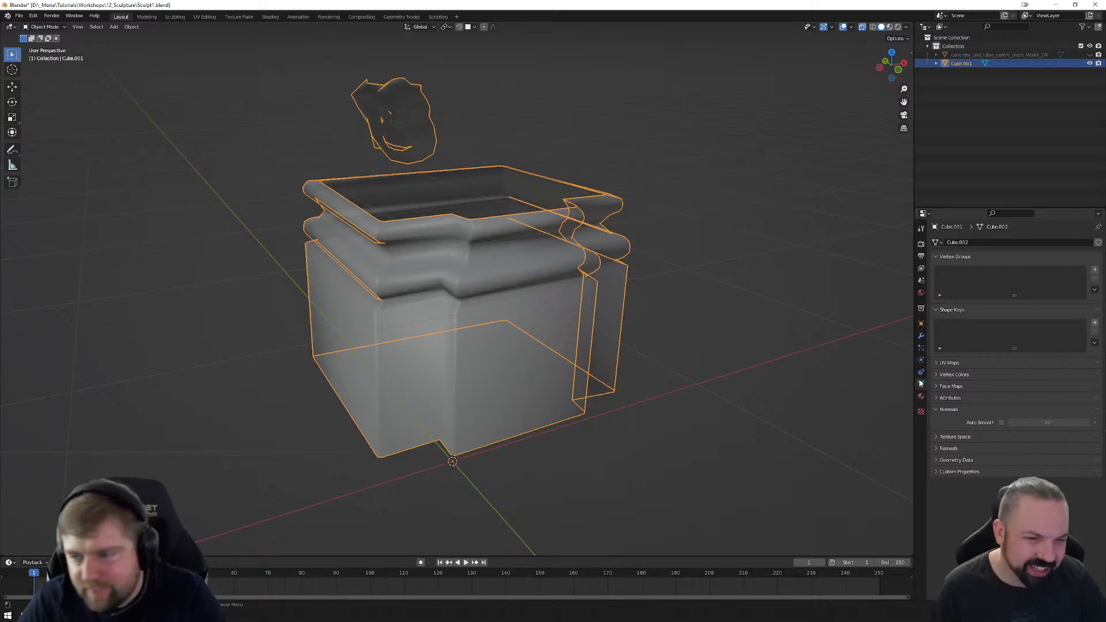
click(1001, 423)
click(1044, 422)
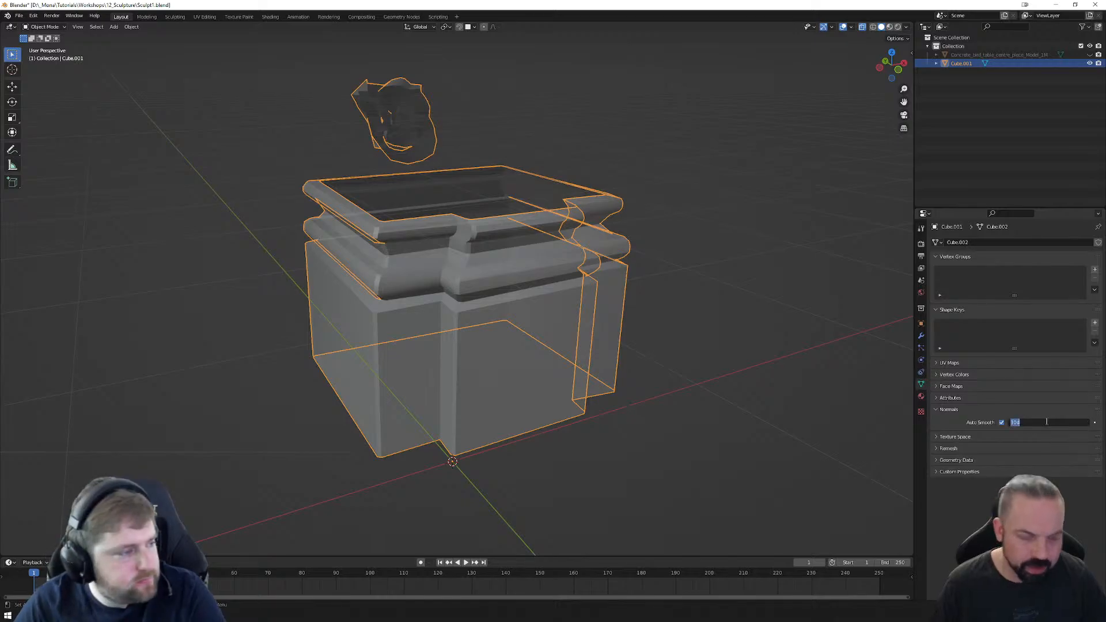
text(90)
key(Return)
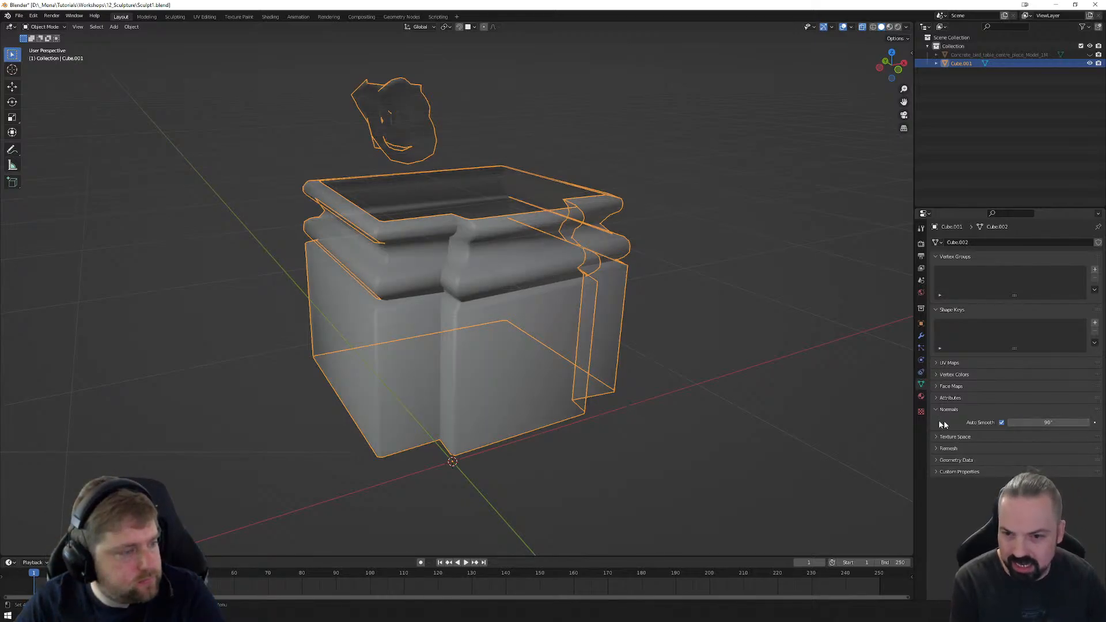
Step: Raise the Auto Smooth angle to 150°
middle_drag(605, 396, 626, 396)
click(1044, 423)
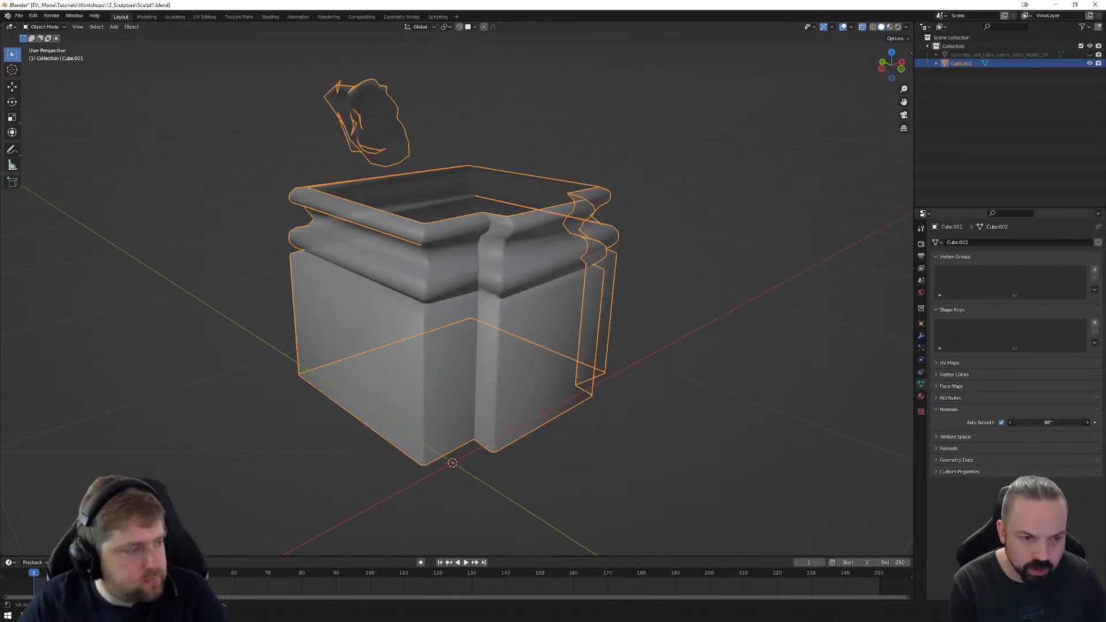
text(150)
key(Return)
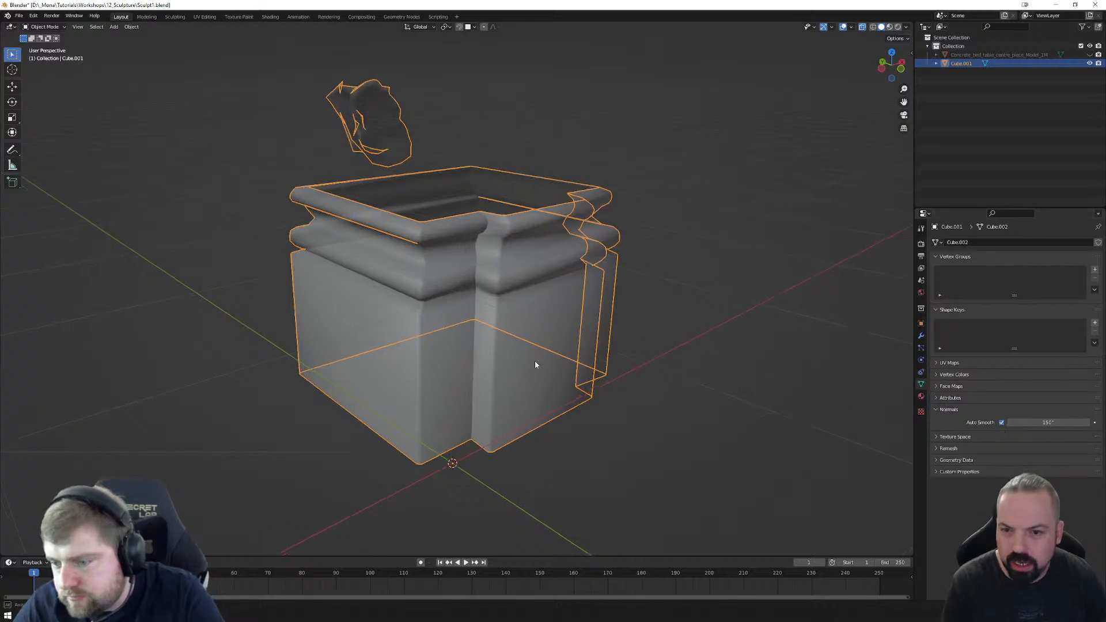
Step: Inspect the smooth shading on the mouldings, outer corners and recessed corners from several angles
middle_drag(535, 361, 491, 318)
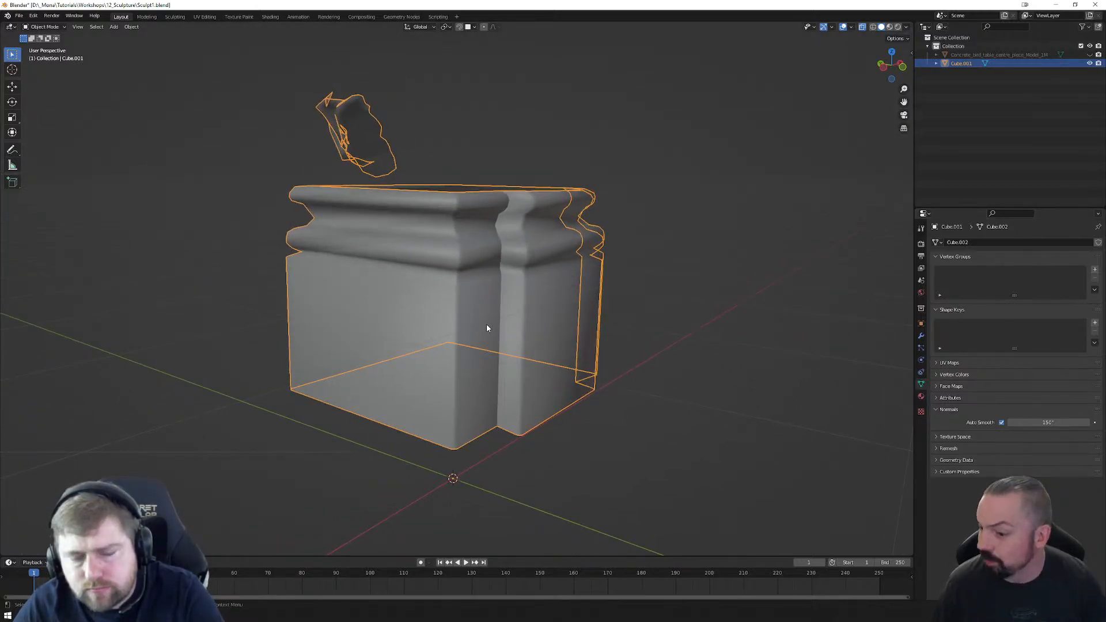
middle_drag(486, 323, 493, 227)
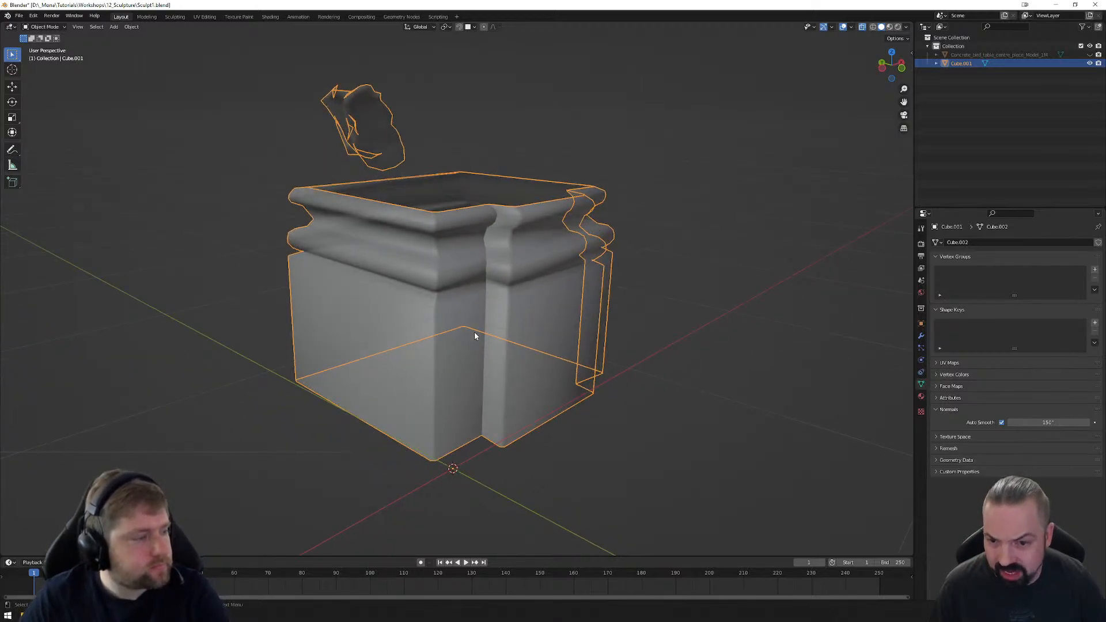
middle_drag(422, 348, 465, 339)
scroll(482, 332, up, 4)
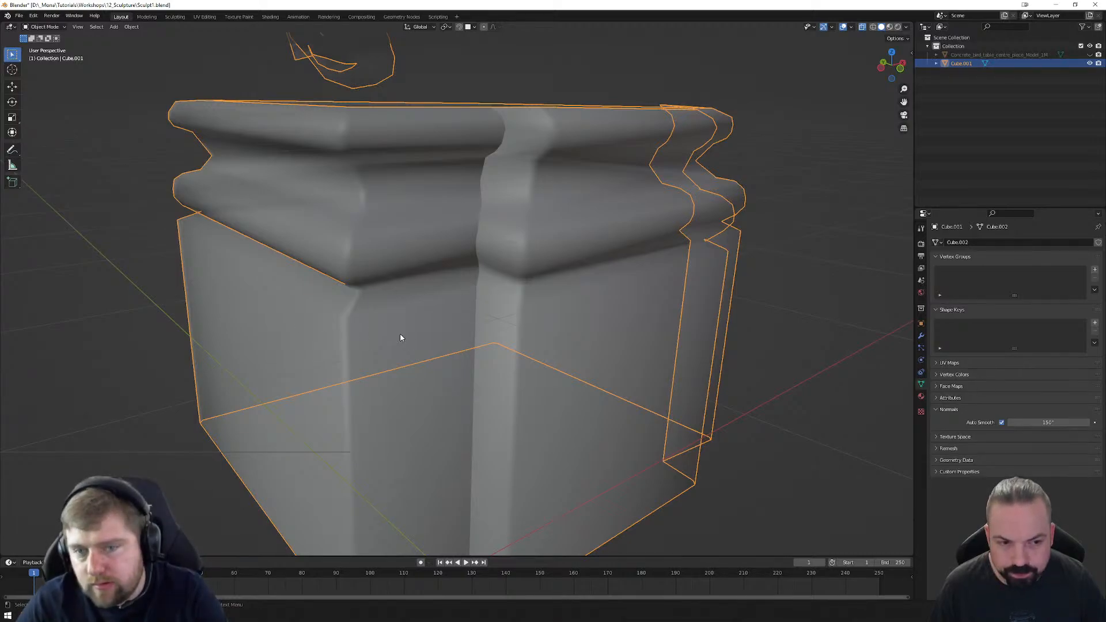
scroll(402, 339, down, 5)
middle_drag(433, 345, 512, 344)
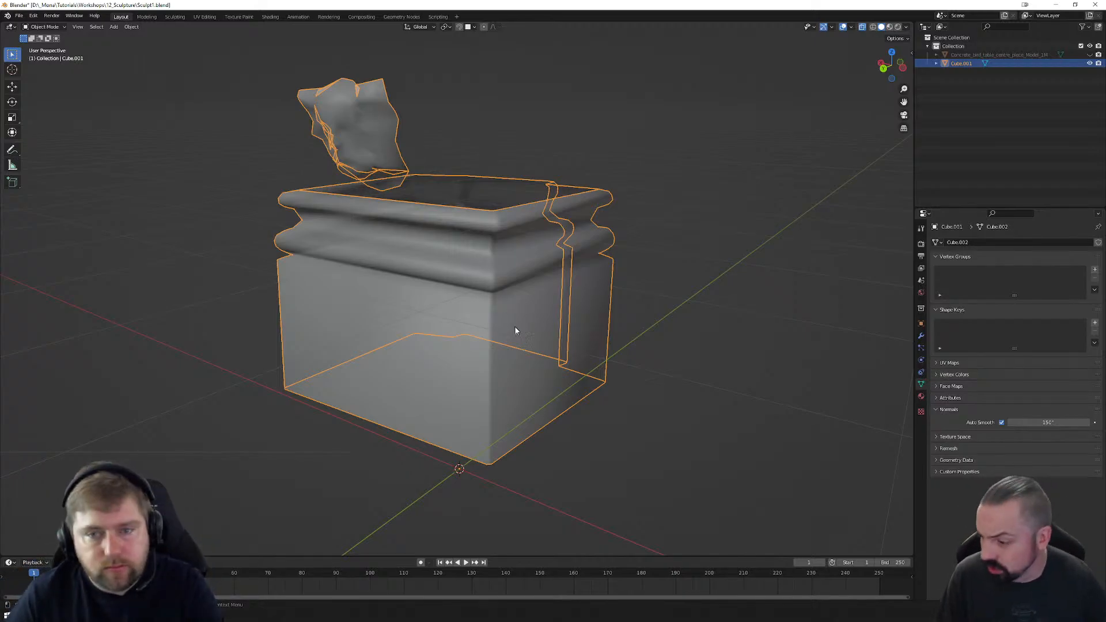
middle_drag(514, 346, 432, 329)
Step: Add a Weighted Normal modifier to the centrepiece object
click(921, 336)
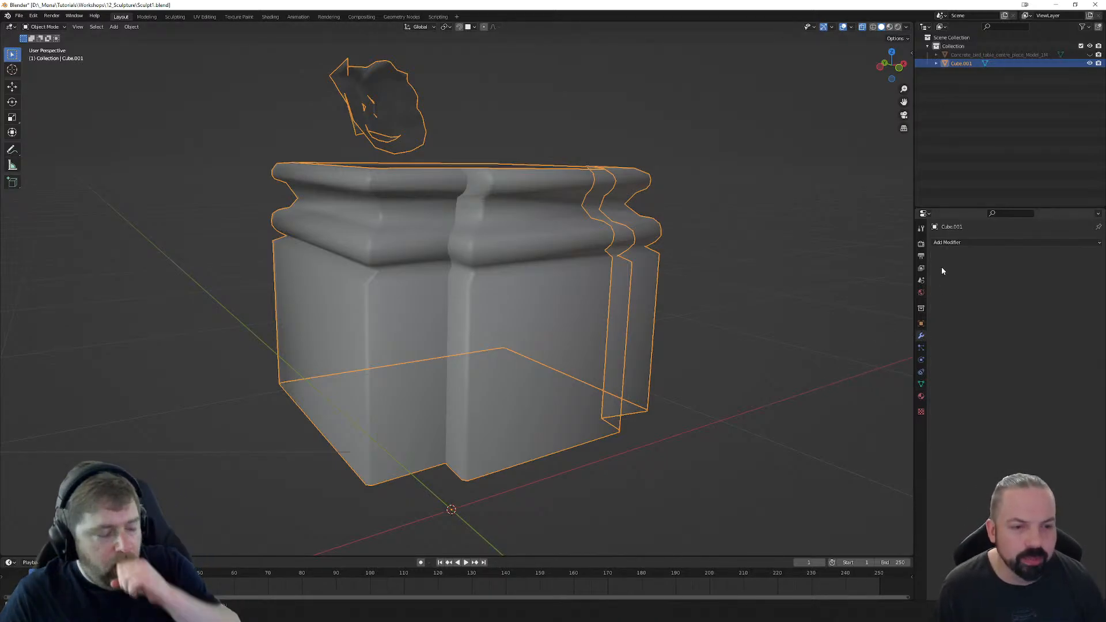
click(952, 243)
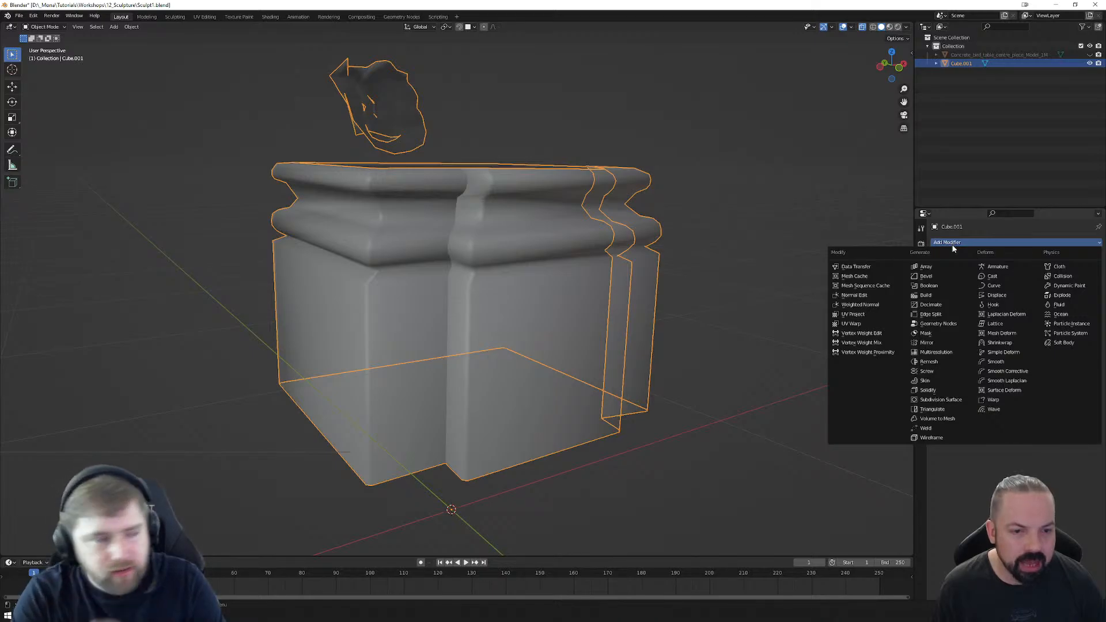
click(871, 305)
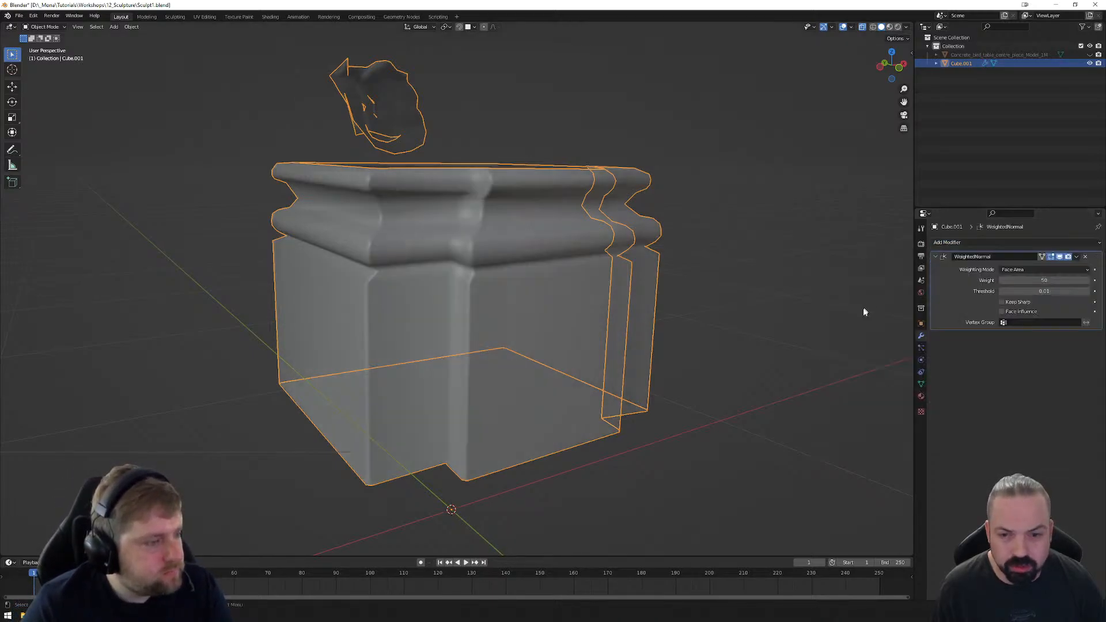
Step: Set the Weighted Normal modifier's weighting mode to Corner Angle, enable Keep Sharp, and check the mesh's Auto Smooth settings
middle_drag(535, 353, 549, 359)
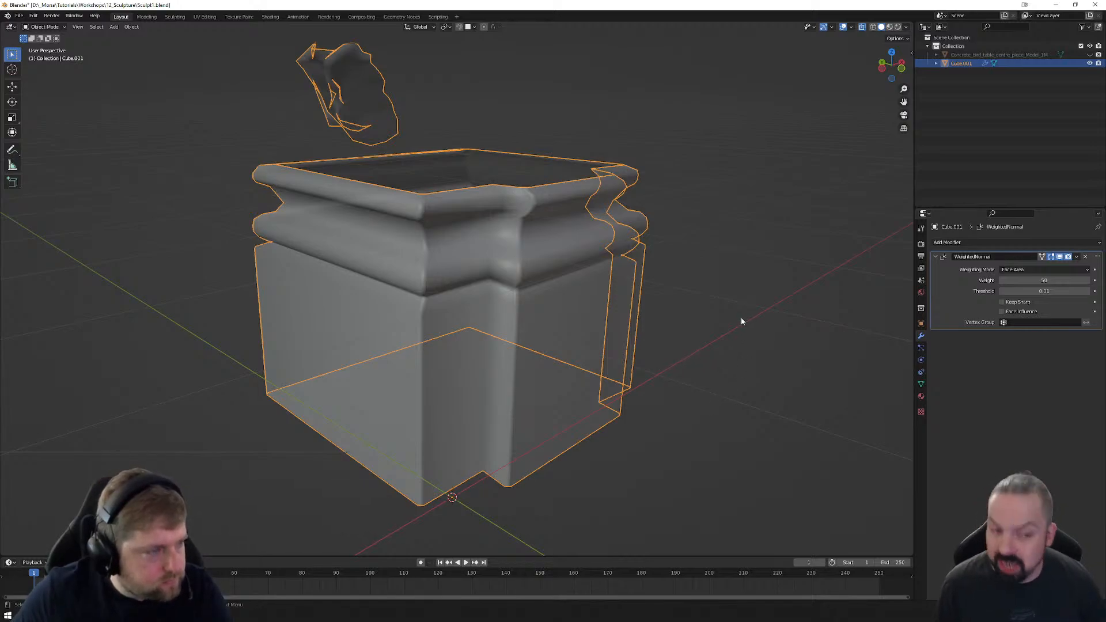
click(1022, 270)
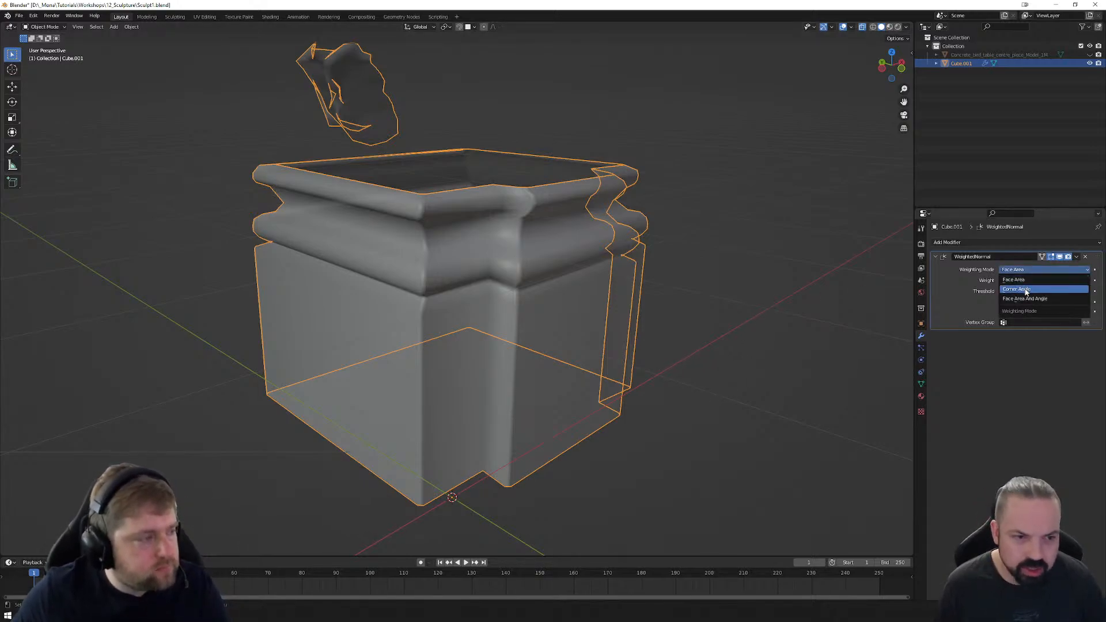
click(1026, 290)
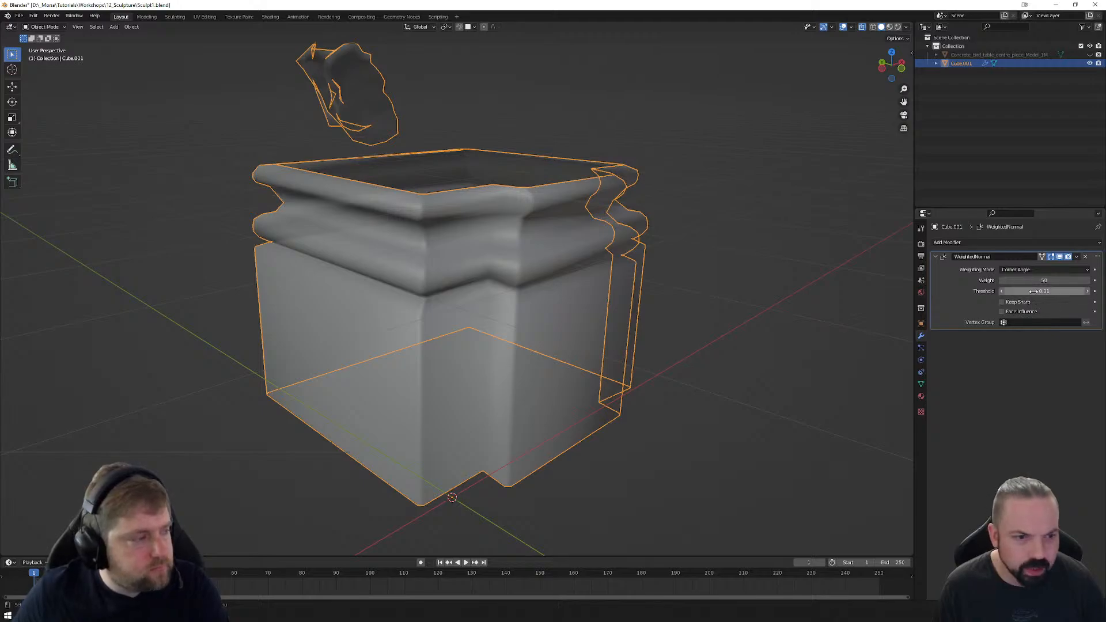
click(1002, 302)
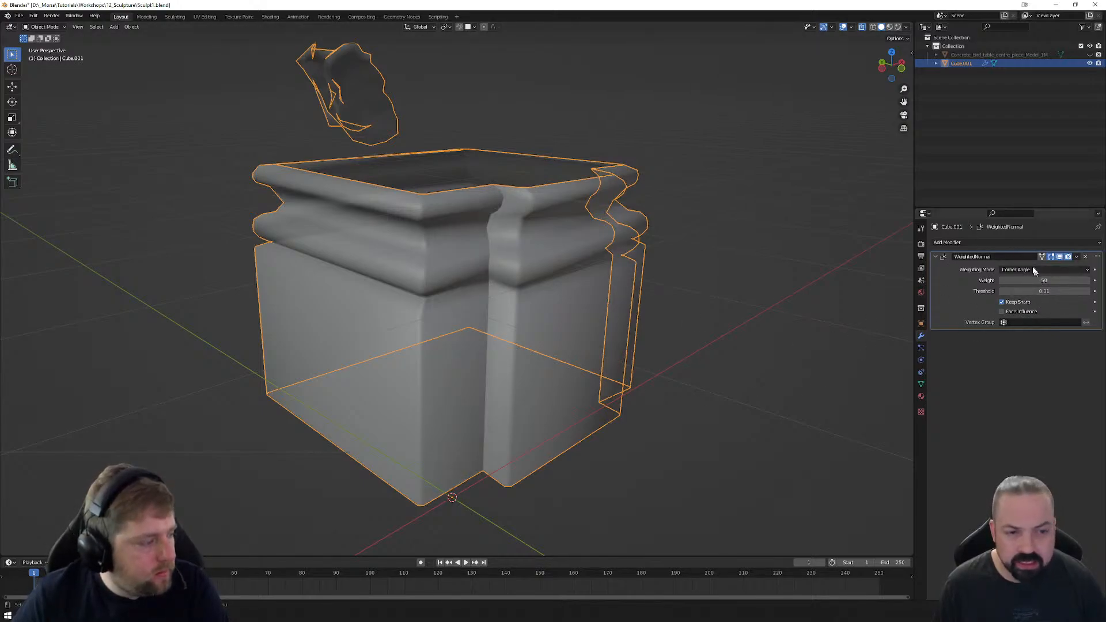
click(921, 384)
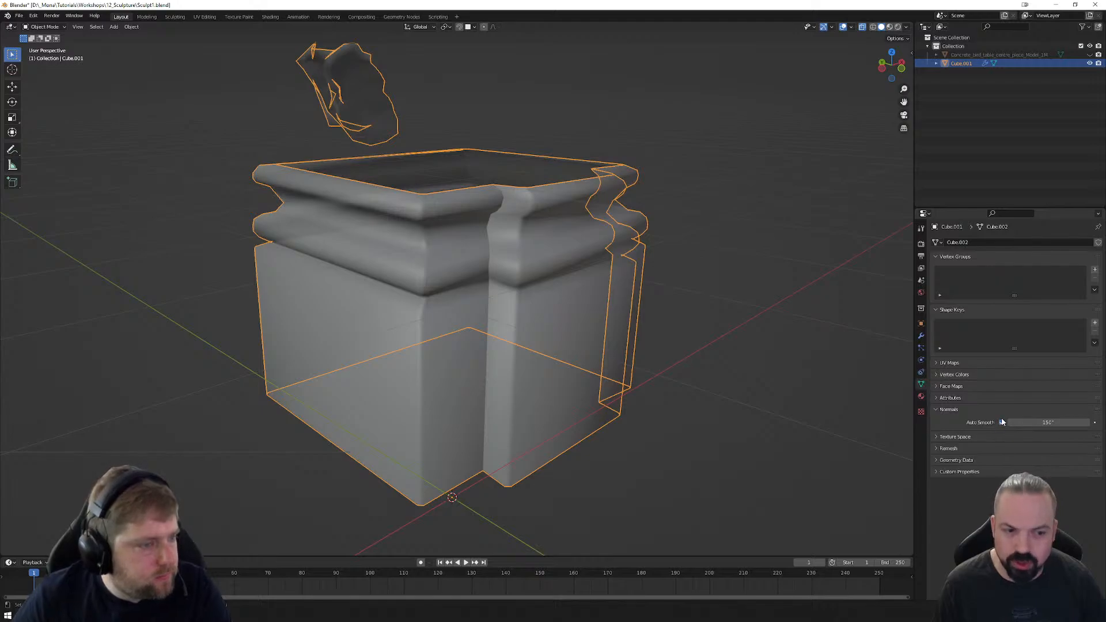
click(921, 336)
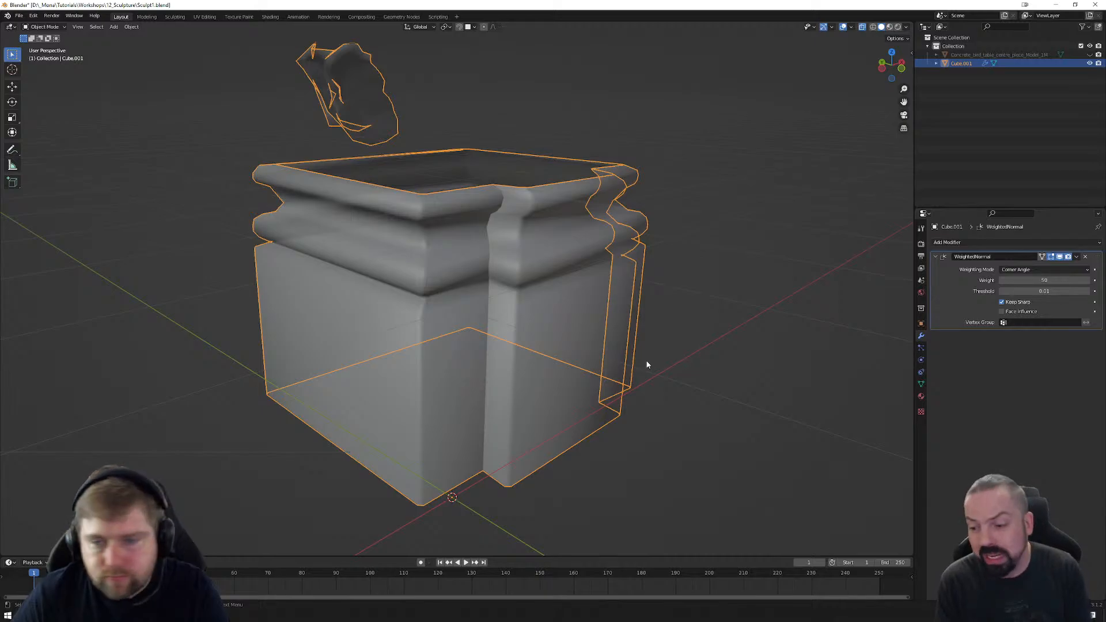
Step: Try to apply the Weighted Normal modifier on the centrepiece and check the mesh's Auto Smooth settings
click(1076, 257)
click(1089, 268)
click(921, 385)
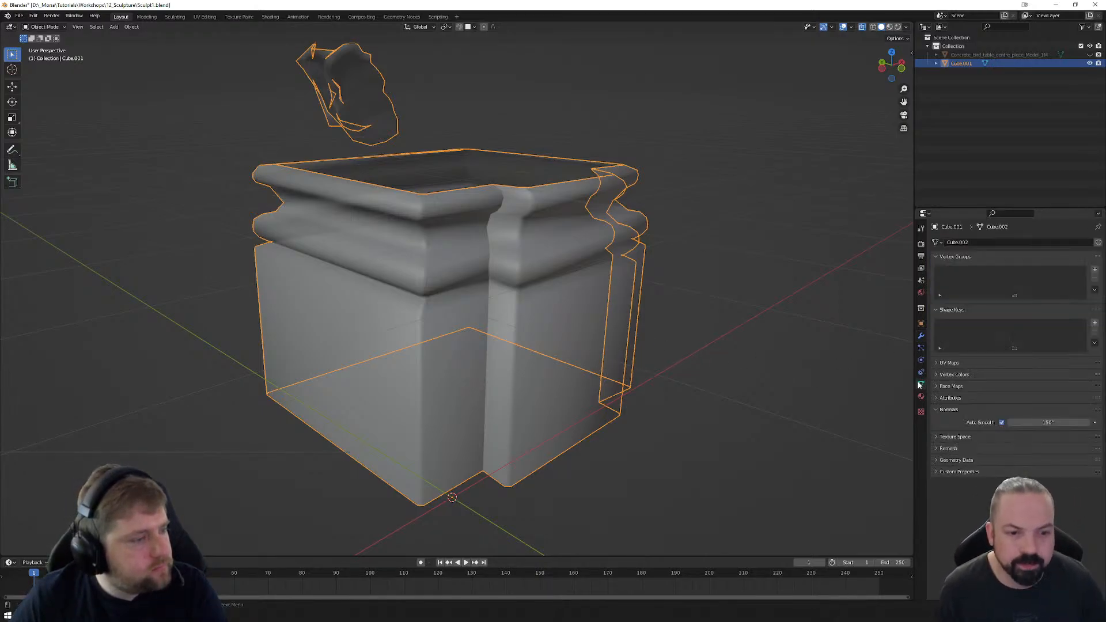
Step: Clear the sharp marking from the selected vertical edges of the recessed corner, deselect them, and inspect the smooth shading around the object
key(Tab)
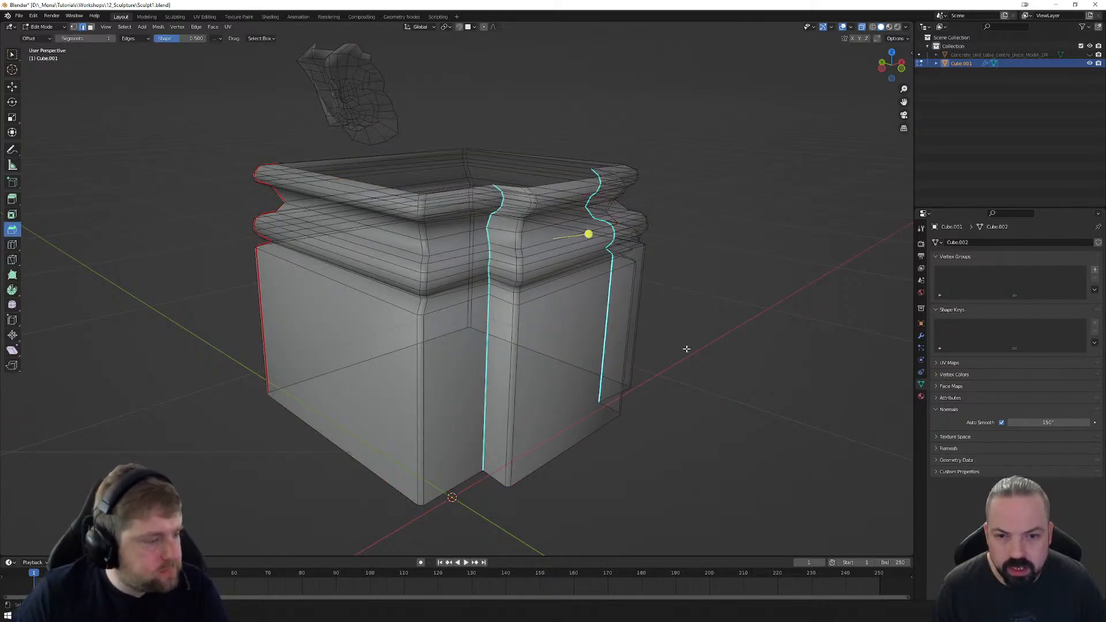
right_click(687, 348)
click(684, 358)
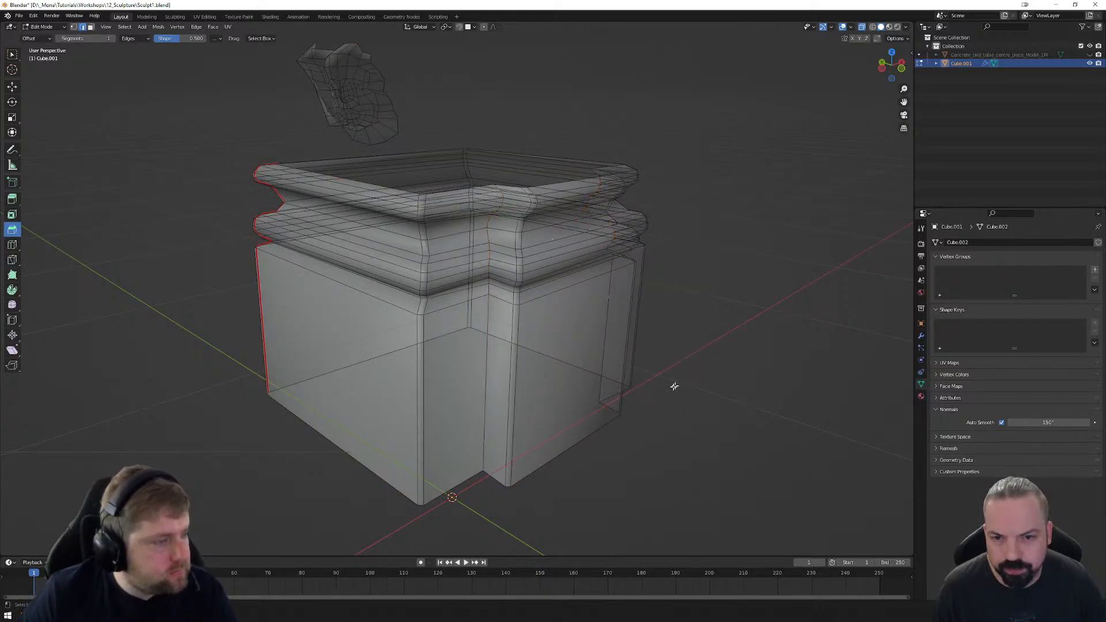
key(Tab)
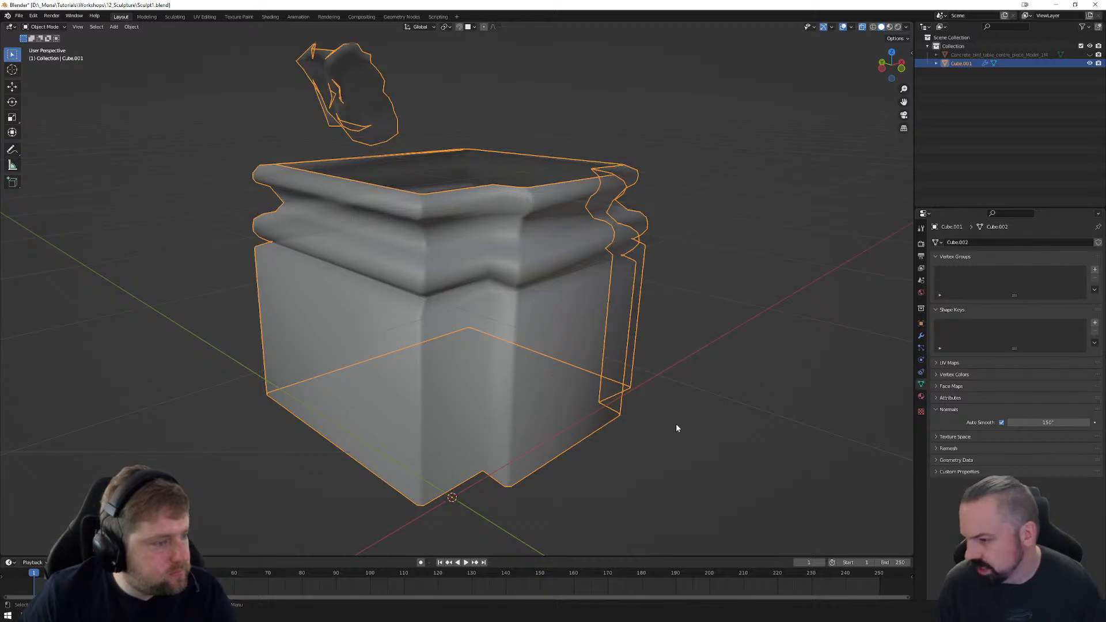
middle_drag(623, 432, 537, 379)
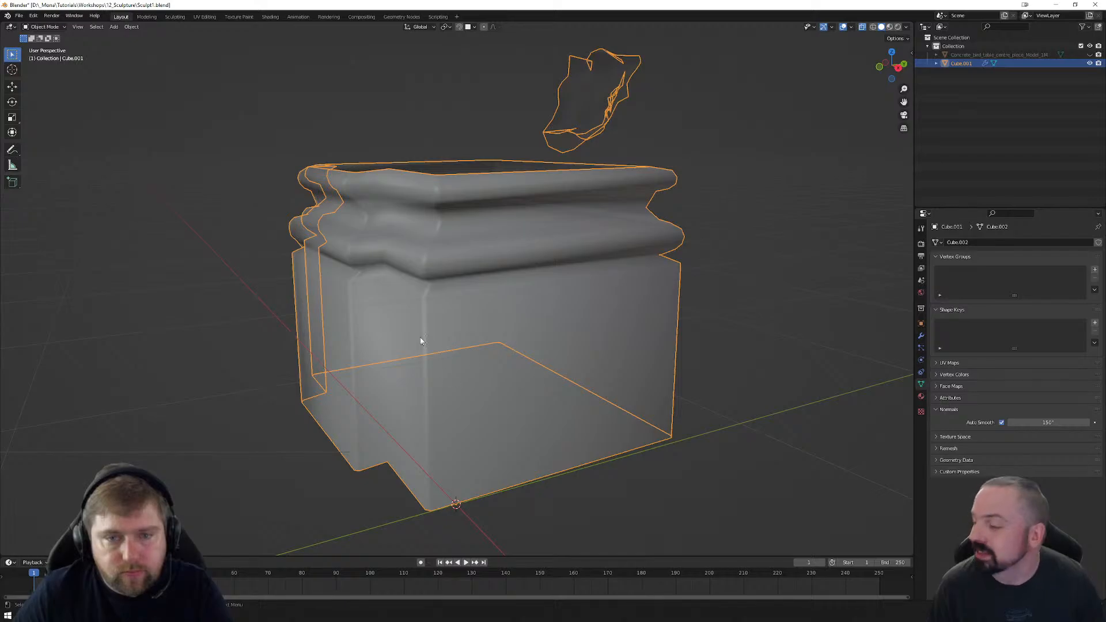
middle_drag(446, 348, 744, 343)
scroll(650, 355, down, 3)
middle_drag(649, 355, 600, 360)
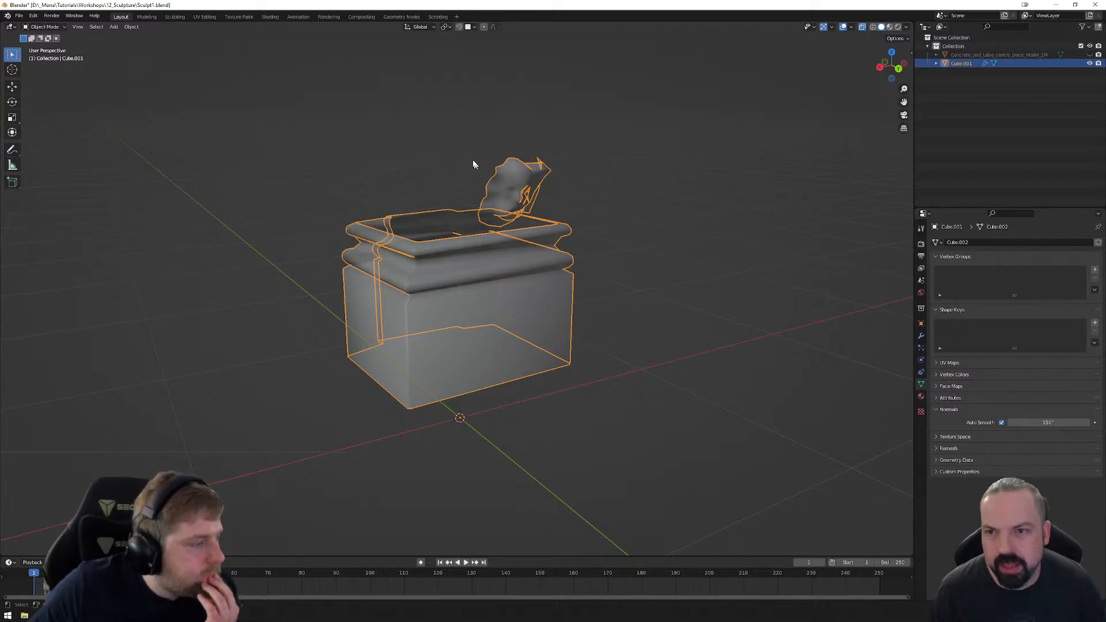
click(204, 17)
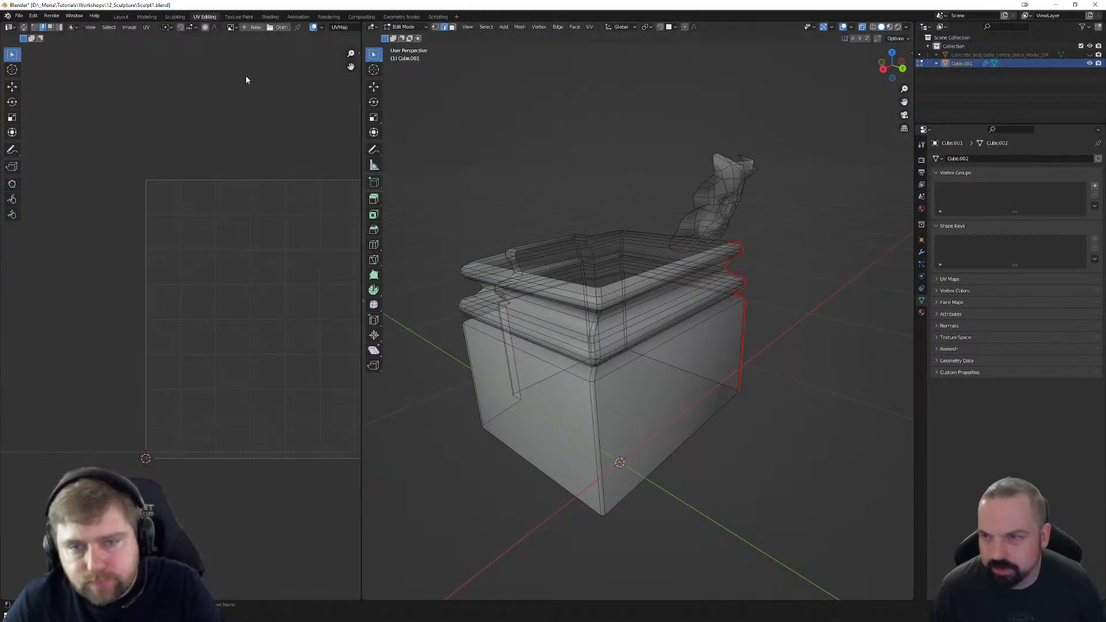
click(121, 17)
middle_drag(415, 297, 582, 393)
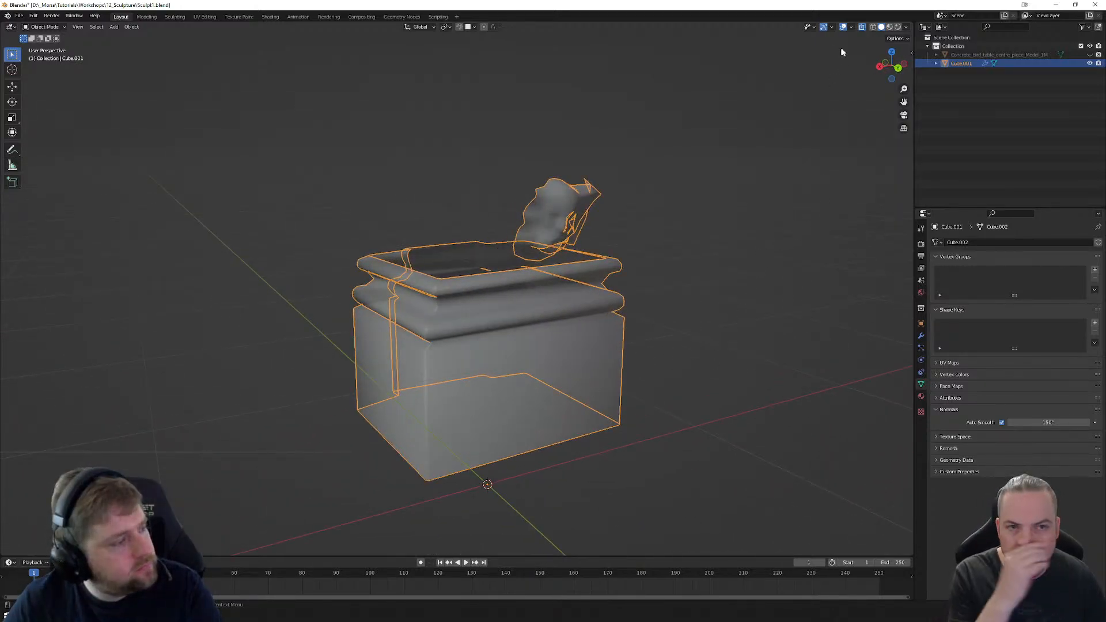
Step: Unhide the high-poly bird table scan, show it in the Shading workspace, and save the file
click(1090, 54)
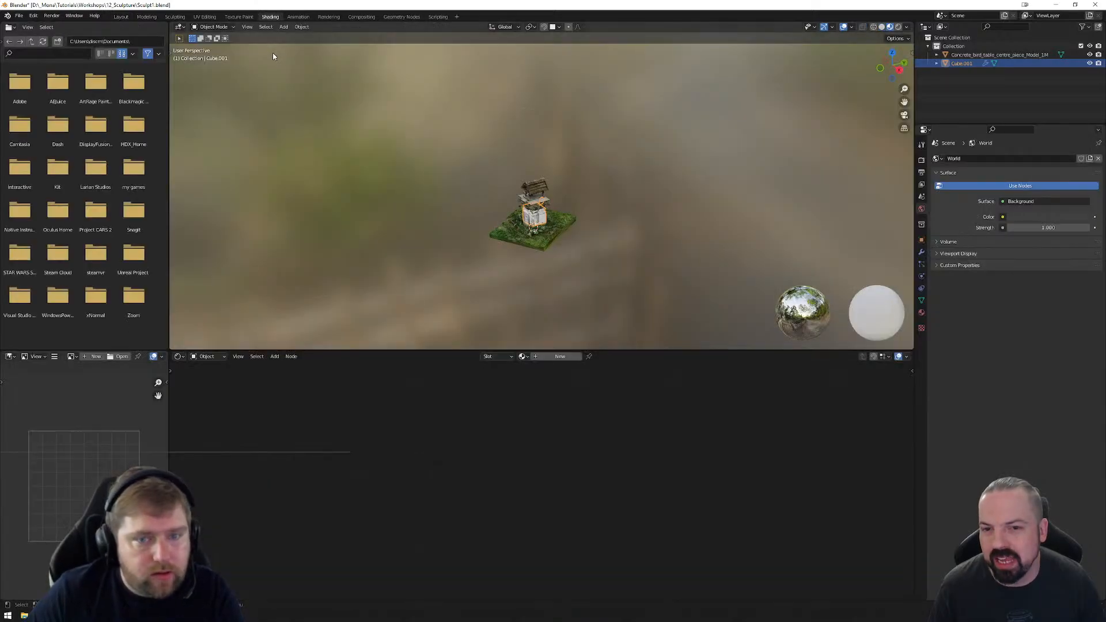
click(18, 15)
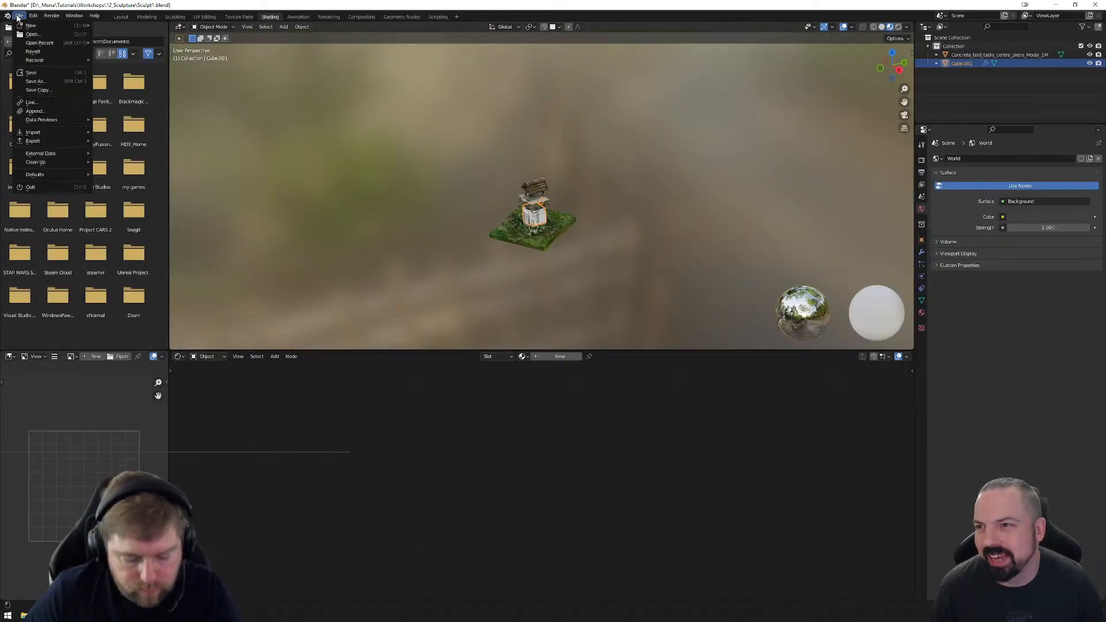
key(ctrl+s)
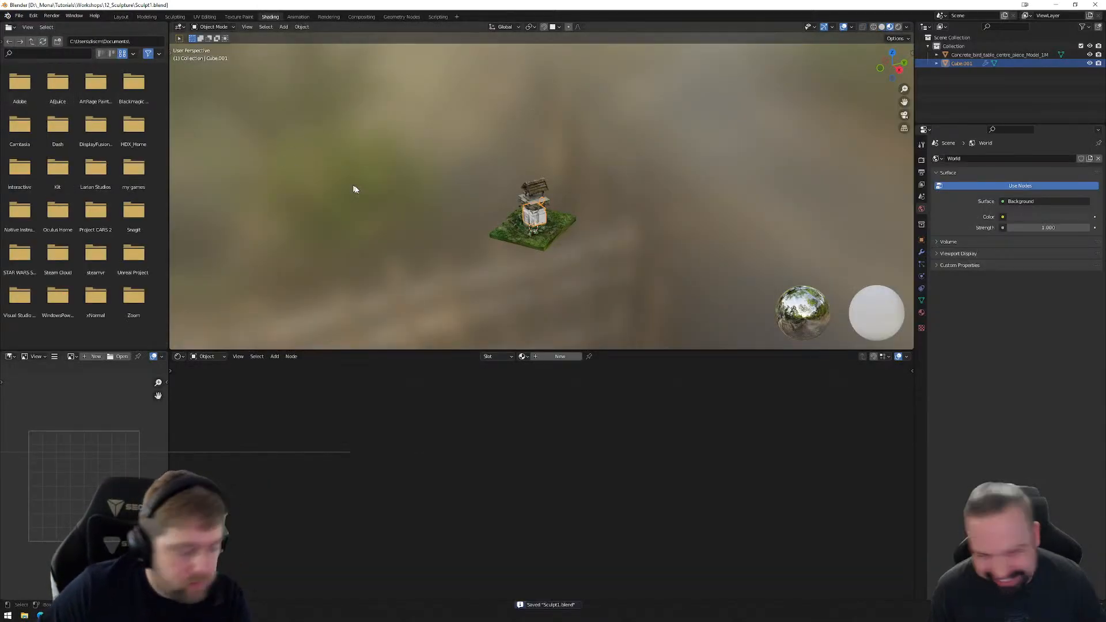
Step: Compare the low-poly centrepiece with the textured scan up close and open the centrepiece's material settings
scroll(571, 214, up, 10)
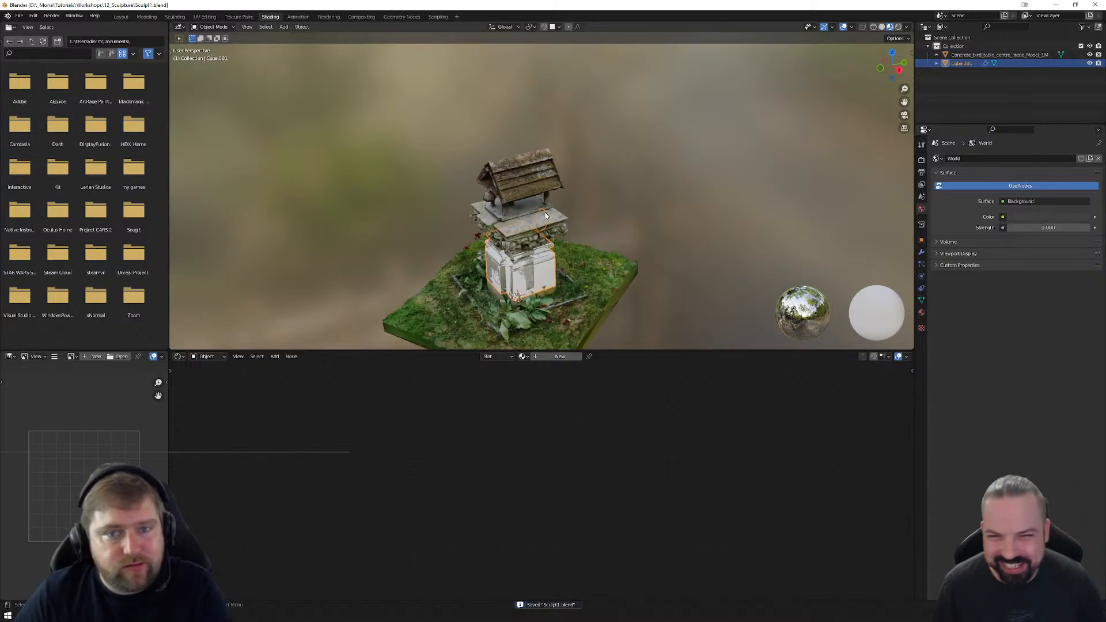
middle_drag(572, 211, 591, 214)
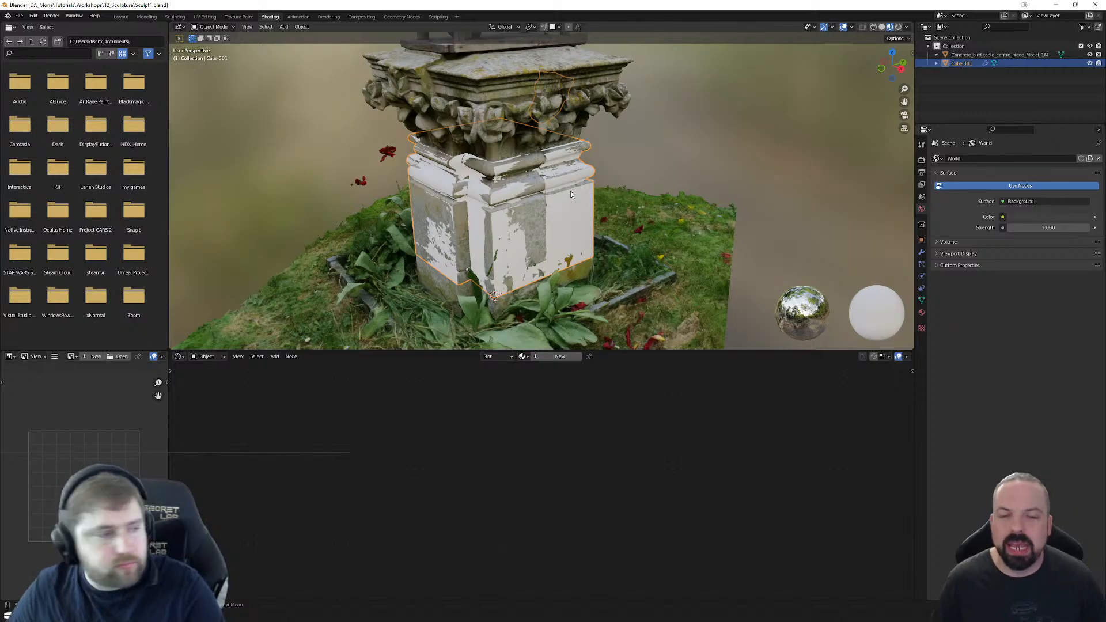
click(922, 313)
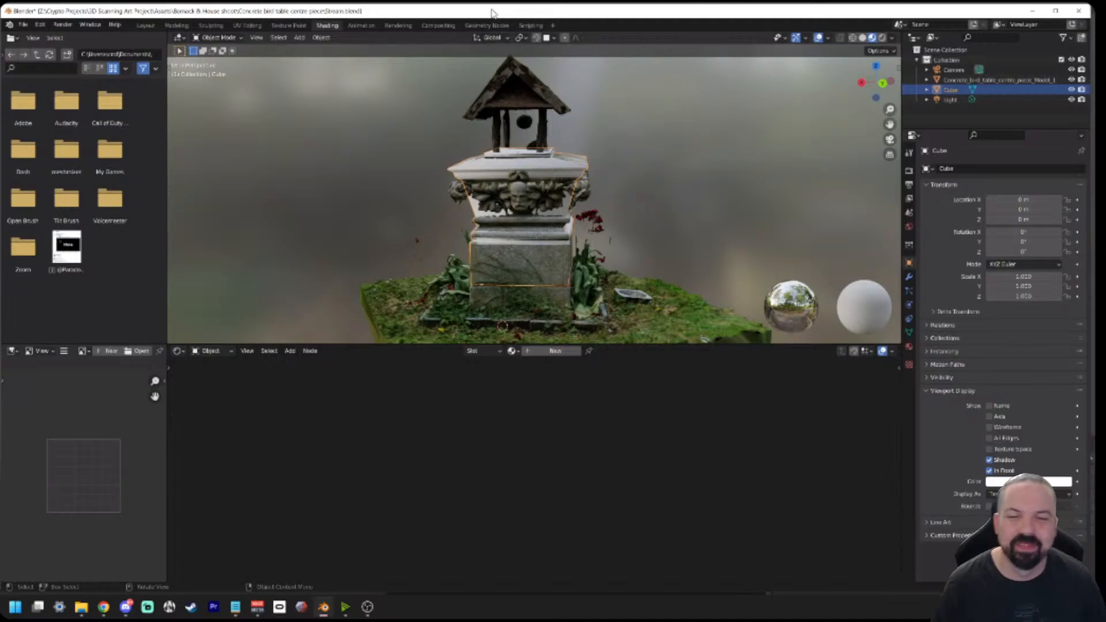
Step: Examine the Stream.blend scene's low-poly block against its bird table scan from several angles in an enlarged 3D viewport
mouse_move(491, 13)
mouse_down()
mouse_move(488, 3)
mouse_move(484, 19)
mouse_up()
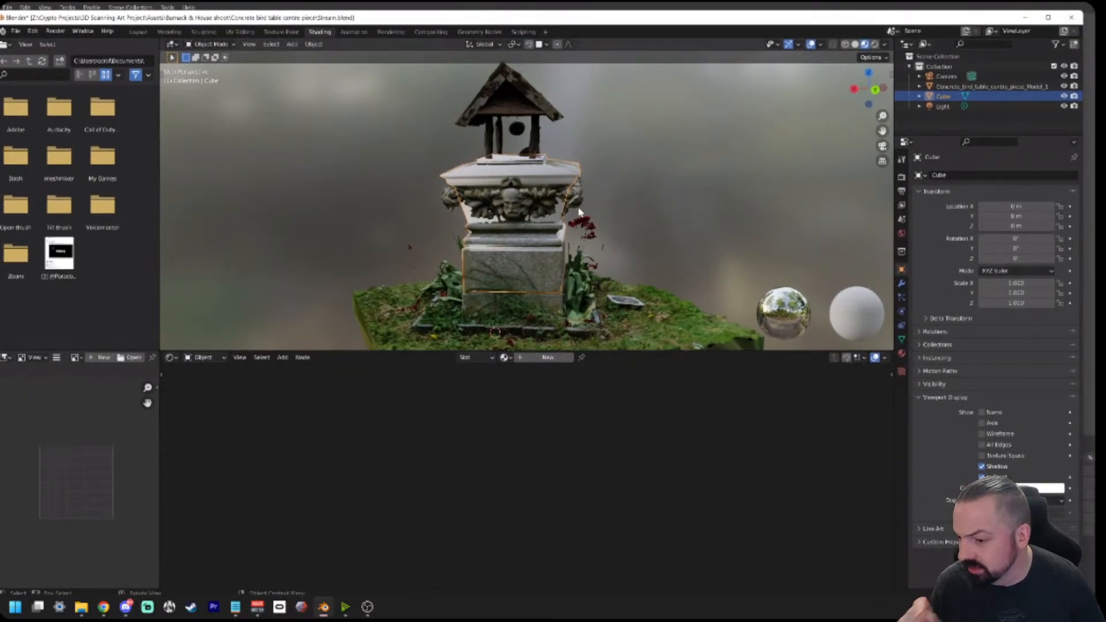
scroll(616, 208, up, 2)
mouse_move(617, 208)
middle_down()
mouse_move(563, 213)
mouse_move(686, 205)
mouse_move(519, 190)
mouse_move(650, 190)
mouse_move(625, 198)
mouse_move(625, 209)
middle_up()
scroll(628, 197, down, 3)
scroll(649, 196, down, 2)
scroll(626, 210, up, 1)
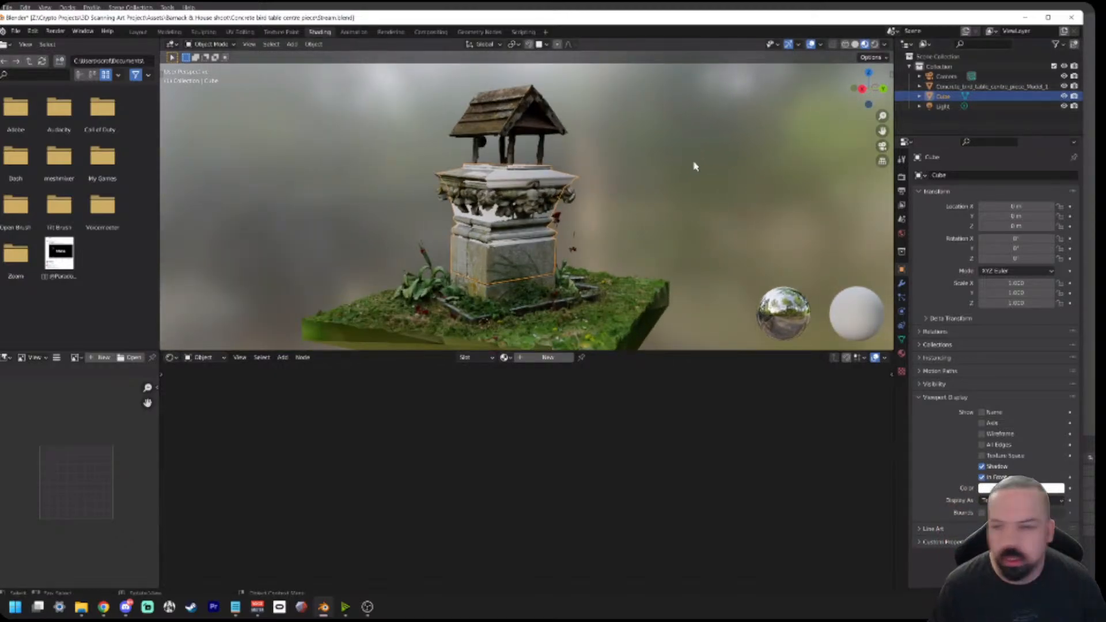
middle_drag(694, 163, 644, 176)
scroll(644, 176, up, 3)
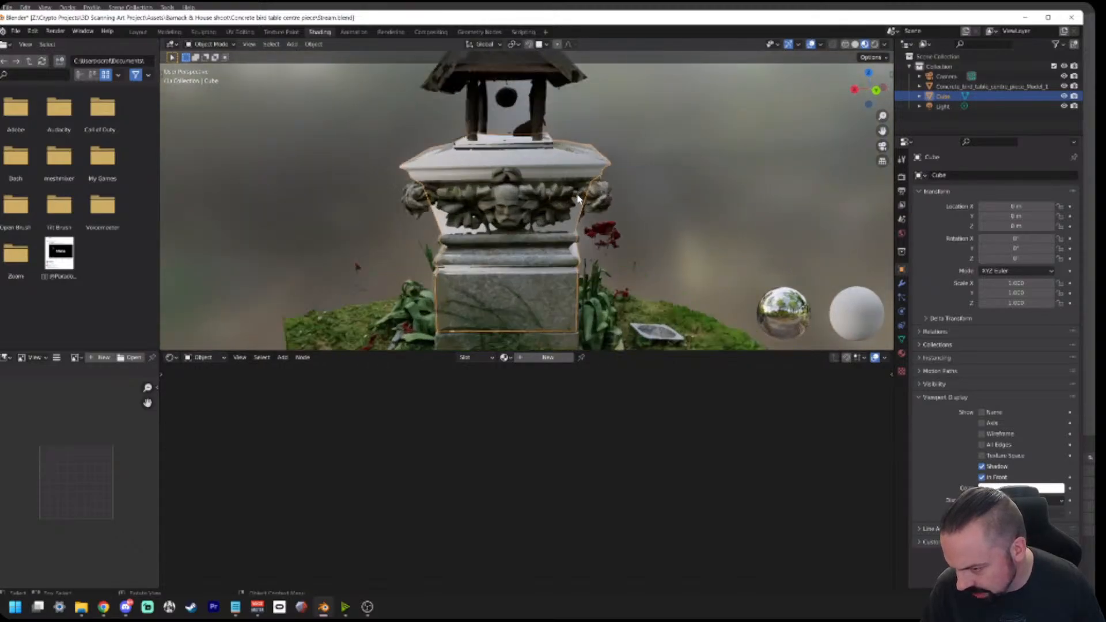
right_click(580, 193)
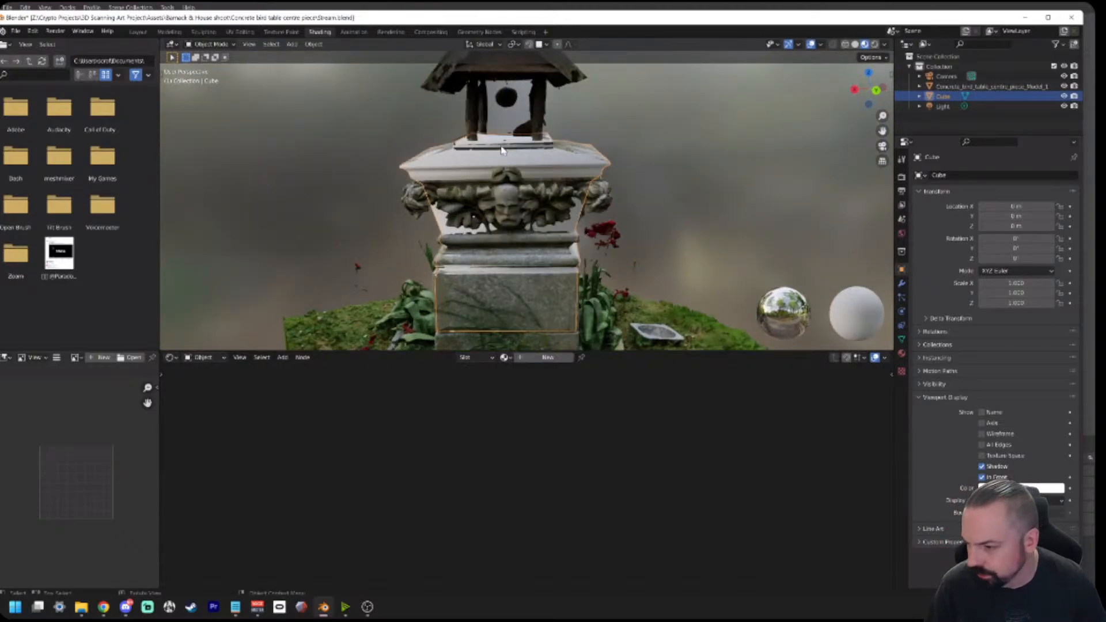
middle_drag(523, 171, 568, 181)
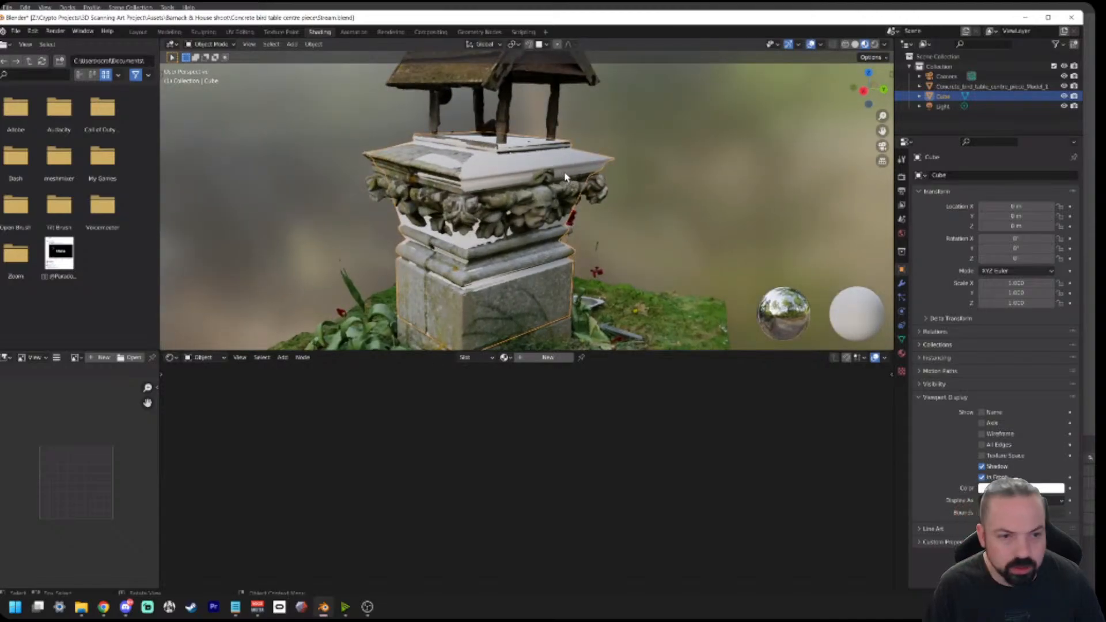
drag(621, 353, 631, 445)
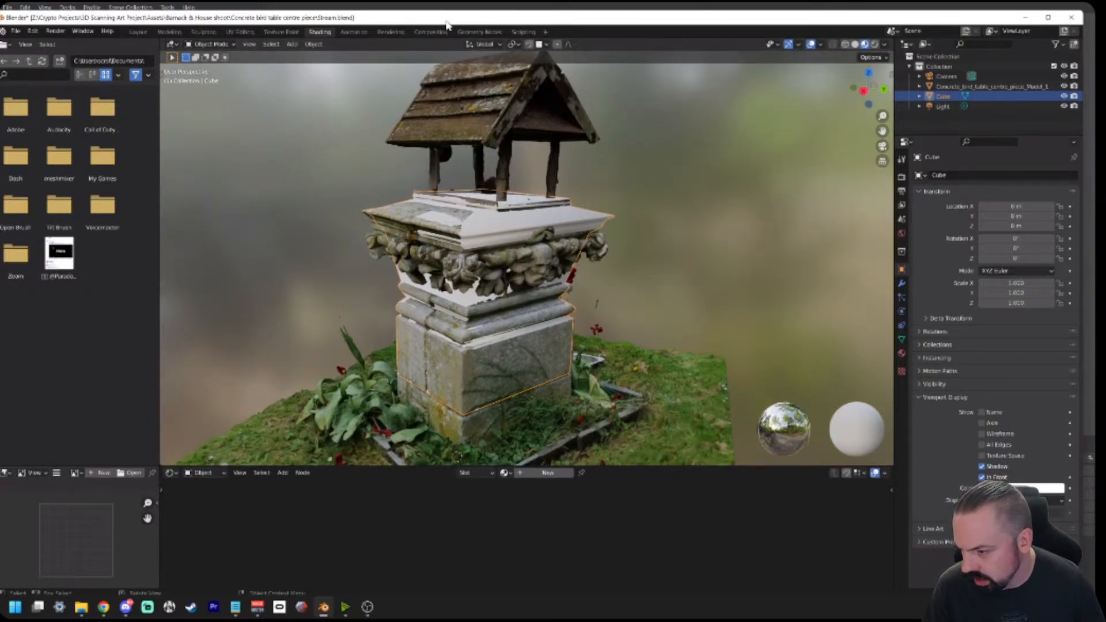
drag(446, 21, 456, 14)
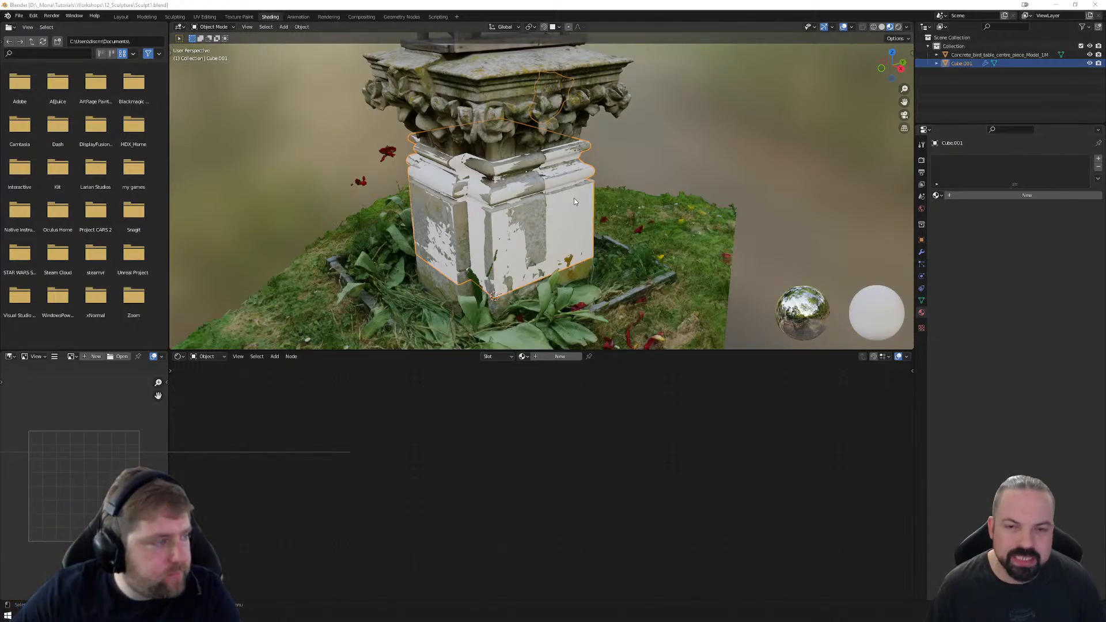
Step: Create a new material on the low-poly centrepiece in Sculpt1.blend and name it Baker
click(1008, 195)
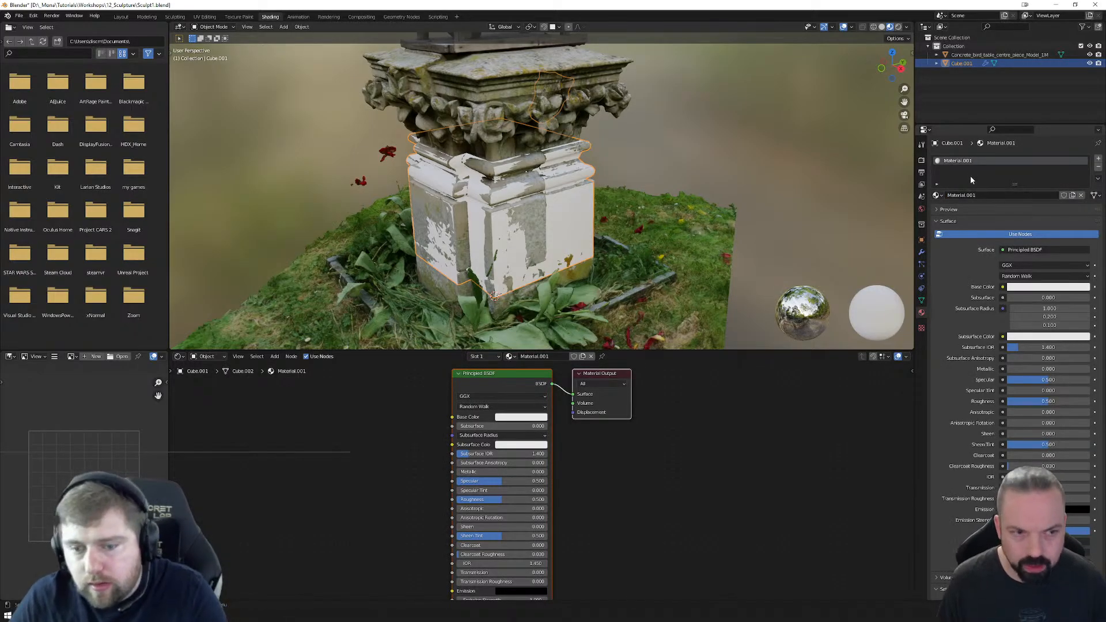
double_click(974, 196)
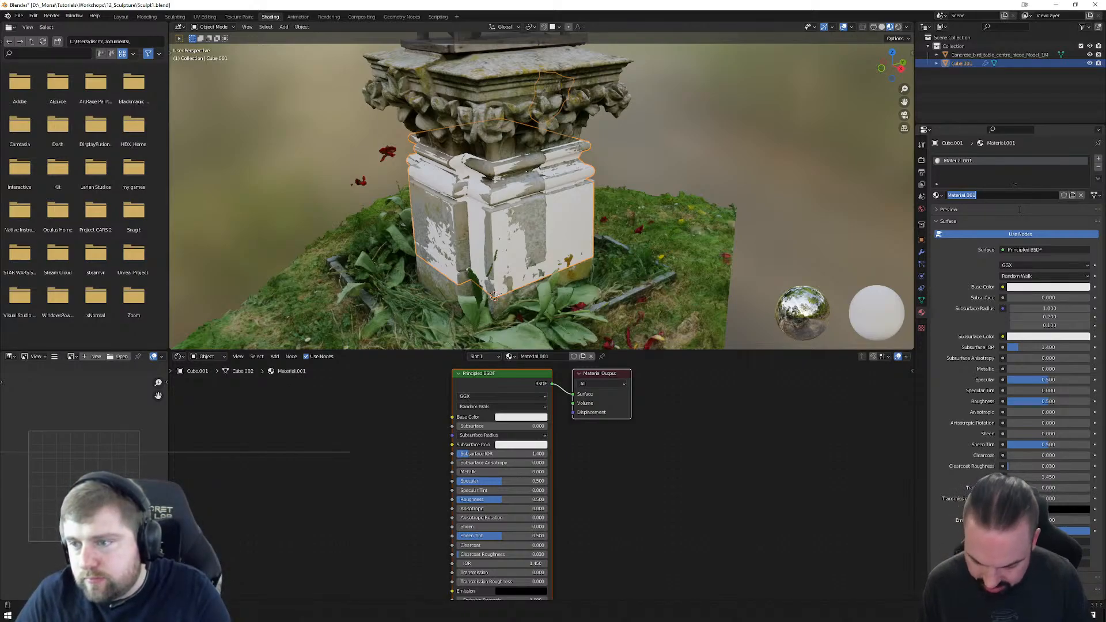
text(Baker)
key(Return)
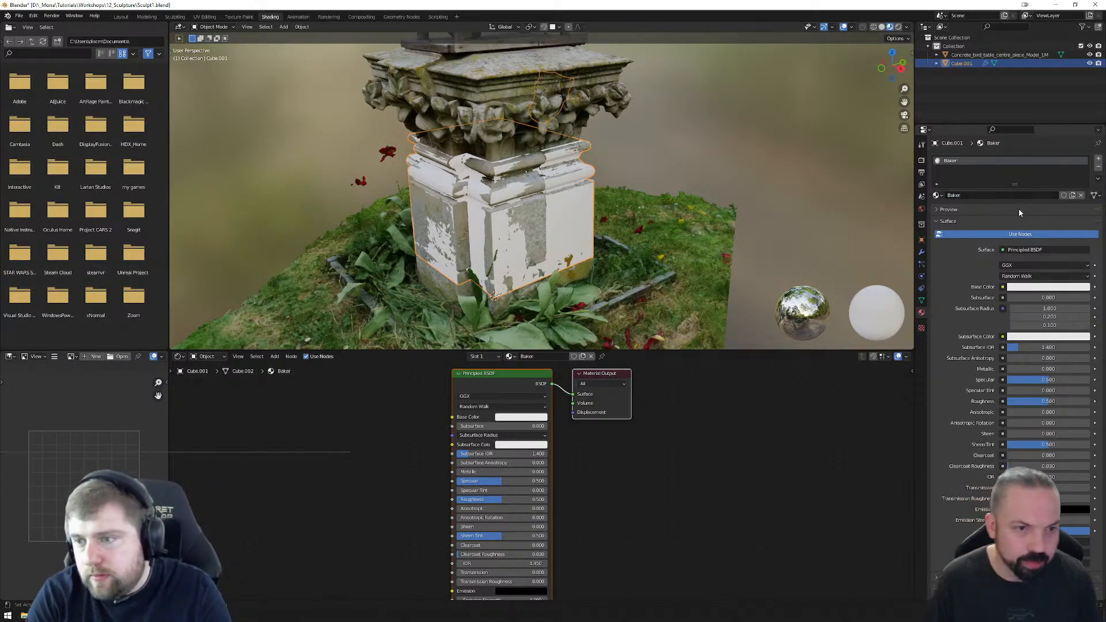
Step: Add an Image Texture node to the Baker material, placed before the Principled BSDF node
middle_drag(577, 435, 722, 449)
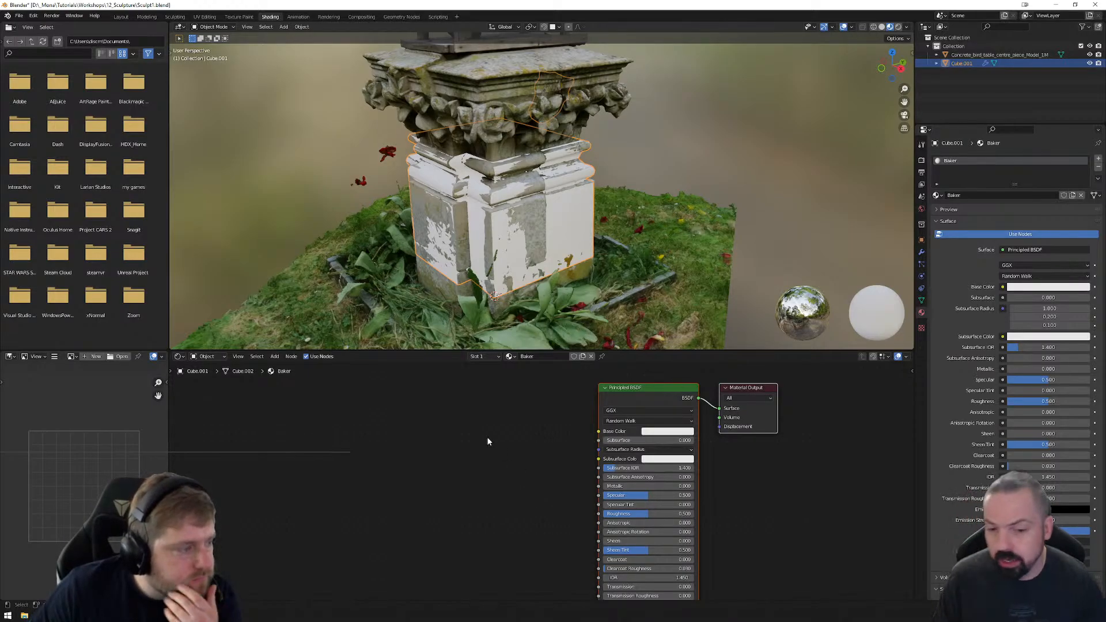
click(275, 357)
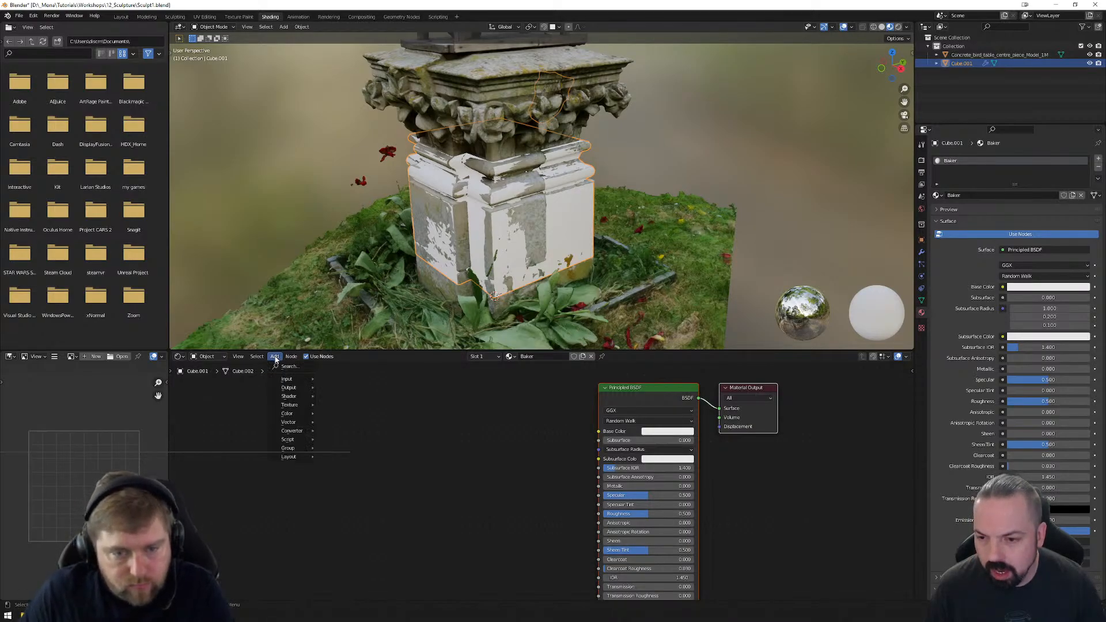
mouse_move(304, 406)
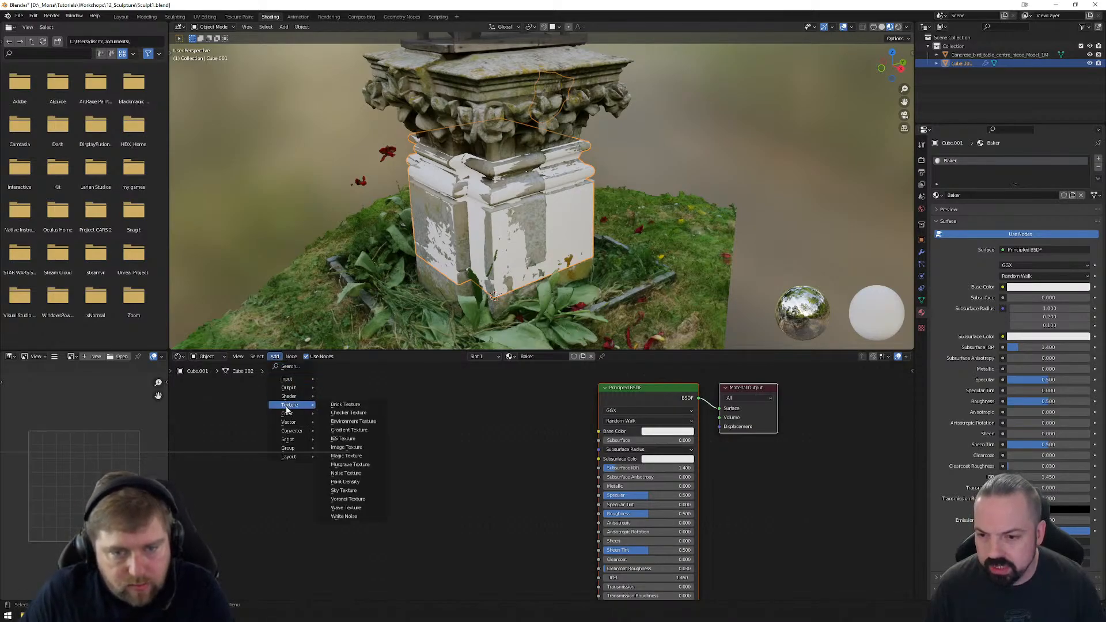
click(353, 449)
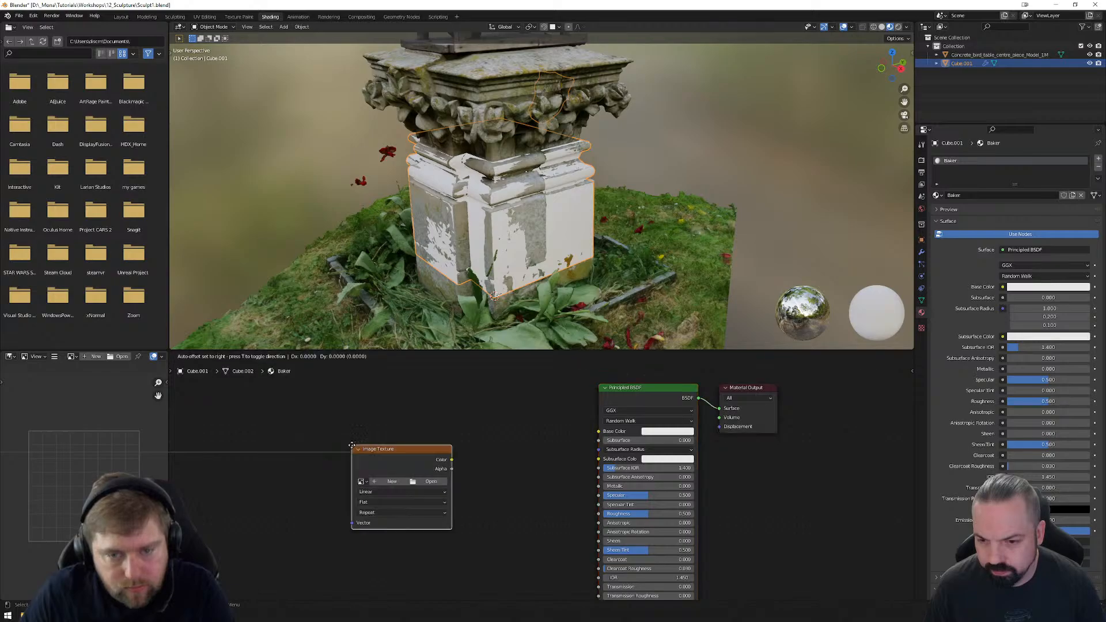
click(414, 404)
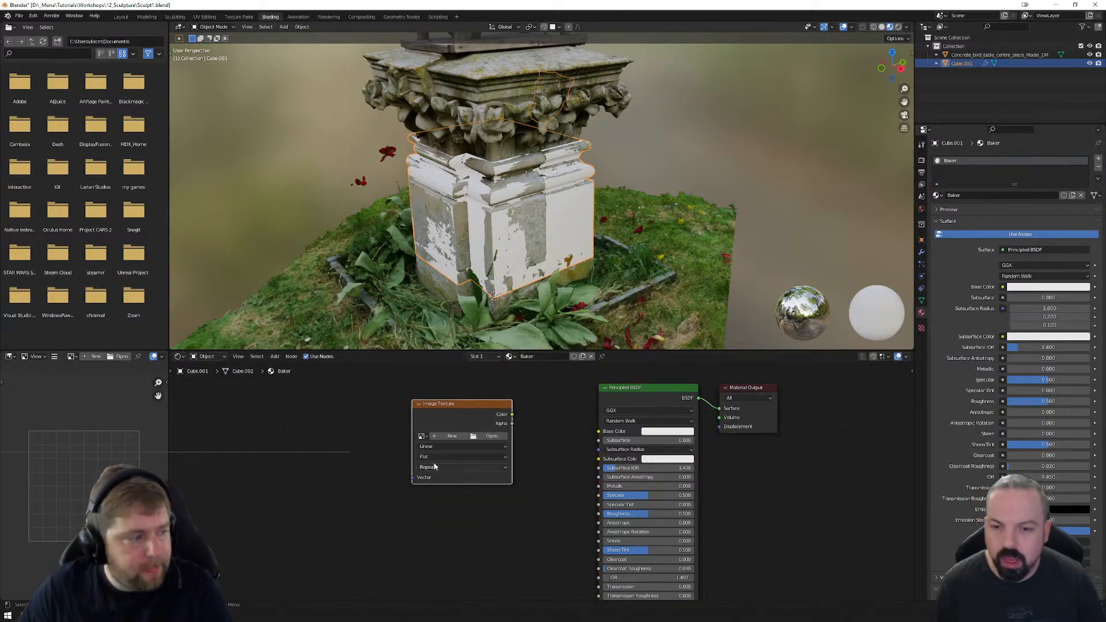
Step: Create a new 2048 × 2048 px image named Baked in the Image Texture node and move the node closer to the Principled BSDF
click(452, 437)
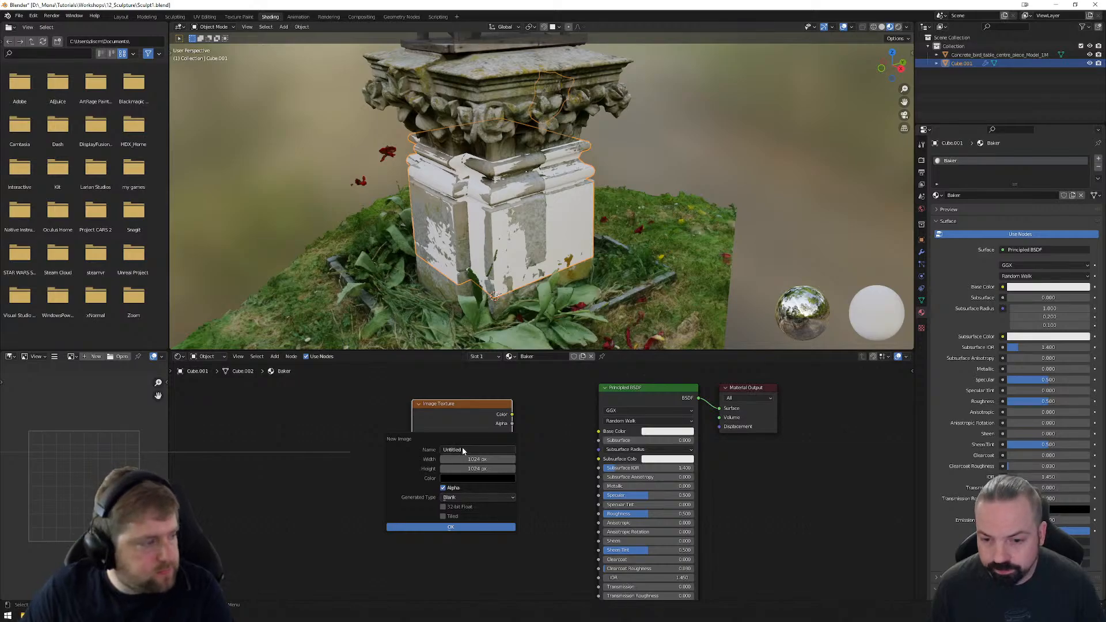
click(463, 450)
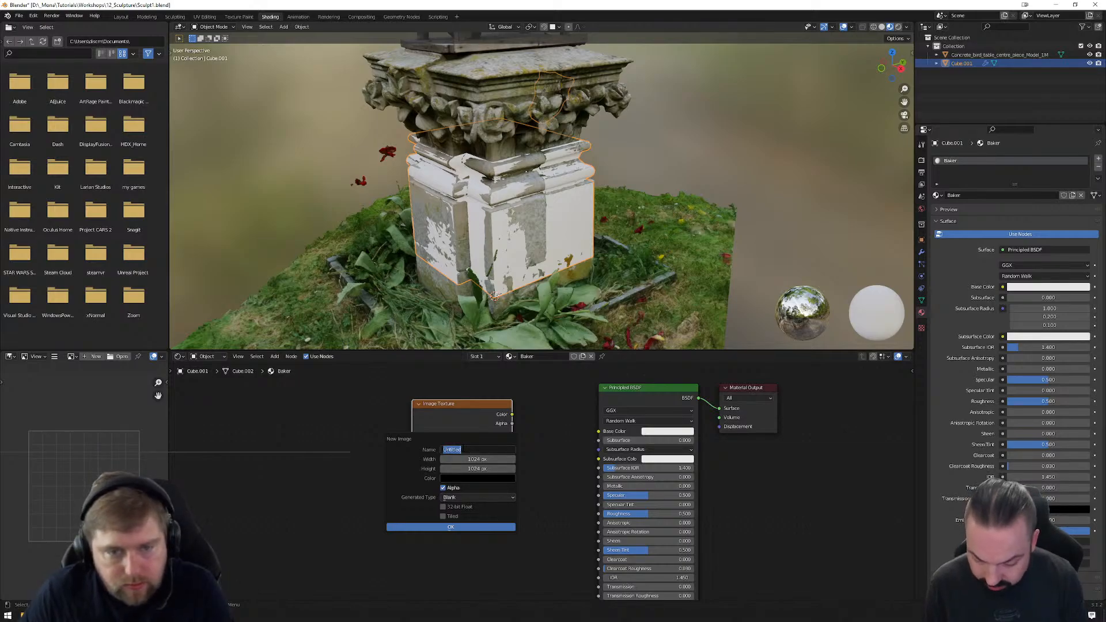
text(Bak)
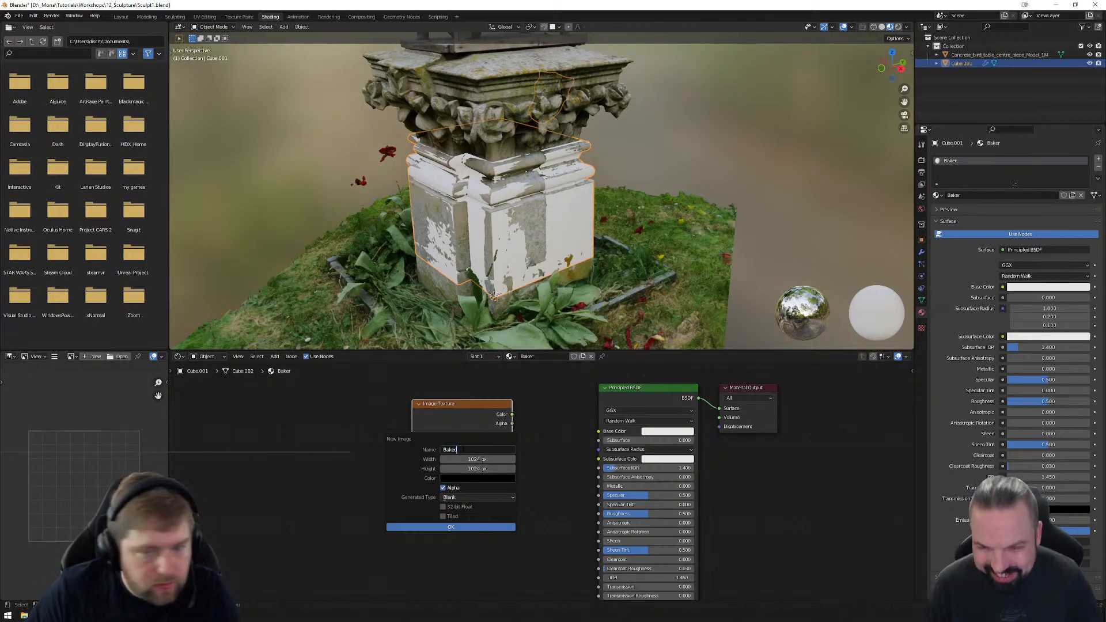
click(478, 461)
click(478, 461)
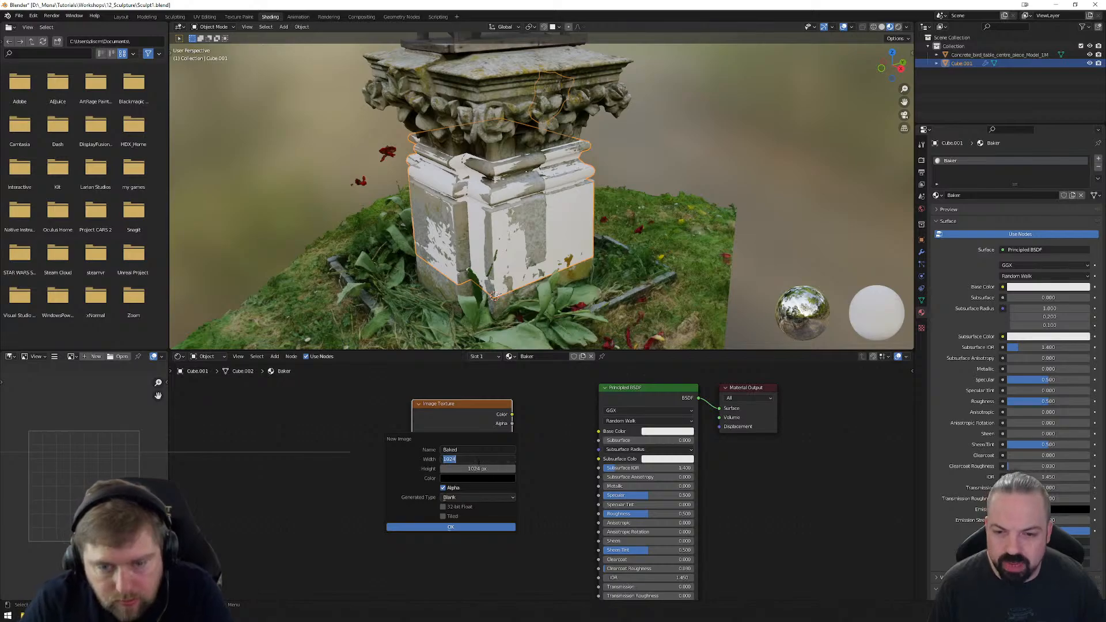
text(2048)
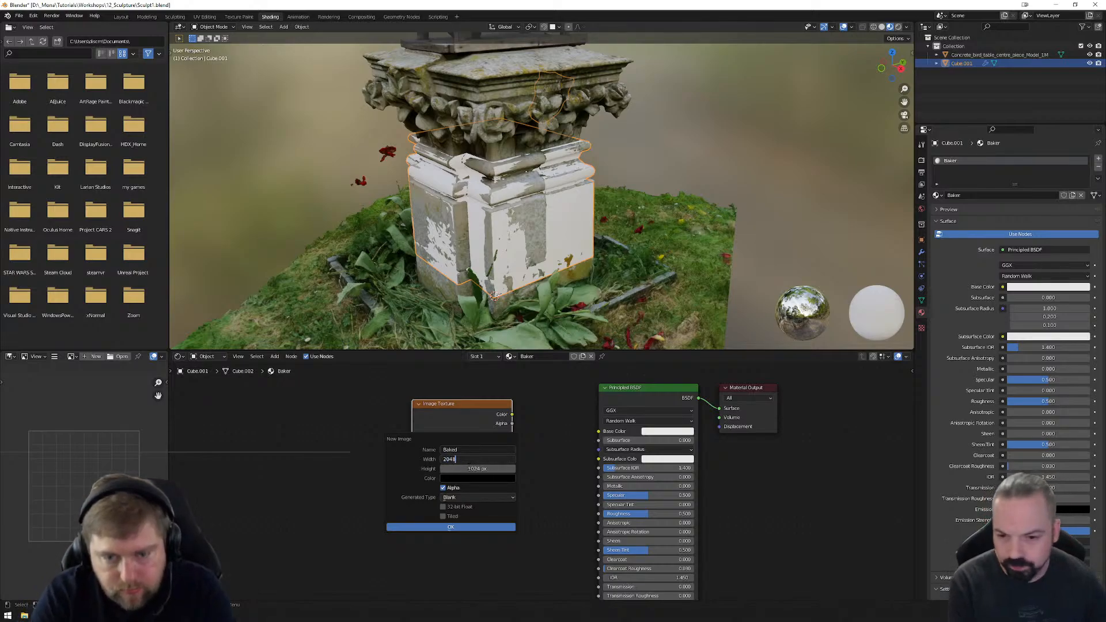
key(Tab)
text(20)
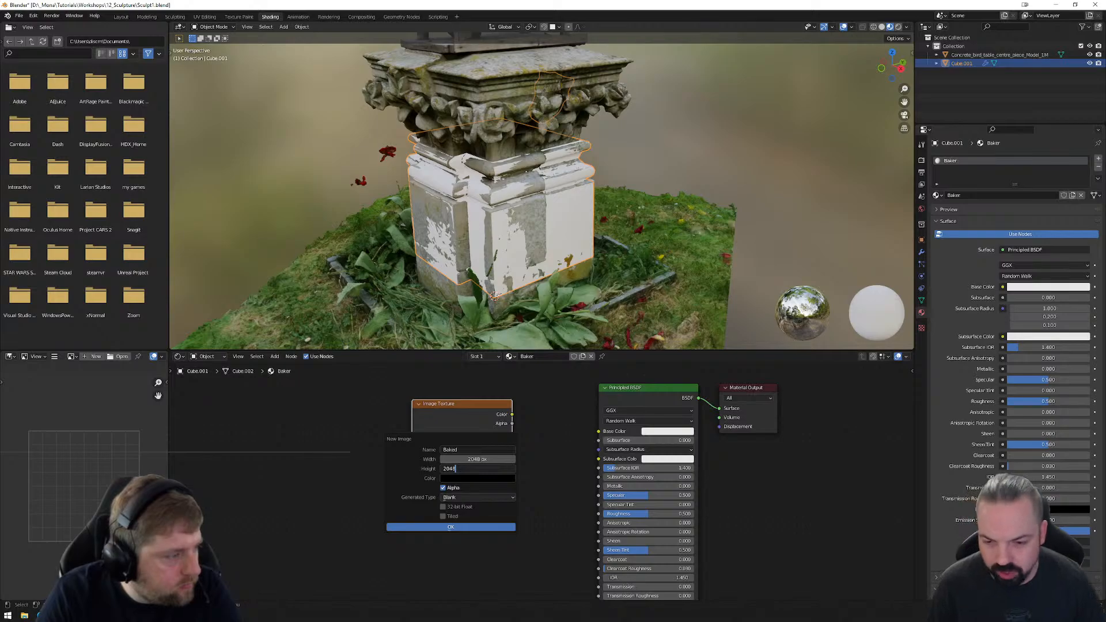
key(Return)
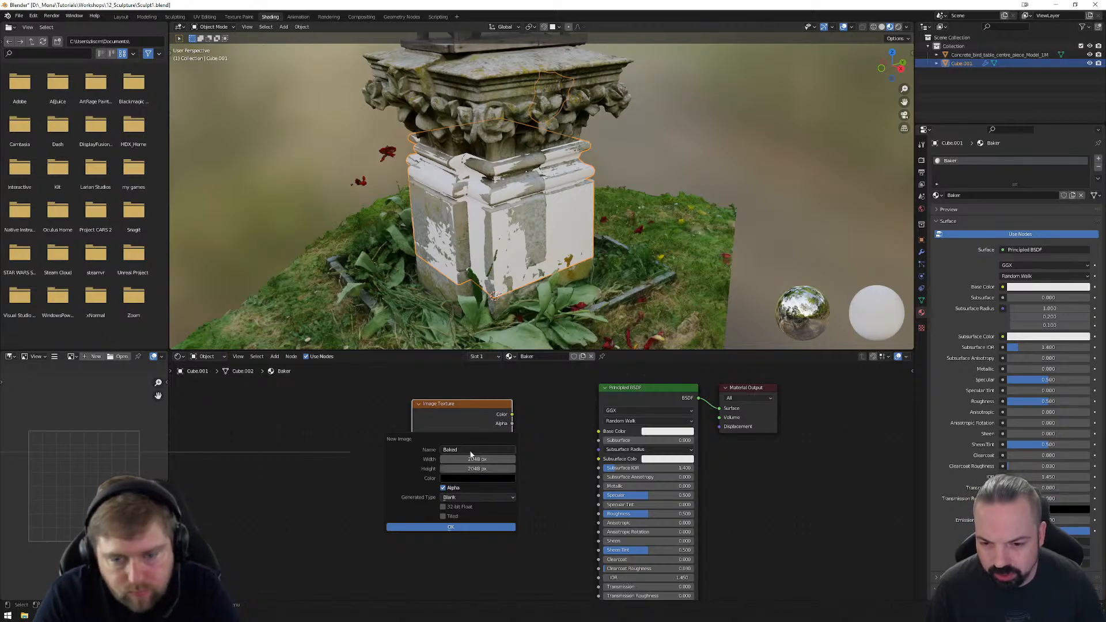
click(460, 528)
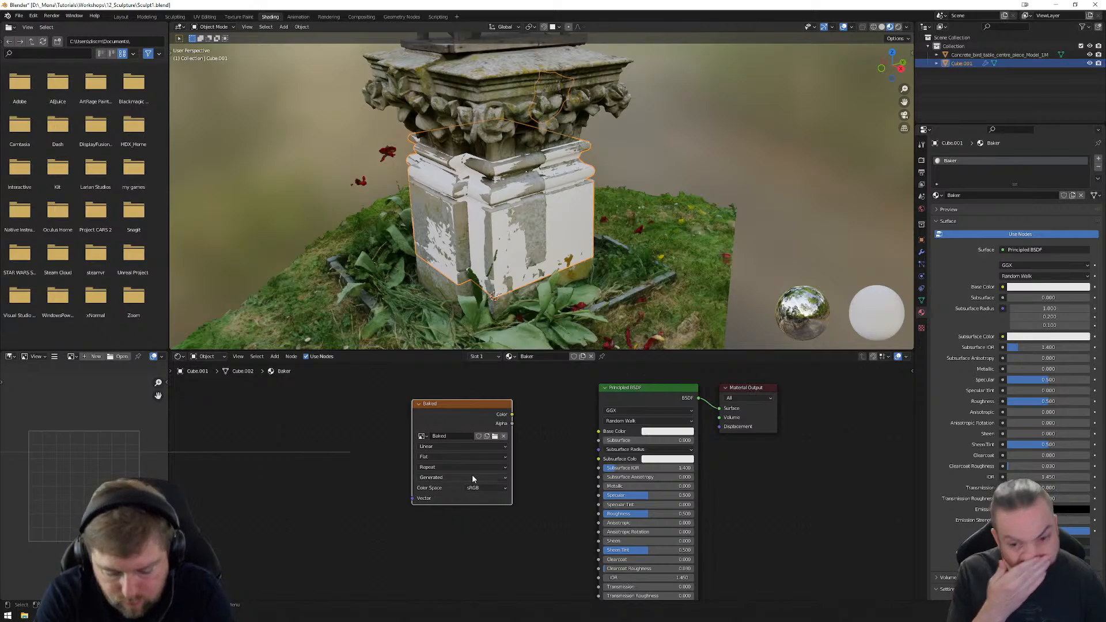
drag(468, 404, 488, 406)
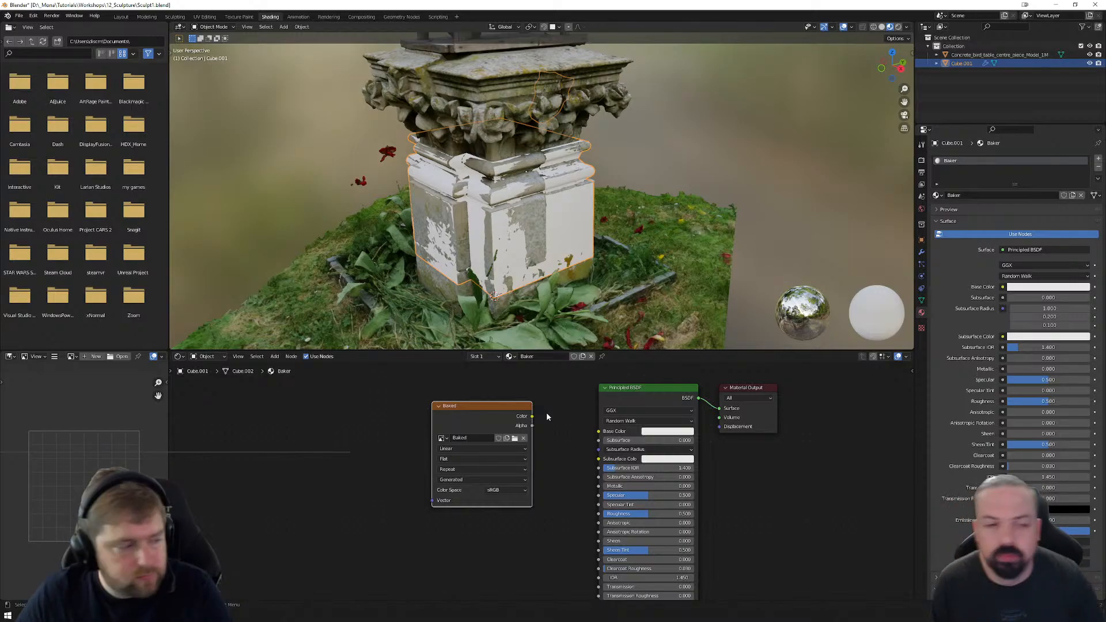
Step: Set the render engine to Cycles with GPU Compute as its device, and save the Sculpt1.blend file
click(923, 162)
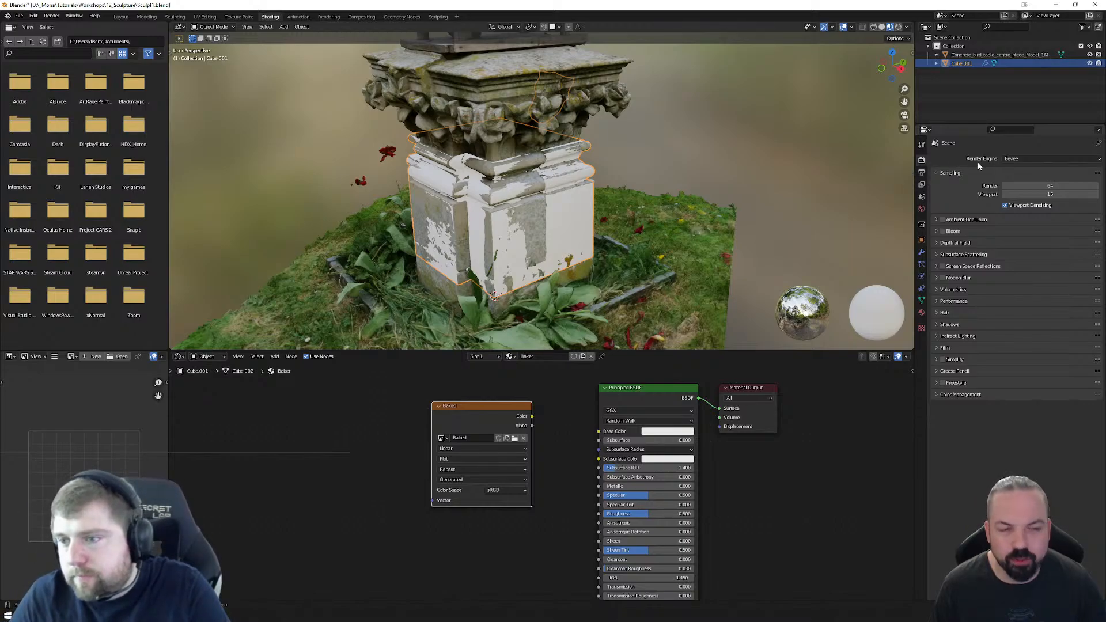
click(1016, 160)
click(1016, 191)
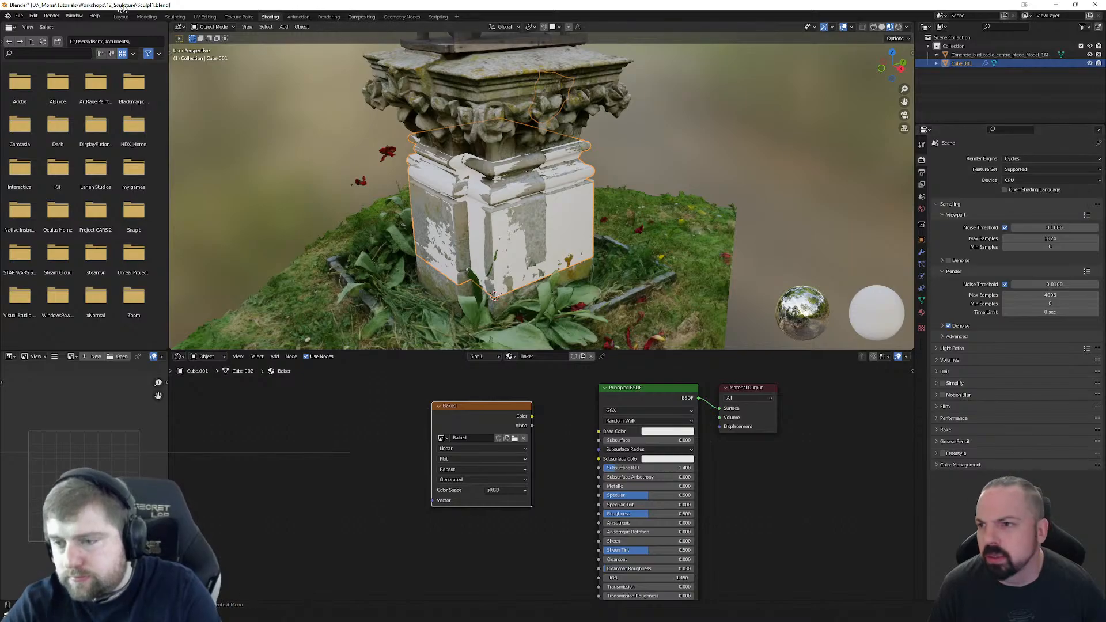
click(19, 15)
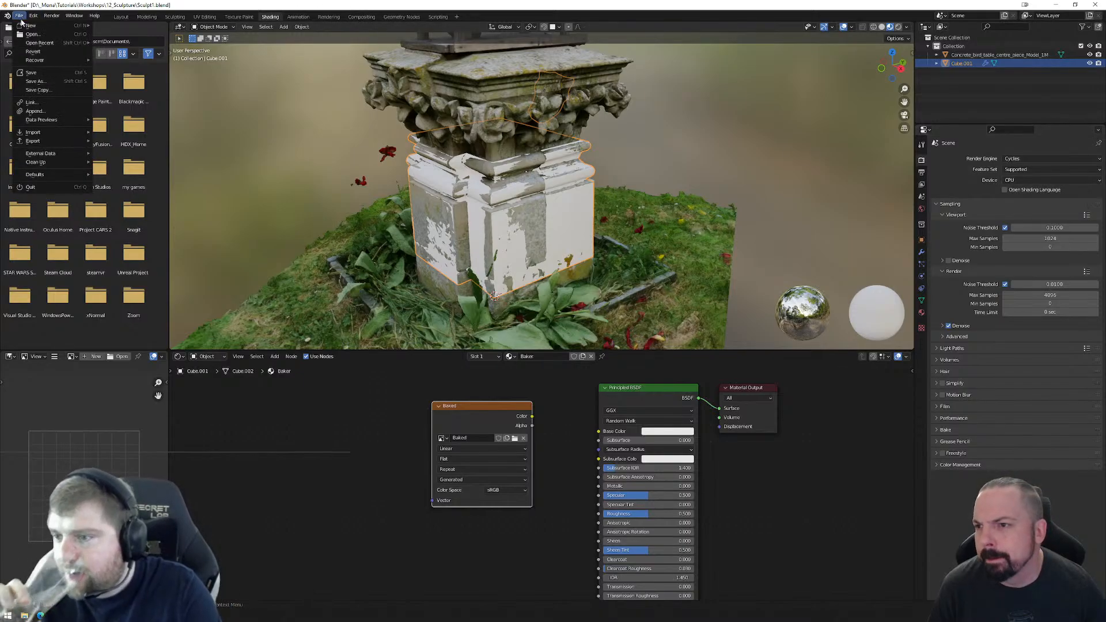
click(33, 72)
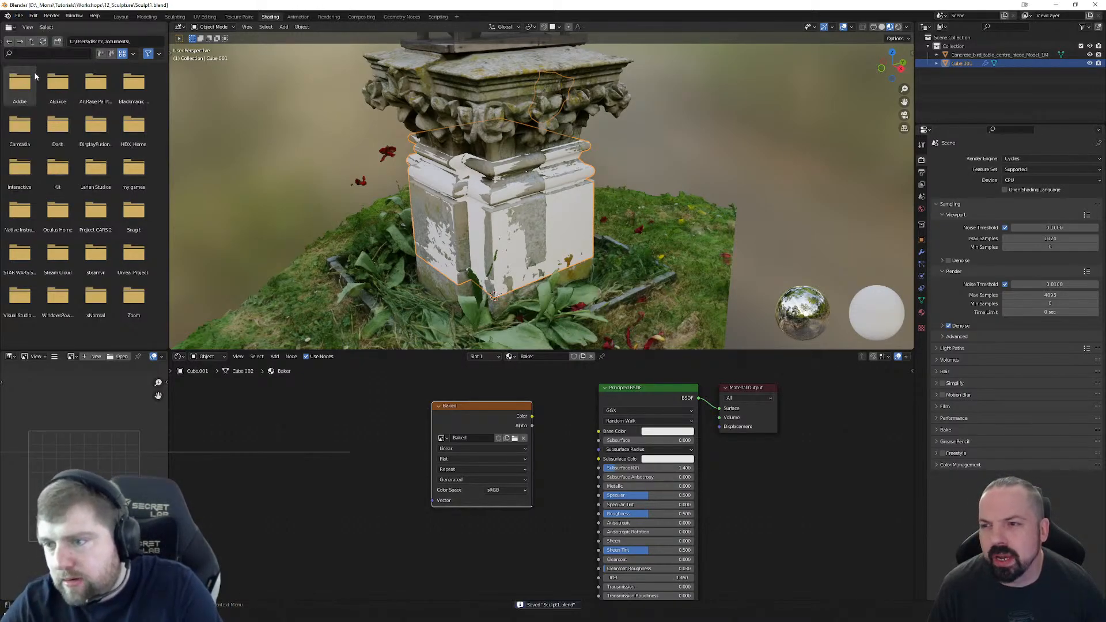
click(1024, 182)
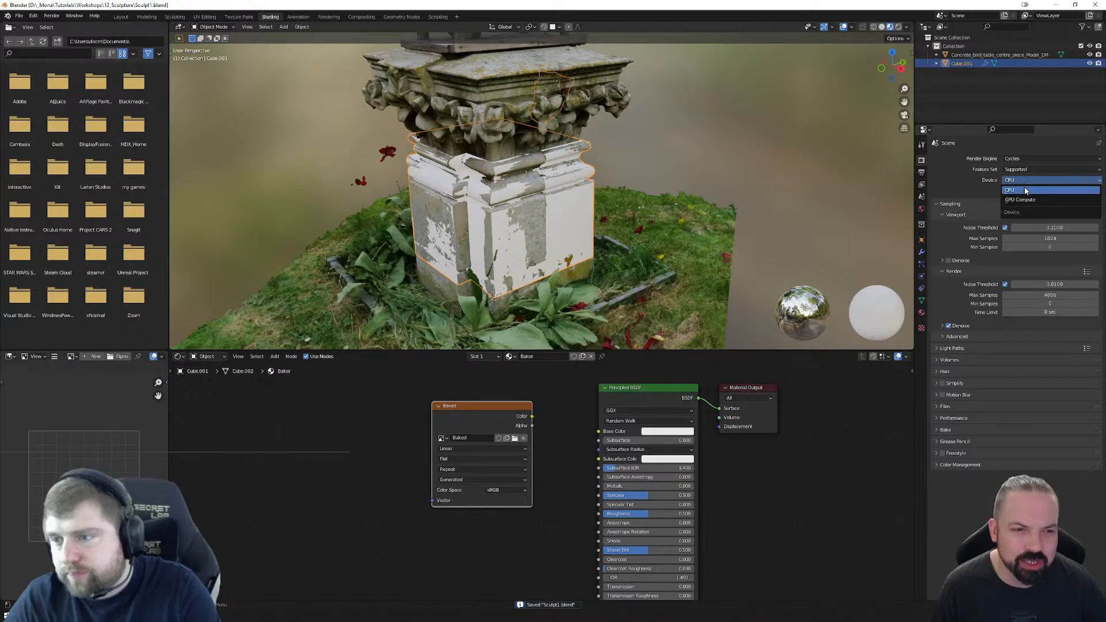
click(1025, 196)
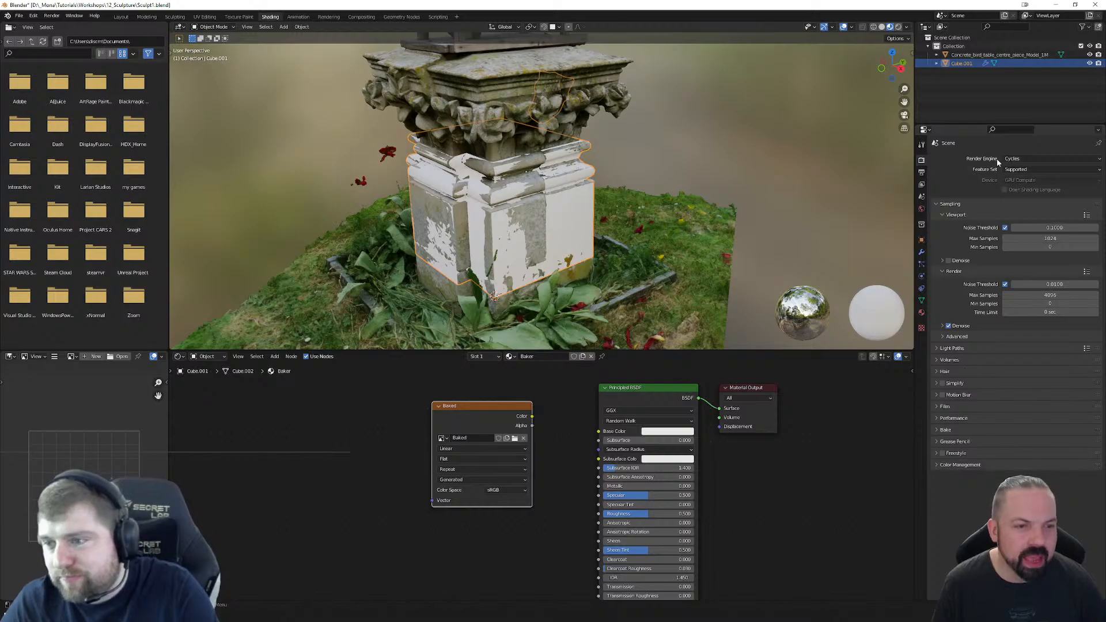
Step: Set the bake type to Normal and enable baking from Selected to Active
click(936, 430)
scroll(971, 437, down, 2)
scroll(971, 437, down, 2)
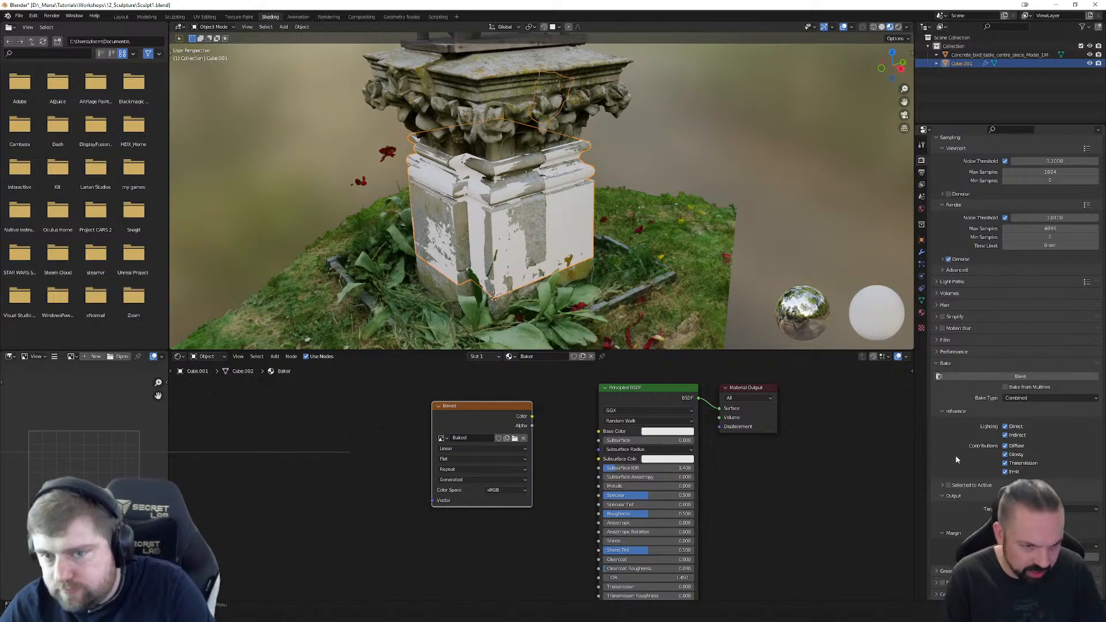
click(1028, 397)
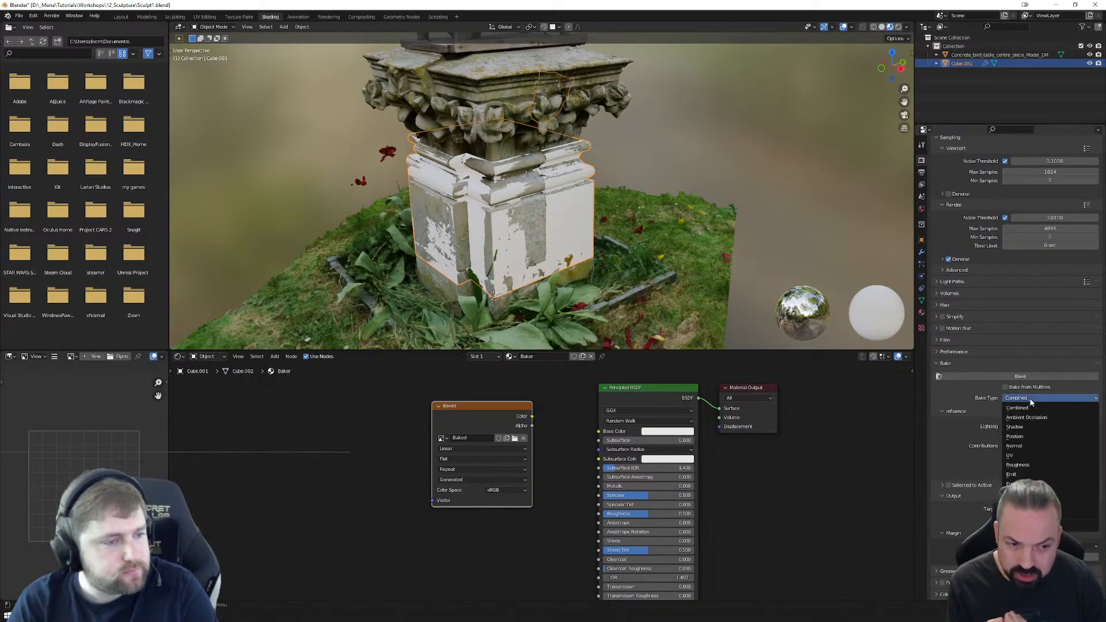
click(1032, 446)
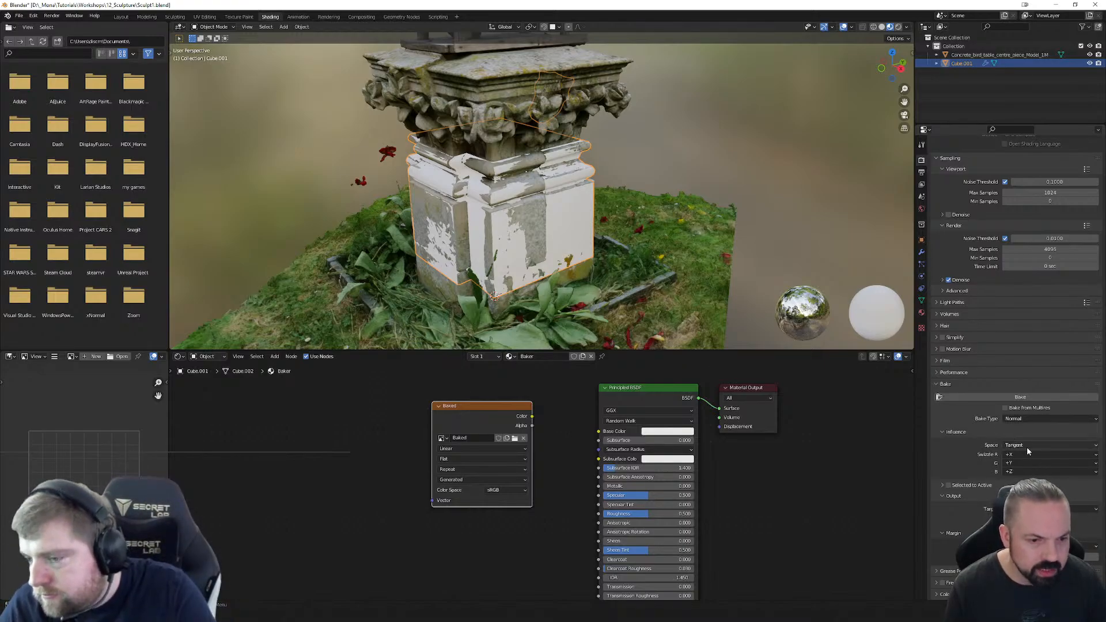
click(949, 486)
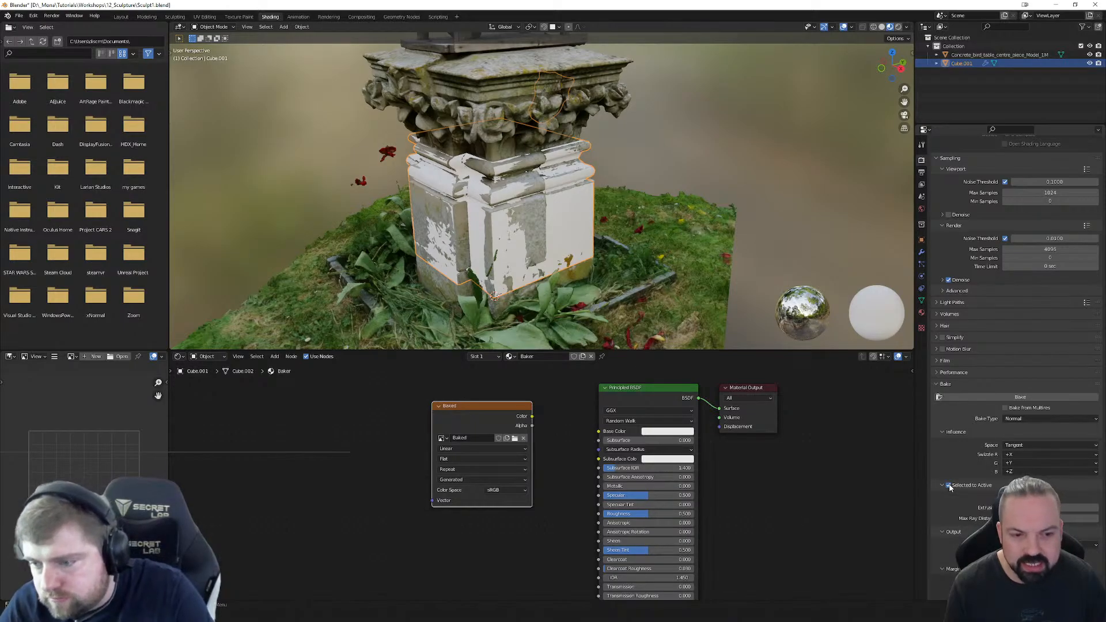
scroll(953, 480, down, 3)
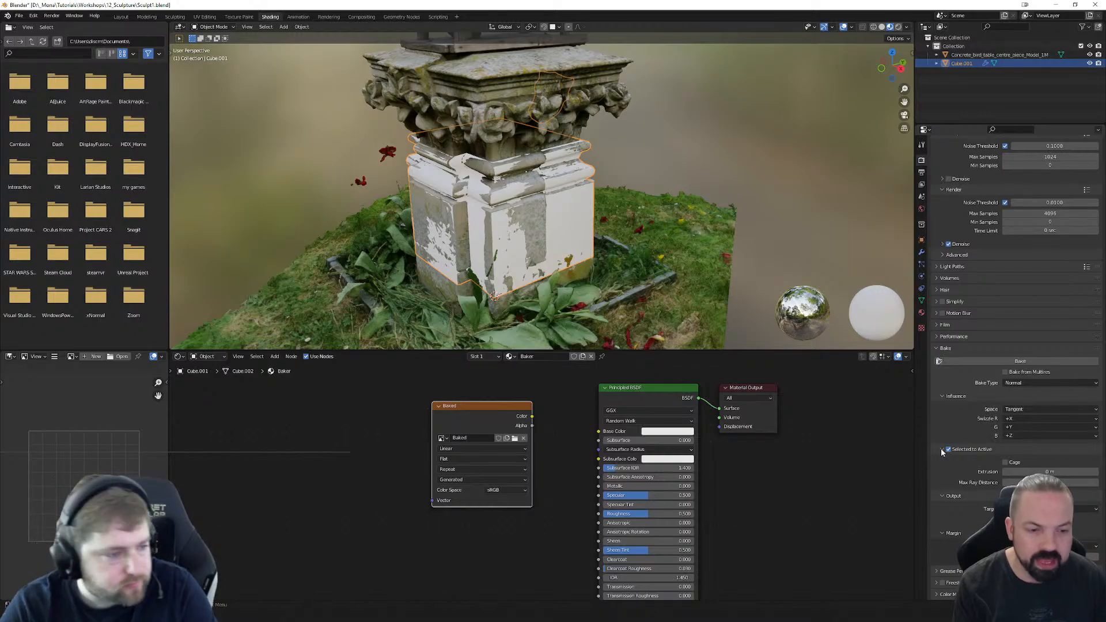
Step: Set the Selected to Active bake's extrusion to 0.2 m and its max ray distance to 0.1 m
click(1044, 472)
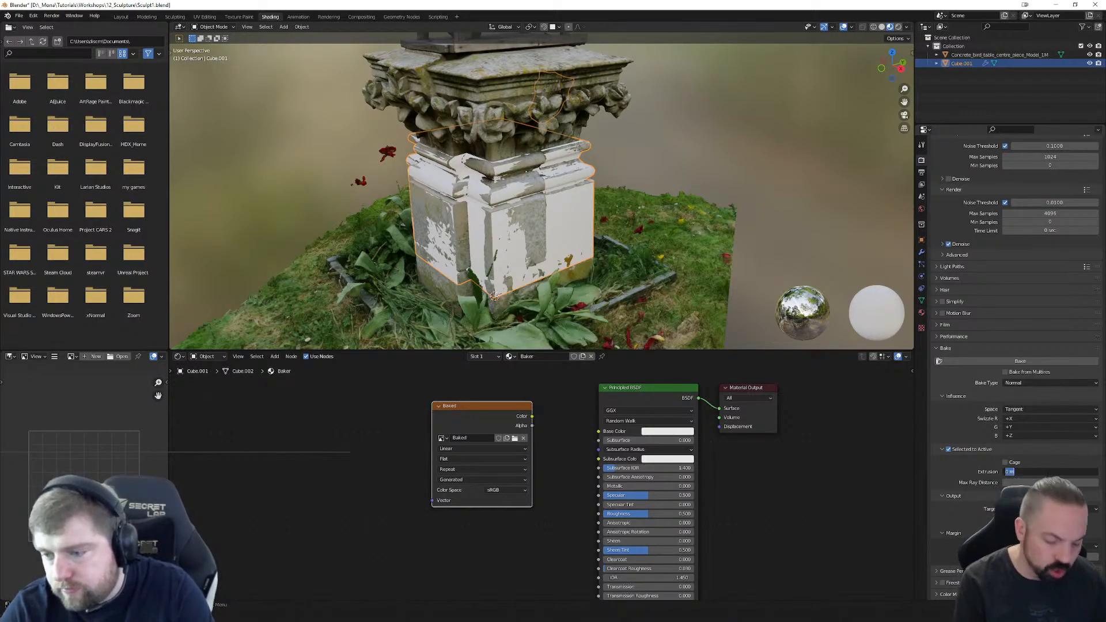
key(BackSpace)
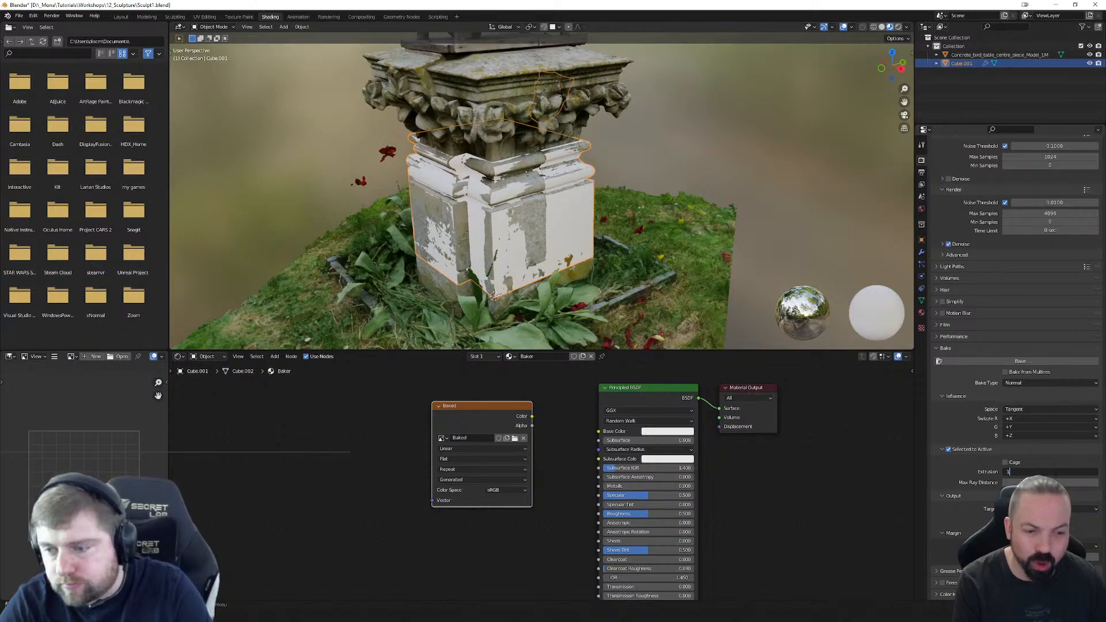
text(.1)
key(Return)
click(1059, 483)
text(.1)
key(Return)
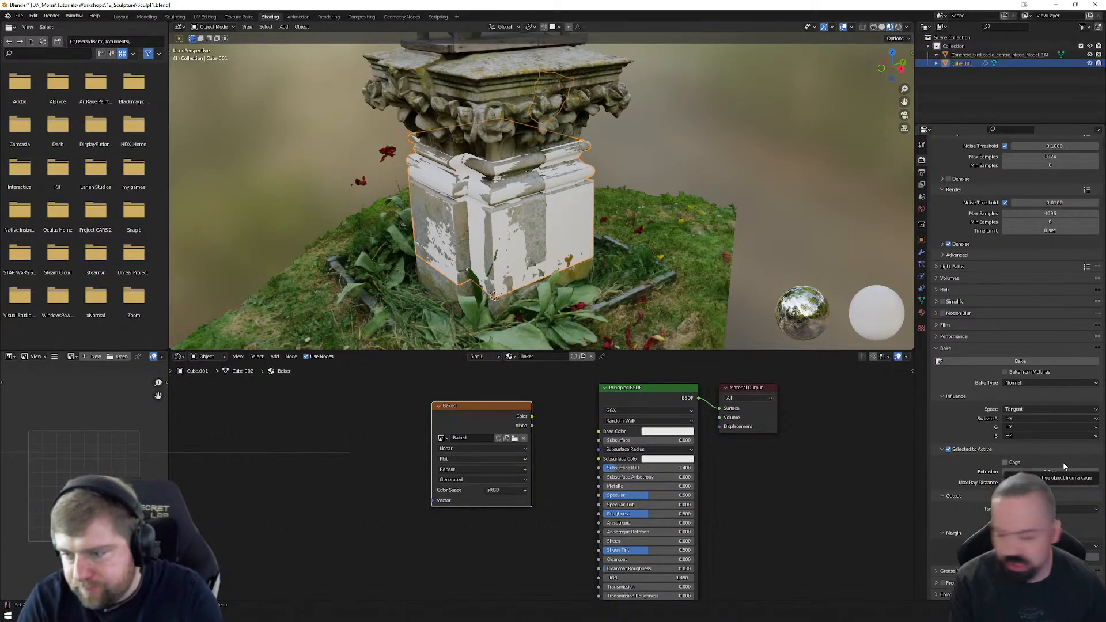
click(1063, 472)
text(2)
key(Return)
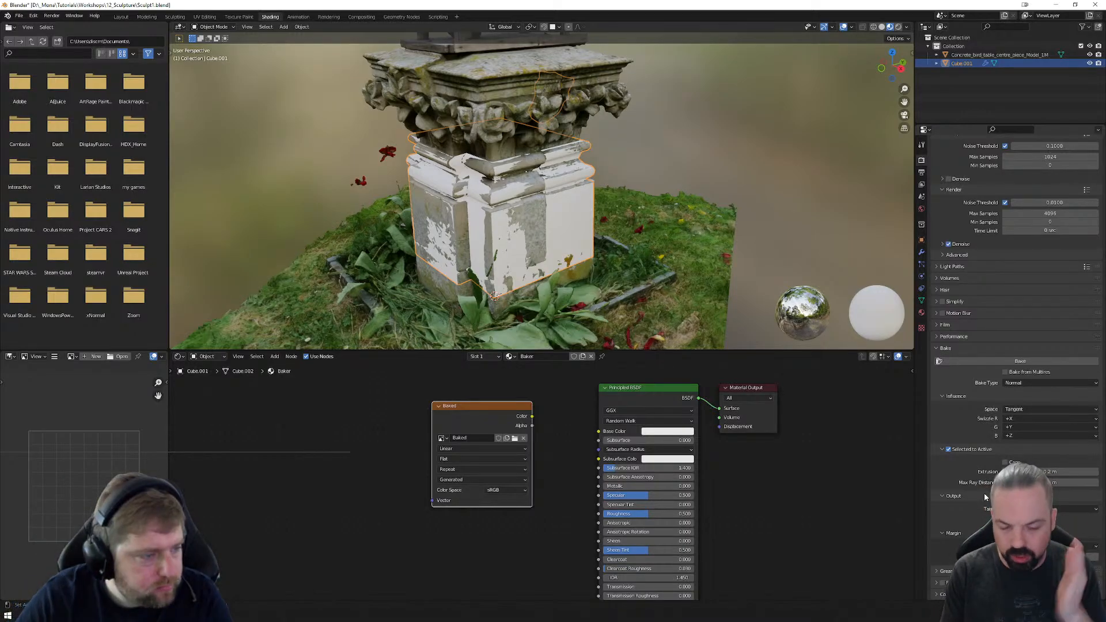
Step: Apply all transforms to the bird table scan and to the low-poly centrepiece
click(694, 185)
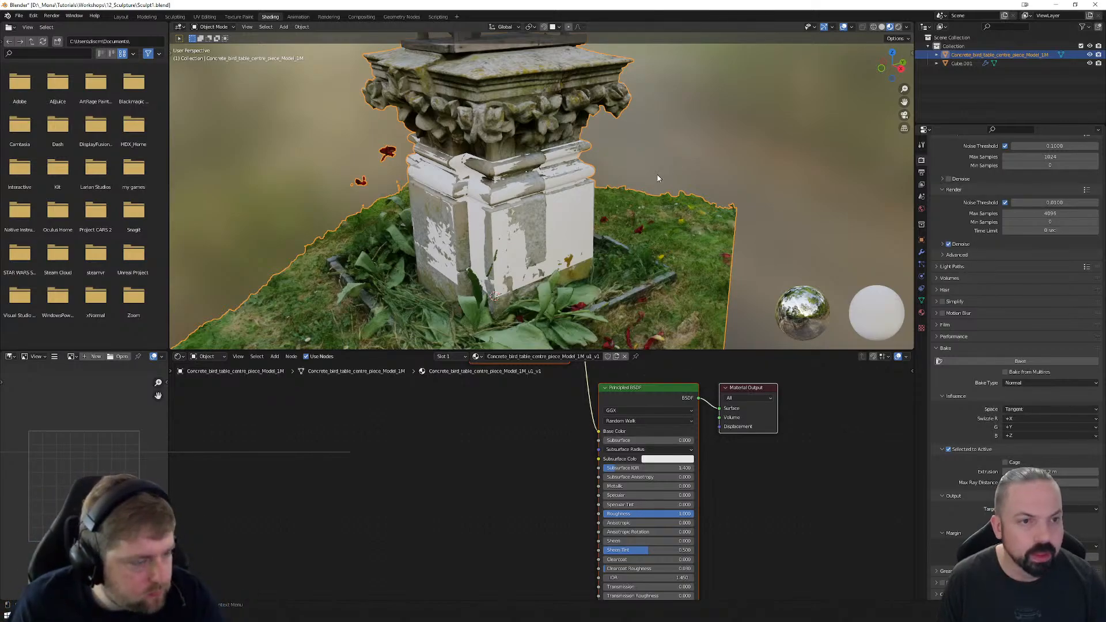
key(ctrl+a)
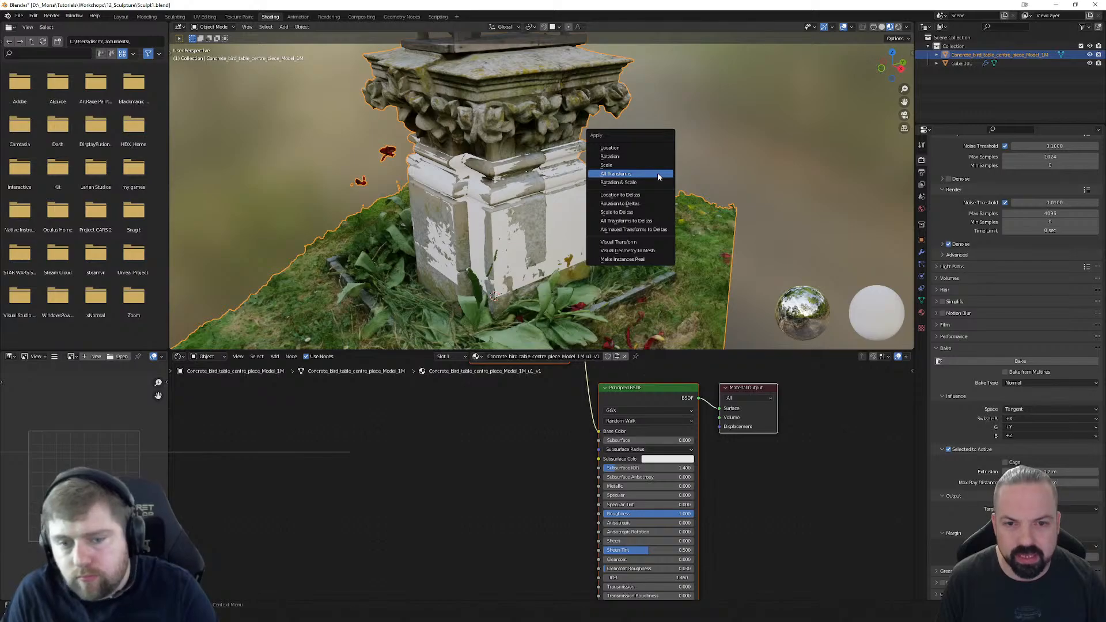
click(659, 176)
click(589, 195)
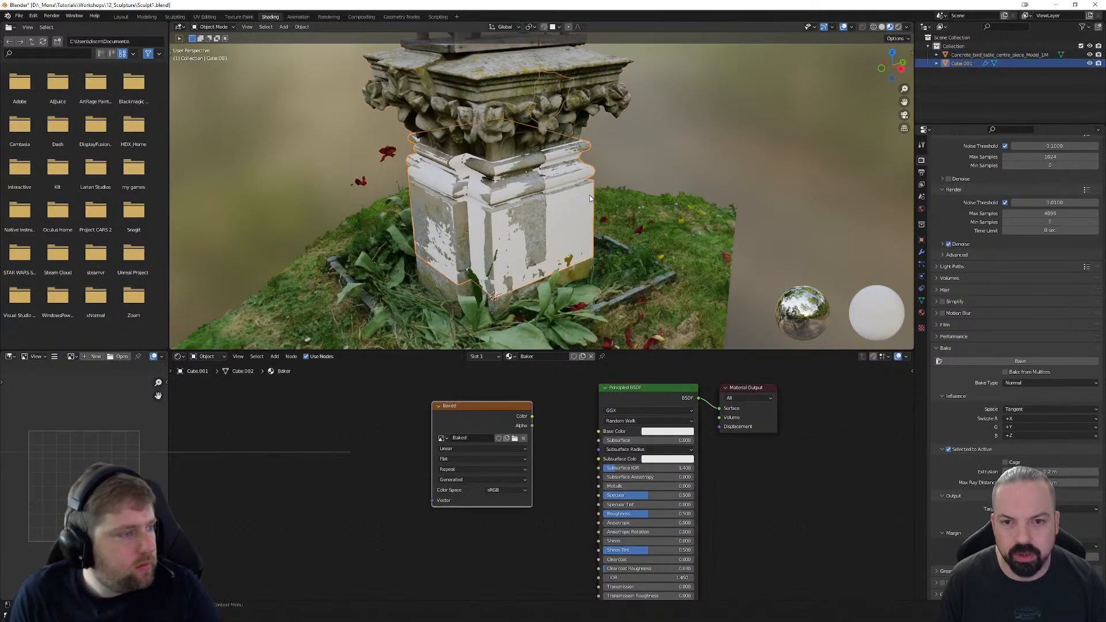
key(ctrl+a)
click(674, 165)
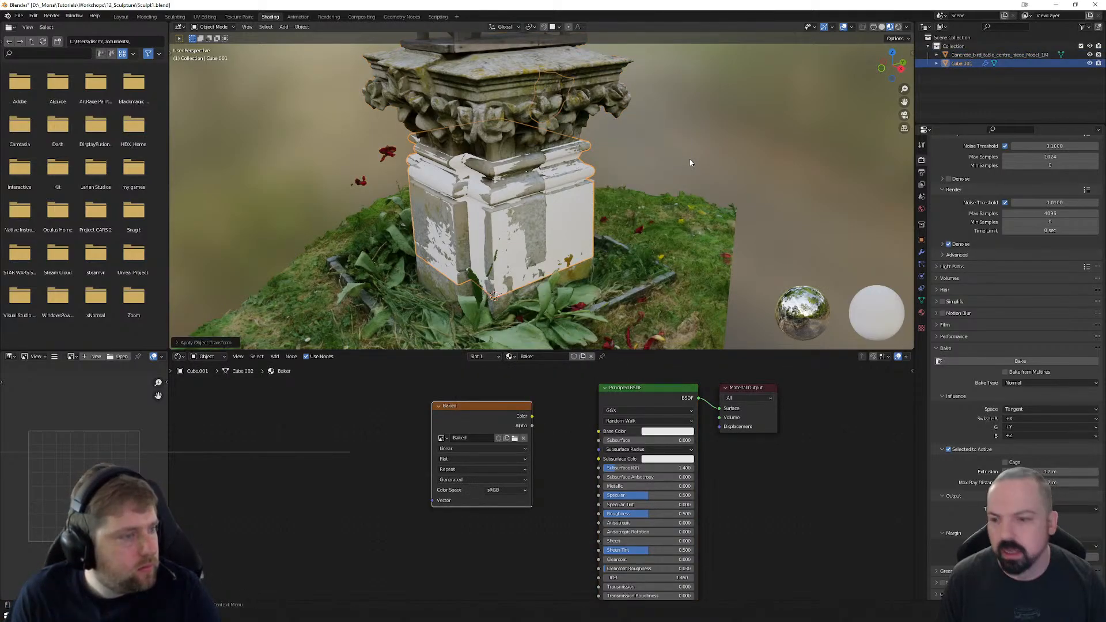
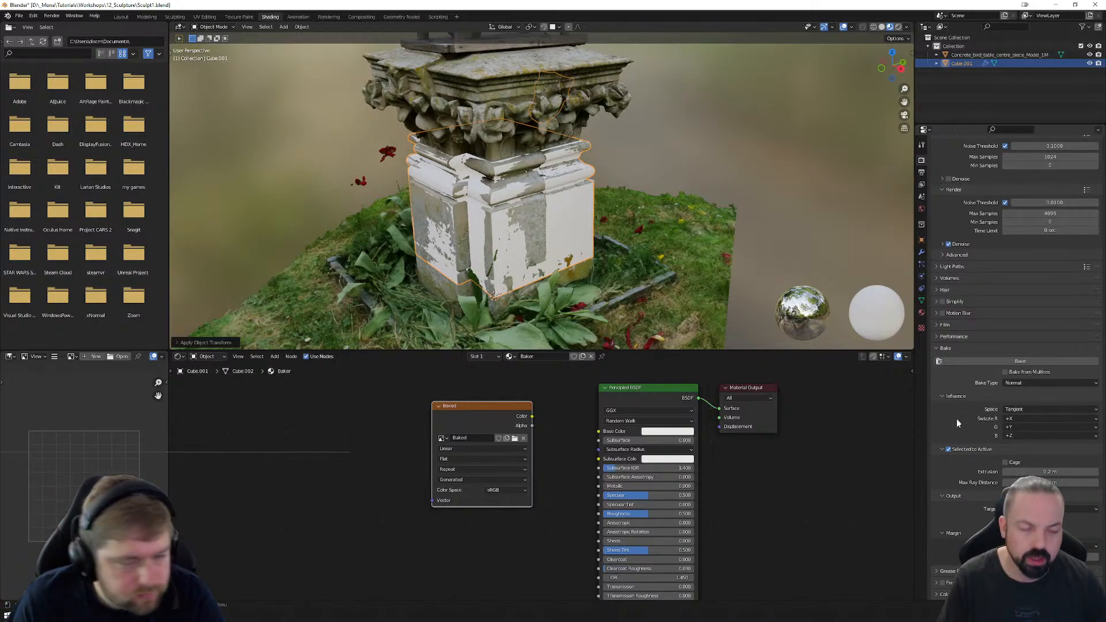
Step: Bake the normal map from the selected scan onto the active low-poly centrepiece, and run the same bake in Stream.blend
click(970, 56)
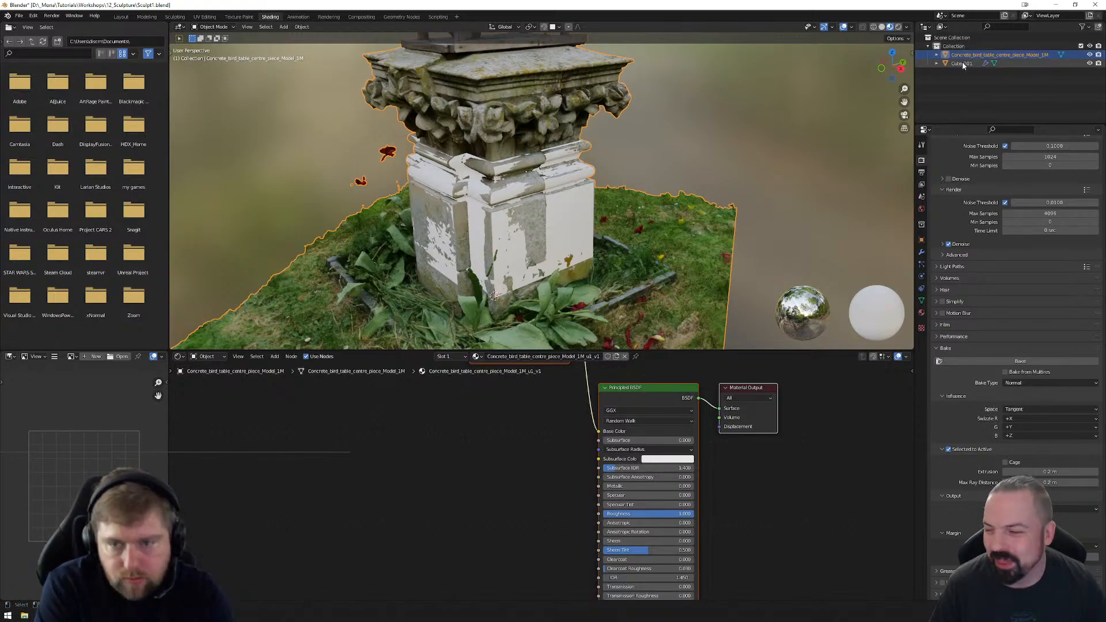
ctrl+click(963, 62)
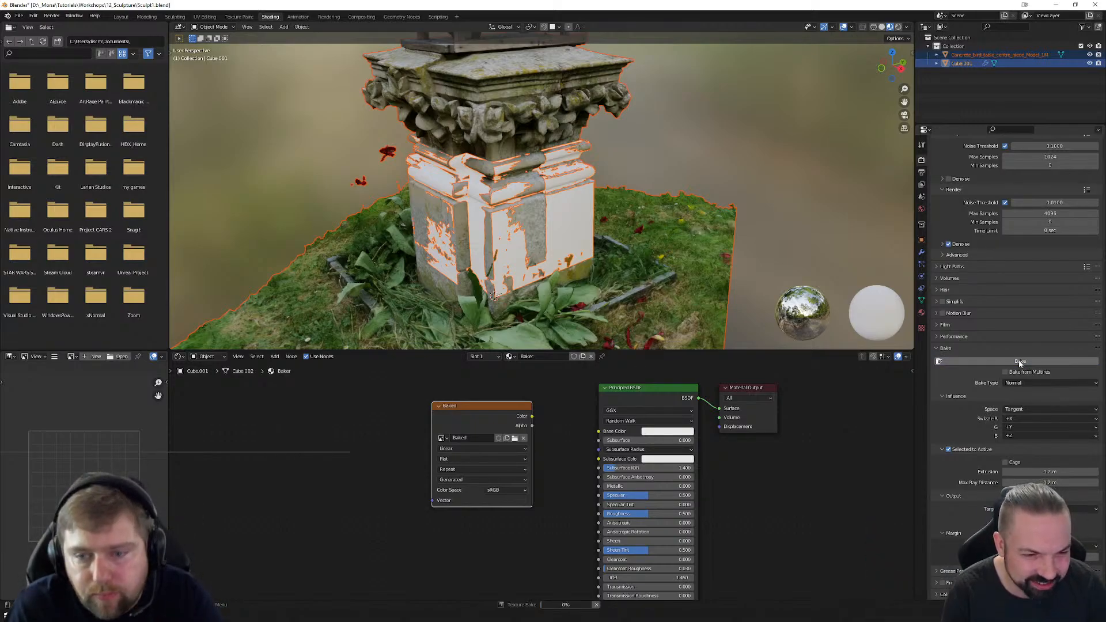
click(1020, 361)
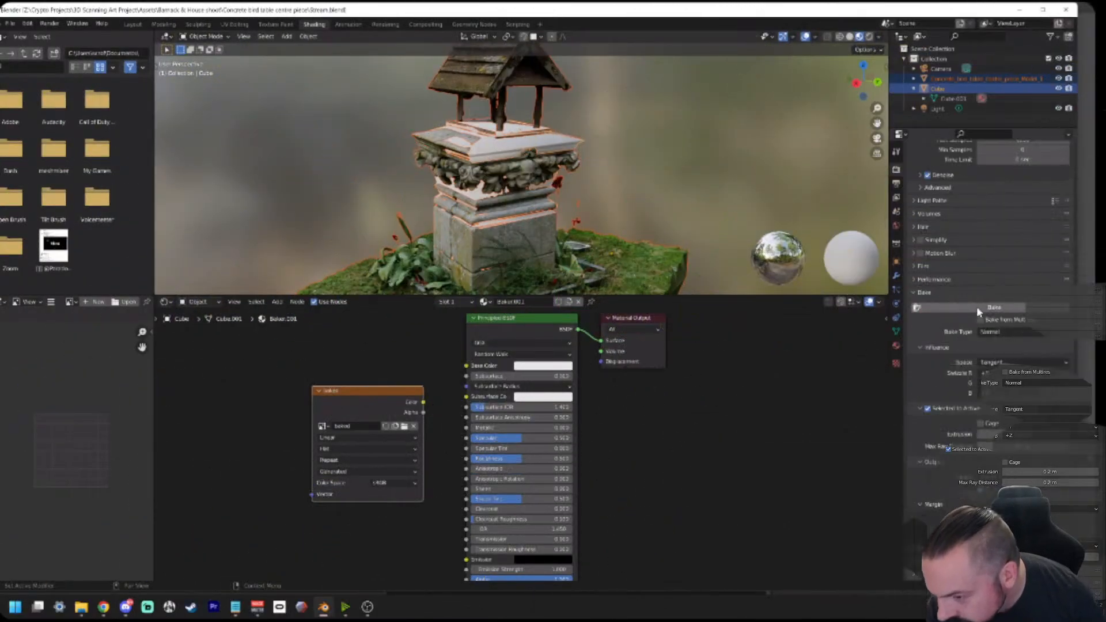
click(976, 306)
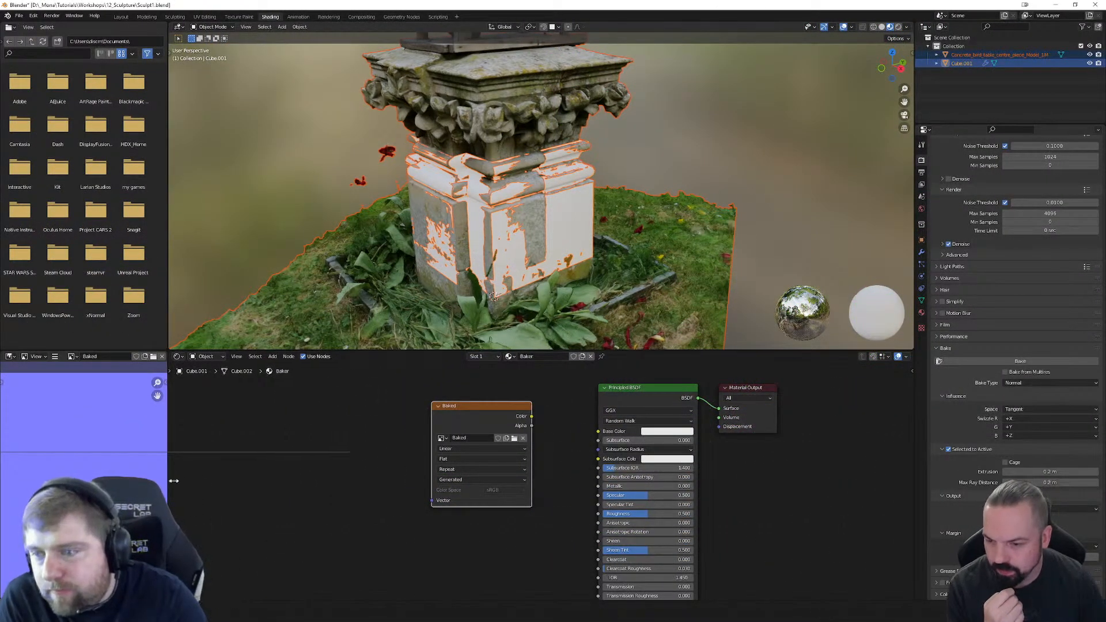
Step: Widen the image editor and examine the whole baked normal map
drag(169, 478, 426, 479)
scroll(248, 481, down, 2)
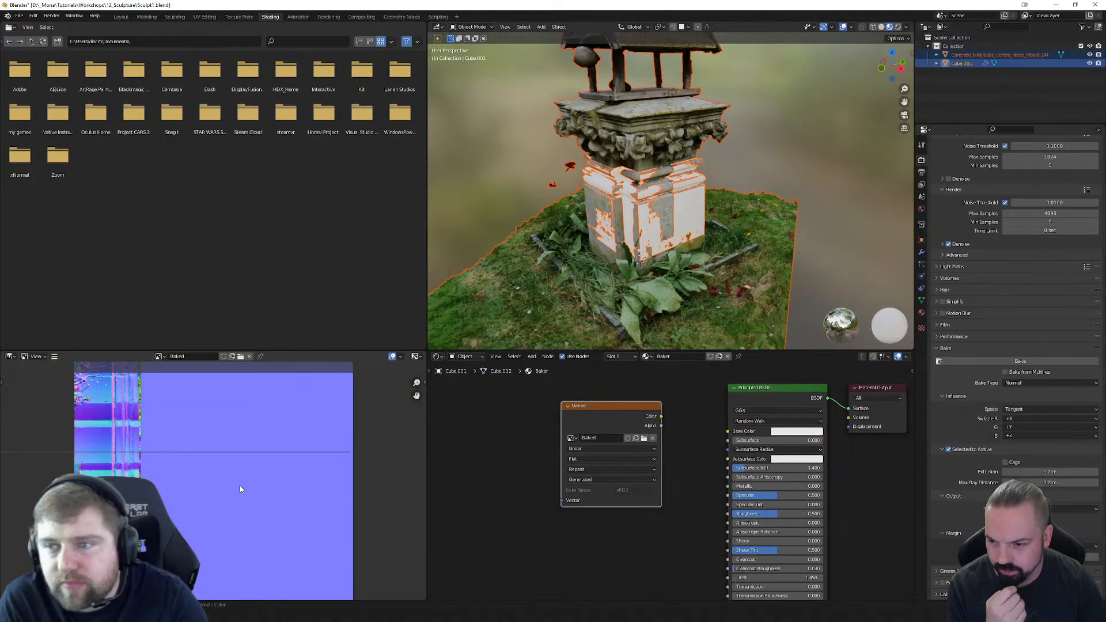
scroll(200, 505, down, 1)
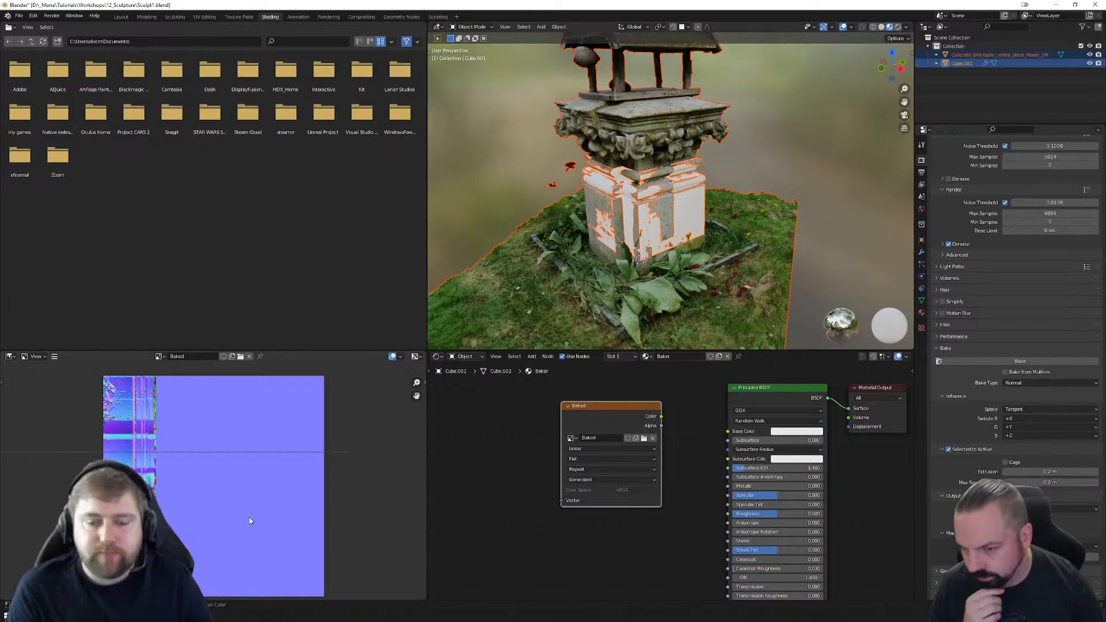
Step: Examine the baked normal map up close, including the pillar strips and the round ornament's island
scroll(163, 507, up, 2)
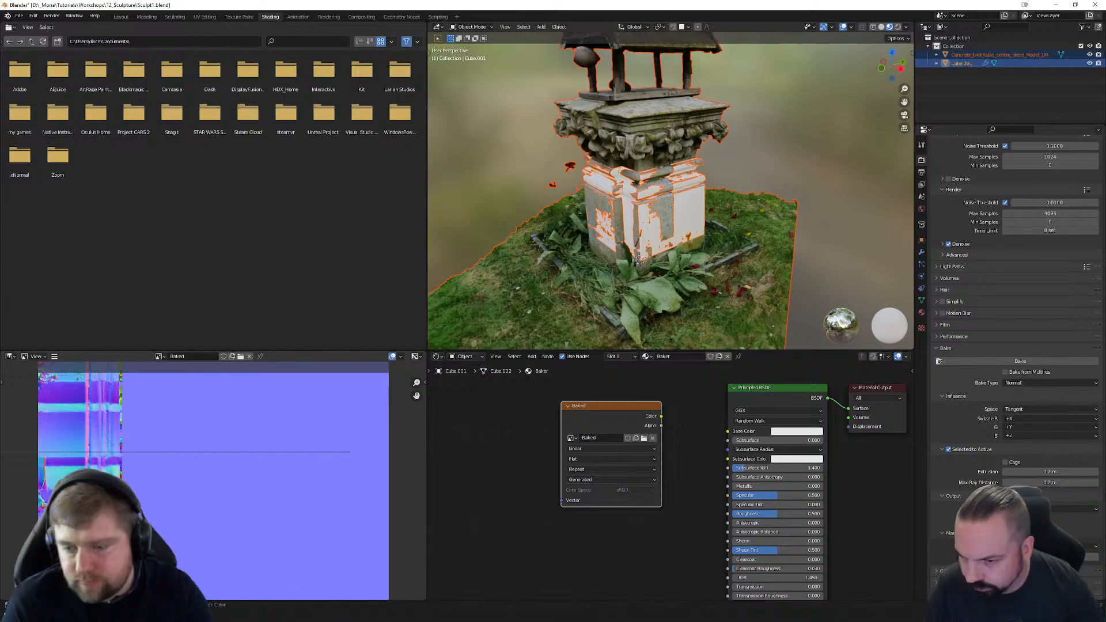
scroll(213, 481, down, 2)
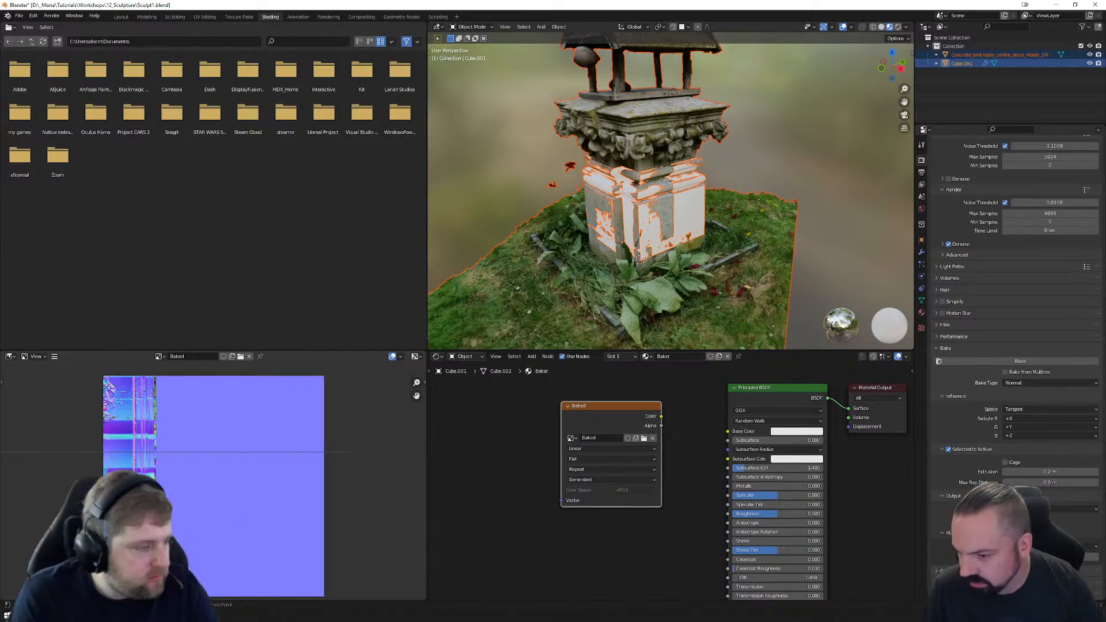
scroll(192, 568, up, 5)
scroll(120, 458, down, 3)
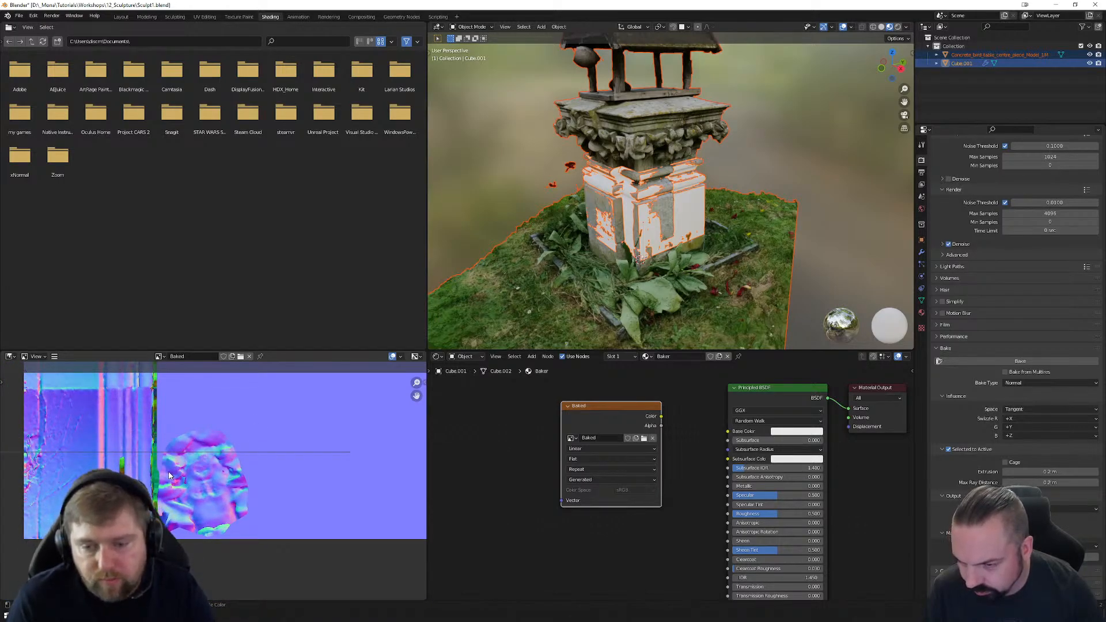
scroll(230, 439, down, 4)
middle_drag(230, 439, 193, 522)
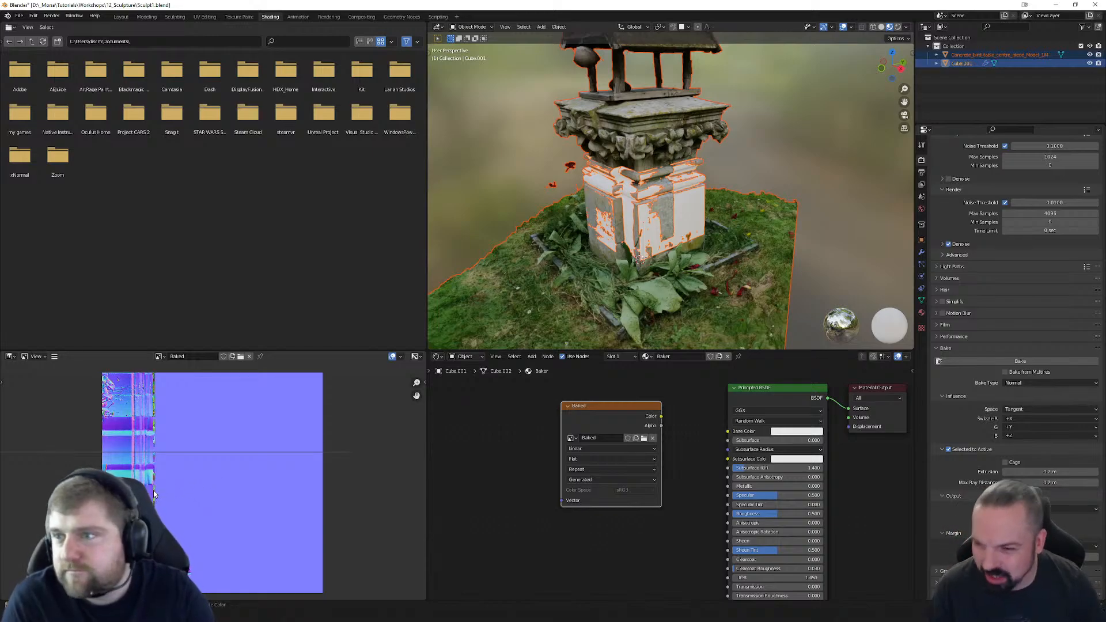
scroll(147, 479, up, 3)
middle_drag(112, 499, 227, 410)
scroll(213, 479, up, 4)
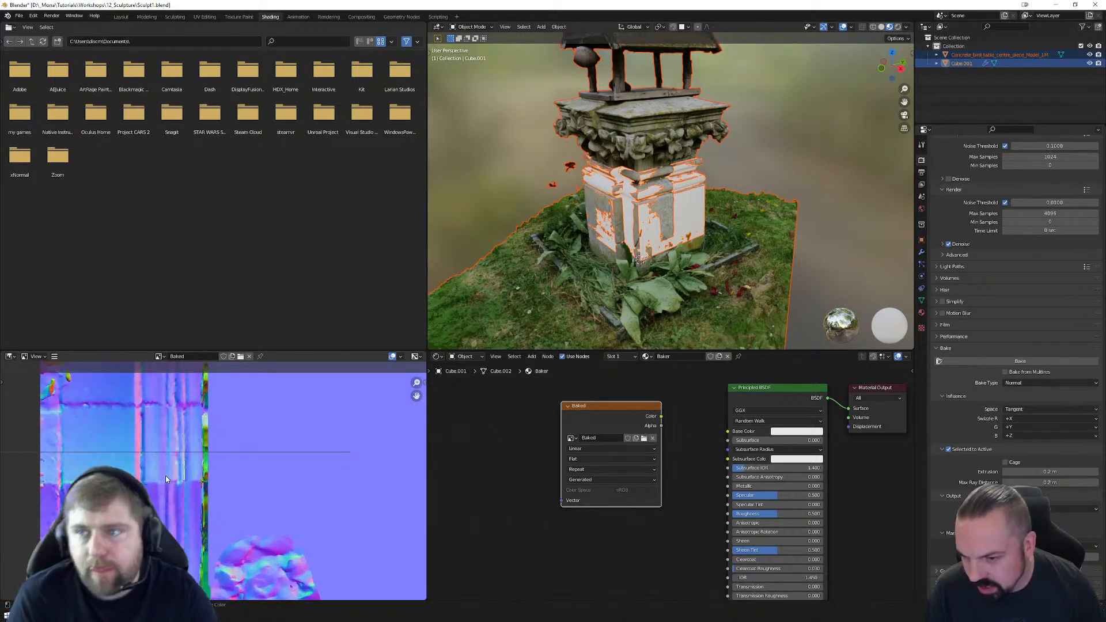
scroll(213, 478, down, 4)
scroll(184, 485, down, 3)
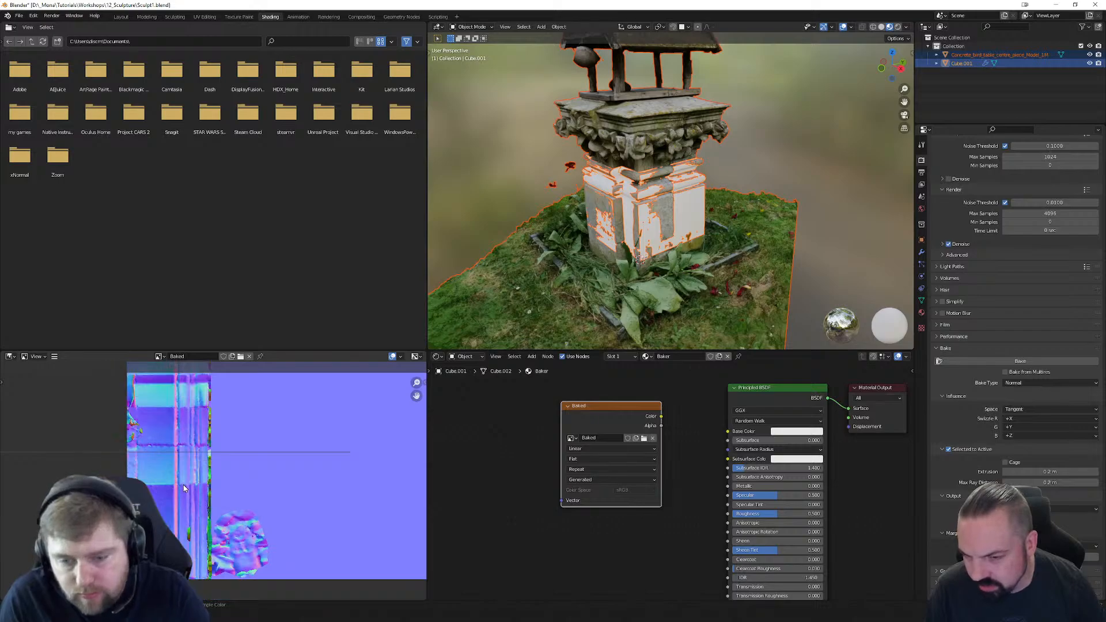
middle_drag(305, 451, 261, 497)
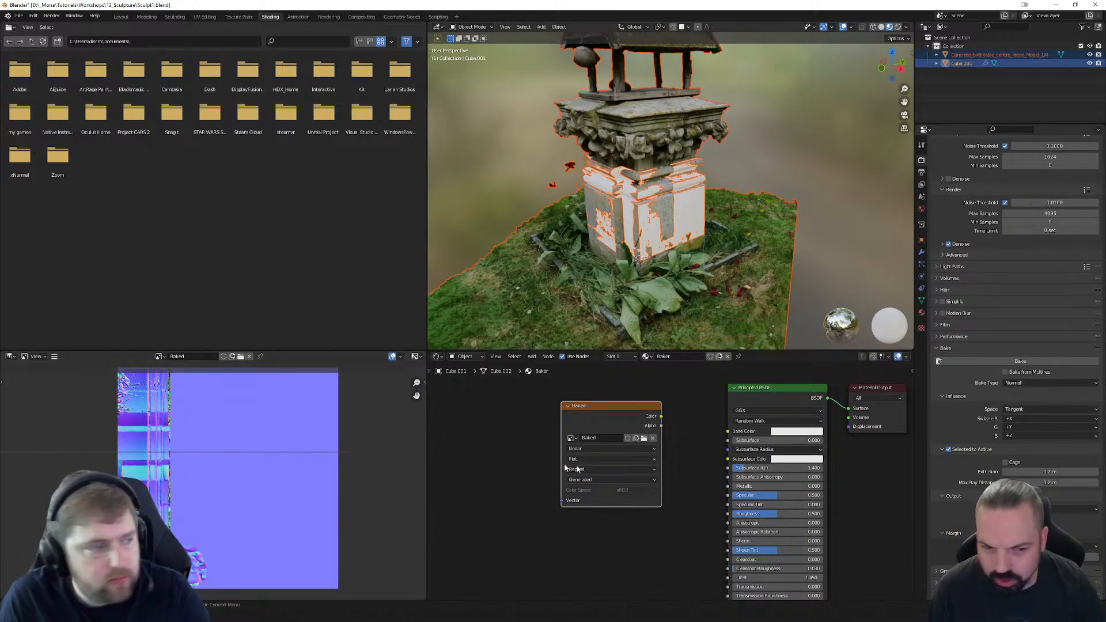
Step: Set the Selected to Active extrusion to 0.1 m, bake the normal map again and check the new bake
click(1049, 472)
text(0.1)
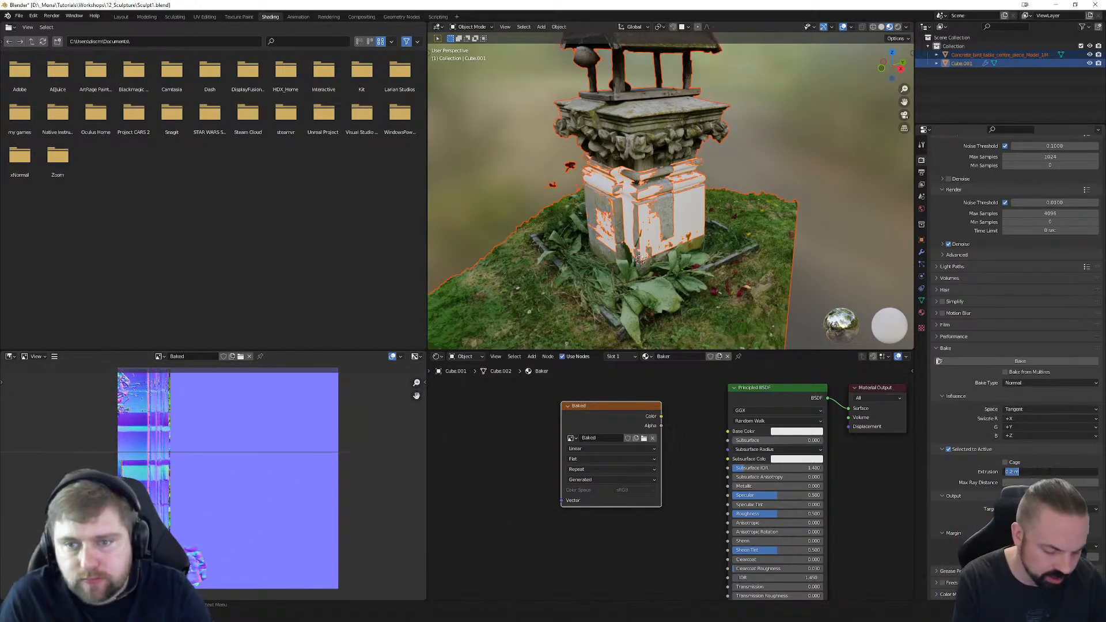
key(Return)
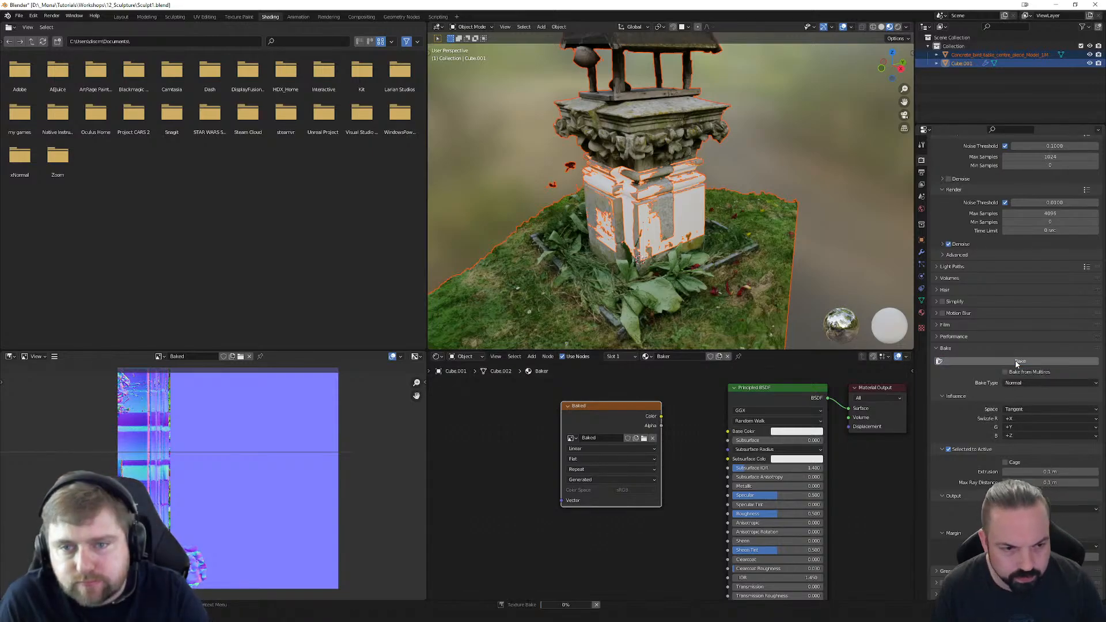
click(1015, 360)
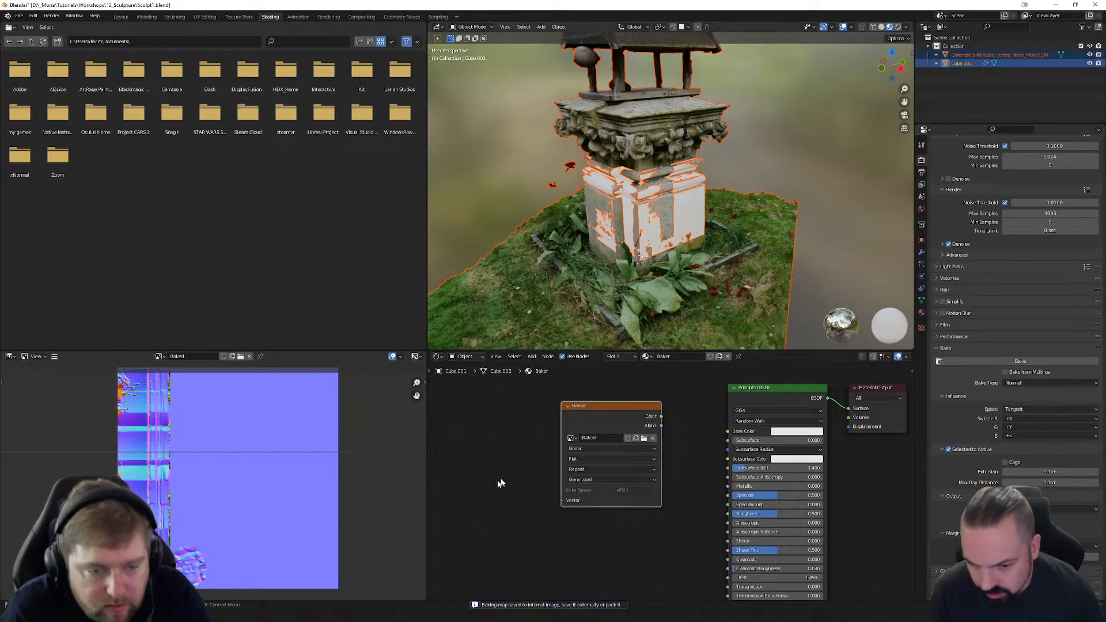
scroll(147, 484, up, 3)
scroll(253, 433, down, 4)
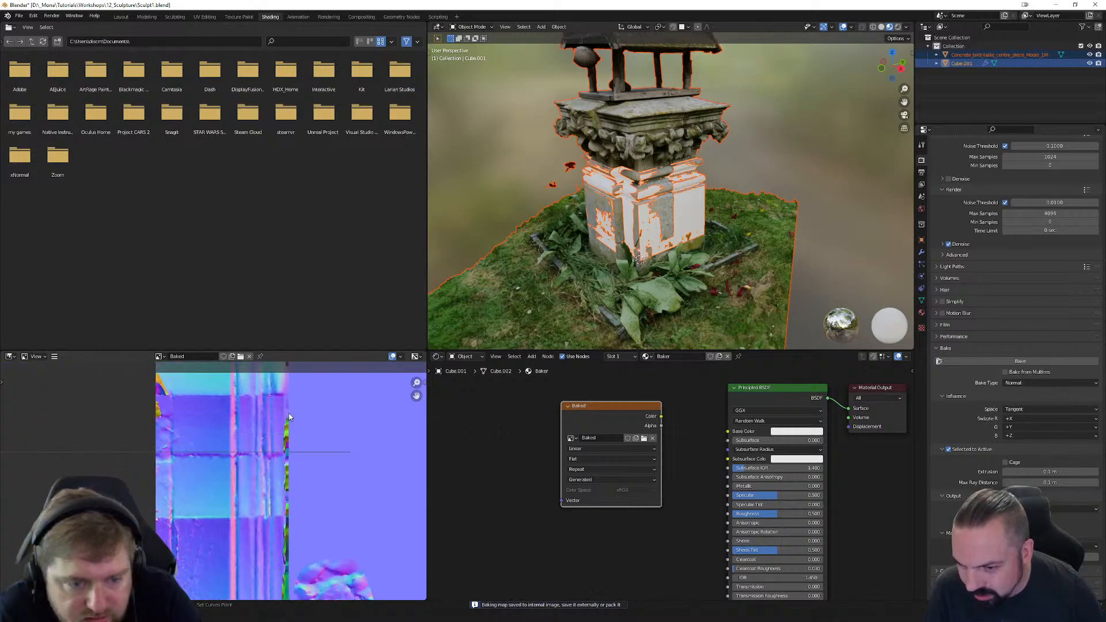
scroll(254, 433, down, 2)
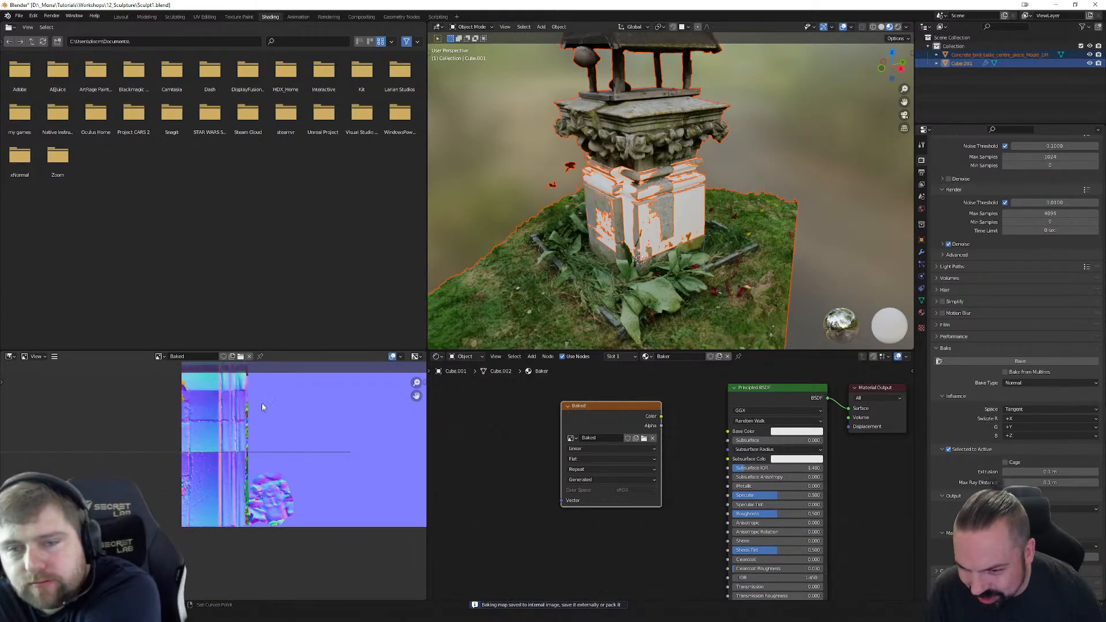
middle_drag(265, 409, 268, 451)
scroll(267, 451, up, 1)
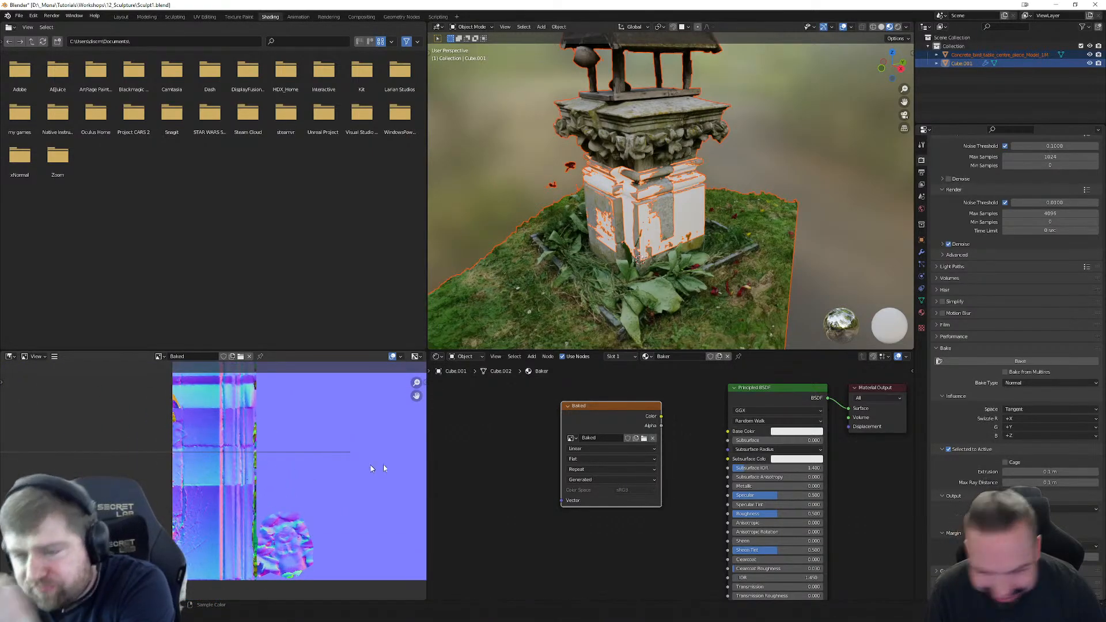
Step: Set the extrusion and max ray distance both to 0 m and rebake the normal map
click(1061, 471)
text(0)
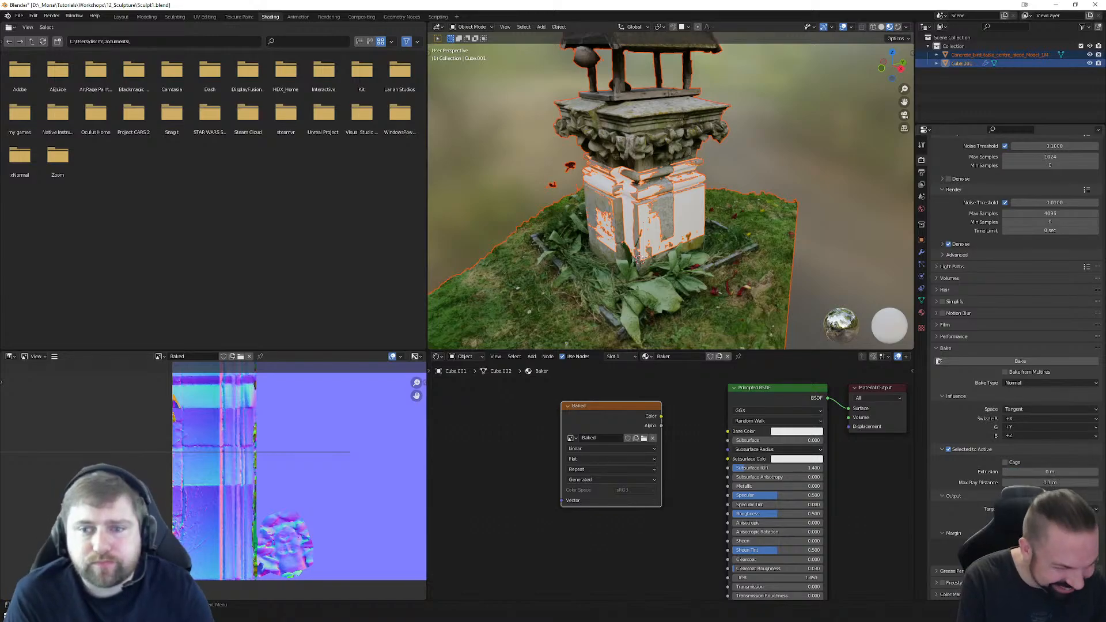
key(Tab)
text(0)
key(Return)
scroll(323, 482, down, 2)
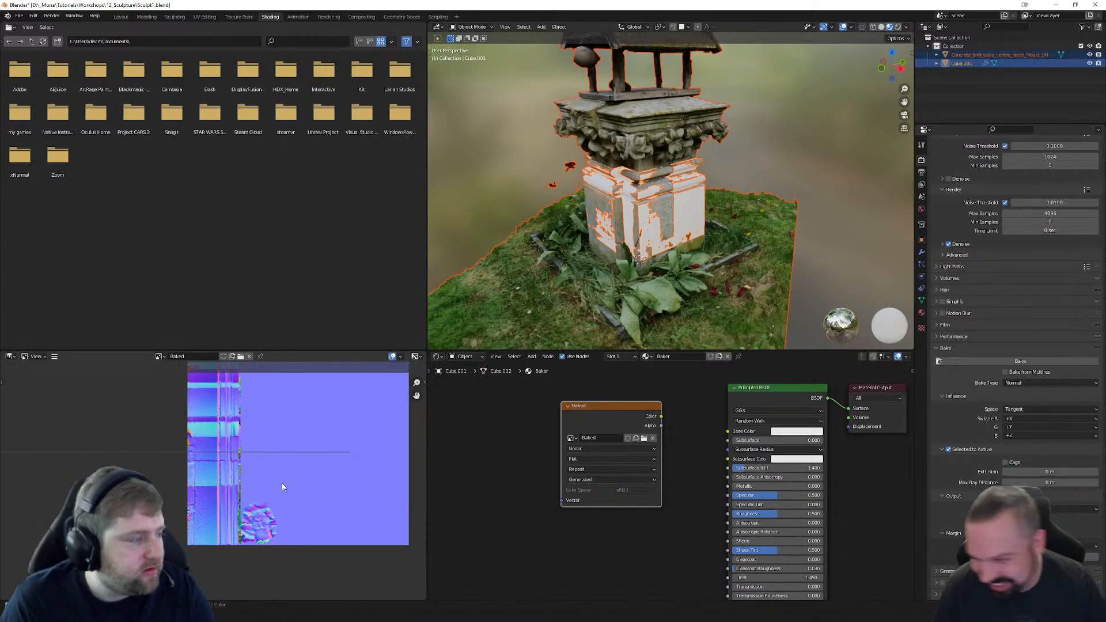
middle_drag(272, 449, 235, 493)
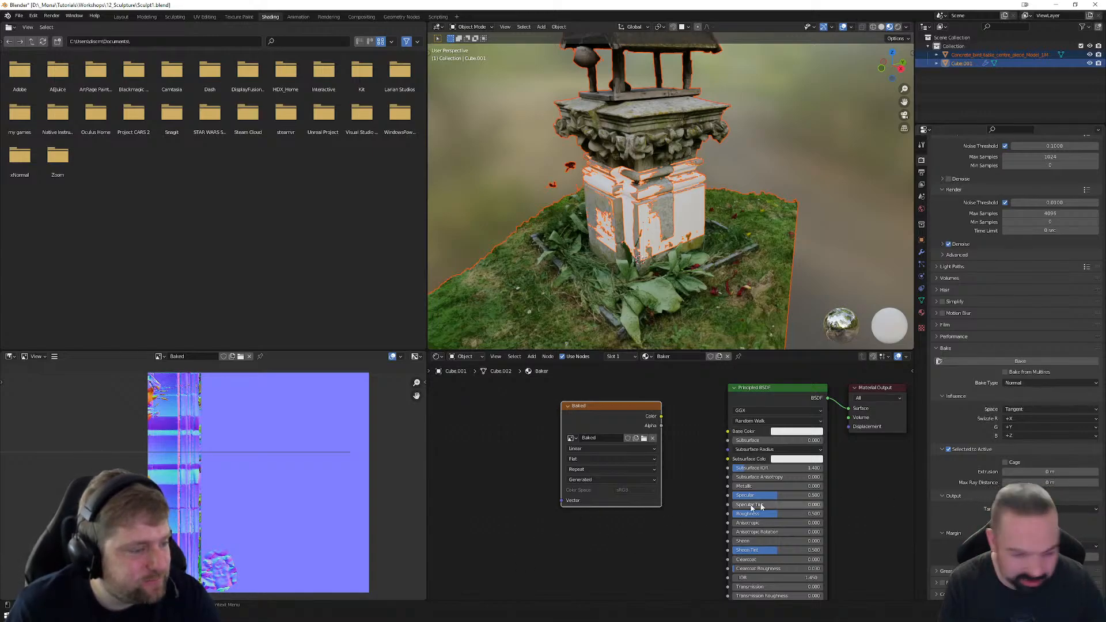
click(1022, 360)
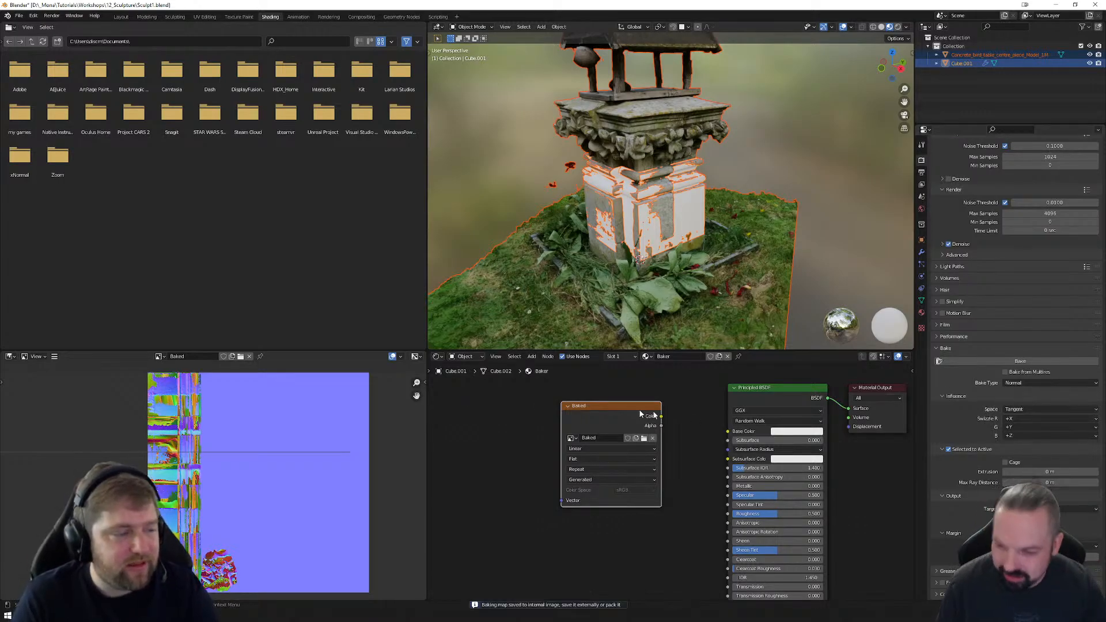
Step: Inspect the normal map baked with zero distances, comparing the pillar strips and the round ornament for artefacts
scroll(213, 492, up, 4)
scroll(214, 492, down, 2)
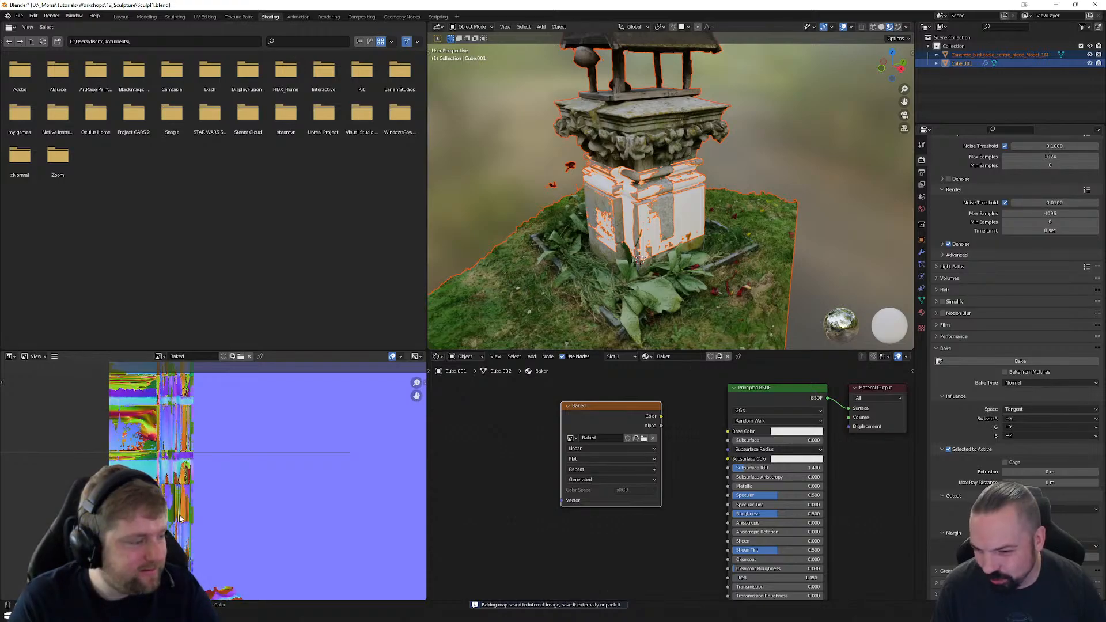
middle_drag(190, 543, 199, 519)
drag(199, 519, 223, 449)
scroll(213, 486, up, 2)
middle_drag(182, 523, 205, 488)
scroll(206, 487, up, 2)
scroll(206, 487, down, 1)
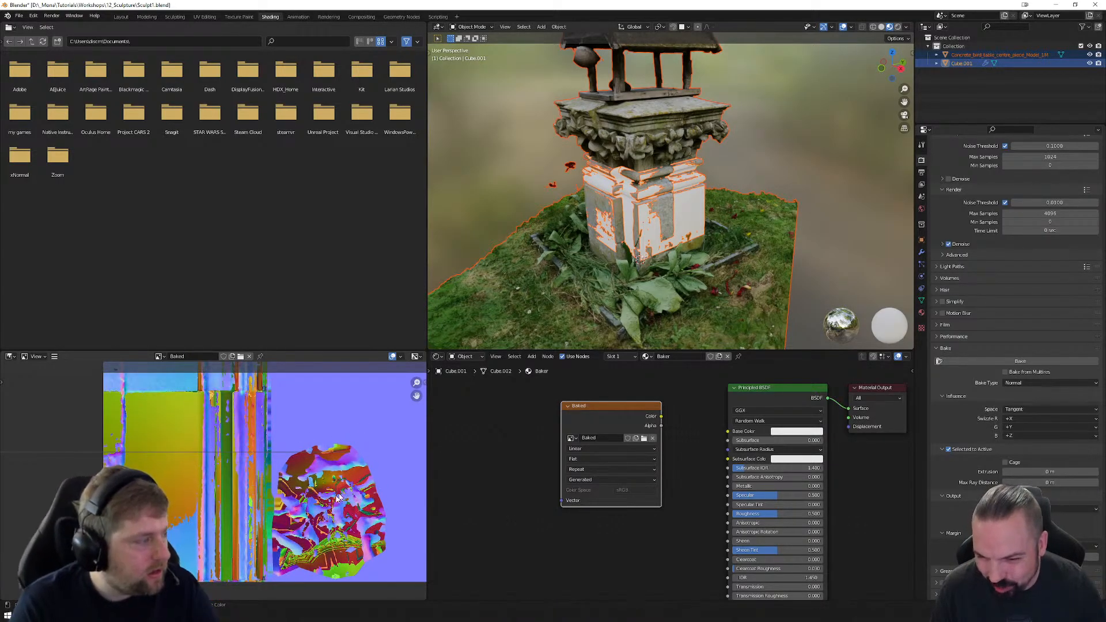
scroll(256, 432, down, 2)
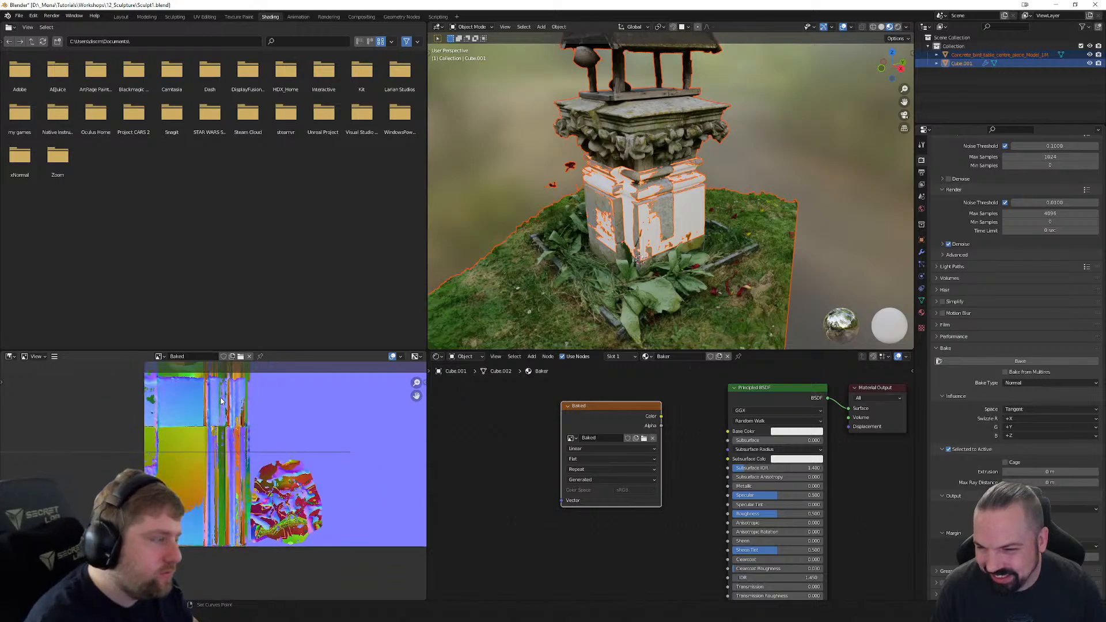
middle_drag(162, 542, 164, 409)
scroll(213, 467, up, 2)
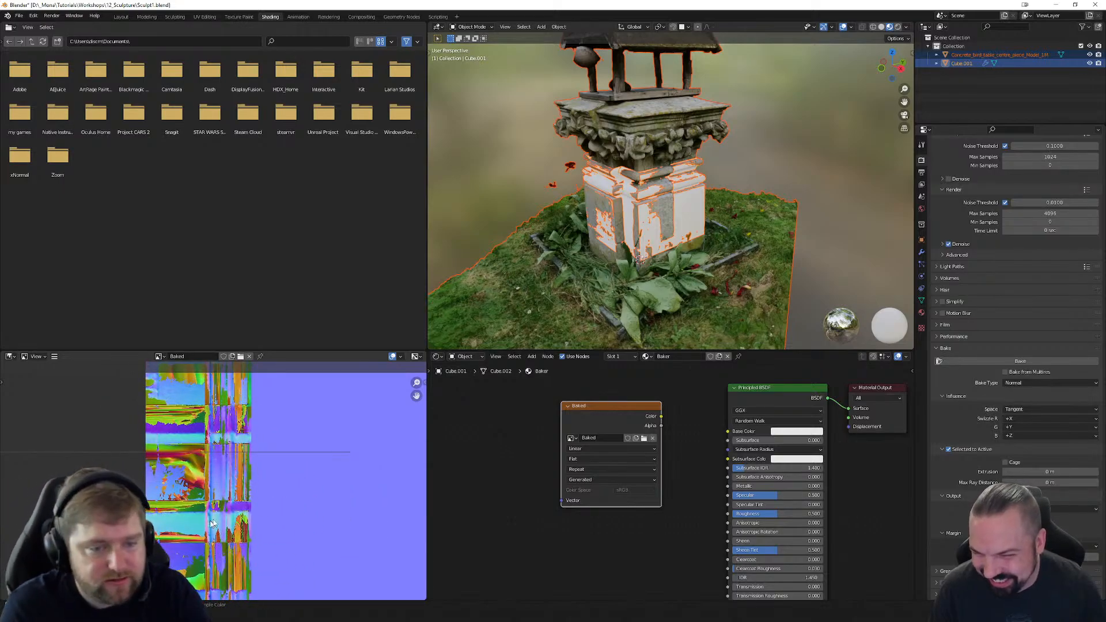
scroll(206, 491, up, 1)
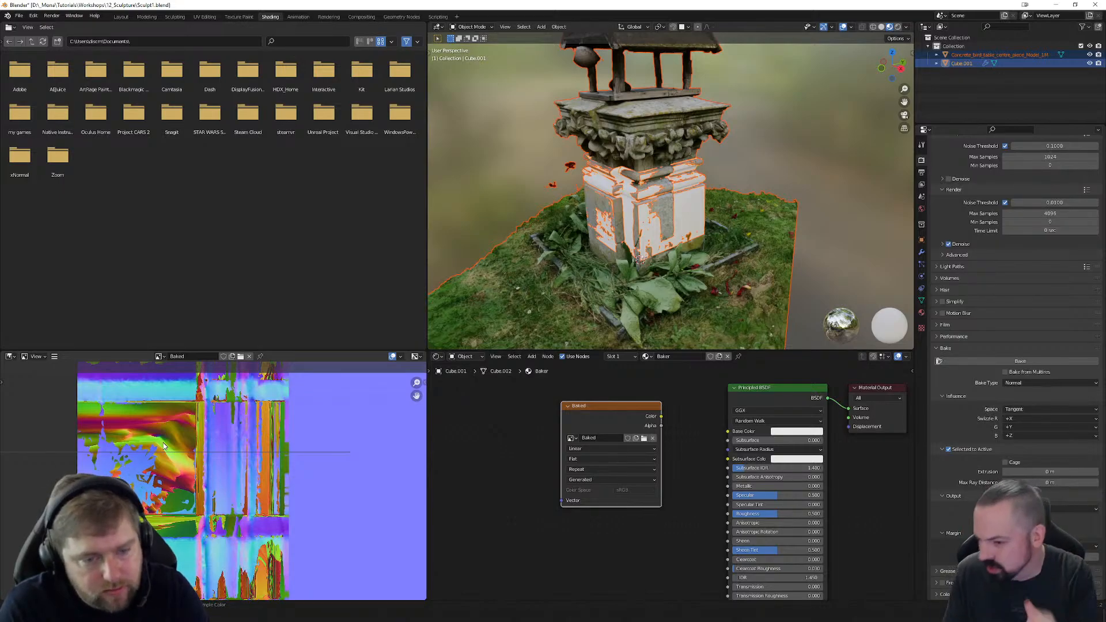
scroll(230, 502, down, 3)
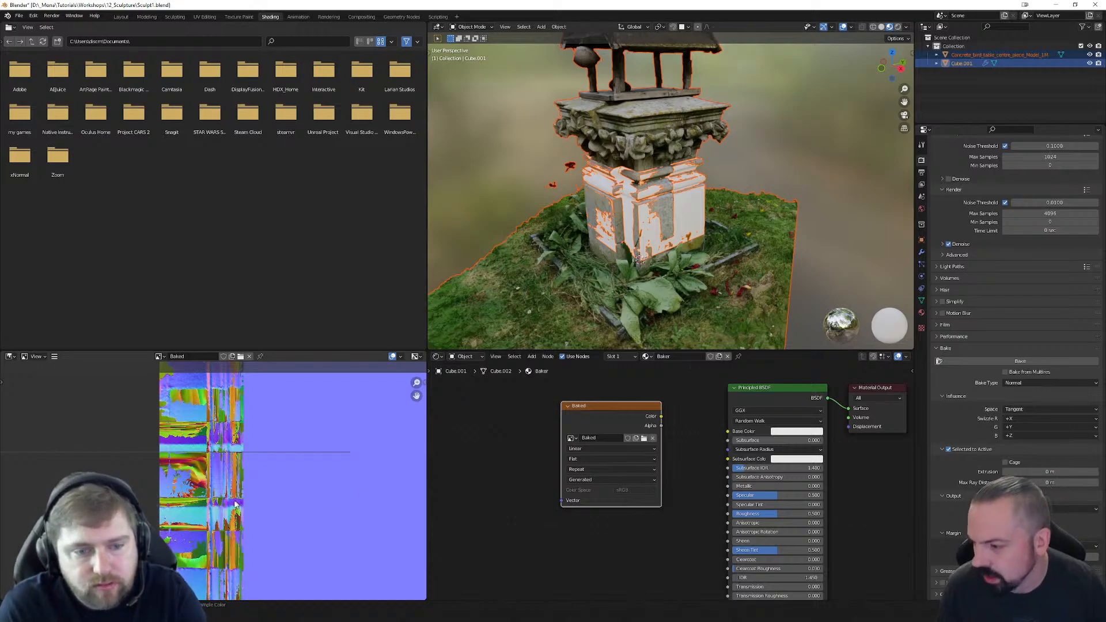
scroll(199, 531, down, 2)
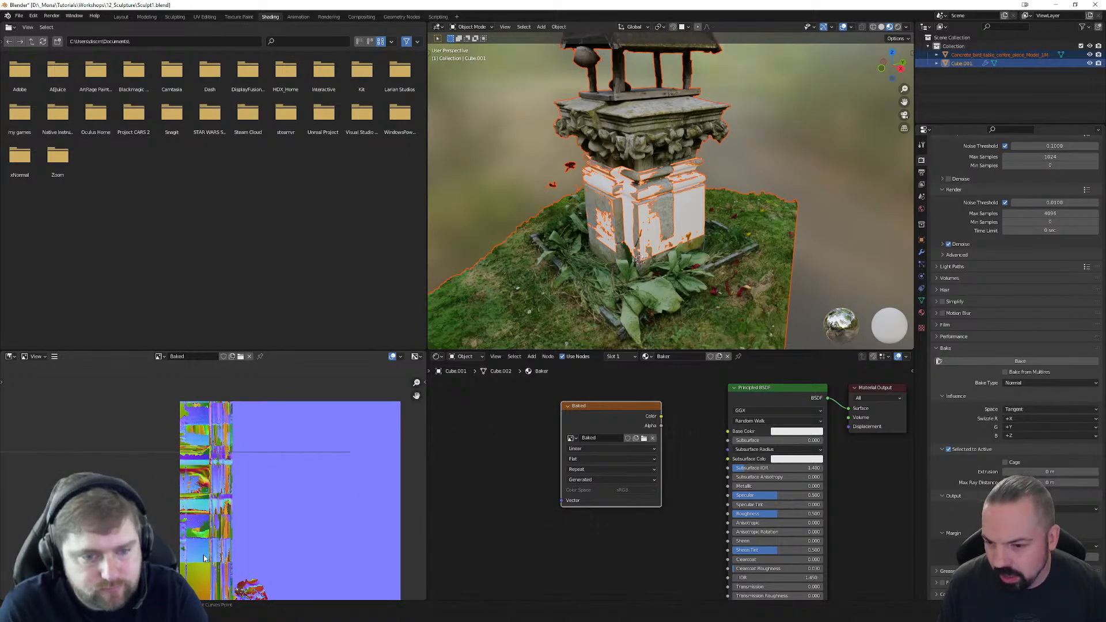
scroll(205, 550, up, 1)
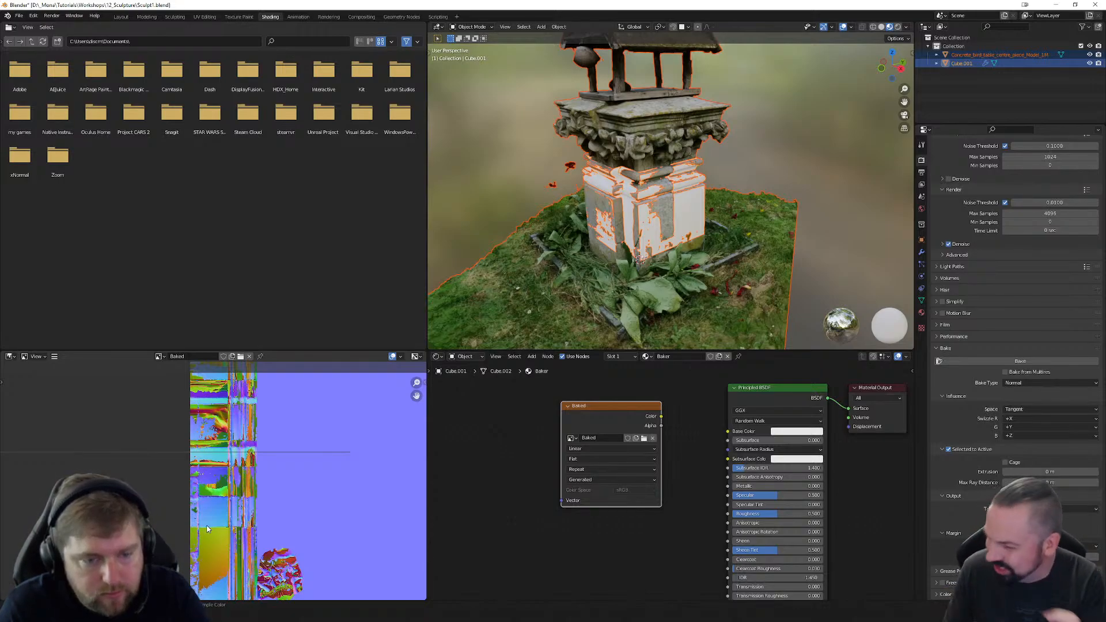
scroll(224, 530, up, 6)
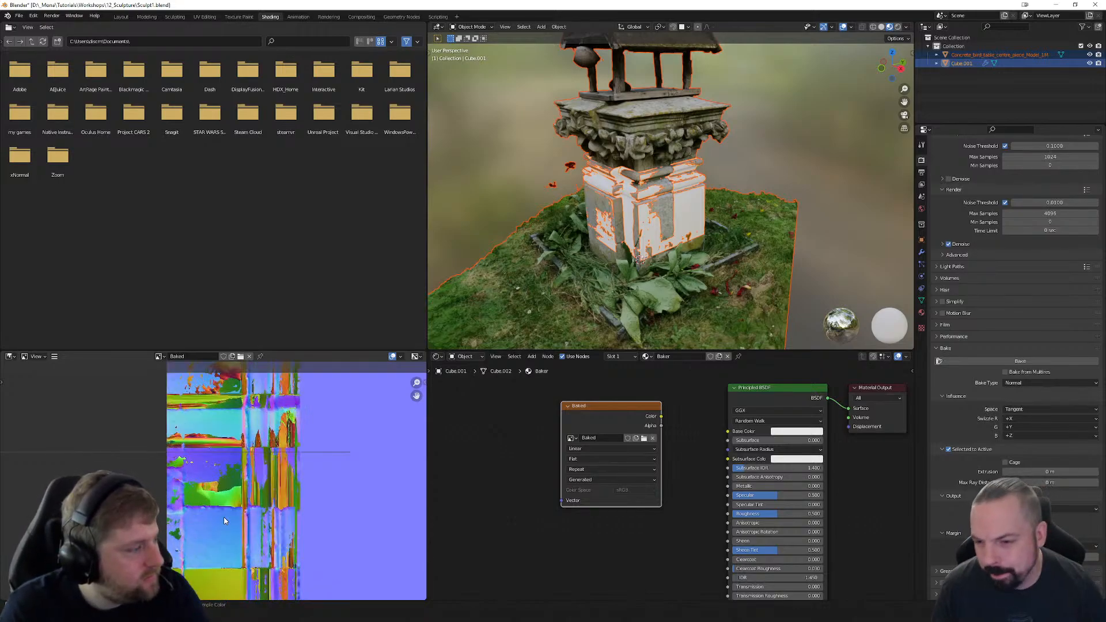
scroll(229, 514, down, 6)
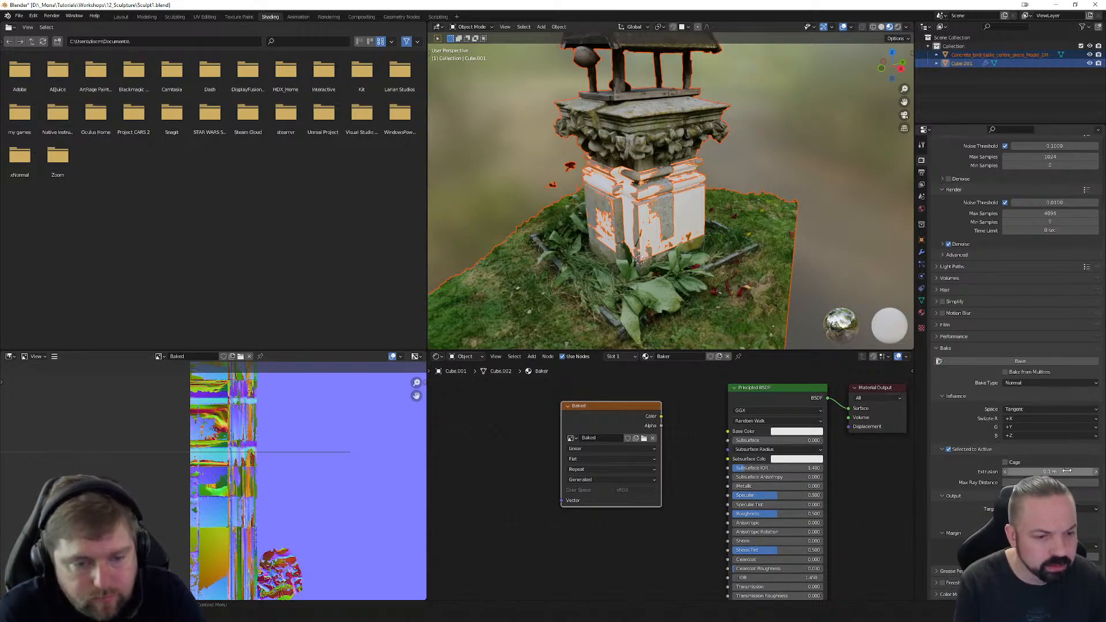
Step: Restore the extrusion and max ray distance to 0.1 m and bake the normal map once more
click(1022, 362)
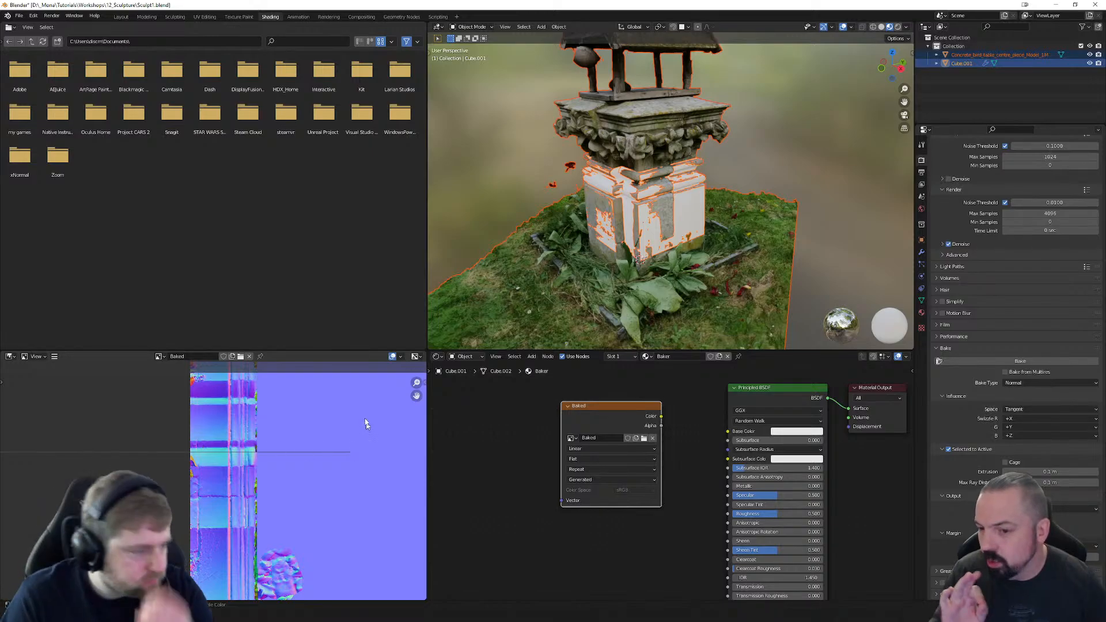
scroll(304, 477, down, 1)
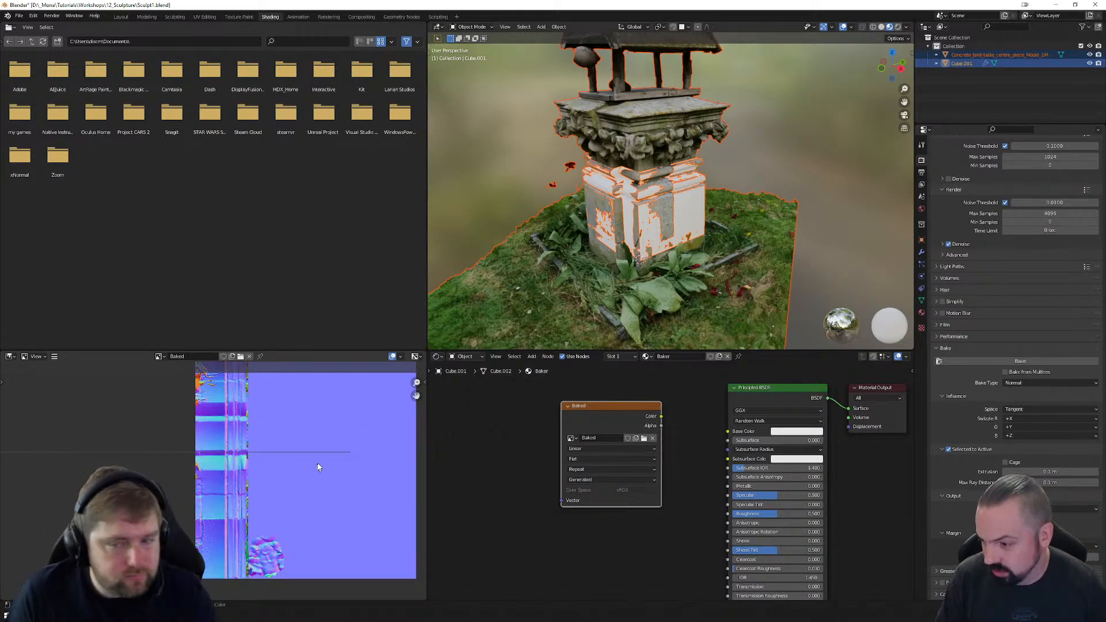
middle_drag(317, 464, 277, 462)
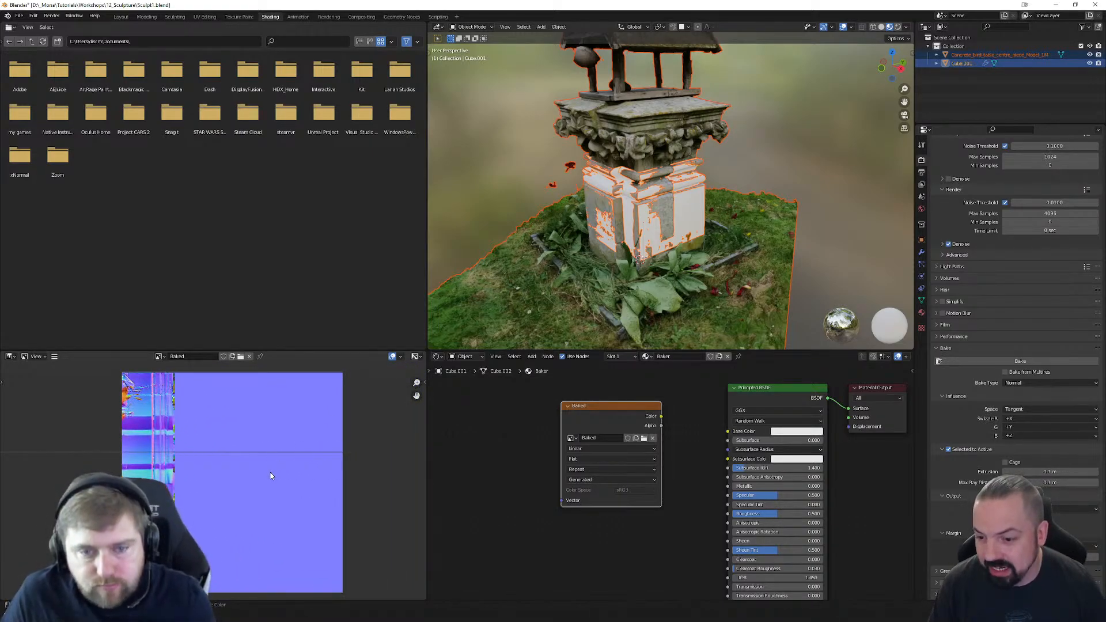
Step: Save the baked normal map as an RGB PNG named Baked_Normal.png in the 12_Sculpture folder
click(54, 358)
mouse_move(67, 377)
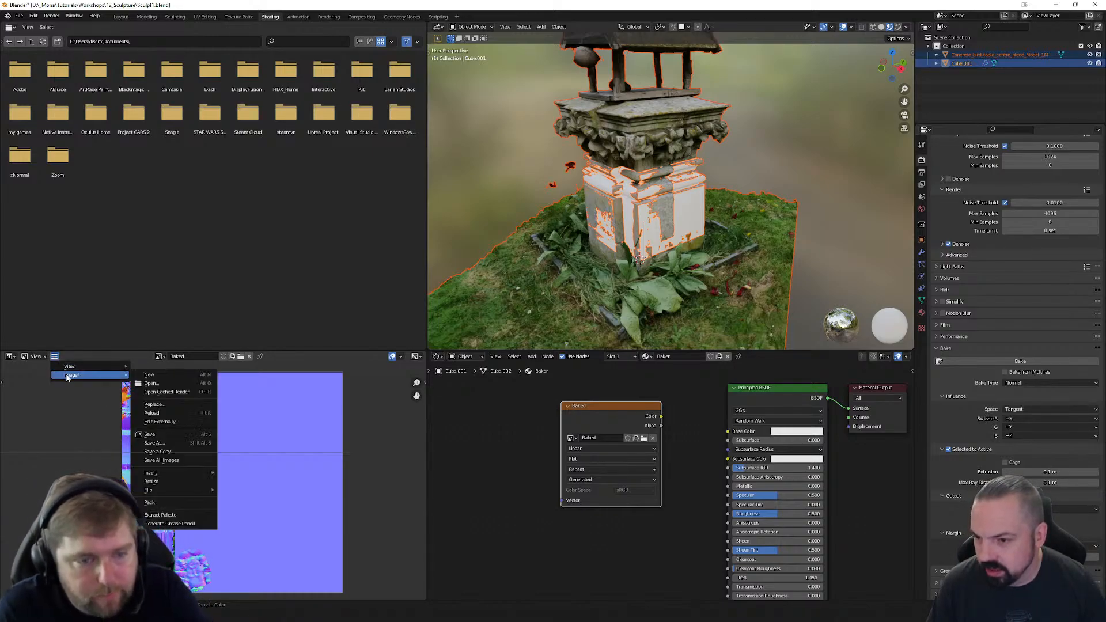
click(158, 443)
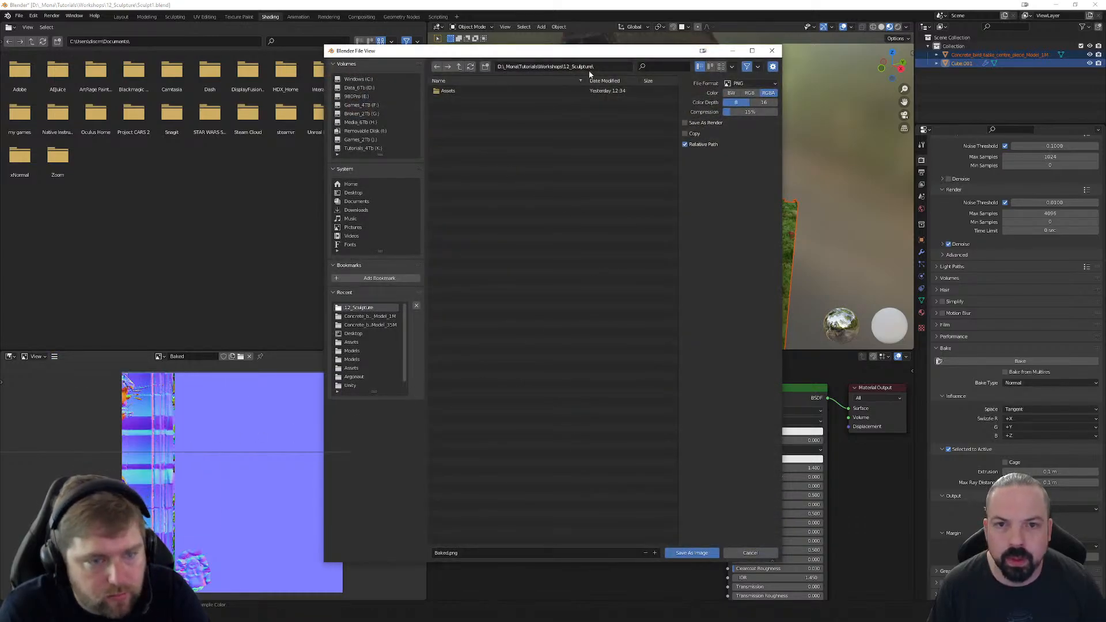
click(447, 554)
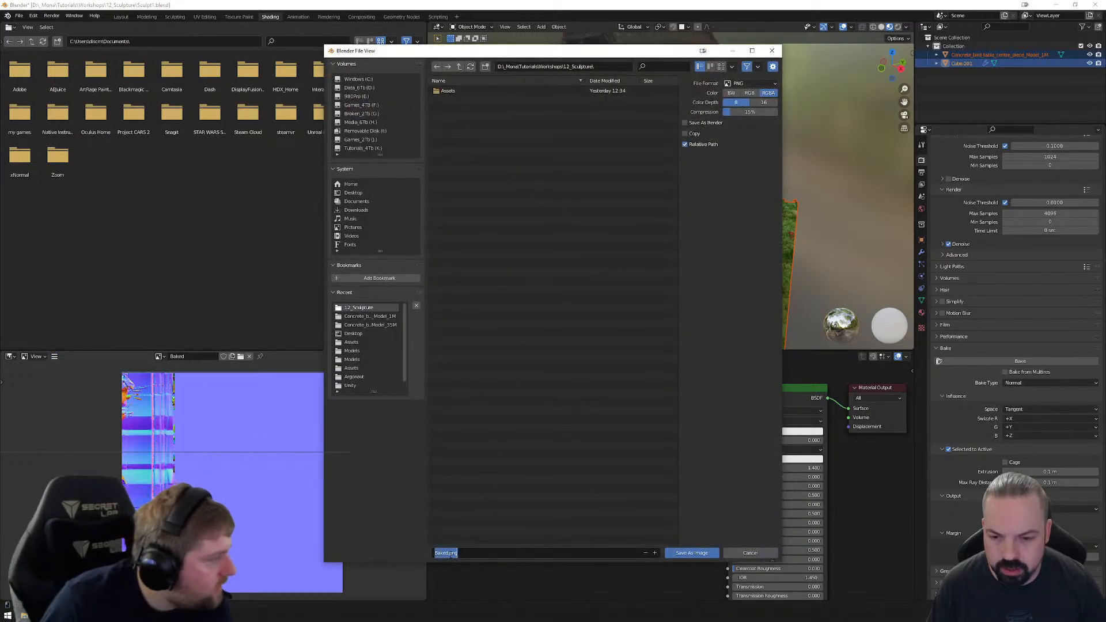
click(448, 553)
text(_)
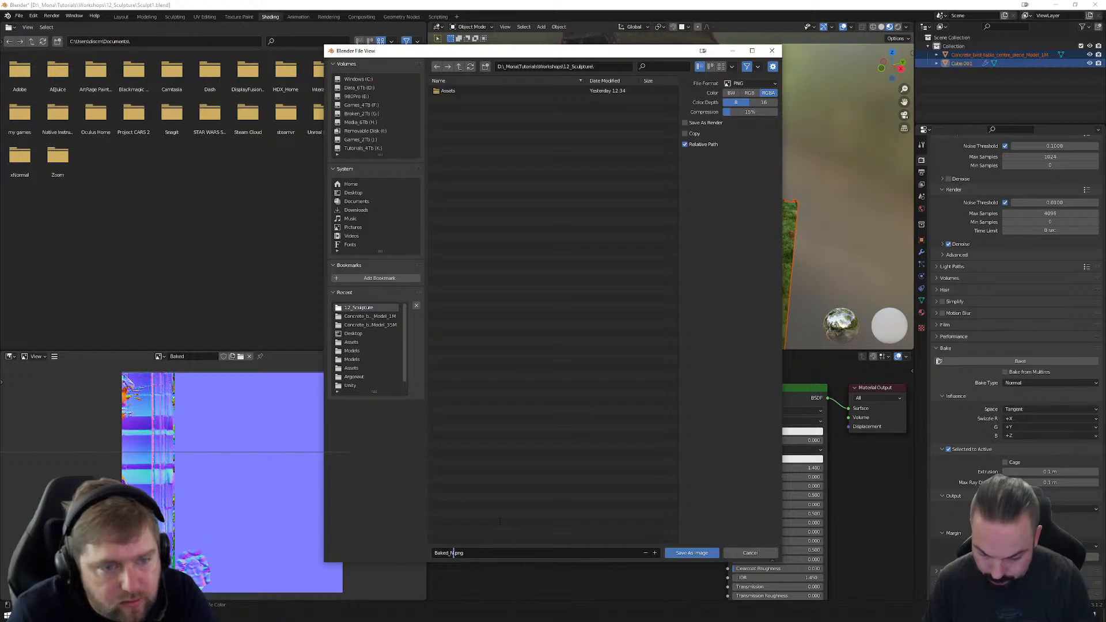
text(Normal)
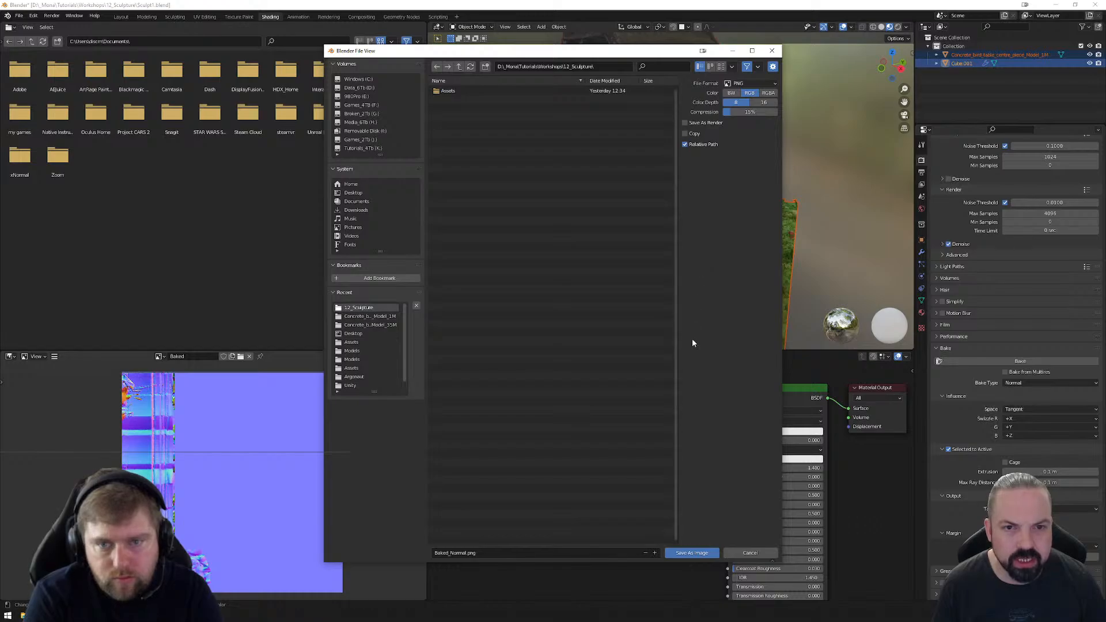
click(691, 554)
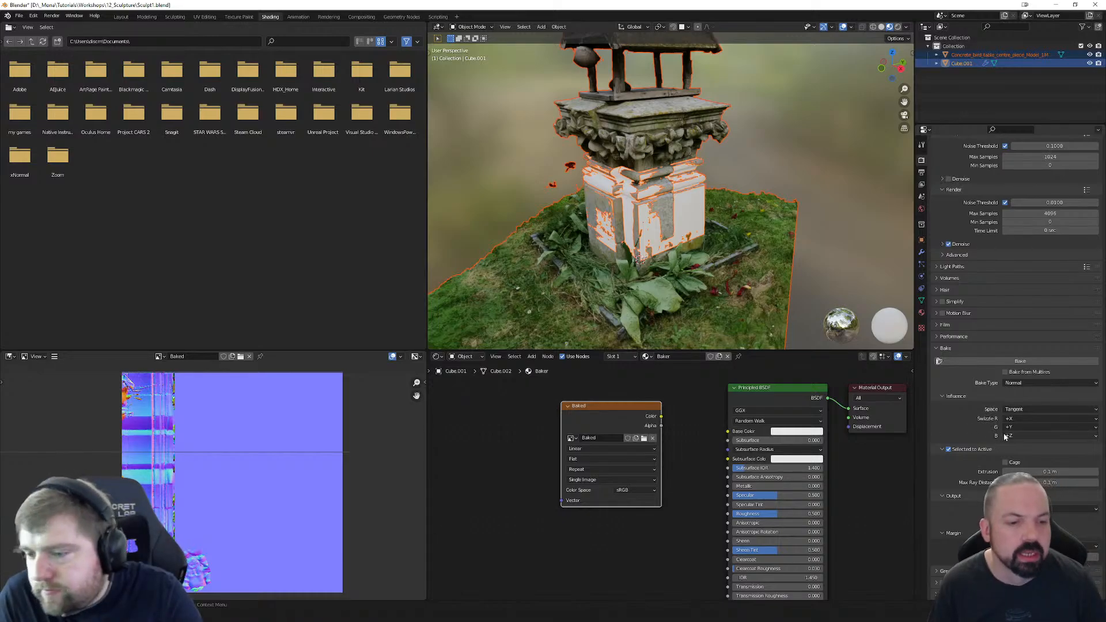
Step: Set the bake type to Diffuse with only the Color contribution, and briefly preview the scene with rendered shading
click(1029, 383)
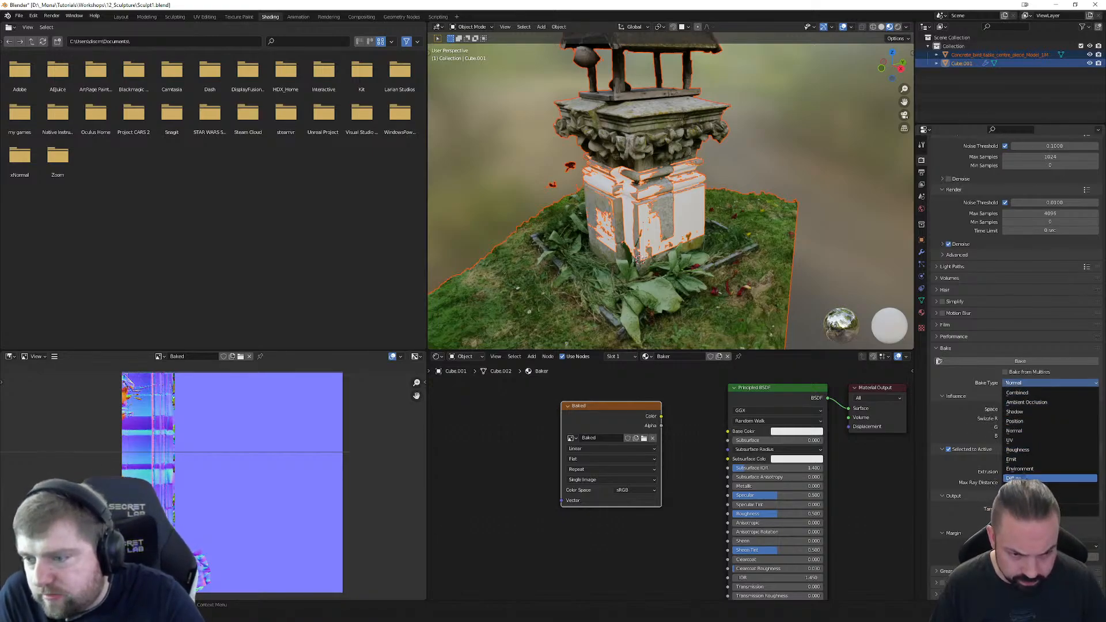
click(1020, 479)
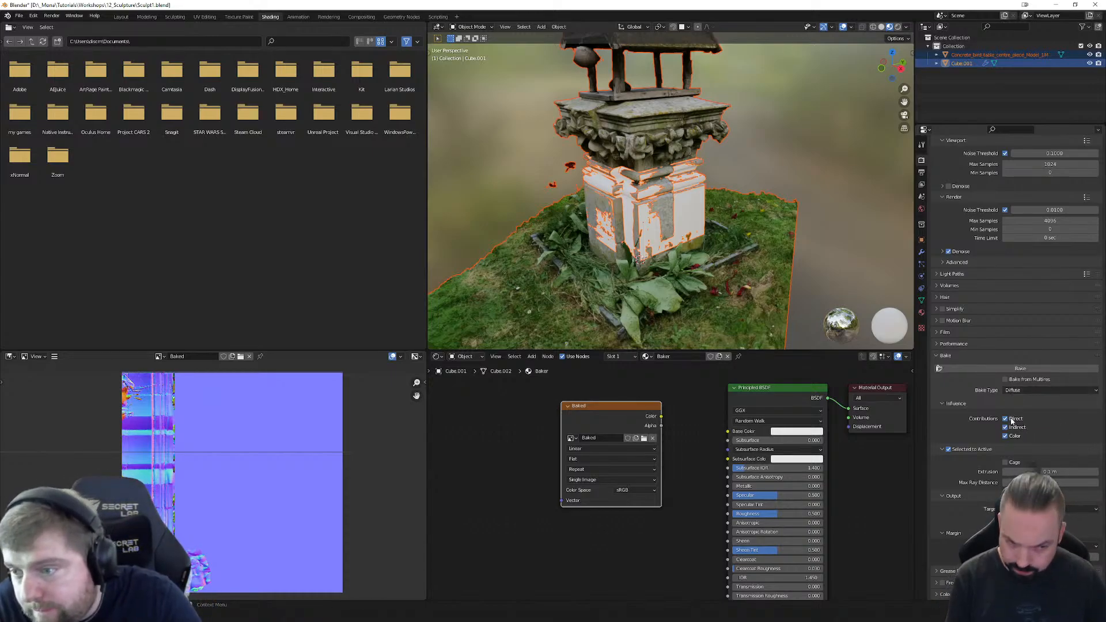
drag(1007, 419, 1008, 428)
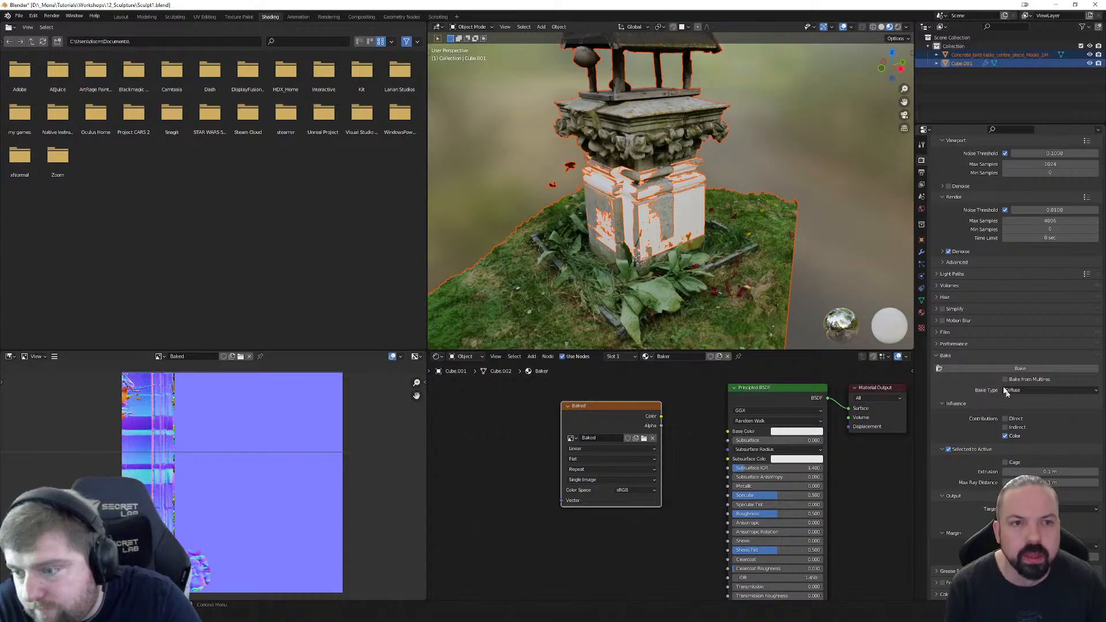
click(897, 27)
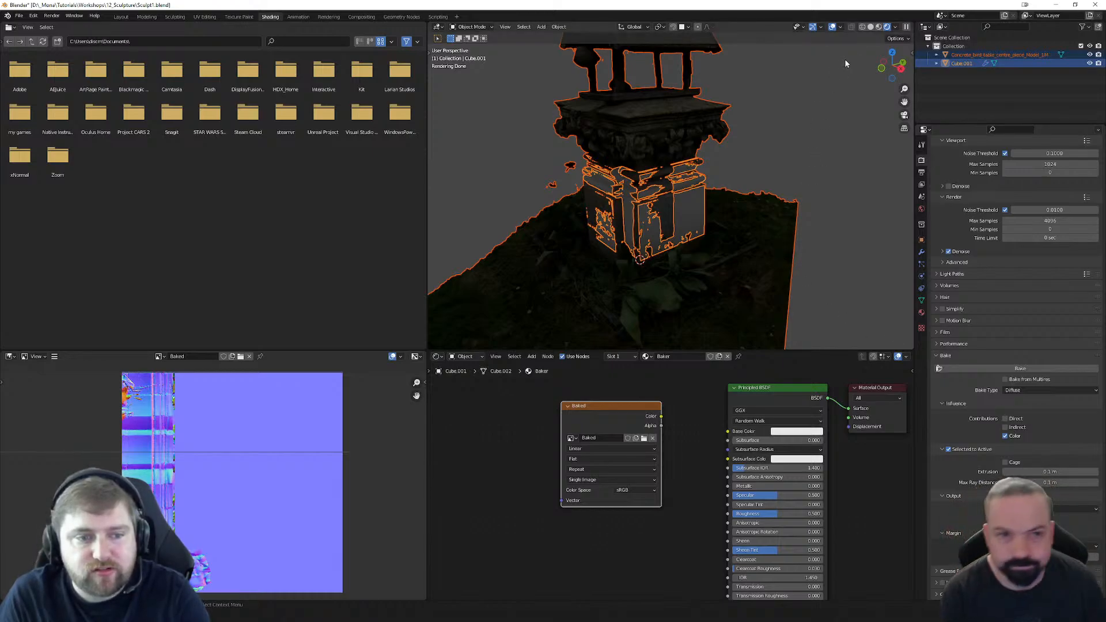
click(880, 29)
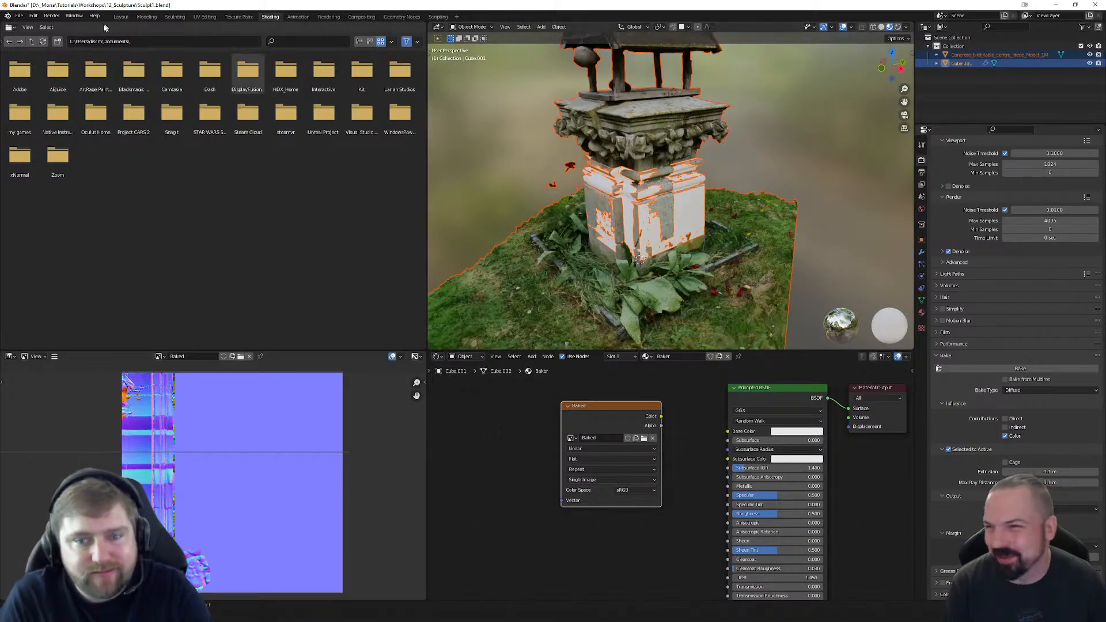
Step: Save the project file and bake the diffuse colour map
click(19, 16)
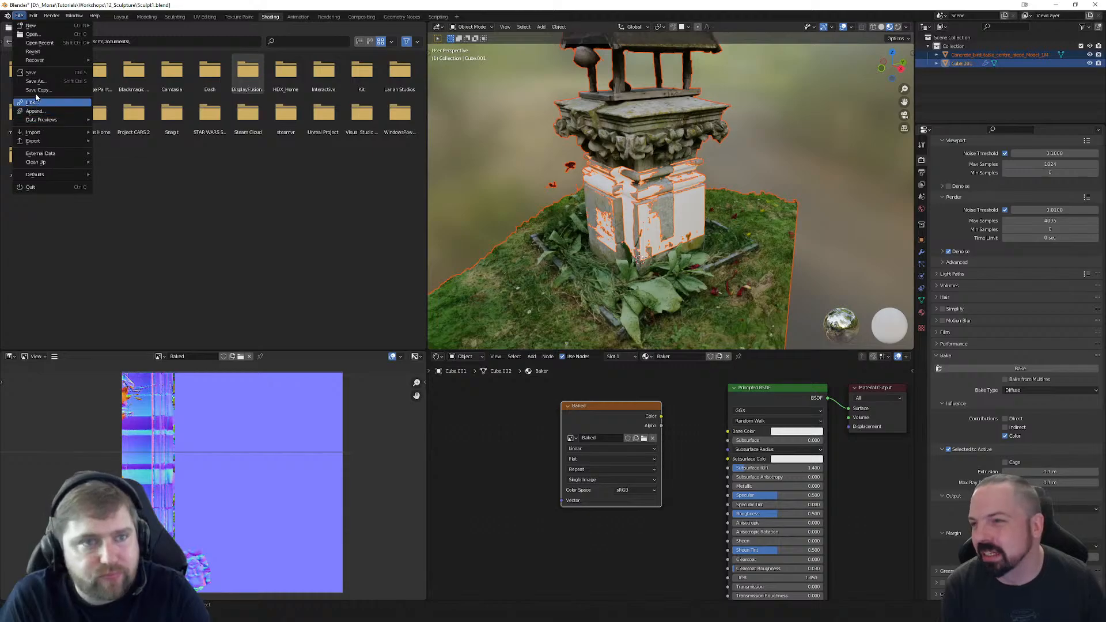
click(33, 72)
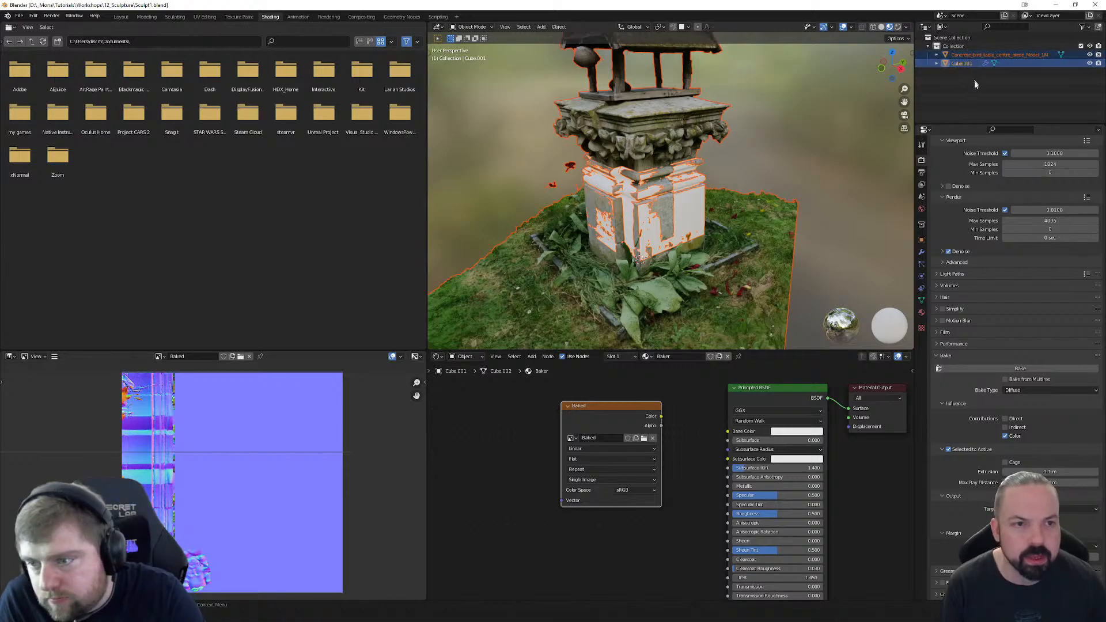
click(1023, 370)
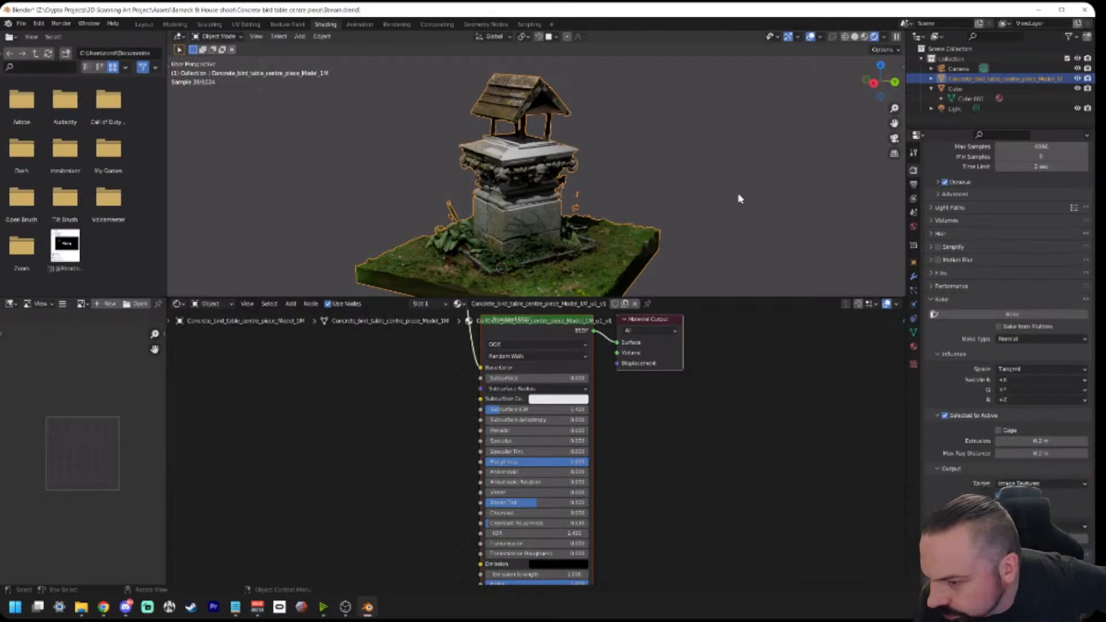
Step: Add the low-poly Cube to the scan selection as the active object, bake its normal map and save the project
ctrl+click(978, 90)
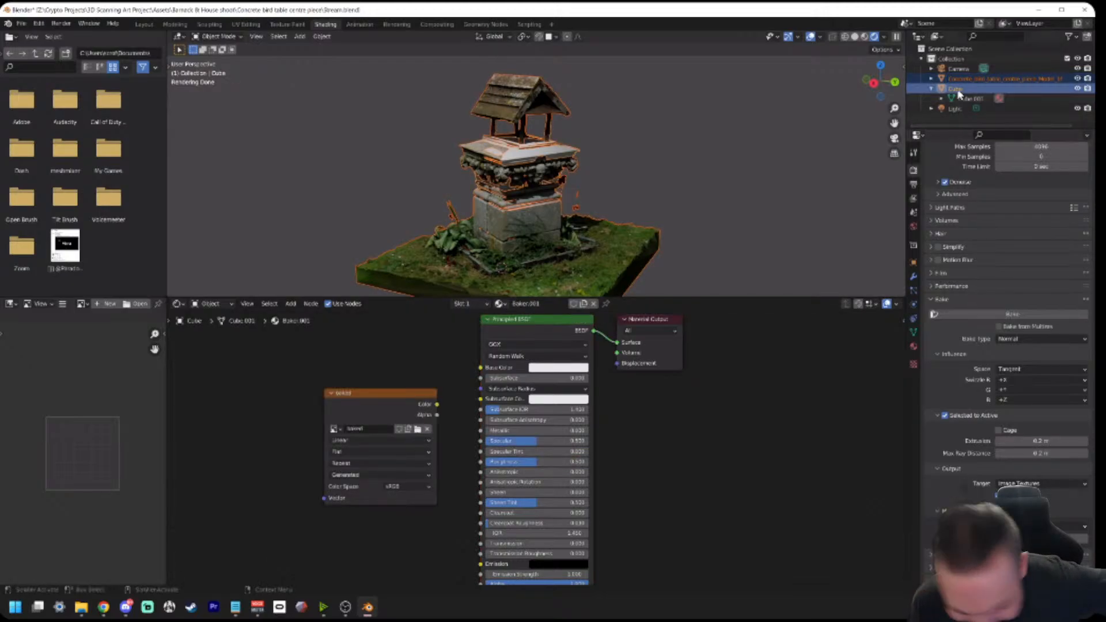
click(1010, 315)
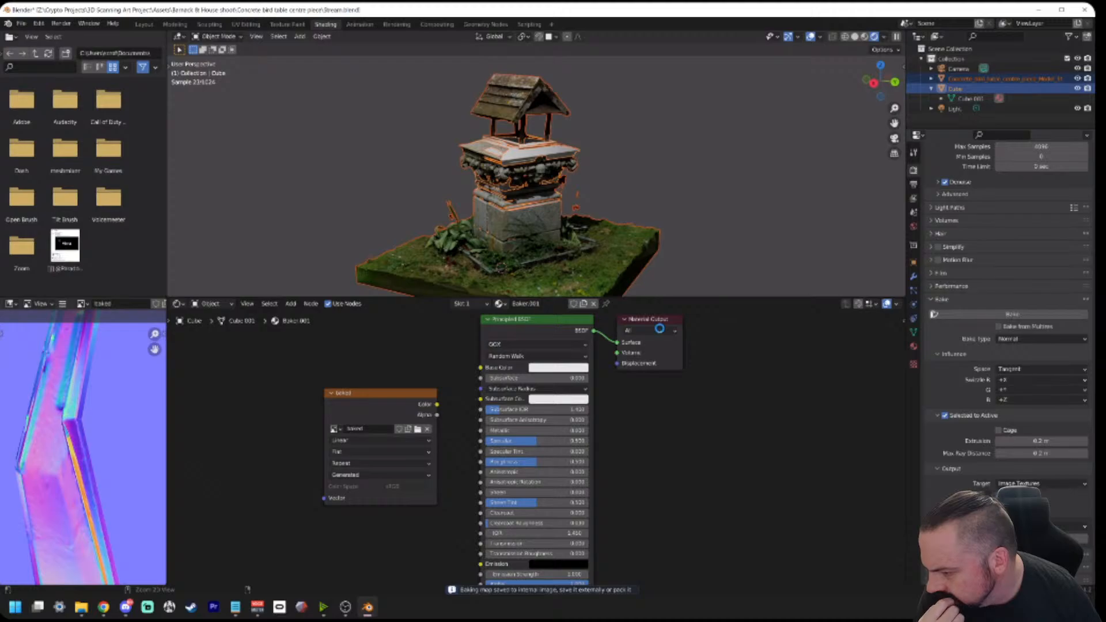
key(ctrl+s)
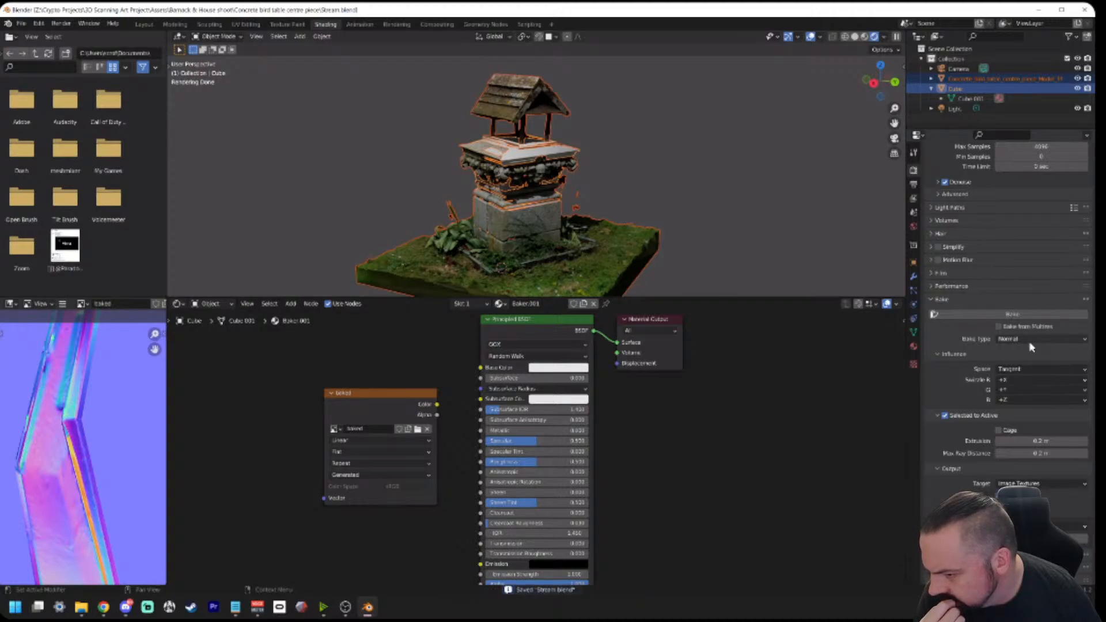
click(1011, 338)
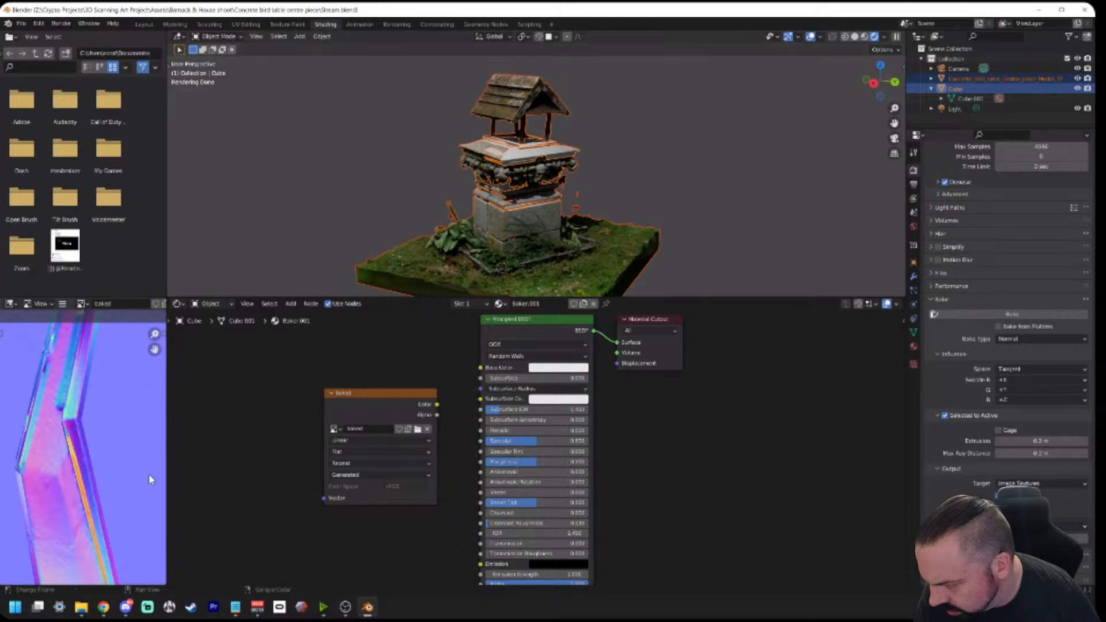
Step: Save the baked normal map into the Tutorial exports folder, overwriting the existing baked.png
click(62, 304)
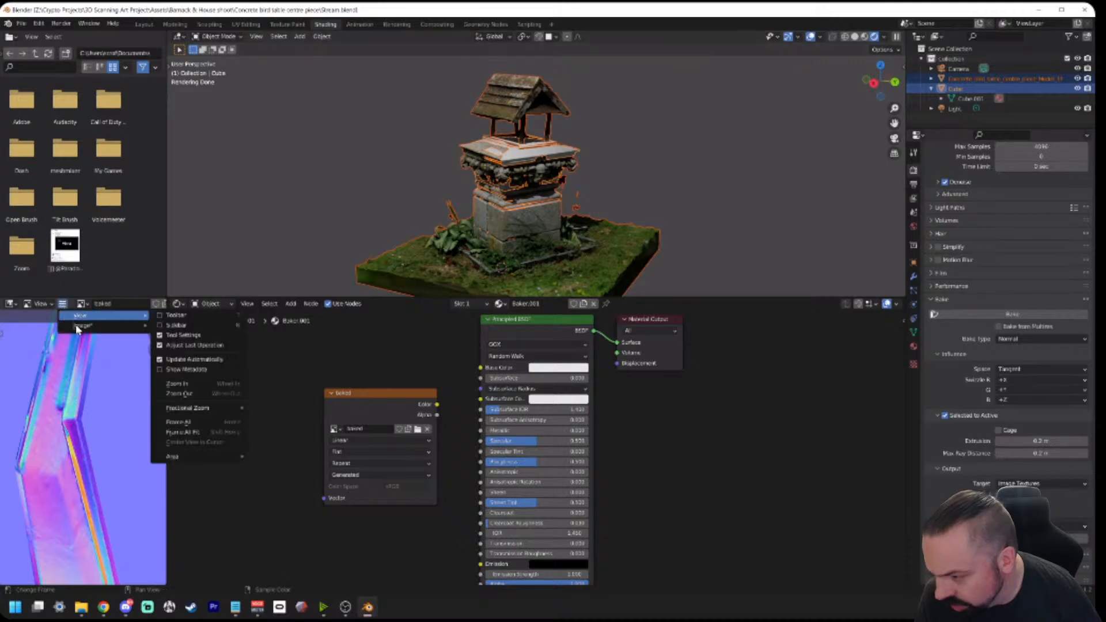
mouse_move(75, 320)
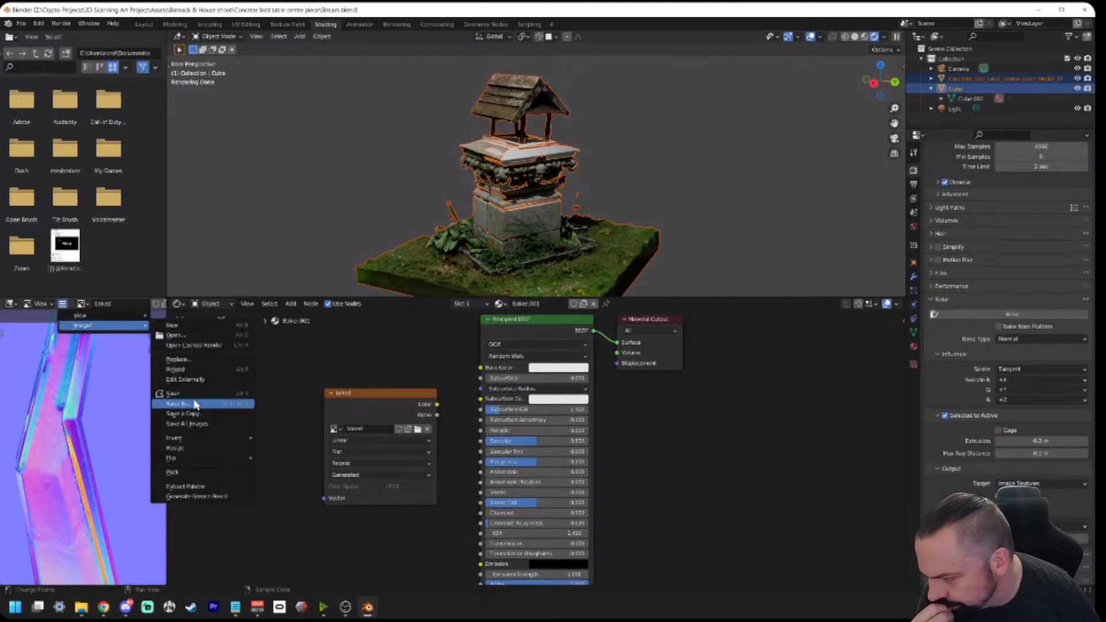
click(194, 405)
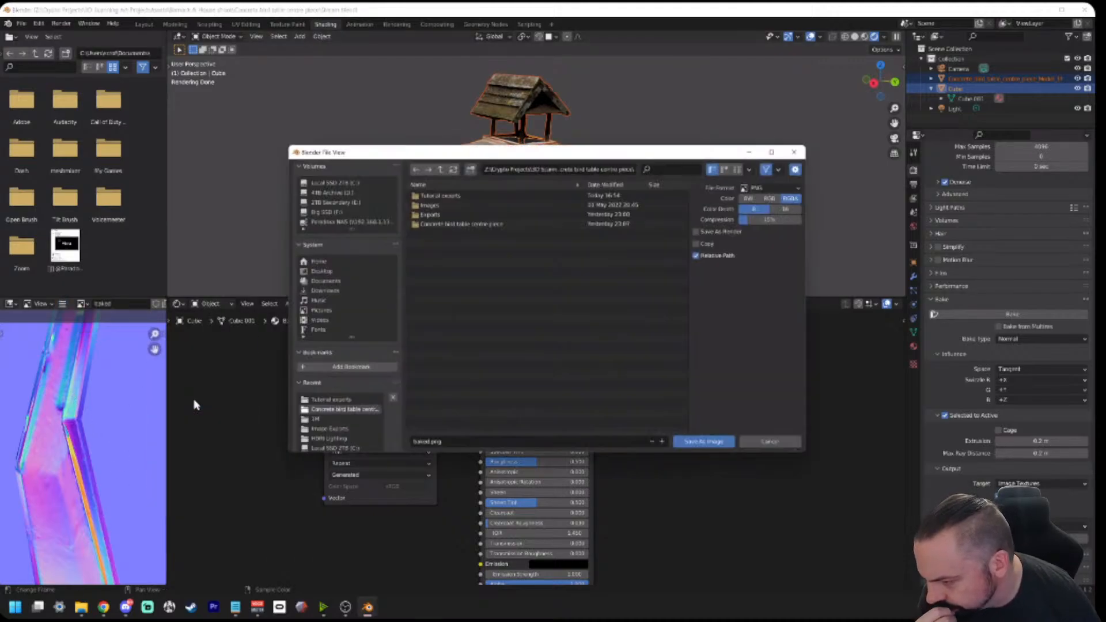
double_click(438, 196)
click(437, 193)
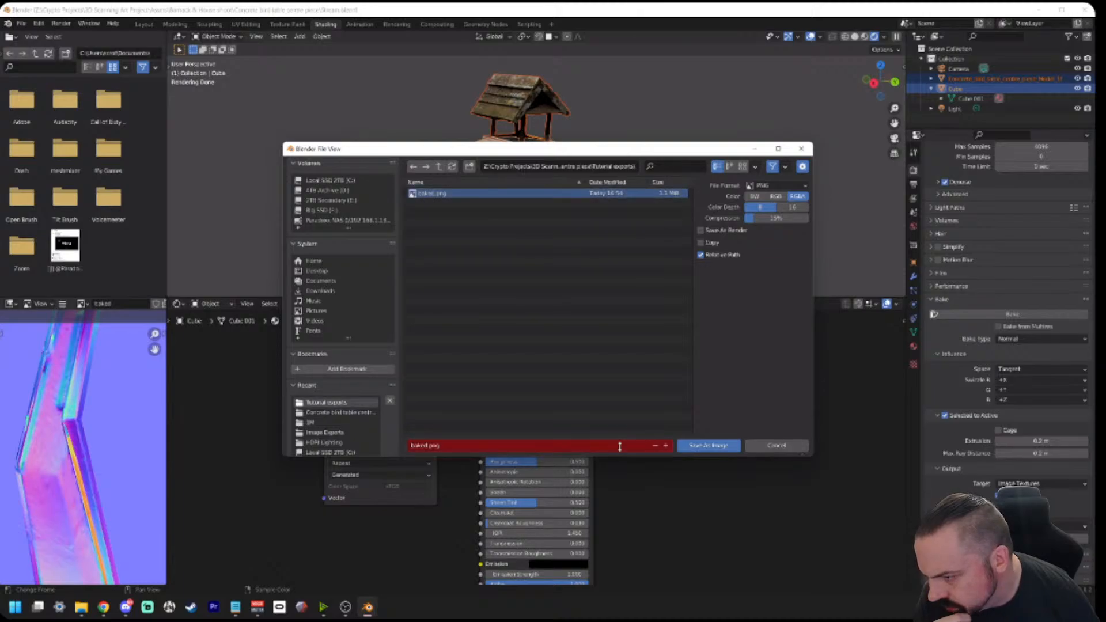
click(691, 445)
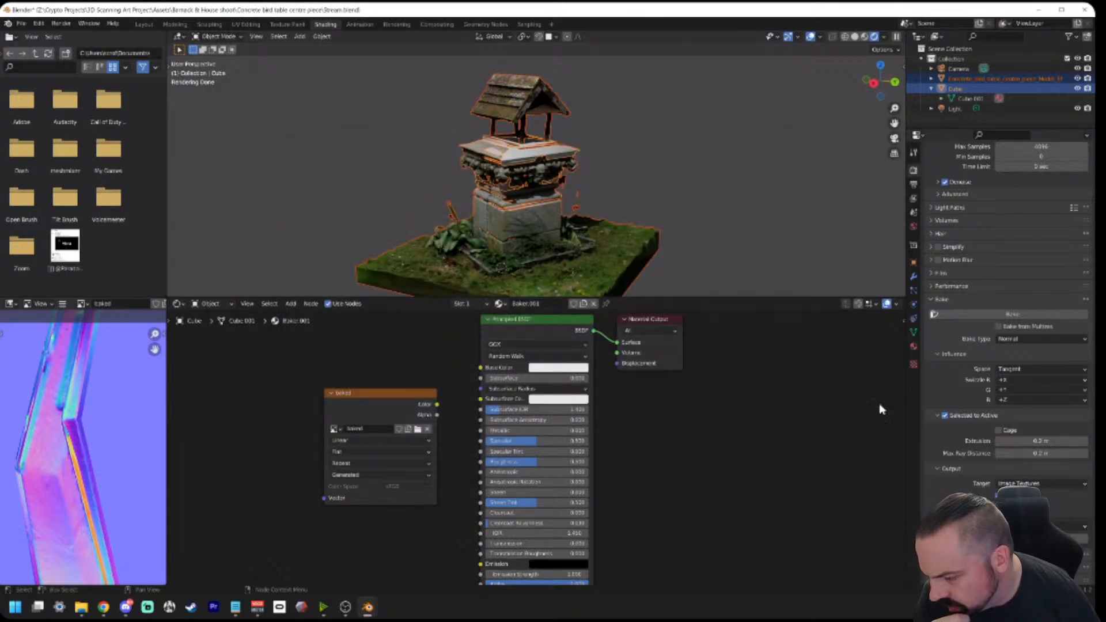
Step: Switch the bake type from Normal to Diffuse, exclude the Direct and Indirect contributions, and bake the colour onto the Cube
click(1016, 340)
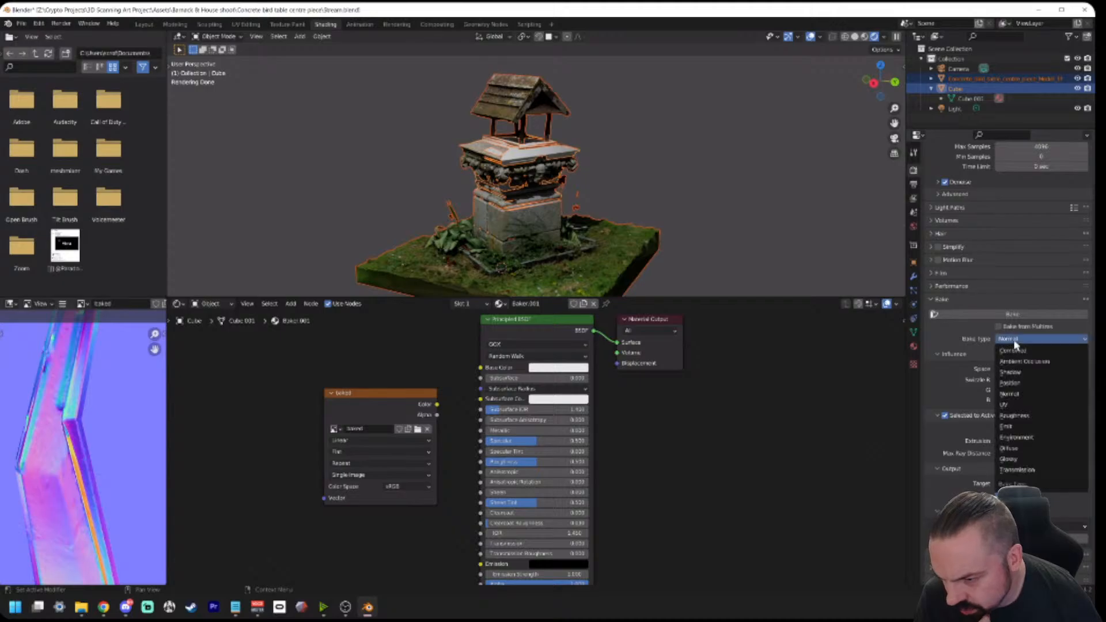
click(1019, 448)
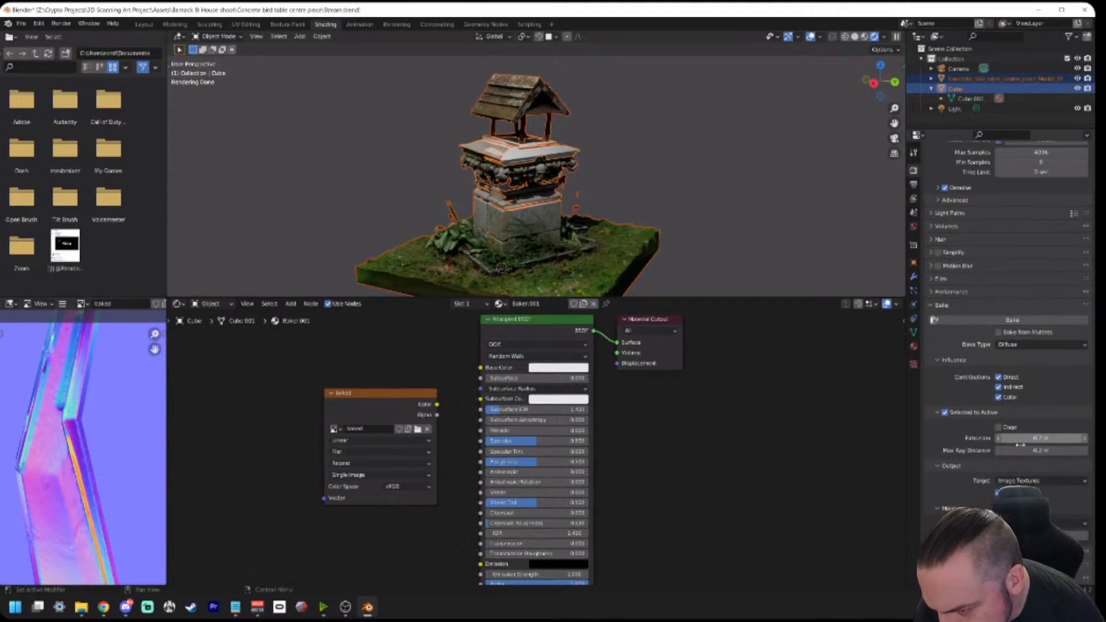
click(999, 378)
click(1000, 387)
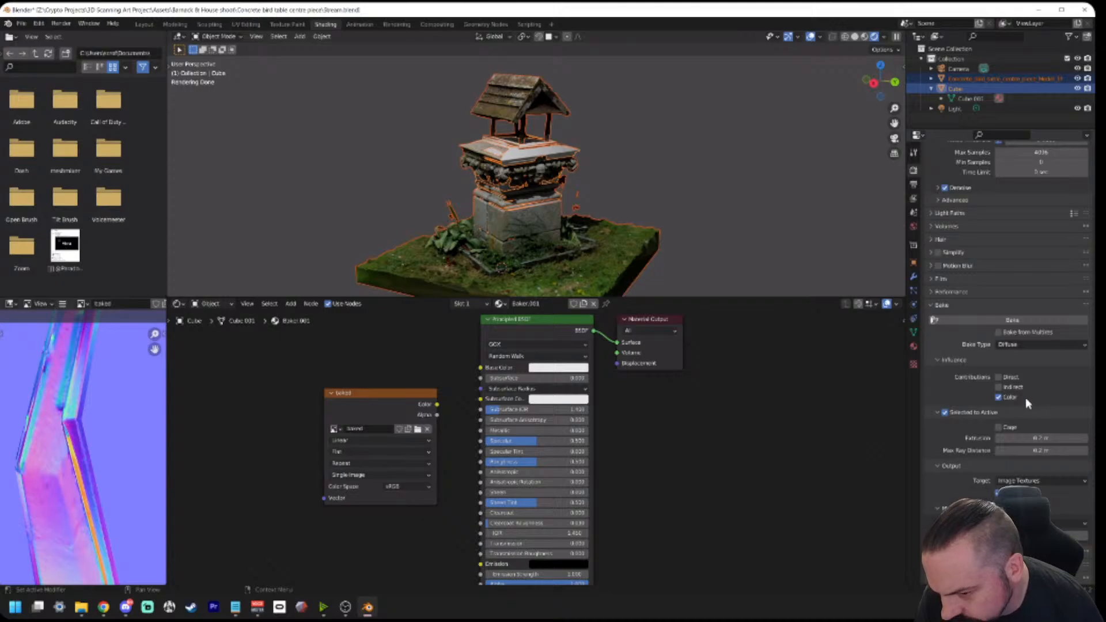
click(1002, 321)
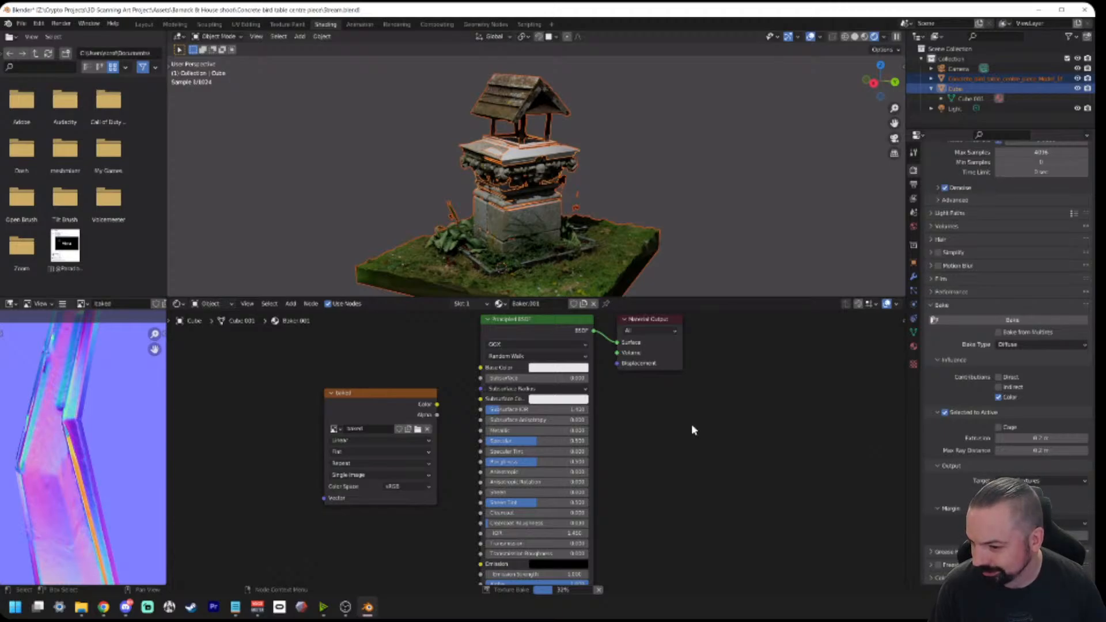
Step: Inspect the baked diffuse texture, checking the pillar strips, the curved piece and the square top for errors
scroll(68, 451, down, 4)
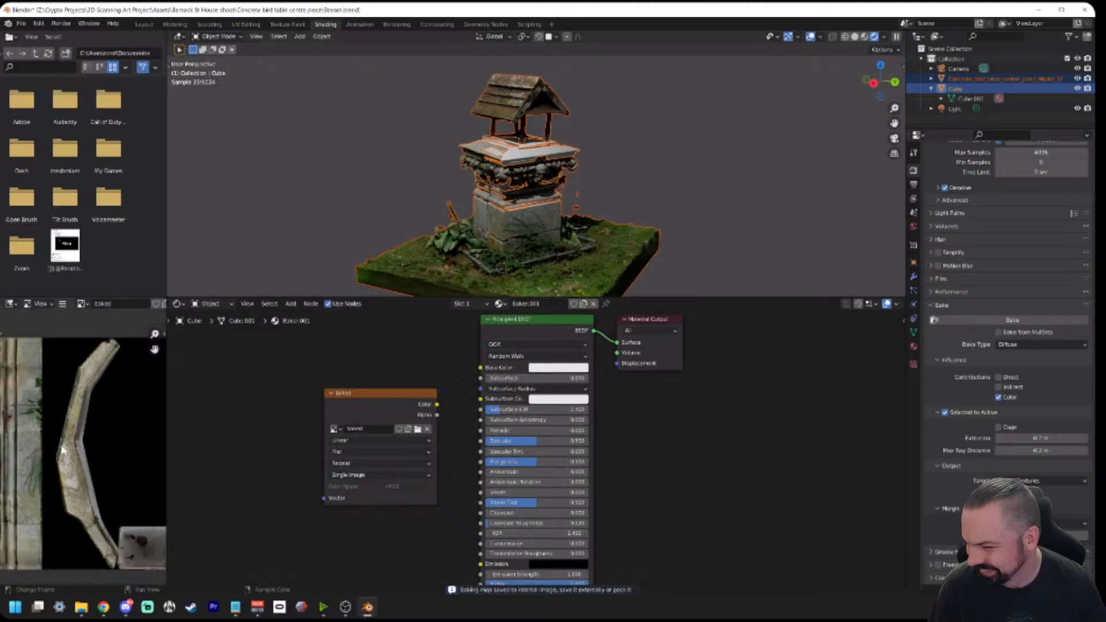
scroll(81, 437, down, 3)
scroll(45, 435, up, 2)
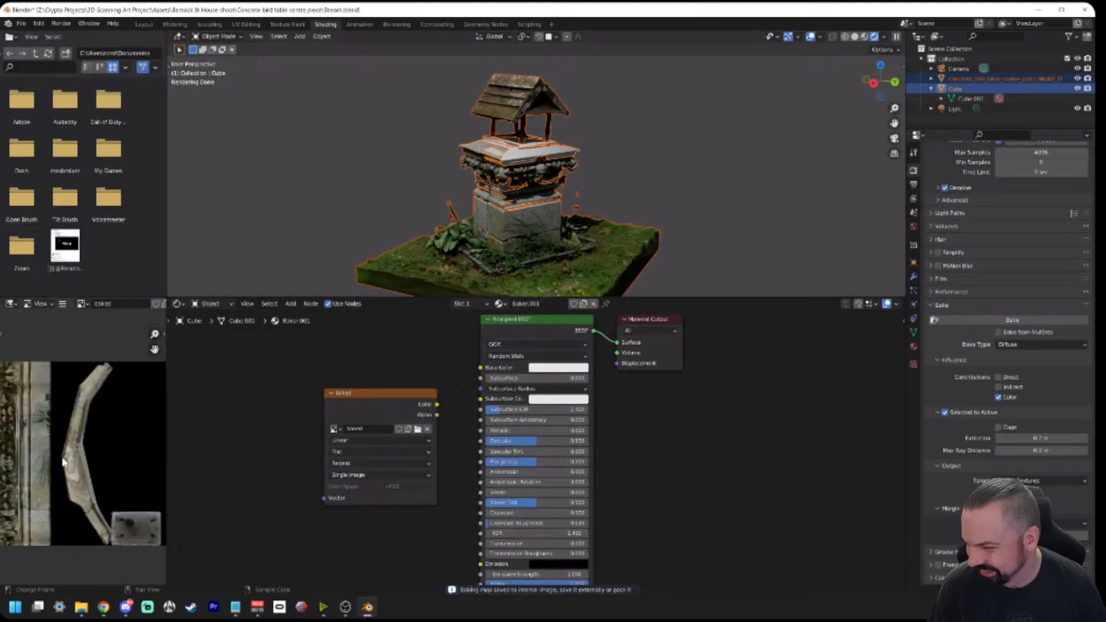
scroll(80, 440, down, 2)
scroll(79, 438, up, 1)
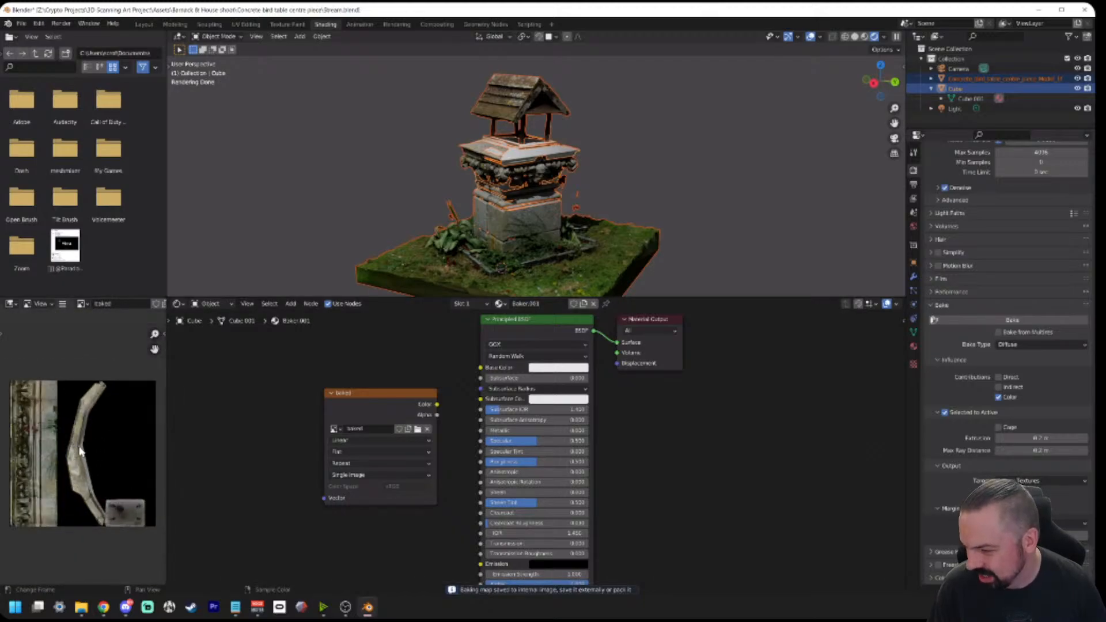
scroll(57, 464, up, 1)
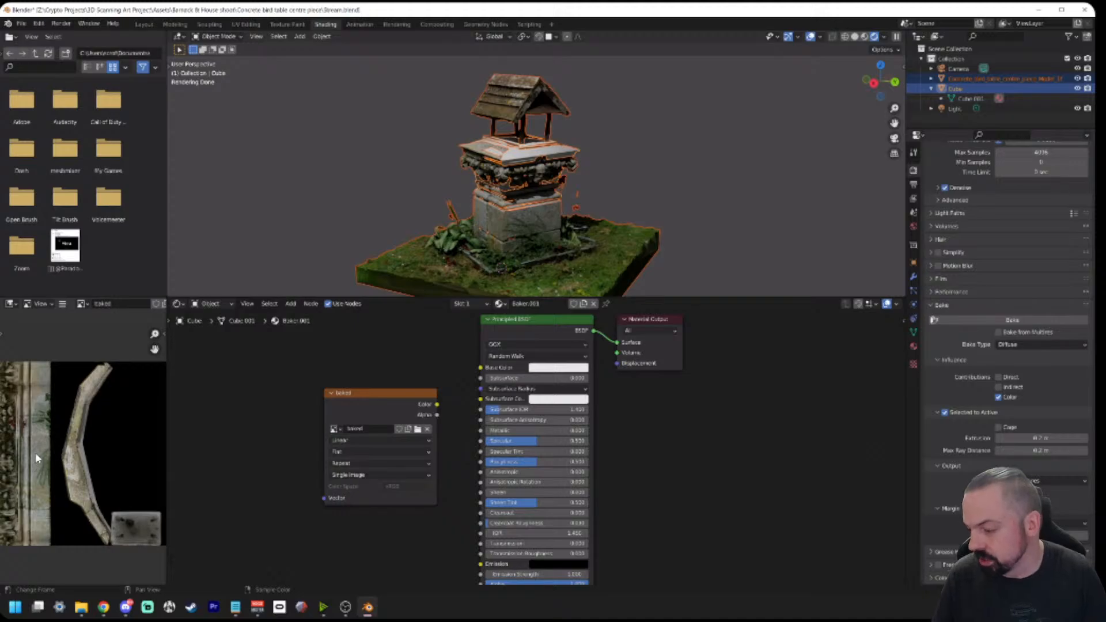
scroll(37, 462, down, 2)
scroll(44, 451, up, 2)
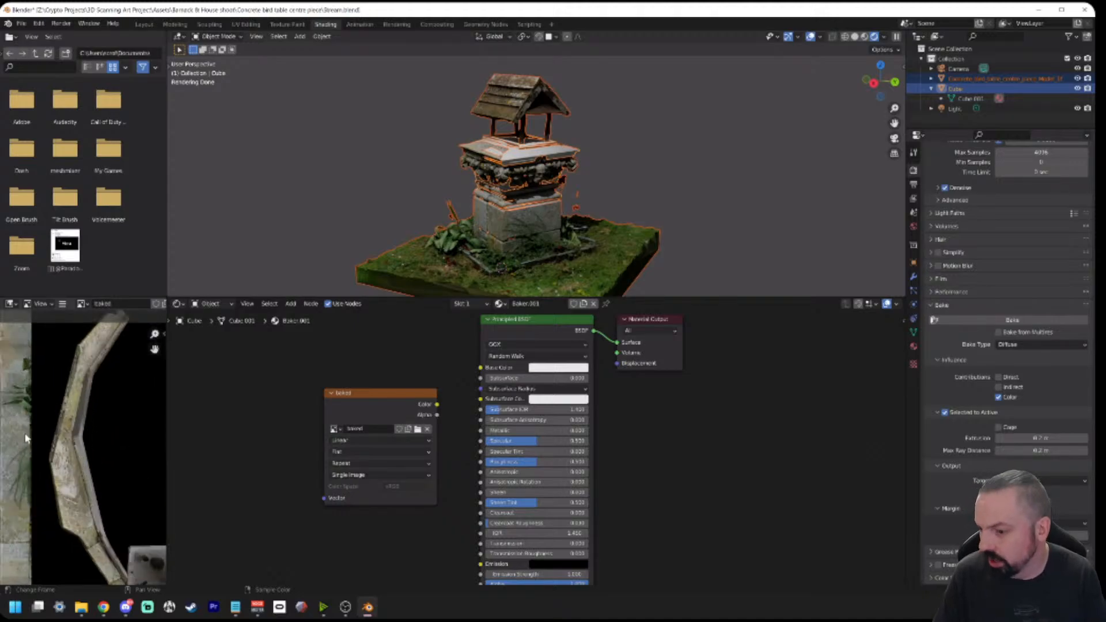
scroll(29, 439, down, 1)
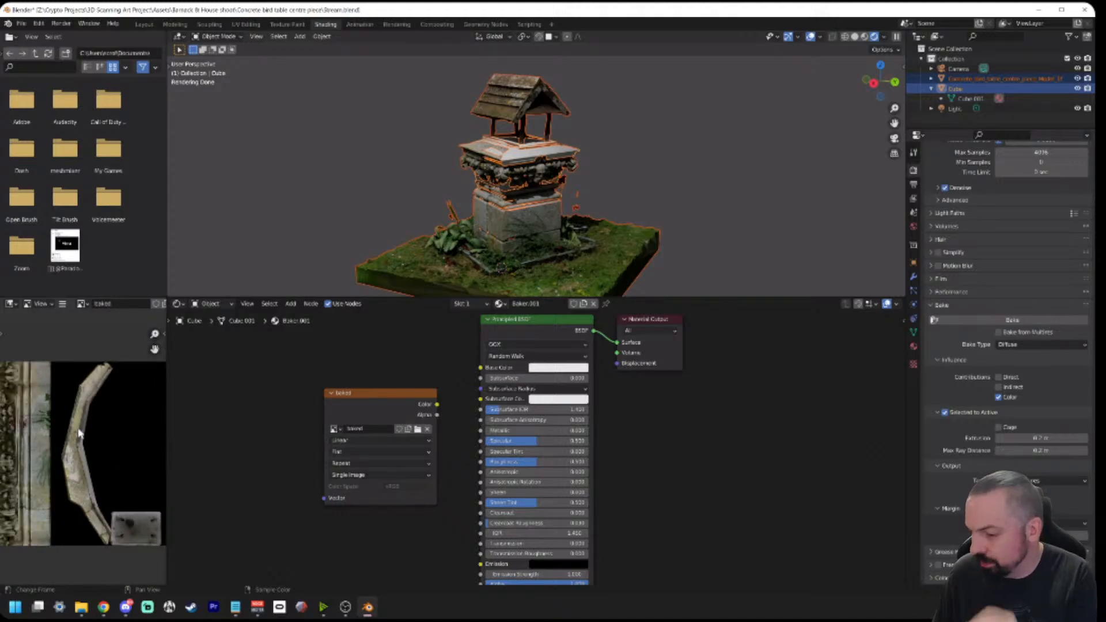
scroll(80, 434, down, 2)
drag(154, 349, 95, 368)
scroll(81, 429, up, 3)
scroll(85, 423, down, 1)
scroll(130, 392, down, 1)
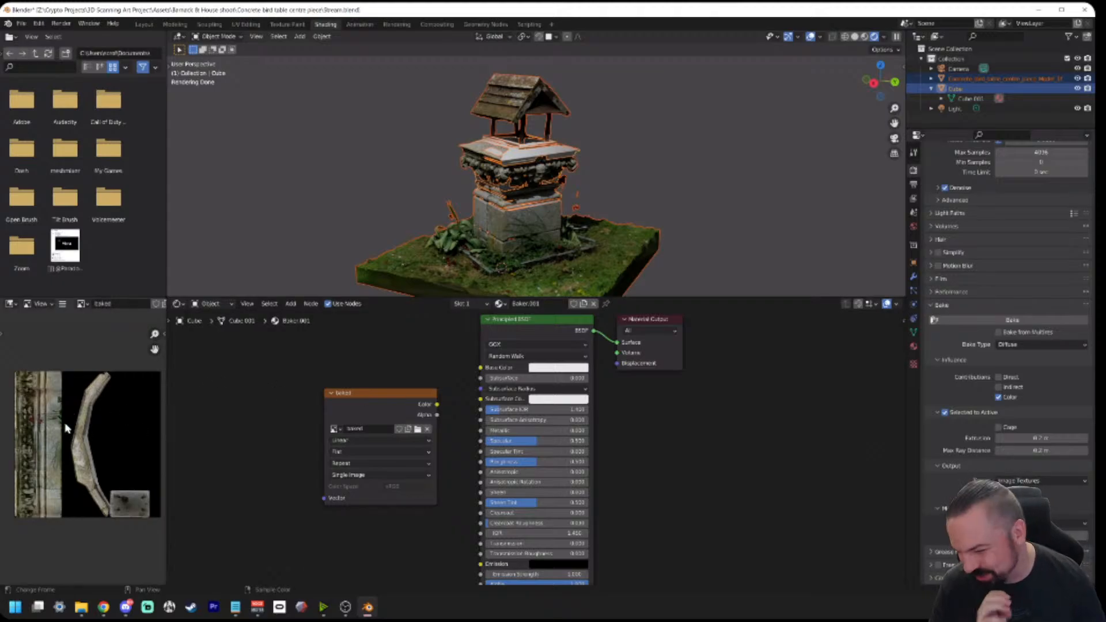
click(50, 305)
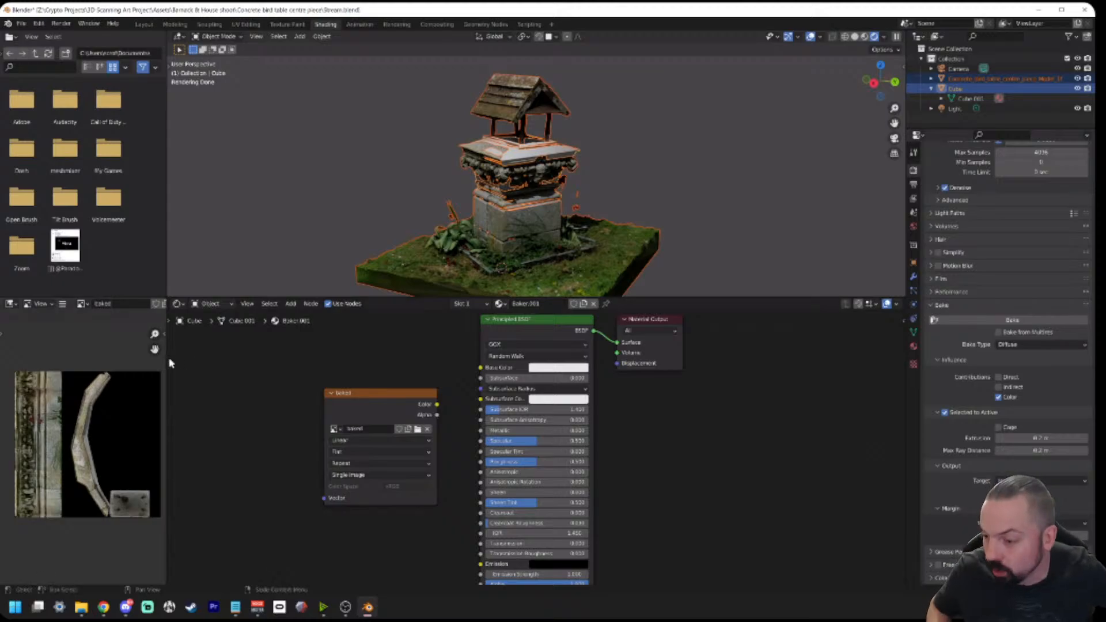
Step: Save the baked diffuse map as baked diffuse.png in the Tutorial exports folder, and save the project
drag(167, 362, 249, 362)
click(62, 303)
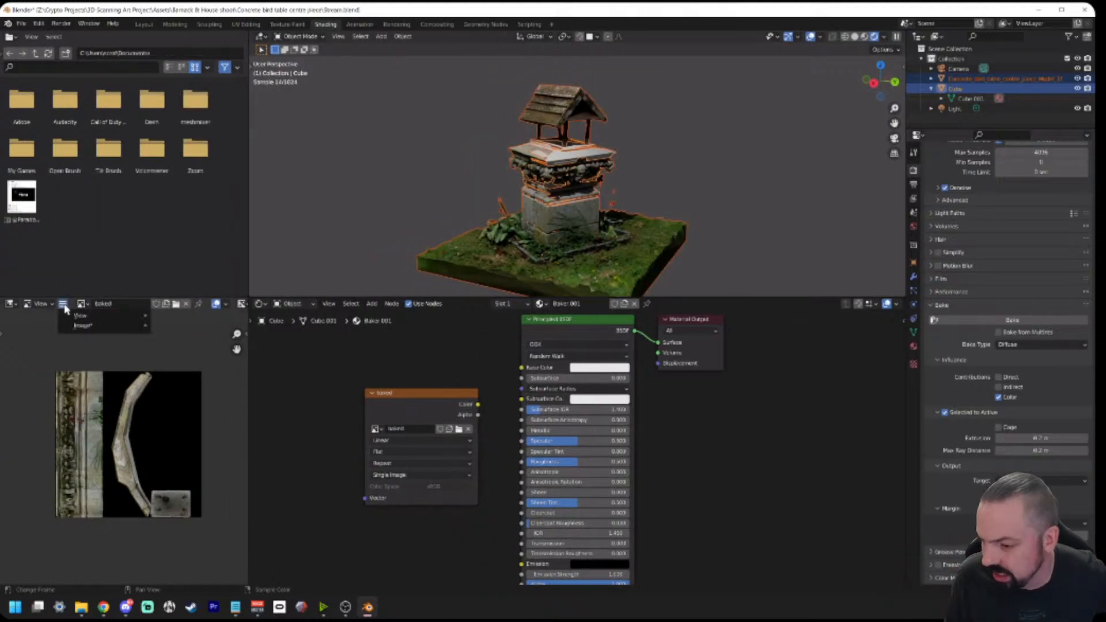
mouse_move(83, 329)
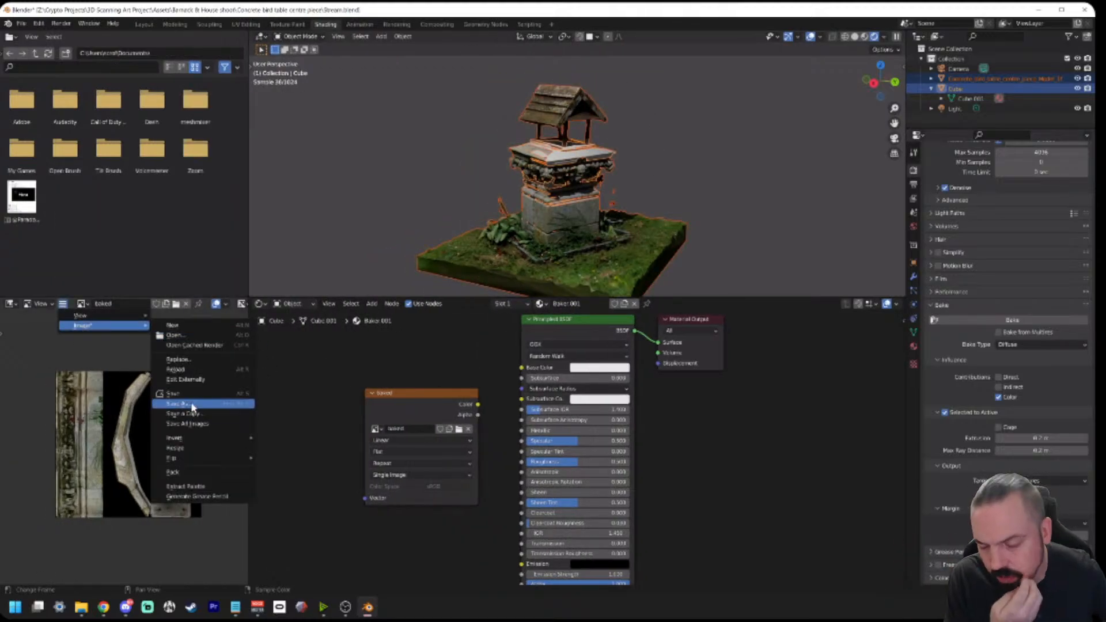
click(176, 404)
click(433, 193)
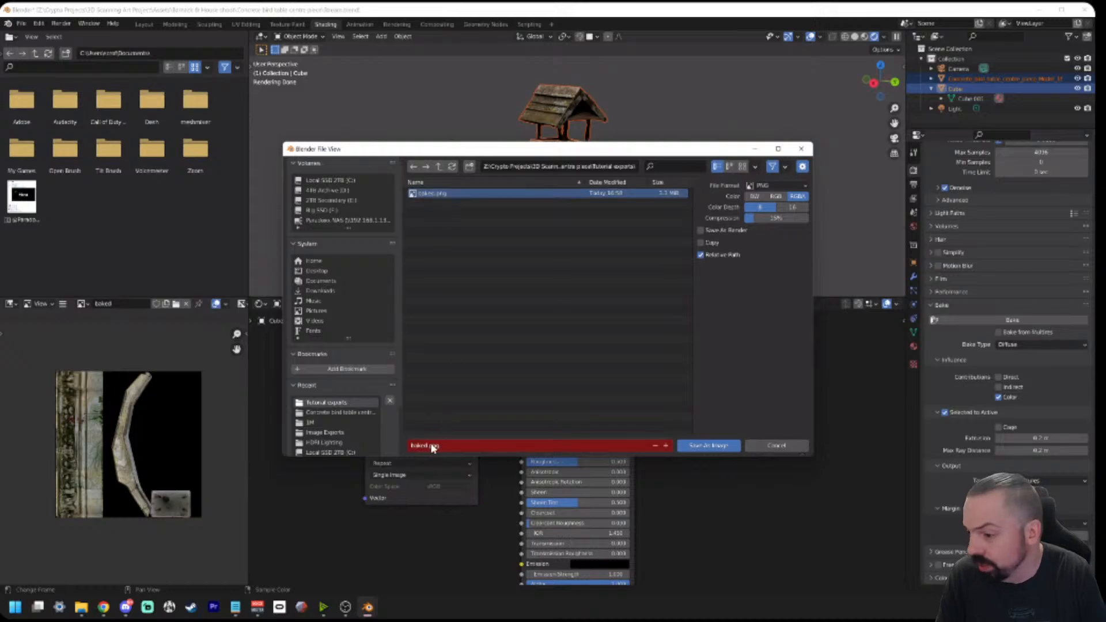
click(429, 446)
click(427, 446)
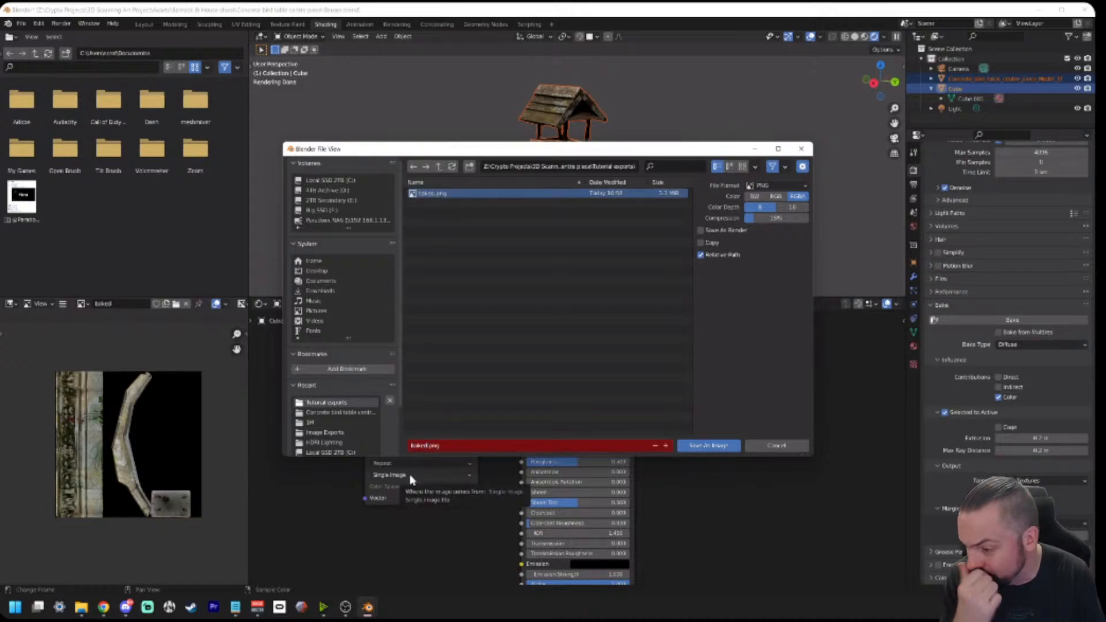
text(d)
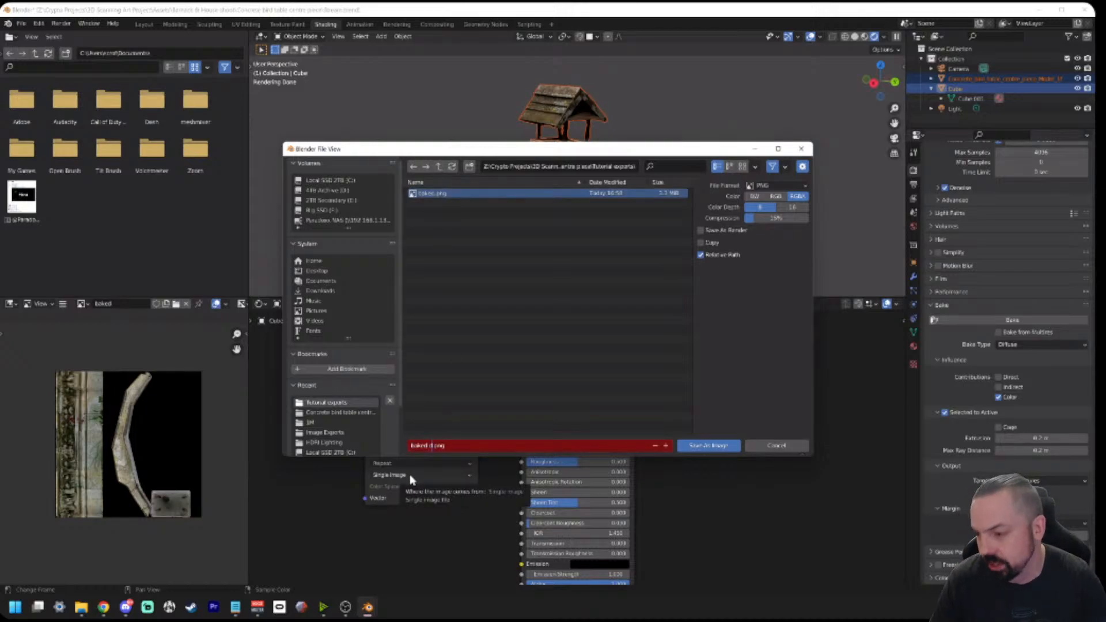
text(iffuse)
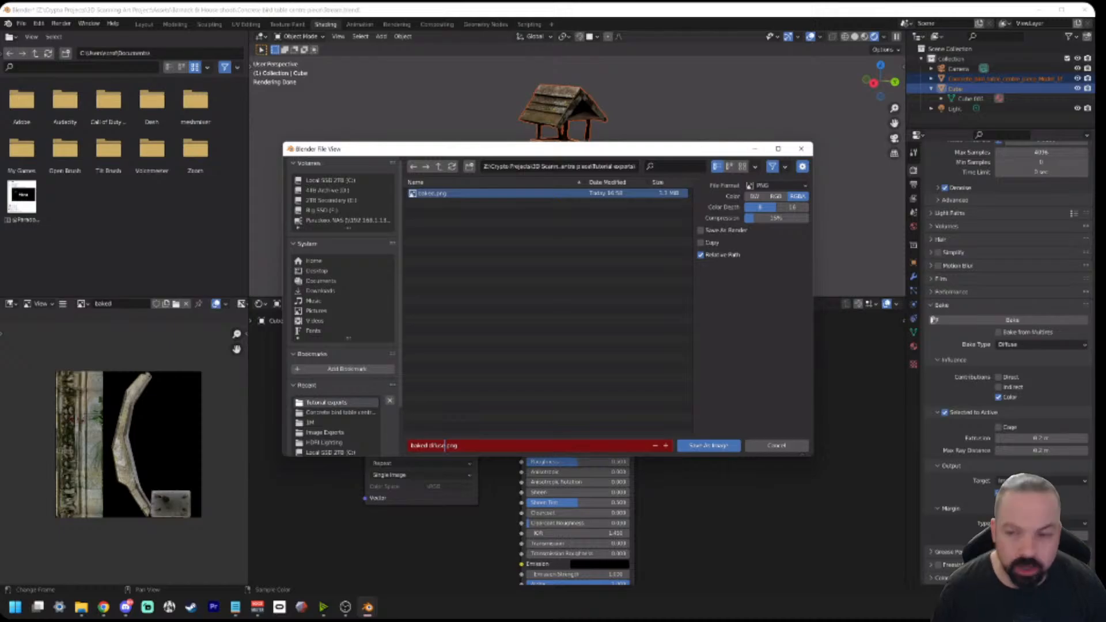
click(709, 445)
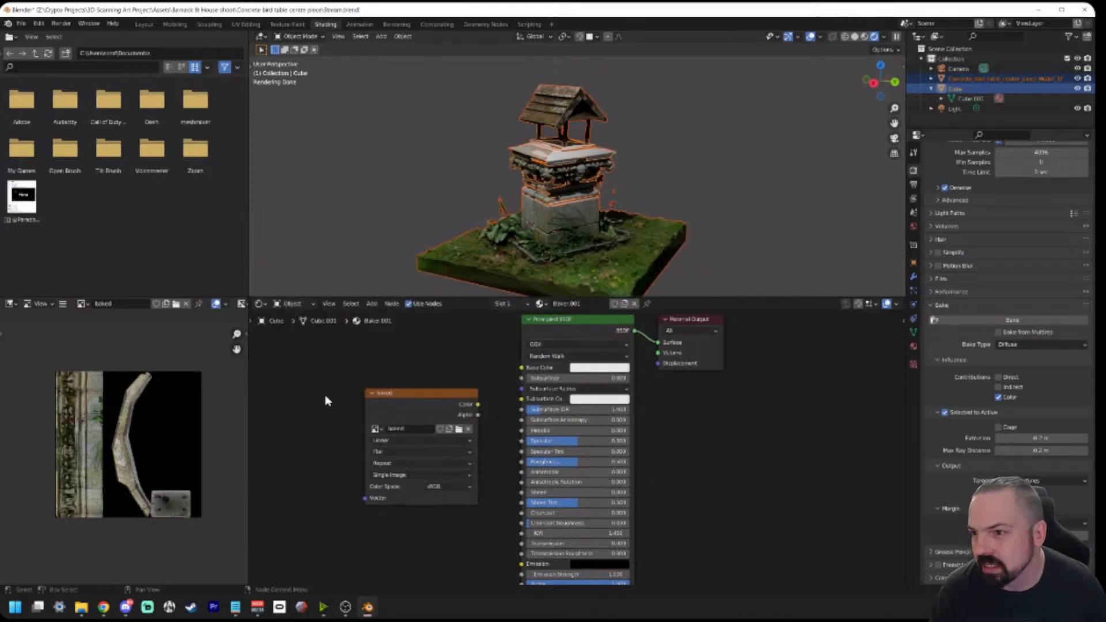
key(ctrl+s)
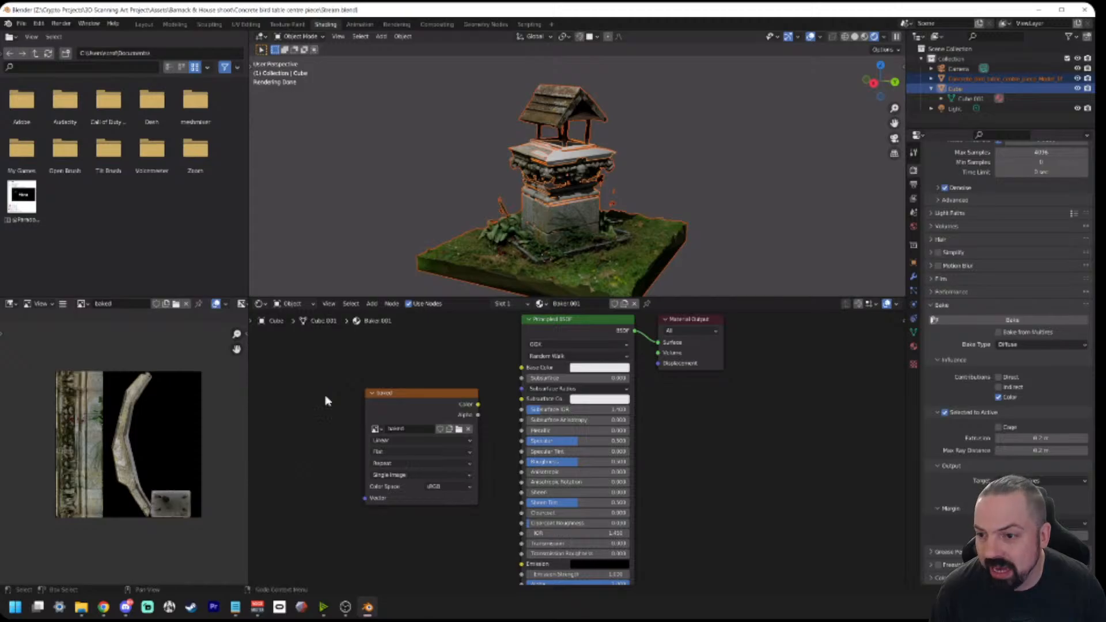
Step: Select only the low-poly Cube and set up an FBX export into the Tutorial exports folder
click(969, 91)
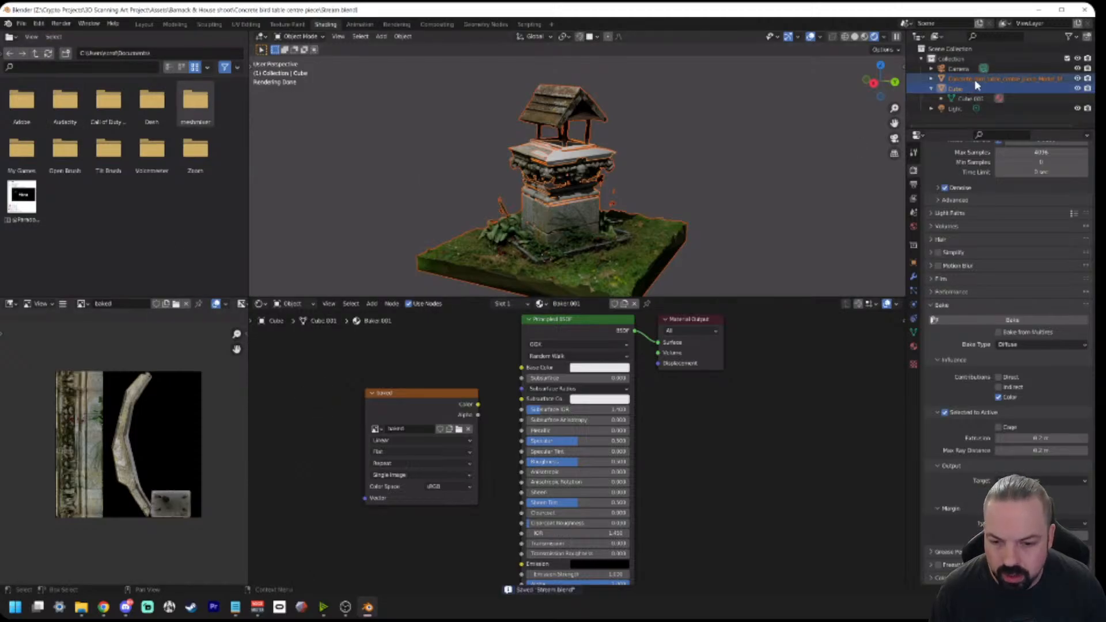
click(21, 24)
mouse_move(43, 169)
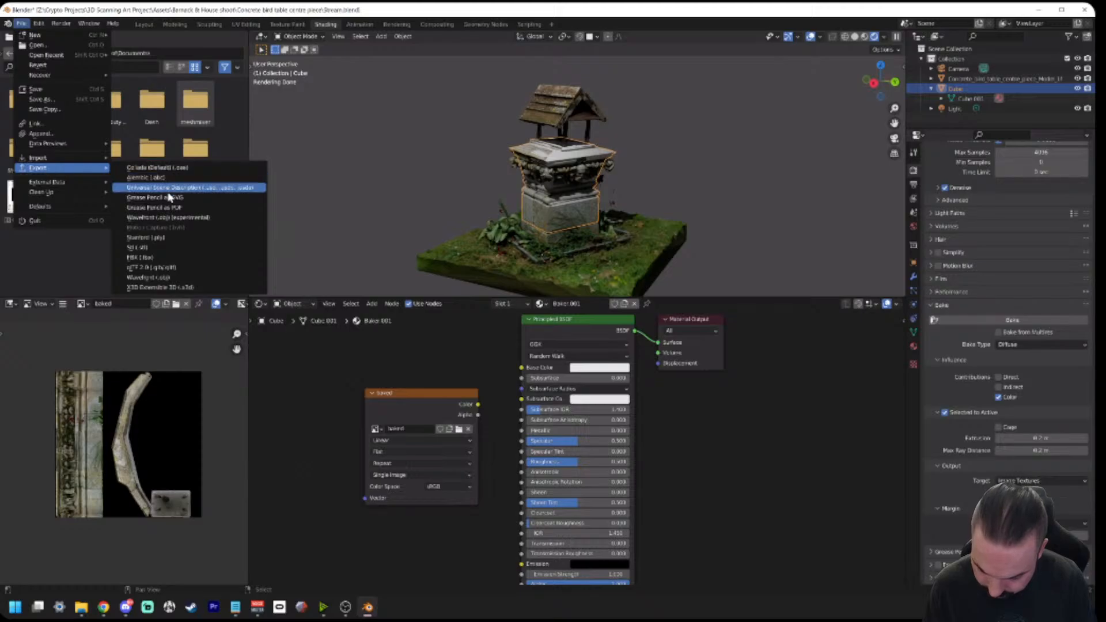
click(137, 258)
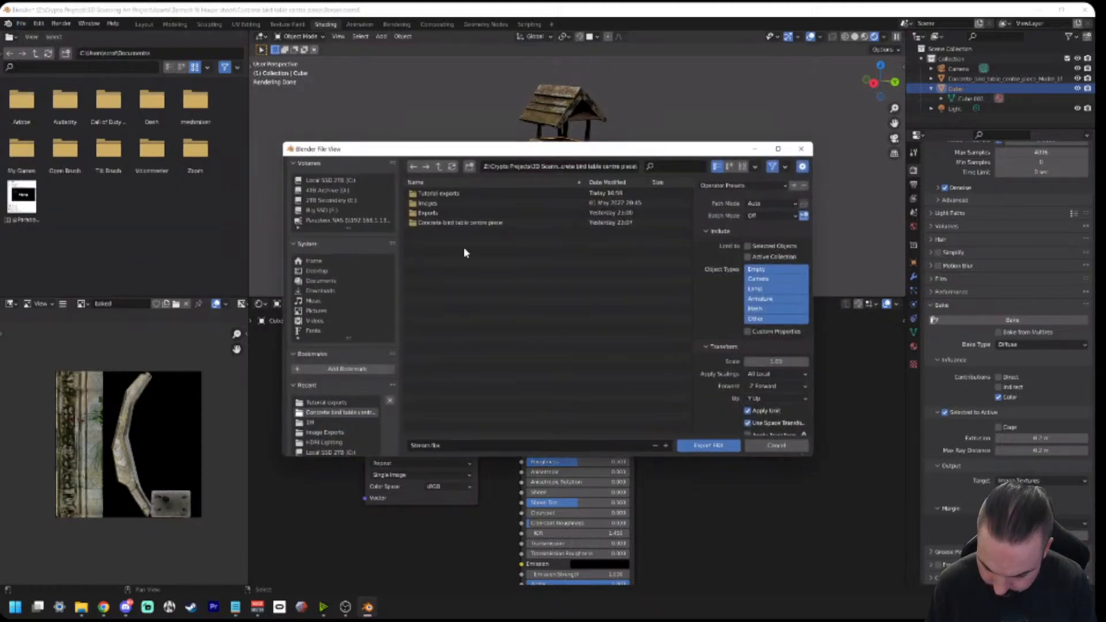
click(441, 195)
double_click(440, 195)
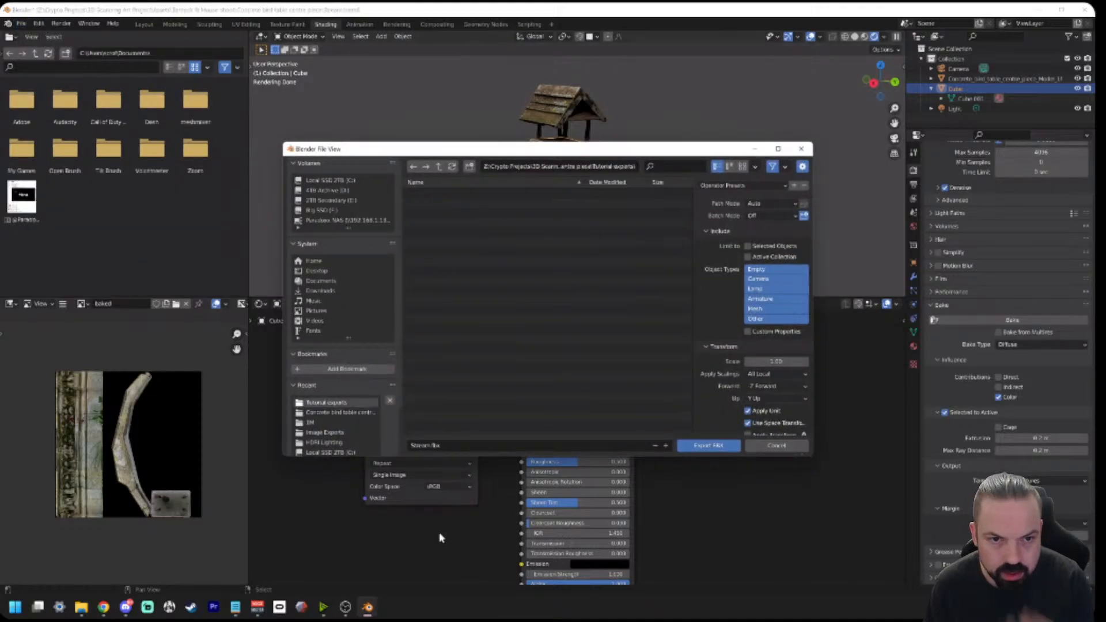
click(445, 444)
click(436, 445)
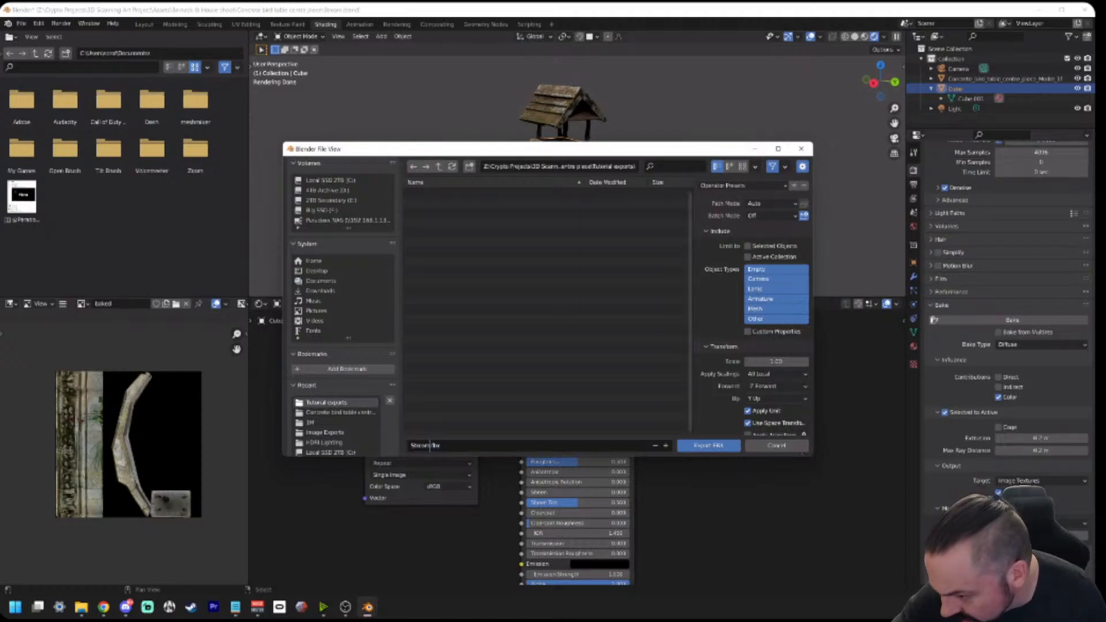
drag(669, 154, 646, 121)
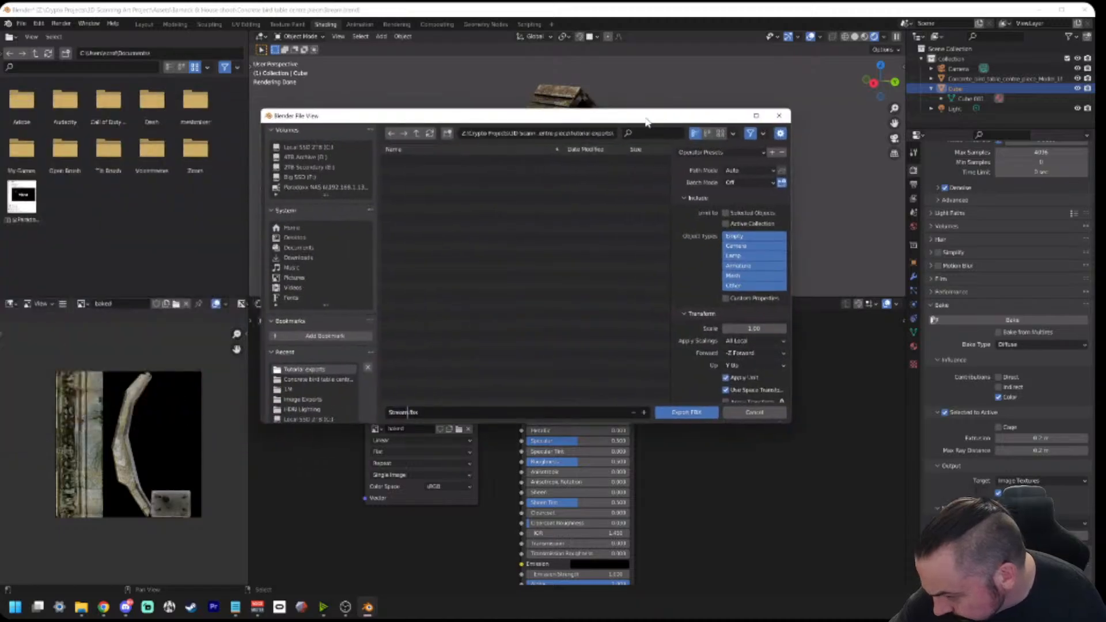
click(967, 100)
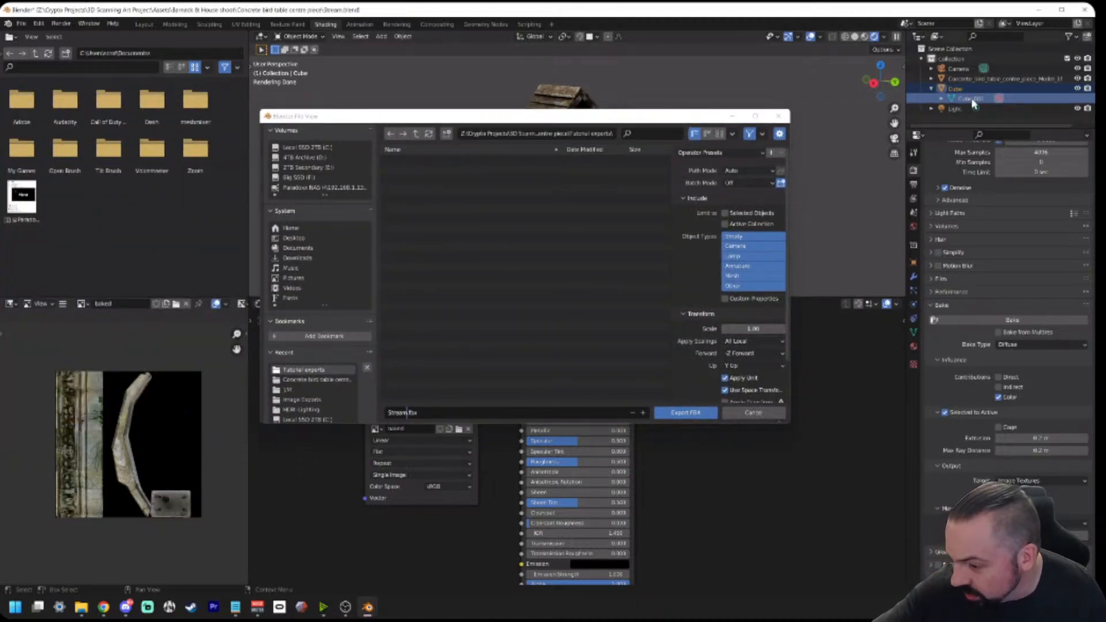
click(967, 90)
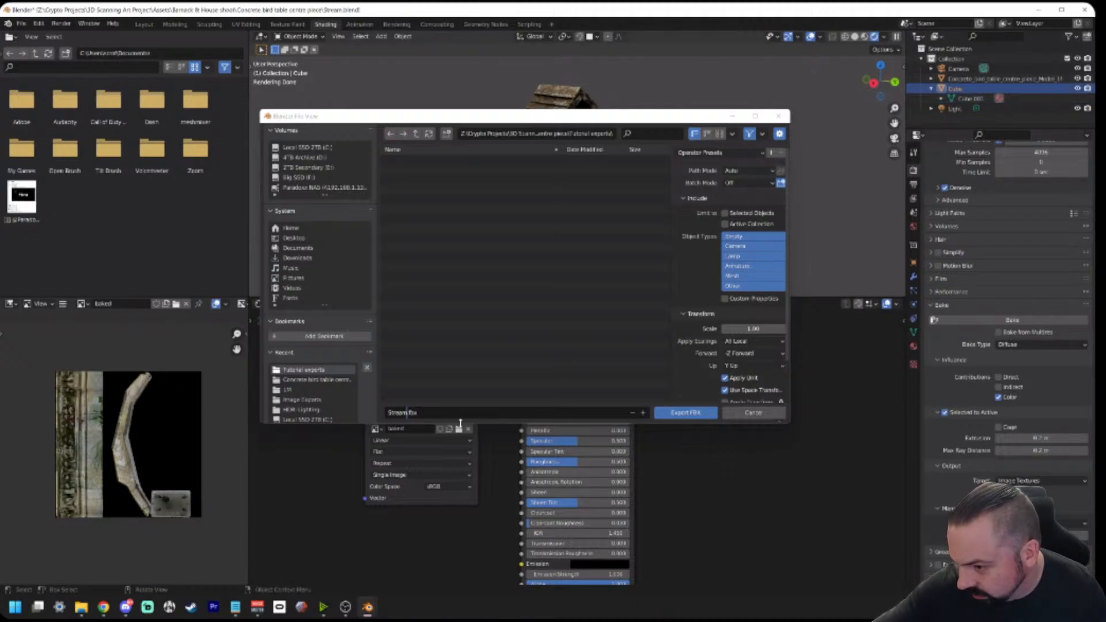
click(519, 413)
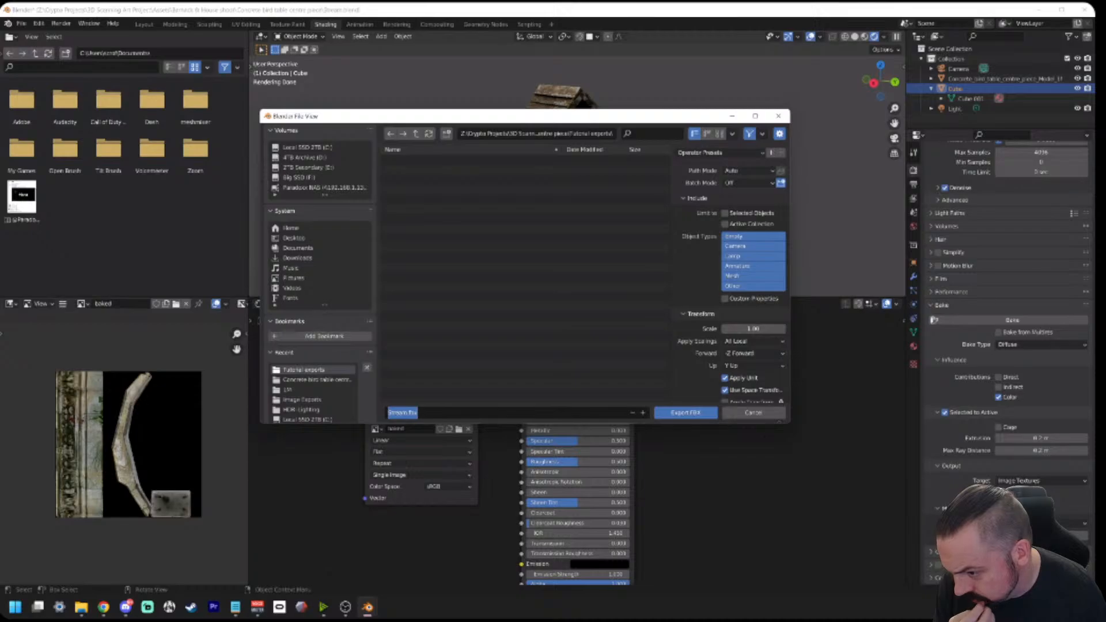
Step: Limit the FBX export to selected objects, add a name after Stream in the file name, and export the Cube
click(727, 214)
click(726, 213)
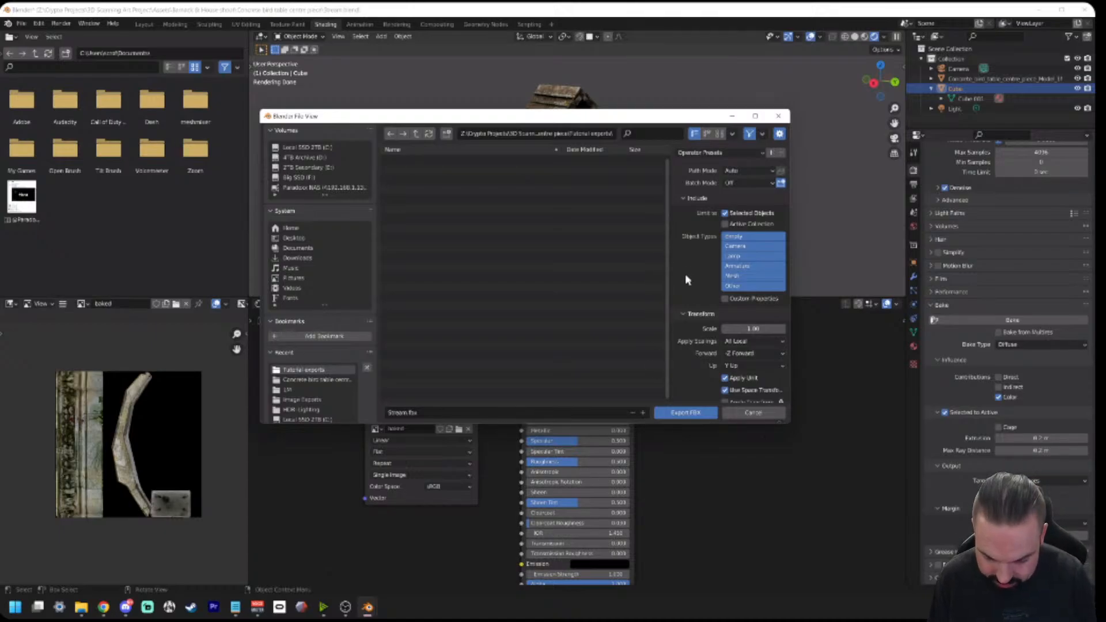
click(406, 411)
click(406, 413)
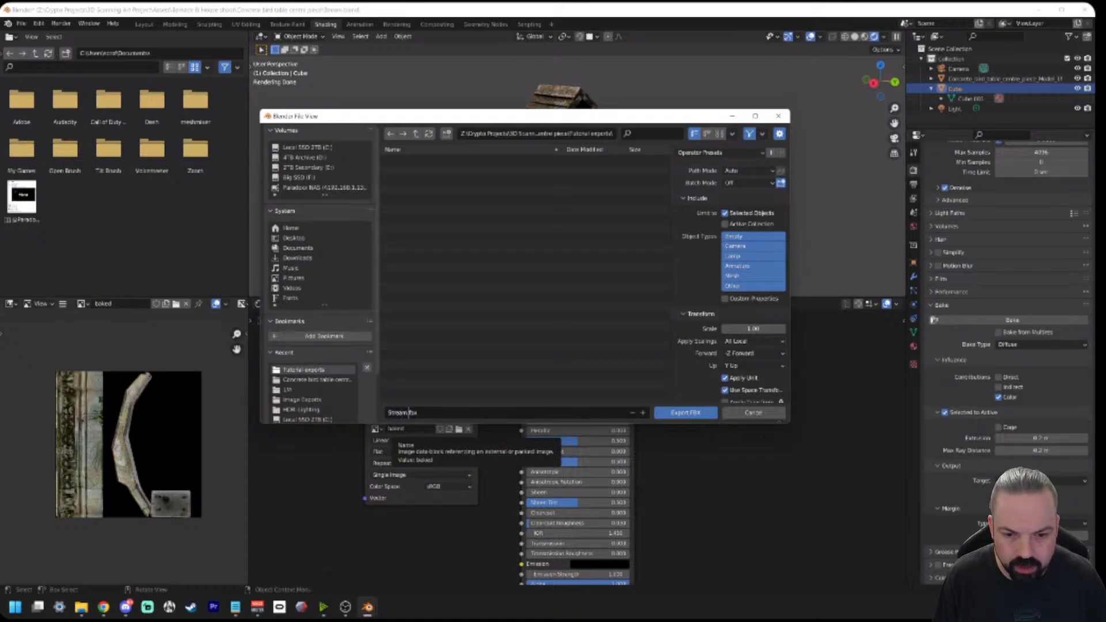
text(Sam)
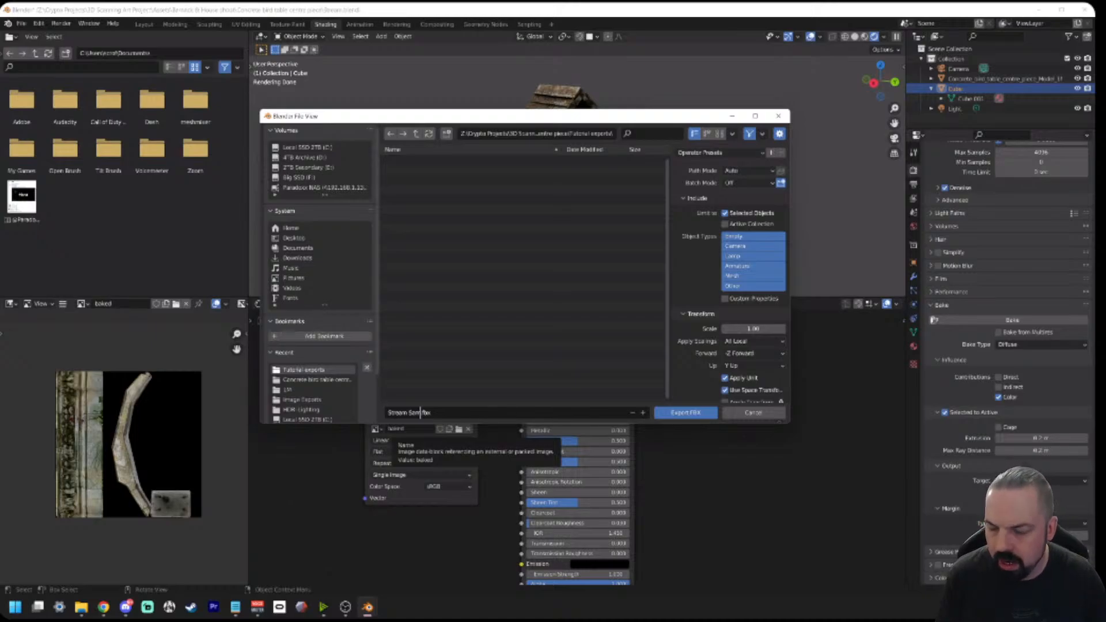
click(663, 413)
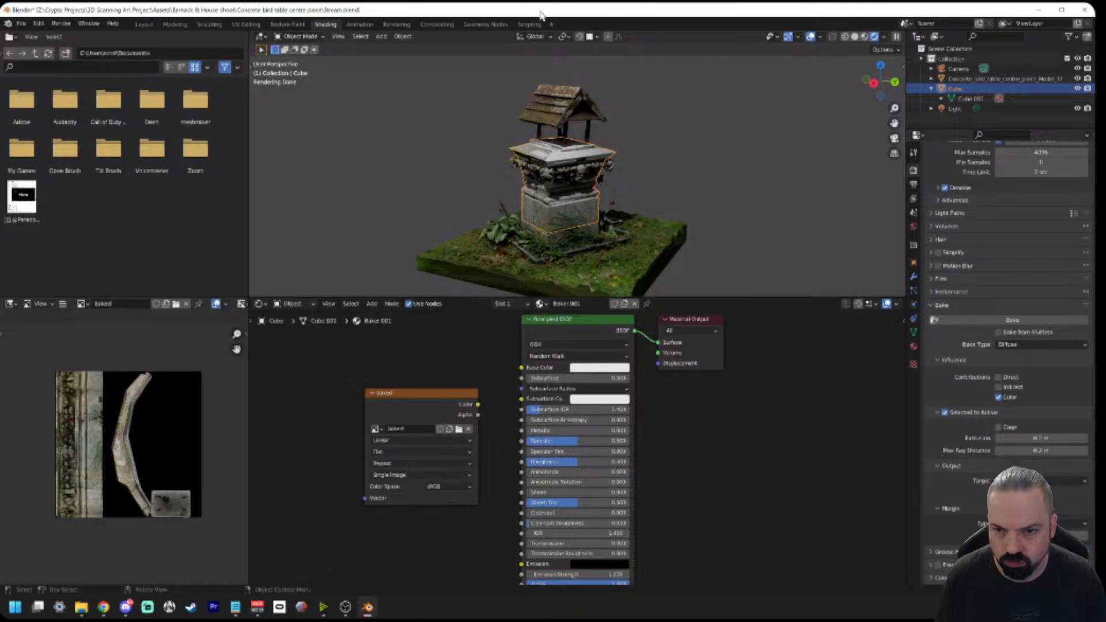
drag(542, 15, 145, 41)
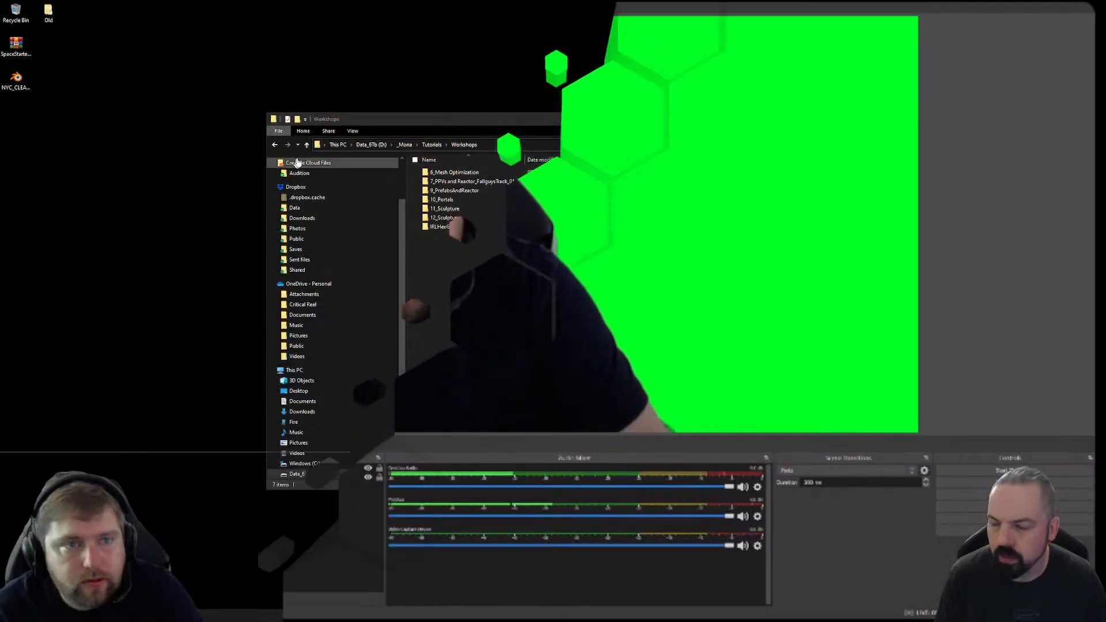
Step: Switch to File Explorer, open the 12_Sculpture workshop folder and extract the SpaceStarter archive from the desktop into it
double_click(450, 217)
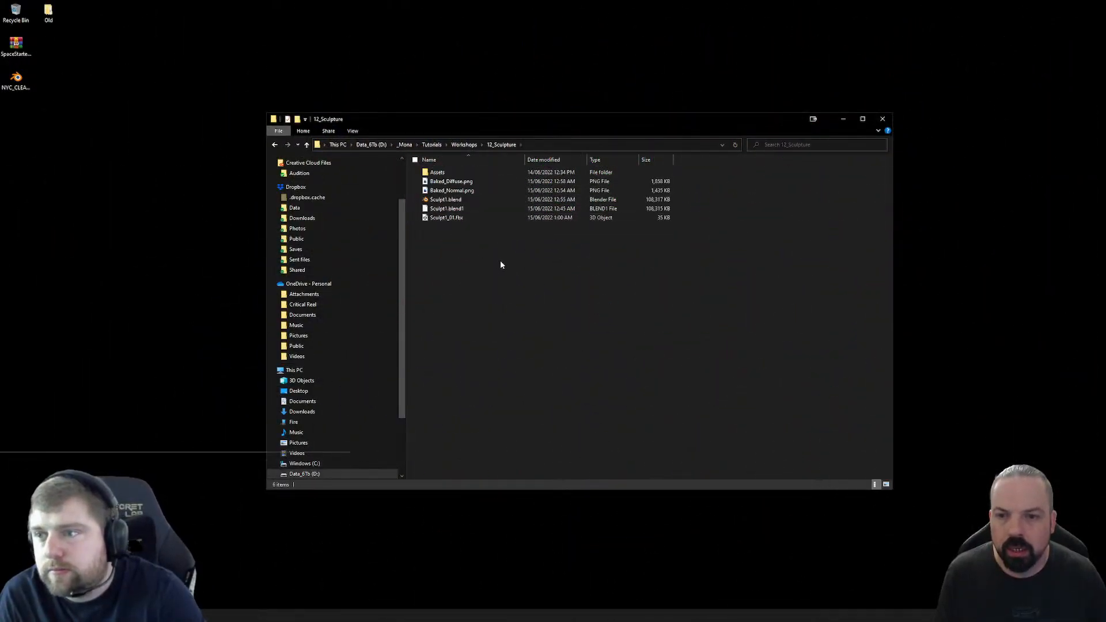
drag(17, 48, 462, 287)
right_drag(462, 287, 462, 287)
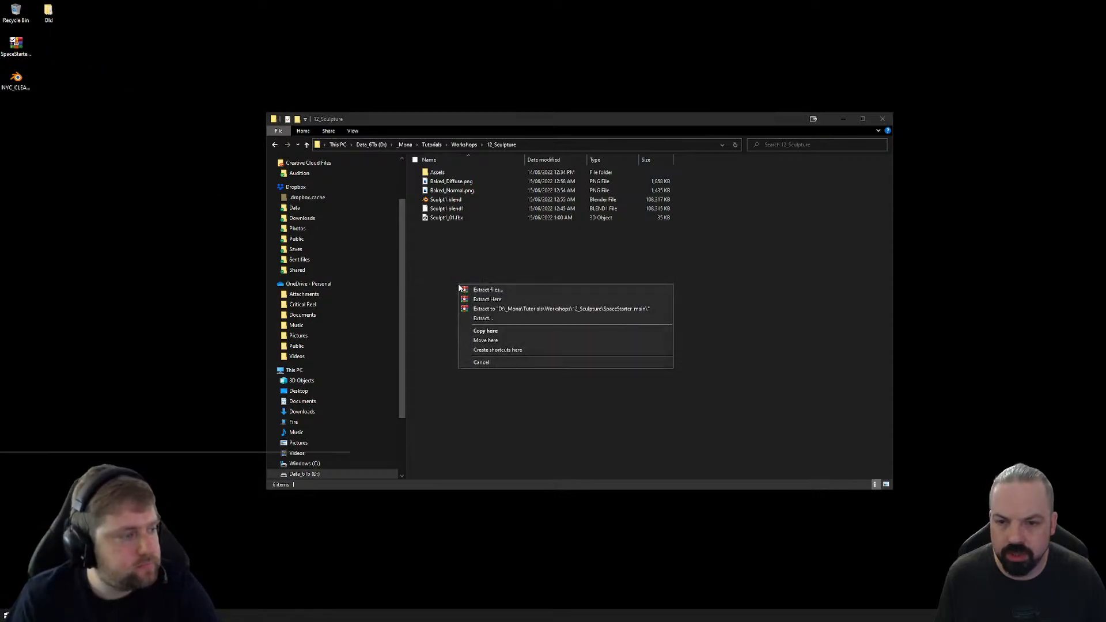
click(500, 301)
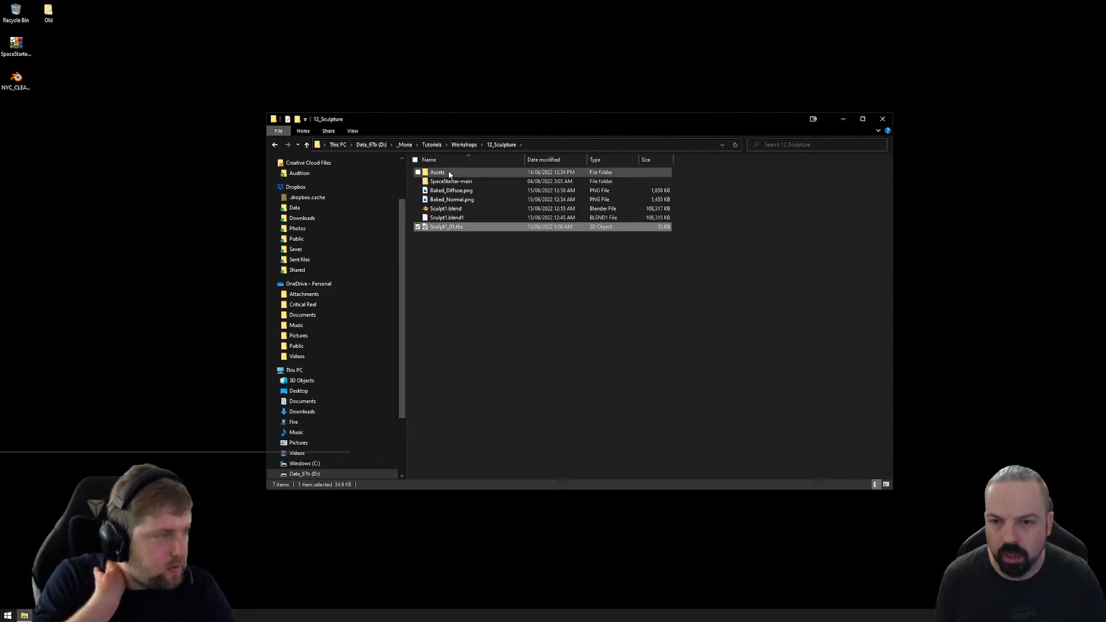
Step: Rename the extracted SpaceStarter-main folder to 01_Sculptthing and close the folder window
key(F2)
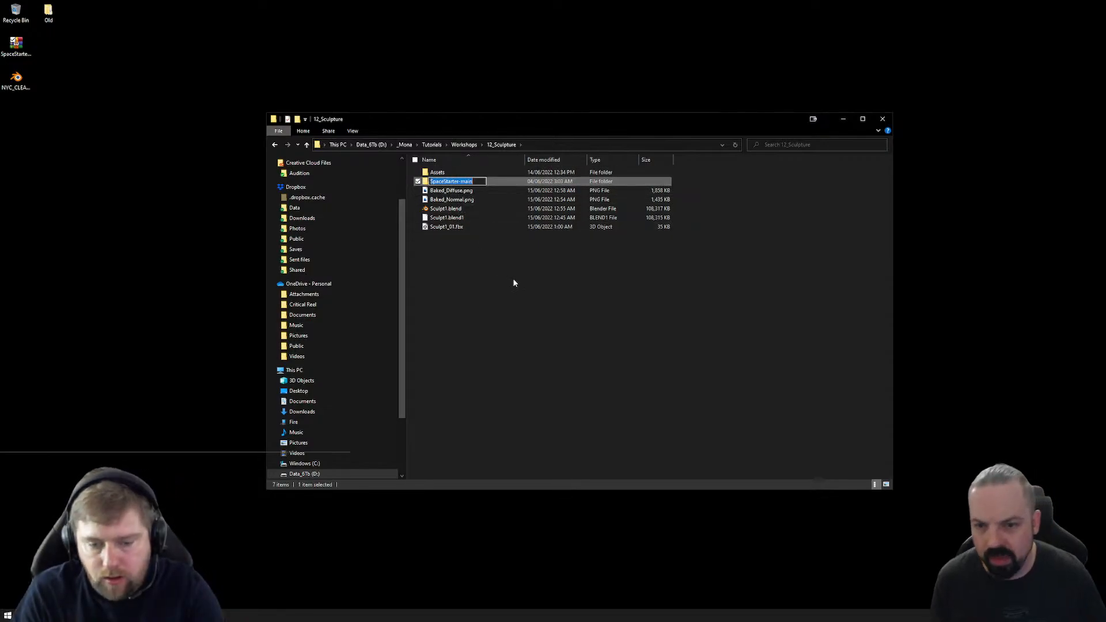
text(01)
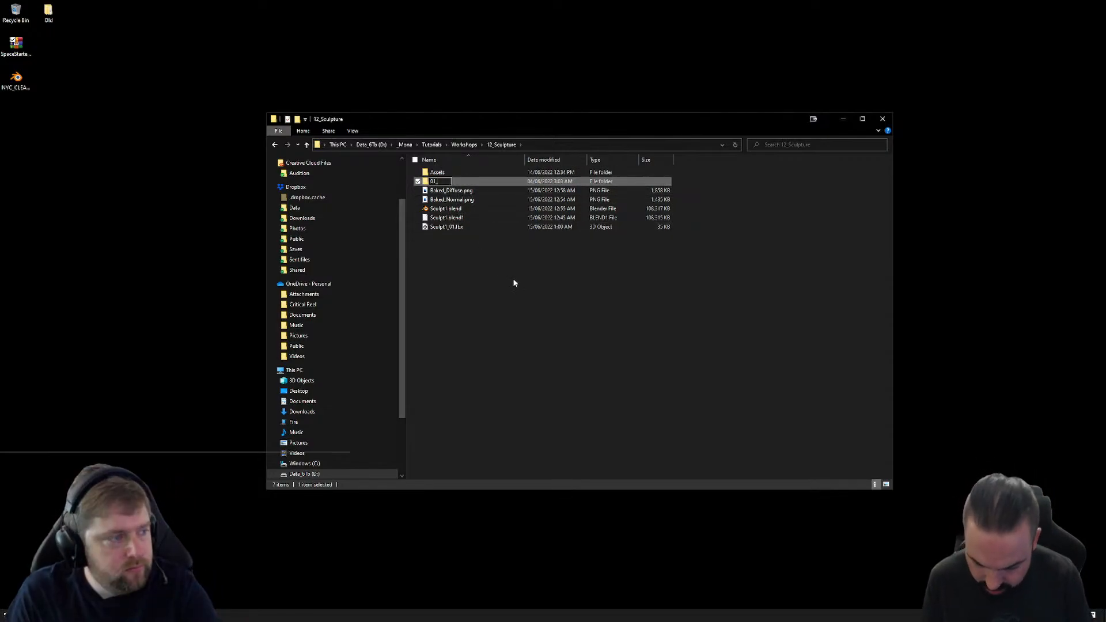
text(_Sculptthing)
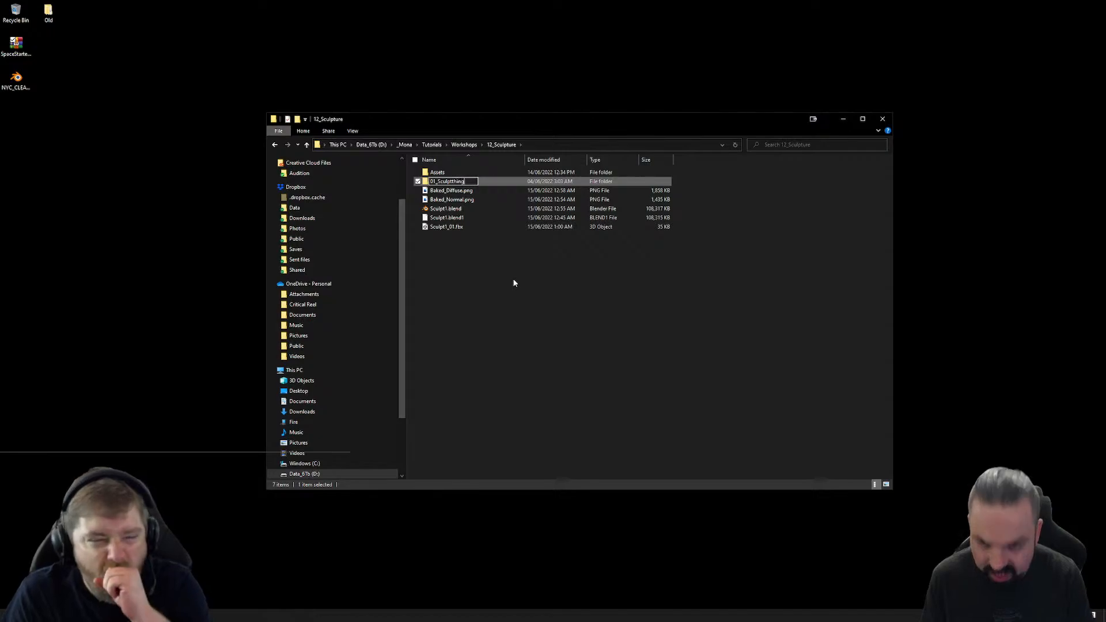
key(Return)
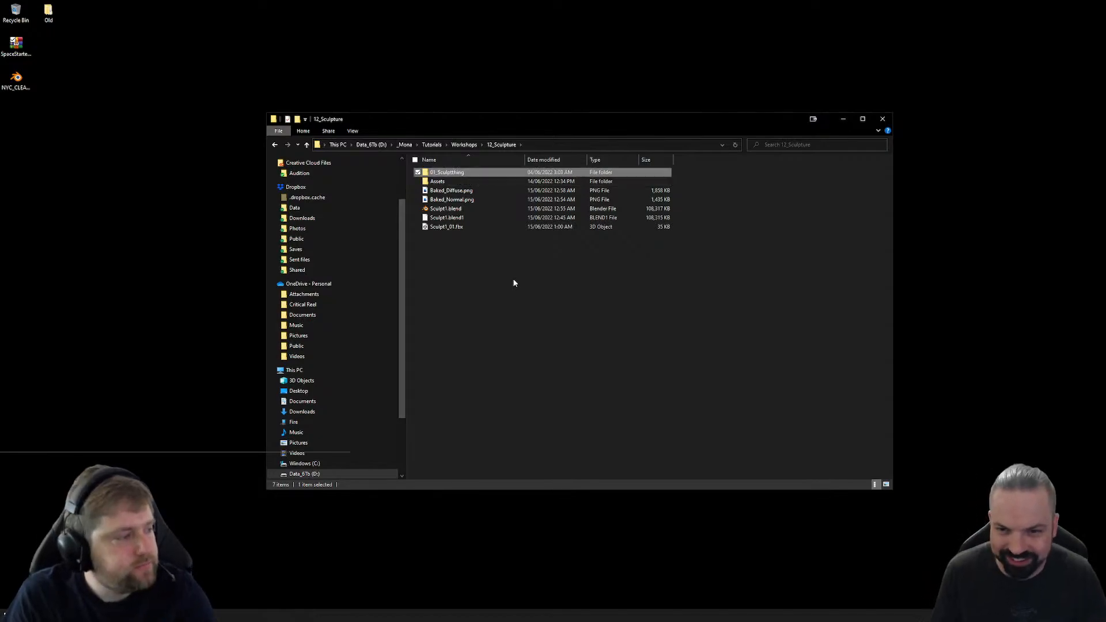
click(884, 119)
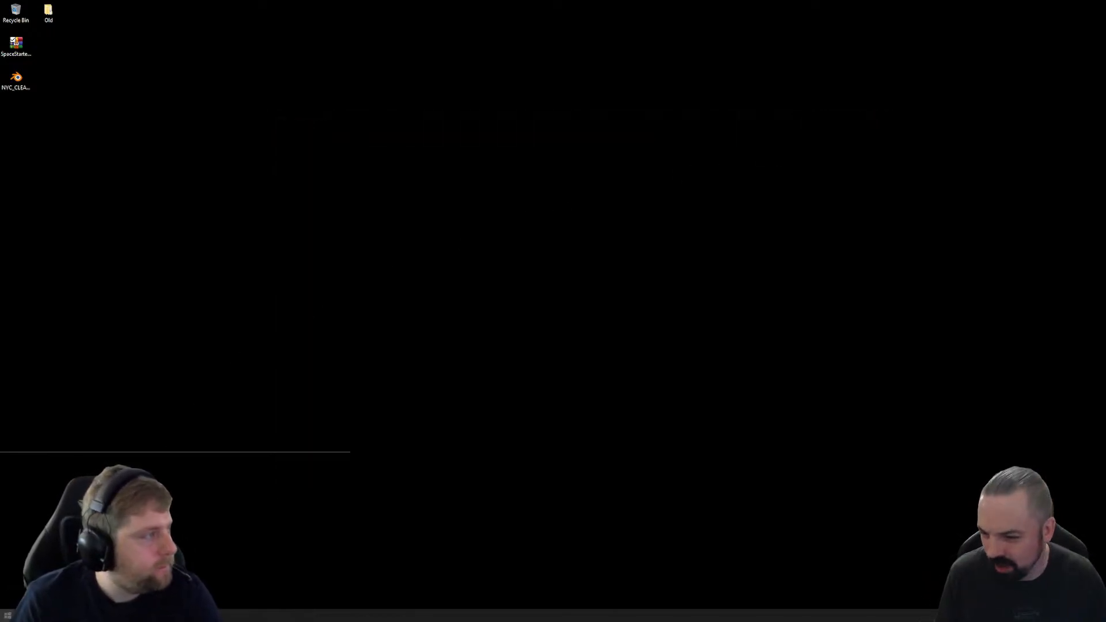
Step: Launch Unity Hub to show the project list
click(3, 621)
click(334, 516)
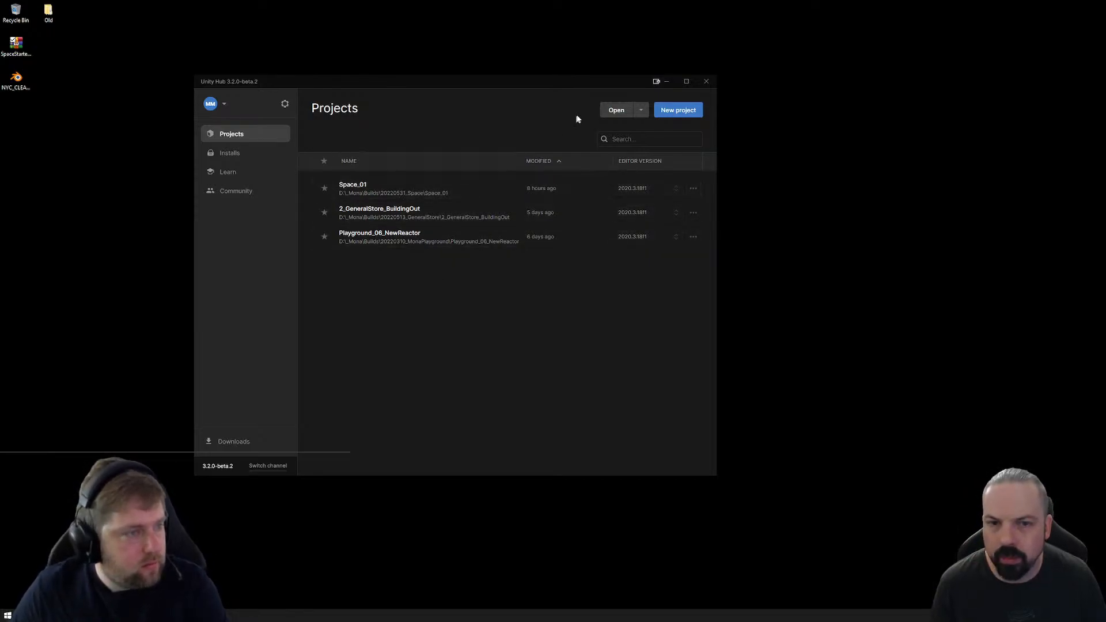
click(615, 109)
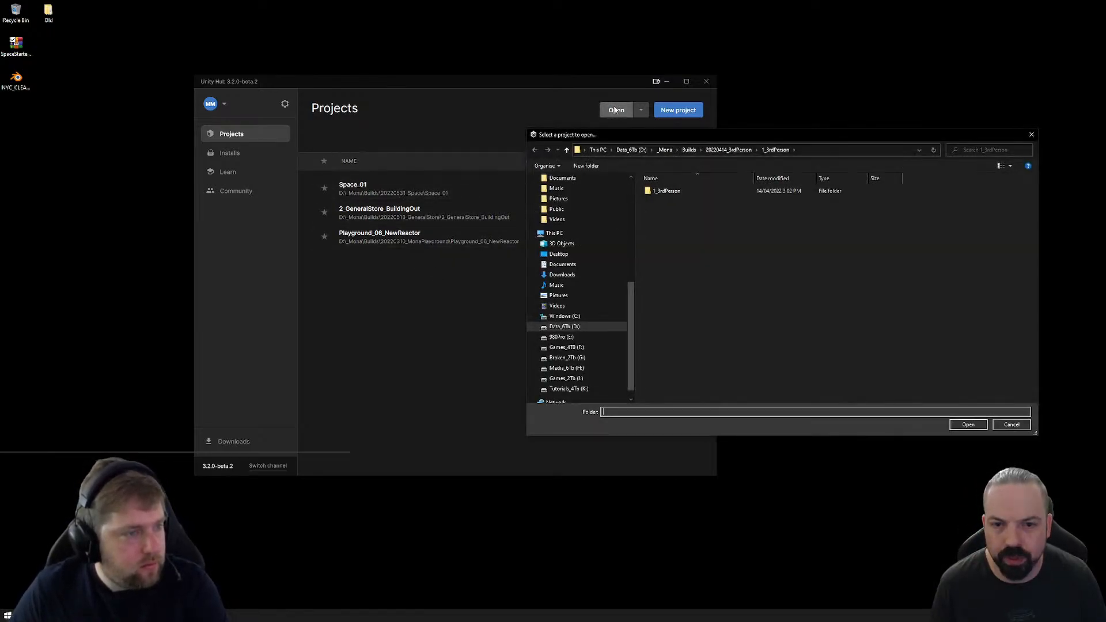
click(564, 326)
click(675, 192)
double_click(675, 192)
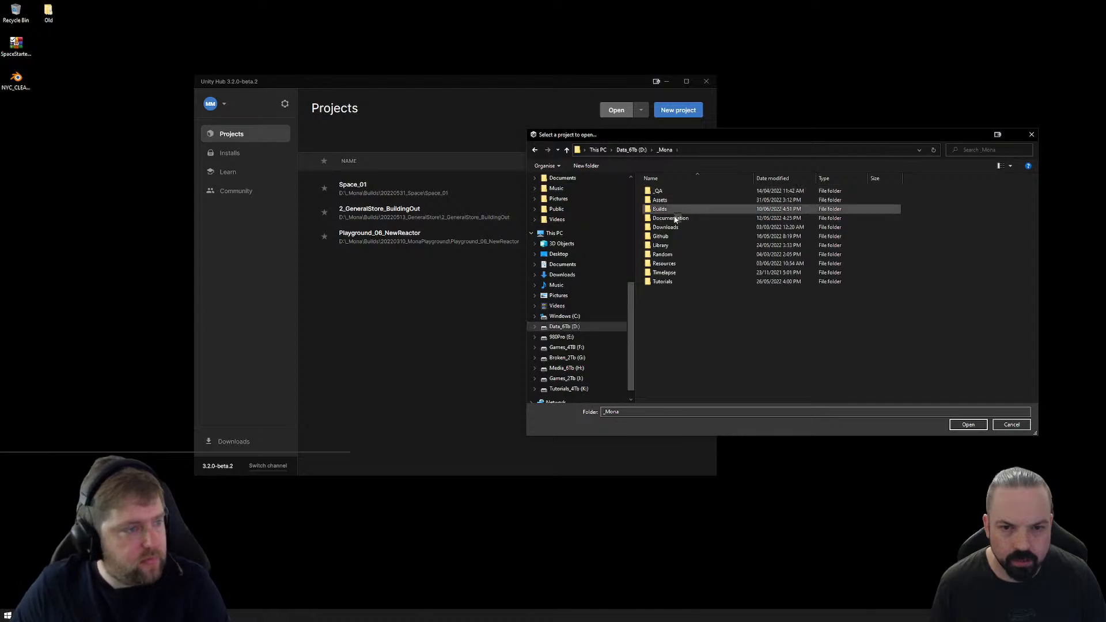
double_click(671, 279)
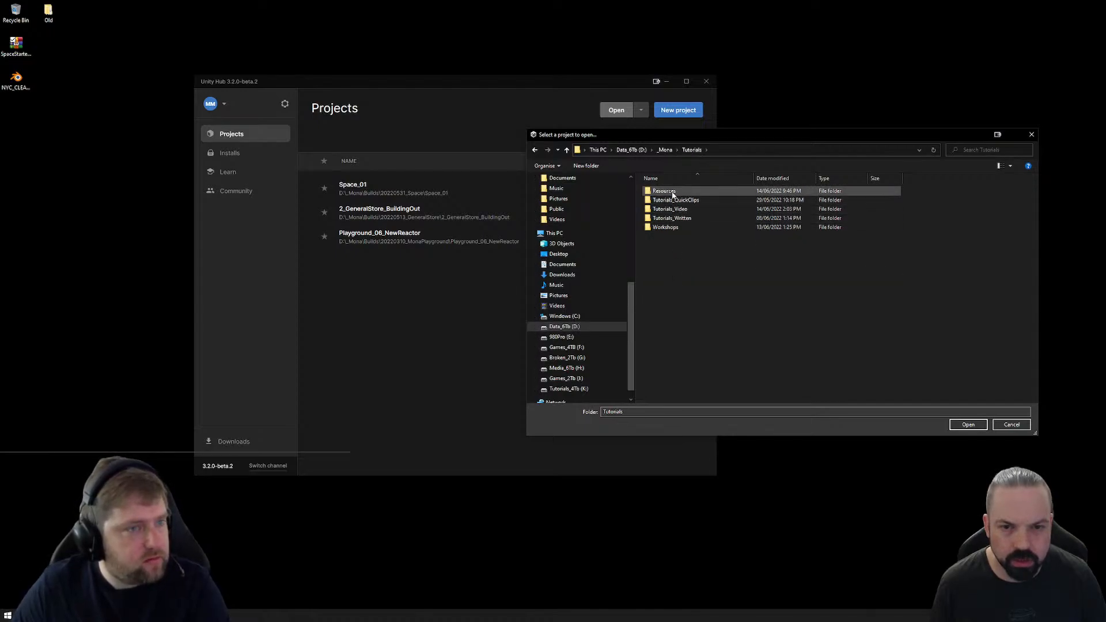
double_click(668, 227)
double_click(673, 236)
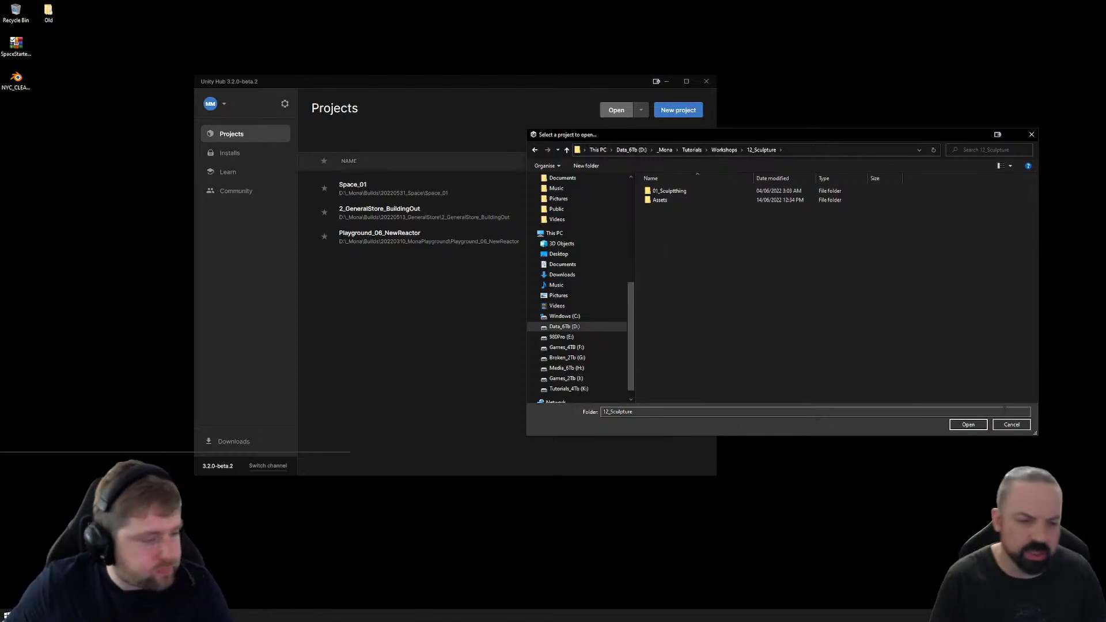
click(1012, 426)
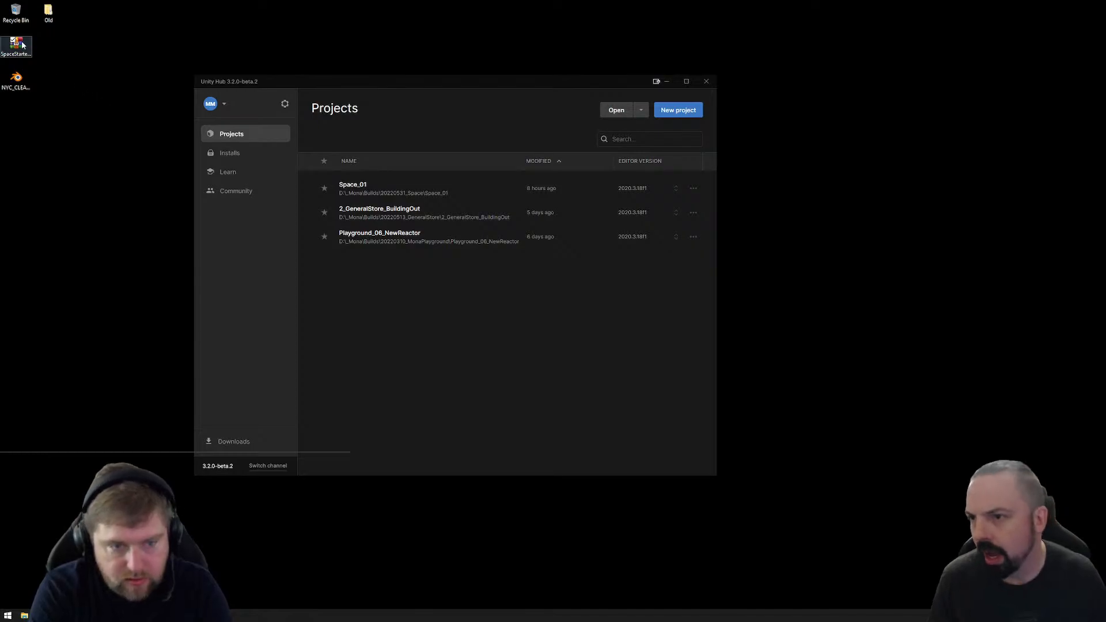
click(24, 56)
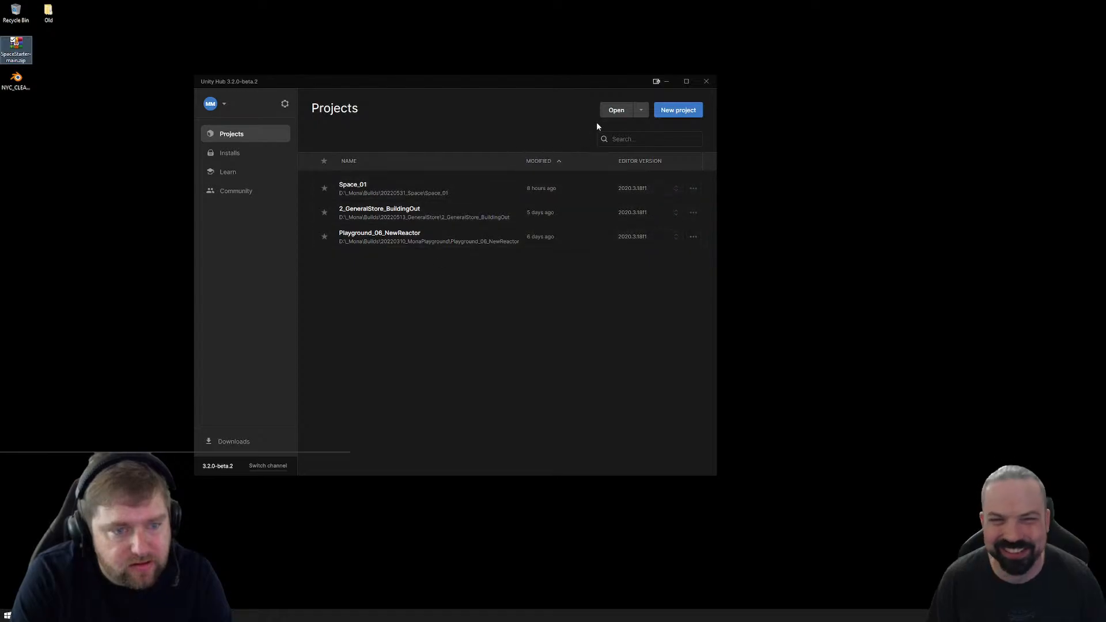
click(615, 110)
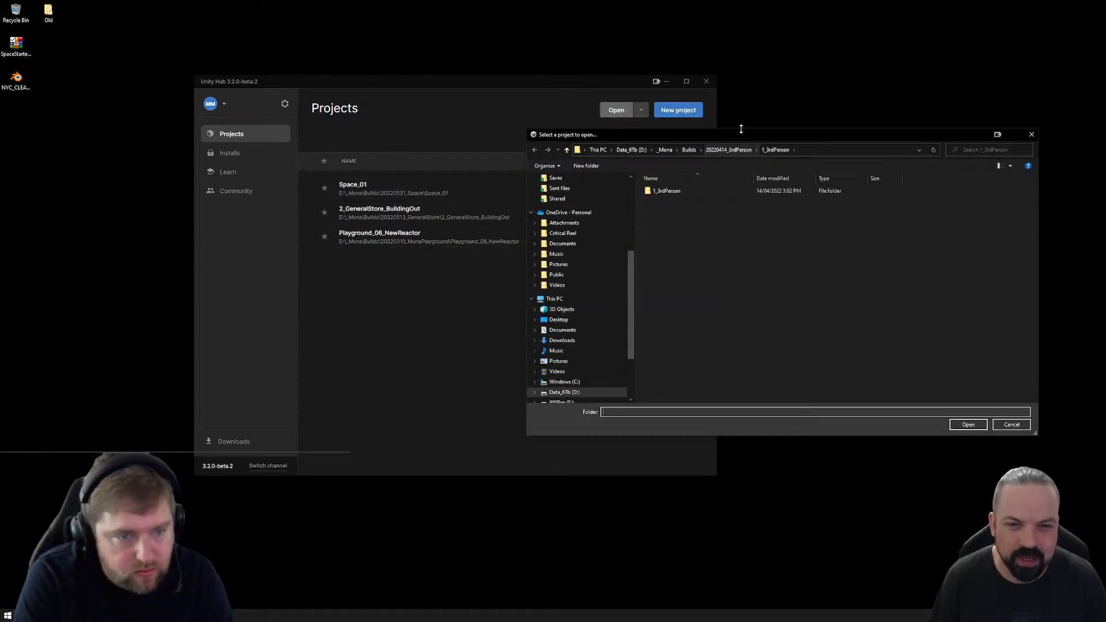
drag(741, 132, 596, 161)
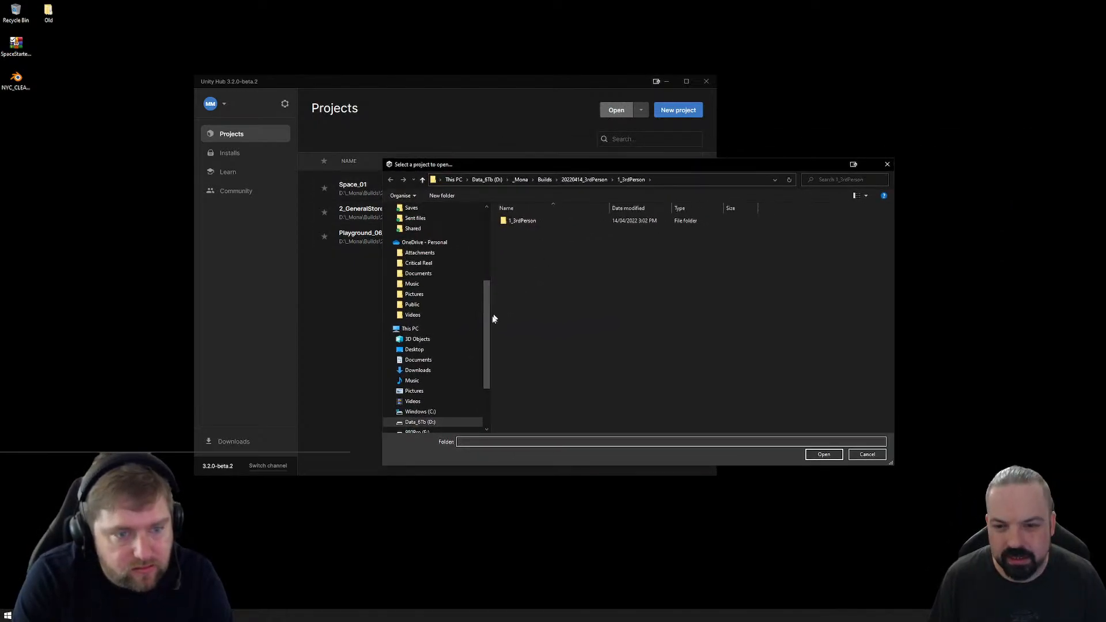
click(423, 422)
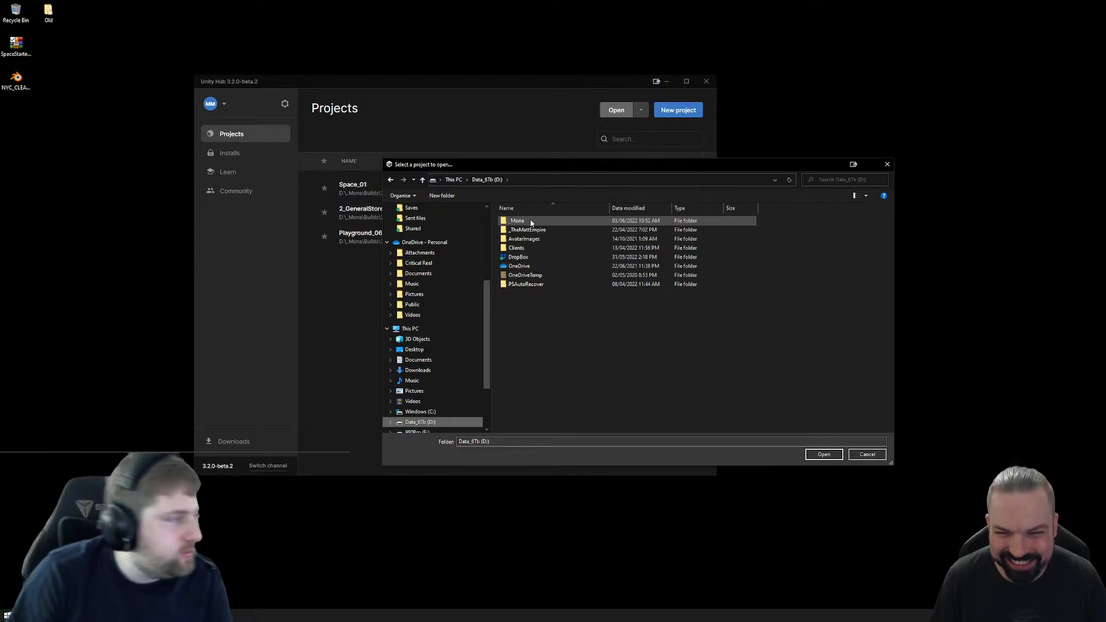
click(868, 455)
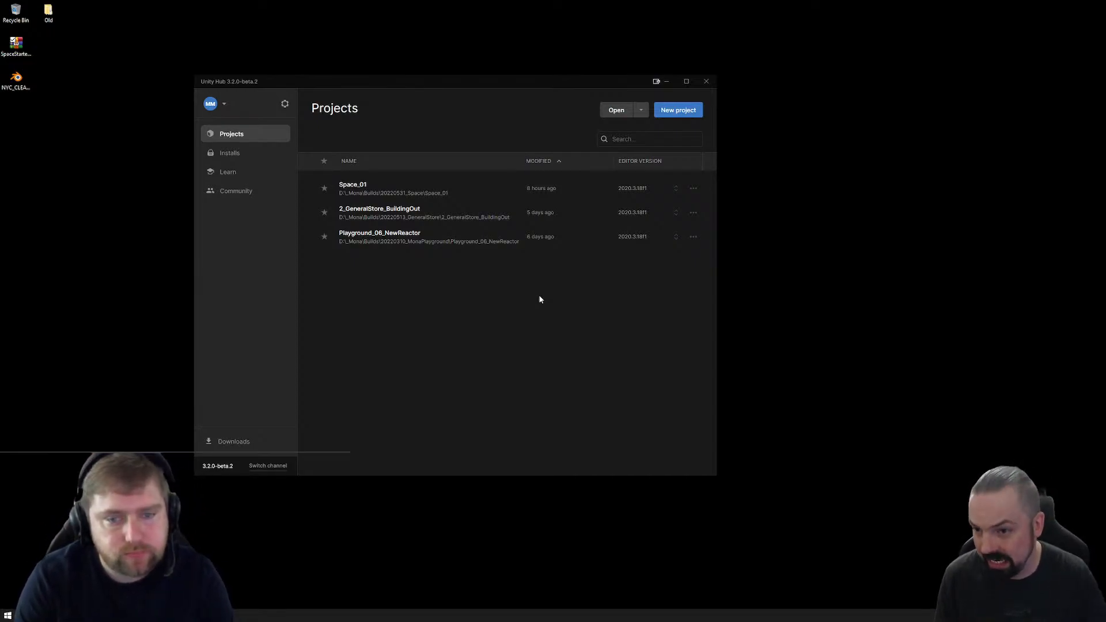
Step: Examine the add-on modules of the installed Unity 2020.3.18f1 editor, including WebGL Build Support, without installing anything
click(229, 155)
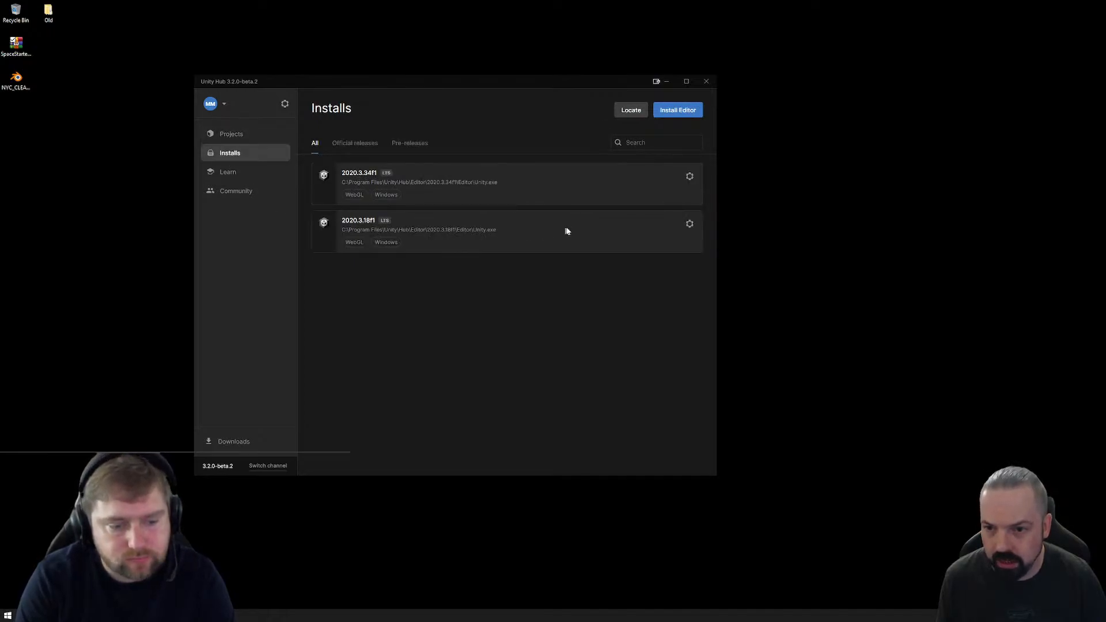
click(690, 224)
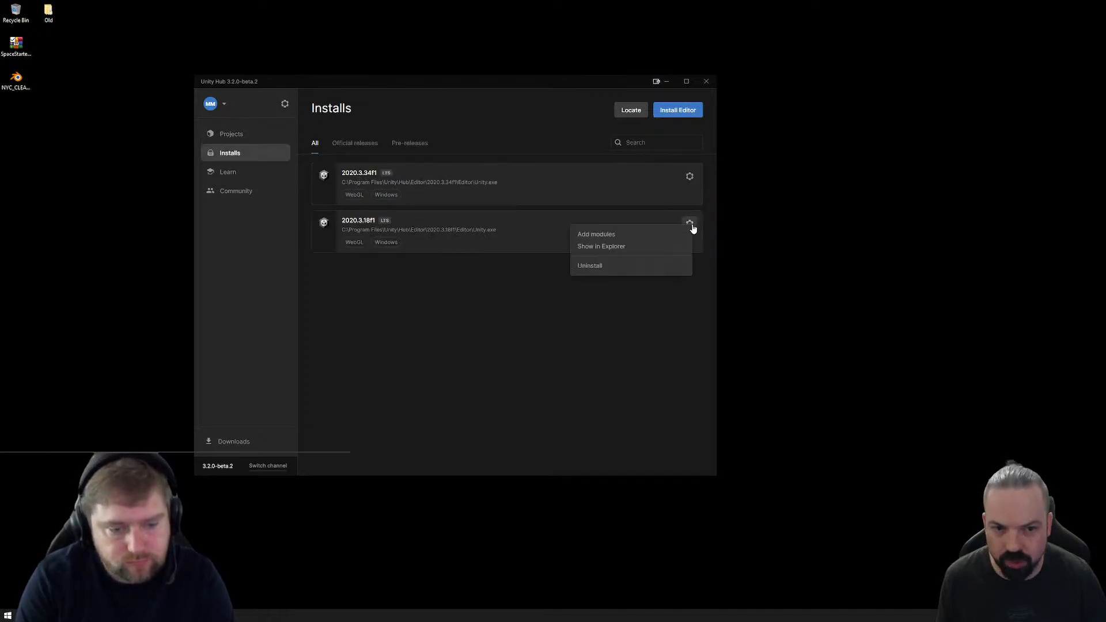
click(615, 240)
scroll(369, 293, down, 3)
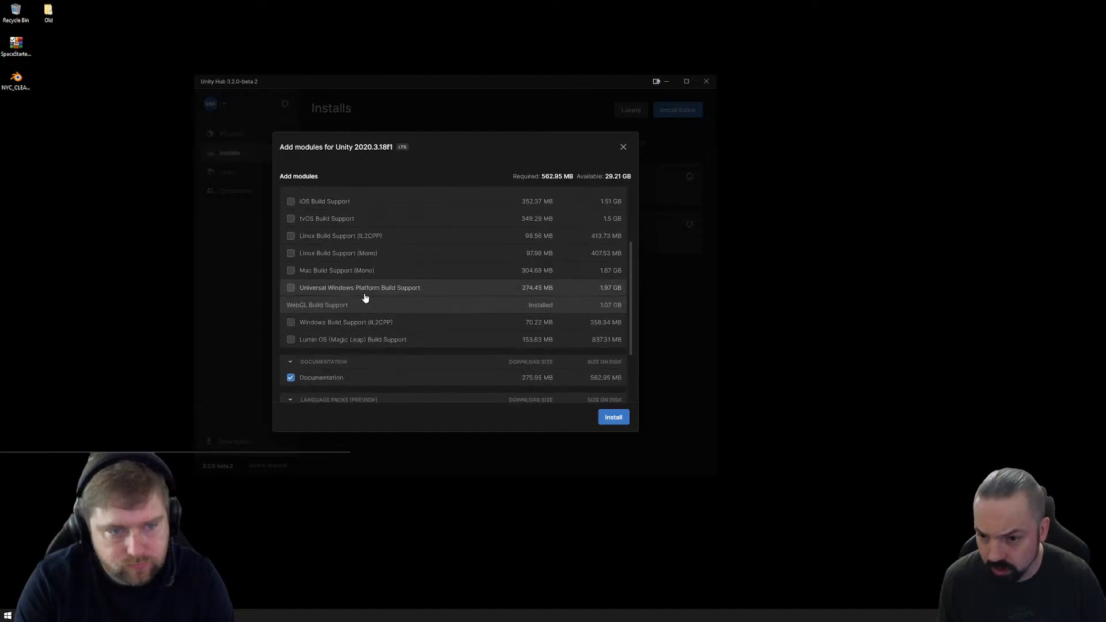
scroll(346, 309, down, 2)
scroll(371, 342, up, 3)
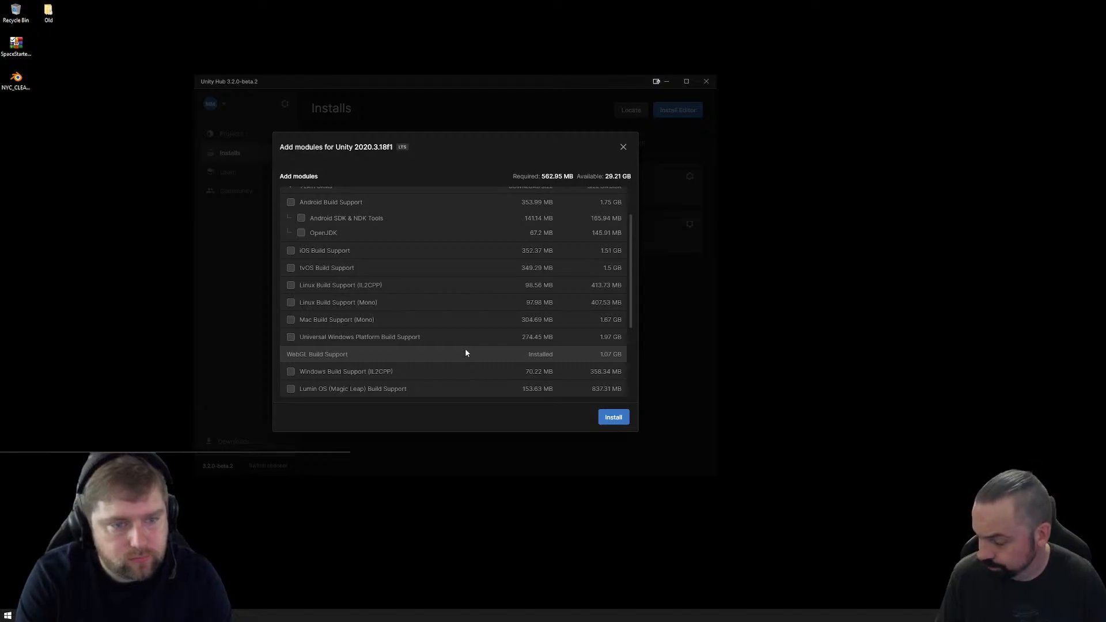
scroll(465, 348, down, 3)
scroll(402, 301, up, 3)
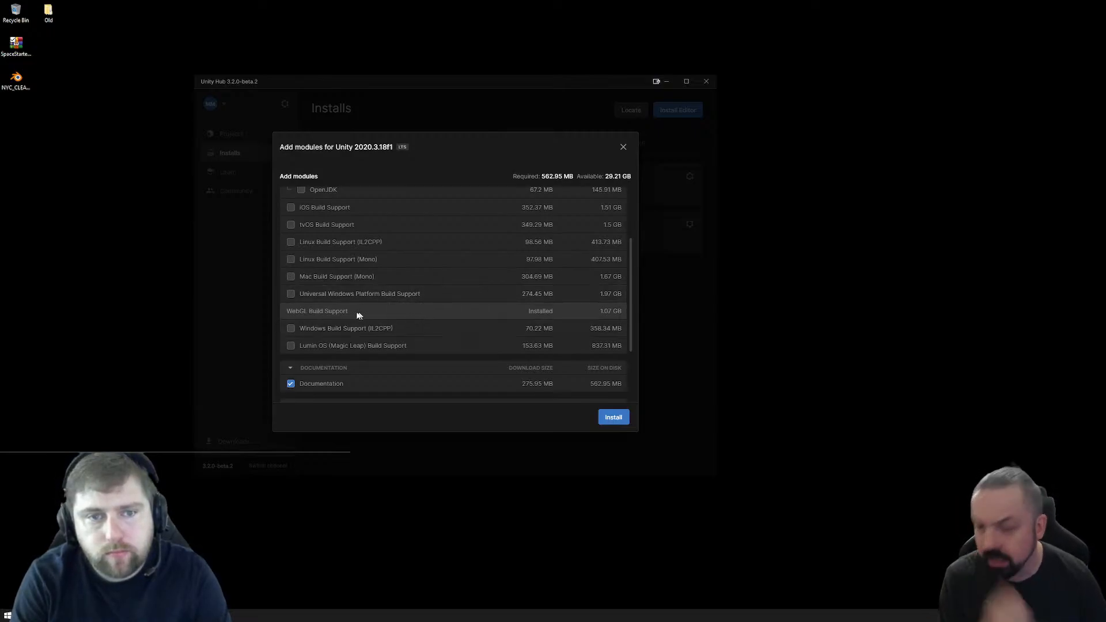
scroll(371, 305, up, 2)
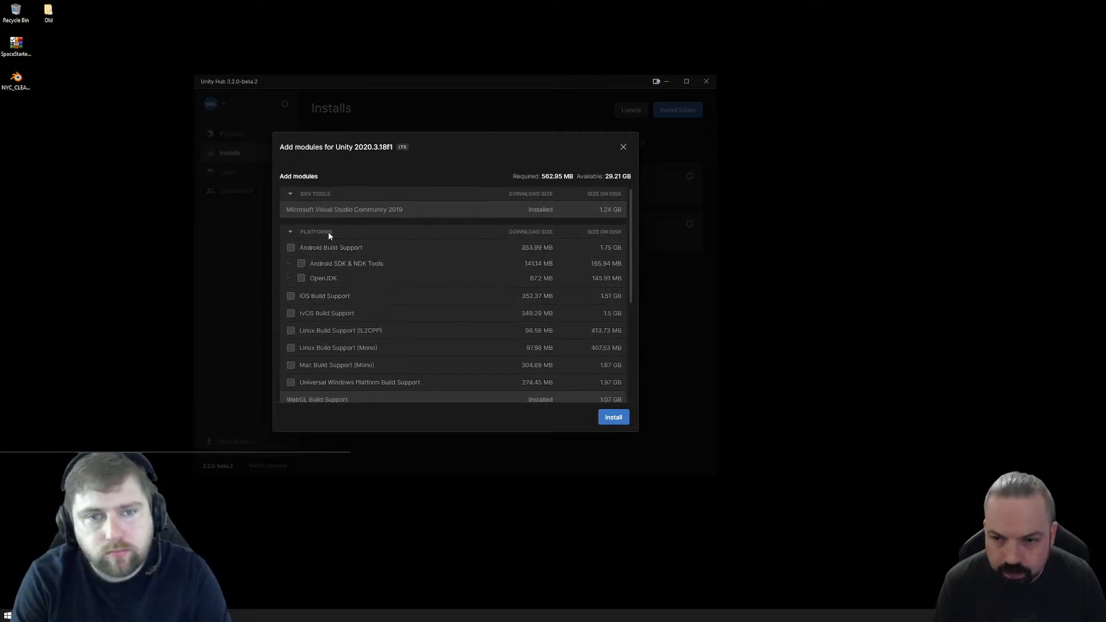
click(624, 147)
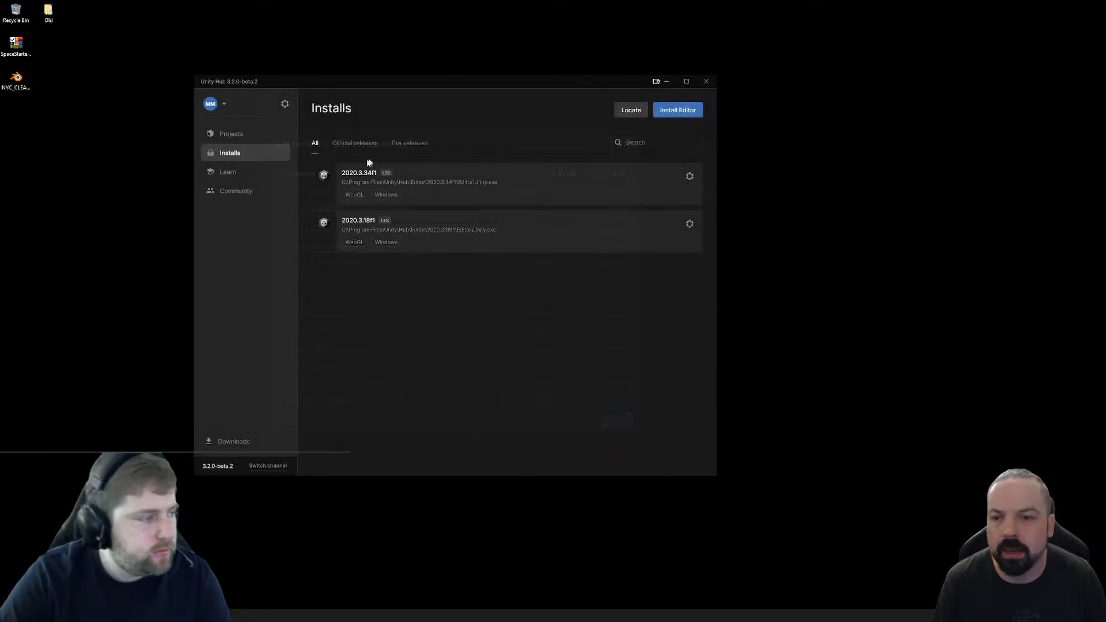
Step: Start opening an existing project from the Unity Hub project list and browse to _Mona, Tutorials, Workshops, 12_Sculpture
click(236, 137)
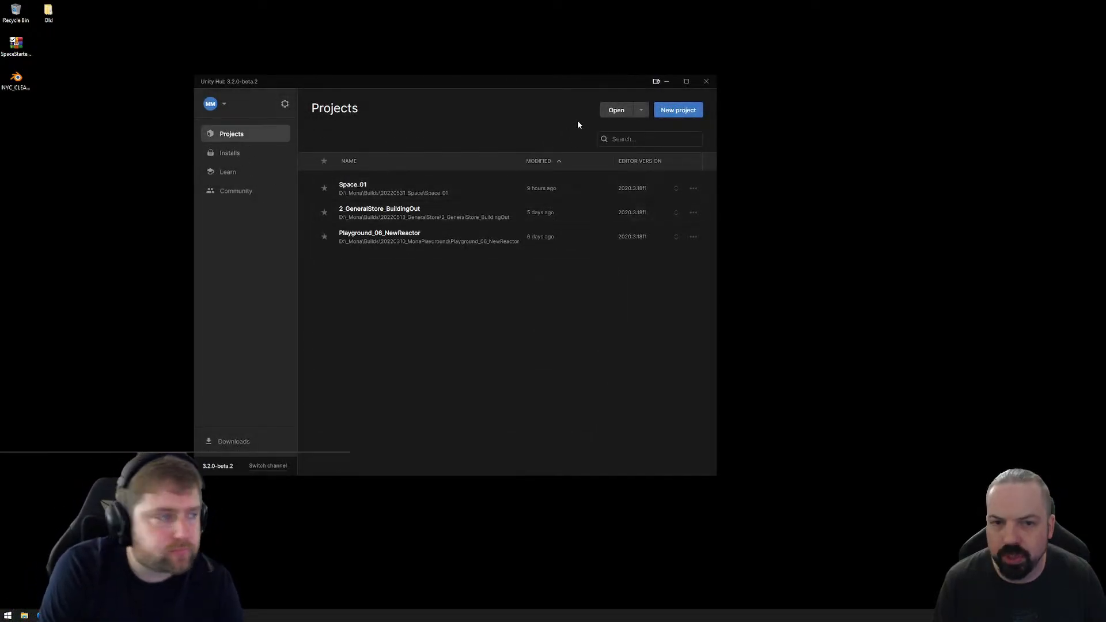
click(616, 111)
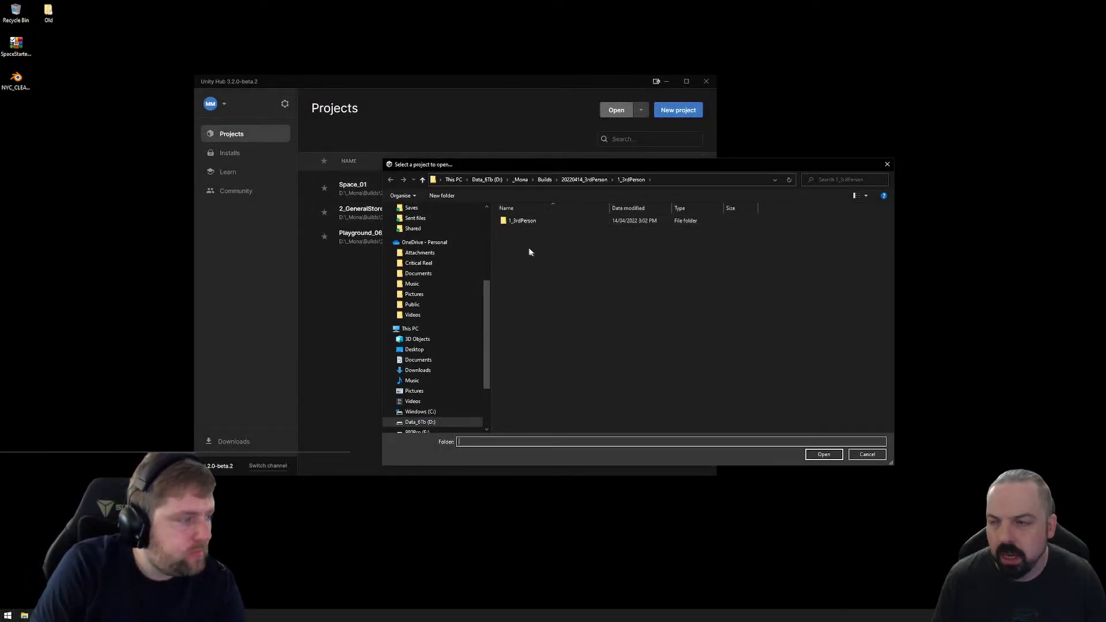
click(520, 179)
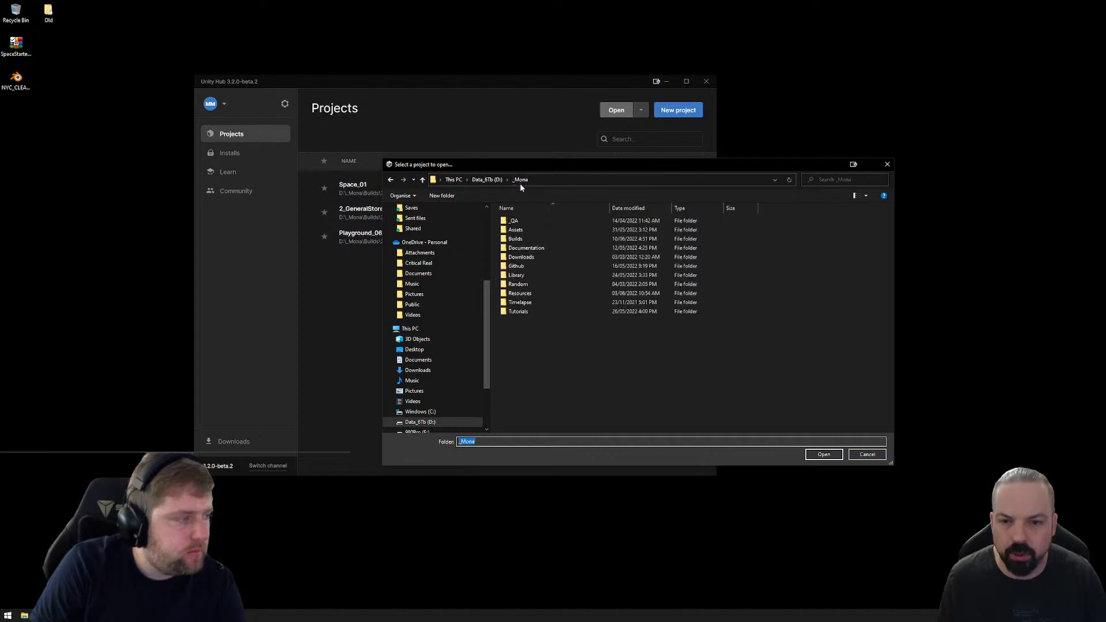
double_click(516, 311)
double_click(513, 257)
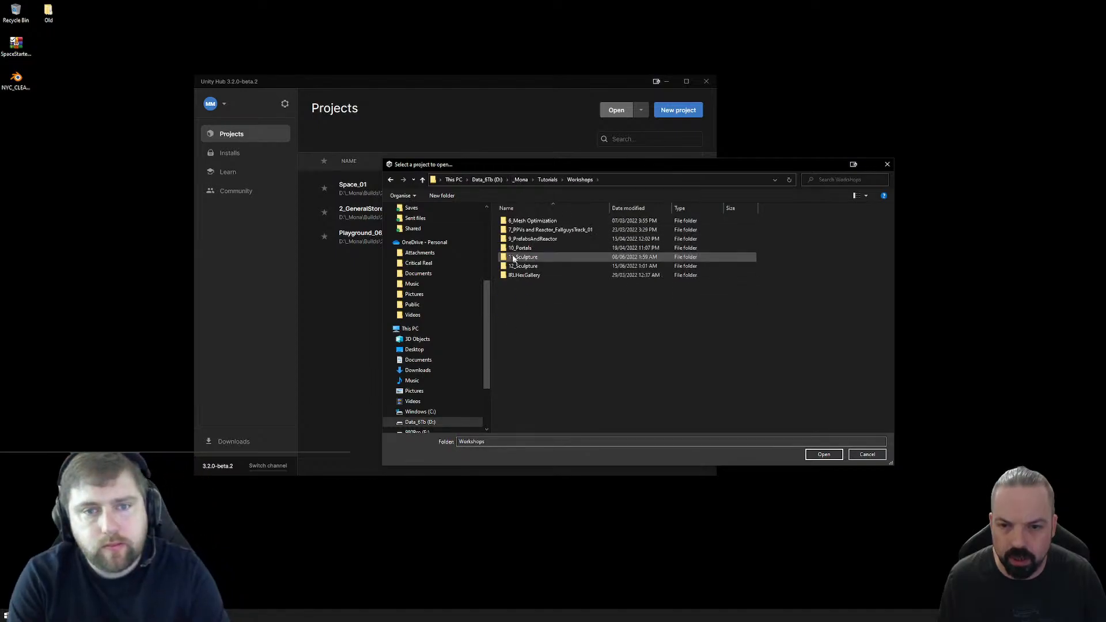
click(19, 49)
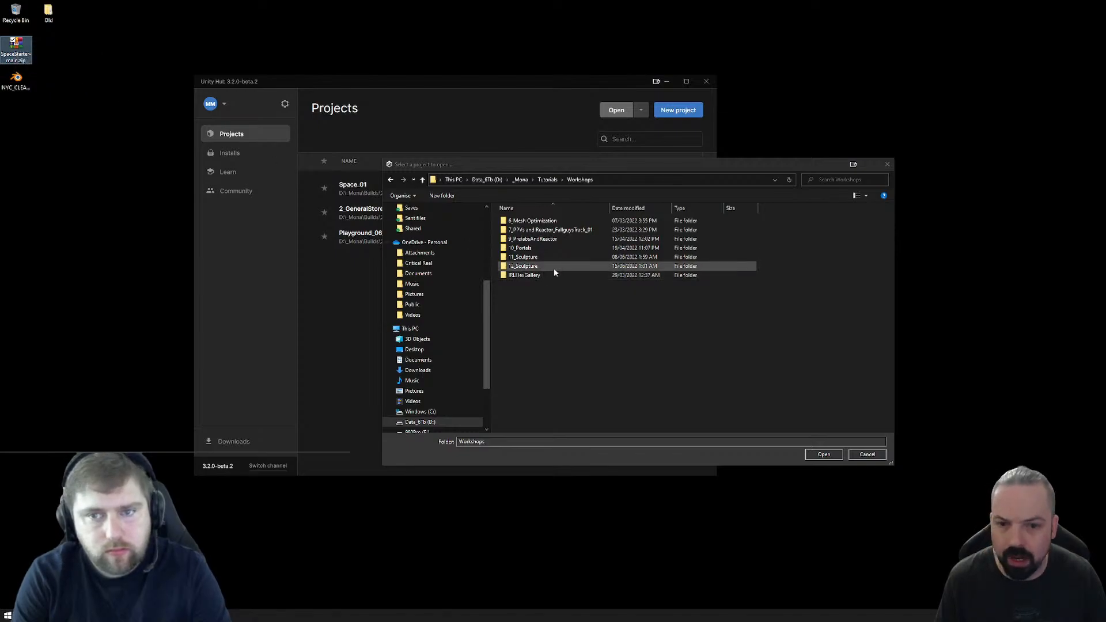
double_click(537, 267)
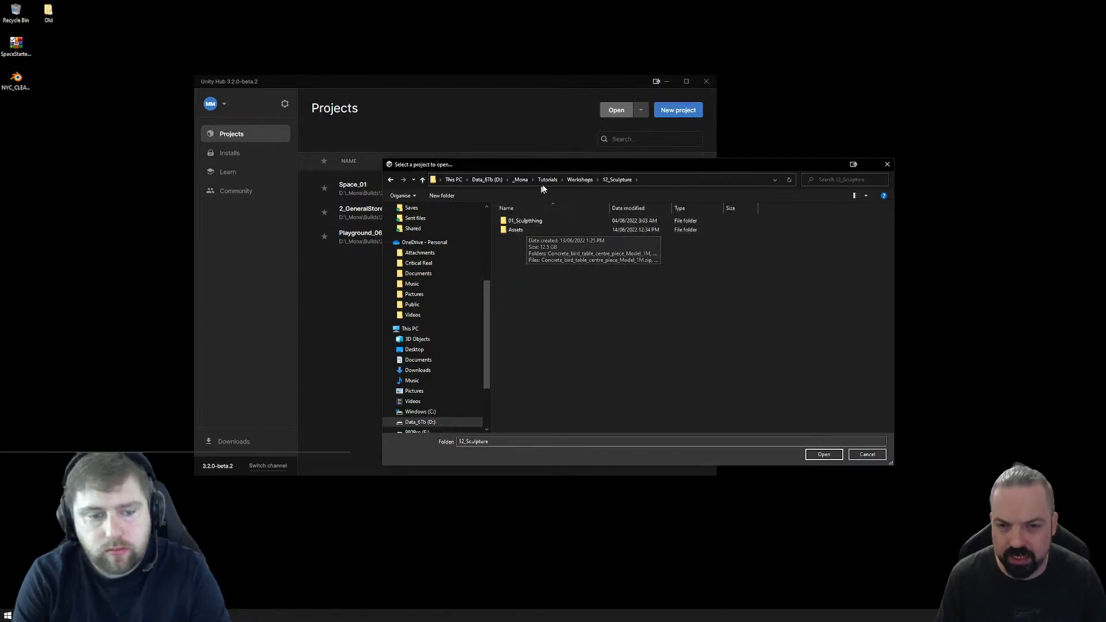
click(580, 180)
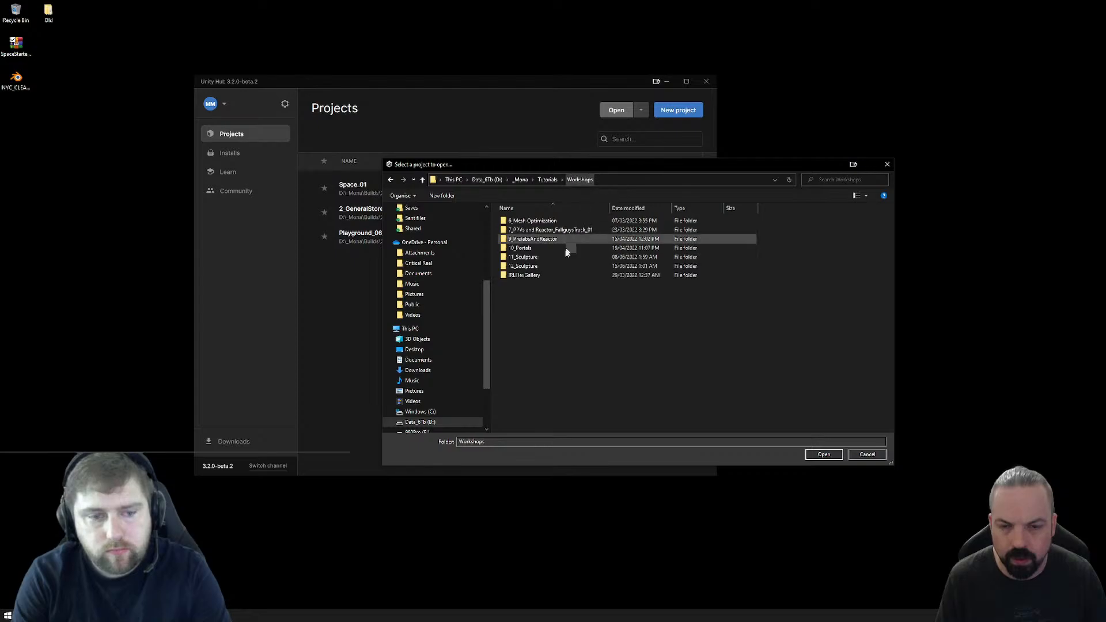
double_click(526, 266)
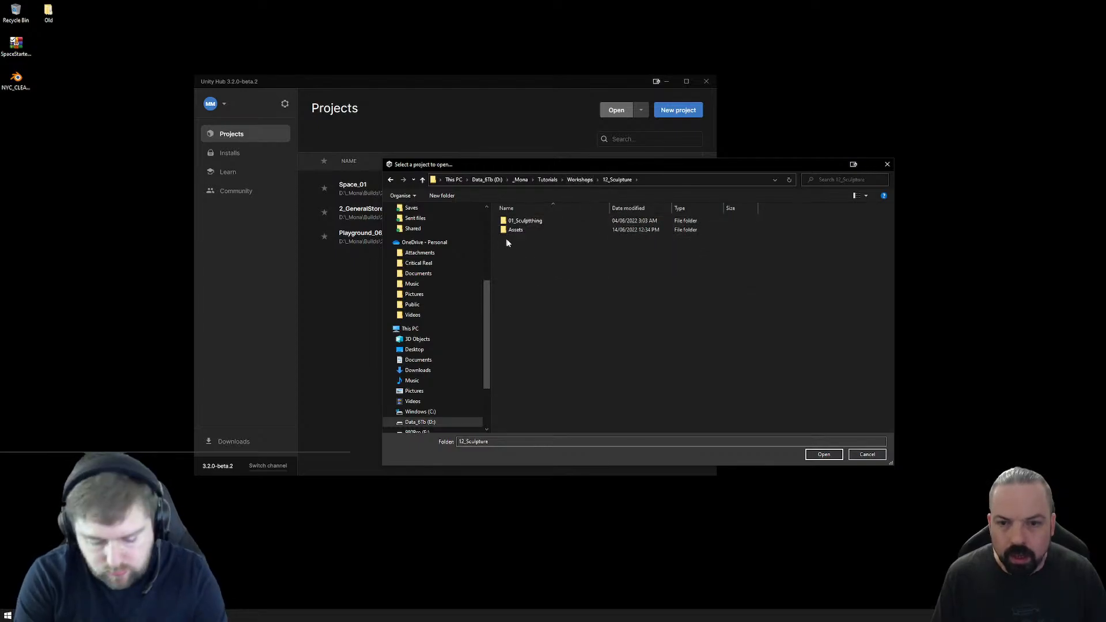
Step: Open the 01_Sculptthing folder as the Unity project and move the browser window out of the way
click(526, 222)
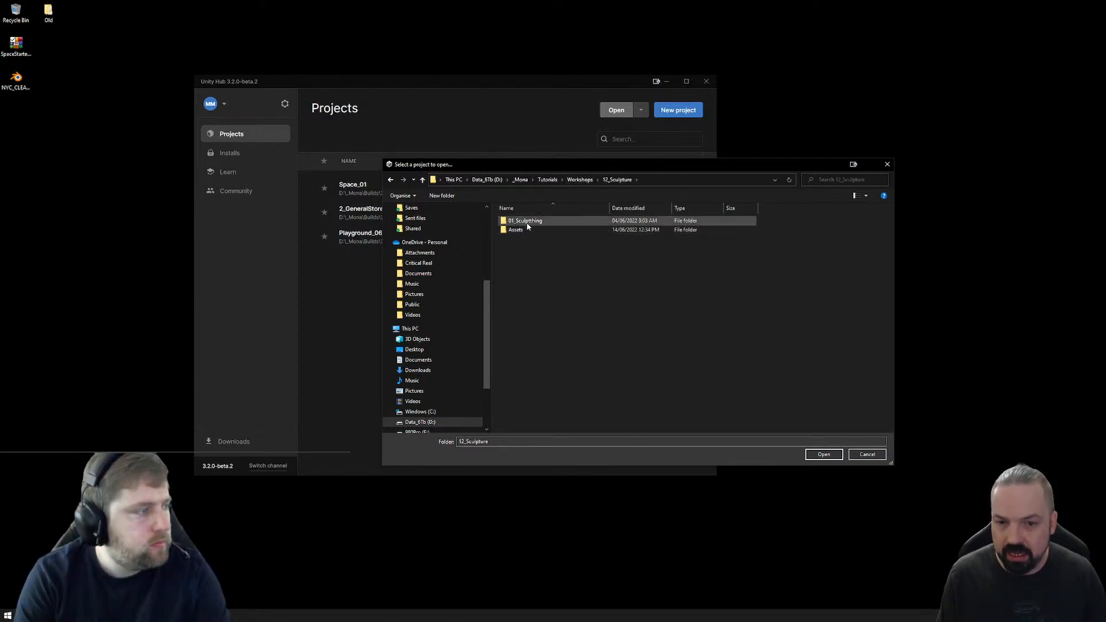
click(527, 222)
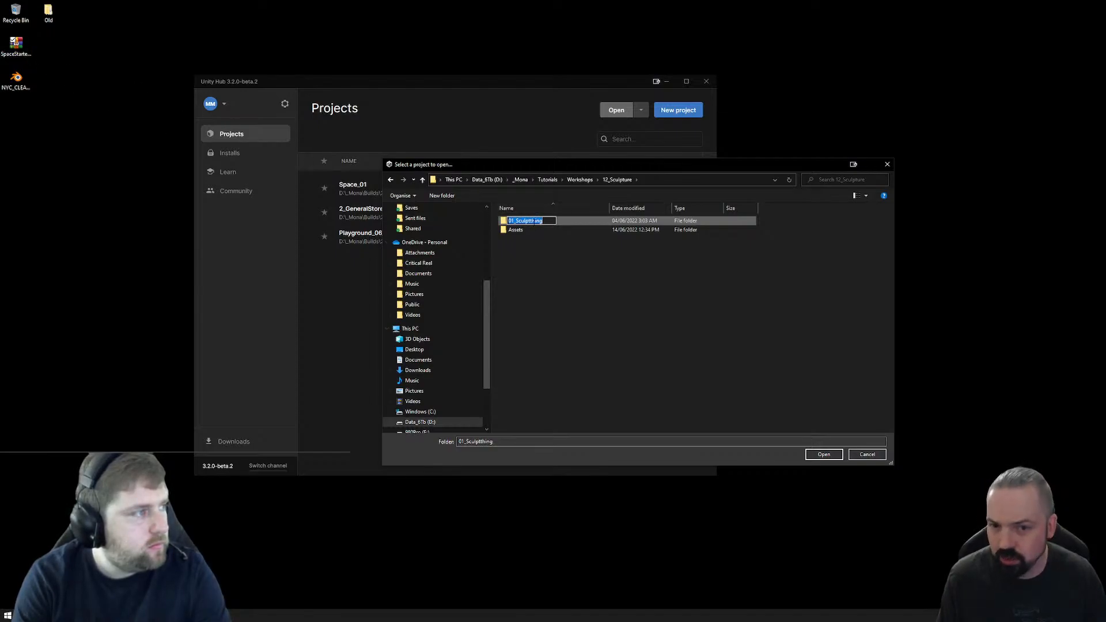
click(536, 246)
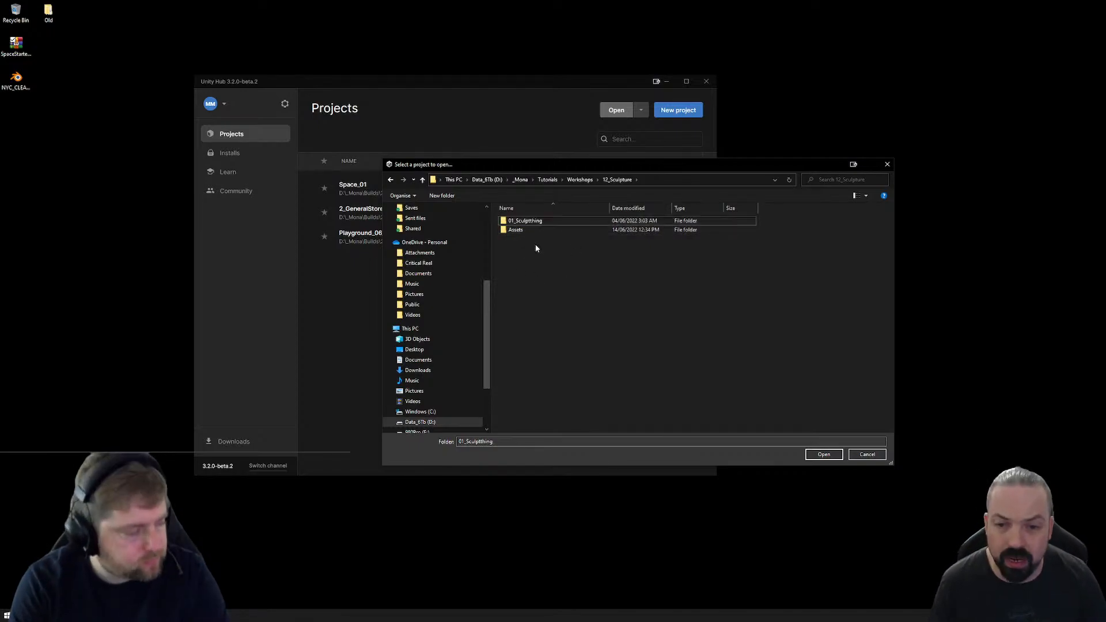
double_click(536, 221)
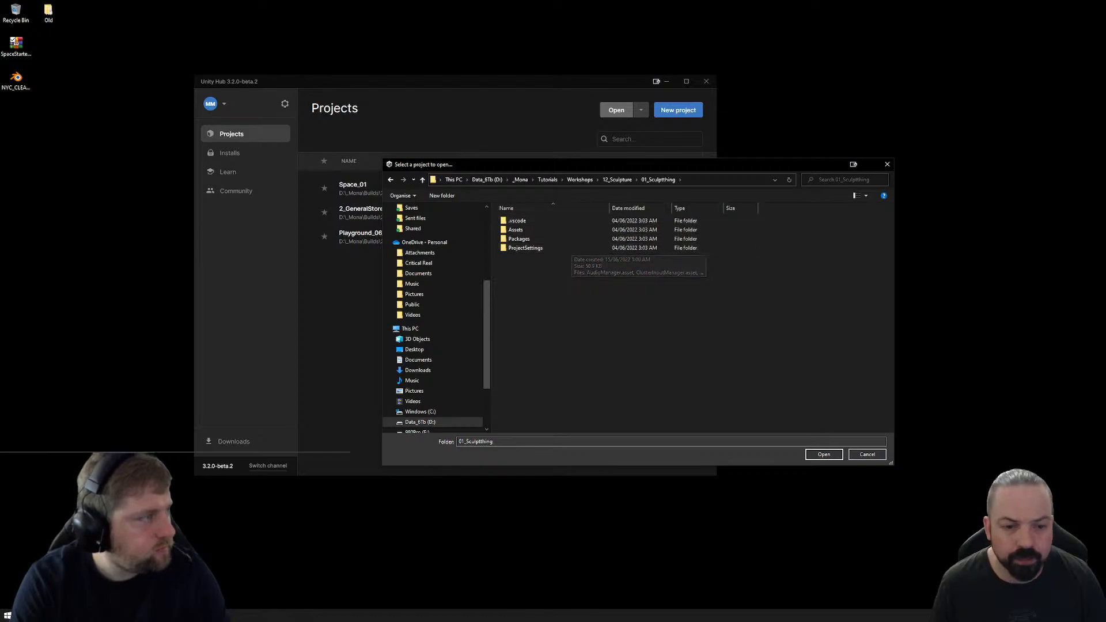
click(617, 180)
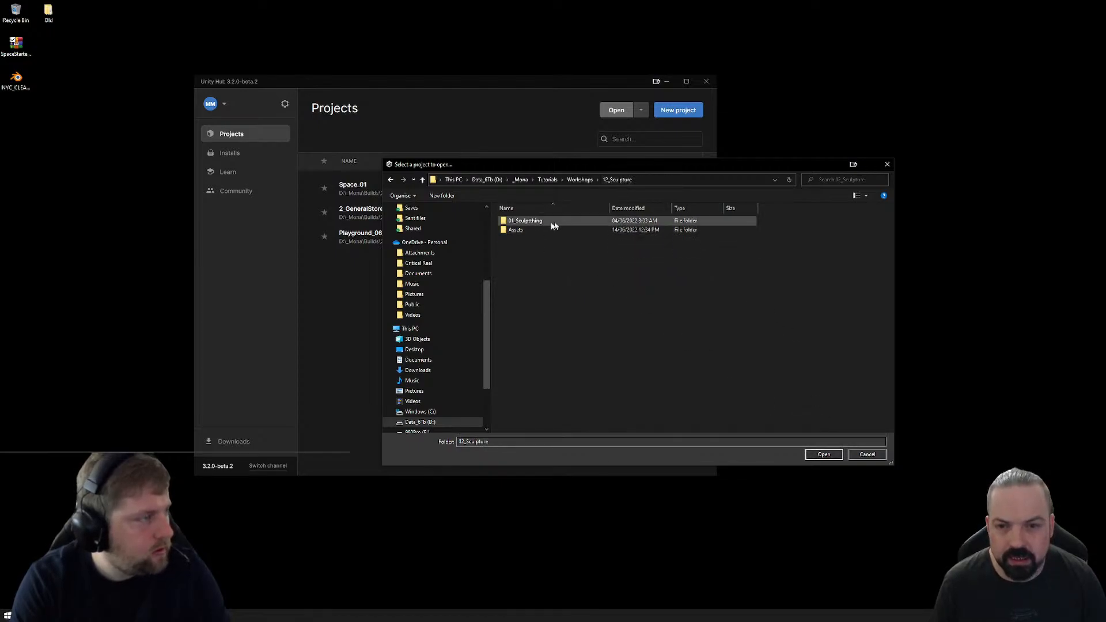
double_click(549, 222)
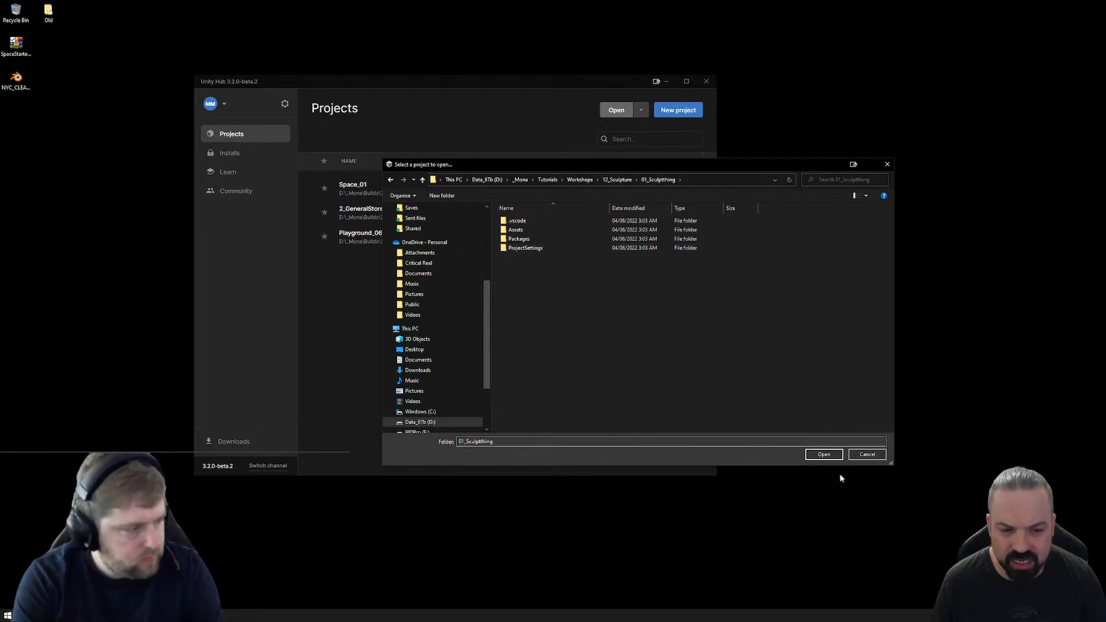
click(826, 455)
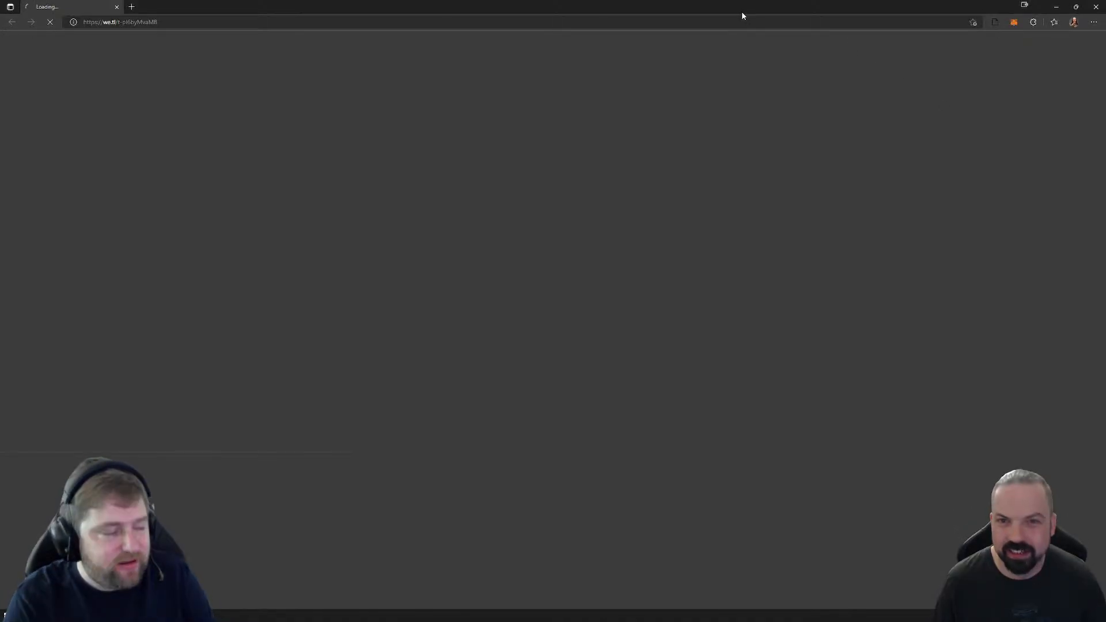
drag(742, 11, 1105, 40)
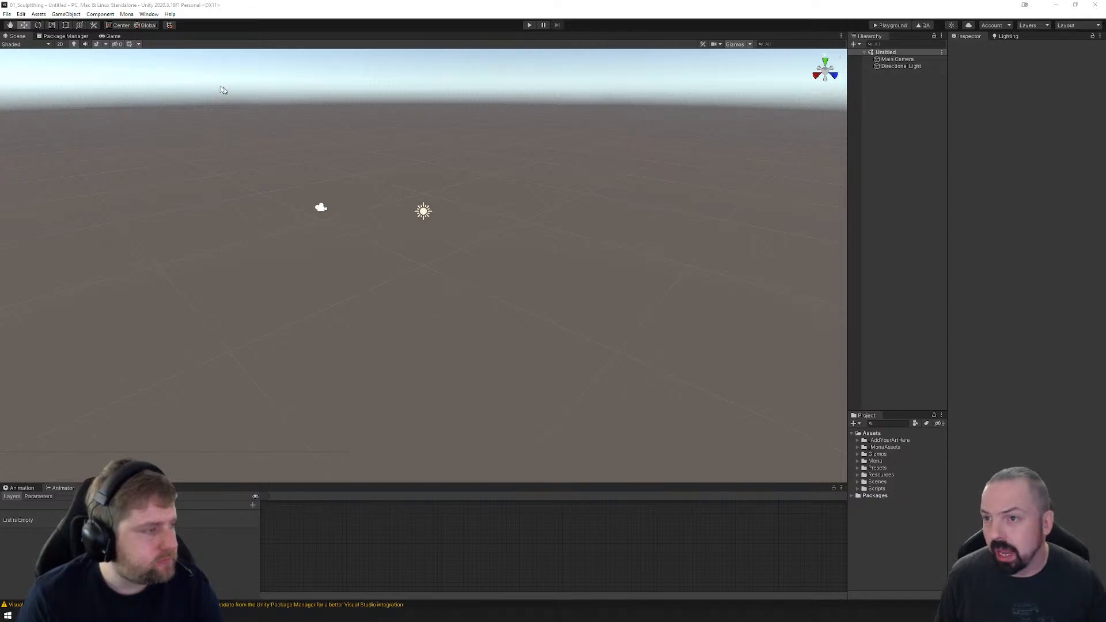
Step: Load the Mona space scenes and remove the Untitled scene from the hierarchy
click(126, 14)
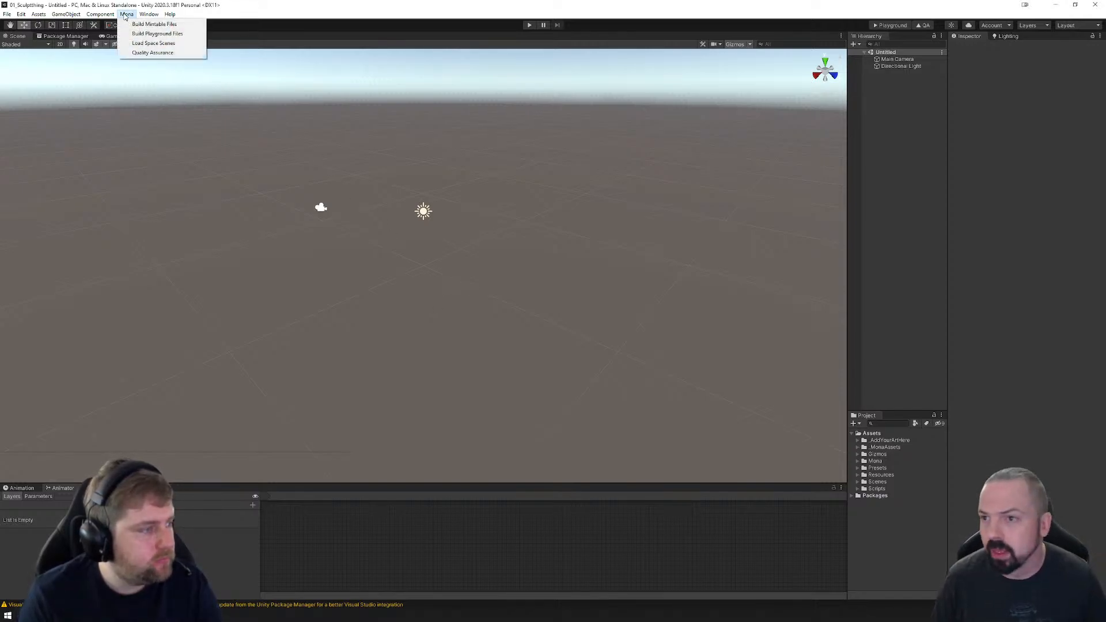
click(139, 45)
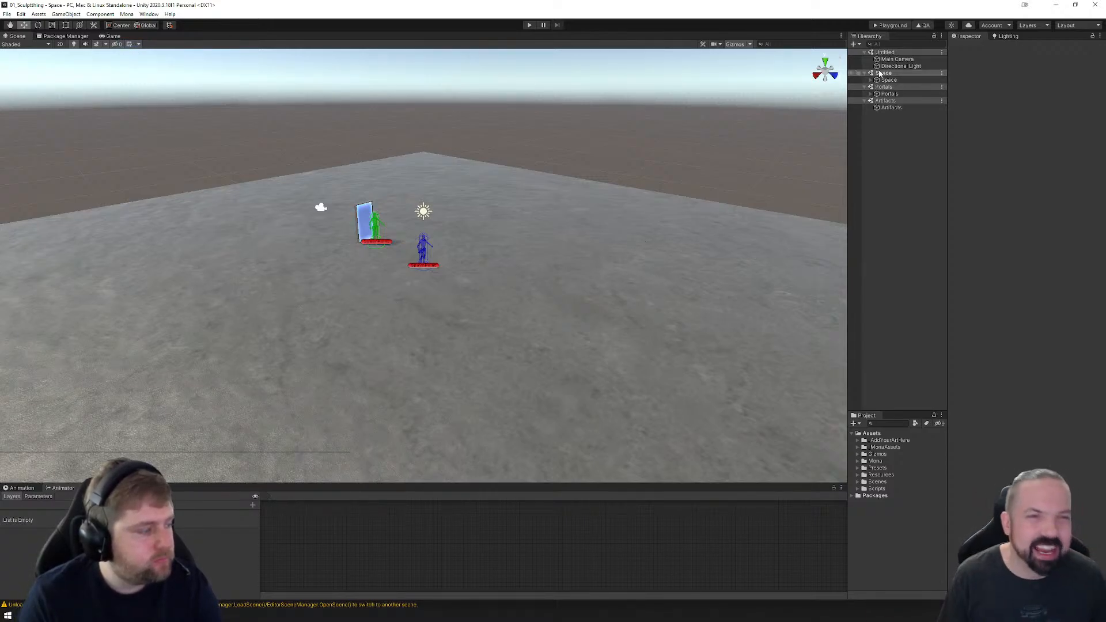
right_click(896, 53)
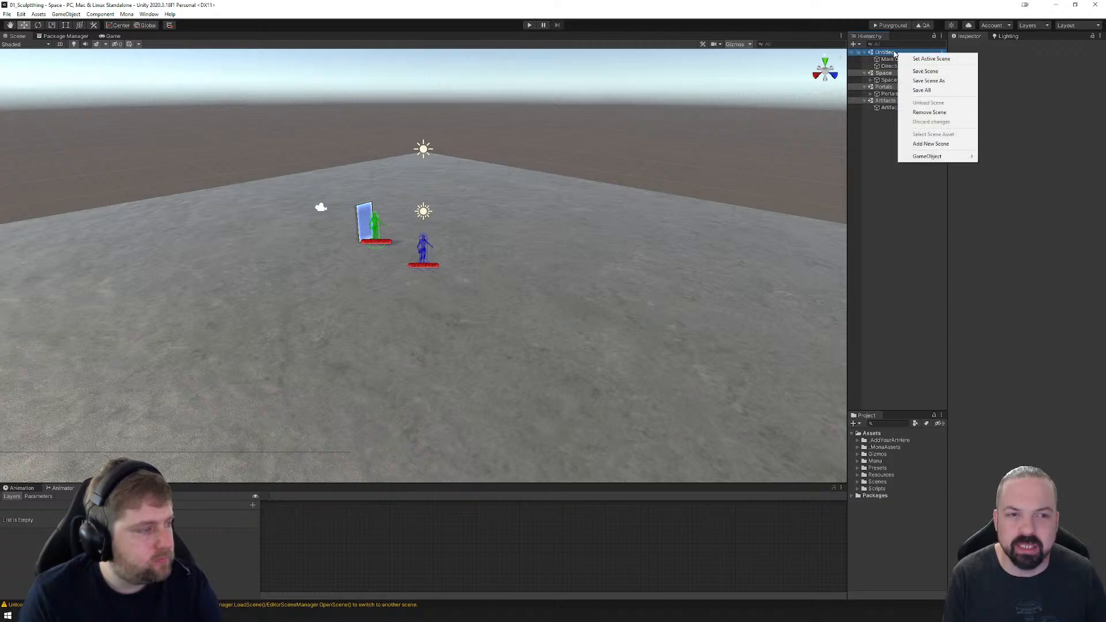
click(937, 114)
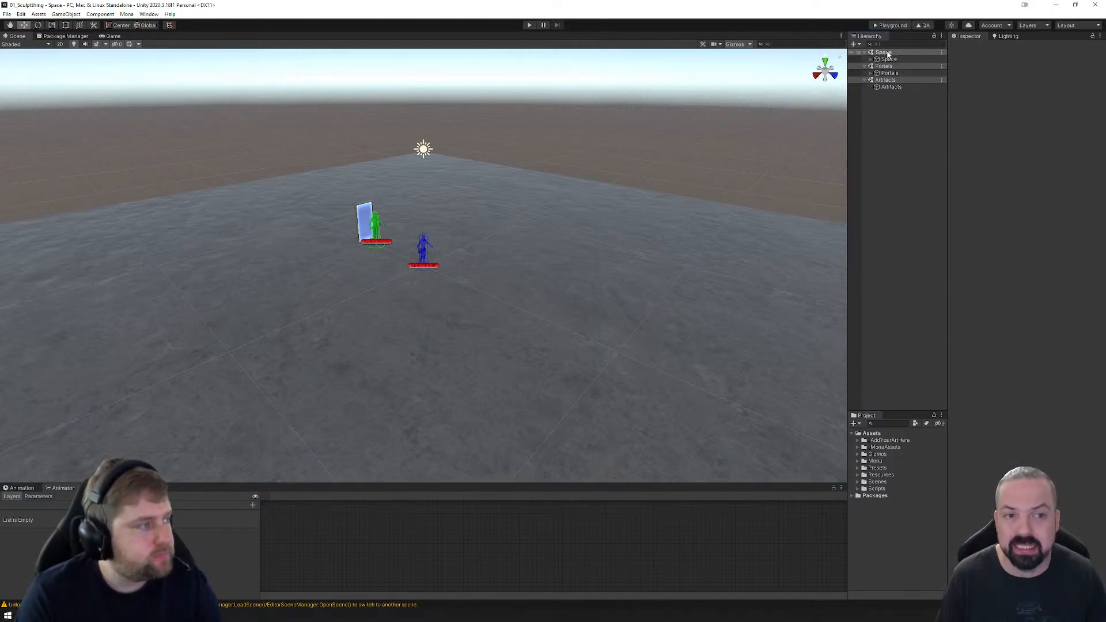
Step: Examine the root objects of the Space, Portals and Artifacts scenes, including the tag assigned to each
click(889, 60)
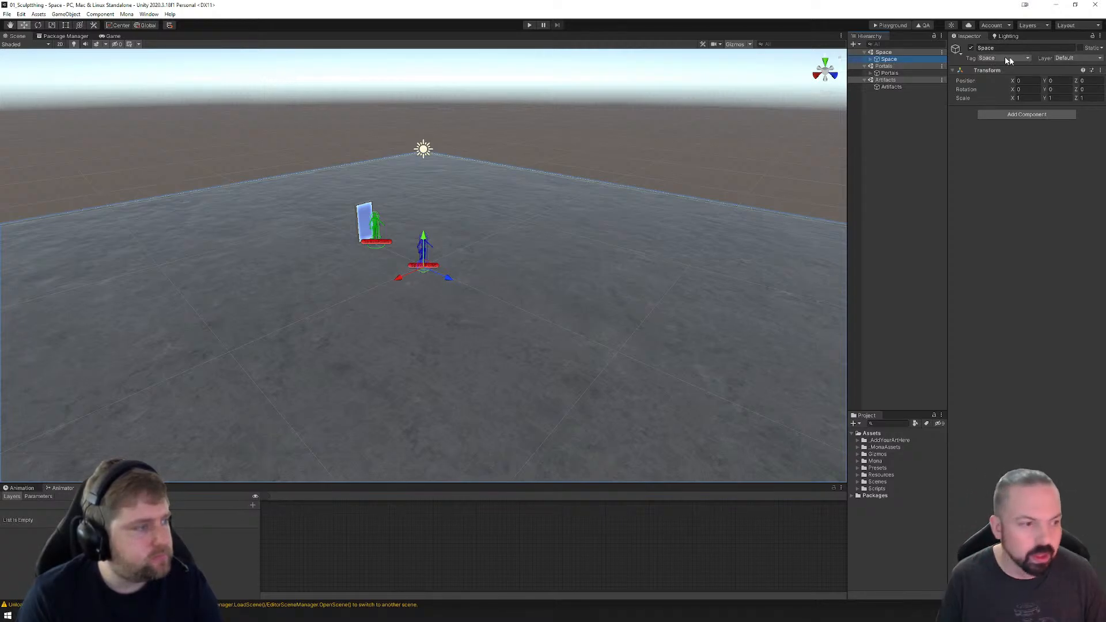
click(885, 66)
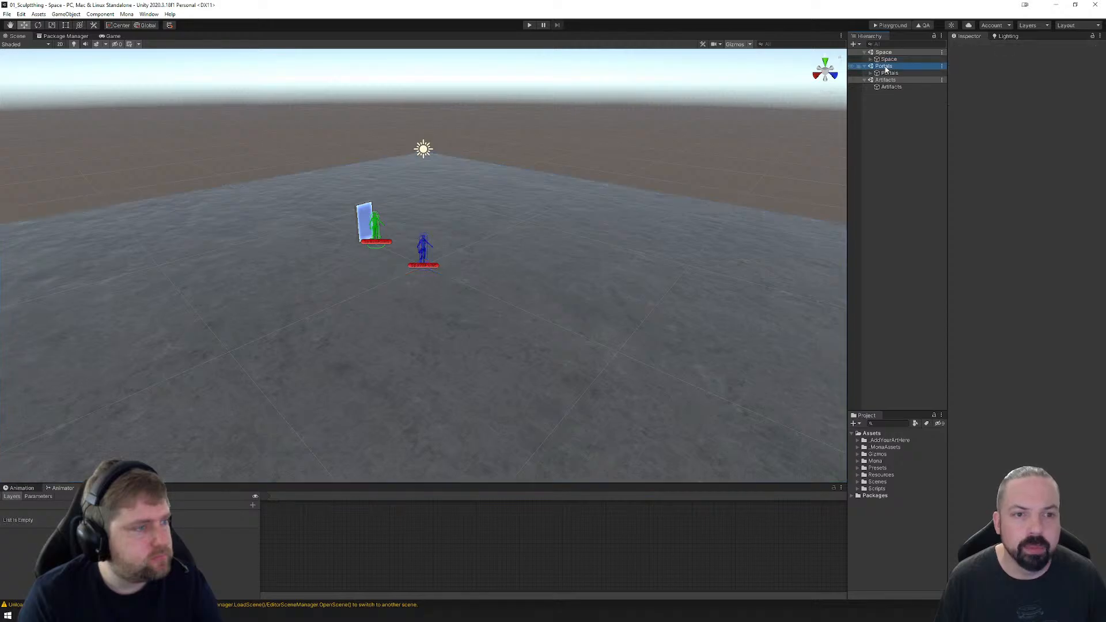
click(889, 73)
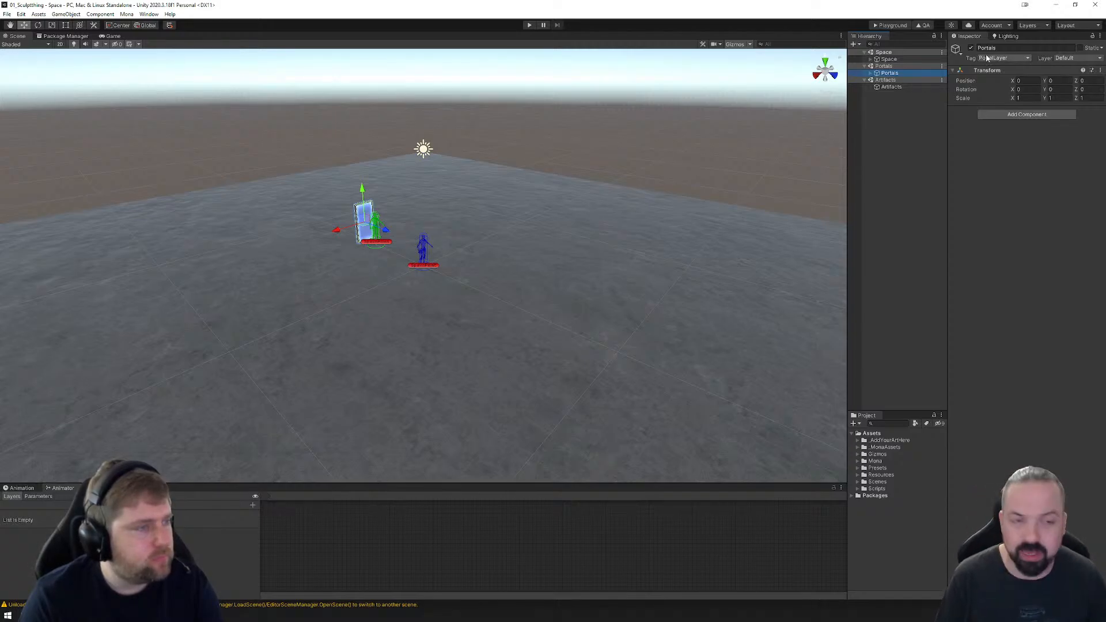
click(887, 80)
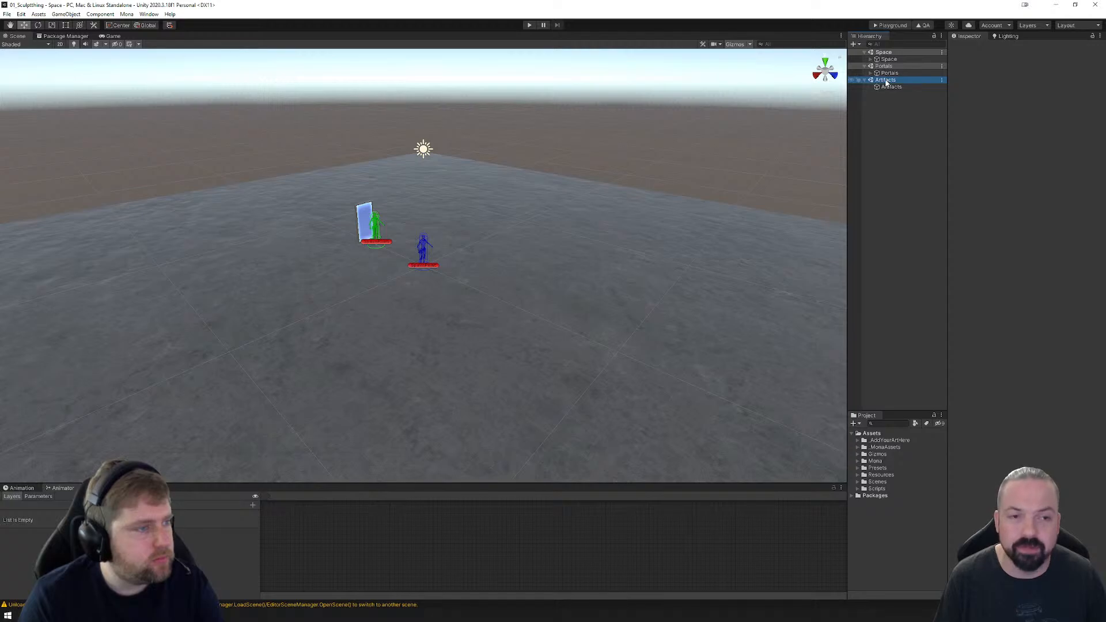
click(886, 86)
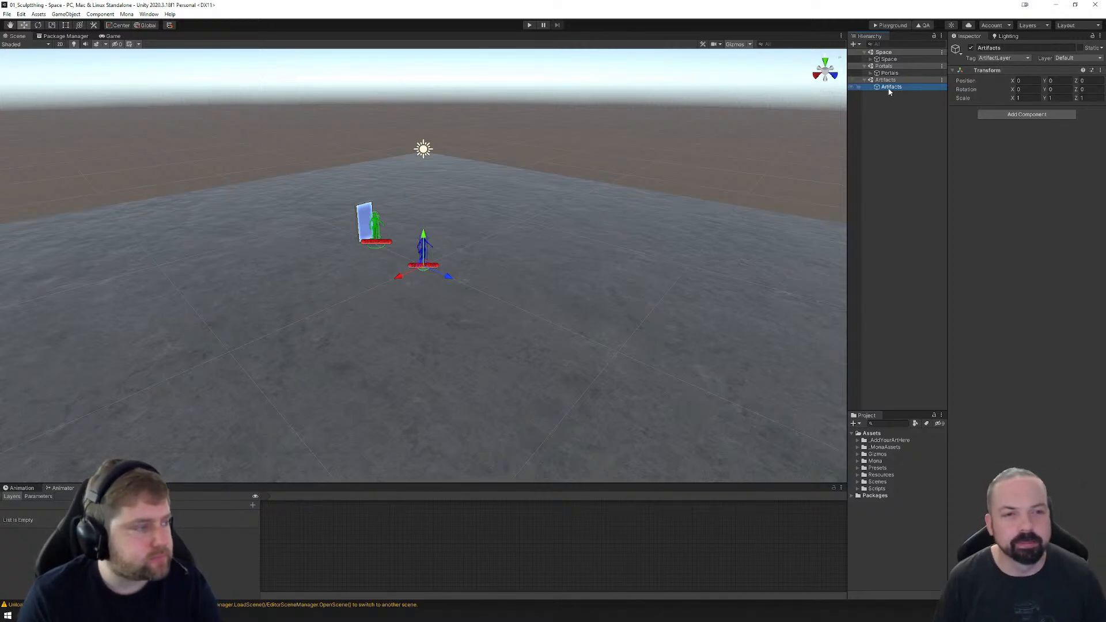
Step: Delete the PortalPrefab_Door object from under the Portals object
click(872, 73)
click(894, 80)
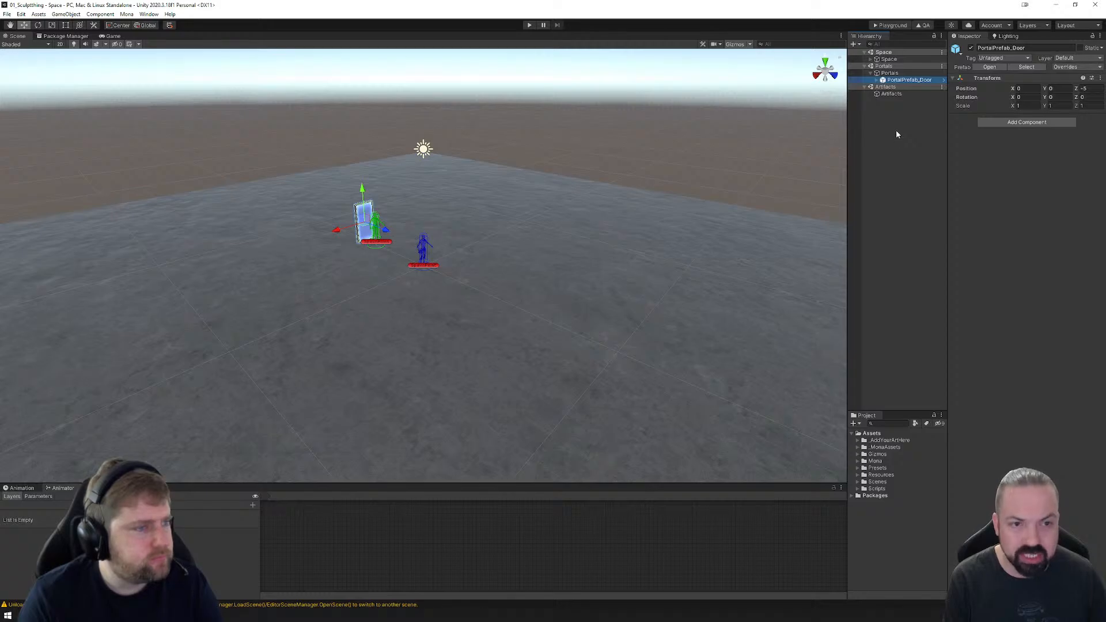
key(Delete)
Step: Test the Mona quality check with the Artifacts object deleted, and undo the deletion
click(890, 87)
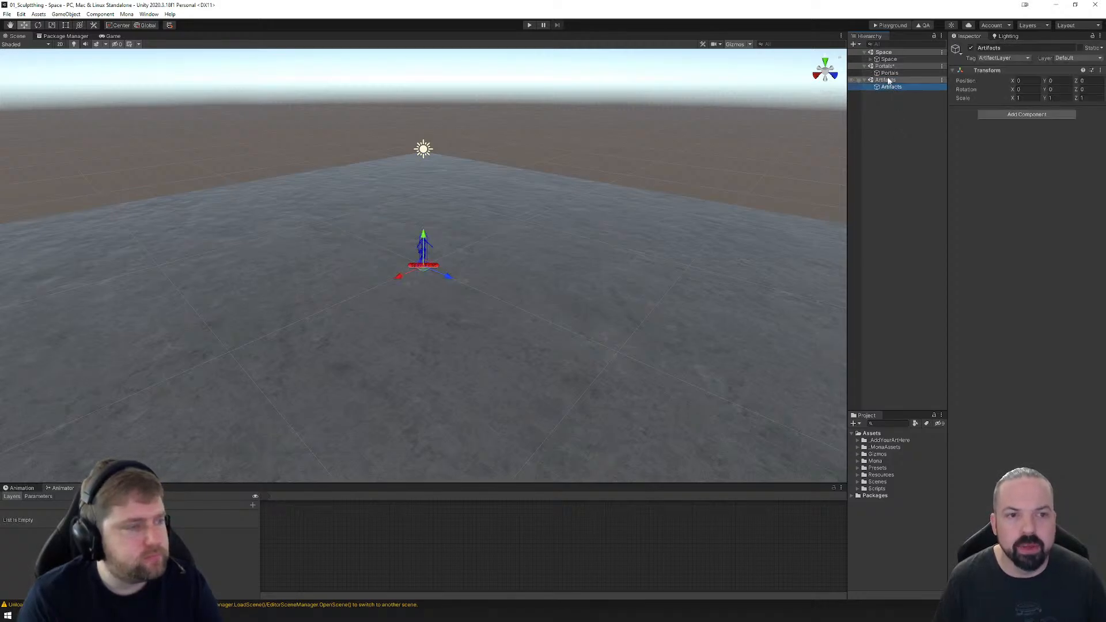
click(889, 74)
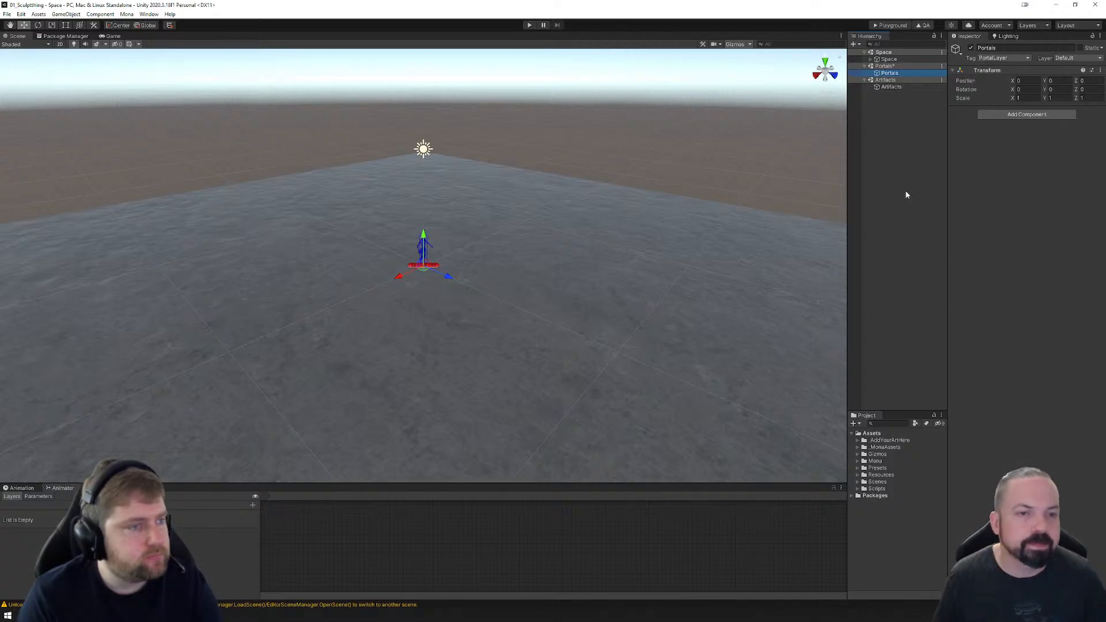
click(899, 87)
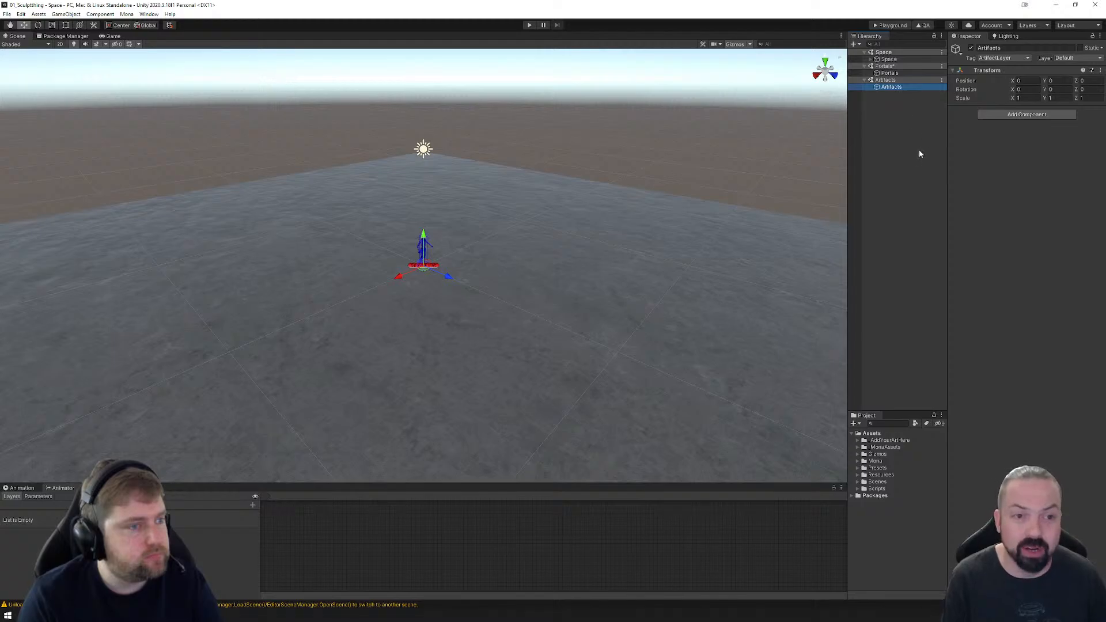
key(Delete)
click(924, 25)
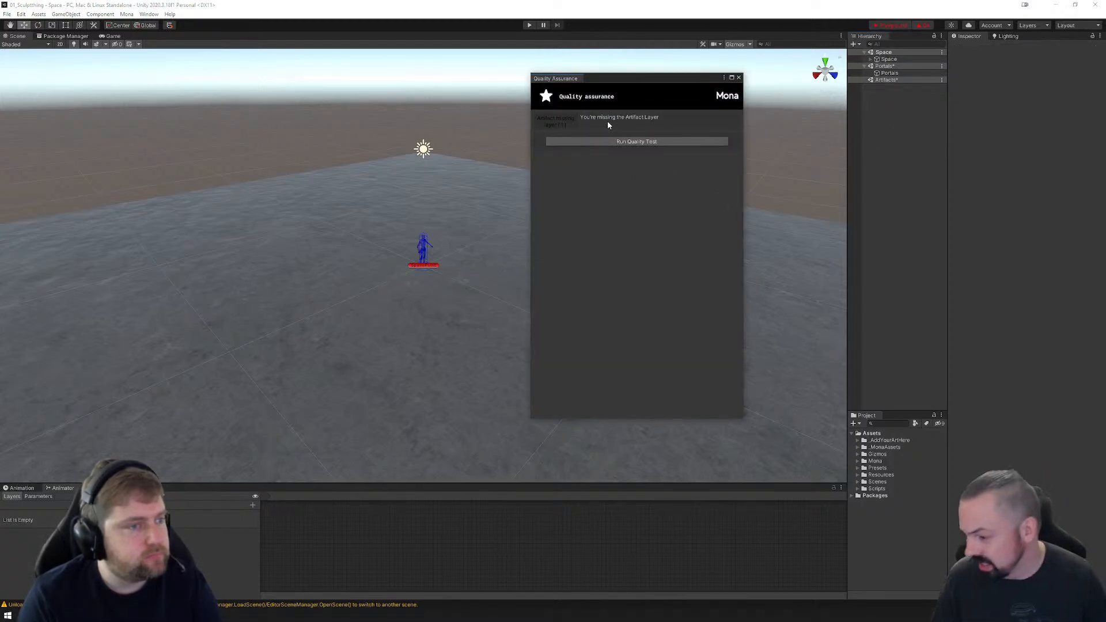
click(739, 77)
key(ctrl+z)
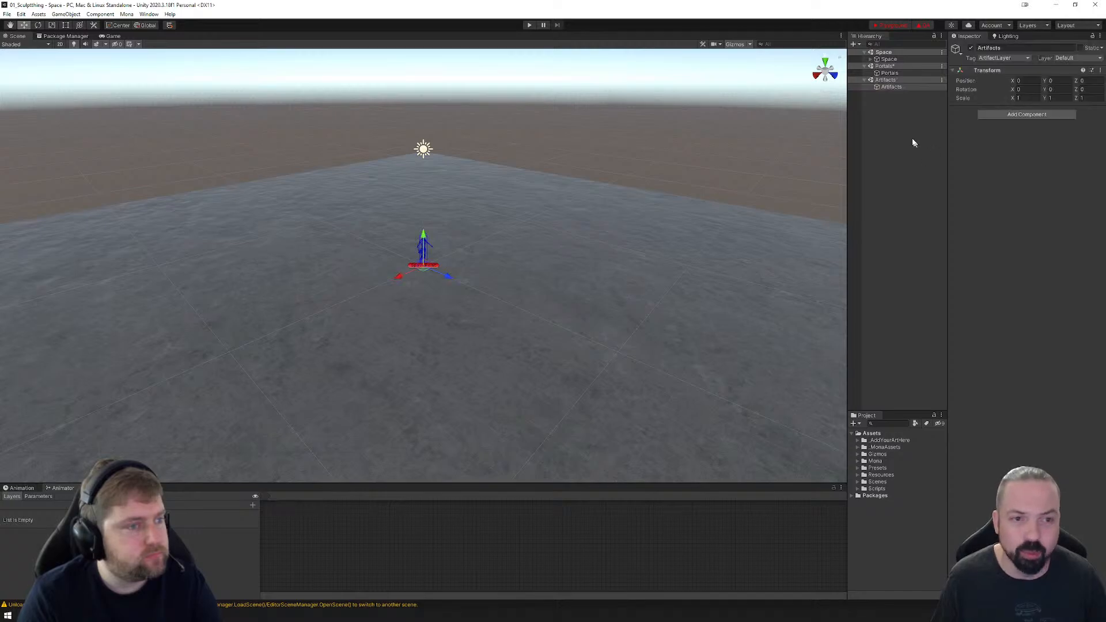
Step: Try lowering the SpawnPoint under the Space object below the floor, to about -1.17 and -0.32 on Y, undoing each move
click(889, 59)
click(871, 59)
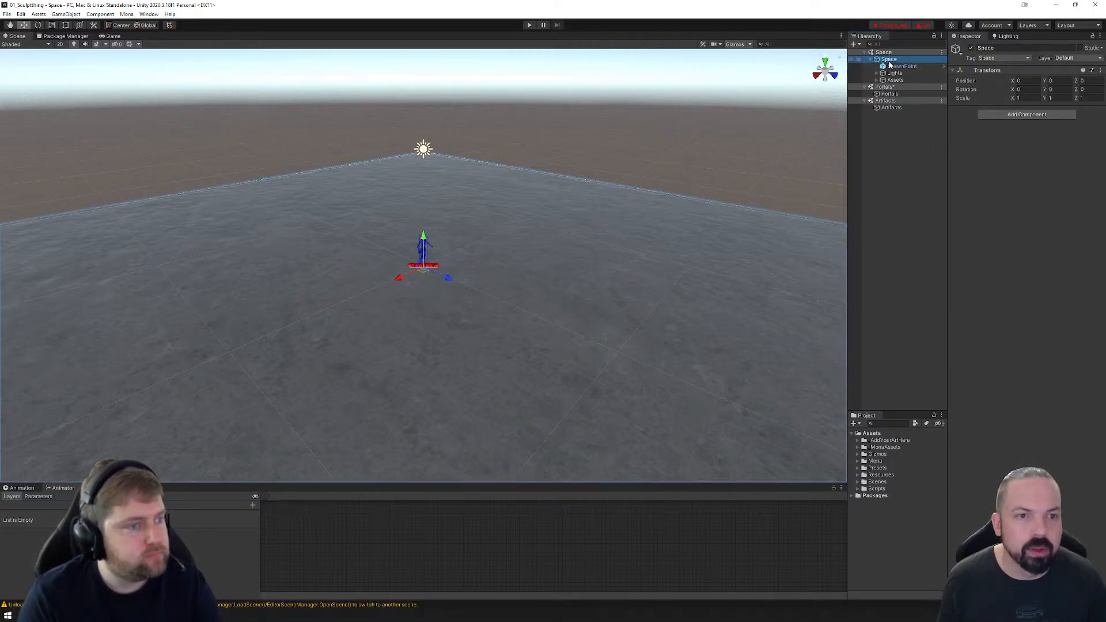
click(891, 66)
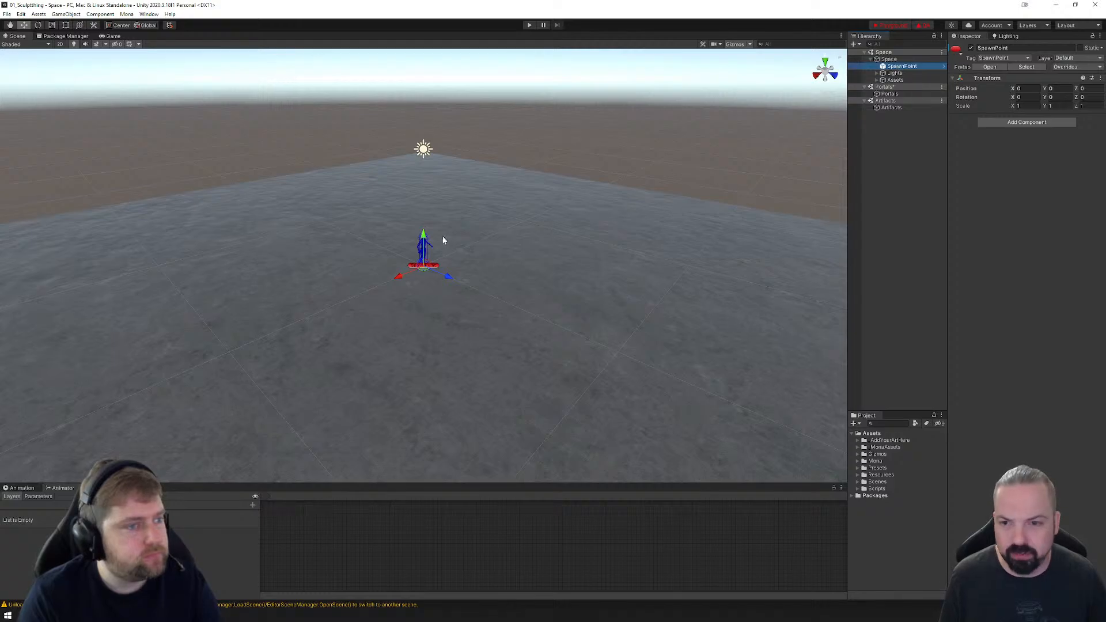
drag(425, 236, 441, 255)
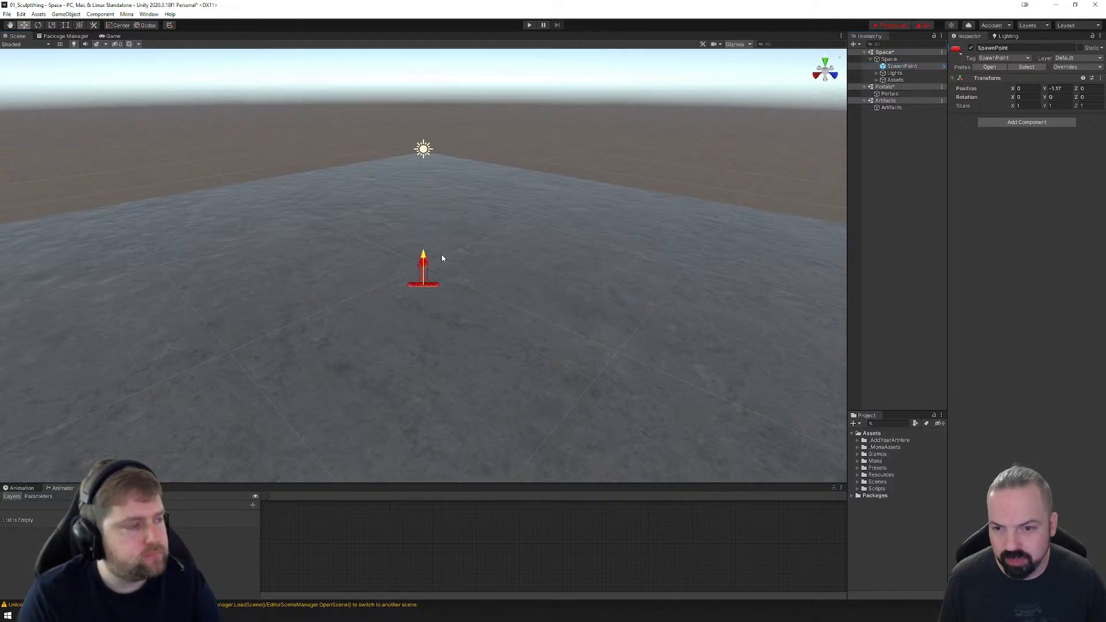
key(ctrl+z)
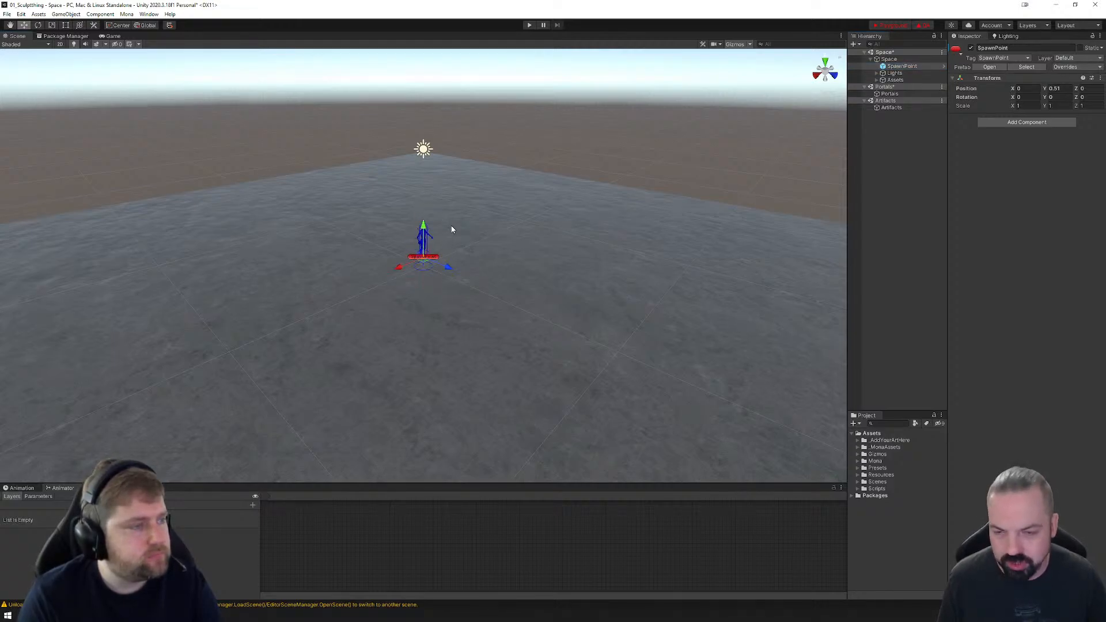
drag(425, 237, 426, 242)
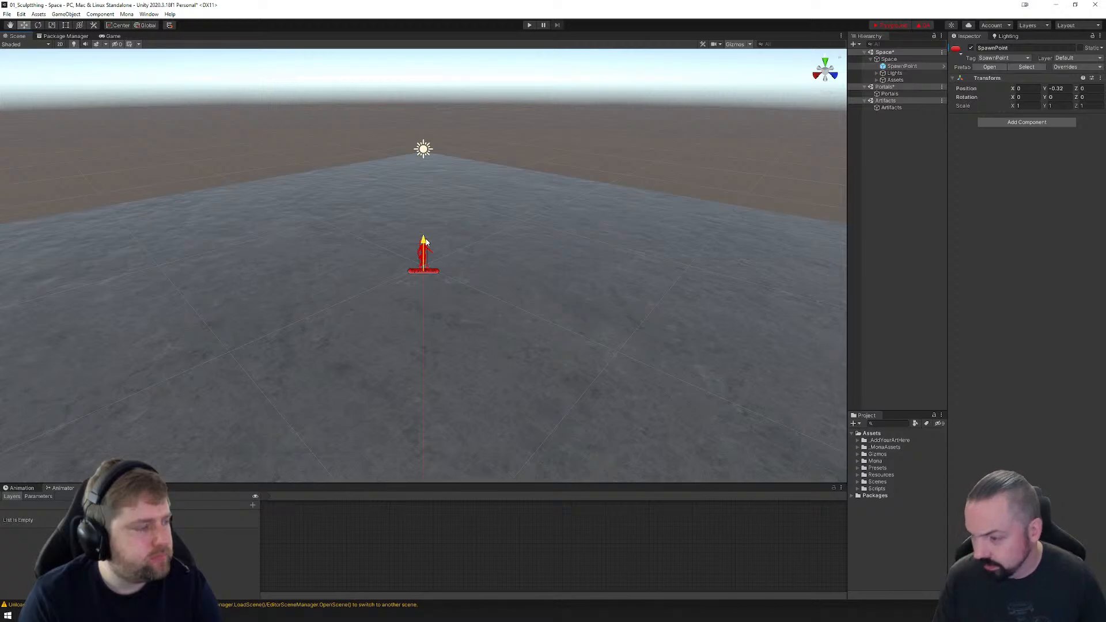
key(ctrl+z)
Step: Try moving the SpawnPoint along X past the floor's edge, to about 25.68, and undo all of these moves
right_drag(544, 294, 461, 302)
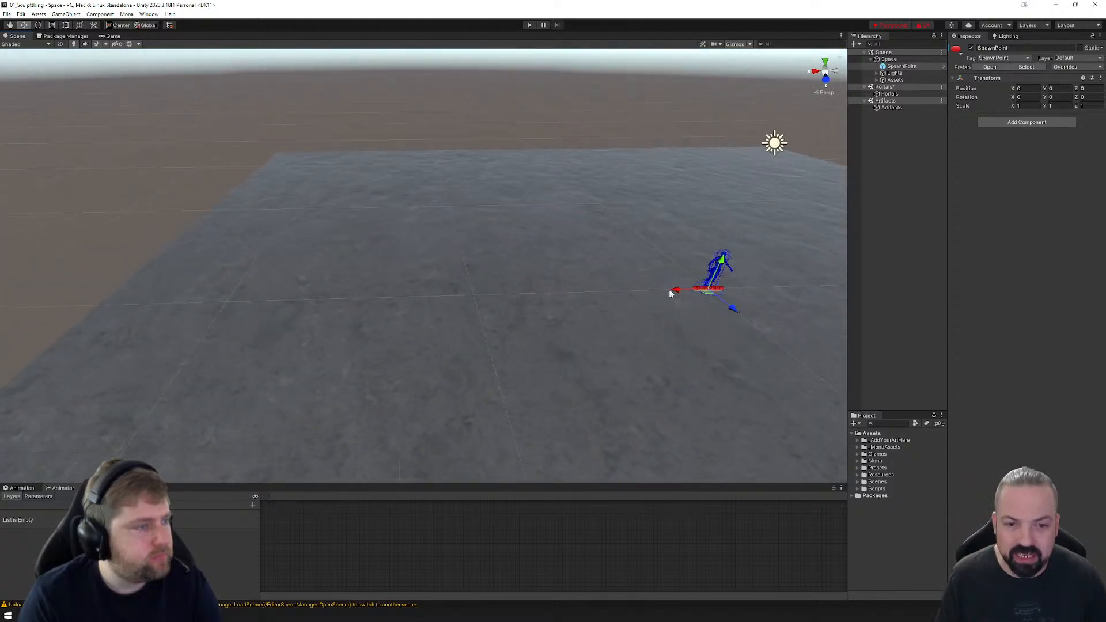
drag(670, 294, 62, 310)
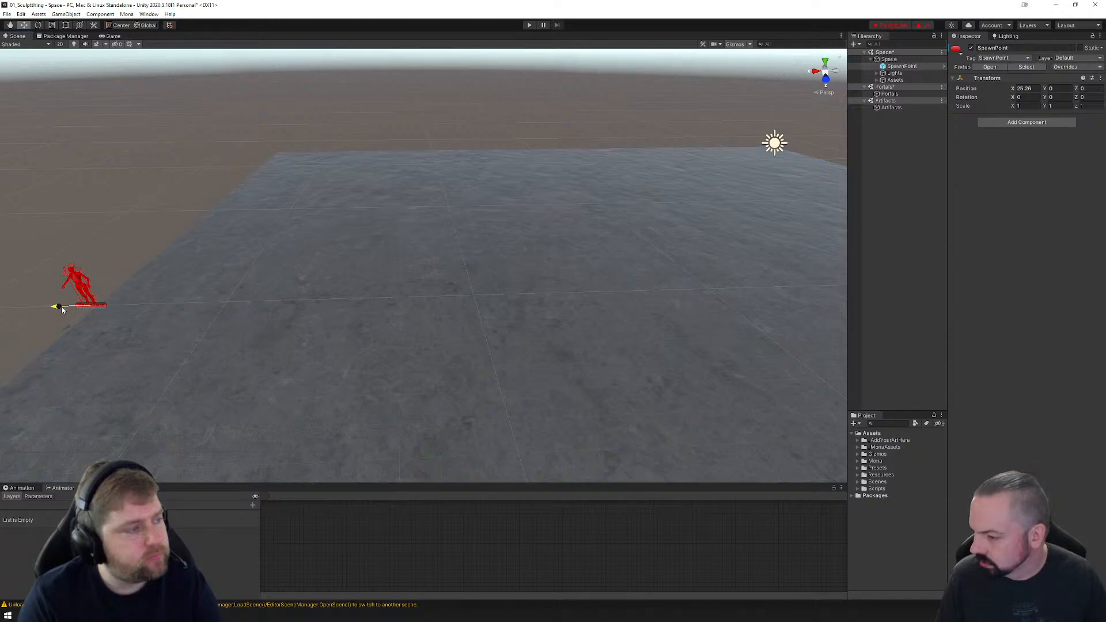
drag(62, 309, 114, 309)
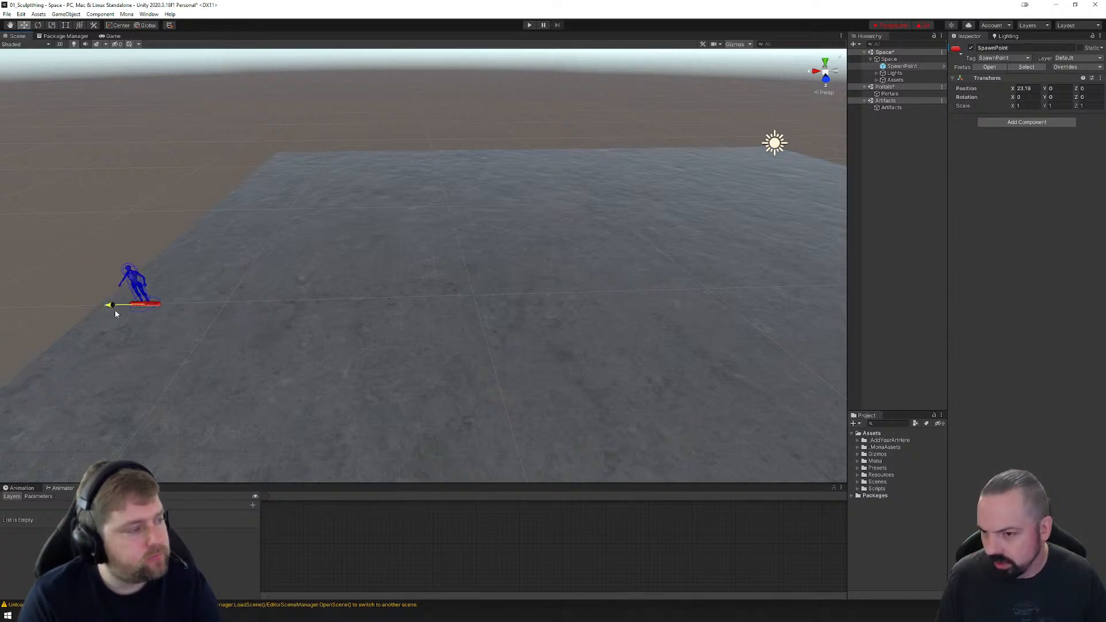
click(410, 292)
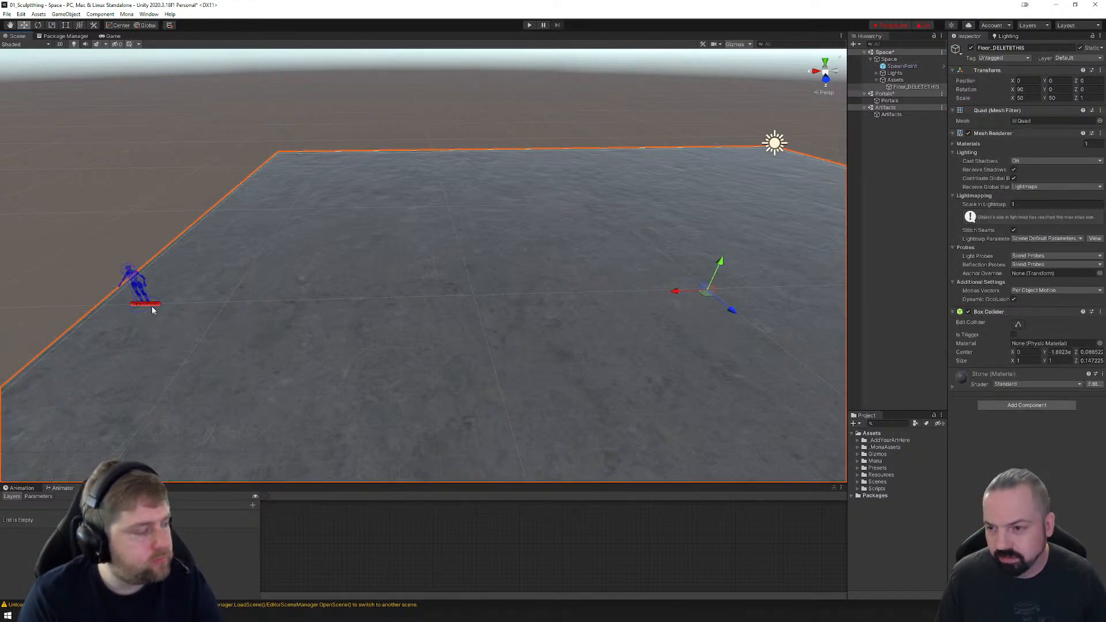
click(133, 287)
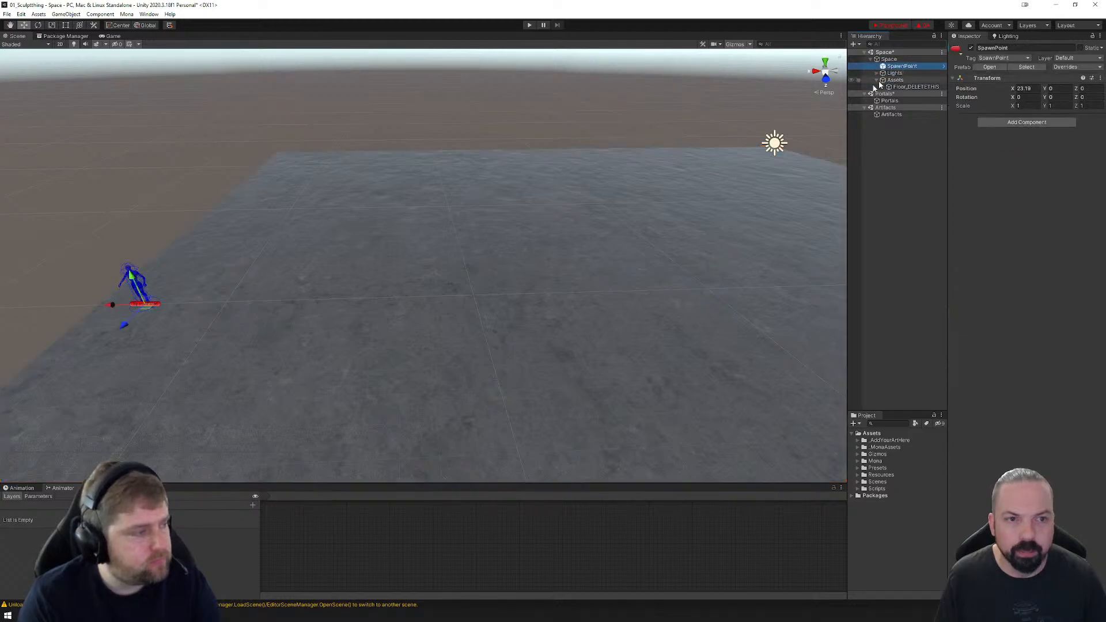
drag(112, 304, 44, 307)
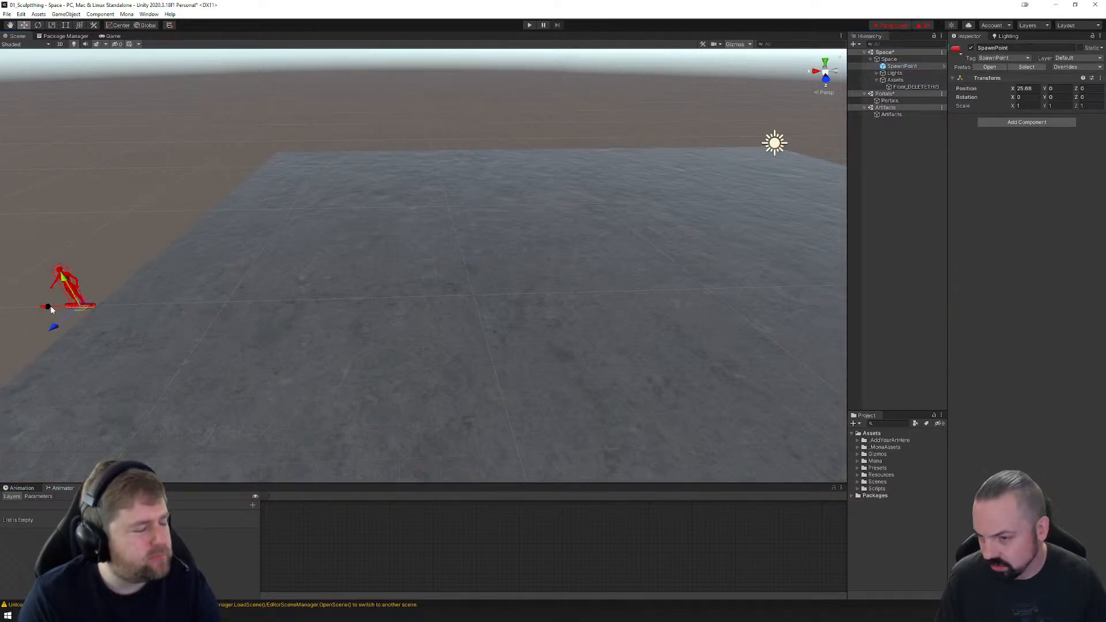
key(ctrl+z)
key(ctrl+z)
key(ctrl+z)
key(ctrl+z)
key(ctrl+z)
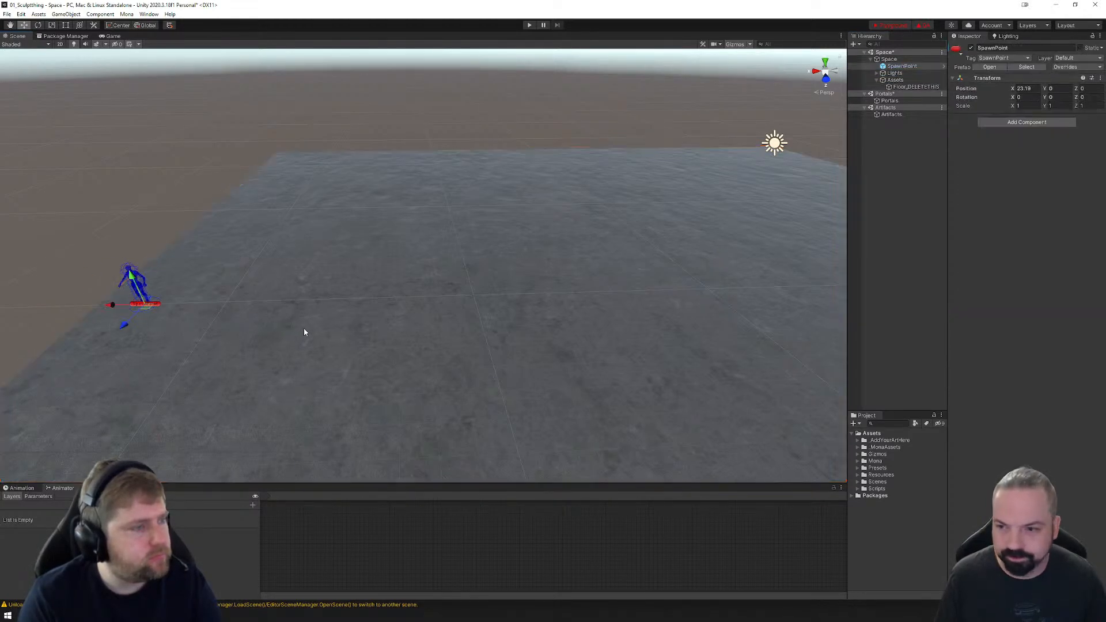
Step: Run the Mona quality check with the SpawnPoint back in place and close the report
click(900, 73)
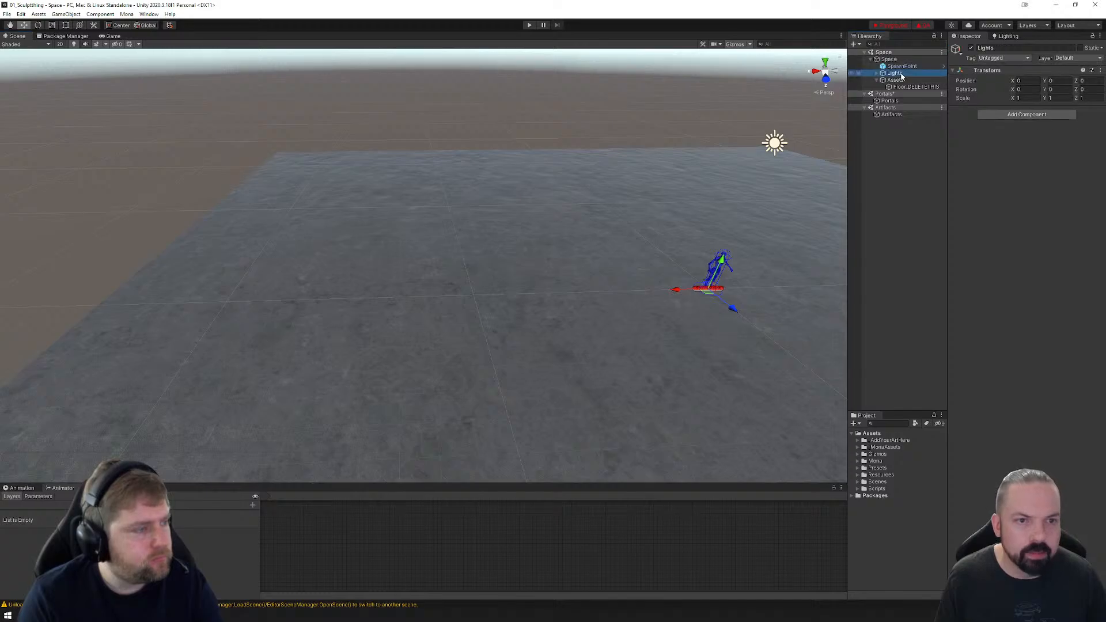
click(923, 26)
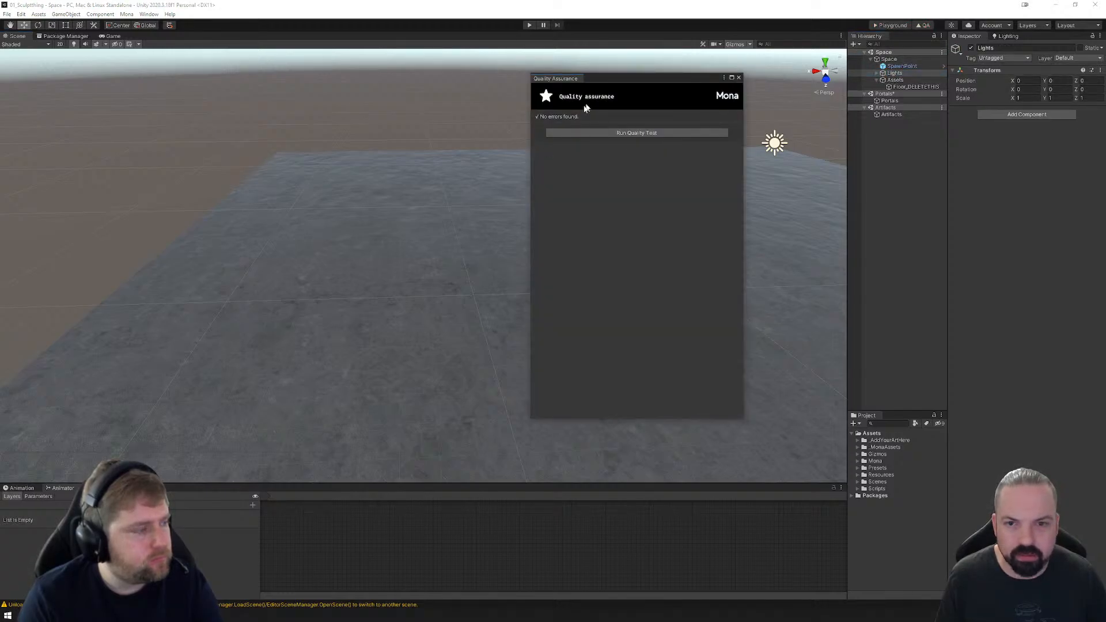
click(739, 77)
Step: Examine the Directional Light in the Lights group and the Floor_DELETETHIS object in the Assets group
click(877, 73)
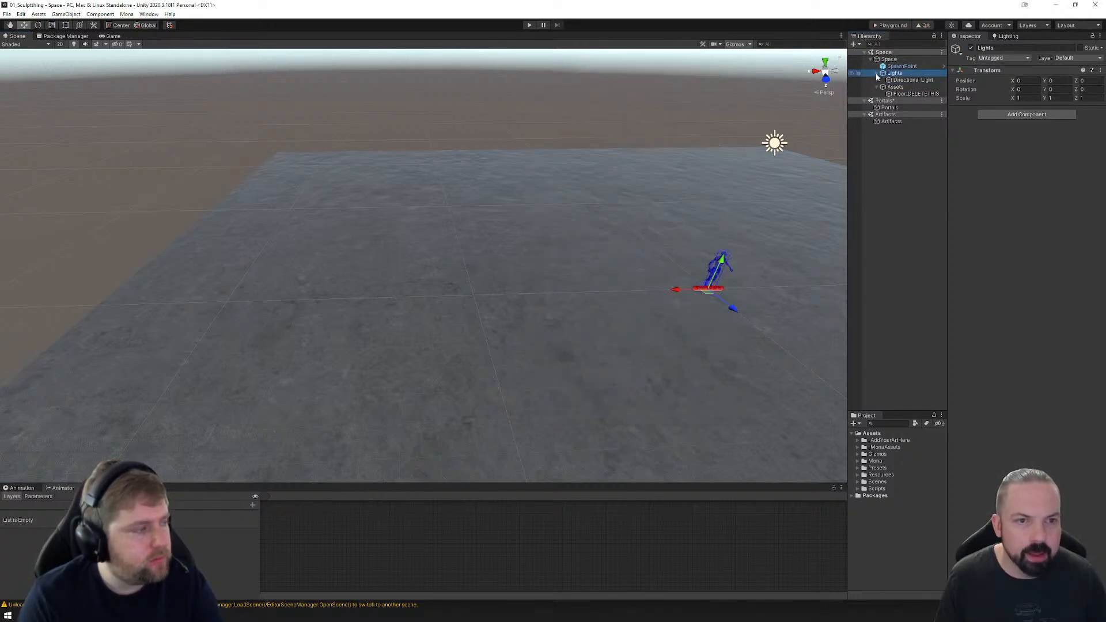
drag(901, 80, 904, 79)
right_drag(662, 243, 739, 246)
middle_drag(738, 246, 609, 292)
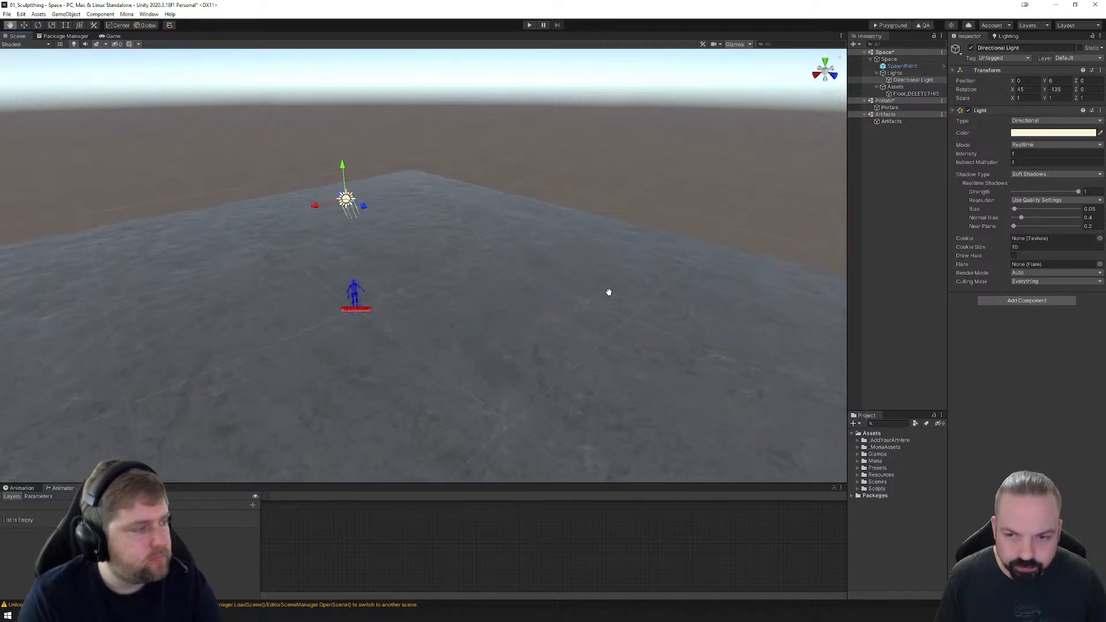
scroll(533, 326, up, 3)
middle_drag(533, 330, 582, 305)
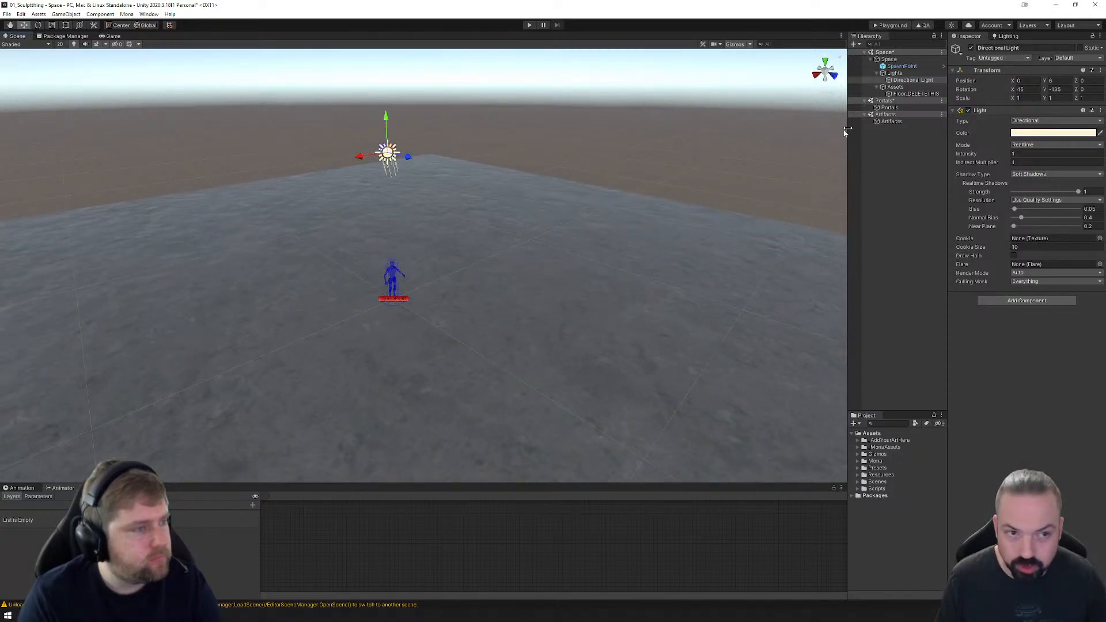
click(901, 88)
click(903, 94)
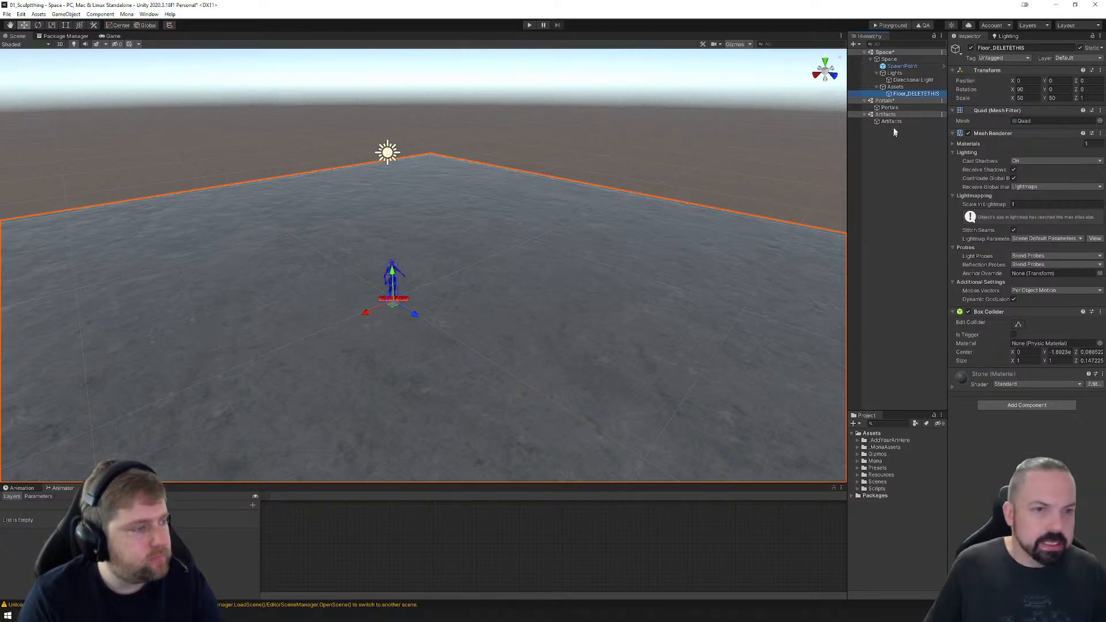
Step: Expand the project's _AddYourArtHere folder and open D:\_Mona\Tutorials\Workshops\12_Sculpture in File Explorer beside it
click(857, 441)
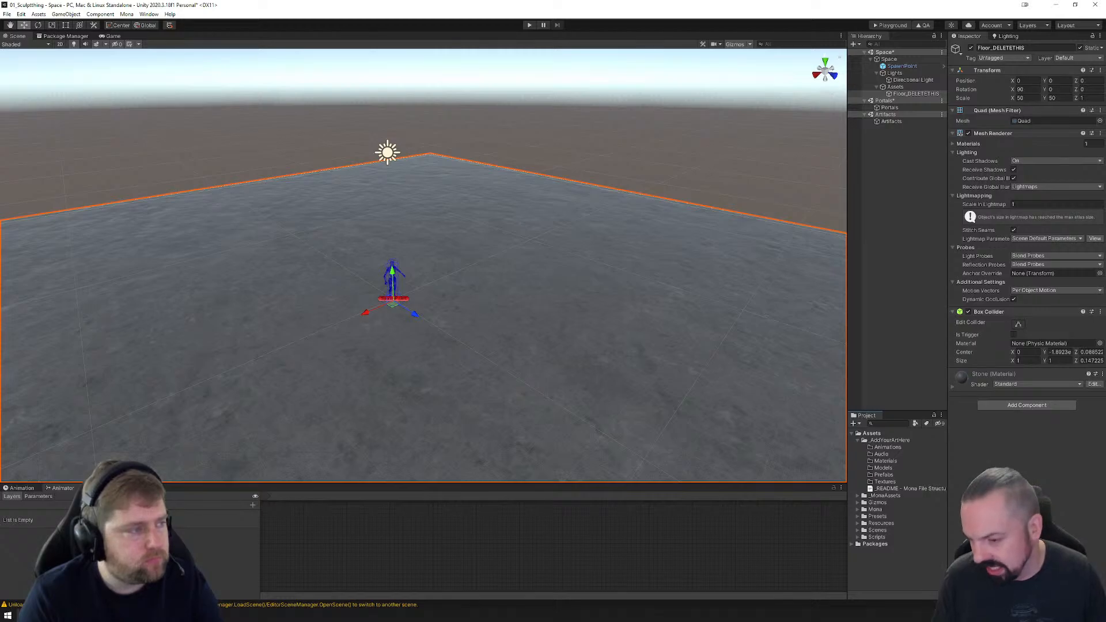
key(super+e)
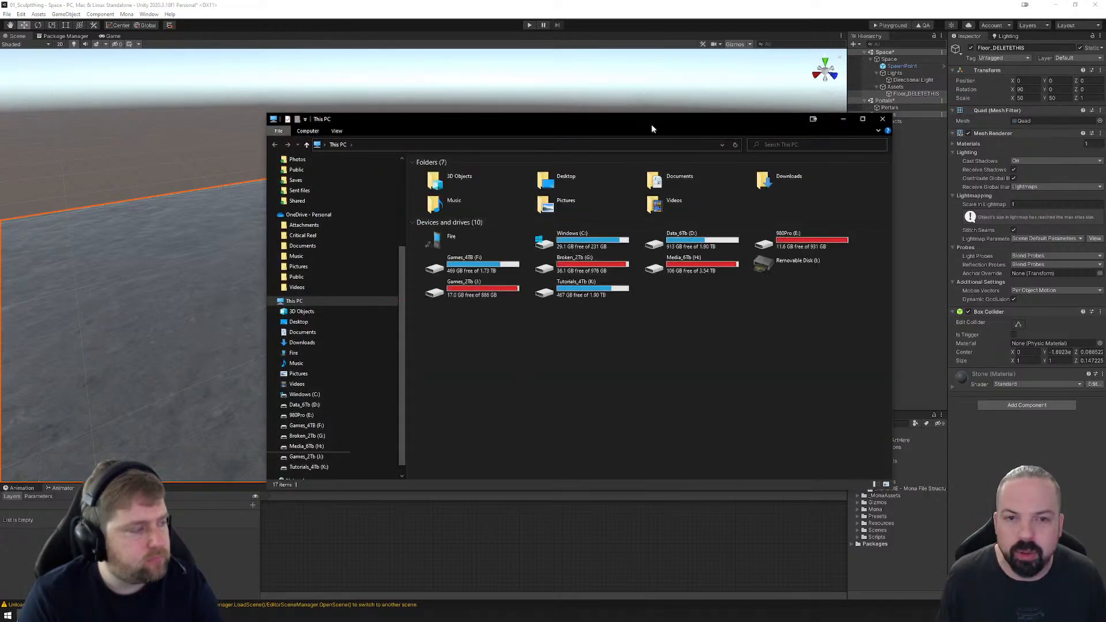
drag(651, 119, 485, 123)
double_click(517, 241)
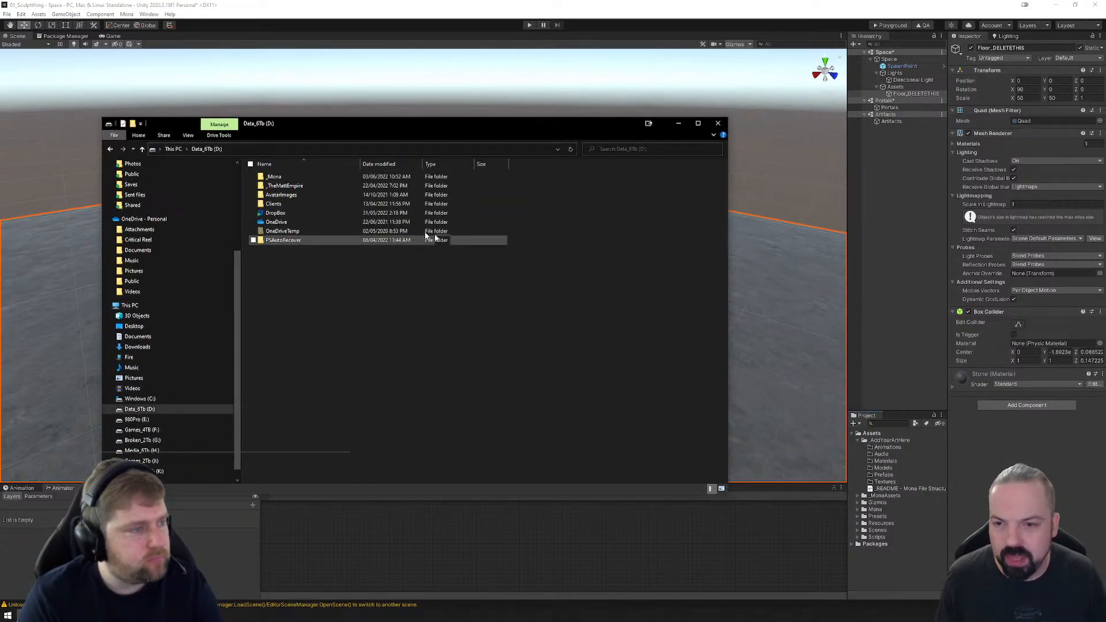
double_click(275, 176)
double_click(277, 267)
double_click(281, 213)
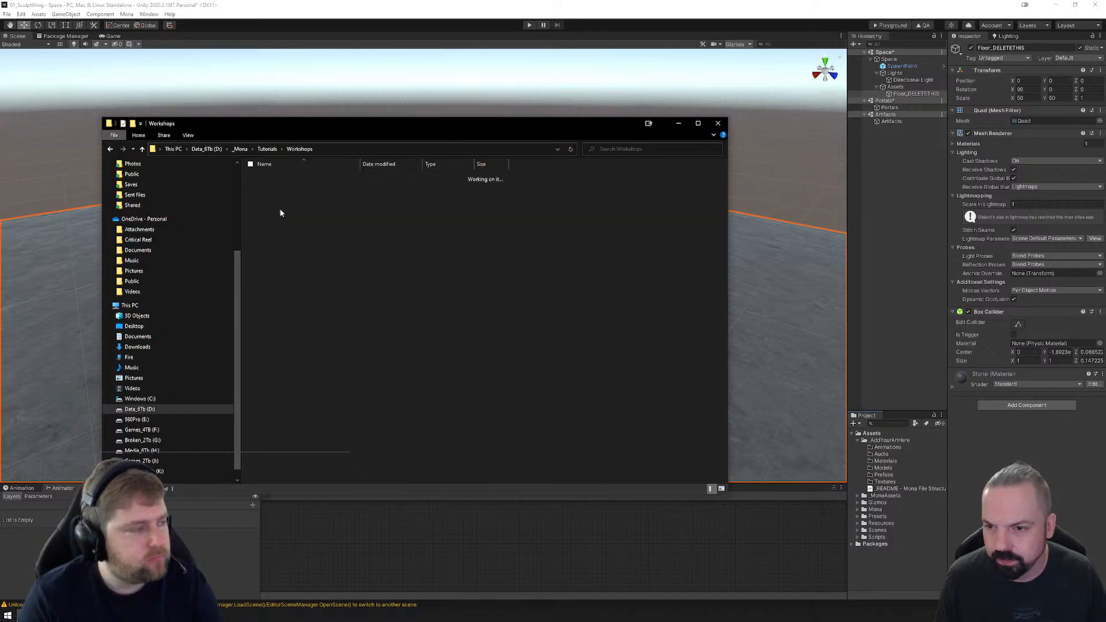
click(275, 223)
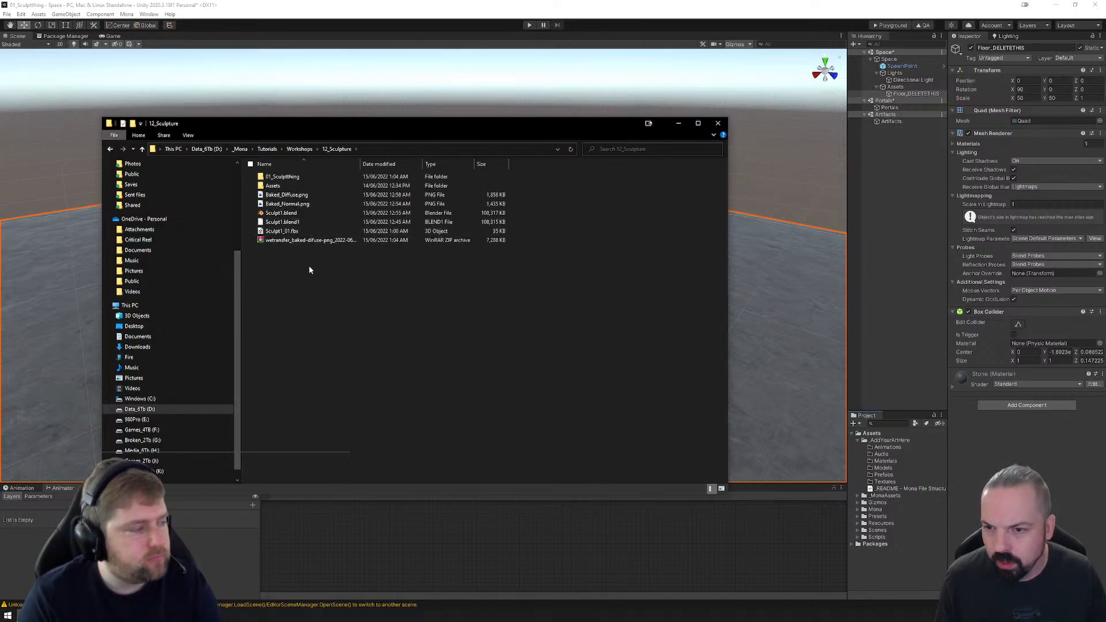
Step: Import Sculpt1_01.fbx into the Models folder of _AddYourArtHere, and Baked_Diffuse.png and Baked_Normal.png into its Textures folder
click(278, 232)
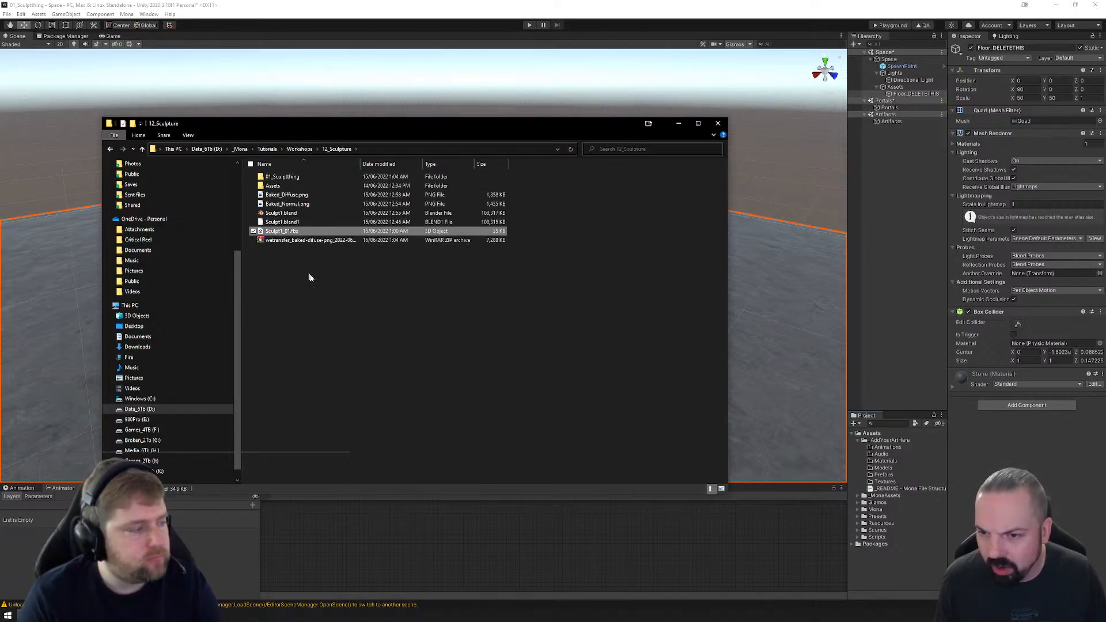
mouse_move(272, 233)
mouse_down()
mouse_move(854, 449)
mouse_move(882, 470)
mouse_up()
click(287, 204)
shift+click(287, 195)
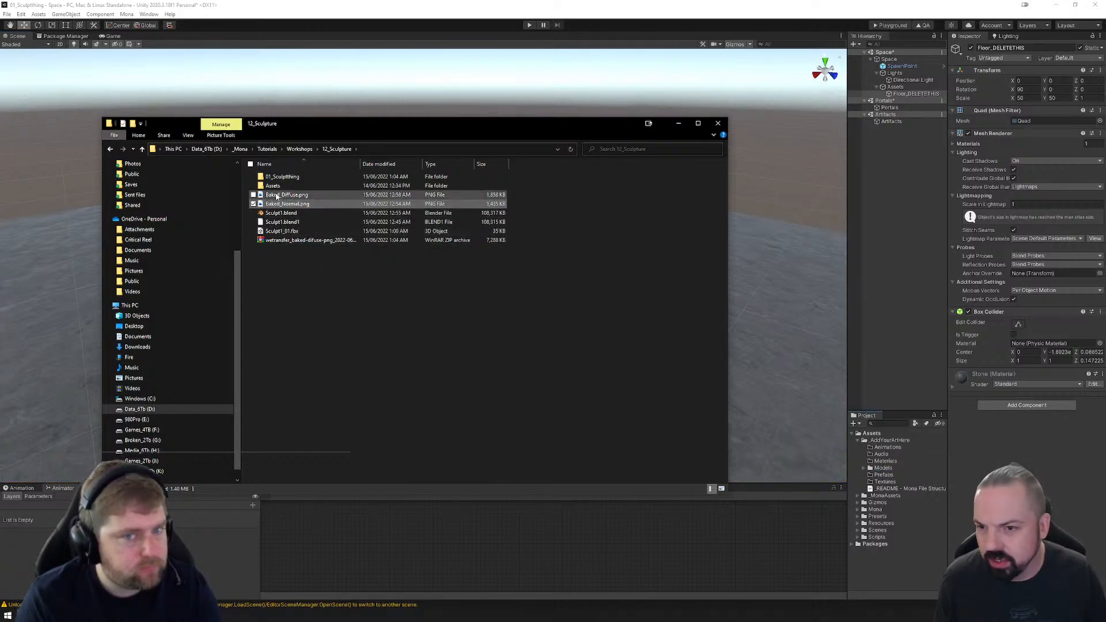
drag(277, 204, 708, 399)
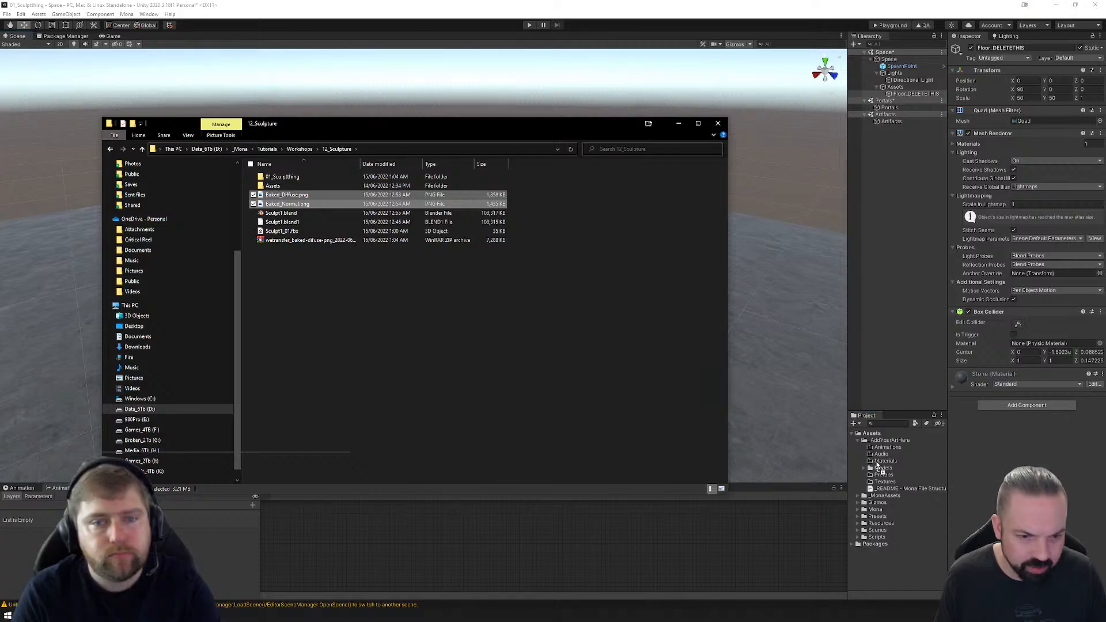
drag(883, 485, 883, 486)
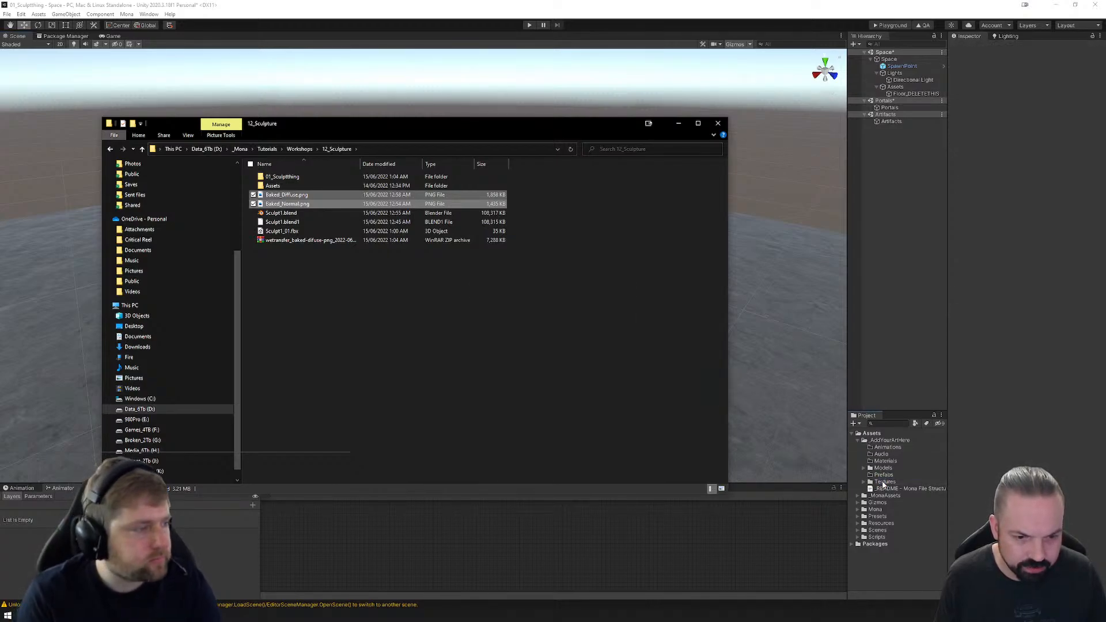
Step: Extract the wetransfer_baked-difuse-png archive into a folder of its own name and open that folder
right_click(287, 241)
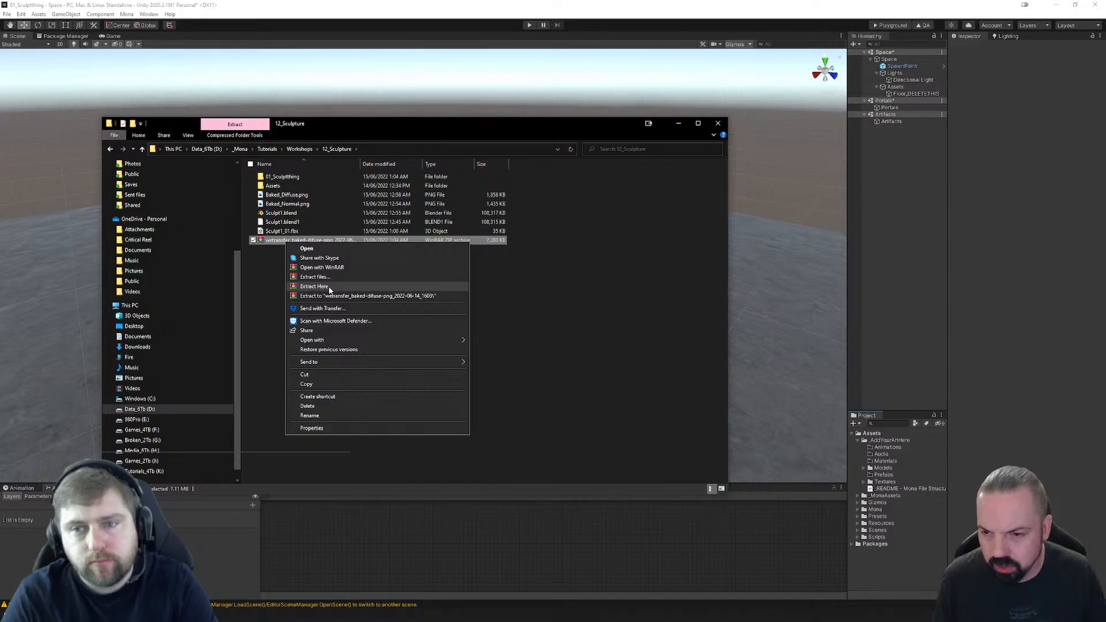
click(330, 292)
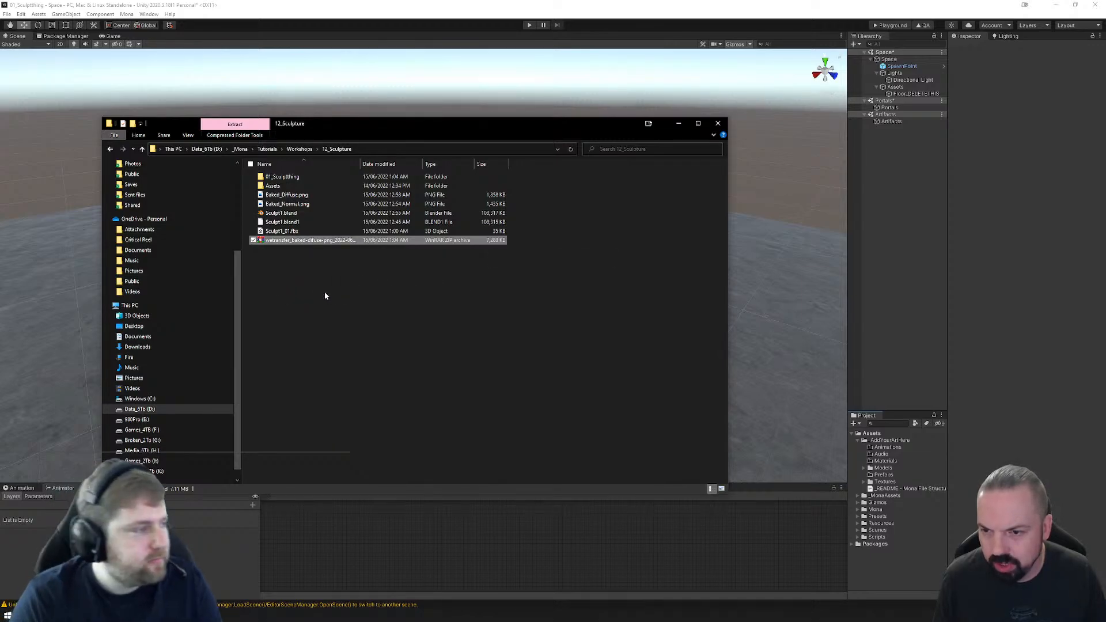
double_click(279, 196)
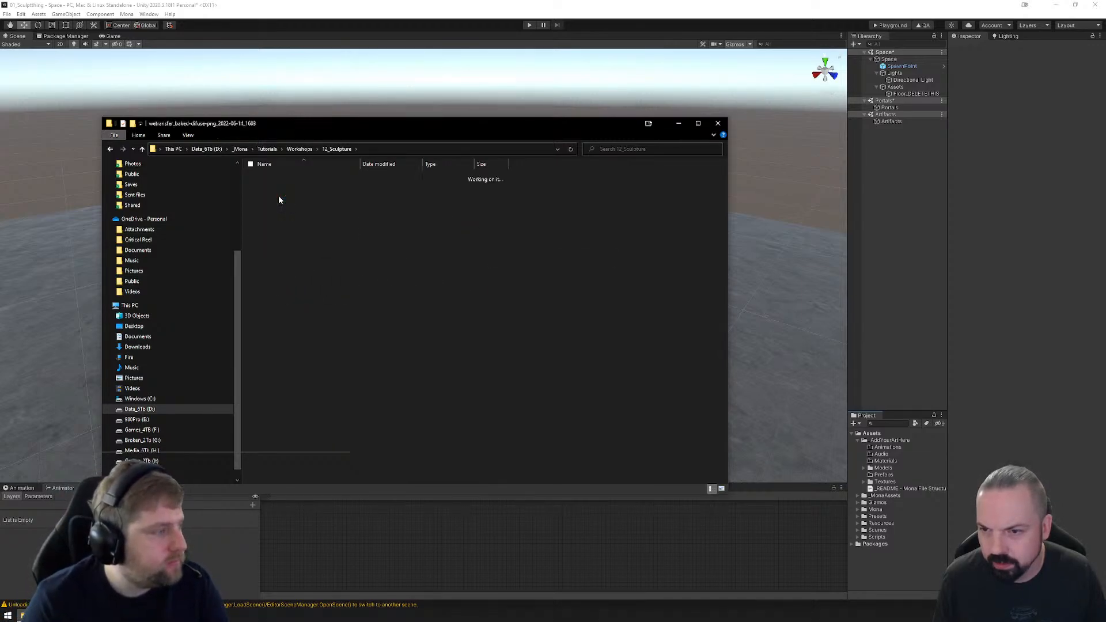
Step: Import Stream Sam.fbx into the Unity project's Models folder, and baked difuse.png and baked.png into its Textures folder
drag(367, 189, 810, 434)
drag(874, 476, 879, 471)
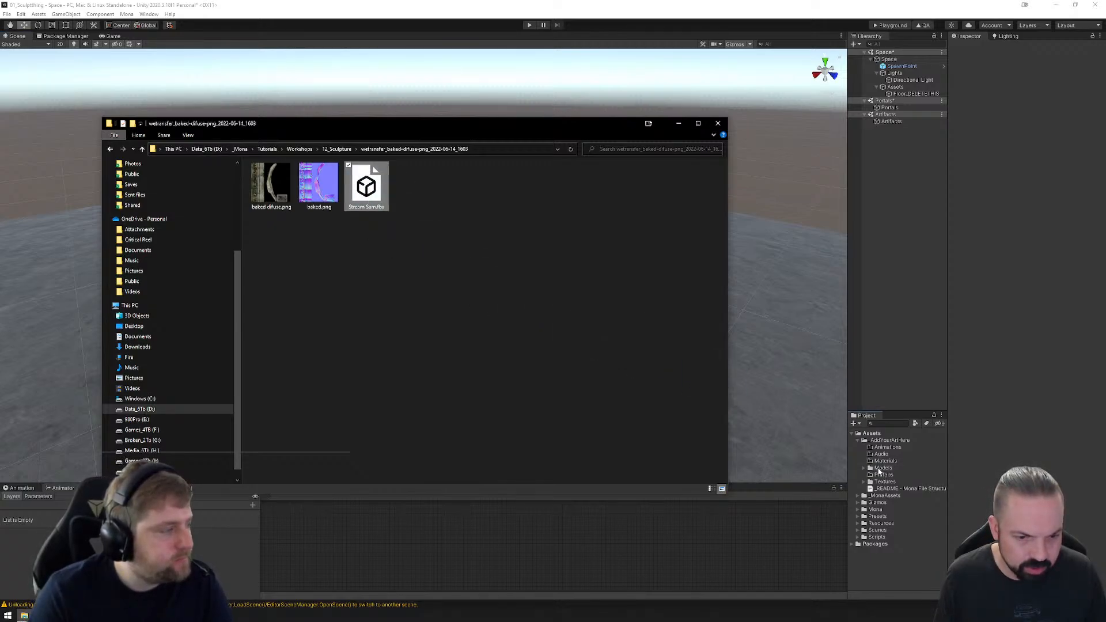
drag(314, 270, 249, 162)
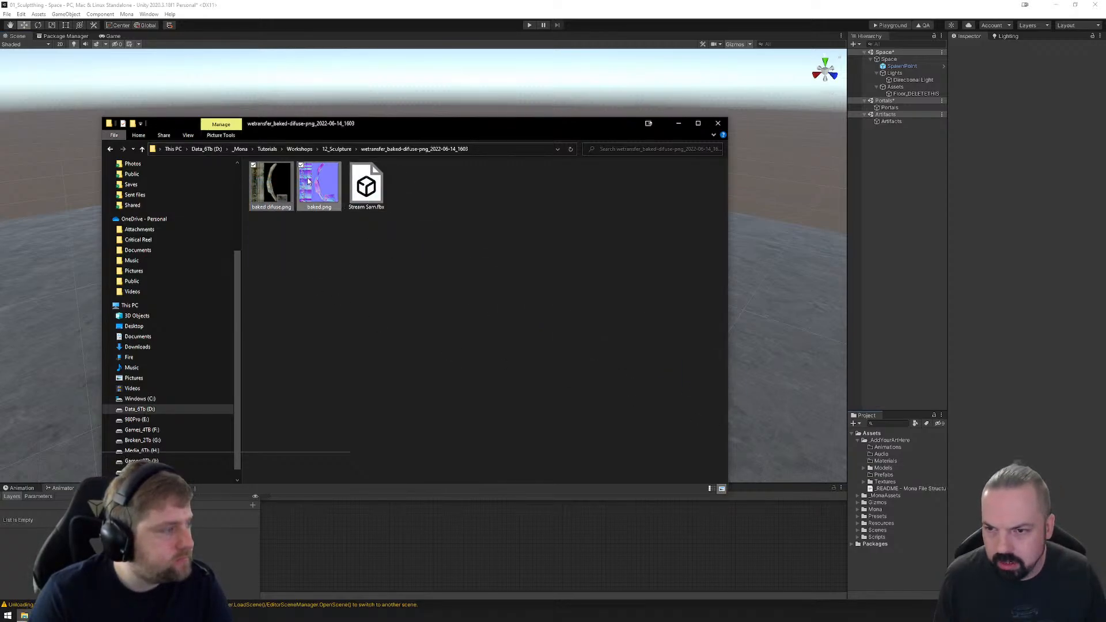
drag(319, 185, 883, 486)
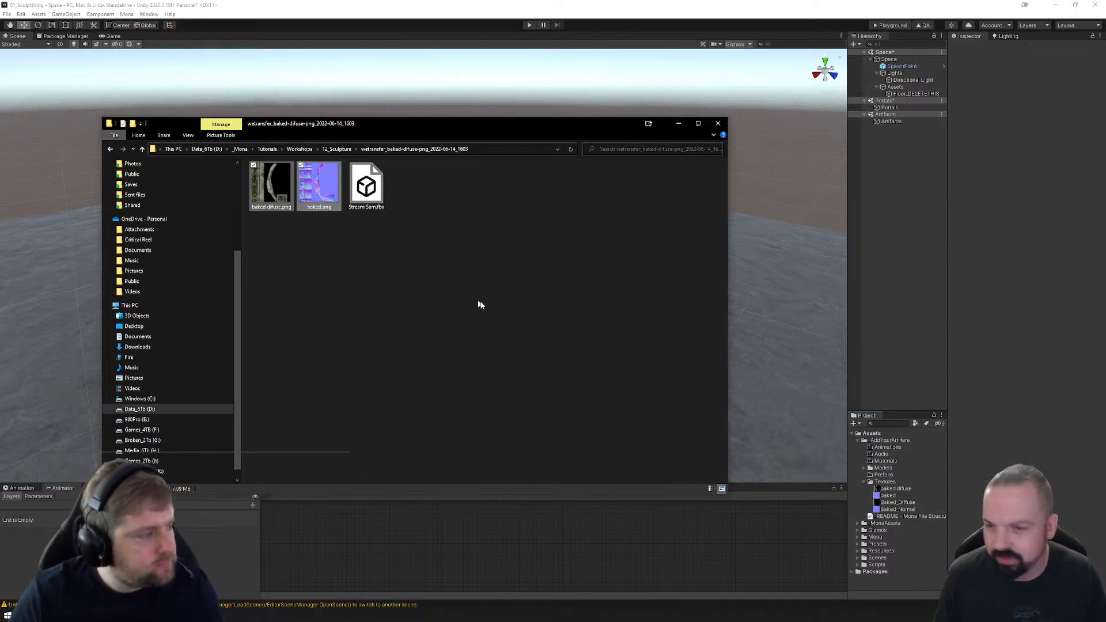
click(679, 124)
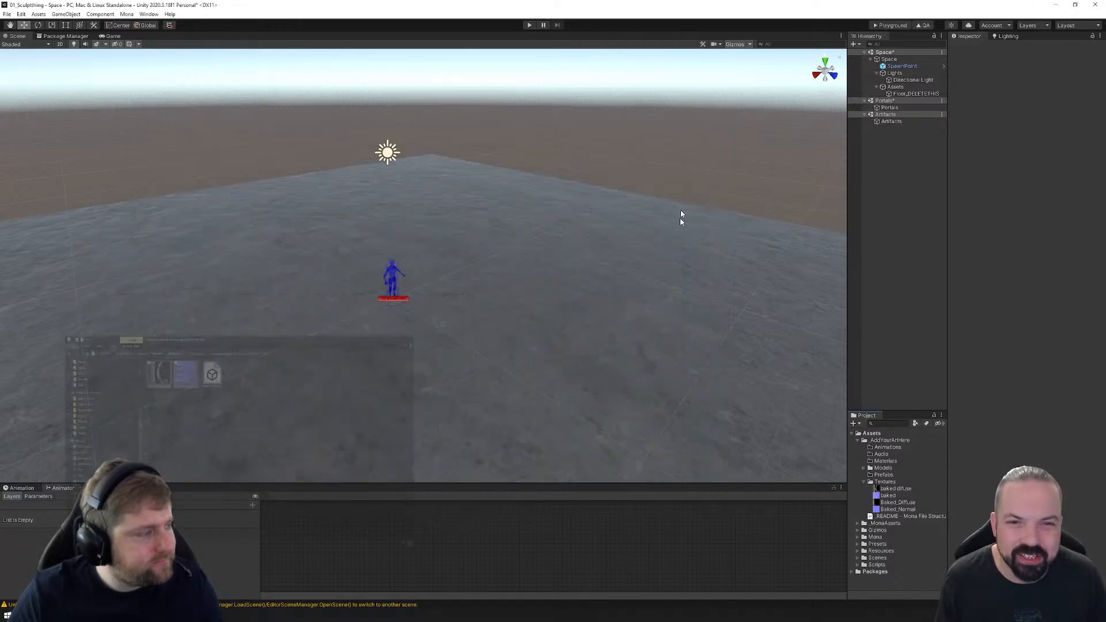
Step: Enable Generate Lightmap UVs for both the Sculpt1_01 and Stream Sam models and apply the import settings
click(865, 469)
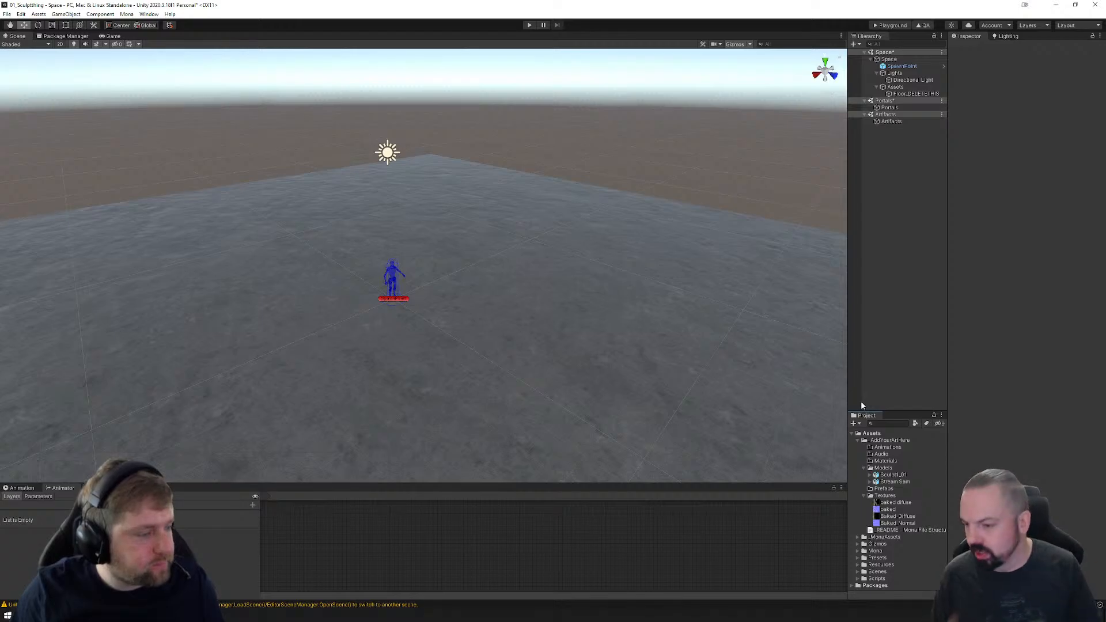
click(894, 476)
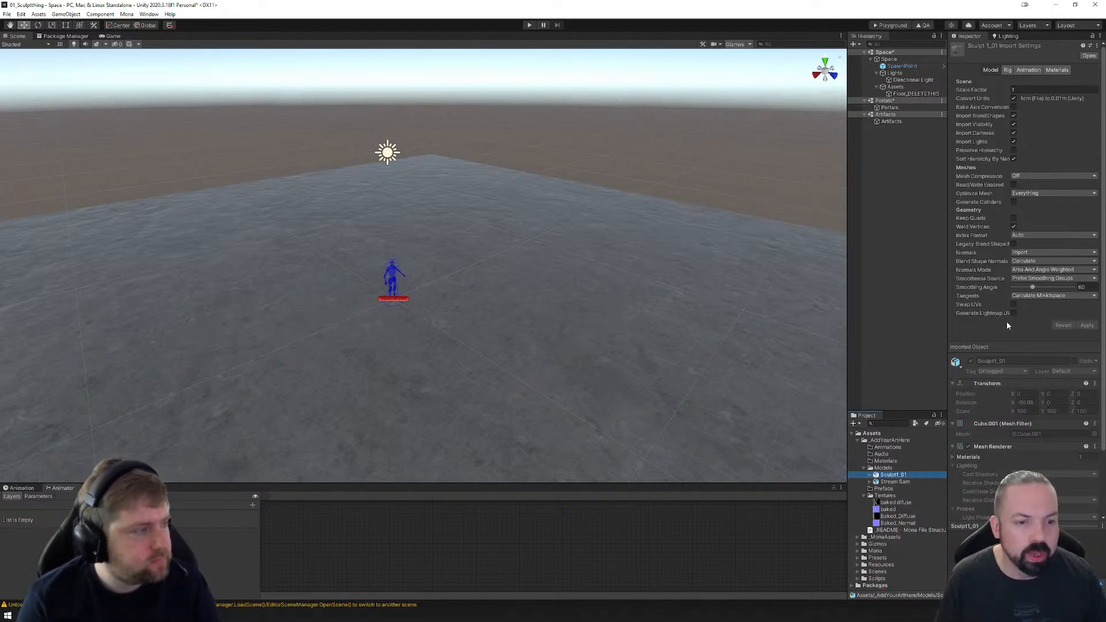
click(892, 482)
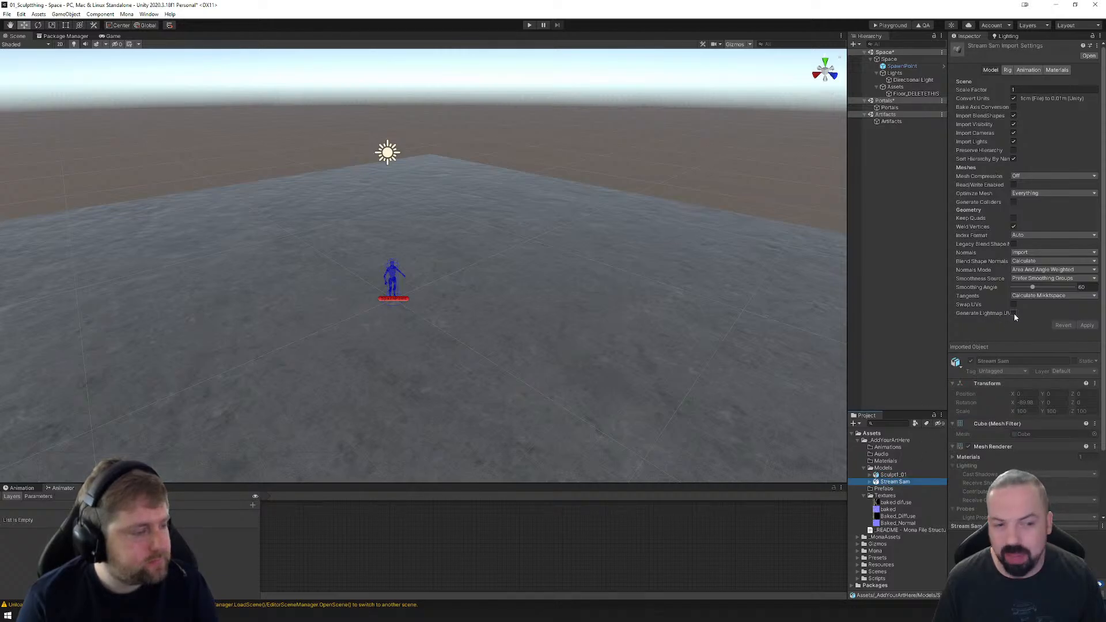
drag(948, 314, 930, 314)
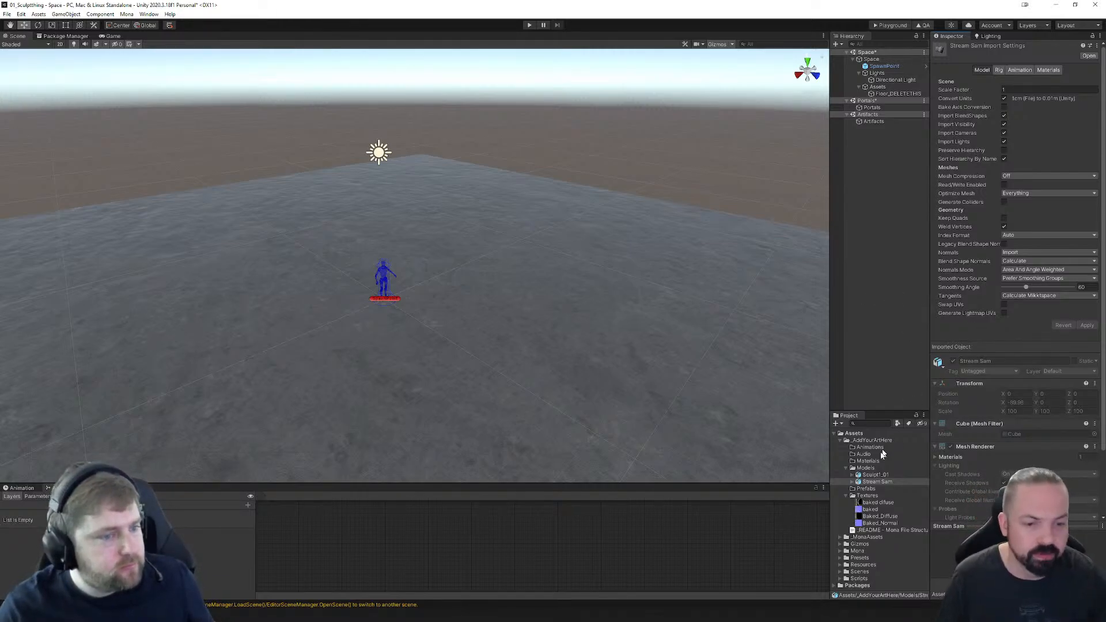
ctrl+click(876, 475)
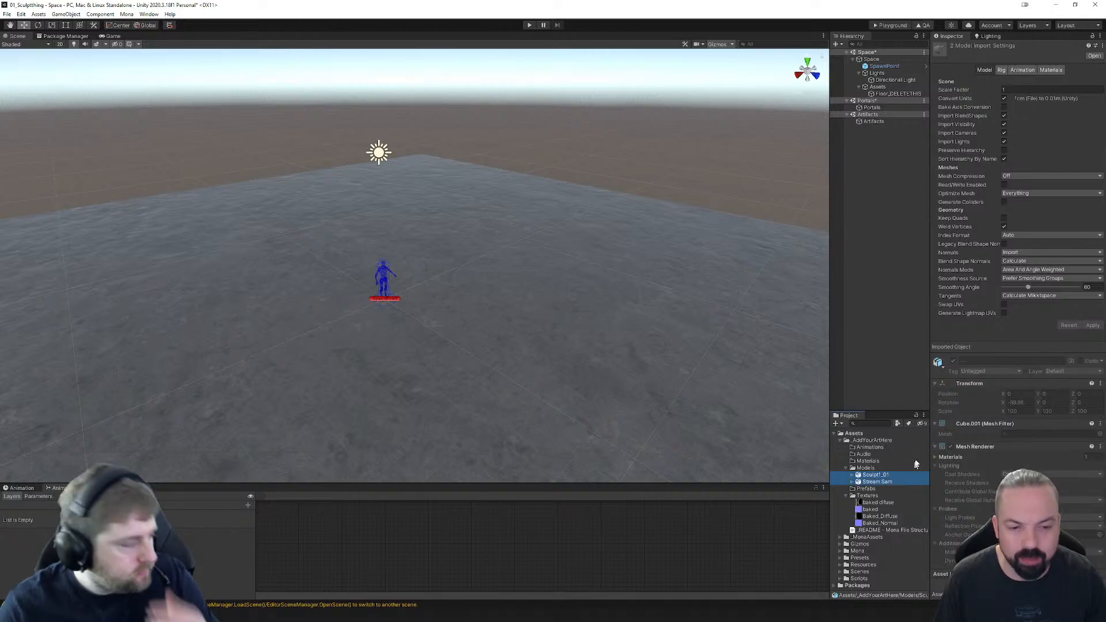
click(1004, 314)
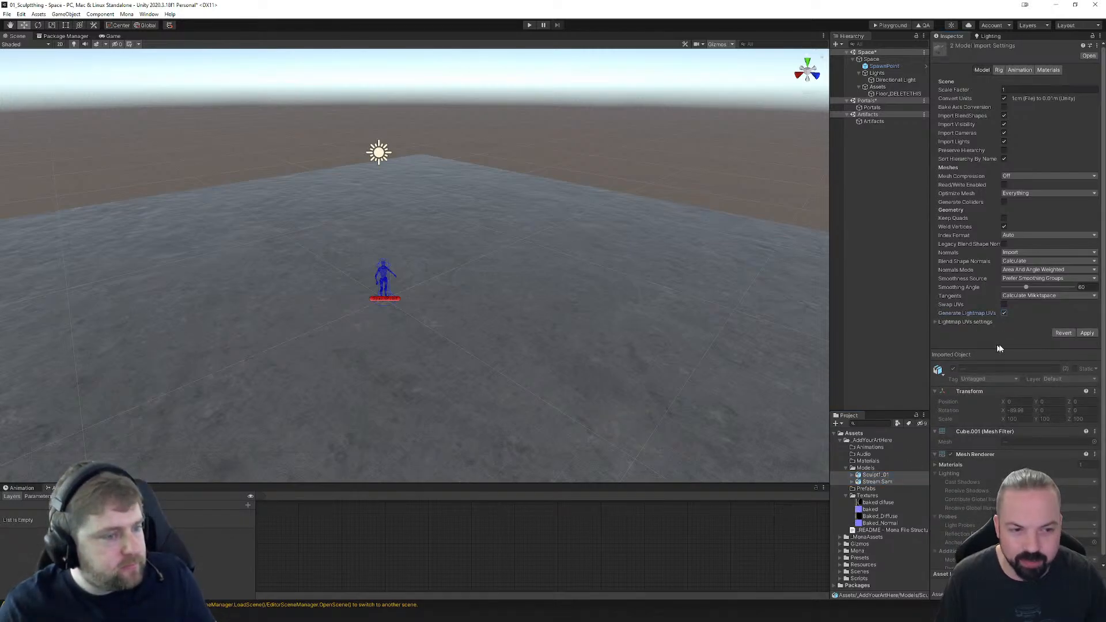
click(1087, 333)
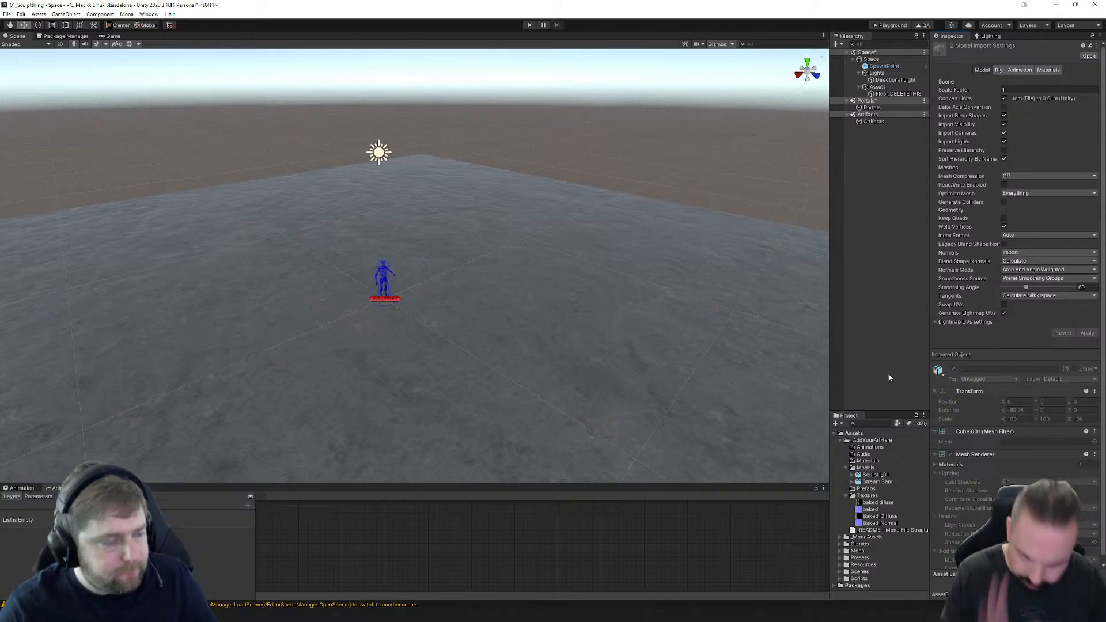
Step: Examine the Texture Type options for the baked and Baked_Normal textures and compare them with the two diffuse textures' import settings
click(870, 510)
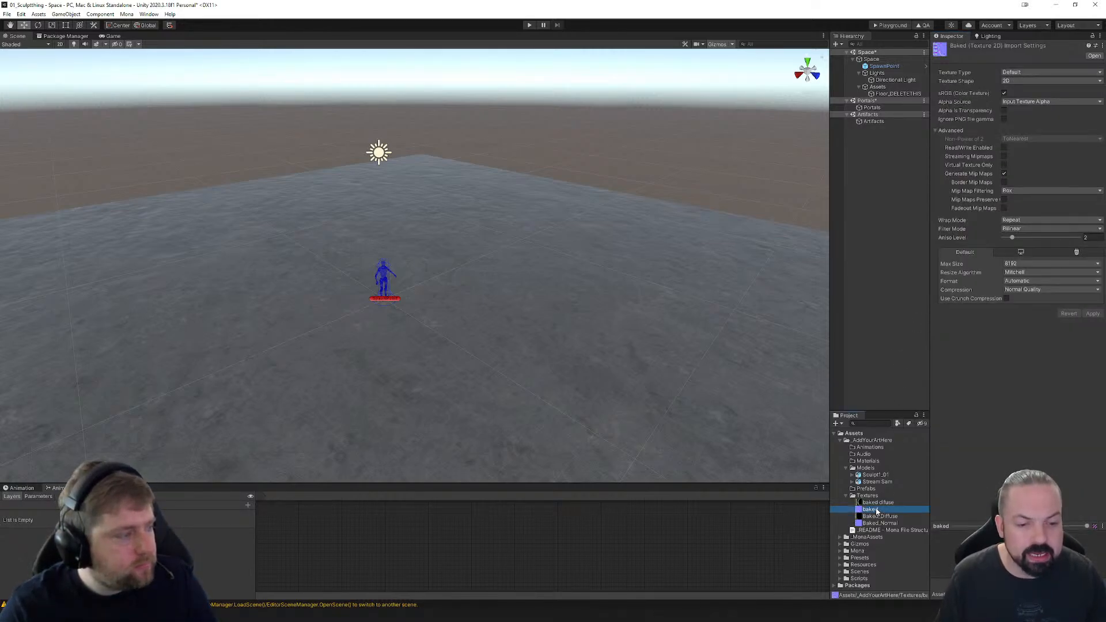
ctrl+click(871, 524)
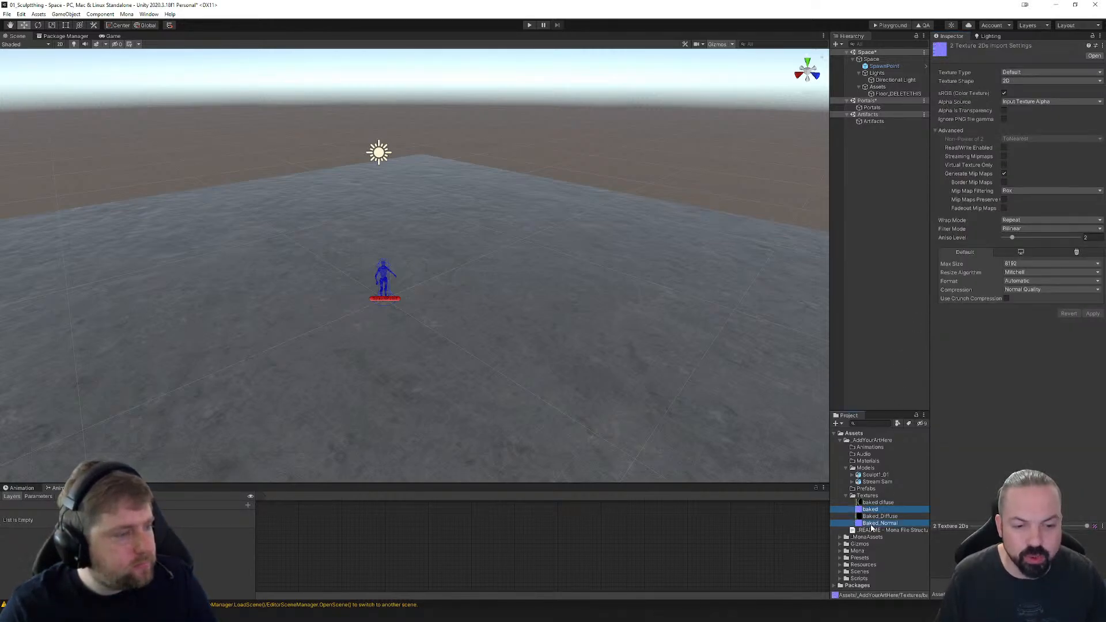
click(1018, 73)
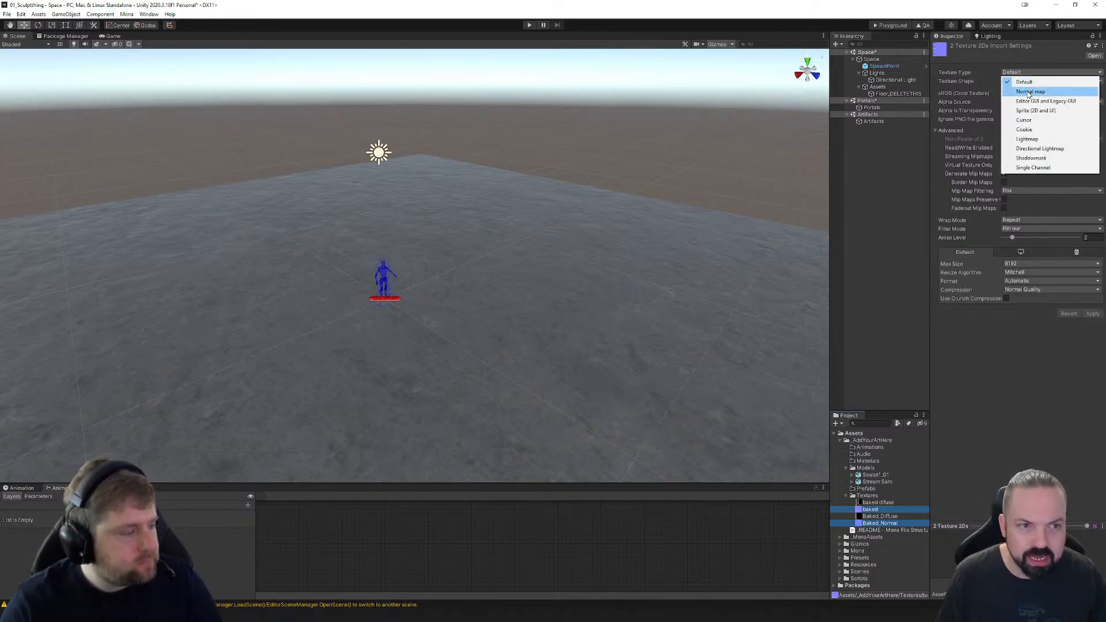
click(979, 73)
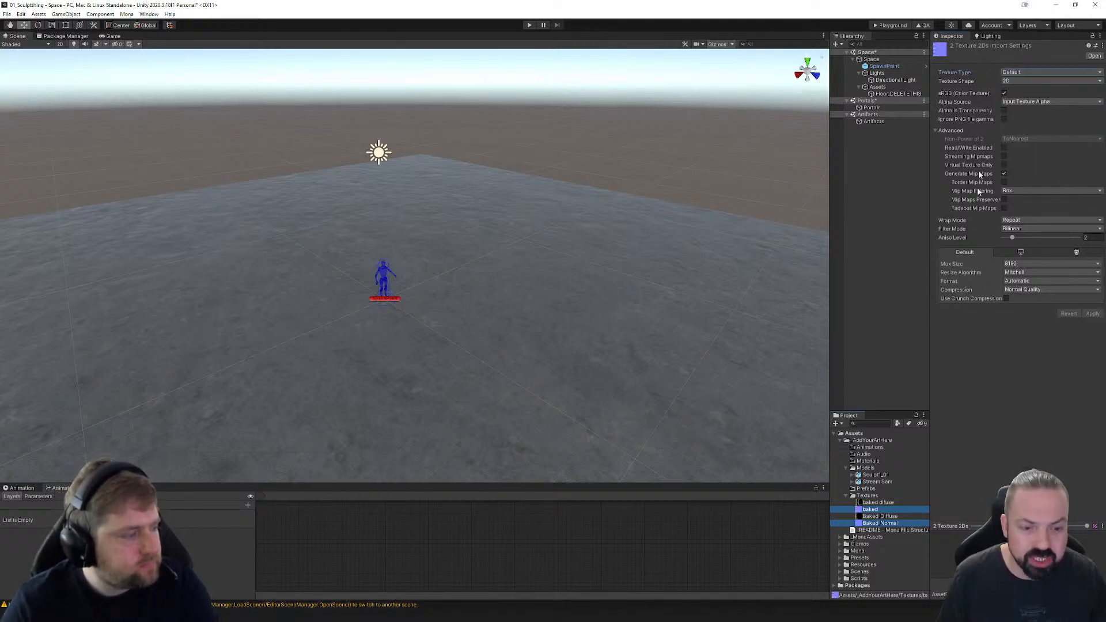
click(876, 503)
ctrl+click(873, 517)
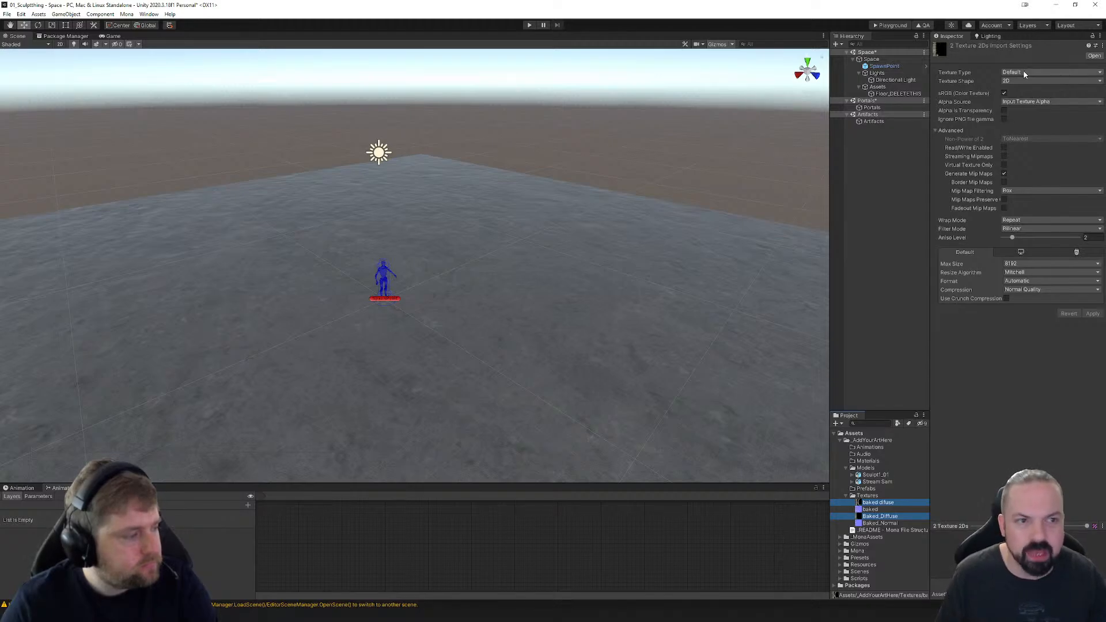
click(870, 510)
ctrl+click(871, 523)
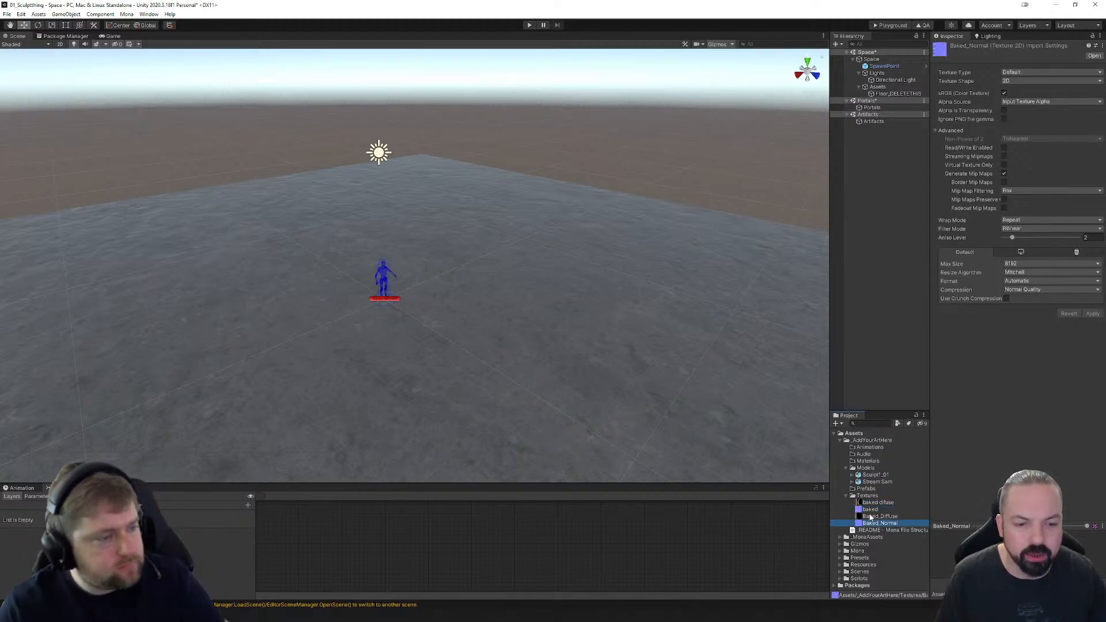
click(1032, 73)
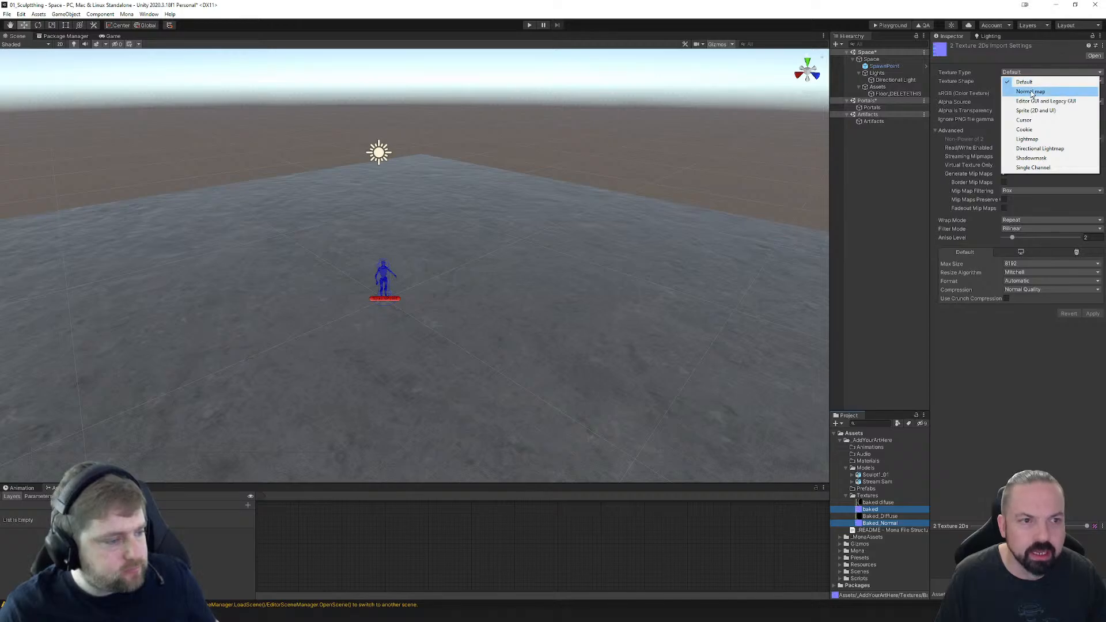
click(1005, 411)
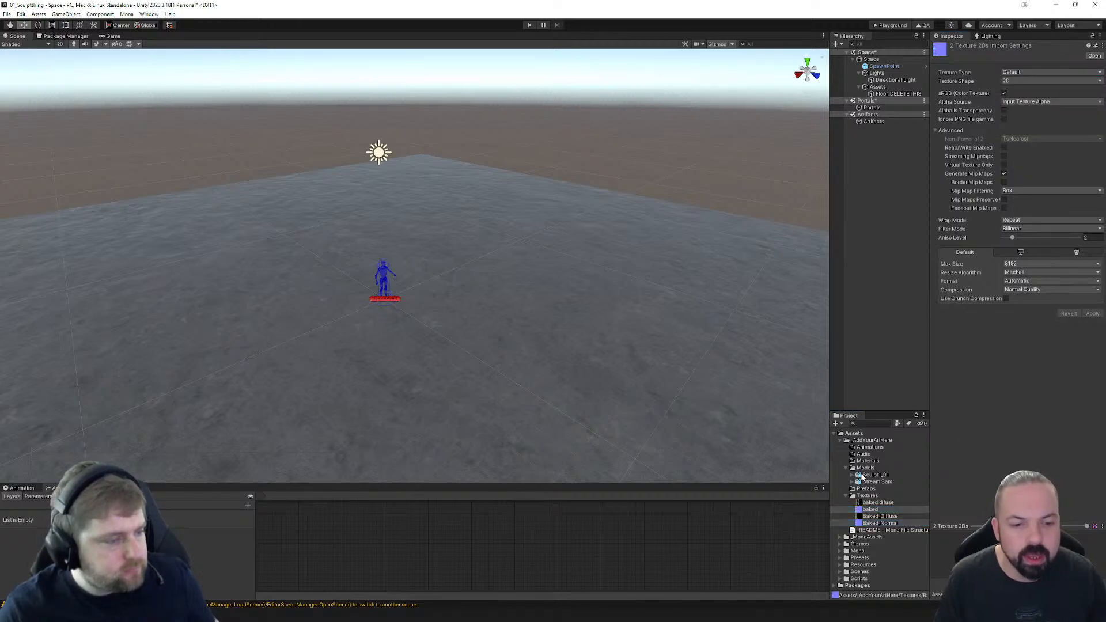
Step: Create a new material named MattThingy in the Materials folder
click(865, 462)
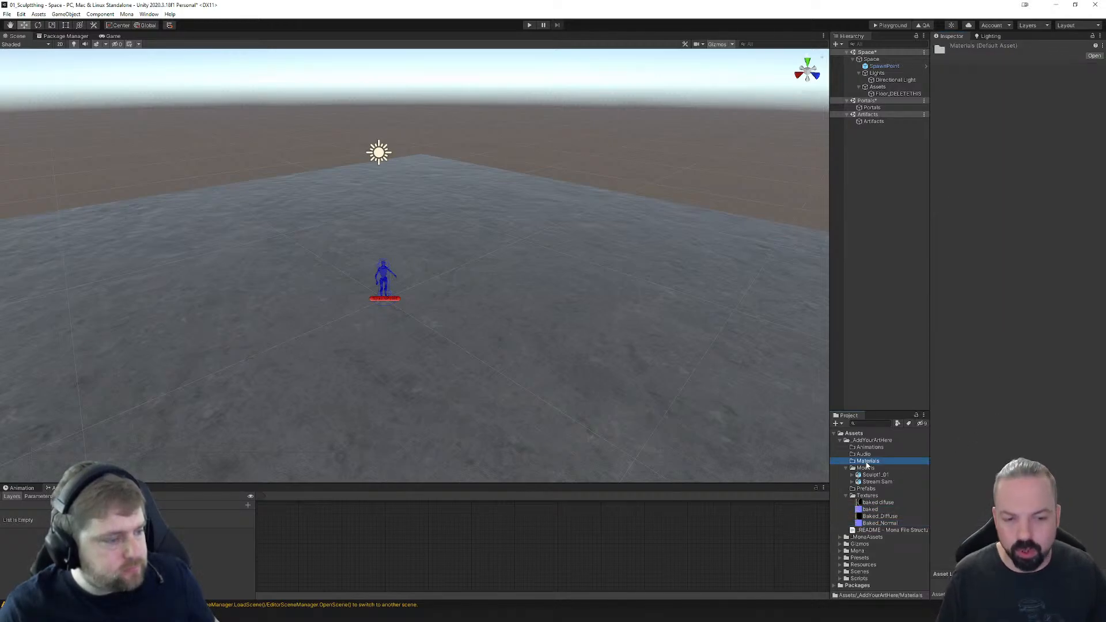
right_click(871, 465)
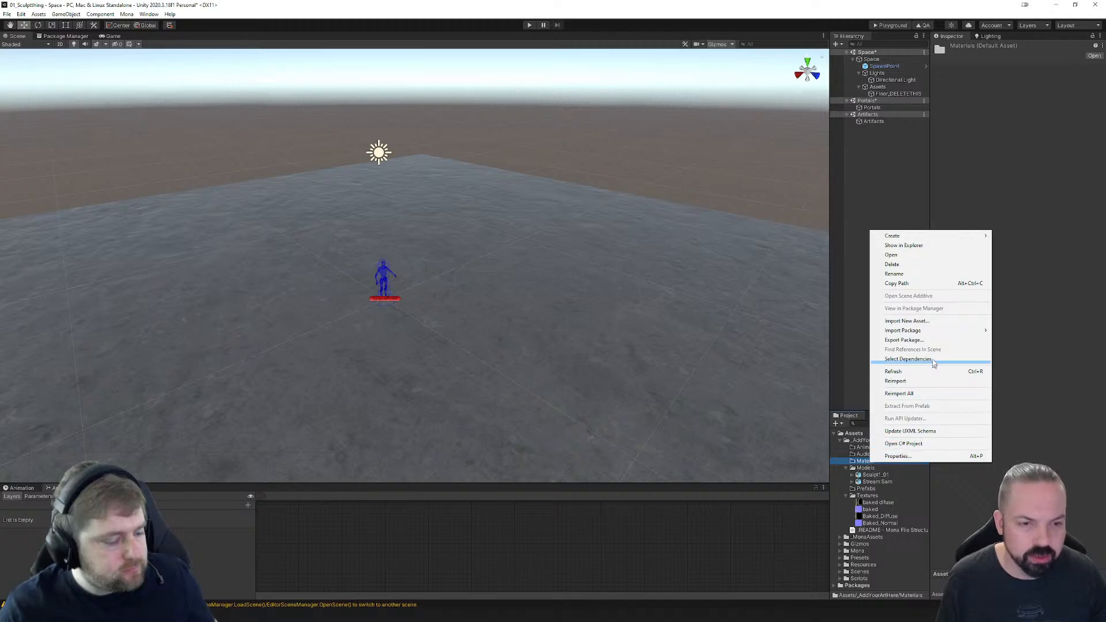
mouse_move(915, 238)
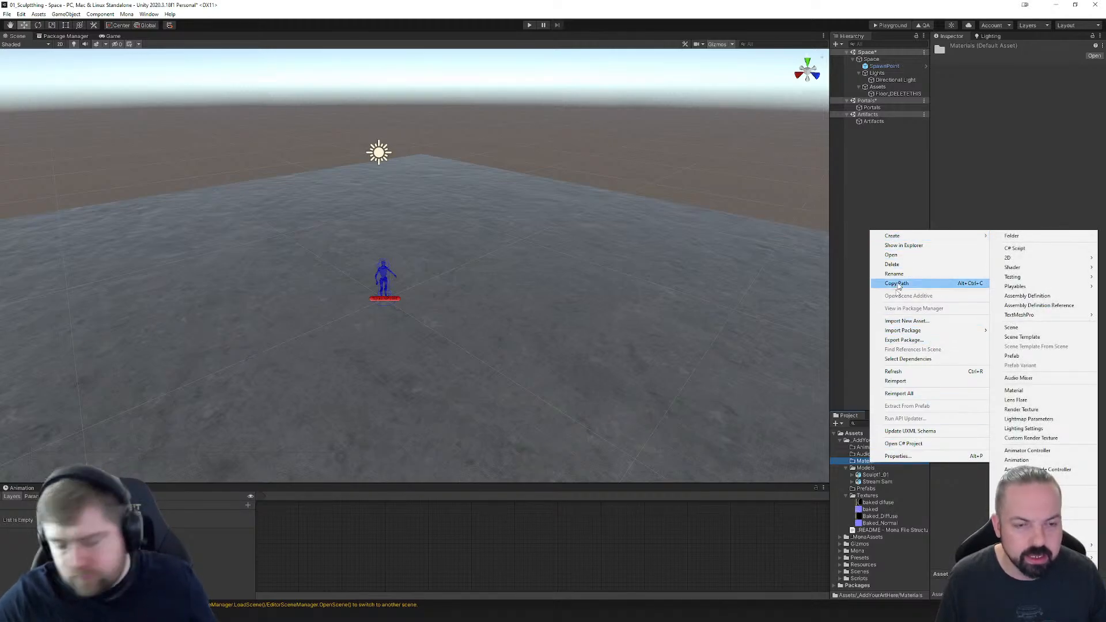
right_click(859, 461)
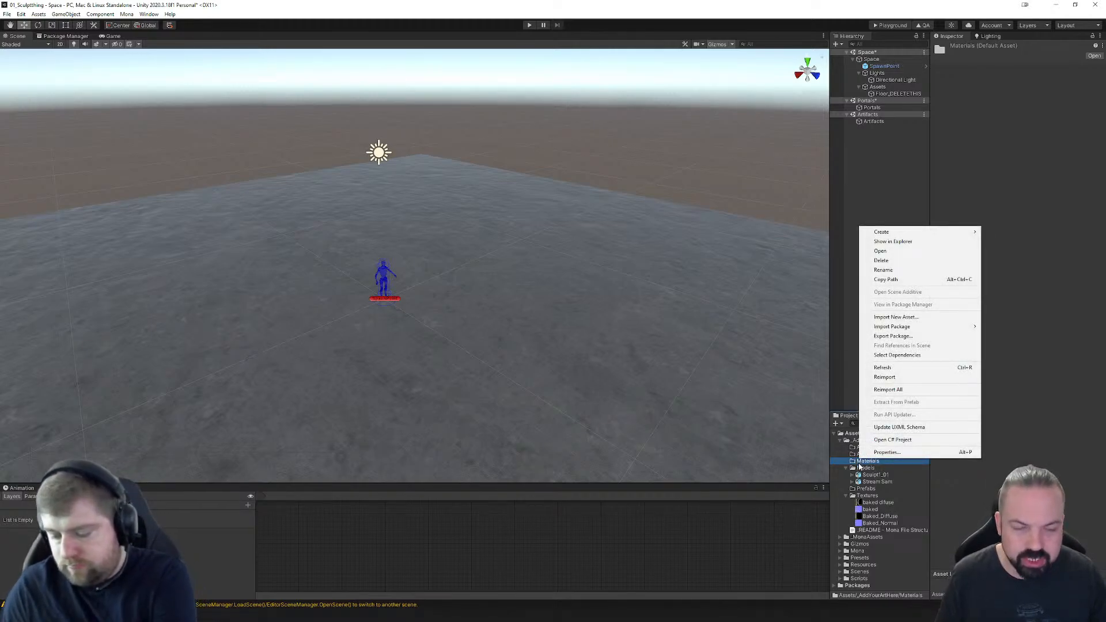
mouse_move(922, 233)
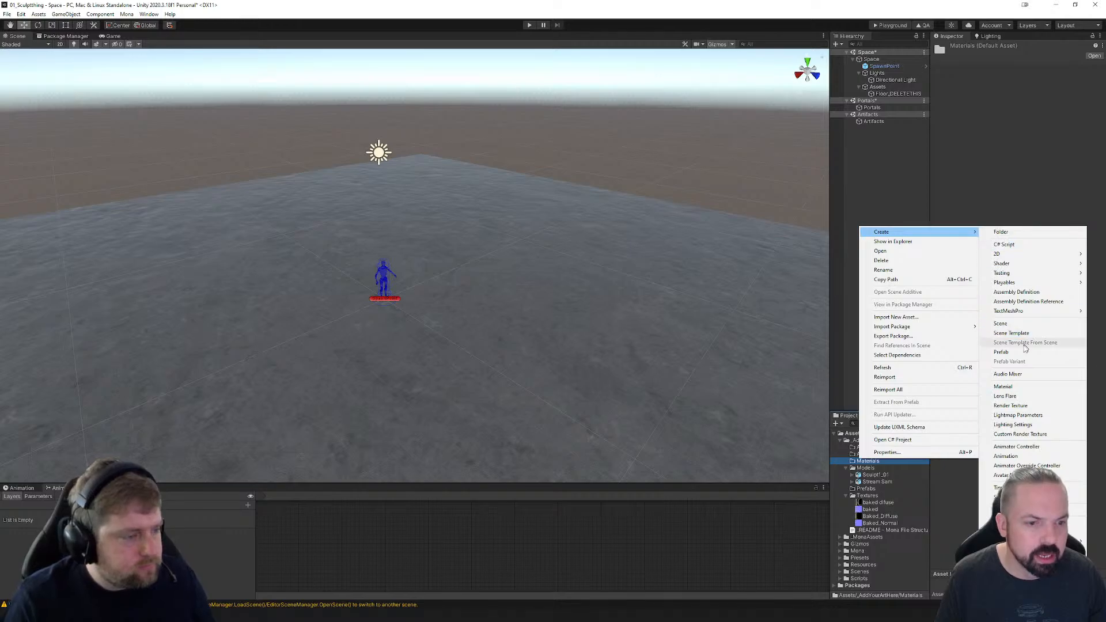
click(1013, 387)
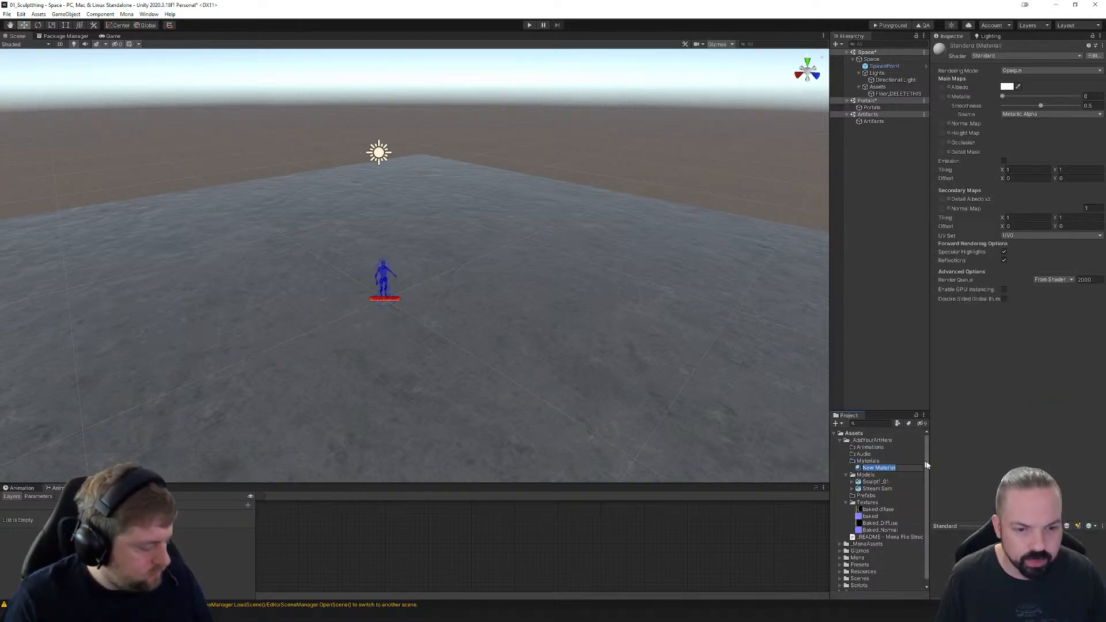
text(Matt)
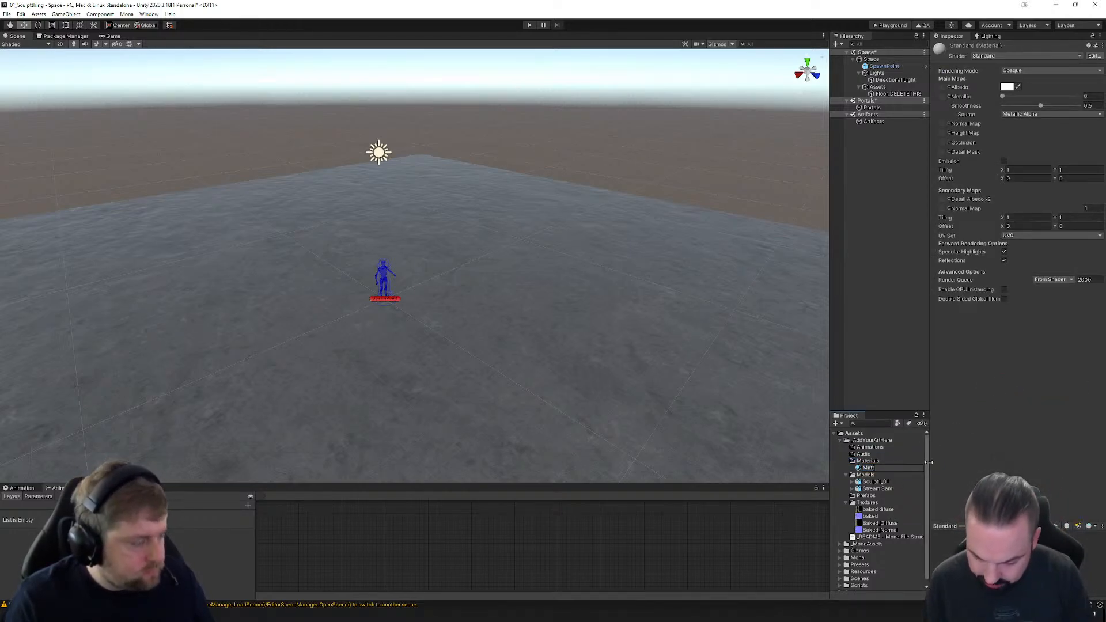
text(Thingy)
key(Return)
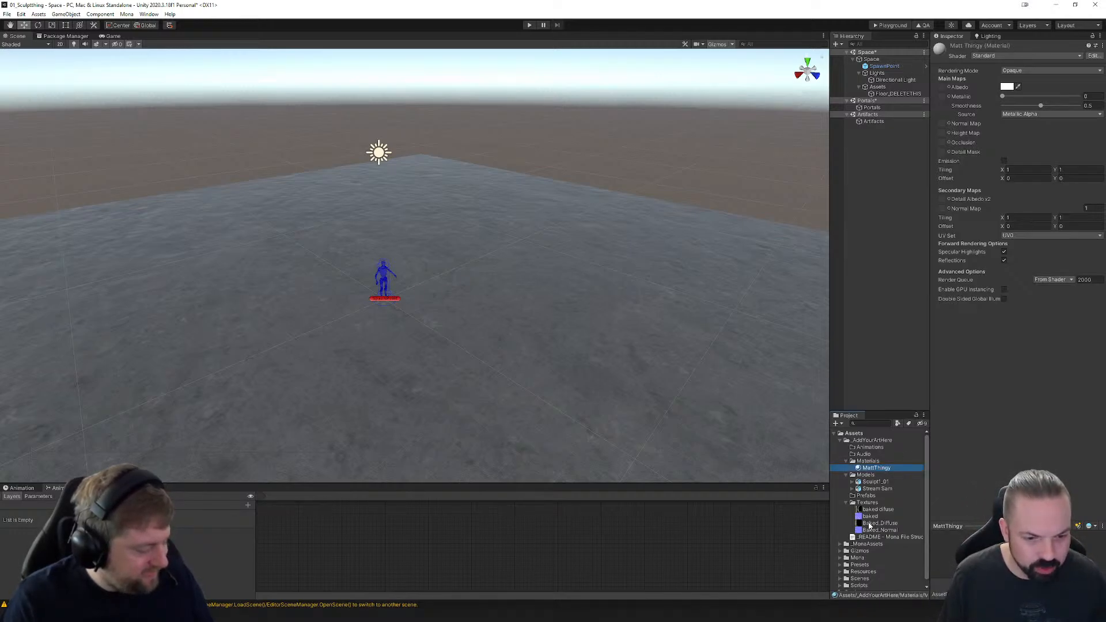
Step: Assign the Baked_Diffuse texture to the MattThingy material's albedo and enlarge the material preview to inspect it
drag(868, 525, 971, 79)
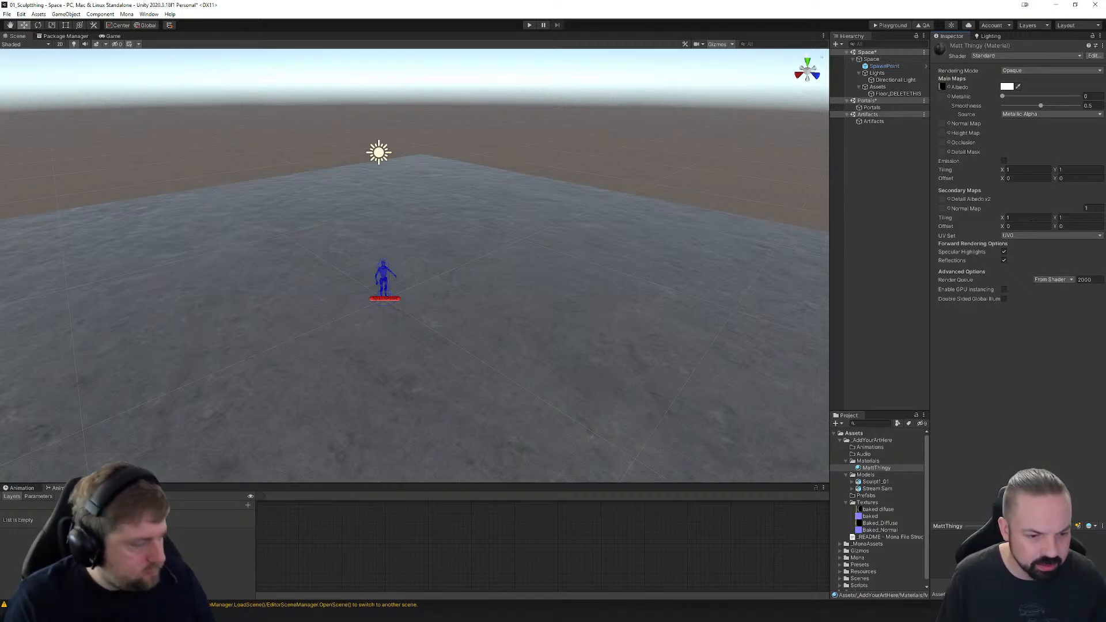
drag(1005, 526, 1003, 376)
drag(988, 452, 1040, 456)
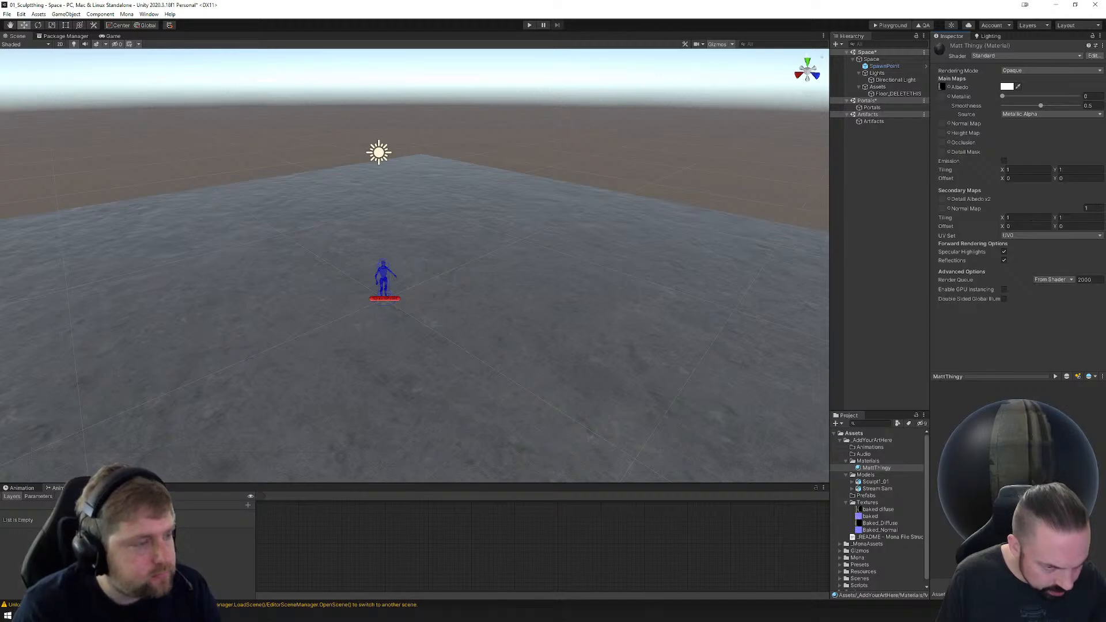
Step: Assign Baked_Normal as MattThingy's normal map, fix its texture type, and inspect the result on the preview sphere
drag(877, 530, 945, 131)
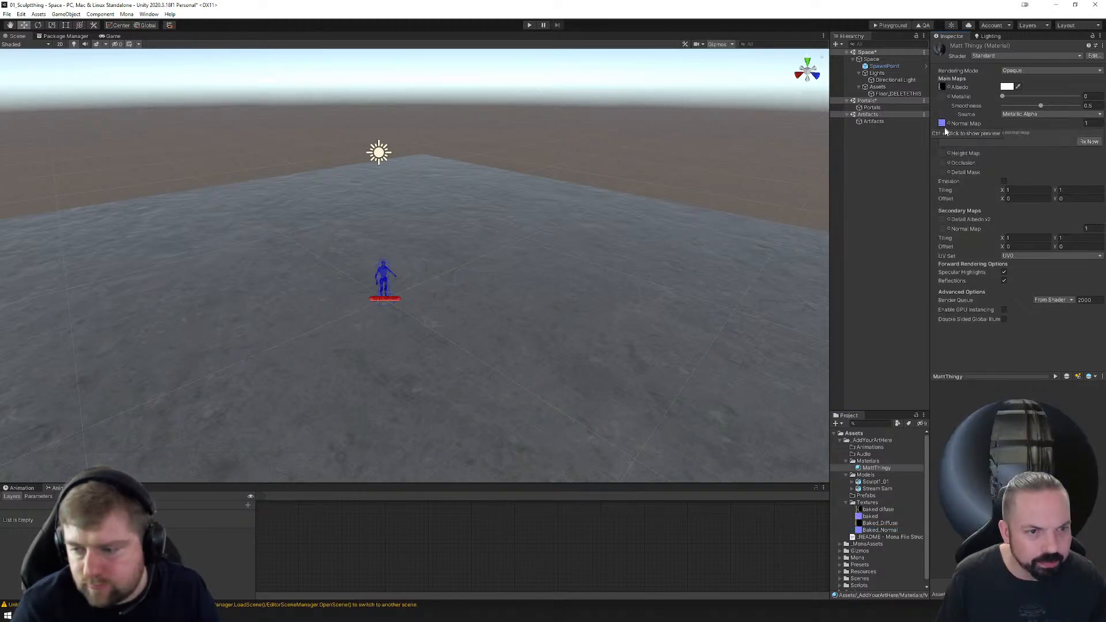
click(1087, 141)
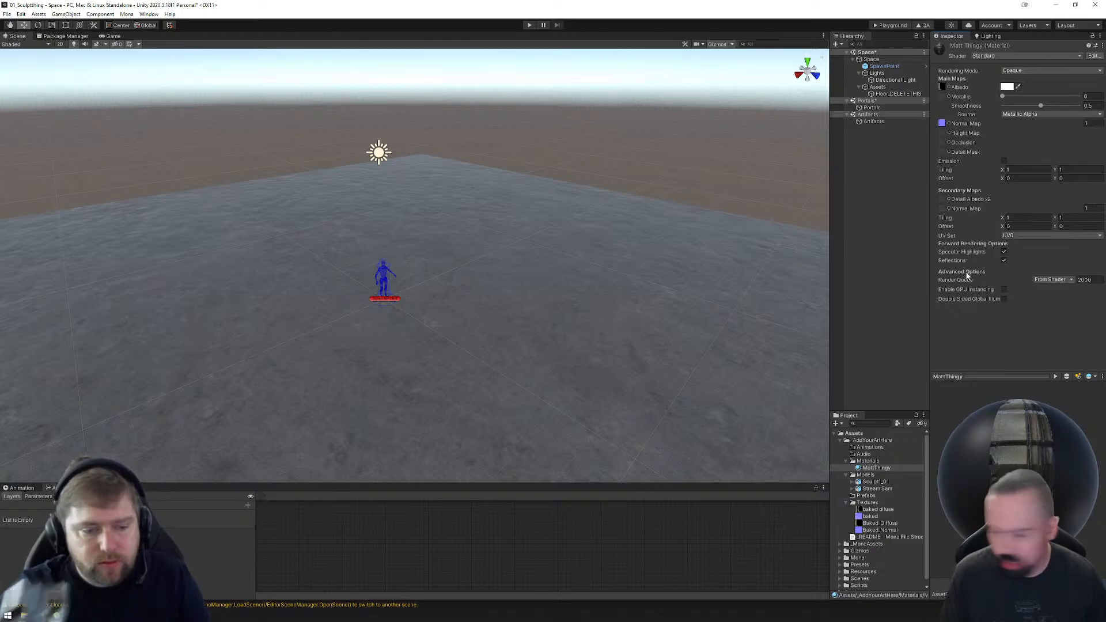
drag(1030, 459, 965, 448)
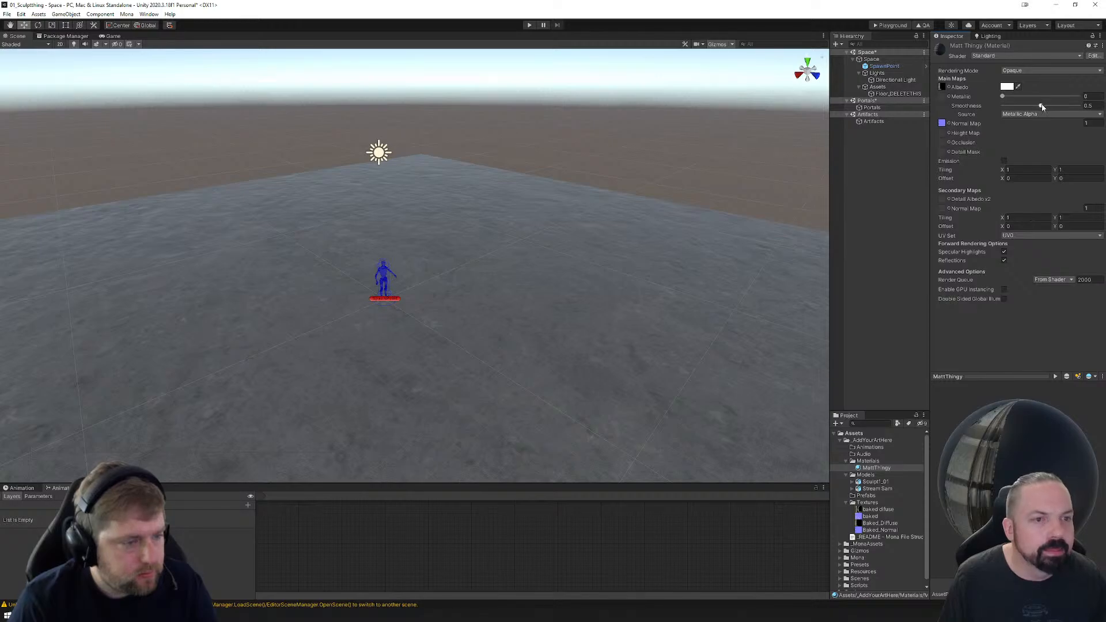
Step: Set MattThingy's smoothness to 0.1 and duplicate the material under the name ParadoxxThingy
drag(1043, 106, 1011, 106)
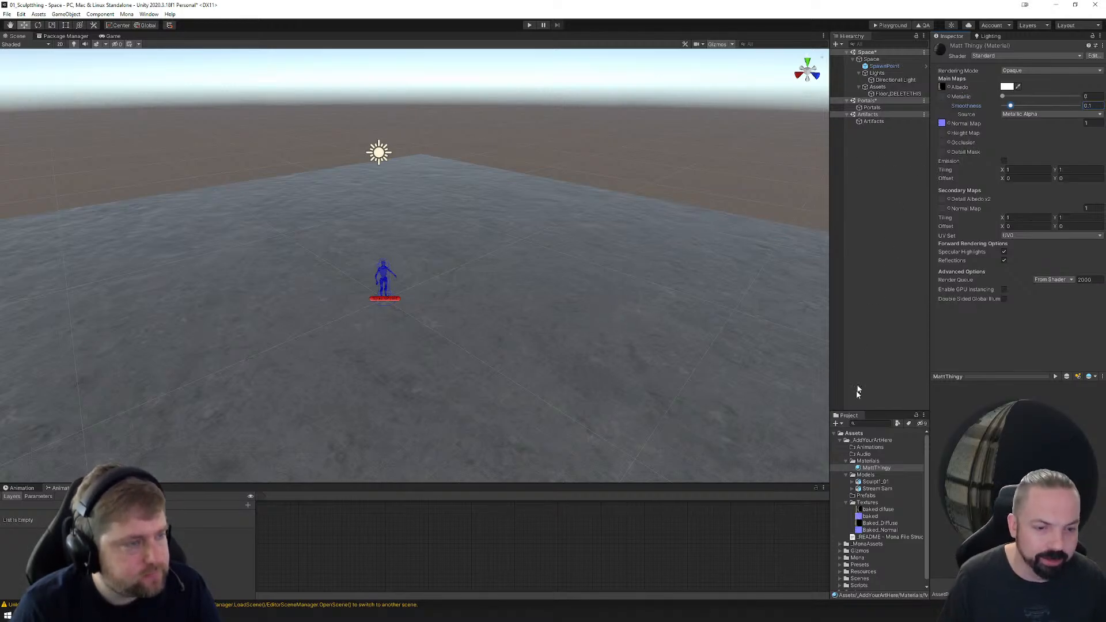
click(868, 467)
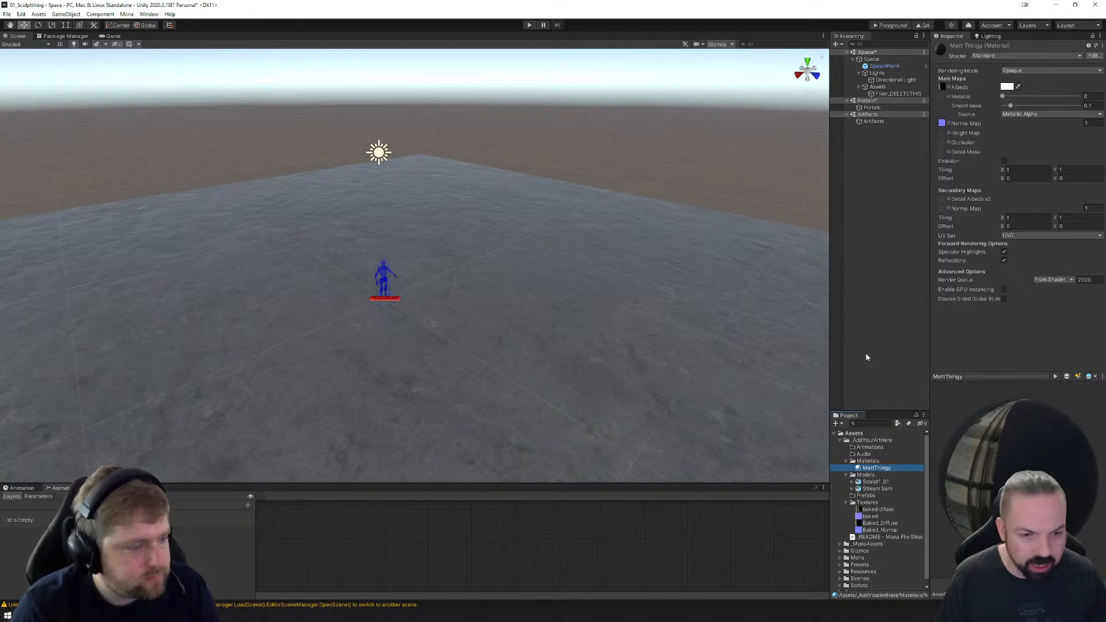
key(ctrl+d)
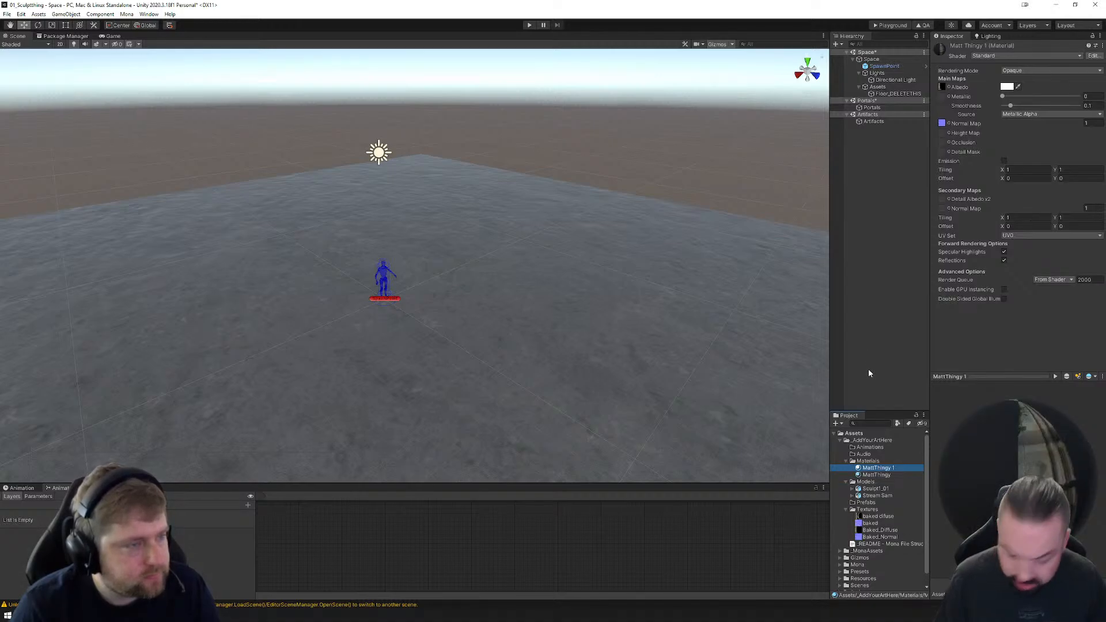
click(877, 466)
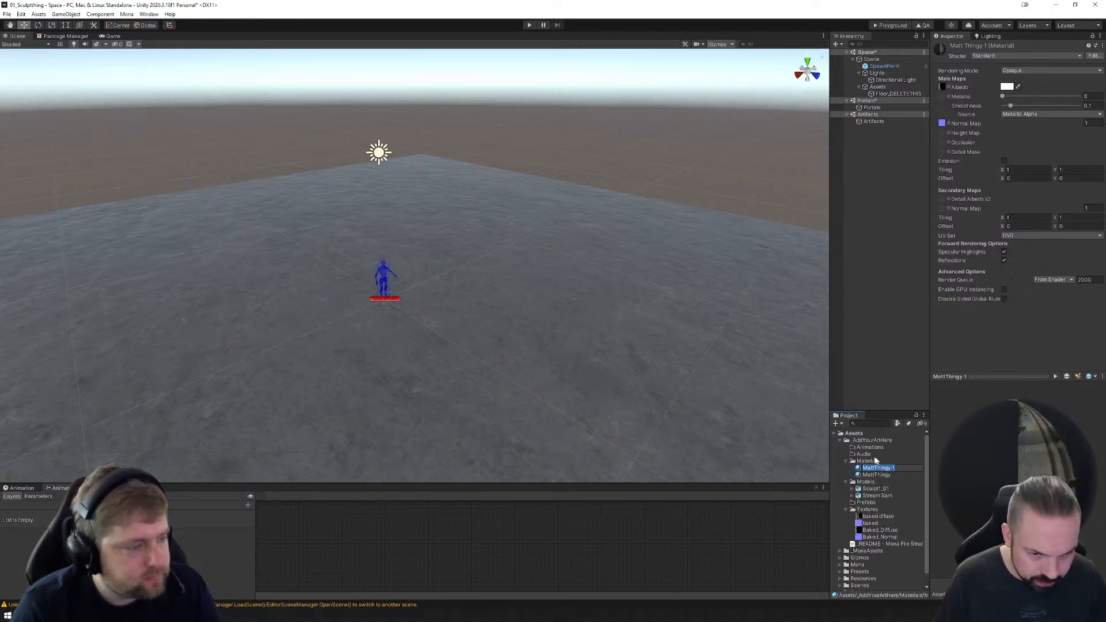
text(Parado)
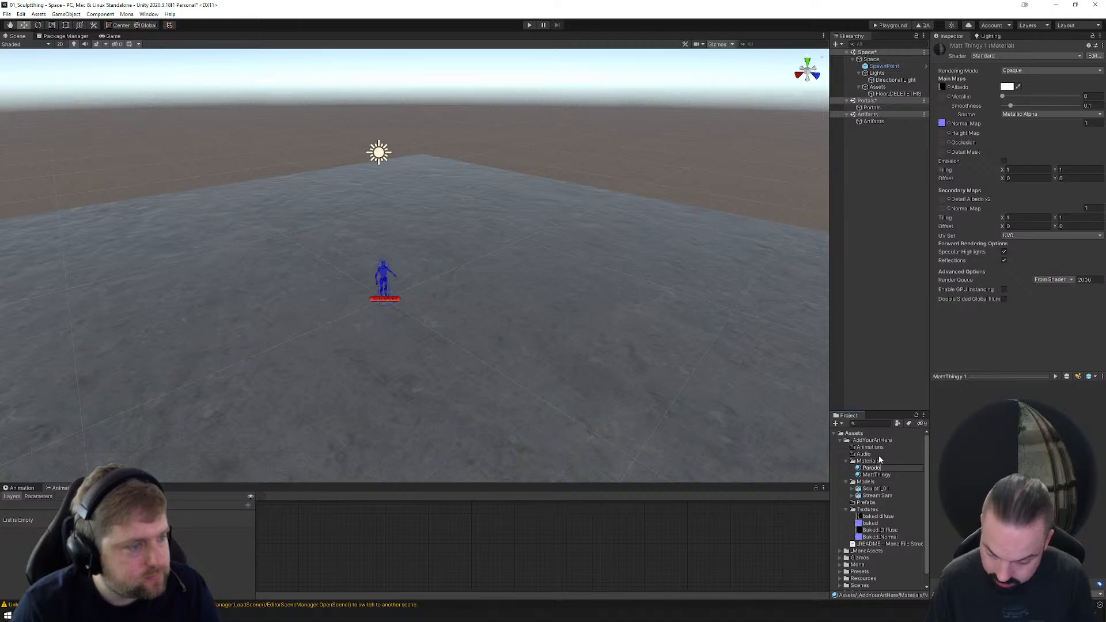
text(xxThingy)
key(Return)
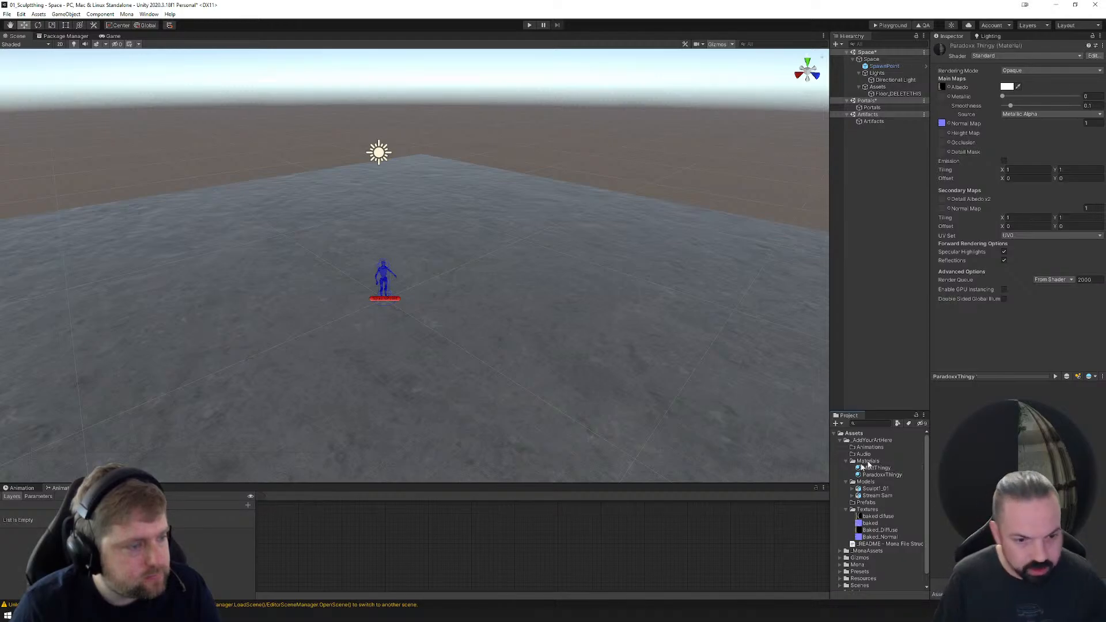
Step: Assign the baked diffuse texture as ParadoxxThingy's albedo and the baked texture as its normal map, fixing the texture type
click(881, 474)
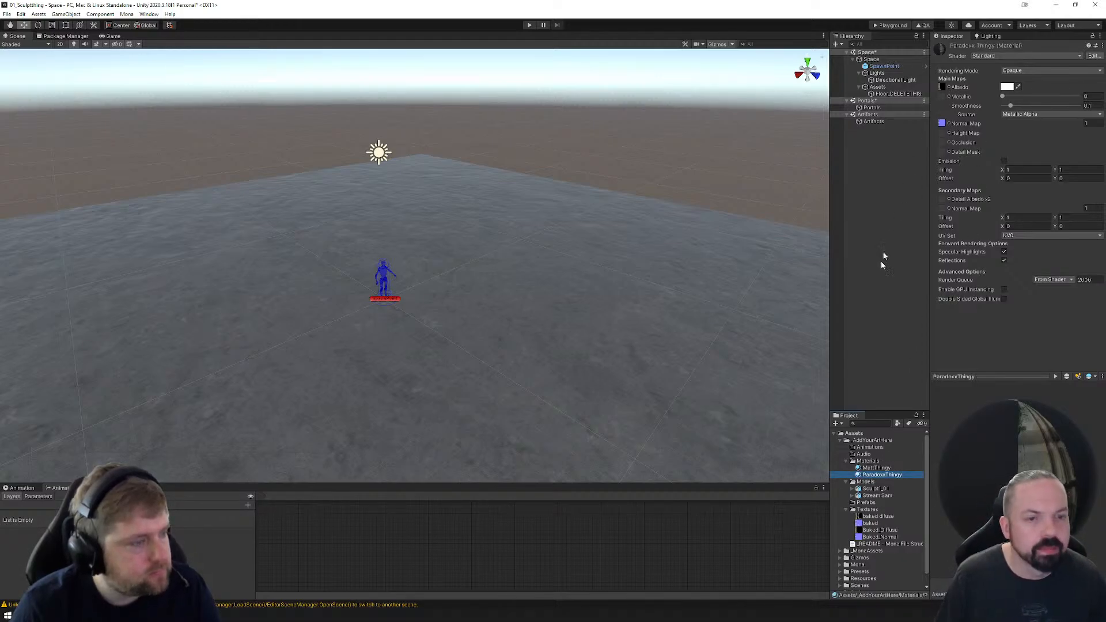
drag(870, 517, 944, 90)
drag(870, 523, 944, 126)
click(1082, 142)
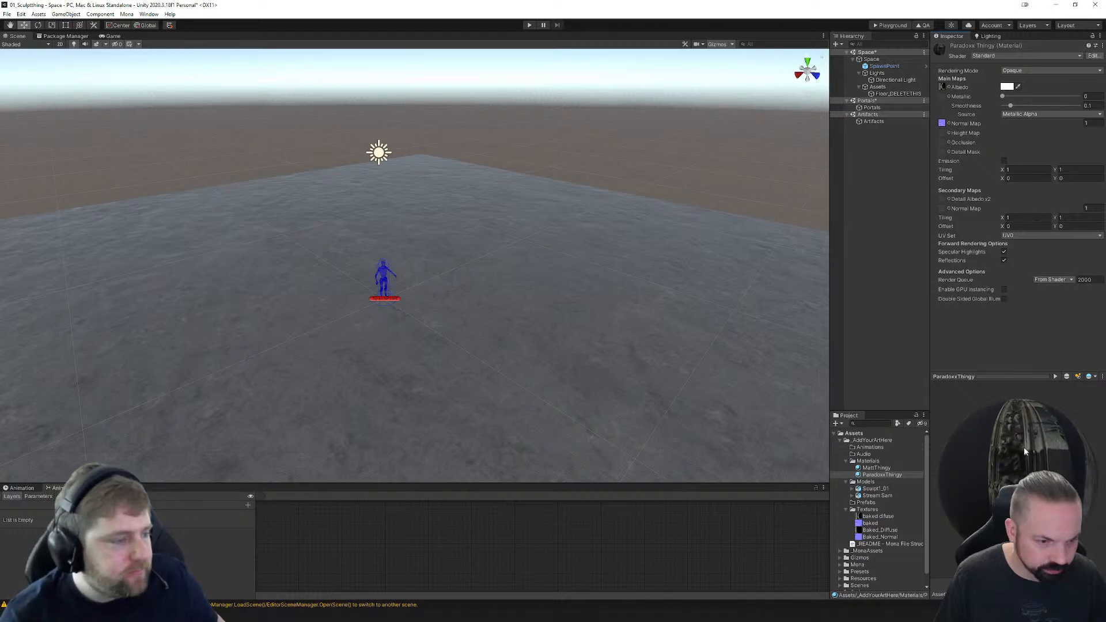
Step: Inspect ParadoxxThingy on several preview shapes and look at the preview's reflection probe option
mouse_move(1025, 452)
mouse_down()
mouse_move(1012, 401)
mouse_move(1000, 452)
mouse_move(1016, 444)
mouse_move(1032, 495)
mouse_move(1022, 465)
mouse_up()
click(1066, 376)
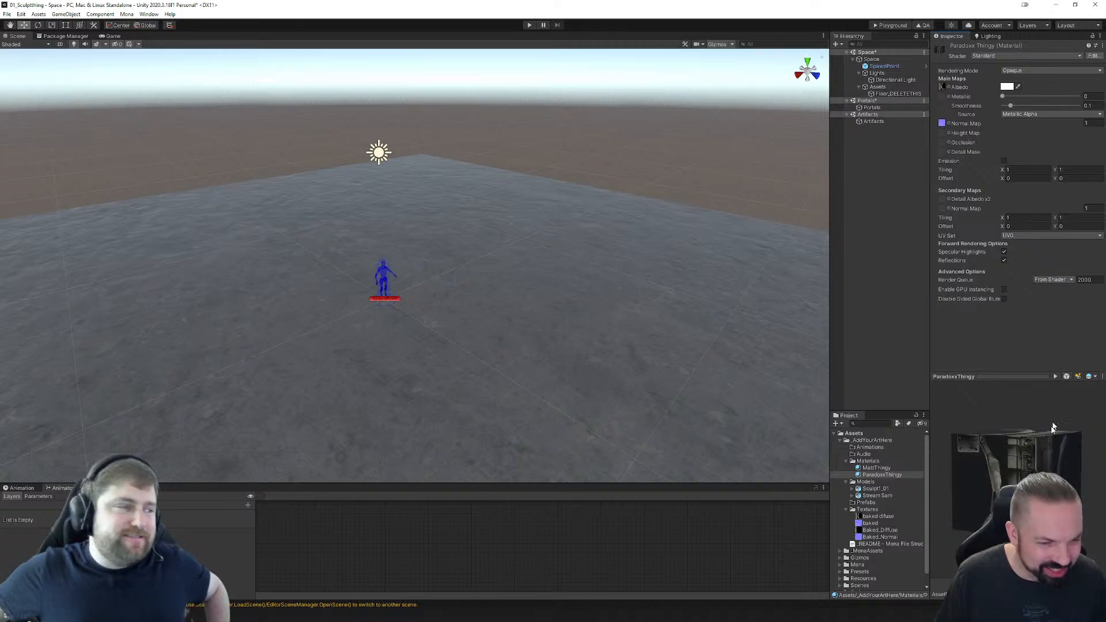
drag(1014, 455, 951, 434)
click(1066, 377)
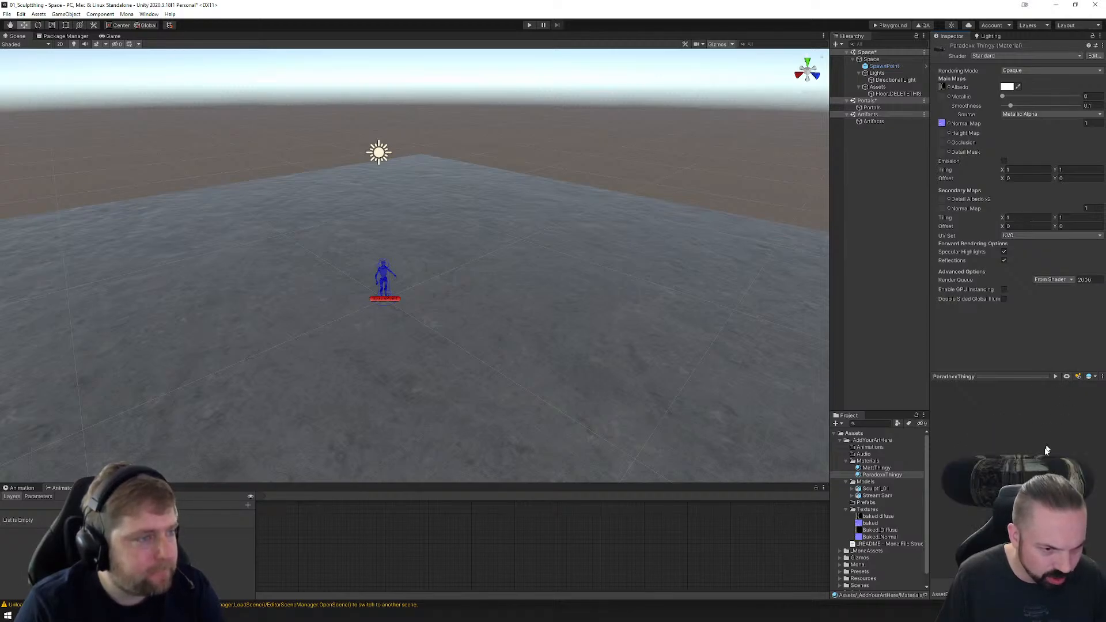
drag(1047, 452, 992, 499)
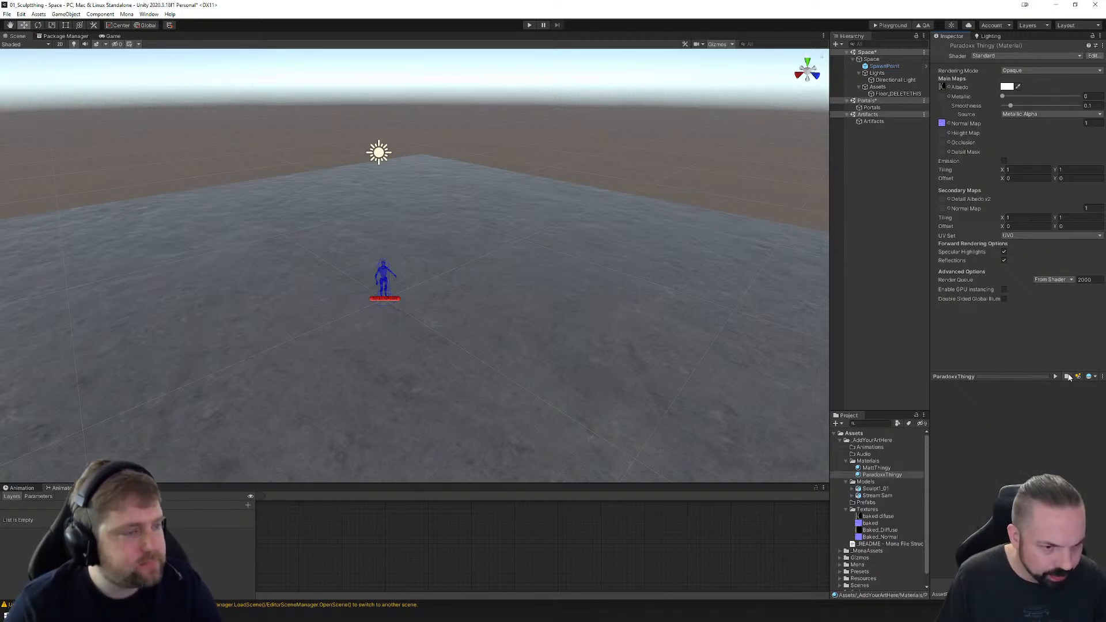
click(1067, 377)
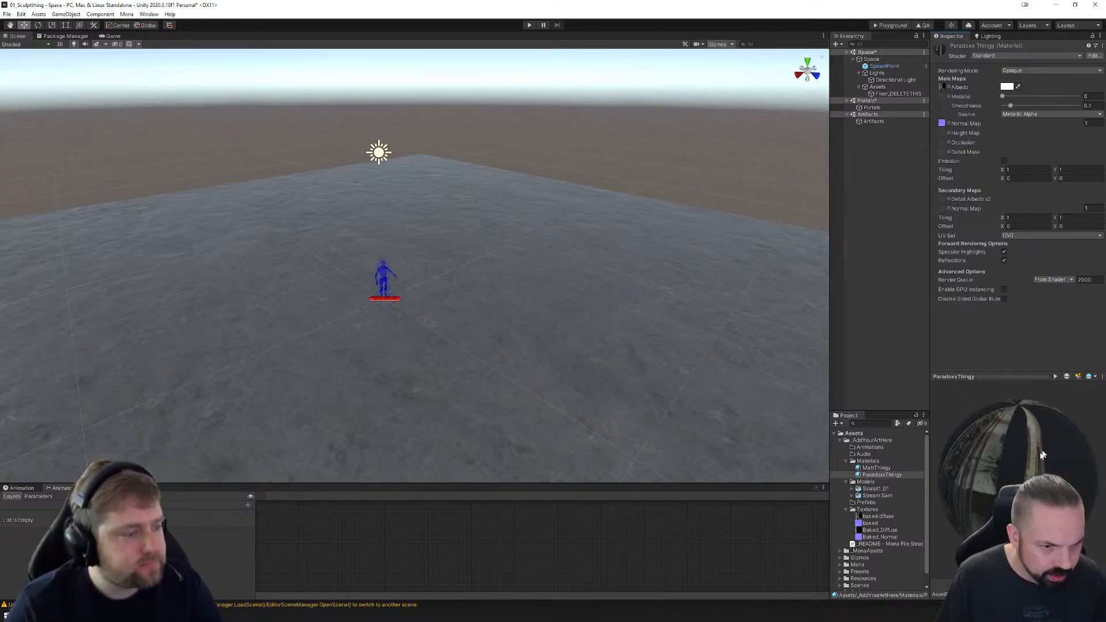
click(1089, 376)
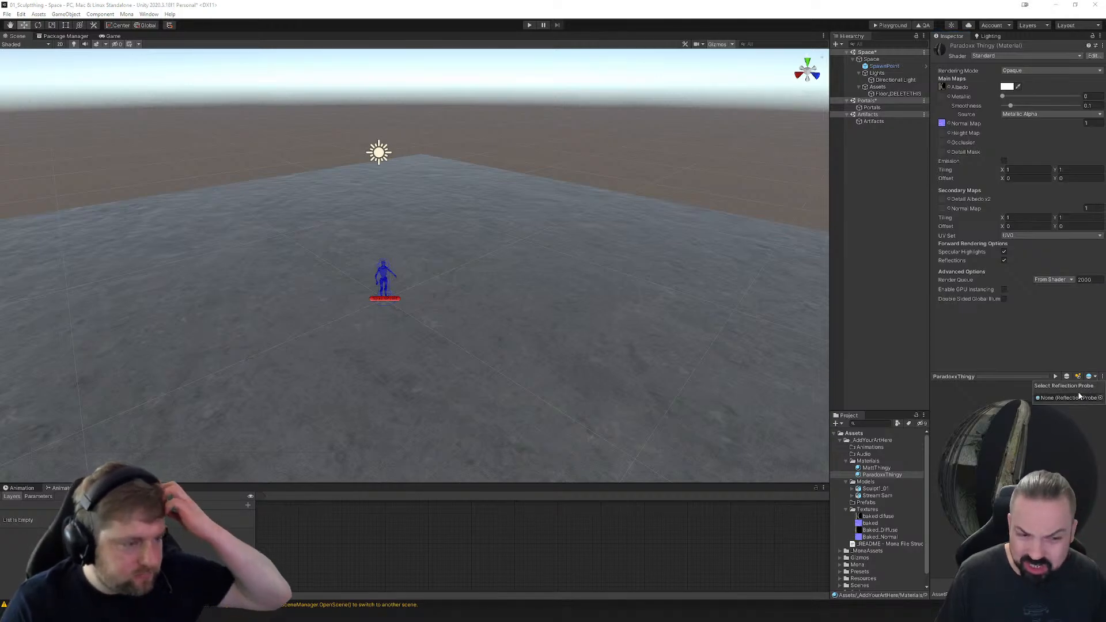
click(1009, 400)
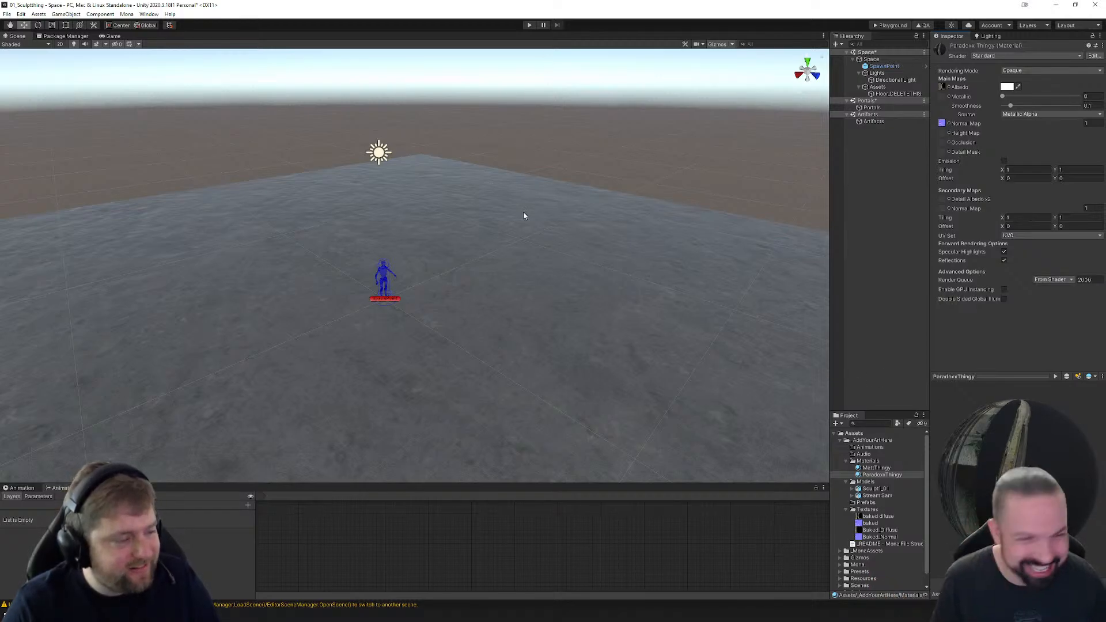
Step: Remap the Sculpt1_01 model's Baker material to MattThingy, apply the import settings and check the model preview
click(872, 490)
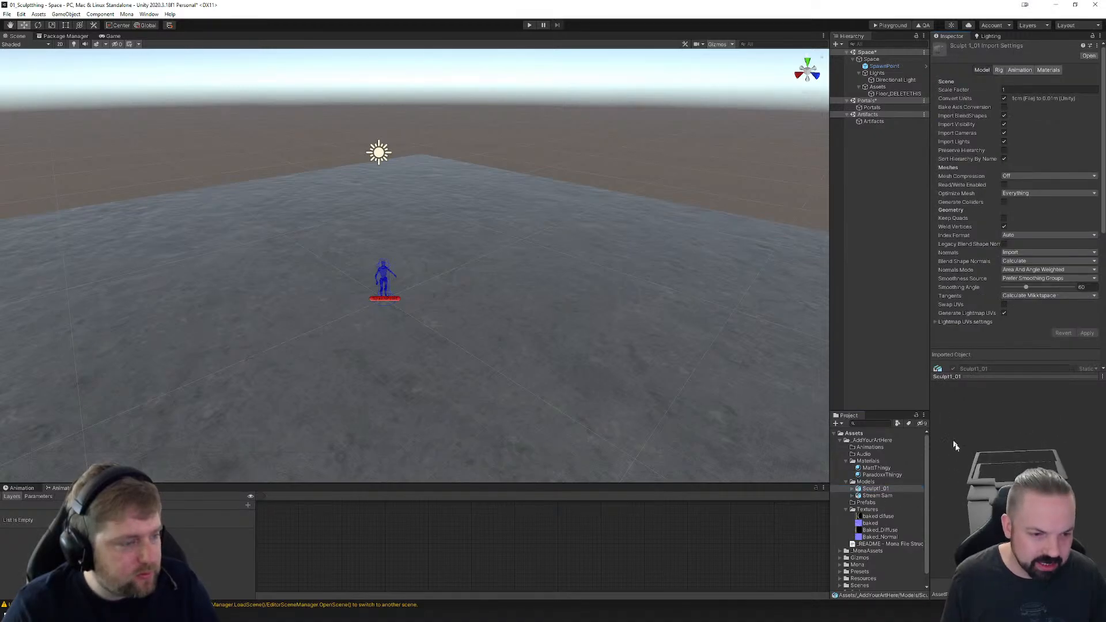
drag(954, 446, 1000, 475)
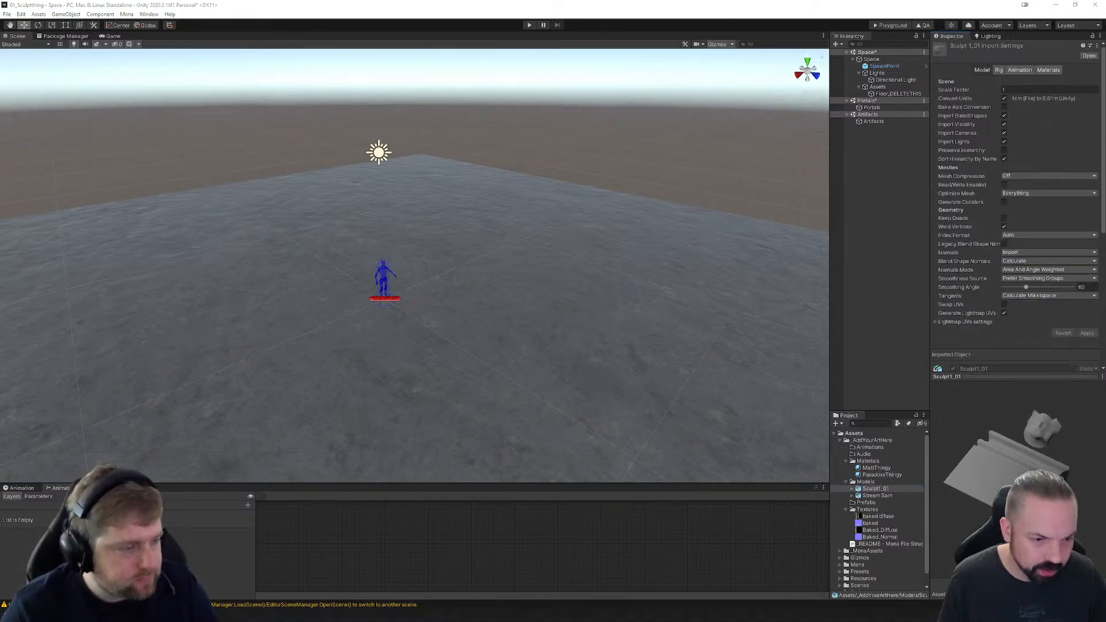
drag(985, 424, 951, 369)
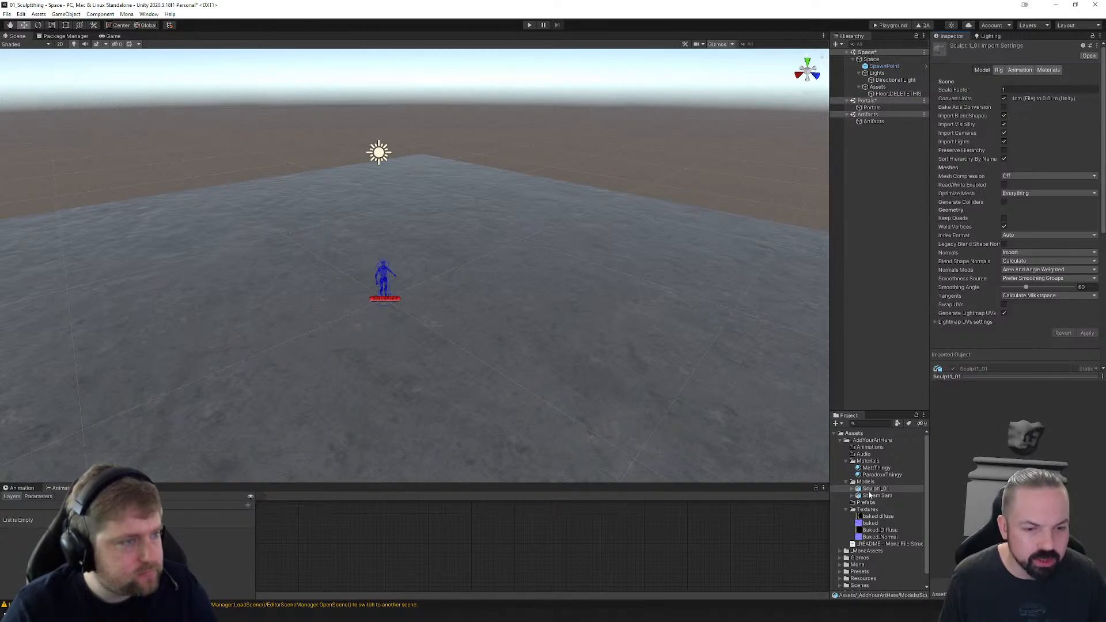
click(1049, 71)
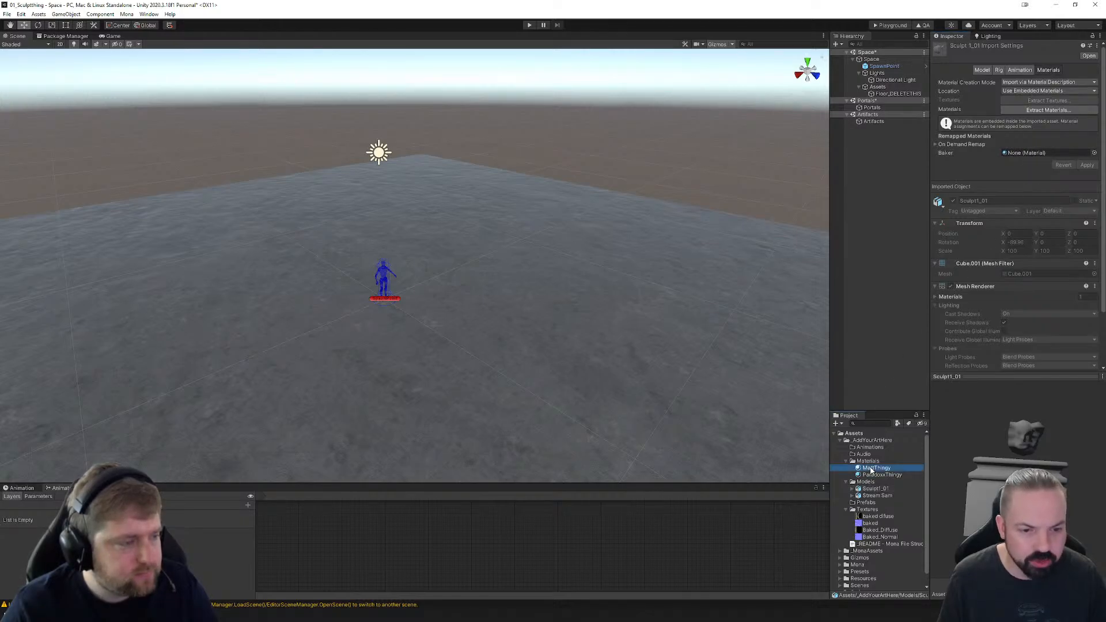
scroll(1007, 151, down, 3)
drag(1019, 90, 1019, 90)
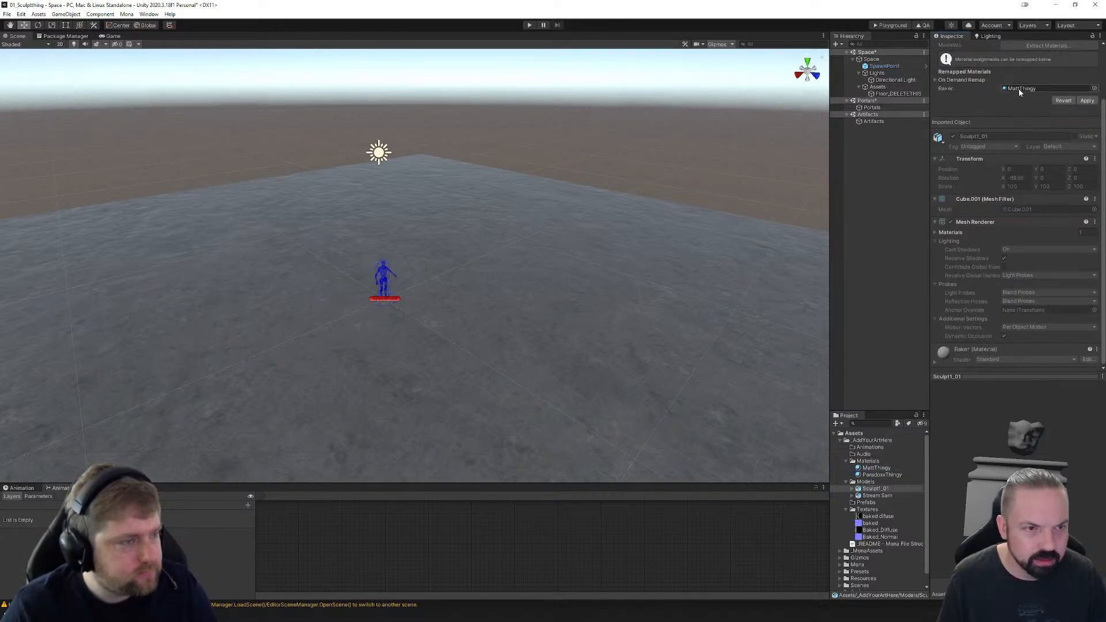
click(1087, 100)
mouse_move(1031, 431)
mouse_down()
mouse_move(961, 455)
mouse_move(970, 420)
mouse_move(1031, 438)
mouse_move(1014, 461)
mouse_move(1028, 438)
mouse_up()
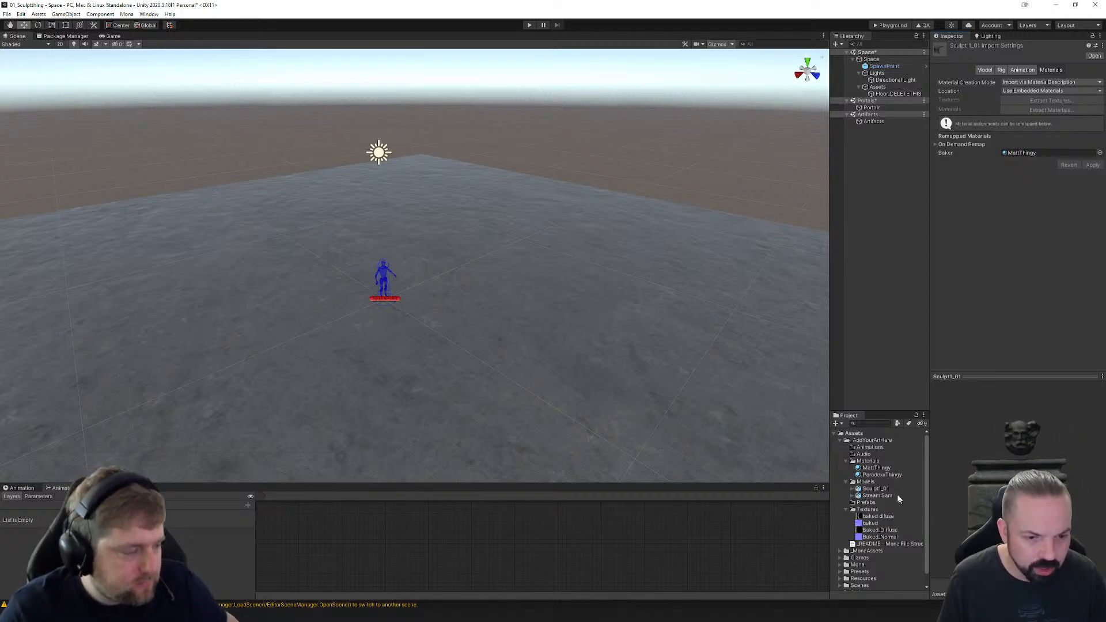
Step: Remap the Stream Sam model's Baker.001 material to ParadoxxThingy, apply the import settings and check the model preview
click(876, 496)
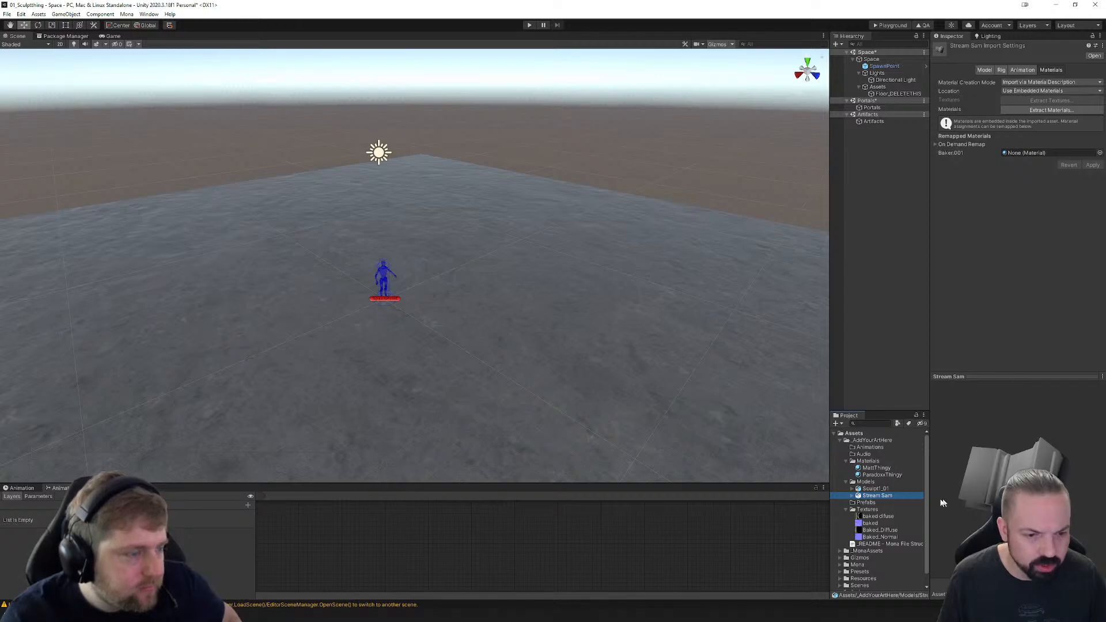
drag(871, 475, 1020, 155)
click(1097, 166)
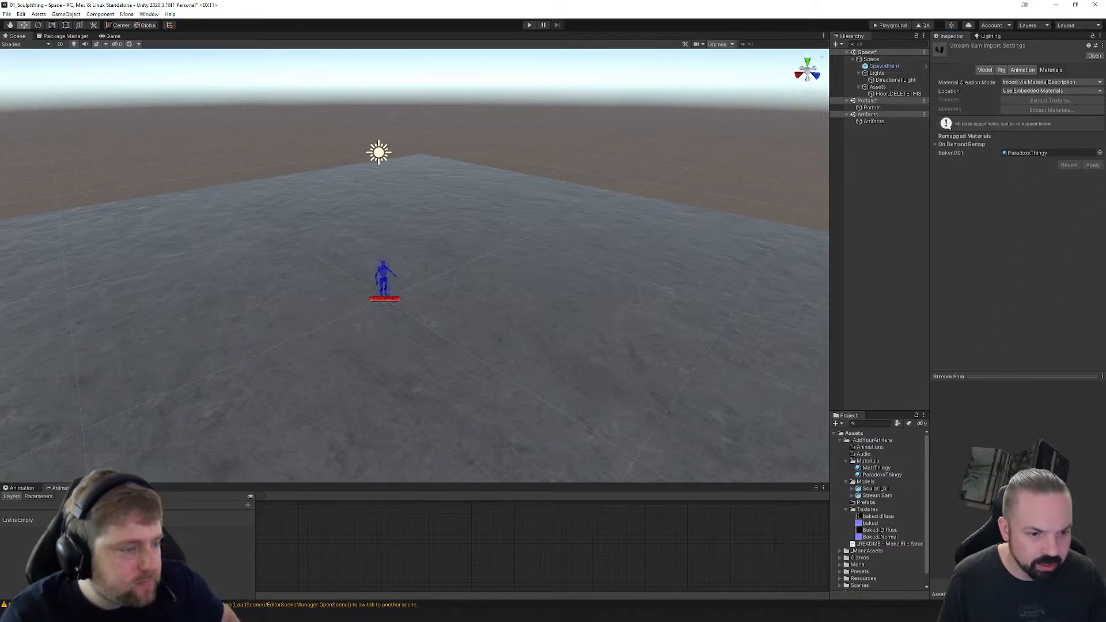
mouse_move(1017, 461)
mouse_down()
mouse_move(991, 400)
mouse_move(1020, 490)
mouse_move(1037, 502)
mouse_move(1023, 481)
mouse_up()
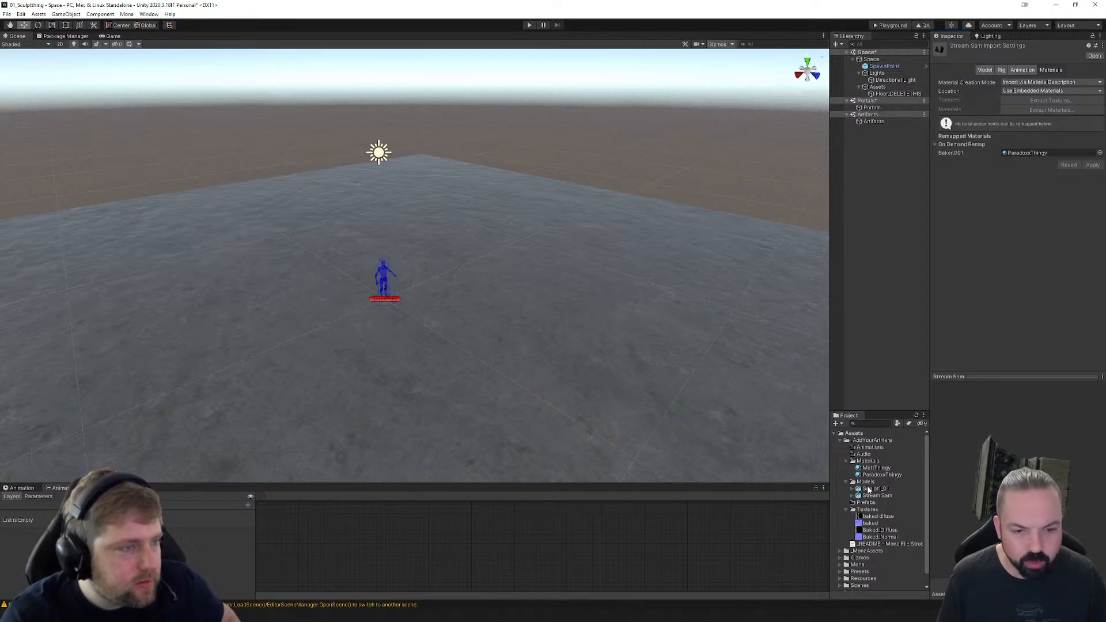
Step: Place the Sculpt1_01 and Stream Sam models in the scene on opposite sides of the spawn point
mouse_move(869, 490)
mouse_down()
mouse_move(347, 379)
mouse_move(327, 329)
mouse_move(337, 321)
mouse_up()
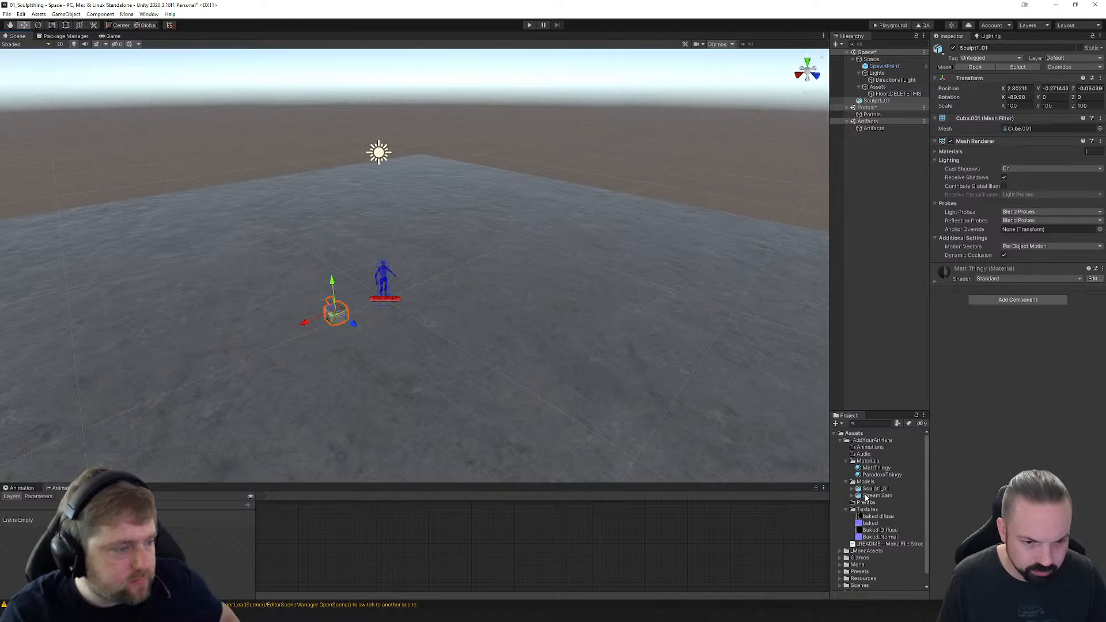
drag(870, 499, 434, 296)
scroll(435, 323, up, 5)
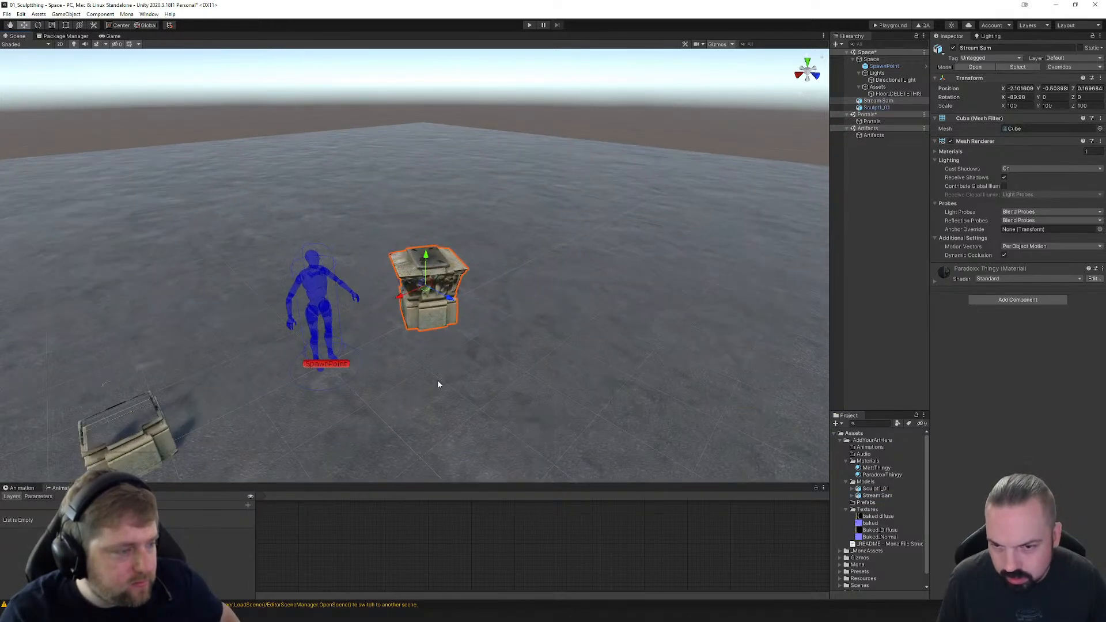
Step: Examine the Stream Sam pedestal's baked carving detail, shading and seams from all sides, close up and from above
alt+drag(438, 382, 456, 345)
scroll(461, 346, up, 5)
middle_drag(477, 346, 185, 346)
alt+drag(628, 373, 455, 368)
middle_drag(455, 368, 281, 298)
right_drag(620, 326, 449, 331)
middle_drag(642, 334, 297, 285)
key(f)
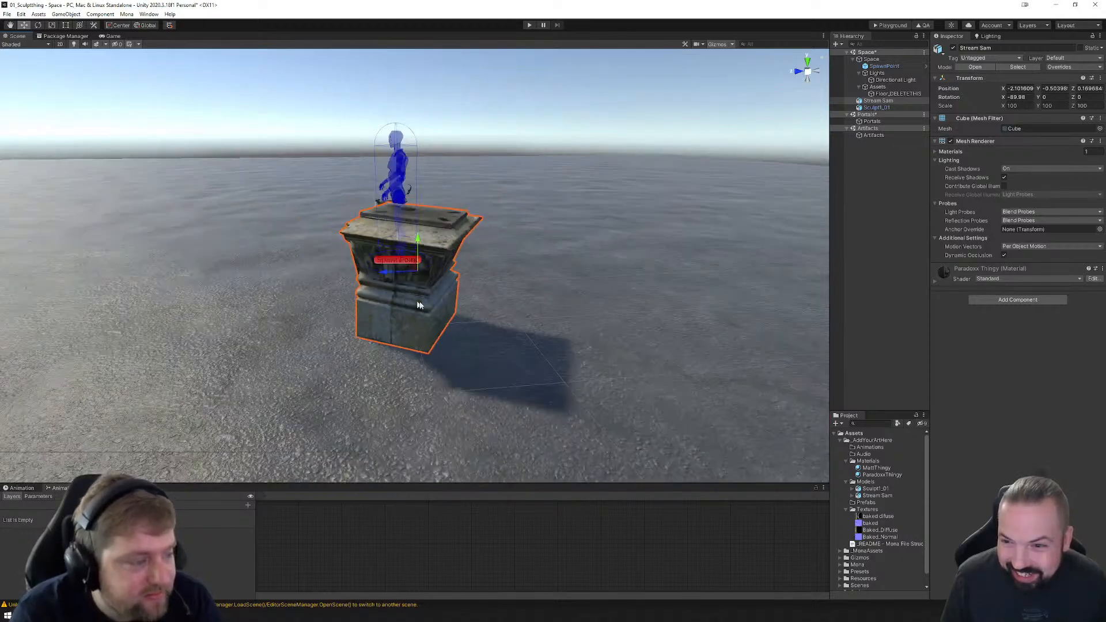
right_drag(567, 311, 479, 306)
middle_drag(646, 318, 412, 307)
scroll(372, 291, up, 5)
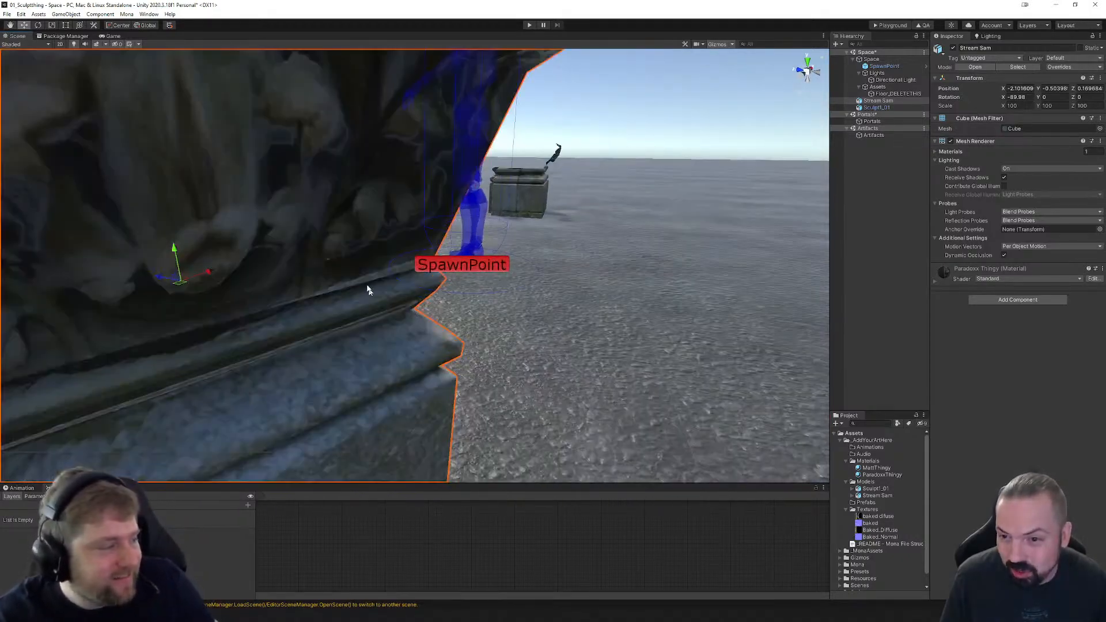
scroll(369, 290, down, 5)
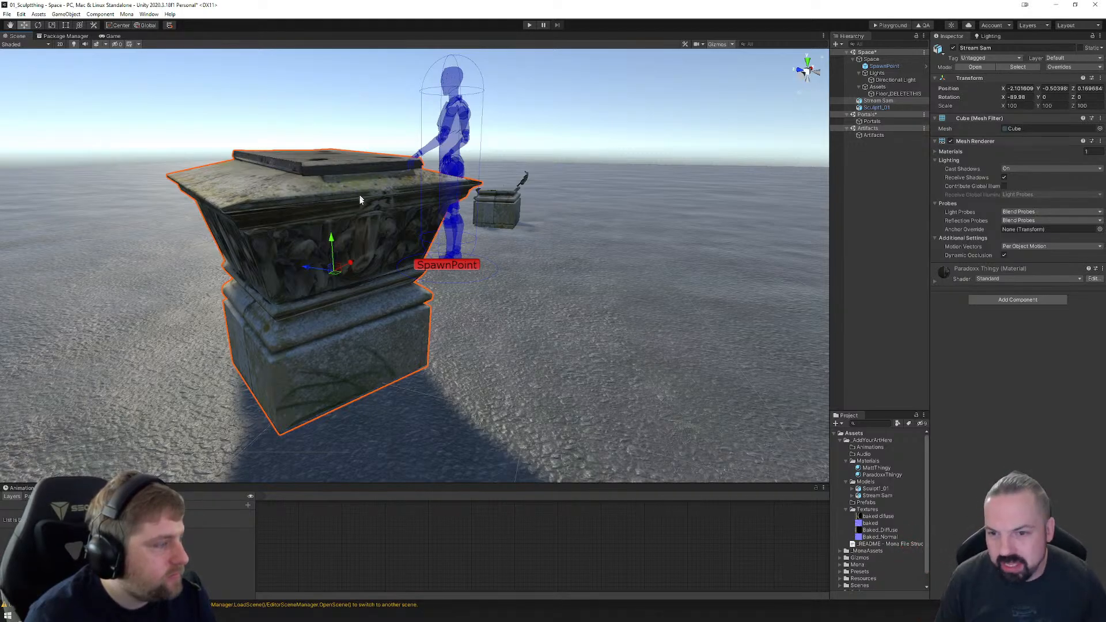
scroll(363, 243, up, 2)
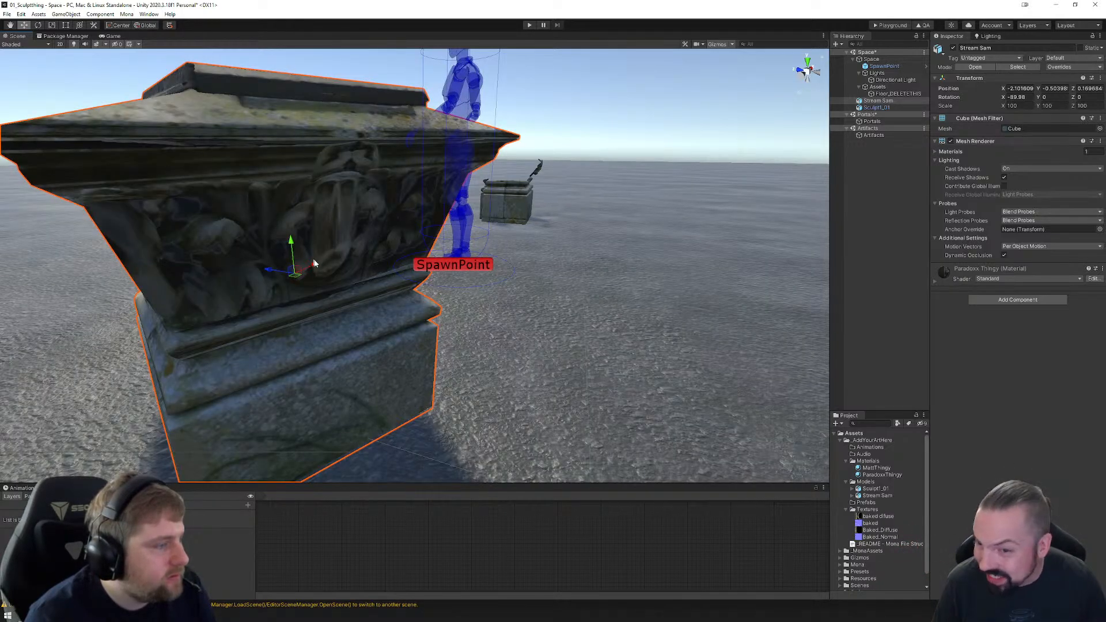
scroll(402, 278, down, 3)
middle_drag(420, 316, 476, 334)
right_drag(477, 333, 536, 330)
middle_drag(403, 336, 492, 338)
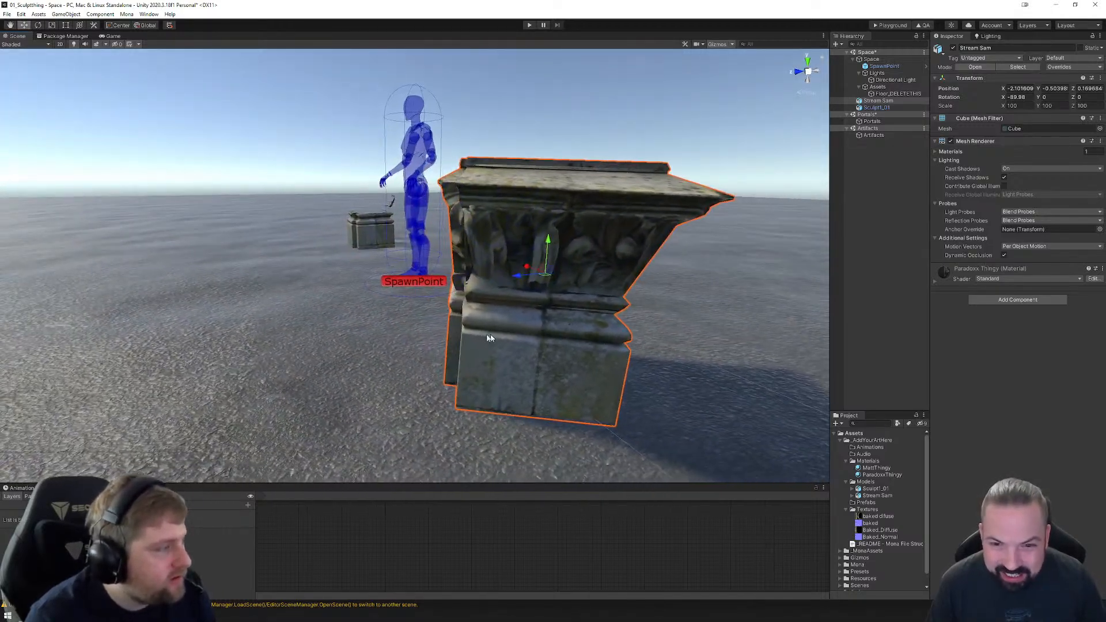
right_drag(491, 338, 559, 329)
middle_drag(358, 341, 461, 338)
right_drag(462, 338, 553, 333)
middle_drag(396, 330, 536, 343)
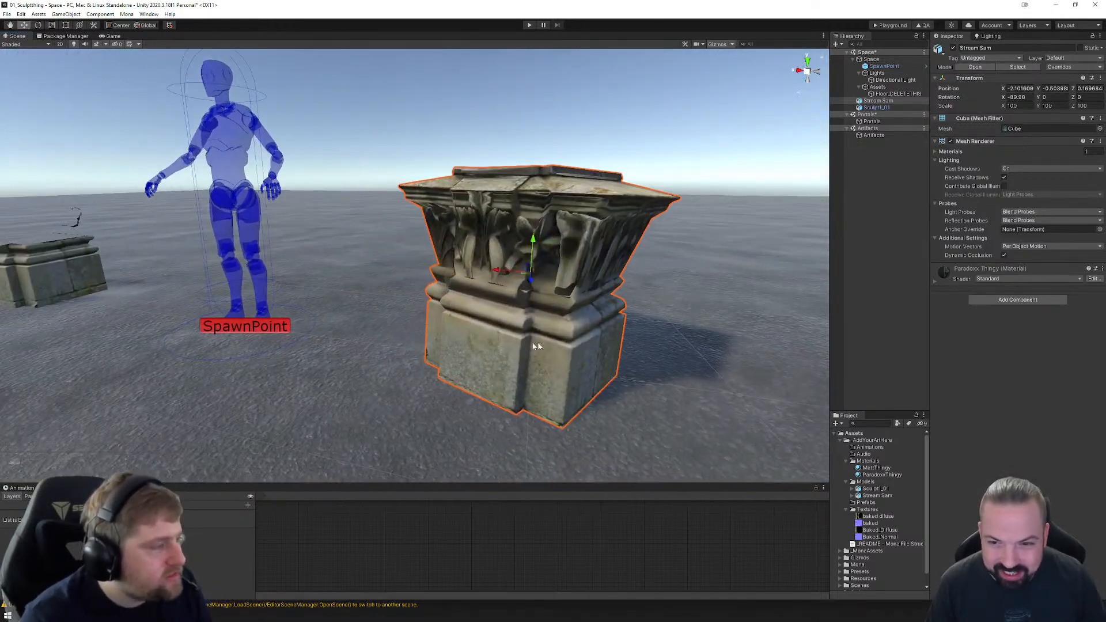
right_drag(536, 343, 633, 342)
middle_drag(356, 338, 547, 339)
right_drag(445, 334, 526, 332)
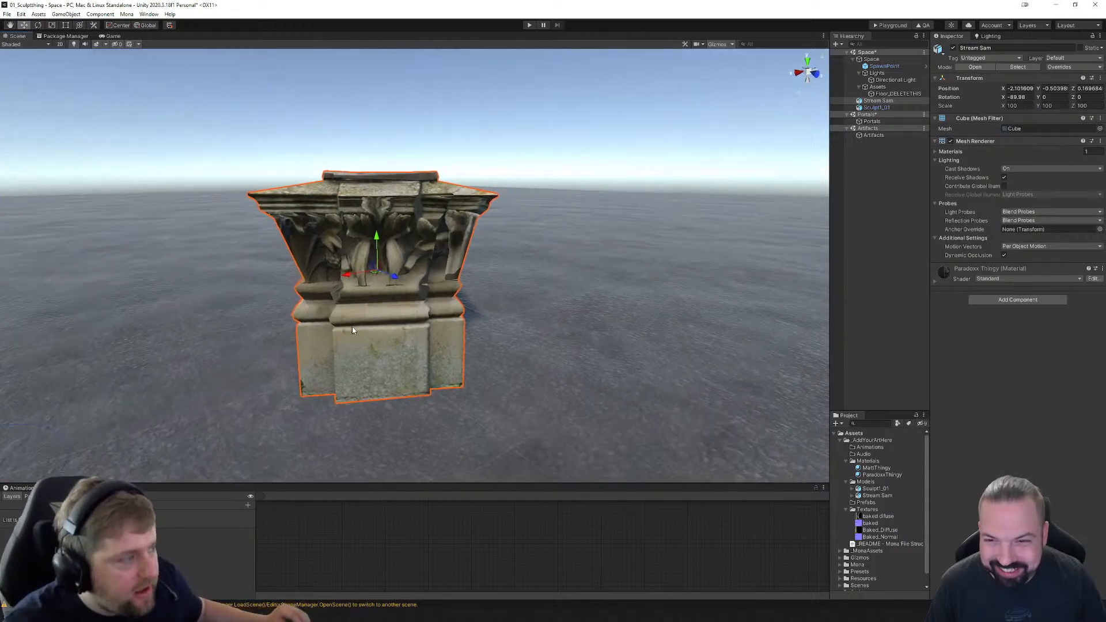
middle_drag(350, 329, 360, 467)
scroll(447, 389, up, 5)
scroll(447, 390, down, 3)
right_drag(432, 306, 425, 358)
middle_drag(420, 283, 361, 306)
scroll(399, 377, up, 3)
scroll(399, 379, up, 2)
scroll(398, 381, down, 4)
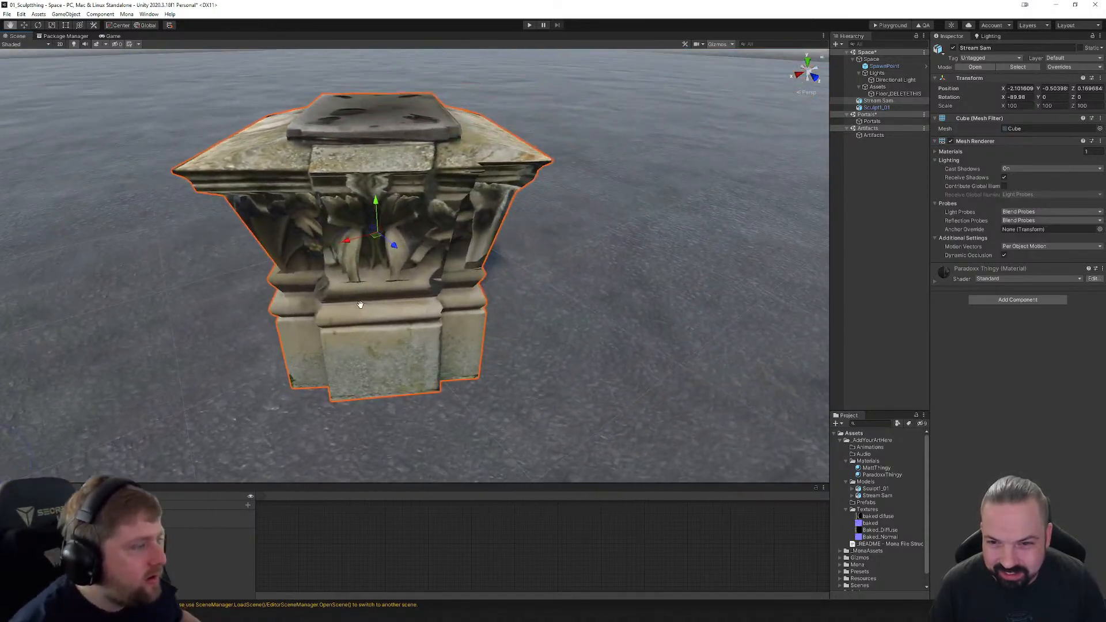
mouse_move(498, 268)
right_down()
mouse_move(444, 270)
mouse_move(493, 268)
right_up()
middle_drag(492, 268, 432, 308)
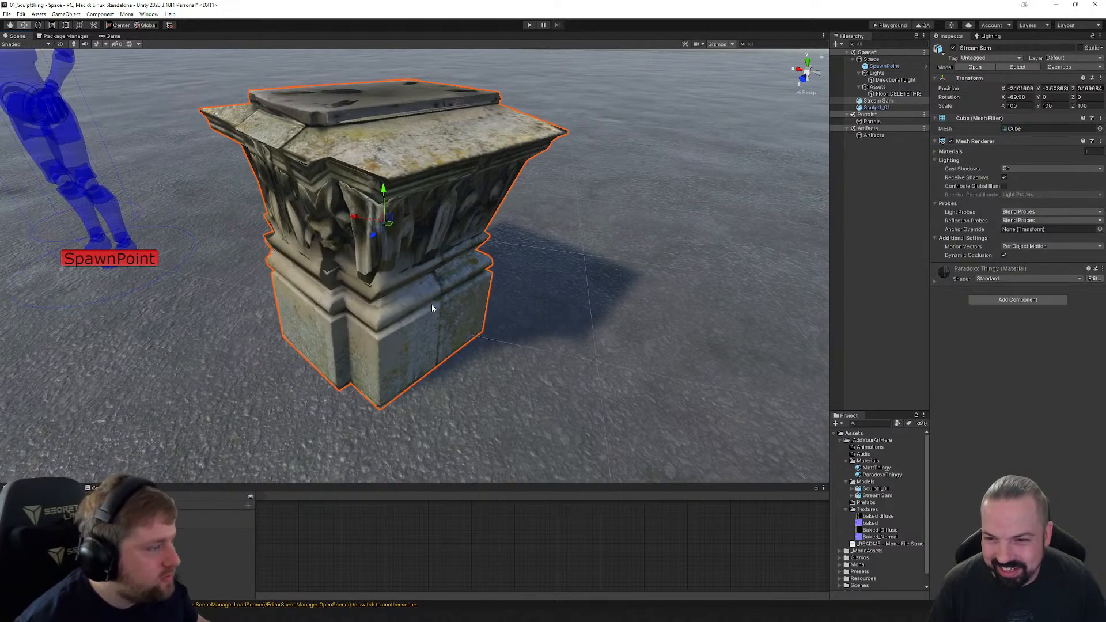
Step: Scale the Sculpt1_01 pedestal up uniformly to about 206.5 on all axes
middle_drag(259, 334, 686, 324)
middle_drag(334, 270, 499, 295)
click(306, 188)
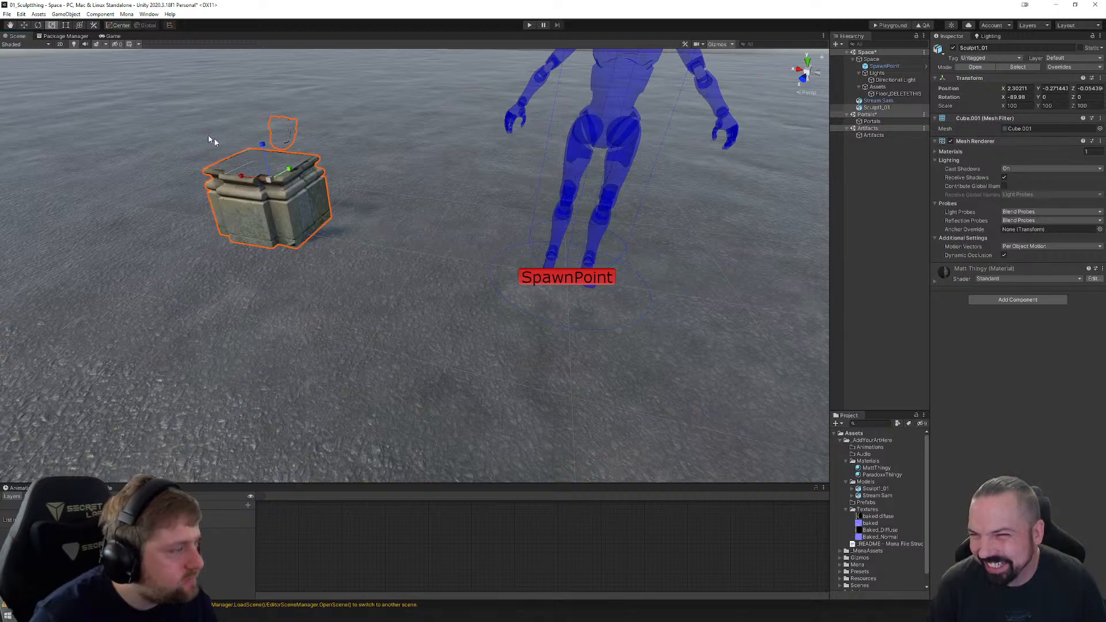
mouse_move(273, 180)
mouse_down()
mouse_move(286, 146)
mouse_move(250, 109)
mouse_move(252, 89)
mouse_up()
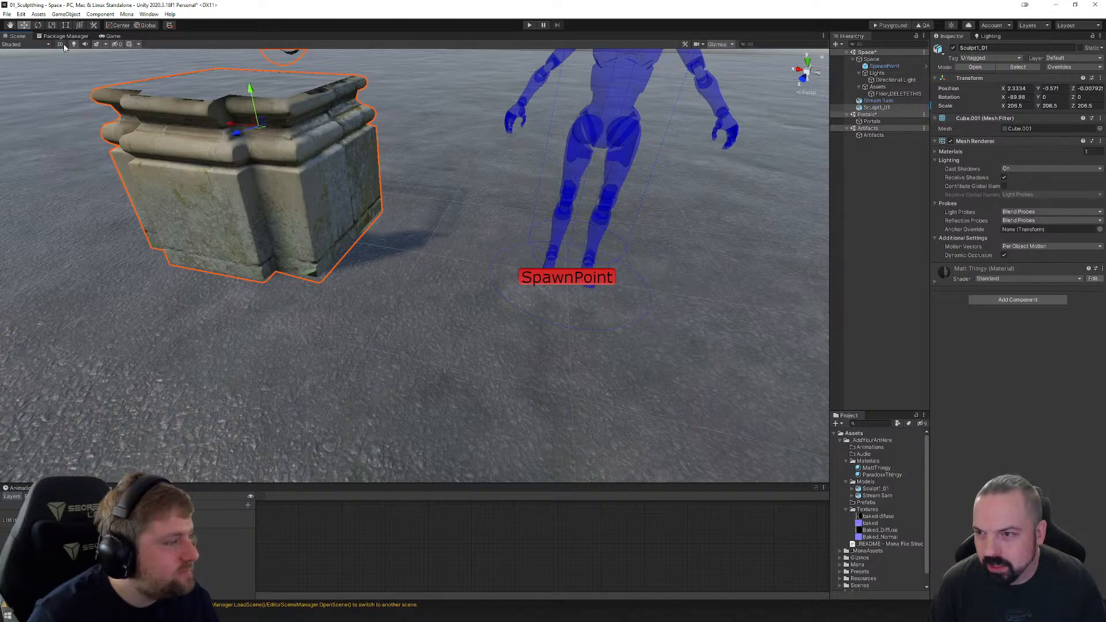
Step: Rotate the Sculpt1_01 pedestal half a turn to about -180 on Z and compare it with the Stream Sam pedestal
click(38, 25)
drag(257, 137, 466, 127)
key(f)
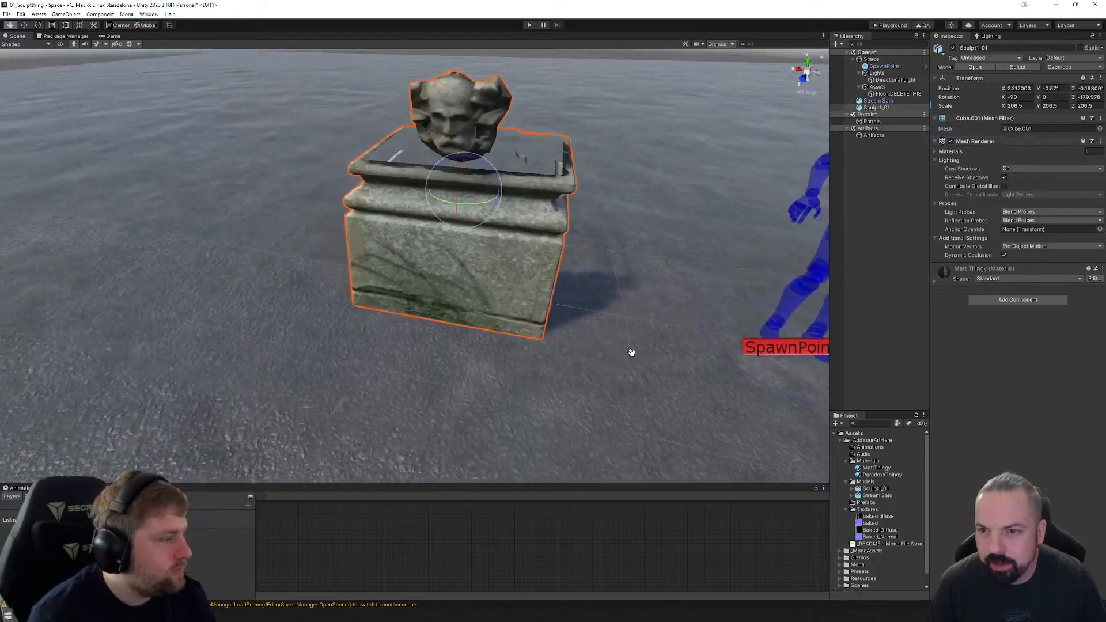
scroll(563, 288, up, 3)
middle_drag(557, 228, 494, 331)
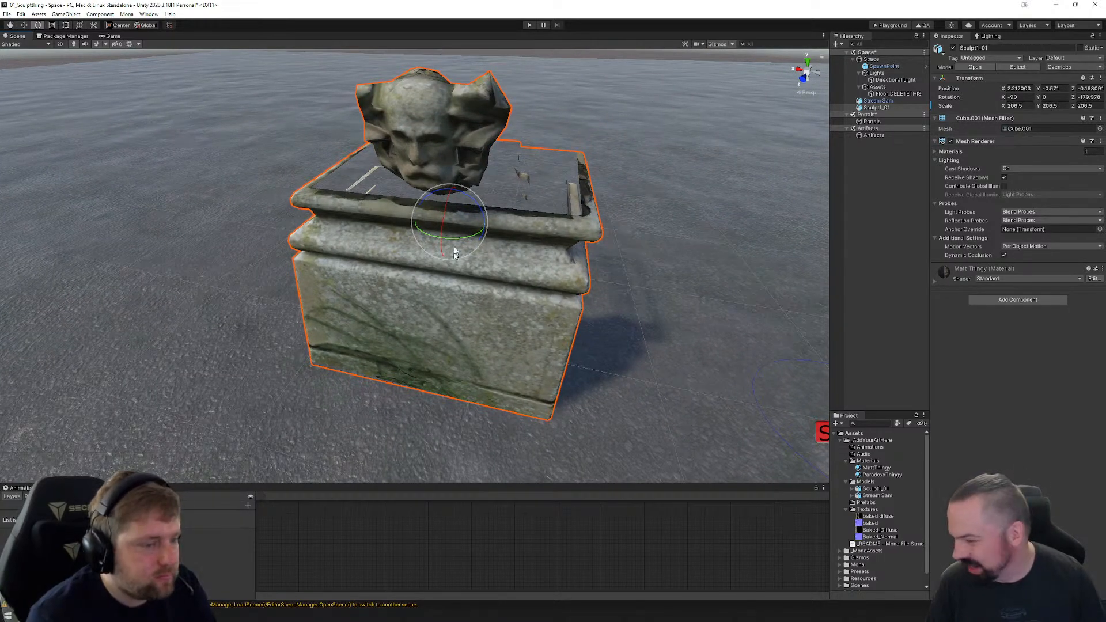
scroll(720, 267, down, 4)
middle_drag(721, 267, 587, 254)
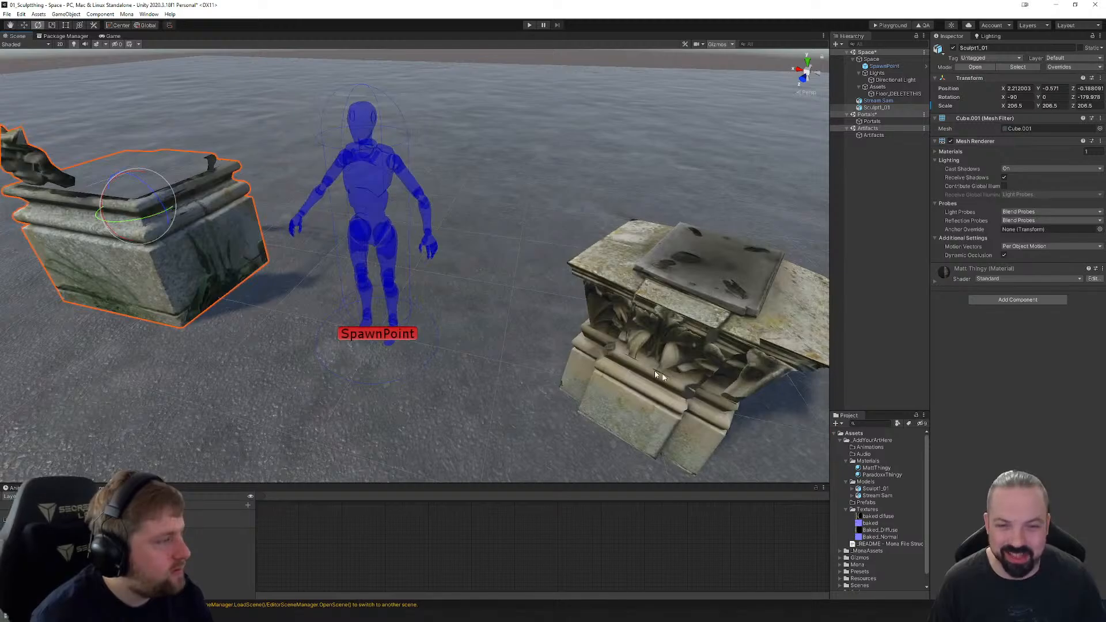
Step: Rotate the Sculpt1_01 pedestal around its vertical axis to about -133 on Z
key(f)
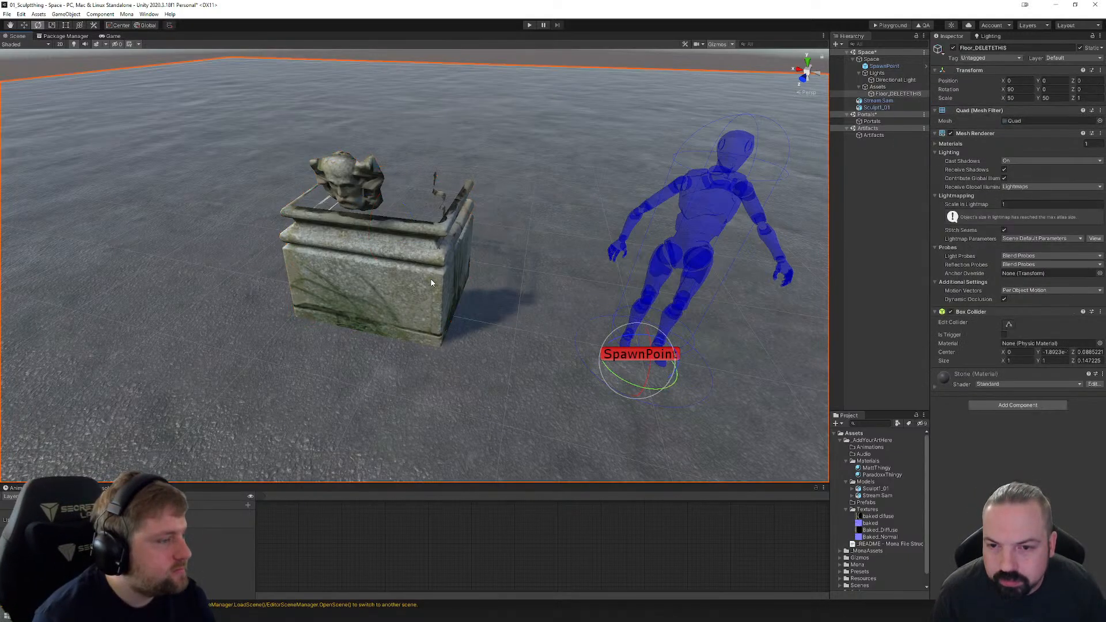
scroll(424, 282, up, 5)
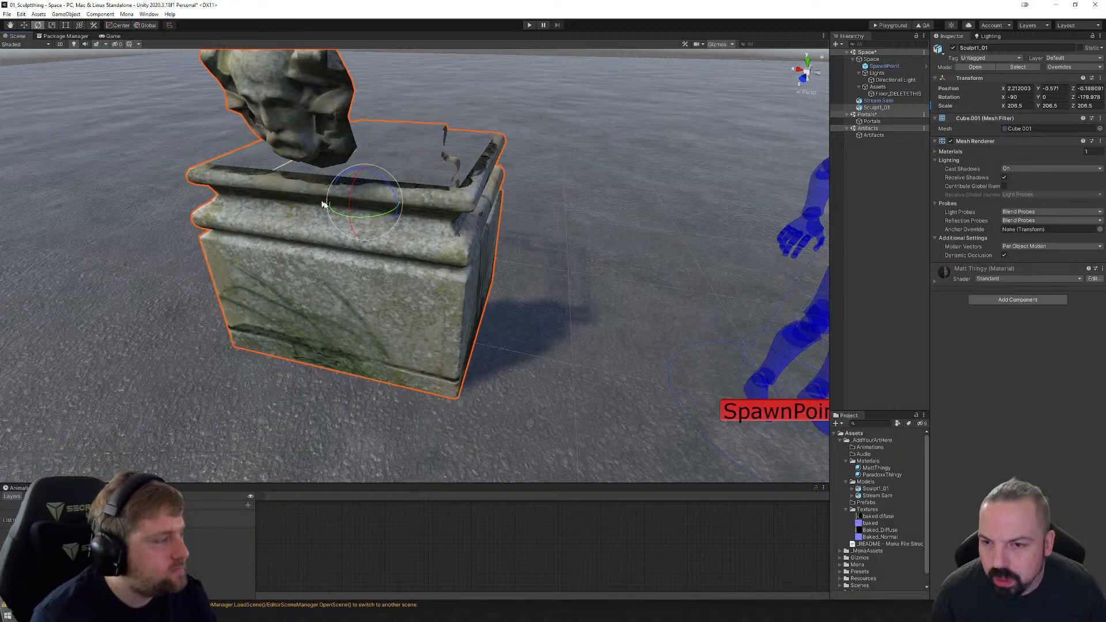
drag(386, 218, 346, 225)
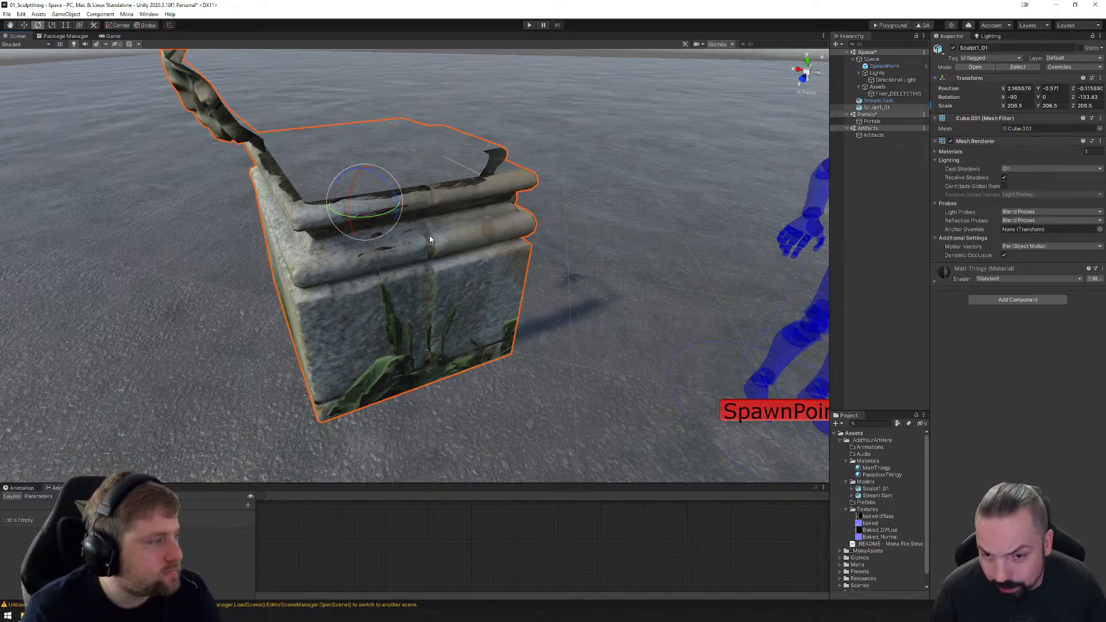
Step: Display the scene in Wireframe and then in Shaded Wireframe to inspect the Sculpt1_01 mesh
click(36, 44)
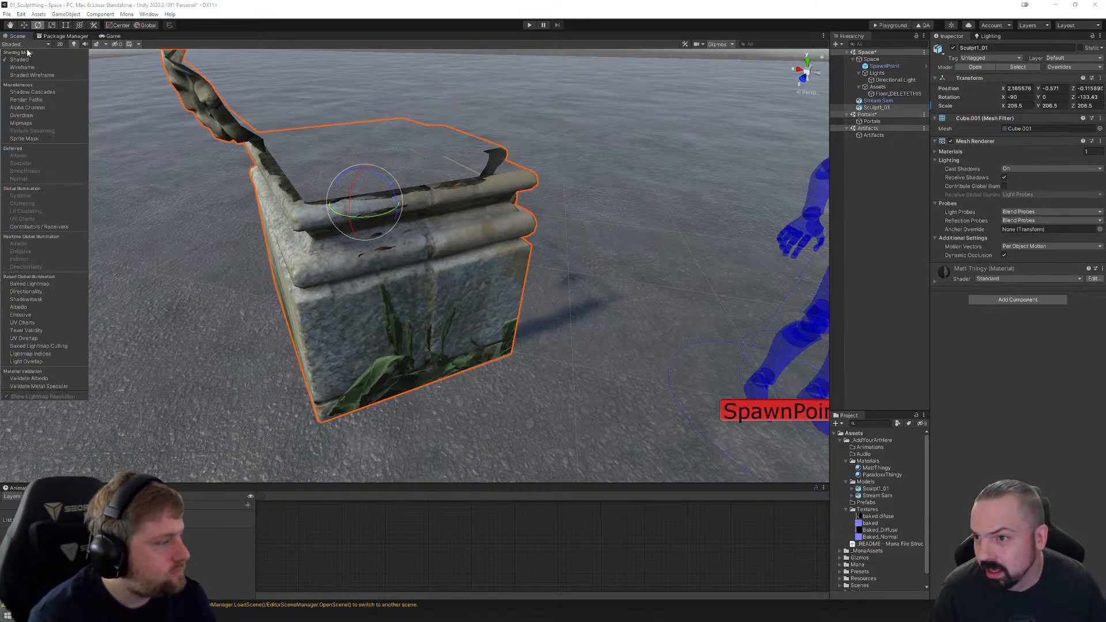
click(26, 67)
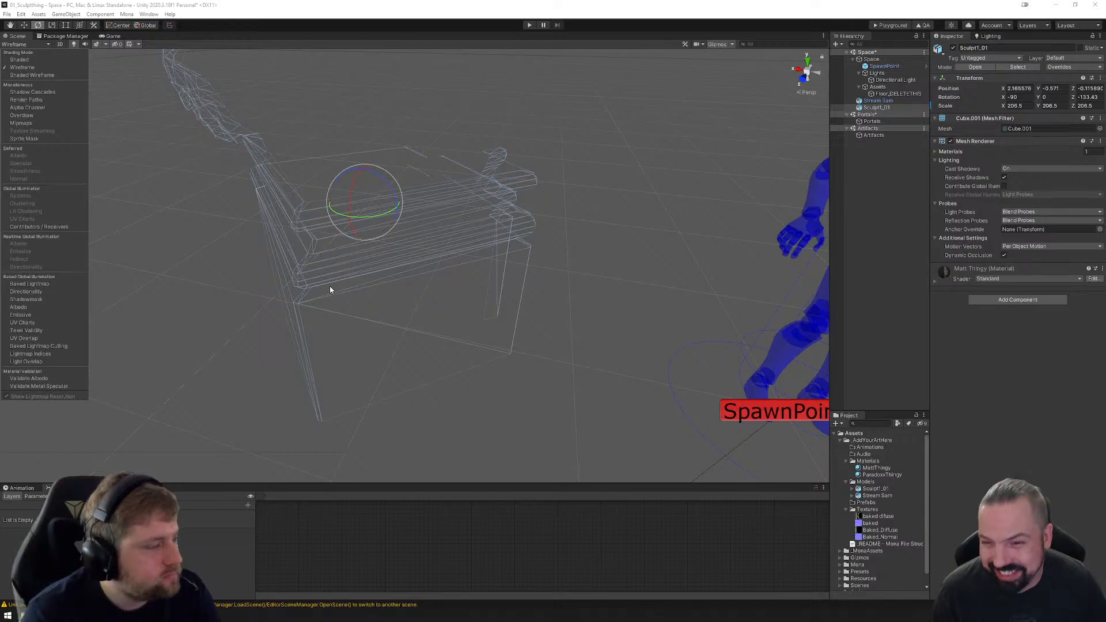
click(30, 75)
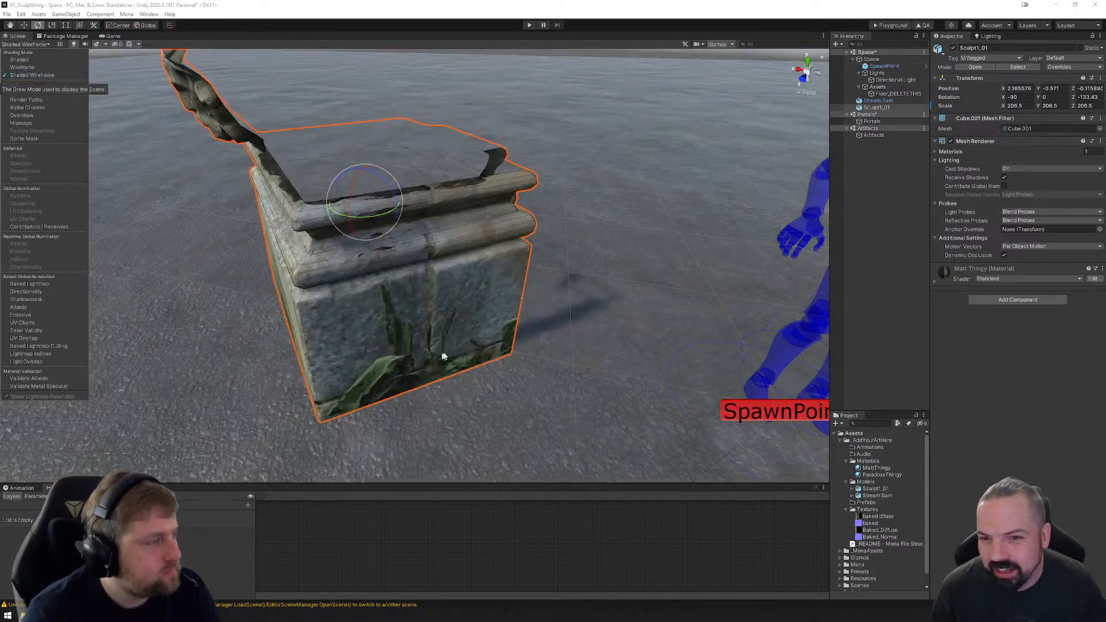
Step: Rotate the Stream Sam pedestal around its vertical axis to about 75 on Z
middle_drag(603, 344, 181, 306)
scroll(489, 316, down, 5)
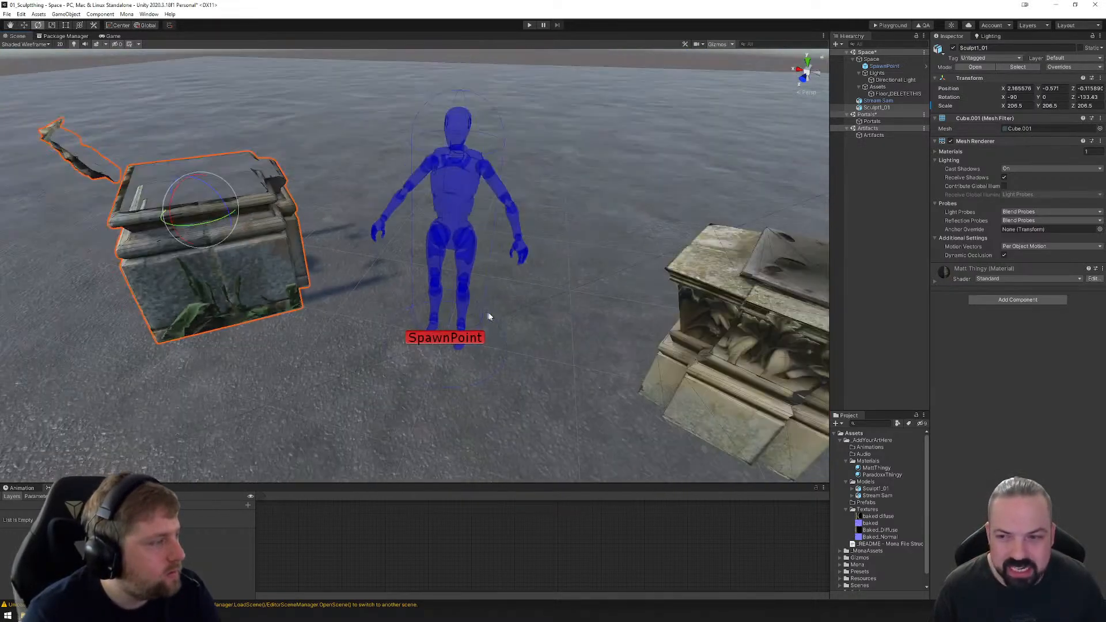
middle_drag(605, 305, 355, 256)
click(492, 329)
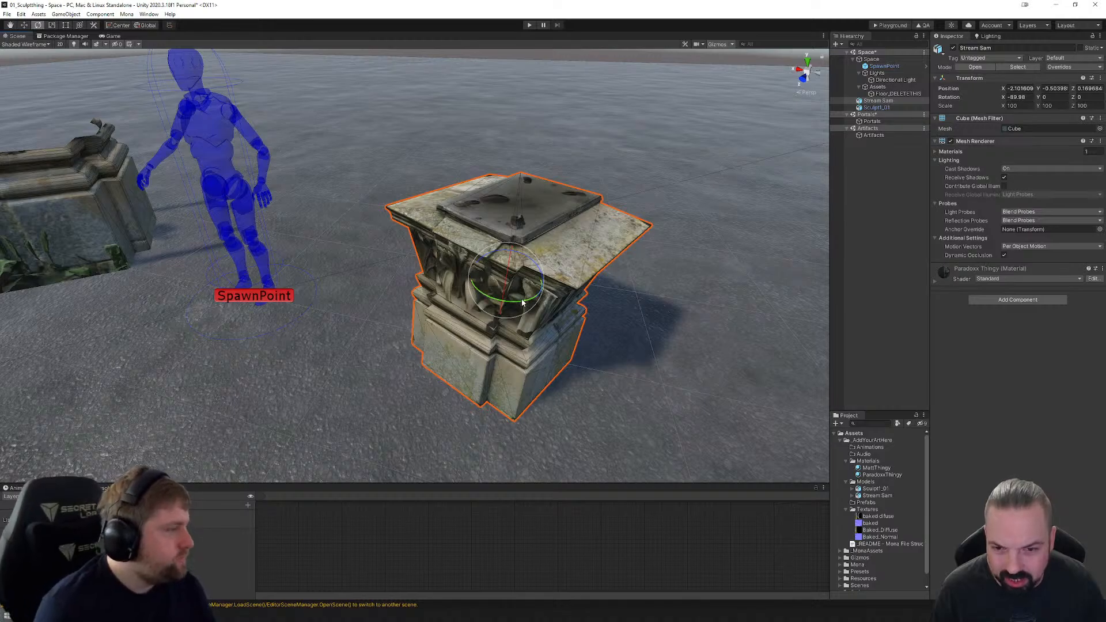
drag(523, 302, 441, 288)
scroll(485, 346, up, 2)
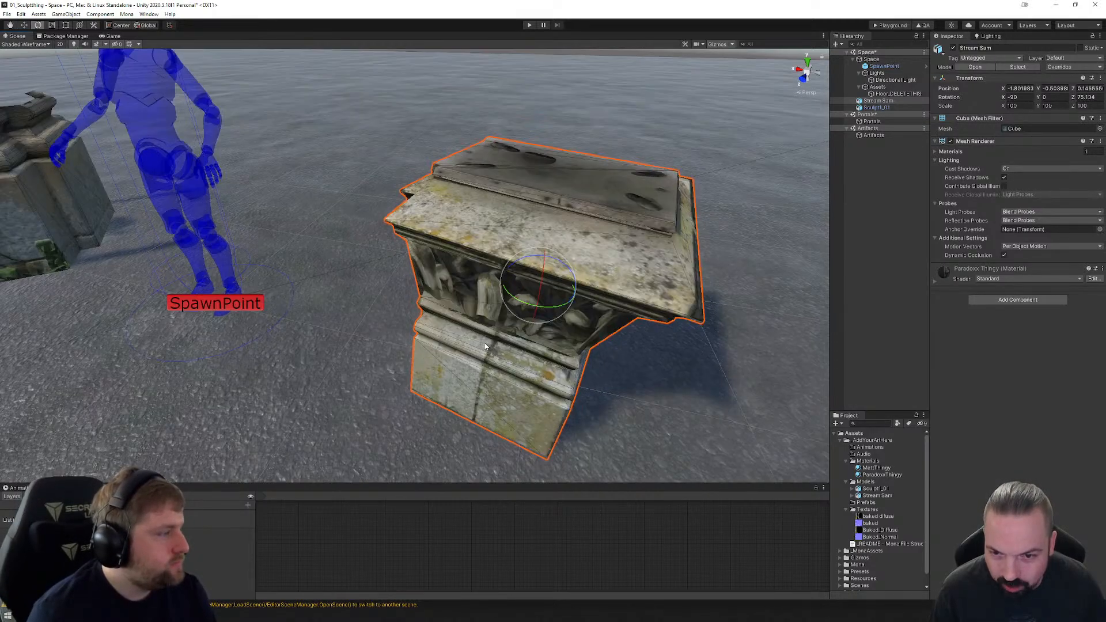
Step: Examine the mesh edges and baked stone detail on the Stream Sam pedestal's base in Shaded Wireframe
mouse_move(505, 361)
middle_down()
mouse_move(567, 294)
mouse_move(614, 278)
middle_up()
scroll(658, 302, up, 3)
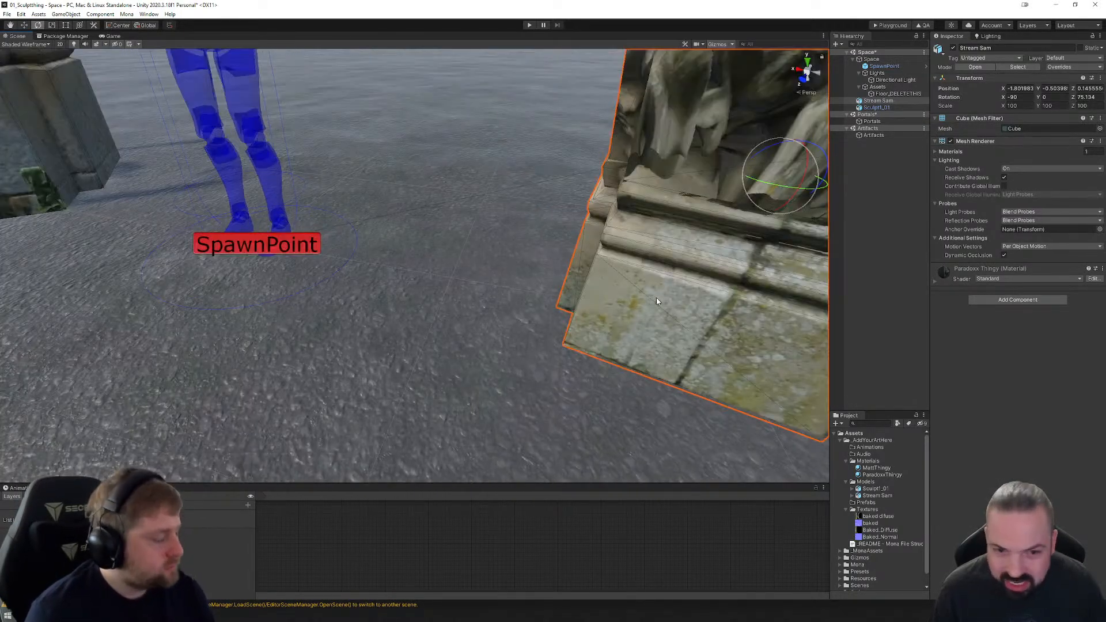
mouse_move(732, 332)
middle_down()
mouse_move(562, 328)
mouse_move(552, 342)
middle_up()
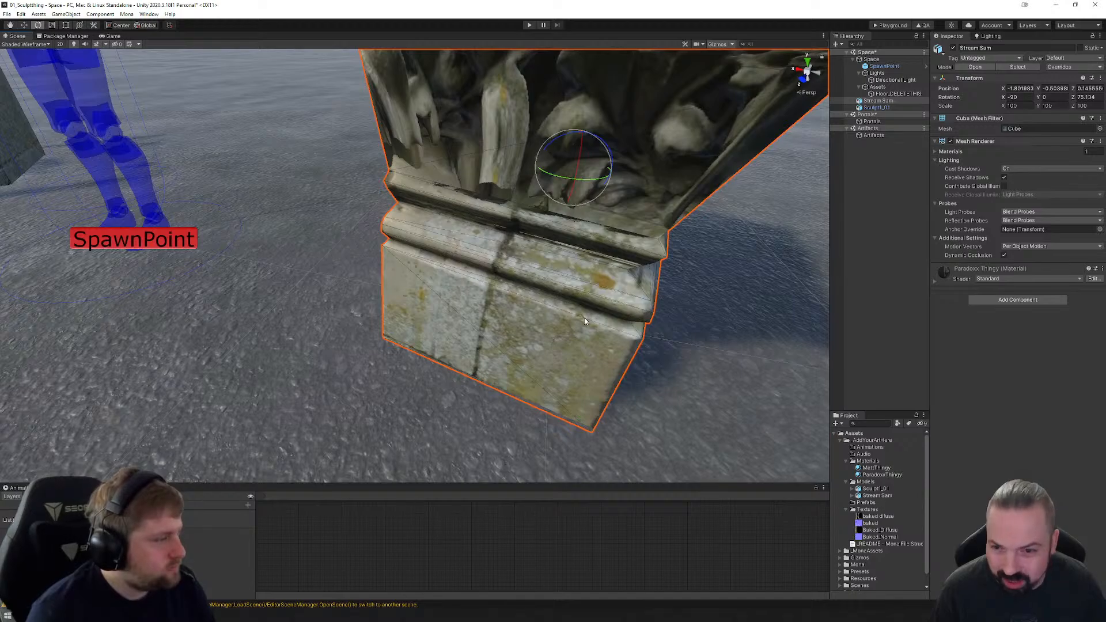
mouse_move(604, 308)
middle_down()
mouse_move(439, 298)
mouse_move(527, 329)
mouse_move(526, 317)
mouse_move(686, 317)
mouse_move(803, 332)
middle_up()
scroll(510, 329, down, 3)
scroll(615, 315, down, 2)
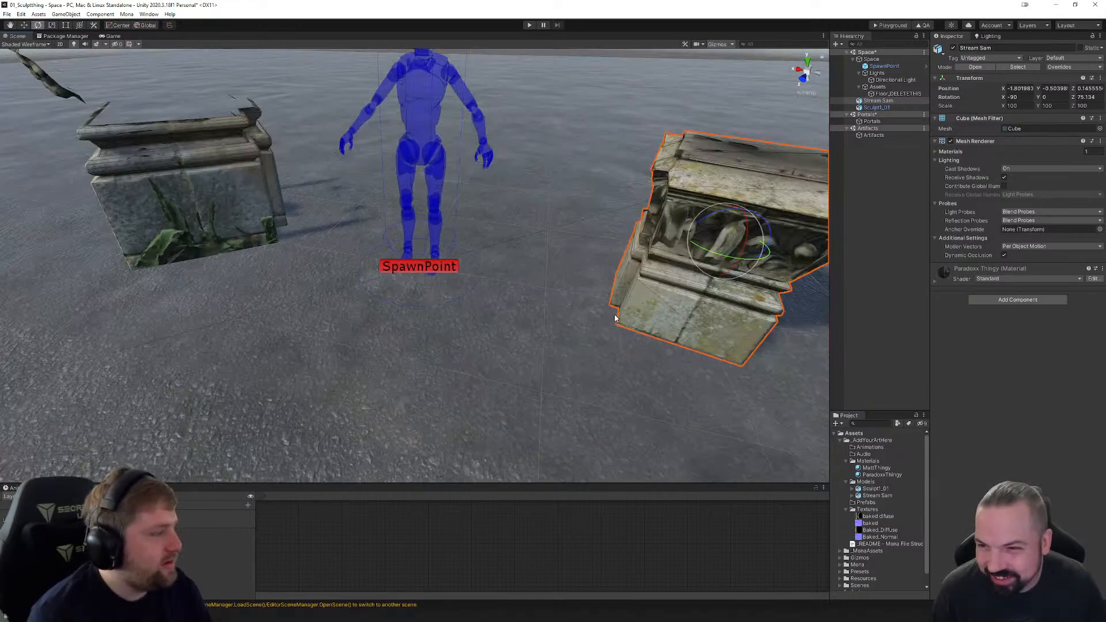
scroll(615, 315, down, 2)
Step: Rotate the Sculpt1_01 pedestal around its vertical axis to about -1.6 on Z
click(261, 209)
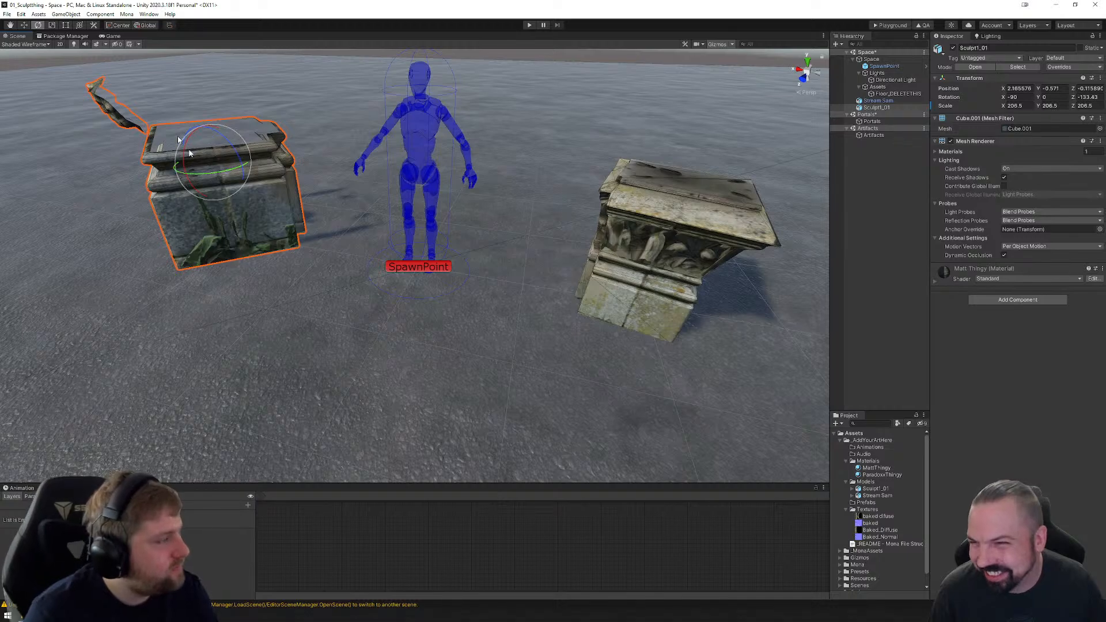
drag(229, 176, 89, 168)
middle_drag(172, 226, 353, 235)
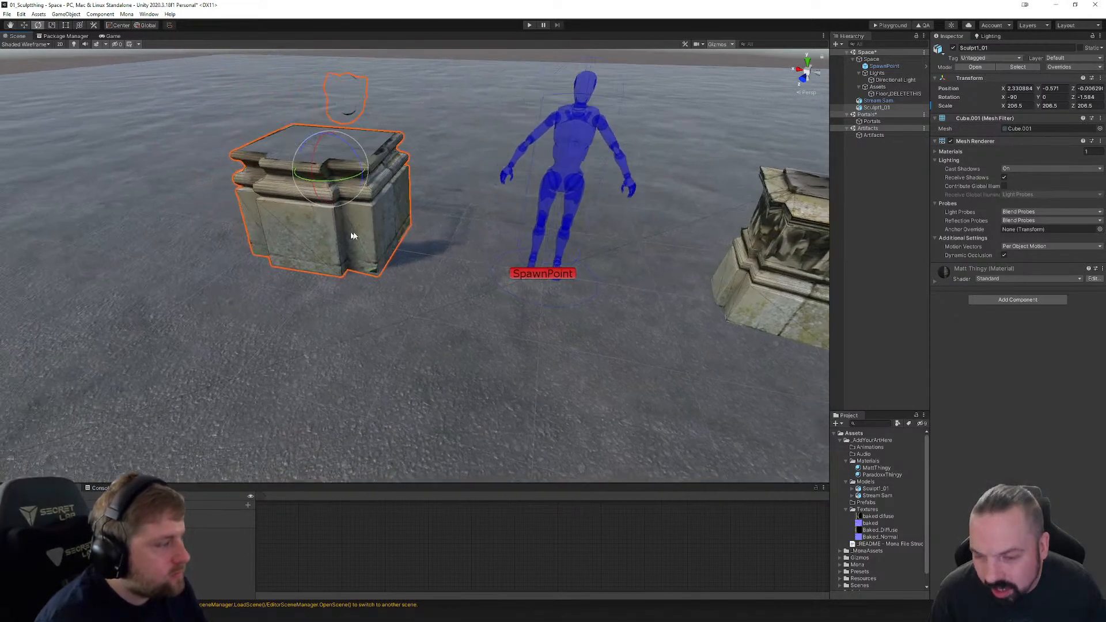
Step: Check the Sculpt1_01 pedestal's lower corner in Wireframe, and return the scene display to Shaded
scroll(381, 237, up, 6)
click(28, 44)
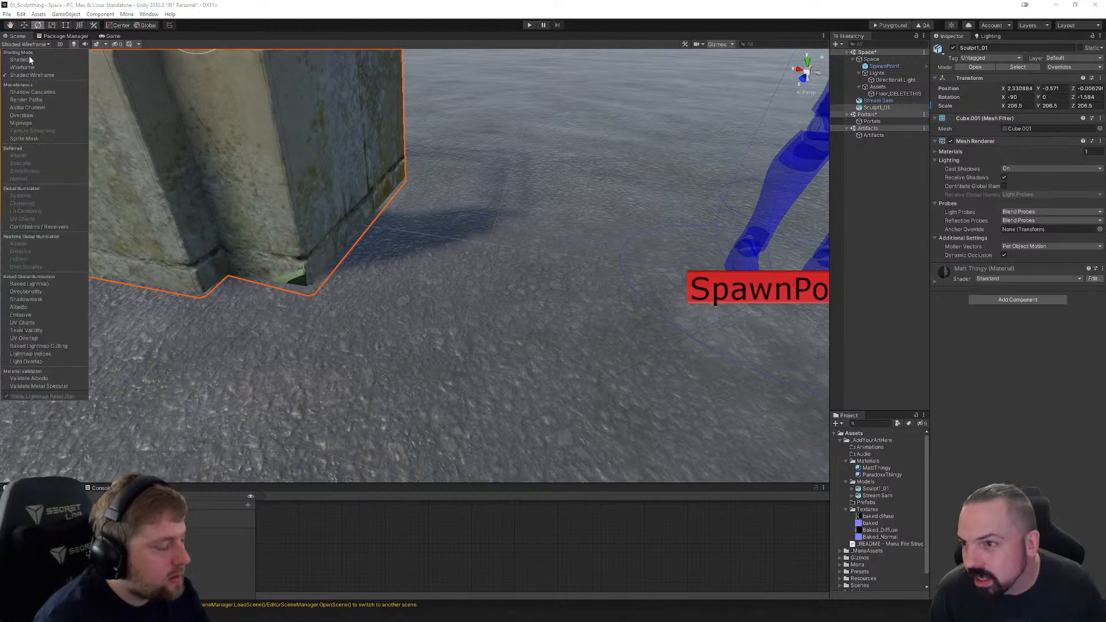
click(31, 67)
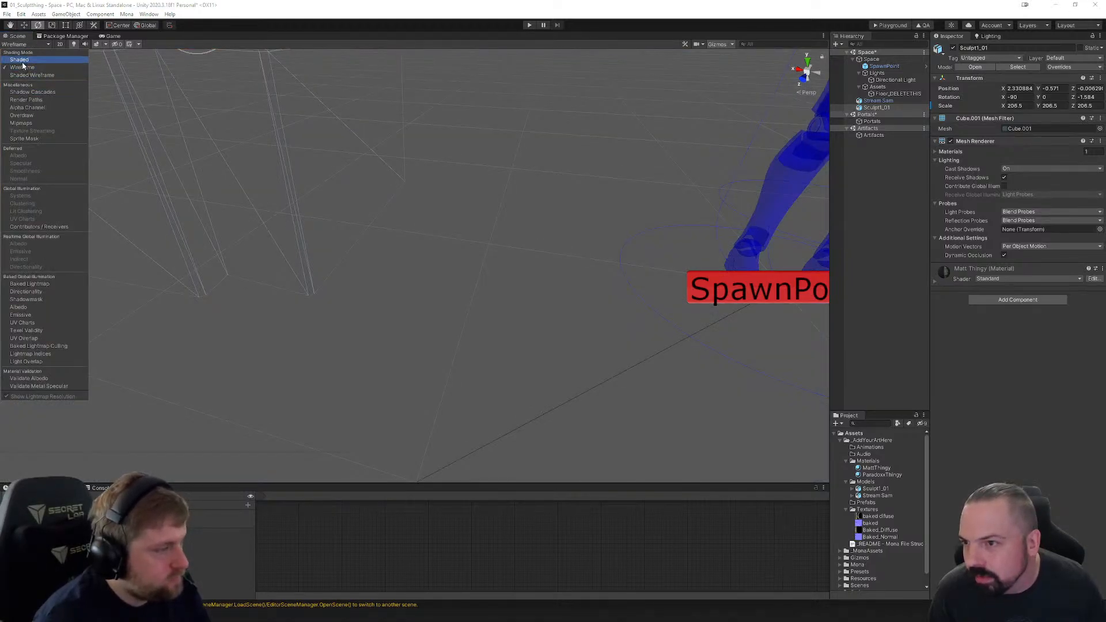
click(25, 60)
Step: Examine the Sculpt1_01 pedestal's baked stone surface, mouldings, corners and bottom edge from several angles
scroll(264, 202, down, 5)
middle_drag(297, 208, 409, 269)
scroll(410, 270, up, 4)
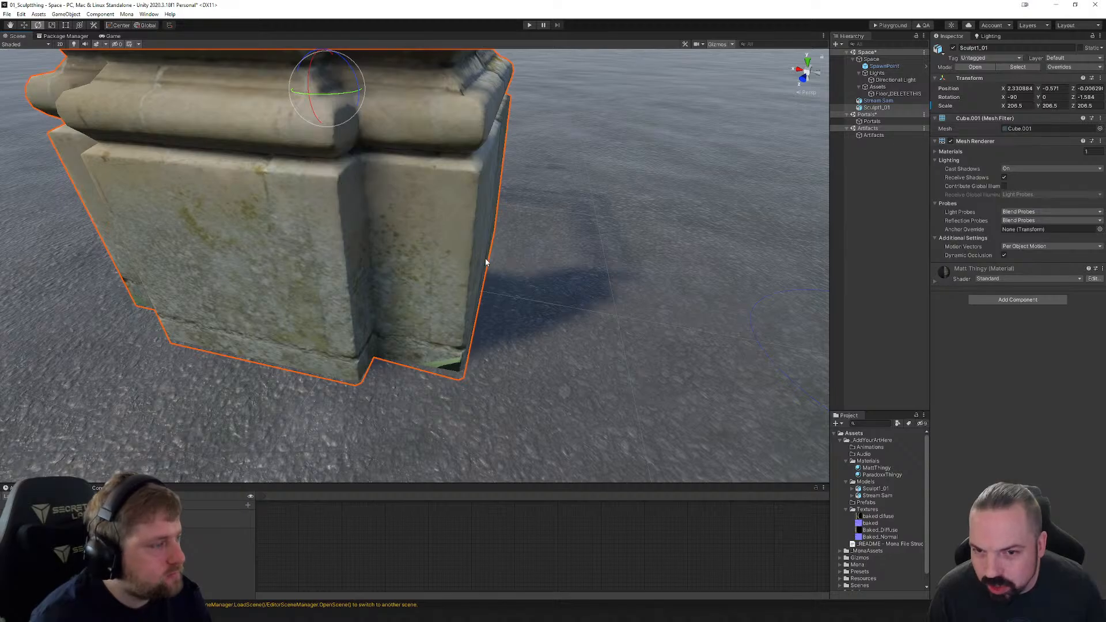
middle_drag(468, 279, 471, 285)
mouse_move(406, 274)
right_down()
mouse_move(432, 271)
mouse_move(410, 274)
right_up()
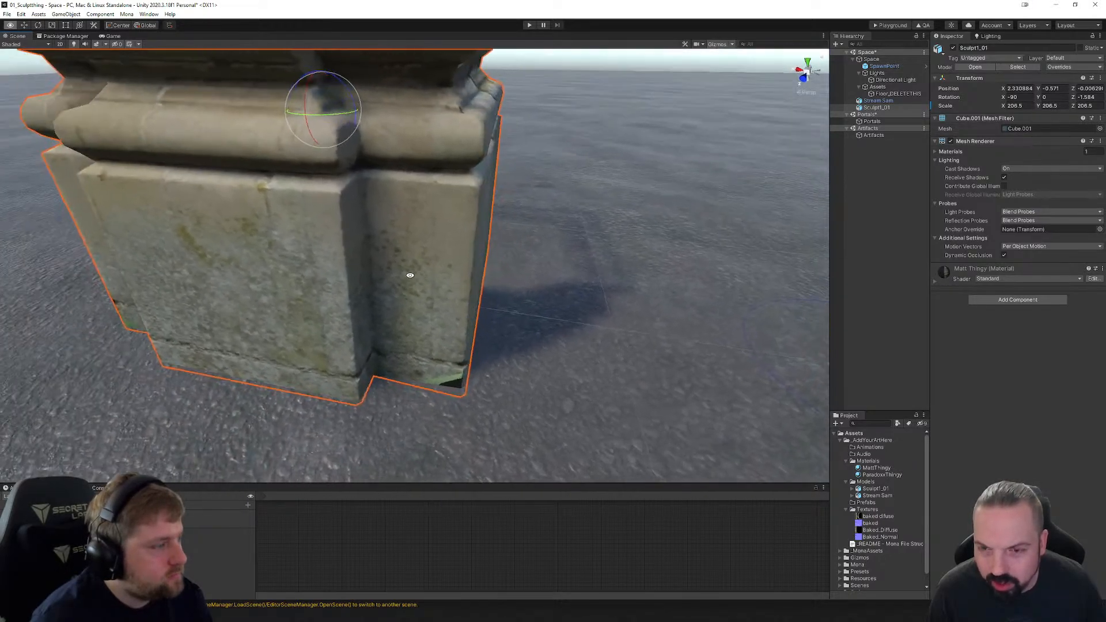
key(f)
scroll(497, 397, up, 3)
scroll(490, 400, down, 2)
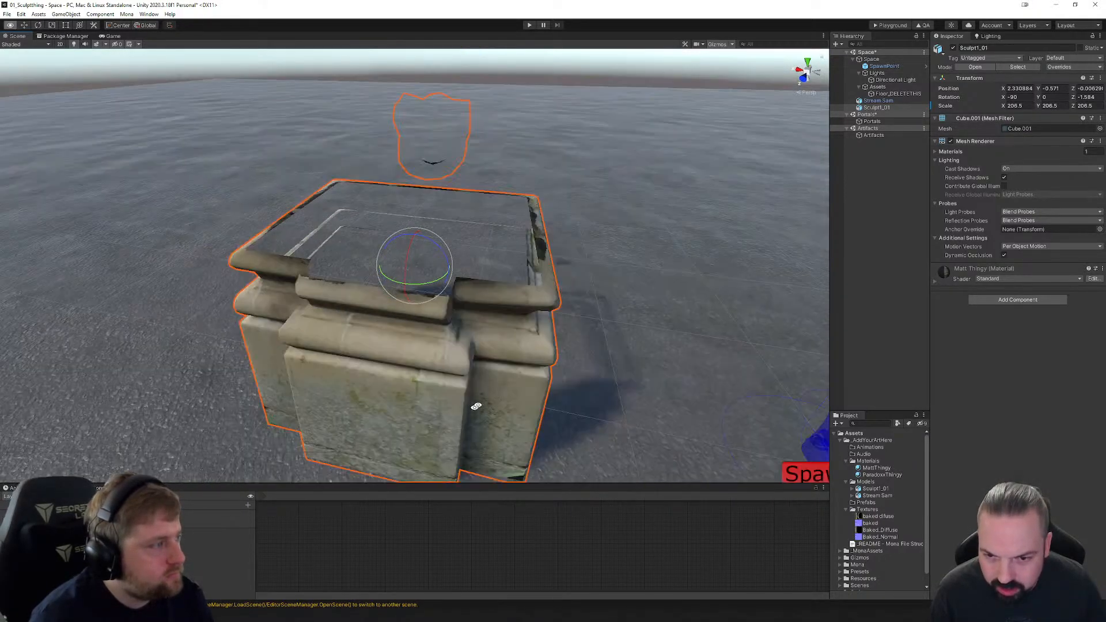
alt+drag(474, 407, 548, 366)
middle_drag(596, 360, 558, 312)
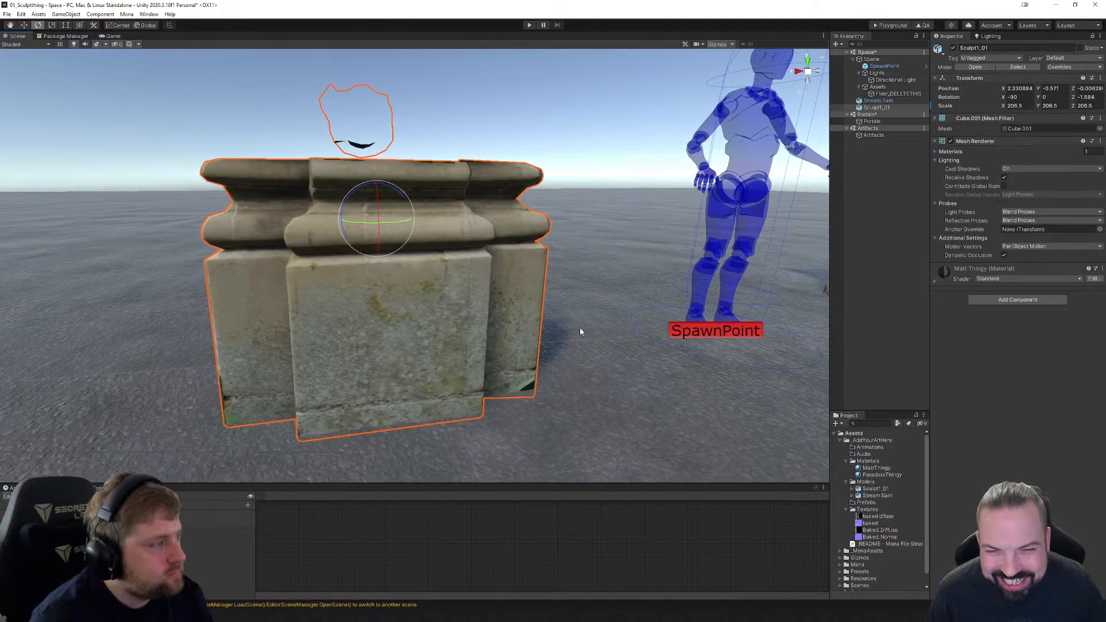
scroll(580, 326, up, 3)
alt+drag(546, 344, 400, 346)
alt+drag(456, 340, 575, 334)
scroll(559, 341, down, 5)
alt+drag(460, 349, 345, 341)
Step: Compare the Stream Sam pedestal's lower mouldings in Shaded Wireframe and in Shaded display
middle_drag(621, 304, 302, 340)
scroll(488, 316, up, 6)
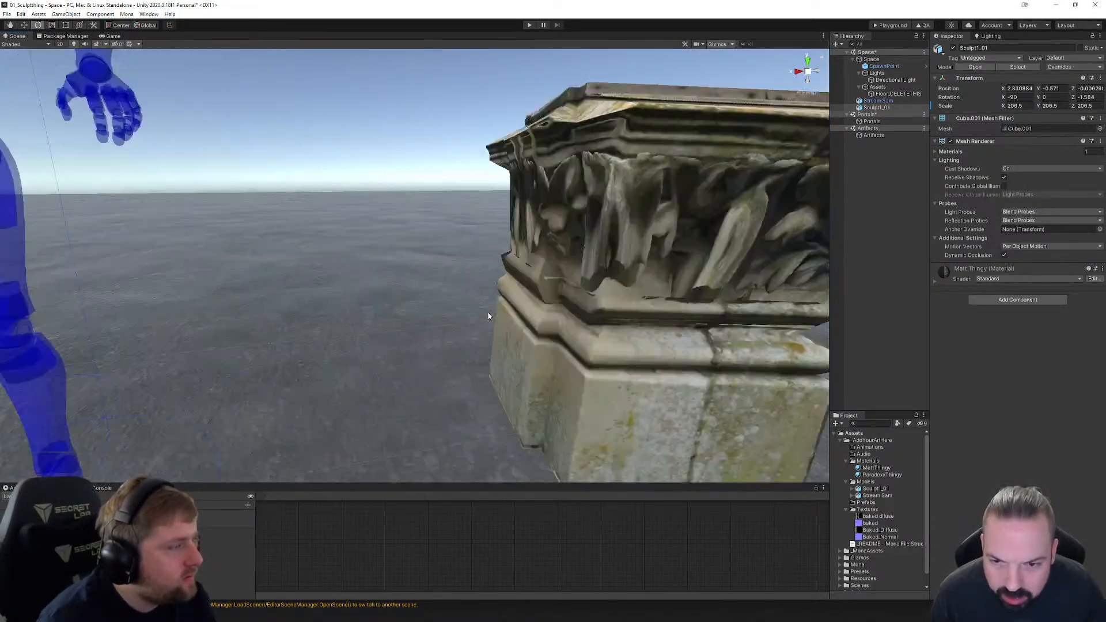
middle_drag(600, 341, 316, 217)
scroll(501, 294, down, 4)
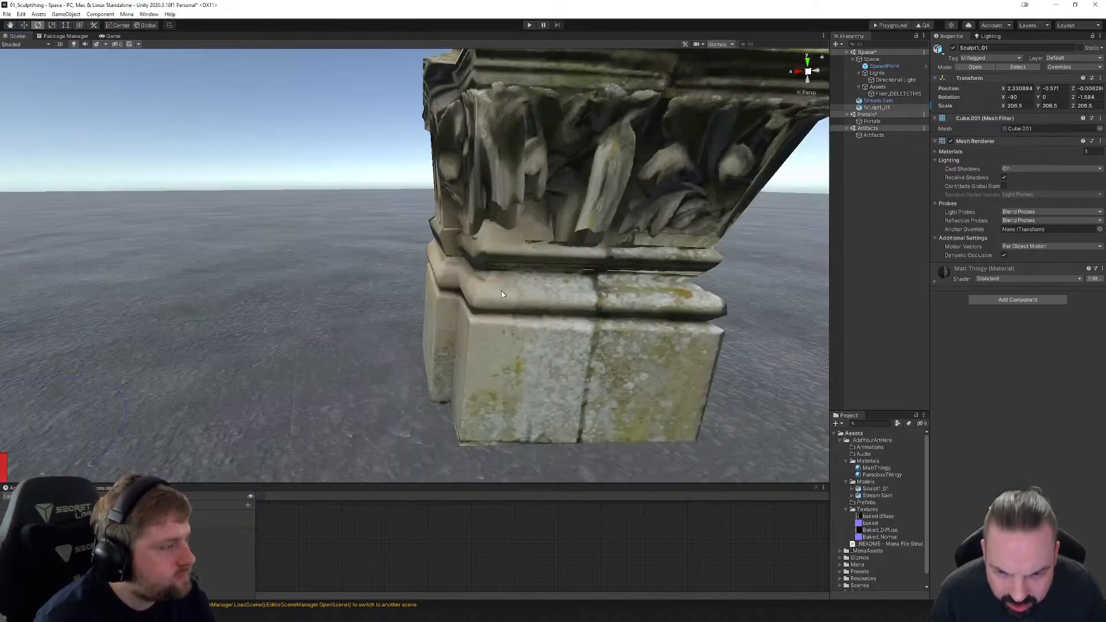
click(26, 44)
click(32, 75)
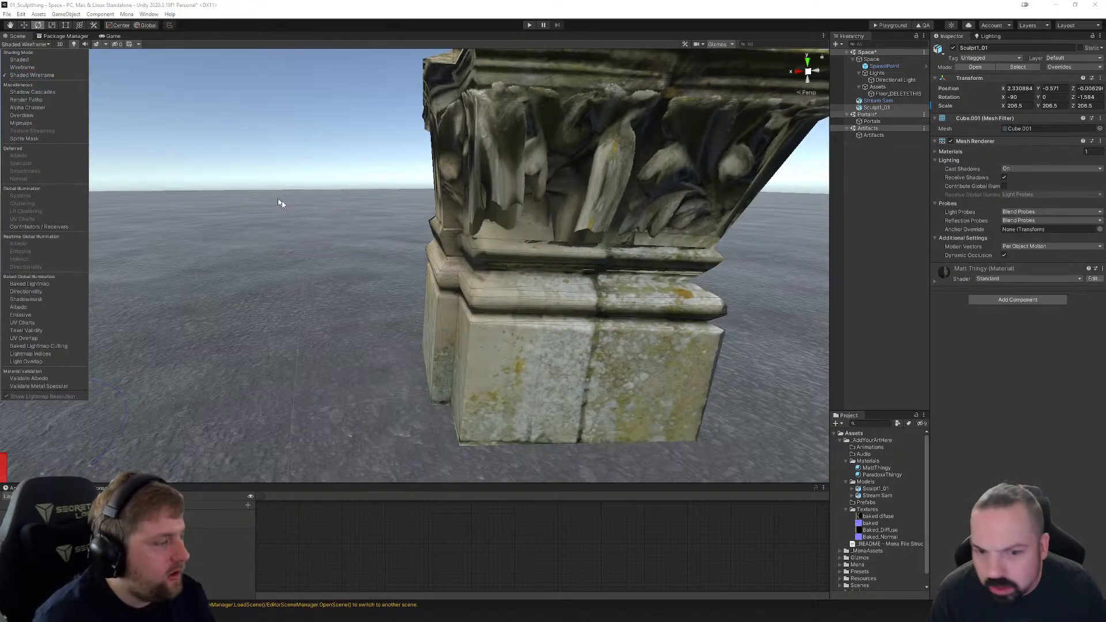
click(26, 61)
Step: Examine the Stream Sam pedestal's base mouldings, texture seams and corner edges close up and from around the model
scroll(505, 347, up, 3)
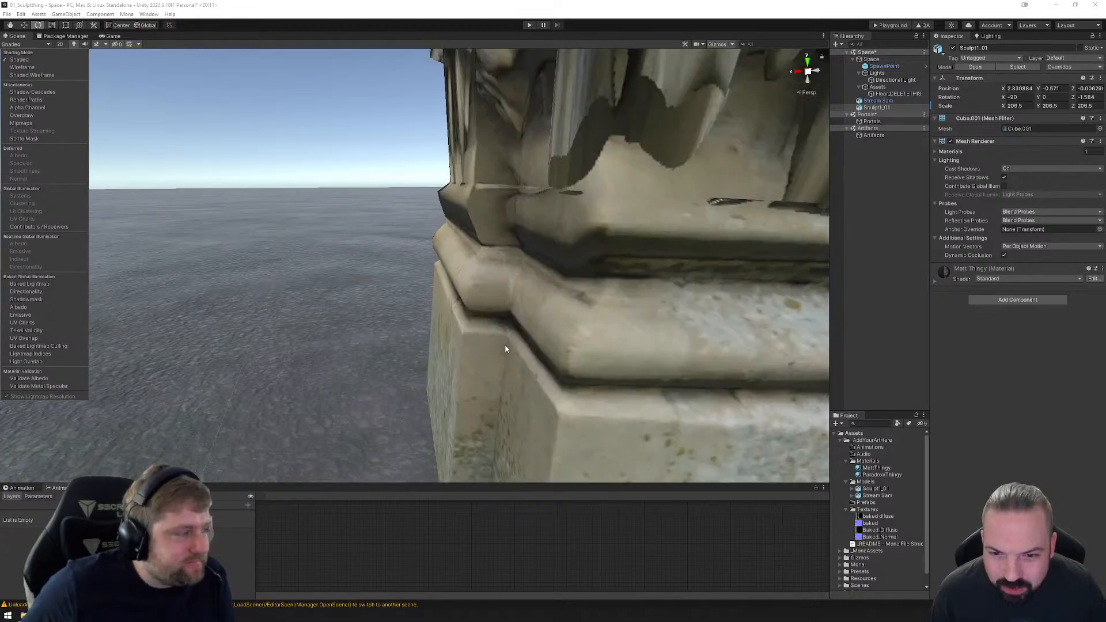
scroll(505, 346, down, 3)
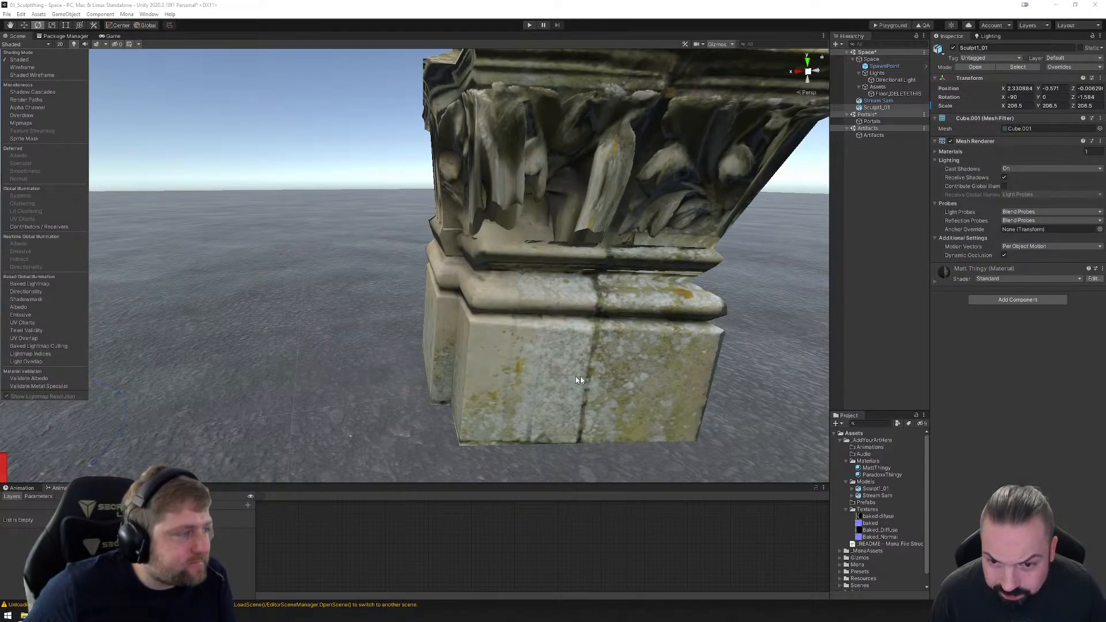
alt+drag(580, 380, 542, 372)
mouse_move(663, 369)
middle_down()
mouse_move(447, 331)
mouse_move(508, 336)
middle_up()
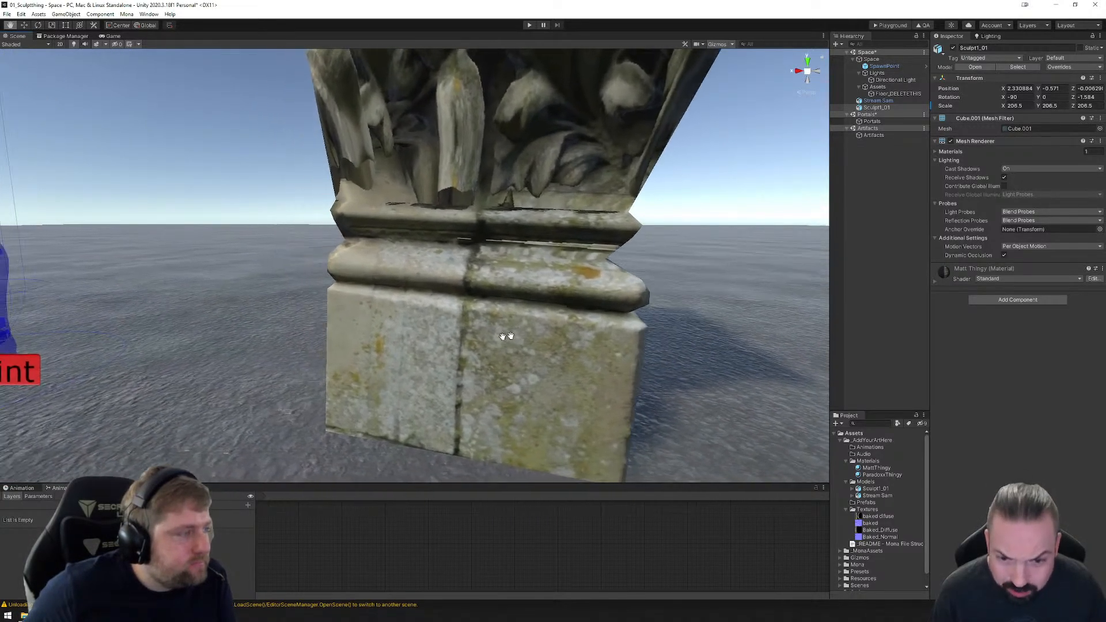
alt+drag(506, 336, 613, 368)
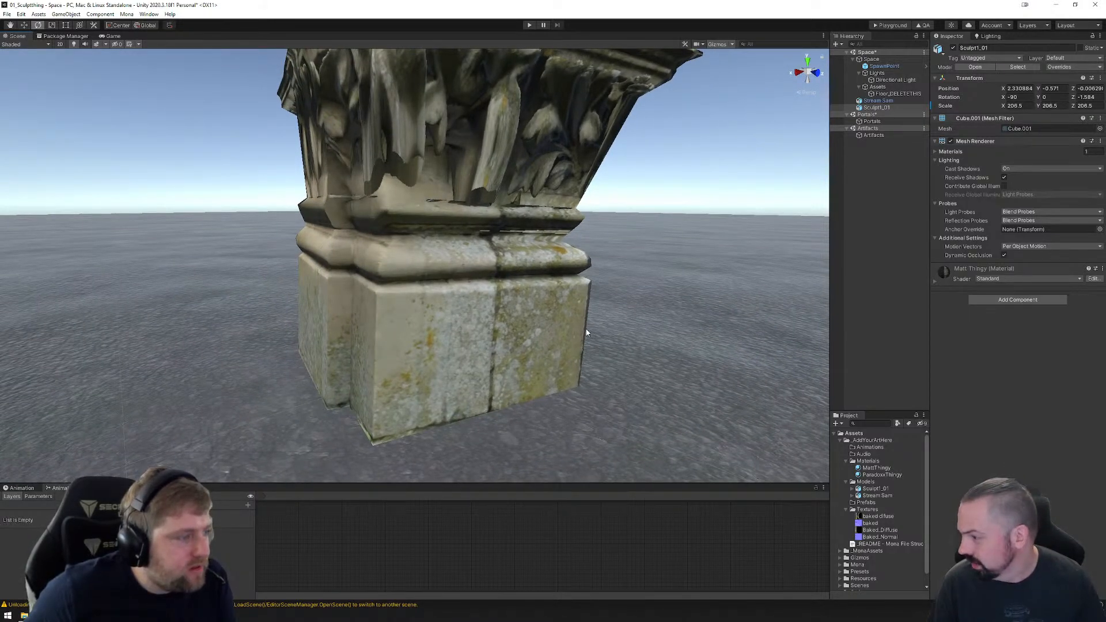
alt+drag(586, 333, 407, 347)
scroll(499, 345, down, 5)
scroll(508, 340, up, 3)
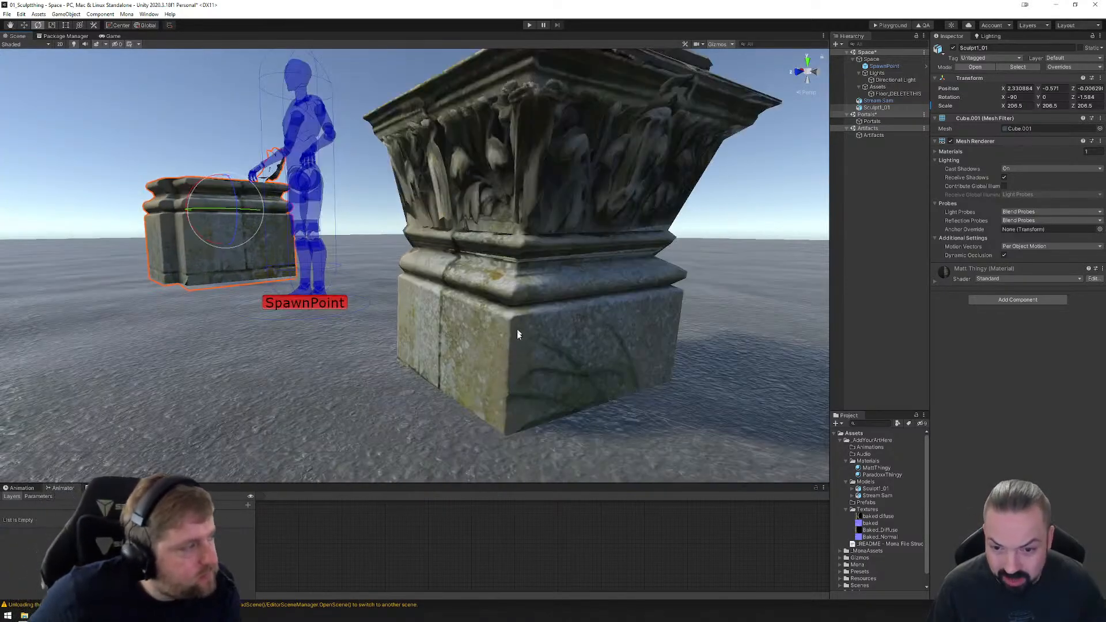
alt+drag(531, 375, 535, 296)
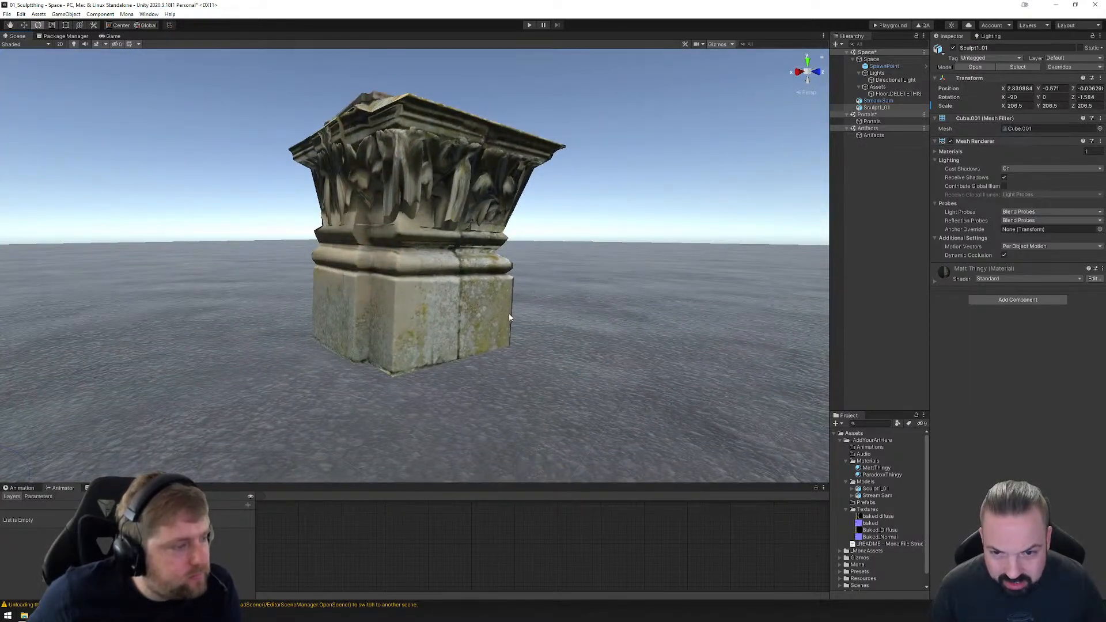
scroll(516, 307, up, 5)
scroll(518, 308, down, 3)
Step: Select the spawn point and view it together with the Stream Sam pedestal
middle_drag(250, 352, 462, 316)
scroll(462, 316, down, 4)
click(251, 350)
middle_drag(438, 269, 487, 272)
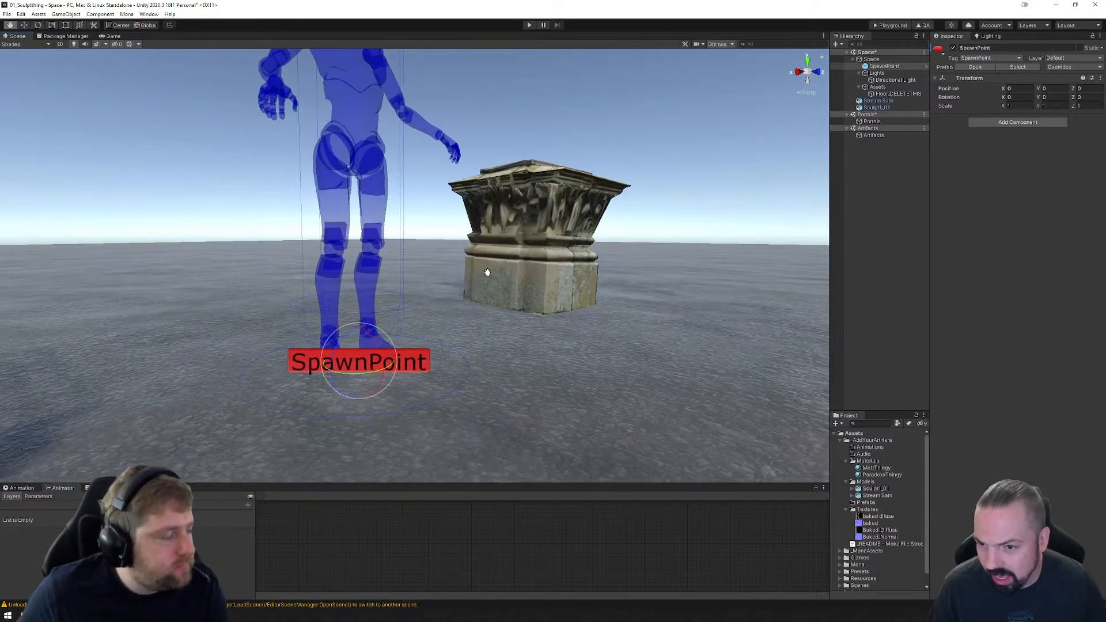
Step: View the spawn point figure between the Sculpt1_01 and Stream Sam pedestals to compare their sizes from the front
scroll(488, 272, down, 4)
click(151, 314)
middle_drag(237, 323, 433, 303)
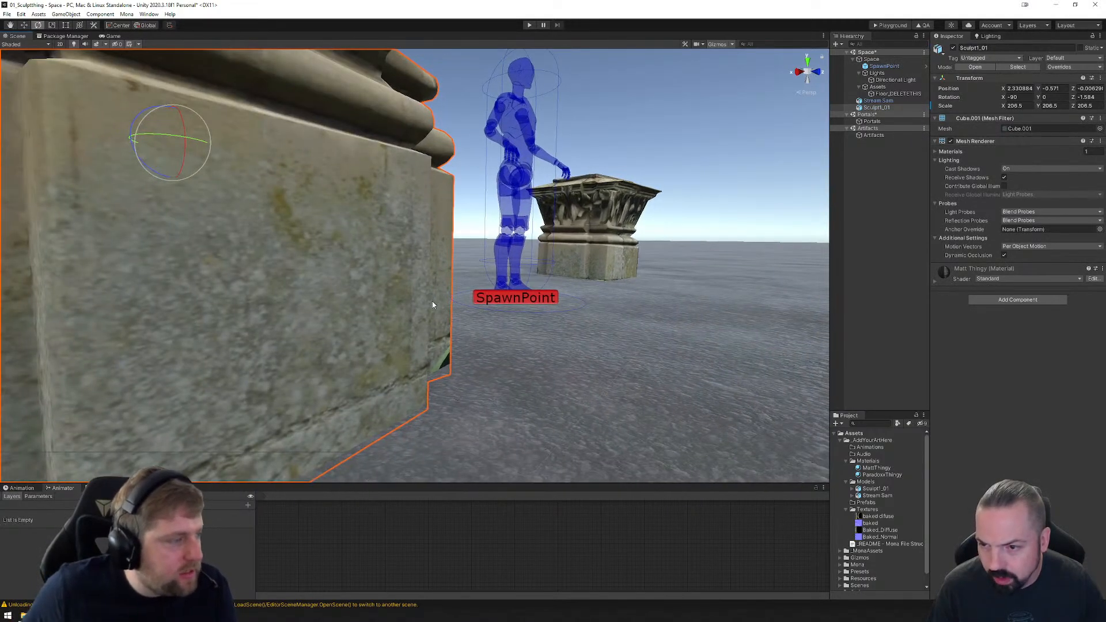
scroll(433, 304, down, 3)
click(487, 323)
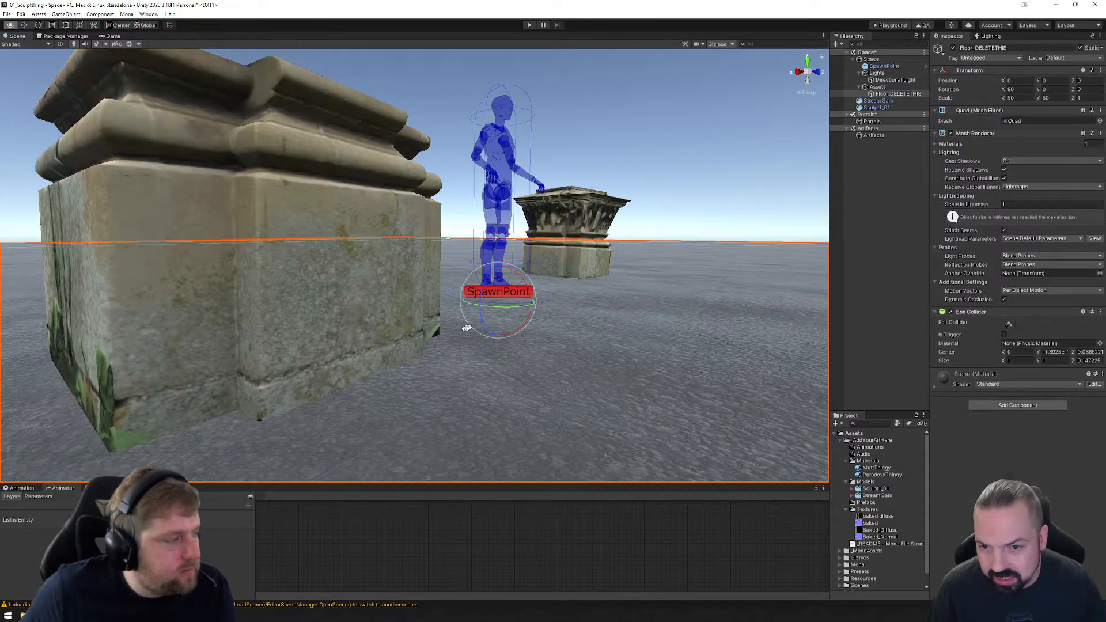
click(423, 298)
mouse_move(422, 299)
alt+mouse_down()
mouse_move(437, 341)
mouse_move(374, 364)
mouse_move(277, 321)
mouse_move(516, 361)
mouse_move(277, 360)
mouse_move(425, 321)
mouse_move(272, 343)
mouse_move(506, 321)
mouse_move(555, 343)
mouse_move(465, 347)
mouse_move(518, 357)
mouse_move(488, 354)
mouse_move(601, 303)
alt+mouse_up()
click(424, 321)
scroll(504, 349, up, 3)
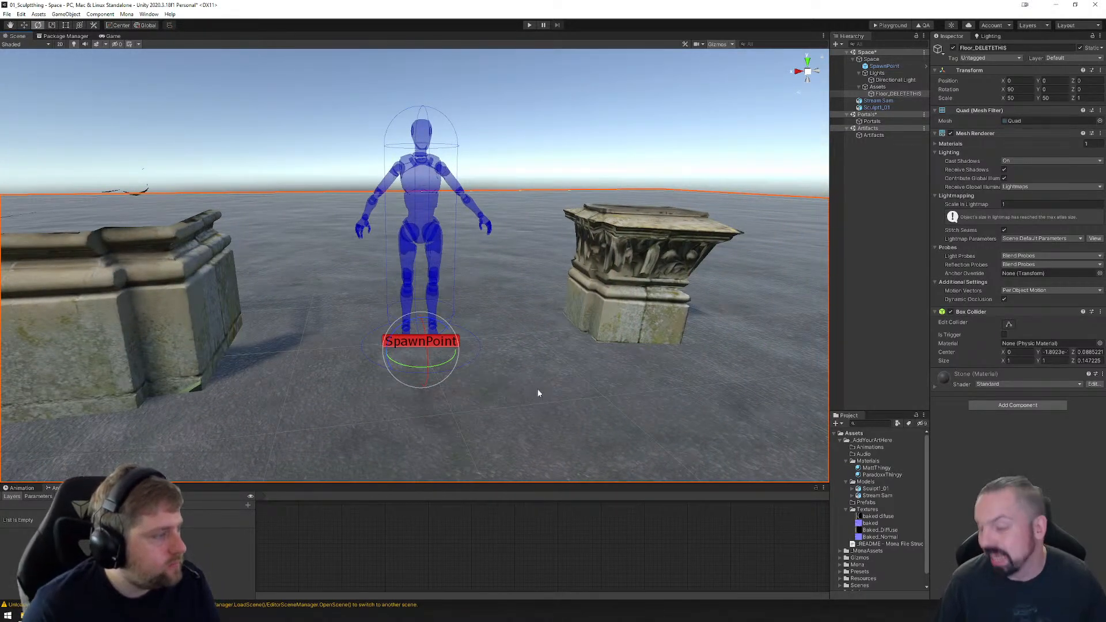
Step: Rotate the Sculpt1_01 pedestal to about 148.35 on Z so its carved face looks forward, and scale it uniformly to about 103.6
click(192, 325)
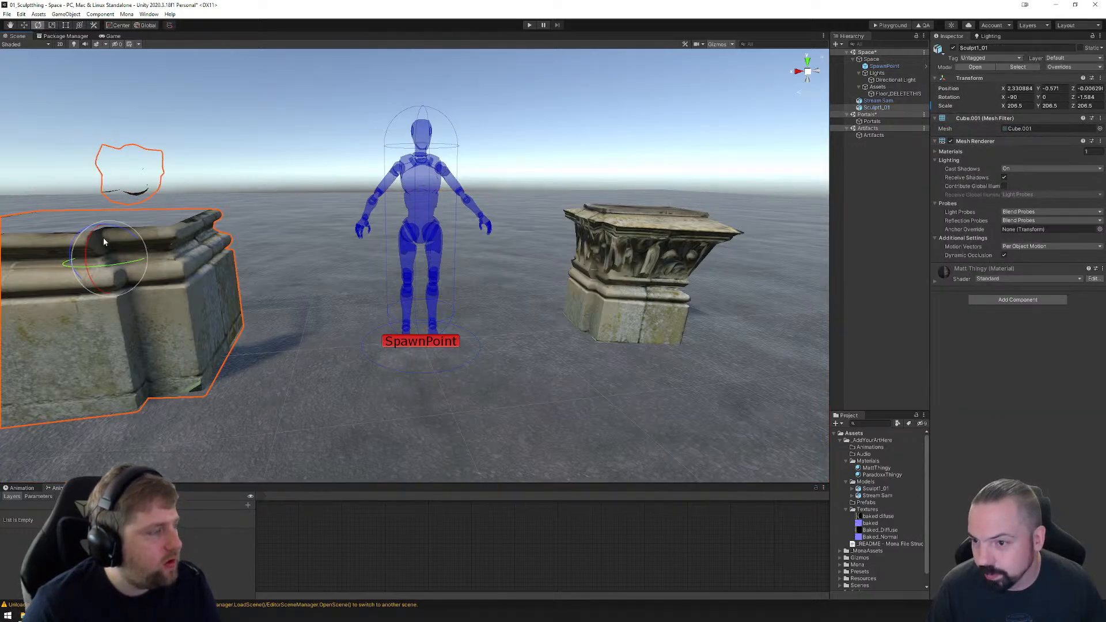
mouse_move(123, 264)
mouse_down()
mouse_move(32, 288)
mouse_move(1097, 309)
mouse_up()
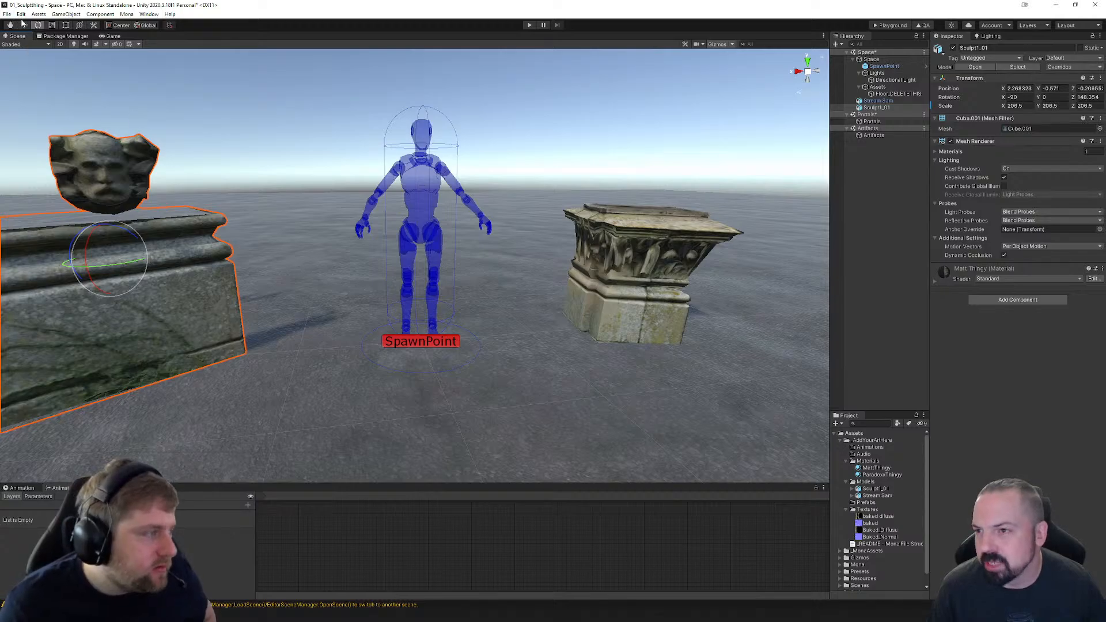
click(51, 24)
mouse_move(111, 263)
mouse_down()
mouse_move(89, 258)
mouse_move(105, 247)
mouse_move(113, 276)
mouse_up()
Step: Lower the Sculpt1_01 pedestal to Y -0.262 and move it between the spawn point and the Stream Sam pedestal, at X -0.779
click(23, 24)
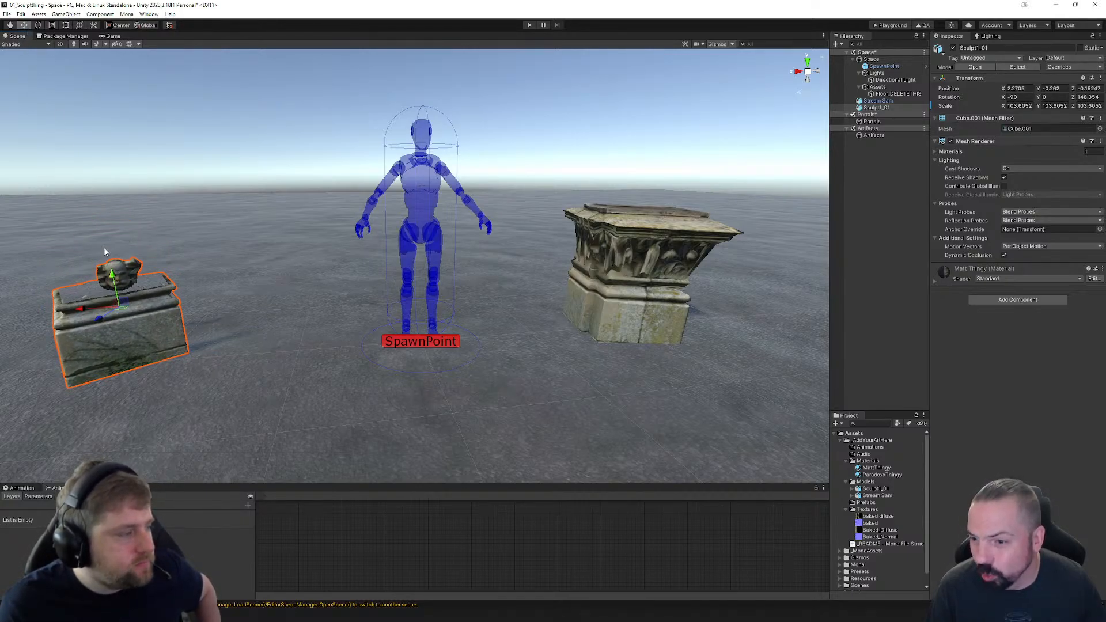
mouse_move(86, 309)
mouse_down()
mouse_move(490, 322)
mouse_move(478, 324)
mouse_up()
mouse_move(593, 333)
middle_down()
mouse_move(511, 316)
mouse_move(427, 329)
middle_up()
scroll(420, 327, up, 5)
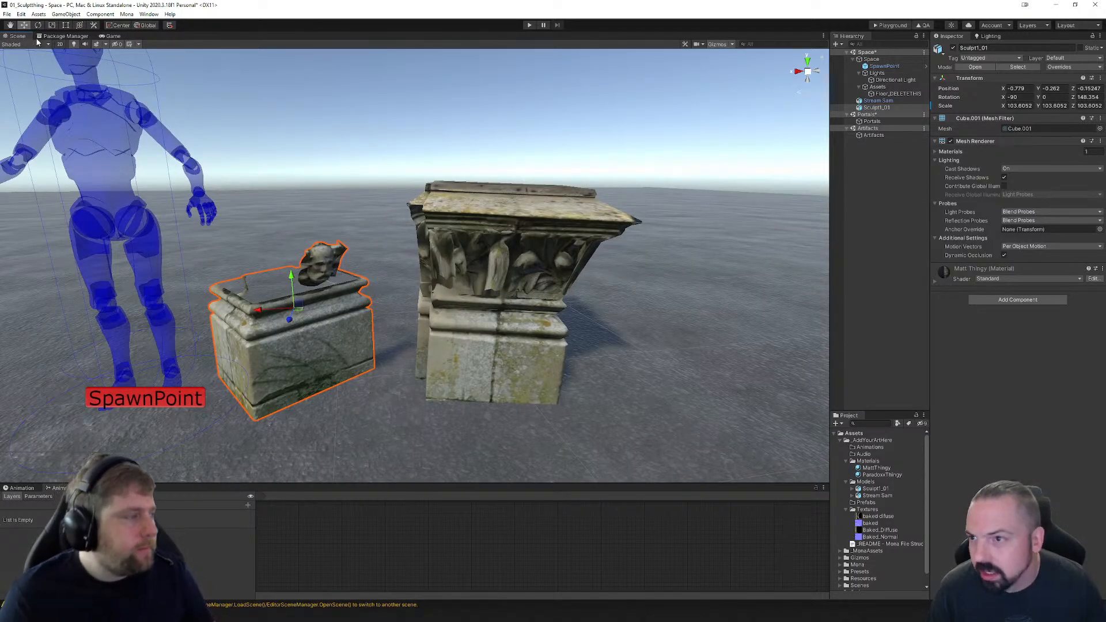
Step: Turn the Sculpt1_01 pedestal to about 466.87 on Z and move it closer to the Stream Sam pedestal, at about X -1.06
key(e)
mouse_move(314, 327)
mouse_down()
mouse_move(23, 345)
mouse_move(12, 340)
mouse_move(13, 184)
mouse_up()
click(23, 25)
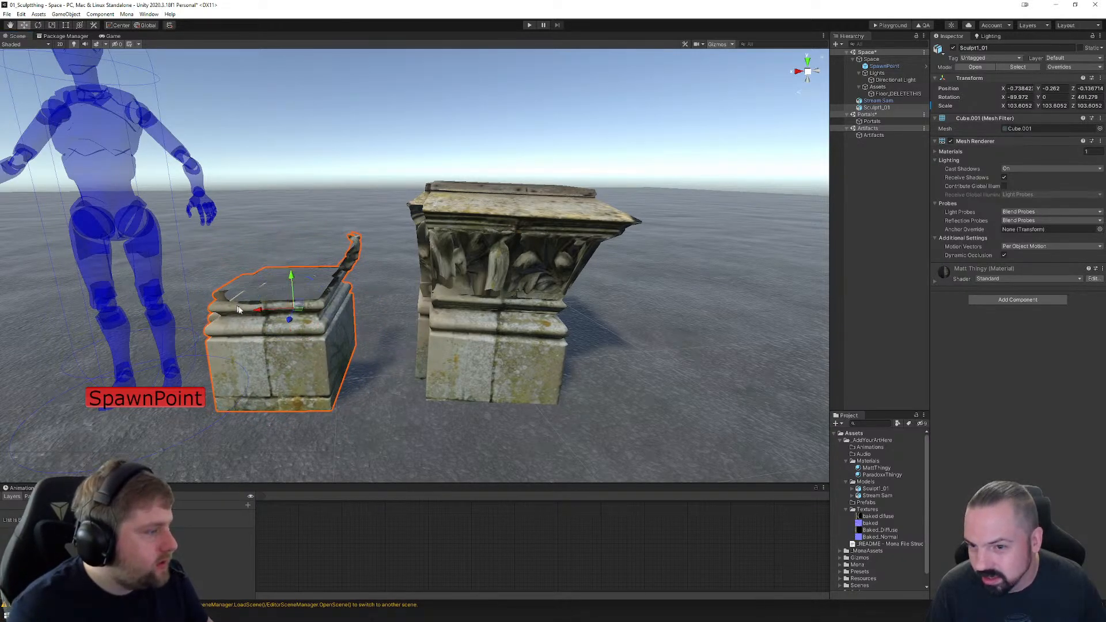
mouse_move(271, 314)
mouse_down()
mouse_move(407, 321)
mouse_move(327, 333)
mouse_move(354, 316)
mouse_up()
click(38, 25)
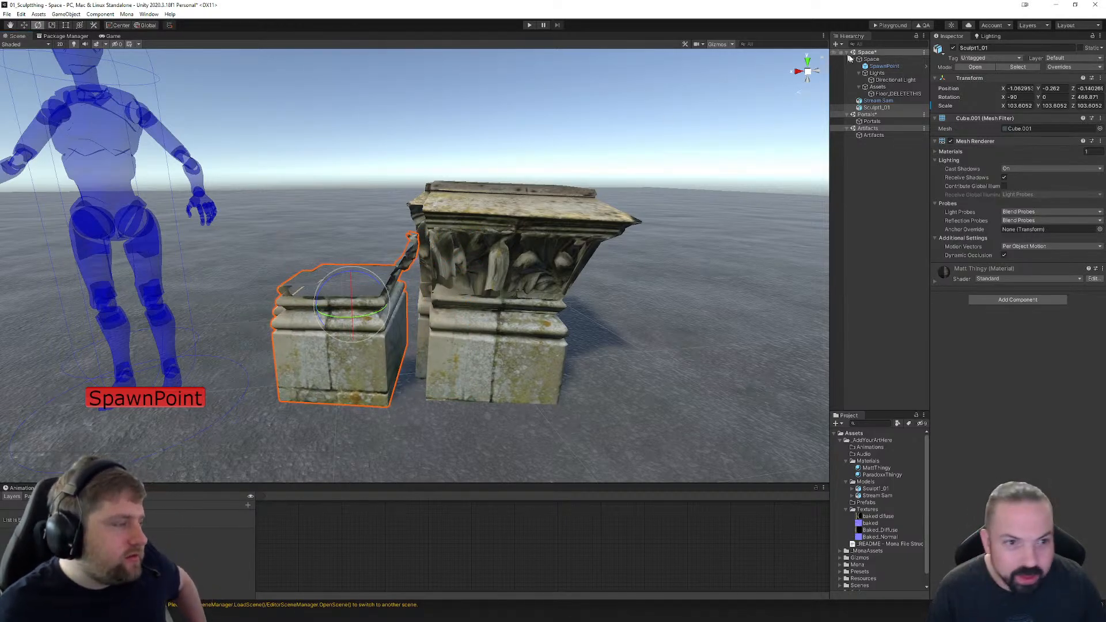
Step: Deactivate the SpawnPoint object and select the Sculpt1_01 pedestal again
click(884, 67)
click(953, 48)
click(371, 326)
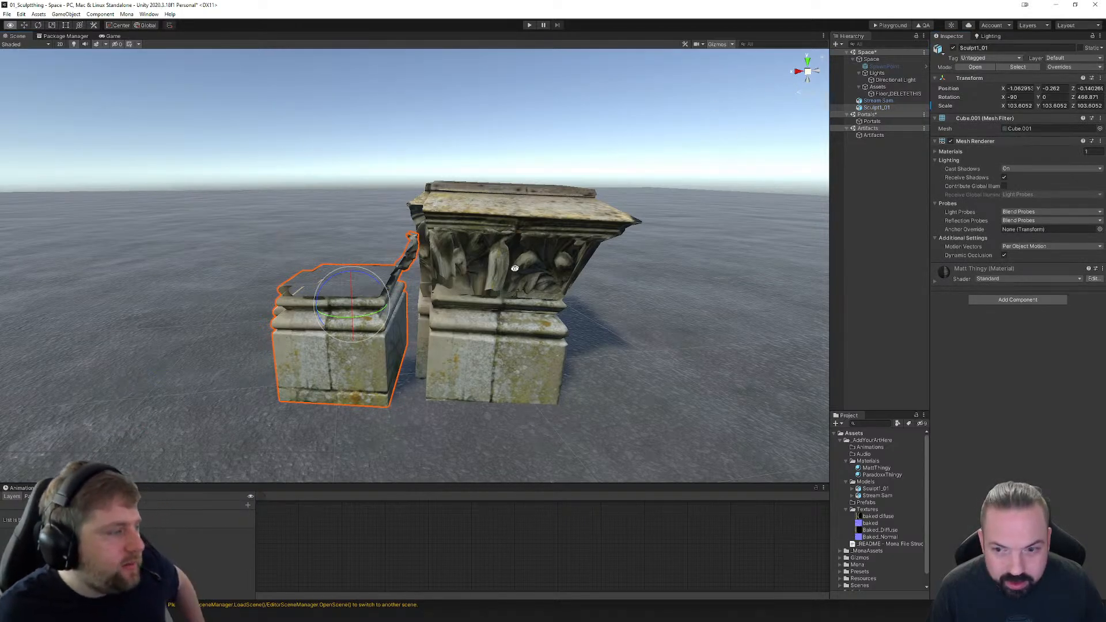
Step: Examine the two adjoining pedestals from the front and the corner, and show them in Shaded Wireframe display
alt+drag(510, 279, 531, 233)
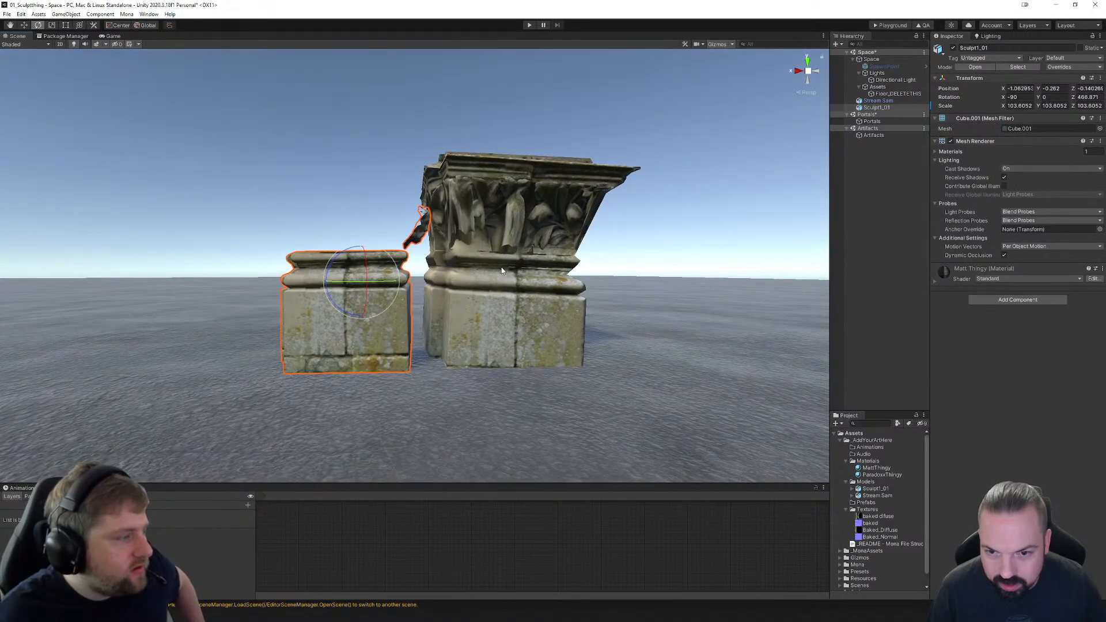
alt+drag(432, 307, 549, 356)
scroll(549, 356, up, 2)
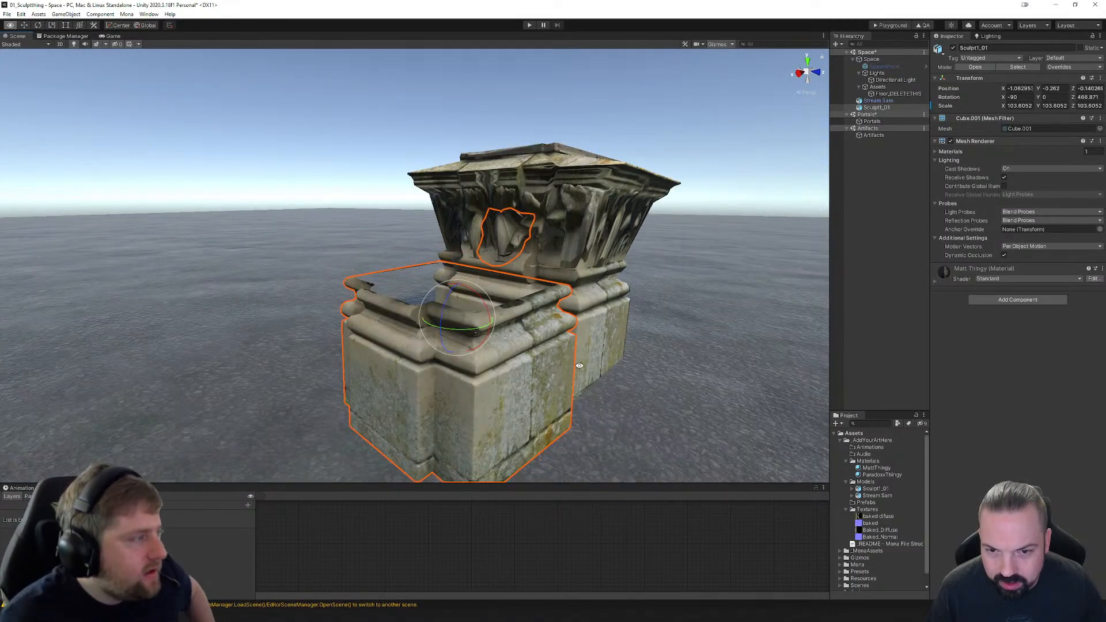
middle_drag(591, 368, 519, 336)
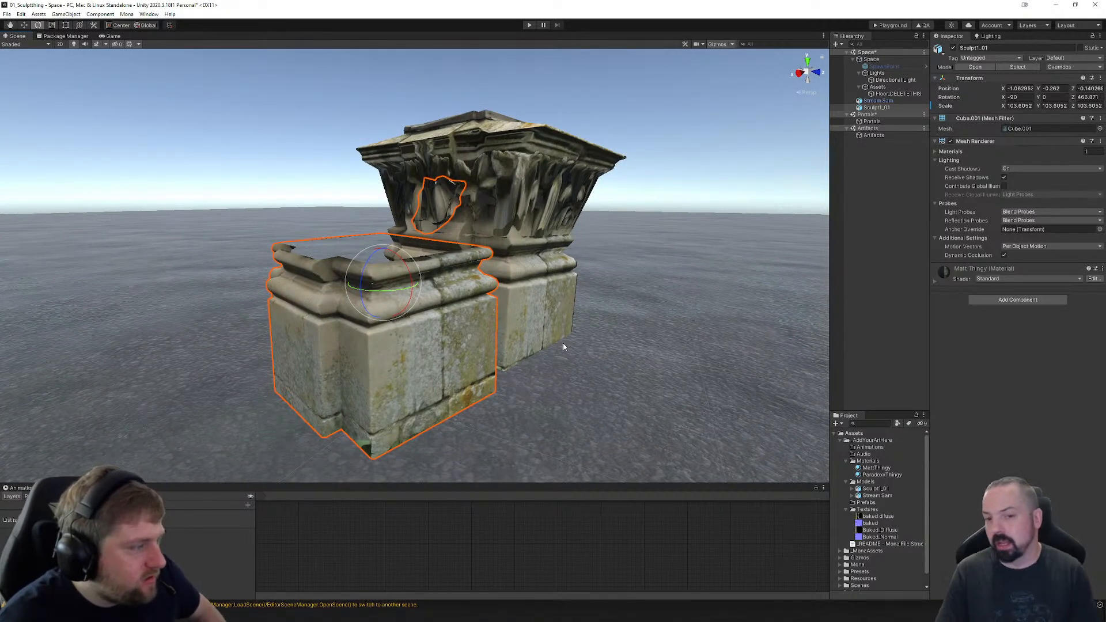
click(28, 44)
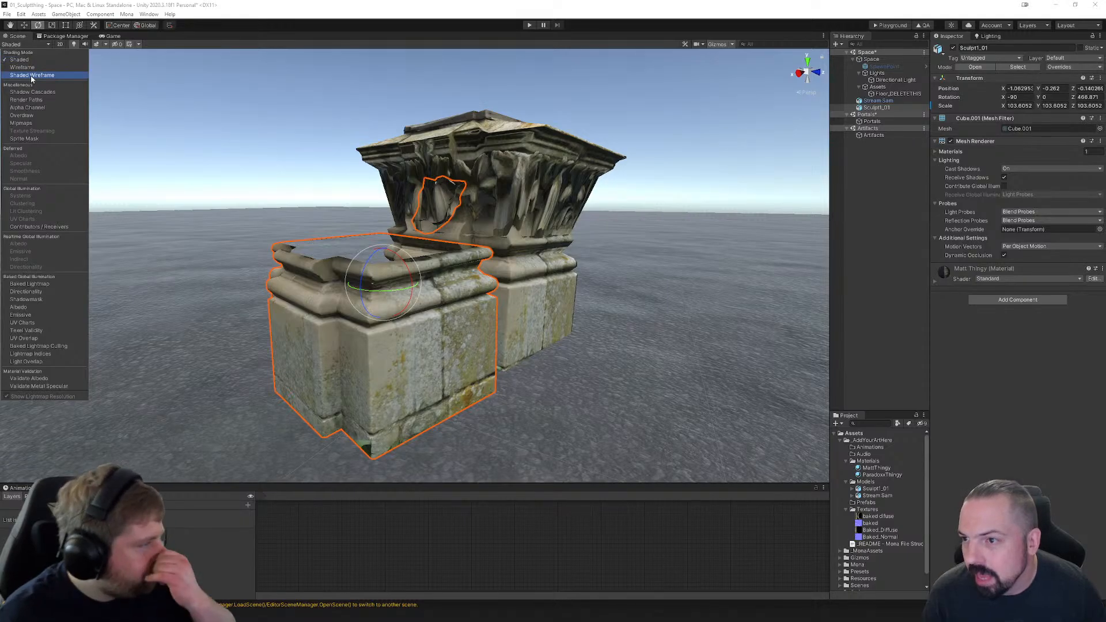
click(32, 75)
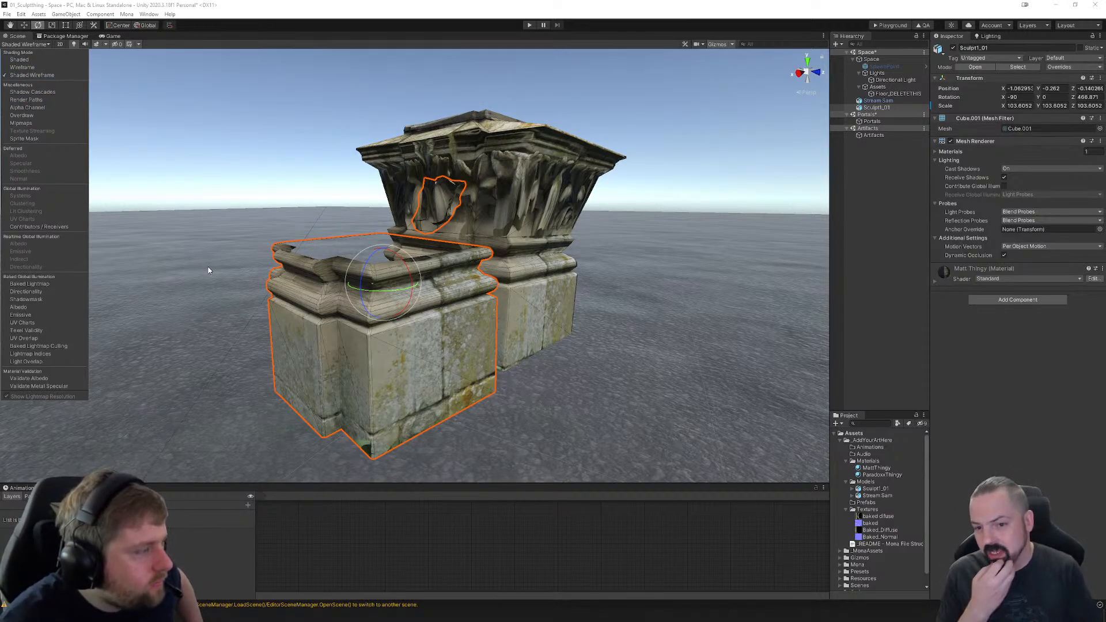
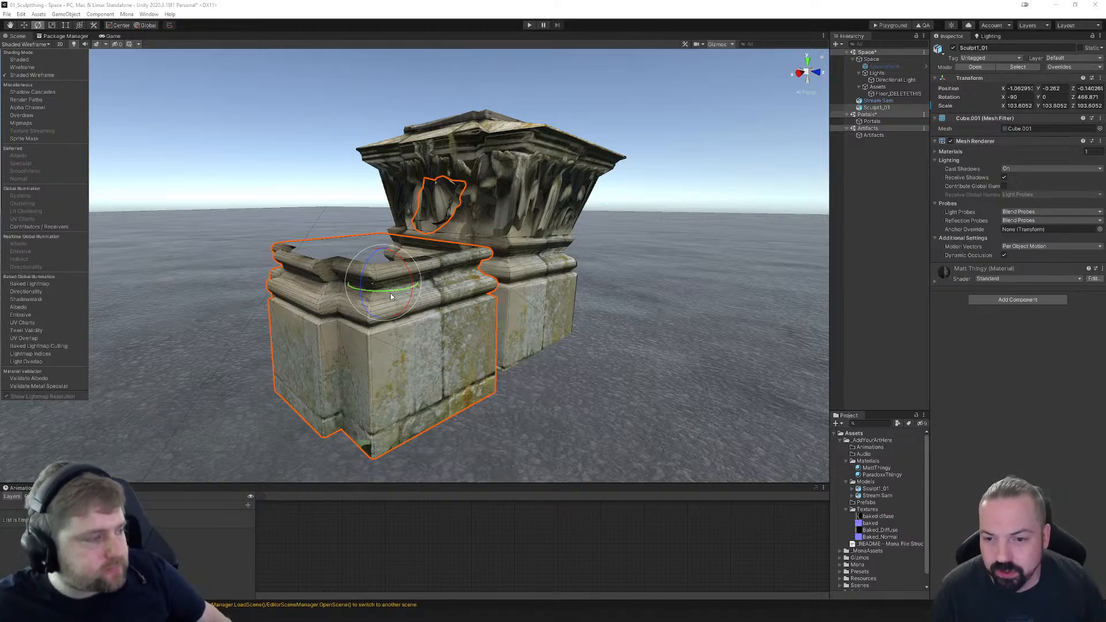
Step: Rotate Sculpt1_01 to about 561.26 and Stream Sam to about 173.07 on Z so their vine-marked faces point the same way
mouse_move(388, 289)
mouse_down()
mouse_move(296, 306)
mouse_move(442, 309)
mouse_up()
click(487, 309)
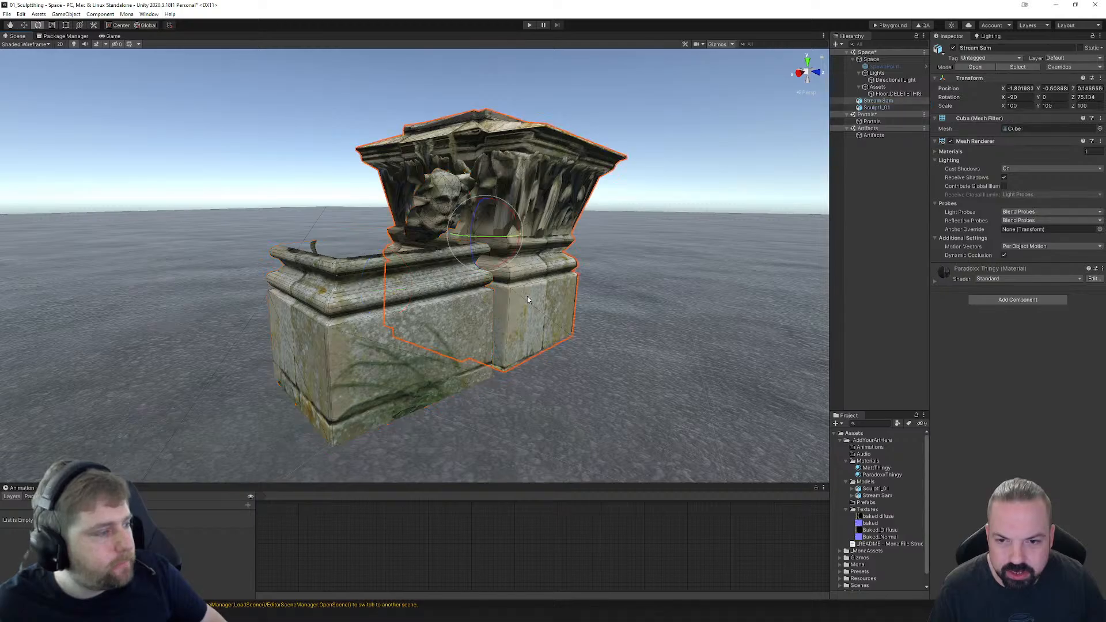
drag(500, 241, 401, 262)
middle_drag(465, 291, 370, 303)
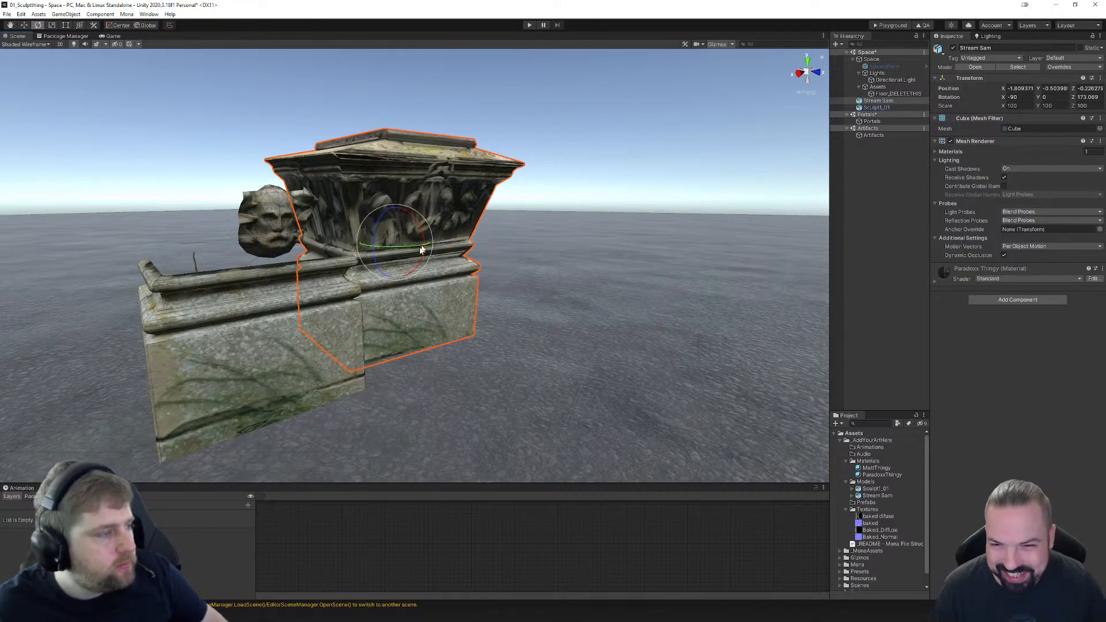
Step: Move the Stream Sam pedestal back from the Sculpt1_01 pedestal's front face, to about Z 0.013
click(23, 25)
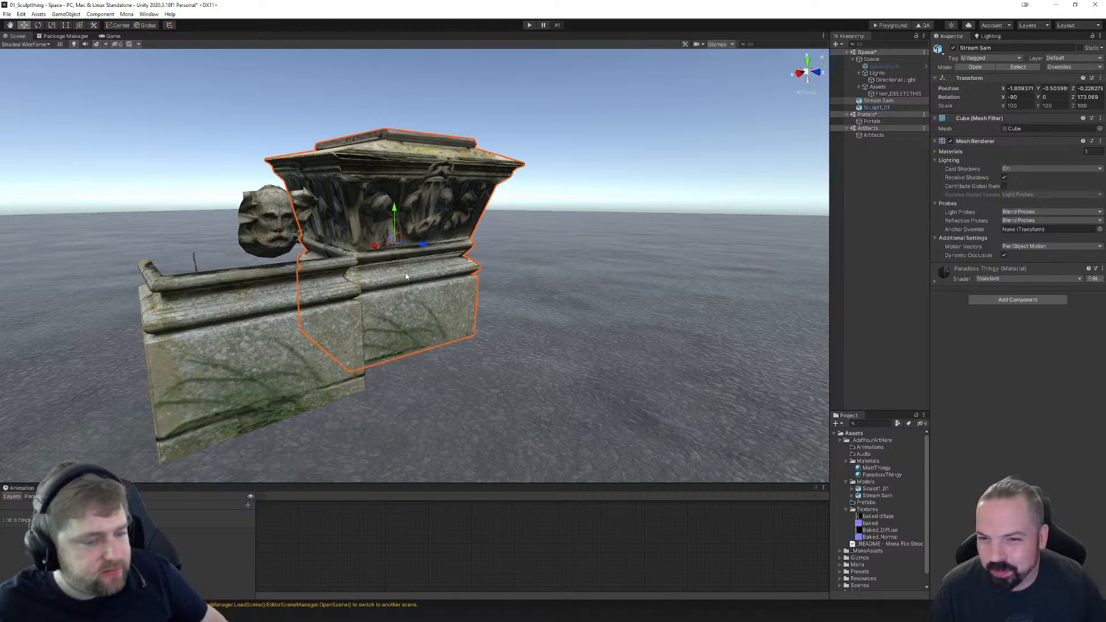
drag(398, 247, 437, 249)
scroll(430, 346, up, 5)
scroll(430, 345, up, 5)
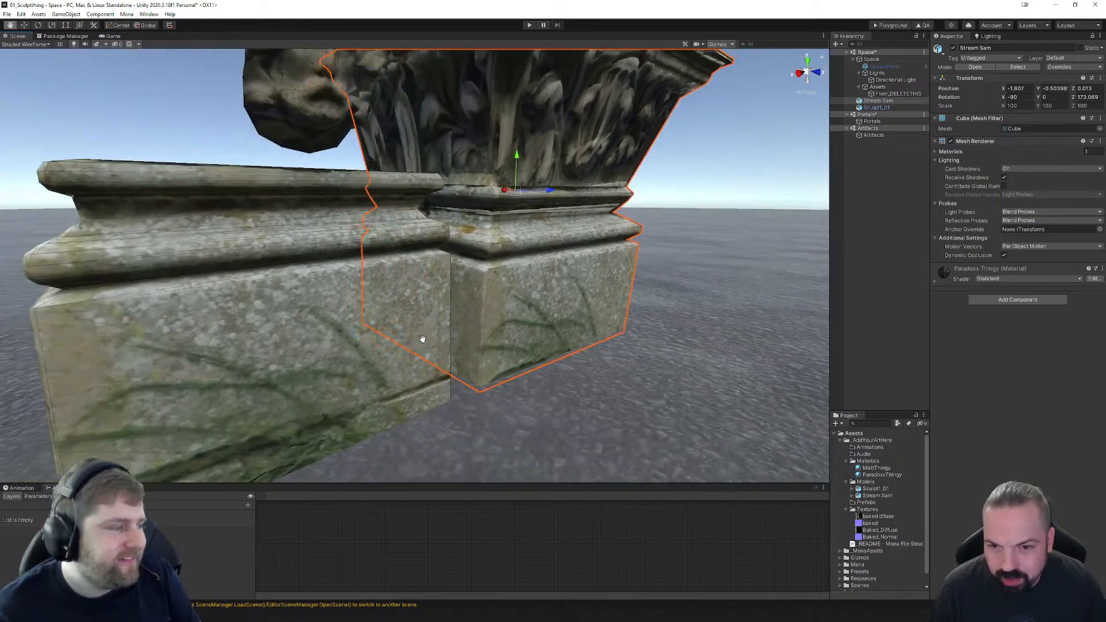
Step: Scale the Sculpt1_01 pedestal down uniformly to about 89.1 to match the Stream Sam pedestal's base
click(304, 295)
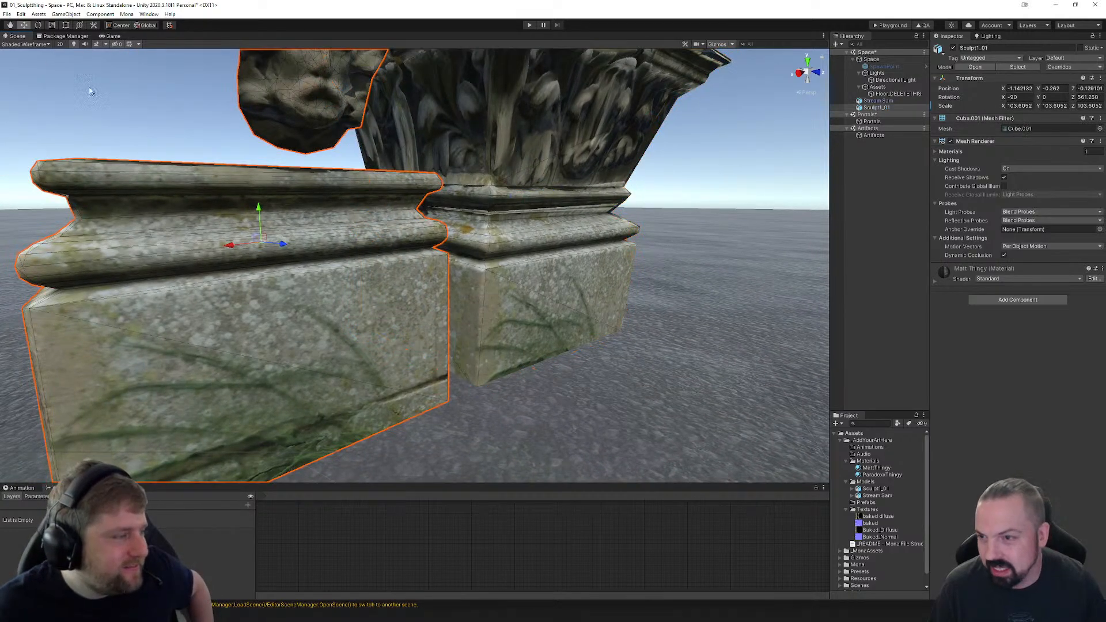
click(51, 25)
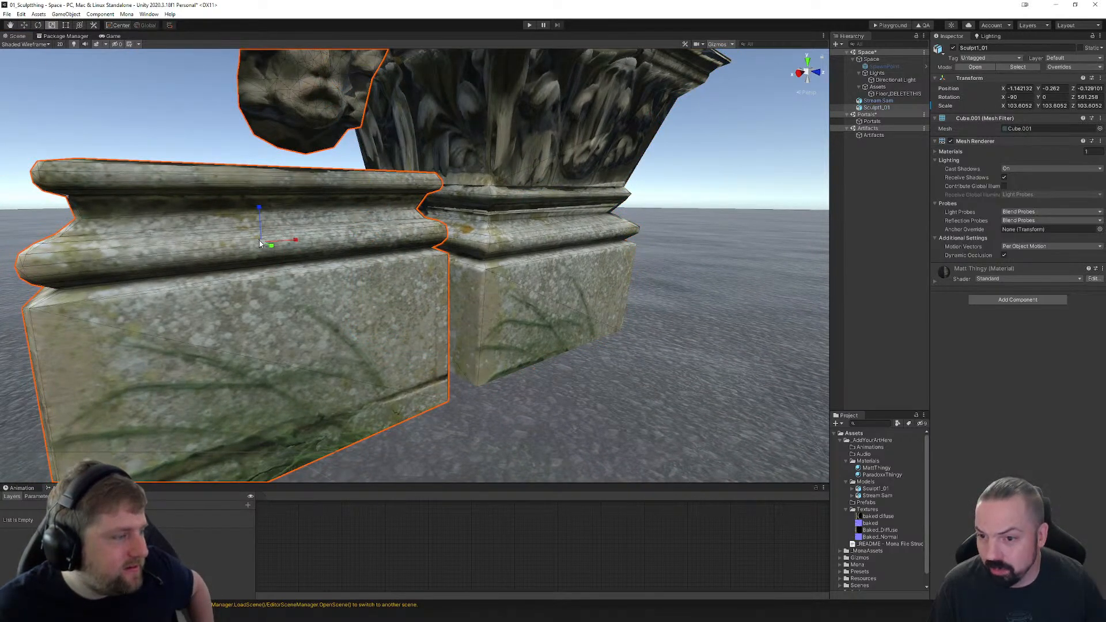
drag(260, 240, 261, 251)
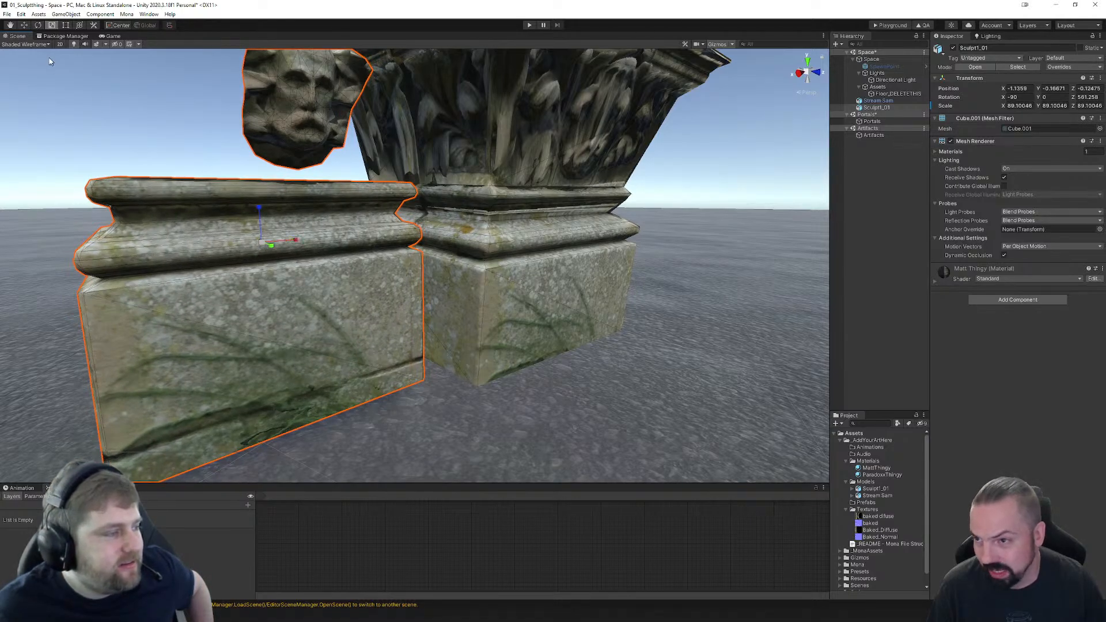
Step: Lower the Sculpt1_01 pedestal to Y -0.247 so it rests on the floor, and check its base beside Stream Sam
click(24, 26)
mouse_move(259, 210)
mouse_down()
mouse_move(262, 255)
mouse_move(263, 245)
mouse_up()
scroll(410, 277, down, 3)
middle_drag(411, 278, 413, 285)
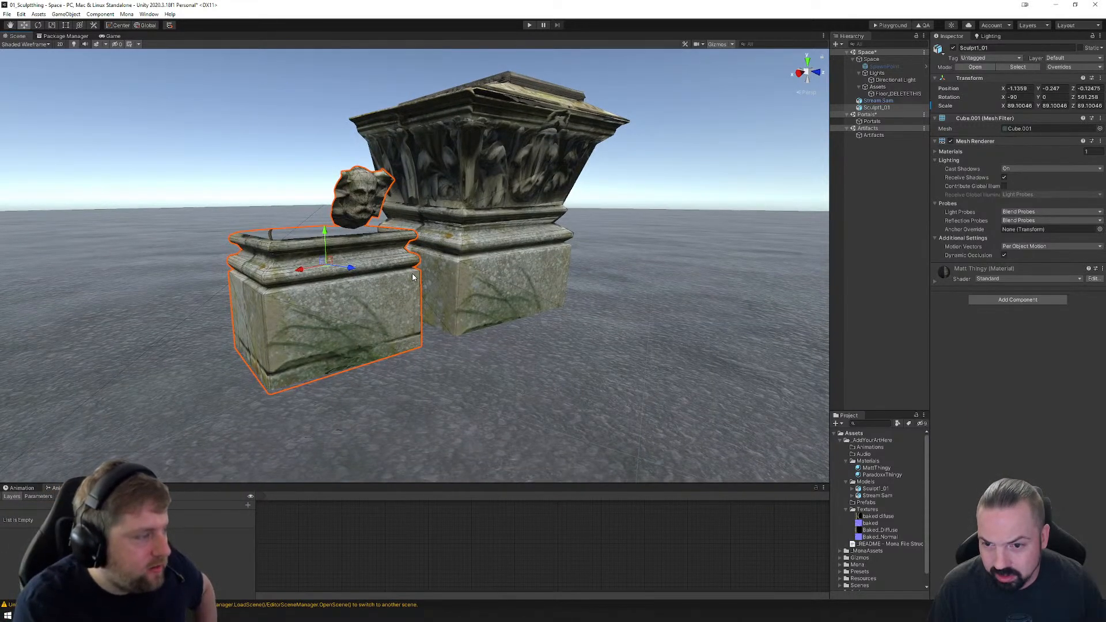
scroll(469, 395, up, 4)
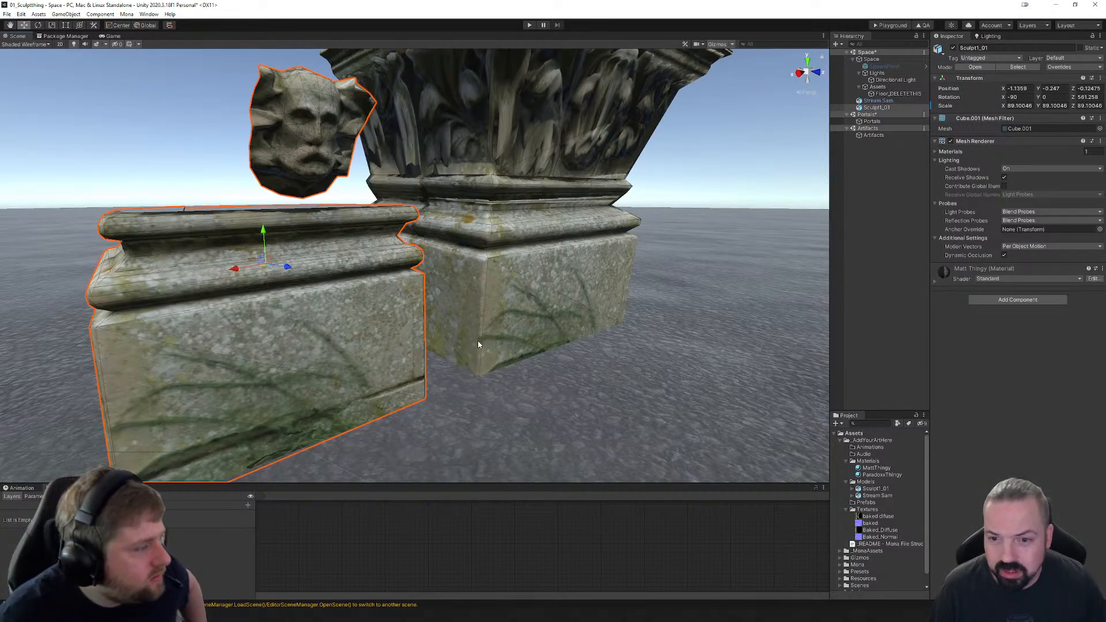
Step: Select the floor instead of the pedestal and set the scene display to Shaded
click(707, 310)
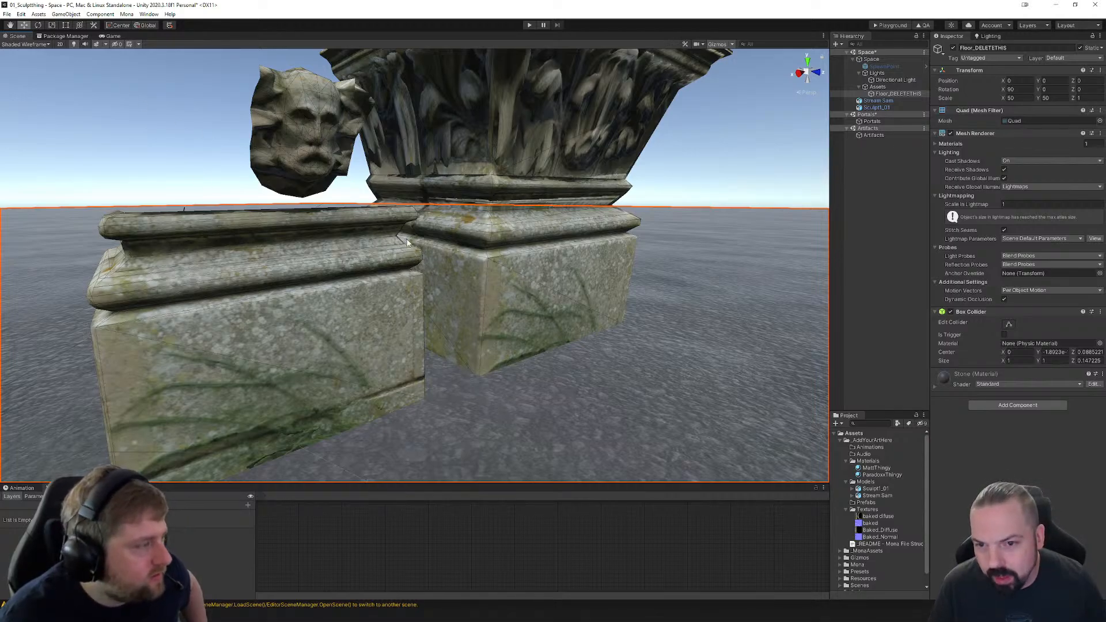
click(33, 44)
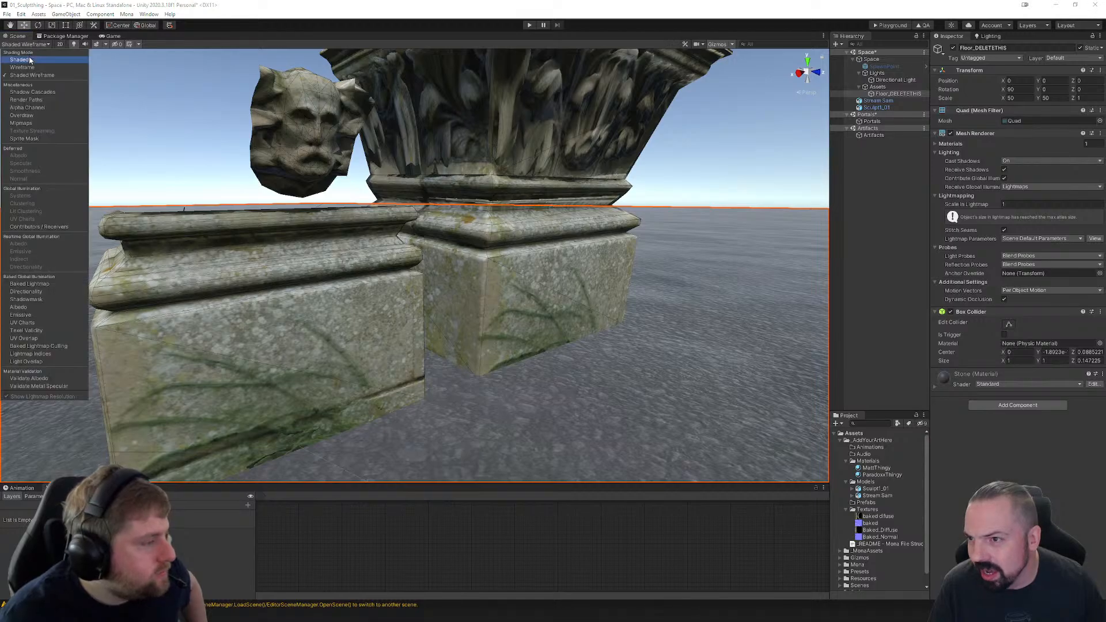
click(30, 60)
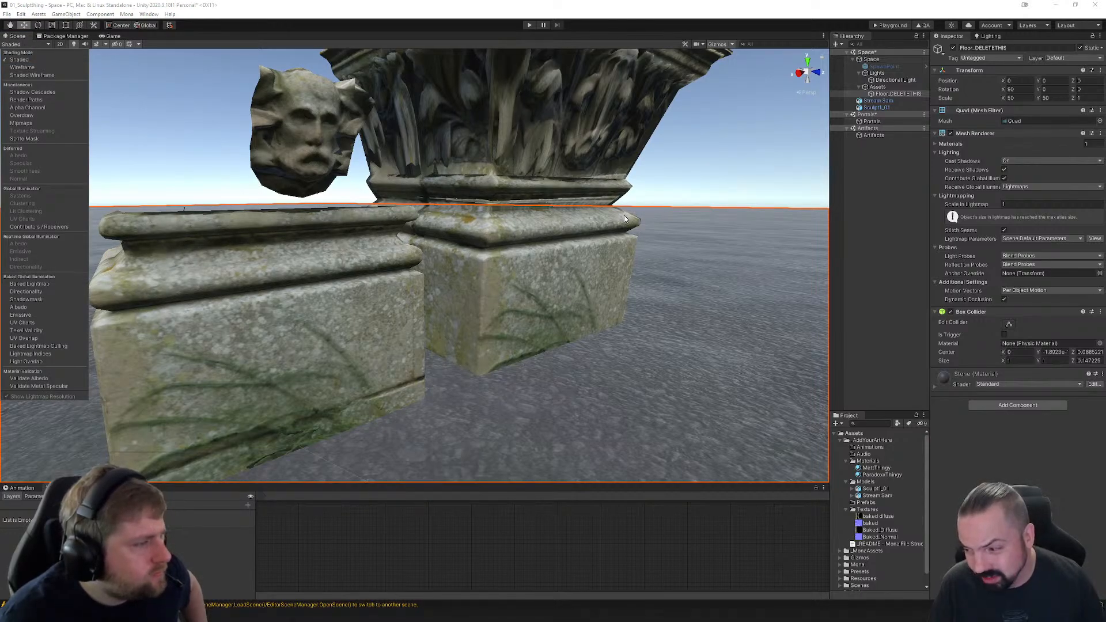
Step: Reactivate the SpawnPoint object and view it together with both pedestals
mouse_move(657, 303)
alt+mouse_down()
mouse_move(582, 313)
mouse_move(521, 386)
alt+mouse_up()
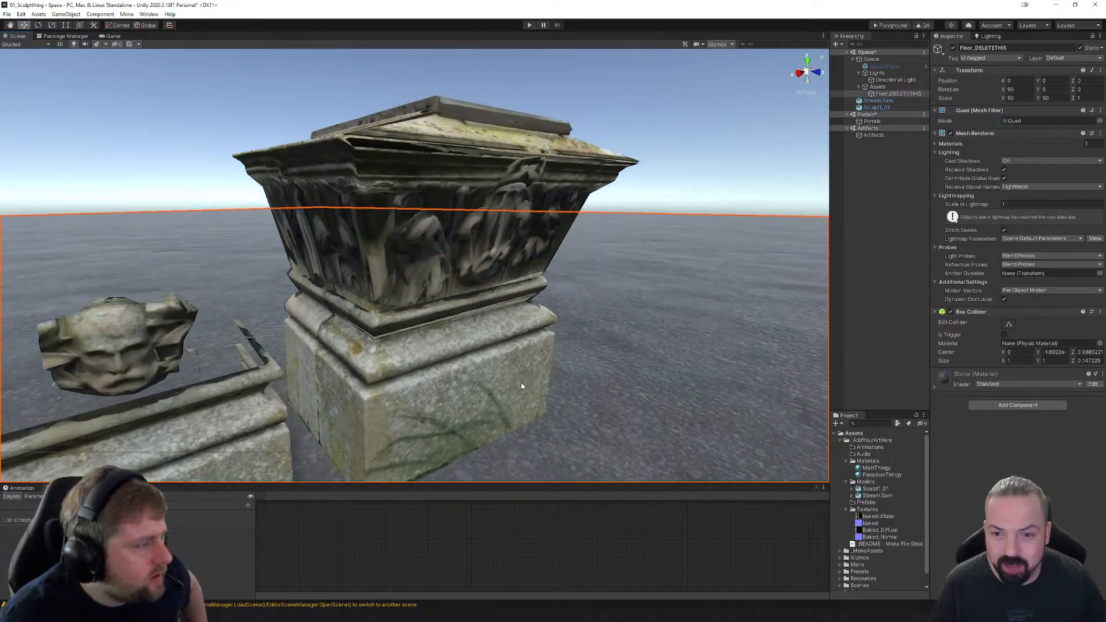
scroll(522, 386, down, 6)
click(910, 66)
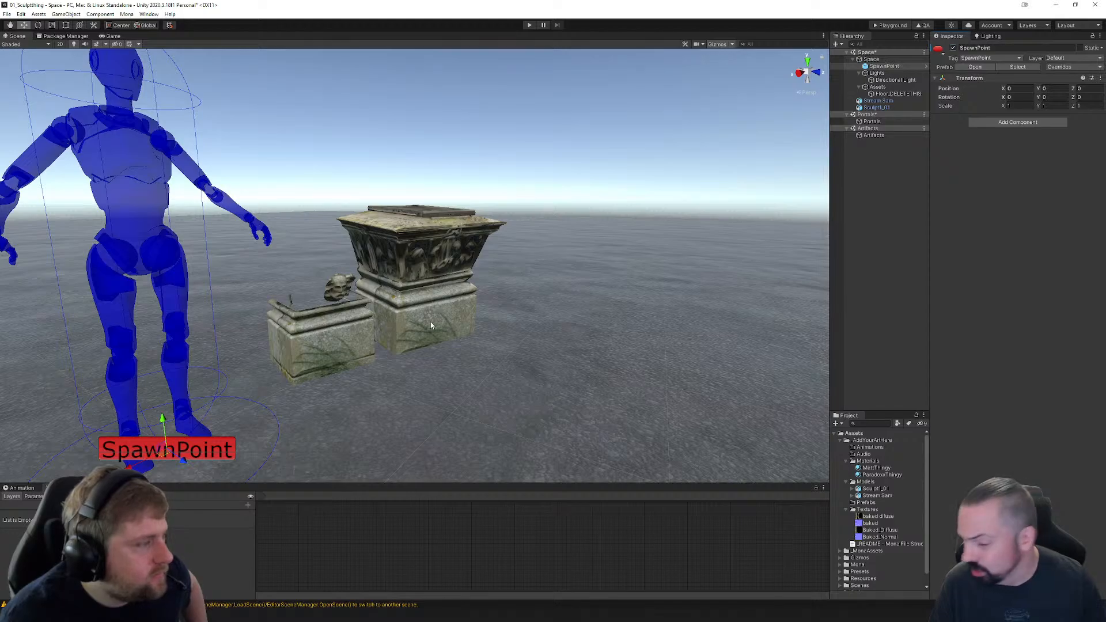
Step: Compare the two pedestals' baked stone detail close up and from farther away
scroll(480, 286, up, 2)
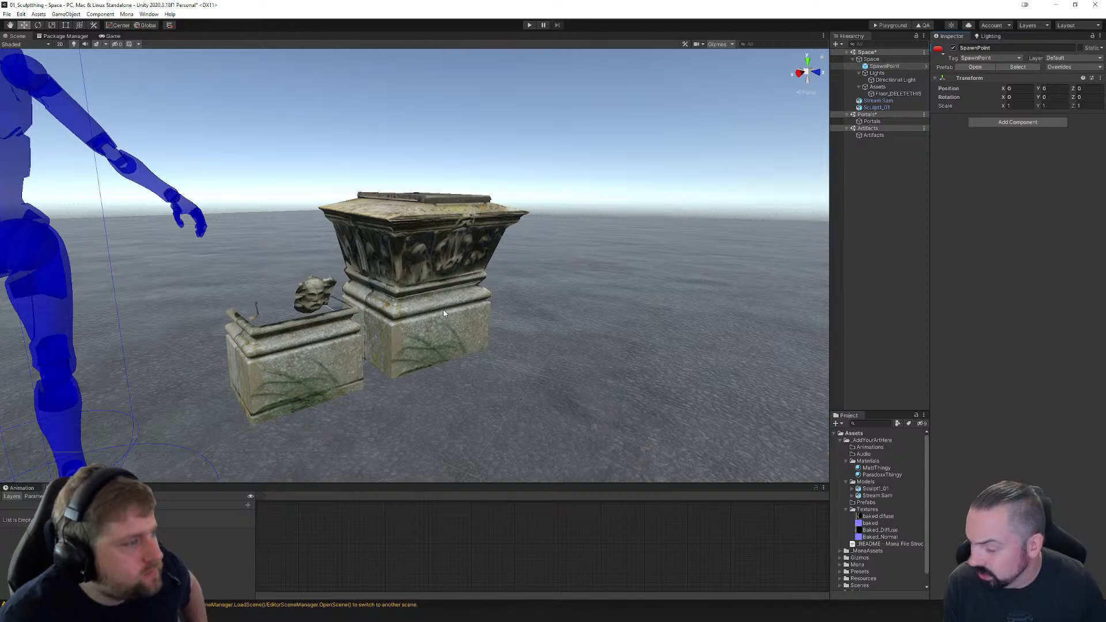
scroll(396, 324, up, 2)
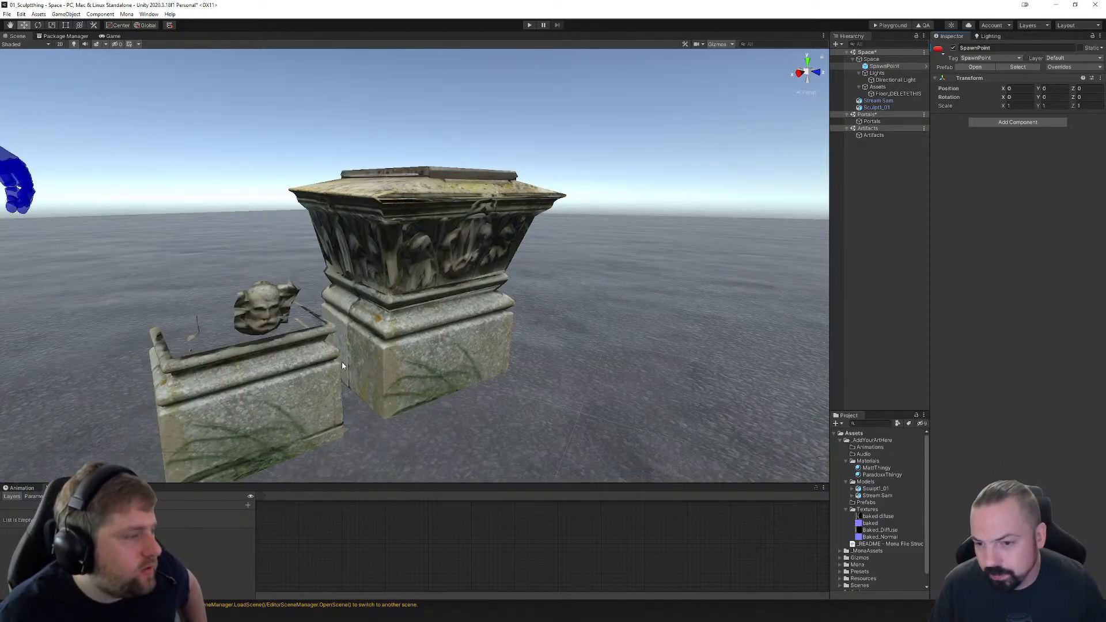
scroll(351, 357, up, 2)
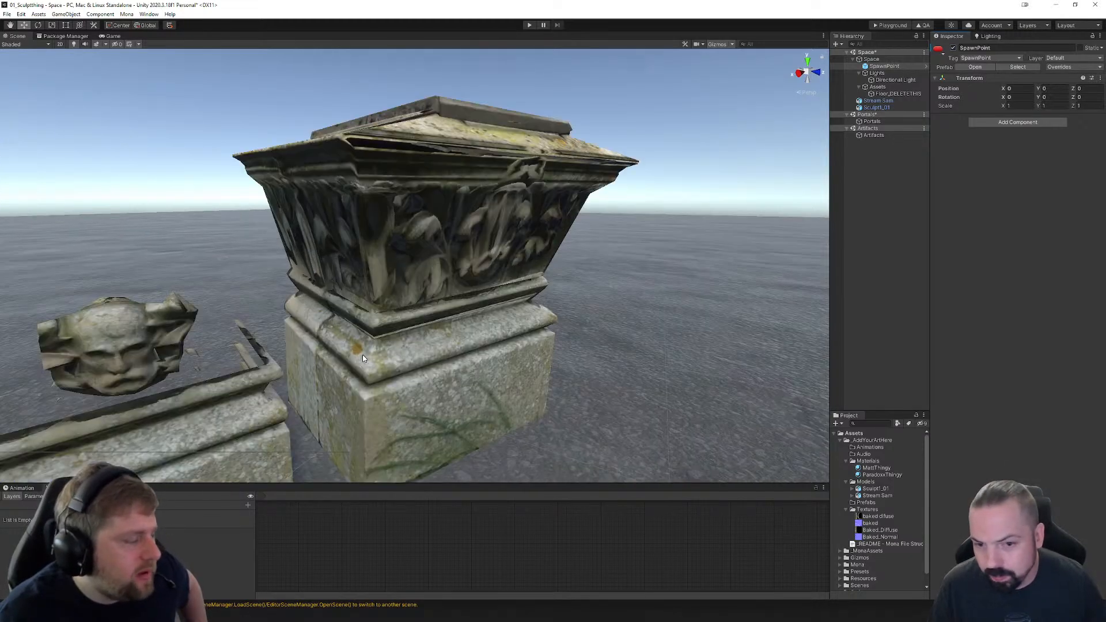
scroll(392, 355, down, 4)
scroll(334, 361, up, 2)
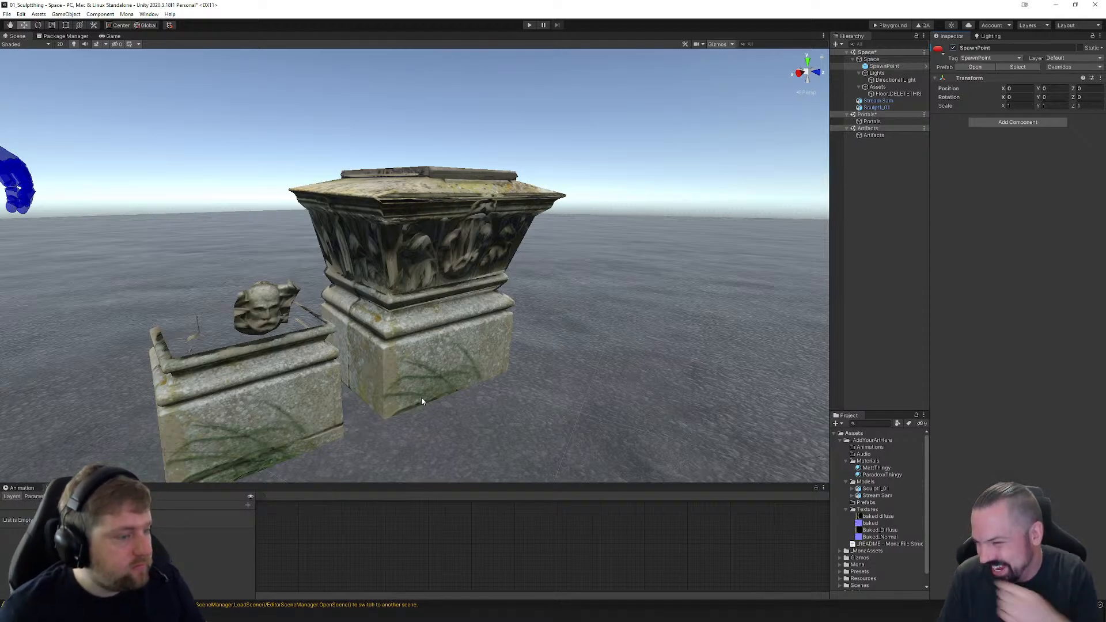
scroll(507, 334, up, 5)
scroll(527, 351, down, 3)
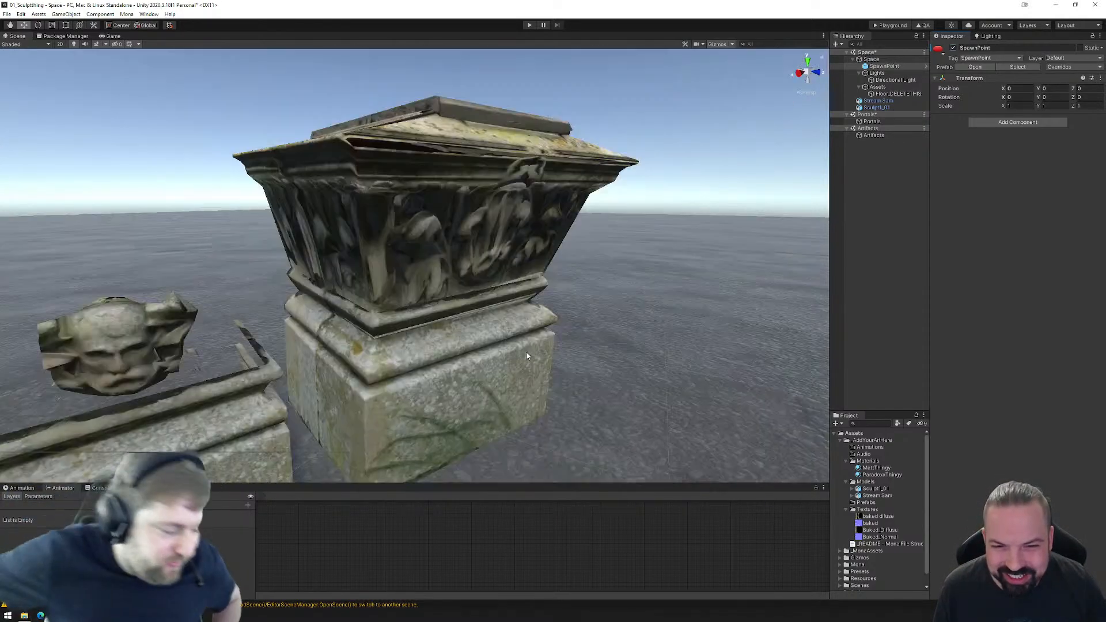
Step: Look at both pedestals and the carved face up close, with the scene display set to Shaded Wireframe
alt+drag(527, 351, 485, 358)
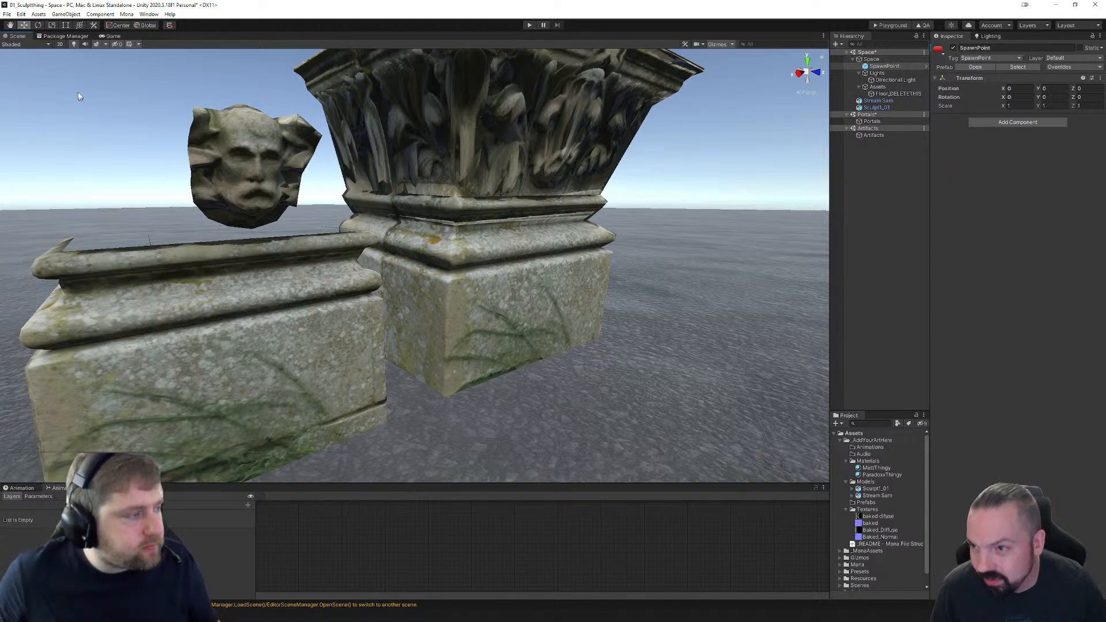
click(32, 45)
click(35, 75)
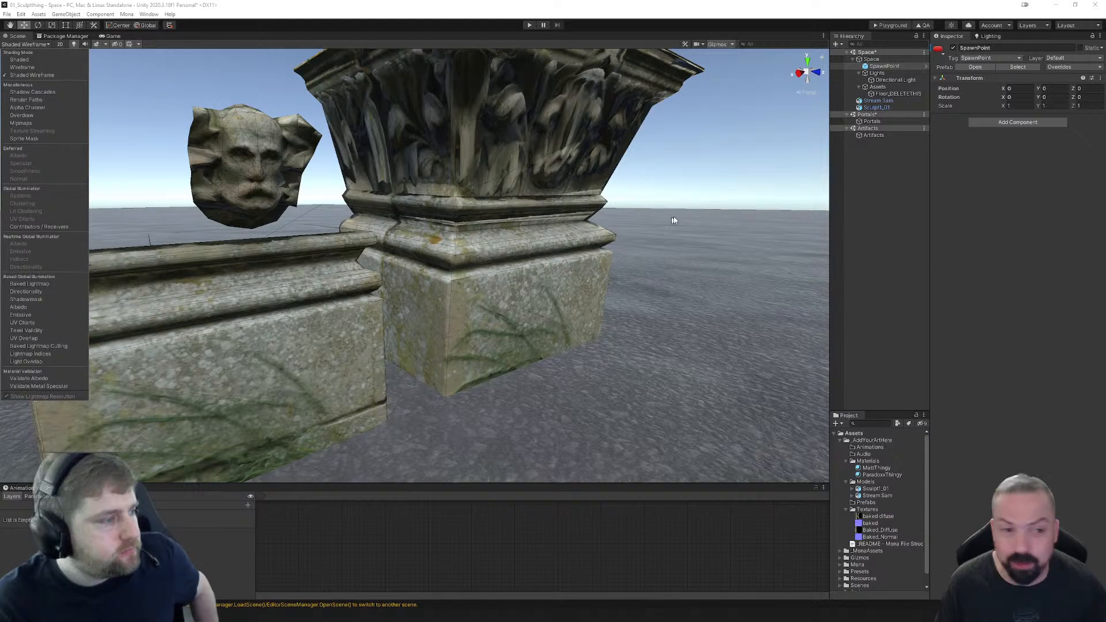
Step: Set the Max Size of the baked difuse texture to 2048 and apply the import settings
click(873, 489)
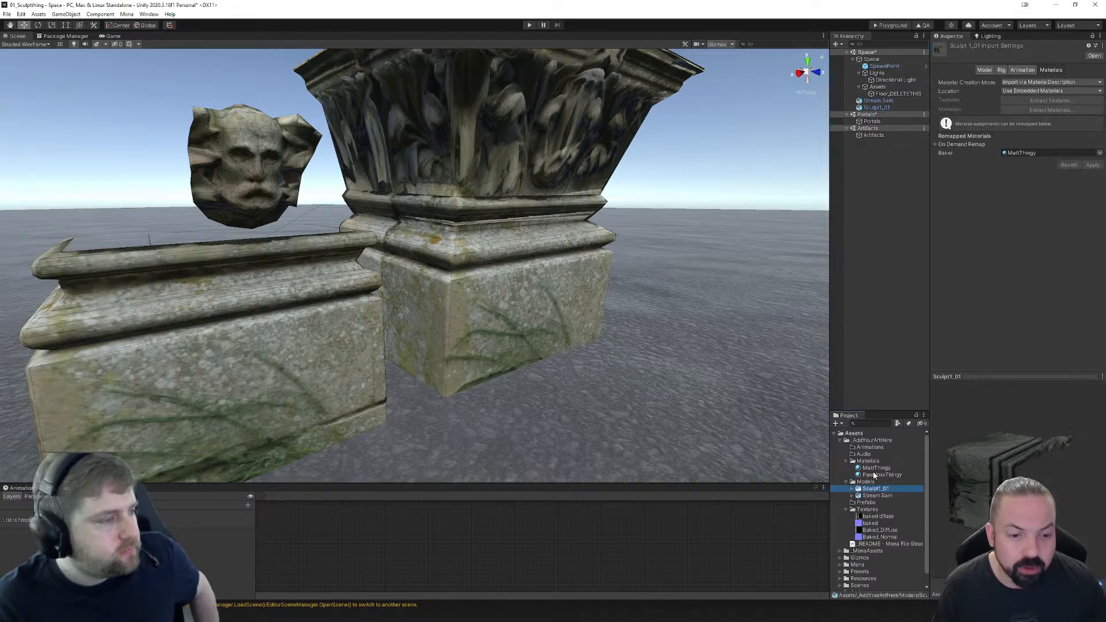
click(874, 517)
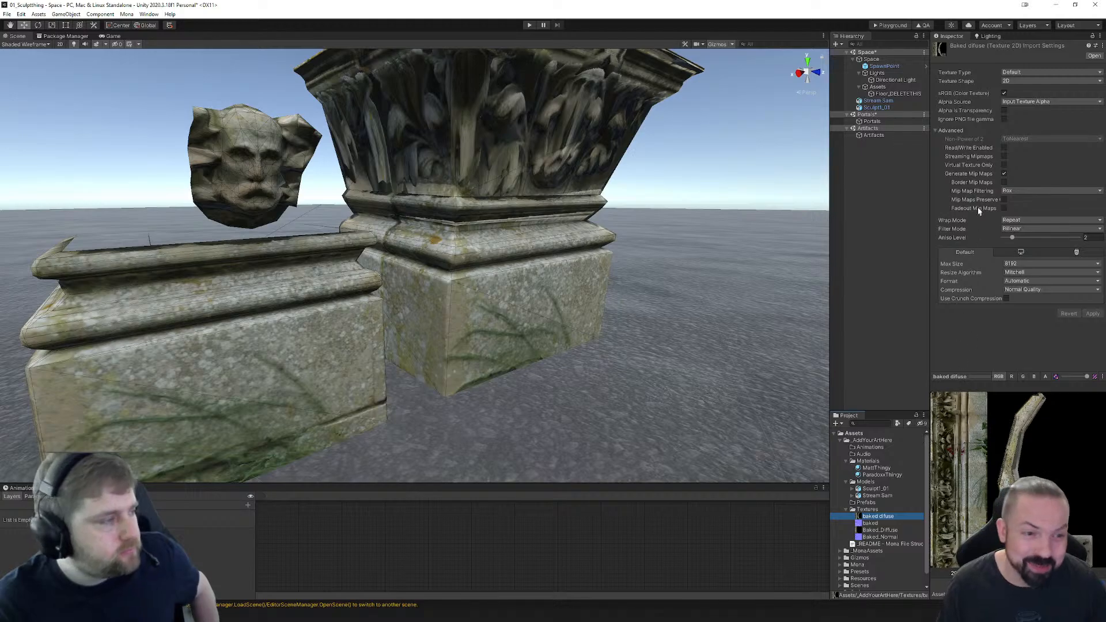
click(1020, 263)
click(1023, 332)
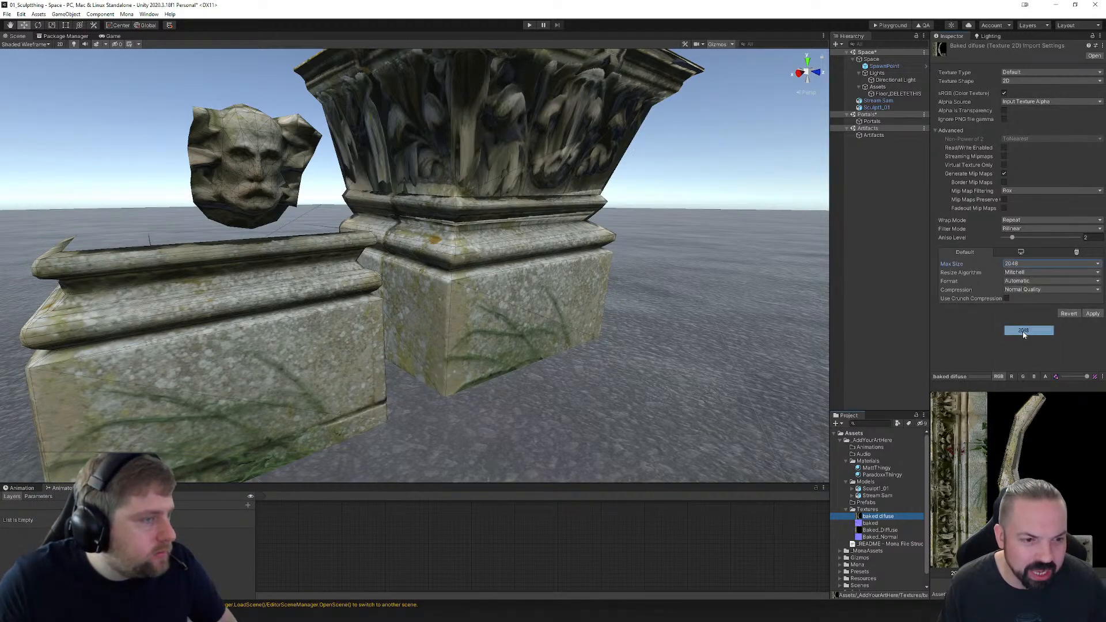
click(873, 523)
click(543, 326)
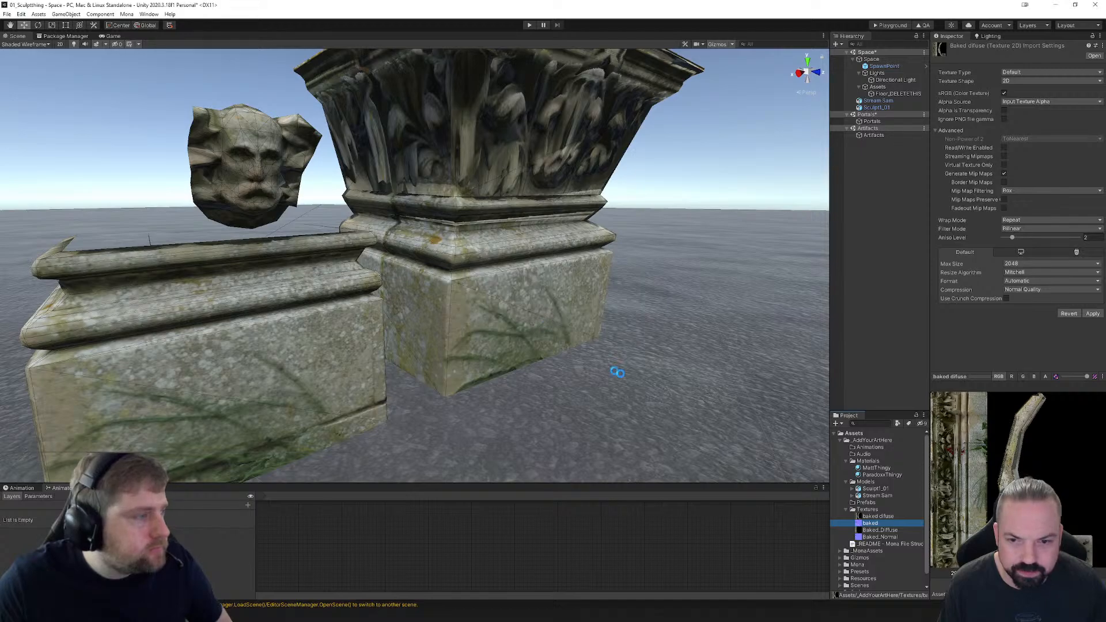
Step: Set the Max Size of the baked, Baked_Diffuse and Baked_Normal textures to 2048 and apply it
shift+click(879, 537)
click(1021, 247)
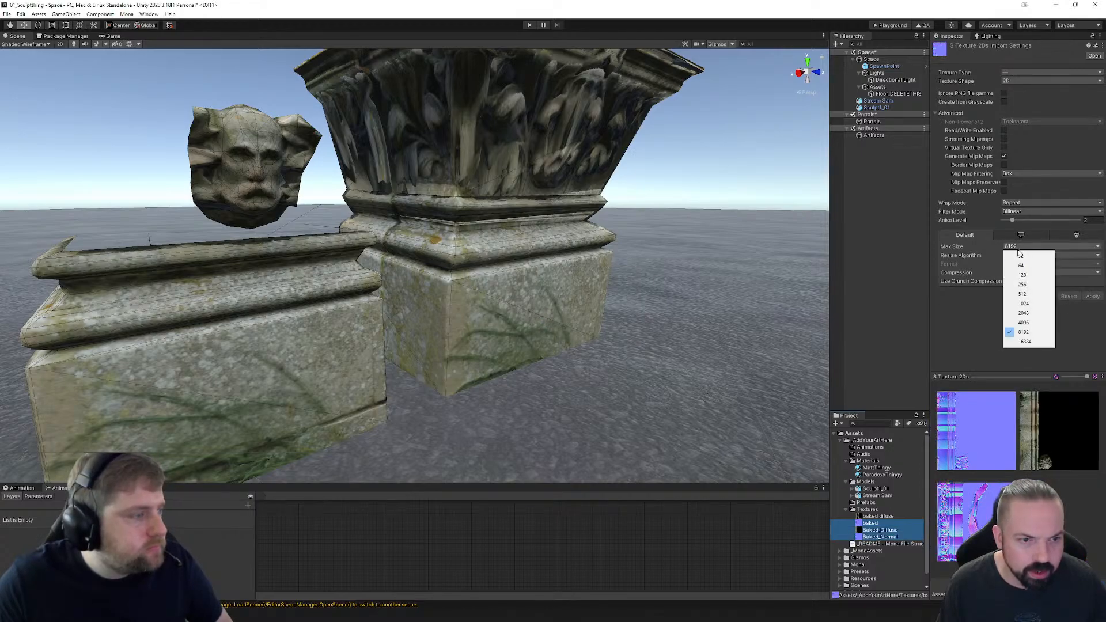
click(1026, 316)
click(1092, 296)
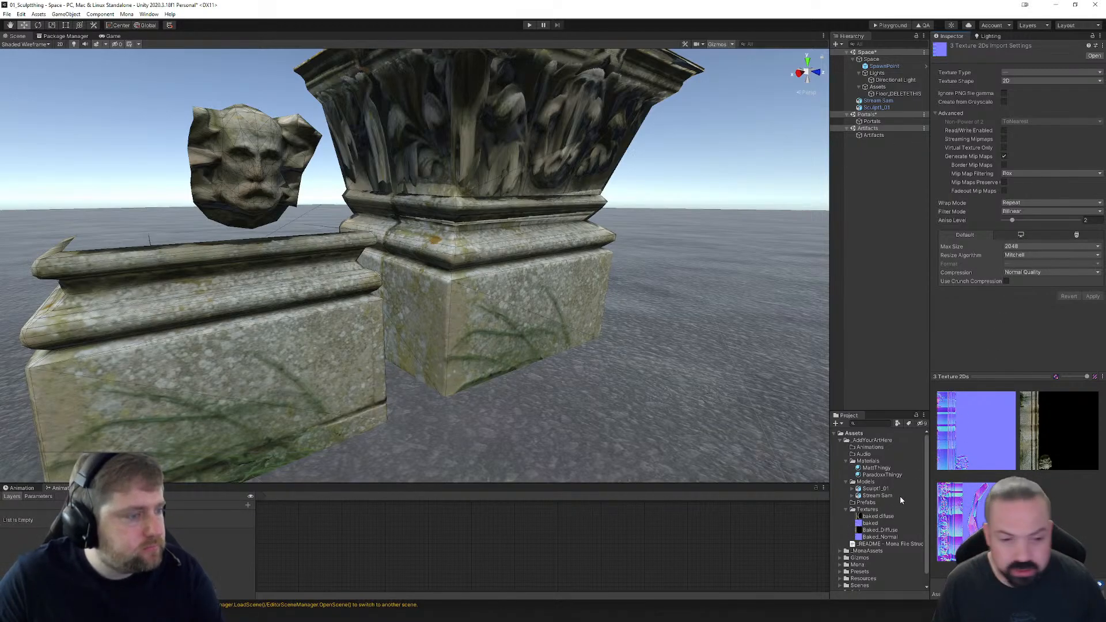
Step: Apply a Max Size of 1024 to all four baked textures together and check the pedestals from near and far
click(878, 517)
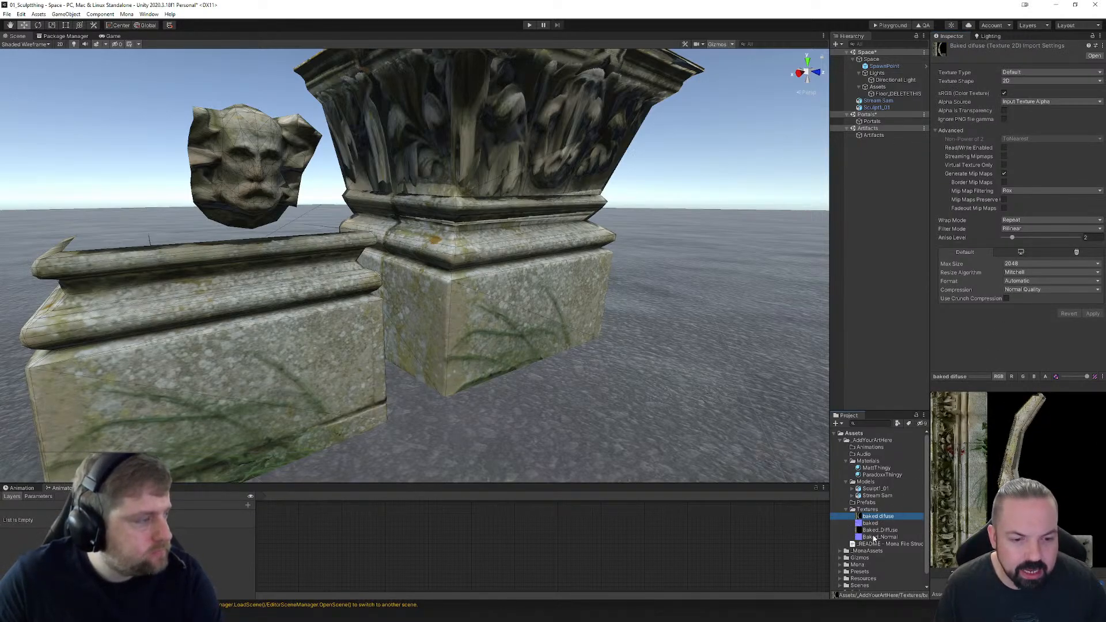
shift+click(874, 537)
click(1023, 247)
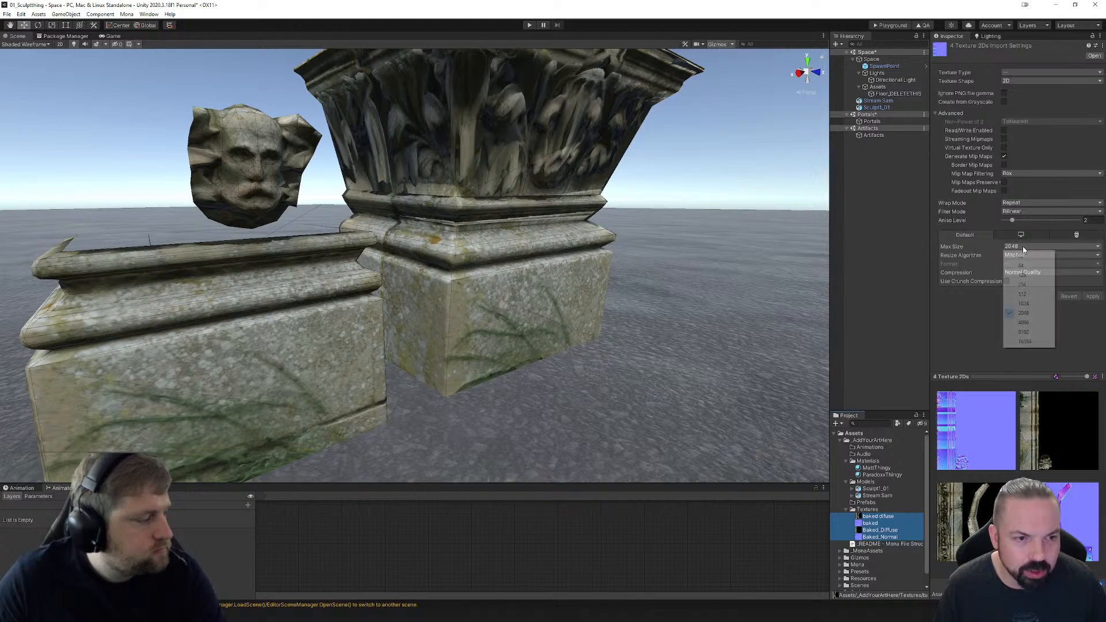
click(1022, 304)
click(1092, 297)
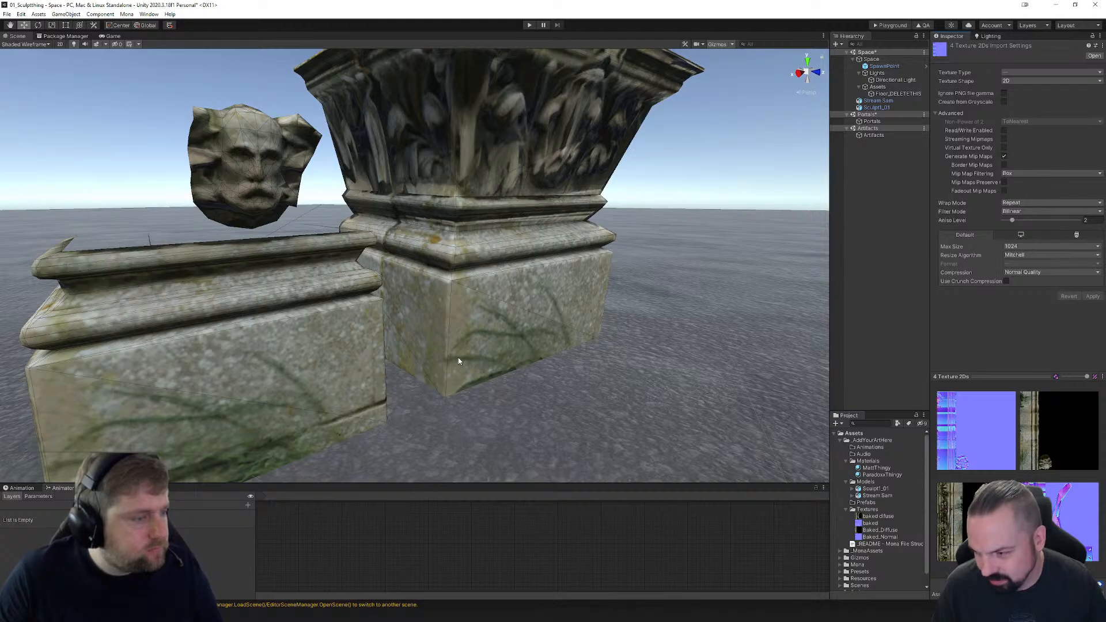
scroll(527, 285, down, 5)
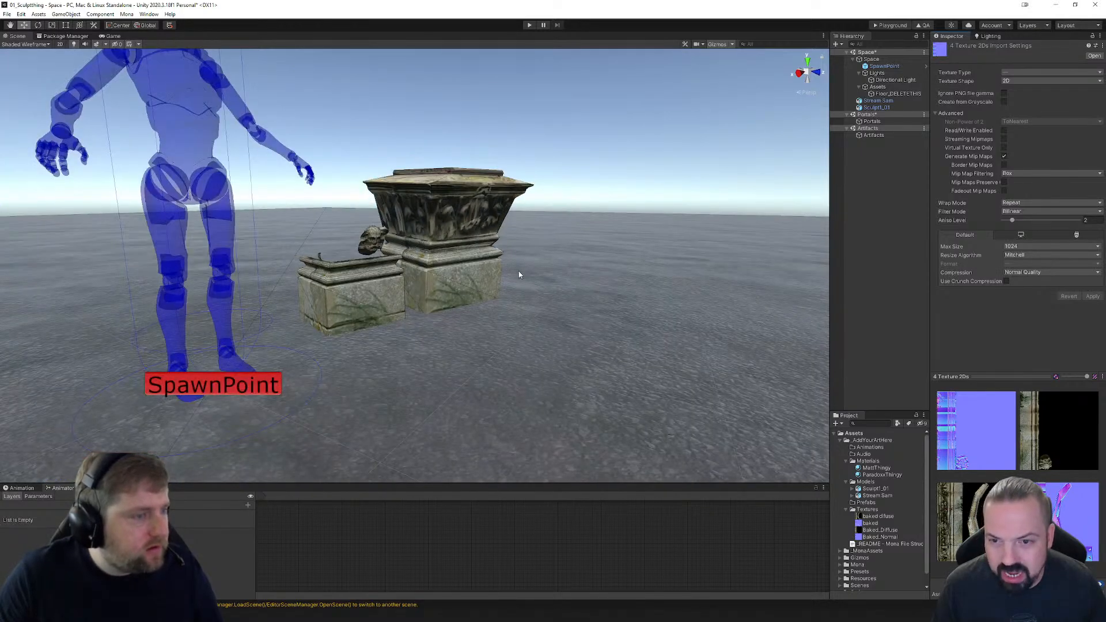
scroll(519, 274, up, 3)
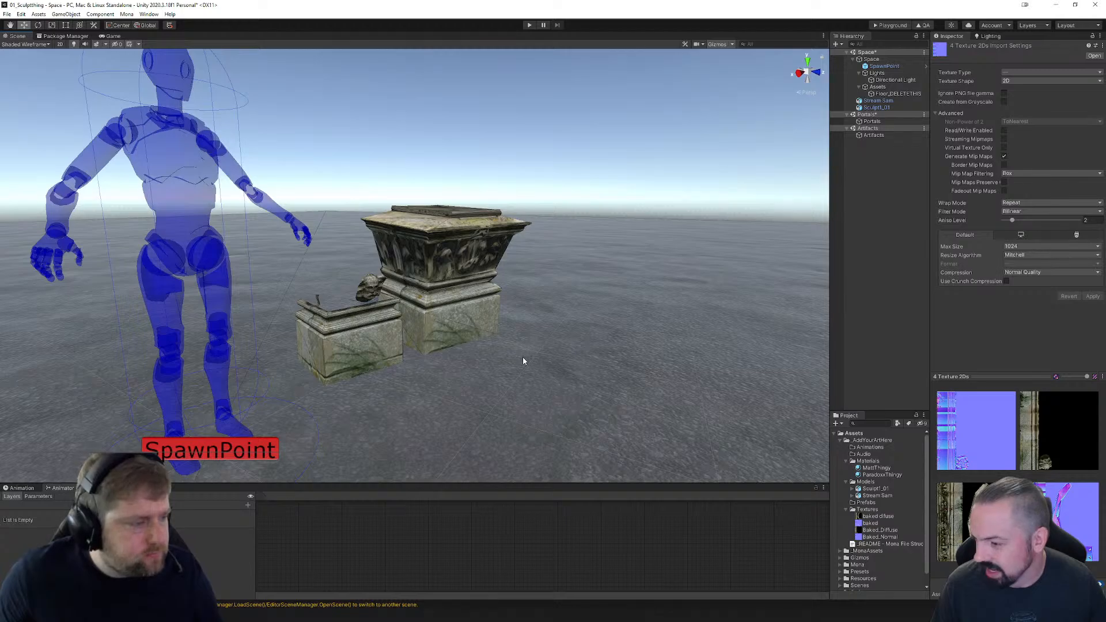
scroll(524, 356, up, 4)
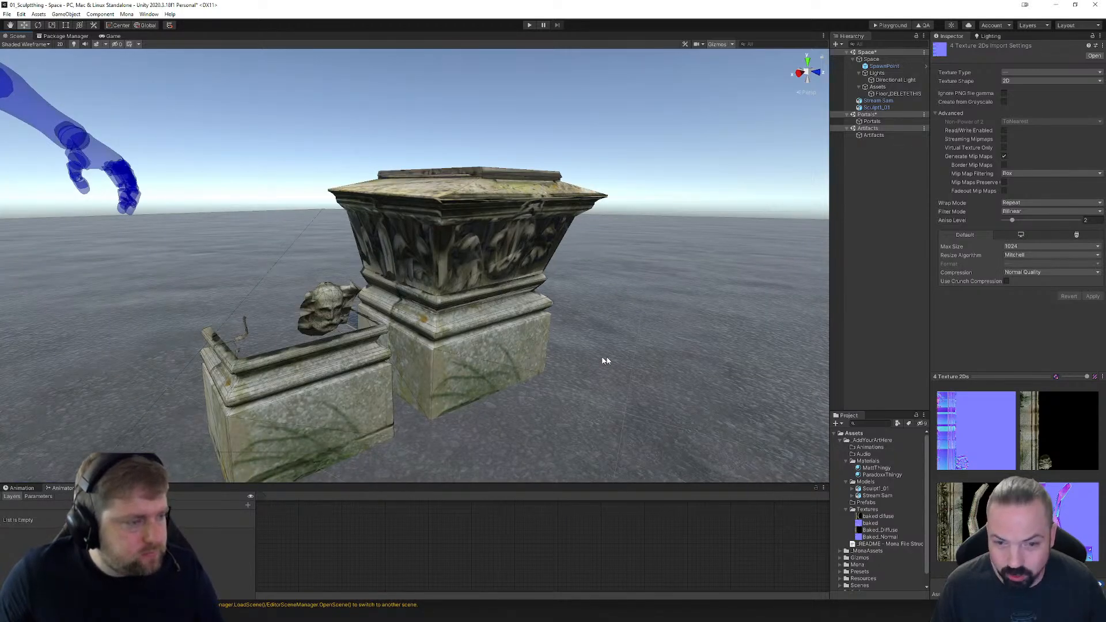
Step: Try a Max Size of 512 on the four baked textures, followed by the minimum of 32, applying each
click(1031, 246)
click(1029, 294)
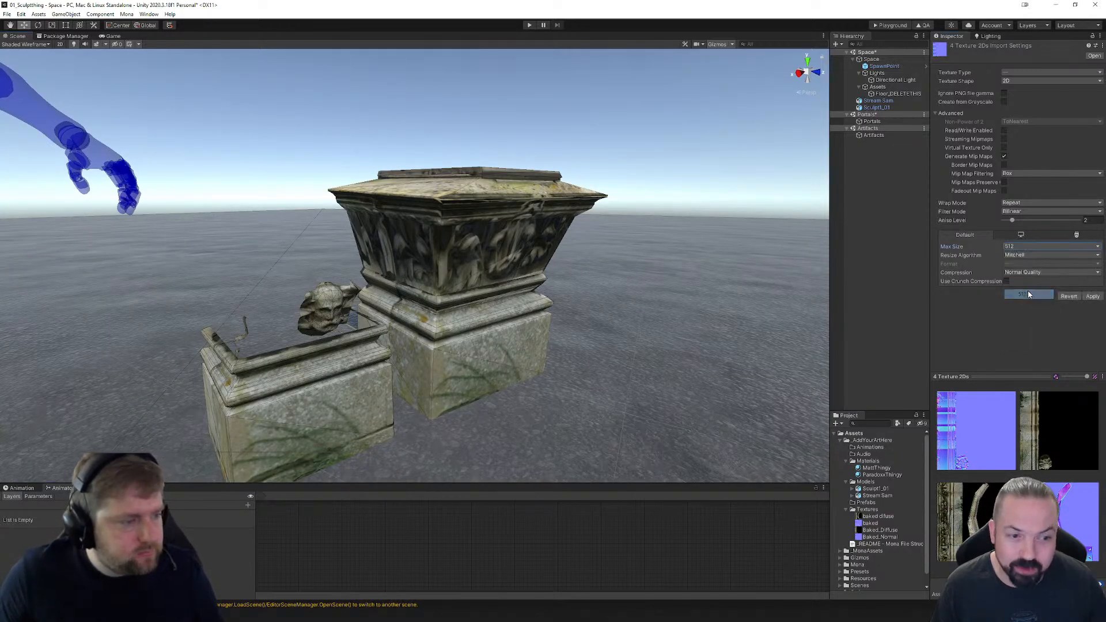
scroll(521, 348, down, 4)
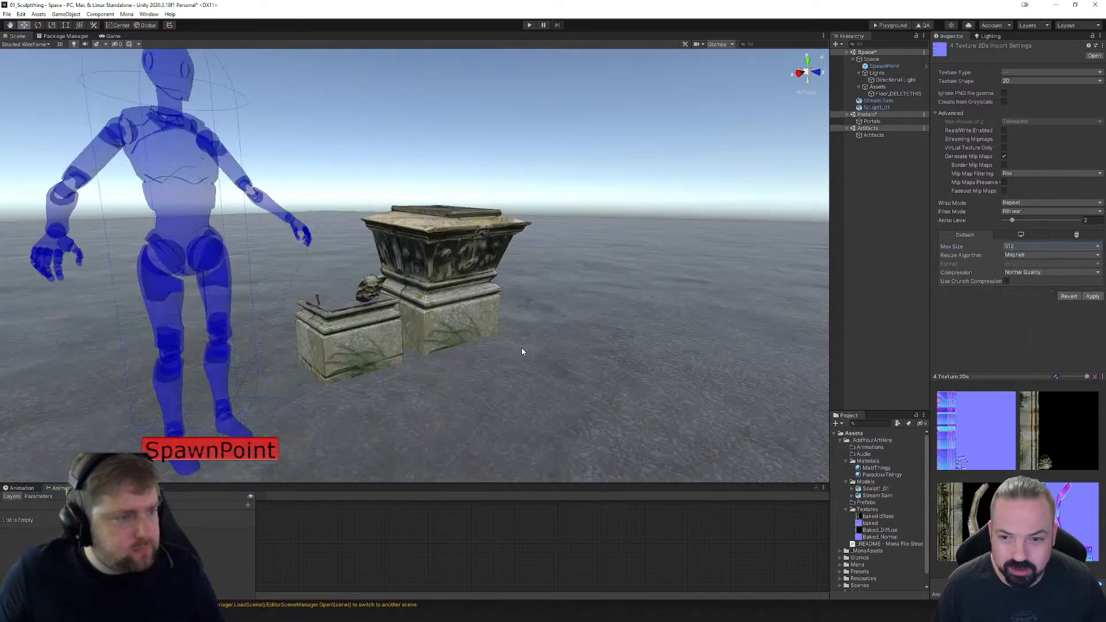
click(1091, 296)
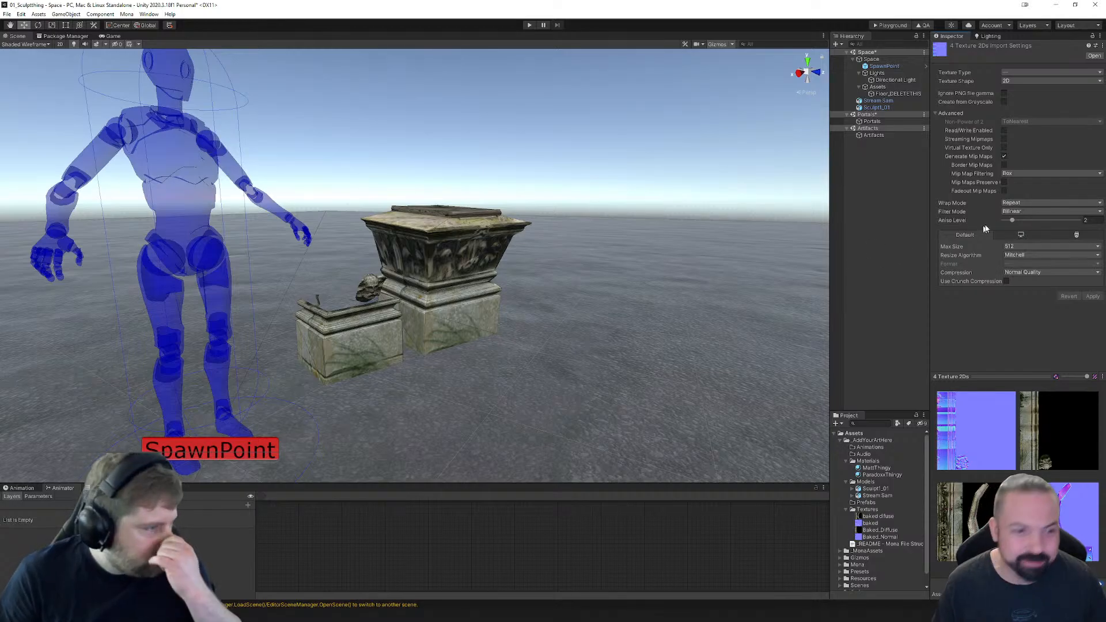
click(1028, 245)
click(1017, 254)
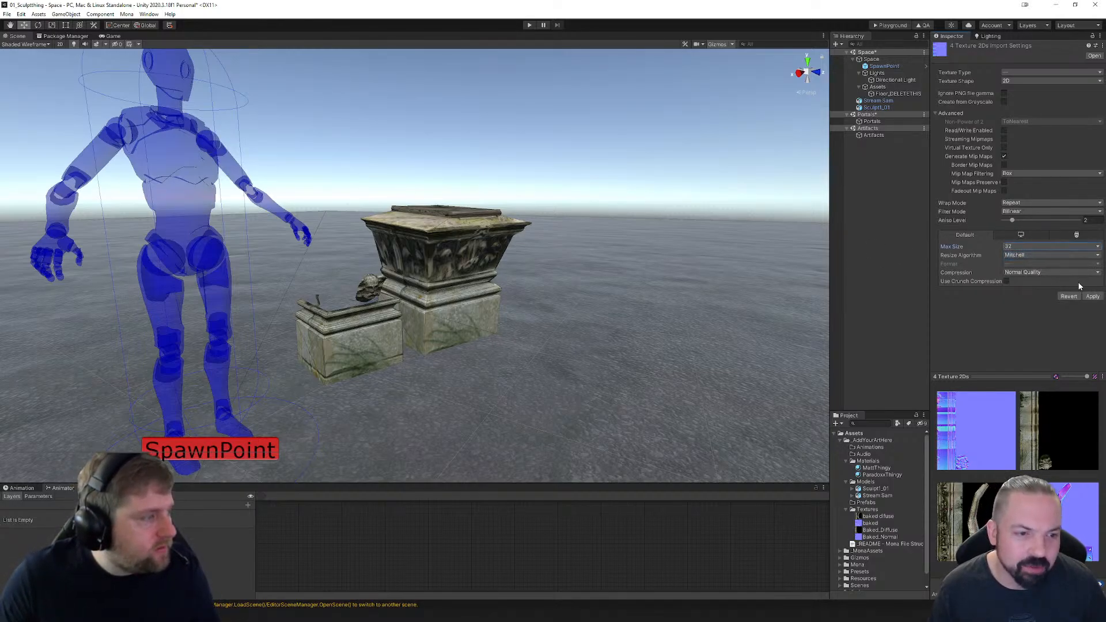
click(1092, 296)
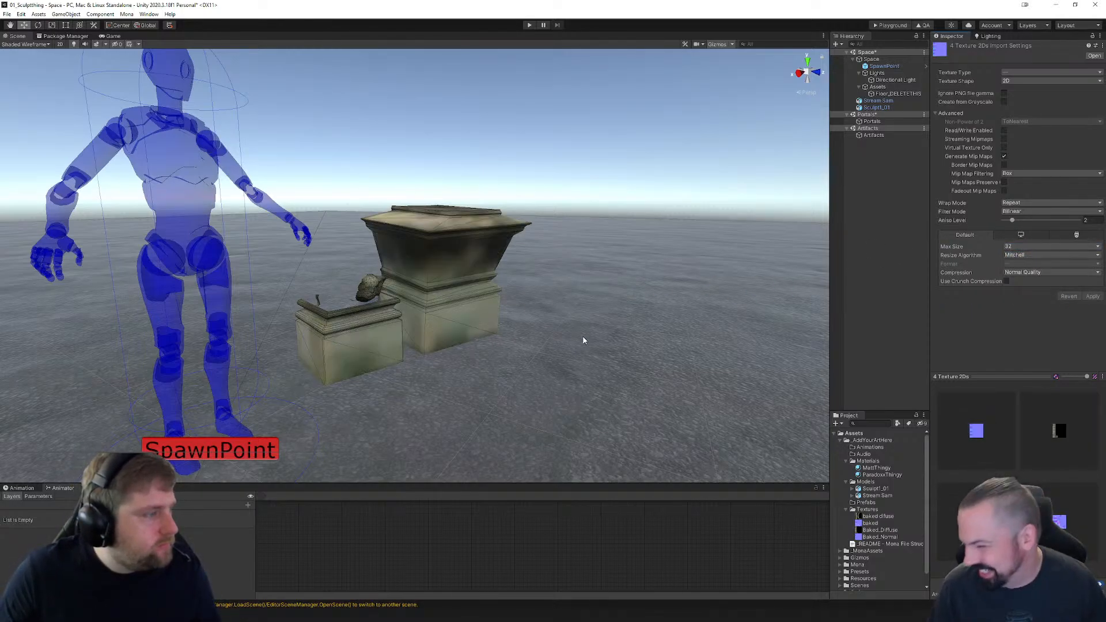
Step: Raise the four baked textures' Max Size to 2048 for comparison, and apply 1024 in its place
click(1055, 243)
click(1042, 314)
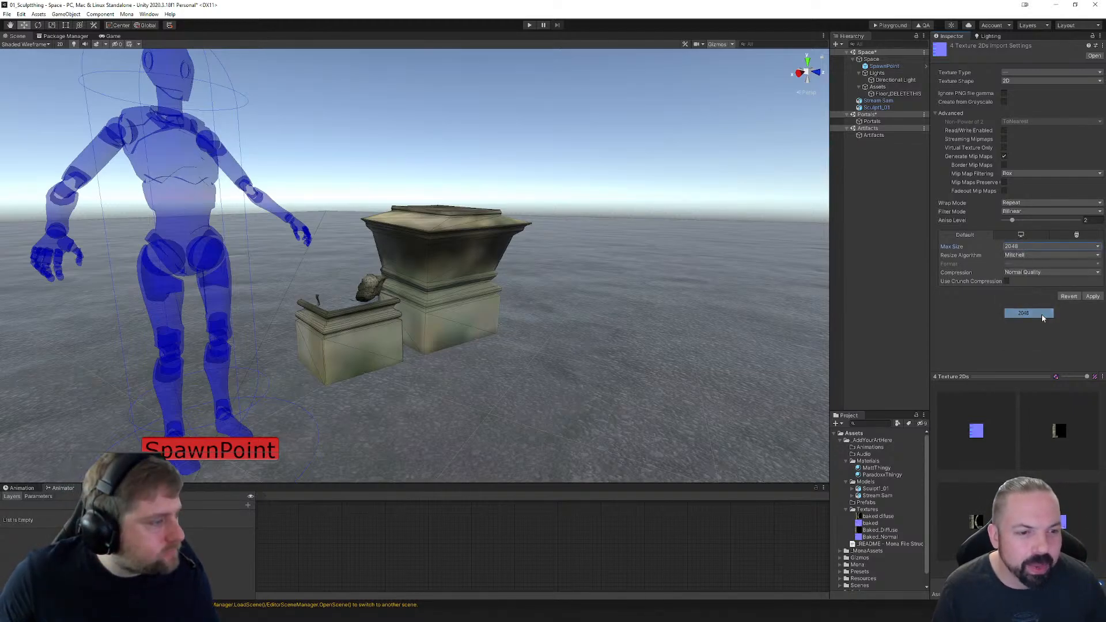
click(1093, 296)
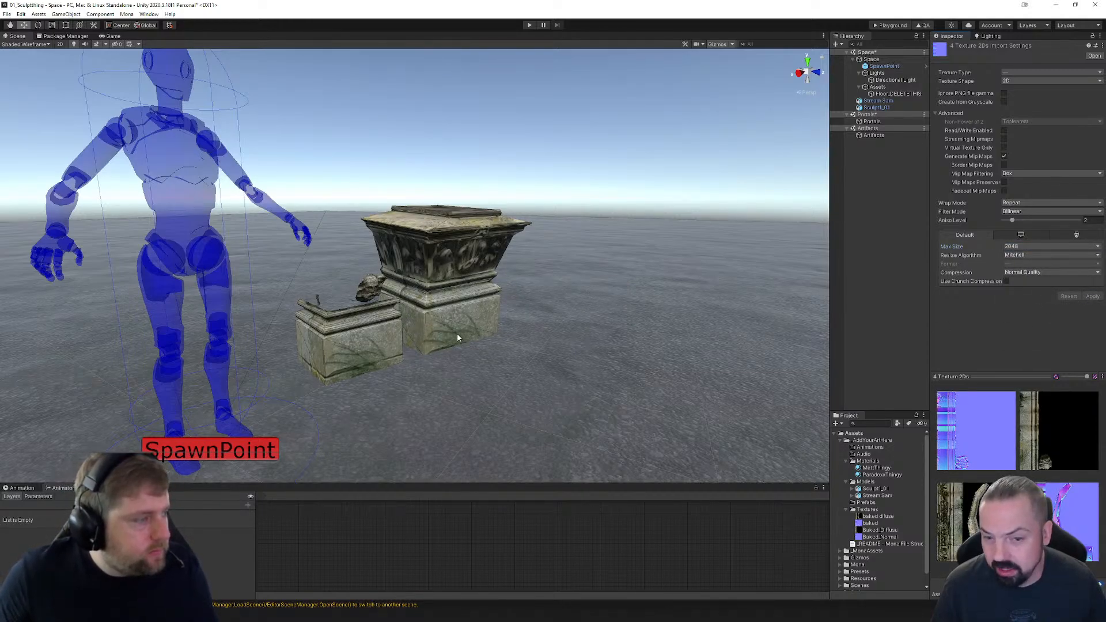
click(1050, 244)
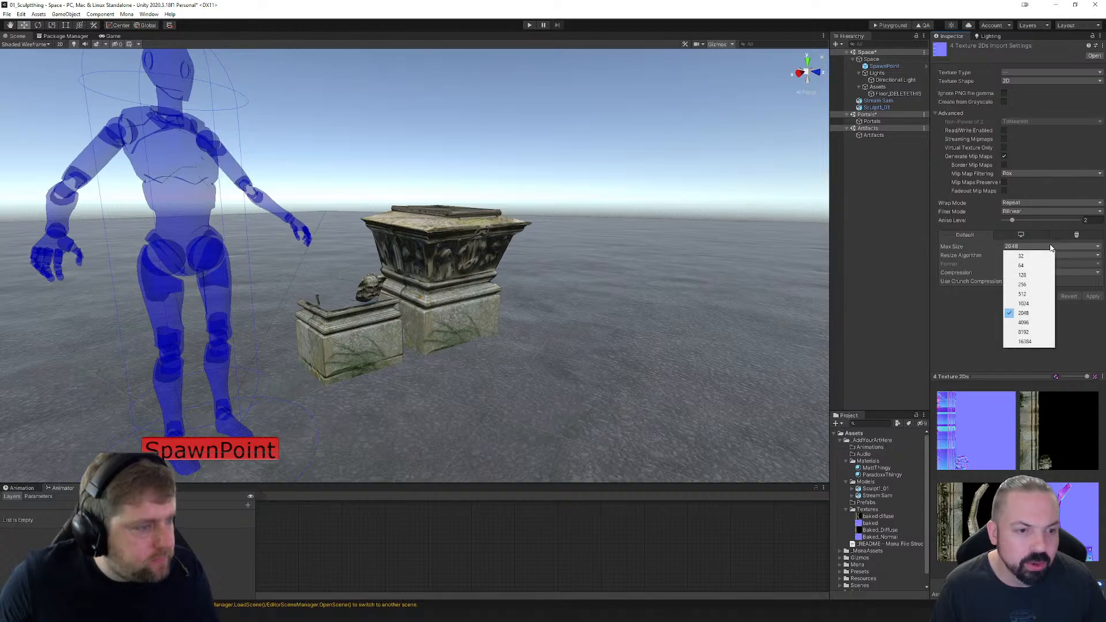
click(1026, 303)
click(1093, 296)
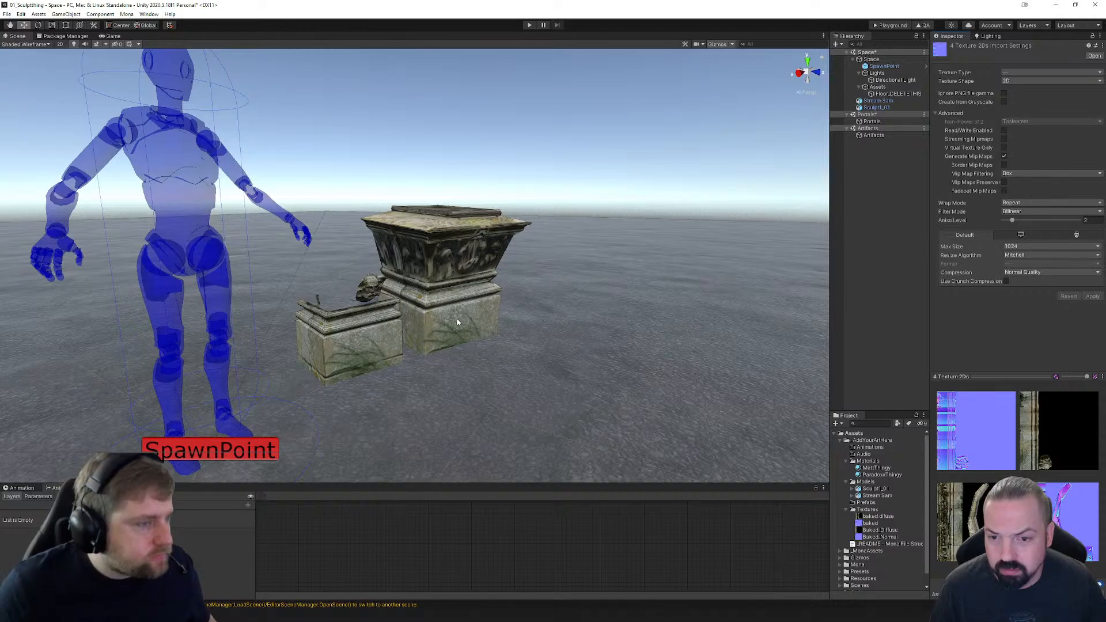
Step: Examine the texture sharpness on both pedestals and the carved face close up and from increasing distances
scroll(501, 336, up, 8)
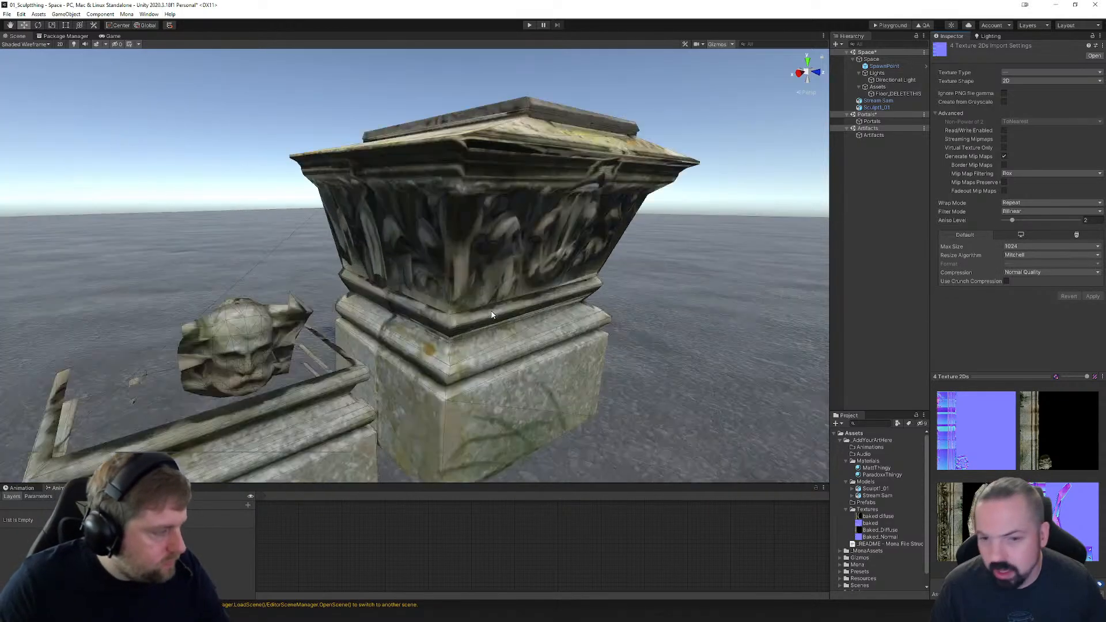
scroll(523, 329, down, 5)
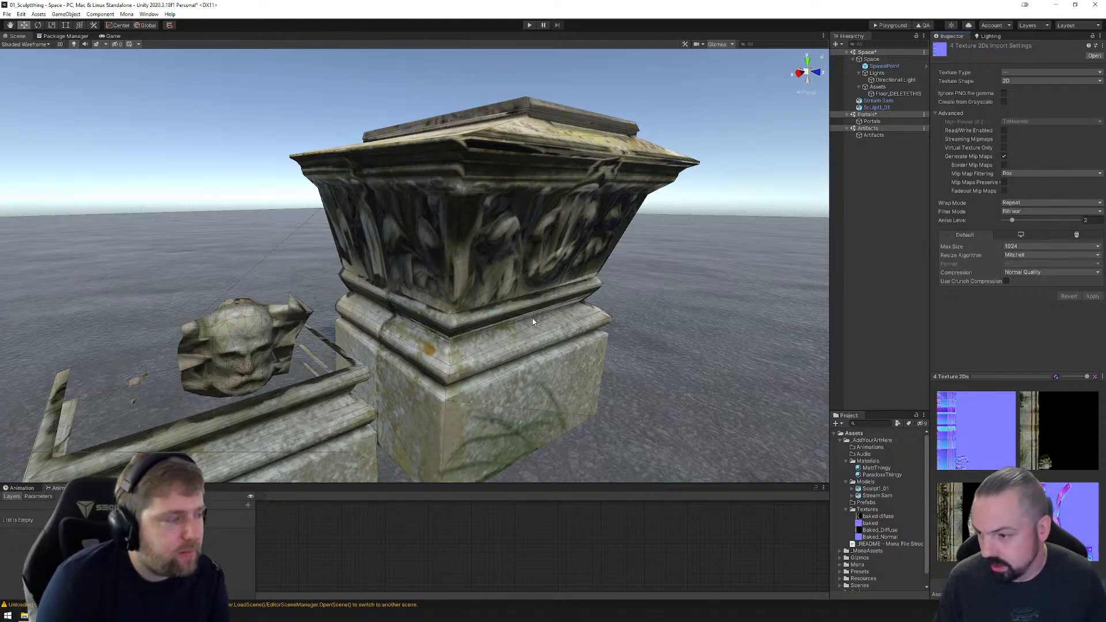
scroll(491, 294, down, 3)
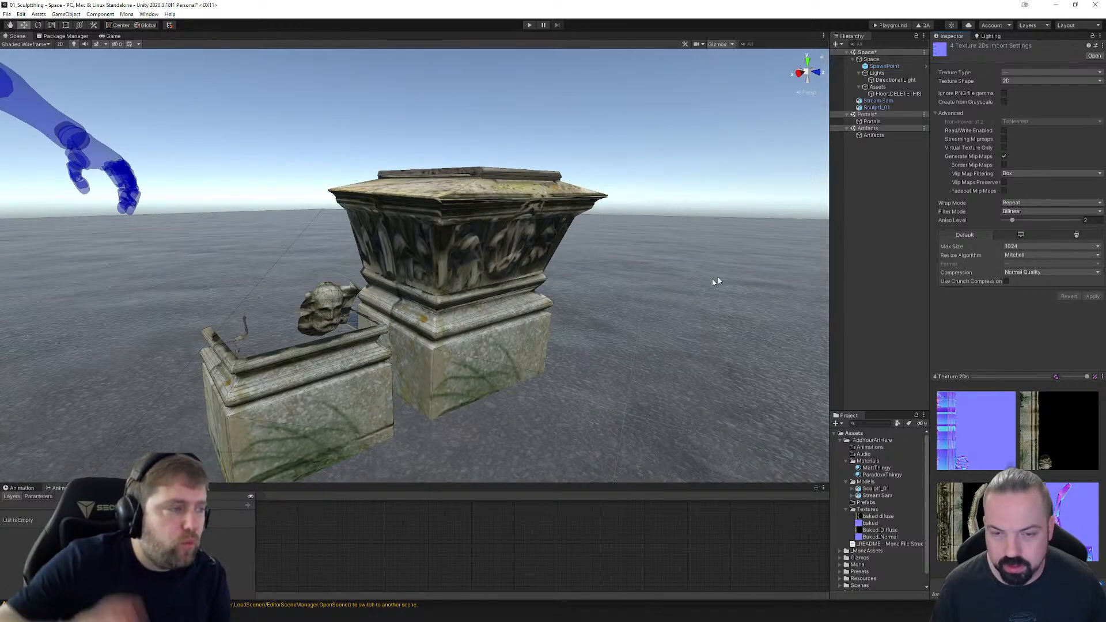
key(f)
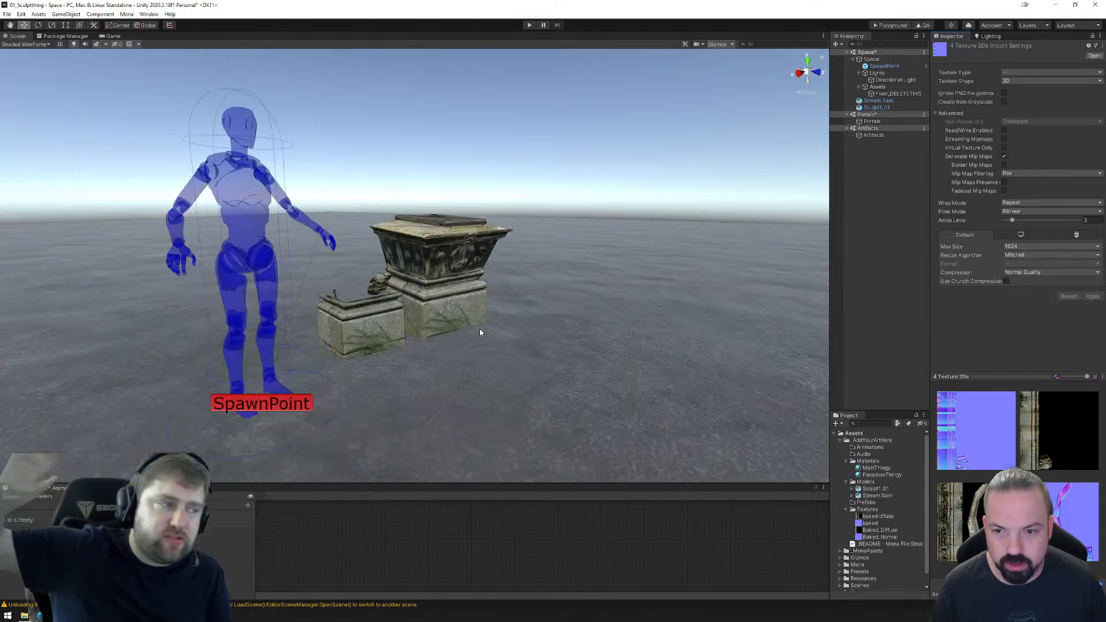
scroll(478, 331, down, 5)
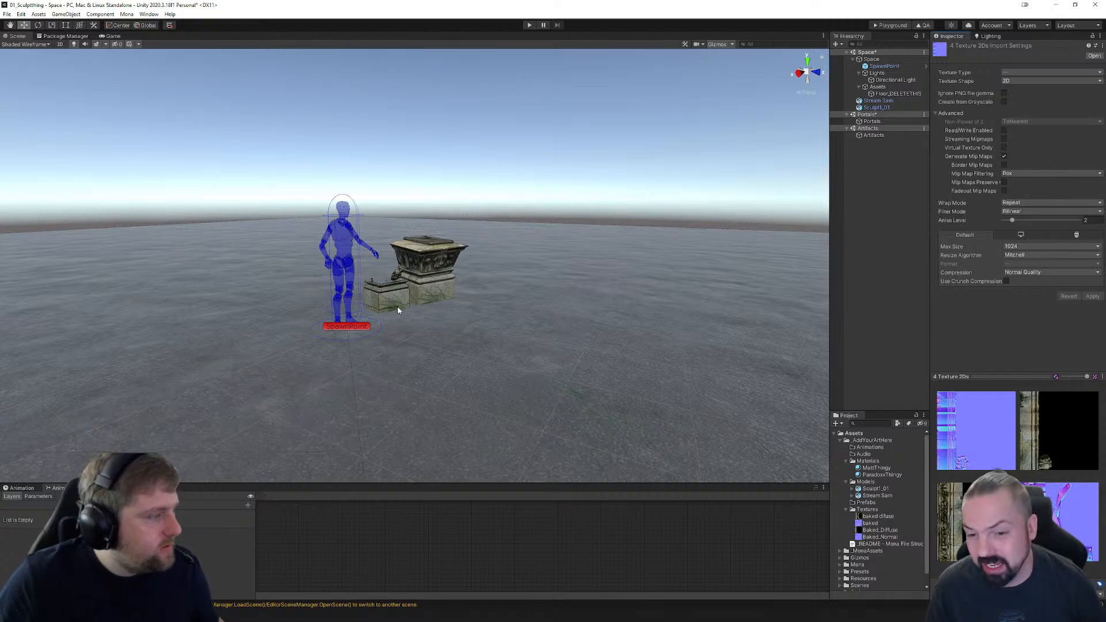
scroll(396, 309, up, 5)
scroll(404, 271, down, 5)
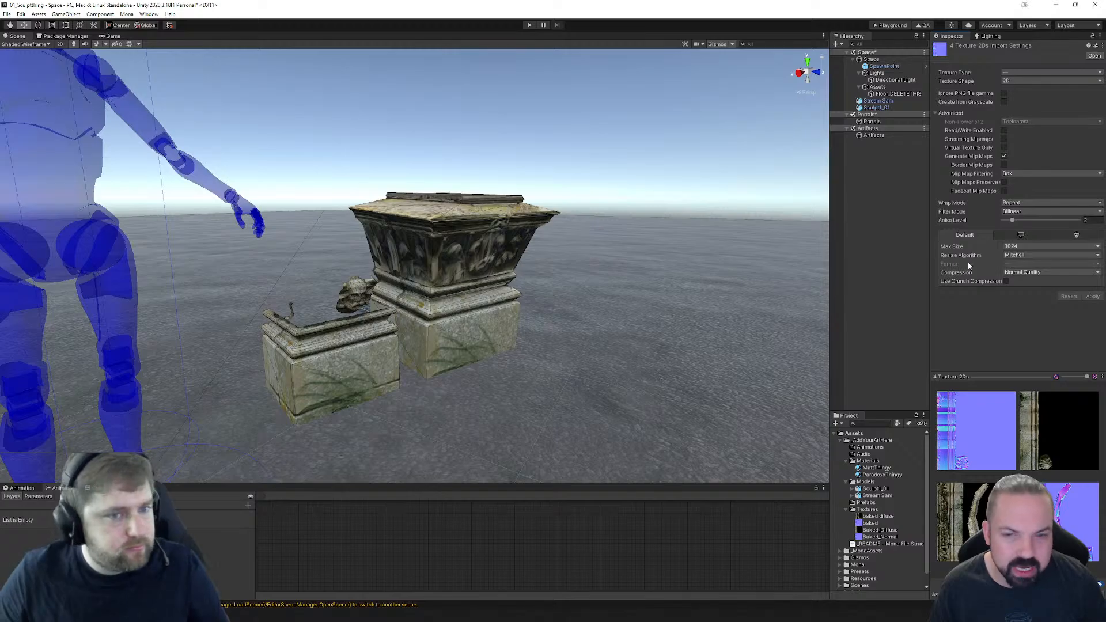
scroll(652, 303, up, 4)
scroll(665, 305, down, 2)
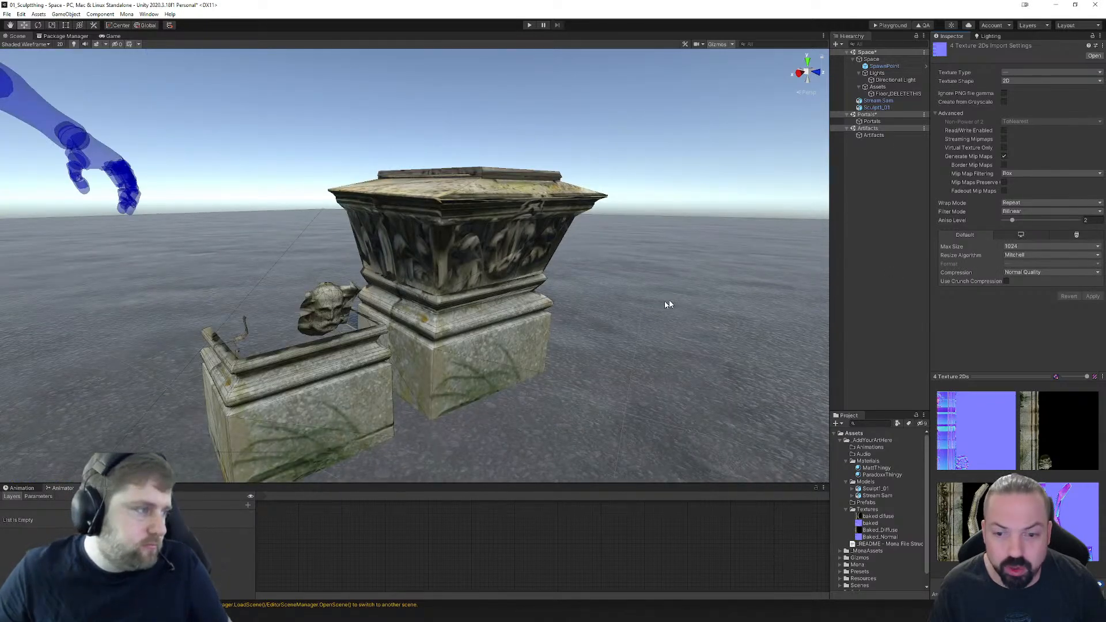
Step: Apply a Max Size of 2048 to only the baked and Baked_Normal normal maps, and reduce both to 512
click(1022, 246)
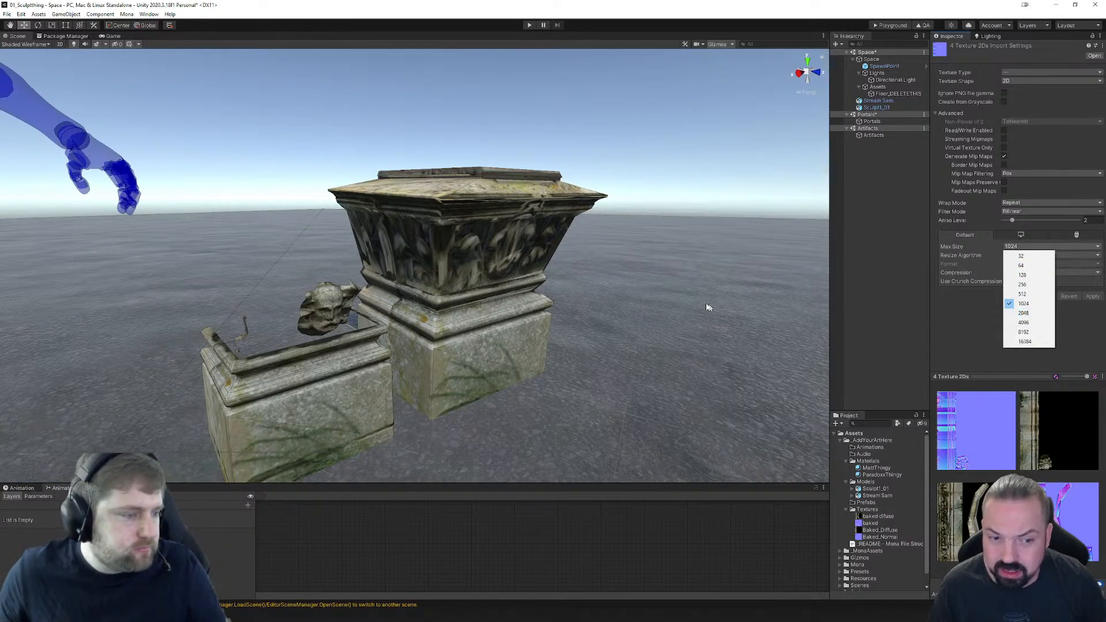
click(870, 523)
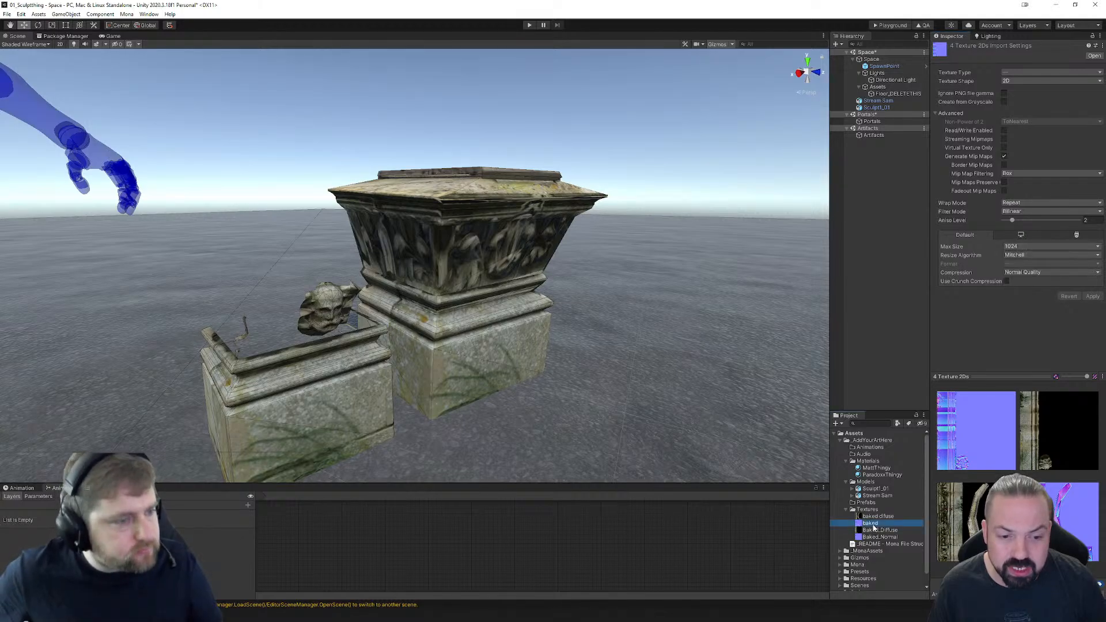
ctrl+click(880, 537)
click(1022, 247)
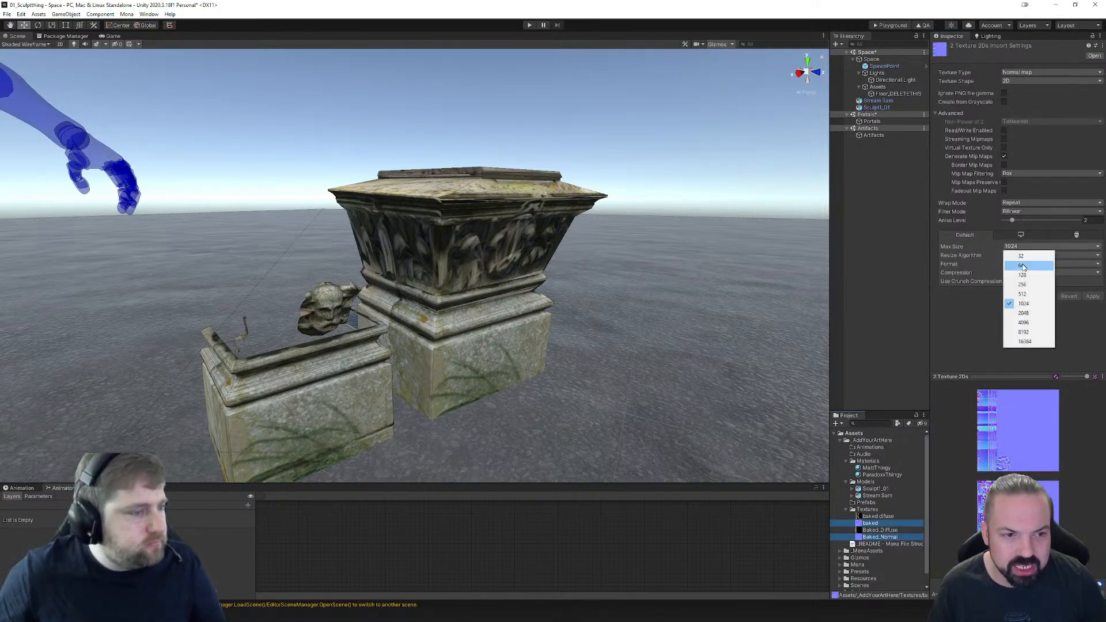
click(1023, 314)
click(1089, 298)
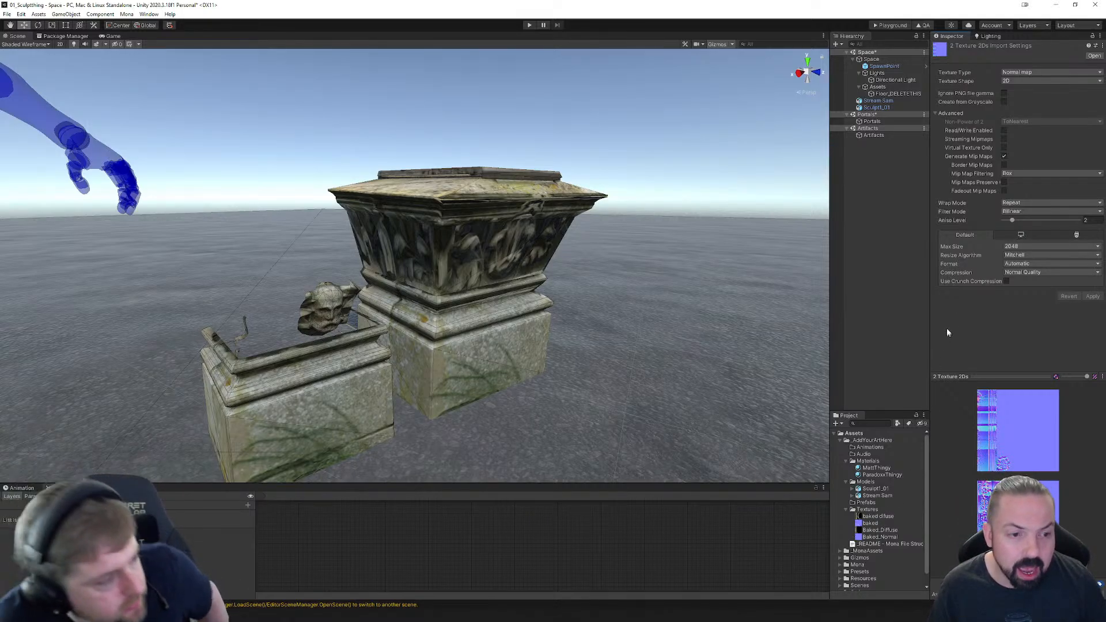
click(1017, 247)
click(1026, 293)
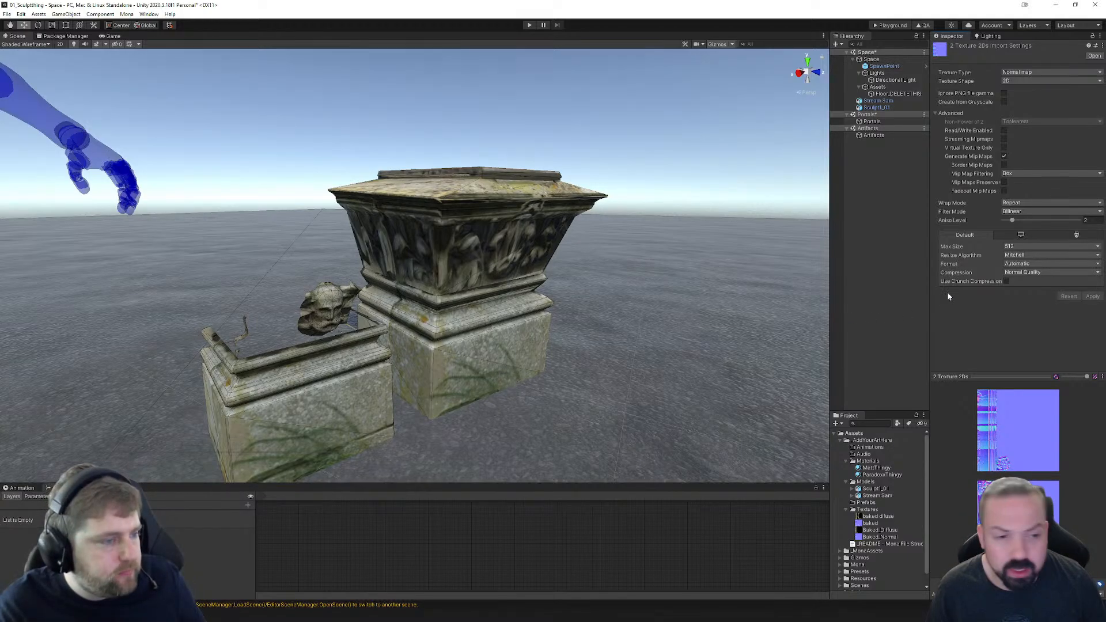
Step: Compare the Max Size settings of the diffuse and normal textures, and examine both pedestals from a distance beside the spawn point figure
click(868, 517)
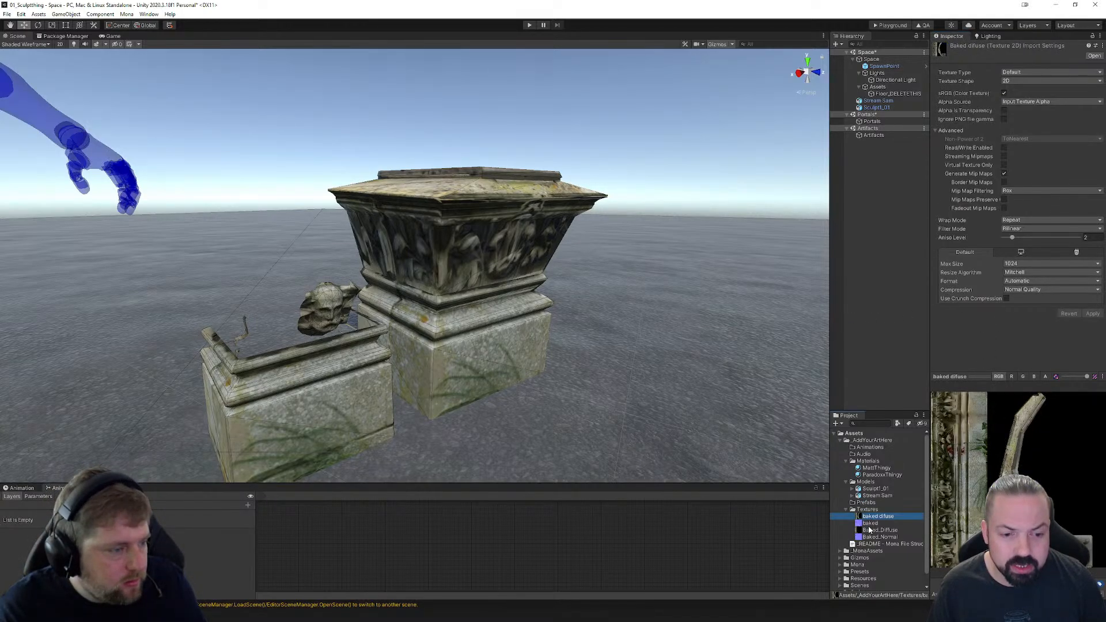
ctrl+click(869, 531)
click(870, 523)
ctrl+click(878, 537)
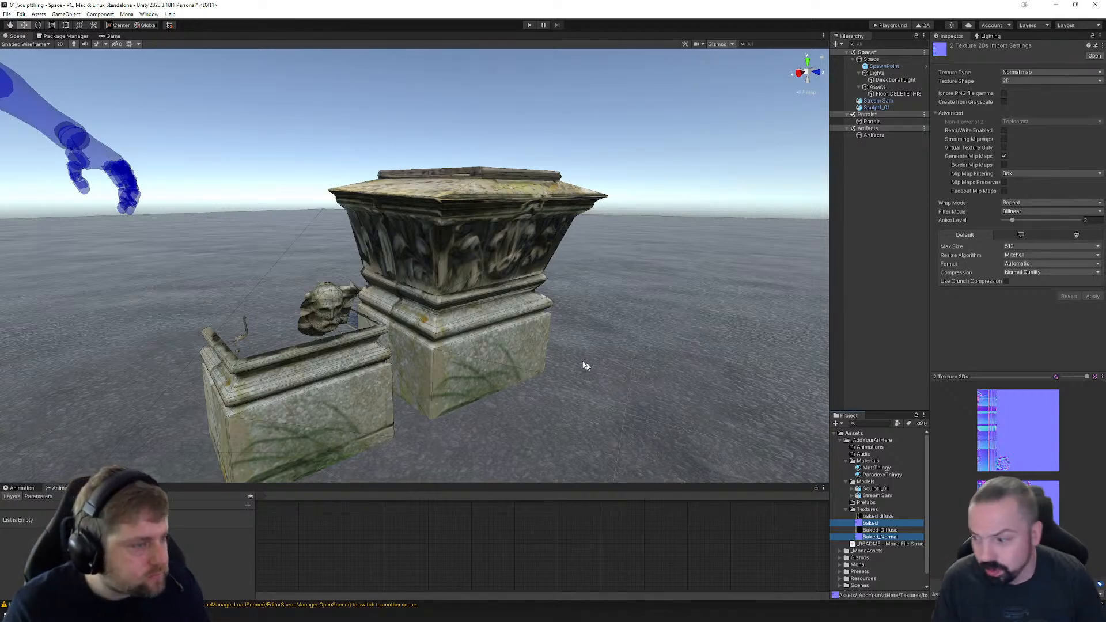
scroll(453, 337, down, 4)
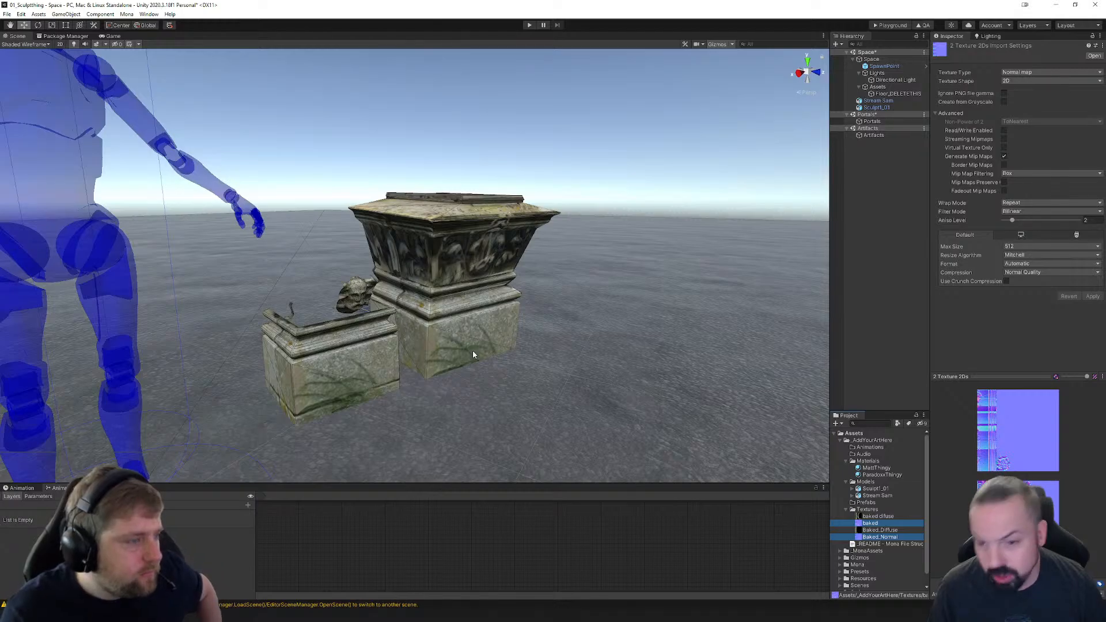
scroll(537, 329, down, 4)
middle_drag(480, 305, 489, 316)
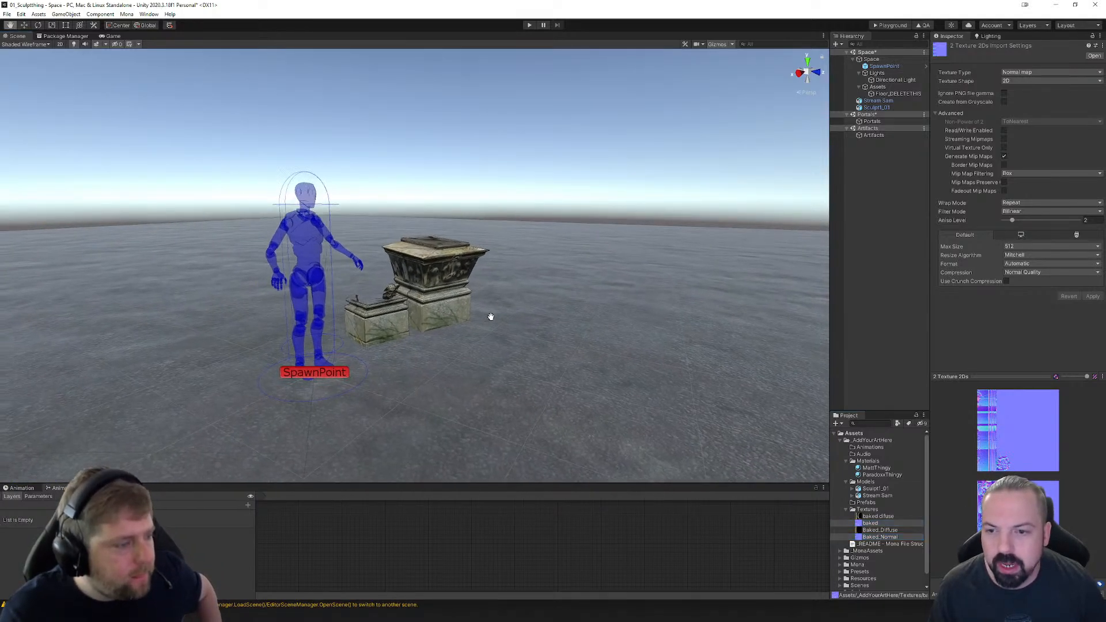
right_drag(489, 316, 489, 336)
middle_drag(525, 317, 422, 368)
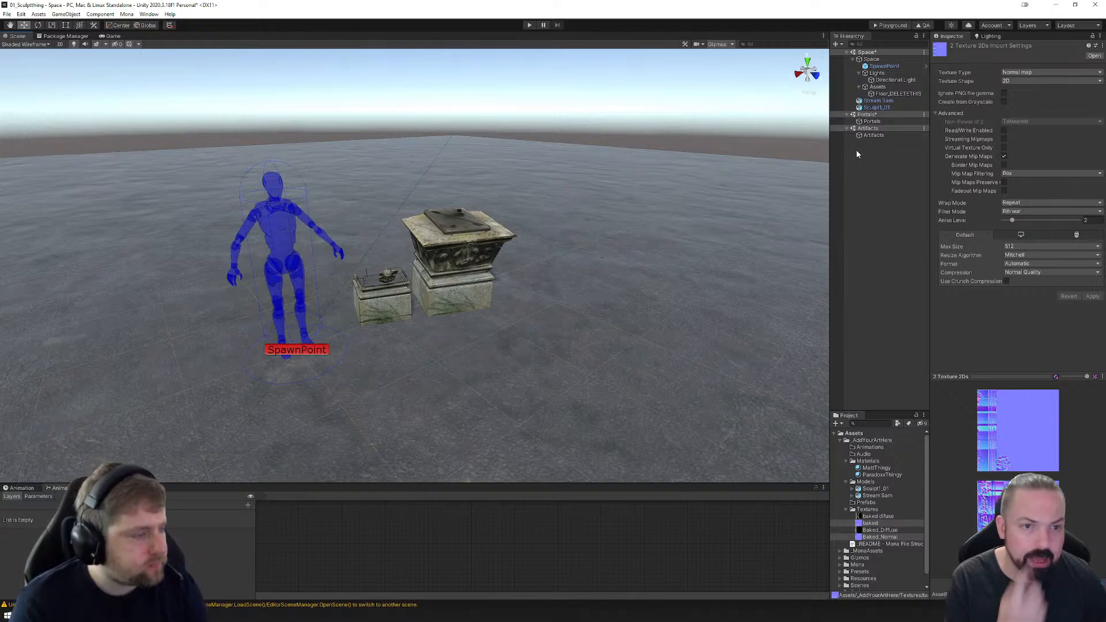
Step: Try adding a Box Collider directly to the Stream Sam model, and undo the addition
click(871, 102)
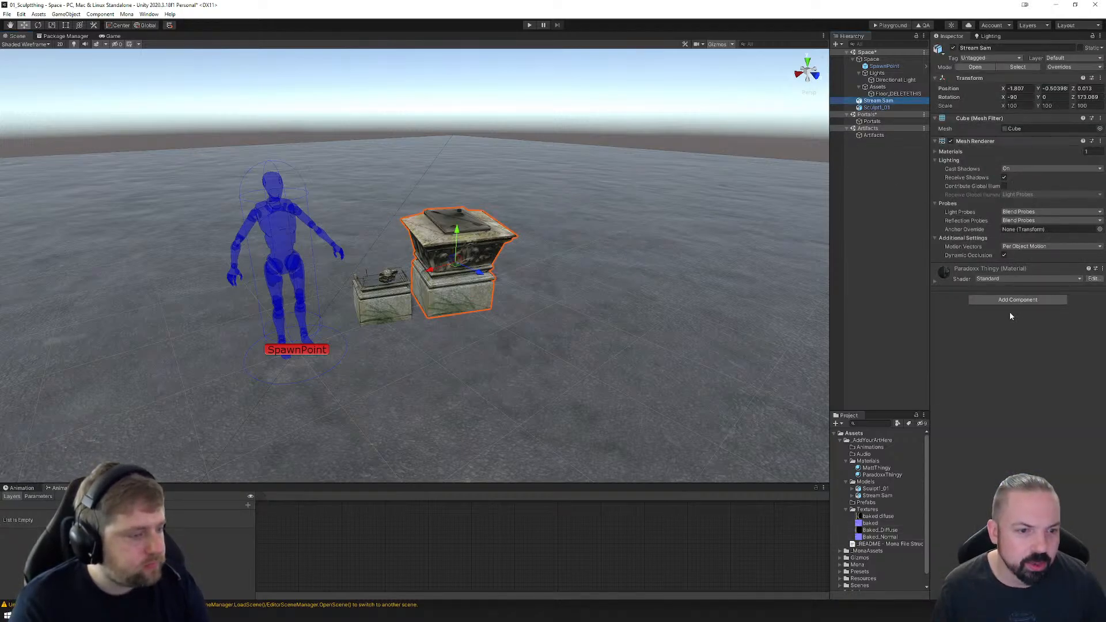
click(1012, 300)
click(1008, 331)
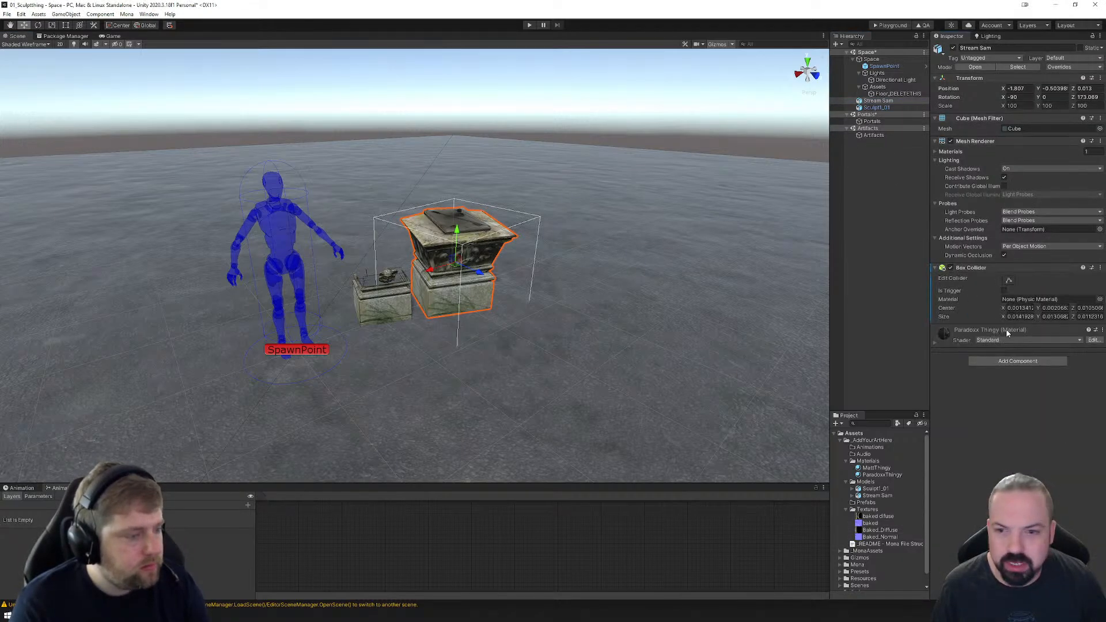
key(ctrl+z)
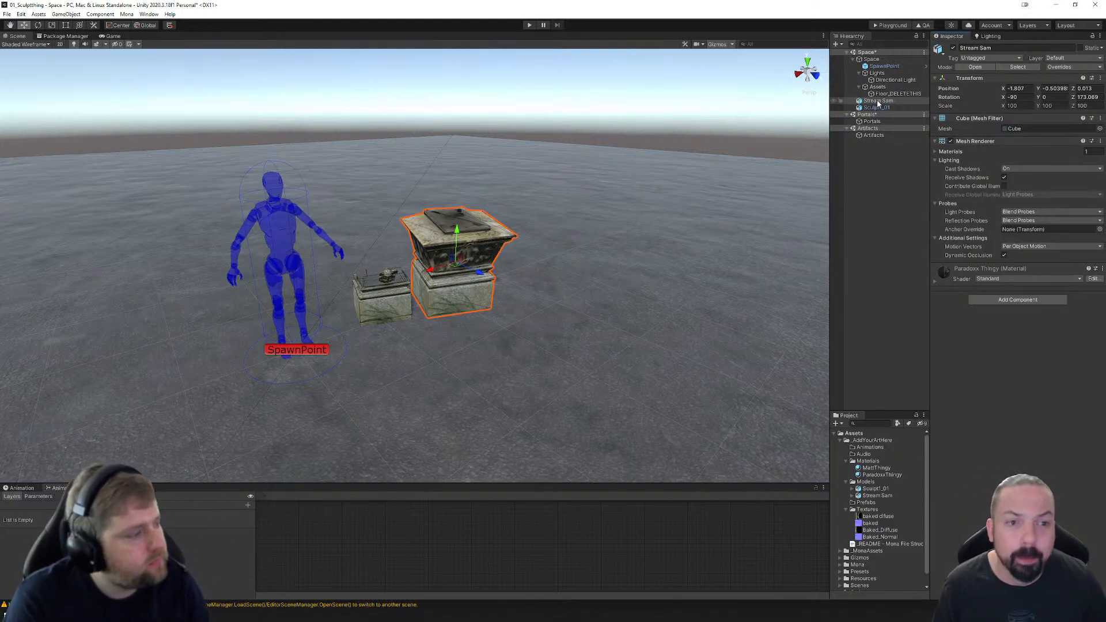
Step: Create an empty child object under Space and name it Collider
right_click(871, 59)
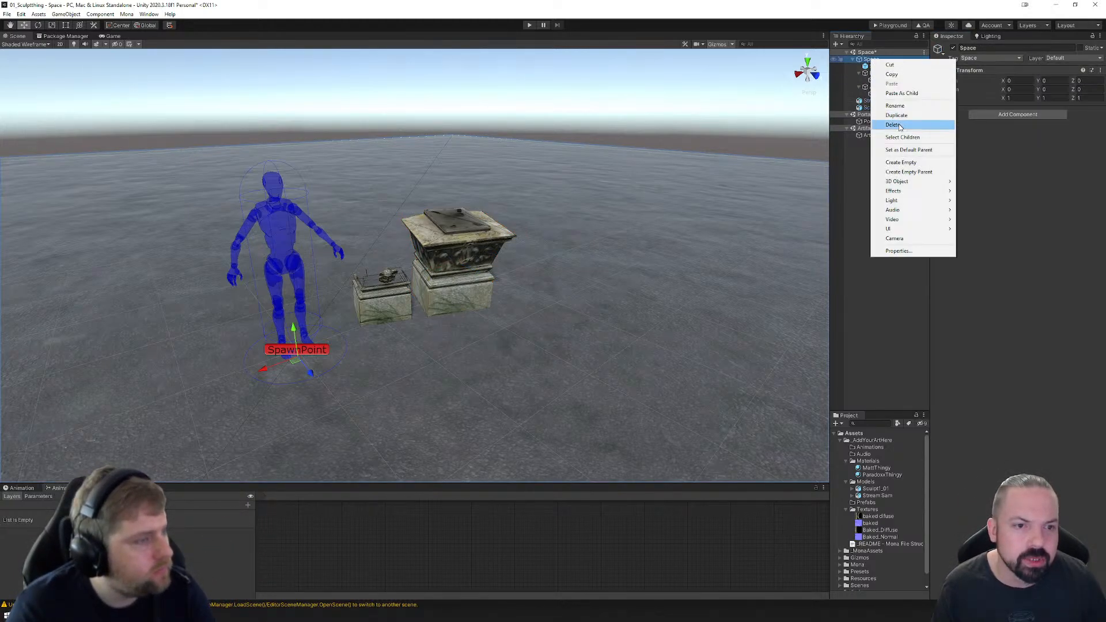
click(901, 162)
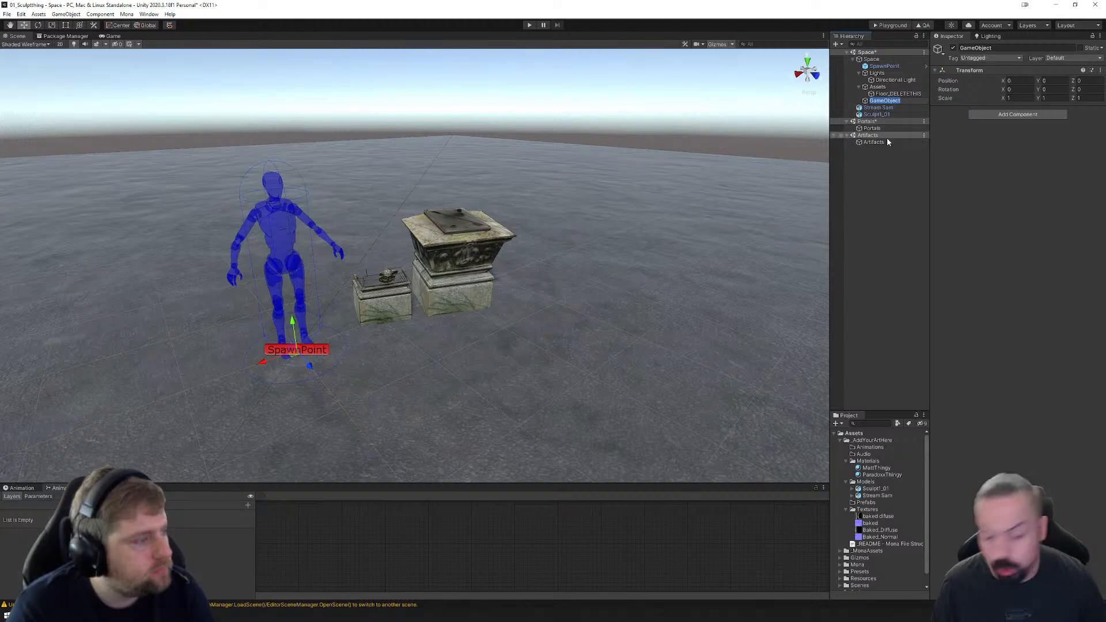
text(Col)
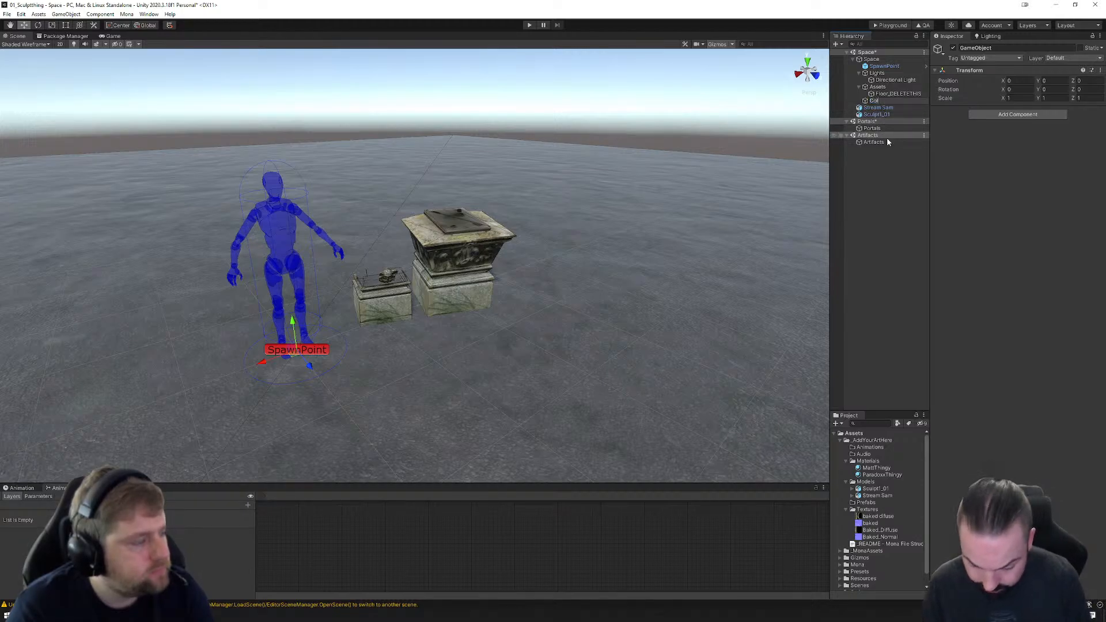
text(lider)
key(Return)
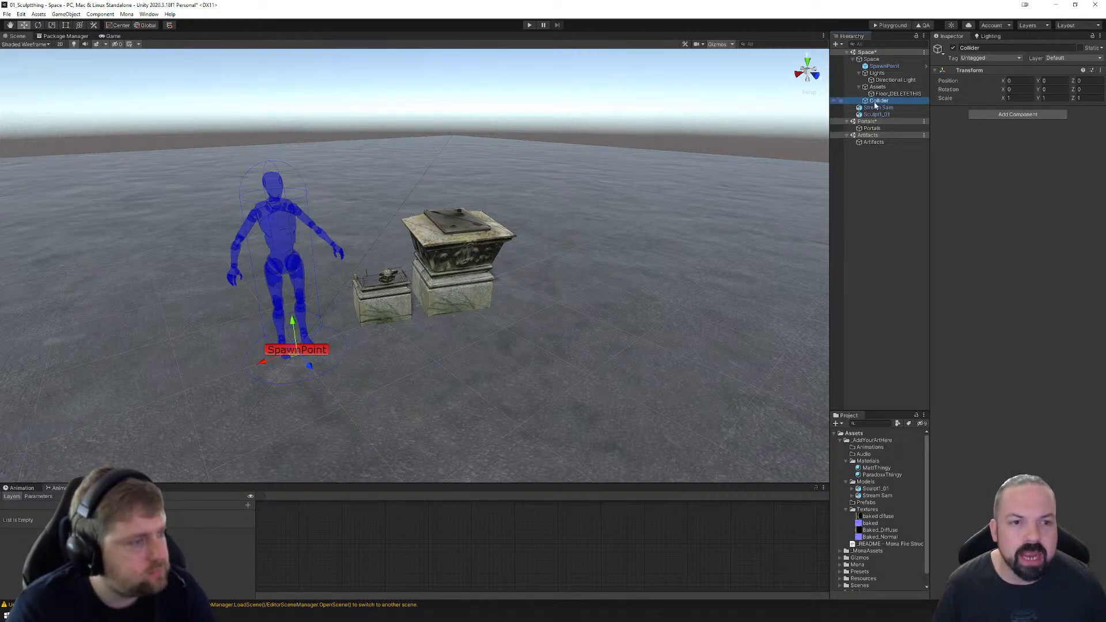
Step: Add a Box Collider component to the empty Collider object
right_click(877, 60)
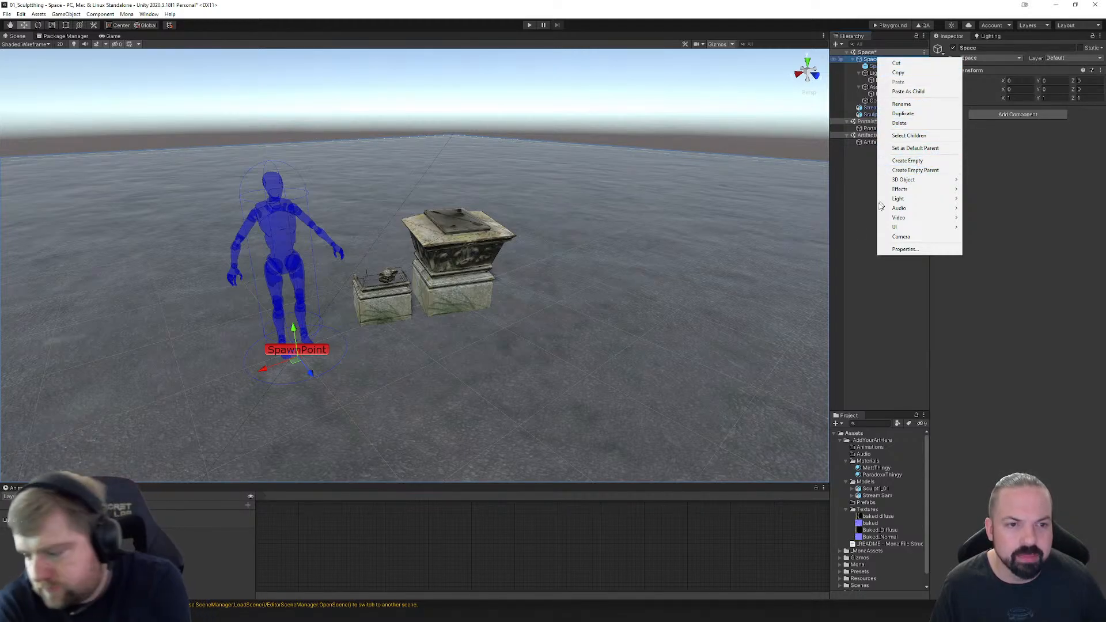
click(864, 120)
click(879, 100)
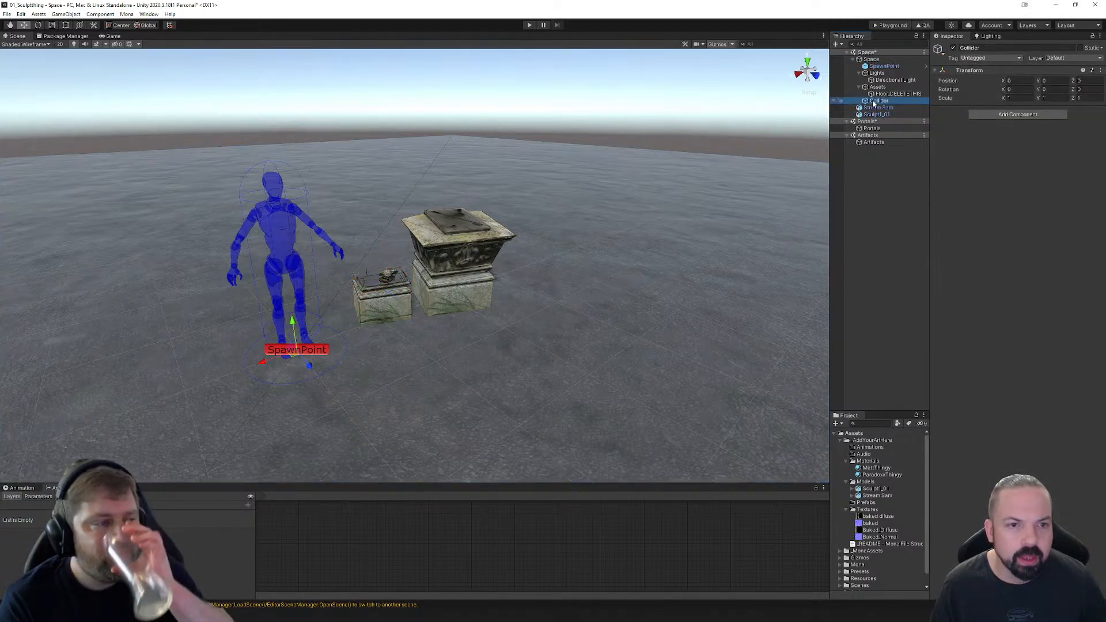
click(1003, 118)
click(996, 145)
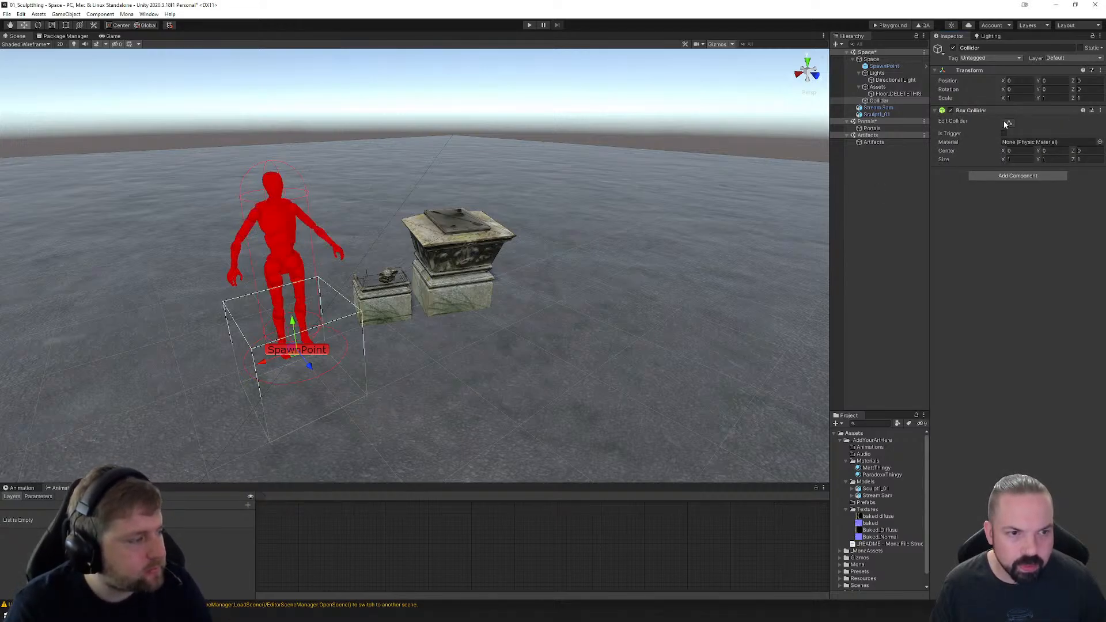
Step: Try rotating the Collider object about 23° around its vertical axis, and undo the rotation
click(880, 102)
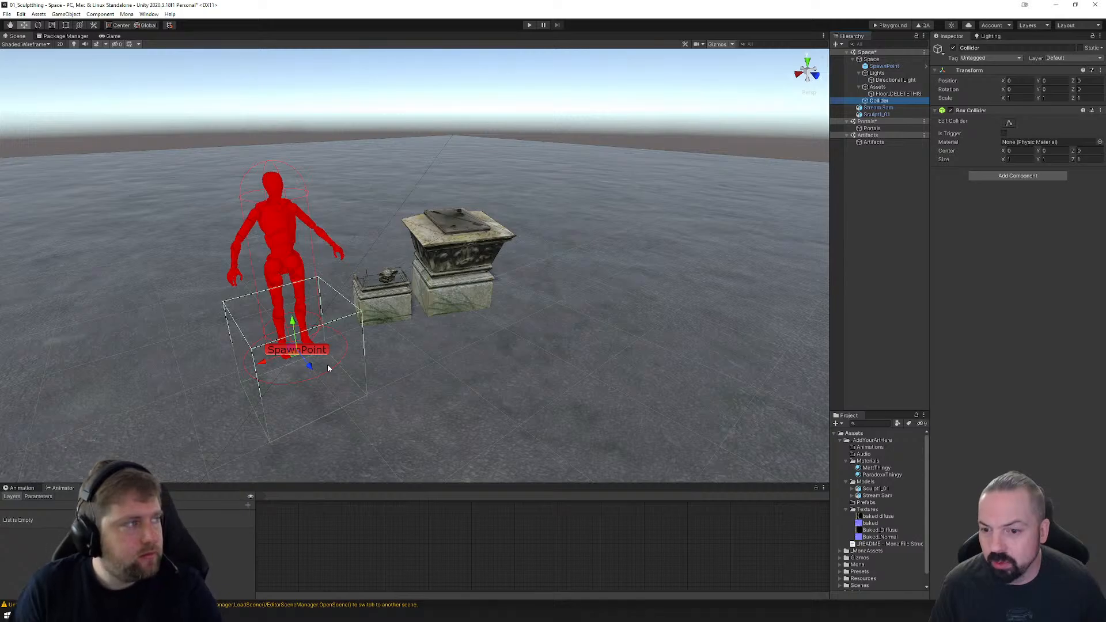
click(39, 26)
mouse_move(314, 364)
mouse_down()
mouse_move(323, 362)
mouse_move(305, 369)
mouse_move(333, 361)
mouse_move(283, 375)
mouse_move(341, 361)
mouse_move(268, 389)
mouse_move(362, 369)
mouse_move(314, 382)
mouse_up()
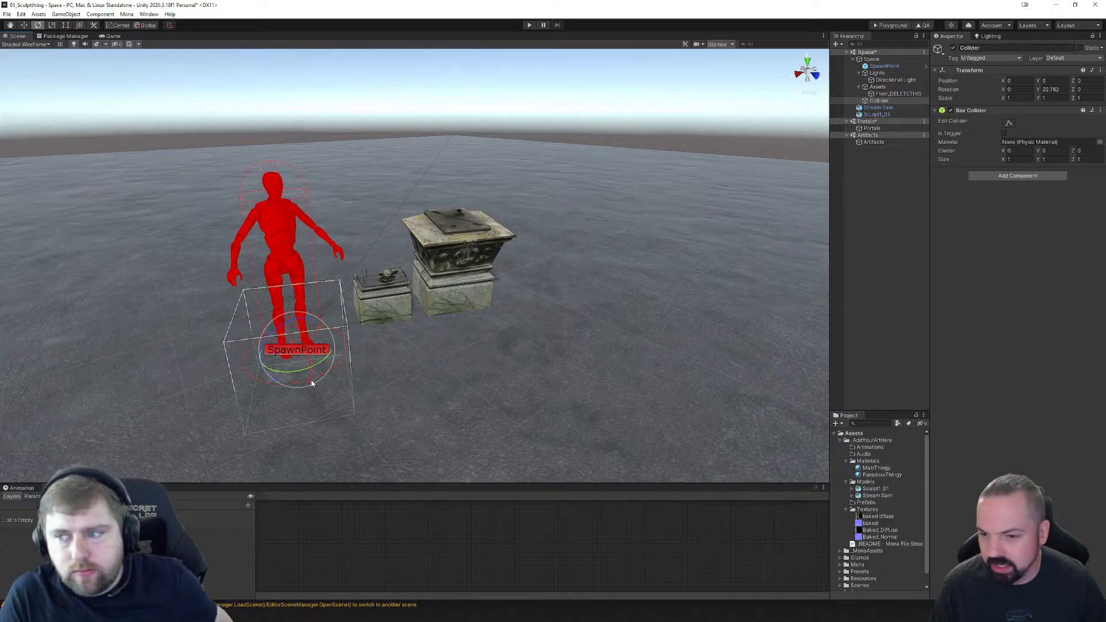
key(ctrl+z)
Step: Move the Collider object over the large pedestal at about X -1.99, Z 0.178, and rotate it about 21.5° on Y to match
click(808, 61)
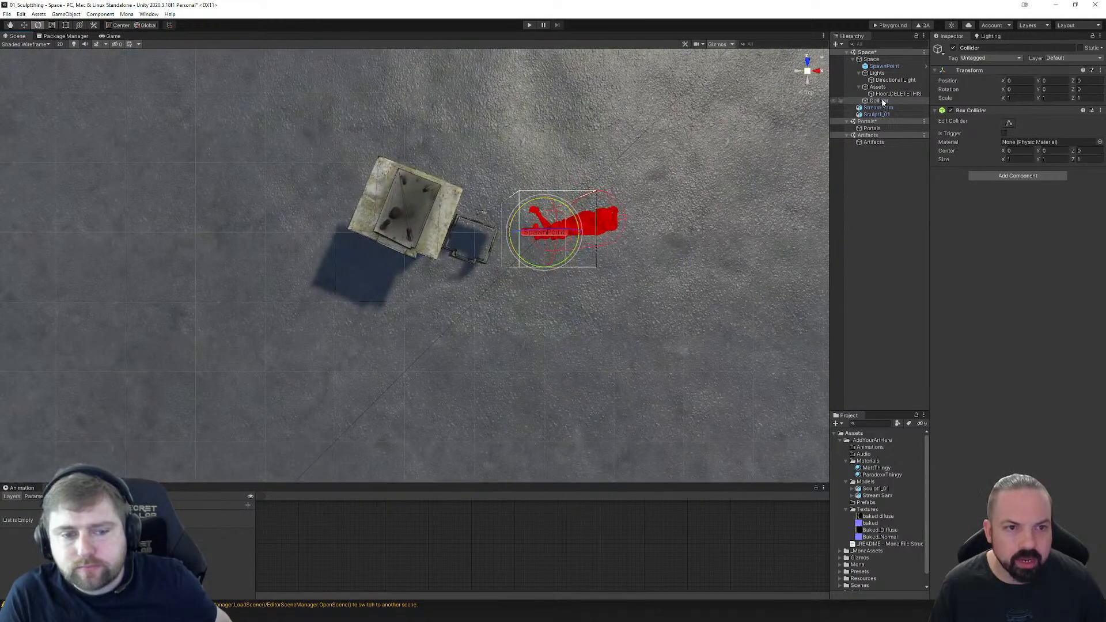
click(24, 25)
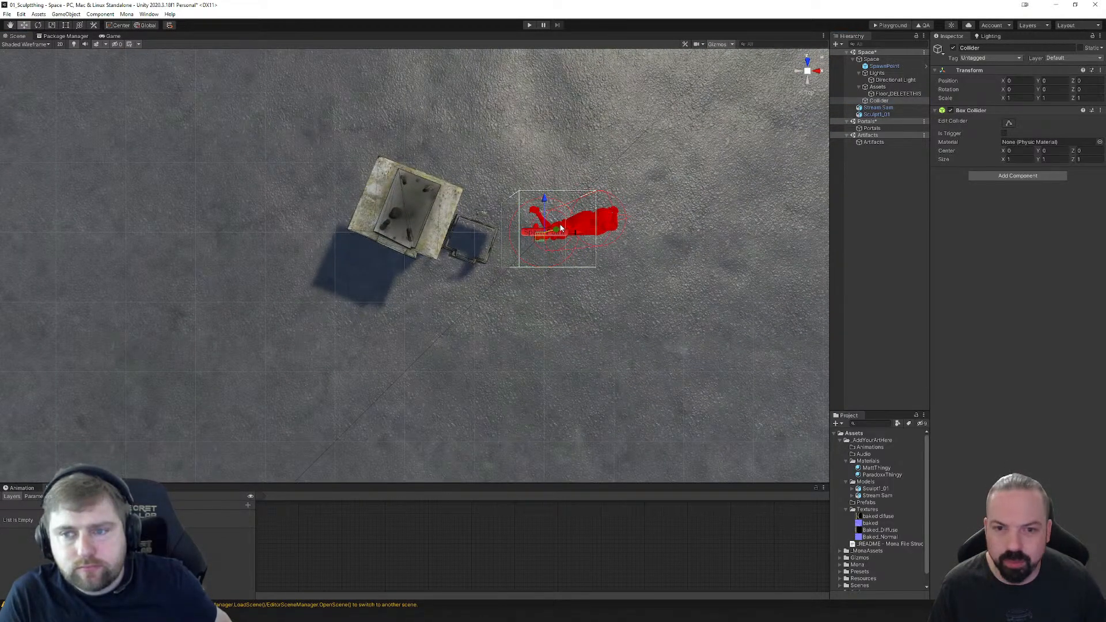
click(807, 71)
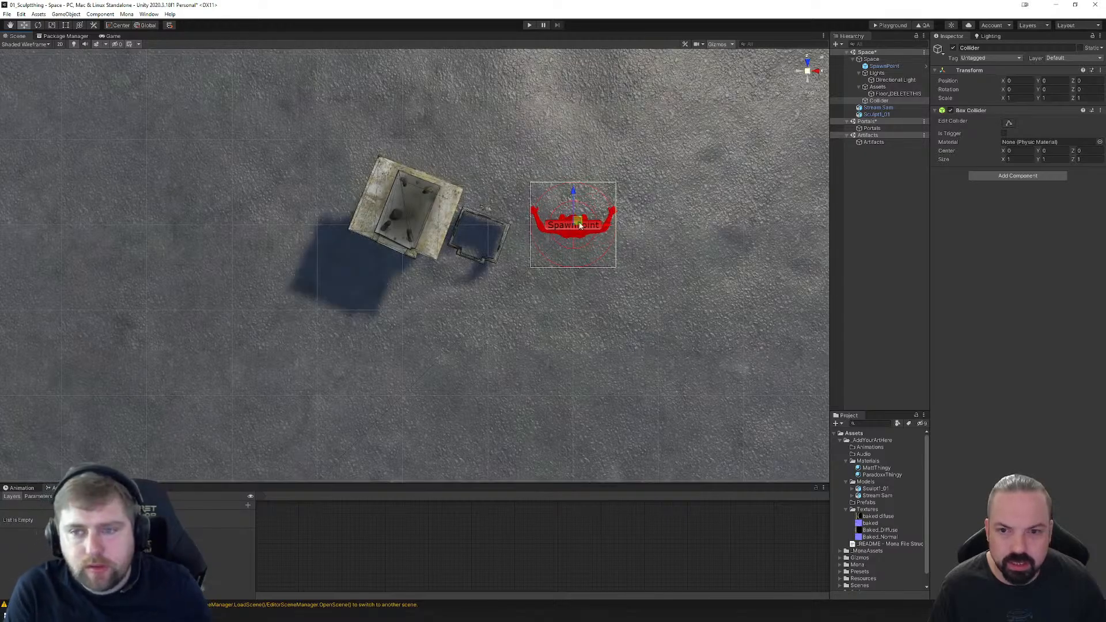
drag(571, 225, 405, 209)
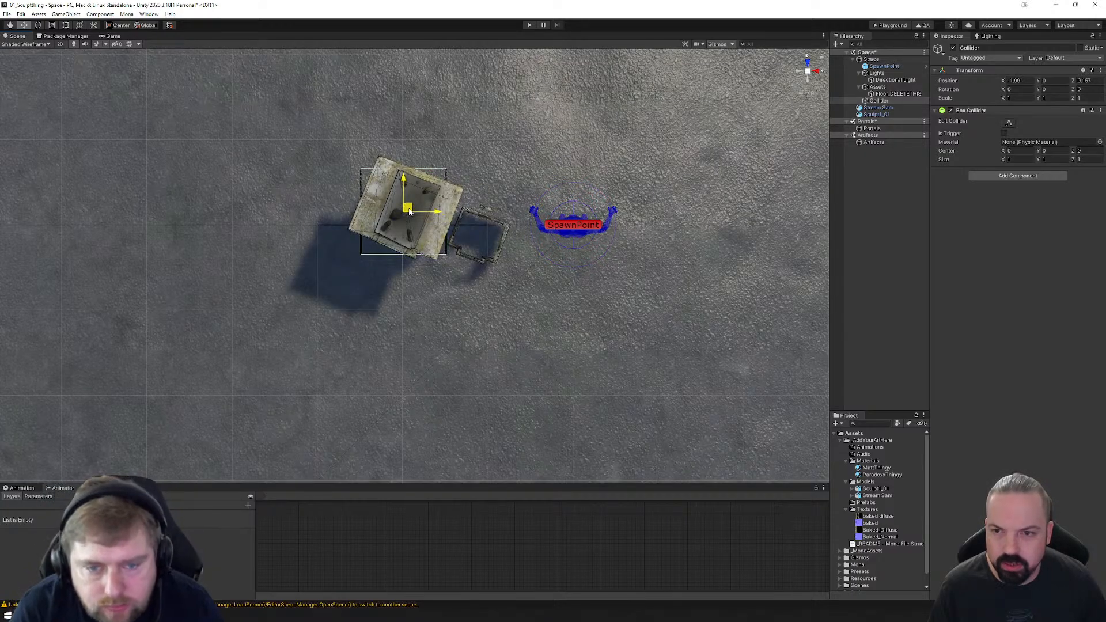
click(38, 25)
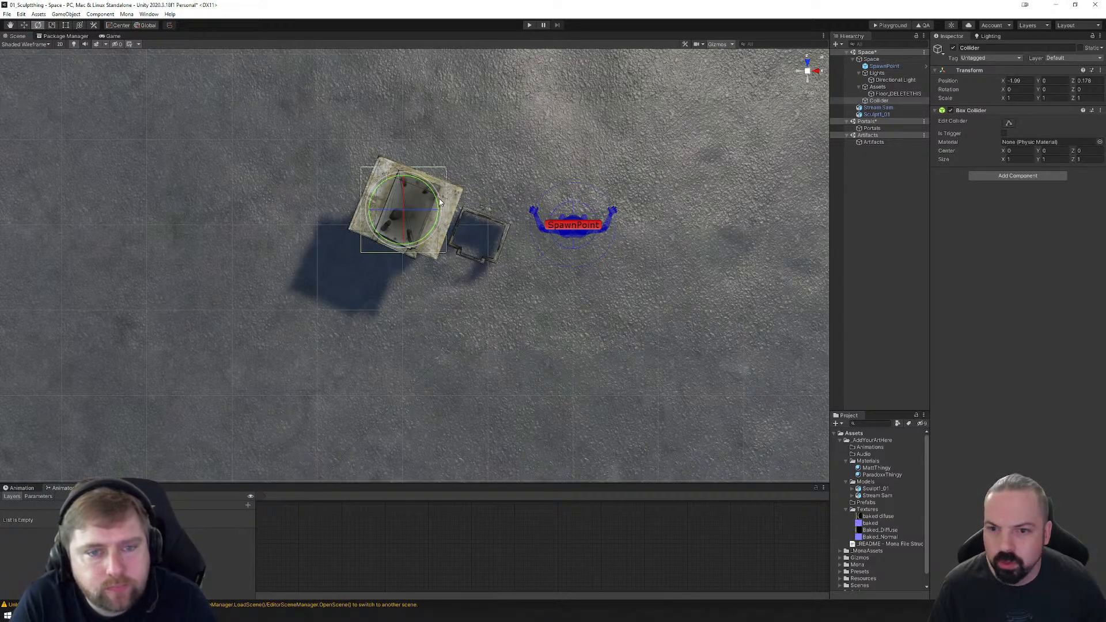
drag(440, 201, 438, 217)
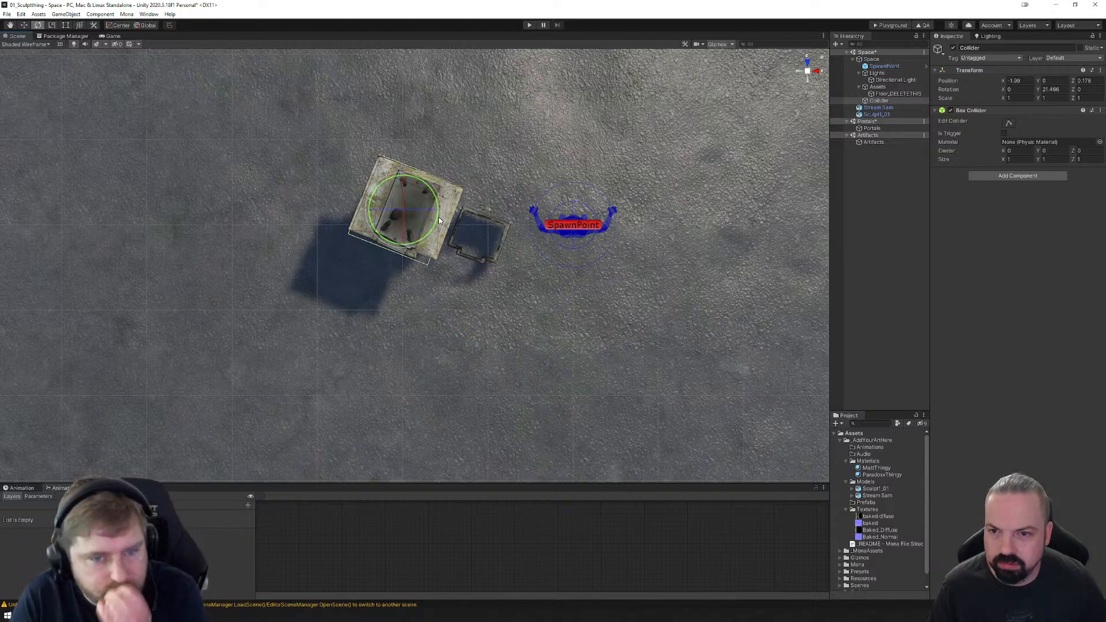
Step: Reshape the box collider's bounds to enclose the large pedestal, about 1.06 wide, 1.12 high and 0.95 deep
click(1008, 123)
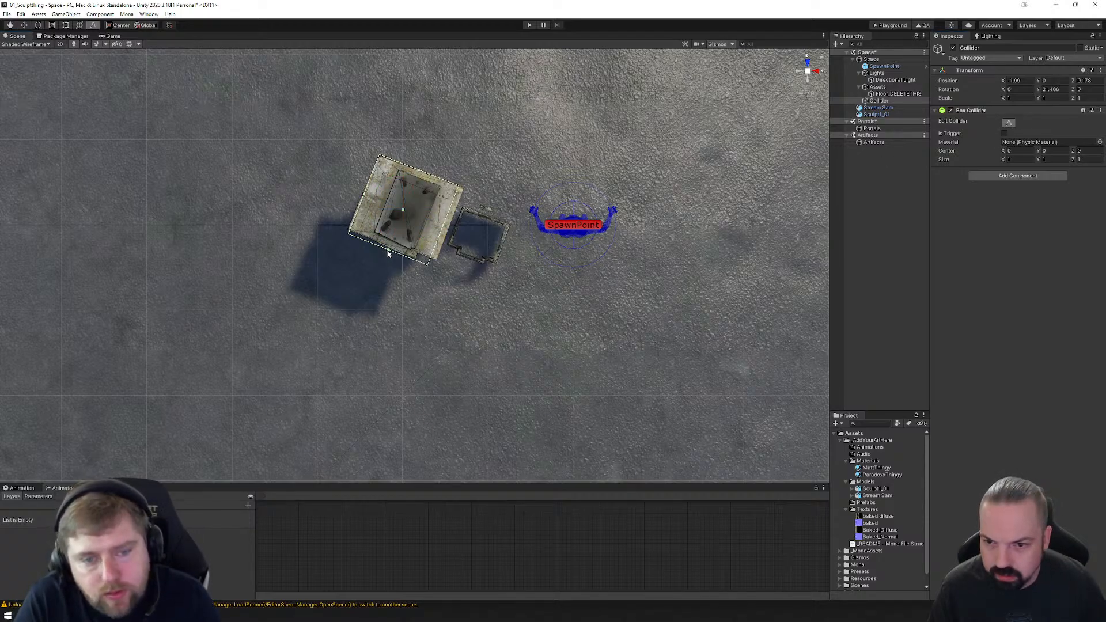
drag(388, 254, 389, 249)
drag(445, 228, 449, 230)
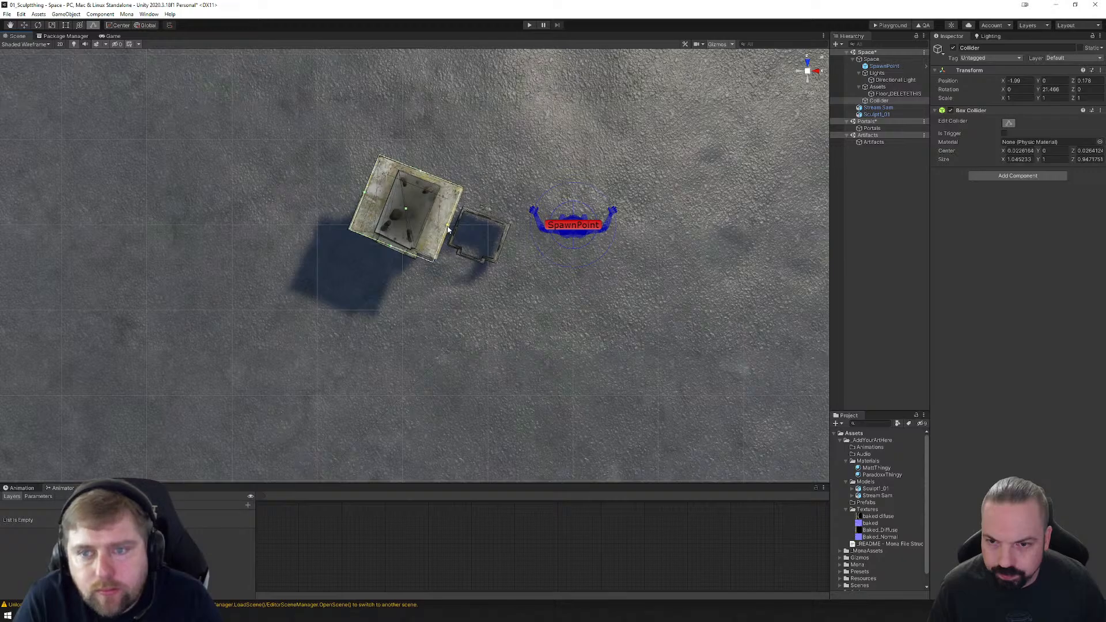
click(808, 81)
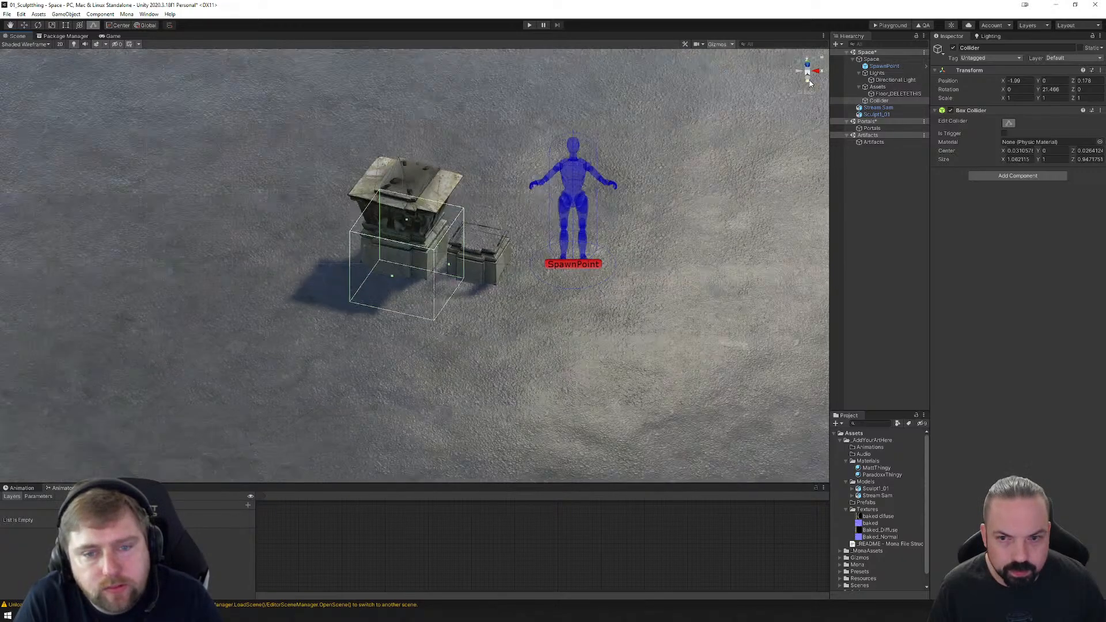
drag(411, 252, 412, 200)
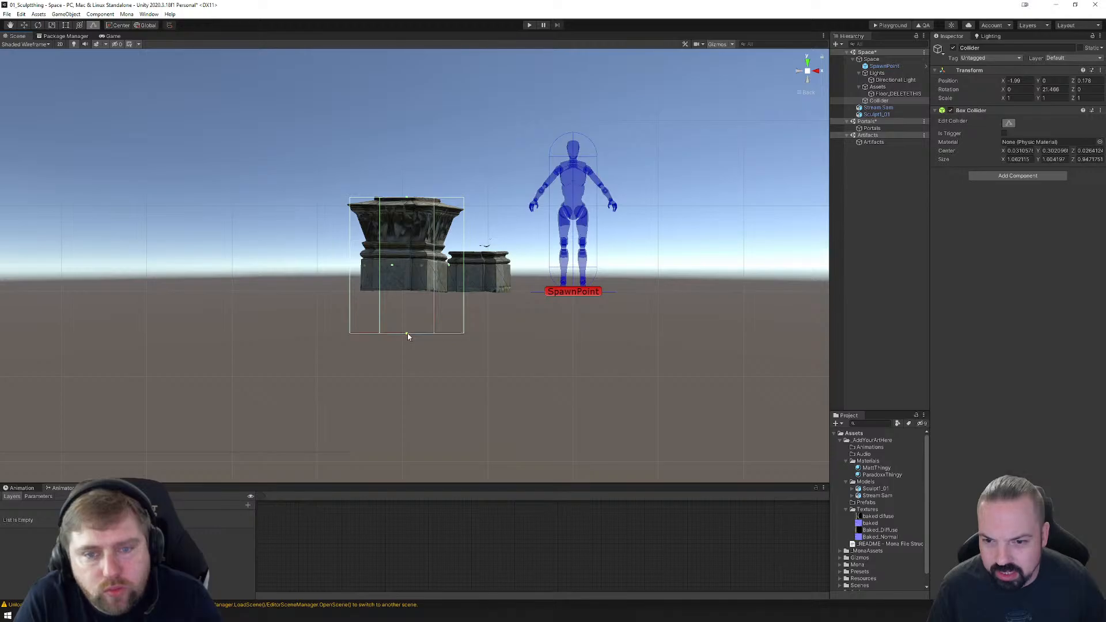
drag(408, 334, 163, 247)
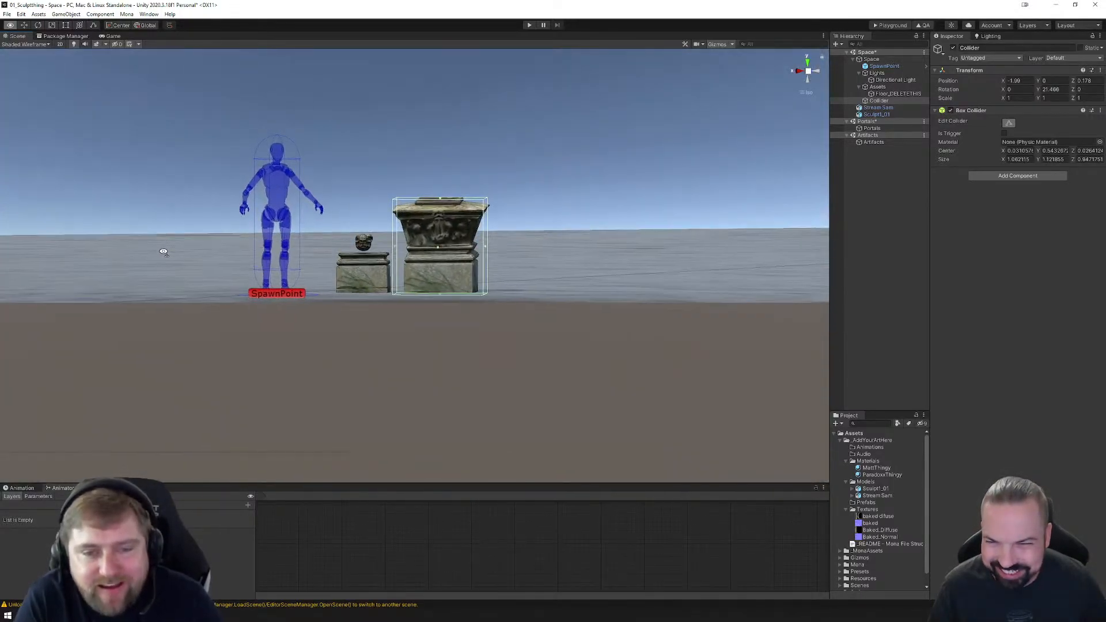
alt+drag(482, 199, 470, 232)
alt+drag(592, 242, 562, 287)
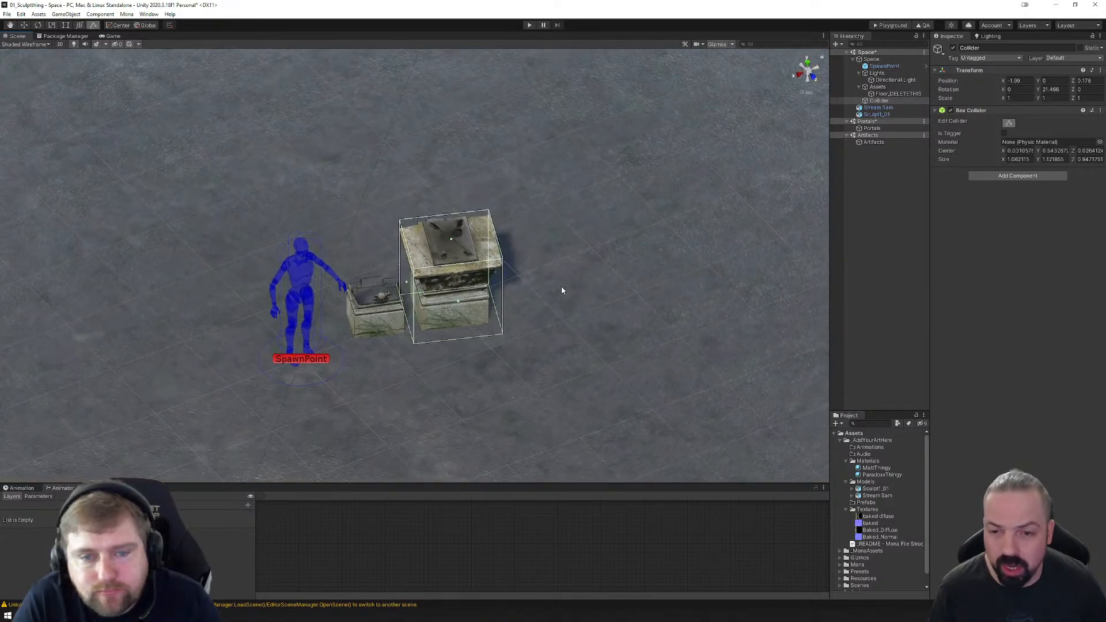
Step: Compare with a Box Collider placed directly on the Stream Sam model, and remove that component
click(877, 108)
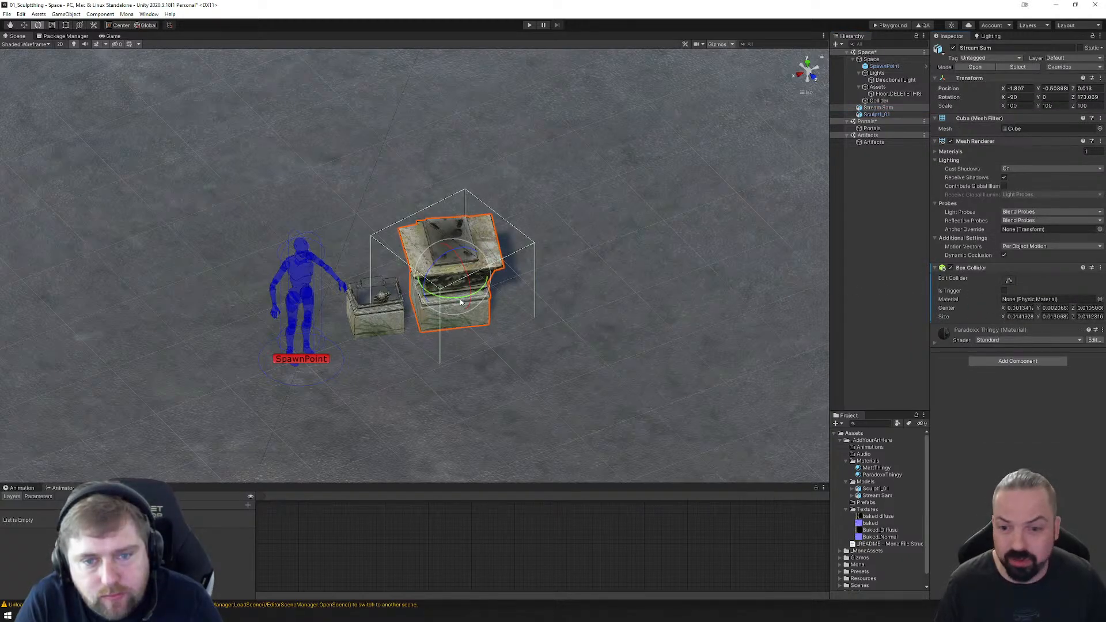
drag(461, 302, 541, 345)
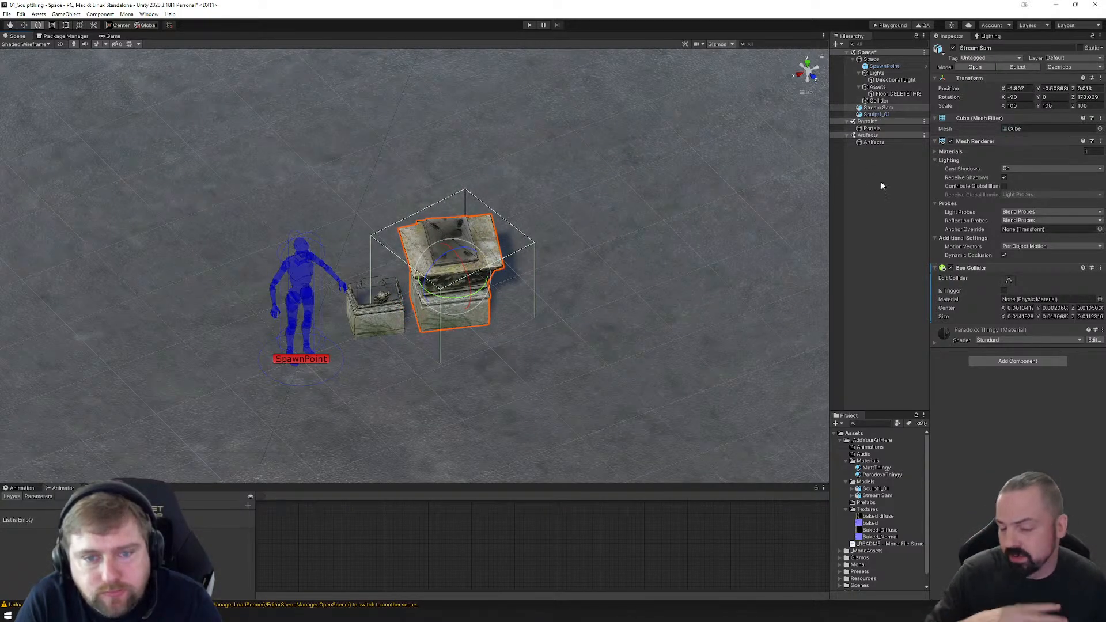
right_click(1009, 268)
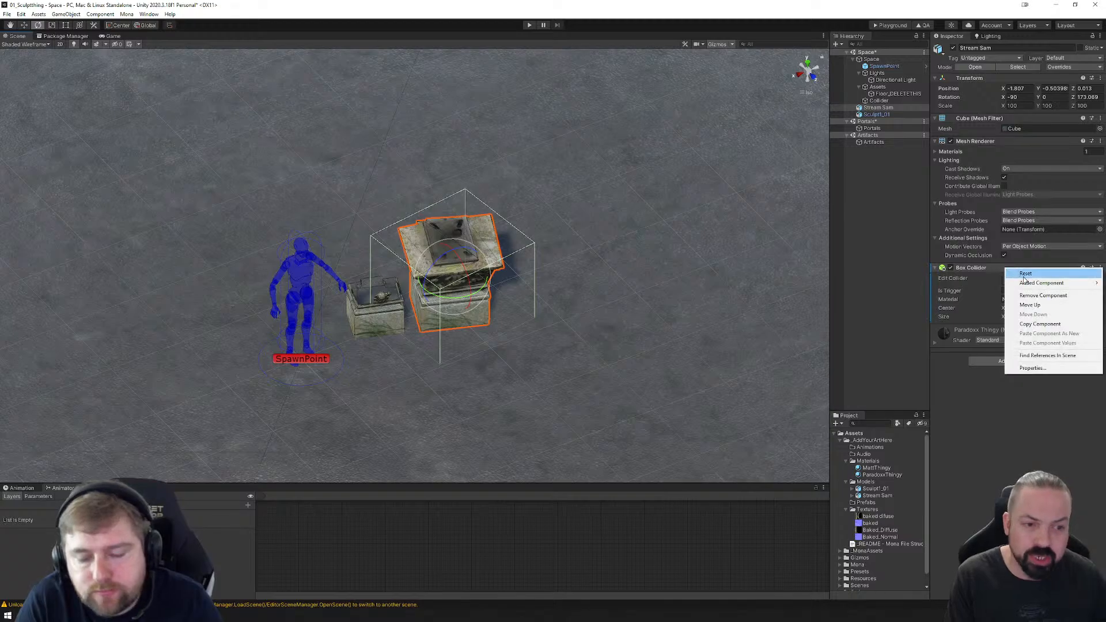
mouse_move(1042, 283)
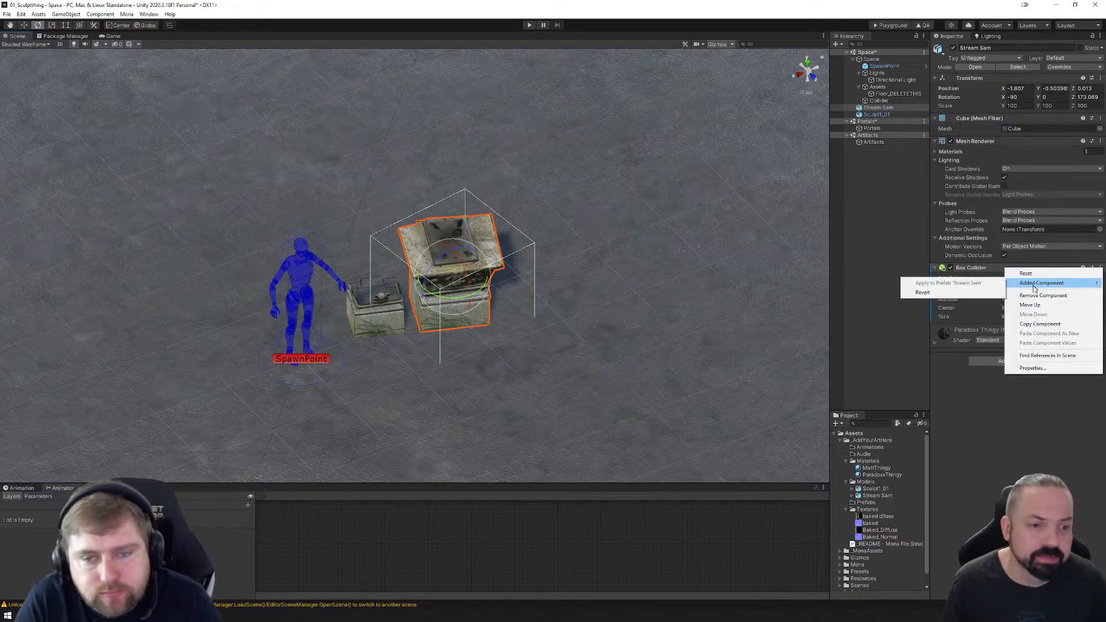
click(1042, 295)
Step: Rotate the small Sculpt1_01 pedestal about its vertical axis to about 540.2° on Z, squaring it with the grid
click(389, 321)
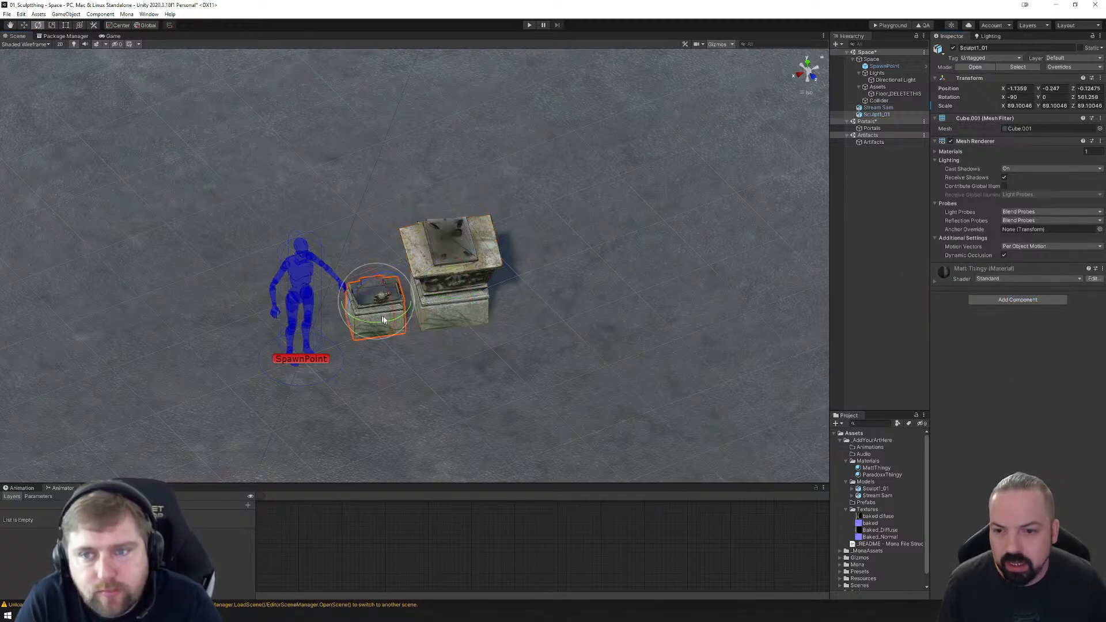
click(808, 65)
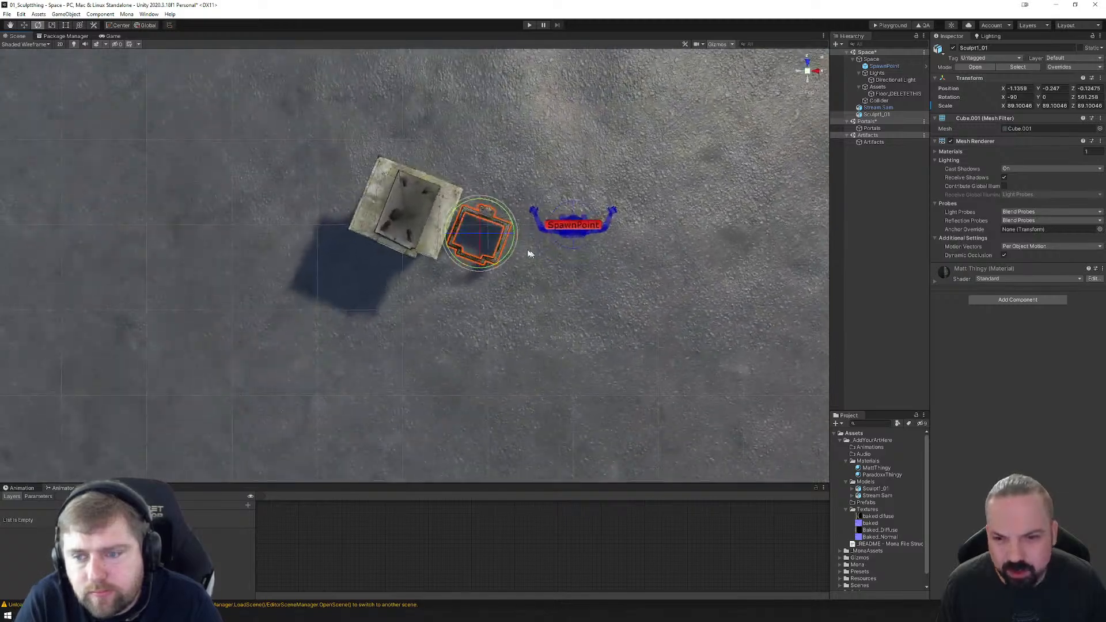
drag(513, 227, 499, 203)
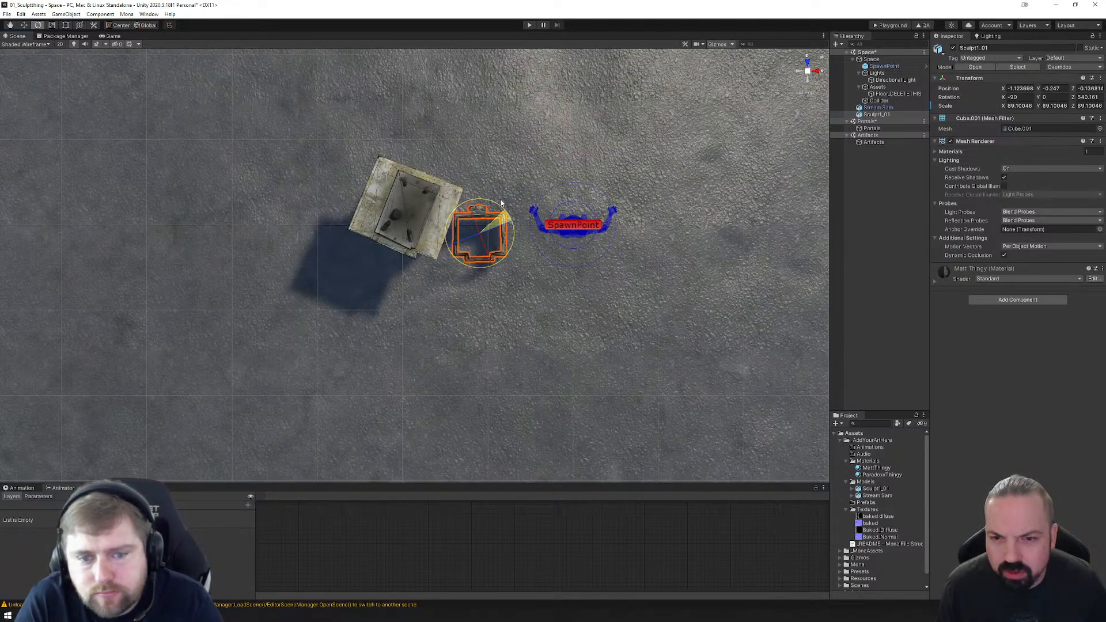
Step: Add a Box Collider to Sculpt1_01 and pull in one side toward the pedestal, making its Y size about 0.0063
click(1018, 299)
click(1008, 331)
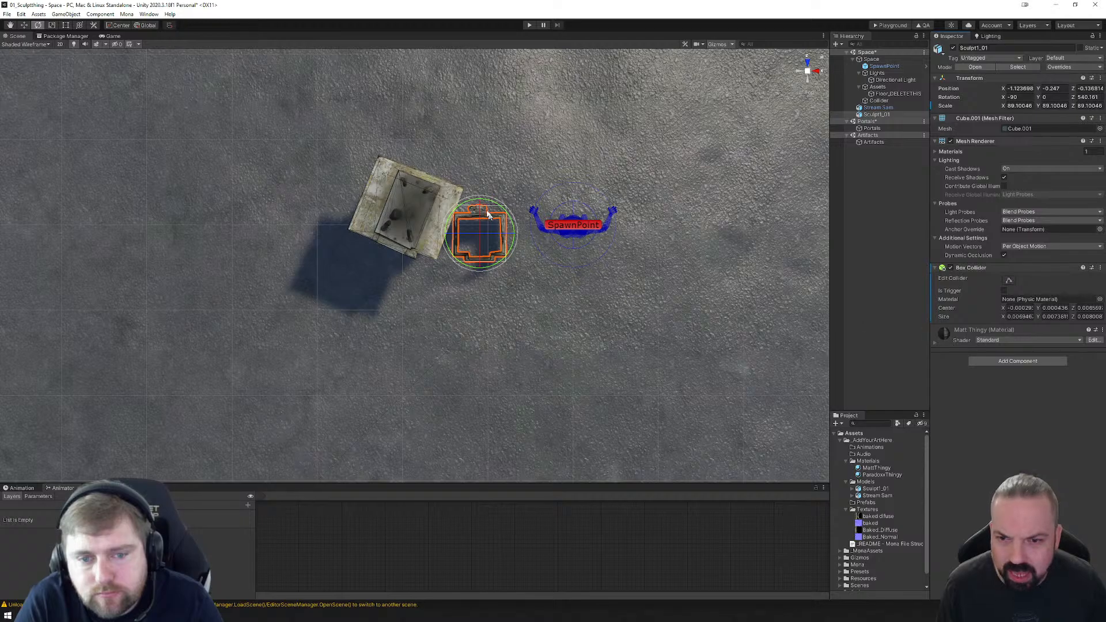
scroll(500, 213, up, 2)
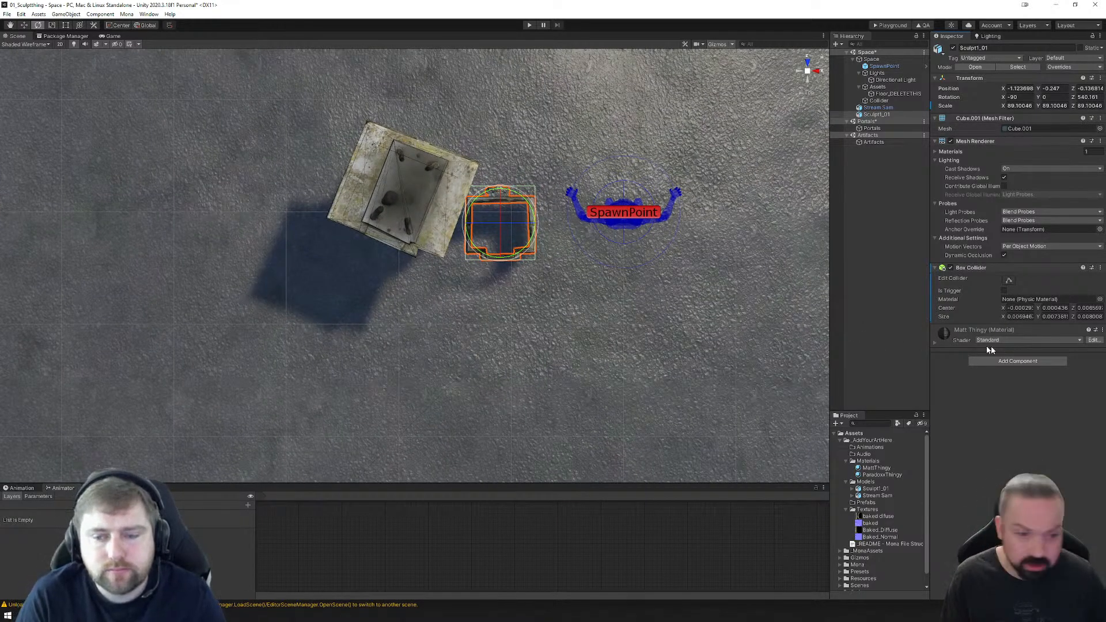
click(1009, 280)
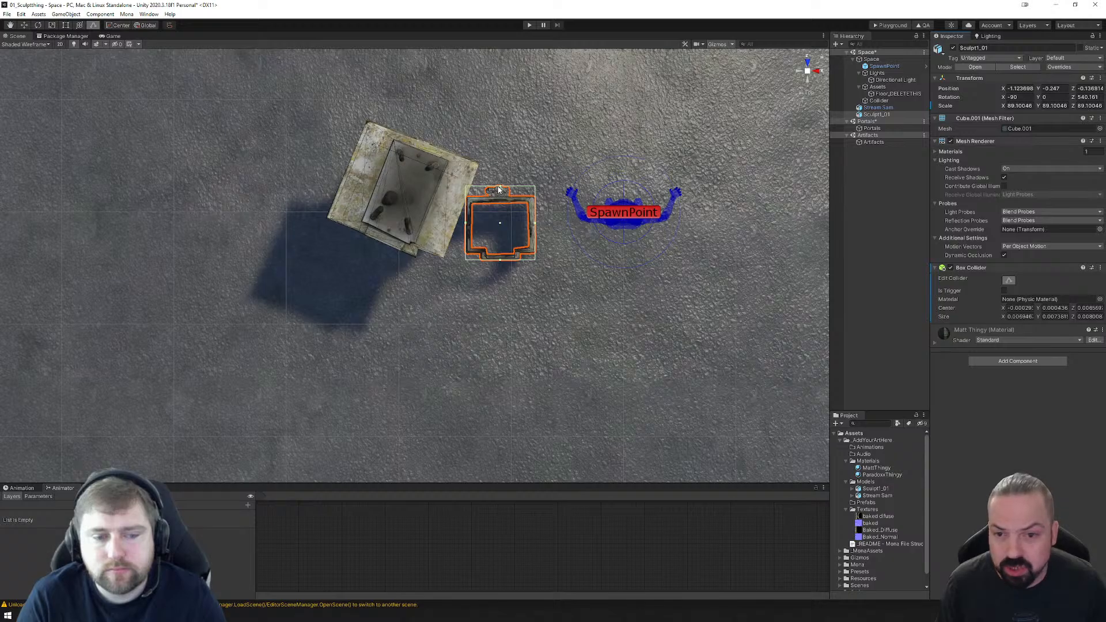
drag(500, 189, 502, 200)
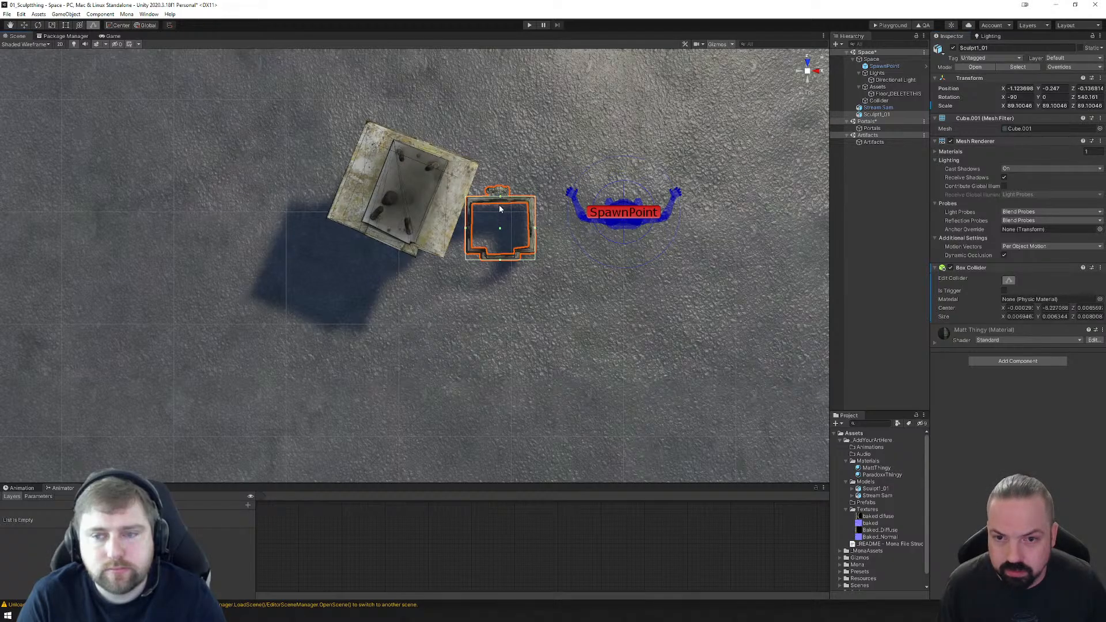
alt+drag(616, 246, 225, 104)
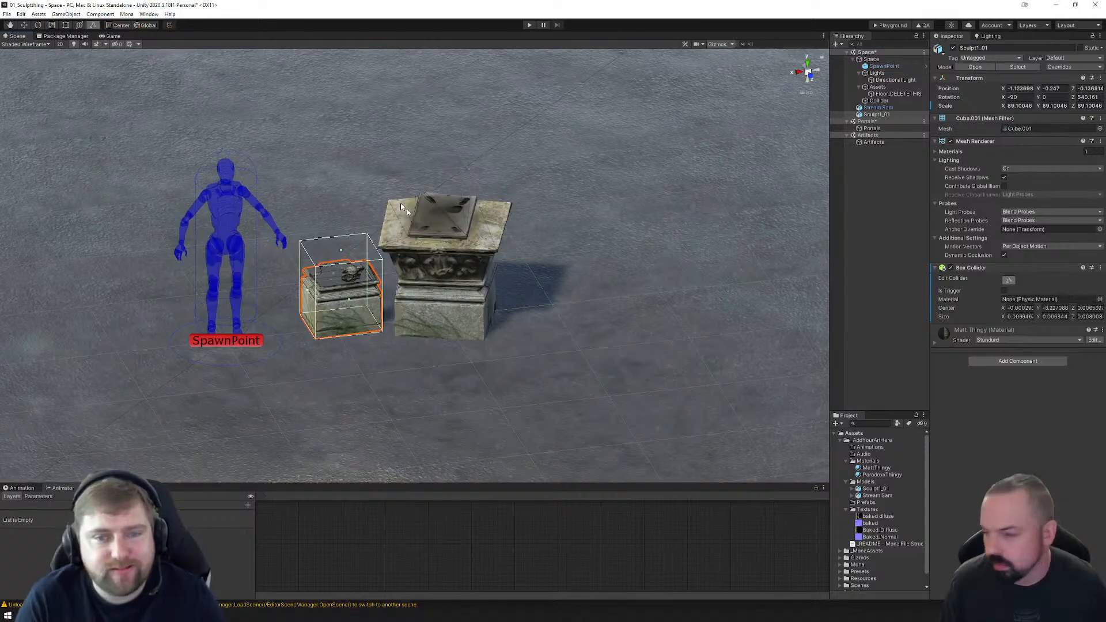
Step: Rotate the Stream Sam pedestal to about 150.7° on Z and move it away from the small pedestal to about X -3.34
click(24, 26)
click(436, 262)
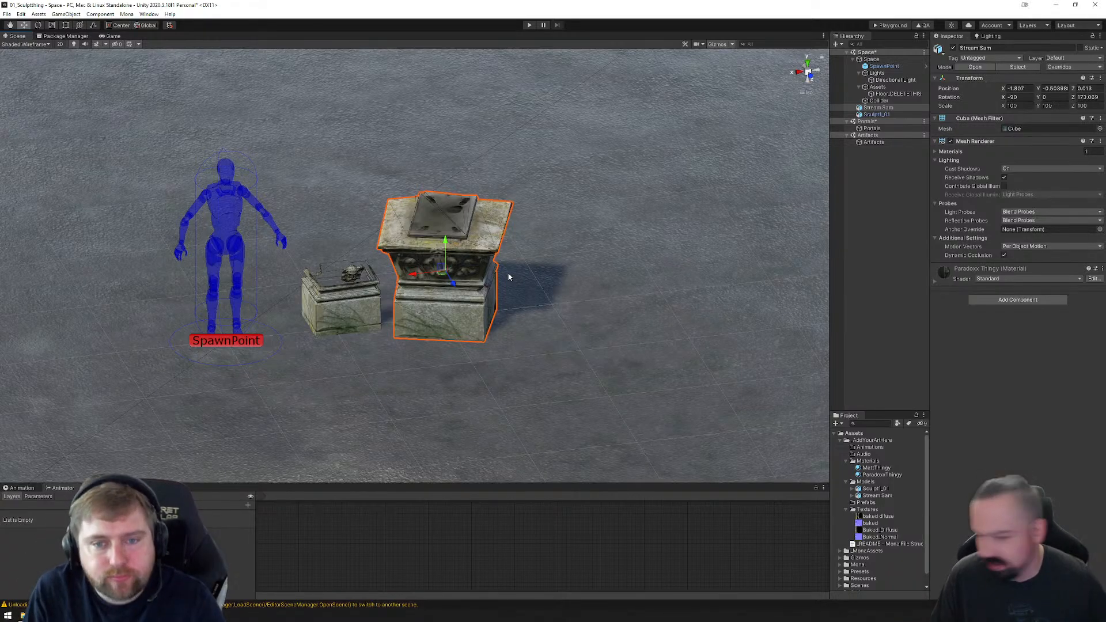
click(807, 61)
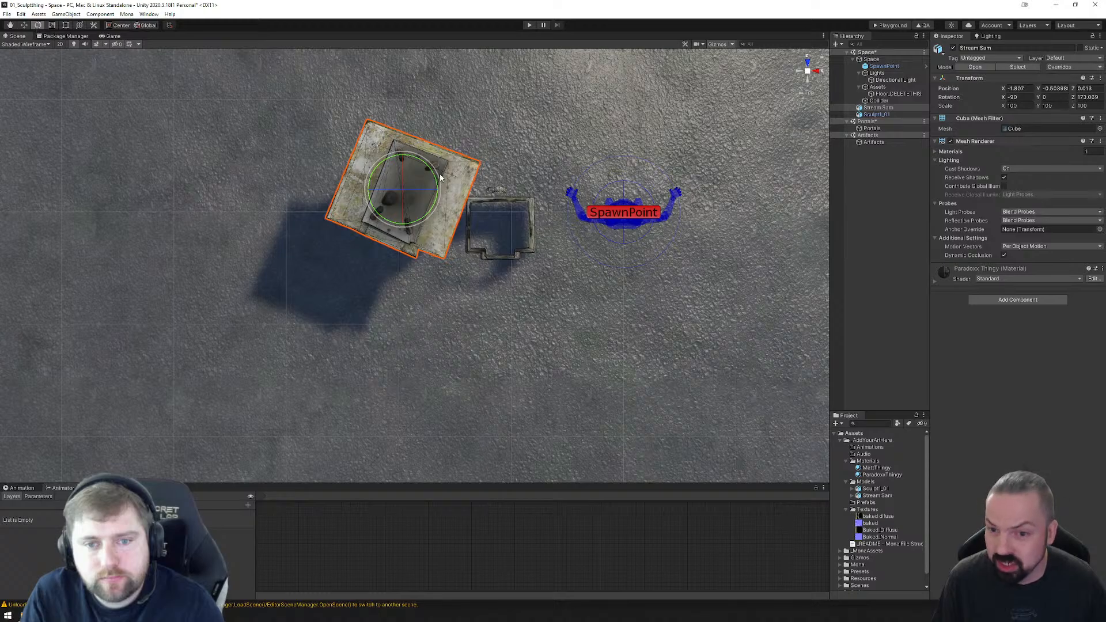
drag(435, 182, 432, 152)
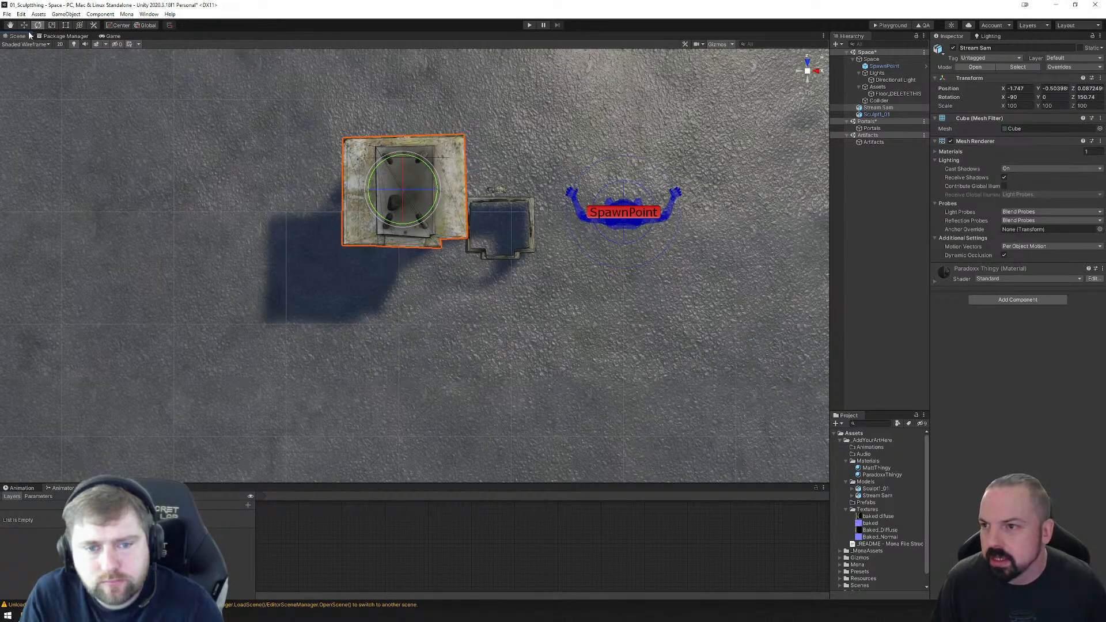
key(w)
drag(428, 192, 250, 193)
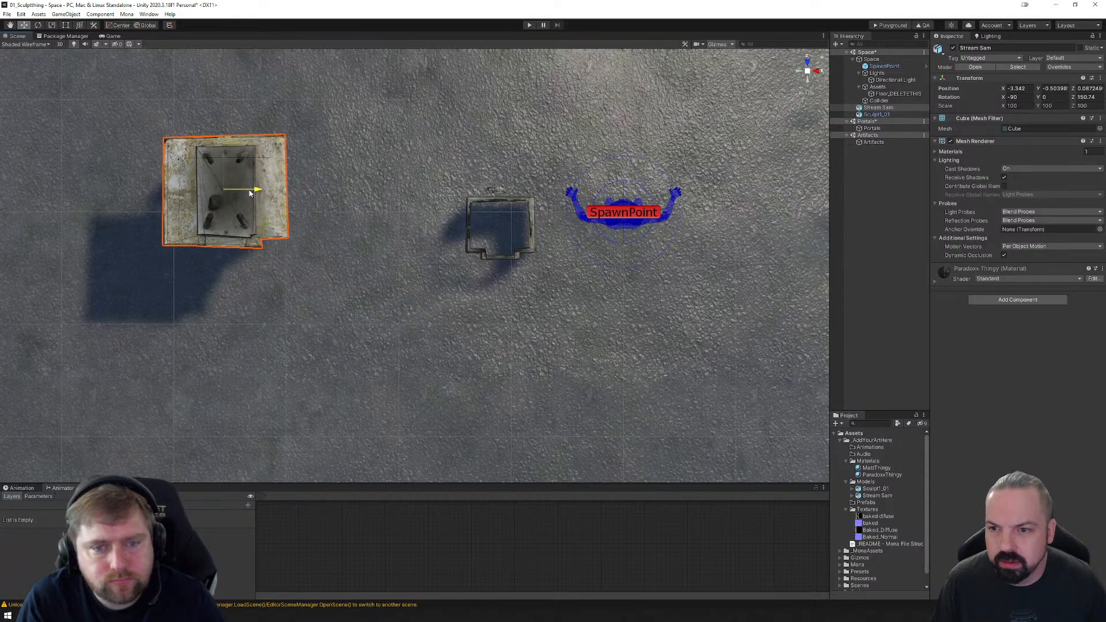
Step: Scale the small Sculpt1_01 pedestal up uniformly to about 119.6
alt+drag(628, 297, 257, 164)
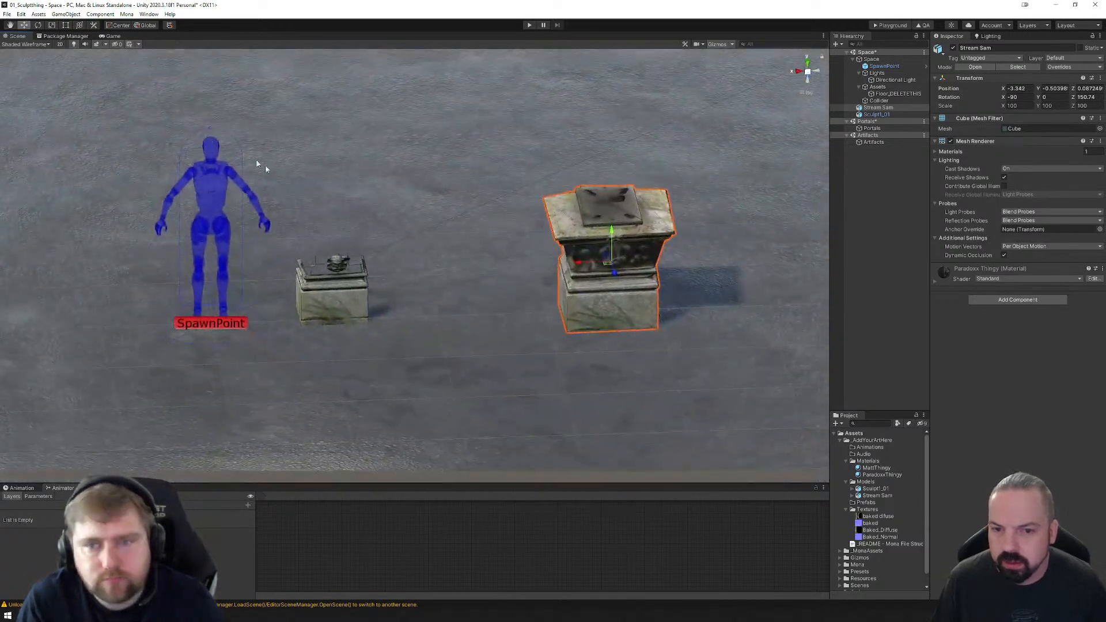
click(331, 275)
mouse_move(378, 305)
alt+mouse_down()
mouse_move(430, 252)
mouse_move(402, 303)
alt+mouse_up()
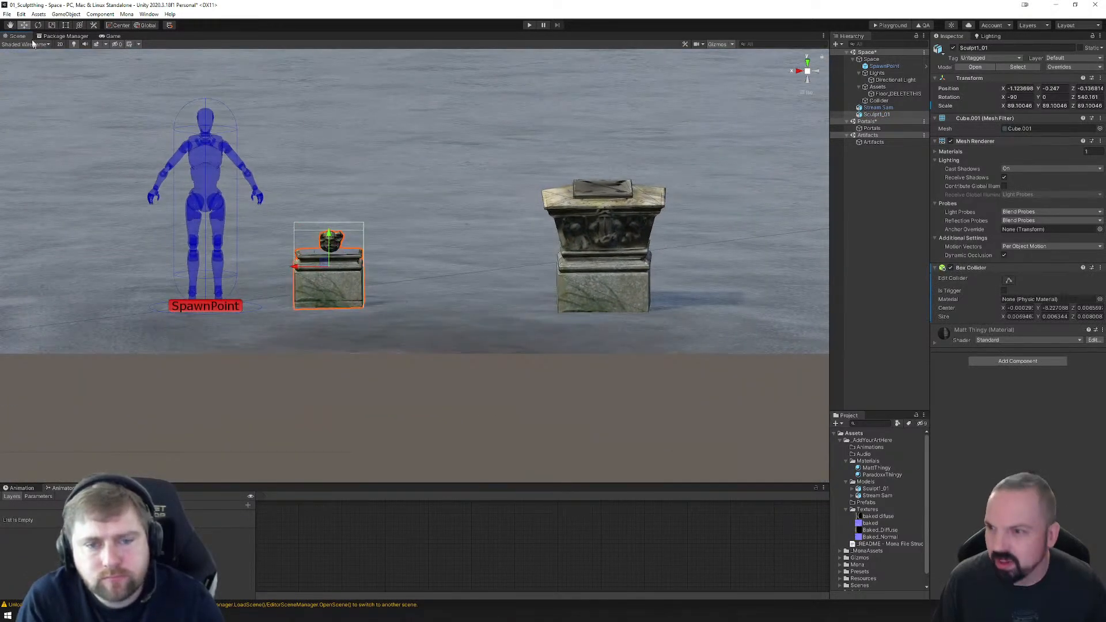
key(r)
mouse_move(328, 266)
mouse_down()
mouse_move(340, 264)
mouse_move(329, 223)
mouse_move(450, 252)
mouse_move(399, 272)
mouse_up()
key(w)
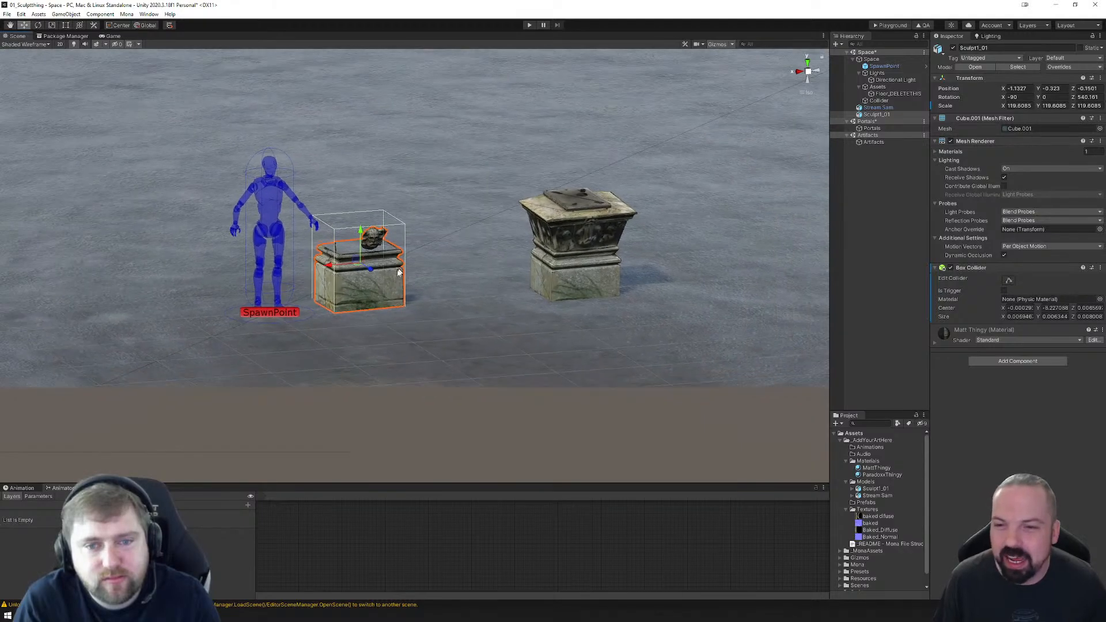
Step: Run the Playground quality check on the scene, close its report, and collapse the Space object to review the scene's root objects
click(886, 26)
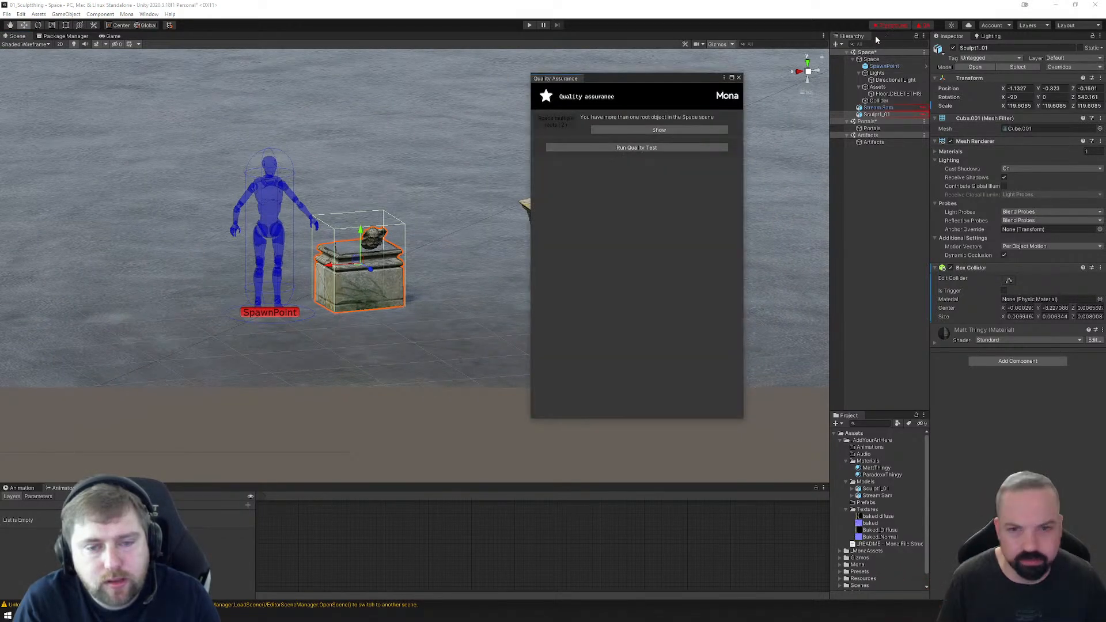
click(739, 78)
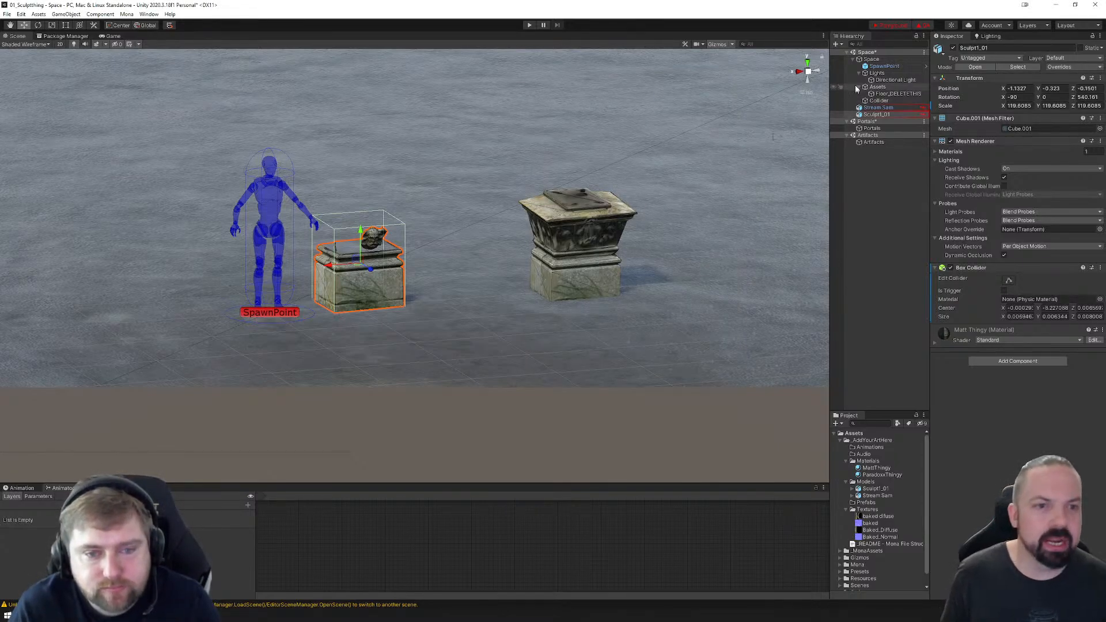
click(853, 59)
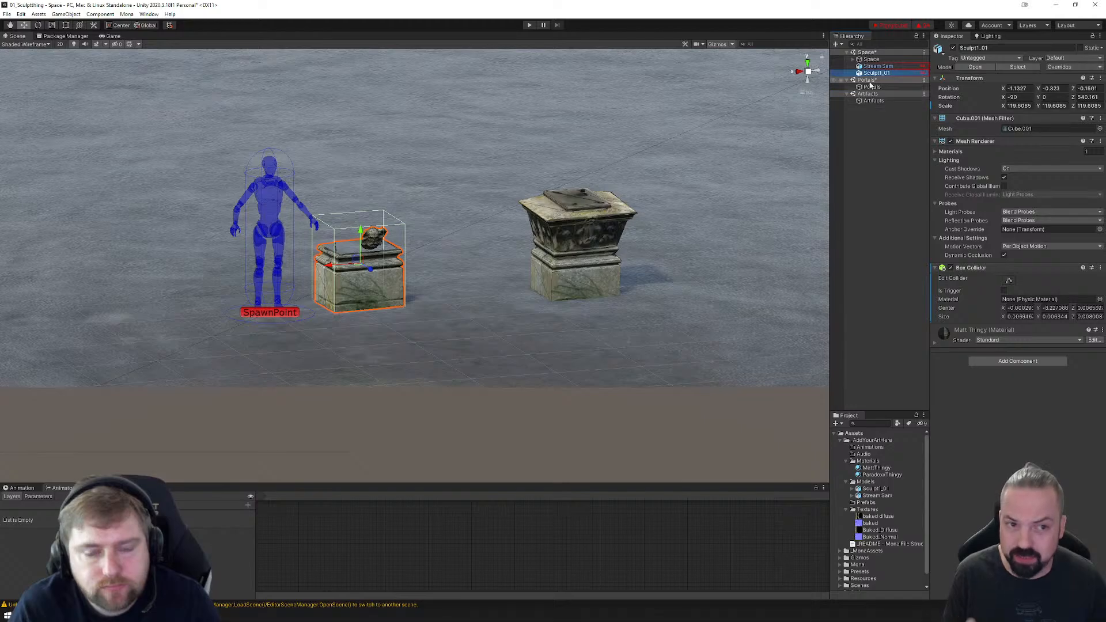
Step: Parent Stream Sam, Sculpt1_01 and the Collider object under the Assets object inside Space
click(877, 66)
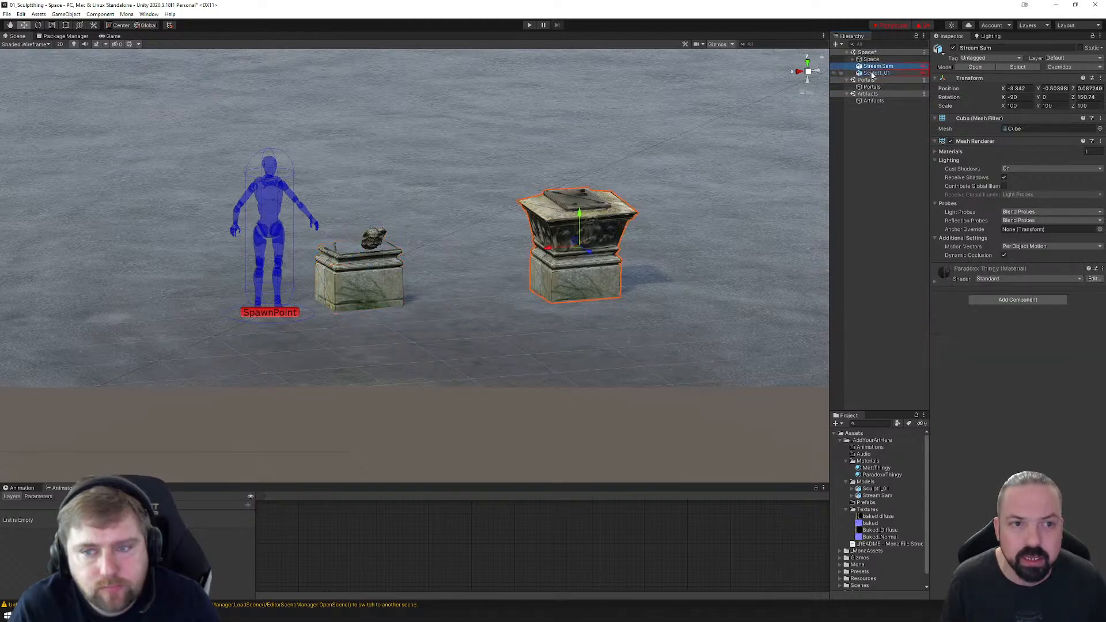
ctrl+click(877, 73)
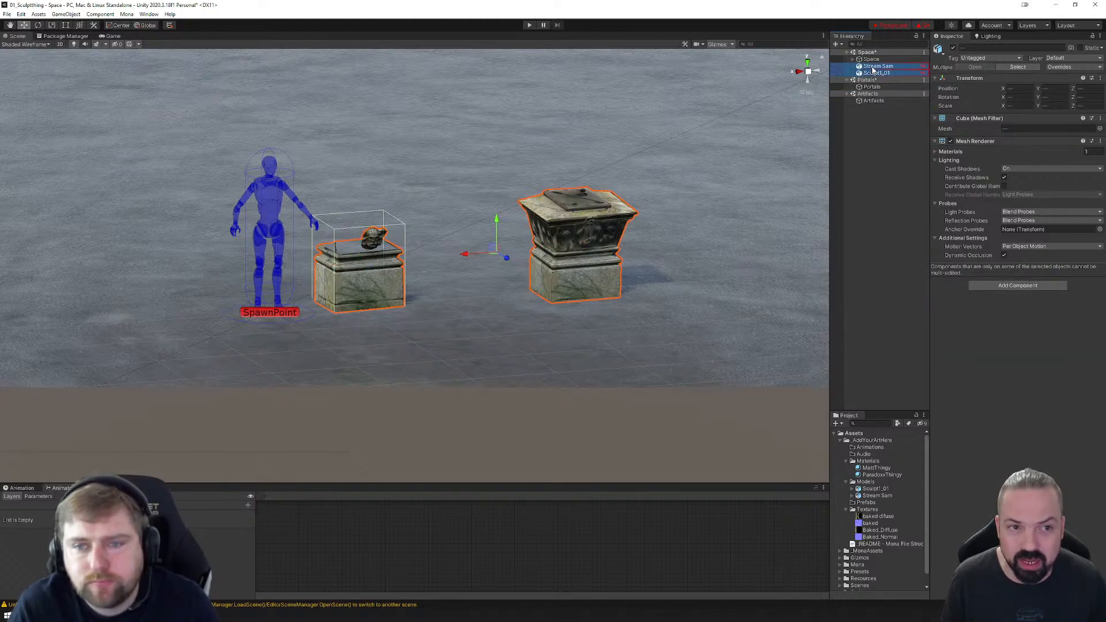
drag(872, 63, 872, 60)
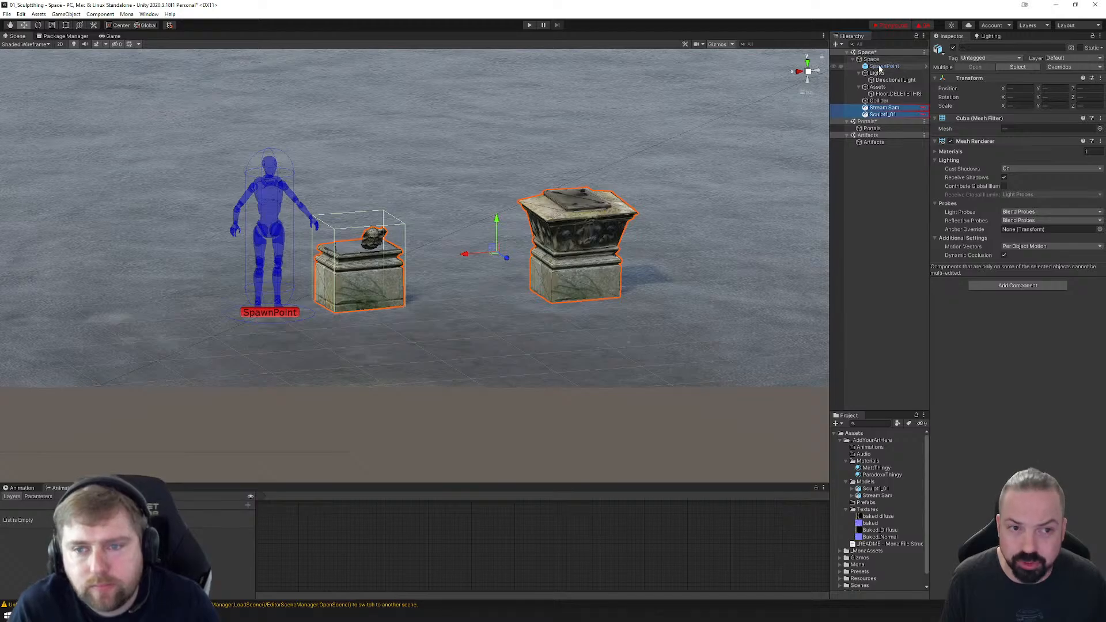
drag(880, 110, 877, 89)
click(861, 88)
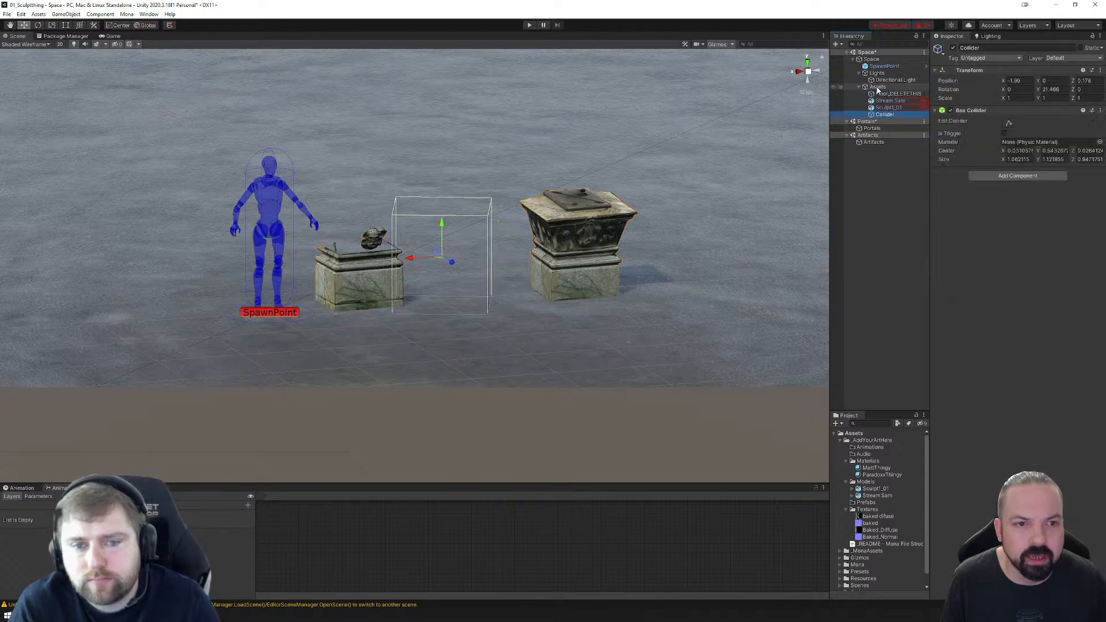
Step: Rerun the quality check on the reorganized scene, close its report, and collapse the Space hierarchy
click(860, 88)
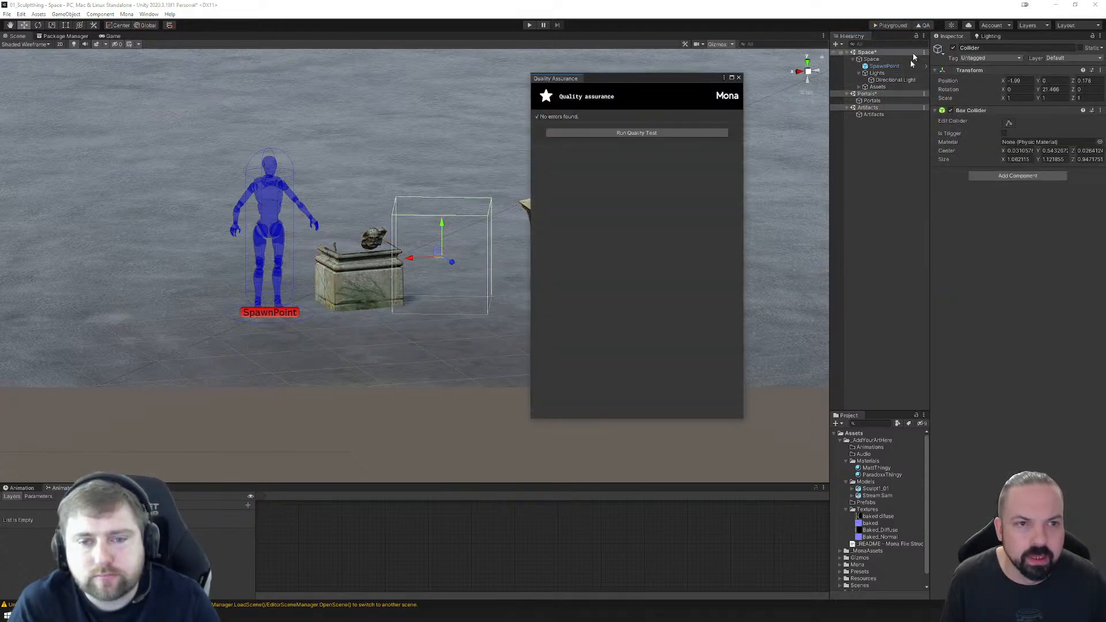
click(739, 78)
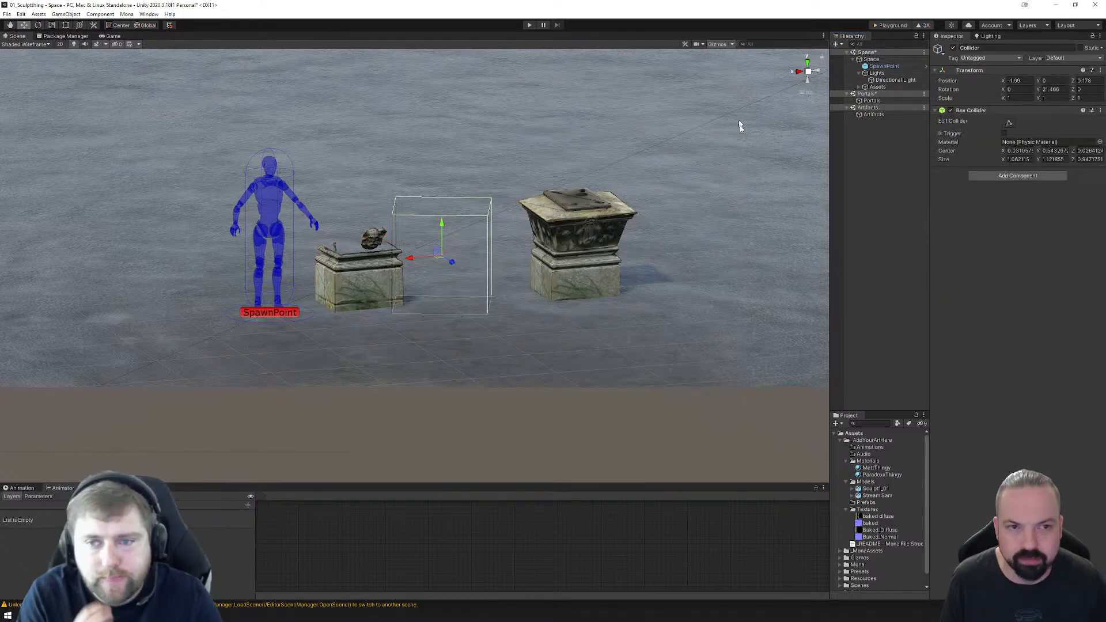
click(854, 59)
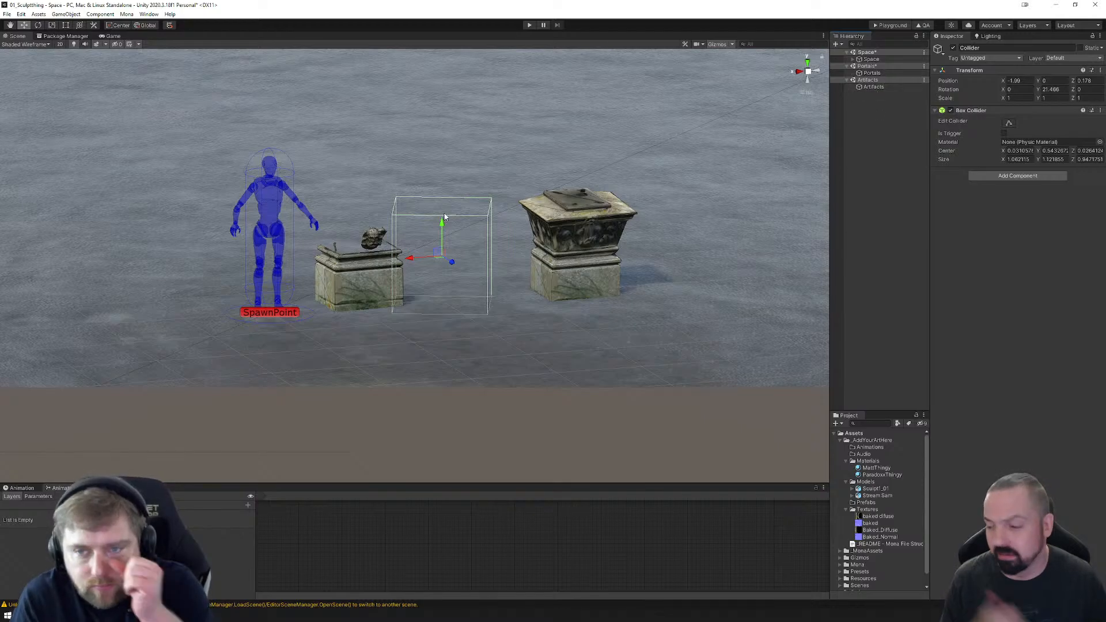
Step: Build the space's Playground files and maximize the Mona Playground page in the browser
click(885, 26)
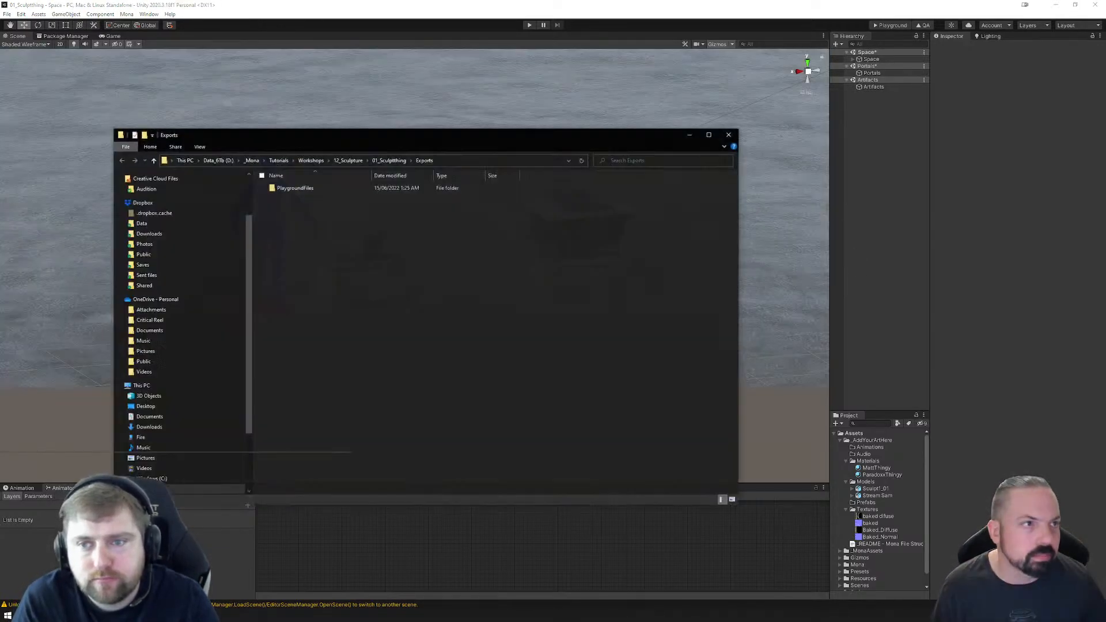
drag(576, 111, 698, 80)
double_click(698, 80)
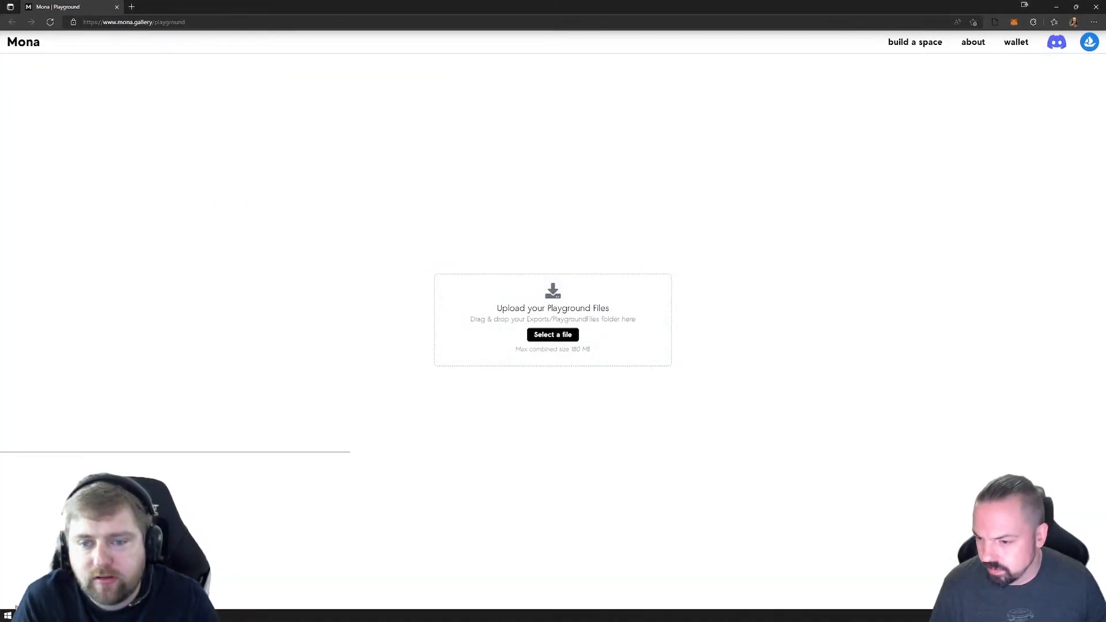
Step: Bring the Exports folder window beside the upload area and upload the PlaygroundFiles folder to the Mona Playground
click(32, 616)
click(29, 577)
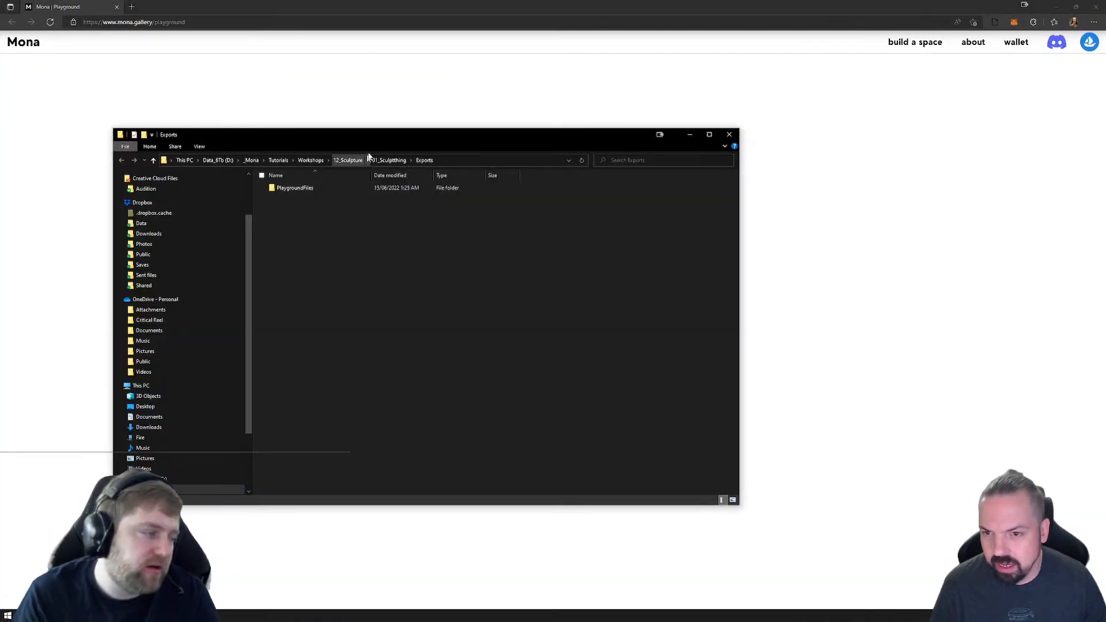
drag(377, 144, 727, 110)
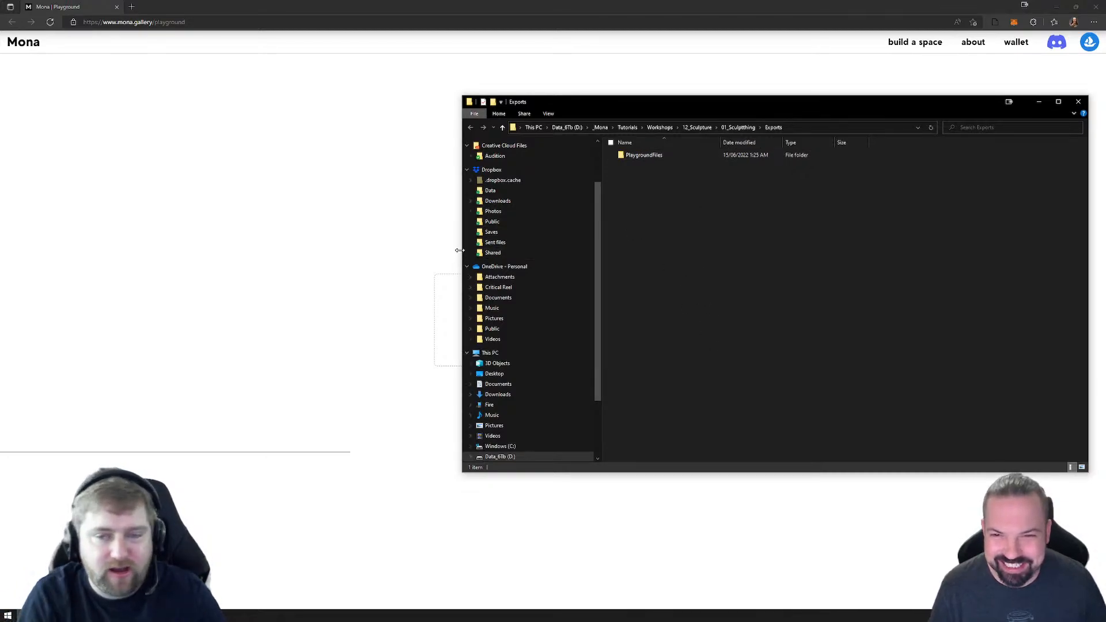
drag(462, 249, 656, 233)
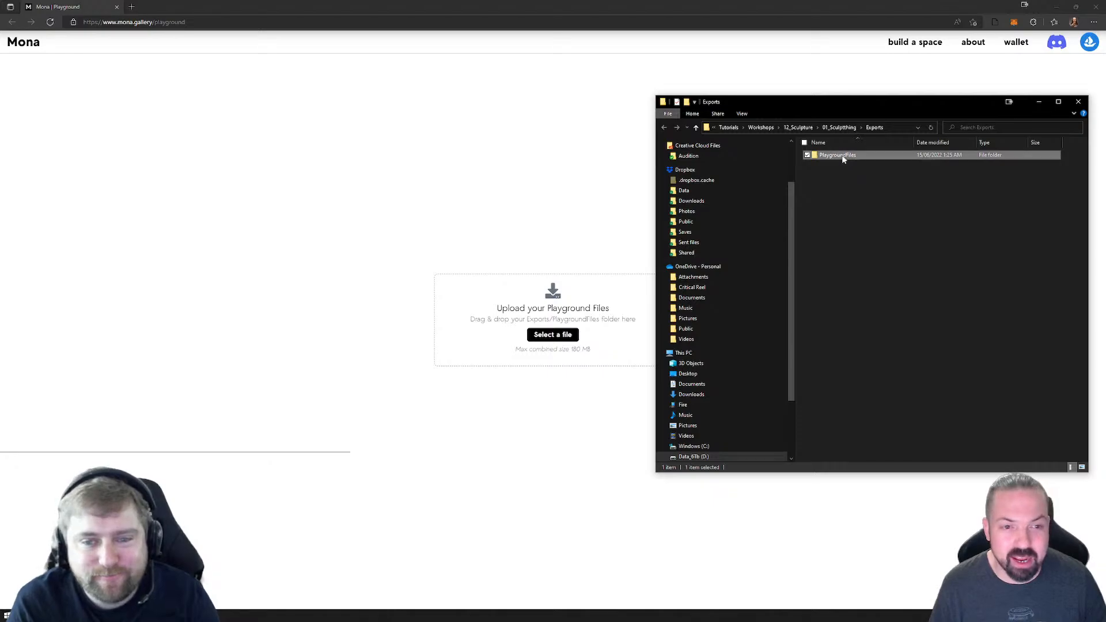
drag(837, 155, 515, 357)
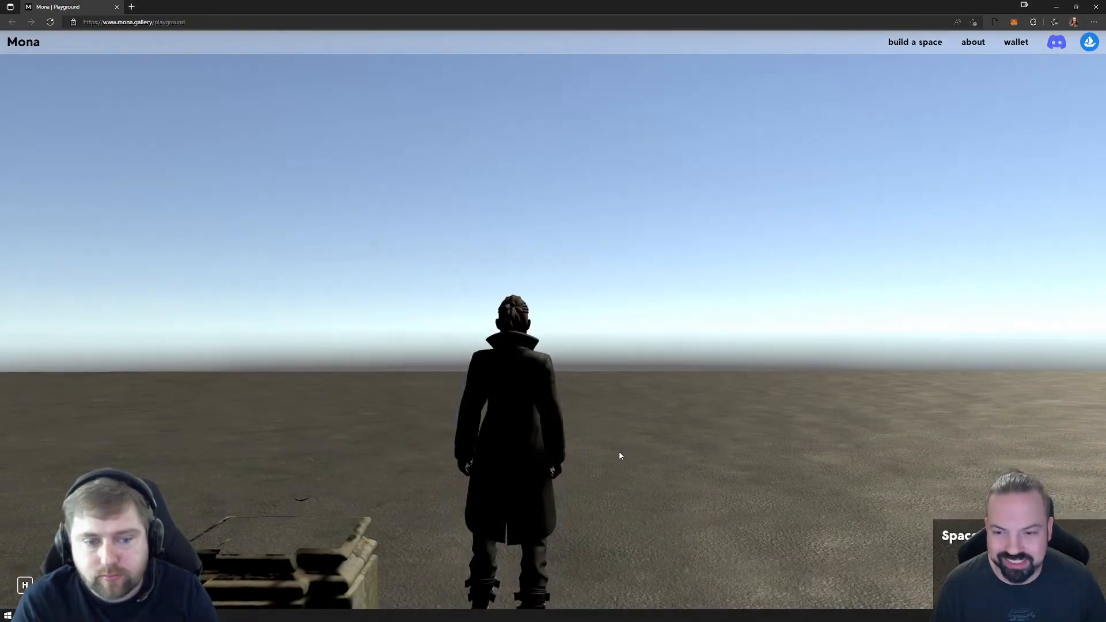
Step: Walk the avatar around both pedestals in the Playground to inspect their scale and textures
click(619, 453)
key(d)
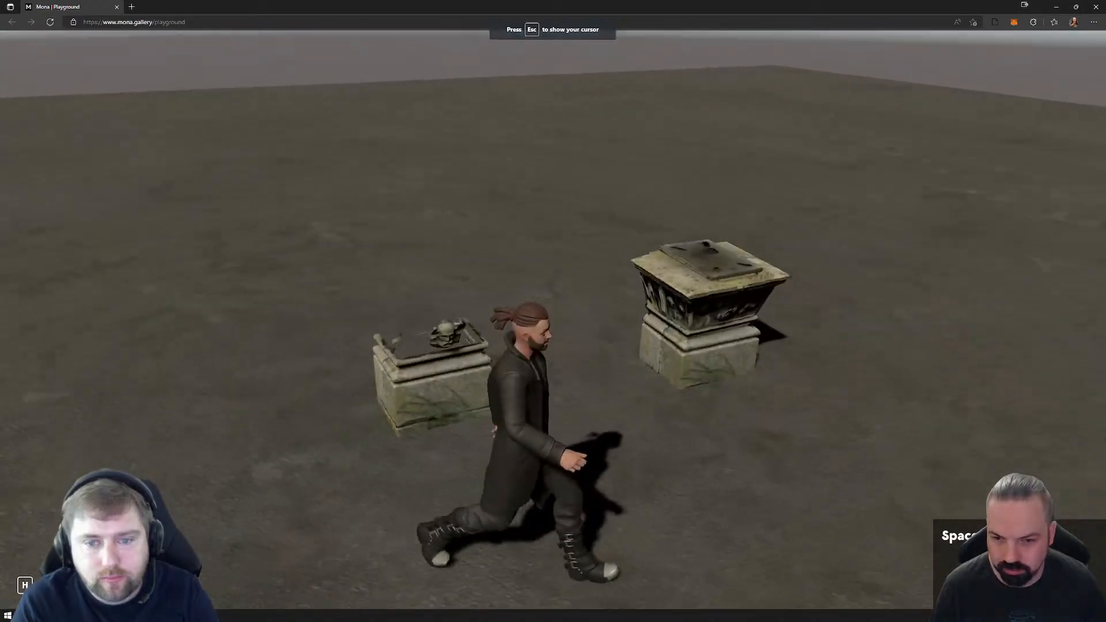
key(w)
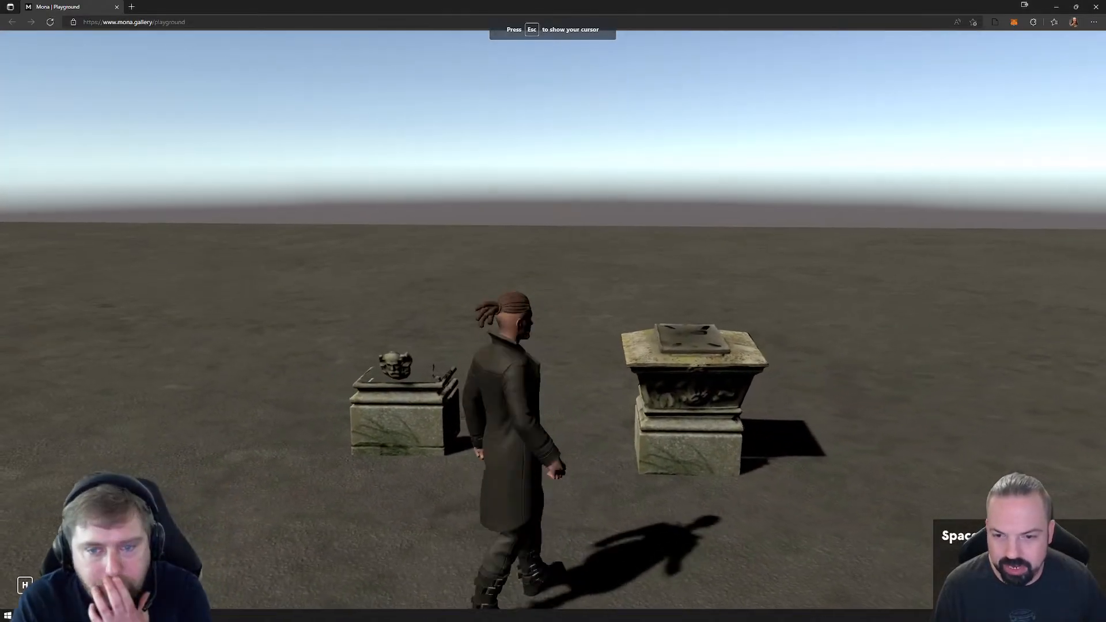
key(a)
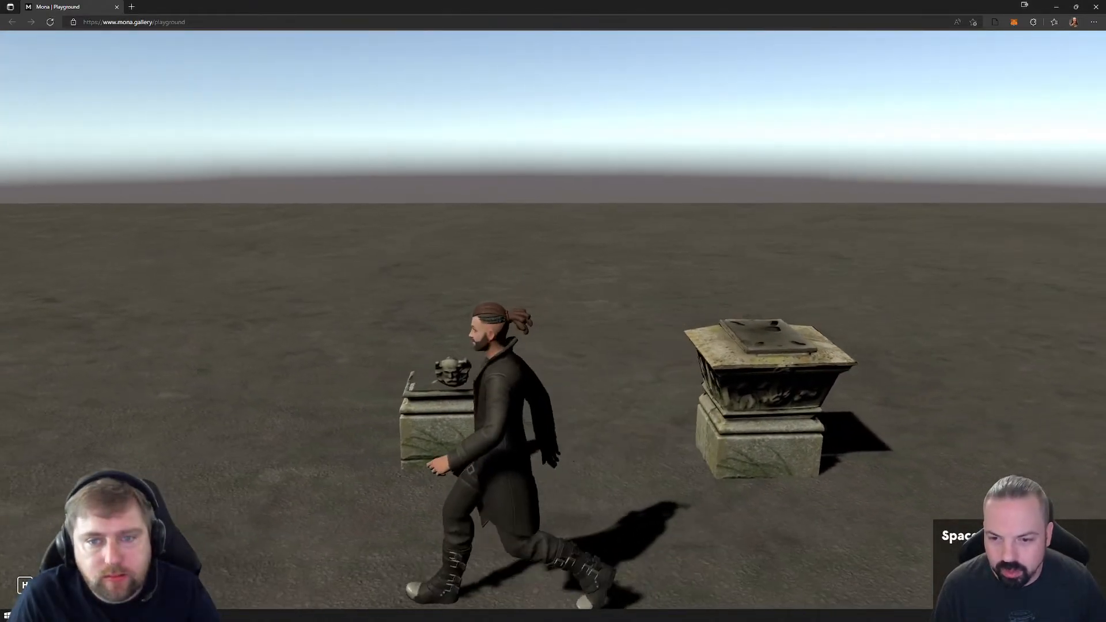
key(s)
key(d)
key(w)
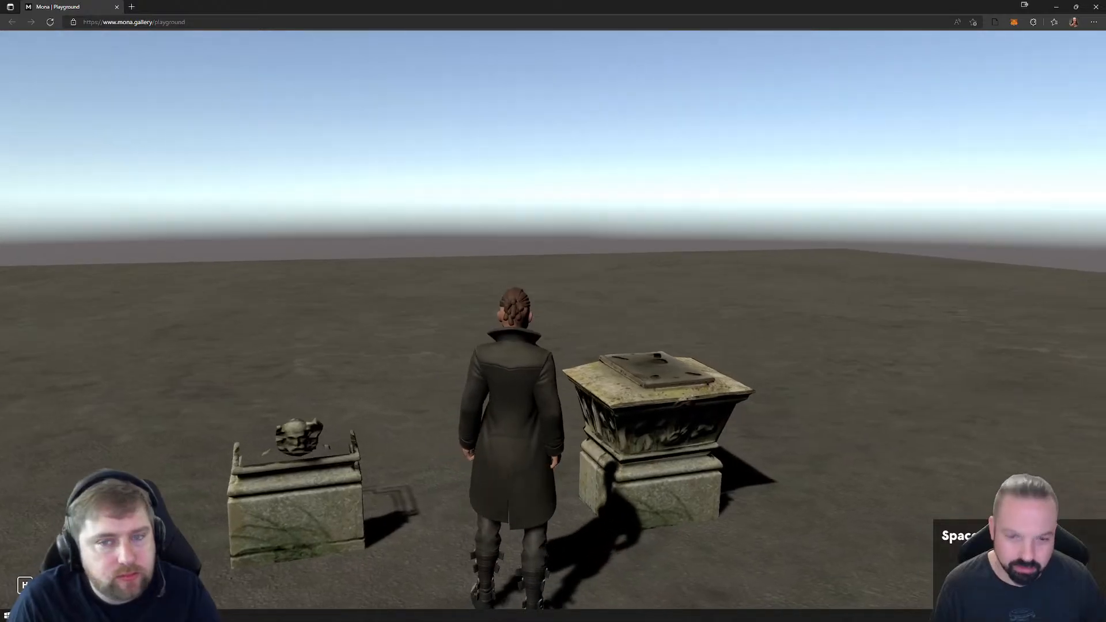
Step: Run the avatar up against and between the two pedestals to test their collision, and exit the avatar controls
key(s)
key(d)
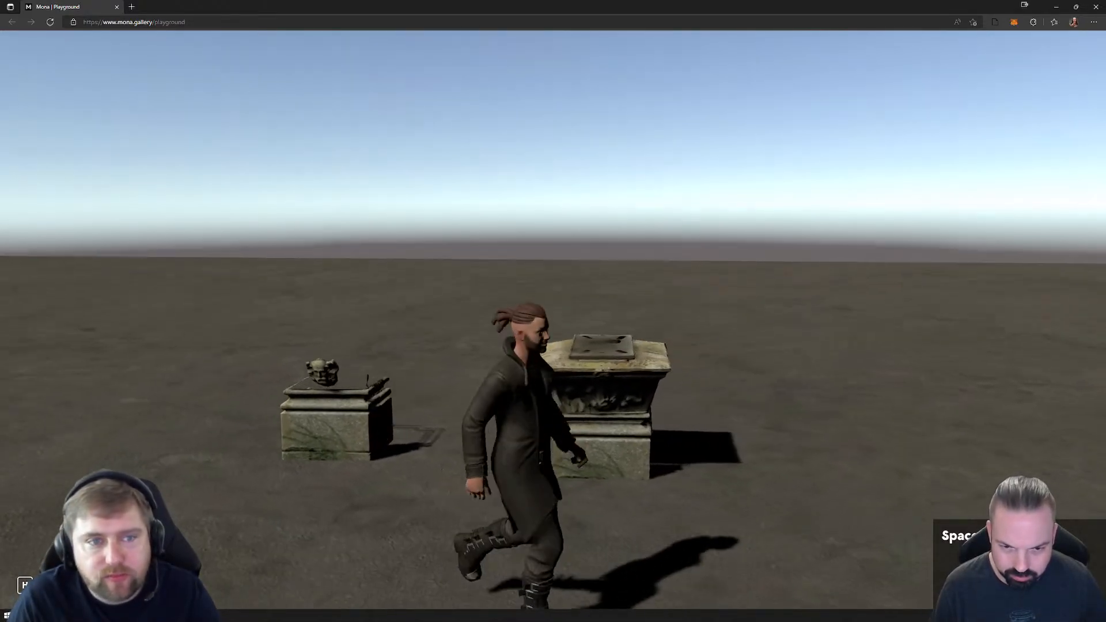
key(w)
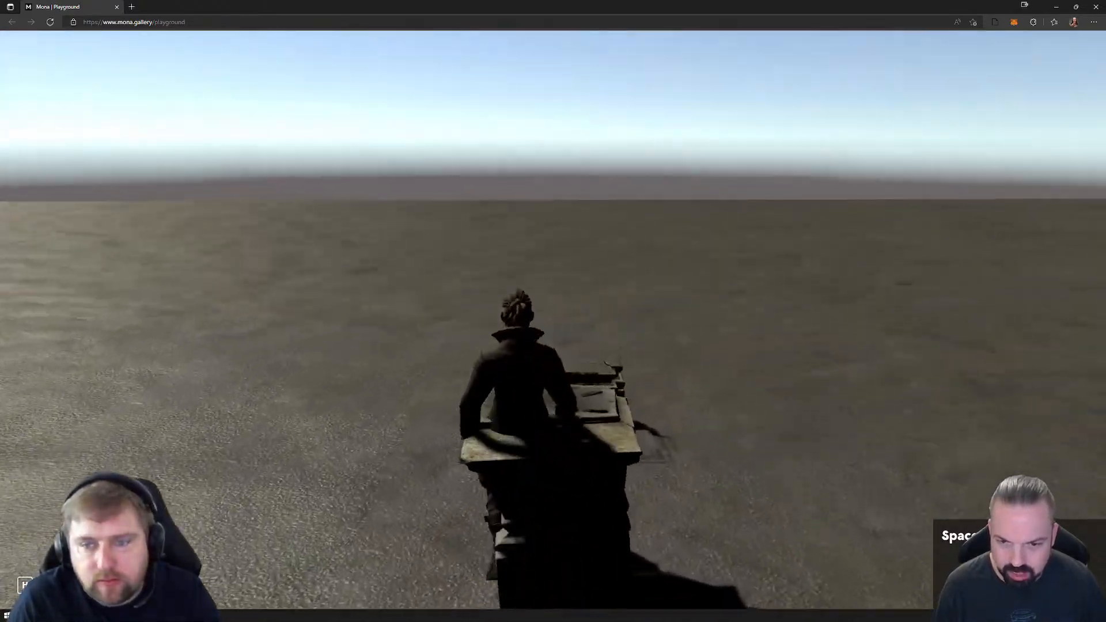
key(a)
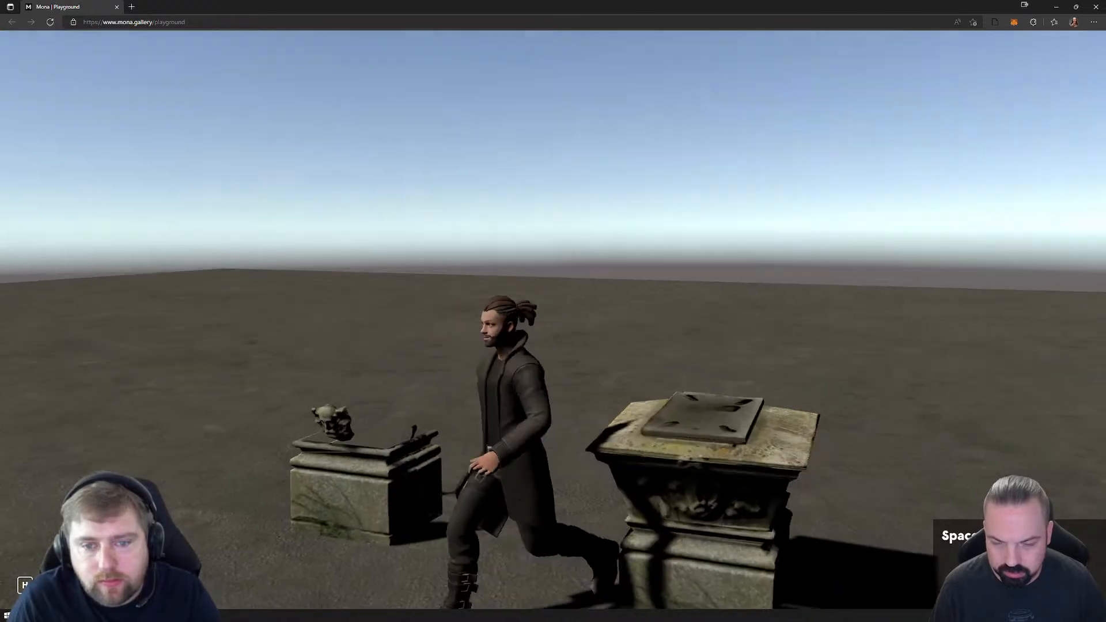
key(w)
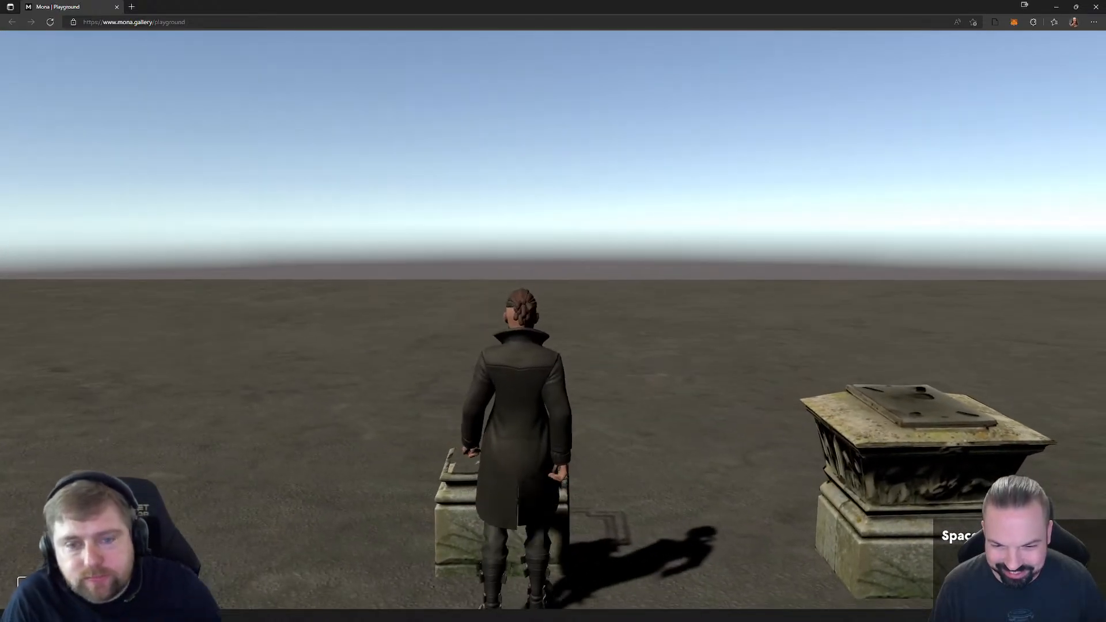
key(d)
key(d)
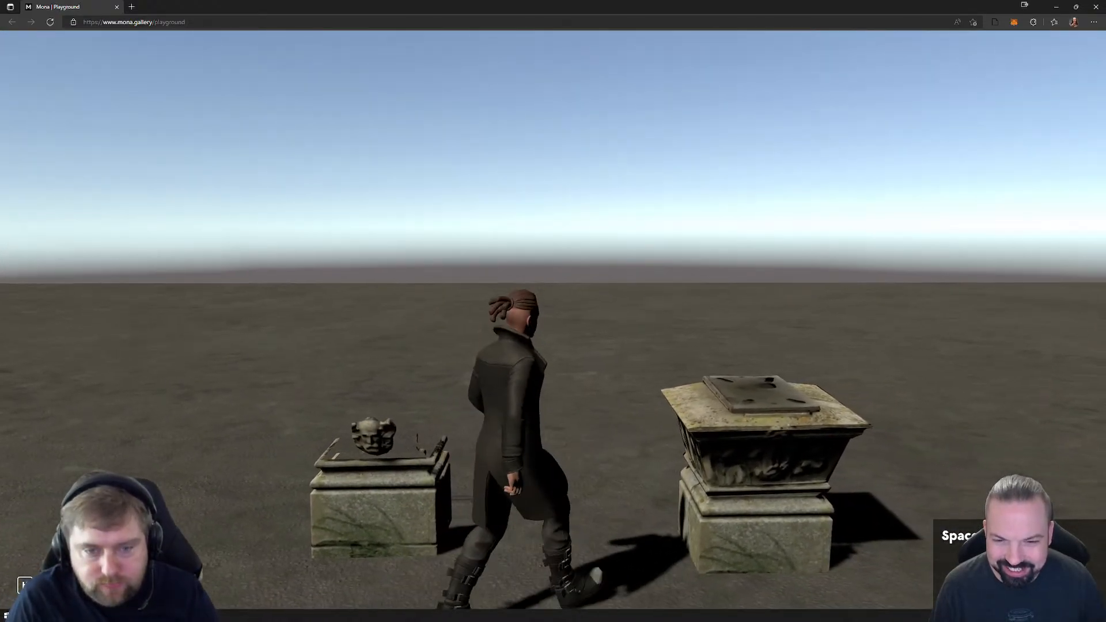
key(Escape)
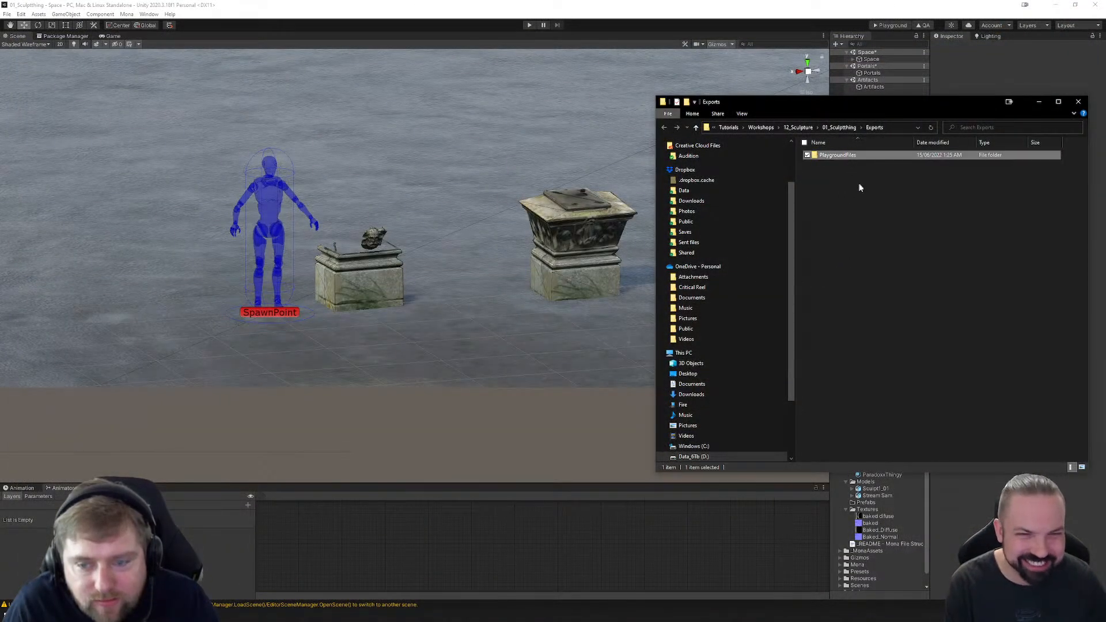
Step: Close the Exports folder window, expand the Space and Assets groups in the hierarchy, and select the Collider object
click(1079, 102)
click(855, 60)
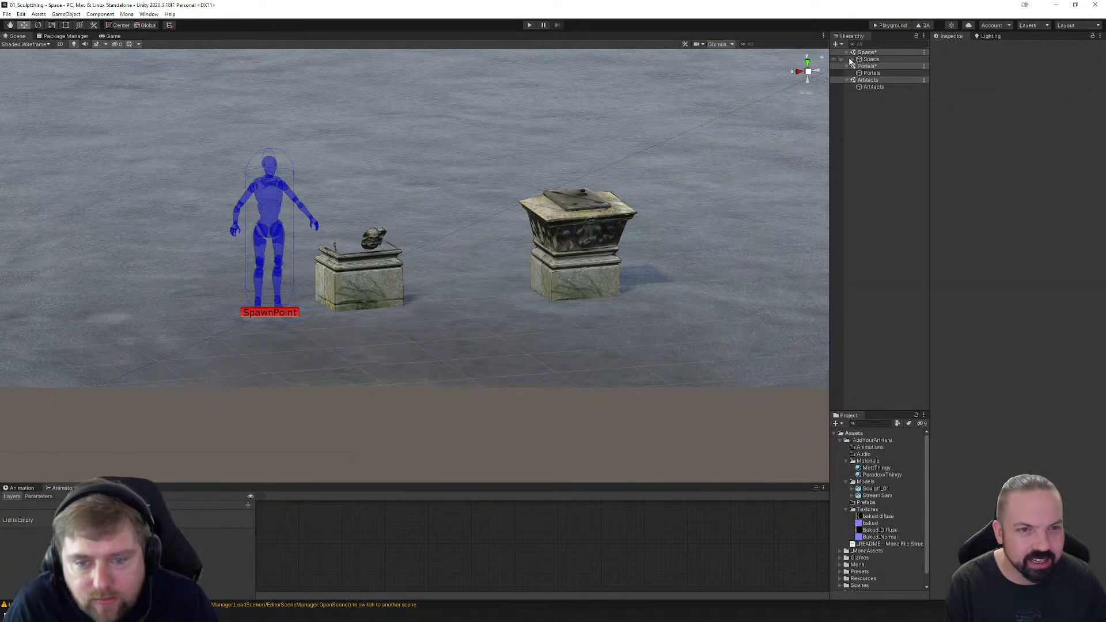
click(853, 60)
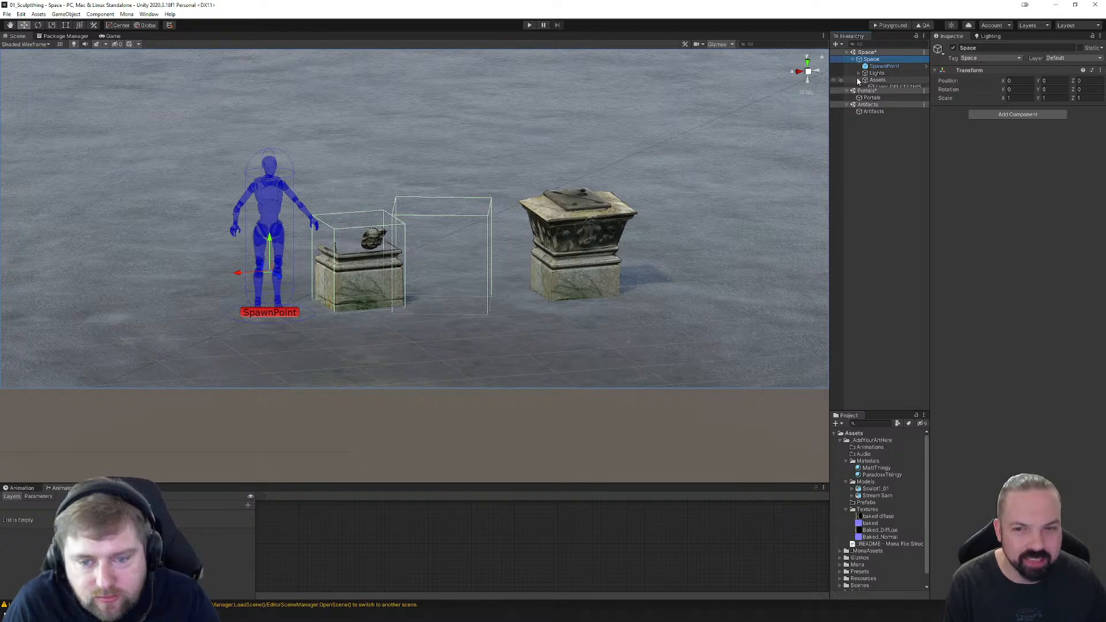
click(858, 80)
click(883, 108)
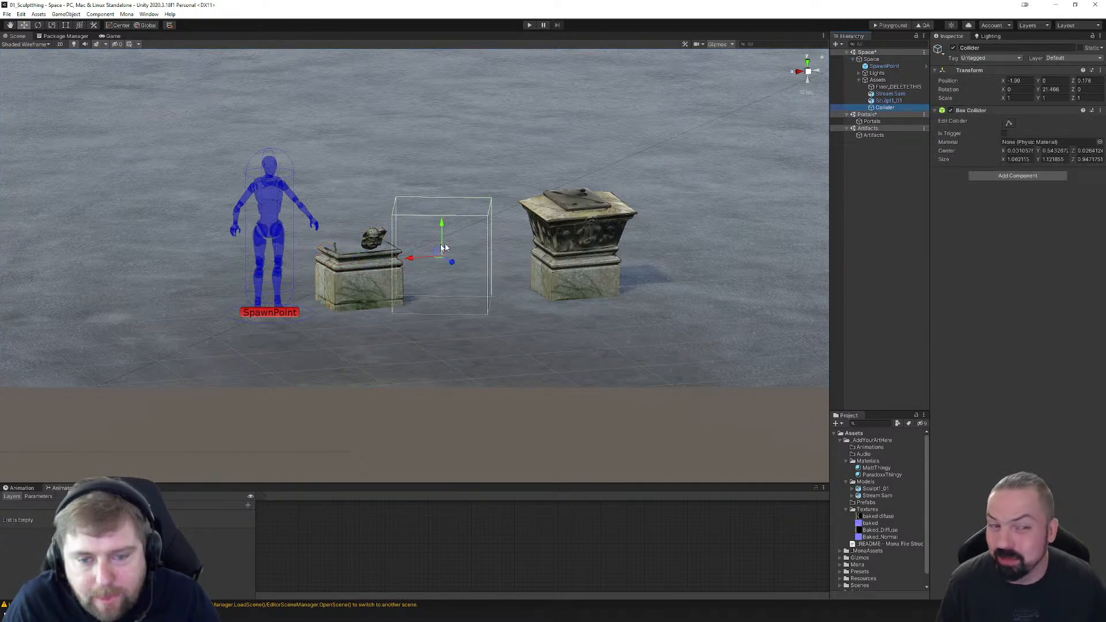
Step: Try parenting the Collider to Sculpt1_01, test it by moving the pedestal sideways, and undo that move
drag(882, 108, 886, 103)
click(887, 101)
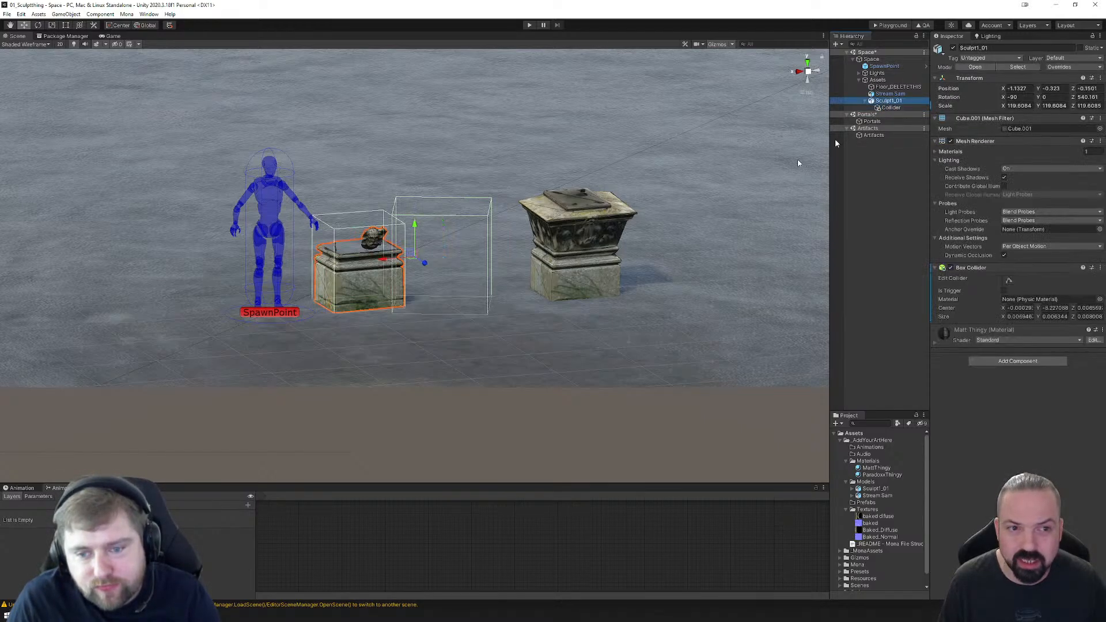
mouse_move(392, 262)
mouse_down()
mouse_move(412, 261)
mouse_move(381, 263)
mouse_up()
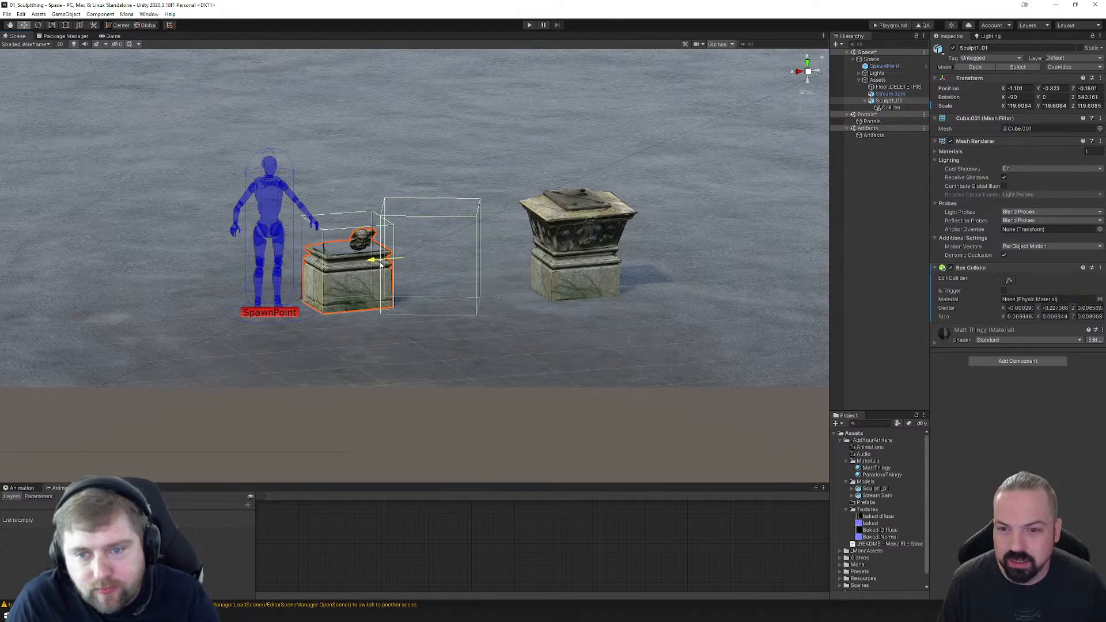
key(ctrl+z)
Step: Parent the Collider to Stream Sam instead, test it by moving the pedestal sideways, and undo that move
drag(891, 108, 888, 95)
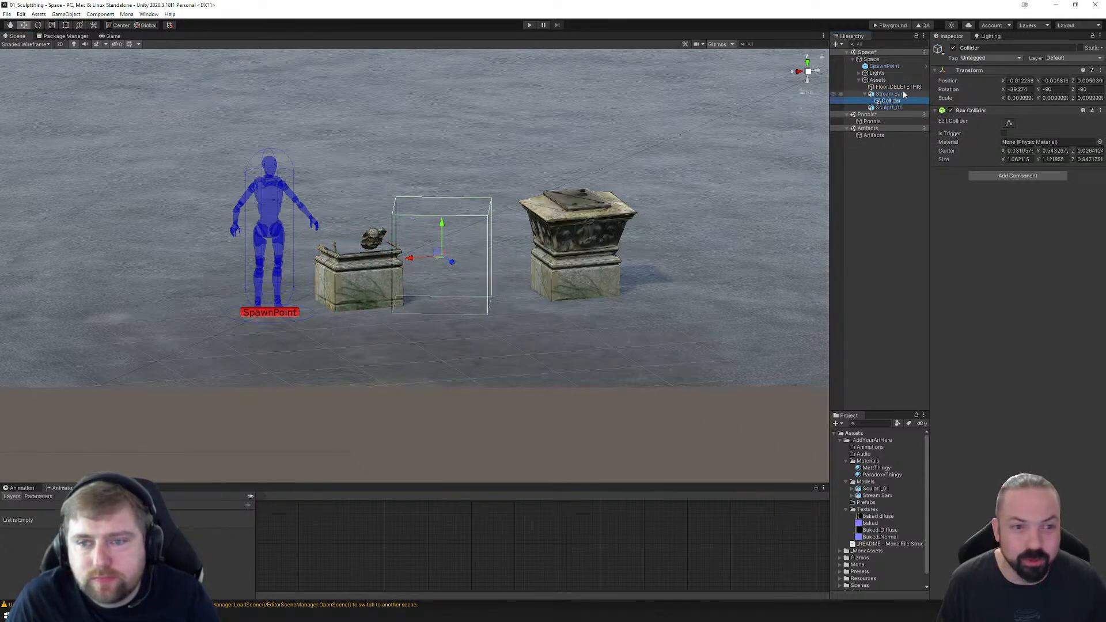
click(892, 93)
drag(493, 257, 552, 251)
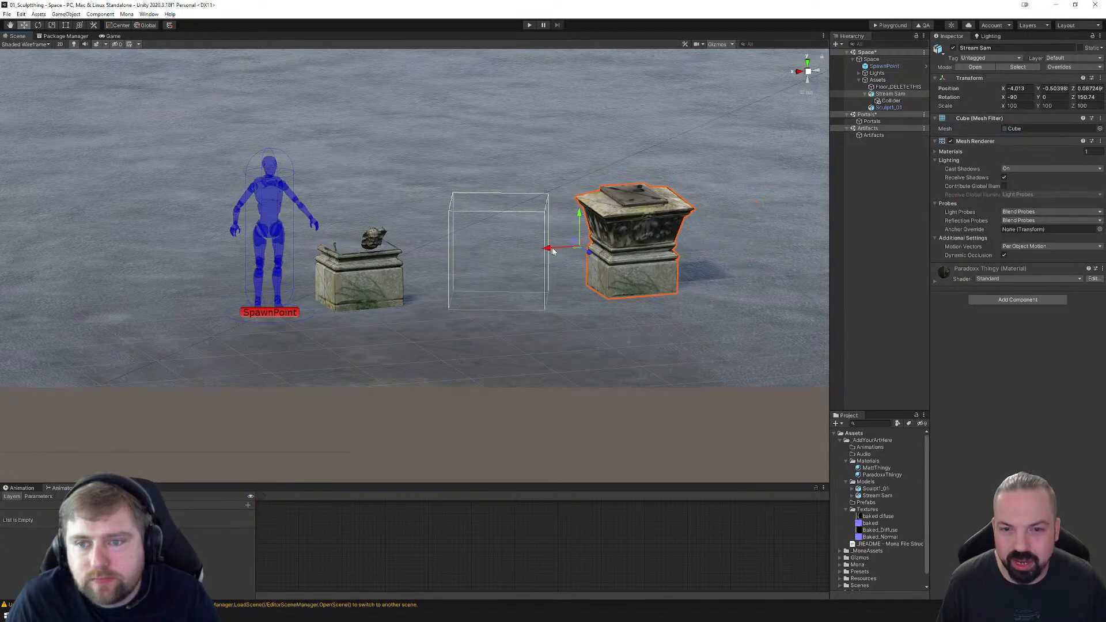
key(ctrl+z)
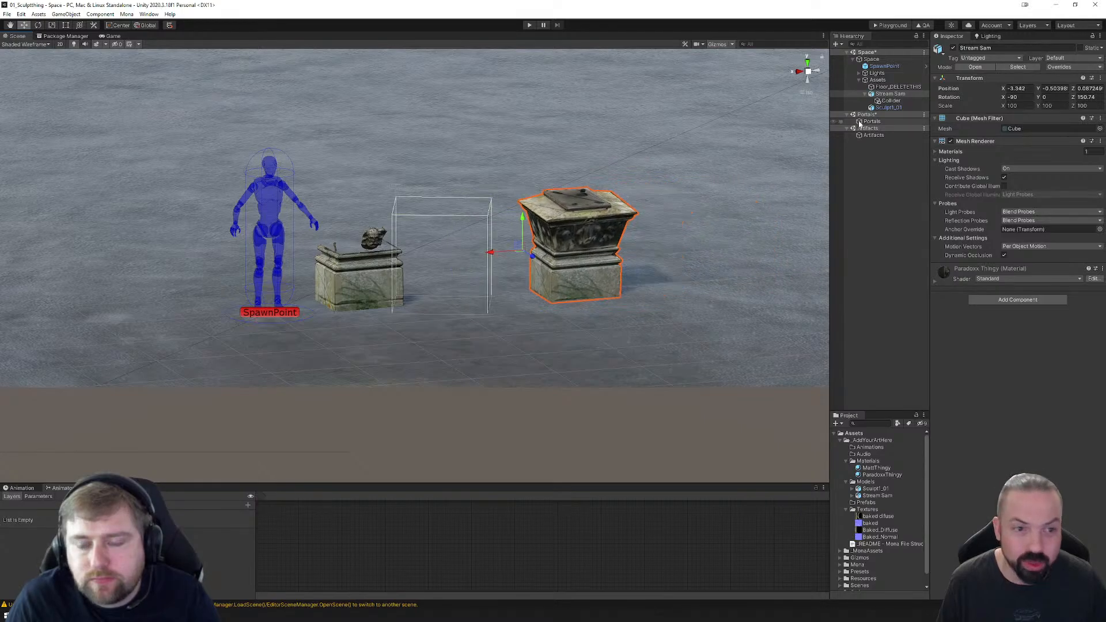
Step: Try setting the Collider's X and Y rotation to 0, and undo the Y rotation change
click(891, 101)
click(890, 95)
click(891, 102)
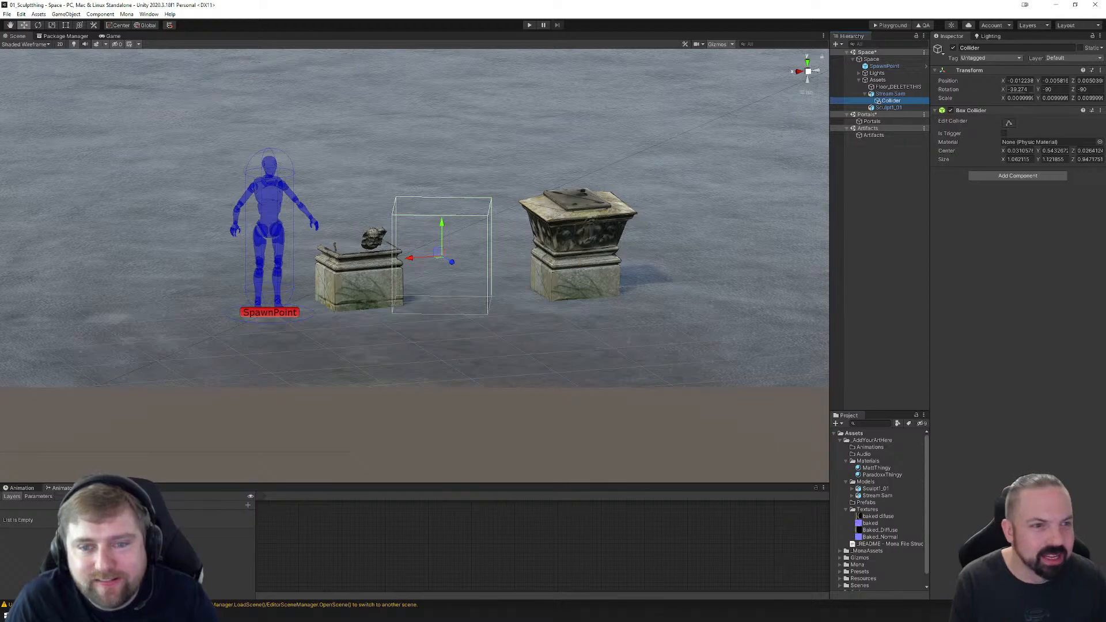
click(1020, 89)
text(0)
click(1049, 90)
text(0)
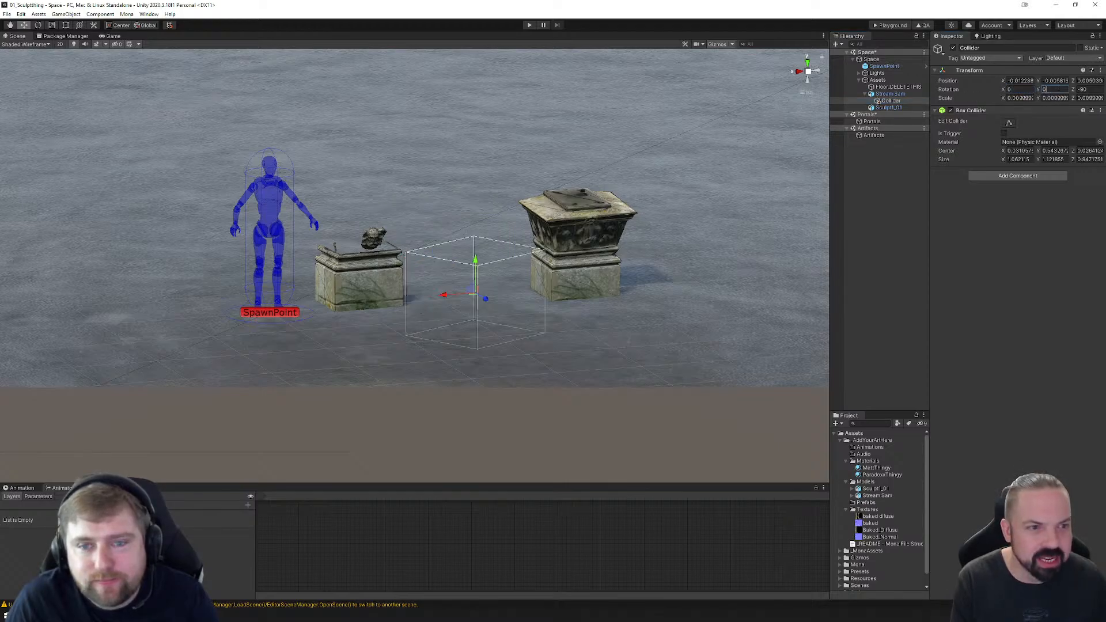
key(ctrl+z)
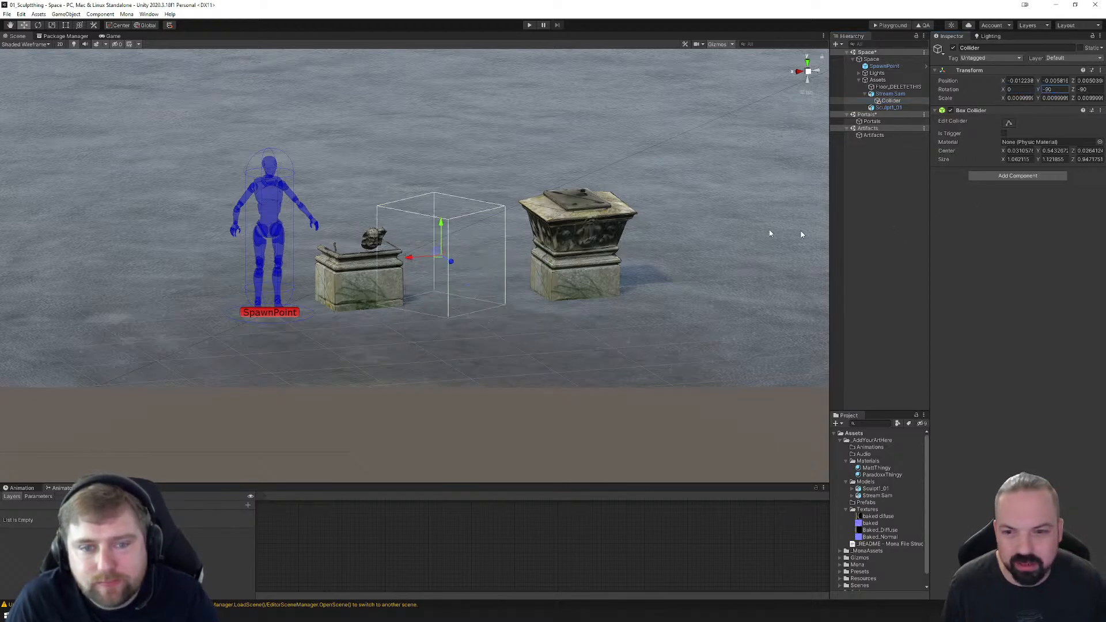
Step: From the top view, rotate the Collider to an X rotation of about -60 so its edges run parallel to the Stream Sam pedestal
click(808, 62)
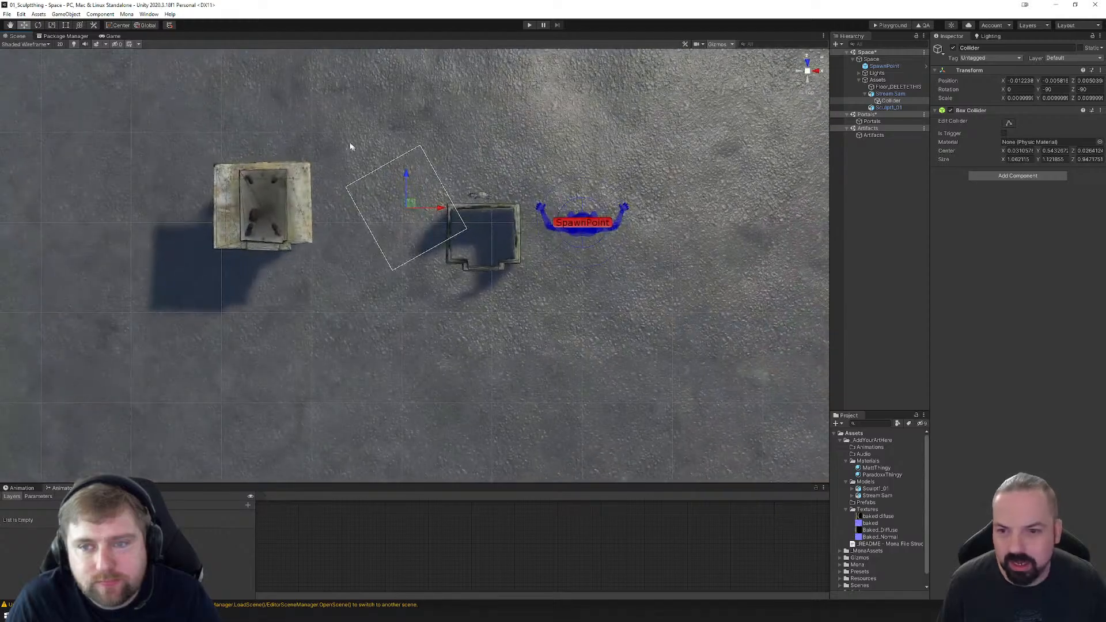
click(38, 25)
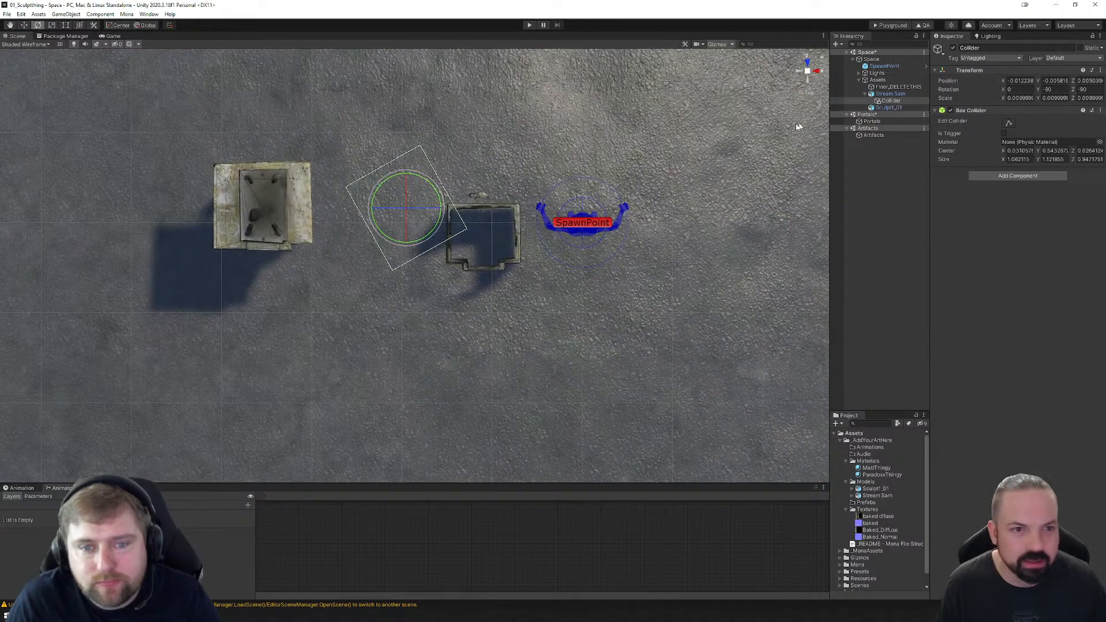
drag(438, 197, 410, 132)
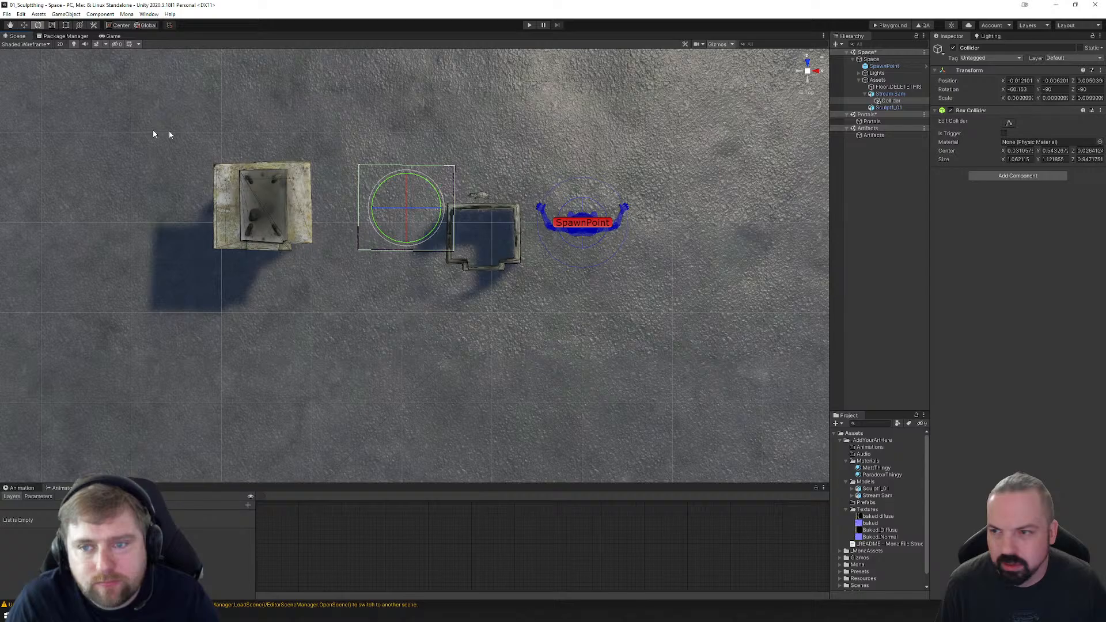
Step: Move the Collider over the Stream Sam pedestal so its box encloses it, and check the fit in perspective
click(24, 26)
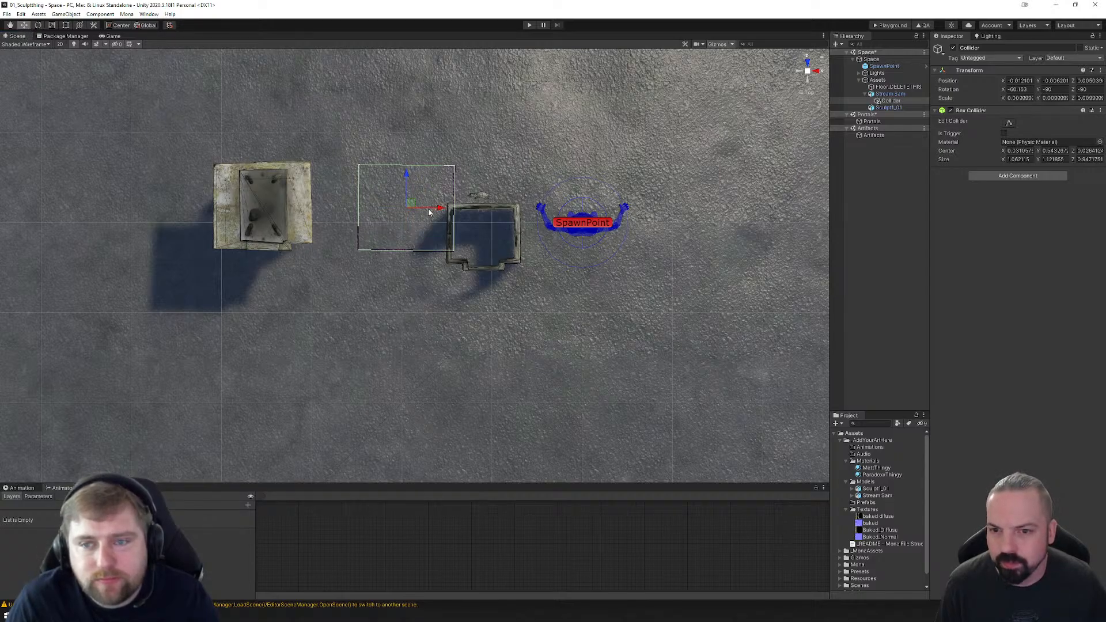
drag(428, 212, 287, 226)
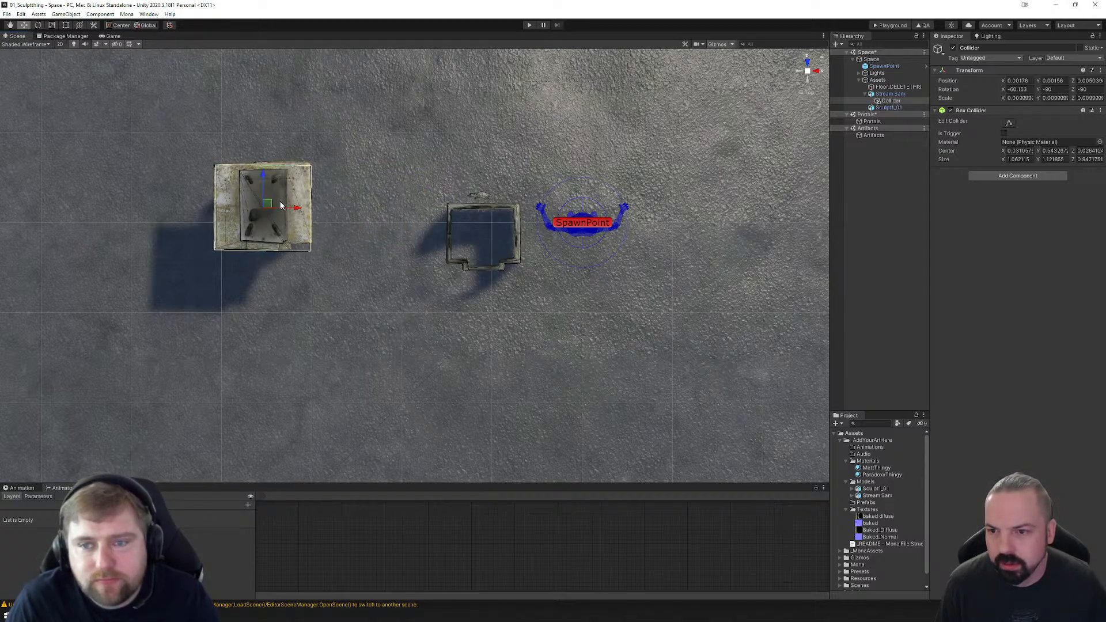
drag(262, 180, 263, 174)
right_drag(662, 350, 238, 146)
scroll(431, 291, down, 2)
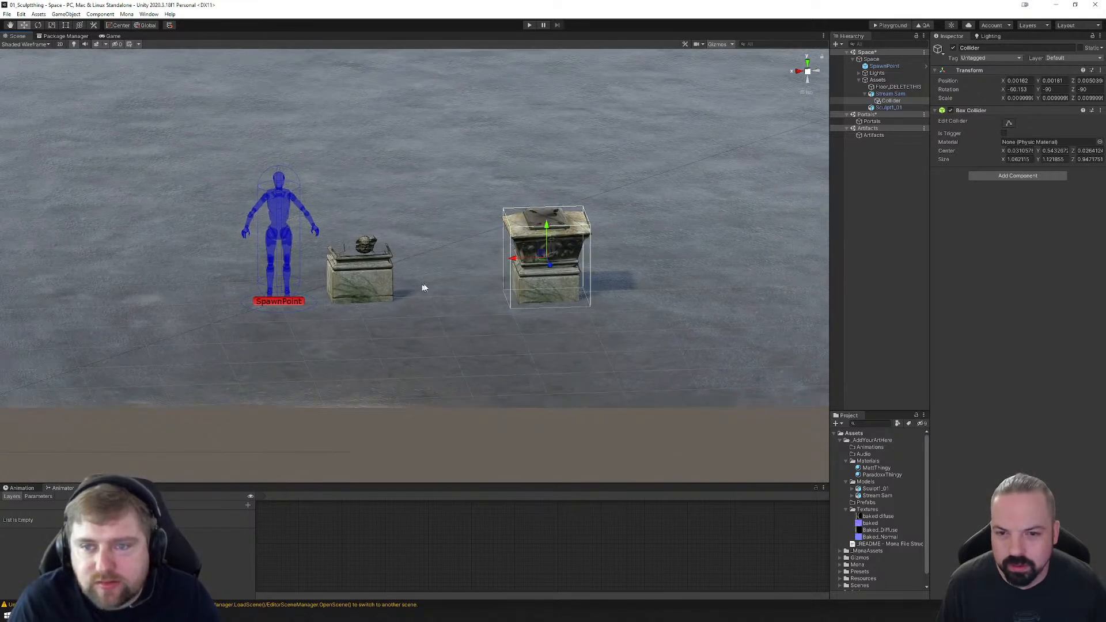
Step: Scale the Stream Sam pedestal uniformly to about 309 and raise it to Y about -1.55 so its base rests on the floor
click(890, 93)
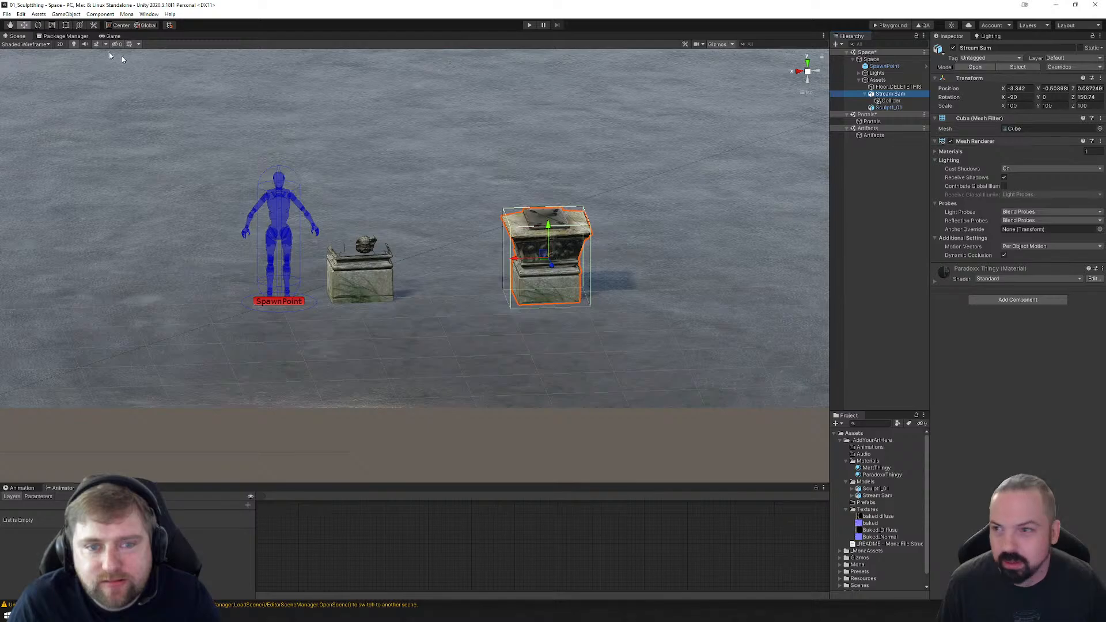
click(52, 25)
drag(550, 262, 176, 77)
click(25, 24)
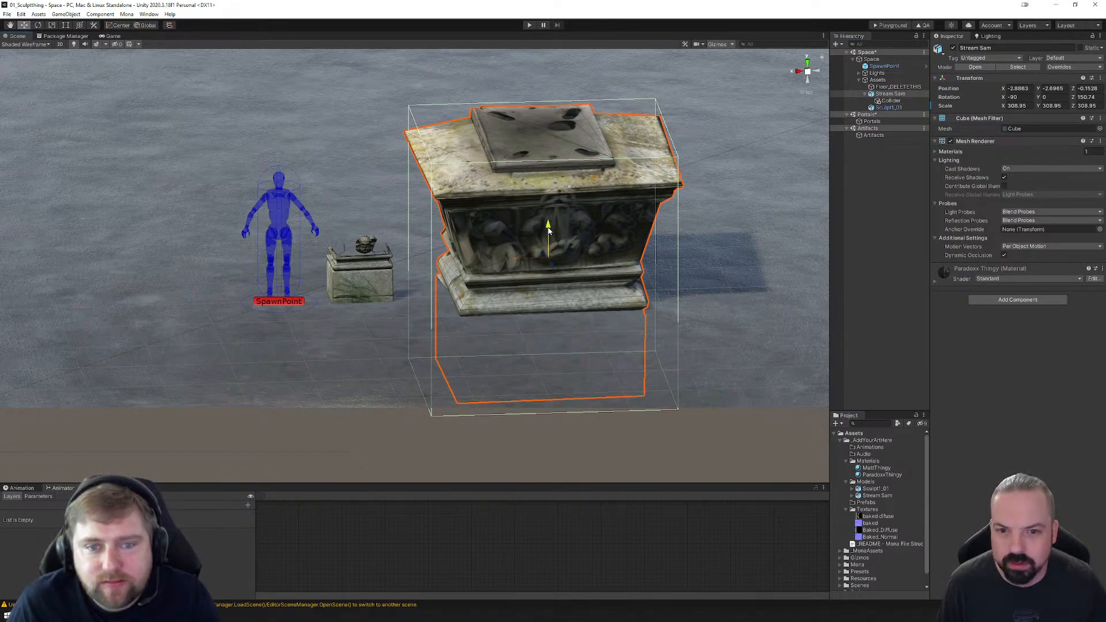
drag(549, 230, 546, 139)
Step: Scale Sculpt1_01 uniformly to about 358, raise it onto the floor, and shift it past the spawn point to X about 2.88
click(369, 278)
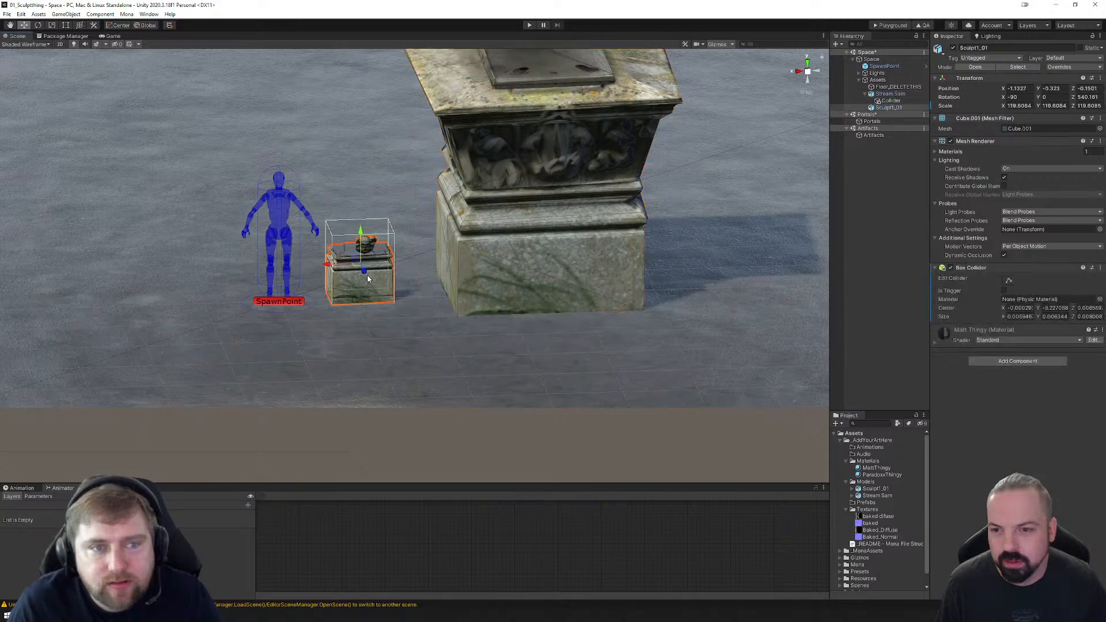
click(52, 24)
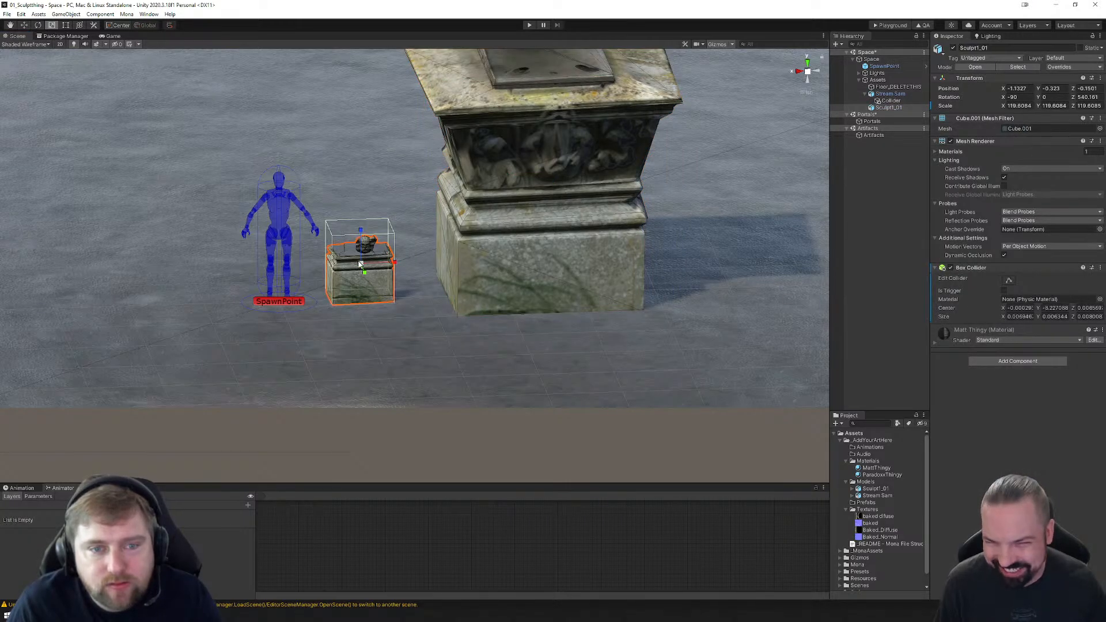
drag(360, 264, 122, 88)
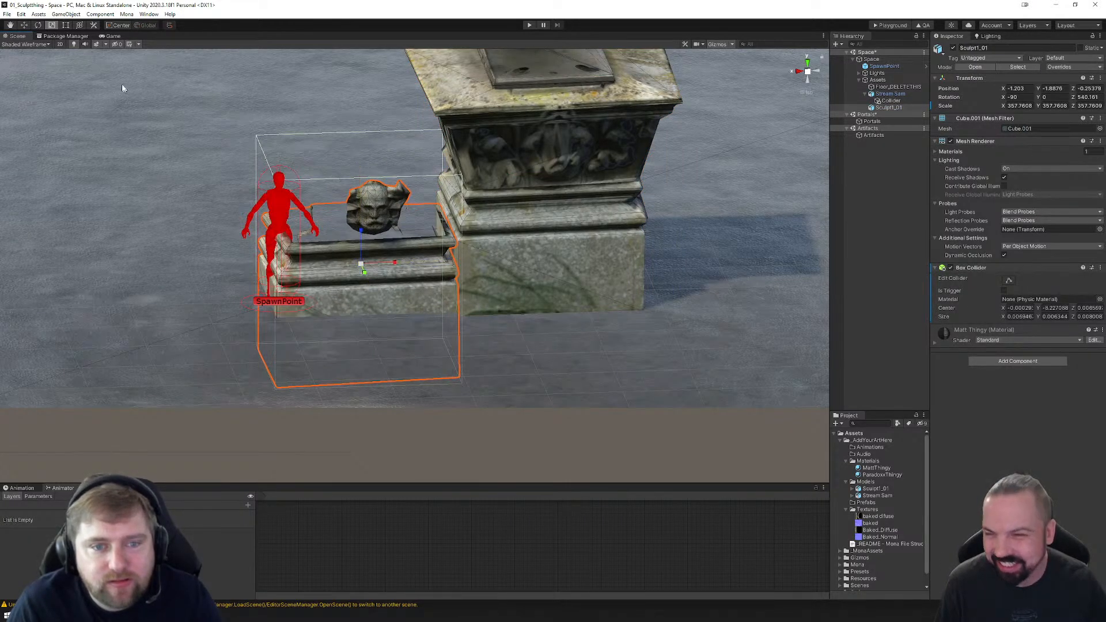
click(23, 25)
drag(361, 232, 368, 170)
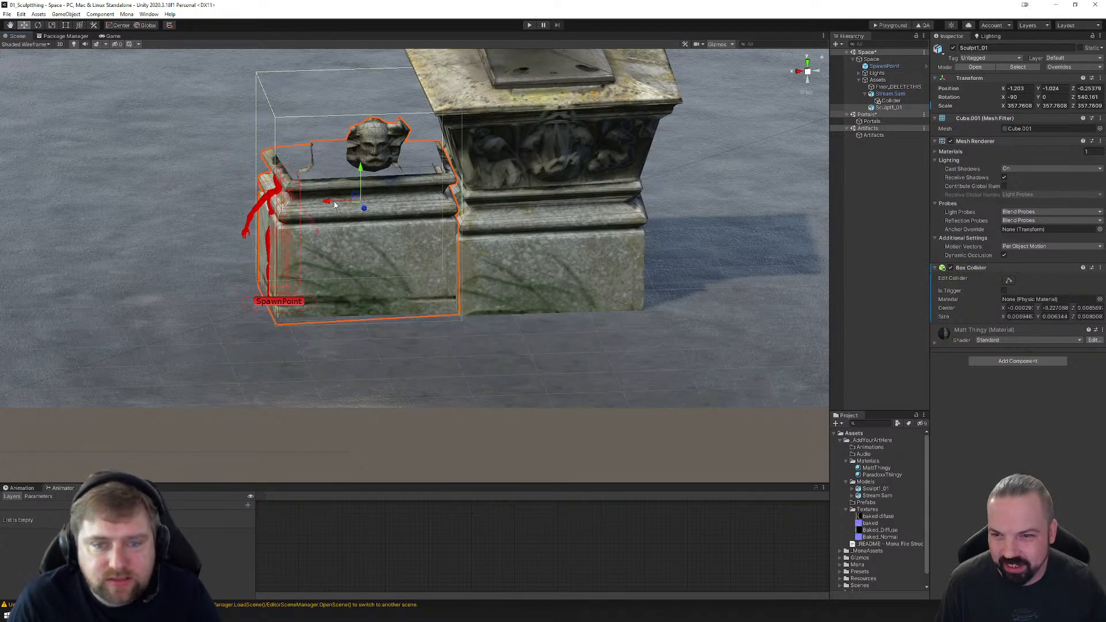
drag(334, 205, 75, 204)
scroll(282, 306, down, 5)
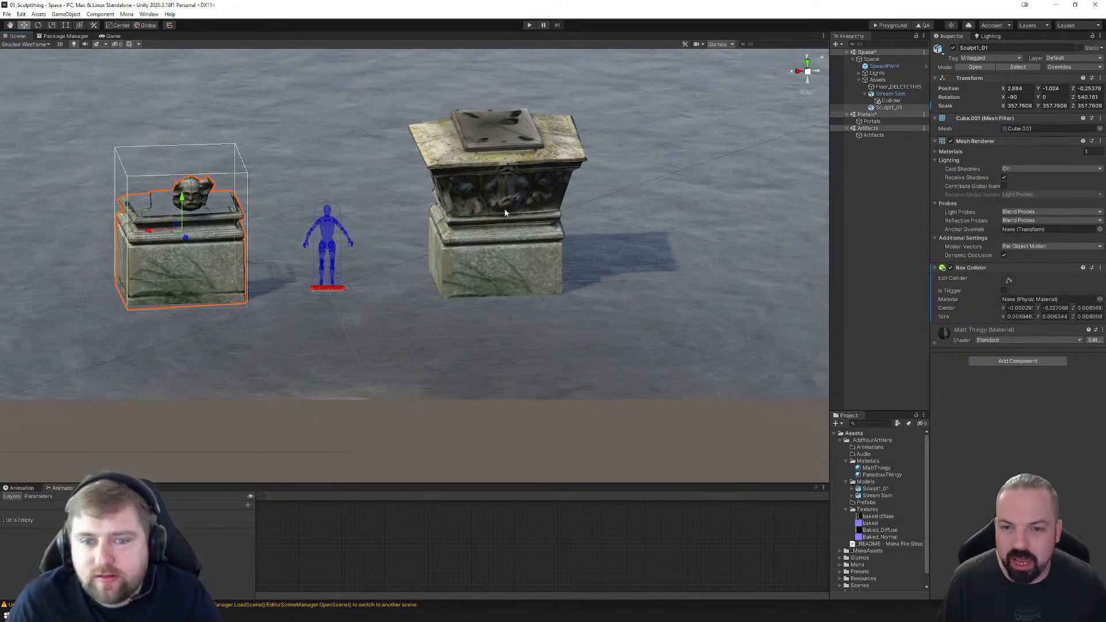
Step: Duplicate the enlarged Stream Sam pedestal, move the copy out to its far side, and scale it down to about 117
click(547, 267)
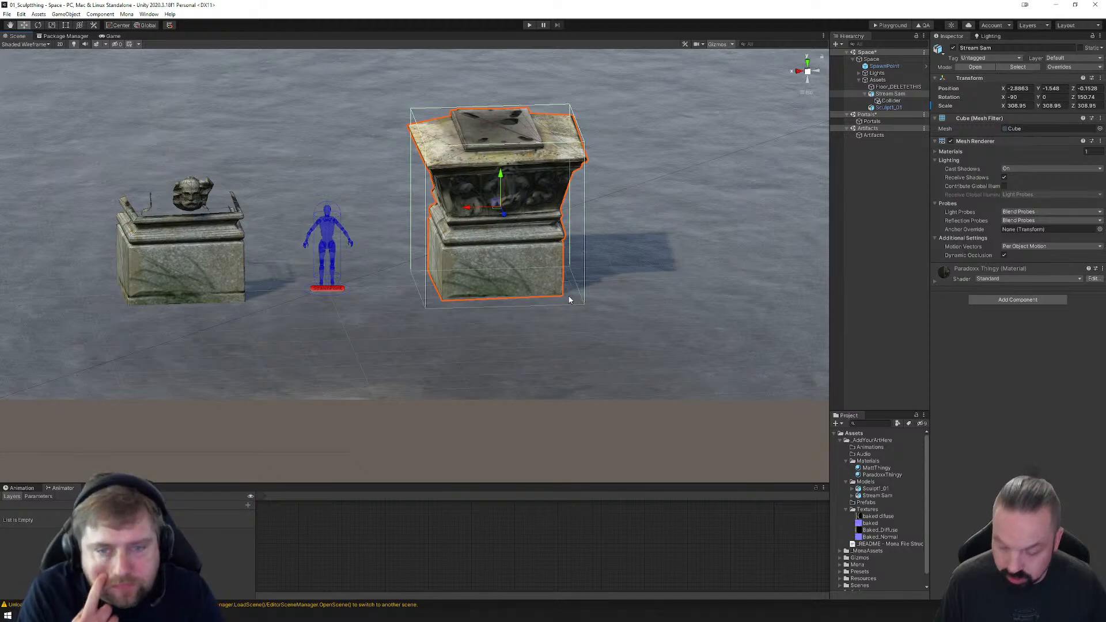
key(ctrl+d)
drag(467, 211, 656, 218)
click(52, 25)
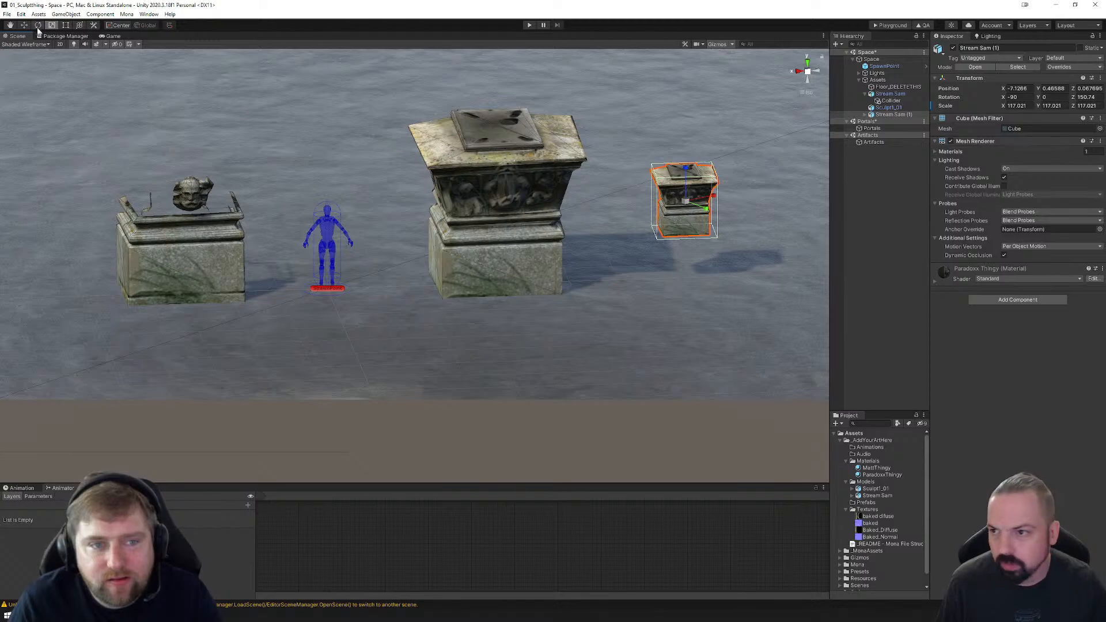
Step: Lower the small copy to Y about -0.575 and move it close beside the large pedestal, lining up their front faces
key(w)
drag(685, 169, 703, 220)
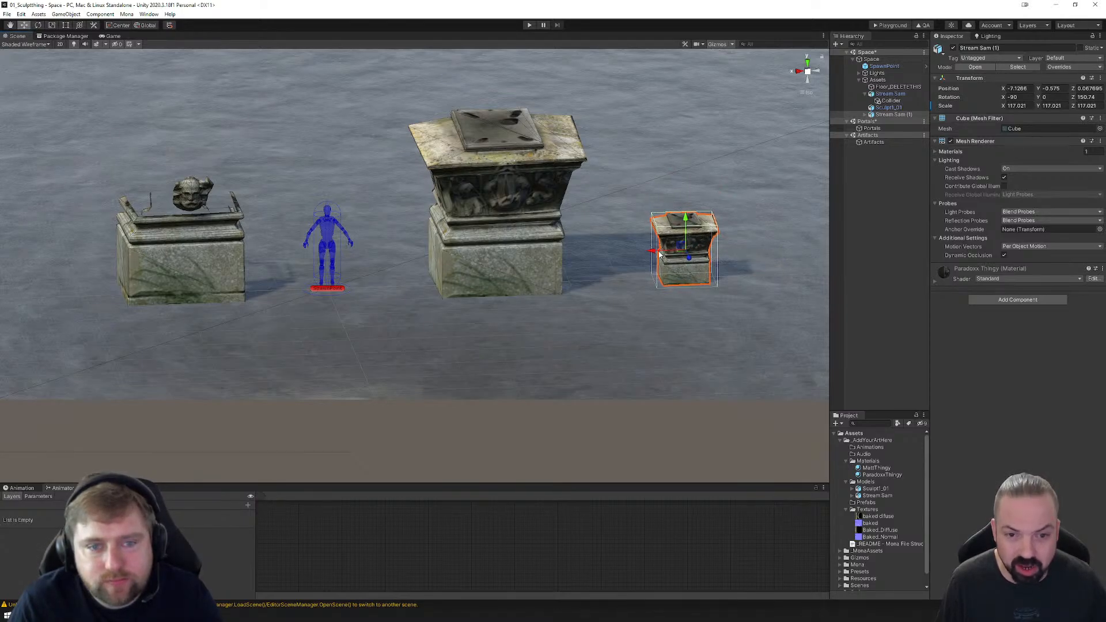
drag(661, 253, 578, 267)
alt+drag(762, 327, 593, 331)
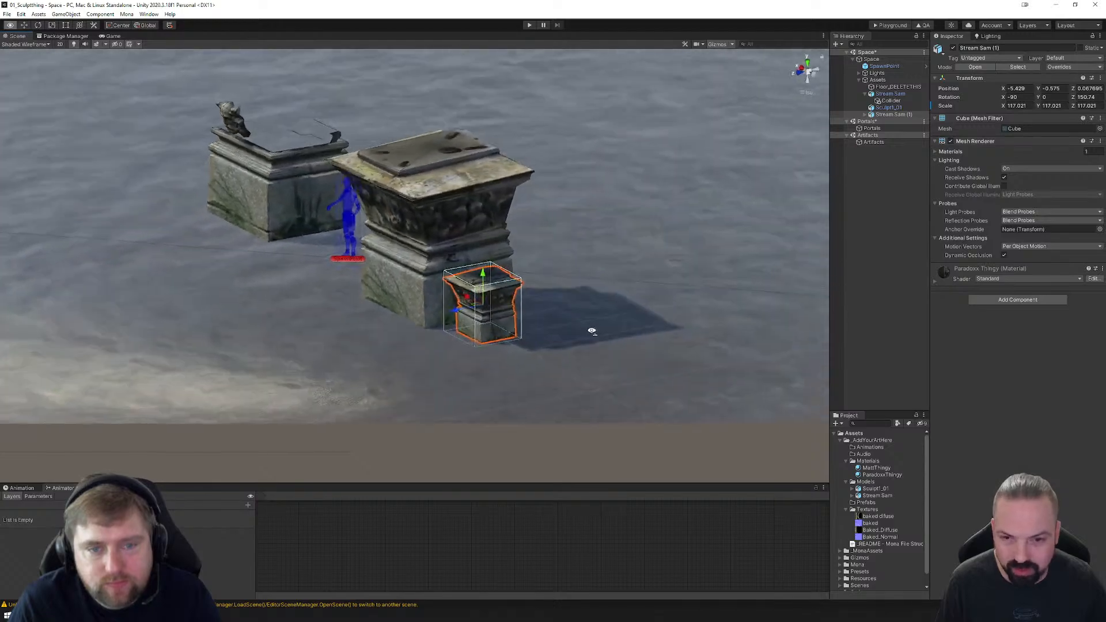
mouse_move(439, 322)
mouse_down()
mouse_move(499, 324)
mouse_move(495, 333)
mouse_up()
Step: Duplicate the enlarged Sculpt1_01 pedestal, move the copy over beside the spawn point, and scale it down uniformly to about 129
click(211, 260)
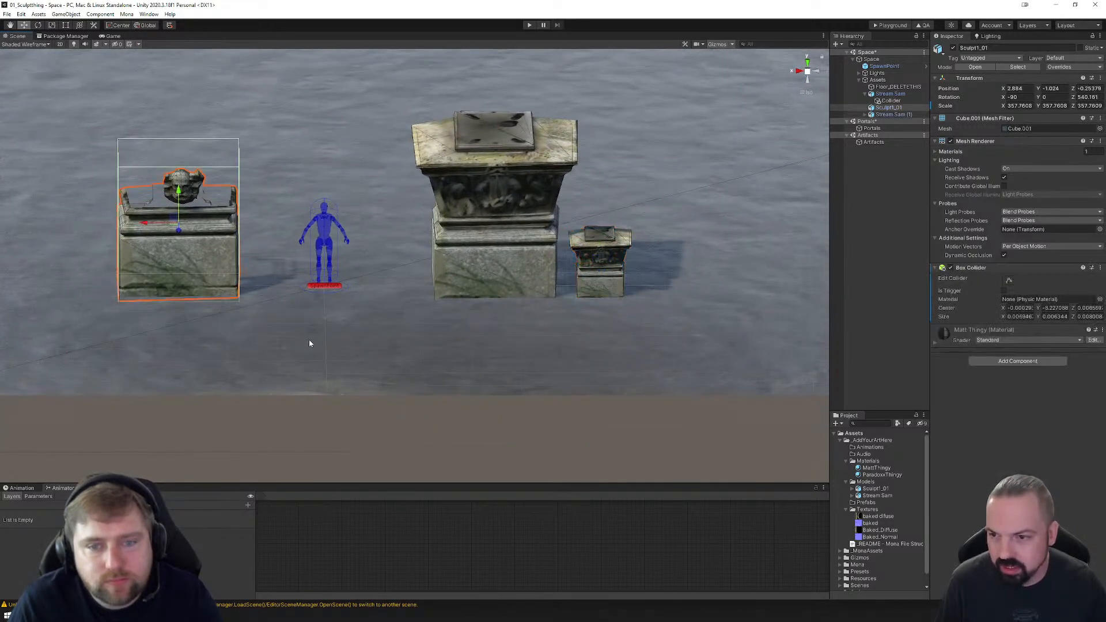
key(ctrl+d)
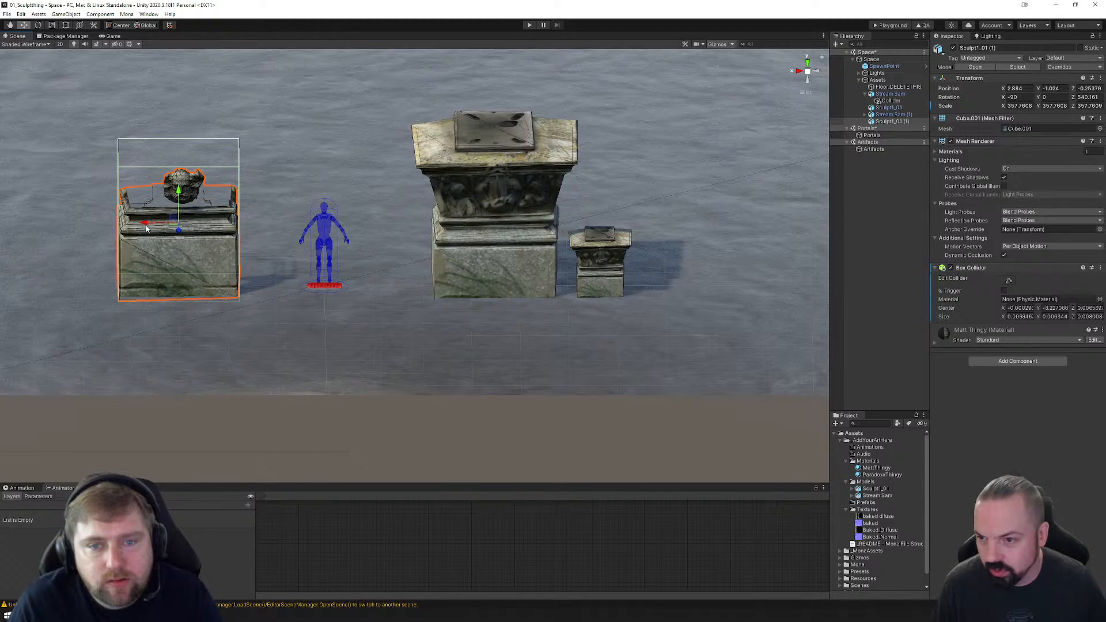
drag(146, 227, 288, 242)
click(24, 25)
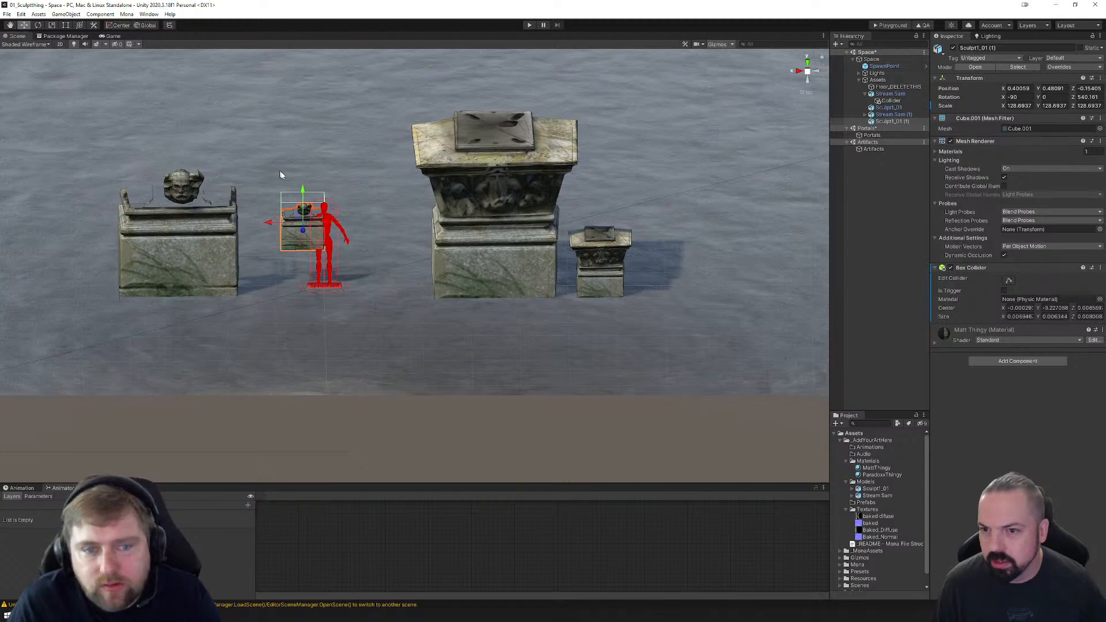
Step: Move the small Sculpt1_01 copy down to Y about -0.376 beside the large one, at X about 1.041 and Z about 0.439
drag(300, 193, 244, 267)
alt+drag(392, 280, 244, 350)
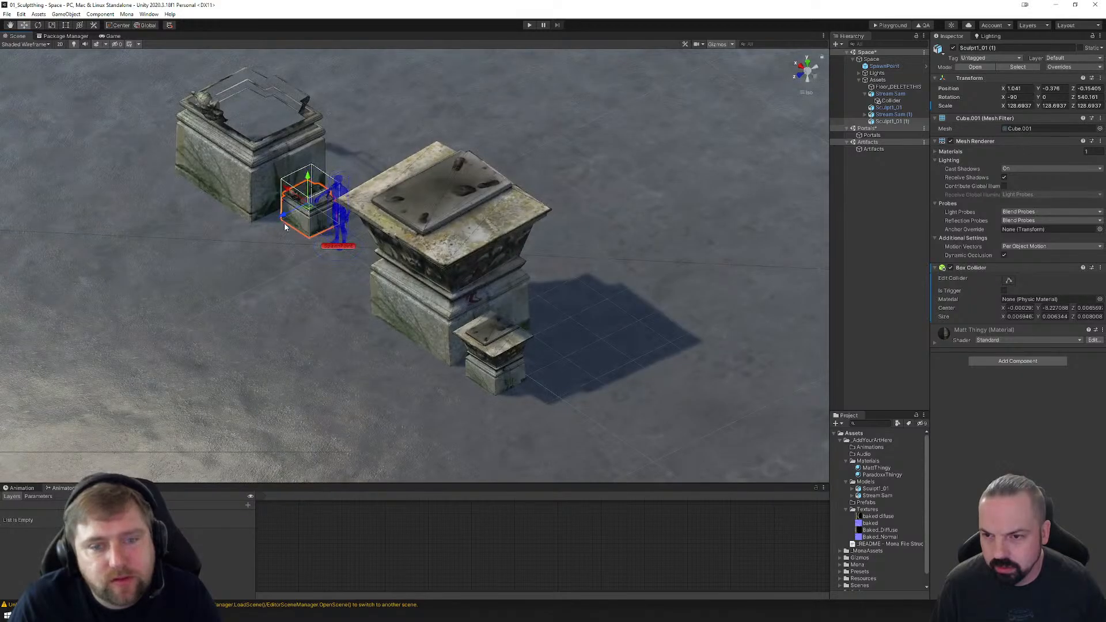
drag(287, 224, 395, 294)
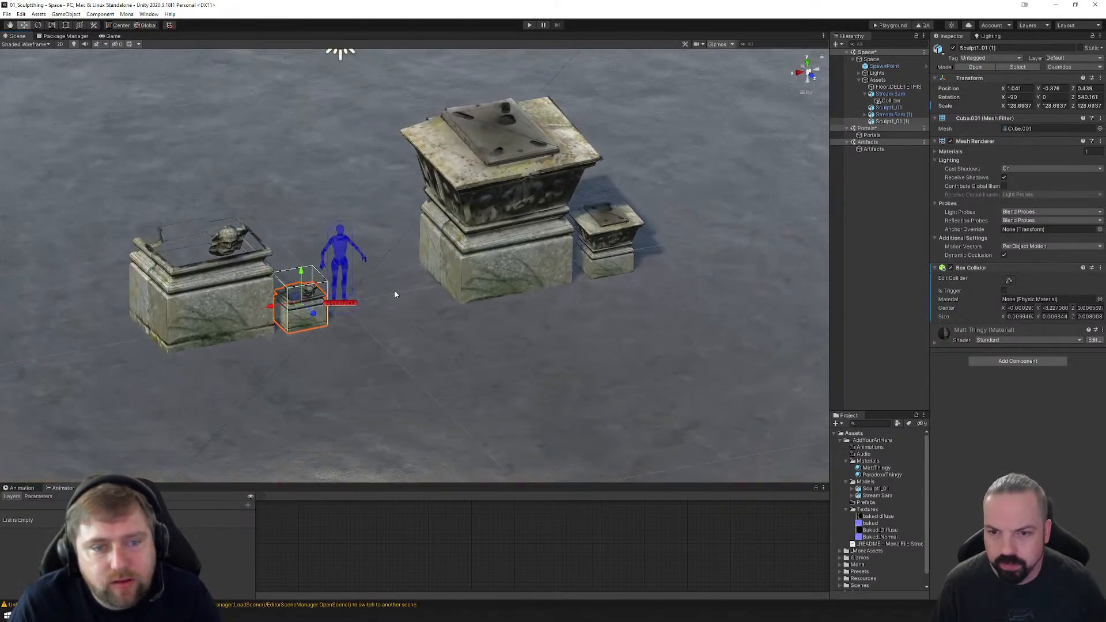
alt+drag(434, 374, 808, 117)
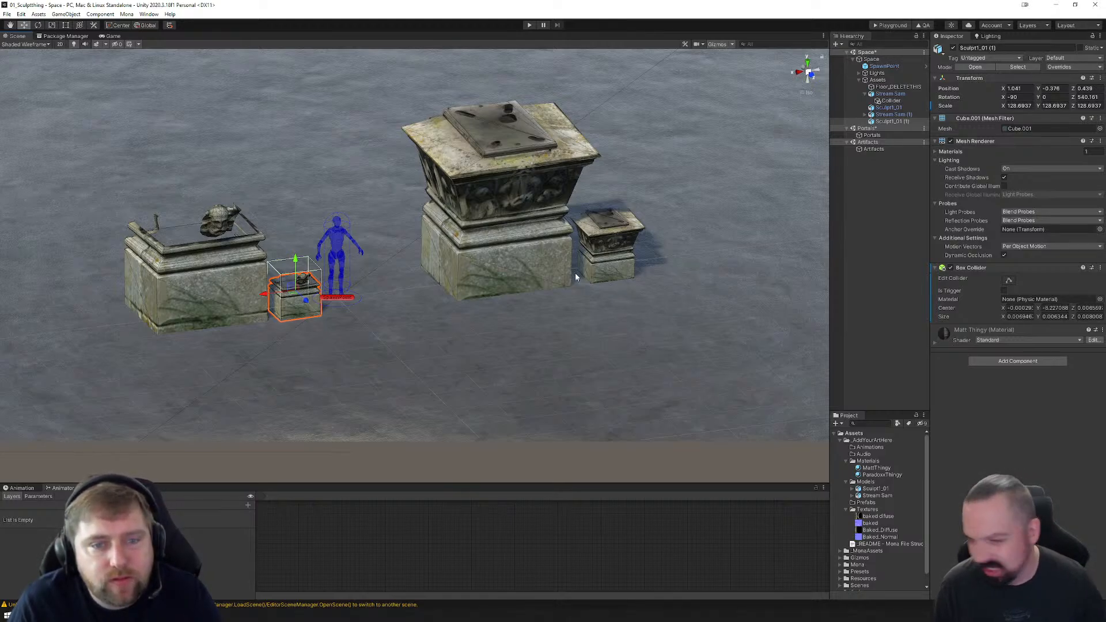
Step: Start the Playground export of the space and delete the PlaygroundFiles folder from Exports
click(892, 25)
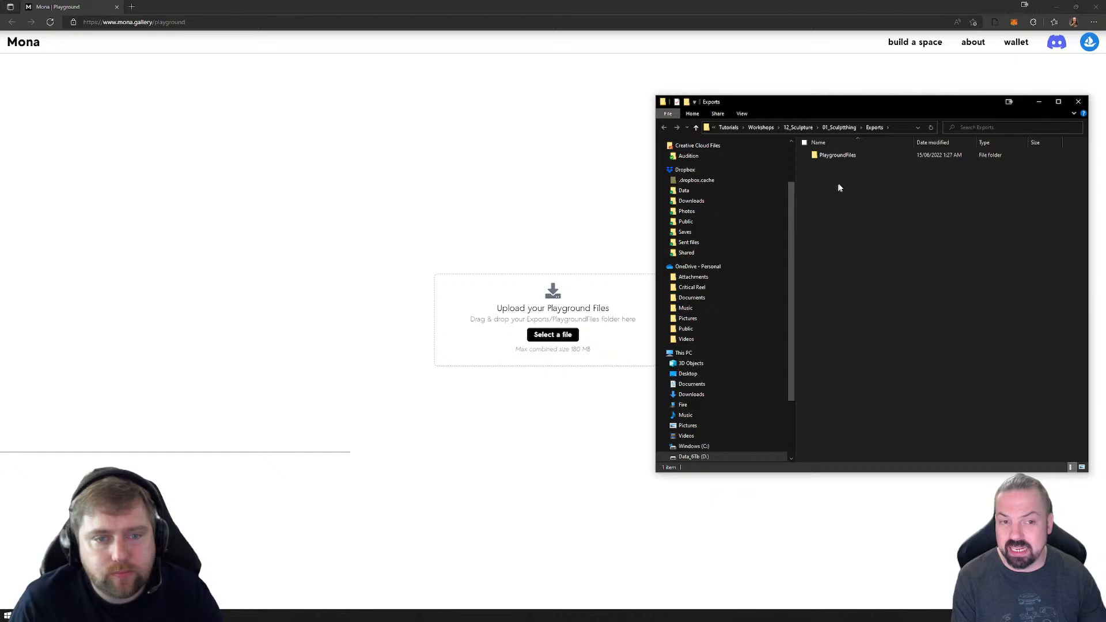
click(842, 157)
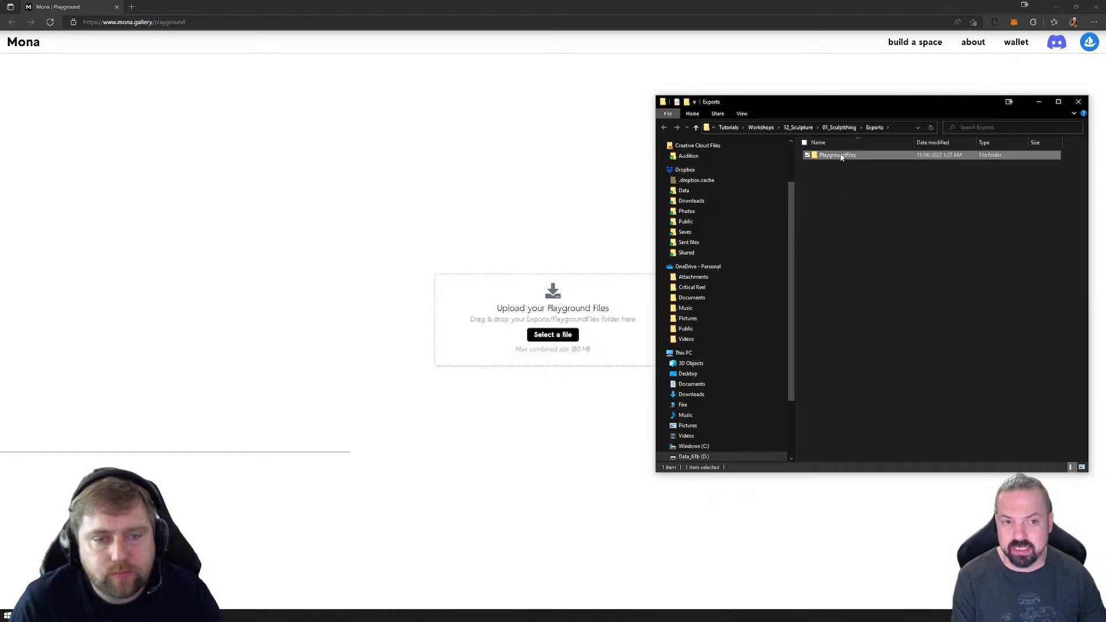
key(Delete)
key(Return)
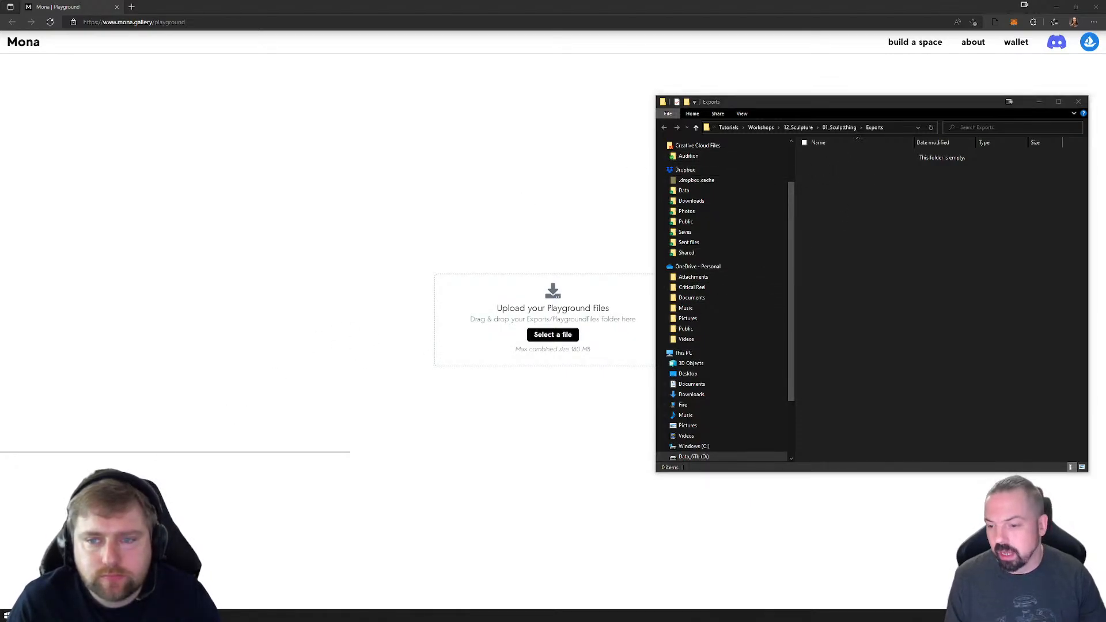
Step: Return to Unity to export the Playground files again, and close the surplus Mona Playground page
key(alt+Tab)
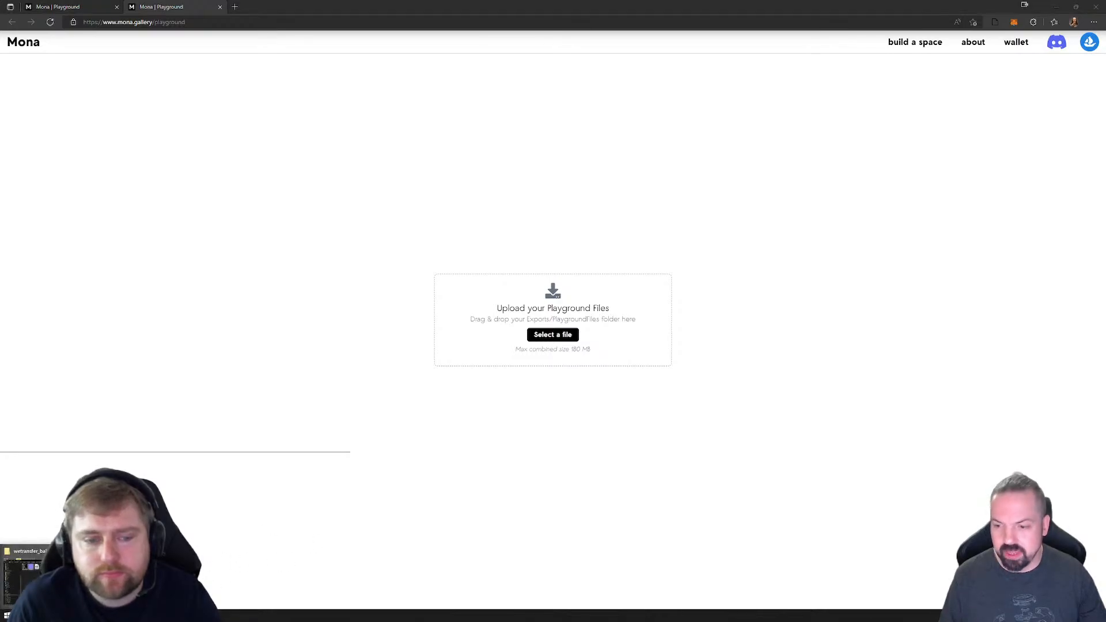
click(141, 579)
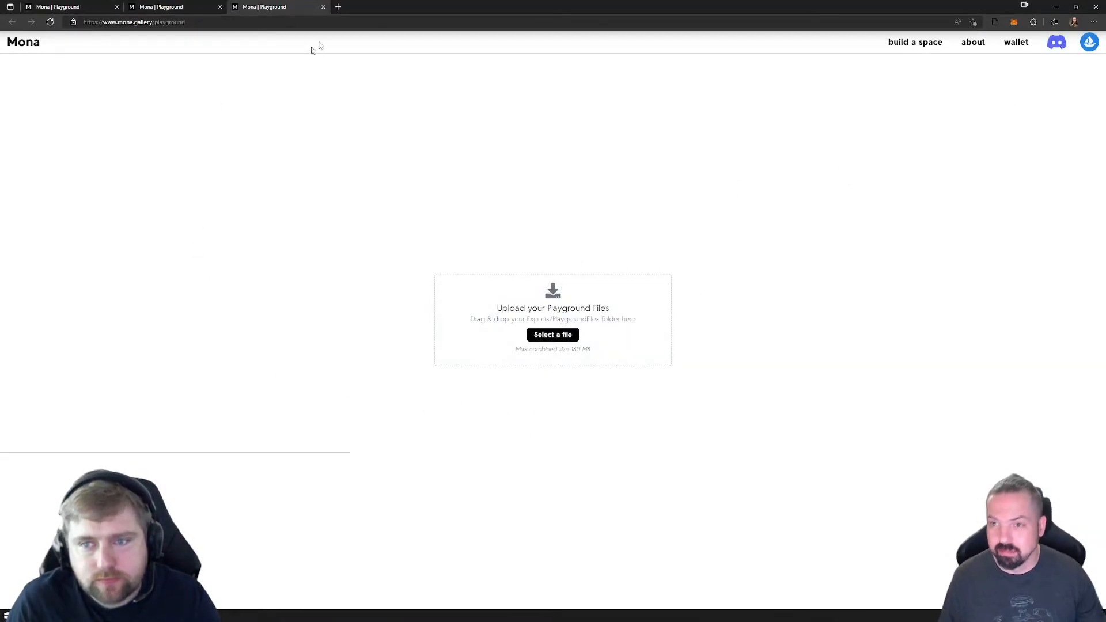
click(324, 7)
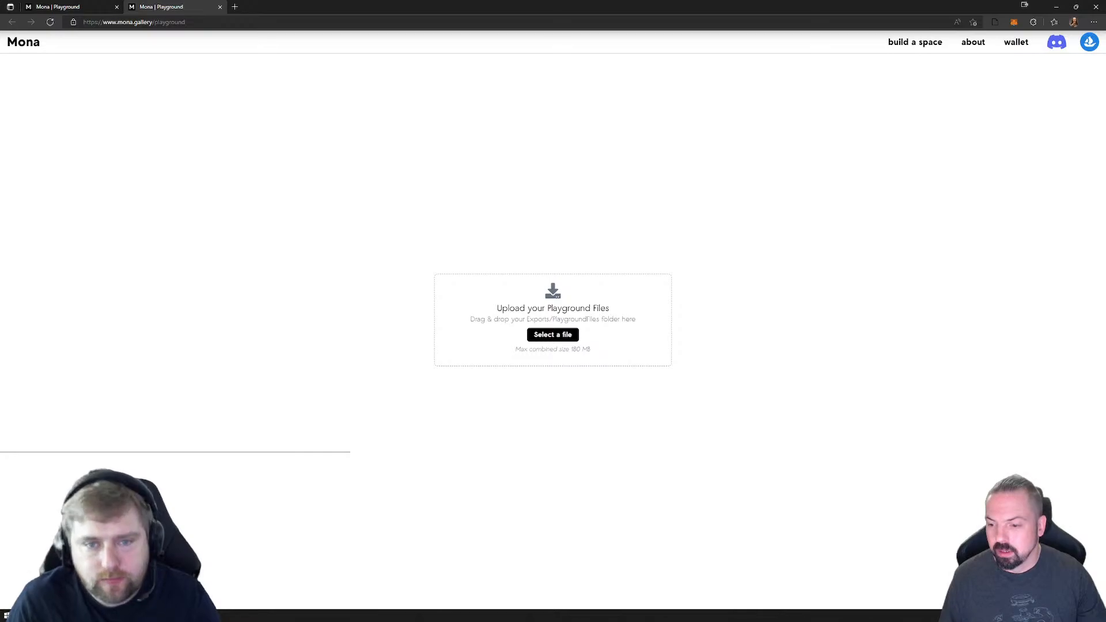
Step: Bring up the Exports folder and upload its PlaygroundFiles folder to the Mona Playground
click(57, 615)
click(26, 570)
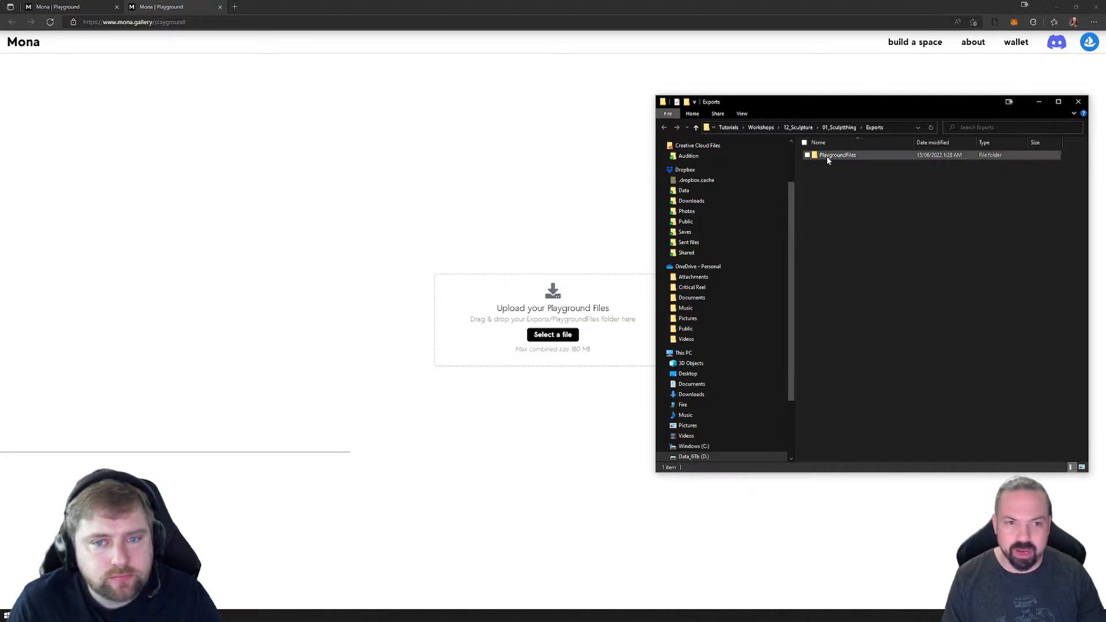
drag(827, 156, 519, 323)
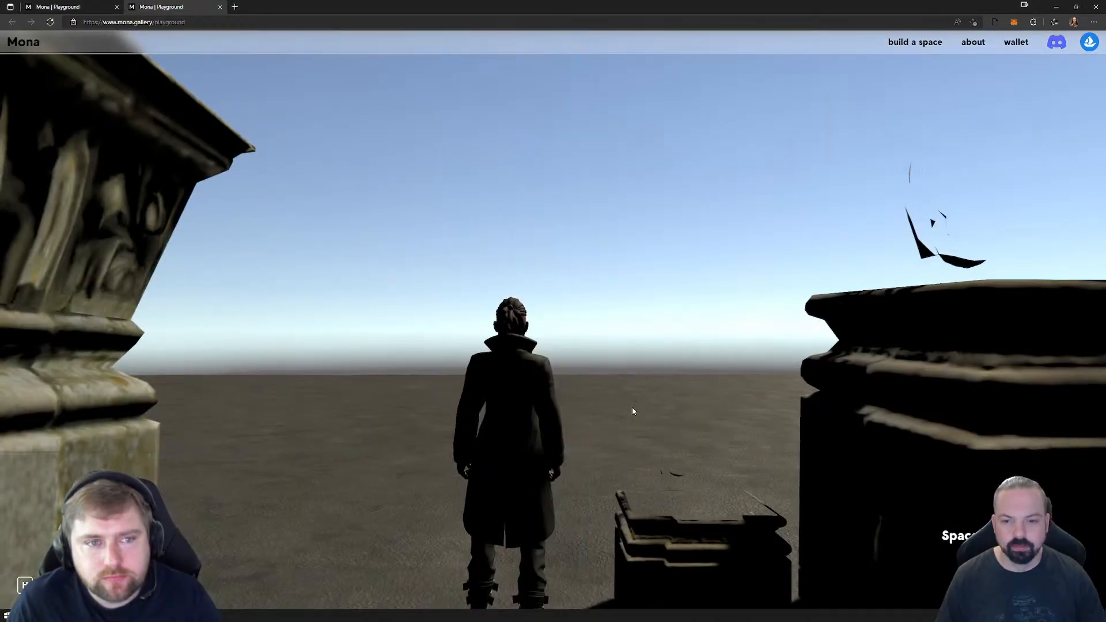
Step: Walk the avatar around the large and small pedestals to examine their textures and scale
click(634, 409)
key(w)
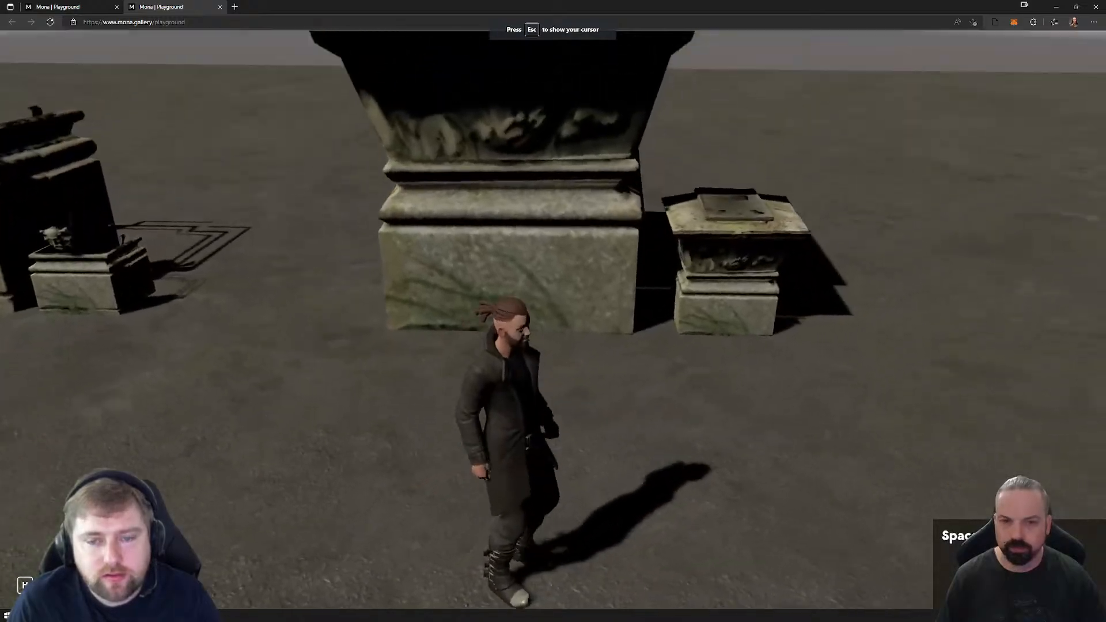
key(a)
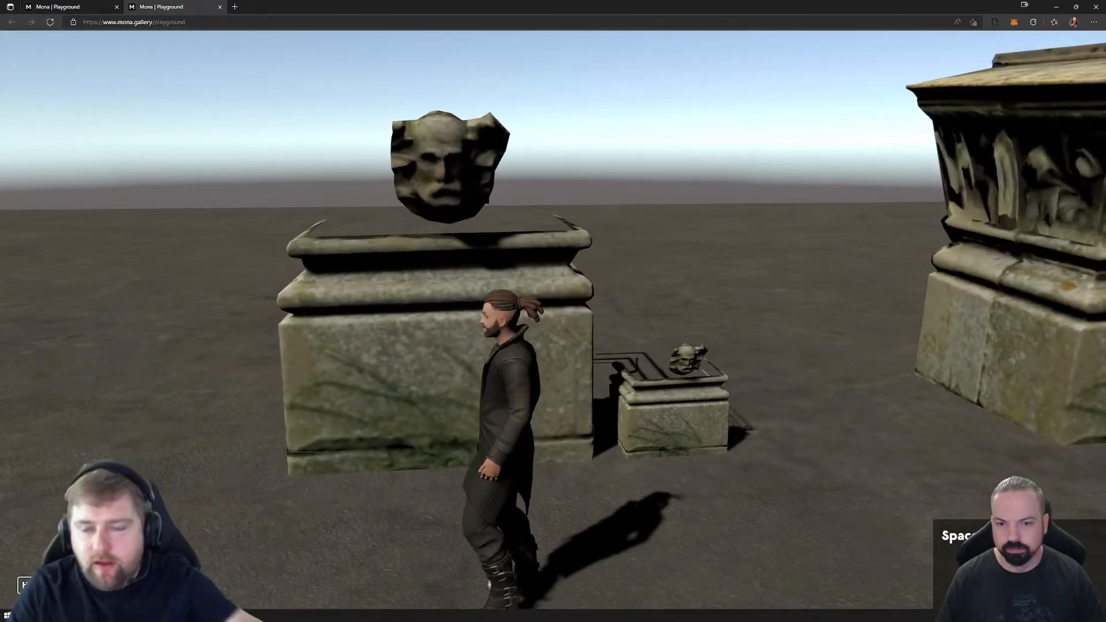
key(w)
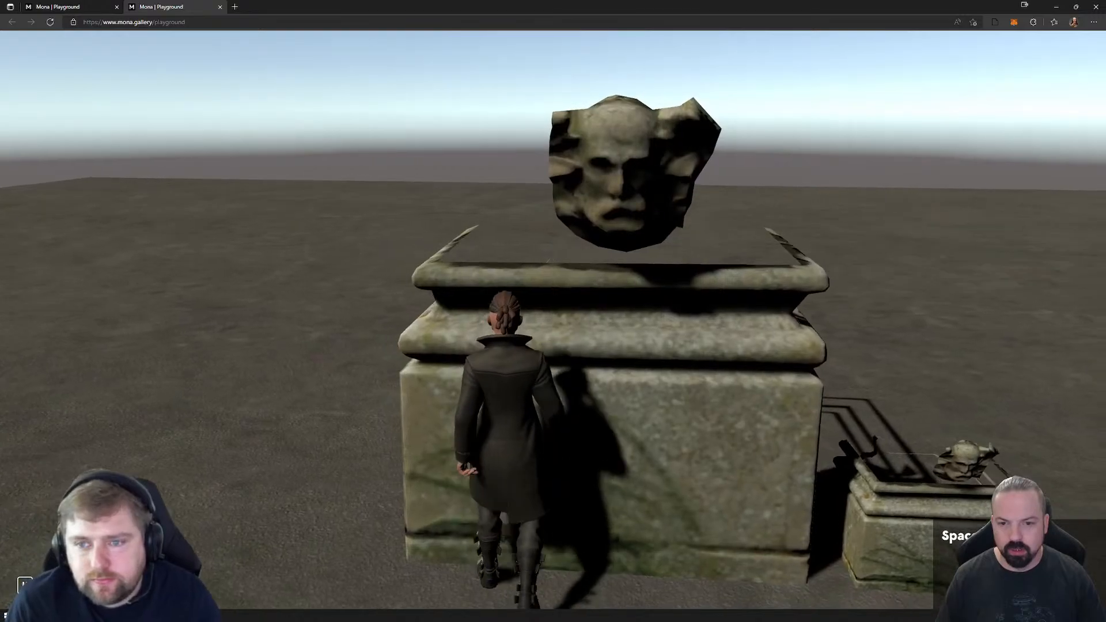
key(d)
key(w)
key(d)
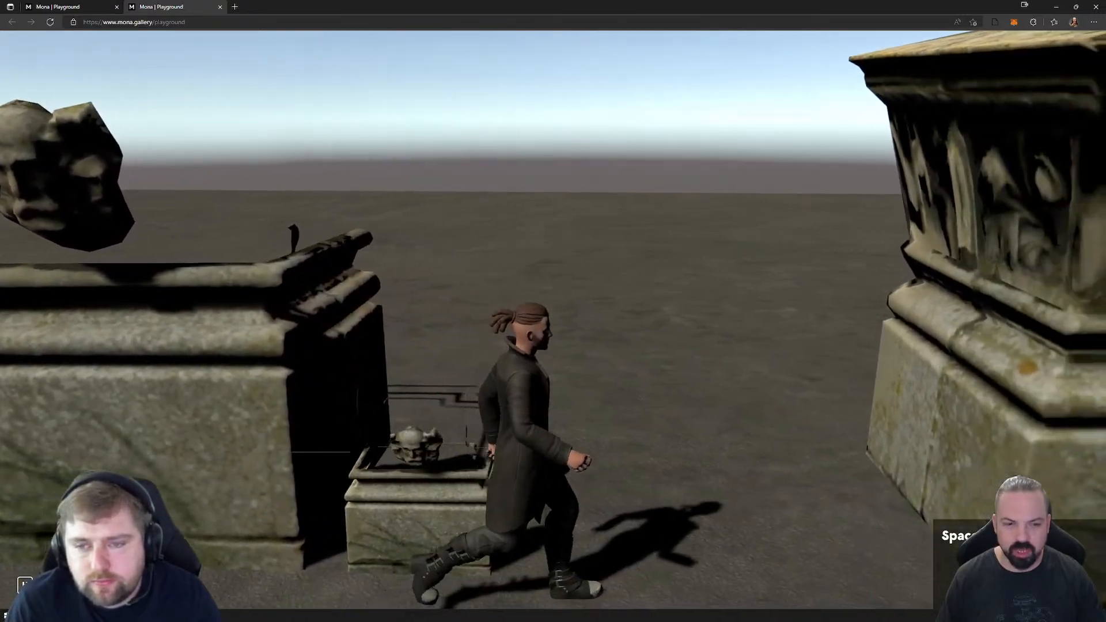
key(s)
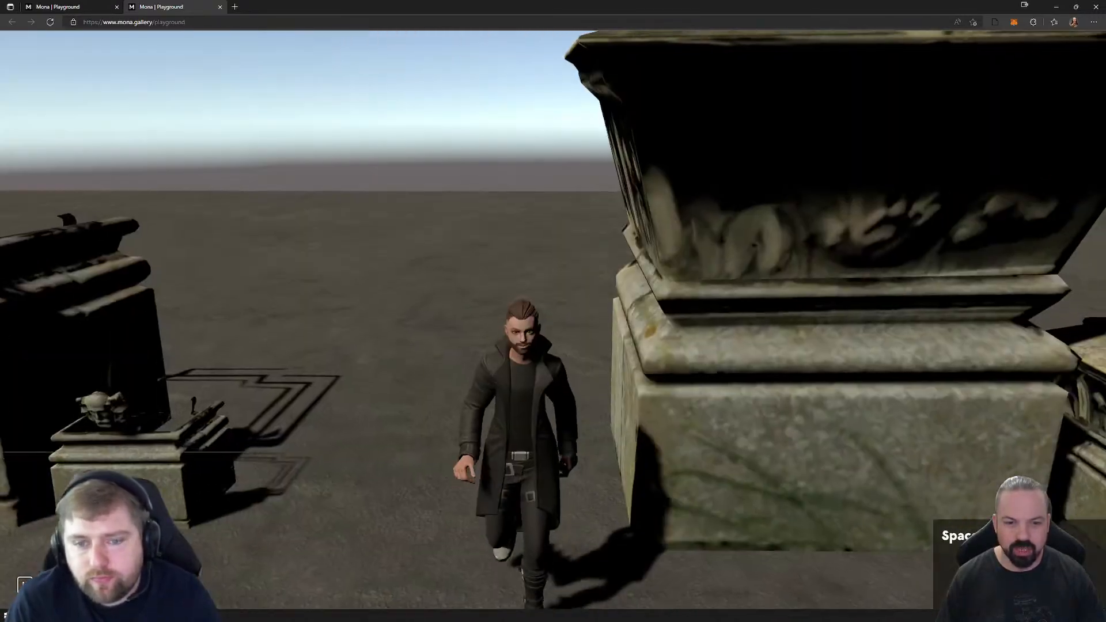
key(d)
key(w)
key(d)
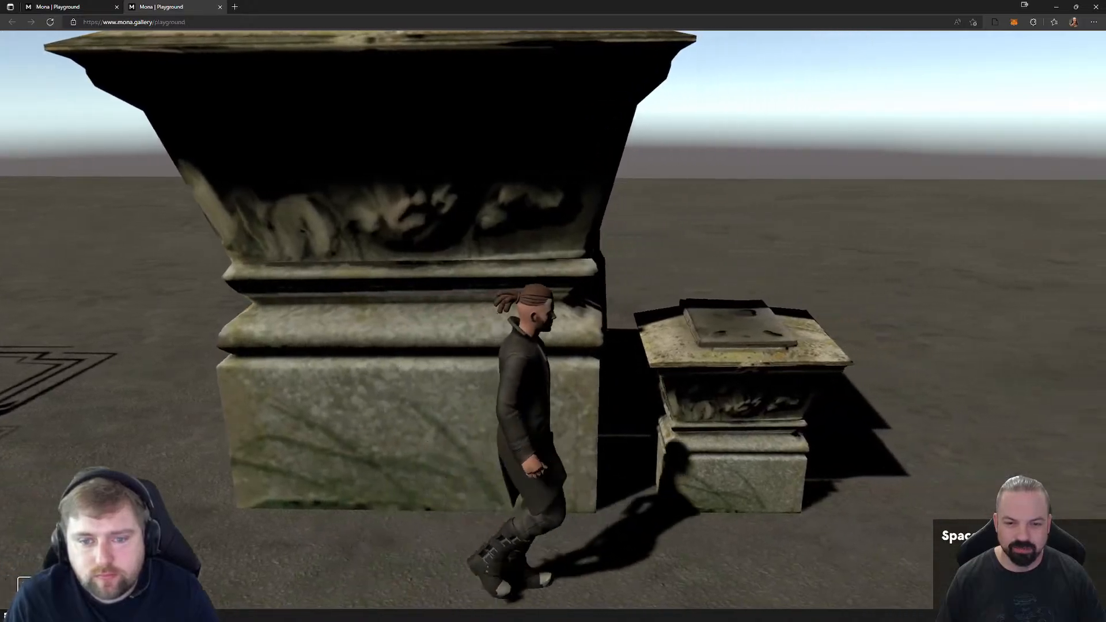
Step: Test the colliders by jumping the avatar from the small Stream Sam pedestal onto the large one, walking across its top, and getting down
key(w)
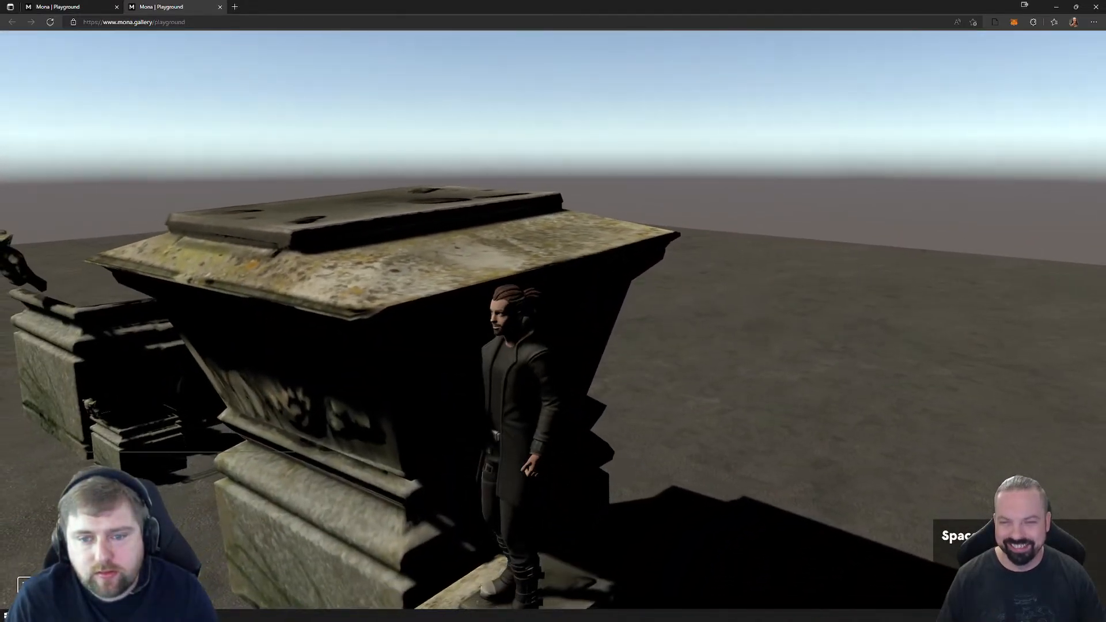
key(w)
key(space)
key(space)
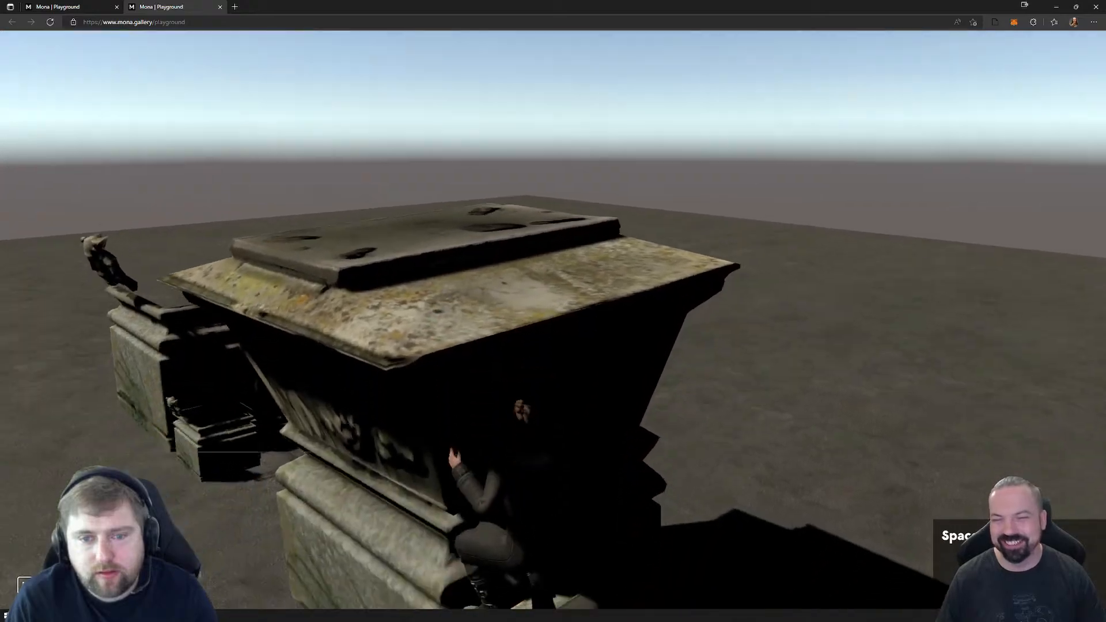
key(w)
key(space)
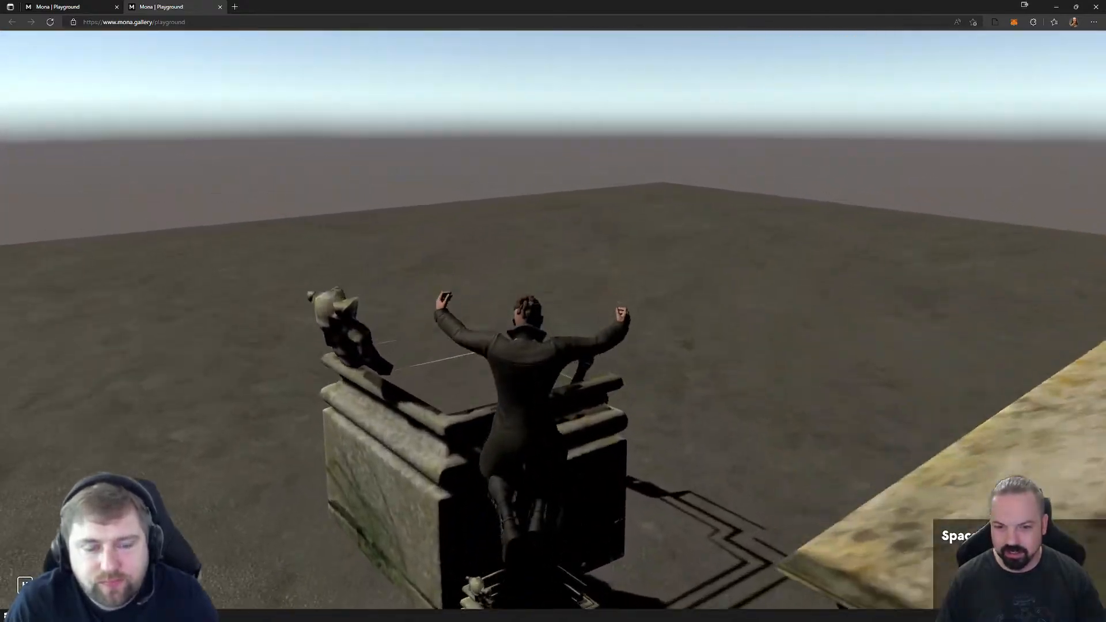
key(space)
key(w)
key(a)
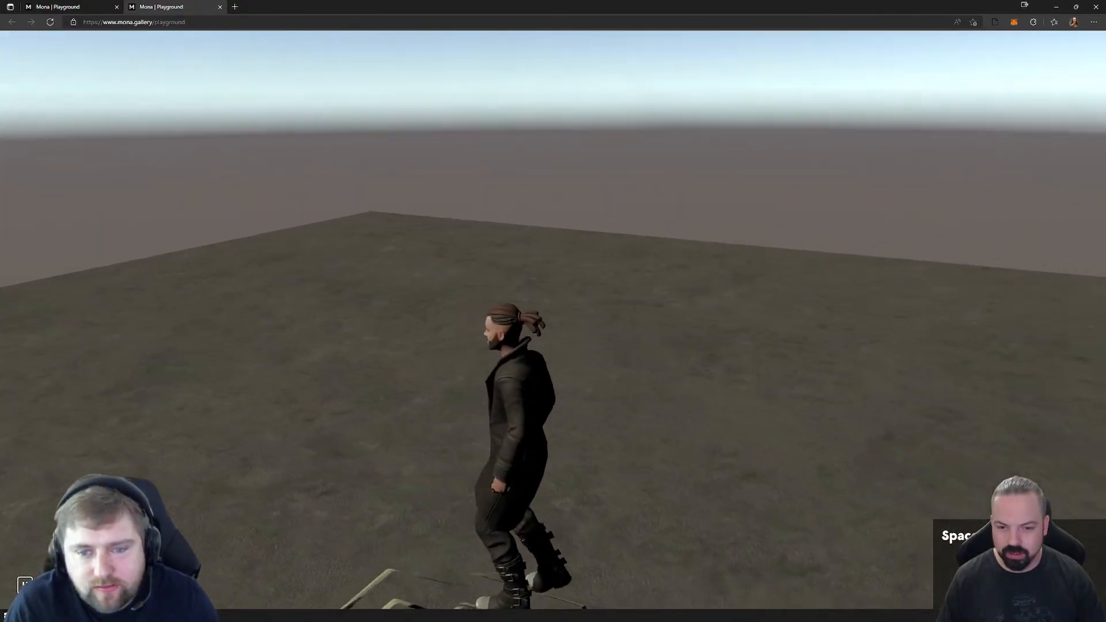
key(s)
key(w)
key(space)
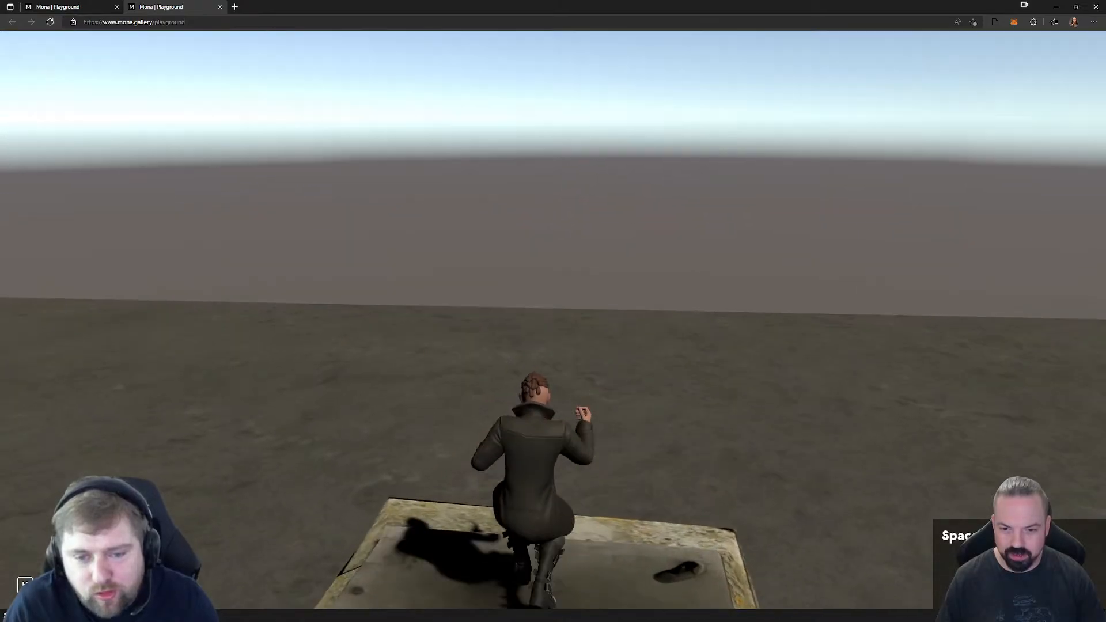
key(a)
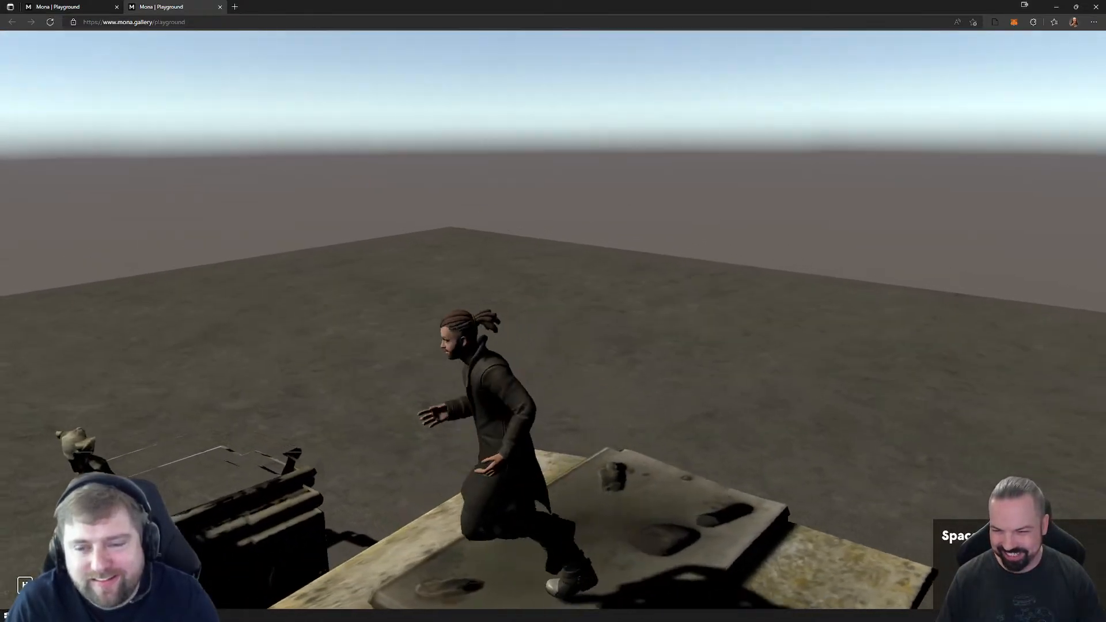
key(s)
key(w)
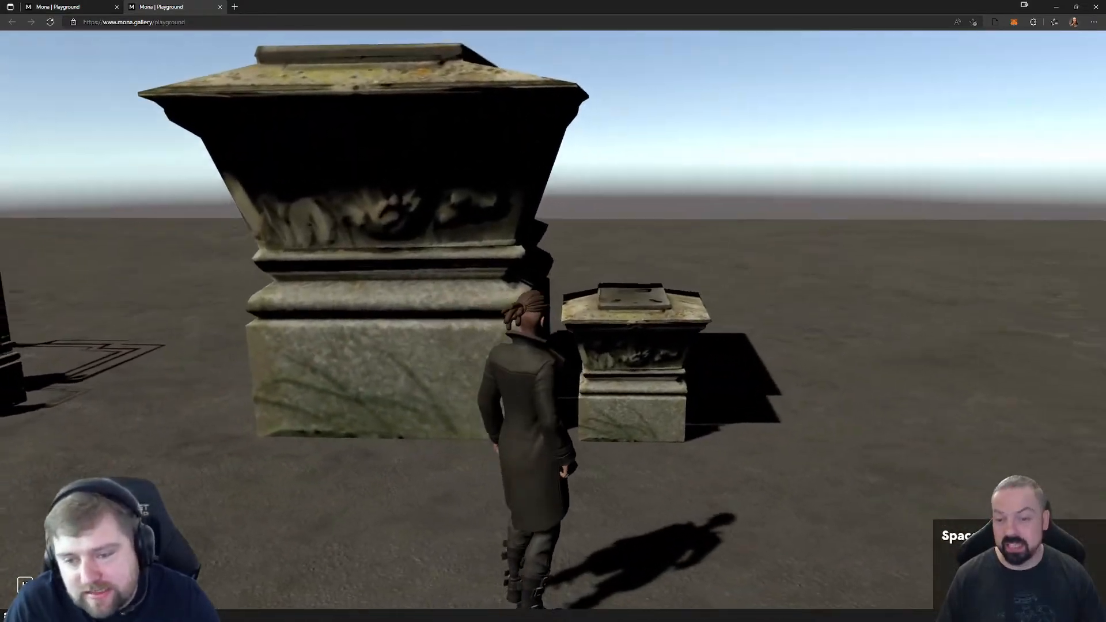
Step: Take a last look at all the pedestals together, release the cursor, and close the Playground pages and browser
key(a)
key(w)
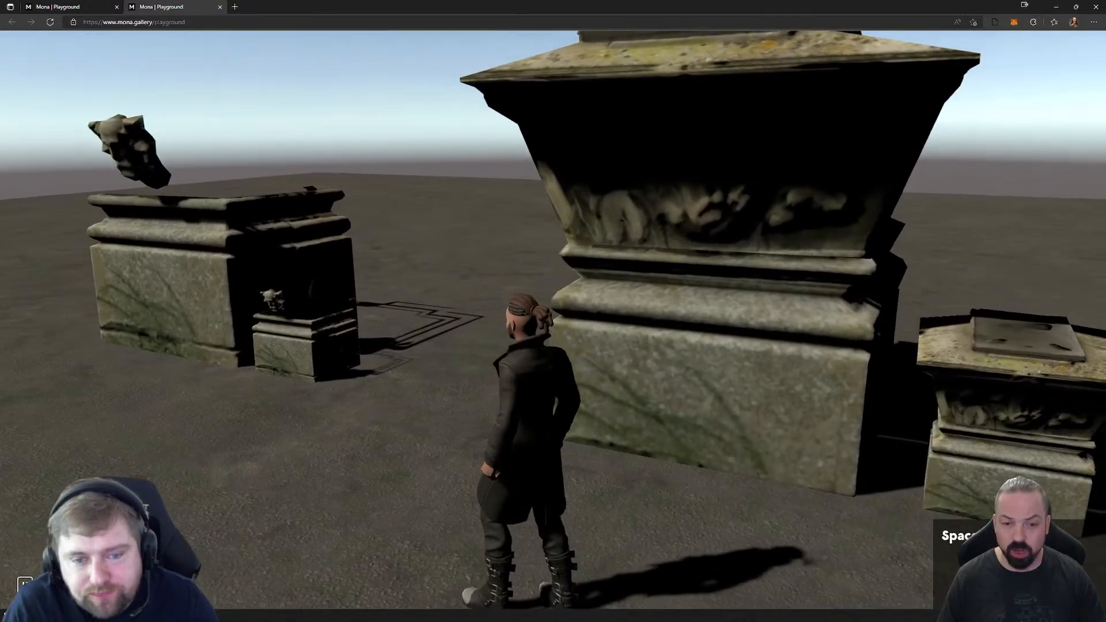
key(Escape)
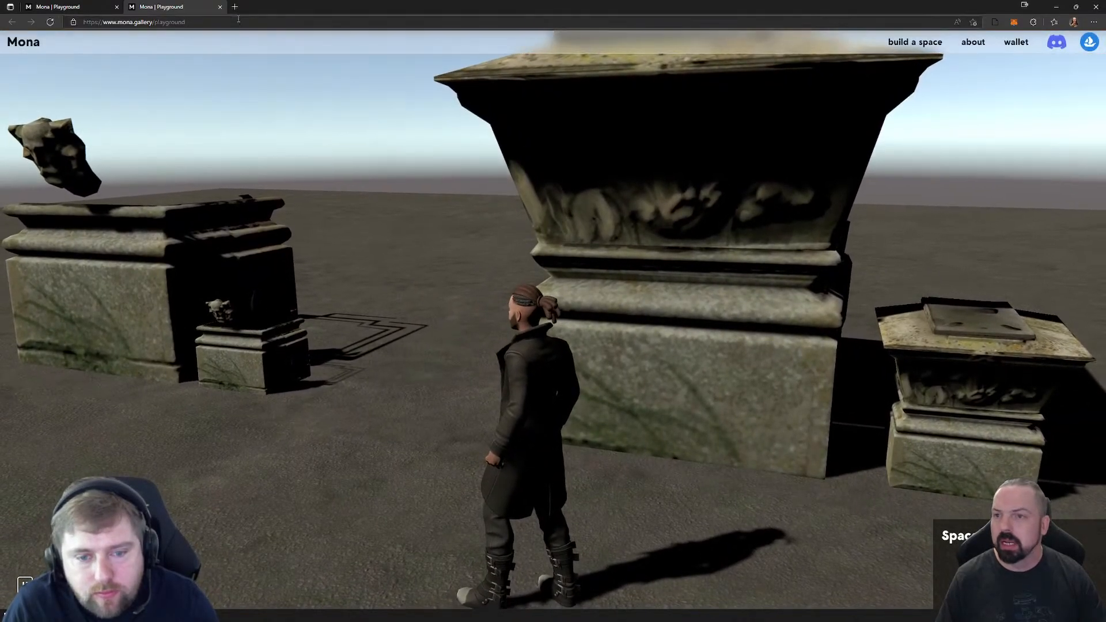
click(219, 6)
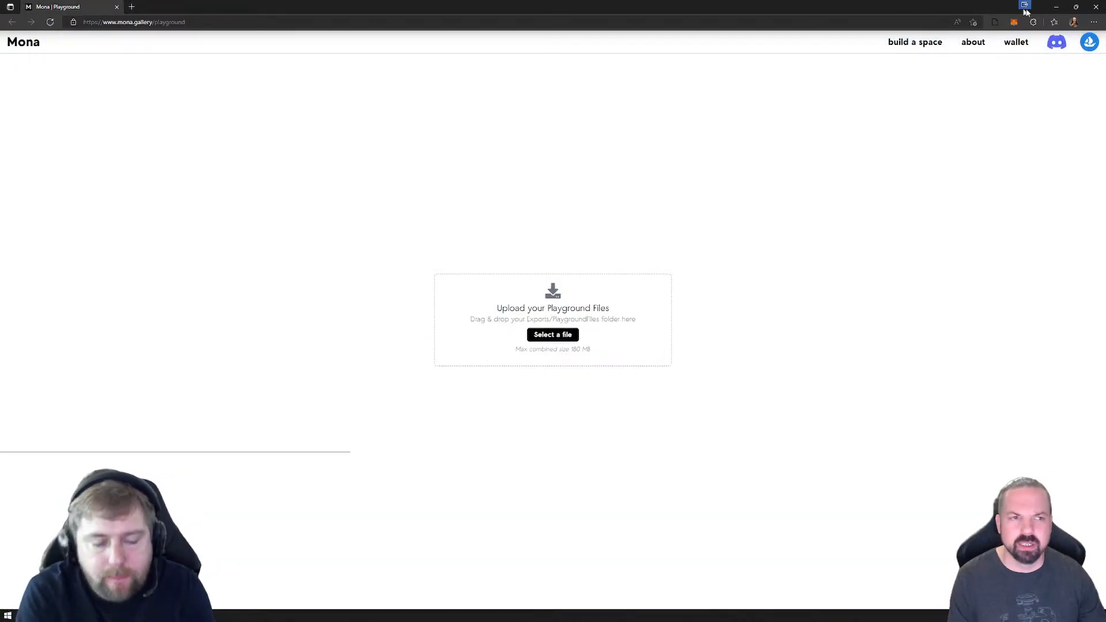
click(1096, 8)
Step: Permanently delete the PlaygroundFiles folder from Exports and close the folder window
click(831, 156)
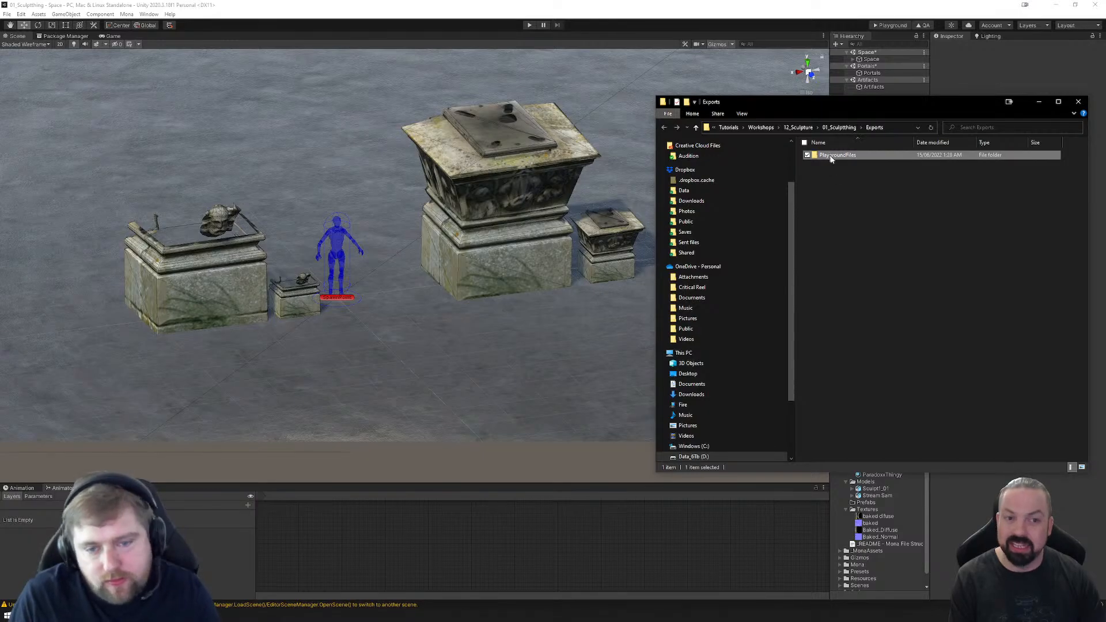
key(shift+Delete)
key(Return)
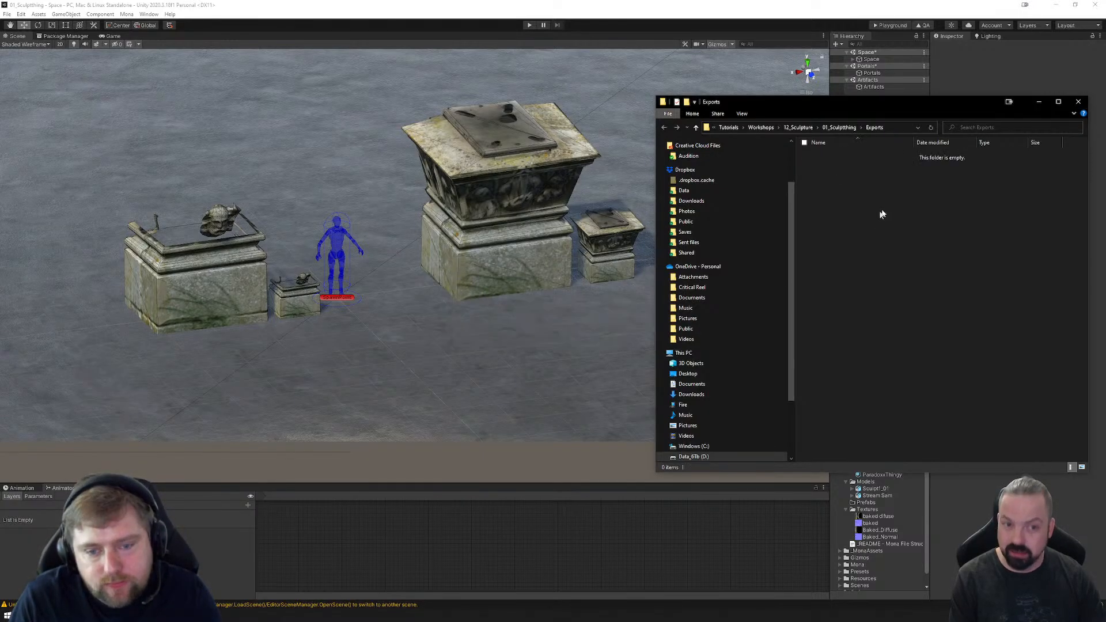
click(1078, 104)
Step: Set the maximum size of all four baked diffuse and normal textures to 2048 and apply the import settings
click(494, 233)
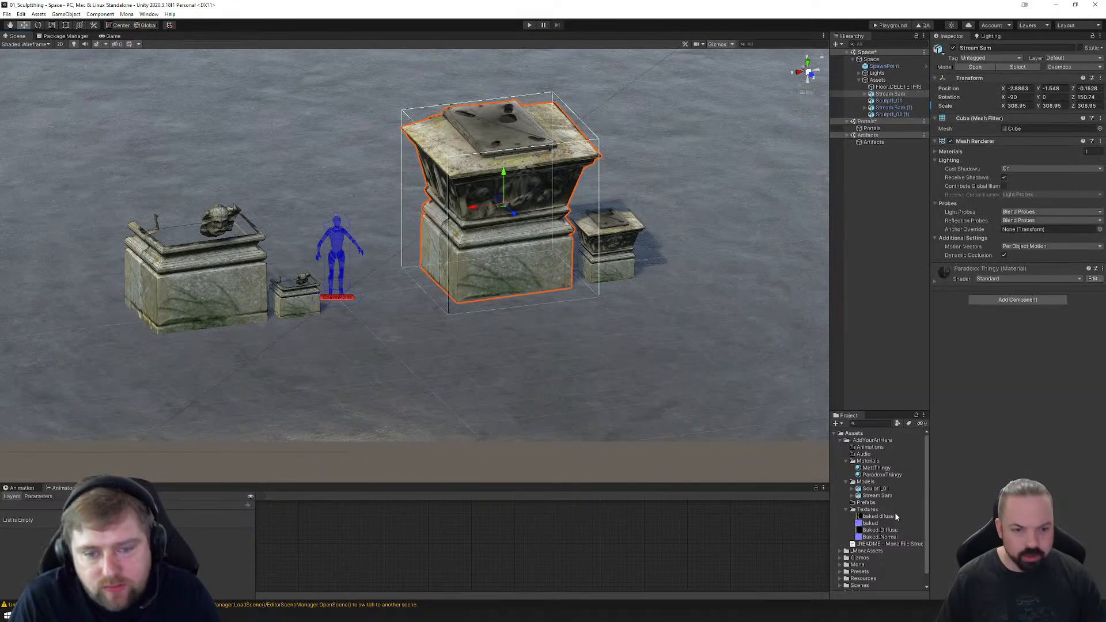
click(869, 524)
click(871, 517)
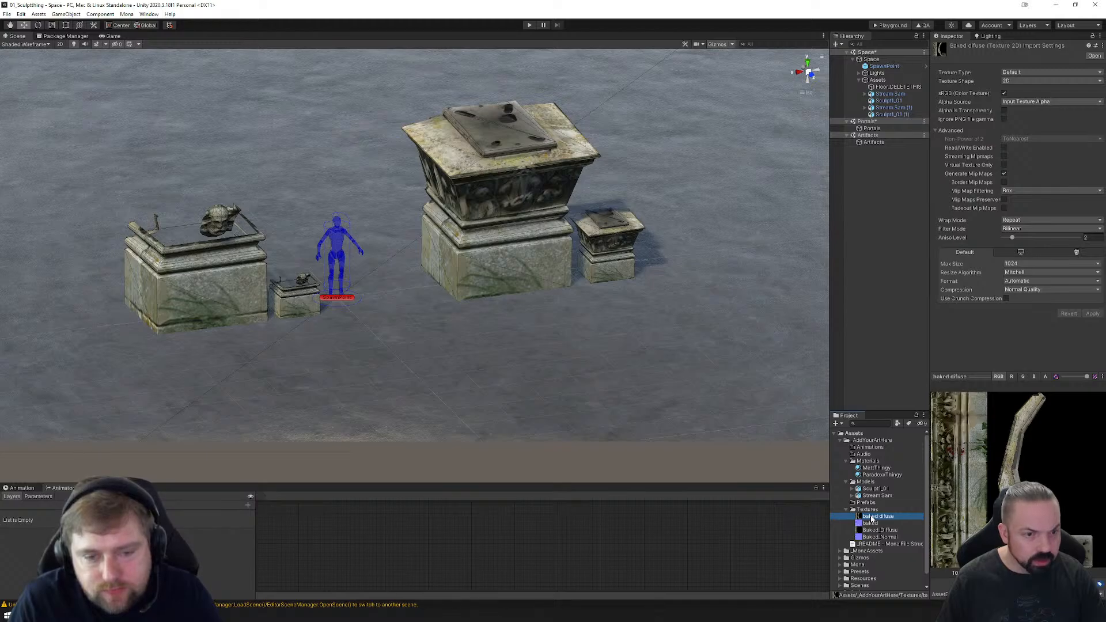
click(873, 523)
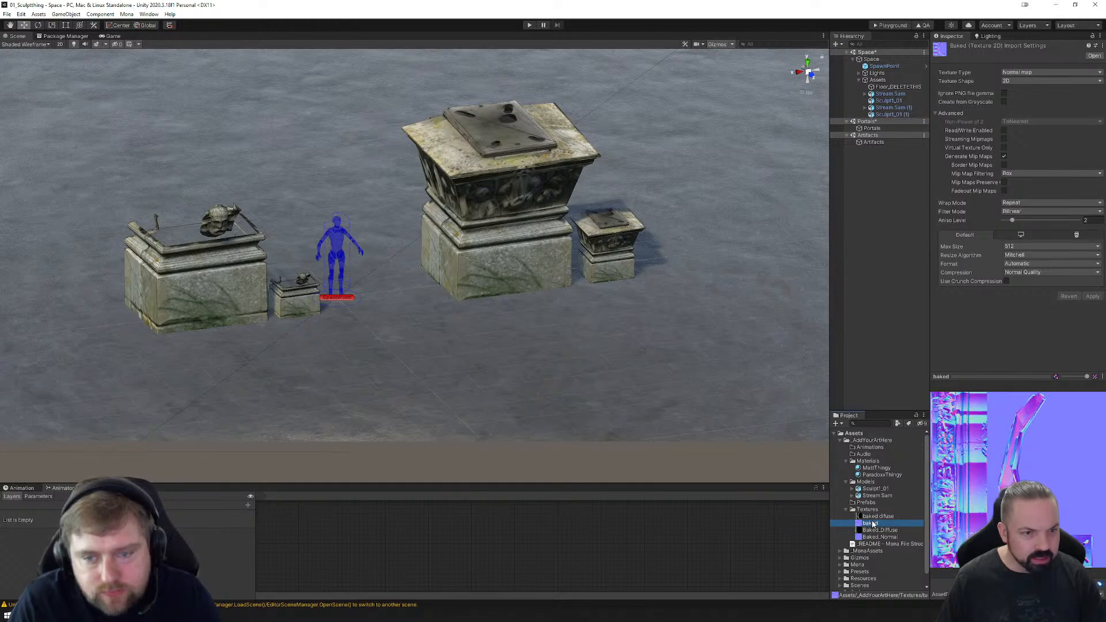
click(874, 517)
shift+click(872, 537)
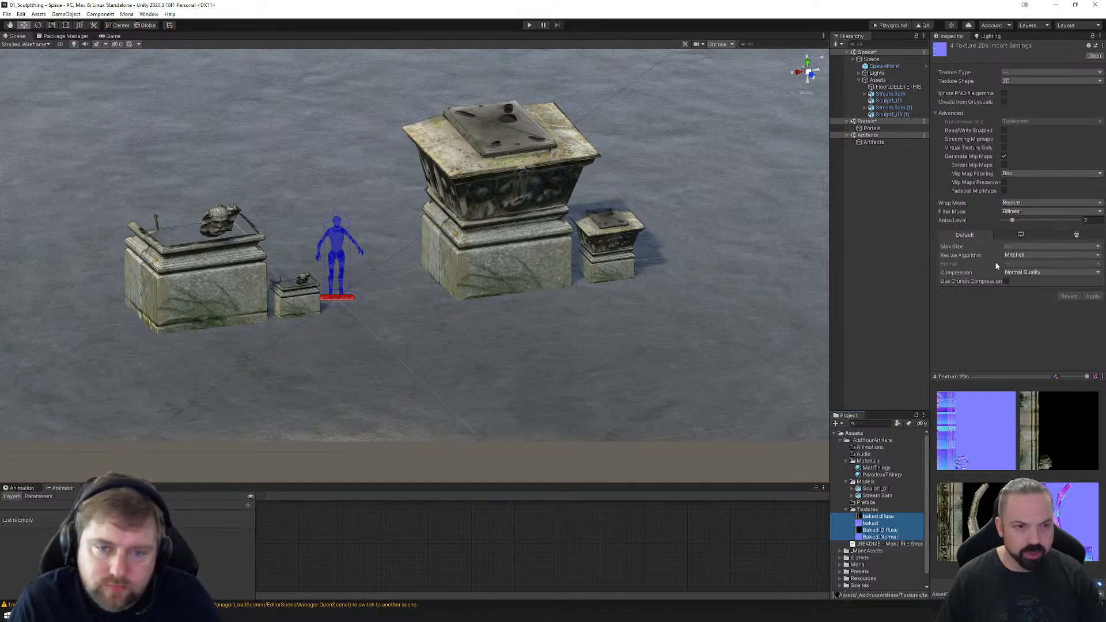
click(1031, 246)
click(1023, 314)
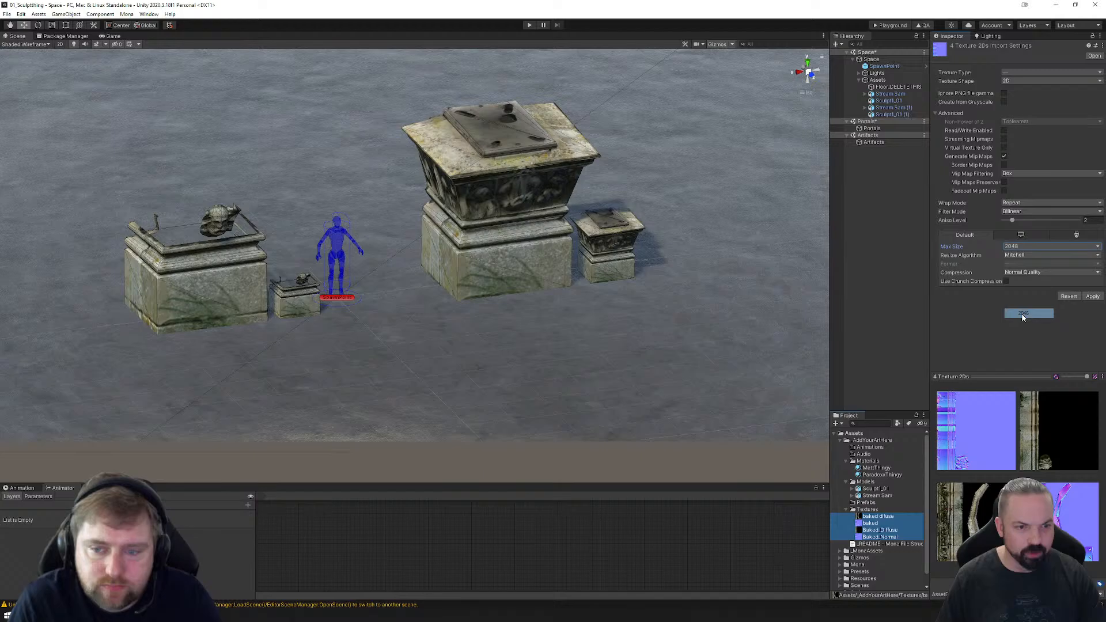
click(1090, 297)
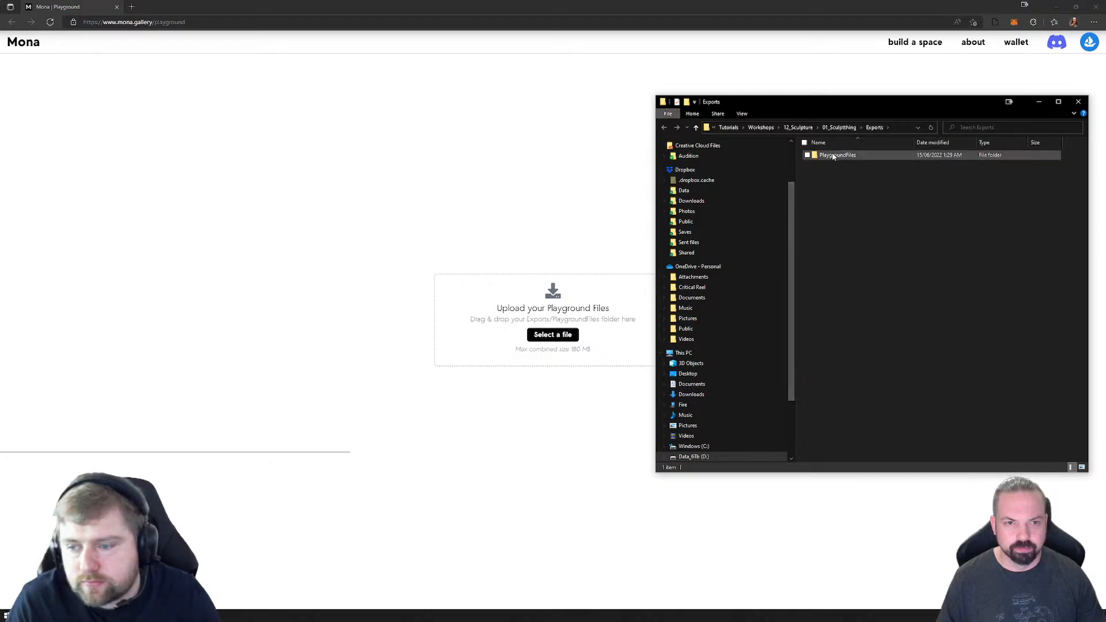
Step: Upload the PlaygroundFiles folder from Exports to the Mona Playground and enter the space with the avatar
drag(838, 156, 533, 340)
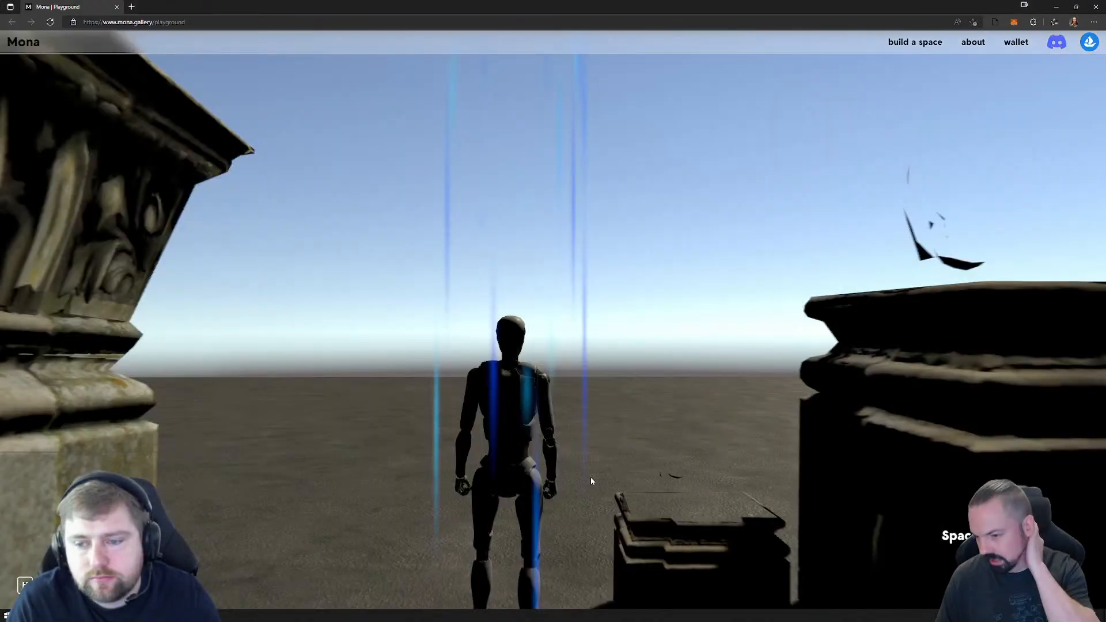
click(390, 505)
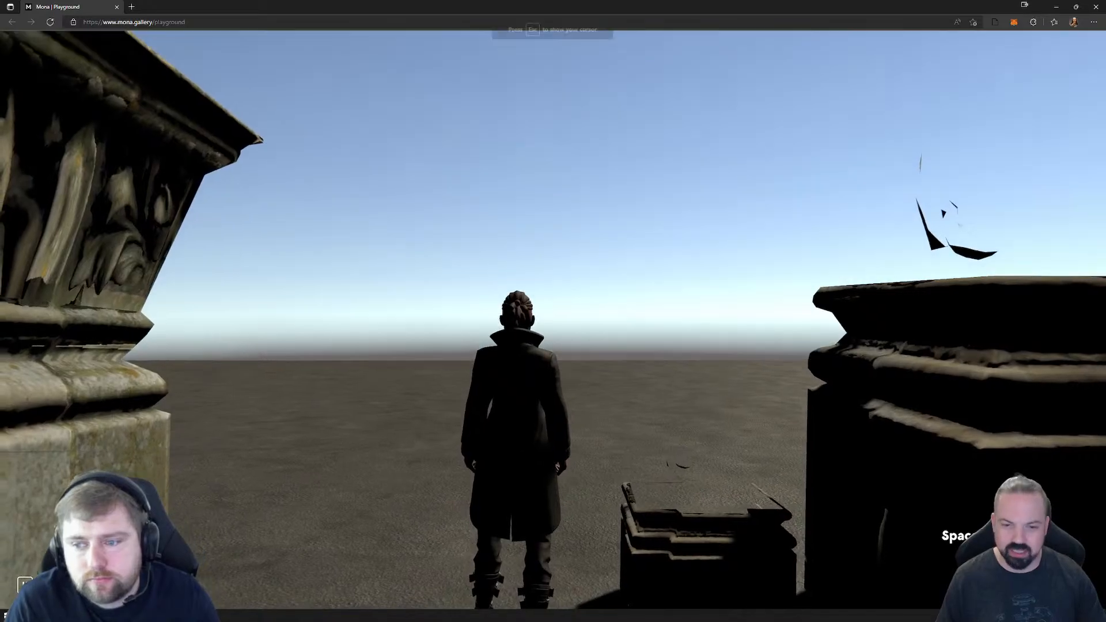
key(w)
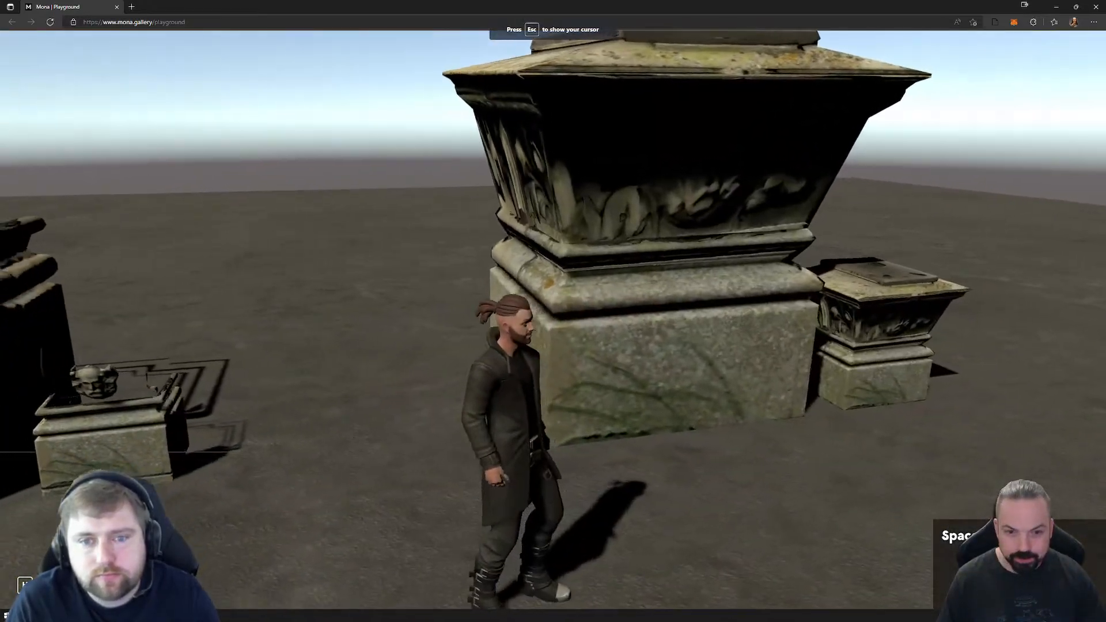
Step: Walk the avatar around the pedestals and up to the large carved one to inspect the textures at the new resolution
key(d)
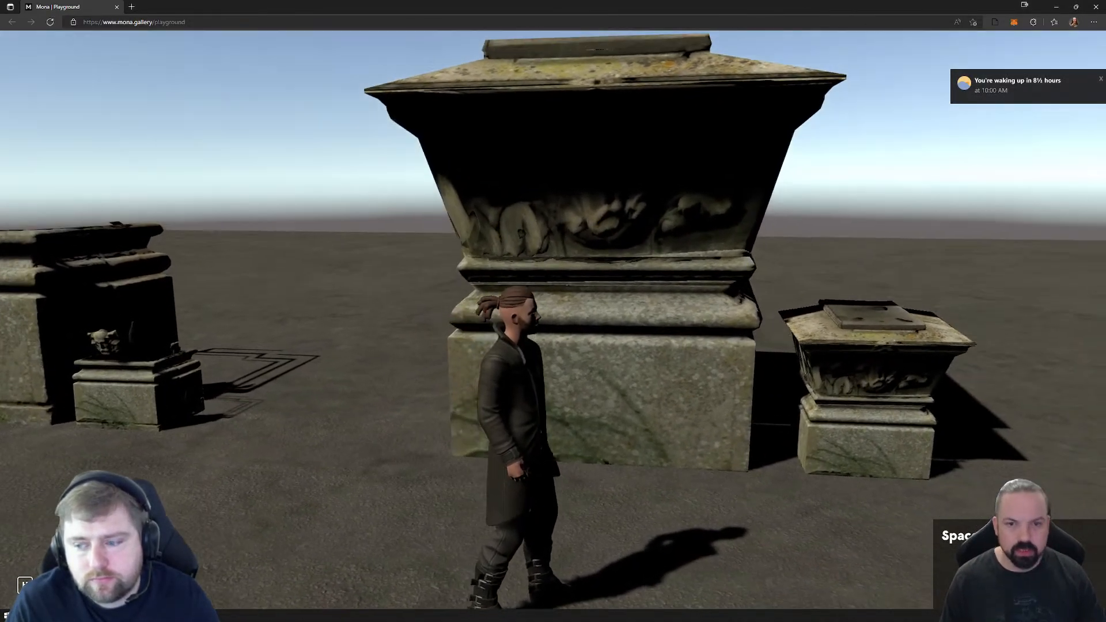
key(a)
key(w)
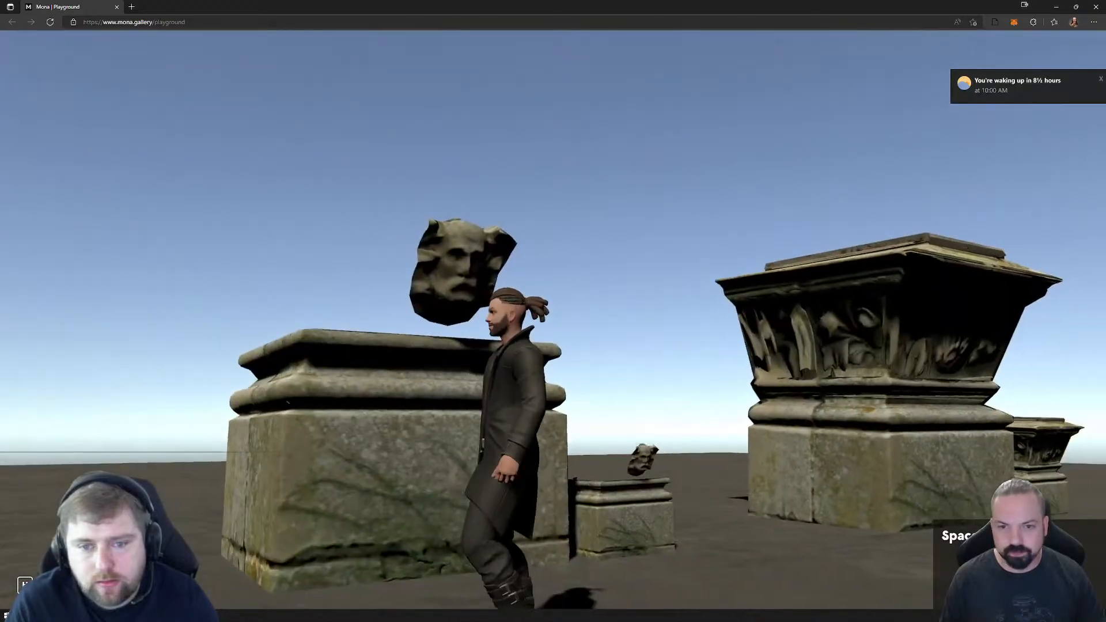
key(w)
key(d)
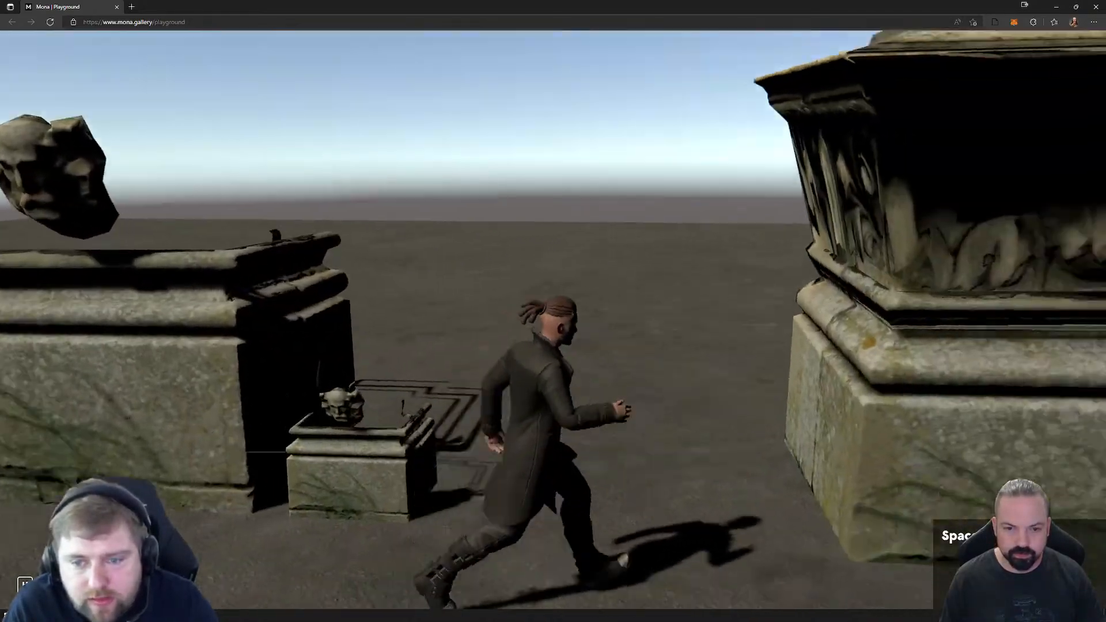
key(d)
key(s)
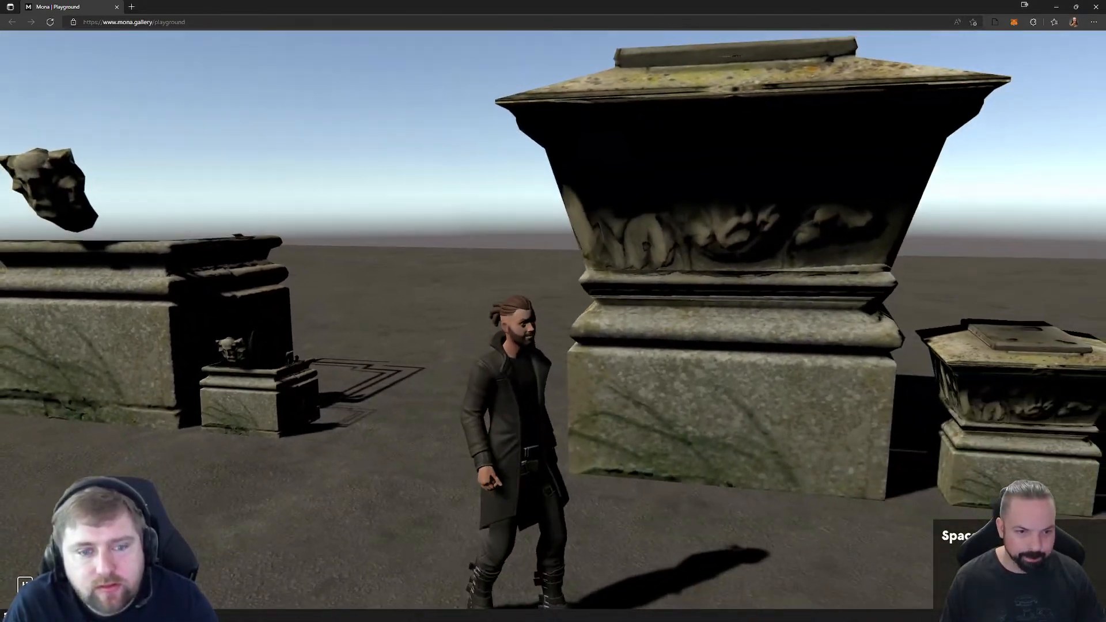
key(d)
key(w)
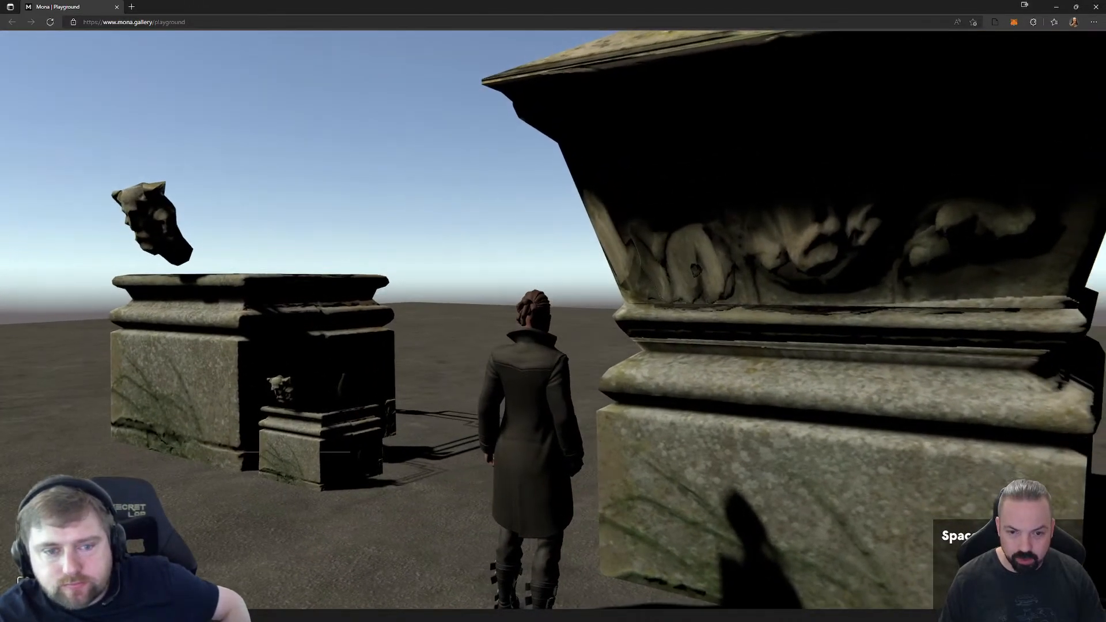
Step: Move the avatar back and forth between the floating-head pedestals and the large carved pedestal to compare their surface detail
key(a)
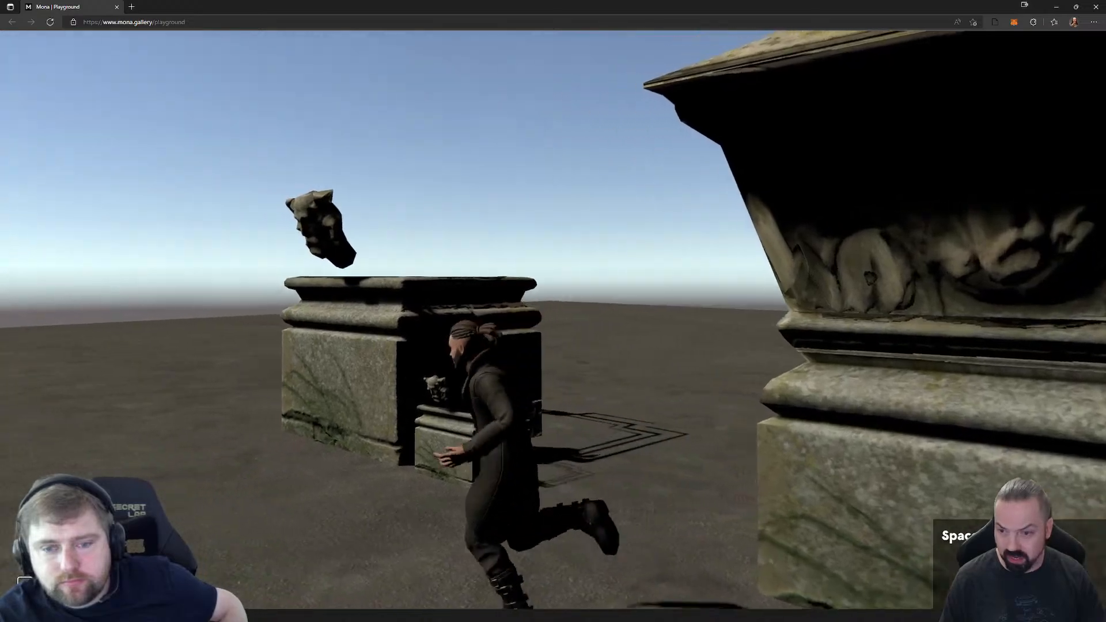
key(w)
key(d)
key(a)
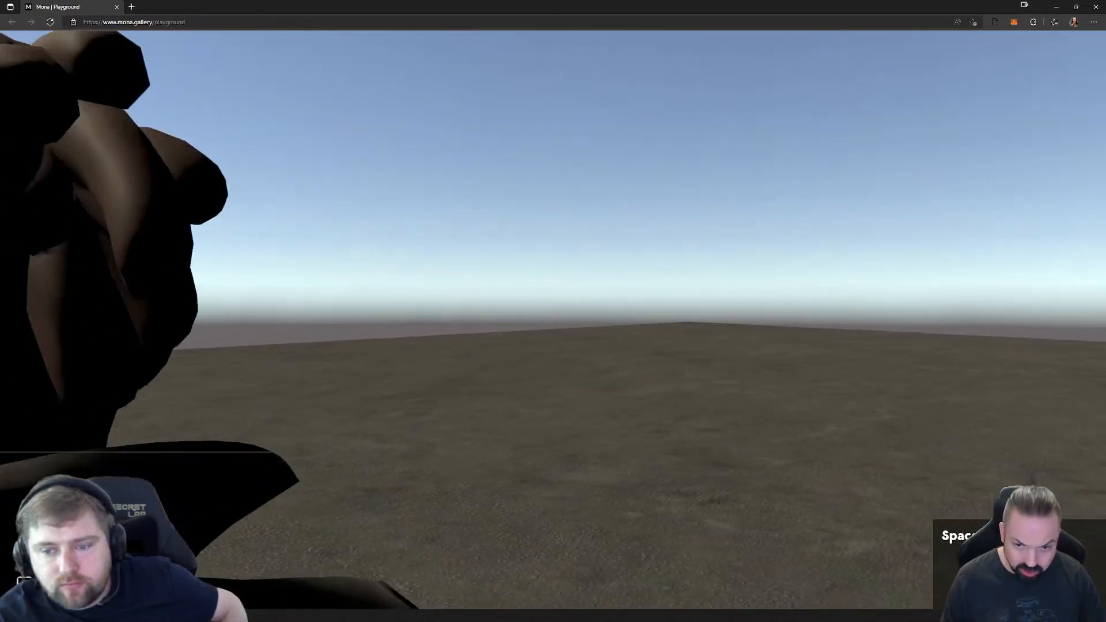
key(s)
key(d)
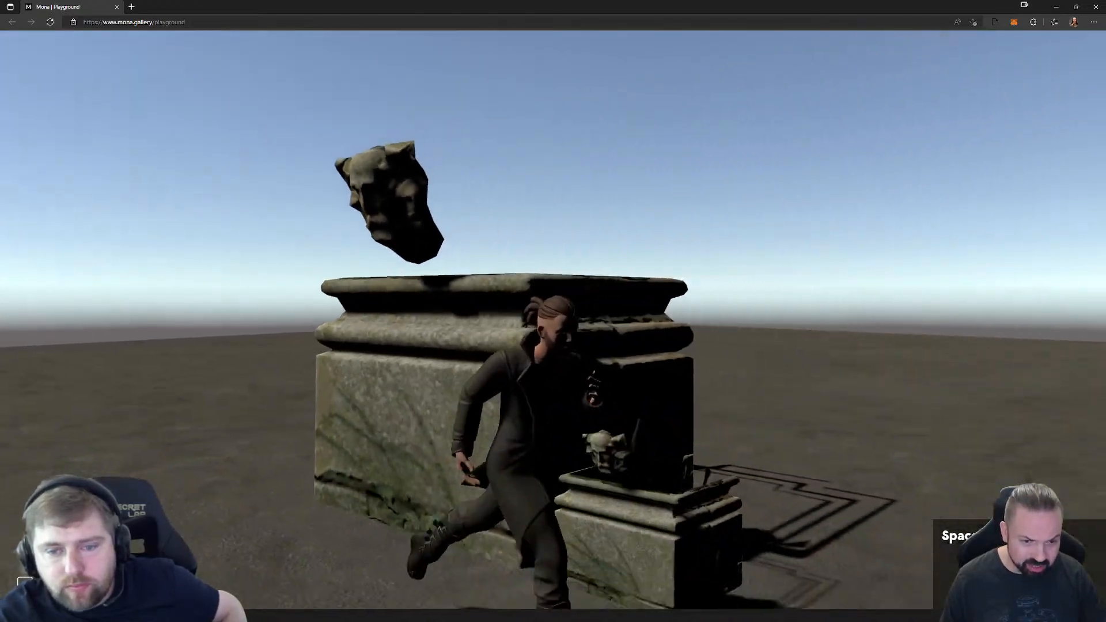
key(a)
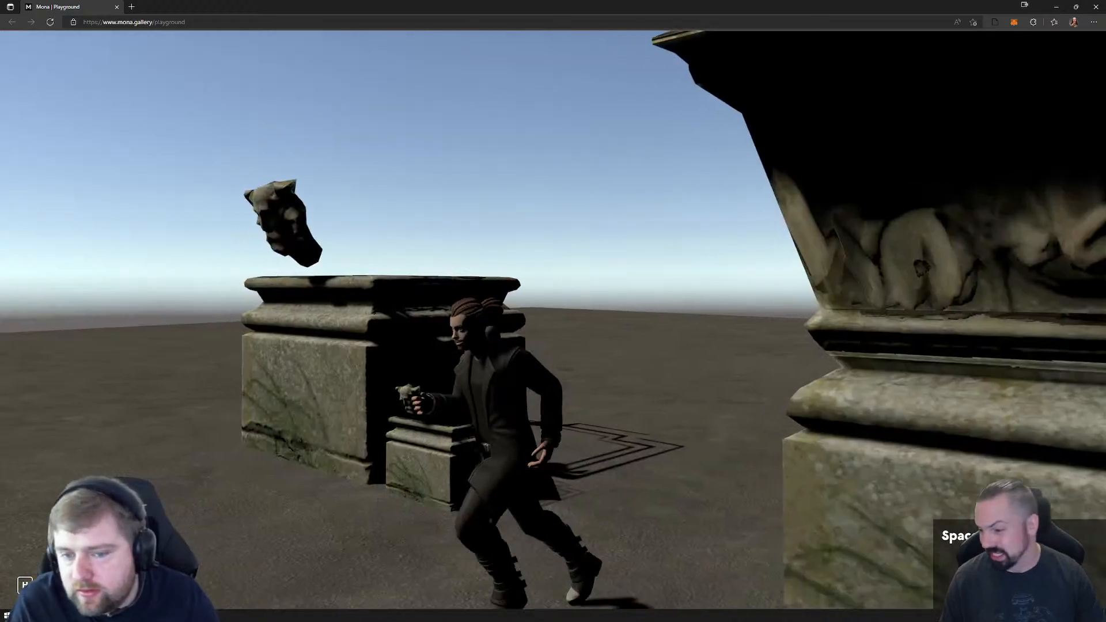
key(d)
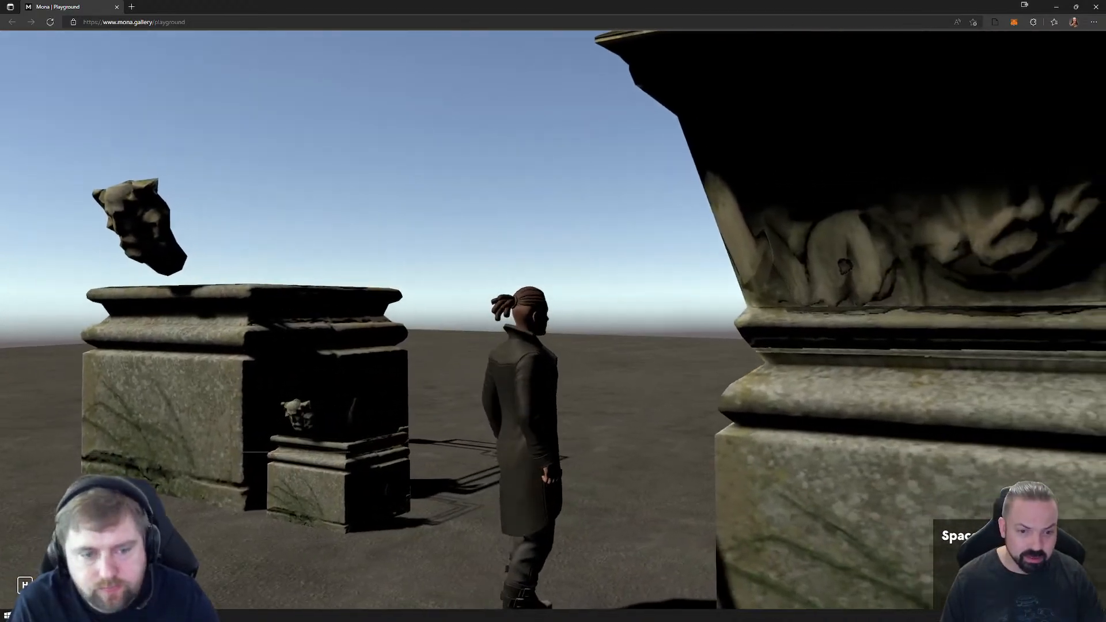
key(a)
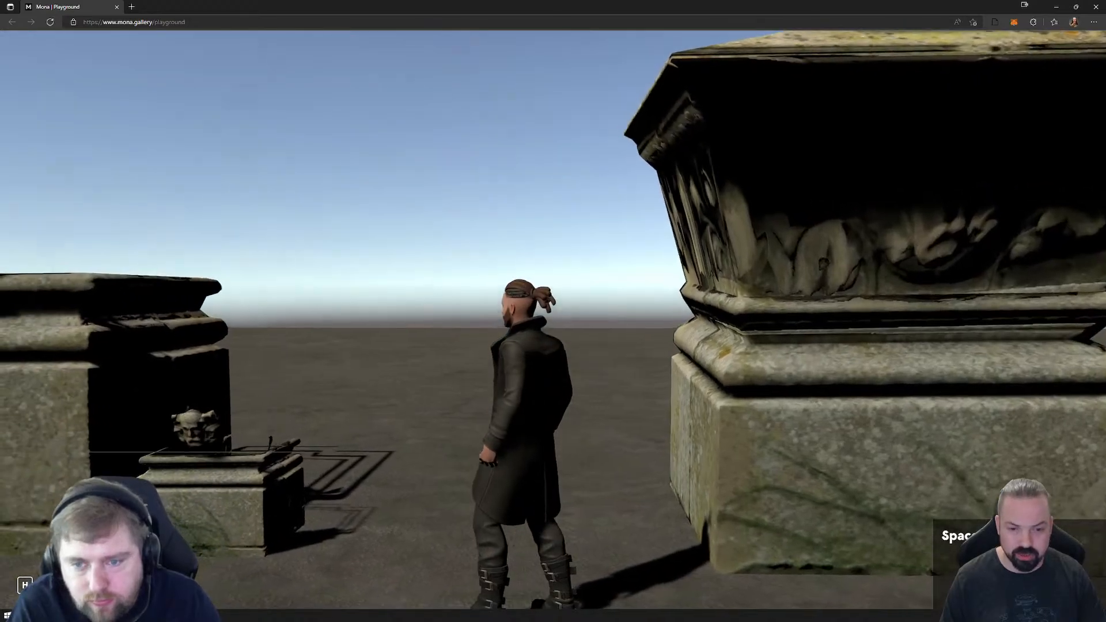
Step: Examine the floating-head pedestal and its open top from above, comparing it with its small copy and the carved pedestals
key(a)
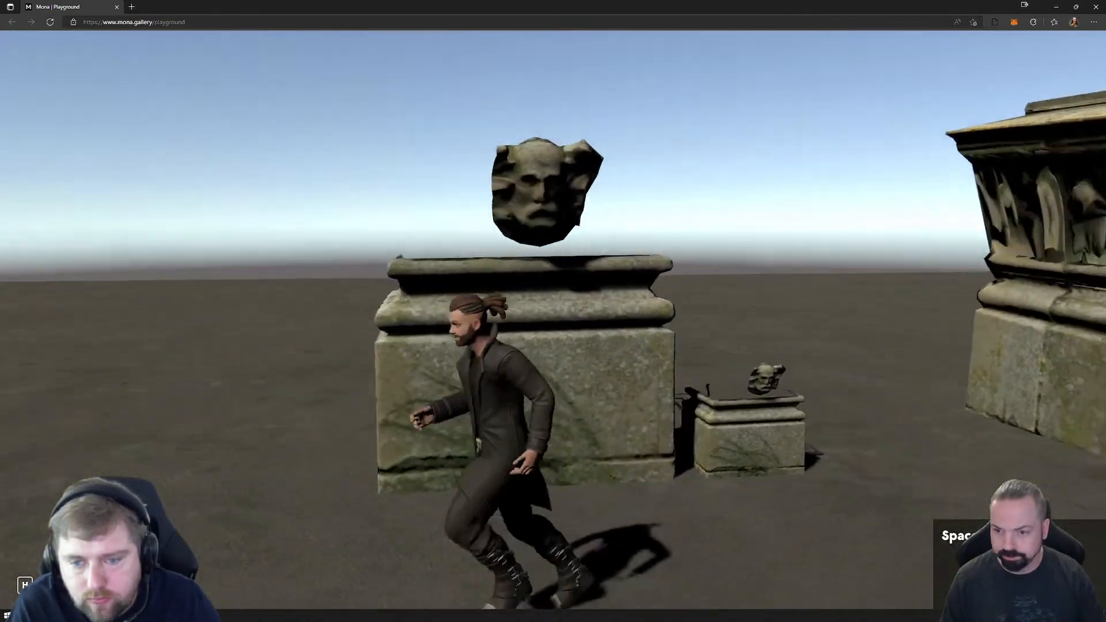
key(s)
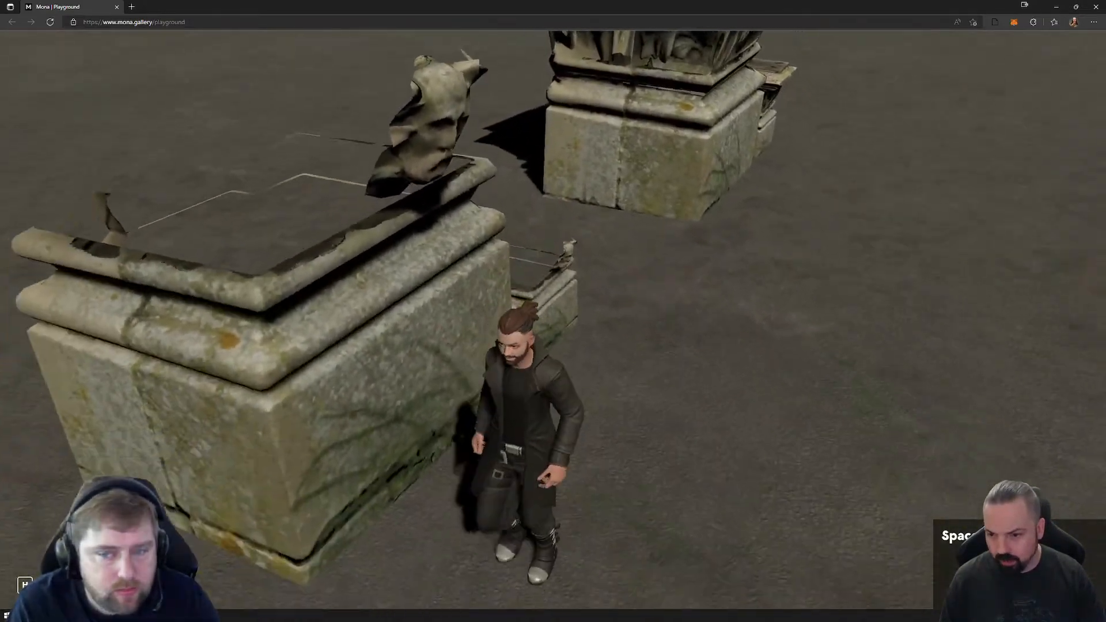
key(a)
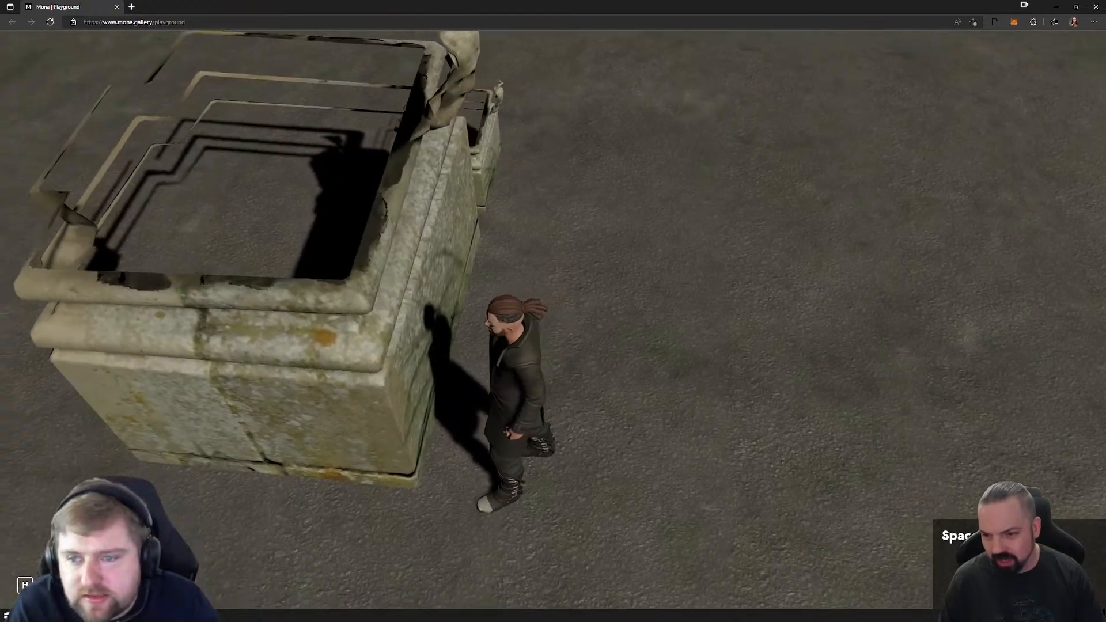
key(d)
key(d)
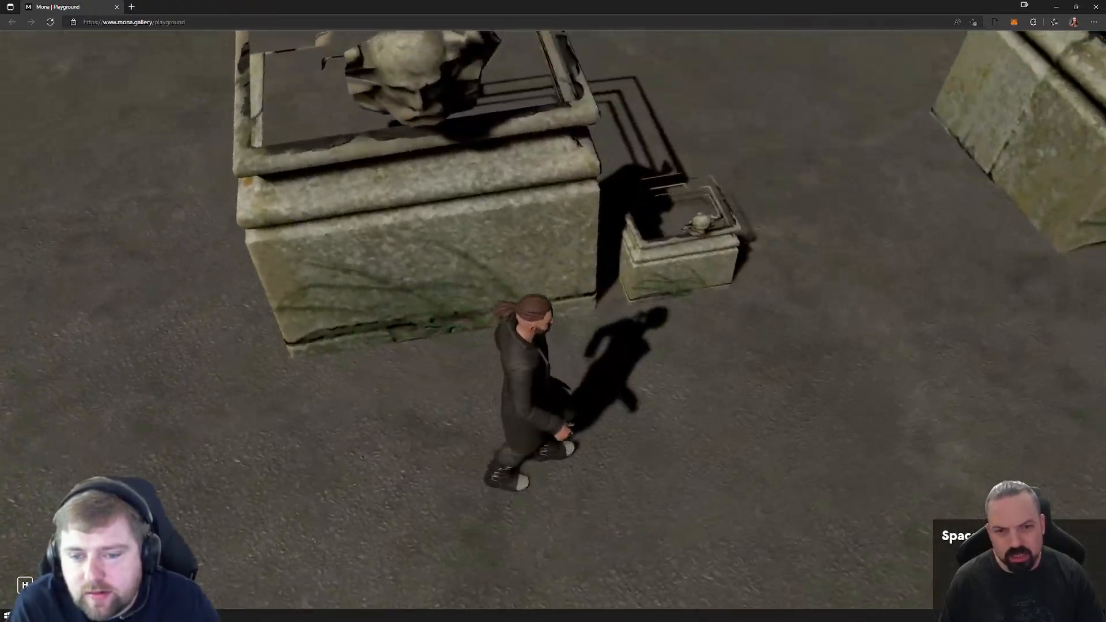
key(d)
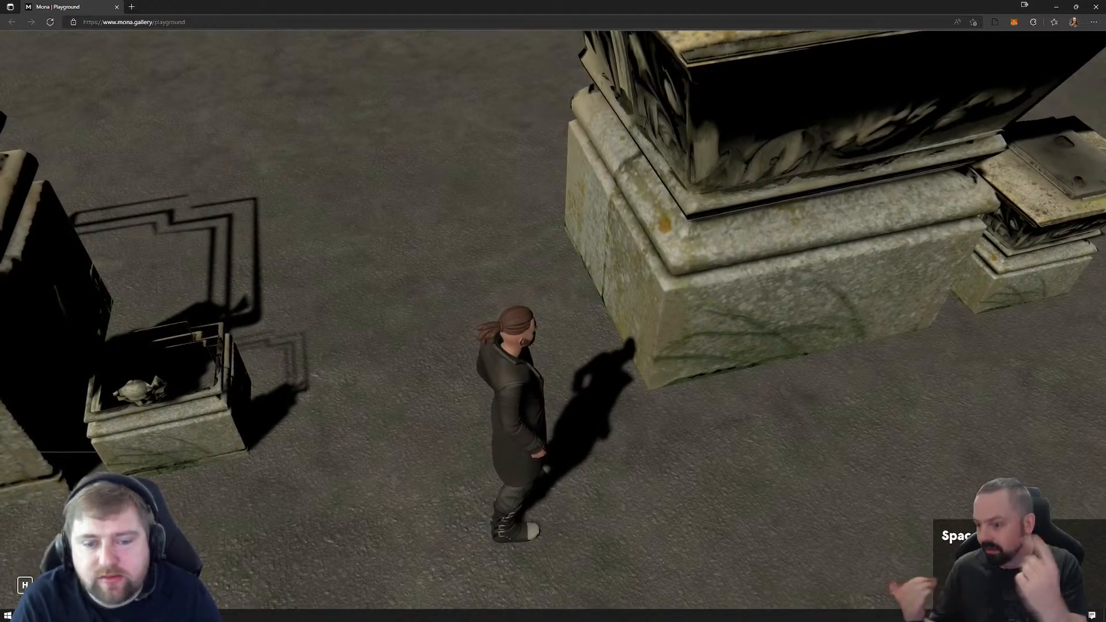
key(a)
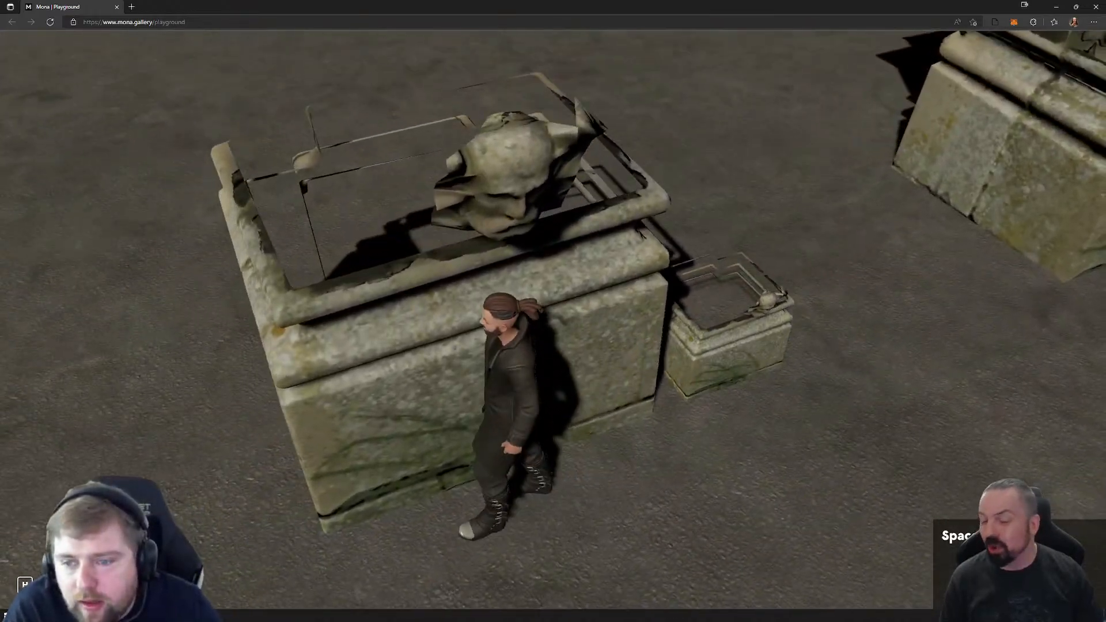
key(d)
key(d)
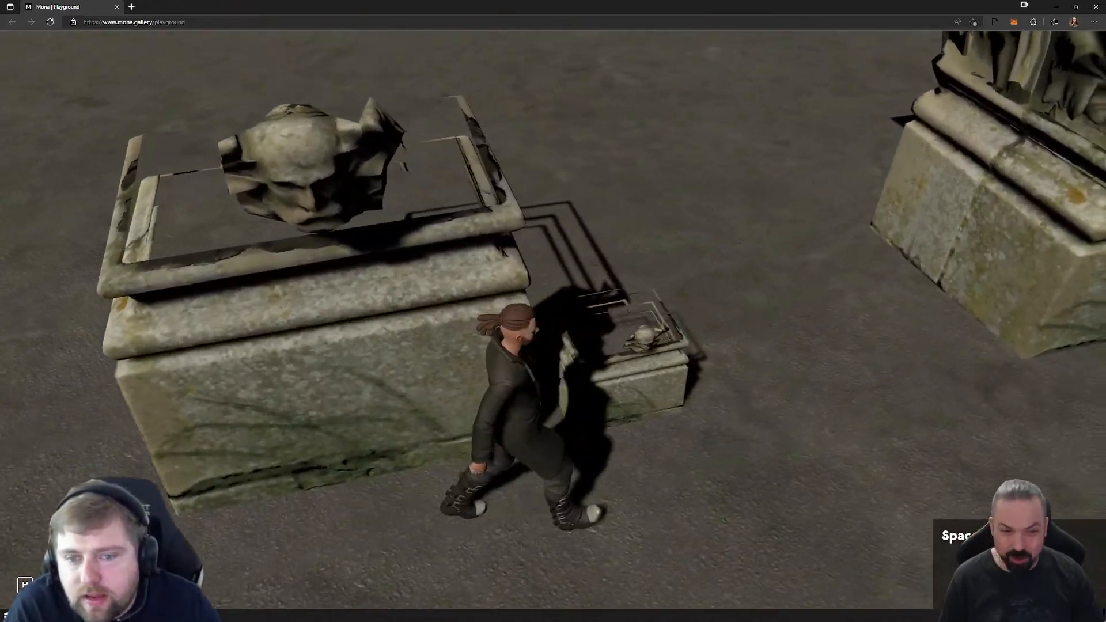
key(a)
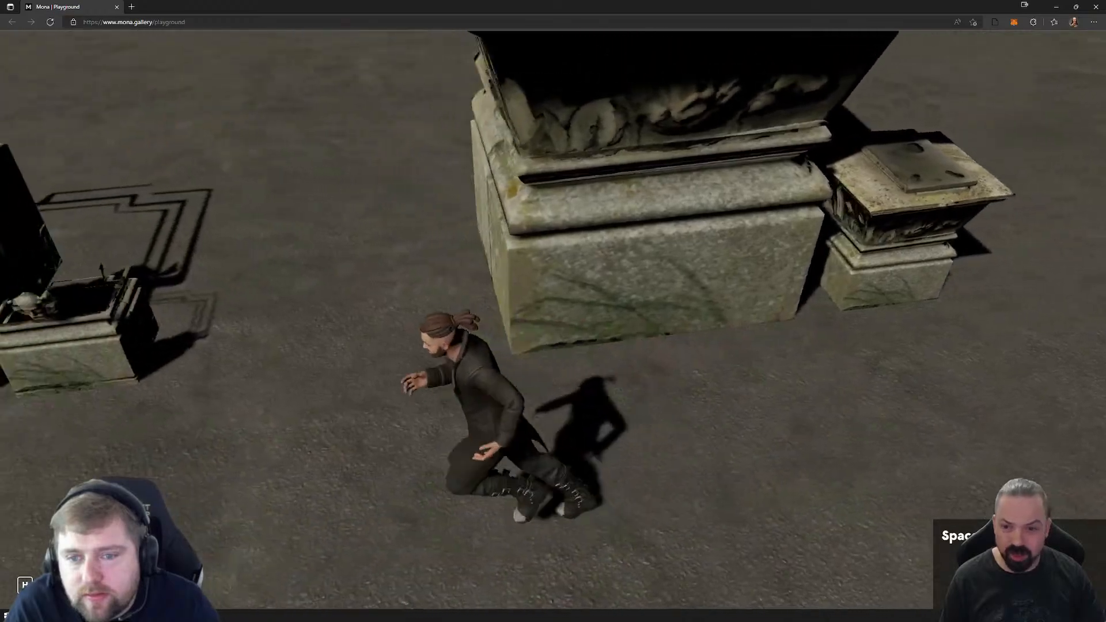
key(a)
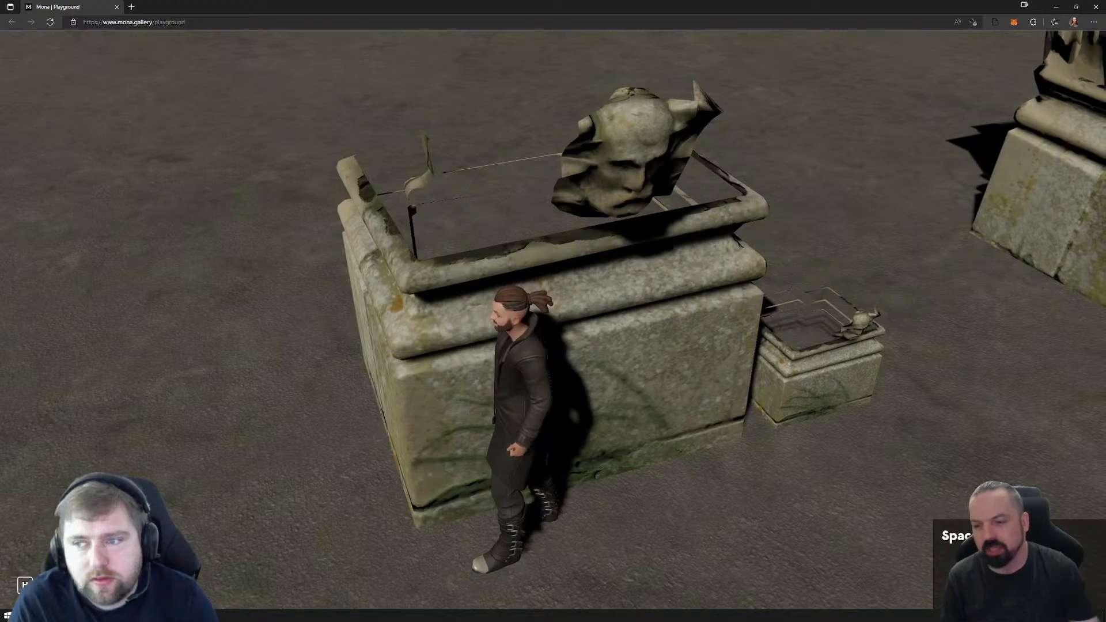
Step: Circle back to the large floating-head pedestal and inspect its head, rim and base from high and low angles
key(d)
key(a)
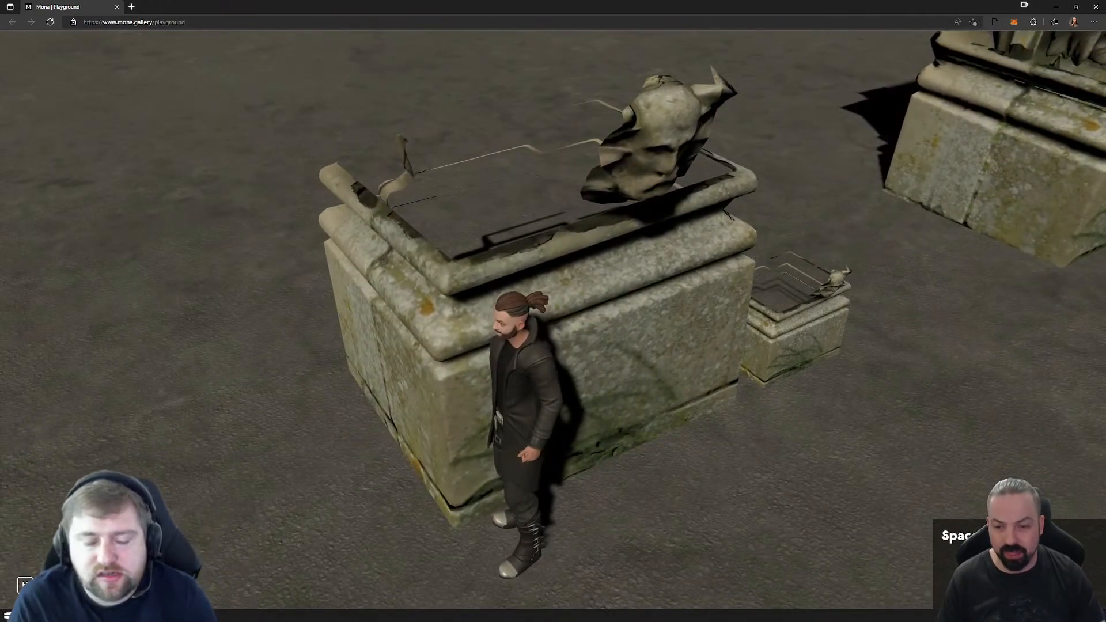
key(d)
key(a)
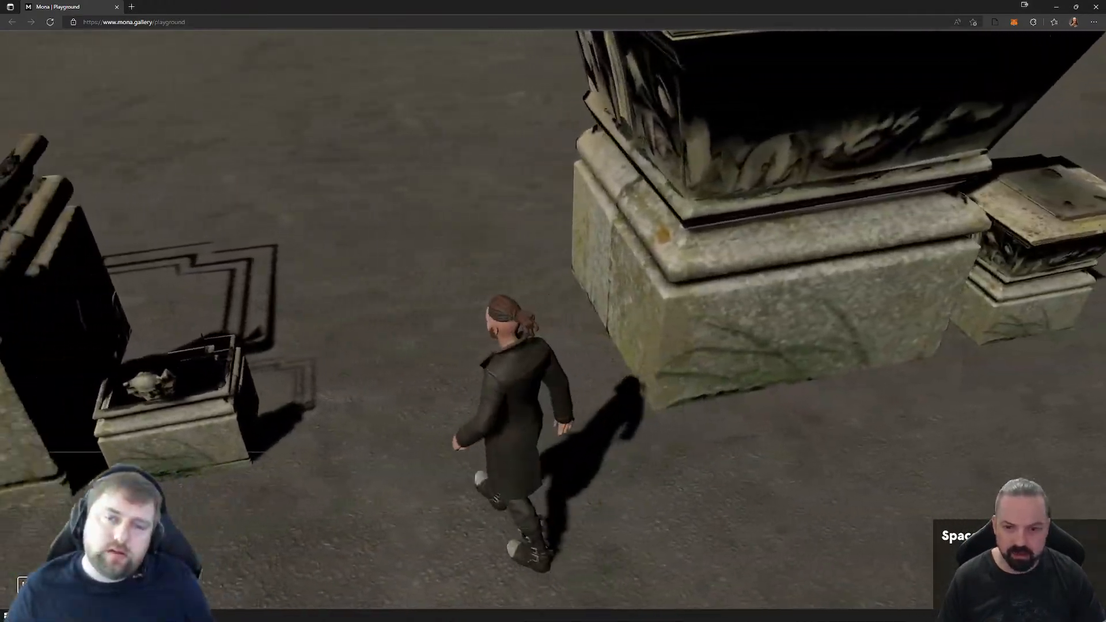
key(w)
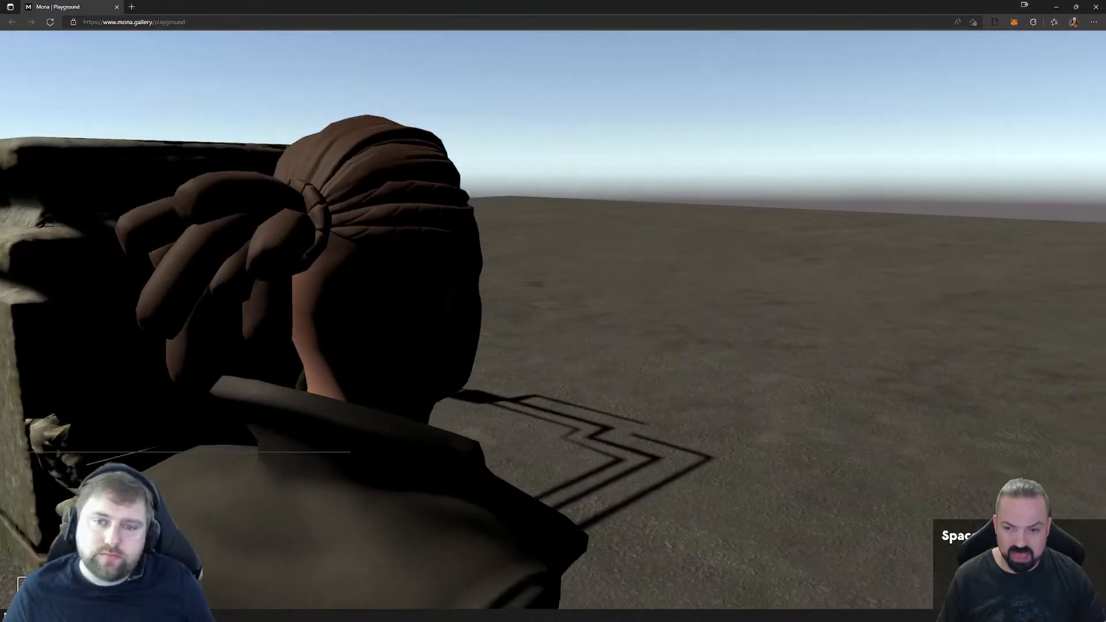
key(a)
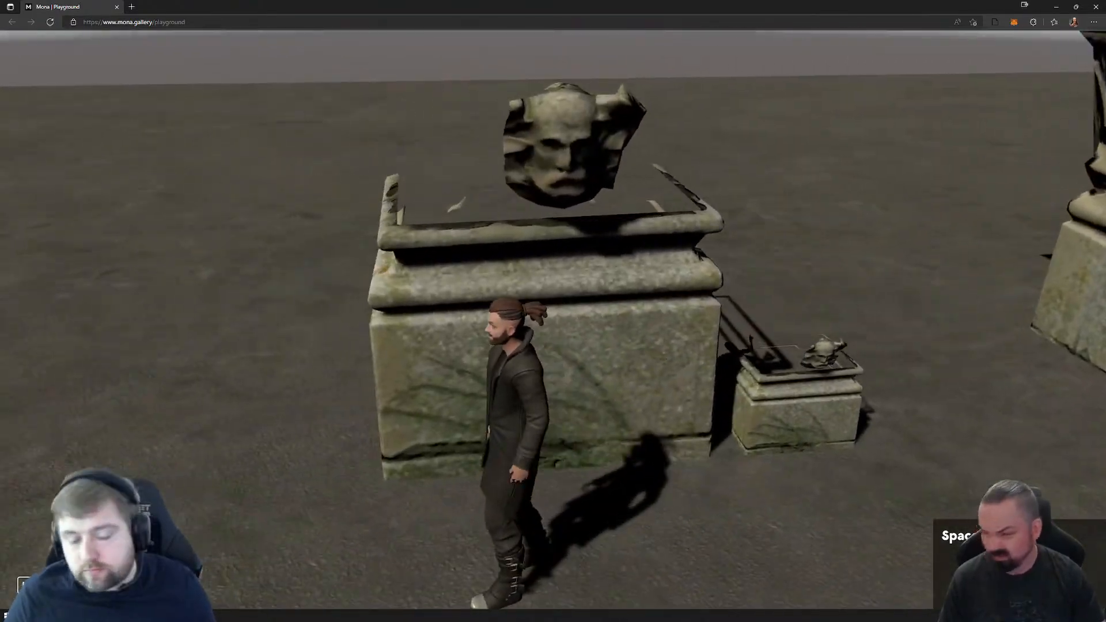
key(a)
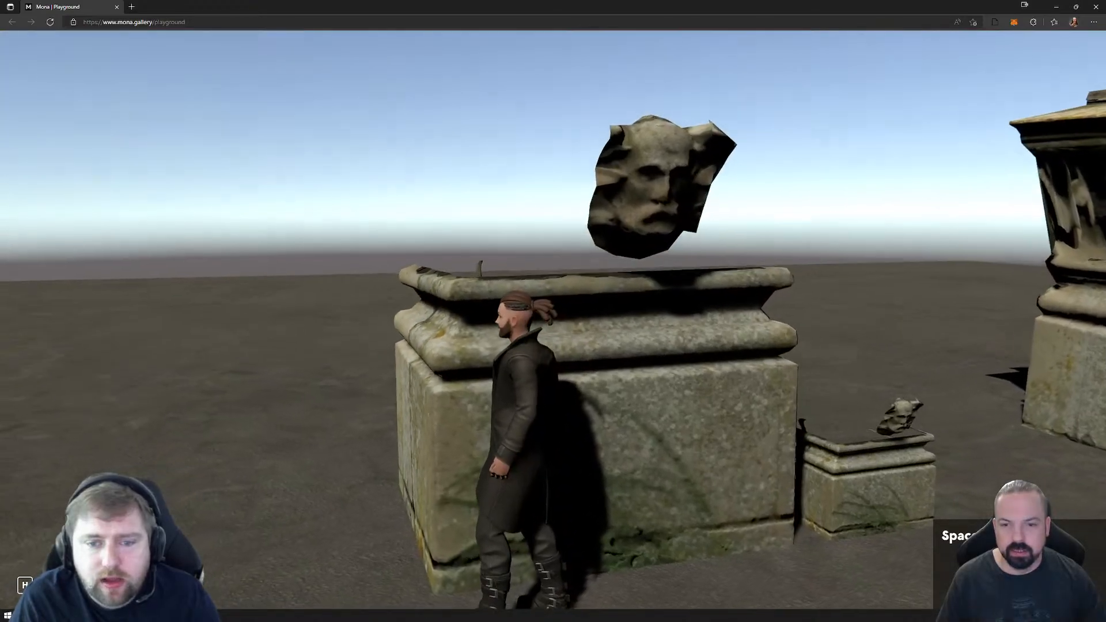
key(d)
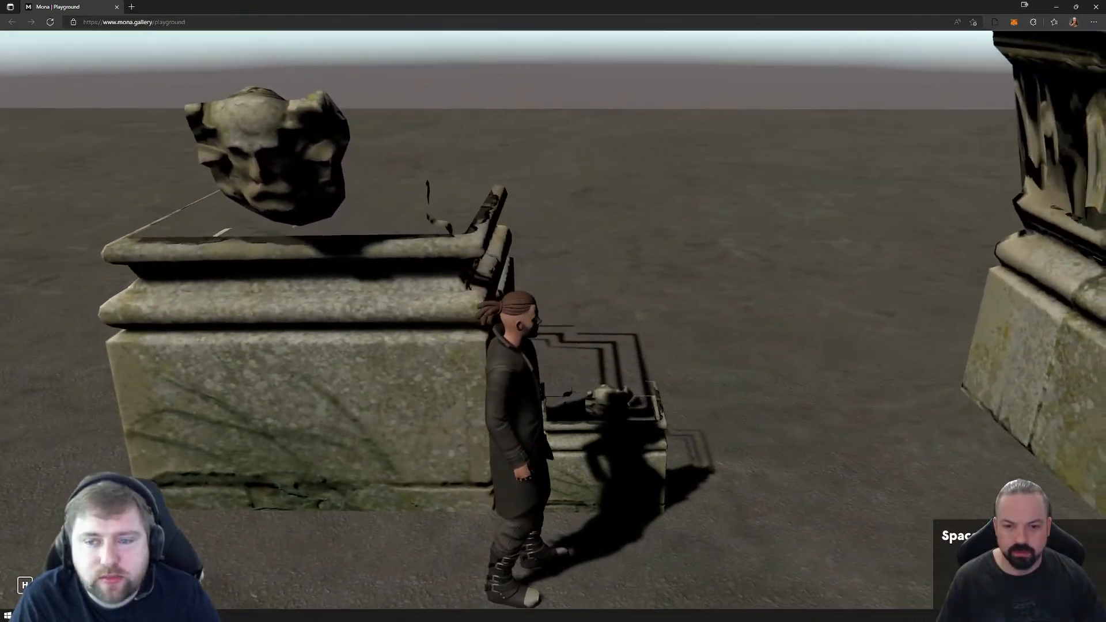
Step: Walk the avatar from the floating-head pedestal to the large carved one and back to inspect the head pedestal's corner up close
key(d)
key(d)
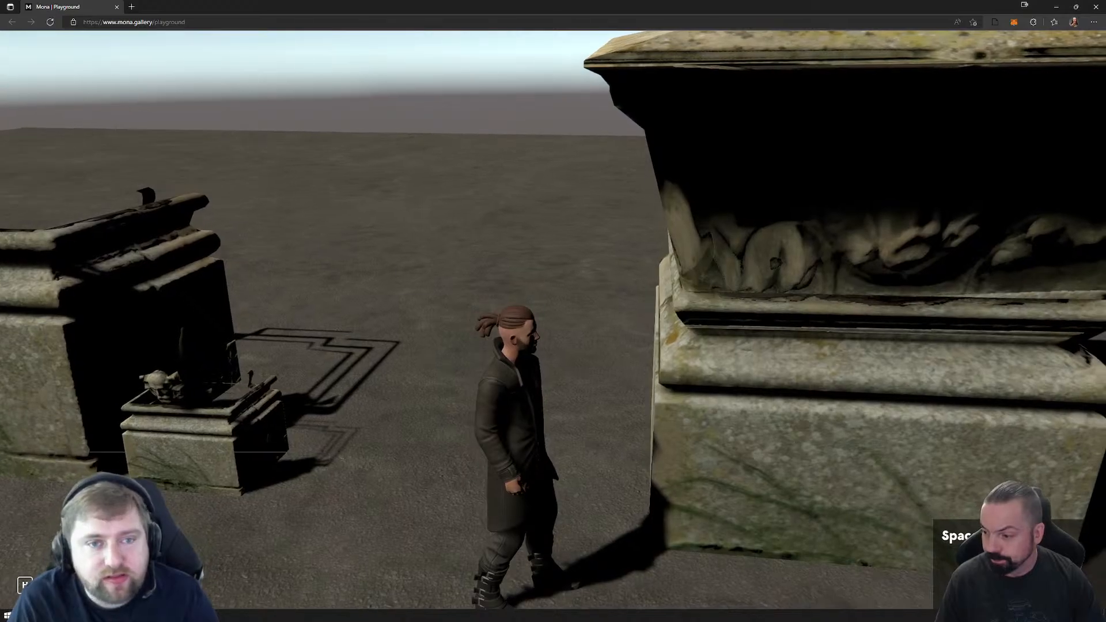
key(d)
key(a)
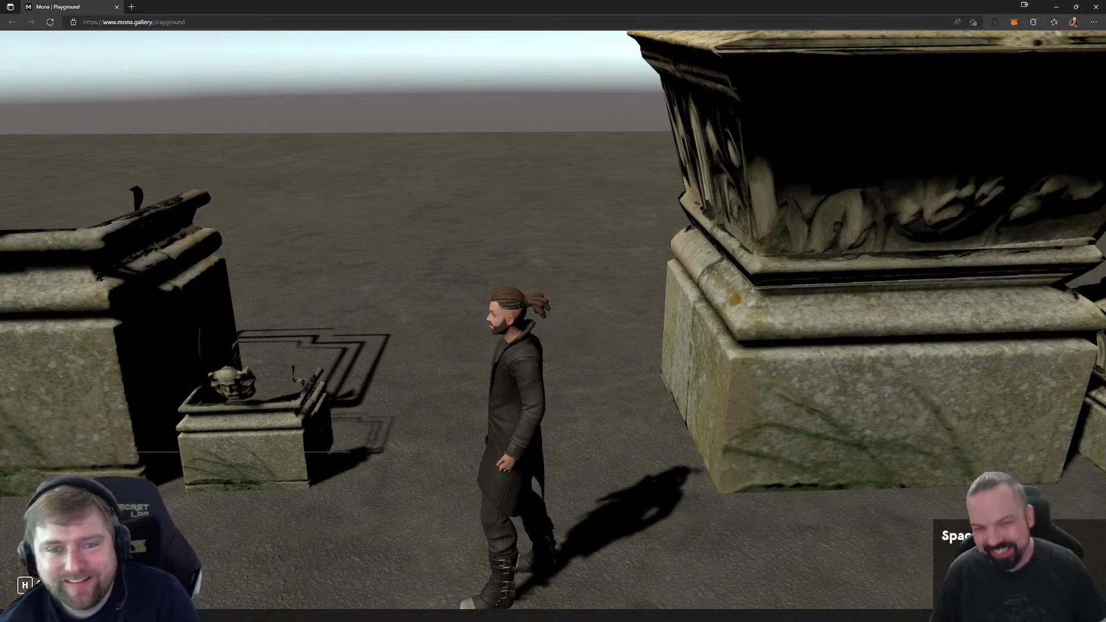
key(a)
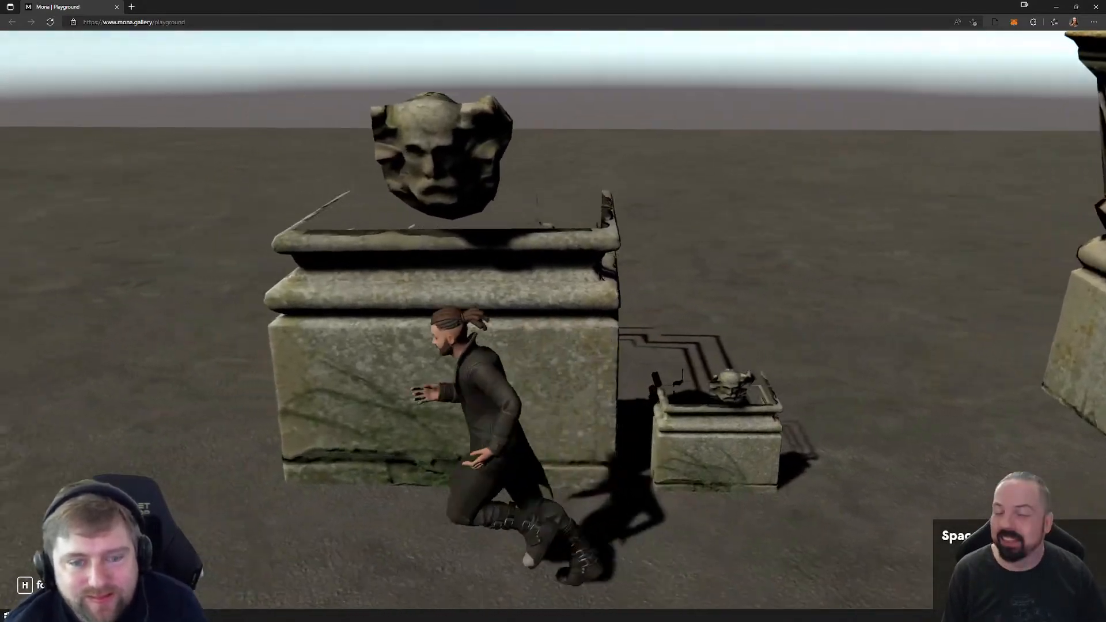
key(w)
key(a)
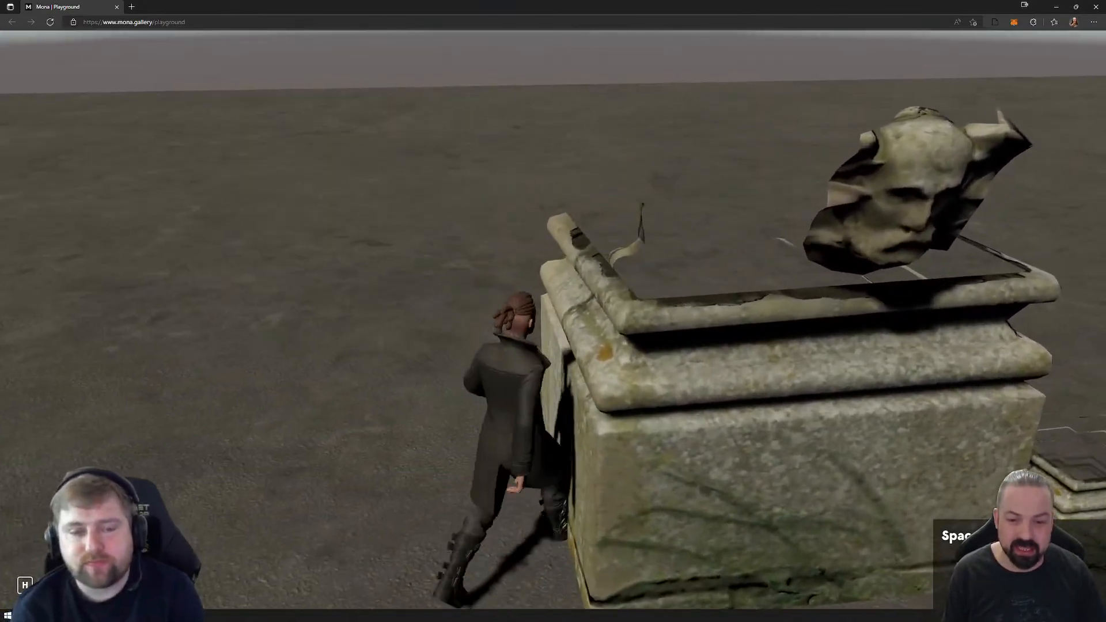
Step: Walk the avatar across to the large carved pedestal and its small copy to compare their carvings and scale
key(s)
key(d)
key(w)
key(d)
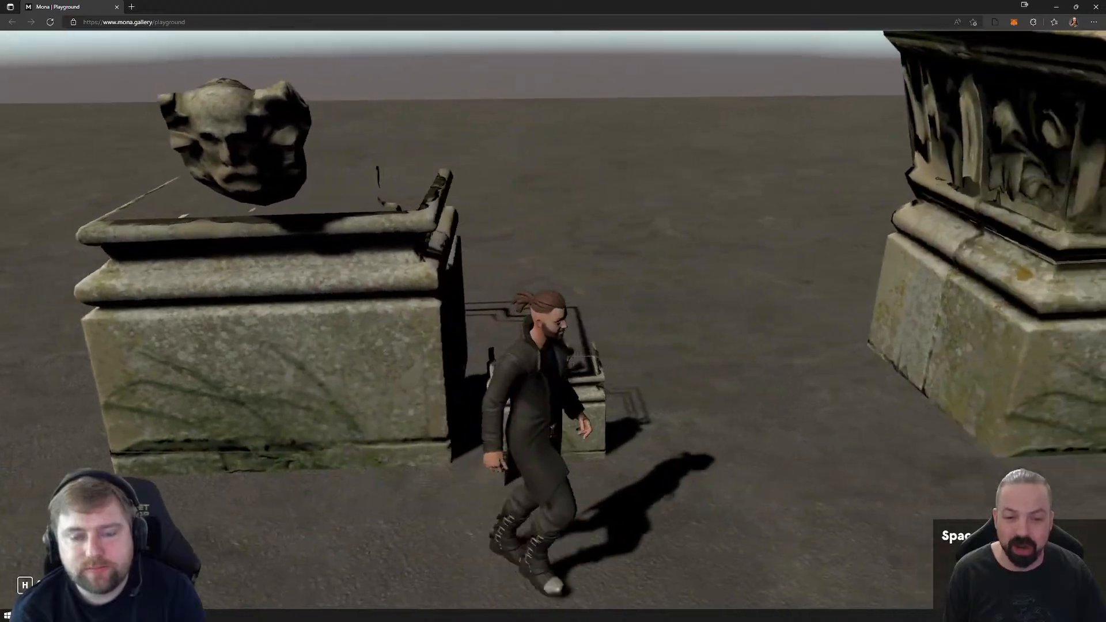
key(w)
key(d)
key(w)
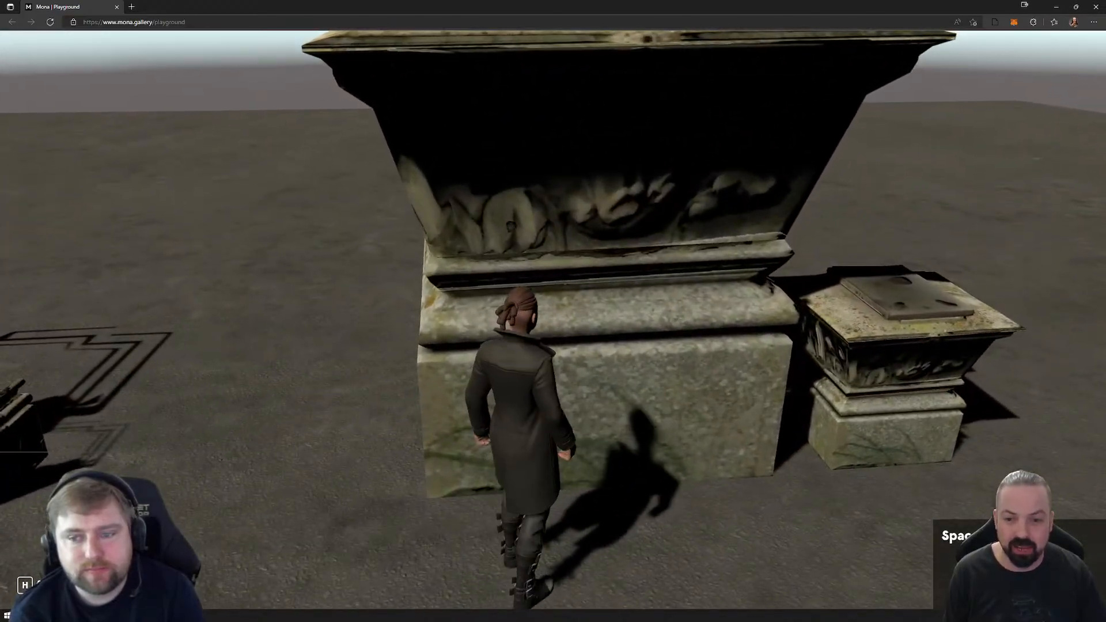
key(d)
key(w)
key(a)
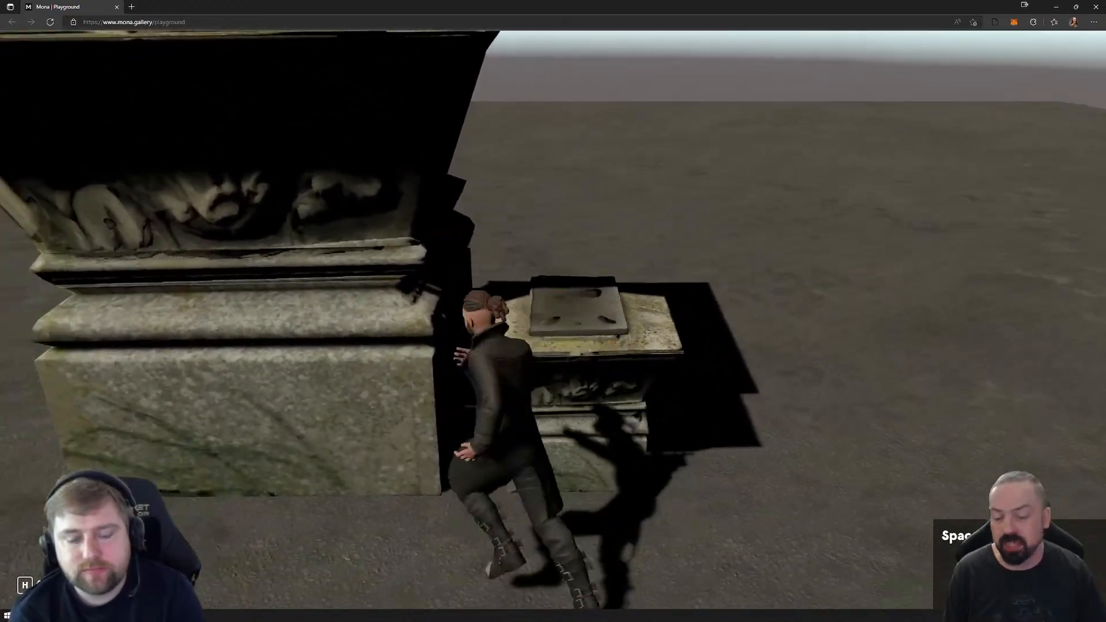
key(s)
key(a)
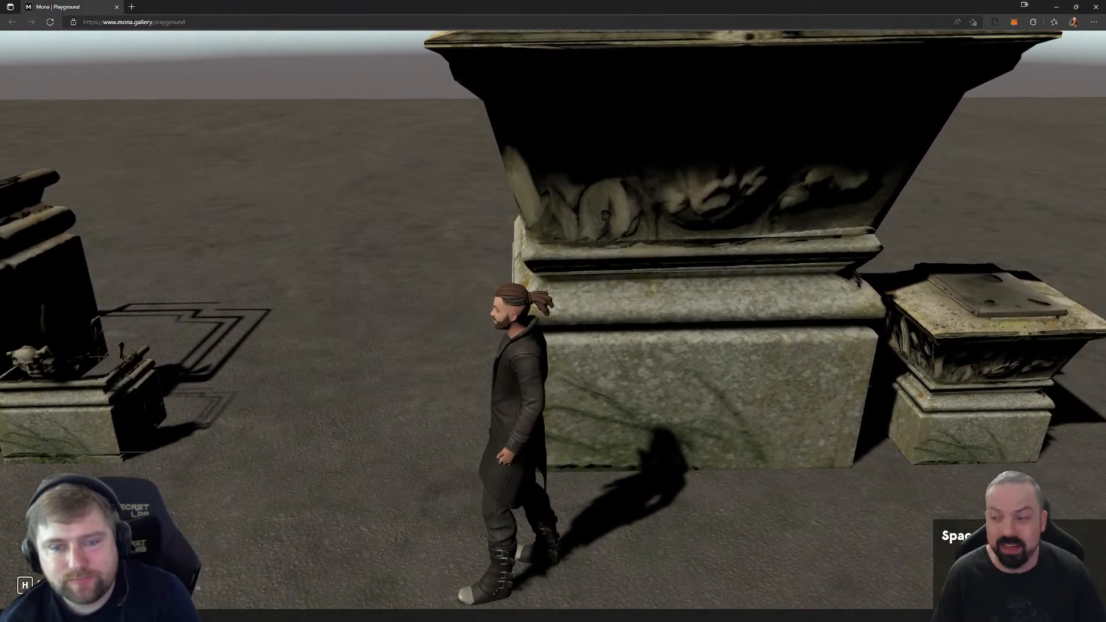
Step: Run the avatar between the floating-head and carved pedestals, viewing both pairs from the front and from a lower angle
key(a)
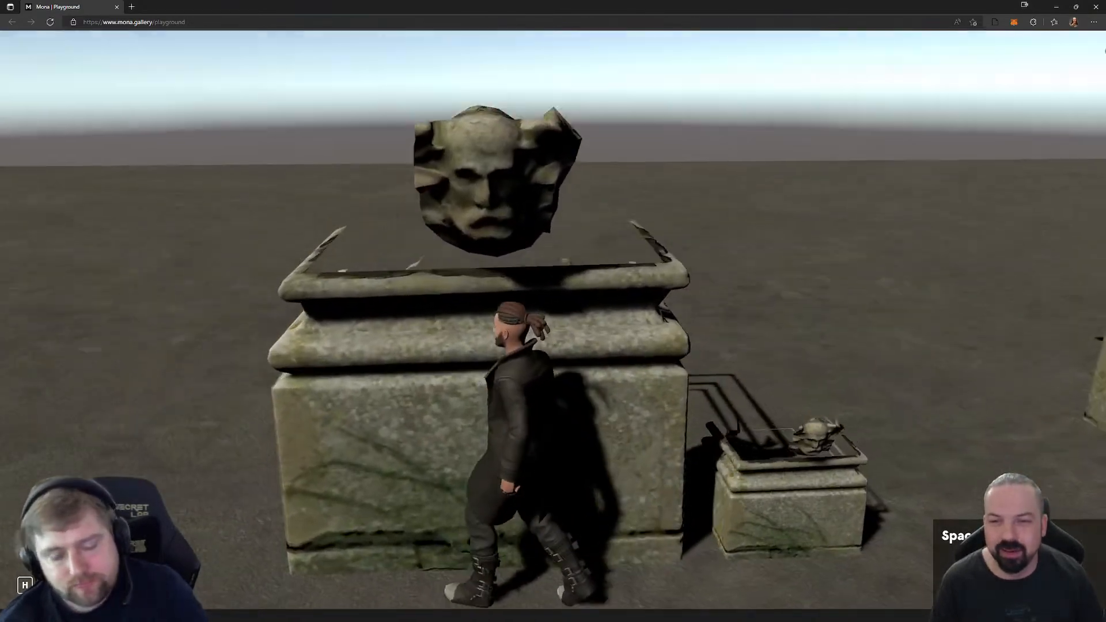
key(d)
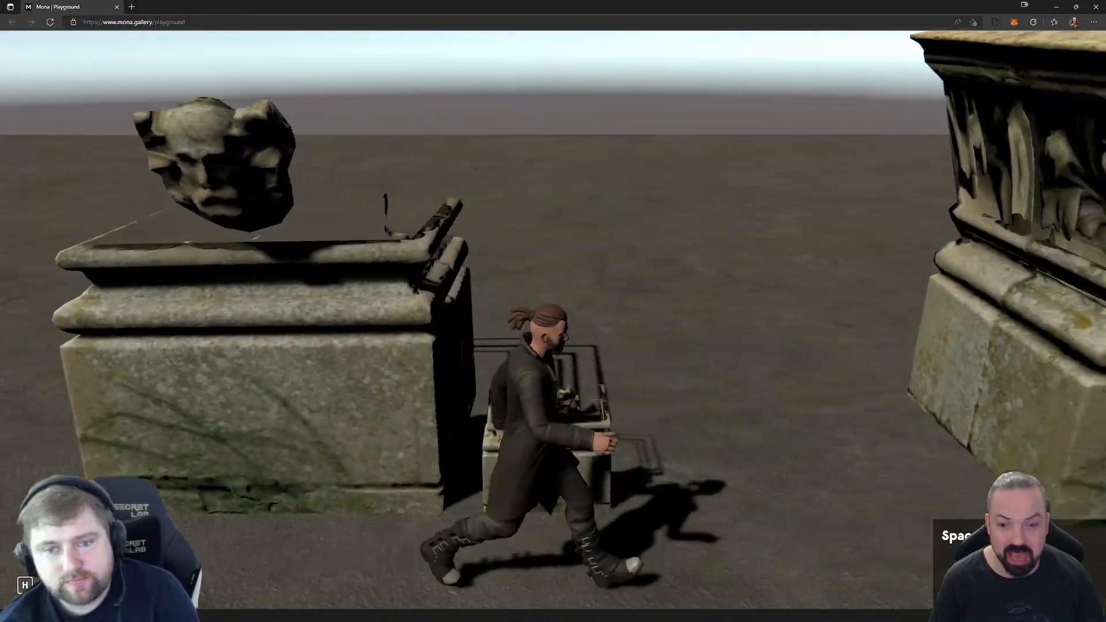
key(d)
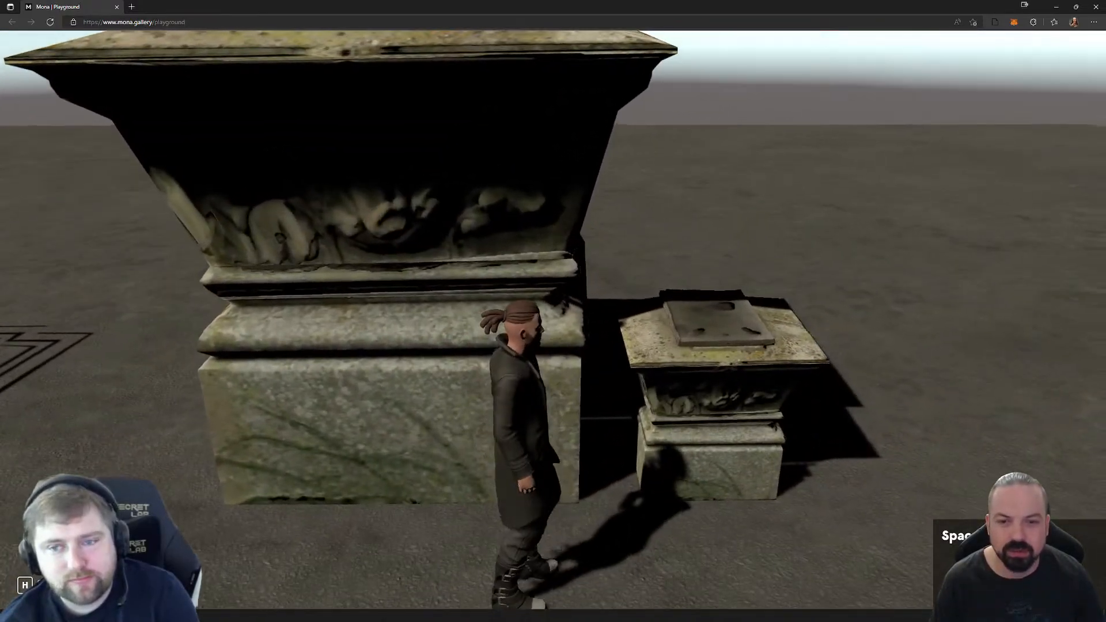
key(d)
key(a)
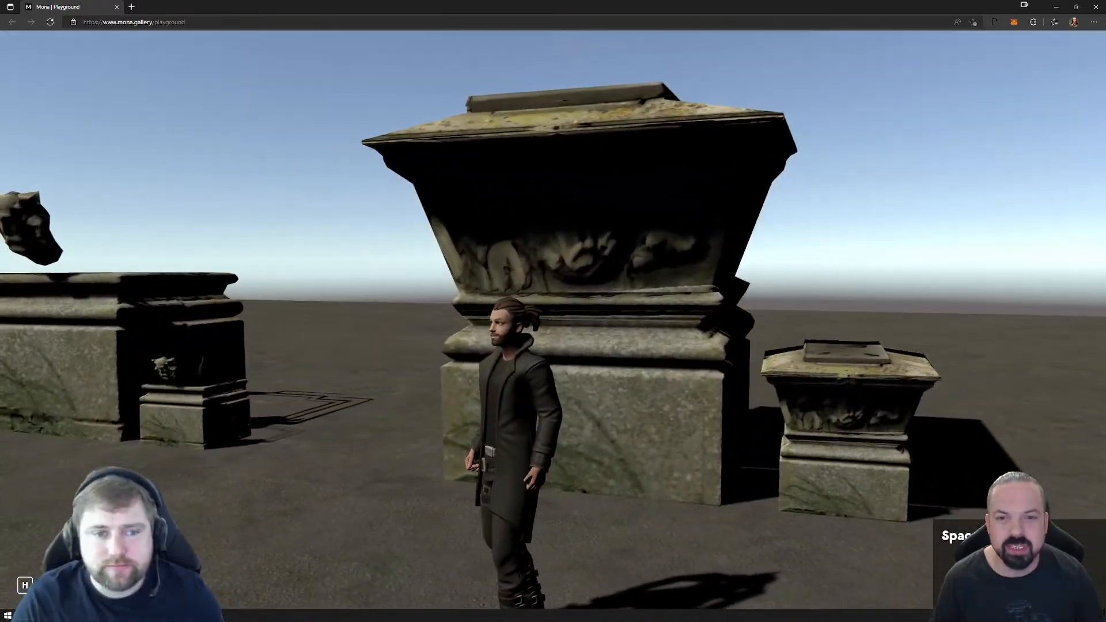
key(a)
key(w)
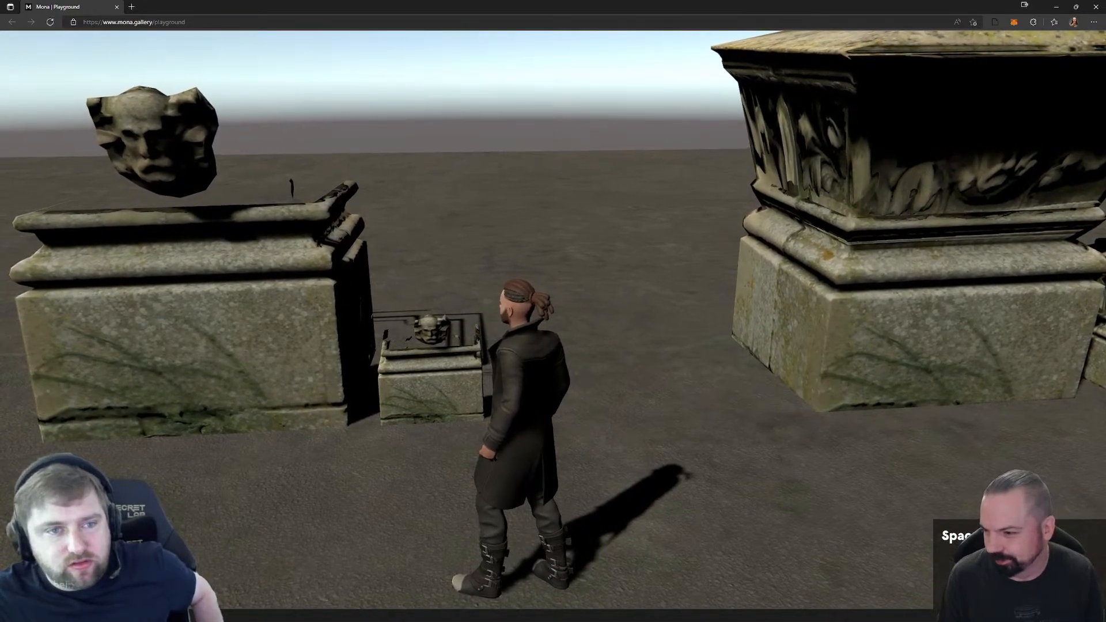
Step: Jump the avatar up against the large floating-head pedestal to test climbing onto its rim and view its open top
key(s)
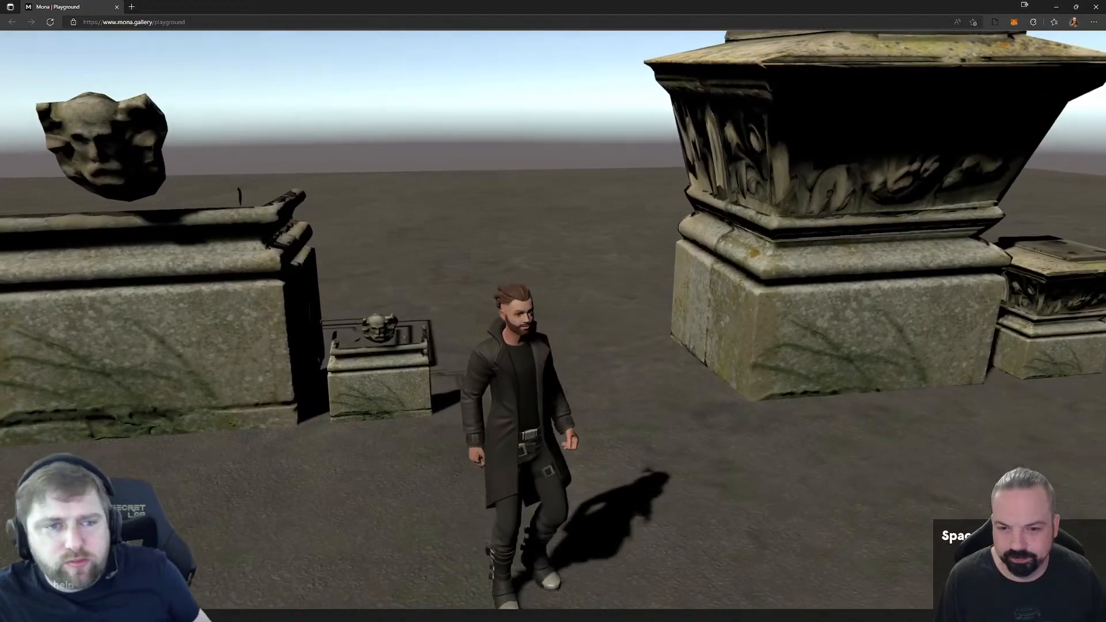
key(w)
key(space)
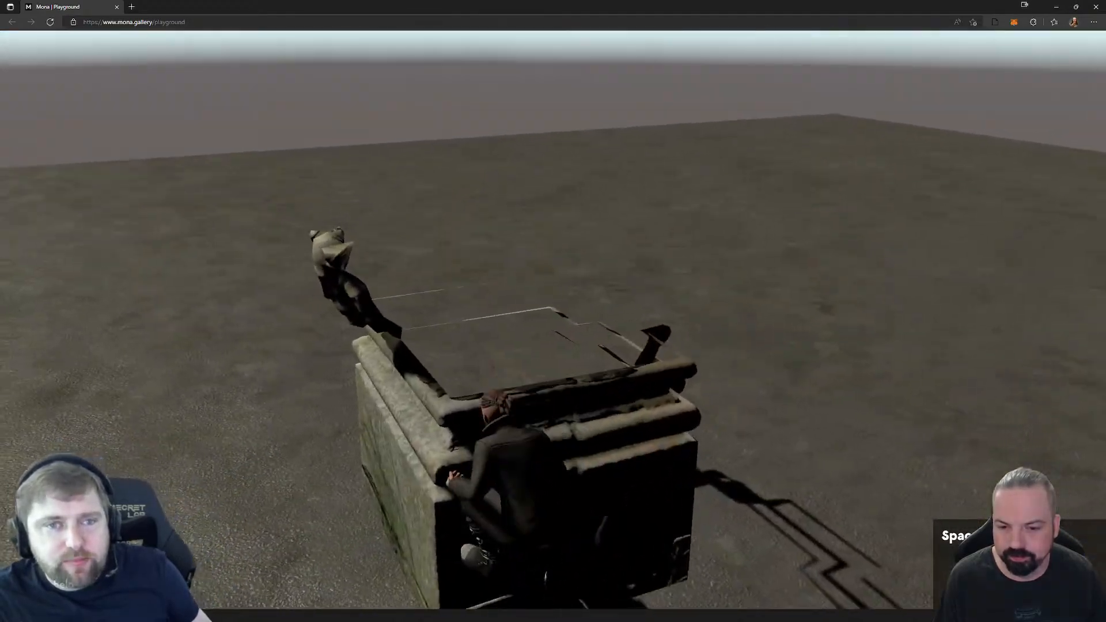
key(space)
key(space)
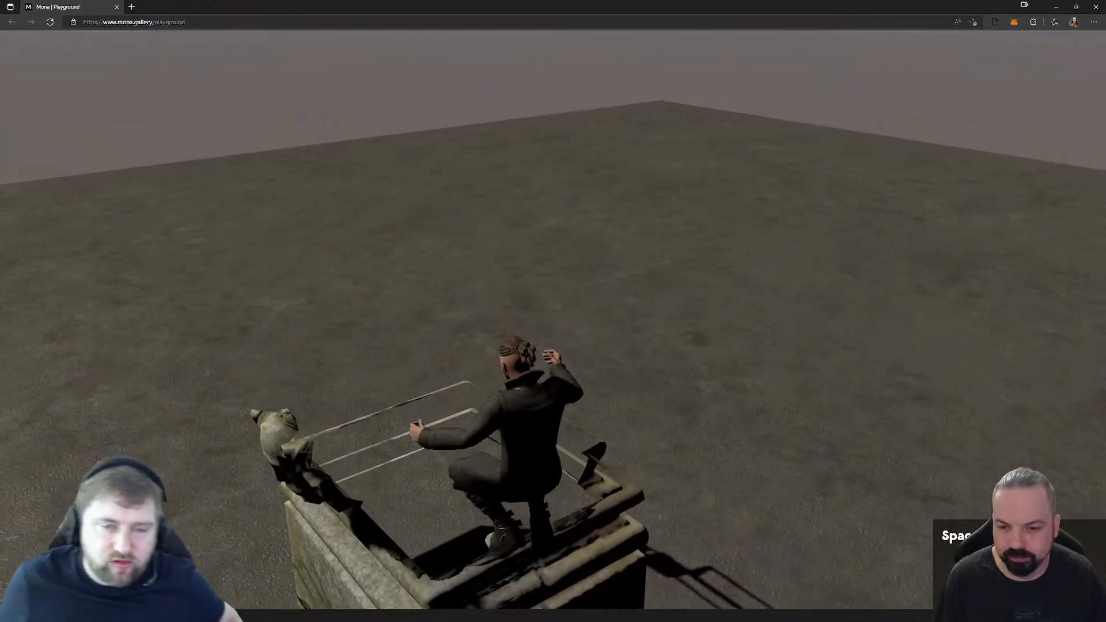
key(space)
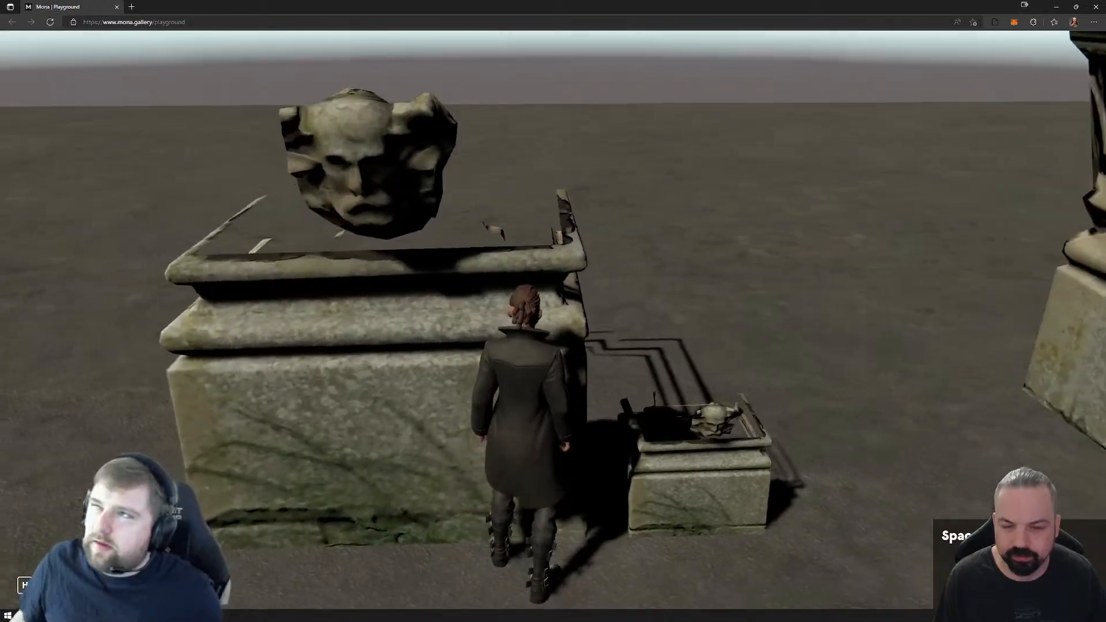
key(w)
key(space)
Step: Move the avatar back and forth in front of the large carved pedestal to view it beside both small copies
key(s)
key(d)
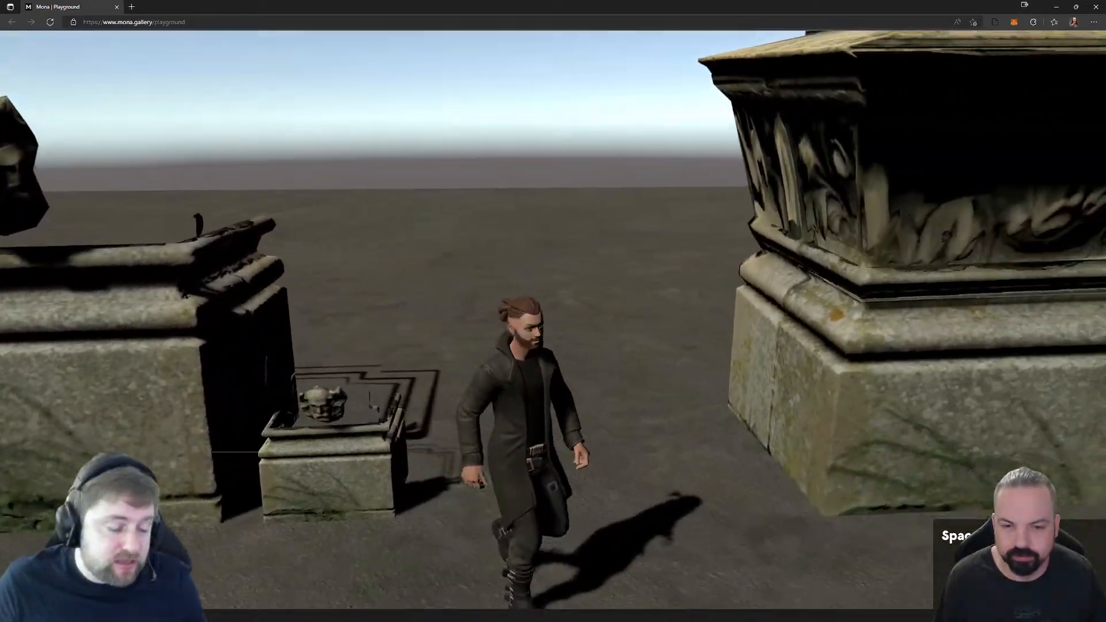
key(a)
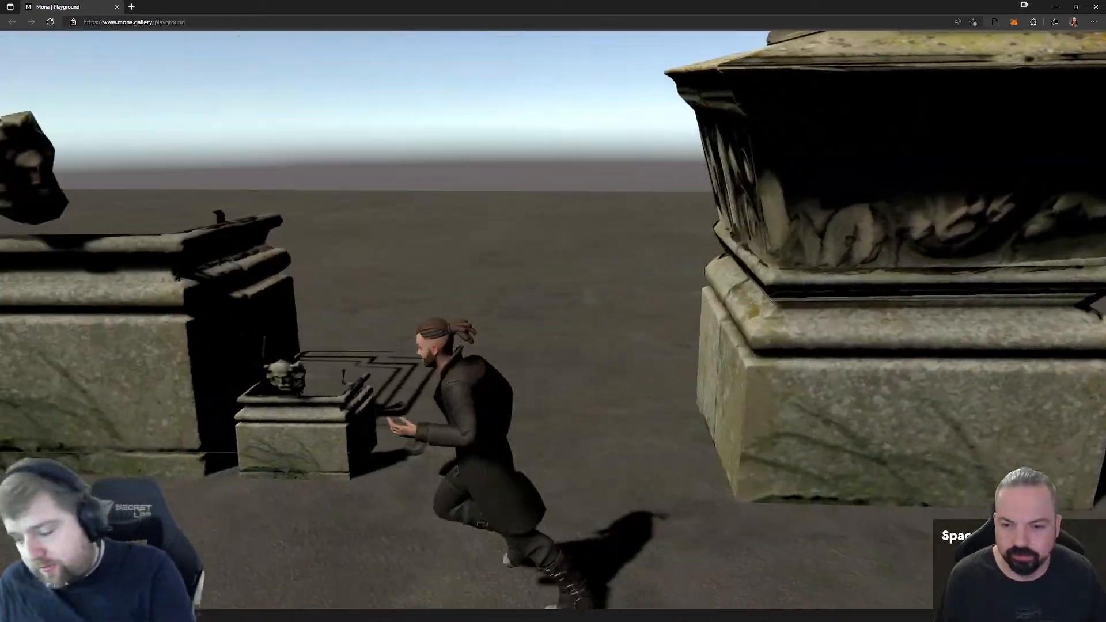
key(d)
key(a)
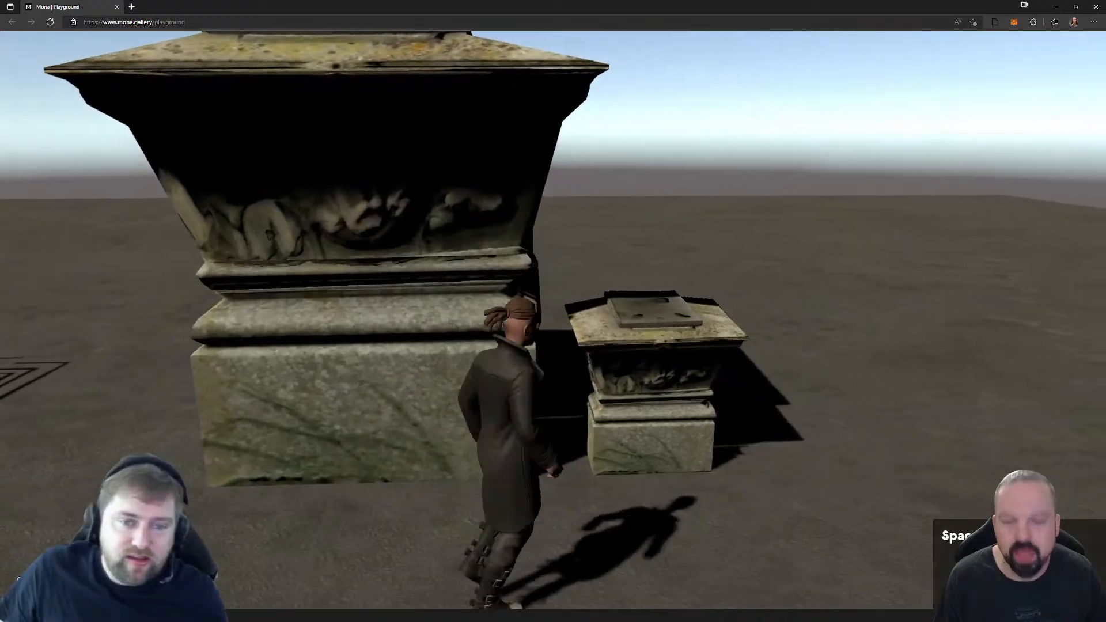
key(d)
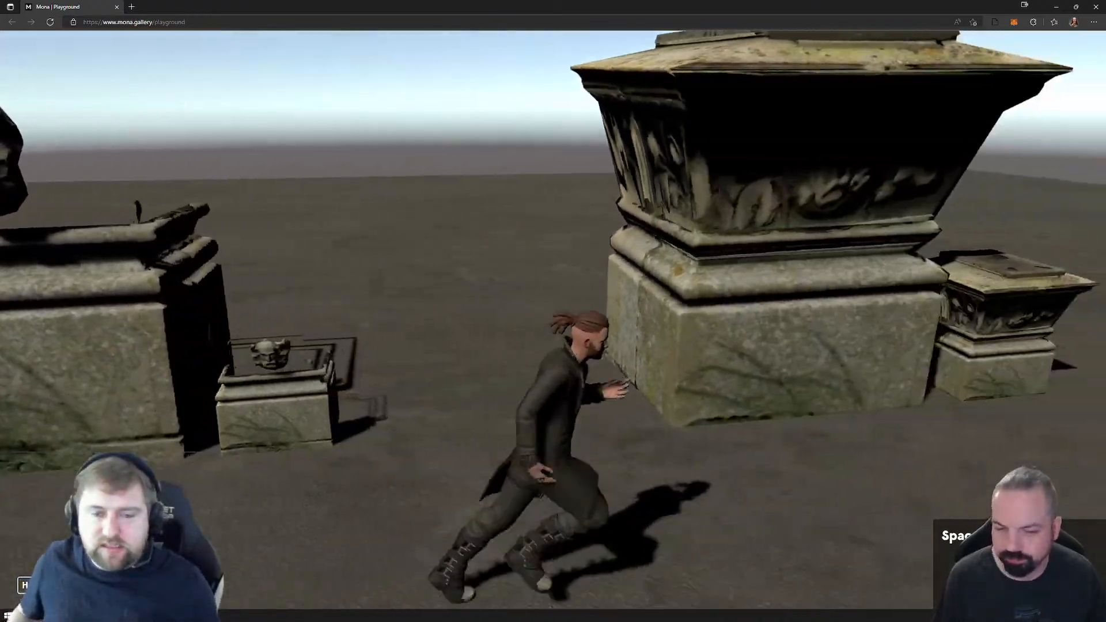
key(a)
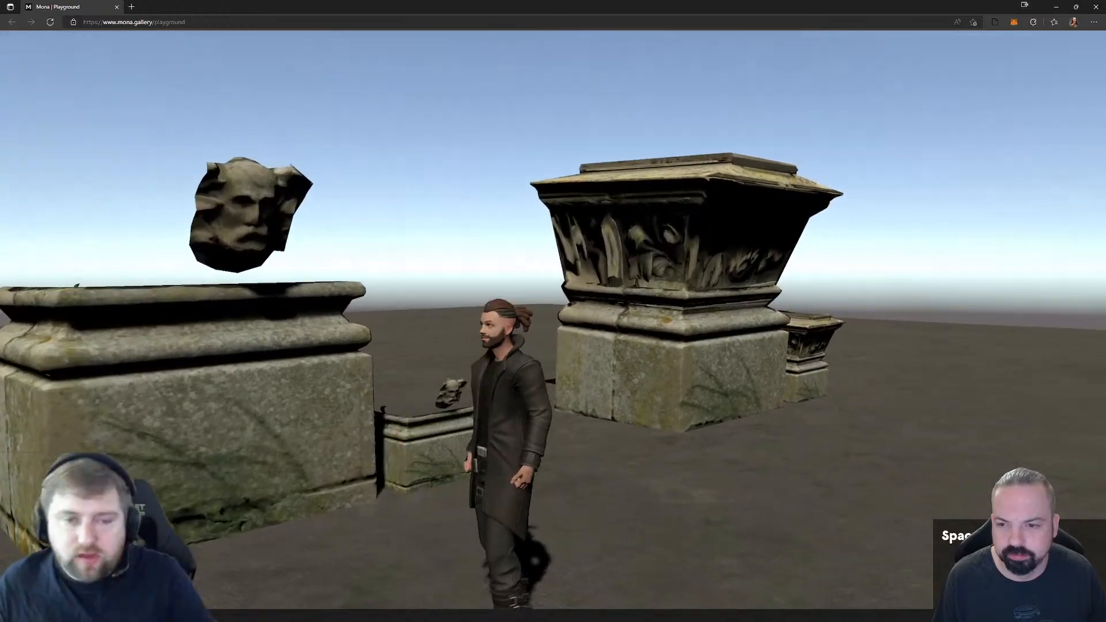
Step: Circle around the end of the large floating-head pedestal to examine its side and the thin head shell from a low angle
key(a)
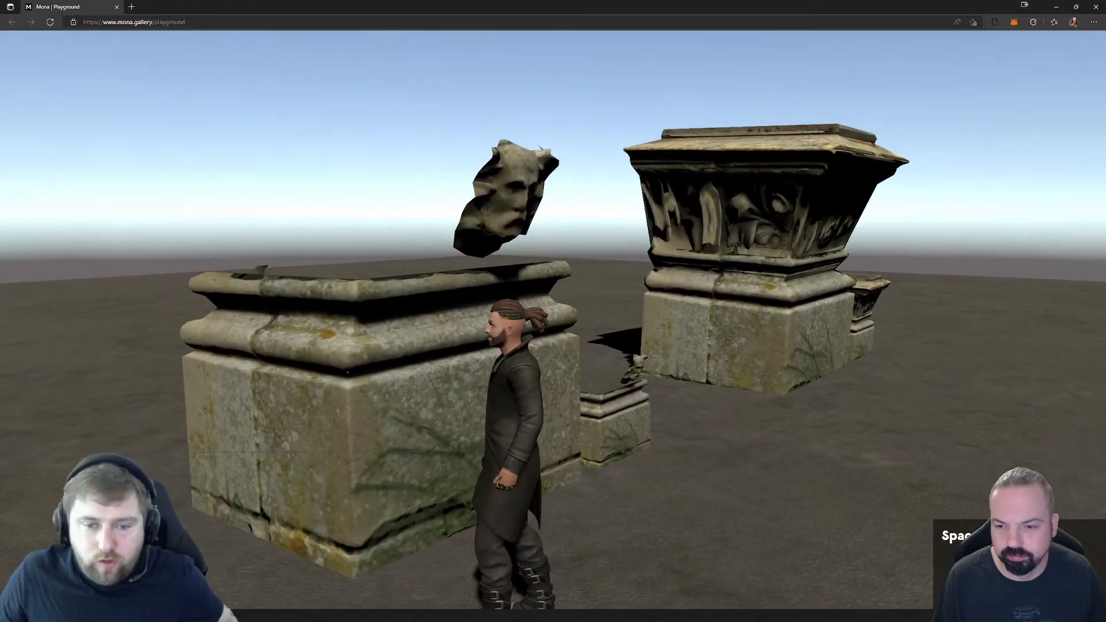
key(a)
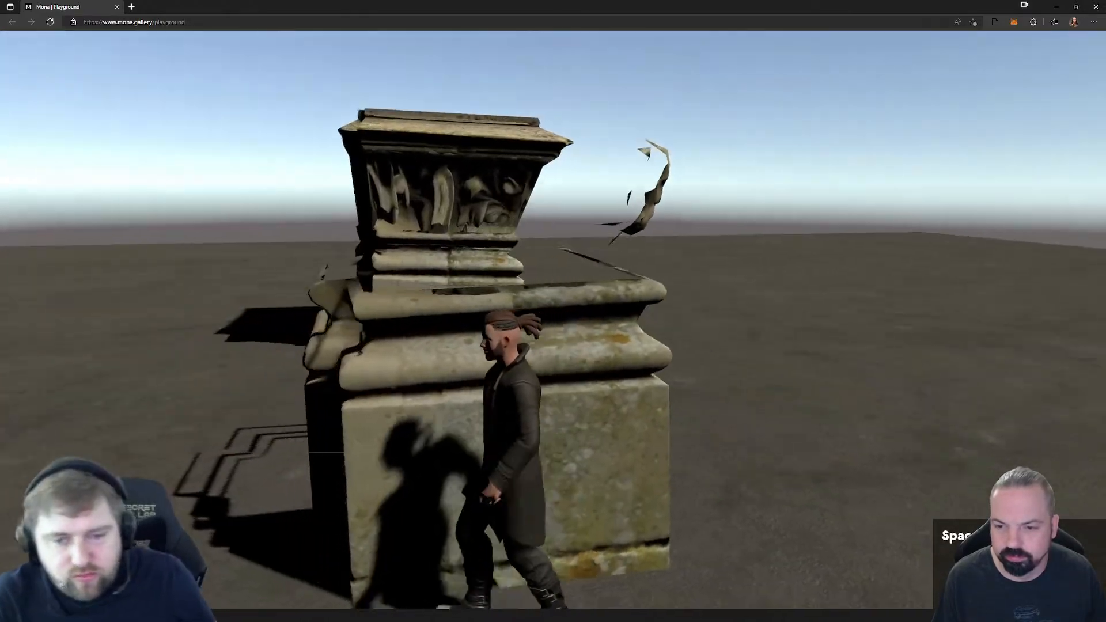
key(d)
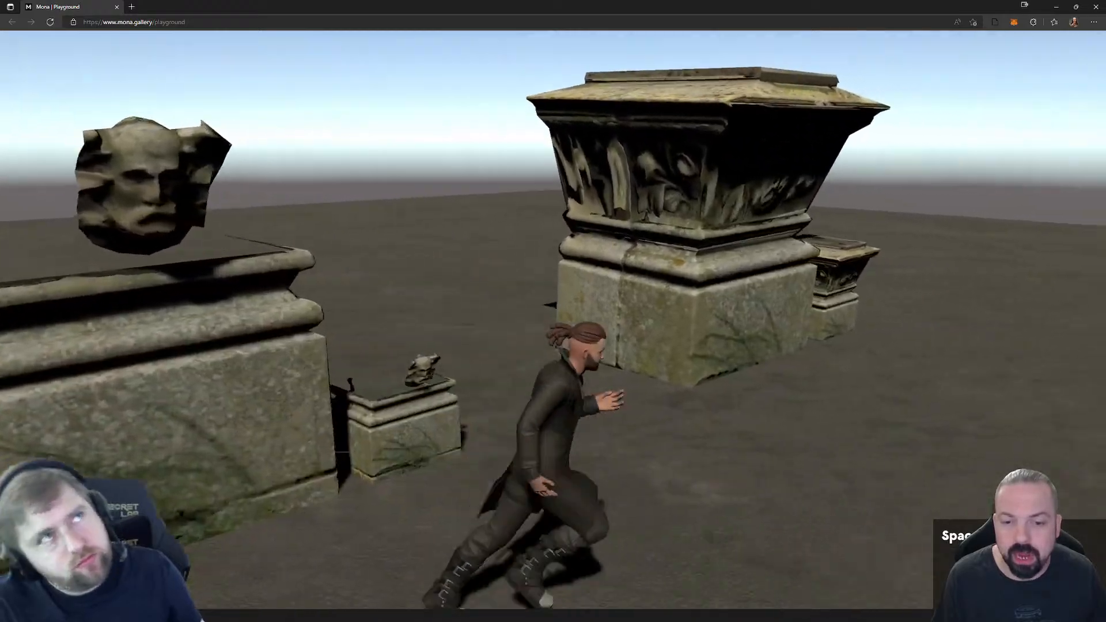
key(w)
key(a)
key(a)
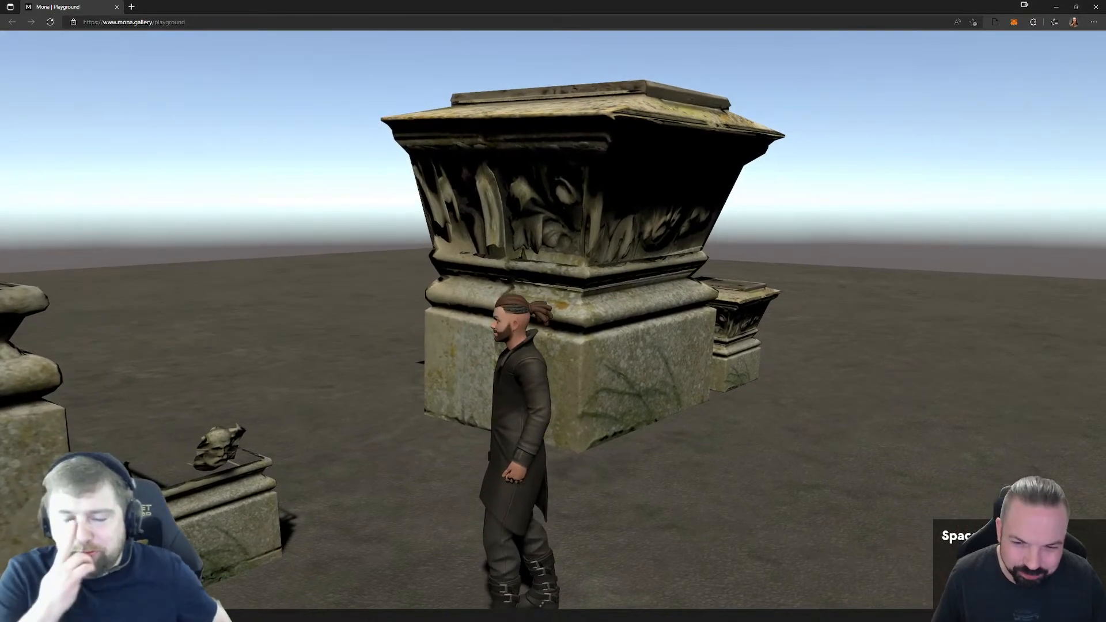
Step: Position the avatar facing the camera between the floating-head and carved pedestals, and release the playground's control of the pointer
key(s)
key(d)
key(w)
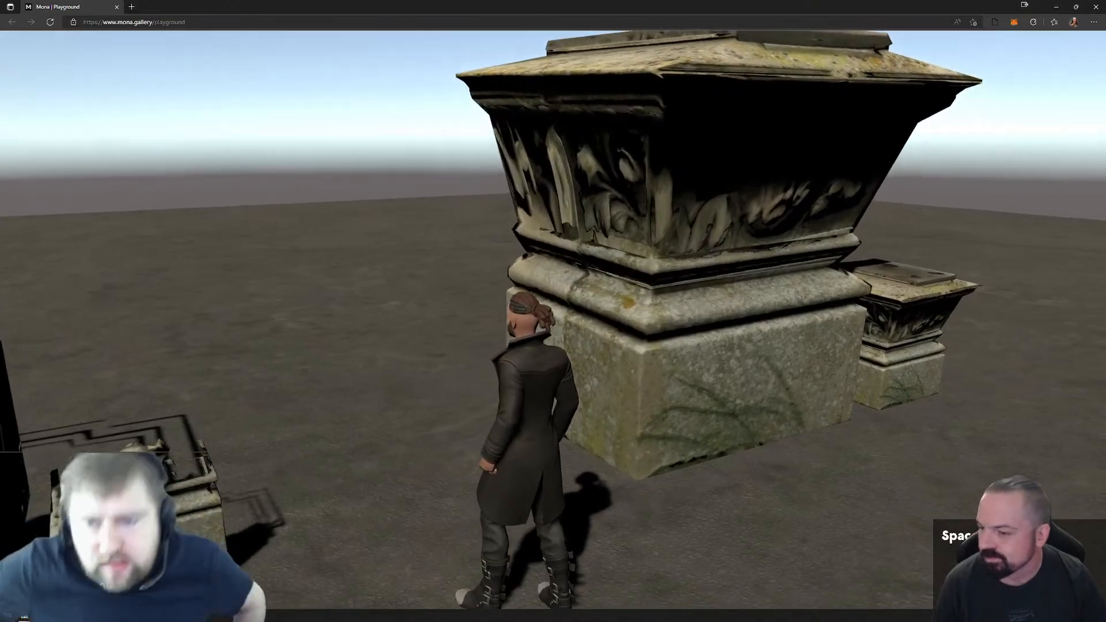
key(s)
key(s)
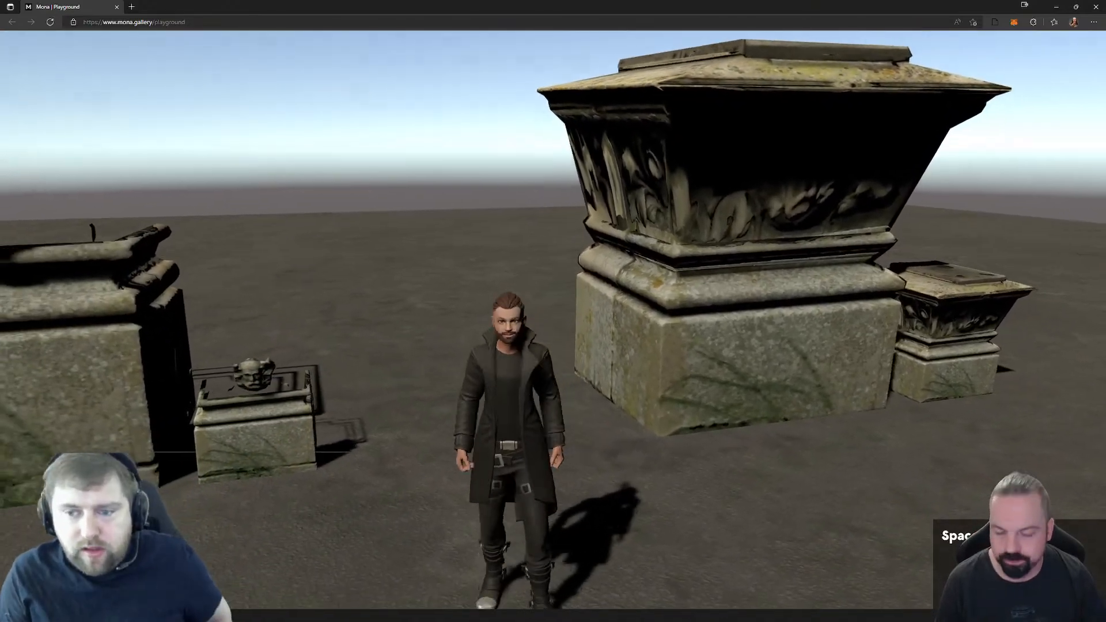
key(a)
key(s)
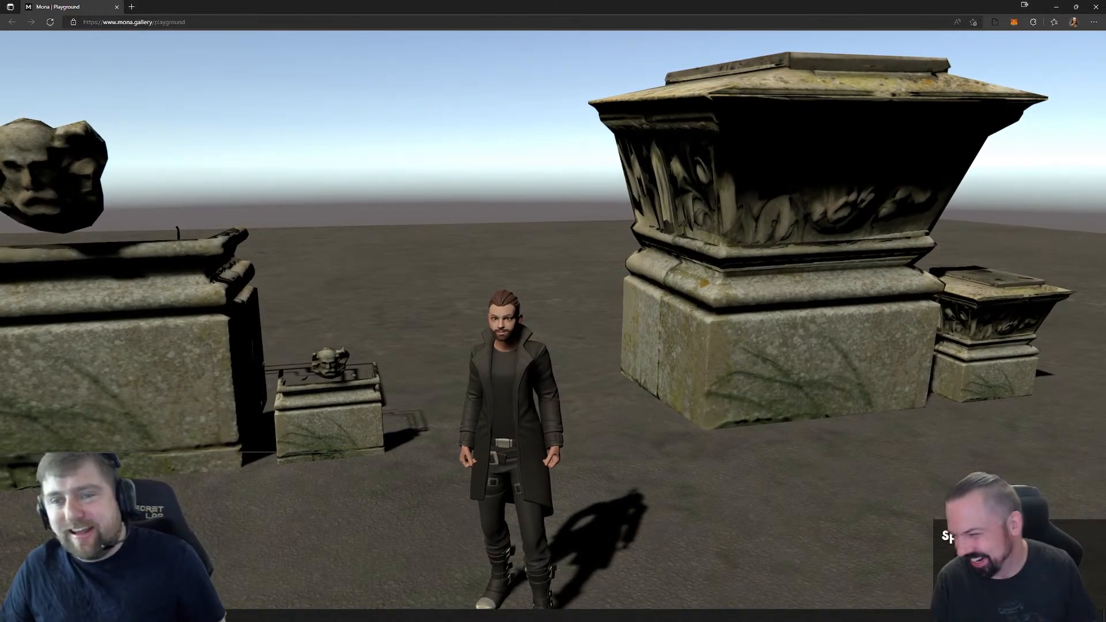
key(Escape)
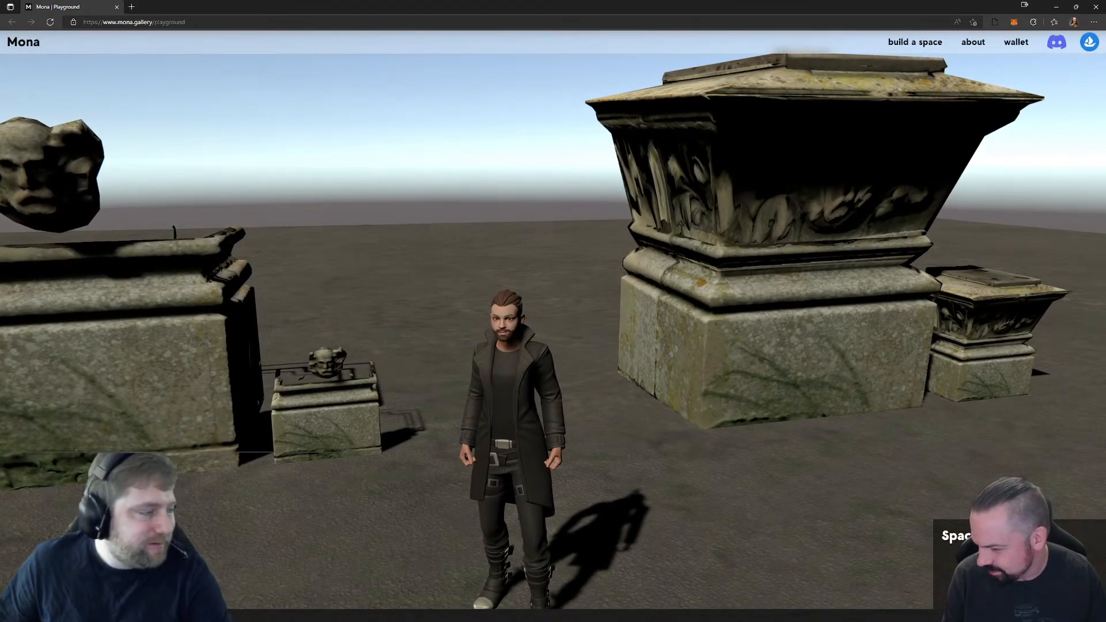